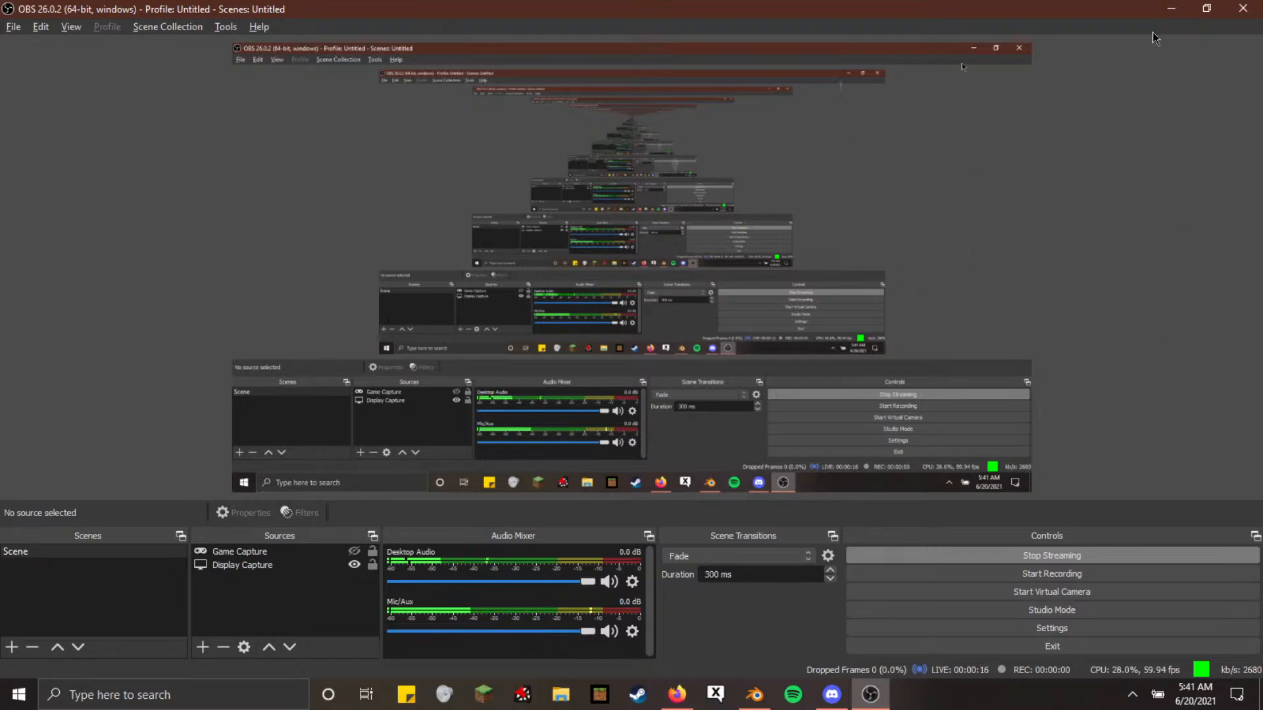
Minimize OBS and the browser window to switch to Blender
click(1170, 10)
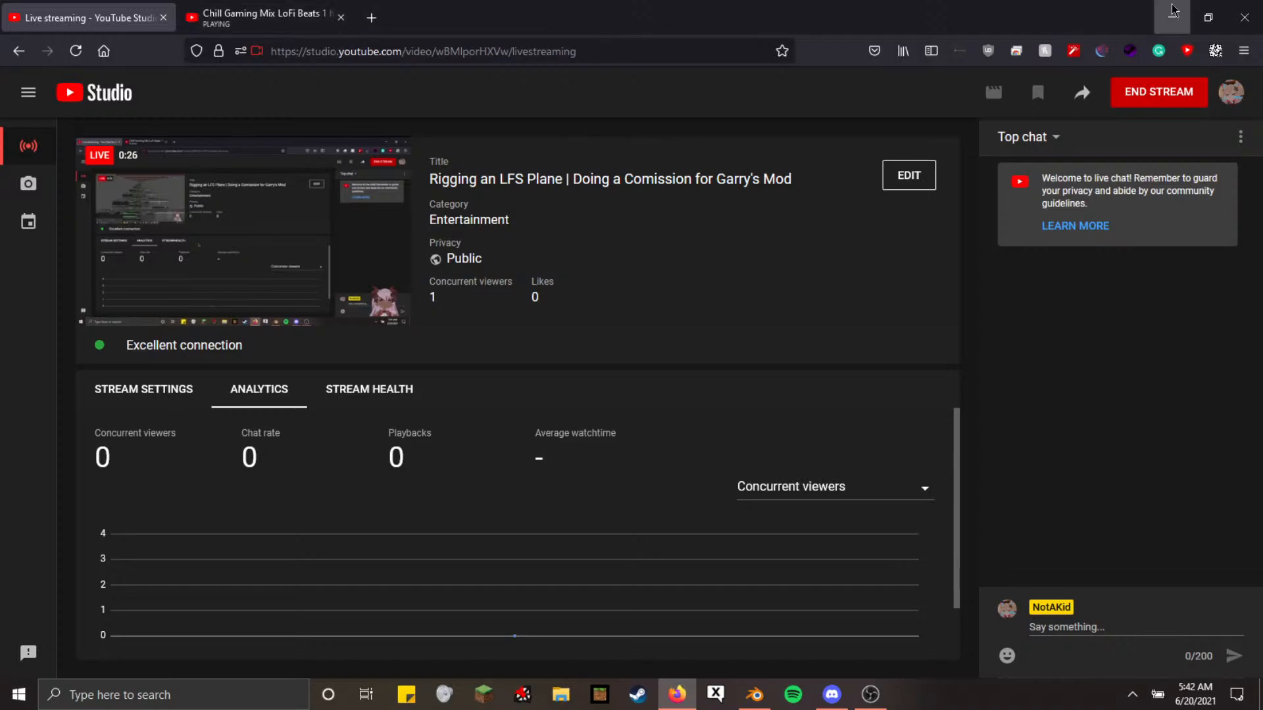
click(1173, 10)
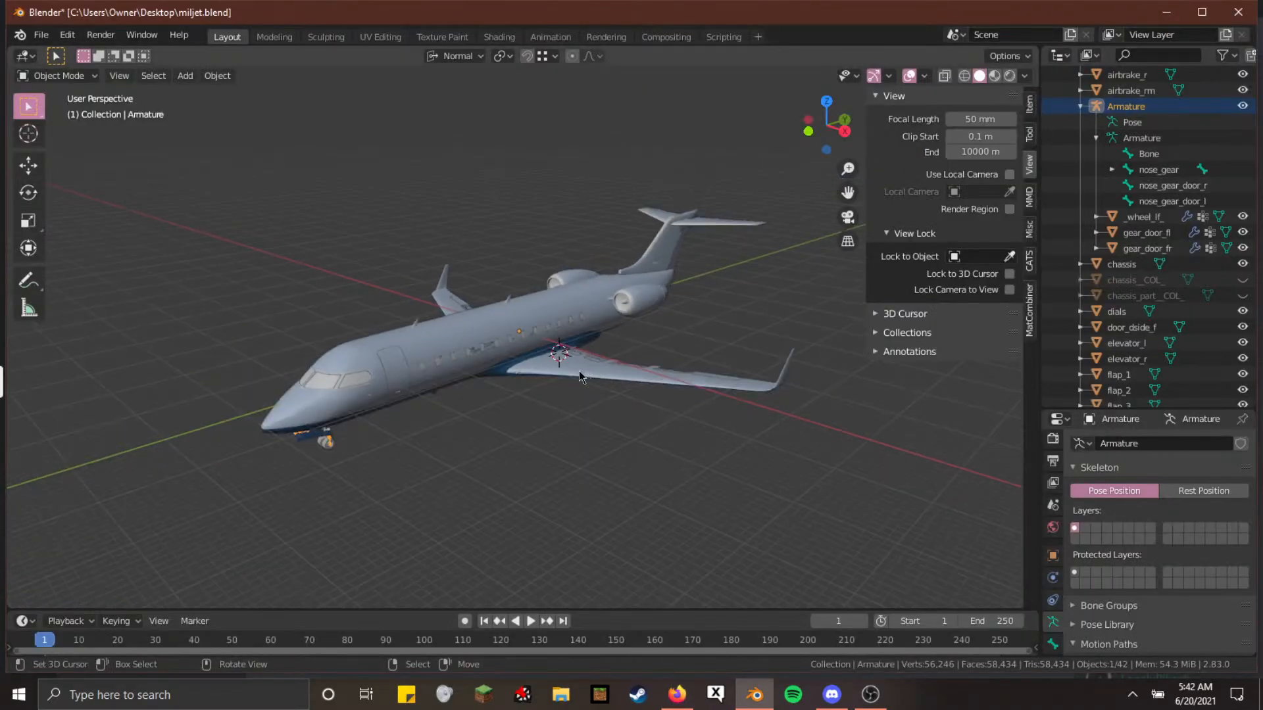
Select the aircraft's armature at the nose wheel and switch it to Pose Mode
middle_drag(579, 369, 495, 399)
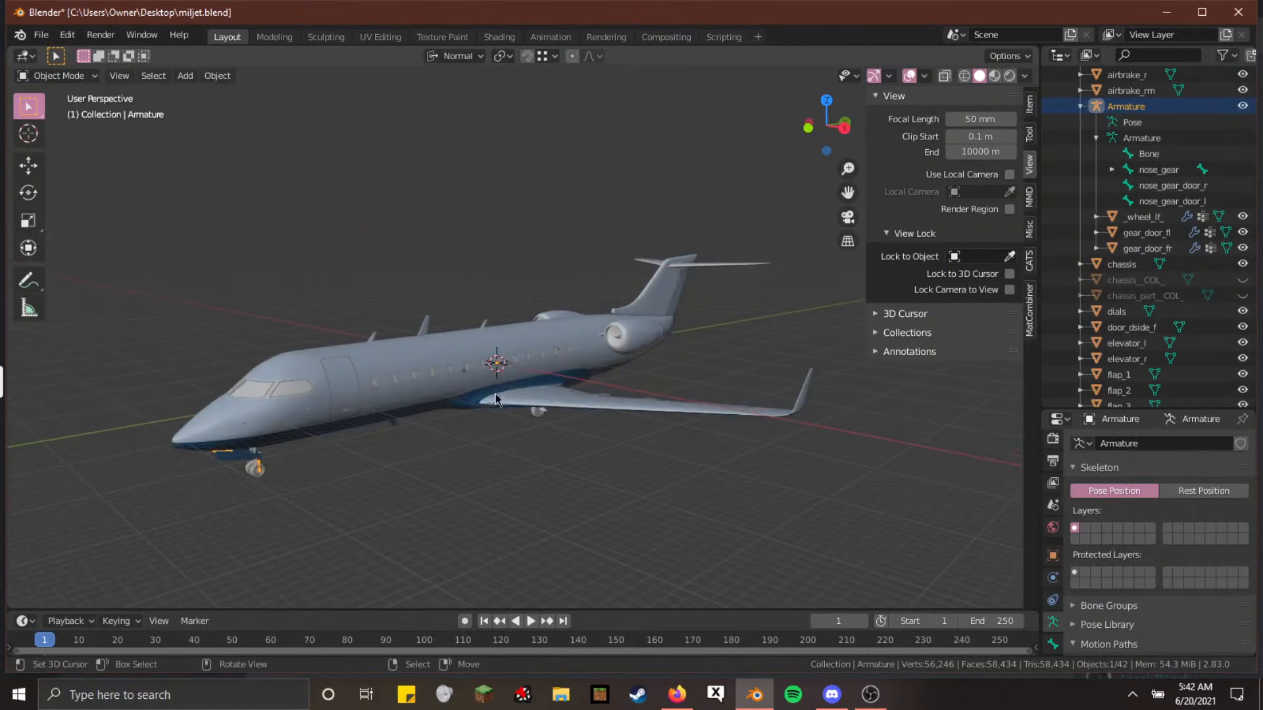
scroll(330, 443, up, 4)
shift+middle_drag(282, 493, 583, 394)
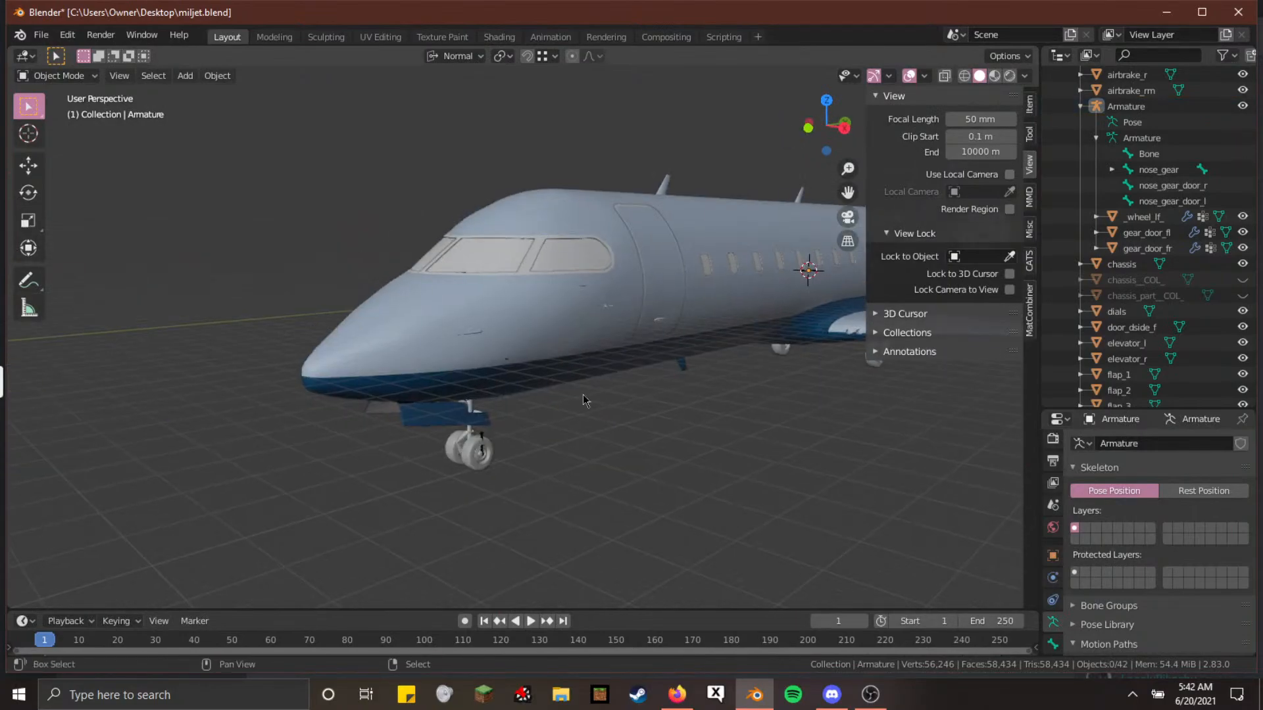
scroll(532, 394, up, 6)
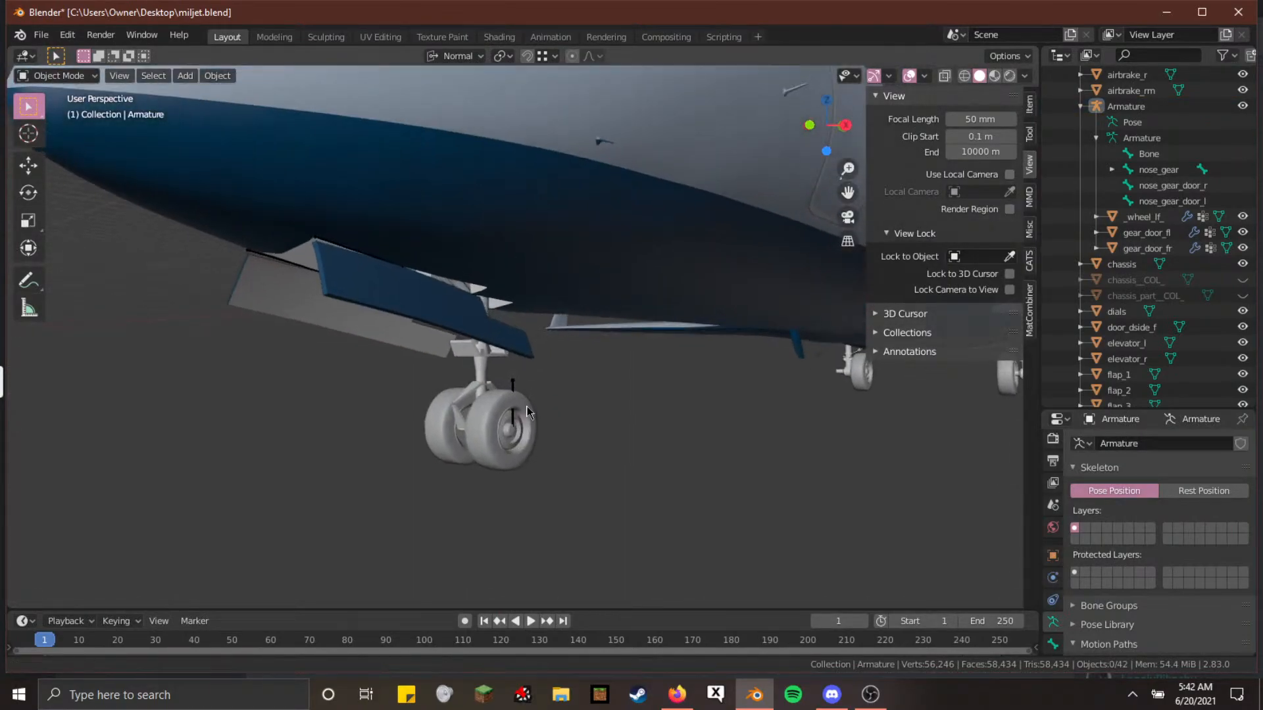
scroll(523, 408, up, 4)
scroll(524, 409, down, 3)
right_click(502, 434)
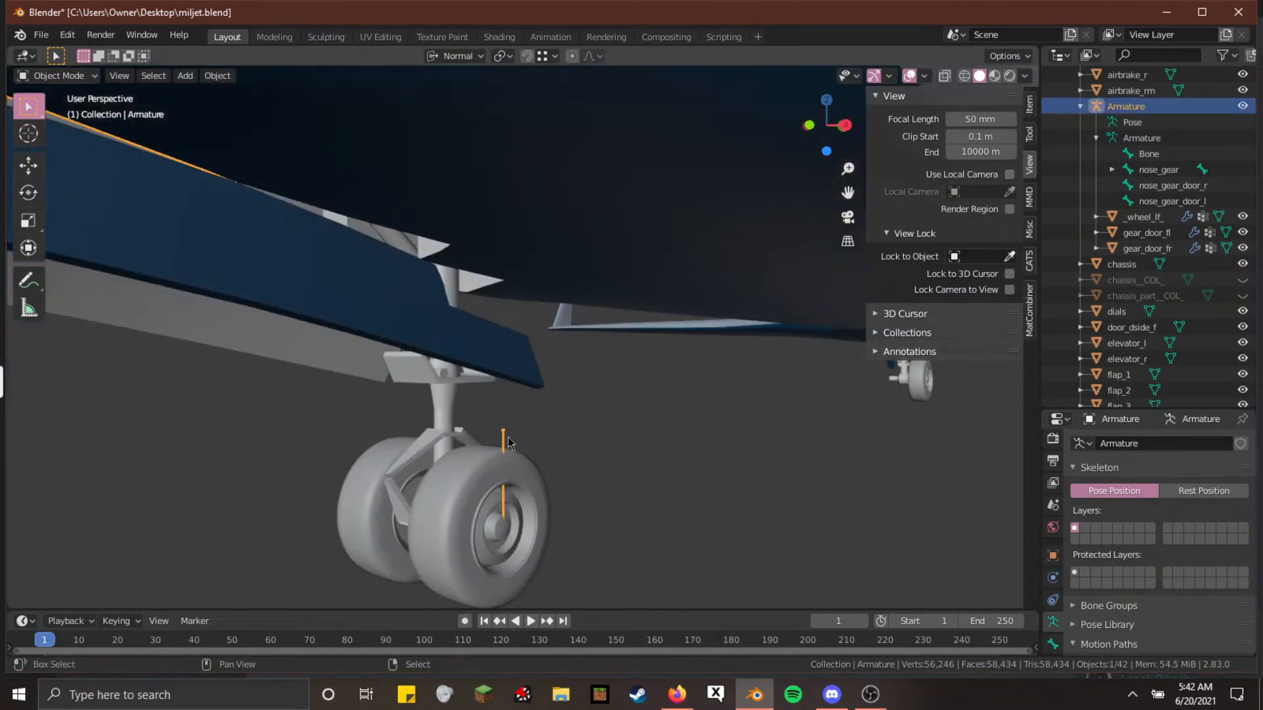
shift+middle_drag(275, 401, 316, 292)
click(80, 76)
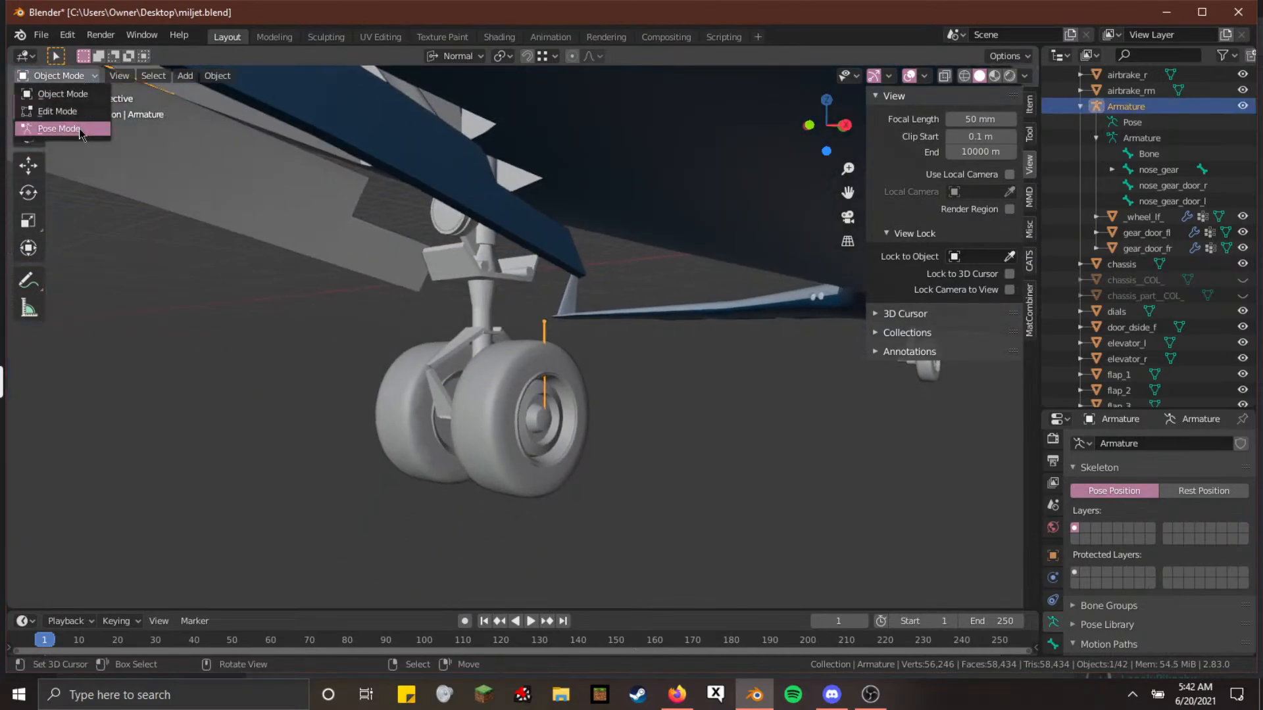
click(52, 132)
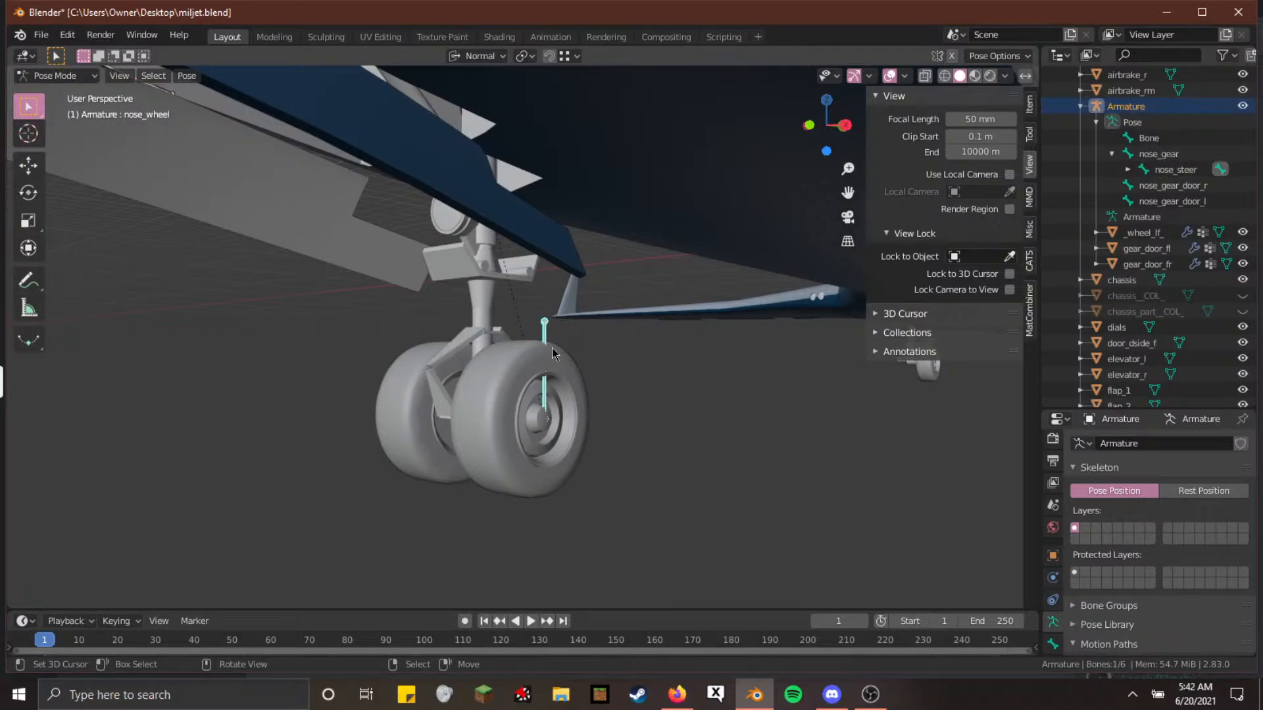
Test the spin of the nose_wheel bone by rotating it about its X axis, and cancel the rotation
key(r)
key(x)
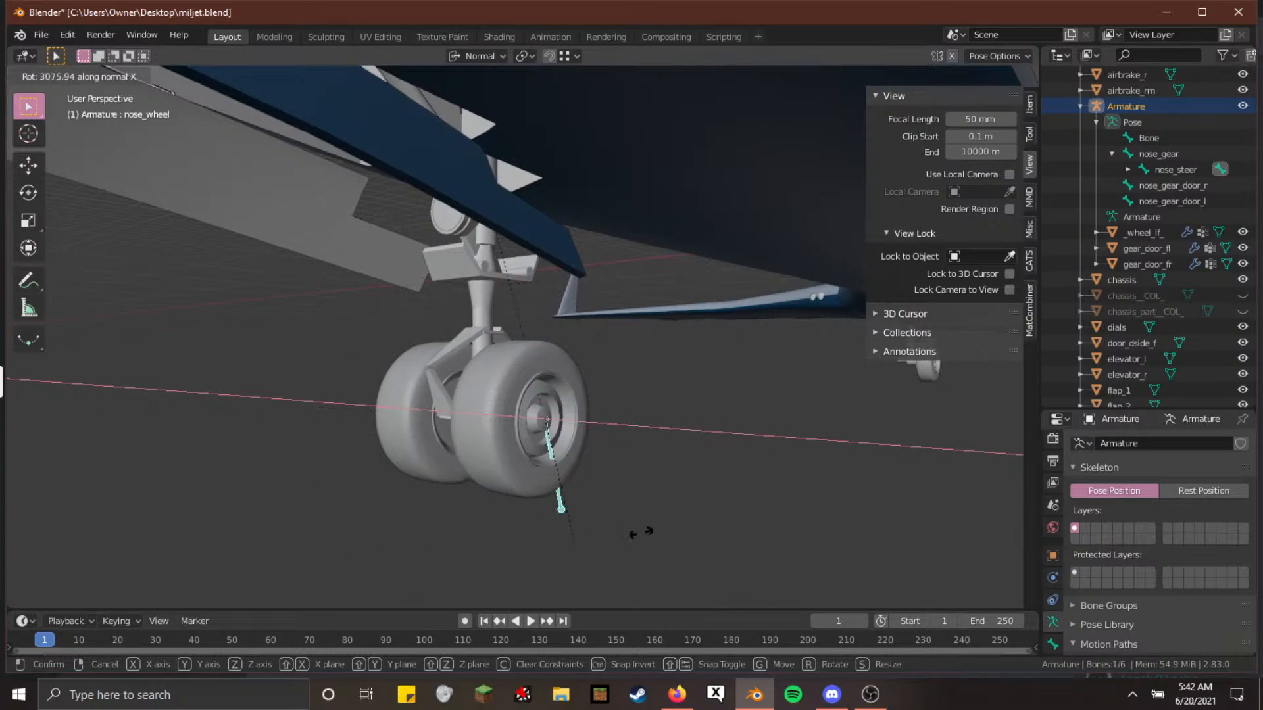
key(Escape)
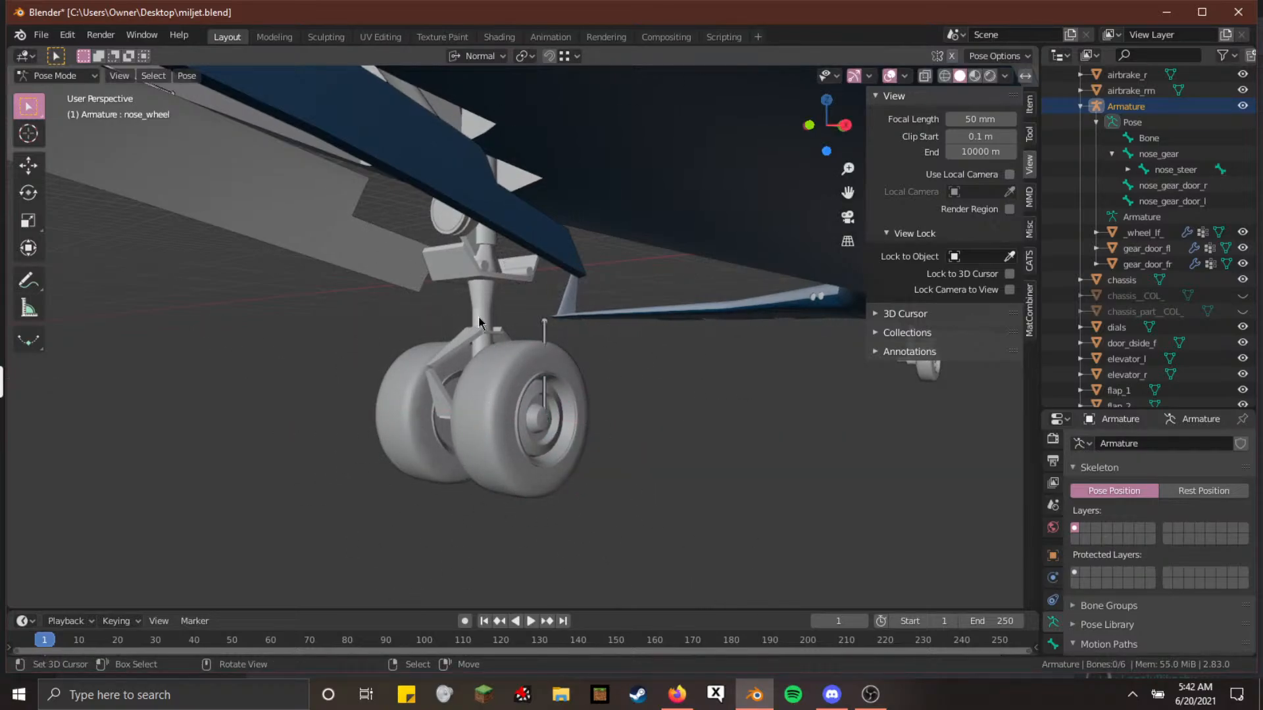
Examine the aircraft's nose gear doors, strut and wheels up close
key(shift+grave)
key(w)
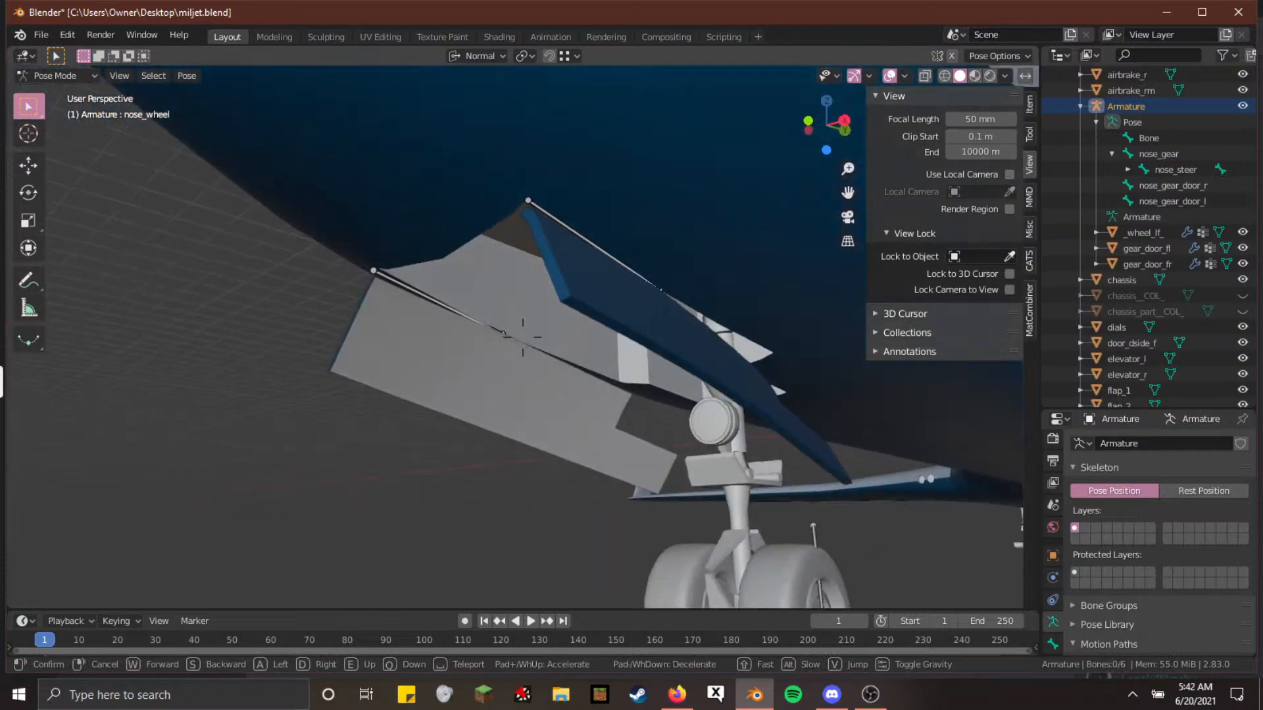
click(523, 337)
middle_drag(523, 336, 584, 370)
key(Home)
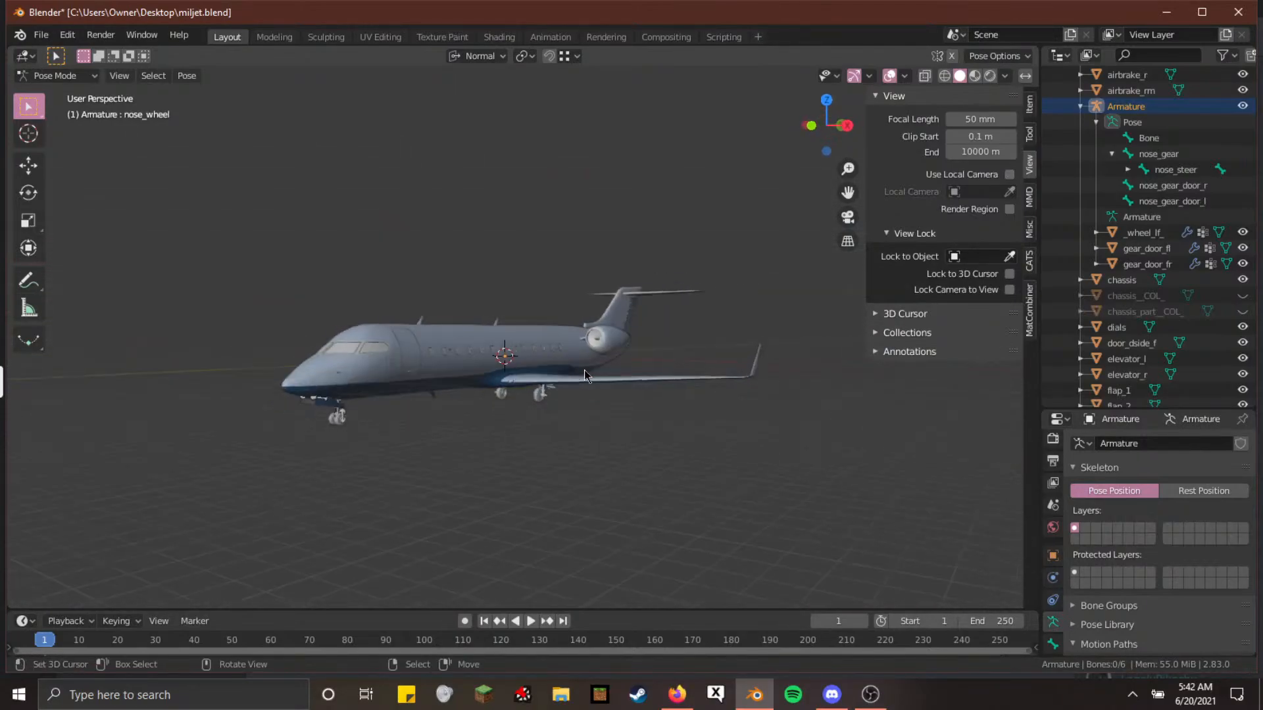
scroll(349, 425, up, 3)
shift+middle_drag(209, 496, 475, 398)
scroll(460, 434, up, 1)
scroll(504, 403, up, 7)
scroll(464, 403, down, 2)
scroll(468, 399, down, 6)
scroll(492, 411, up, 4)
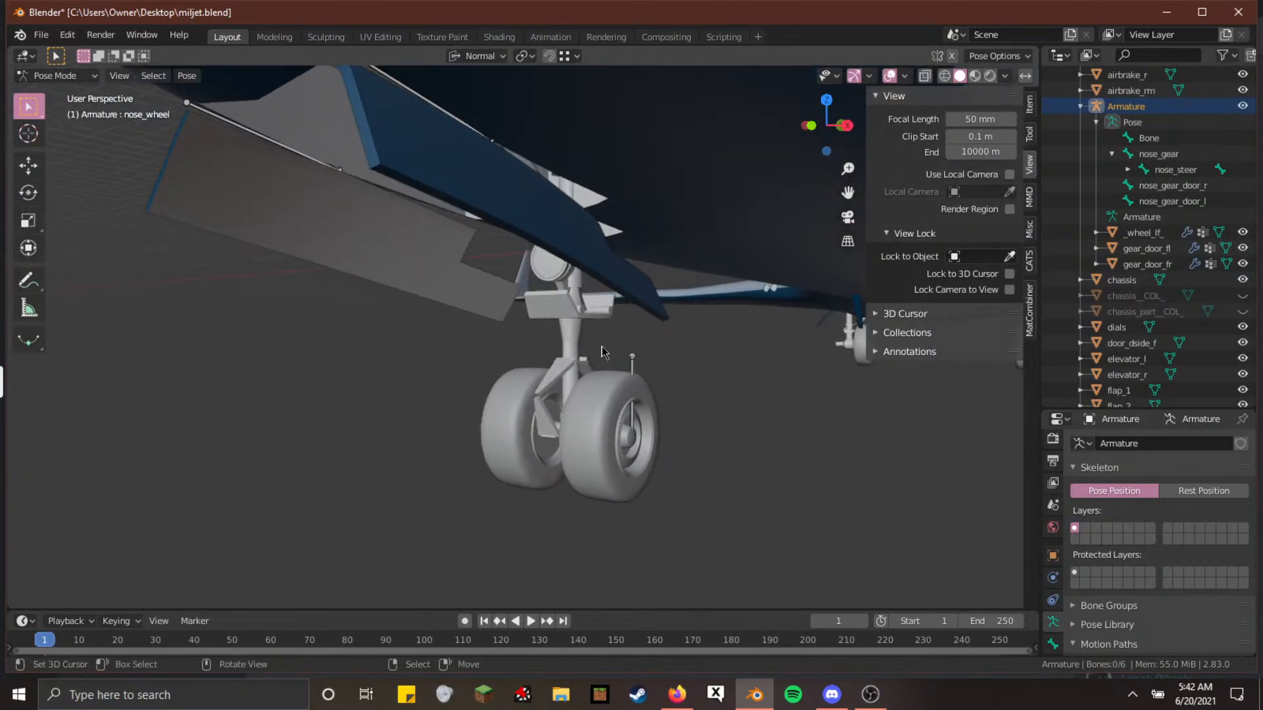
Test the steering of the nose gear by rotating the nose_steer bone about its local Y axis
click(569, 352)
key(r)
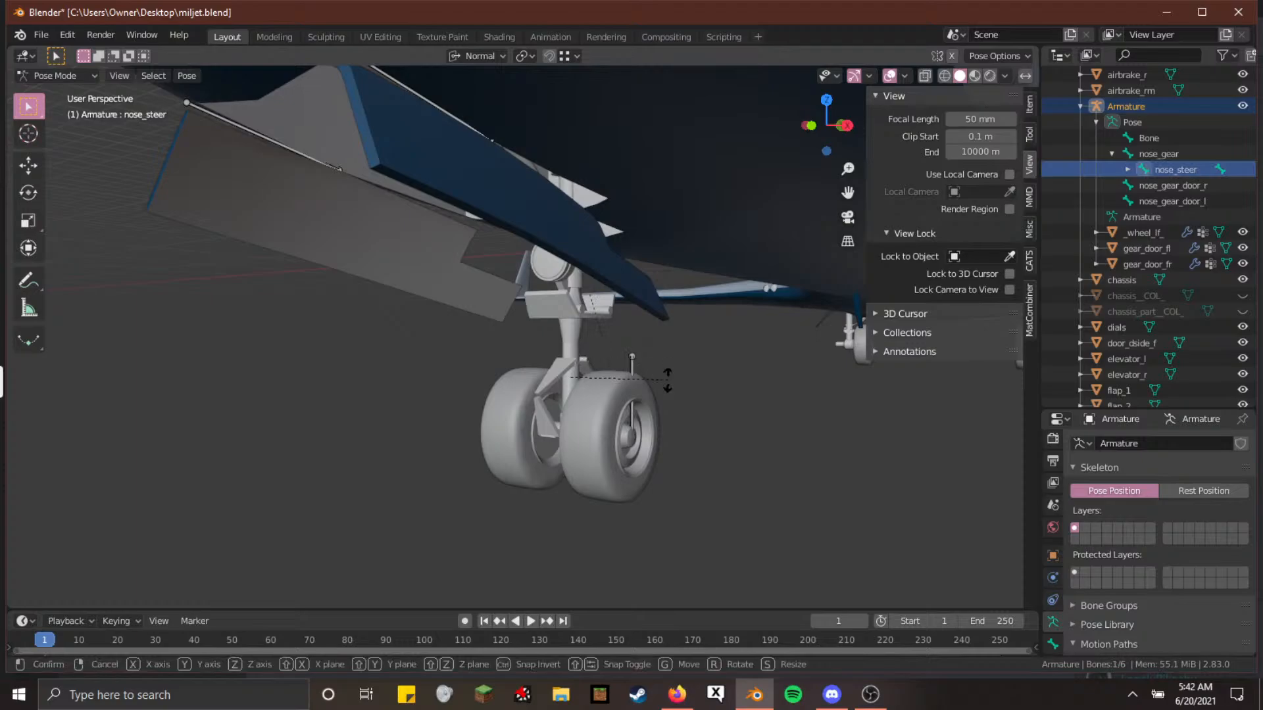
key(y)
key(y)
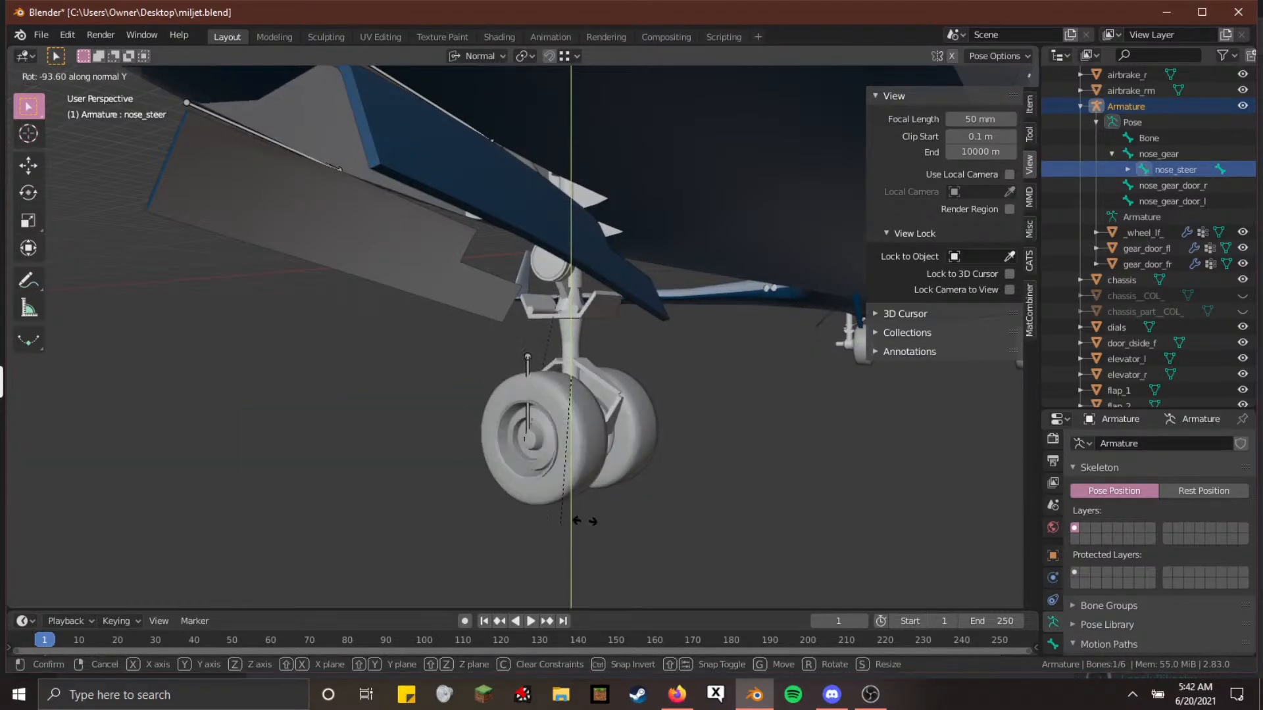
click(611, 388)
Try the nose_wheel bone's rotation about its local X axis again without keeping it
click(630, 385)
key(r)
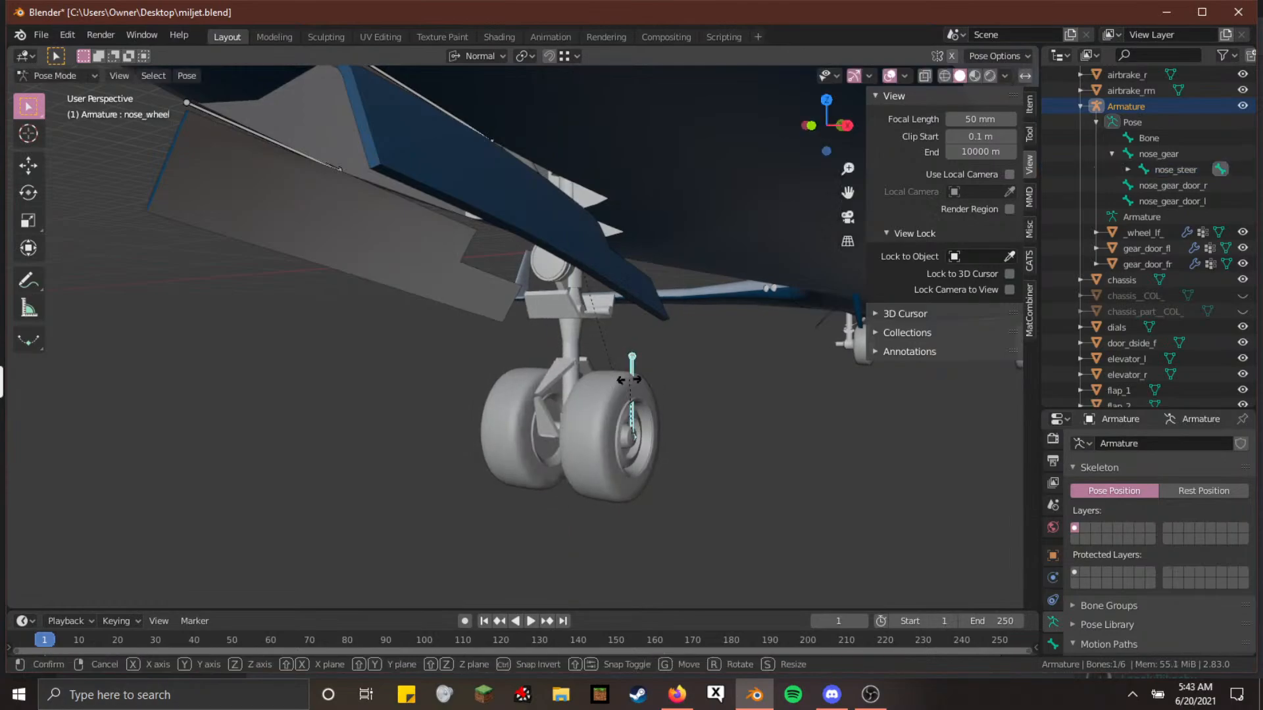
key(x)
key(x)
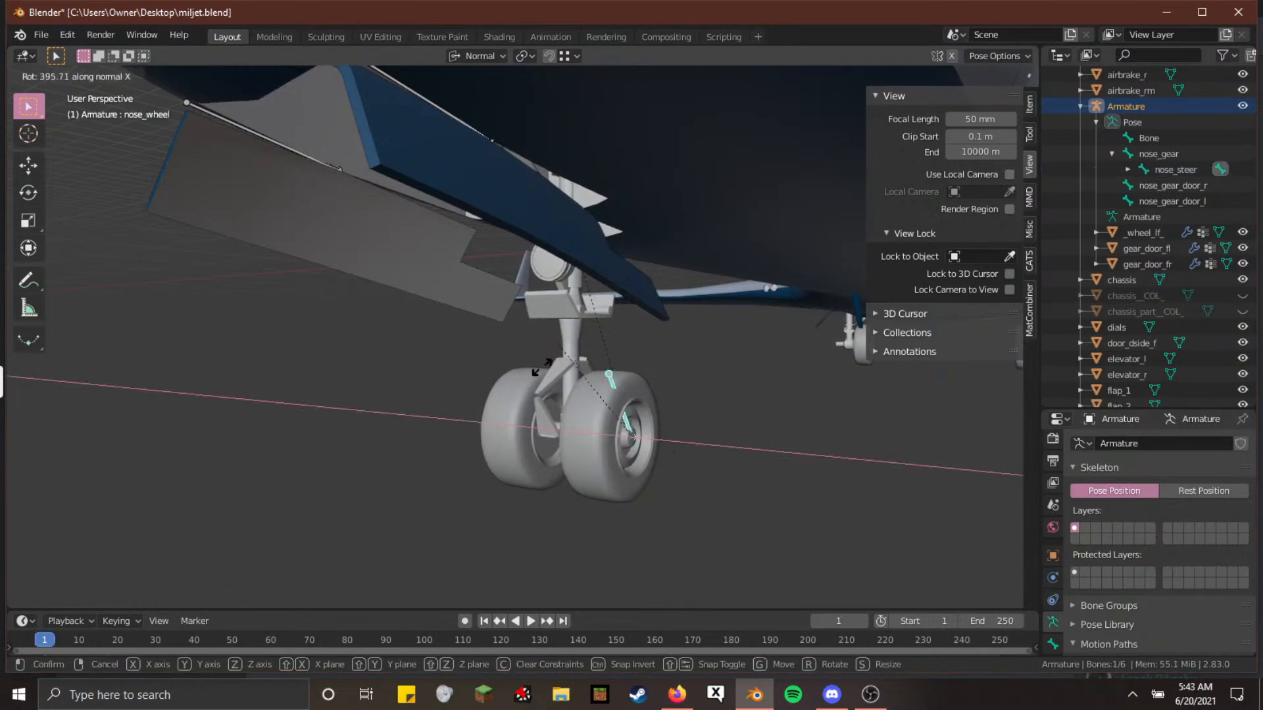
key(Escape)
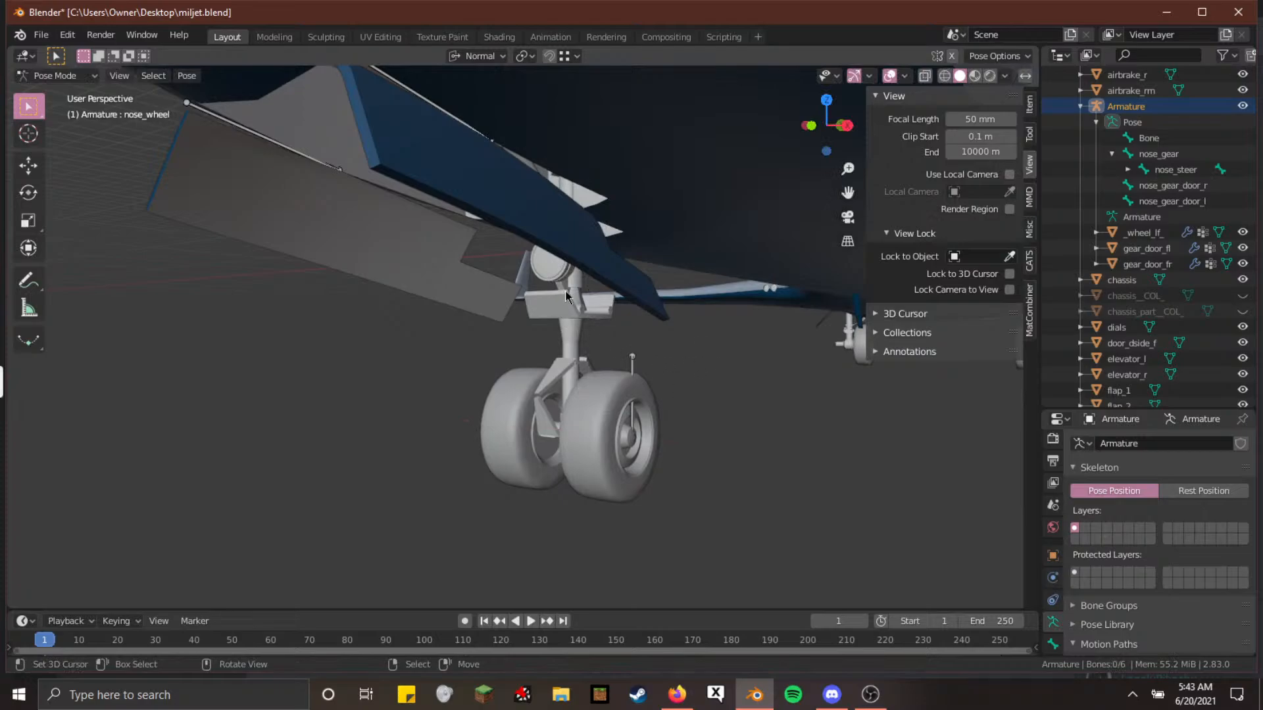
click(574, 294)
key(r)
key(x)
key(x)
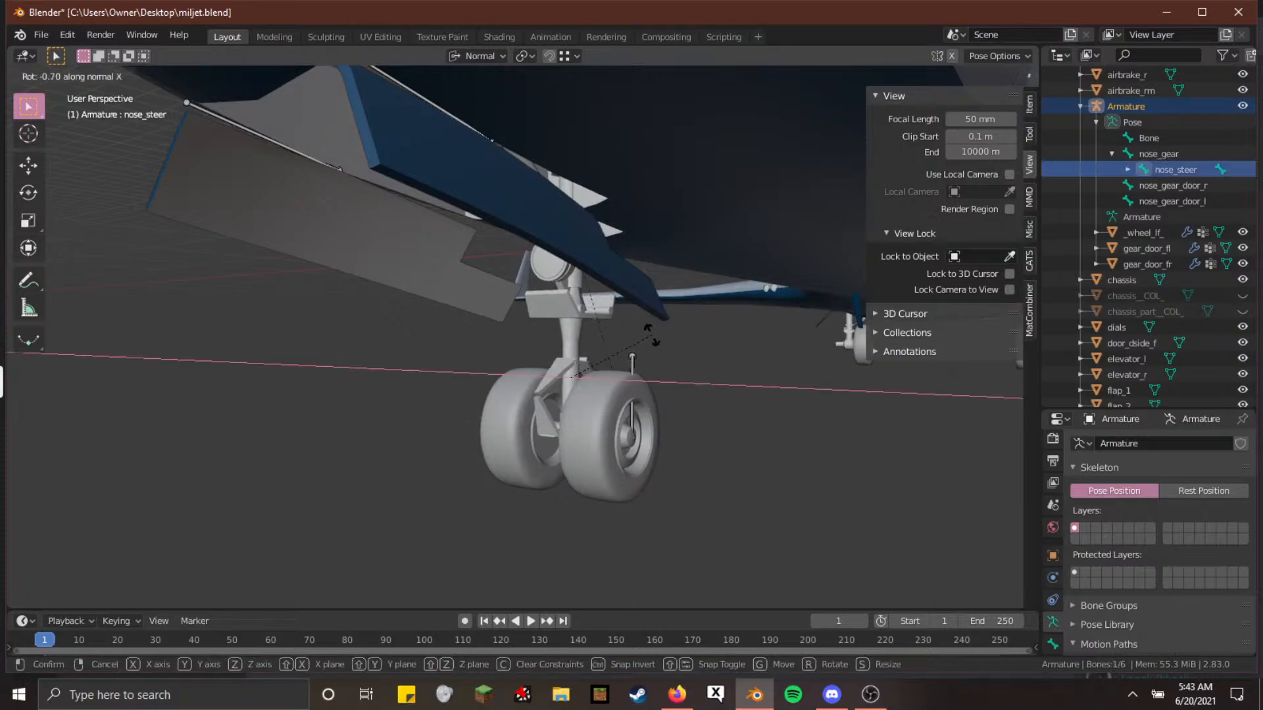
key(Escape)
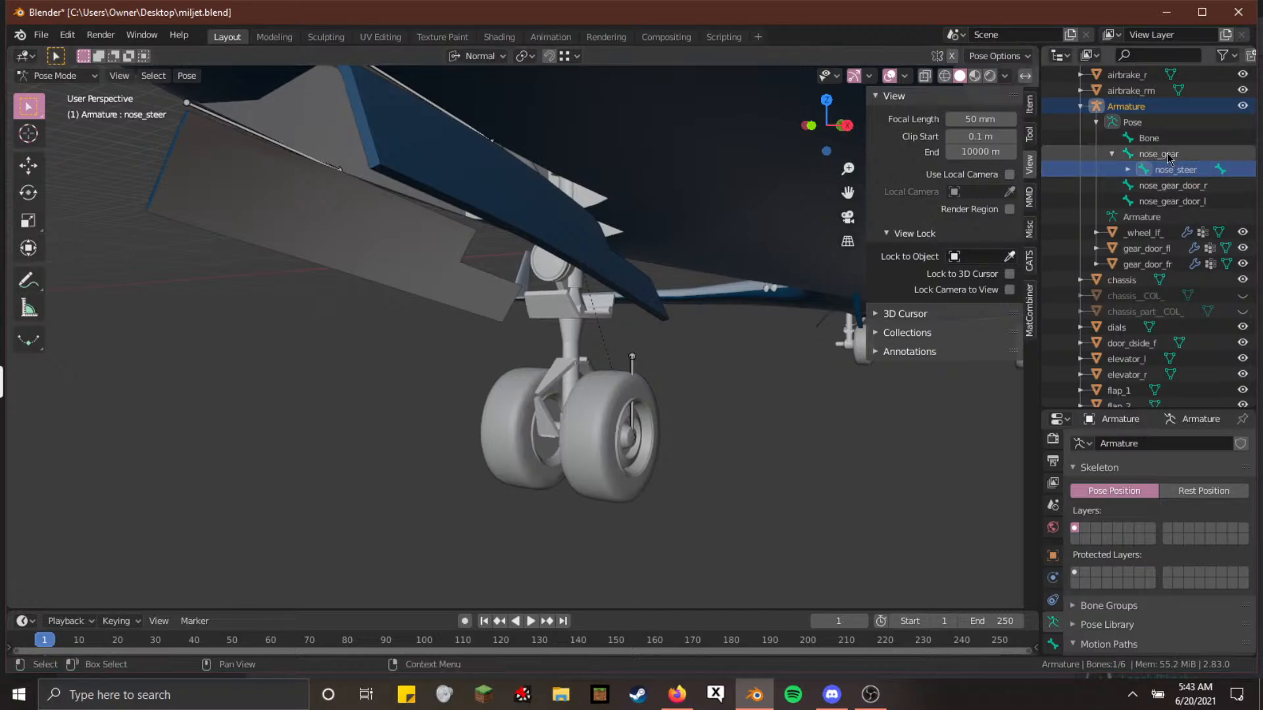
Retract the nose gear by rotating the nose_gear bone -100° about its local X axis
click(602, 294)
key(r)
key(x)
key(x)
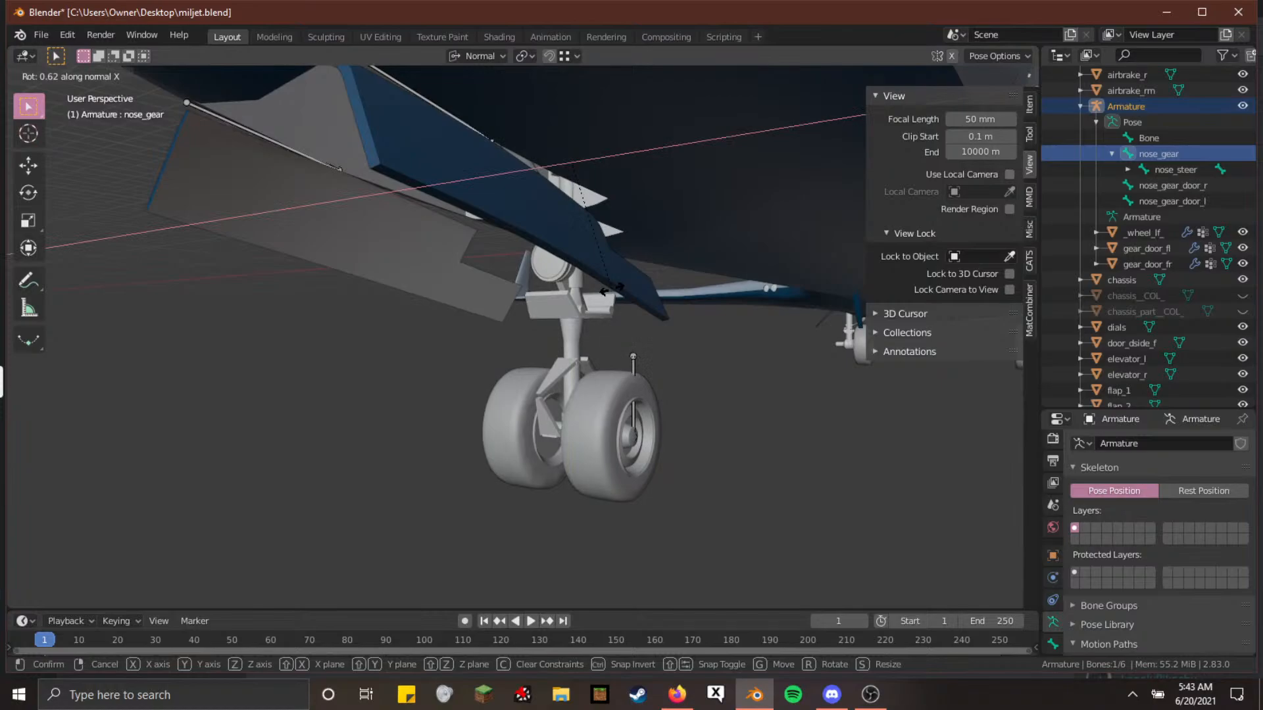
text(-100)
key(Return)
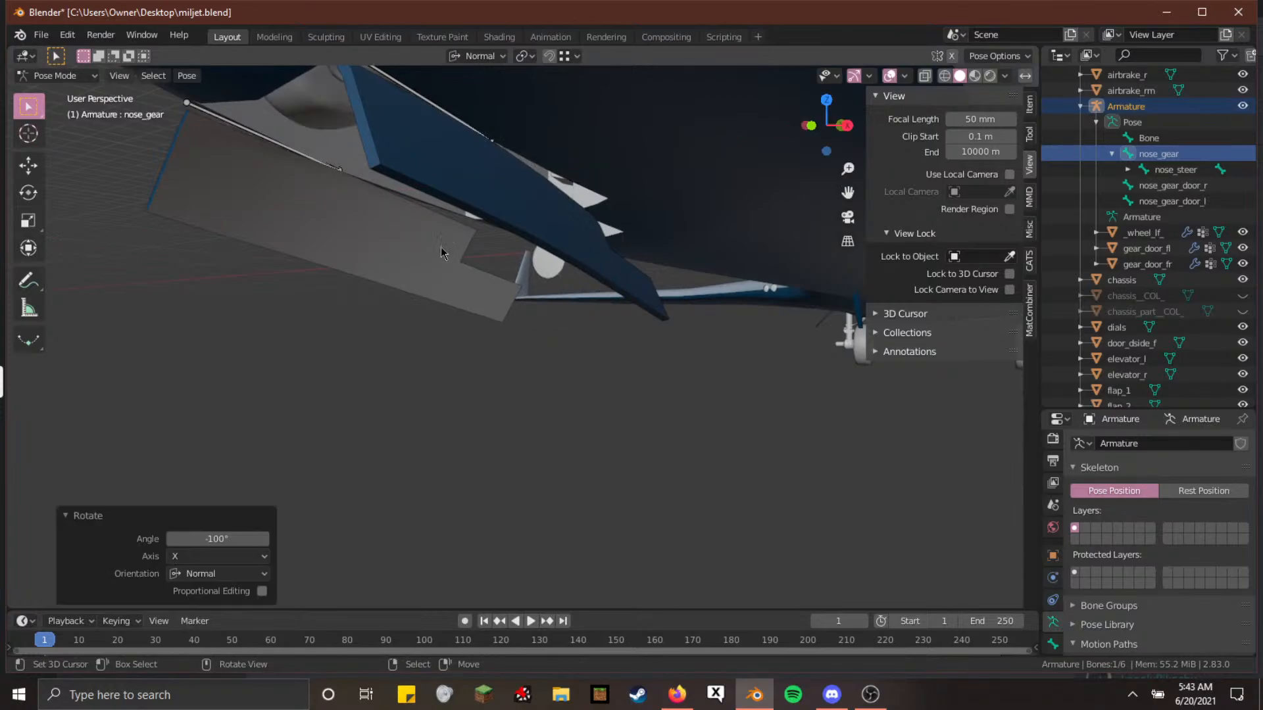
Close the left nose gear door by rotating the nose_gear_door_l bone 100° about its local Y axis
click(486, 144)
middle_drag(487, 146, 504, 180)
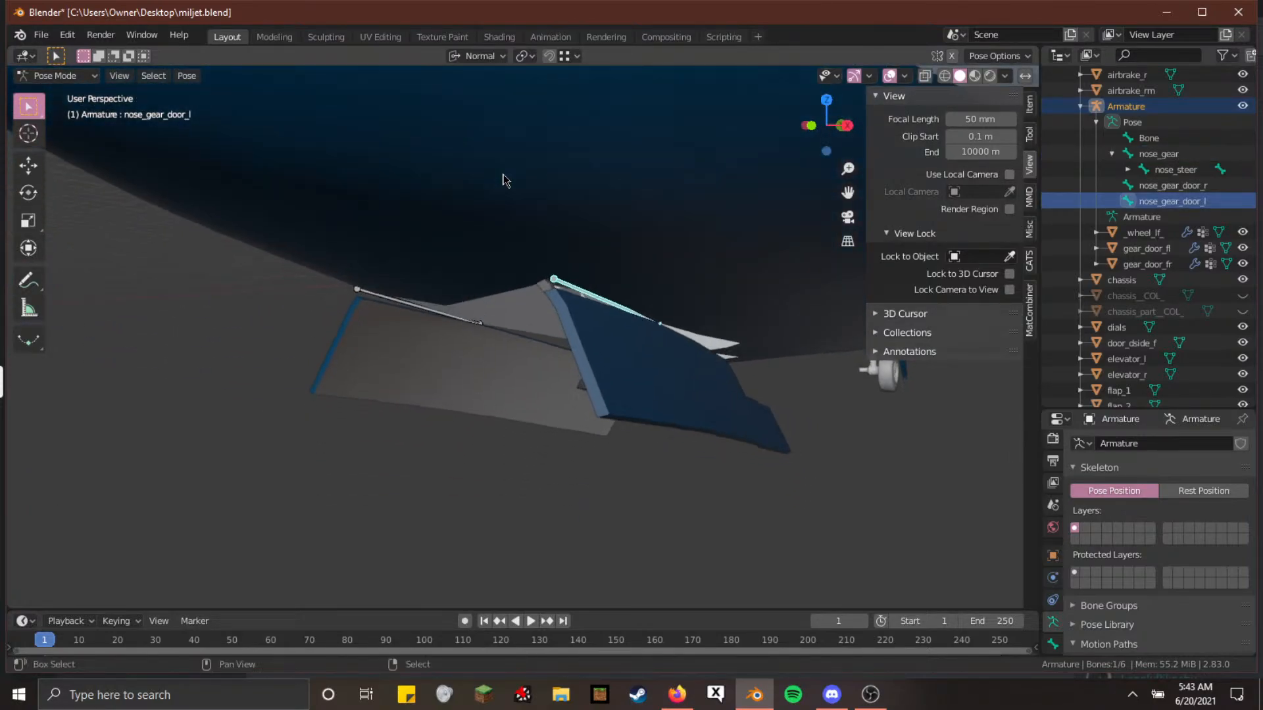
key(r)
key(y)
key(y)
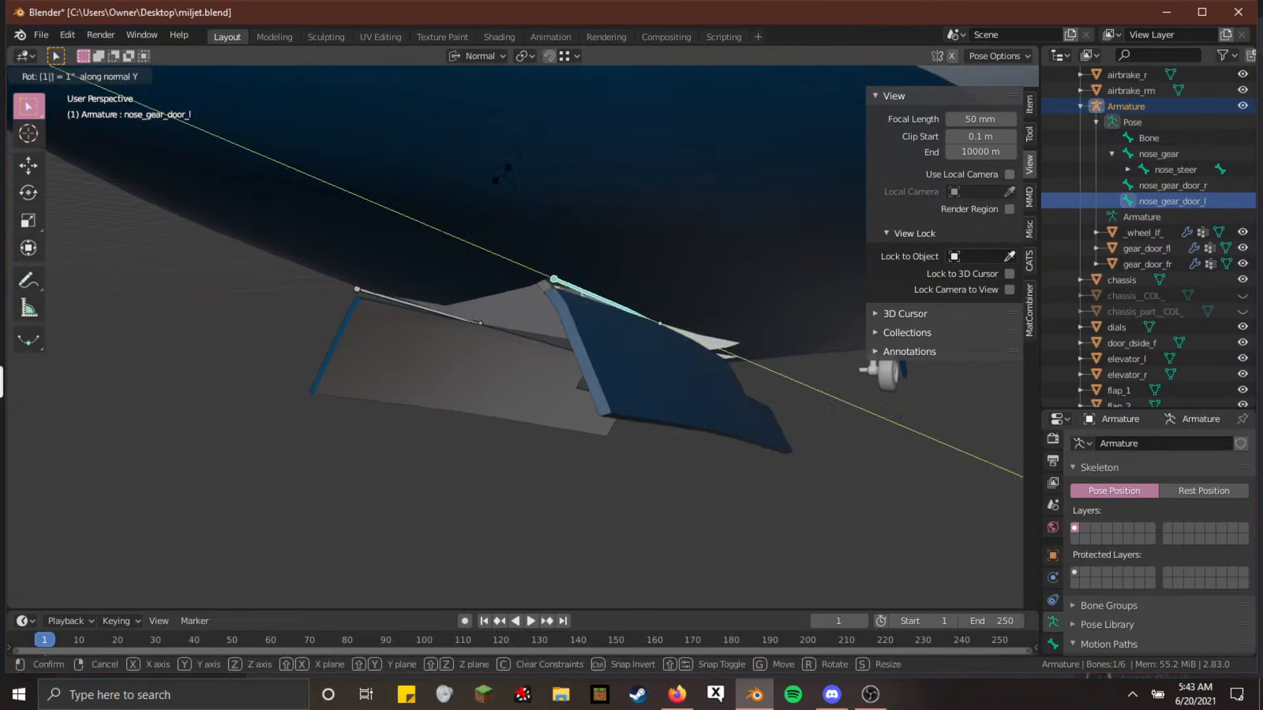
text(00)
key(Return)
Close the right nose gear door by rotating the nose_gear_door_r bone 110° about the Y axis, and clear the bone selection
click(391, 299)
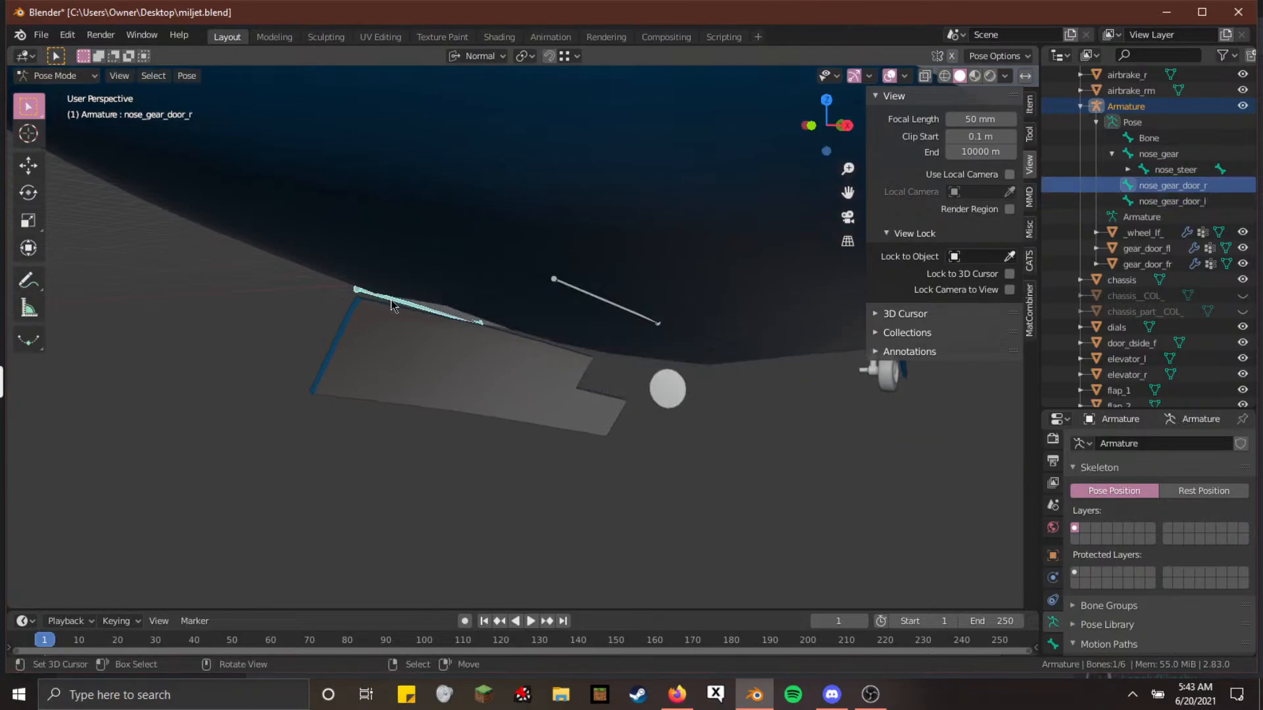
text(r110)
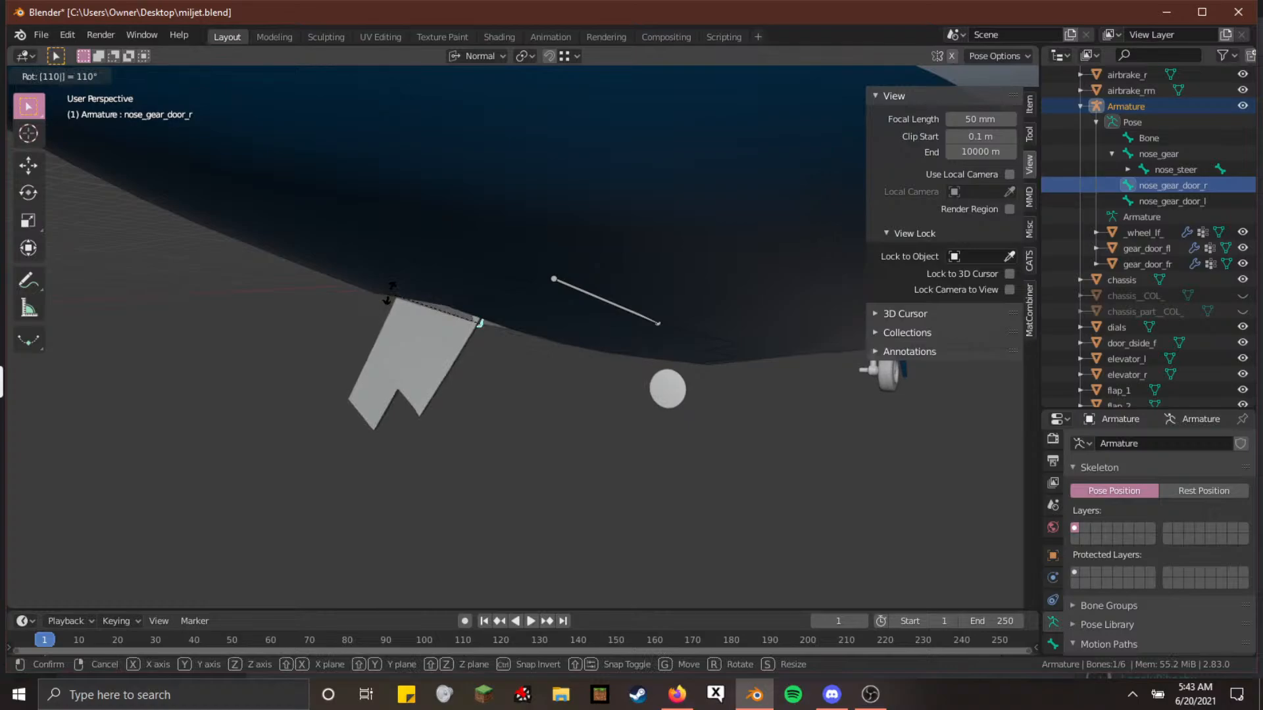
text(y)
key(Return)
right_click(483, 359)
Select the headlight disc sticking out under the nose and open its mesh in Edit Mode
scroll(498, 368, down, 7)
middle_drag(497, 369, 532, 385)
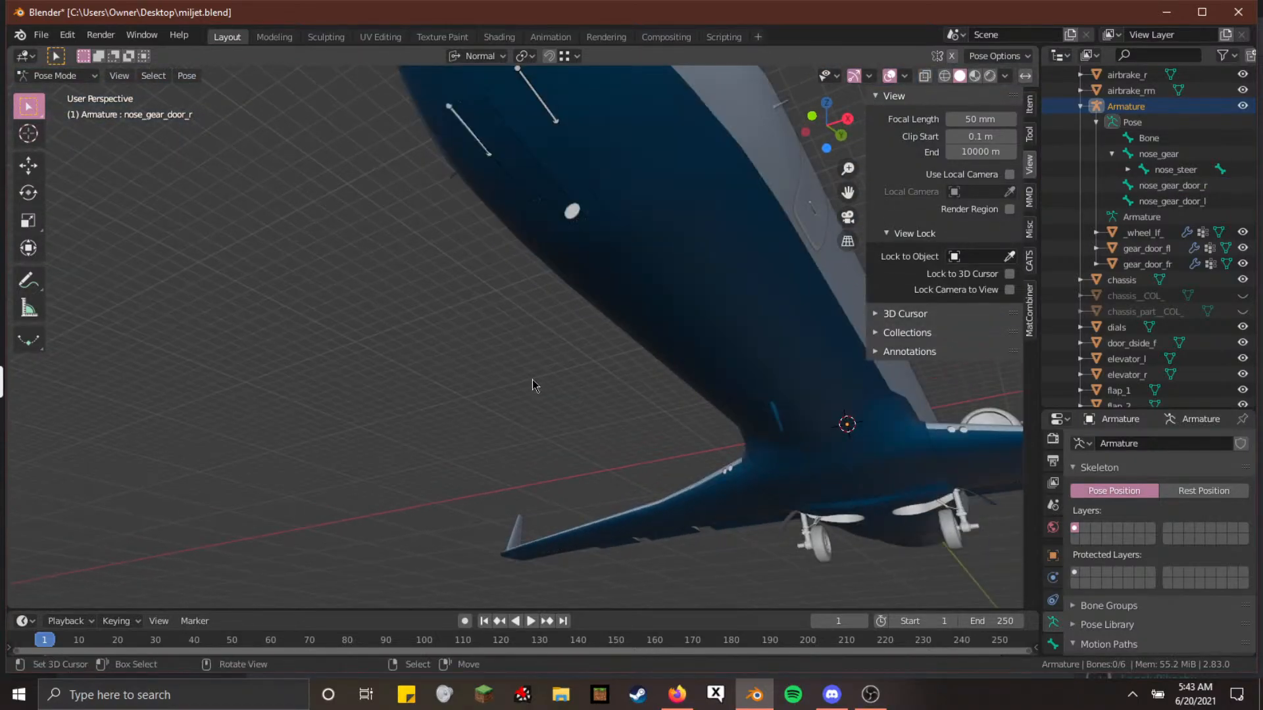
scroll(532, 379, up, 2)
shift+middle_drag(522, 311, 497, 391)
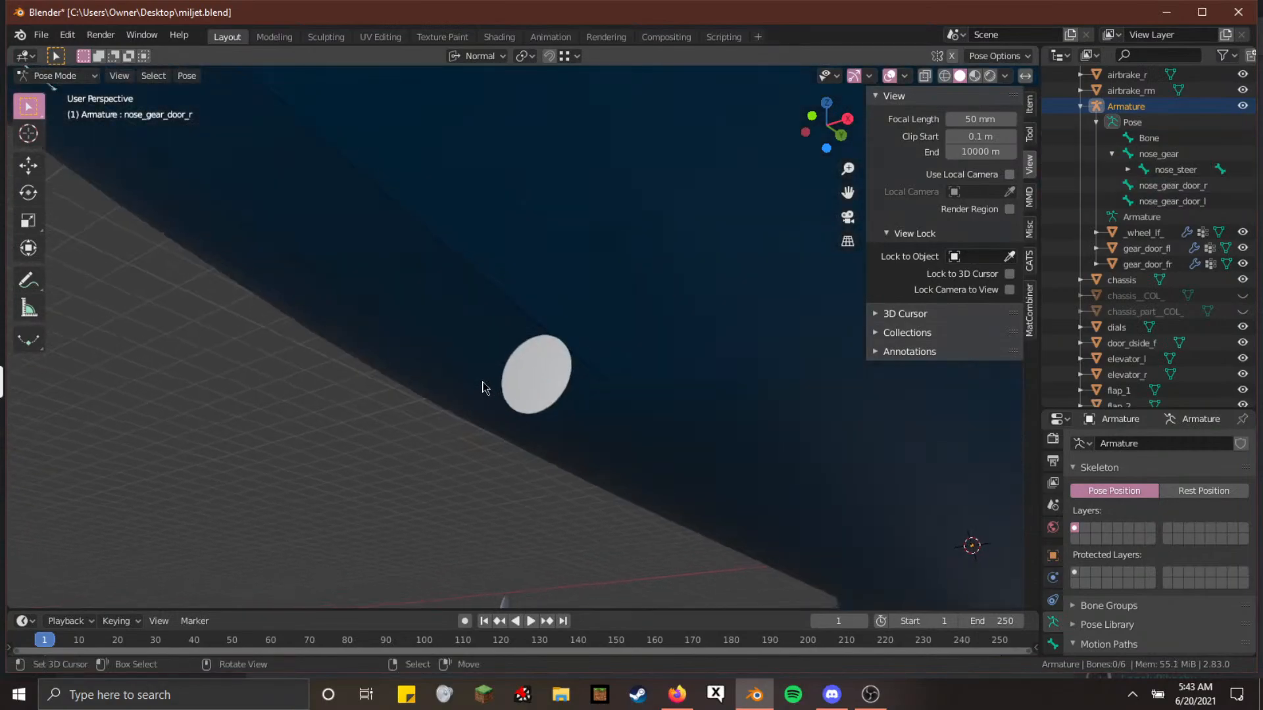
key(Tab)
key(Tab)
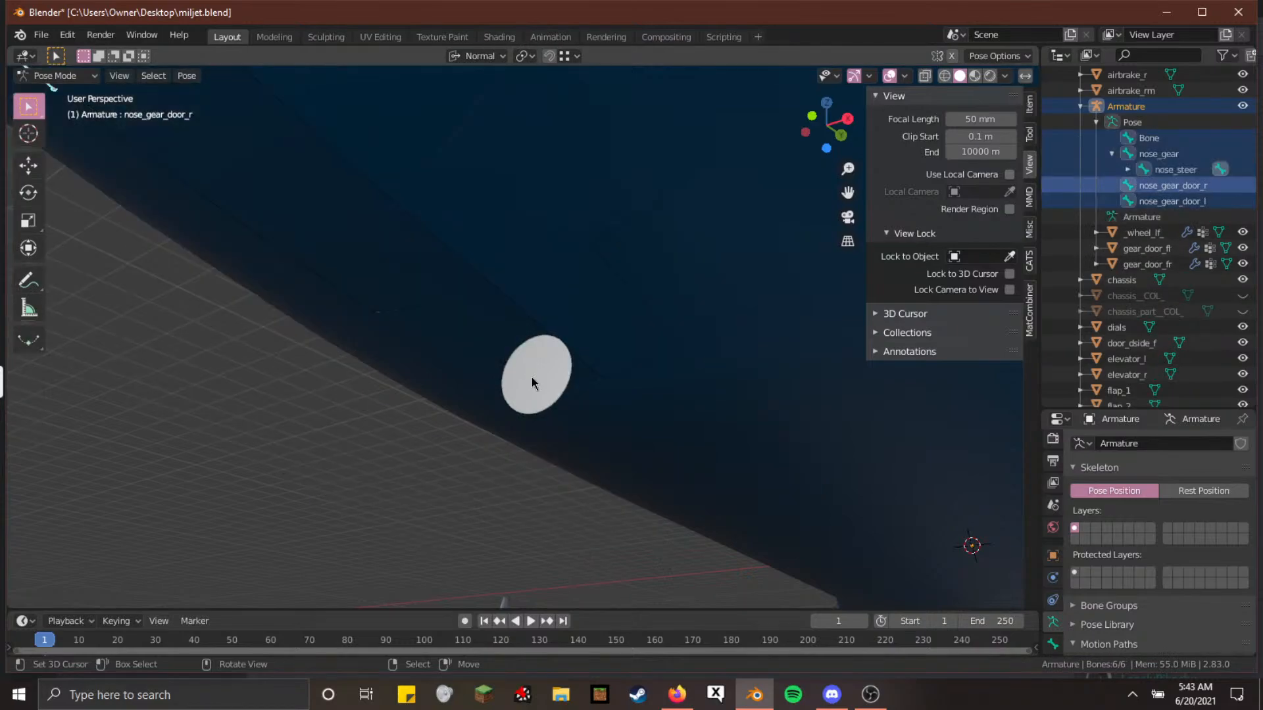
right_click(531, 377)
key(Tab)
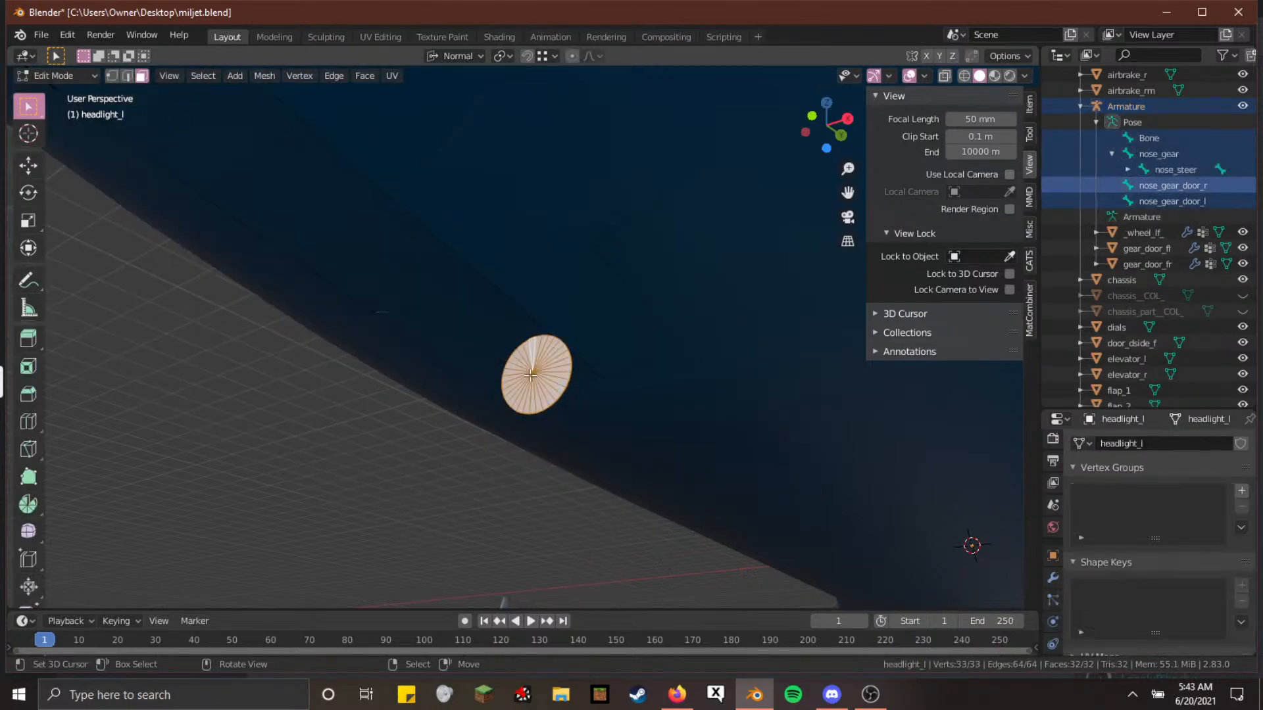
Look up the nose_gear vertex group of the _wheel_lf_ mesh
scroll(1119, 400, down, 6)
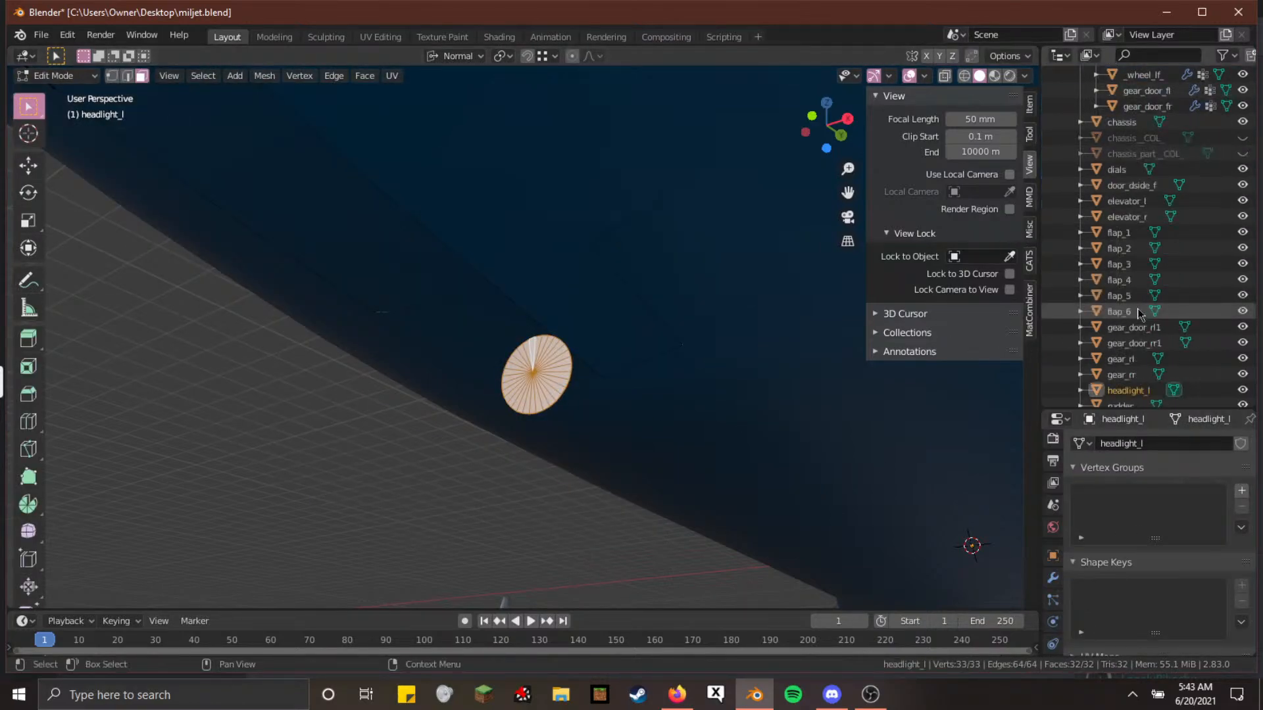
scroll(1122, 296, up, 5)
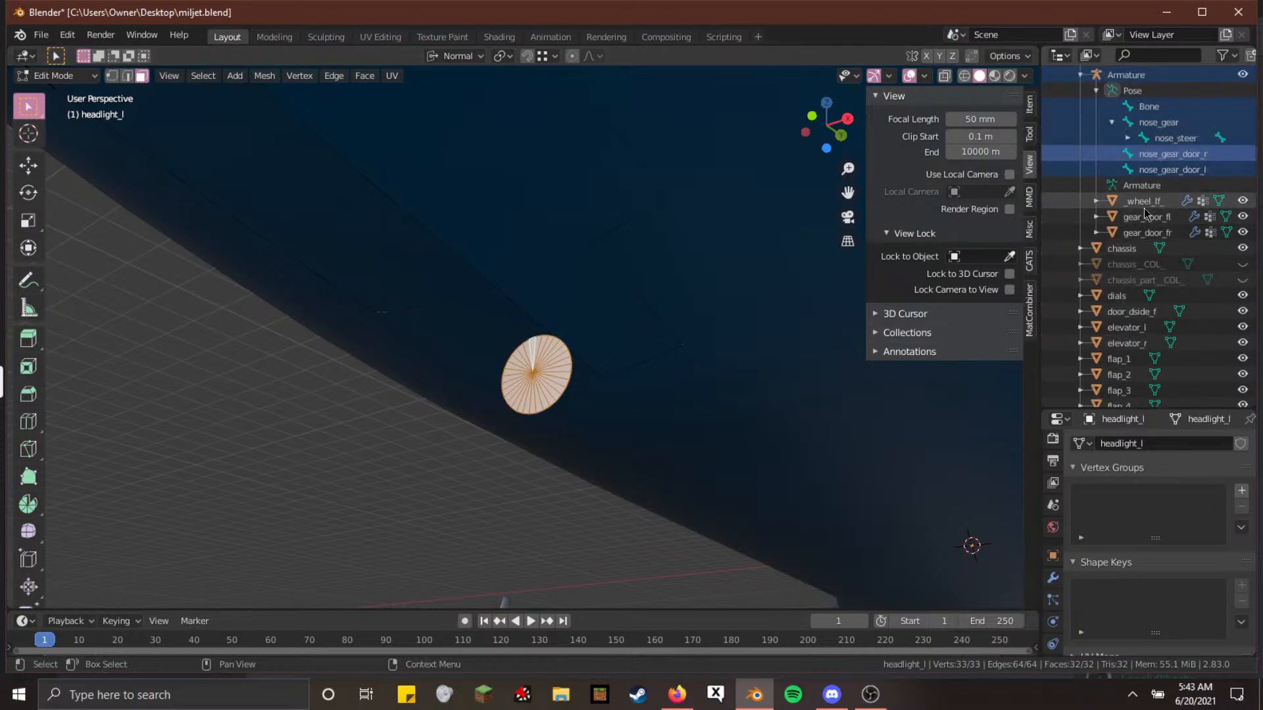
click(1145, 204)
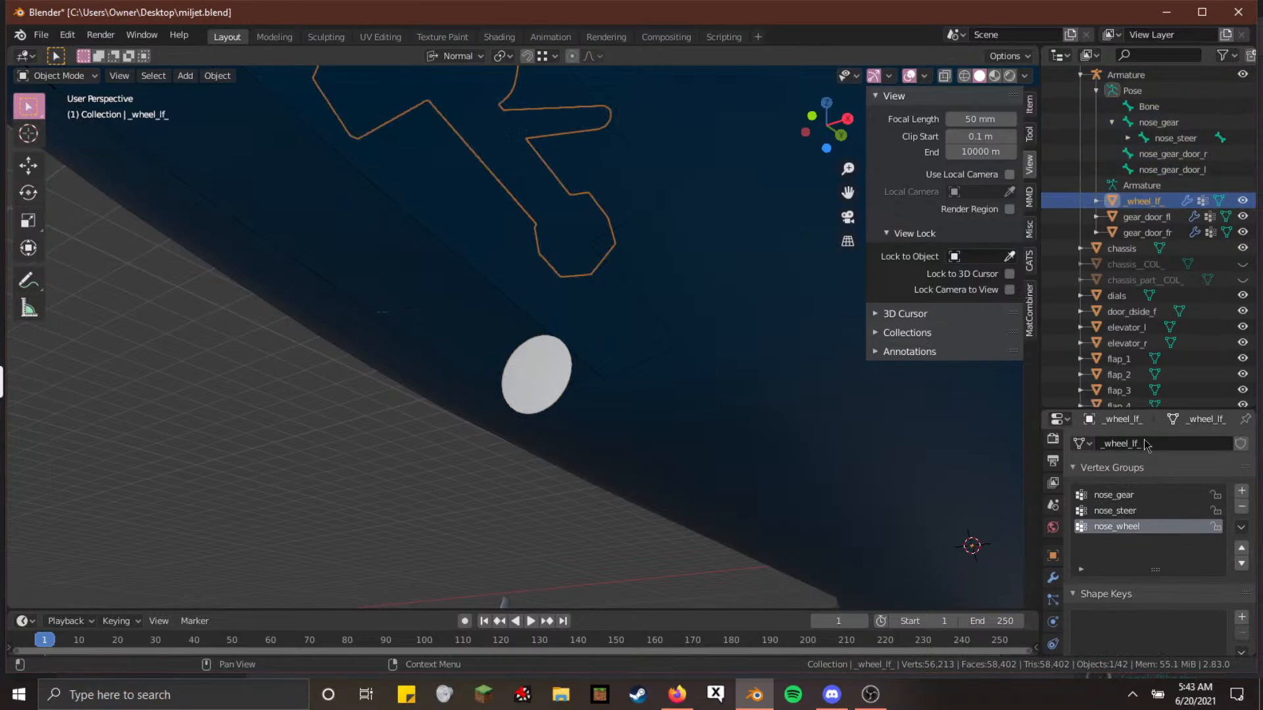
click(1151, 497)
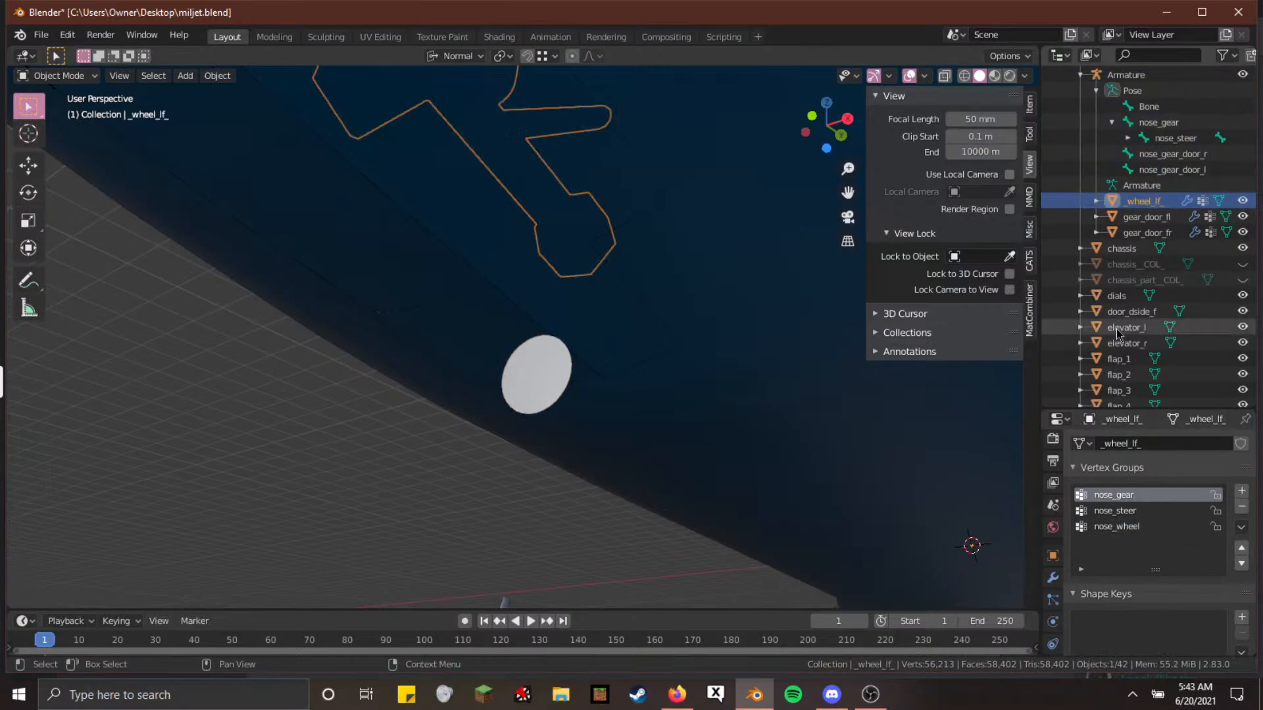
Select the headlight_l object again and enter Edit Mode on its mesh
scroll(1113, 329, down, 5)
click(1126, 390)
key(Tab)
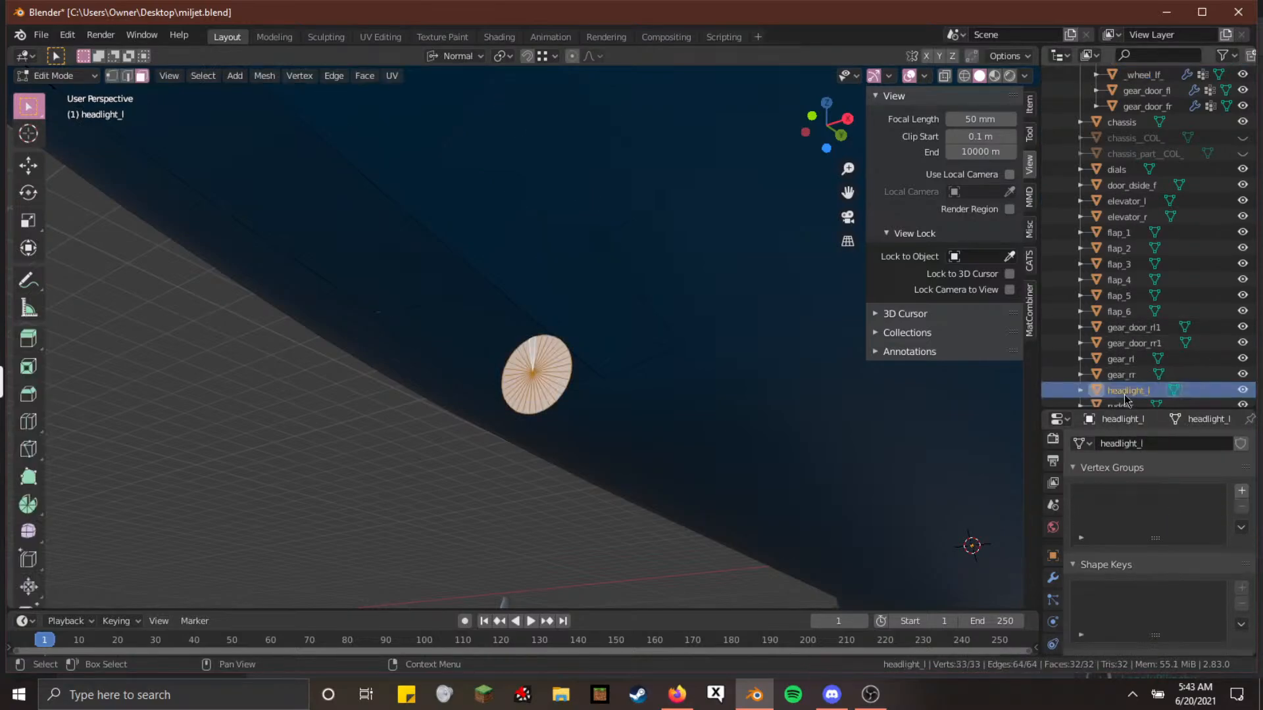
Add a vertex group named nose_gear to headlight_l, assign all its vertices to it, and return to Object Mode
click(1241, 491)
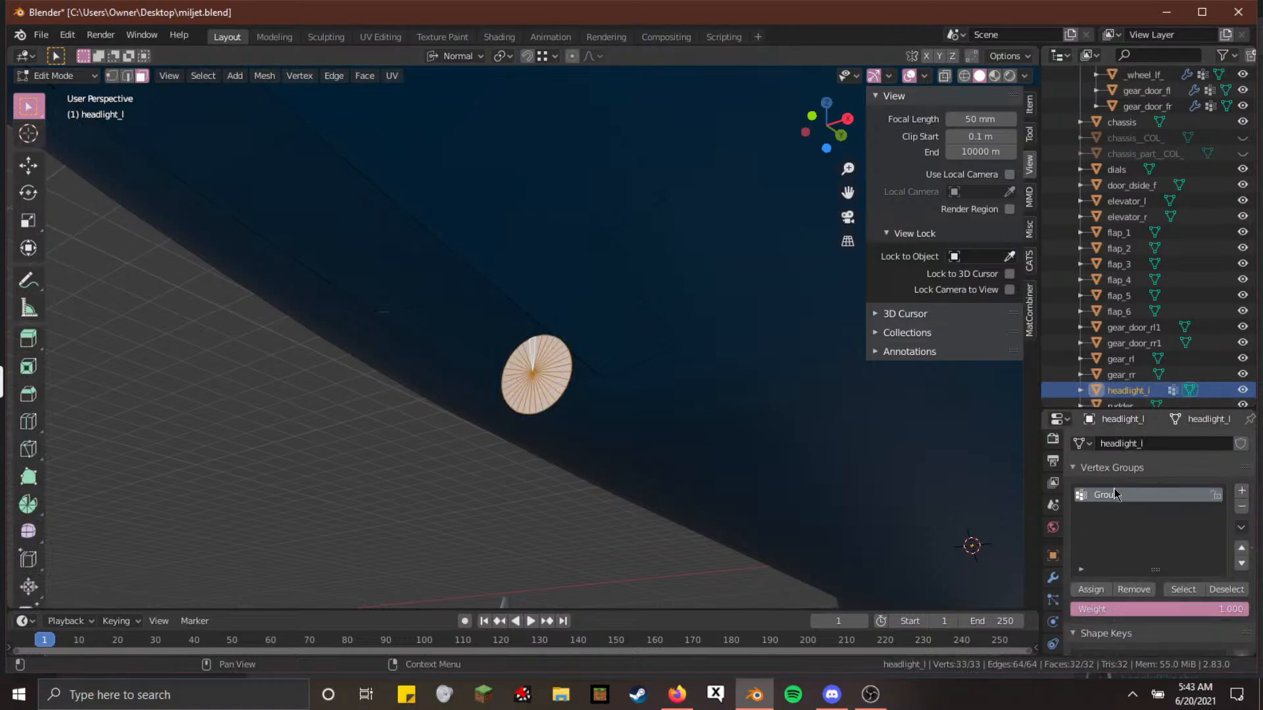
click(1090, 590)
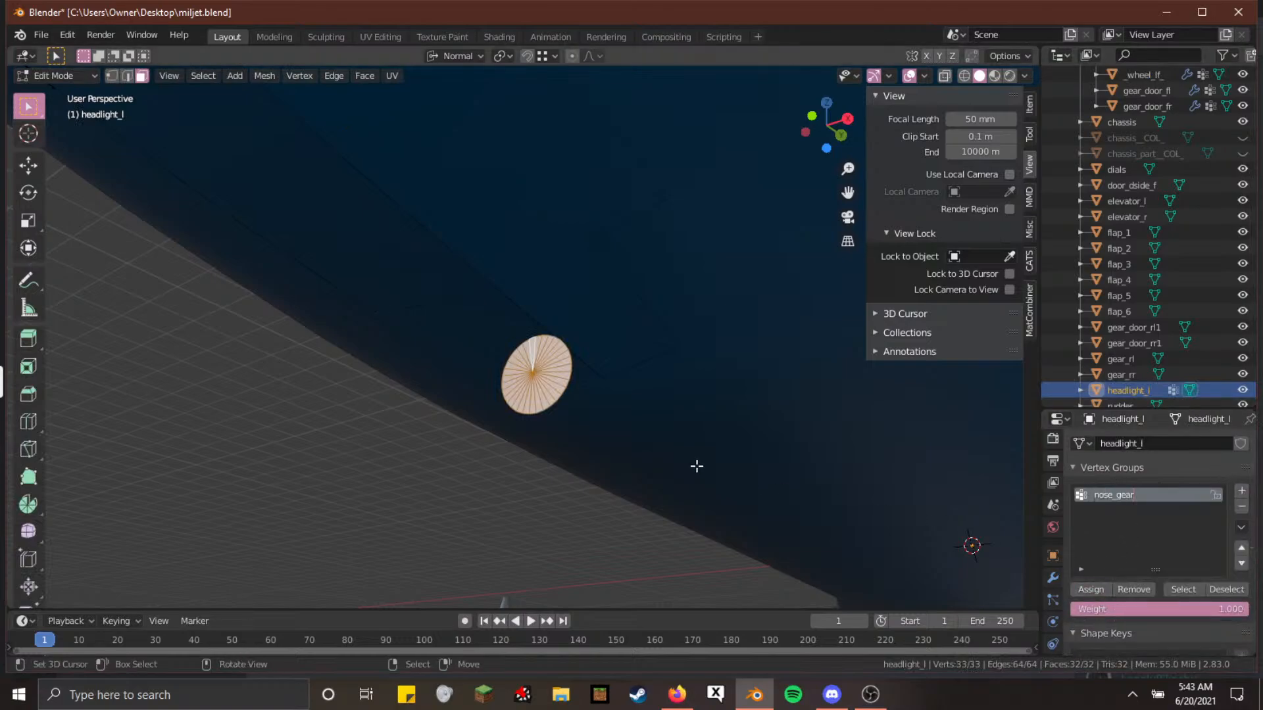
key(Tab)
Join the headlight_l object into the _wheel_lf_ mesh
scroll(1113, 276, up, 5)
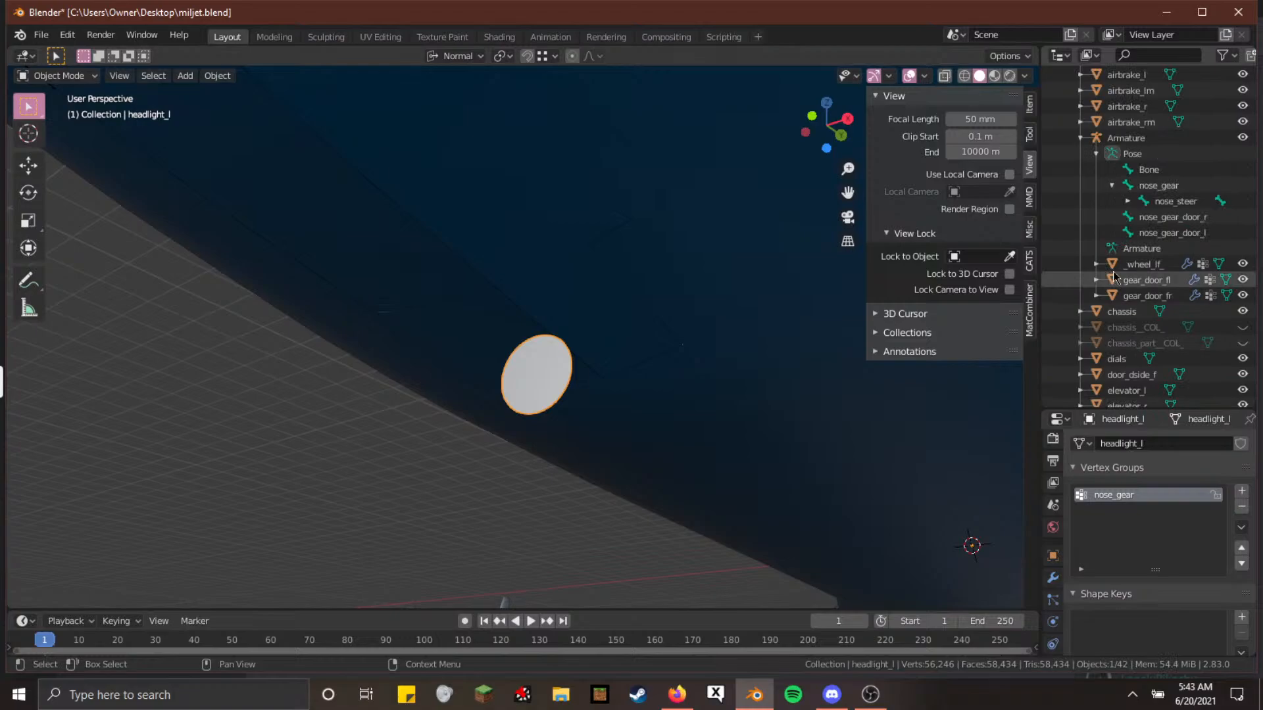
ctrl+click(1158, 266)
key(ctrl+p)
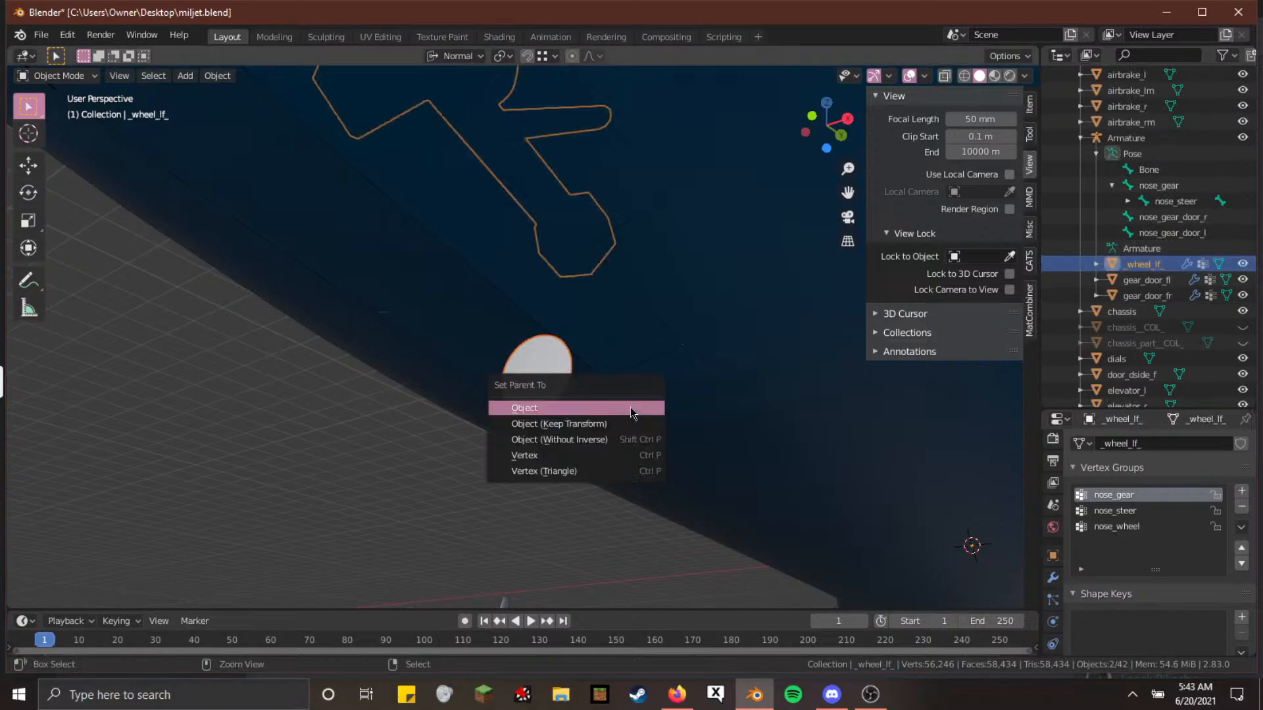
key(ctrl+j)
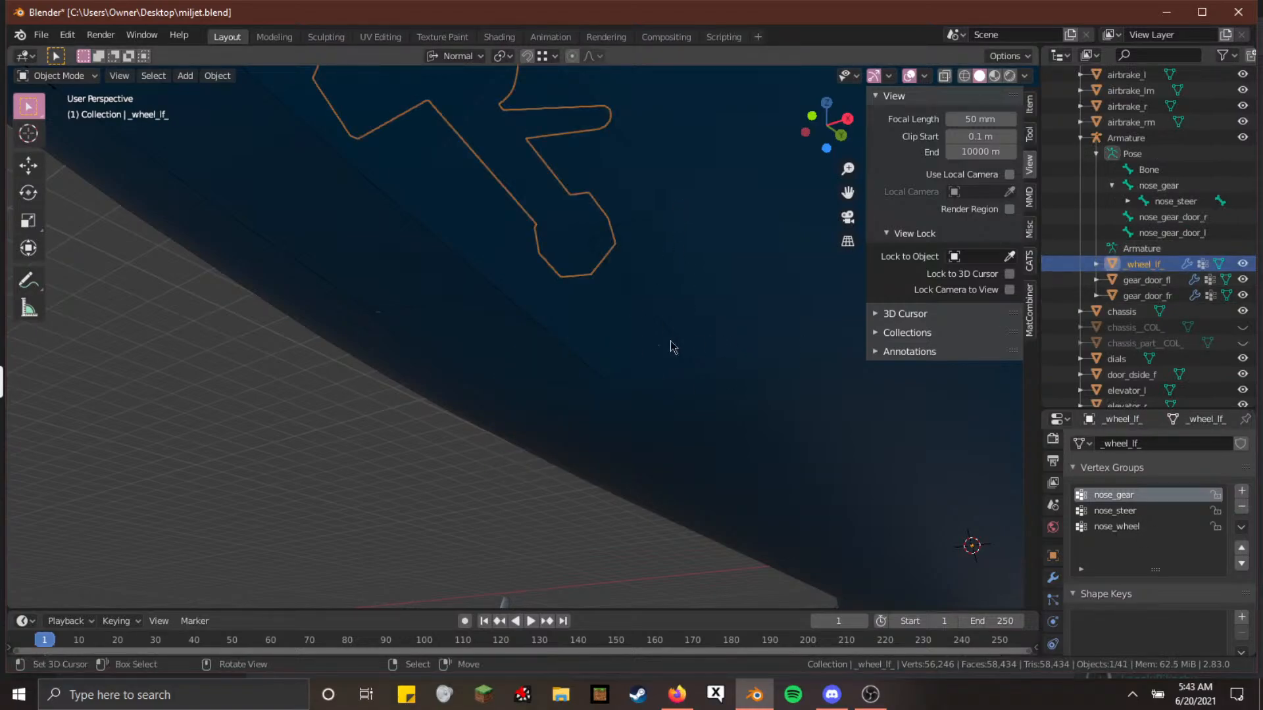
Hide the Armature object and clear the selection of the nose wheel mesh
scroll(671, 347, down, 5)
key(shift+grave)
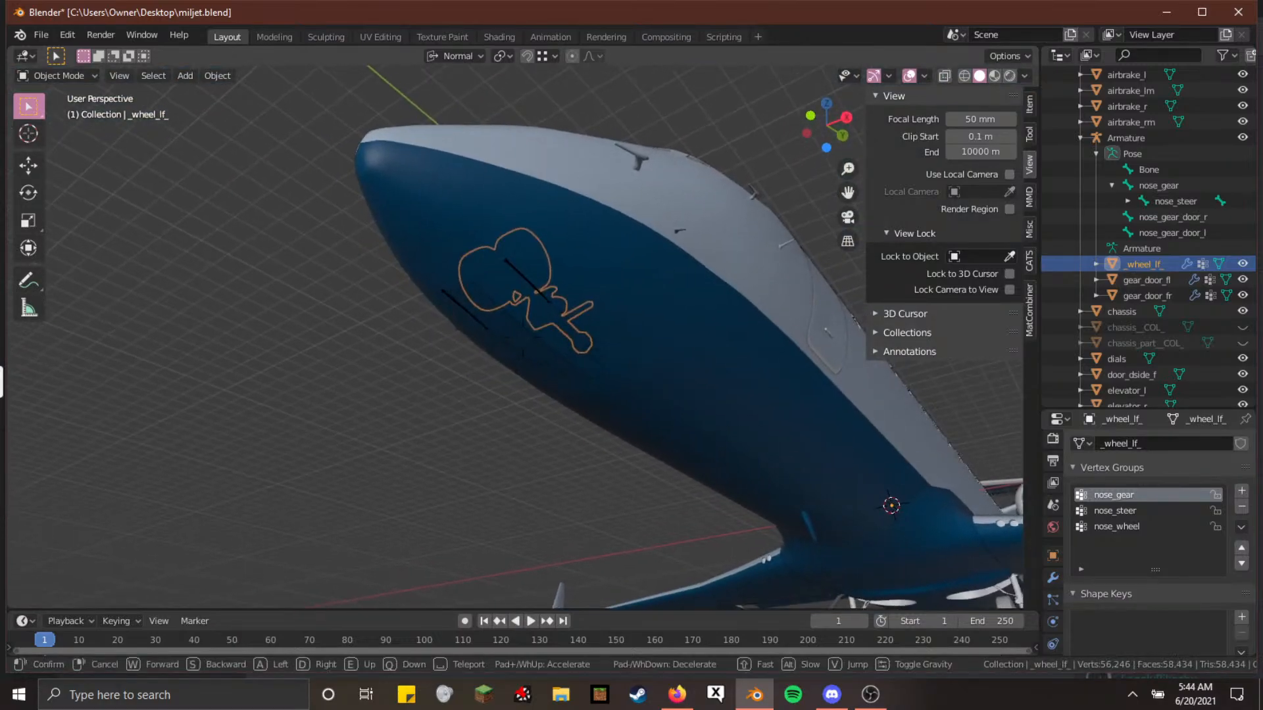
key(a)
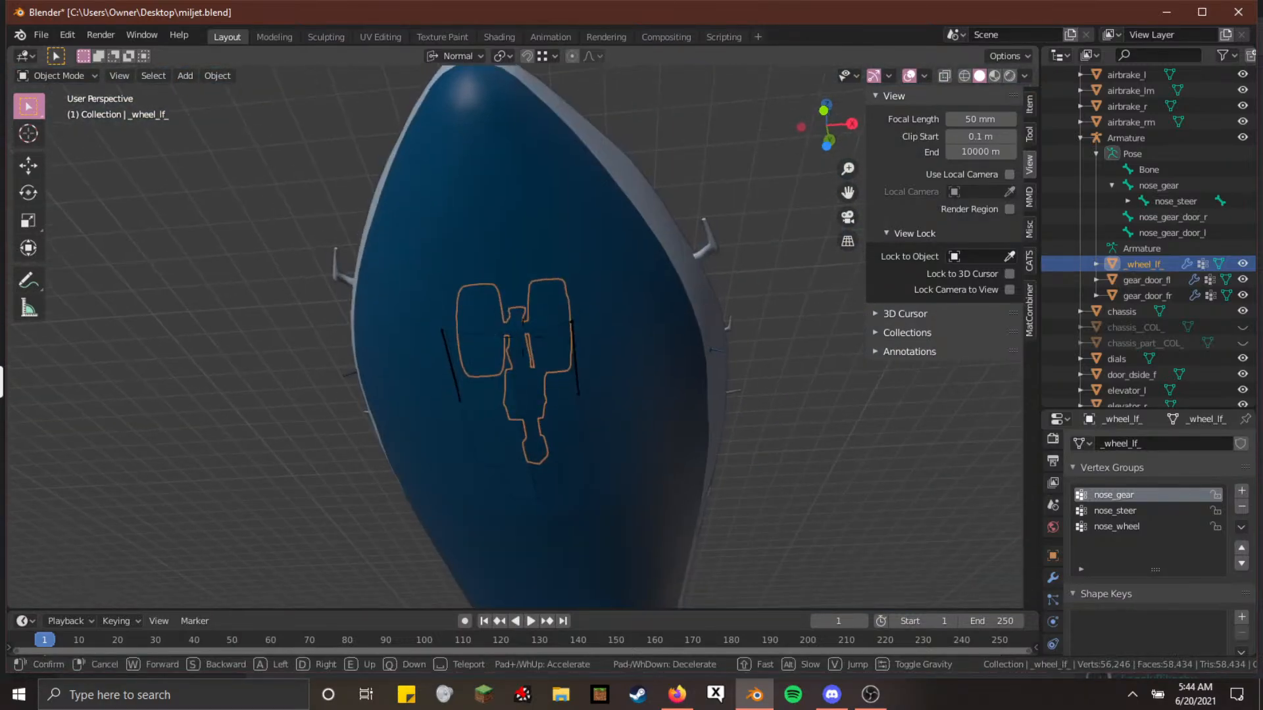
key(w)
click(523, 337)
scroll(1215, 167, up, 2)
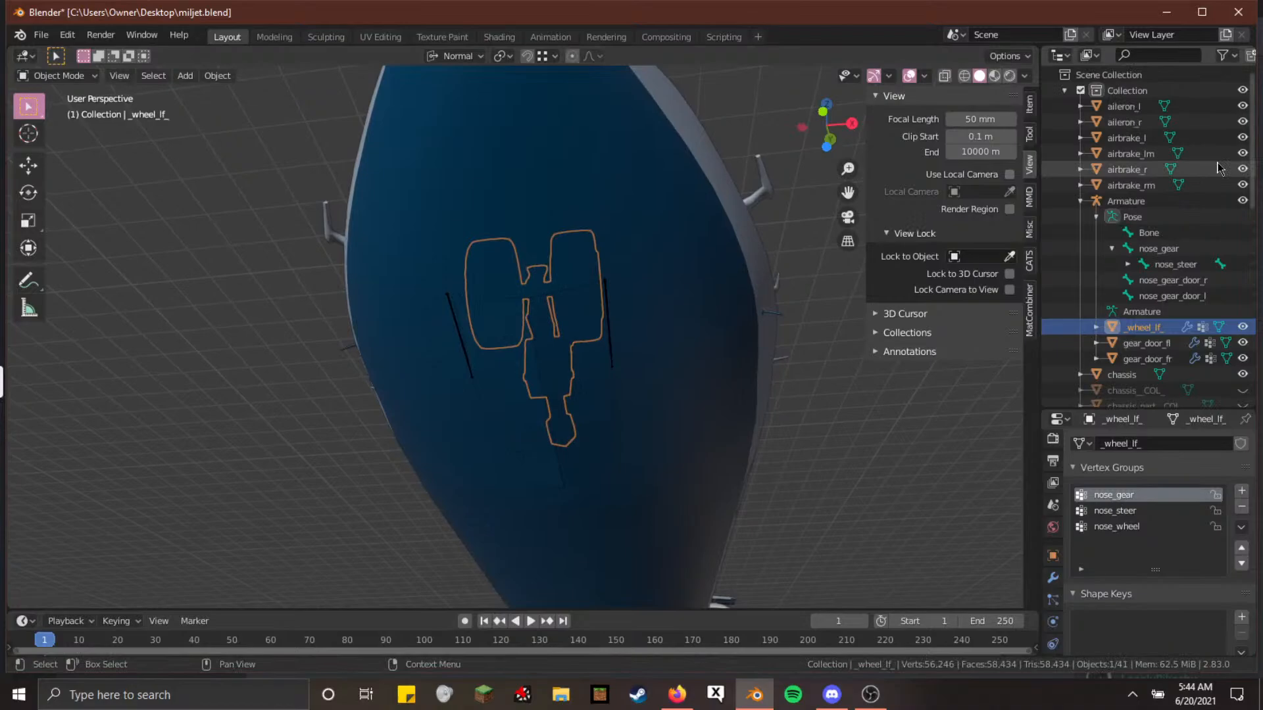
click(1241, 201)
click(575, 318)
Examine the underside of the nose around the closed nose gear doors
key(shift+grave)
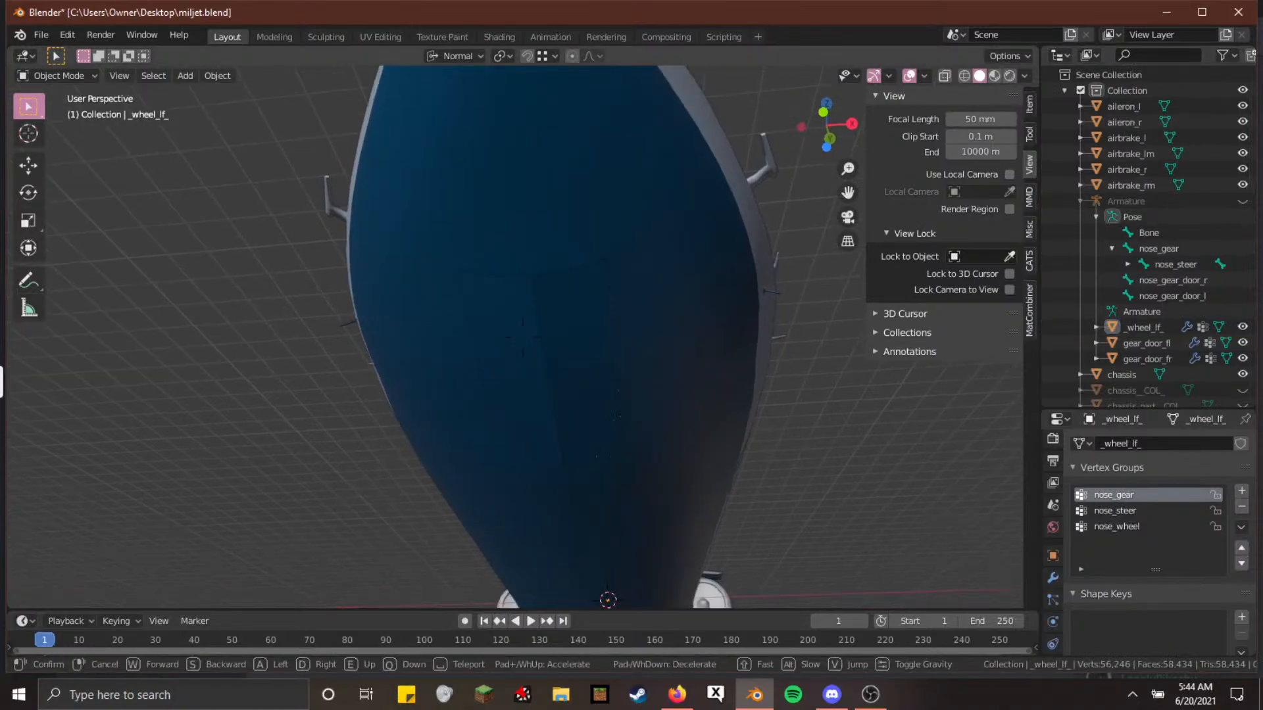
key(e)
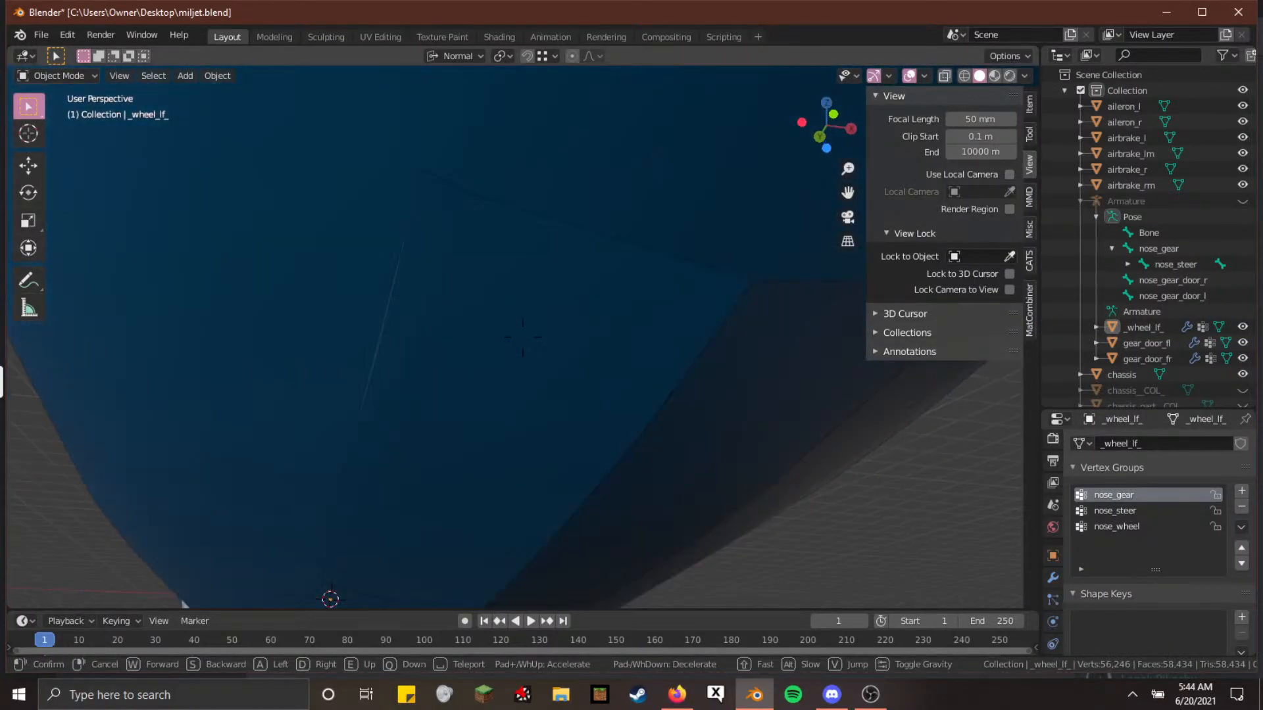
key(d)
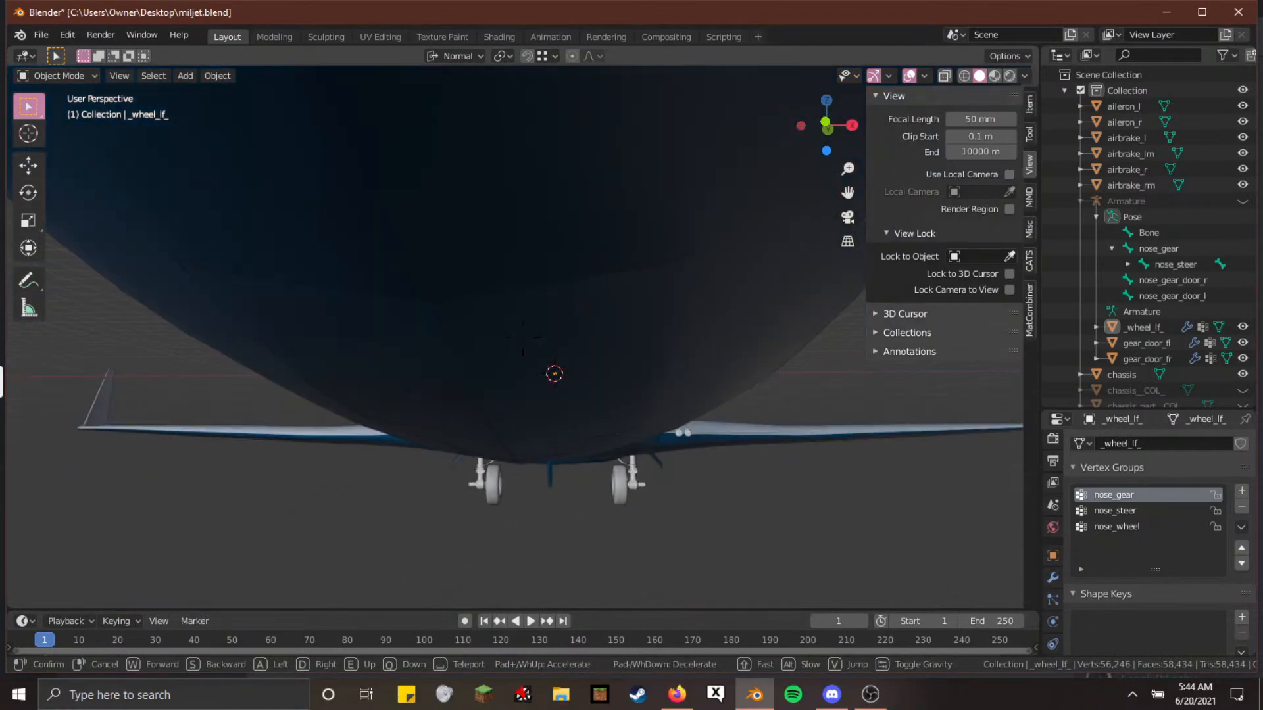
key(e)
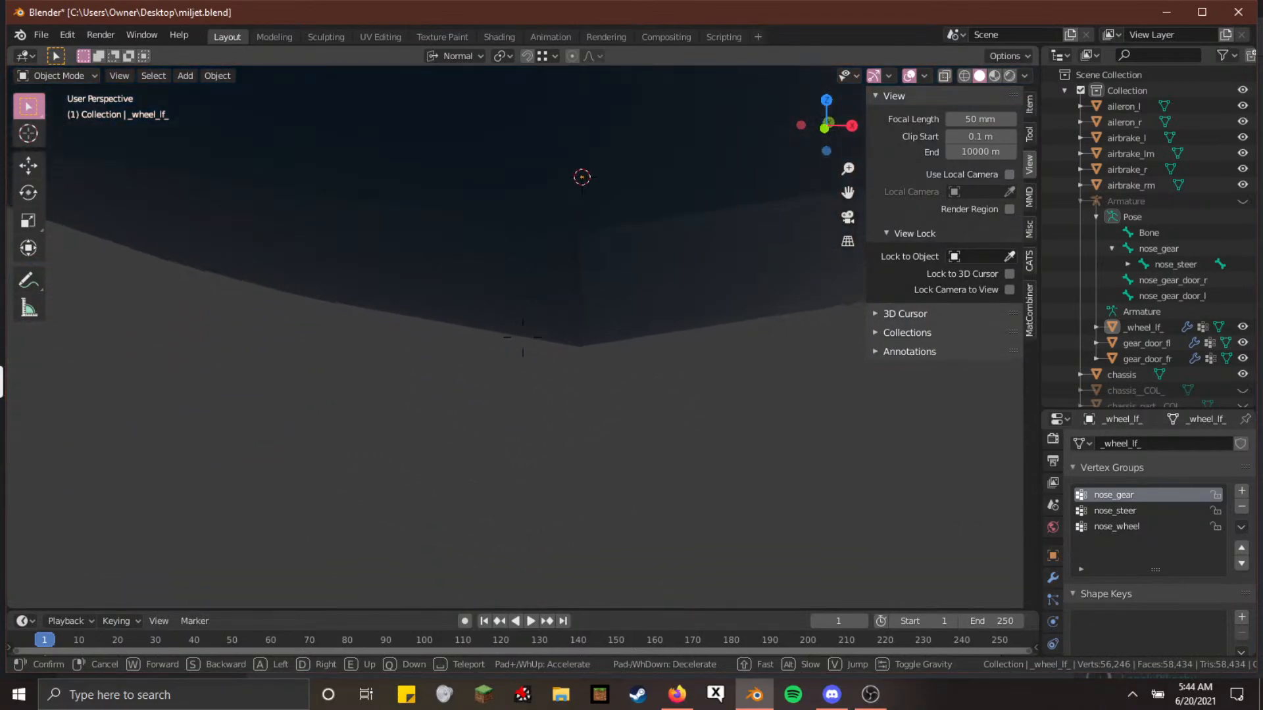
click(522, 337)
Open the gear_door_fr mesh in Edit Mode and inspect the unposed door and its bay from several angles
key(Tab)
key(Tab)
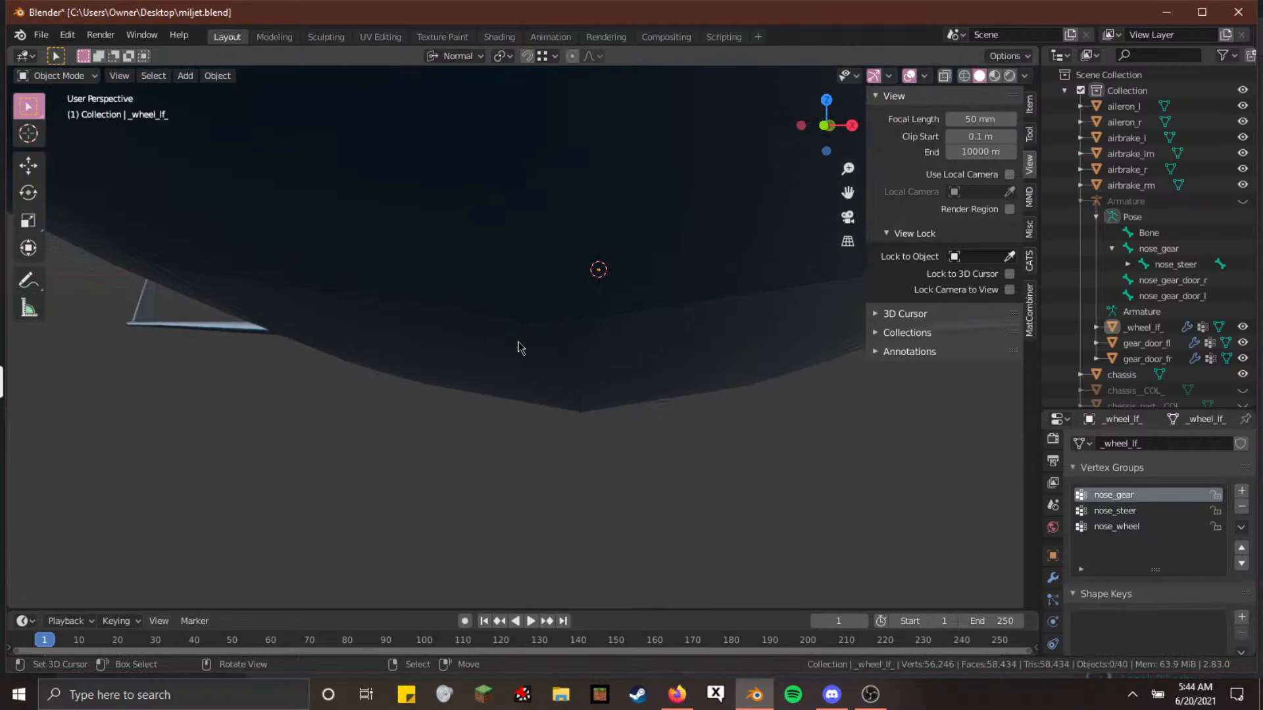
right_click(522, 338)
key(Tab)
key(shift+grave)
key(a)
key(s)
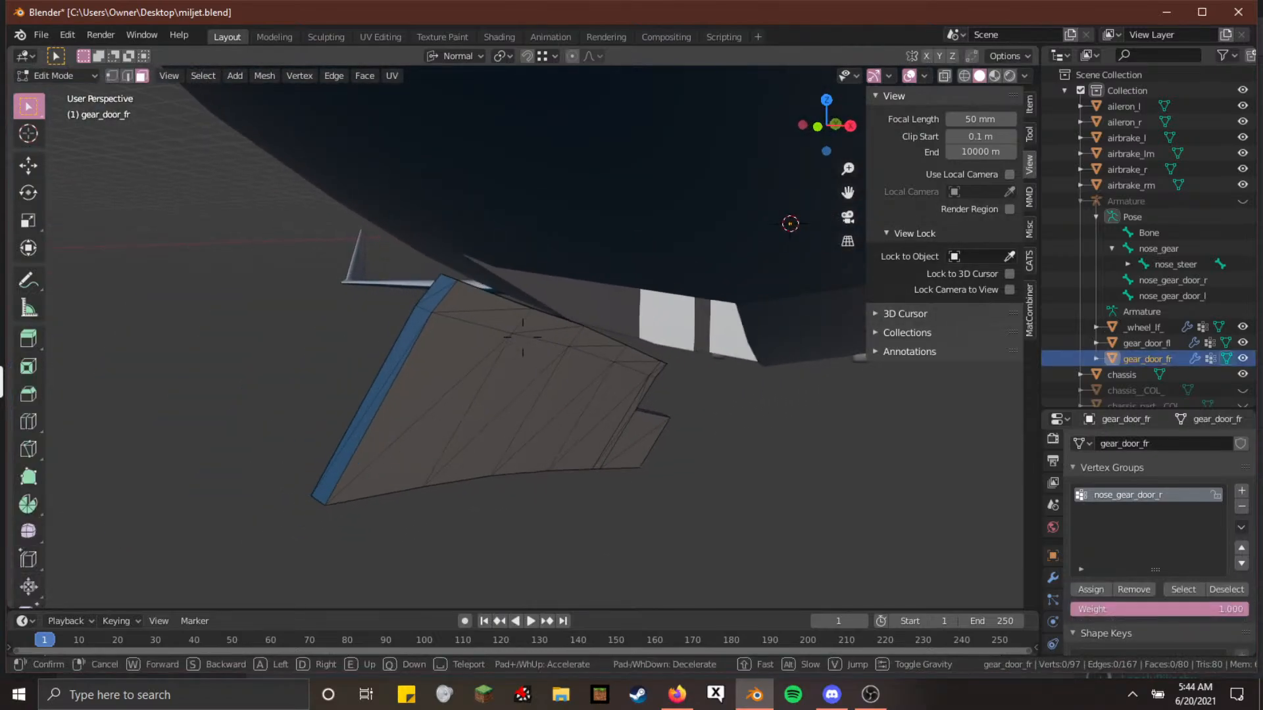
click(522, 337)
key(Home)
middle_drag(523, 337, 574, 370)
scroll(640, 432, up, 5)
key(shift+grave)
key(w)
key(d)
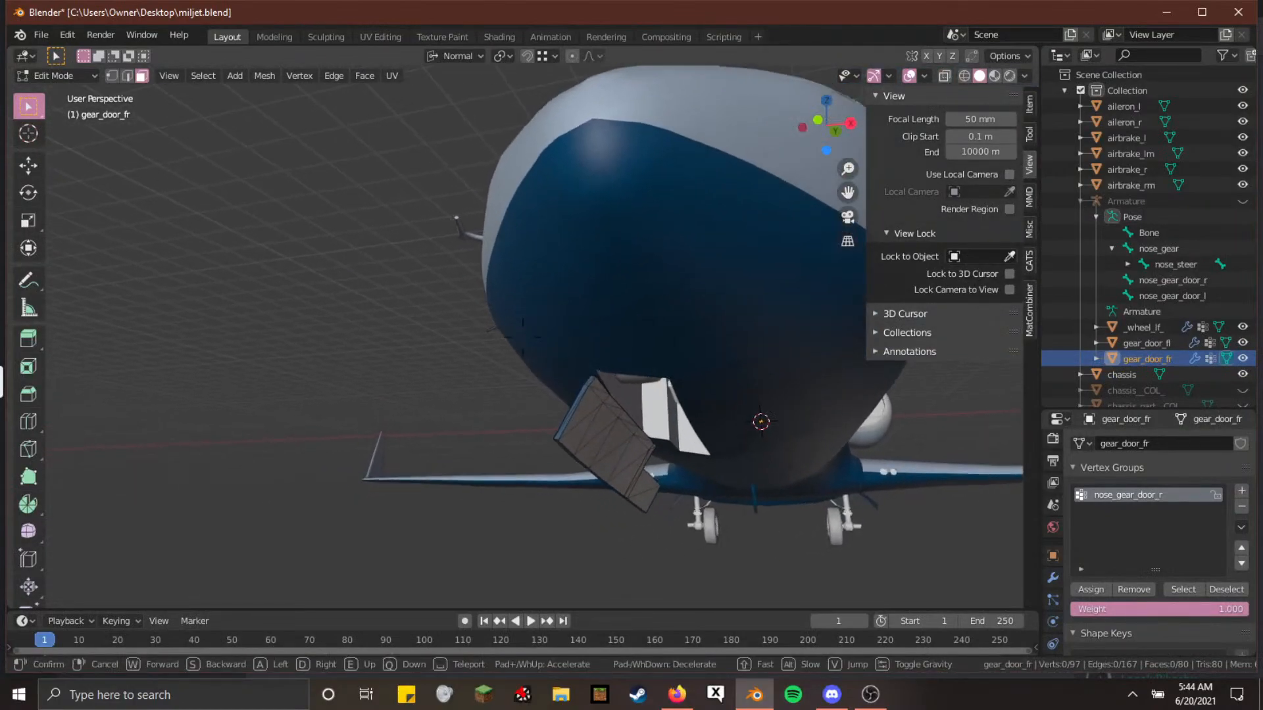
key(w)
key(d)
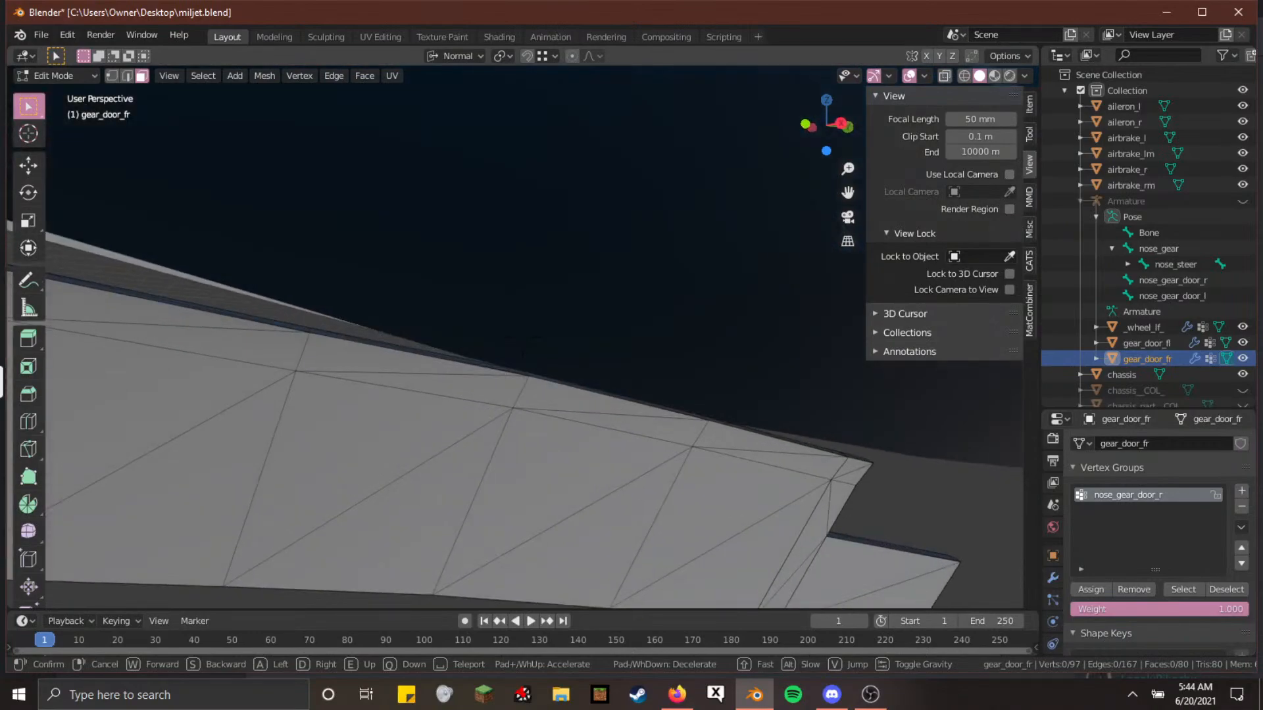
key(w)
key(s)
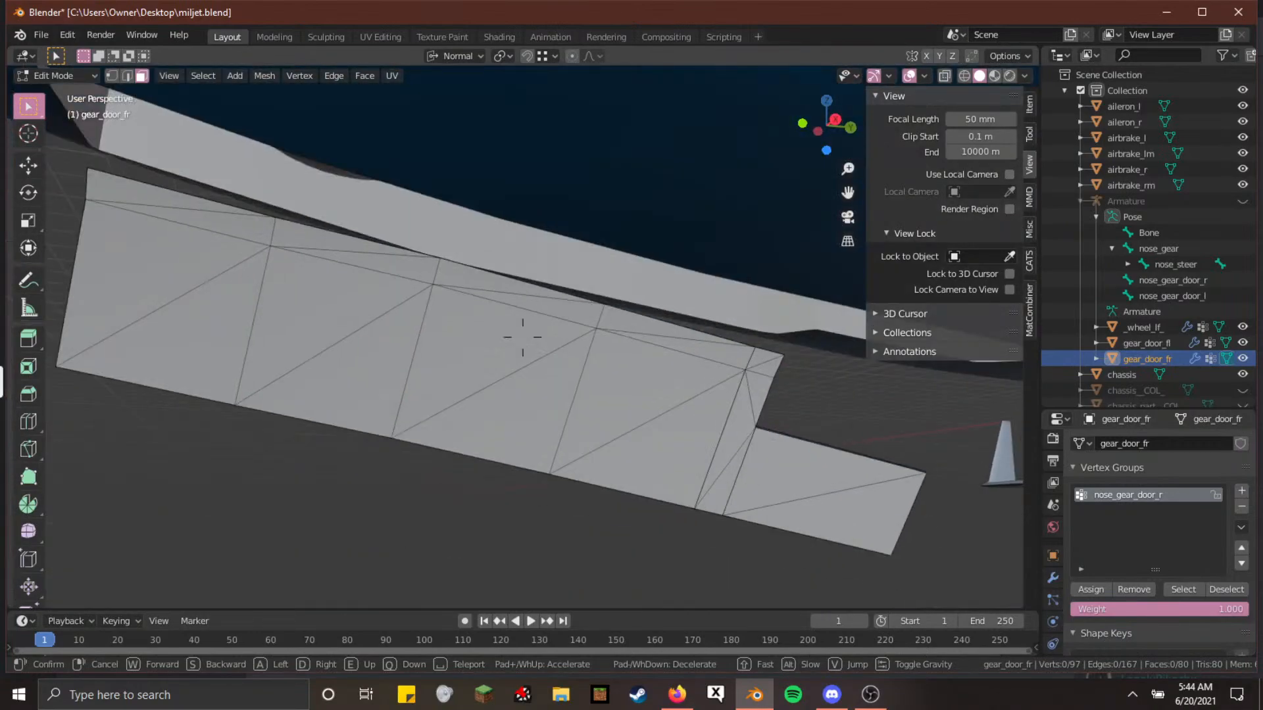
key(s)
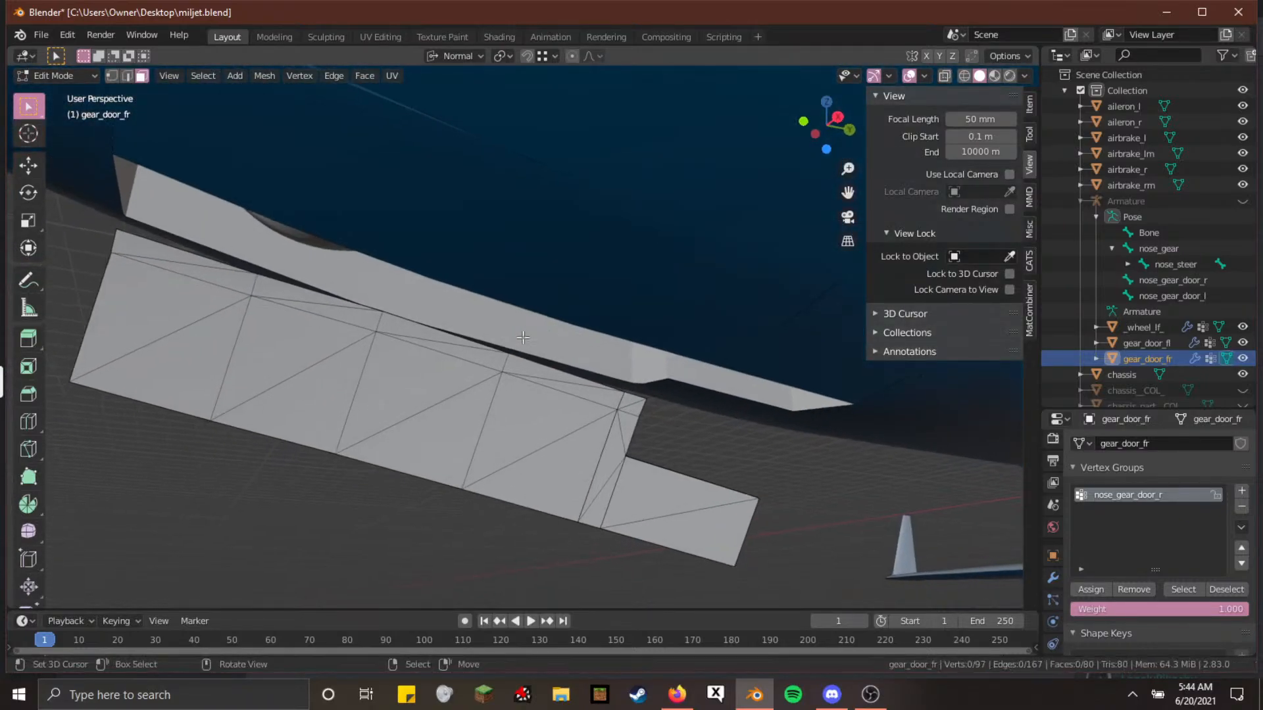
Return to Object Mode, clear the selection, and examine the closed doors and the inside of the nose gear bay
key(Tab)
key(a)
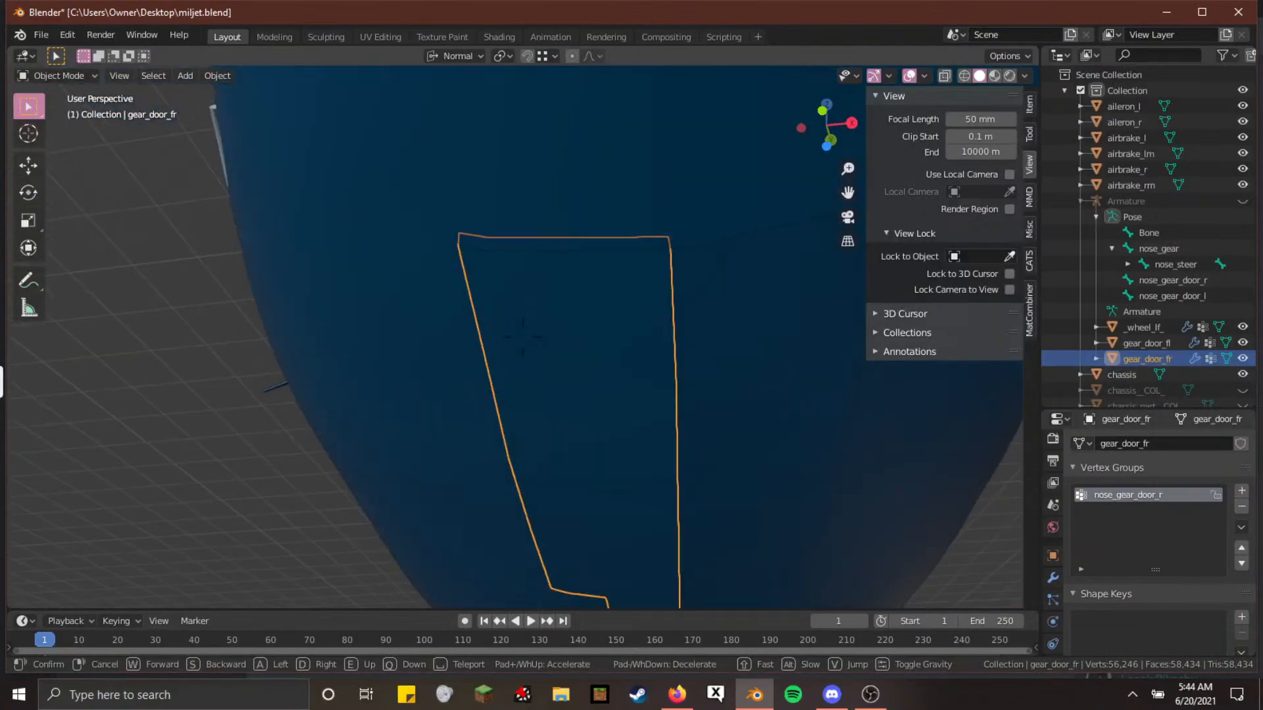
click(524, 338)
key(alt+a)
key(shift+grave)
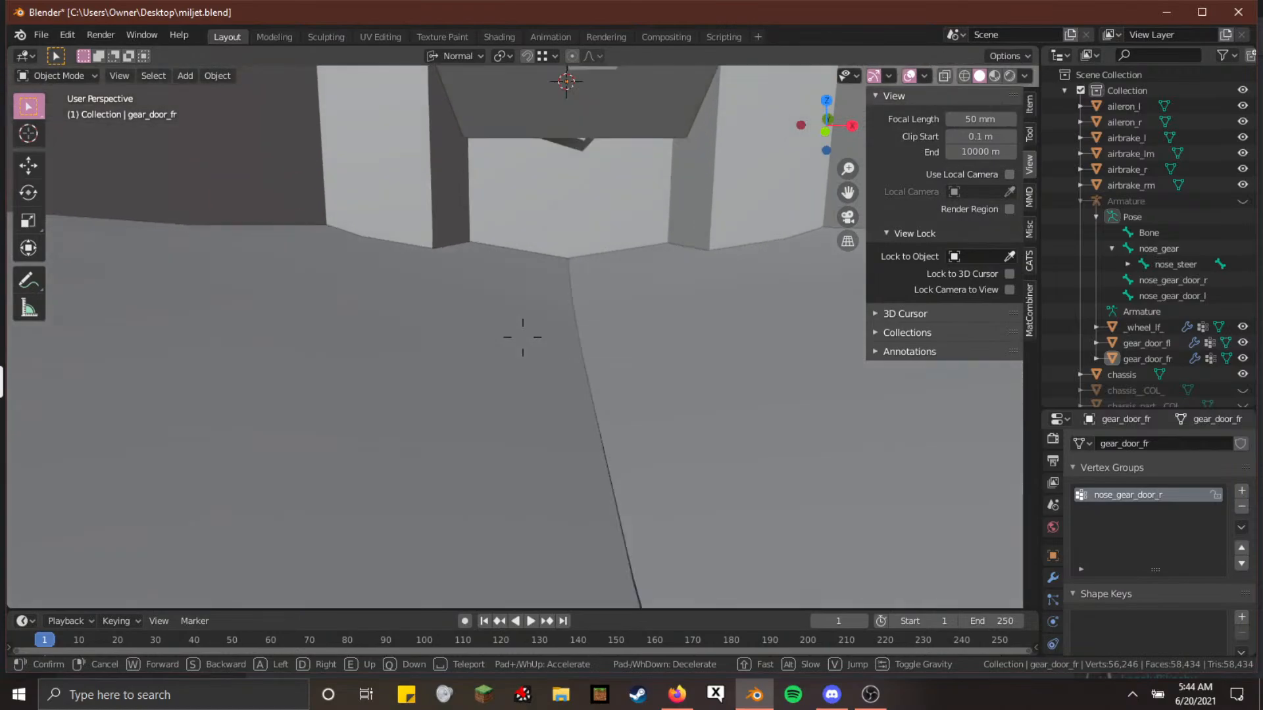
key(Escape)
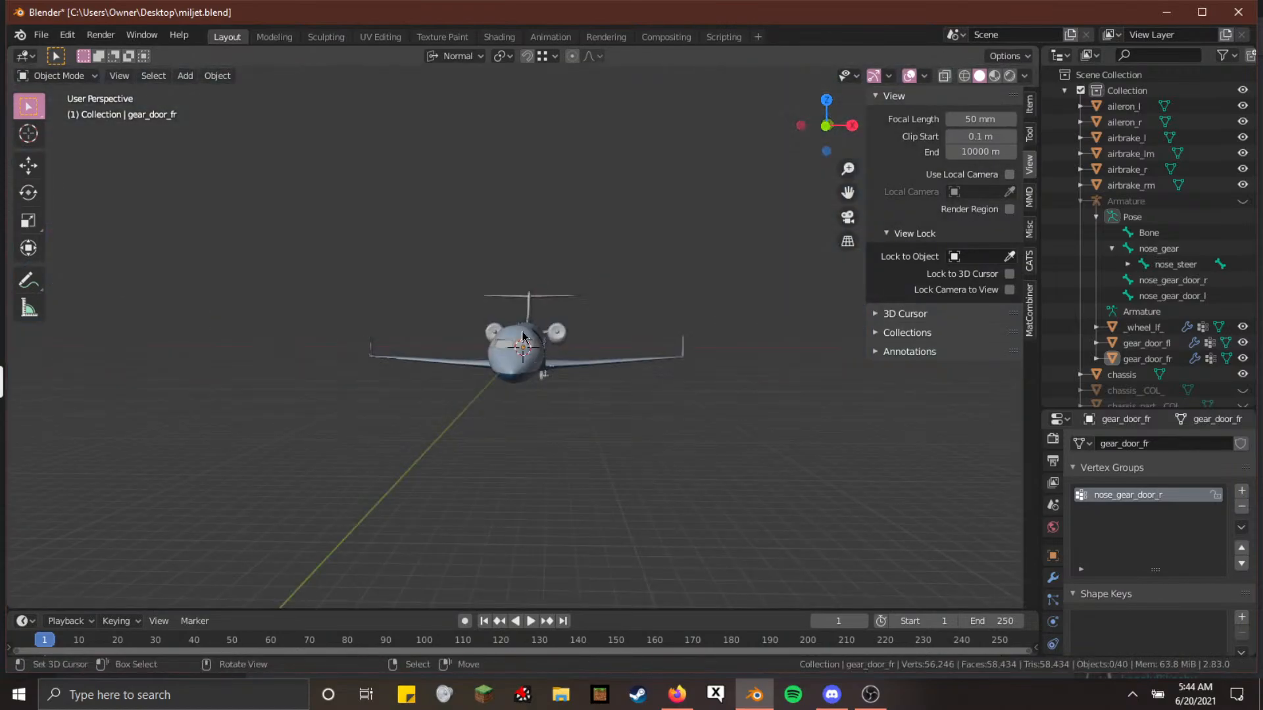
middle_drag(523, 337, 514, 293)
scroll(507, 276, up, 8)
shift+middle_drag(491, 250, 559, 277)
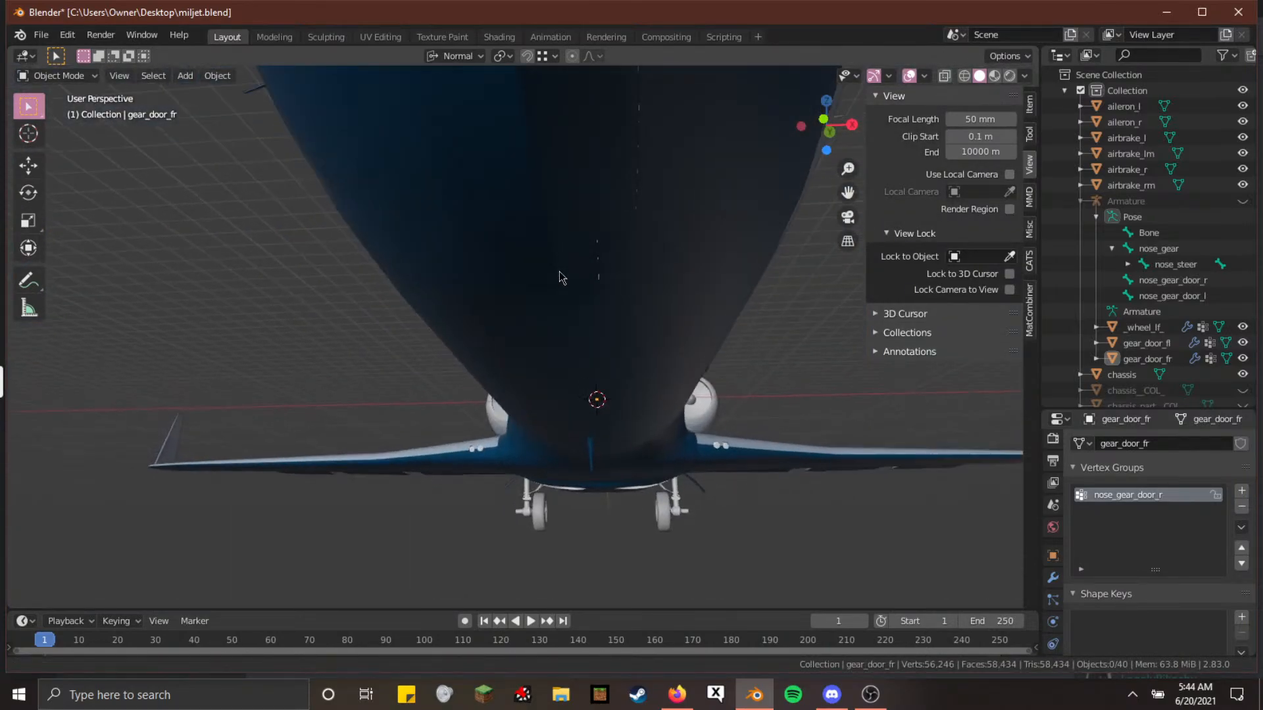
click(496, 274)
key(Tab)
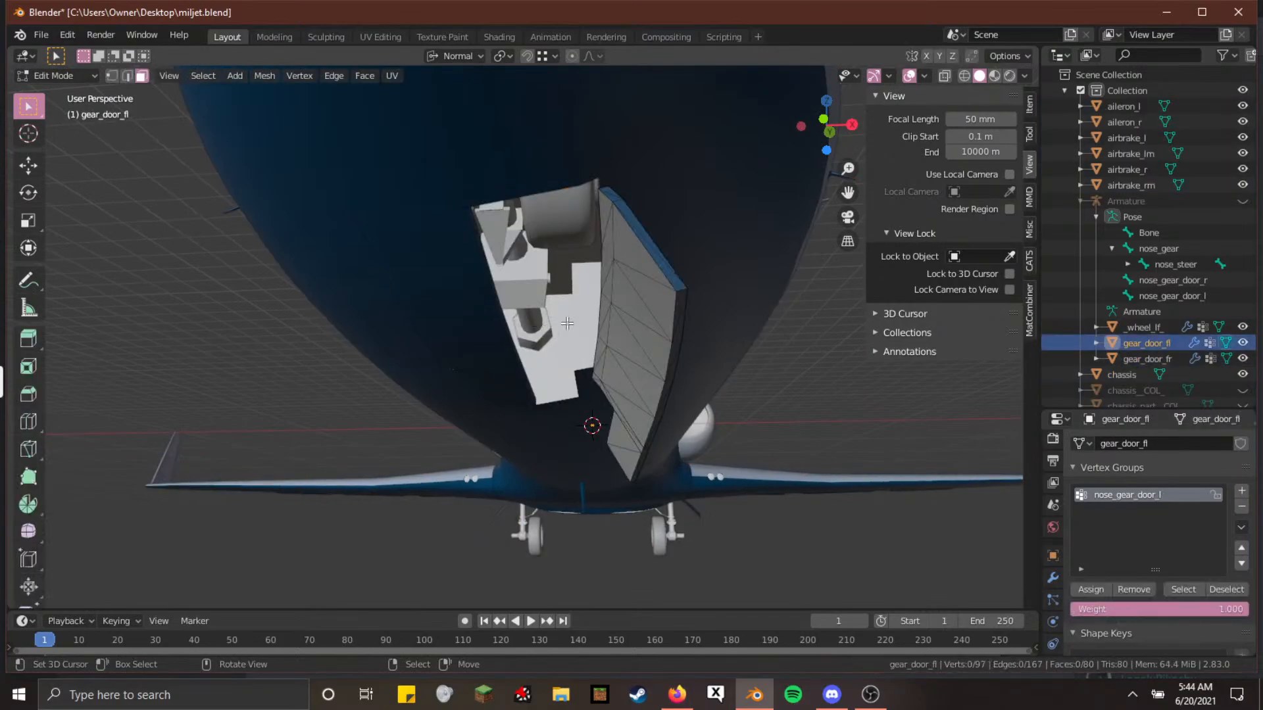
key(a)
key(g)
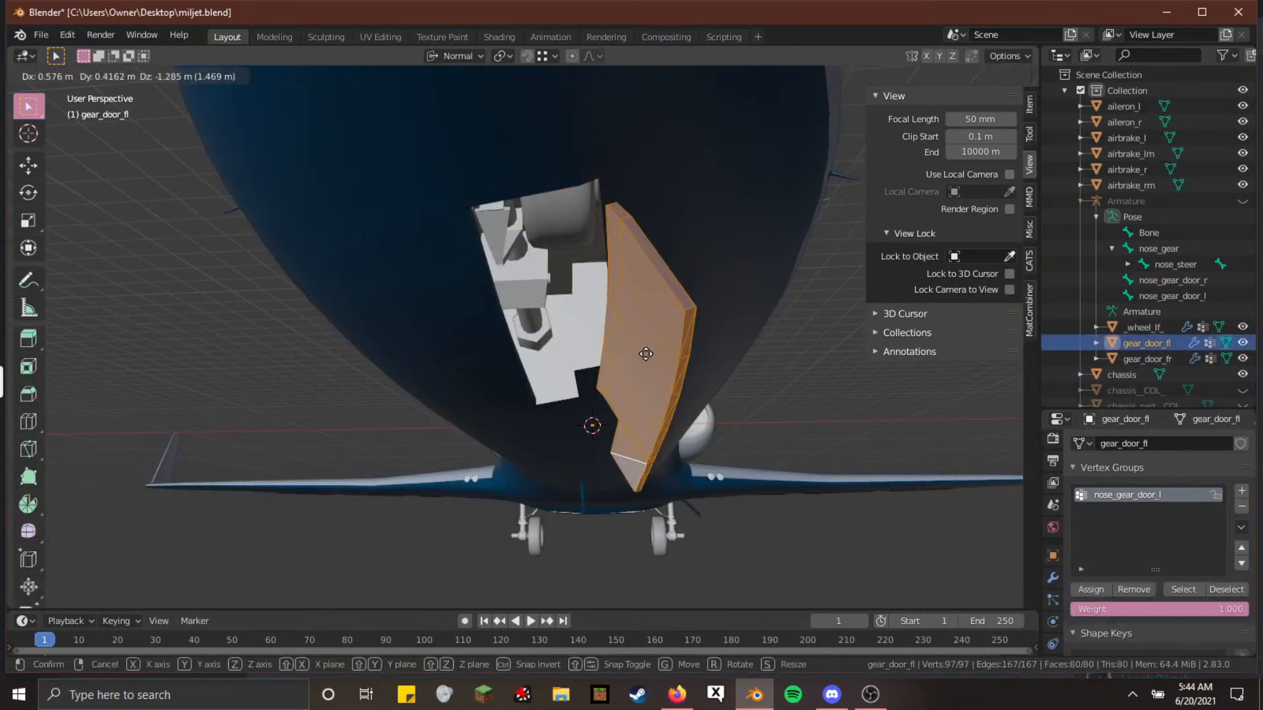
right_click(624, 305)
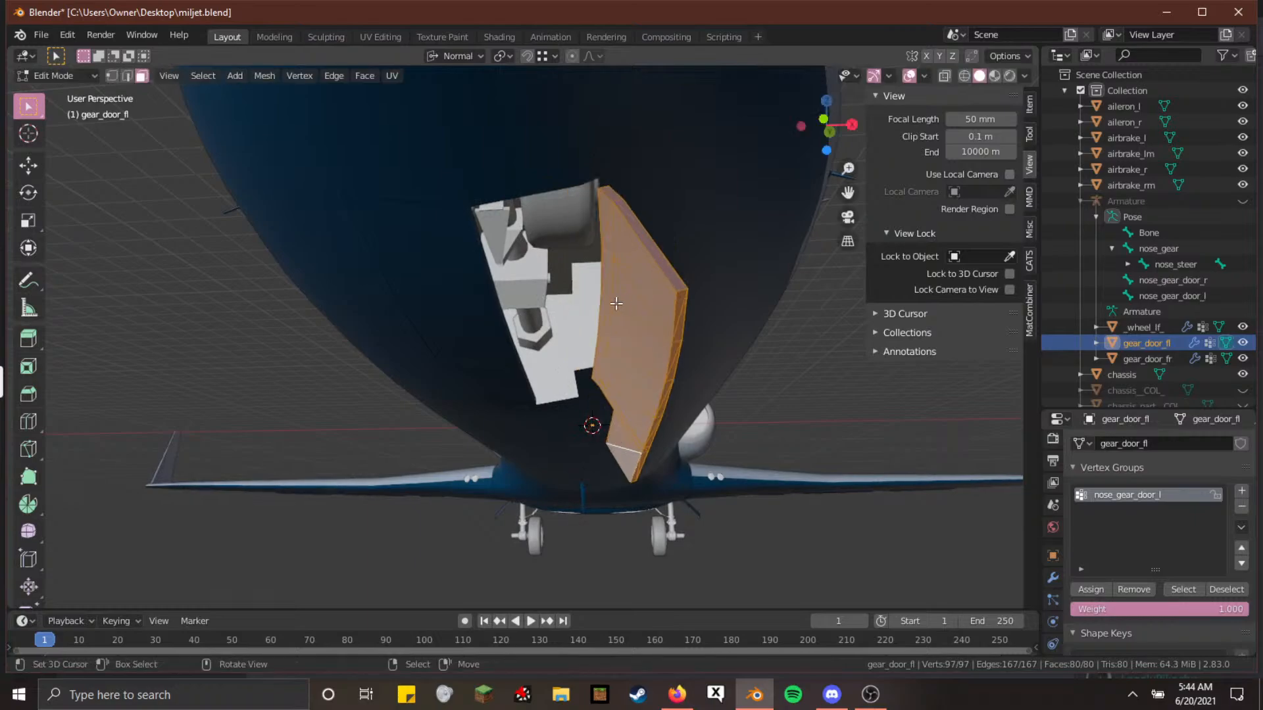
key(Tab)
key(alt+a)
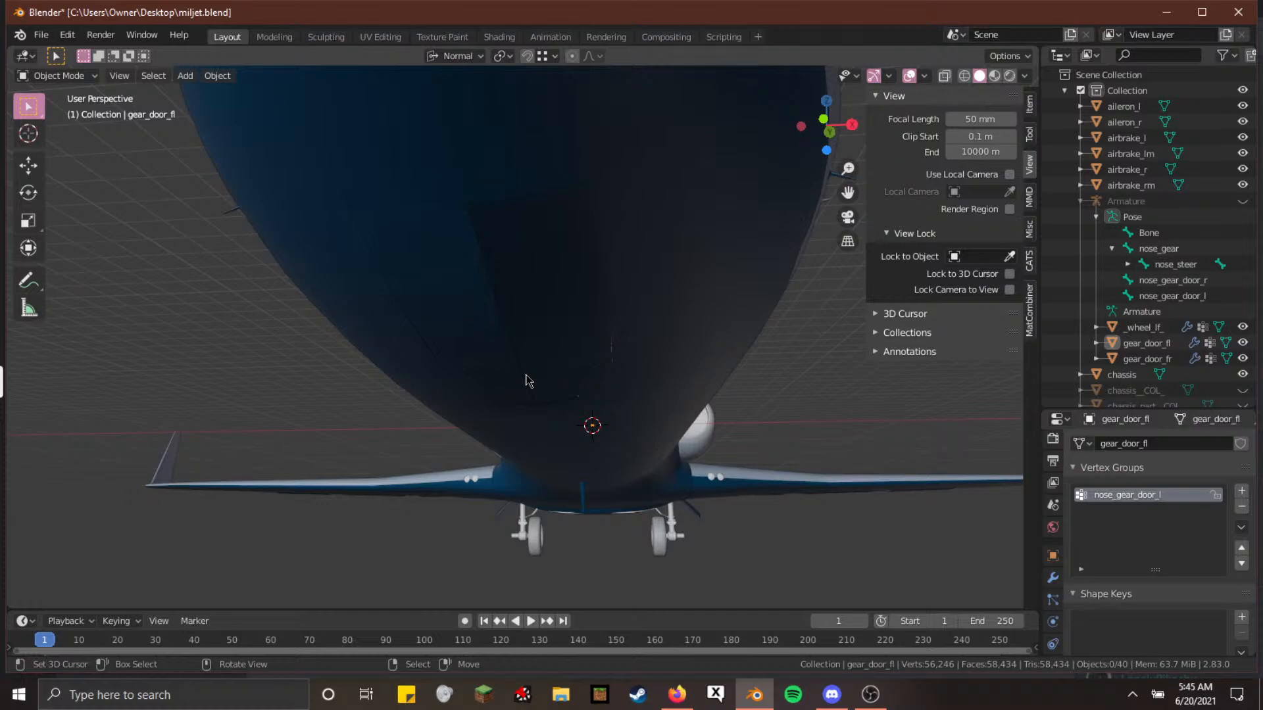
Check the gear_door_fr mesh in Edit Mode once more, return to Object Mode and clear the selection
click(459, 365)
key(shift+grave)
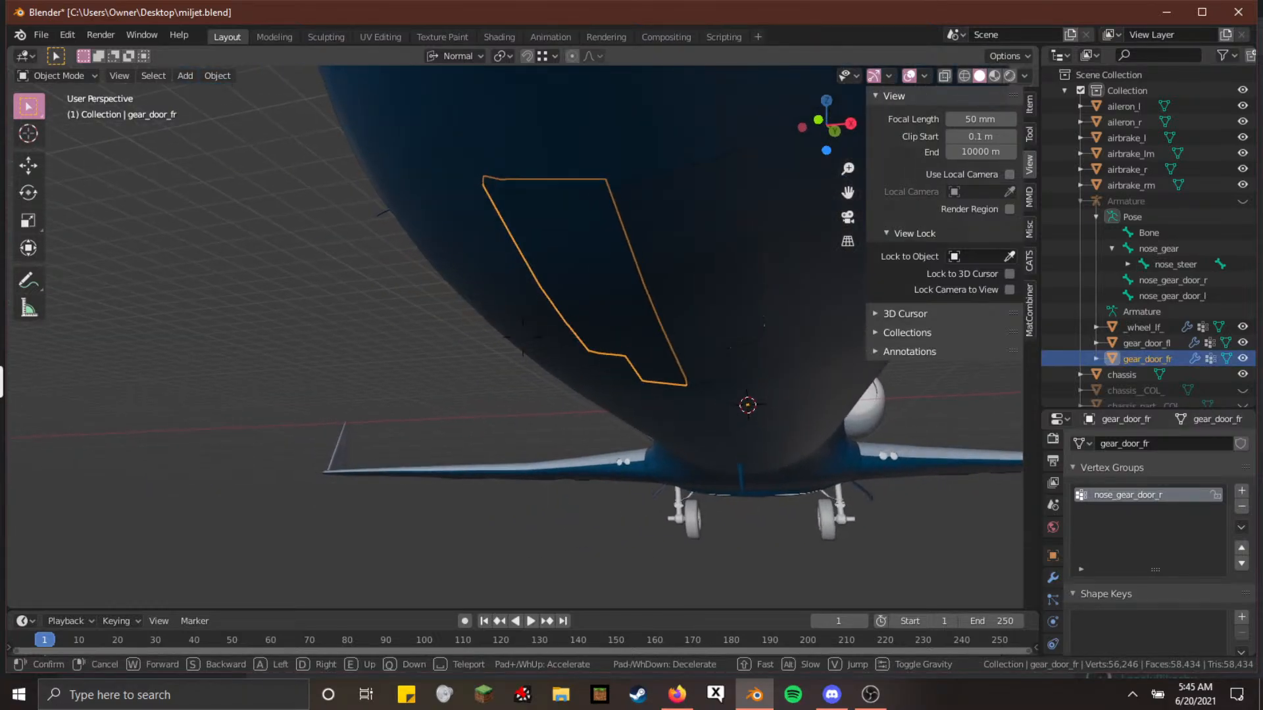
key(Tab)
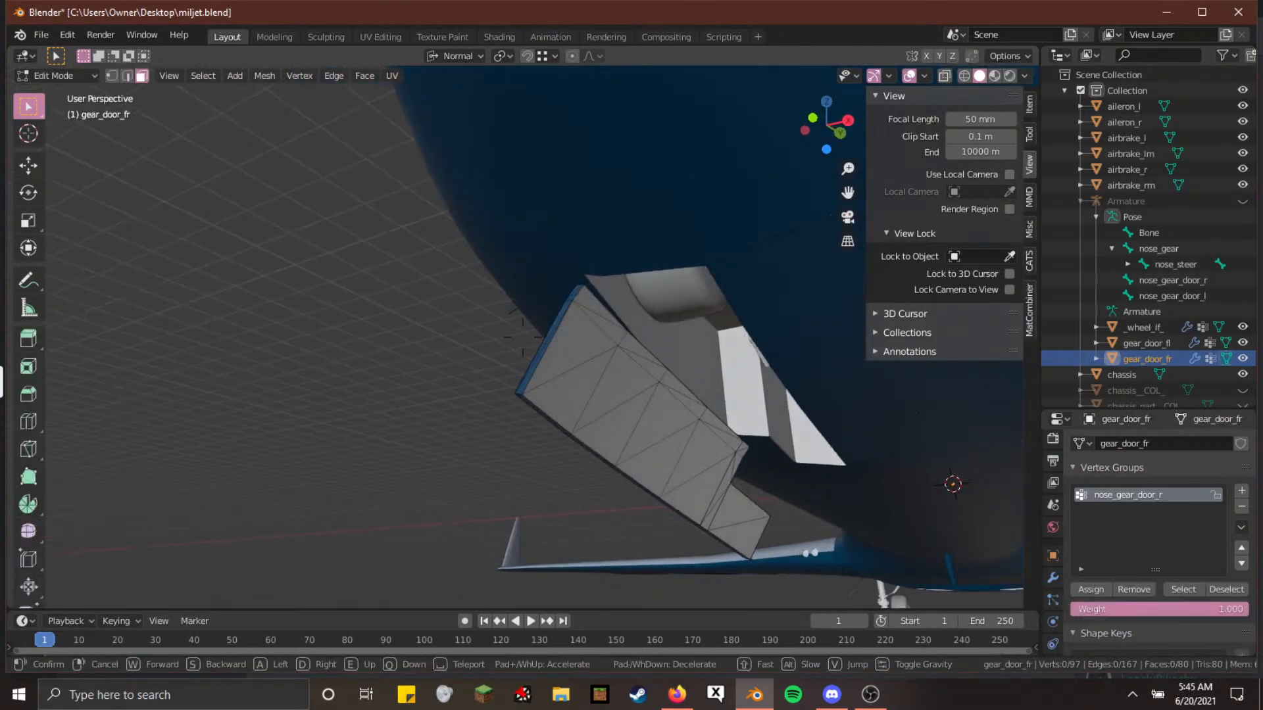
key(Escape)
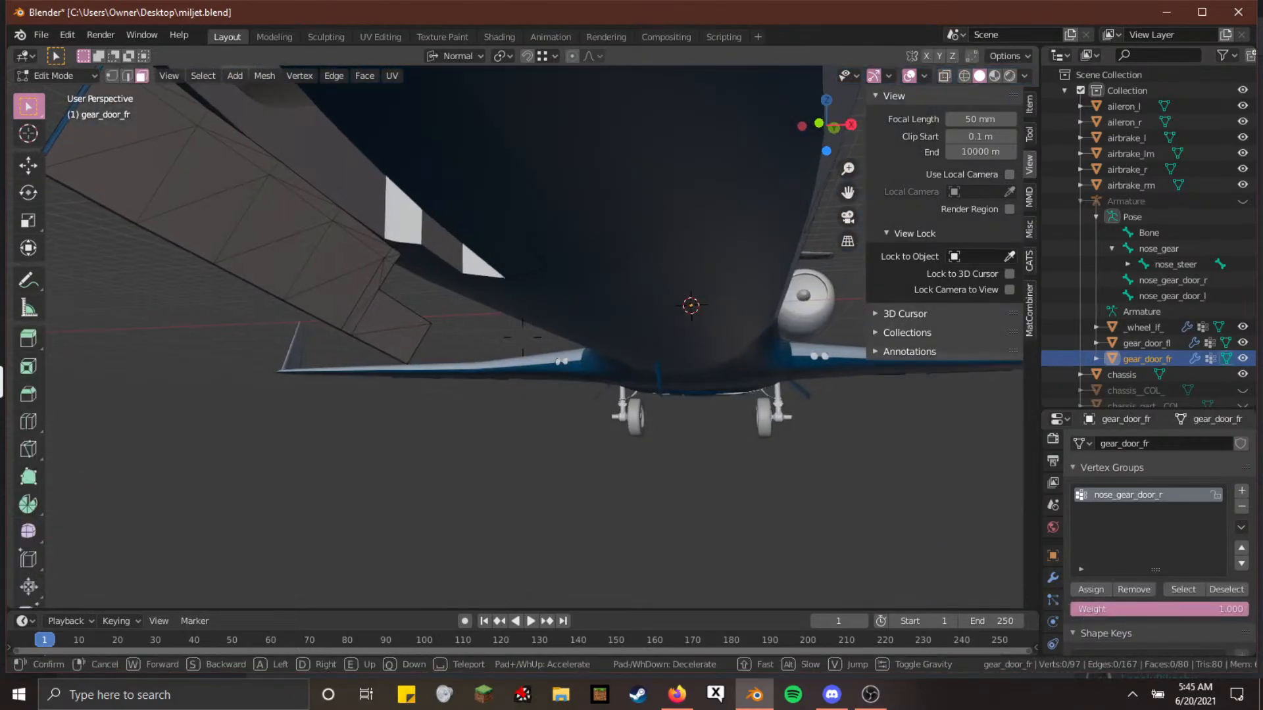
key(Tab)
scroll(530, 345, down, 8)
middle_drag(539, 367, 471, 349)
scroll(483, 399, up, 8)
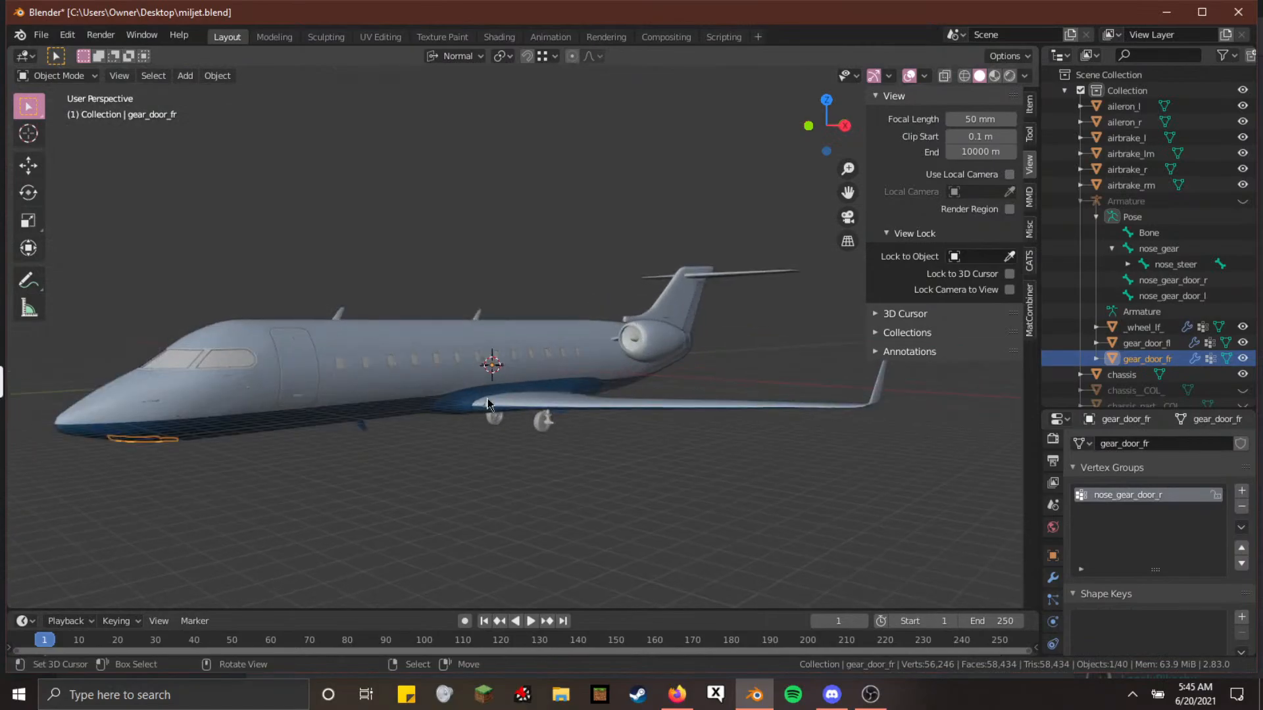
right_click(494, 484)
Switch to the YouTube Studio live stream page to read its bitrate warning and return to Blender
key(alt+Tab)
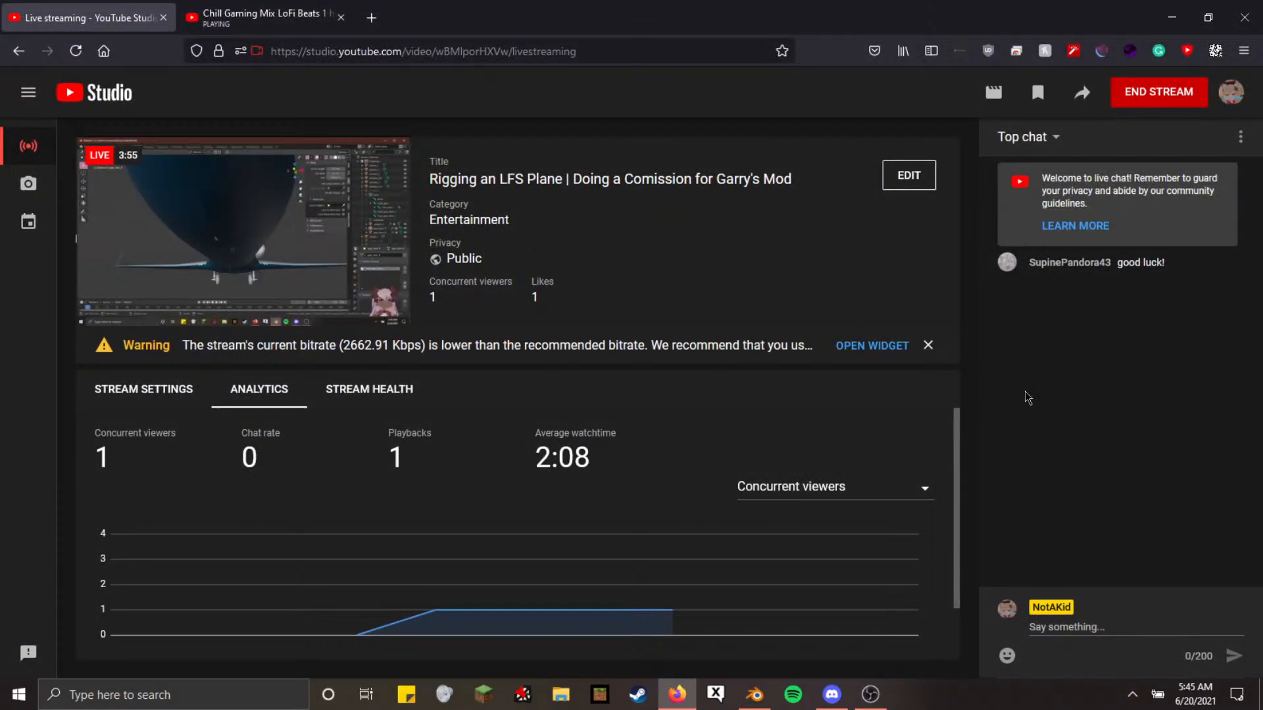
drag(339, 345, 390, 345)
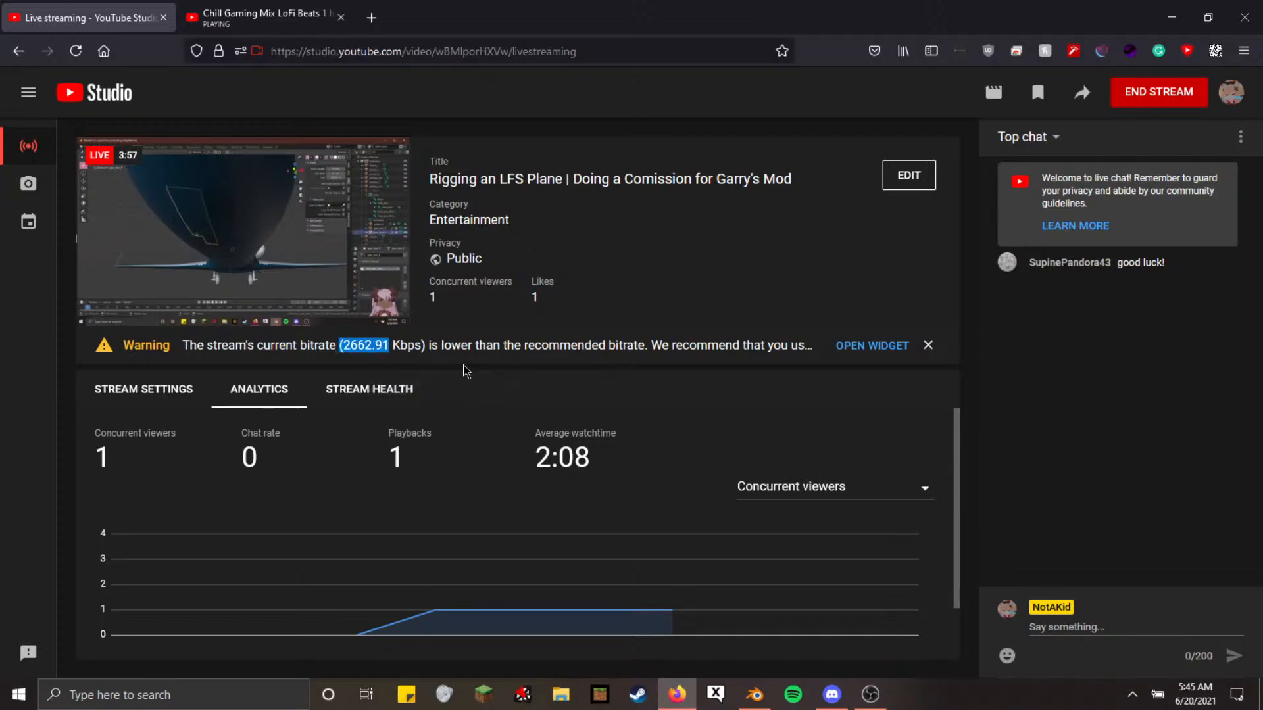
drag(465, 365, 598, 350)
click(640, 383)
key(alt+Tab)
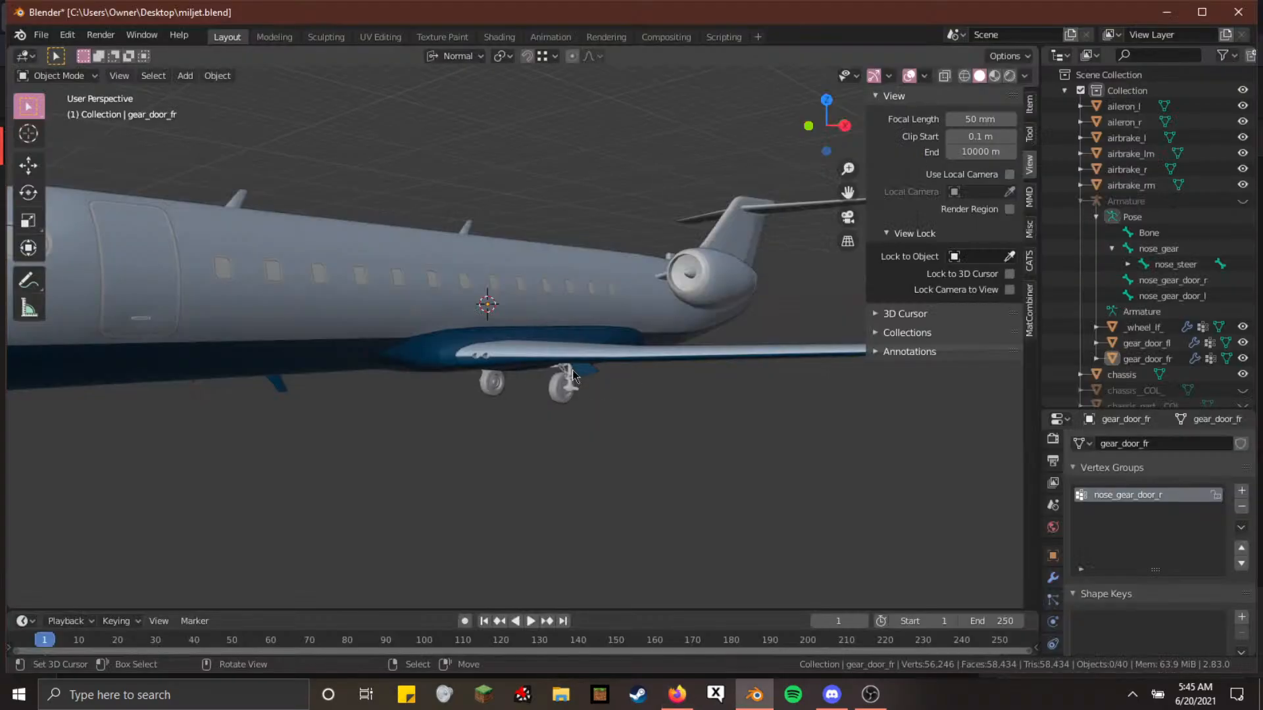
Examine the main landing gear's wheel, strut and door, including the strut's top cylinder inside the wing
shift+middle_drag(561, 403, 585, 355)
scroll(585, 355, up, 5)
key(shift+grave)
key(w)
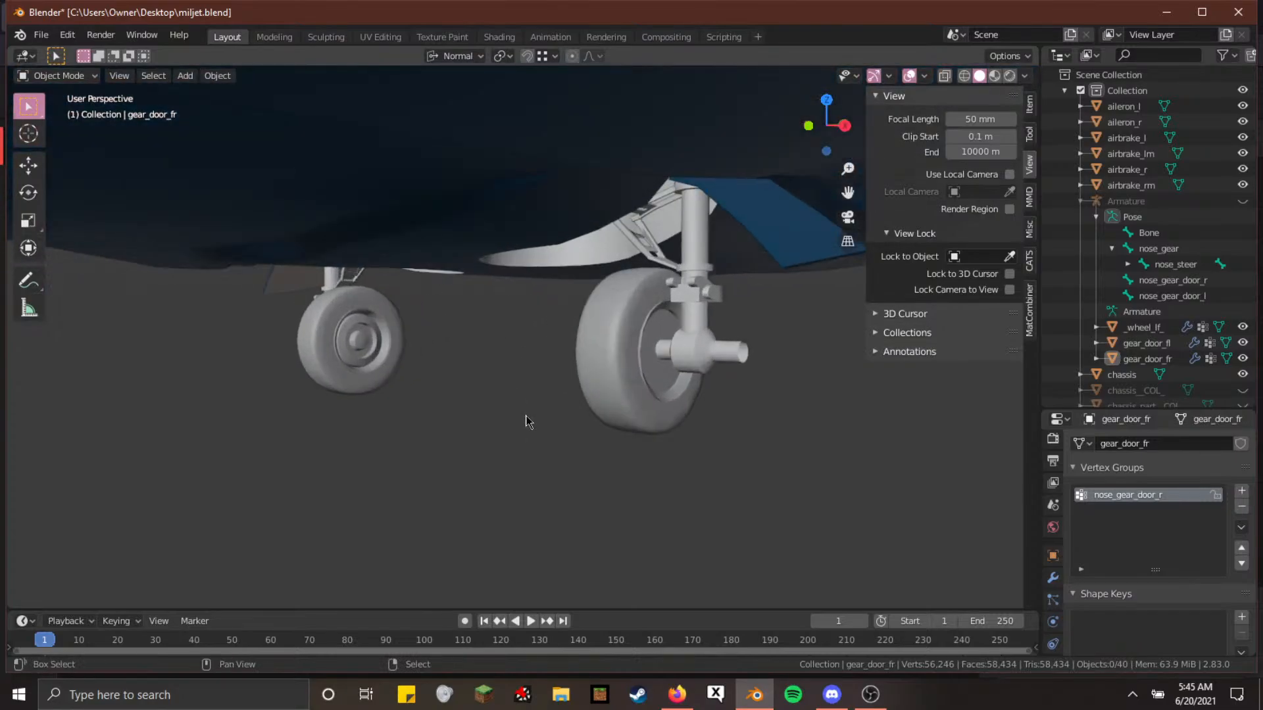
key(w)
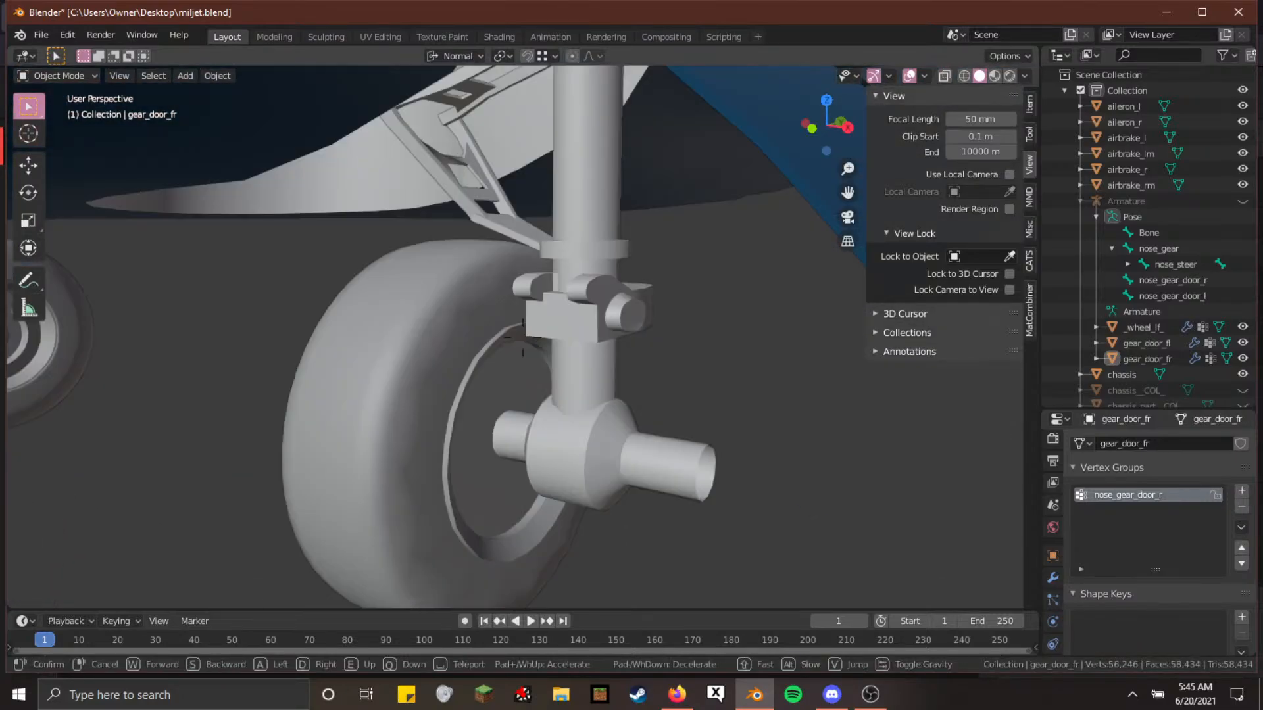
key(w)
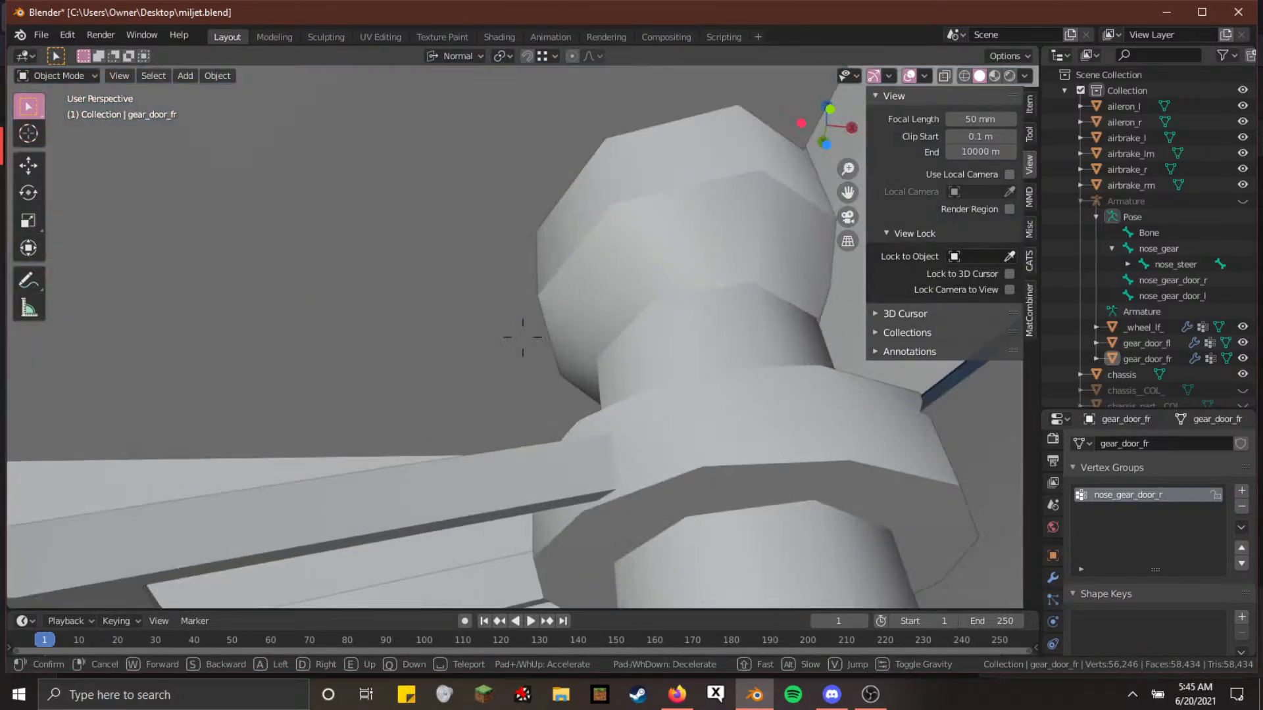
key(w)
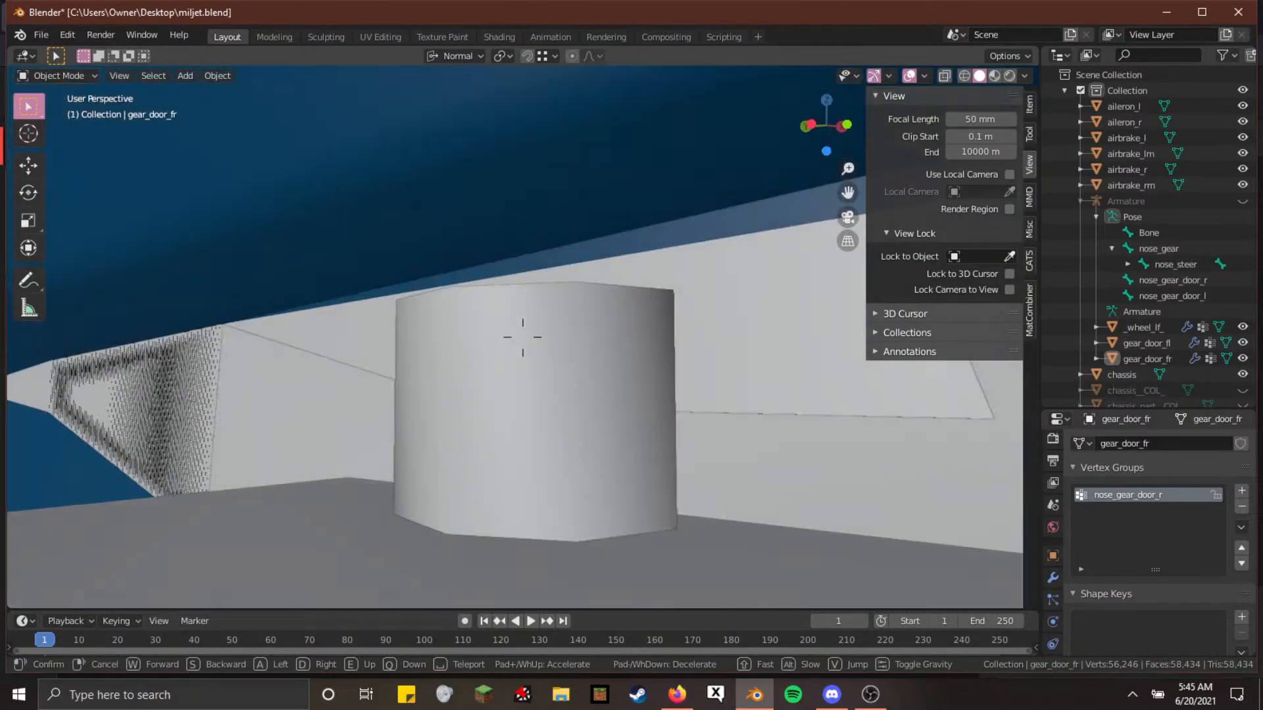
click(626, 355)
key(shift+grave)
key(s)
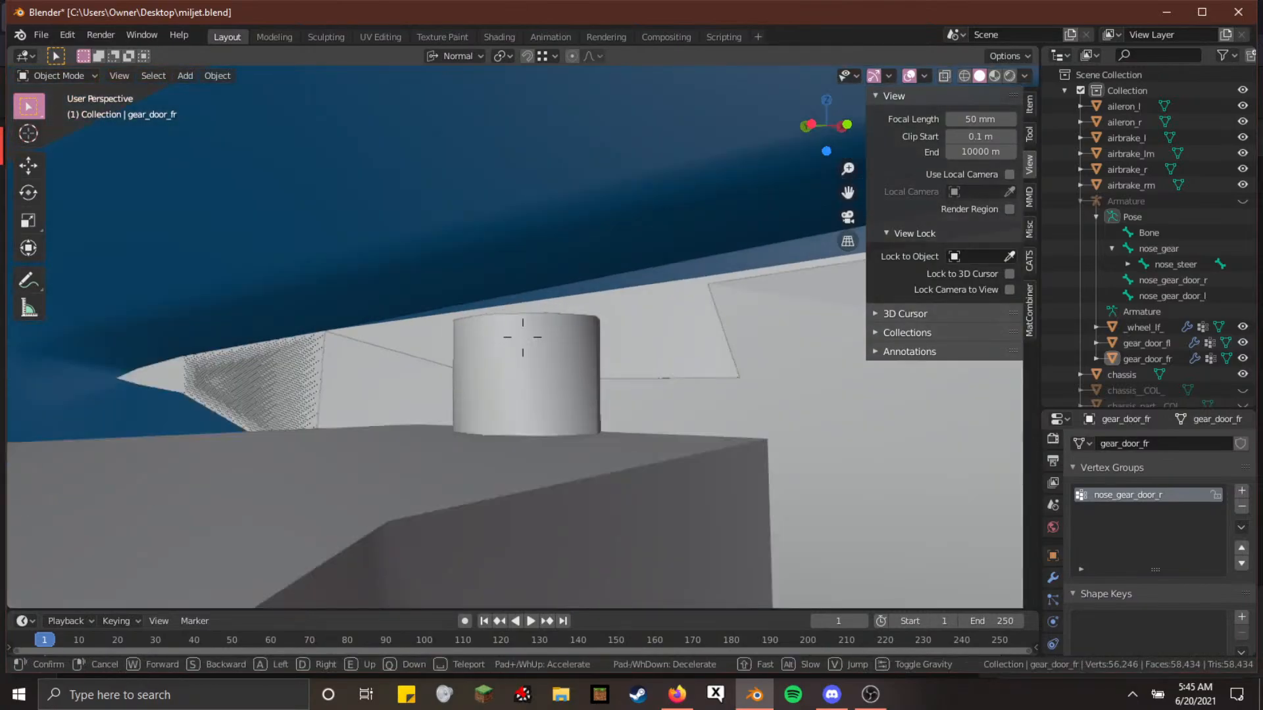
key(s)
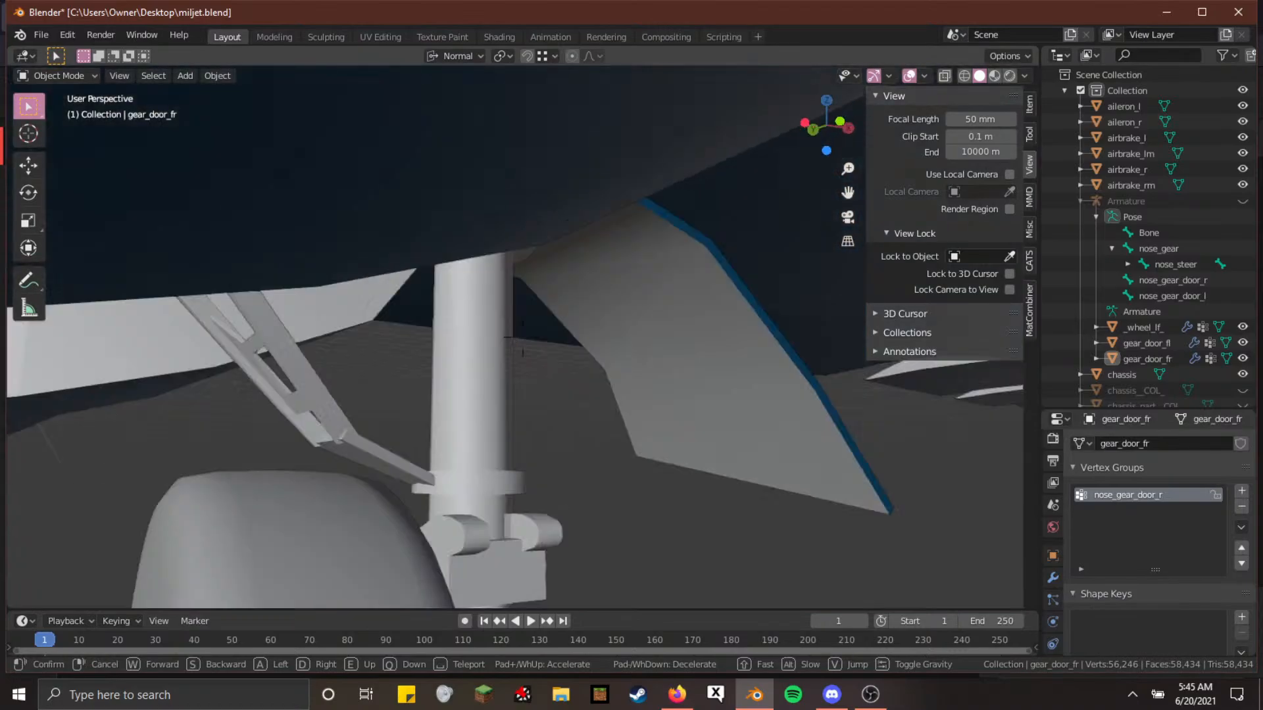
key(d)
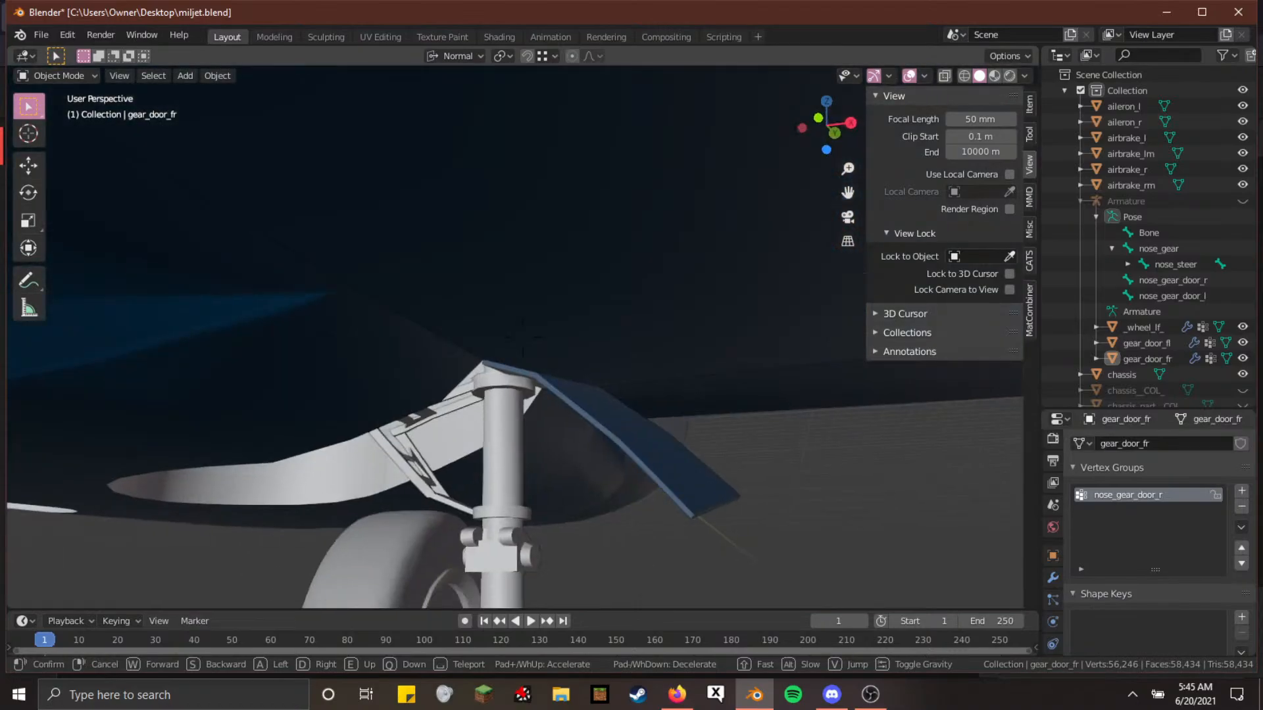
key(w)
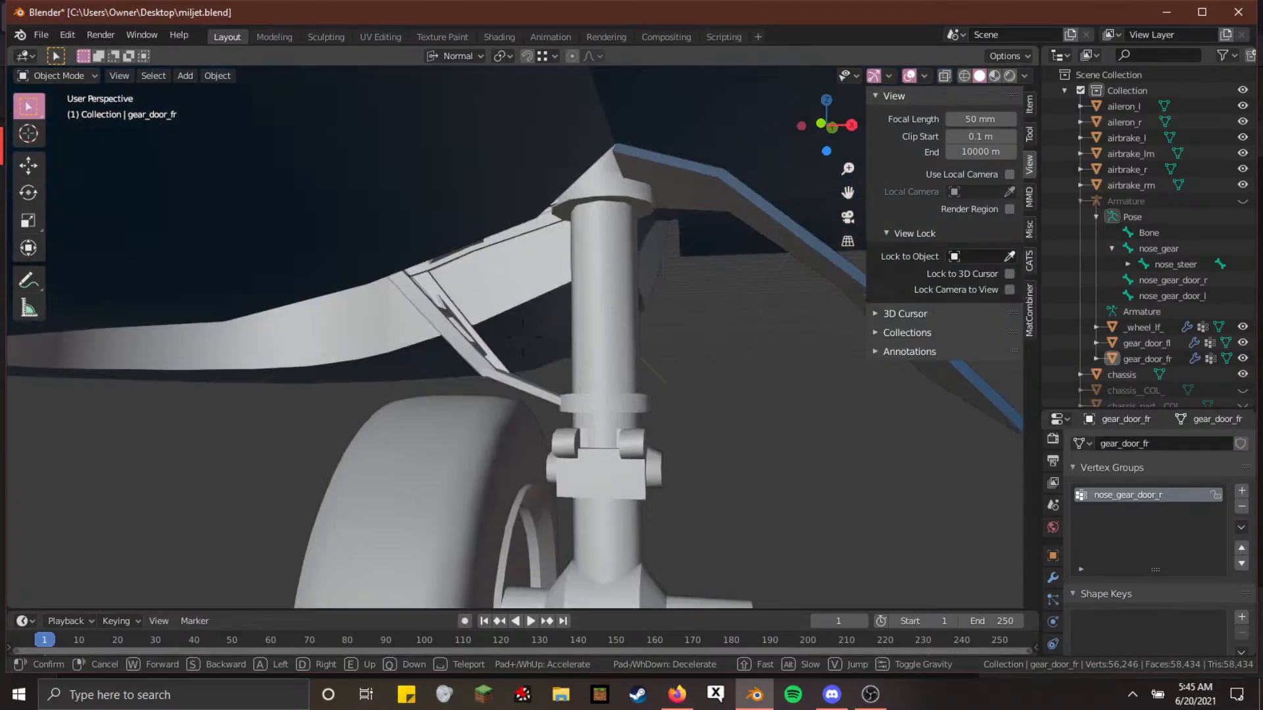
key(s)
key(w)
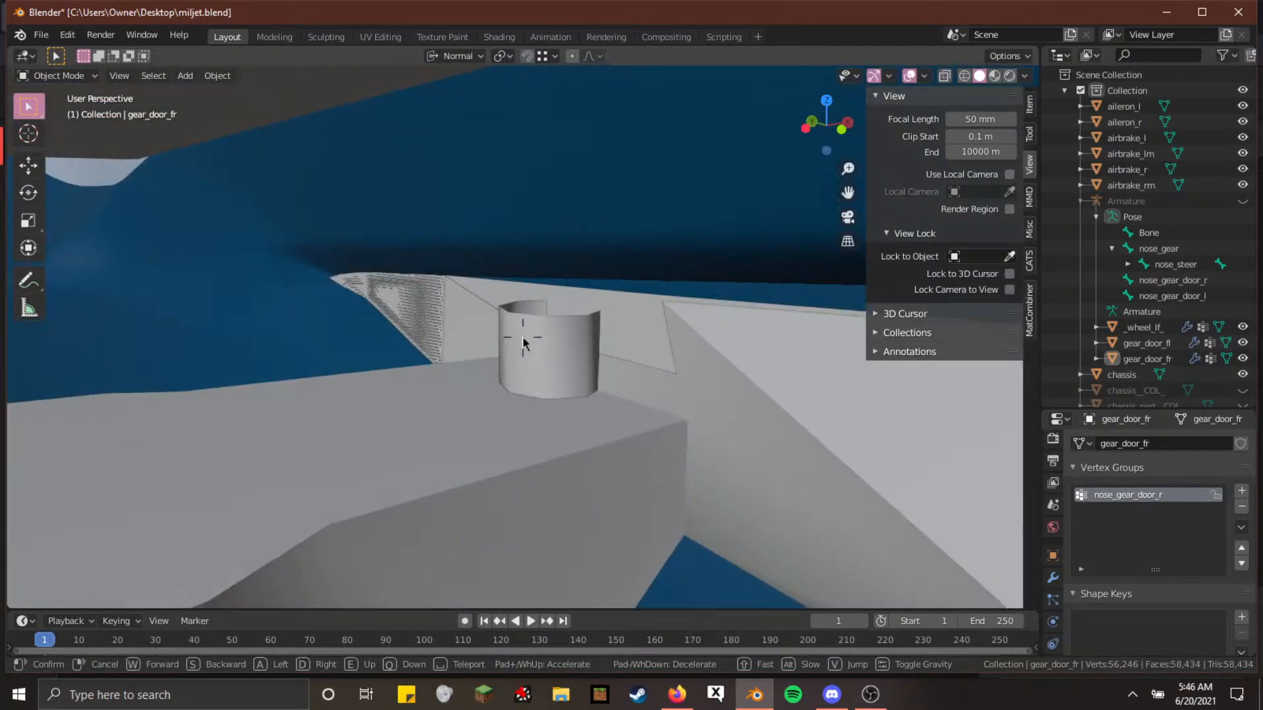
Snap the 3D cursor to the top cylinder of the gear_rl strut in Edit Mode and return to Object Mode
click(522, 337)
click(523, 342)
key(Tab)
key(F3)
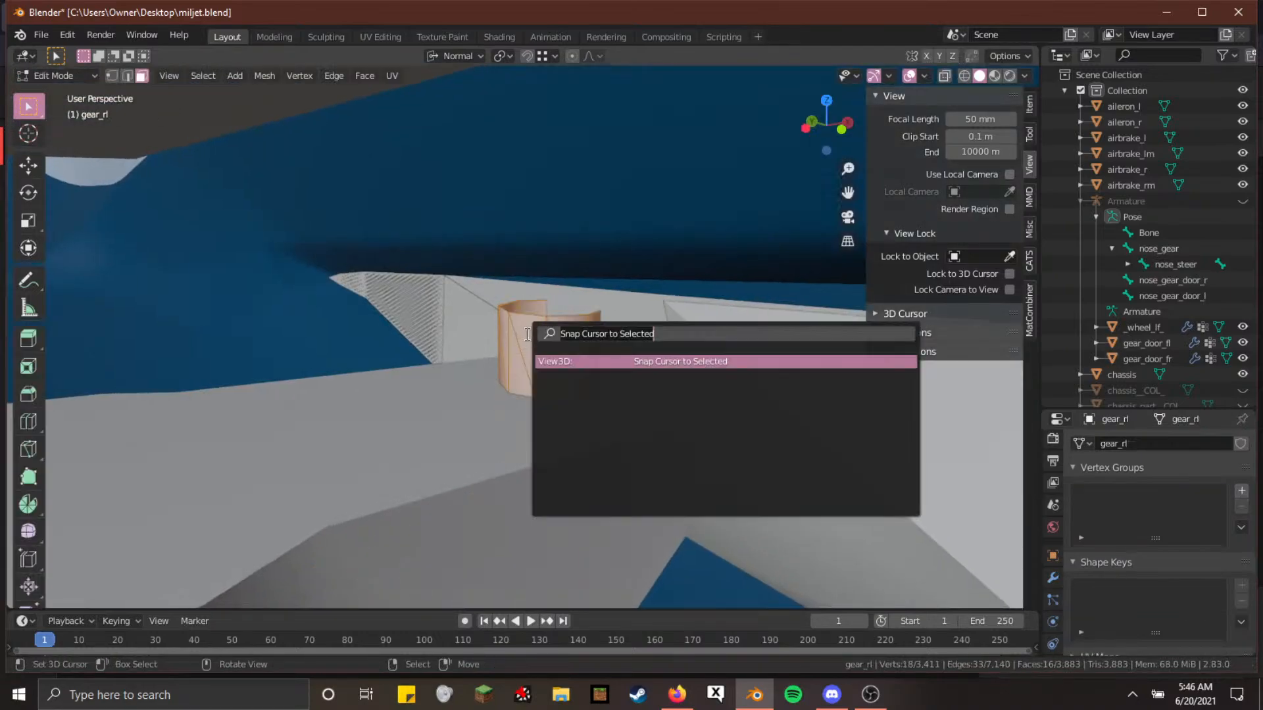
key(Return)
key(Tab)
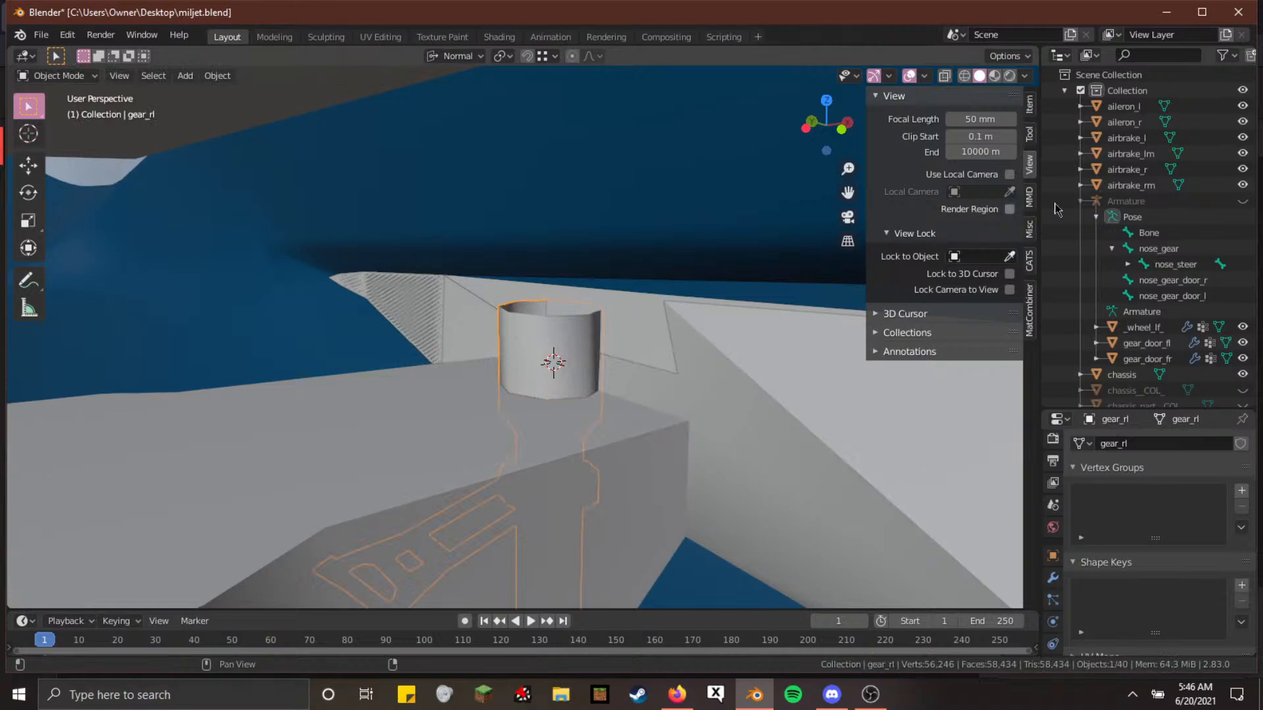
Unhide and select the Armature, leave Pose Mode and switch it to Edit Mode
click(1242, 202)
click(1151, 202)
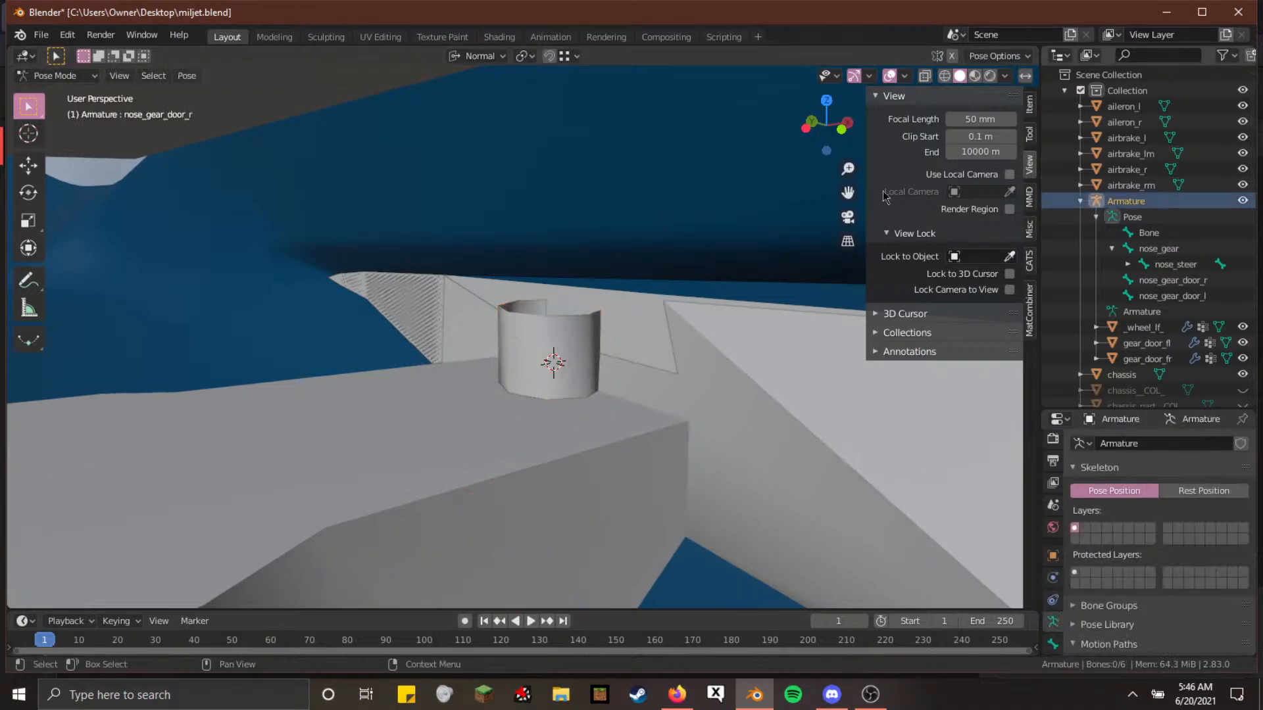
click(58, 76)
click(51, 93)
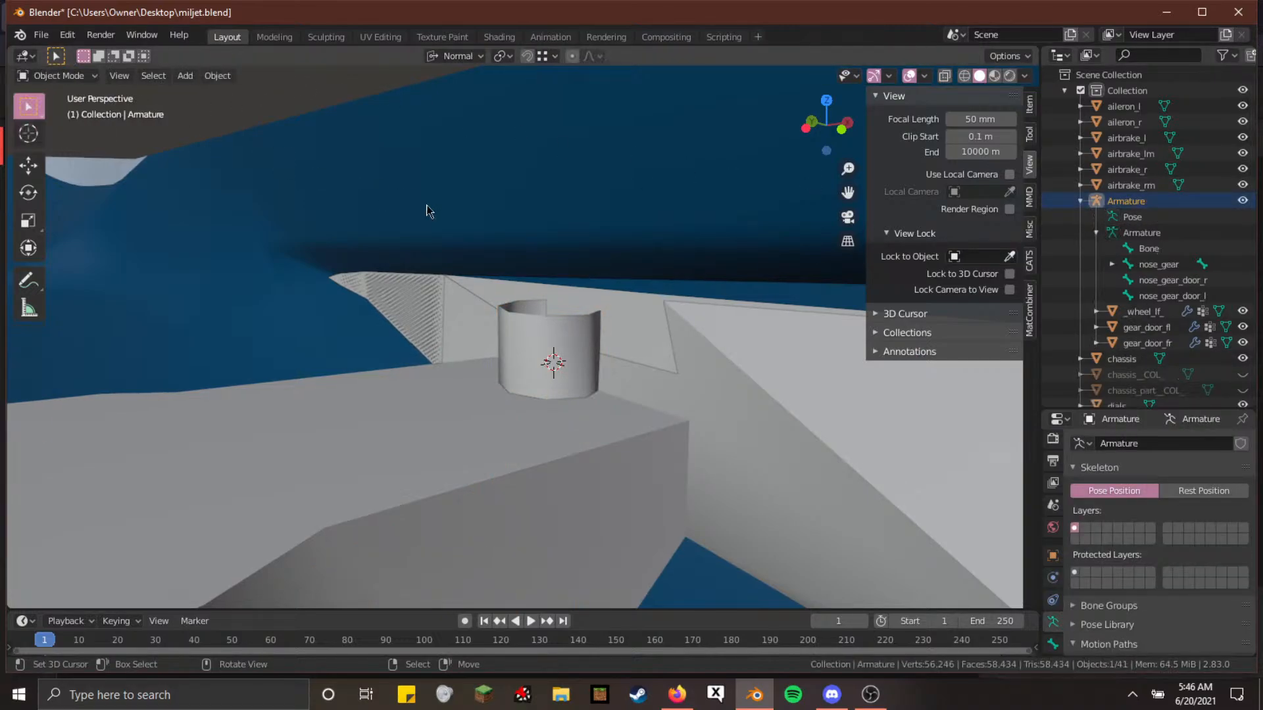
key(shift+a)
key(Escape)
click(58, 76)
click(51, 109)
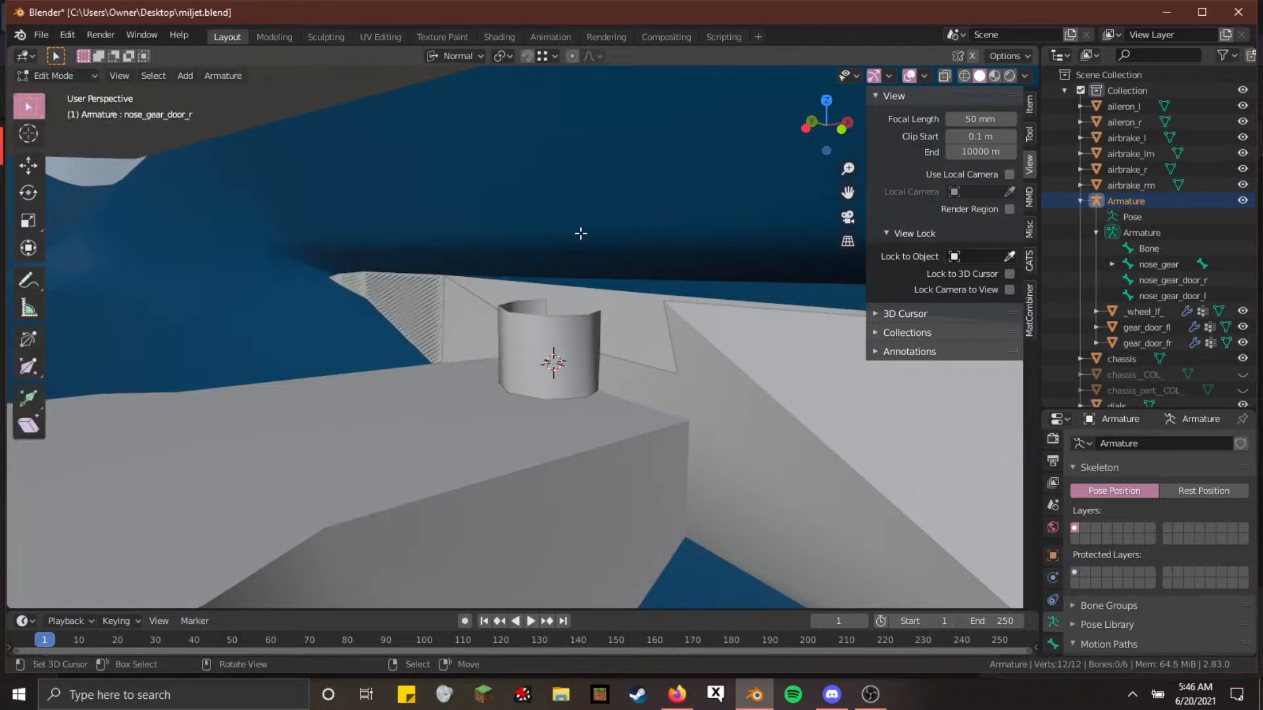
Add a bone at the strut's top cylinder, extrude another bone upward from it along global Z, and return to Object Mode
key(shift+a)
key(e)
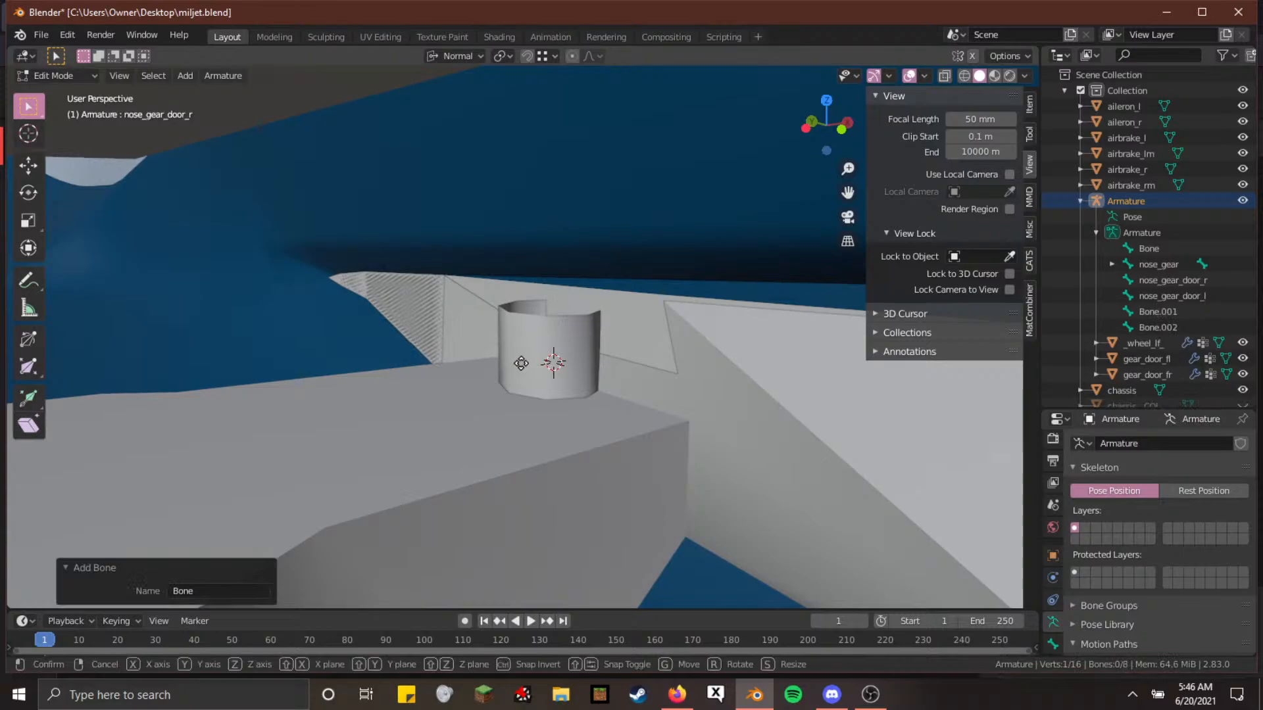
key(z)
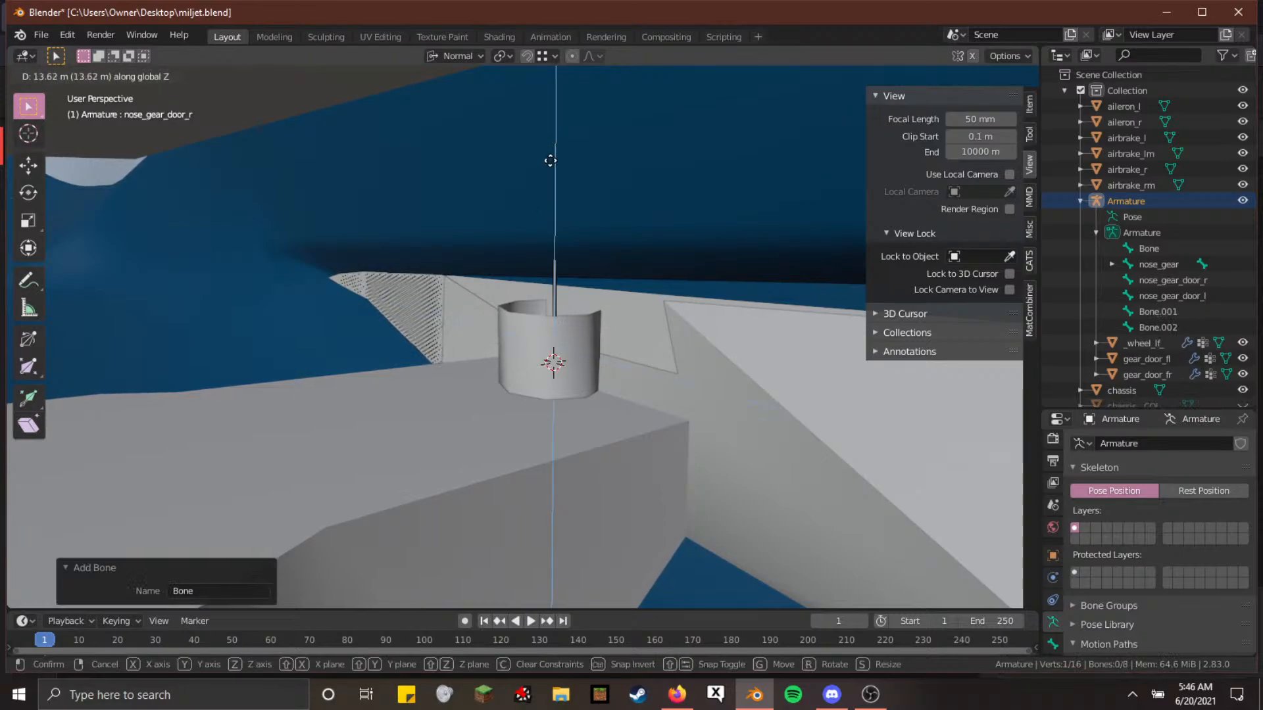
click(585, 288)
key(Tab)
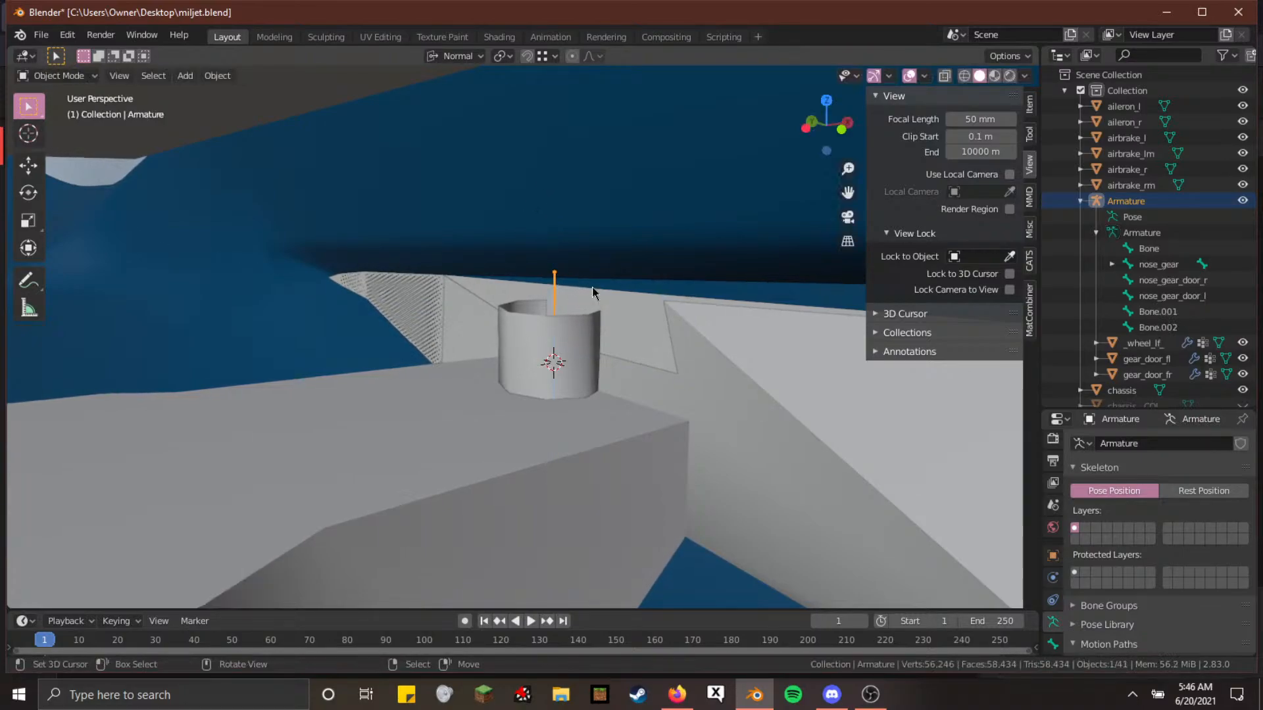
Select gear_rl to check its full outline, clear the selection, and examine the strut and wheel from several angles
click(554, 355)
key(shift+grave)
key(w)
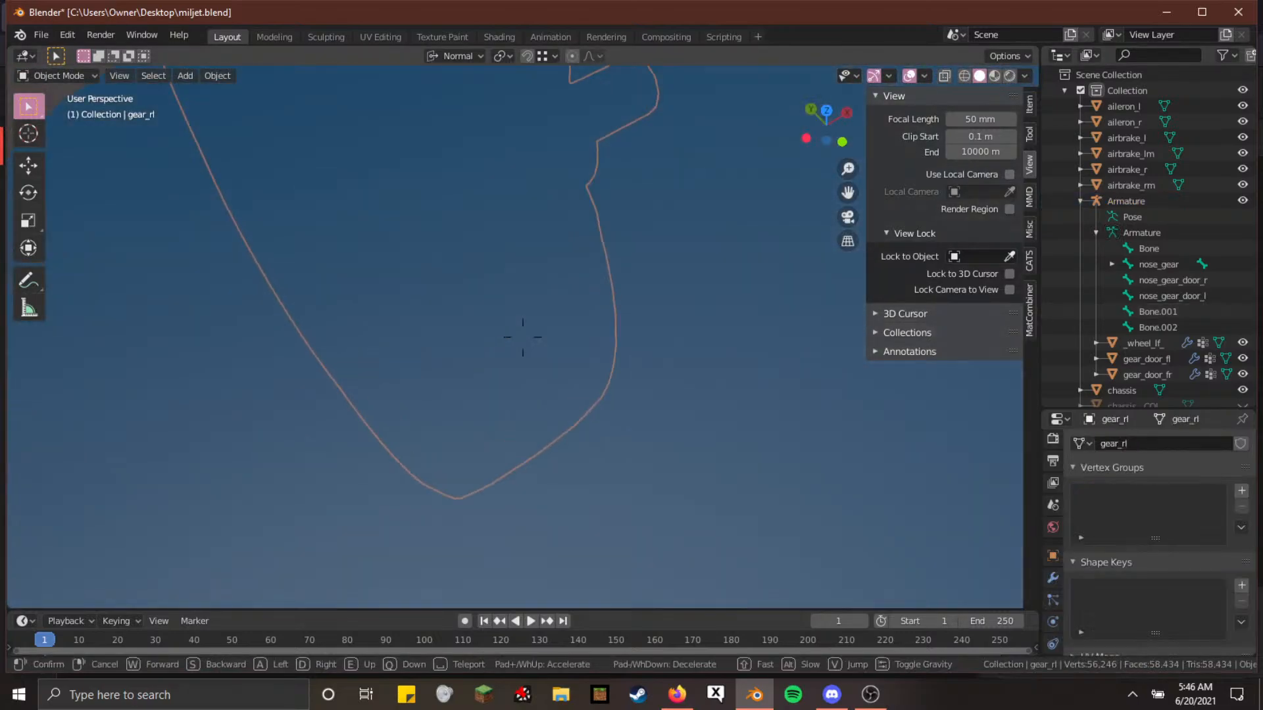
key(s)
key(s)
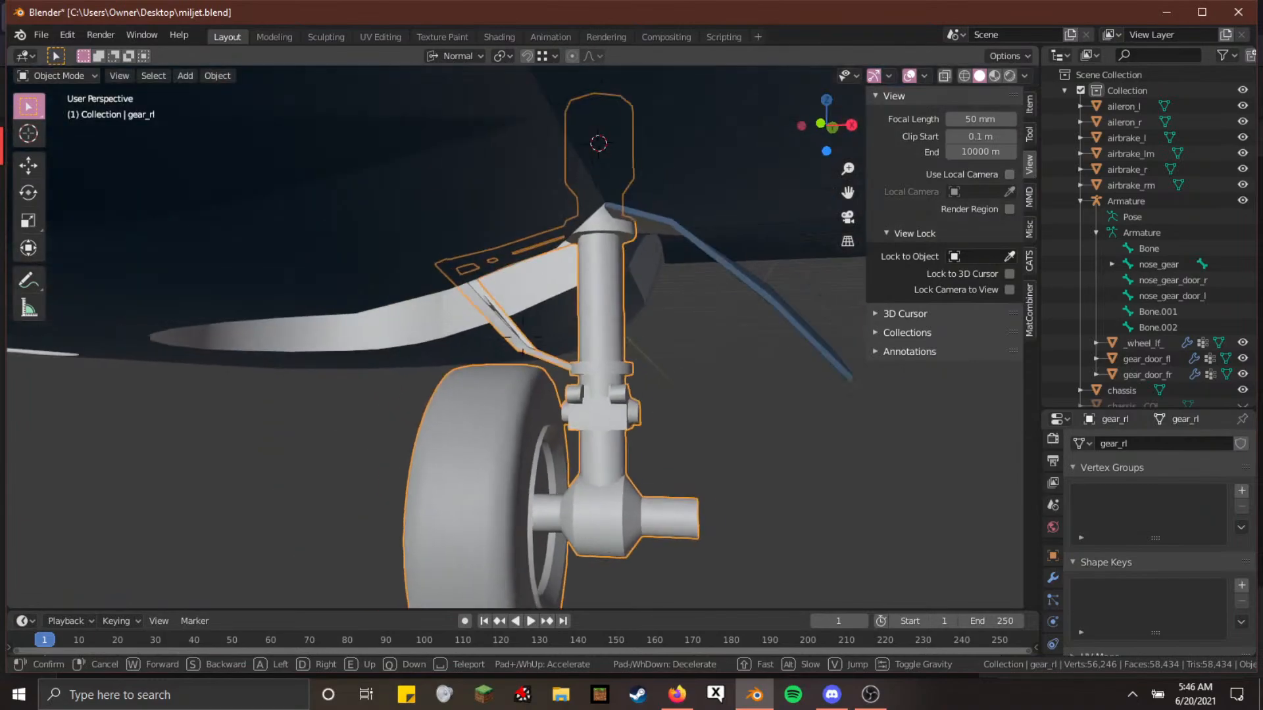
key(d)
key(w)
click(523, 336)
key(alt+a)
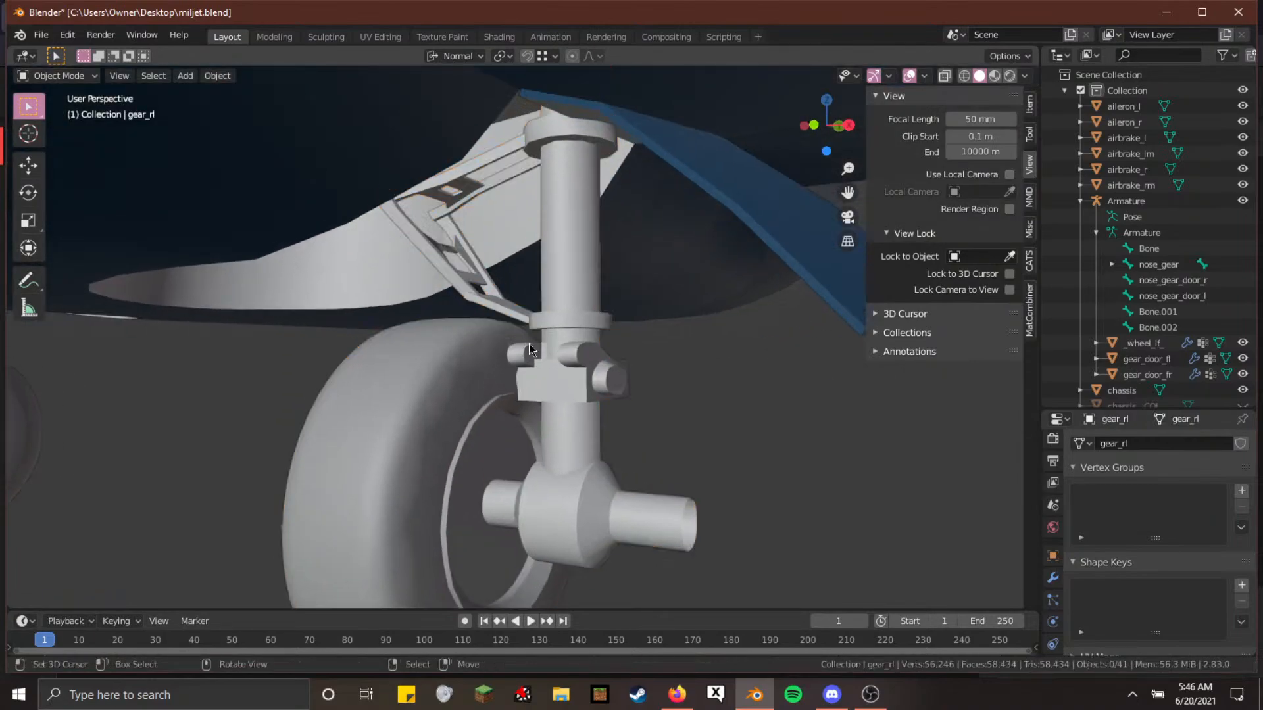
key(shift+grave)
key(a)
key(w)
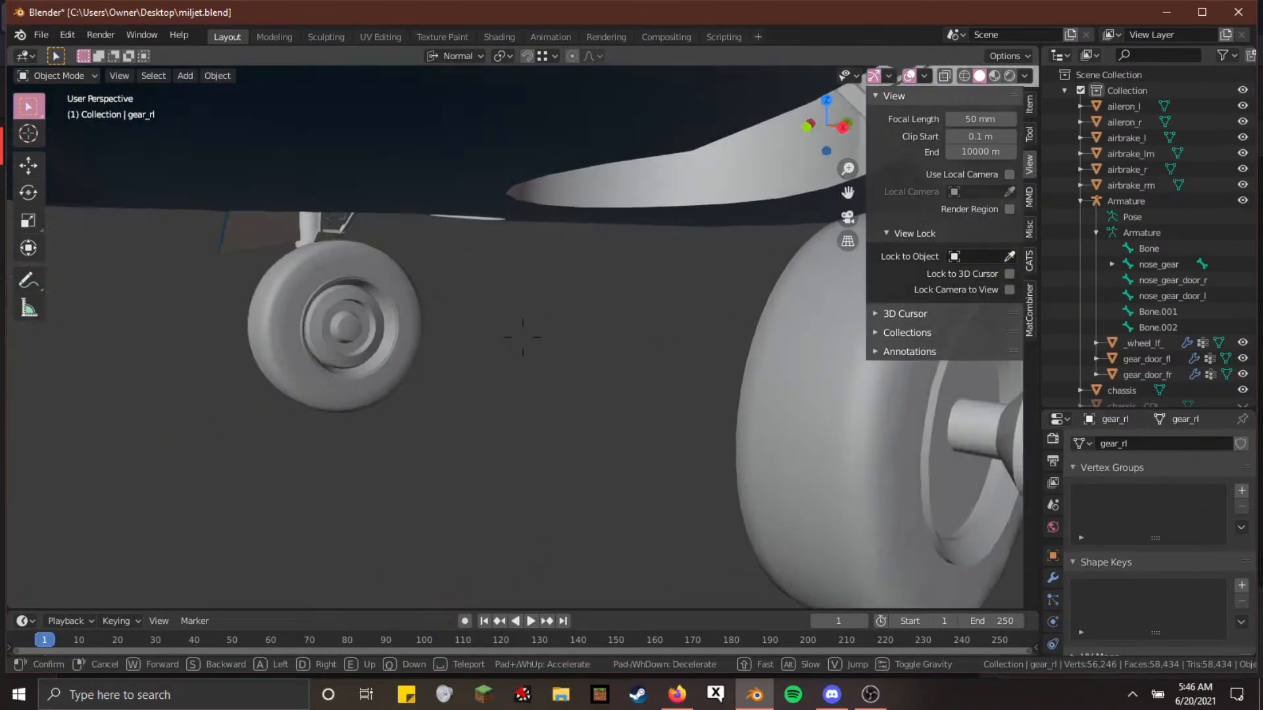
key(s)
click(521, 334)
Snap the 3D cursor to the linked faces of the gear_rl wheel's outer hub cap, then return to Object Mode
click(421, 389)
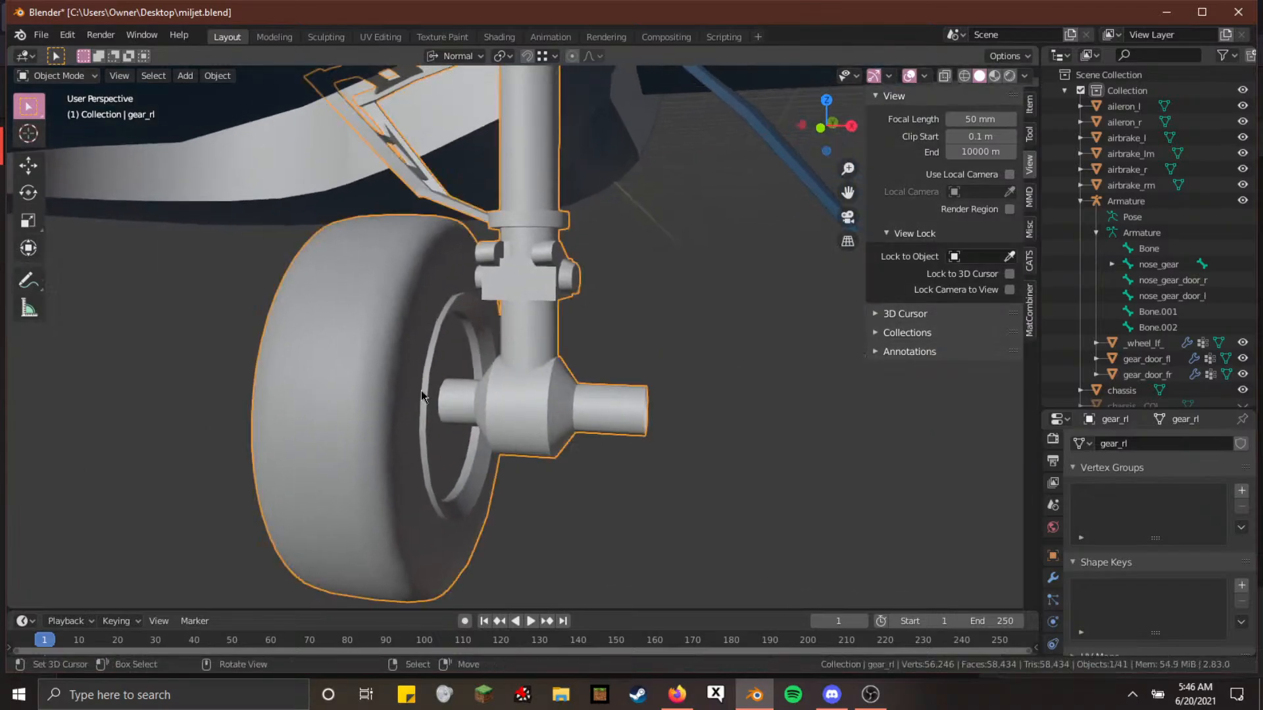
key(Tab)
key(a)
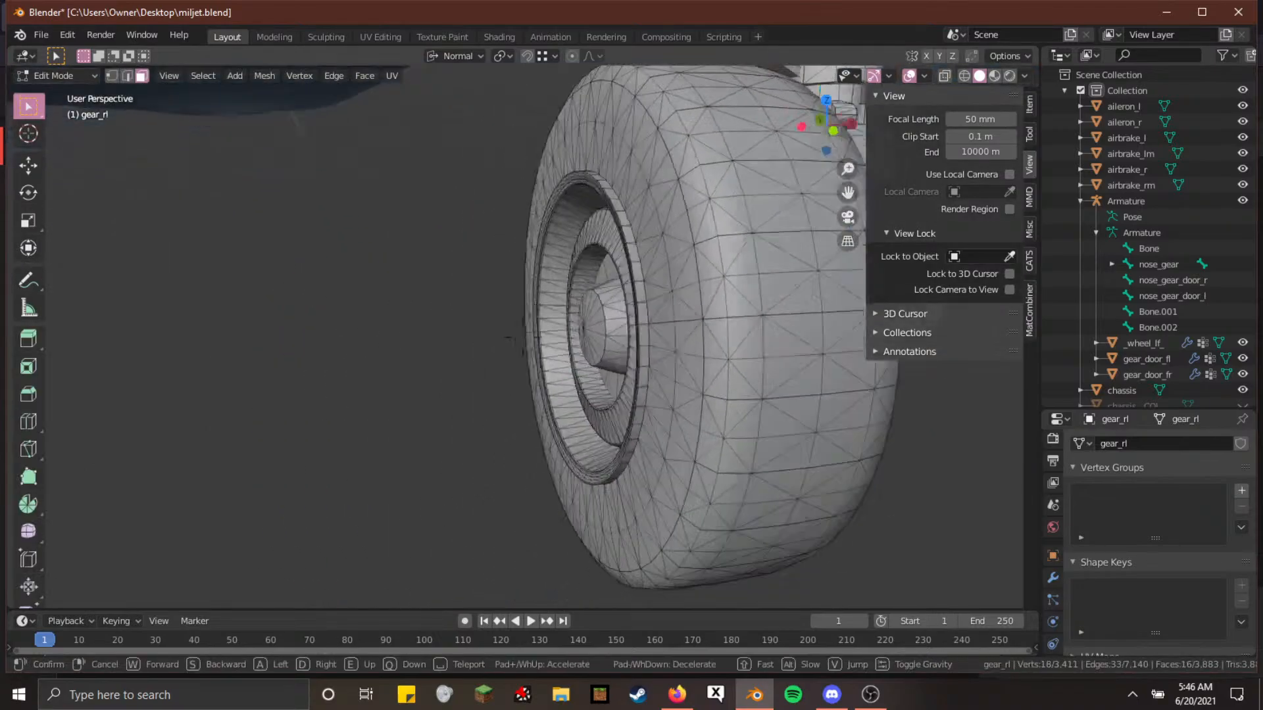
click(523, 336)
key(alt+a)
key(a)
key(alt+a)
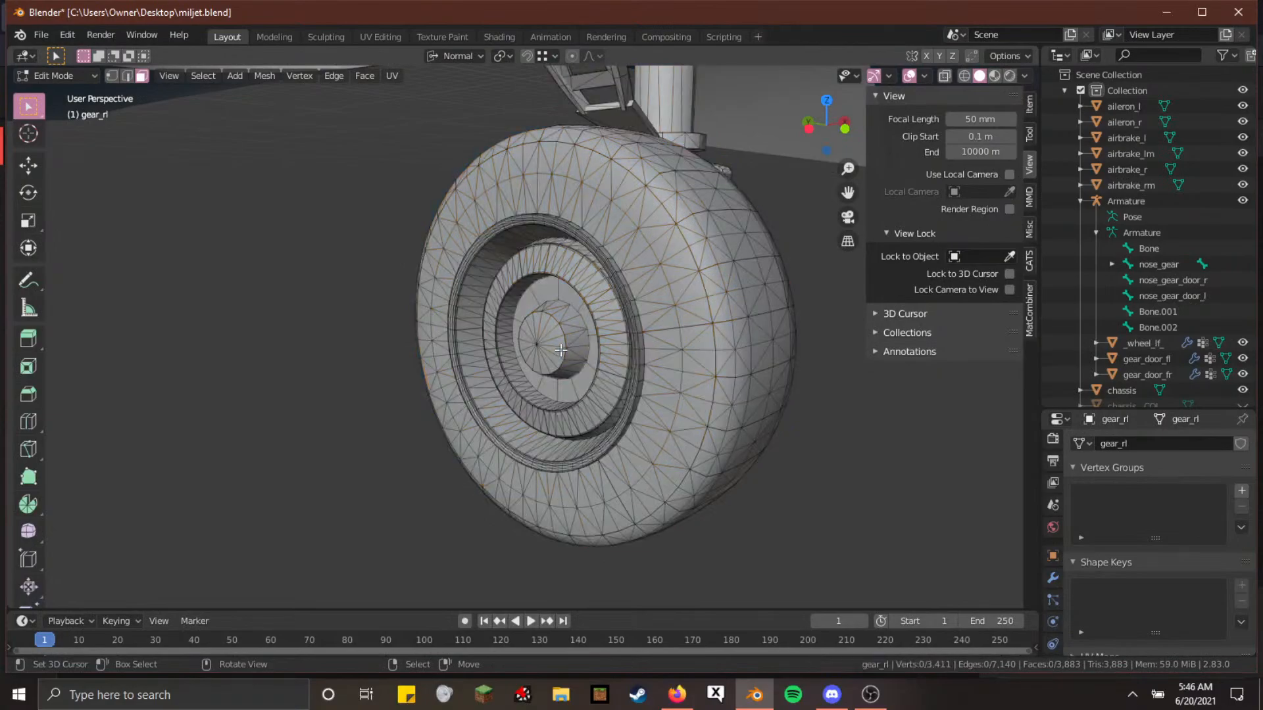
key(l)
key(F3)
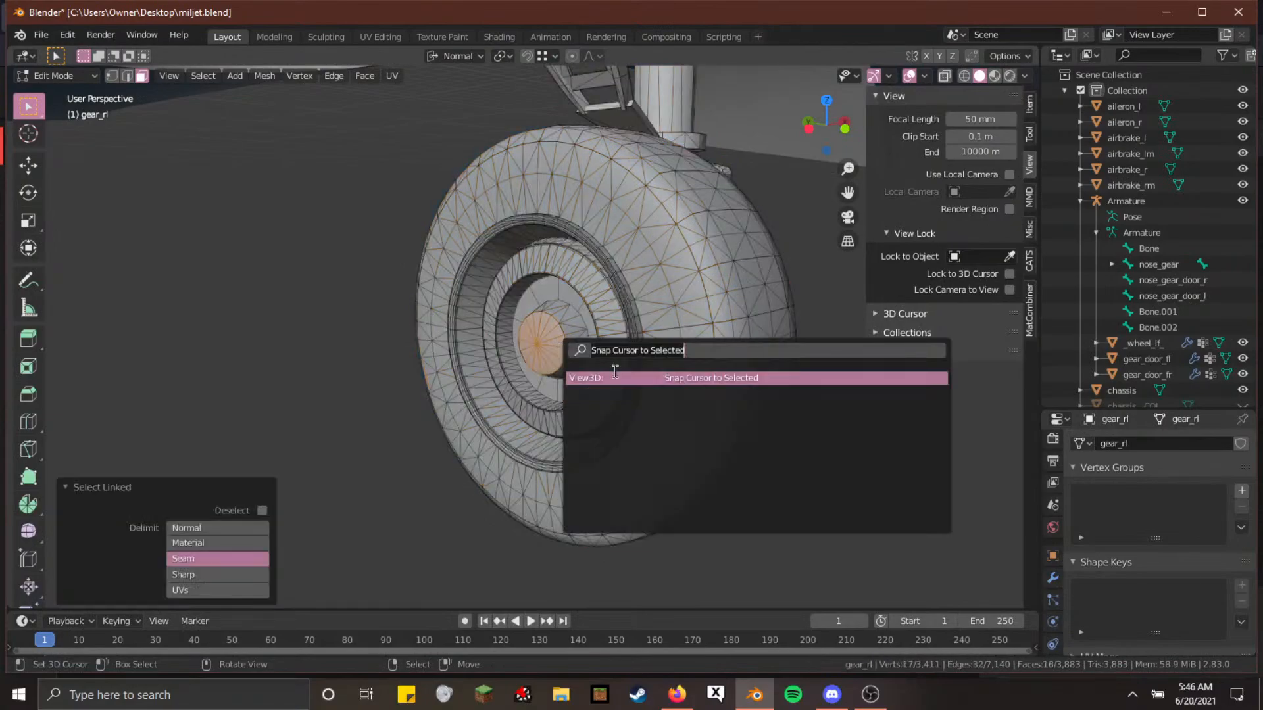
key(Return)
key(Tab)
Add a bone to the Armature at the wheel hub and move its tip upward along global Z
click(1125, 202)
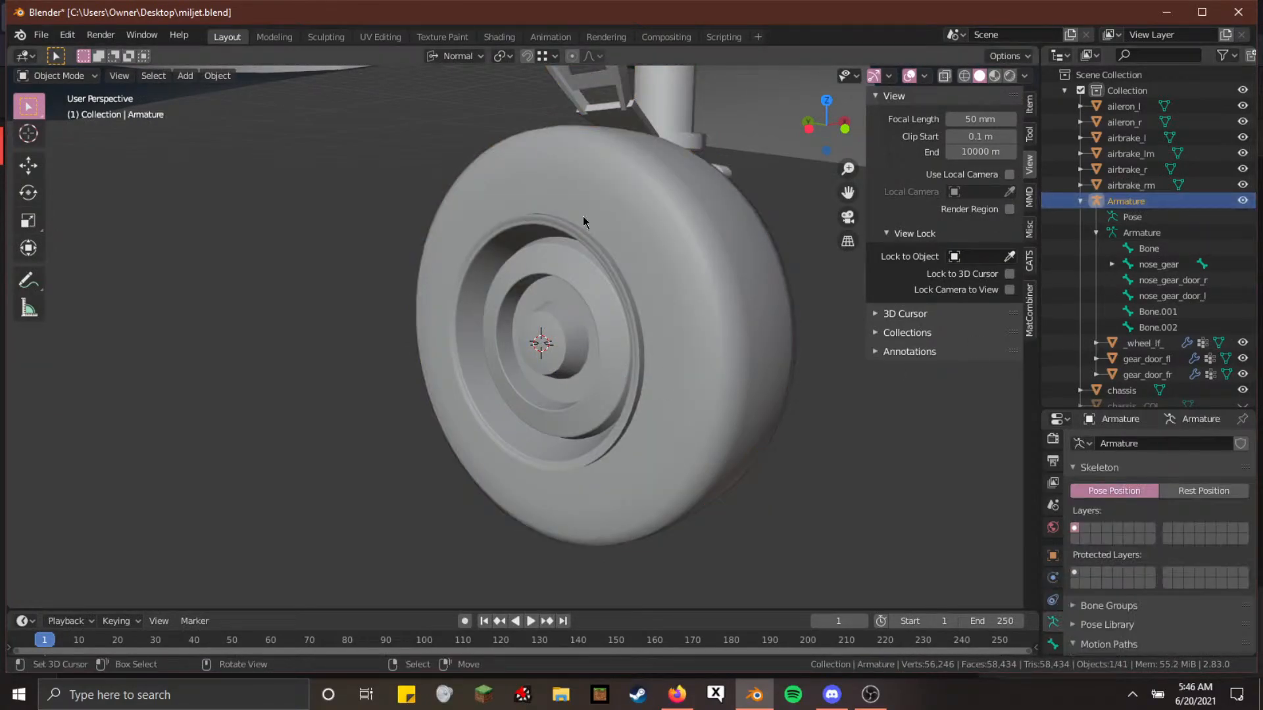
key(Tab)
key(shift+a)
key(g)
key(z)
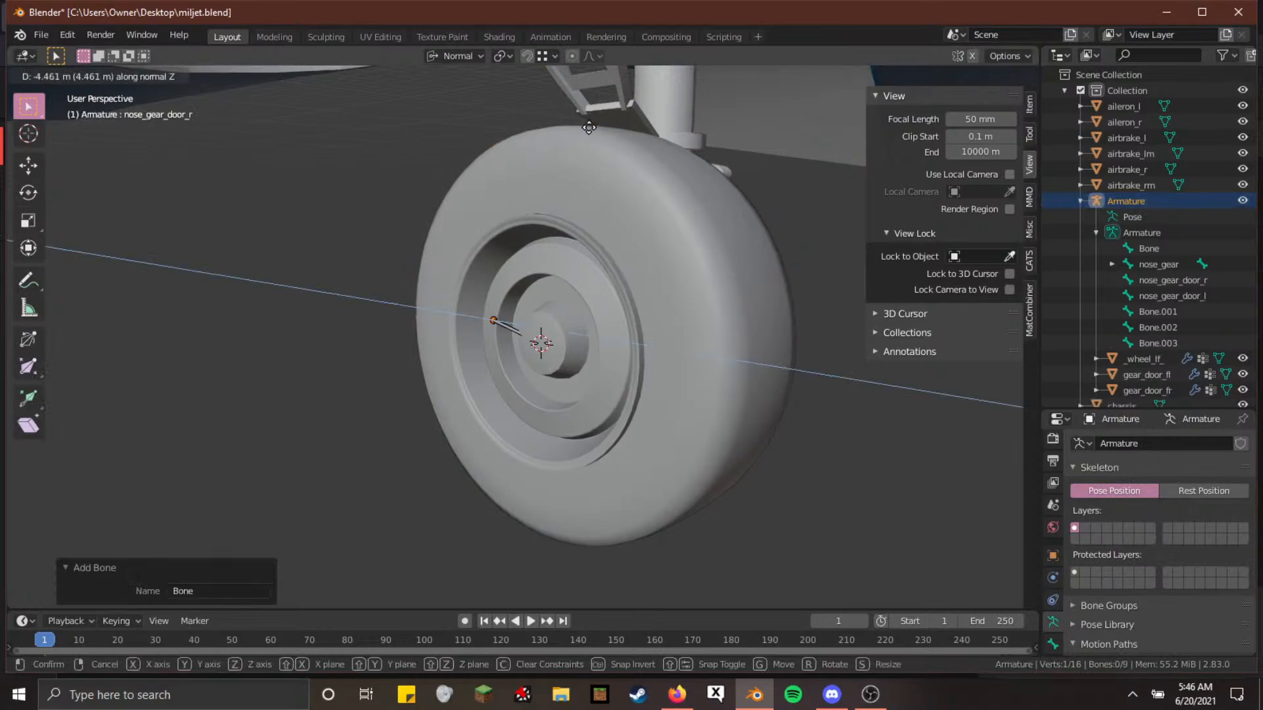
key(z)
key(z)
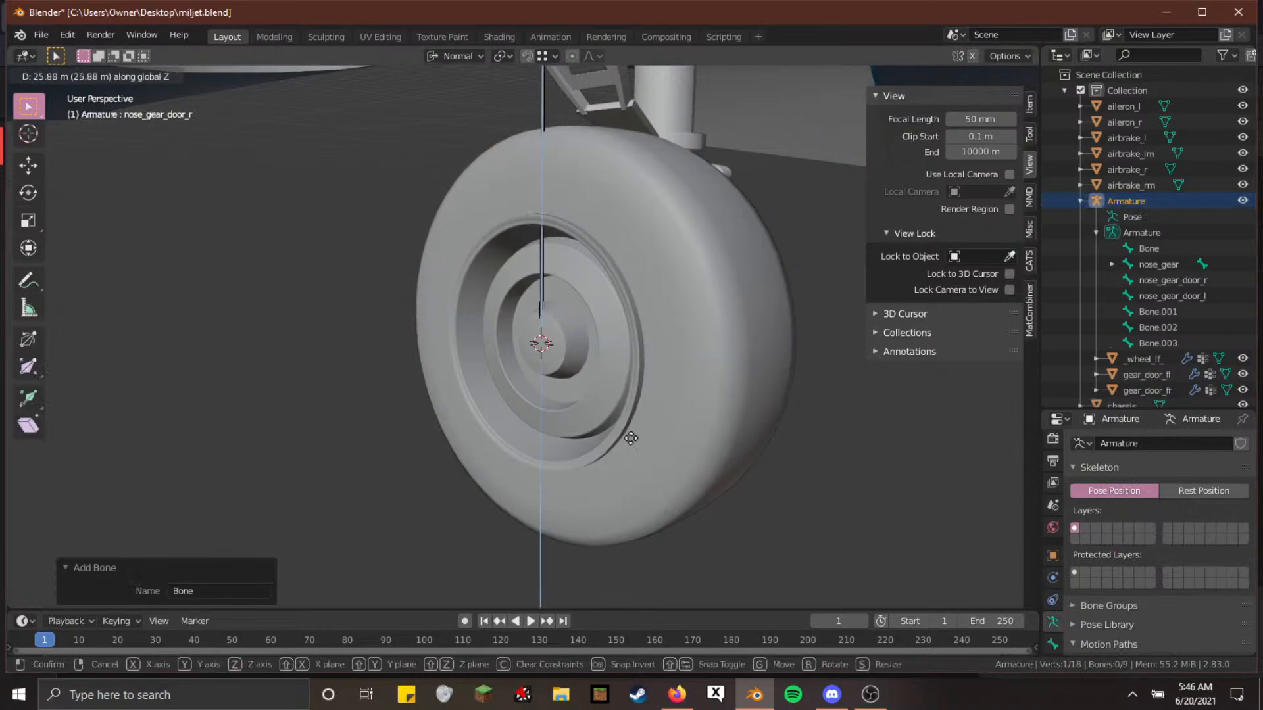
click(668, 595)
key(Tab)
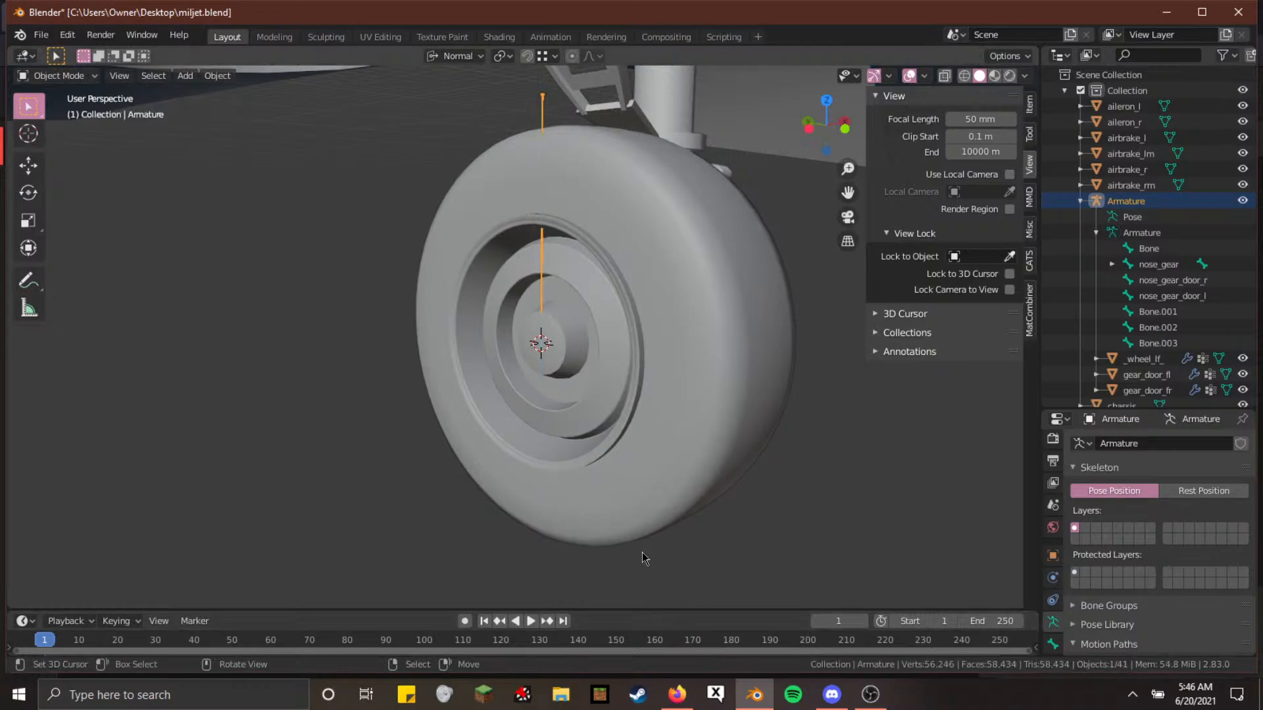
Set the Armature's viewport display type to B-Bone
middle_drag(658, 500, 675, 444)
scroll(1128, 545, down, 5)
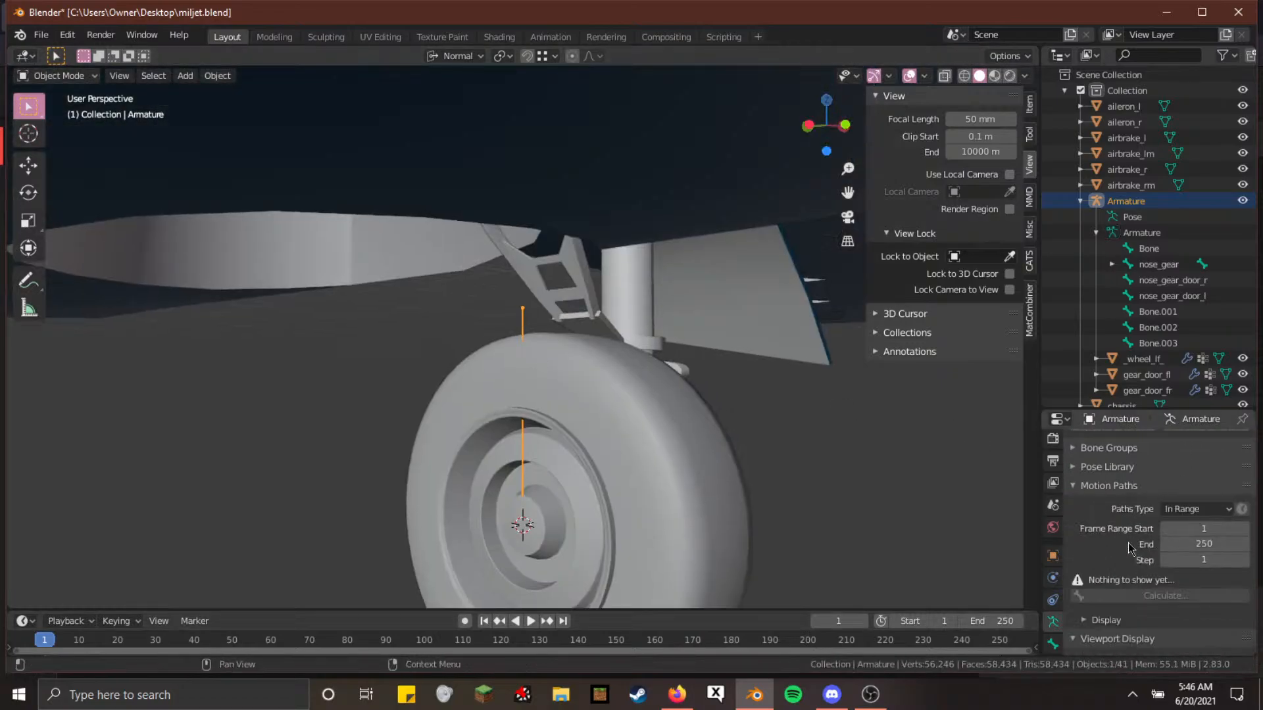
scroll(1147, 486, down, 4)
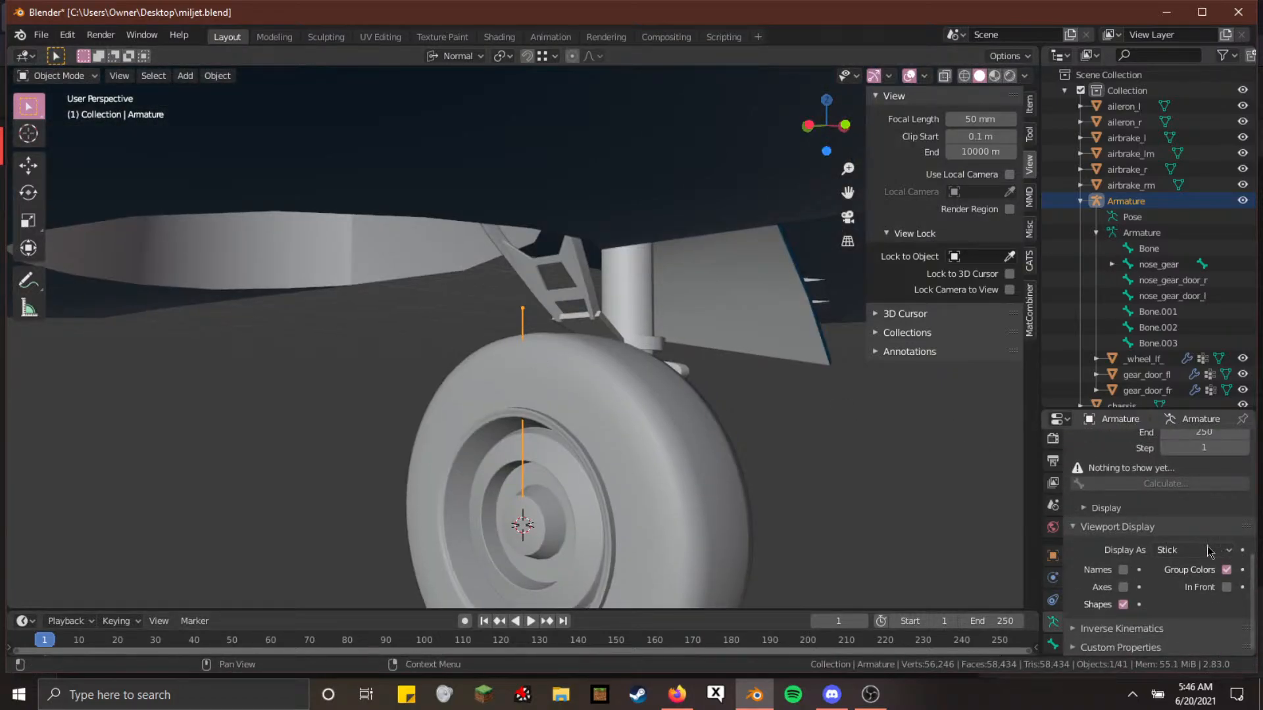
click(1208, 551)
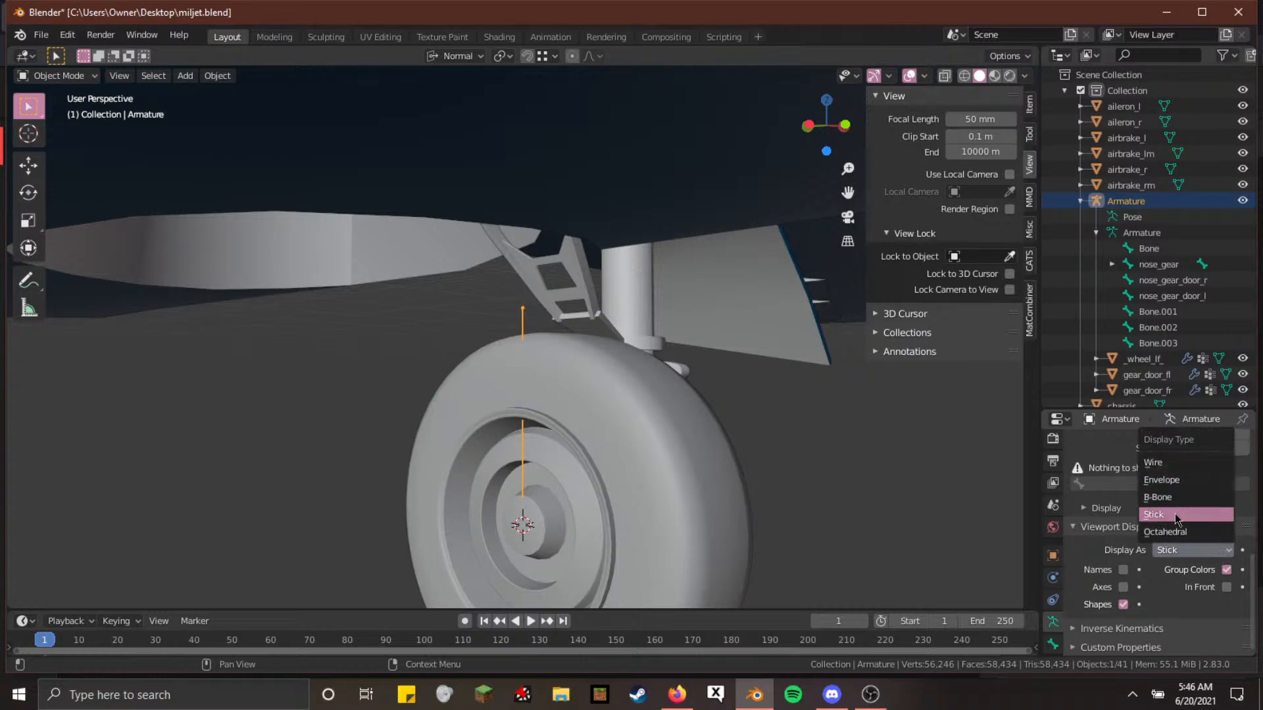
click(1191, 498)
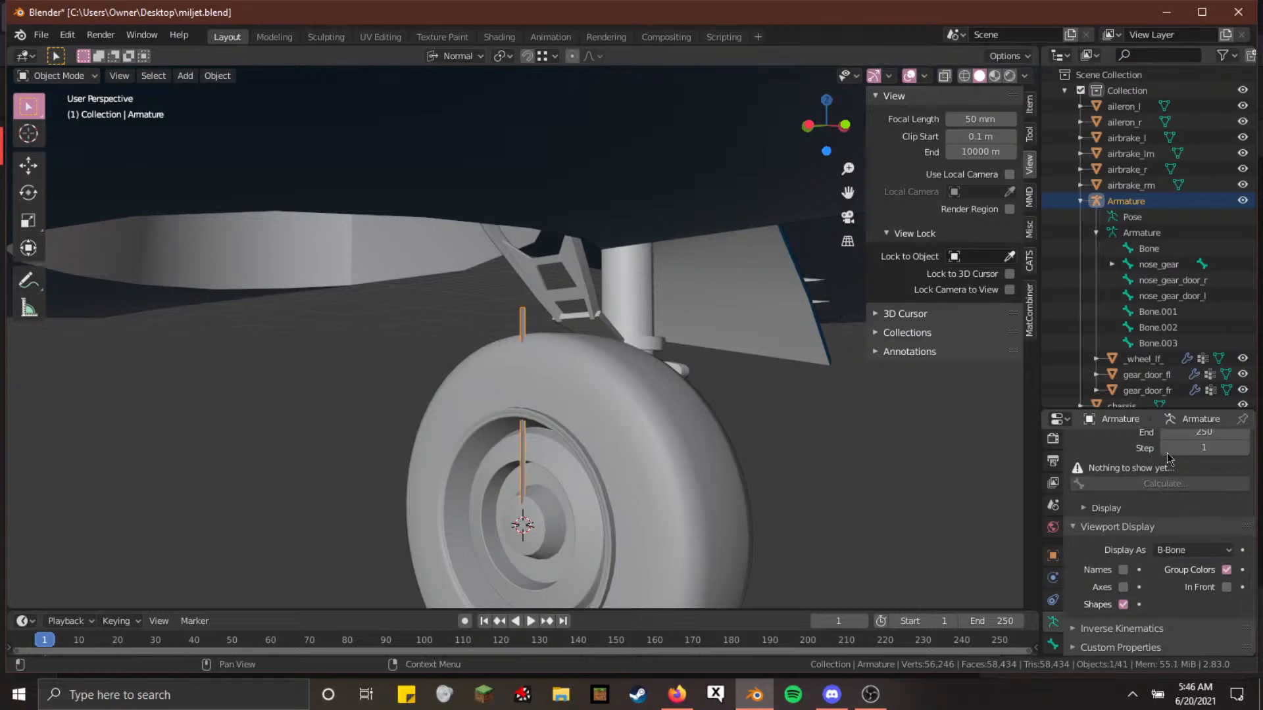
Enlarge the Properties editor upward and open the Armature in Edit Mode beside the main gear wheel
drag(1169, 413, 1168, 236)
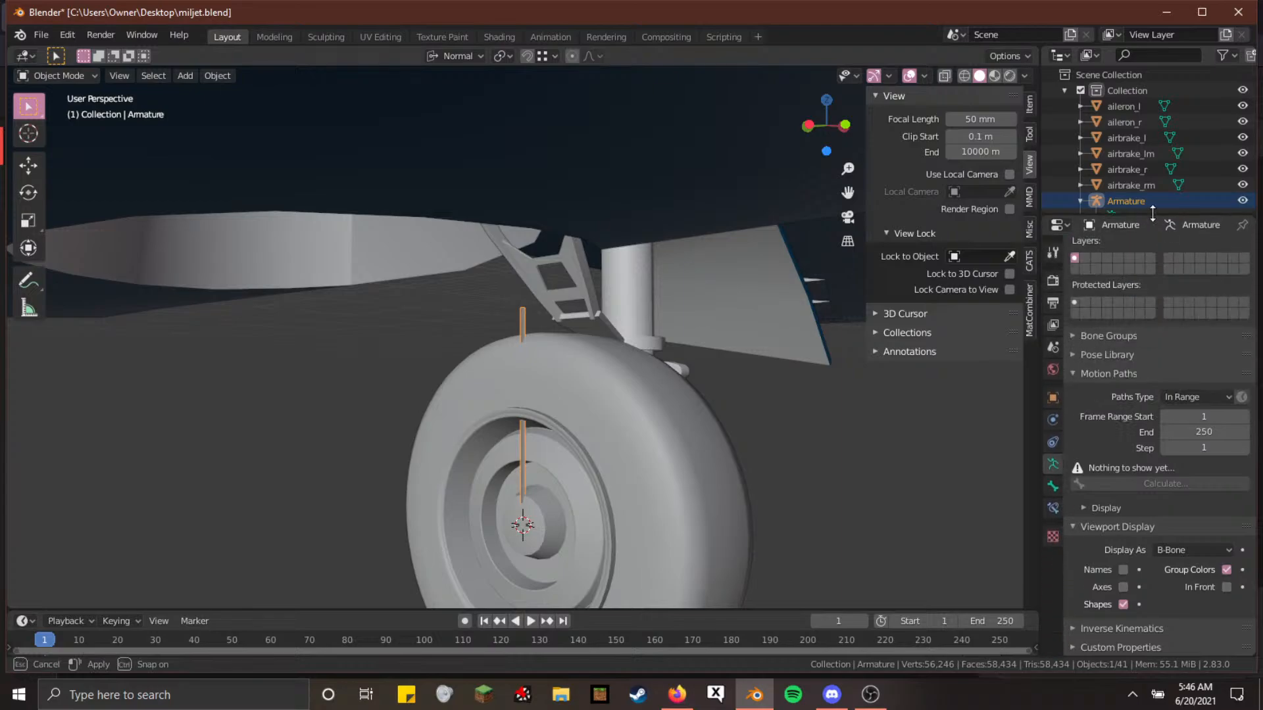
key(Tab)
middle_drag(827, 403, 566, 349)
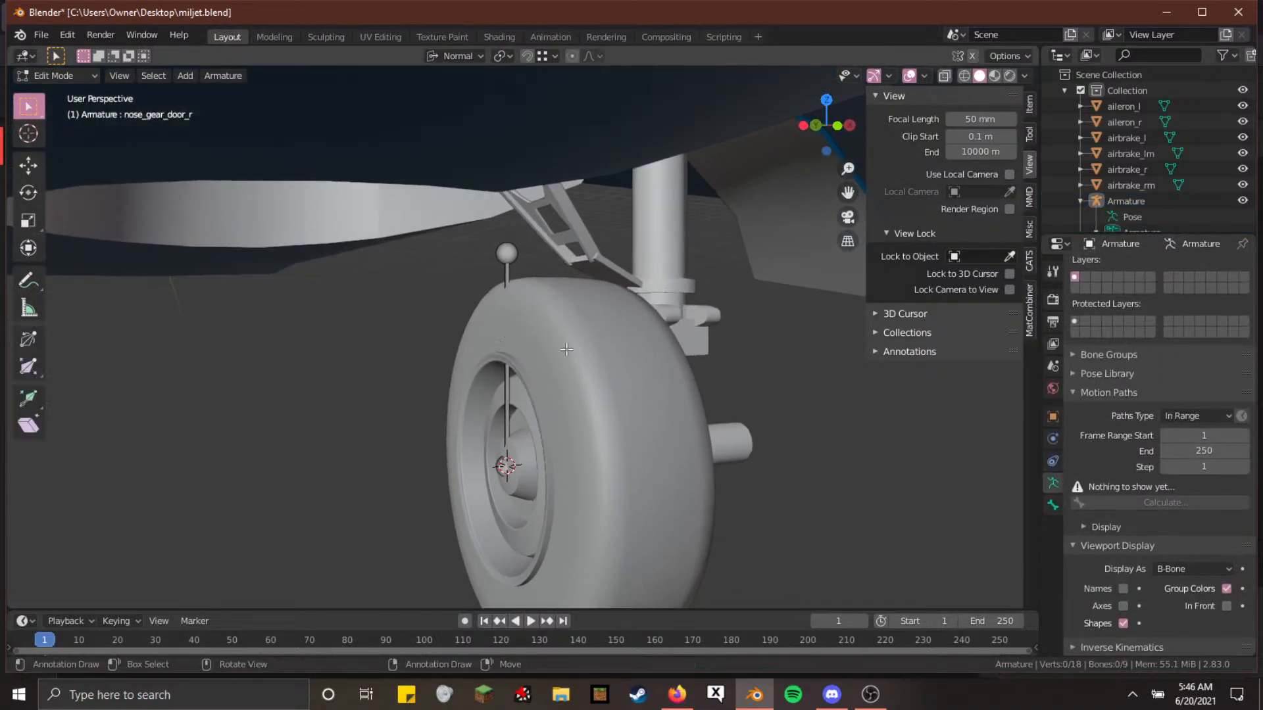
Show bone names in the Armature's viewport display and briefly toggle the In Front option
click(1123, 589)
key(shift+grave)
key(d)
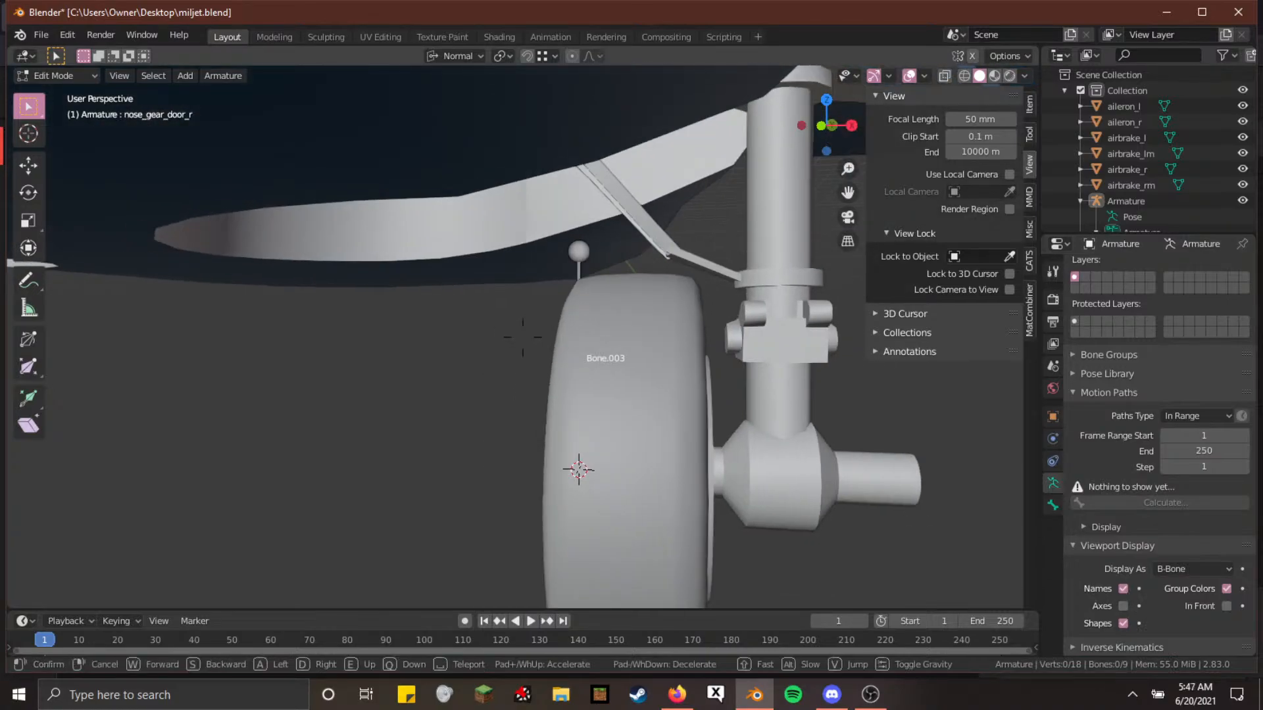
key(a)
key(Return)
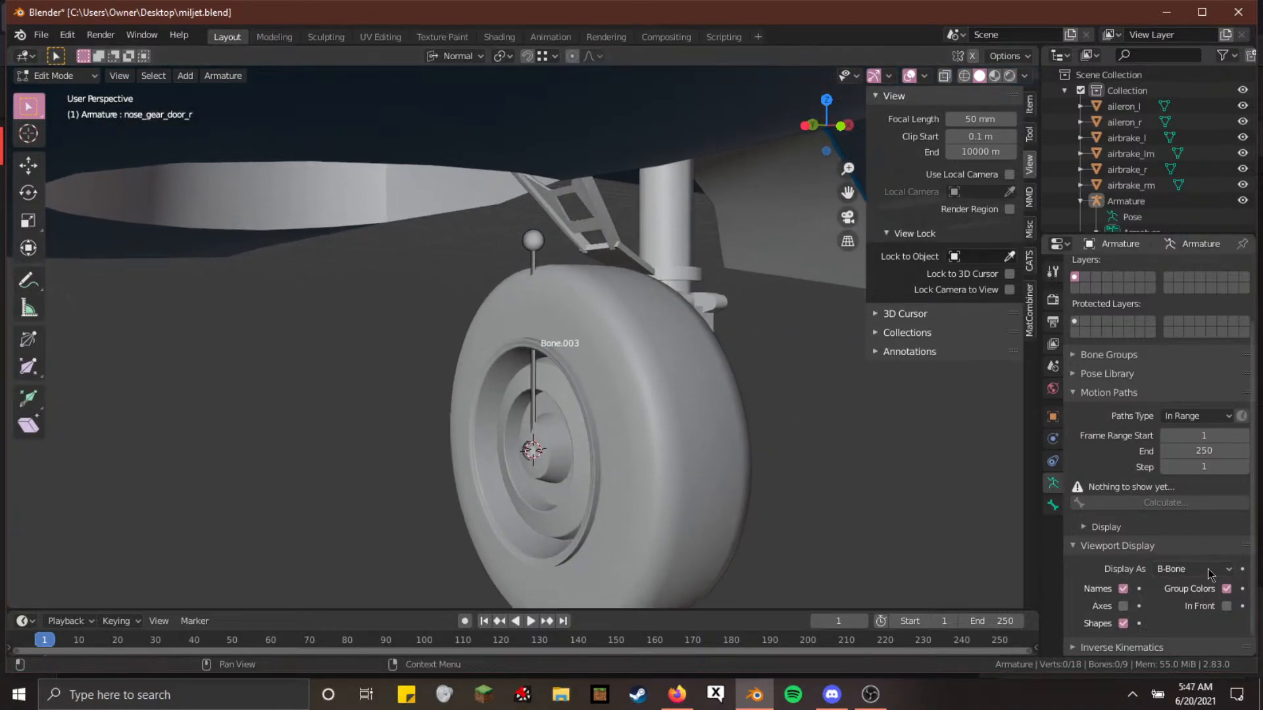
click(1227, 606)
click(1226, 606)
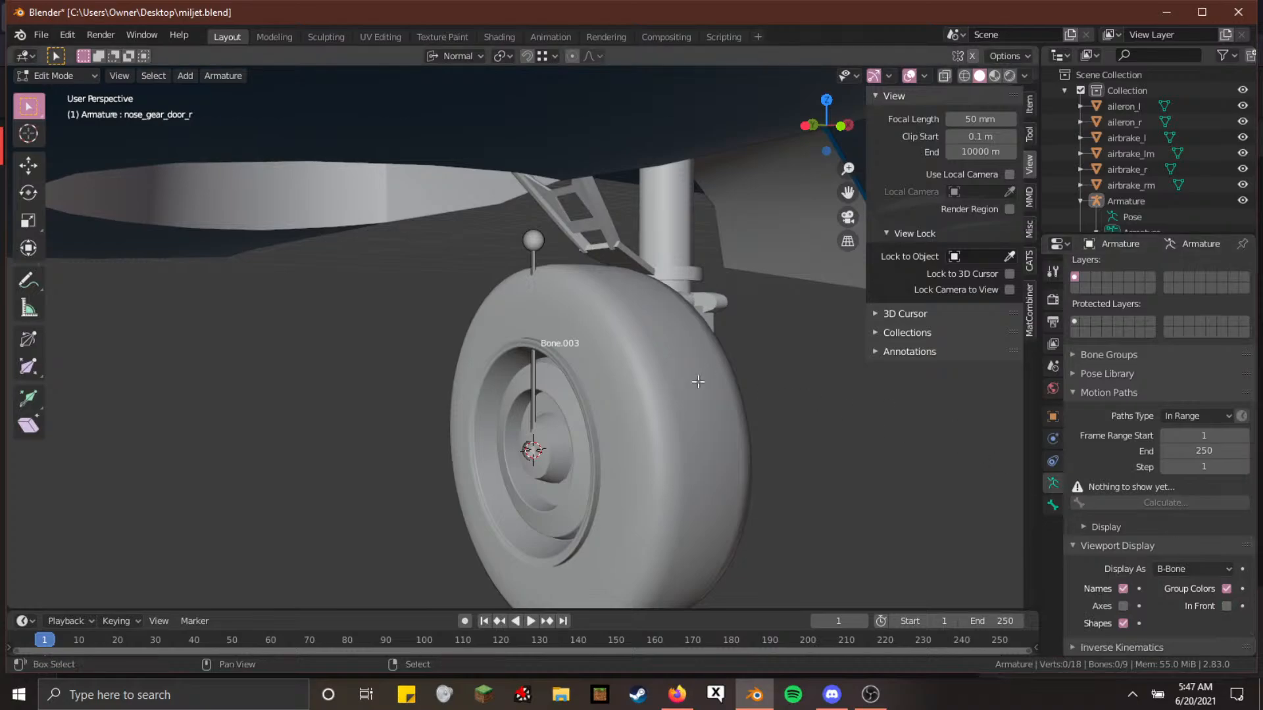
Select the bone at the main gear wheel hub and enlarge the Outliner downward to show the Armature's full bone list
key(shift+grave)
click(523, 337)
click(482, 369)
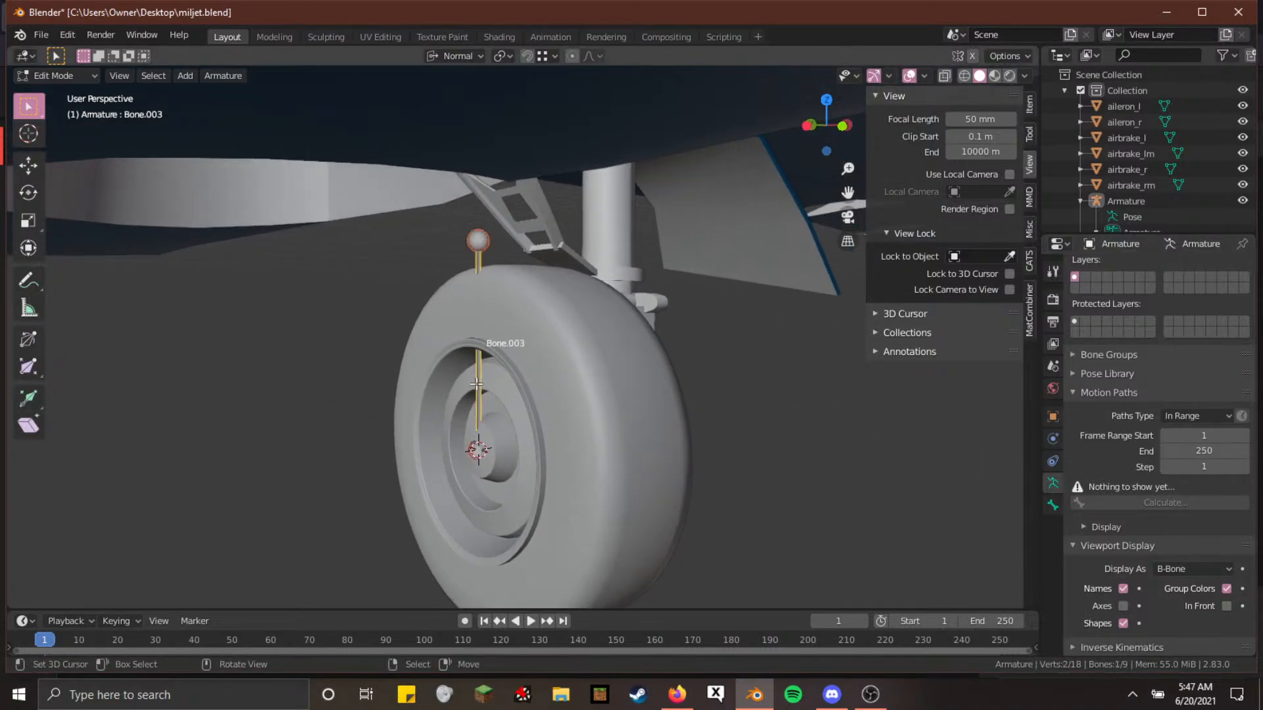
scroll(1086, 170, down, 3)
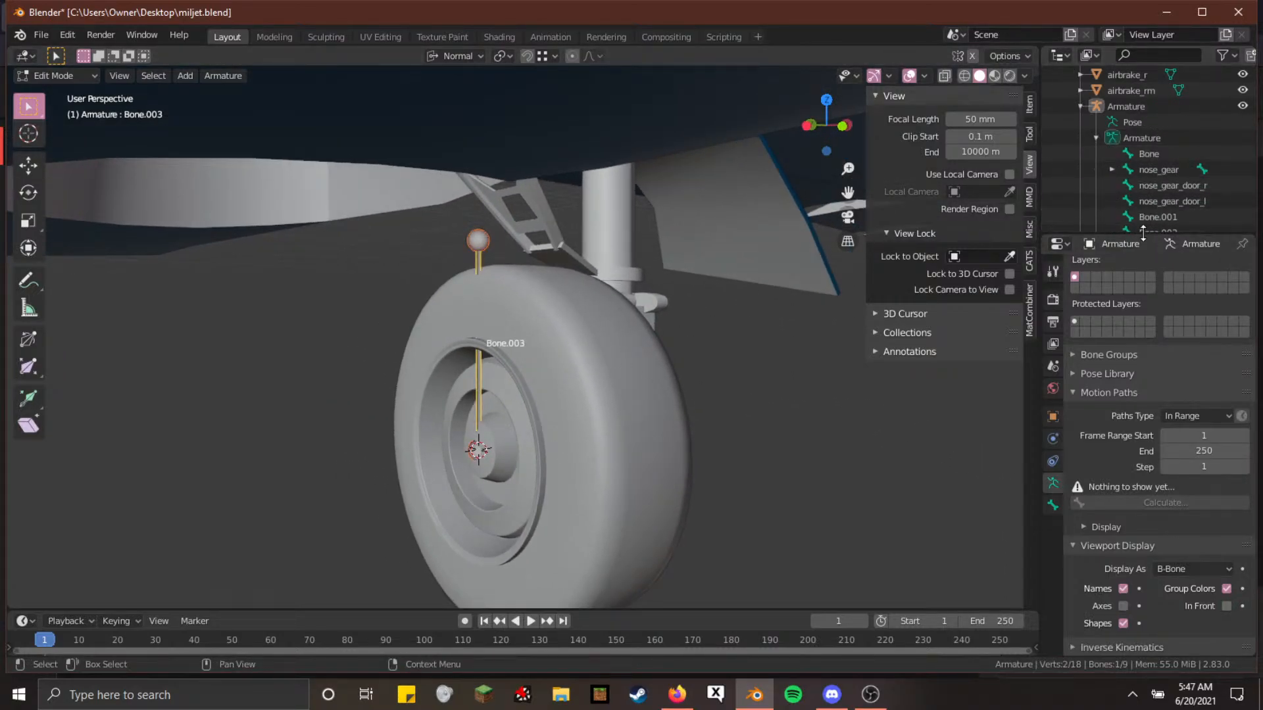
drag(1194, 235, 1197, 457)
Rename the main gear wheel bone Bone.003 to wheel_rr
double_click(1164, 343)
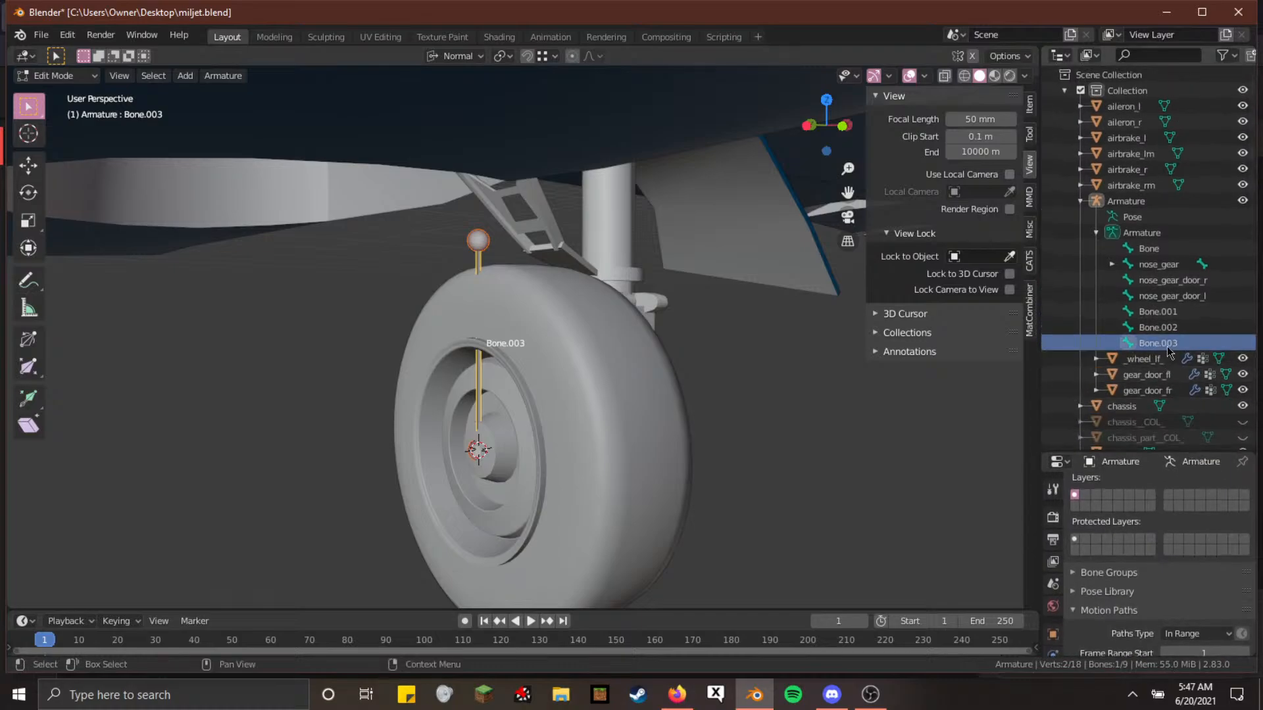
text(wheel_rf)
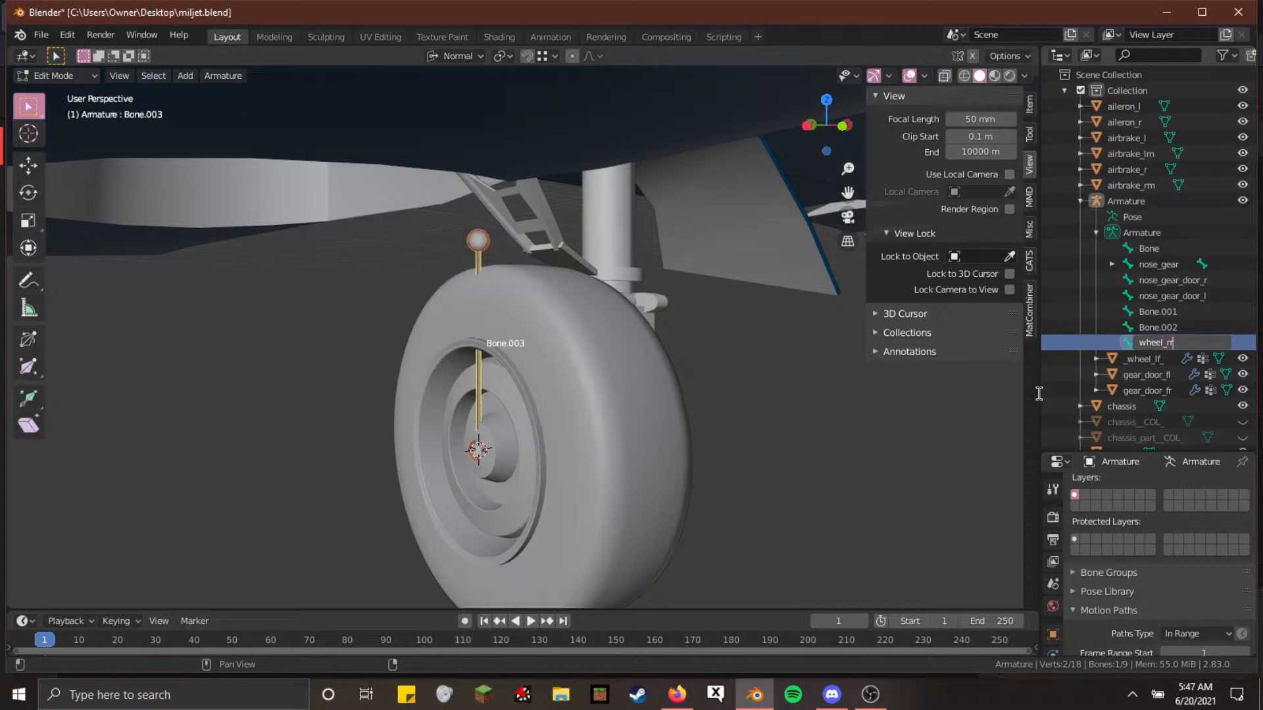
text(rr)
key(Return)
Expand the nose_gear bone hierarchy down to nose_wheel to check its naming against the wheel_rr bone
click(1112, 264)
click(1134, 265)
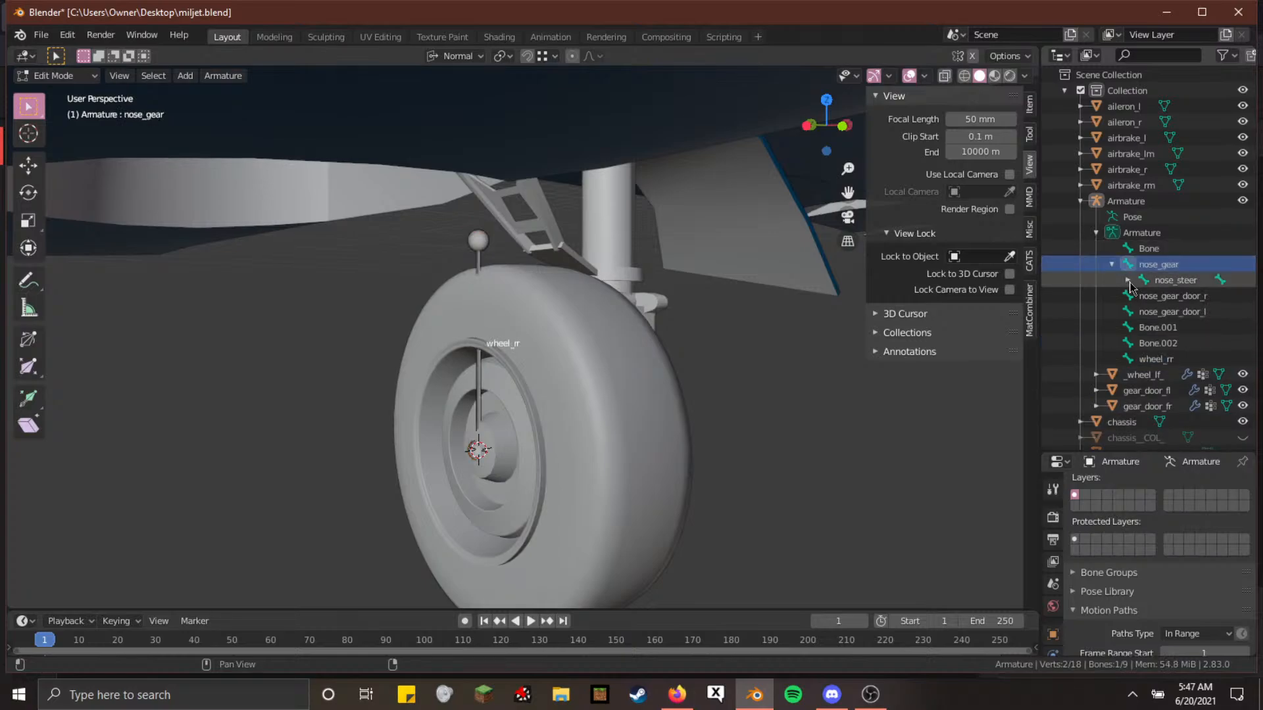
click(1129, 280)
click(1199, 296)
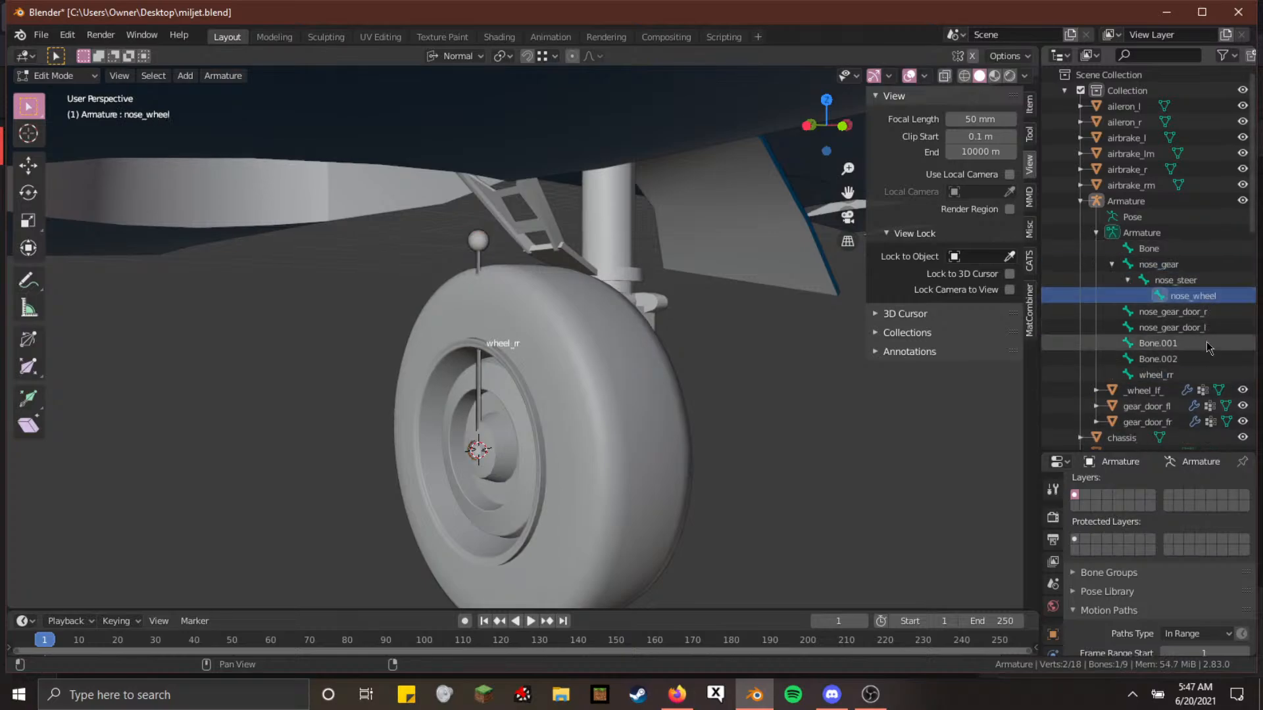
double_click(1219, 375)
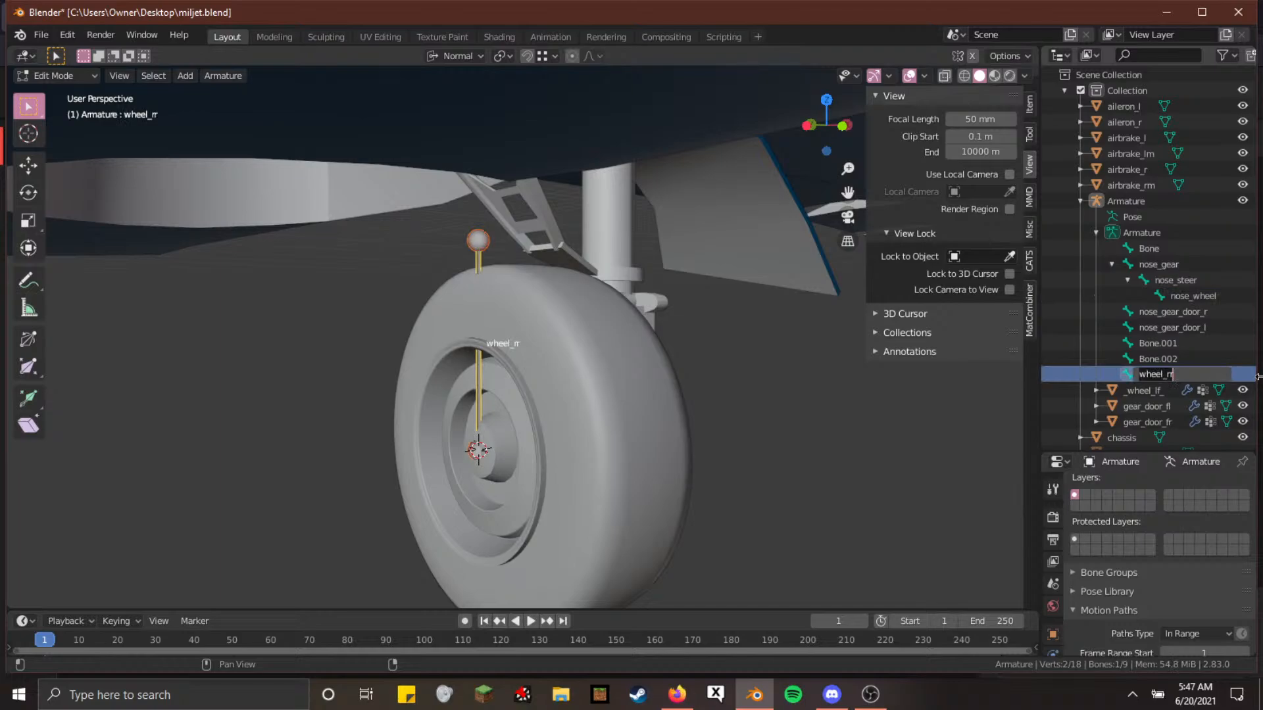
click(1239, 356)
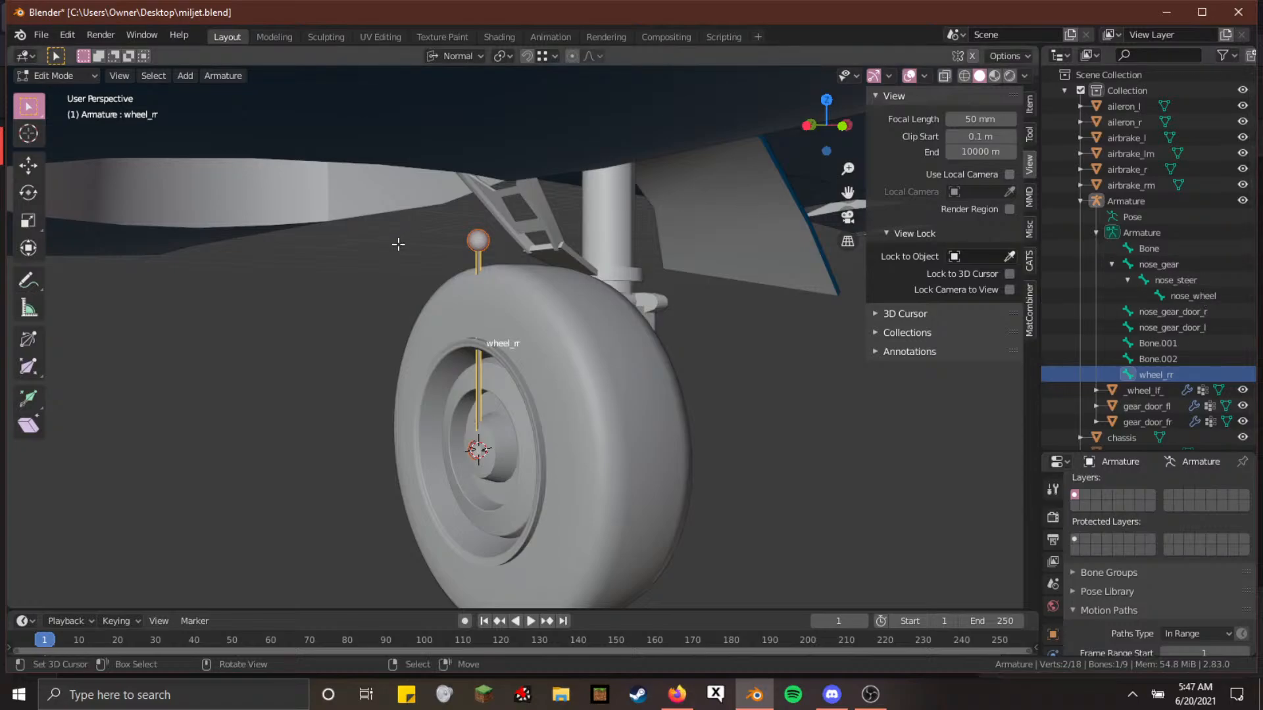
Examine the main gear strut and its wheel bone from several angles to determine which side of the jet they belong to
key(shift+grave)
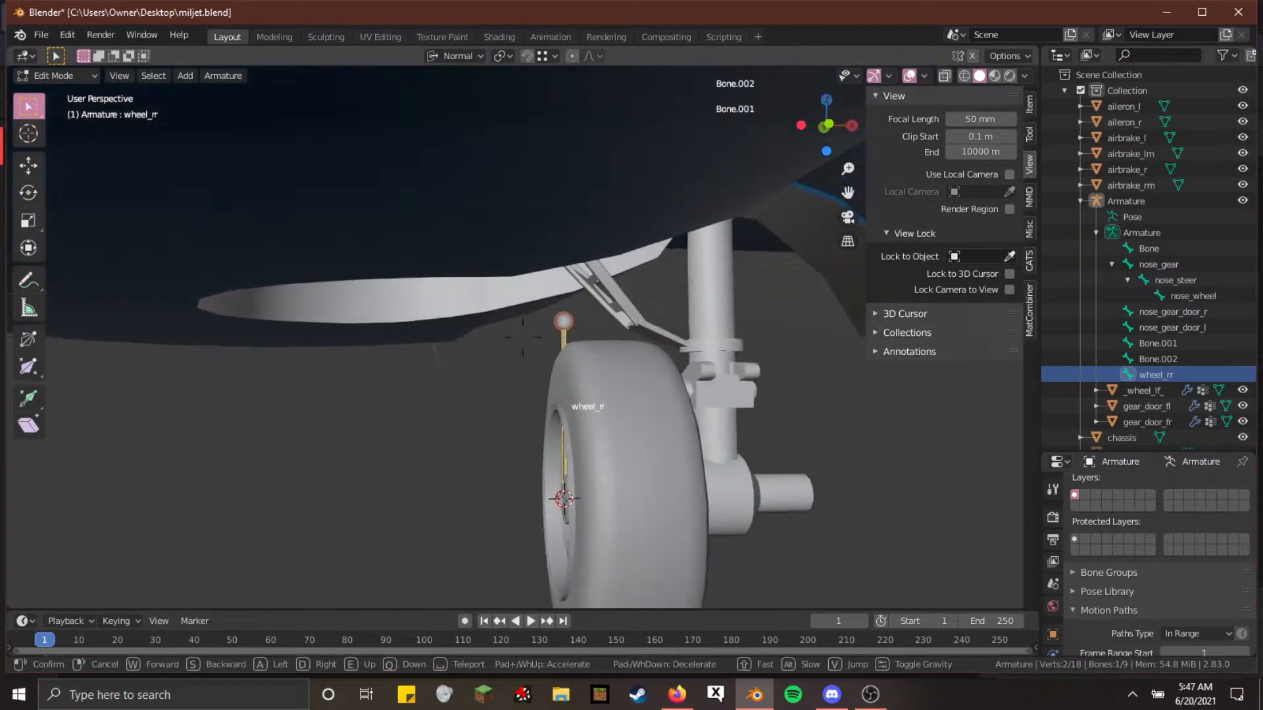
key(a)
click(522, 337)
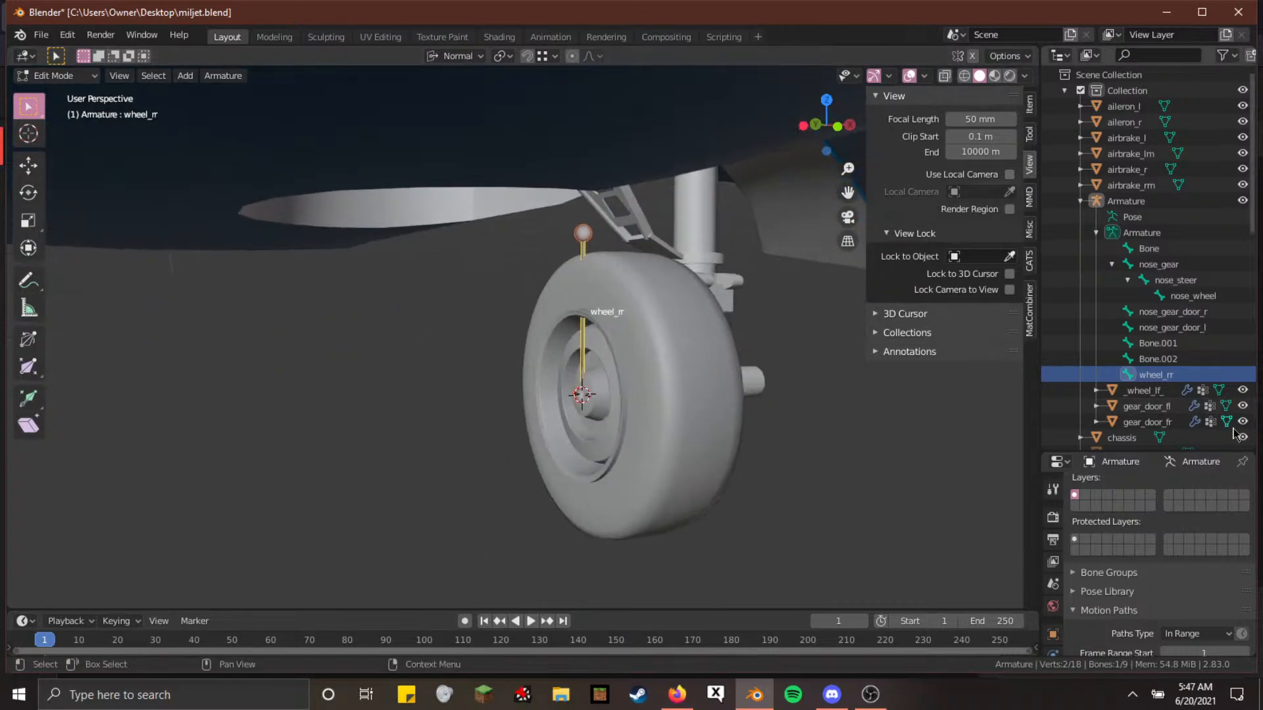
double_click(1156, 375)
key(Return)
key(shift+grave)
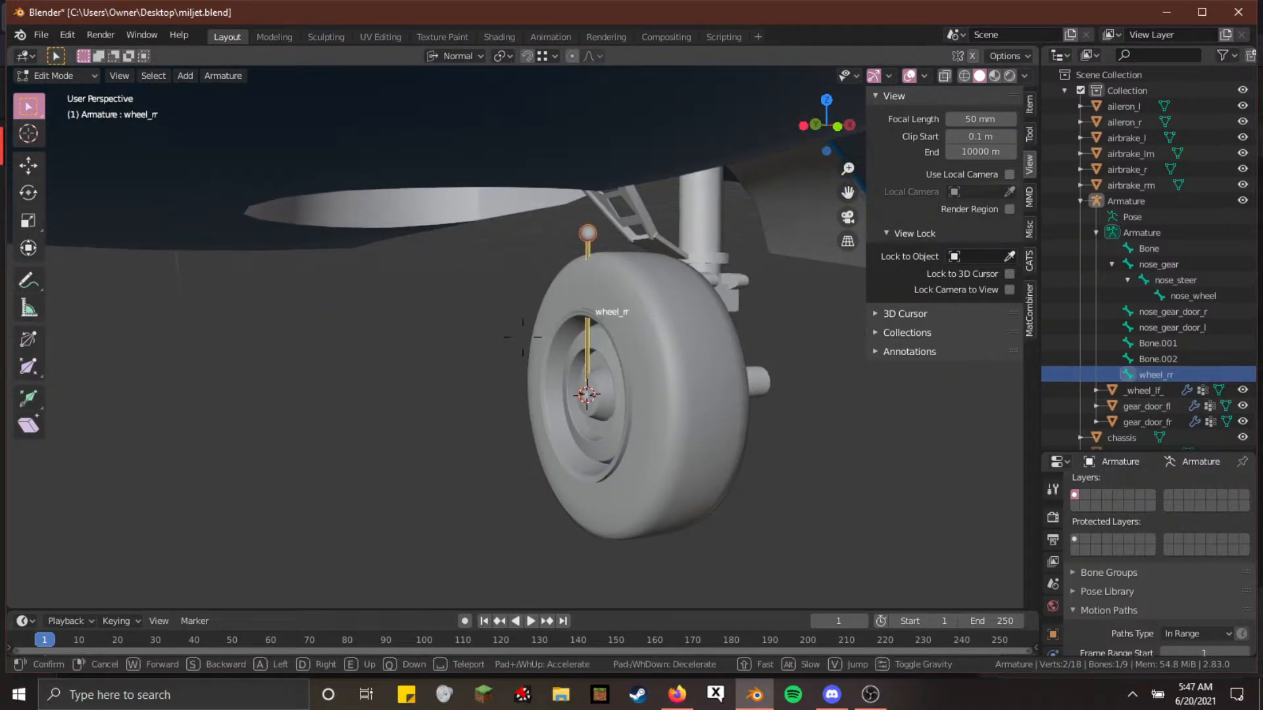
click(522, 338)
key(shift+c)
middle_drag(523, 337, 404, 271)
scroll(606, 516, up, 4)
scroll(595, 386, up, 4)
shift+middle_drag(606, 516, 369, 491)
scroll(580, 442, up, 3)
shift+middle_drag(709, 499, 517, 504)
scroll(521, 485, up, 1)
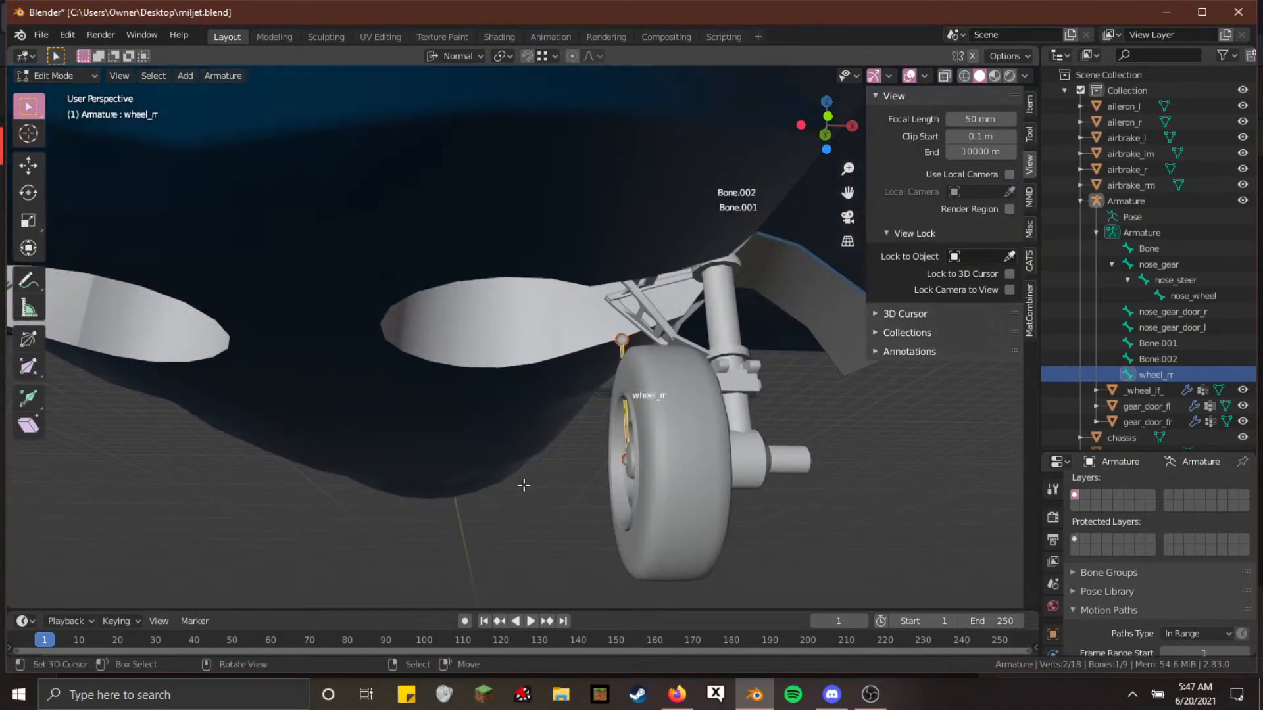
shift+middle_drag(598, 505, 530, 460)
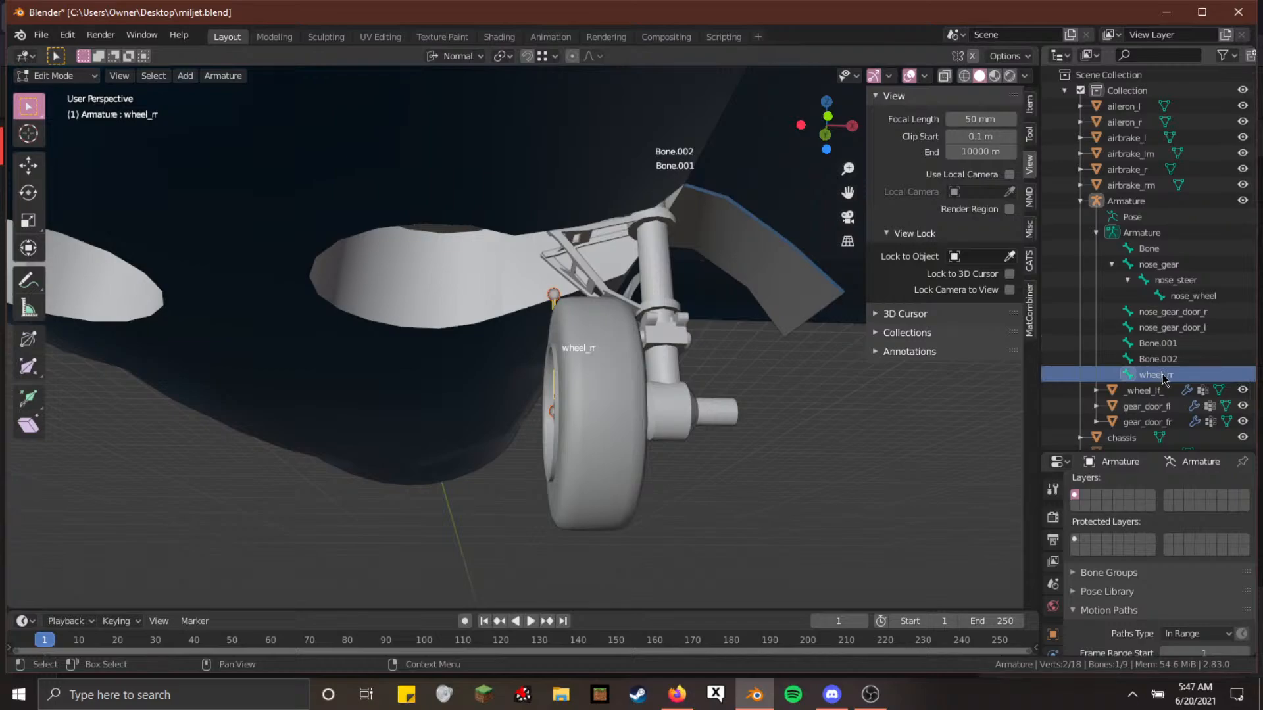
Try the names wheel_ll and rear_wheel_l for the main gear wheel bone
double_click(1161, 376)
key(Return)
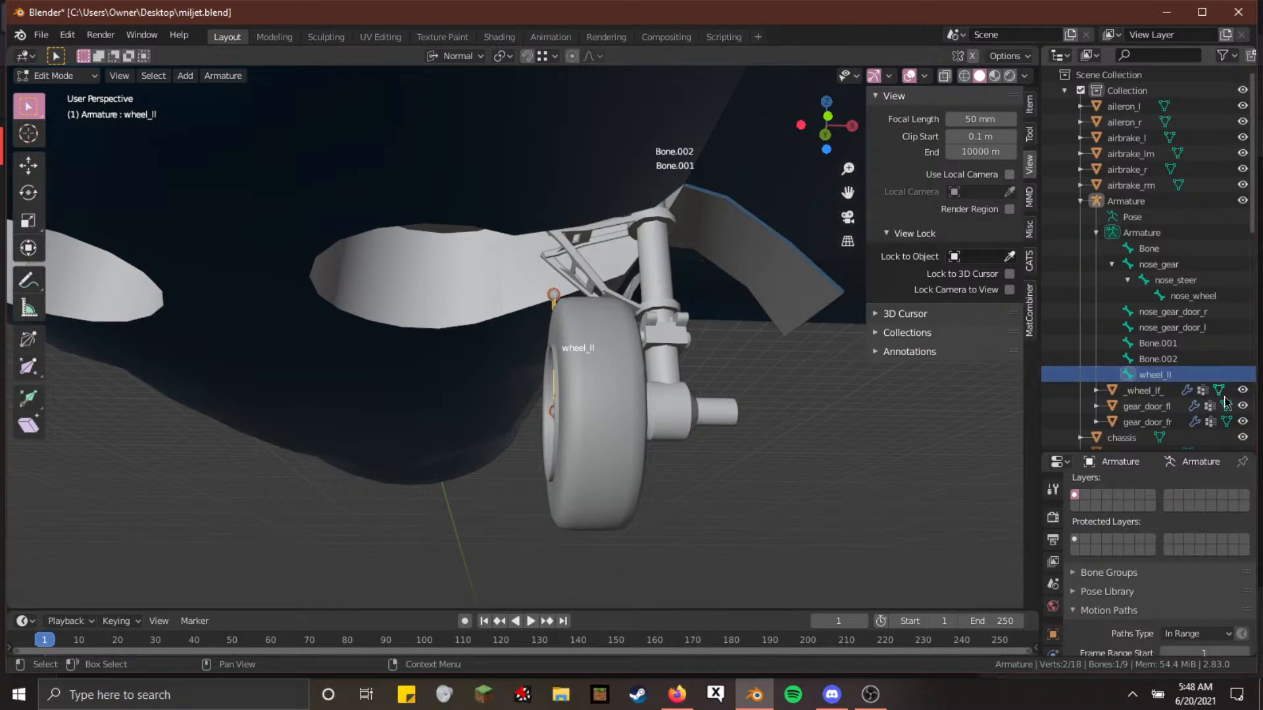
double_click(1201, 373)
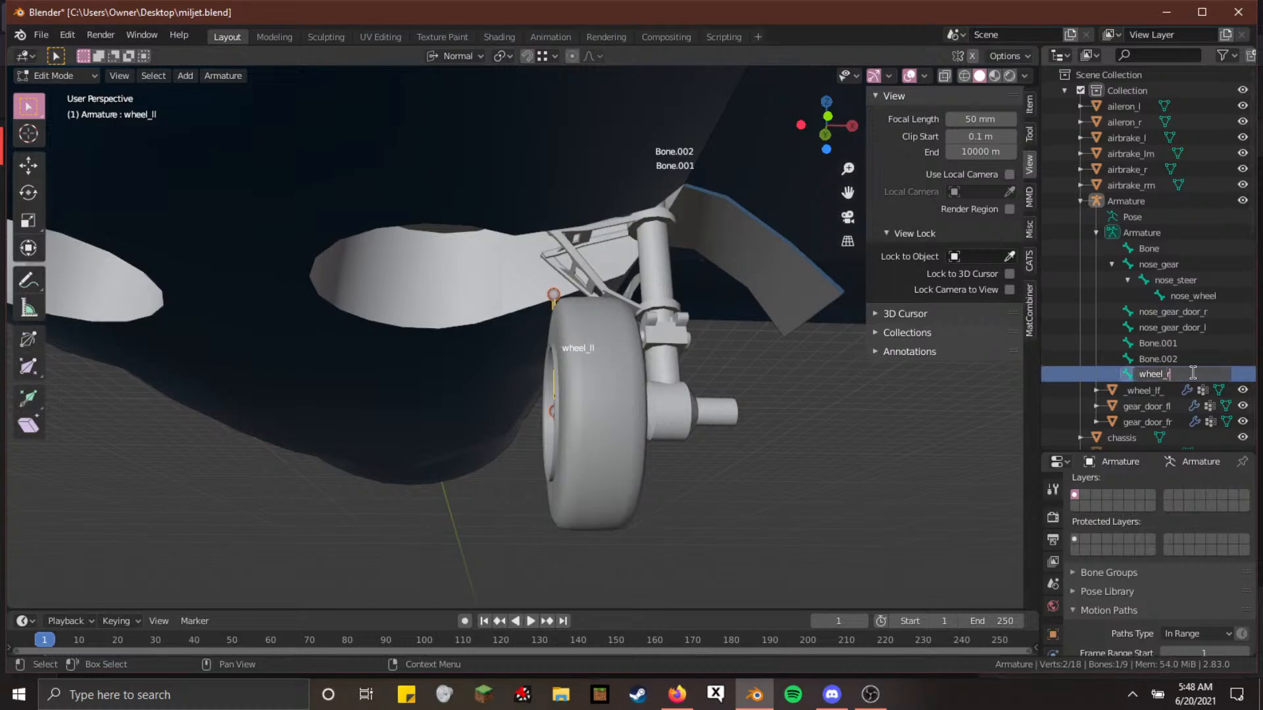
key(ctrl+a)
text(rear_wheel_l)
key(Return)
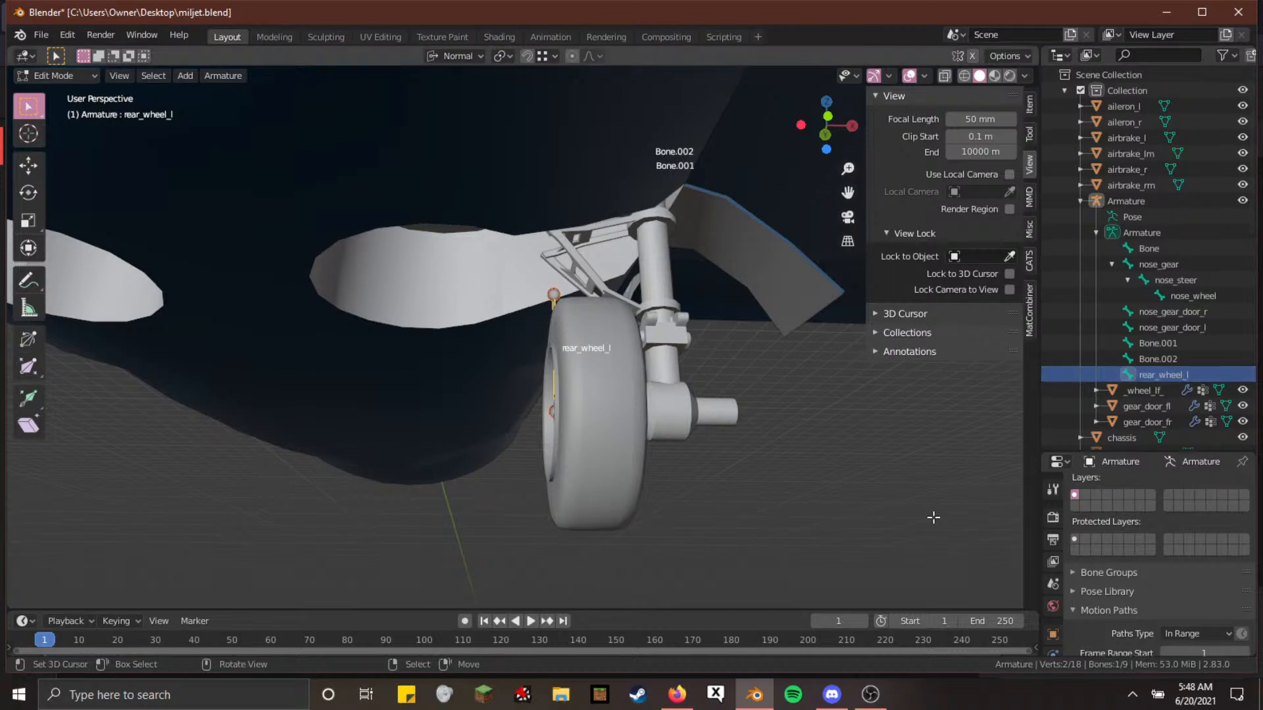
Switch to Firefox and search the web for "plane main landing gear names" in a new tab
key(alt+Tab)
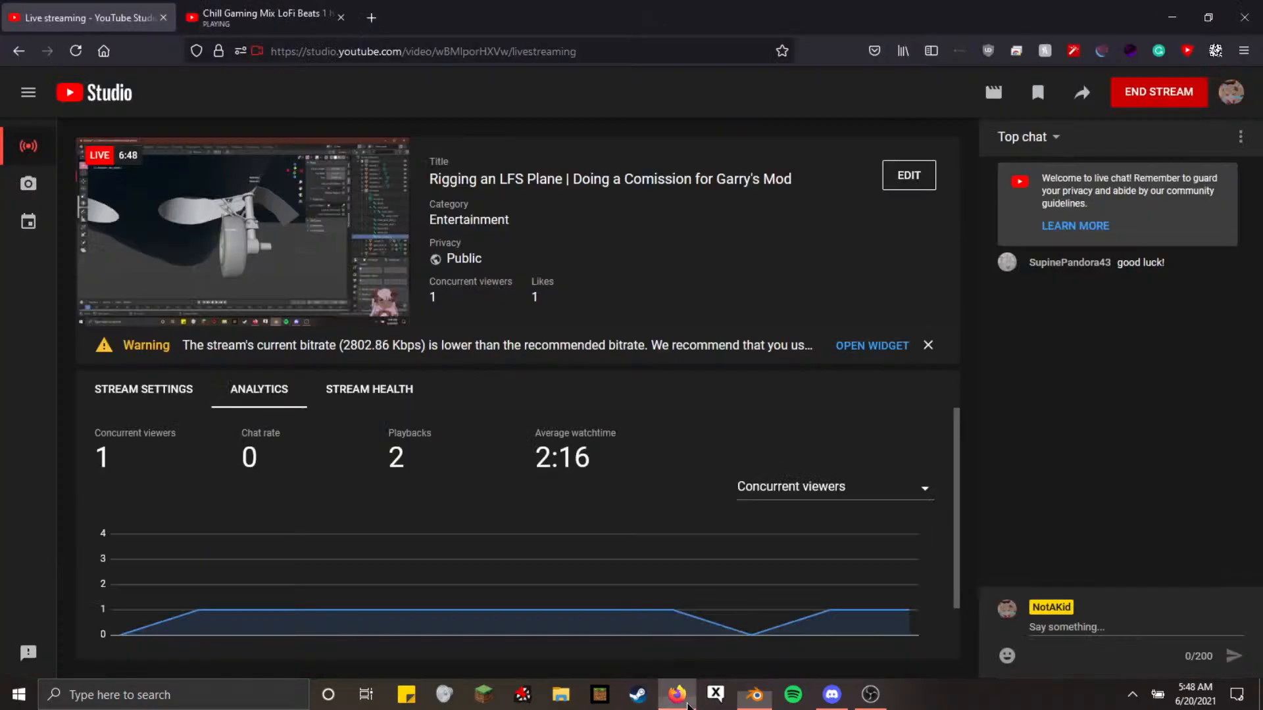
click(369, 10)
text(plane )
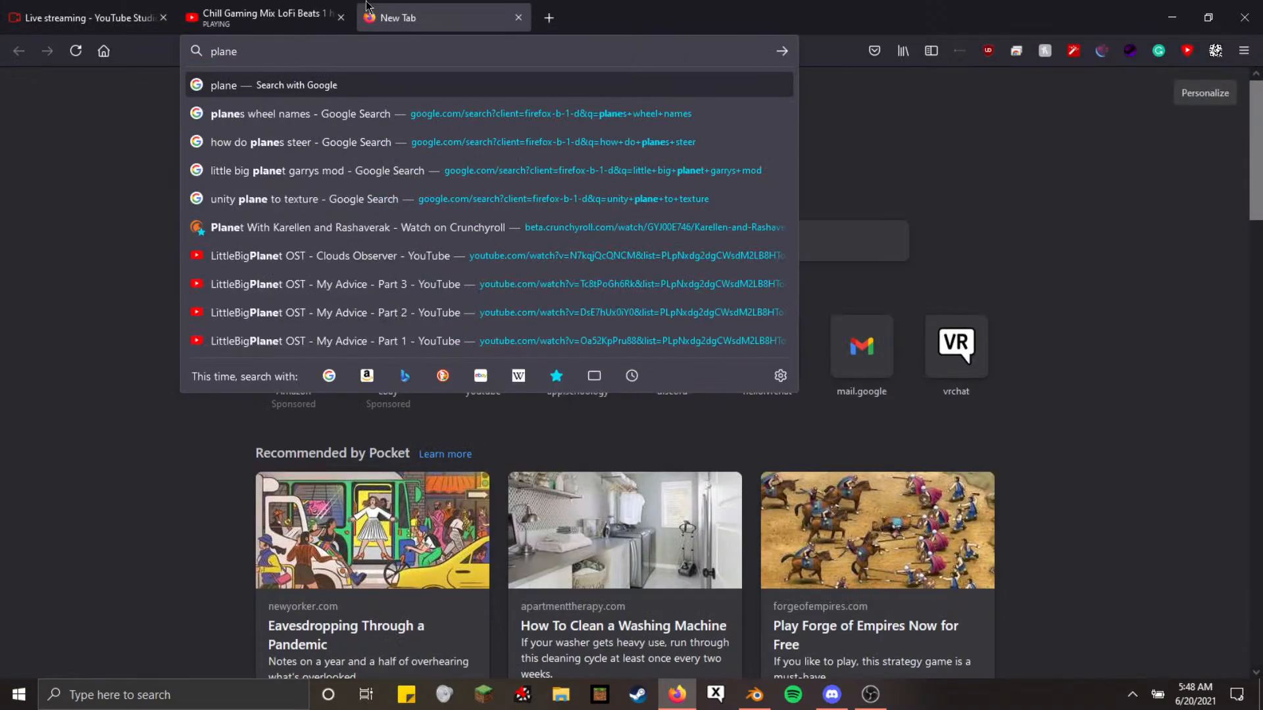
text(main lang)
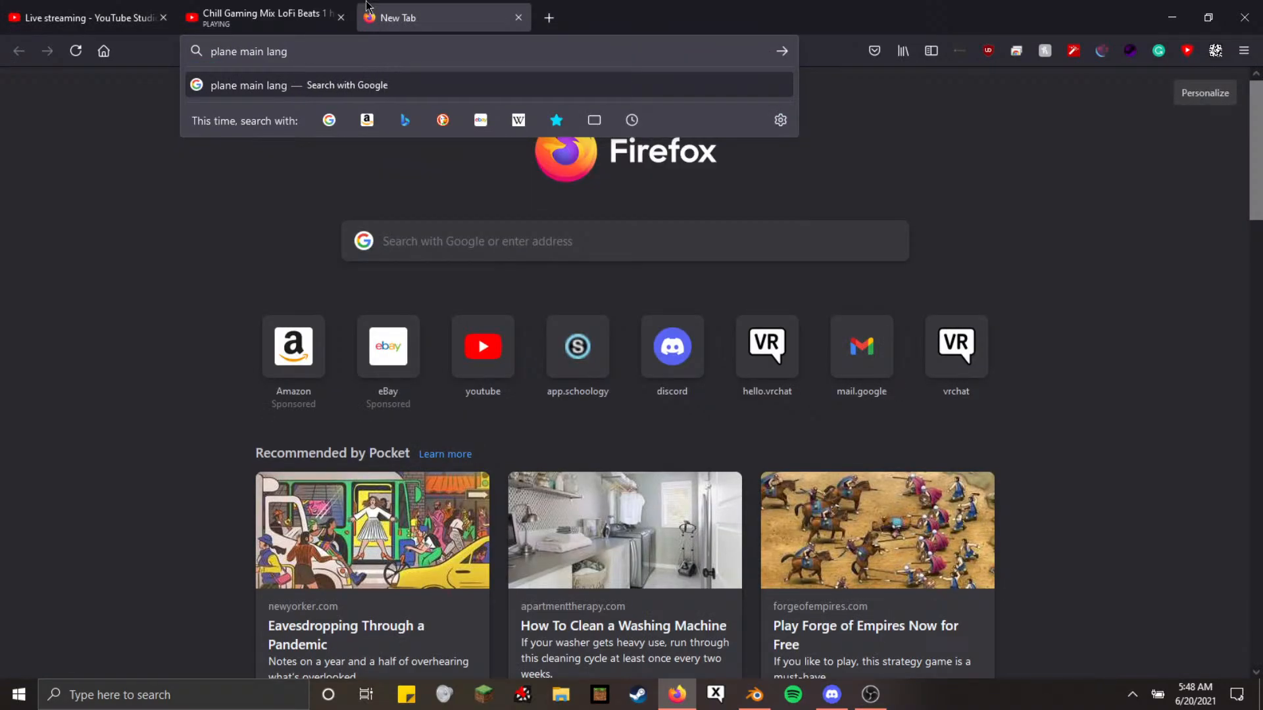
key(BackSpace)
text(ding gear)
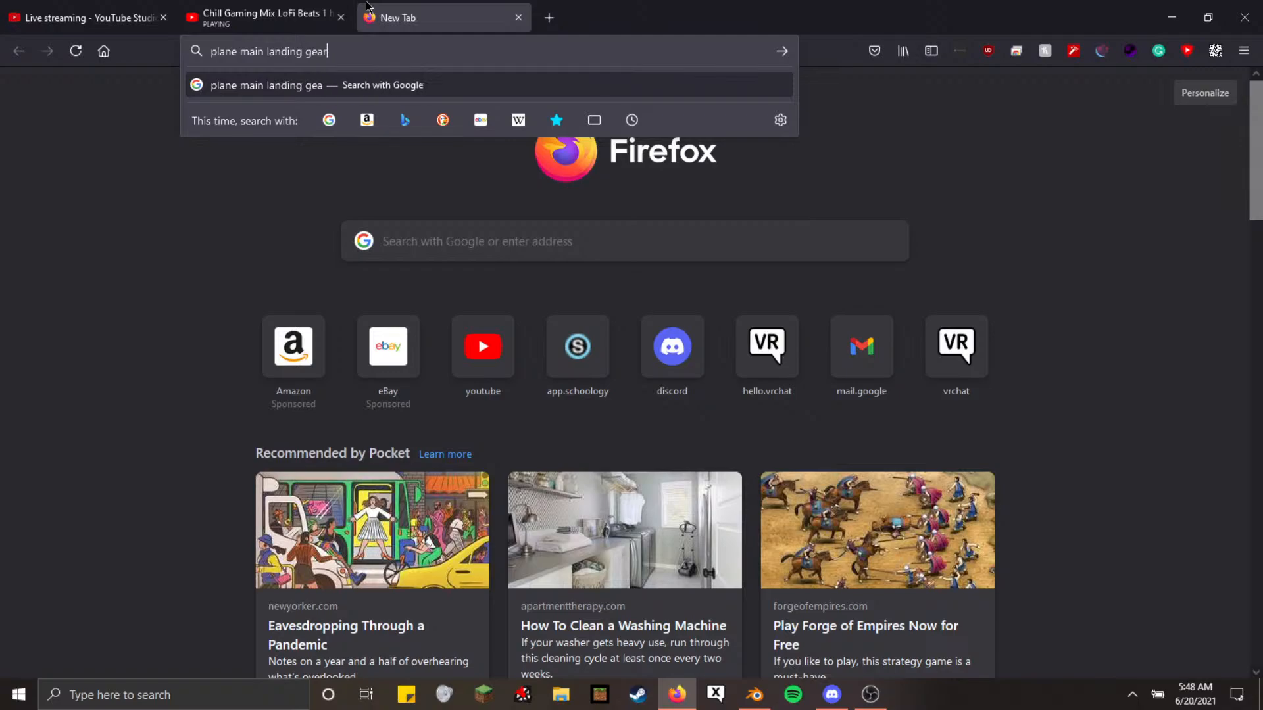
text( names)
key(Return)
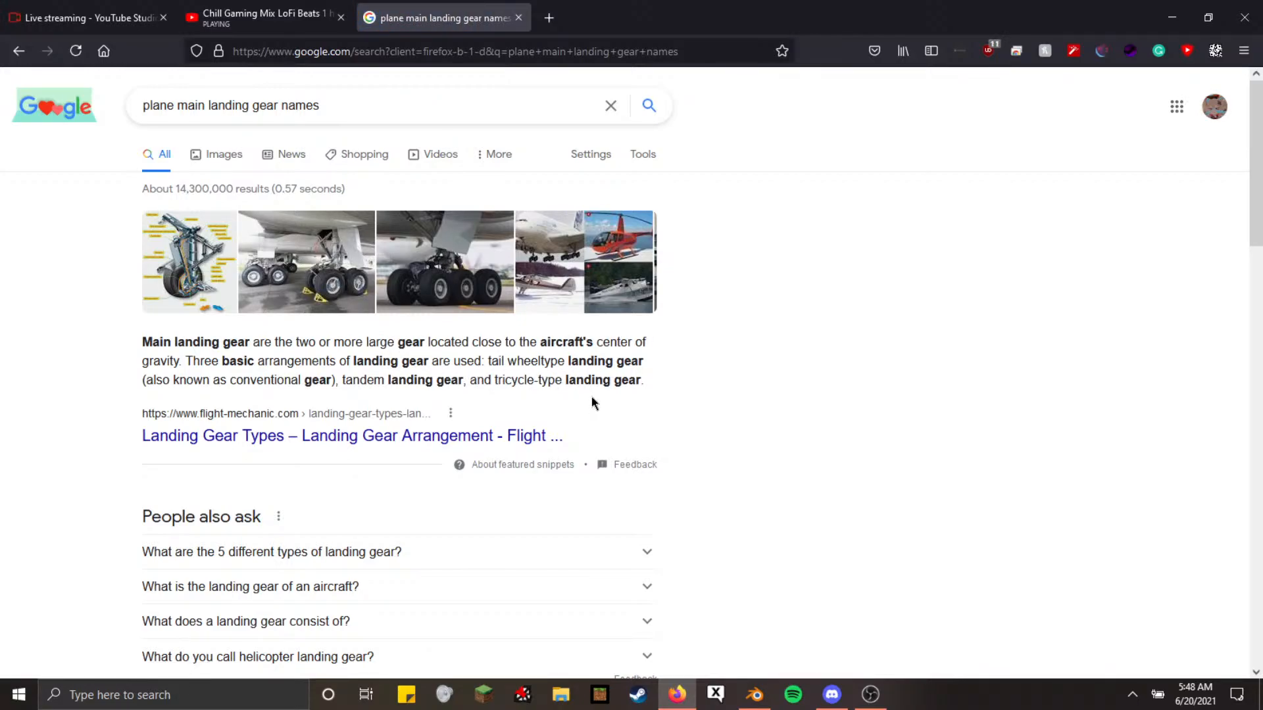
Look through the search results for landing gear naming terms, close that tab, and return to Blender
scroll(30, 494, down, 2)
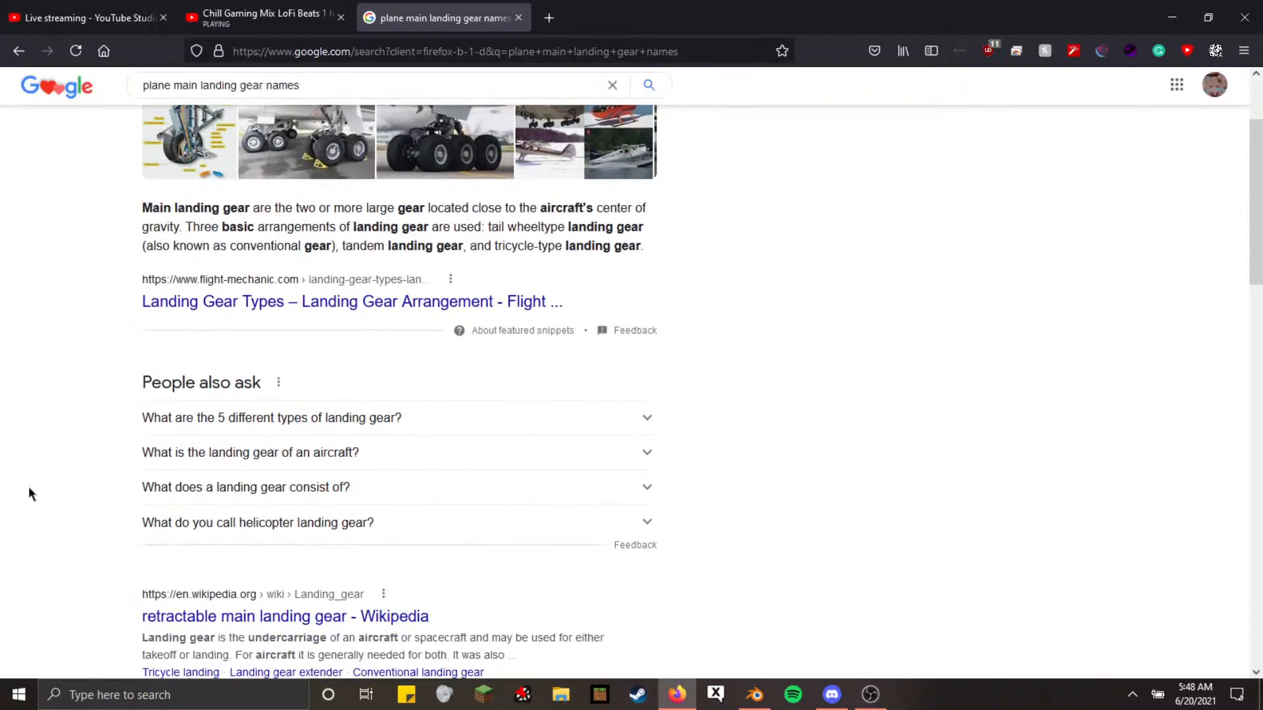
scroll(29, 492, down, 6)
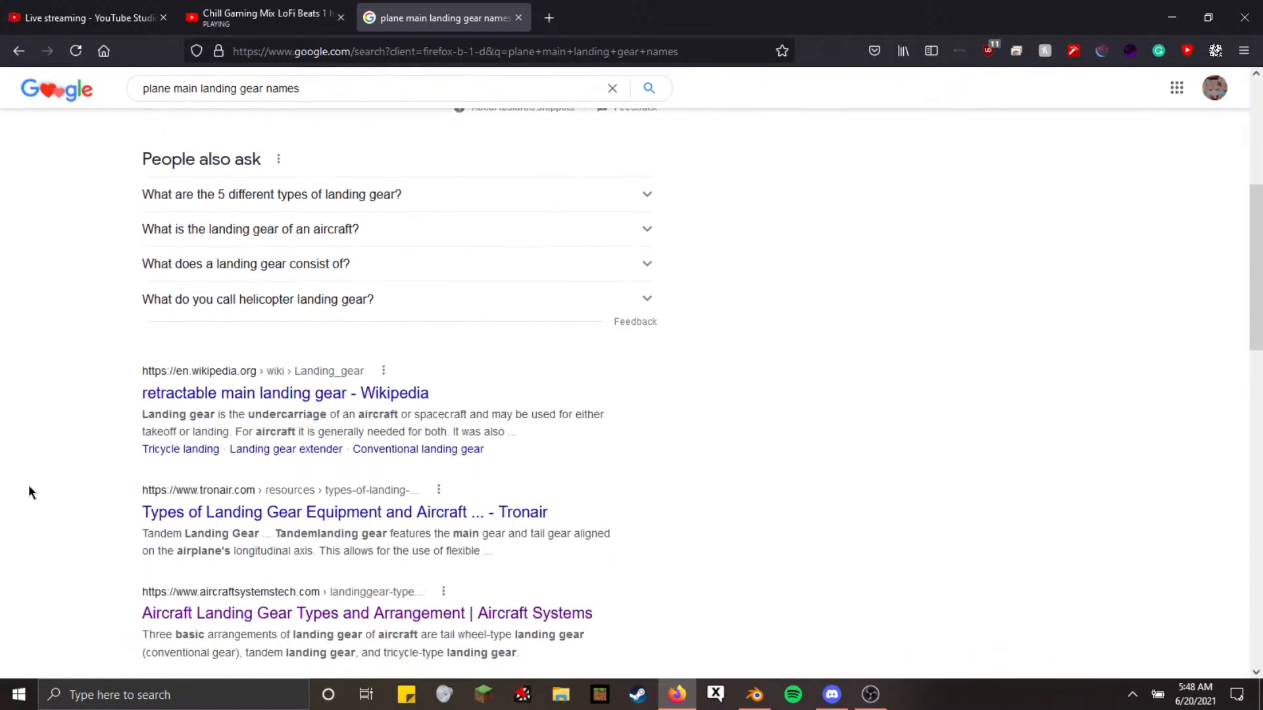
scroll(29, 491, up, 8)
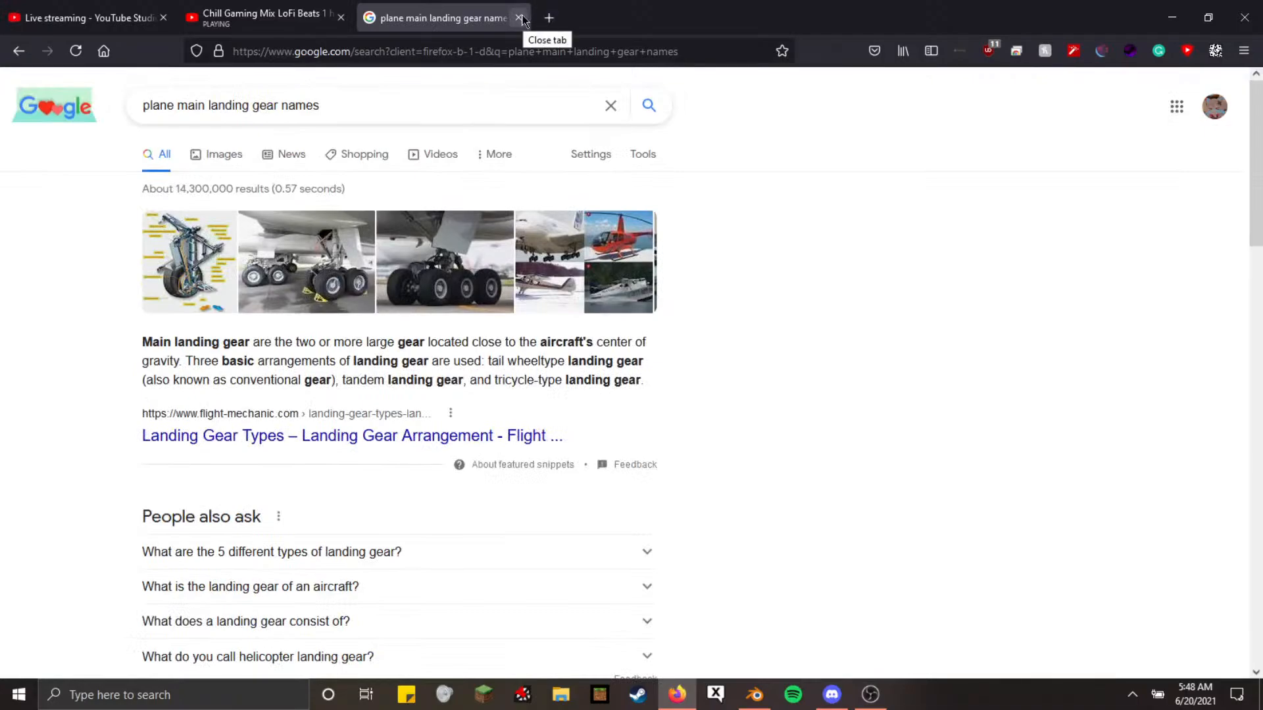
scroll(502, 184, down, 9)
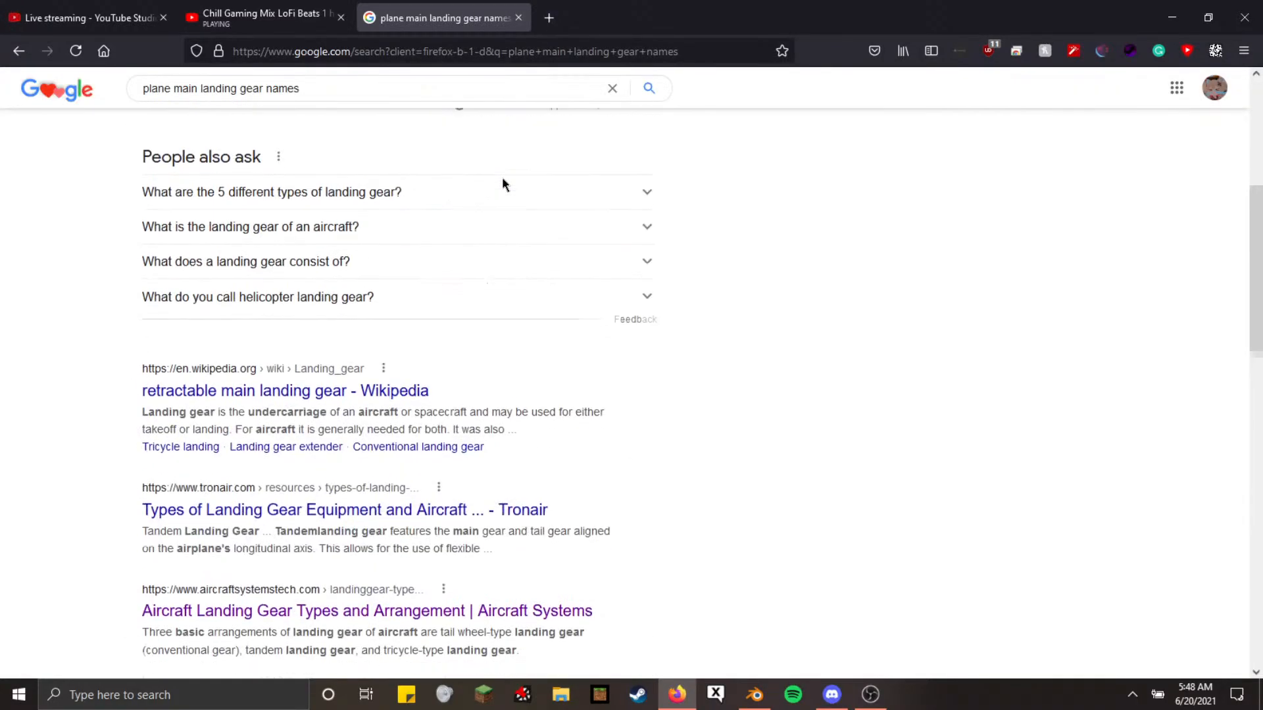
scroll(502, 184, up, 9)
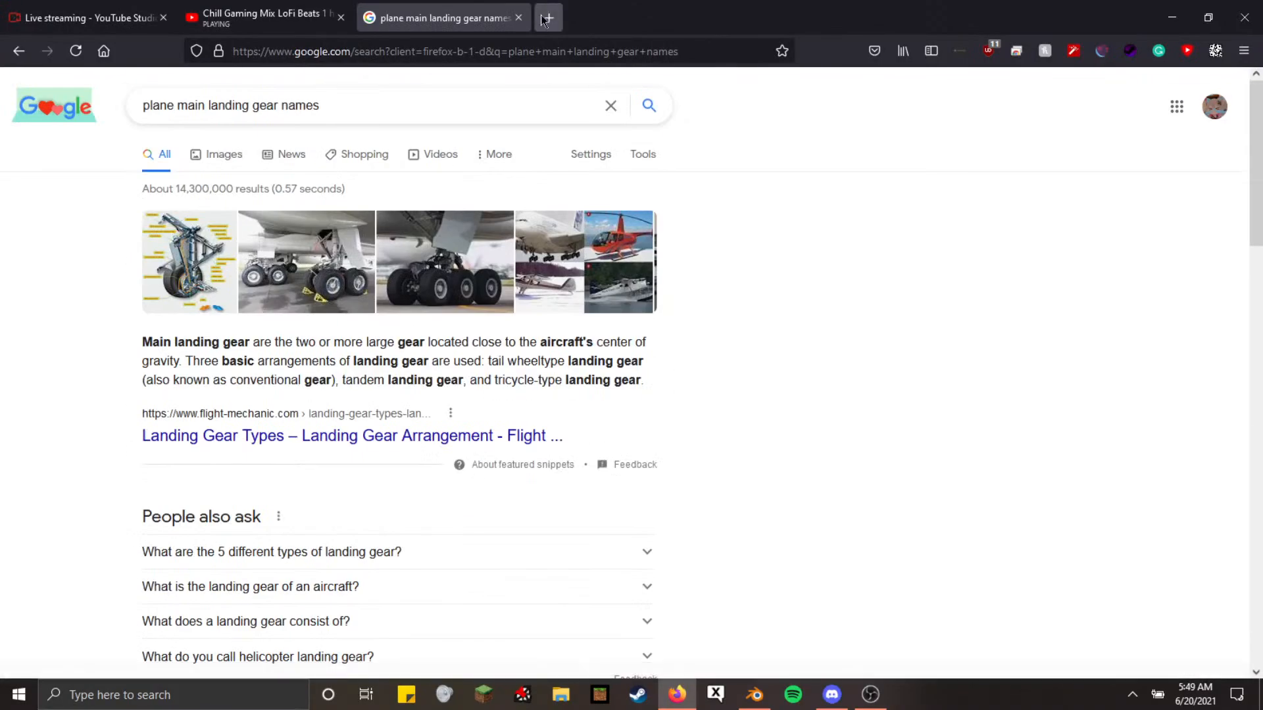
click(518, 18)
key(alt+Tab)
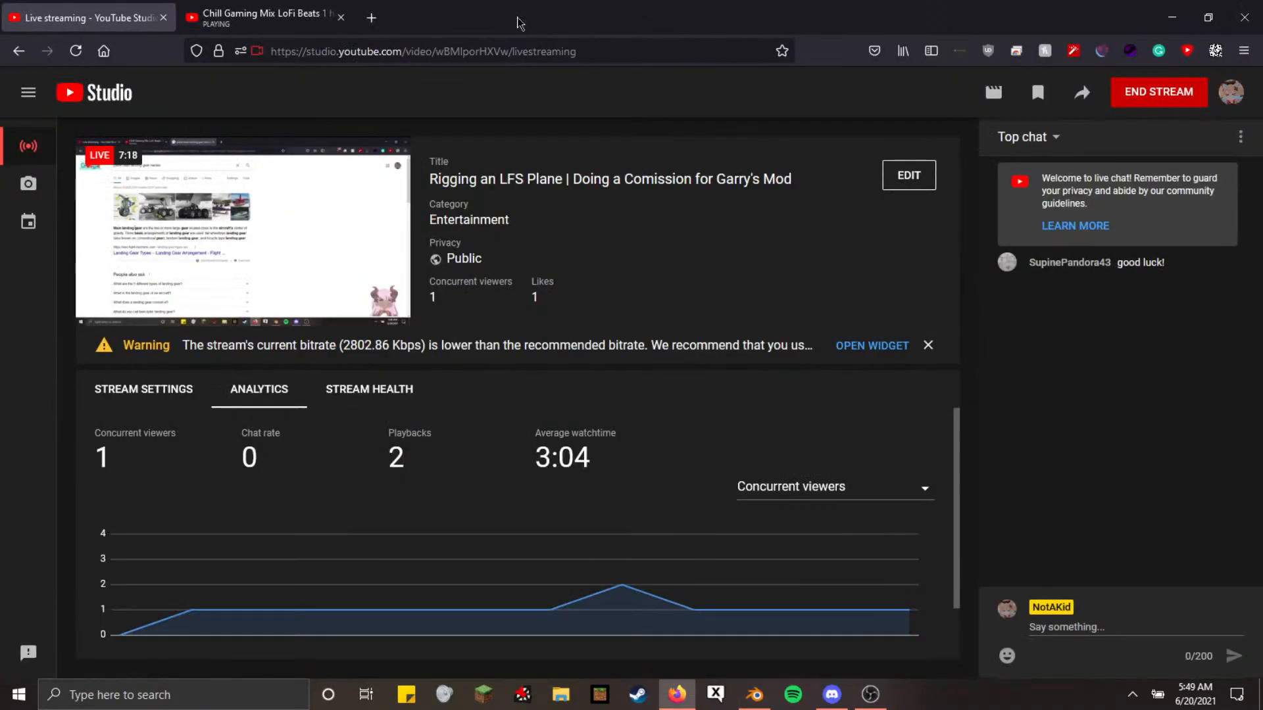
key(alt+Tab)
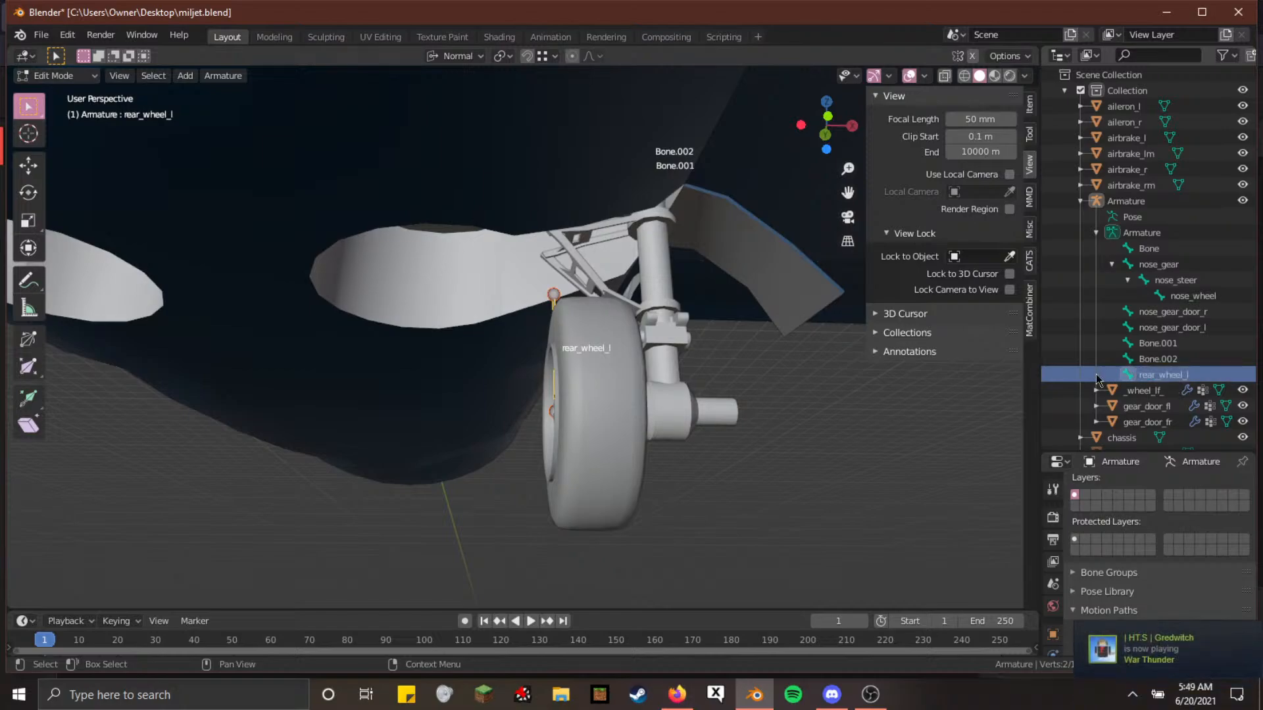
Rename the rear_wheel_l bone to gear_rl_wheel
double_click(1176, 377)
text(gear_r)
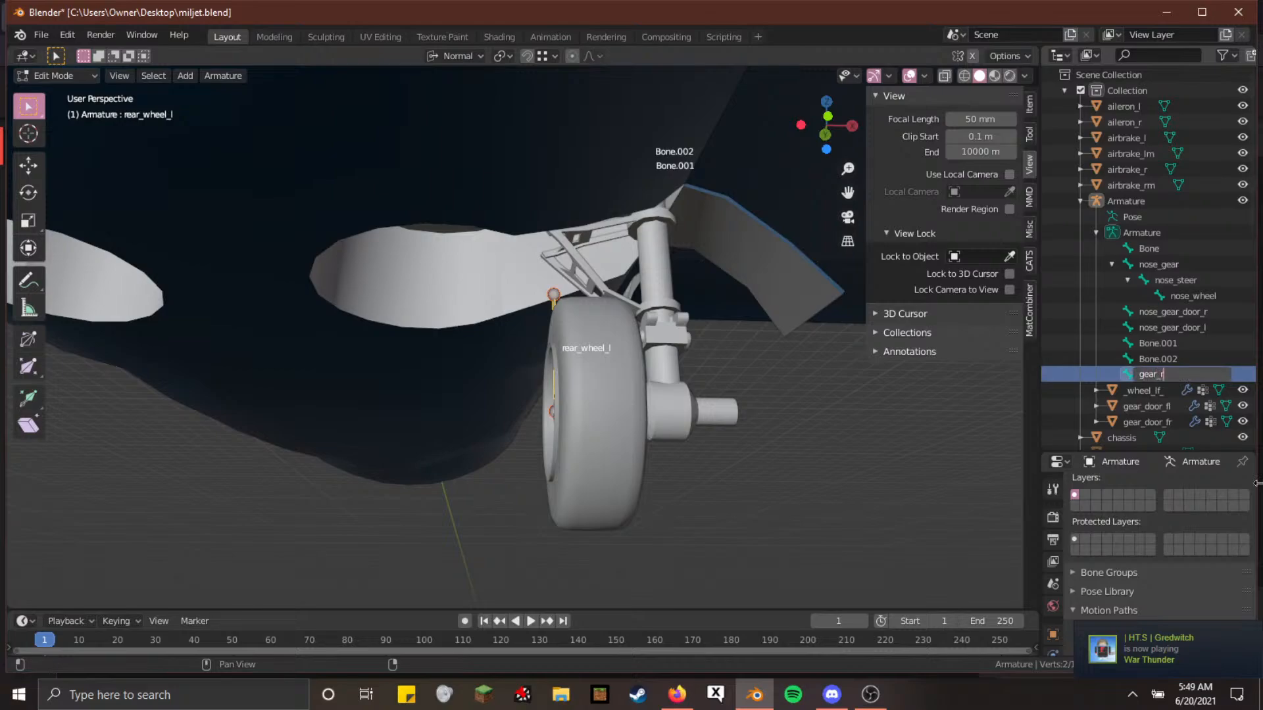
text(_wheel)
key(Return)
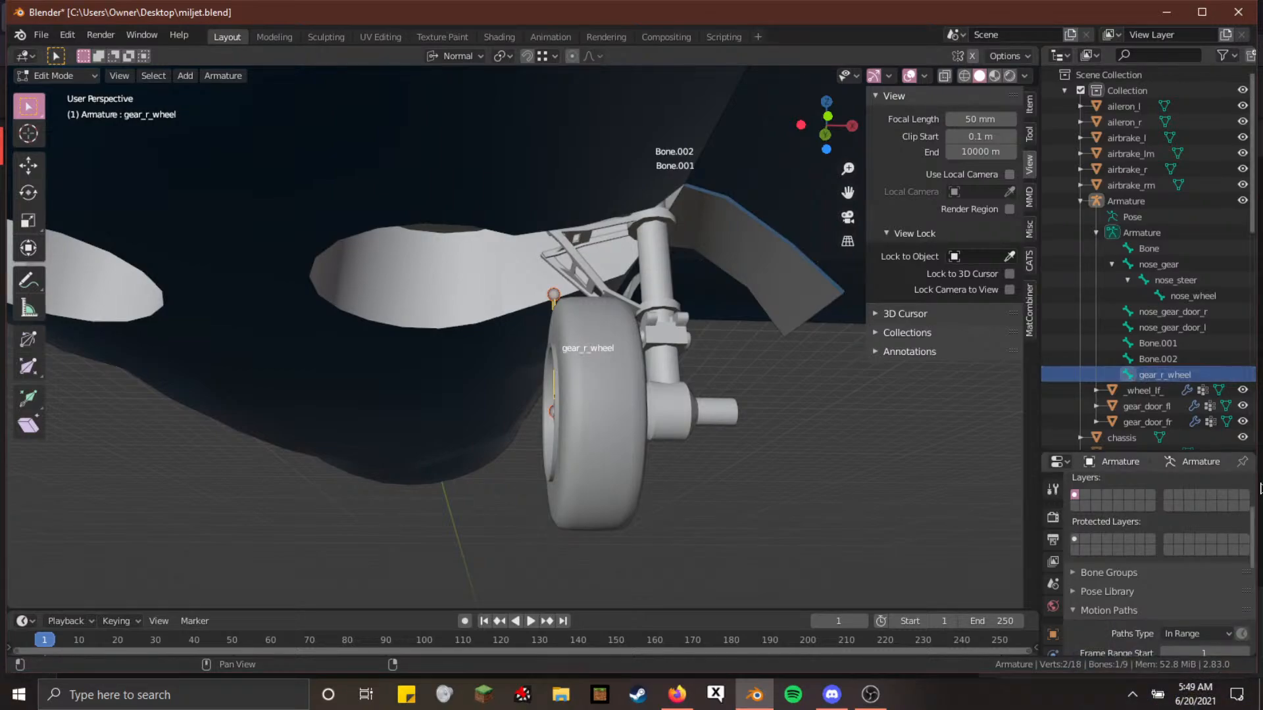
double_click(1157, 380)
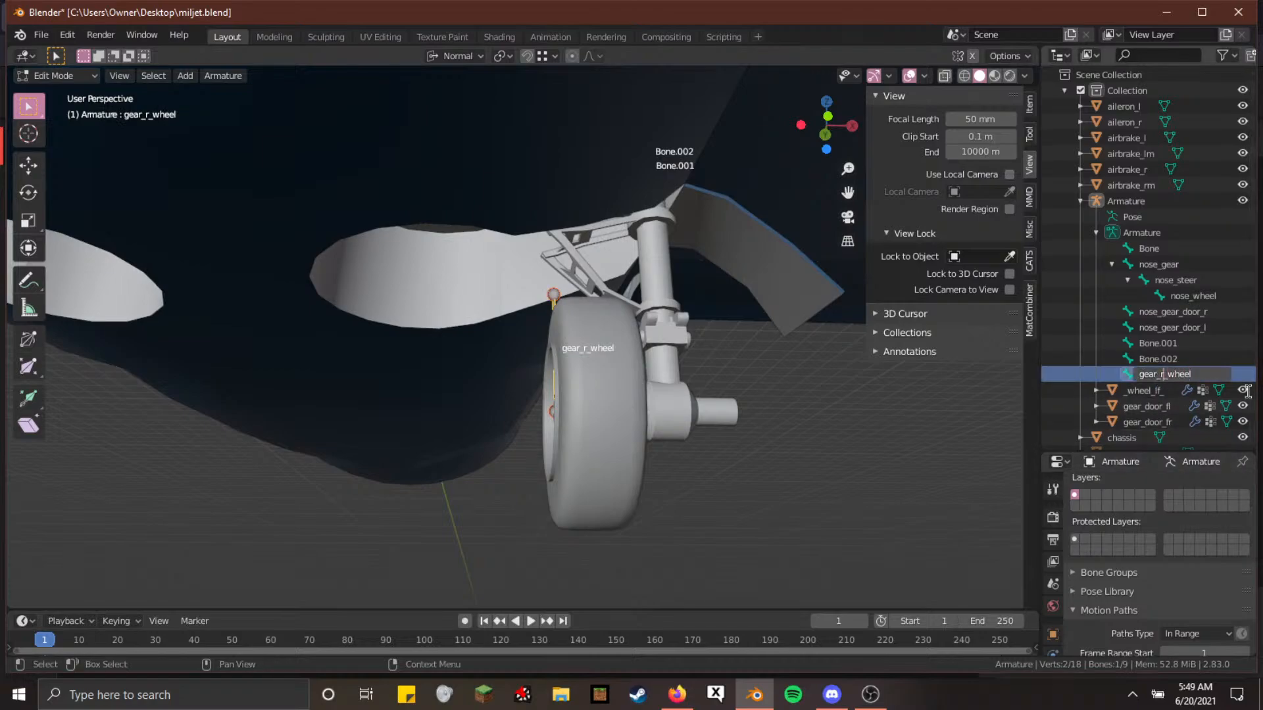
text(l)
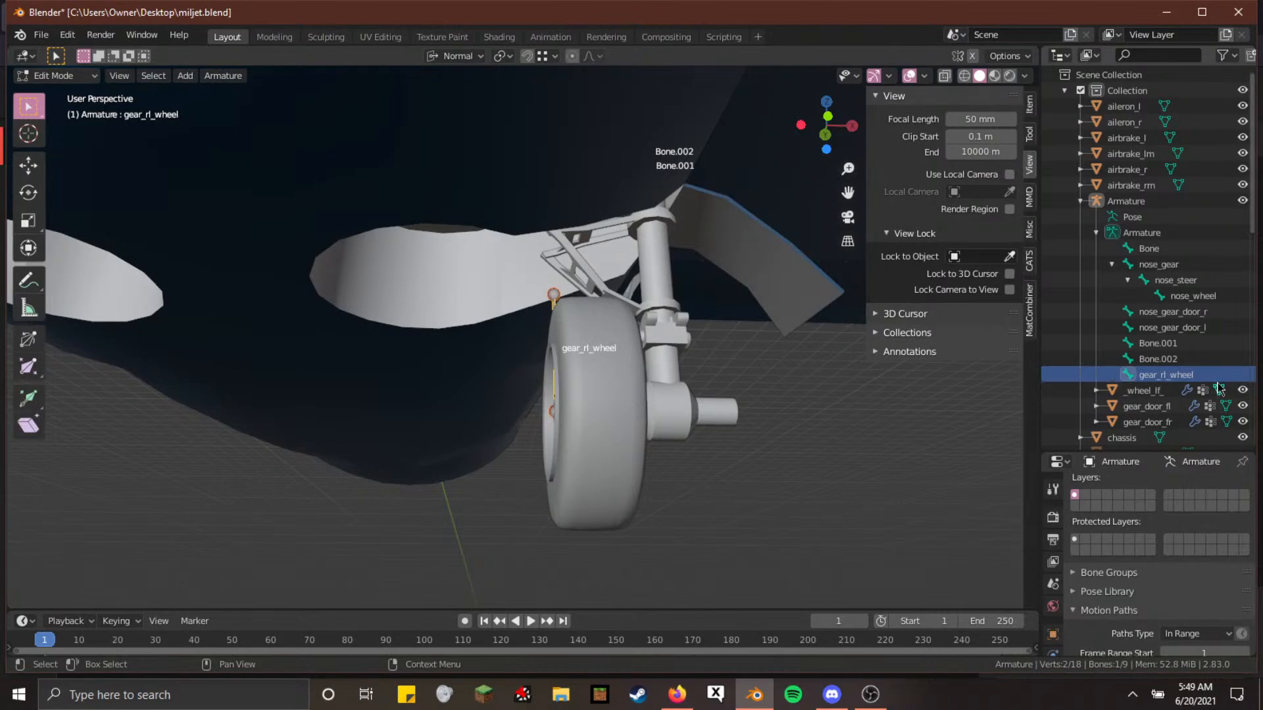
Rename the gear_rl_wheel bone to mgear_rl_wheel
key(Return)
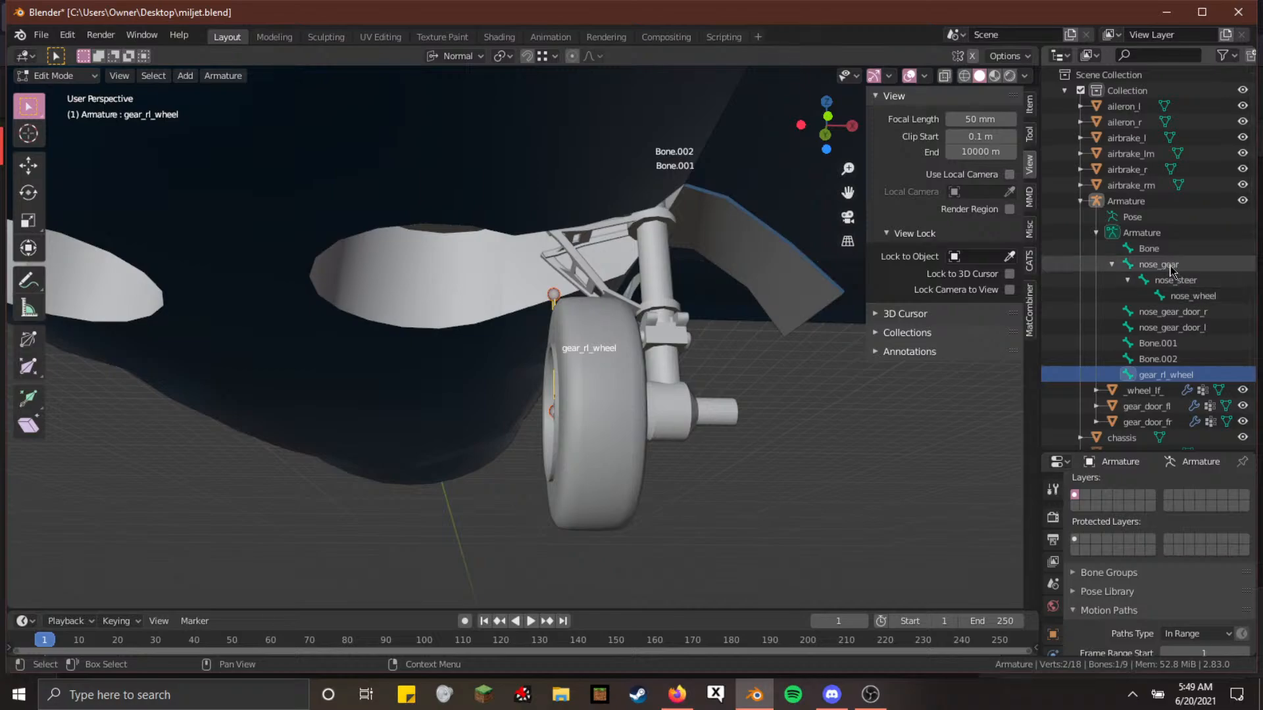
double_click(1187, 374)
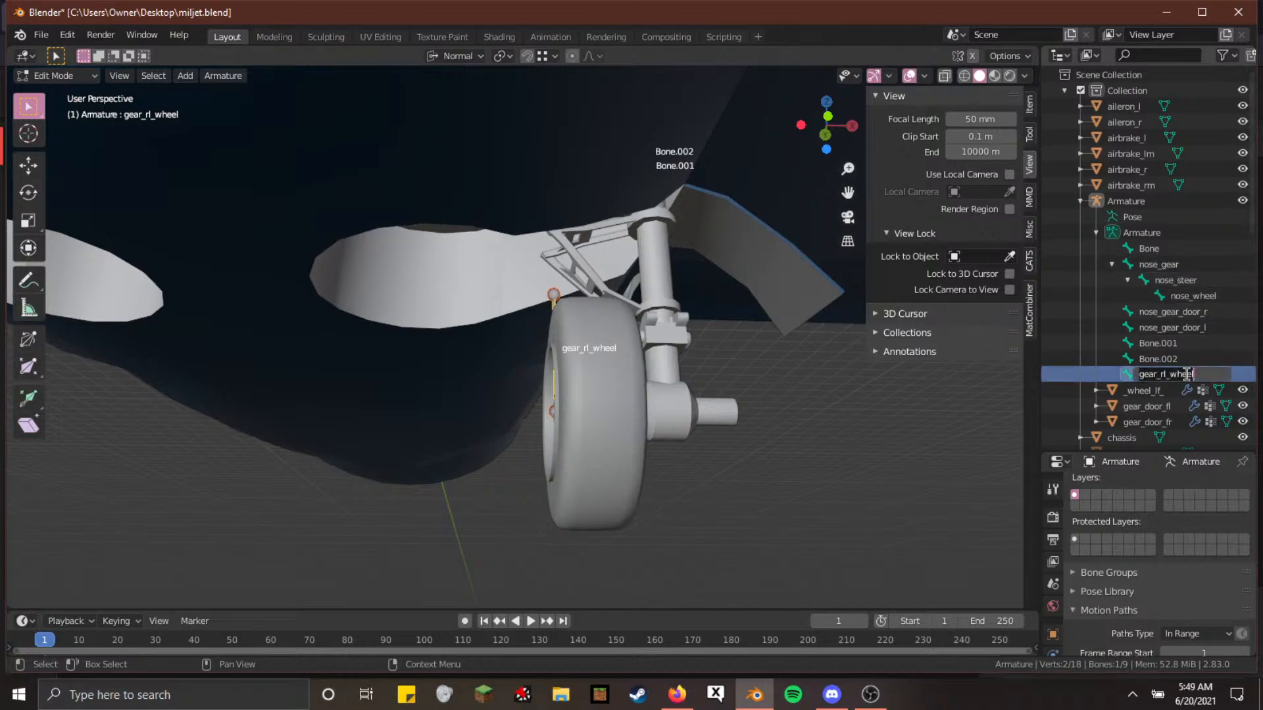
key(Left)
text(m)
key(Return)
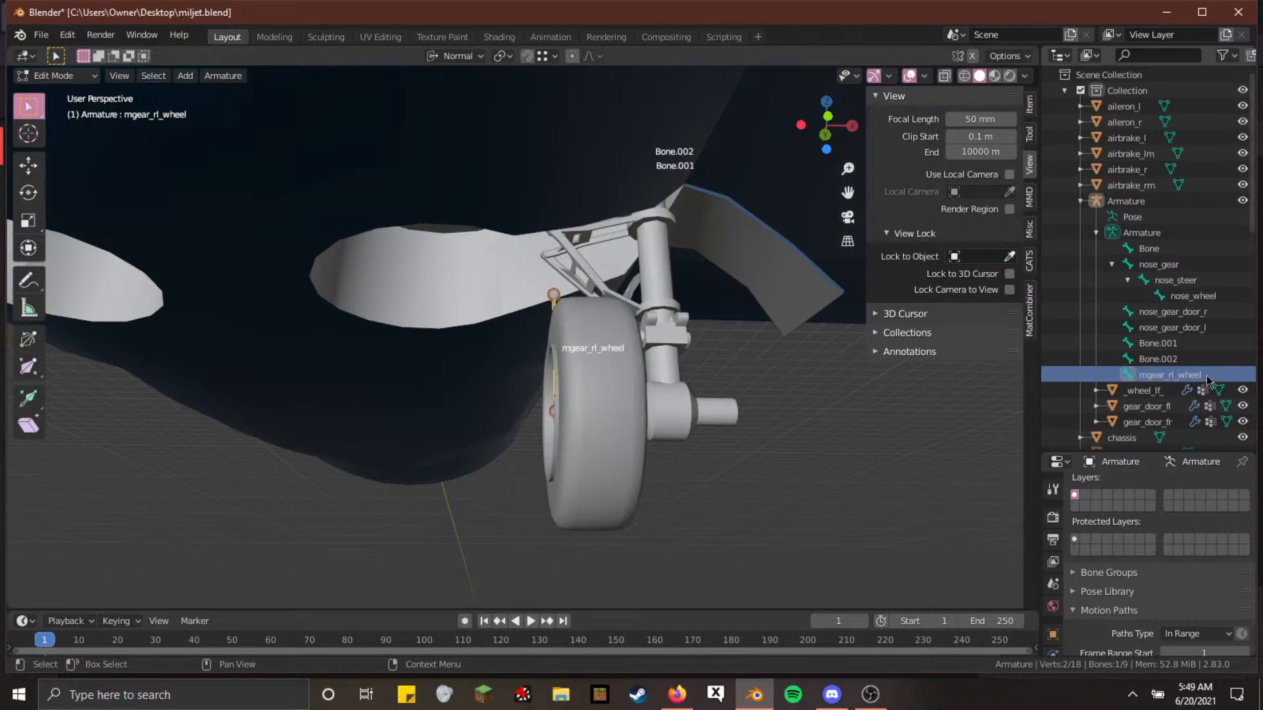
Compare the overlapping bones Bone.001 and Bone.002 at the top of the main gear strut and delete Bone.001
click(1178, 359)
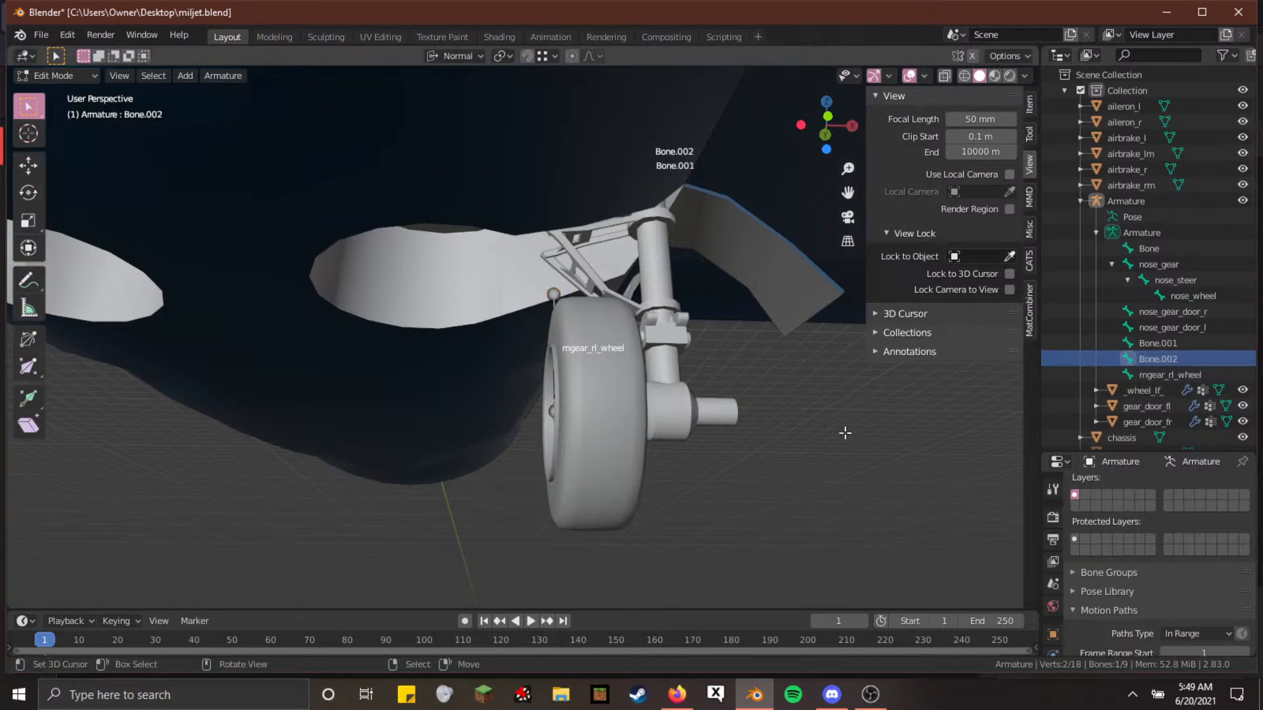
scroll(686, 449, up, 2)
shift+middle_drag(691, 418, 583, 451)
key(shift+grave)
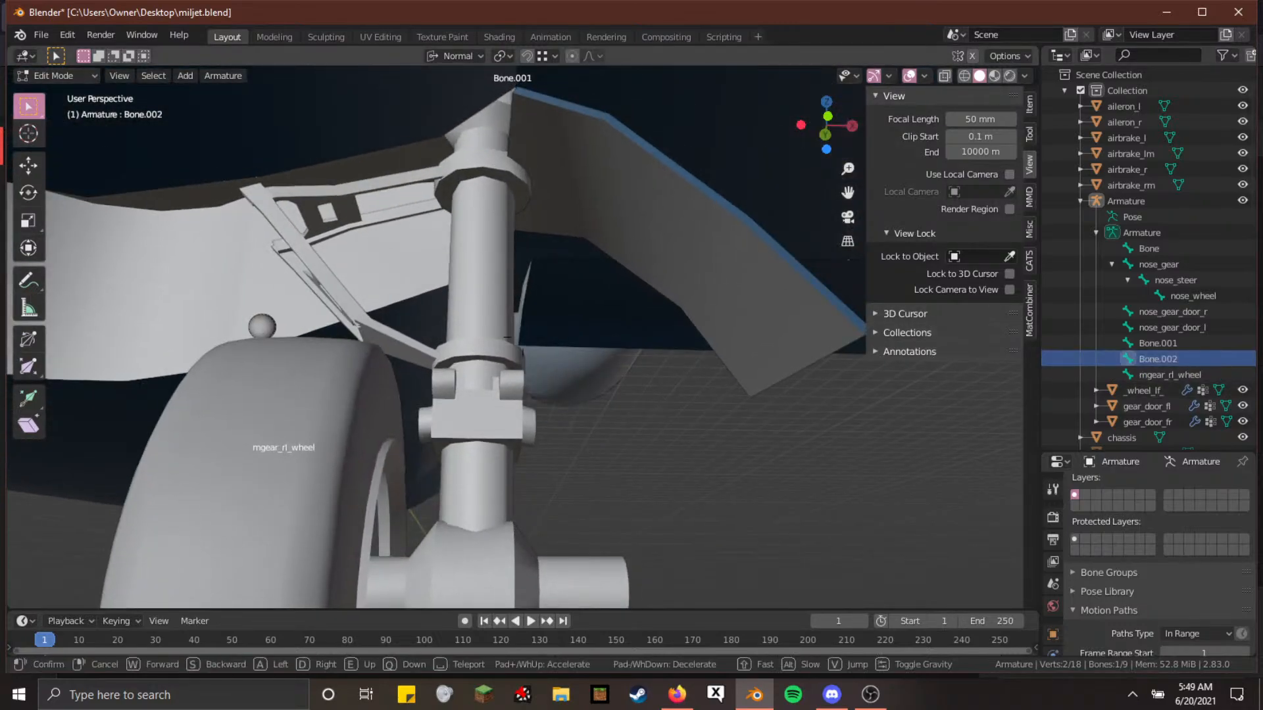
key(s)
key(d)
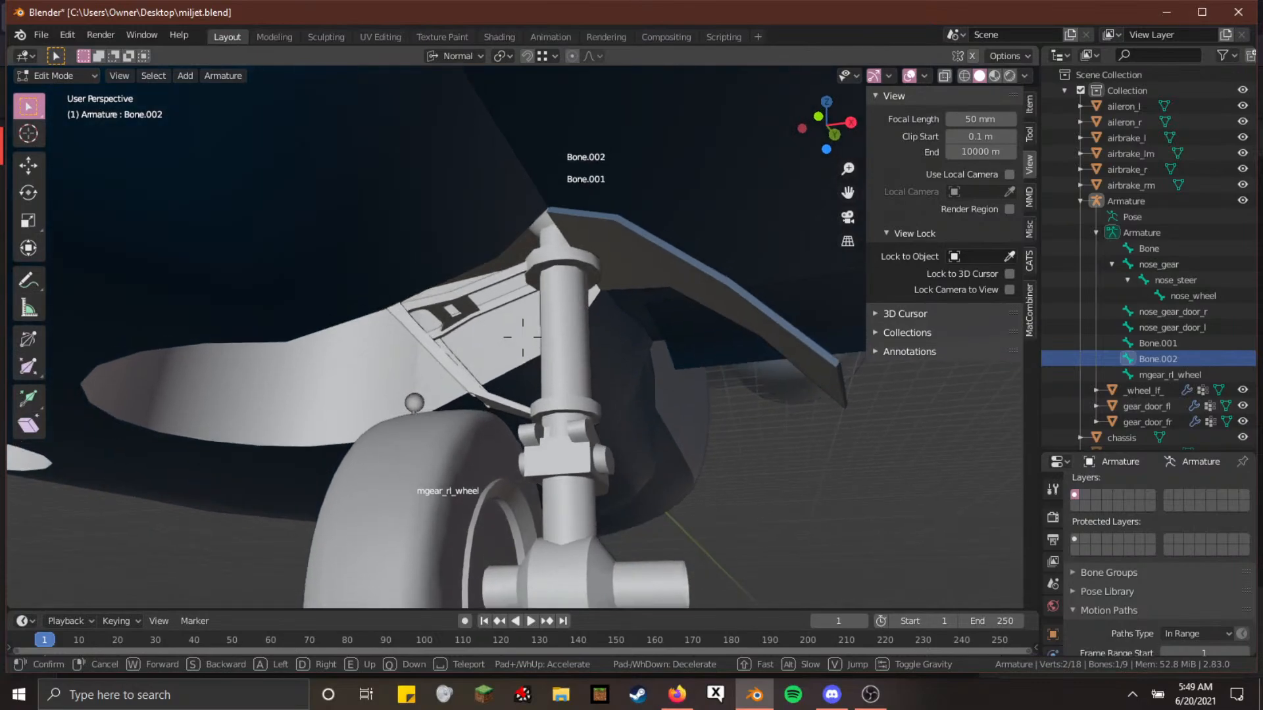
key(e)
key(w)
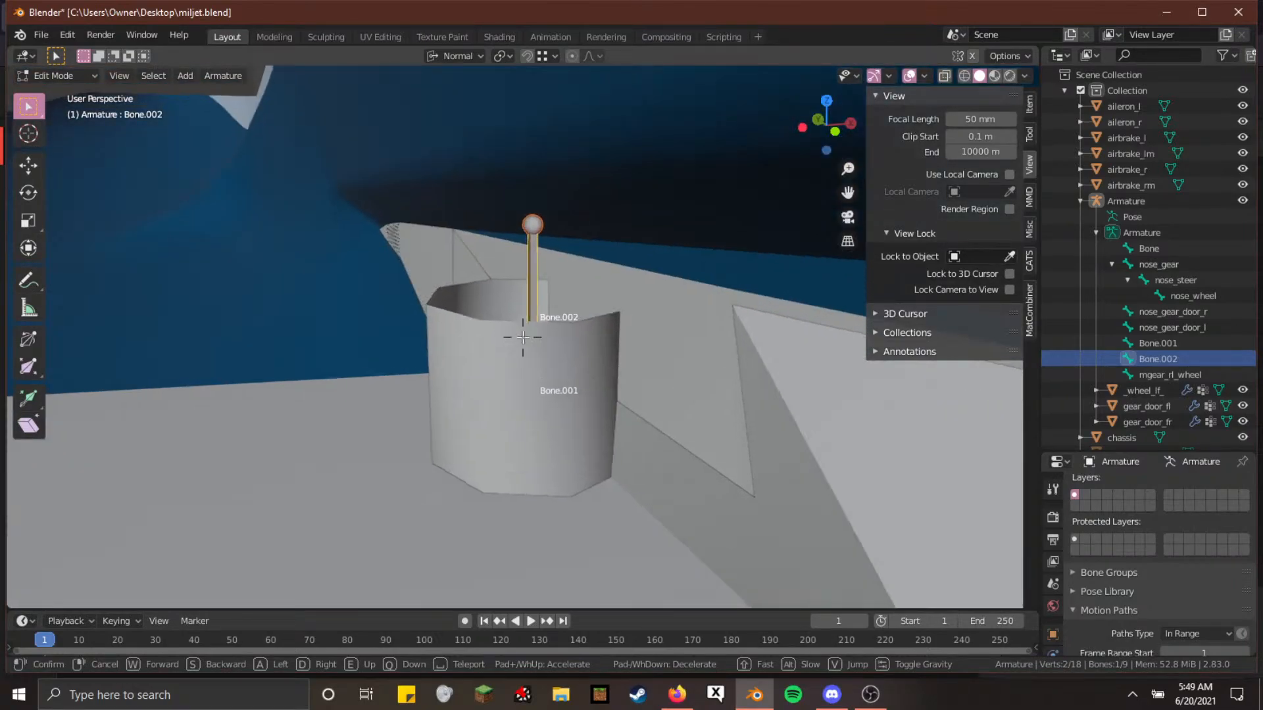
click(534, 316)
click(1198, 343)
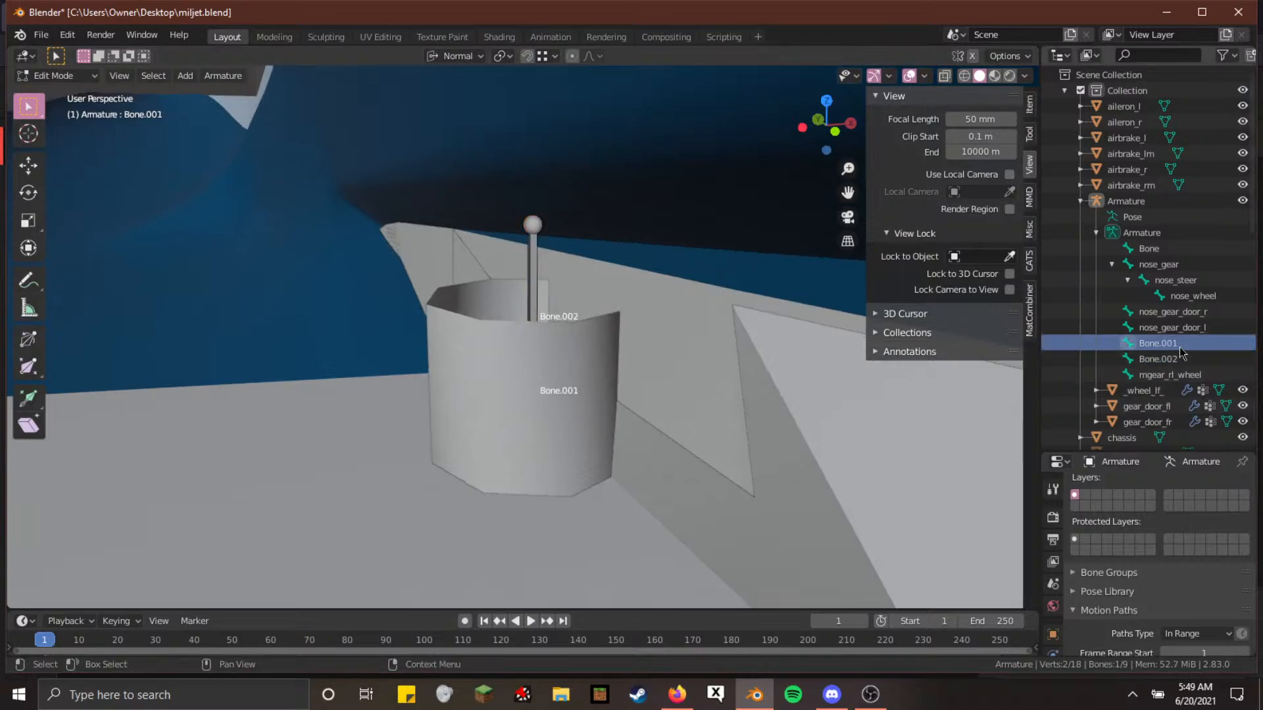
key(x)
click(698, 359)
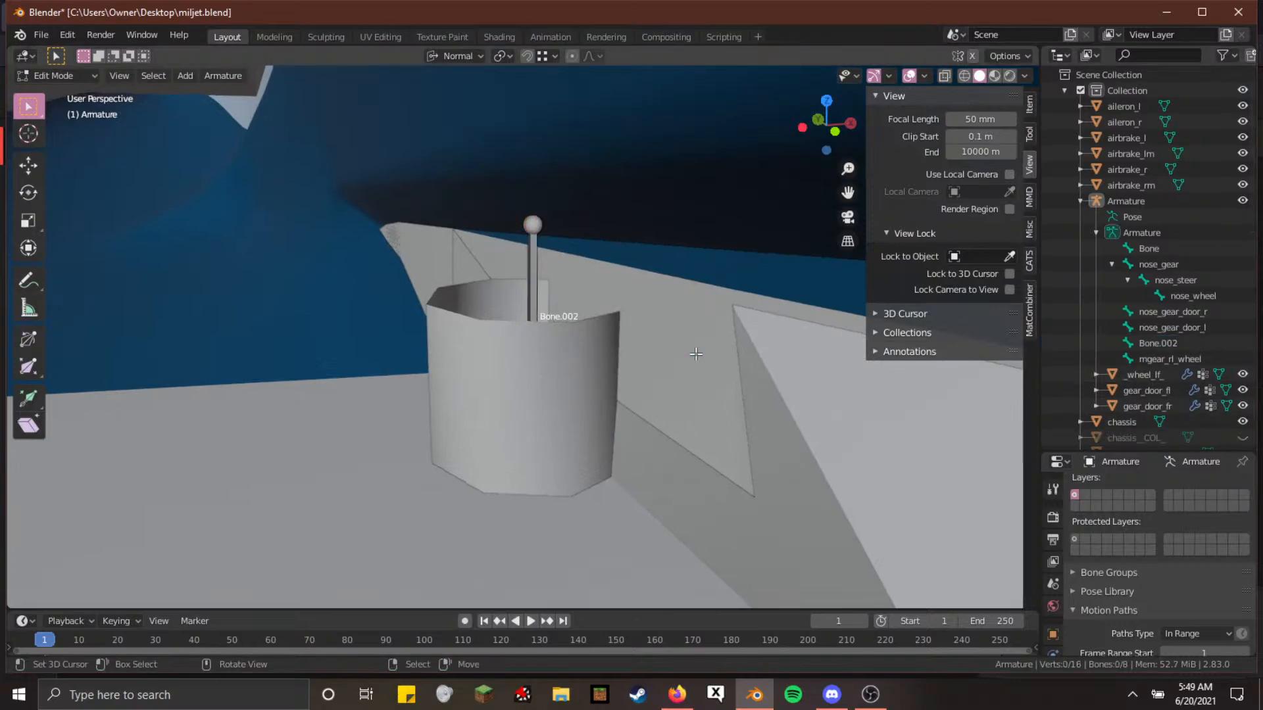
Rename the remaining strut bone Bone.002 to mgear_rl_gear
click(1159, 344)
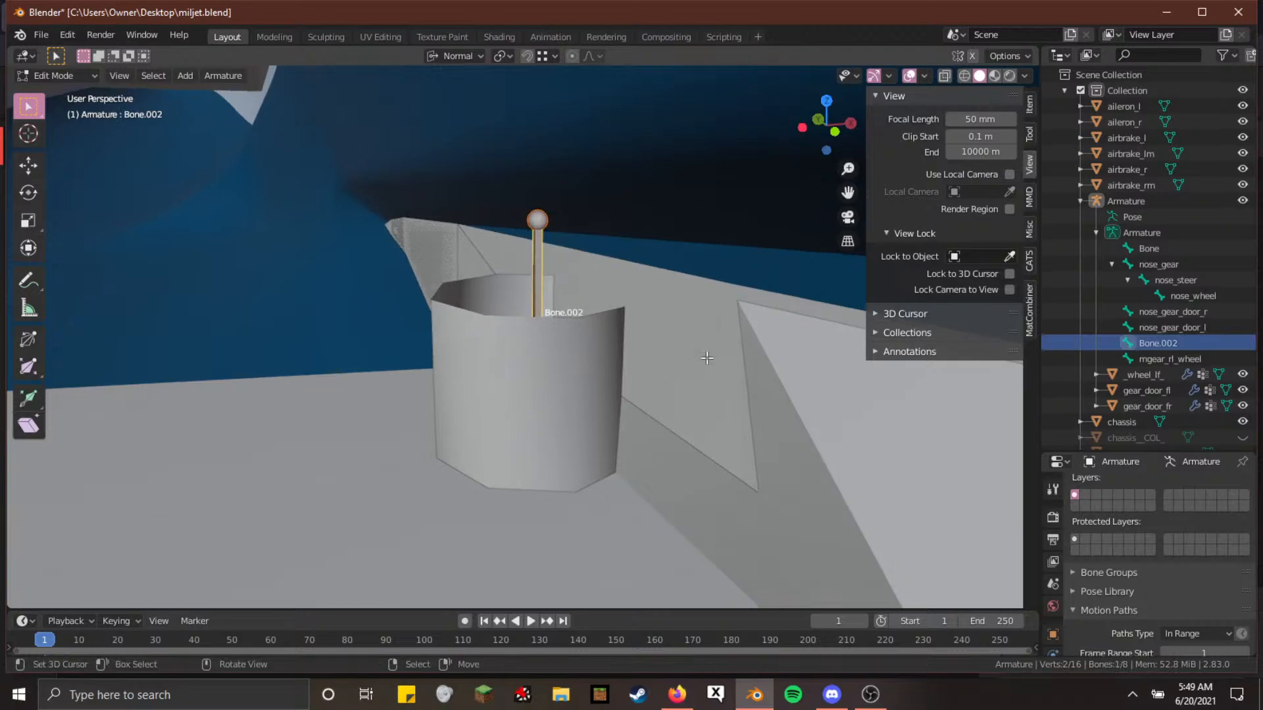
double_click(1159, 344)
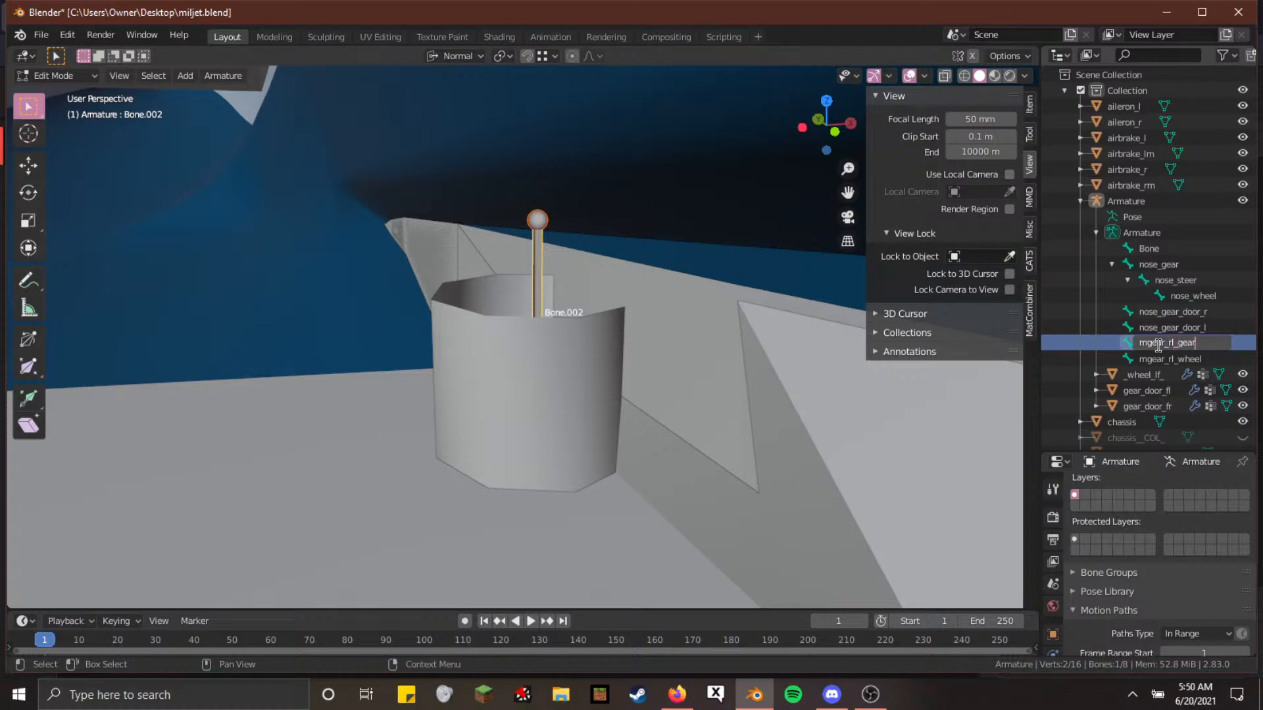
key(Return)
Leave armature editing and select the gear_rl mesh at the main landing gear wheel
key(shift+grave)
key(w)
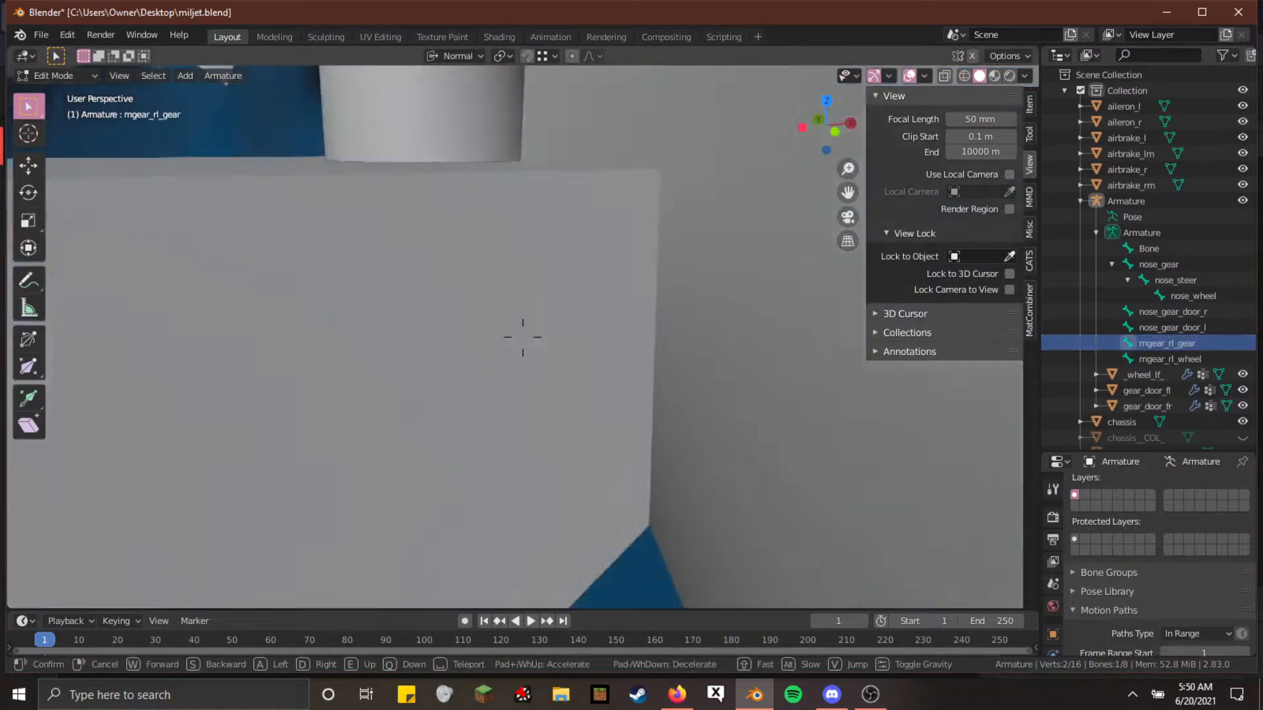
key(s)
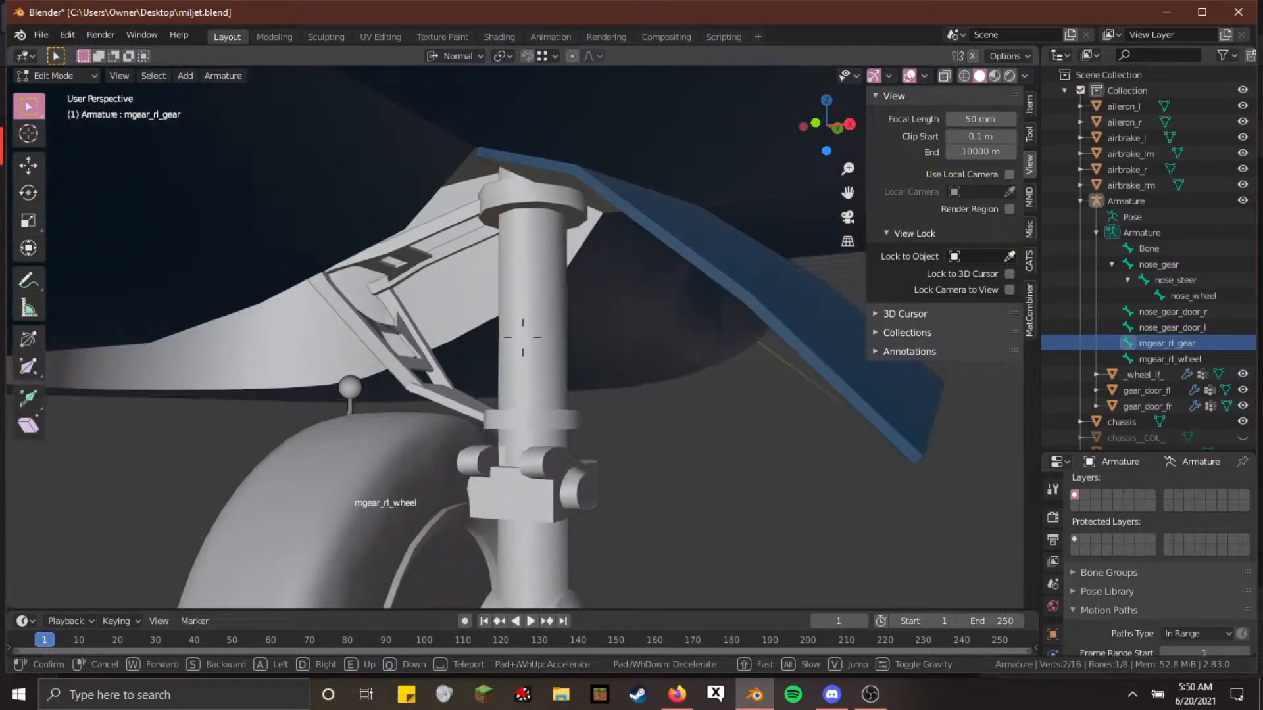
key(s)
key(w)
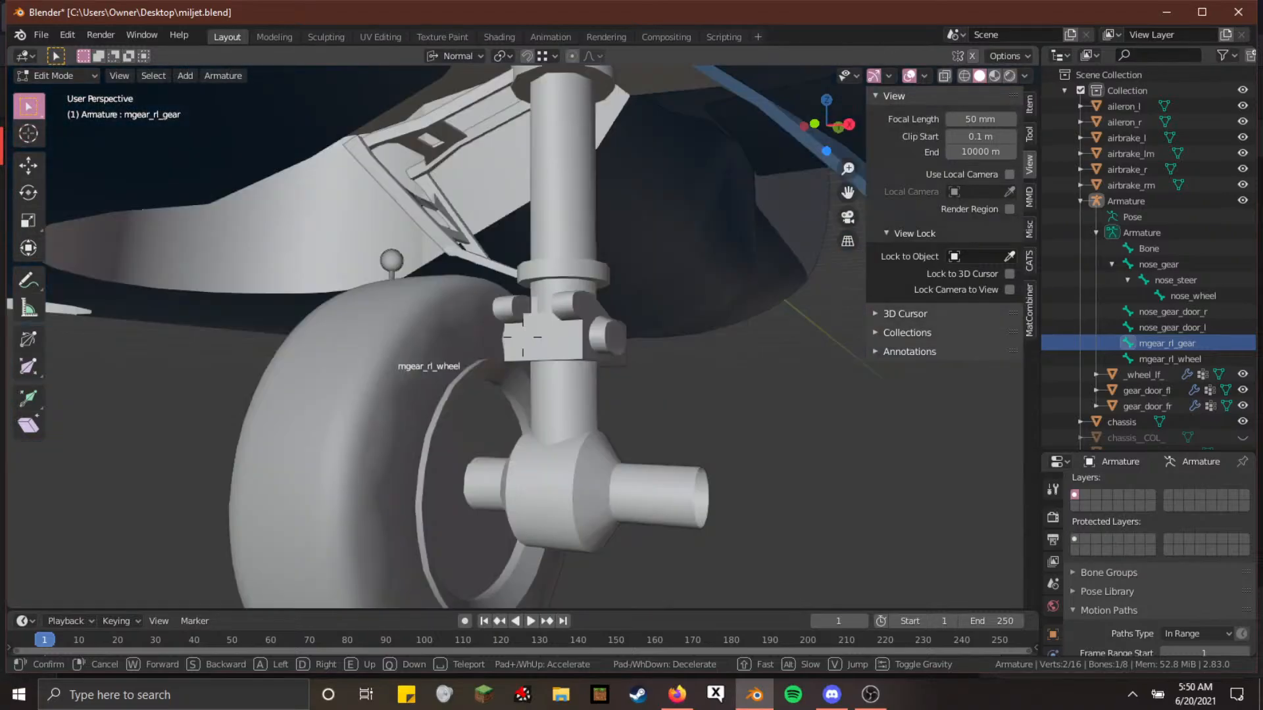
click(511, 365)
key(Tab)
key(Tab)
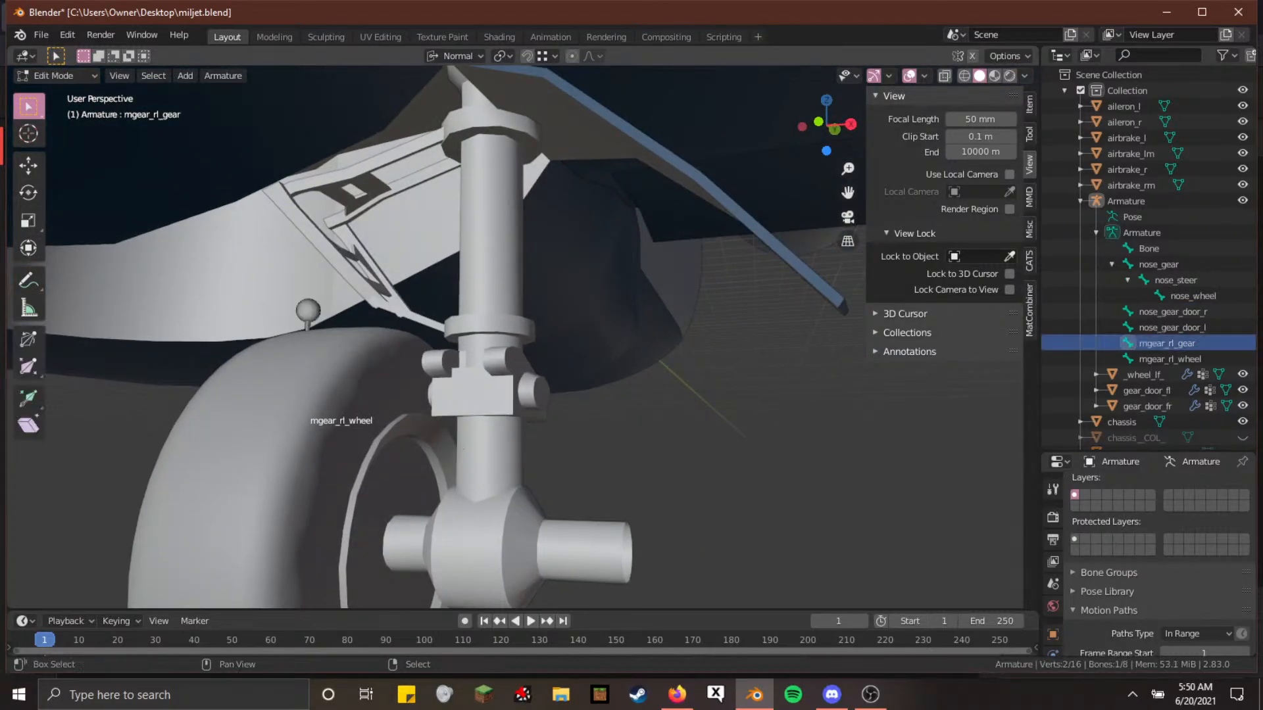
key(shift+grave)
key(s)
click(525, 334)
key(Tab)
right_click(502, 305)
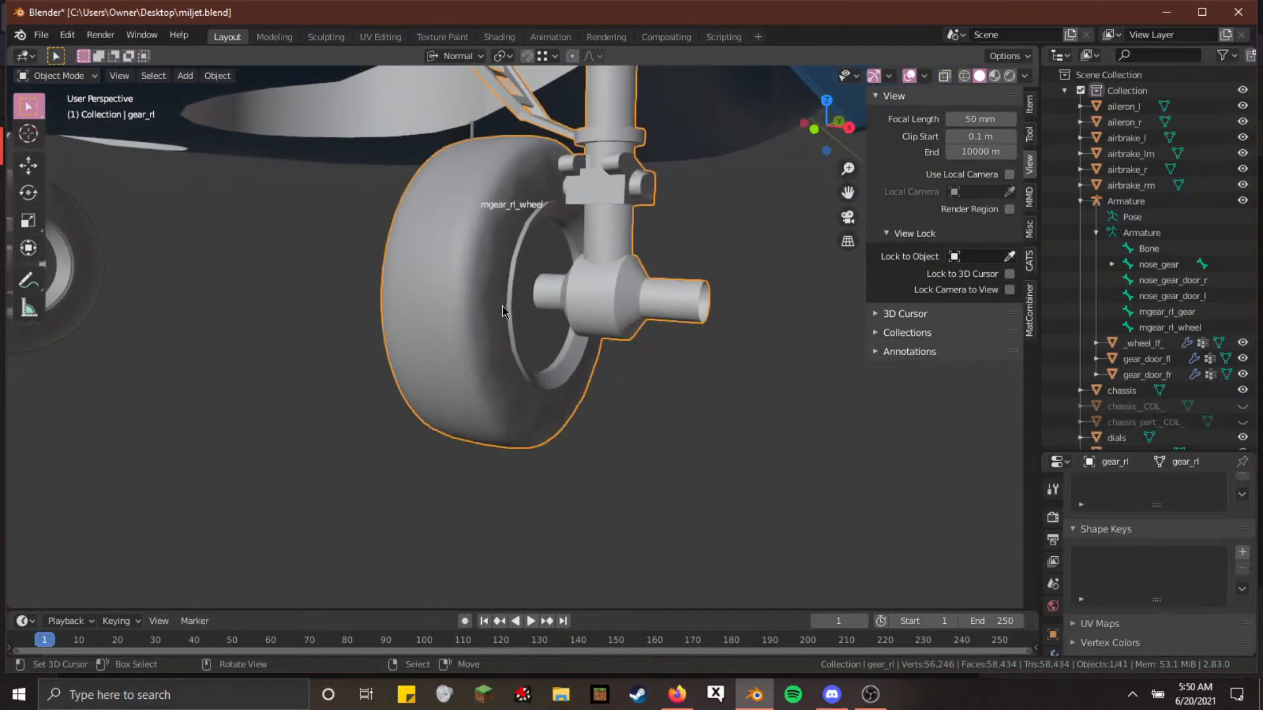
Select all wheel faces of gear_rl that share the tire's material, and check the selection by hiding and revealing it
key(Tab)
key(l)
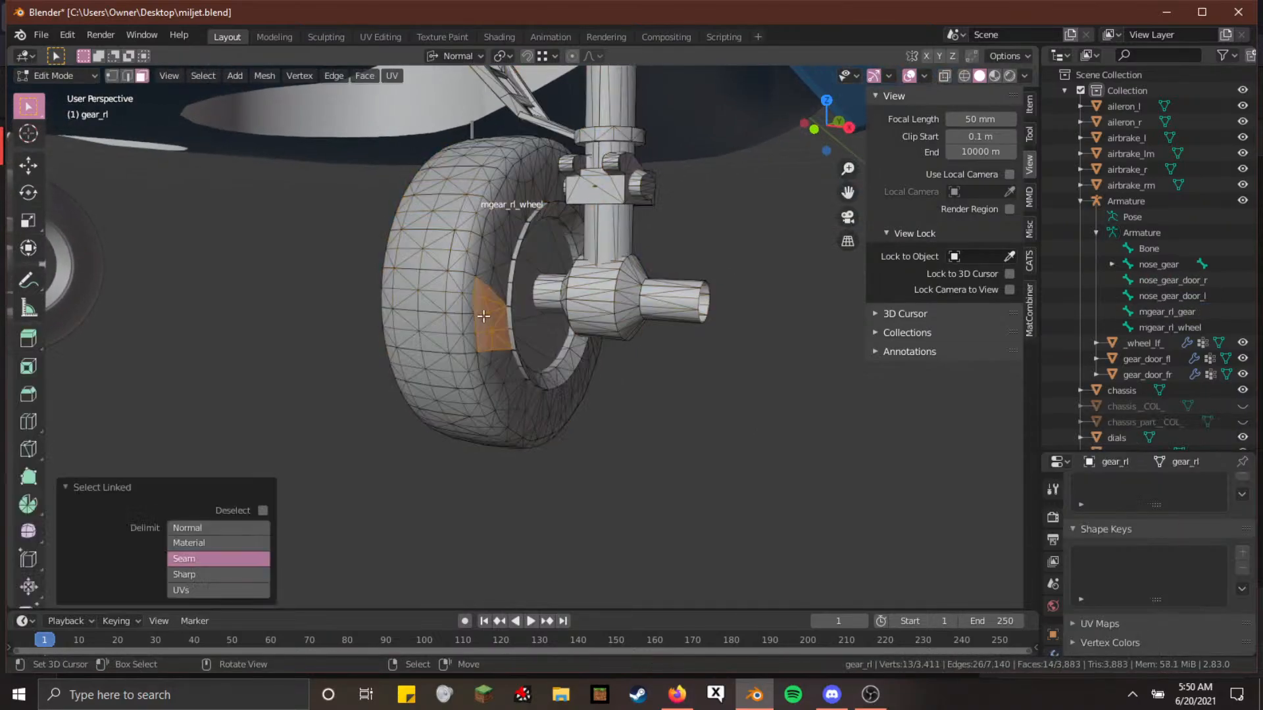
key(shift+g)
click(465, 388)
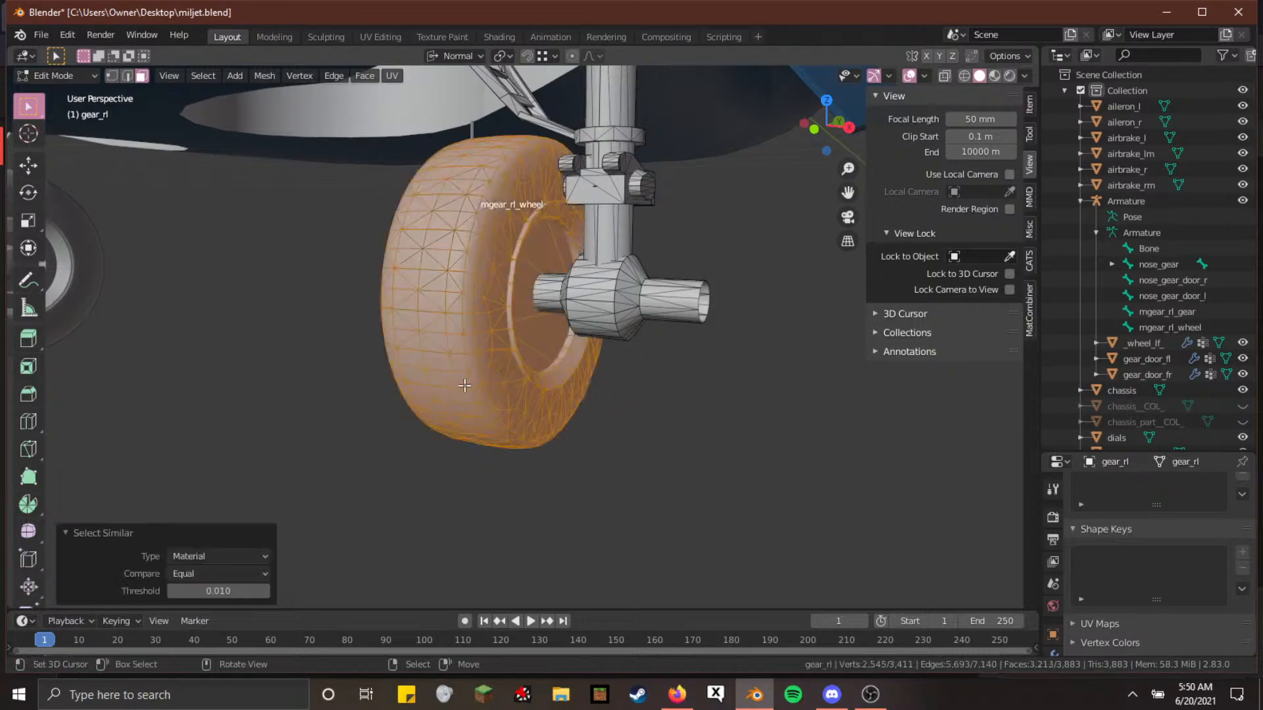
key(shift+grave)
key(a)
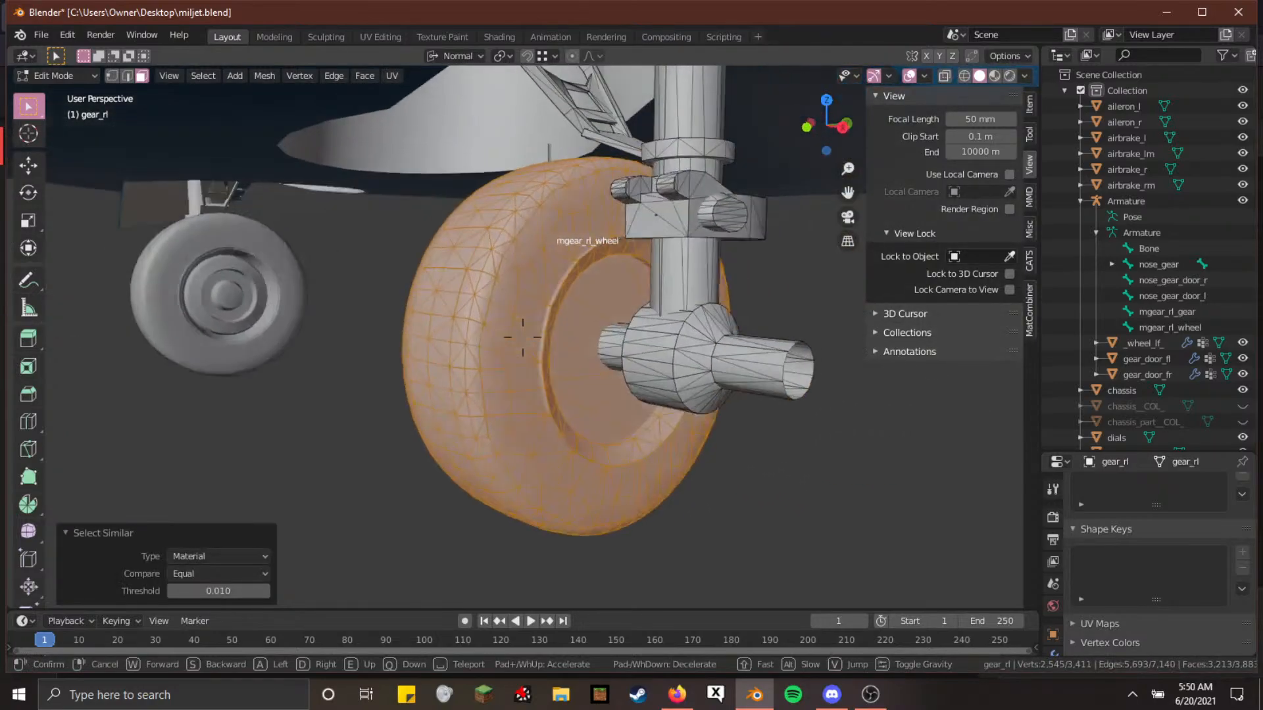
click(526, 336)
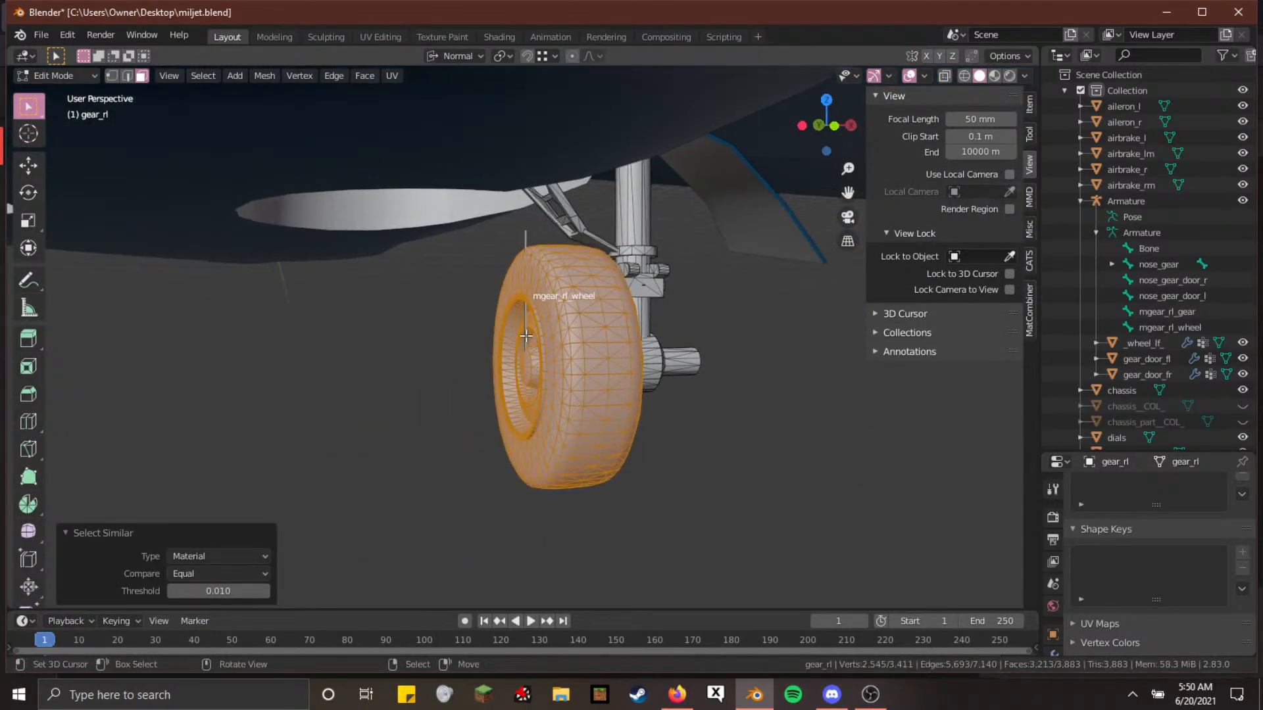
key(h)
key(alt+h)
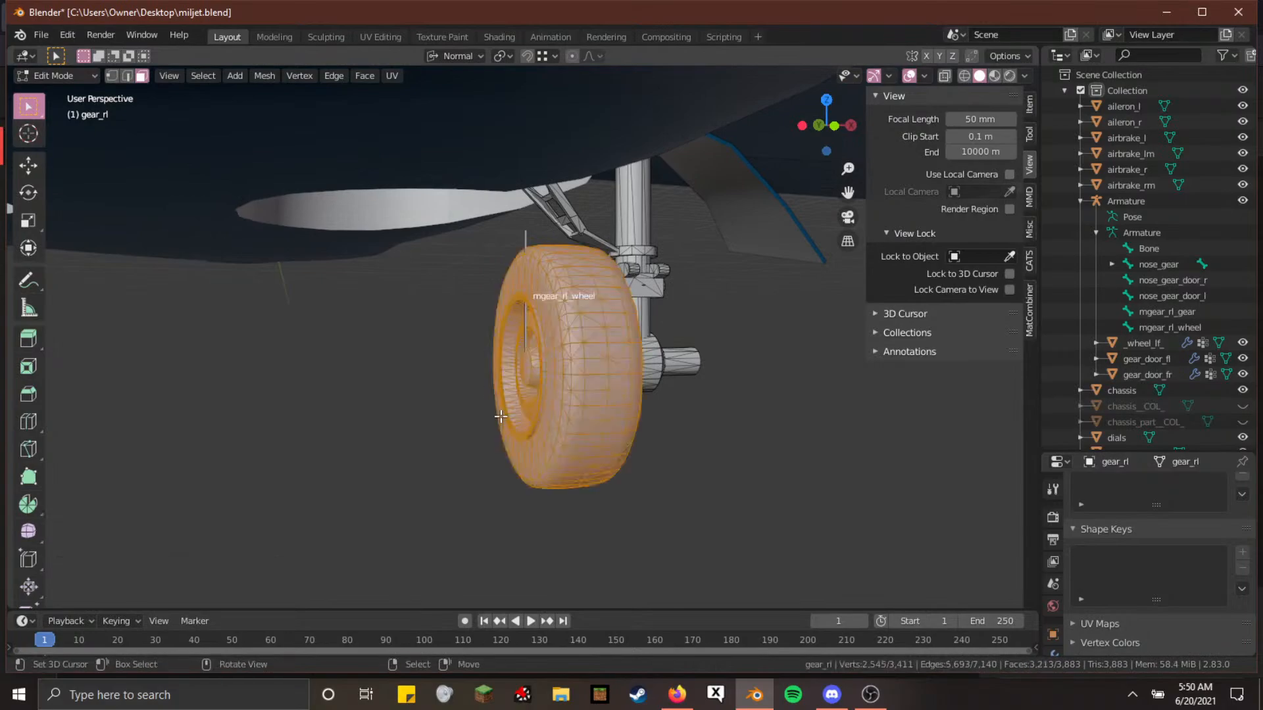
Separate the selected wheel faces from gear_rl into their own object
key(shift+grave)
key(w)
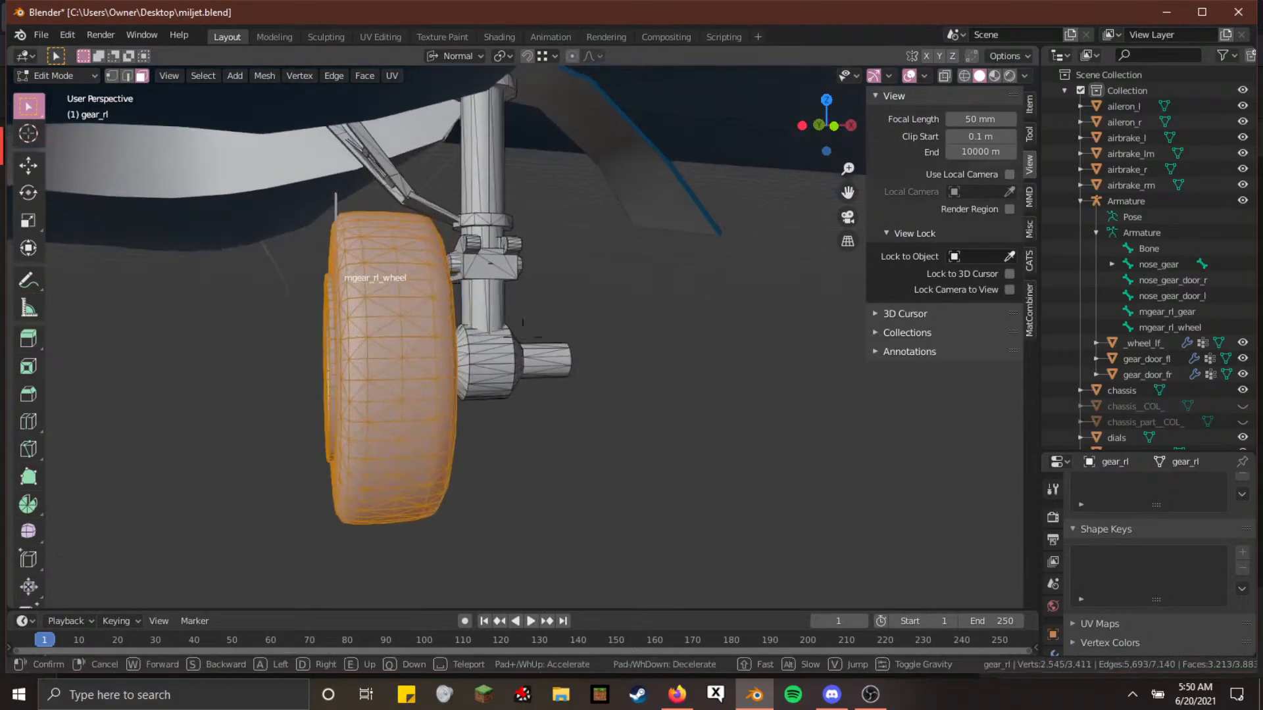
key(d)
key(a)
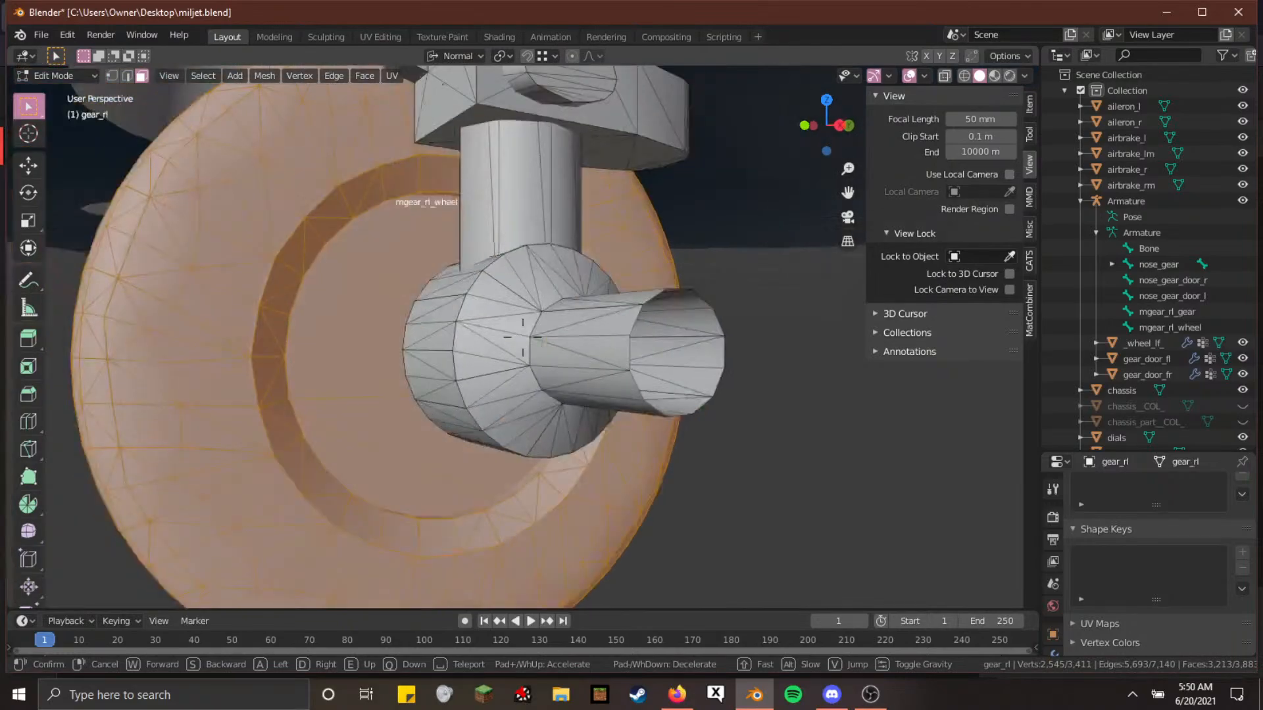
key(s)
click(523, 338)
key(p)
click(527, 342)
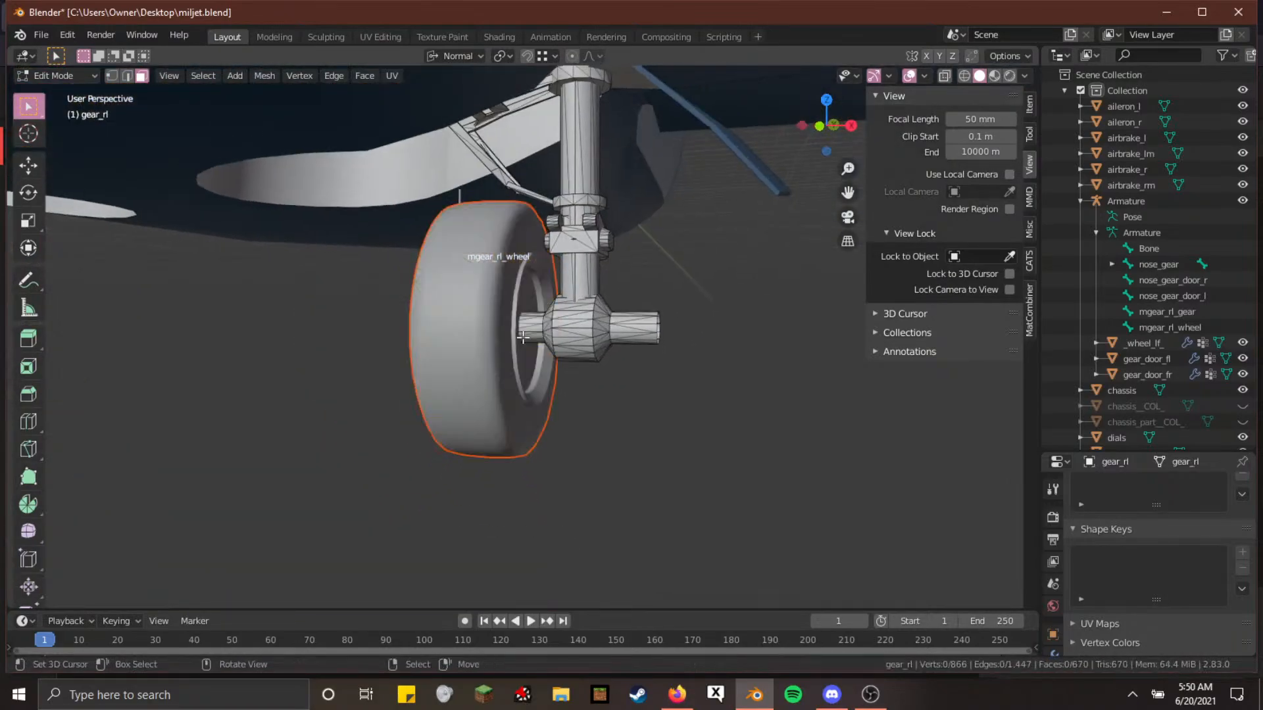
Open the remaining gear_rl strut mesh for editing with nothing selected, ready to work on the axle hub
key(Tab)
right_click(538, 338)
right_click(584, 335)
key(Tab)
key(a)
key(a)
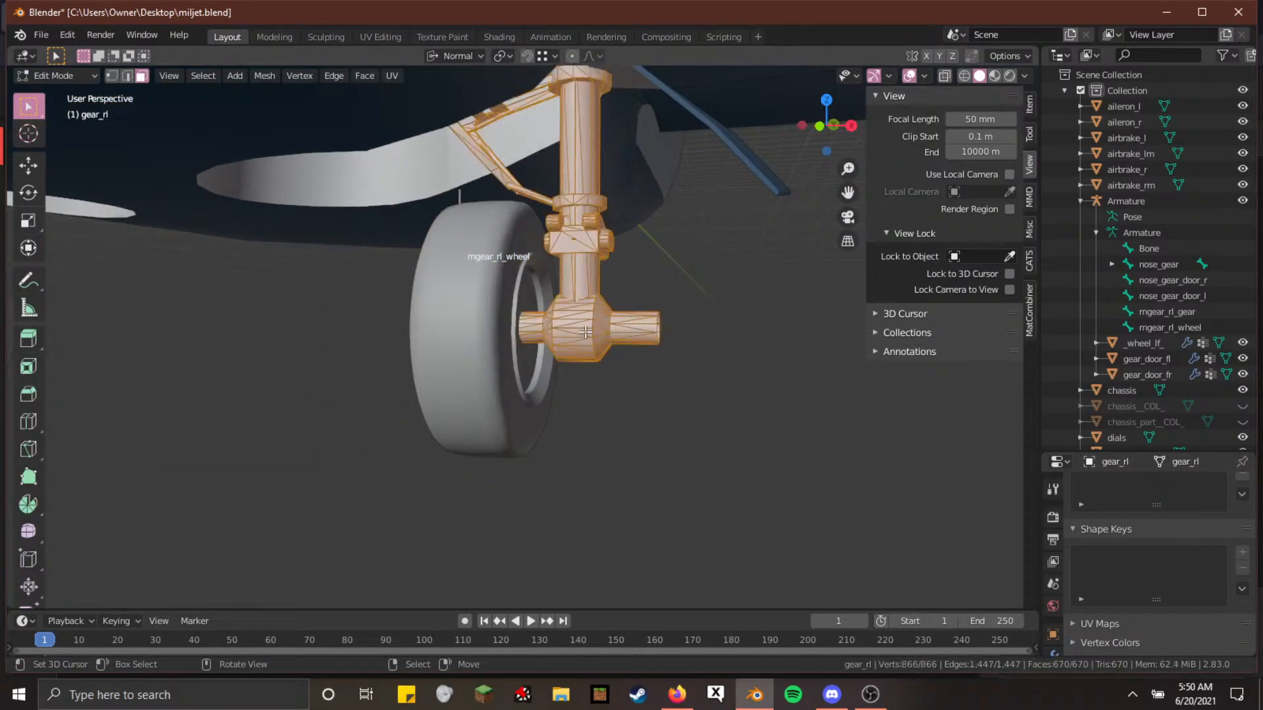
key(shift+grave)
key(w)
key(a)
key(d)
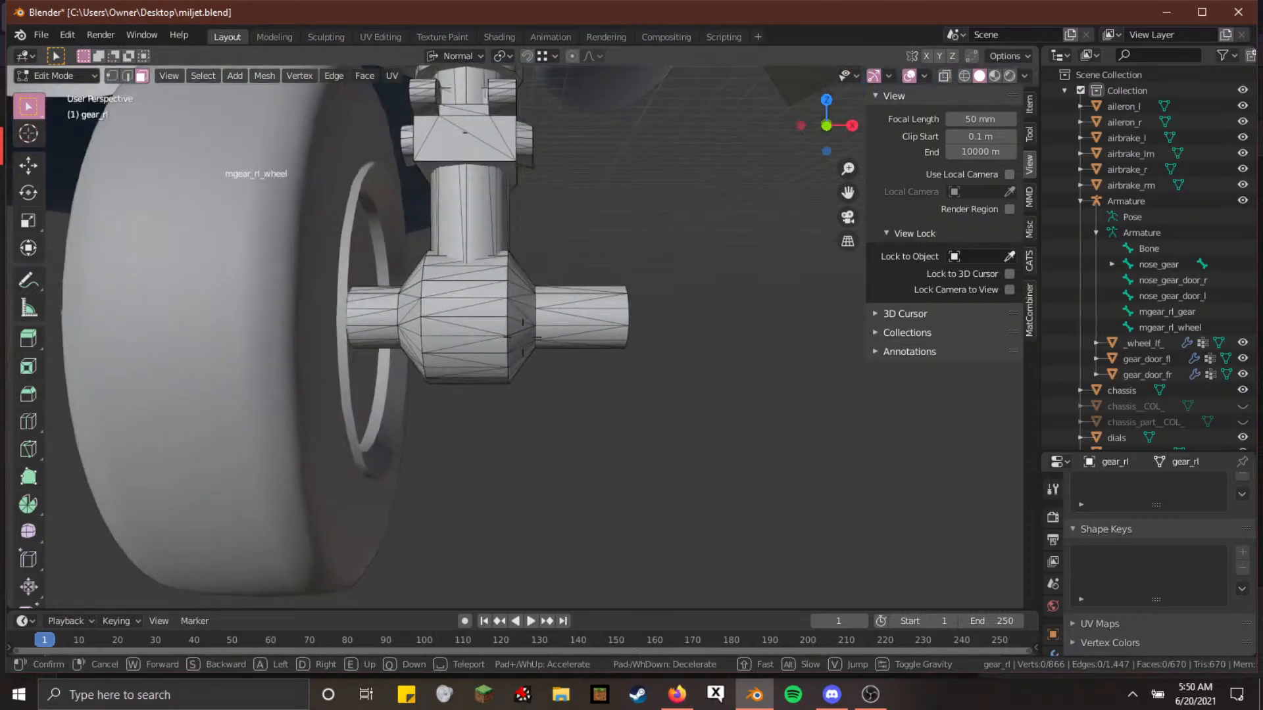
click(523, 337)
Hide the linked face patches of the lower axle hub one by one to expose the parts inside
key(l)
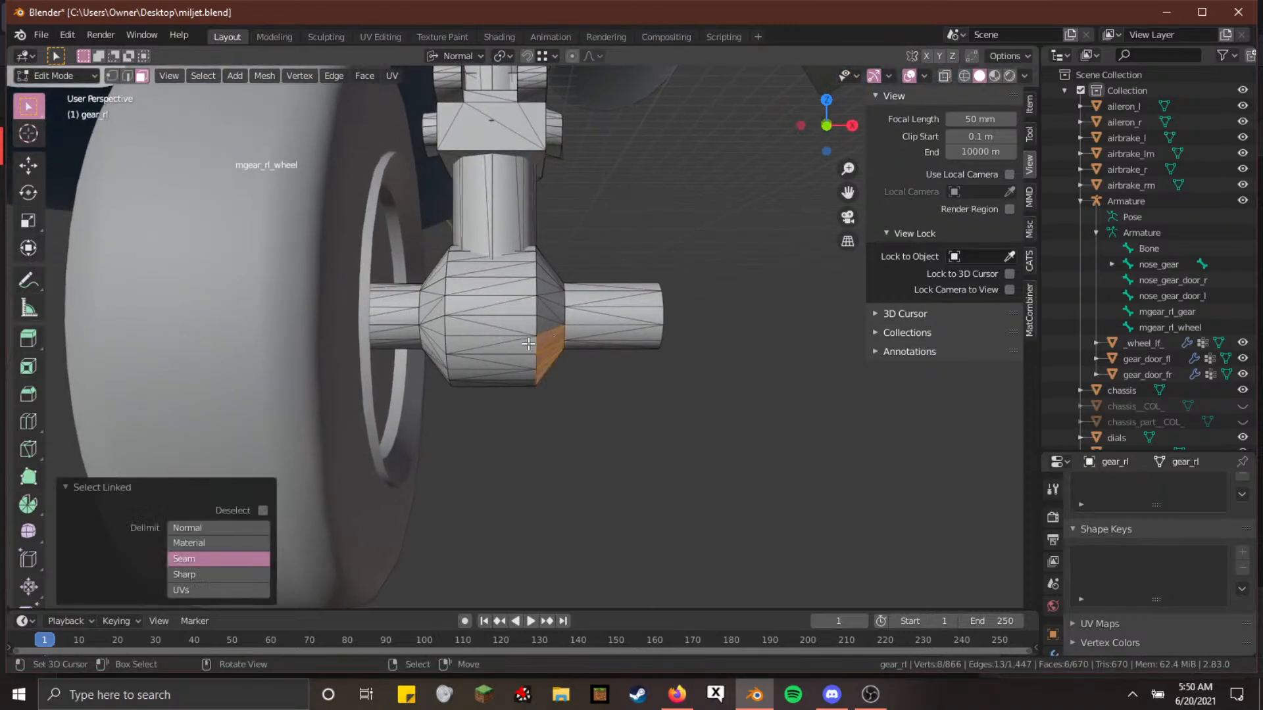
key(h)
key(l)
key(h)
key(l)
key(h)
key(l)
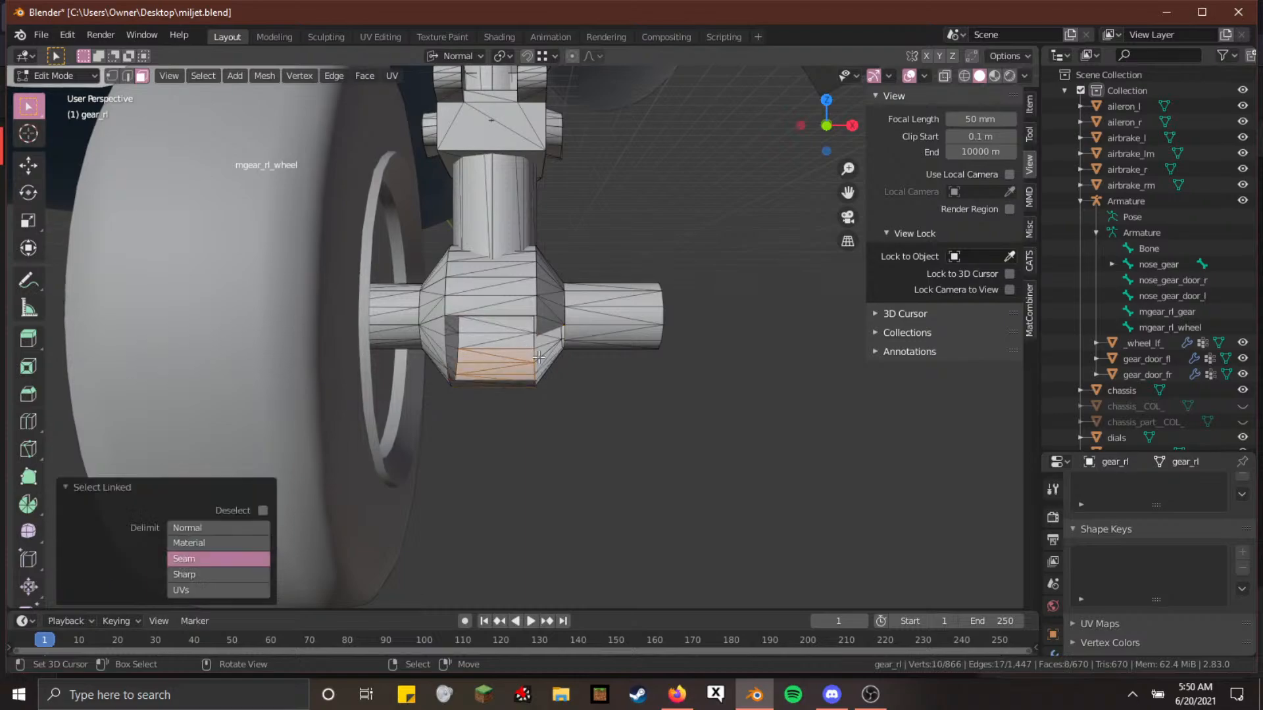
key(h)
key(l)
key(h)
key(l)
key(h)
key(l)
key(h)
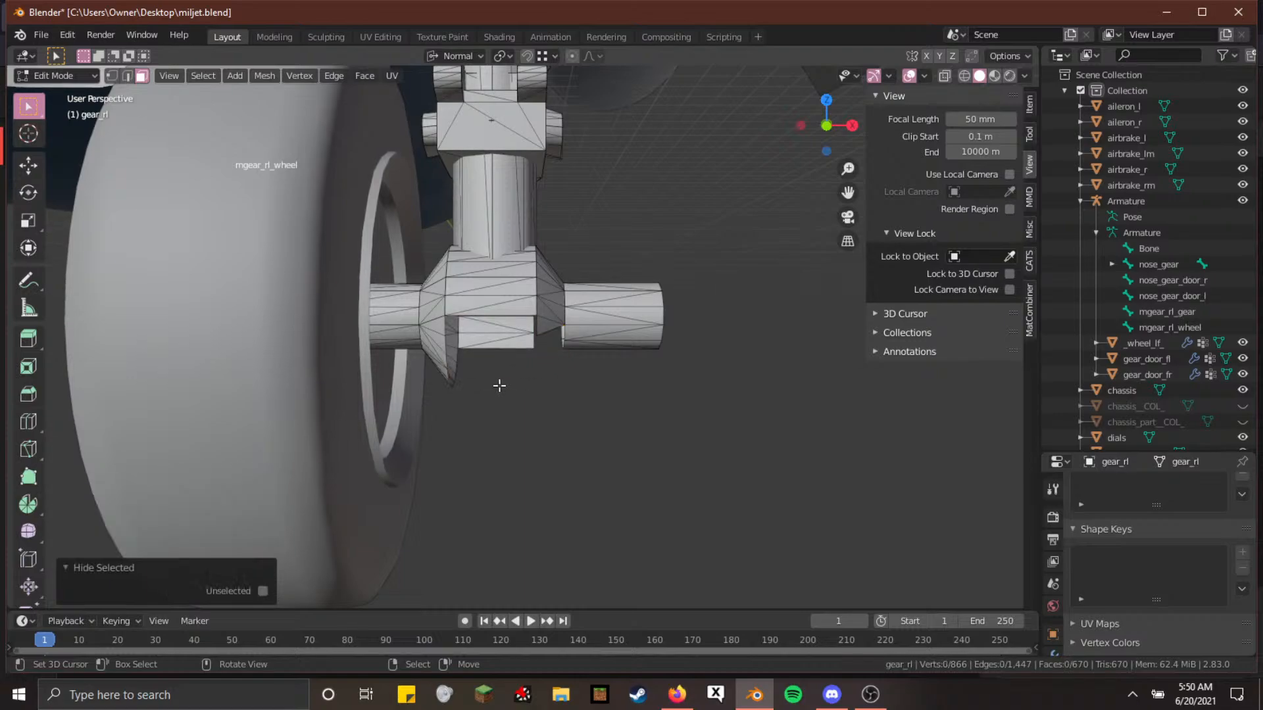
key(l)
key(h)
key(l)
key(h)
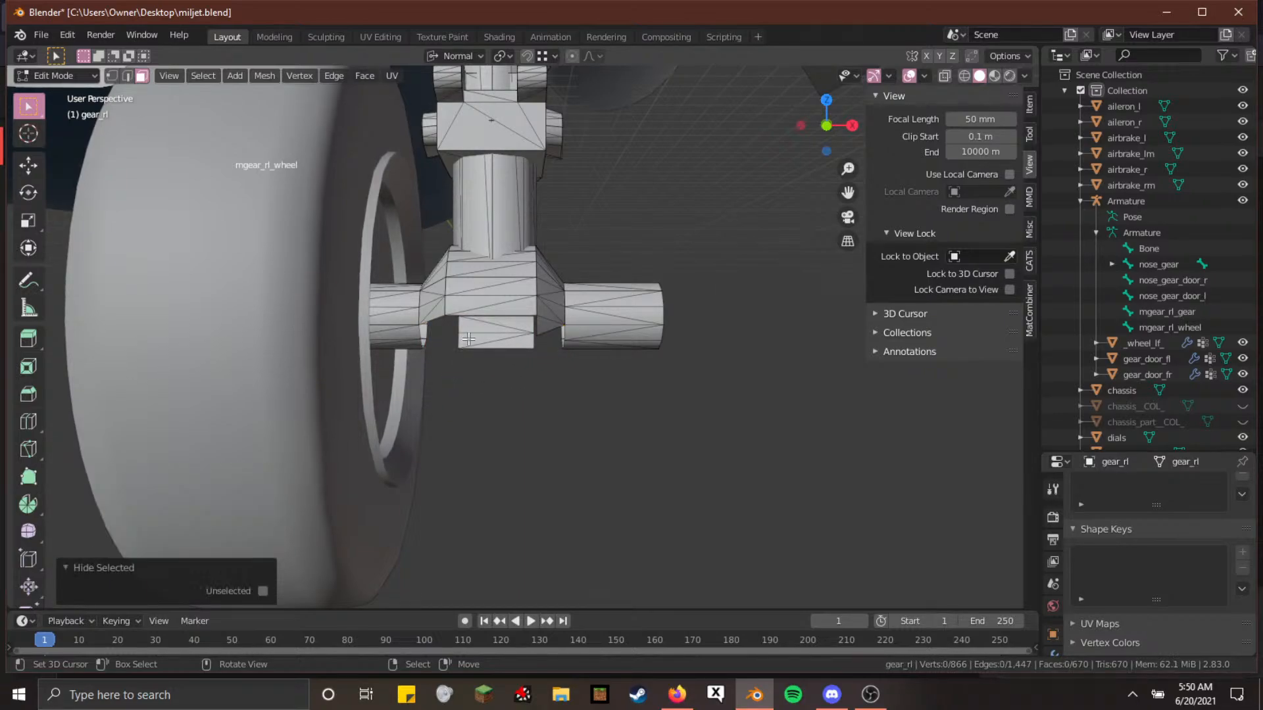
key(l)
key(h)
Try hiding the lower strut cylinder above the axle hub and undo it
key(l)
key(h)
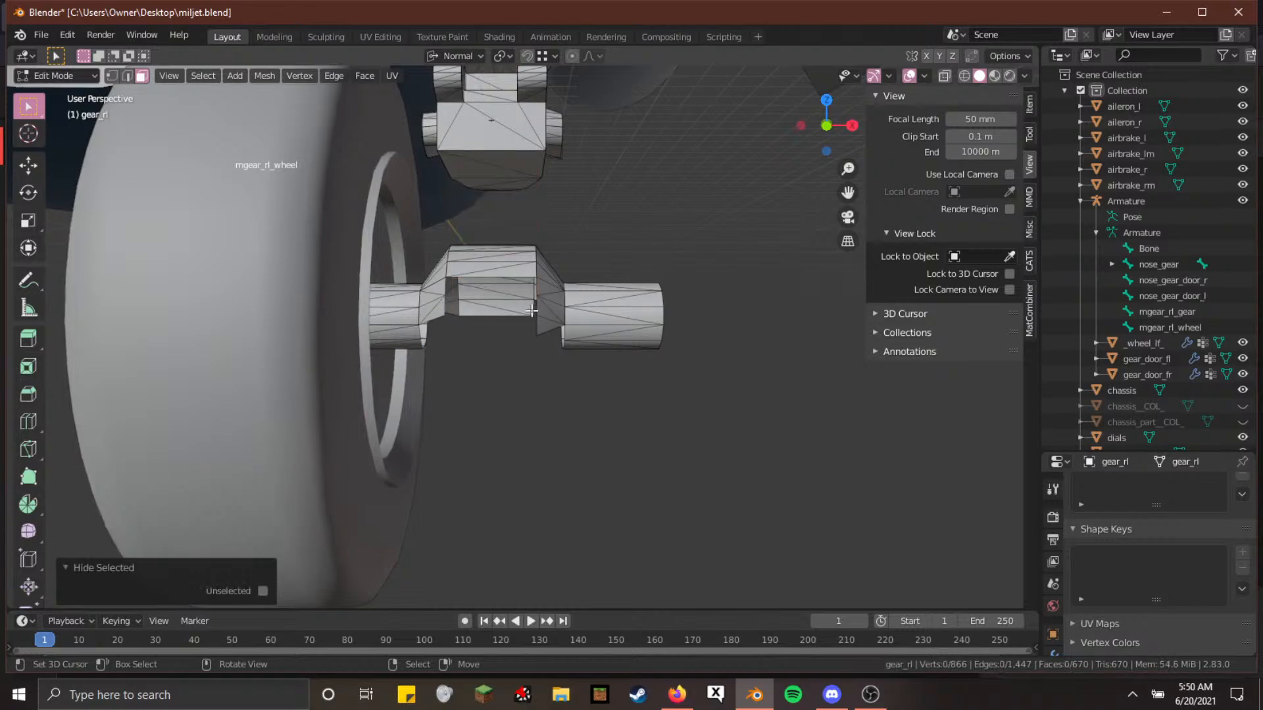
key(ctrl+z)
key(ctrl+z)
Try hiding the remaining linked patches of the axle hub, then reveal all hidden faces as a selection
key(l)
key(h)
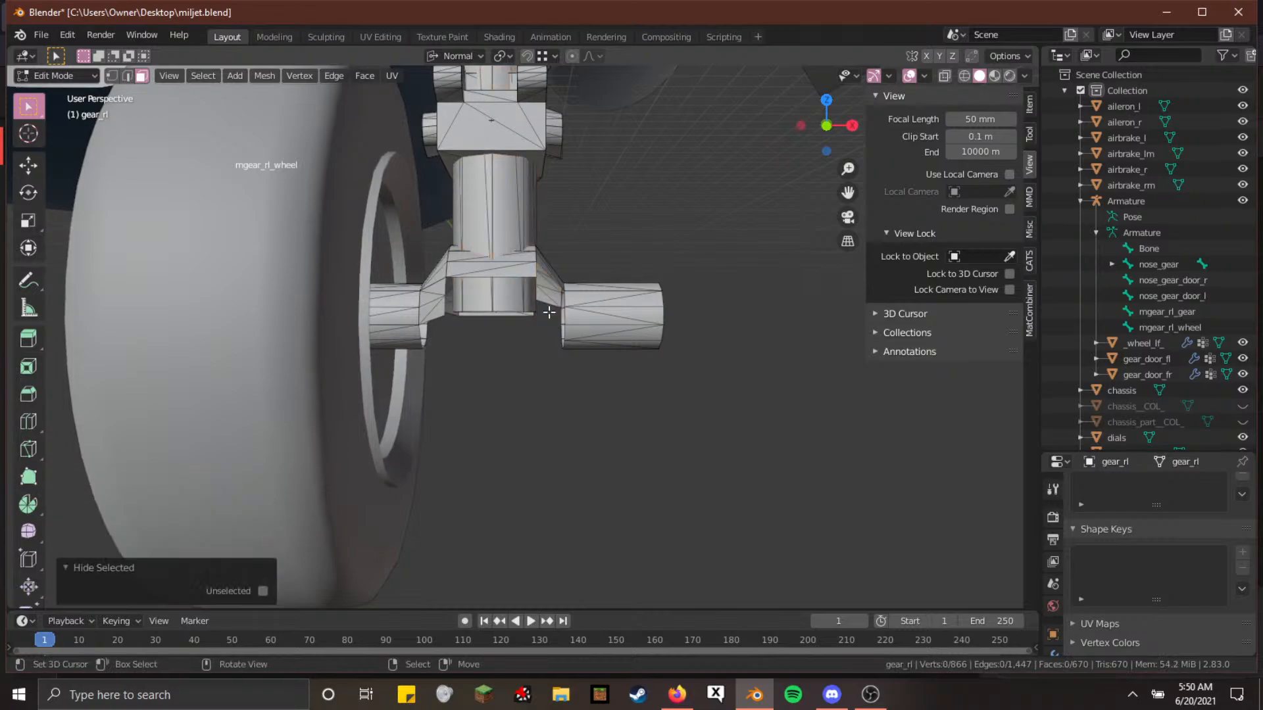
key(l)
key(h)
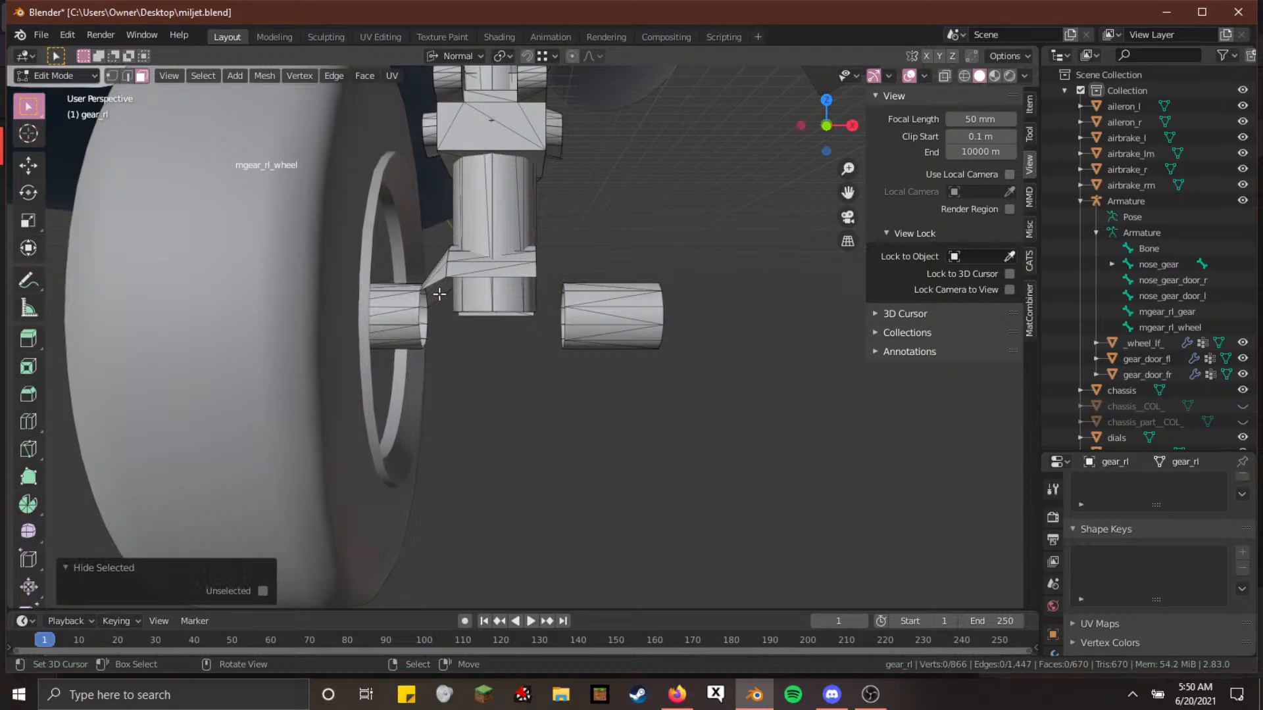
key(l)
key(h)
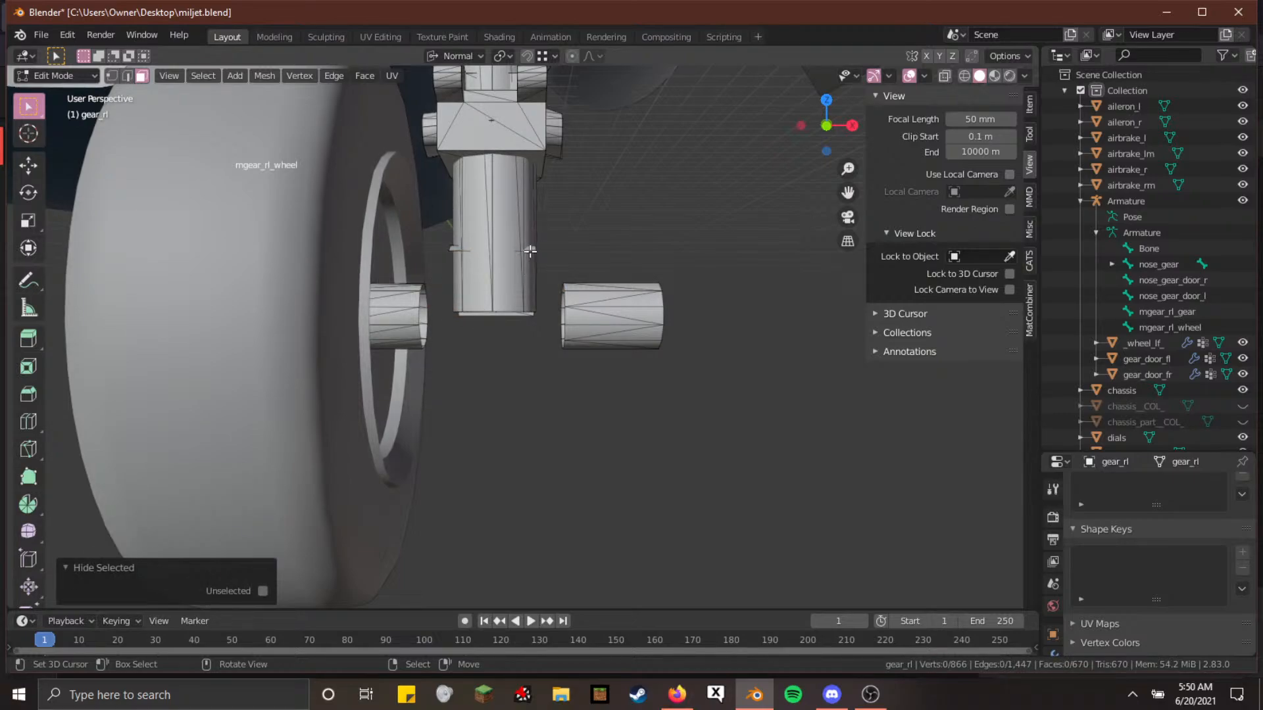
key(l)
key(ctrl+z)
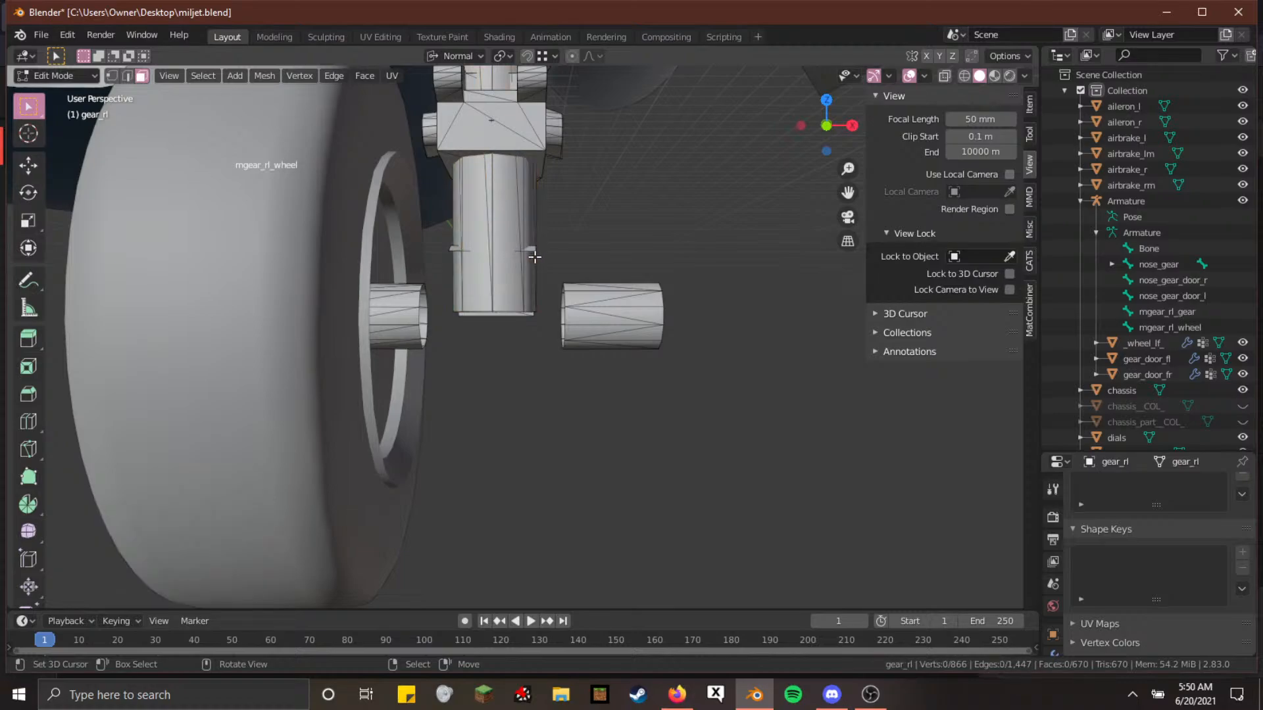
key(alt+h)
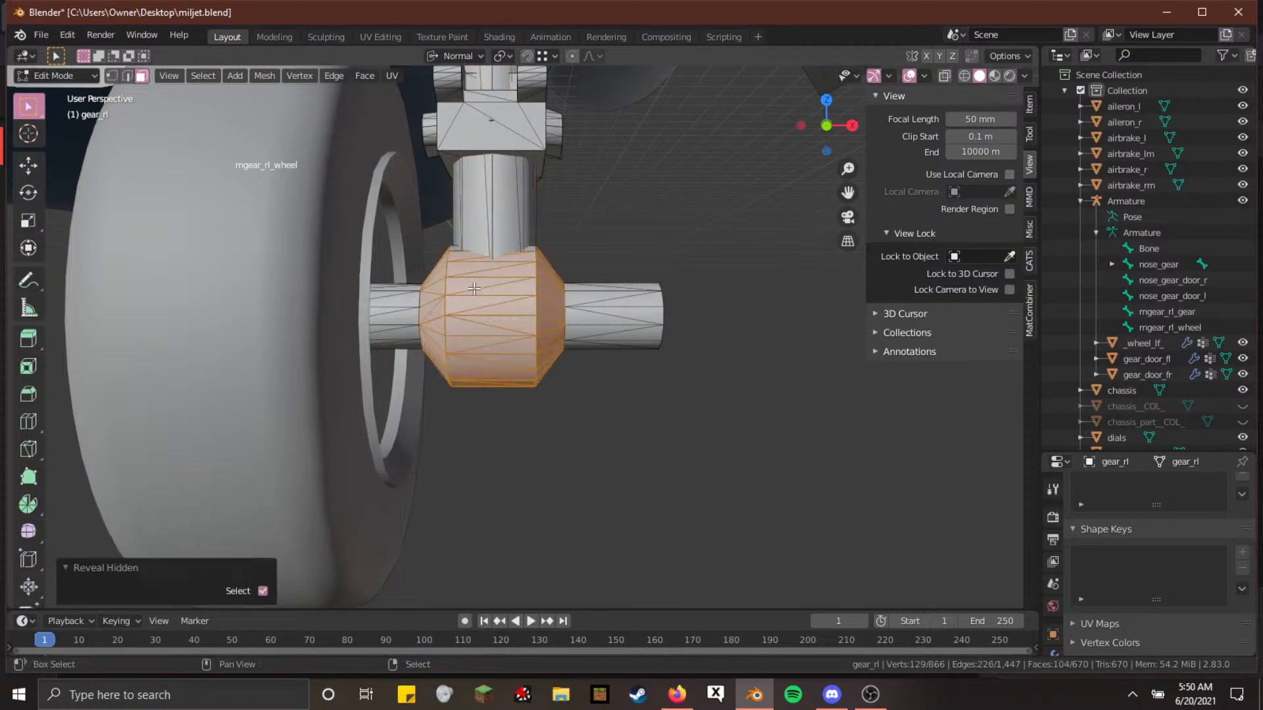
Hide the whole axle hub to expose the strut cylinder's lower end
key(shift+grave)
key(w)
key(s)
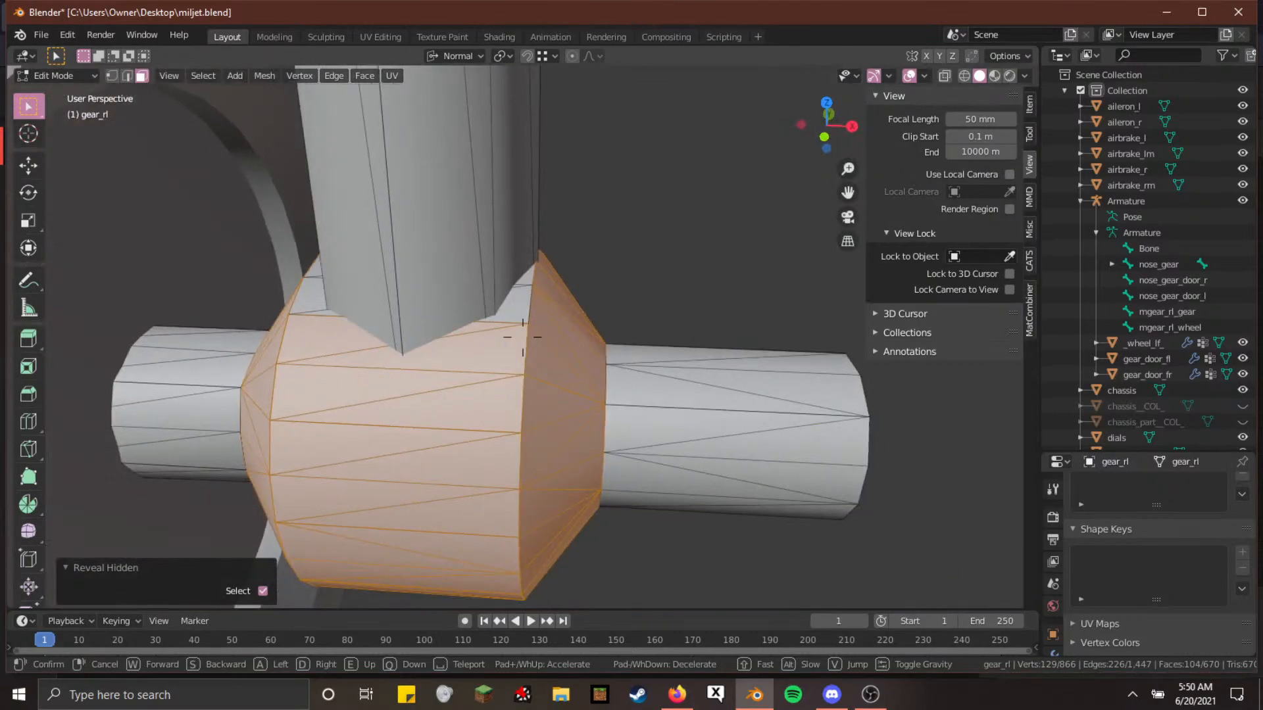
click(523, 337)
key(l)
key(h)
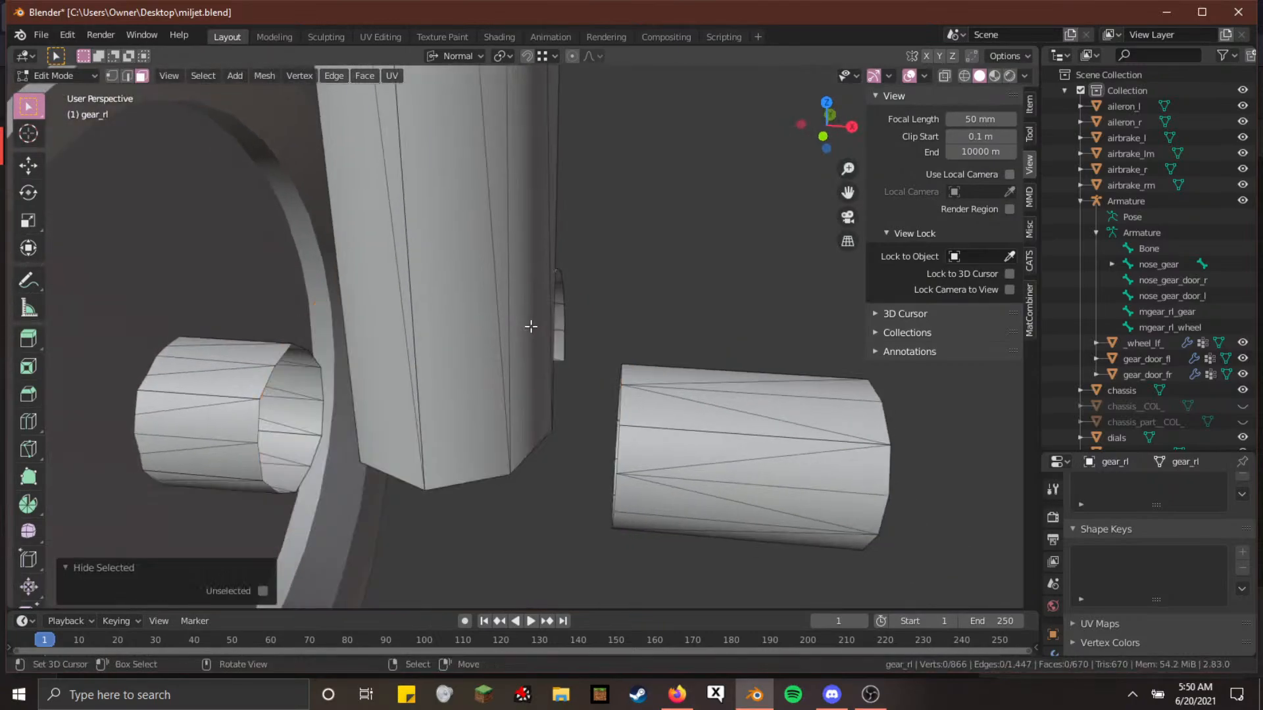
In wireframe display, hide the linked patch behind the strut's lower end, then reveal all hidden faces and clear the selection
key(shift+z)
key(l)
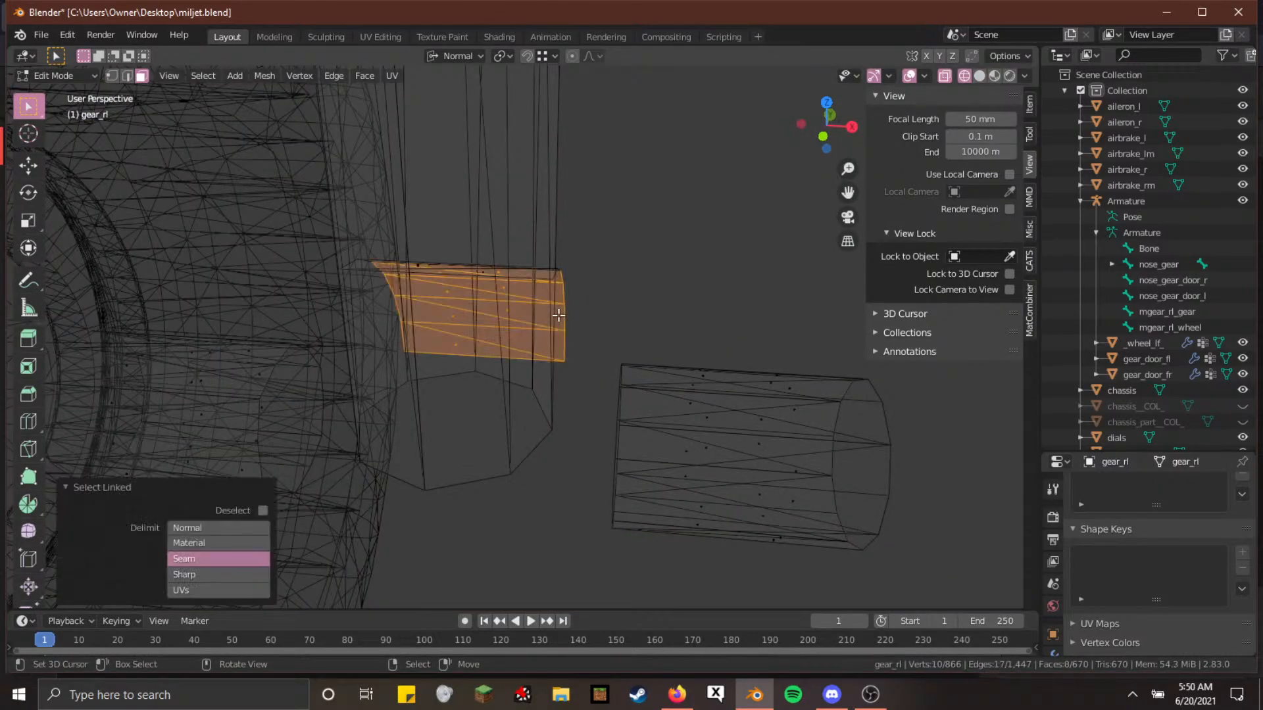
key(h)
key(shift+grave)
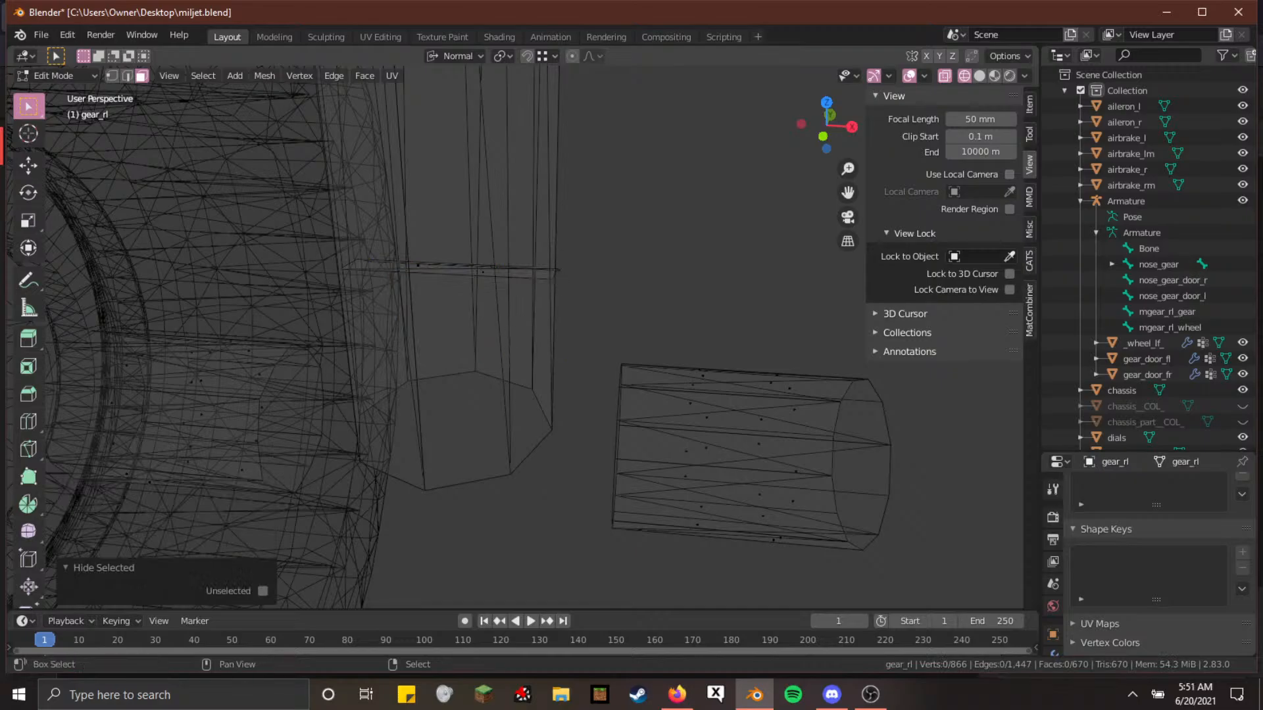
key(d)
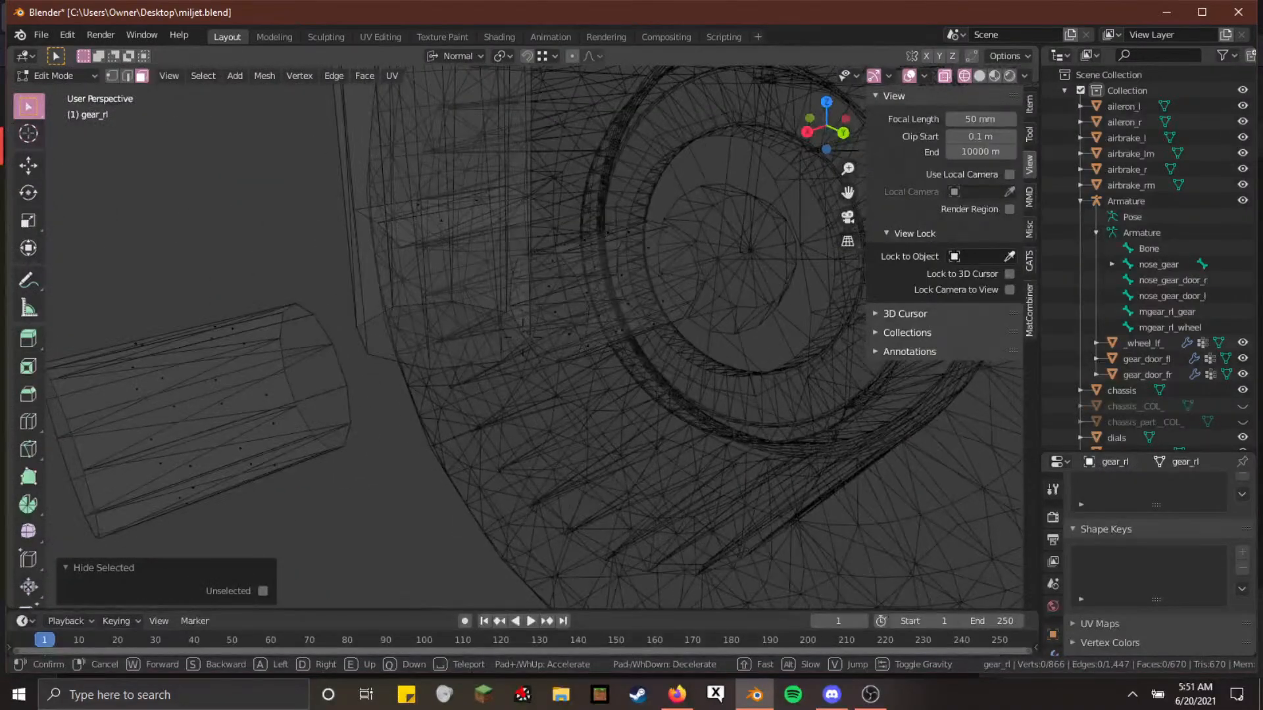
key(s)
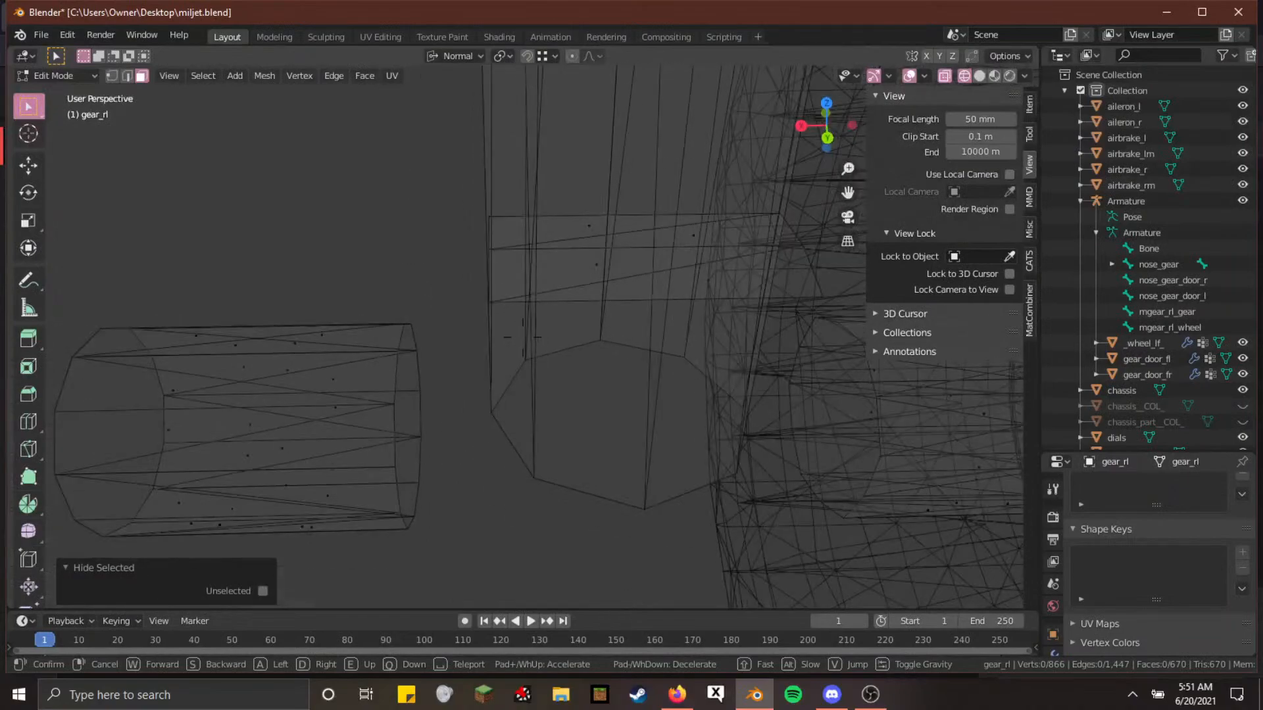
click(523, 337)
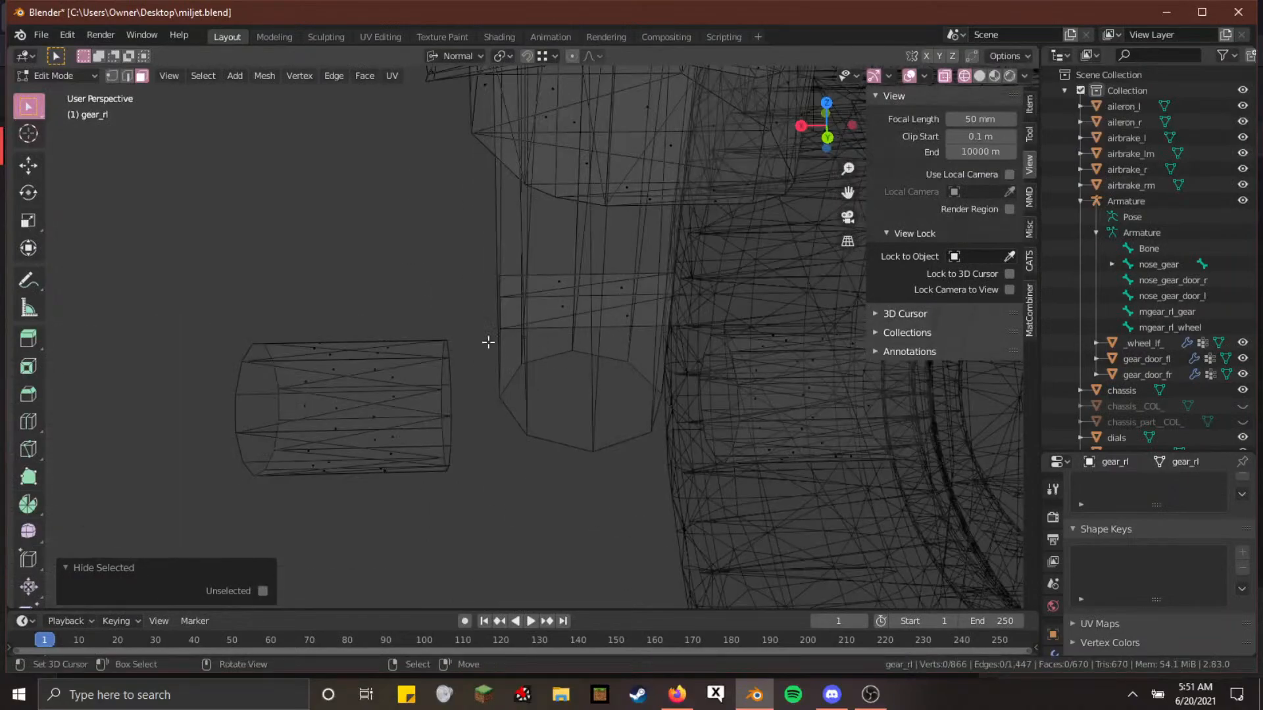
key(alt+h)
key(alt+a)
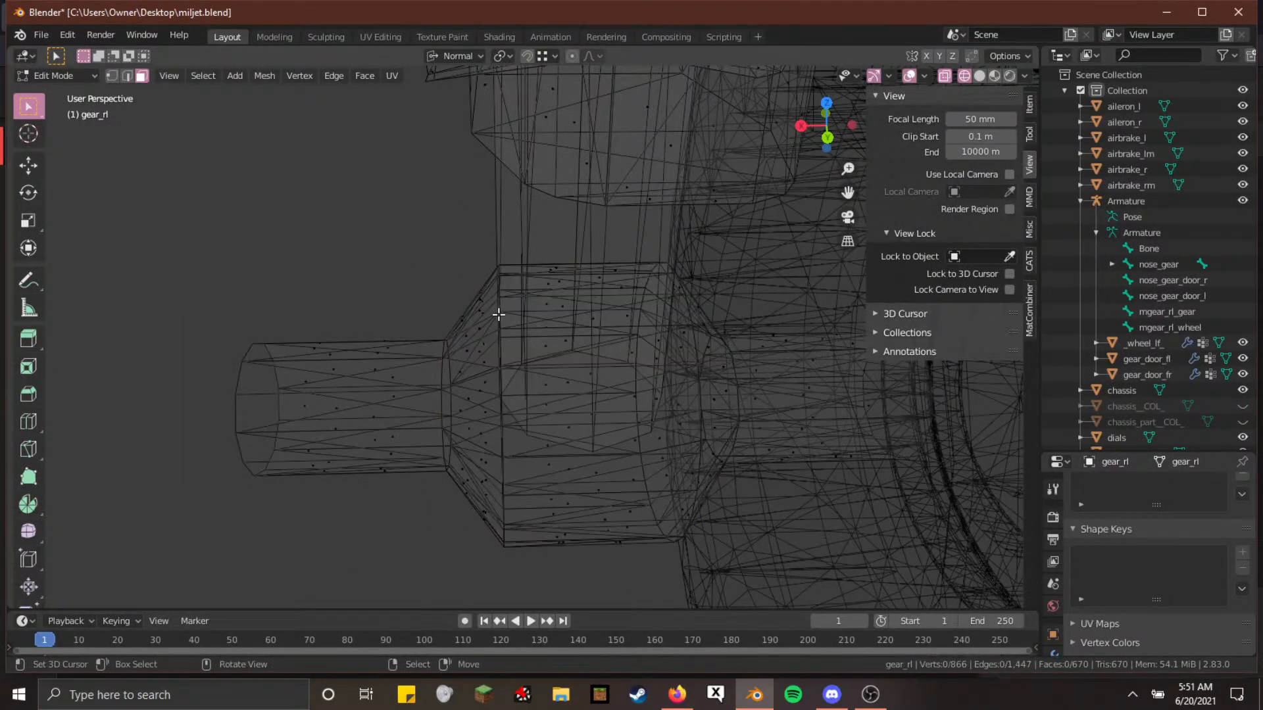
Hide the linked faces of the axle stub facing away from the wheel
key(l)
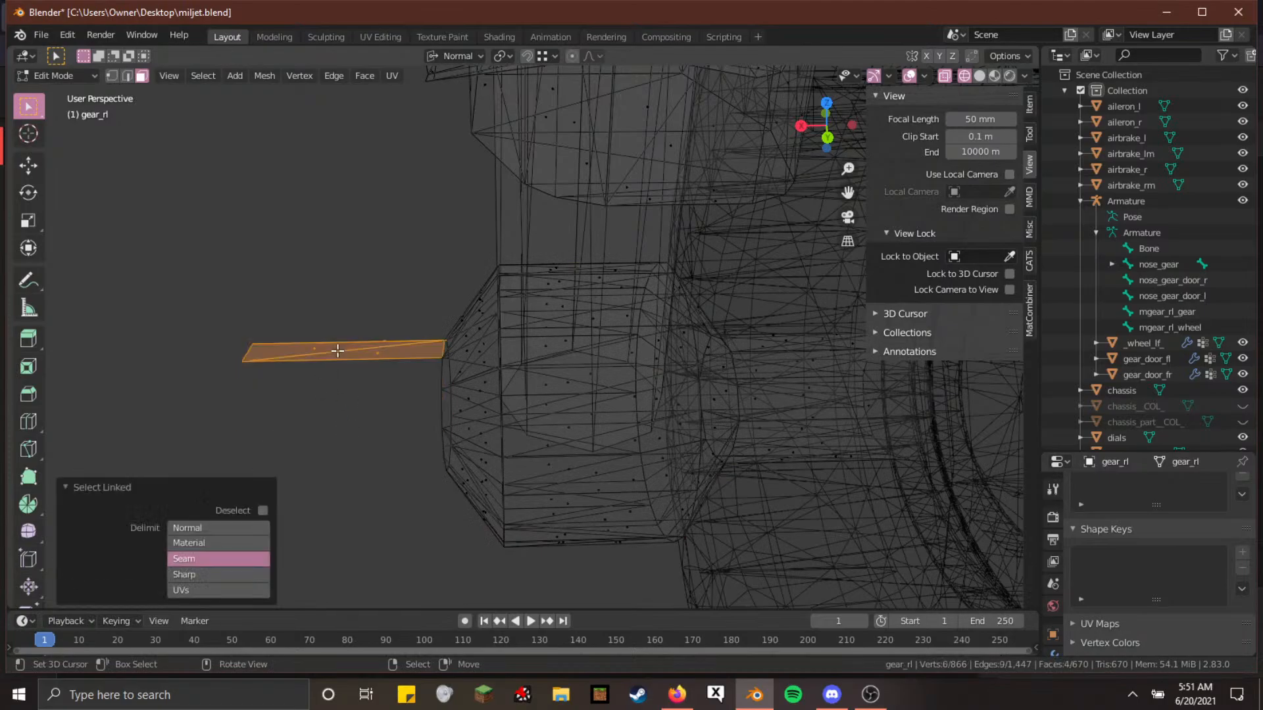
key(h)
key(shift+grave)
key(d)
key(s)
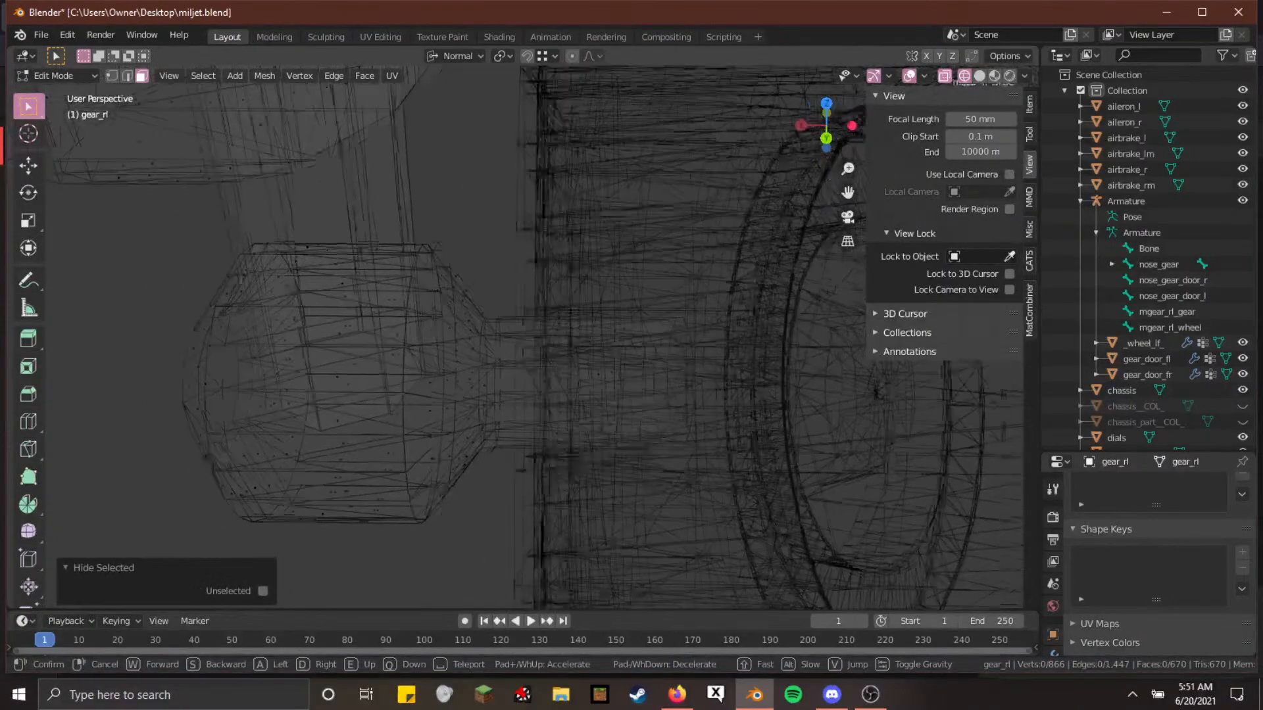
key(w)
key(s)
key(w)
click(520, 337)
Hide the gear_rl.001 wheel object in the viewport
scroll(1219, 394, down, 3)
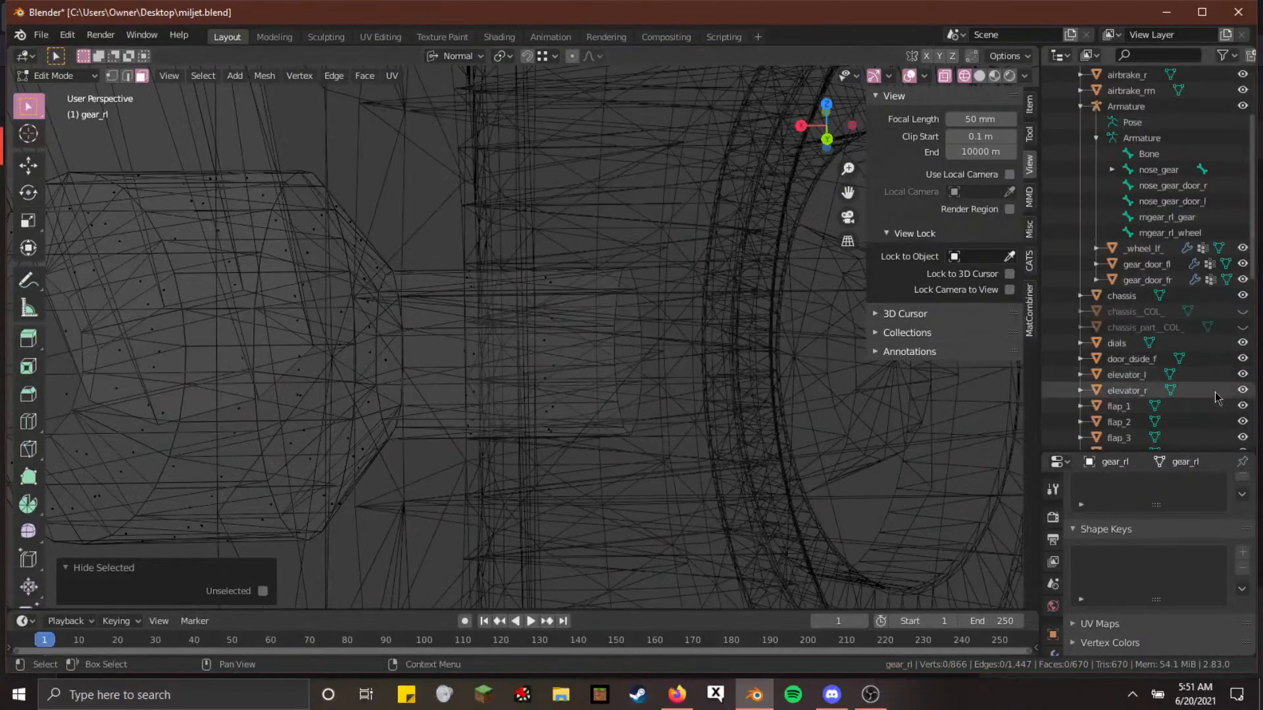
scroll(1220, 388, up, 3)
scroll(1246, 372, down, 9)
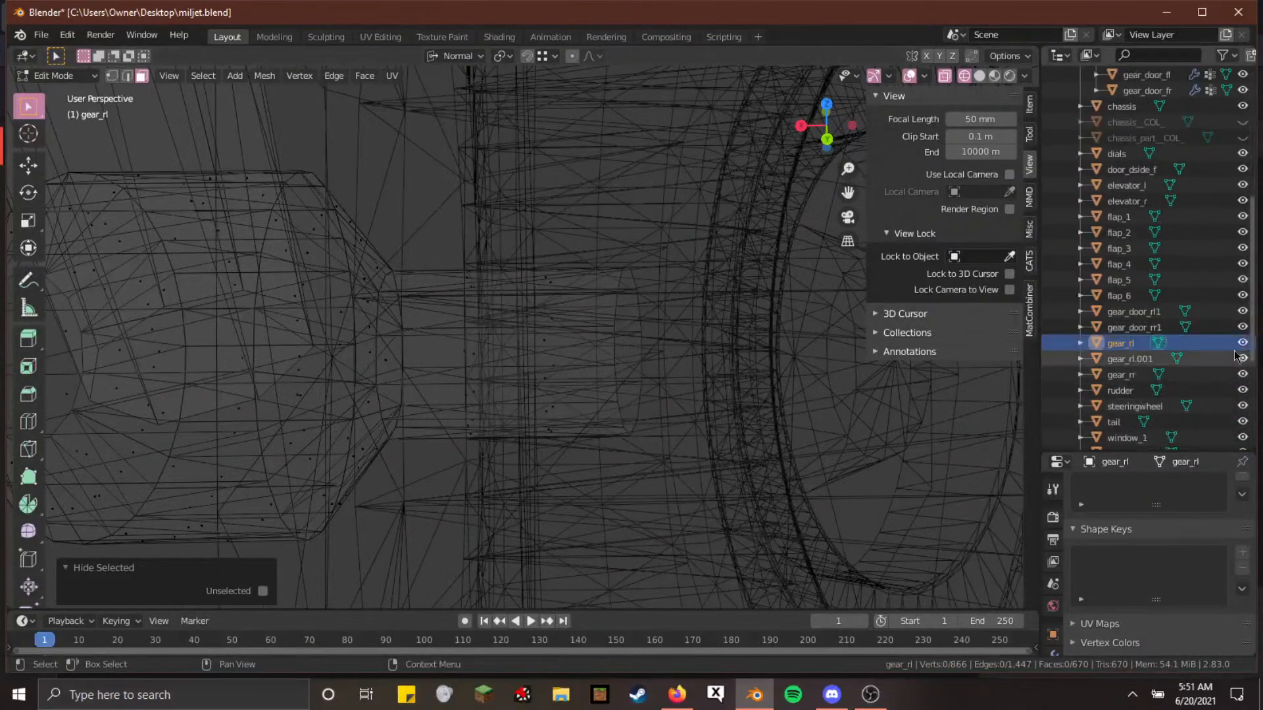
click(1242, 358)
Hide the wheel-side axle stub's linked faces, then reveal all hidden faces so both stubs are selected
click(543, 365)
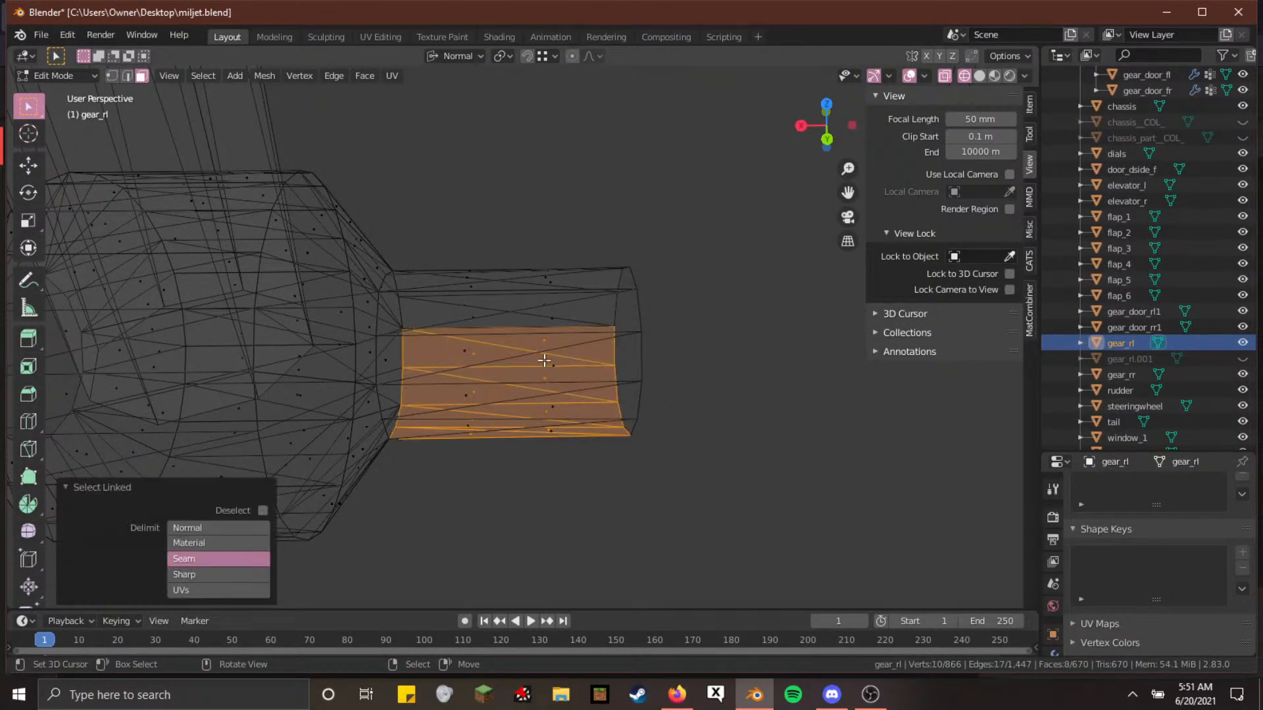
key(h)
key(alt+h)
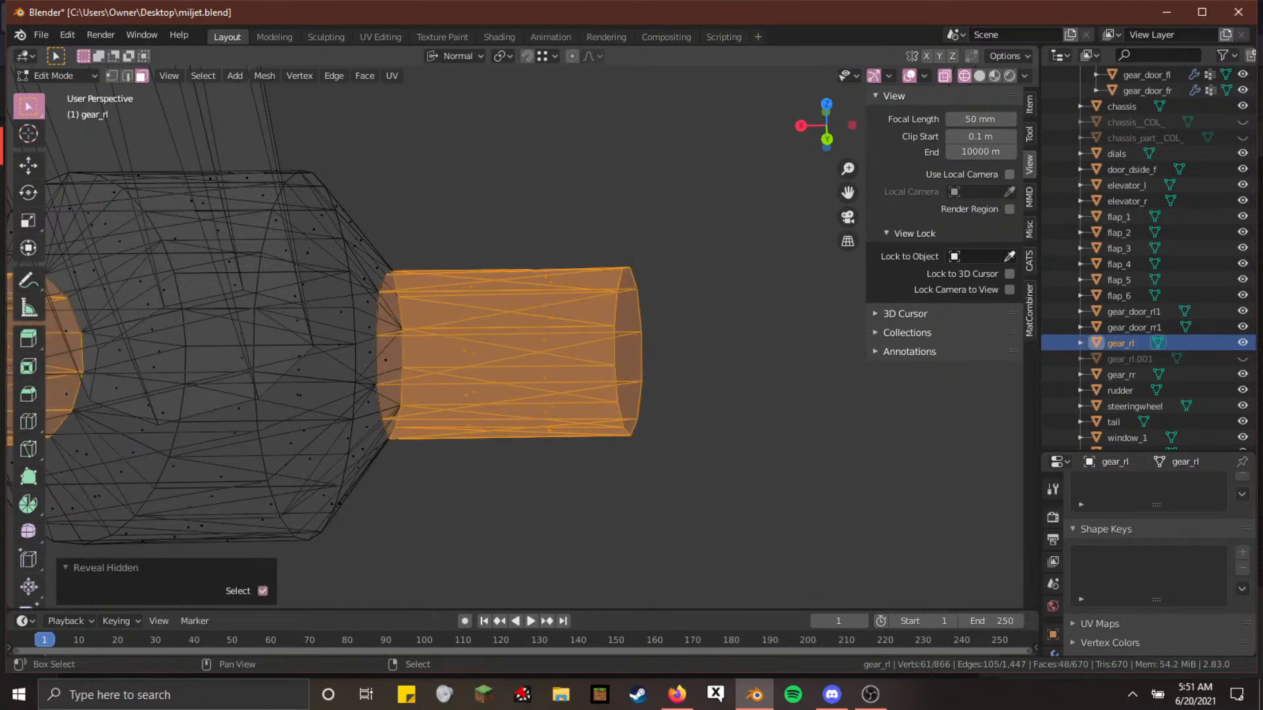
key(shift+grave)
key(w)
click(522, 337)
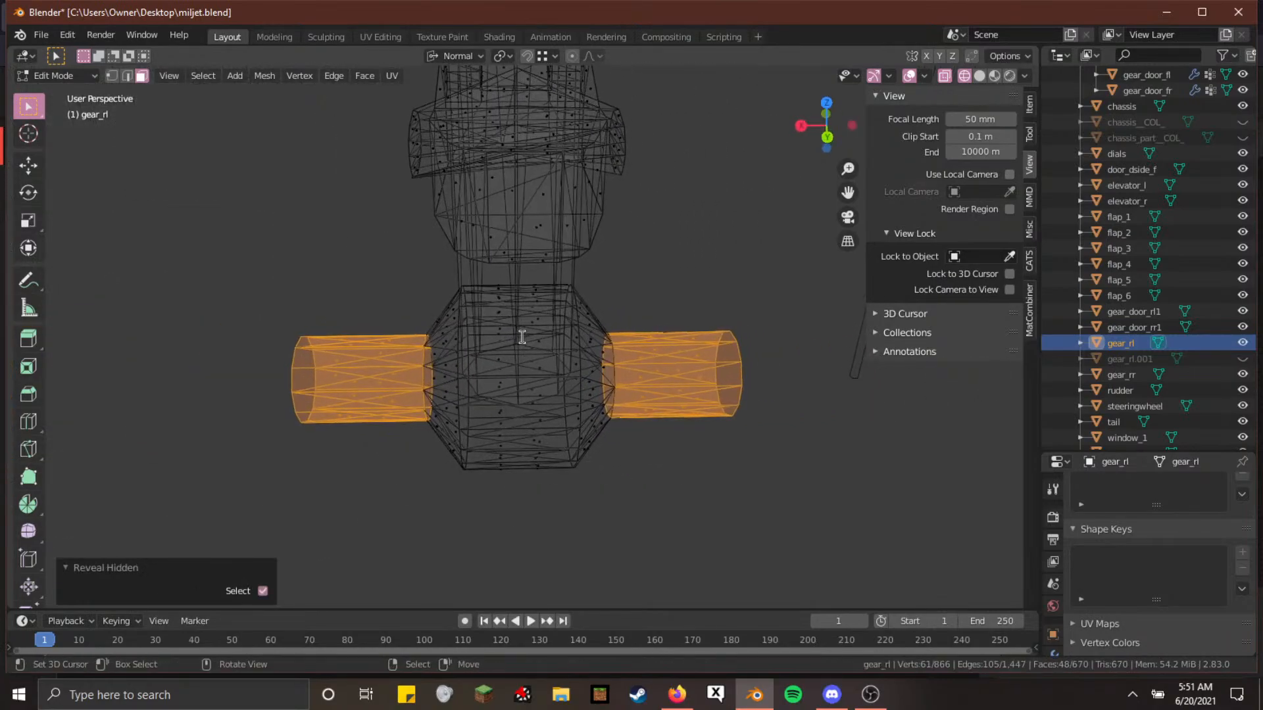
Snap the 3D cursor to the two selected axle stubs and check its position inside the hub
key(F3)
key(Return)
key(shift+grave)
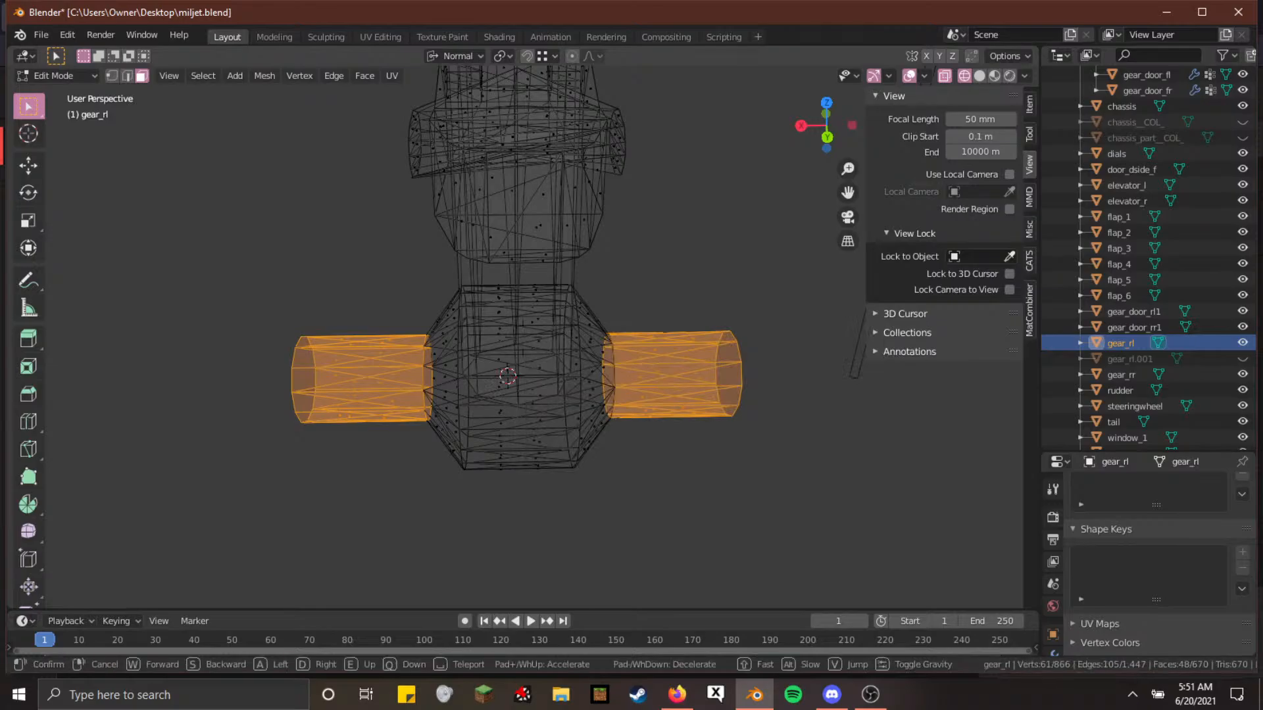
key(w)
key(w)
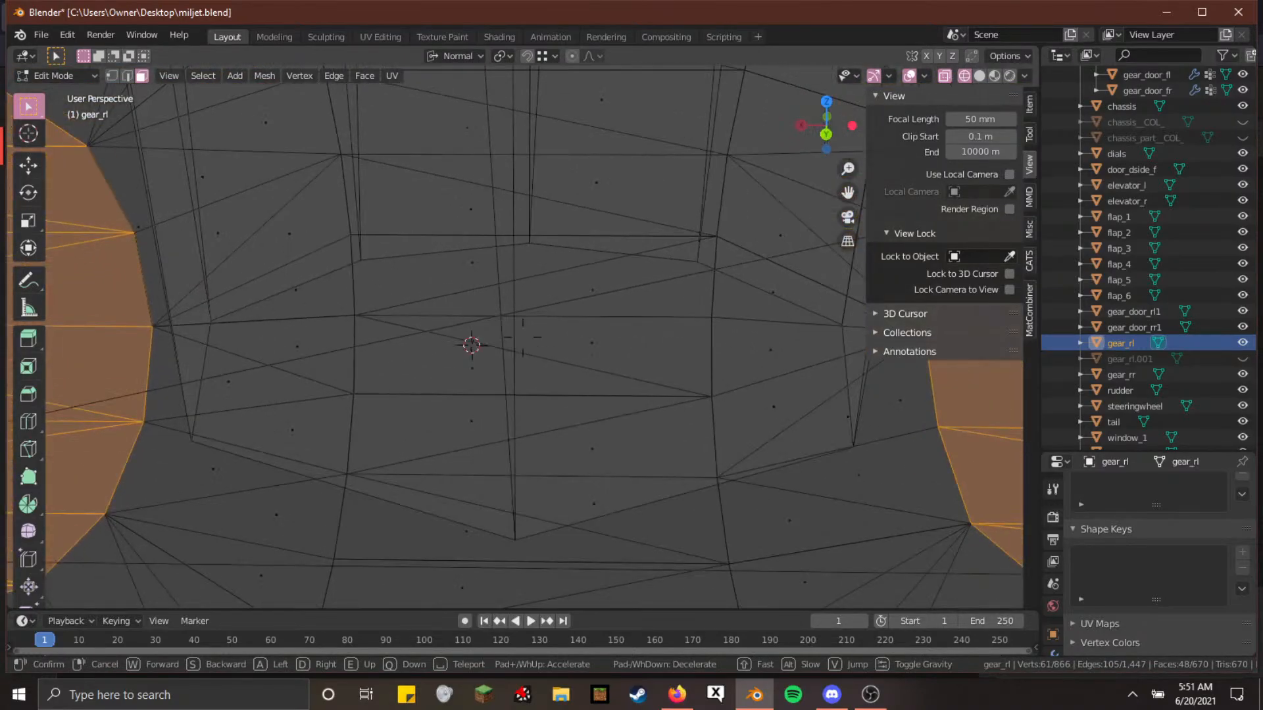
key(s)
key(w)
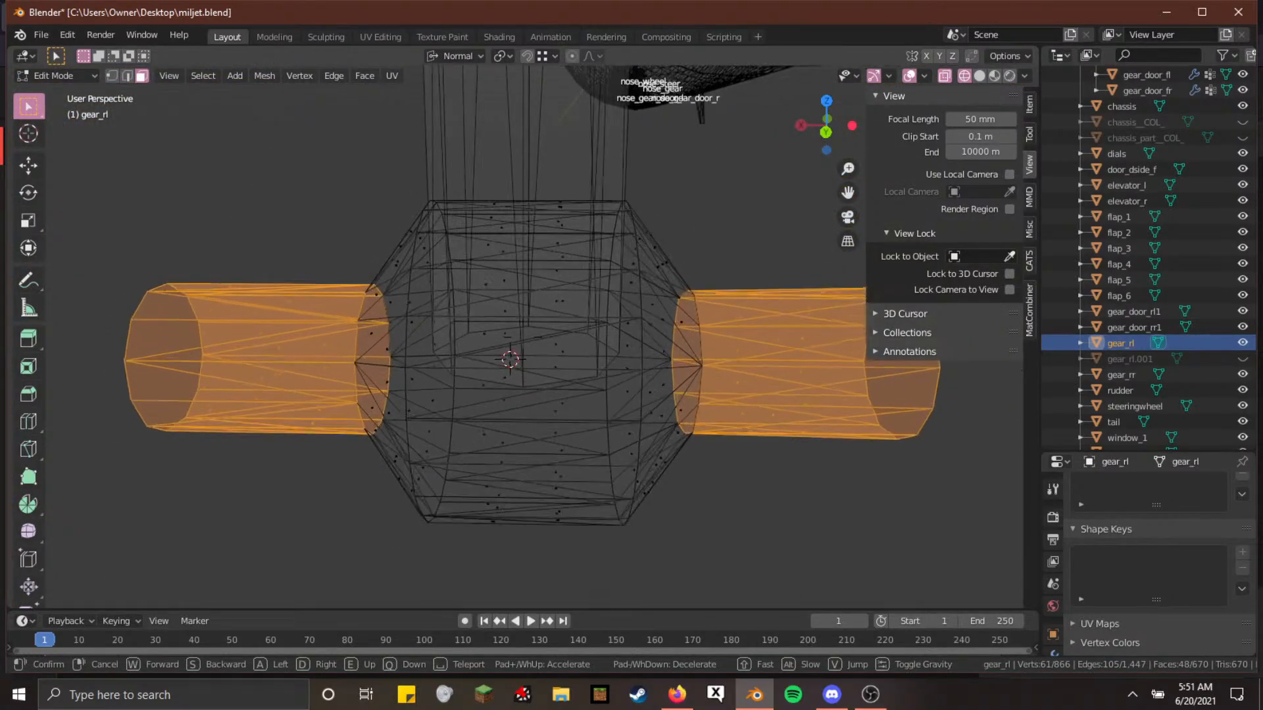
key(s)
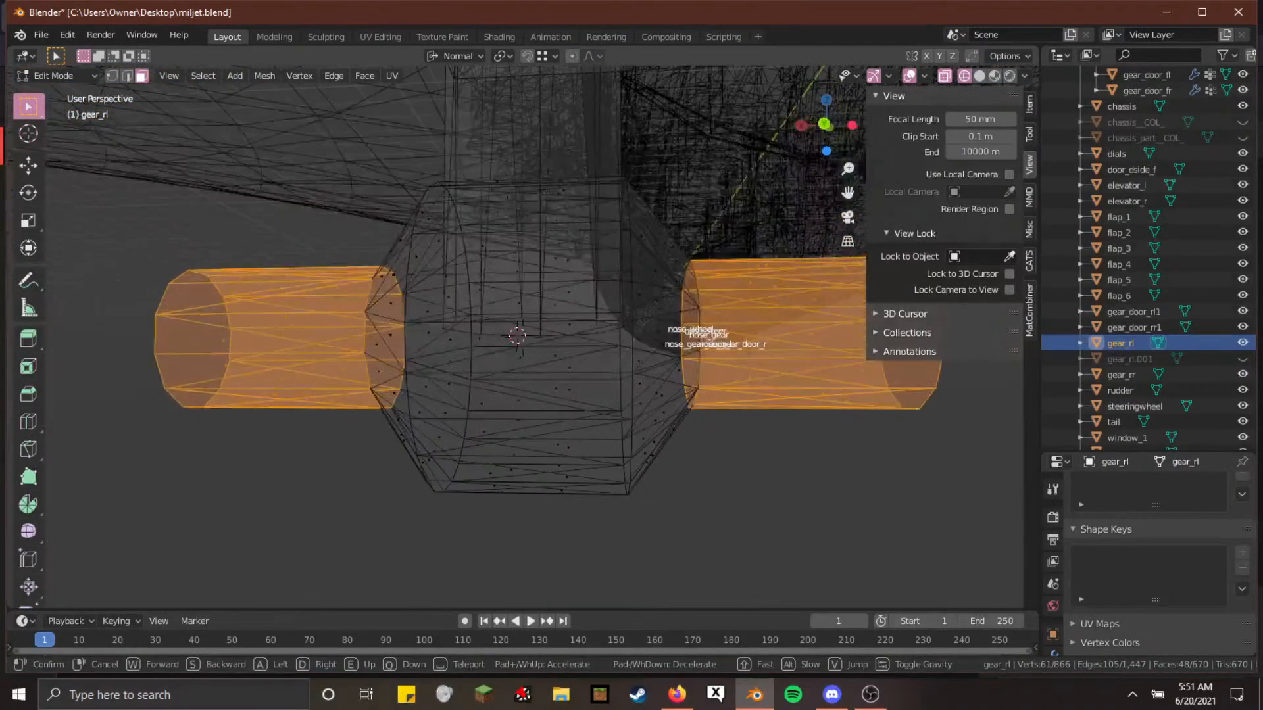
key(s)
click(523, 337)
key(shift+z)
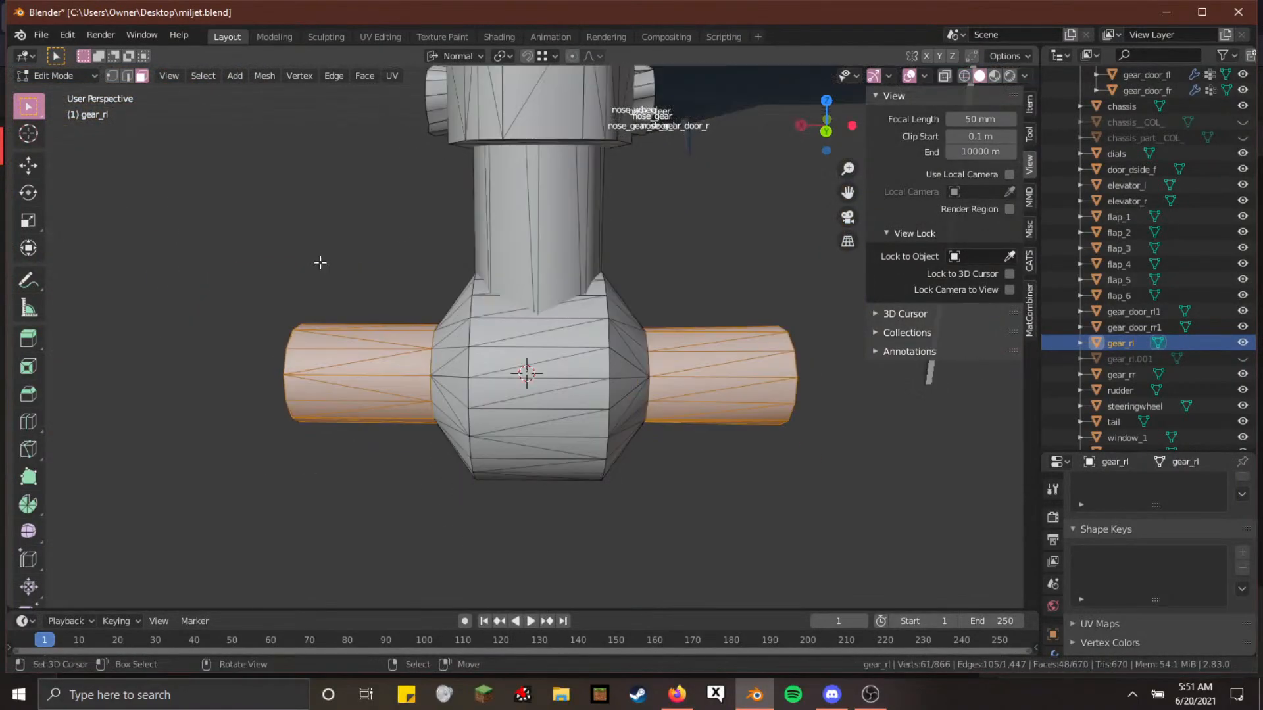
Box-select the entire axle hub with both stubs through the mesh and snap the 3D cursor to the selection
key(shift+z)
key(b)
mouse_move(206, 224)
mouse_down()
mouse_move(569, 360)
mouse_move(839, 557)
mouse_up()
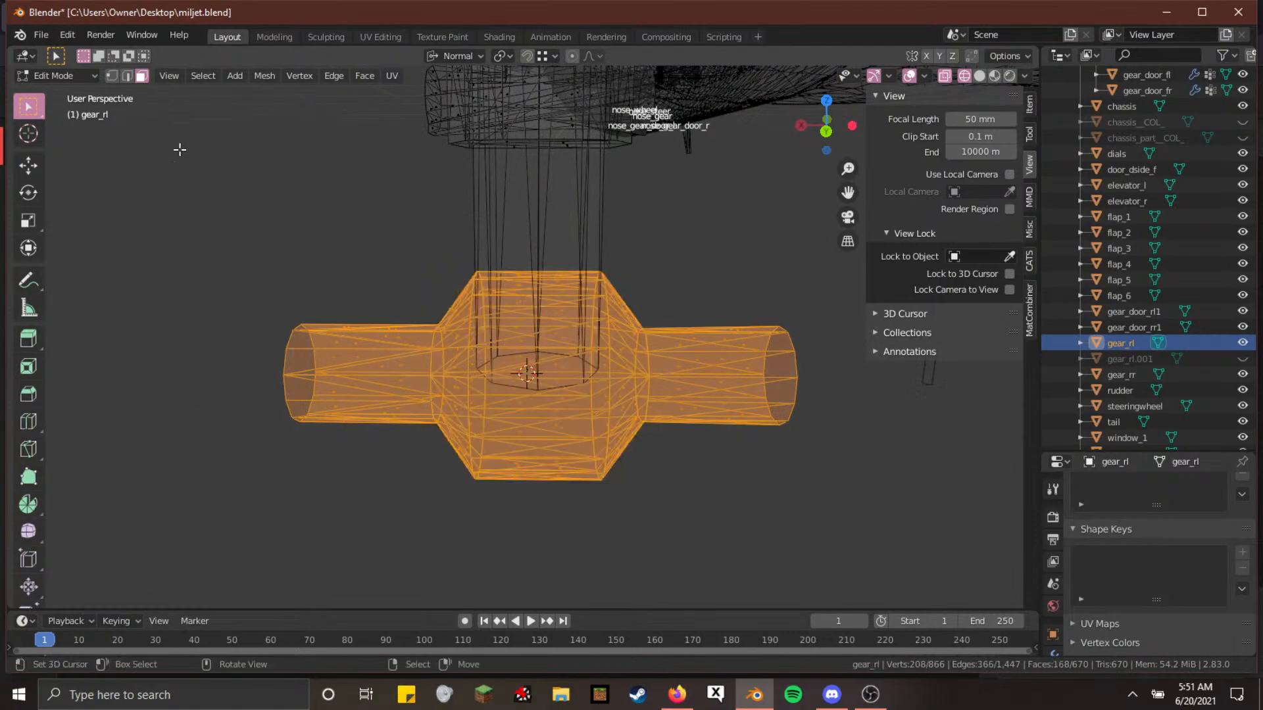
key(shift+z)
key(F3)
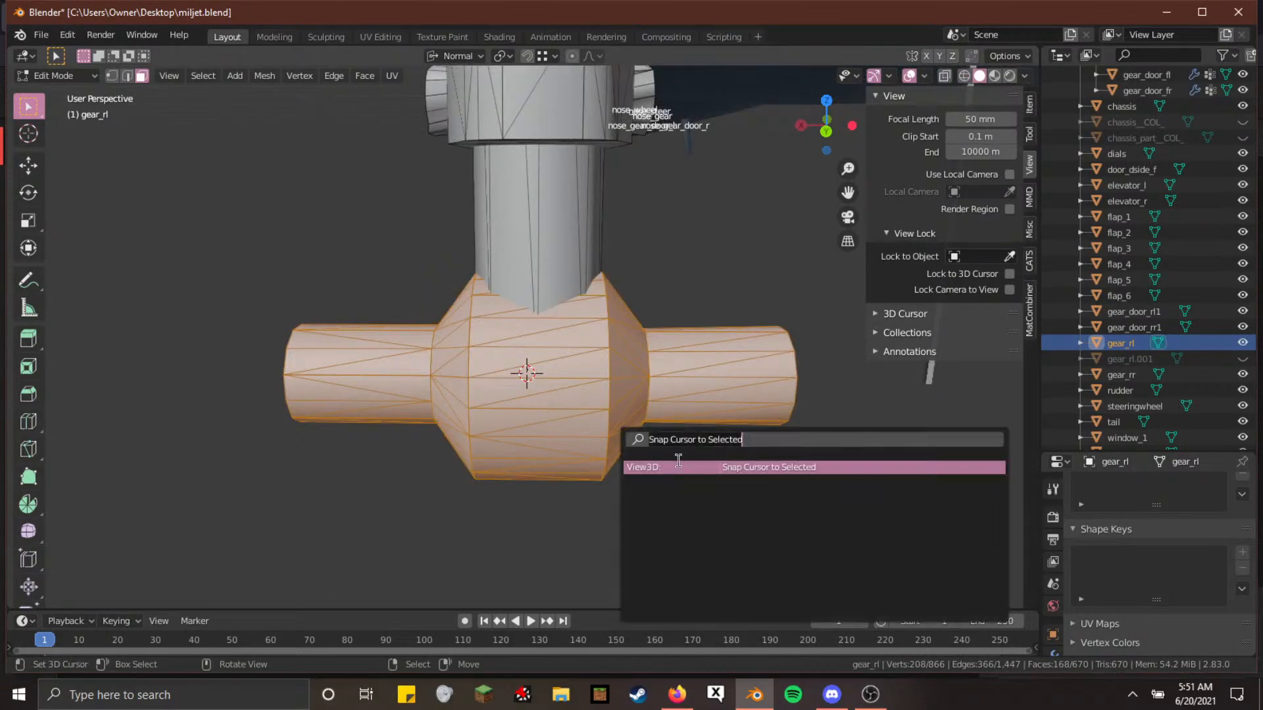
key(Return)
key(a)
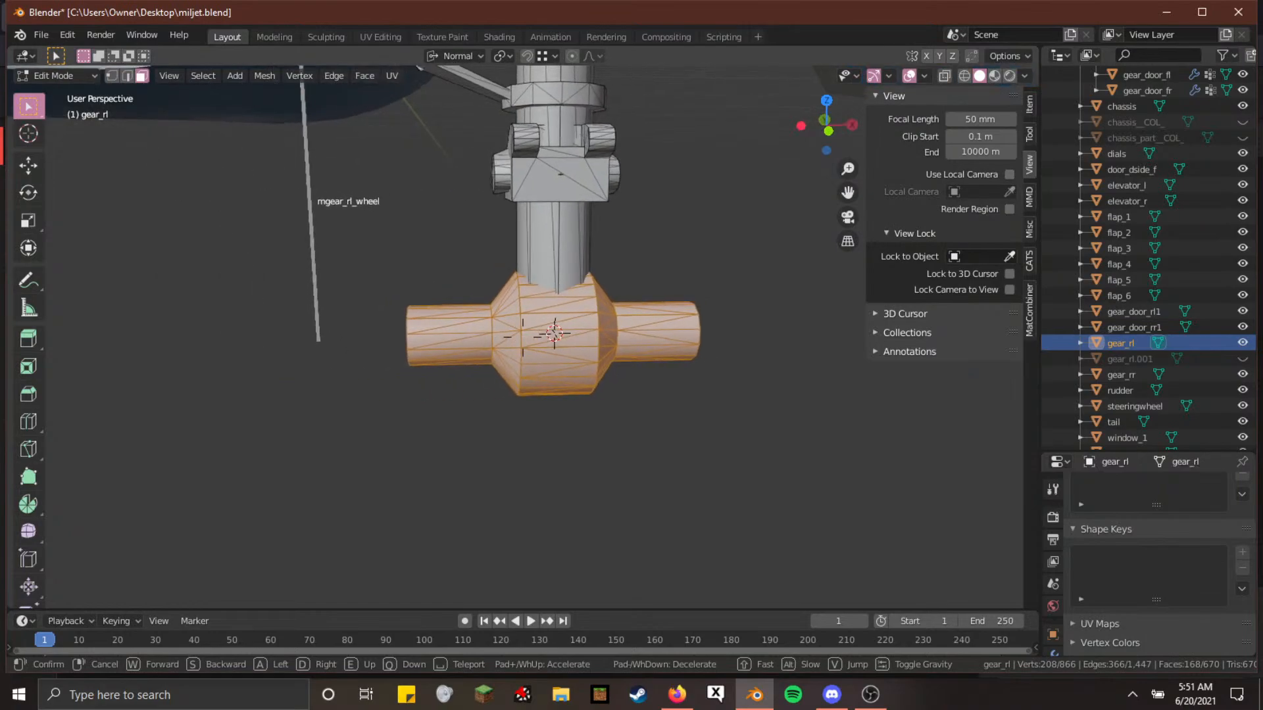
click(898, 435)
Return to Object Mode, show the gear_rl.001 wheel again, select it and enlarge the properties area
key(Tab)
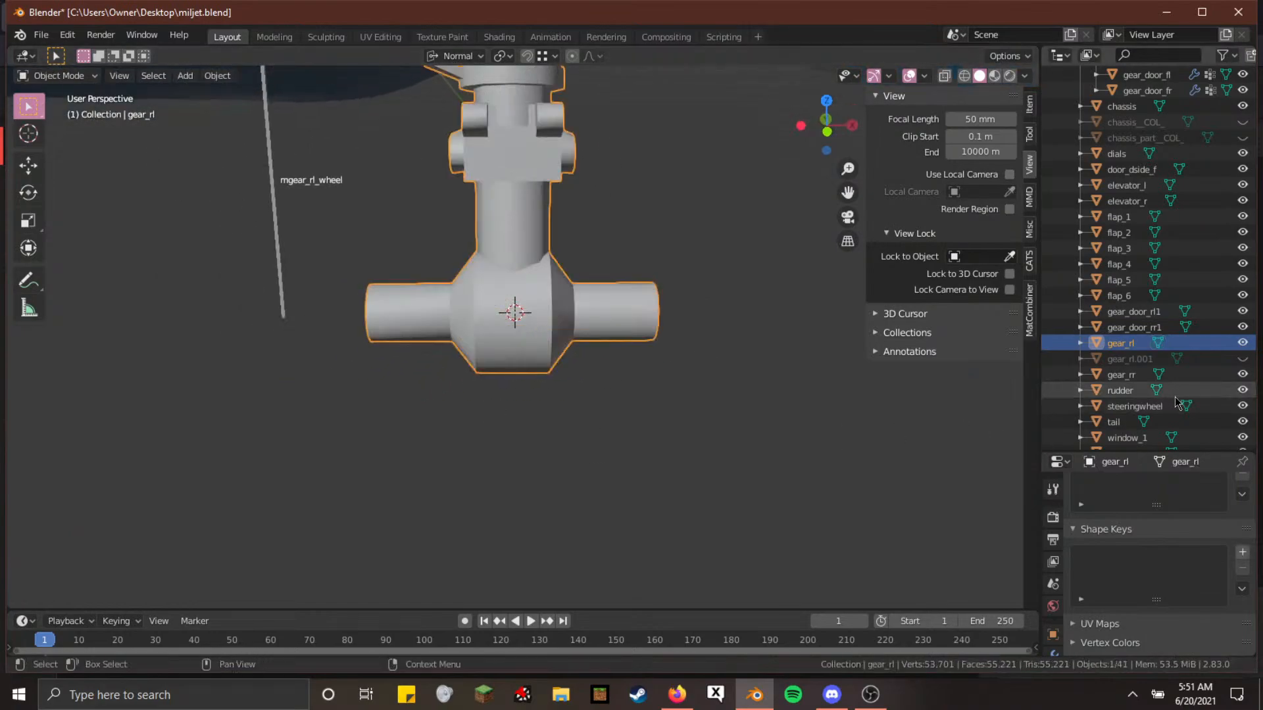
click(1242, 358)
click(327, 364)
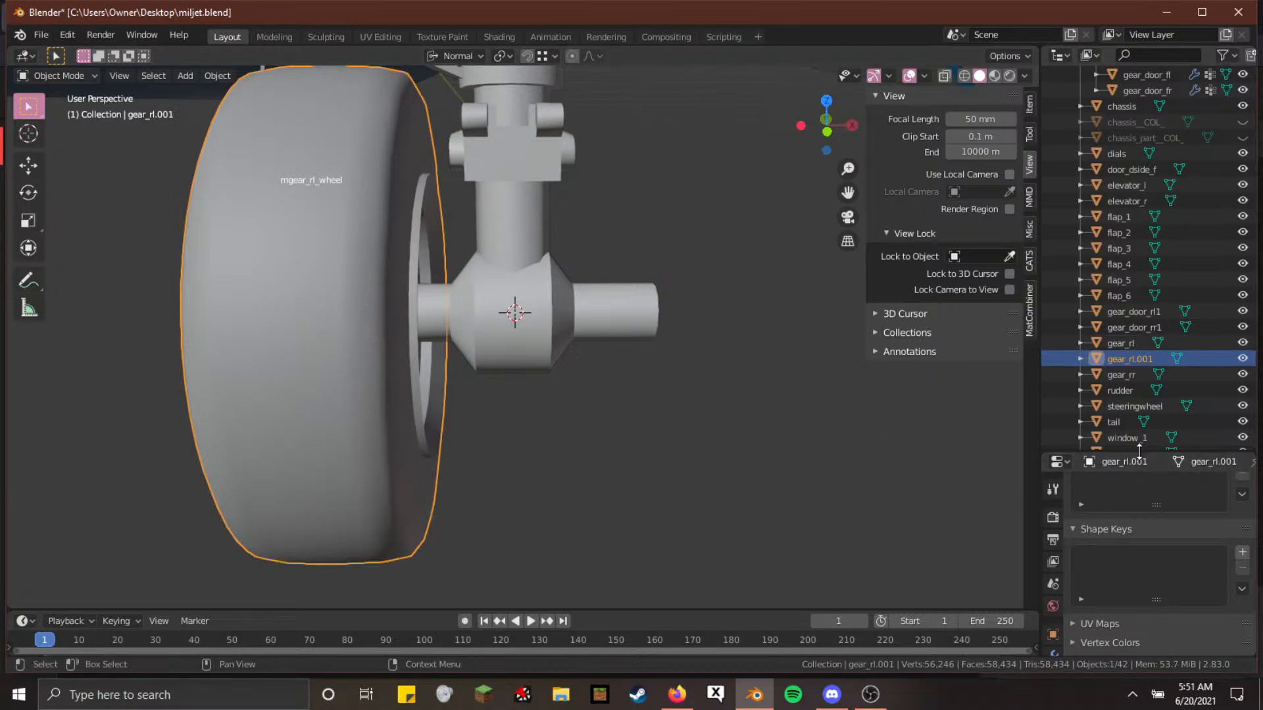
drag(1147, 452, 1147, 247)
Set the gear_rl.001 wheel's origin to the 3D cursor
key(F3)
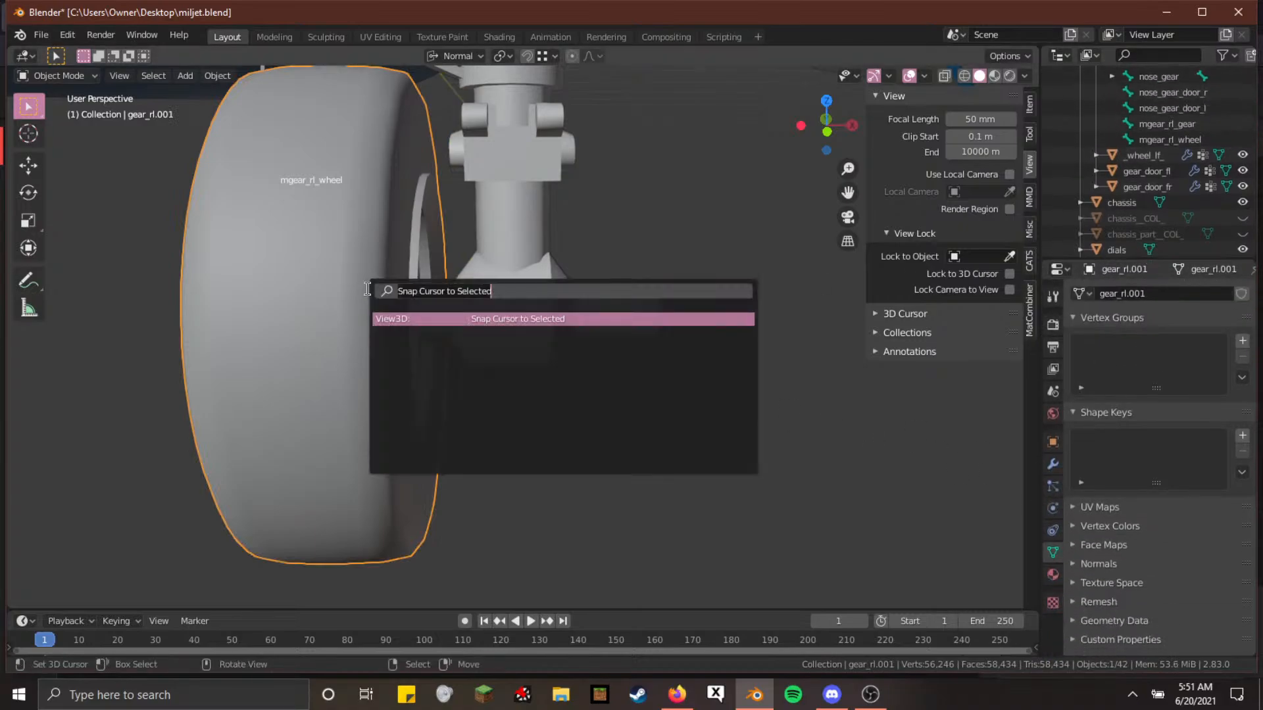
text(org)
text(igin)
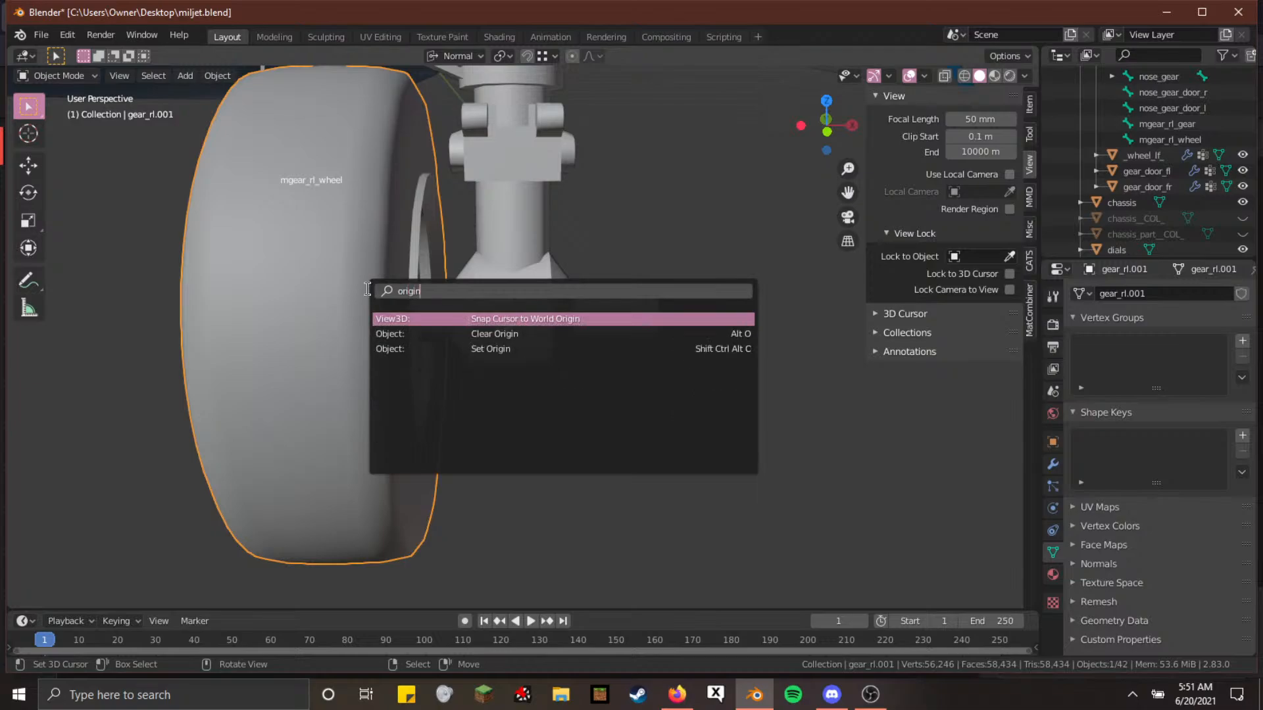
key(Down)
key(Down)
key(Return)
key(Down)
key(Up)
key(Down)
key(Return)
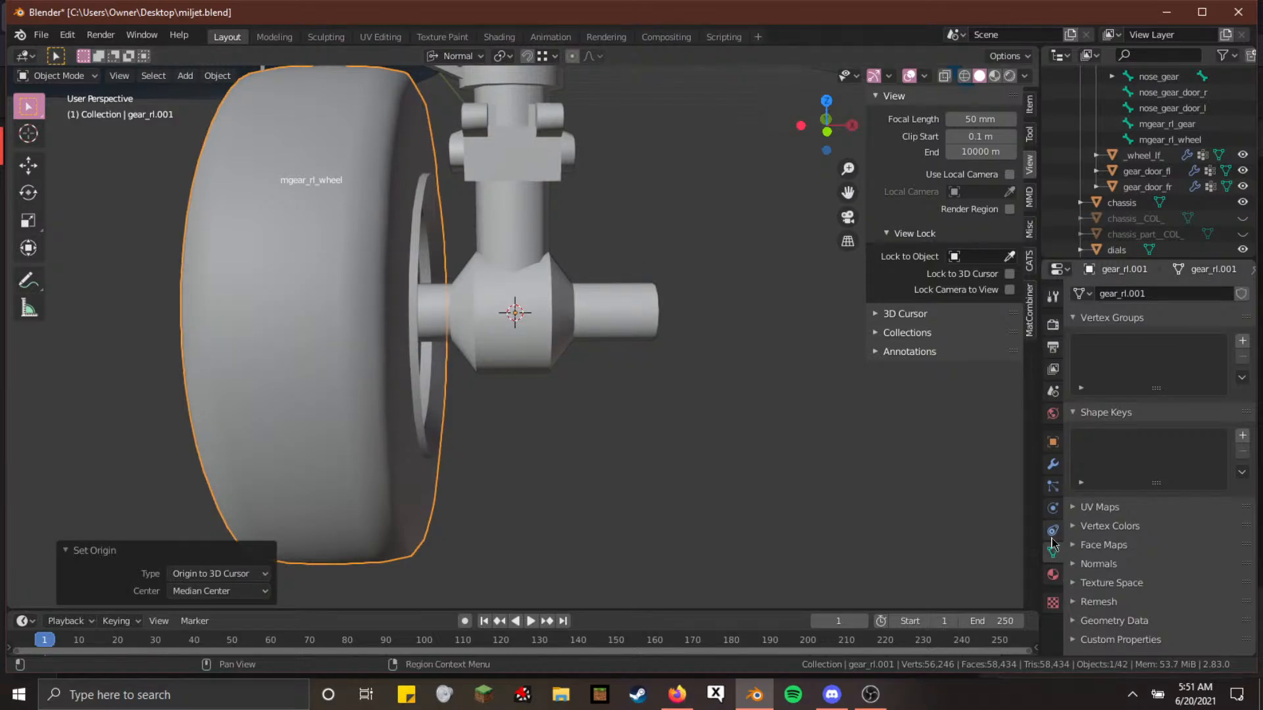
Add a Mirror modifier on the X axis to gear_rl.001 to create the second wheel across the axle hub
click(1053, 465)
click(1143, 294)
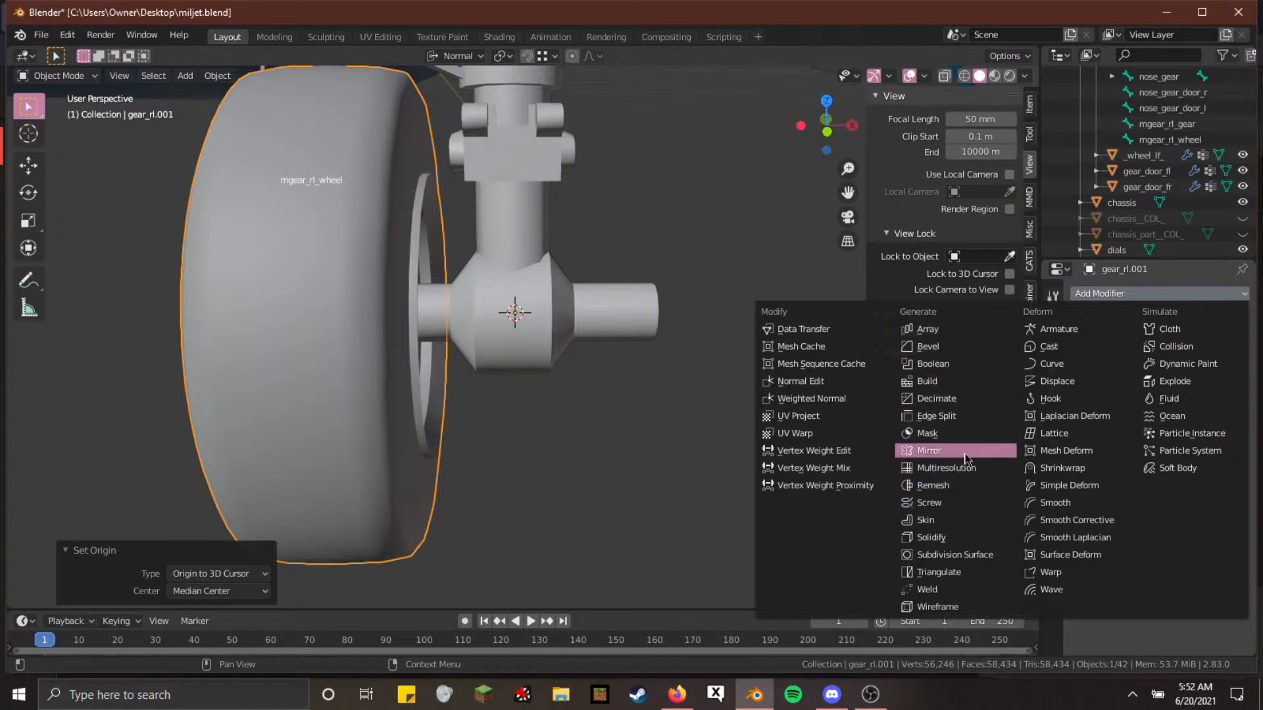
click(929, 450)
scroll(701, 411, down, 3)
key(shift+grave)
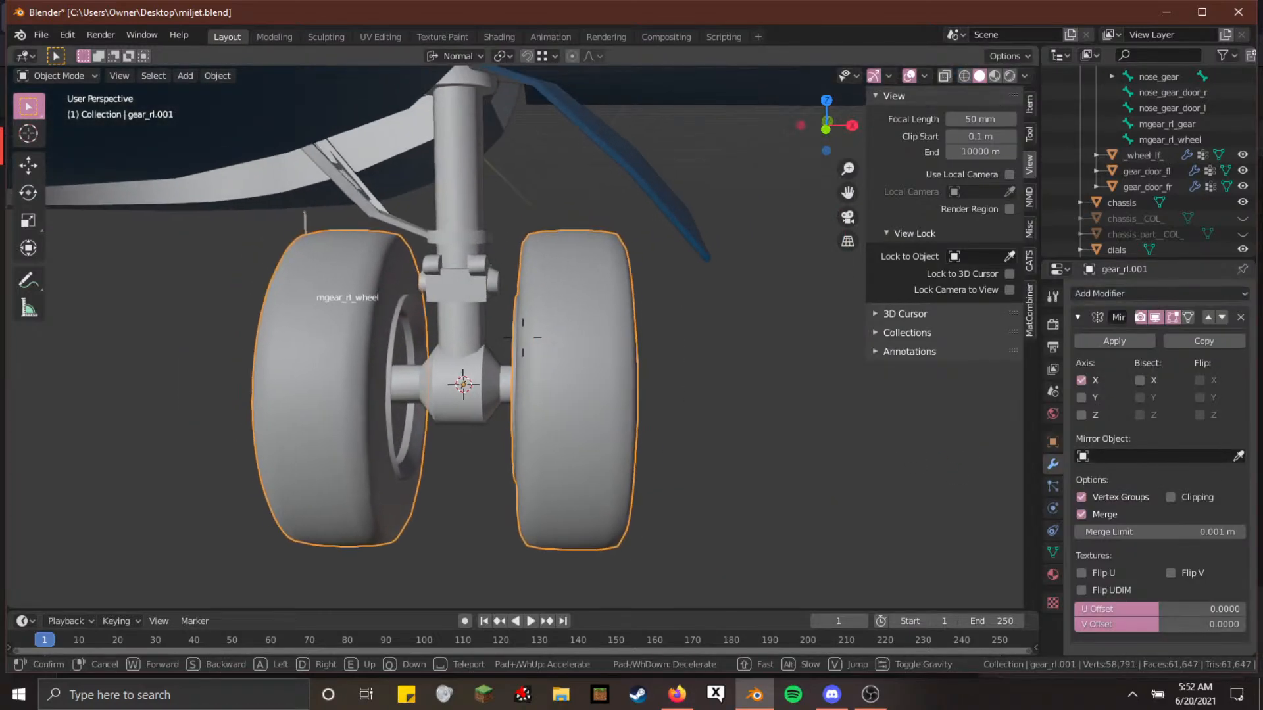
Examine the spacing of the two gear_rl.001 wheels on either side of the axle hub in the front orthographic view
click(523, 337)
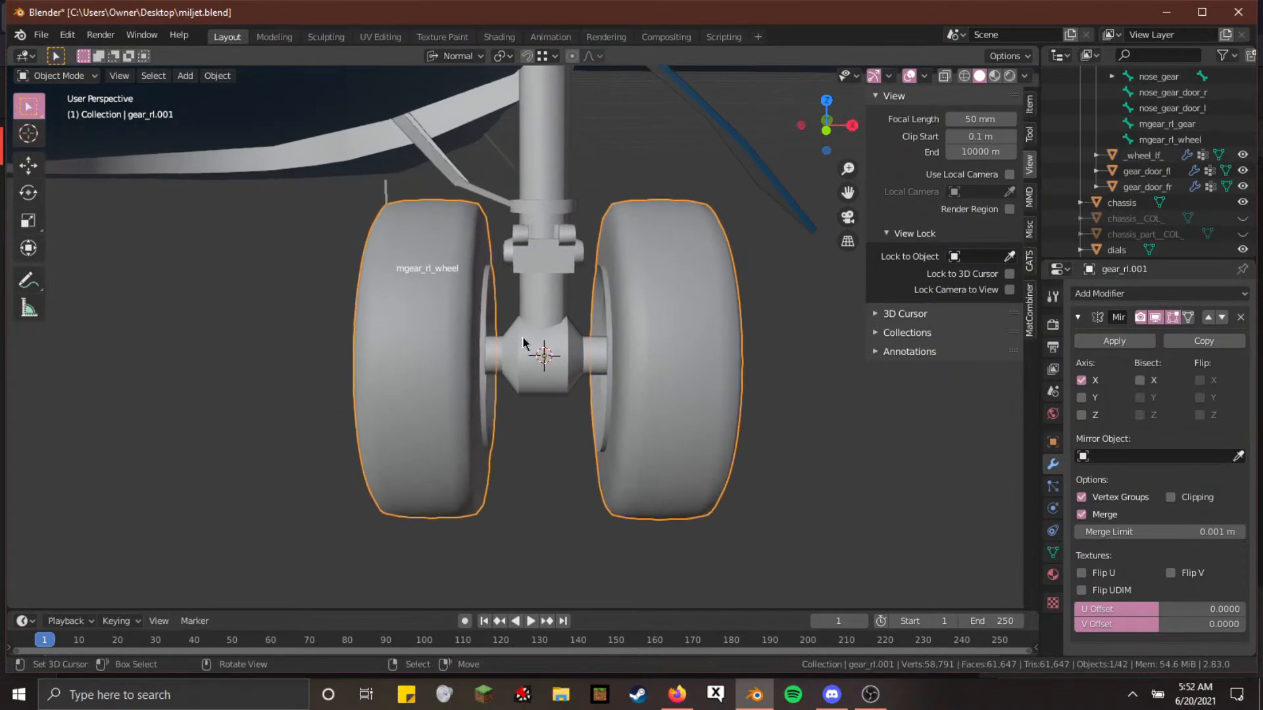
key(KP_1)
scroll(520, 337, down, 6)
scroll(520, 337, up, 3)
scroll(525, 388, up, 5)
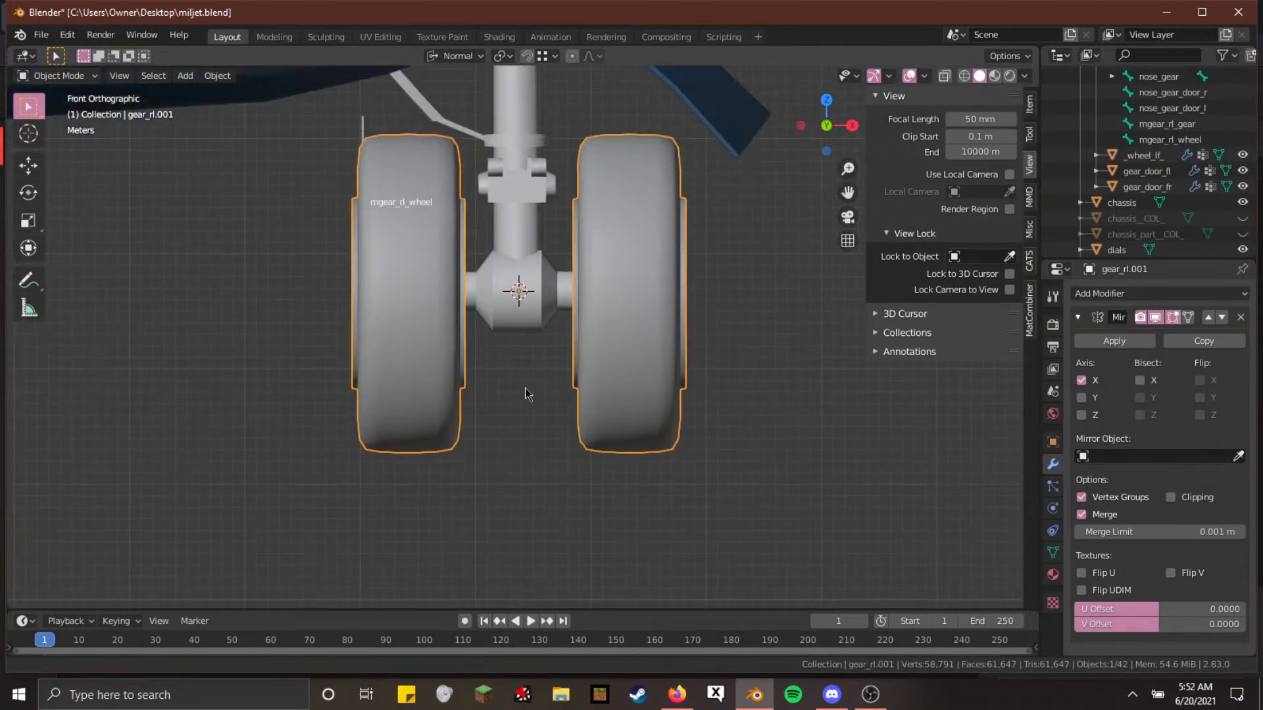
key(alt+a)
shift+middle_drag(488, 403, 504, 400)
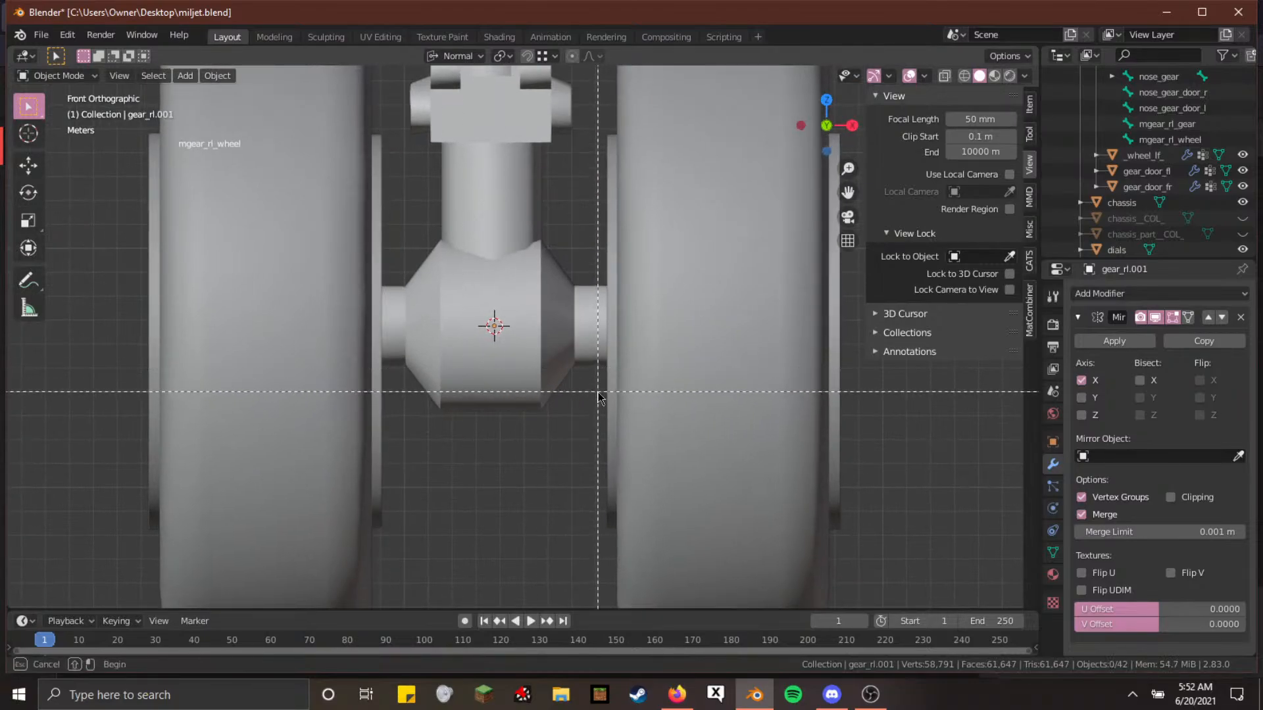
key(Escape)
click(635, 402)
scroll(517, 405, down, 3)
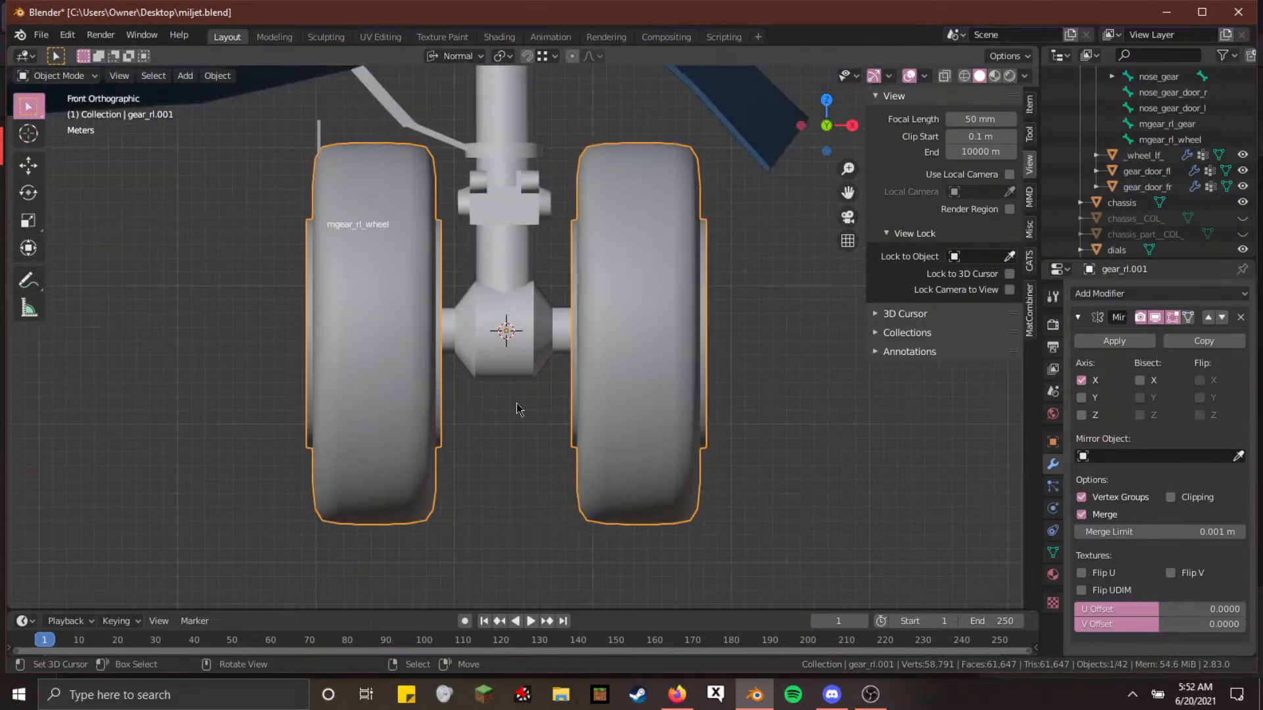
shift+middle_drag(514, 406, 538, 418)
scroll(538, 418, up, 1)
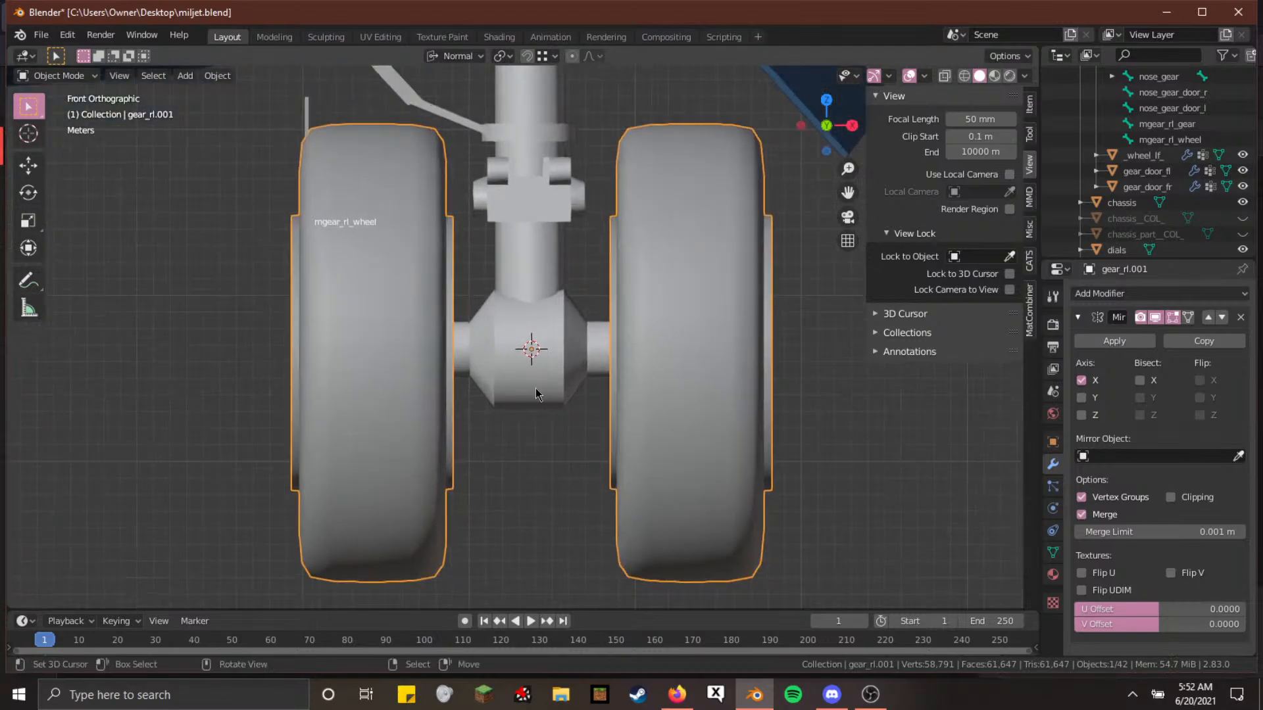
scroll(531, 353, up, 6)
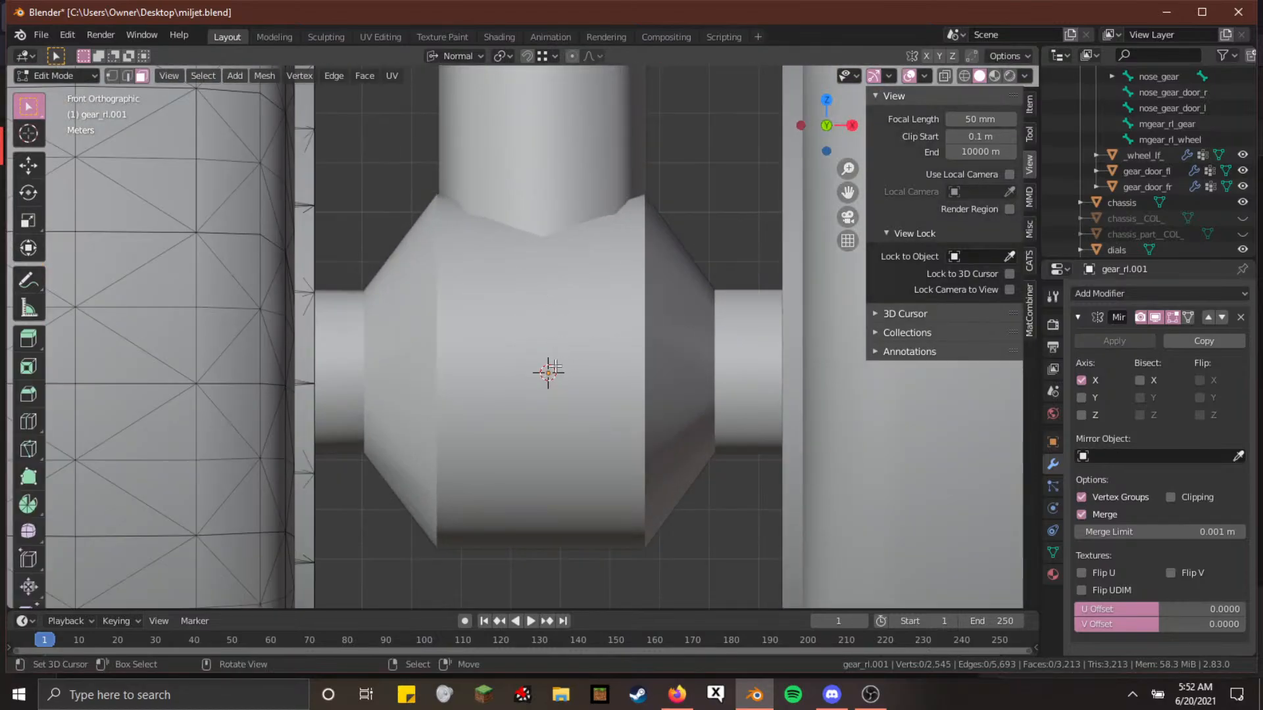
Enter Edit Mode on the gear_rl strut and box-select the axle hub's middle section through the mesh in wireframe
click(561, 331)
key(Tab)
key(alt+a)
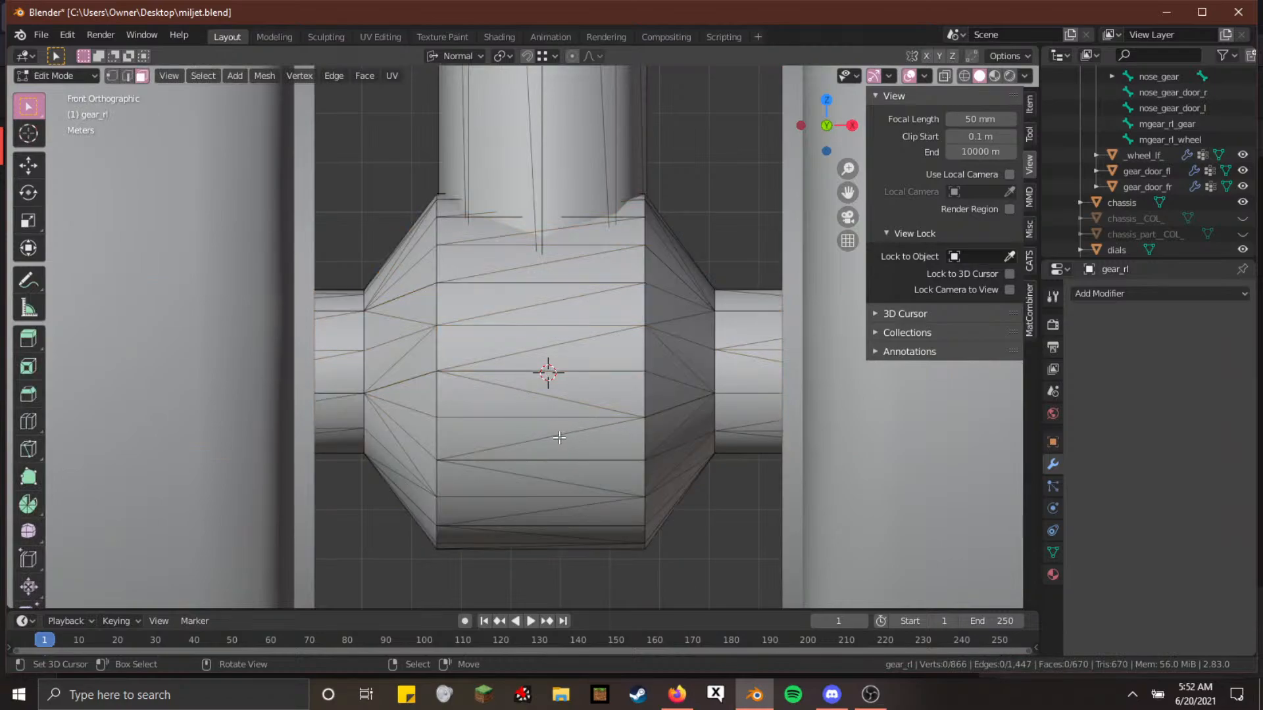
key(l)
key(shift+z)
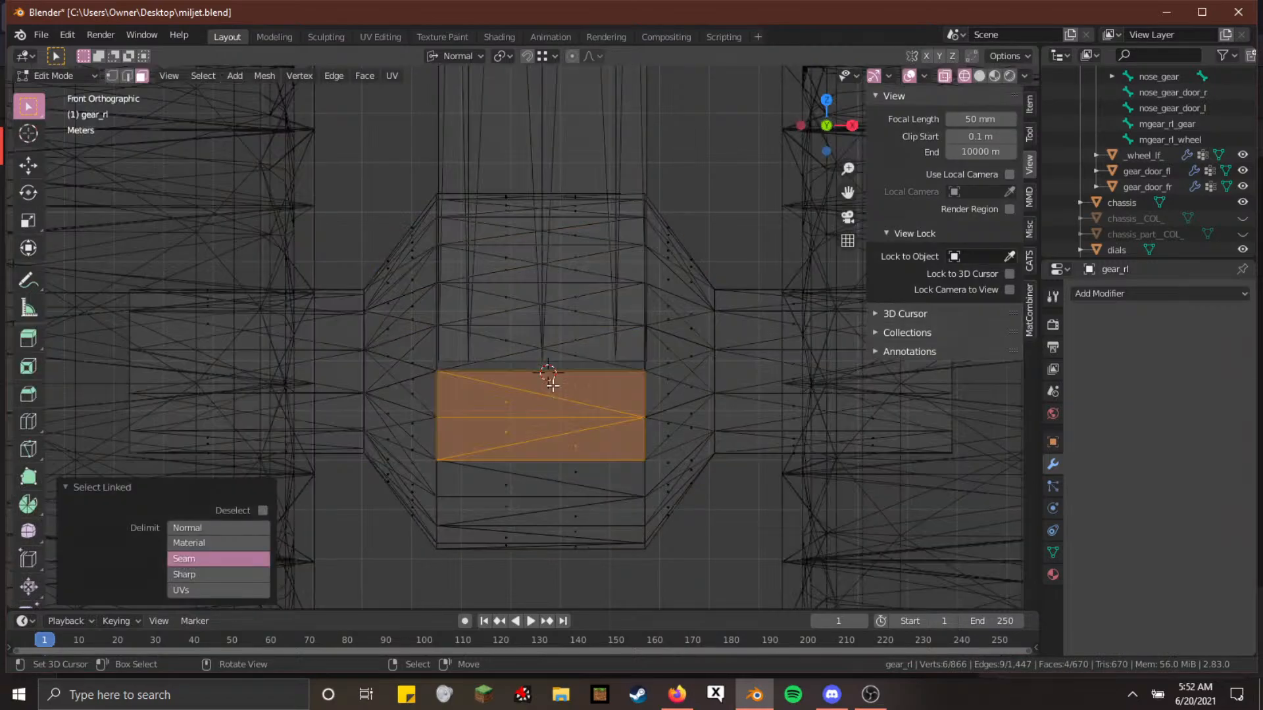
key(b)
drag(445, 152, 623, 651)
Try to set the gear_rl strut's origin to the 3D cursor while in Edit Mode
key(F3)
text(Set Origi)
click(674, 413)
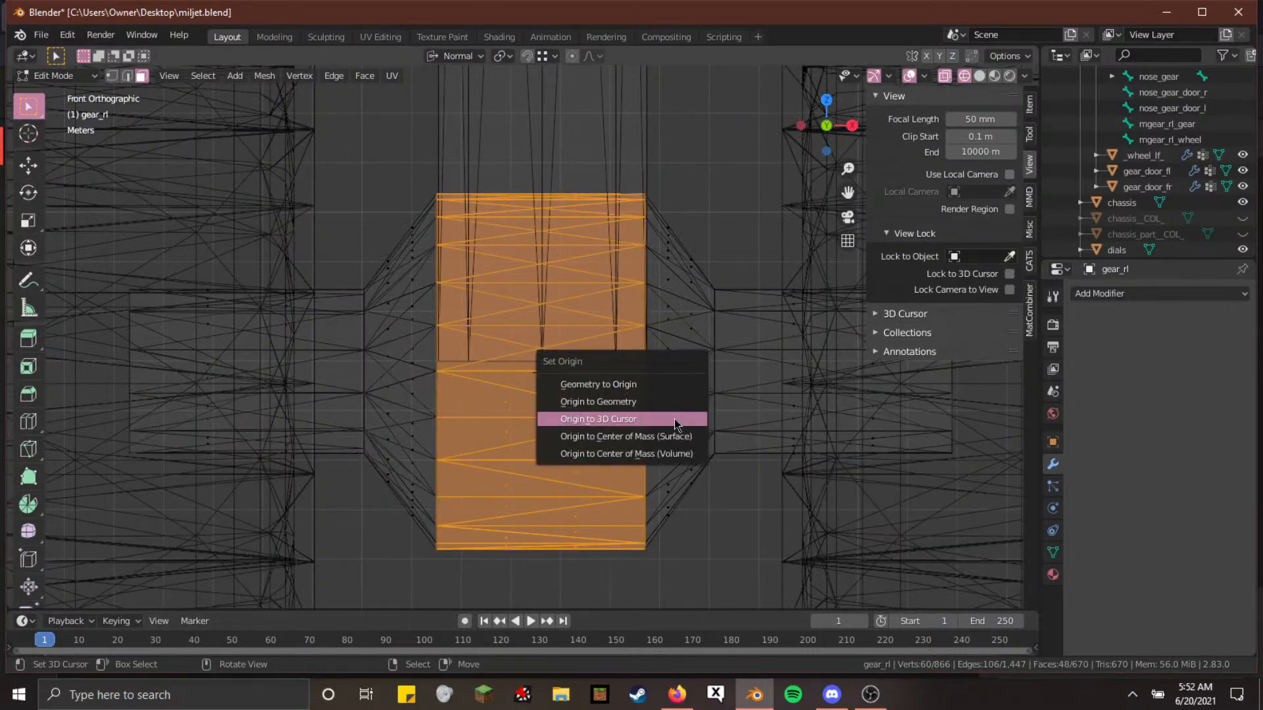
click(678, 417)
Snap the 3D cursor to the selected middle section of the axle hub
key(F3)
text(cur)
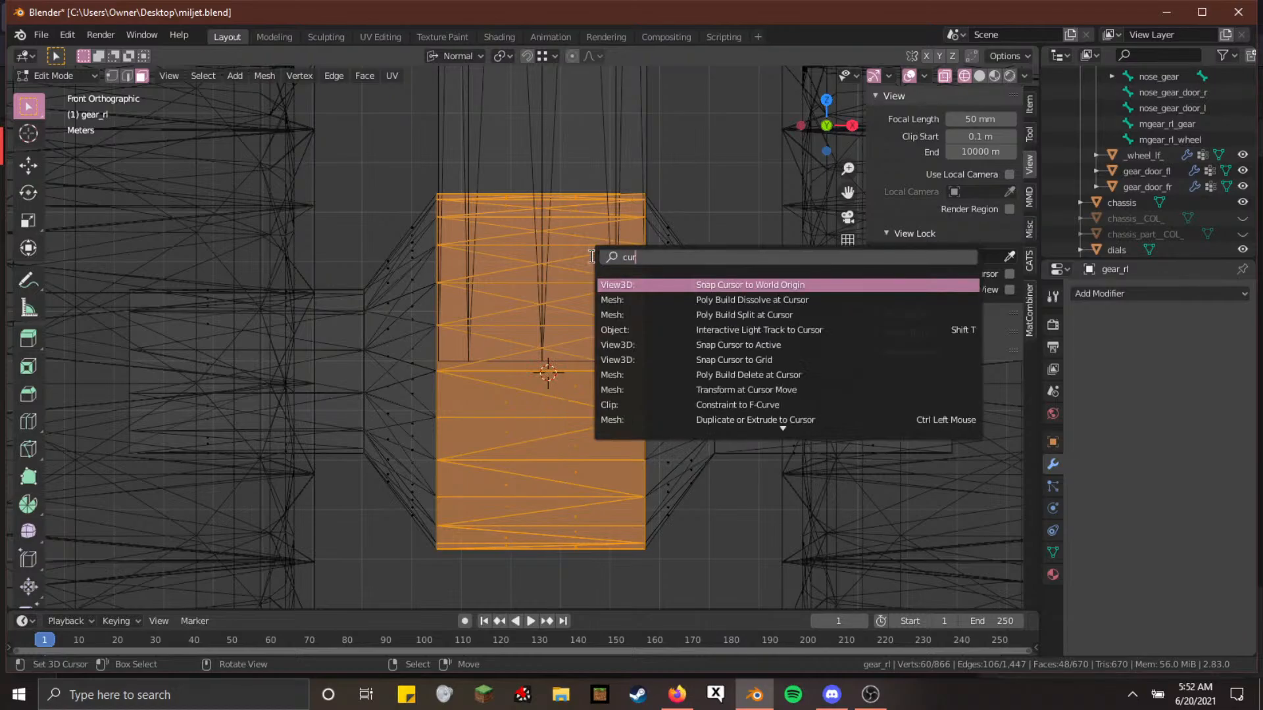
text(sor select)
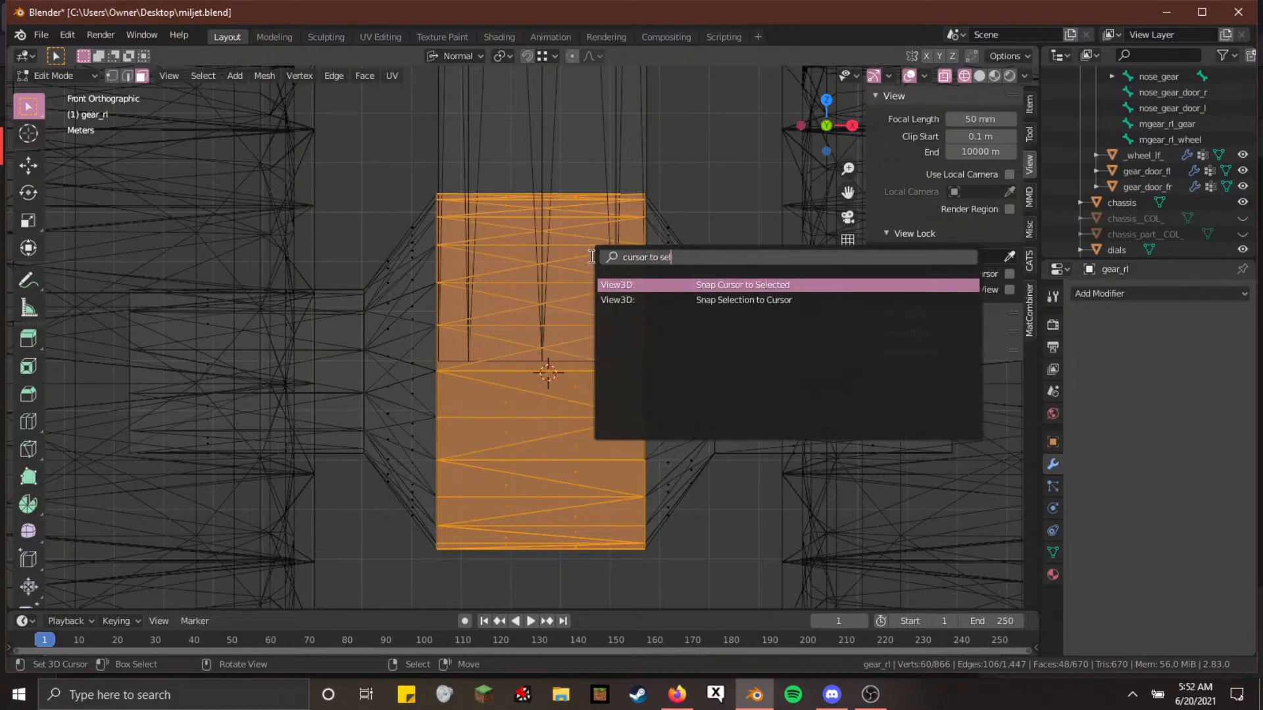
key(Return)
Try again to set gear_rl's origin to the repositioned 3D cursor without leaving Edit Mode
key(F3)
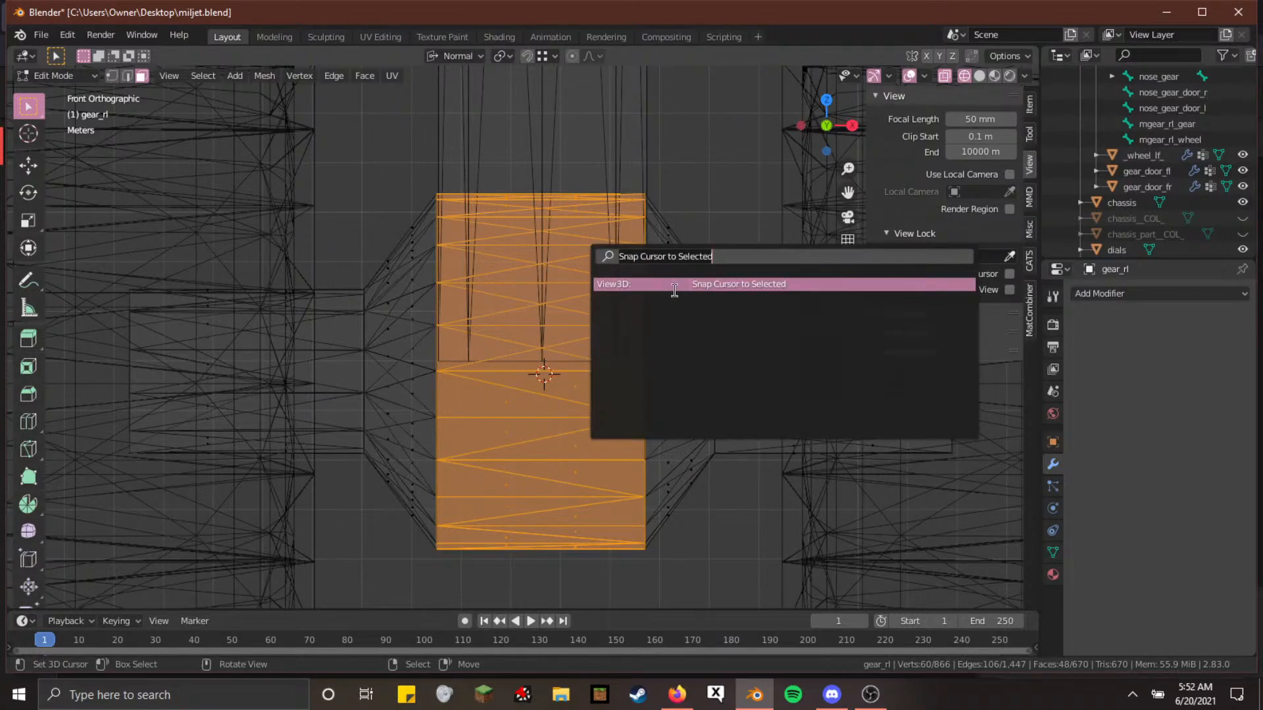
text(origin)
key(Down)
key(Down)
key(Return)
key(Down)
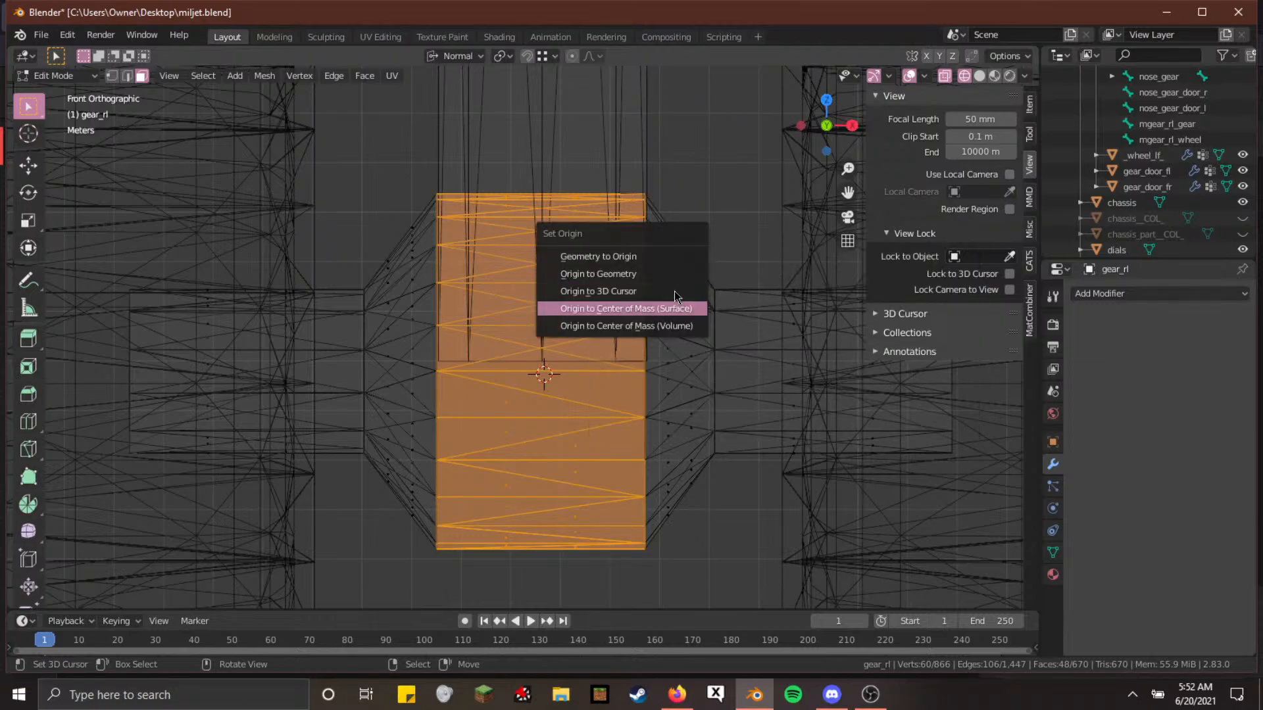
key(Return)
Return to Object Mode and set the gear_rl strut's origin to the 3D cursor
key(Tab)
key(F3)
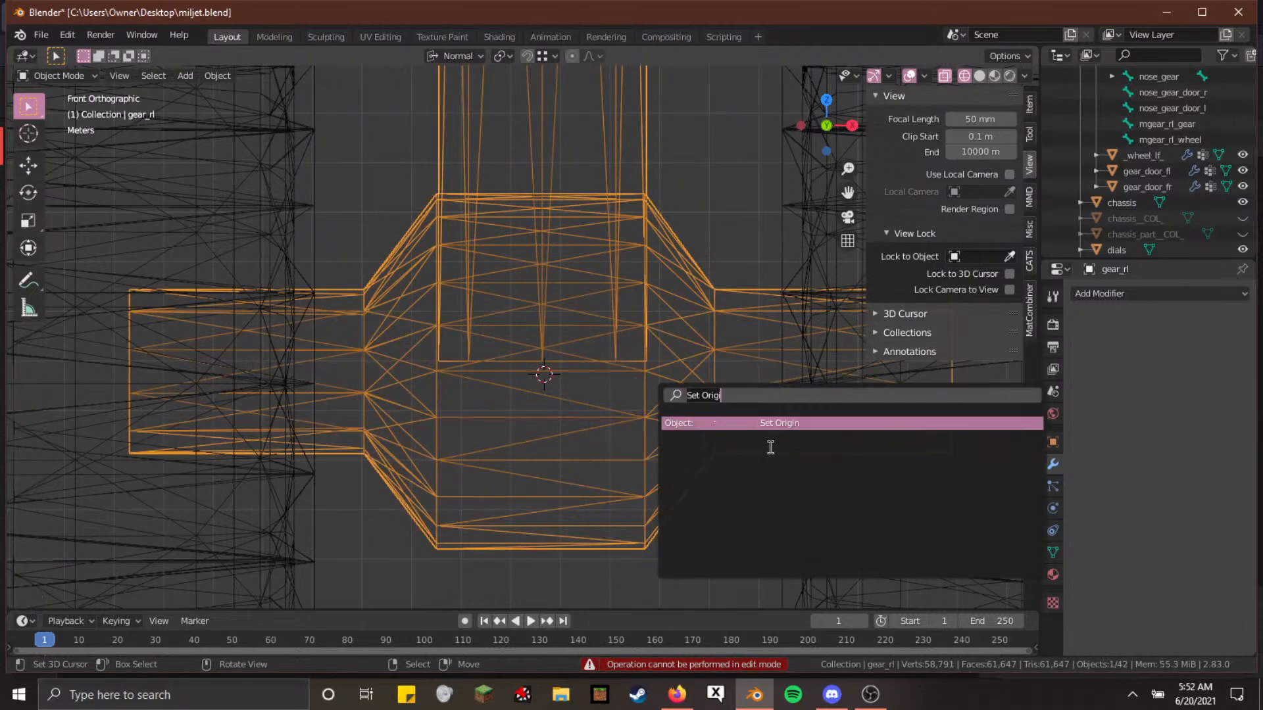
key(Return)
click(785, 428)
scroll(773, 439, down, 3)
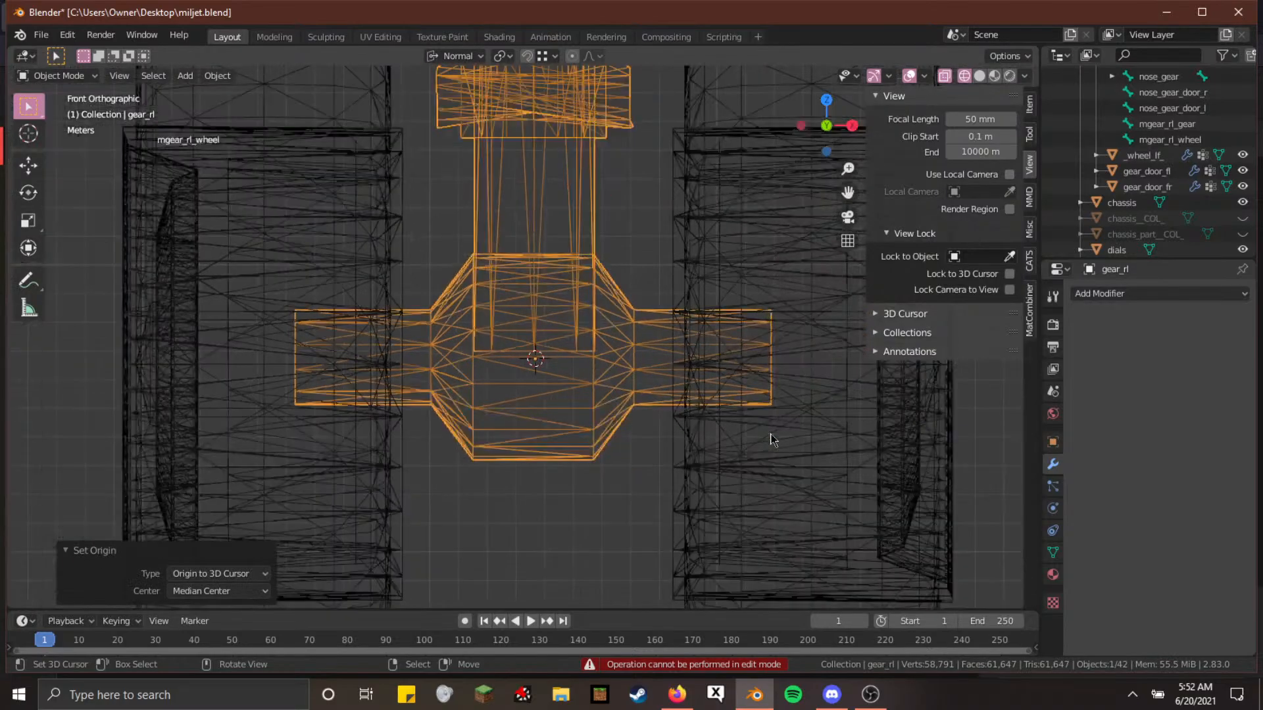
scroll(772, 439, down, 4)
scroll(769, 437, up, 3)
key(Tab)
key(Tab)
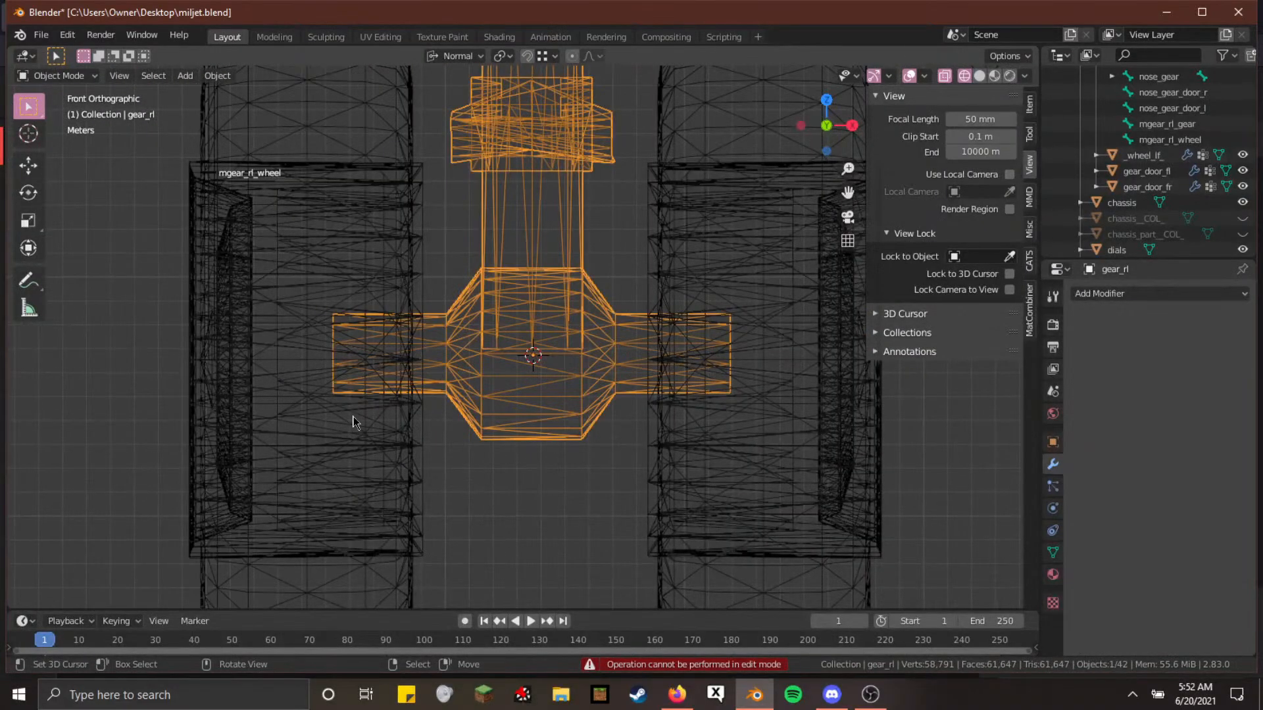
Set the gear_rl.001 wheel's origin to the 3D cursor, deselect it and return to solid shading
click(353, 421)
key(F3)
key(Return)
click(757, 430)
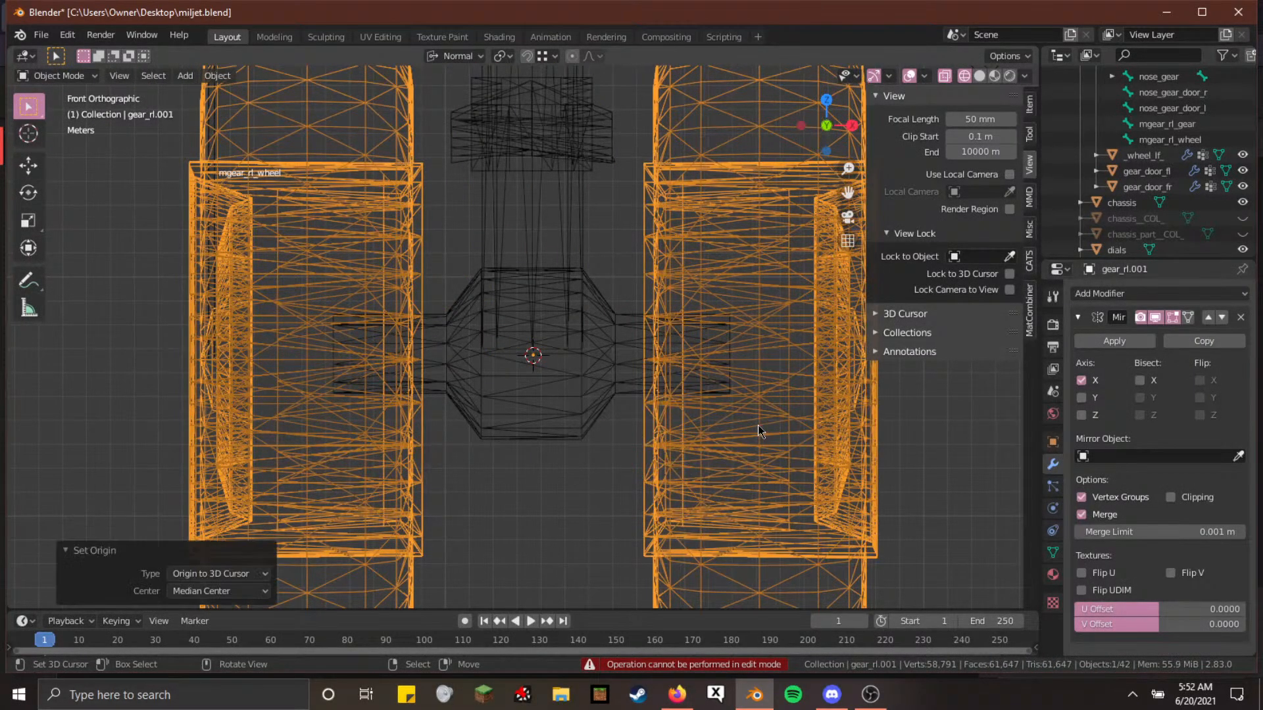
click(677, 454)
key(shift+z)
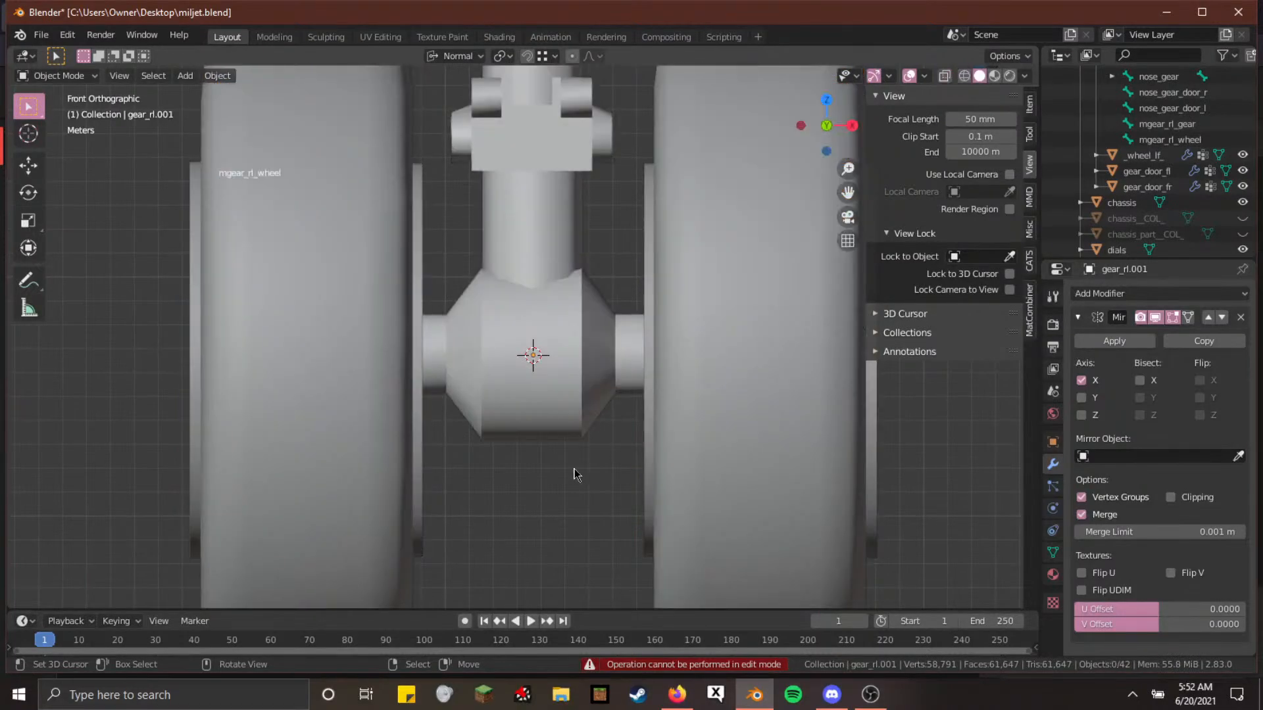
Put the Armature in Pose Mode and clear the rotation of all its bones
scroll(570, 473, down, 4)
scroll(571, 480, up, 8)
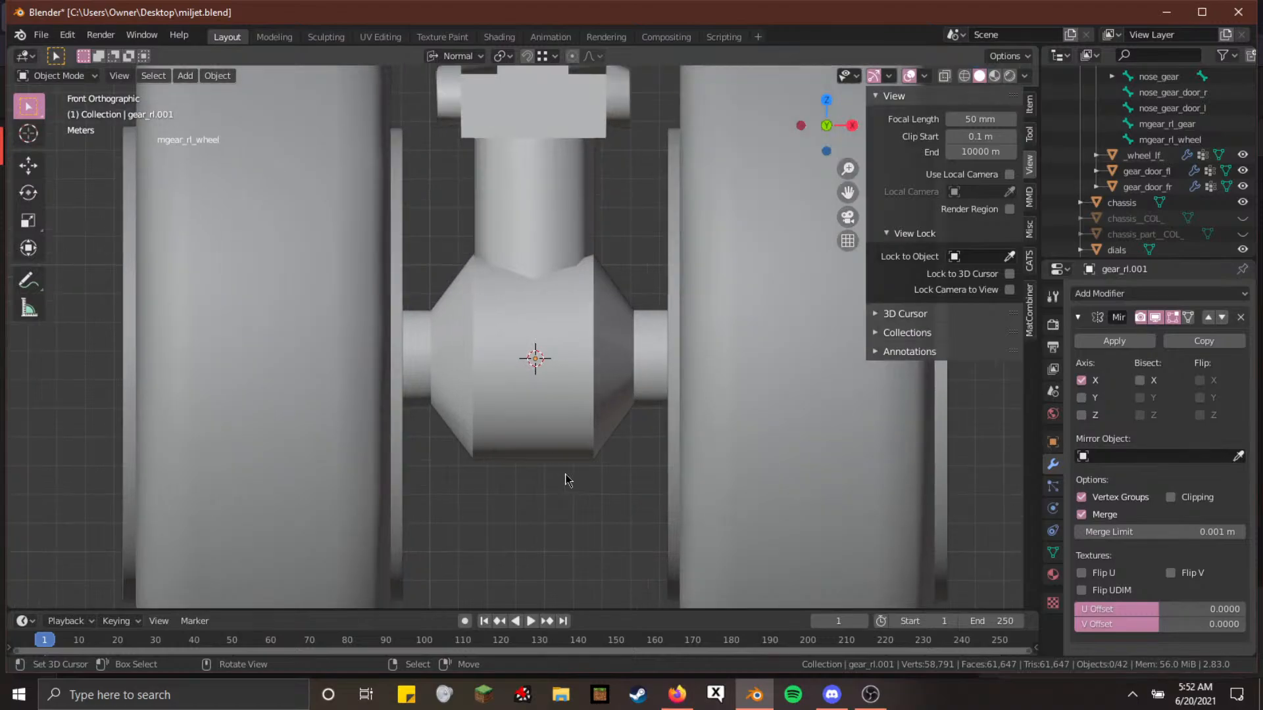
scroll(567, 480, up, 3)
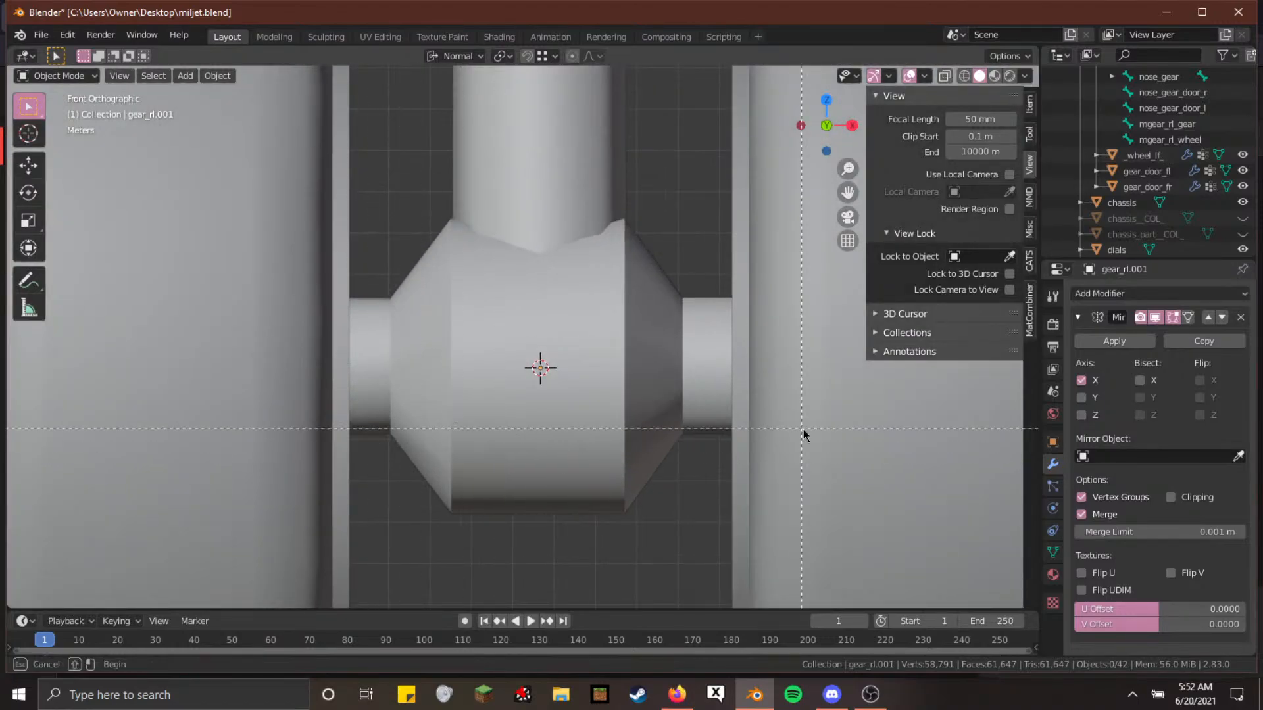
scroll(477, 526, down, 12)
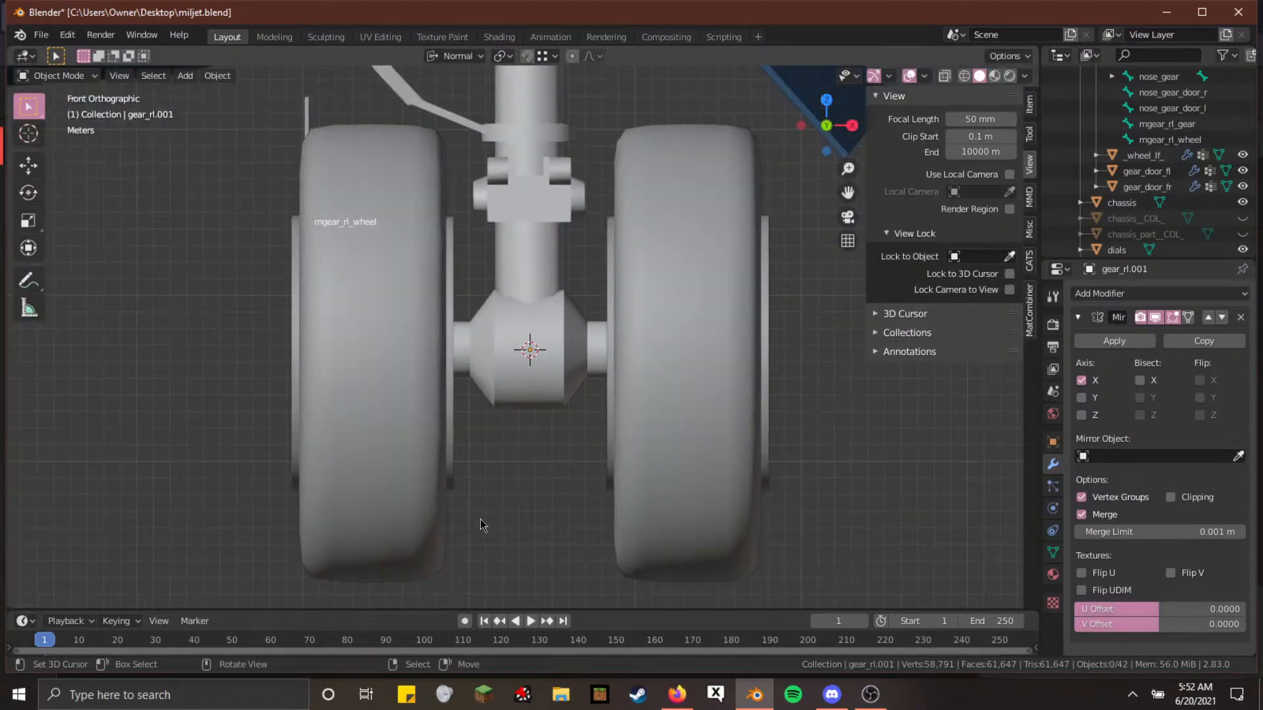
scroll(500, 526, up, 10)
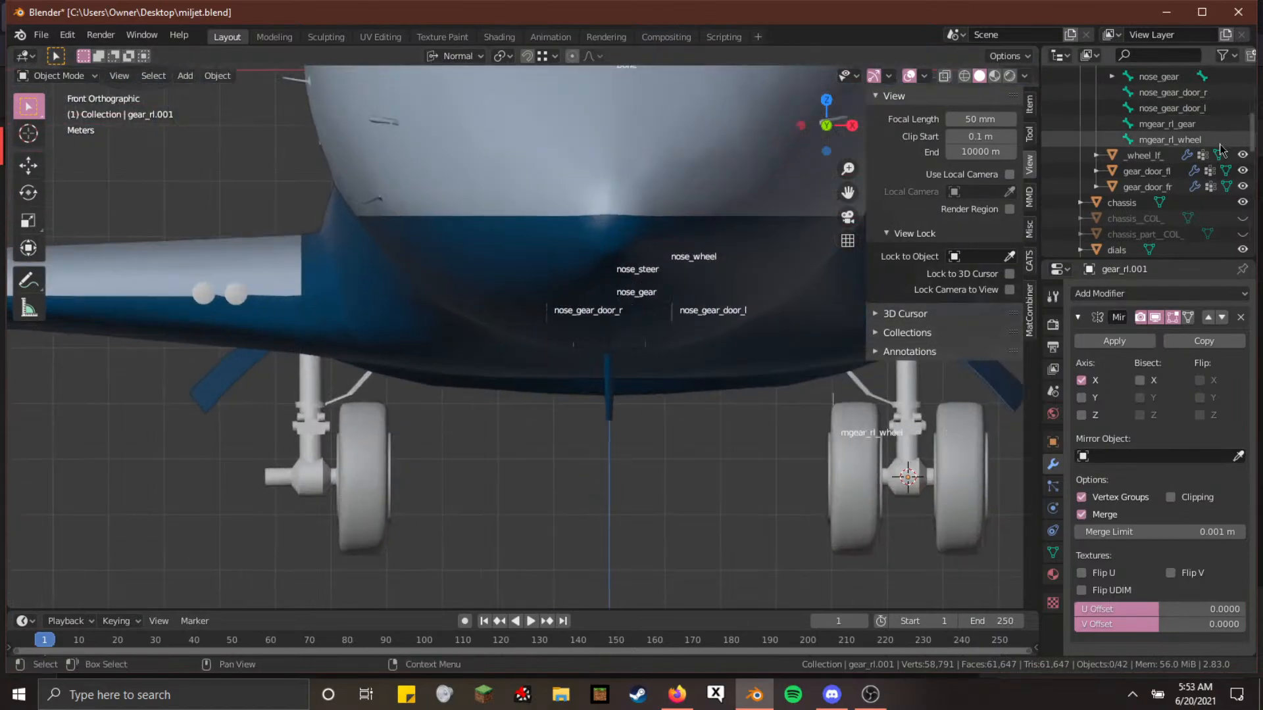
scroll(1151, 164, up, 4)
click(1125, 139)
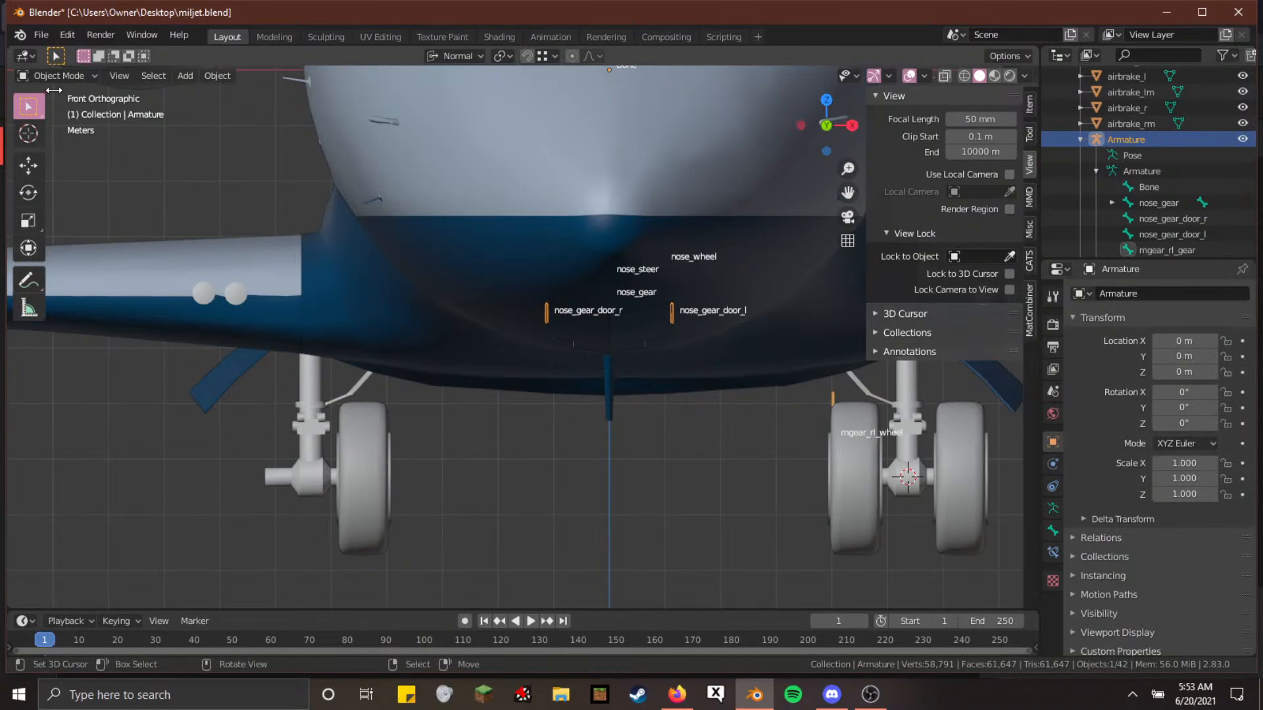
click(76, 75)
click(80, 127)
key(a)
key(a)
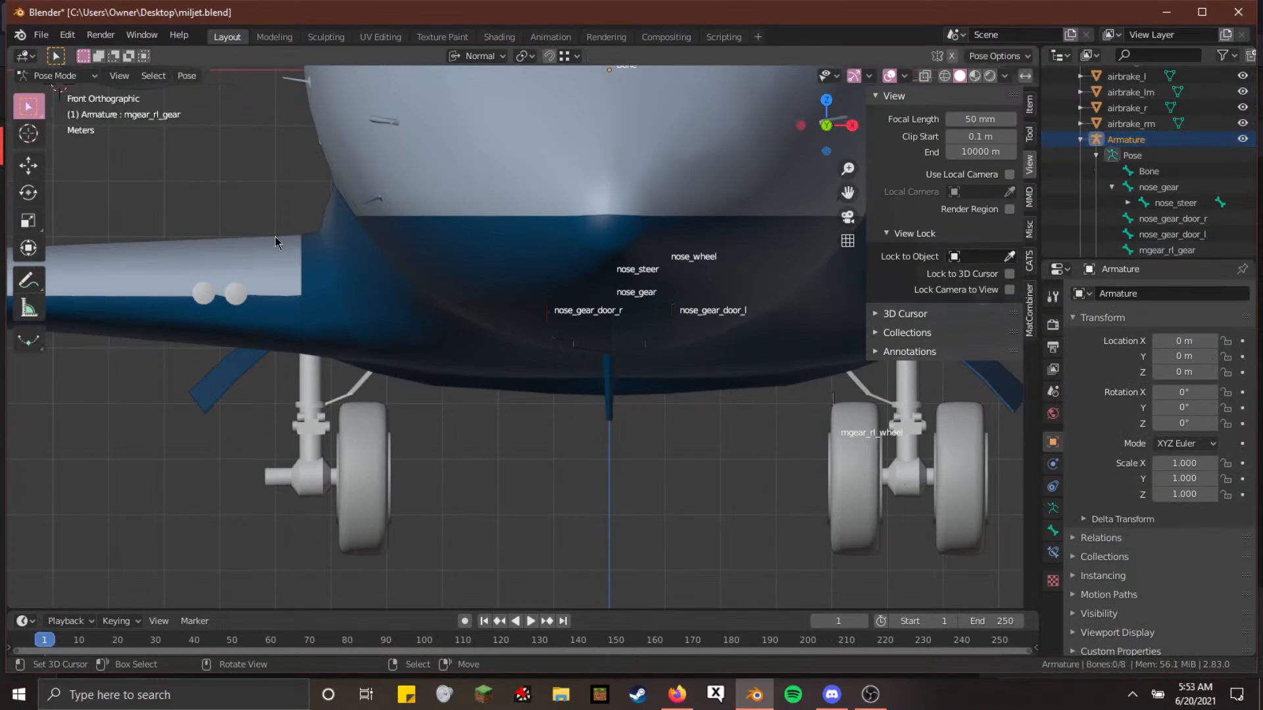
key(alt+r)
key(a)
Examine how the nose gear's wheels and lower strut are centred on the vertical axis line in front view
shift+middle_drag(540, 447, 470, 362)
scroll(471, 366, up, 4)
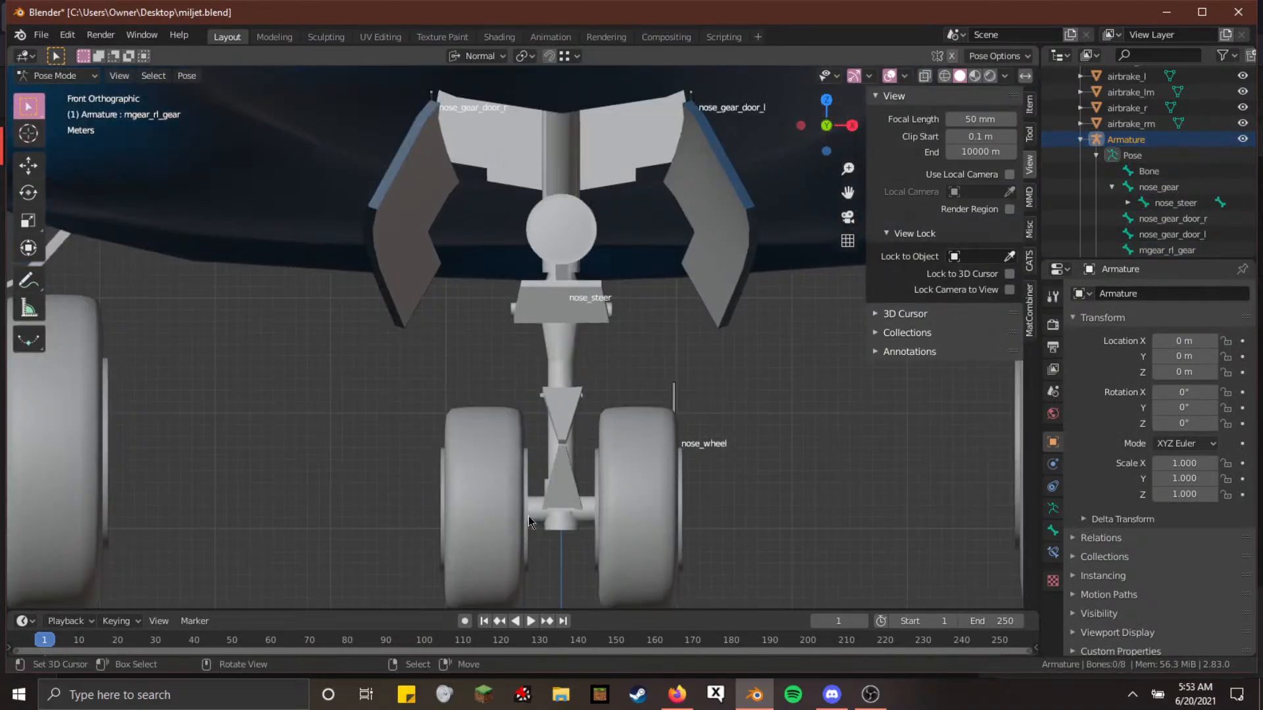
shift+middle_drag(560, 545, 559, 396)
scroll(559, 397, up, 7)
shift+middle_drag(663, 453, 552, 356)
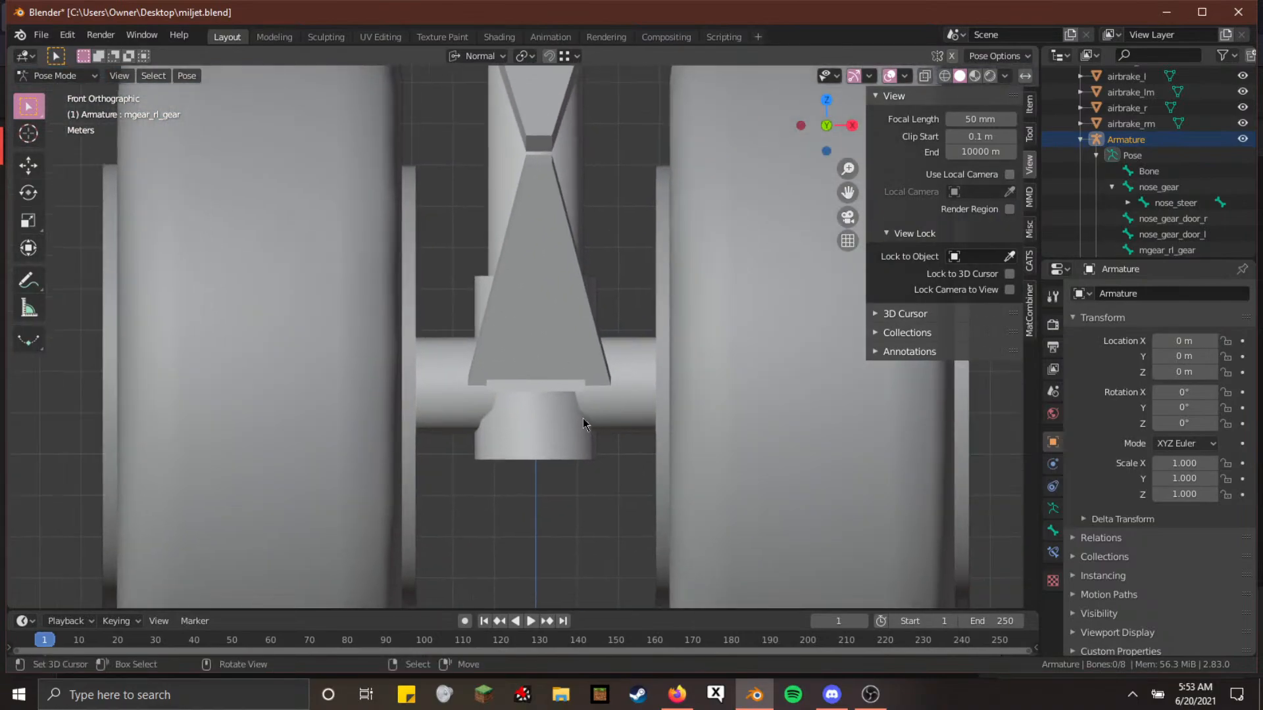
key(b)
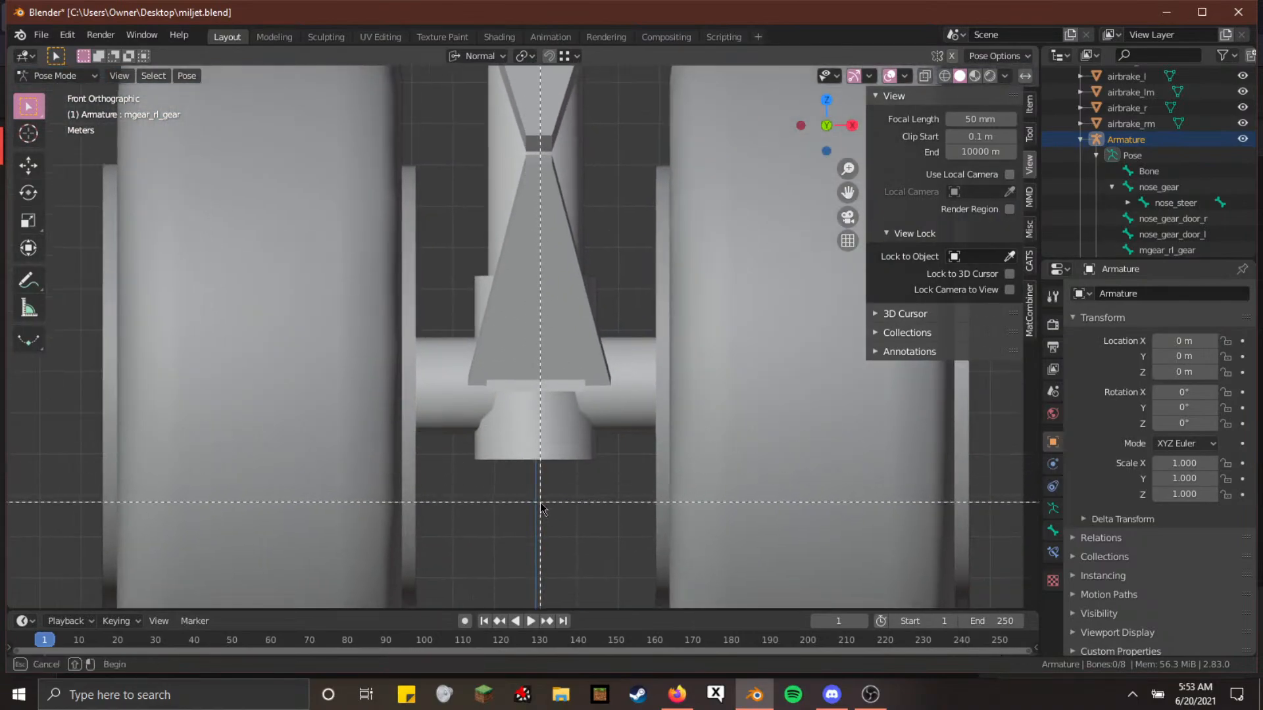
scroll(552, 447, up, 7)
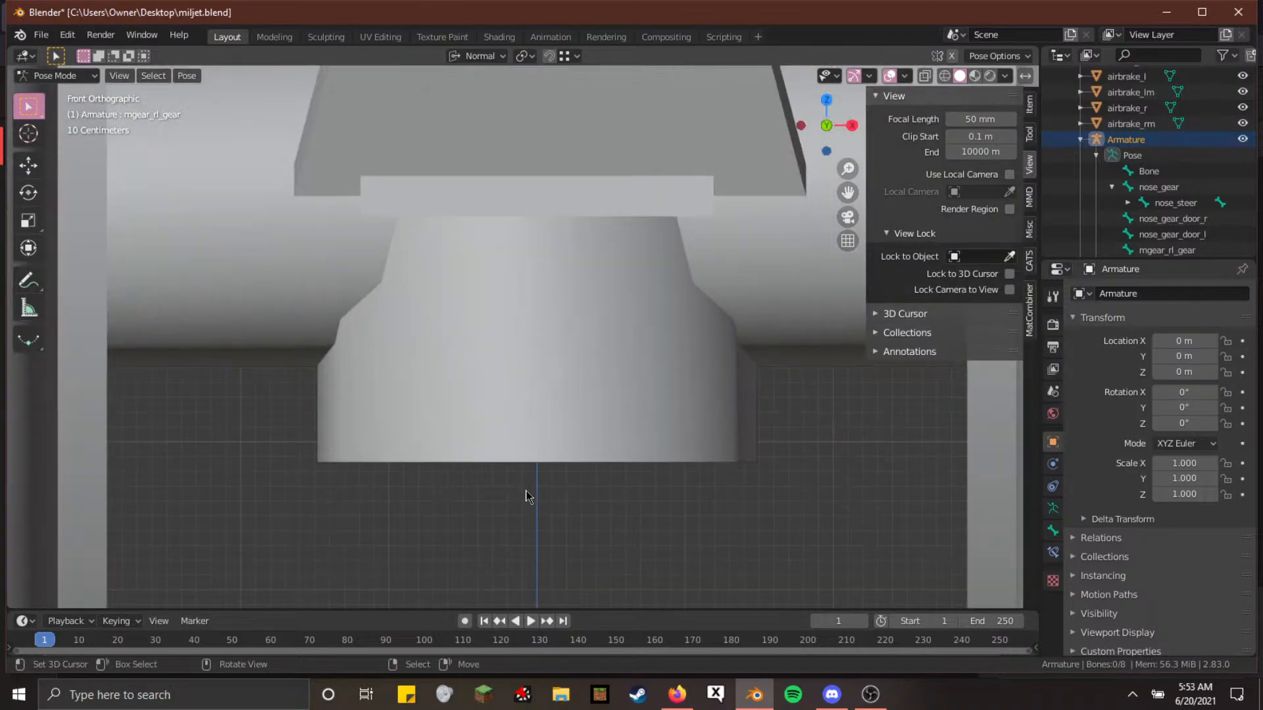
shift+middle_drag(528, 497, 511, 419)
key(b)
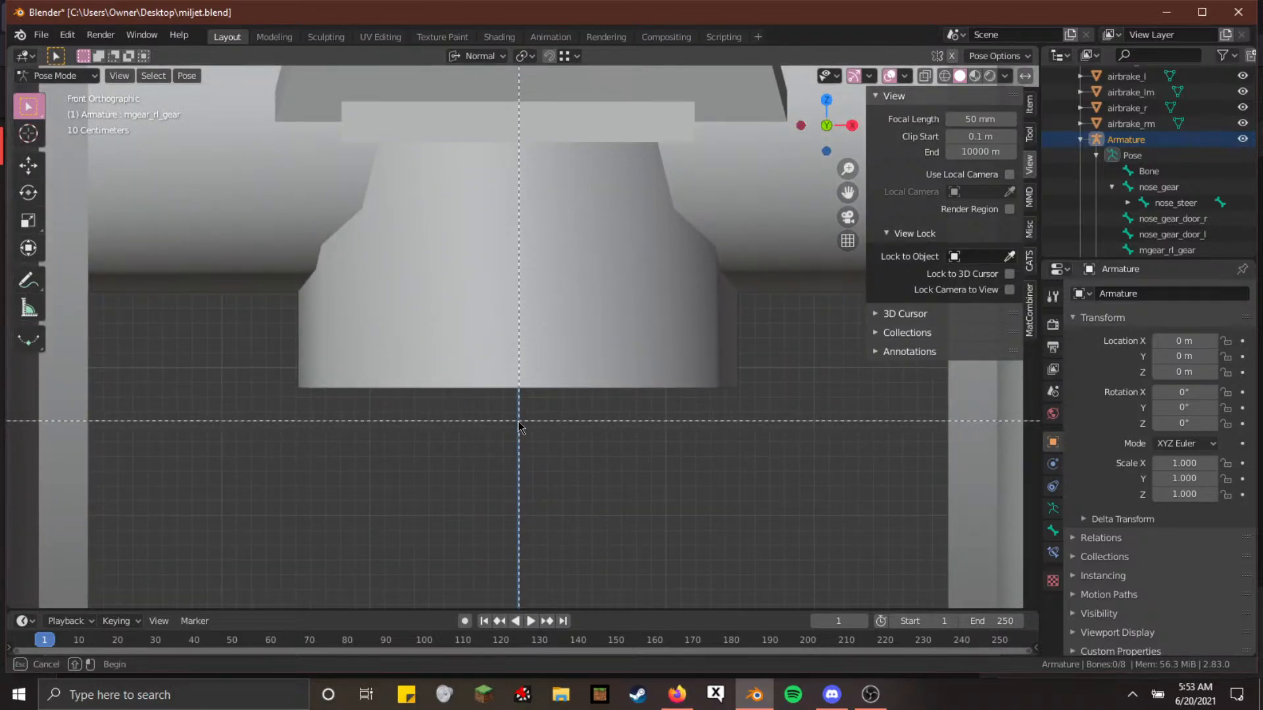
key(Escape)
Return to the main gear in Object Mode and compare its mirrored wheels' alignment with the hub from the front
scroll(518, 423, down, 18)
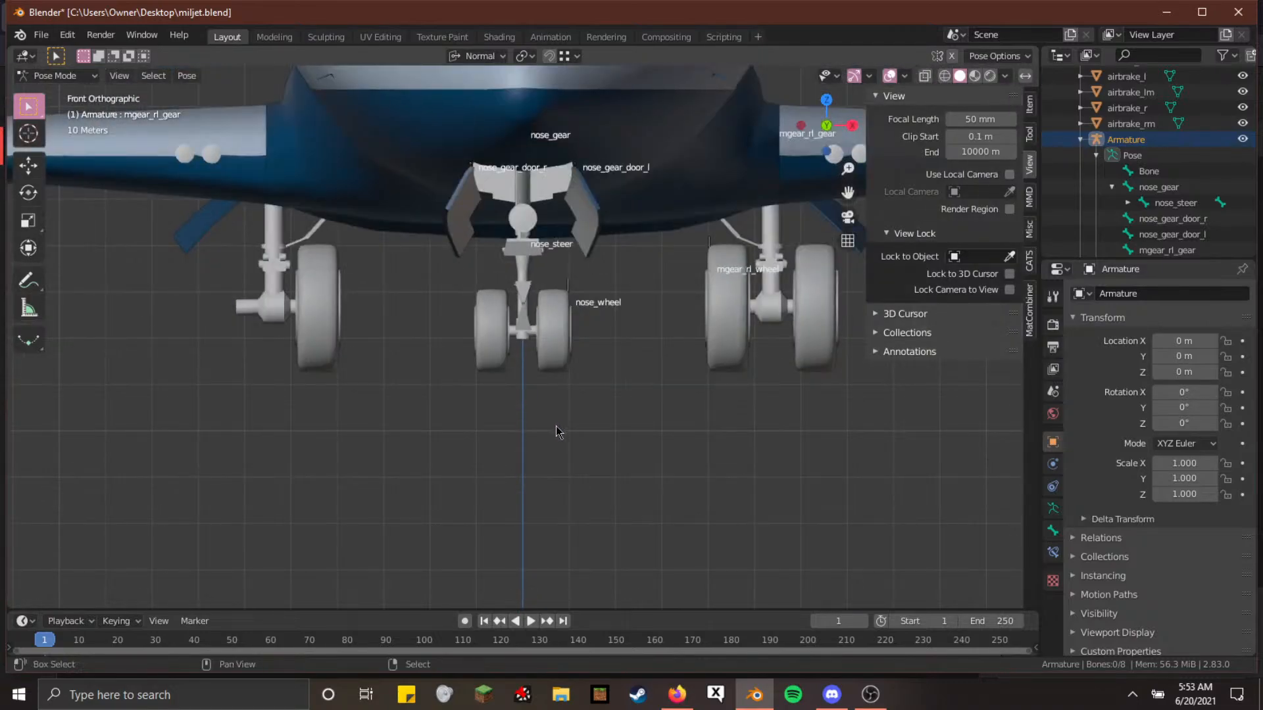
shift+middle_drag(568, 428, 254, 475)
scroll(316, 503, up, 6)
scroll(524, 453, up, 5)
shift+middle_drag(355, 513, 553, 528)
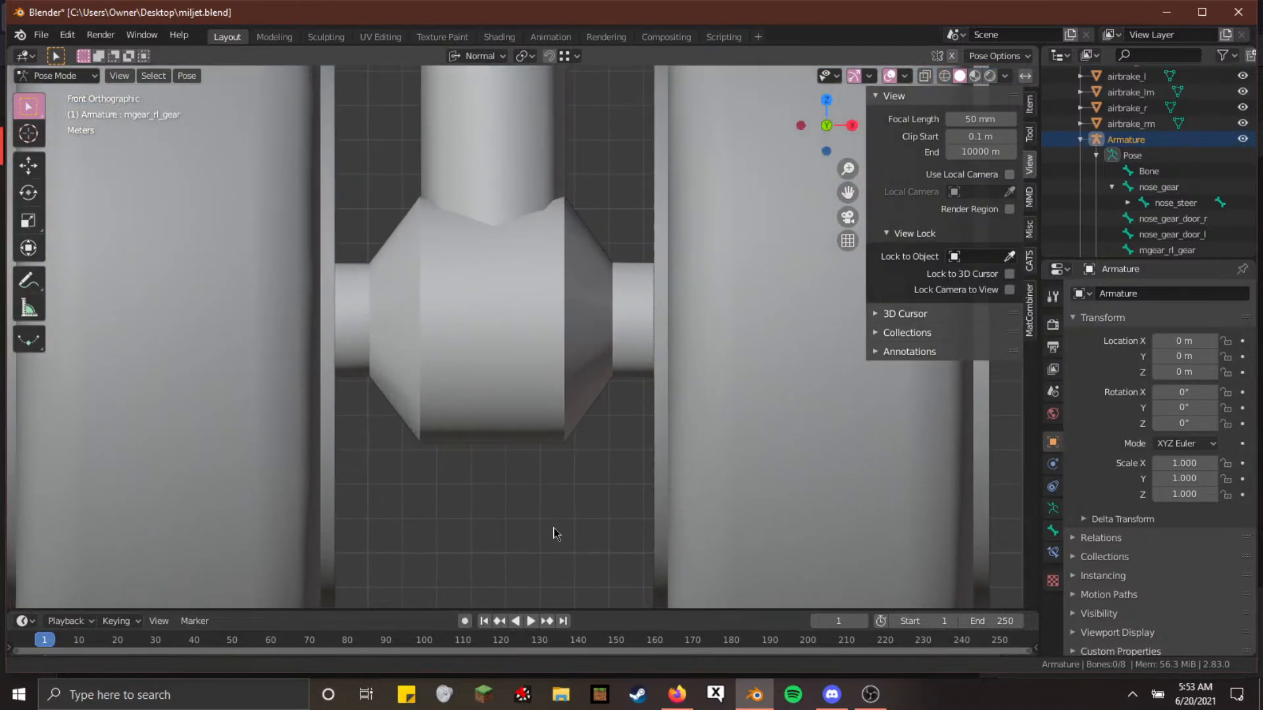
scroll(530, 497, down, 6)
click(595, 388)
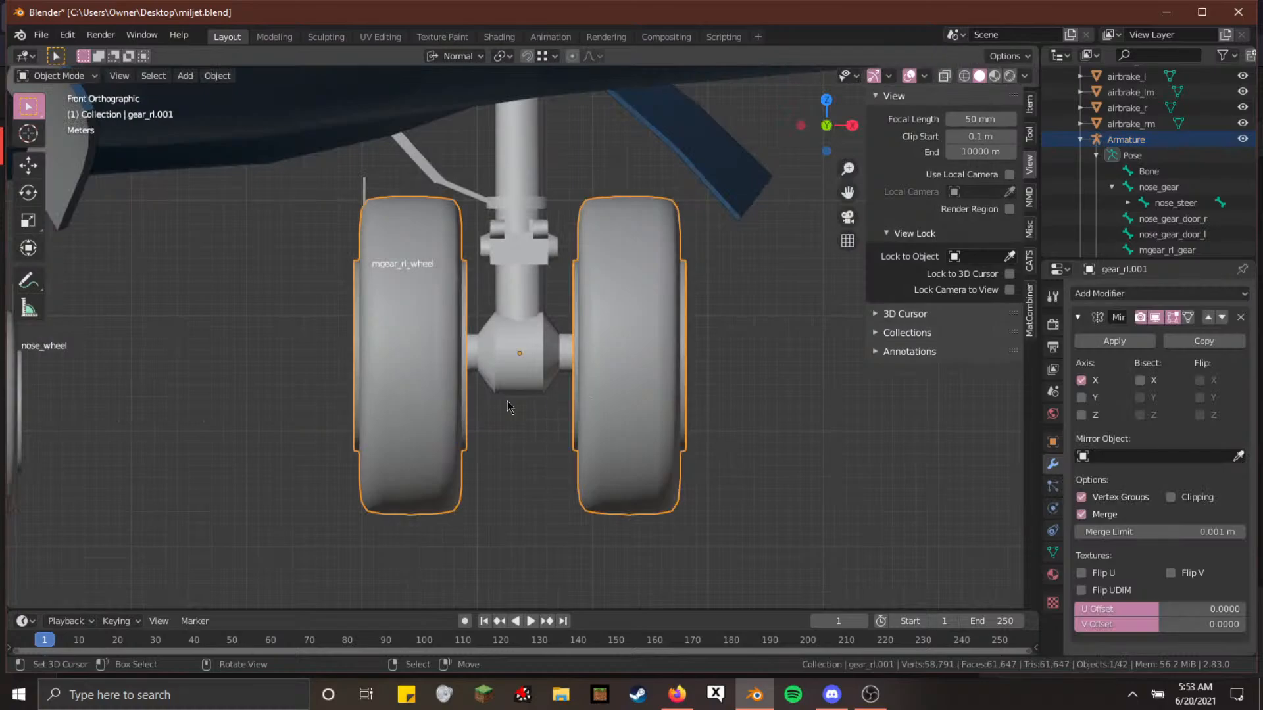
scroll(434, 415, up, 3)
key(alt+a)
middle_drag(454, 418, 451, 448)
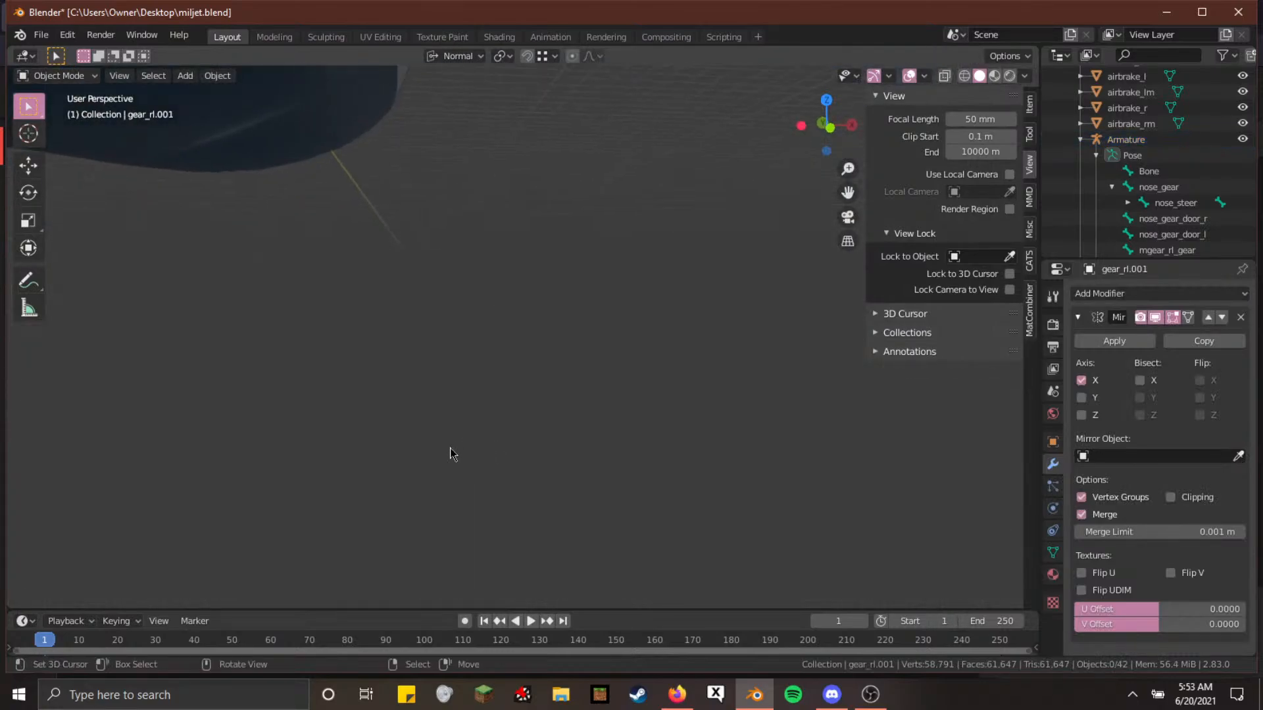
key(KP_5)
key(KP_7)
key(KP_1)
scroll(443, 454, down, 4)
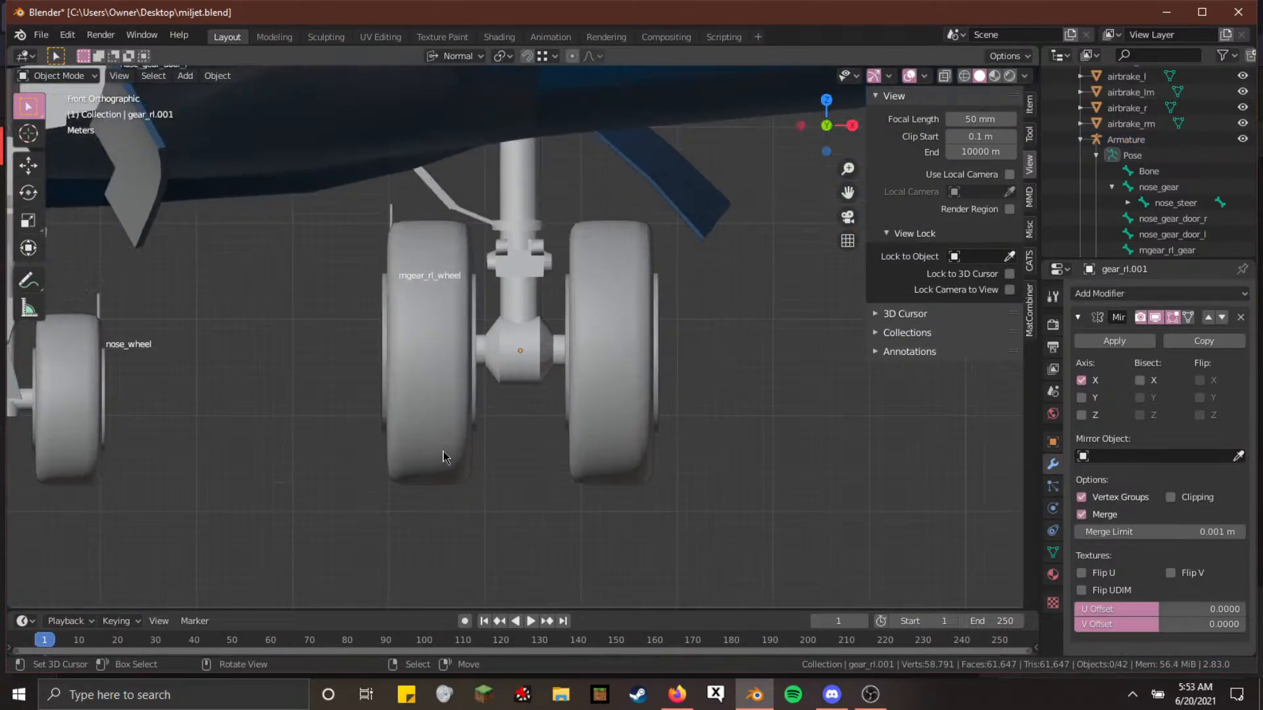
scroll(441, 452, up, 4)
mouse_move(439, 451)
shift+middle_down()
mouse_move(468, 469)
mouse_move(456, 462)
shift+middle_up()
scroll(466, 472, down, 1)
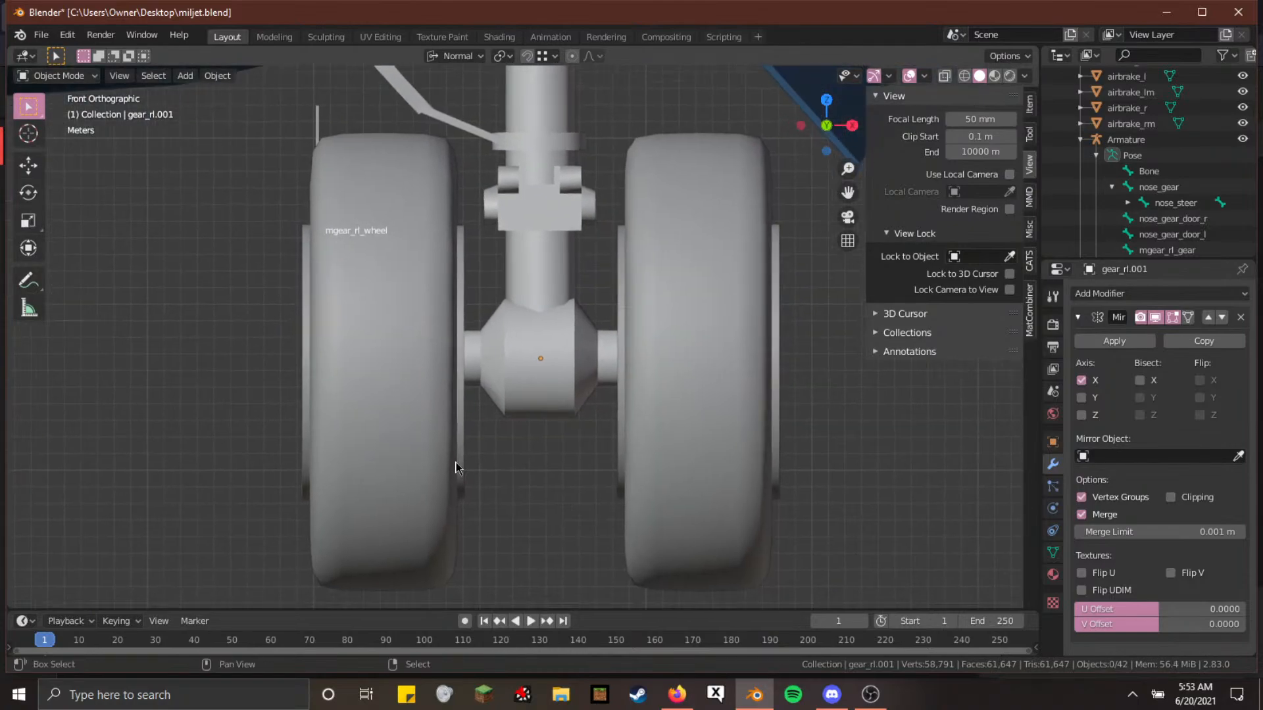
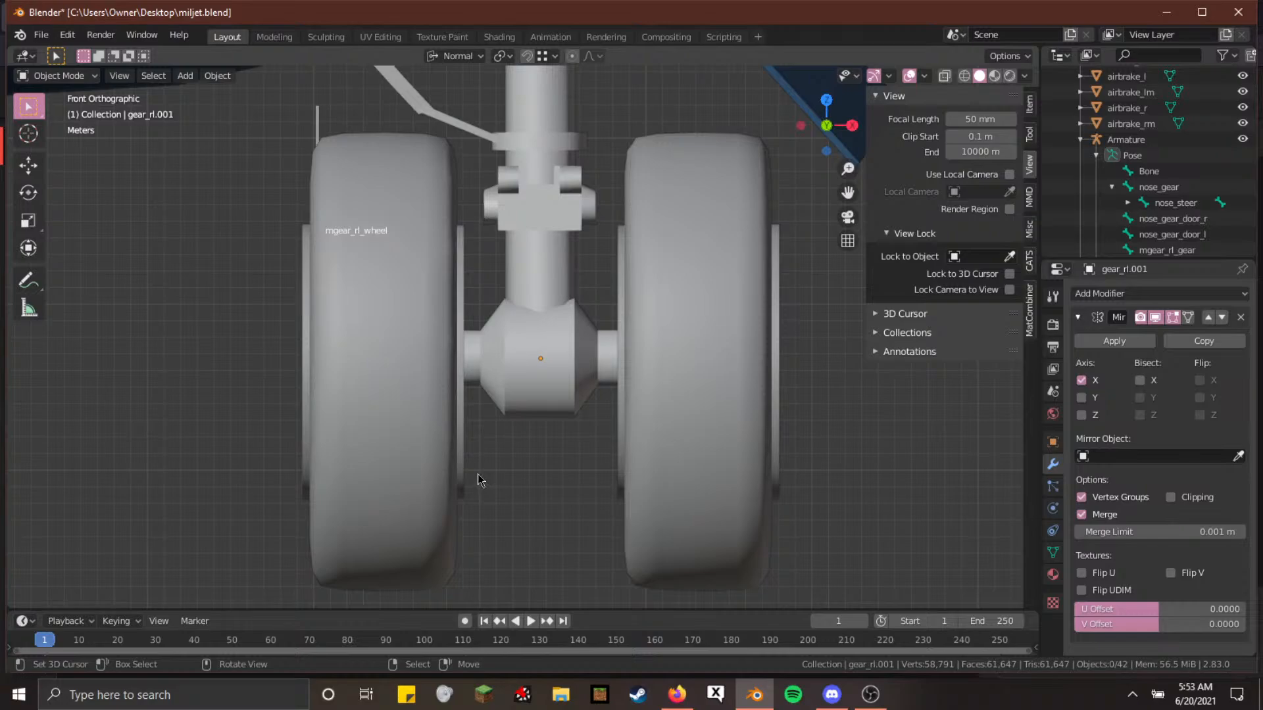
click(500, 390)
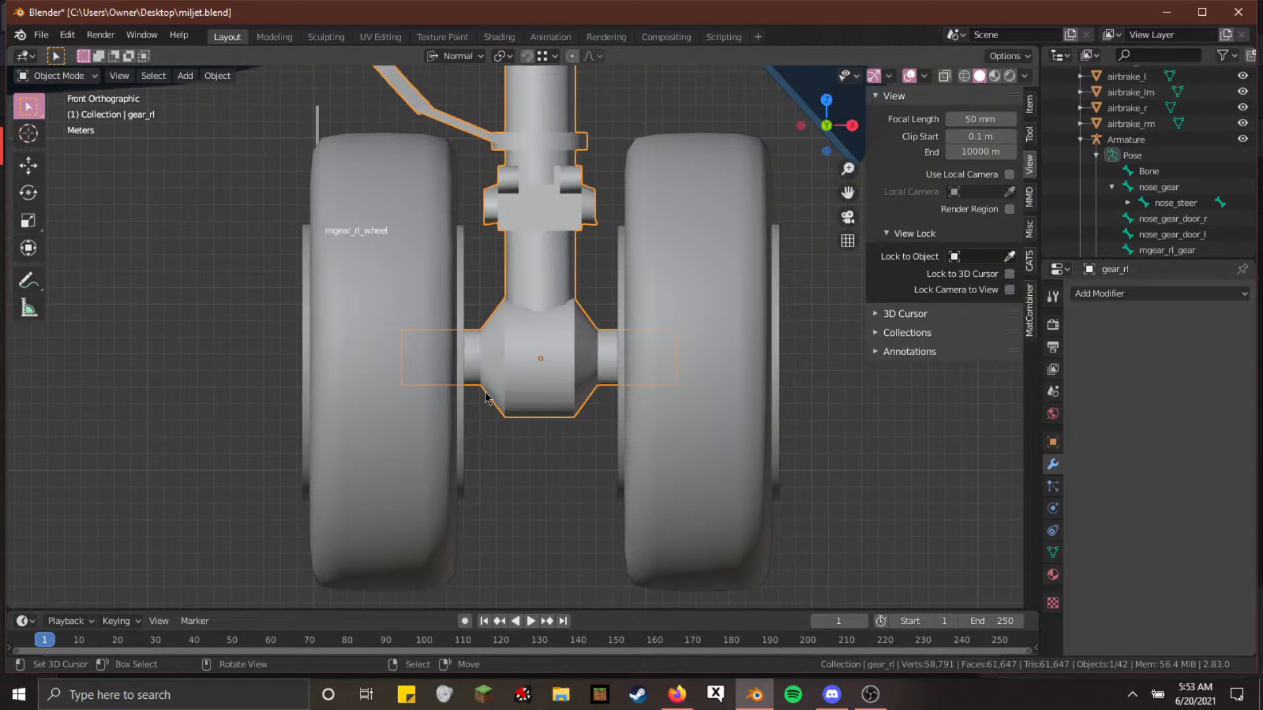
click(622, 368)
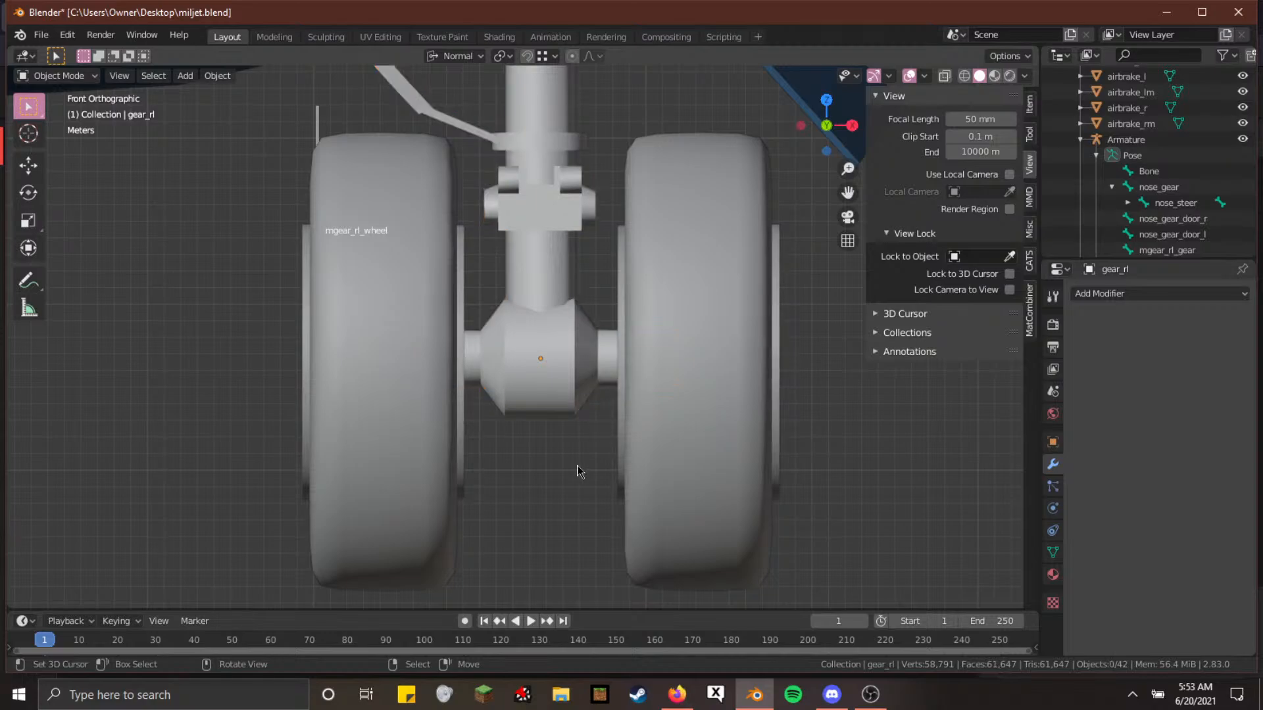
click(719, 420)
key(g)
key(z)
key(x)
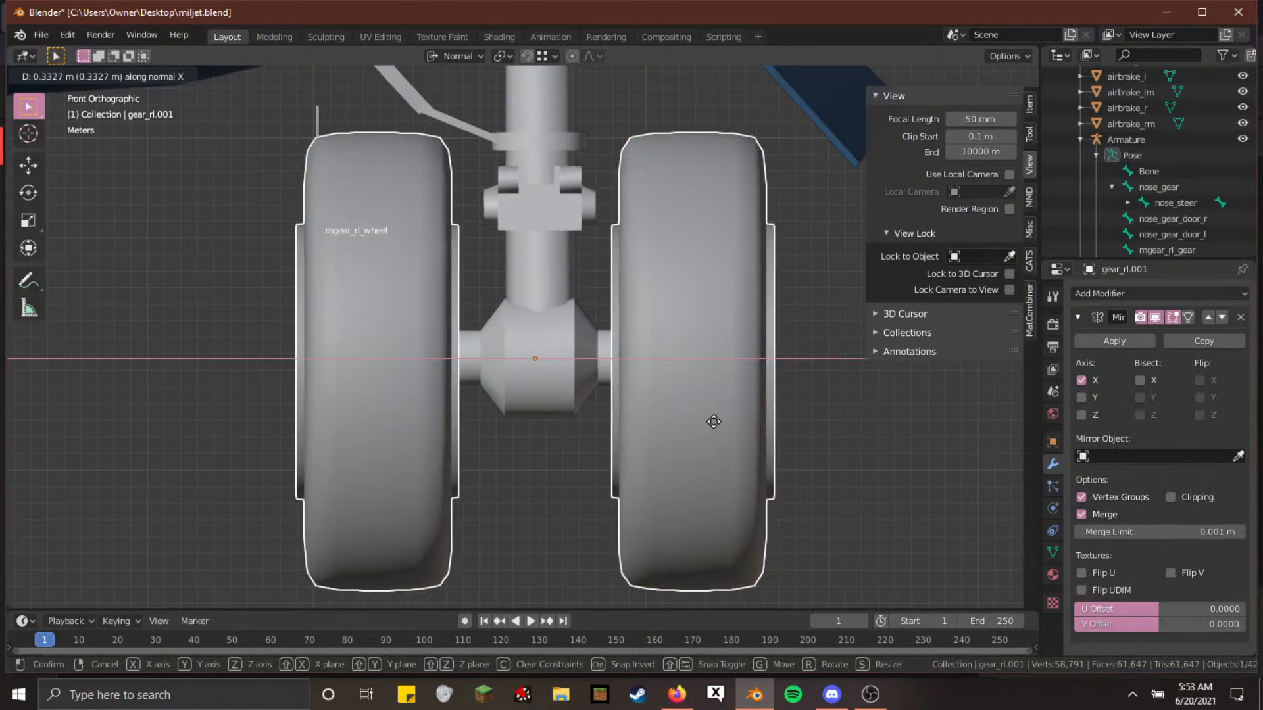
right_click(720, 420)
key(g)
key(x)
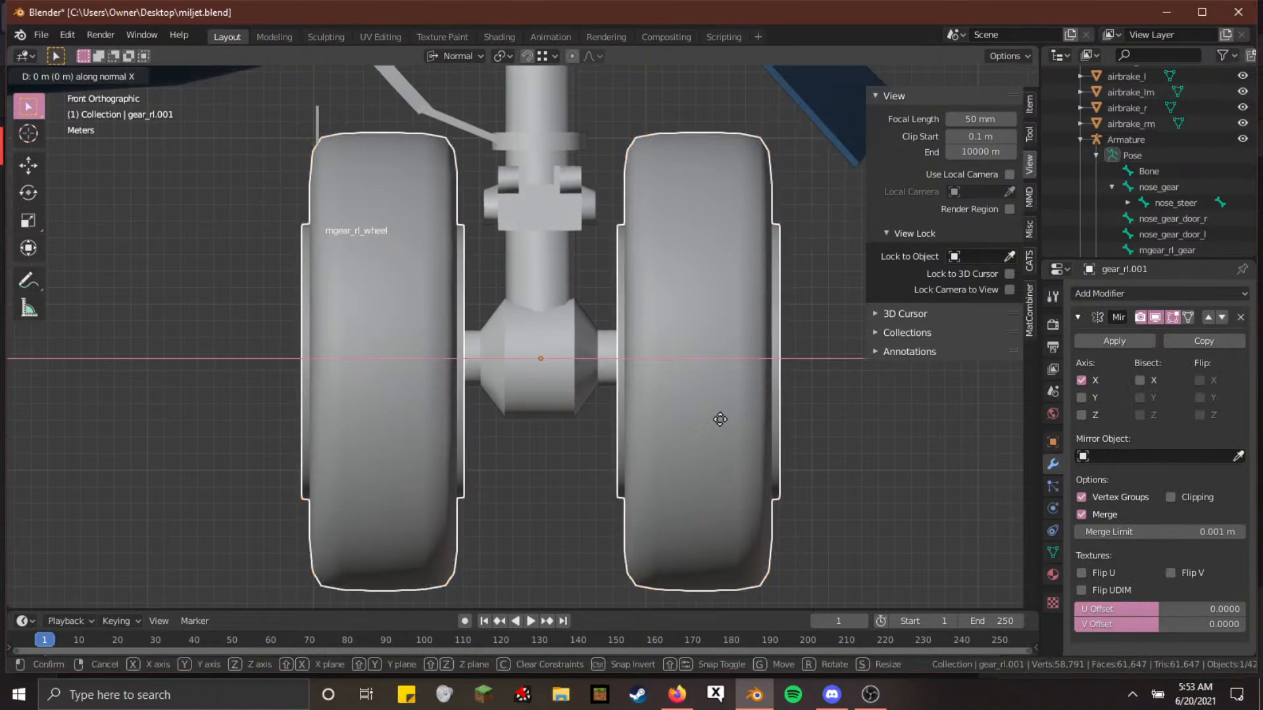
right_click(720, 420)
click(611, 506)
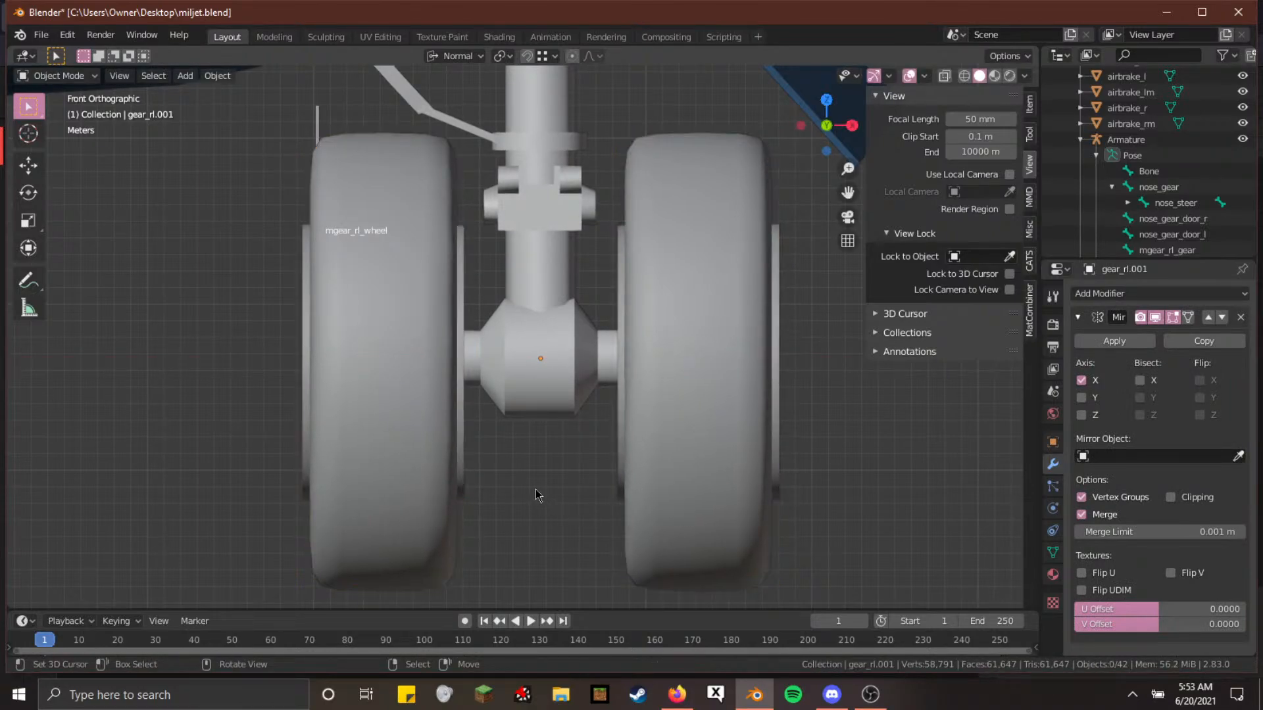
Compare the mirrored gear_rl.001 wheel pair with the single-wheeled main gear on the opposite side of the jet
key(Tab)
key(Tab)
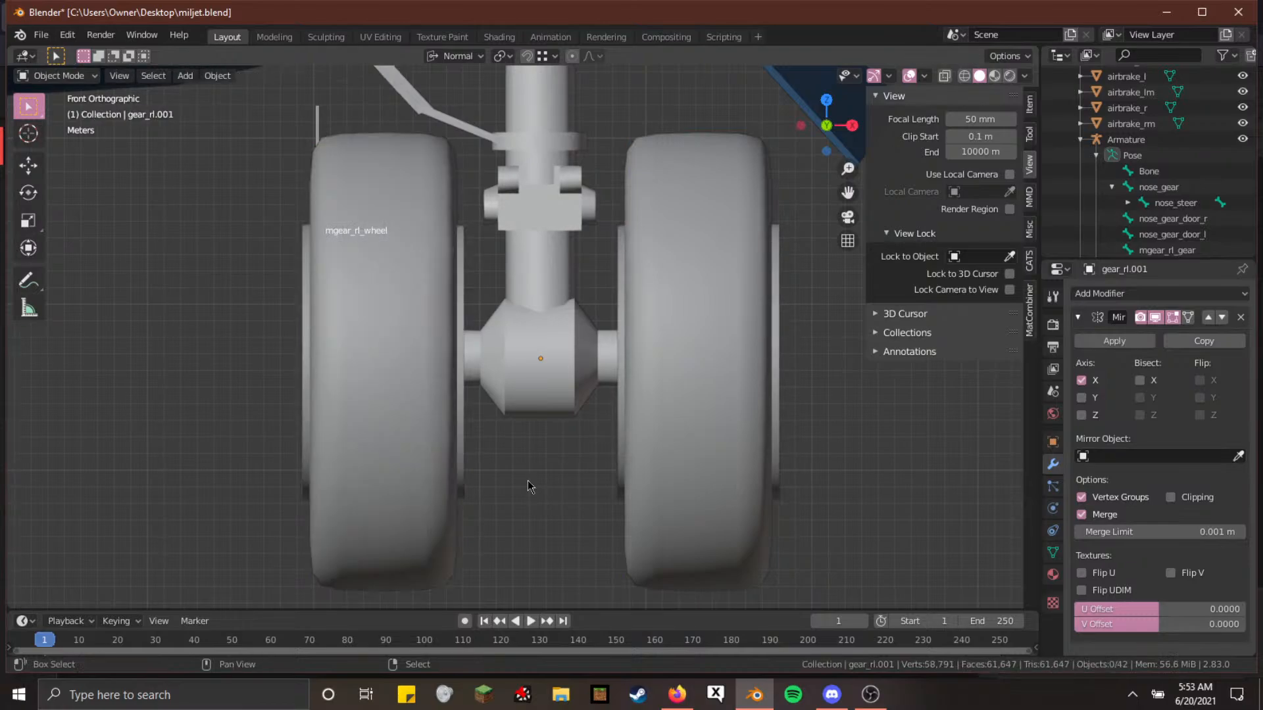
key(shift+grave)
key(w)
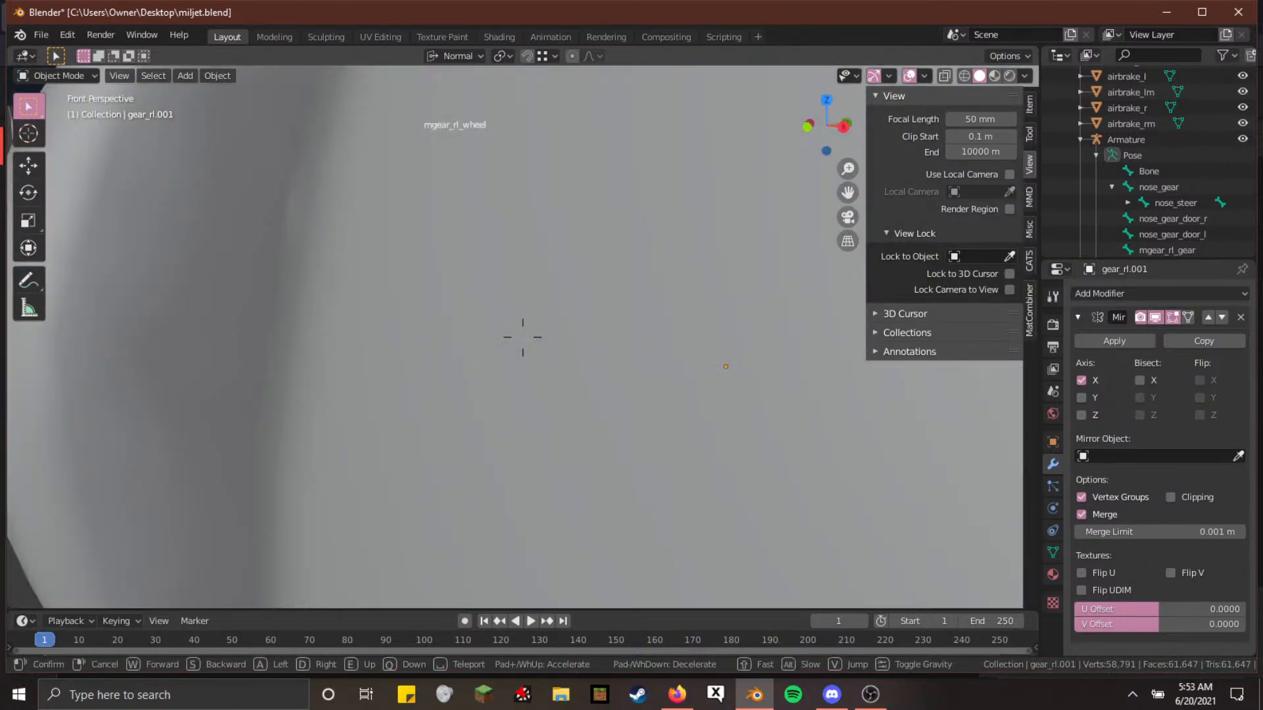
key(s)
key(s)
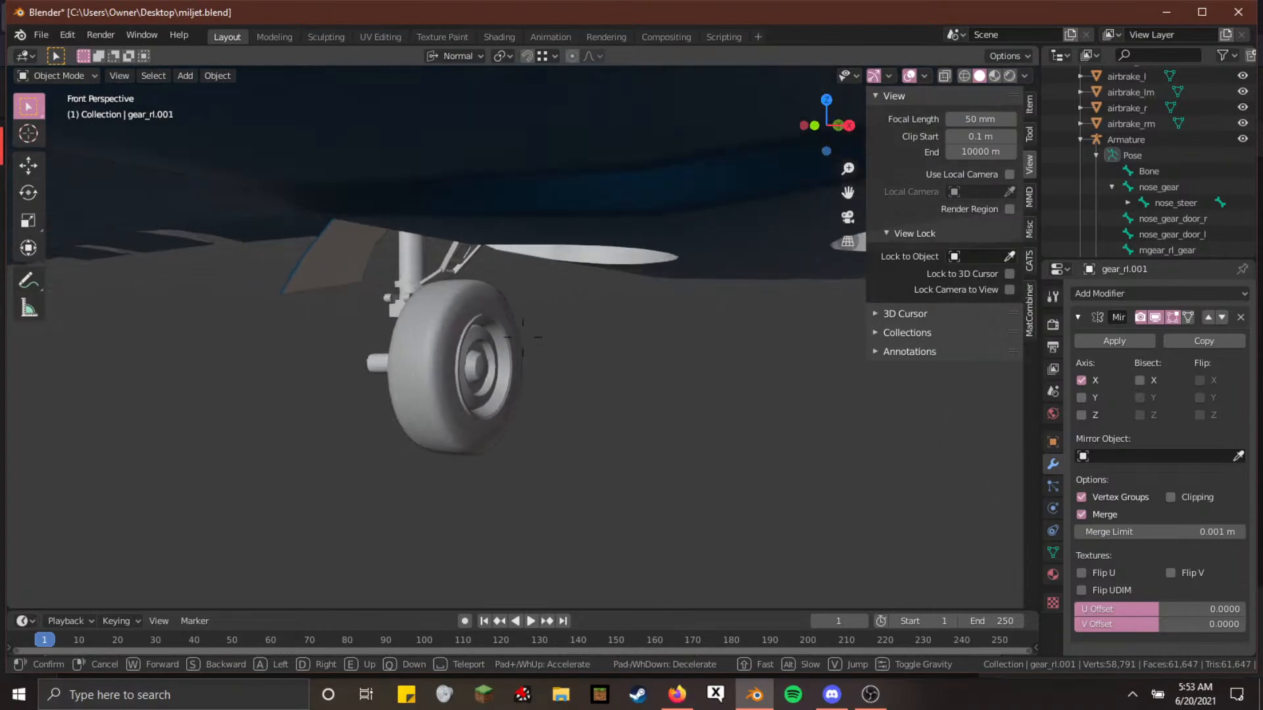
key(w)
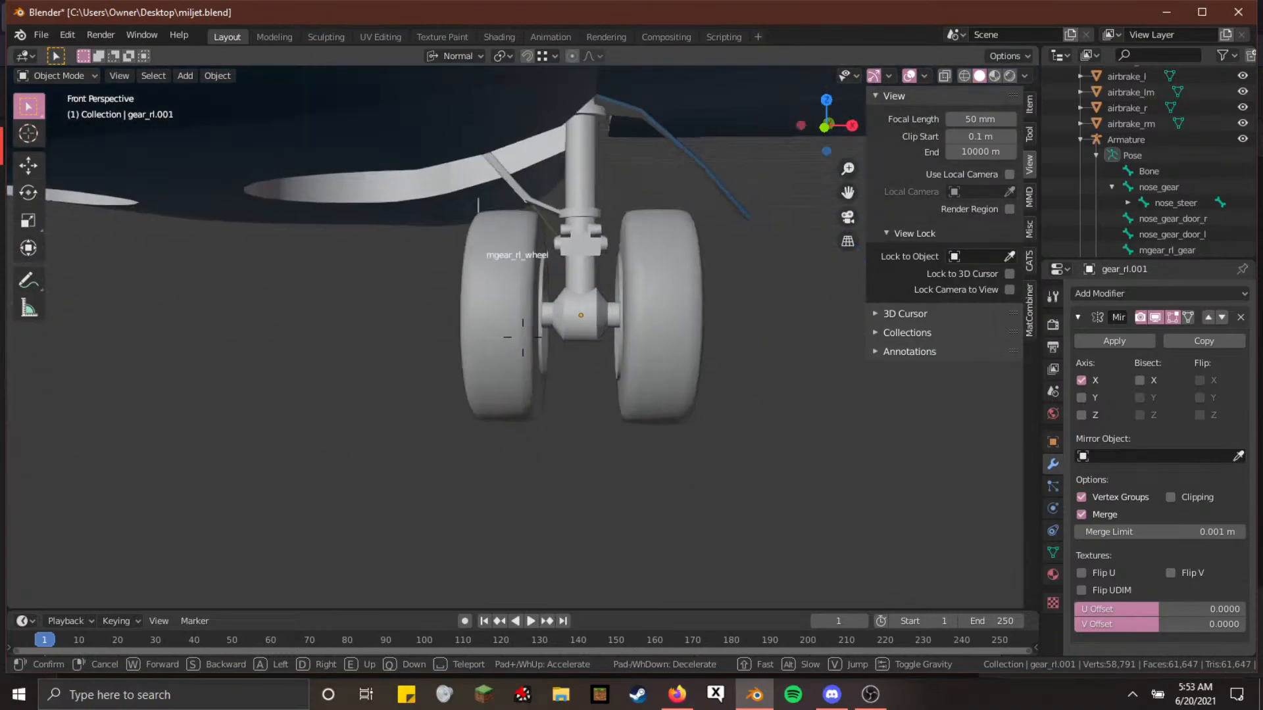
click(522, 337)
Check the gear_rl.001 wheel's UV layout, then return to the Layout workspace in Object Mode with its mesh deselected
key(Tab)
key(a)
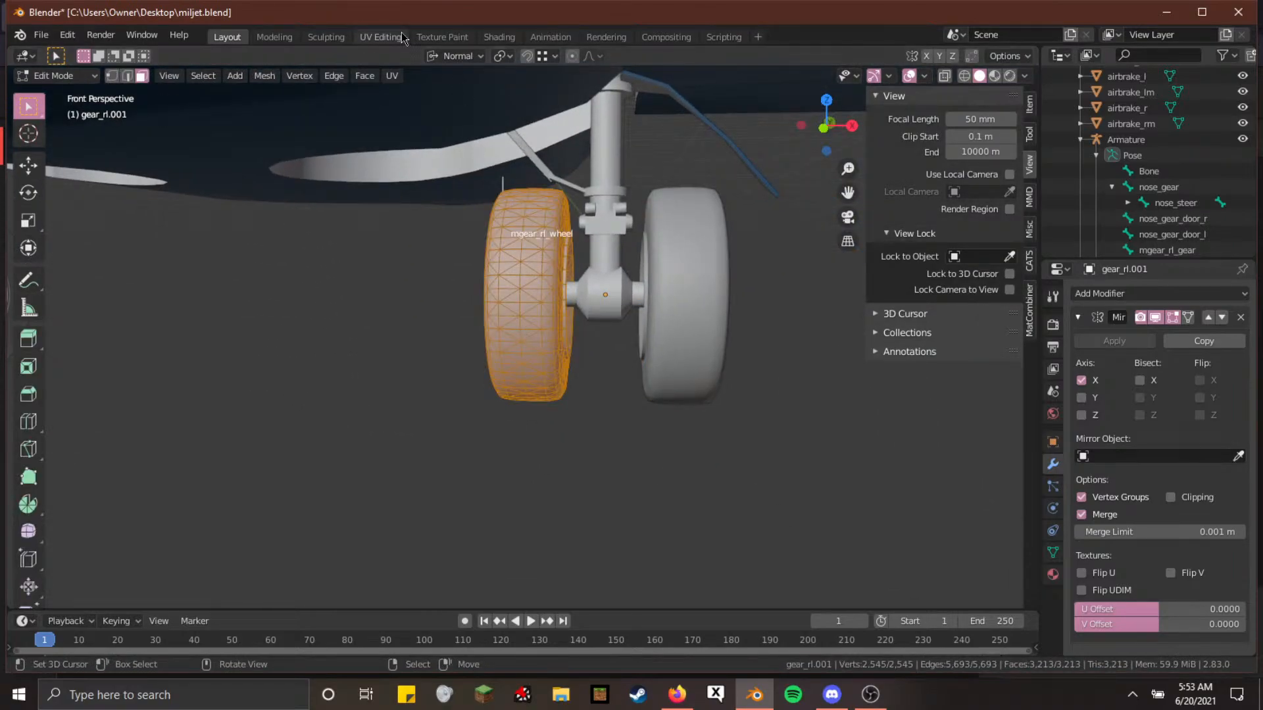
click(381, 37)
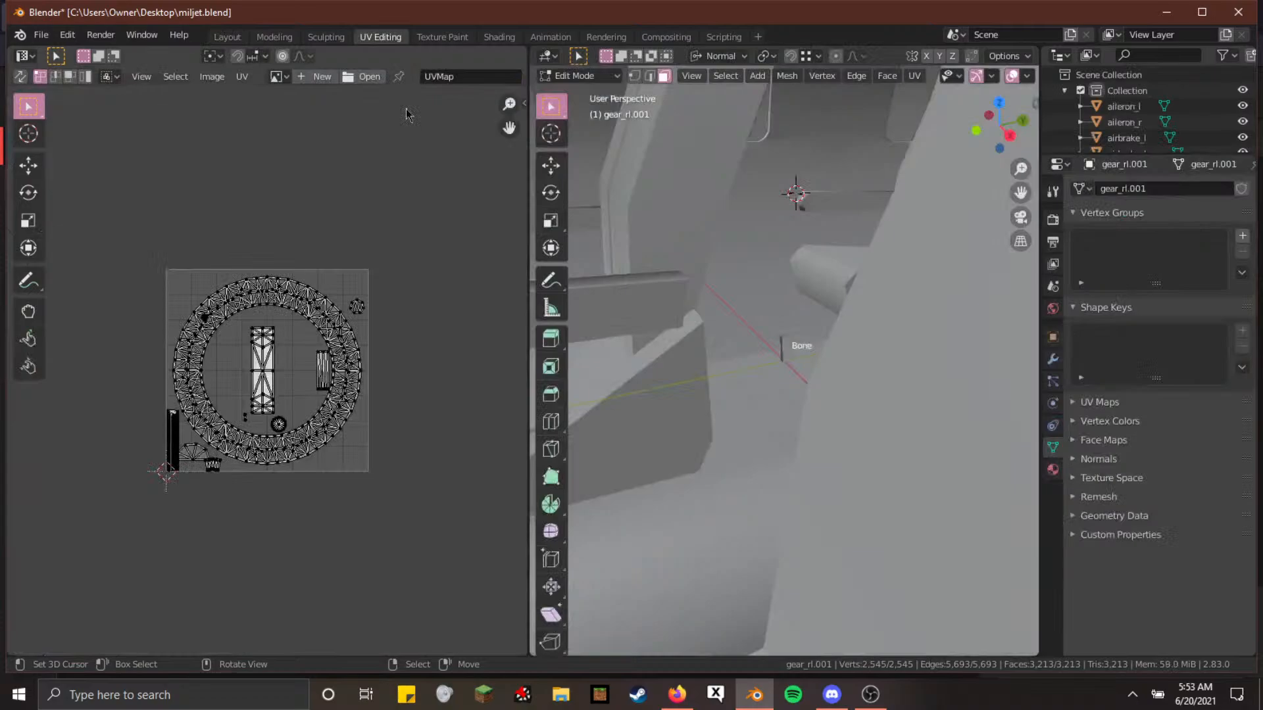
click(227, 37)
key(a)
key(Tab)
key(a)
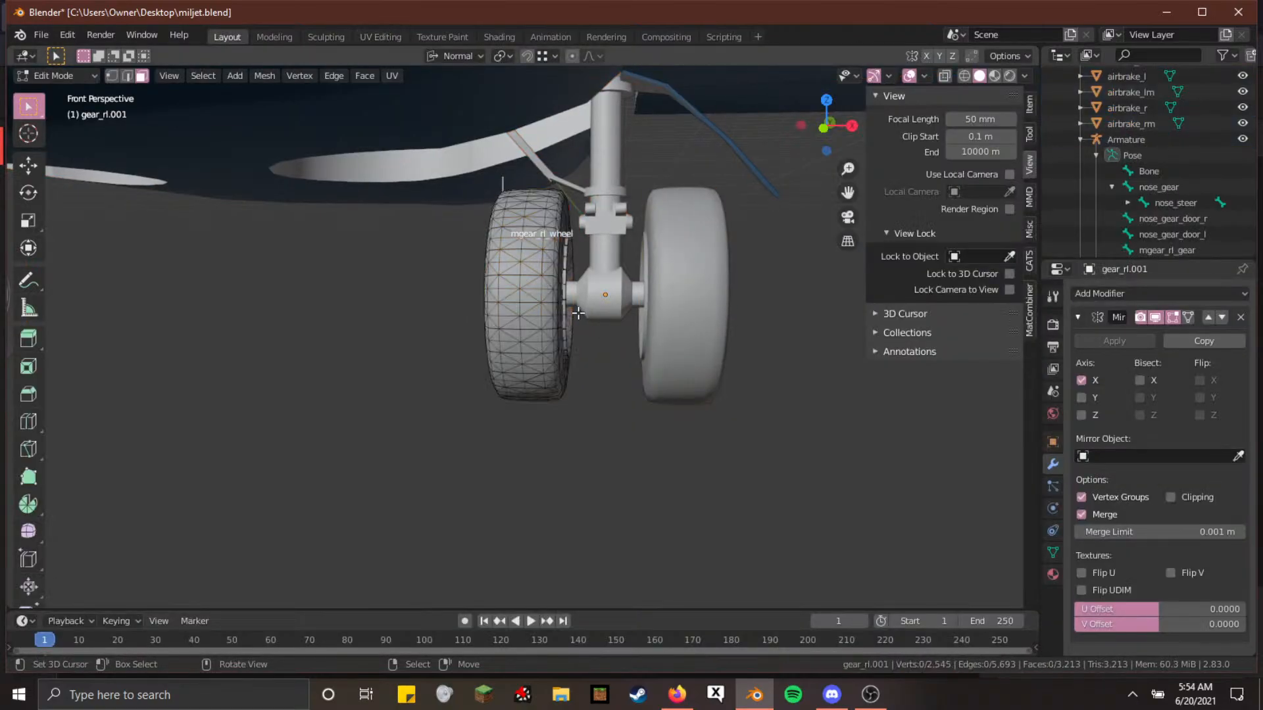
key(Tab)
Select the opposite main gear, gear_rr, and examine its axle hub and single wheel up close from the front
key(shift+grave)
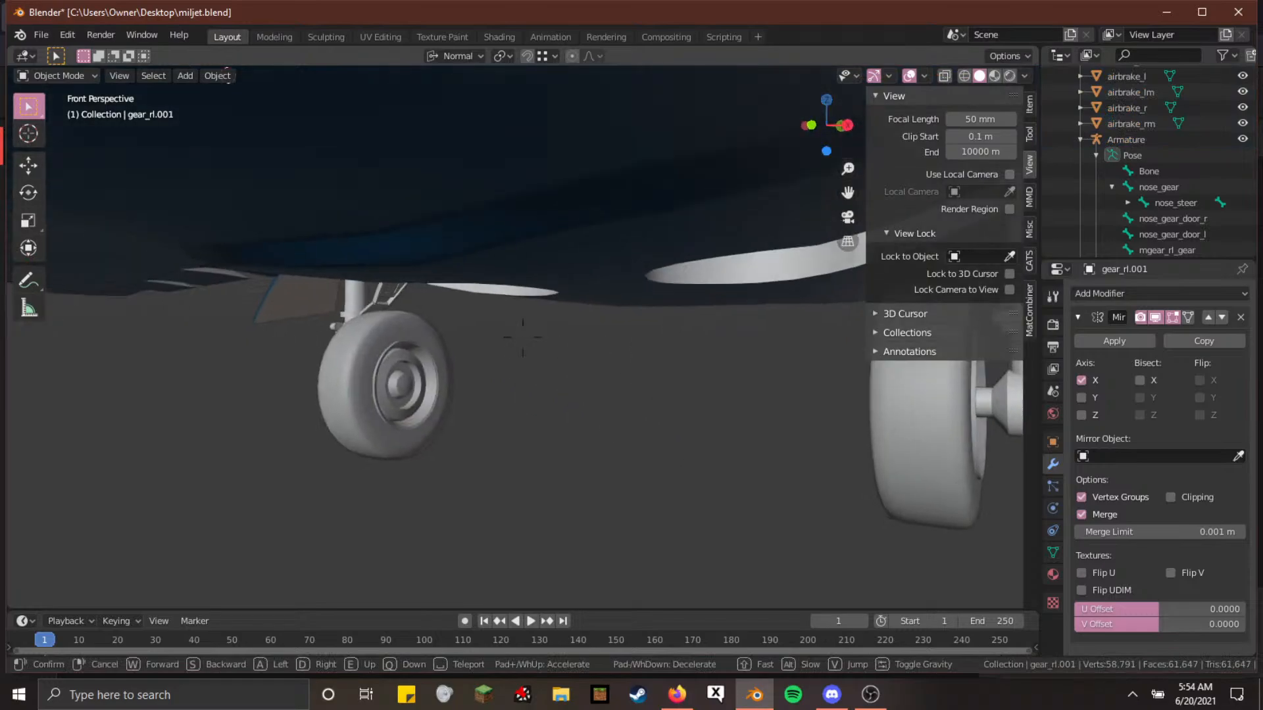
click(522, 338)
click(523, 339)
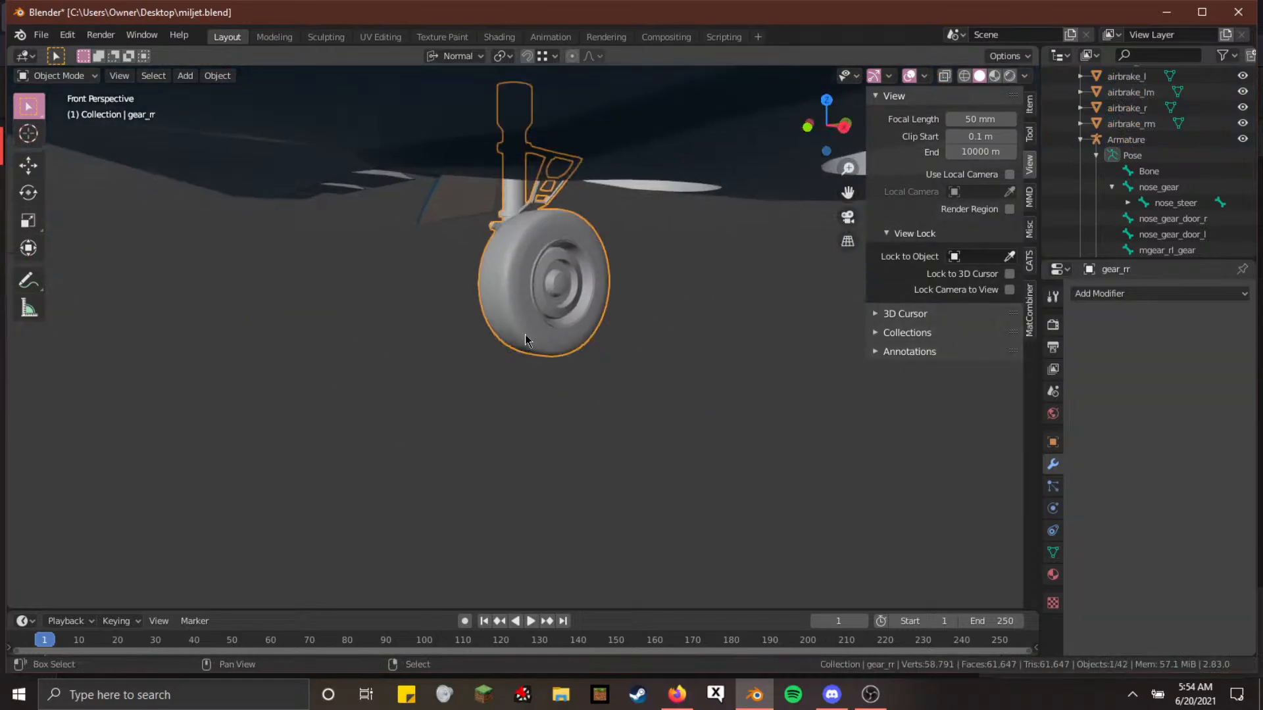
key(shift+grave)
key(a)
key(a)
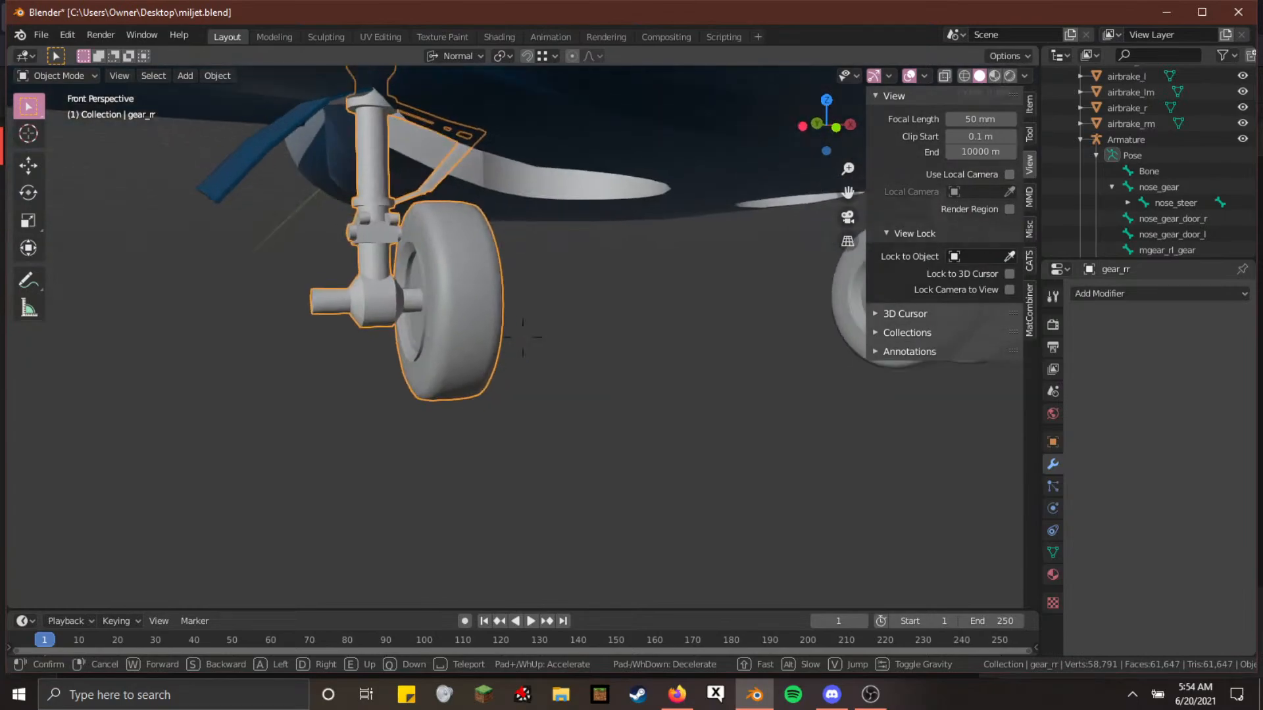
click(523, 338)
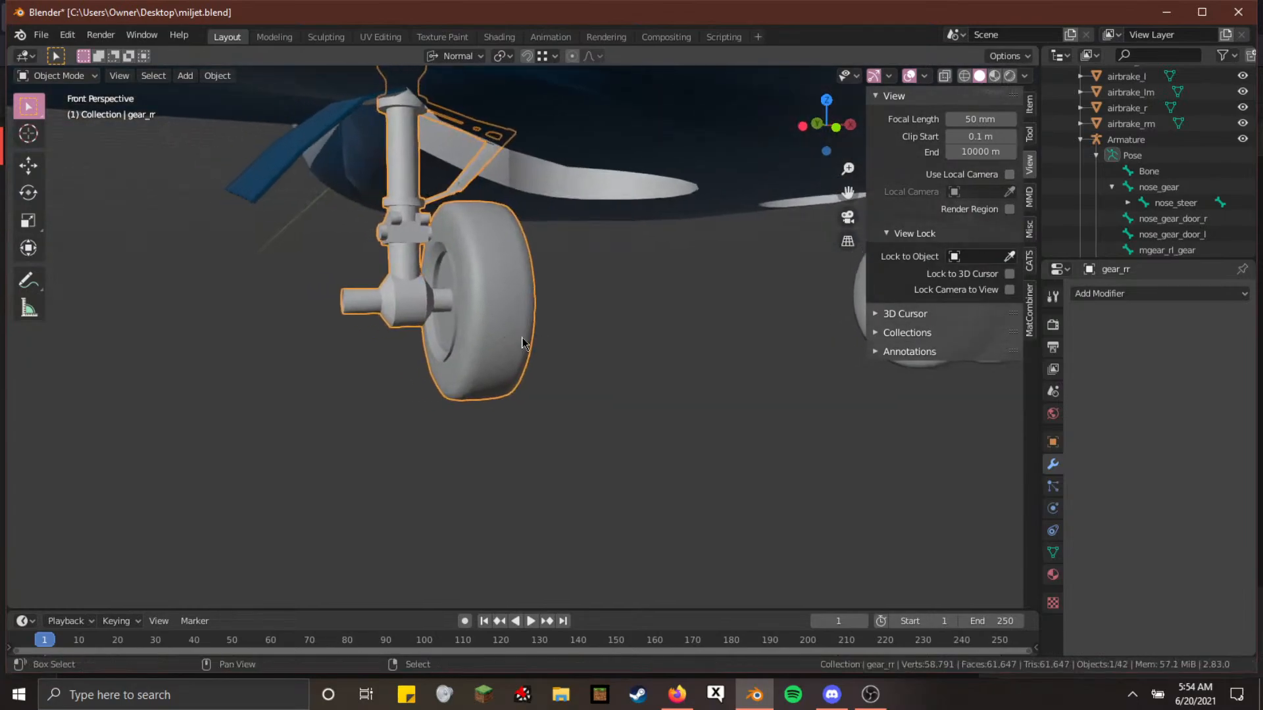
key(shift+grave)
key(d)
key(w)
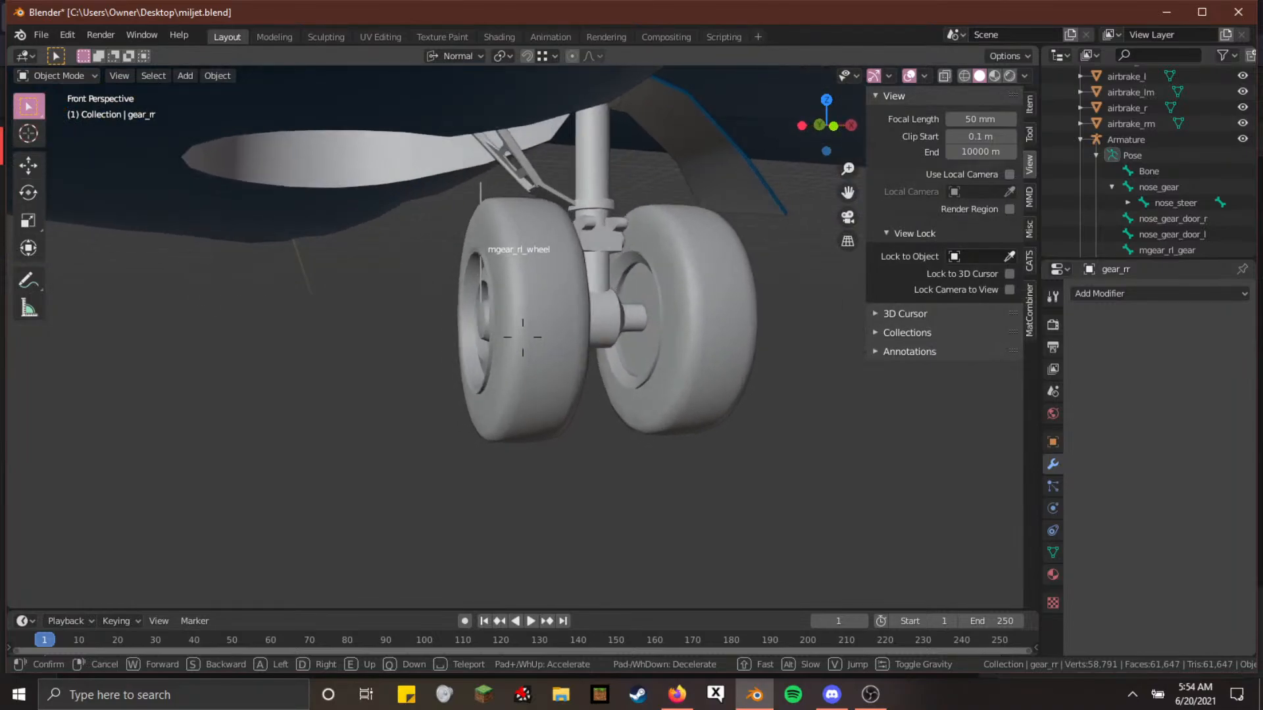
key(a)
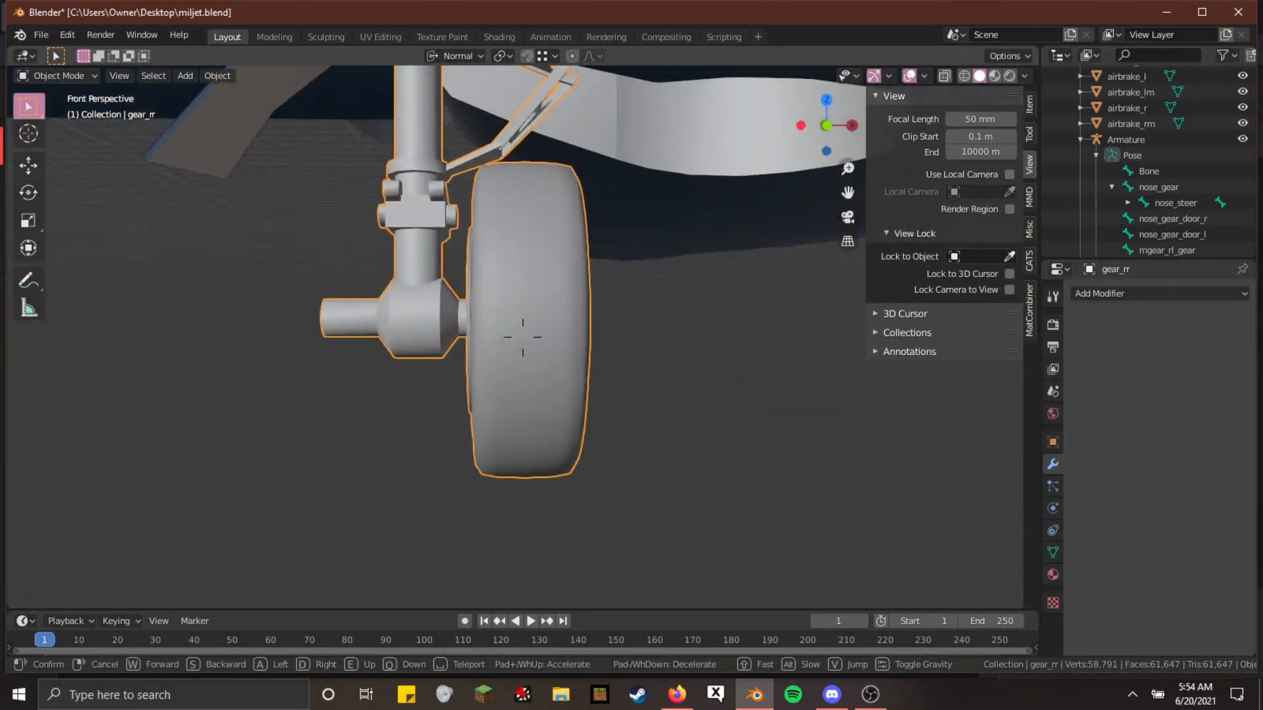
key(w)
click(525, 342)
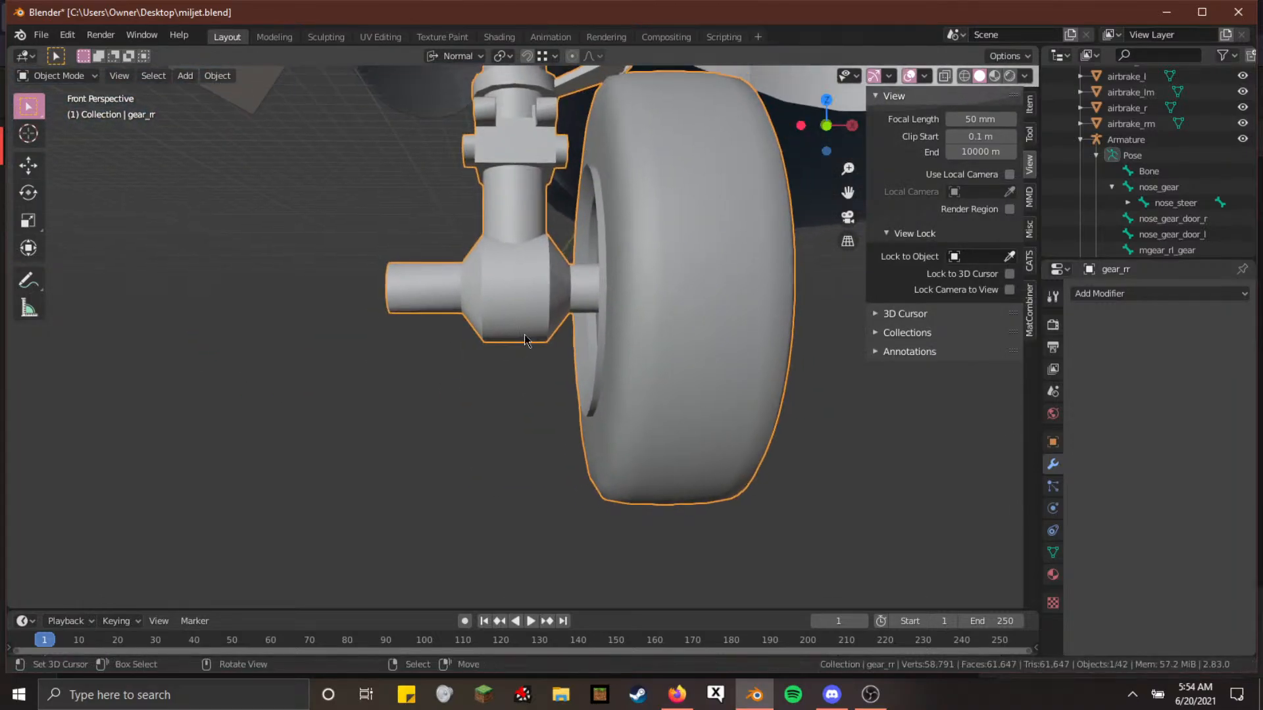
Separate all faces sharing the tyre's material from gear_rr into their own object and return to Object Mode
key(shift+z)
key(Tab)
key(shift+z)
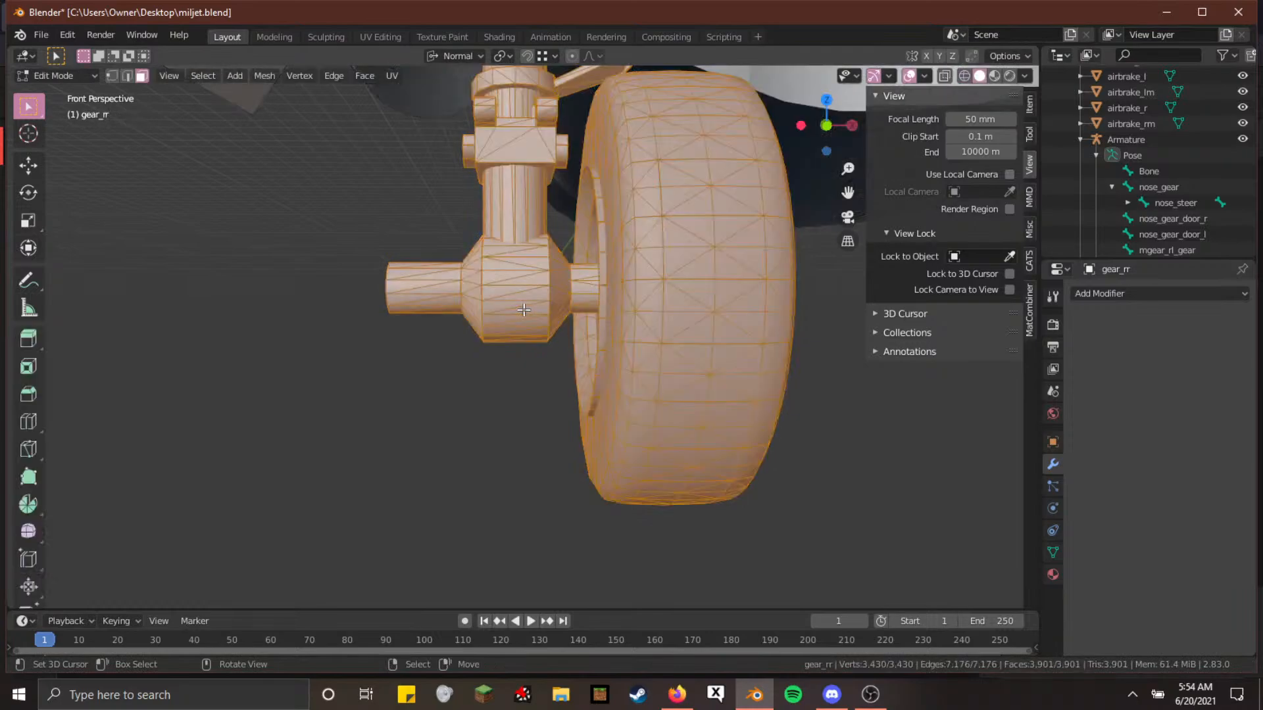
key(alt+a)
key(shift+g)
click(655, 388)
key(p)
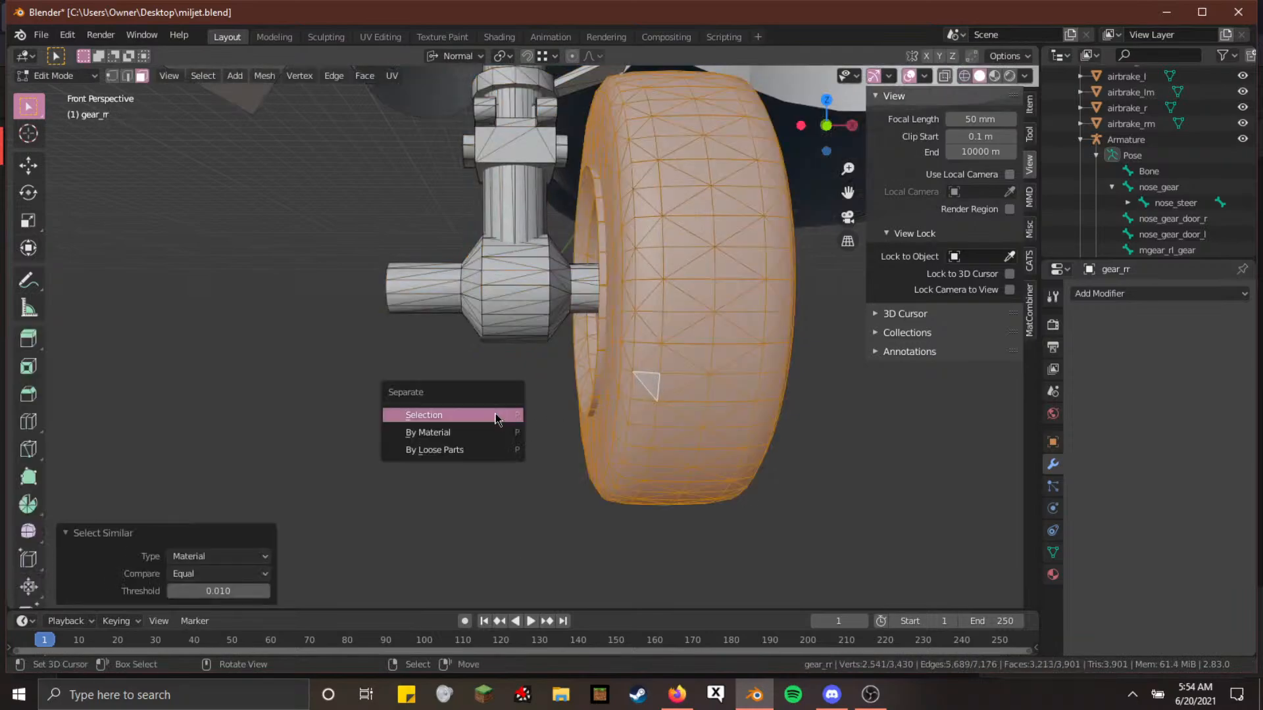
click(495, 416)
key(Tab)
In the gear_rr strut's mesh, select the axle hub's cylindrical middle band through the model in wireframe
click(513, 310)
key(Tab)
key(a)
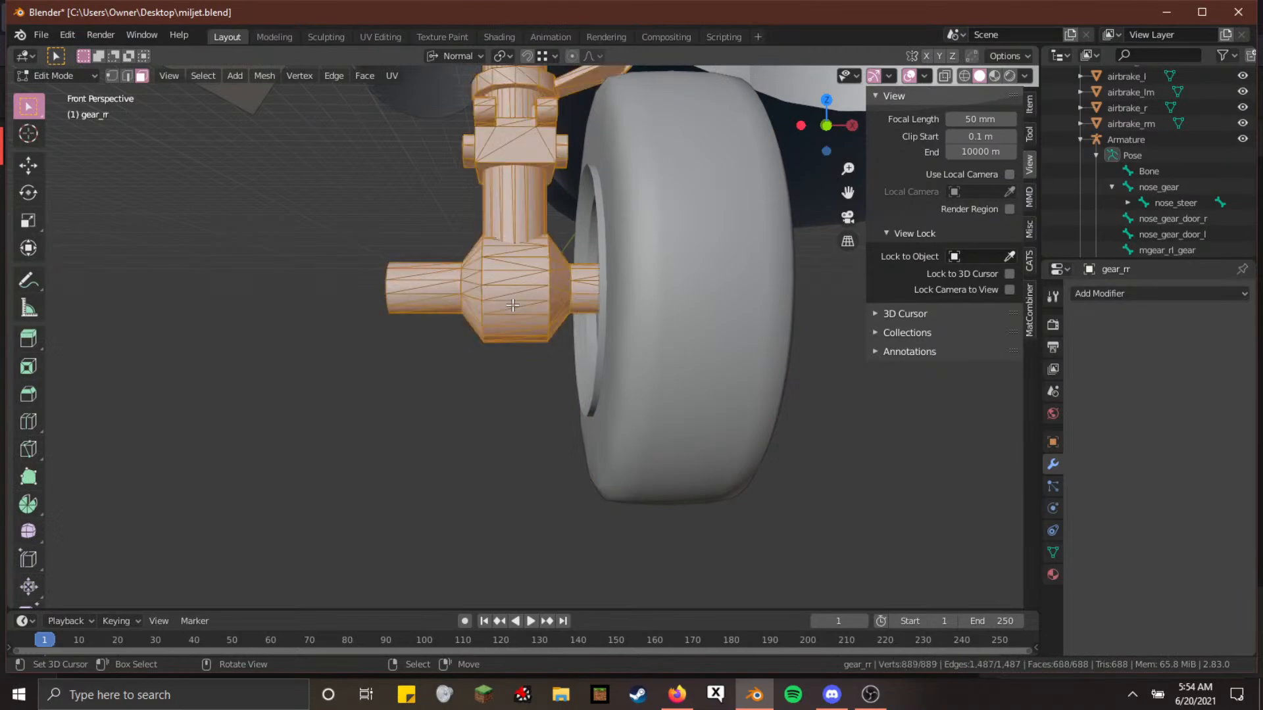
key(alt+a)
key(shift+z)
key(b)
drag(486, 216, 543, 395)
key(F3)
text(Set Origin)
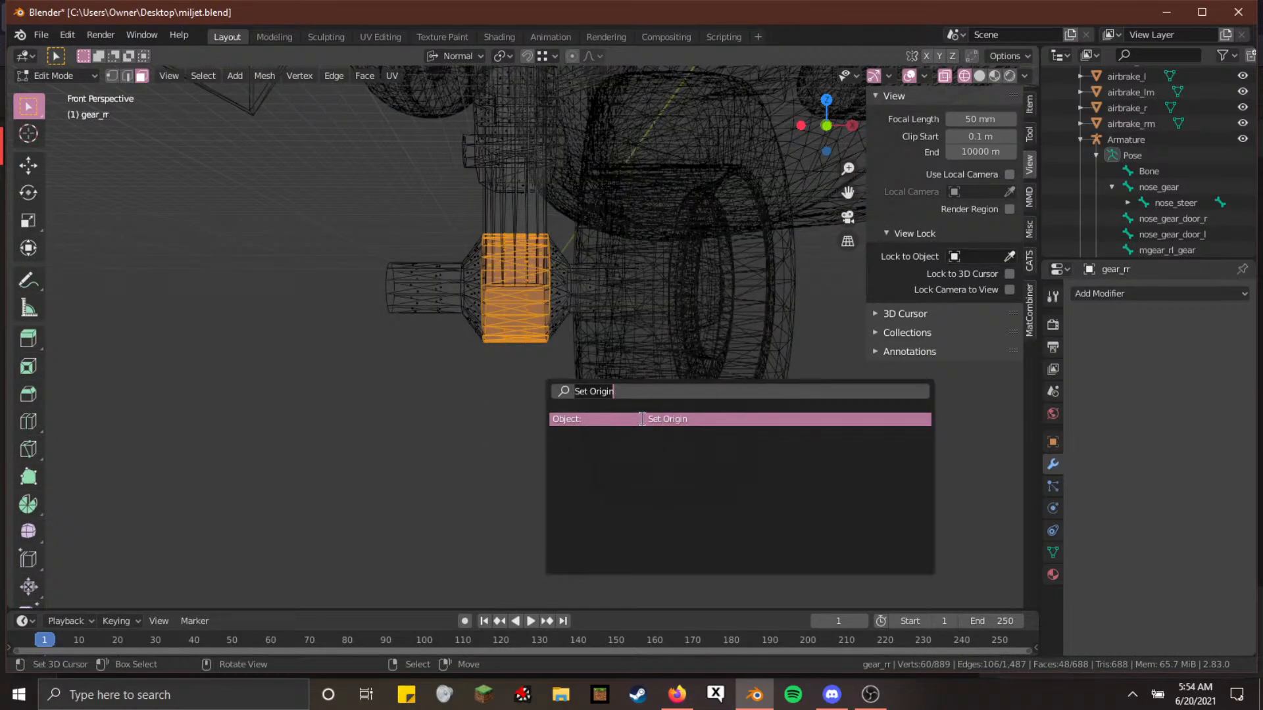
click(417, 425)
Reselect the hub's middle band in wireframe from a closer view, including the faces on its far side
key(shift+grave)
key(e)
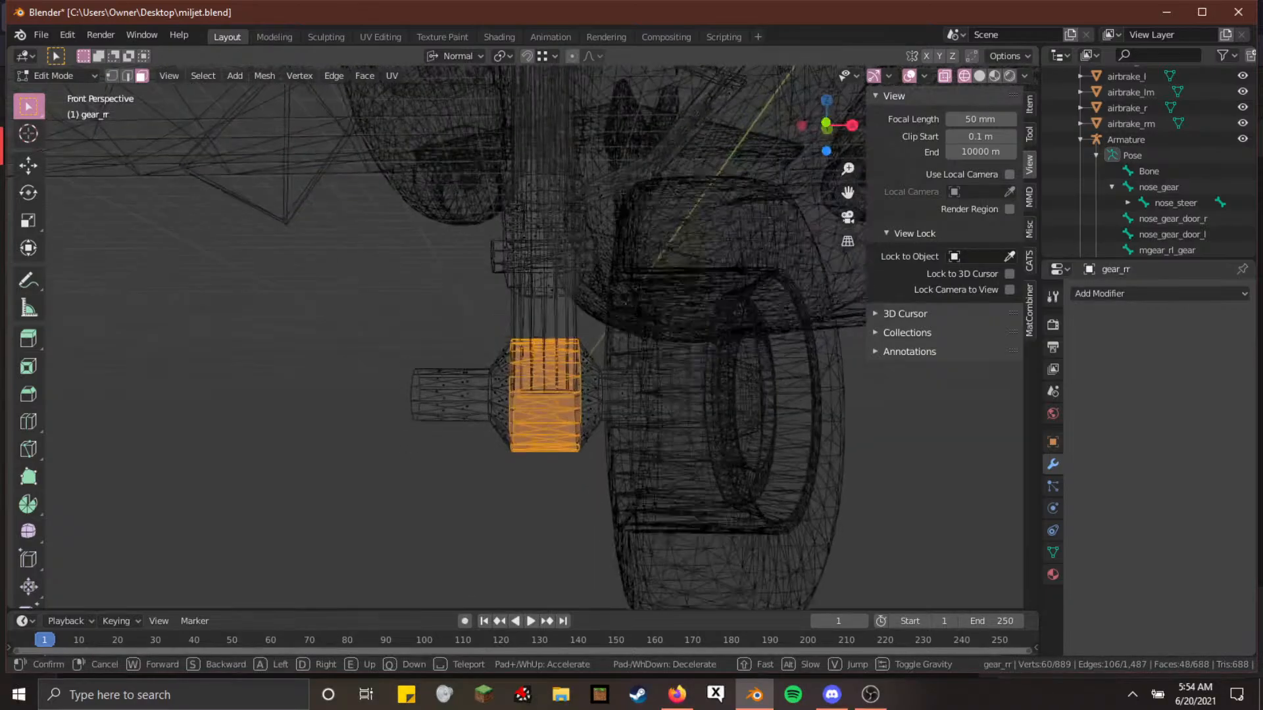
key(w)
key(Return)
key(shift+z)
key(b)
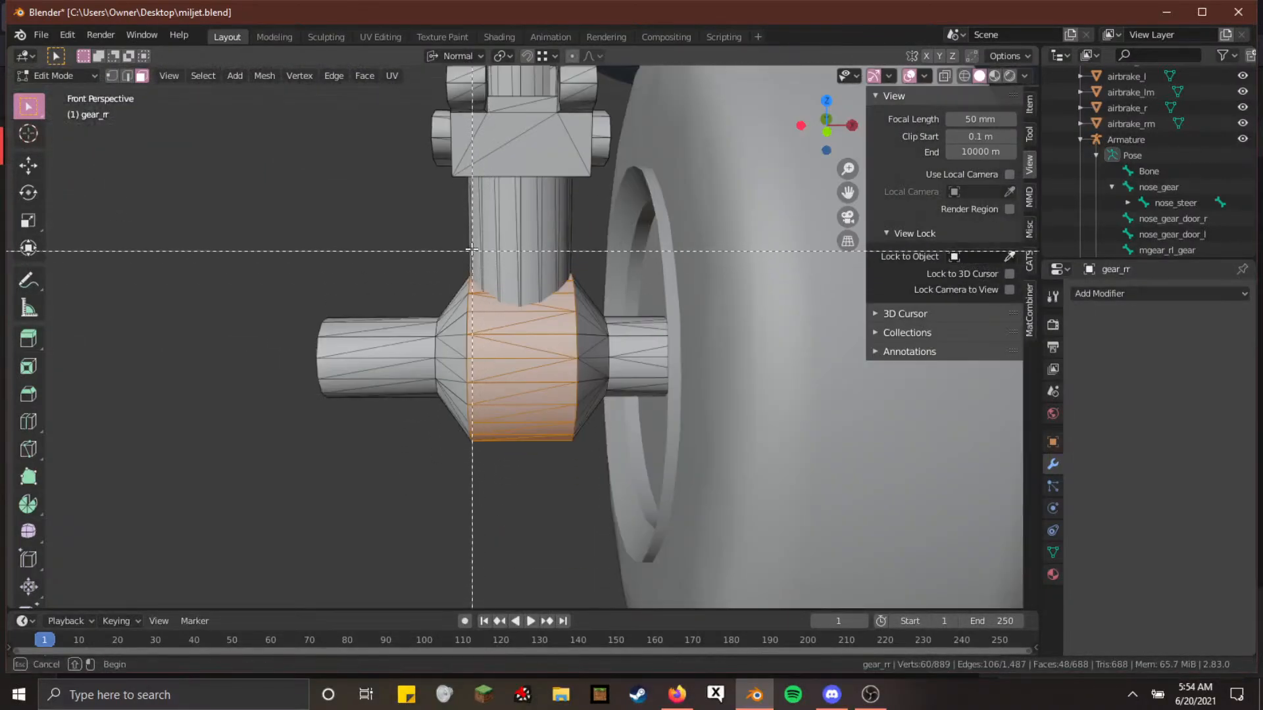
key(shift+z)
key(b)
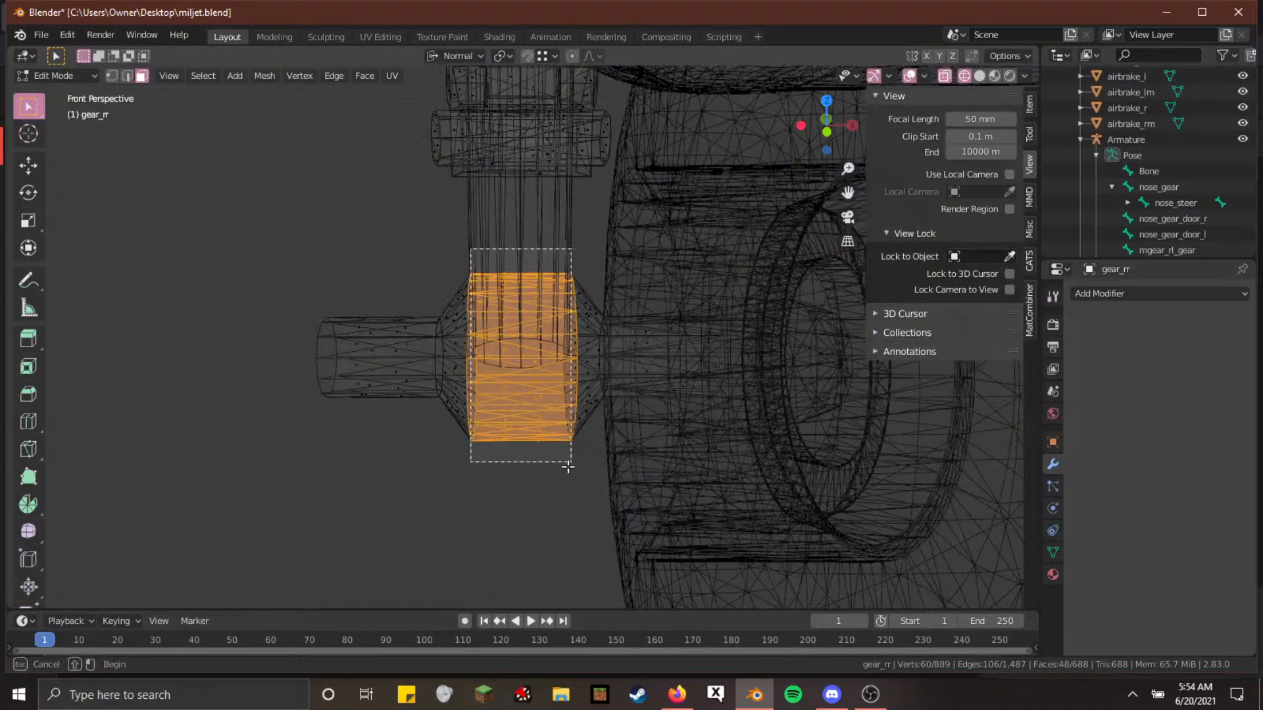
drag(565, 481, 564, 480)
Snap the 3D cursor to the selected hub faces using Snap Cursor to Selected
key(F3)
text(cirsor)
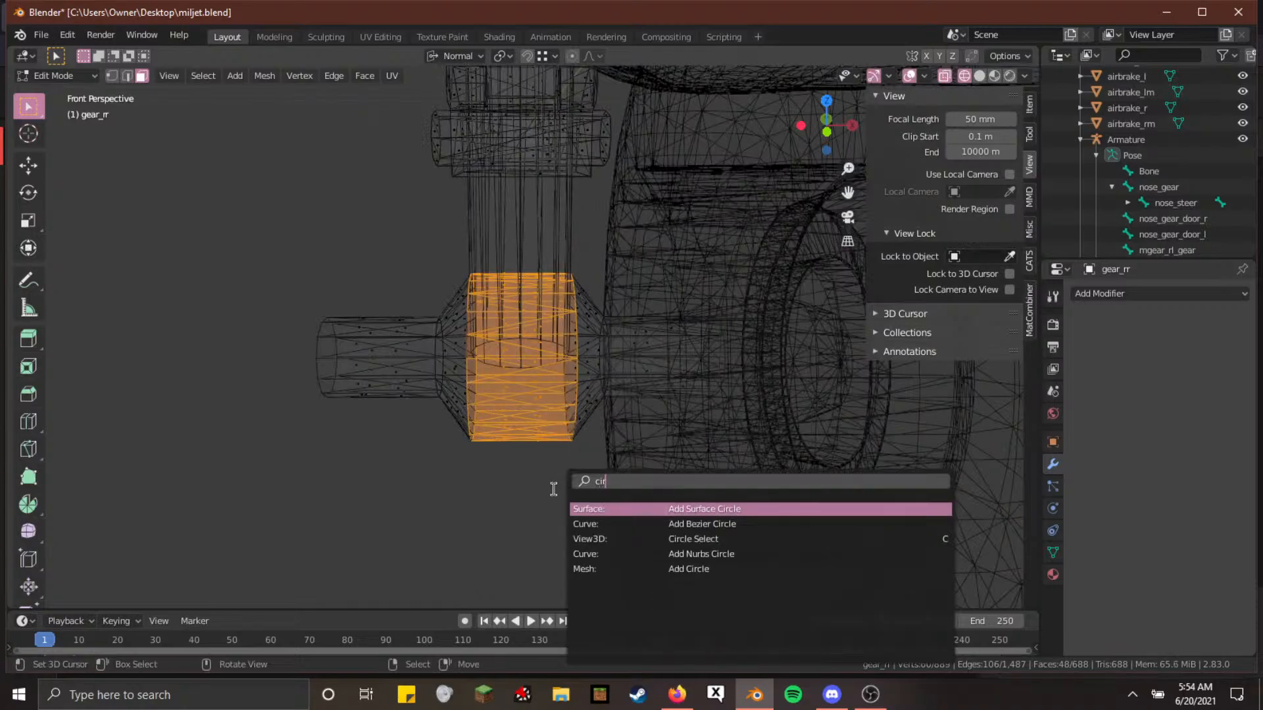
key(BackSpace)
key(BackSpace)
key(BackSpace)
key(BackSpace)
key(BackSpace)
text(ursor sel)
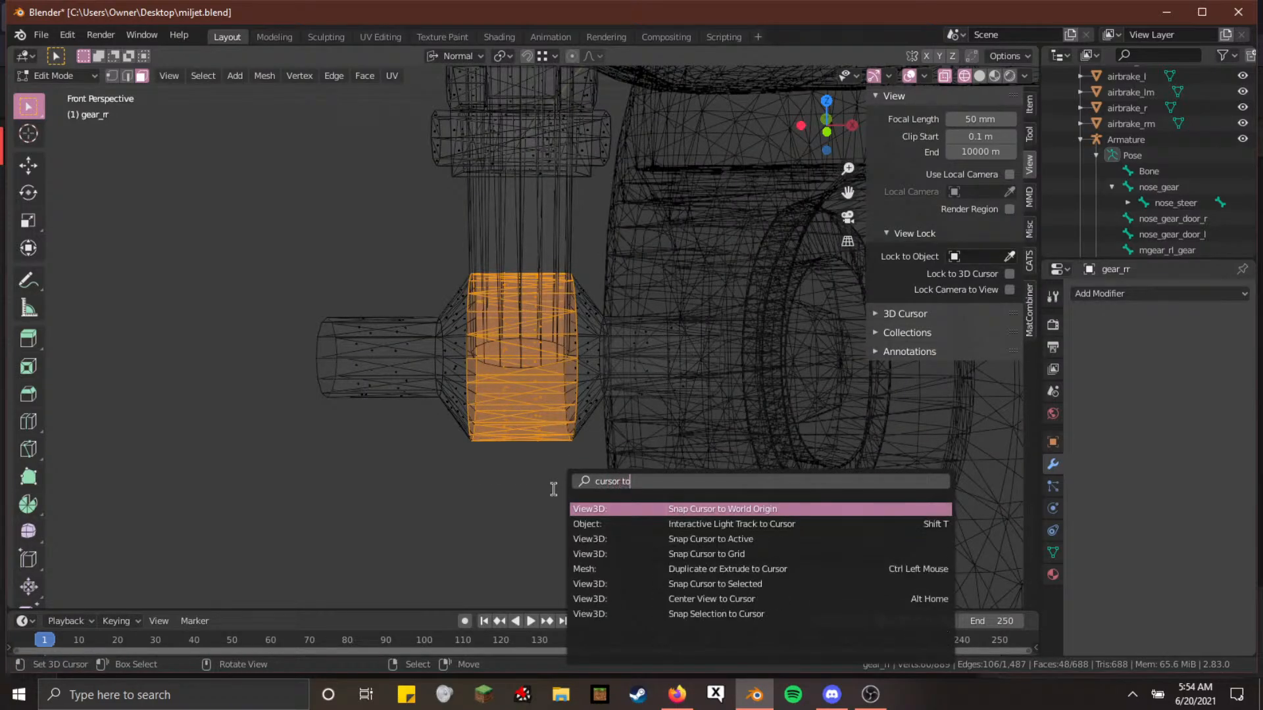
key(Return)
key(F3)
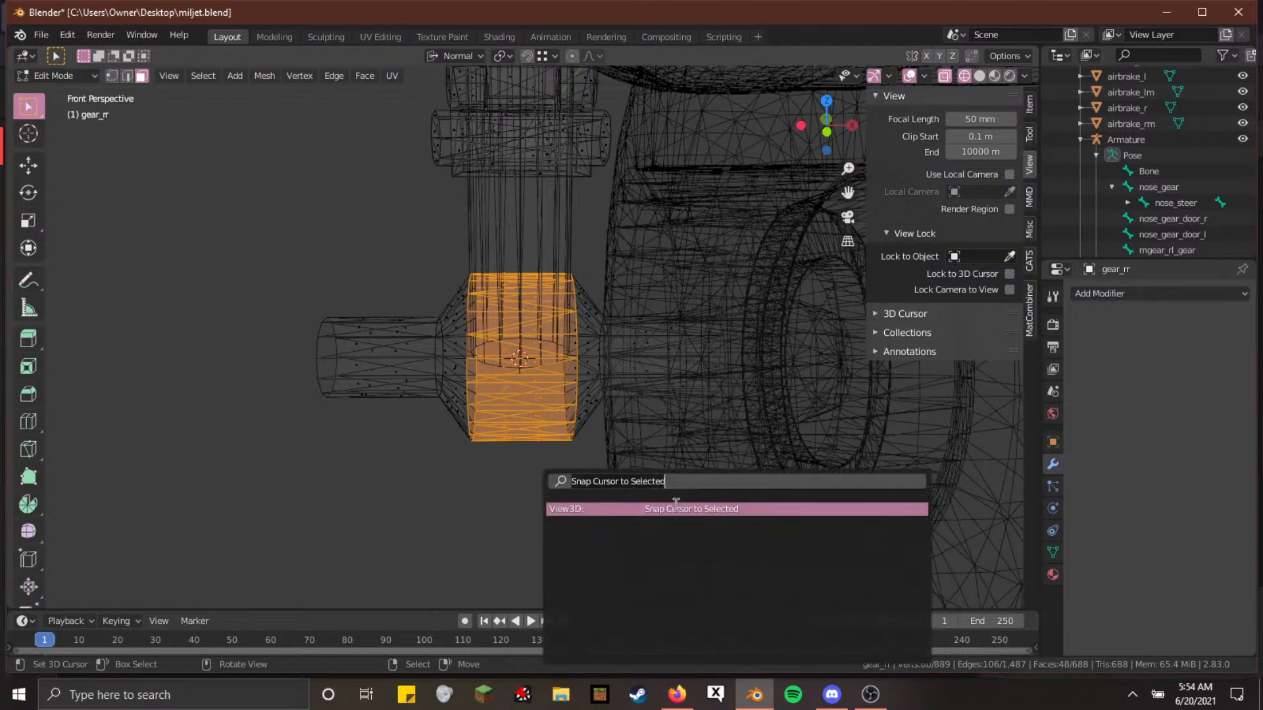
text(origin)
click(282, 509)
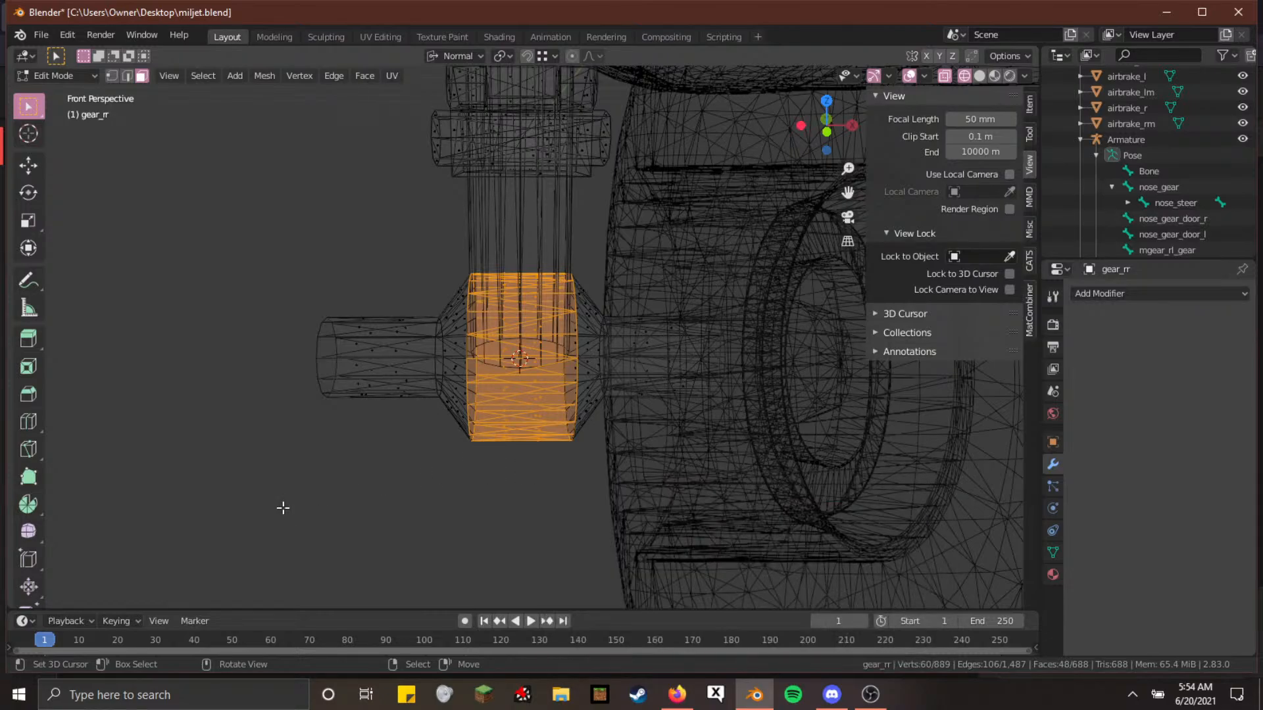
In Object Mode, set the origin of the separated gear_rr.001 wheel to the 3D cursor at the hub's centre
key(Tab)
click(705, 485)
key(F3)
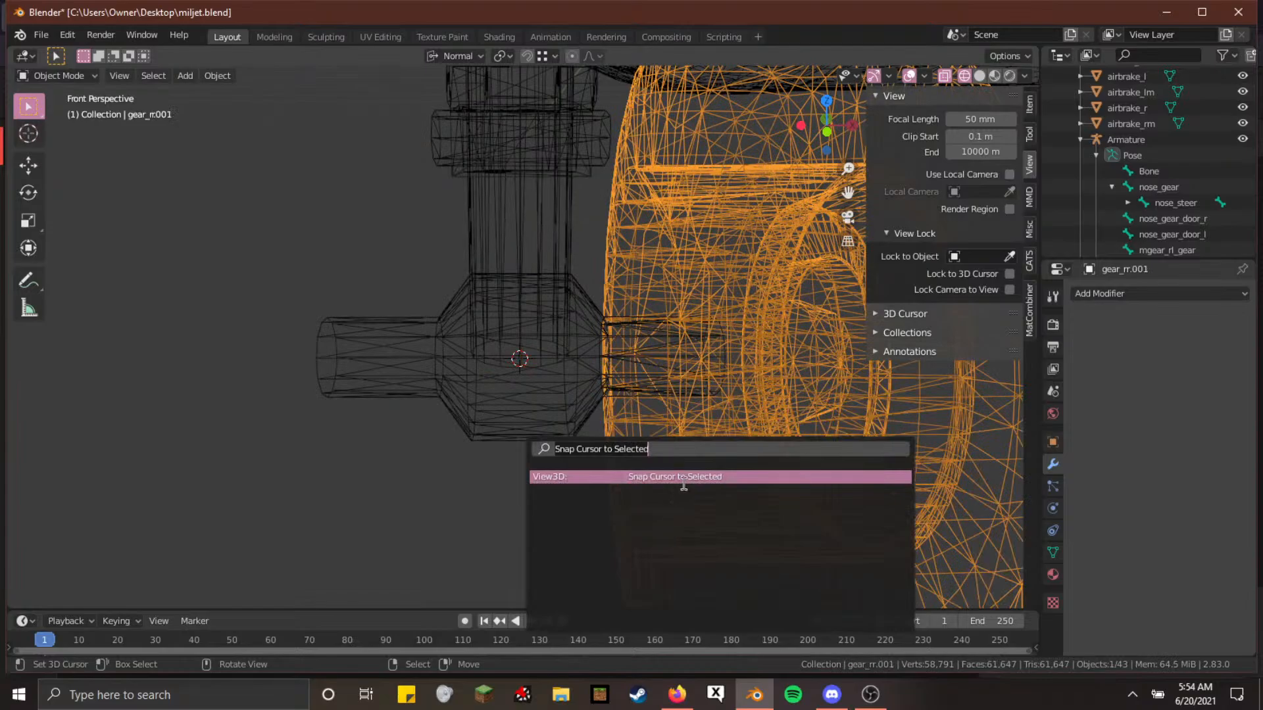
text(origin)
click(681, 498)
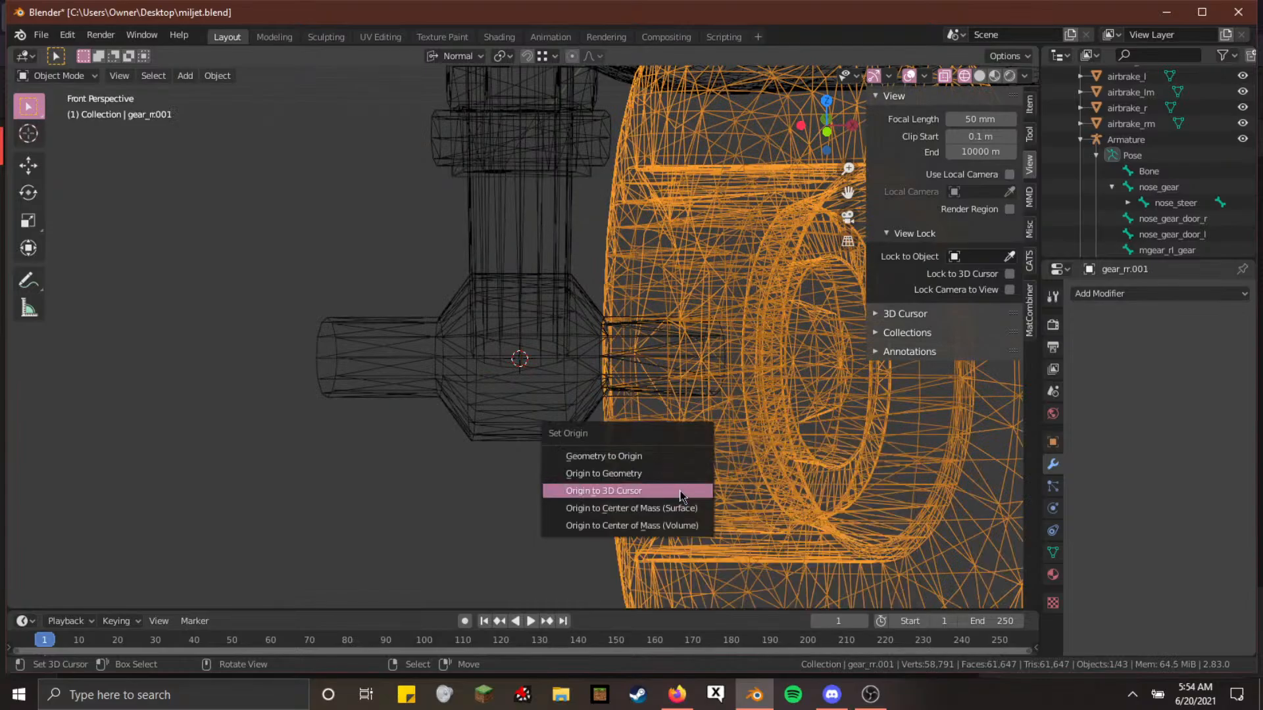
click(681, 493)
right_click(723, 446)
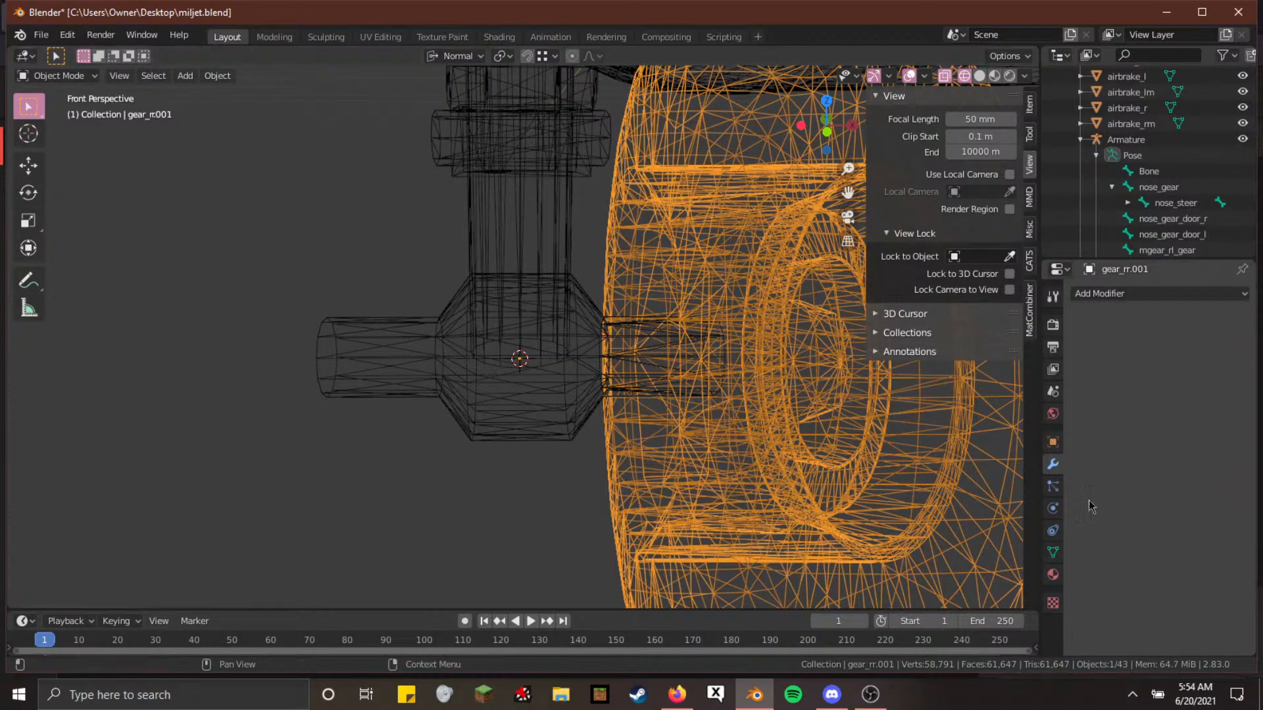
Add a Mirror modifier on the X axis to the gear_rr.001 wheel and return to solid shading in front view
click(1139, 292)
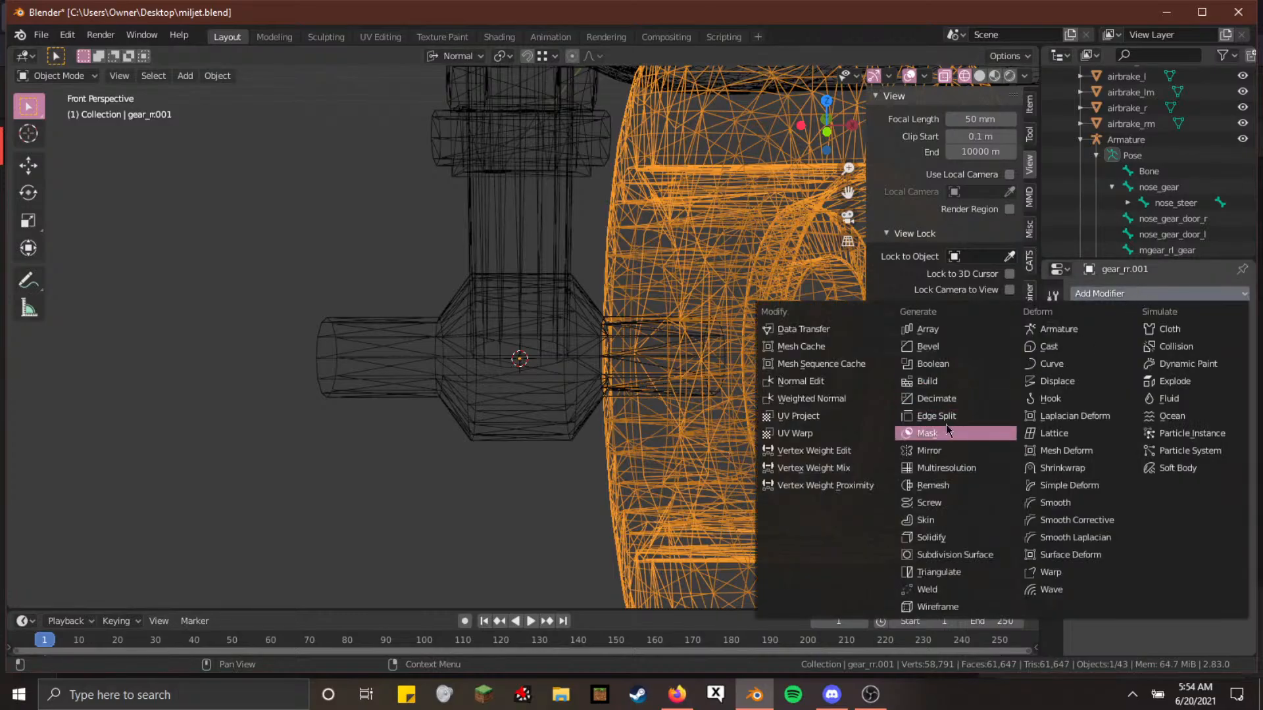
click(954, 451)
right_click(552, 464)
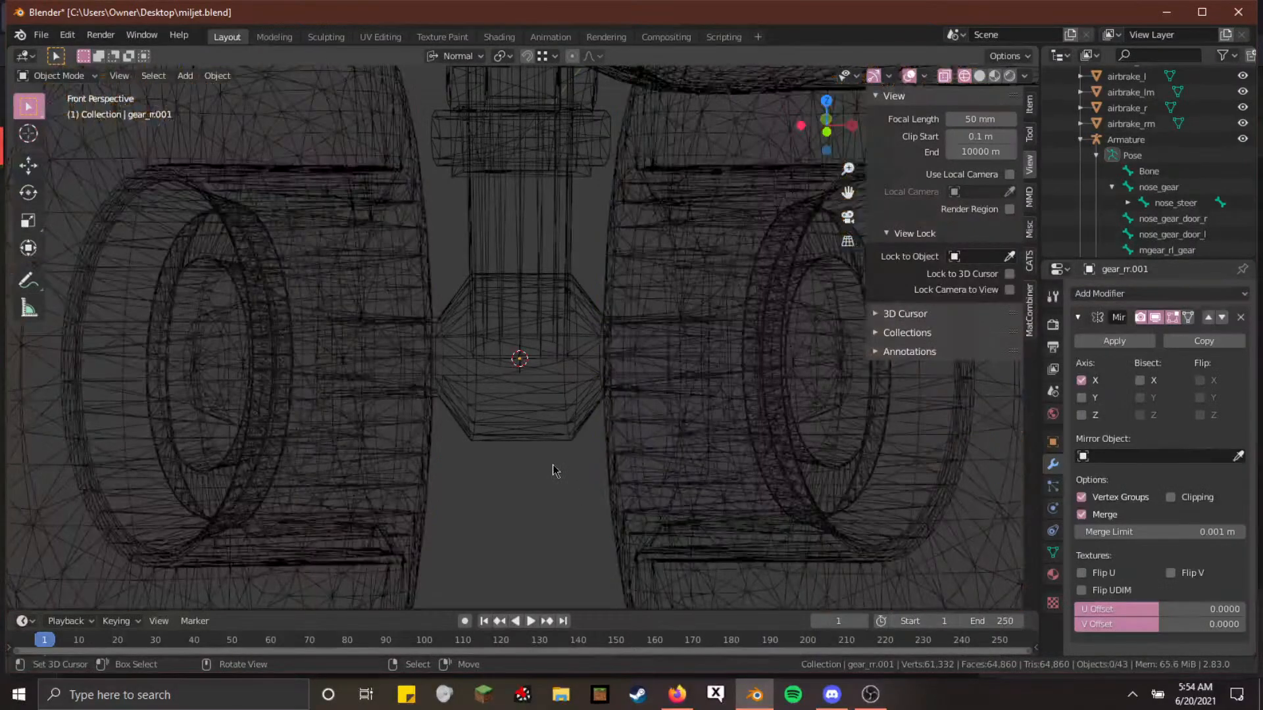
key(shift+z)
key(KP_7)
key(KP_1)
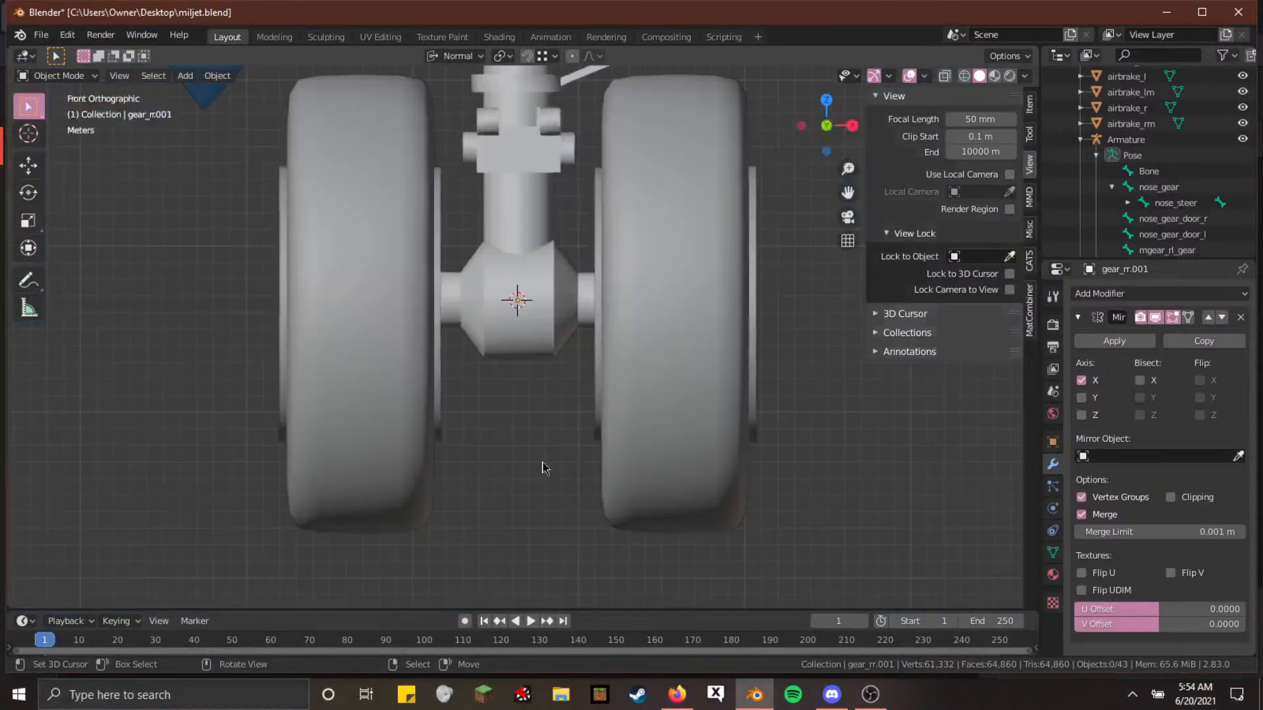
Compare the mirrored gear_rr wheel pair with the nose gear and the opposite main gear in front view
scroll(460, 412, down, 4)
shift+middle_drag(538, 376, 444, 395)
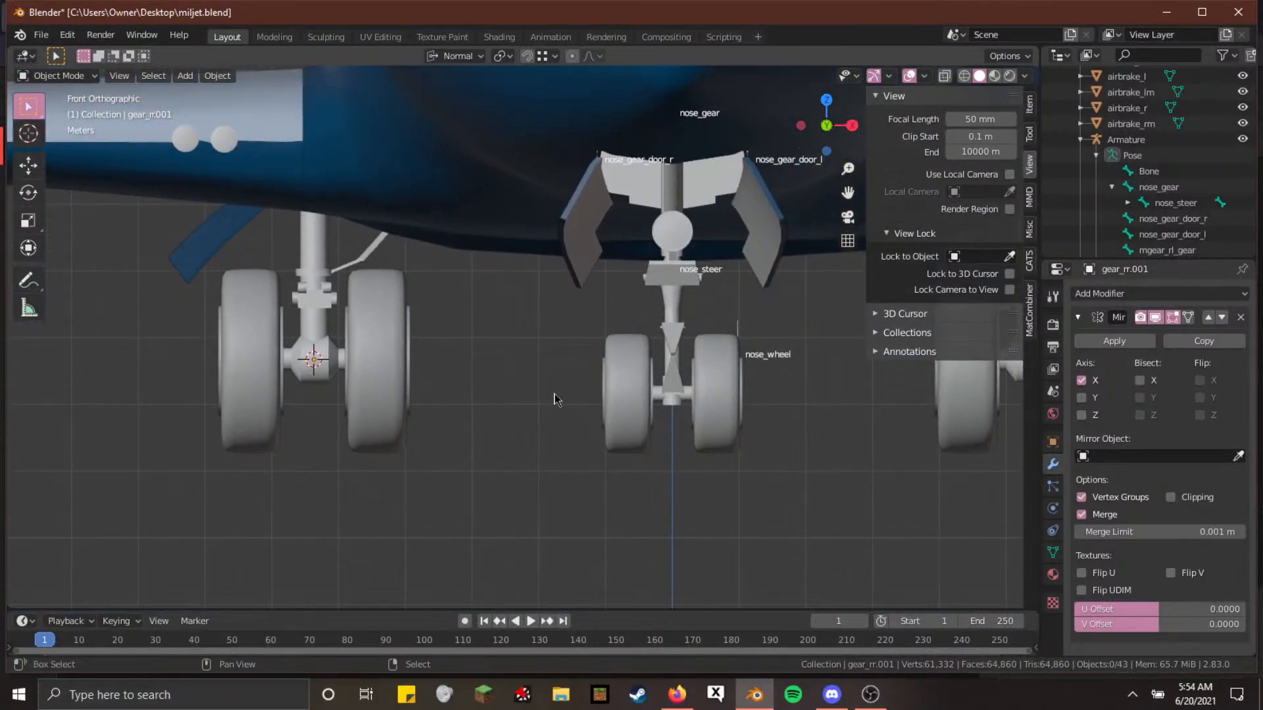
shift+middle_drag(645, 426, 464, 405)
scroll(466, 404, down, 1)
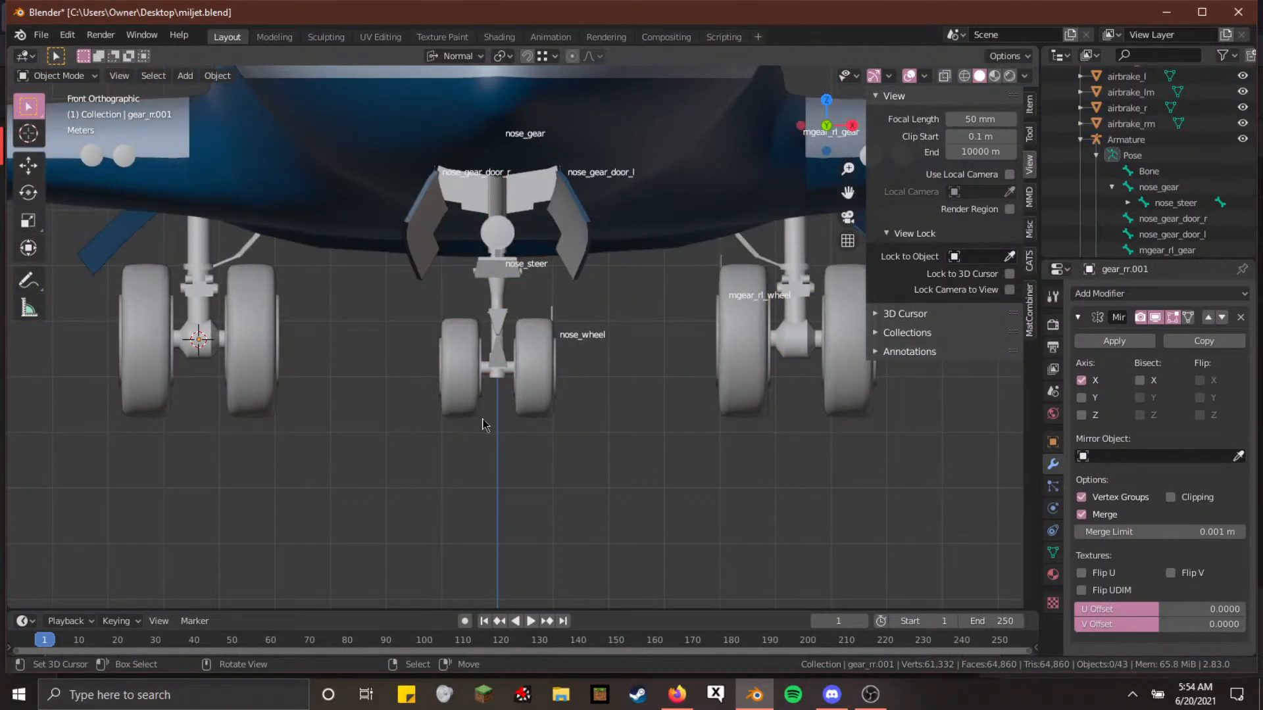
shift+middle_drag(327, 444, 655, 417)
scroll(493, 453, up, 8)
scroll(542, 443, down, 6)
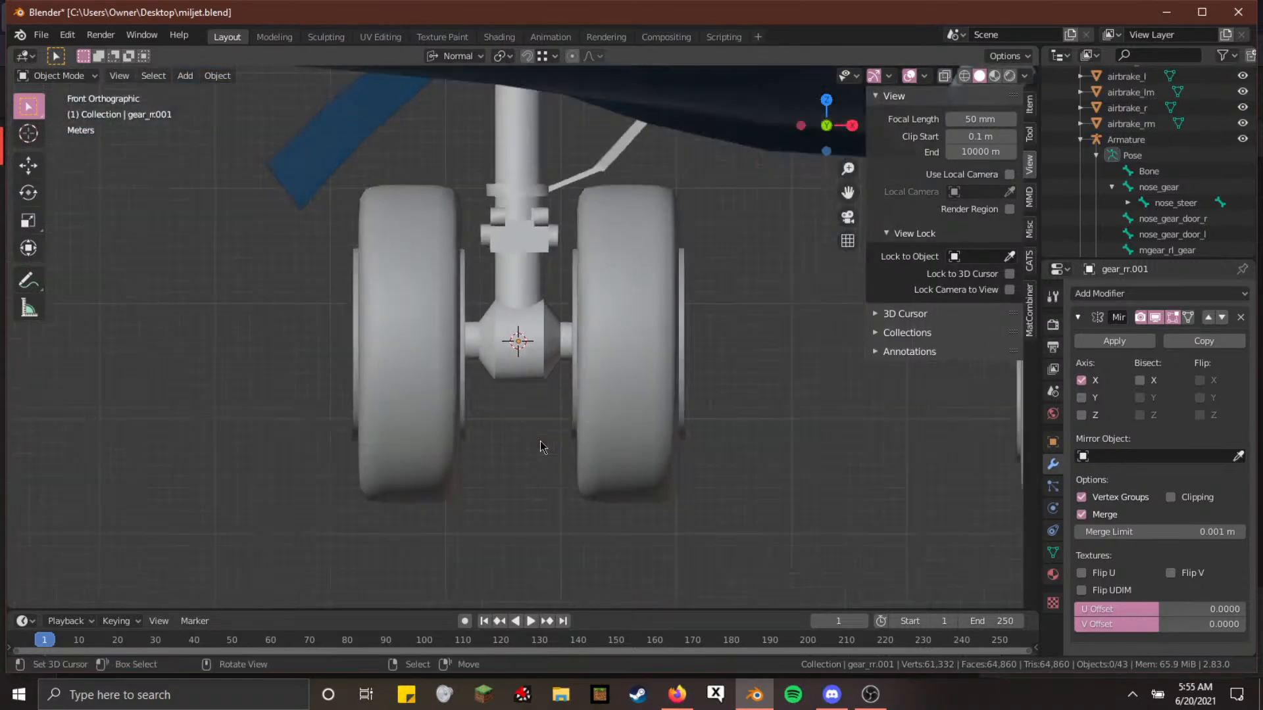
mouse_move(794, 425)
shift+middle_down()
mouse_move(40, 429)
mouse_move(809, 406)
shift+middle_up()
shift+middle_drag(809, 405, 602, 416)
scroll(704, 401, down, 3)
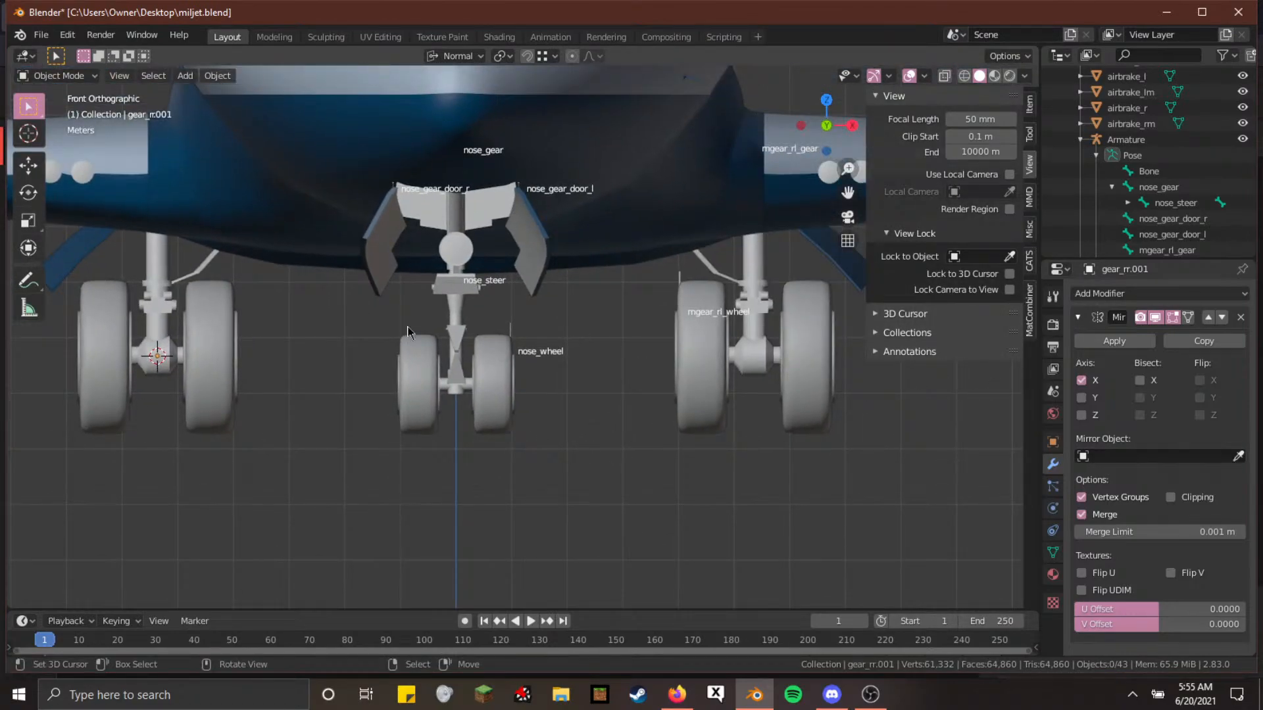
Apply the Mirror modifiers on gear_rl.001 and gear_rr.001
click(818, 338)
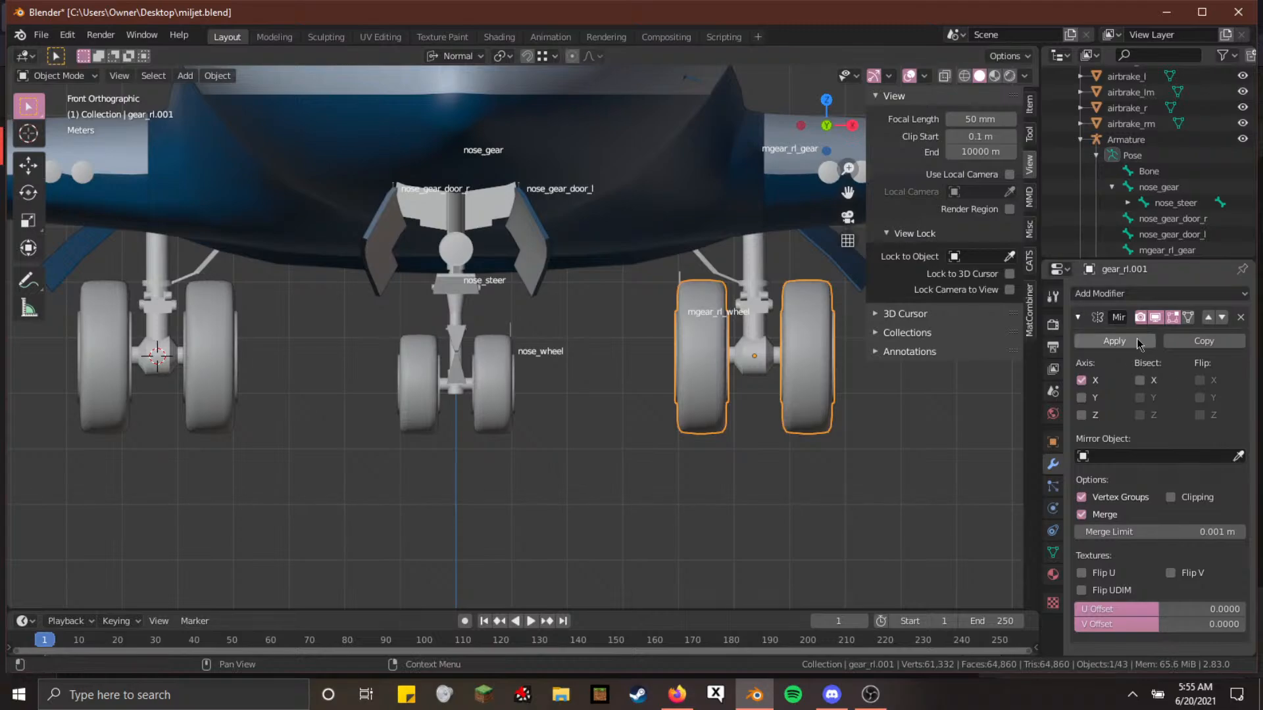
click(1114, 341)
click(227, 384)
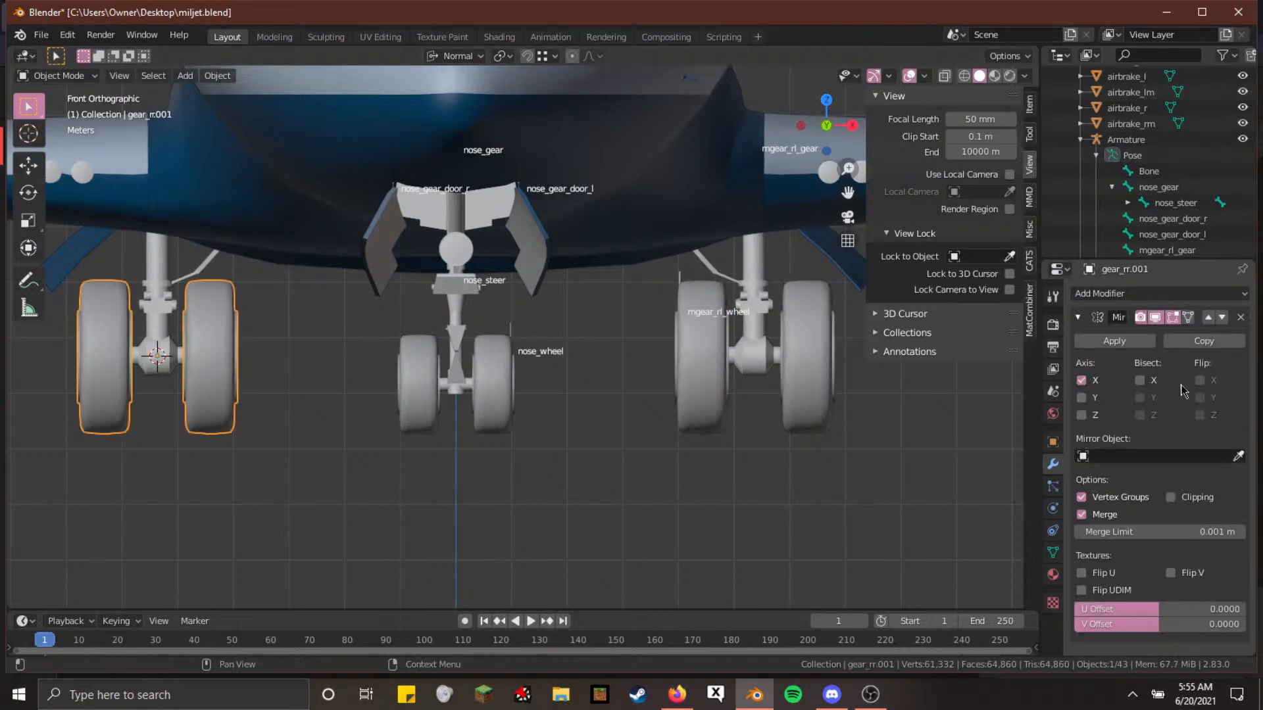
click(1133, 342)
Inspect the gear_rl wheel pair, strut and axle hub from several sides with walk navigation
key(shift+grave)
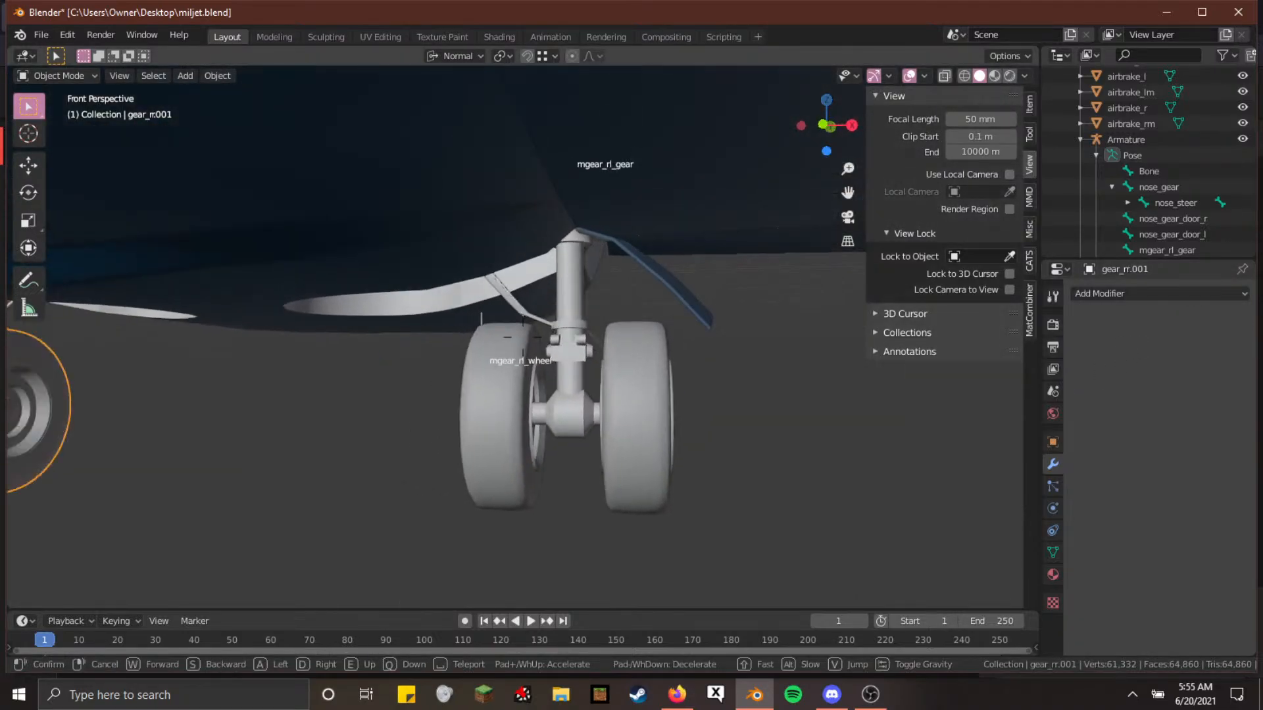
key(w)
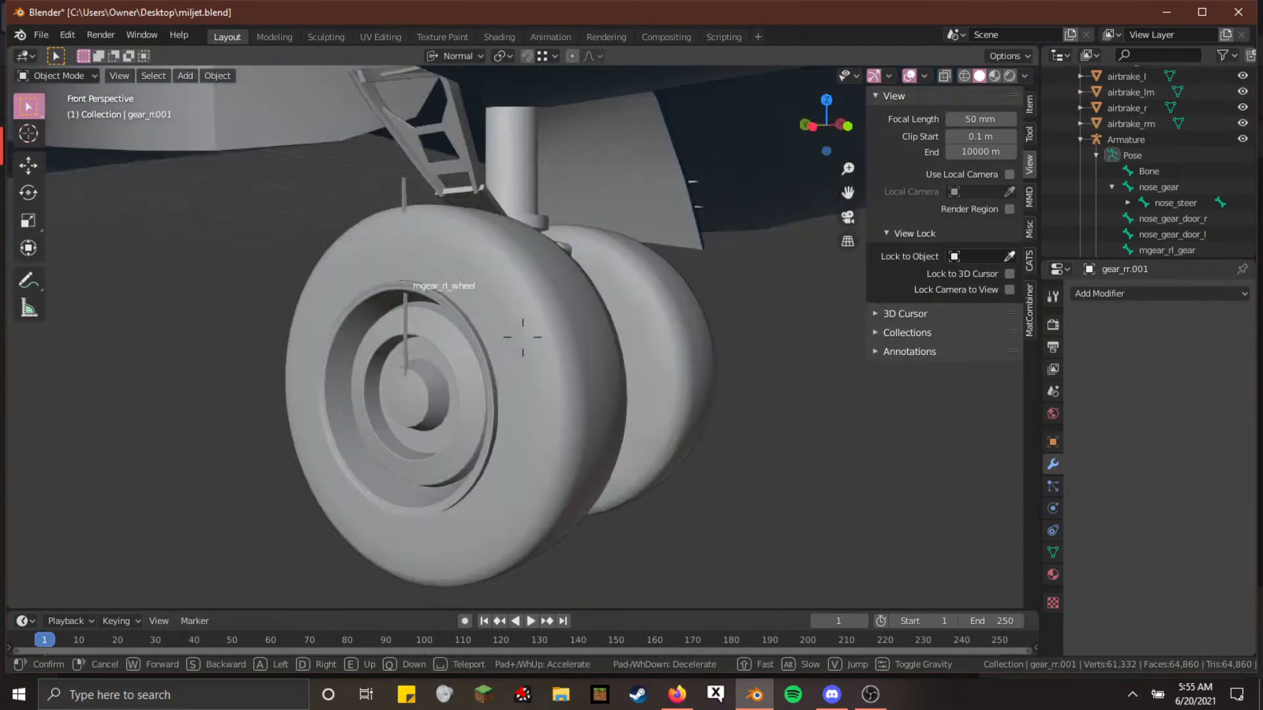
key(s)
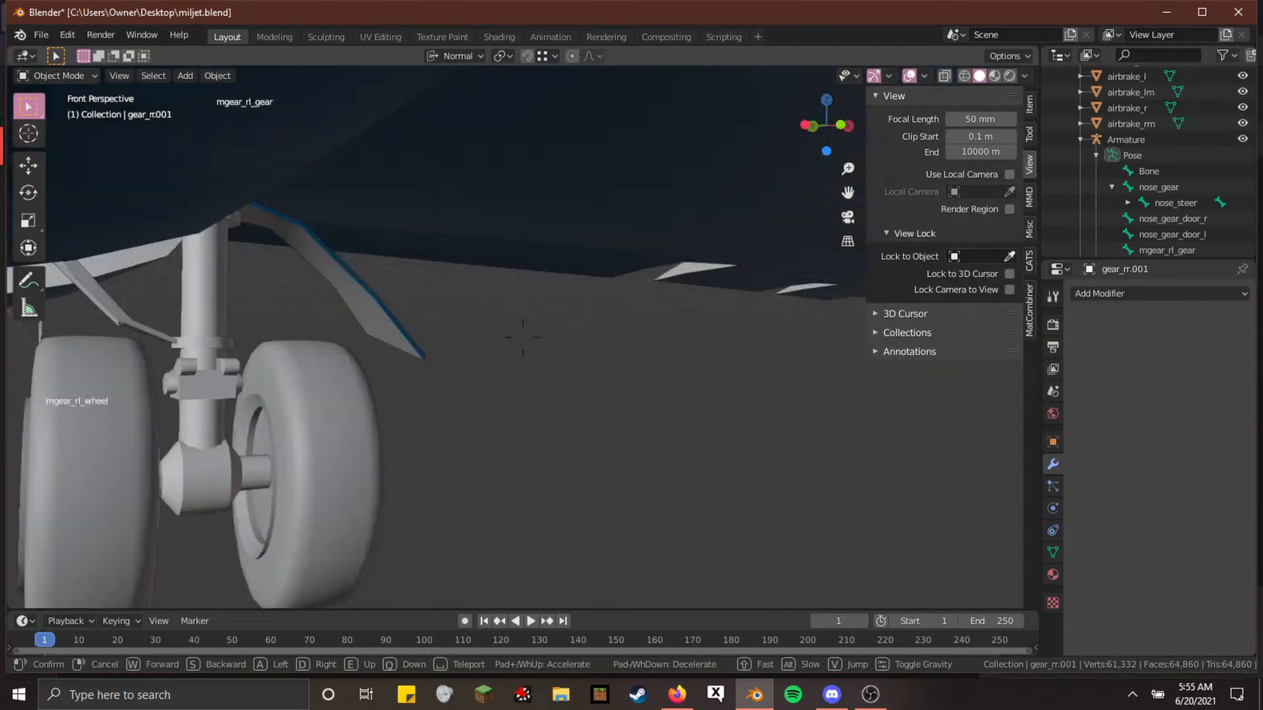
click(522, 339)
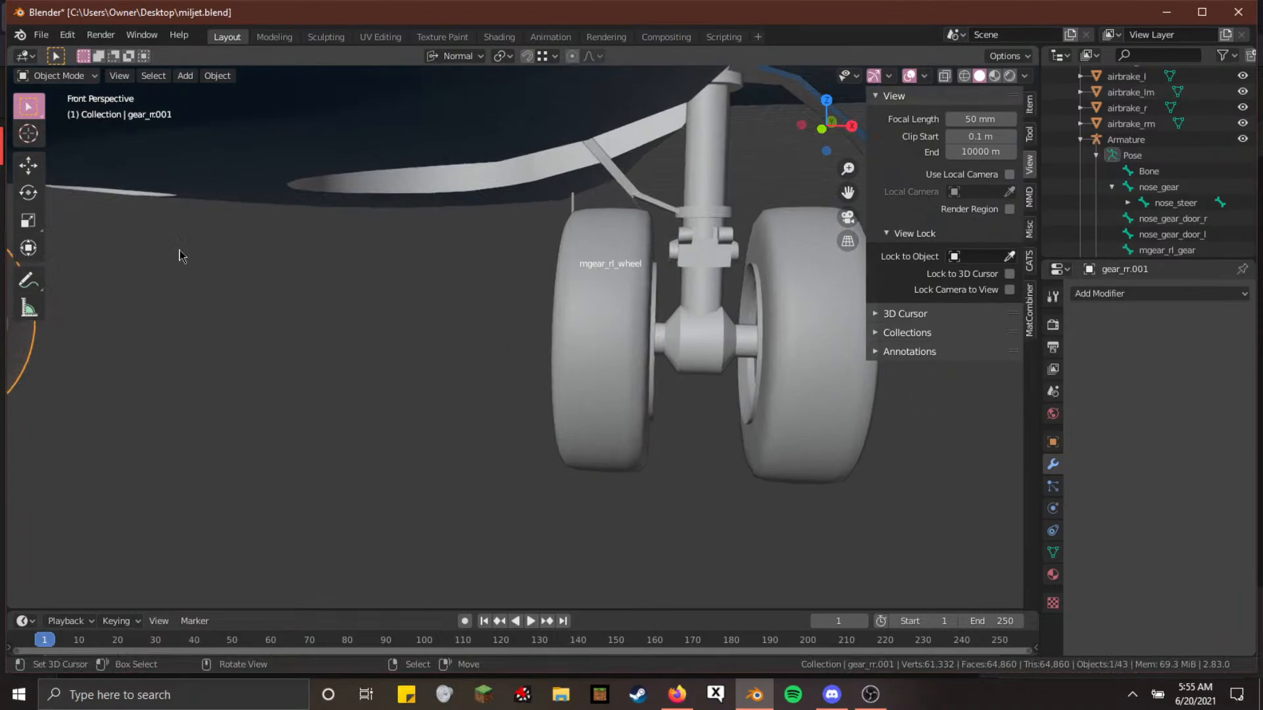
key(shift+grave)
key(w)
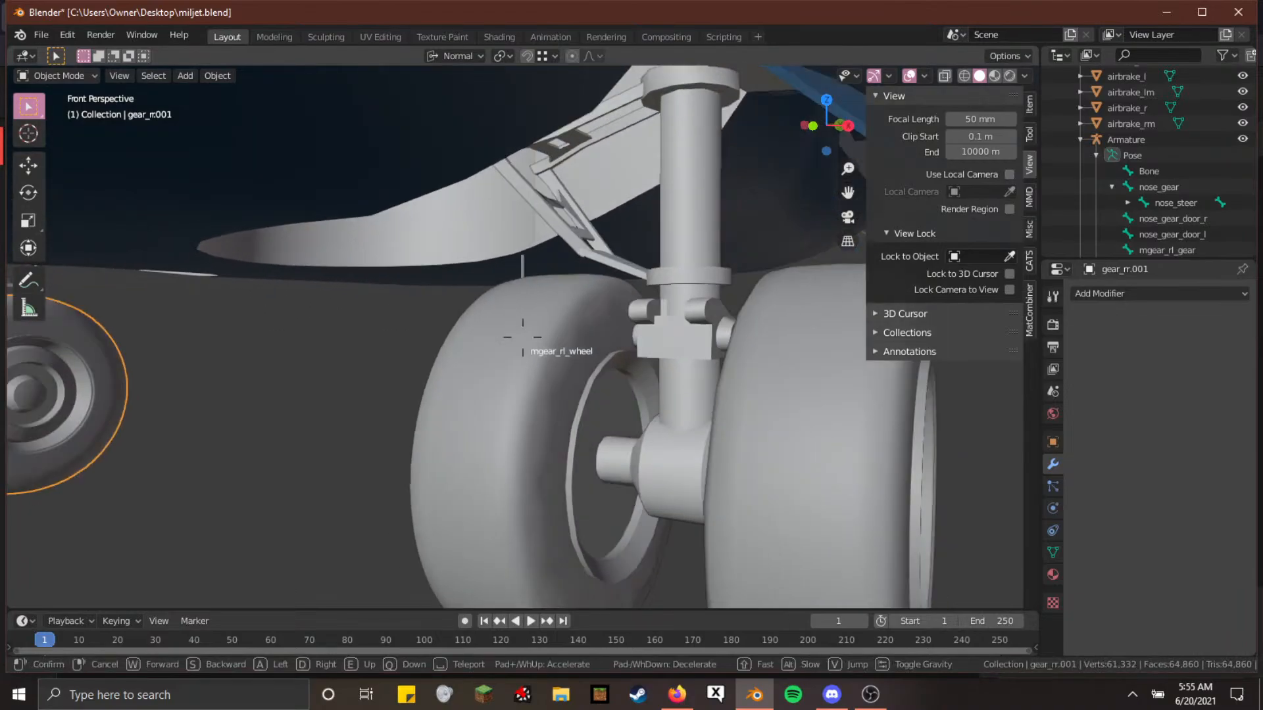
key(s)
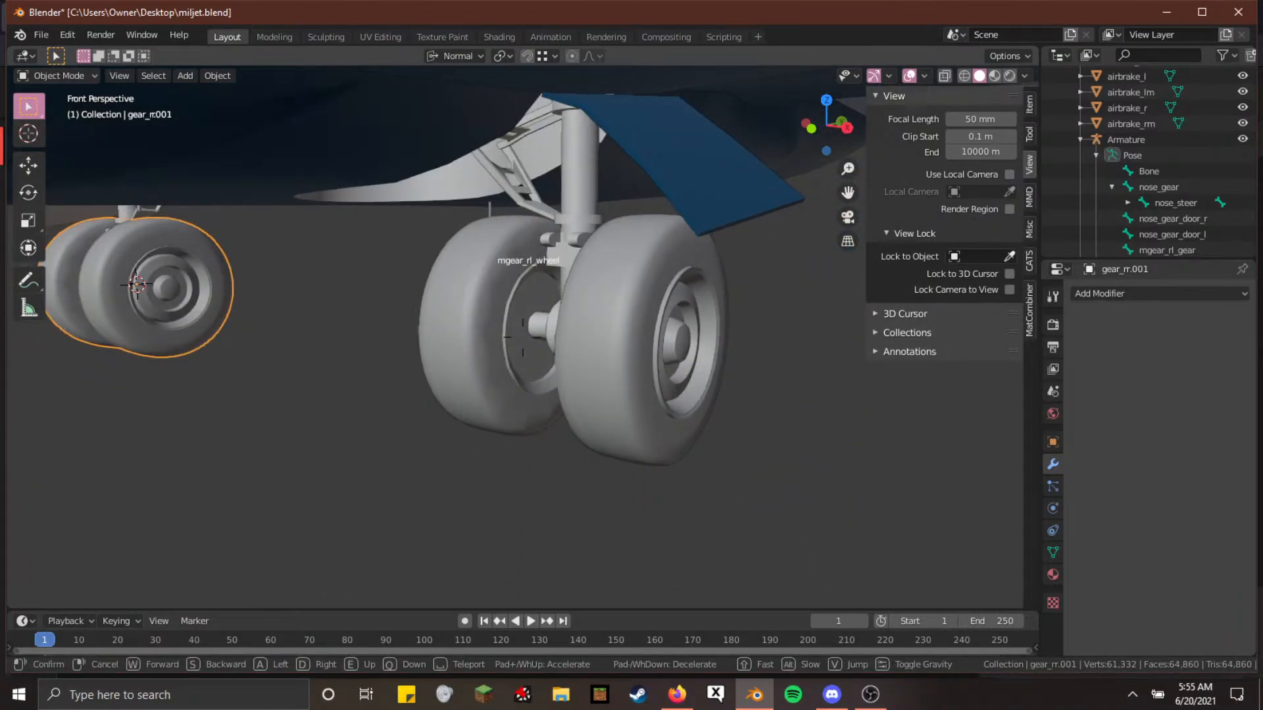
key(w)
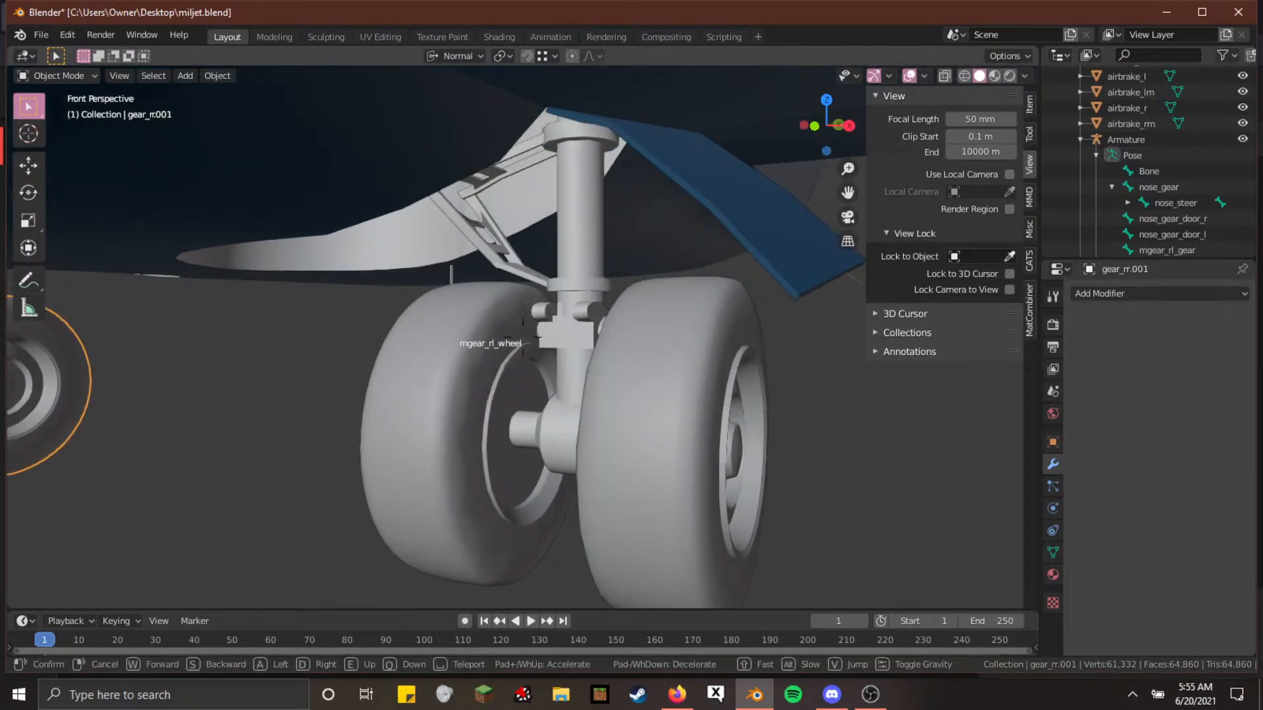
key(a)
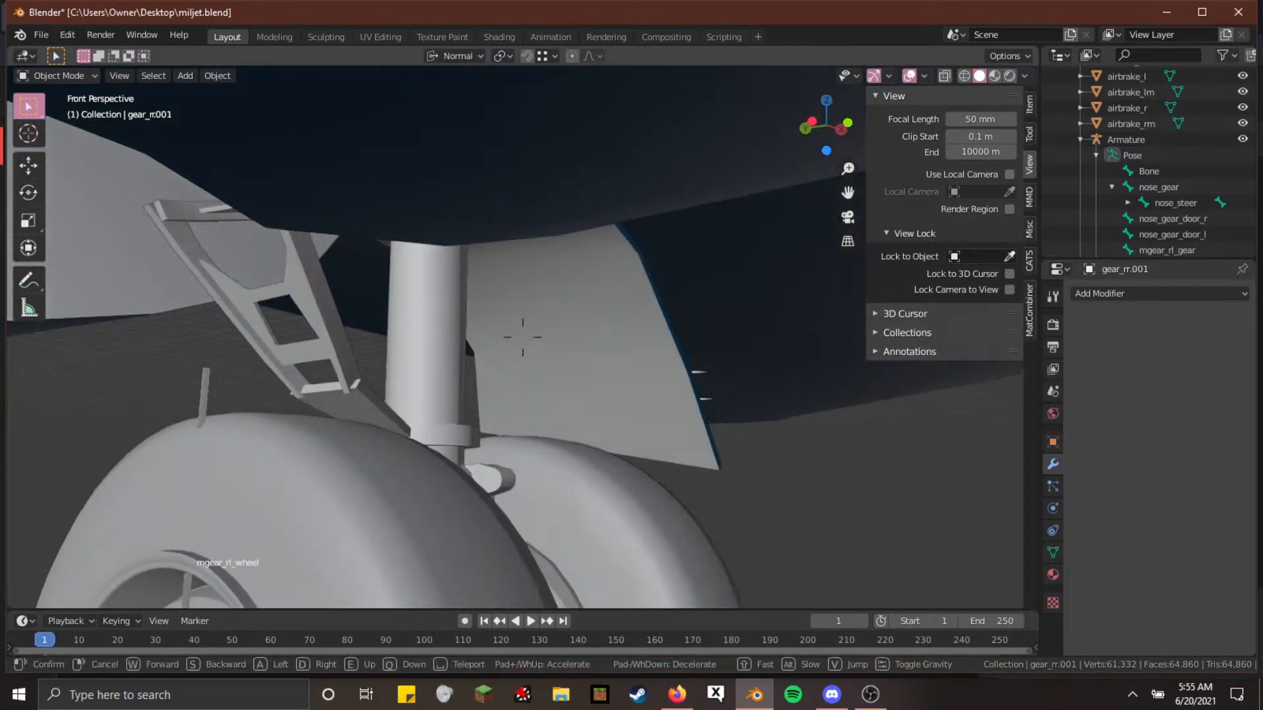
key(d)
key(s)
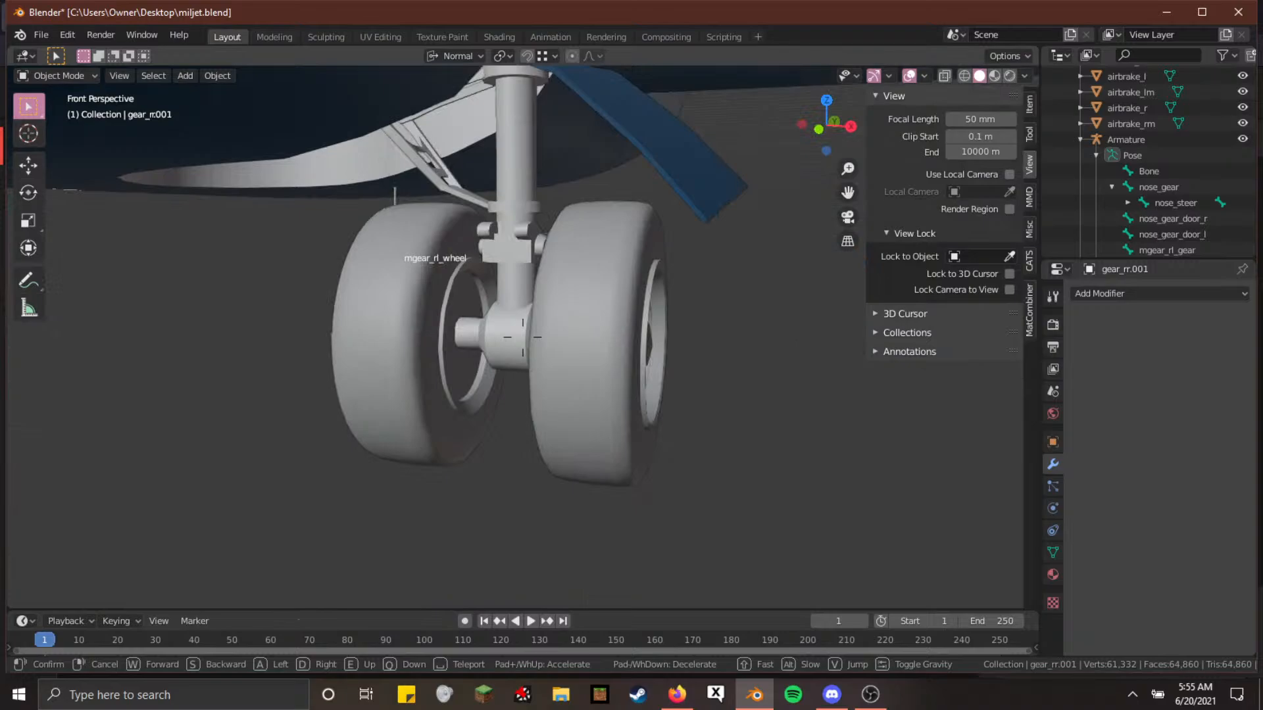
key(d)
click(519, 334)
Try rotating the gear_rl strut about the X axis
key(shift+grave)
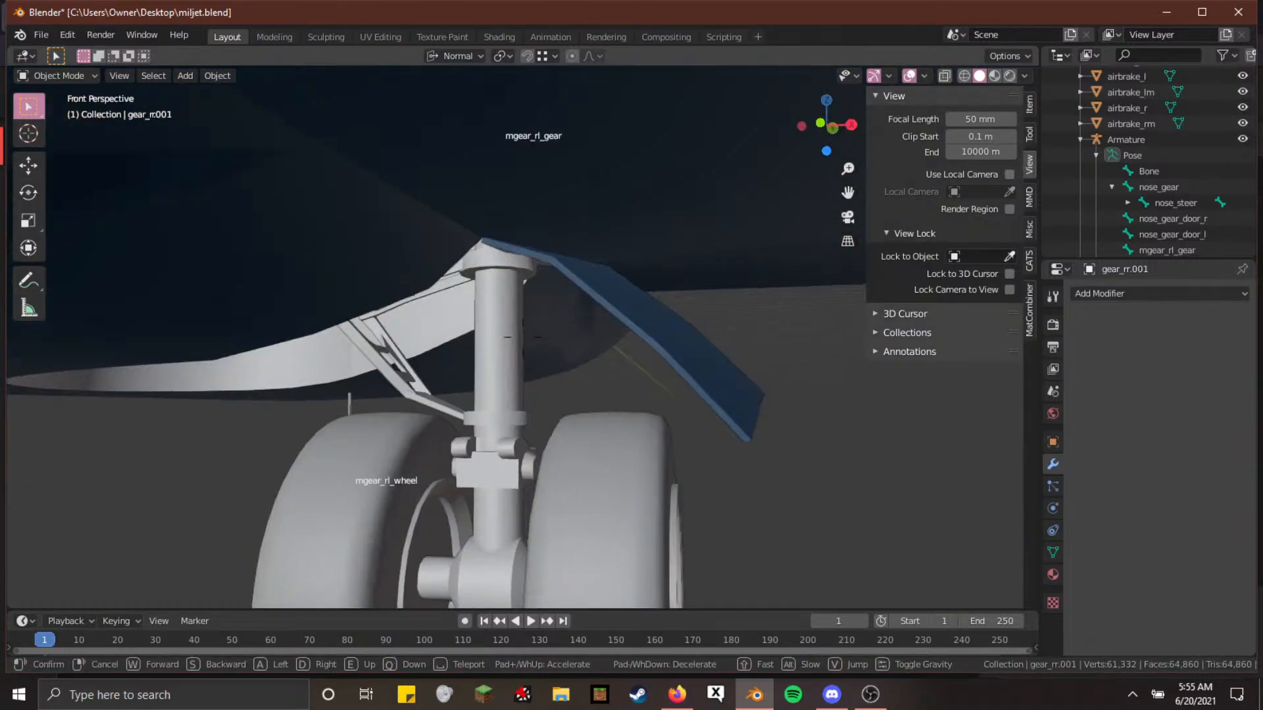
key(a)
key(w)
click(515, 337)
right_click(501, 343)
key(r)
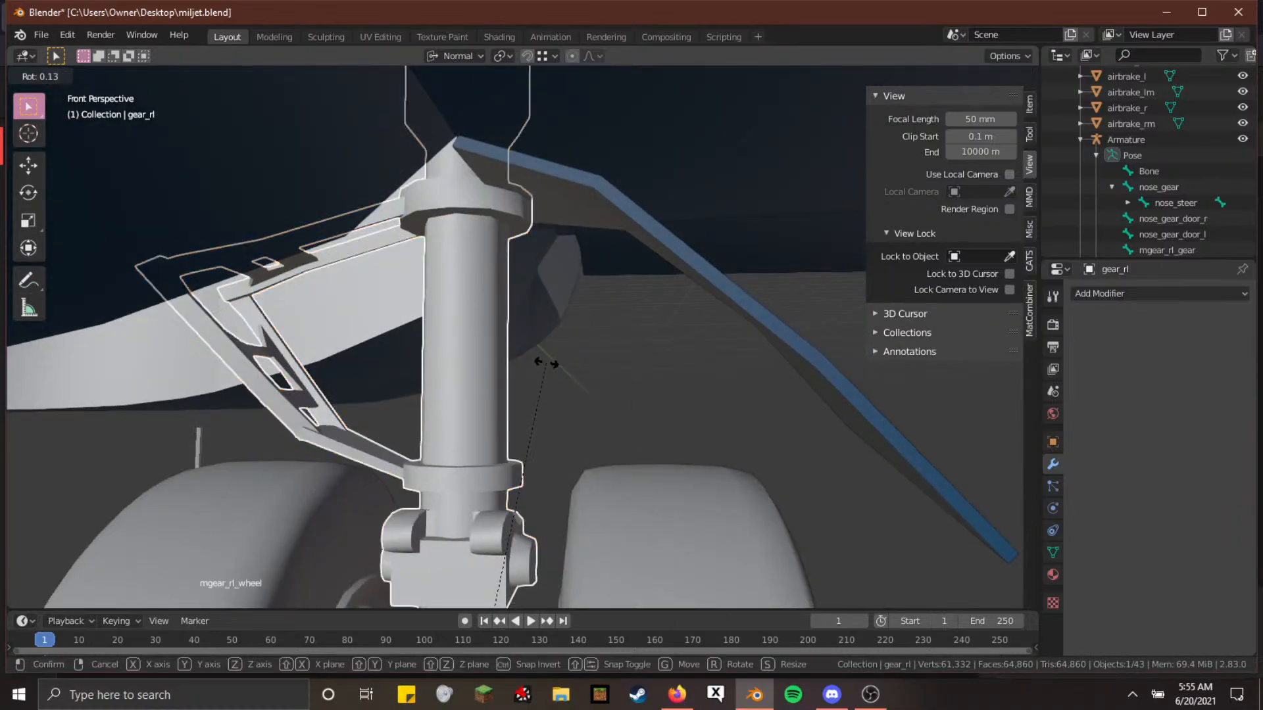
key(x)
right_click(408, 378)
Try rotating the mgear_rl_wheel bone about the X axis in Pose Mode, and return to Object Mode
key(shift+grave)
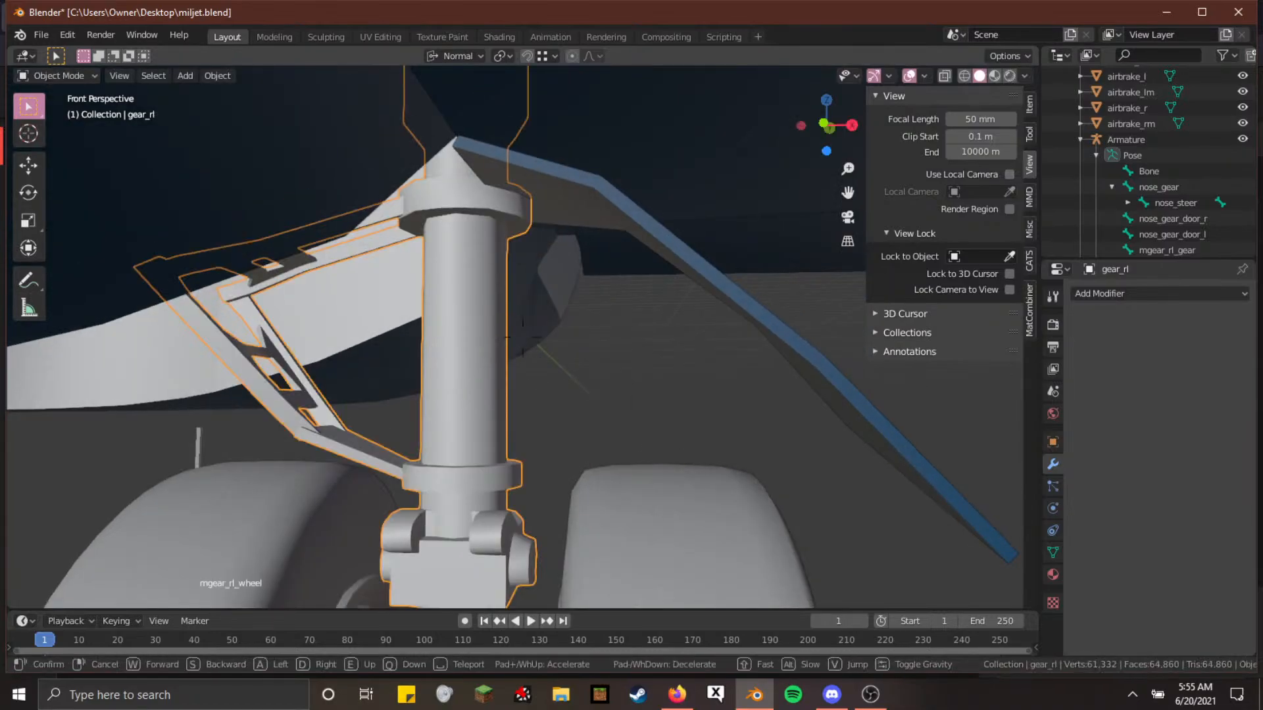
key(s)
key(a)
click(523, 337)
right_click(522, 306)
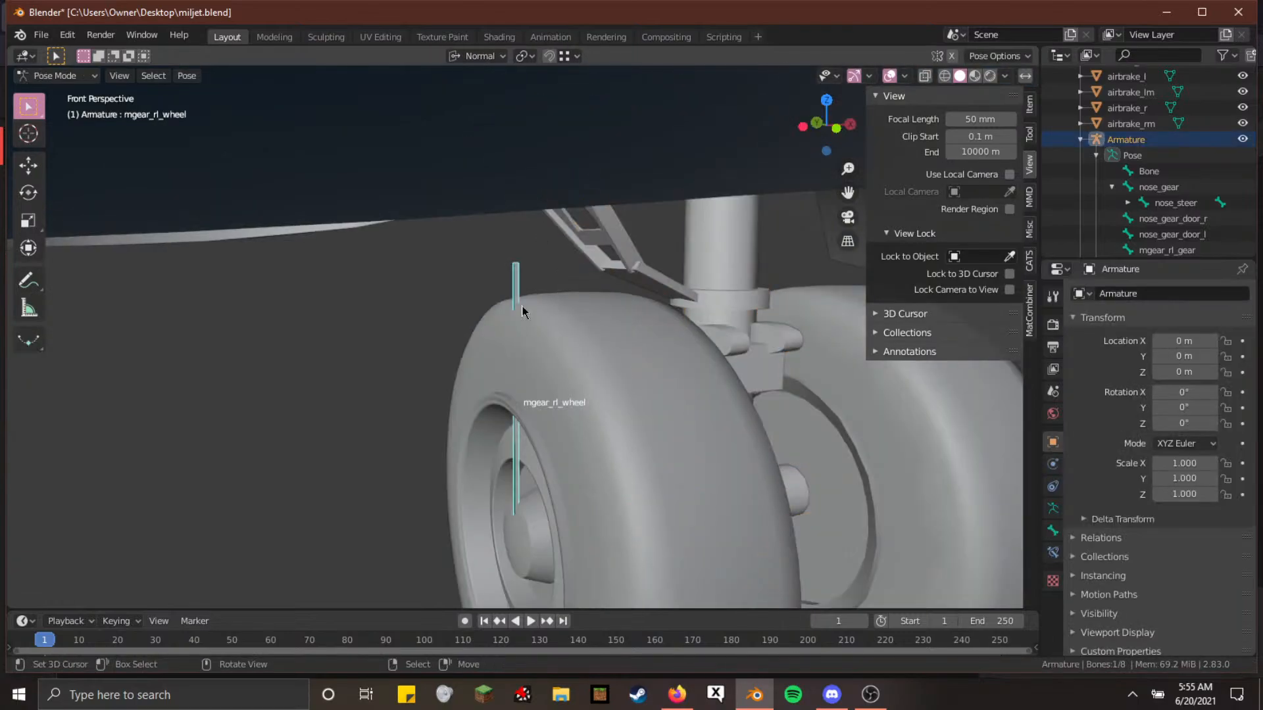
key(r)
key(x)
key(Escape)
key(ctrl+Tab)
Open the gear_rl.001 wheel pair in Edit Mode and add a vertex group for its mesh
click(598, 380)
key(Tab)
key(shift+grave)
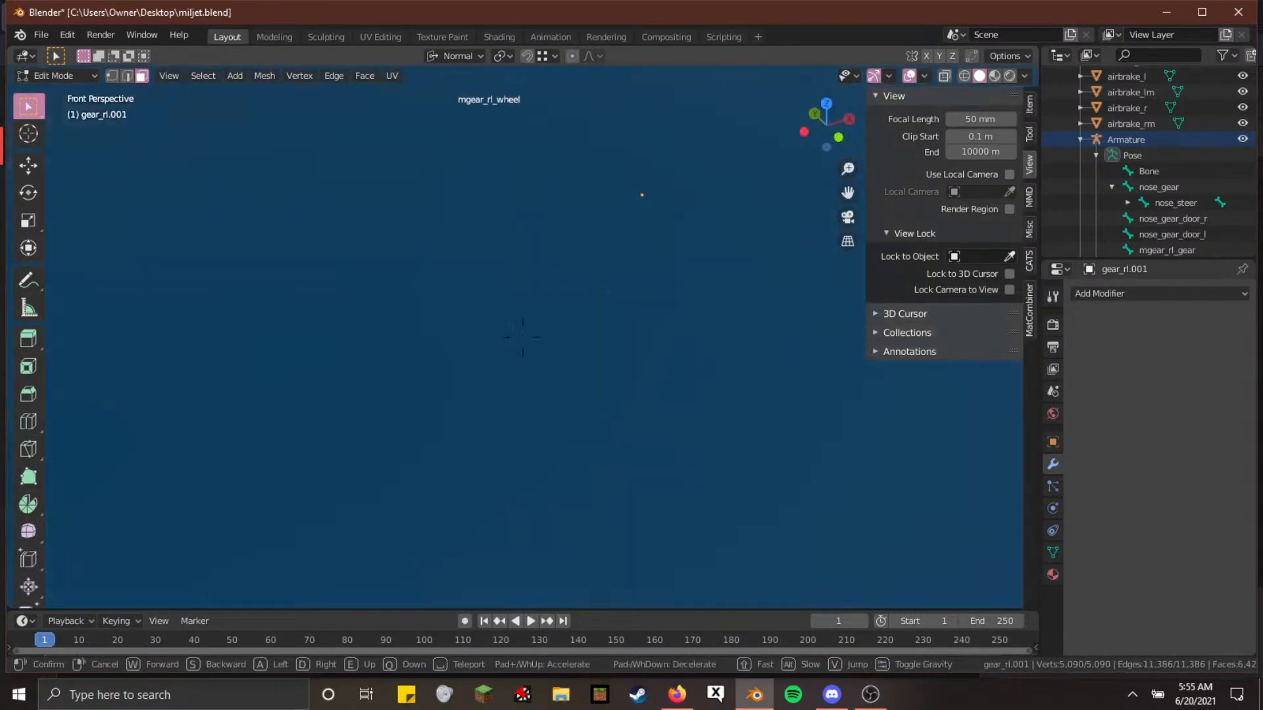
key(s)
click(523, 337)
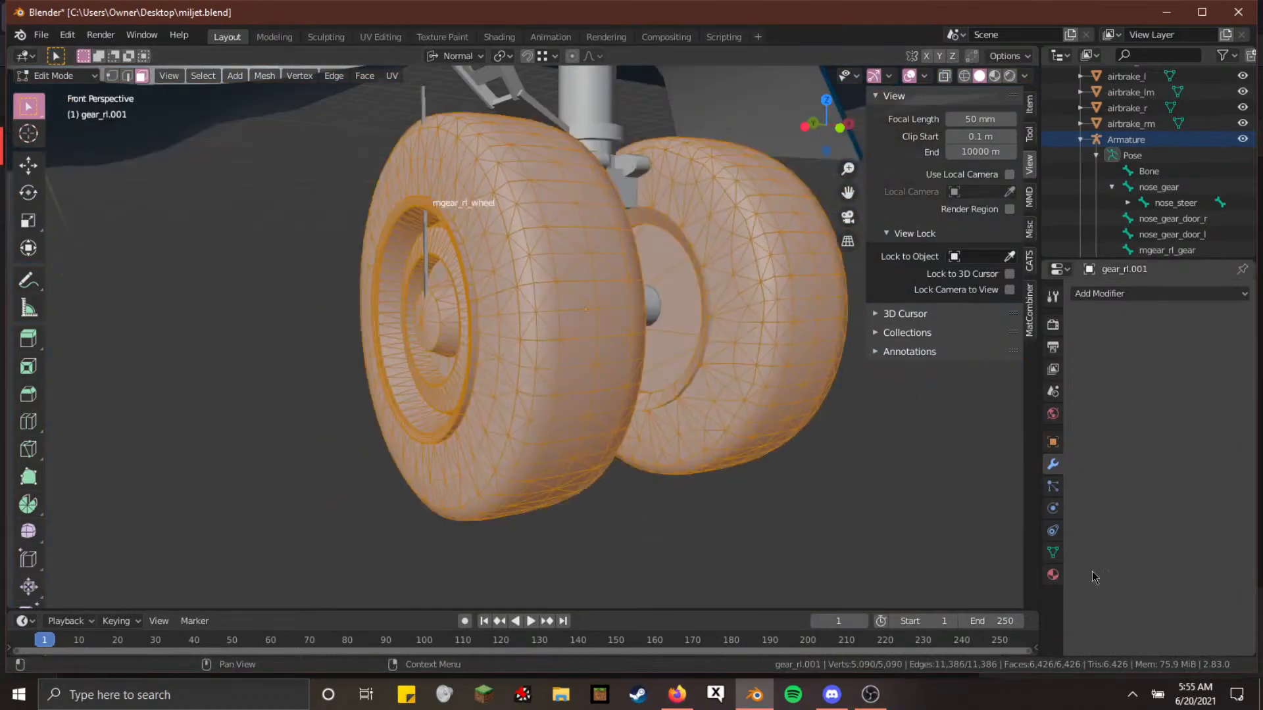
click(1053, 553)
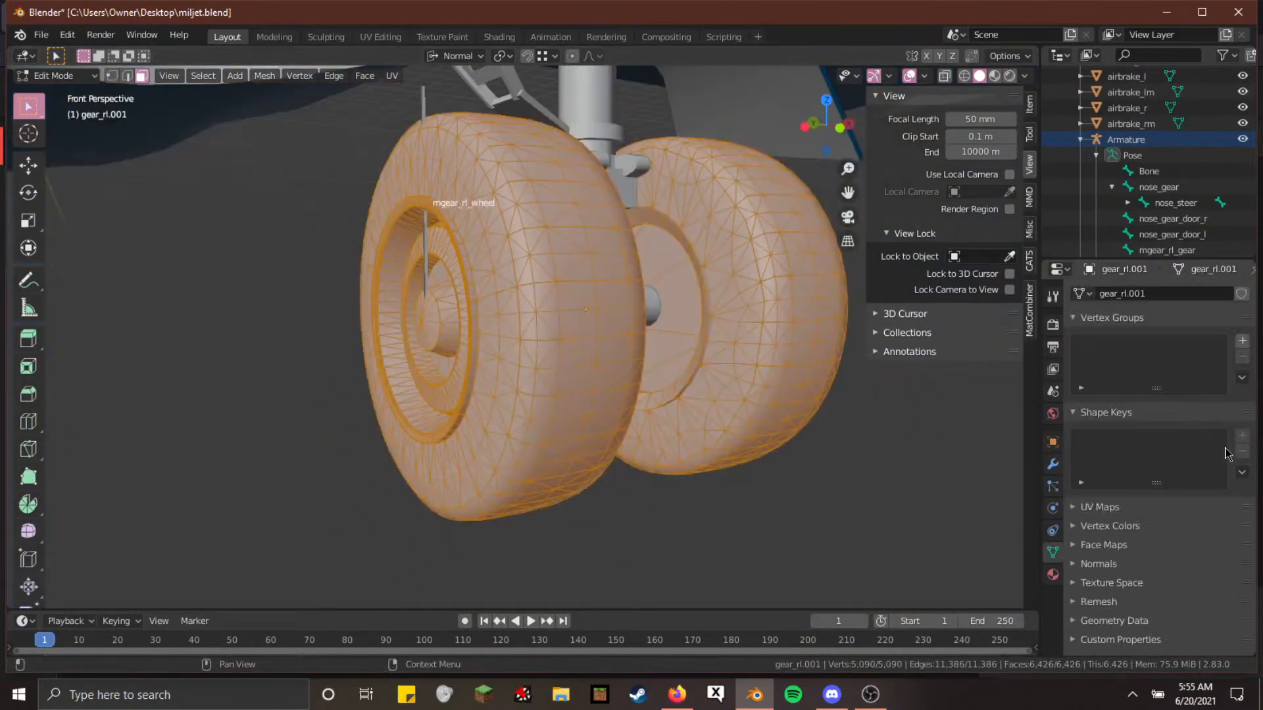
click(1242, 342)
Rename the new gear_rl.001 vertex group to match the wheel bone, mgear_rl_wheel, and return to Object Mode
scroll(1177, 219, down, 4)
scroll(1177, 220, up, 2)
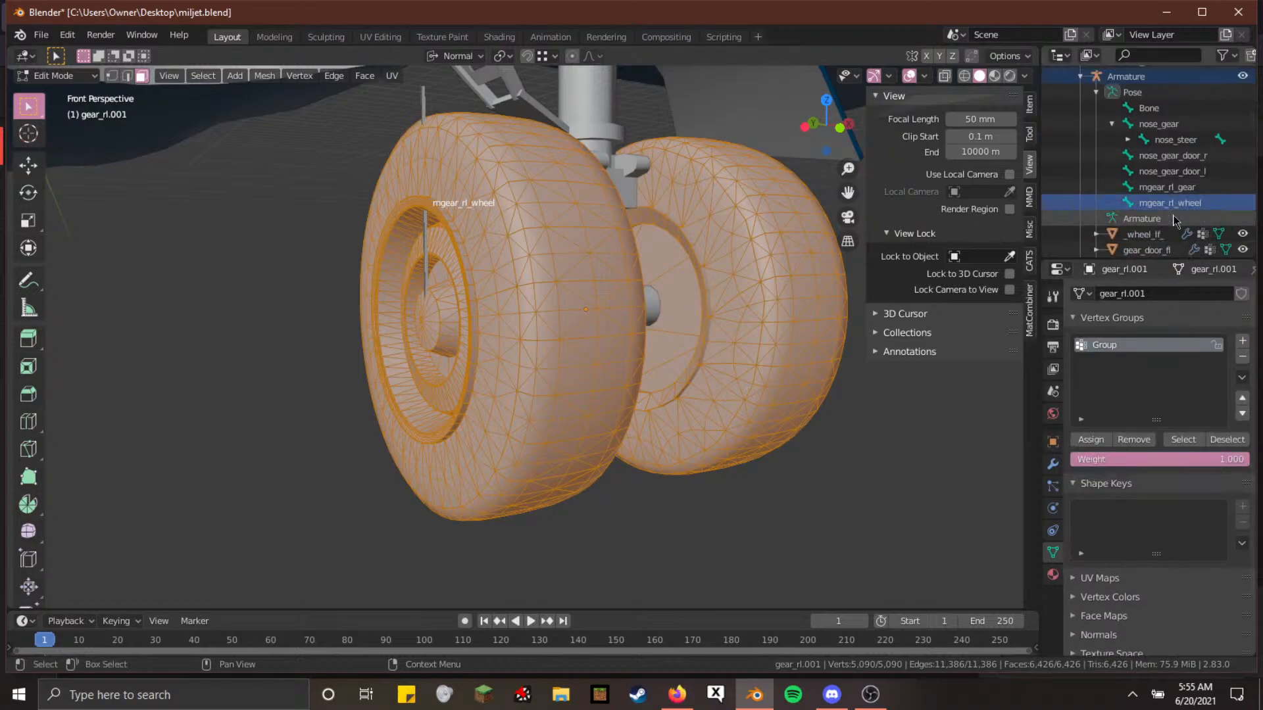
double_click(1183, 204)
click(735, 440)
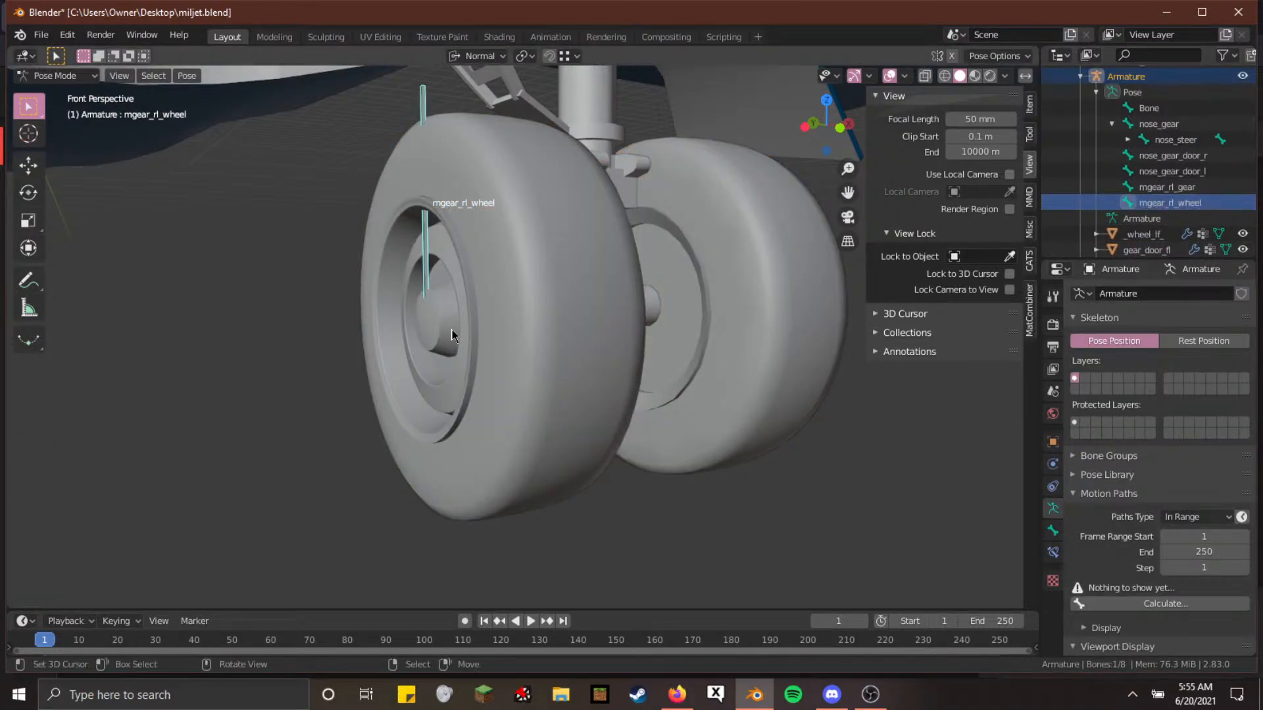
click(734, 440)
key(Tab)
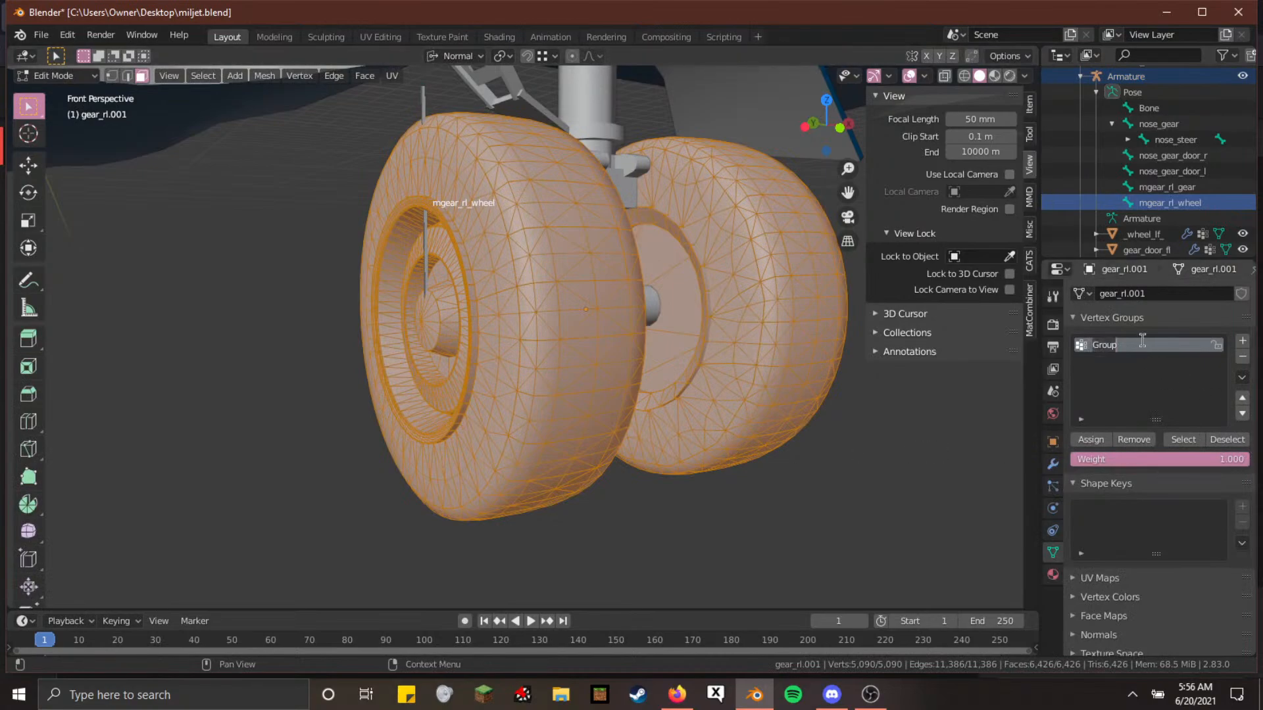
key(Tab)
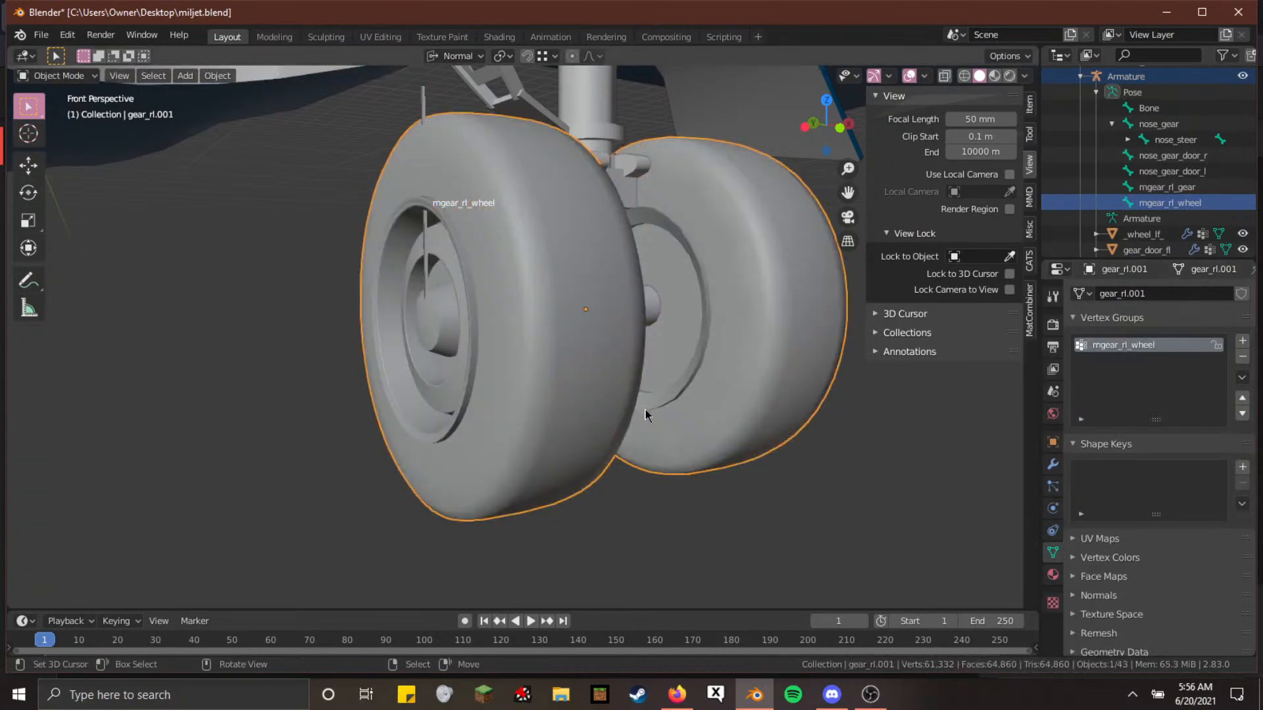
Test the gear_rl.001 wheel binding by rotating the mgear_rl_wheel bone about the X axis
middle_drag(642, 409, 511, 328)
right_click(511, 327)
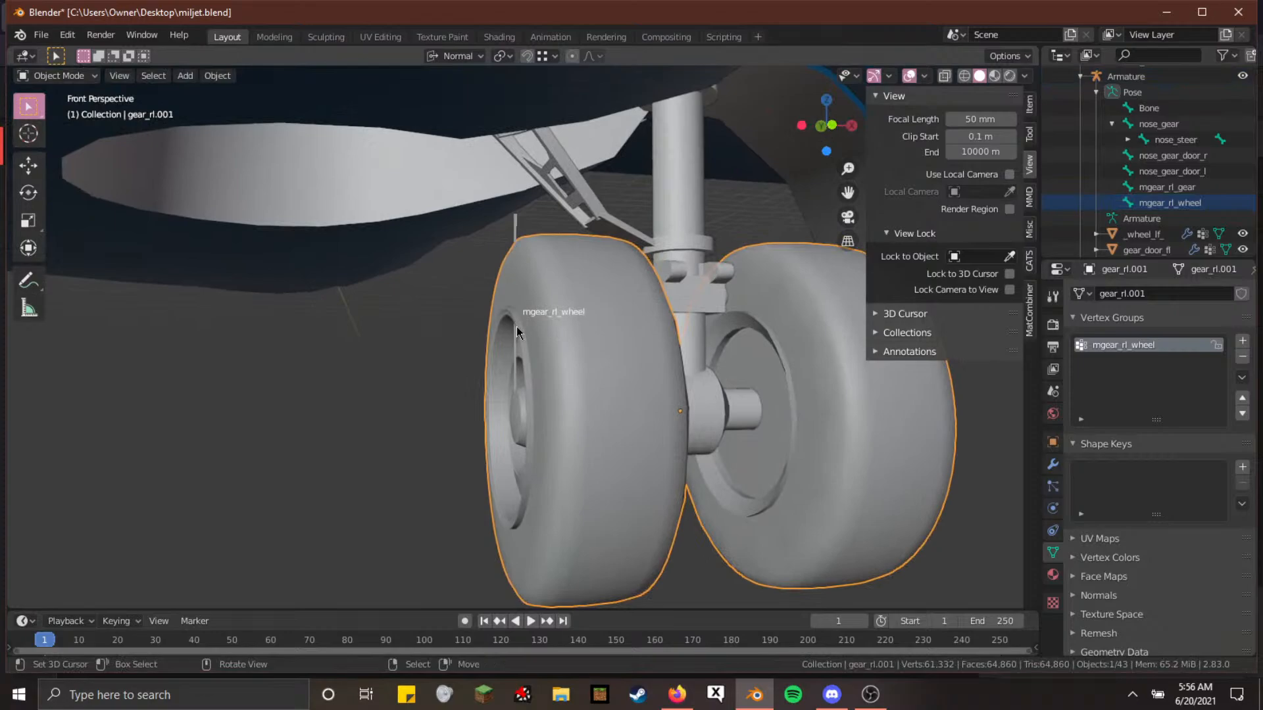
right_click(513, 230)
key(r)
key(x)
right_click(783, 402)
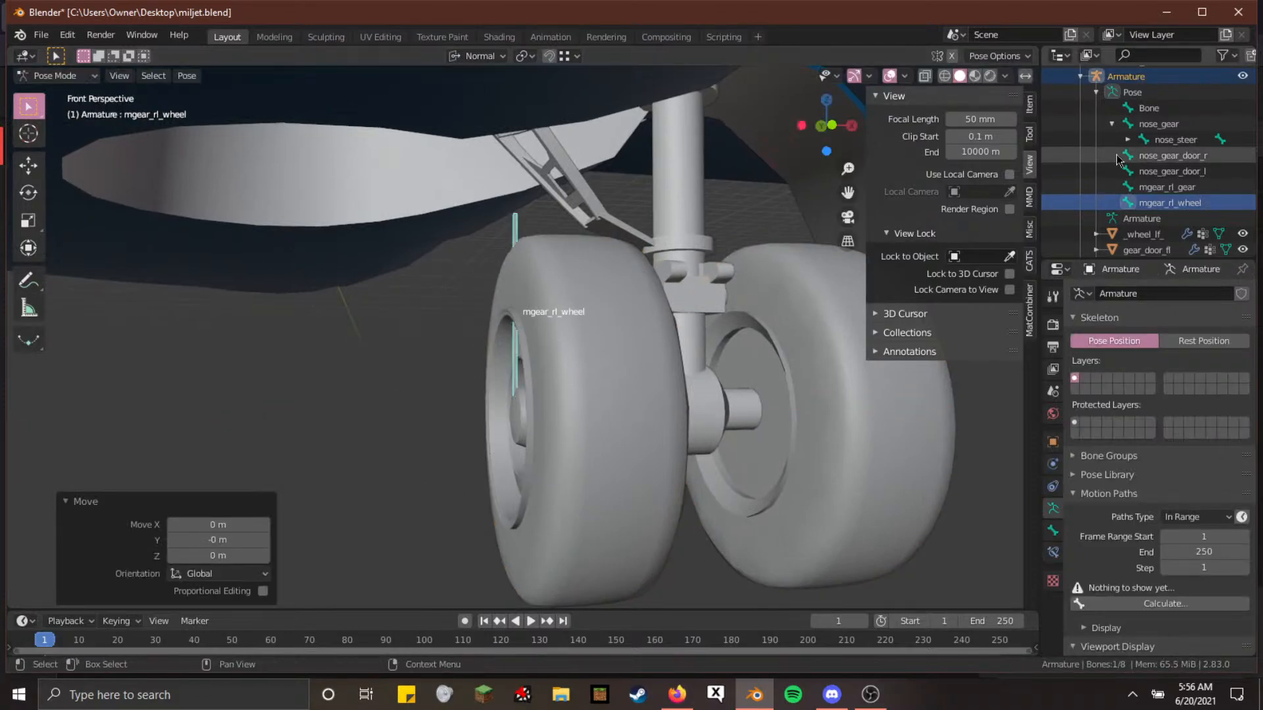
Select the gear_rl strut object above the main wheel pair in Object Mode
scroll(1117, 158, down, 9)
right_click(619, 395)
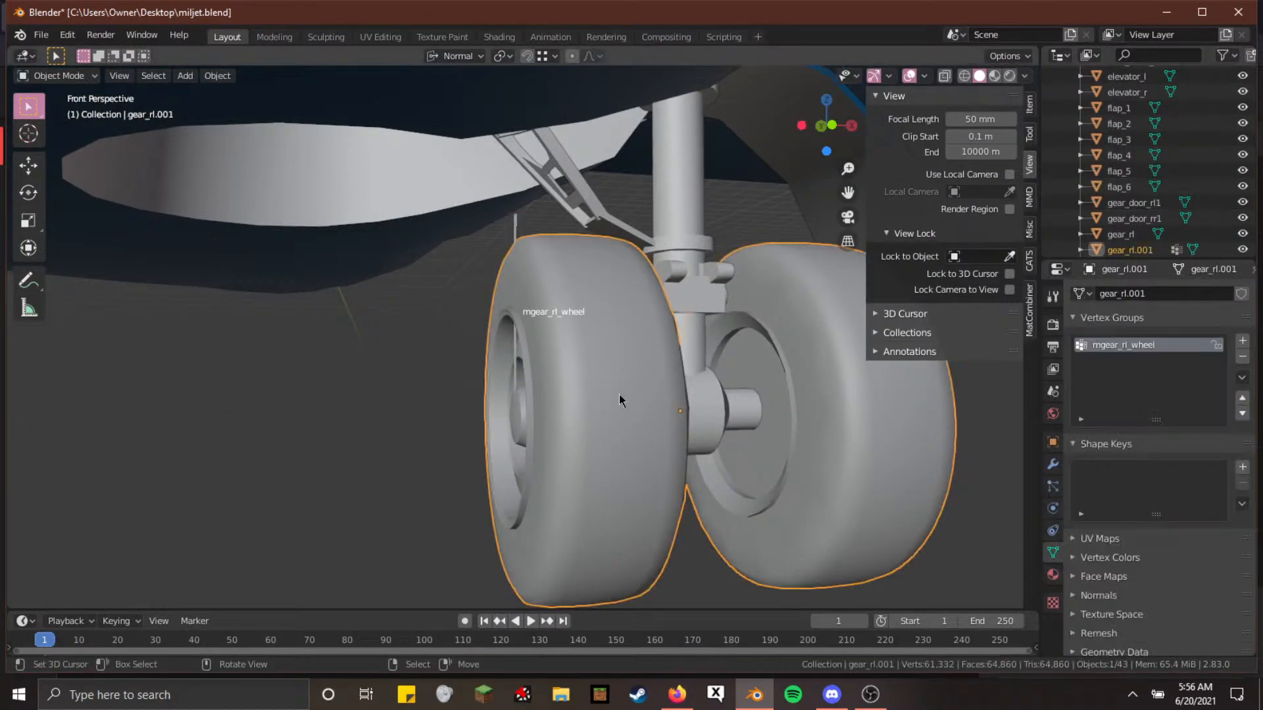
scroll(1127, 172, down, 2)
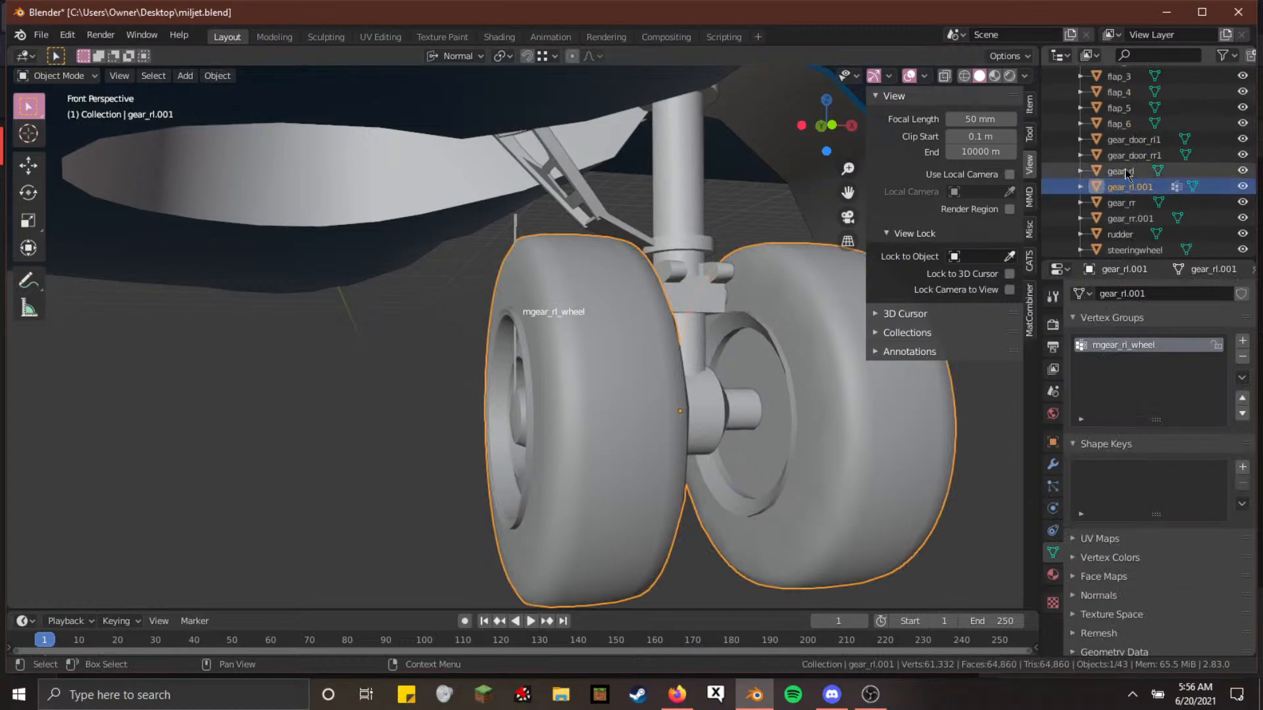
click(1121, 171)
key(shift+grave)
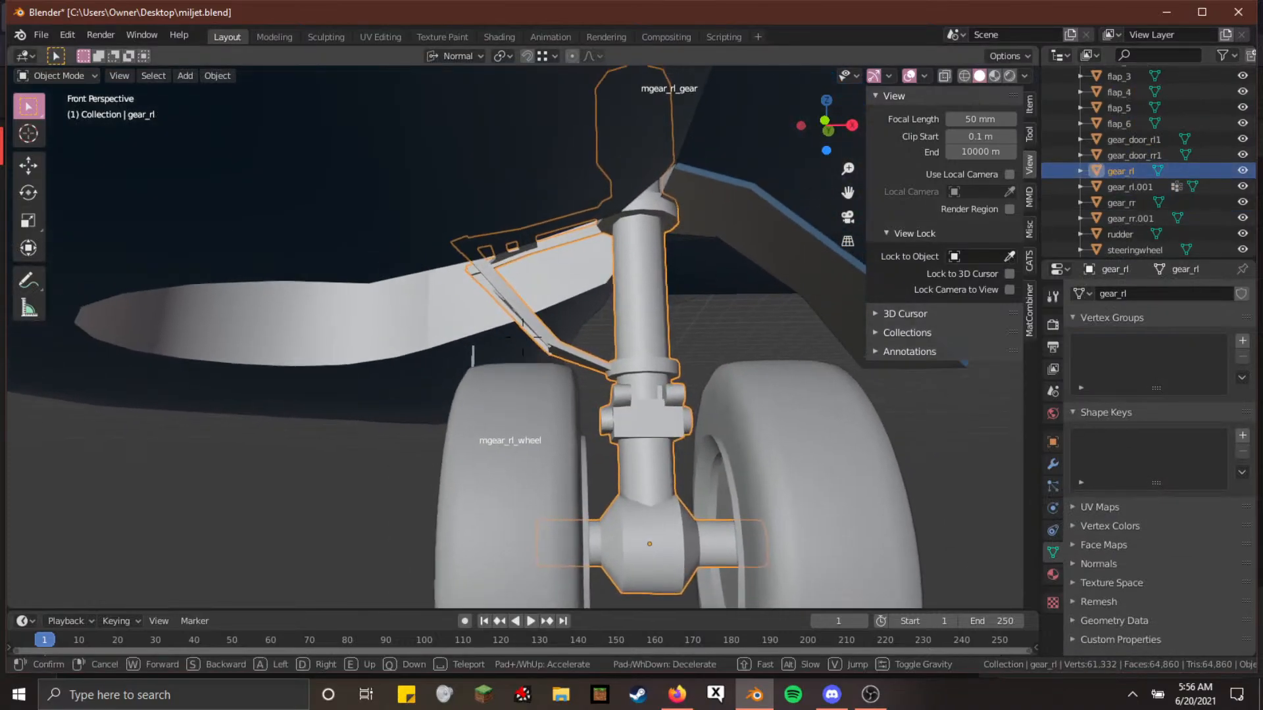
key(e)
click(525, 342)
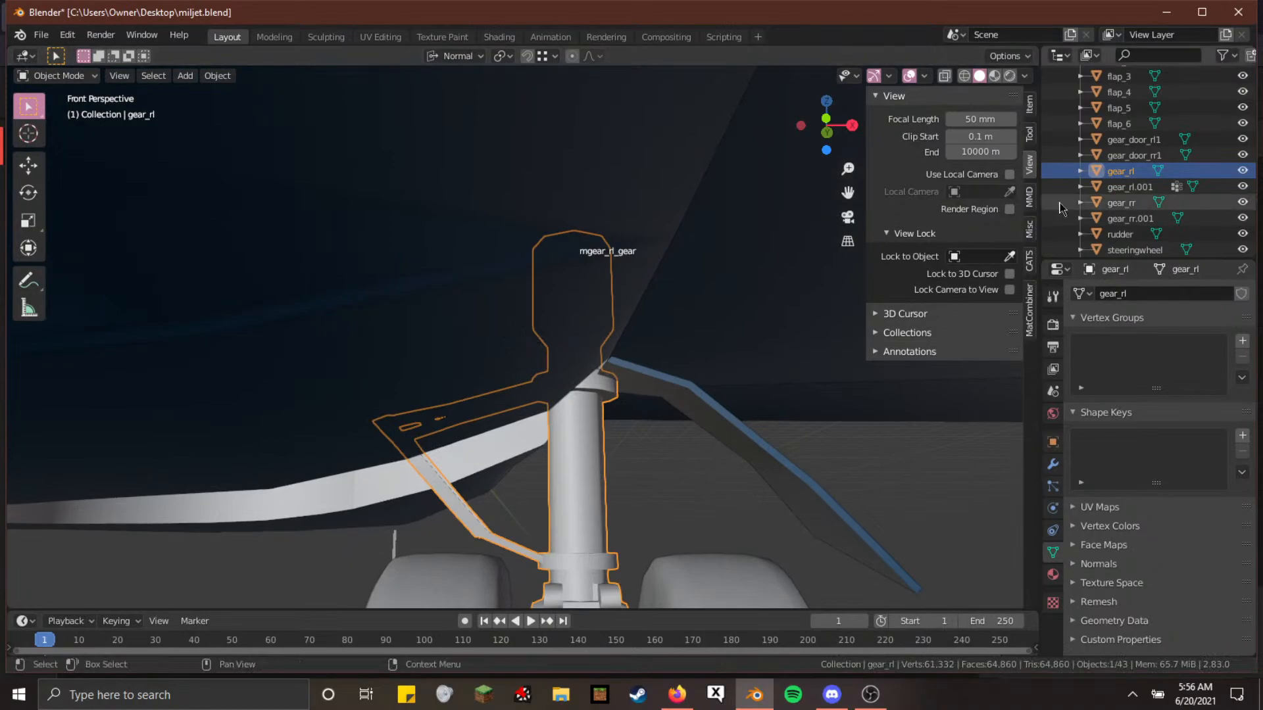
Add a vertex group to the gear_rl strut and name it after its bone, mgear_rl_gear
scroll(1158, 158, up, 6)
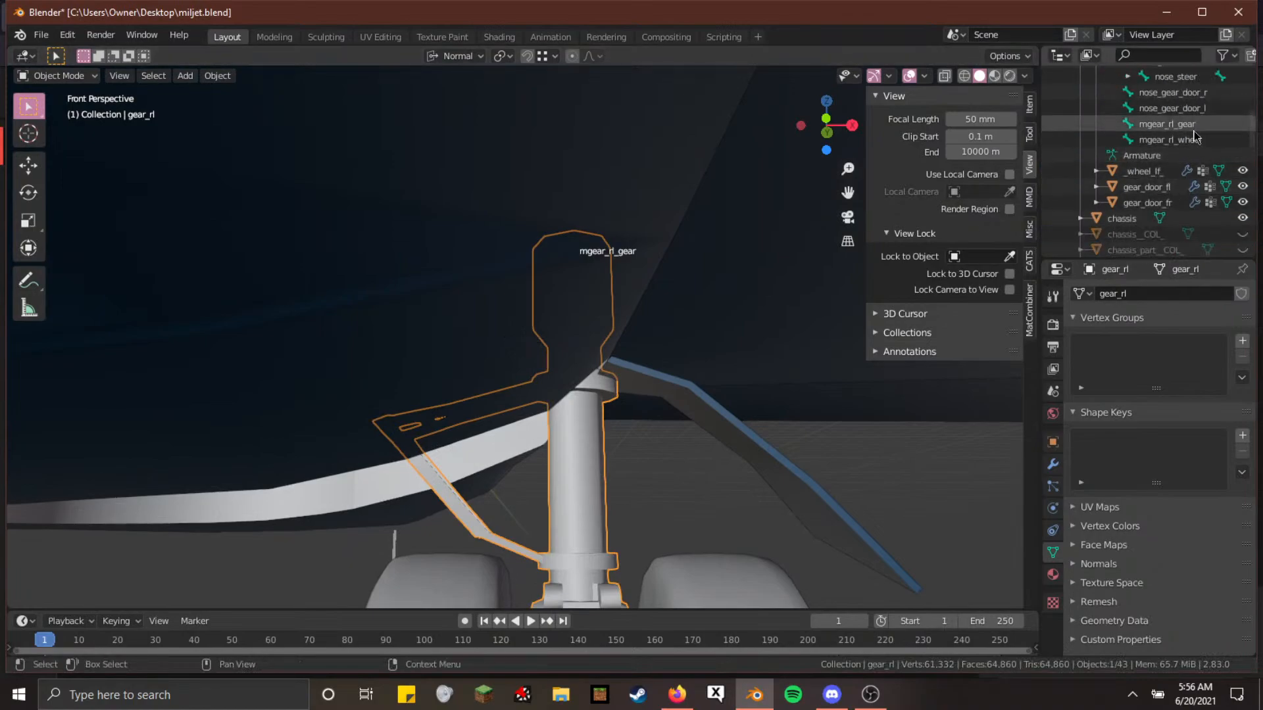
click(1194, 128)
scroll(1159, 197, down, 10)
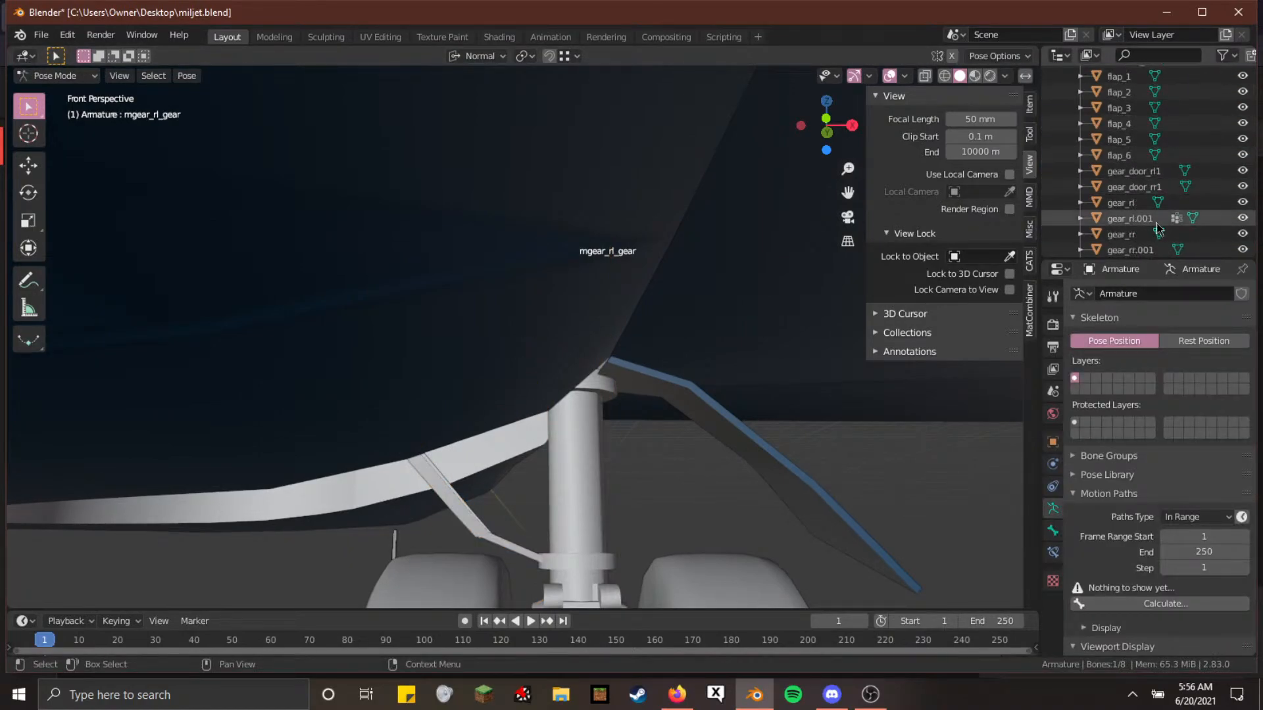
click(1133, 173)
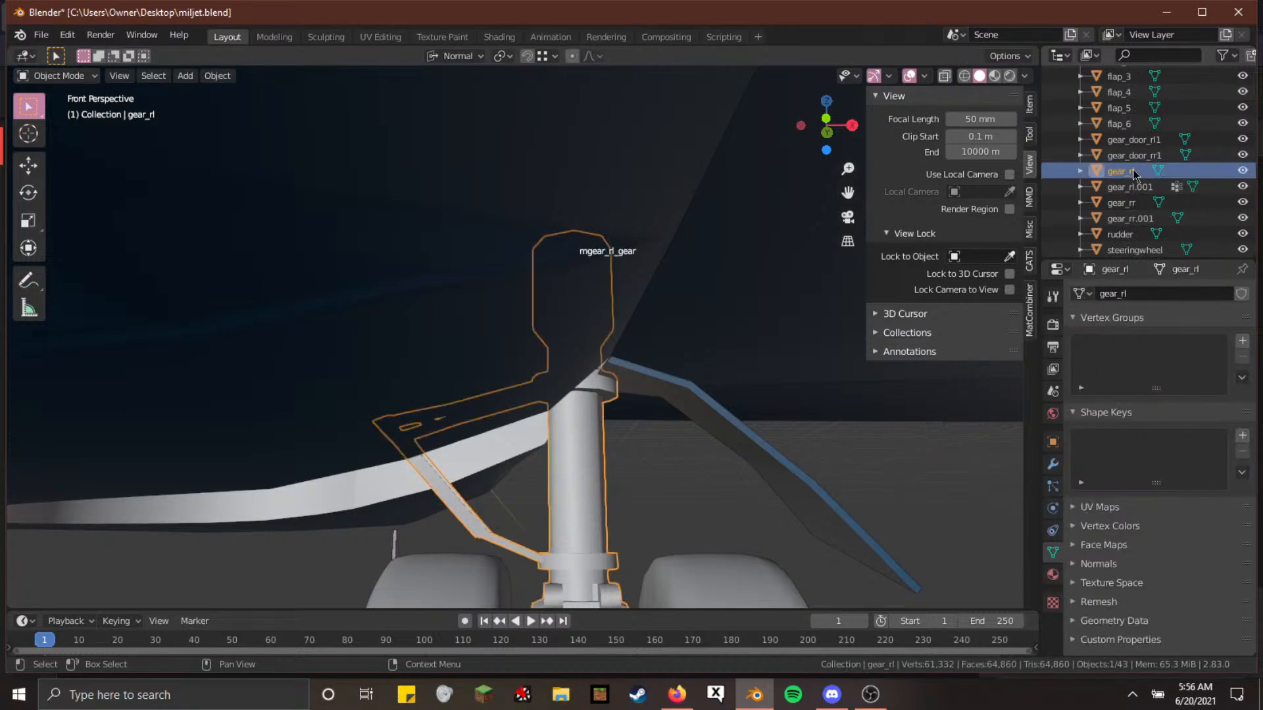
double_click(1132, 171)
click(1246, 343)
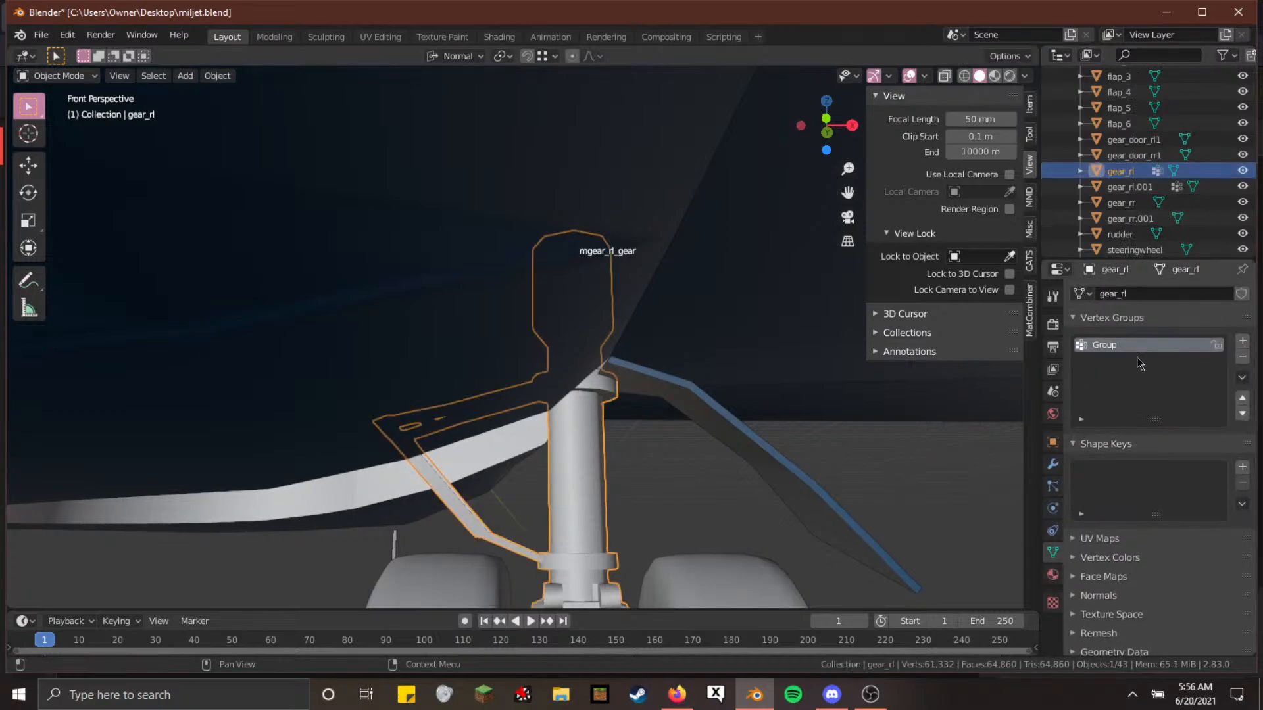
double_click(1135, 349)
text(mgear_rl_gear)
click(1132, 375)
Assign the entire gear_rl strut mesh to the mgear_rl_gear vertex group and return to Object Mode
key(Tab)
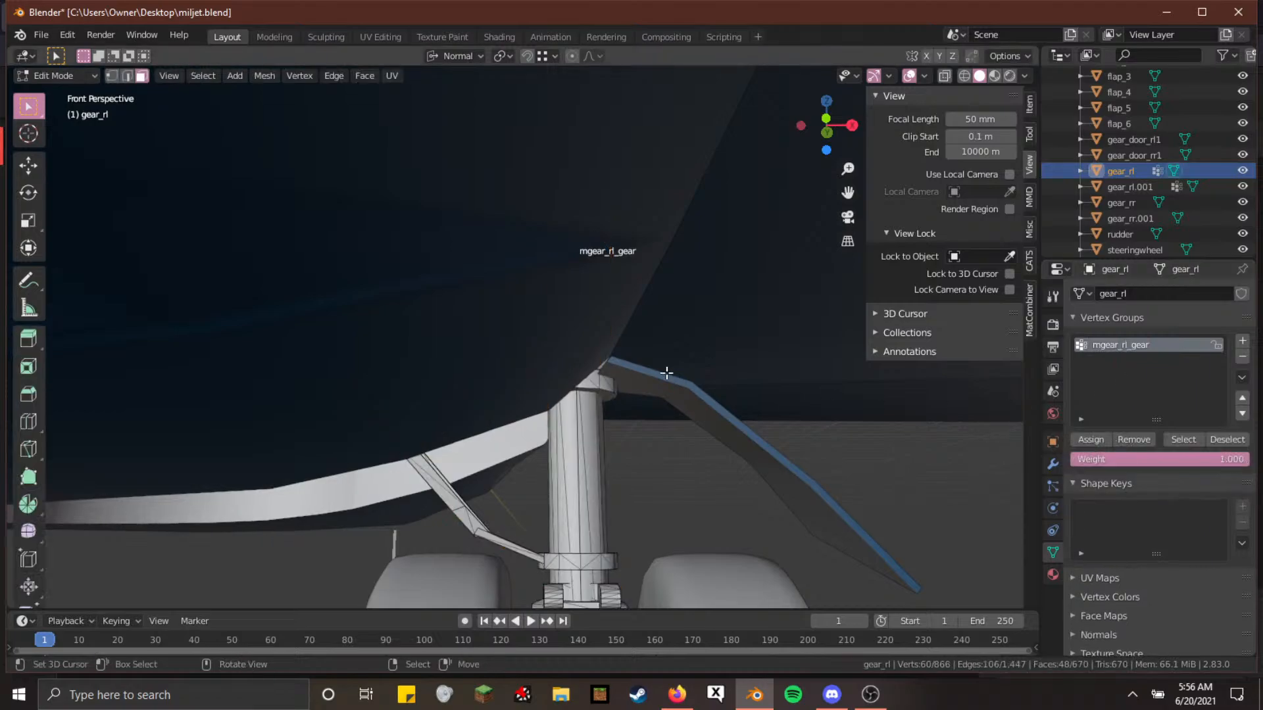
key(a)
click(1097, 446)
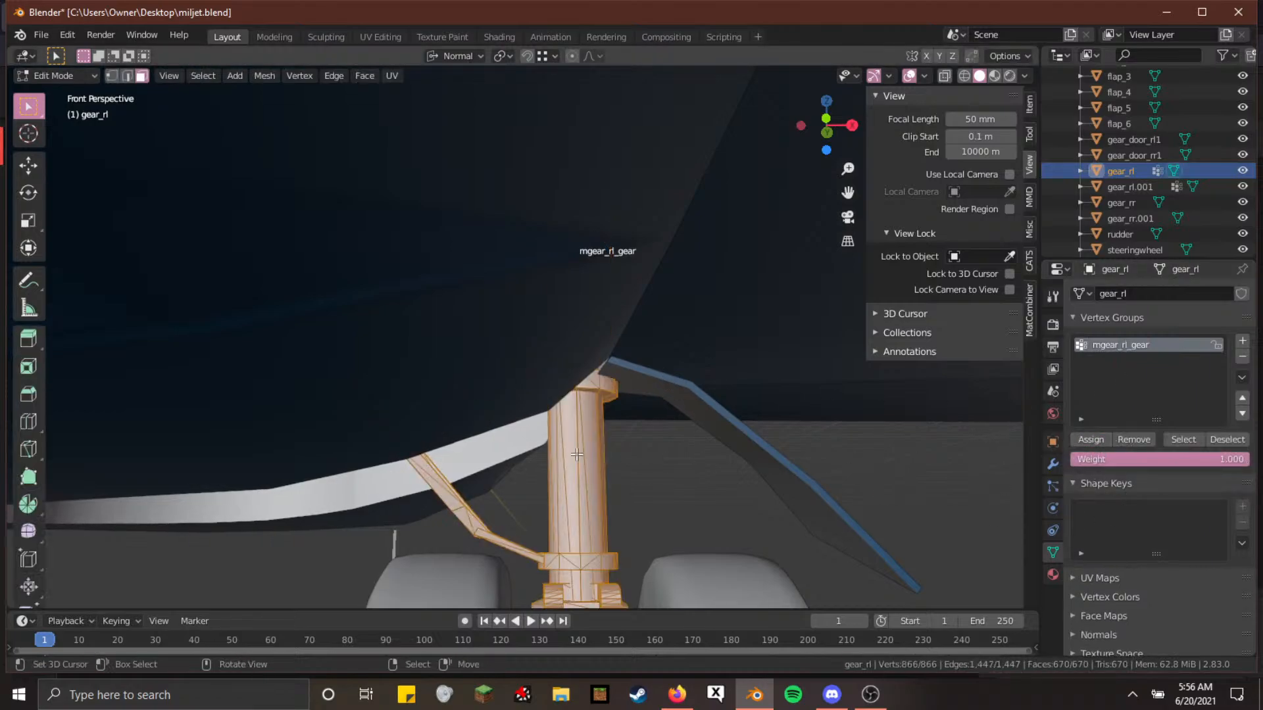
key(Tab)
key(shift+grave)
key(s)
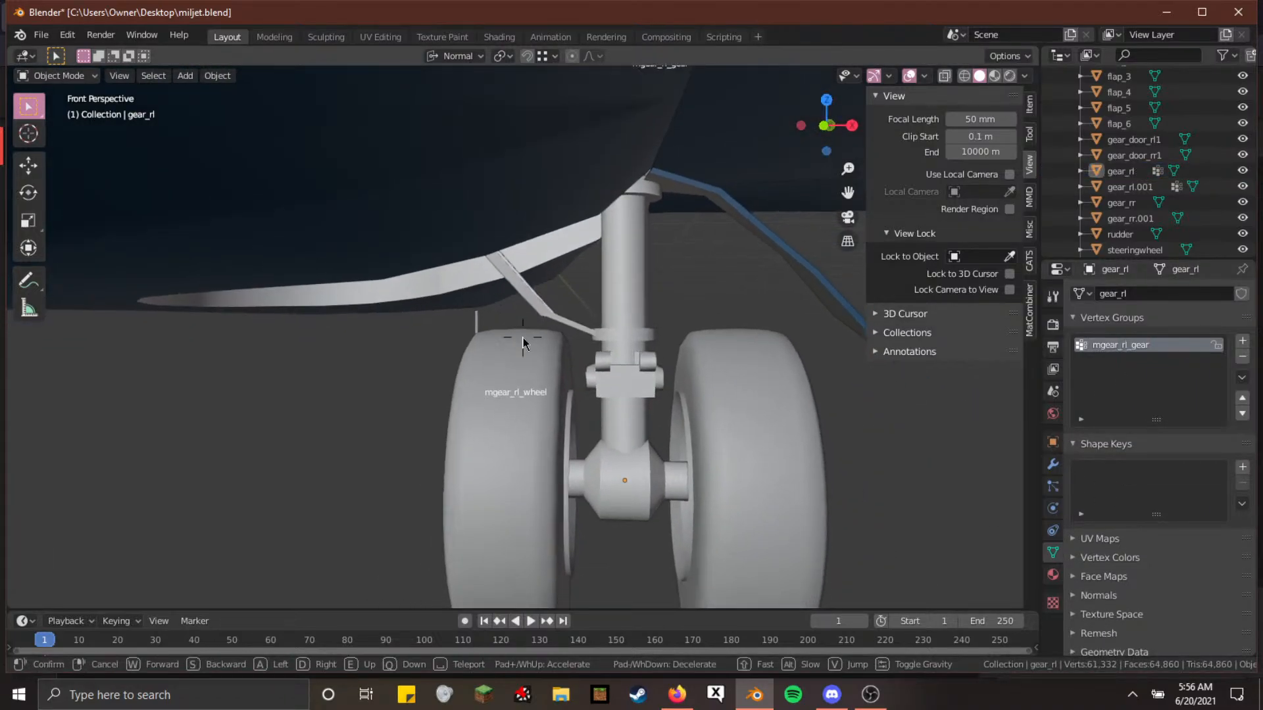
click(523, 337)
Join the gear_rl.001 wheel pair into the gear_rl strut object
click(1124, 192)
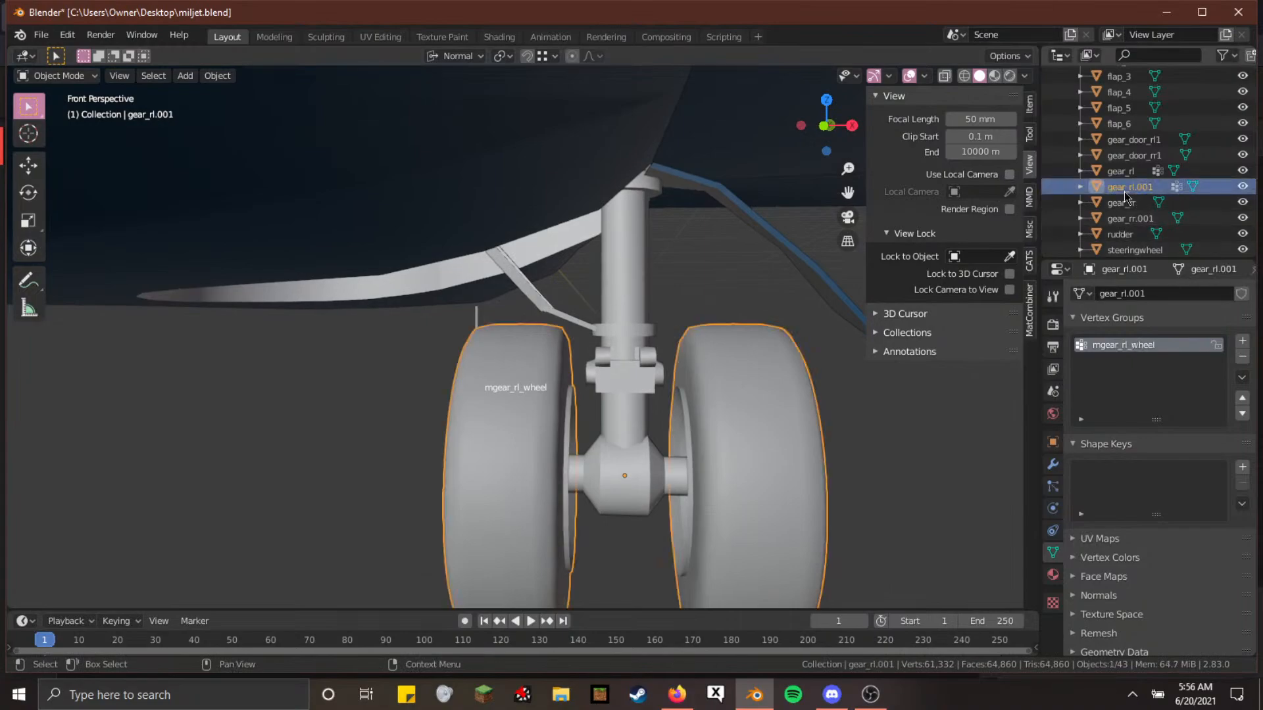
ctrl+click(1120, 171)
key(ctrl+j)
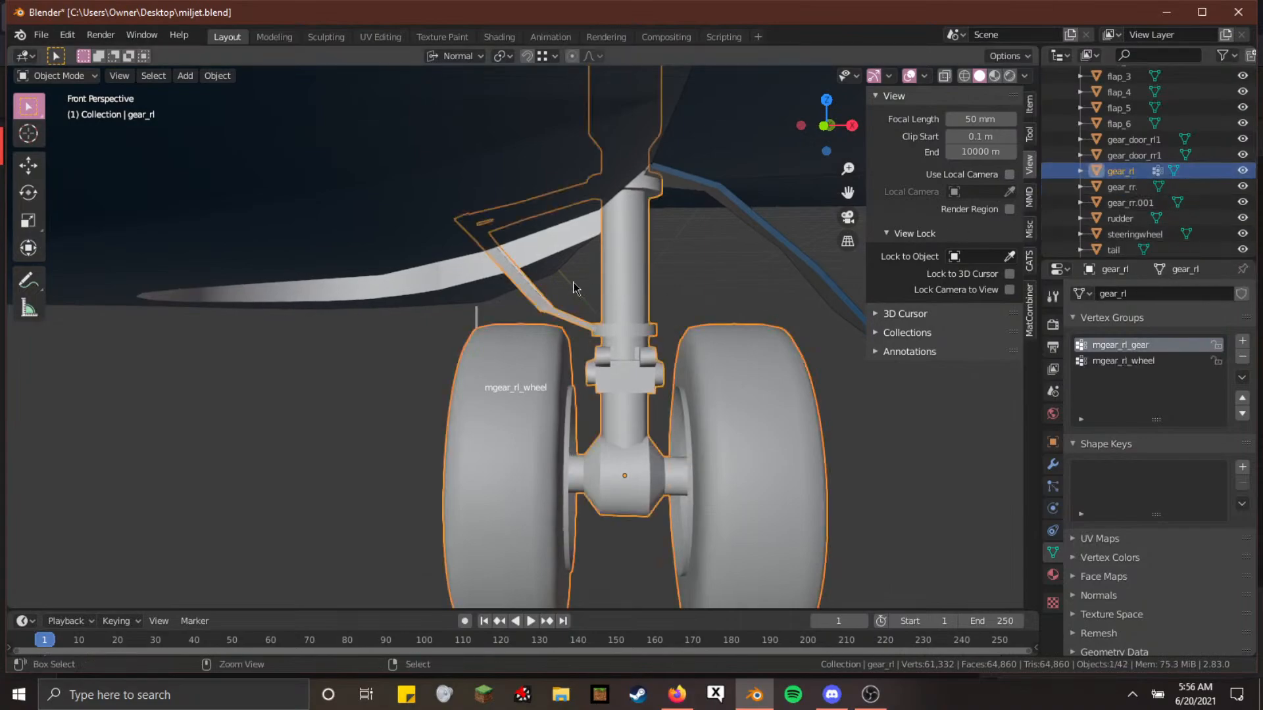
Parent the joined gear_rl object to the Armature with the Armature Deform type
scroll(1140, 238, up, 6)
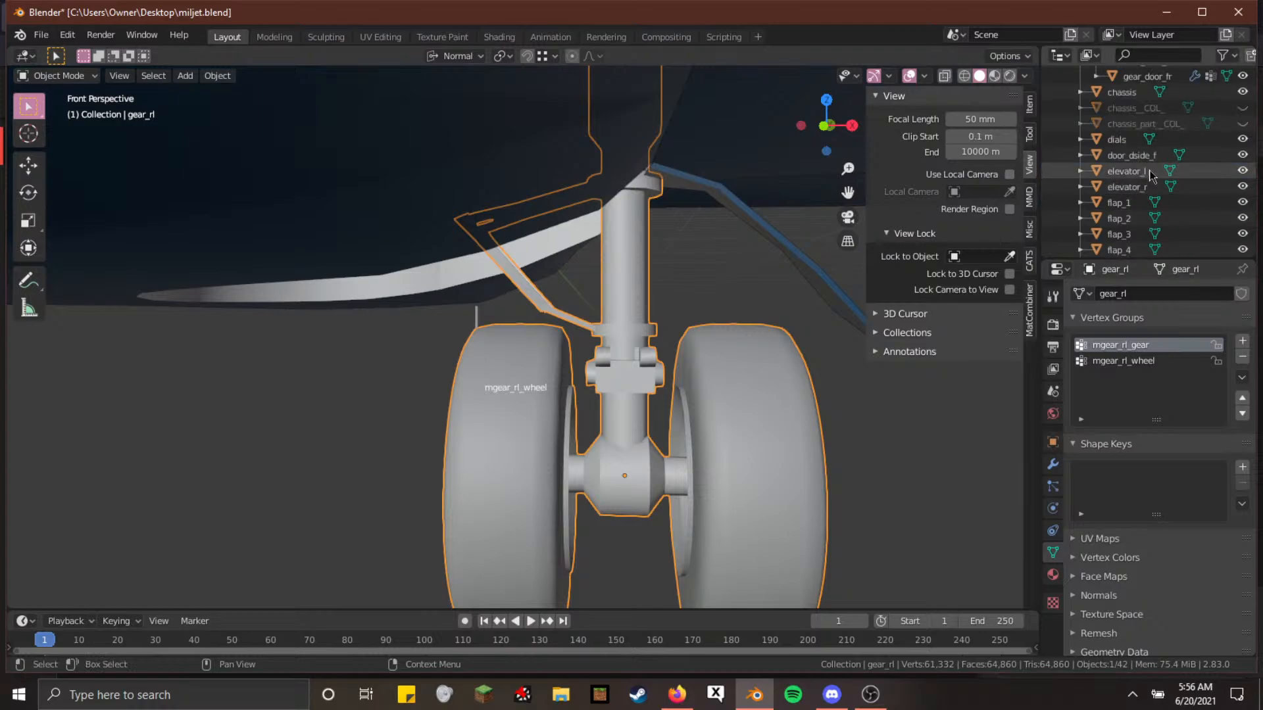
scroll(1153, 115, up, 4)
ctrl+click(1126, 139)
key(ctrl+Tab)
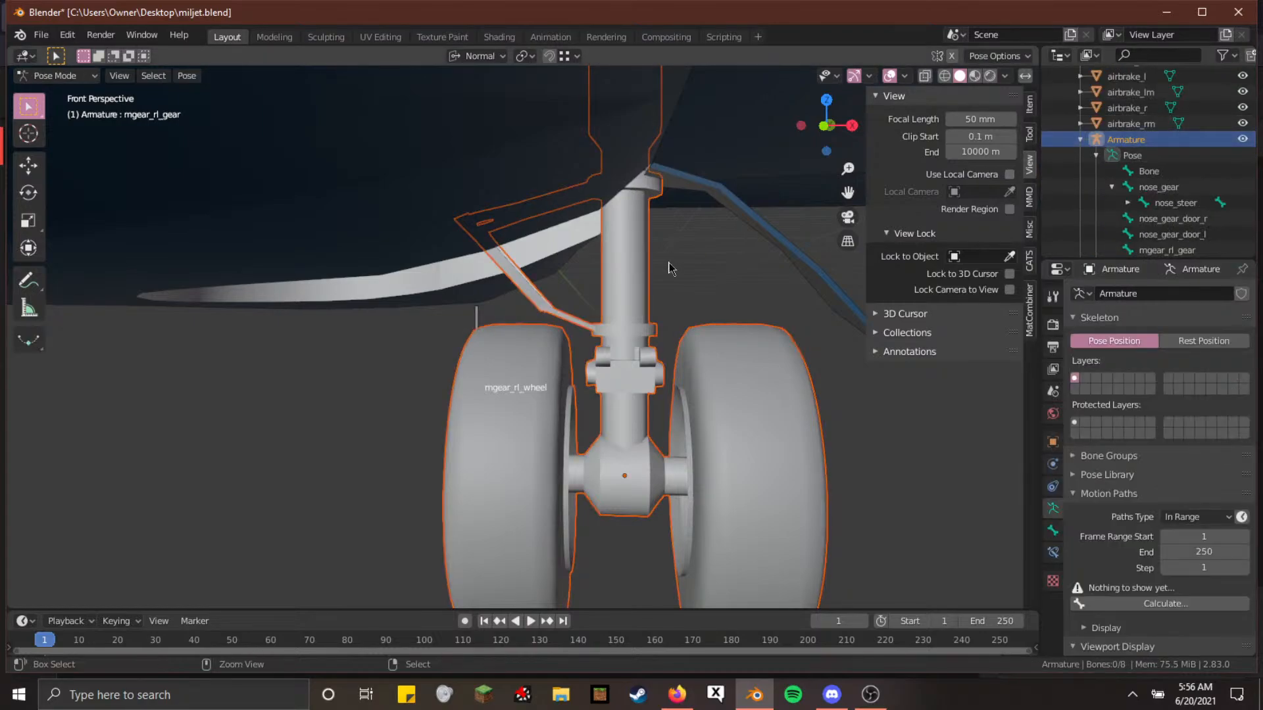
key(ctrl+p)
key(Down)
key(Down)
key(Down)
key(Return)
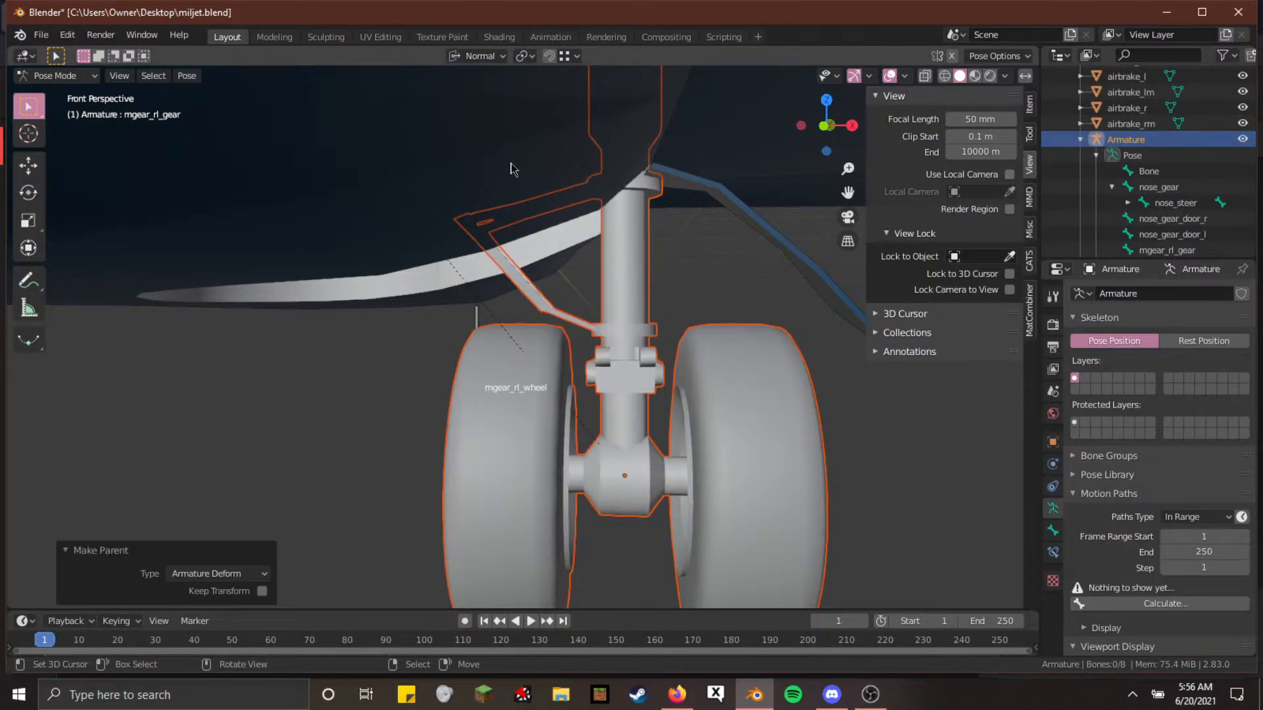
Test the joined gear's wheel binding by rotating the mgear_rl_wheel bone about the X axis
click(487, 322)
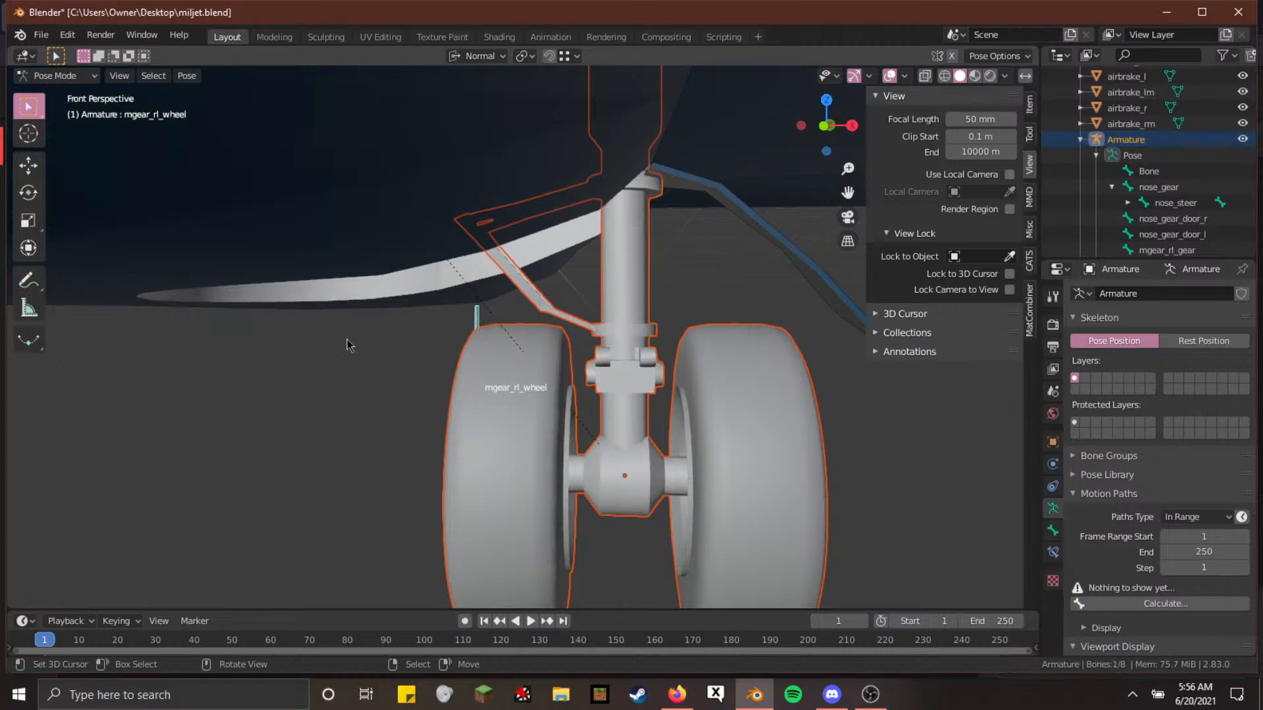
key(shift+grave)
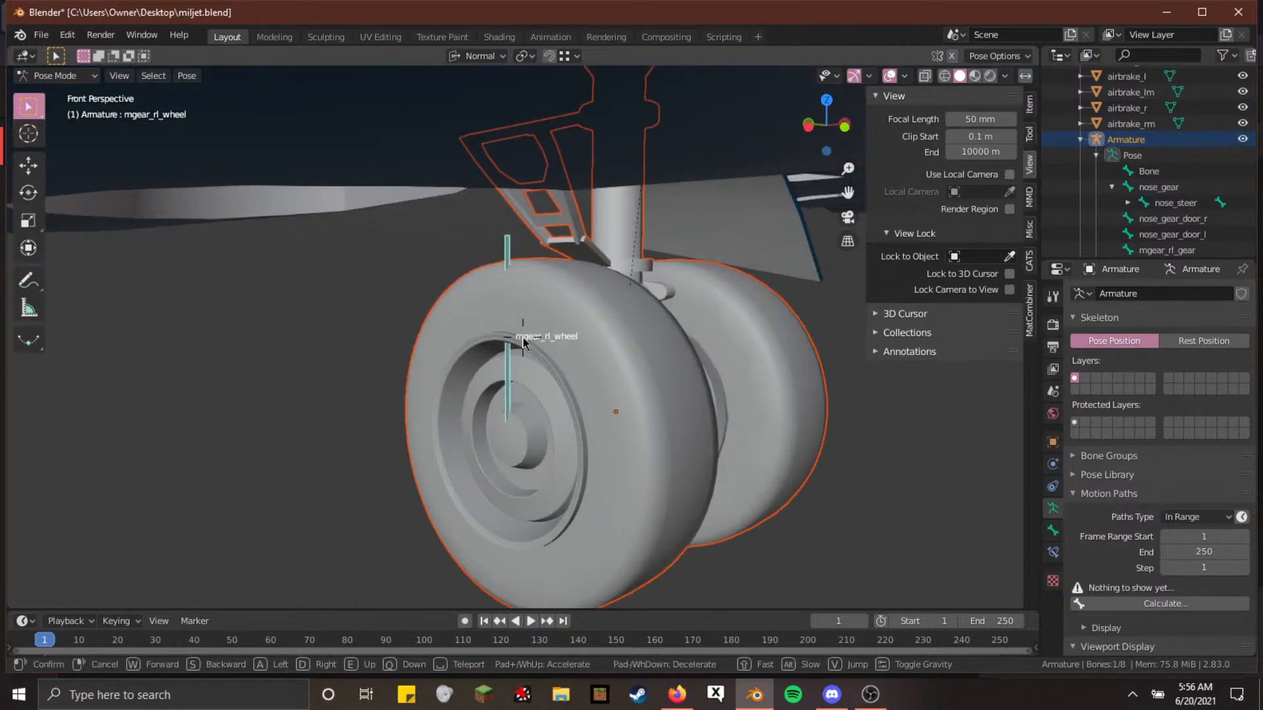
click(523, 342)
key(r)
key(x)
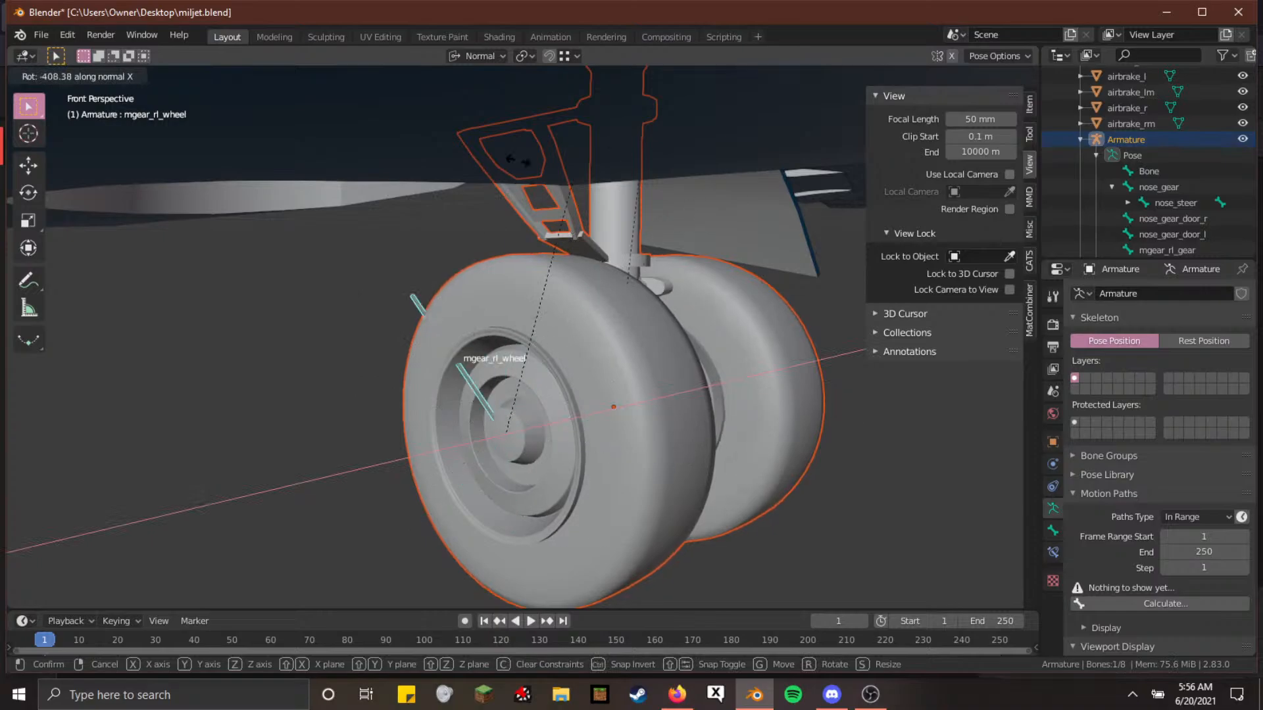
click(661, 456)
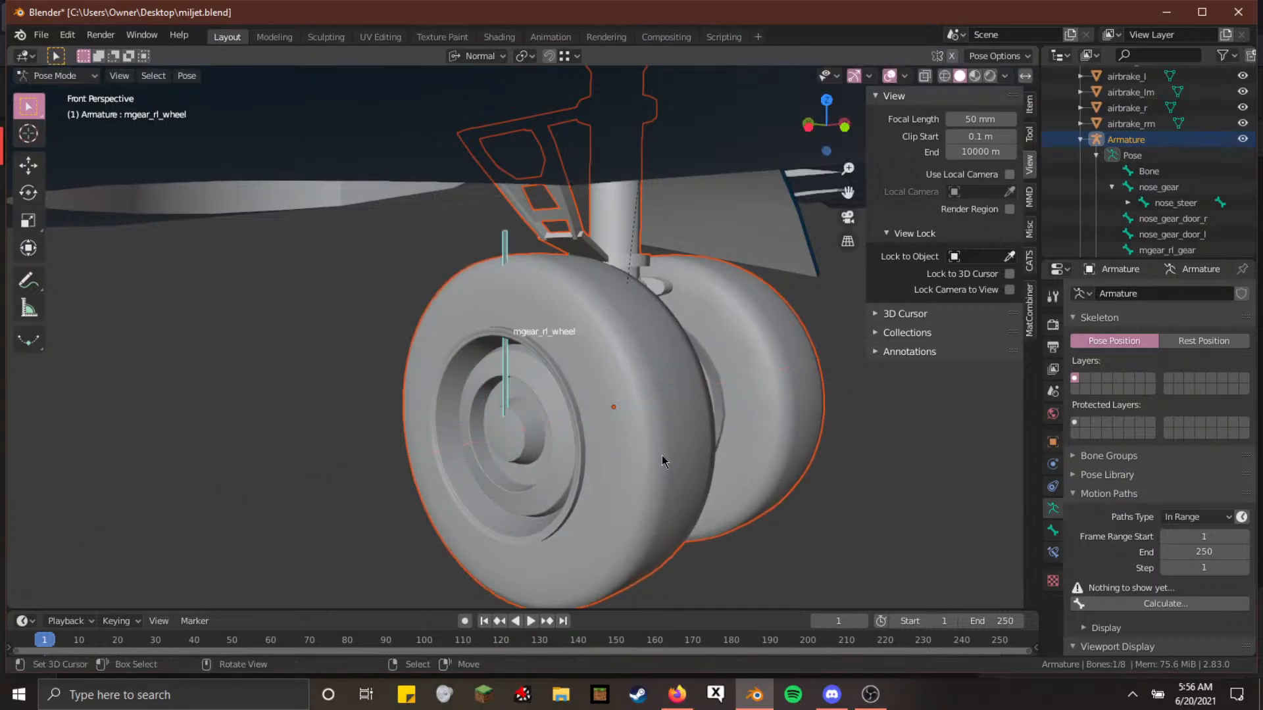
Select the mgear_rl_gear bone above the strut and rotate it -90° about its normal Z axis
key(shift+grave)
key(d)
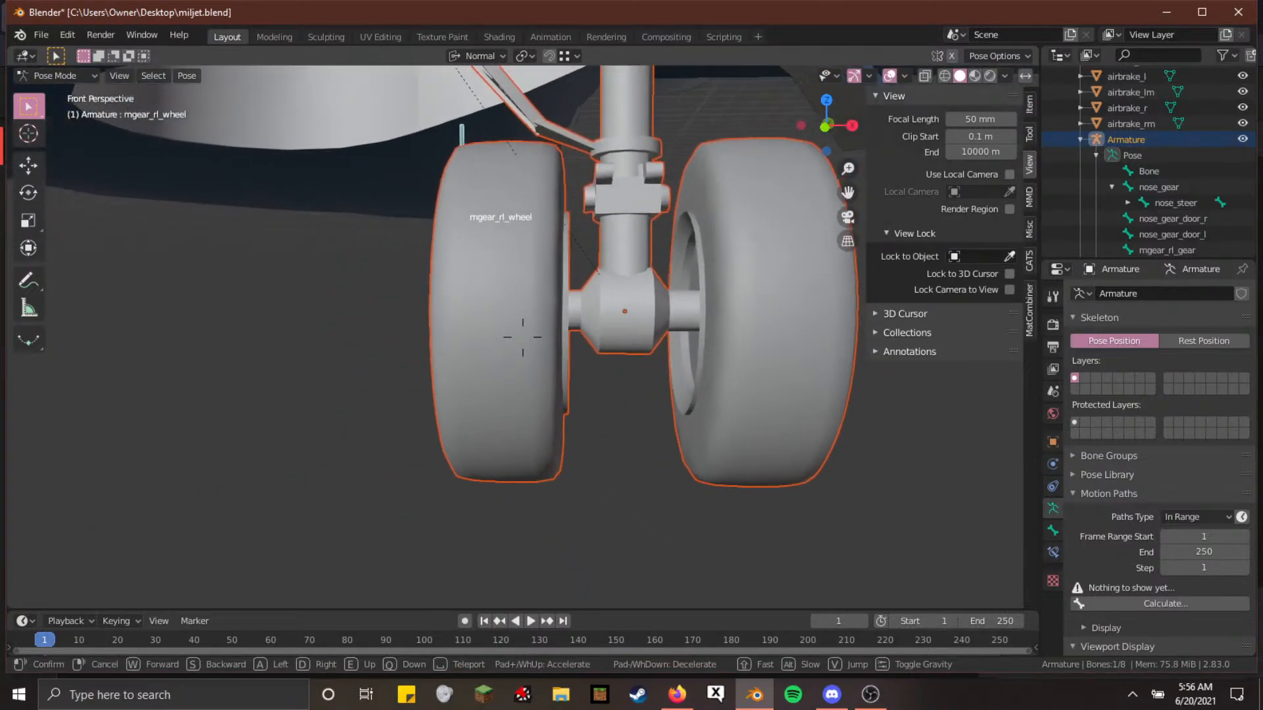
key(e)
key(a)
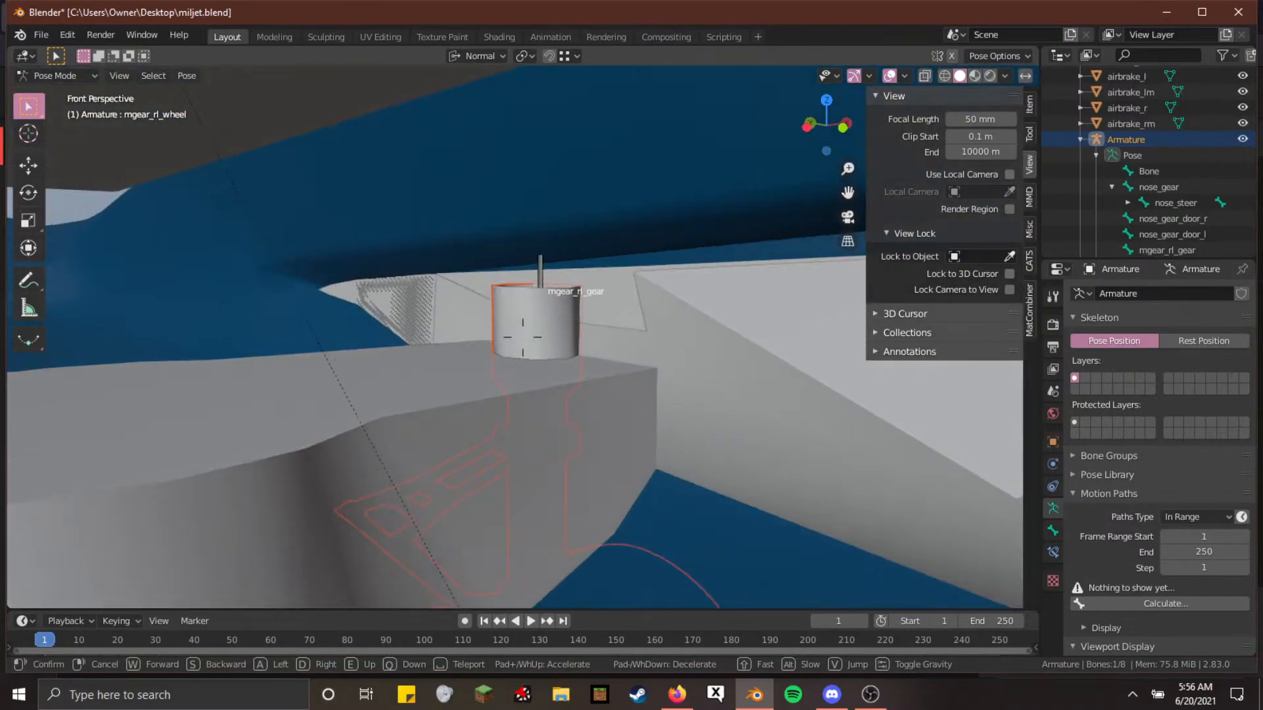
click(523, 338)
click(542, 257)
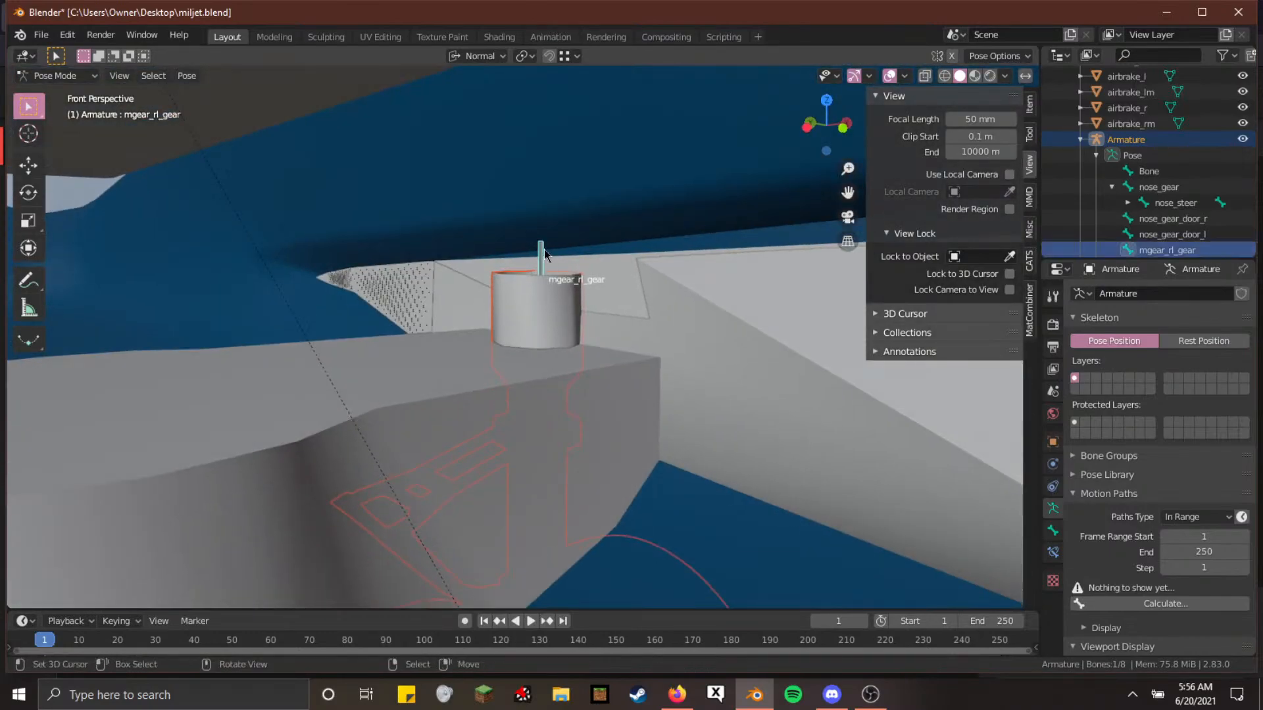
key(r)
key(x)
key(x)
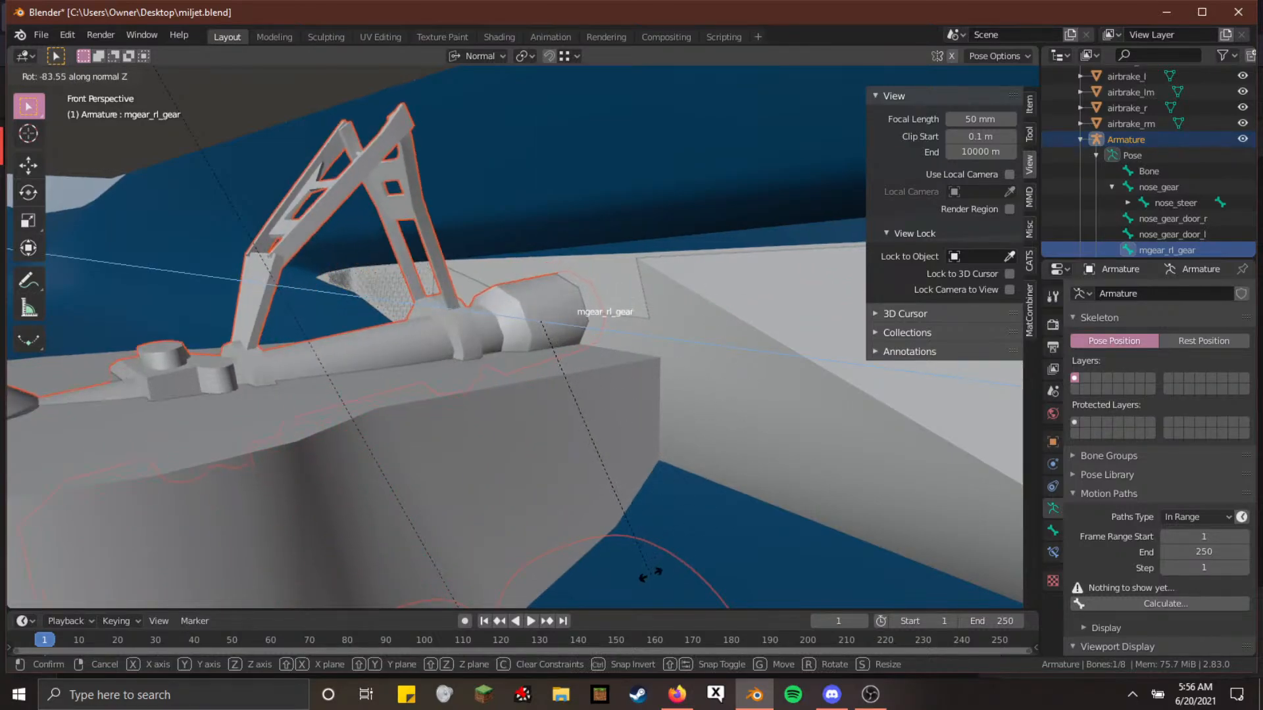
text(90)
key(Return)
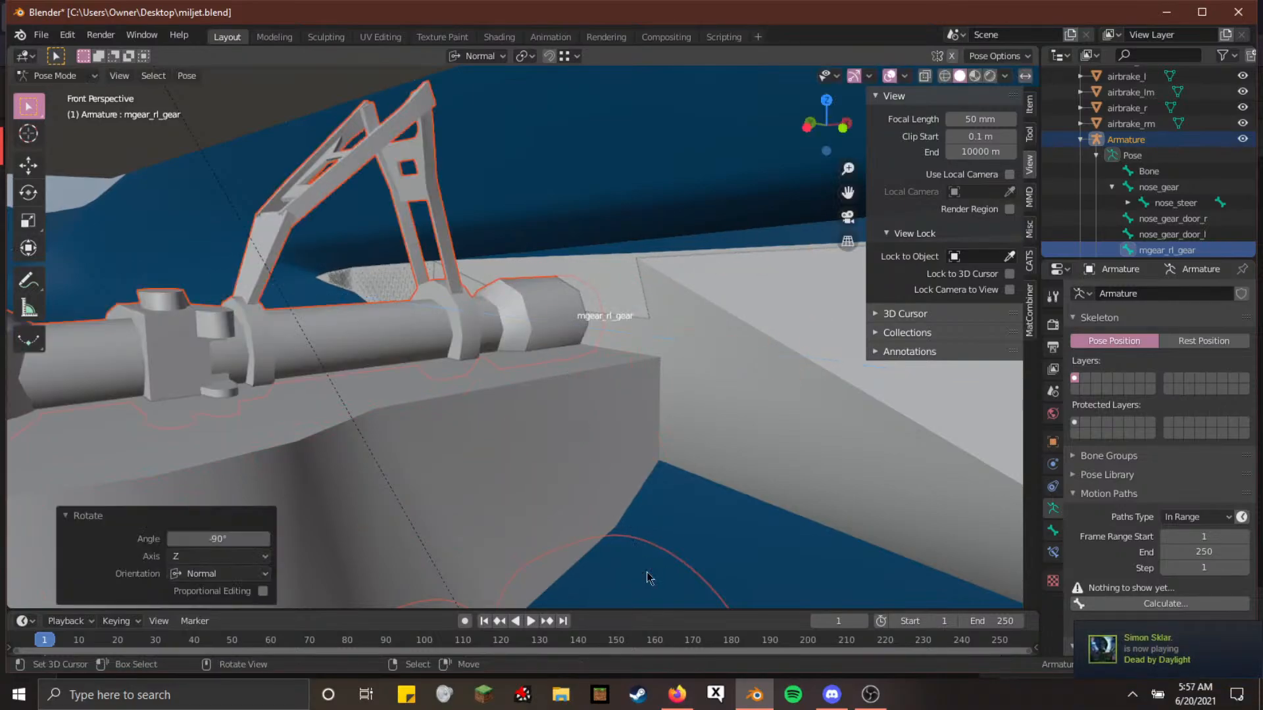
In the armature's Edit Mode, parent the mgear_rl_wheel bone to mgear_rl_gear with Keep Offset, and return to Pose Mode
key(shift+grave)
key(d)
key(q)
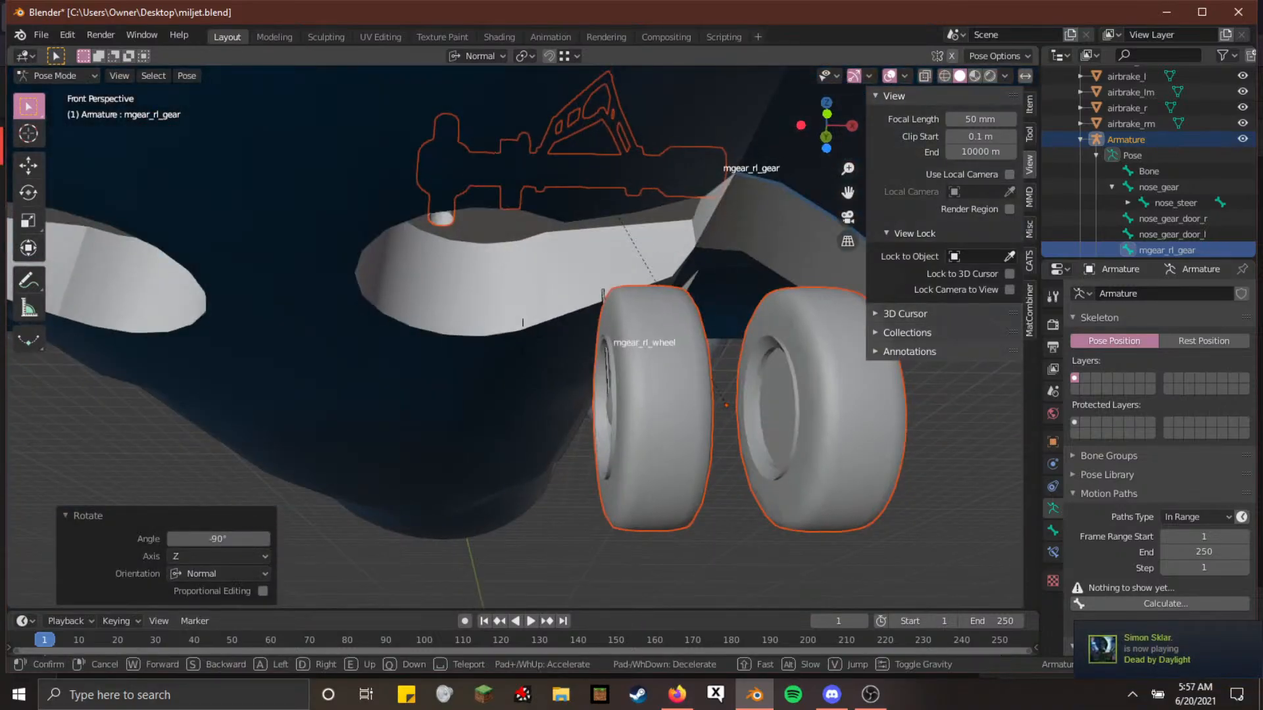
click(523, 337)
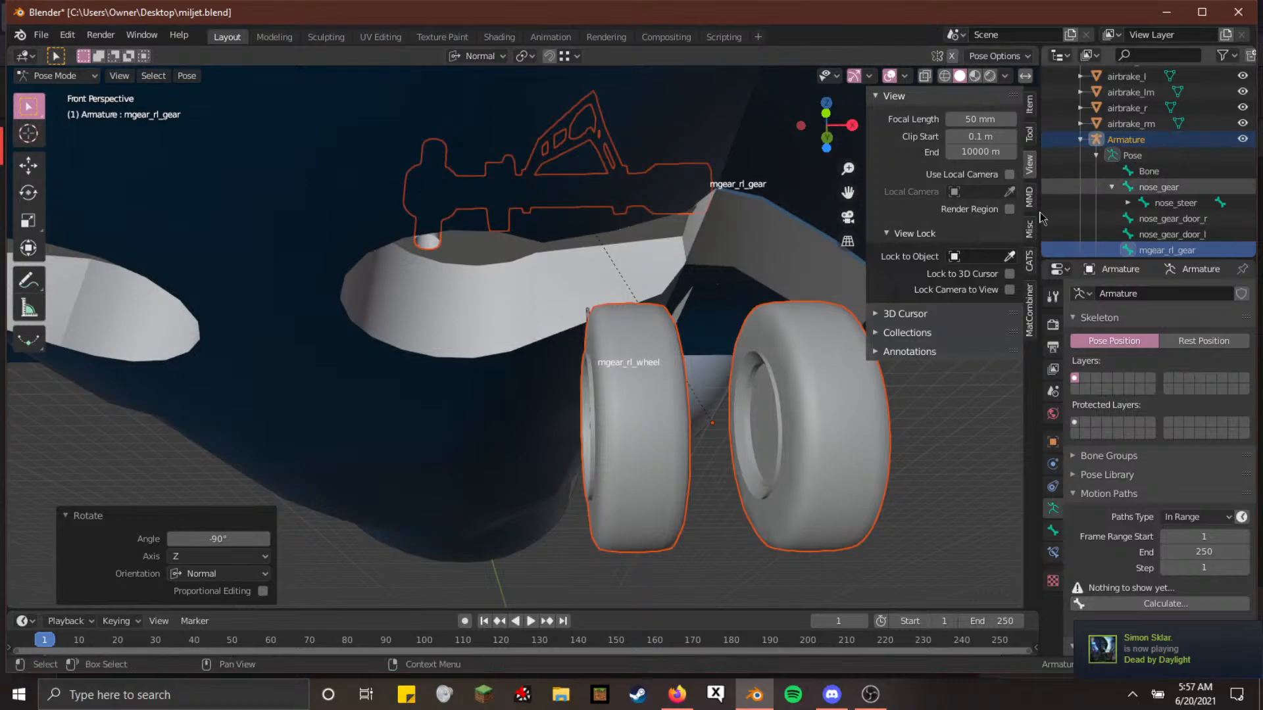
key(Tab)
scroll(1203, 212, down, 4)
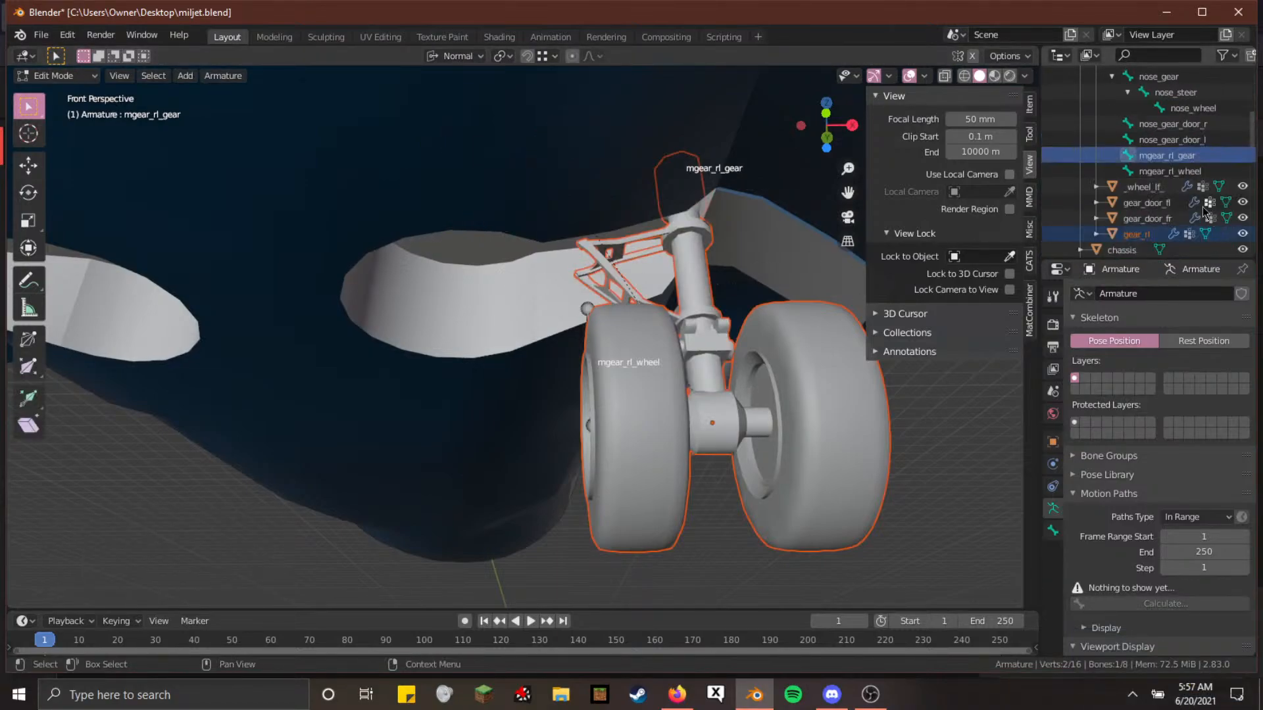
ctrl+click(1189, 175)
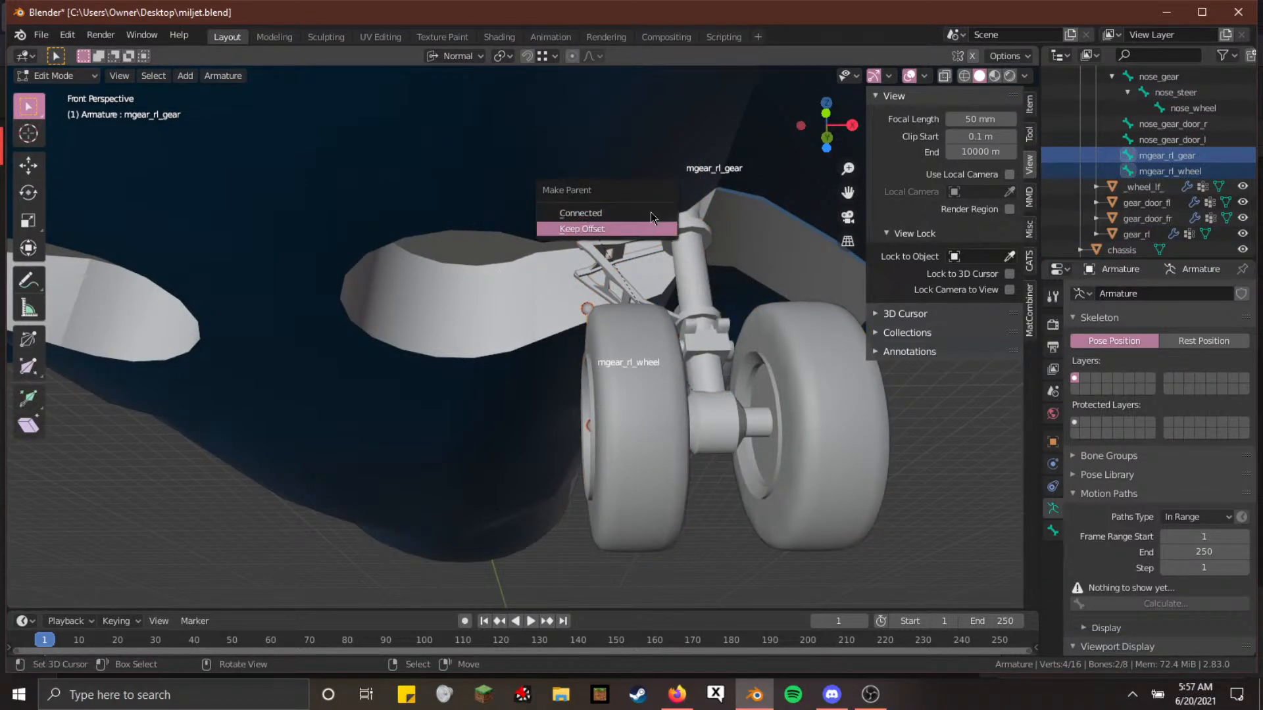
click(650, 212)
key(Tab)
Clear the gear's pose rotation and fold it into its bay by rotating mgear_rl_gear about -83.7° around normal Z
key(shift+grave)
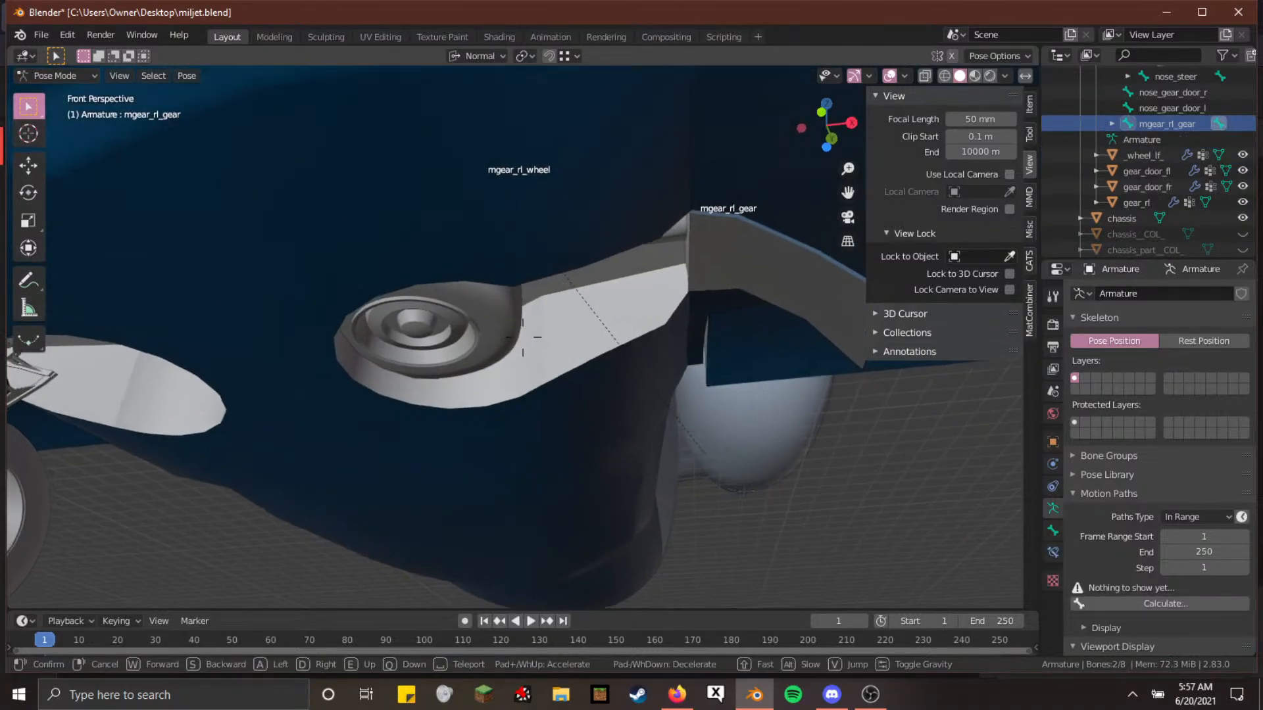
key(d)
key(a)
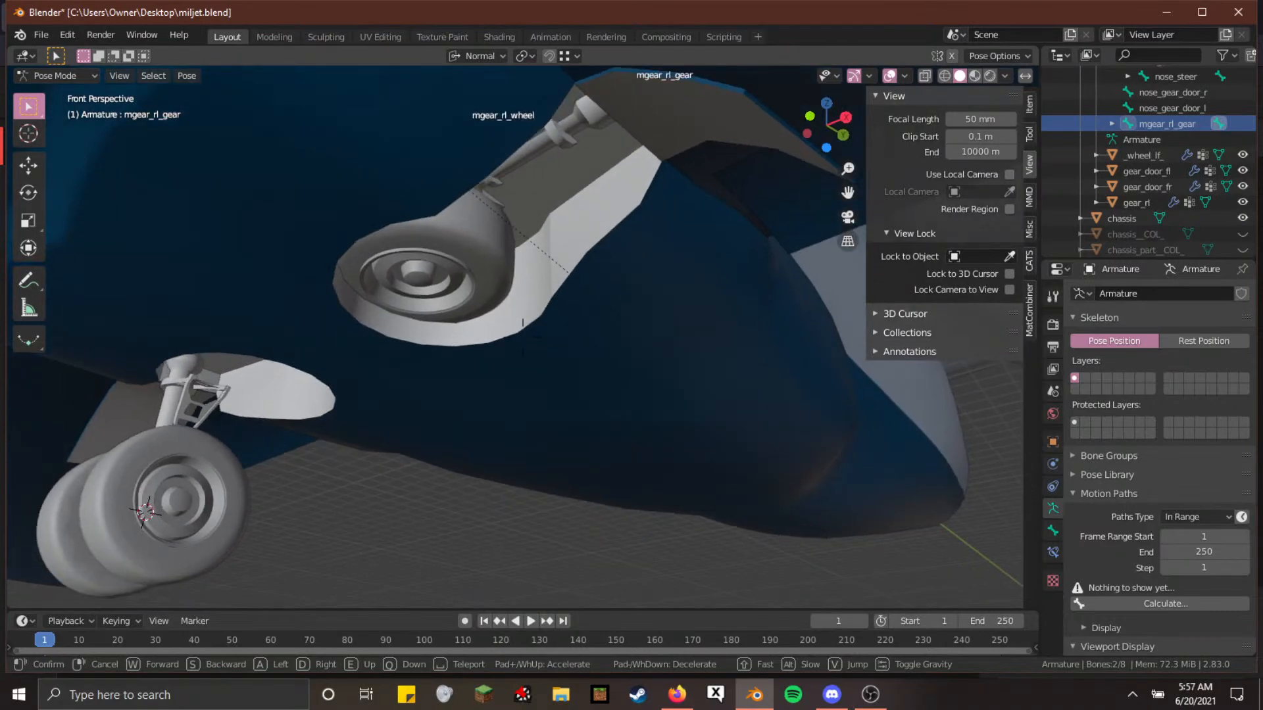
key(q)
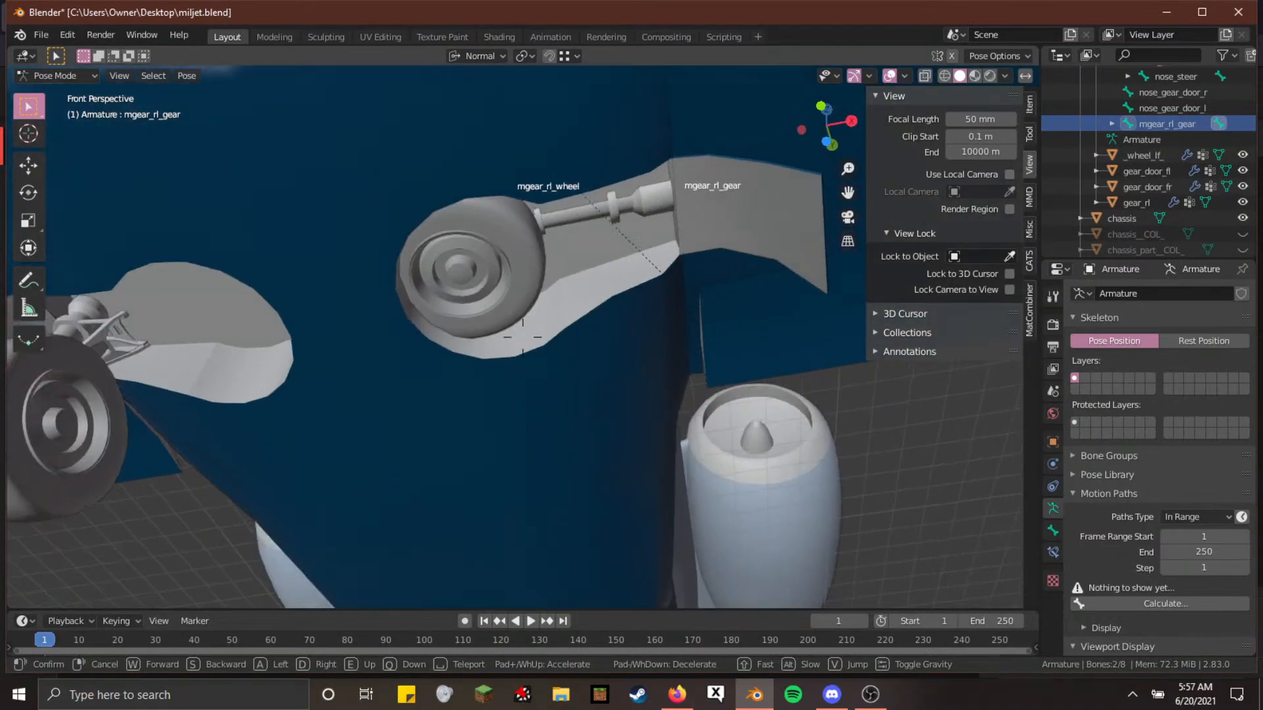
click(687, 318)
key(alt+r)
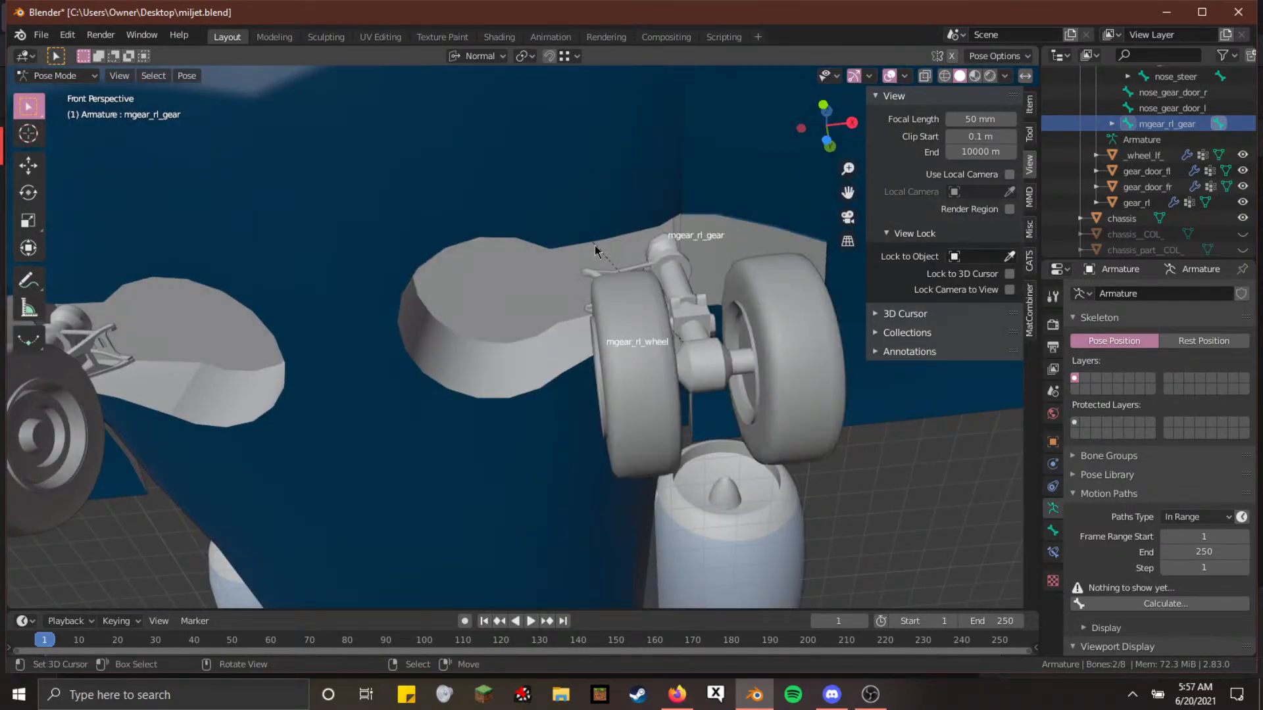
key(x)
key(z)
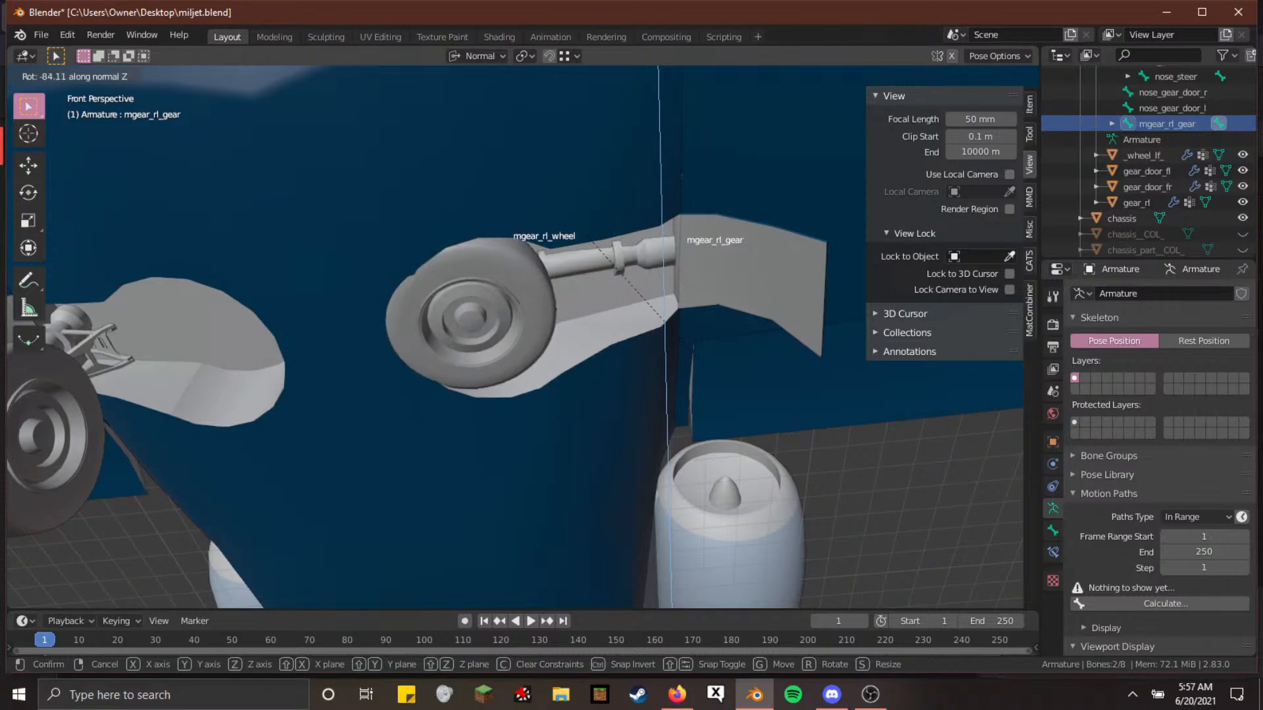
click(623, 415)
key(shift+grave)
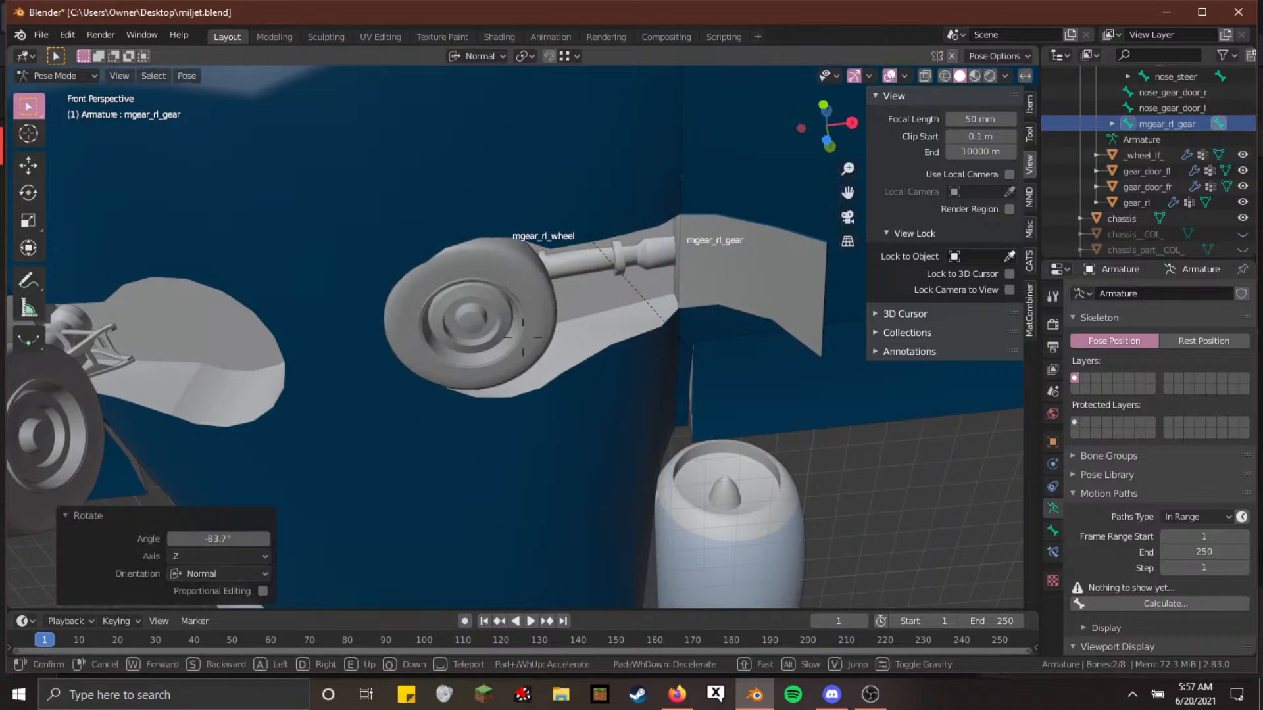
Enter the armature's Edit Mode and examine the mgear_rl_gear bone's placement relative to the strut top and the retraction bay
click(523, 337)
key(Tab)
key(shift+grave)
key(w)
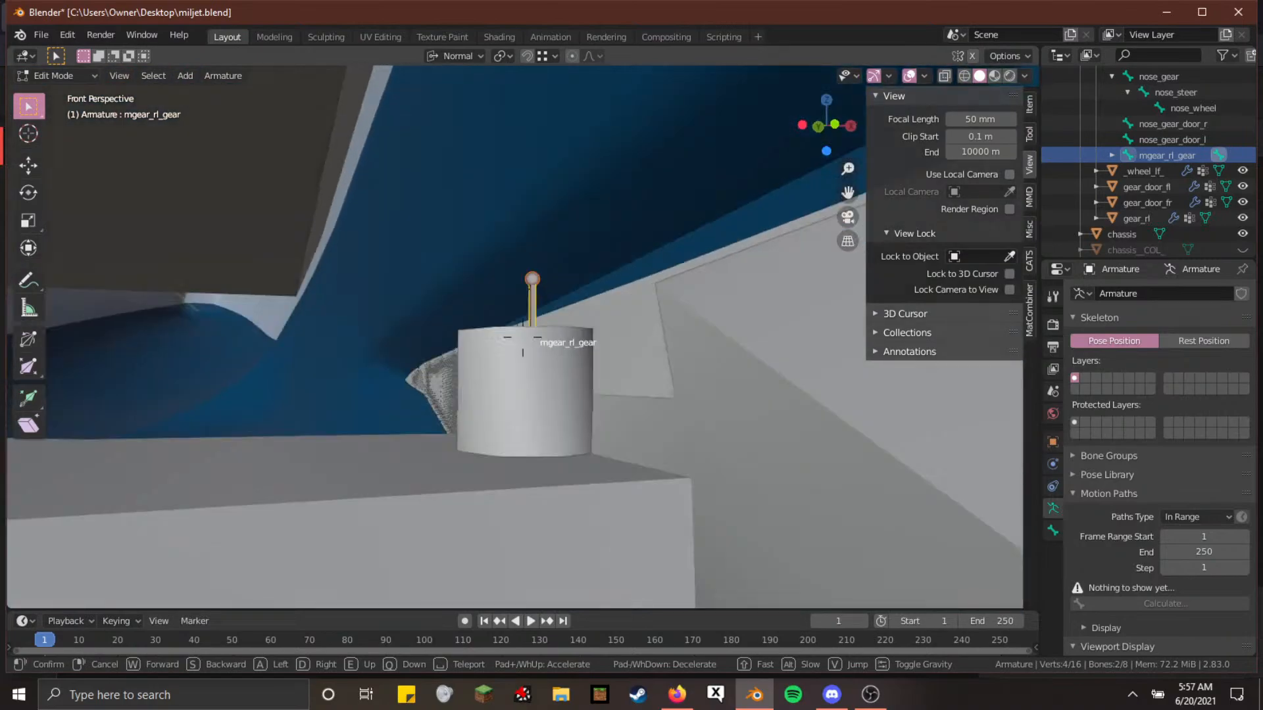
click(522, 338)
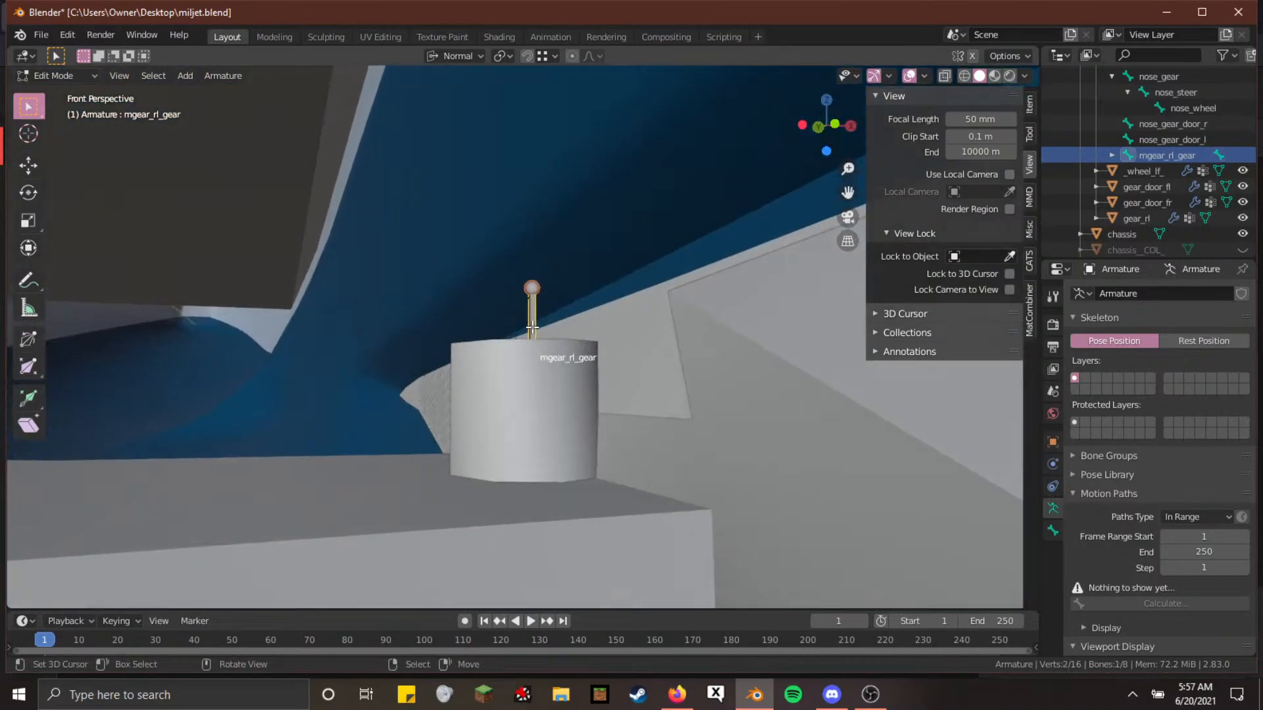
key(shift+grave)
key(w)
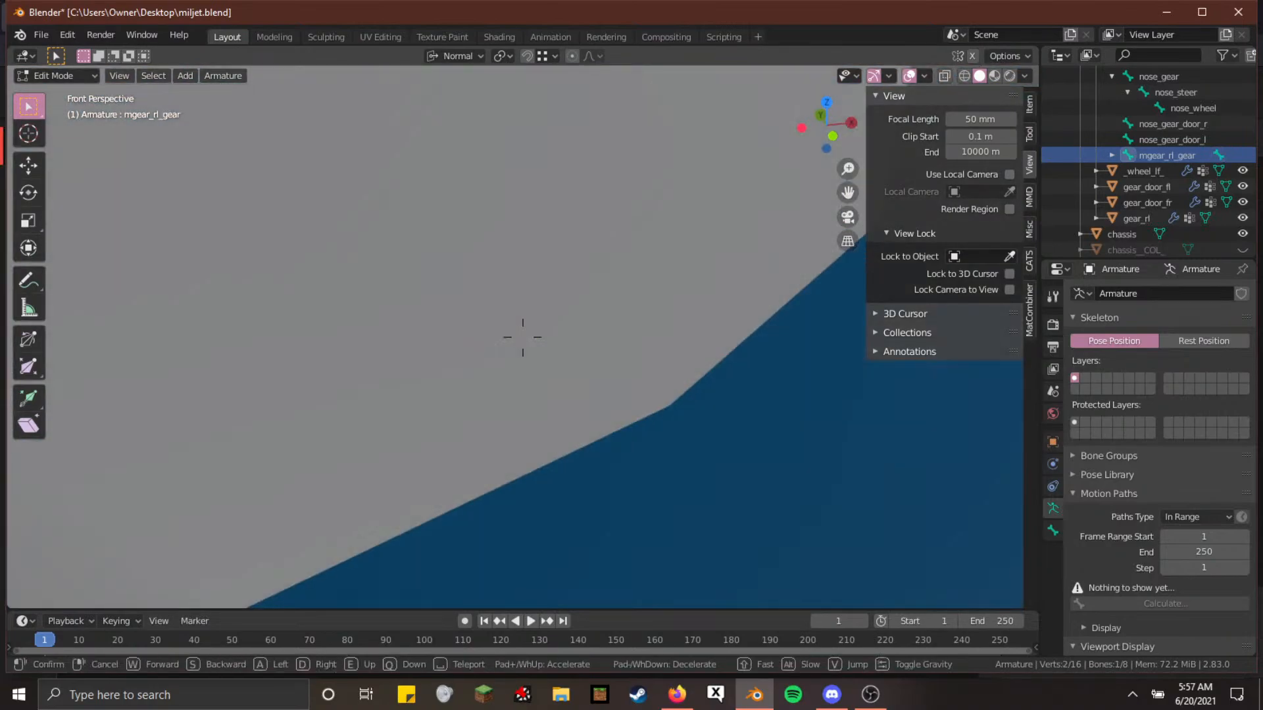
key(s)
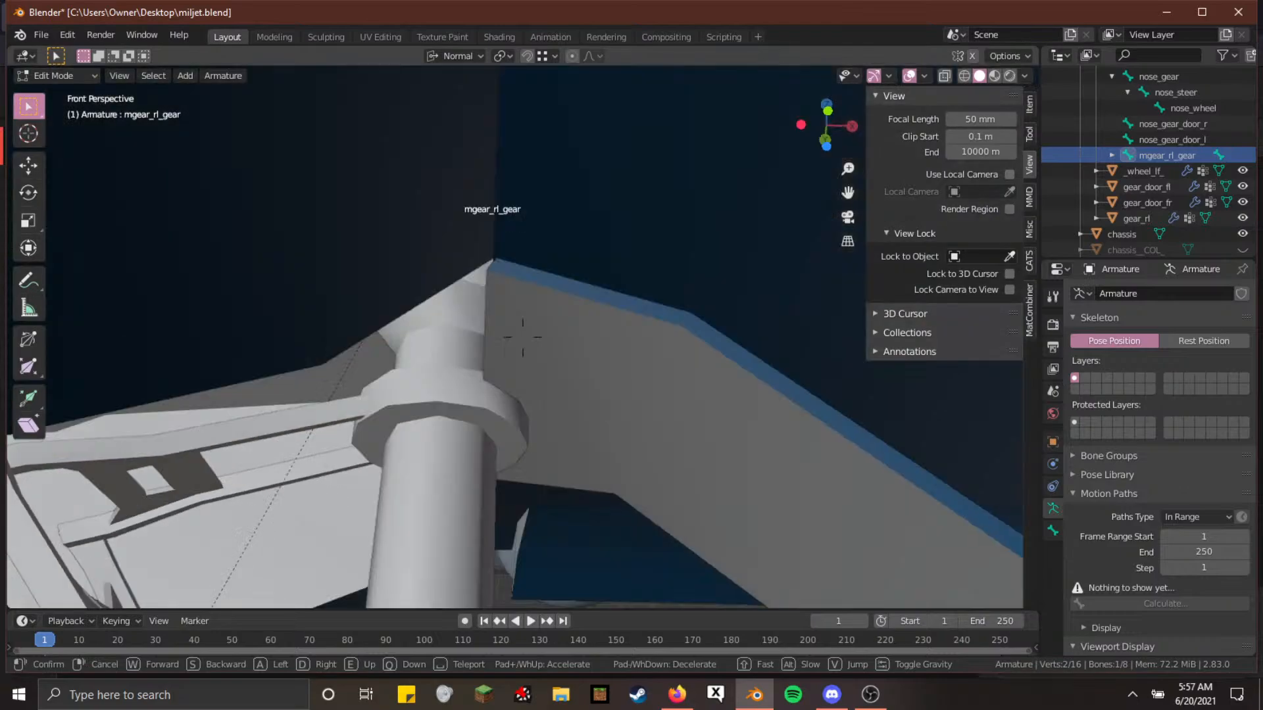
key(s)
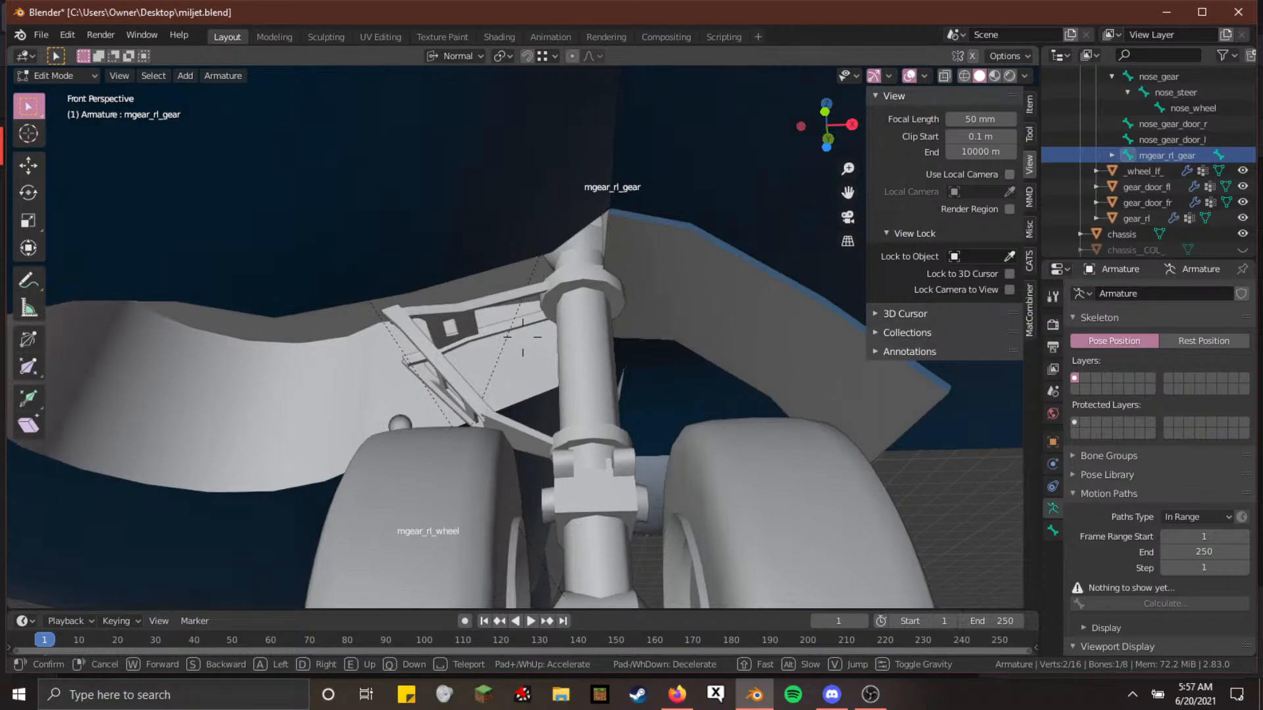
key(w)
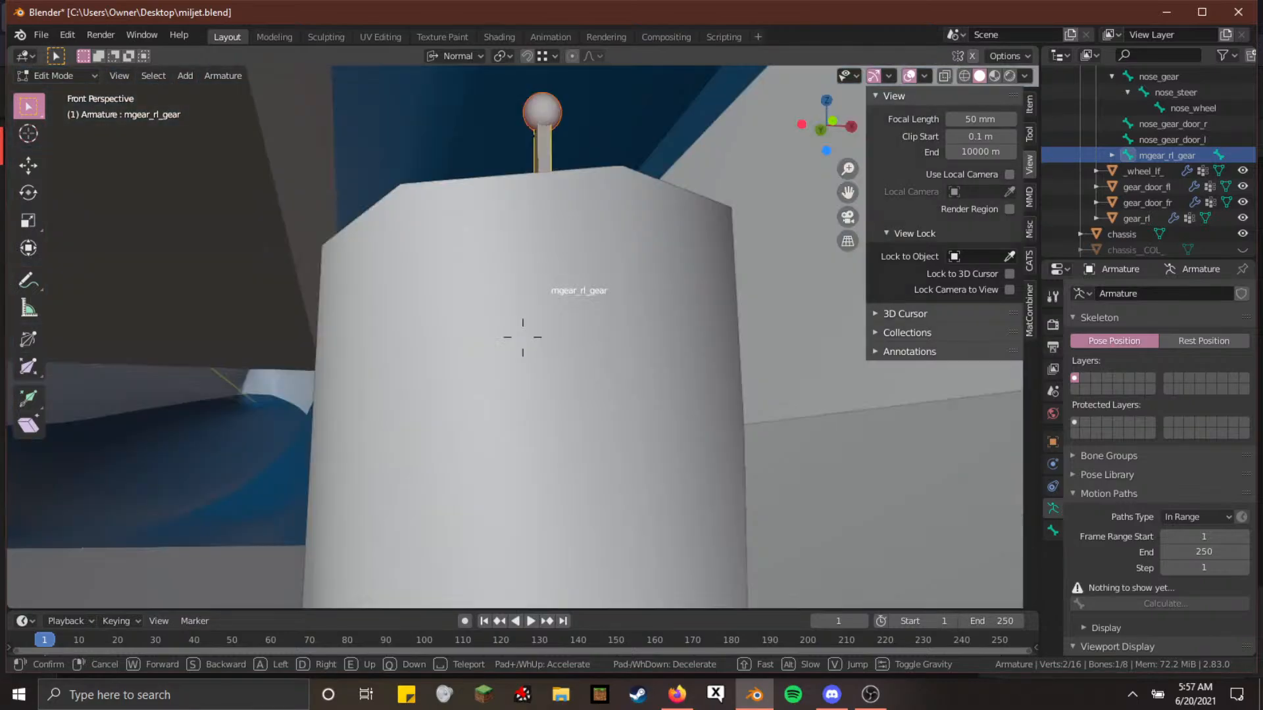
key(s)
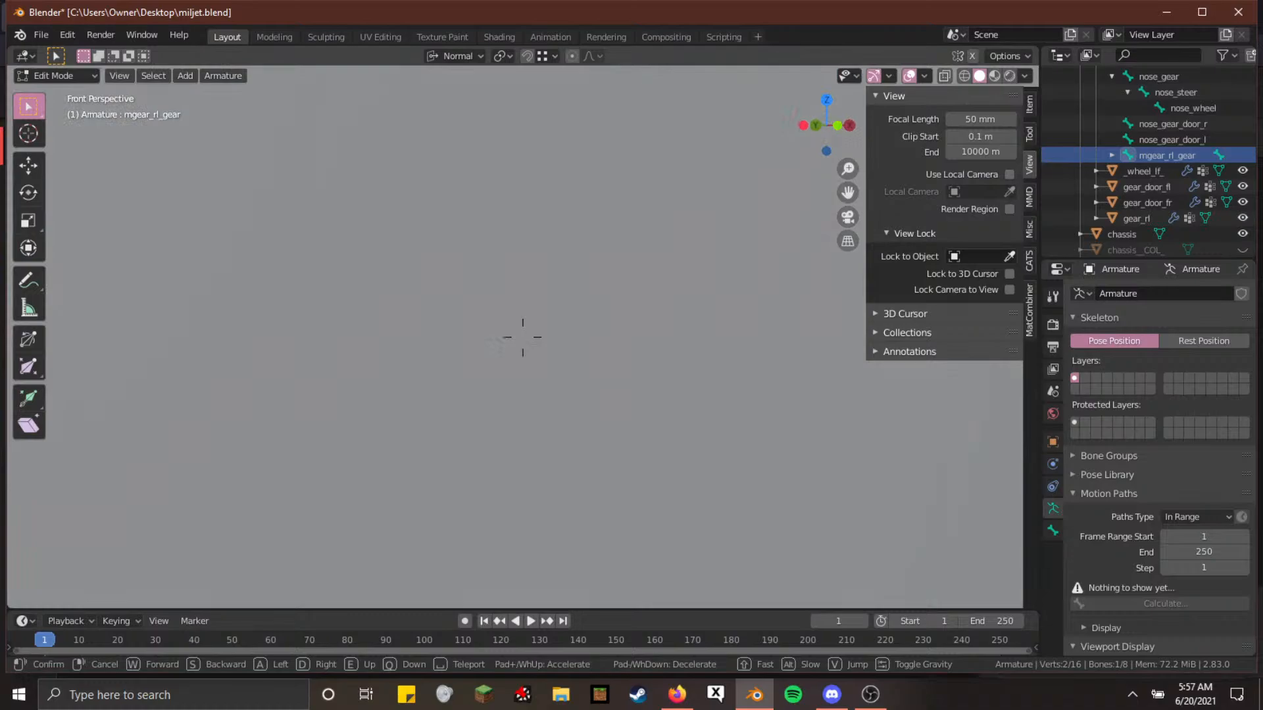
key(w)
click(522, 337)
Try to isolate the mgear_rl_gear bone by hiding the unselected bones and using local view
scroll(1177, 201, down, 15)
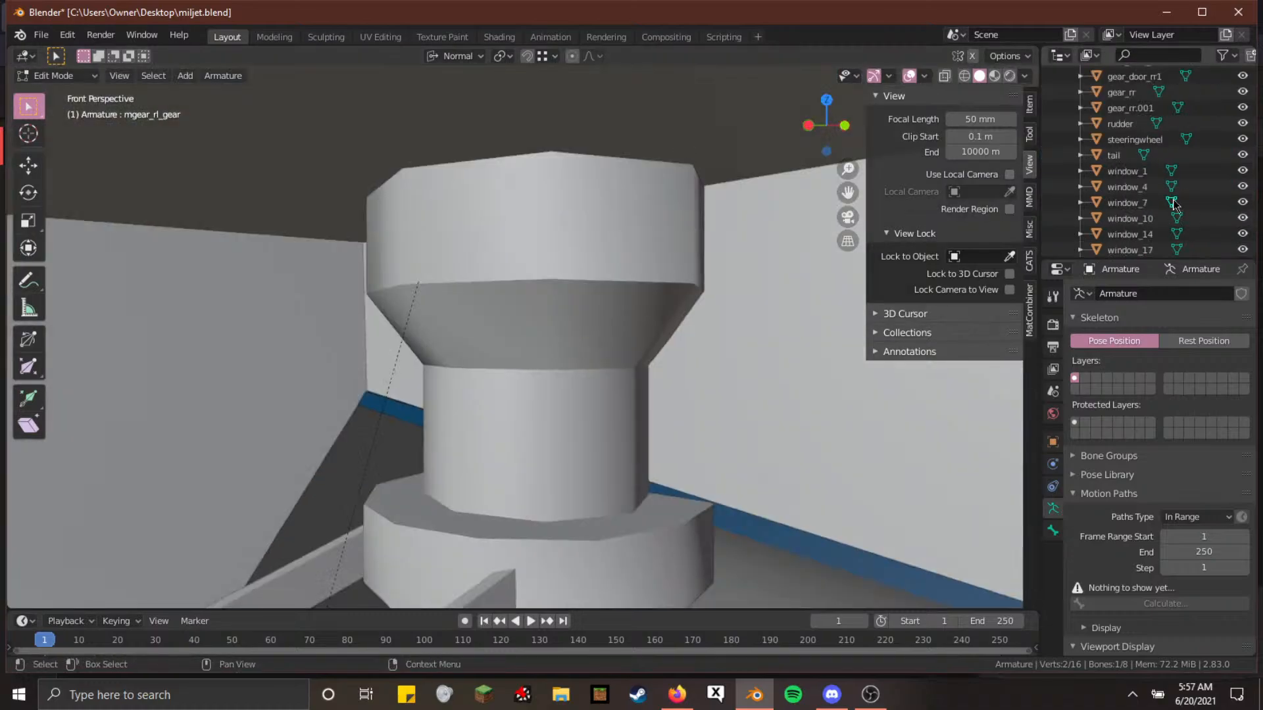
key(alt+h)
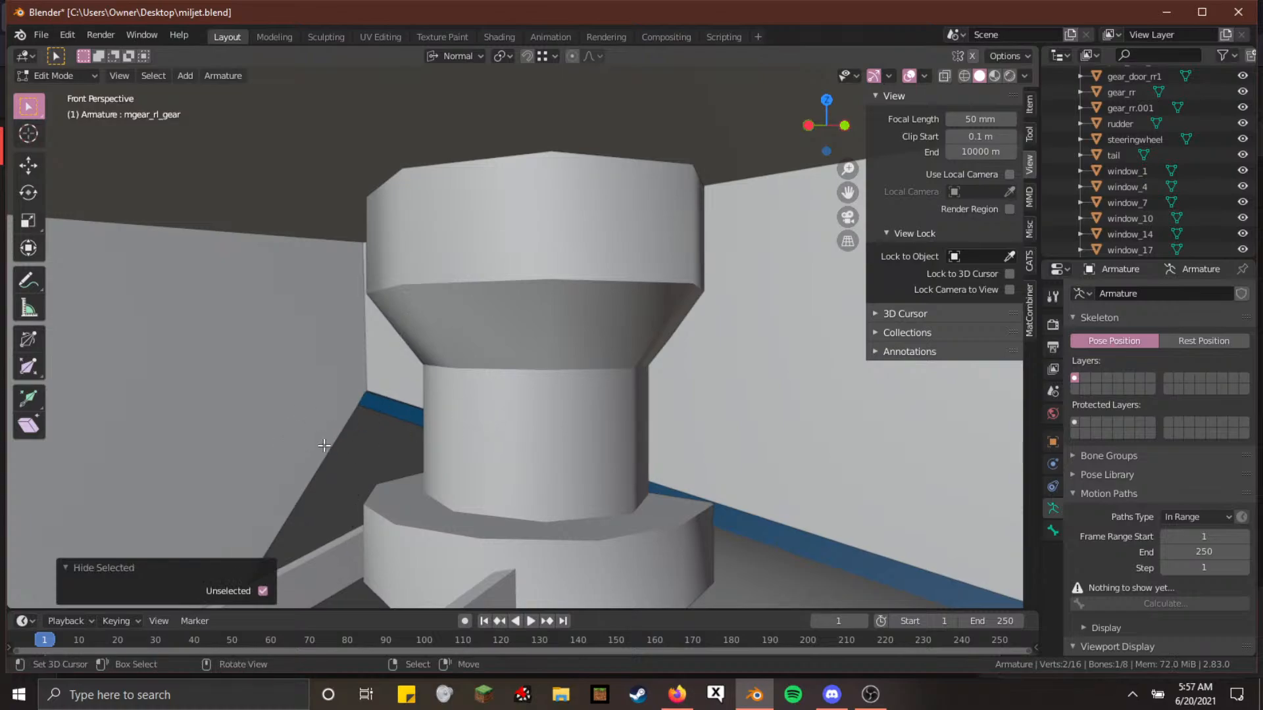
key(KP_Divide)
middle_drag(296, 428, 440, 442)
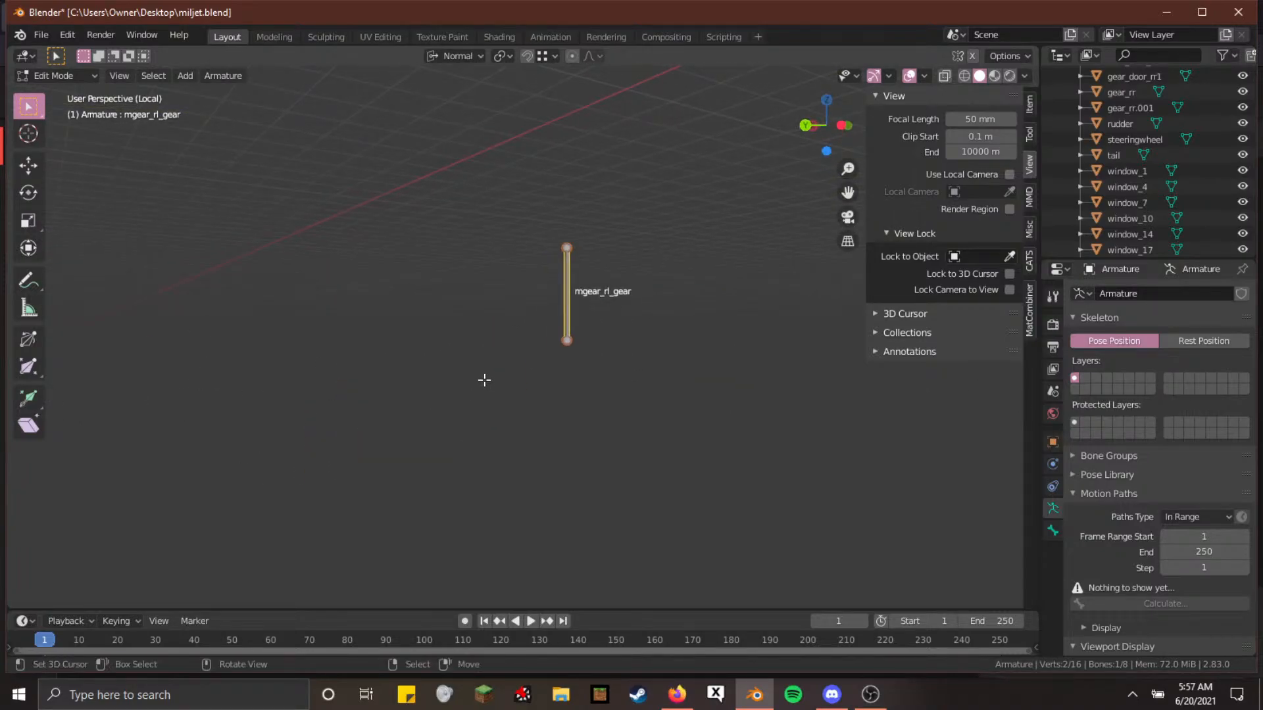
key(KP_Divide)
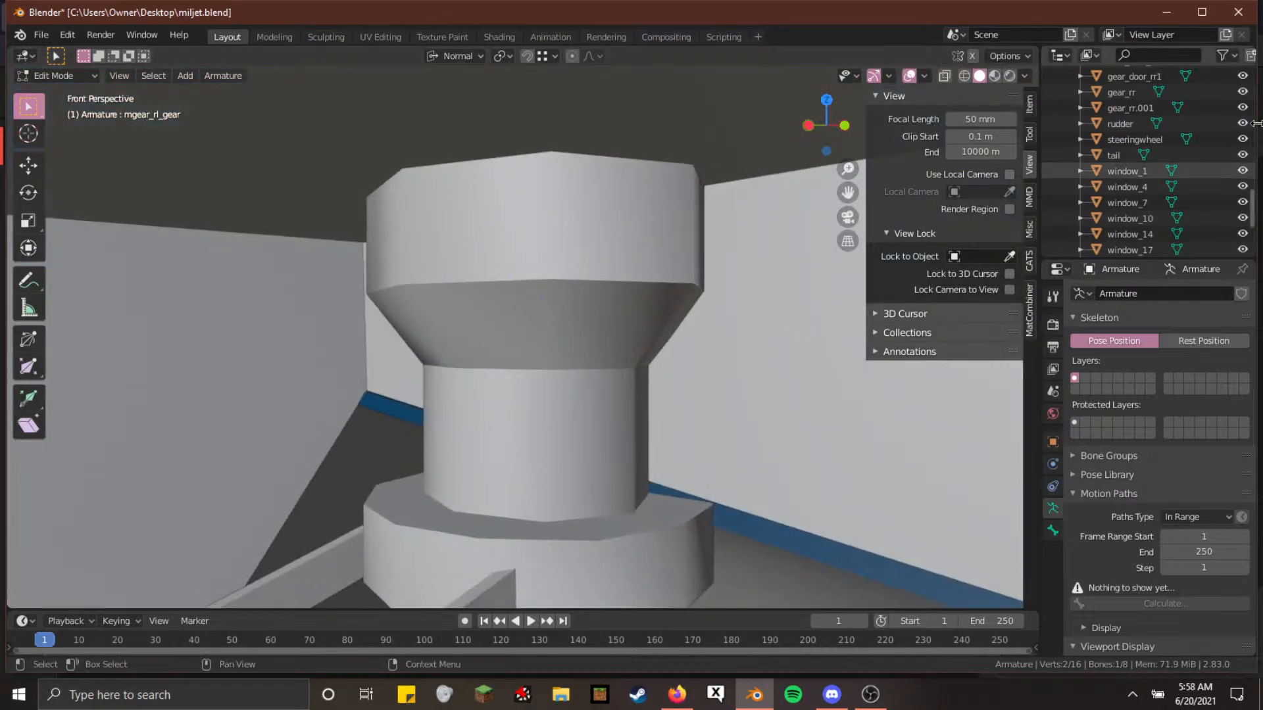
Hide the chassis mesh to expose the top of the main gear strut and the mgear_rl_gear bone
scroll(1234, 152, down, 4)
scroll(1194, 200, up, 5)
scroll(1189, 198, up, 8)
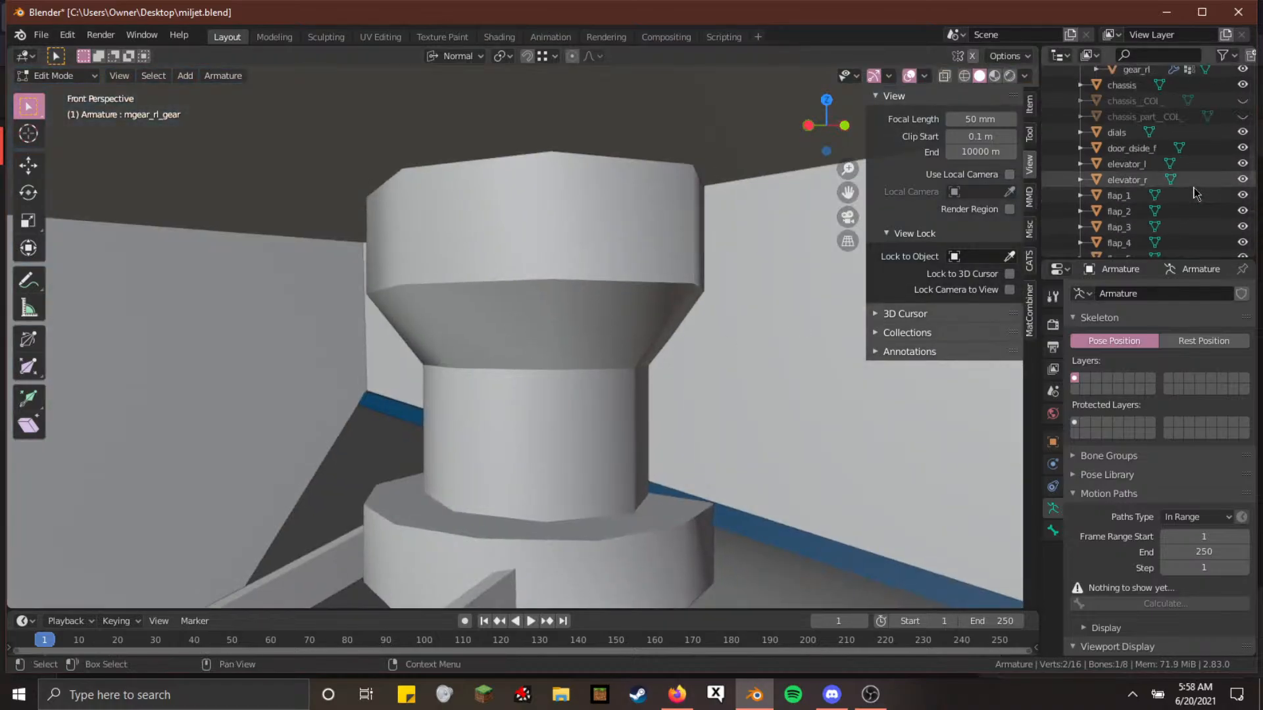
scroll(1247, 197, down, 3)
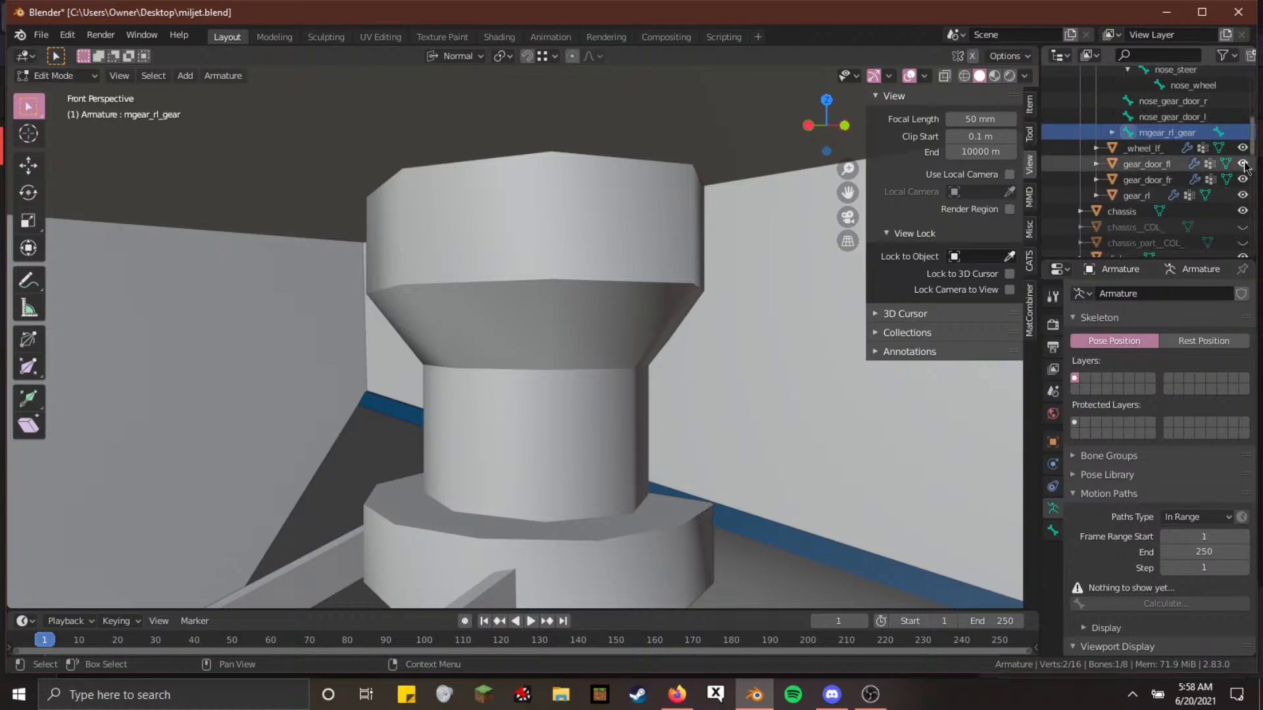
click(1242, 118)
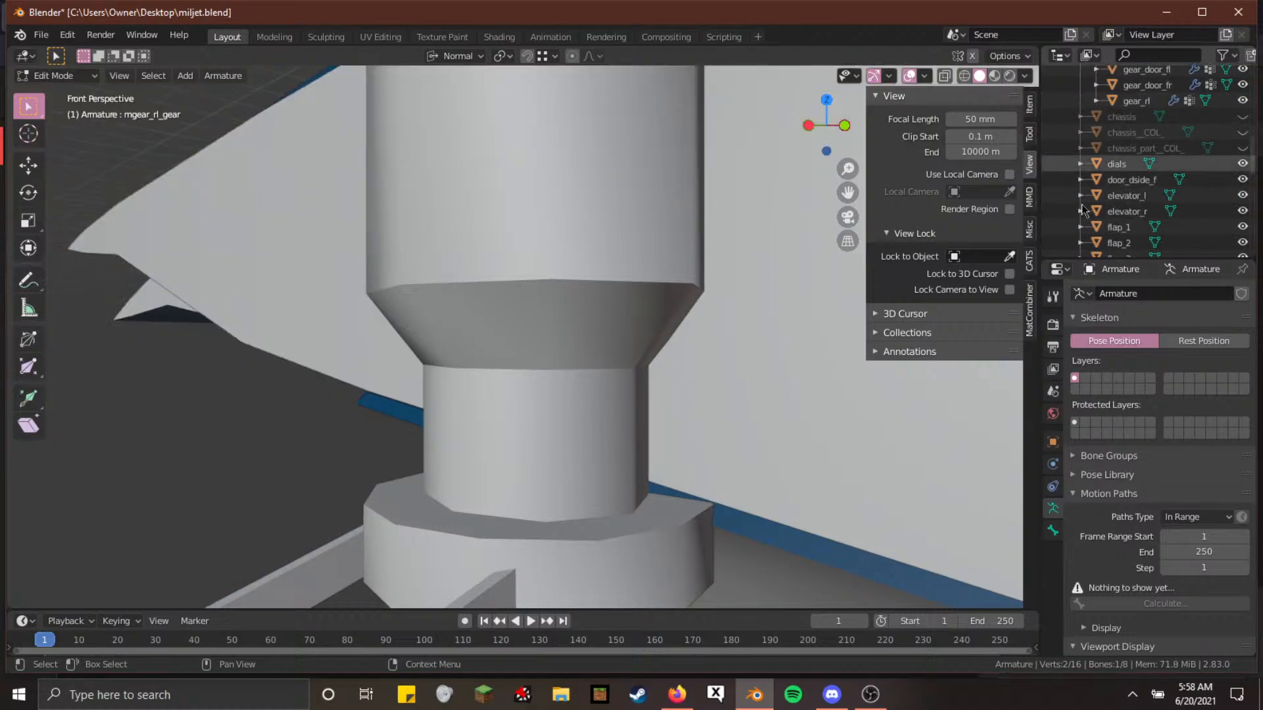
key(shift+grave)
key(s)
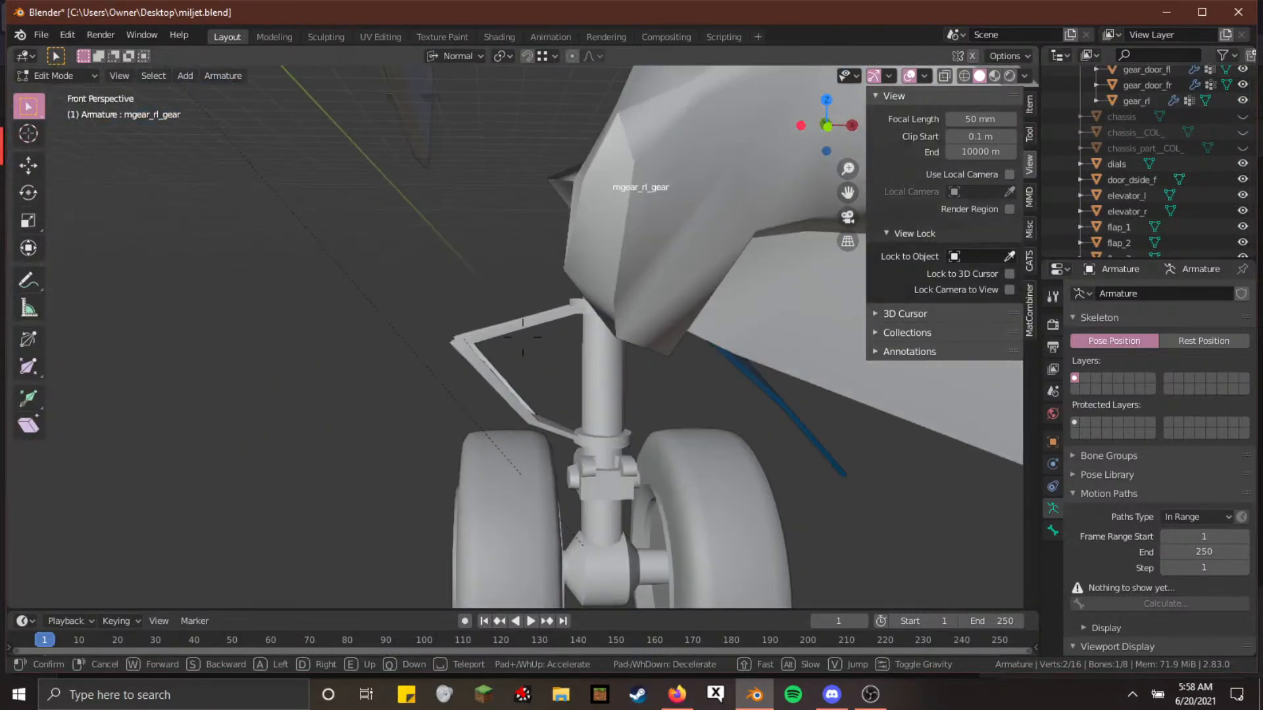
key(w)
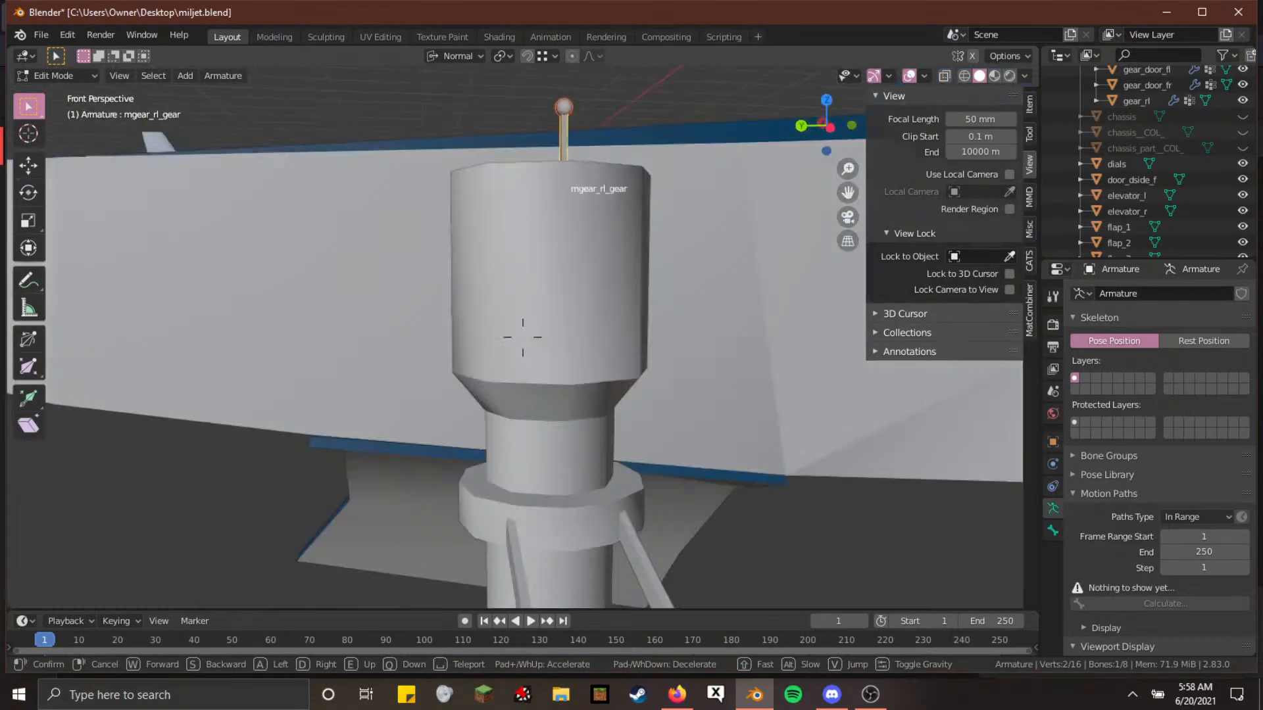
click(527, 337)
In the armature's Pose Mode, clear the rotation of all bones, and return to Object Mode
key(Tab)
right_click(556, 376)
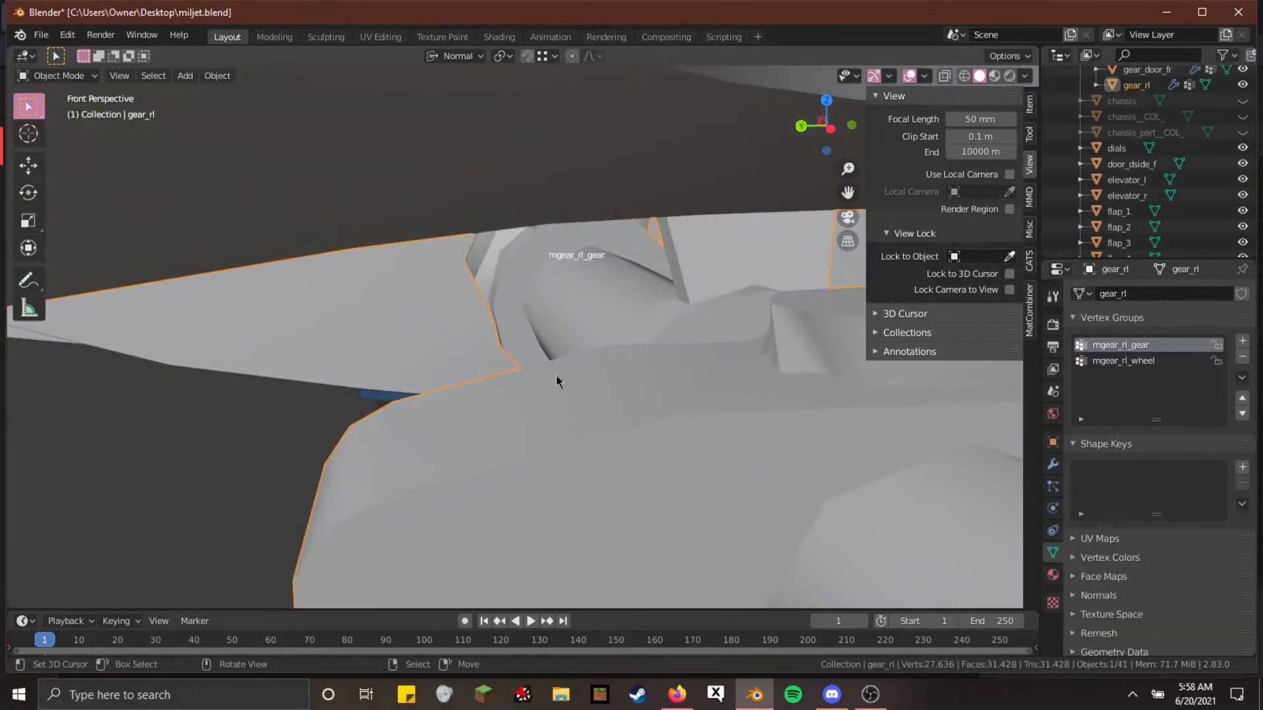
scroll(1150, 150, up, 8)
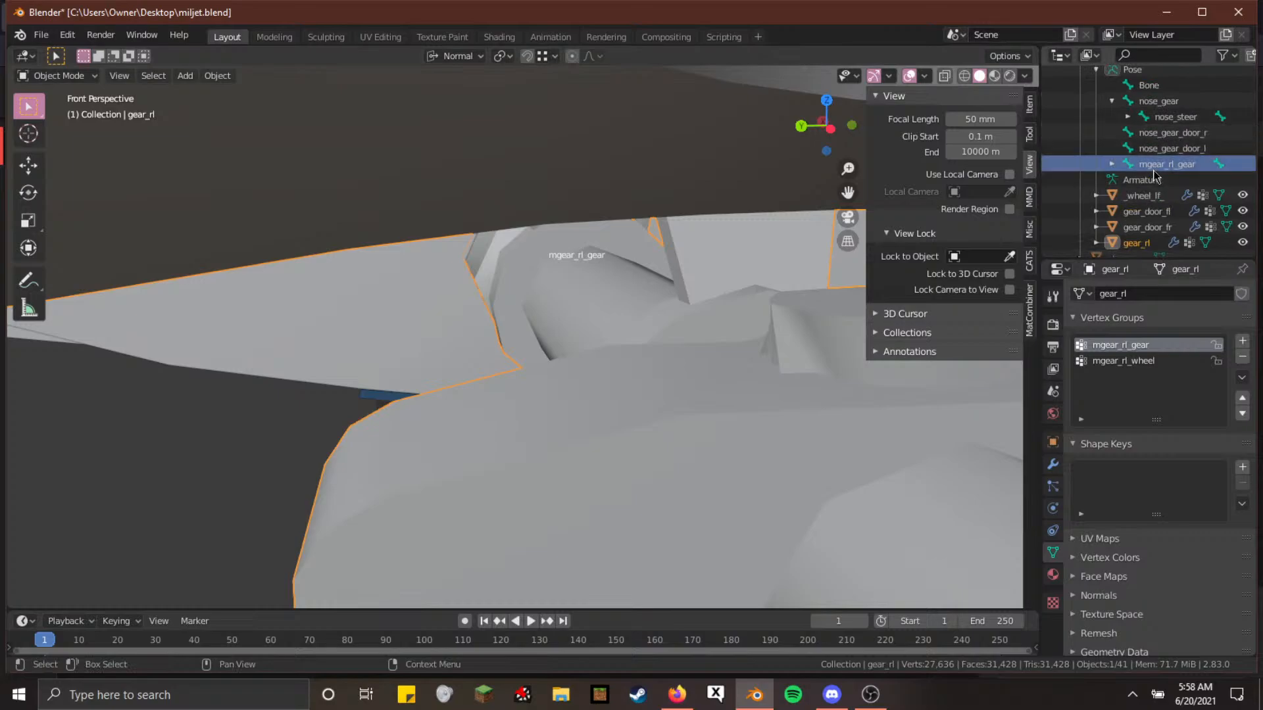
click(1150, 151)
click(64, 76)
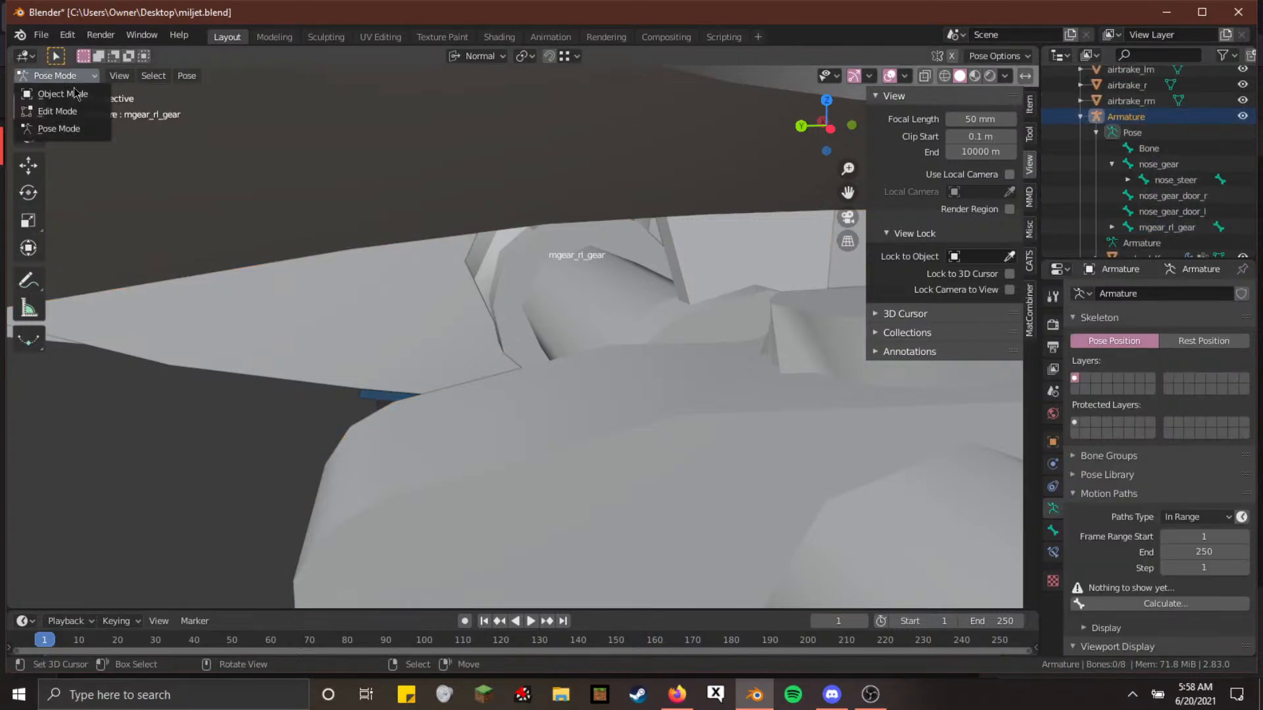
click(82, 112)
click(77, 78)
click(66, 128)
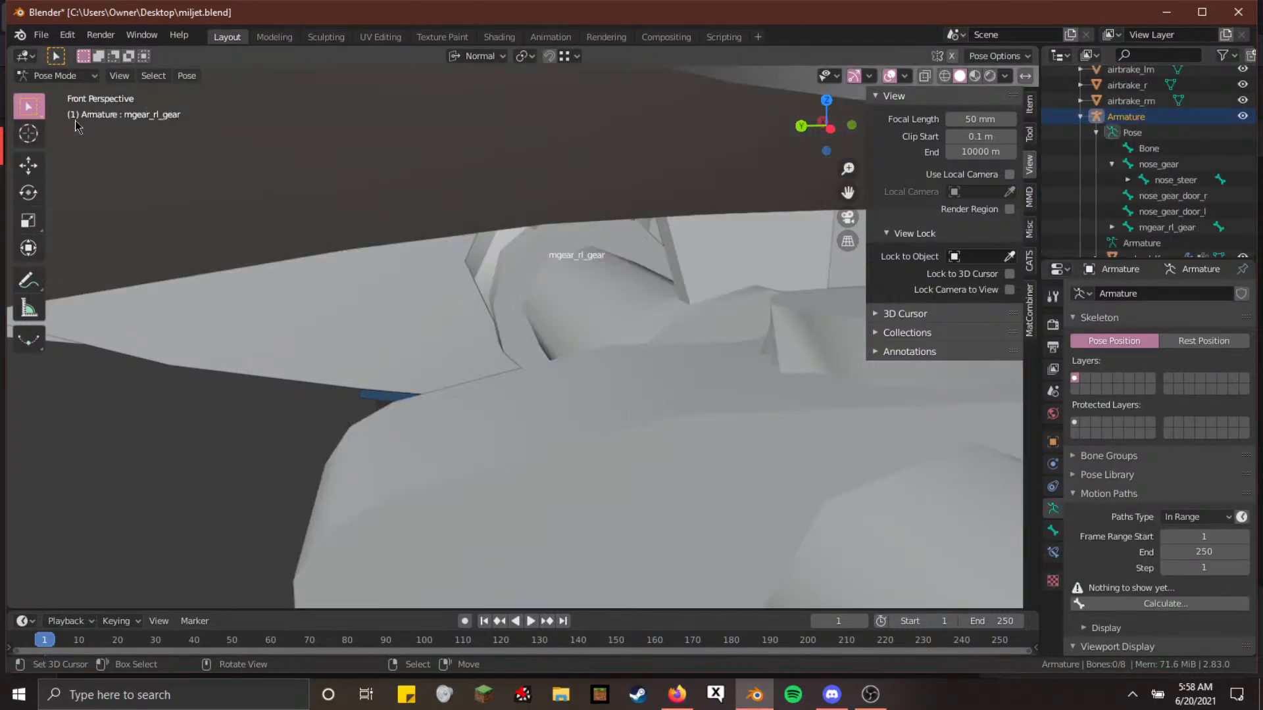
key(a)
key(KP_Decimal)
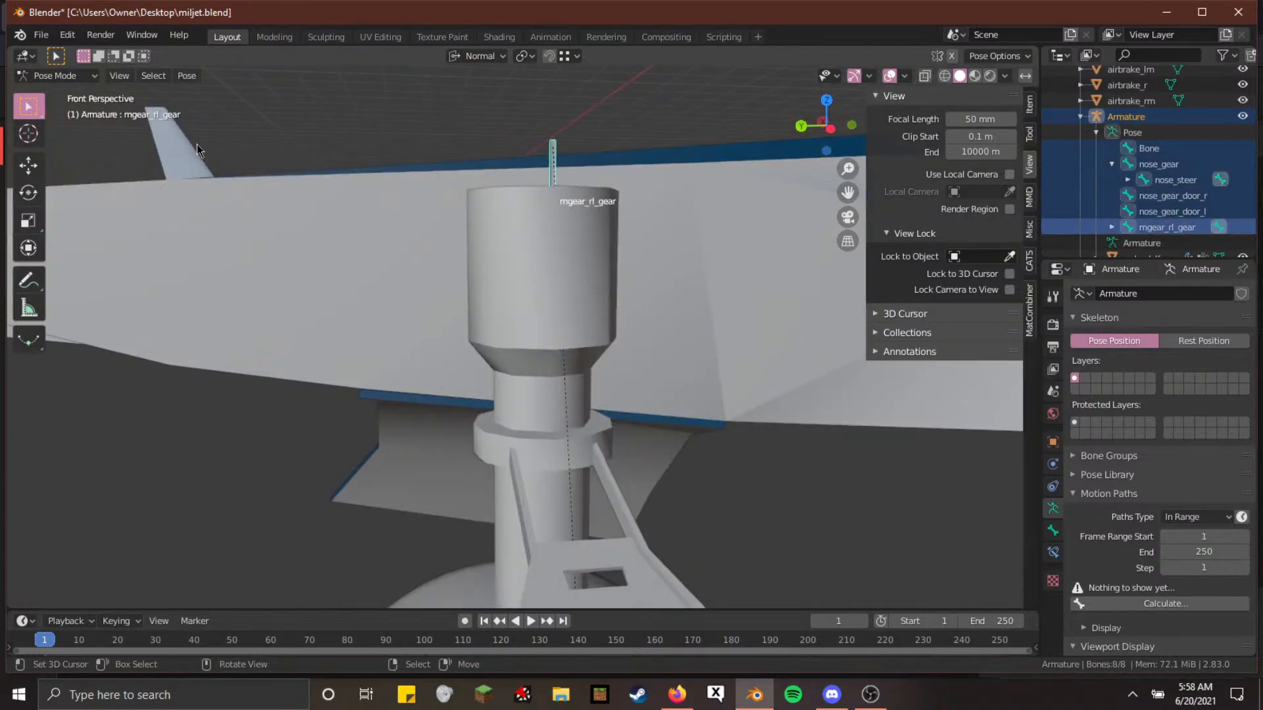
click(65, 75)
click(73, 95)
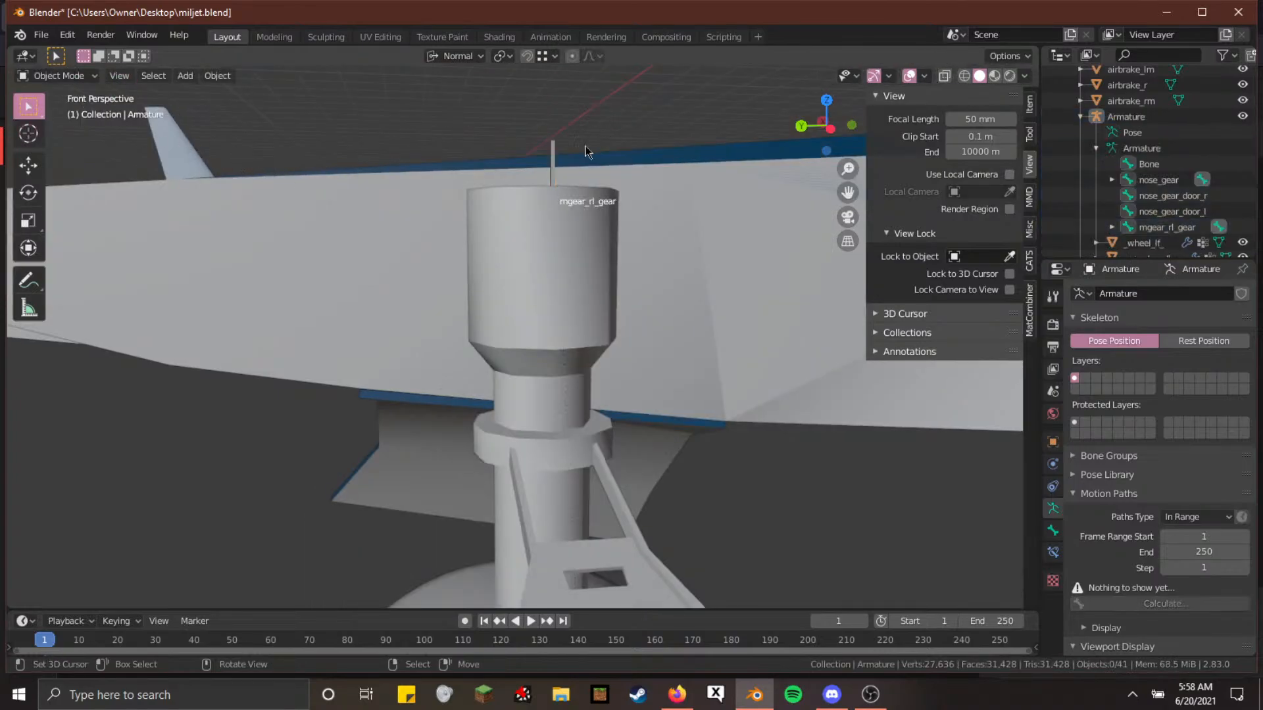
Select the armature, enter Edit Mode and select the mgear_rl_gear bone above the strut
key(shift+grave)
key(q)
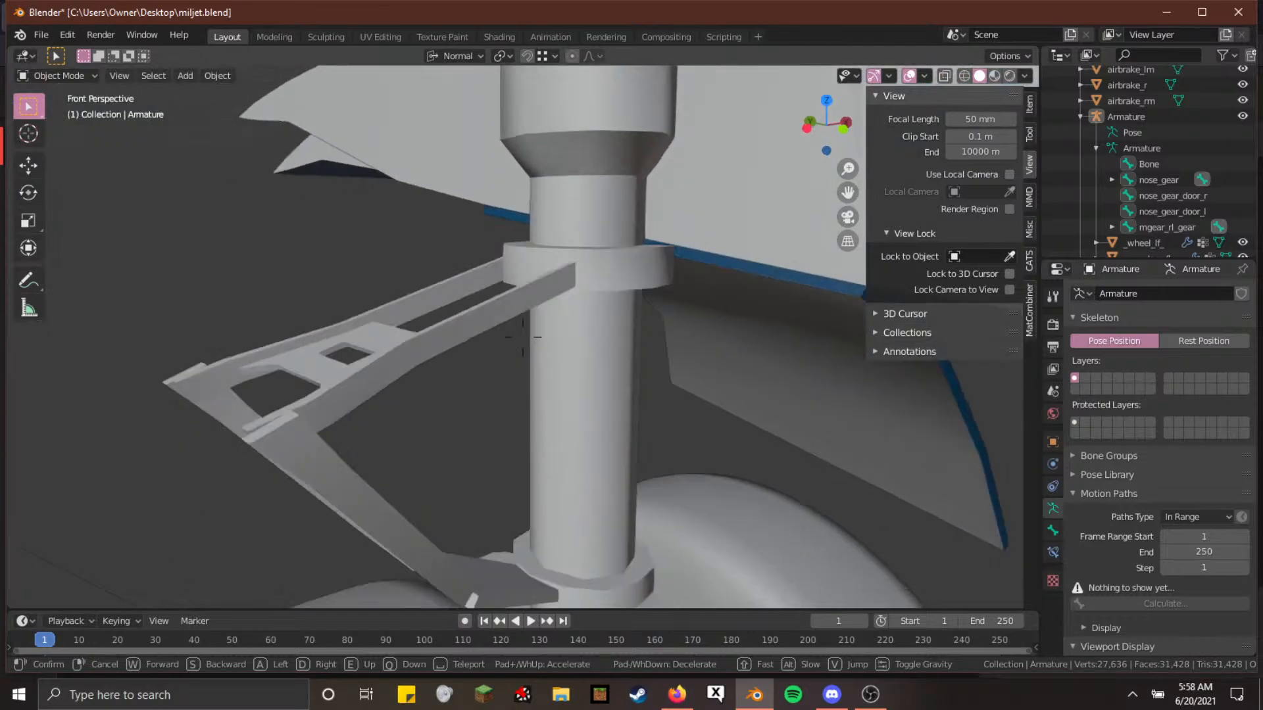
key(w)
key(s)
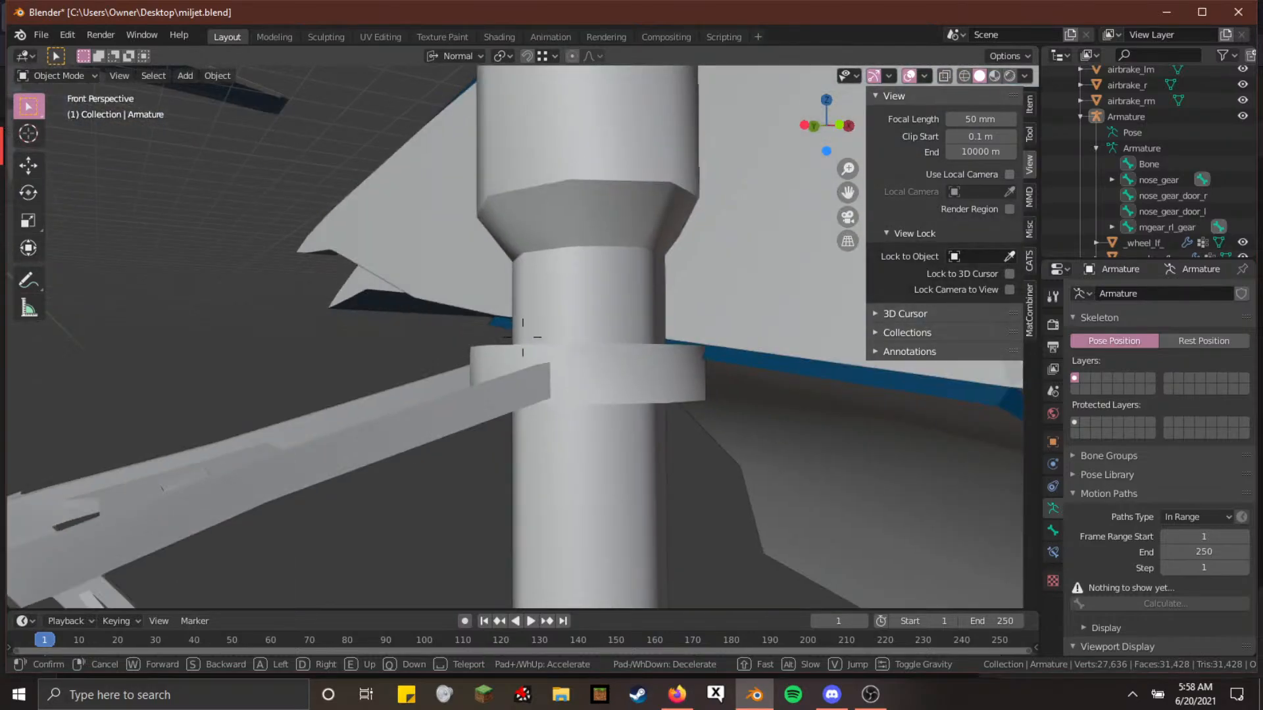
click(523, 336)
right_click(558, 165)
key(Tab)
right_click(558, 165)
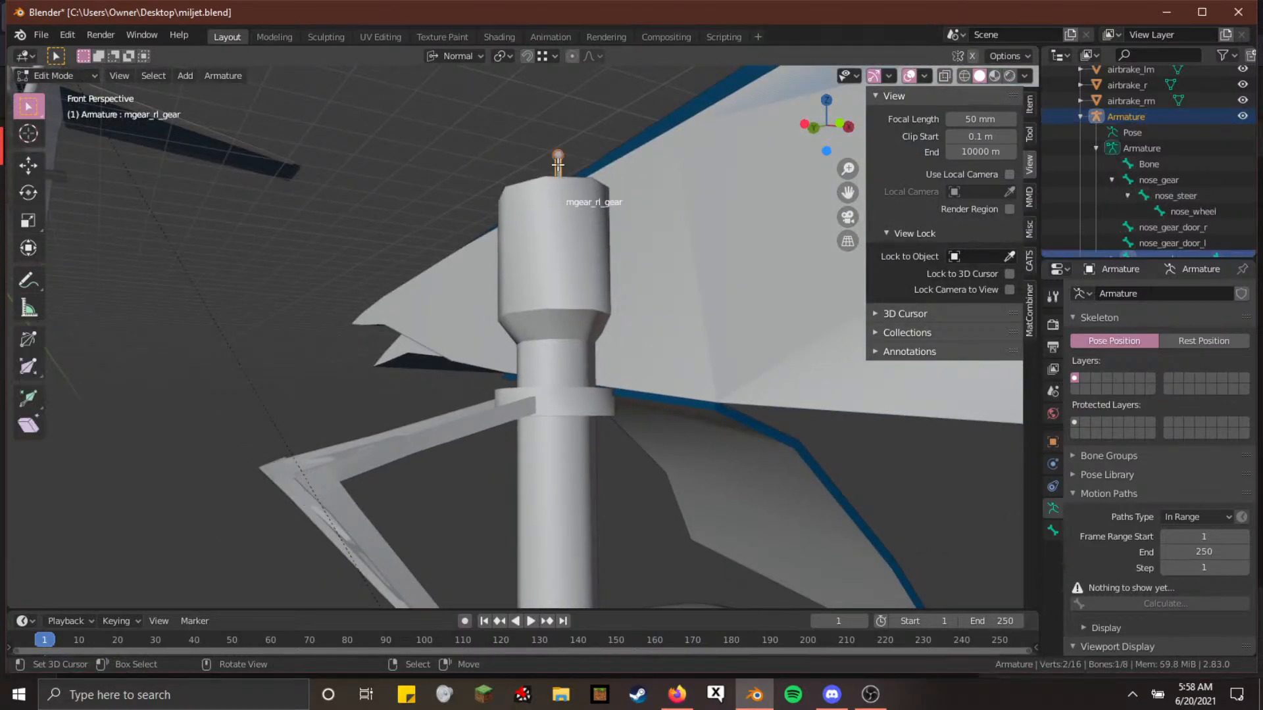
key(g)
key(z)
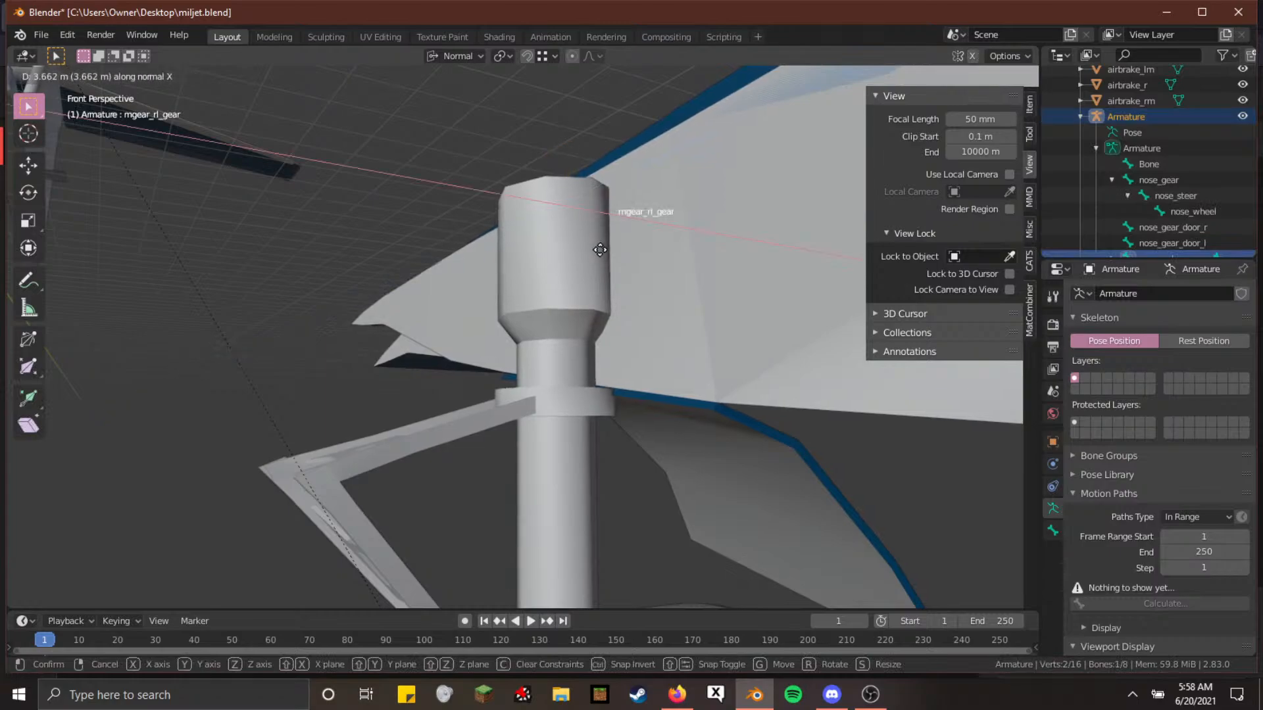
right_click(599, 257)
Enable snapping and move the mgear_rl_gear bone about -7.44 m along its normal Y, down to the strut's collar
click(527, 56)
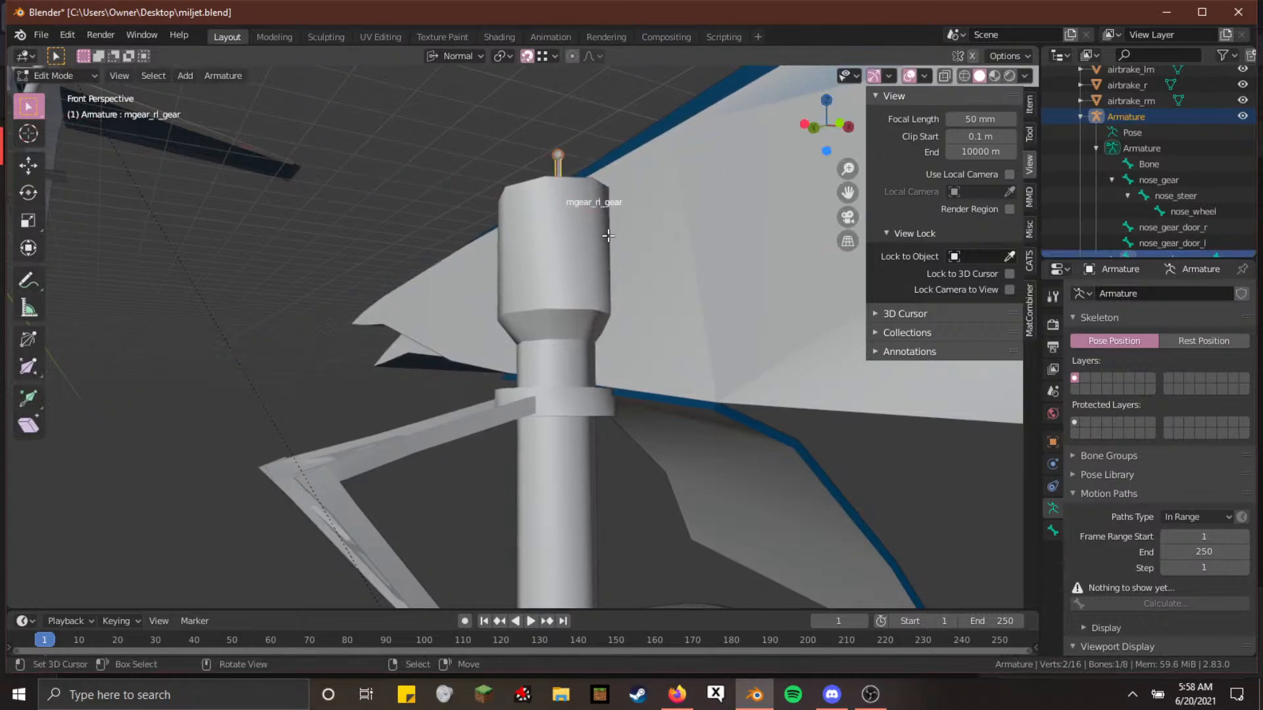
key(g)
key(y)
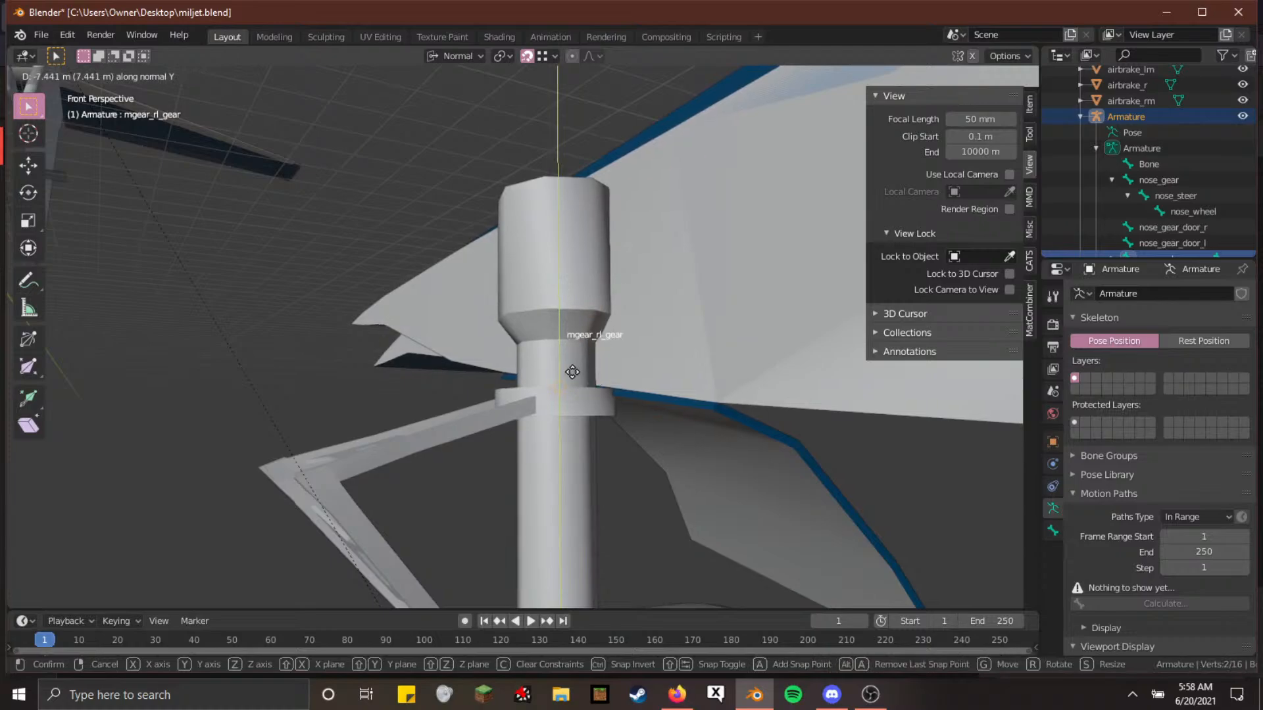
click(572, 373)
In Pose Mode, test the new pivot by rotating the mgear_rl_gear bone -90° around its normal Z, and inspect the folded gear
key(Tab)
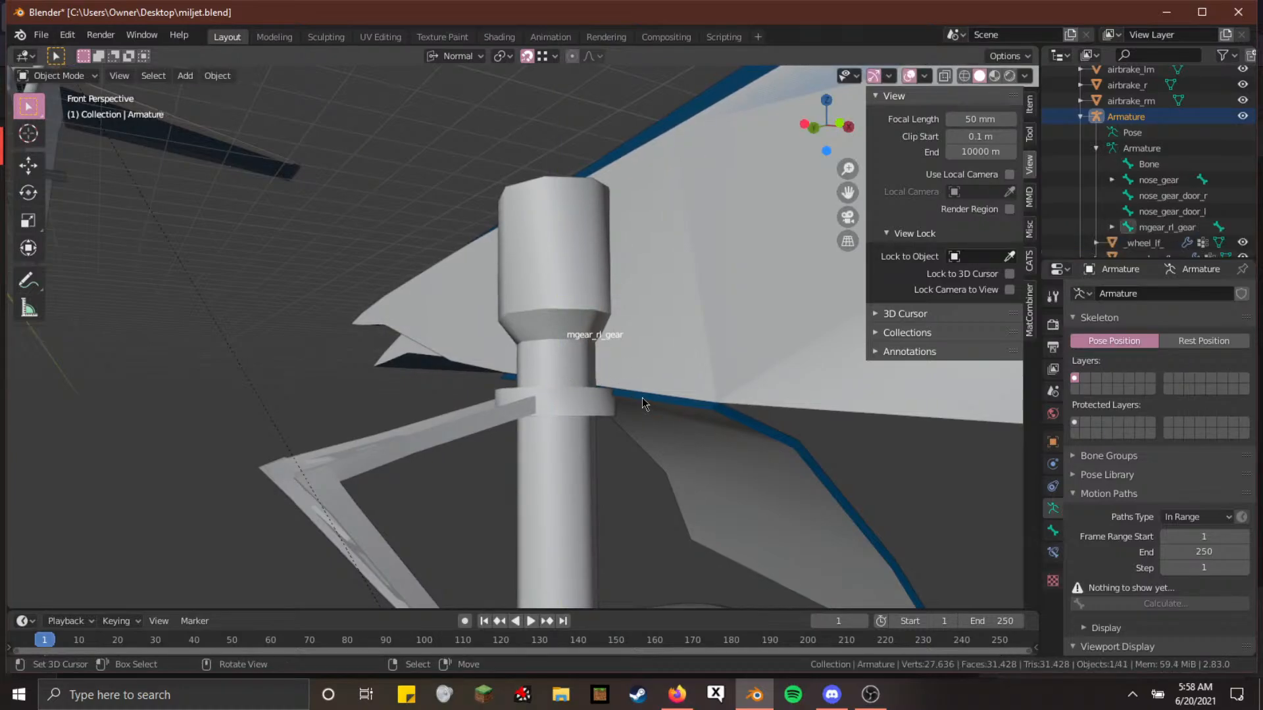
click(58, 75)
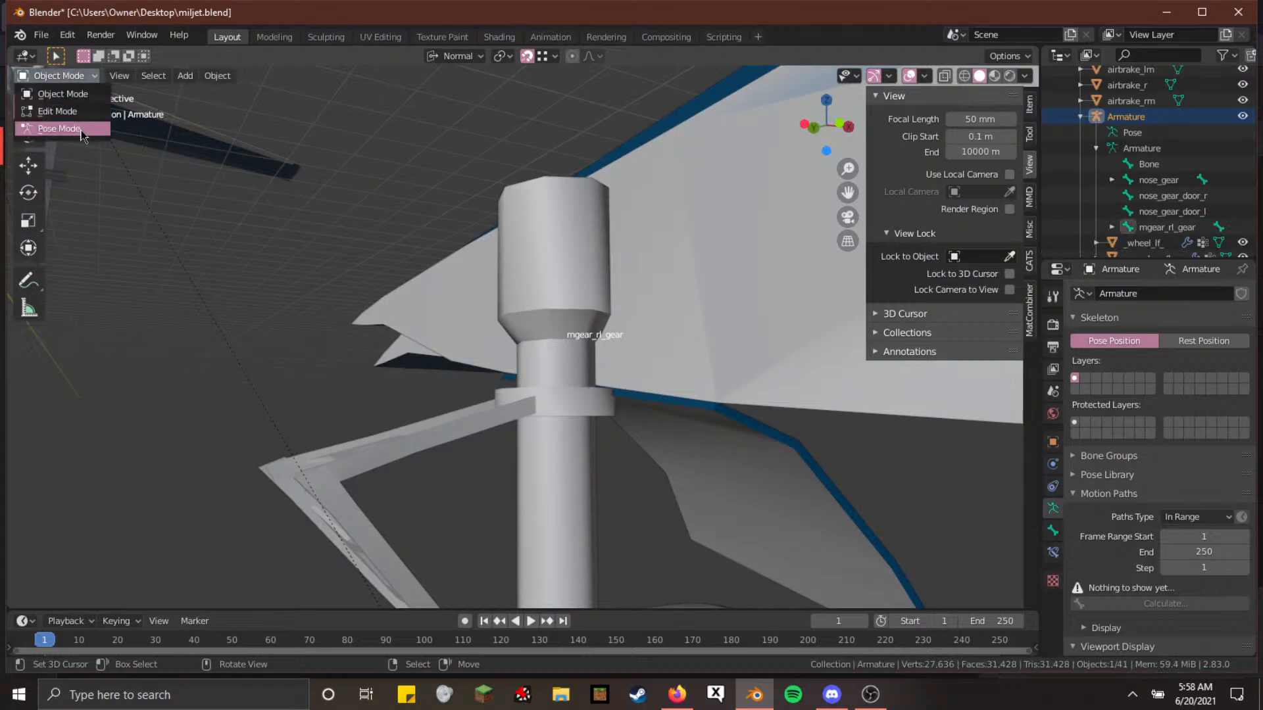
click(46, 129)
text(rz)
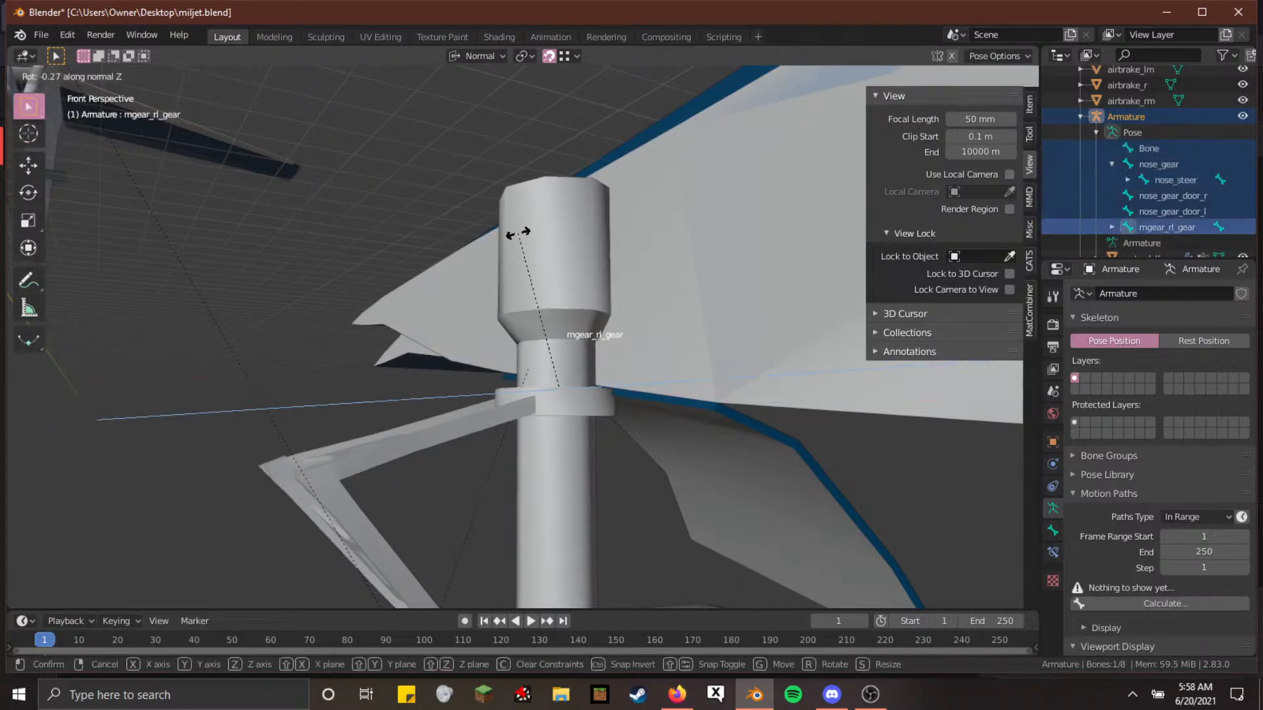
text(90)
key(Return)
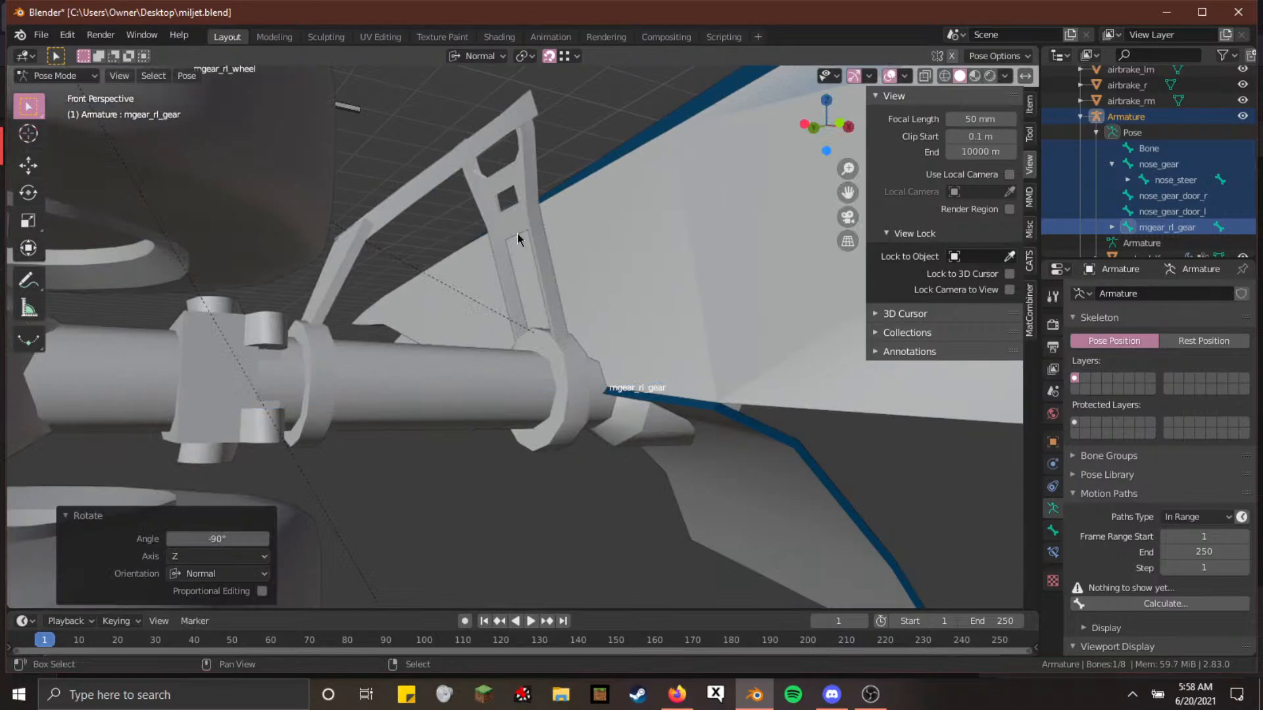
key(shift+grave)
key(d)
key(w)
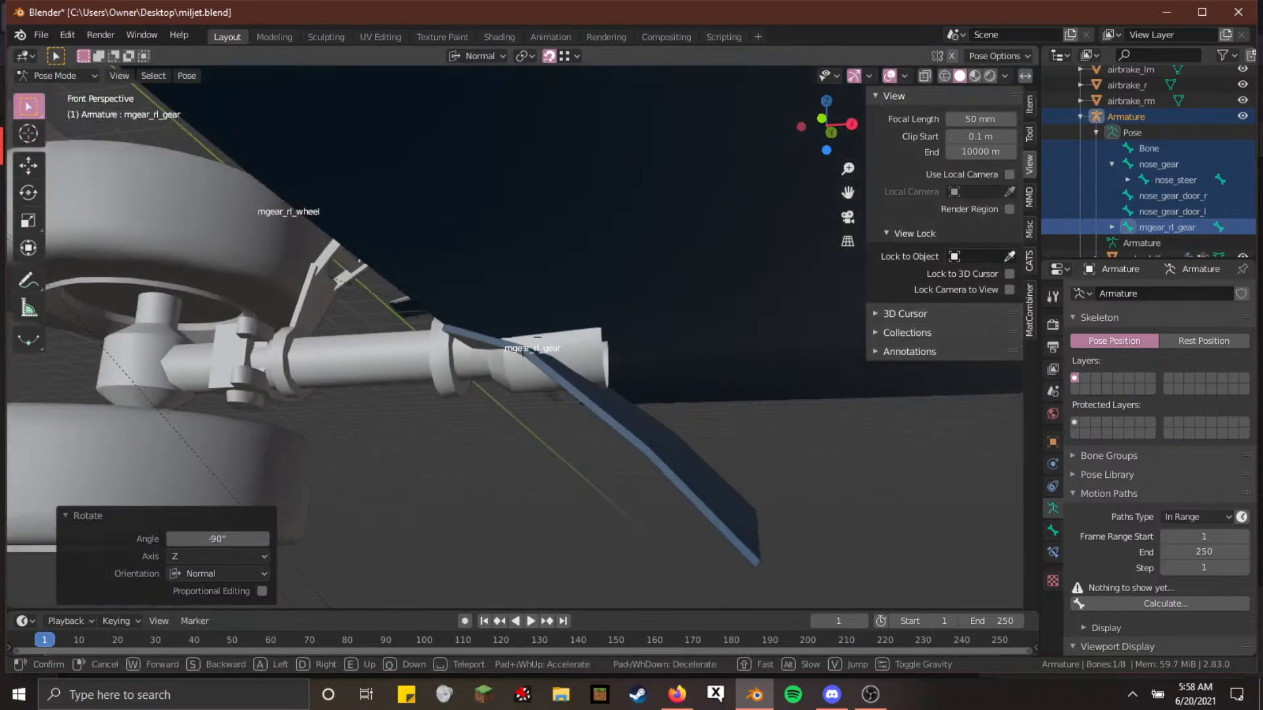
key(s)
key(a)
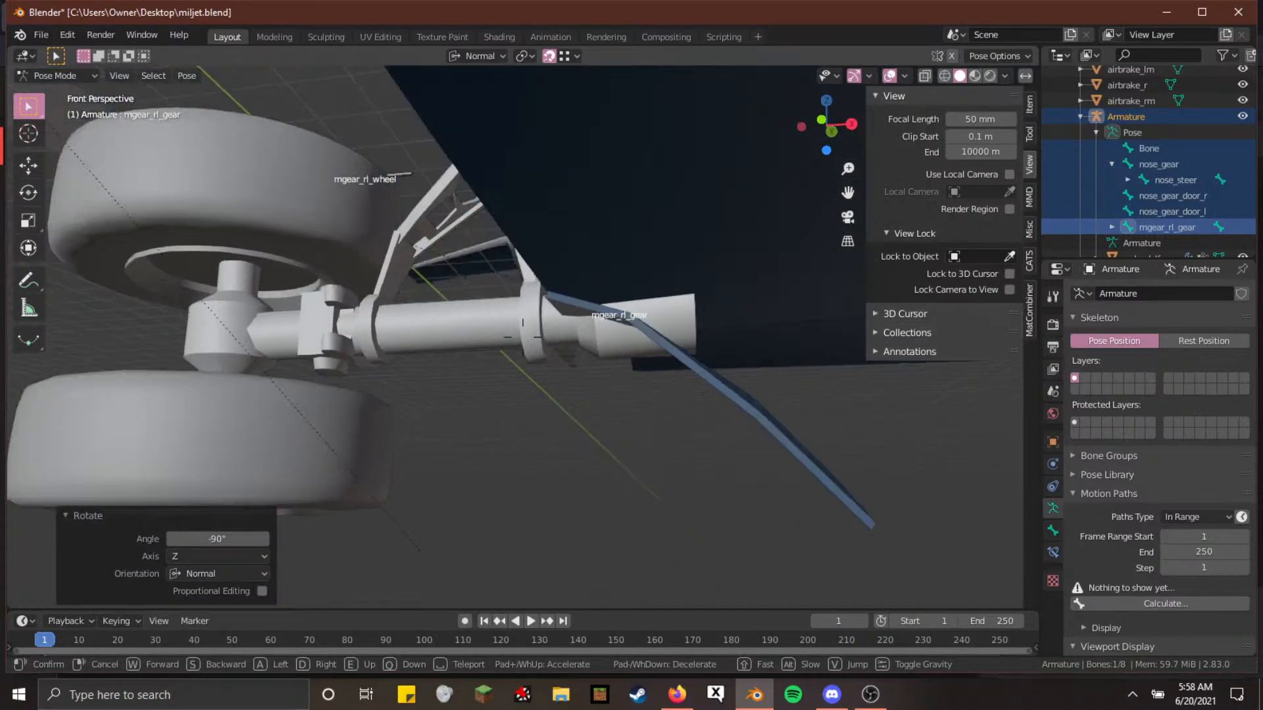
click(523, 337)
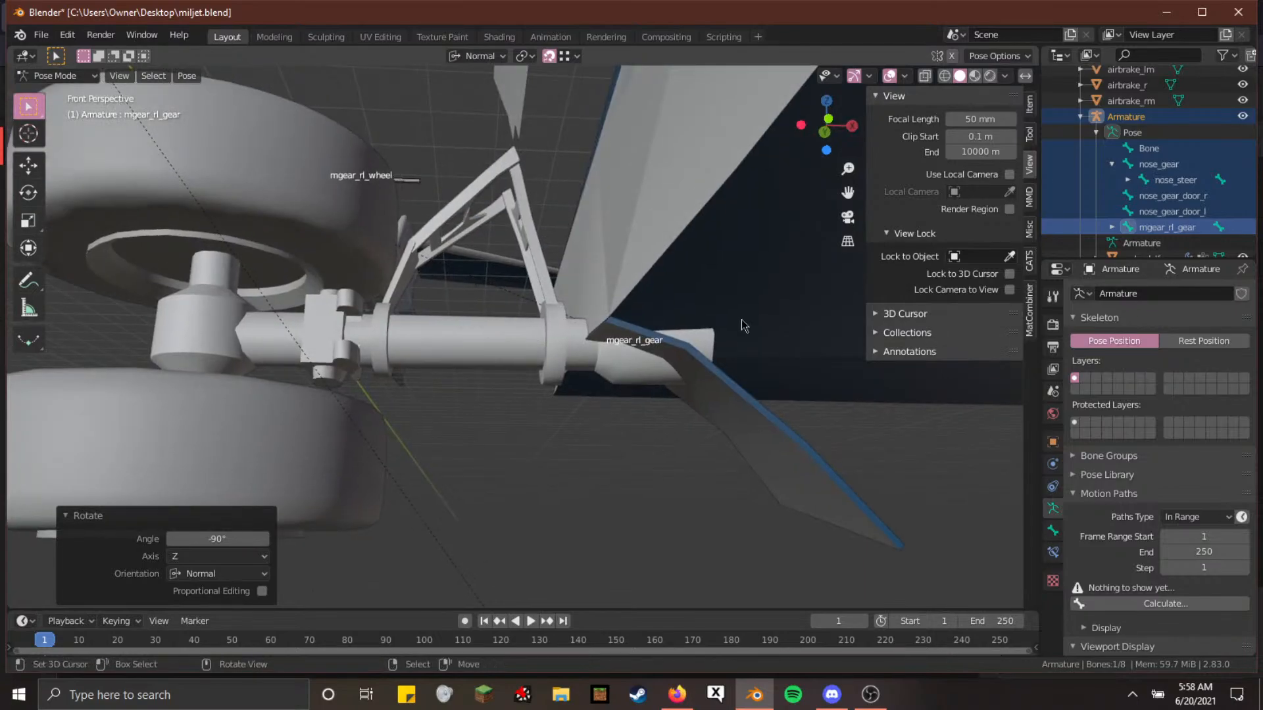
Return to the armature's Edit Mode, display the scene in wireframe and select the mgear_rl_gear bone inside the strut
click(1095, 133)
right_click(509, 249)
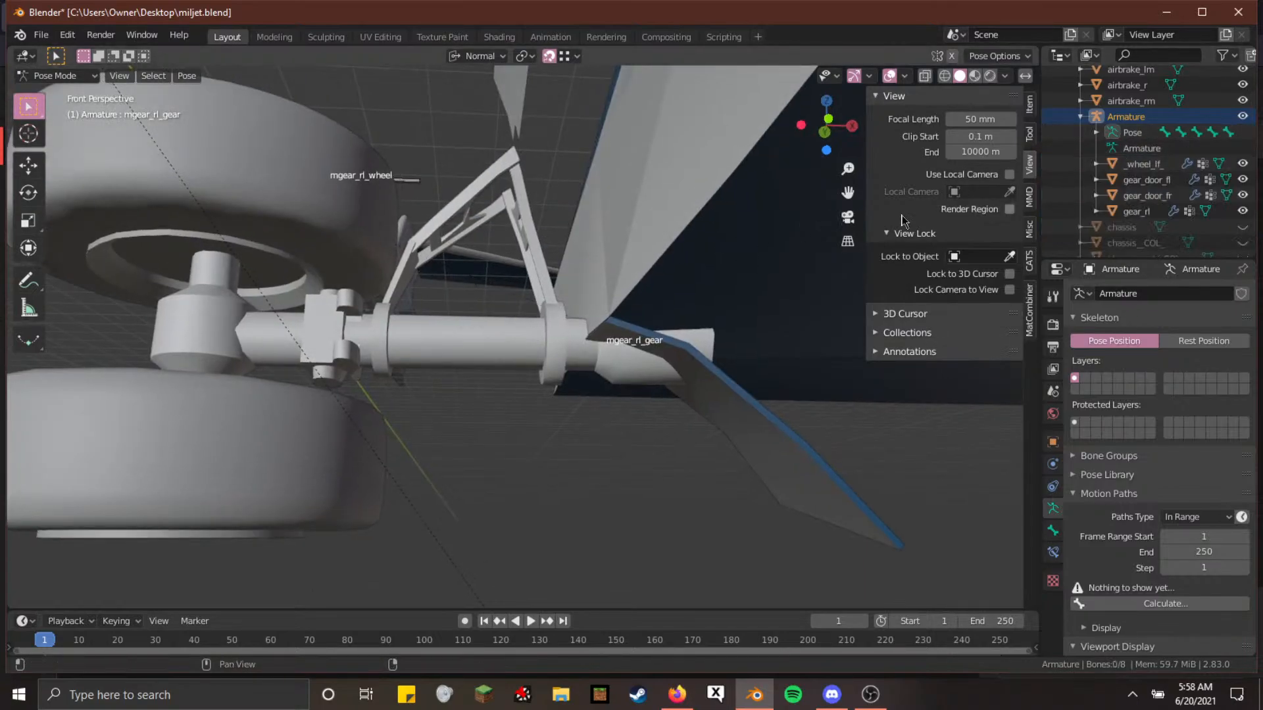
key(Tab)
key(shift+z)
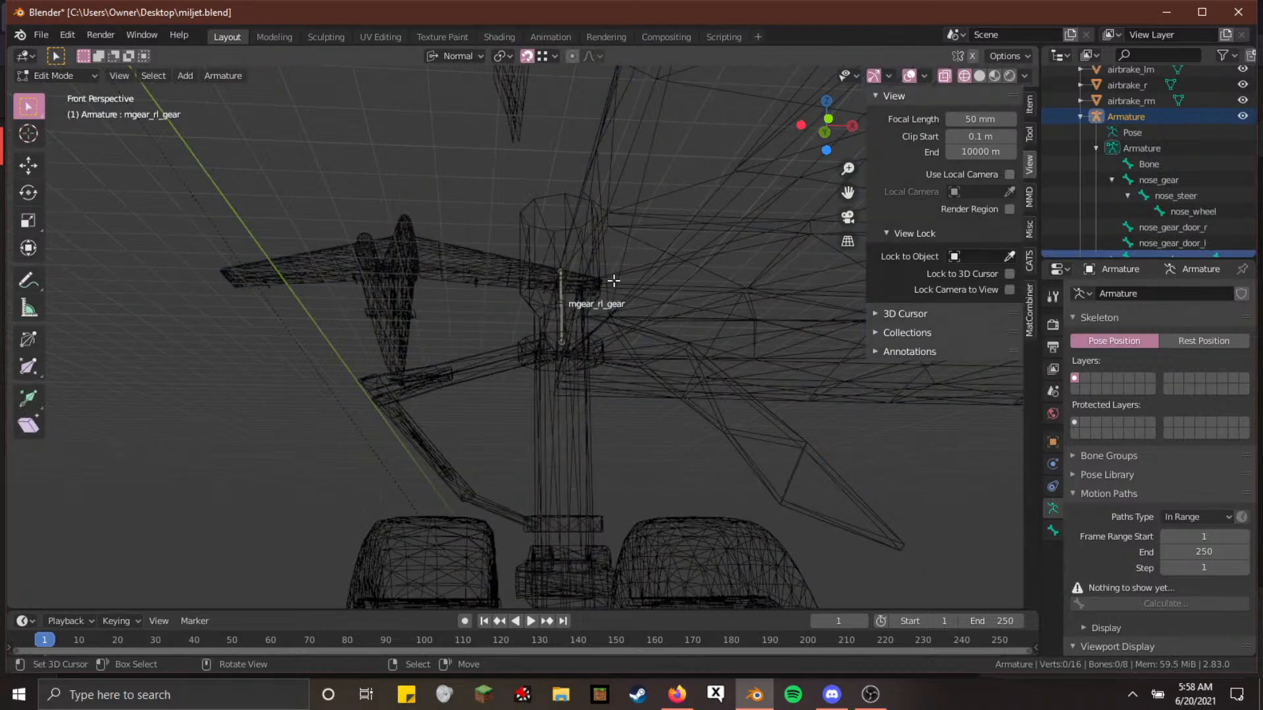
click(557, 303)
key(shift+grave)
key(w)
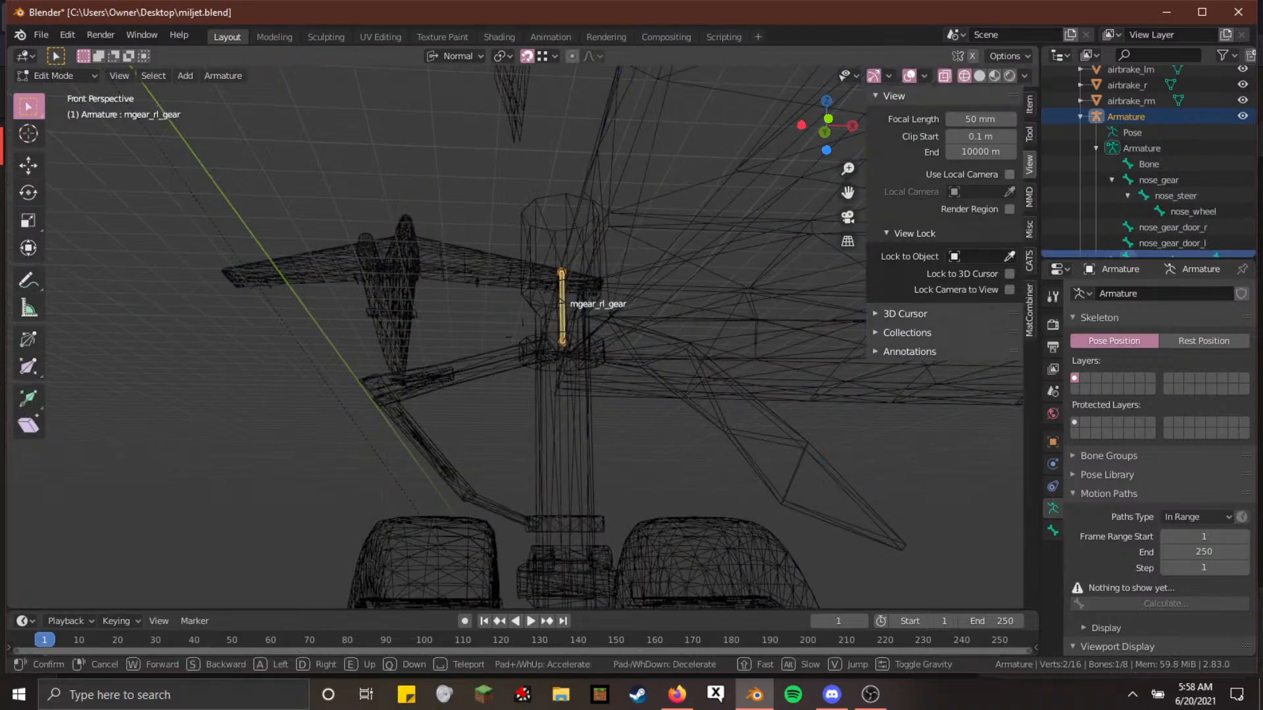
key(a)
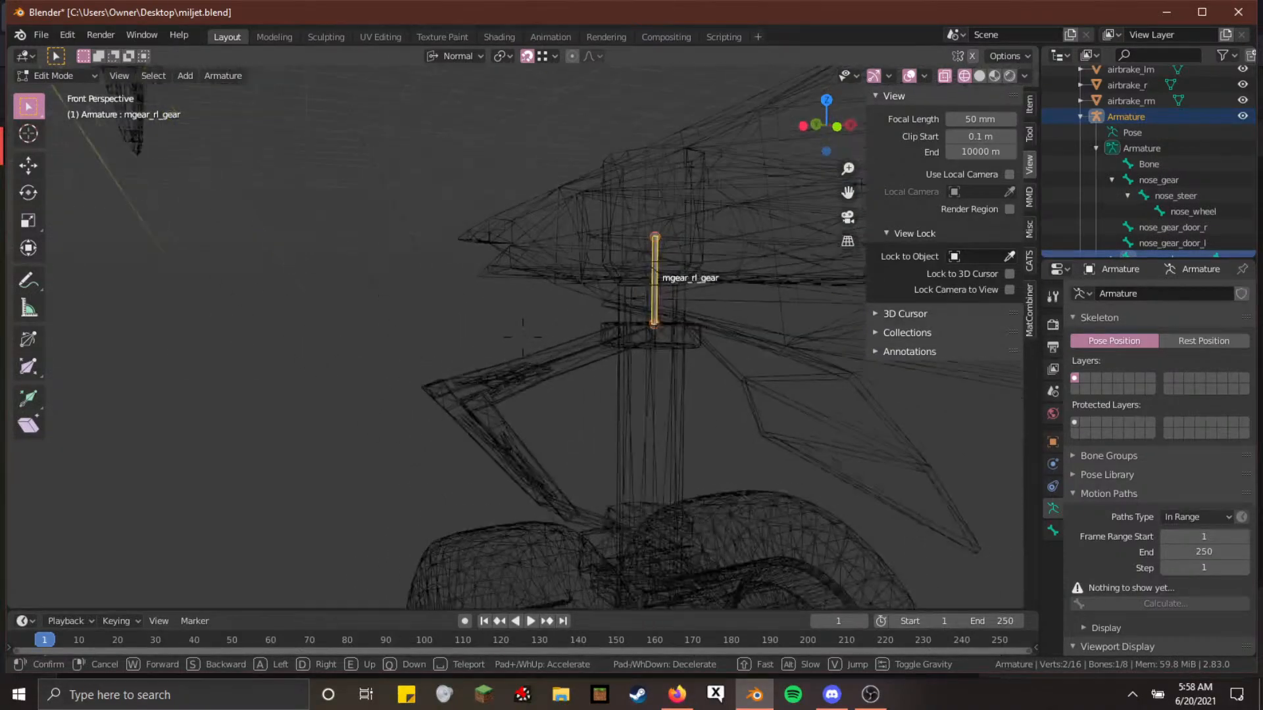
Make the hidden chassis mesh visible again alongside the armature
click(526, 324)
scroll(1250, 197, down, 5)
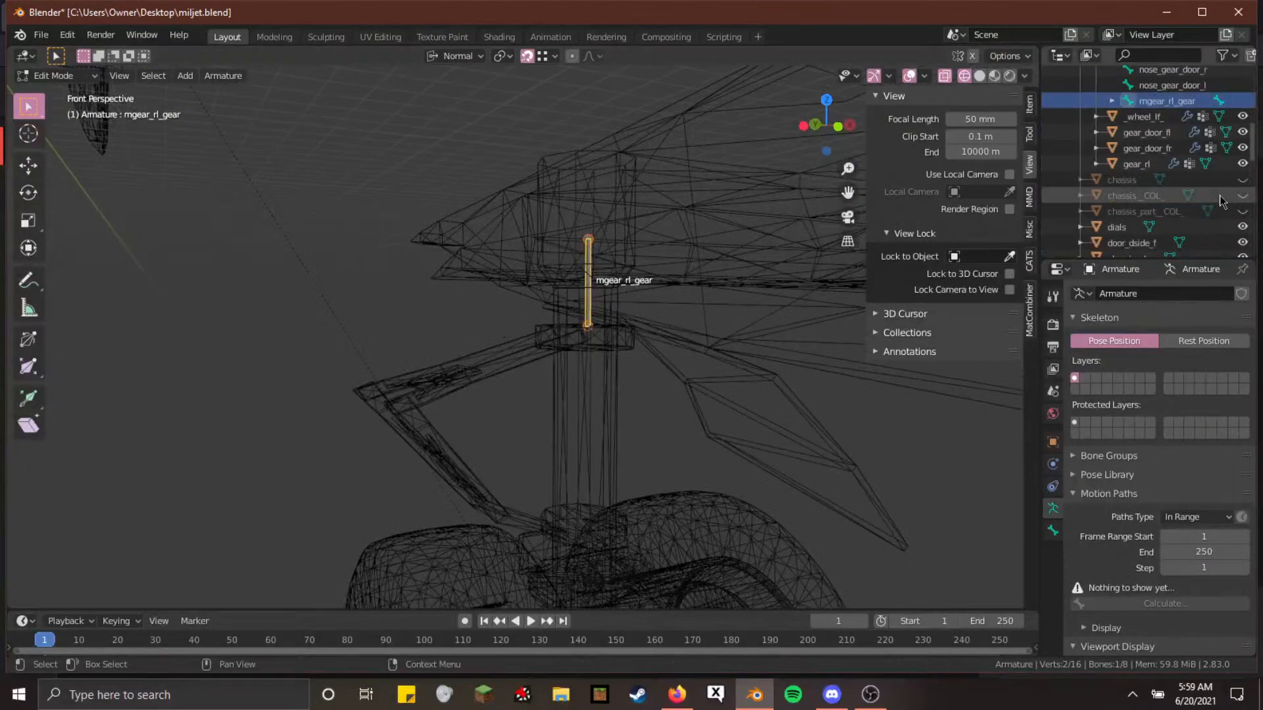
key(shift+grave)
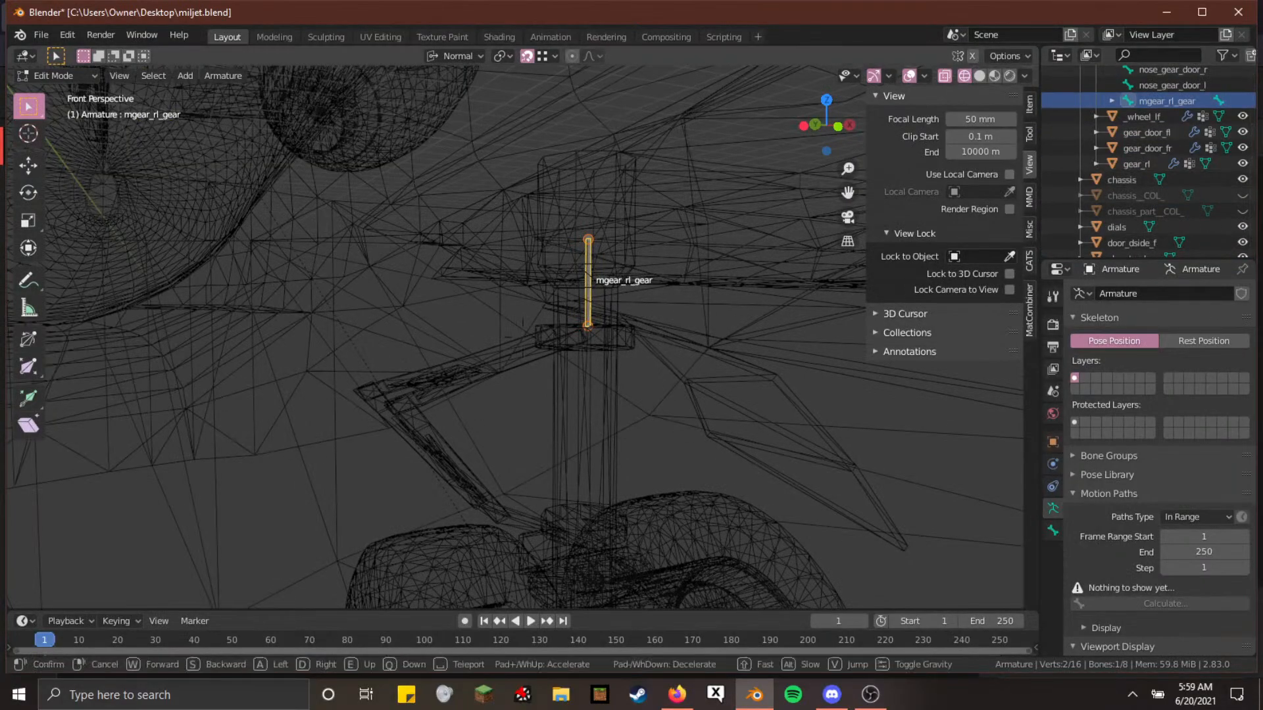
Move the mgear_rl_gear bone up about 2.5 m along its normal Y axis, above the strut collar
click(523, 322)
key(g)
key(y)
key(y)
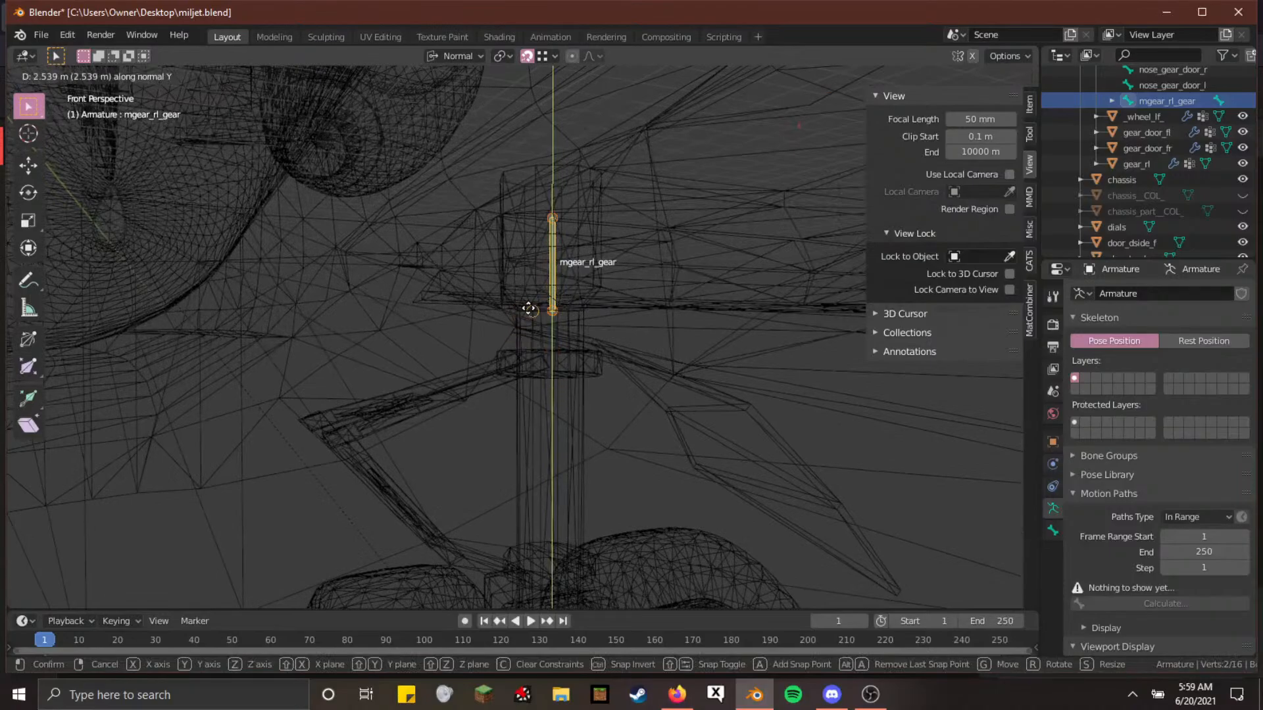
click(528, 313)
Switch the armature to Pose Mode with solid shading and view the rear-left landing gear in its retracted pose
key(shift+grave)
key(d)
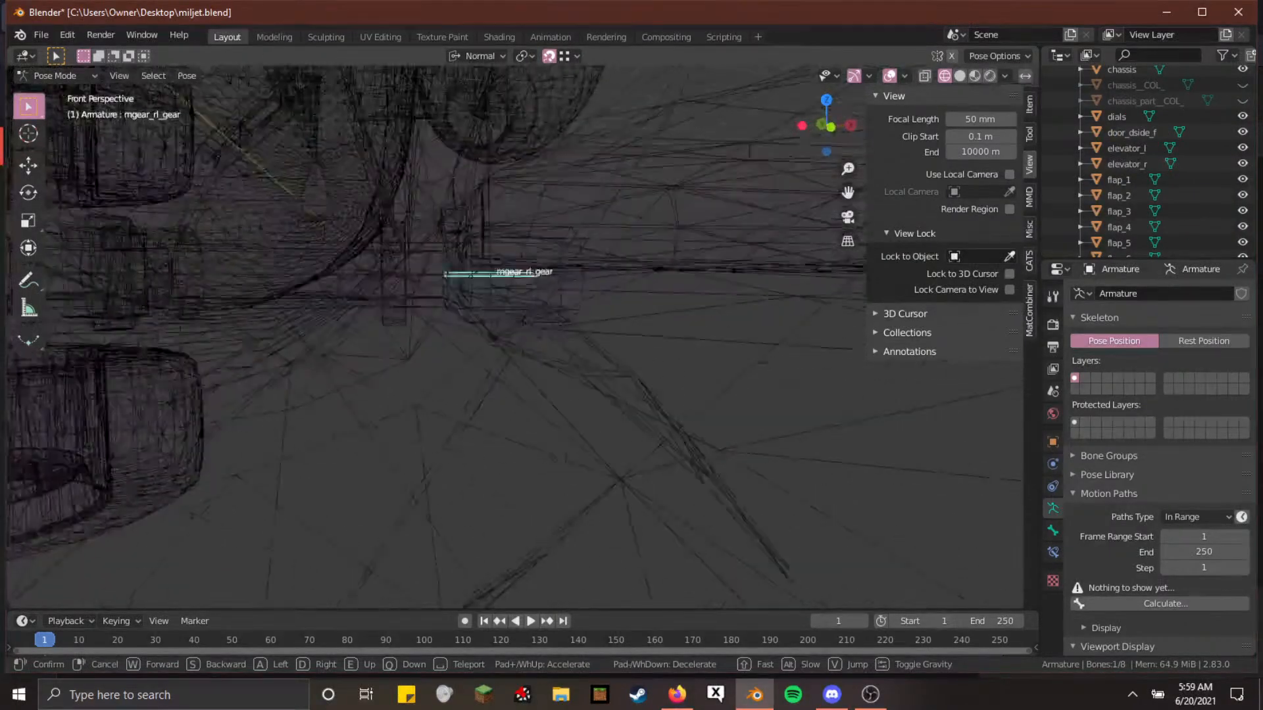
key(s)
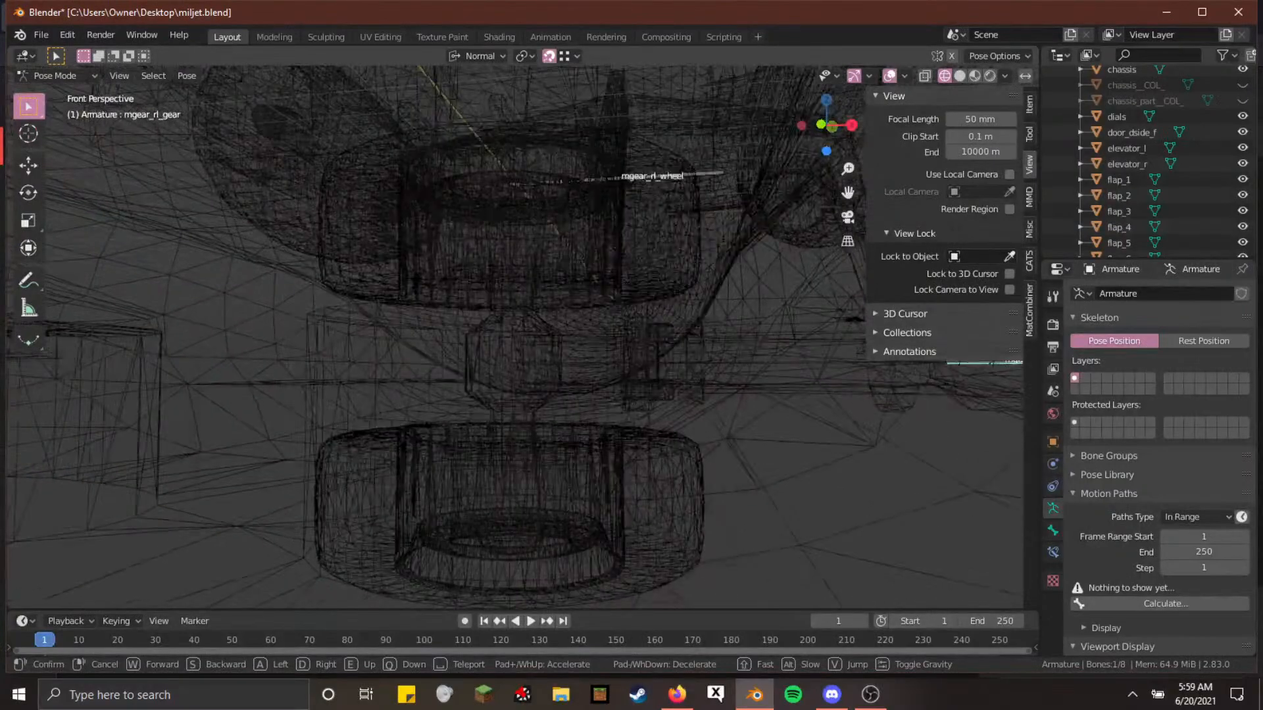
key(q)
click(521, 338)
key(shift+z)
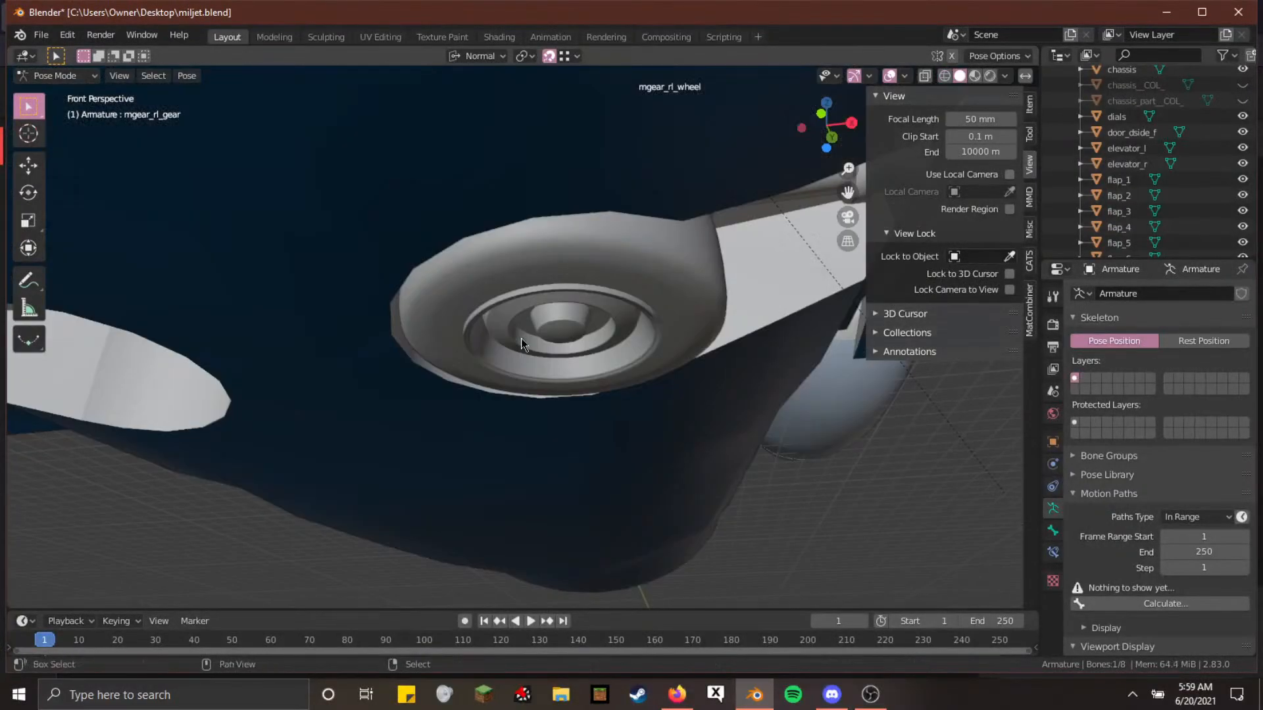
Examine from below, outside and inside how the retracted wheel and strut fit within the fuselage wheel well
key(shift+grave)
key(w)
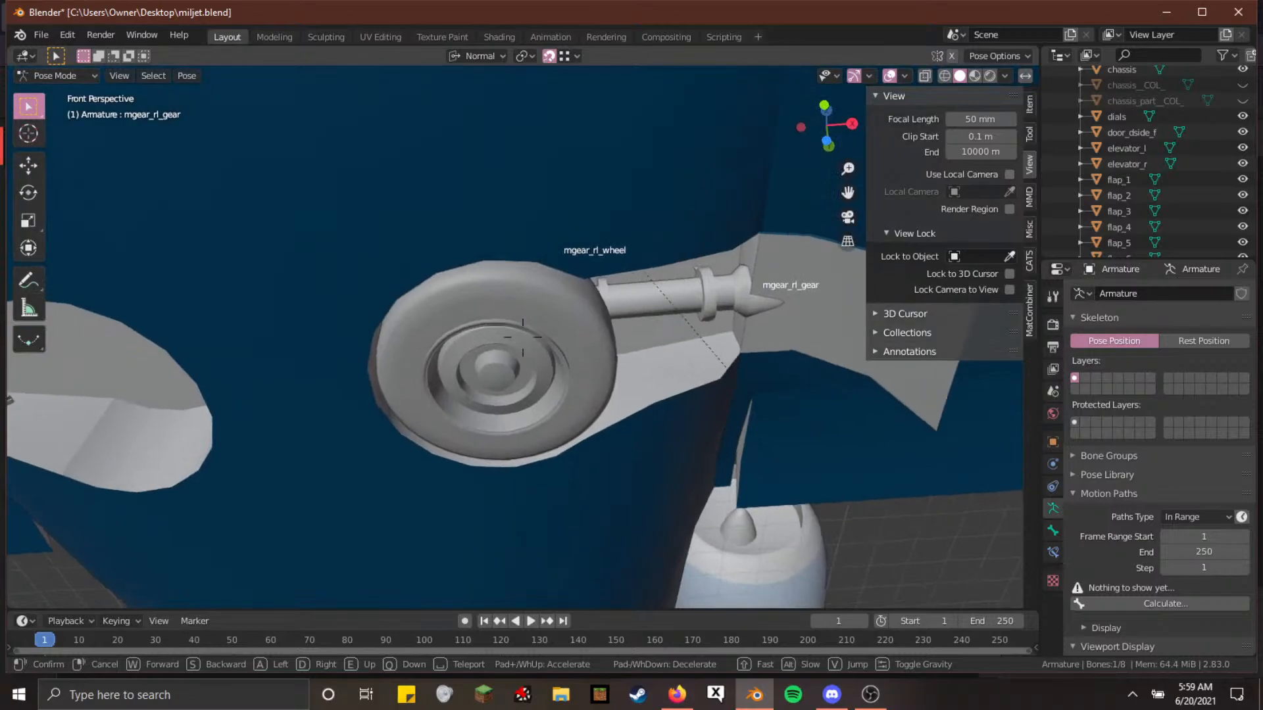
key(q)
key(q)
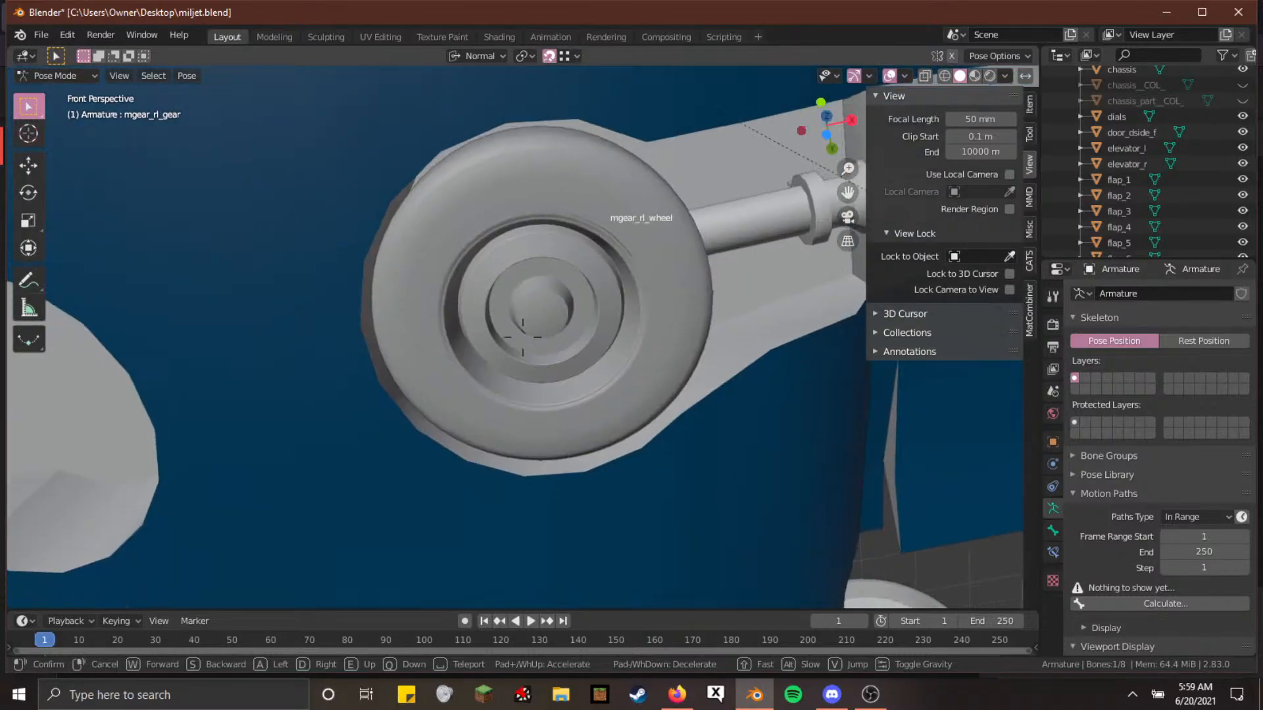
key(a)
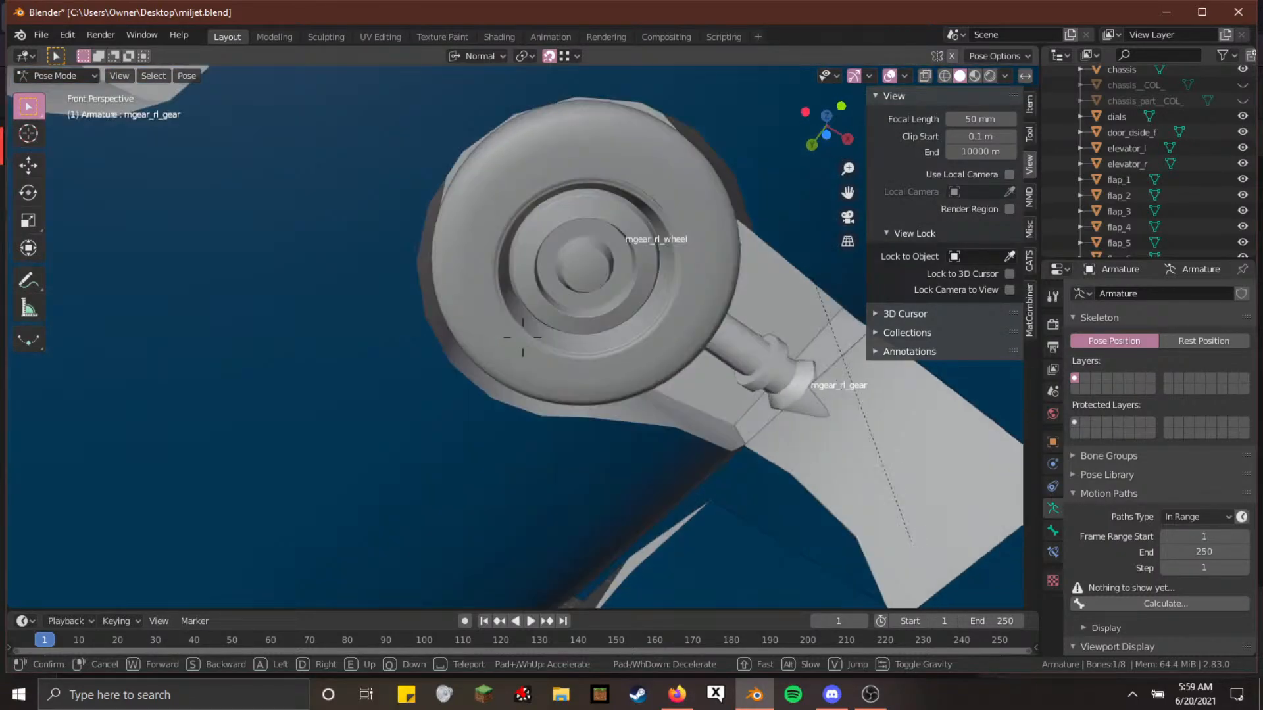
key(a)
key(w)
key(a)
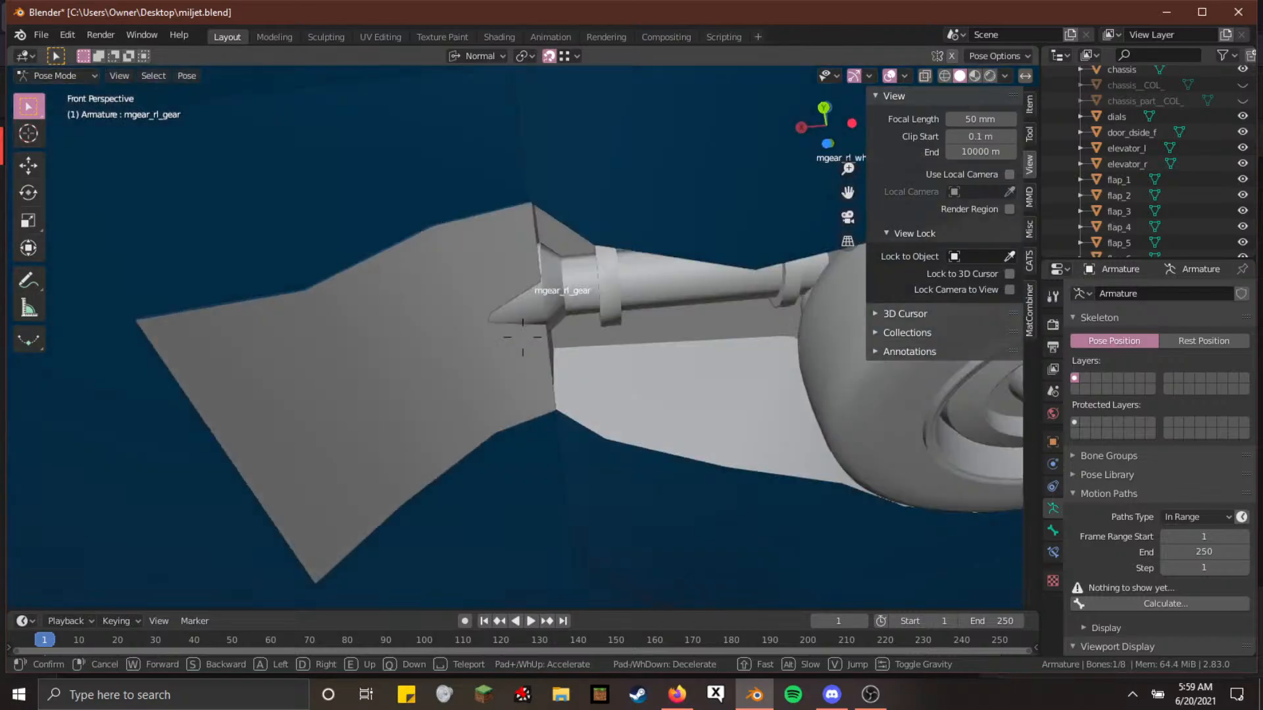
key(w)
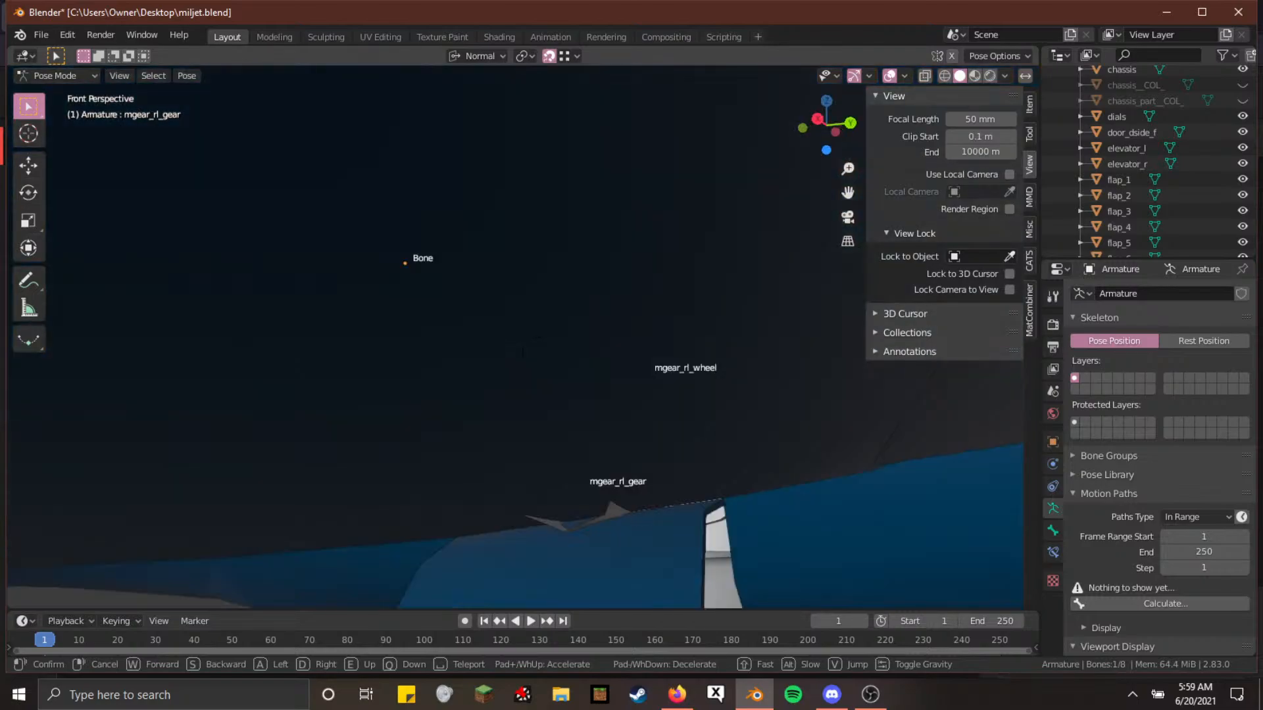
key(w)
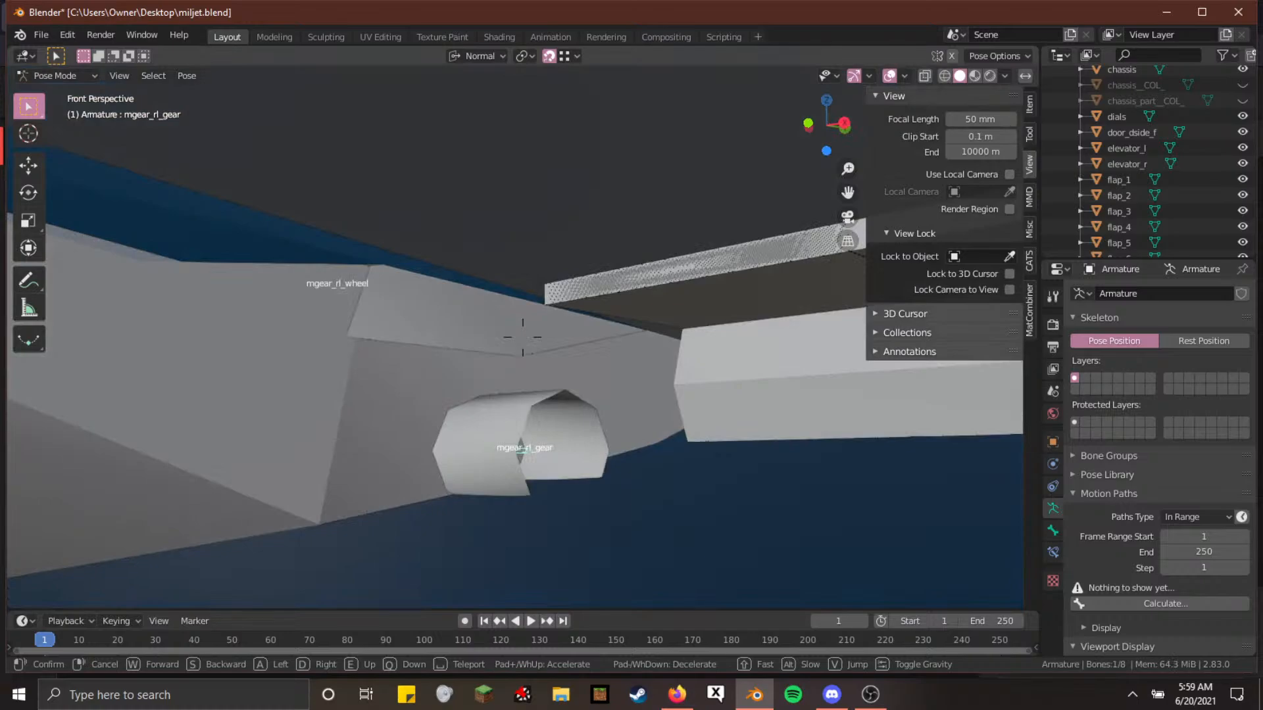
key(s)
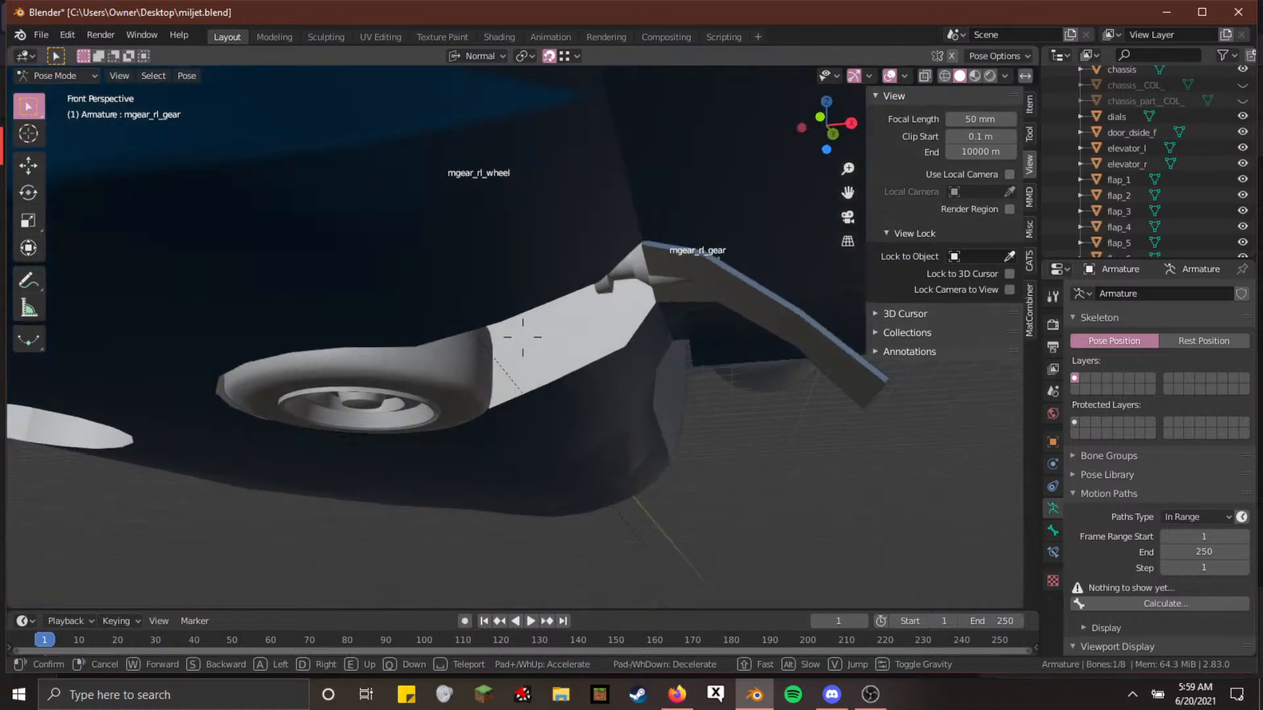
key(s)
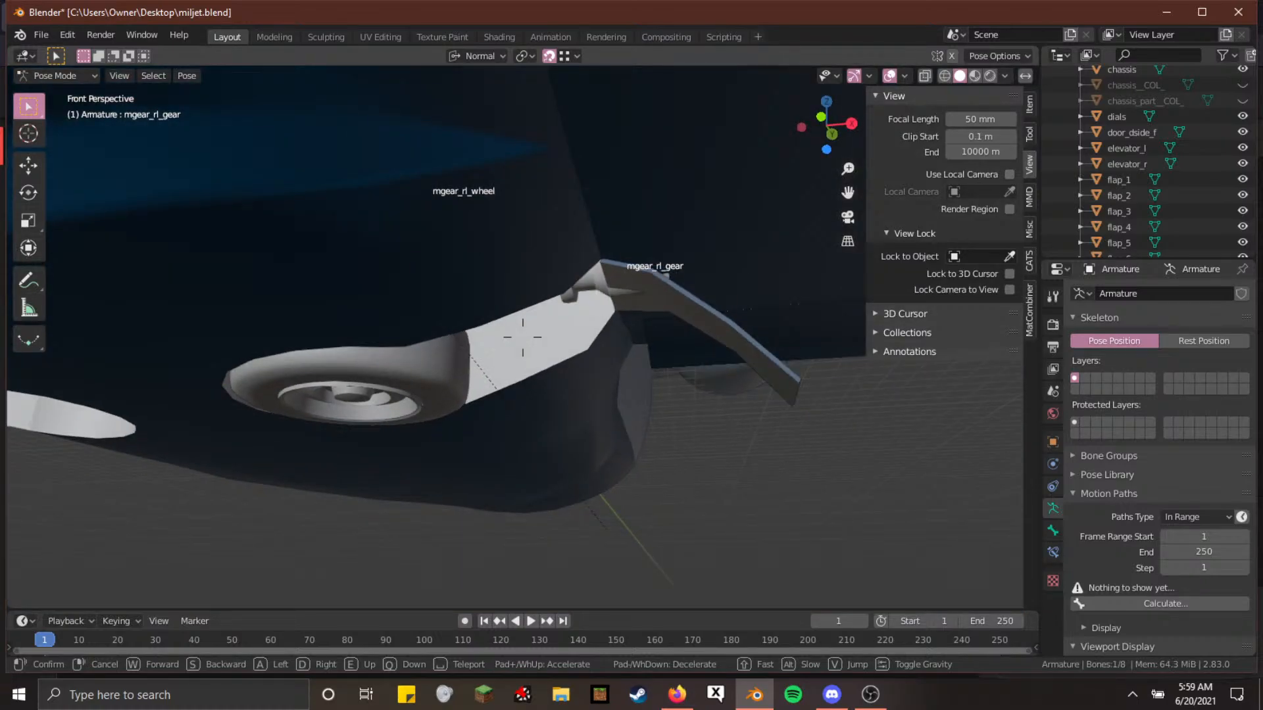
key(s)
click(523, 337)
Compare the extended gear in Edit Mode with its retracted pose, checking the strut mount inside the wheel bay
key(Tab)
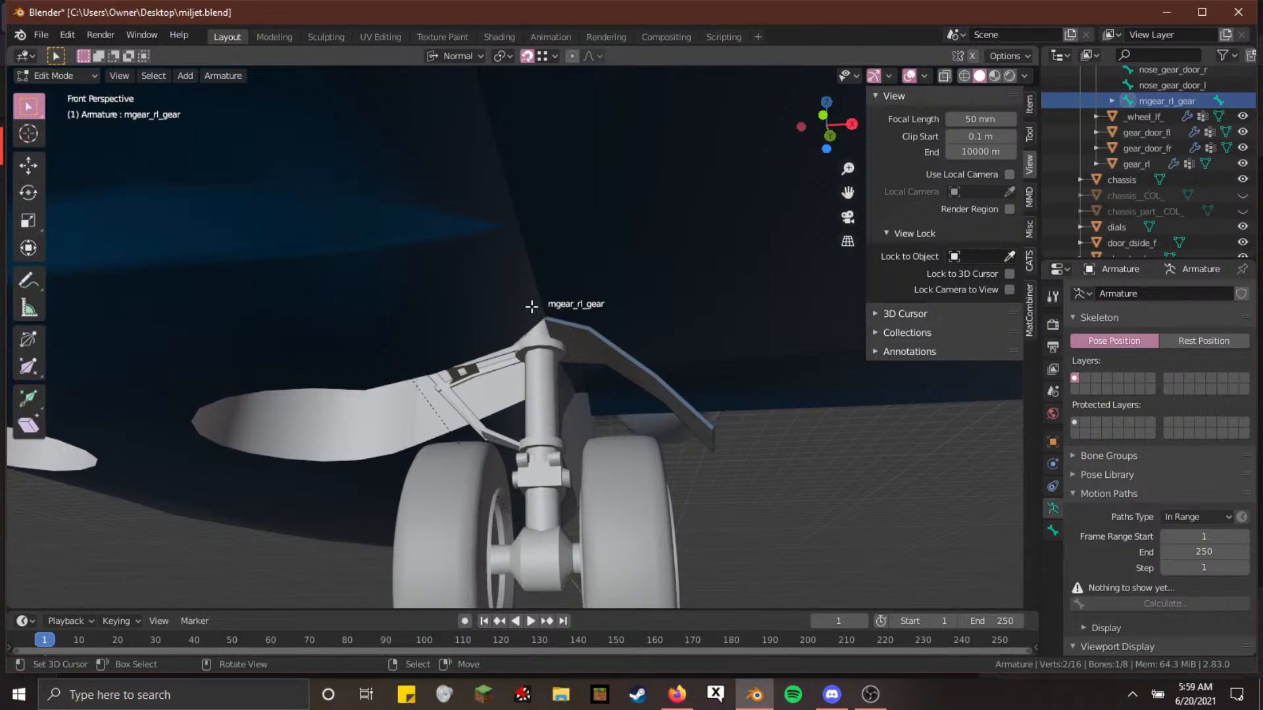
key(shift+grave)
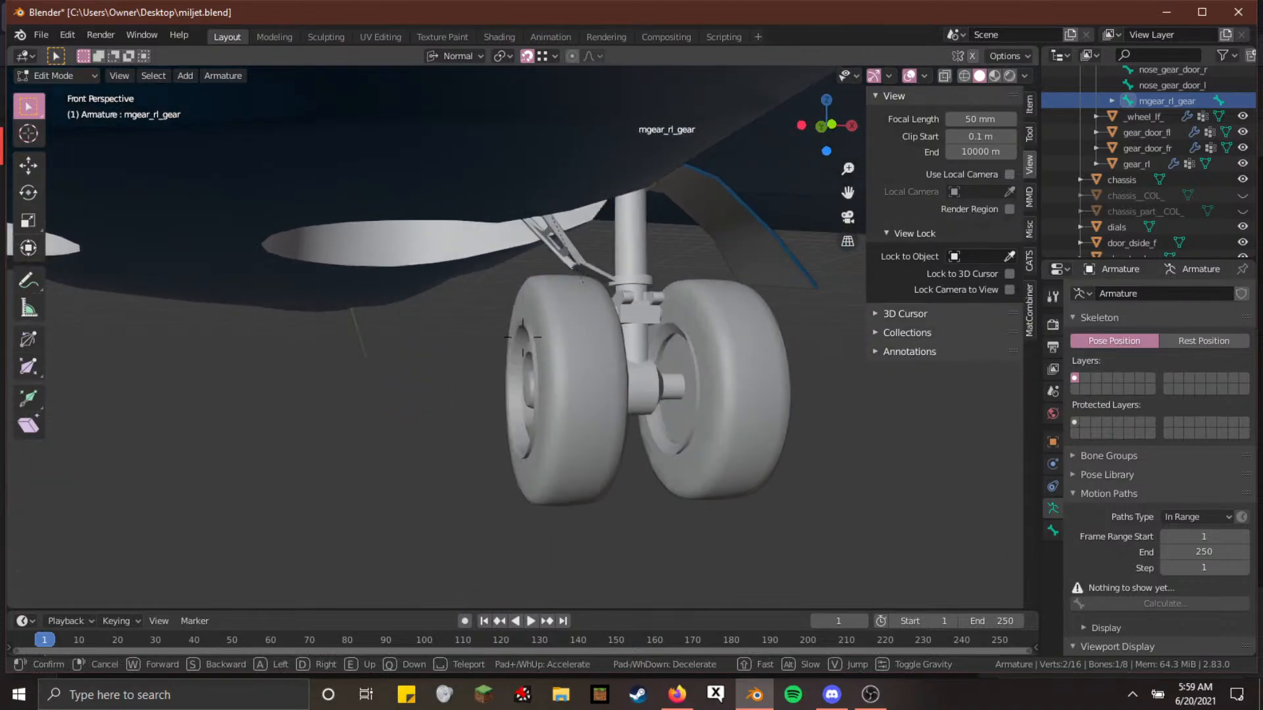
key(a)
key(e)
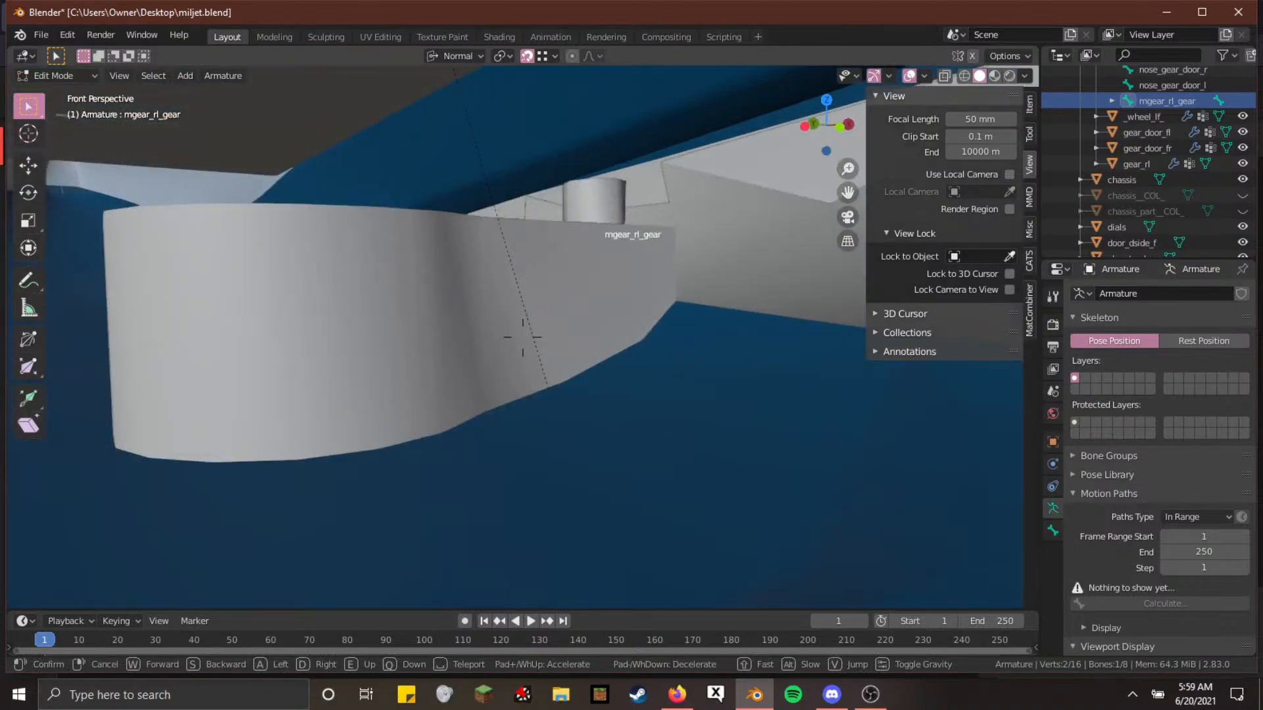
key(e)
key(e)
click(523, 337)
key(Tab)
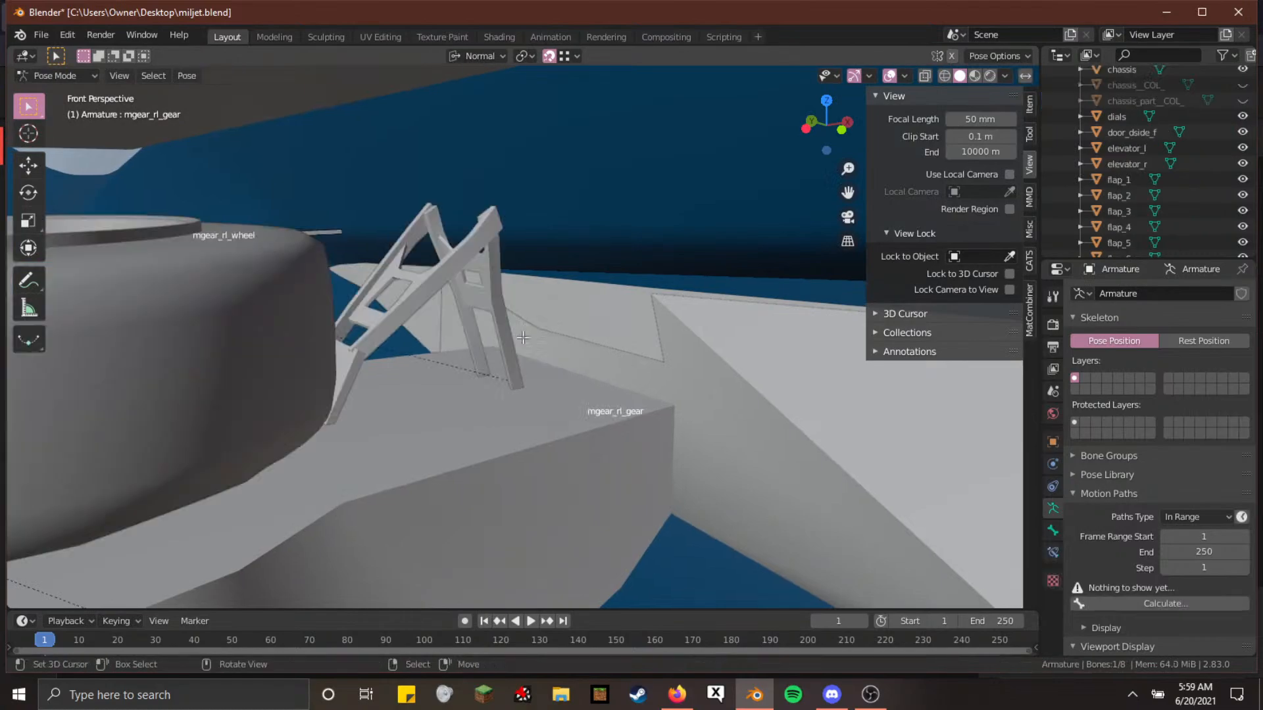
In Edit Mode with wireframe shading, move the mgear_rl_gear bone about 3.17 m along its normal X axis
key(Tab)
key(shift+z)
key(shift+grave)
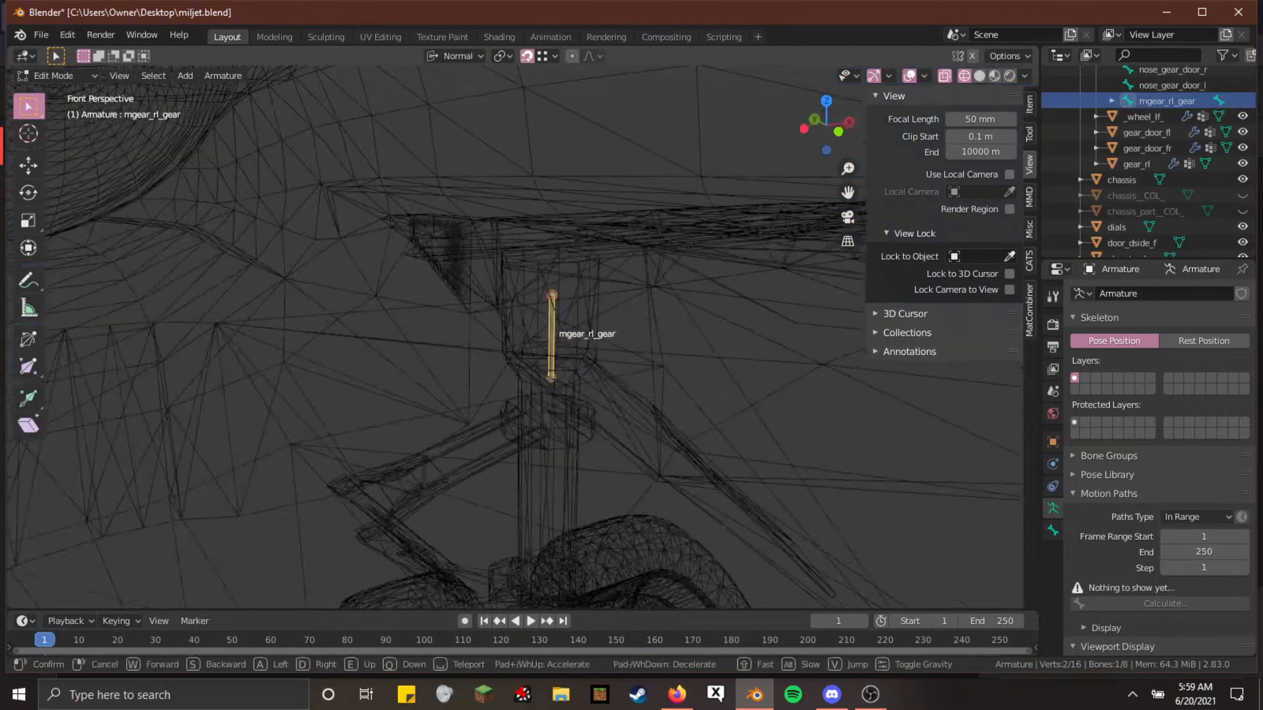
key(d)
key(q)
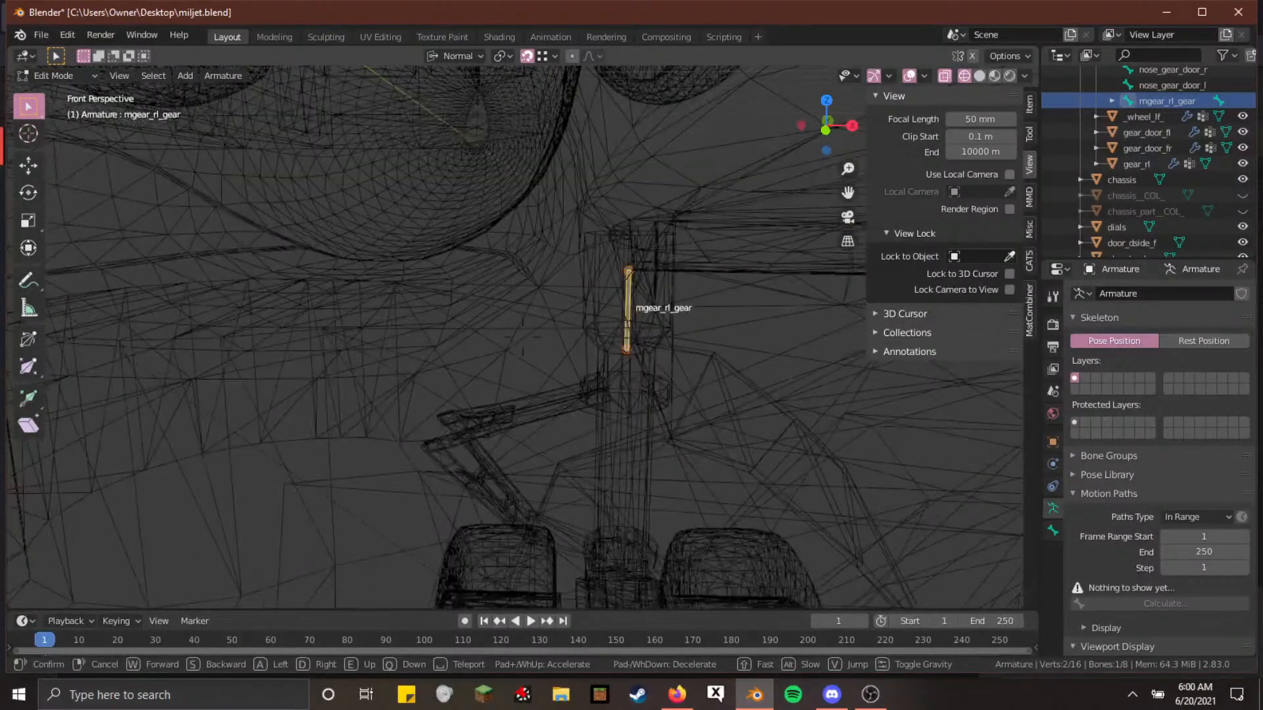
click(626, 302)
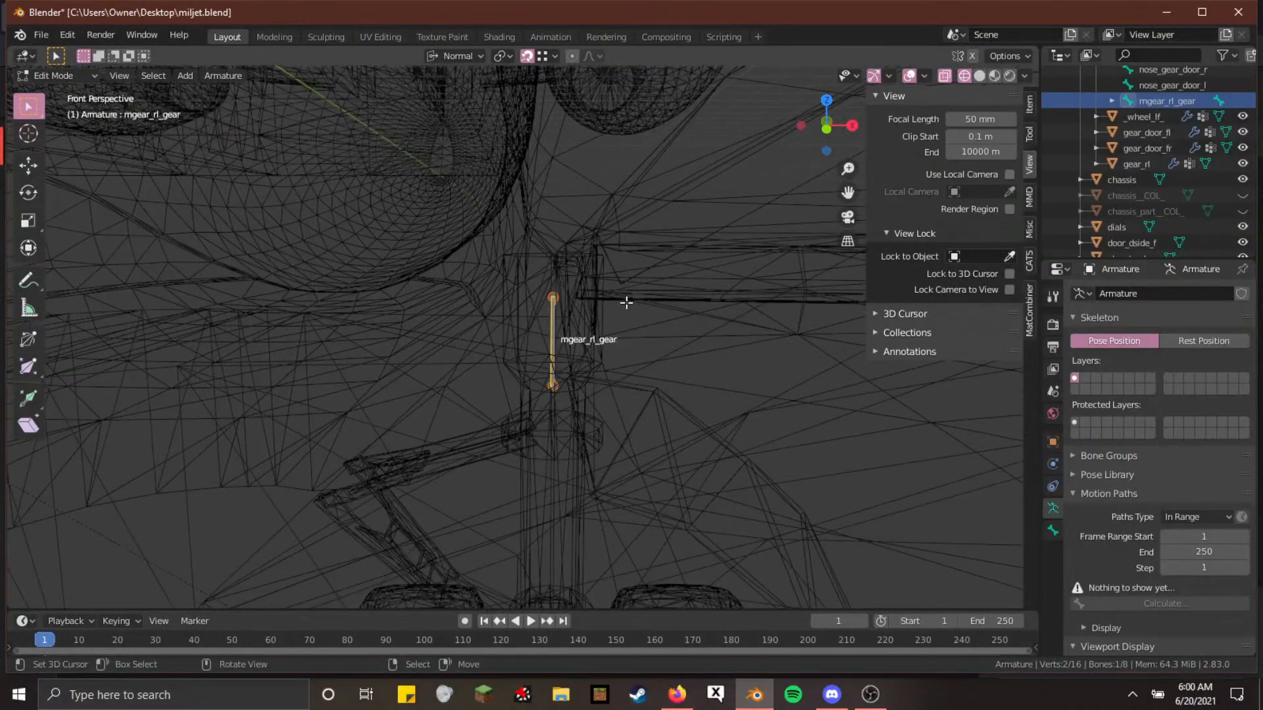
key(g)
key(x)
click(615, 348)
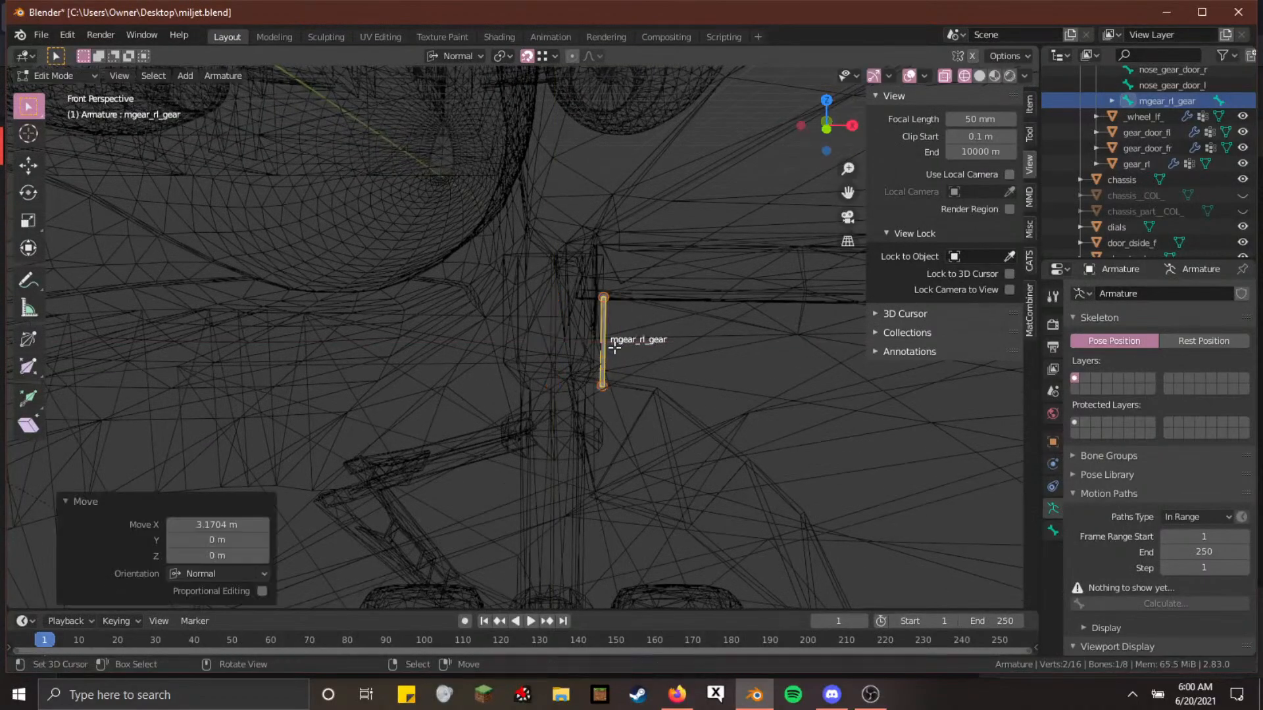
Return to Pose Mode and examine how the retracted gear sits in the wheel well with the shifted pivot bone
key(ctrl+Tab)
key(shift+grave)
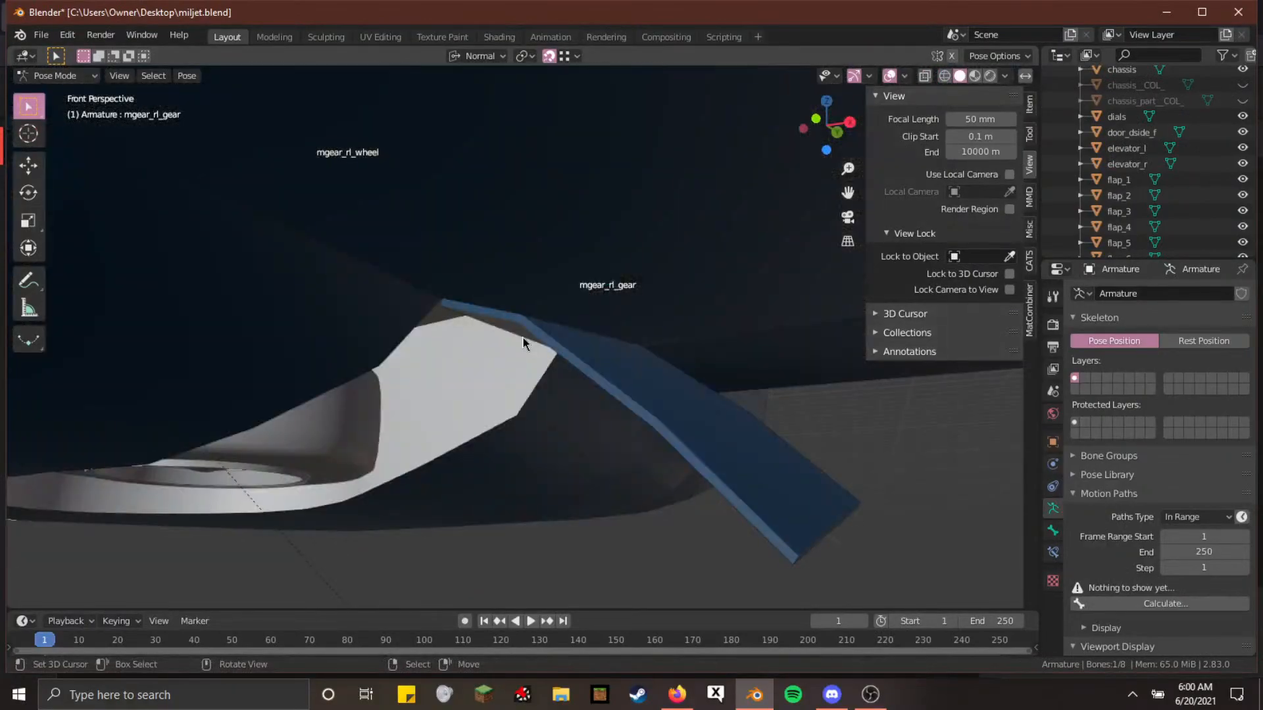
click(524, 343)
key(shift+grave)
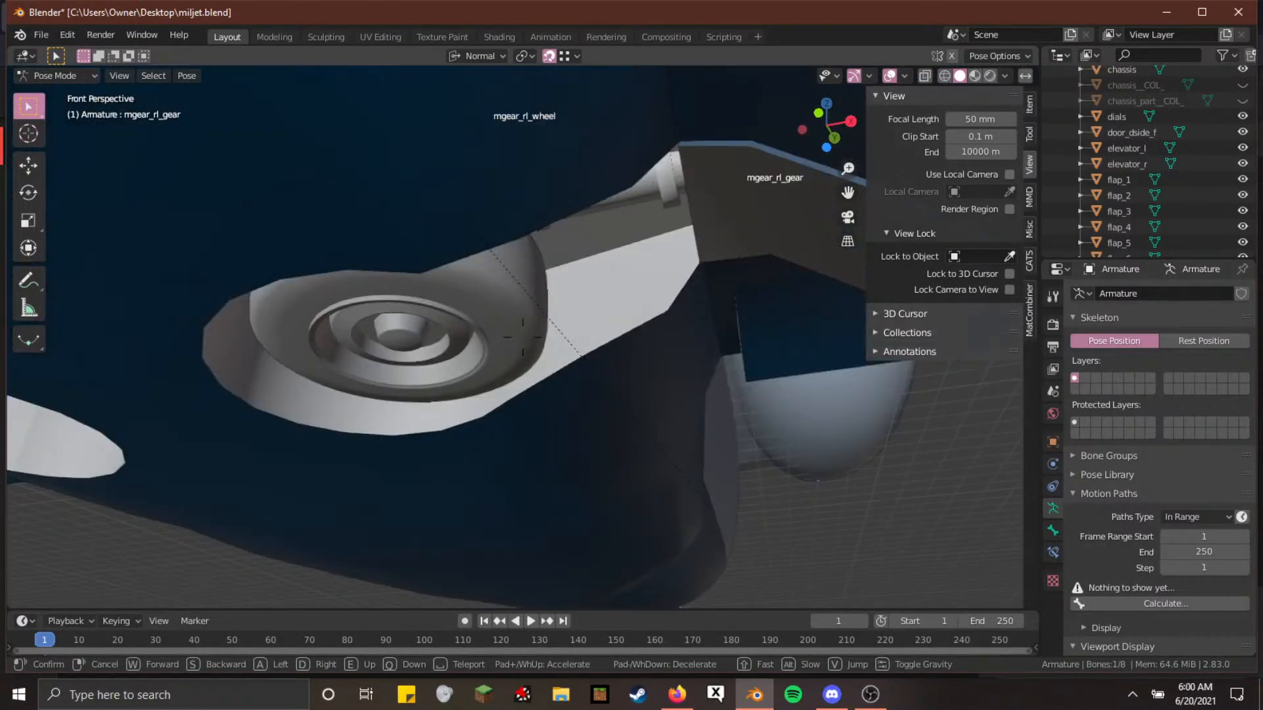
key(w)
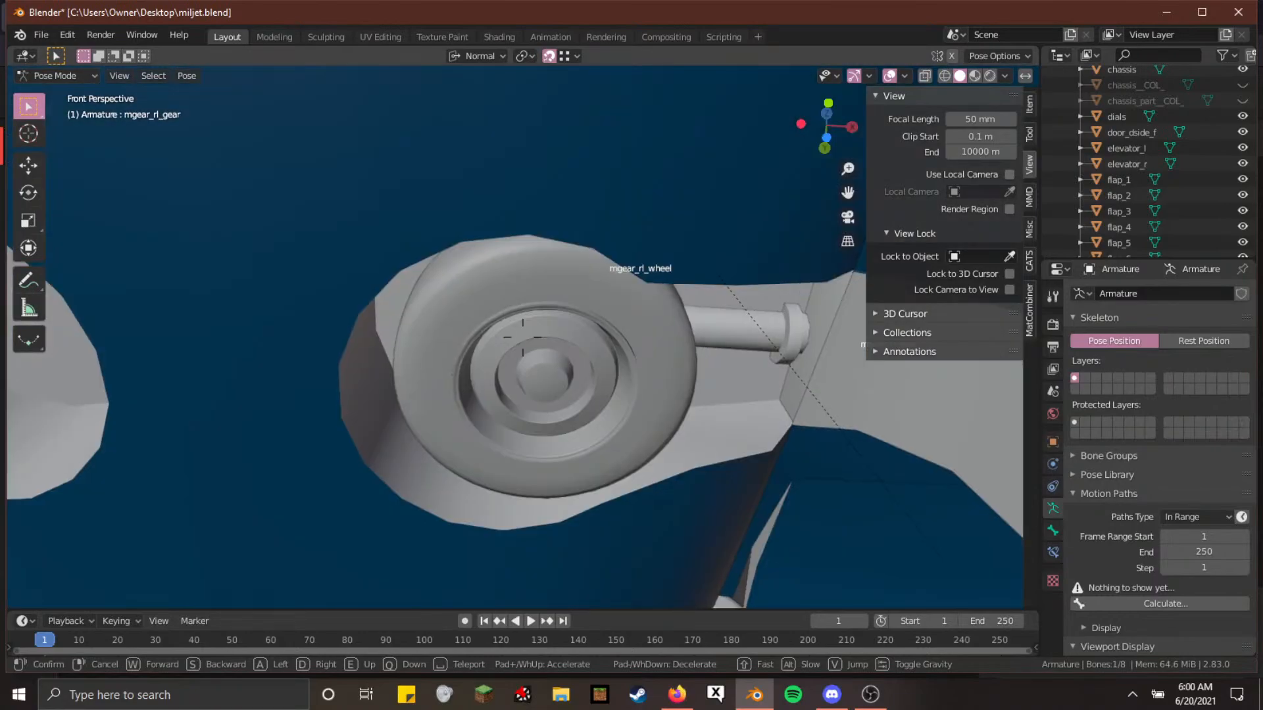
key(w)
key(w)
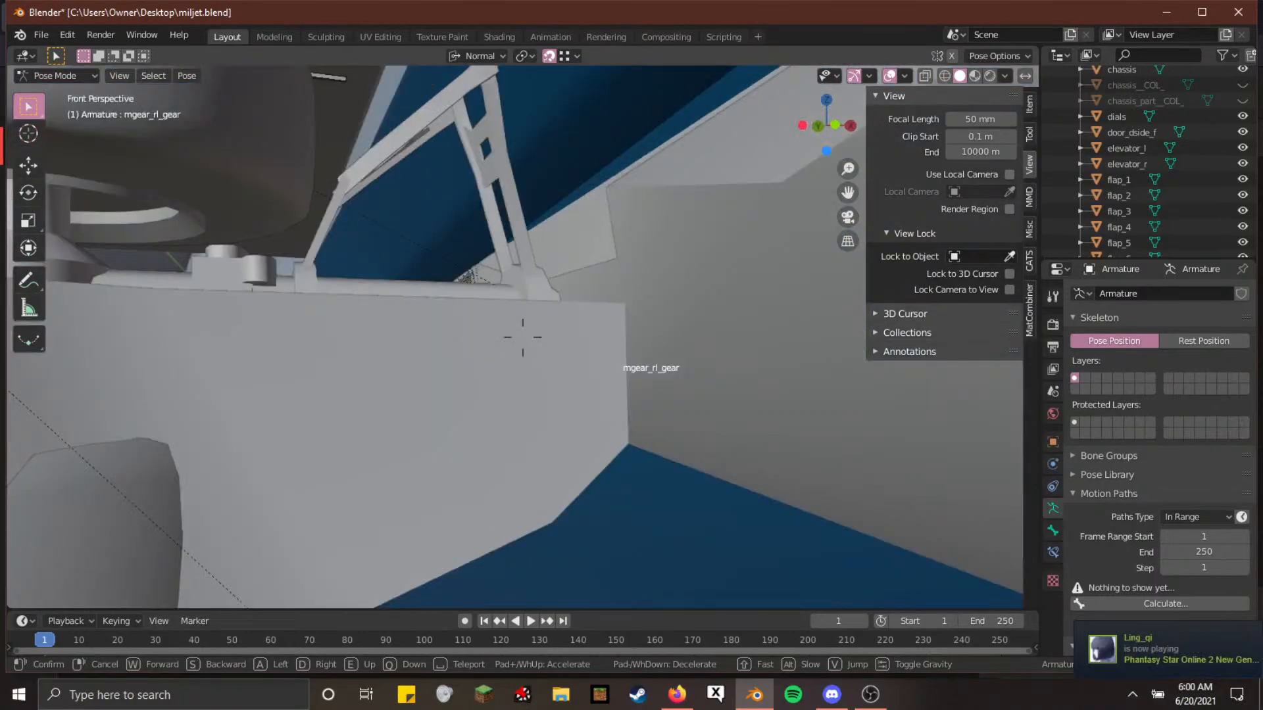
click(523, 338)
In wireframe Edit Mode, move the mgear_rl_gear bone back along X, past the strut's centre toward the fuselage
key(Tab)
key(shift+grave)
key(w)
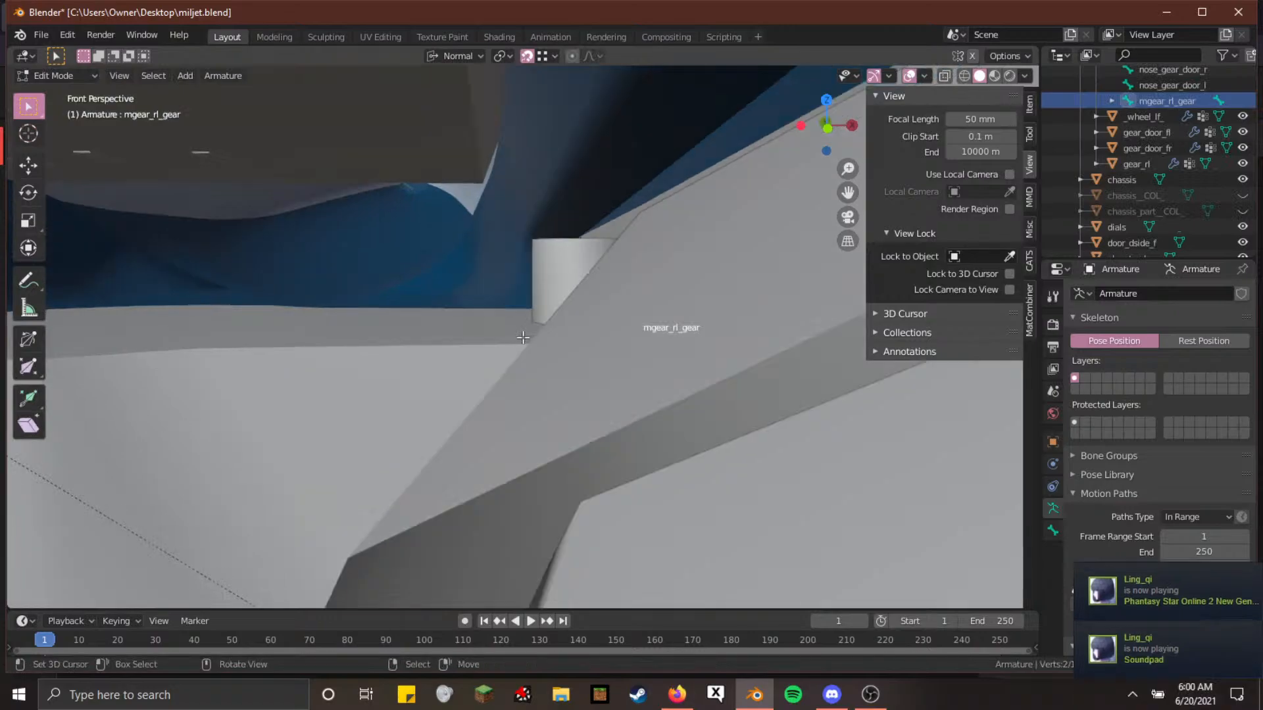
click(523, 337)
key(shift+z)
key(g)
key(x)
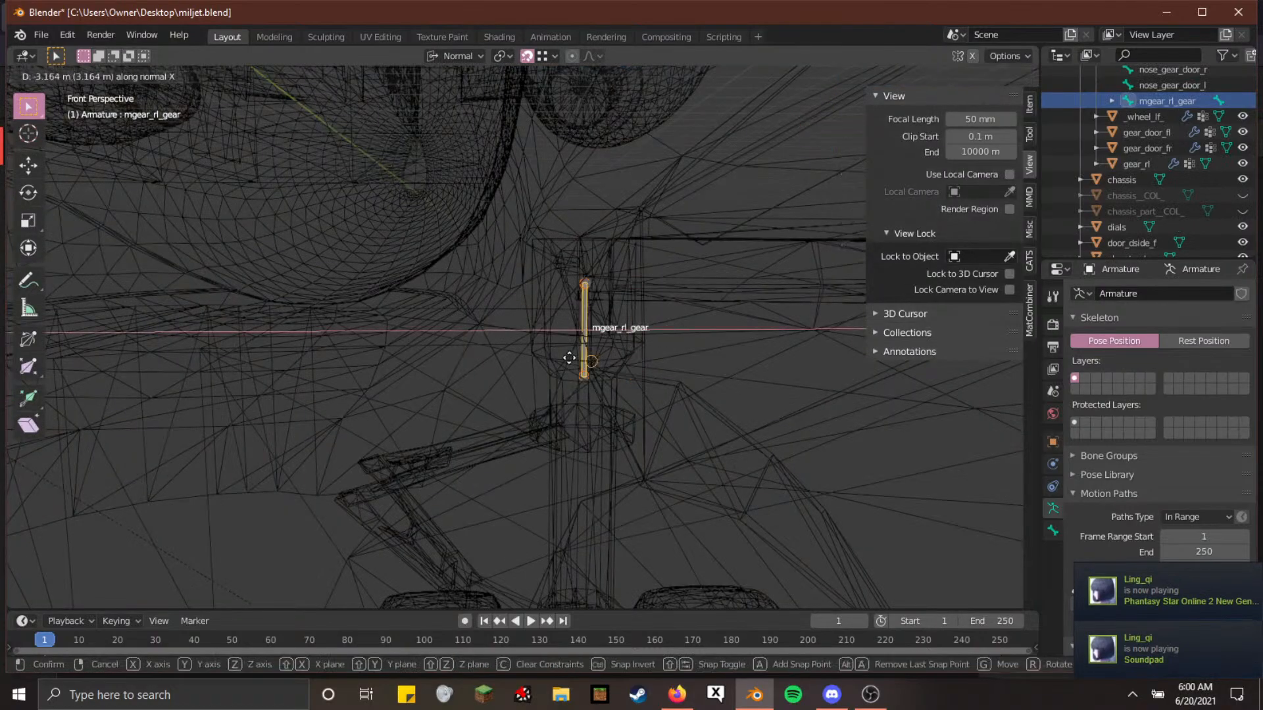
click(532, 371)
View the retracted gear in Pose Mode with solid shading and check the wheel's position relative to its bay
key(Tab)
key(shift+grave)
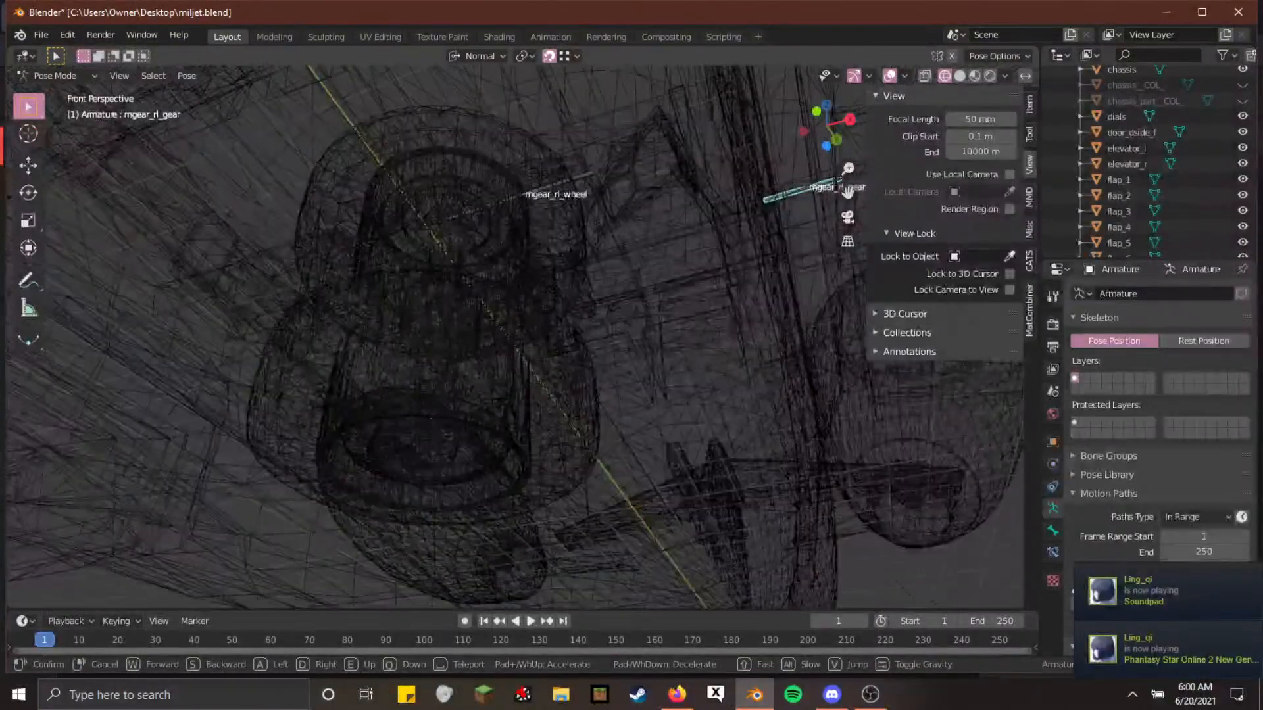
click(523, 342)
key(shift+z)
key(shift+grave)
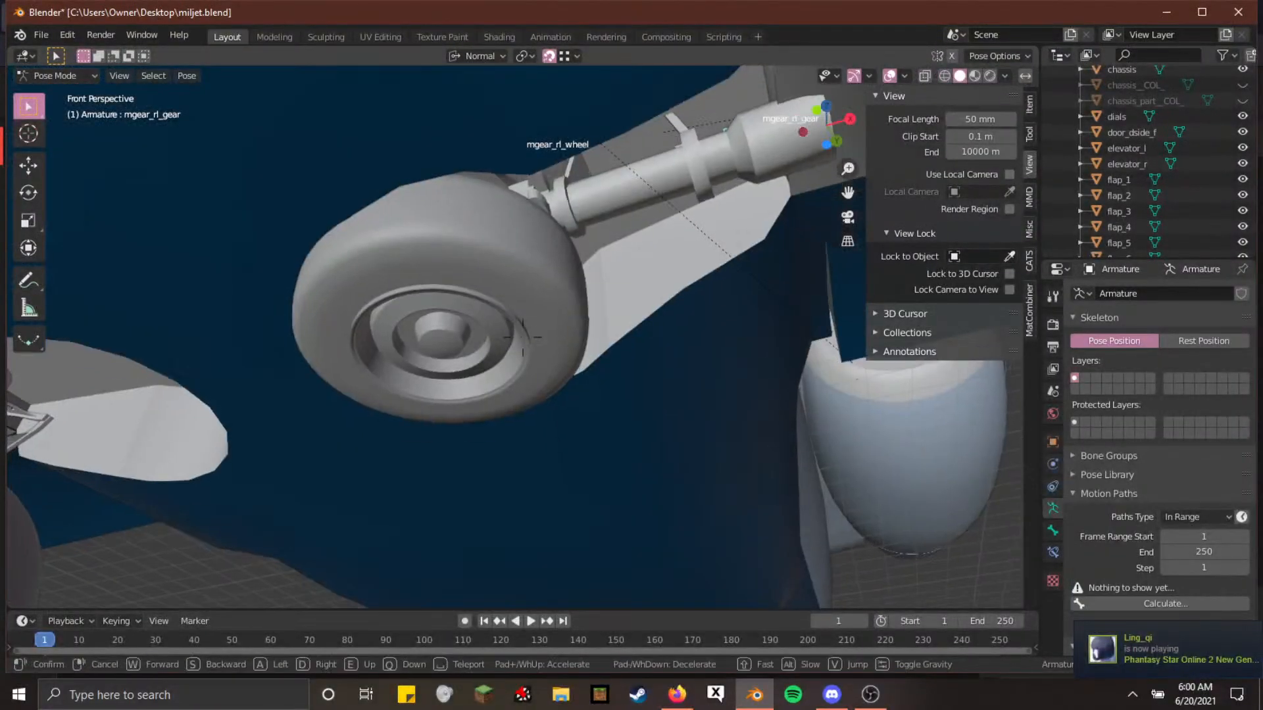
key(s)
key(a)
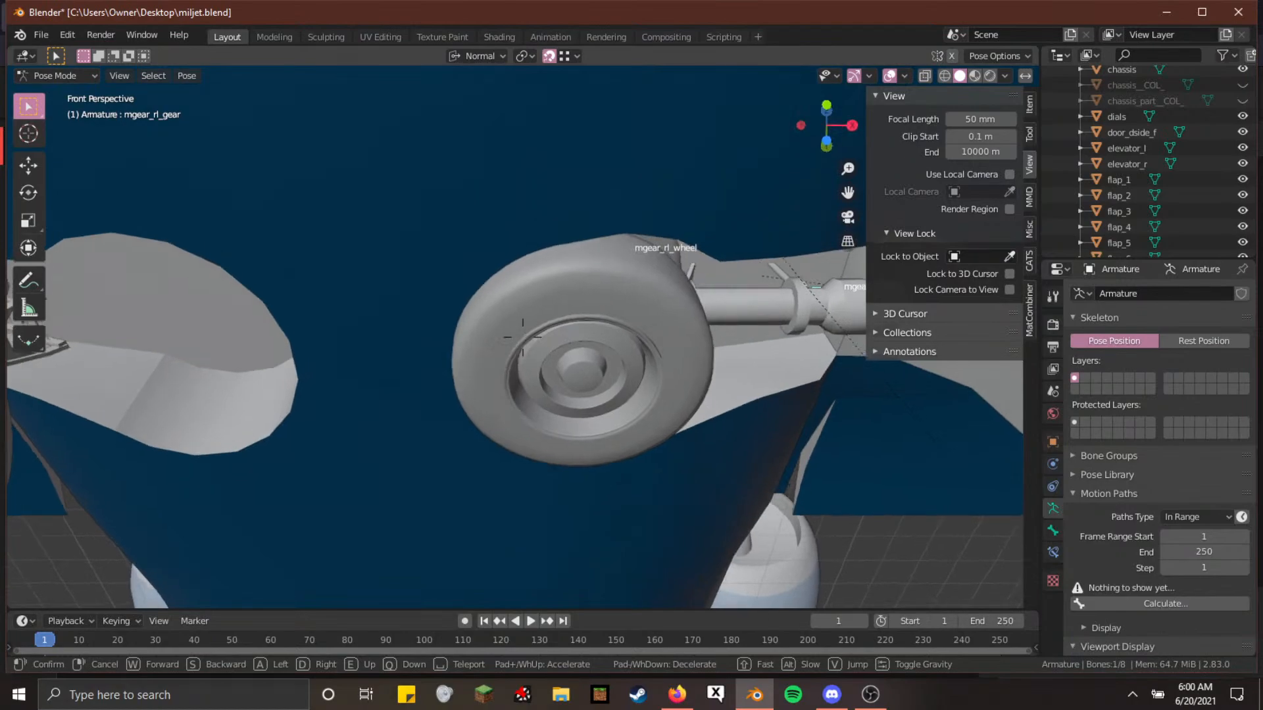
Check the livestream dashboard in YouTube Studio and return to Blender
key(alt+Tab)
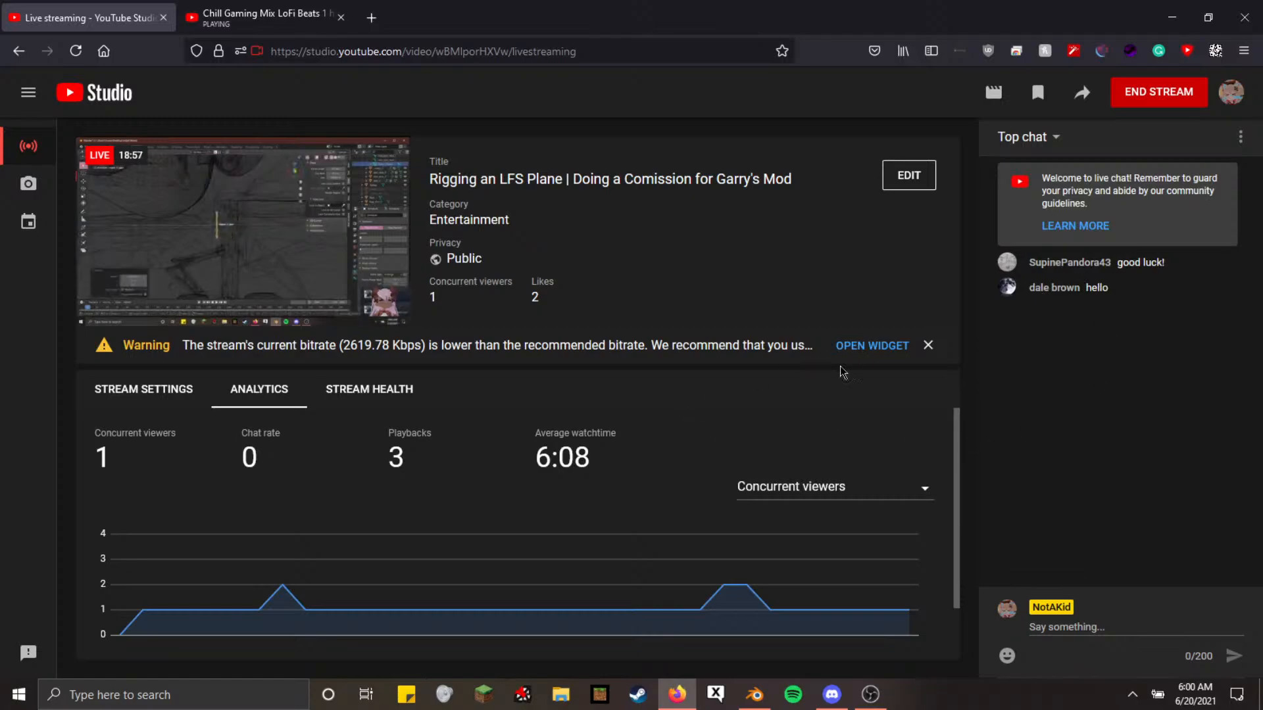
key(alt+Tab)
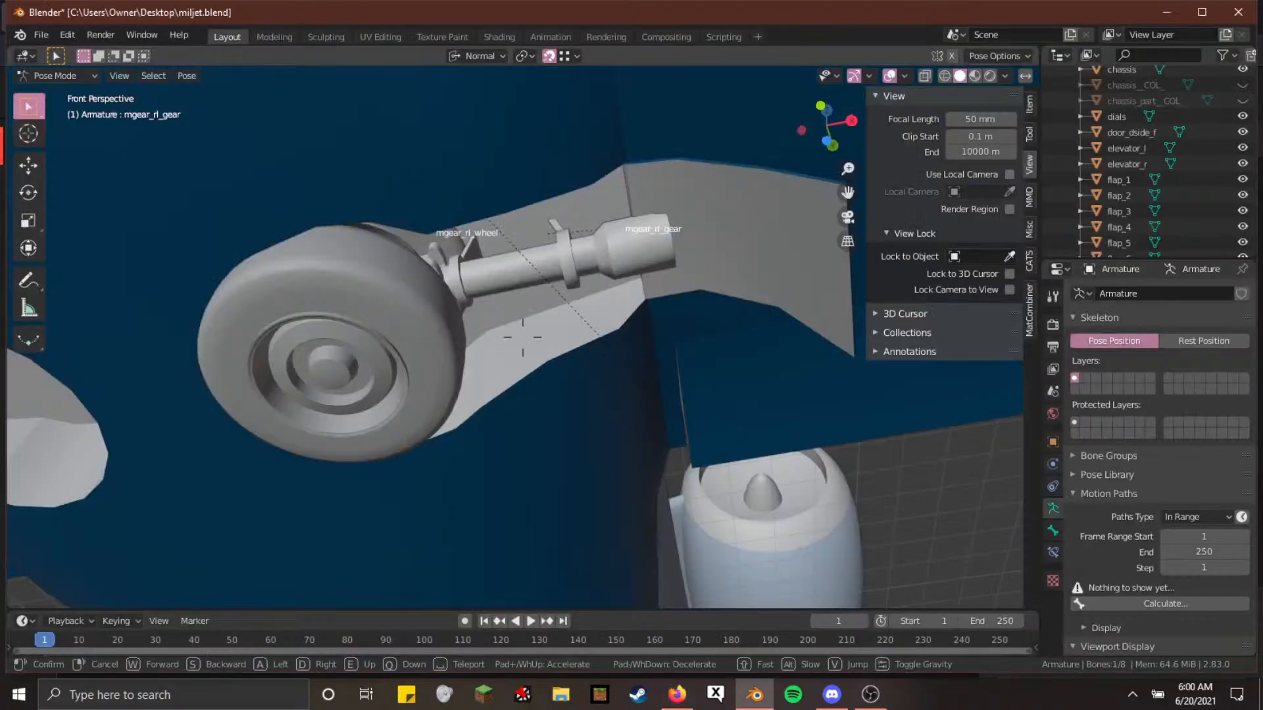
Inspect the upper end of the retracted strut beside the gear door, comparing Edit Mode and Pose Mode
key(shift+grave)
key(e)
click(520, 312)
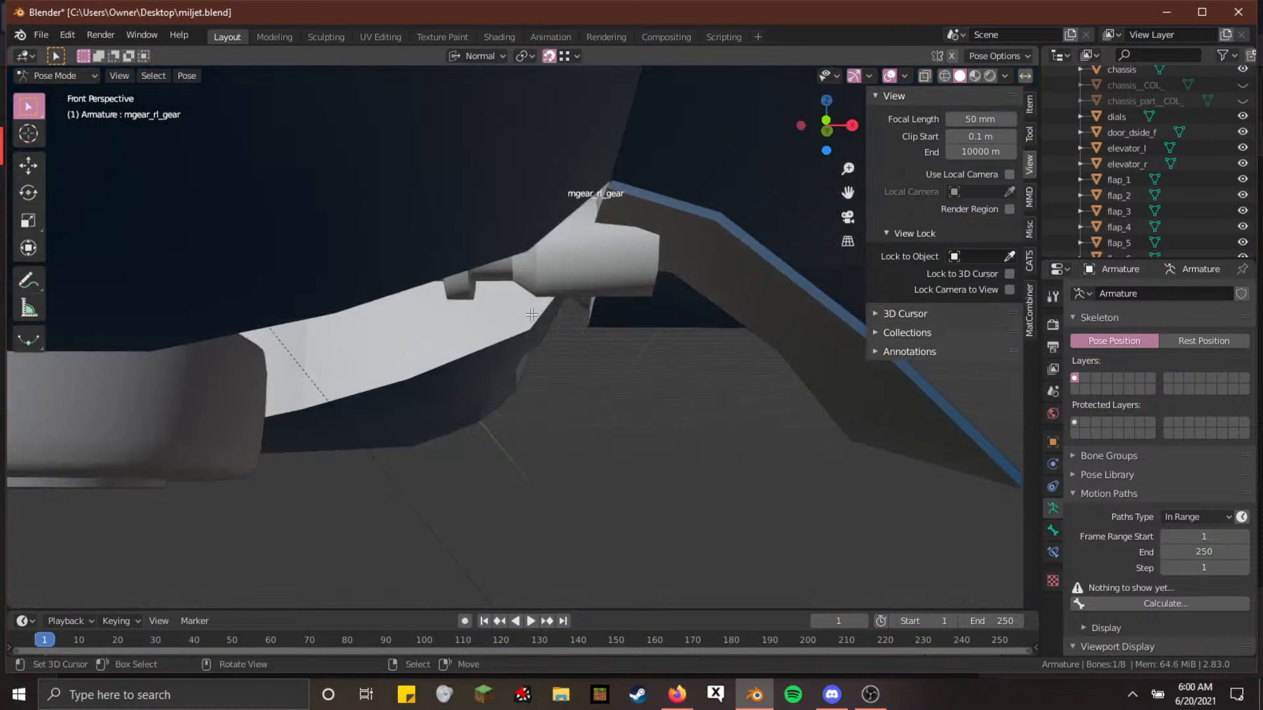
key(Tab)
key(Tab)
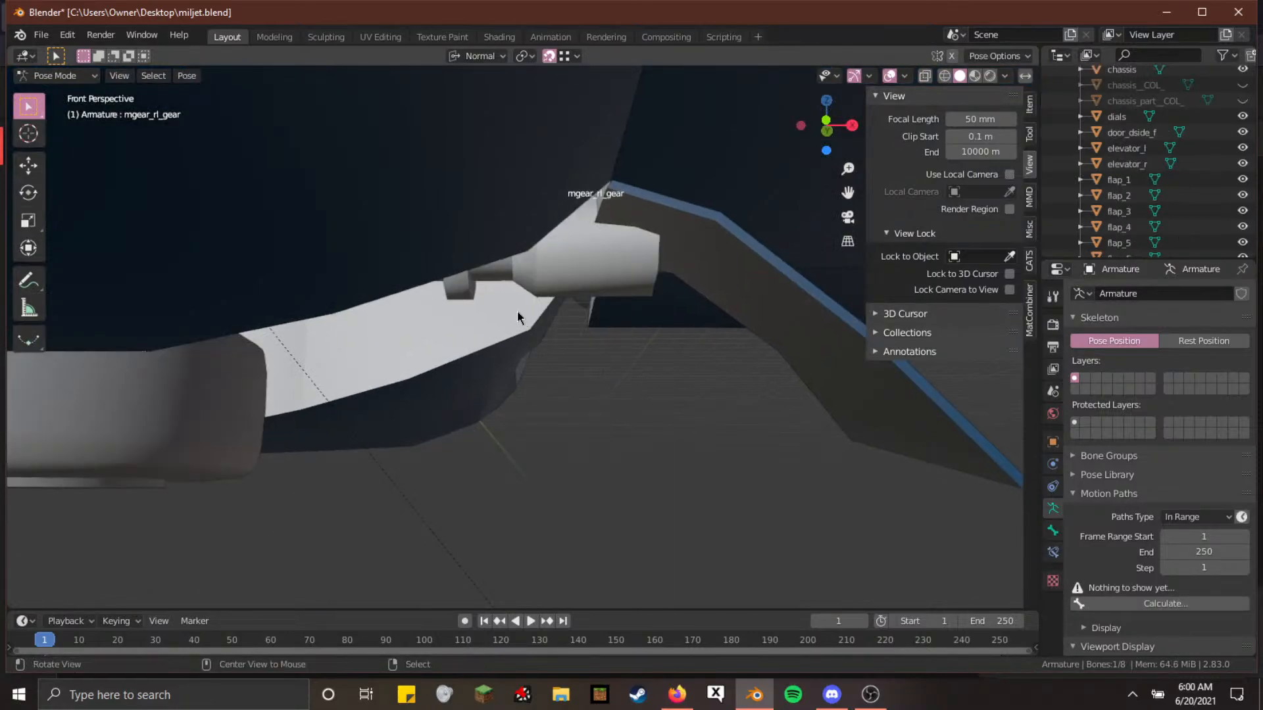
Inspect the rear-left gear with the armature in Edit Mode, examining its strut, braces, wheels and open bay from several sides
key(shift+grave)
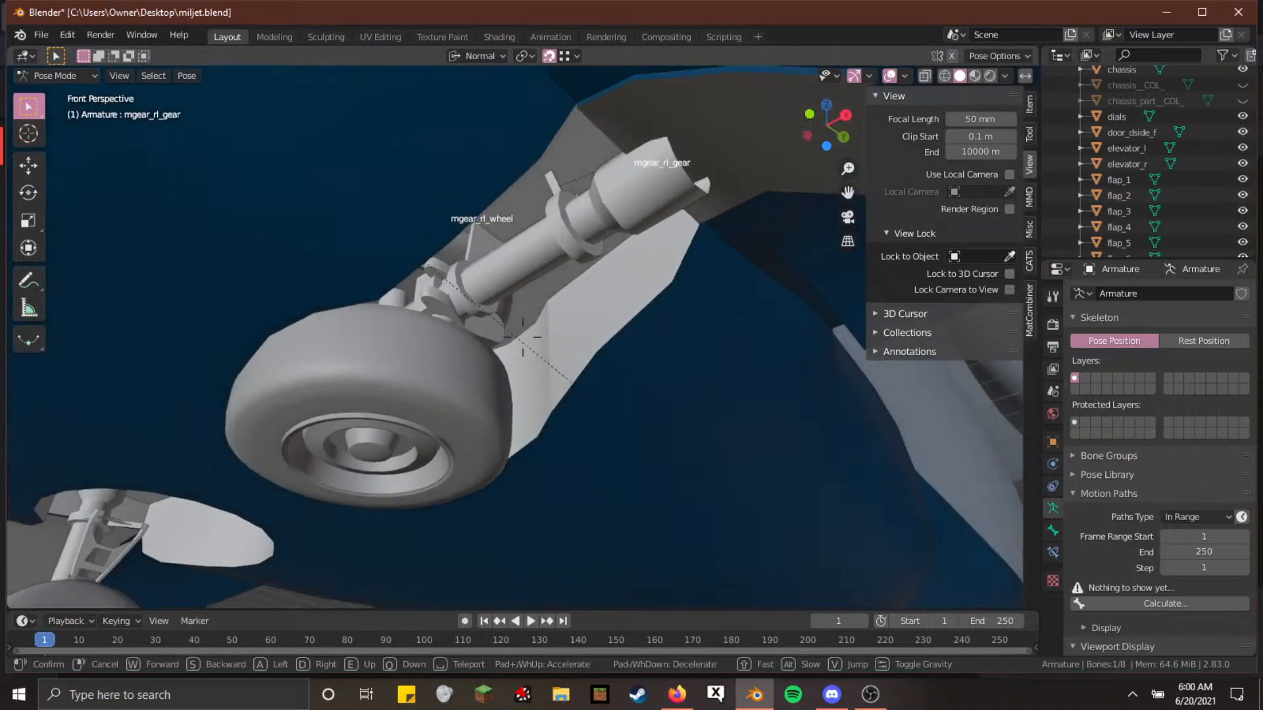
click(522, 337)
key(Tab)
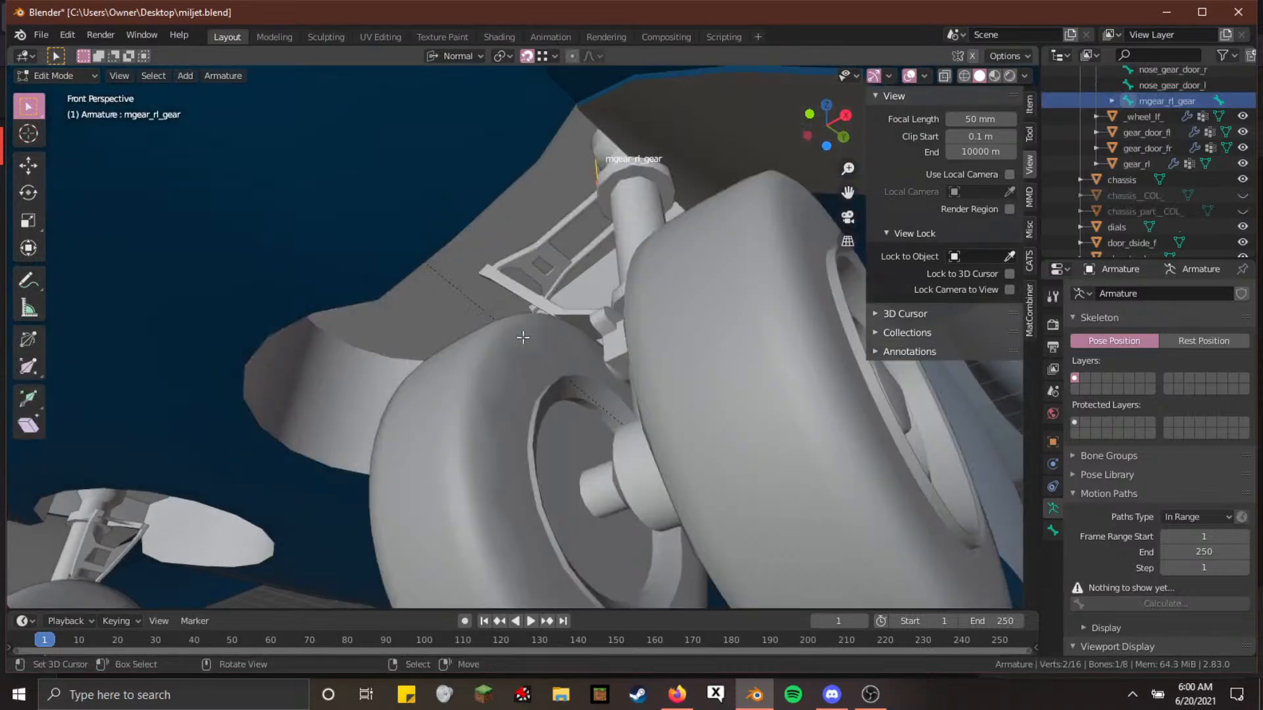
key(shift+grave)
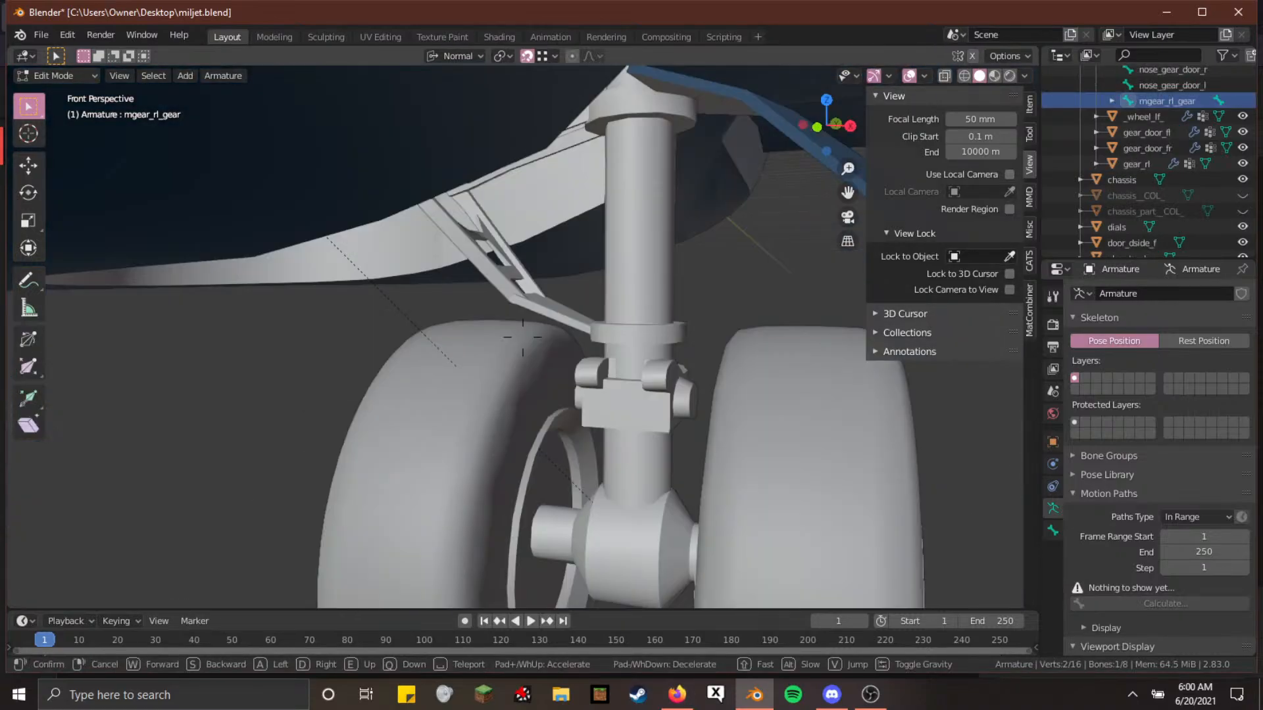
key(w)
key(s)
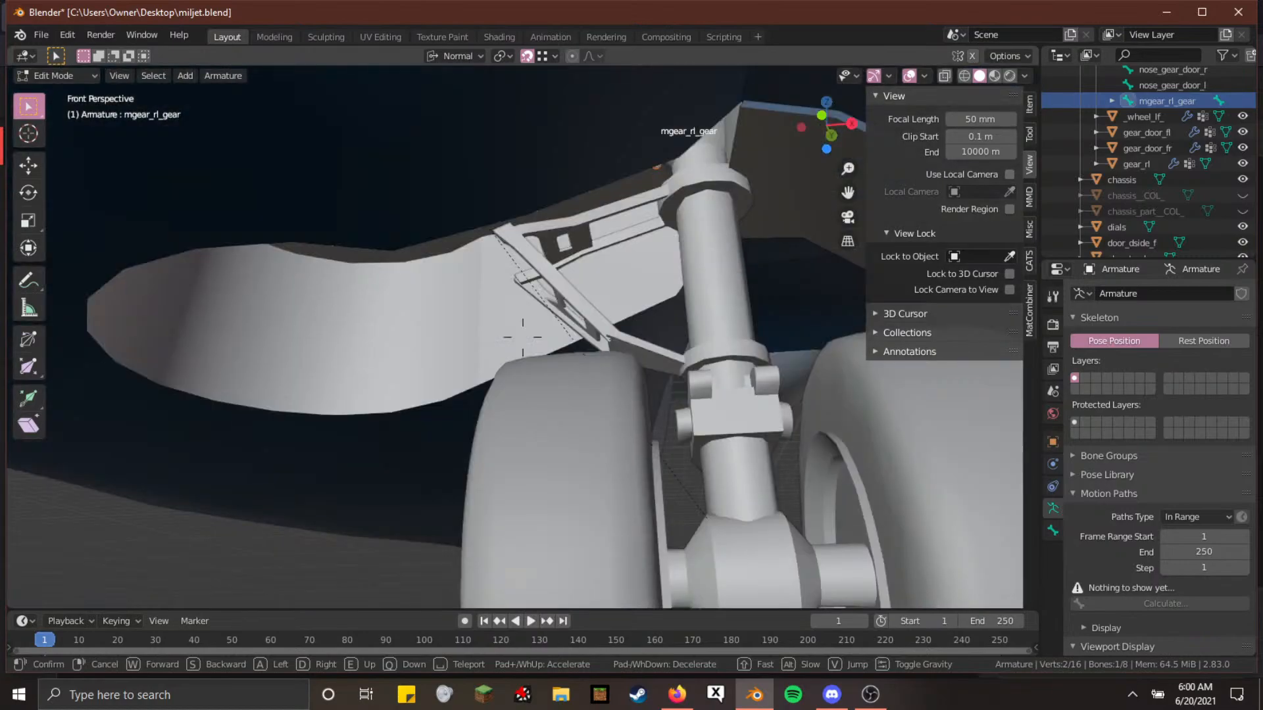
key(w)
key(a)
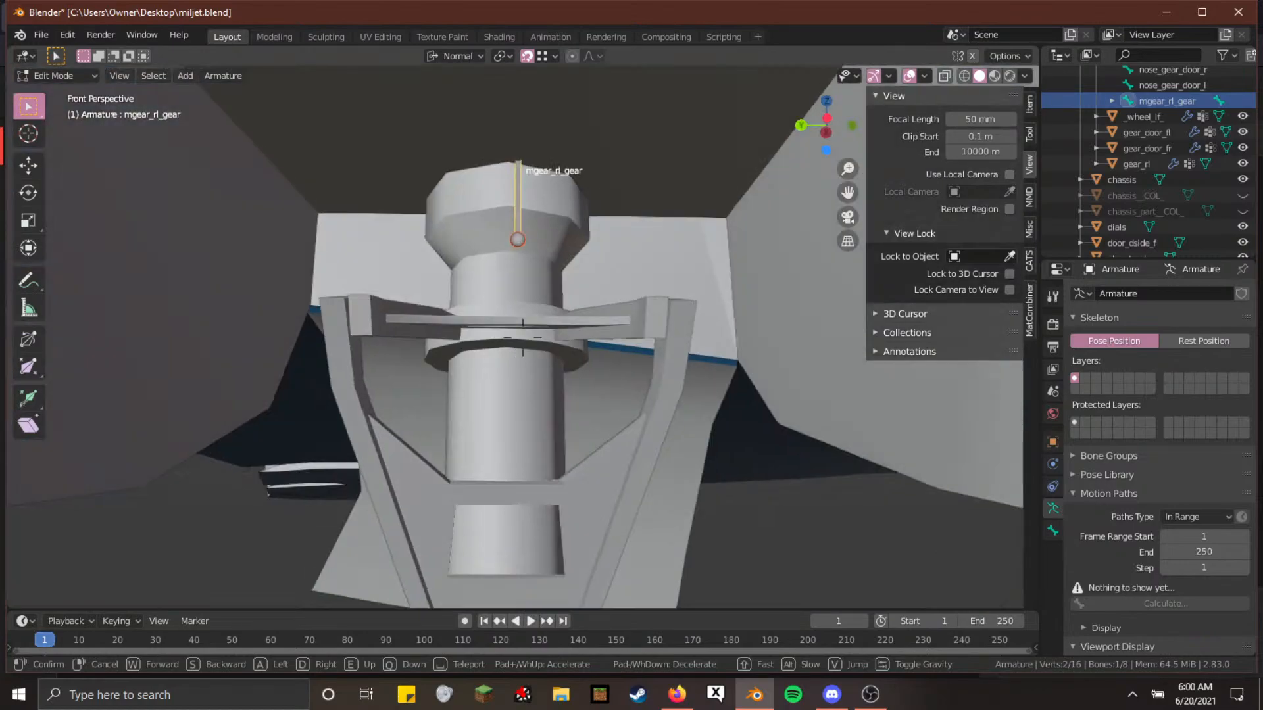
key(a)
key(s)
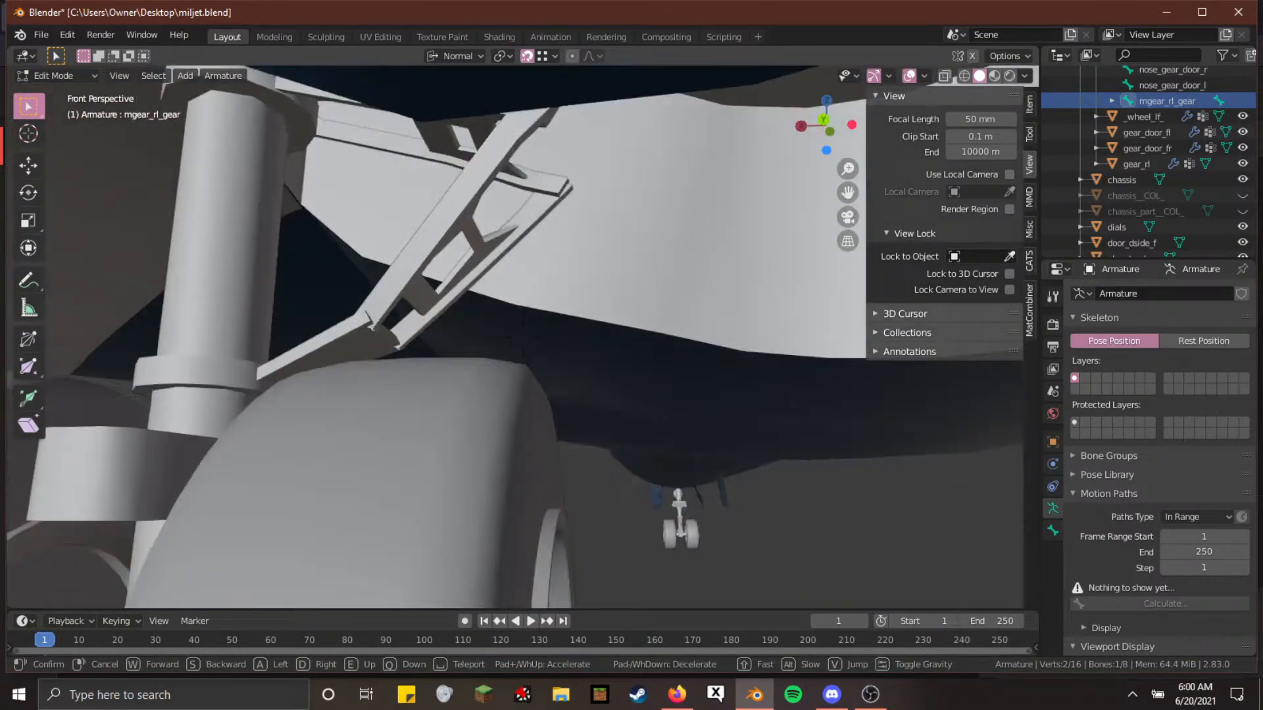
key(s)
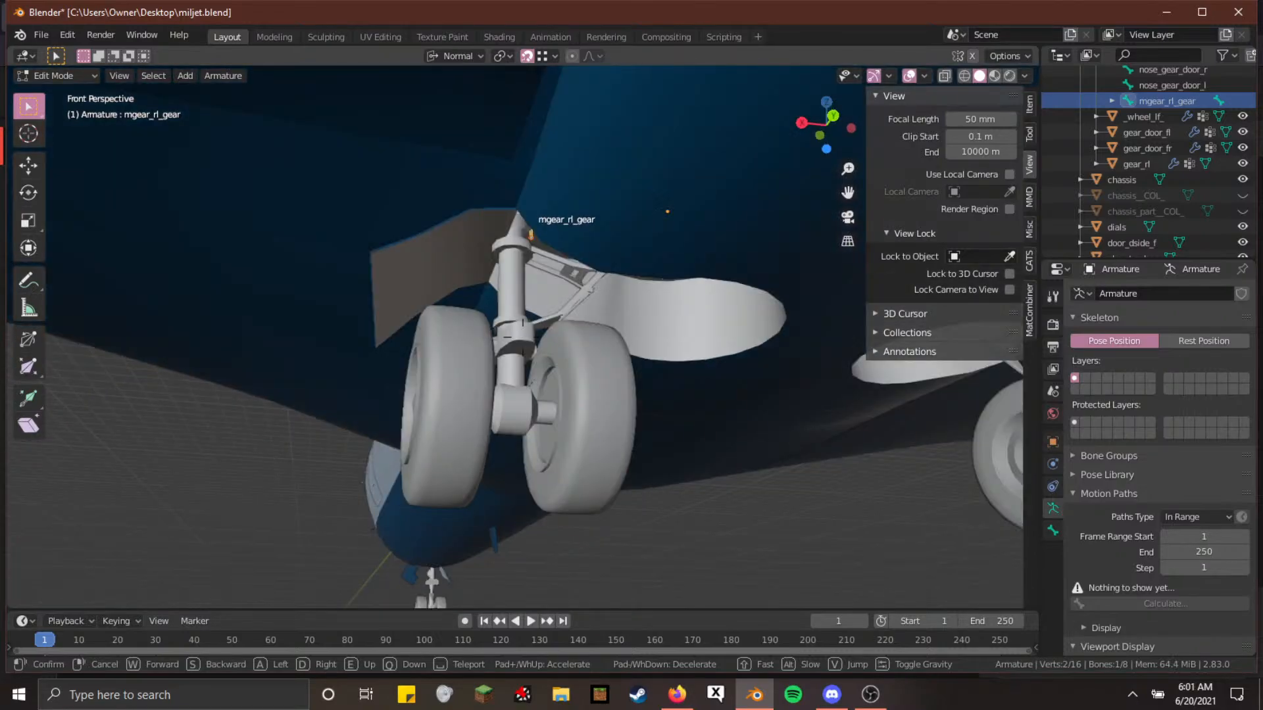
key(a)
key(e)
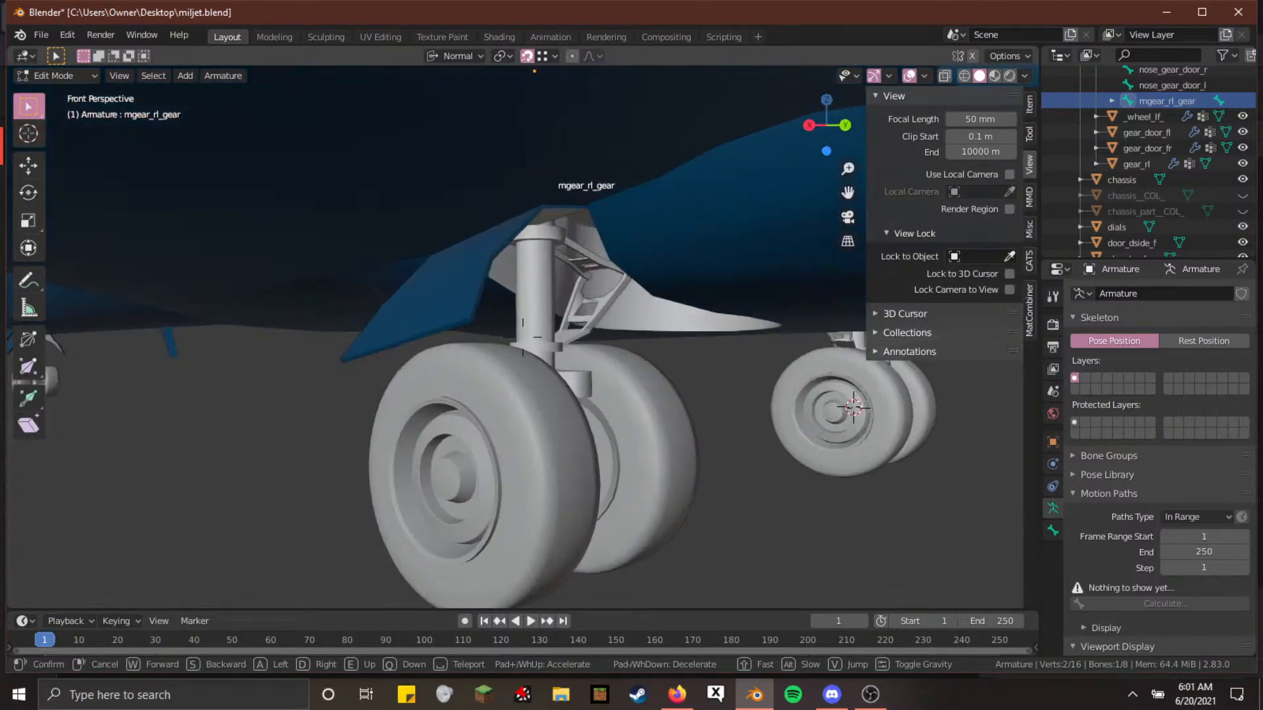
Examine the top of the rear-left strut inside the wheel well and compare it with its Pose Mode position
key(w)
key(a)
key(a)
key(e)
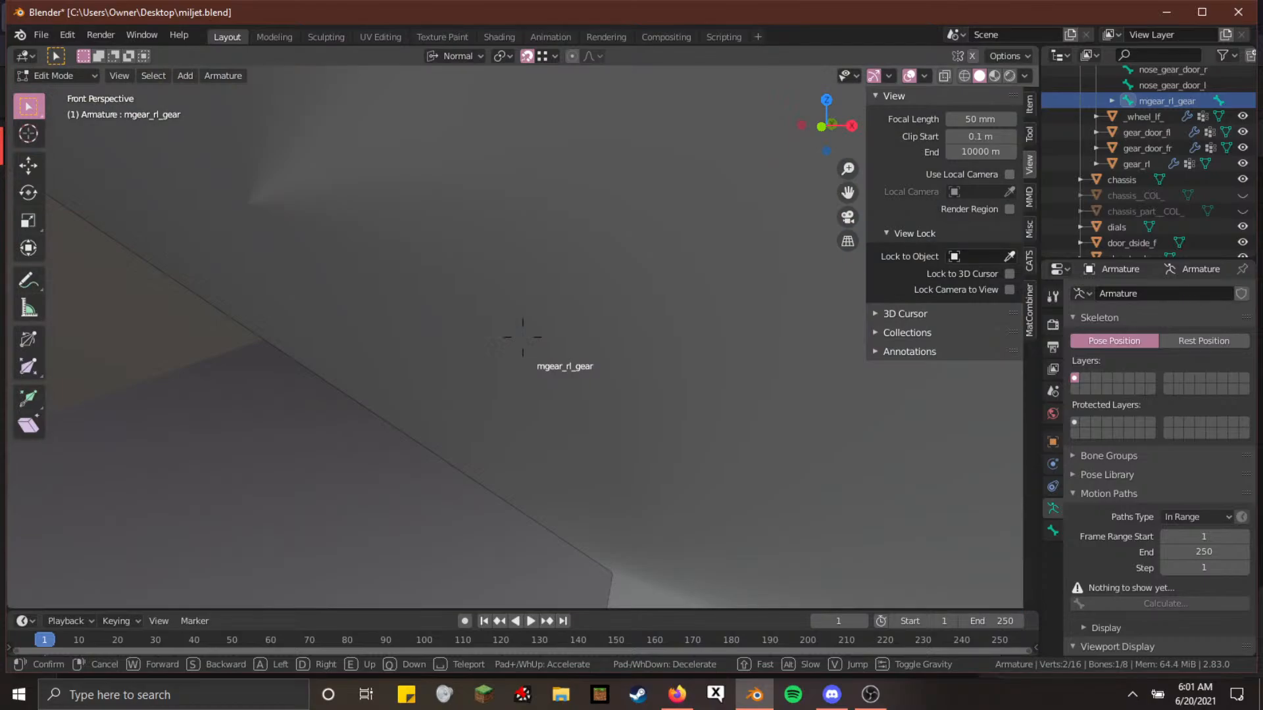
key(a)
key(a)
click(523, 338)
key(Tab)
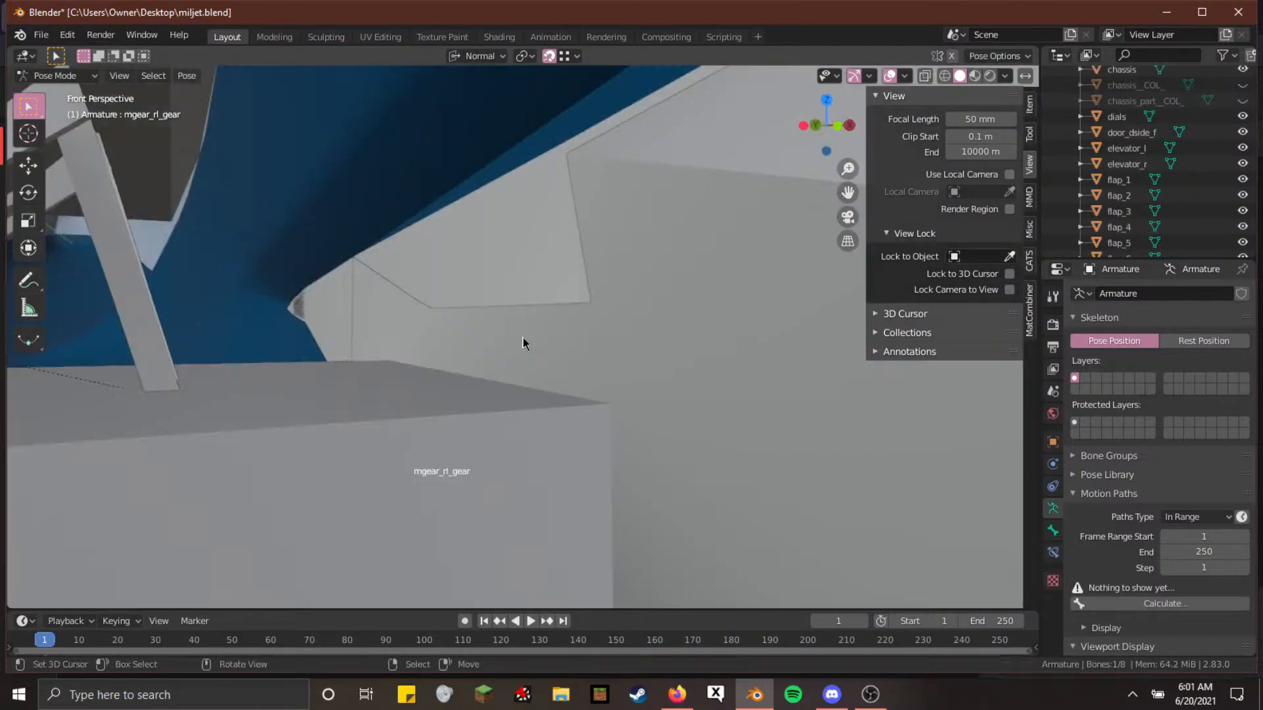
In wireframe Edit Mode, move the mgear_rl_gear bone outward along X from the strut's fuselage-side edge to its centre
key(Tab)
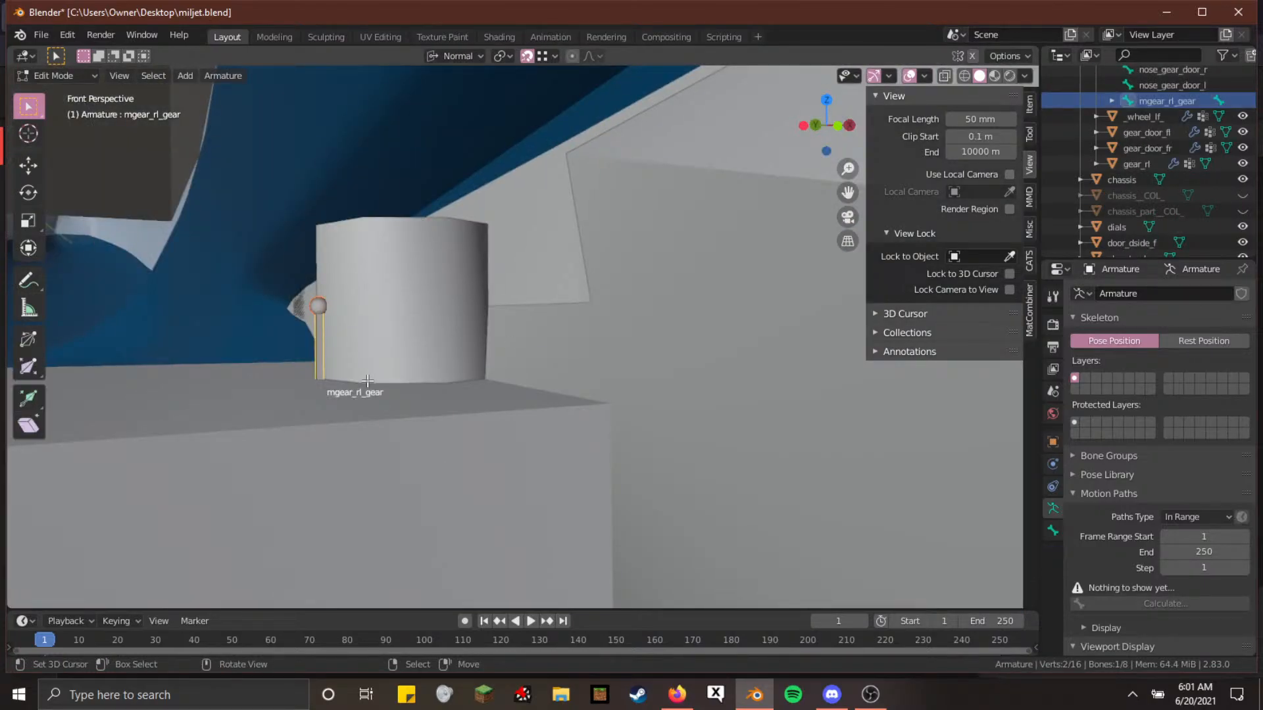
key(shift+z)
key(shift+grave)
click(522, 337)
key(g)
key(x)
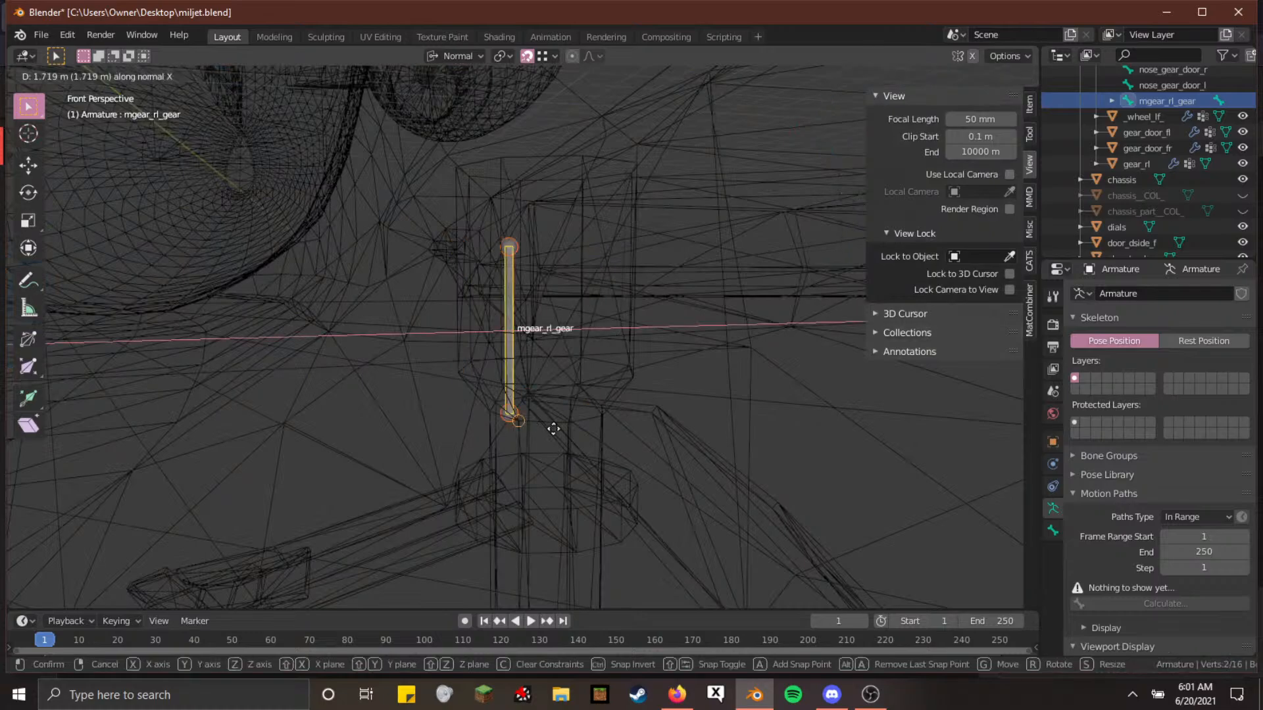
click(579, 424)
View the retracted gear in Pose Mode with solid shading and check how the wheel and strut fit their bay
key(Tab)
key(shift+grave)
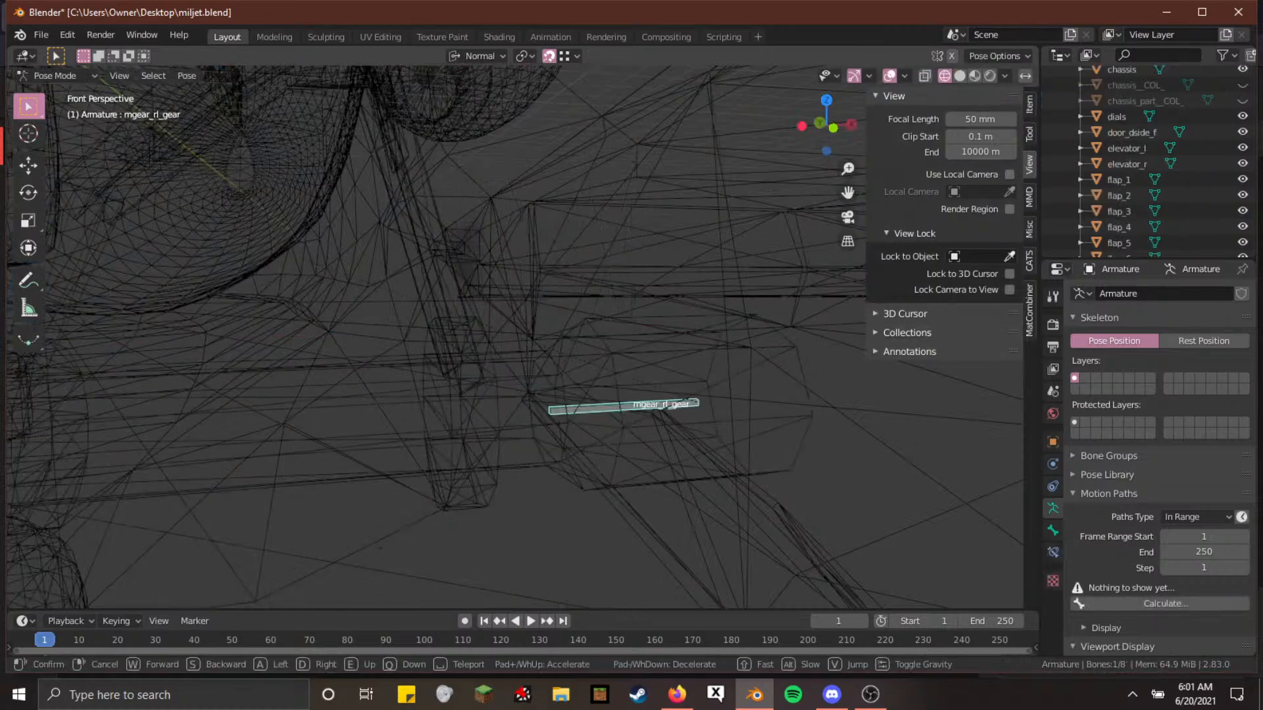
key(s)
key(q)
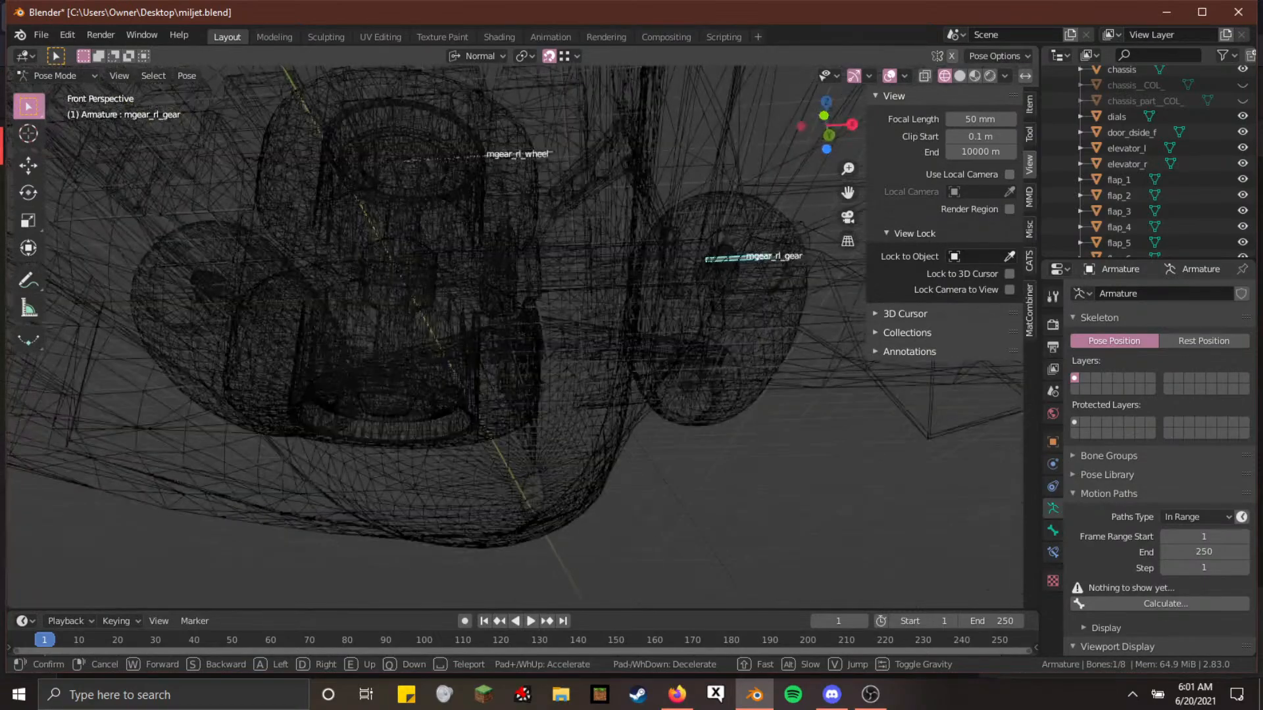
click(523, 339)
key(shift+z)
key(shift+grave)
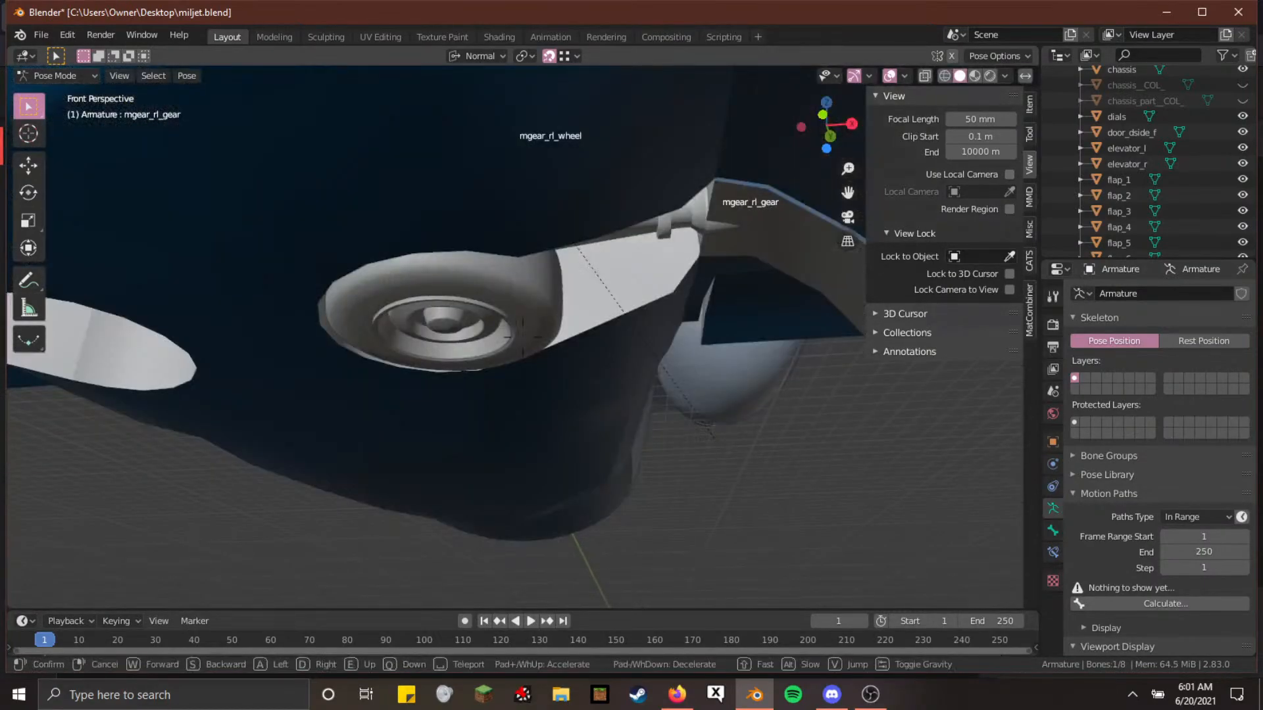
key(w)
key(w)
key(a)
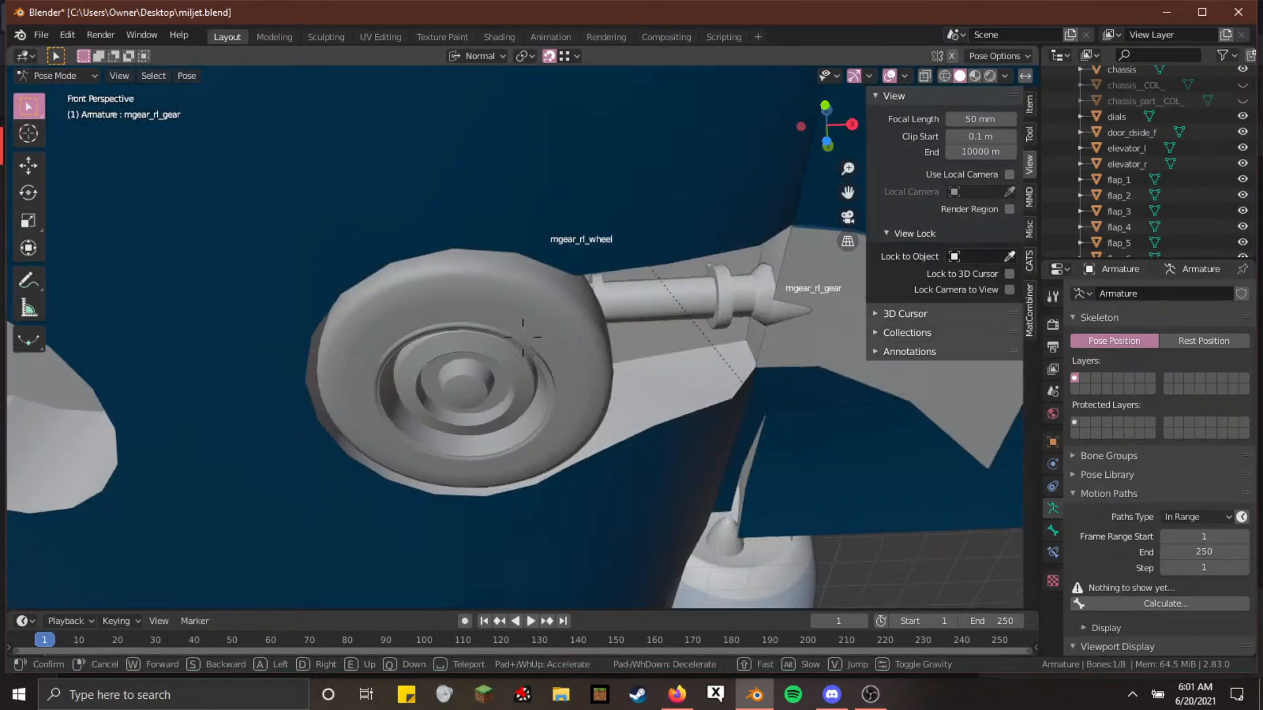
key(w)
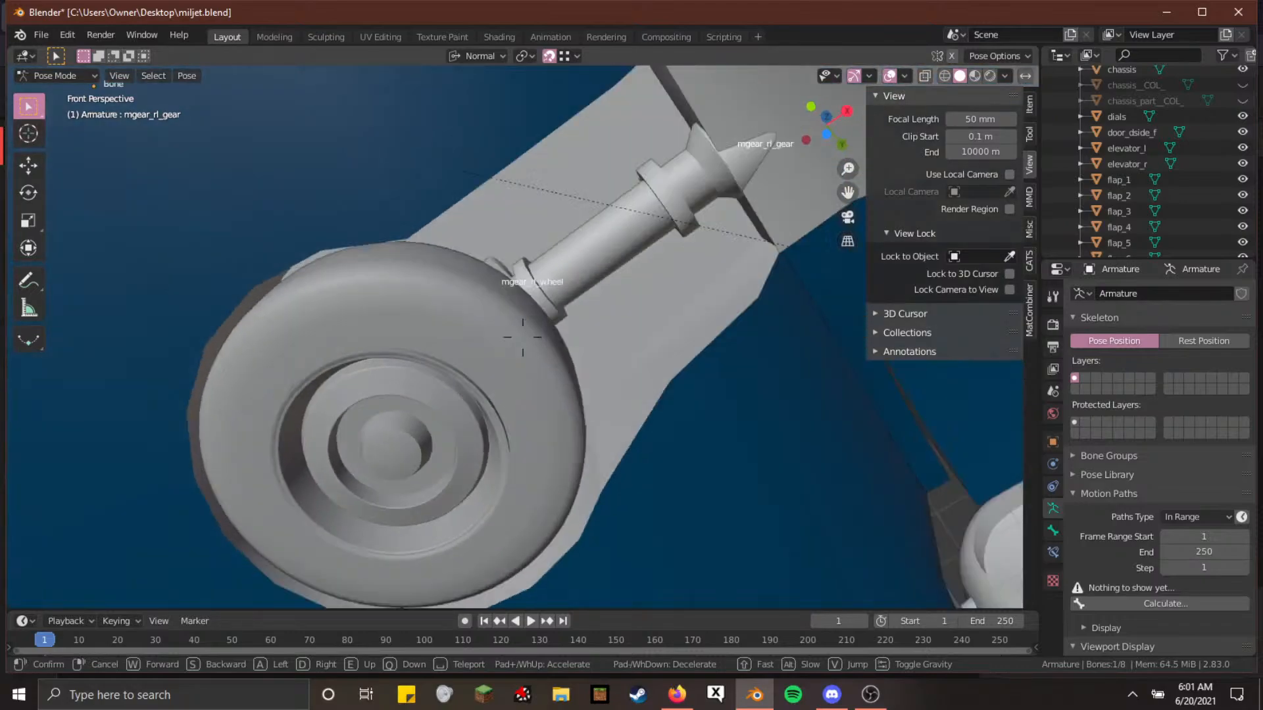
key(s)
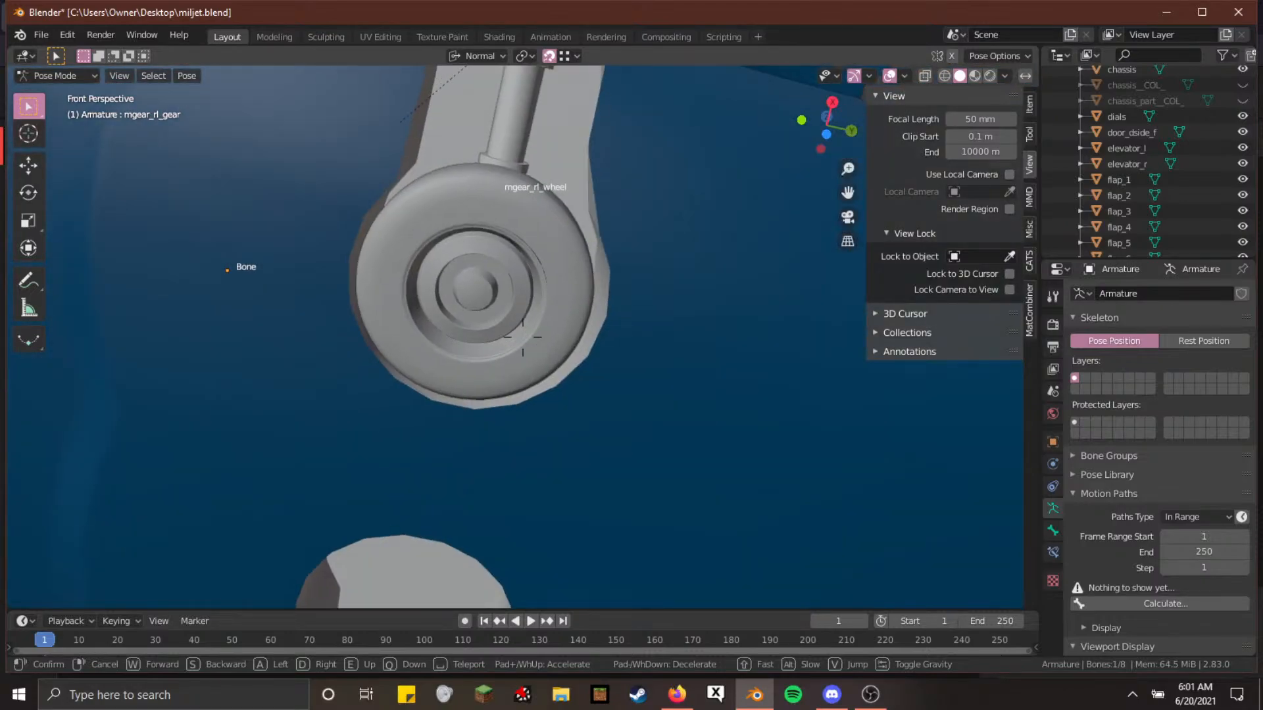
key(a)
key(w)
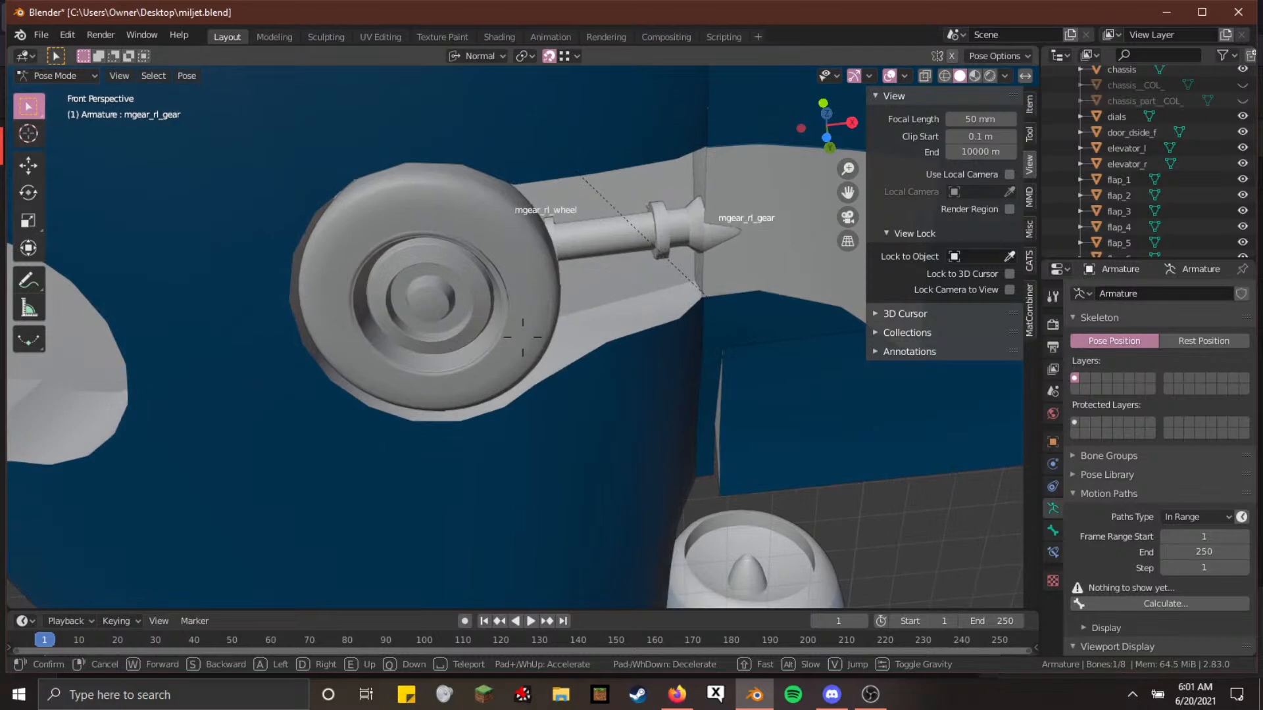
key(w)
key(s)
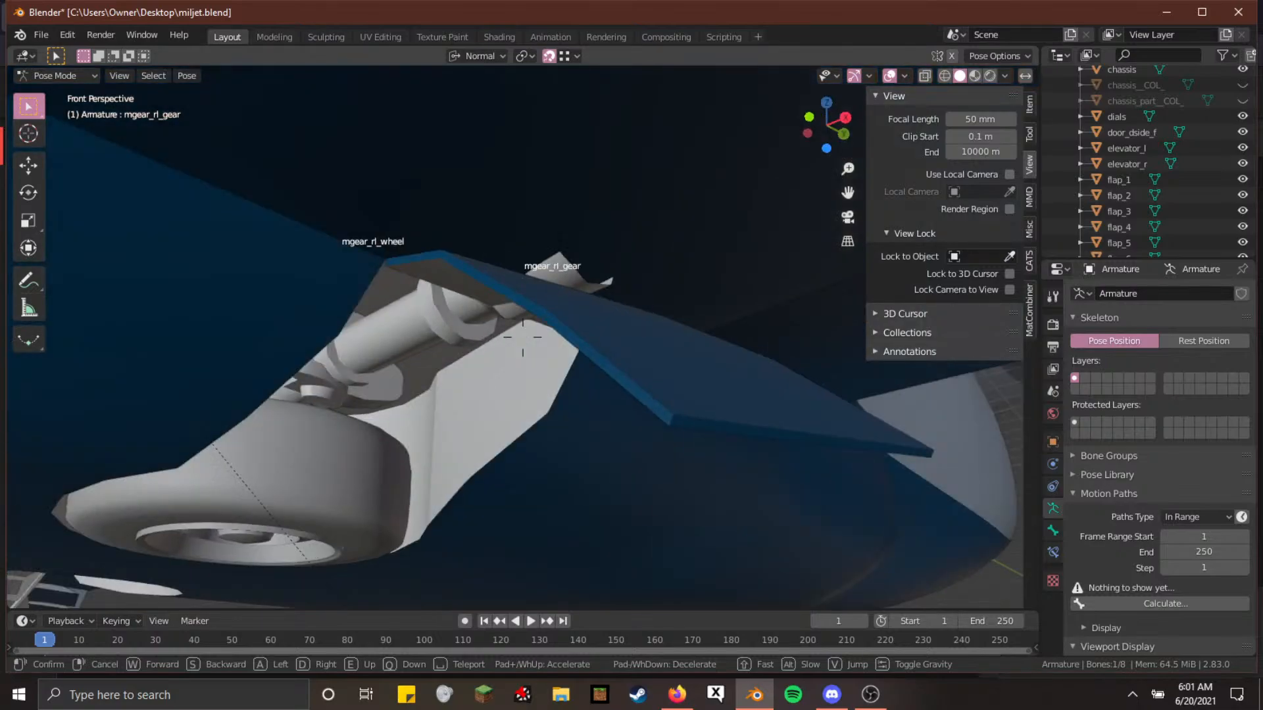
click(521, 335)
Inspect the strut's upper collar from inside the wheel well, switching between Edit Mode and Pose Mode to compare positions
key(Tab)
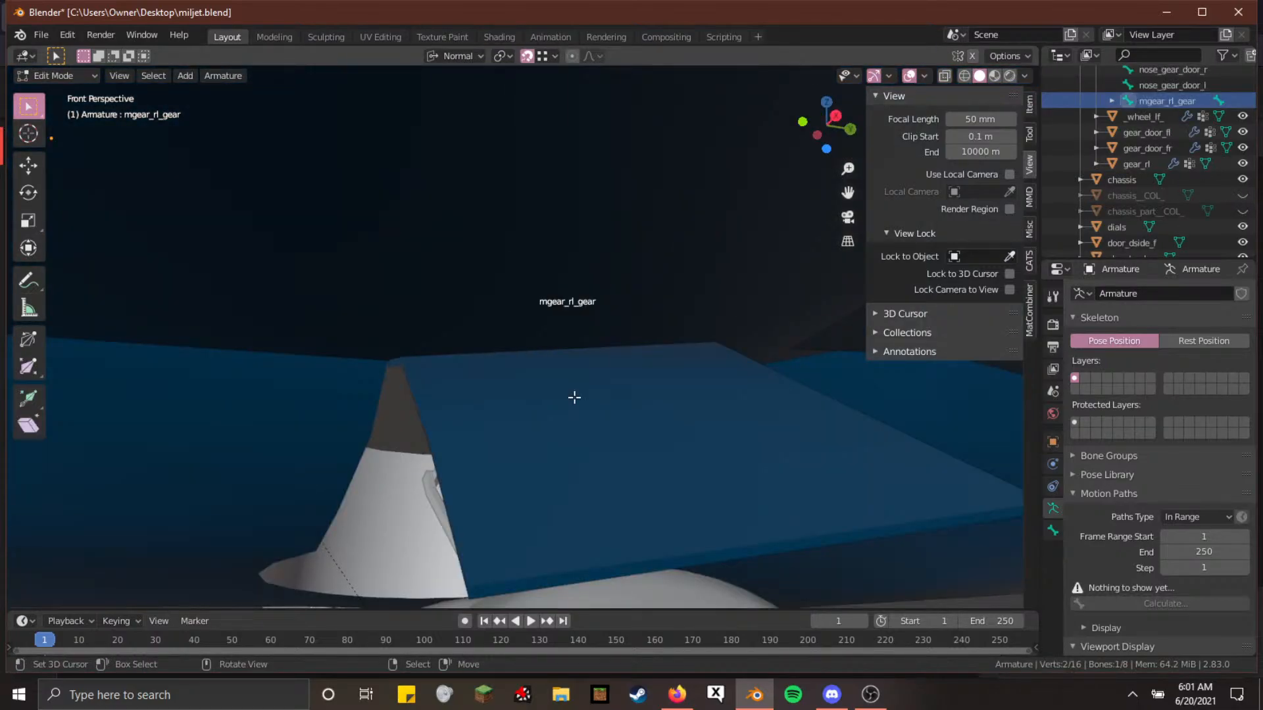
key(shift+grave)
key(a)
key(w)
key(a)
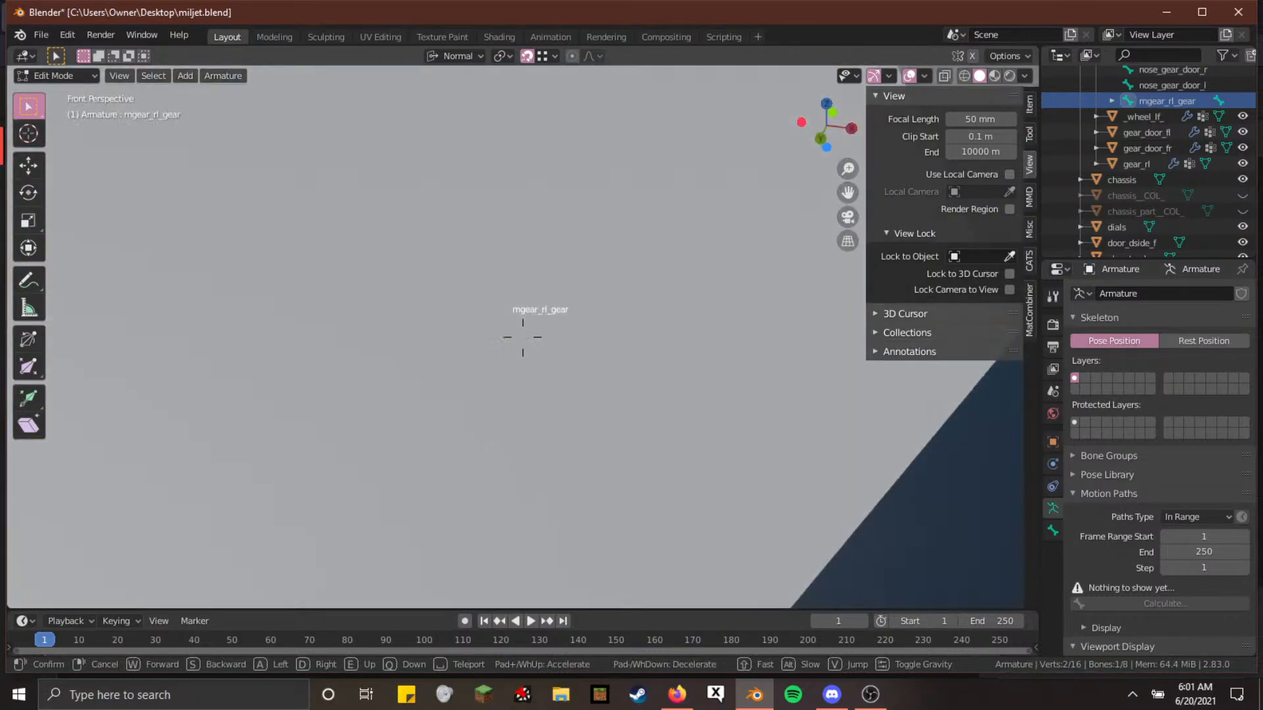
key(w)
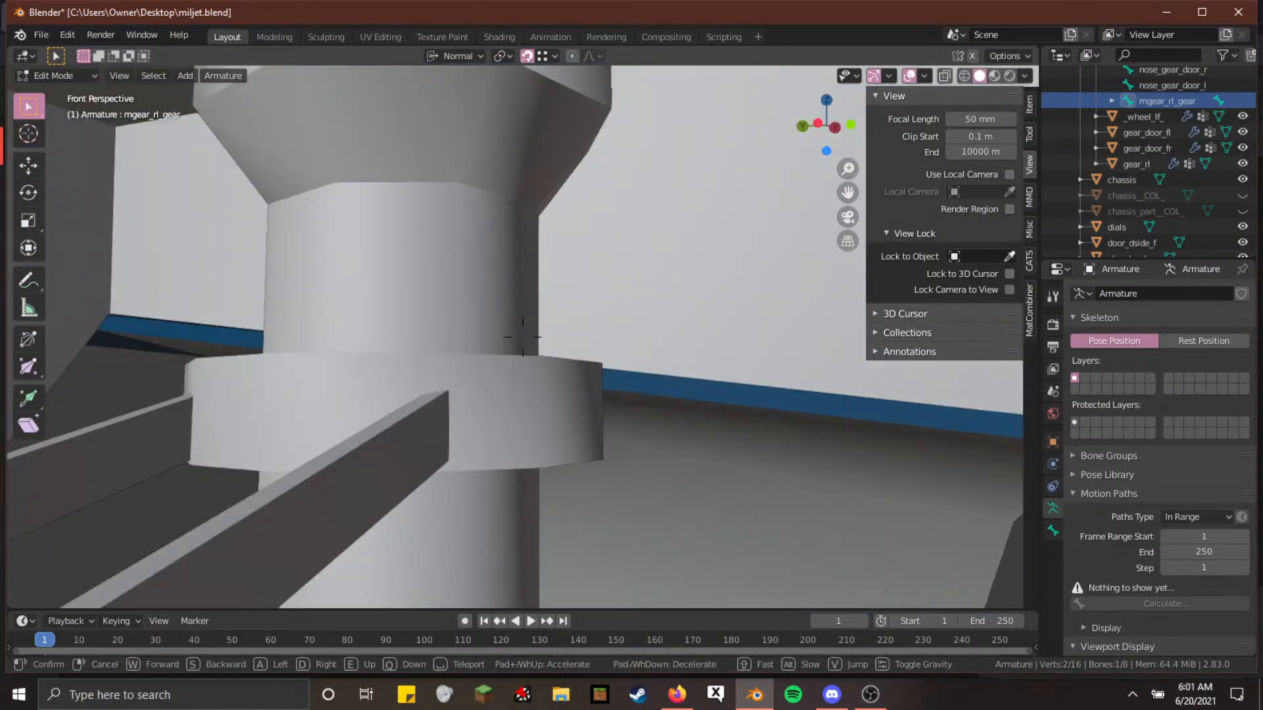
click(523, 337)
key(Tab)
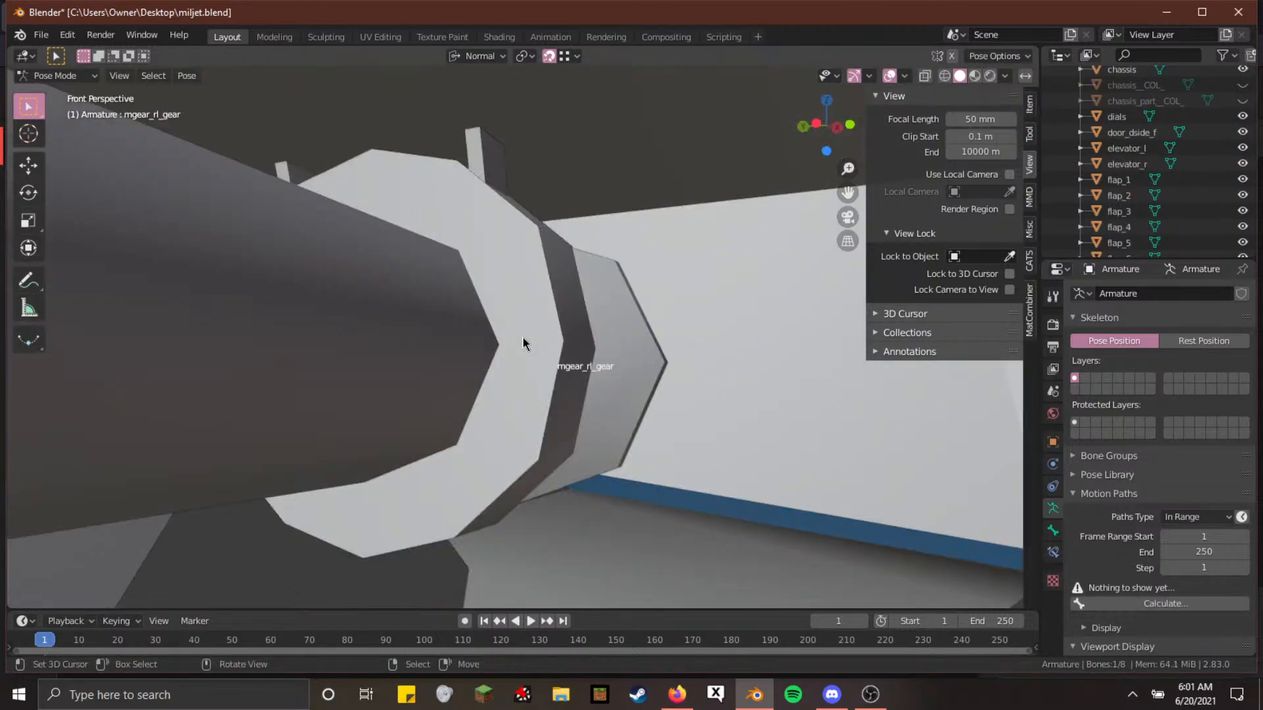
key(shift+grave)
key(w)
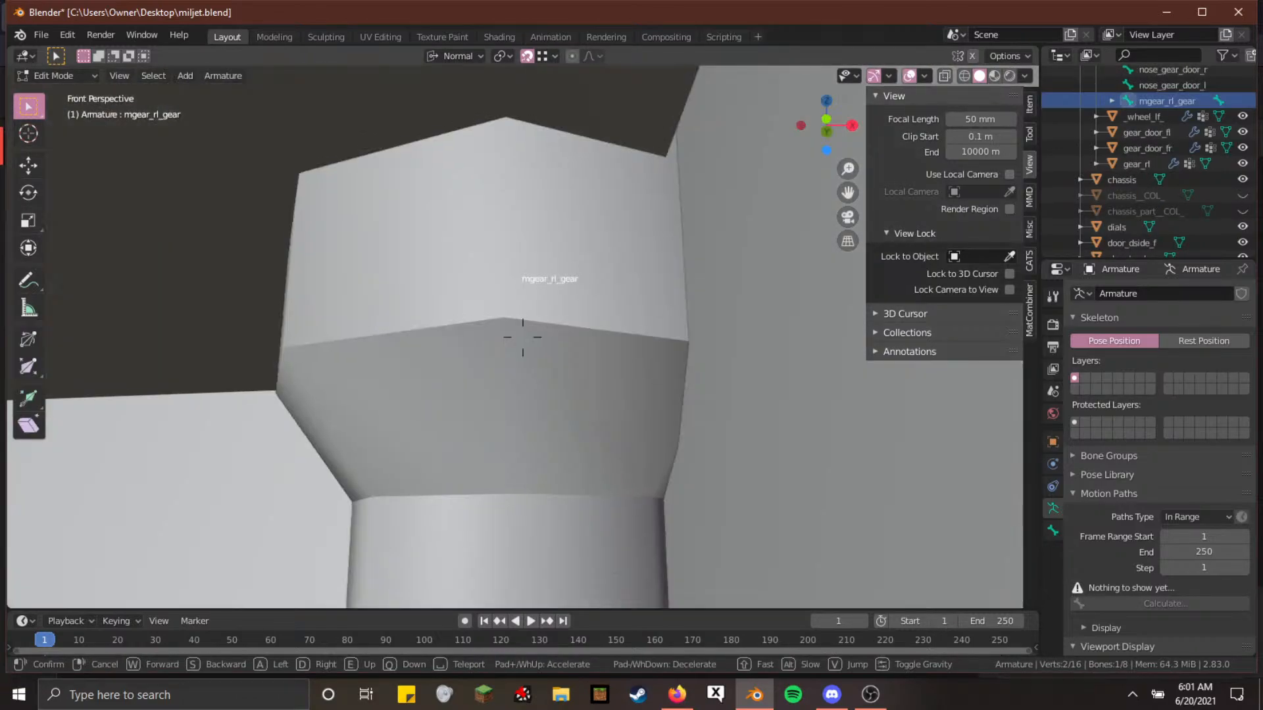
click(523, 337)
key(Tab)
key(Tab)
Examine the retracted strut's pointed upper end and its clearance from the bay wall in Pose Mode
key(shift+grave)
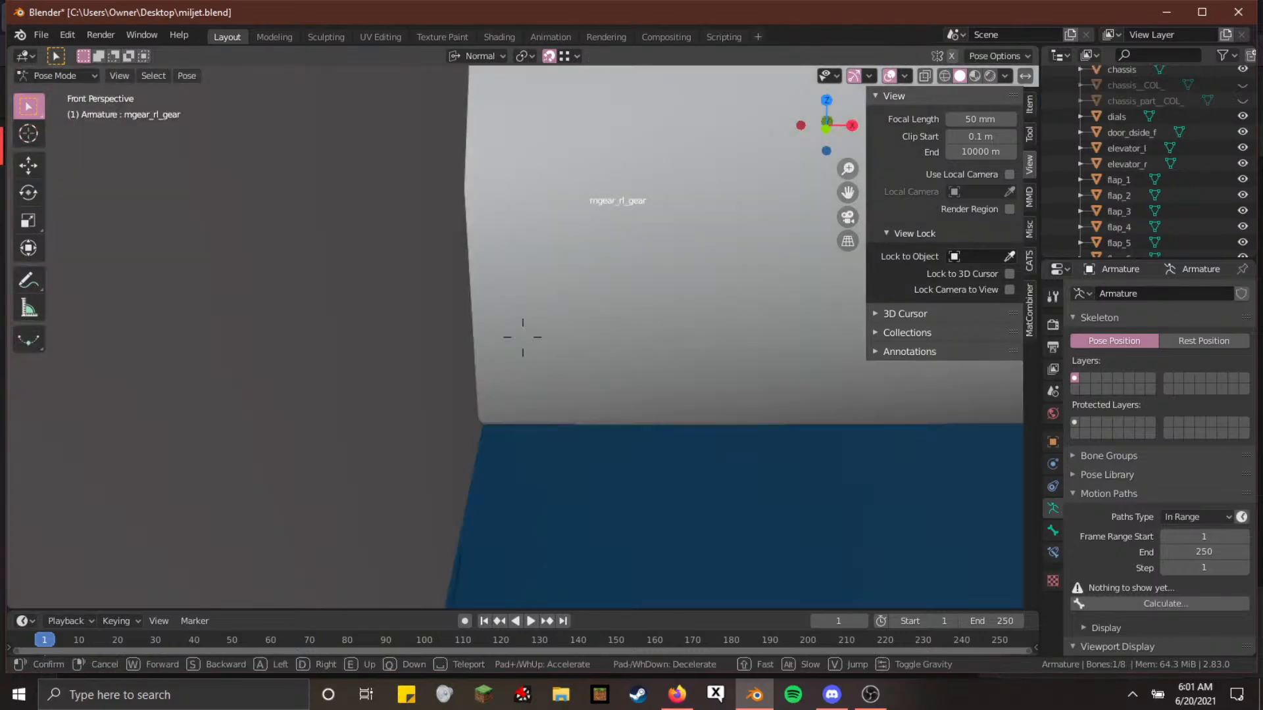
key(q)
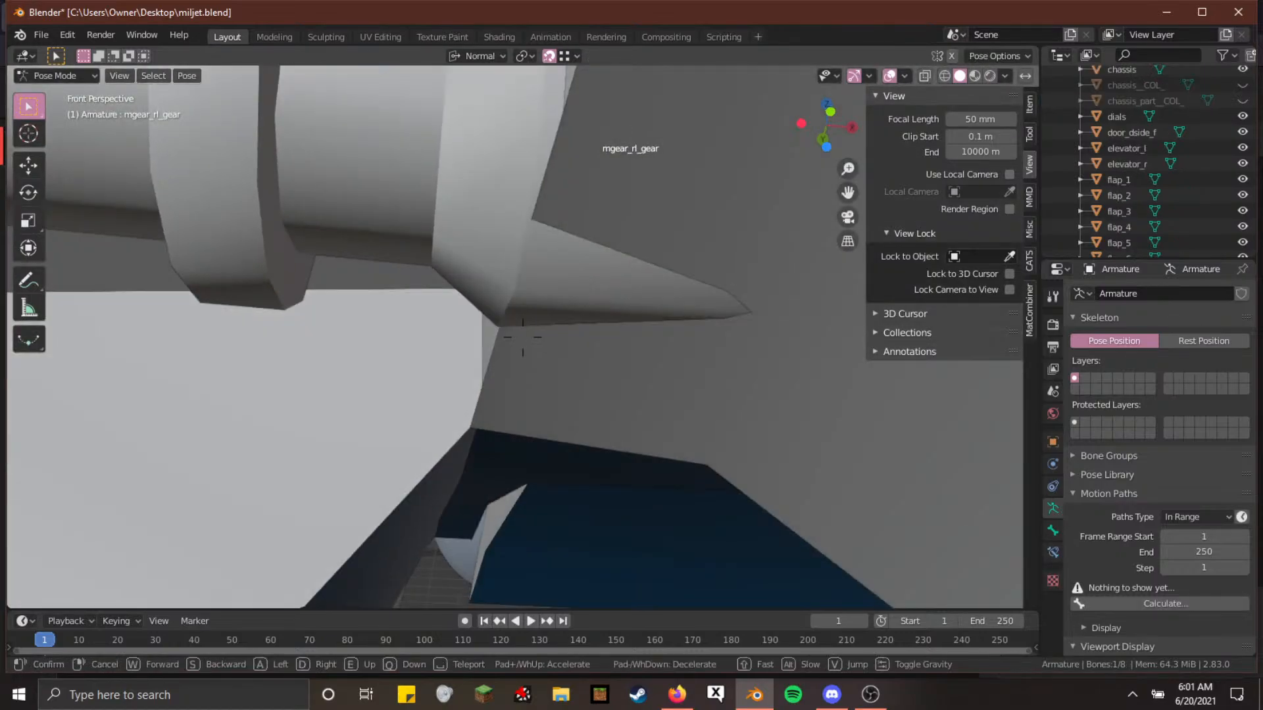
key(a)
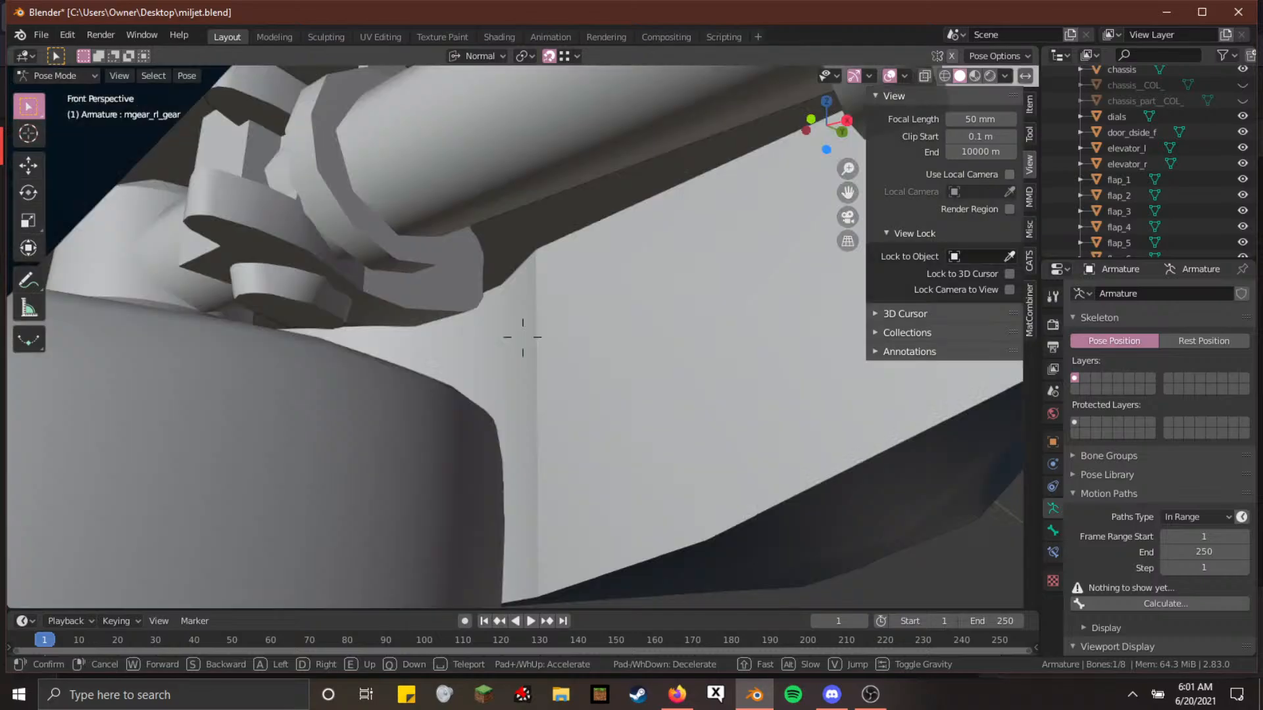
key(d)
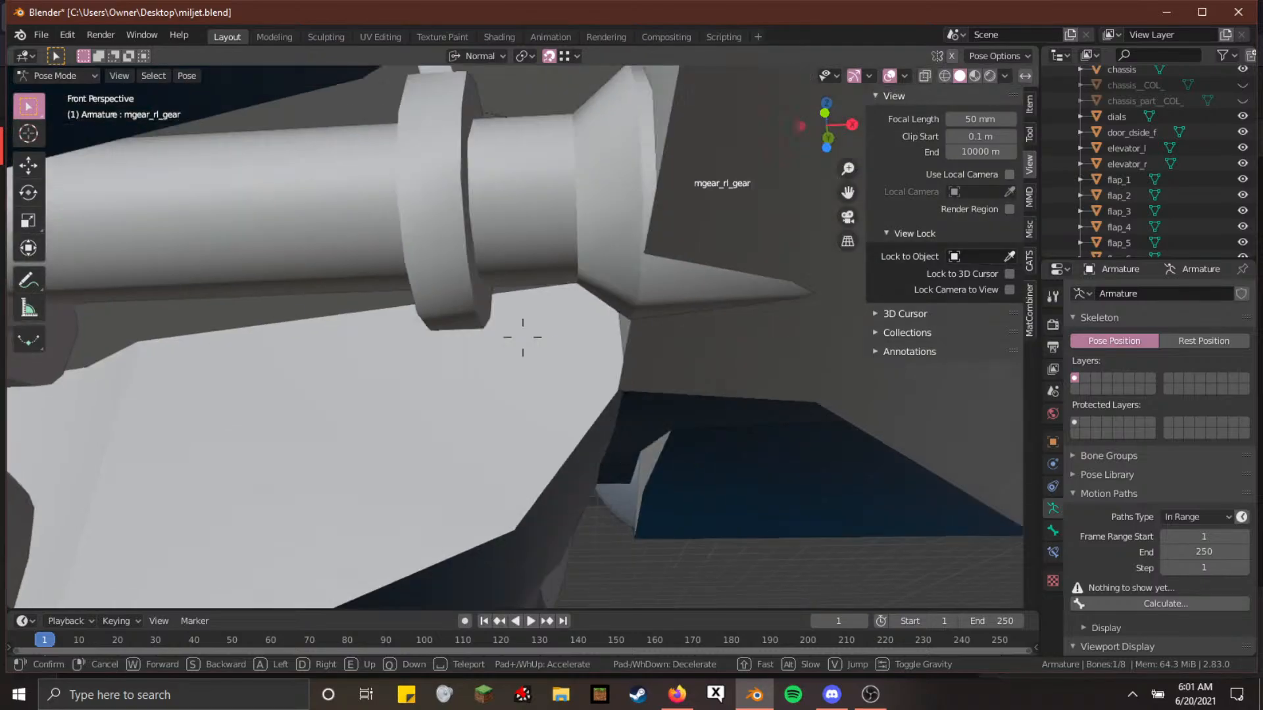
In wireframe Edit Mode, move the mgear_rl_gear bone farther outward along X, past the strut's centre toward the gear door
click(523, 337)
key(Tab)
key(shift+grave)
key(e)
key(e)
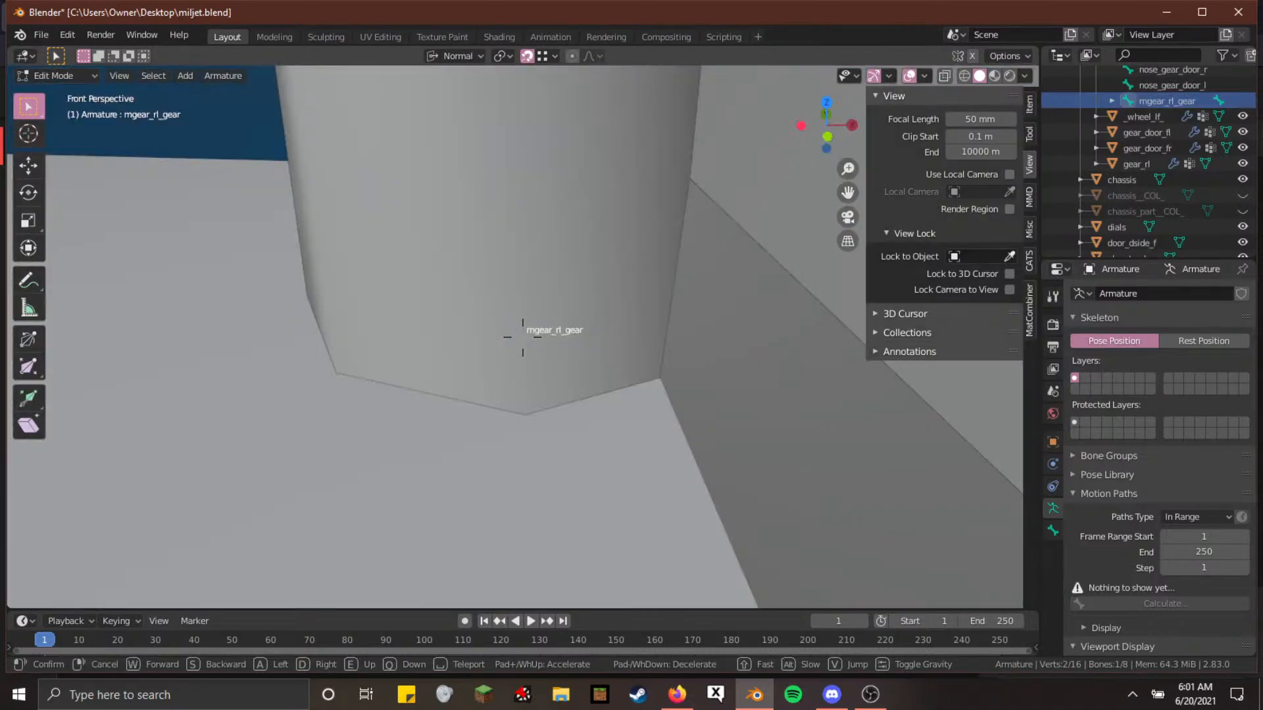
key(e)
click(523, 337)
key(shift+z)
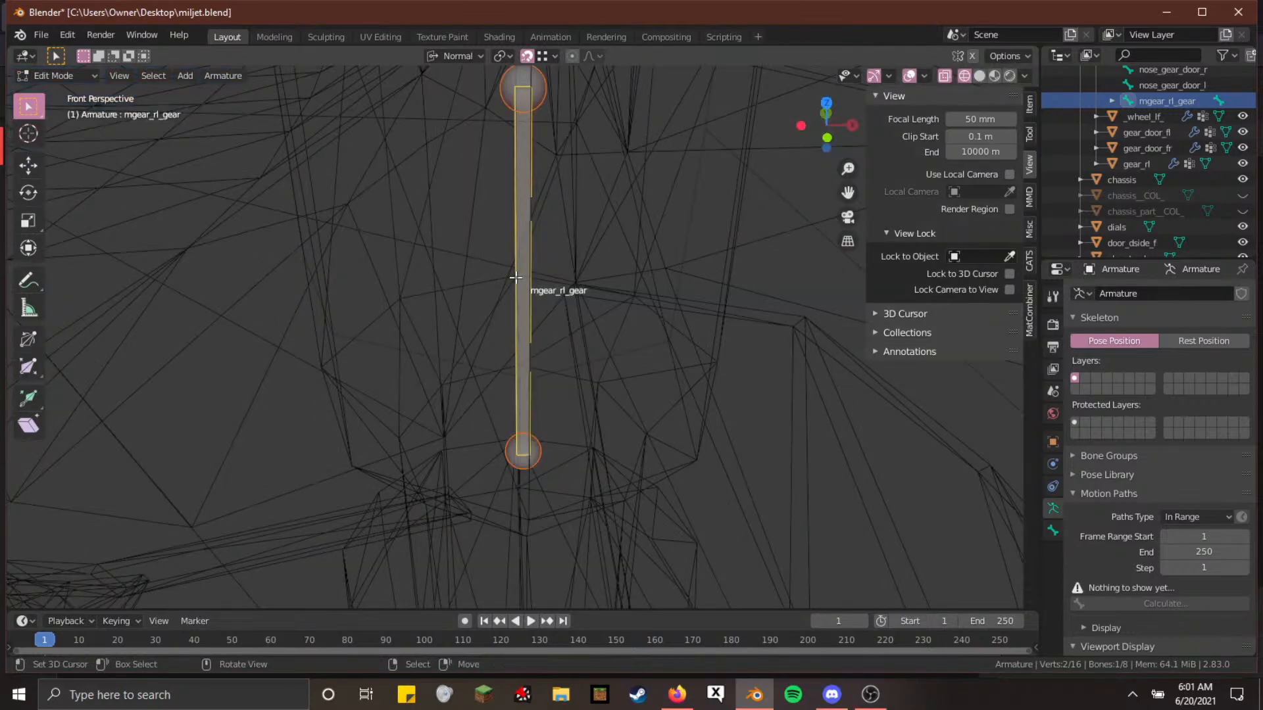
key(g)
key(x)
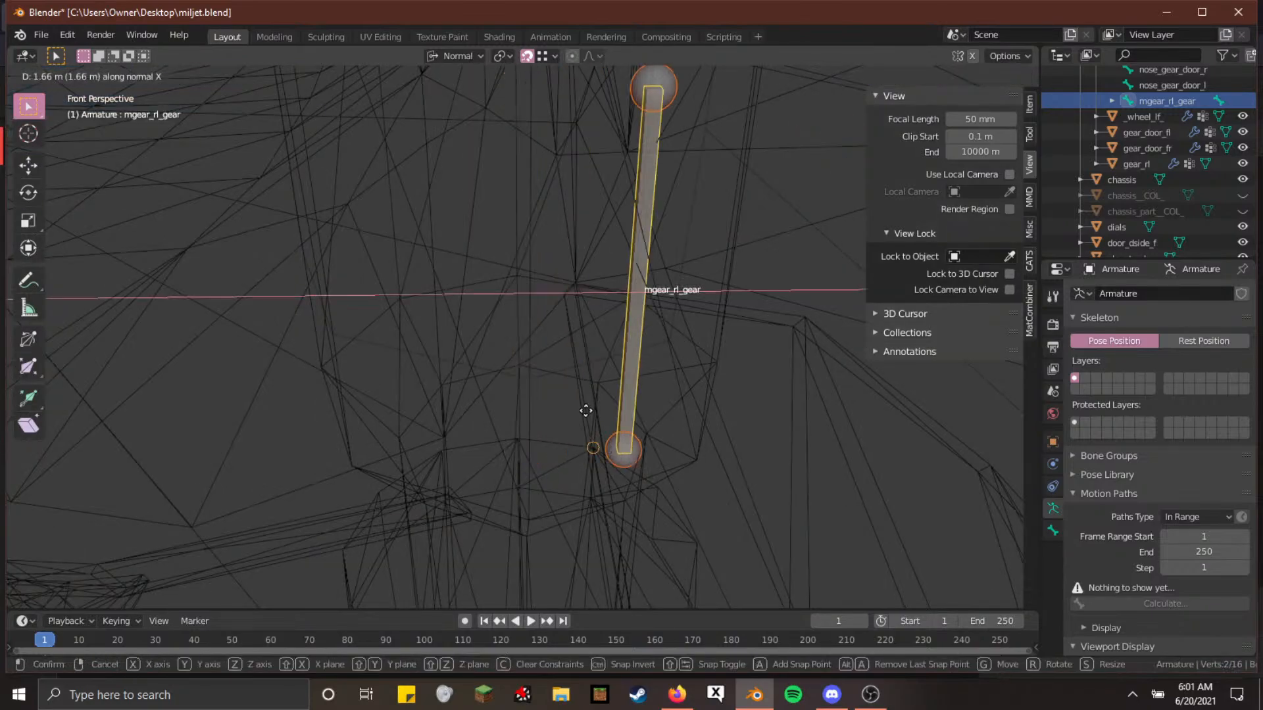
click(585, 383)
Switch to Pose Mode with solid shading and inspect the retracted strut's upper end against the bay wall
key(Tab)
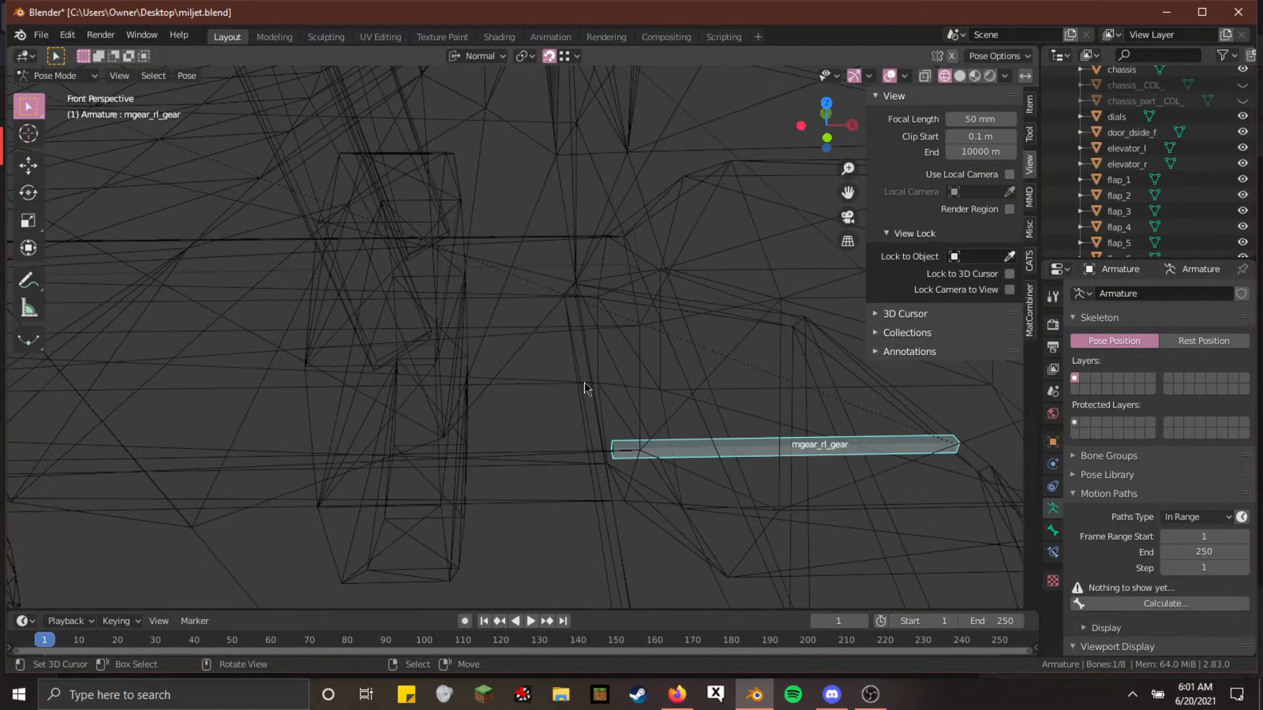
key(shift+grave)
key(w)
click(522, 337)
key(shift+z)
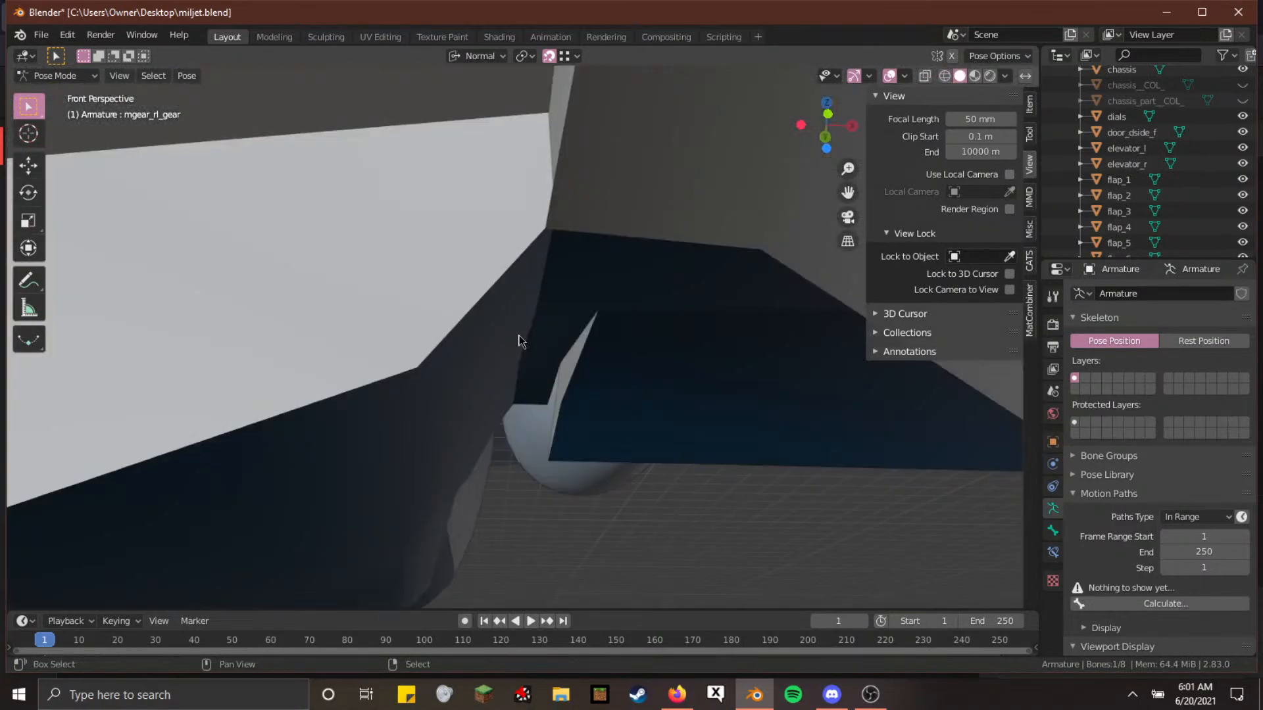
key(shift+grave)
key(w)
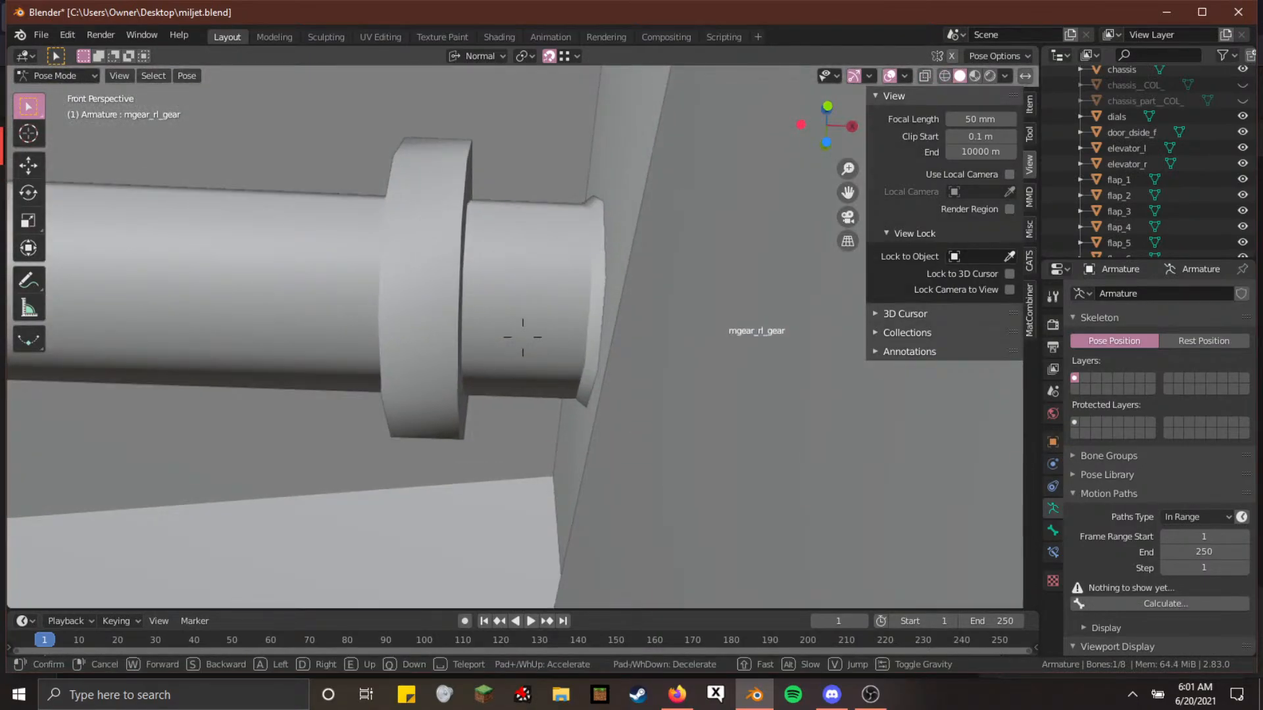
key(w)
key(w)
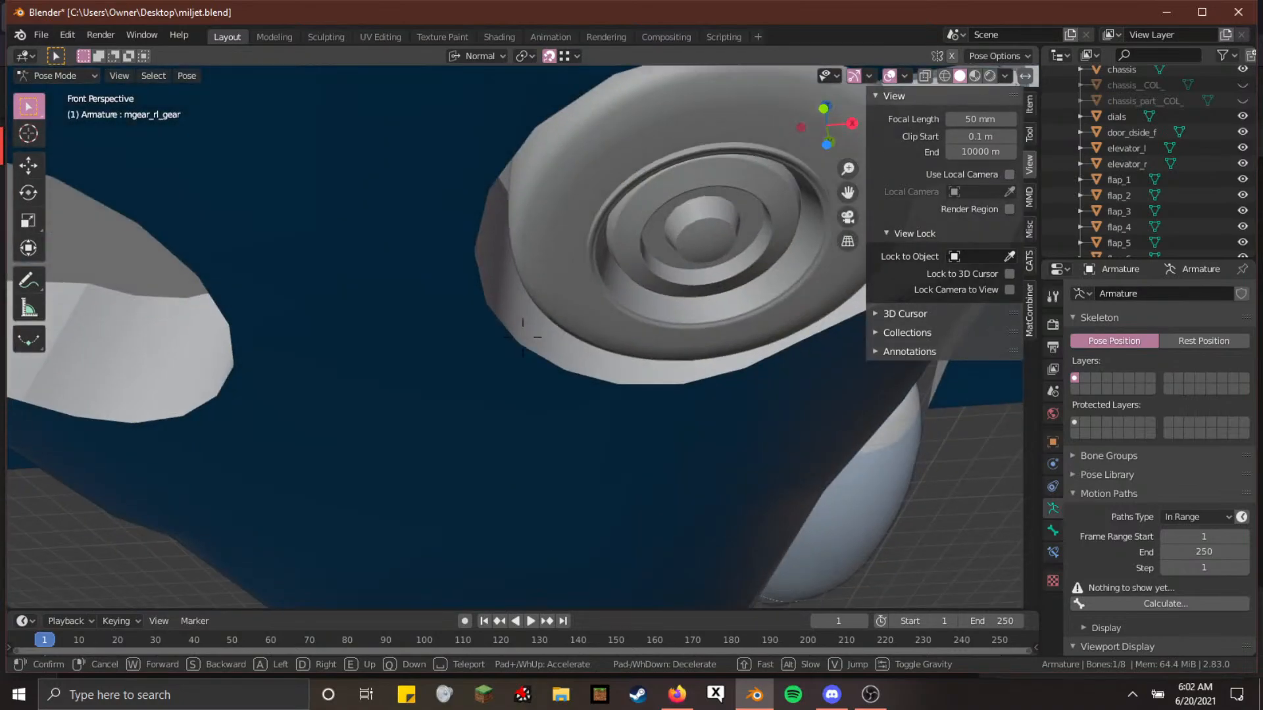
Examine how the retracted wheel sits in its well and how the strut lines up with the bay's outer edge
key(w)
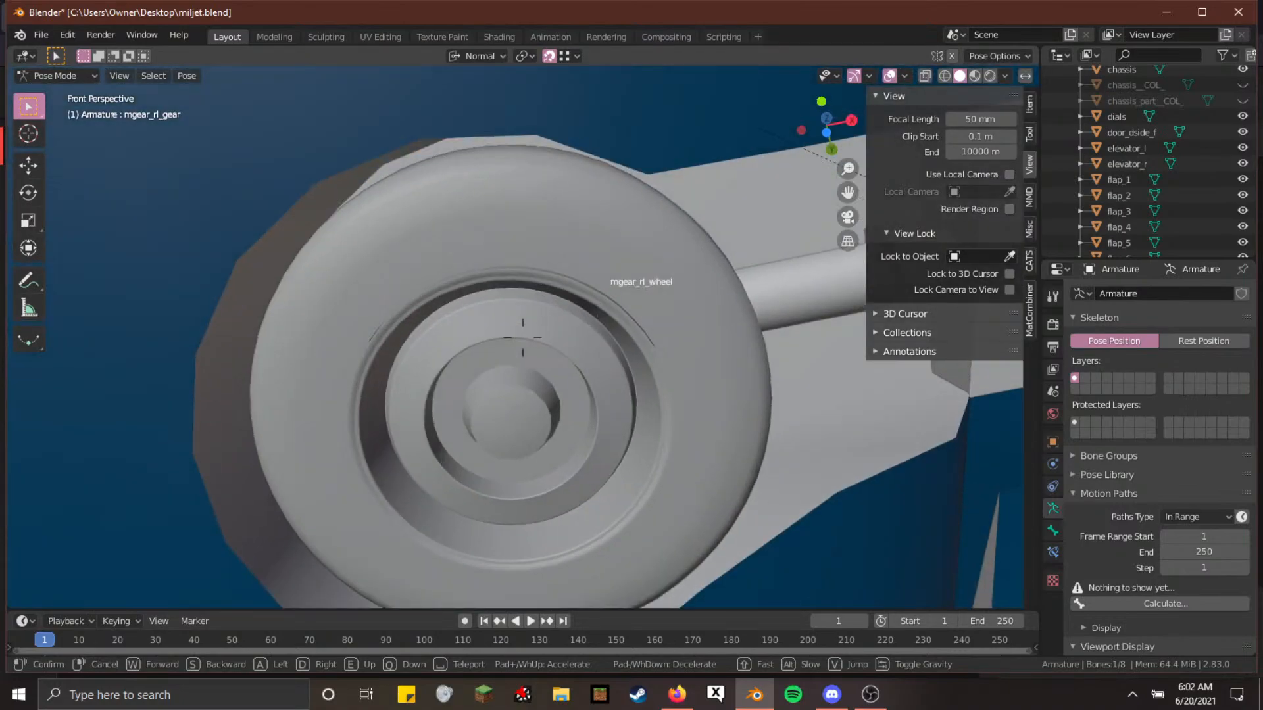
key(w)
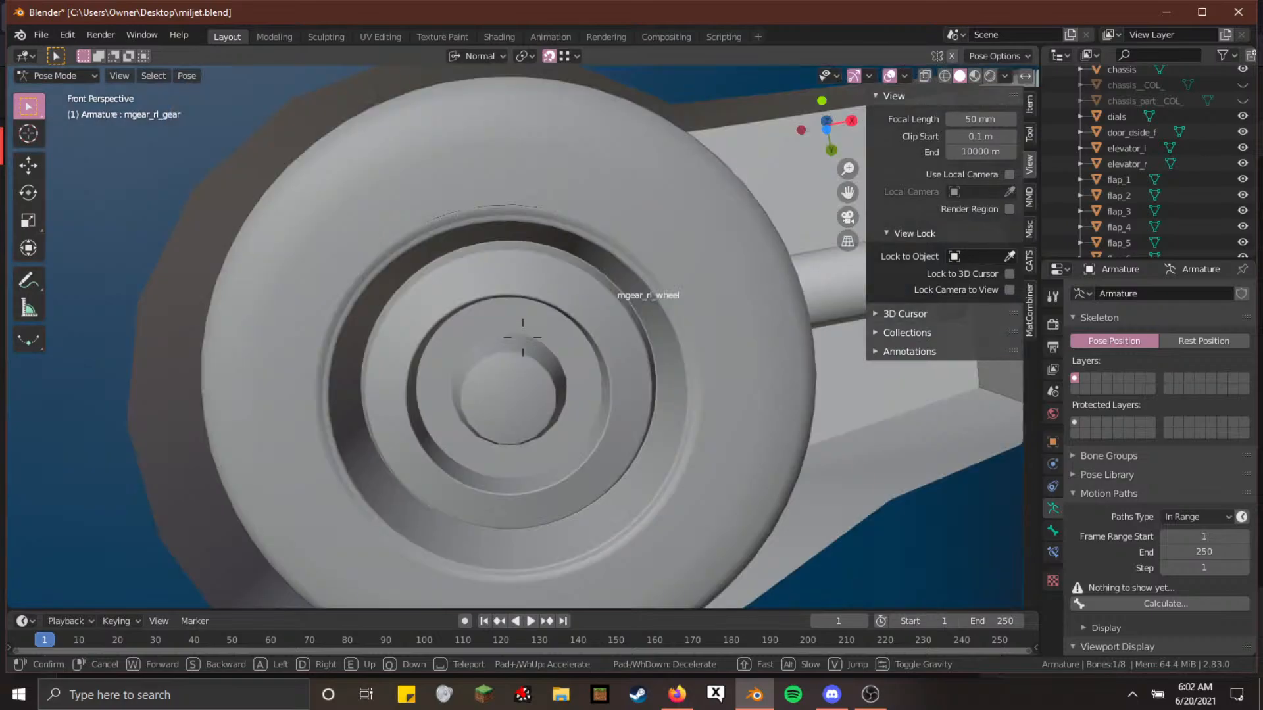
key(s)
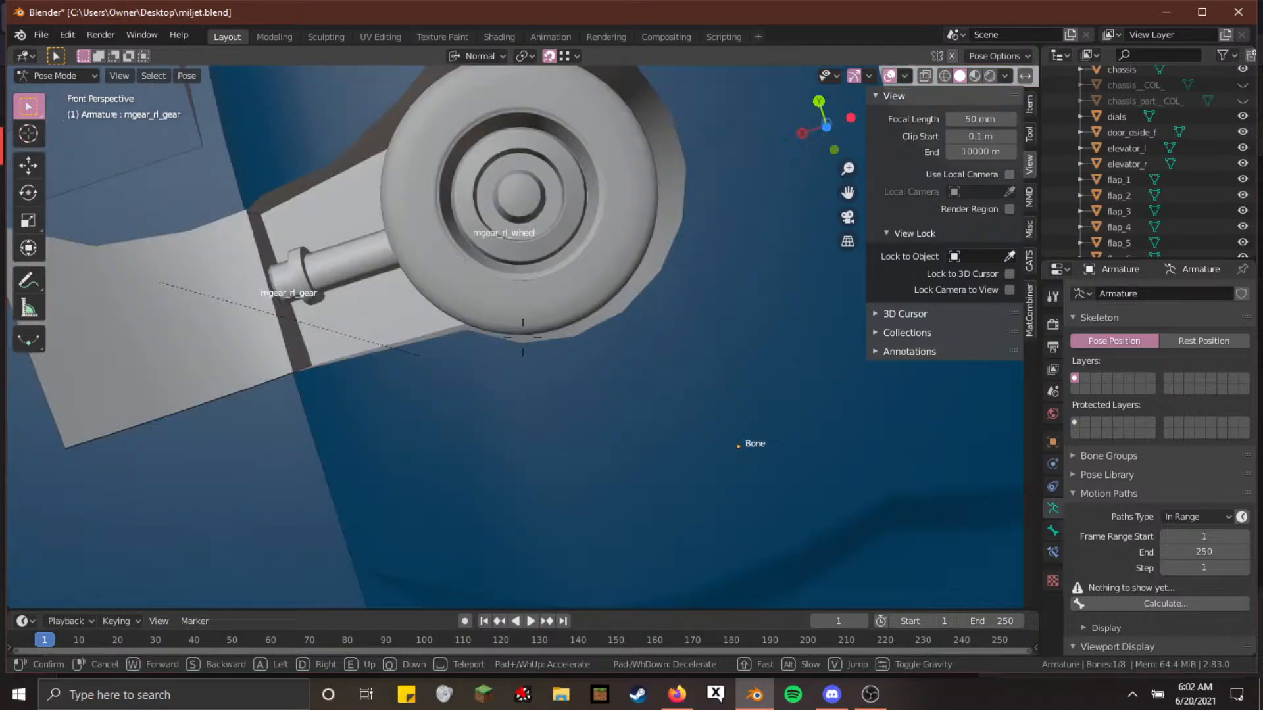
key(w)
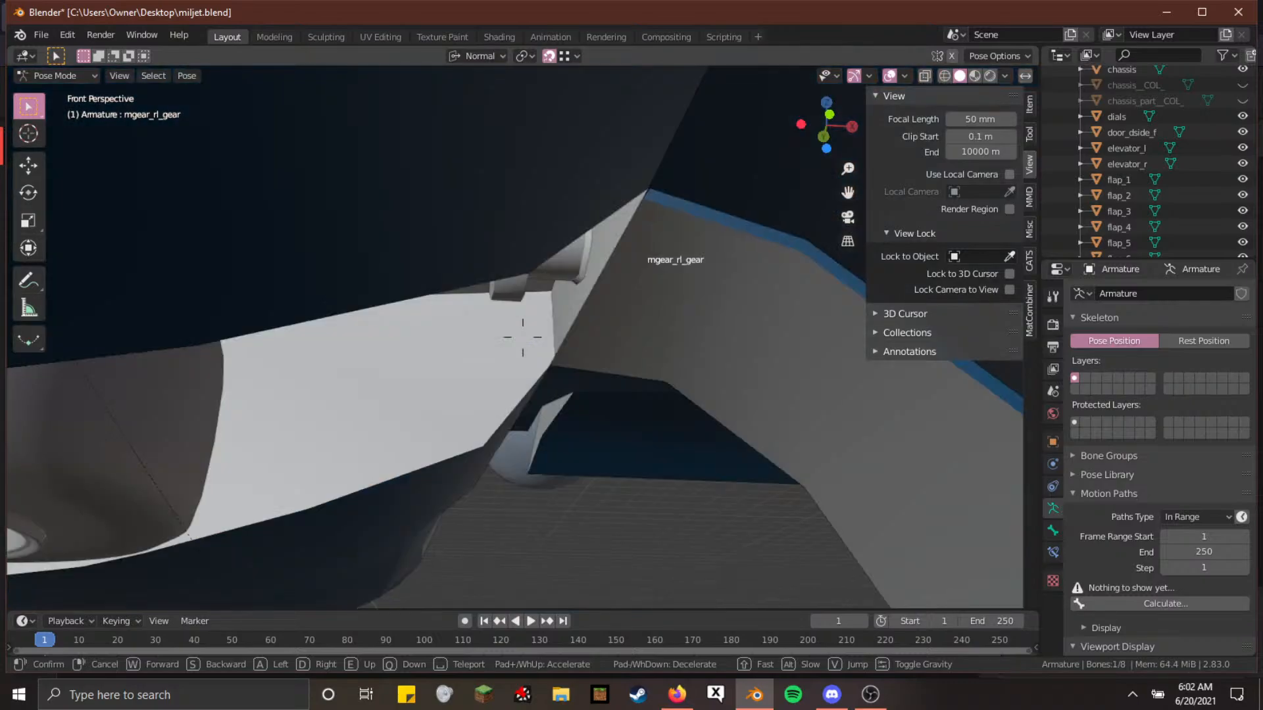
click(522, 337)
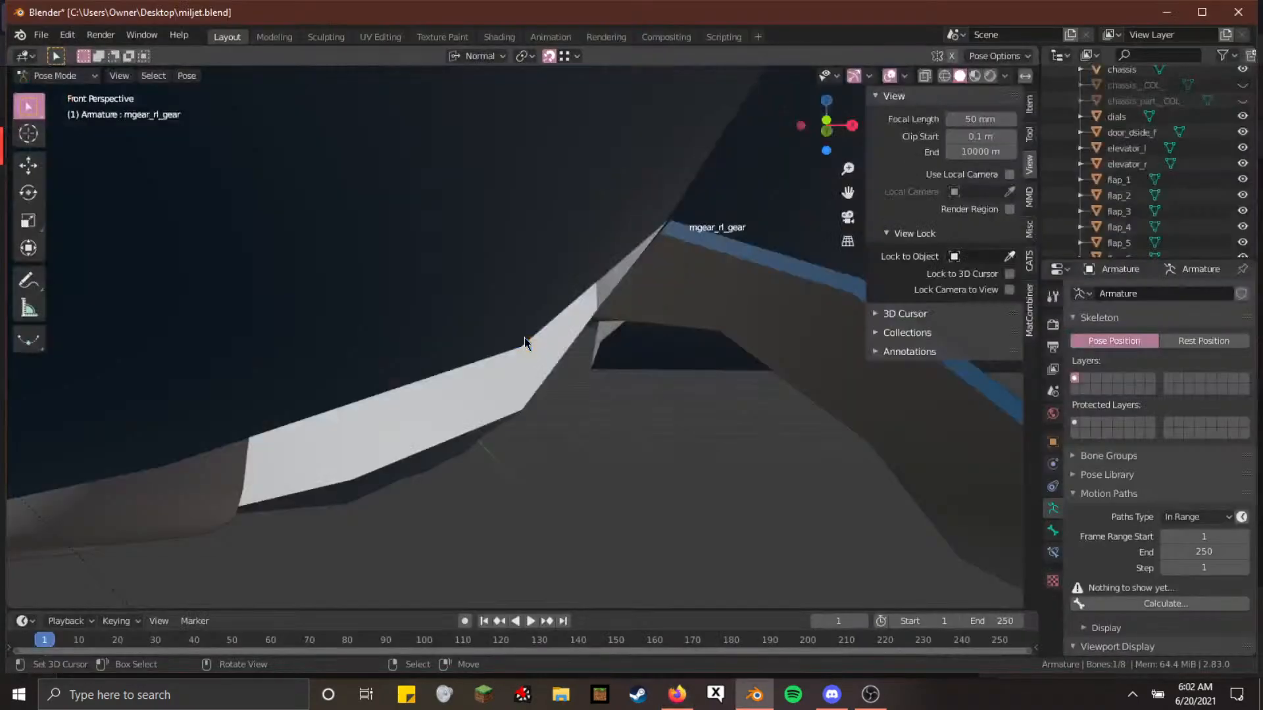
key(shift+grave)
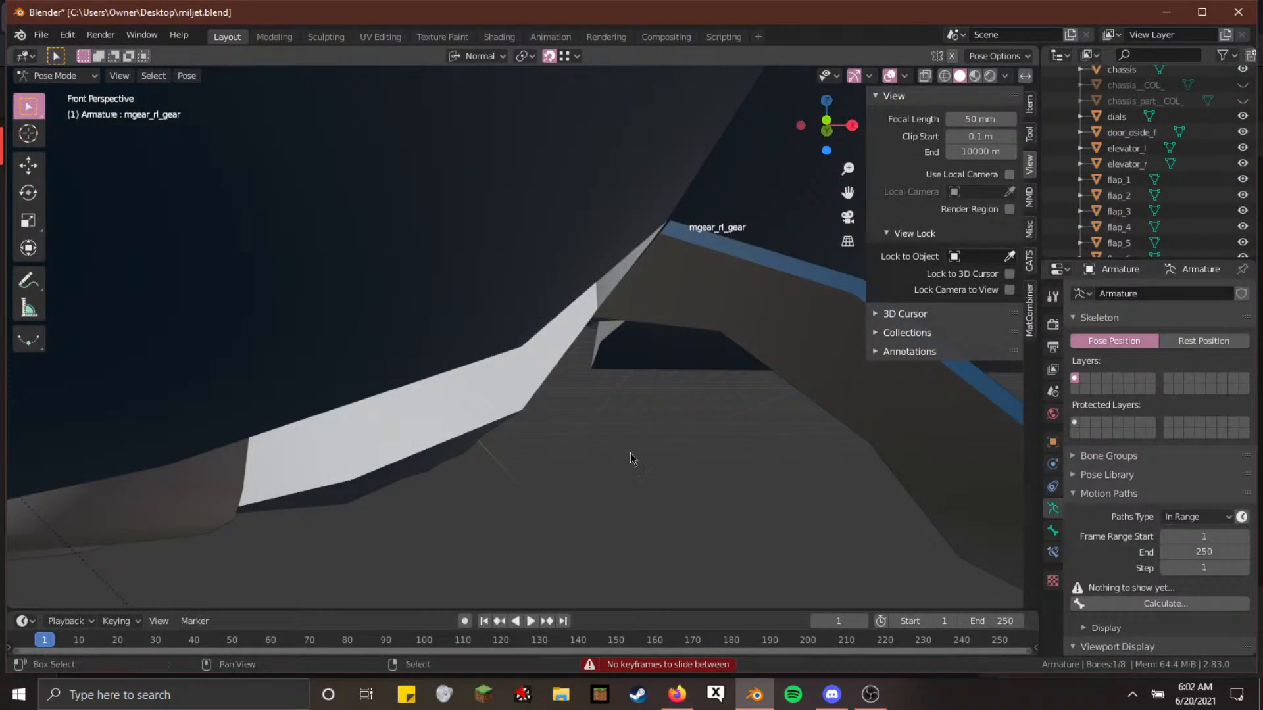
key(w)
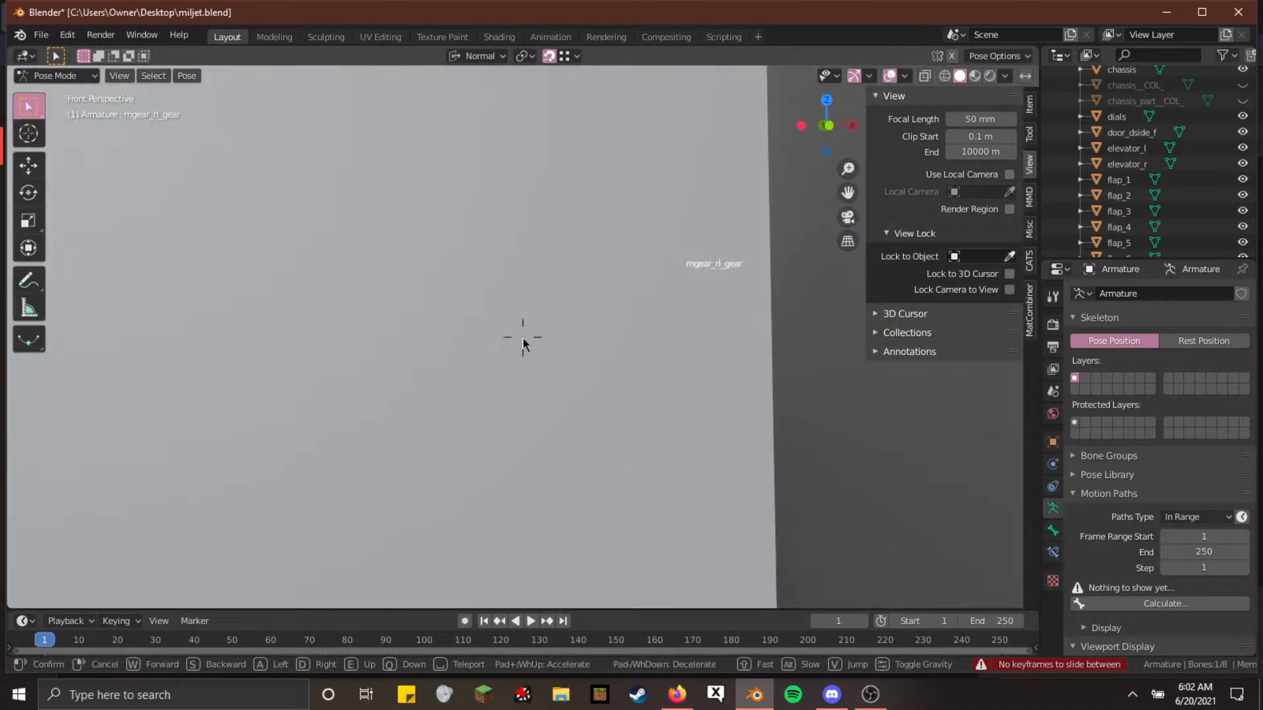
click(523, 338)
In wireframe Edit Mode, try shifting the mgear_rl_gear bone farther outward along X
key(shift+z)
key(shift+grave)
key(w)
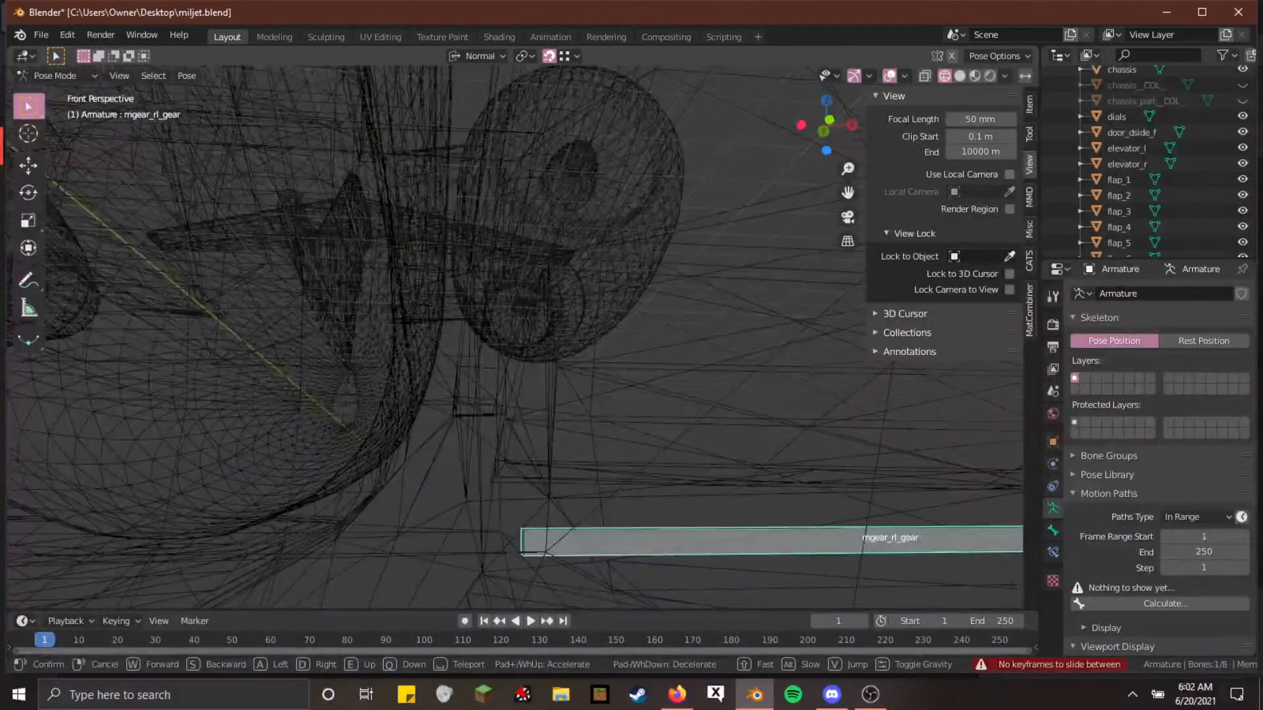
key(s)
click(523, 338)
key(Tab)
key(shift+grave)
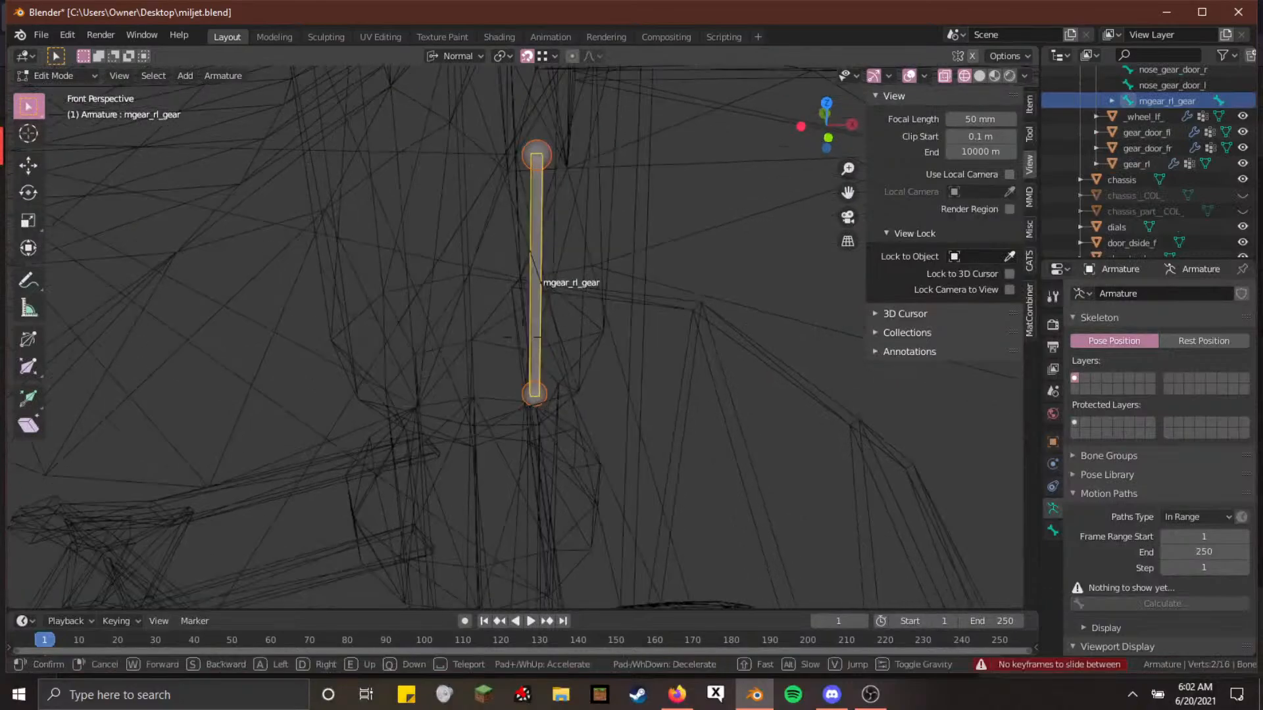
click(523, 338)
key(x)
key(g)
key(x)
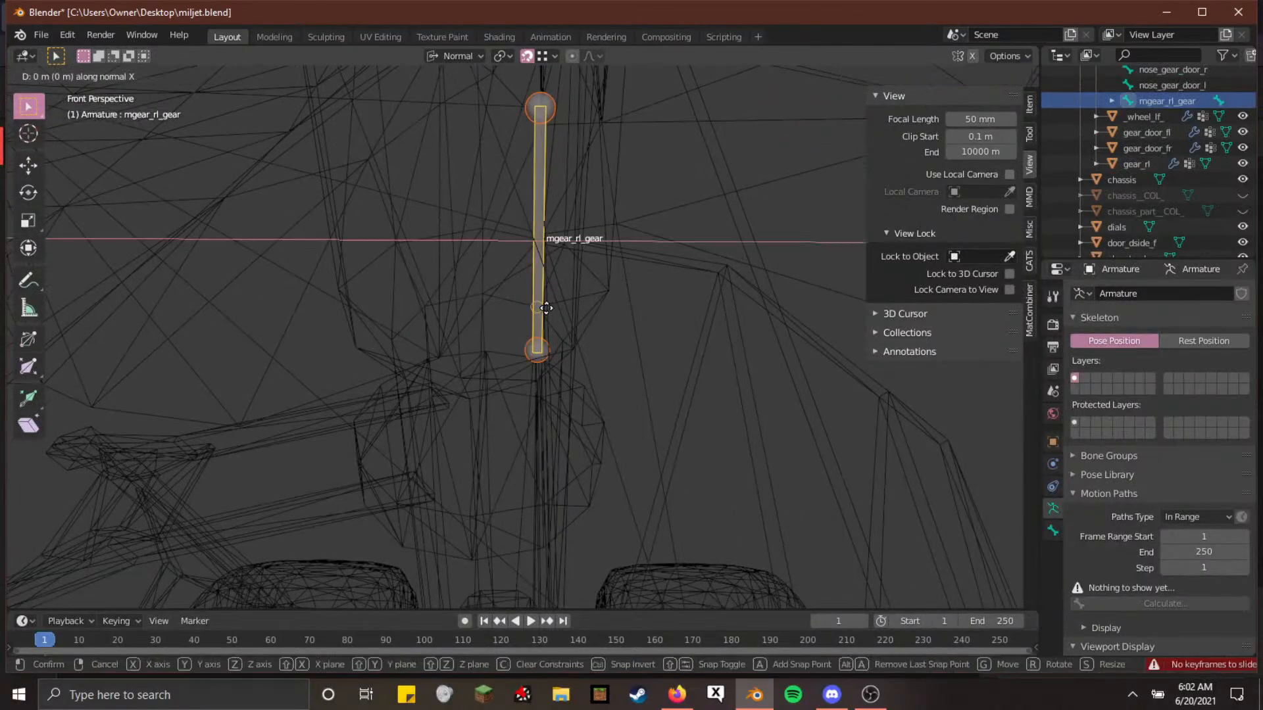
click(594, 297)
Check the shifted gear's fit in its bay from below in Pose Mode with solid shading
key(Tab)
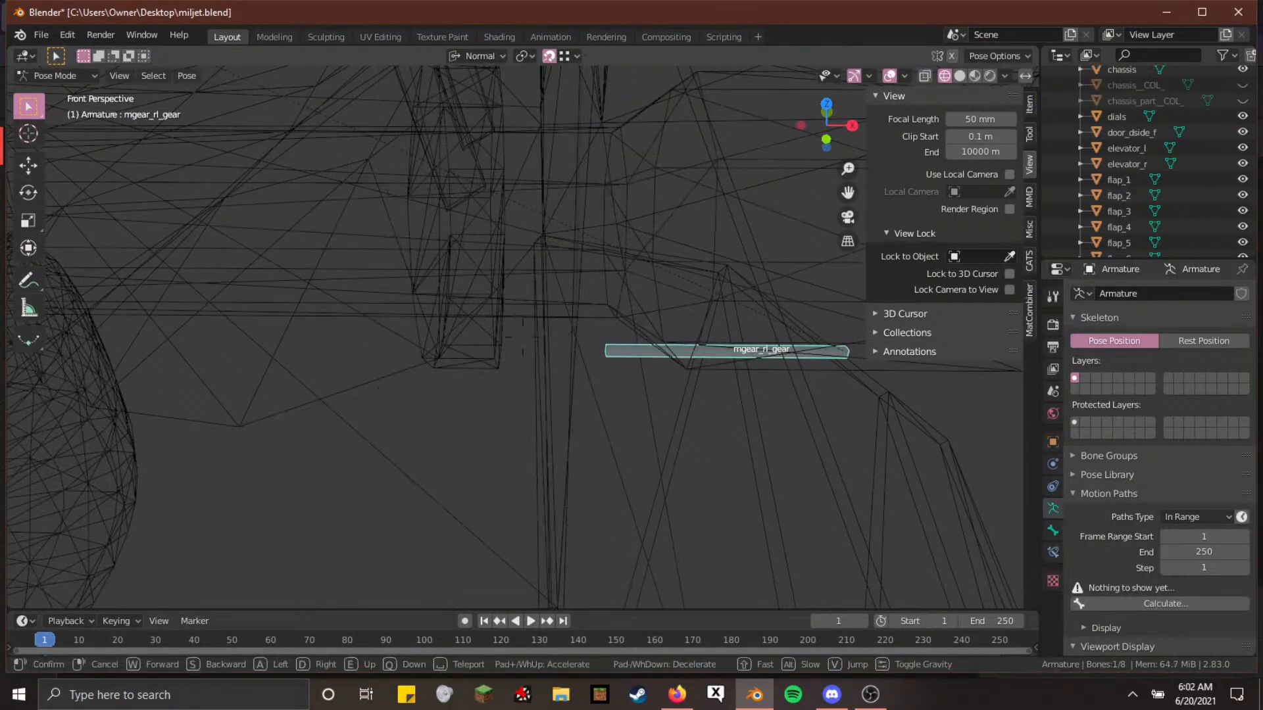
key(shift+grave)
key(w)
click(522, 337)
key(shift+z)
key(shift+grave)
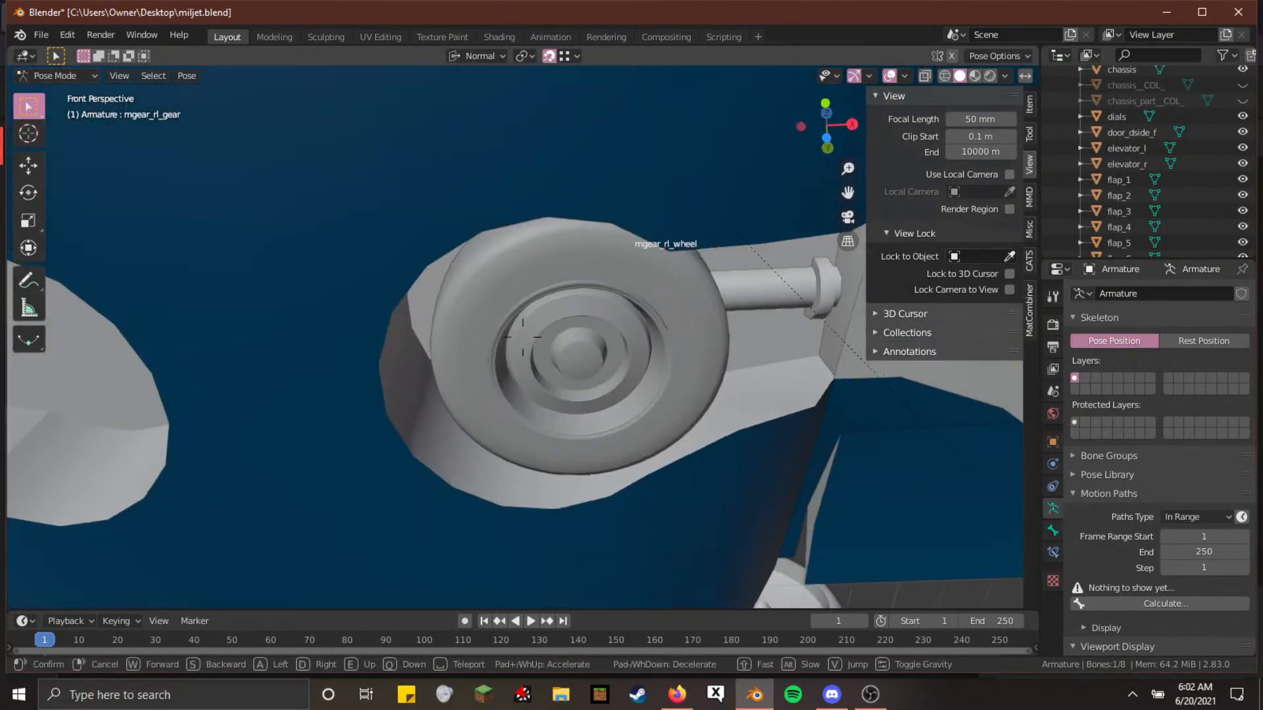
click(523, 341)
Undo the last outward move of the mgear_rl_gear bone
key(ctrl+z)
key(ctrl+z)
key(Tab)
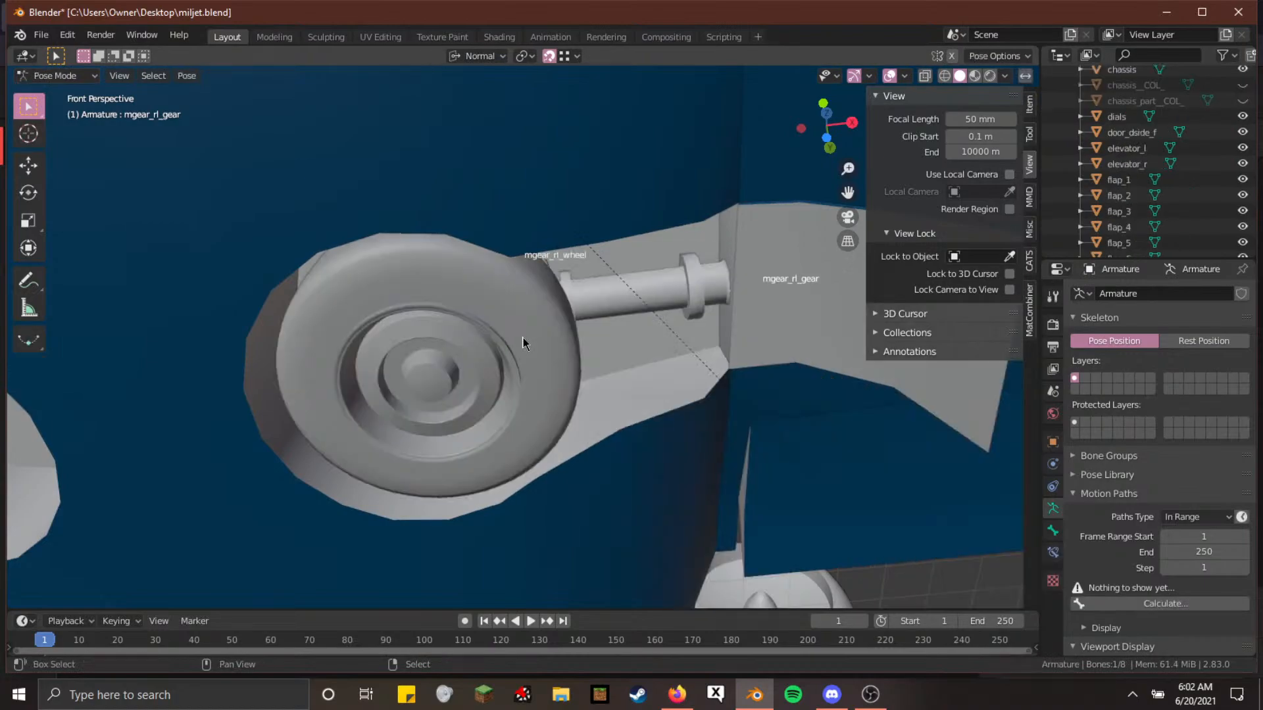
Inspect the strut's upper collar beside the bay wall and display the mgear_rl_gear bone in wireframe Edit Mode
key(shift+grave)
key(w)
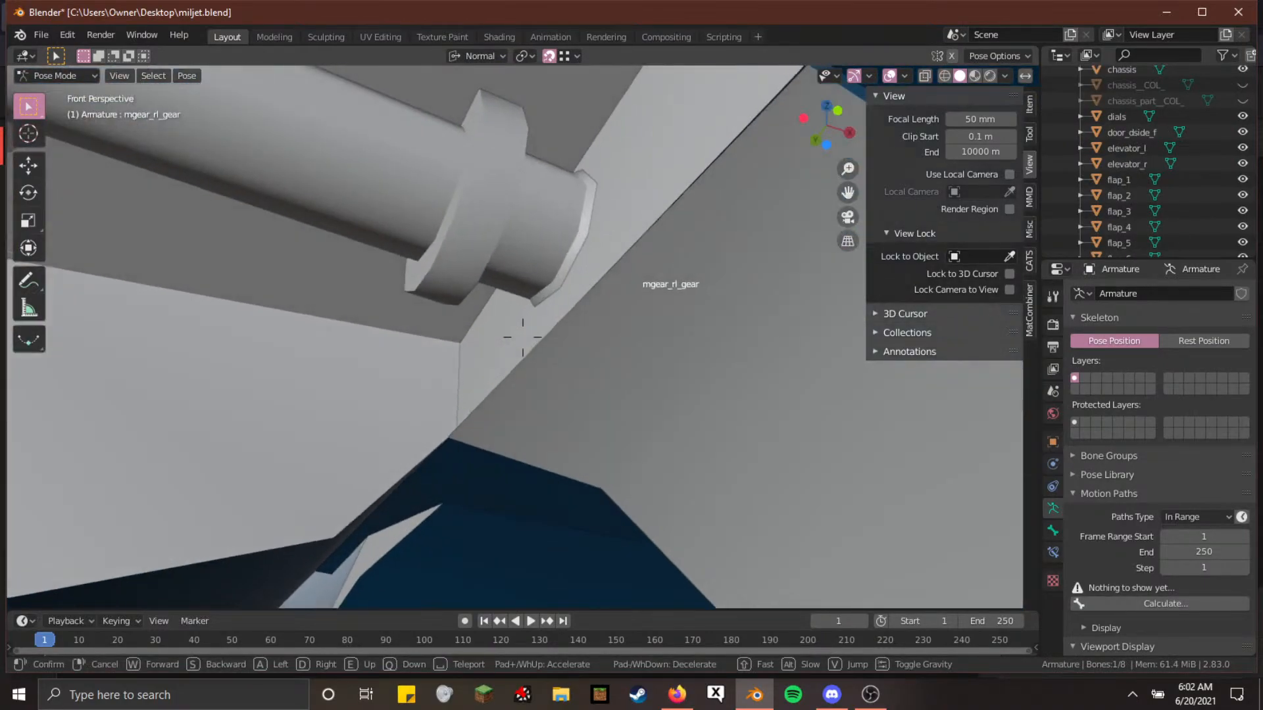
key(w)
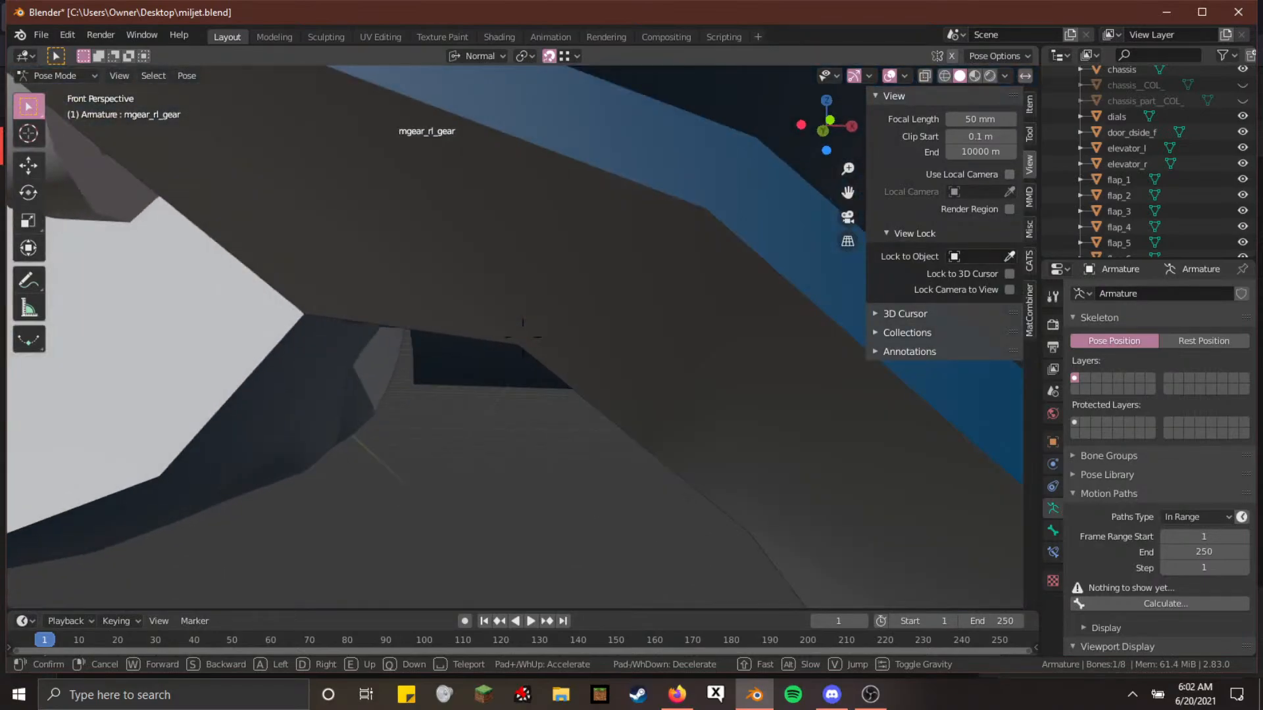
key(Escape)
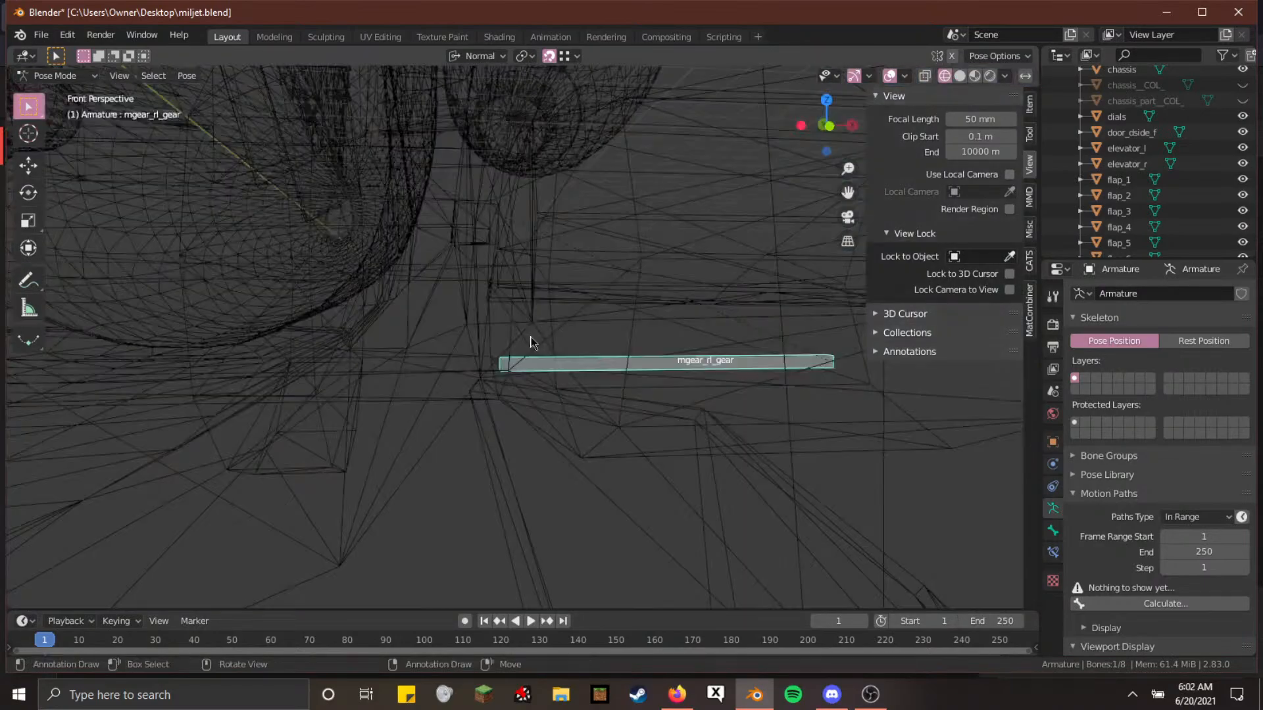
key(Tab)
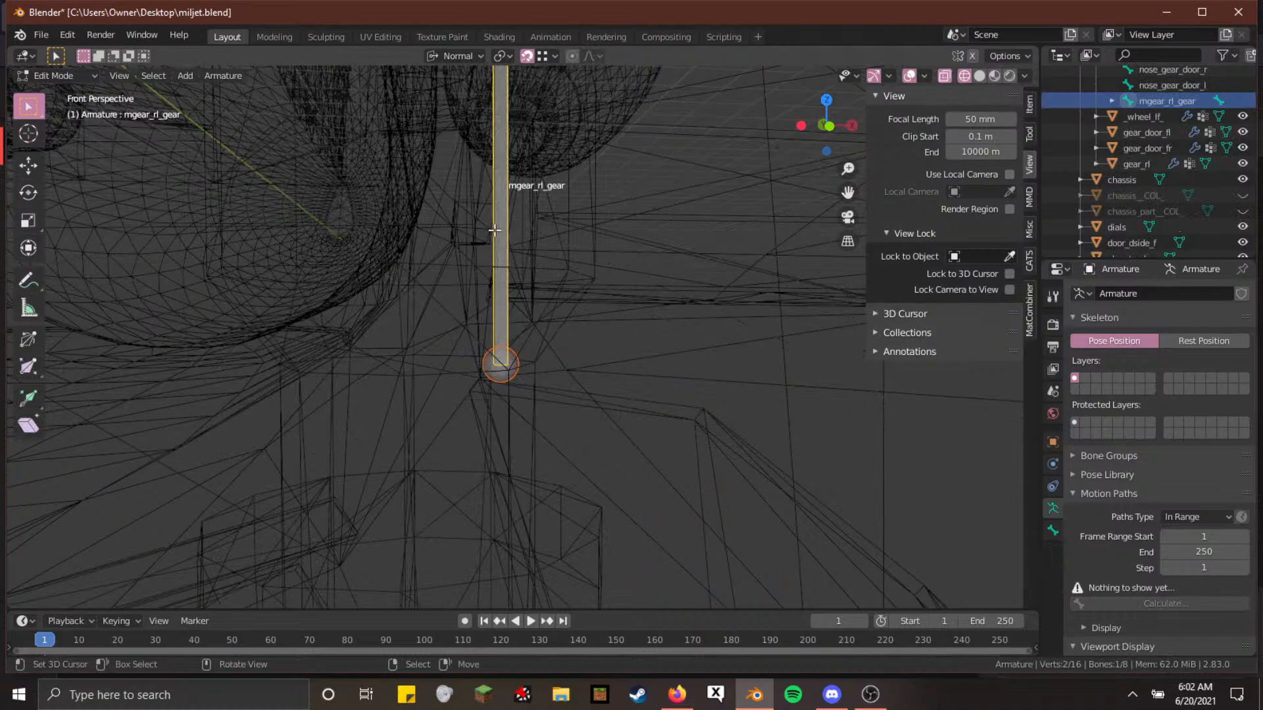
key(g)
key(x)
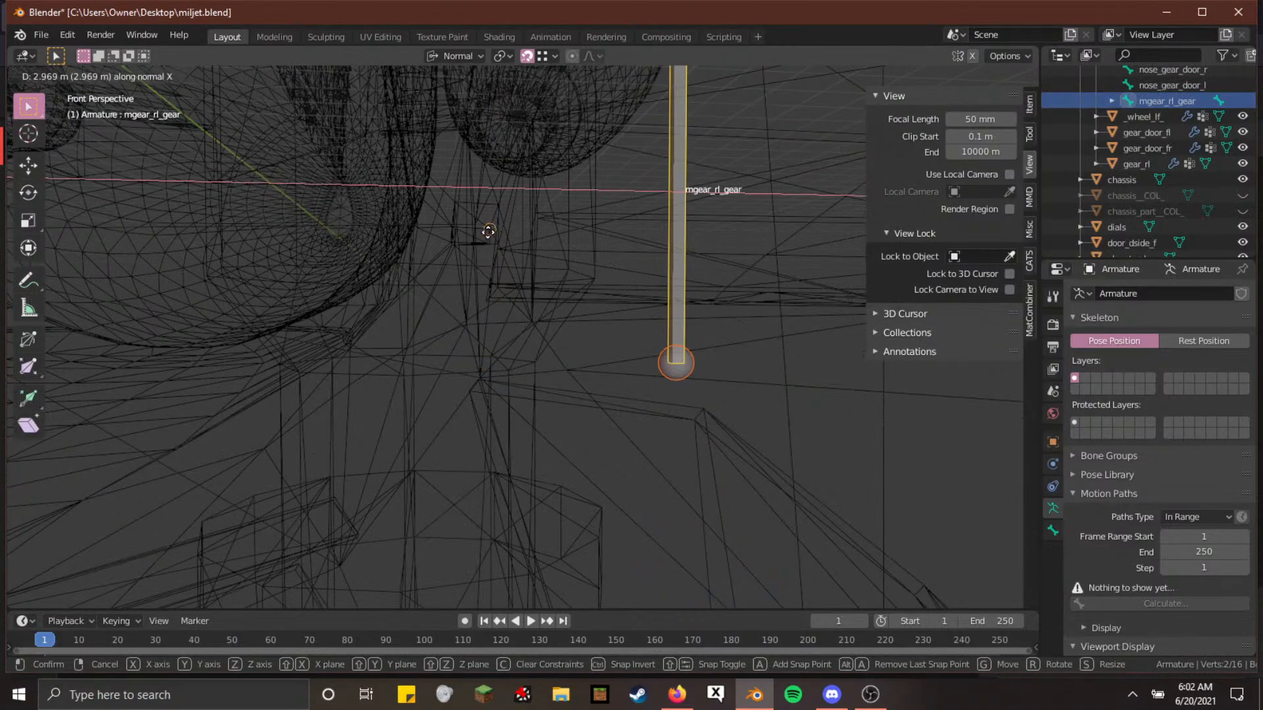
right_click(492, 240)
Move the mgear_rl_gear bone about -0.56 m along its normal X axis
key(g)
key(x)
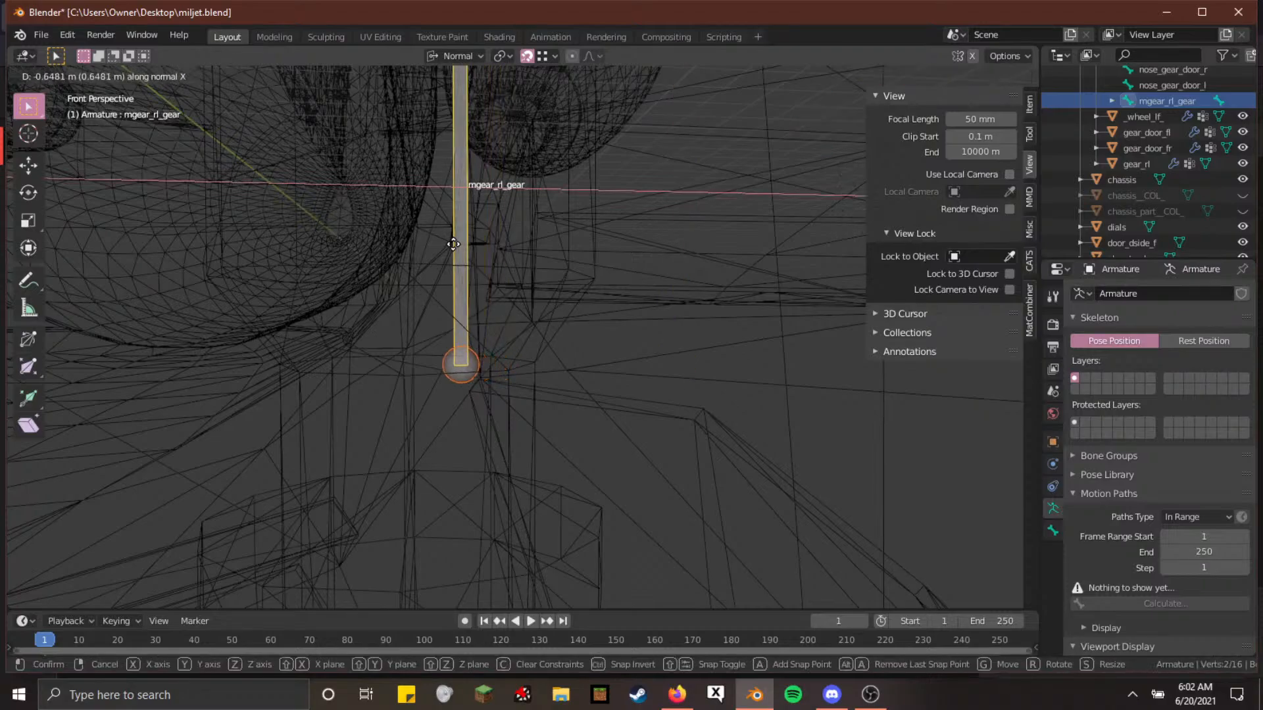
click(457, 244)
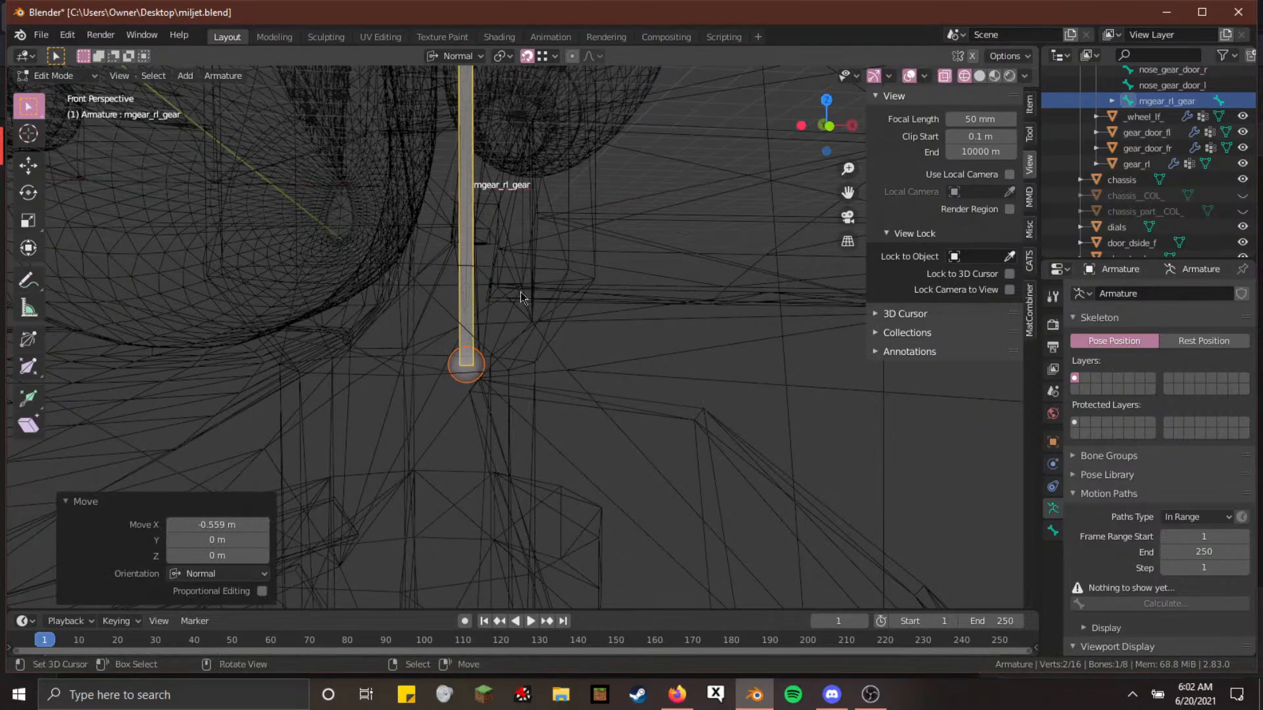
View the retracted wheel and strut in their bay from below in Pose Mode with solid shading
key(shift+grave)
key(s)
click(525, 340)
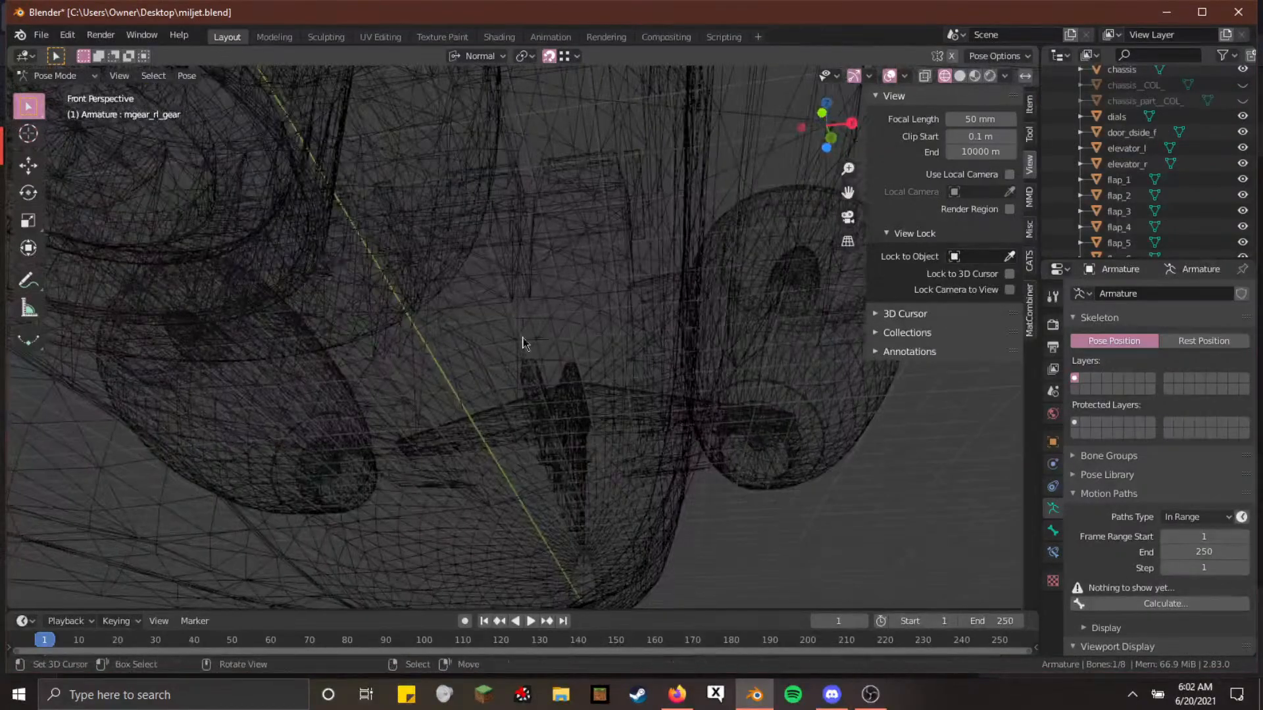
key(shift+z)
key(shift+grave)
key(s)
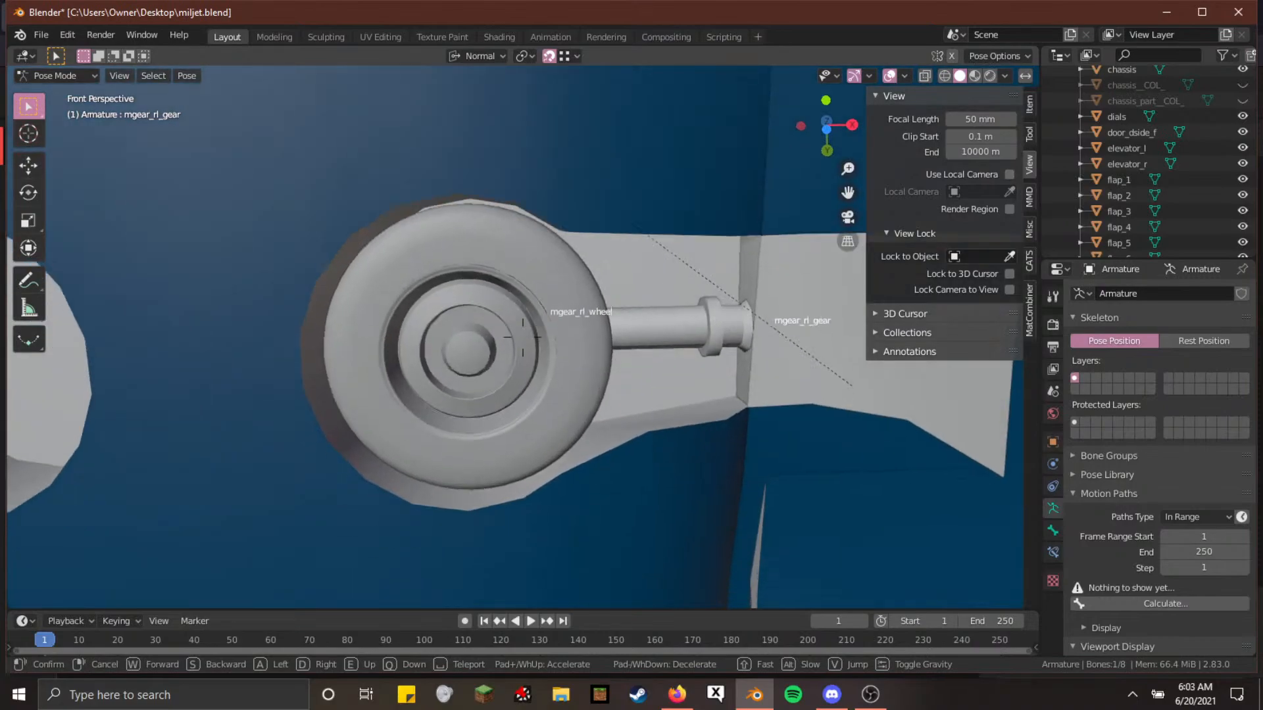
Examine the strut's upper end for clipping through the bay wall and compare the wheel's fit in the well
key(w)
key(w)
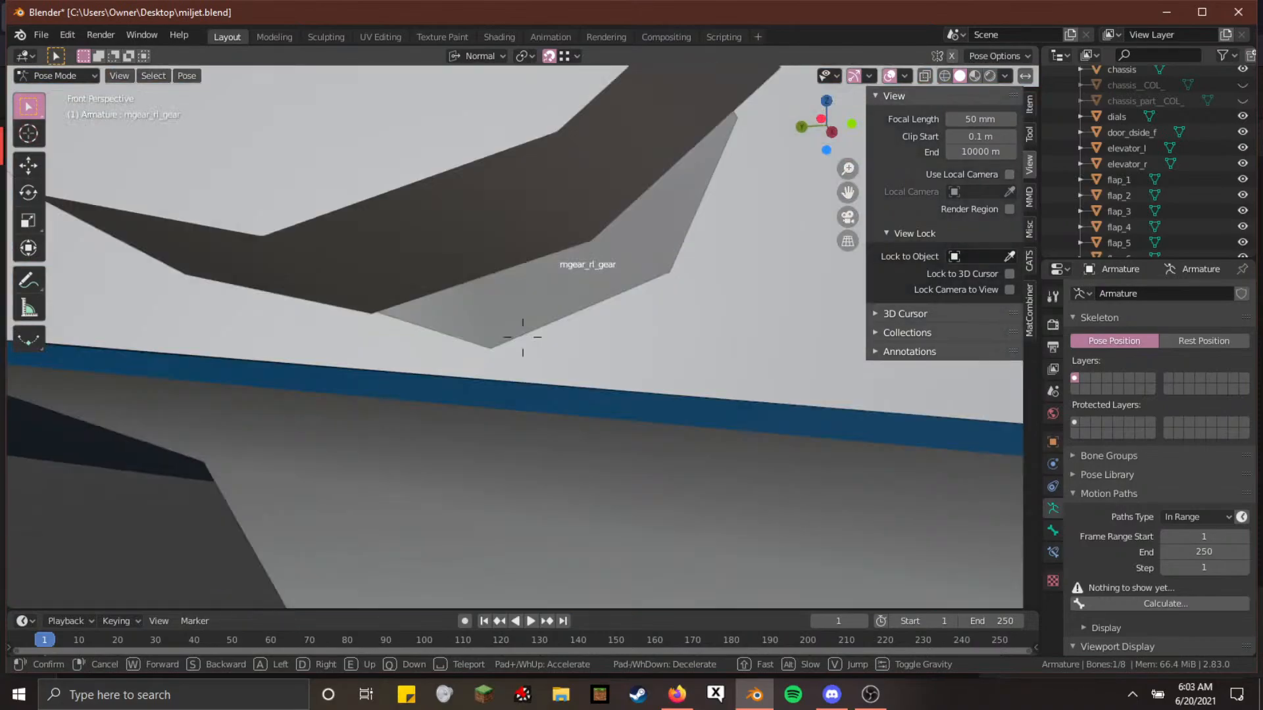
key(w)
key(s)
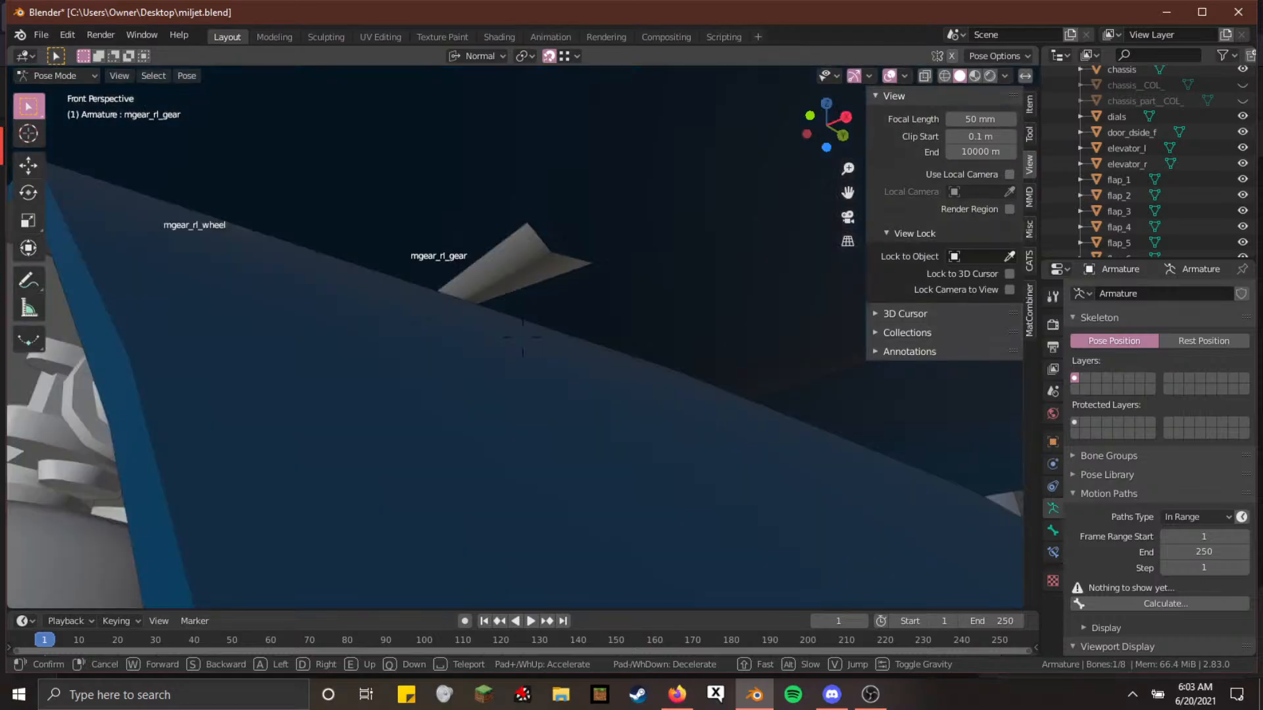
key(w)
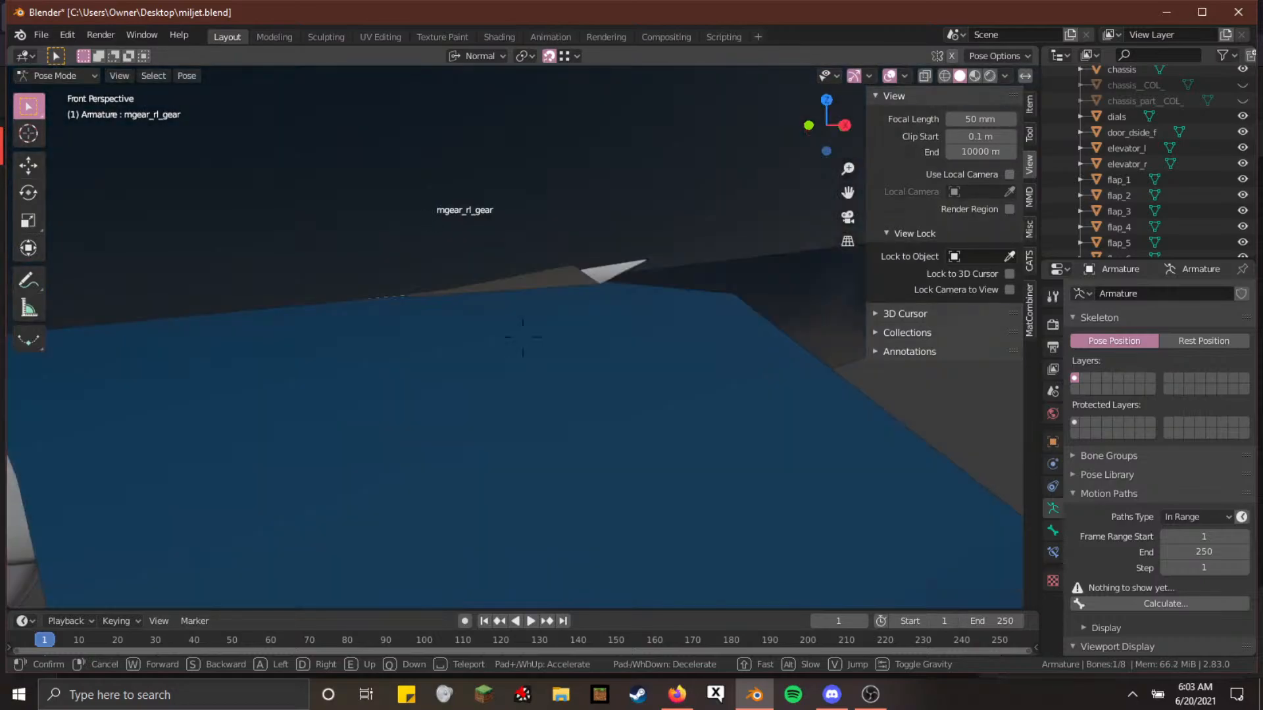
key(d)
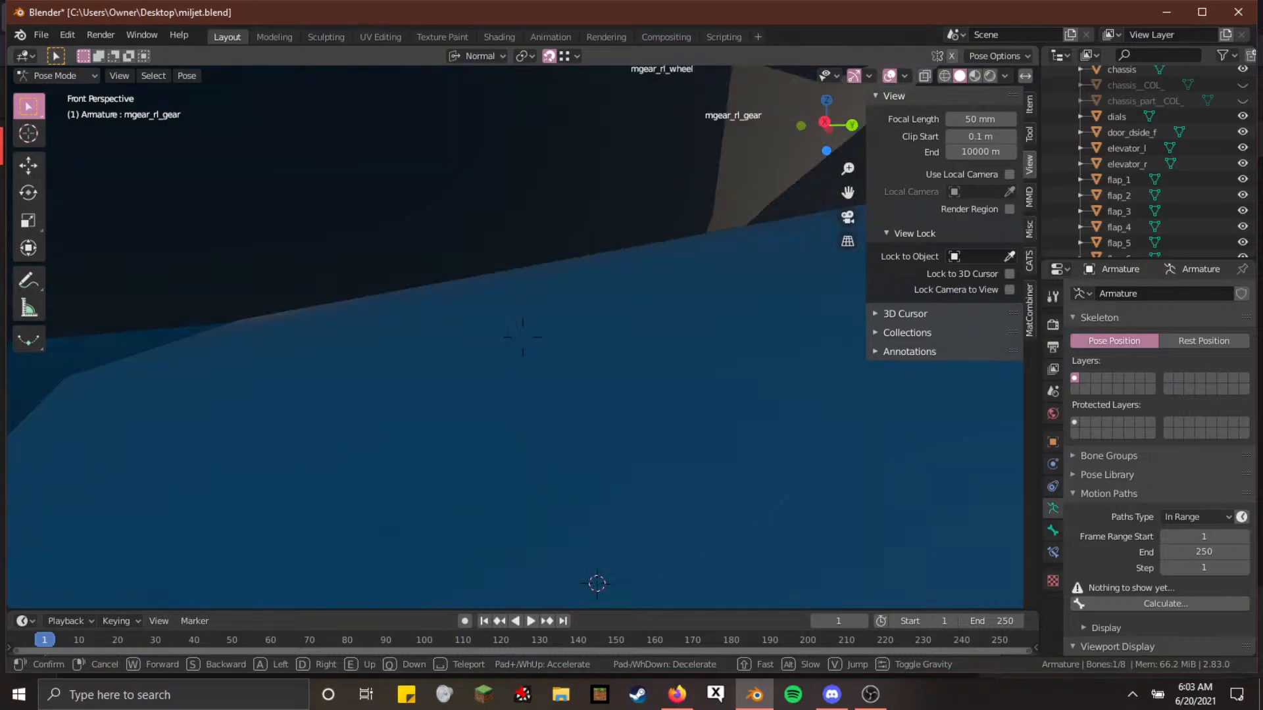
key(s)
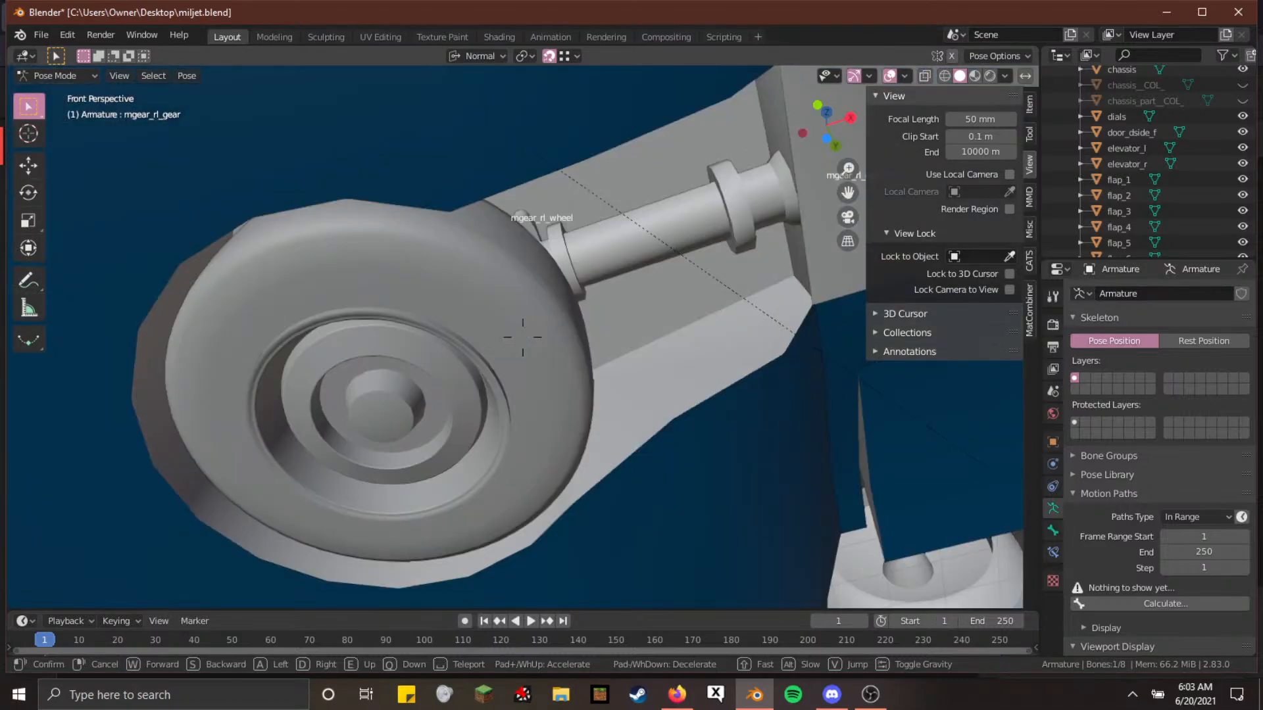
key(s)
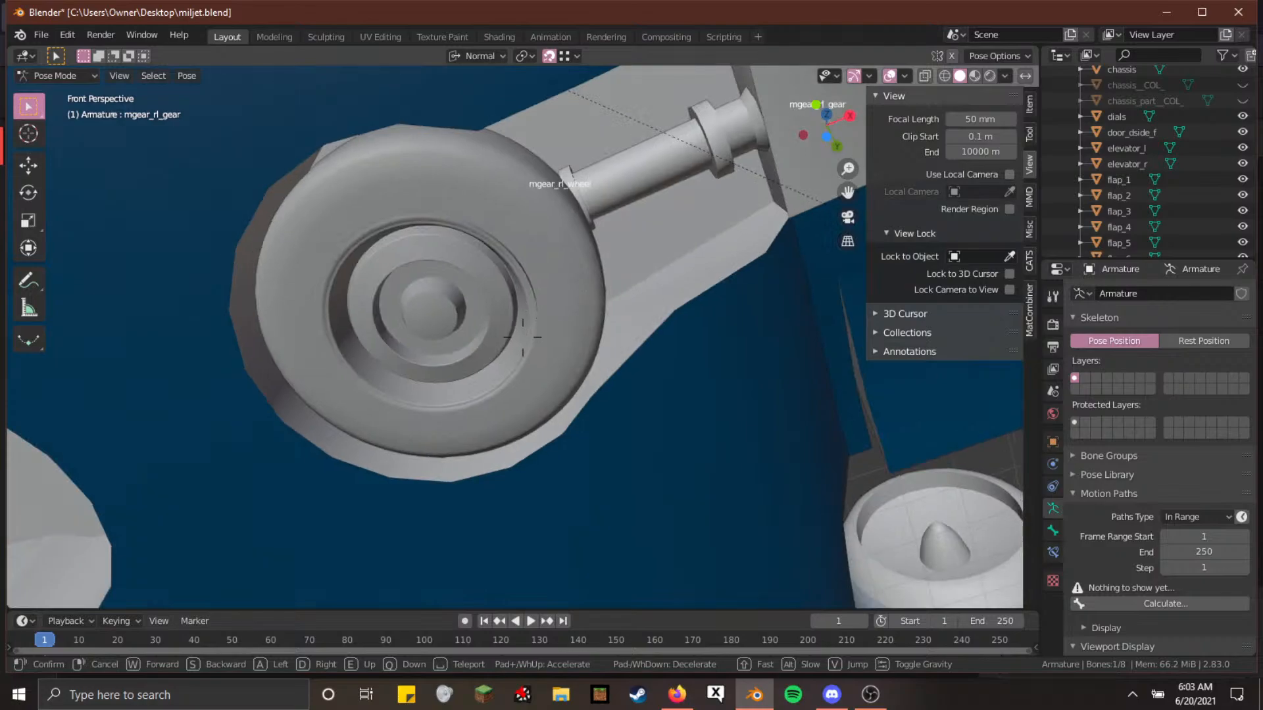
key(s)
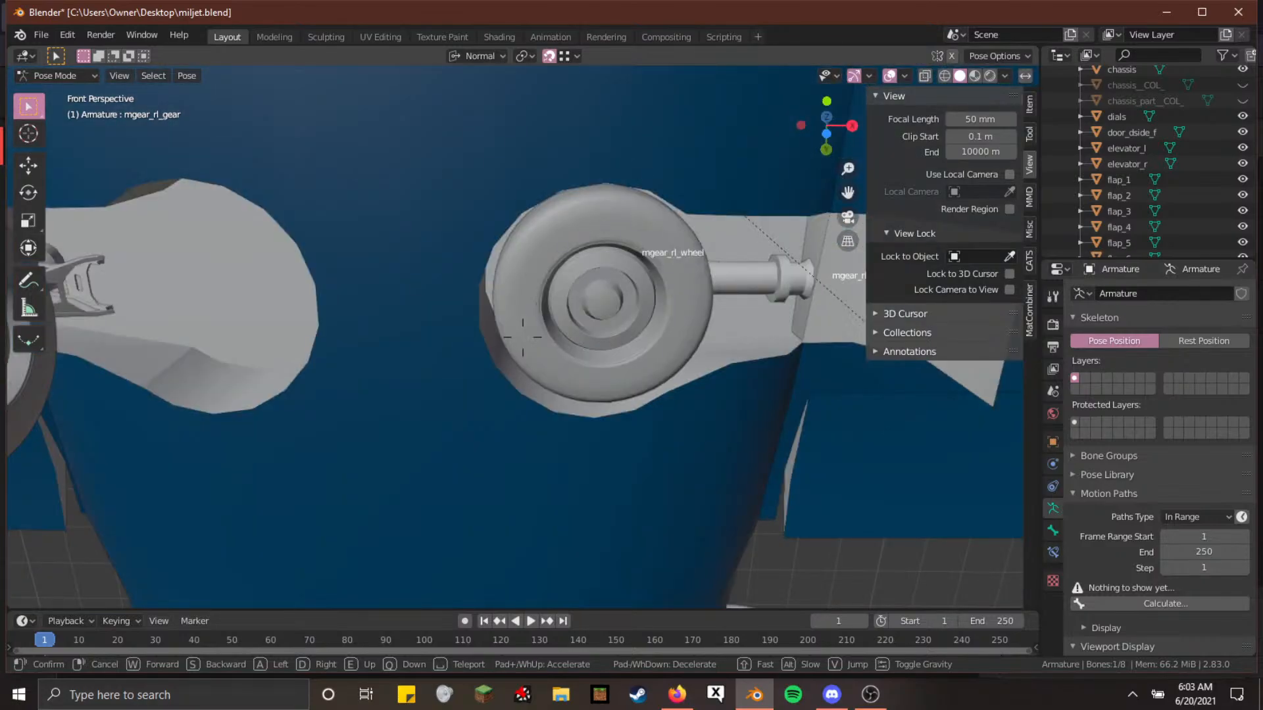
key(w)
key(w)
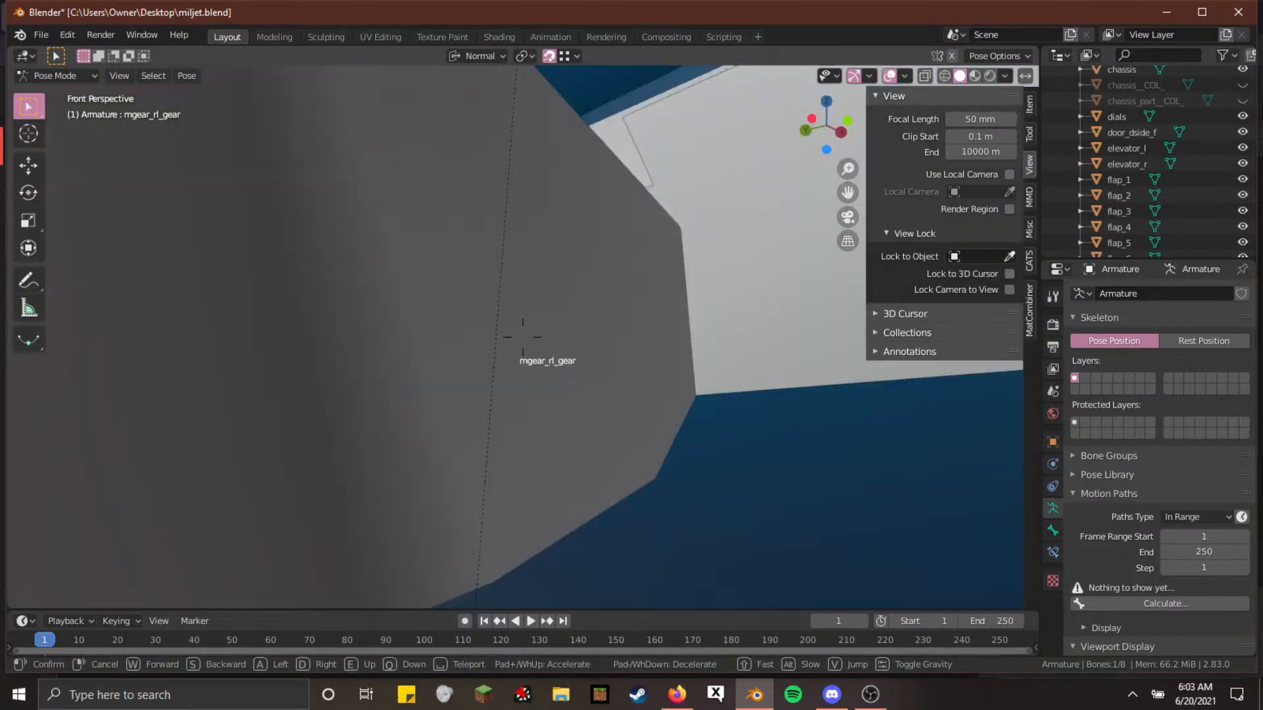
key(s)
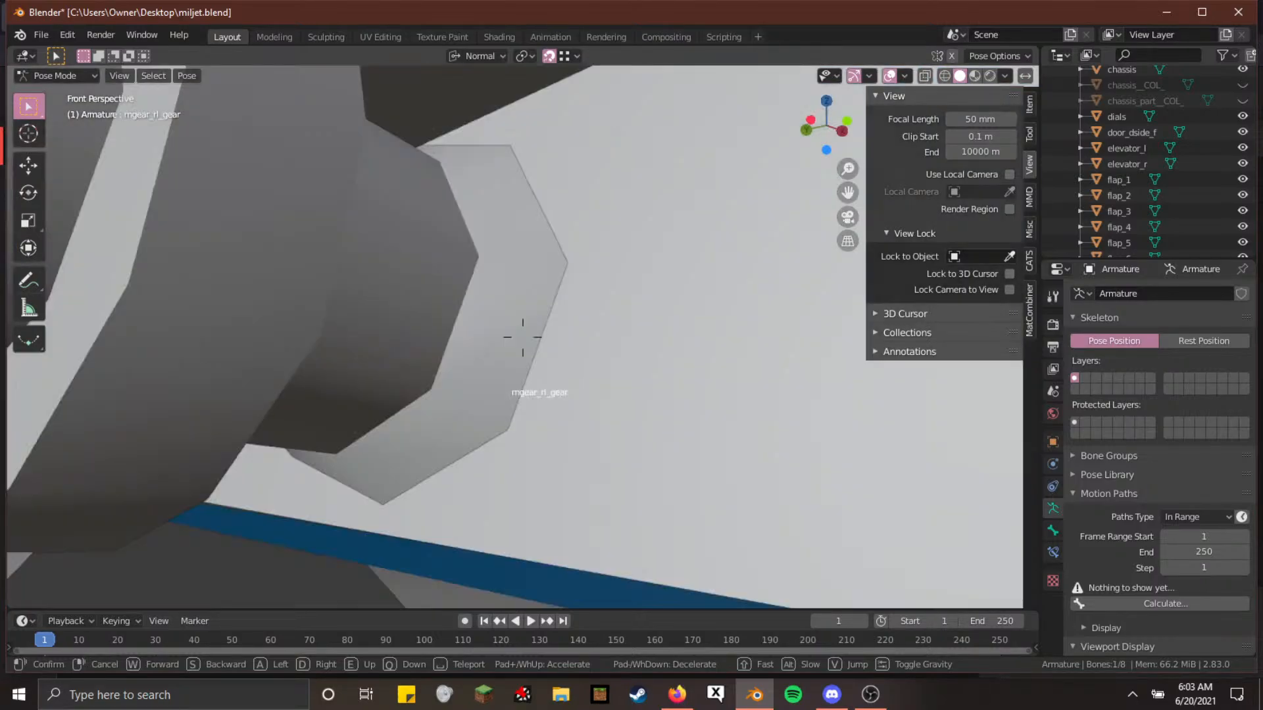
Move the mgear_rl_gear bone about 0.6 m along its normal X axis in Edit Mode
key(w)
key(s)
key(w)
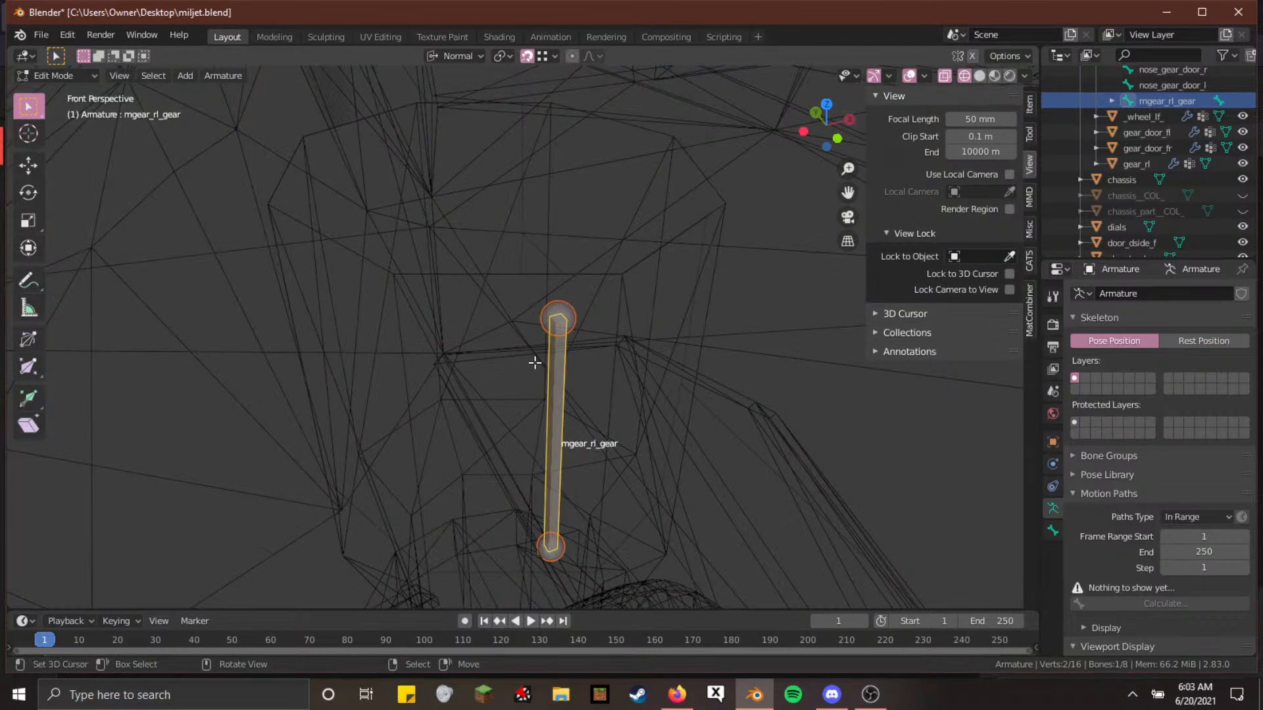
key(g)
key(x)
key(x)
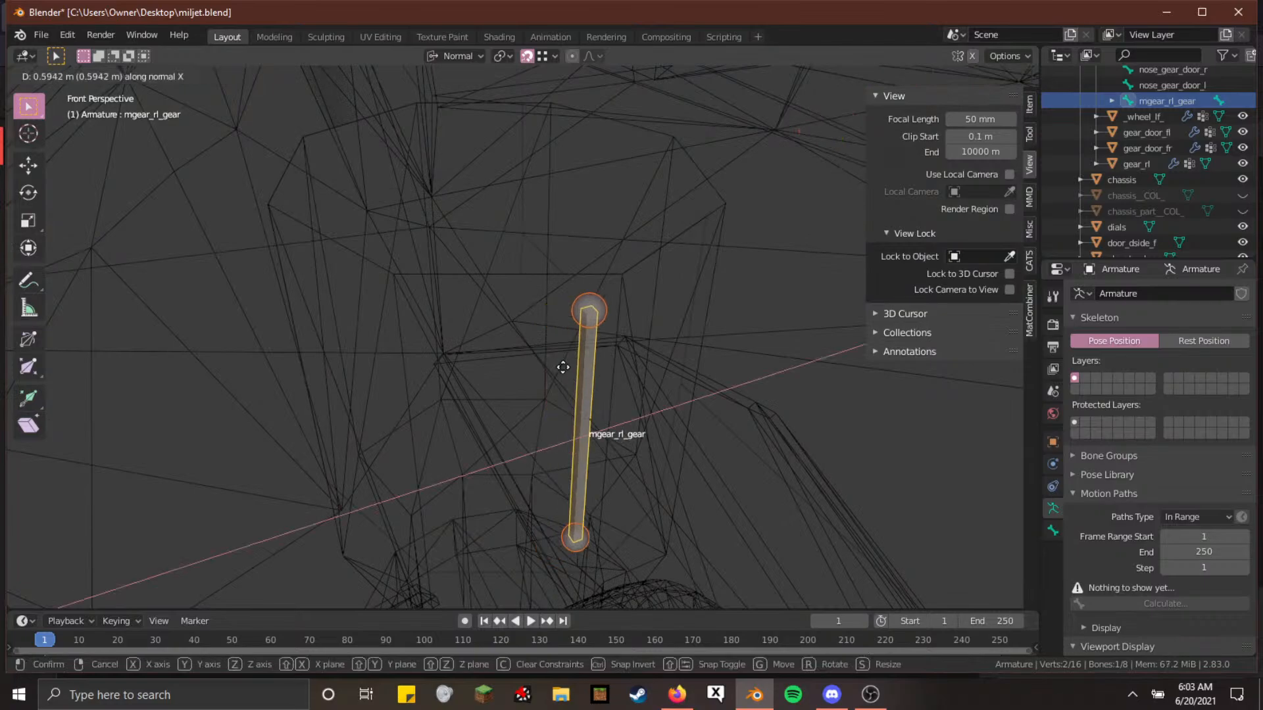
click(568, 368)
Return to Pose Mode with solid shading and compare the retracted rear-left wheel's fit against its well from below
key(Tab)
key(shift+grave)
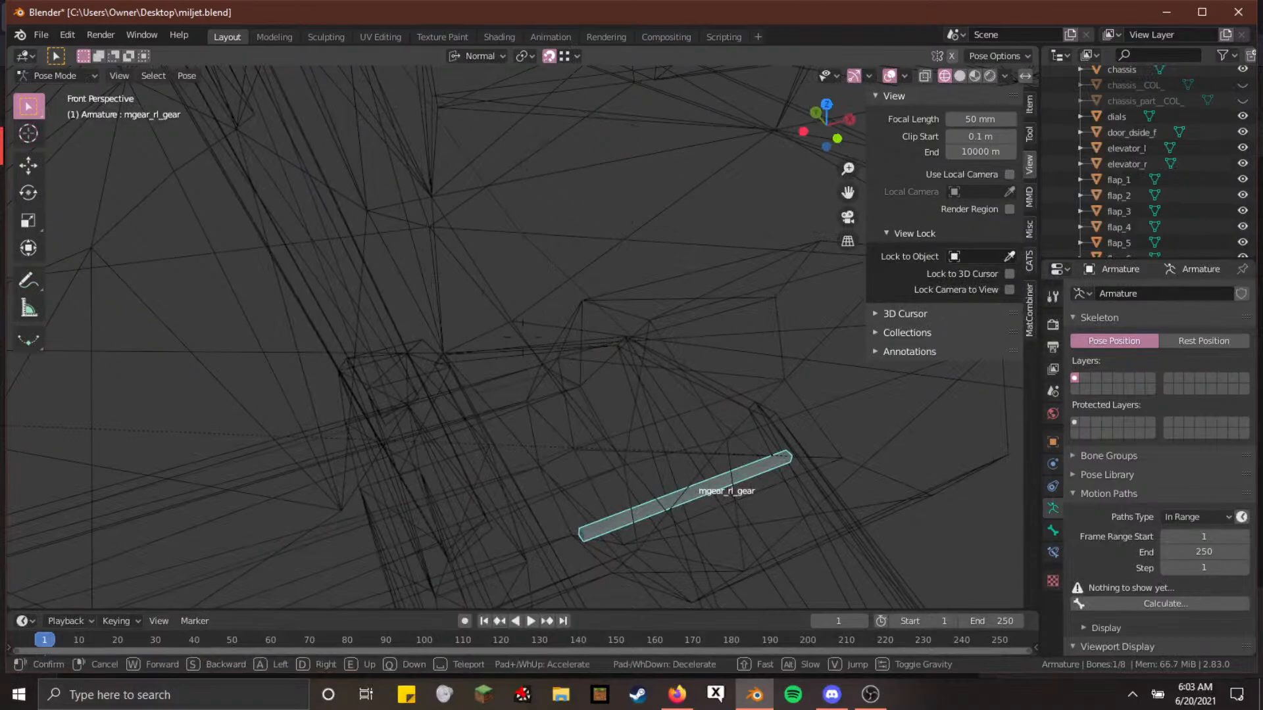
key(s)
click(522, 338)
key(shift+z)
key(shift+grave)
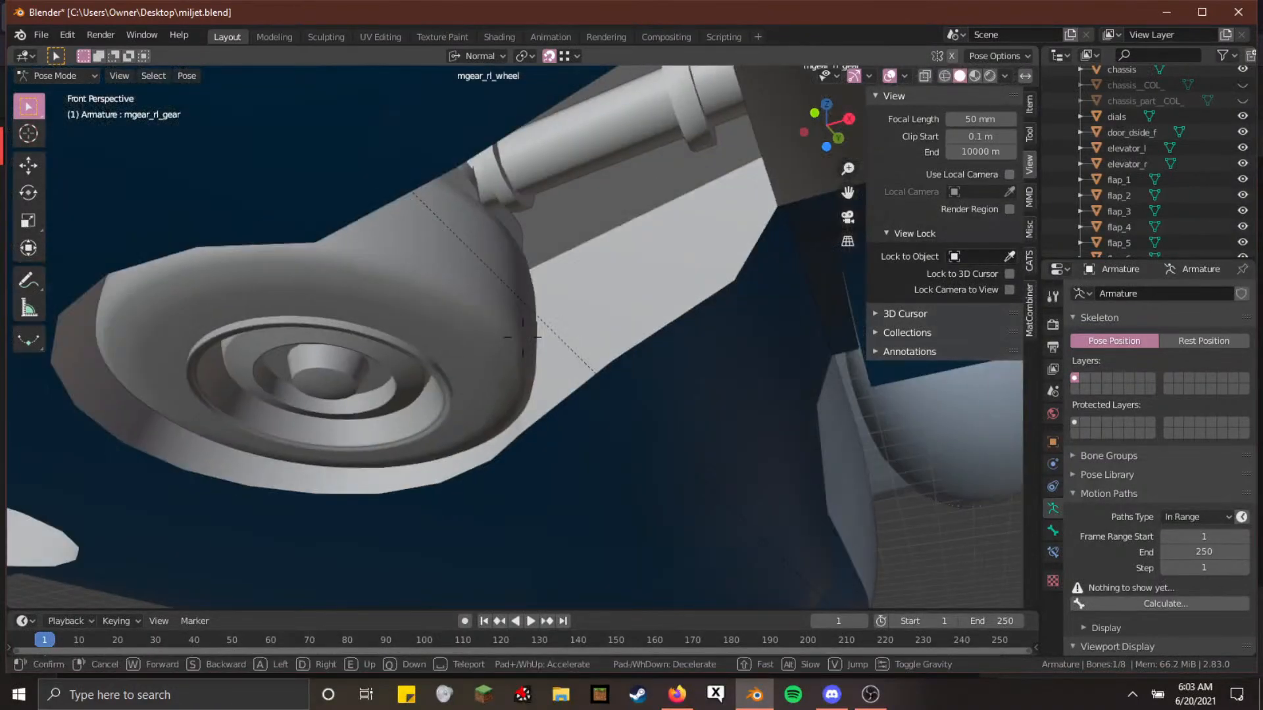
key(a)
key(q)
key(d)
key(w)
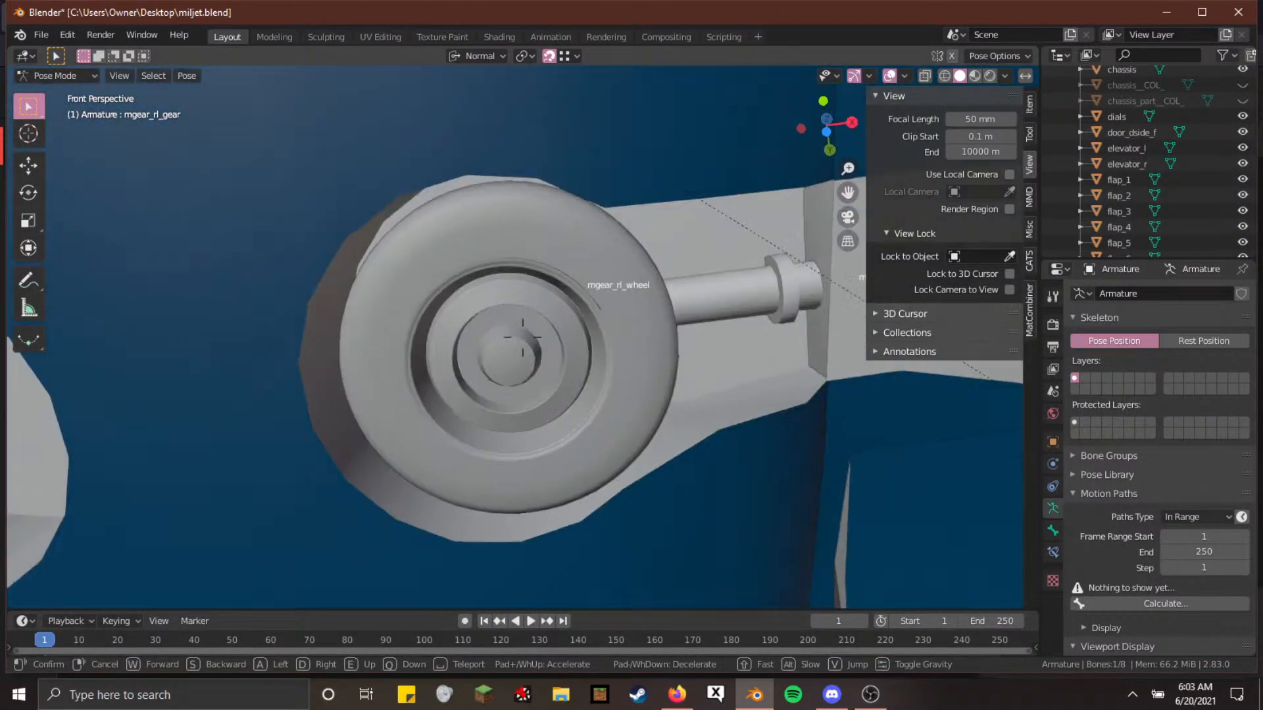
key(w)
key(q)
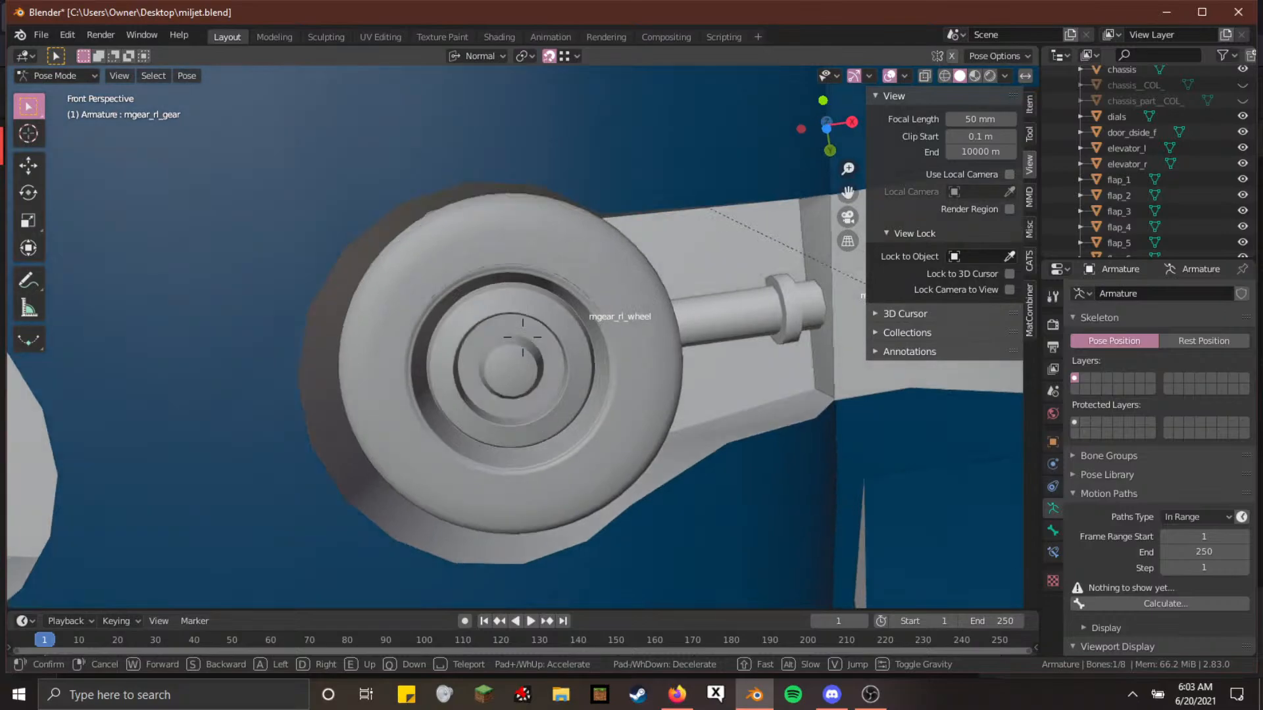
Inspect the retracted strut's upper end up close where it meets the bay wall and fuselage skin
key(d)
key(w)
key(w)
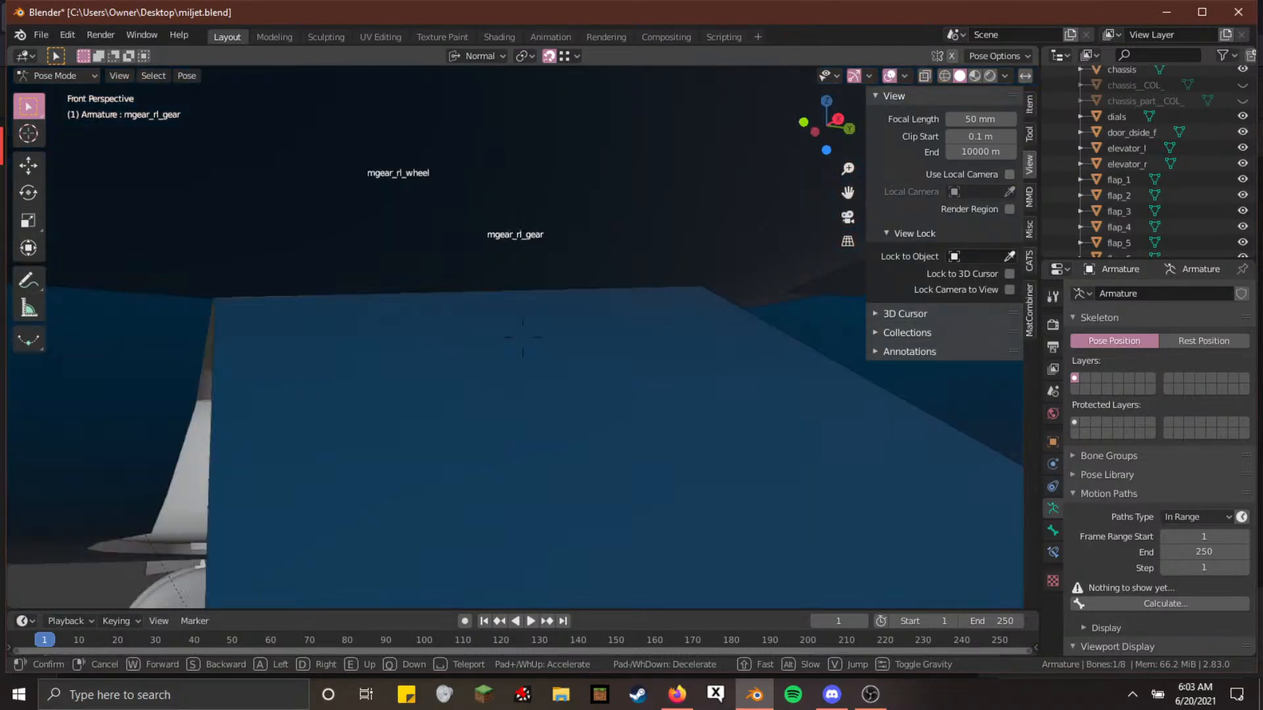
key(w)
key(w)
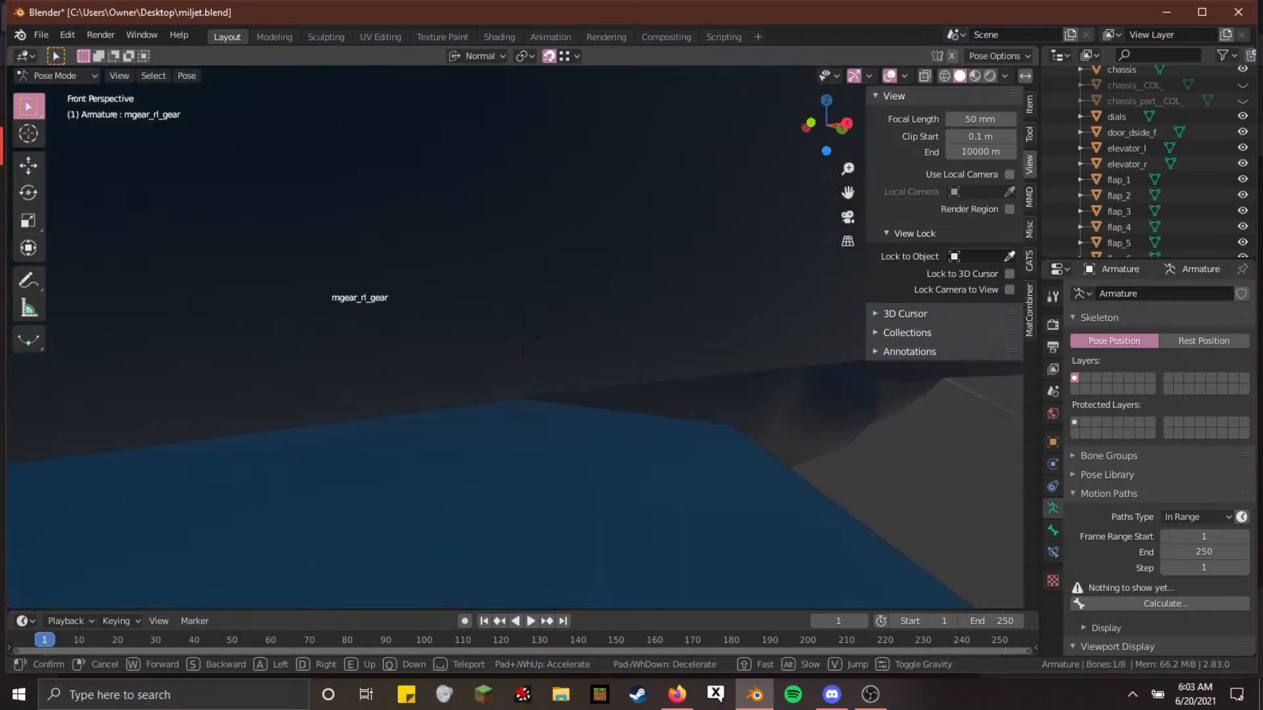
key(w)
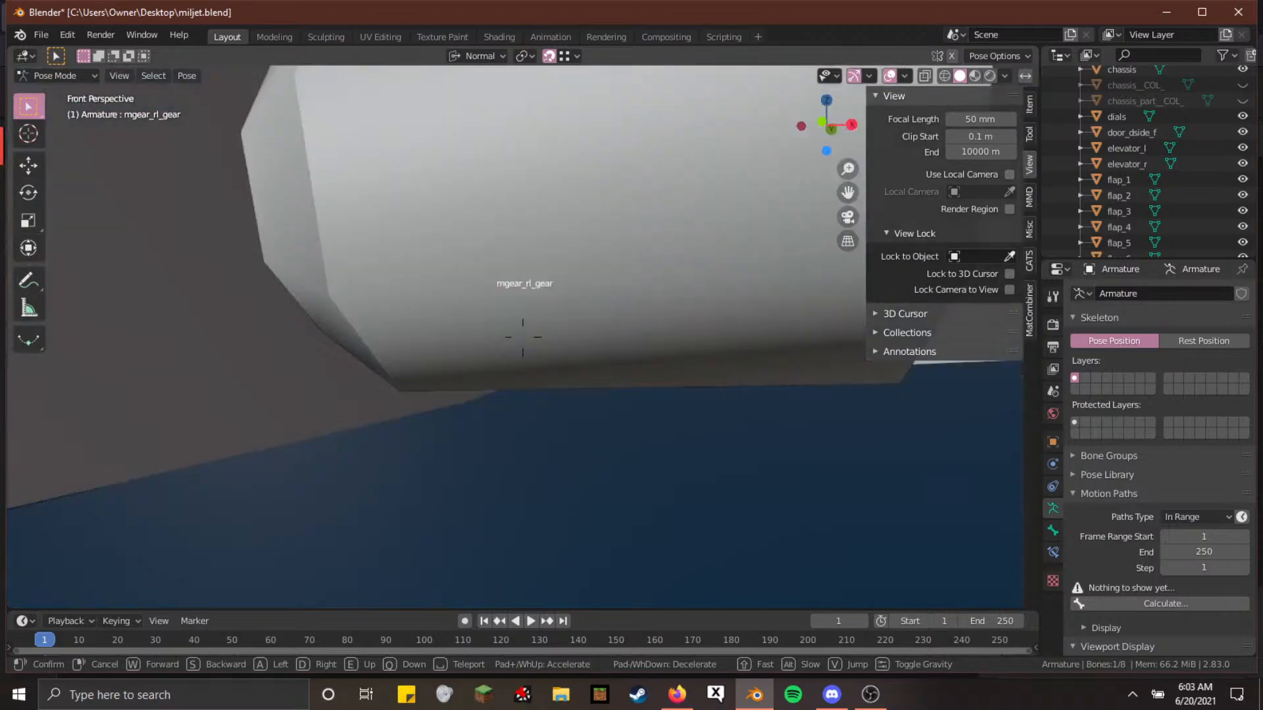
click(523, 338)
Nudge the mgear_rl_gear bone in small moves along its normal X axis, starting with about -0.02 m
key(Tab)
key(g)
key(x)
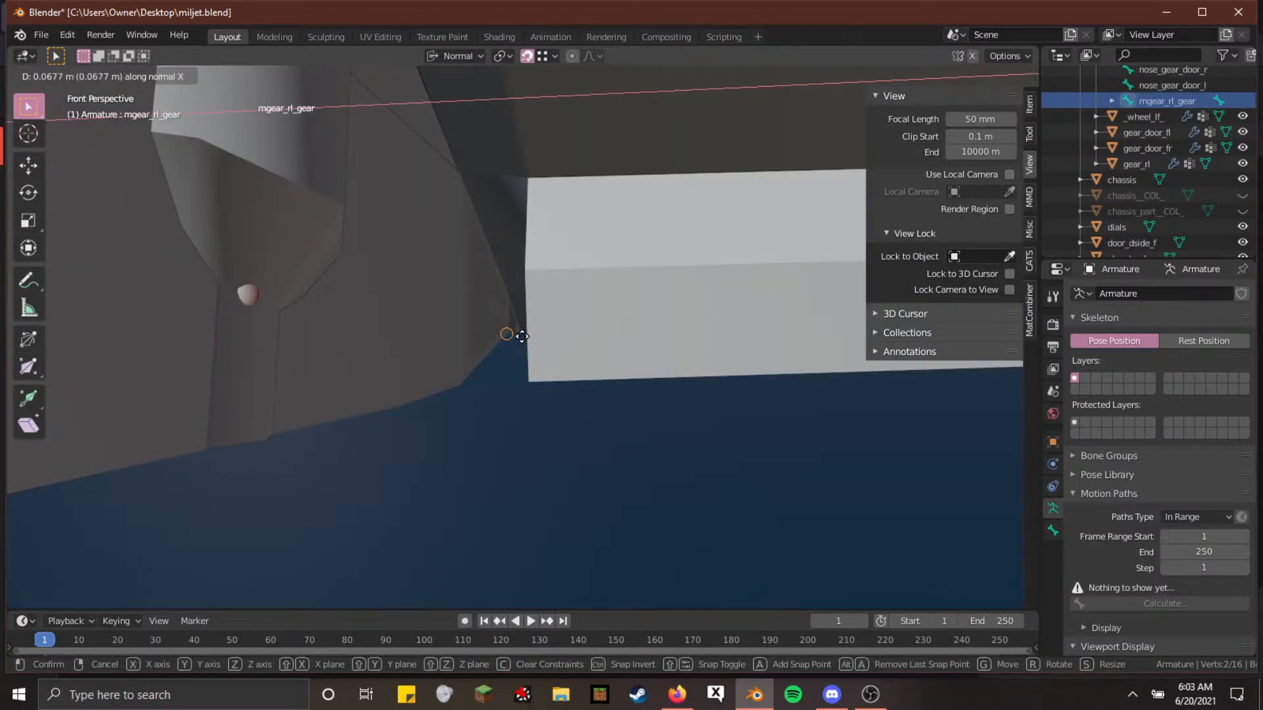
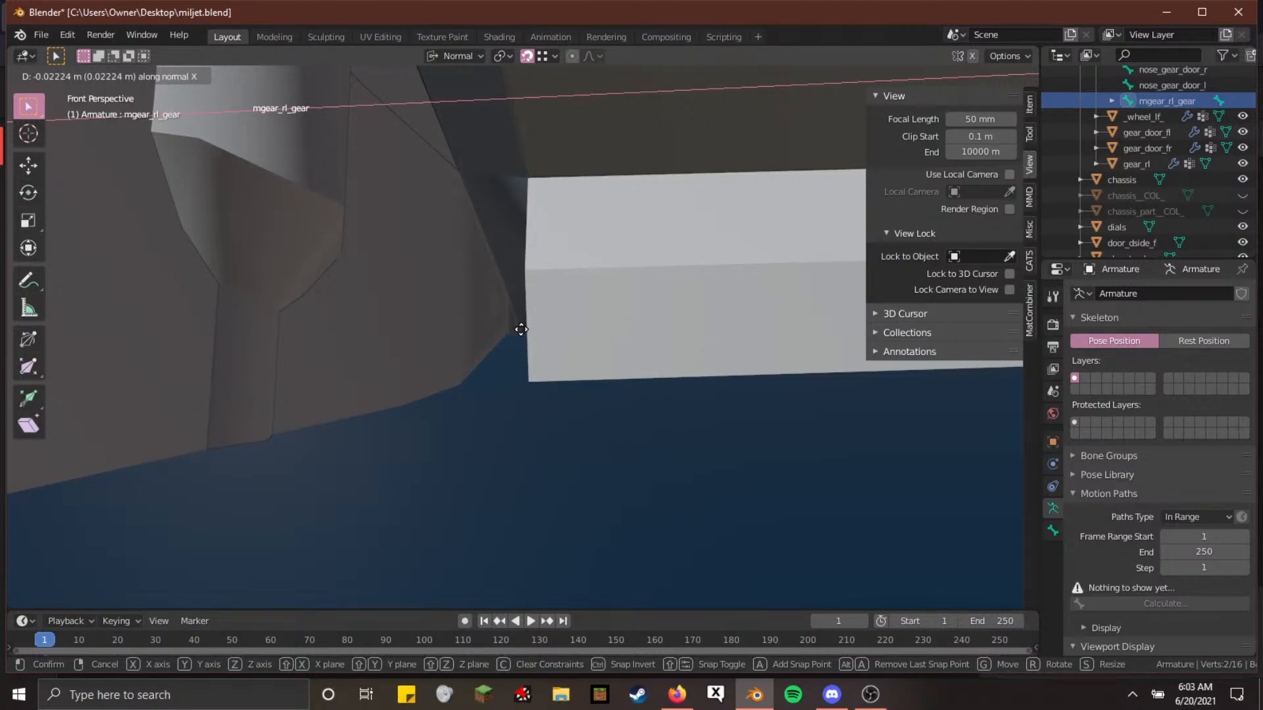
click(521, 330)
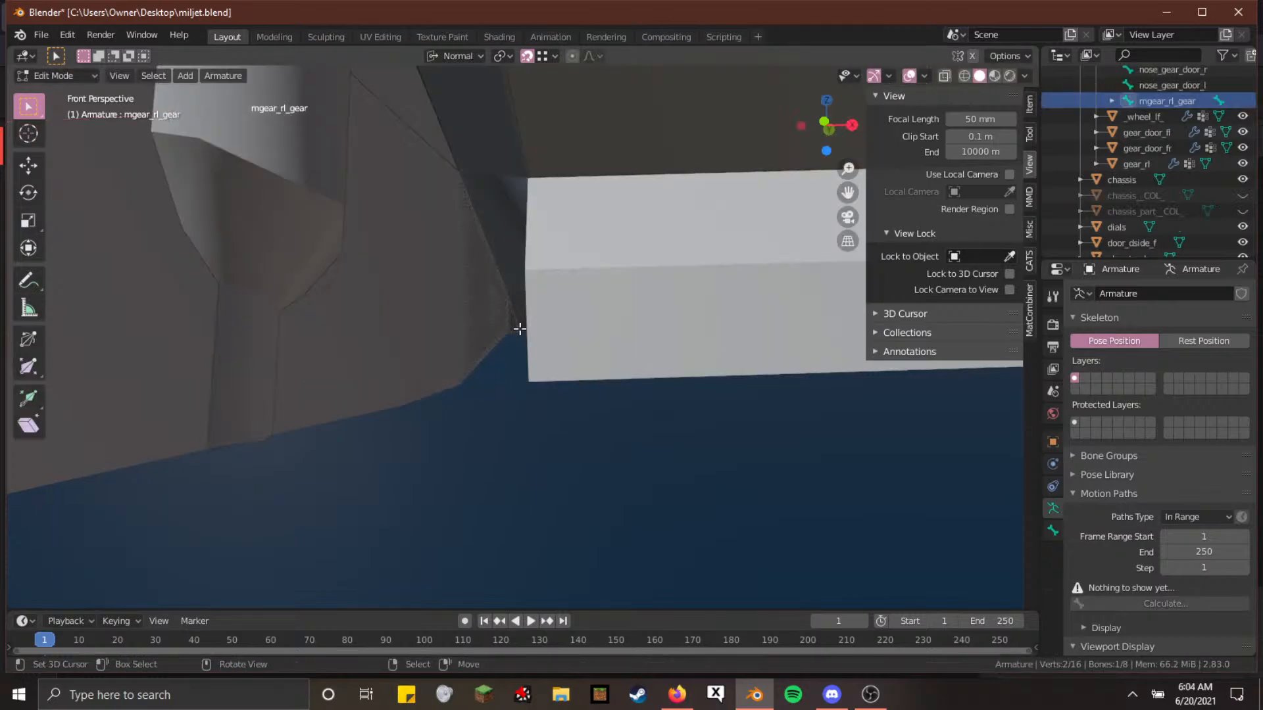
key(g)
key(x)
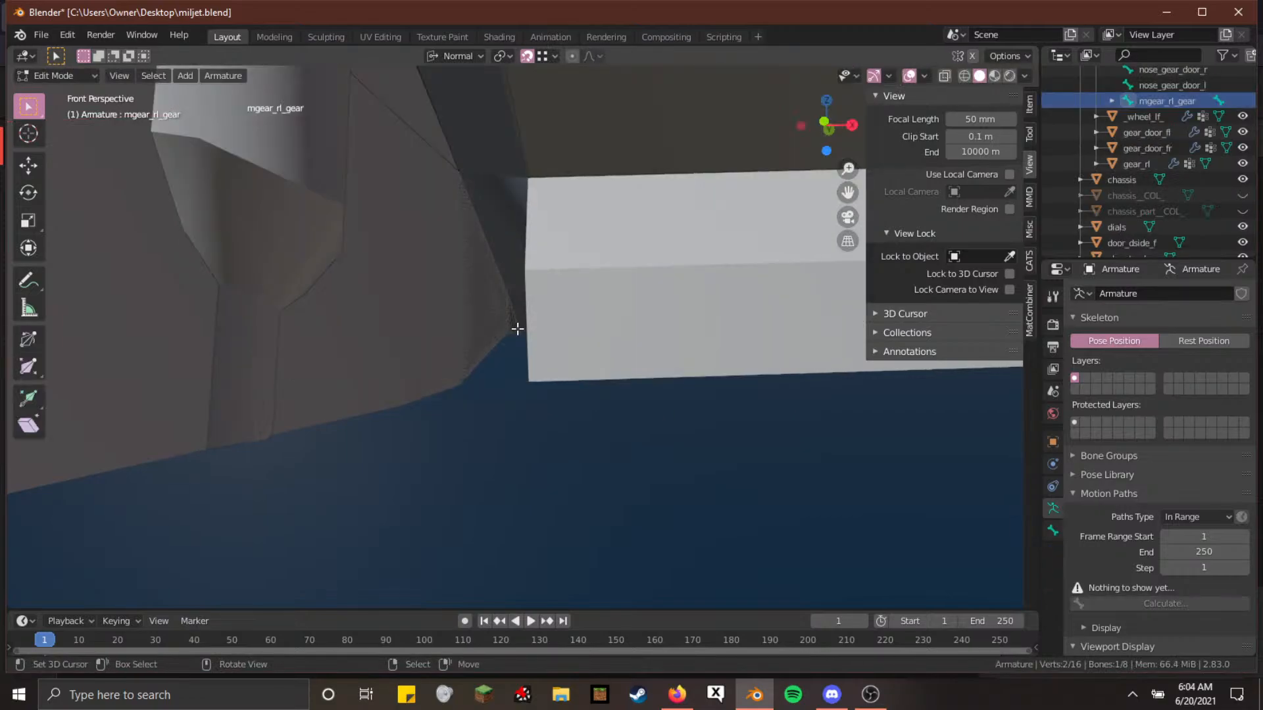
key(g)
key(x)
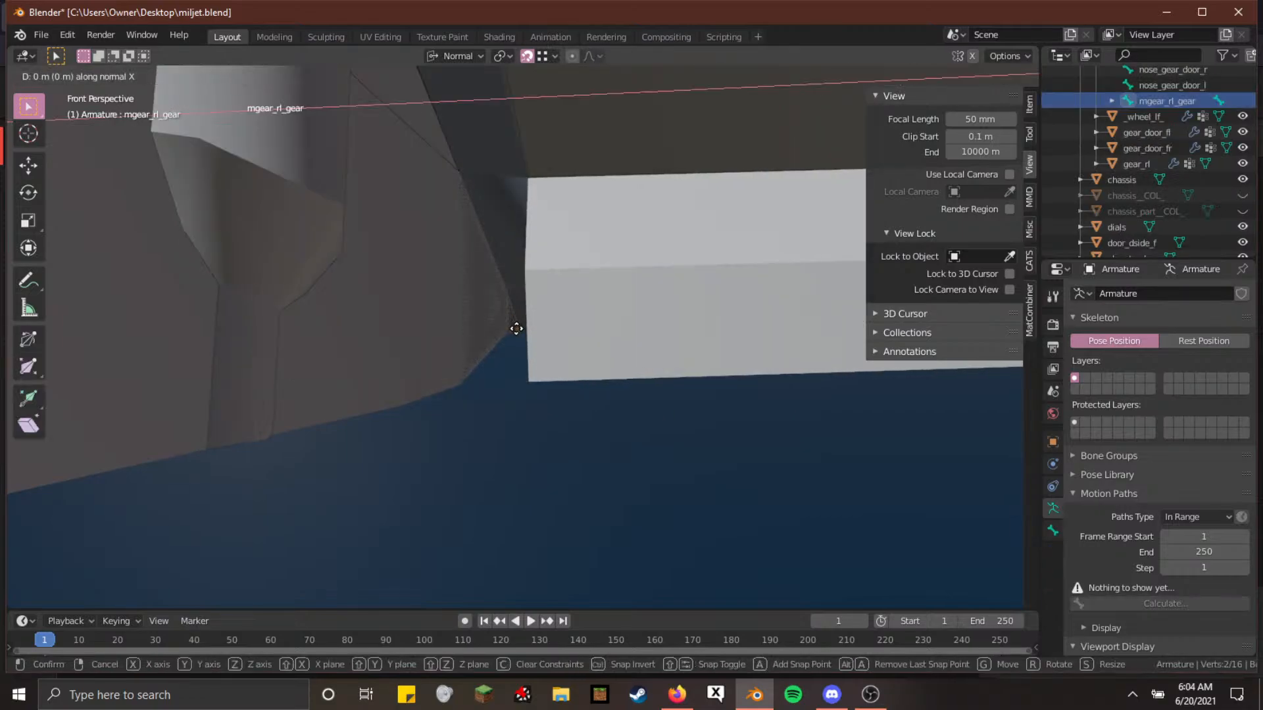
click(510, 329)
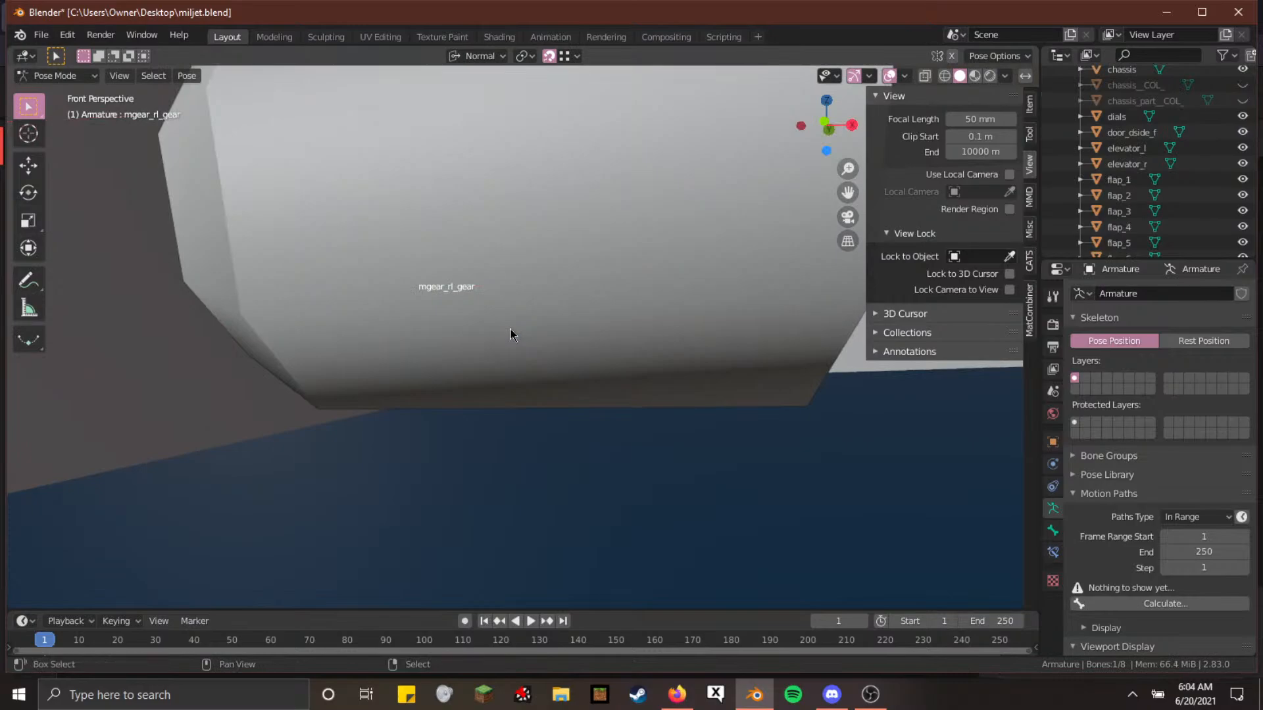
Check the wing's upper surface for protruding gear and examine the retracted wheel and strut in their bay from several angles
key(shift+grave)
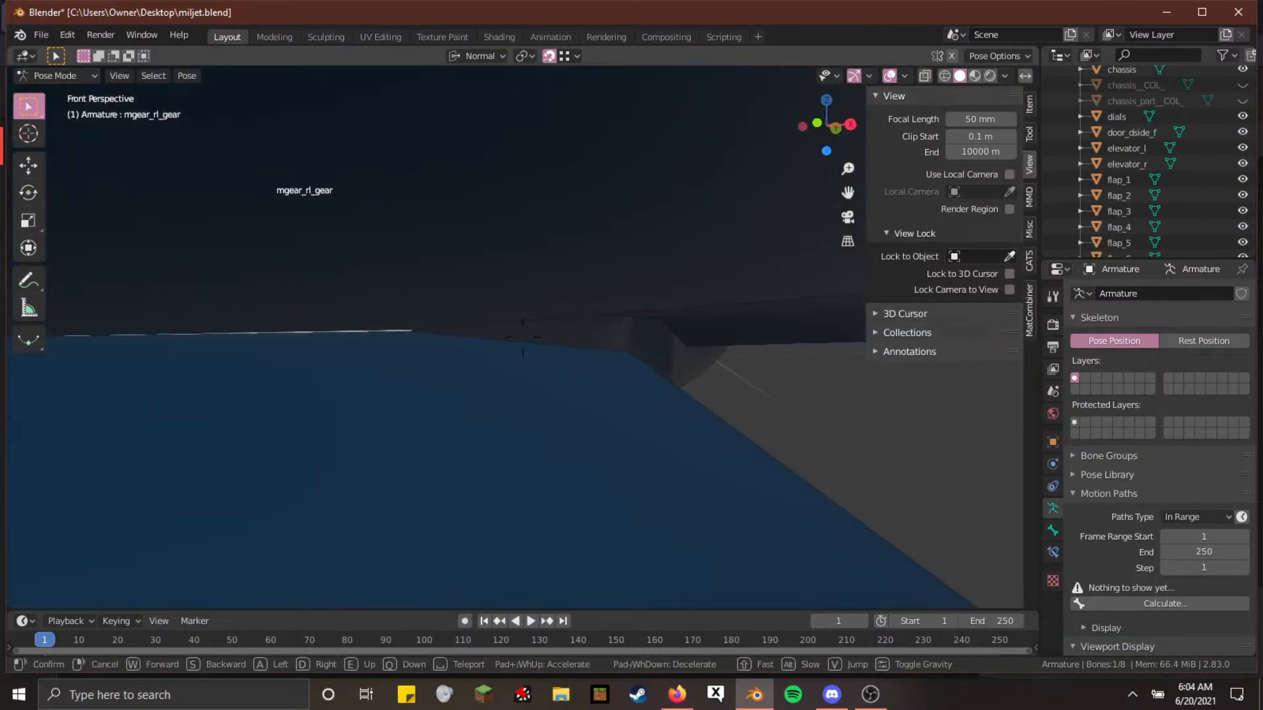
key(s)
key(w)
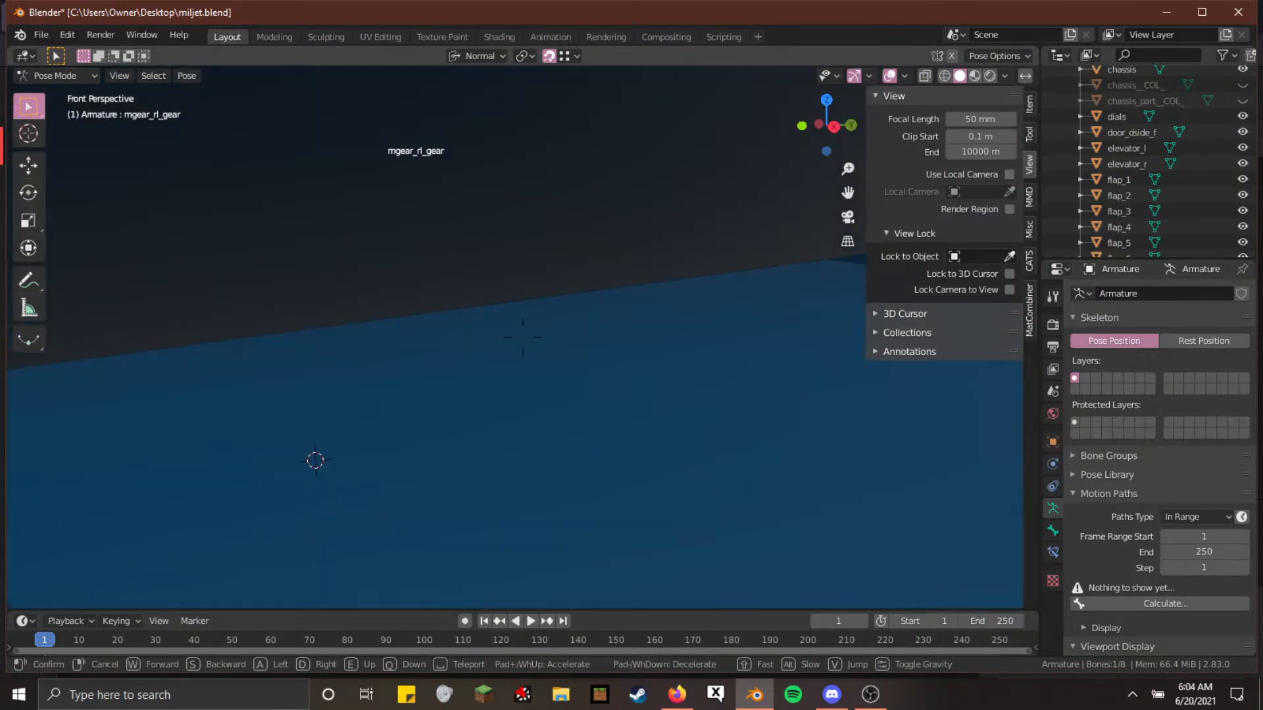
key(s)
key(w)
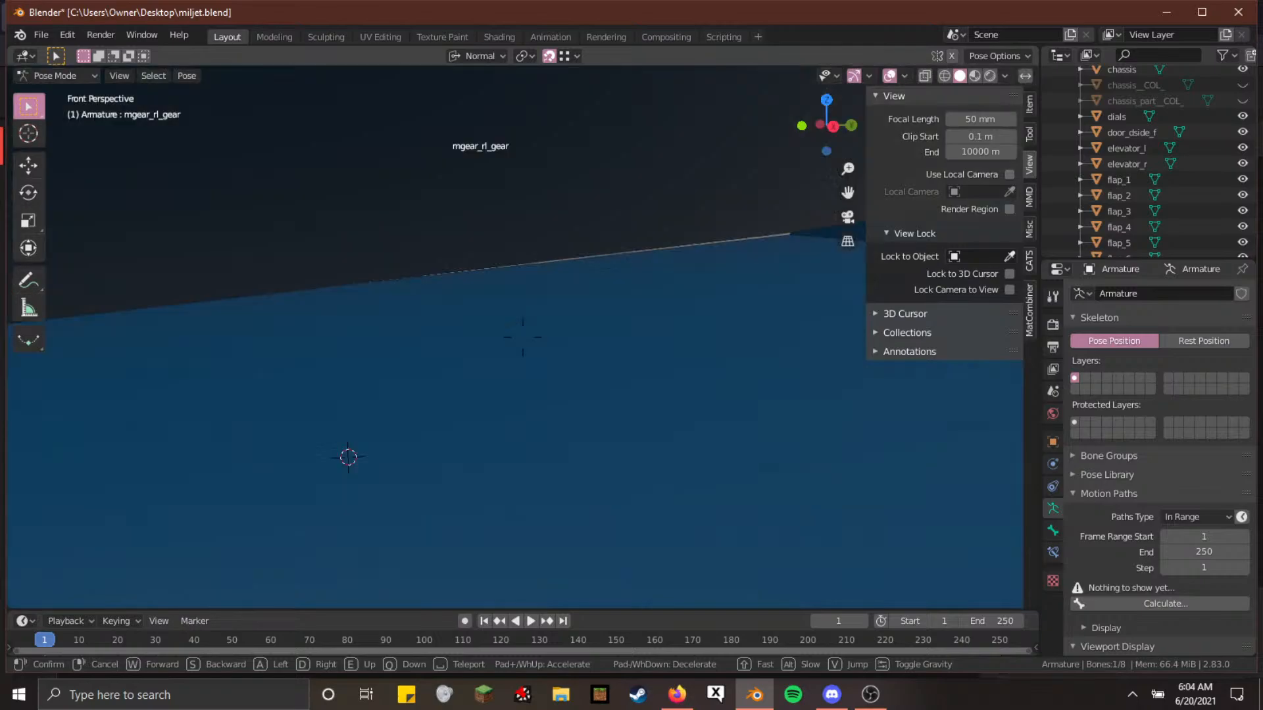
key(a)
key(s)
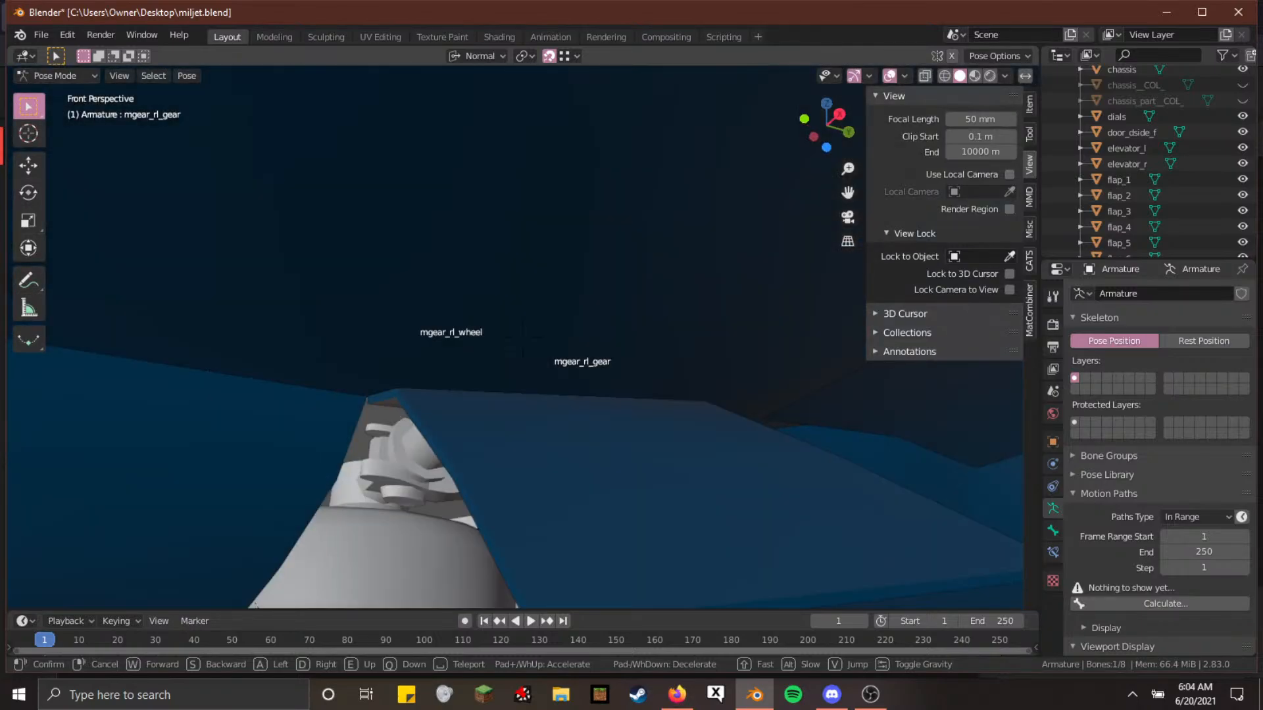
key(s)
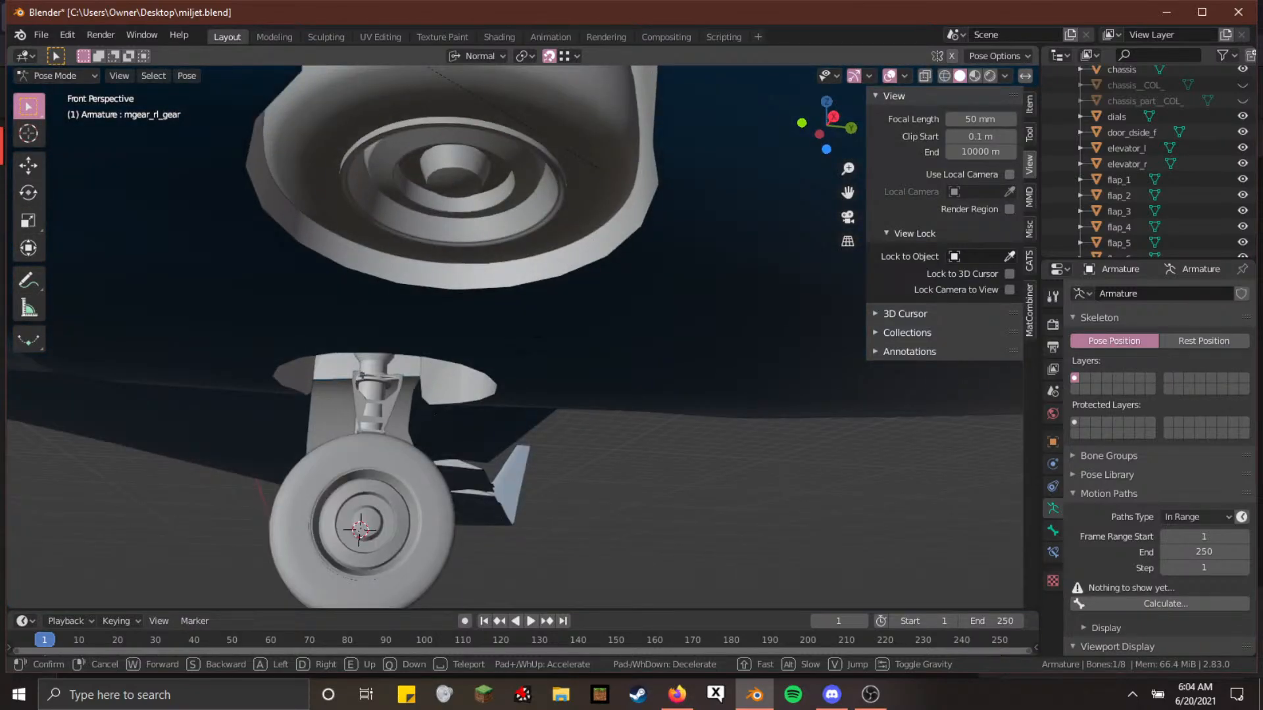
key(s)
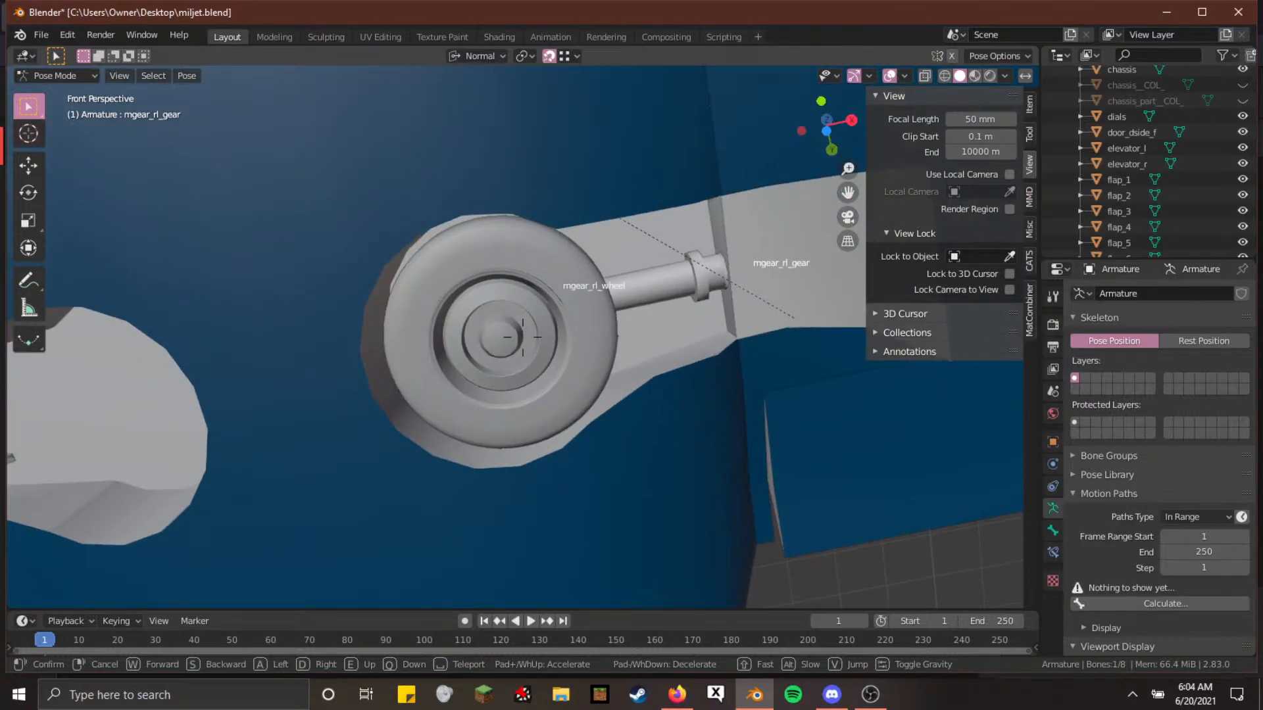
key(w)
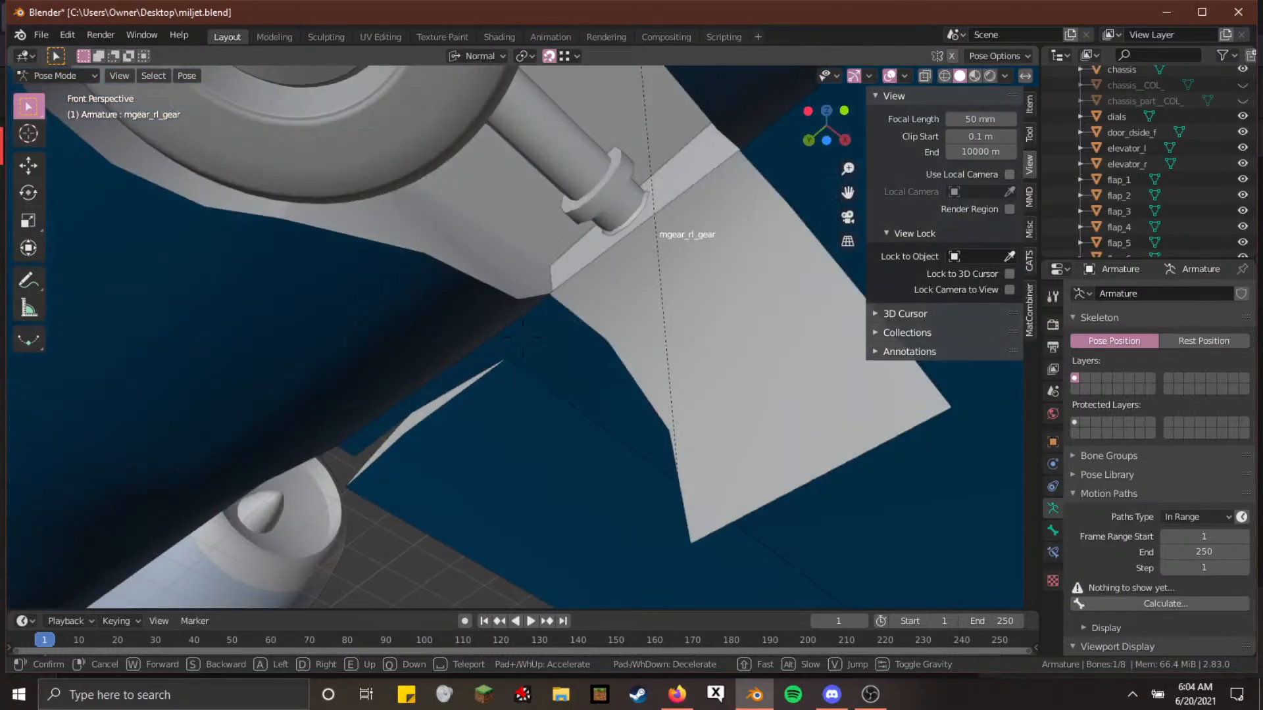
key(s)
click(525, 344)
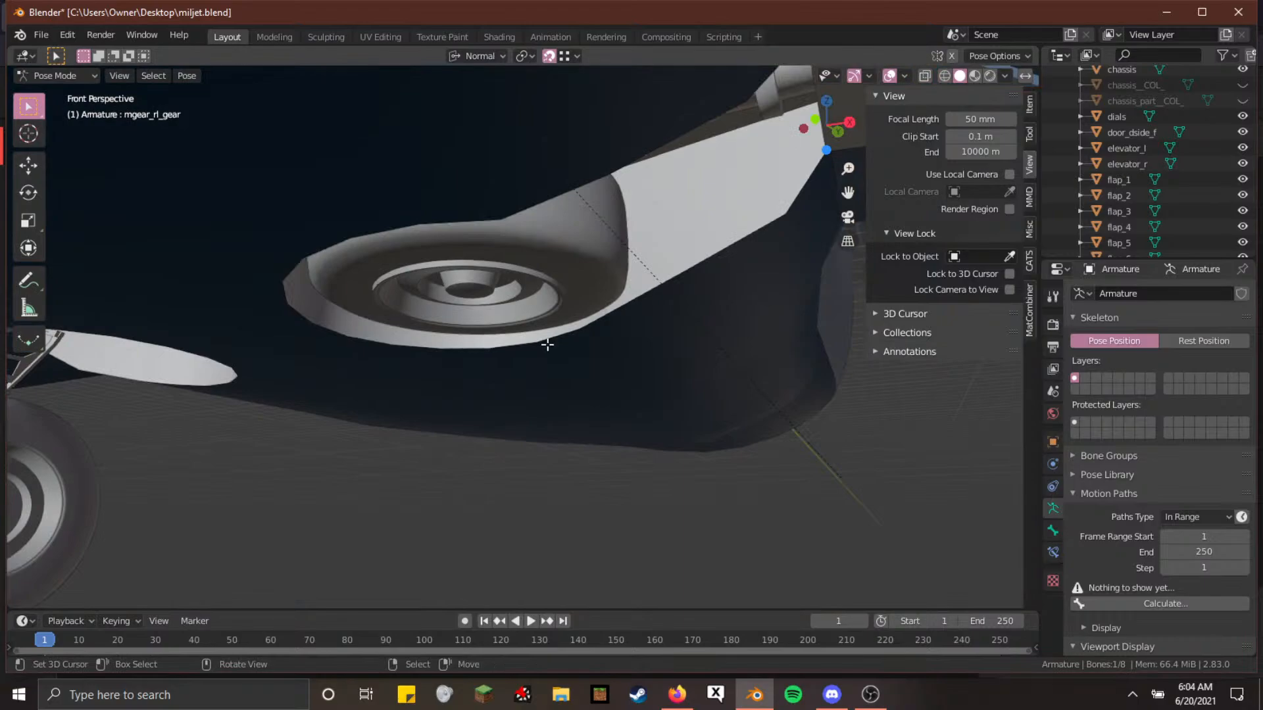
Select the gear_door_rl1 door in Object Mode beside the retracted strut
key(Tab)
key(Tab)
key(shift+grave)
key(w)
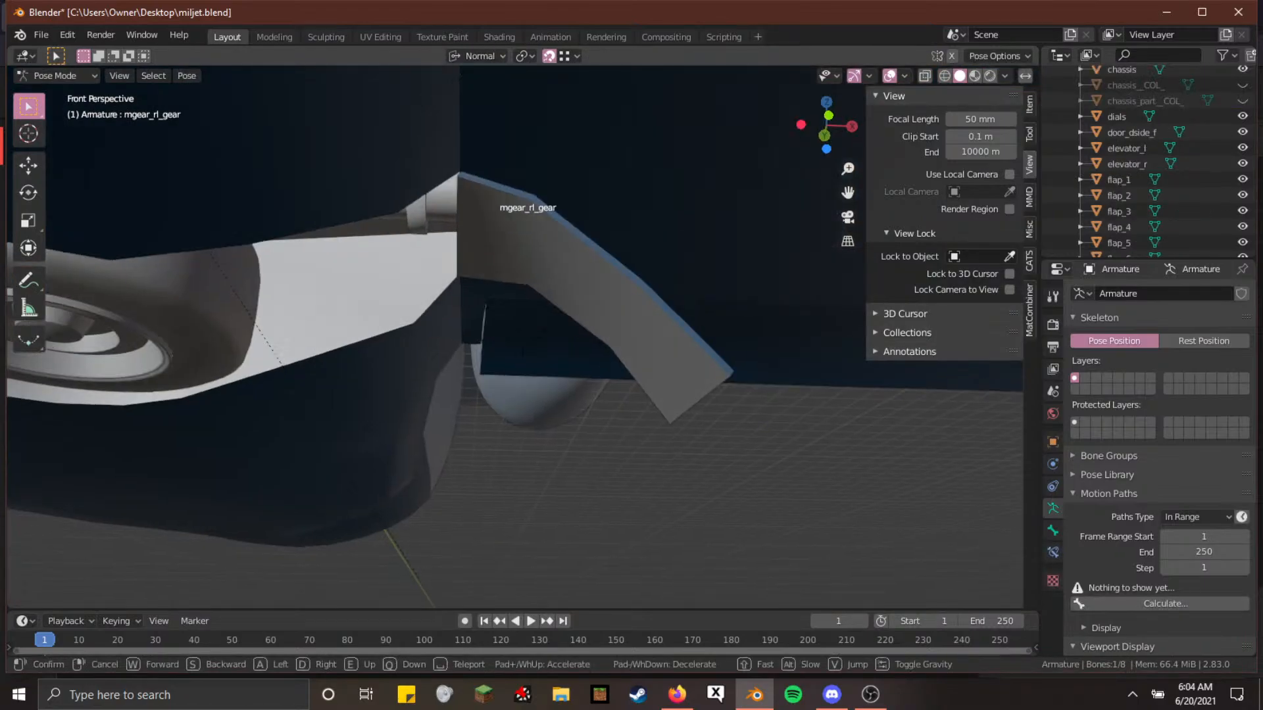
click(525, 343)
click(568, 274)
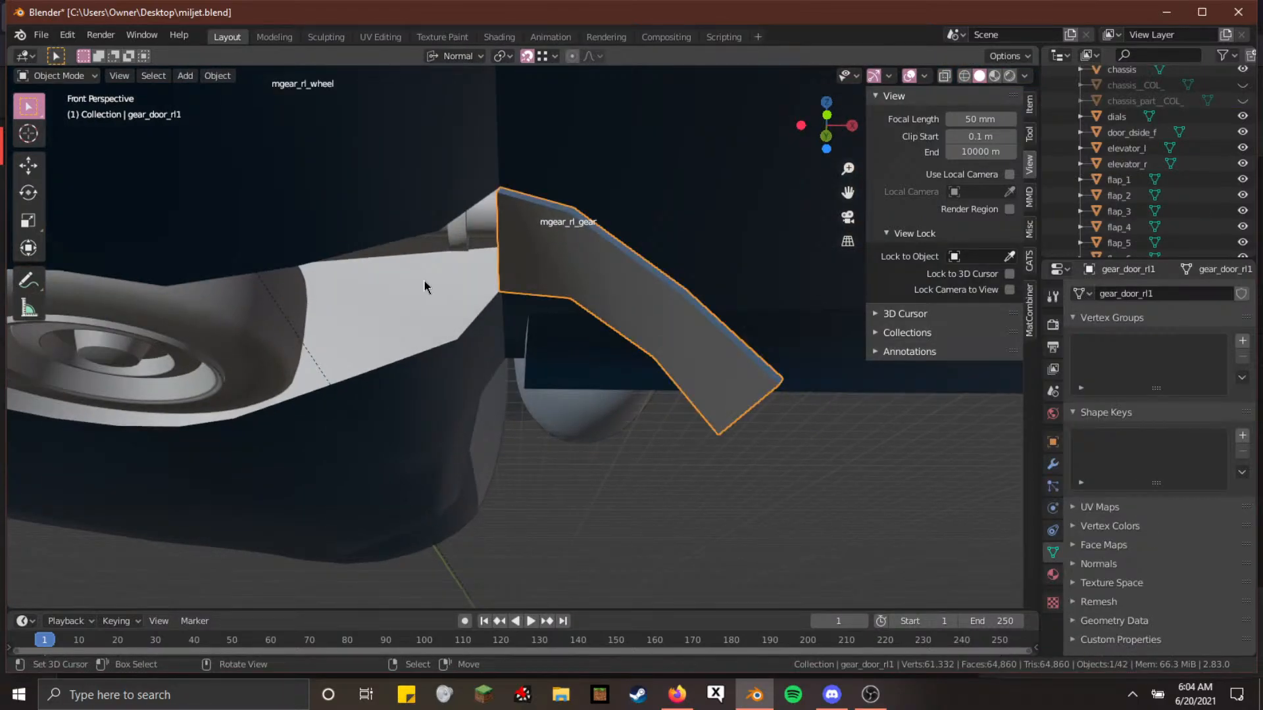
key(shift+grave)
key(a)
key(w)
click(522, 336)
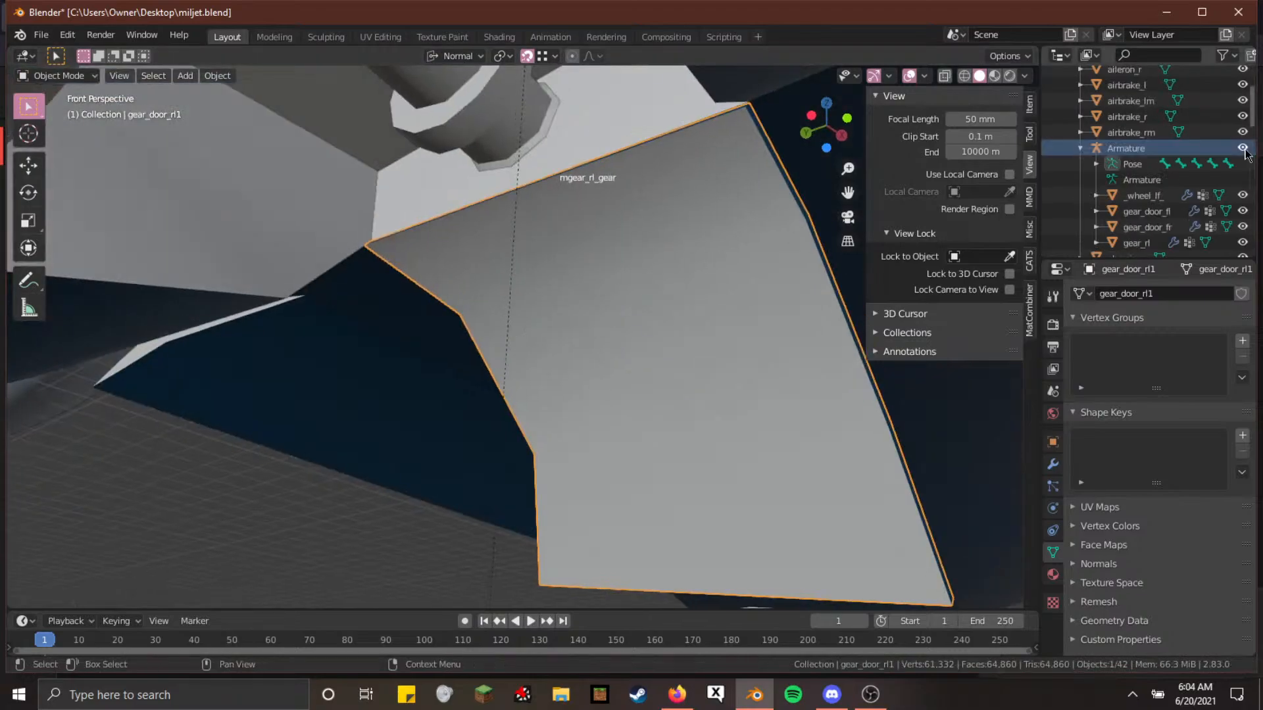
Place the 3D cursor on the gear_door_rl1 hinge edge near its corner, using the door's Edit Mode mesh as a guide
key(Tab)
key(alt+a)
key(shift+grave)
key(a)
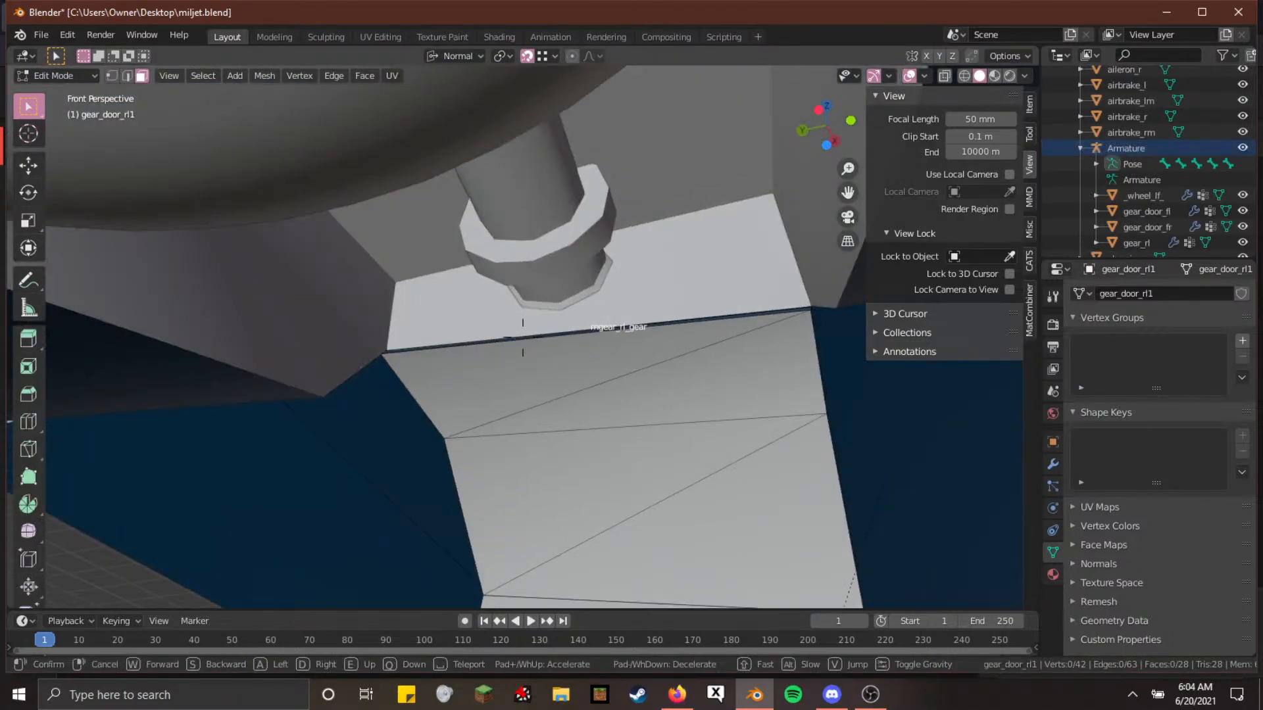
click(523, 336)
click(512, 336)
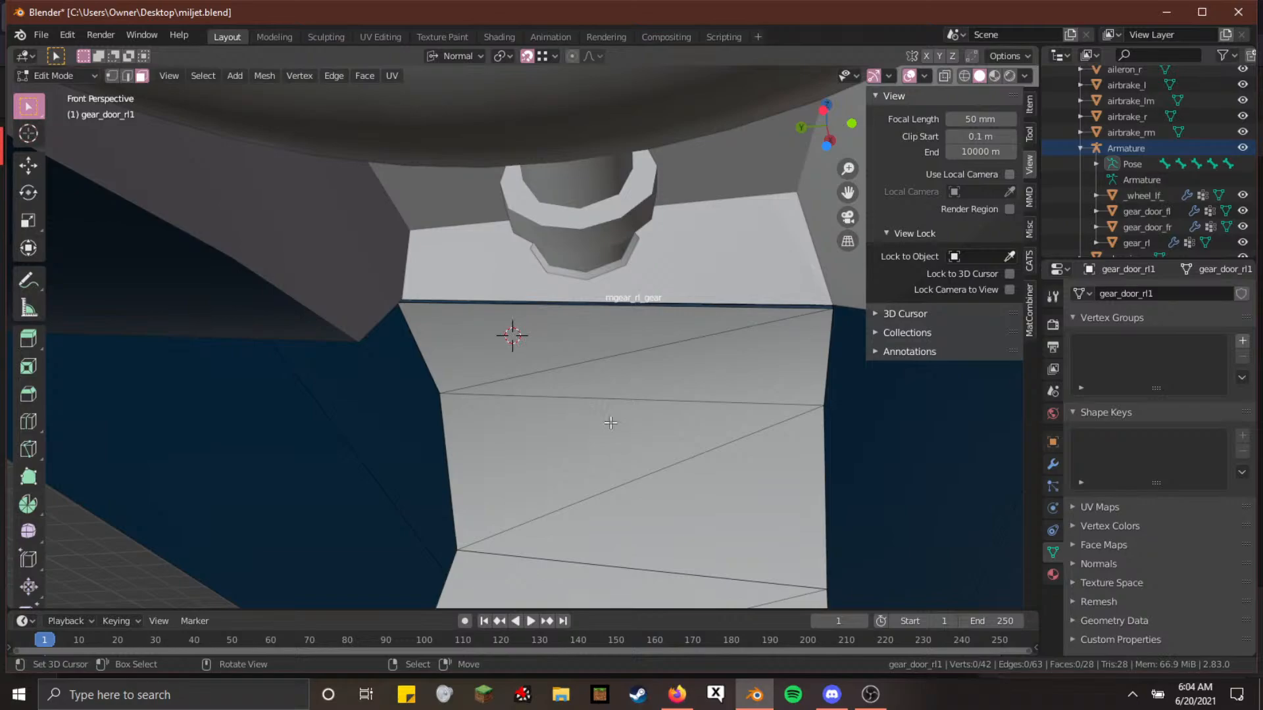
click(349, 482)
click(492, 310)
key(Tab)
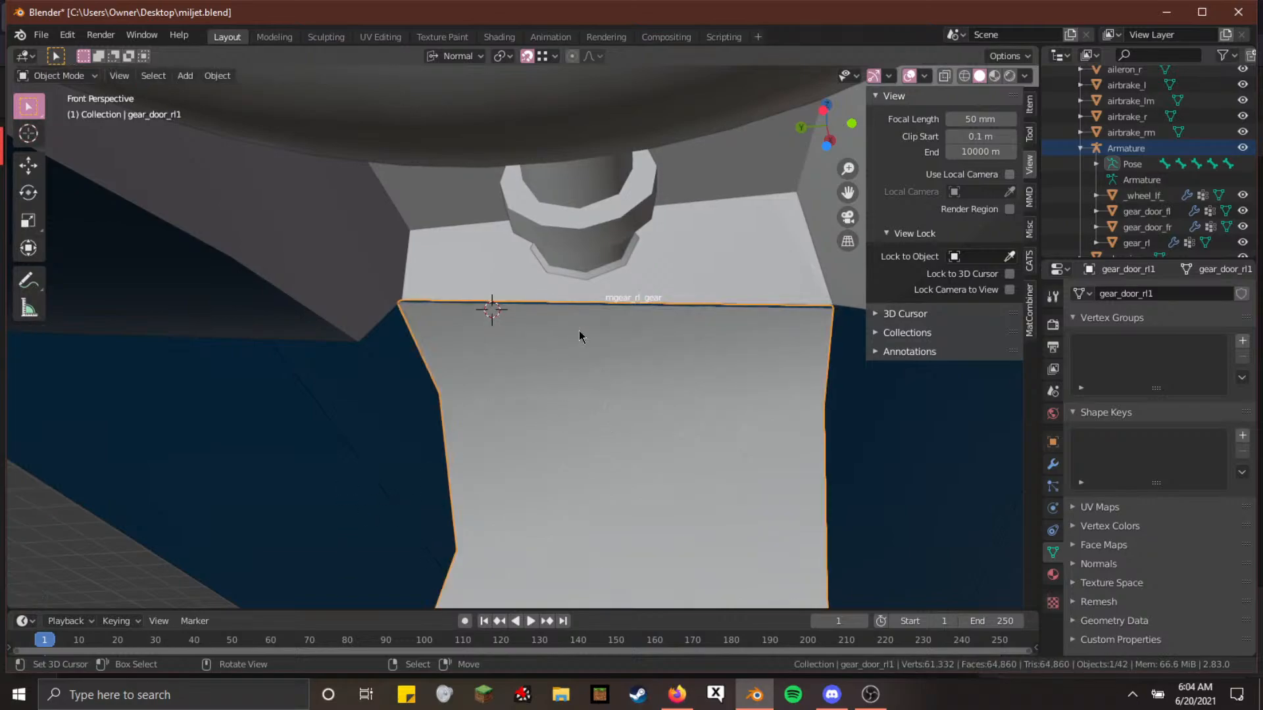
Add a bone to the Armature at the 3D cursor and move its tip 3.3191 m along the normal Z axis
click(1125, 149)
key(Tab)
scroll(395, 230, down, 3)
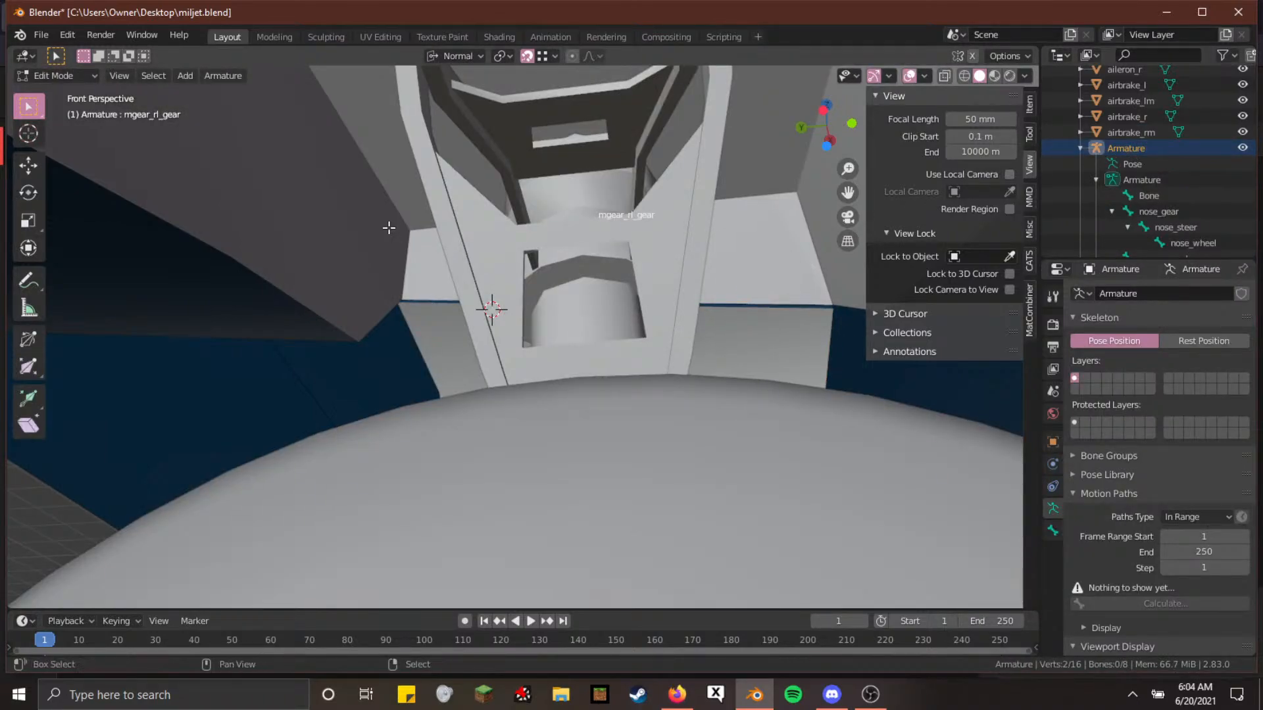
key(shift+a)
key(g)
key(z)
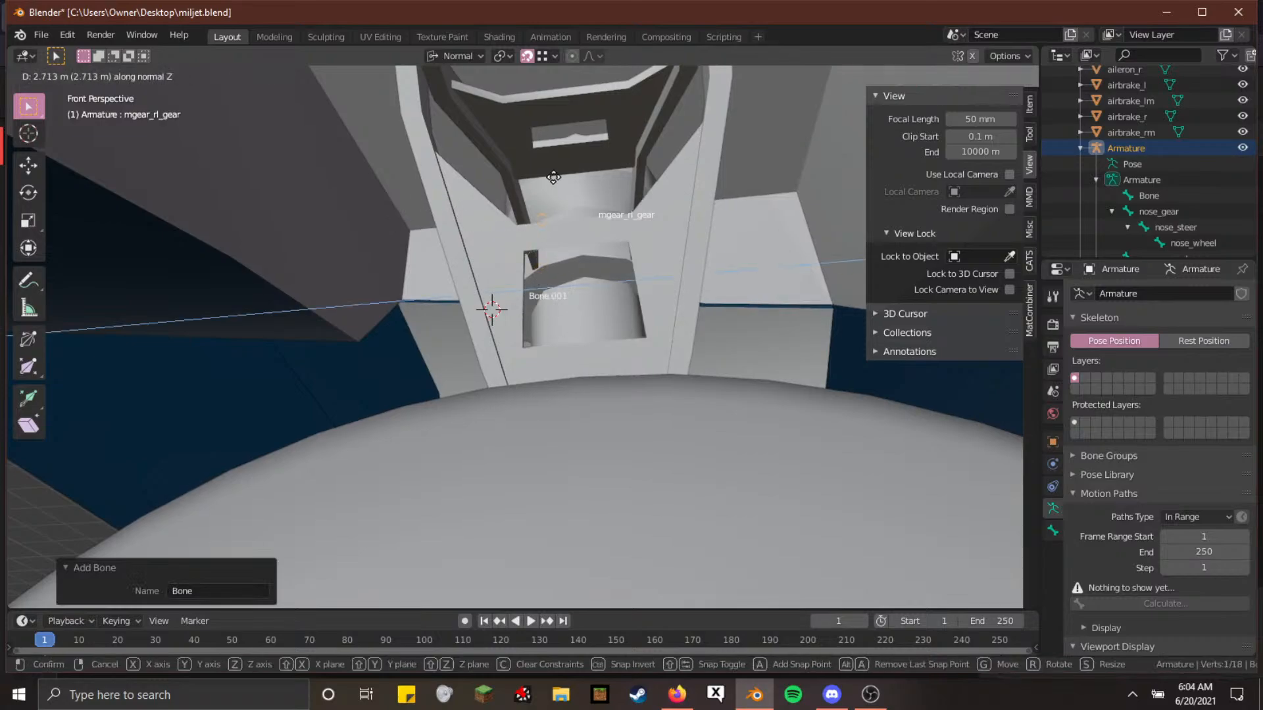
click(550, 147)
Move the new bone's tip near the door hinge by about -0.09 m in X, -11.25 m in Y and -2.40 m in Z
key(shift+grave)
key(w)
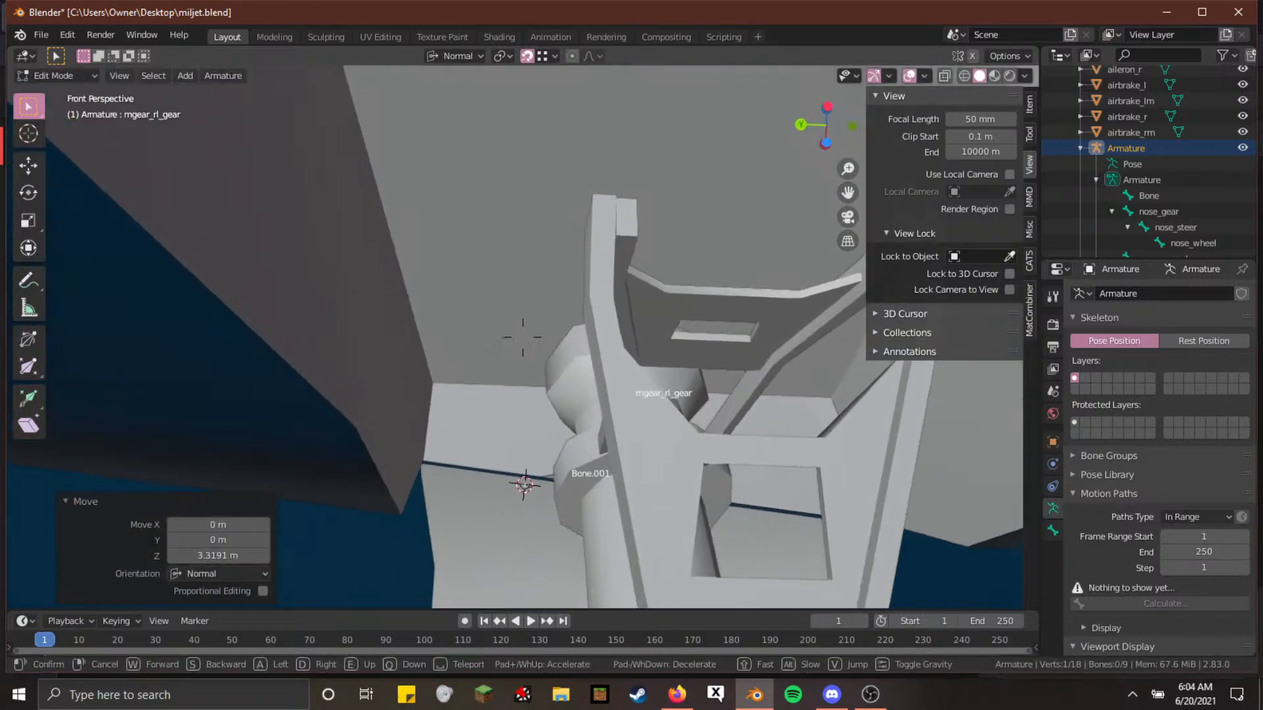
key(s)
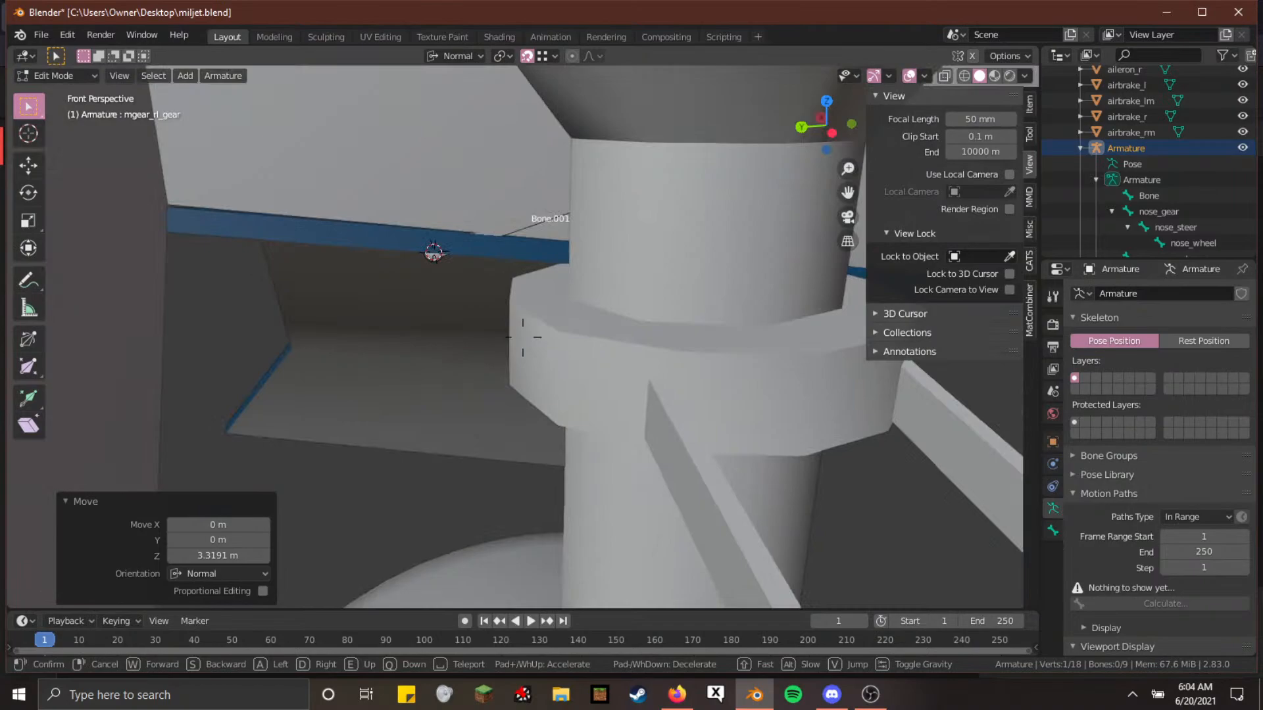
key(w)
click(523, 338)
key(g)
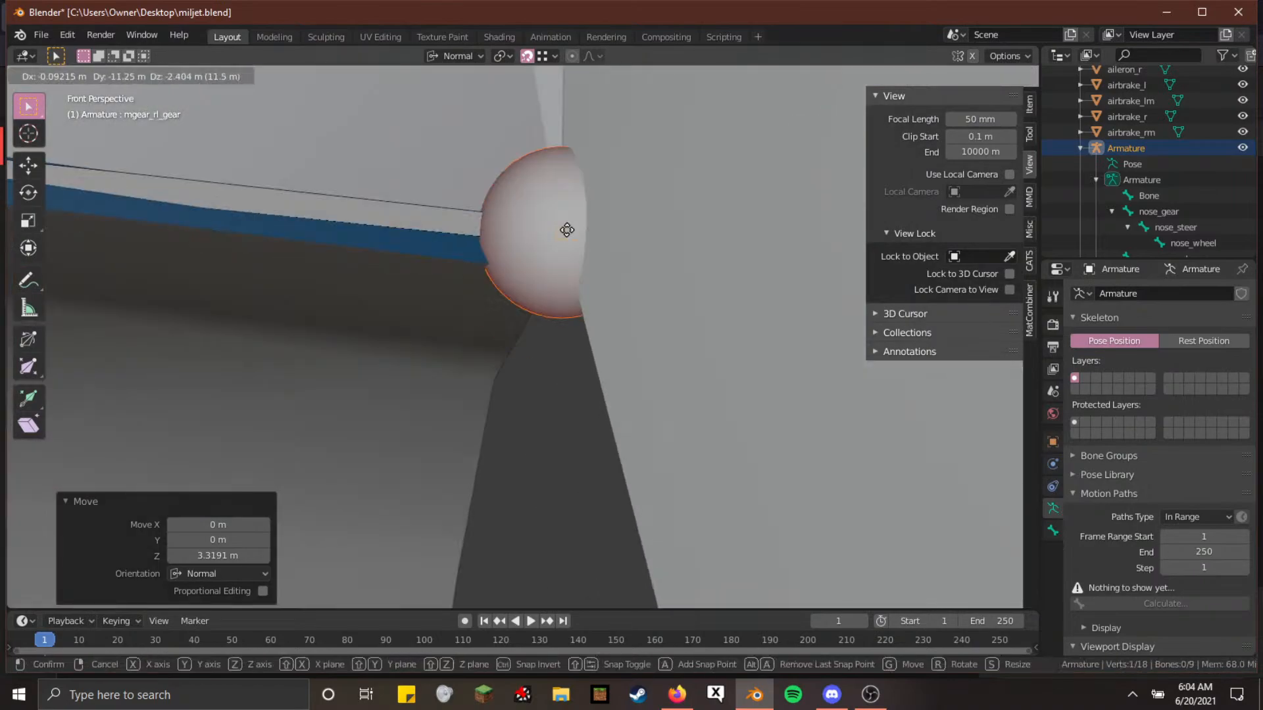
click(567, 230)
key(shift+grave)
key(w)
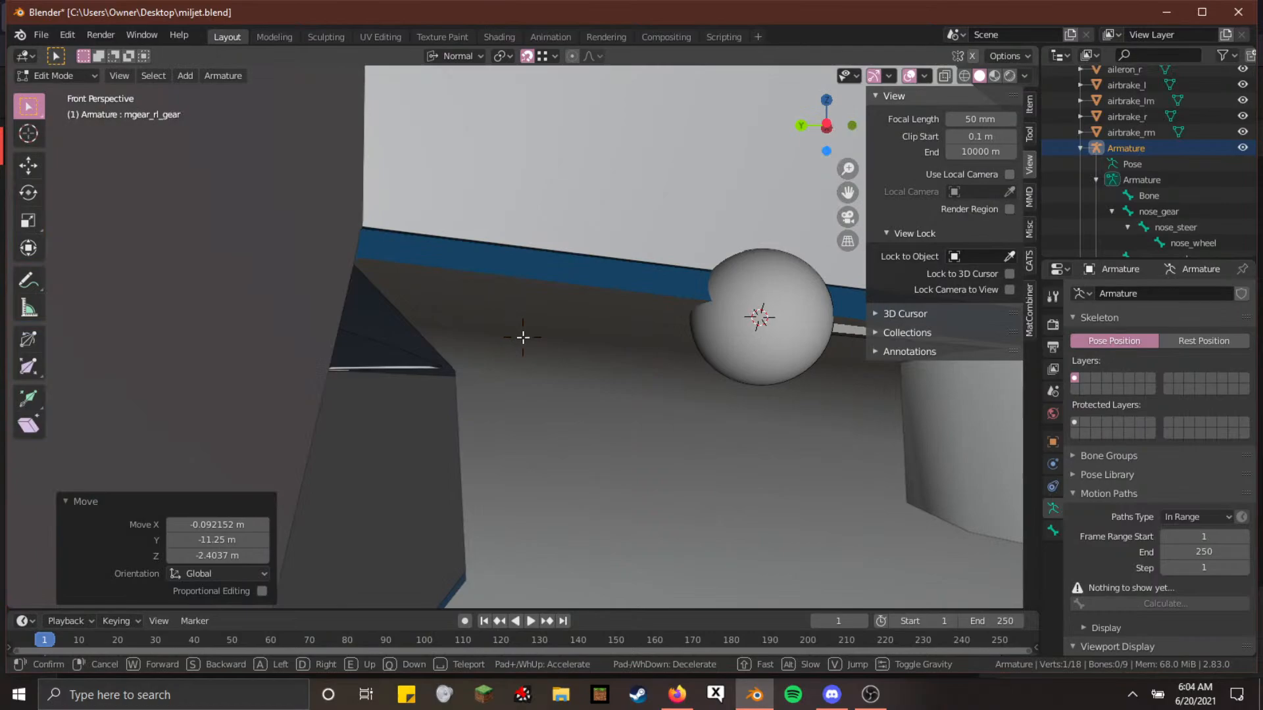
Move the new bone's end beside the gear_door_rl1 hinge and switch the Armature to Pose Mode
click(523, 337)
click(757, 317)
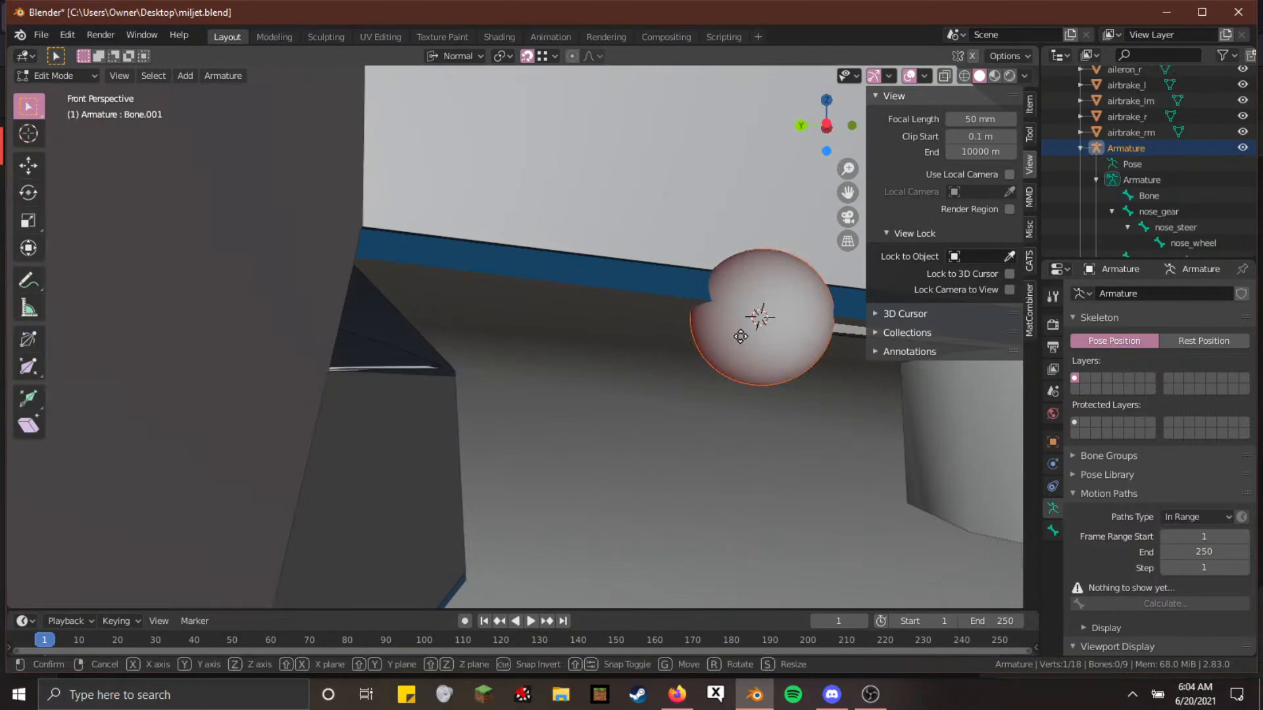
key(g)
click(527, 332)
key(shift+grave)
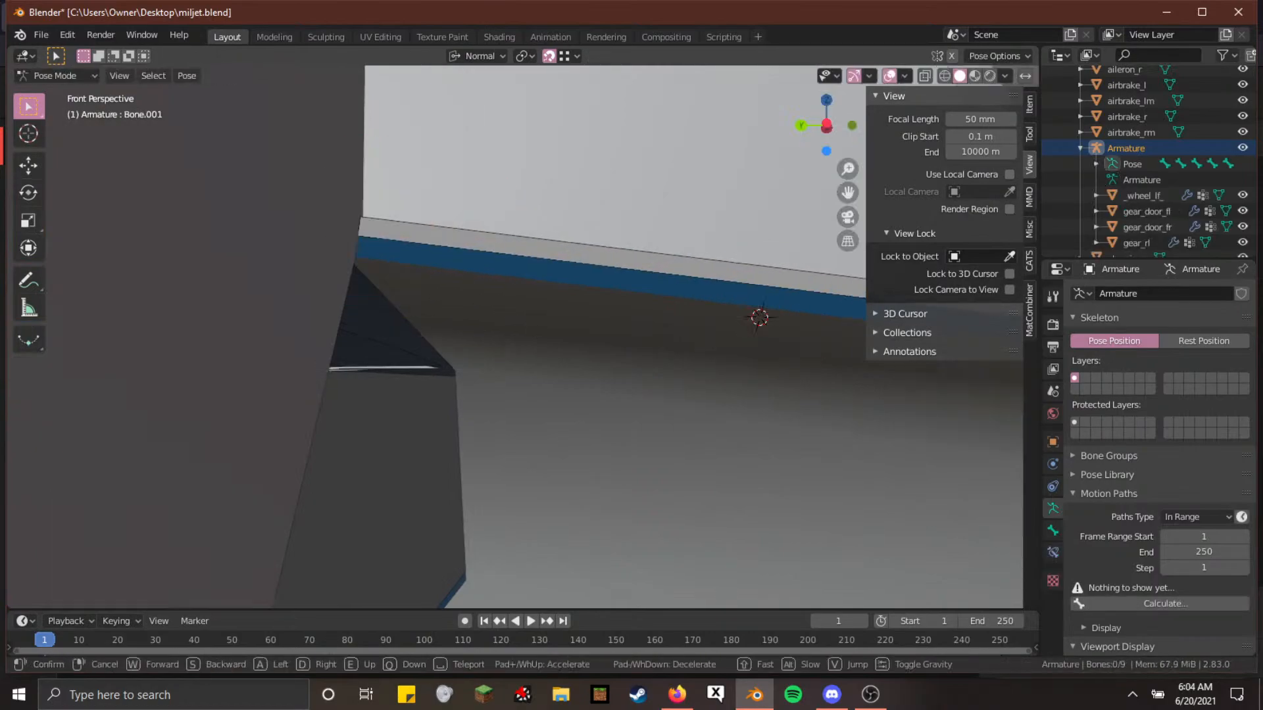
key(w)
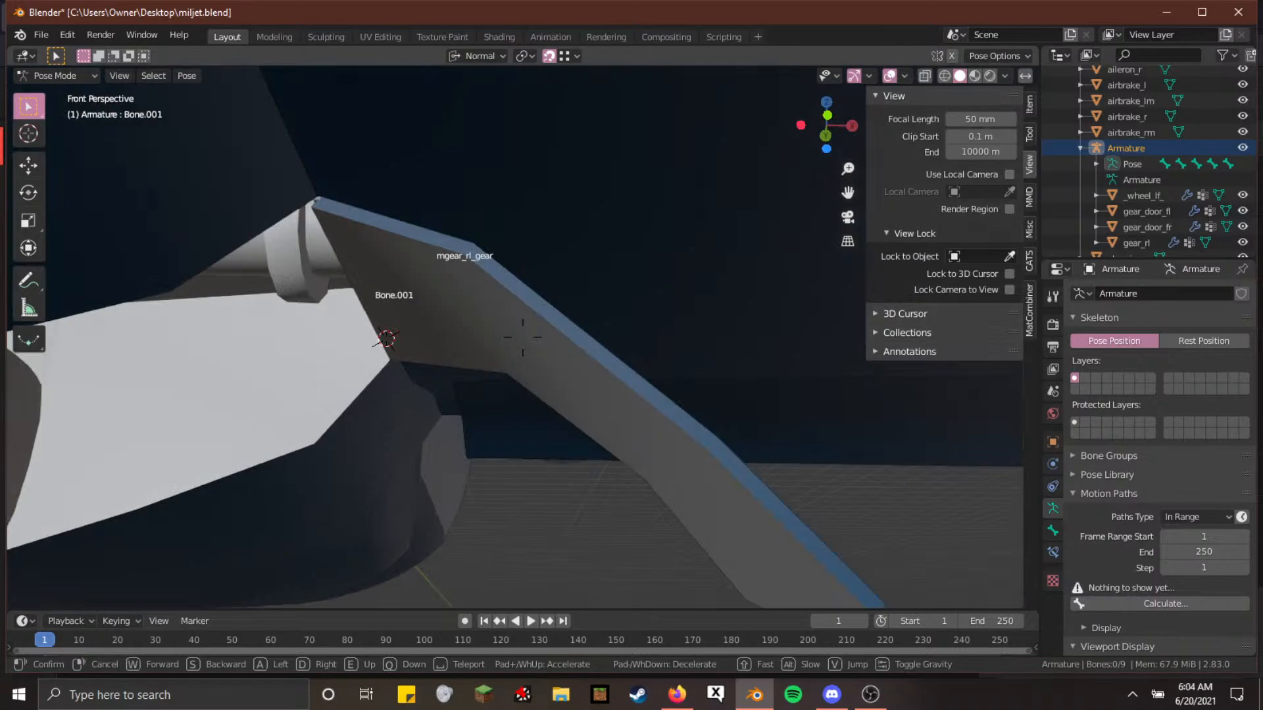
click(523, 337)
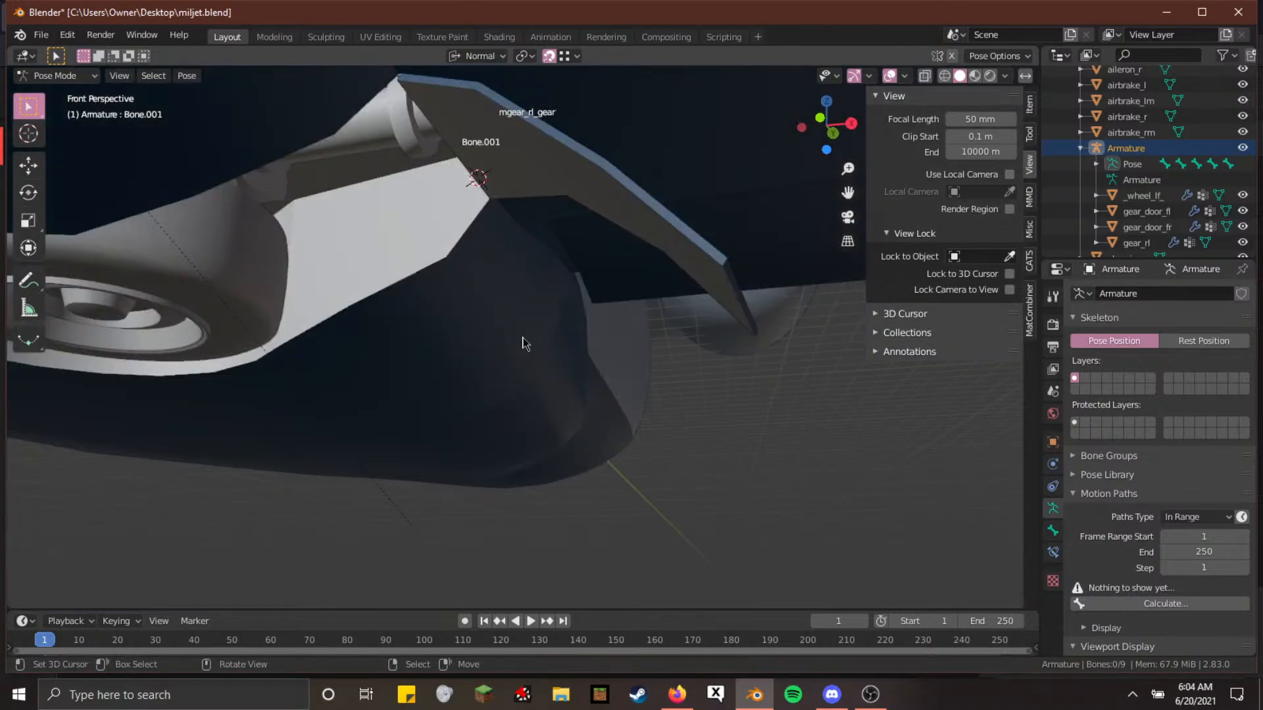
key(shift+grave)
key(s)
click(523, 338)
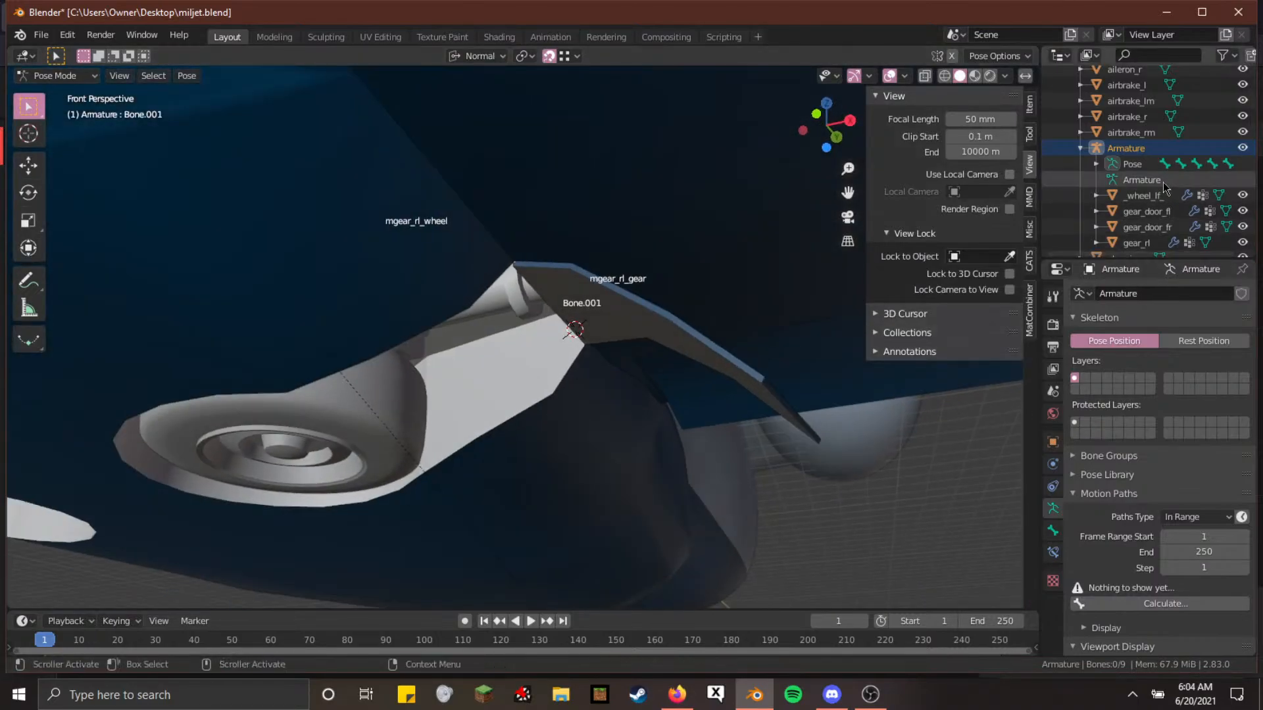
Rename the new door bone Bone.001 in the Armature's pose hierarchy as mgear_rl_door
scroll(1147, 176, down, 5)
scroll(1138, 190, up, 4)
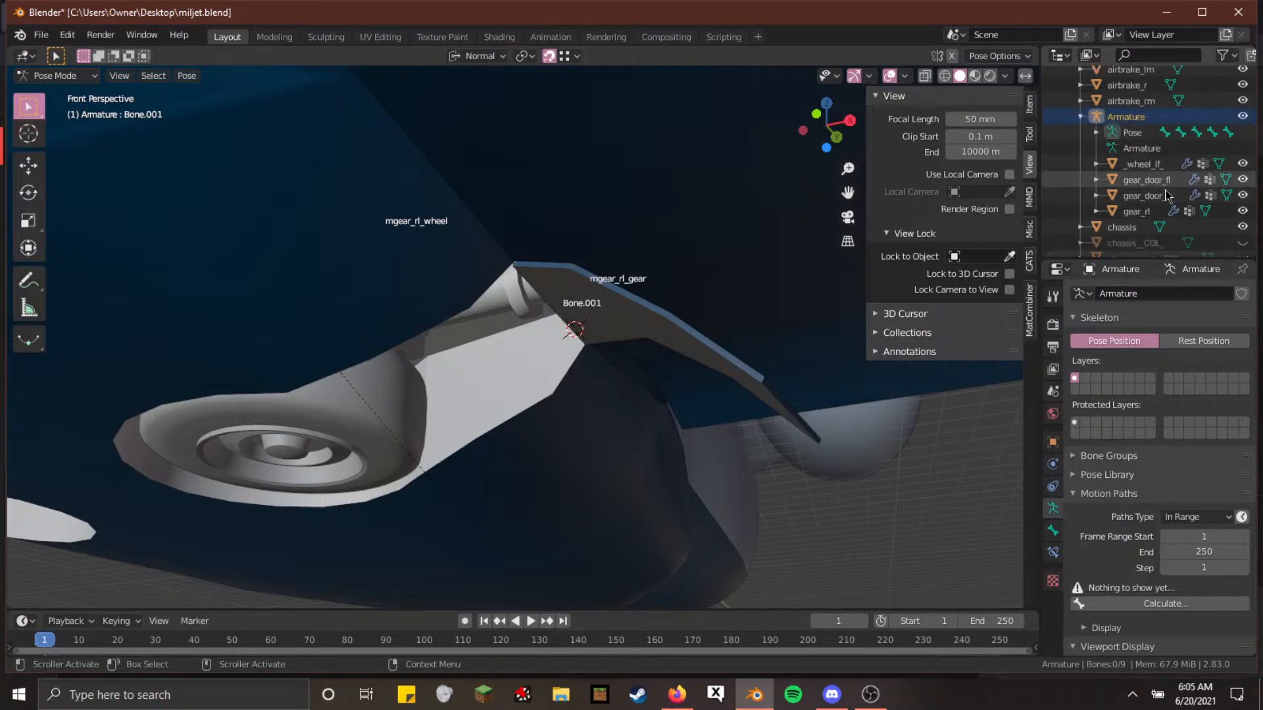
click(1096, 132)
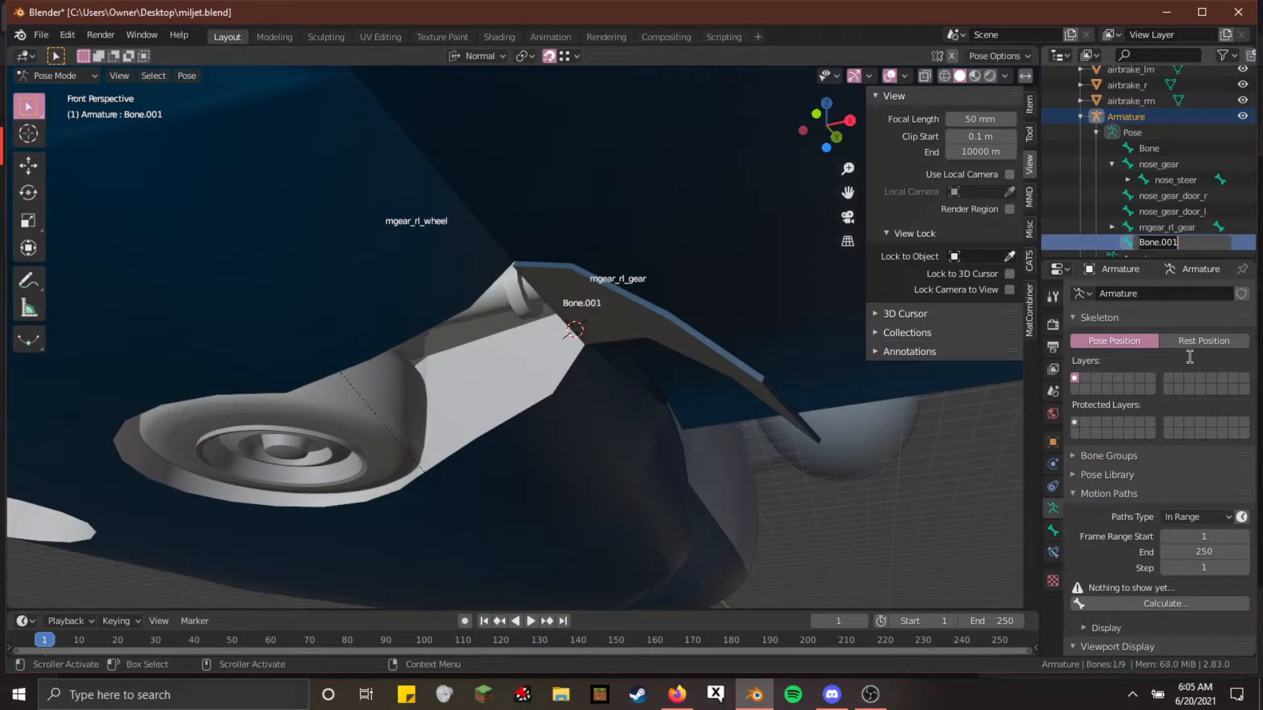
text(mgear_rl)
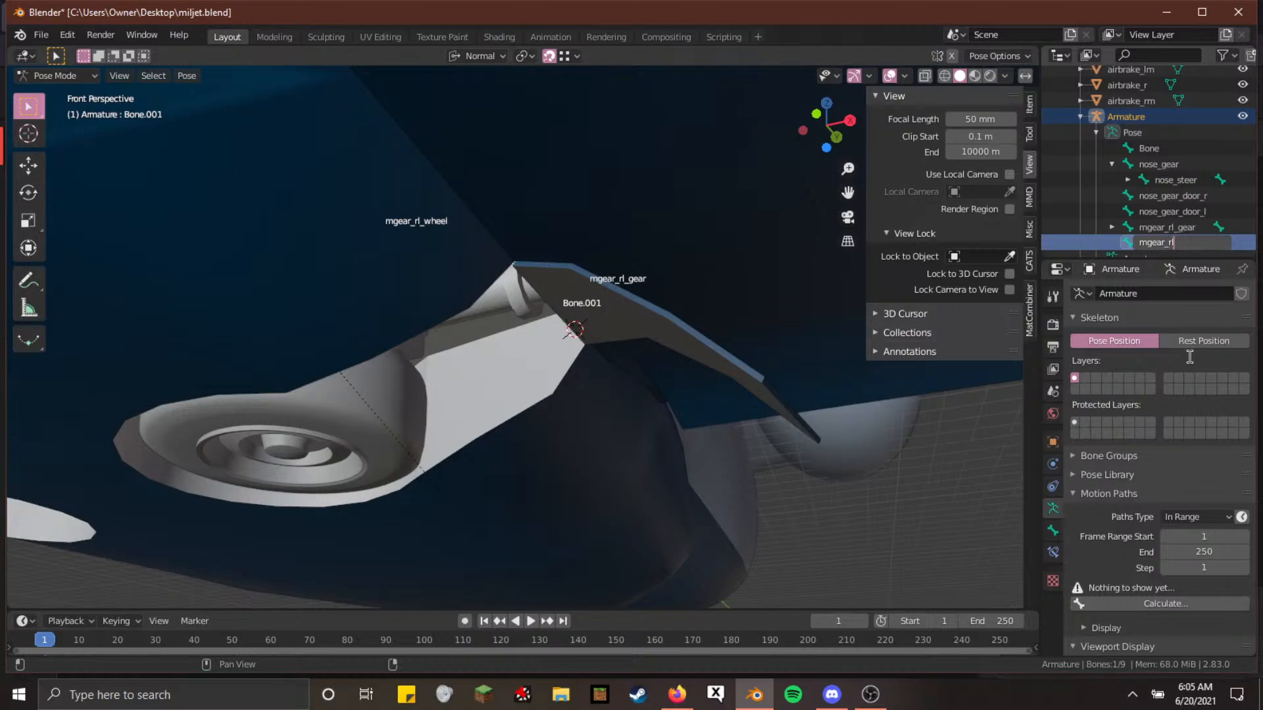
text(_door)
key(Return)
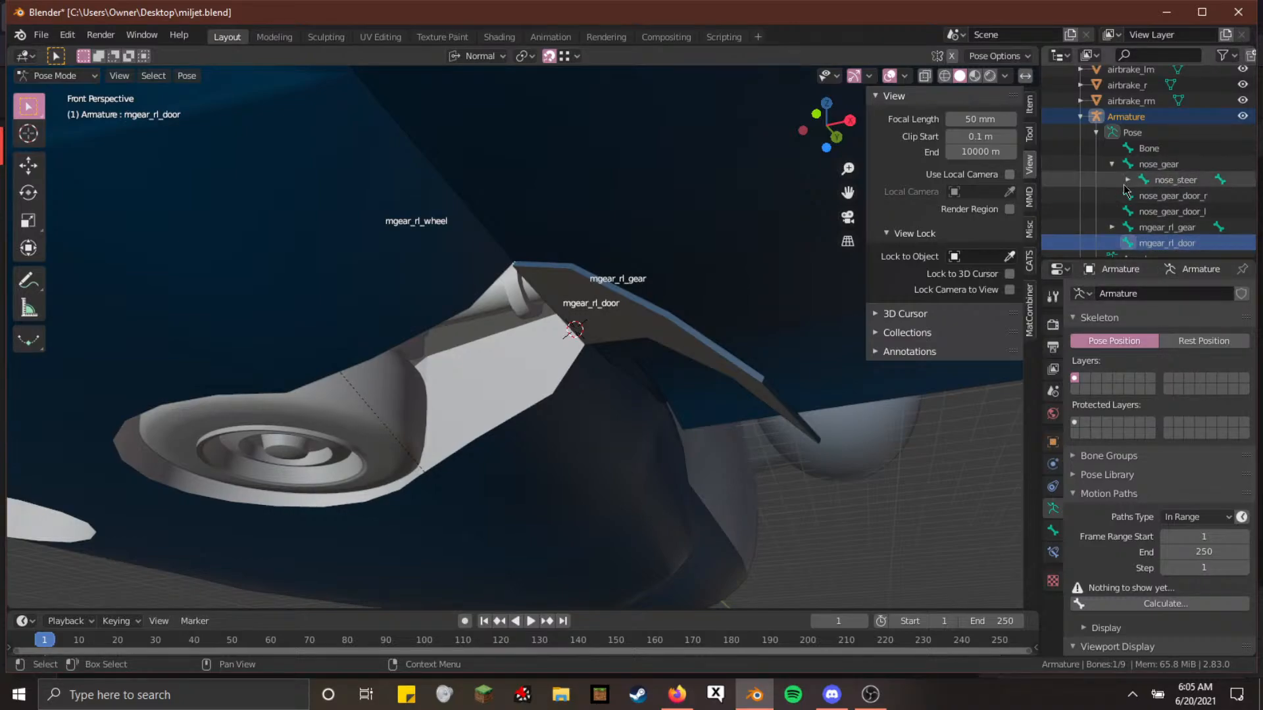
Rename the nose_gear_door_r bone as ngear_fr_door to match the main gear naming pattern
double_click(1201, 196)
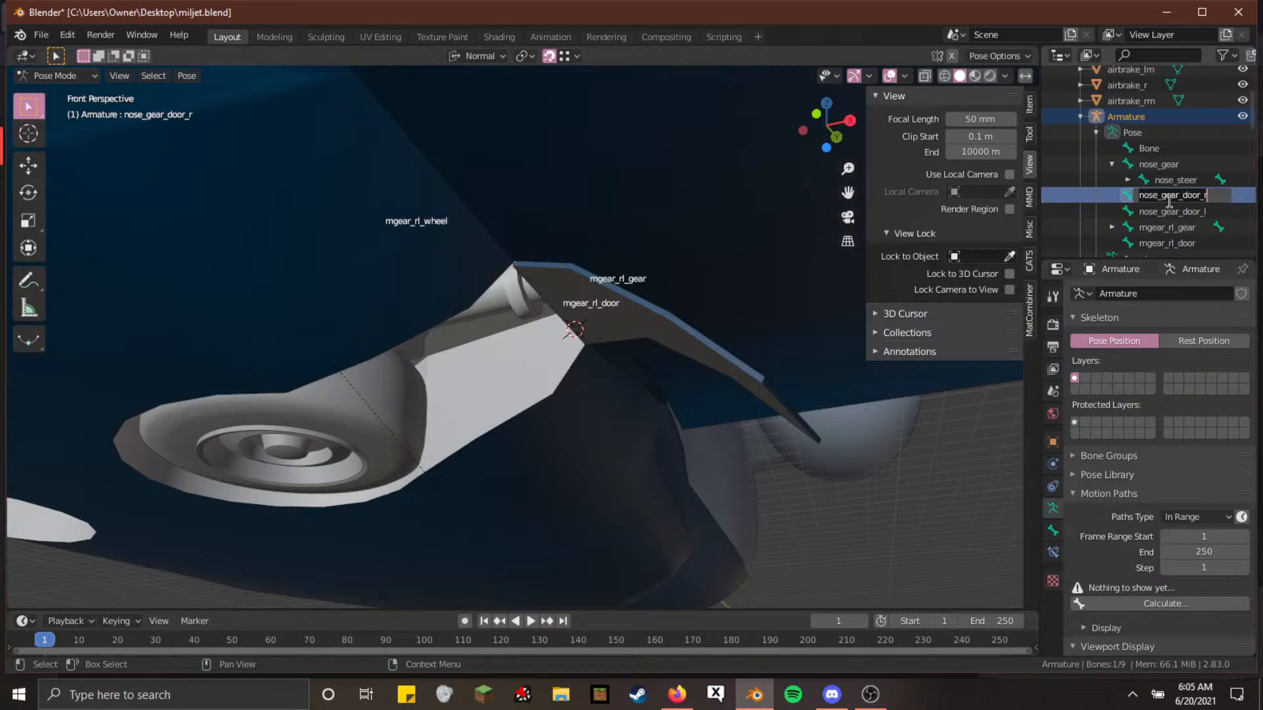
click(1070, 202)
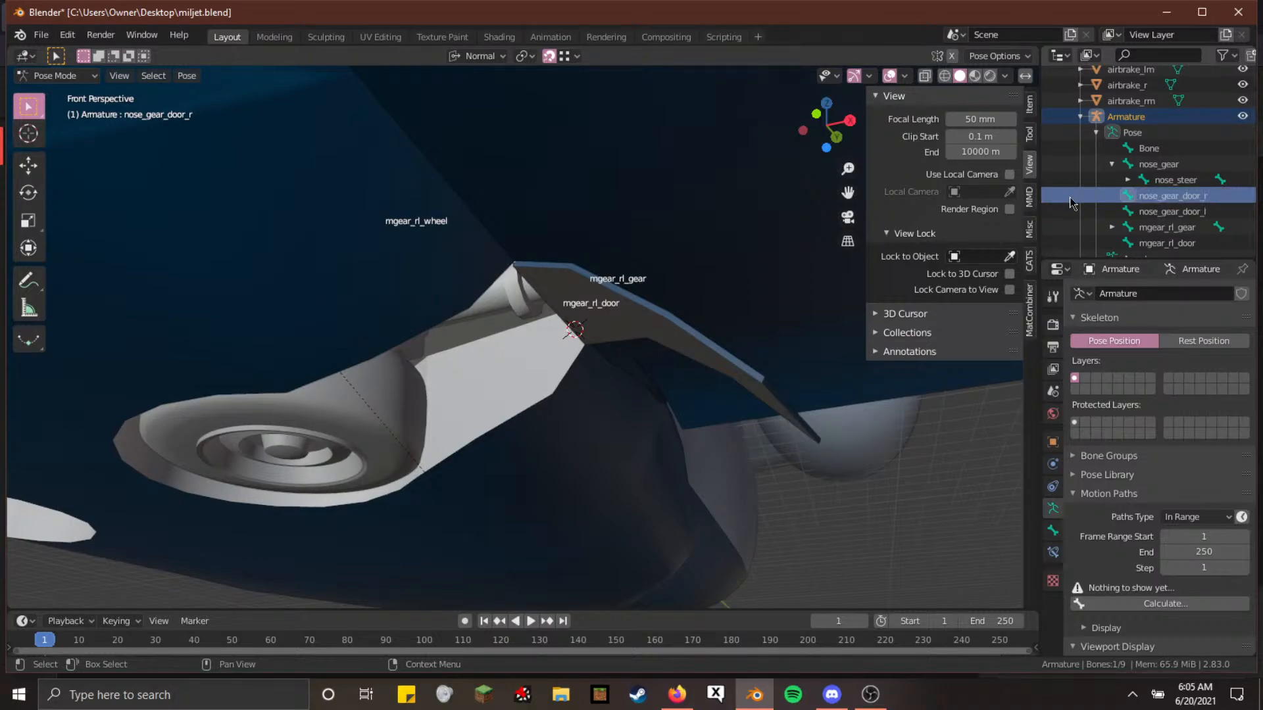
double_click(1153, 195)
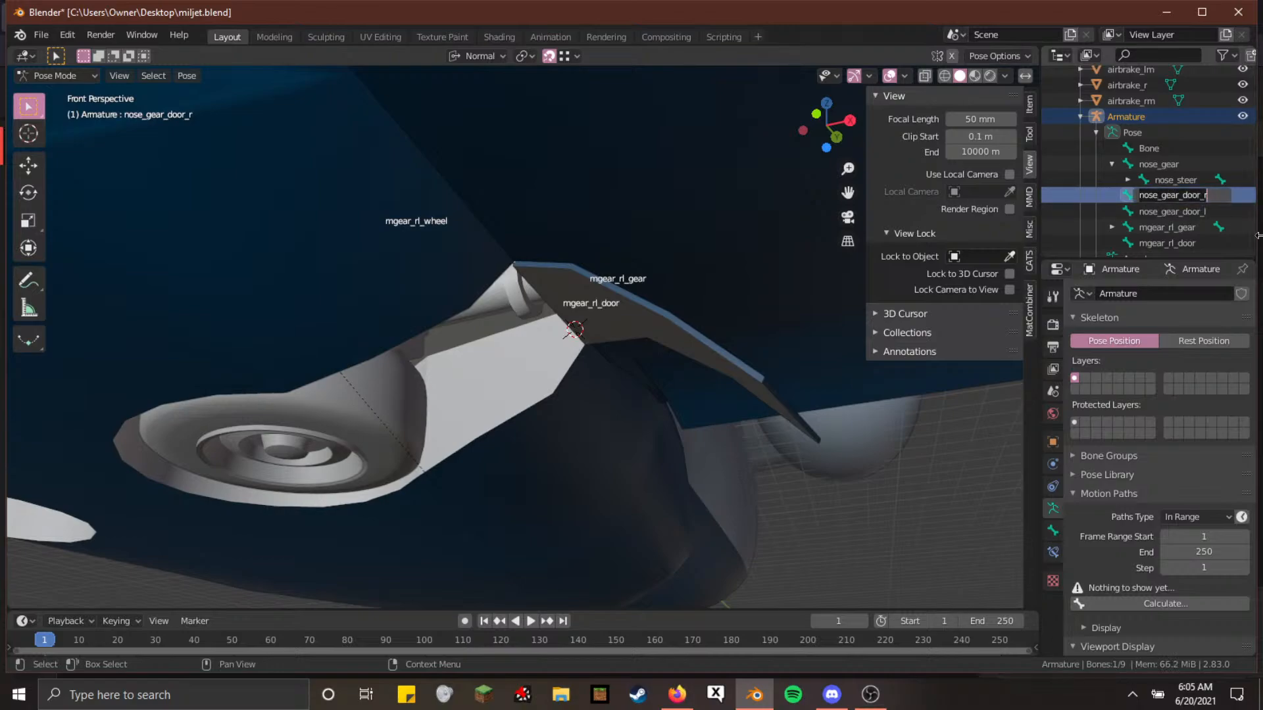
text(ngear_fr)
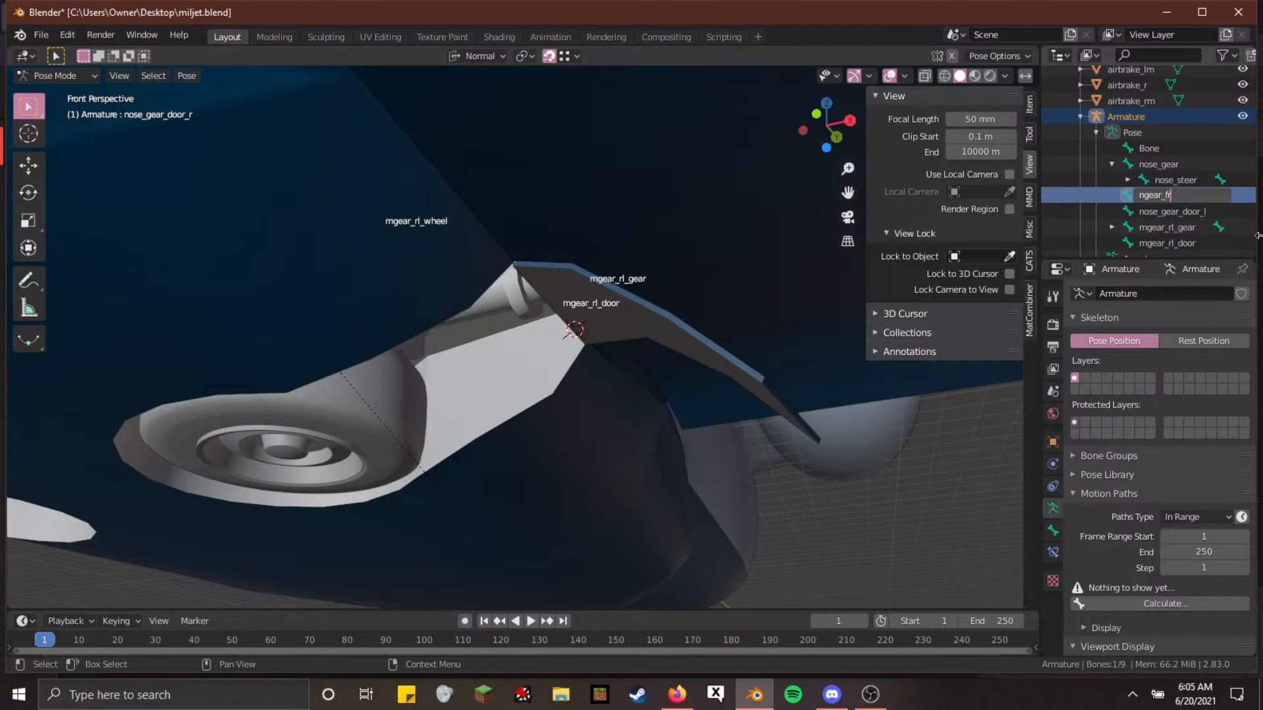
text(_door)
key(Return)
Rename the nose_gear_door_l bone as ngear_fl_door
double_click(1173, 211)
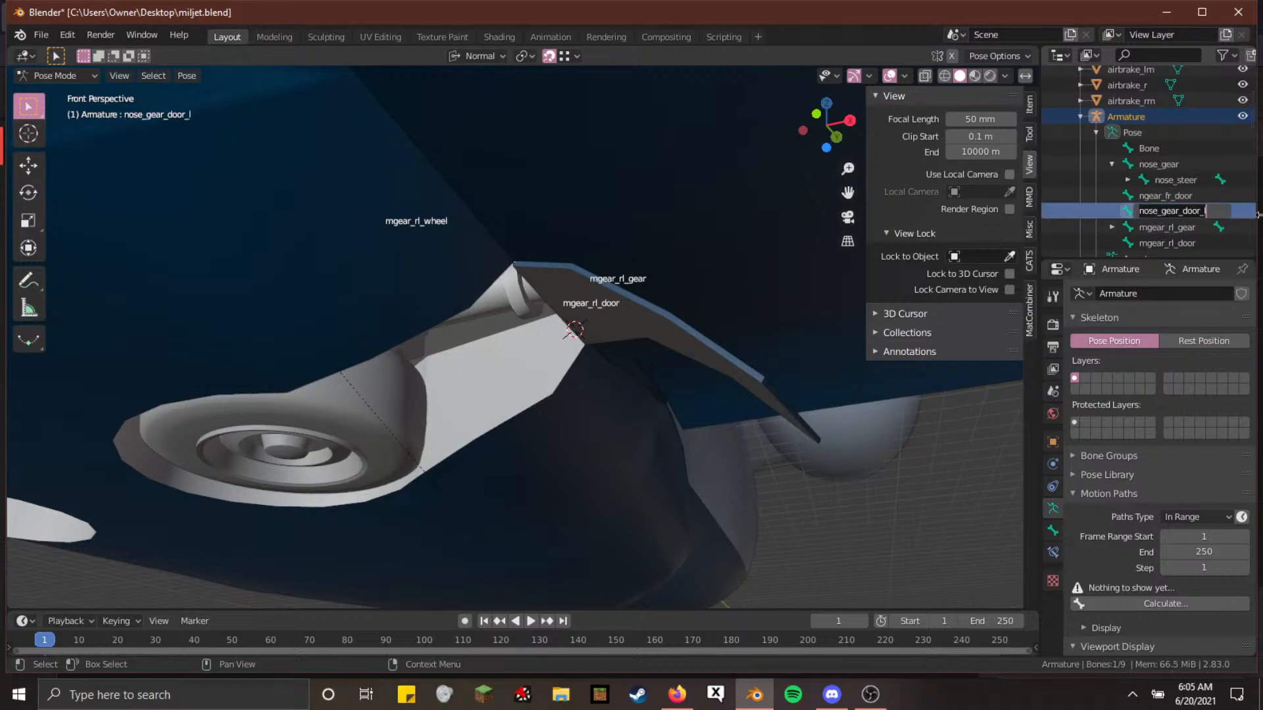
text(ngear_fl_)
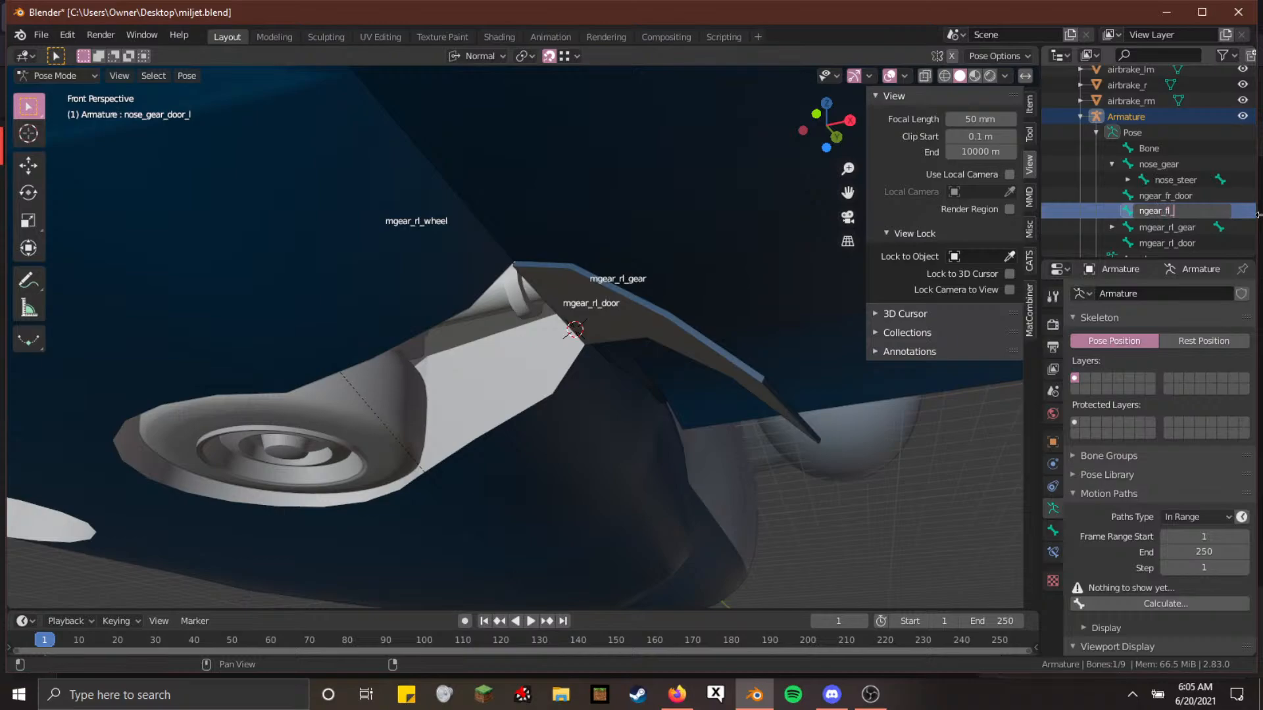
text(door)
key(Return)
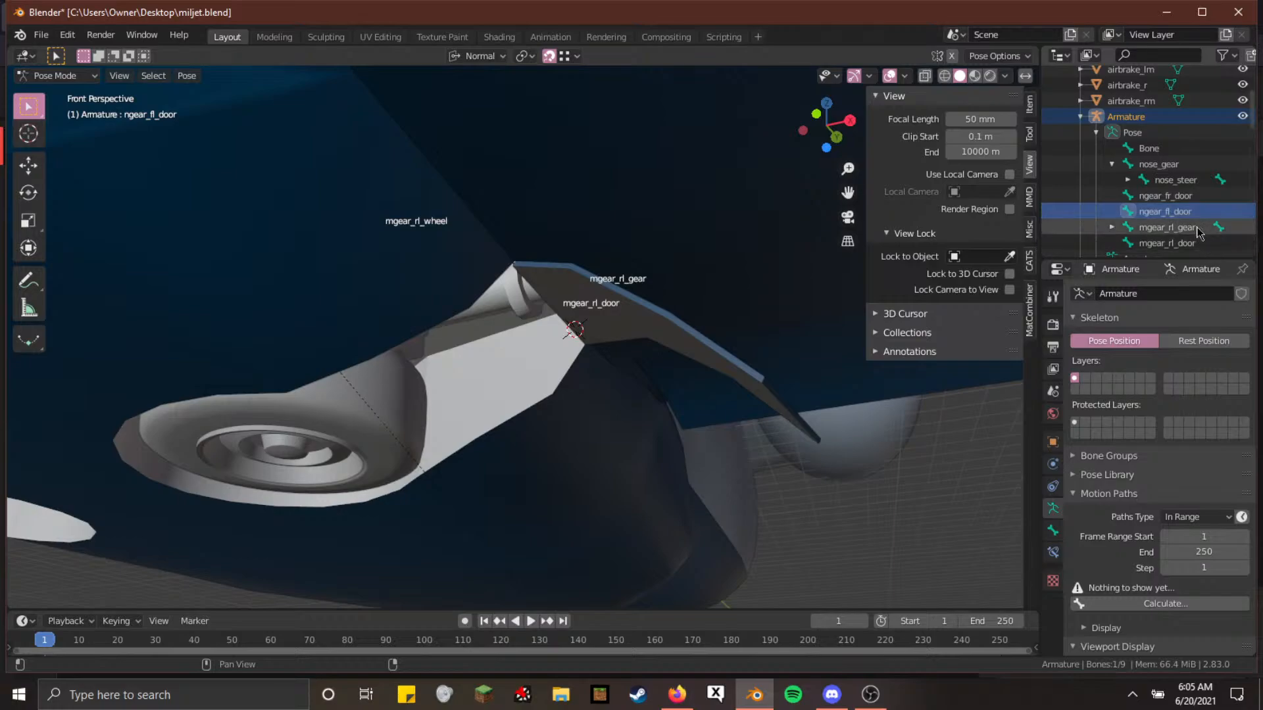
Rename the nose_gear bone in the Armature's pose hierarchy as ngear_f_gear
click(1152, 176)
double_click(1152, 169)
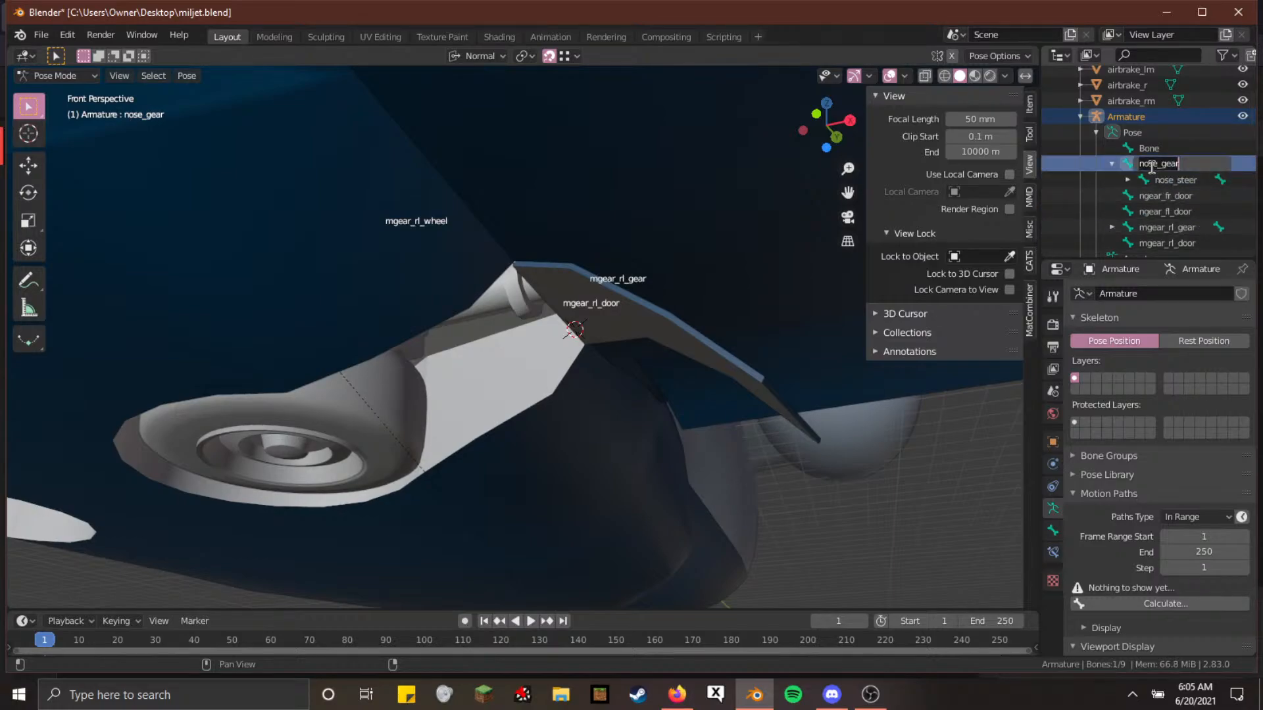
text(r)
text(gear_)
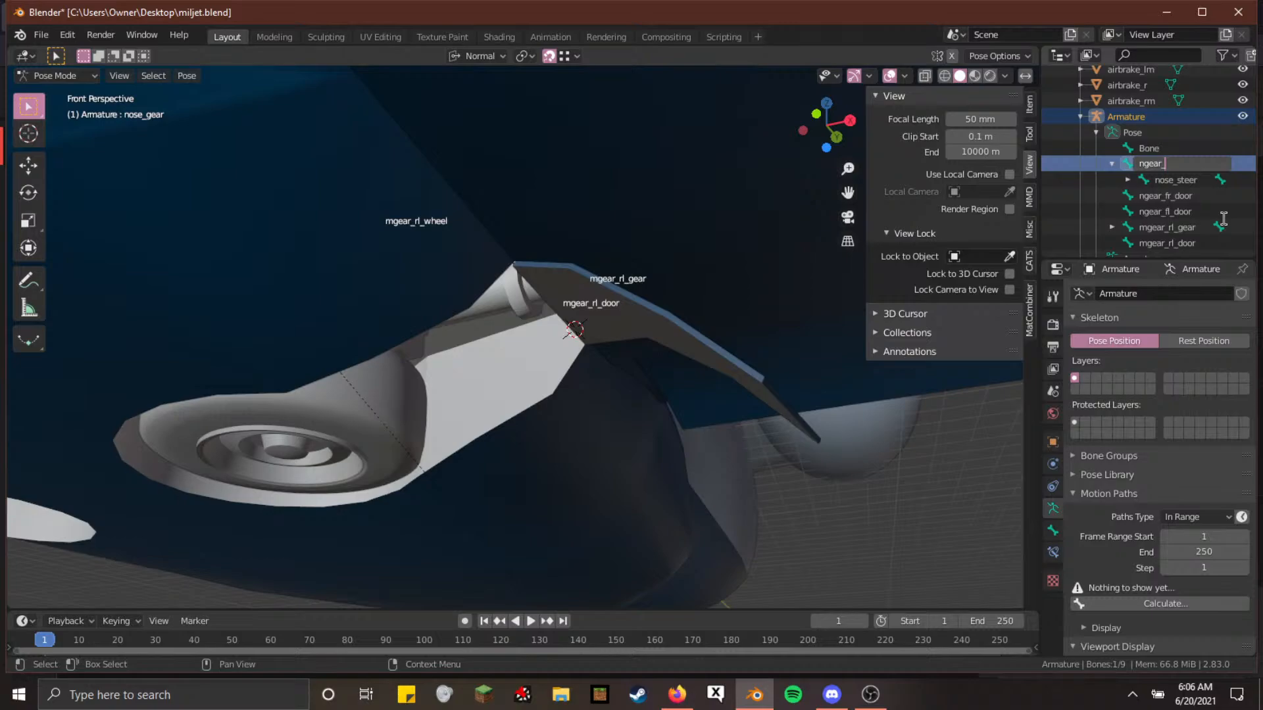
text(fr)
text(_gear)
key(Return)
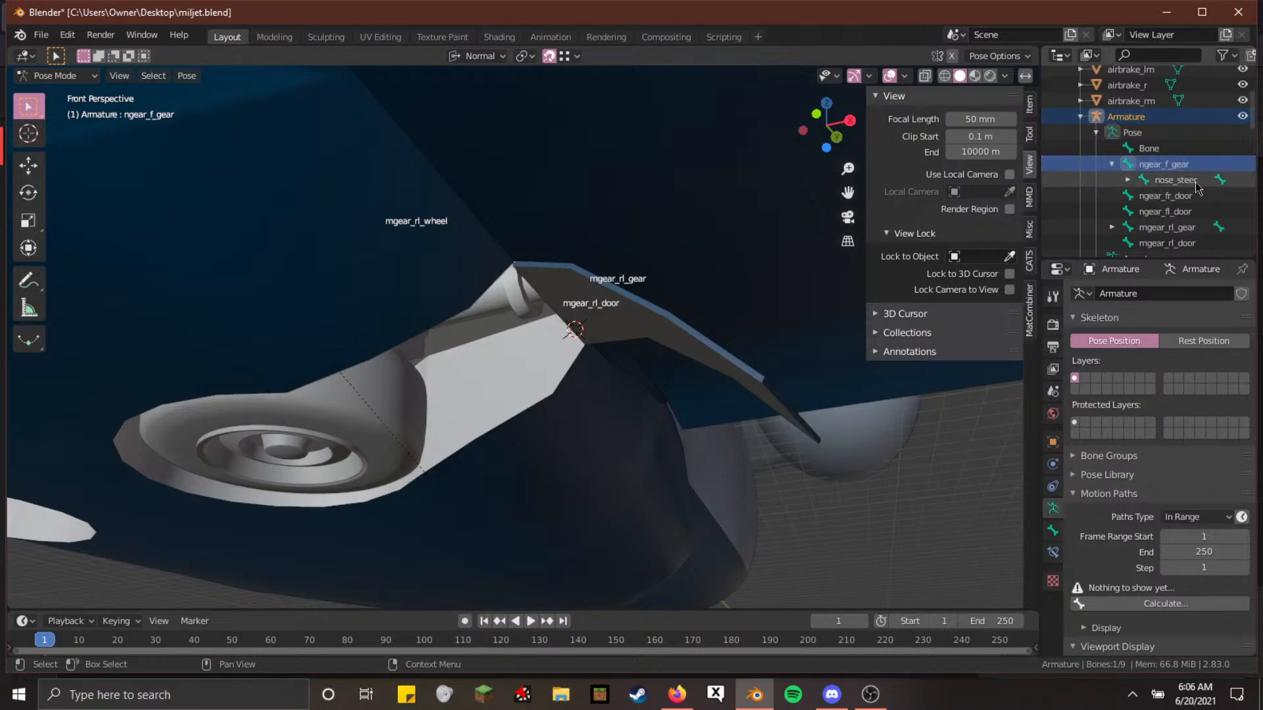
Rename the nose_steer bone under ngear_f_gear as ngear_f_steer
double_click(1176, 180)
text(ngear)
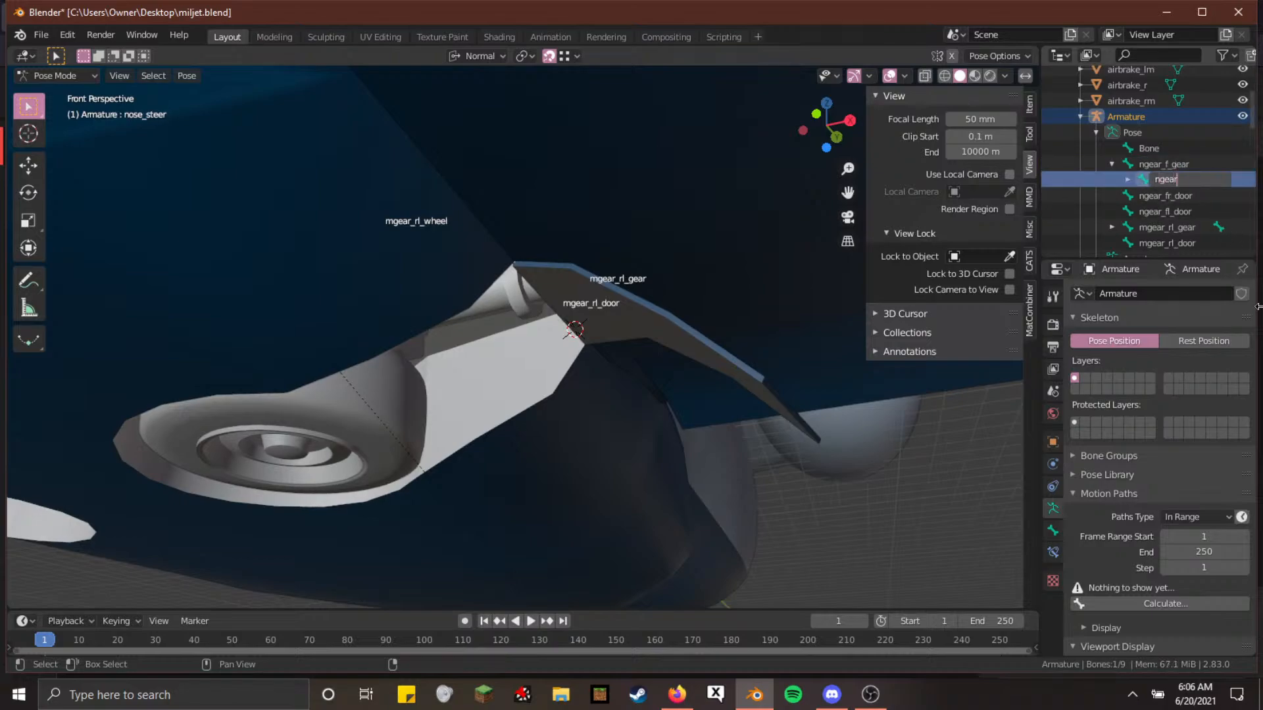
text(_f_steer)
key(Return)
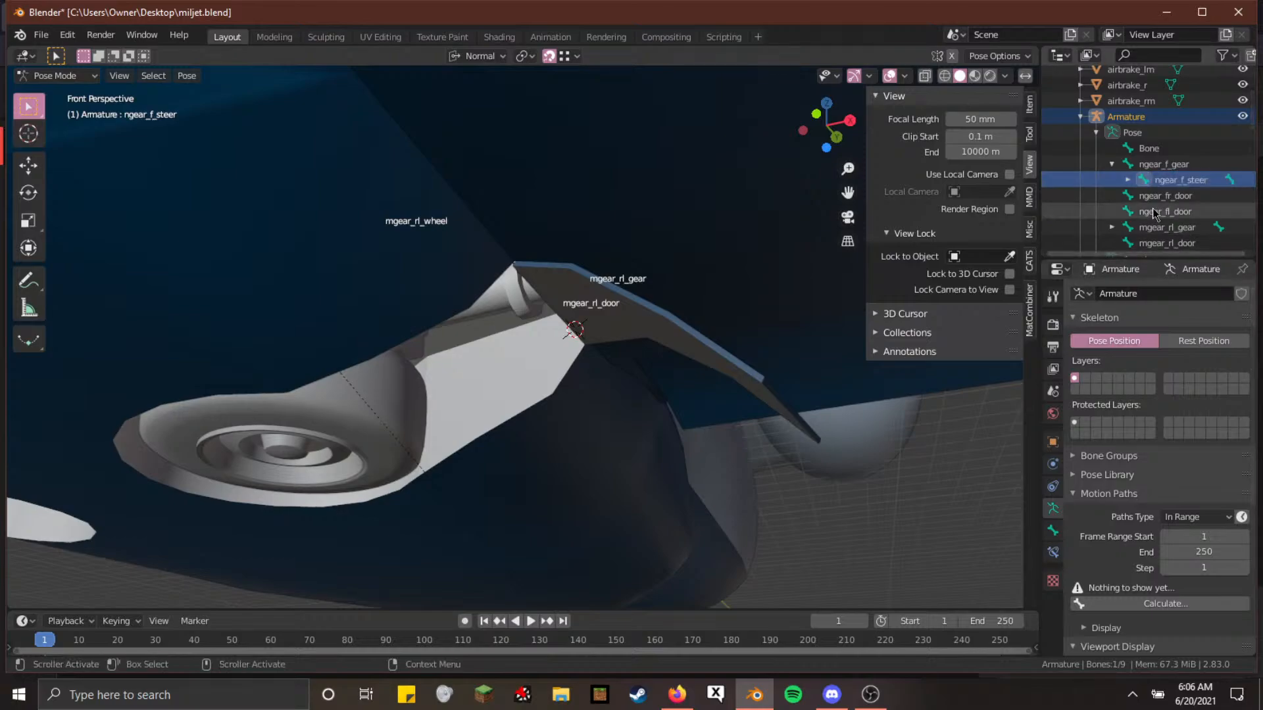
Expand the ngear_f_steer branch and change the name of its parent bone ngear_f_gear back to nose_gear
click(1128, 181)
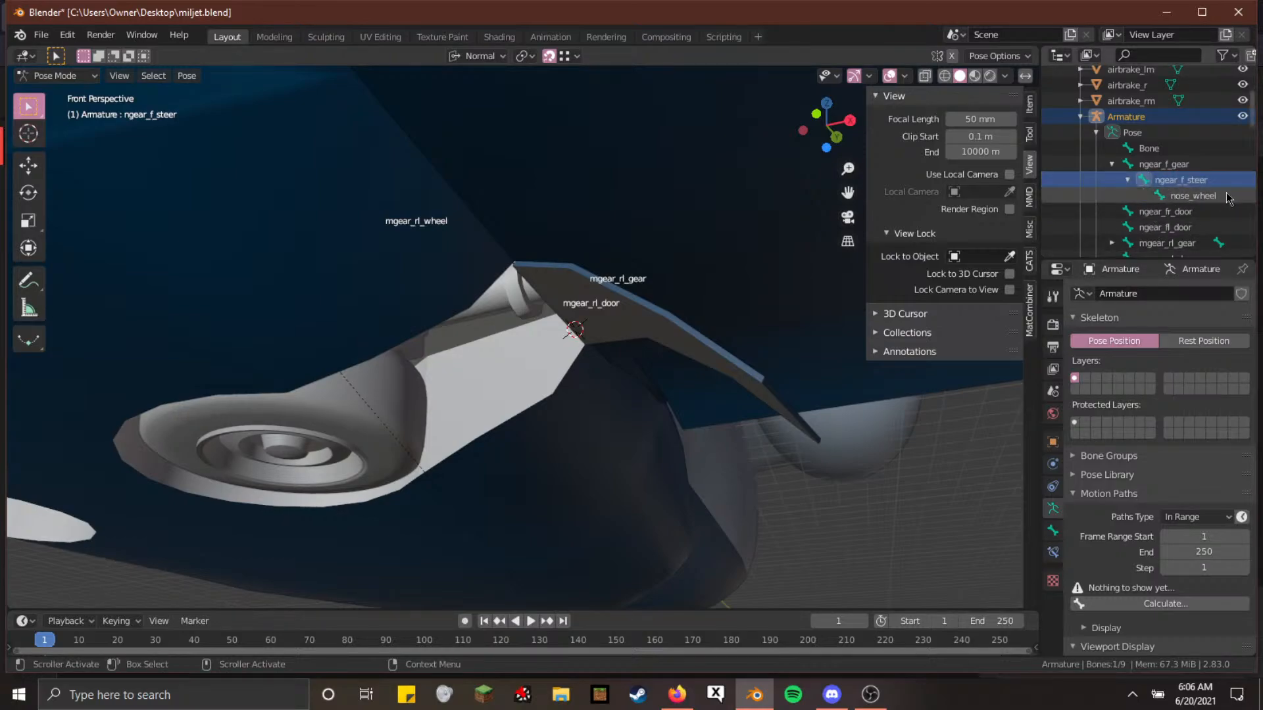
click(1196, 196)
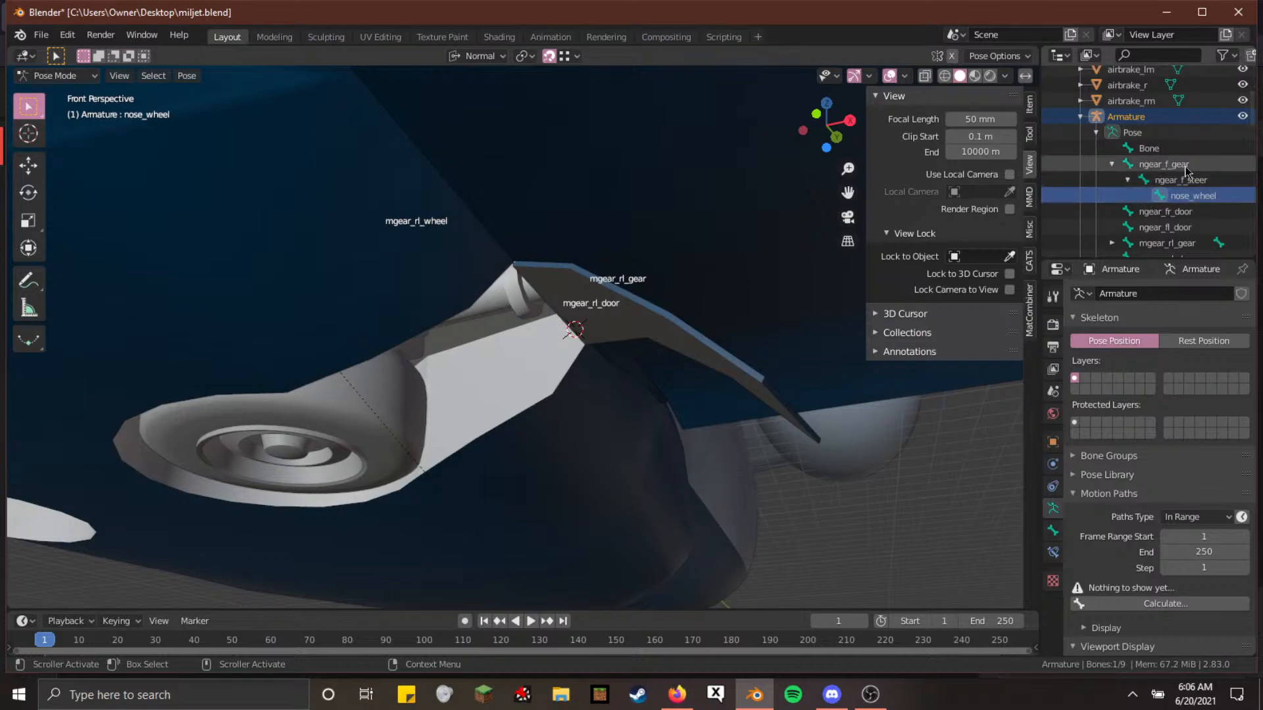
click(1186, 165)
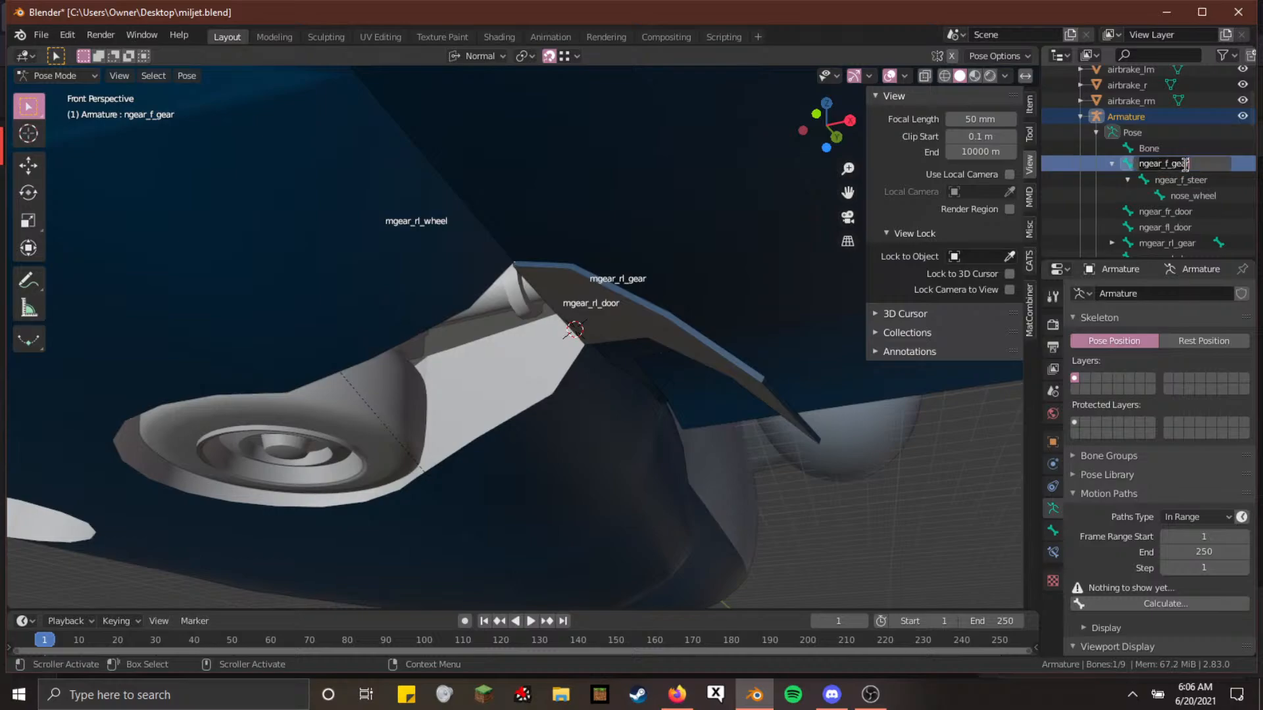
scroll(1207, 210, down, 2)
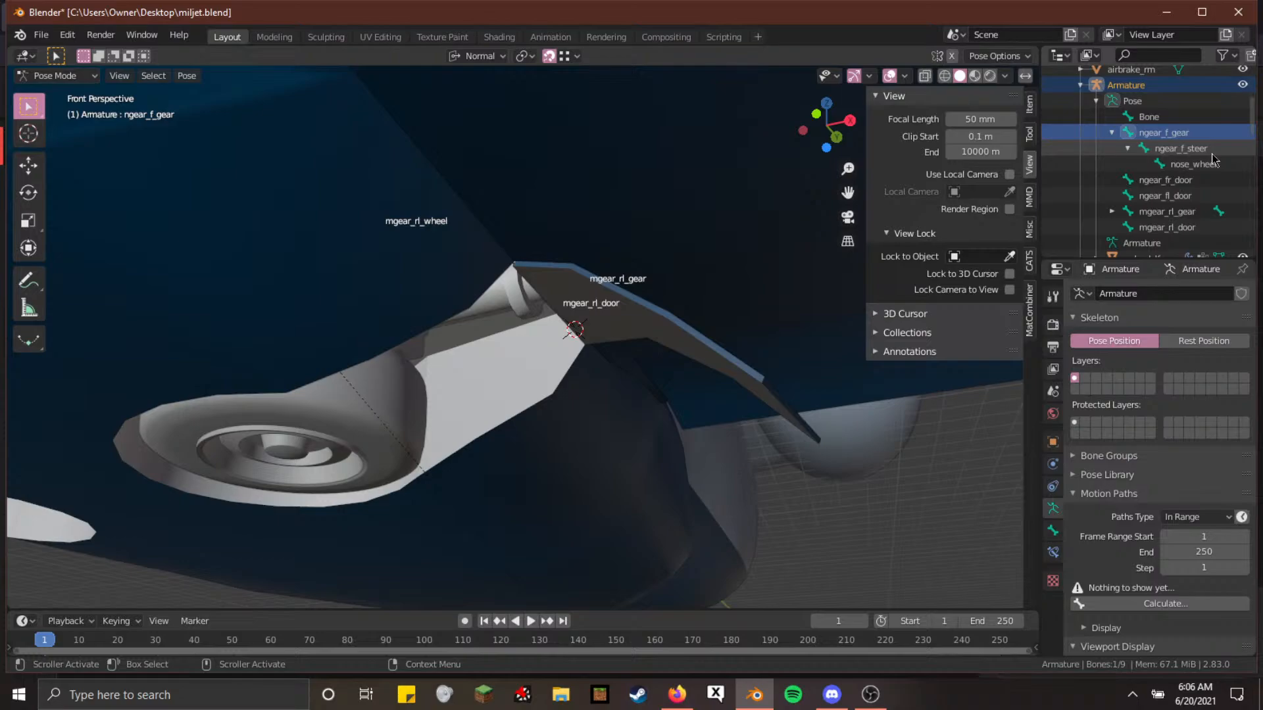
key(F2)
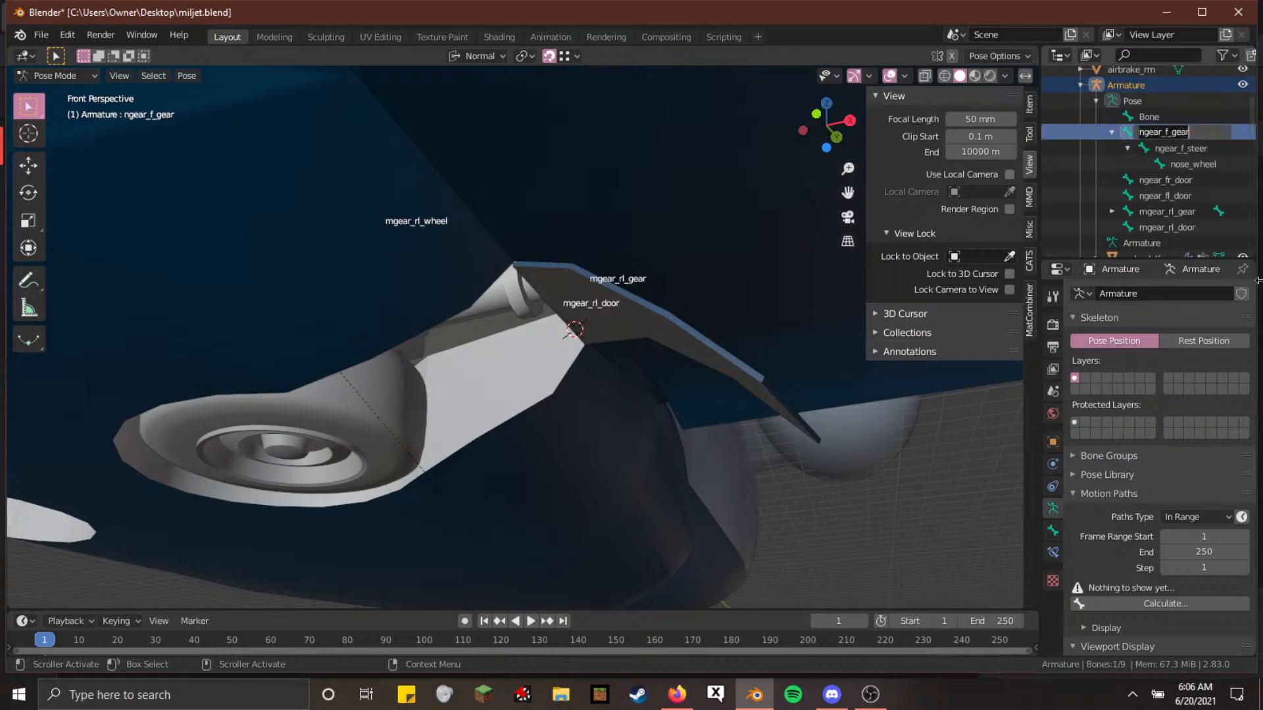
text(nose_geer)
key(Return)
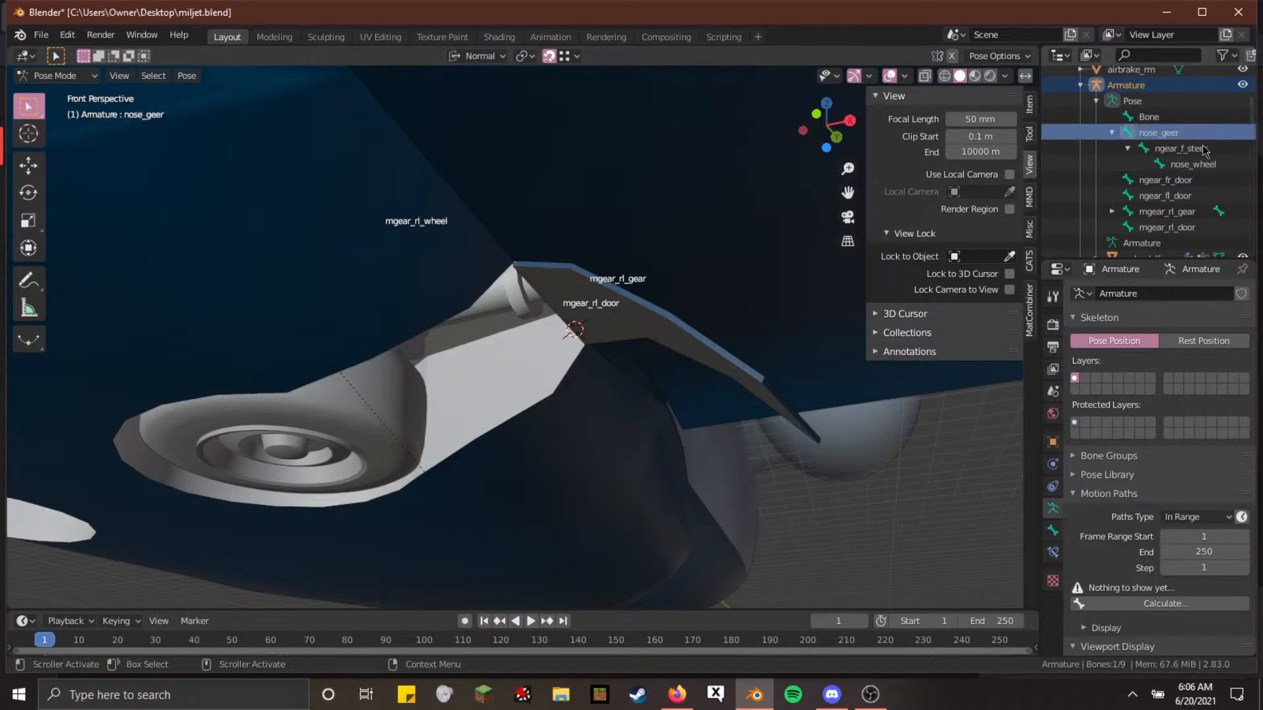
double_click(1180, 130)
key(Right)
key(BackSpace)
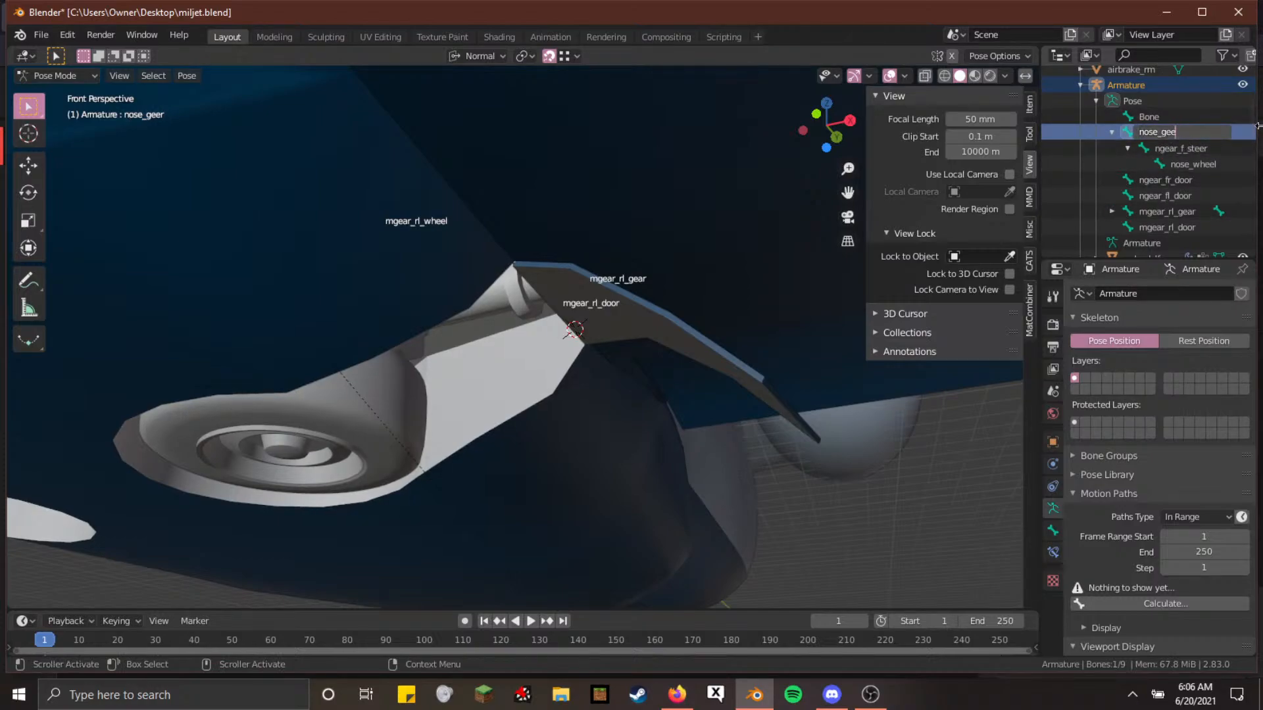
key(BackSpace)
text(ar)
key(Return)
Change the name of the ngear_f_steer bone back to nose_steer
double_click(1182, 145)
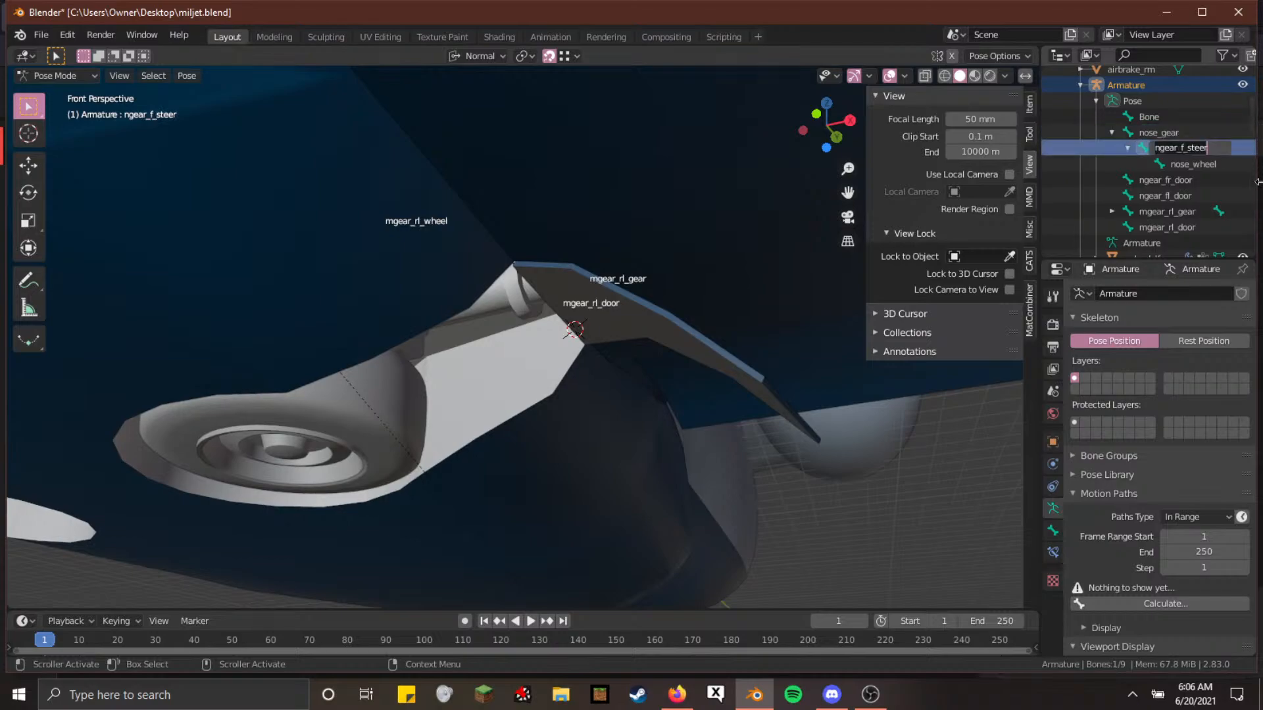
text(nose_s)
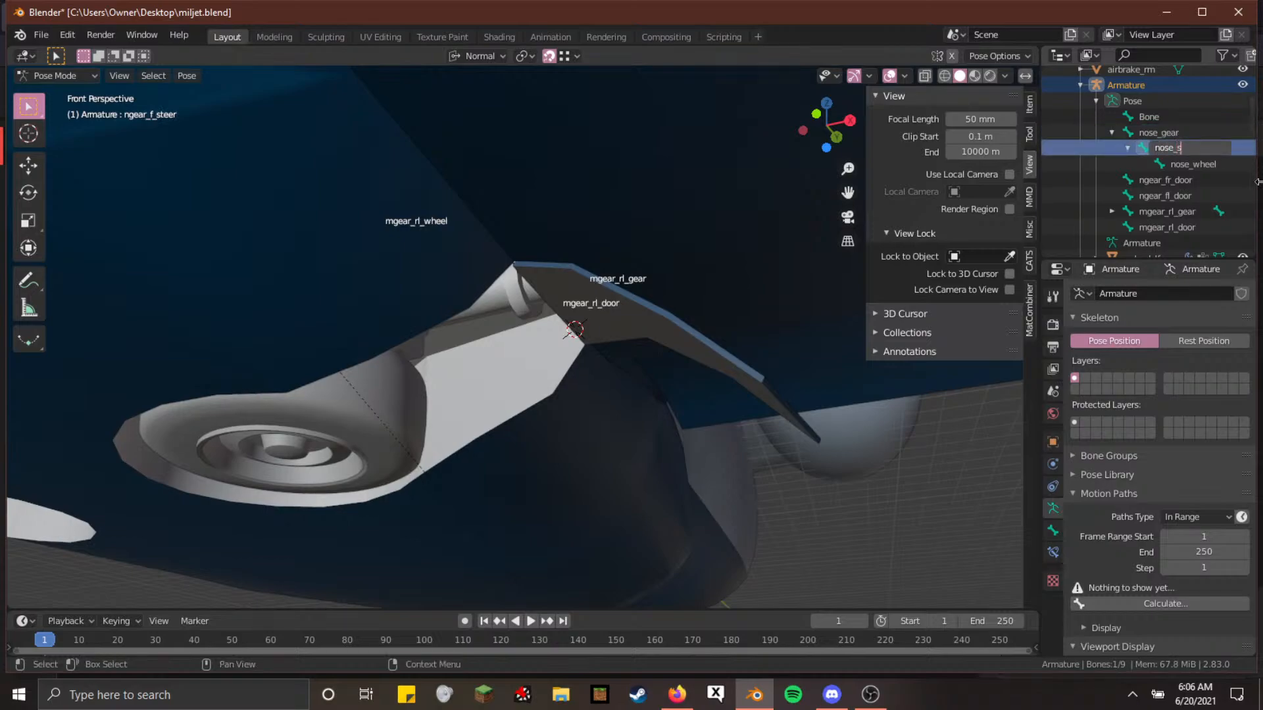
text(teer)
key(Return)
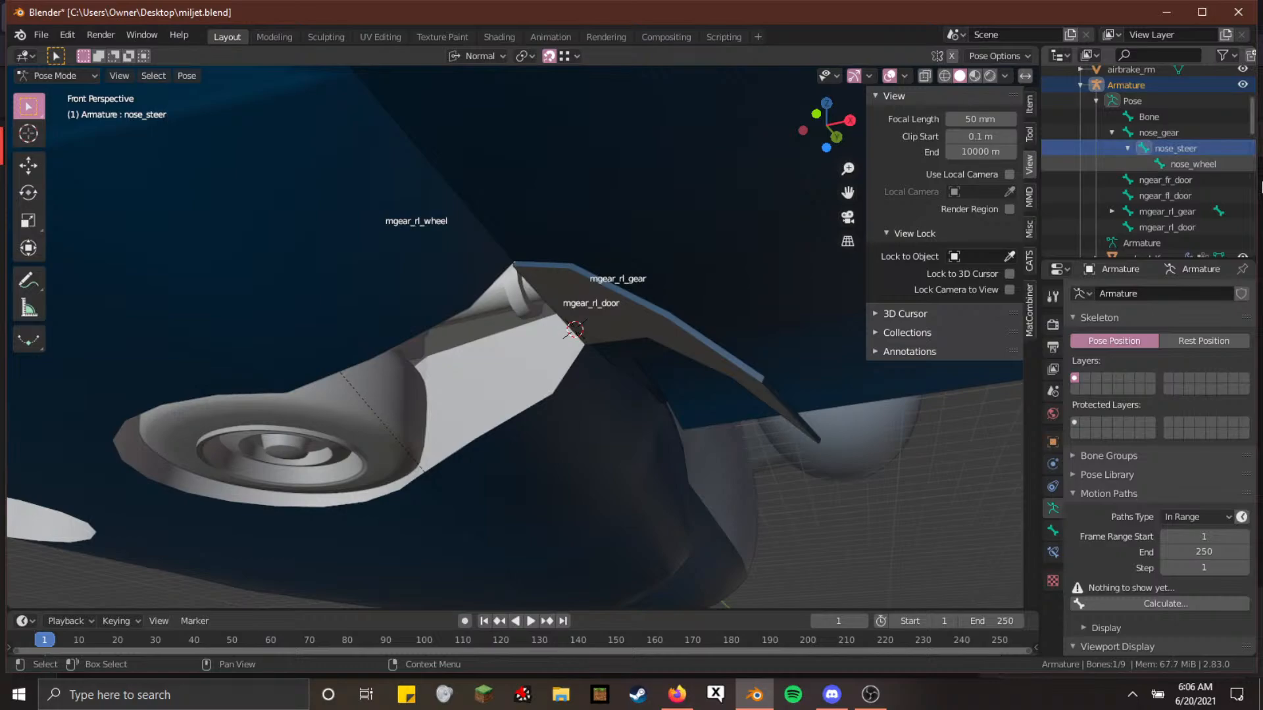
Check the names of the nose door bones and the child bone of mgear_rl_gear in the pose hierarchy
click(1111, 132)
click(1184, 156)
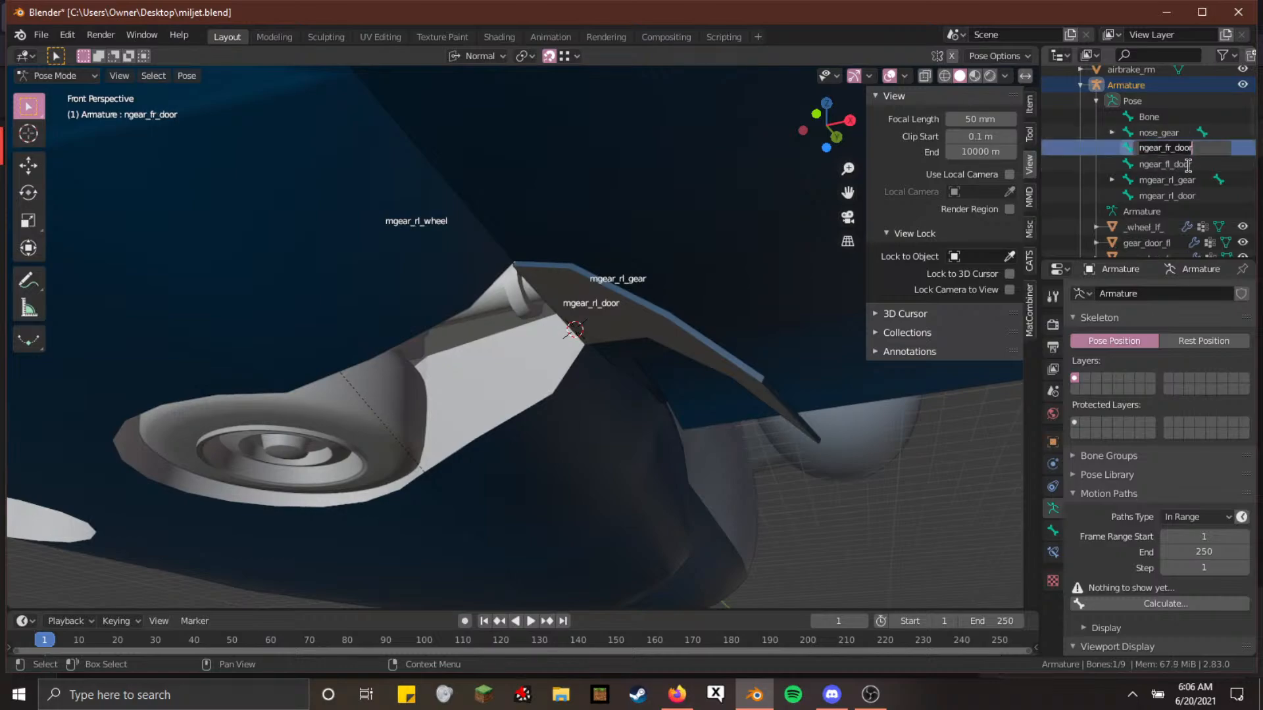
click(1191, 165)
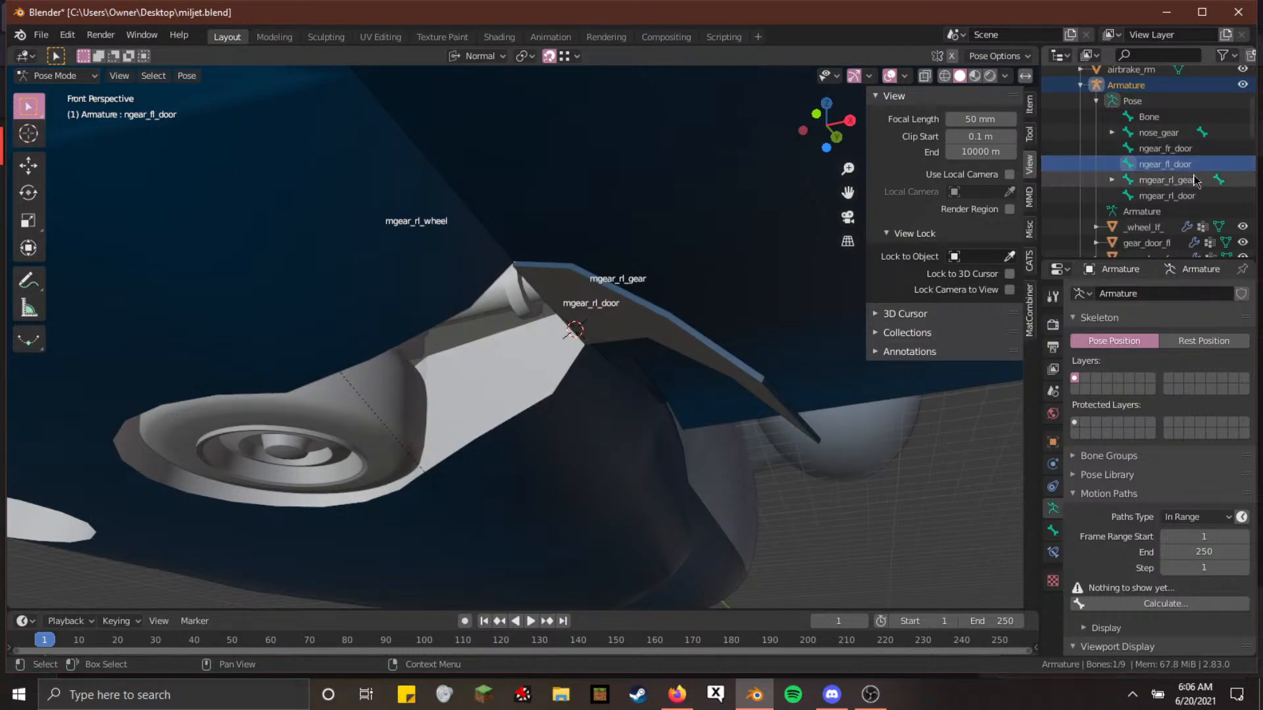
click(1194, 181)
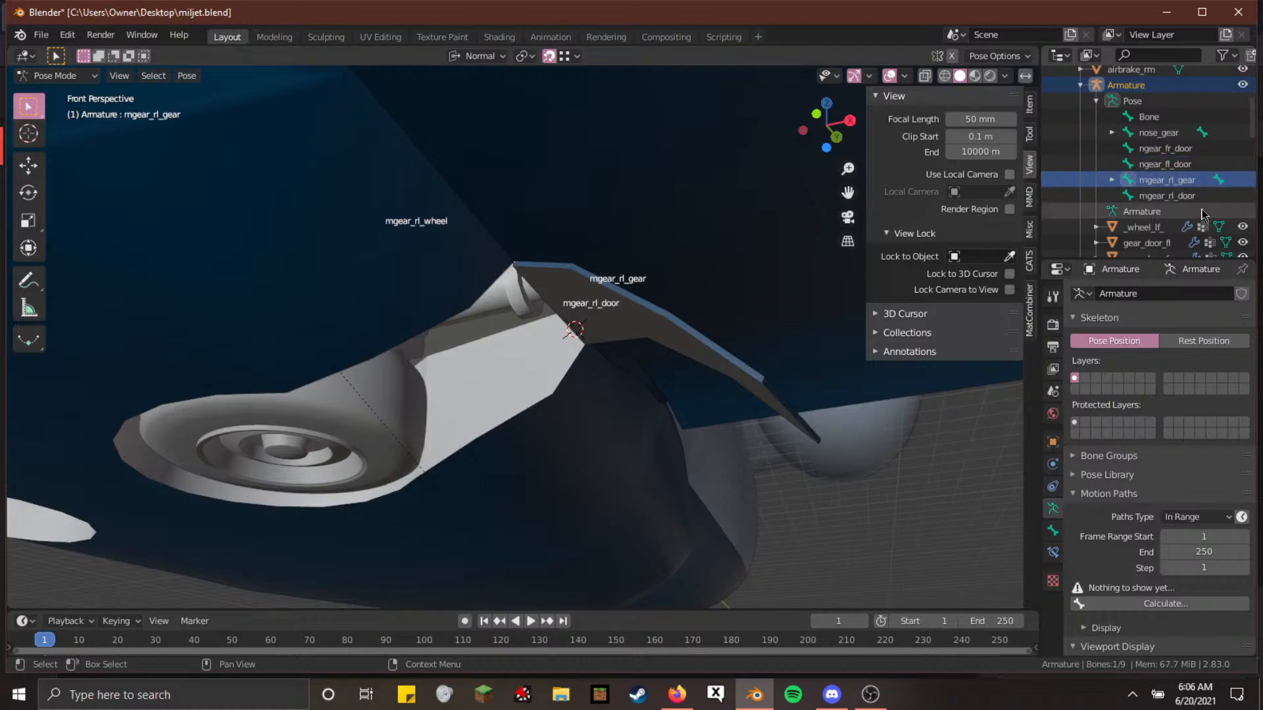
click(1111, 180)
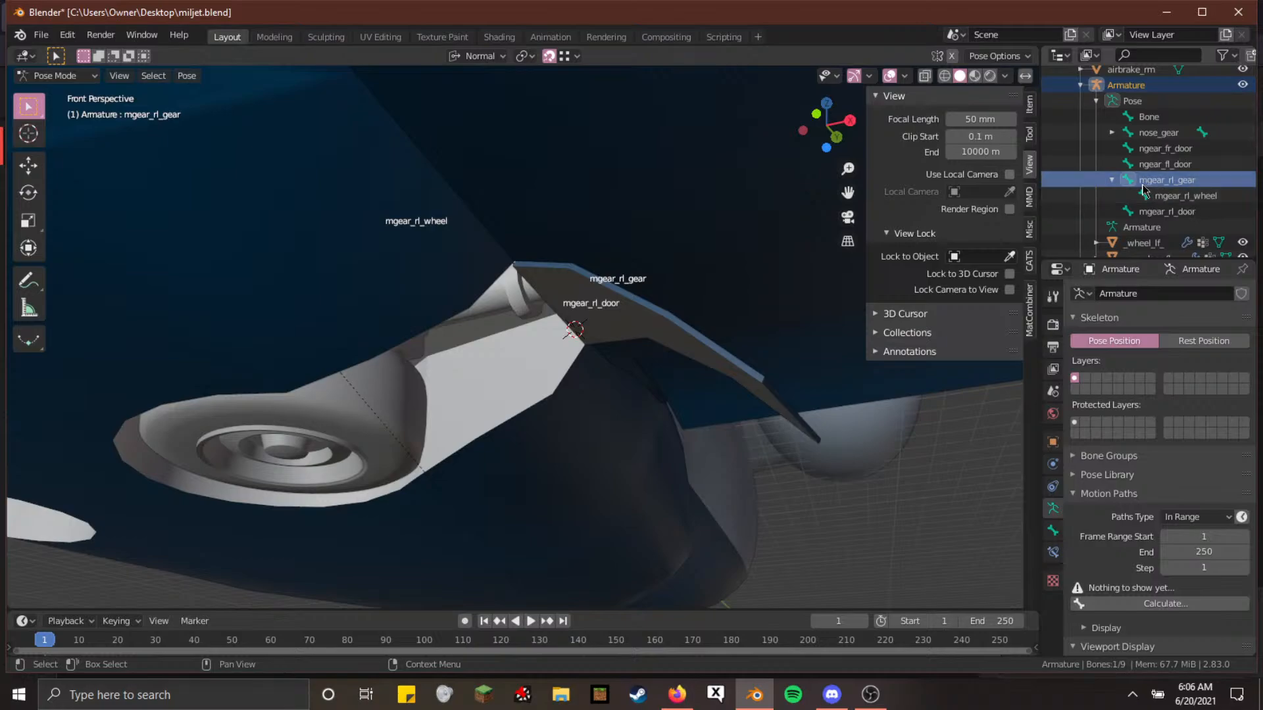
Add a vertex group named mgear_rl_door to the gear_door_rl1 mesh and assign all its geometry to the group
click(1112, 180)
click(1145, 197)
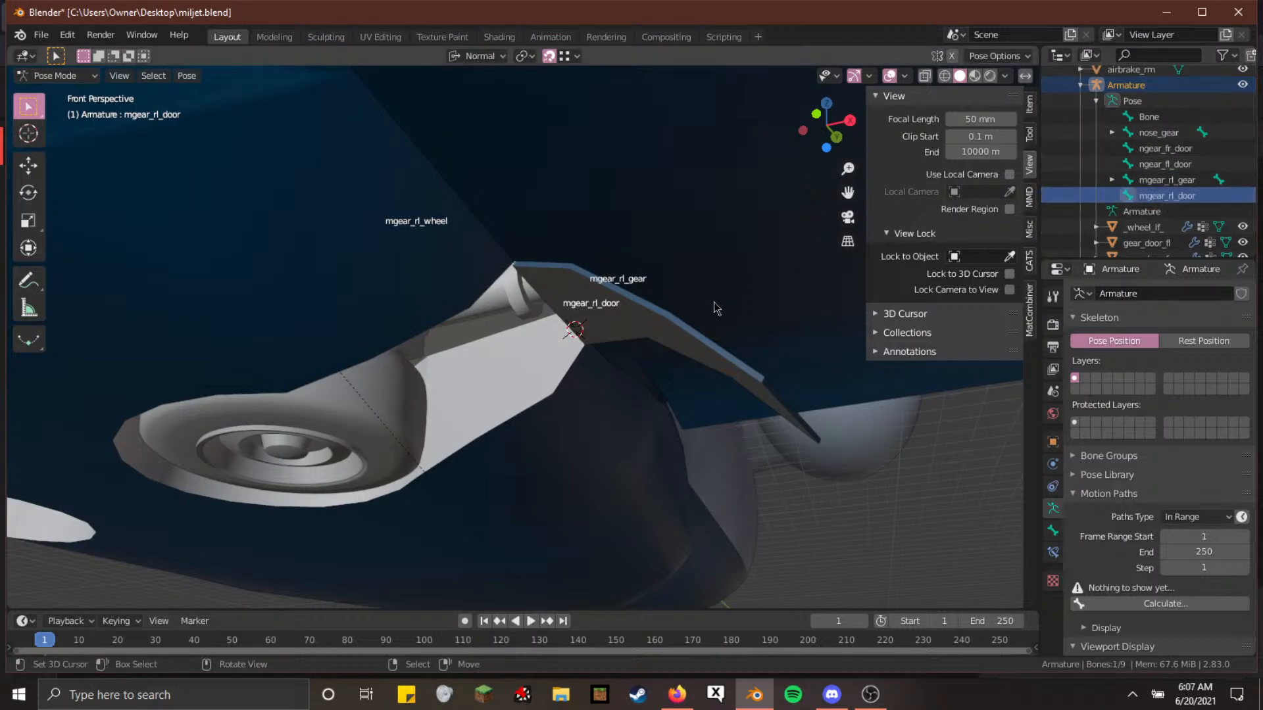
click(689, 335)
key(Tab)
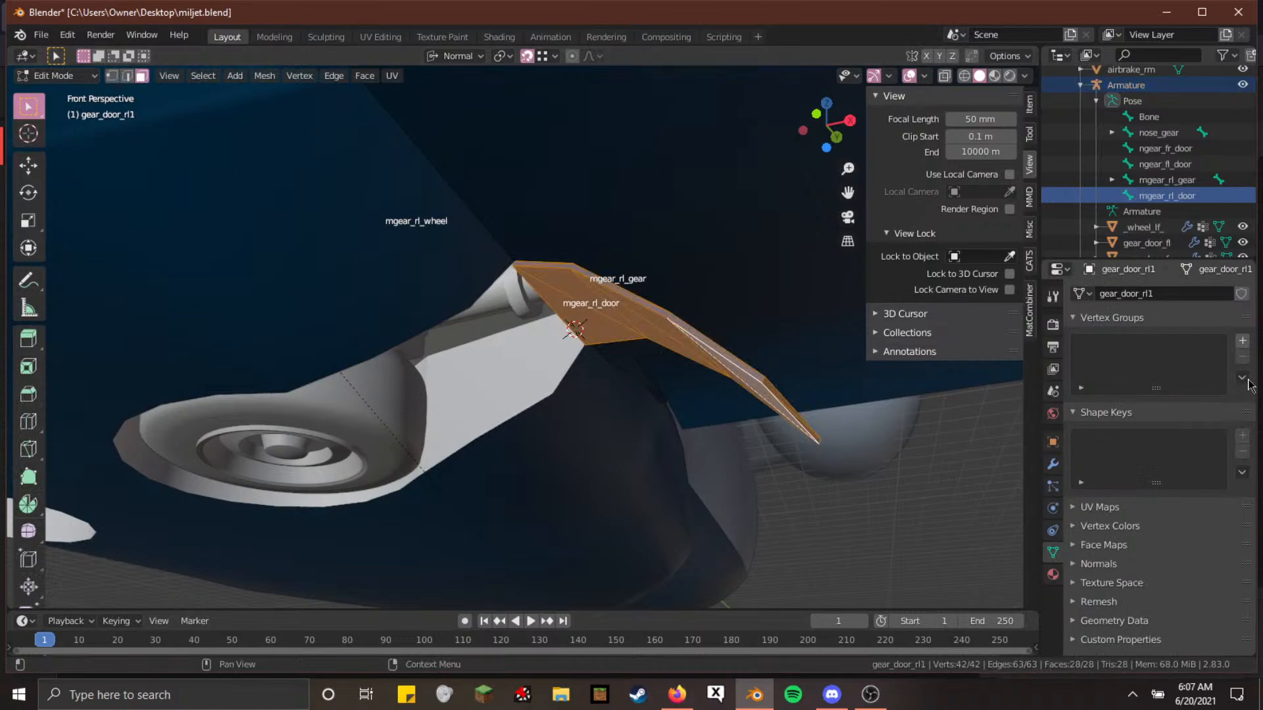
click(1242, 341)
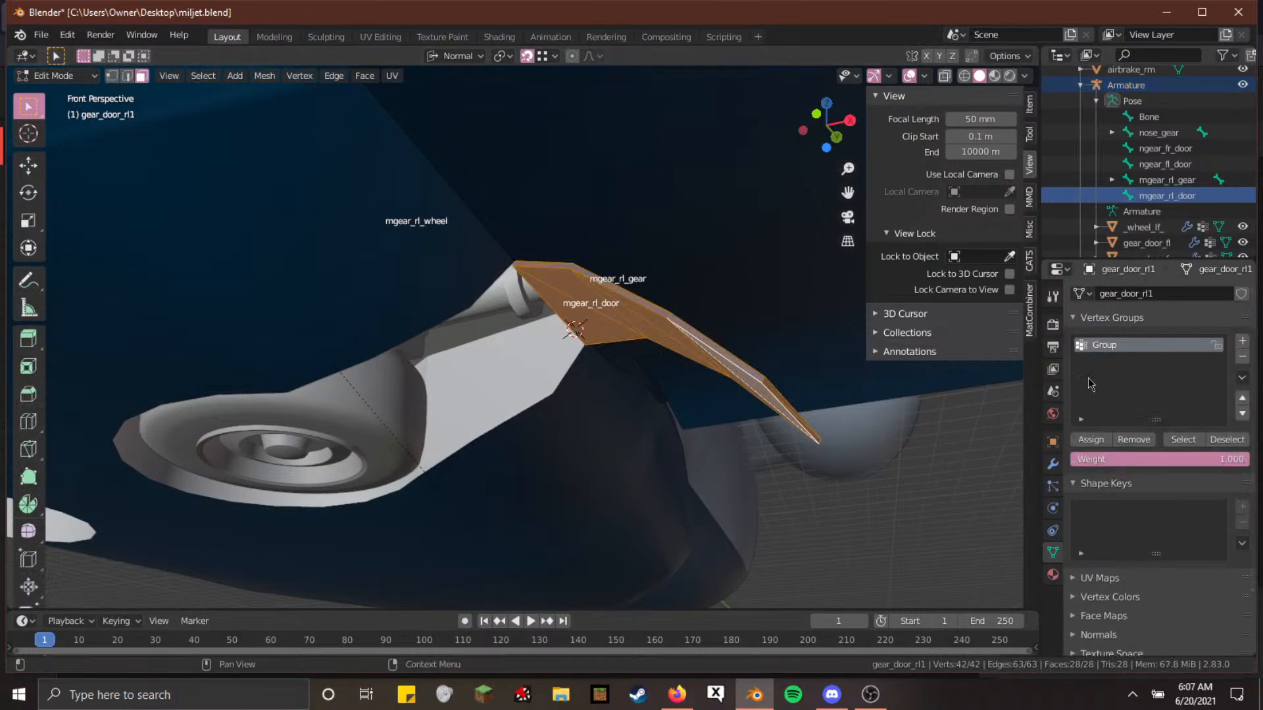
double_click(1111, 344)
text(mgear_rl_door)
click(1097, 438)
key(Tab)
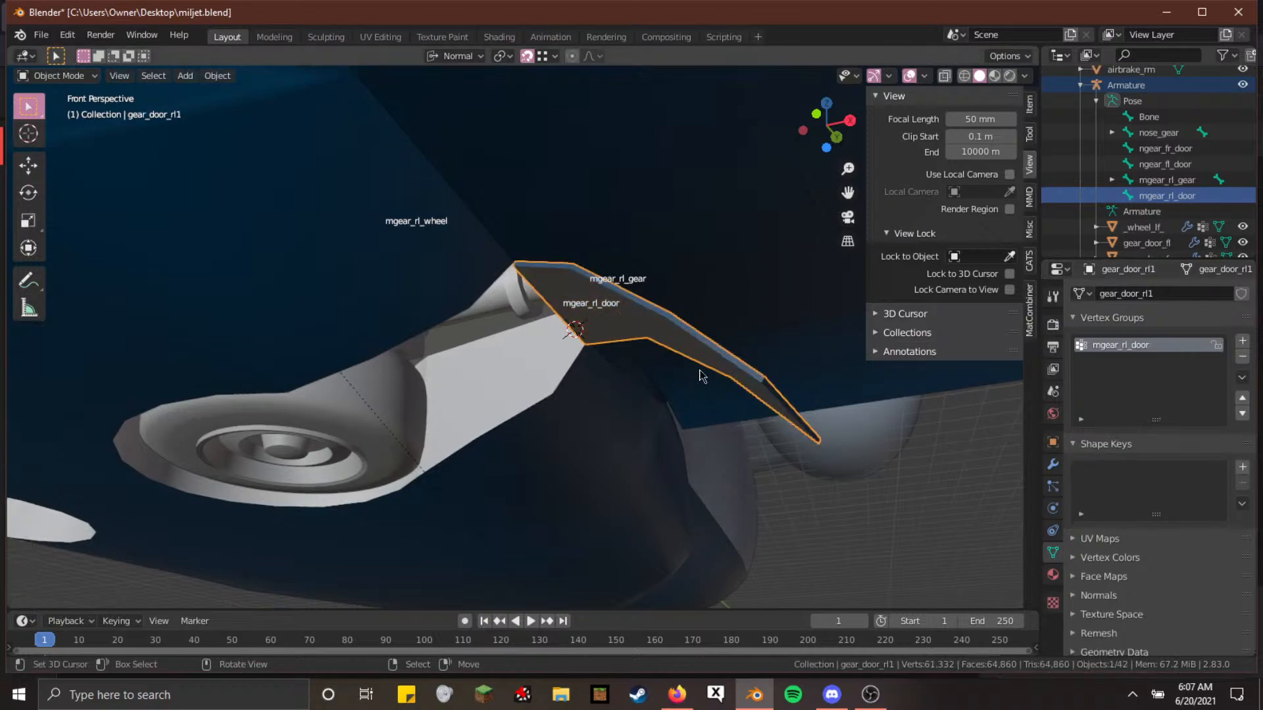
Parent the gear_door_rl1 door to the Armature using Armature Deform
scroll(1131, 168, down, 5)
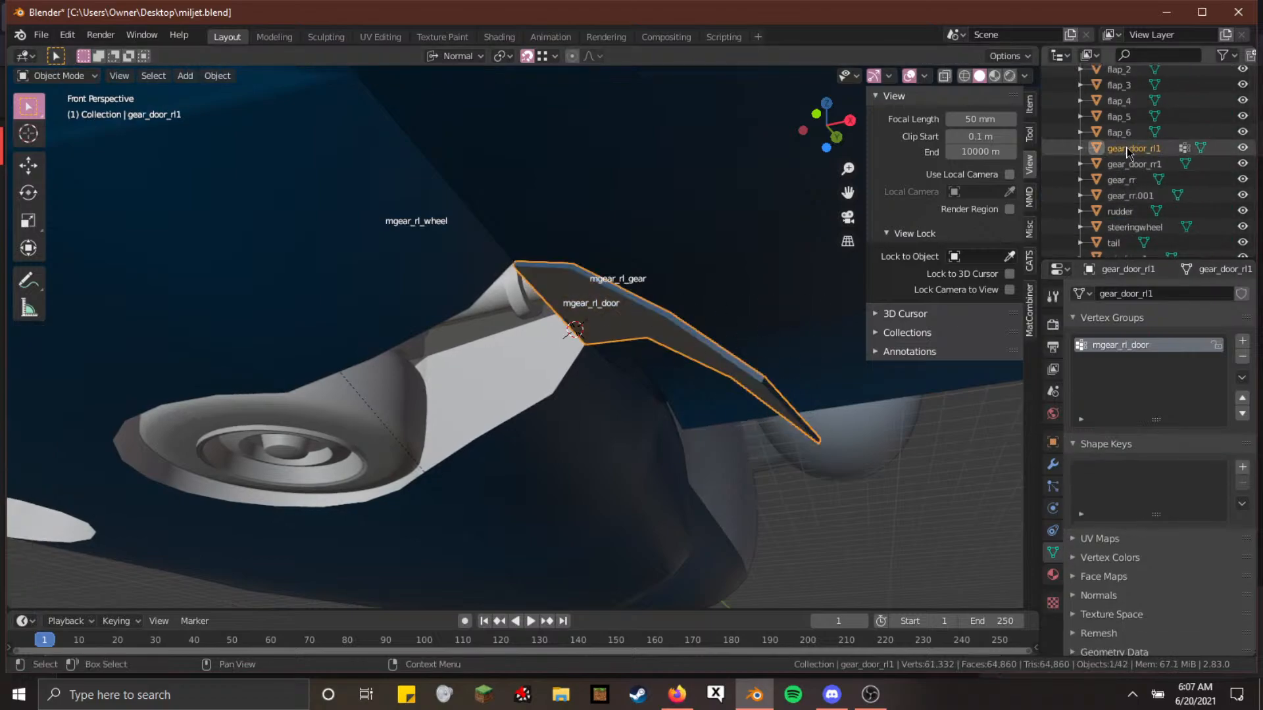
scroll(1155, 180, up, 8)
ctrl+click(1156, 180)
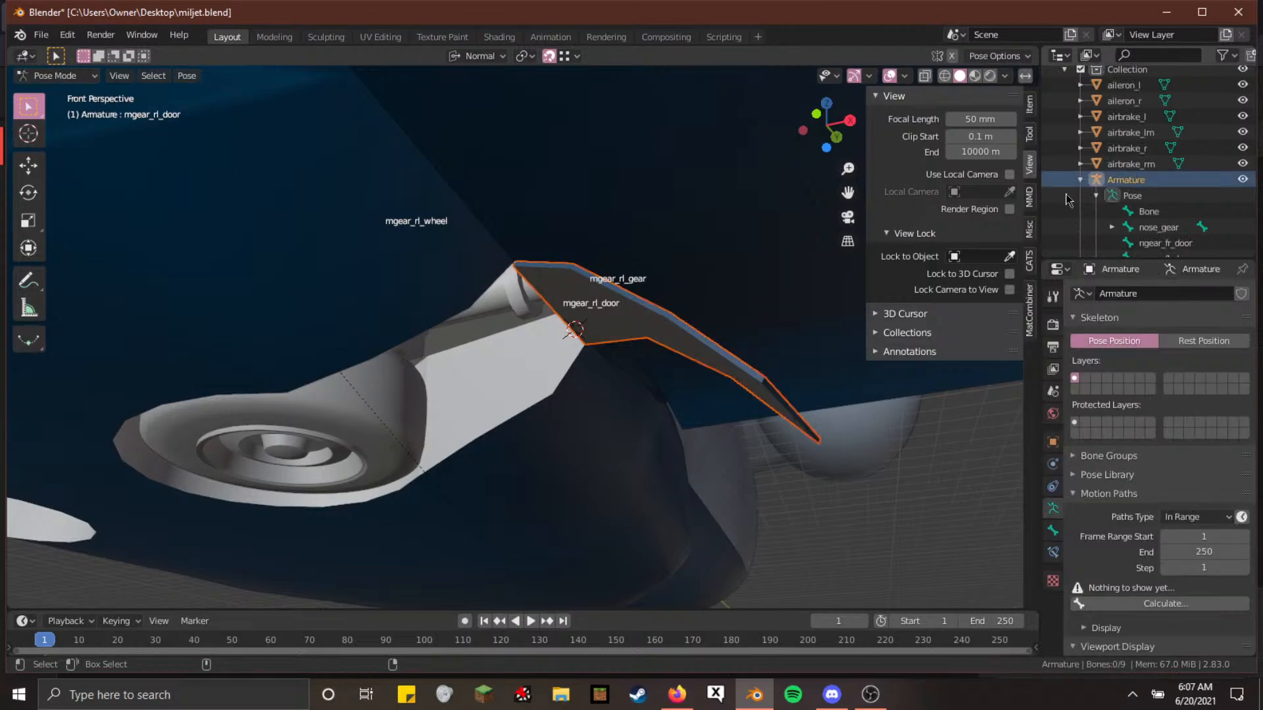
key(ctrl+Tab)
key(ctrl+p)
click(704, 291)
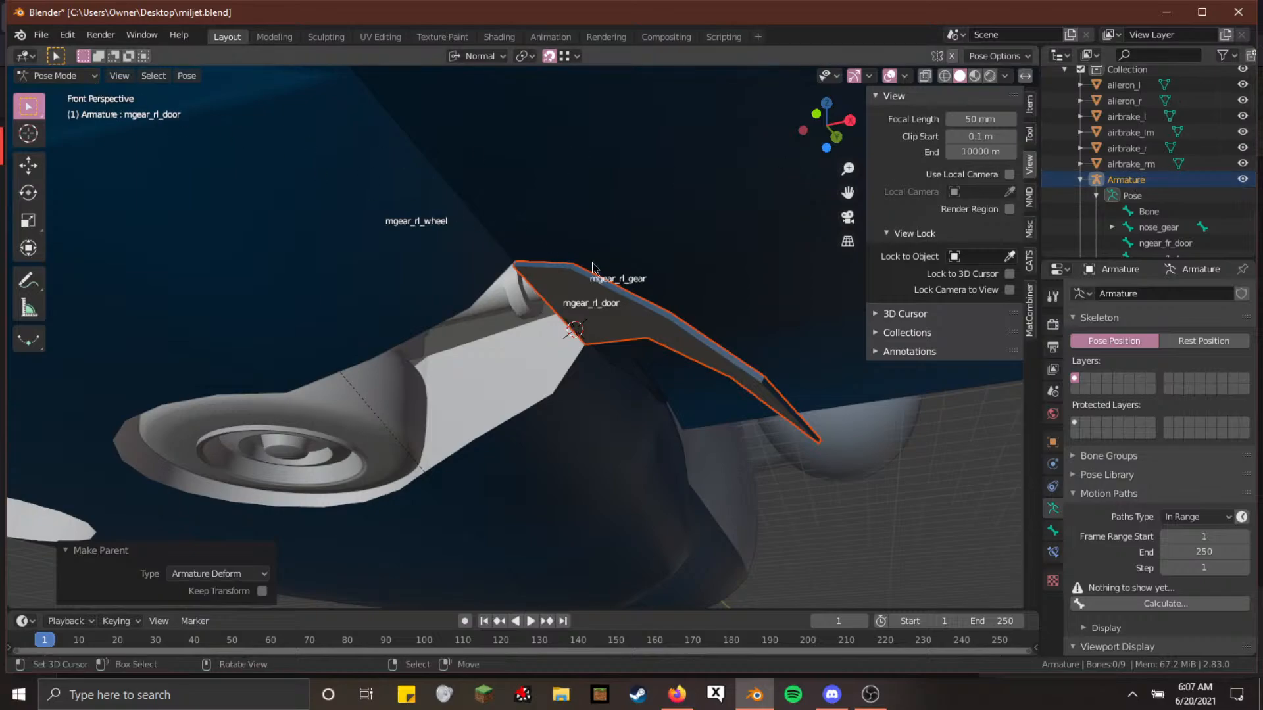
Rotate the mgear_rl_door bone -120° about its normal Y axis and check the door's fit against the fuselage from close up
click(550, 311)
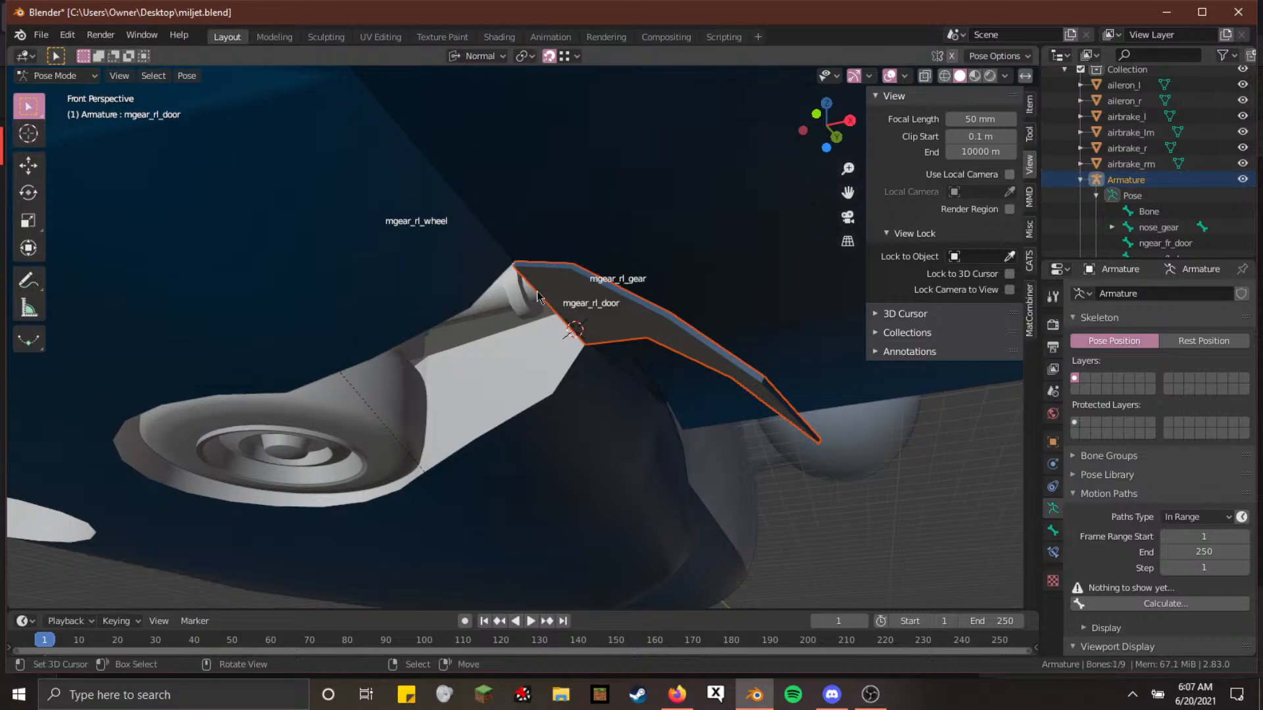
scroll(1158, 165, down, 4)
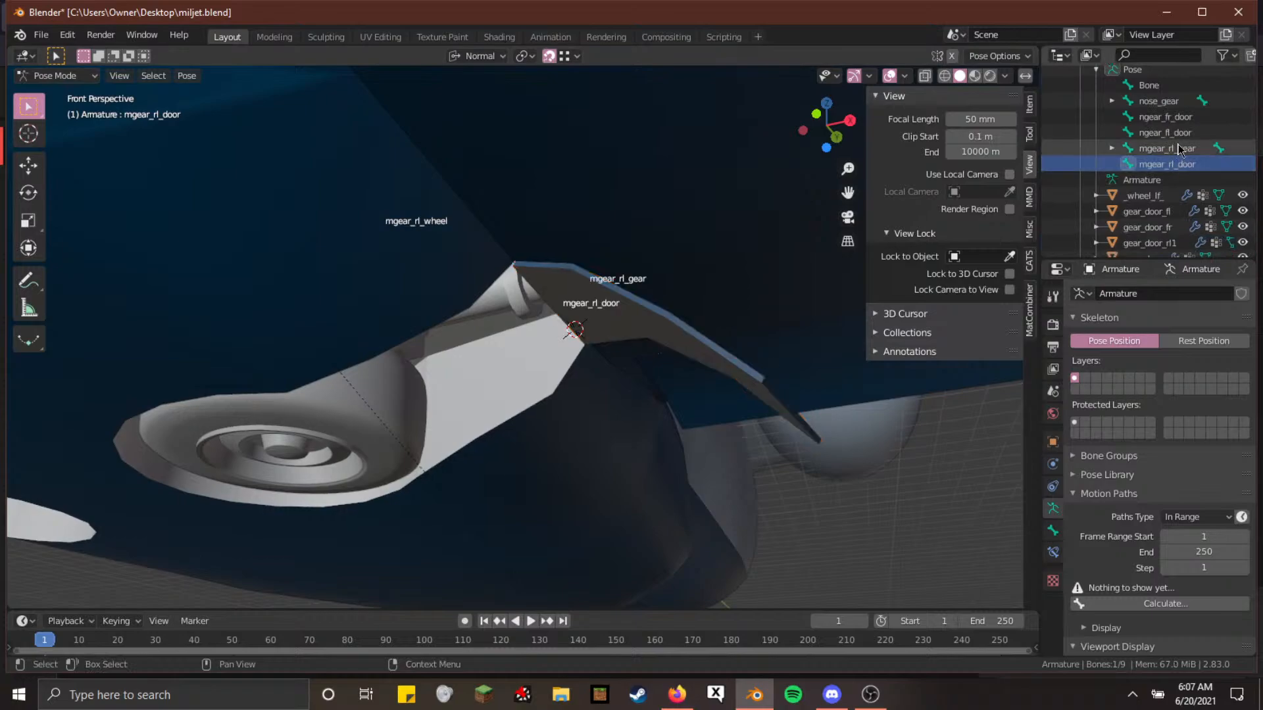
key(r)
key(x)
key(z)
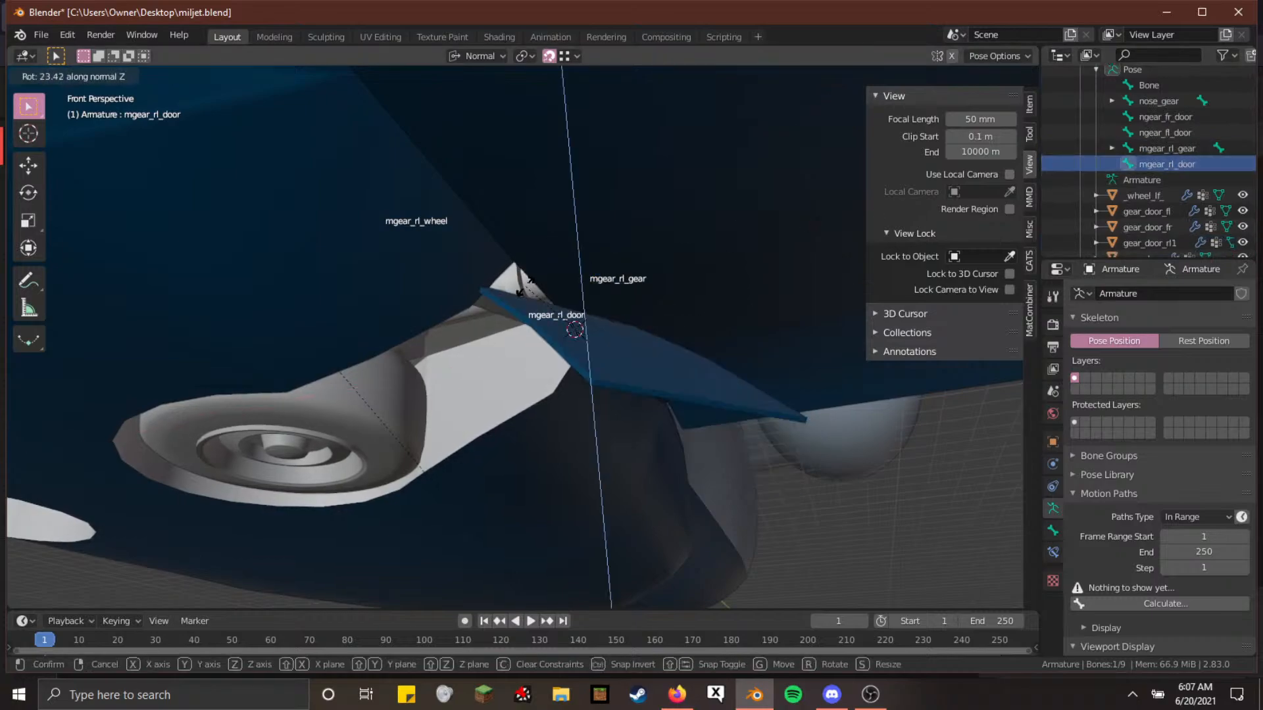
key(y)
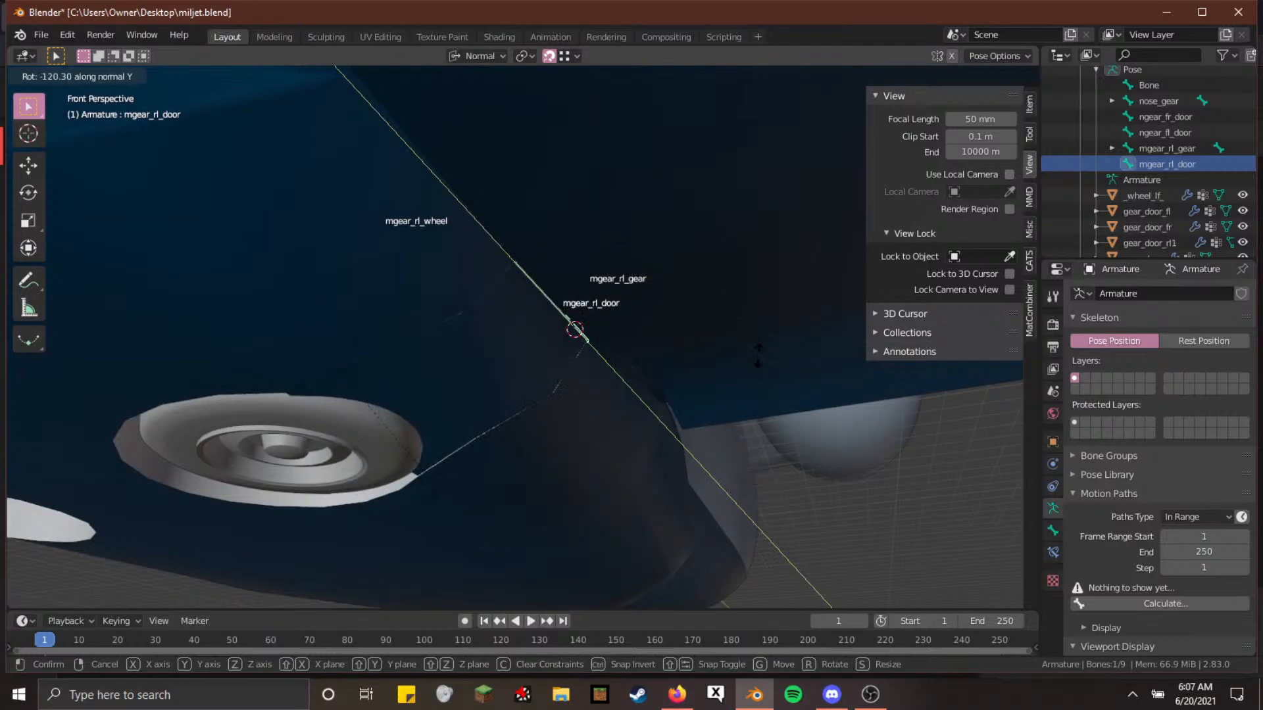
text(-120)
key(Return)
right_click(664, 442)
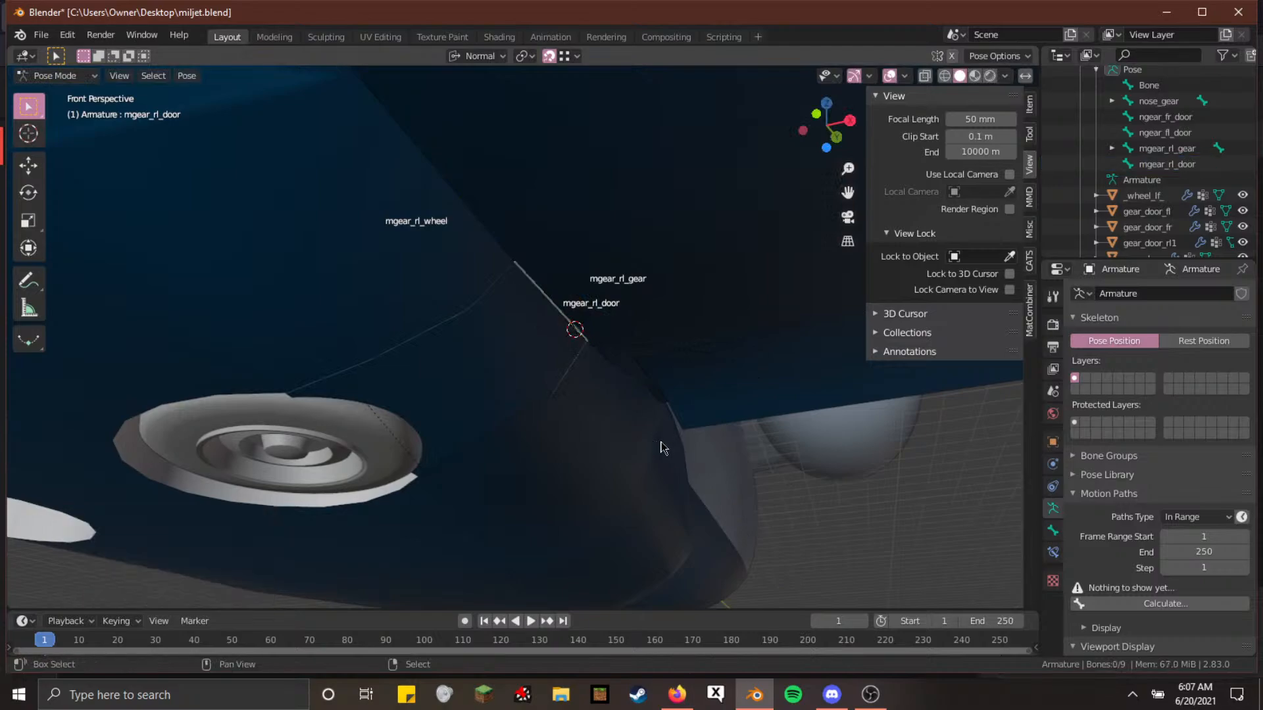
key(shift+grave)
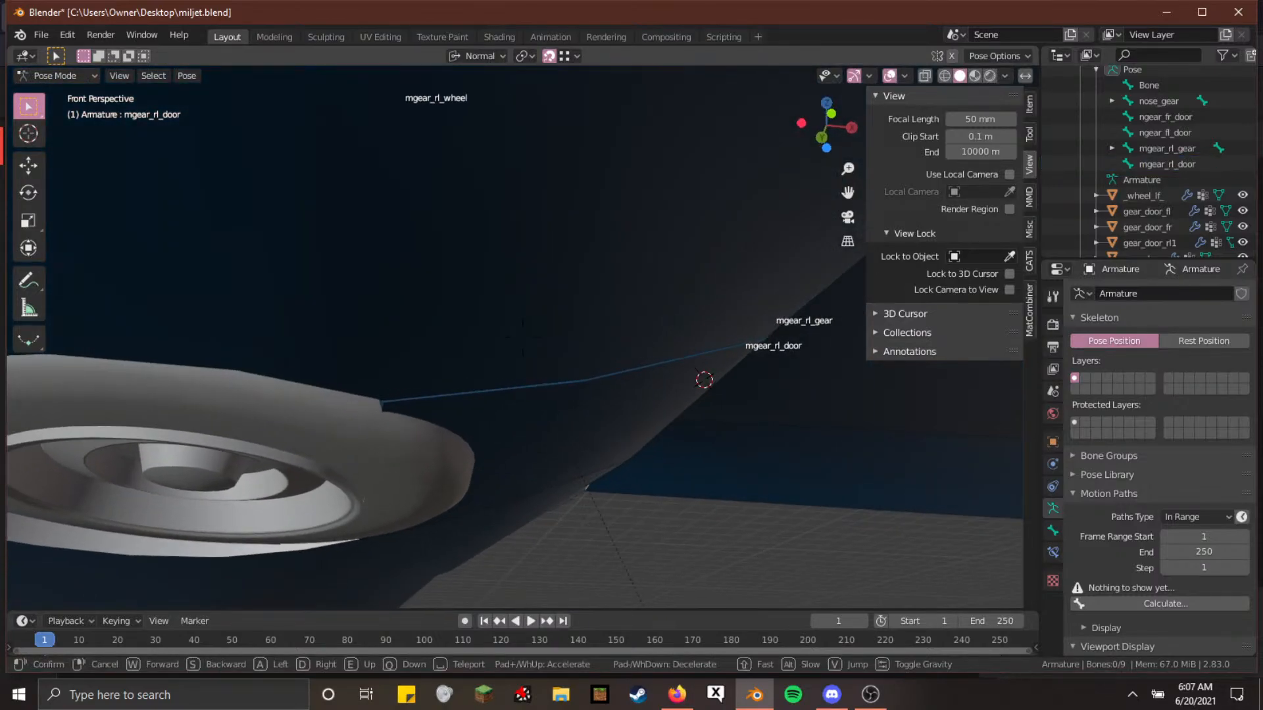
key(a)
key(d)
key(a)
click(709, 421)
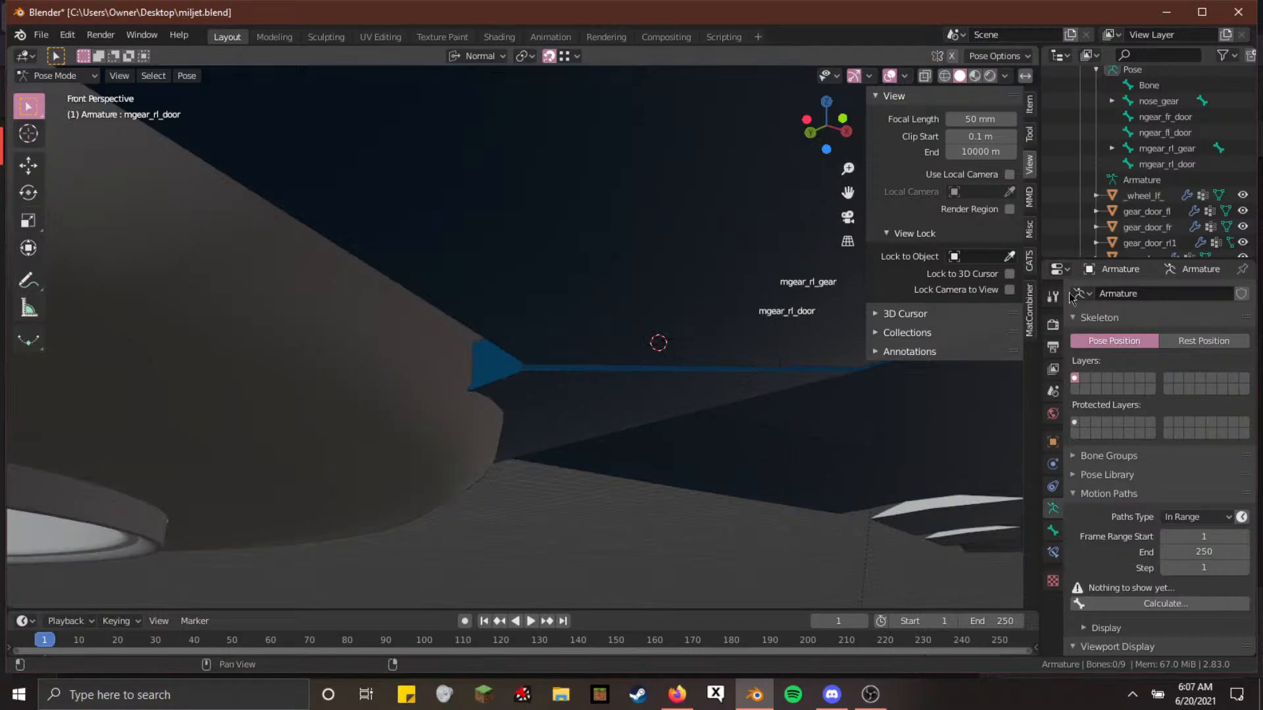
click(1164, 178)
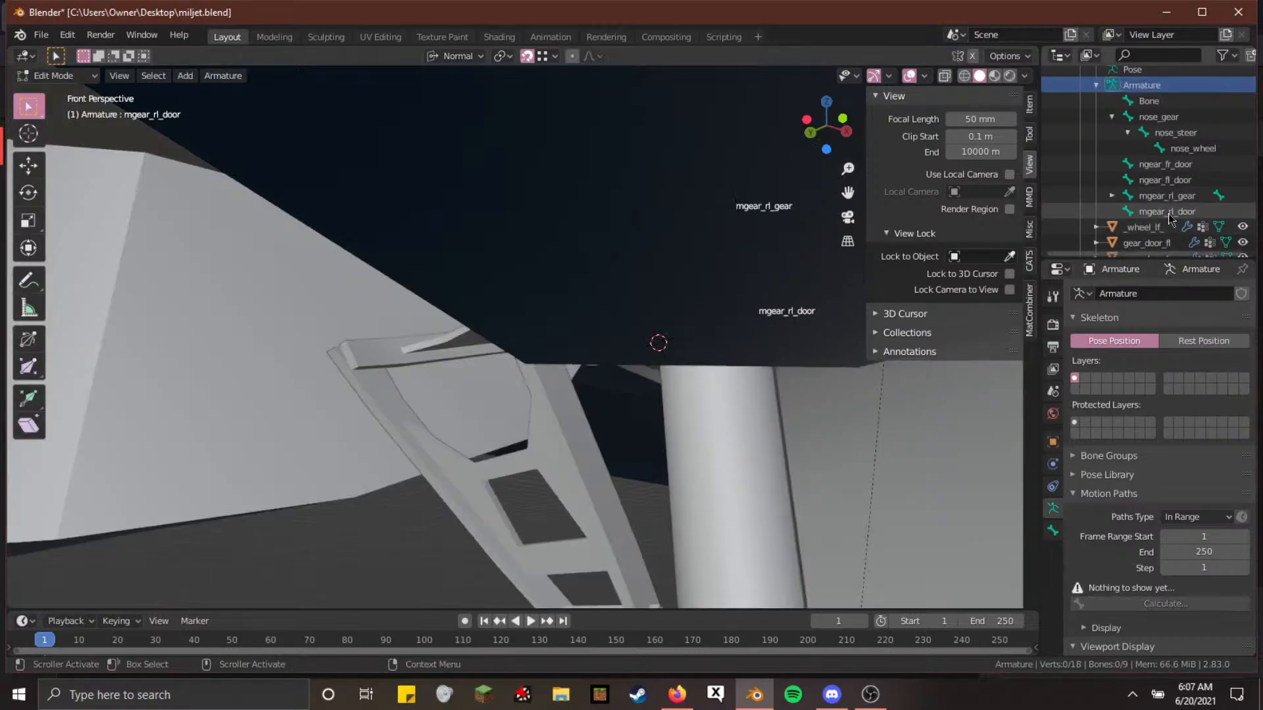
click(58, 76)
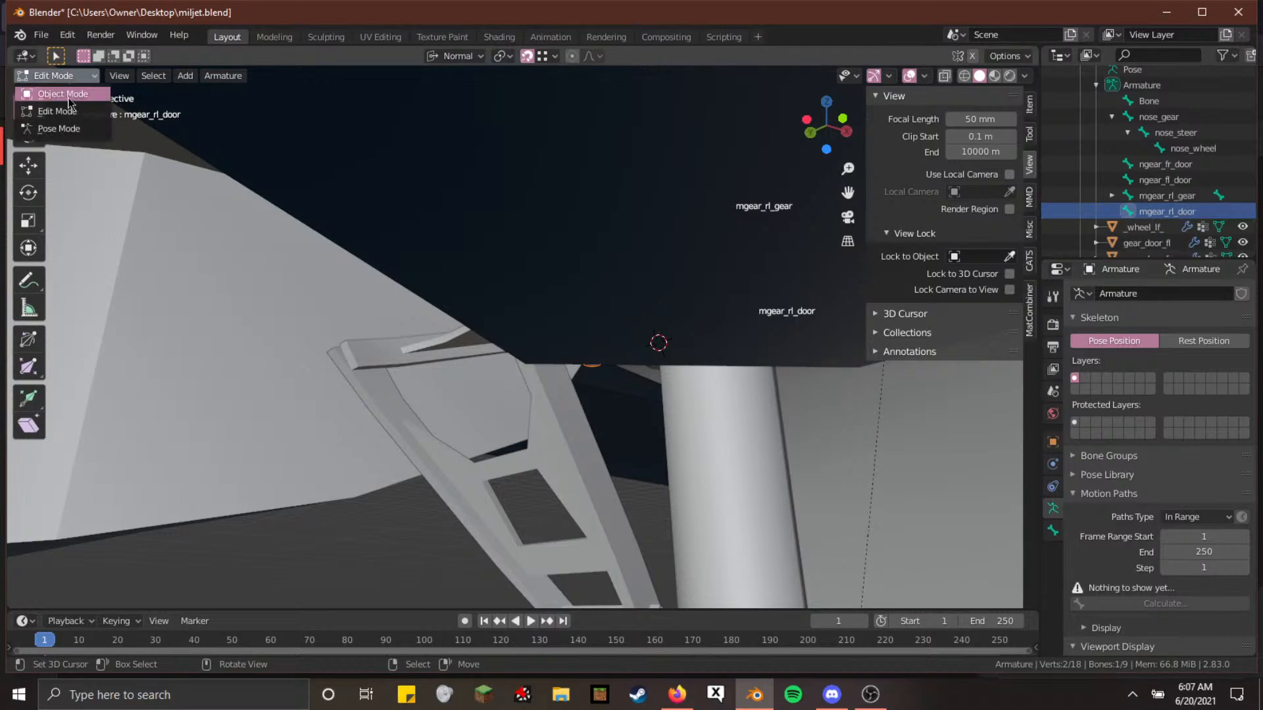
click(53, 90)
scroll(1132, 171, up, 2)
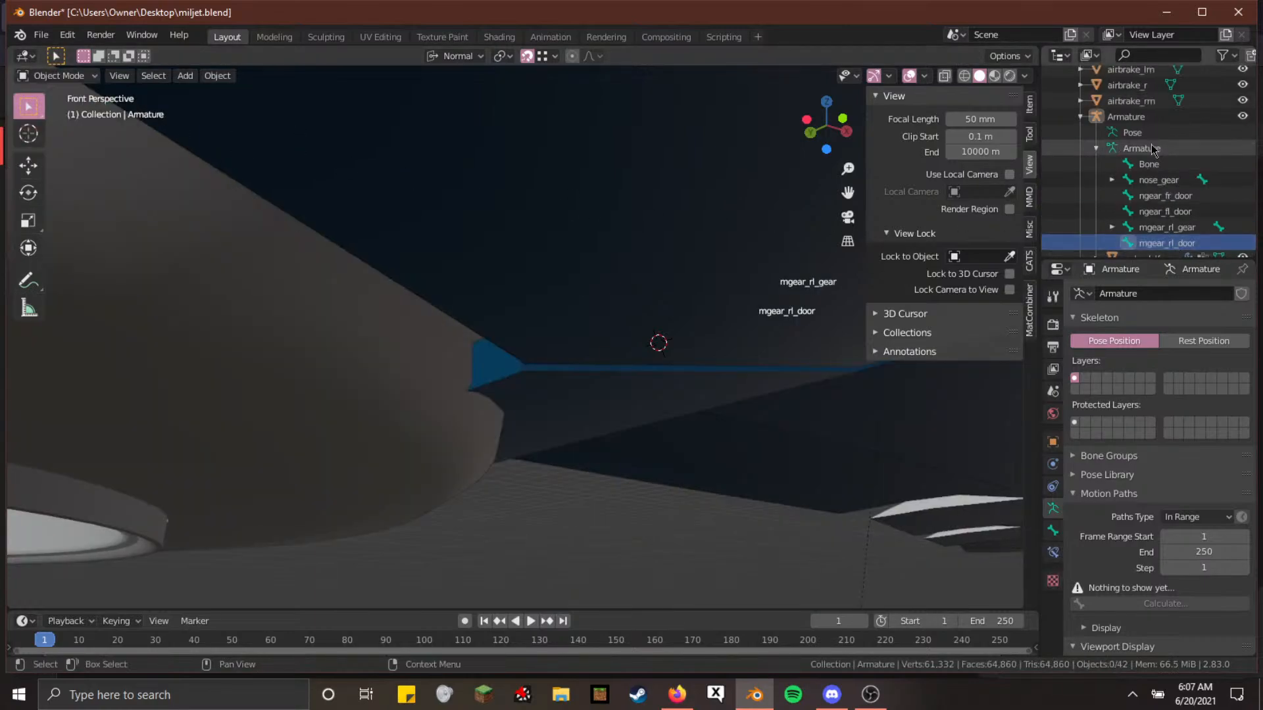
Put the Armature into Pose Mode and clear the rotation of the mgear_rl_door bone
click(1130, 117)
click(79, 76)
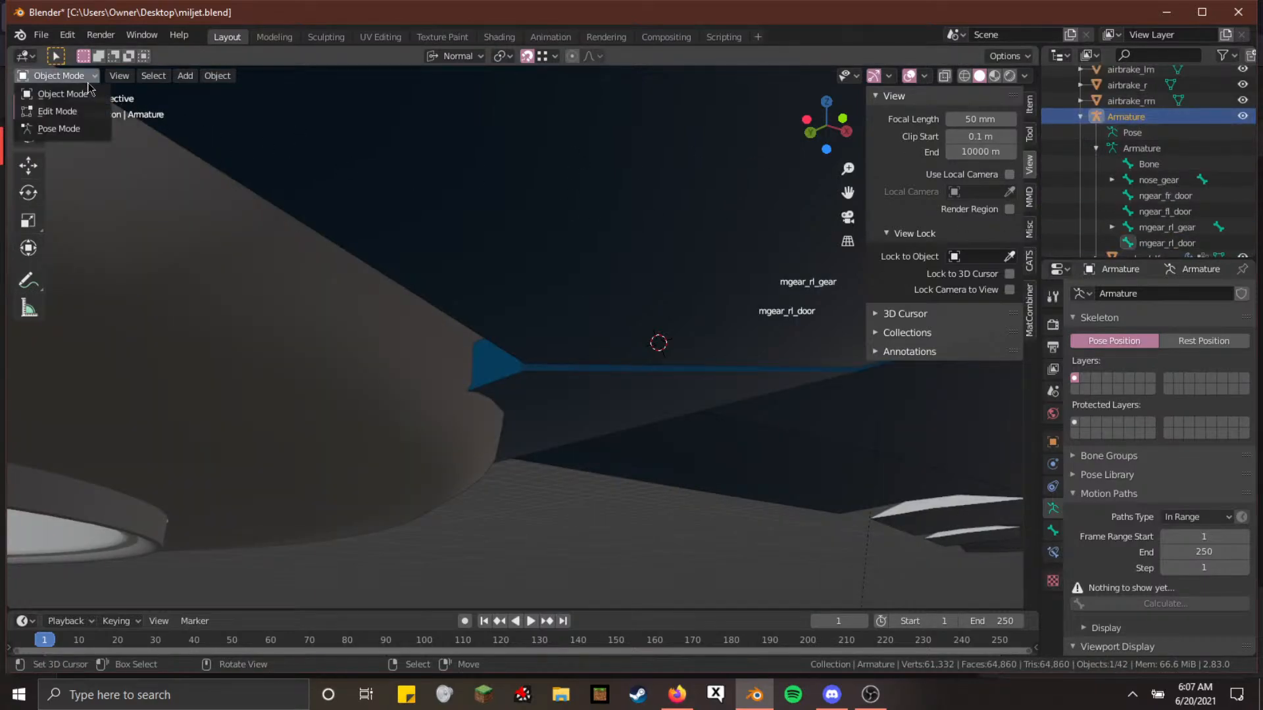
click(72, 121)
click(1174, 230)
key(alt+r)
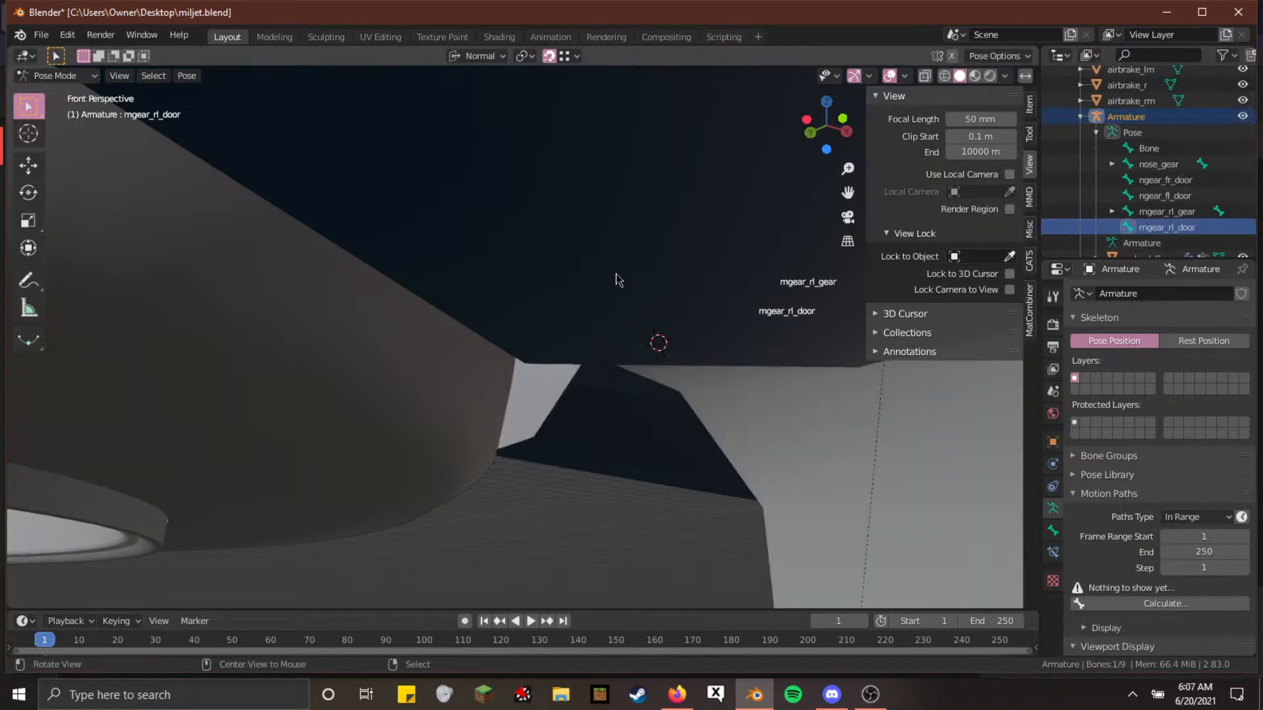
Try closing the rear-left gear door by rotating its bone -120.2° about the normal Y axis
key(r)
key(y)
key(y)
key(1)
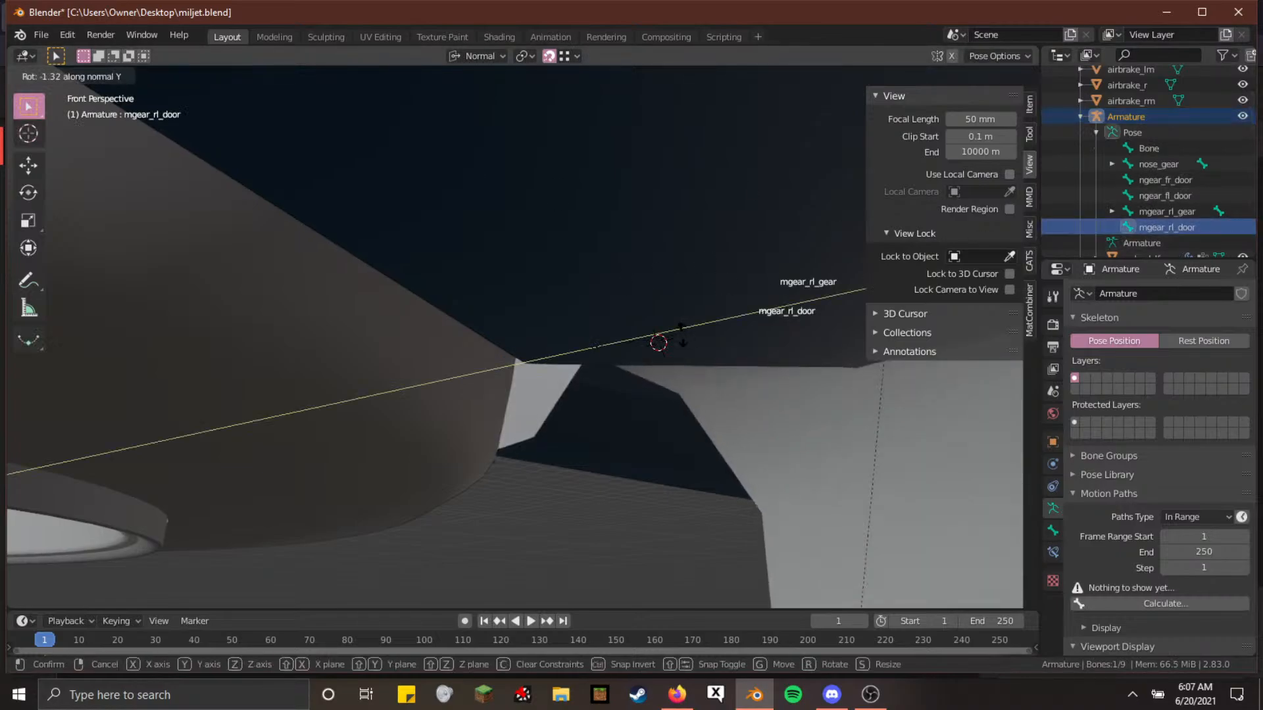
key(2)
key(5)
key(minus)
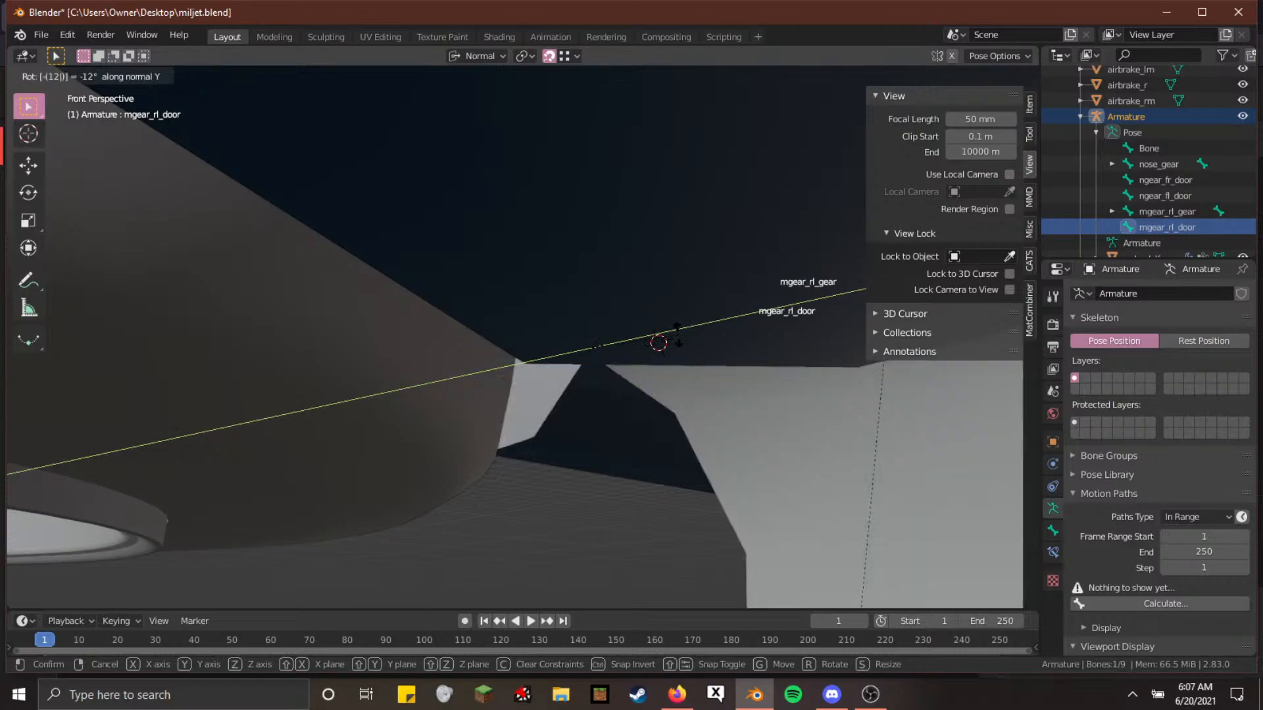
key(BackSpace)
key(1)
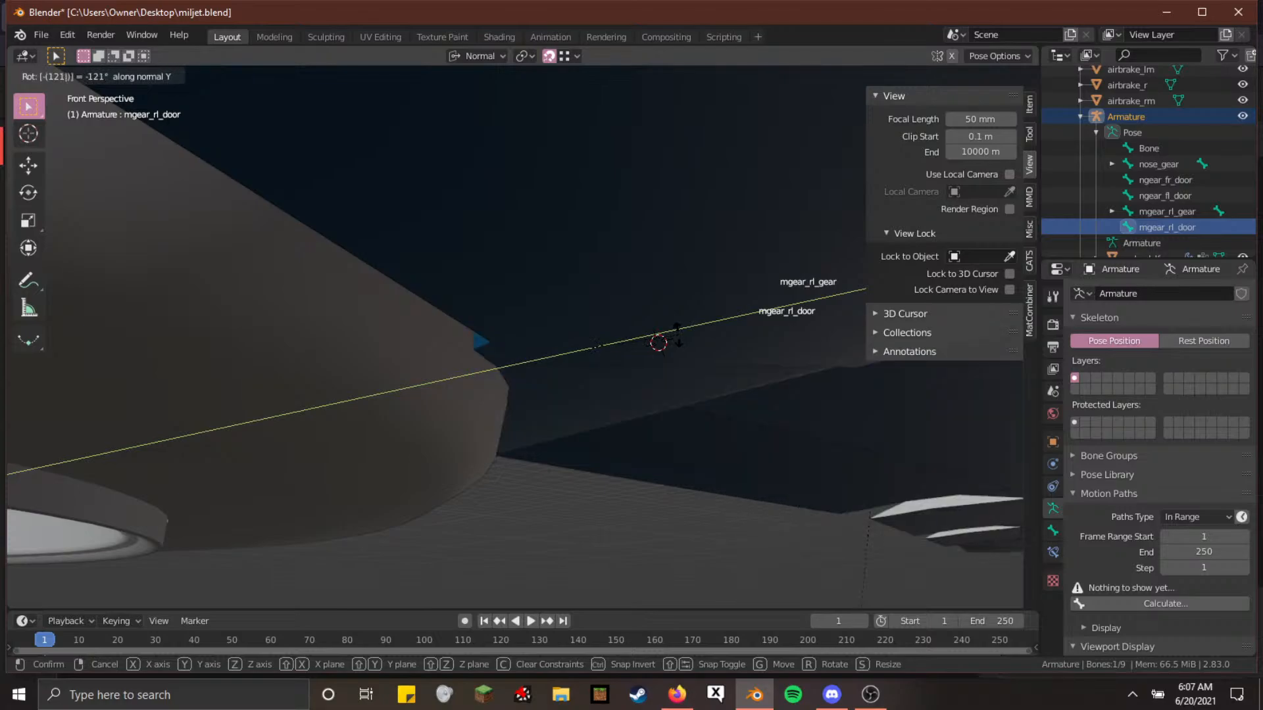
key(BackSpace)
key(0)
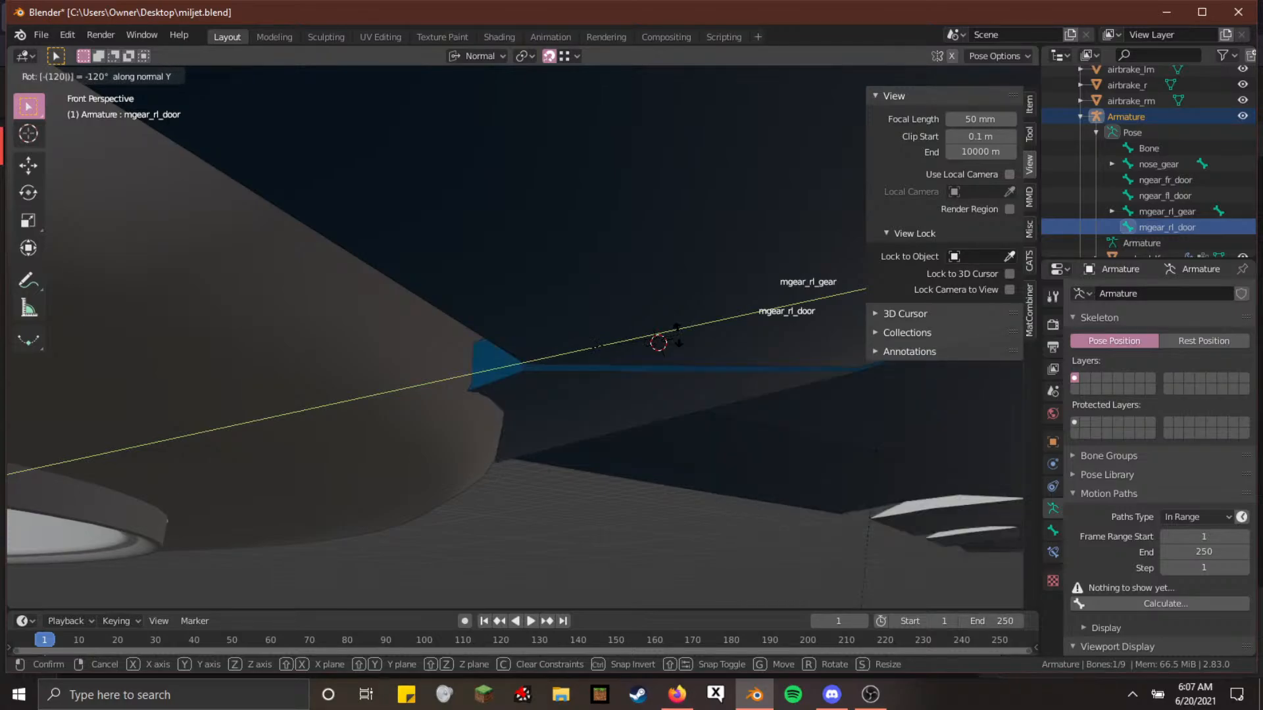
key(period)
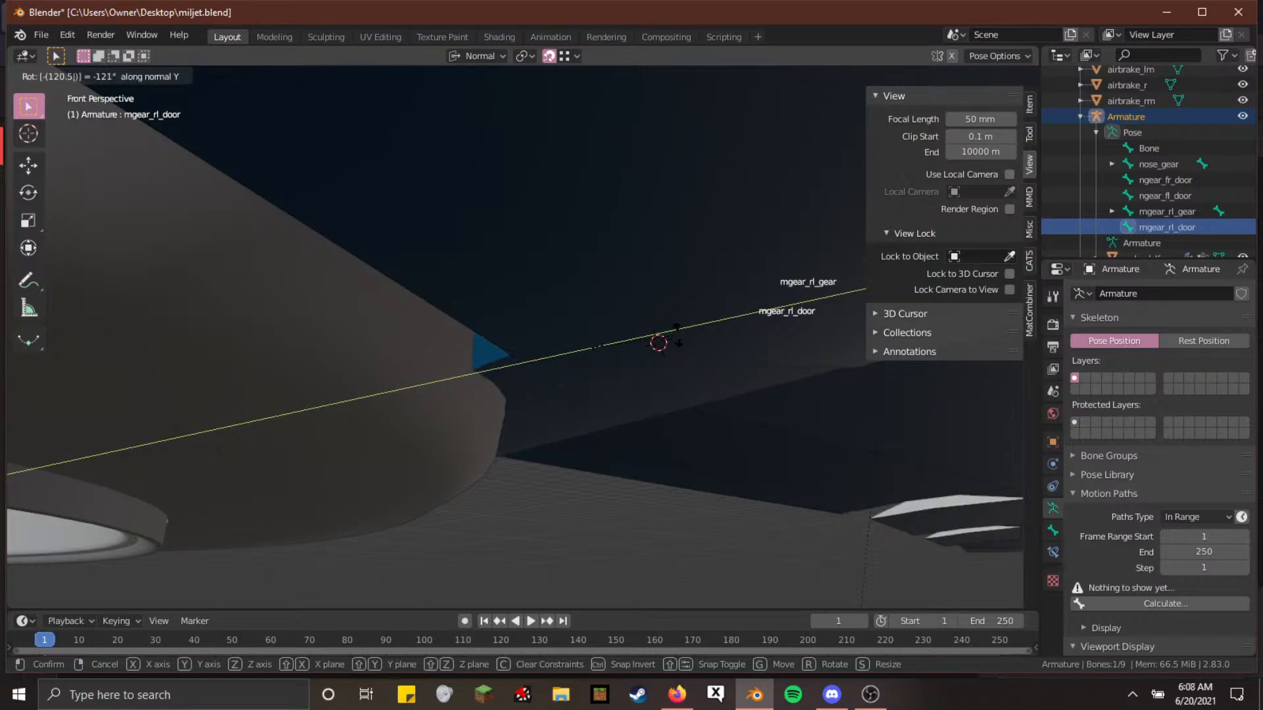
key(1)
key(BackSpace)
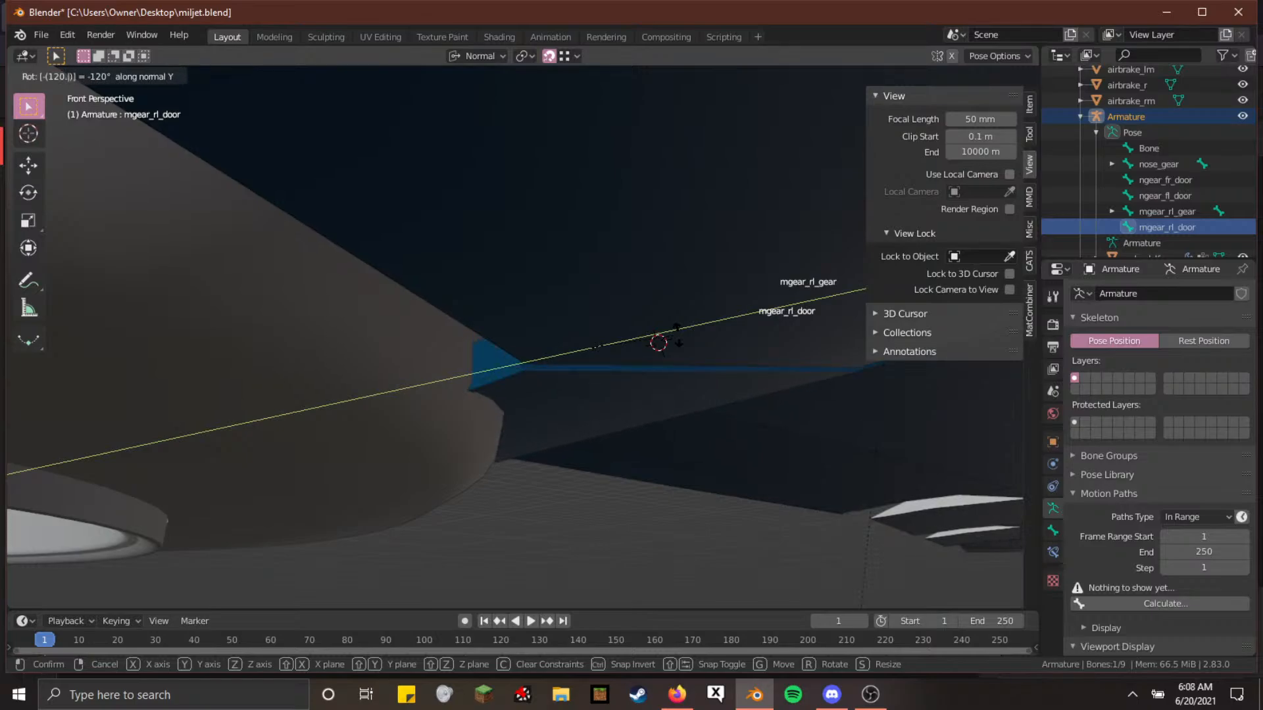
key(2)
key(Return)
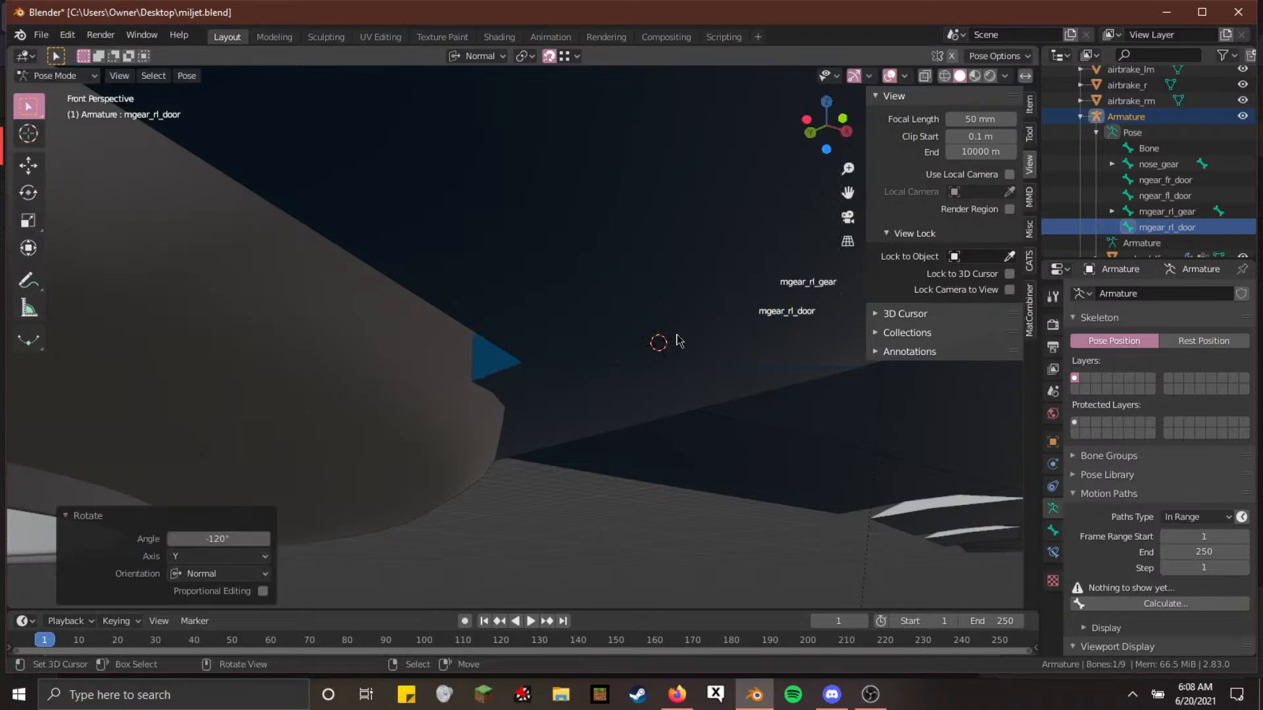
Inspect the door from outside, reset the mgear_rl_door bone's rotation, and rotate it -120° about its normal Y axis
key(shift+grave)
key(d)
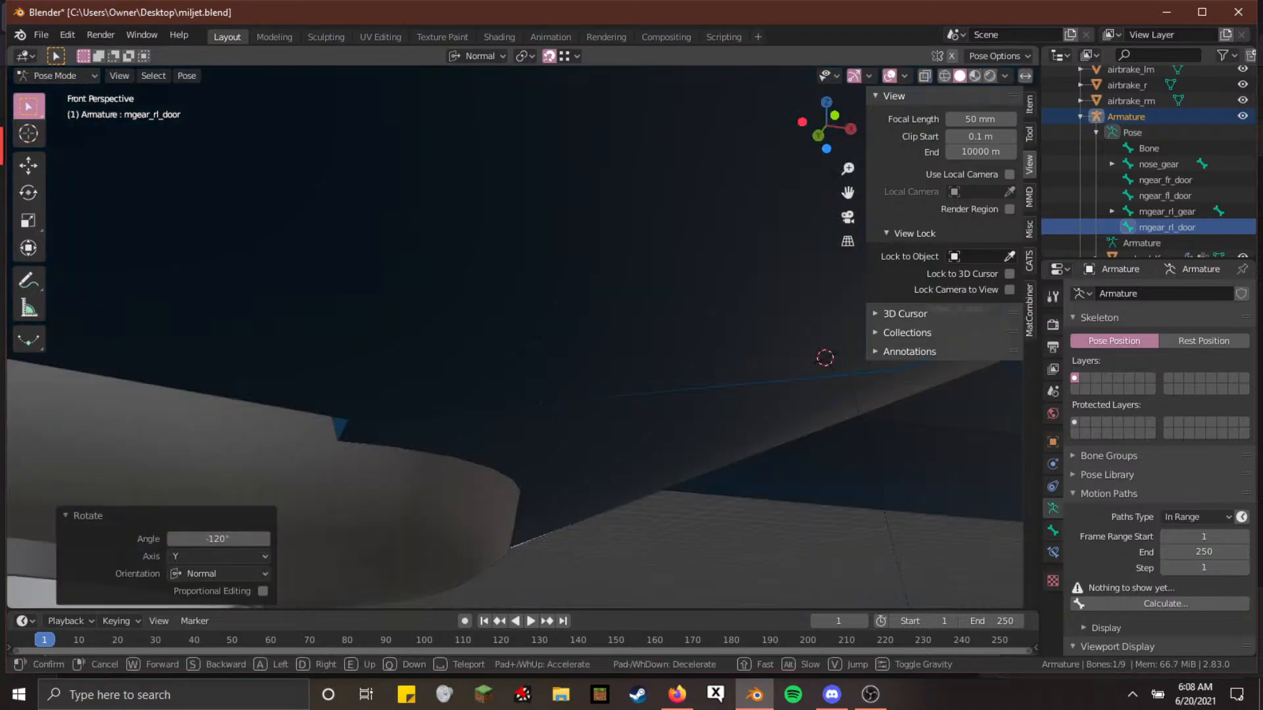
click(523, 338)
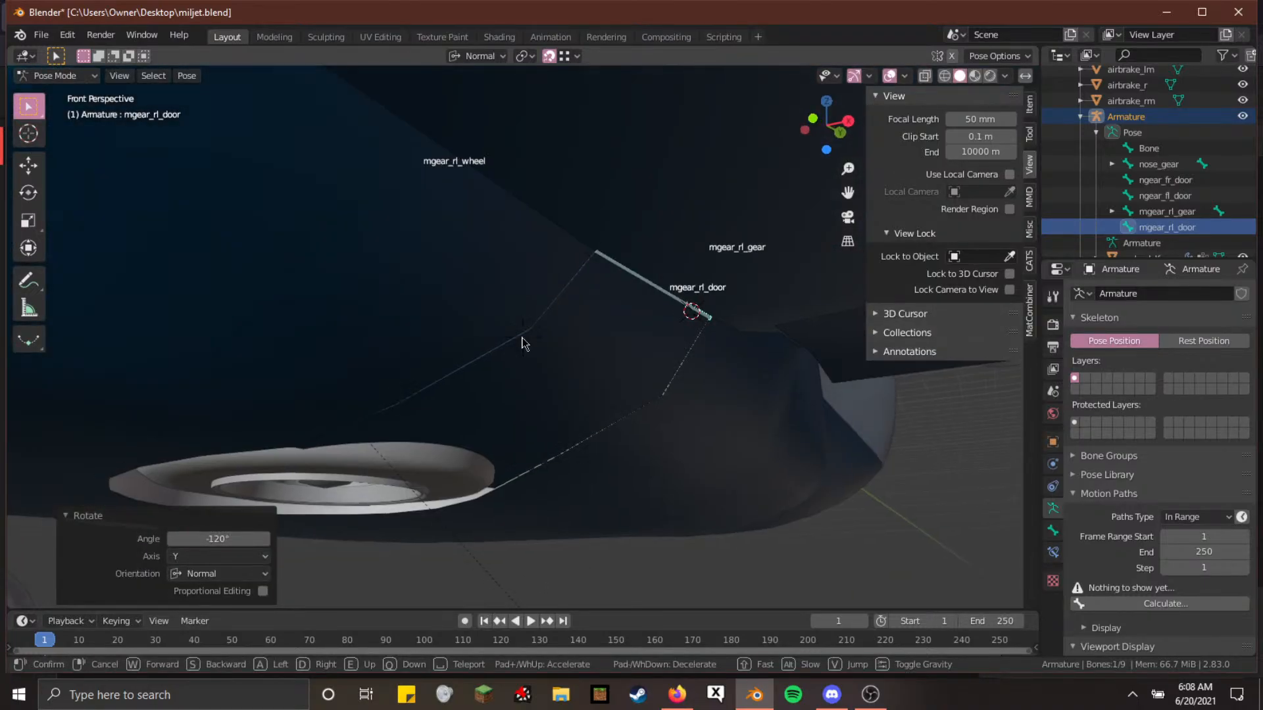
click(523, 338)
key(shift+grave)
click(523, 341)
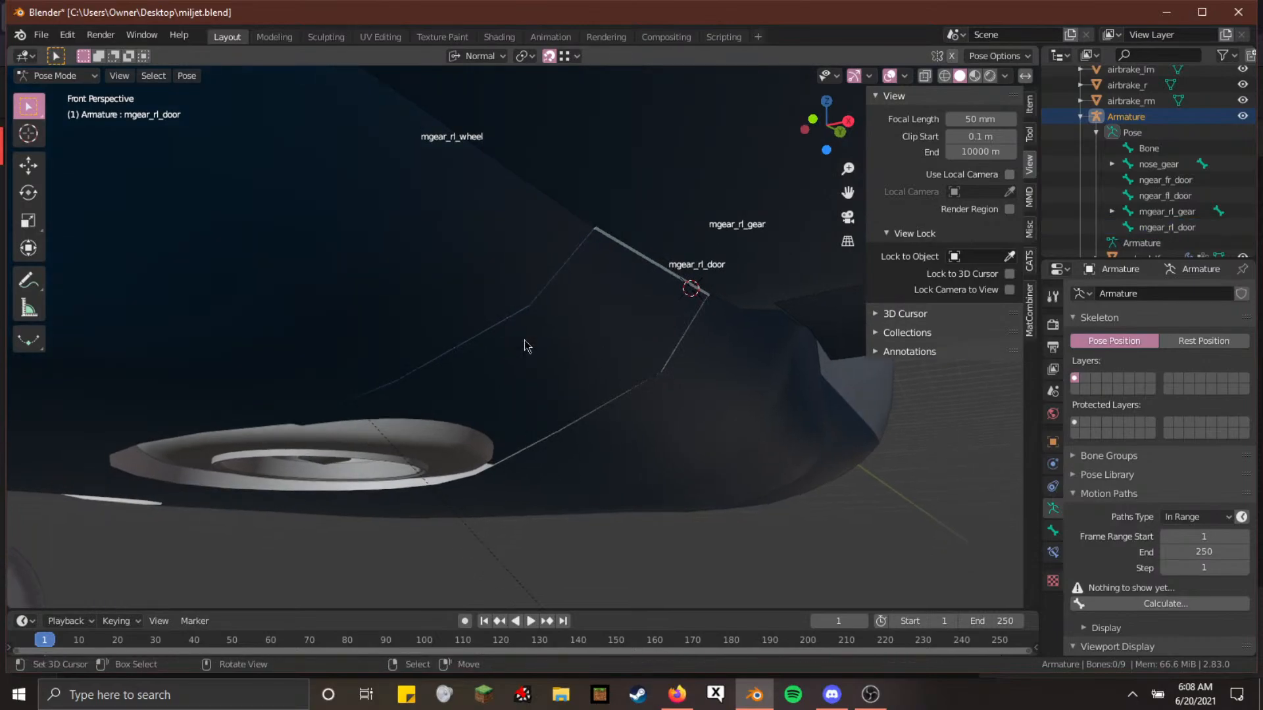
click(611, 239)
text(ry)
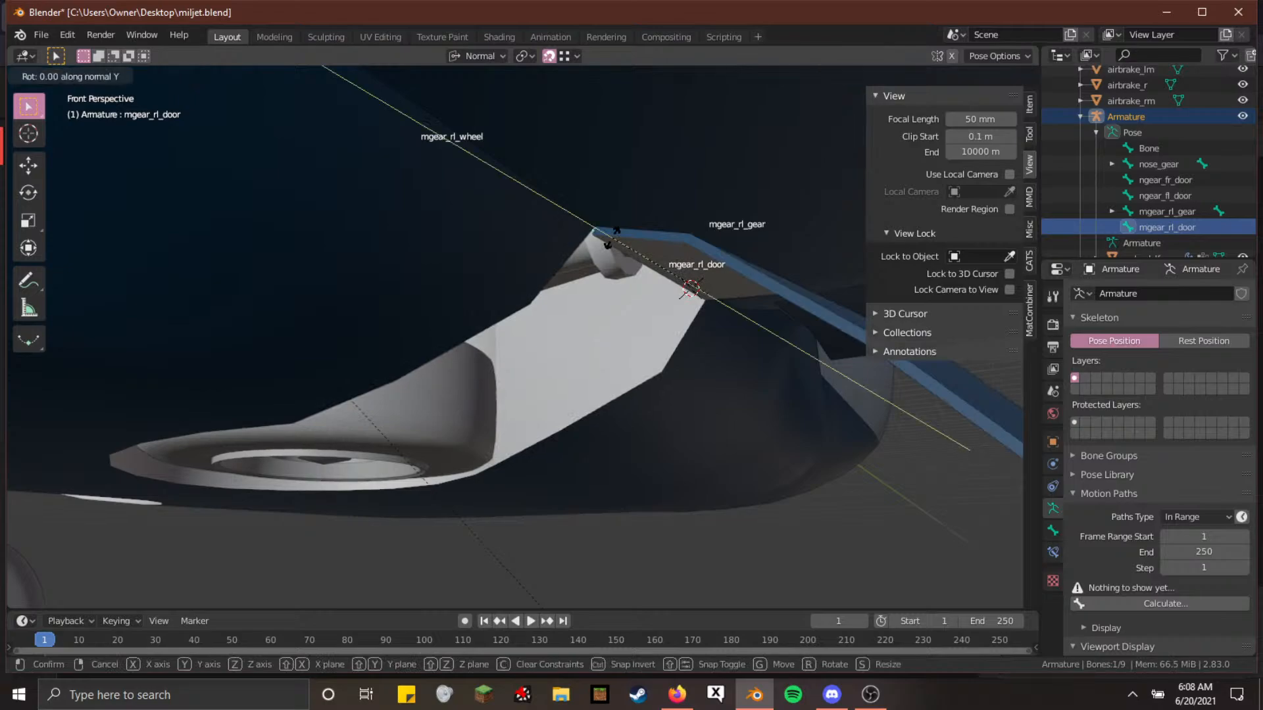
text(120-)
key(Return)
key(alt+a)
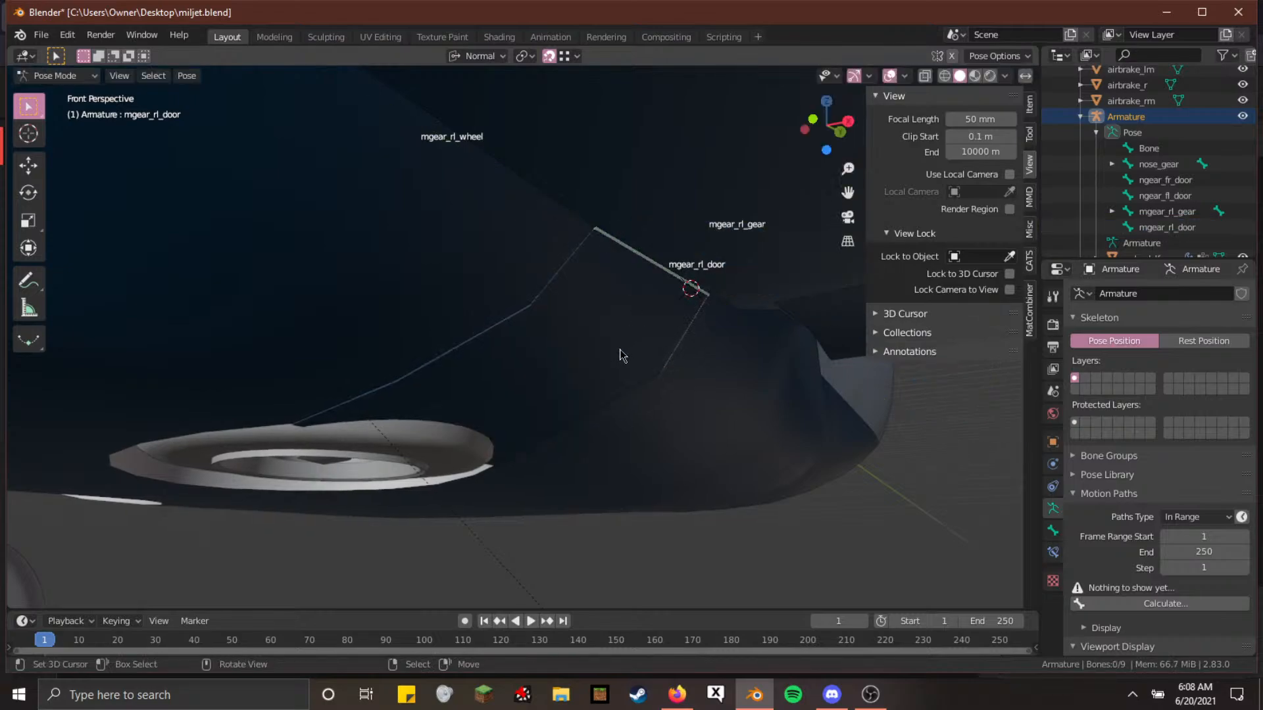
Clear the mgear_rl_door bone's rotation, try -120.1° about its normal Y axis, and settle on -120°
click(644, 266)
key(alt+r)
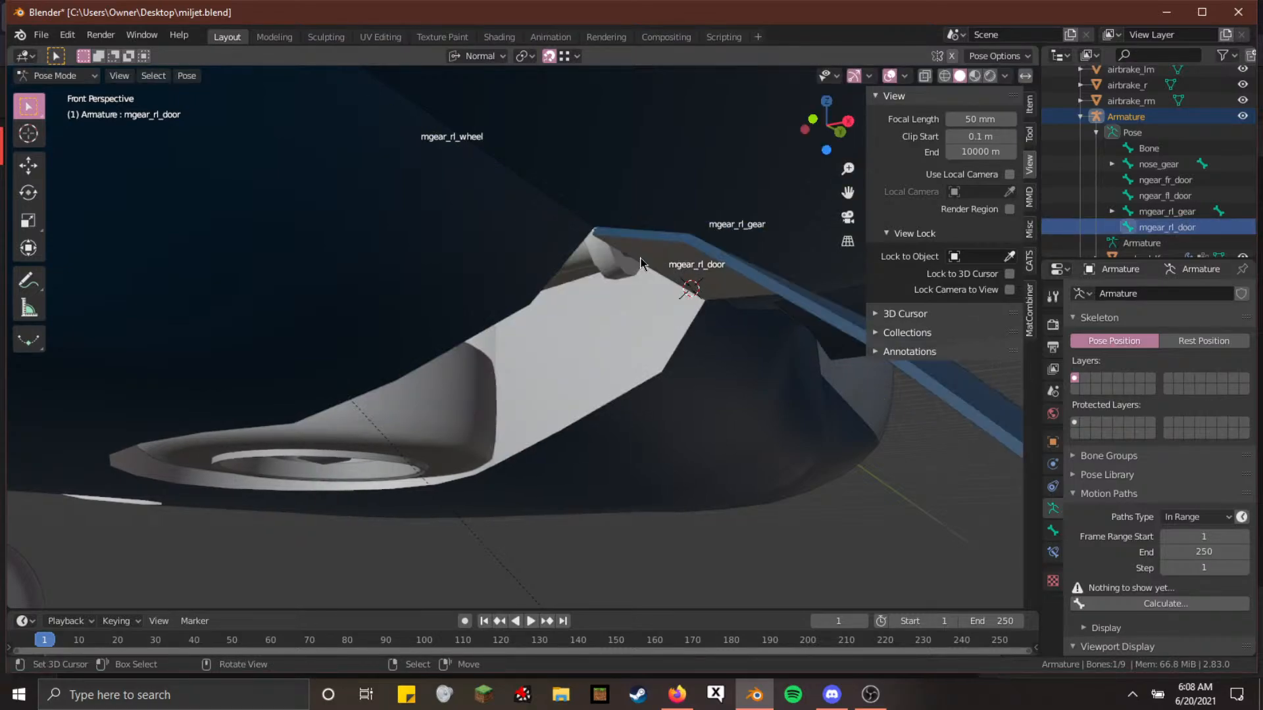
text(ry120.)
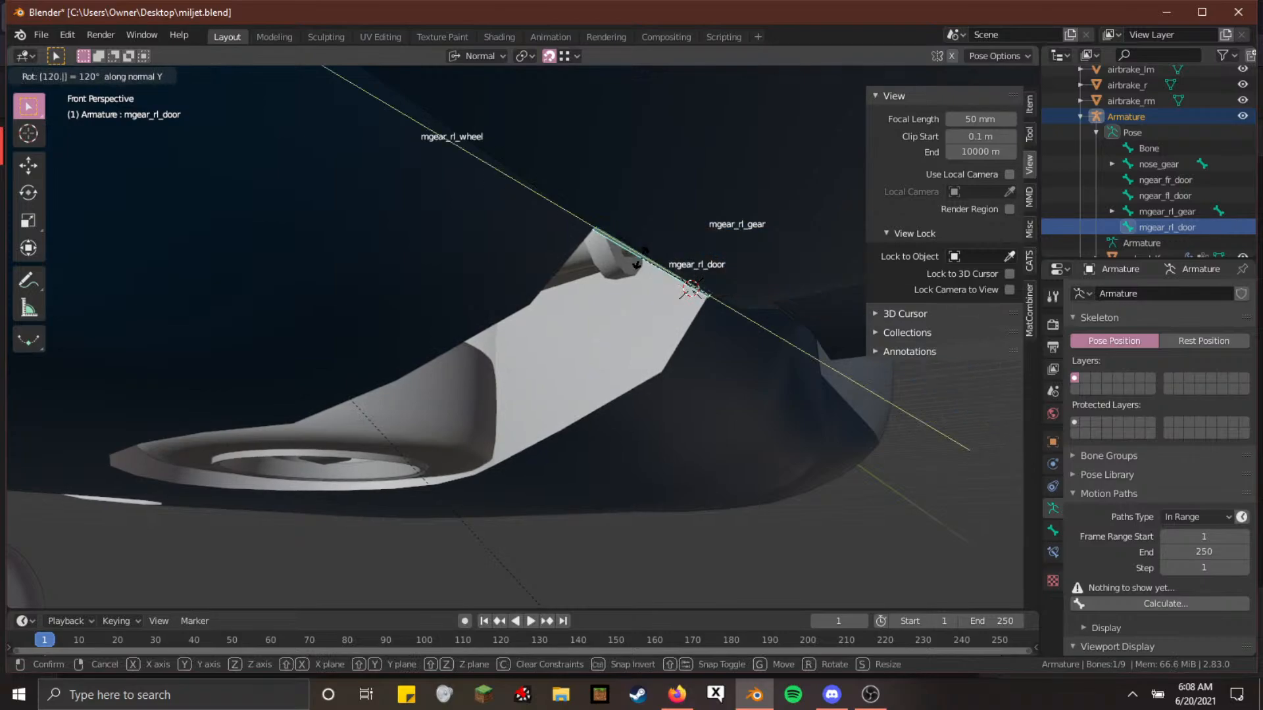
key(minus)
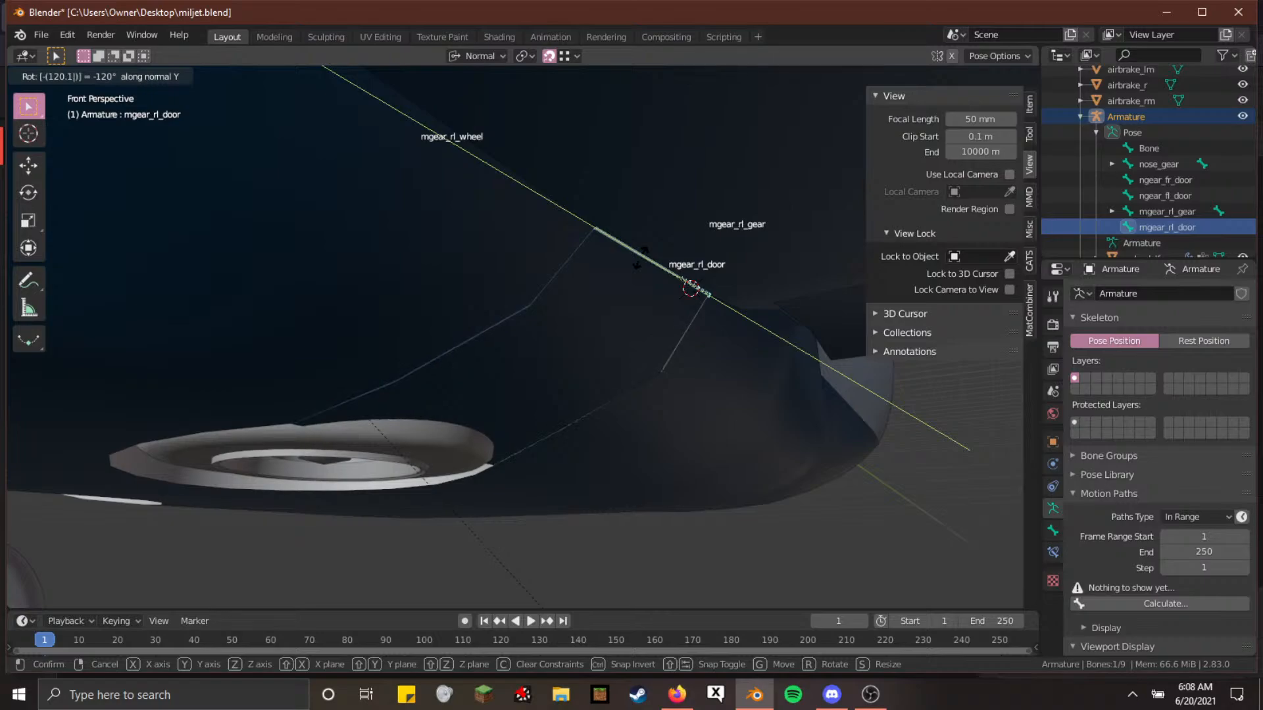
key(BackSpace)
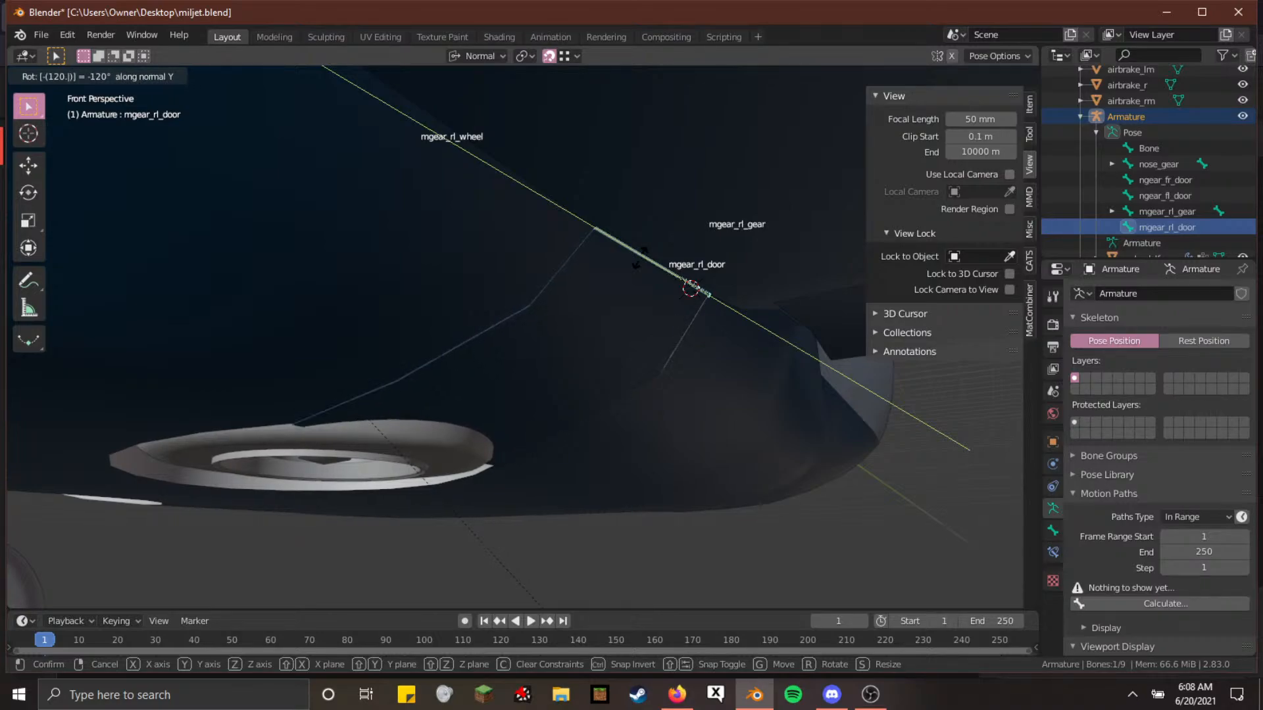
key(Return)
key(Tab)
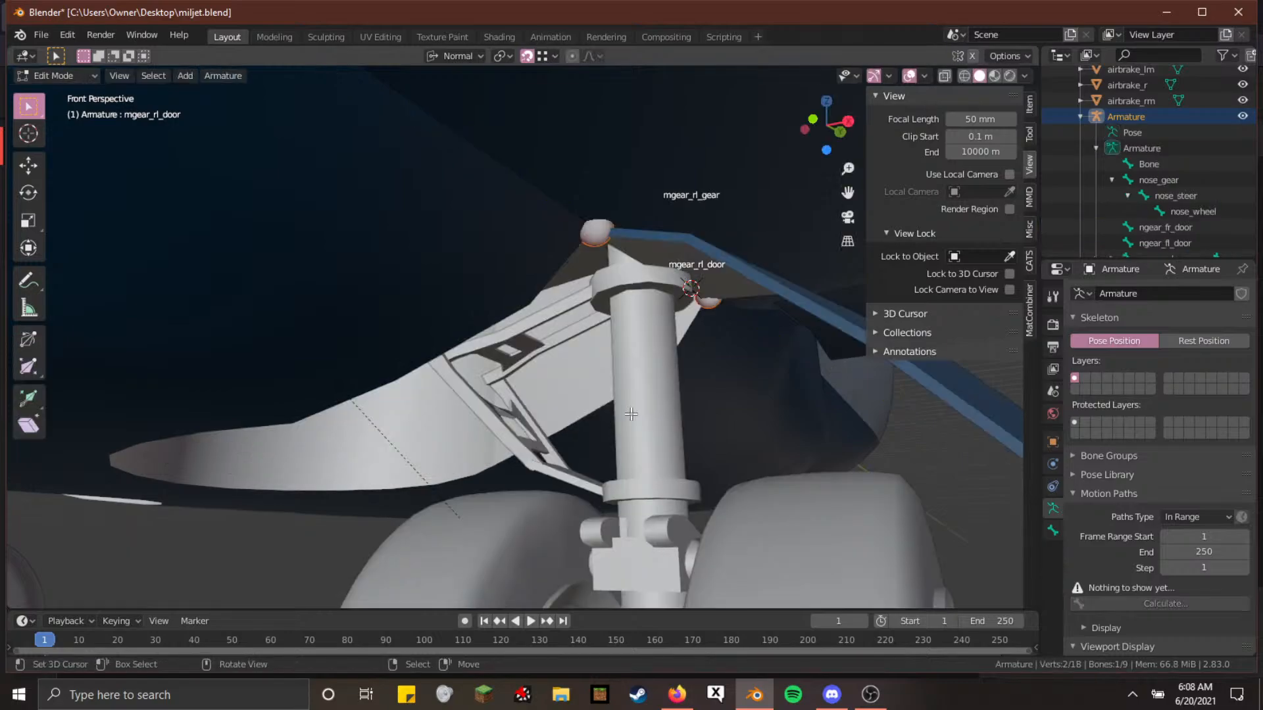
key(Tab)
Try rotating the mgear_rl_gear bone -5° about its normal Z axis to adjust the stowed wheel in its well
key(shift+grave)
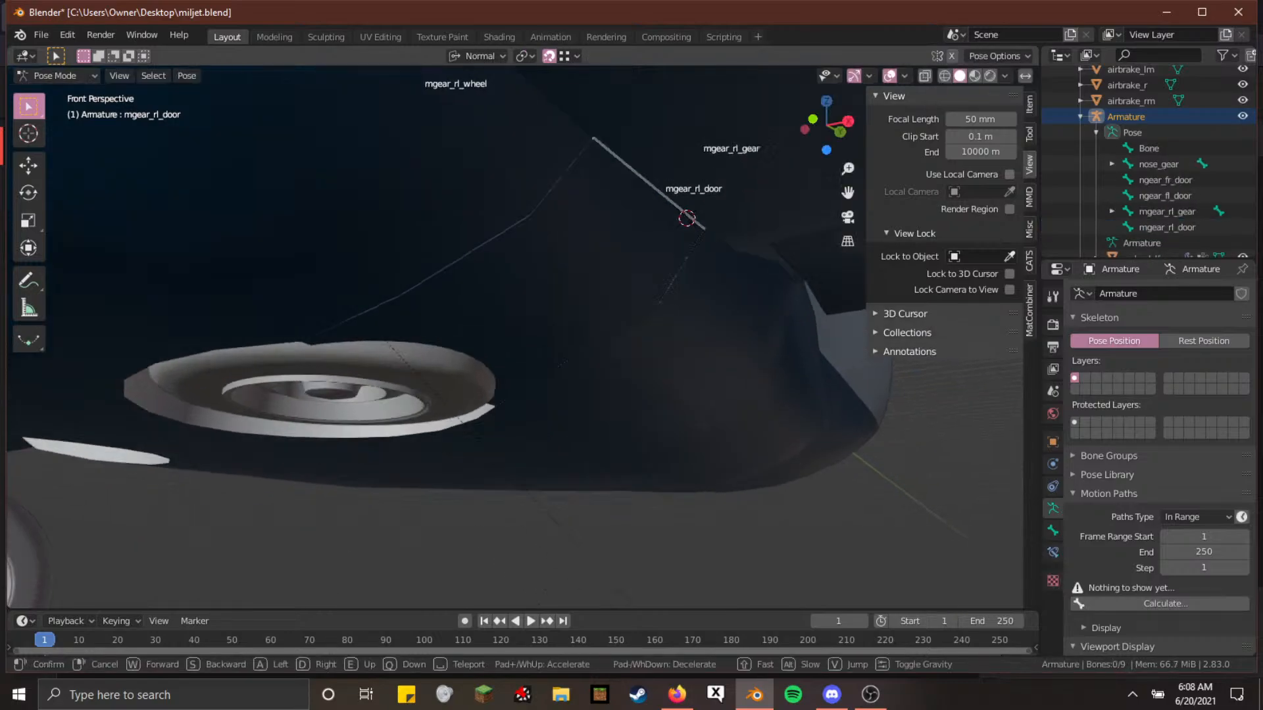
key(a)
key(q)
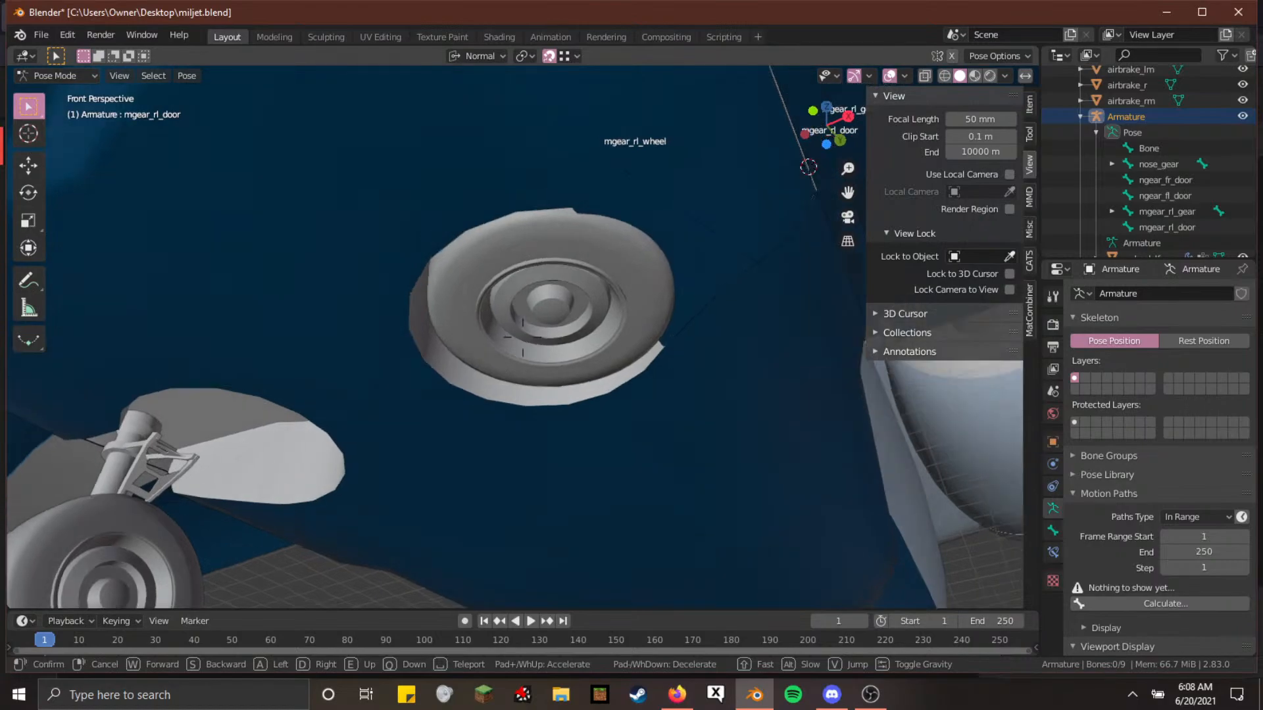
click(523, 336)
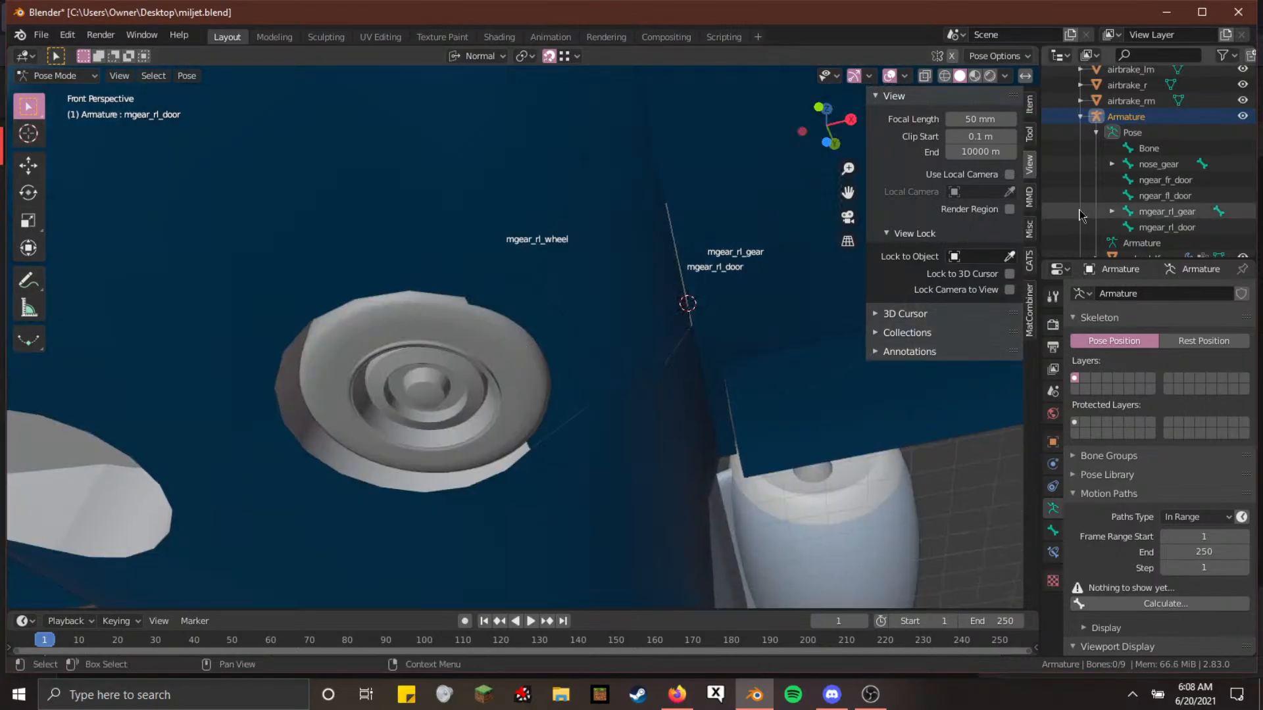
click(1167, 218)
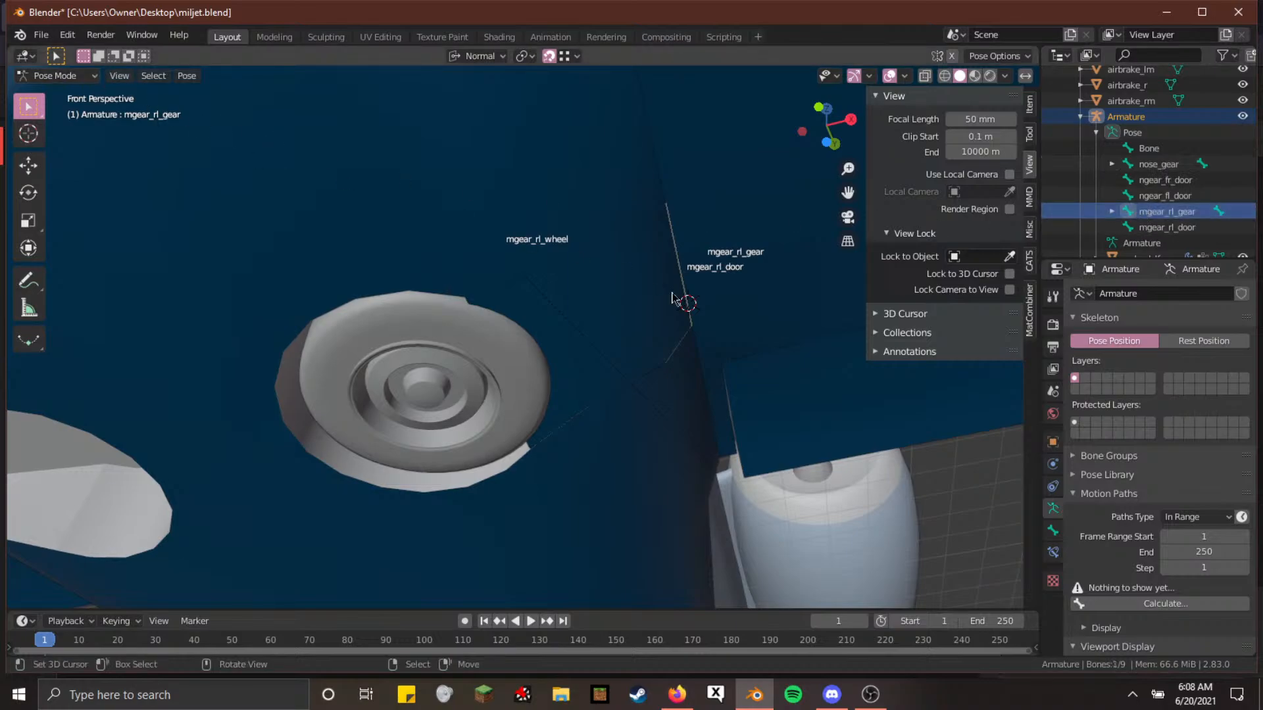
key(r)
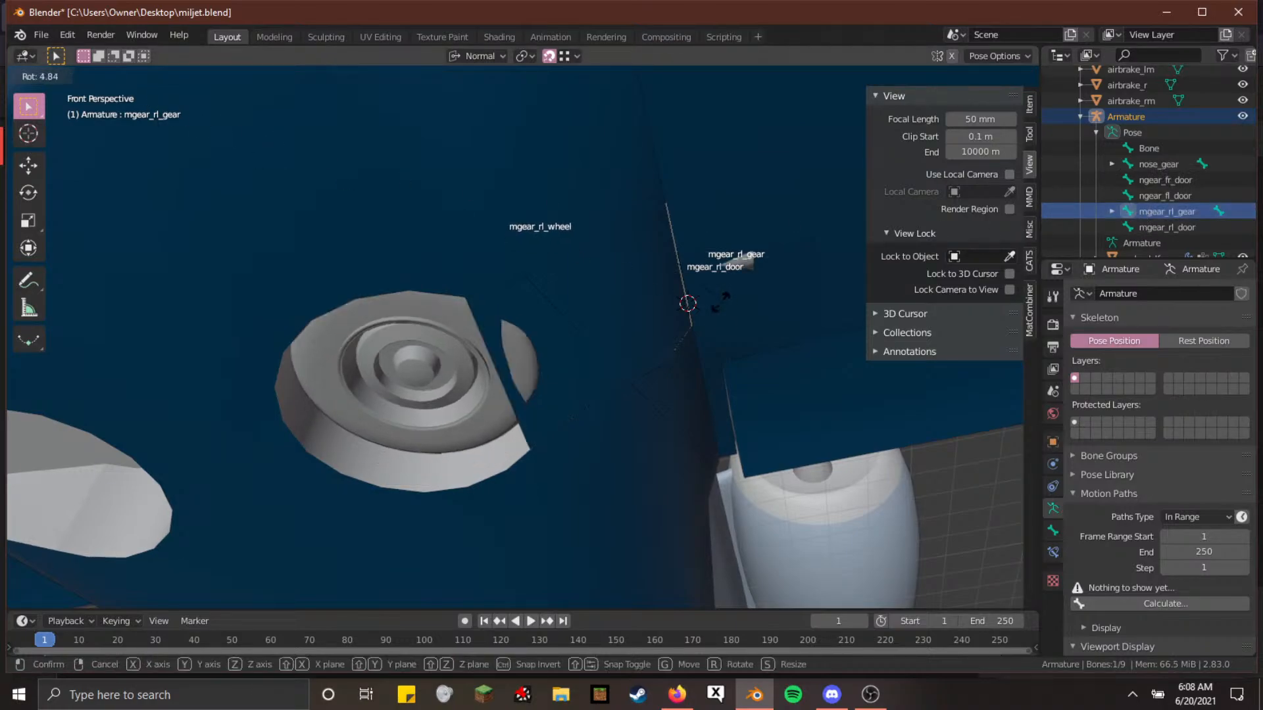
key(x)
key(z)
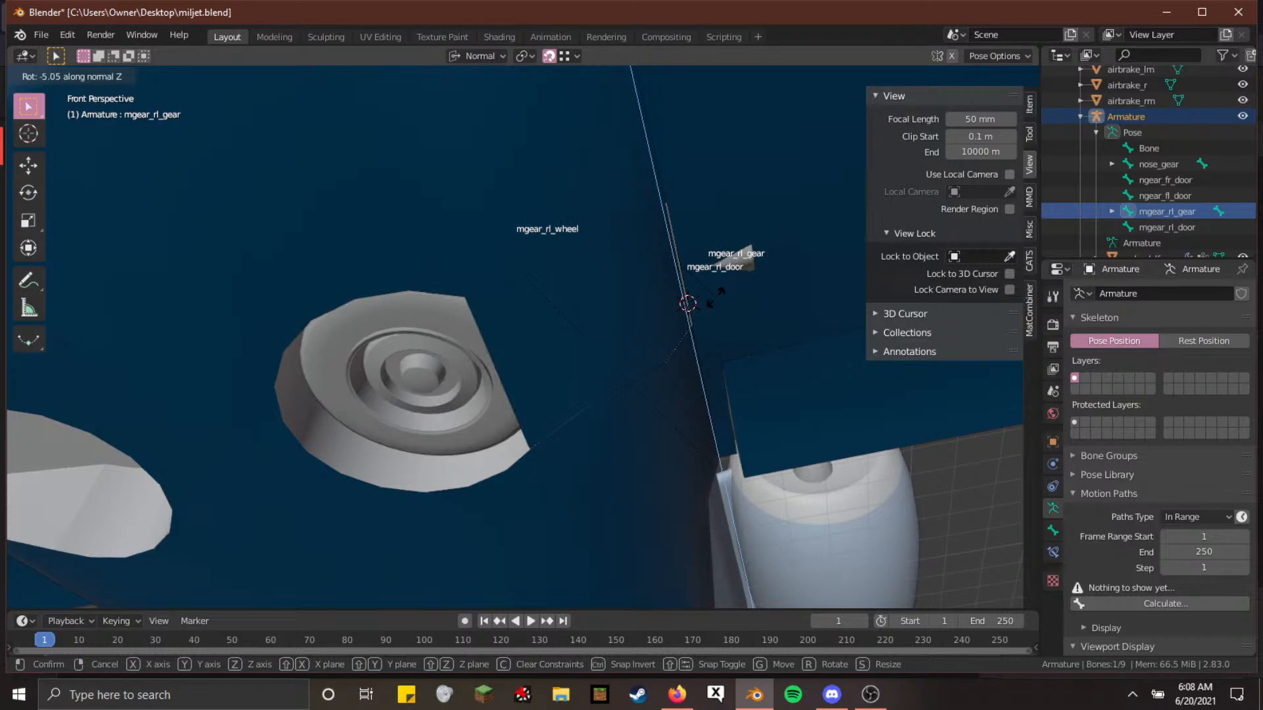
text(-5)
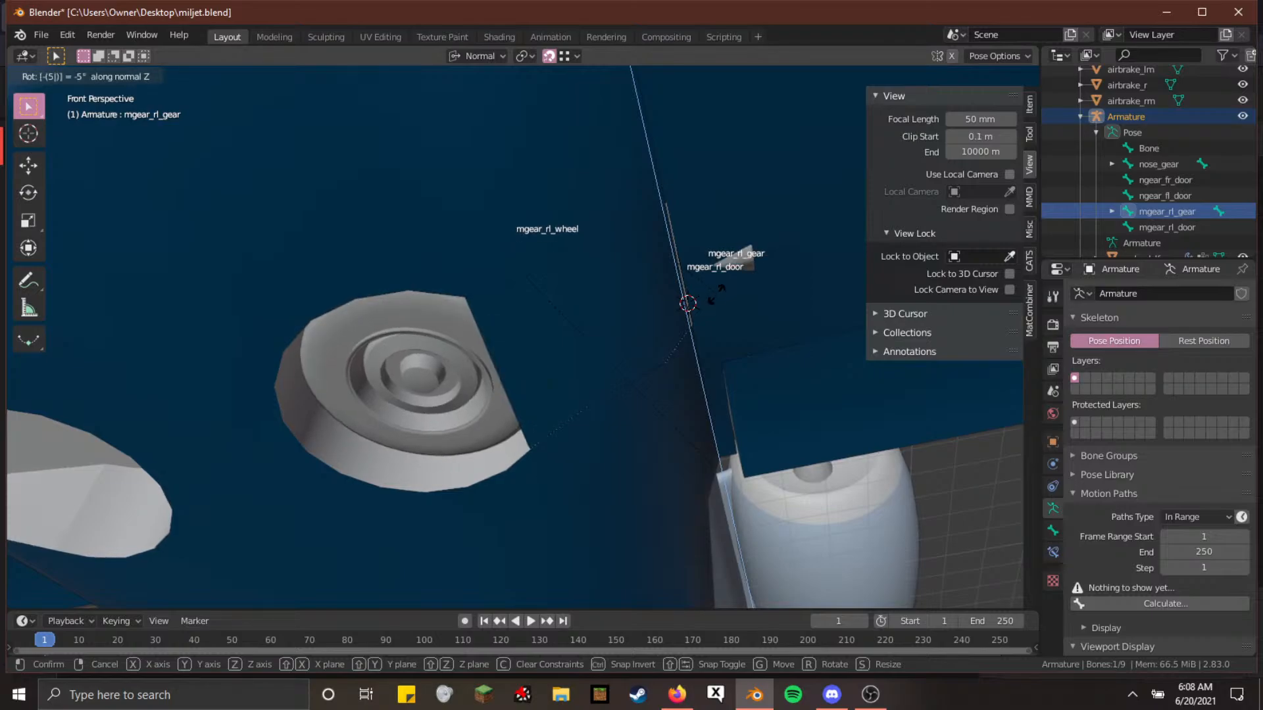
key(Return)
Check the stowed wheel against its well from below, and rotate the mgear_rl_gear bone back by 5° about its normal Z axis
key(shift+grave)
key(e)
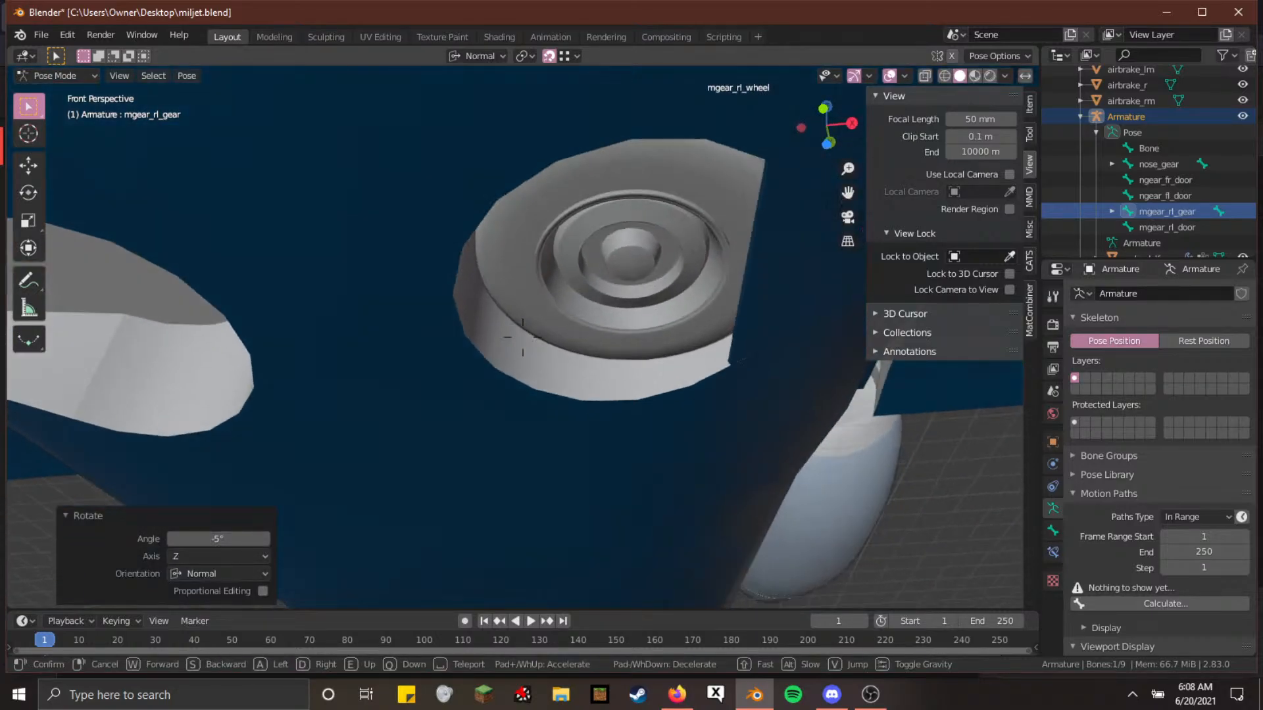
key(e)
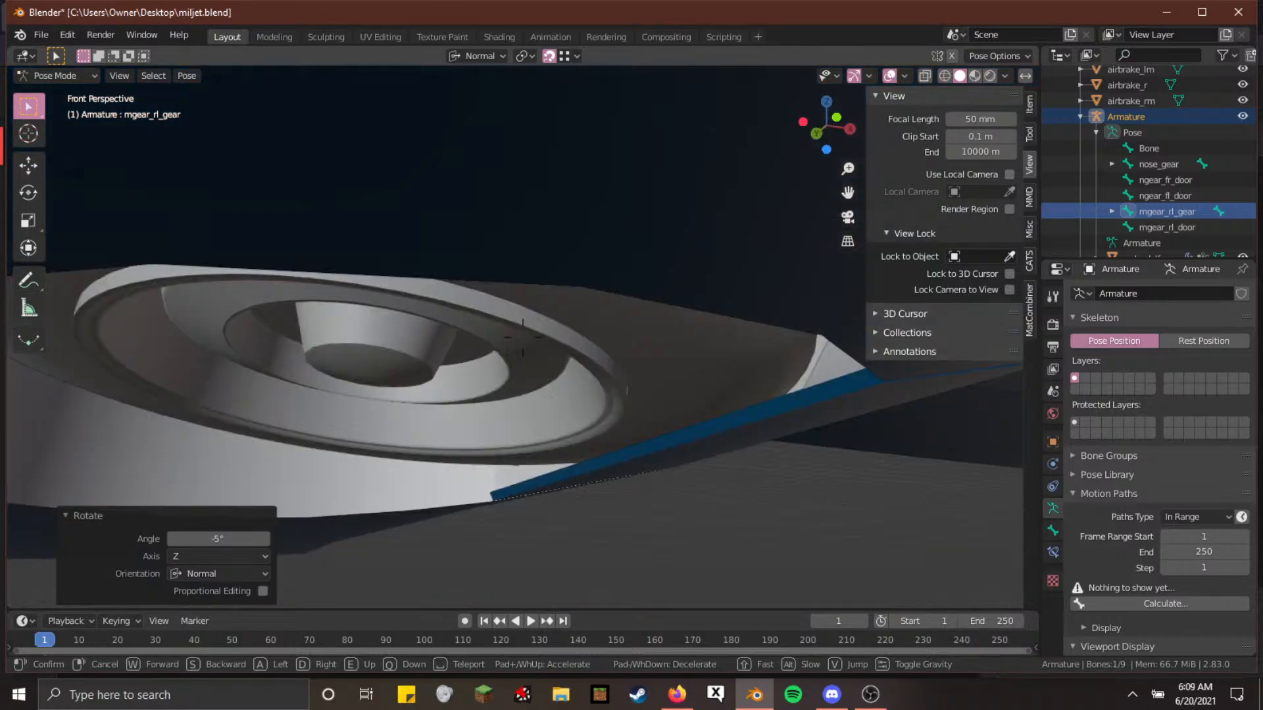
key(q)
click(526, 340)
key(Tab)
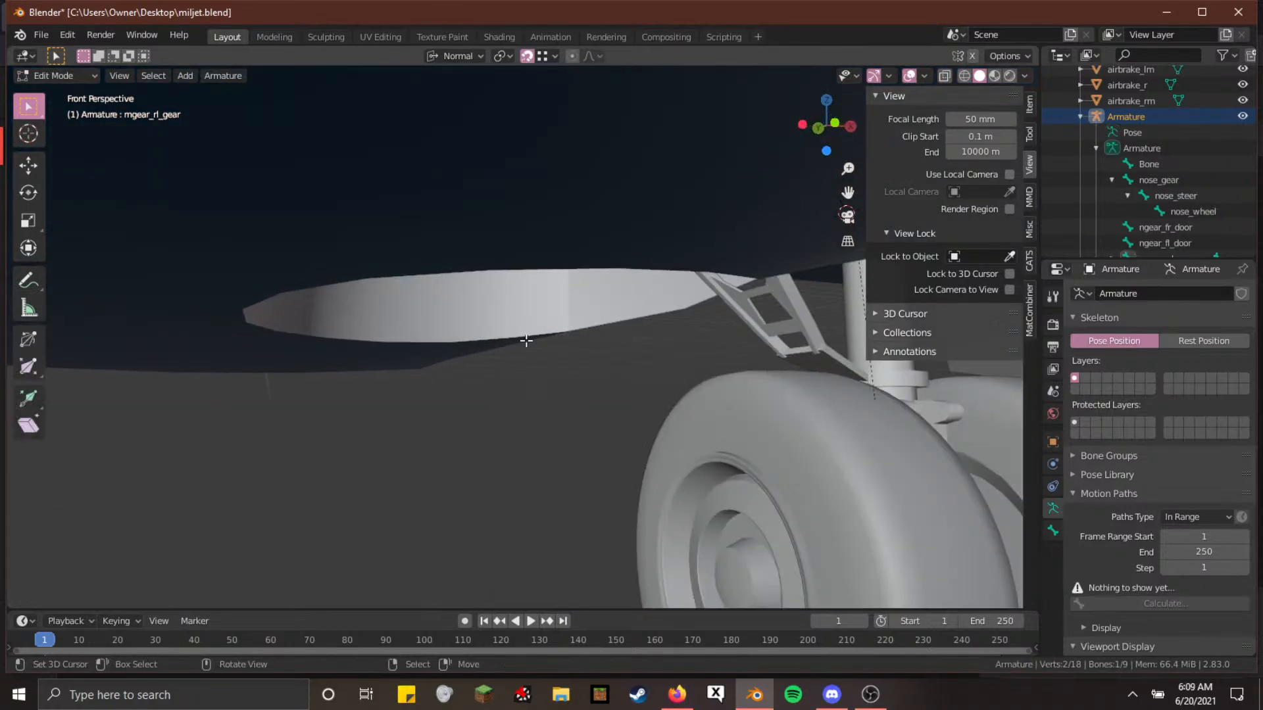
key(Tab)
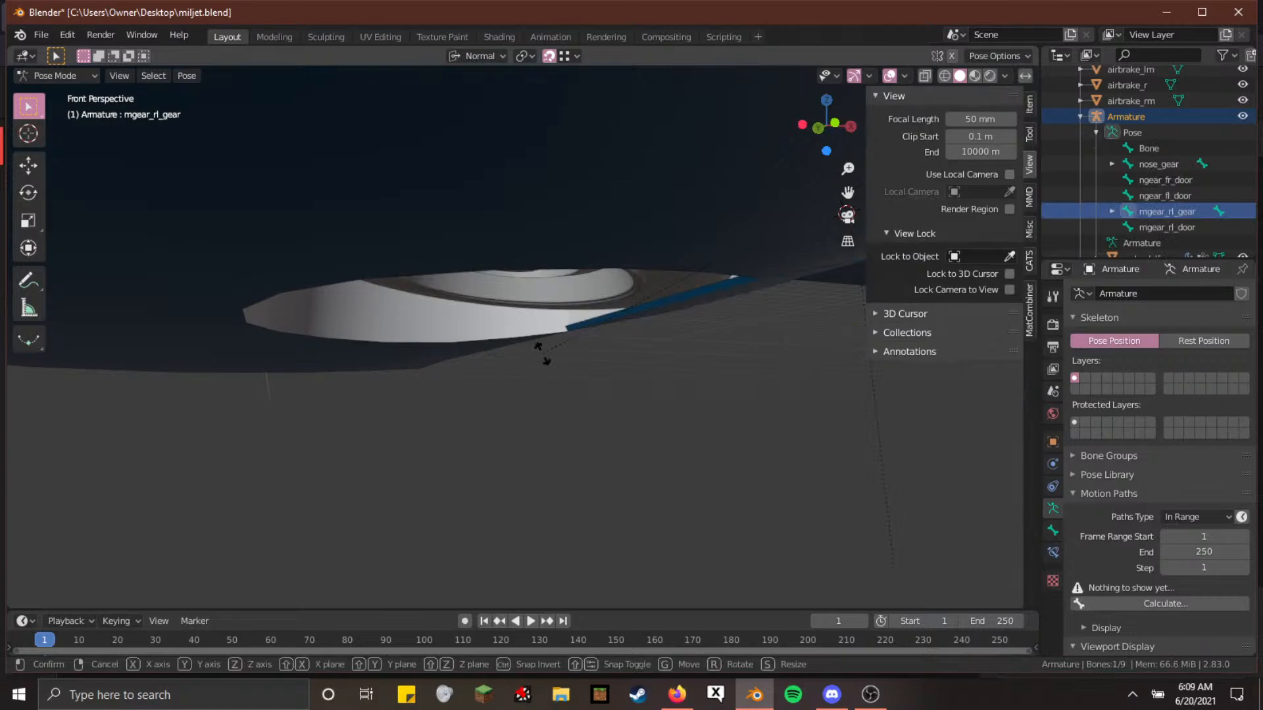
key(r)
key(z)
key(z)
key(5)
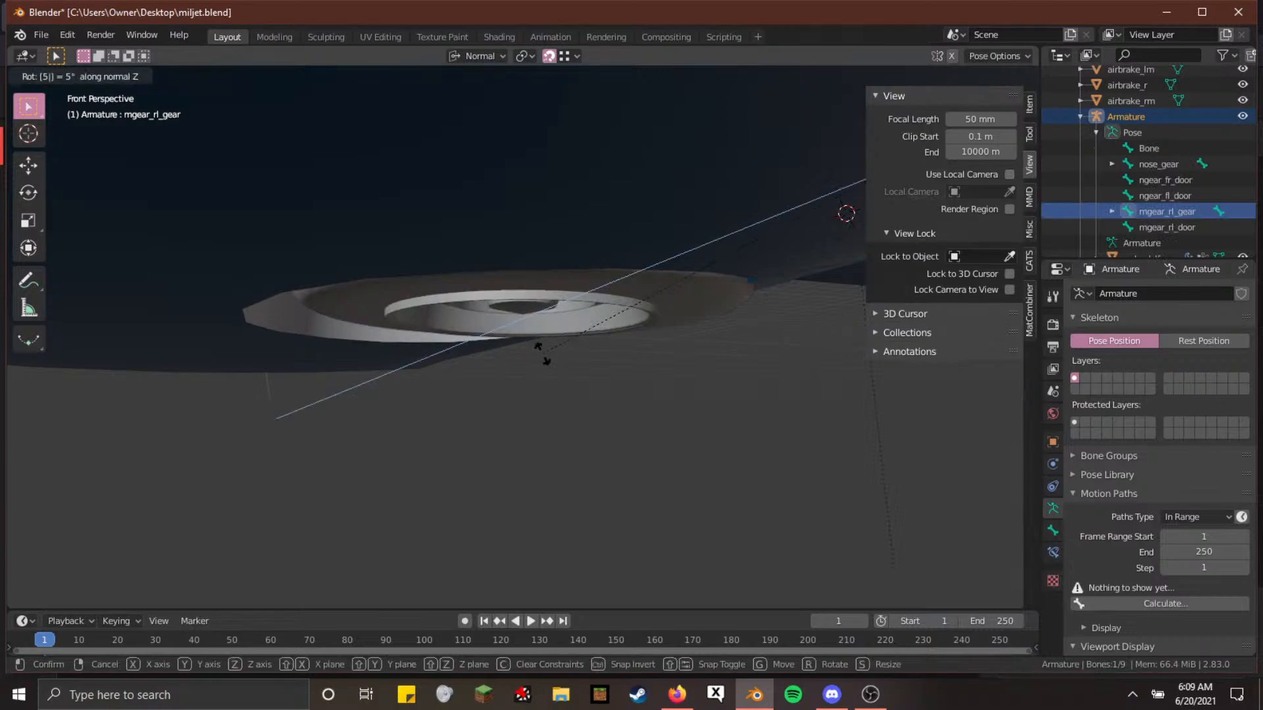
key(Return)
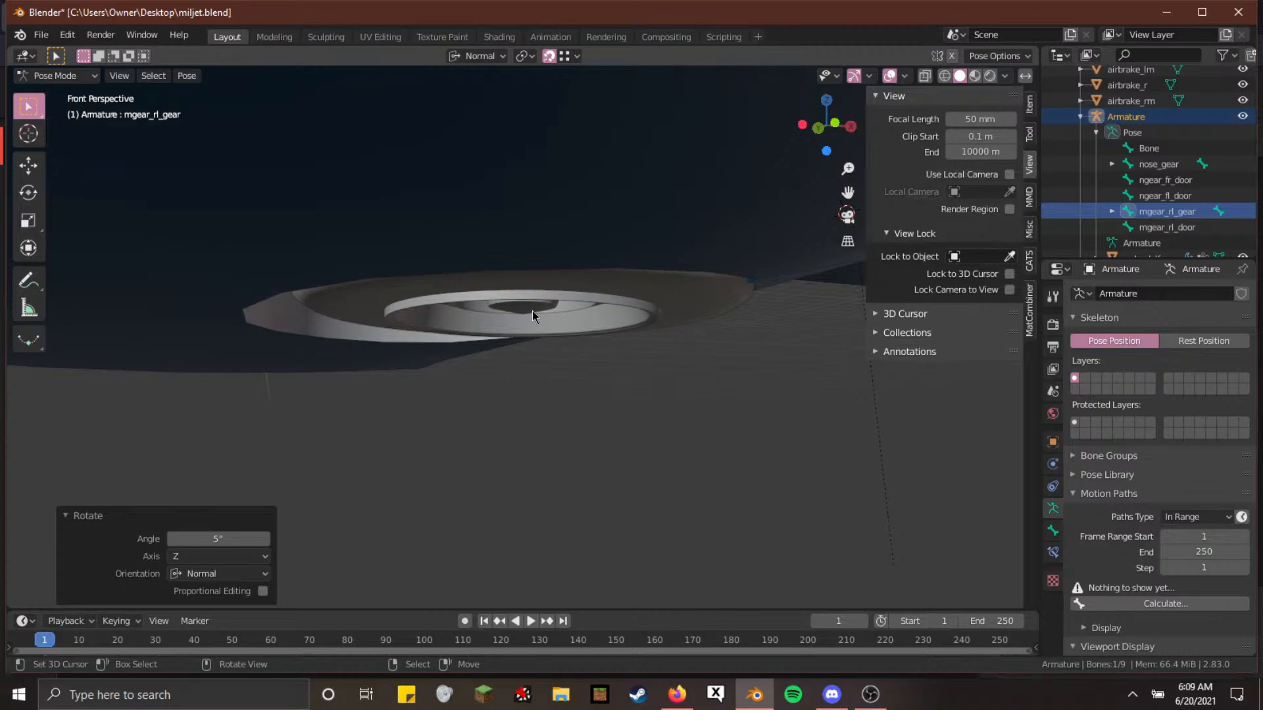
Show the model in wireframe and move the mgear_rl_gear bone about 0.283 m along its normal X axis in Edit Mode
key(Tab)
key(Tab)
key(shift+grave)
key(d)
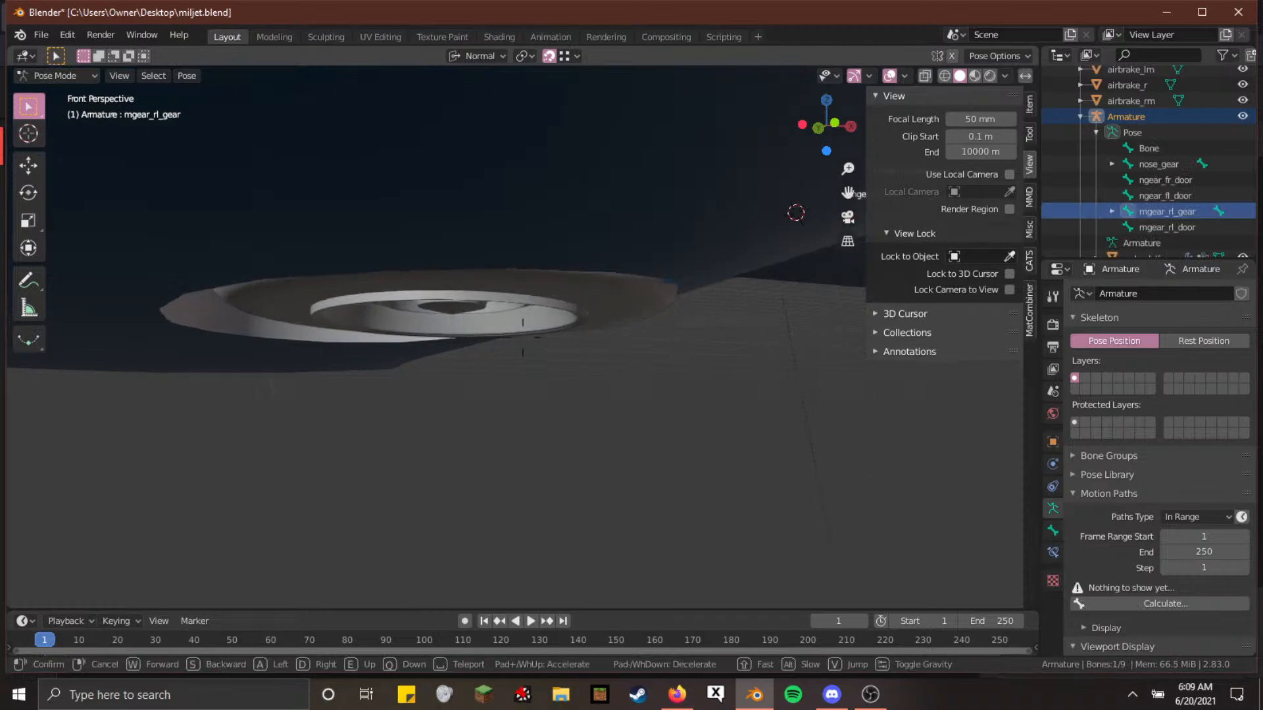
click(523, 337)
key(Tab)
key(shift+grave)
key(e)
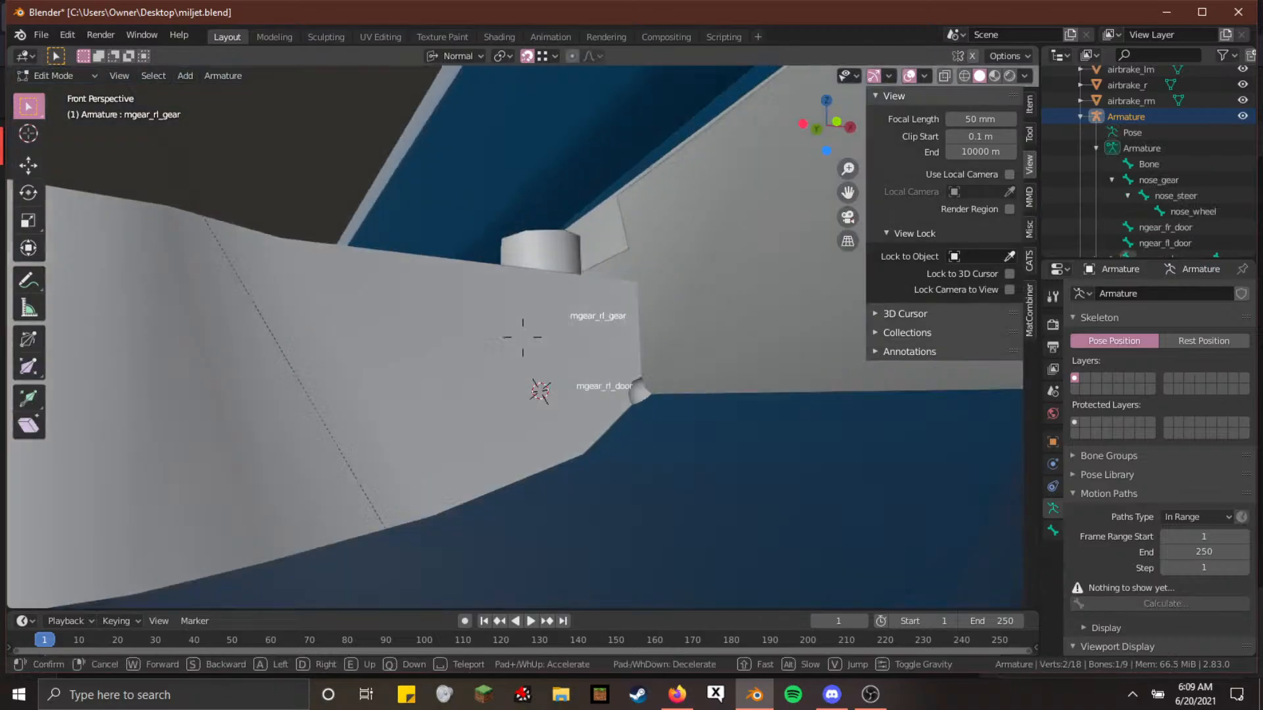
key(w)
click(523, 338)
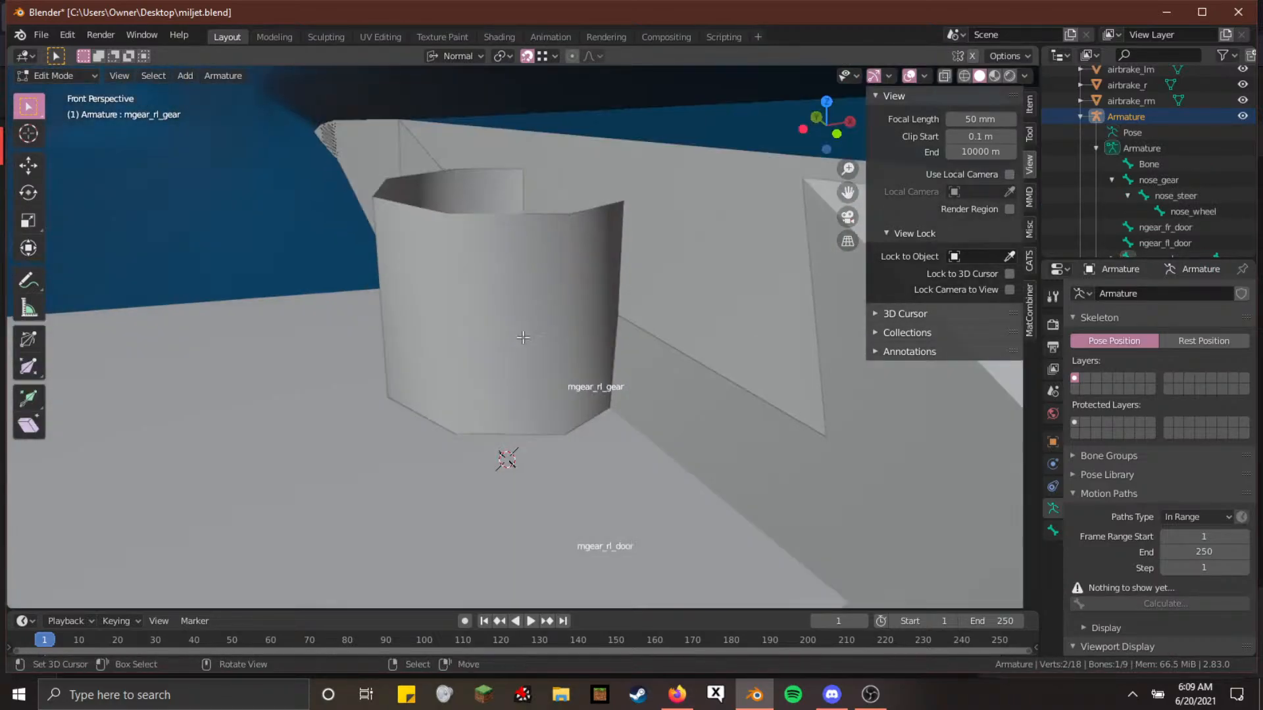
key(shift+z)
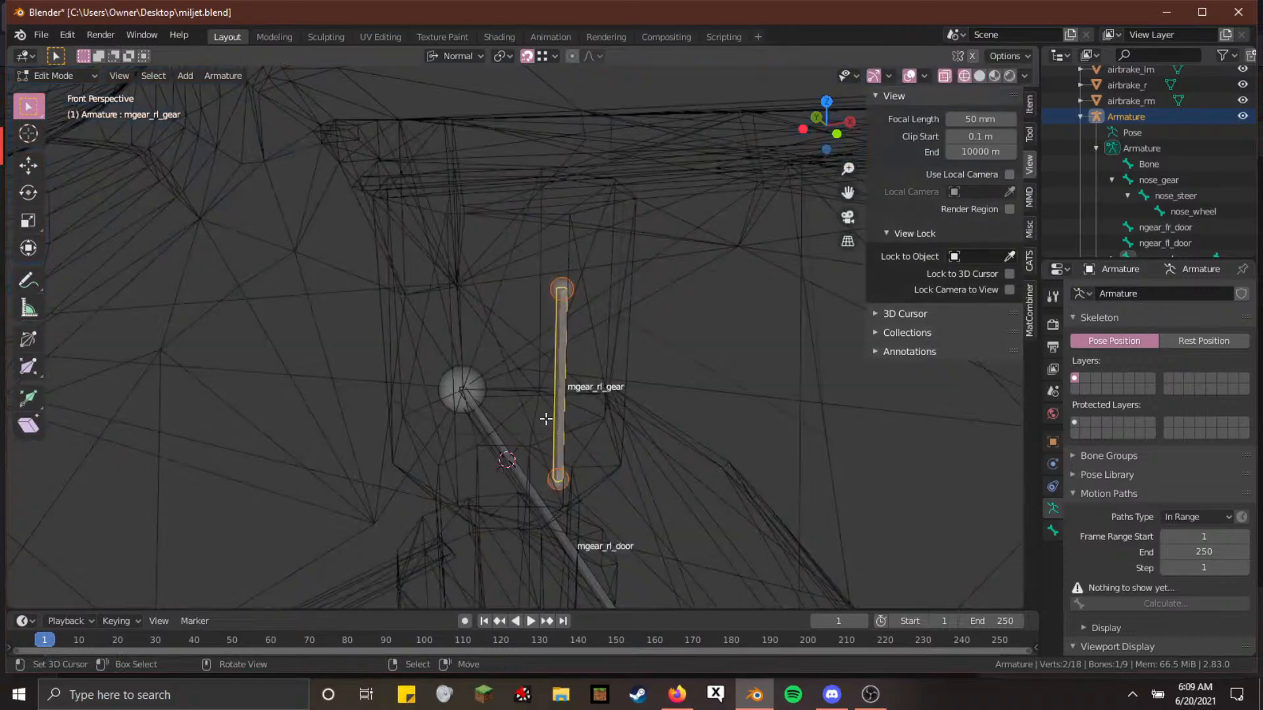
key(g)
key(x)
click(465, 386)
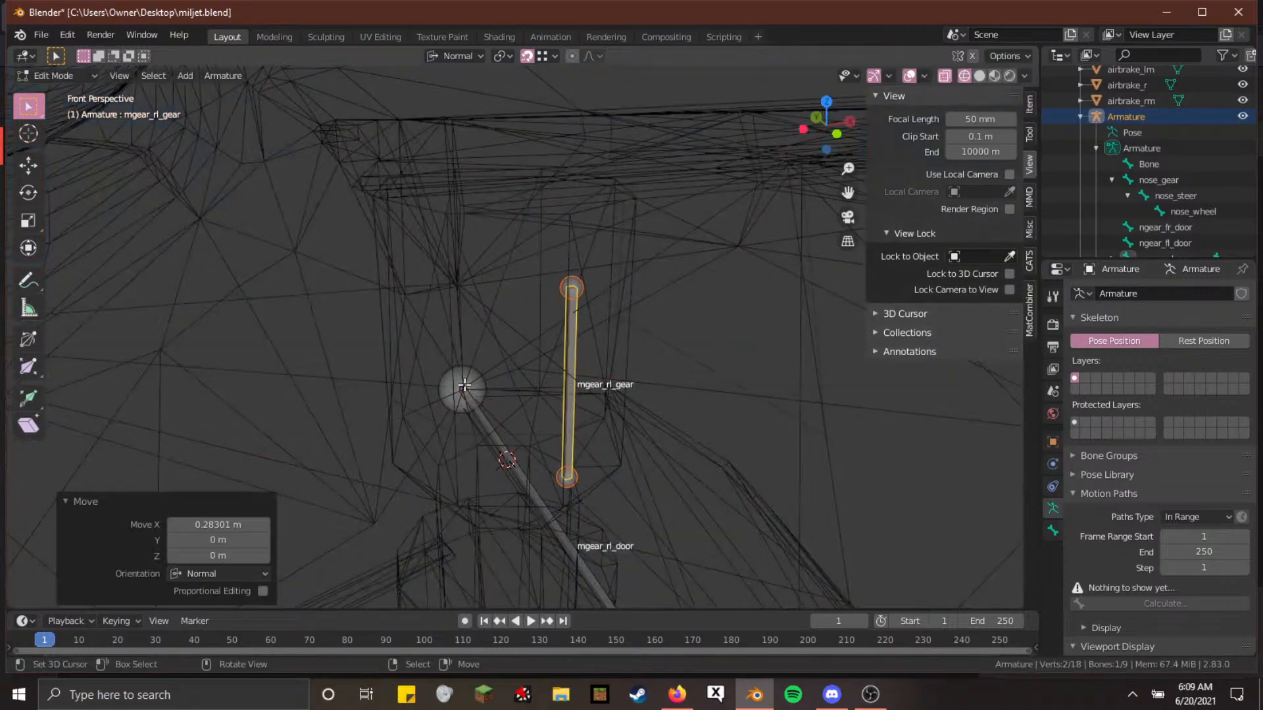
Return to Pose Mode with solid shading and check how the stowed wheel sits in the fuselage opening
key(Tab)
key(shift+grave)
key(s)
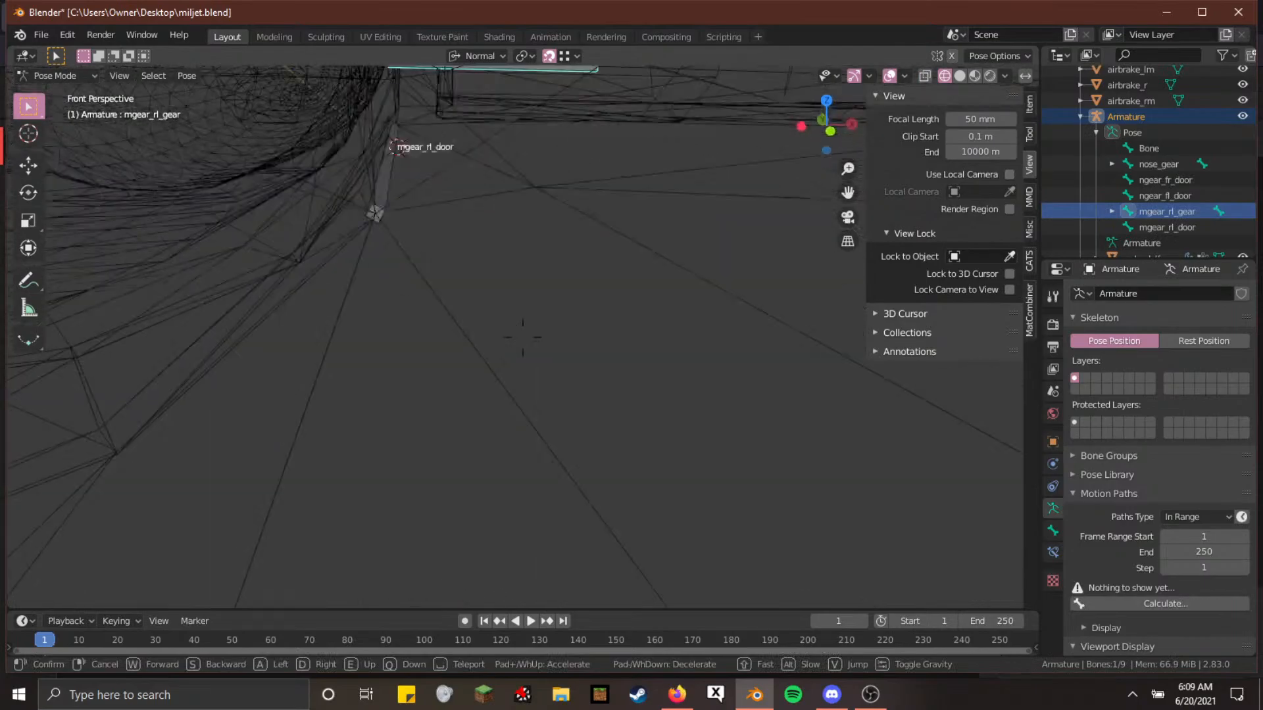
click(523, 339)
key(shift+z)
key(shift+grave)
key(w)
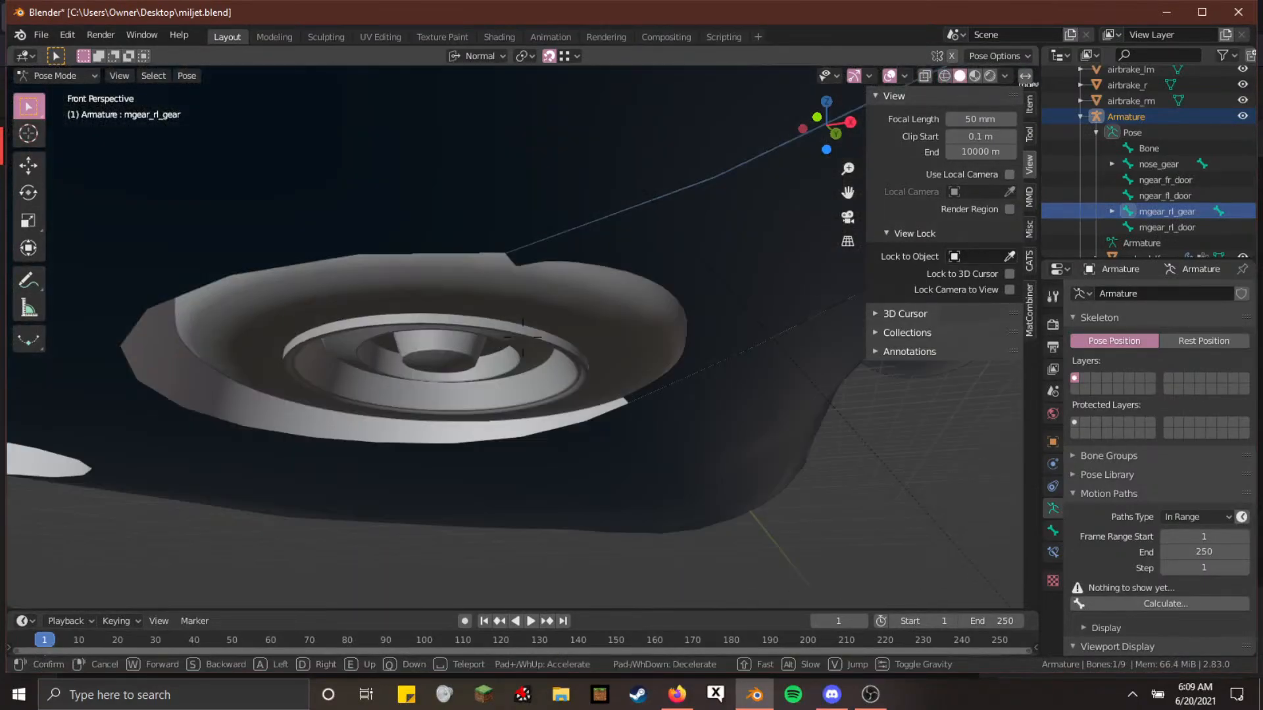
key(s)
key(w)
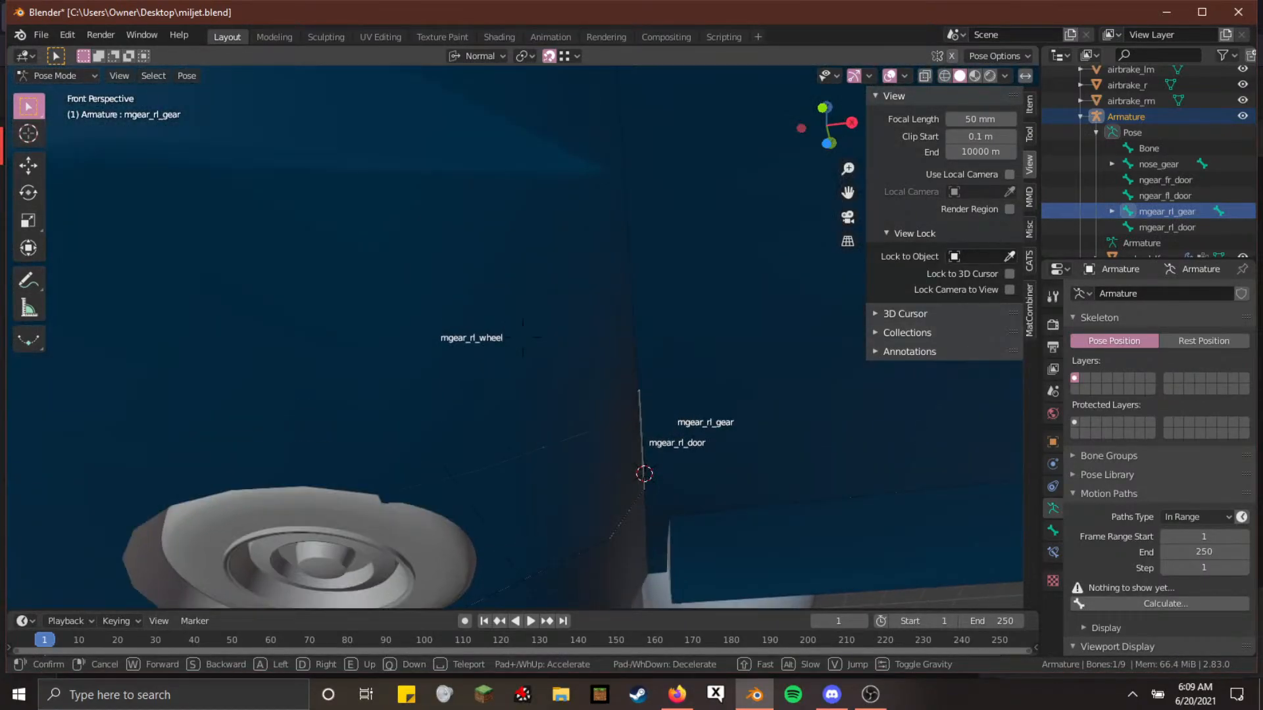
click(523, 338)
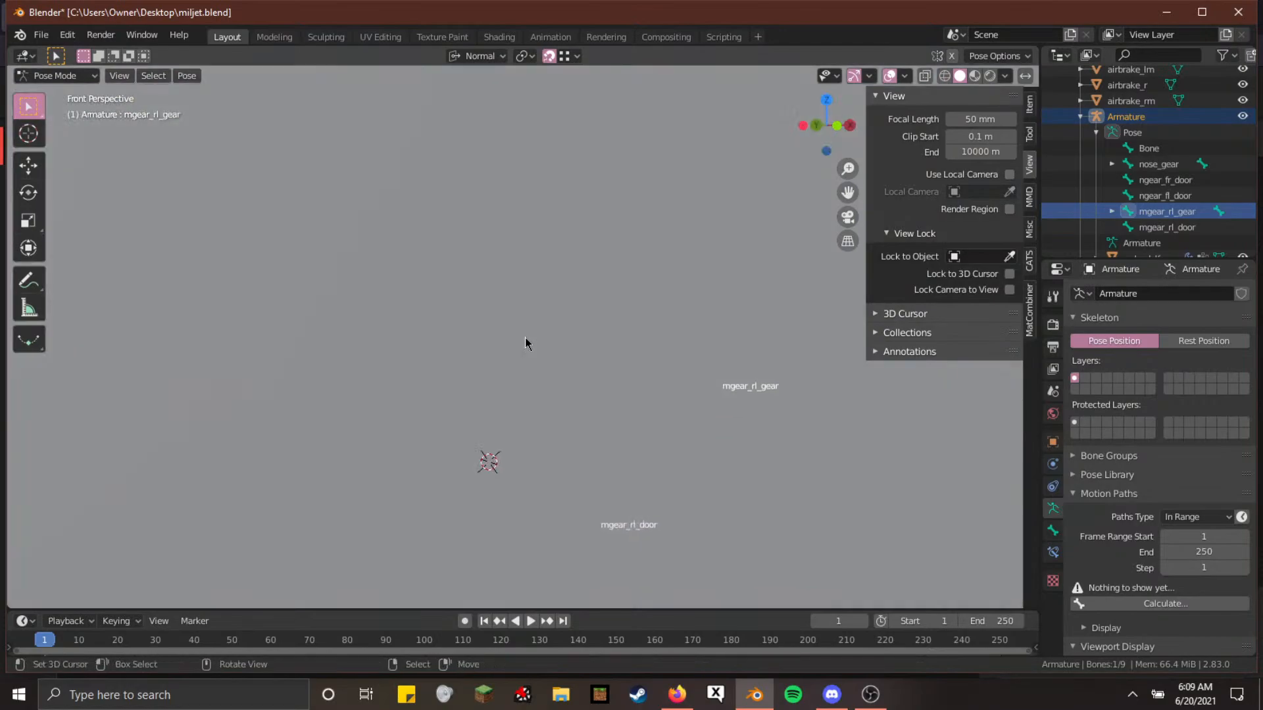
Move the mgear_rl_gear bone further along its normal X axis in Edit Mode using wireframe shading, and return to Pose Mode
key(shift+z)
key(Tab)
key(g)
key(x)
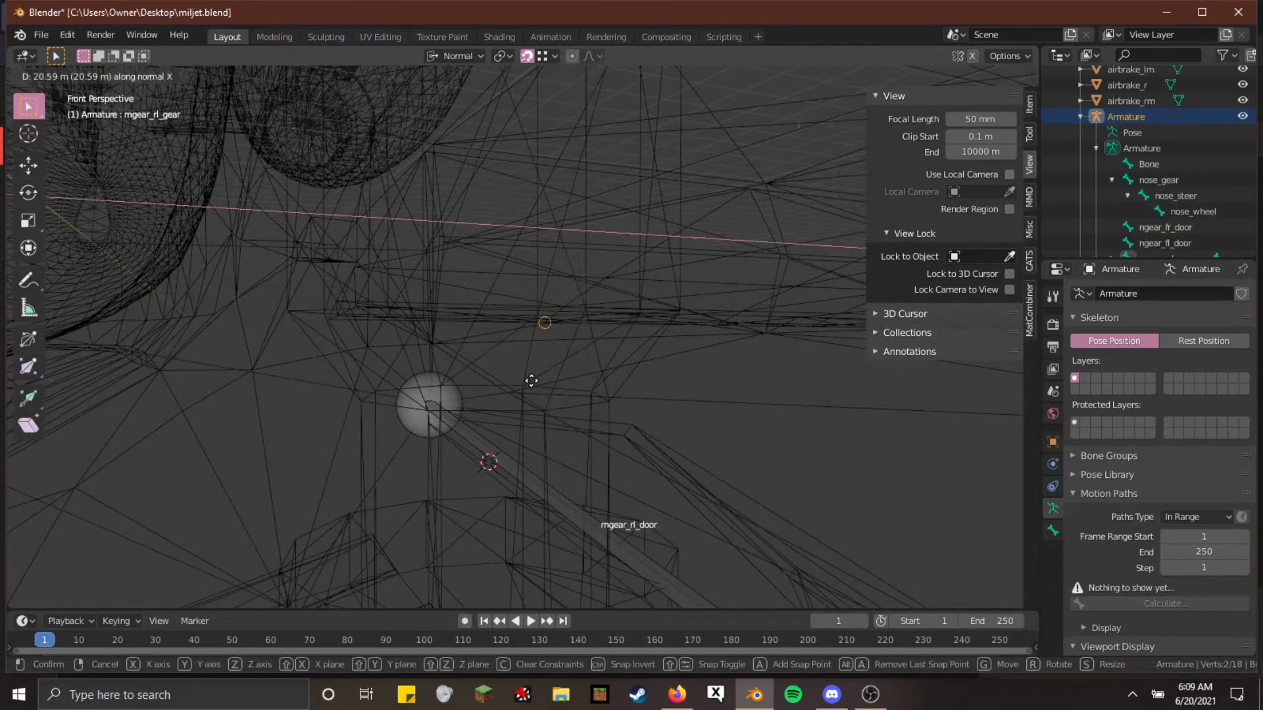
click(550, 417)
key(Tab)
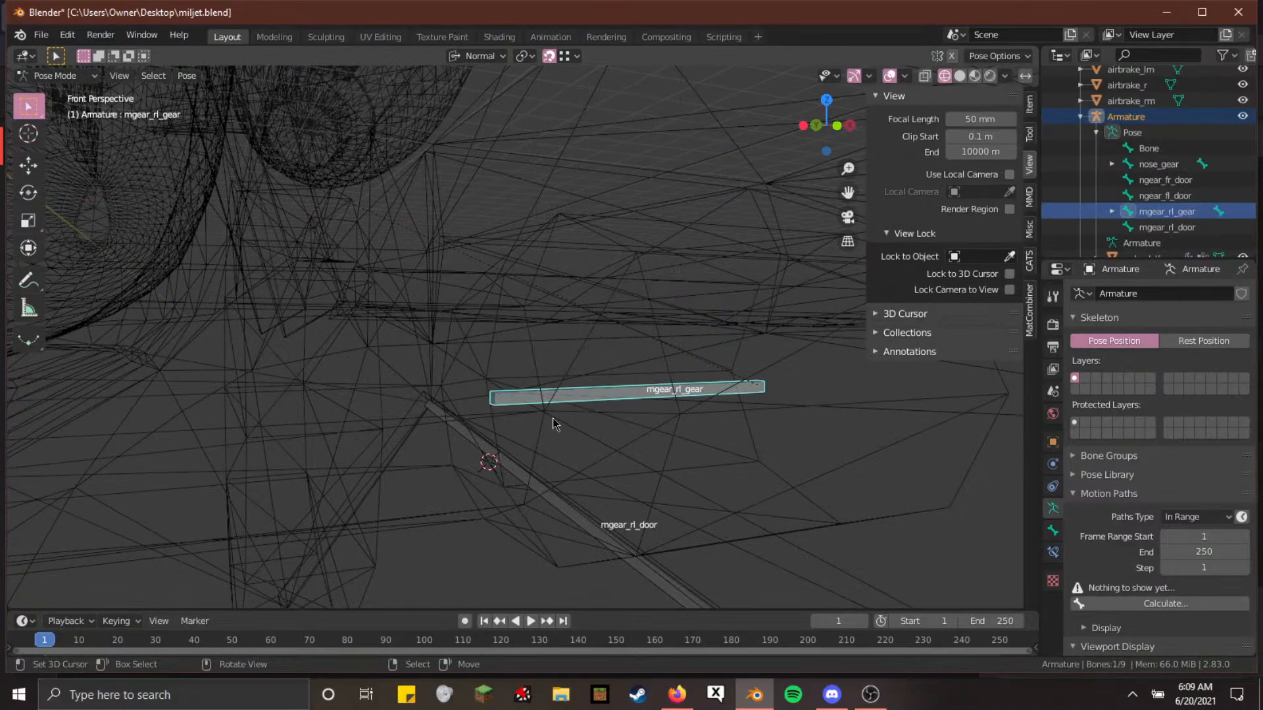
Restore solid shading and examine the stowed wheel and the strut's end around the fuselage from several sides
key(shift+grave)
click(522, 337)
key(shift+z)
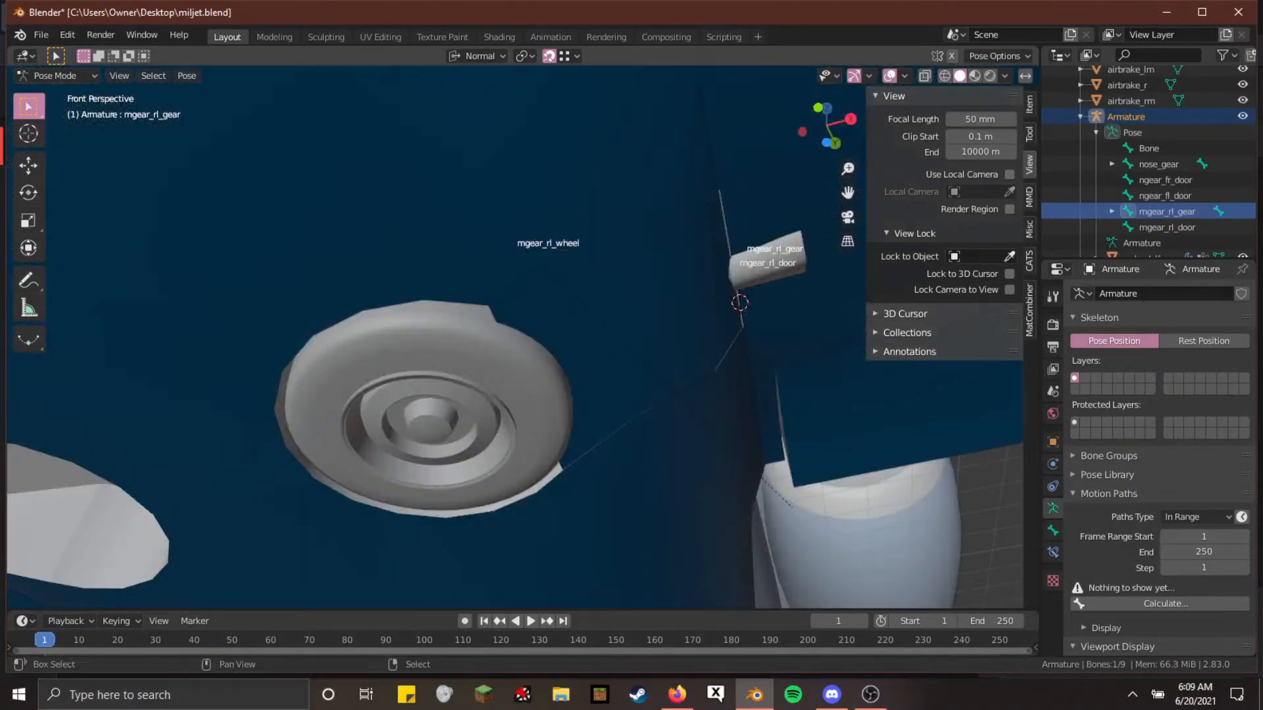
key(shift+grave)
key(w)
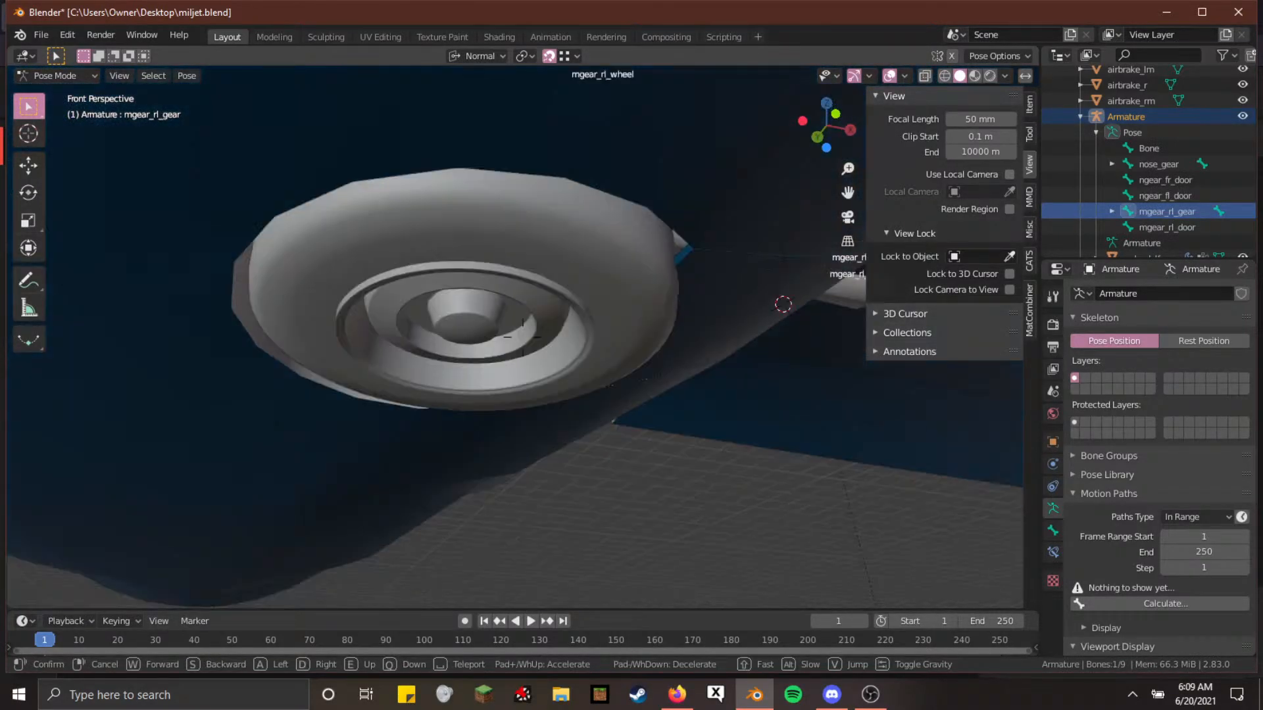
key(e)
key(q)
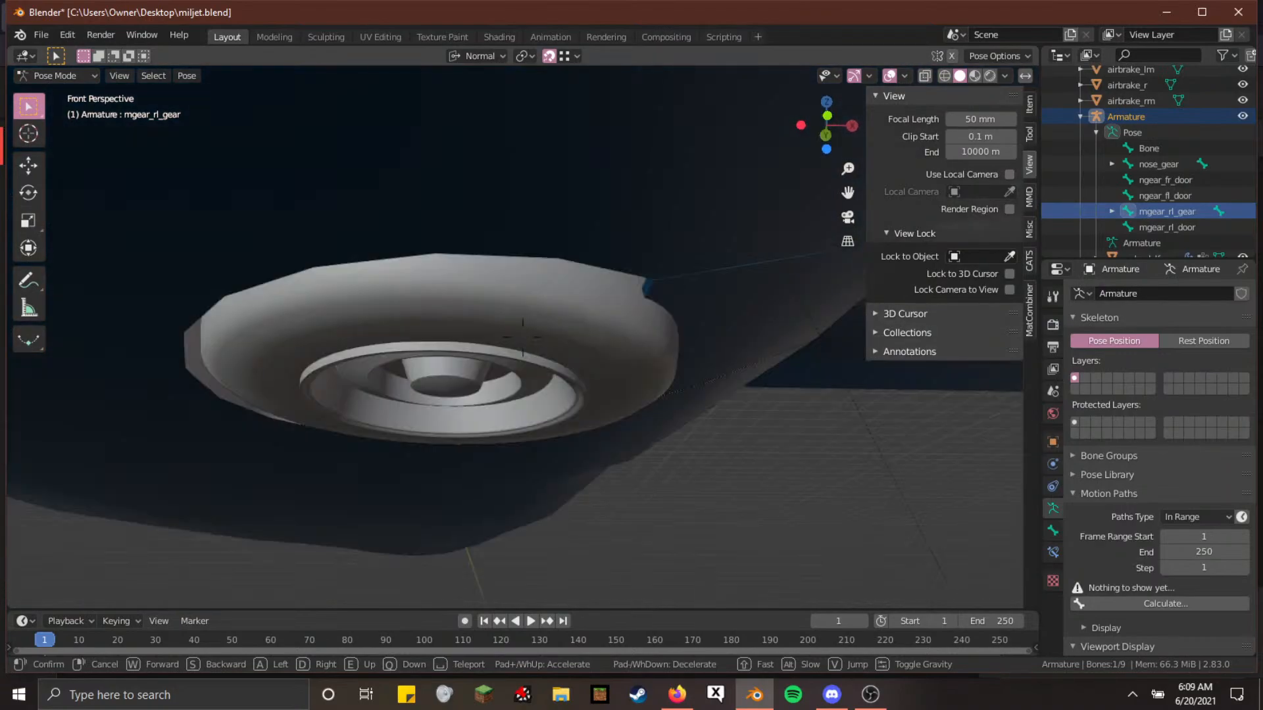
key(q)
key(w)
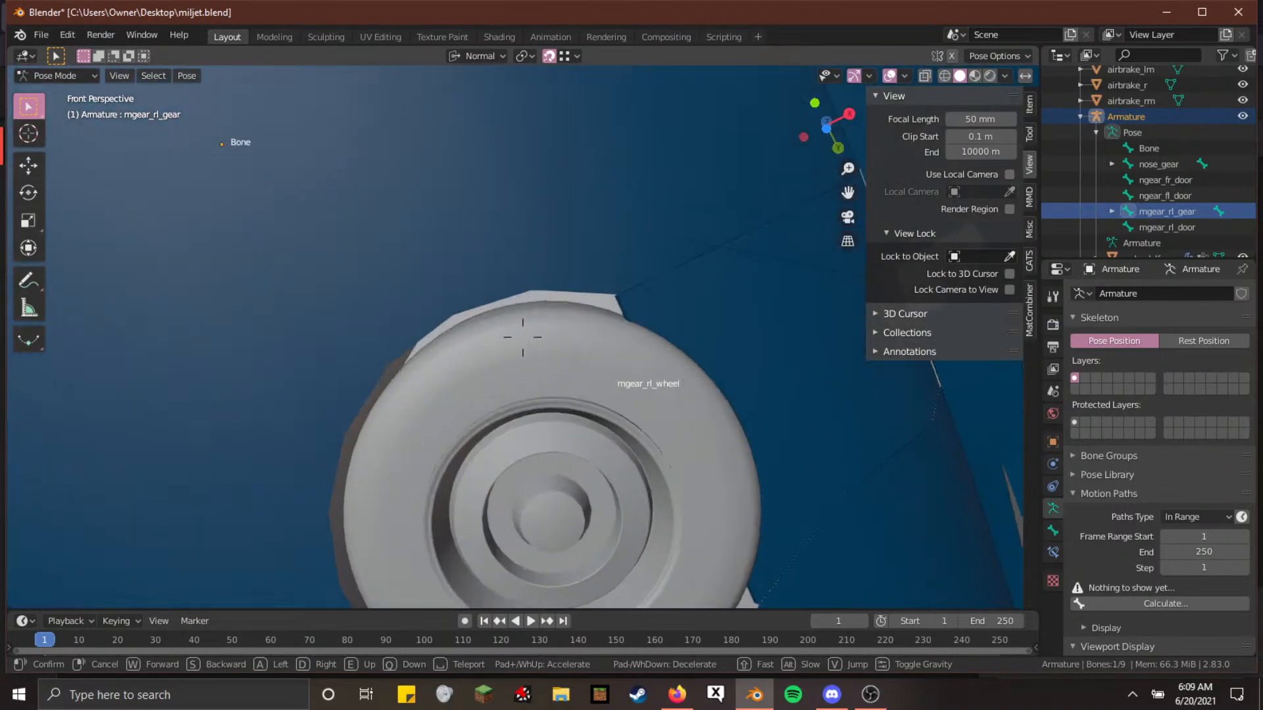
key(q)
key(w)
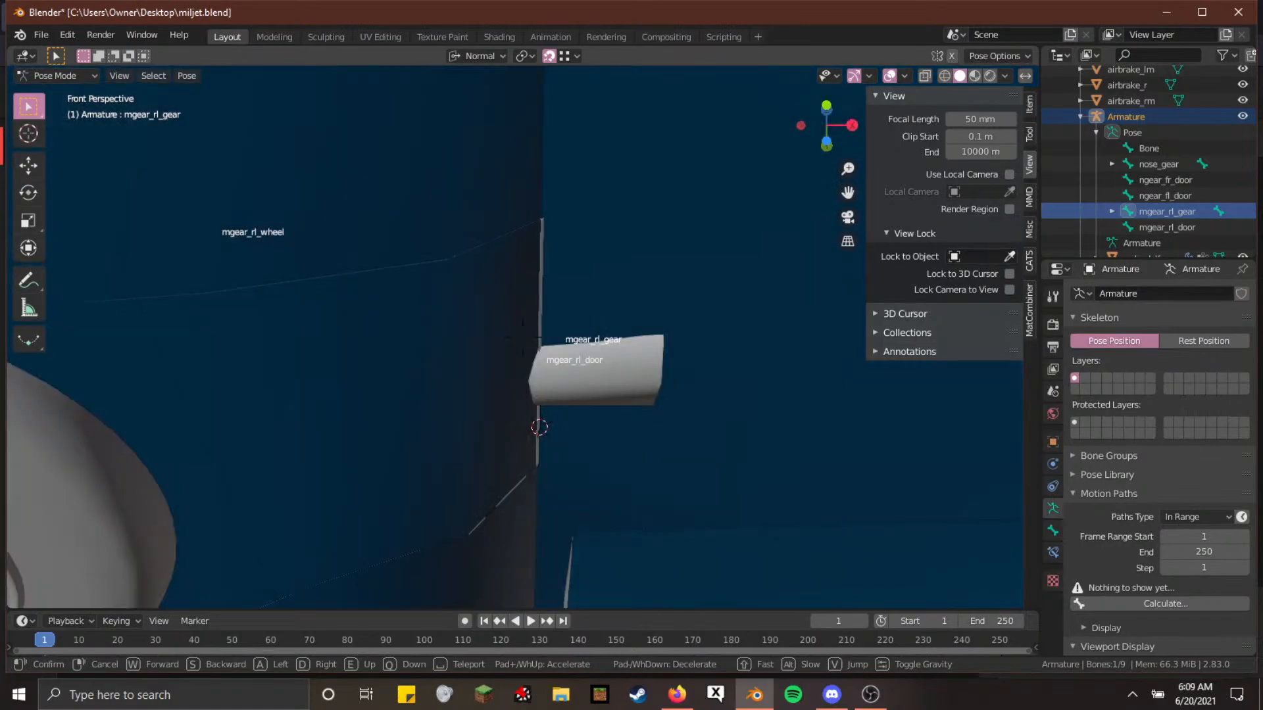
key(s)
click(523, 337)
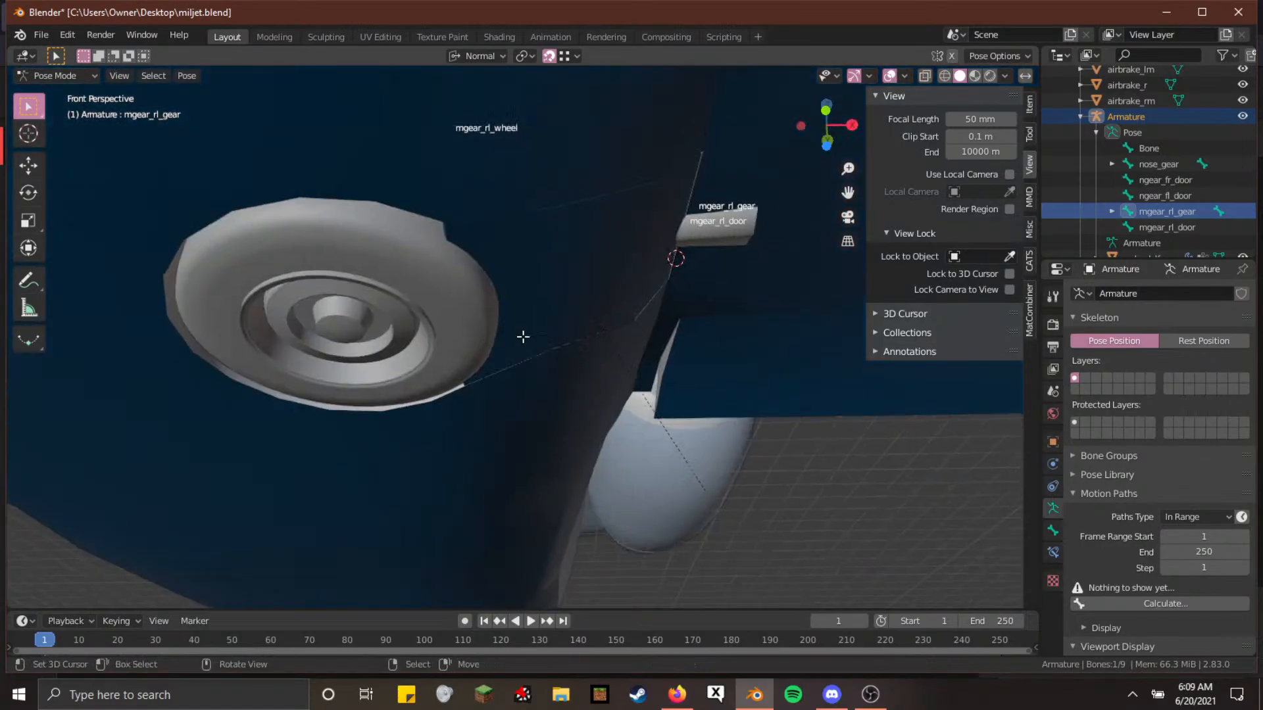
Maximize the window, open a second window of the same project and place it over the main one
key(Tab)
key(Tab)
double_click(228, 17)
click(136, 27)
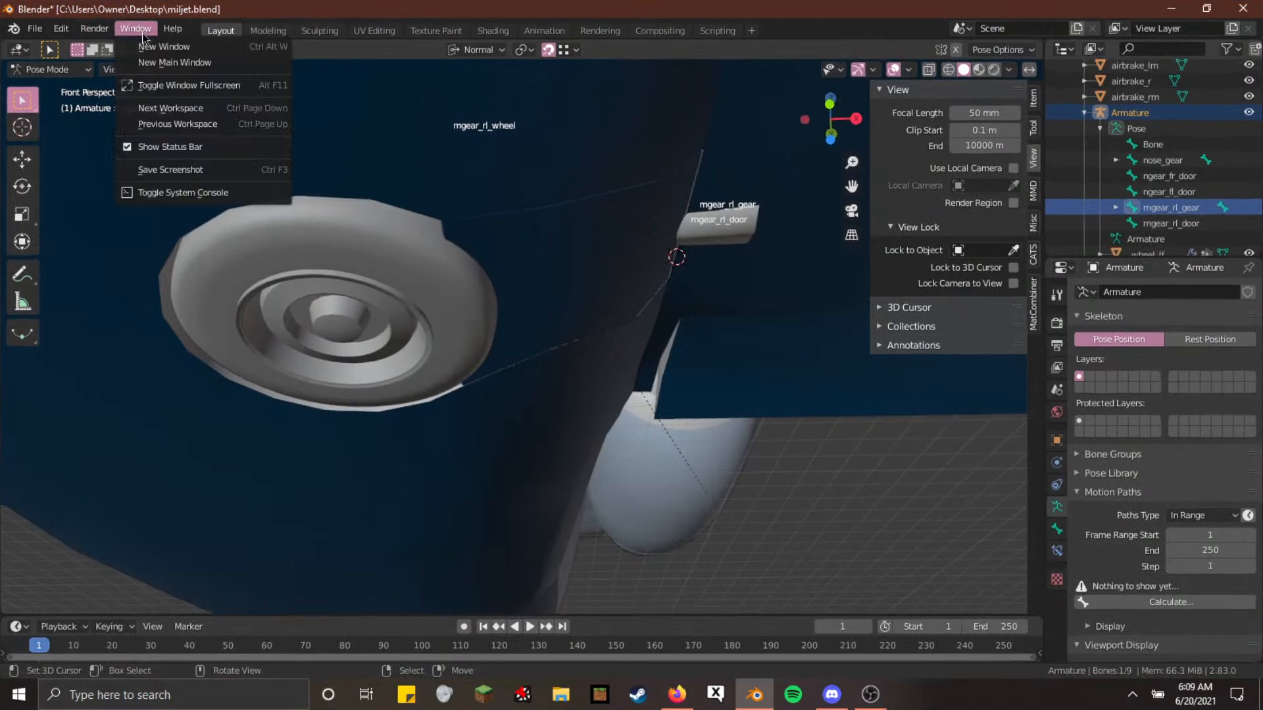
click(176, 46)
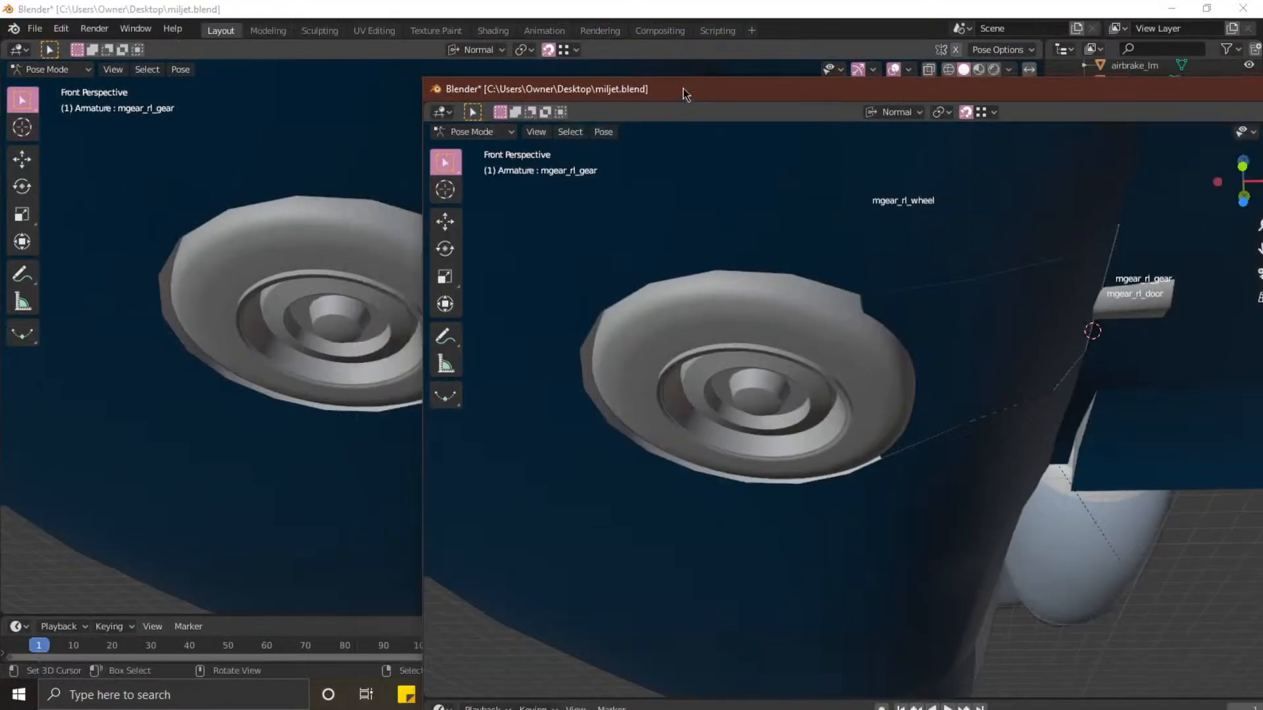
drag(683, 88, 736, 44)
Try the armature's Edit Mode and Object Mode in the second window while watching the main one, and close the second window
click(525, 87)
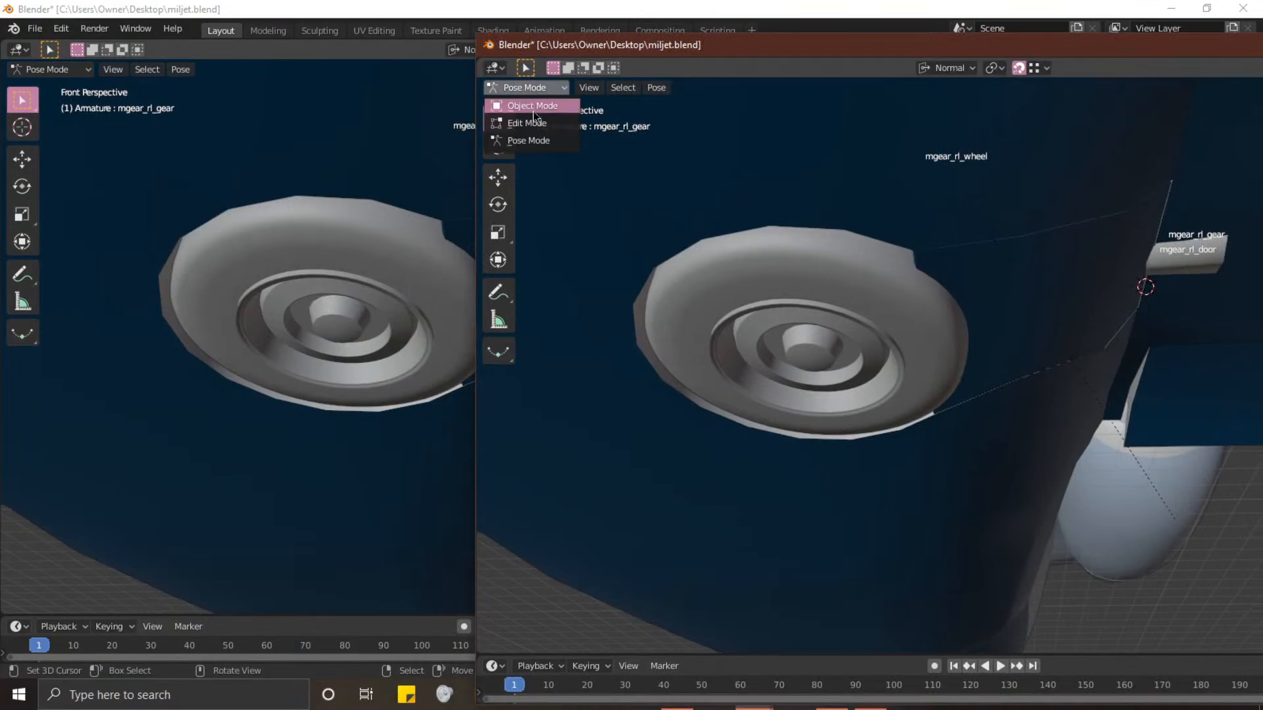
click(534, 123)
click(545, 88)
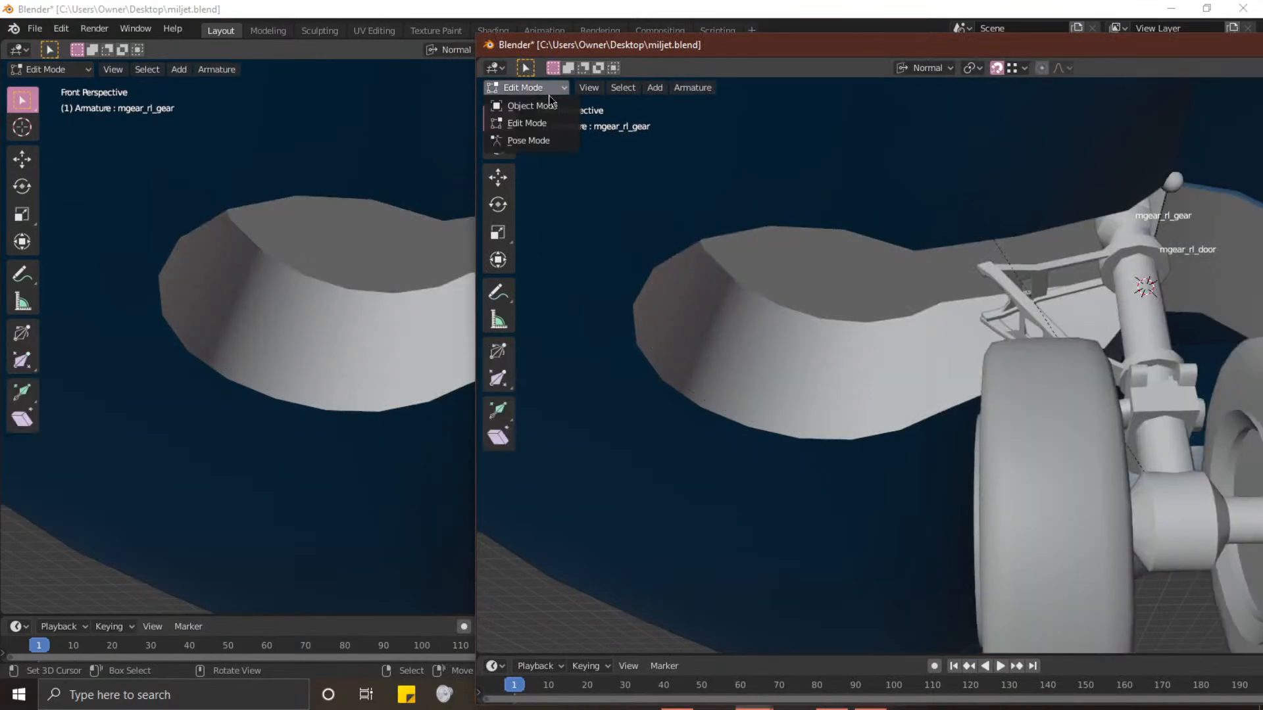
click(523, 102)
drag(703, 37, 85, 13)
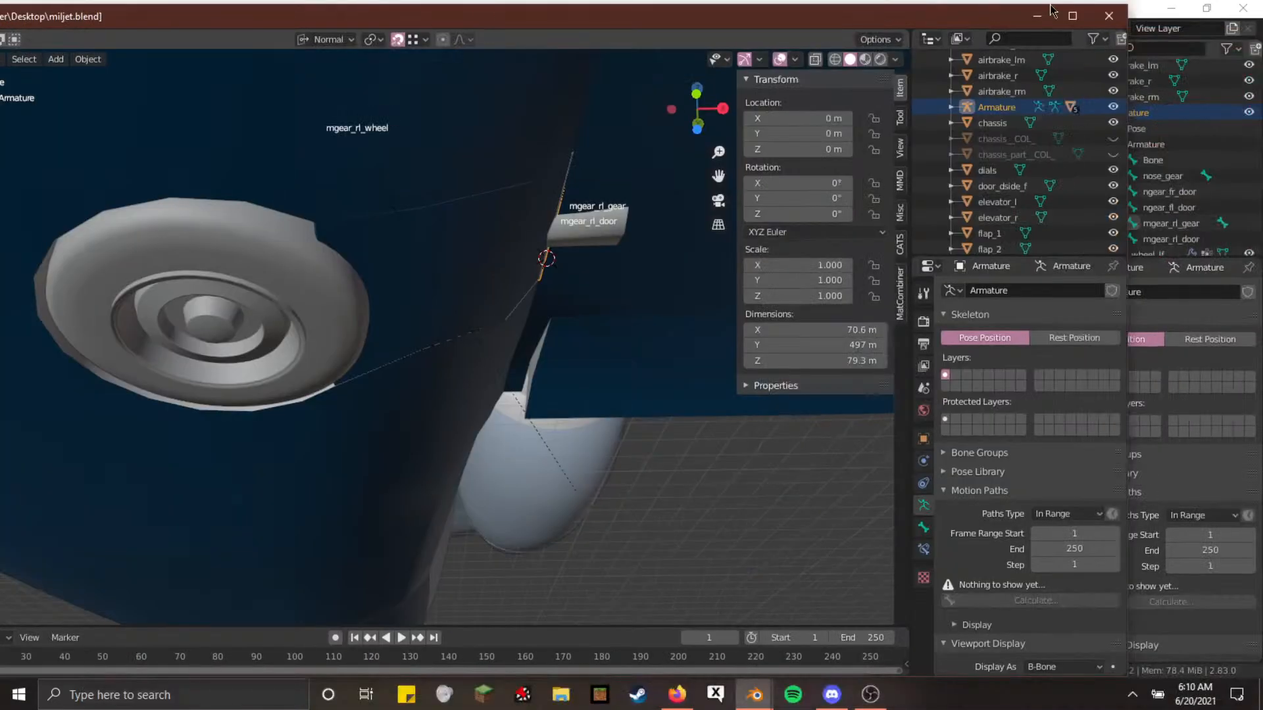
click(1109, 18)
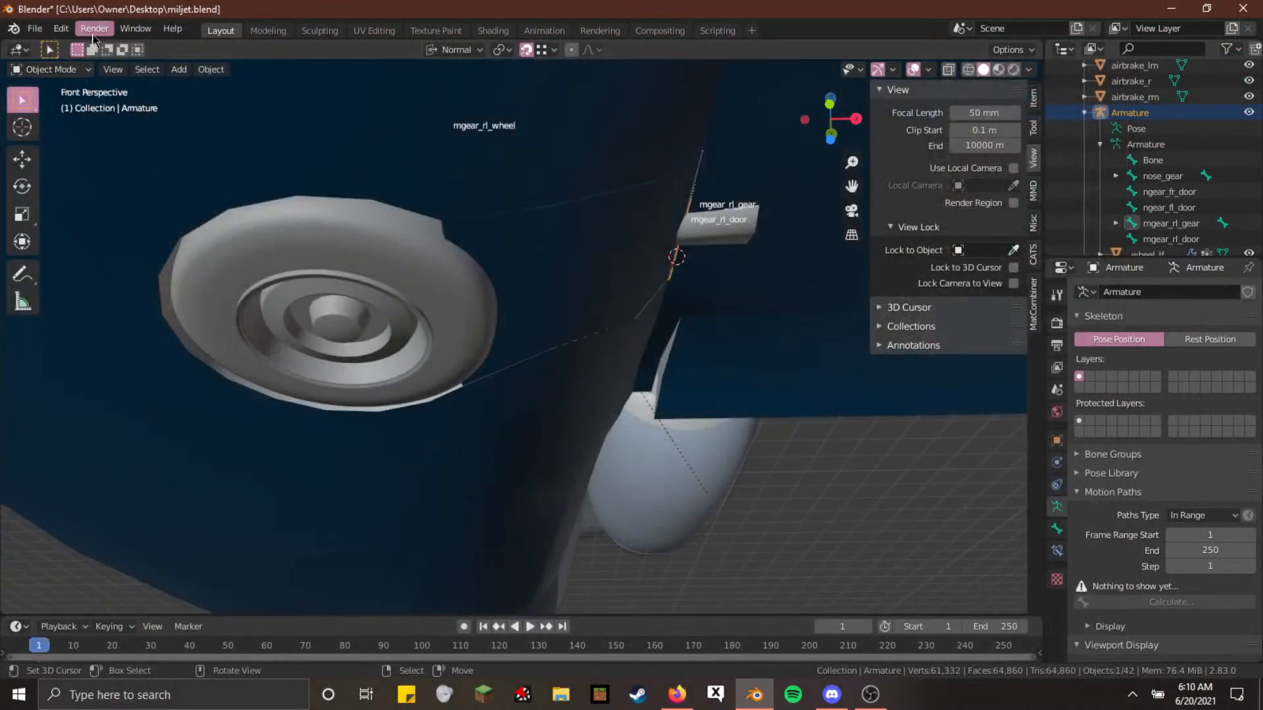
Select the rear-left gear door and split the 3D viewport into two stacked views
click(135, 29)
click(137, 29)
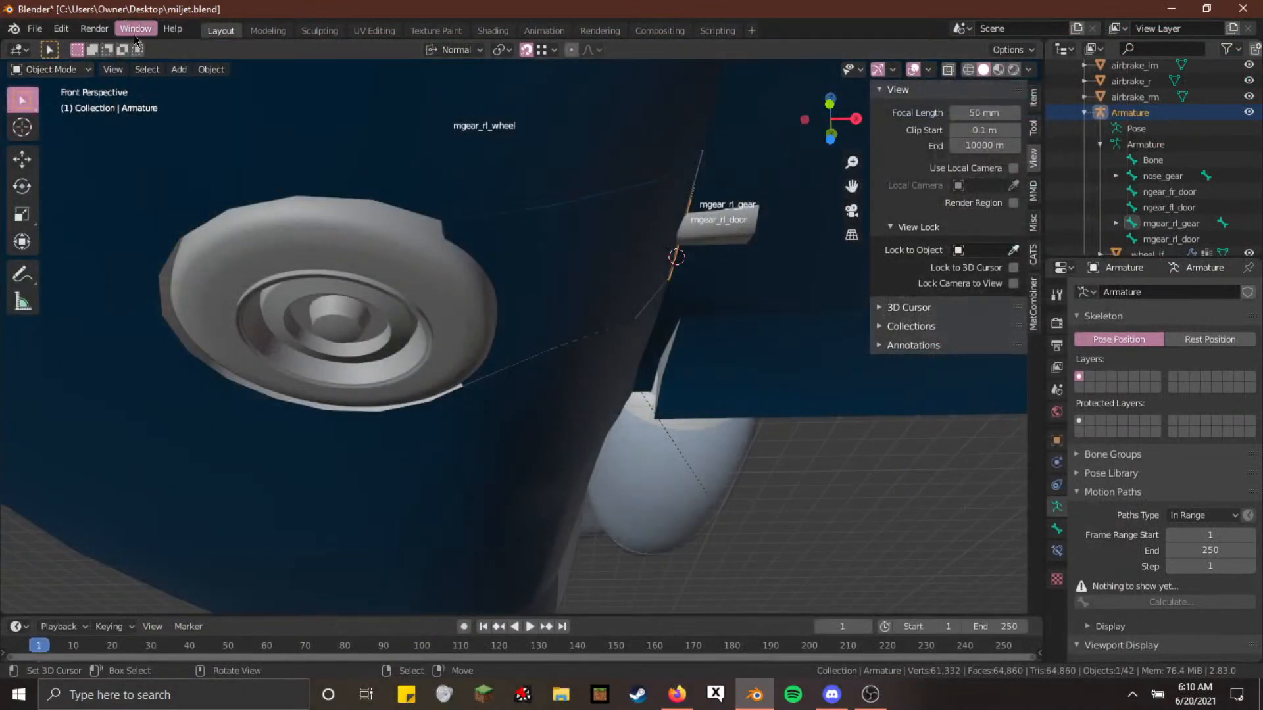
click(140, 32)
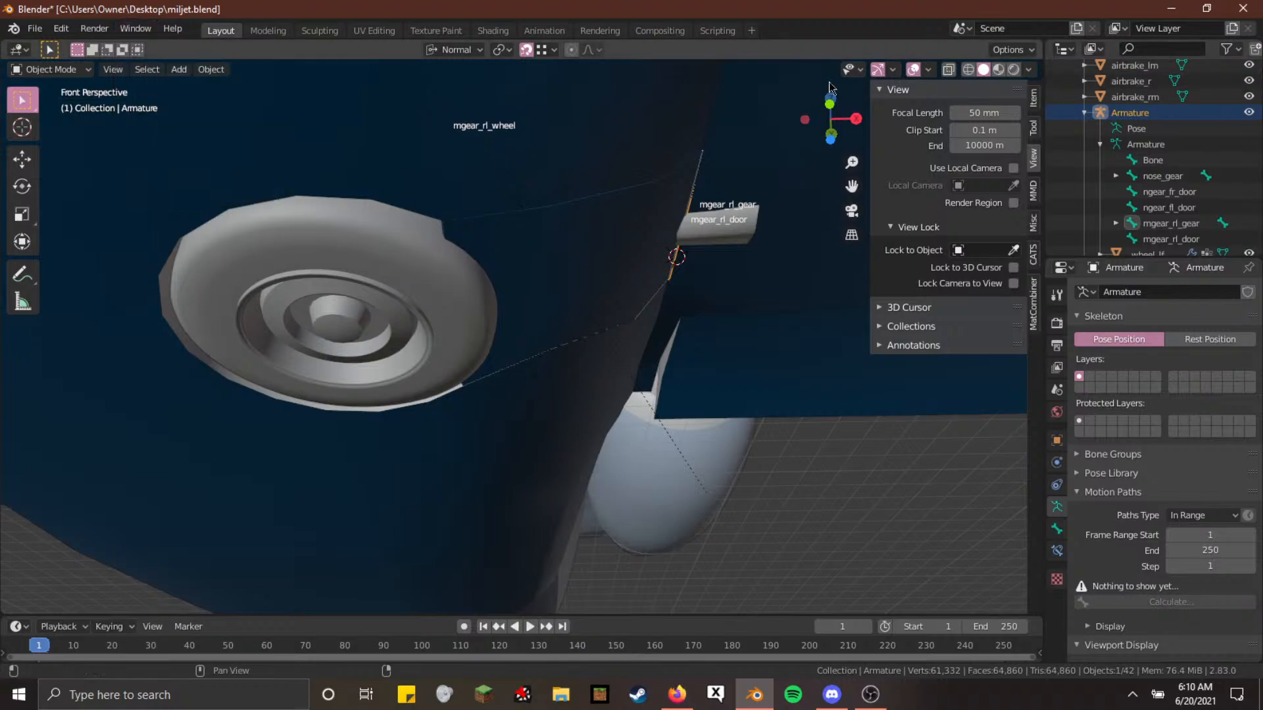
click(593, 298)
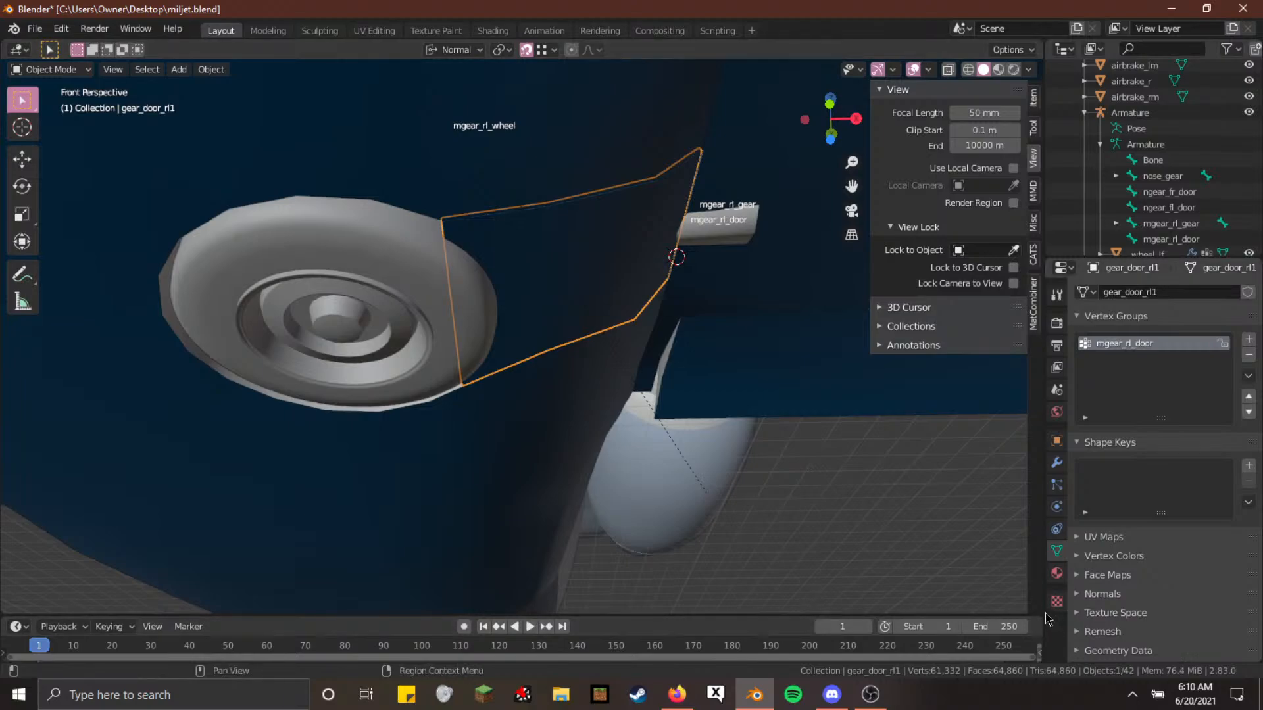
drag(1021, 597, 613, 371)
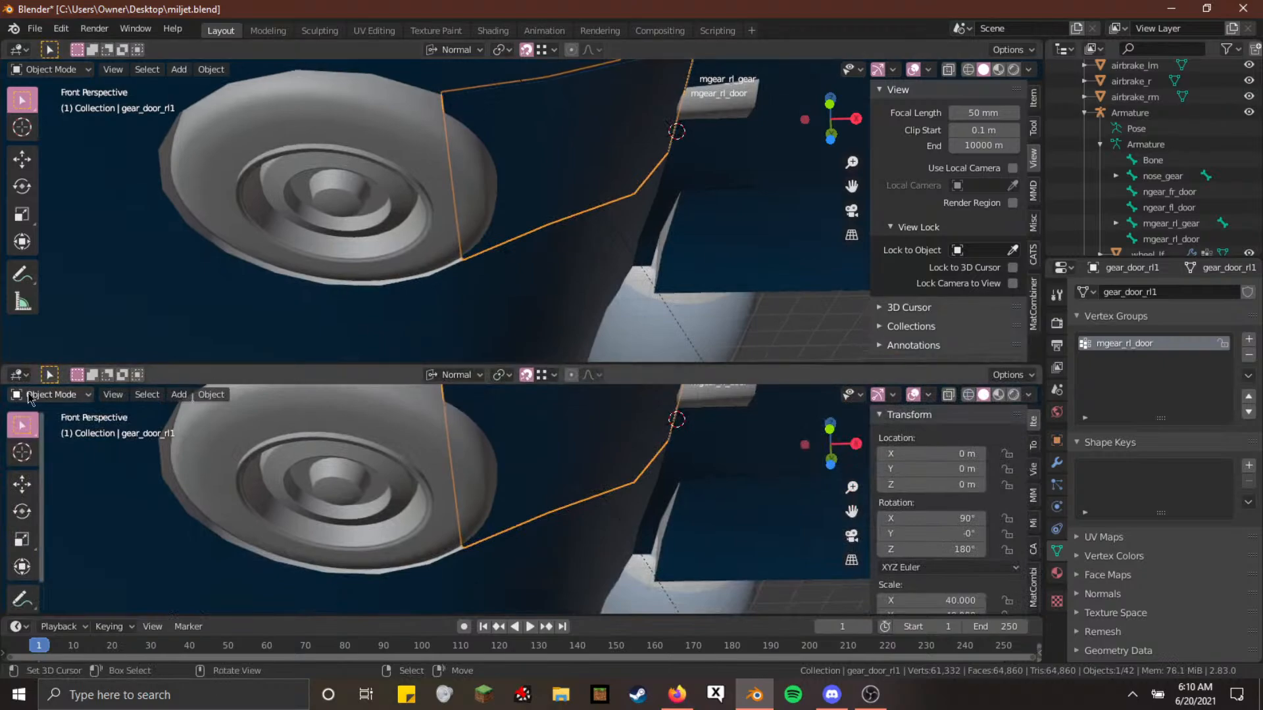
Try Edit Mode on the gear door in the lower viewport, and return to Object Mode
click(49, 395)
click(86, 436)
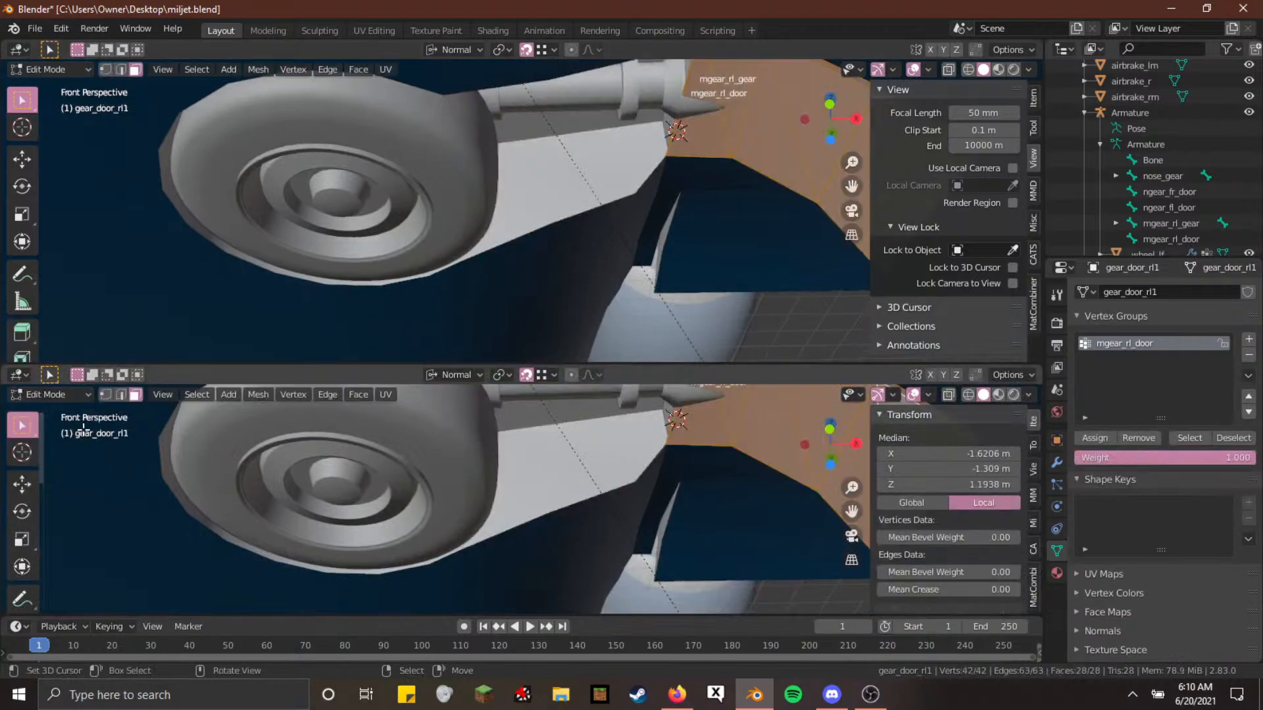
click(74, 396)
click(72, 421)
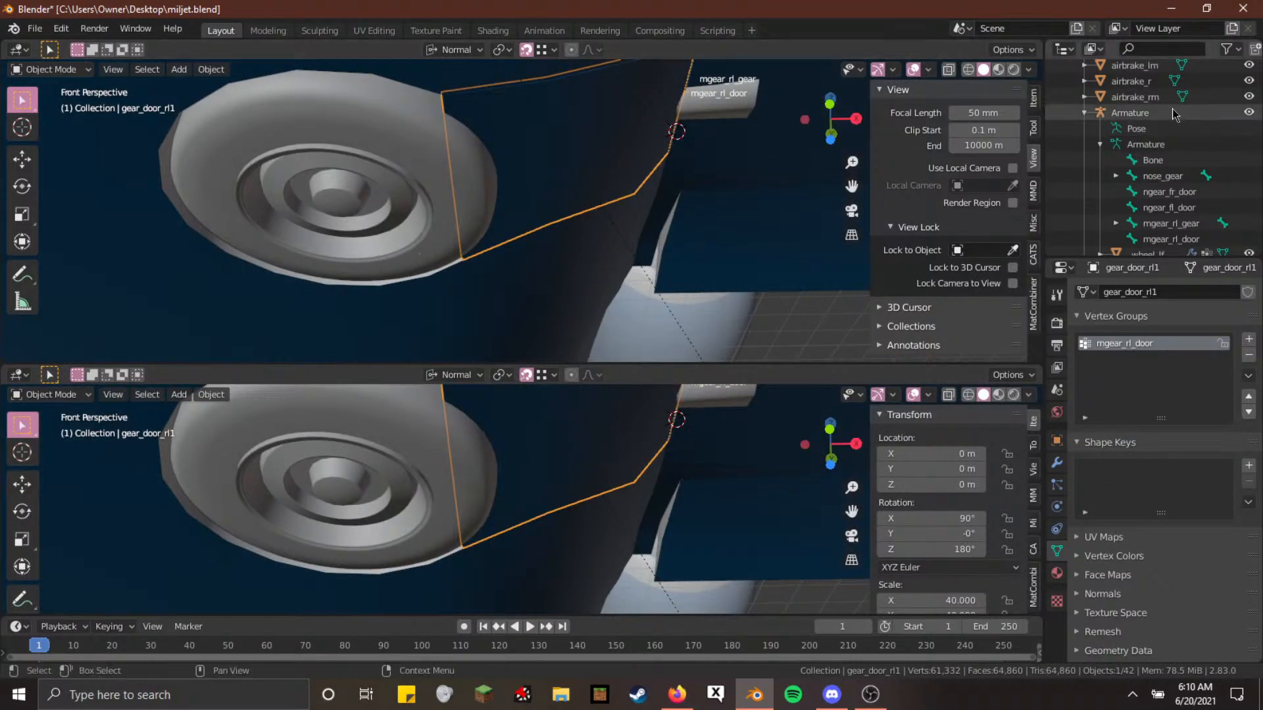
Select the Armature, try Pose Mode in the lower viewport, and merge the two viewports back into one
click(1172, 113)
click(50, 395)
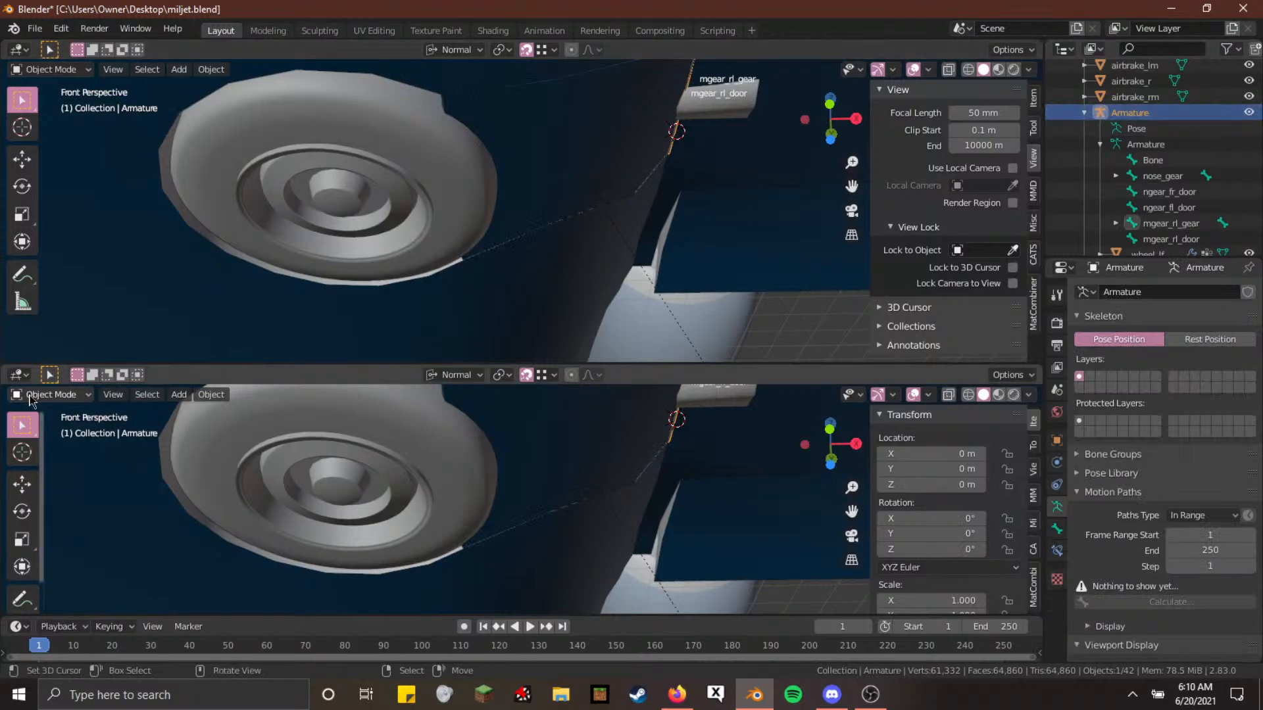
click(60, 451)
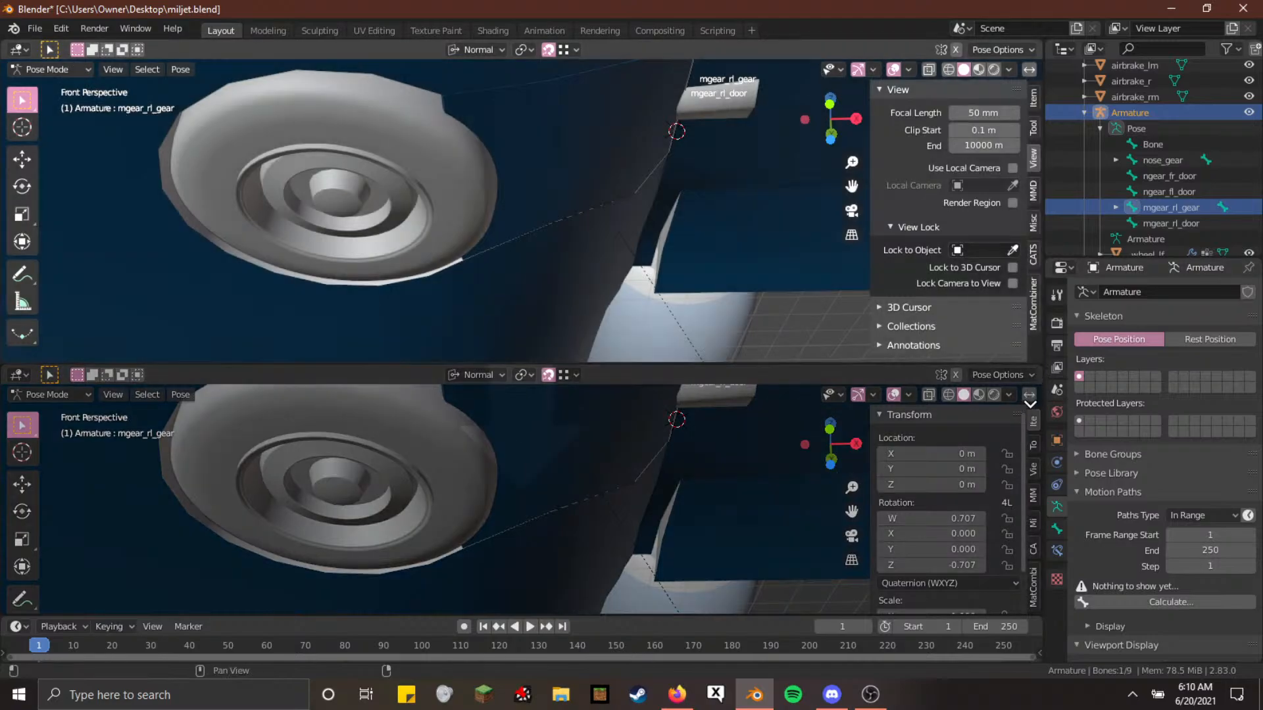
drag(1022, 439, 1017, 444)
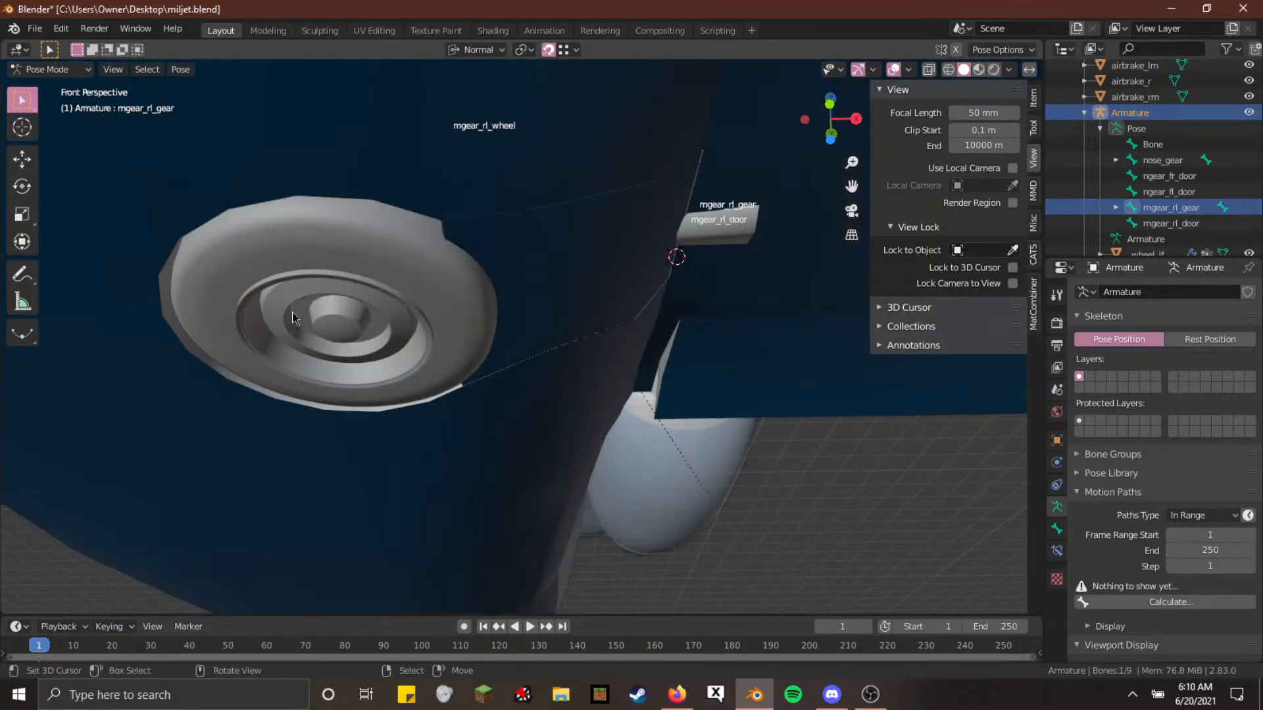
Switch the Armature to Object Mode and deselect everything
click(58, 69)
click(49, 85)
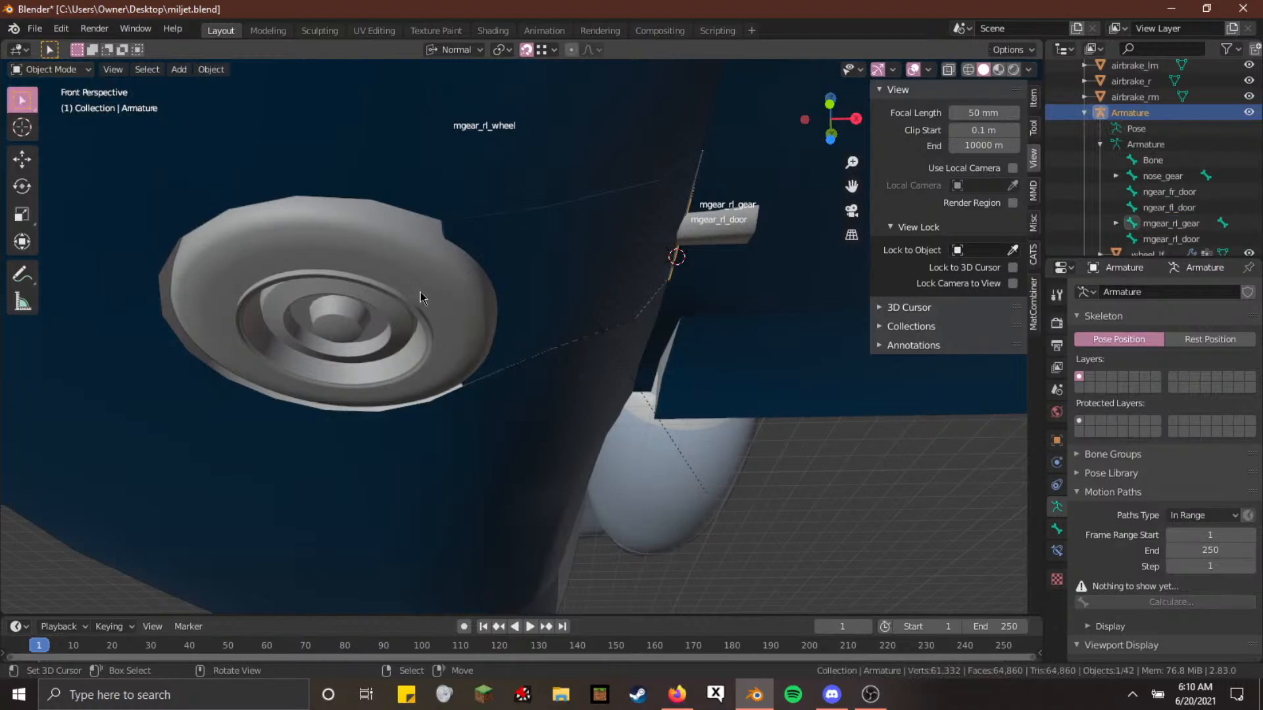
key(alt+a)
key(shift+grave)
key(e)
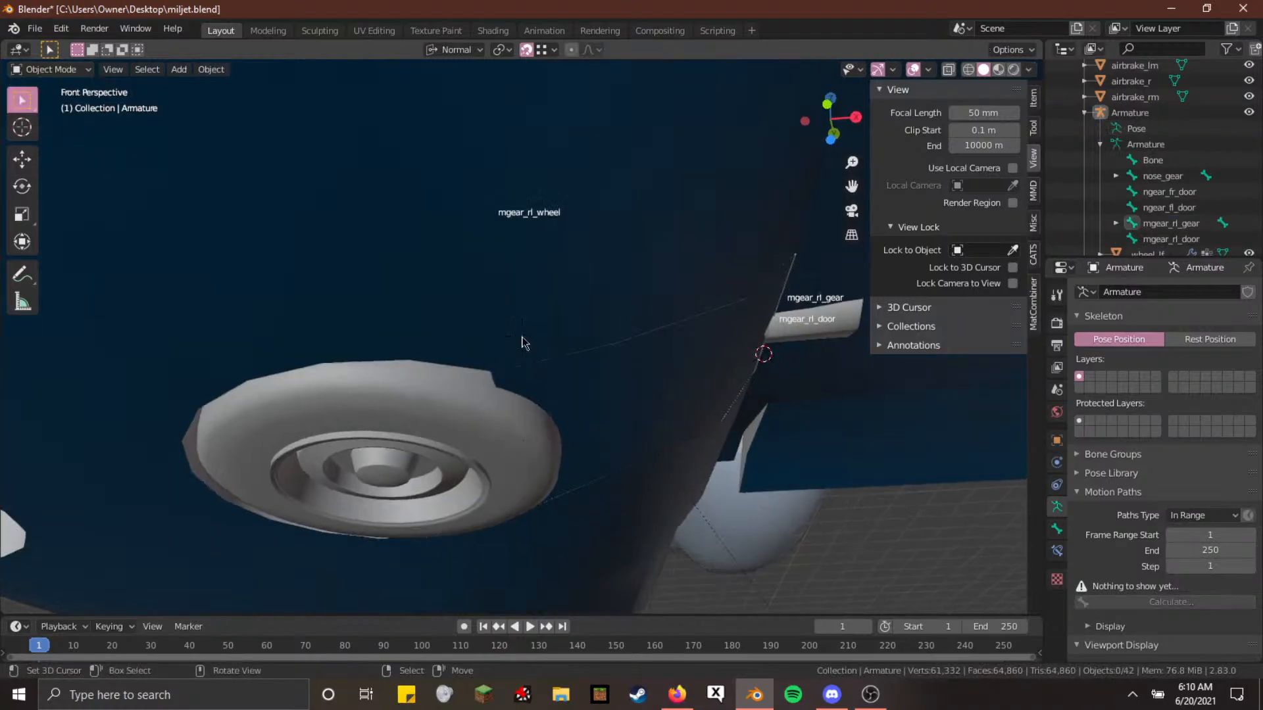
Switch to YouTube Studio in the browser to check the live stream's analytics and chat, and return to Blender
key(alt+Tab)
key(alt+Tab)
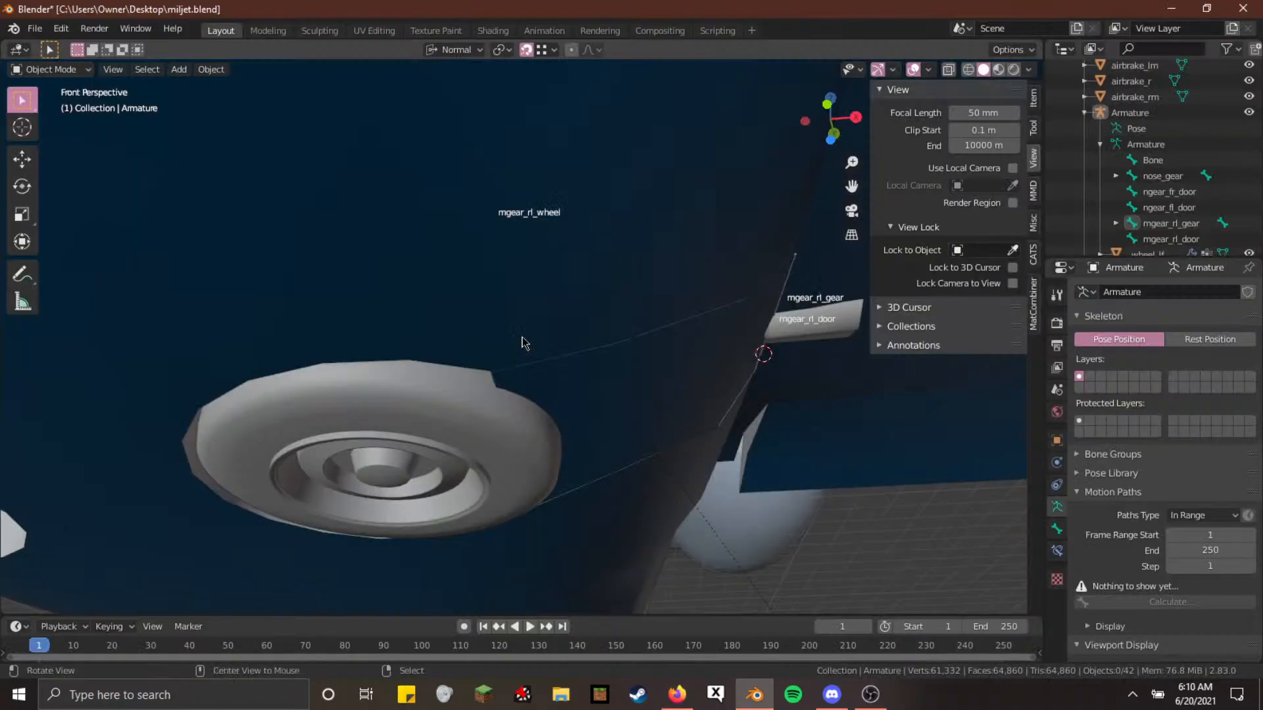
key(alt+Tab)
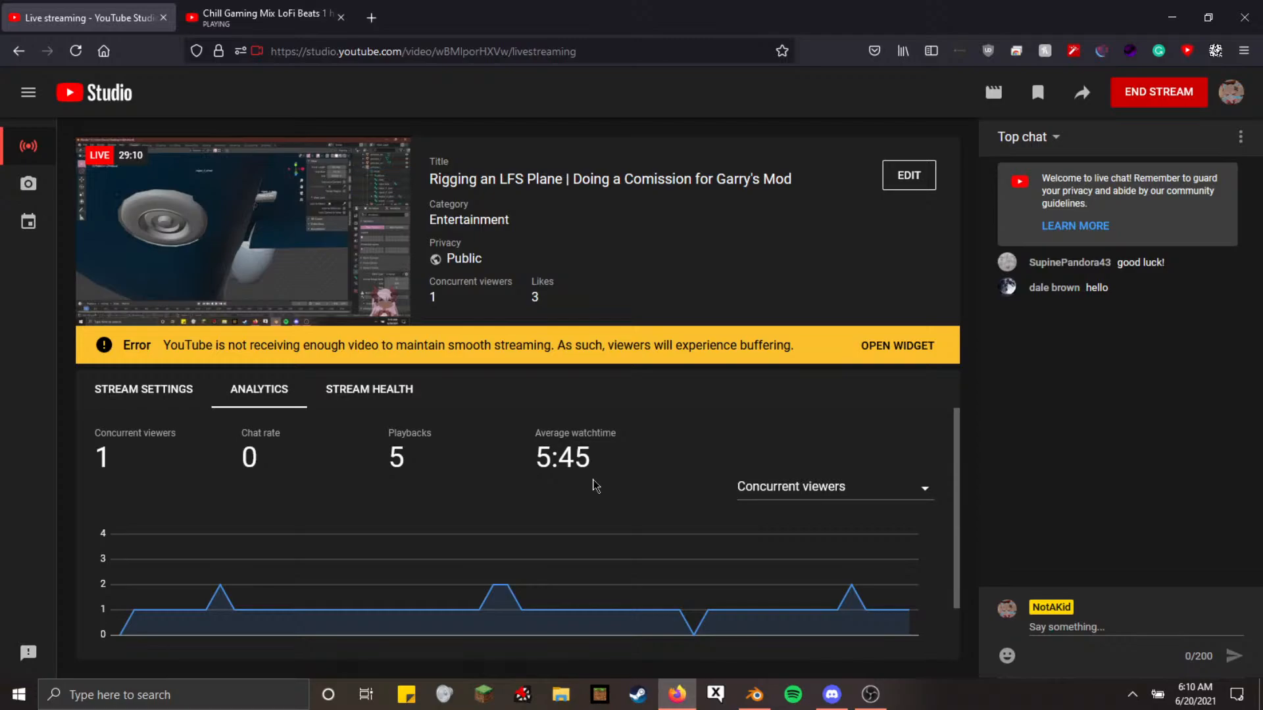
key(alt+Tab)
Put the Armature in Edit Mode and select the mgear_rl_gear bone
key(shift+grave)
key(w)
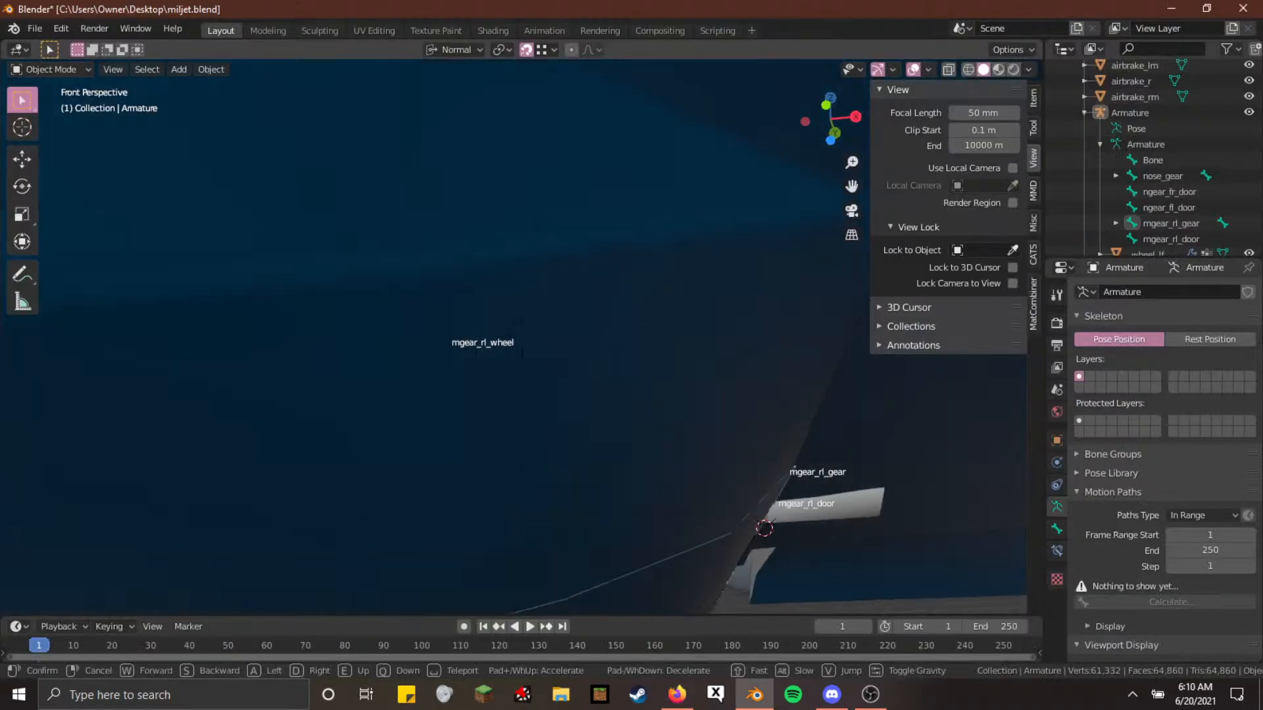
click(523, 337)
key(Tab)
key(shift+grave)
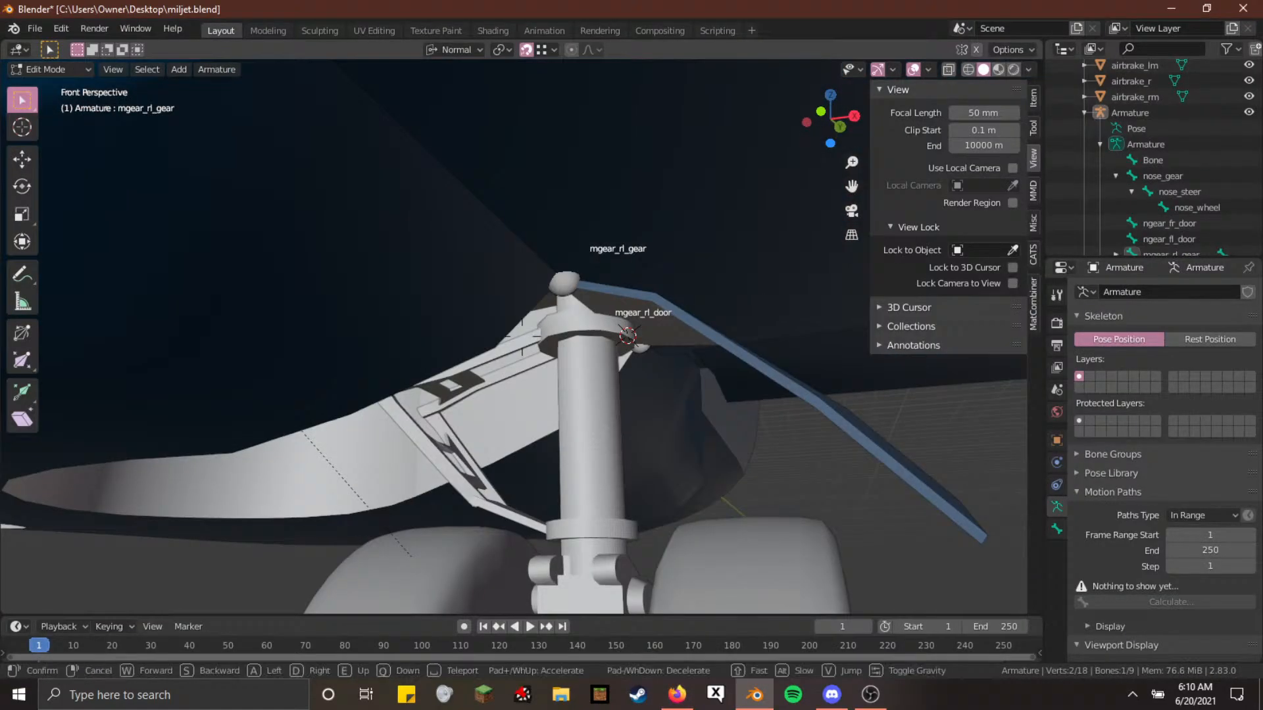
key(w)
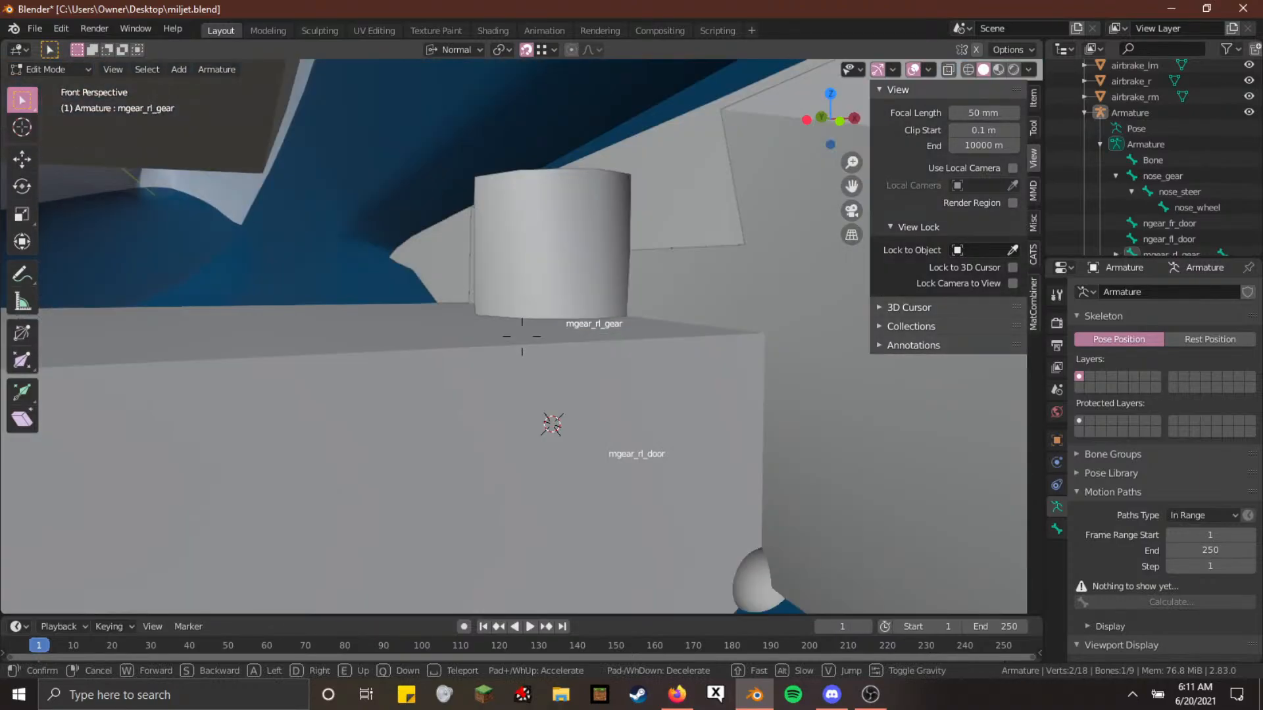
click(521, 336)
scroll(1217, 215, down, 3)
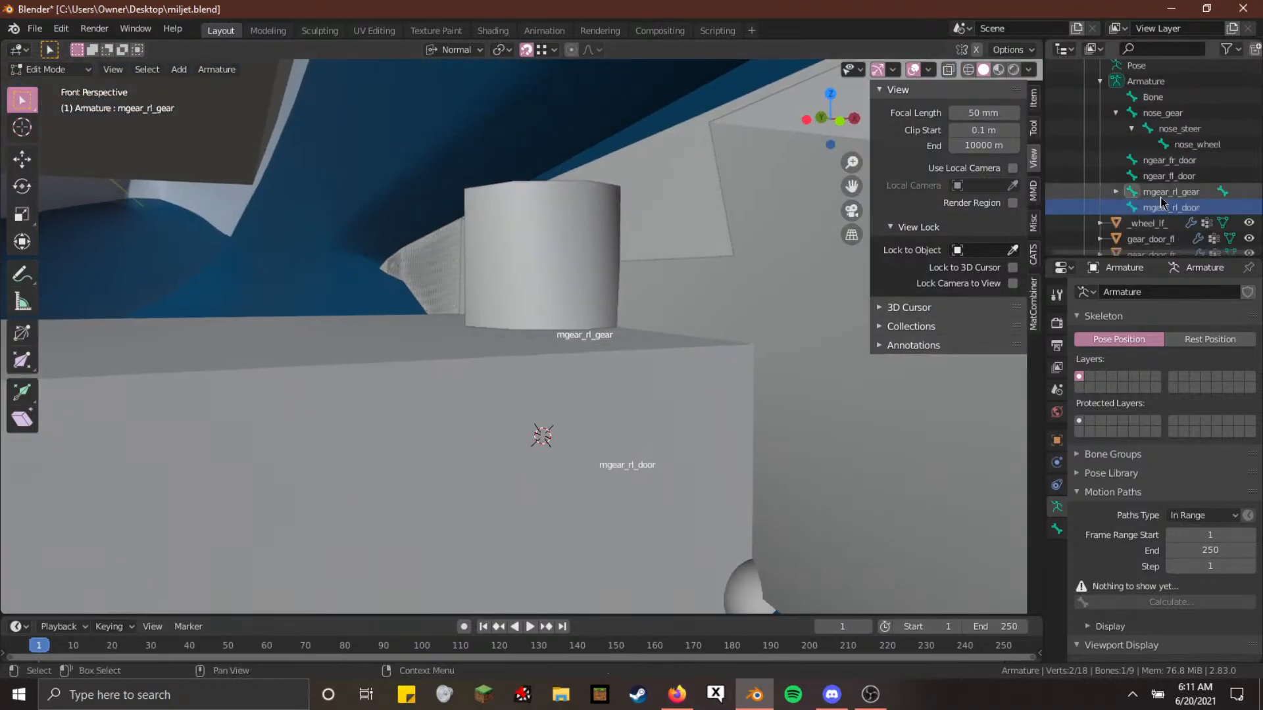
Display the model in wireframe in Edit Mode with a close view of the mgear_rl_gear bone at the strut's upper end
key(shift+grave)
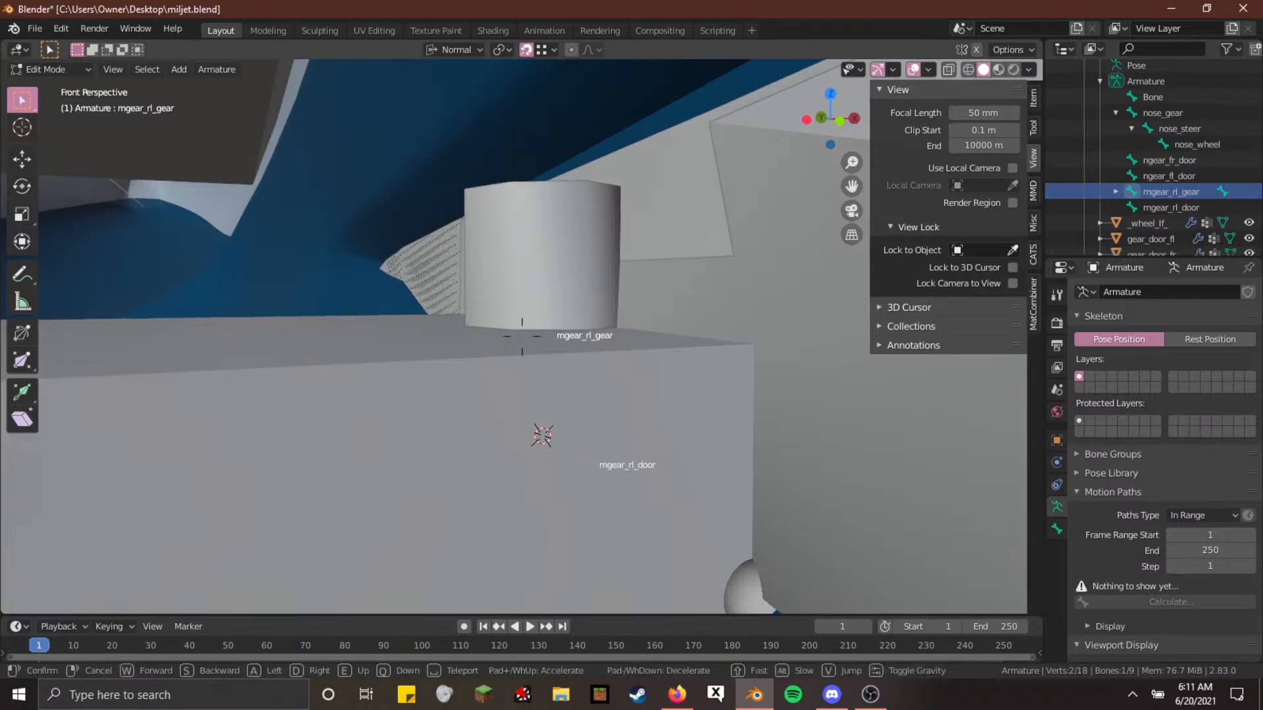
key(w)
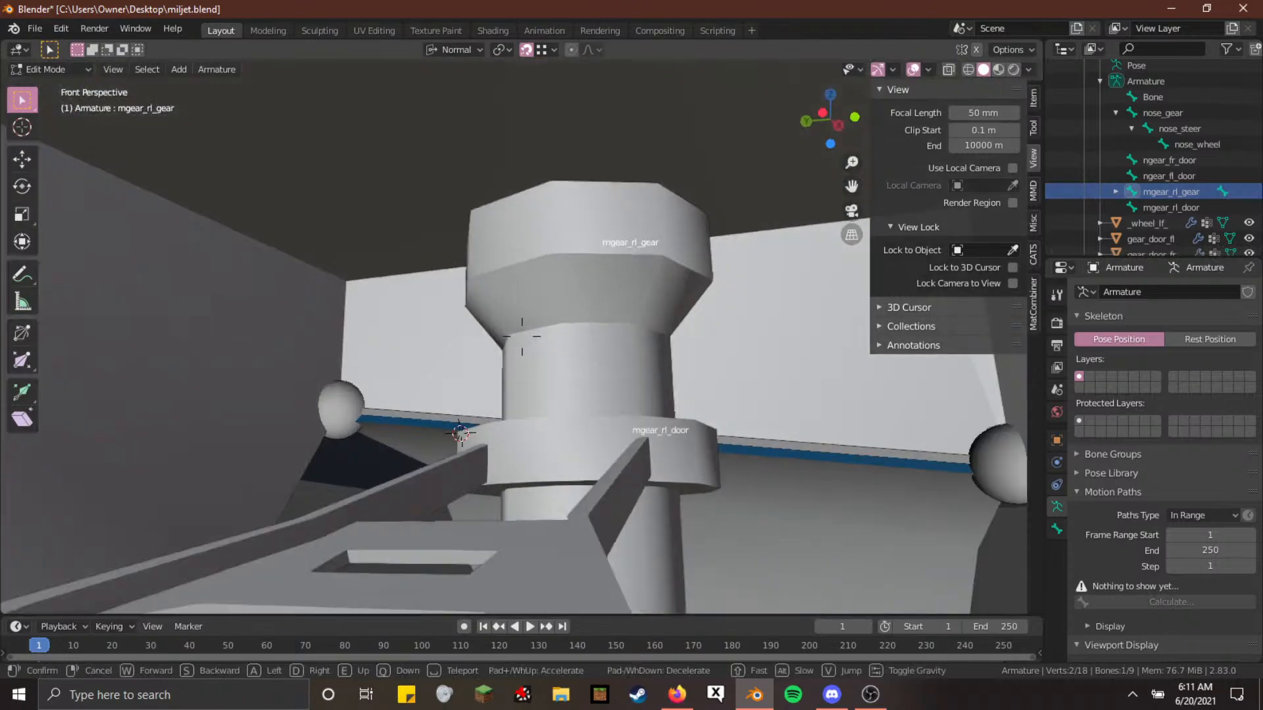
click(522, 336)
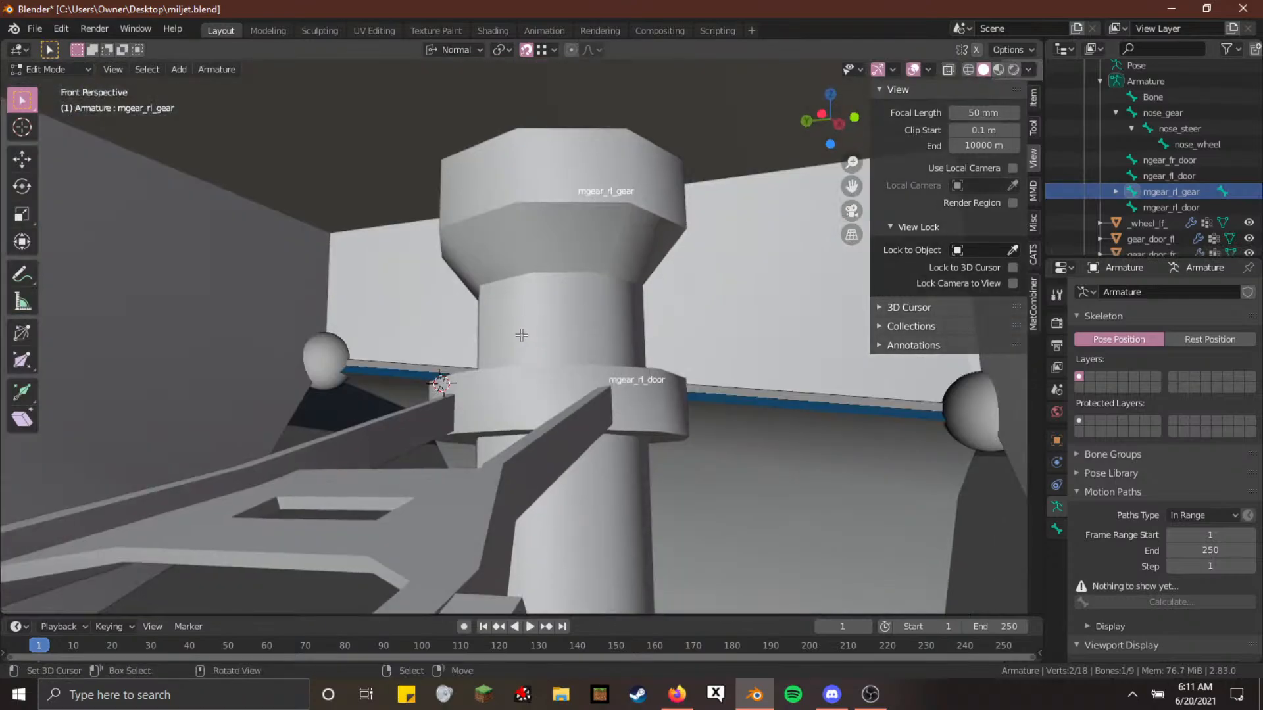
key(Tab)
key(Tab)
key(shift+z)
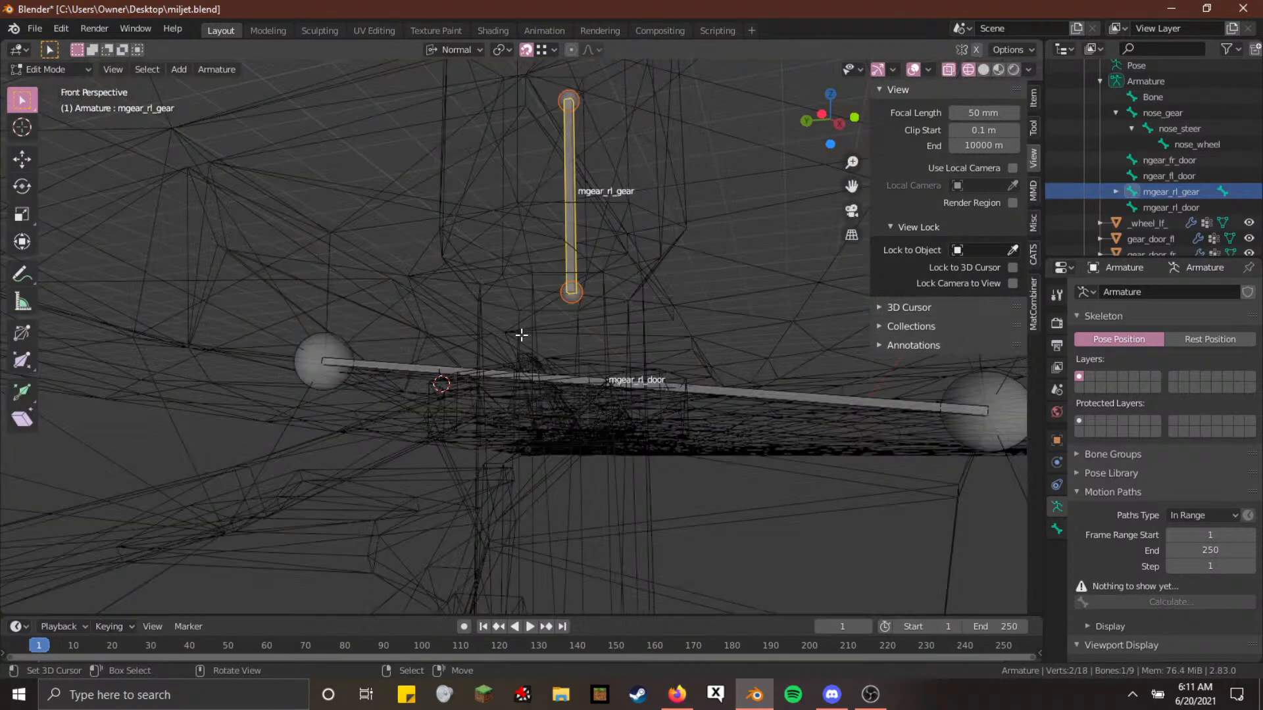
key(shift+g)
key(shift+grave)
key(e)
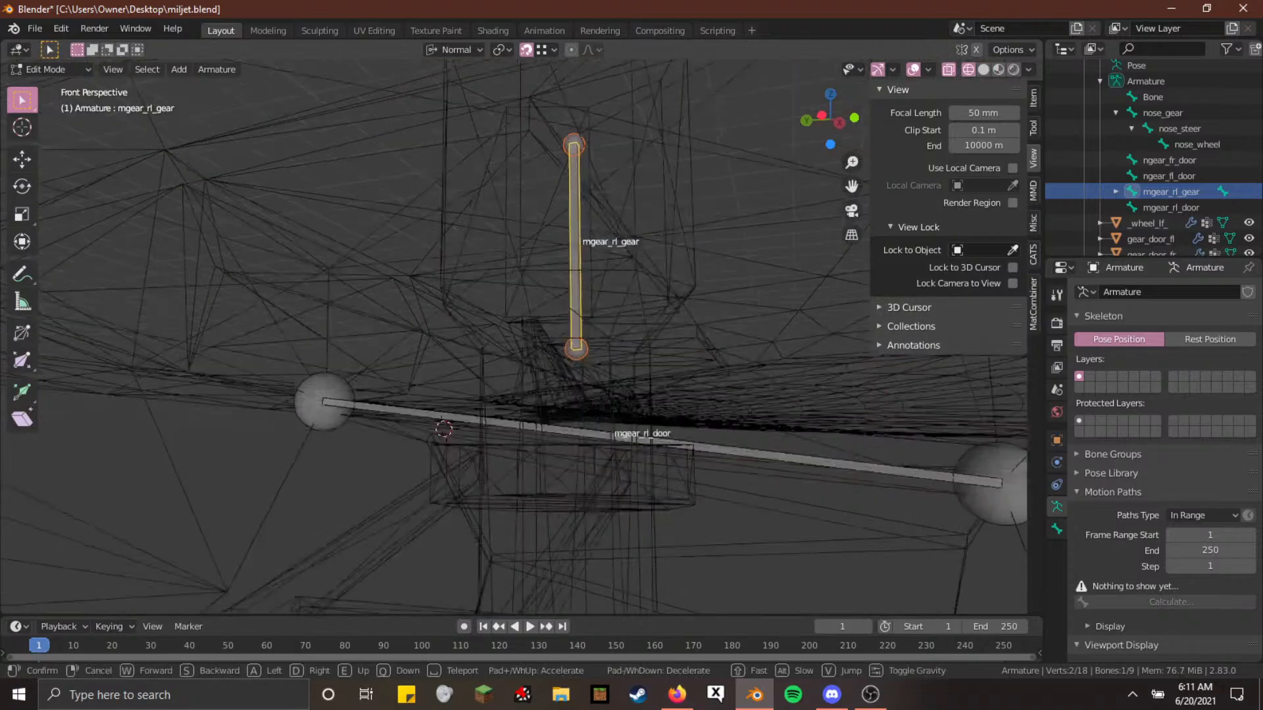
click(521, 337)
Move the mgear_rl_gear bone about 3.53 m along its normal Y axis
key(g)
key(z)
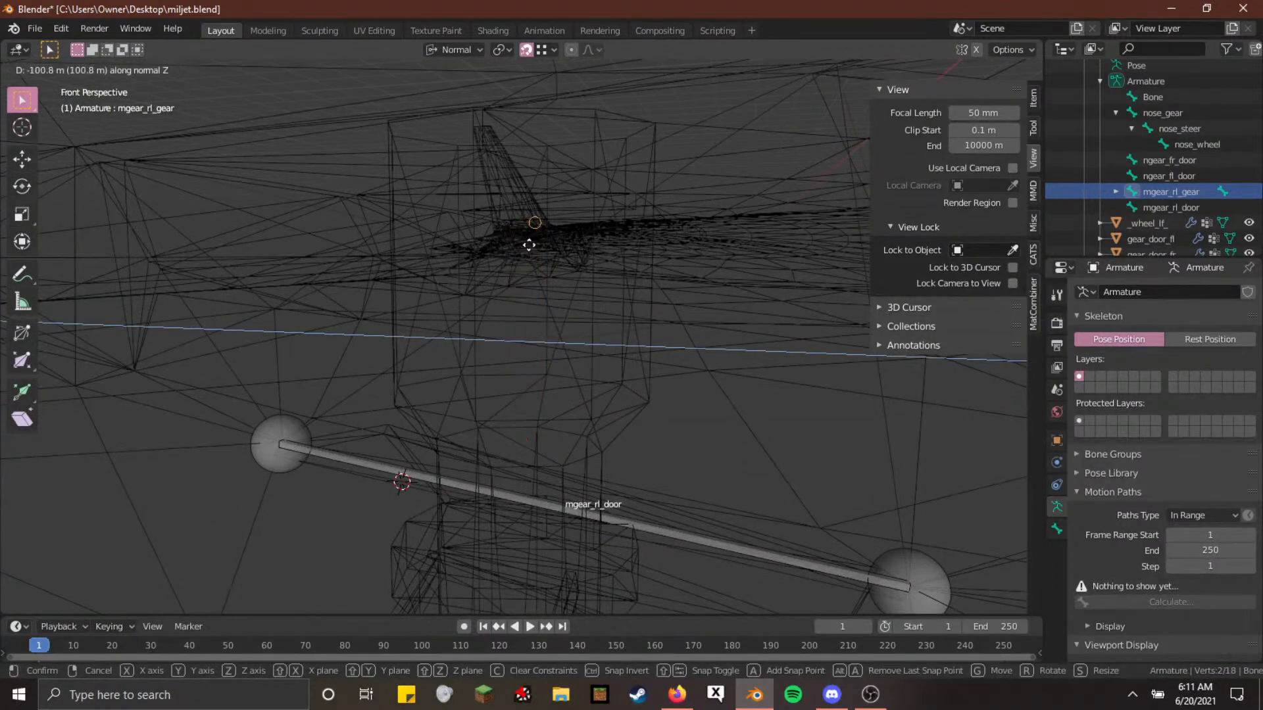
key(x)
key(x)
key(y)
key(y)
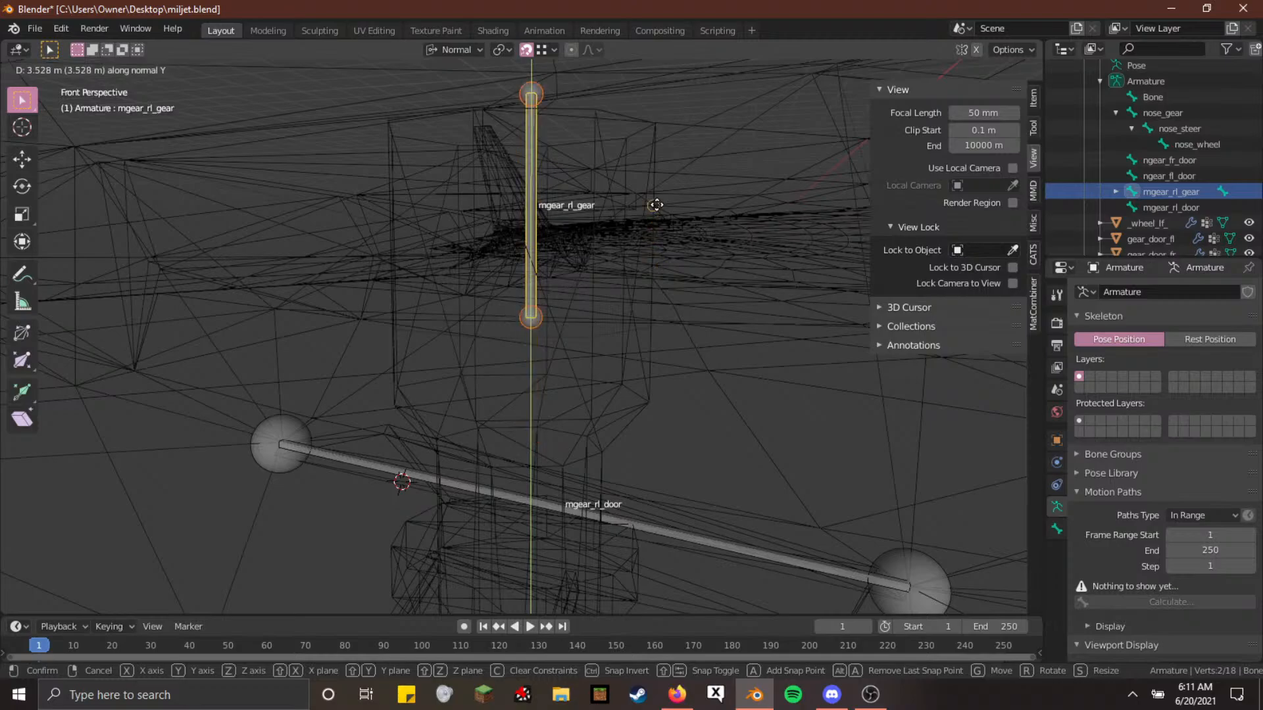
click(655, 204)
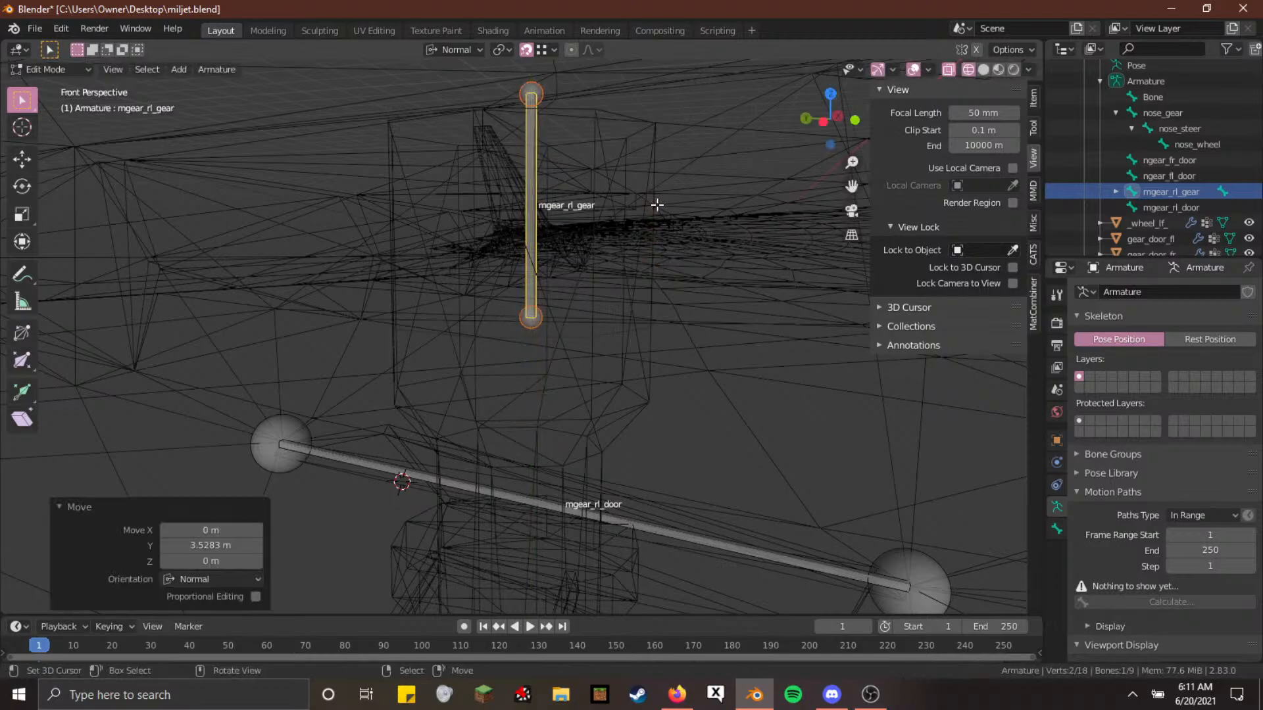
Return to Object Mode with solid shading and examine how the stowed rear-left wheel sits in its fuselage opening
key(Tab)
middle_drag(575, 332, 522, 342)
key(z)
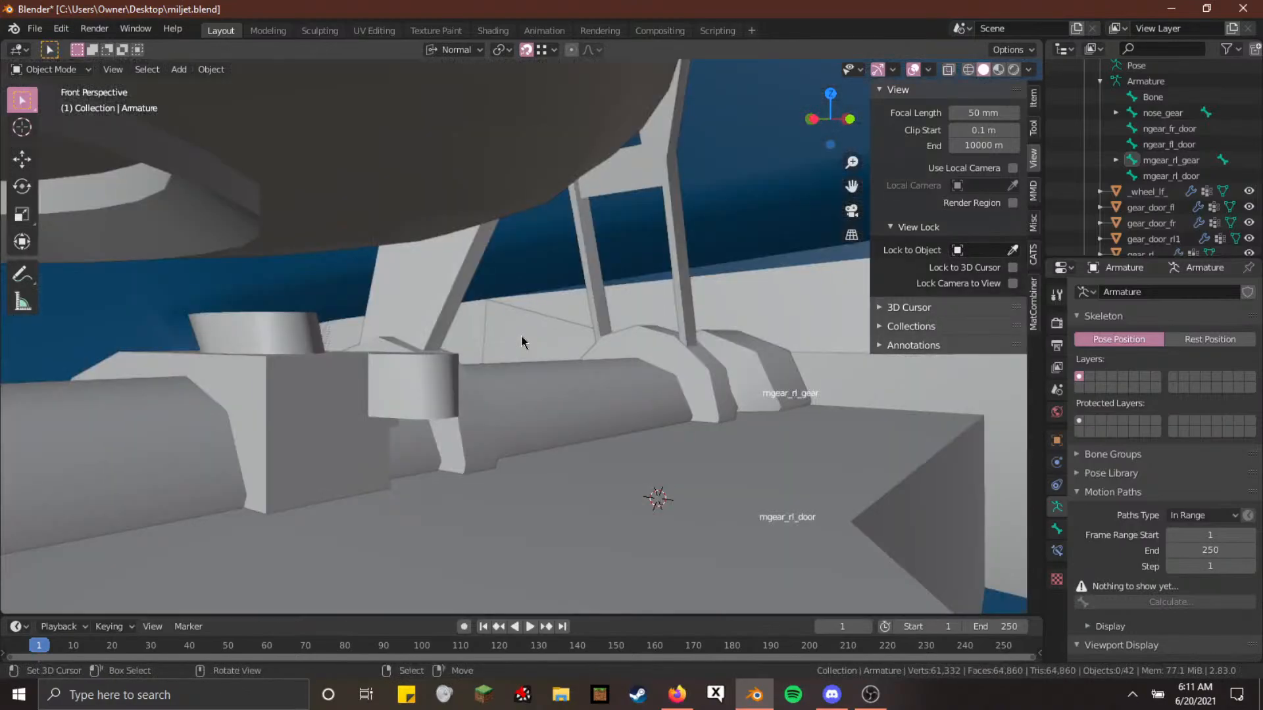
key(shift+grave)
key(s)
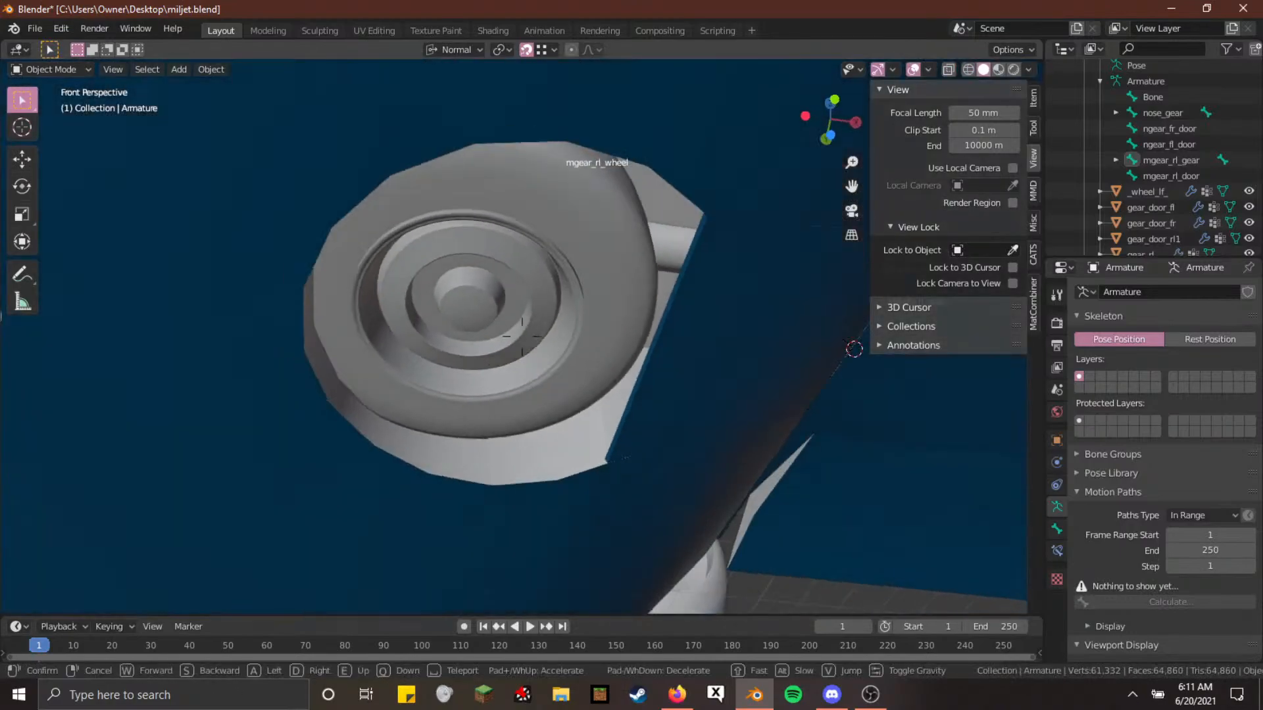
key(s)
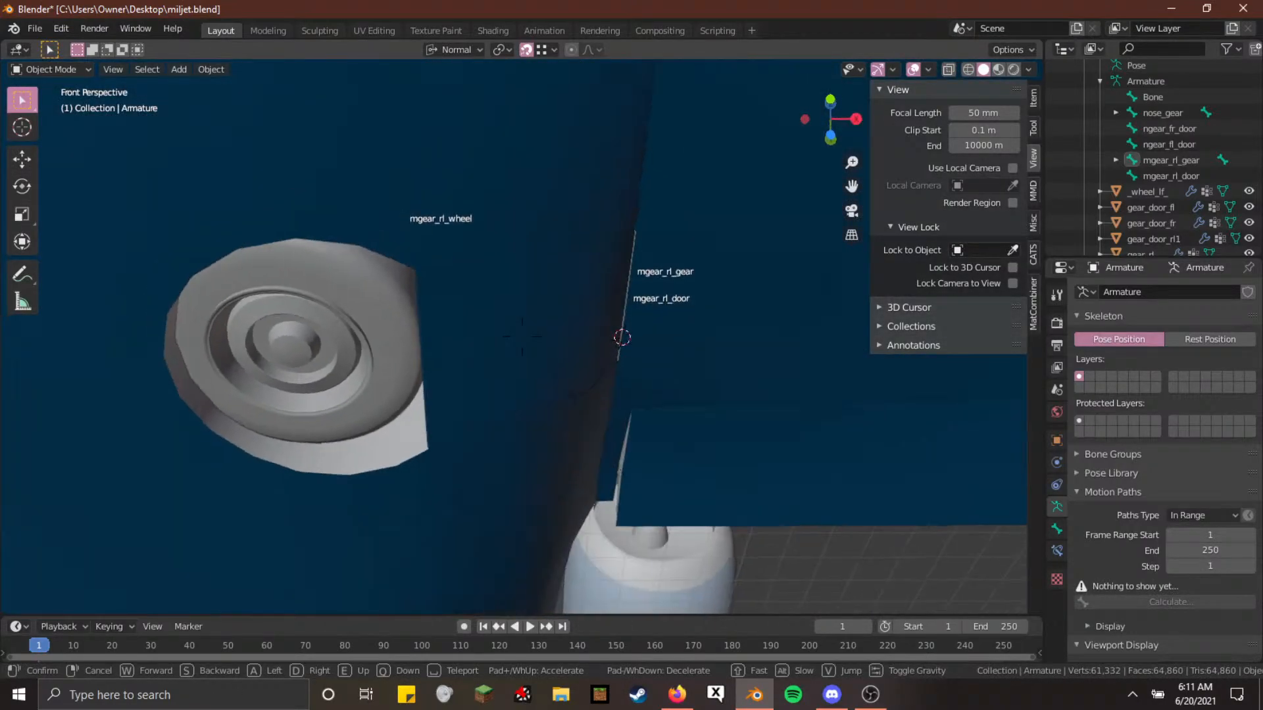
key(e)
key(a)
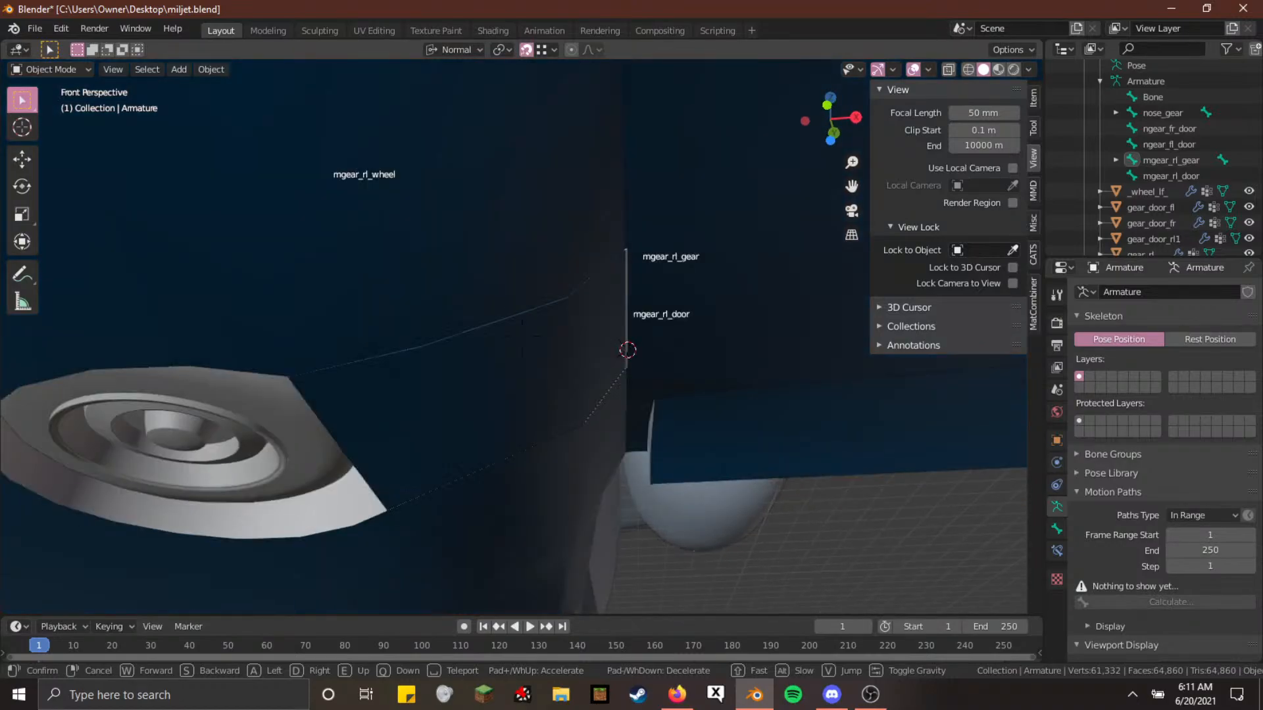
key(q)
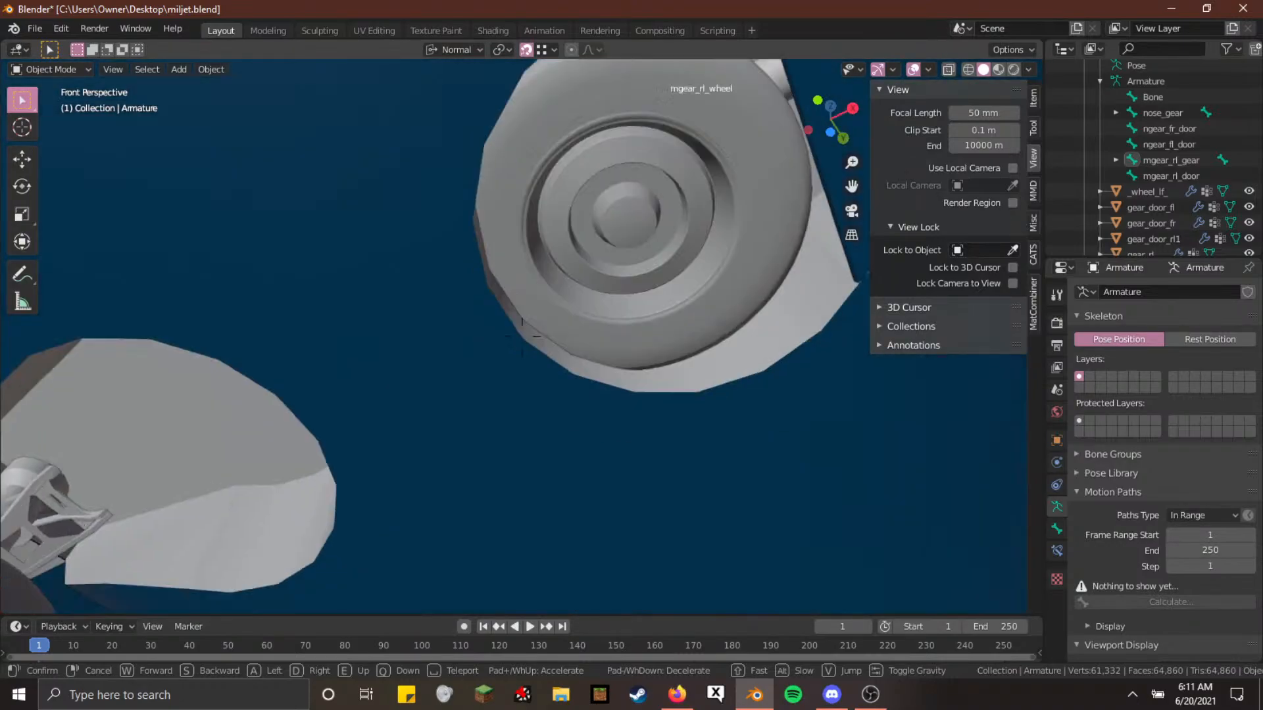
key(e)
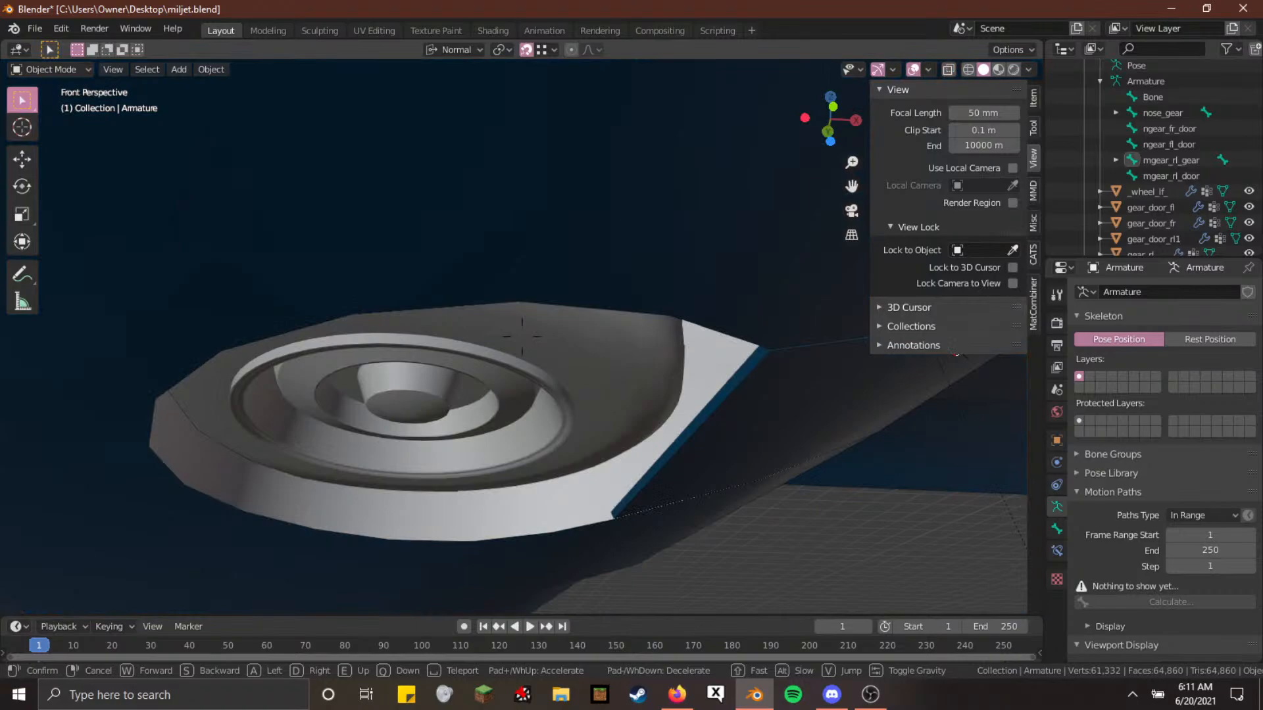
key(e)
key(w)
click(518, 340)
In Edit Mode with wireframe display, move the mgear_rl_gear bone about -1.68 m along its normal X axis
key(Tab)
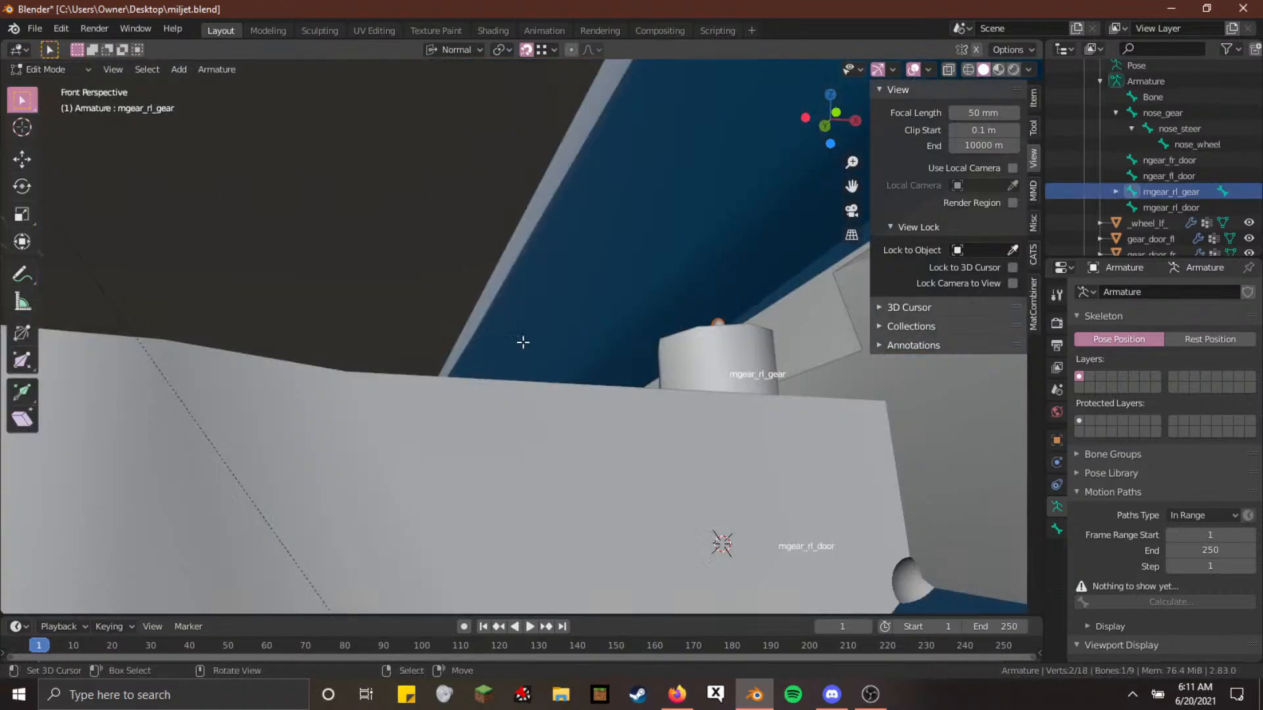
key(shift+grave)
key(e)
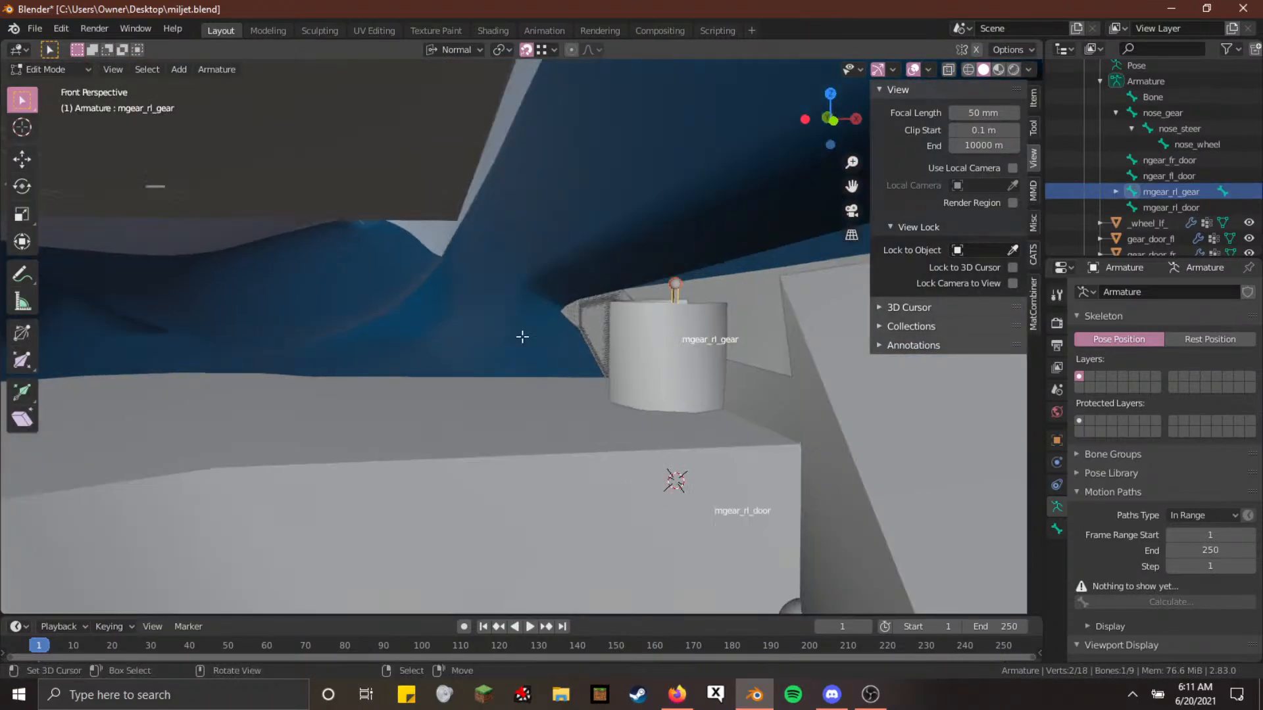
key(shift+z)
key(g)
key(x)
key(x)
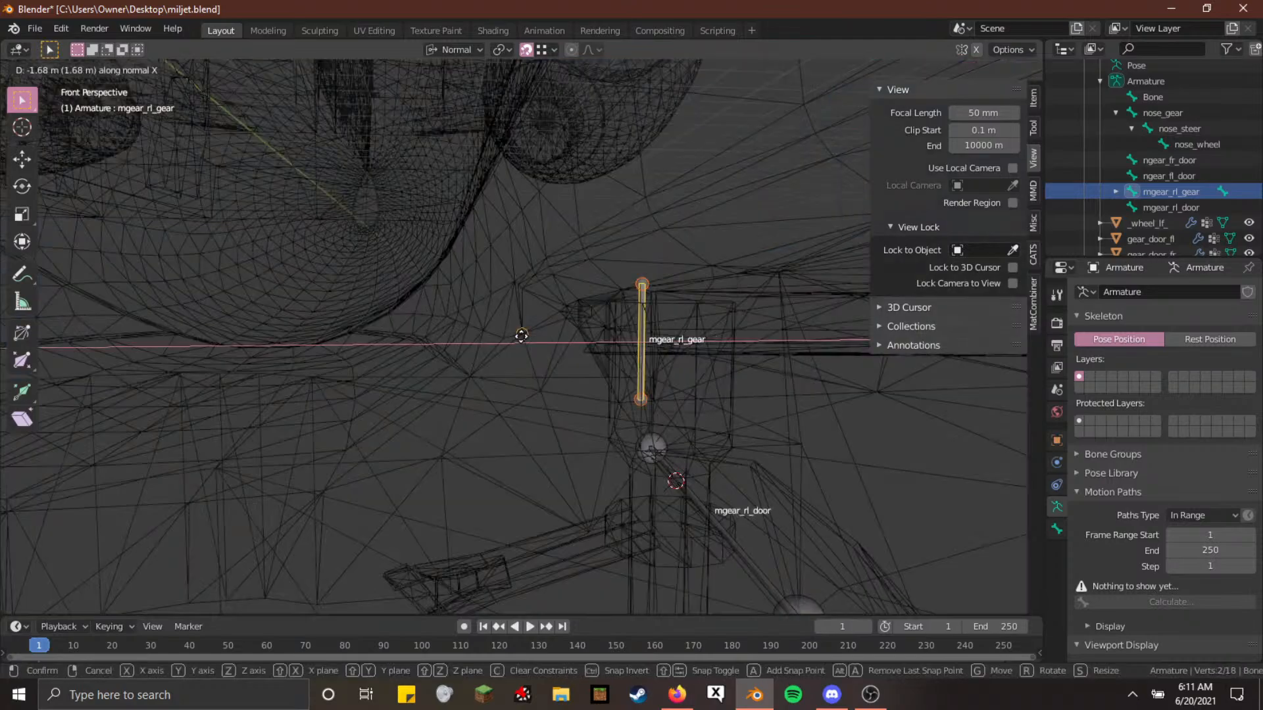
click(522, 336)
Return to Object Mode with solid shading and check the stowed gear's new sideways position from below and inside the bay
key(Tab)
key(shift+grave)
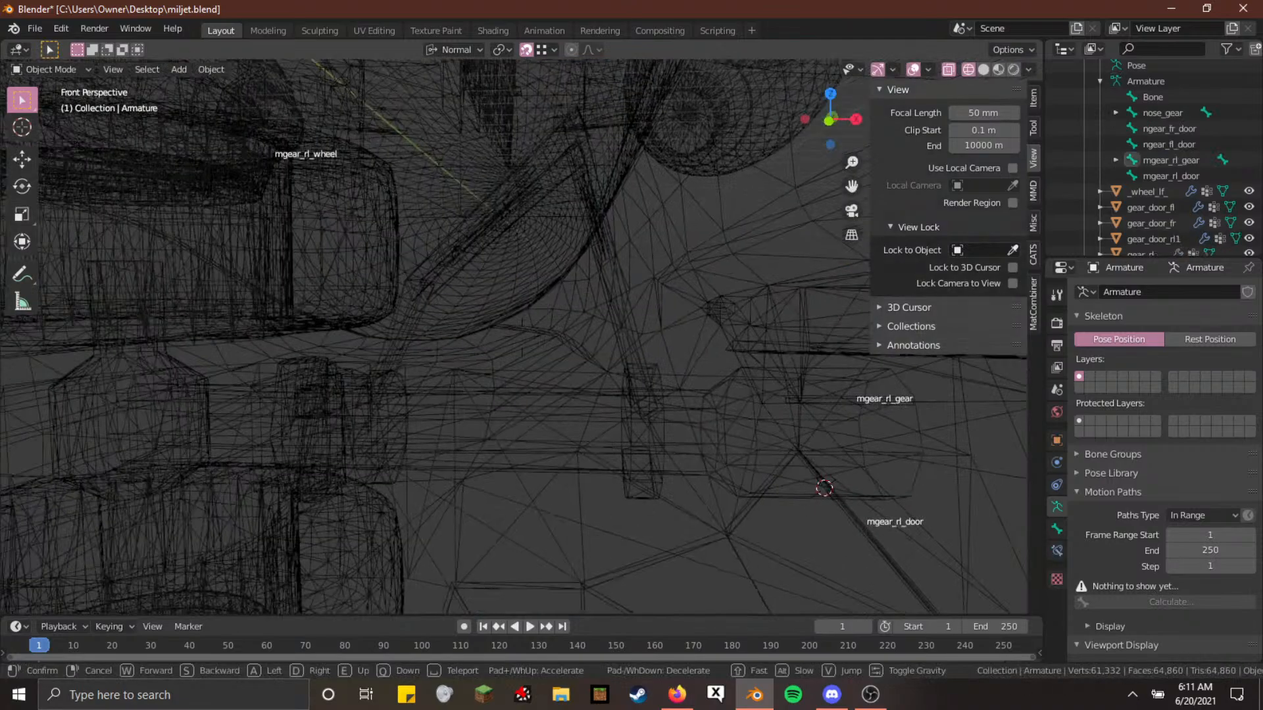
click(522, 337)
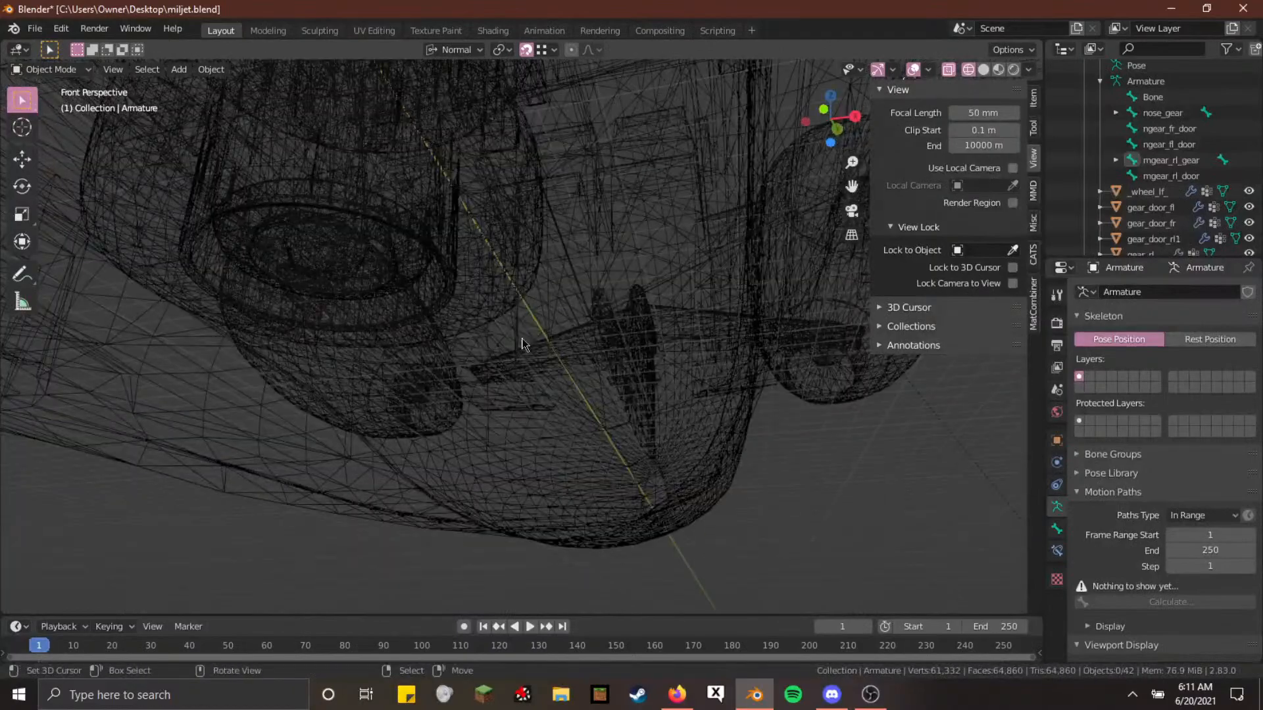
key(shift+z)
key(shift+grave)
key(s)
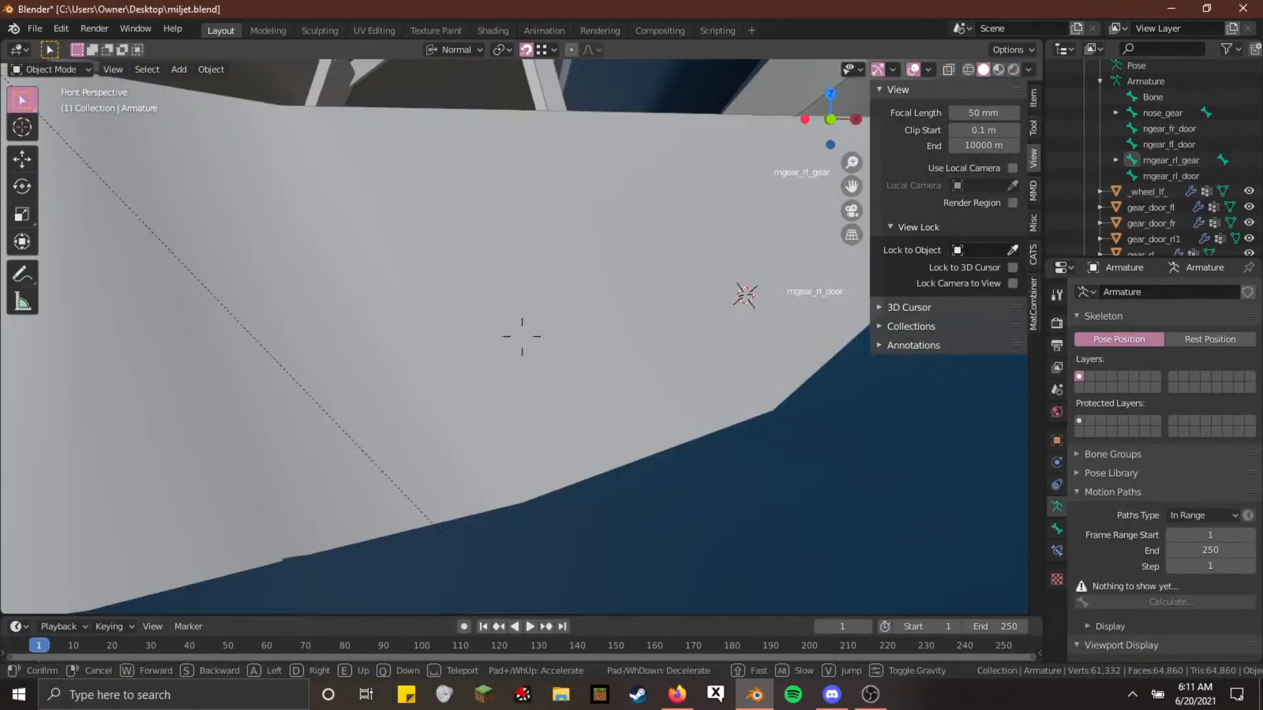
click(521, 336)
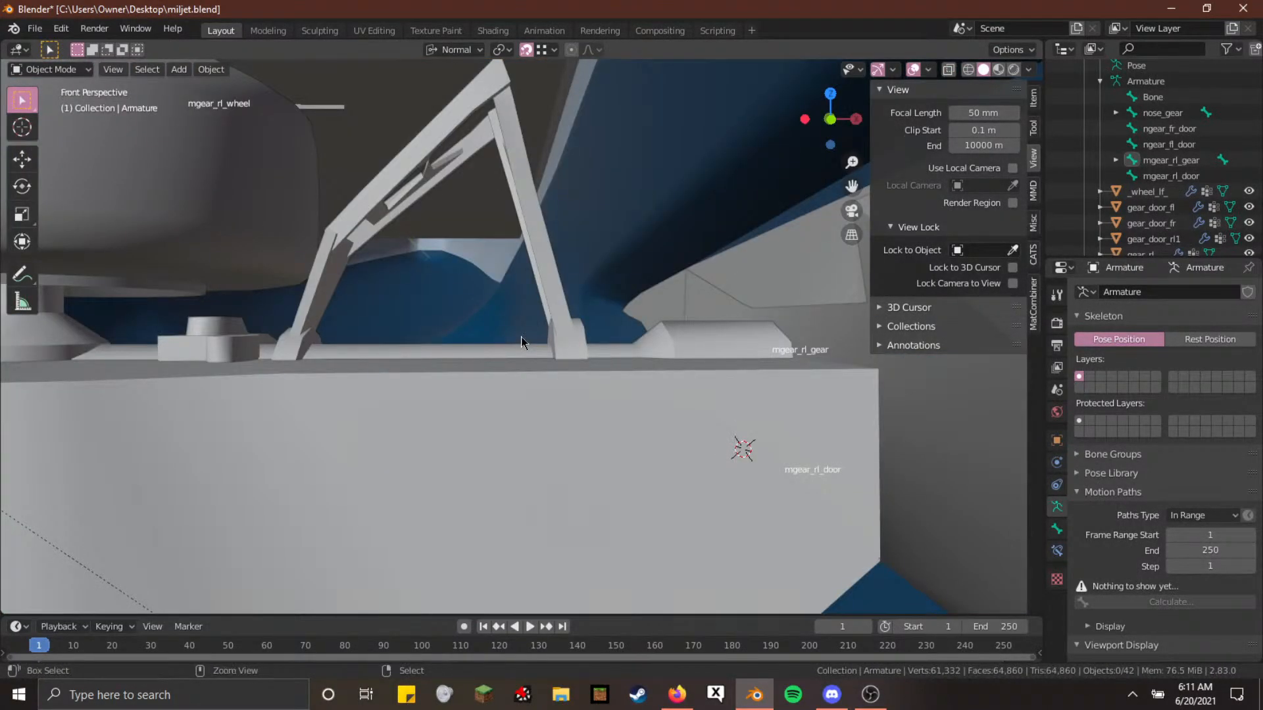
In Edit Mode, move the mgear_rl_gear bone back about 1.74 m along its normal X axis
key(Tab)
key(g)
key(x)
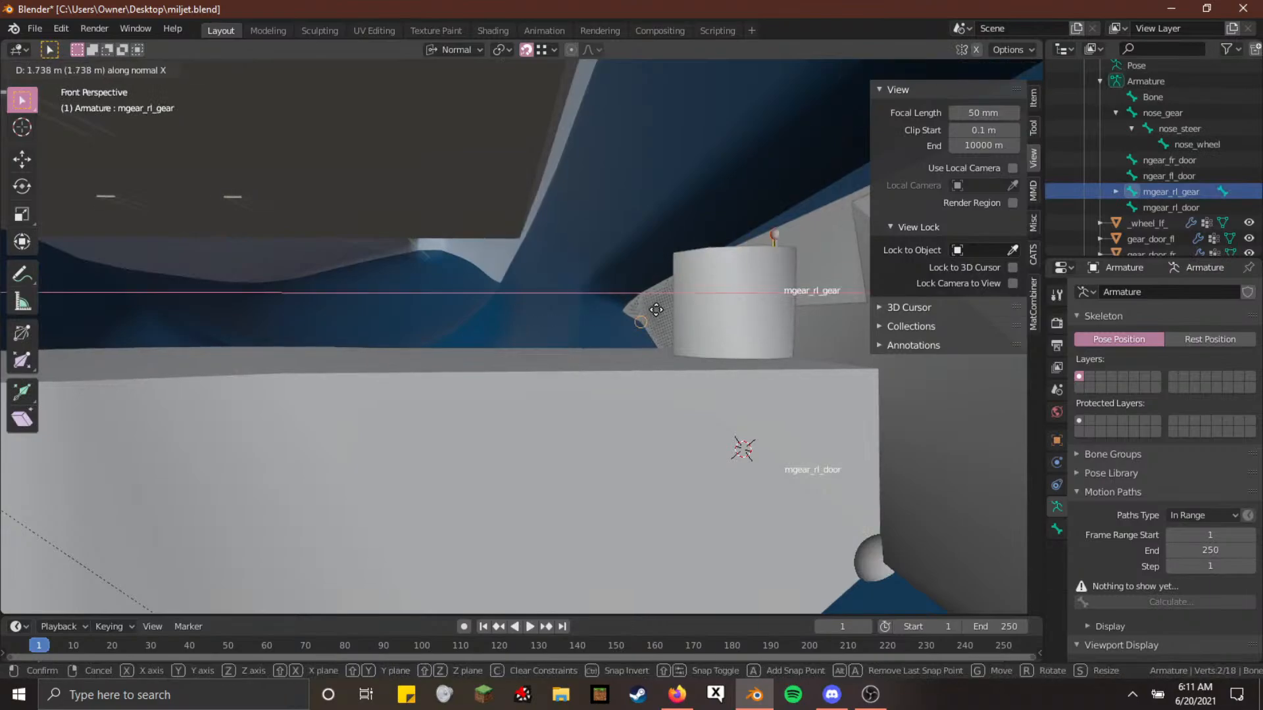
click(656, 309)
Return to Object Mode and examine the wheel's fit in the fuselage opening and the strut inside the bay
key(Tab)
key(shift+grave)
key(q)
key(s)
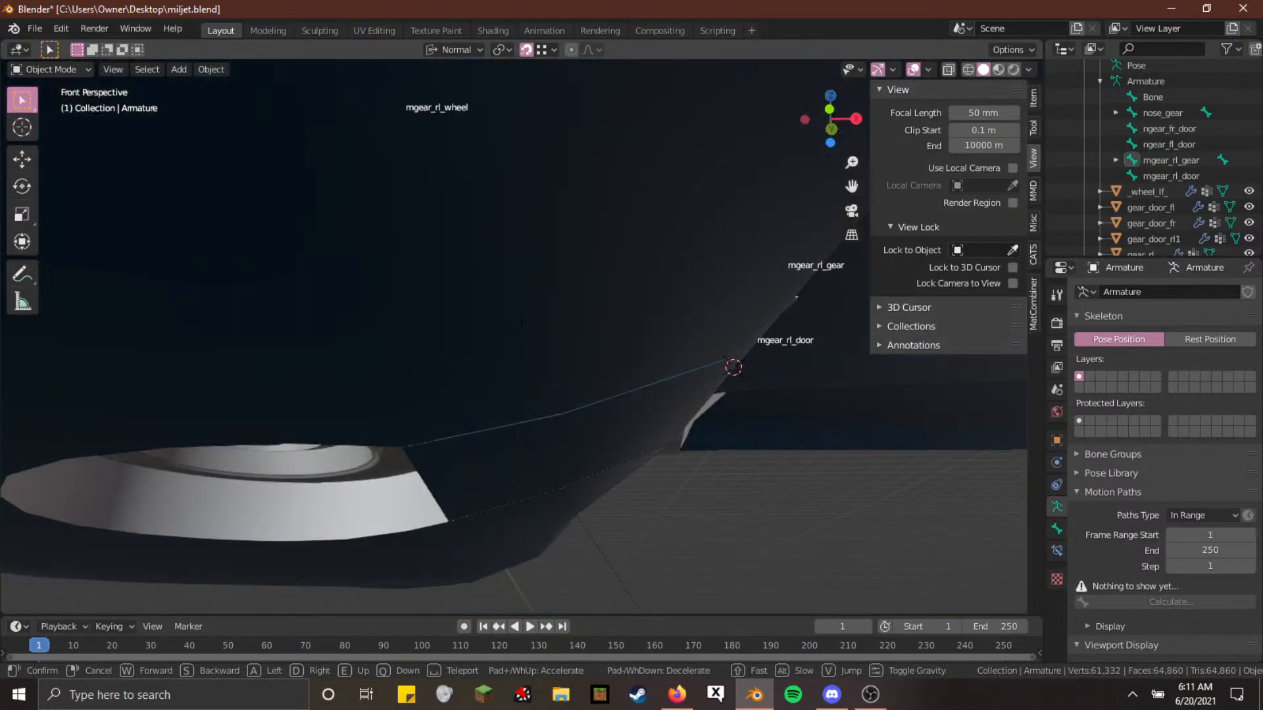
key(q)
key(q)
key(w)
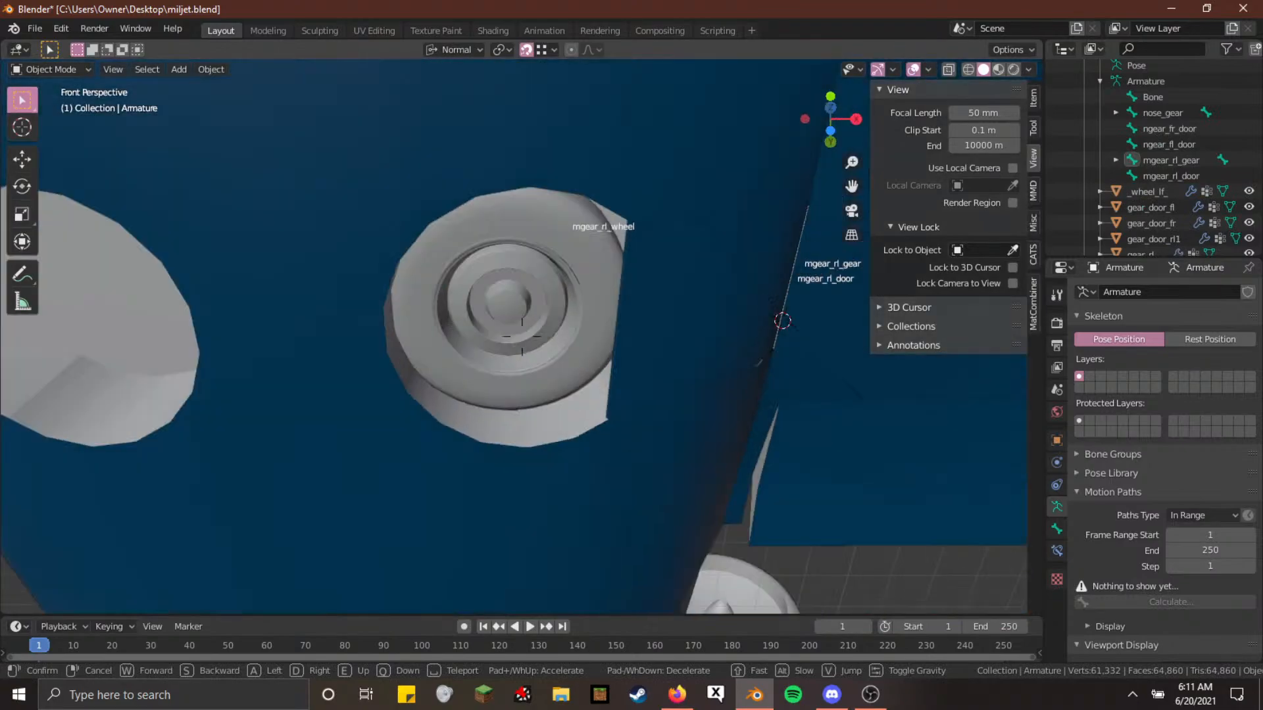
key(w)
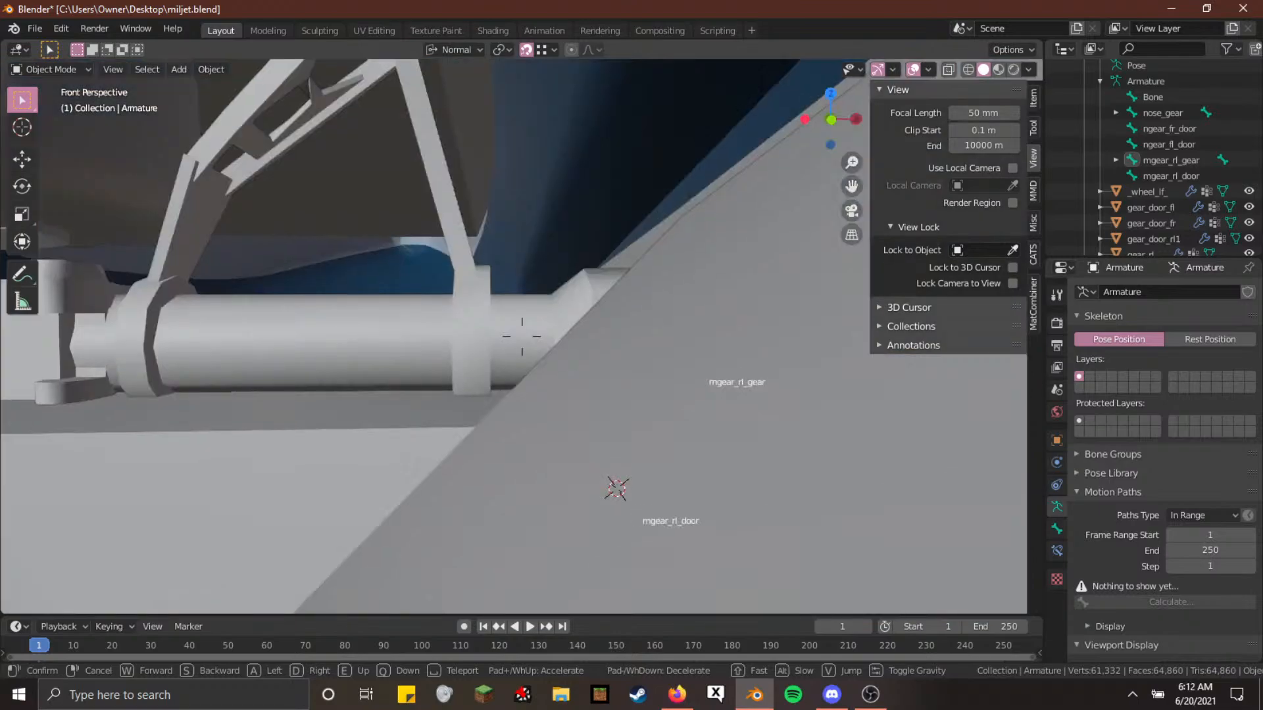
click(522, 336)
In Edit Mode, lower the mgear_rl_gear bone by a little over 1 m along its normal Y axis
key(Tab)
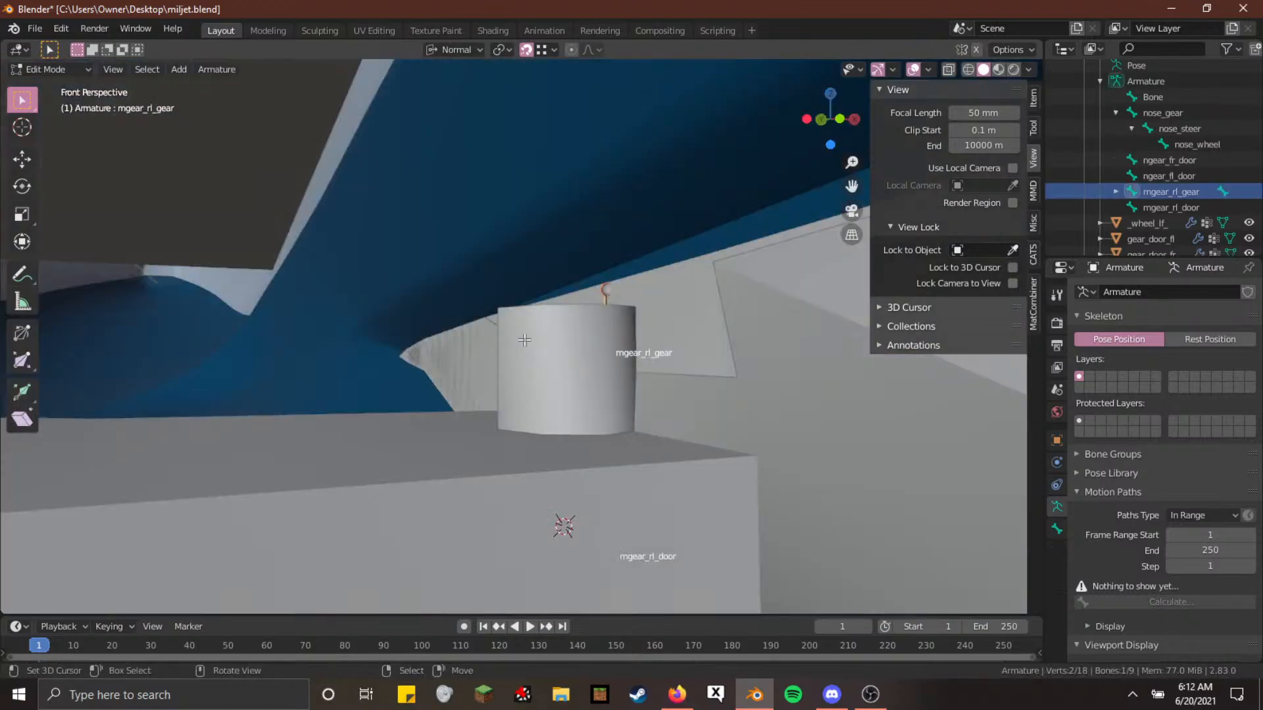
key(g)
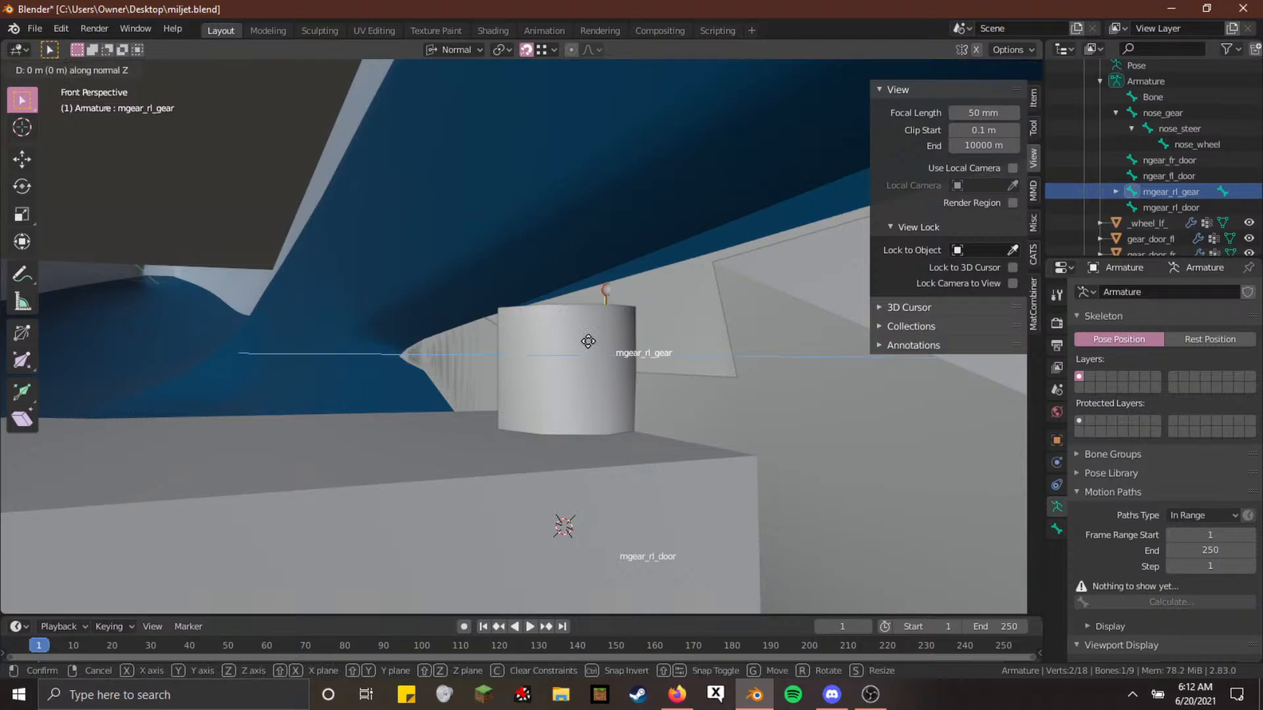
key(y)
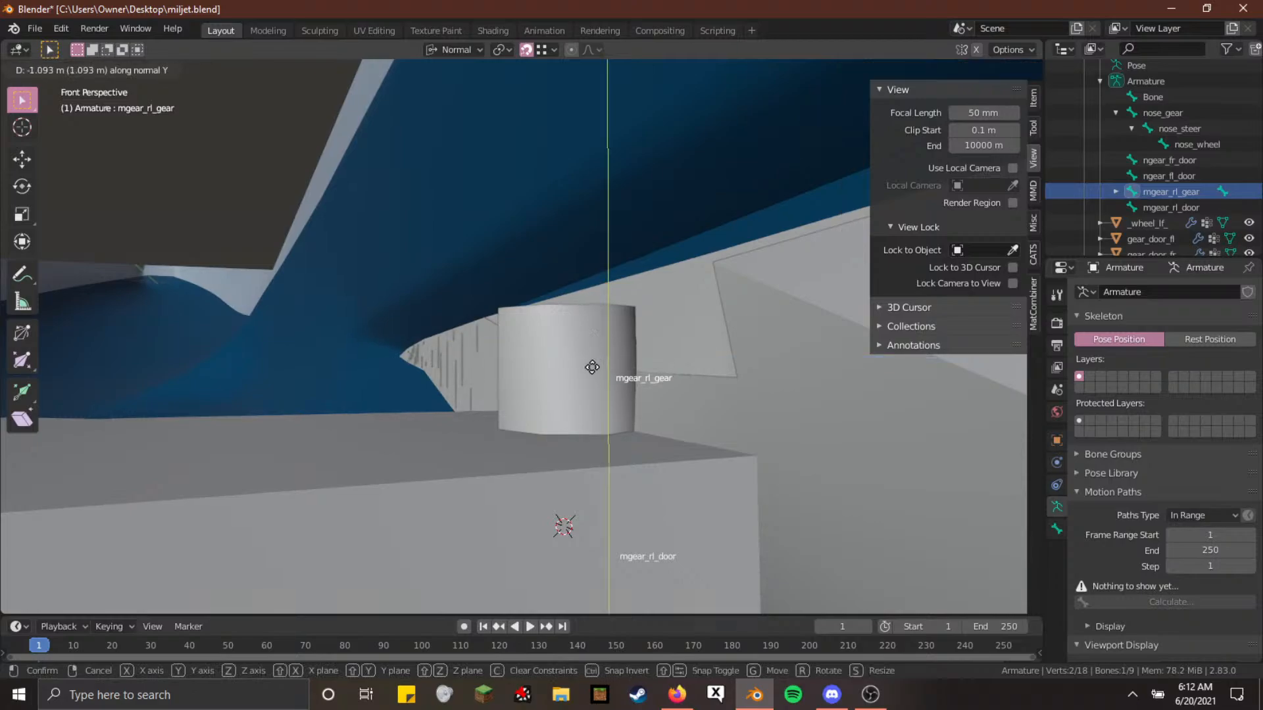
click(593, 374)
Return to Object Mode and examine the stowed wheel's depth and clearance to the edges of its opening from several angles
key(Tab)
key(shift+grave)
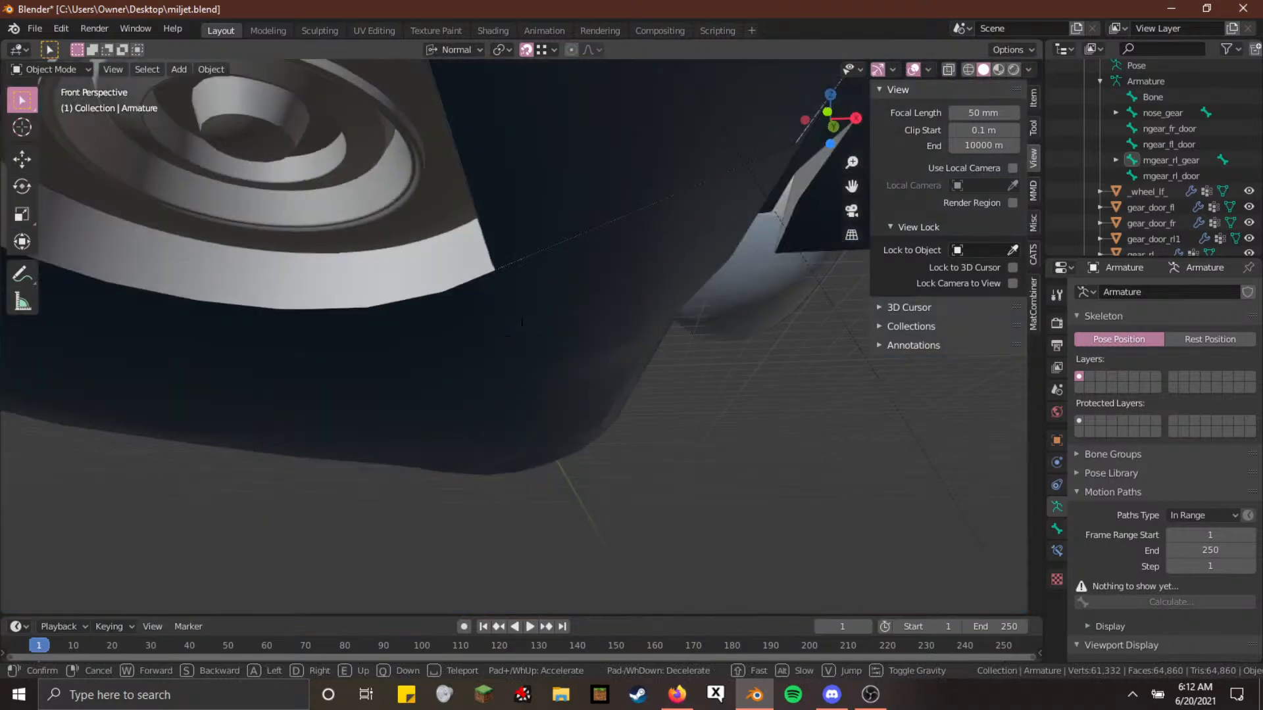
click(521, 337)
key(shift+z)
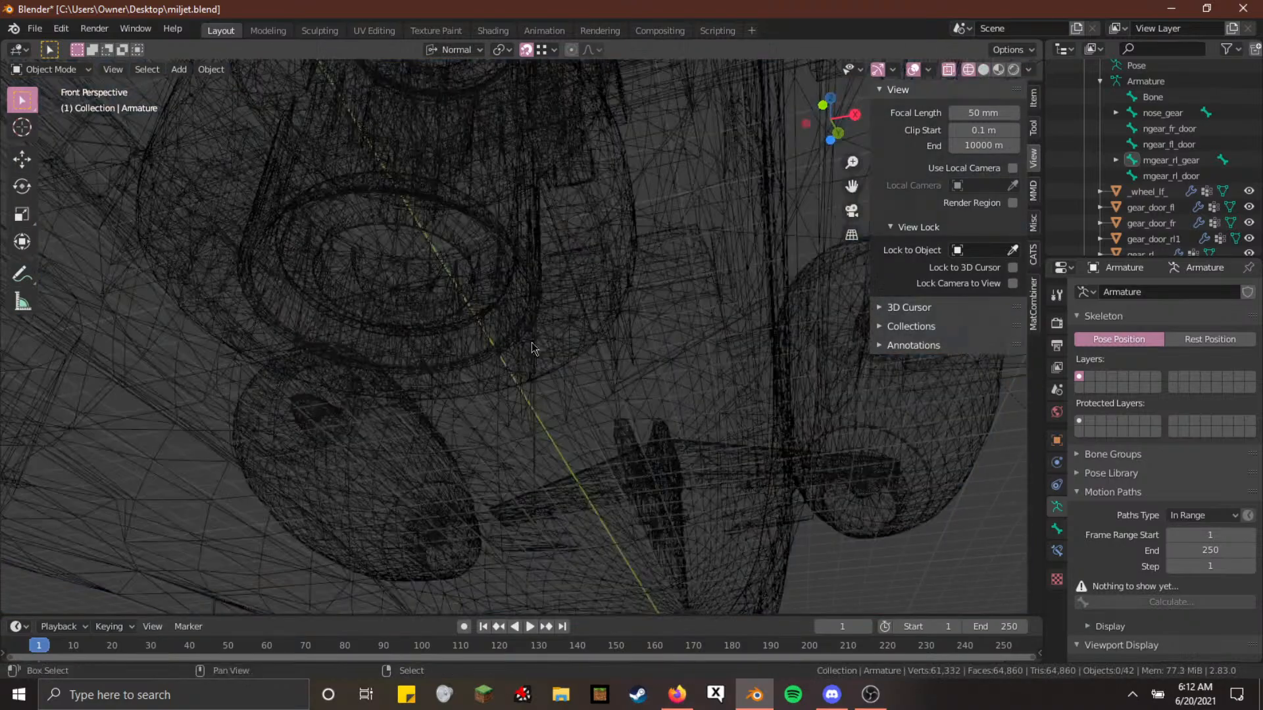
key(shift+z)
key(shift+grave)
key(a)
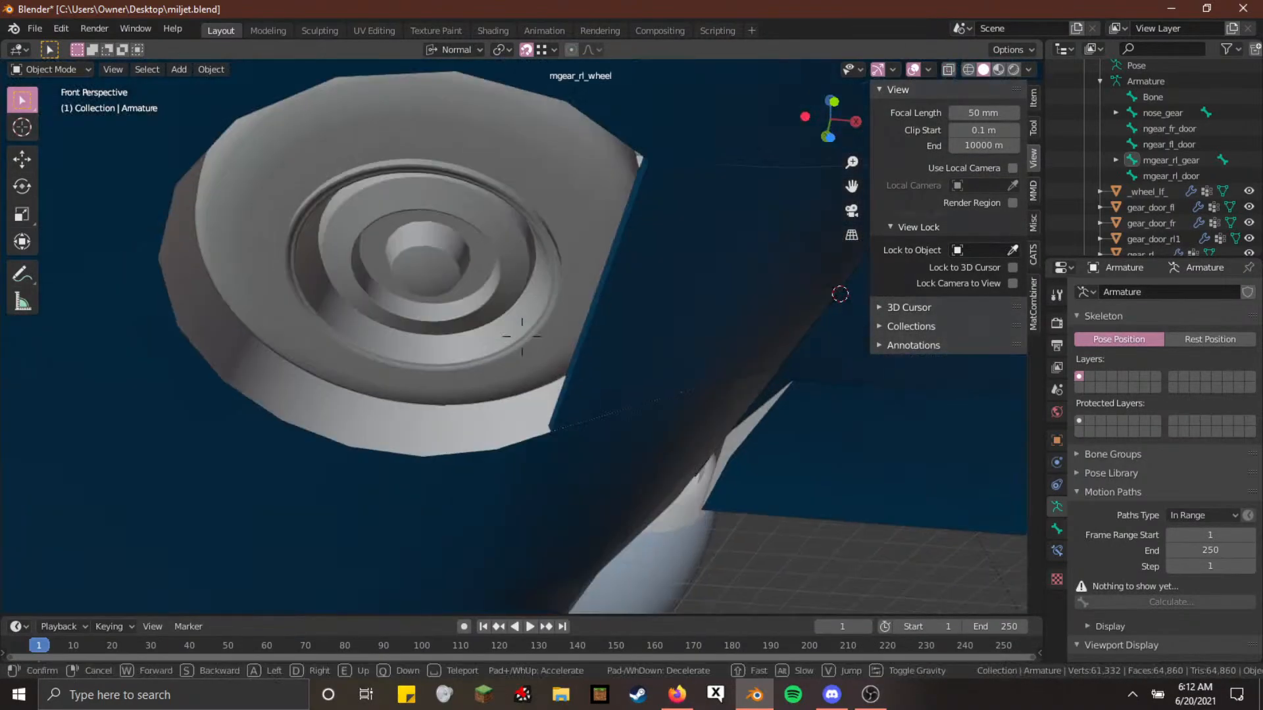
key(w)
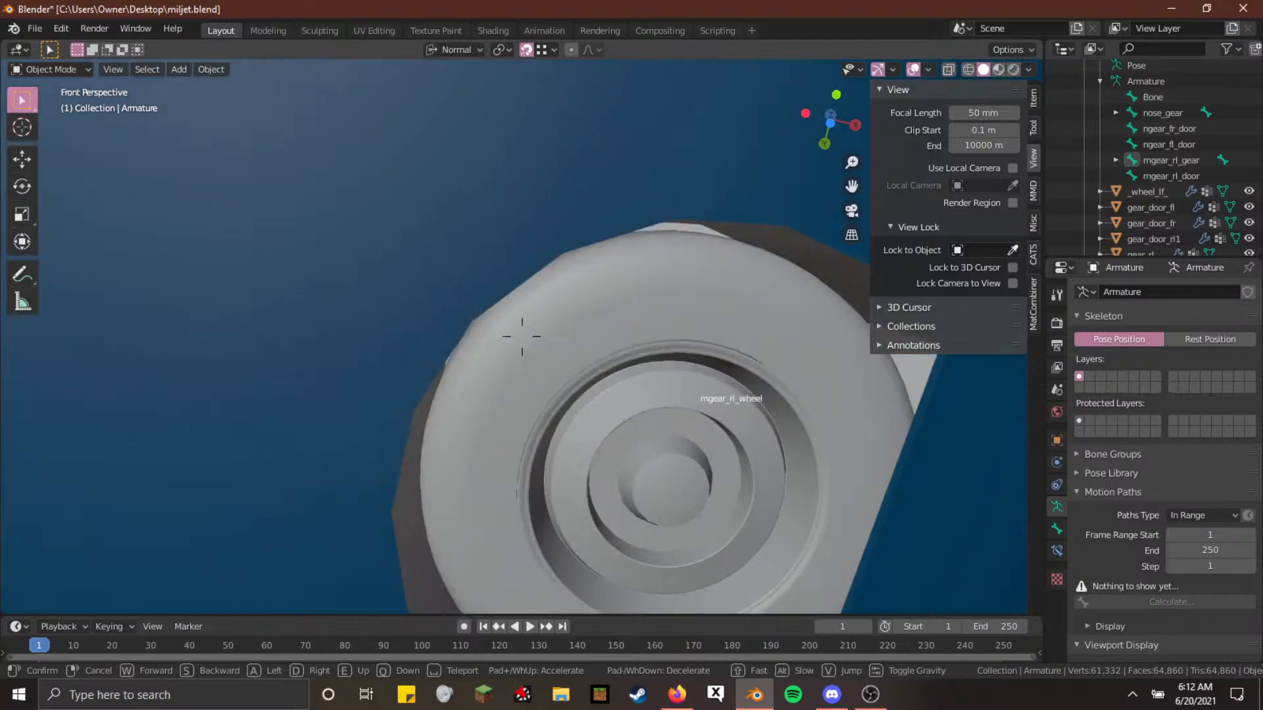
key(d)
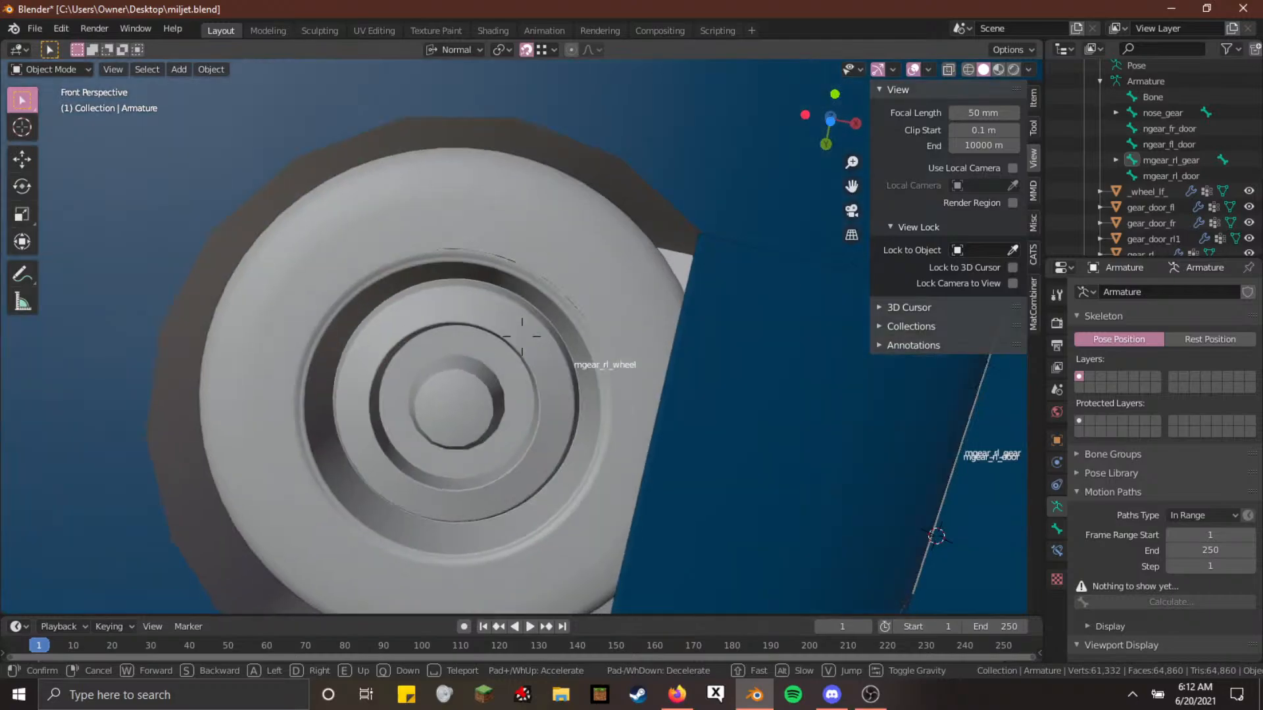
key(w)
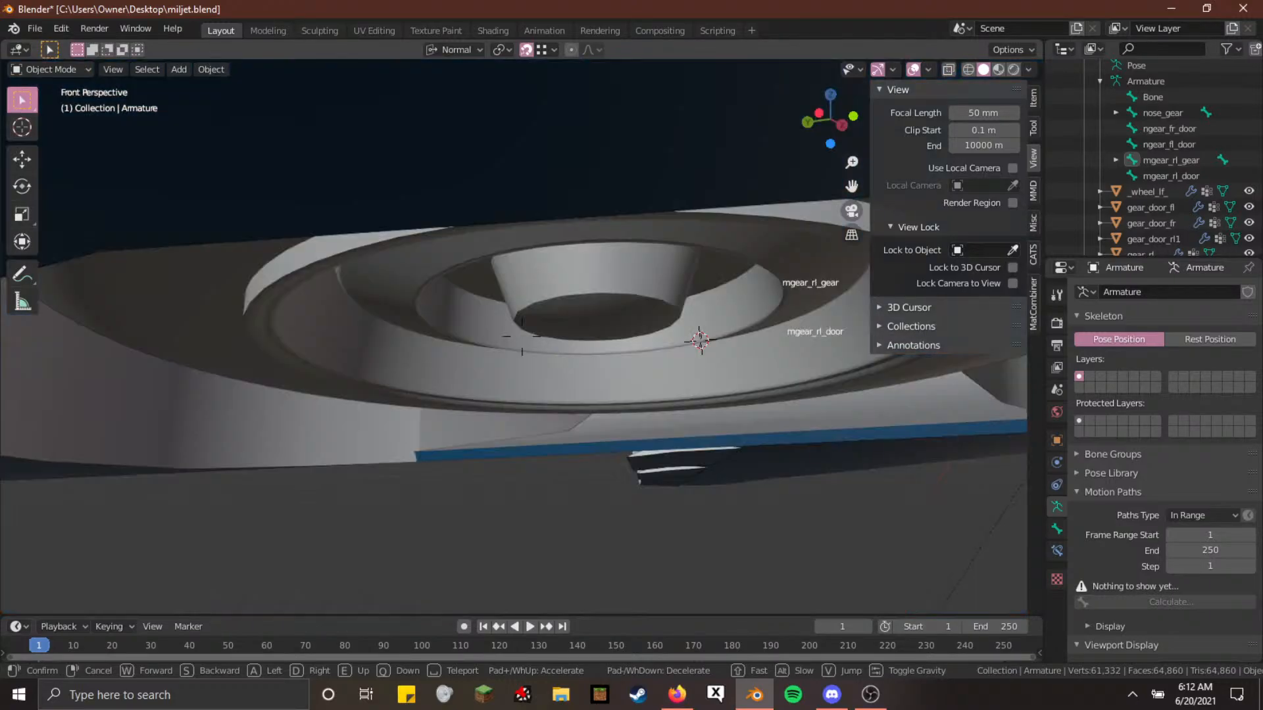
key(s)
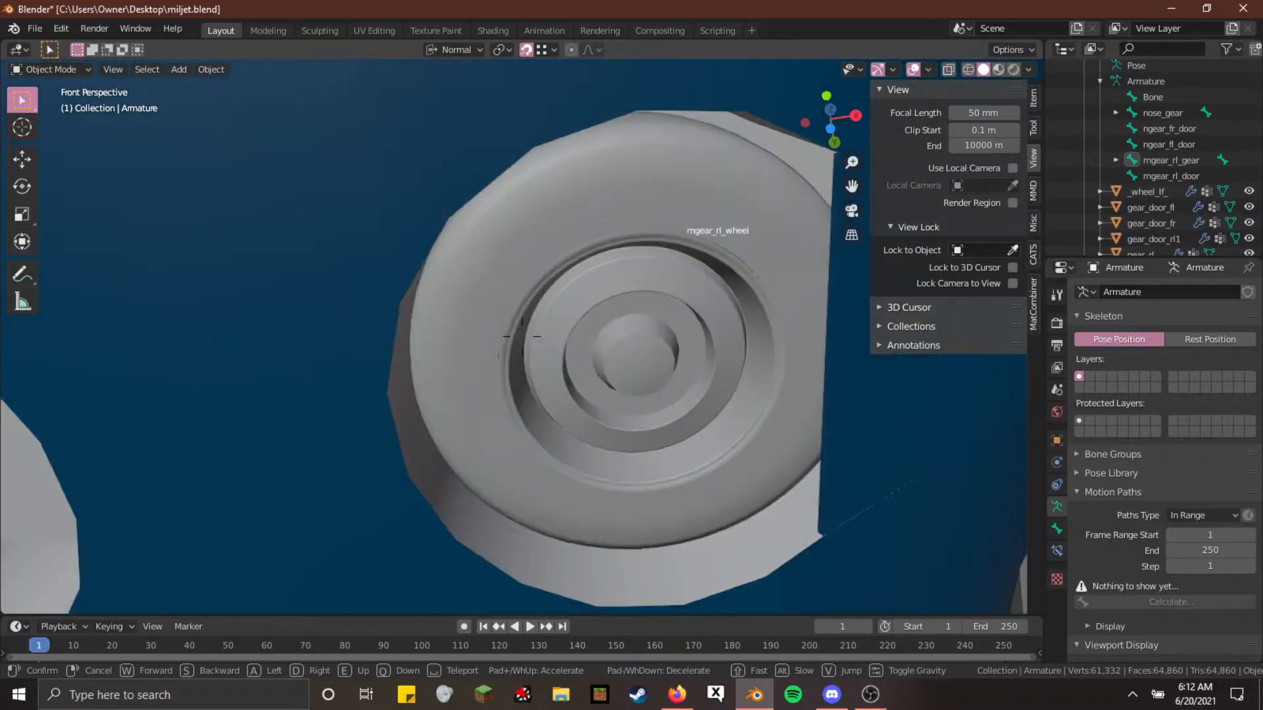
key(s)
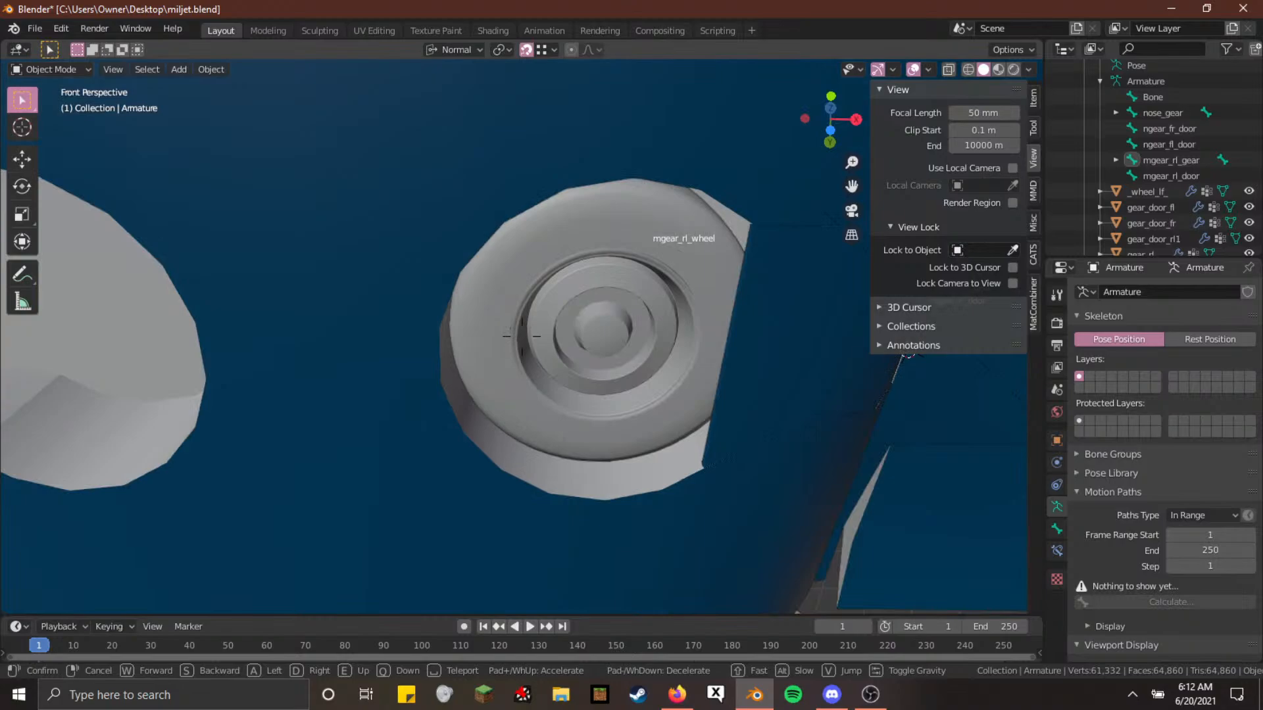
key(Escape)
Put the Armature in Edit Mode and display the model in wireframe
key(Tab)
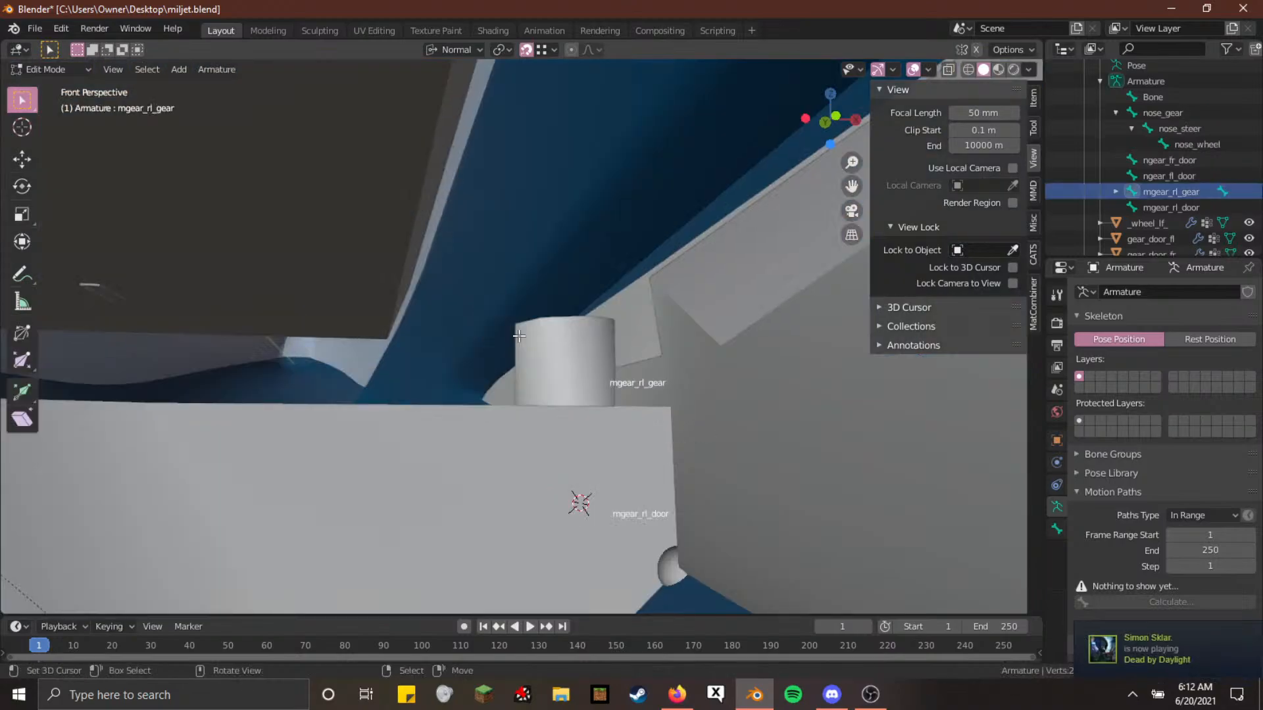
key(shift+z)
key(g)
key(x)
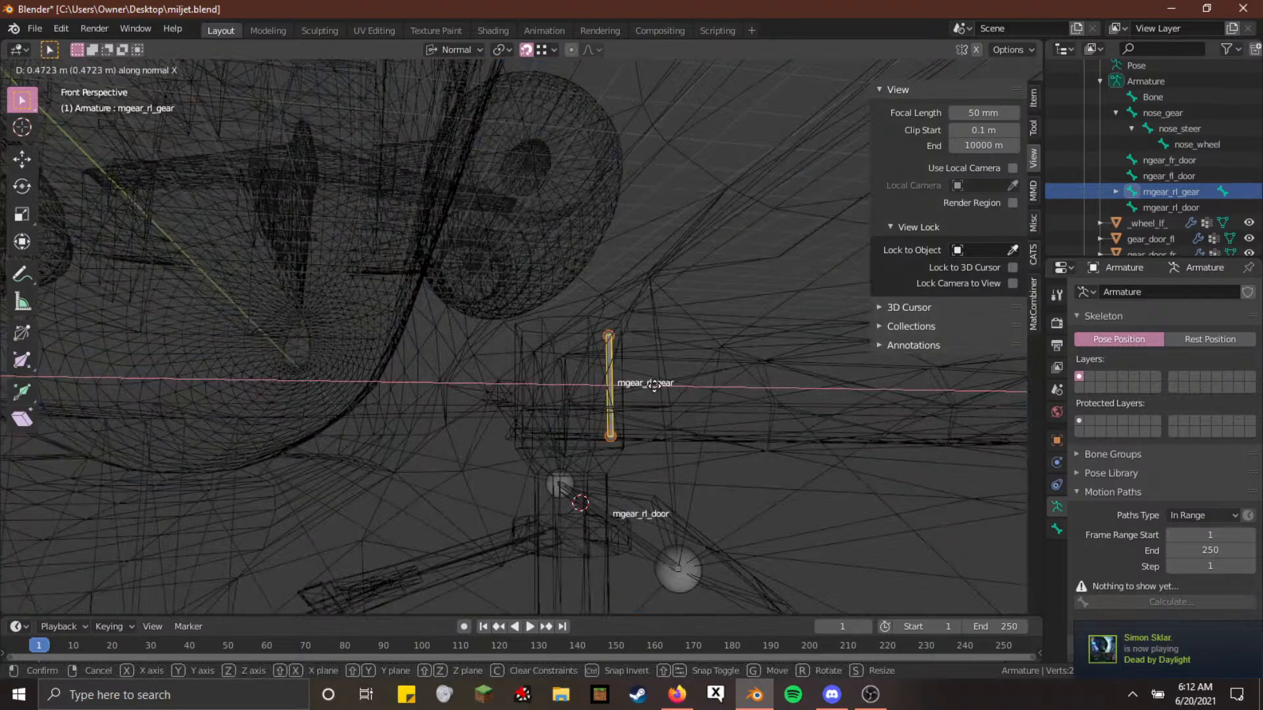
right_click(654, 386)
Move the mgear_rl_gear bone about -0.79 m along its normal X axis
key(g)
key(x)
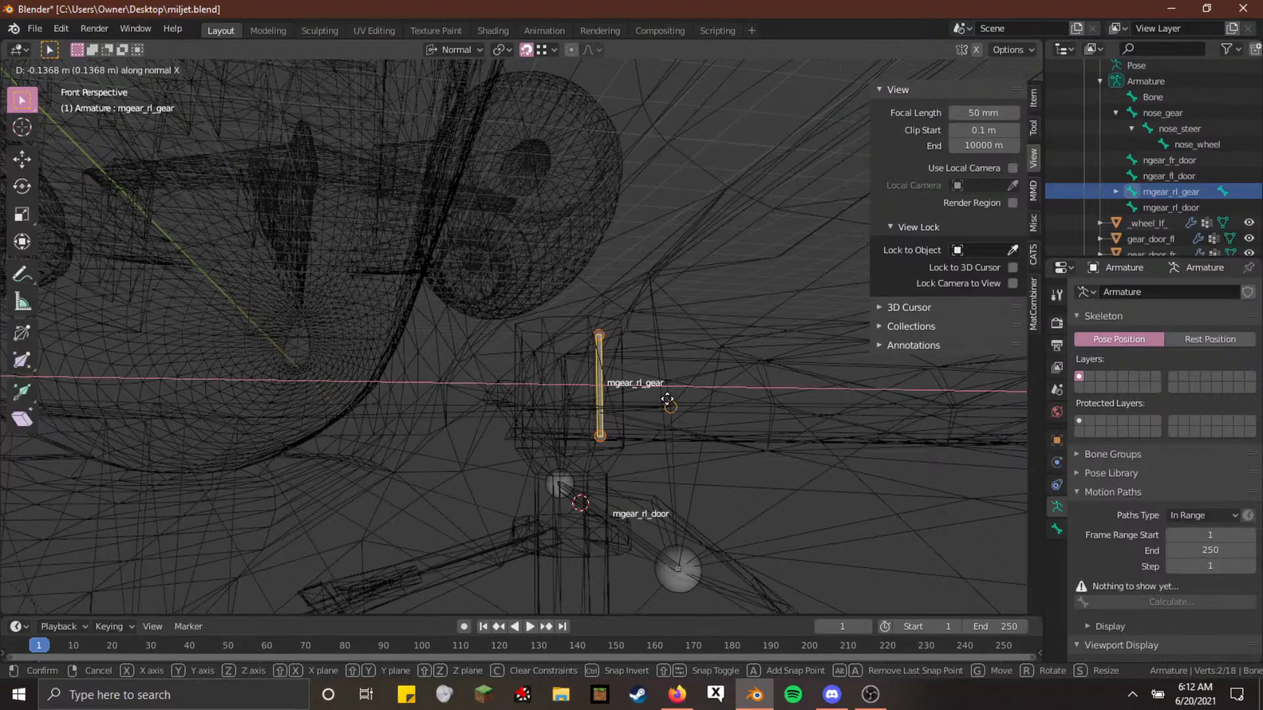
click(668, 400)
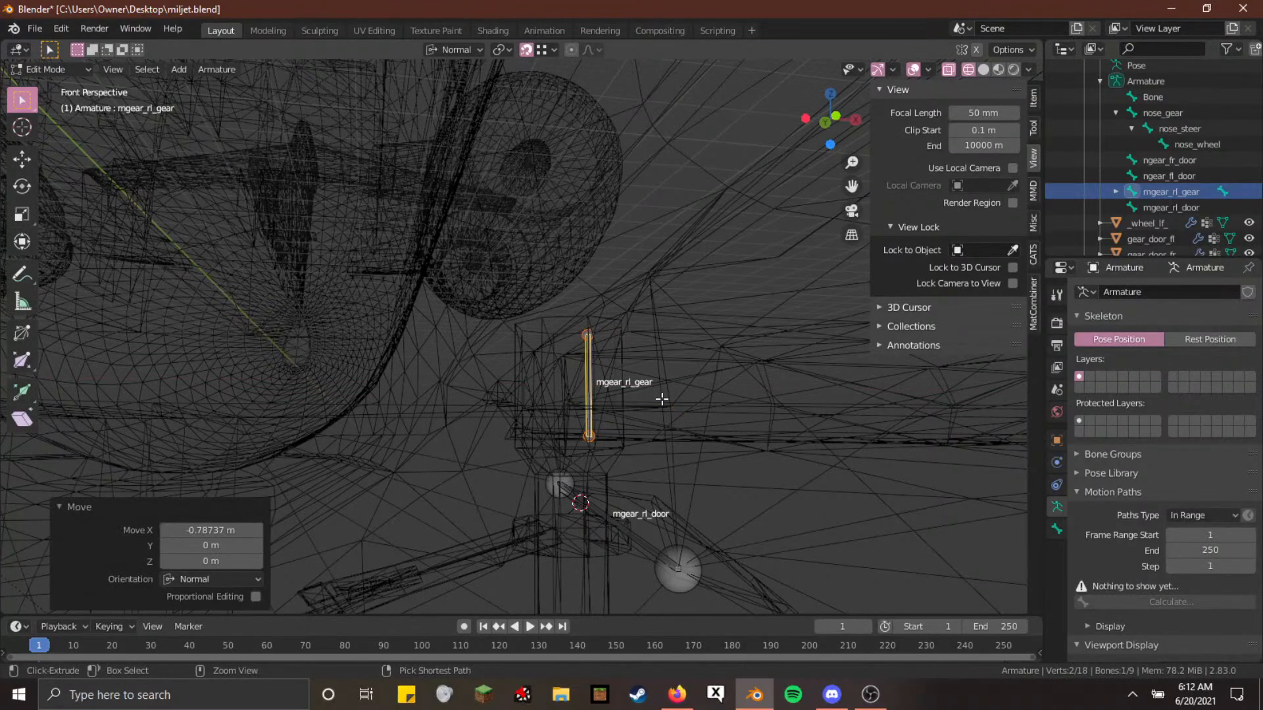
Return to Object Mode with solid shading and examine how the stowed wheel and its strut sit inside the fuselage opening
key(ctrl+Tab)
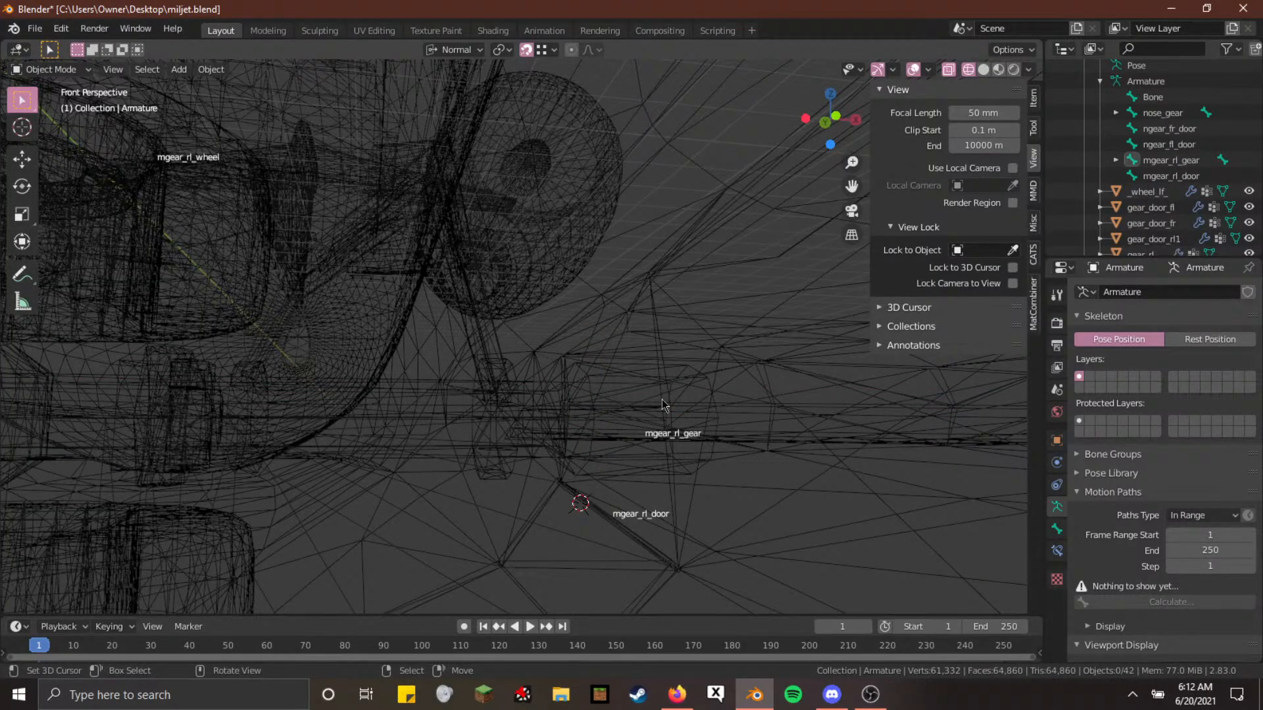
key(shift+z)
key(shift+grave)
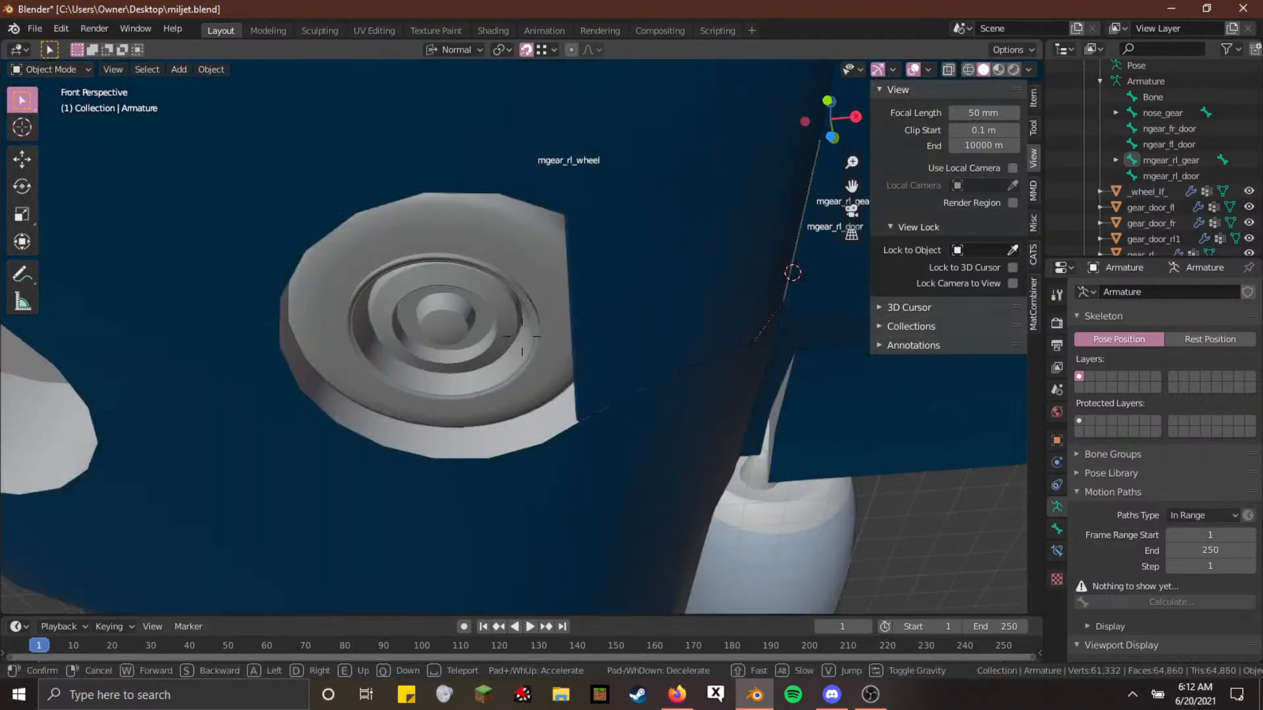
key(w)
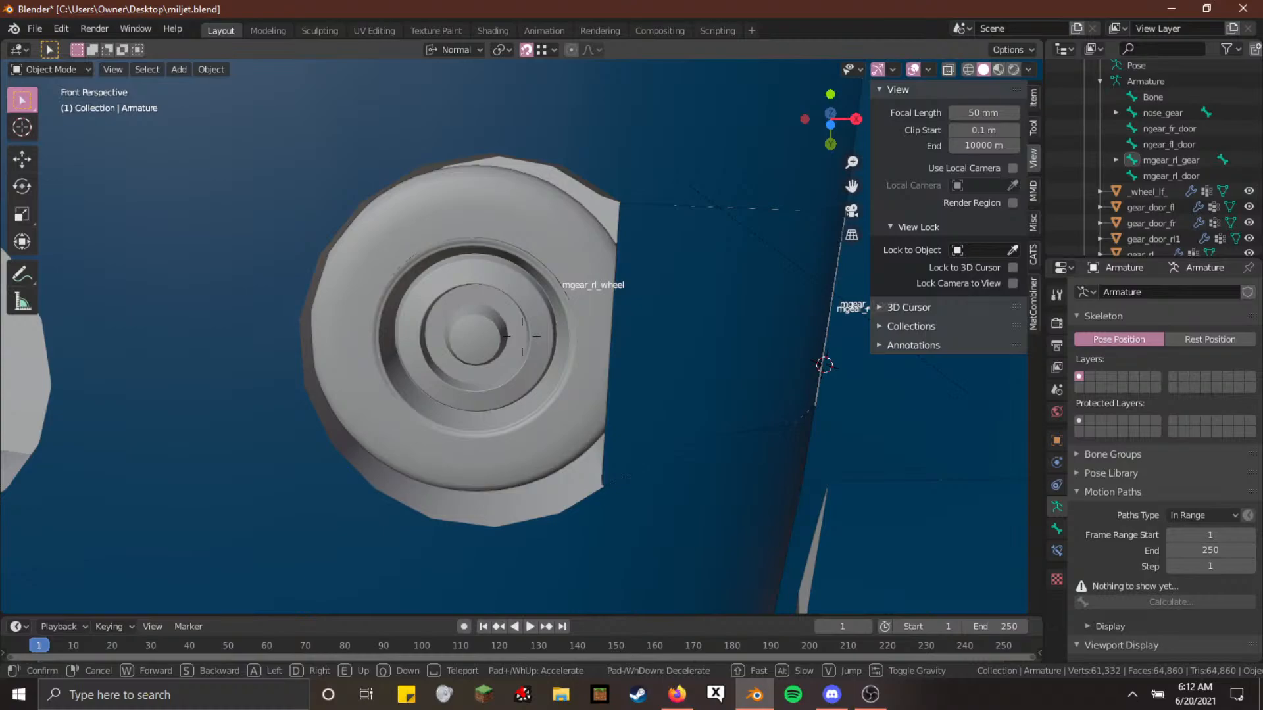
key(a)
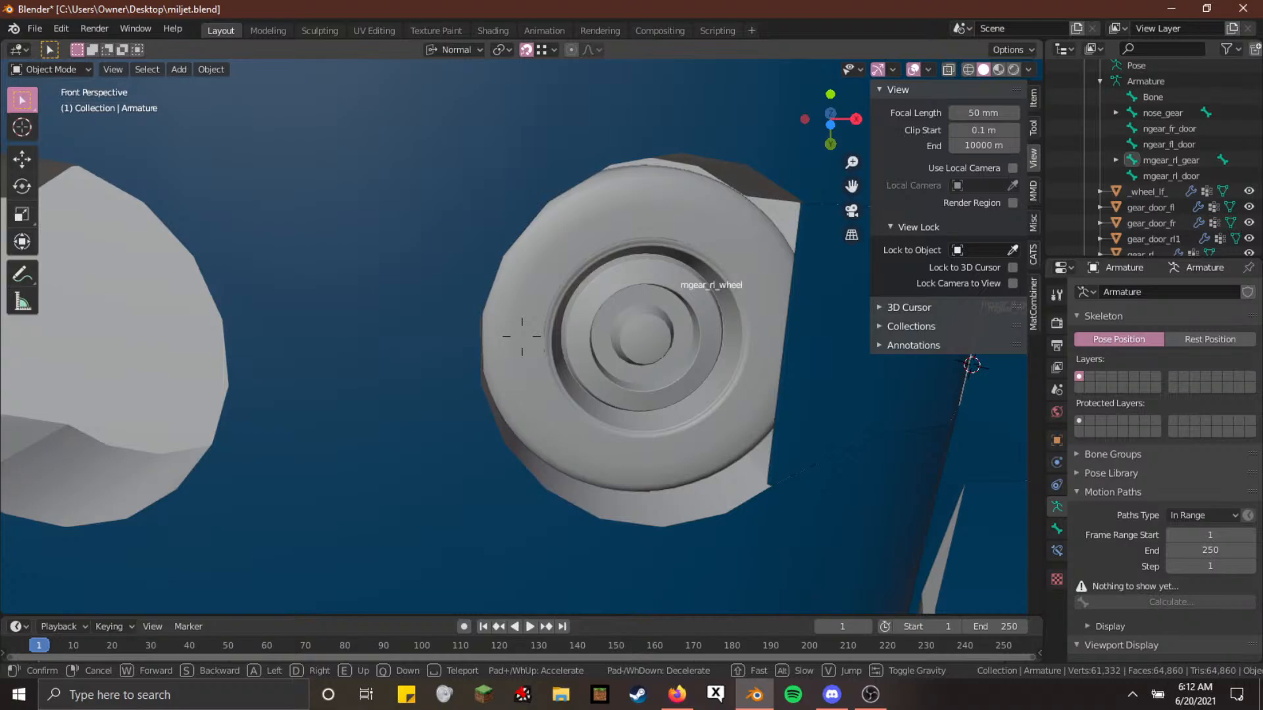
key(w)
key(w)
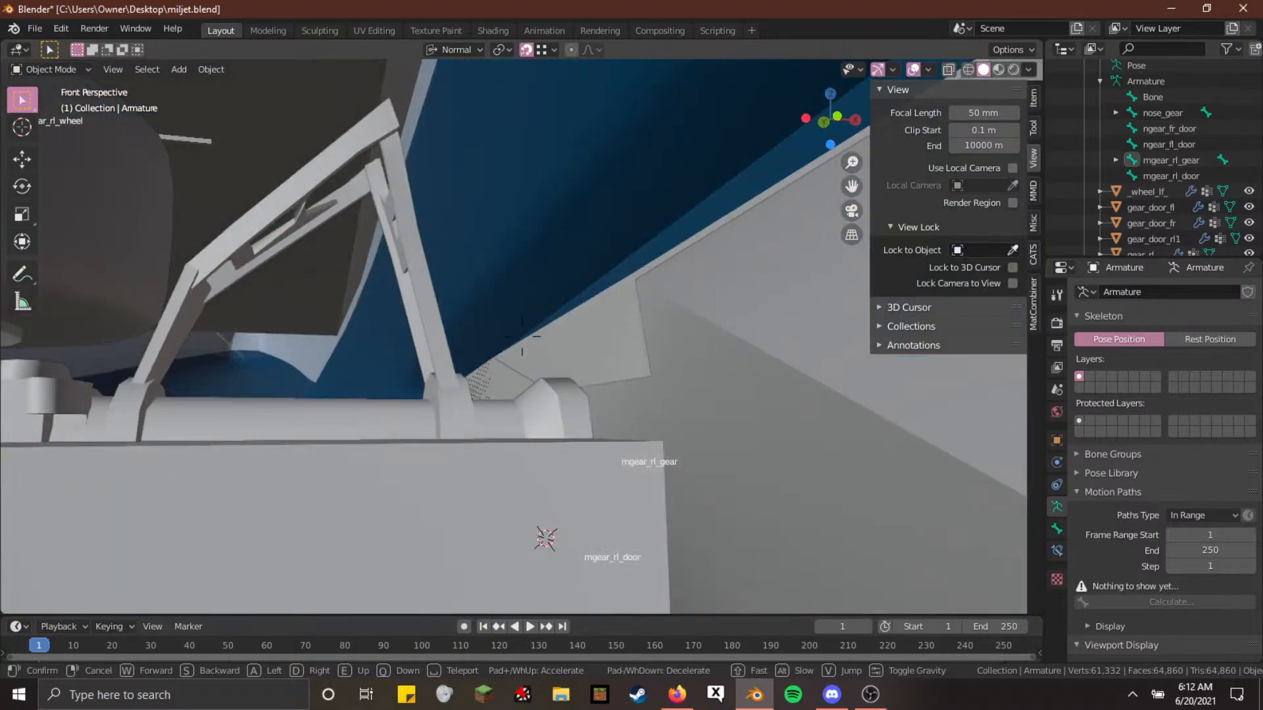
click(517, 334)
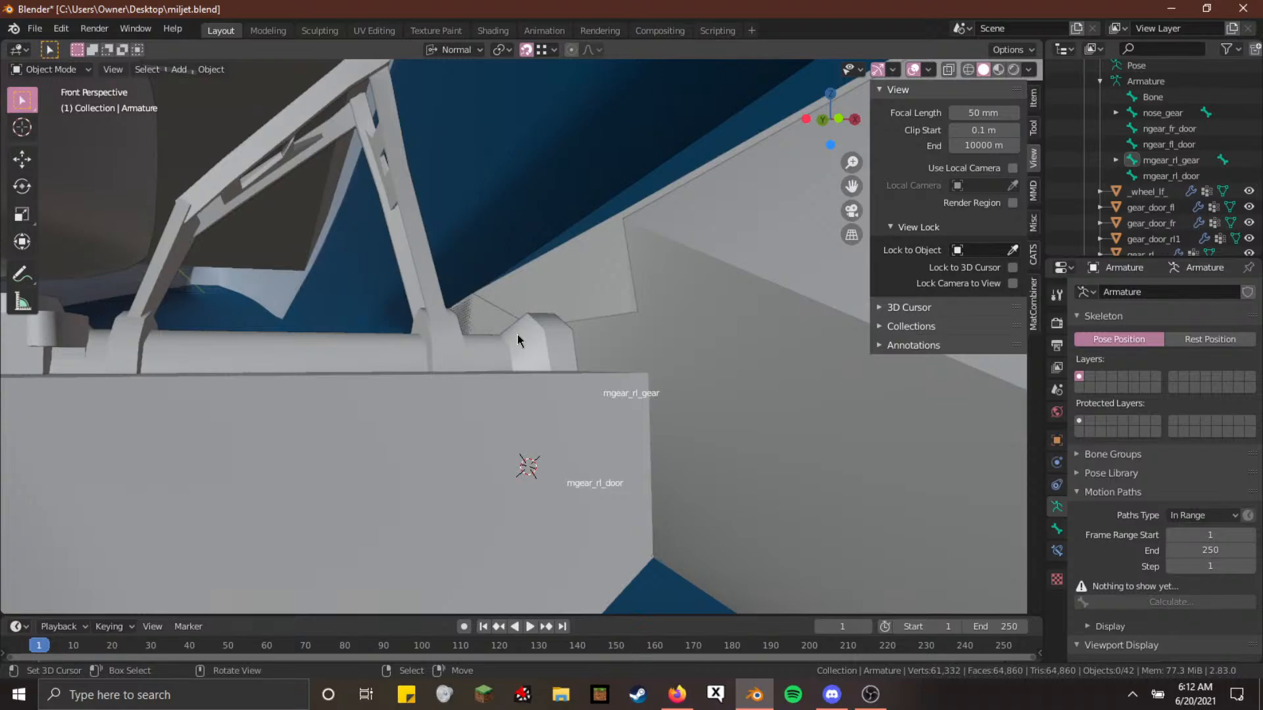
Put the Armature back in Edit Mode in wireframe and undo the mgear_rl_gear bone's last move along normal X
key(Tab)
key(shift+z)
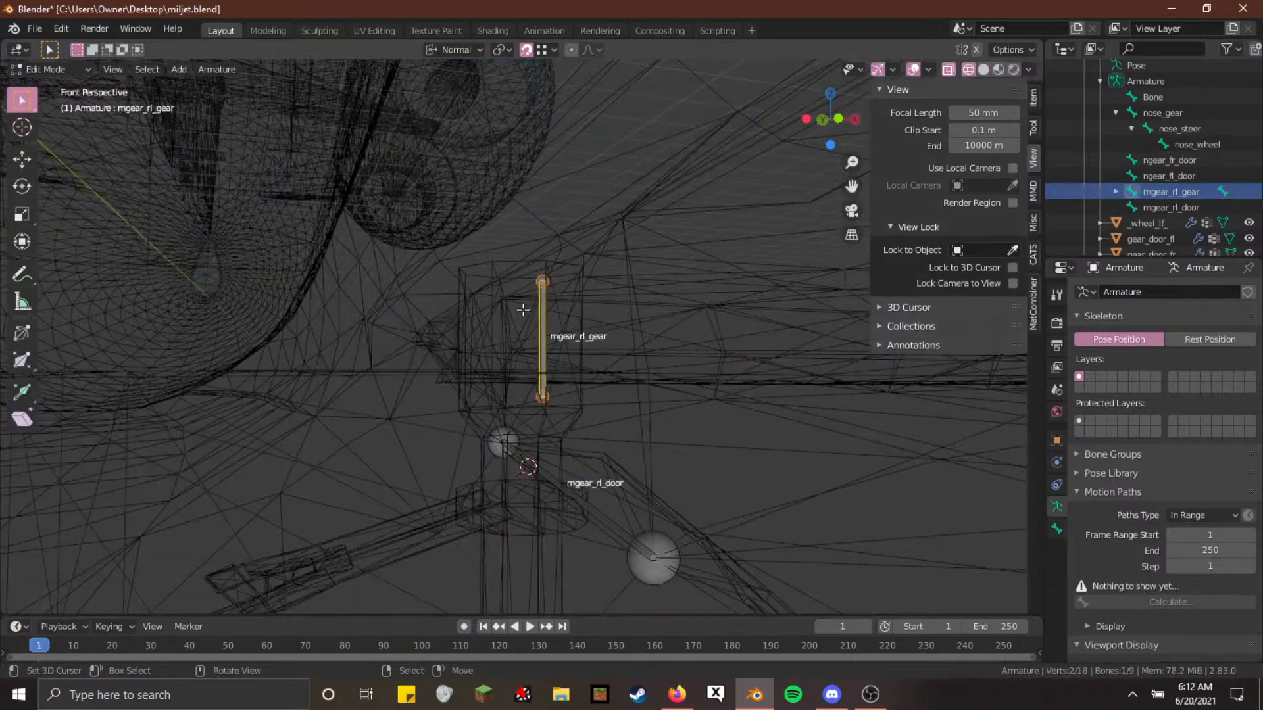
key(ctrl+z)
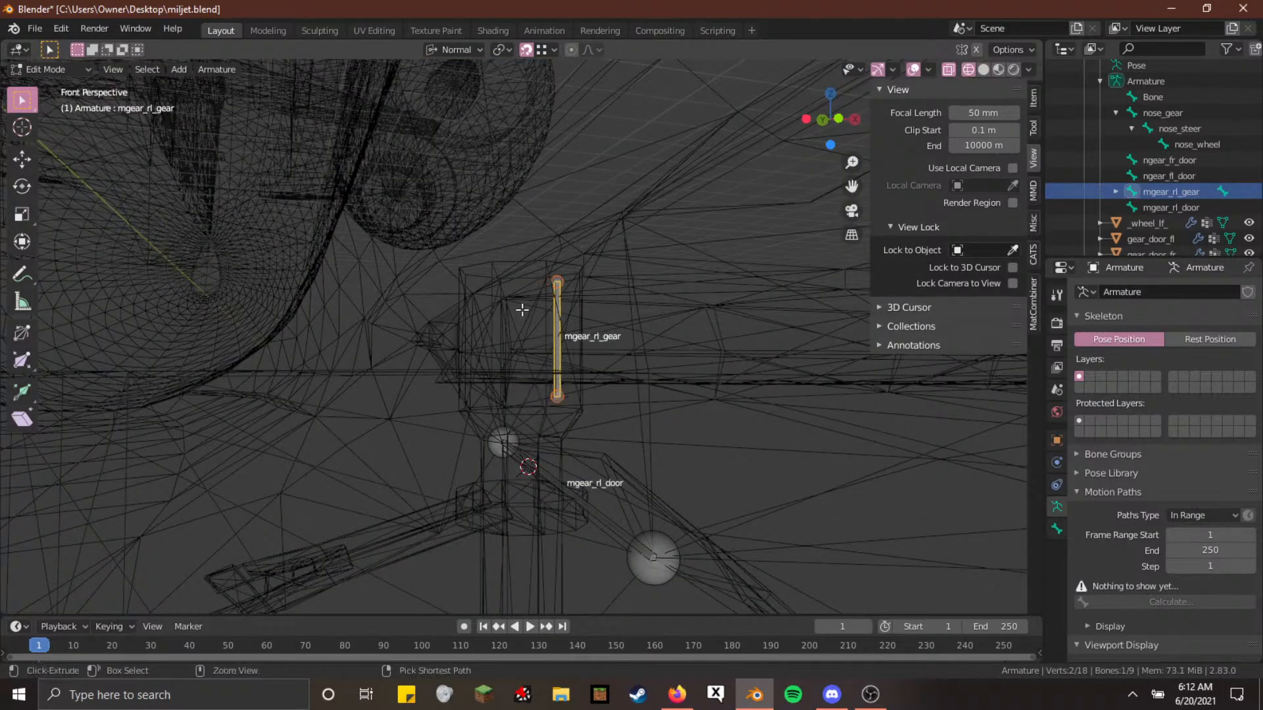
key(ctrl+z)
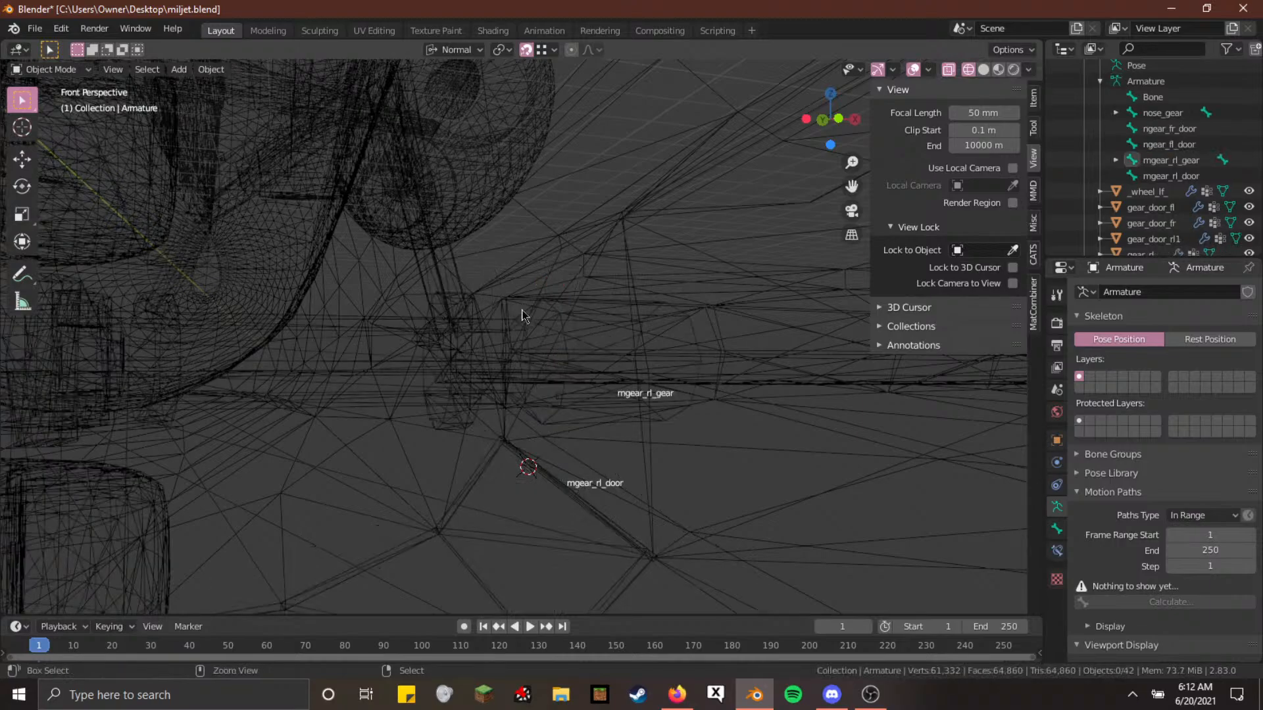
key(ctrl+z)
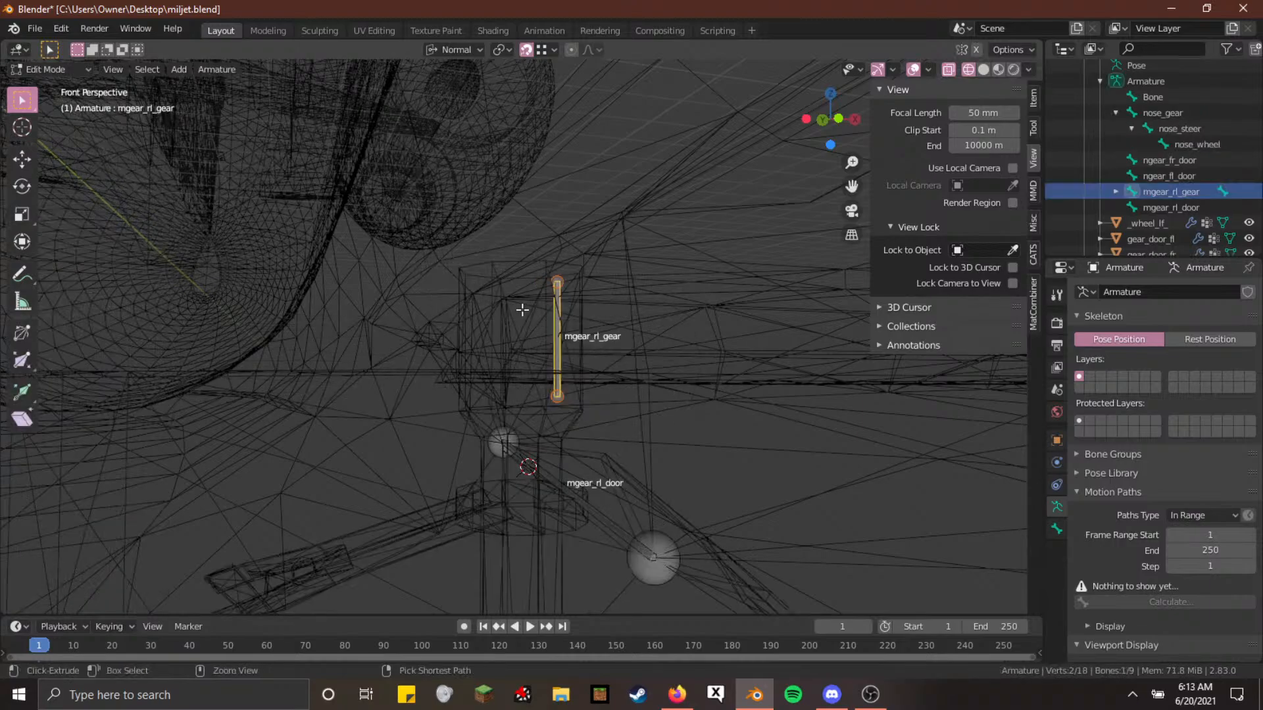
key(ctrl+z)
key(ctrl+shift+z)
Move the mgear_rl_gear bone slightly in the positive direction along its normal X axis and return to Object Mode
key(g)
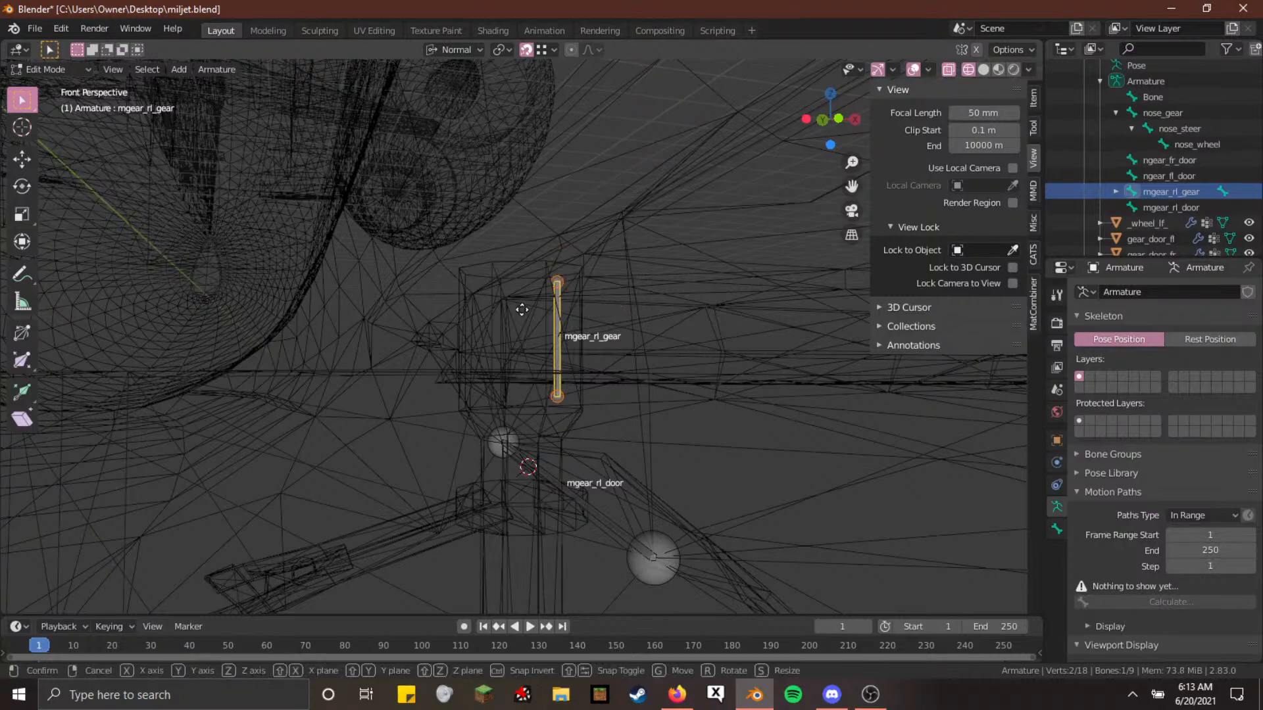
key(x)
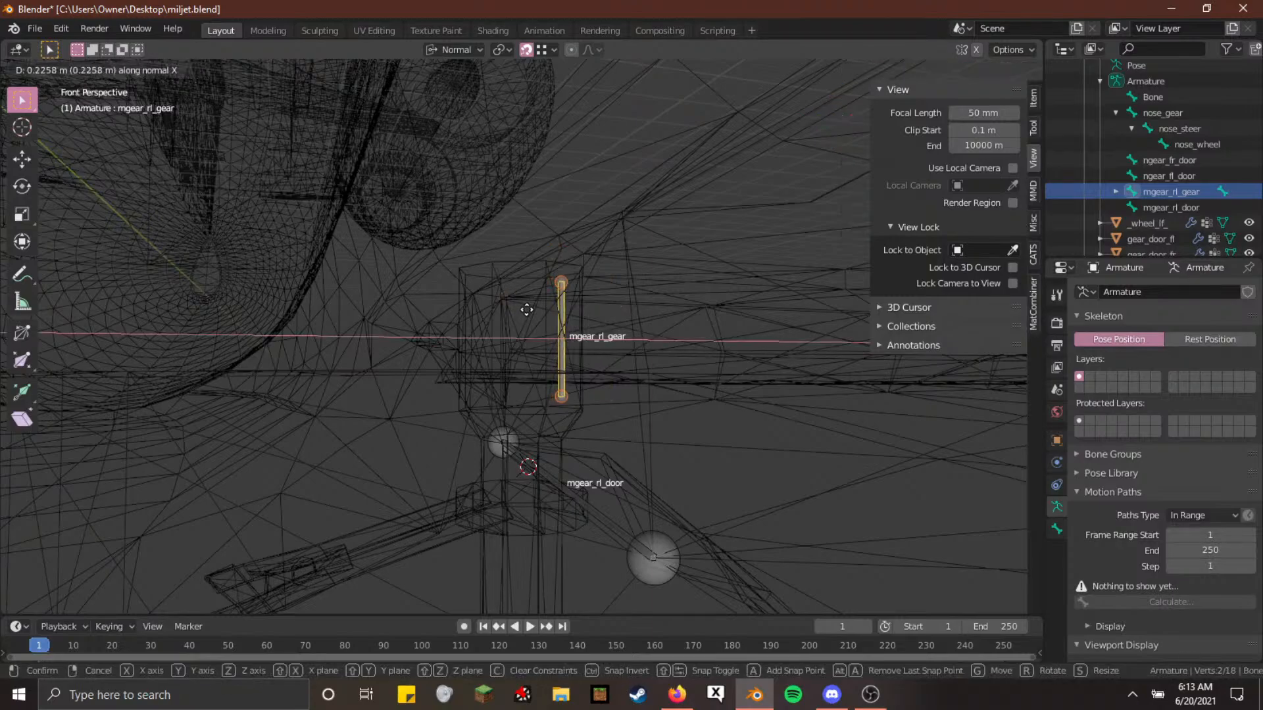
click(530, 309)
key(Tab)
Switch to solid shading and examine the stowed wheel's depth and its clearance to the opening's edges from below and inside
key(shift+grave)
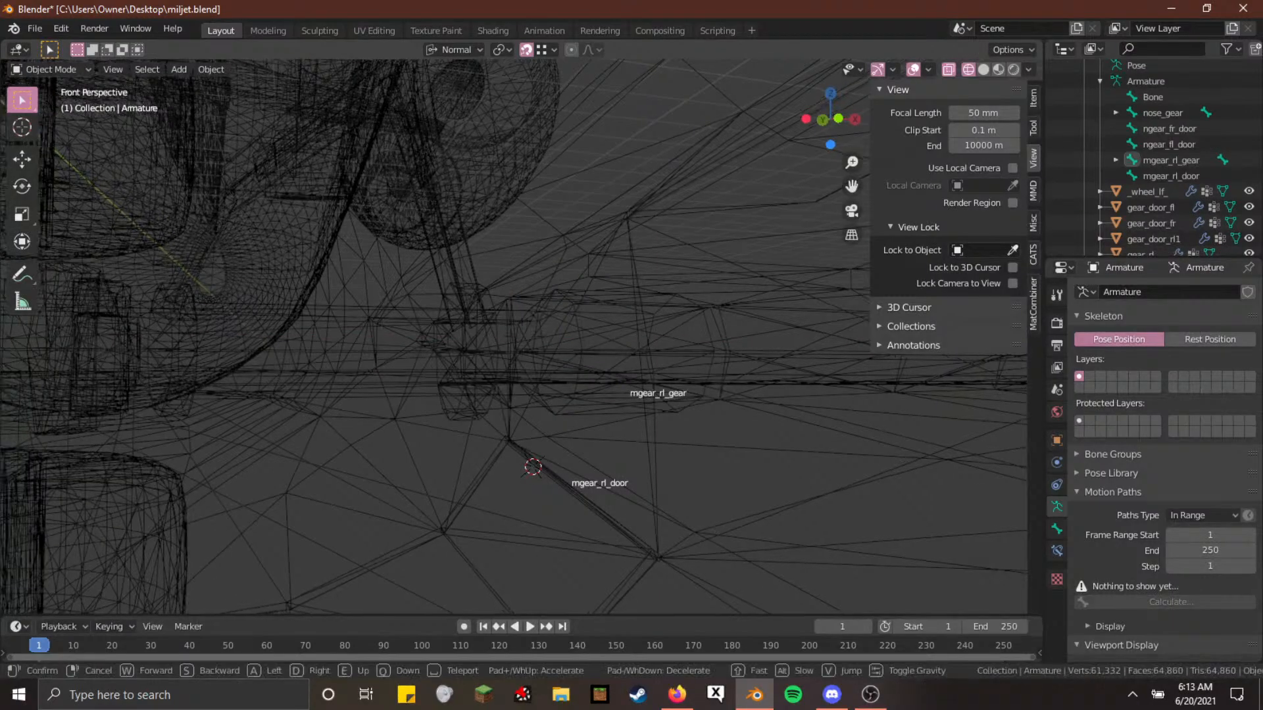
key(q)
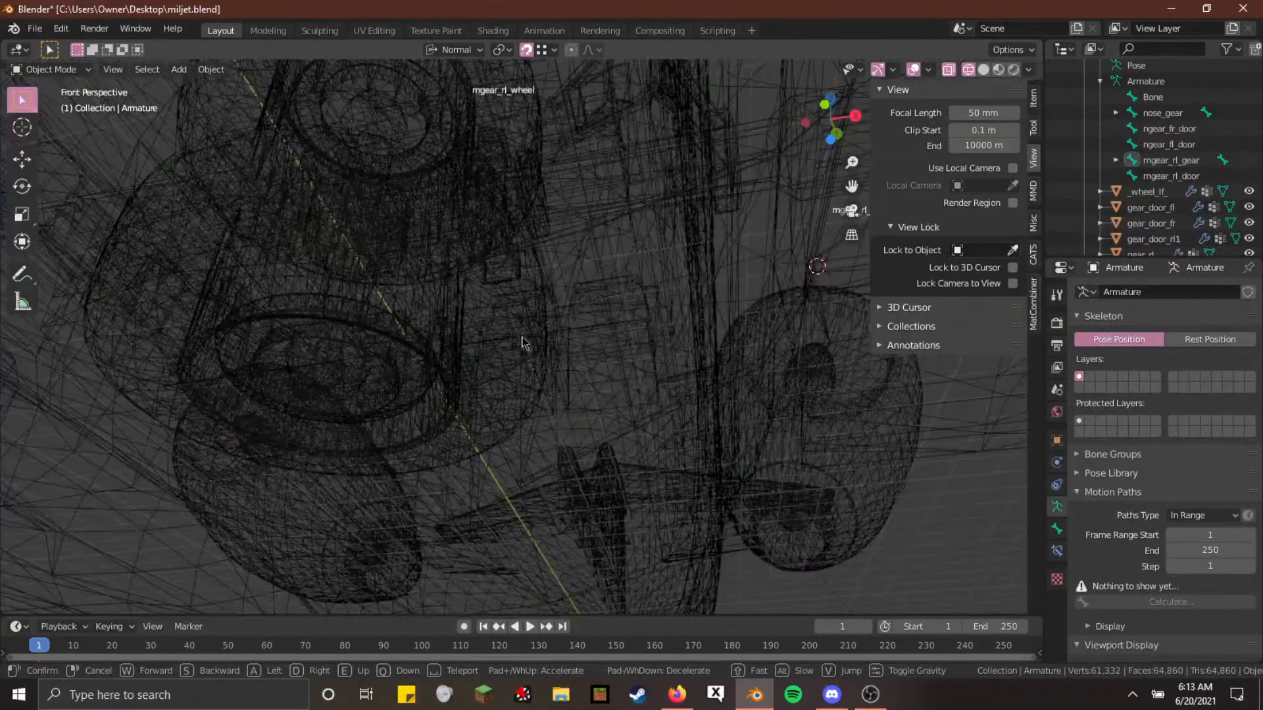
key(shift+z)
key(shift+grave)
key(q)
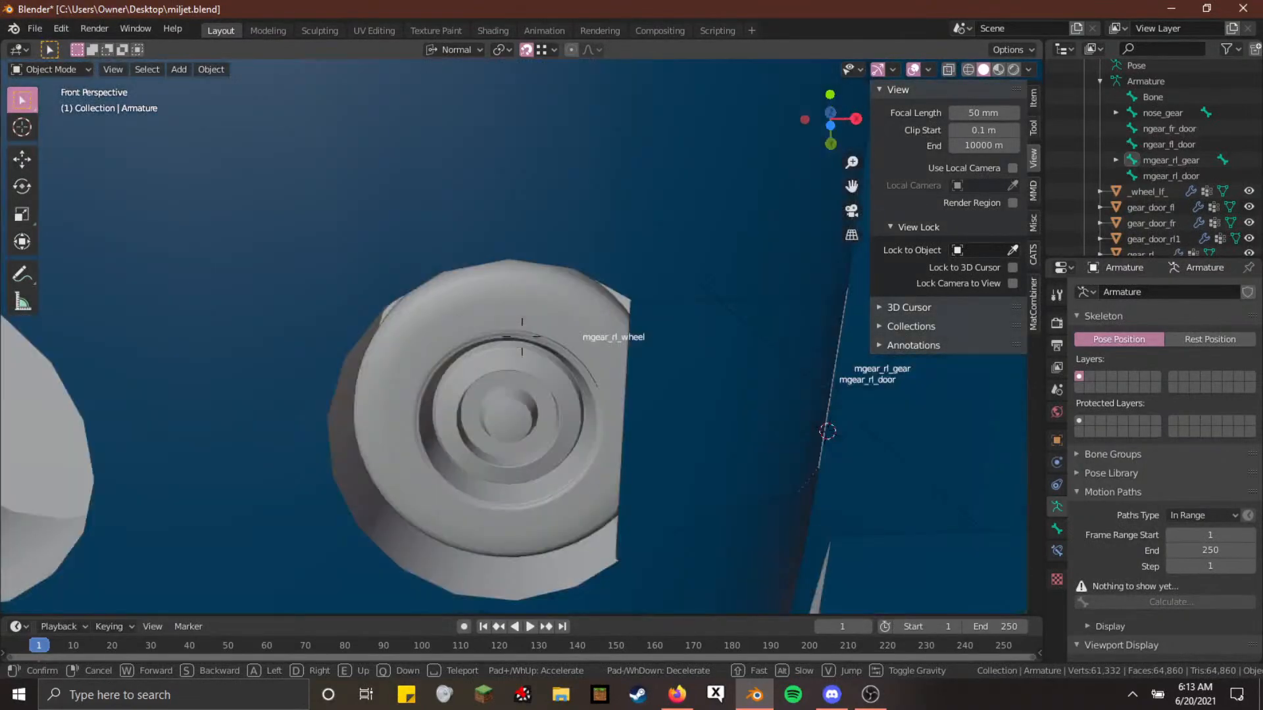
key(w)
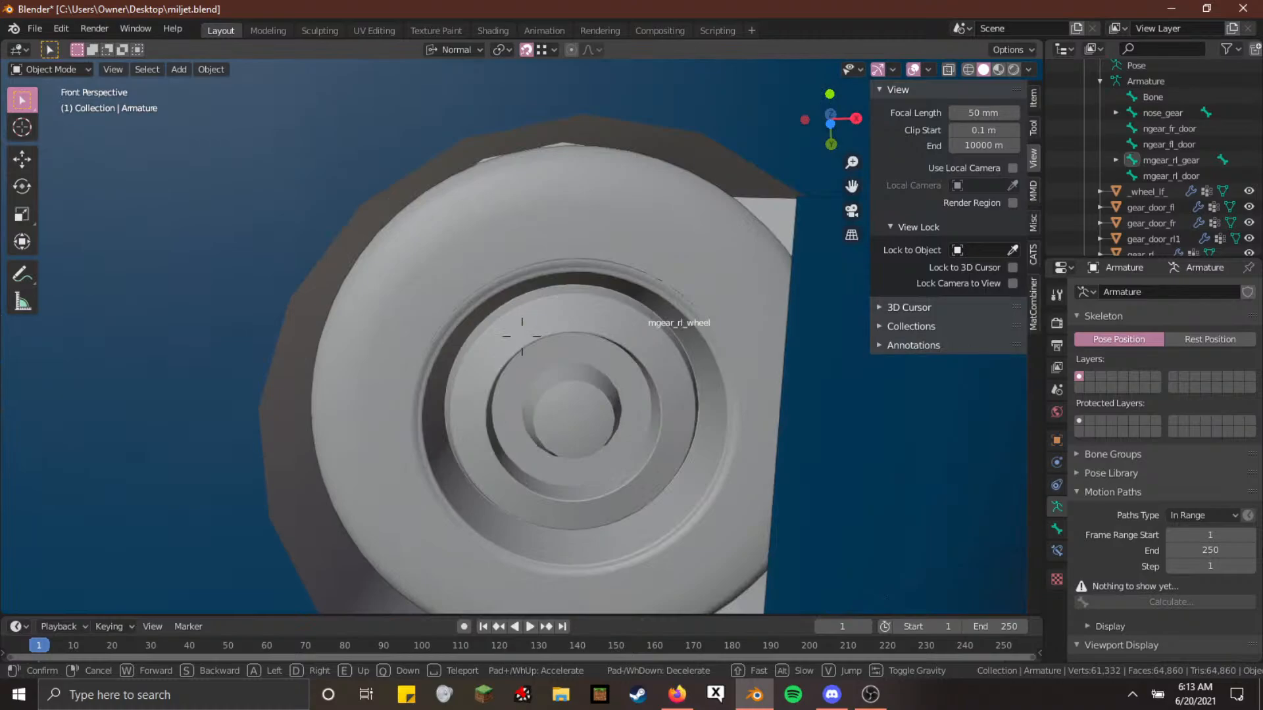
key(e)
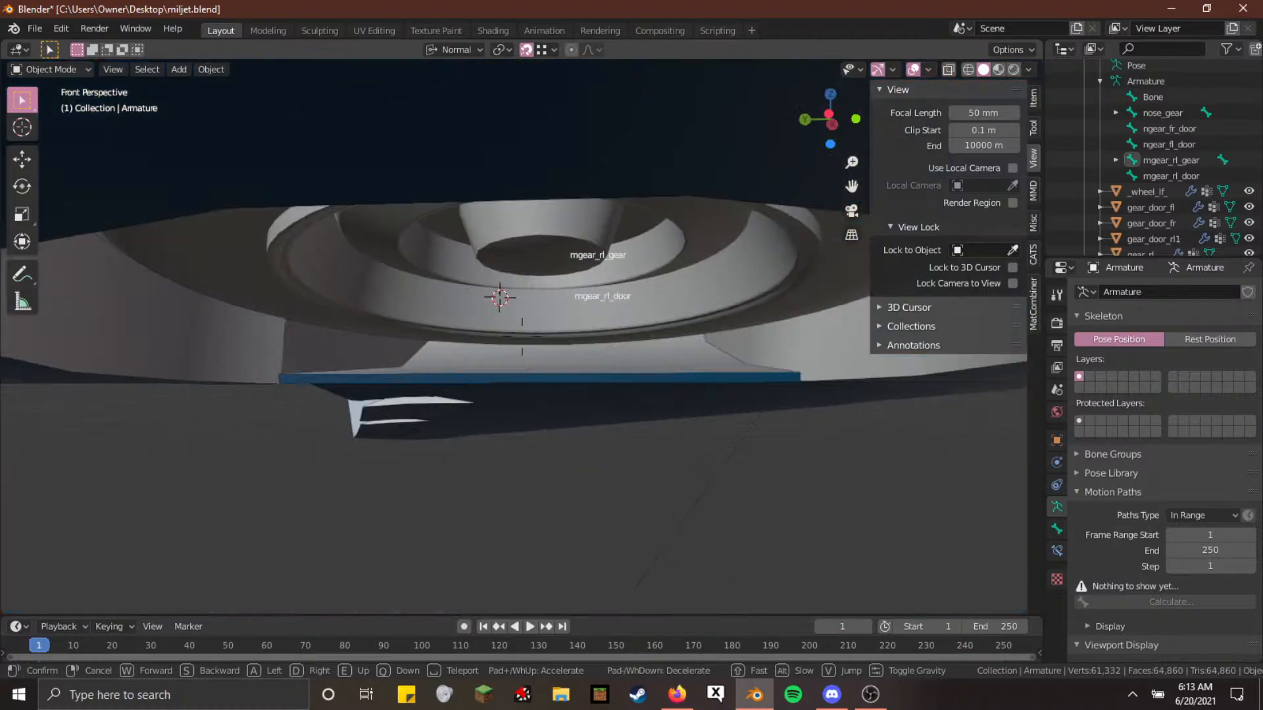
key(q)
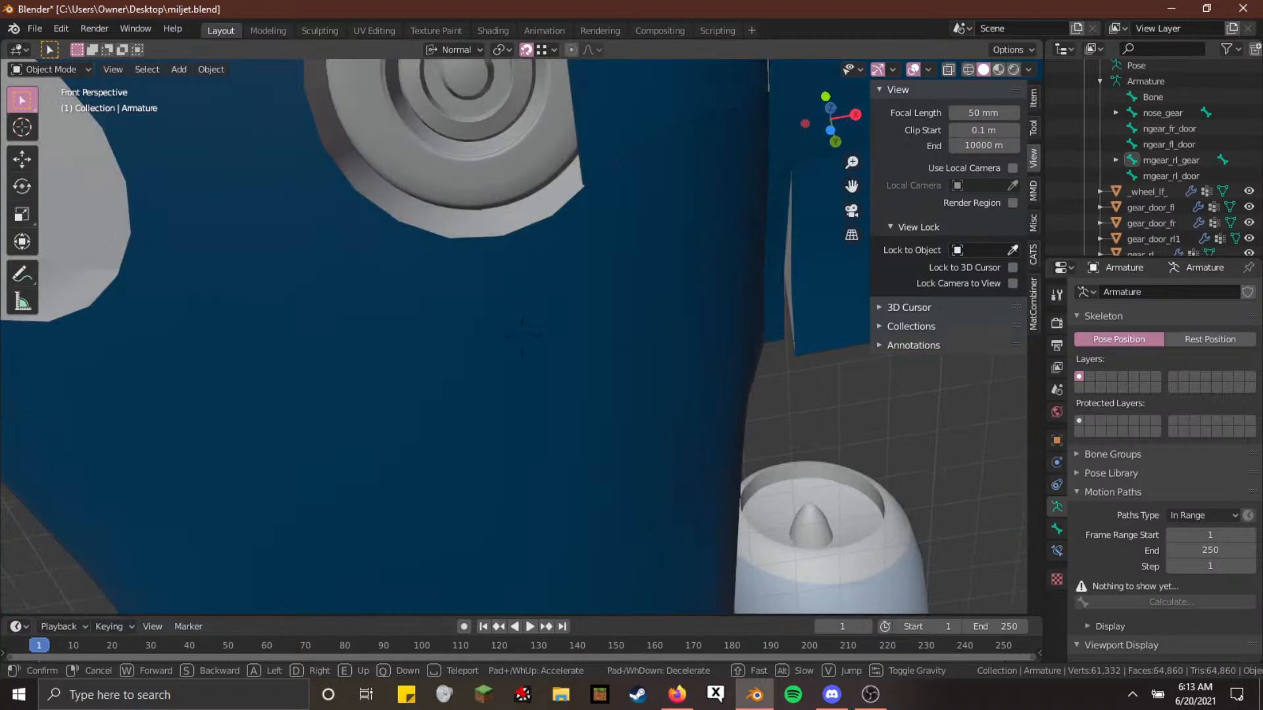
key(s)
key(s)
key(a)
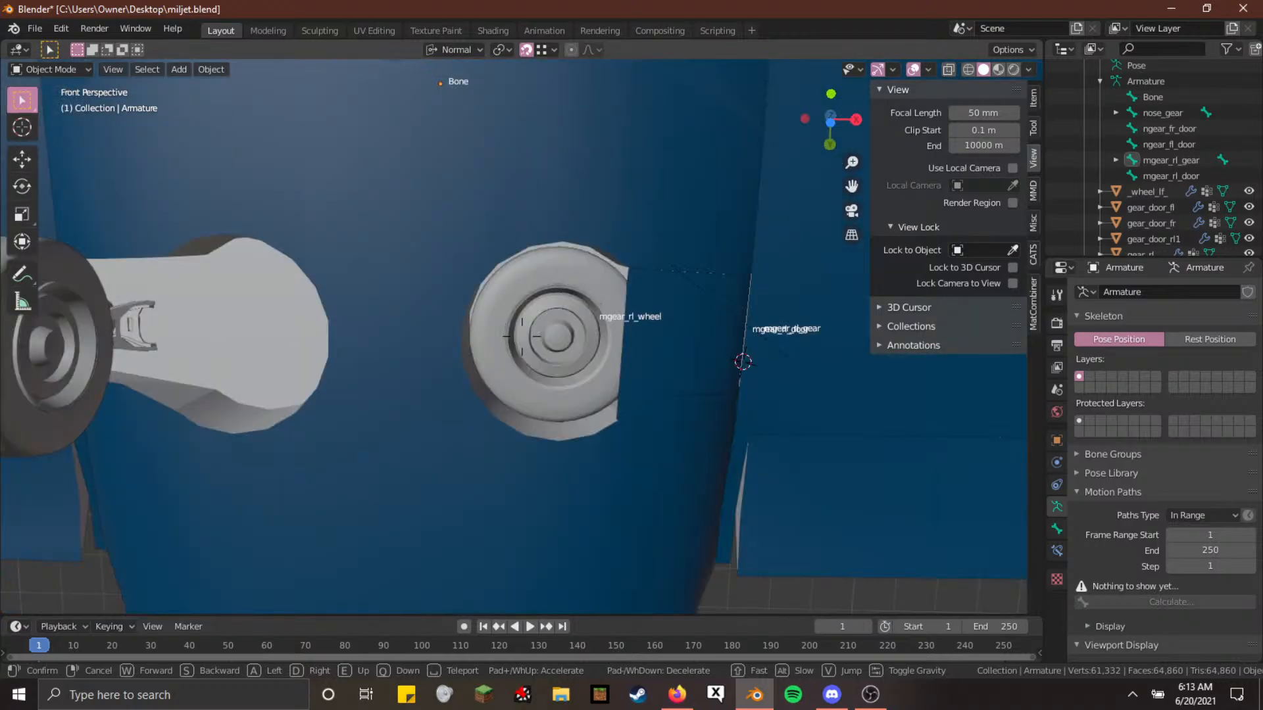
key(Escape)
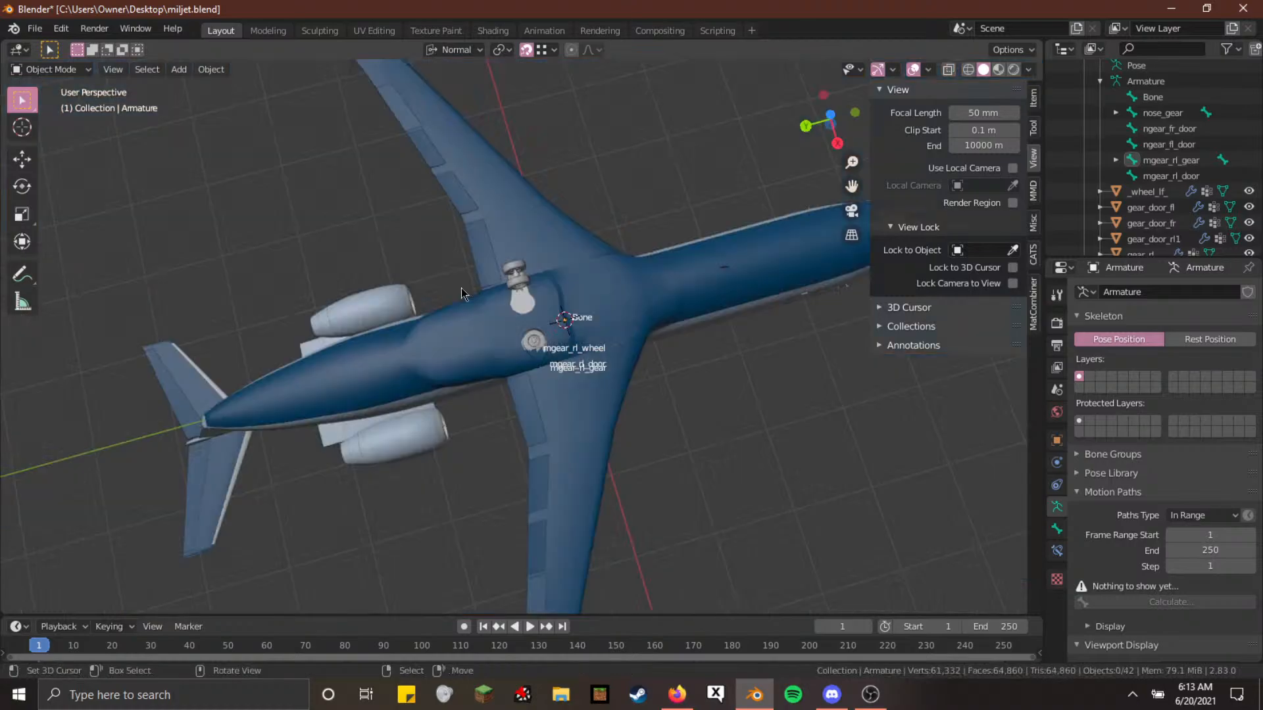
Deselect everything and examine the stowed wheel's fit from underneath the fuselage and up close inside the gear bay
key(a)
key(alt+a)
scroll(461, 302, up, 6)
middle_drag(349, 319, 364, 321)
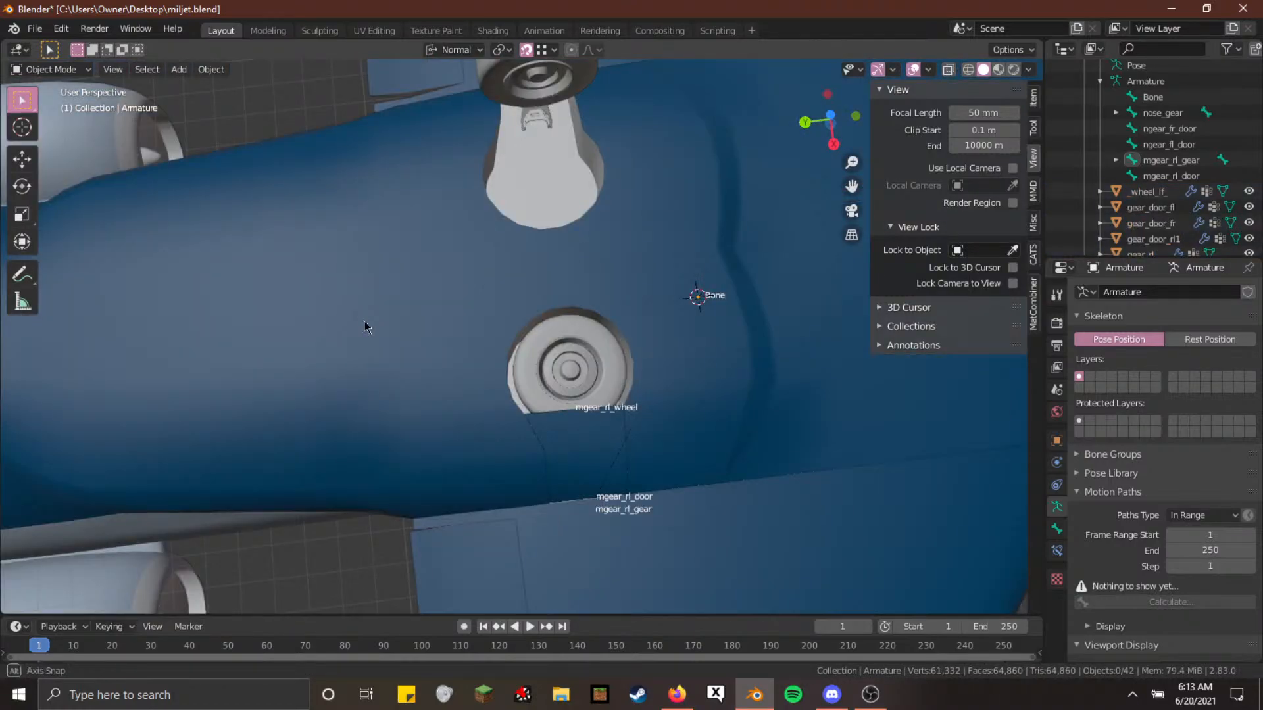
key(shift+grave)
key(w)
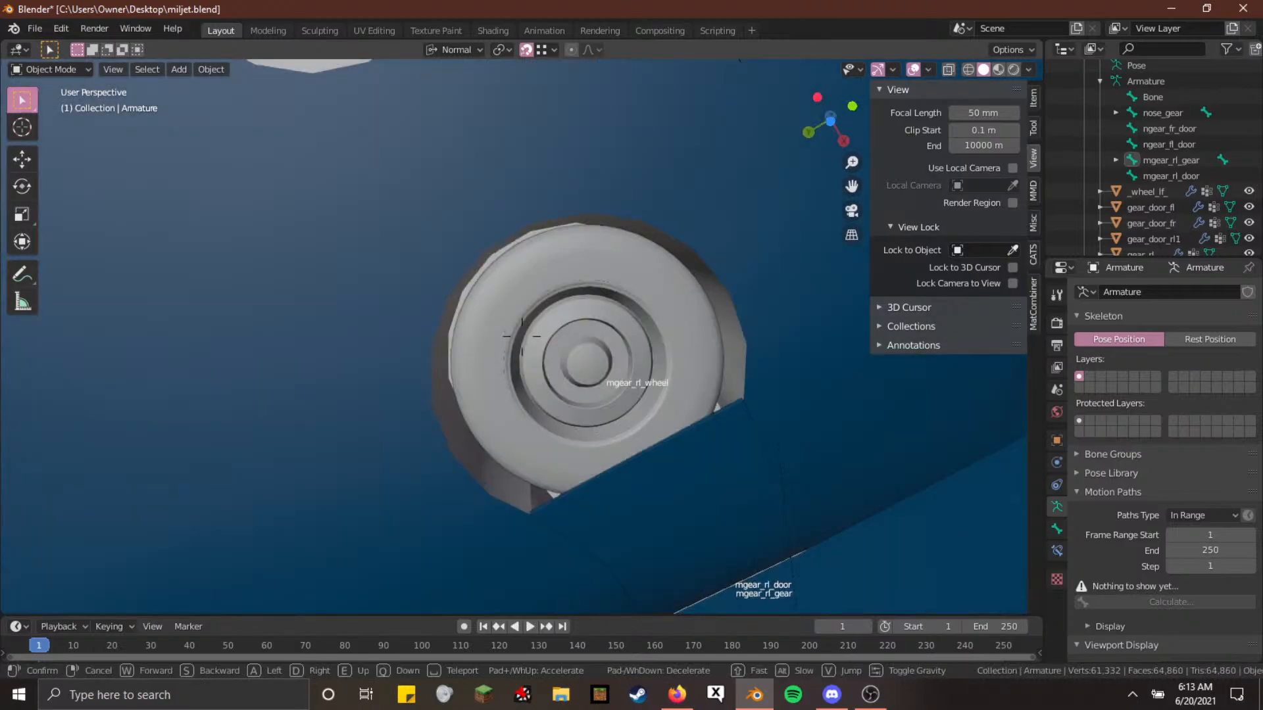
key(w)
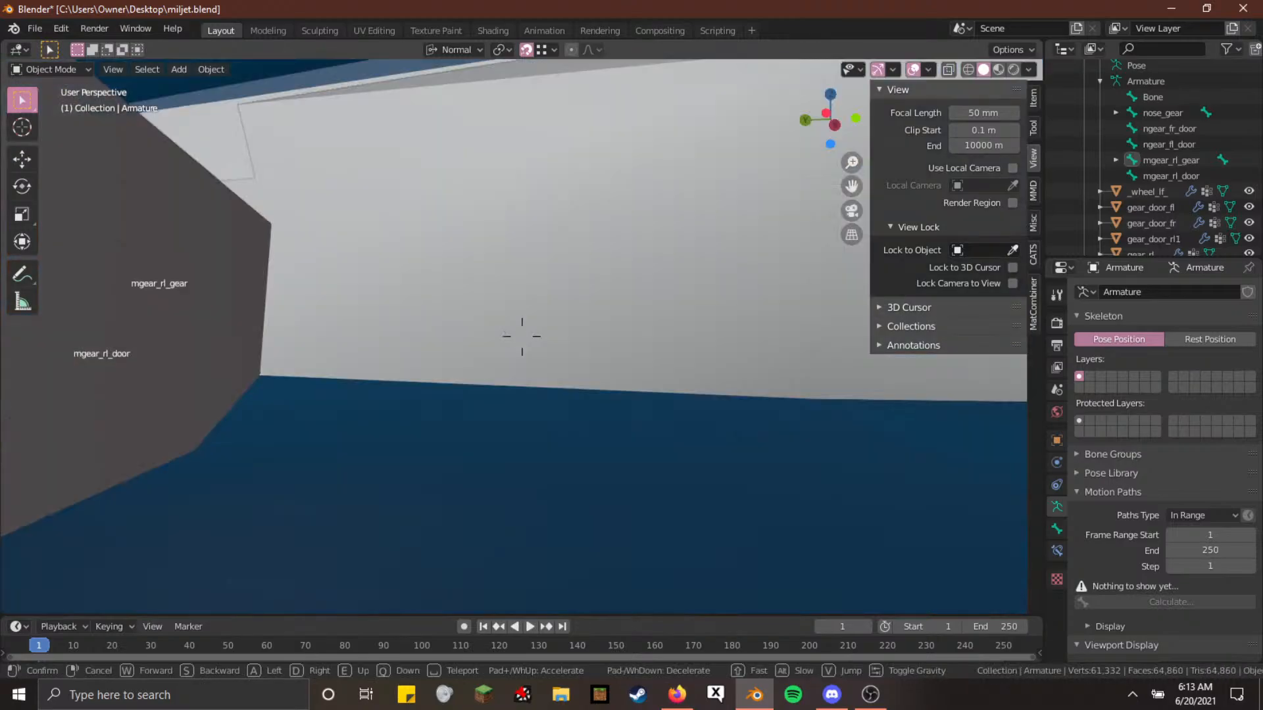
key(Escape)
In Pose Mode, reset the mgear_rl_gear bone's rotation, rotate it -90° about its normal Z axis, and deselect it
click(82, 70)
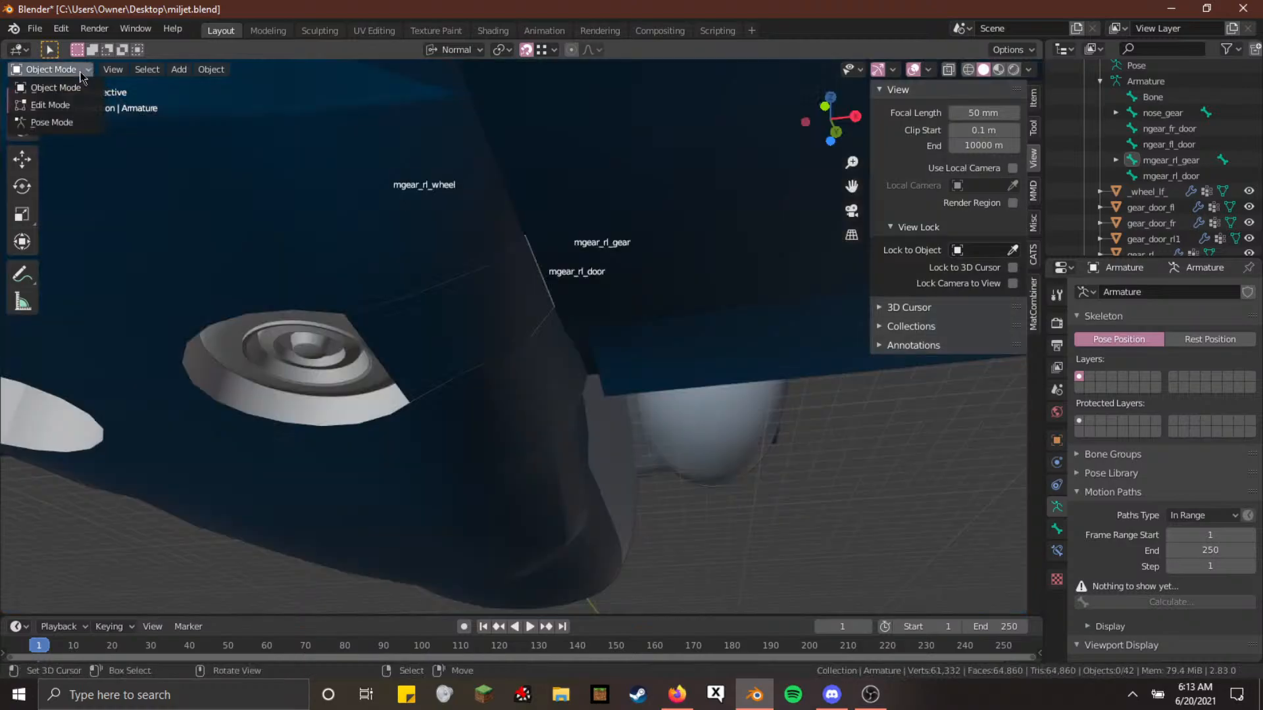
click(51, 123)
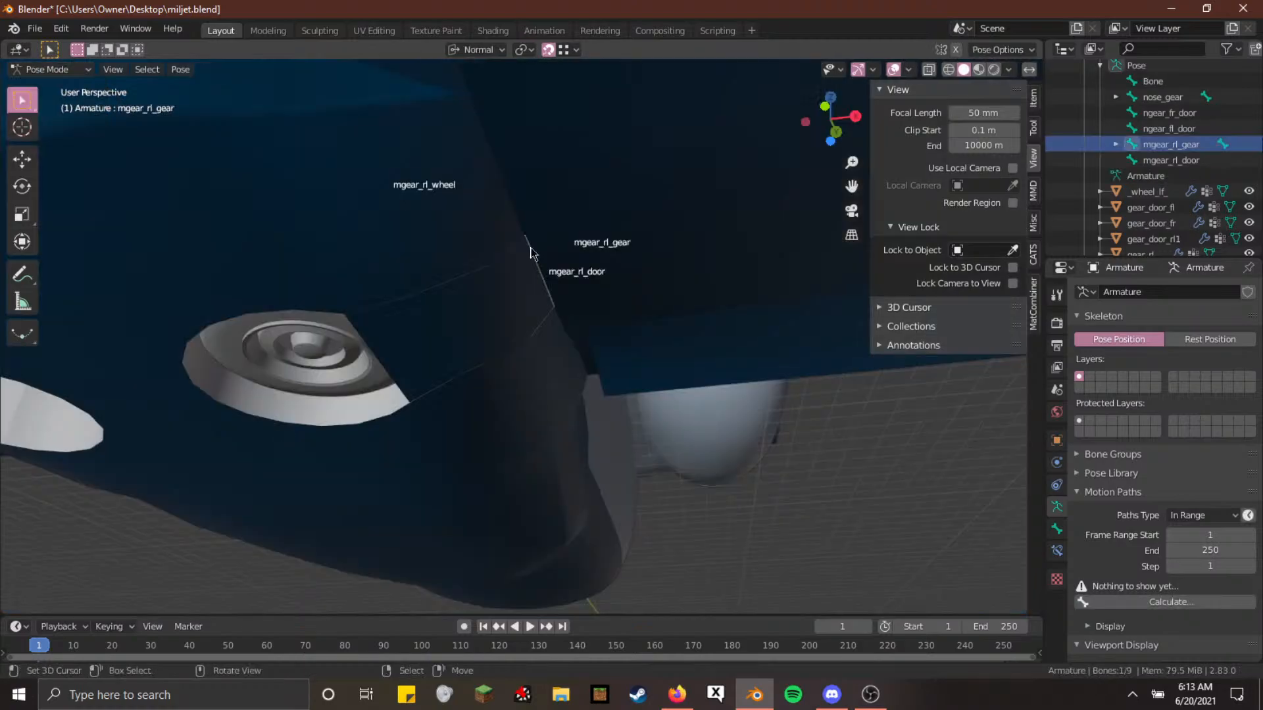
key(r)
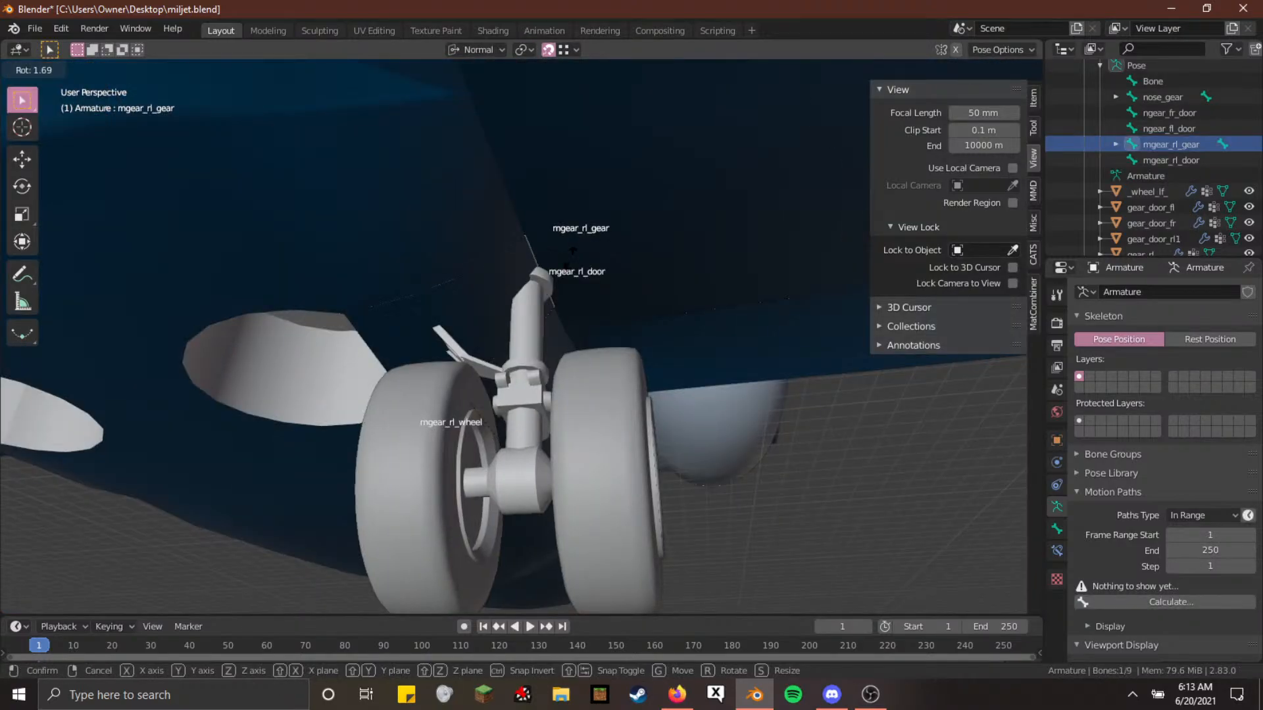
key(z)
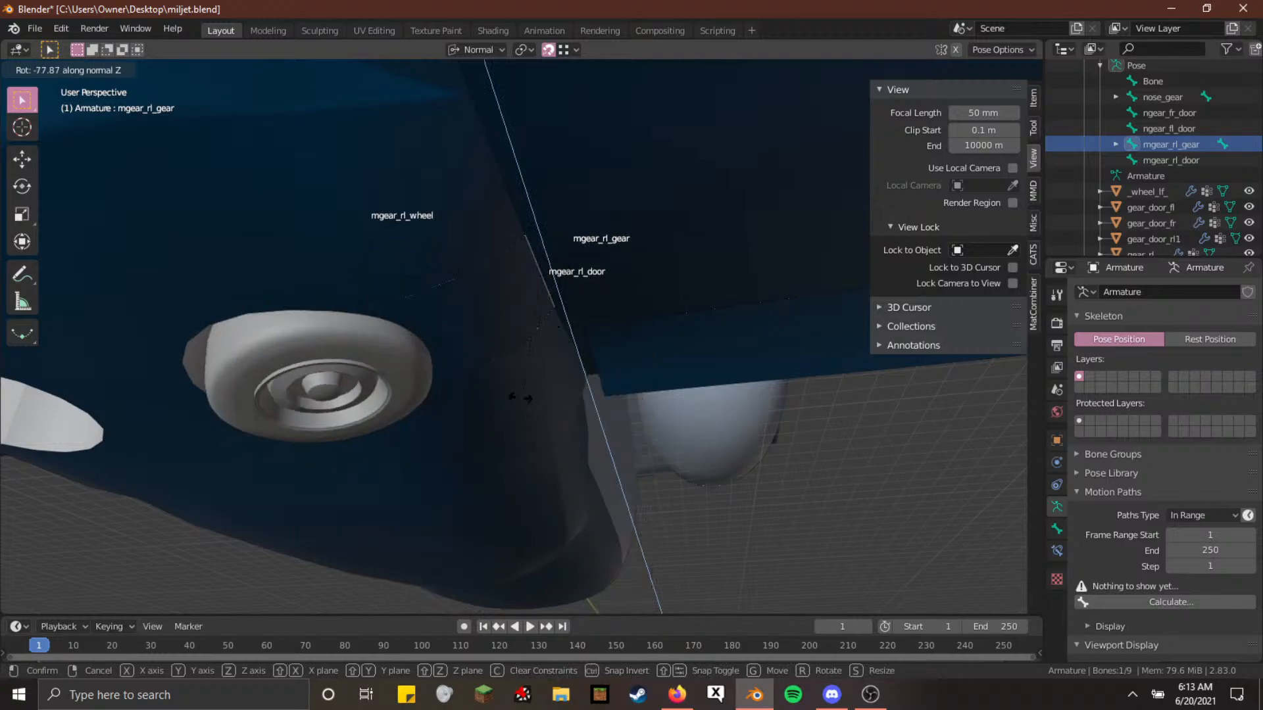
text(90)
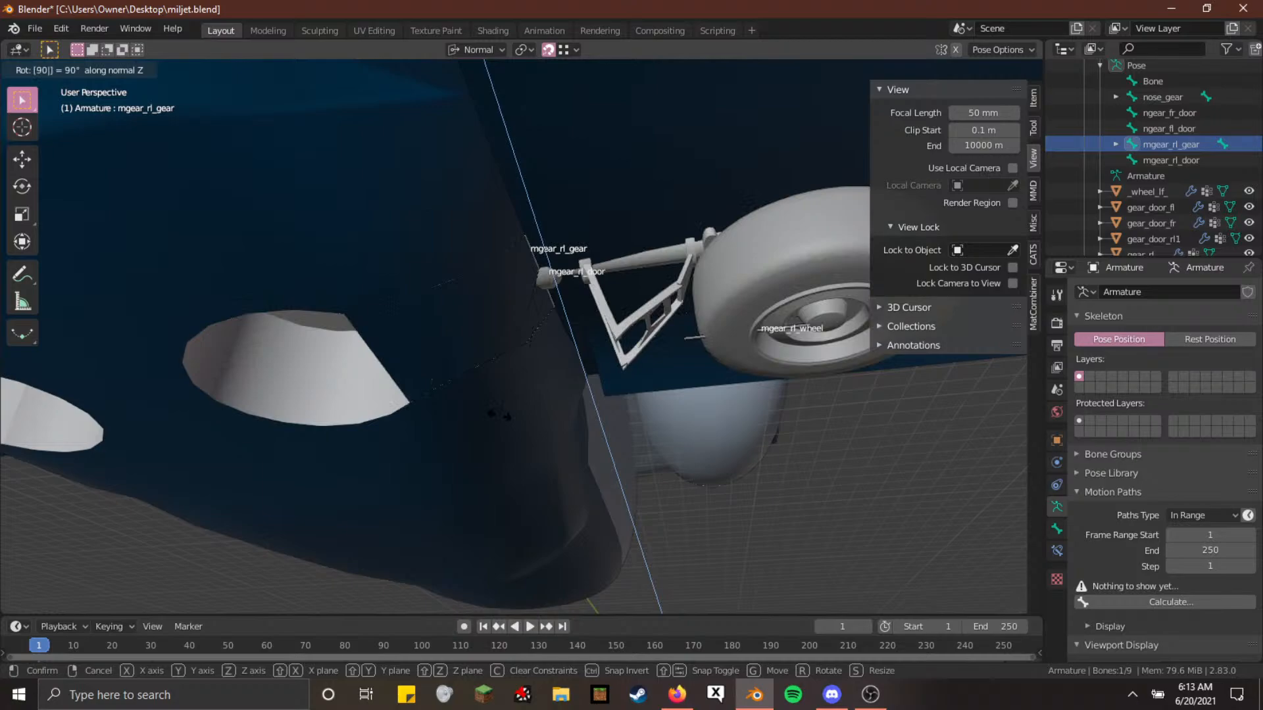
key(Return)
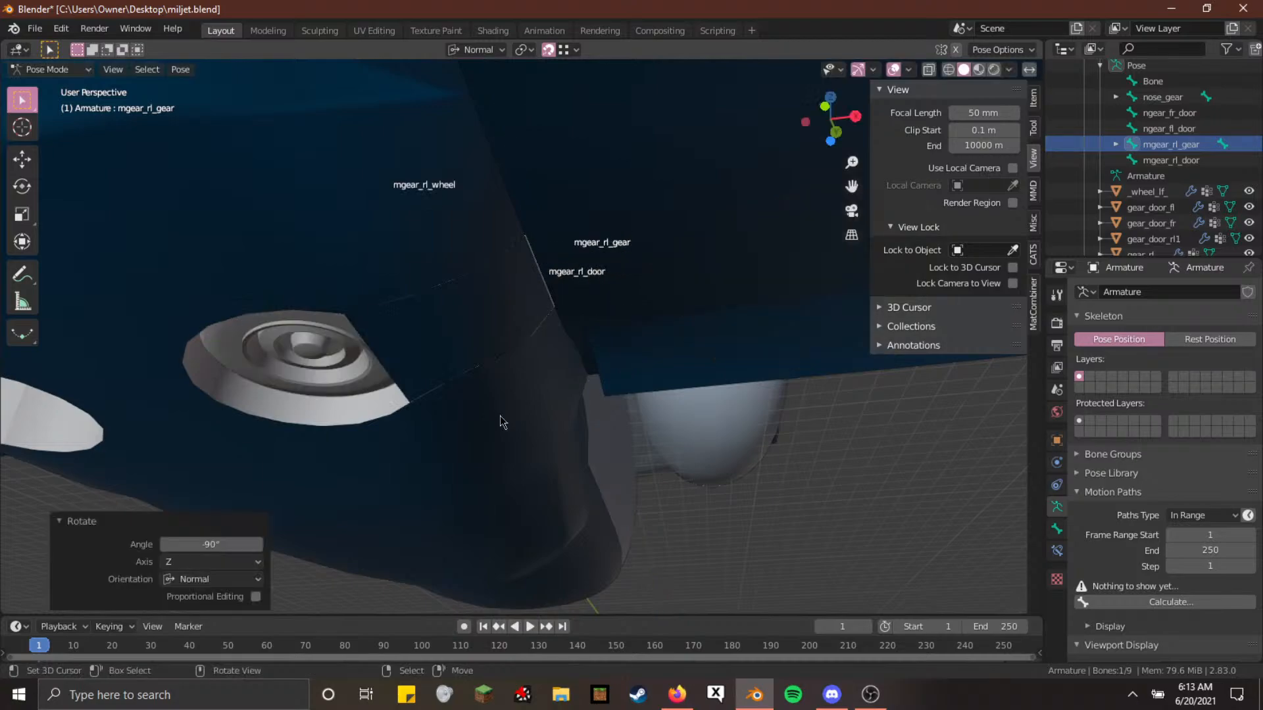
middle_drag(500, 422, 610, 329)
key(alt+a)
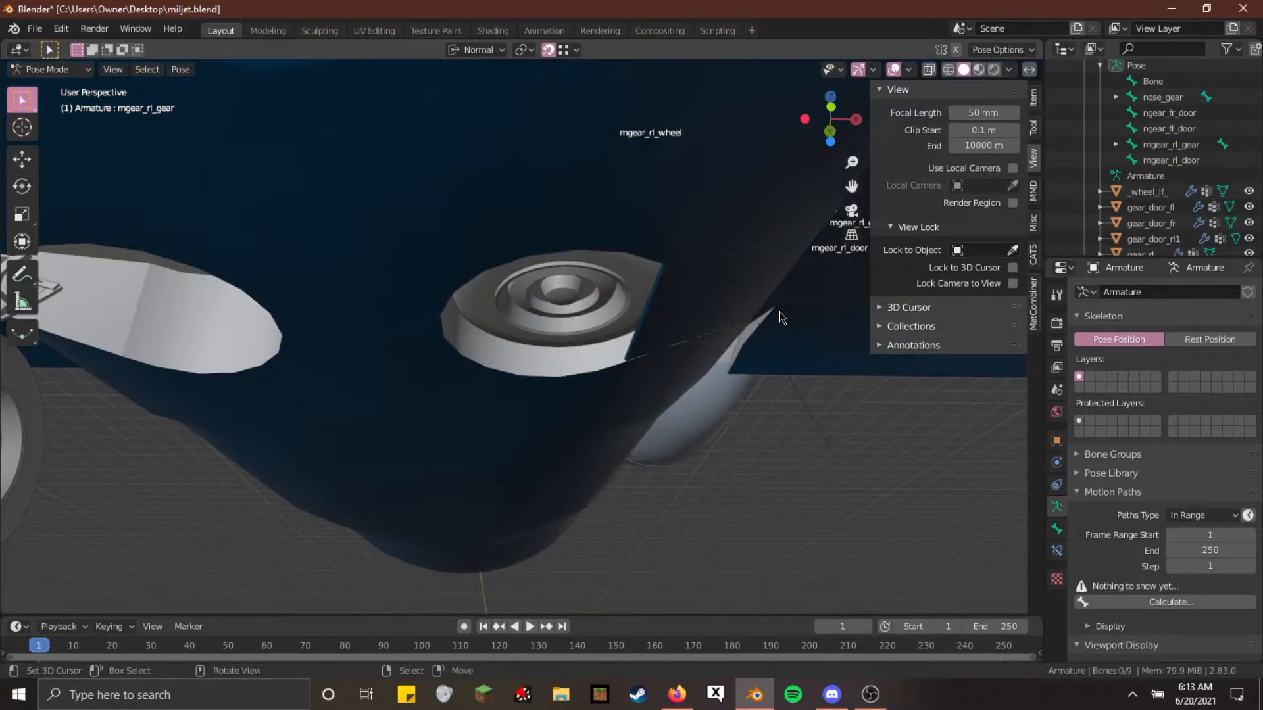
Reset the mgear_rl_gear bone's rotation and rotate it -88° about its normal Z axis
click(1172, 145)
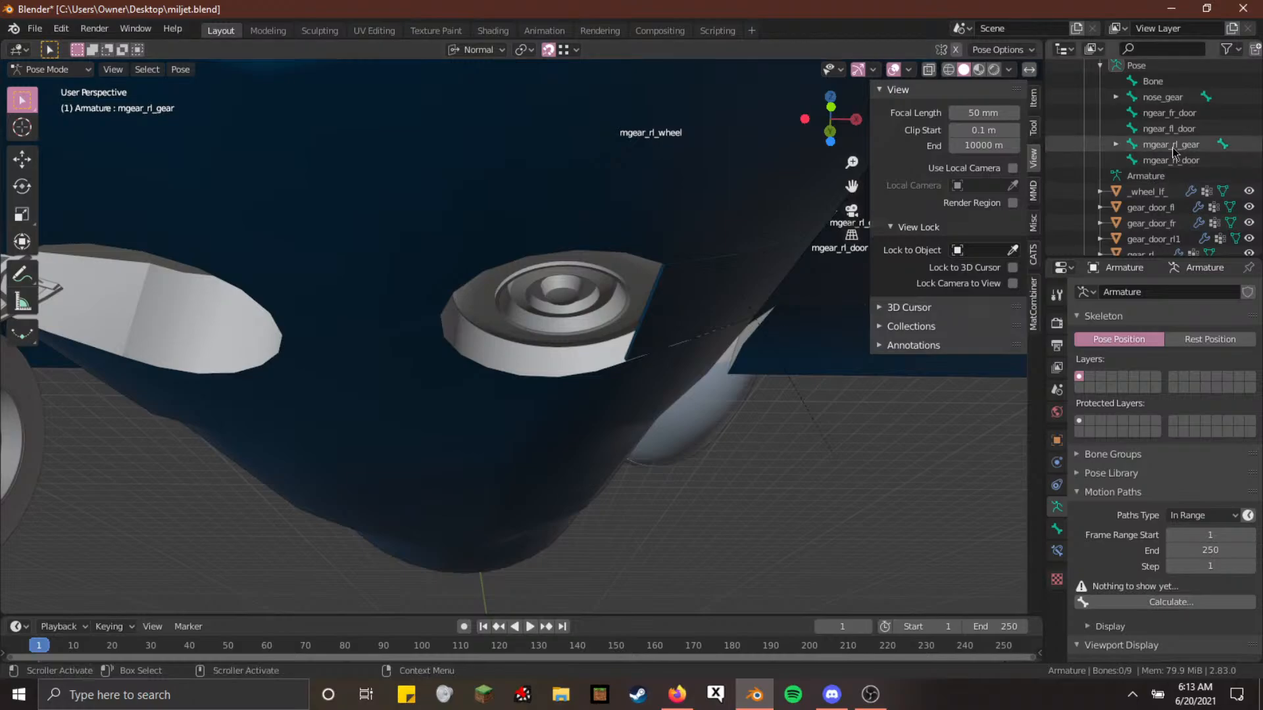
key(r)
text(z)
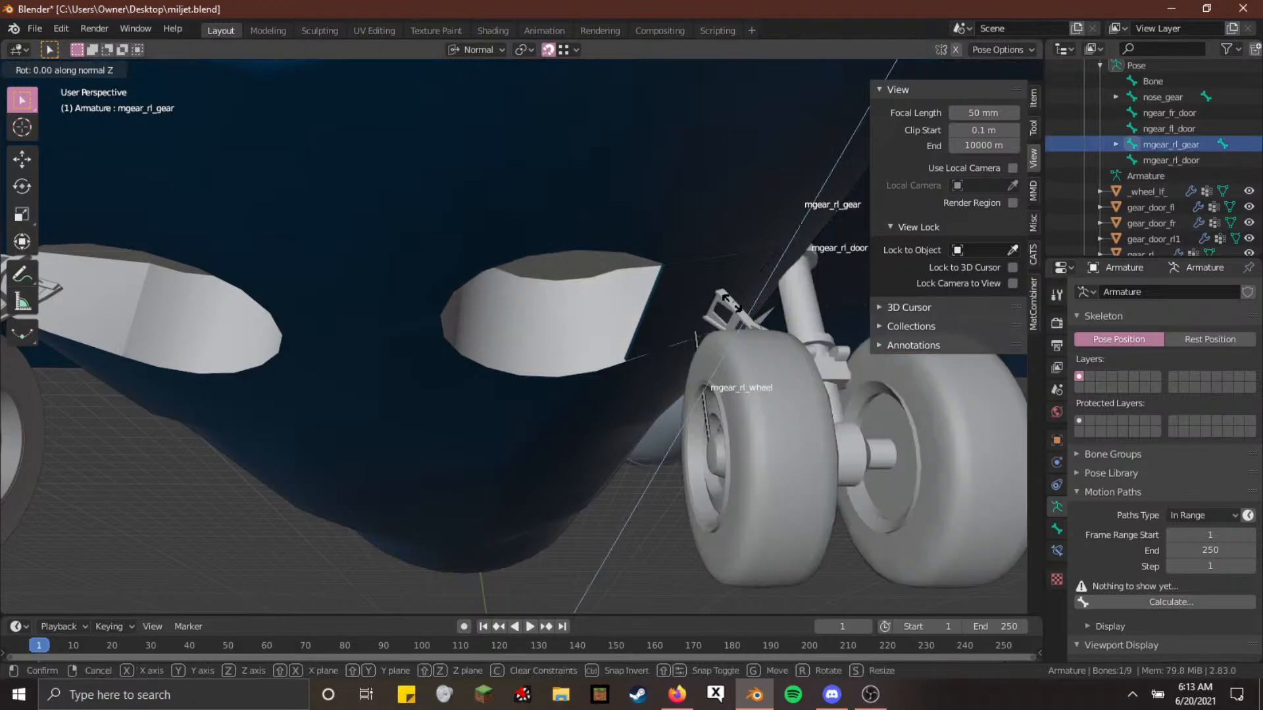
text(-90)
key(BackSpace)
key(BackSpace)
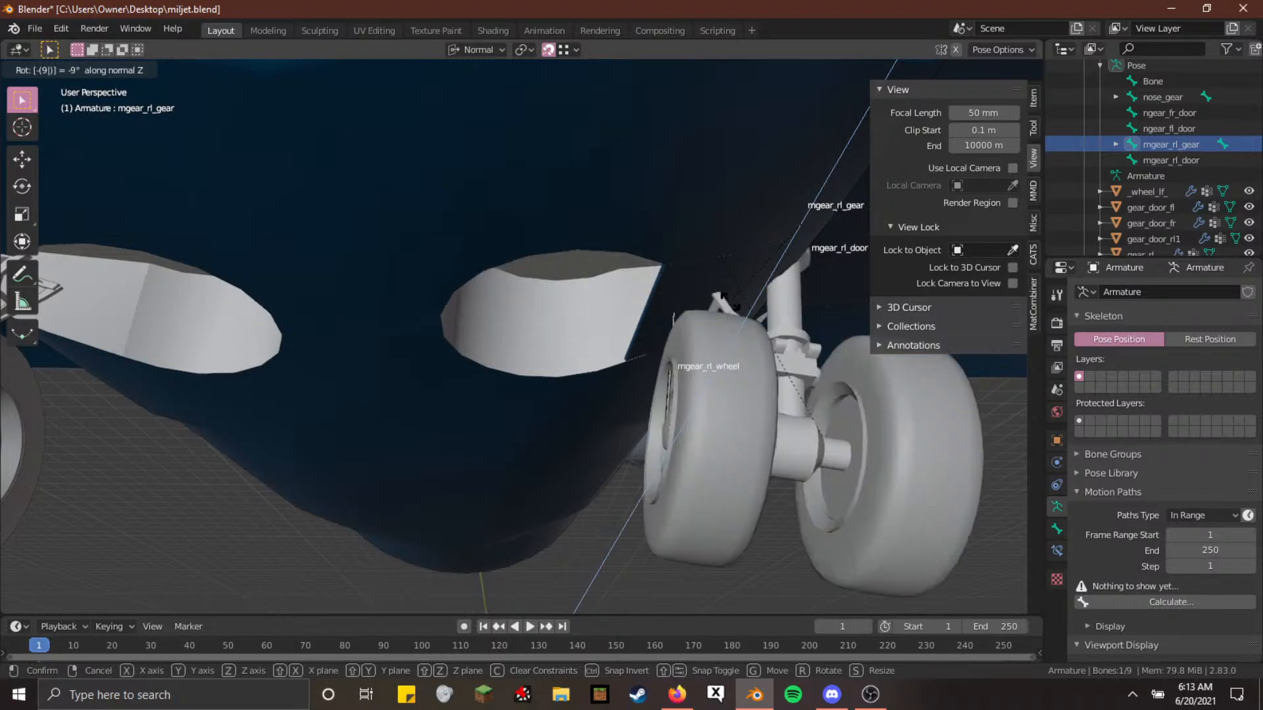
text(80)
key(BackSpace)
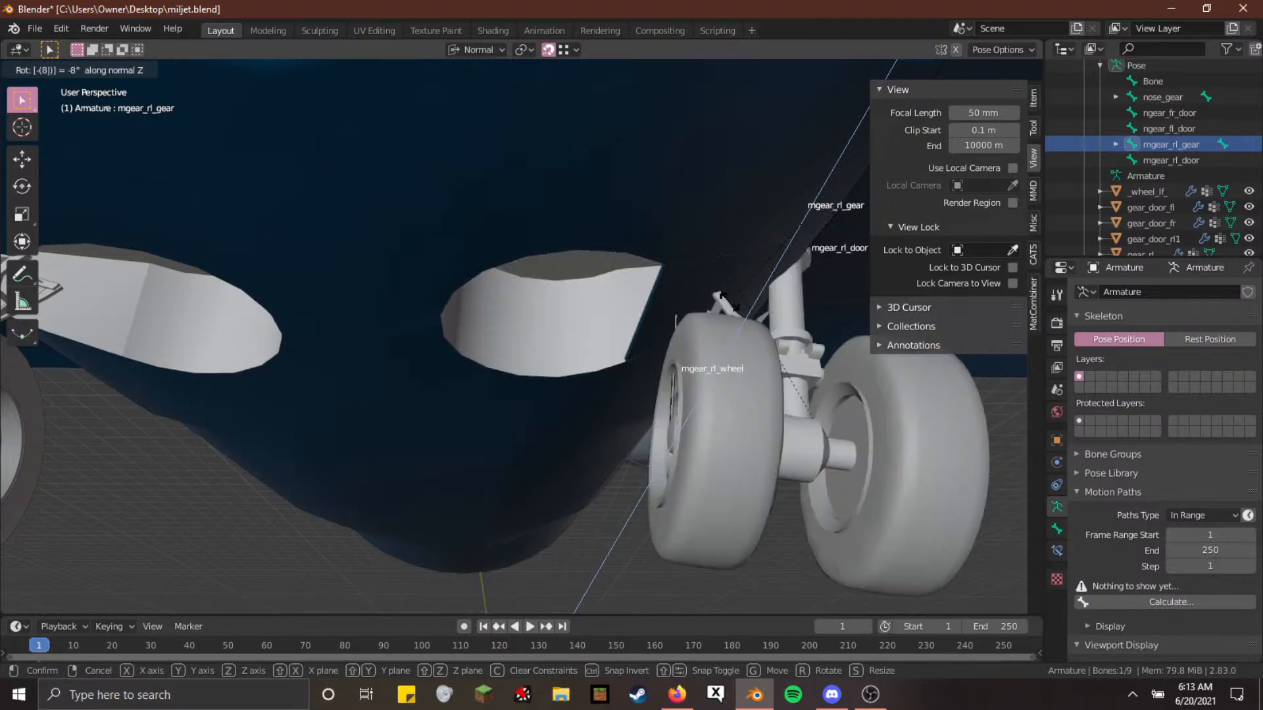
text(9)
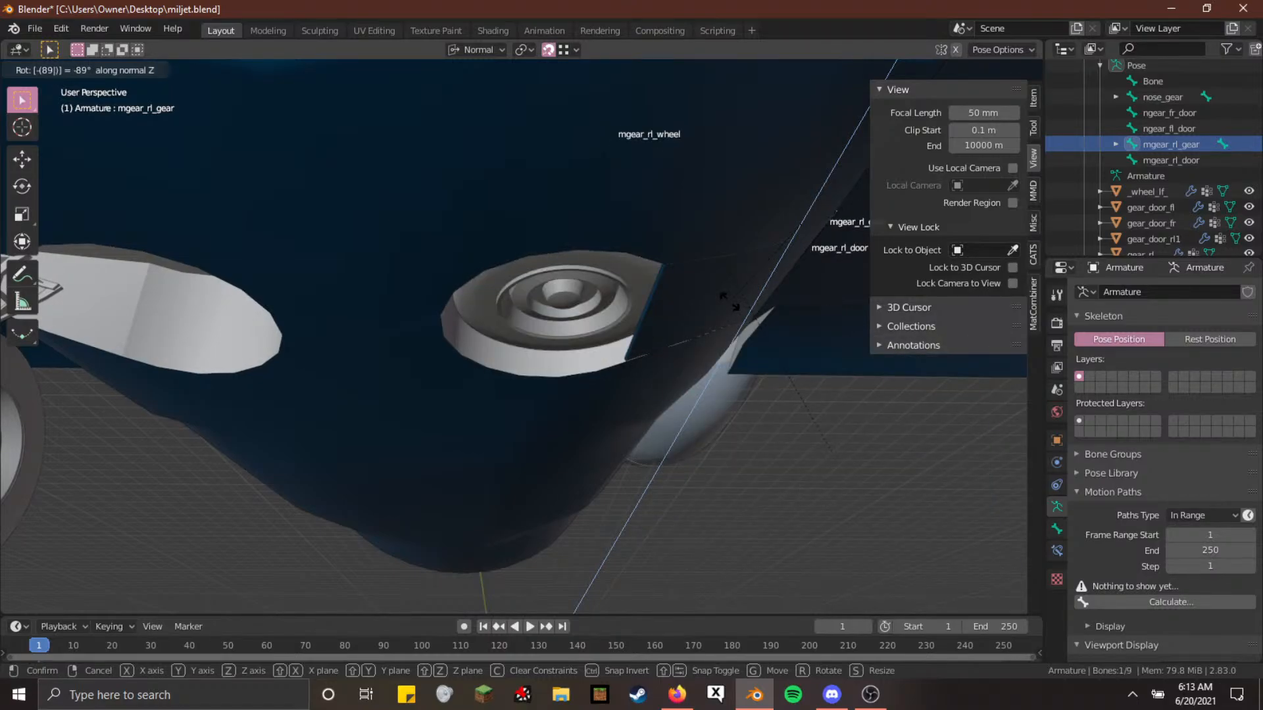
key(BackSpace)
text(8)
key(Return)
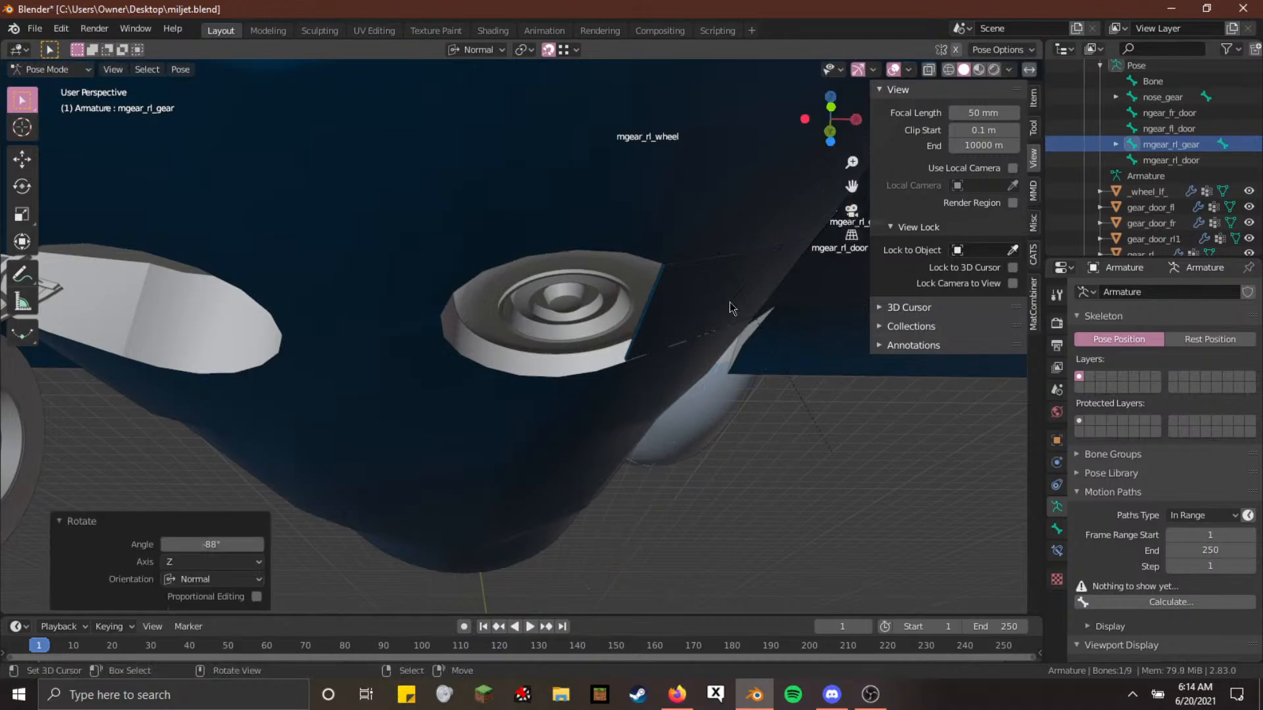
Examine the stowed rear-left wheel's fit in its bay up close and from below the fuselage, and deselect all bones
key(shift+grave)
key(w)
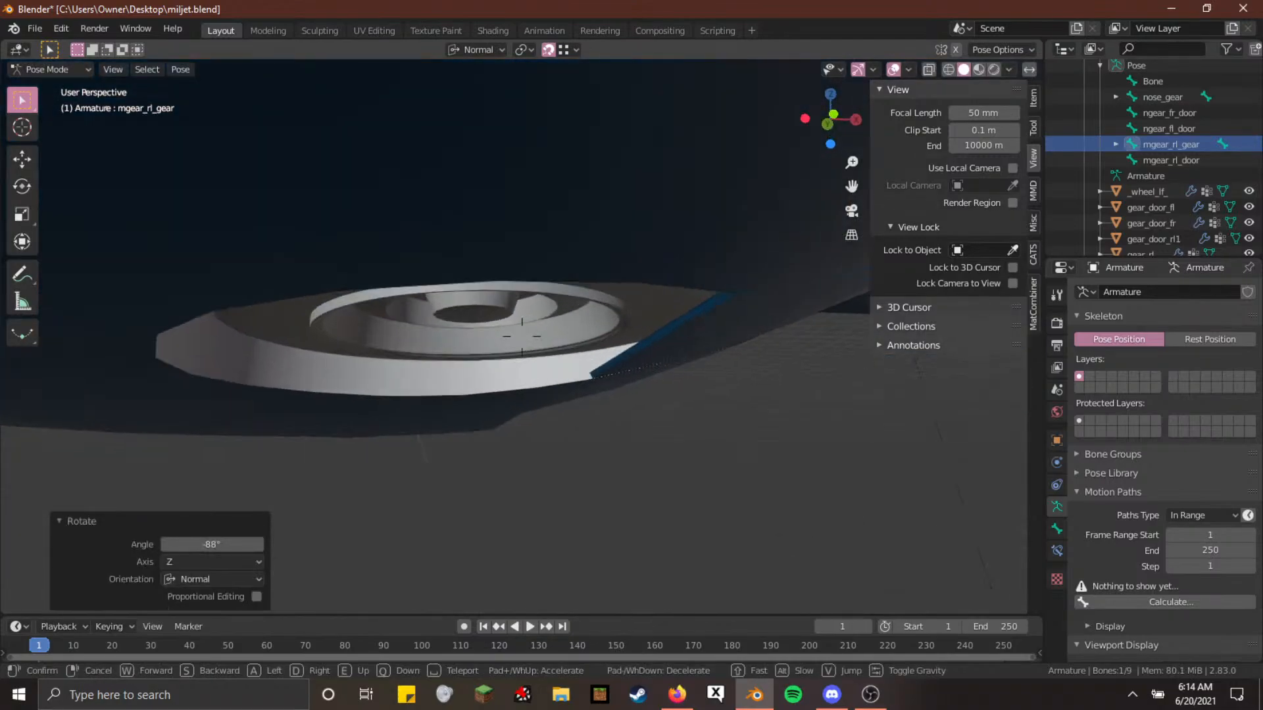
key(a)
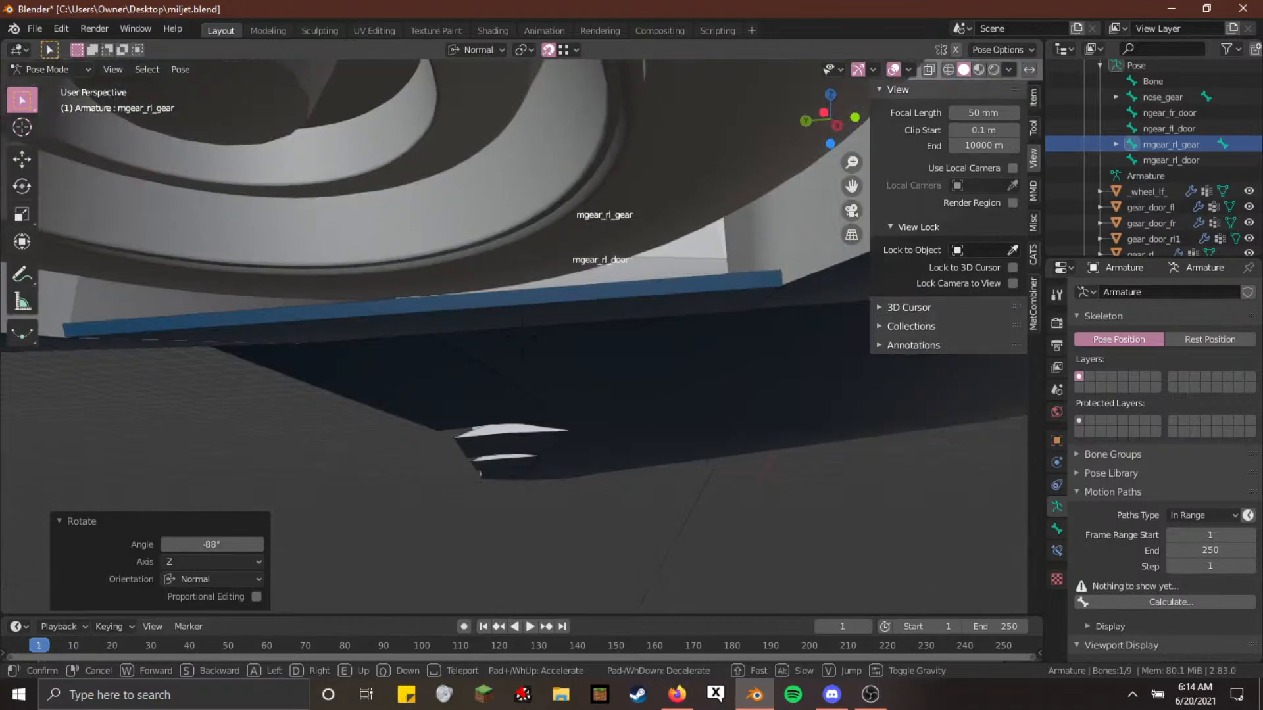
key(s)
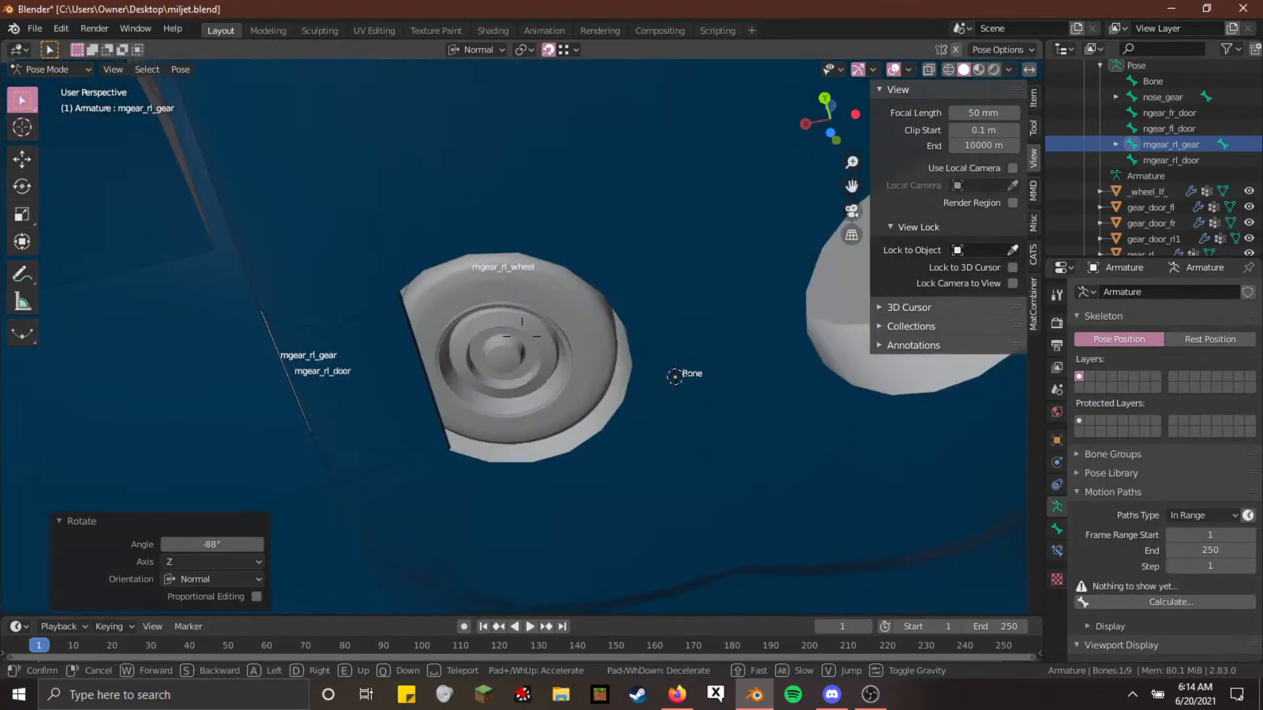
key(s)
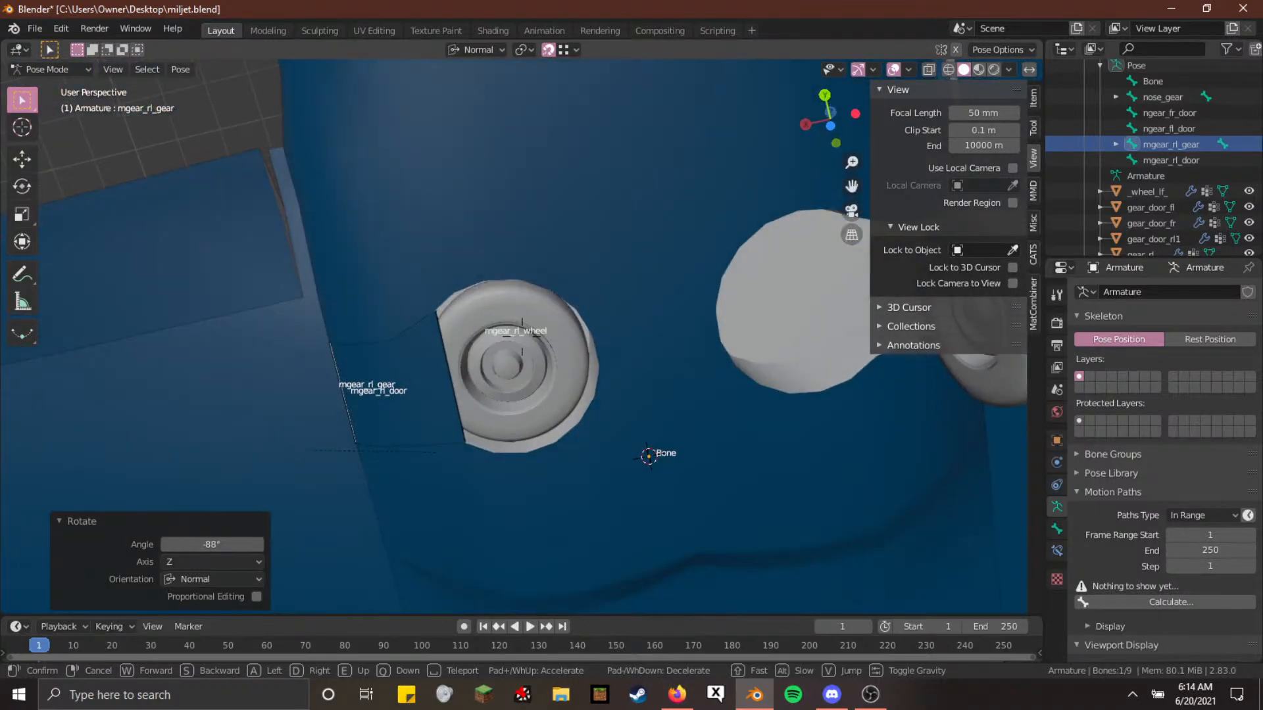
key(w)
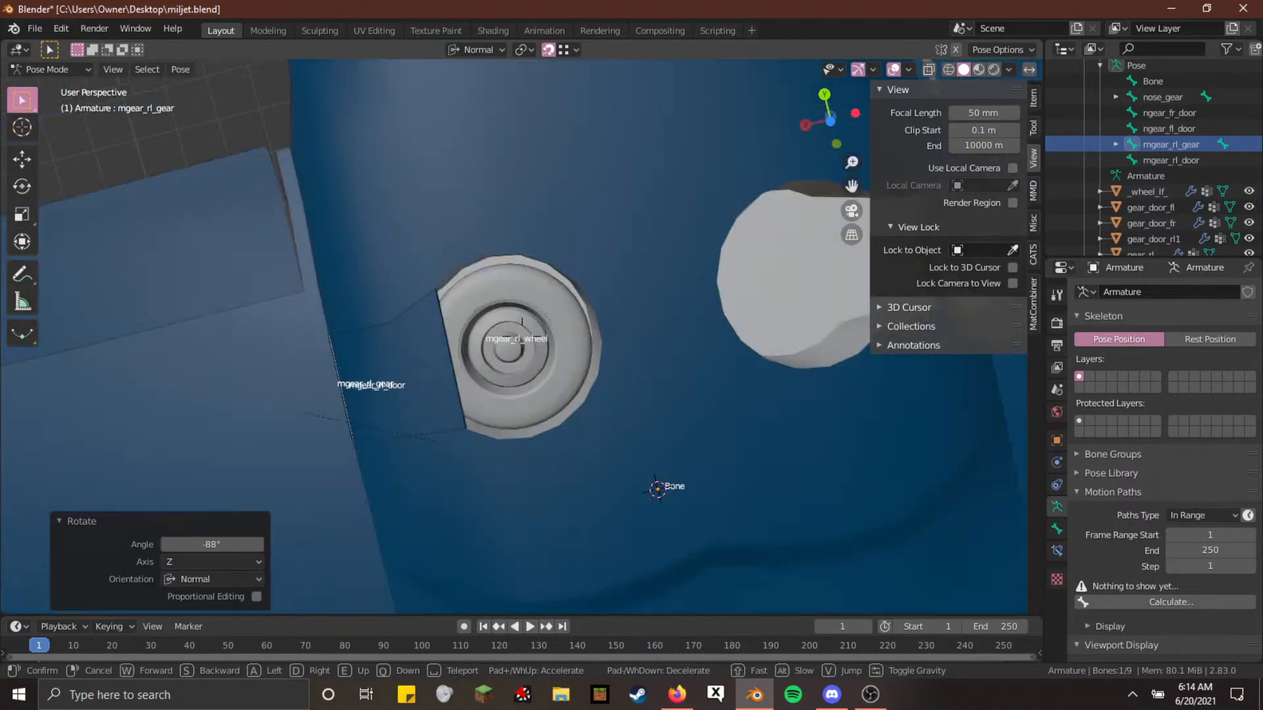
key(w)
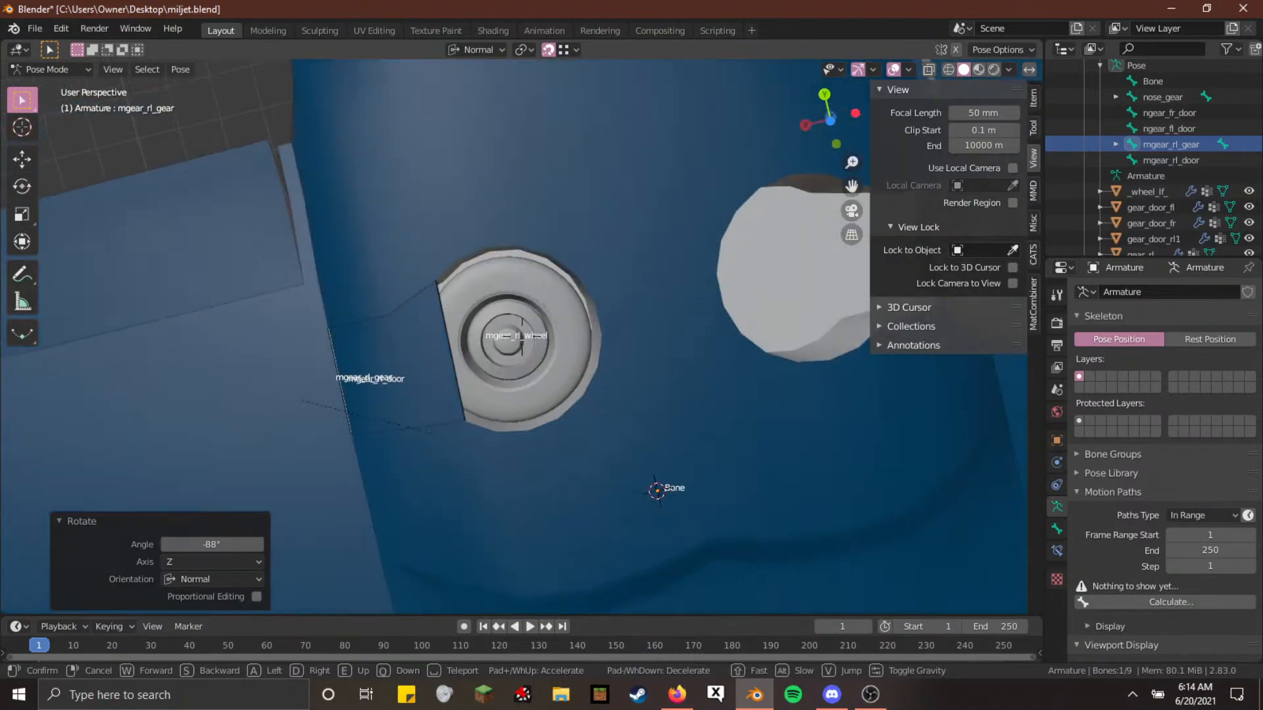
click(491, 404)
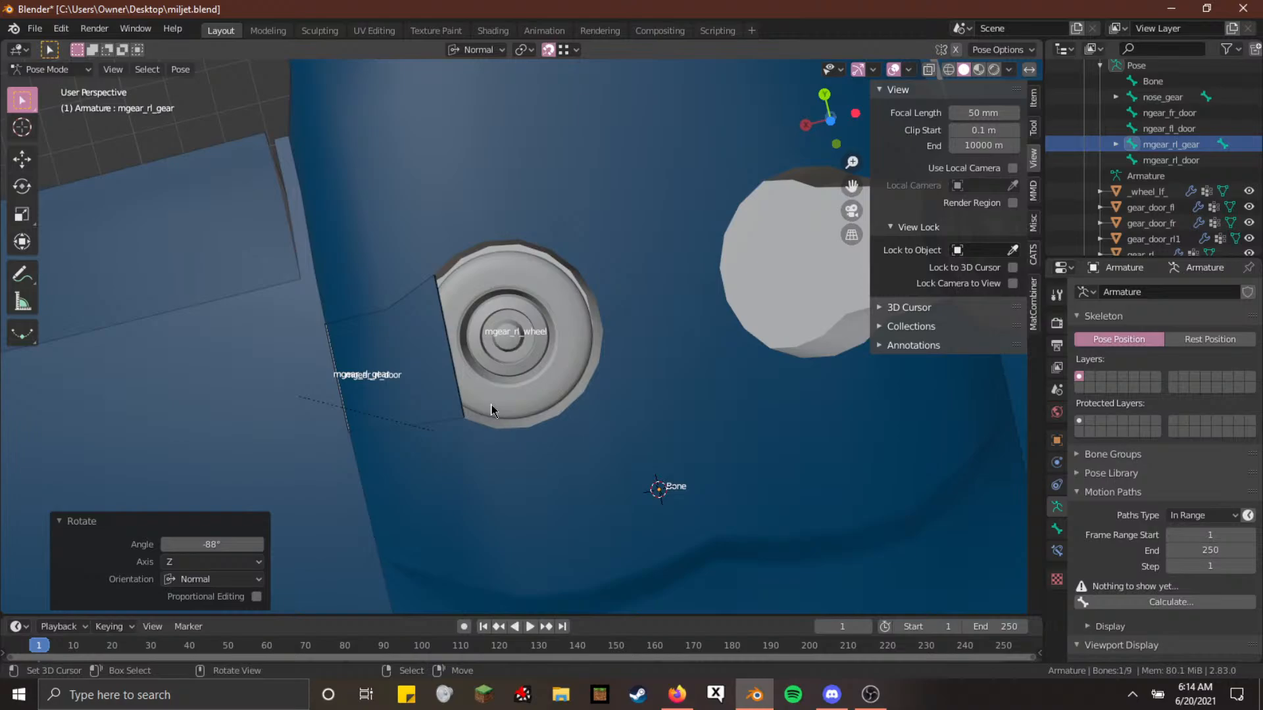
key(shift+c)
key(alt+a)
middle_drag(329, 349, 460, 322)
scroll(576, 468, up, 6)
scroll(671, 418, up, 2)
scroll(671, 423, up, 3)
scroll(460, 423, up, 5)
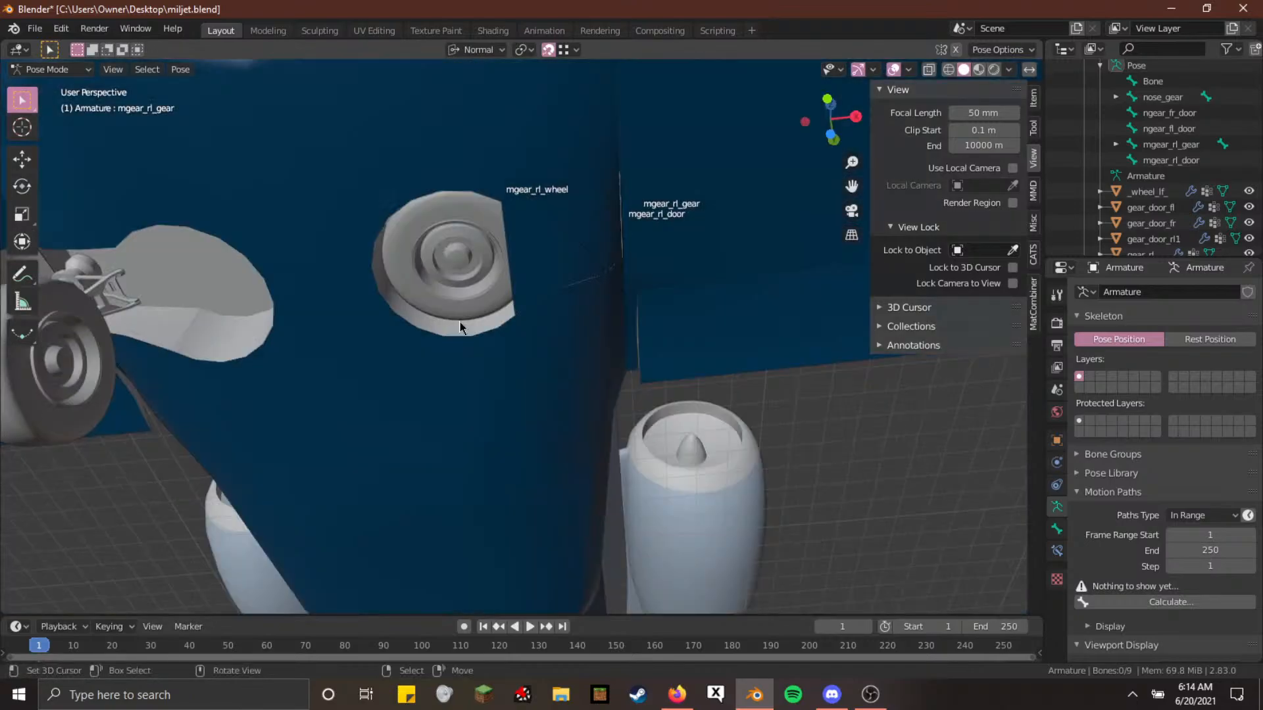
Reset the rotation of all bones in the armature and deselect them
key(a)
key(alt+r)
key(alt+a)
middle_drag(299, 270, 316, 319)
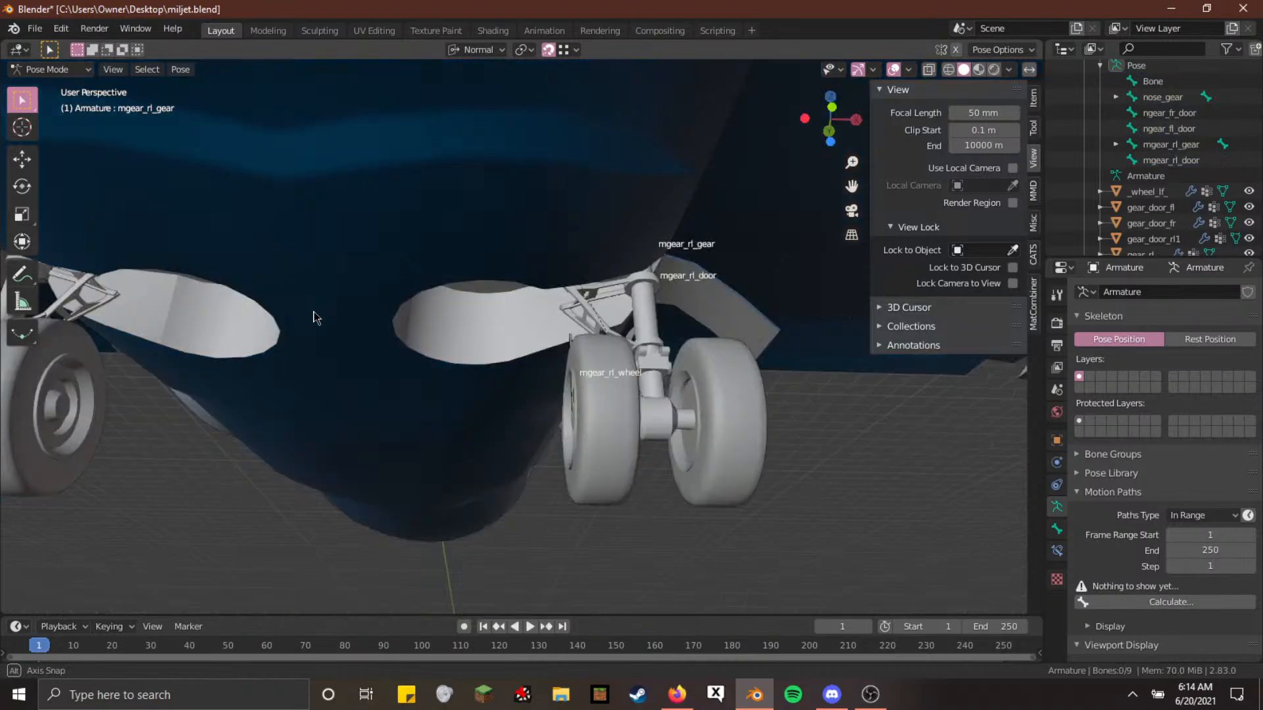
Switch the armature to Edit Mode and reveal the child bone of mgear_rl_gear in the outliner
key(Tab)
ctrl+click(1177, 207)
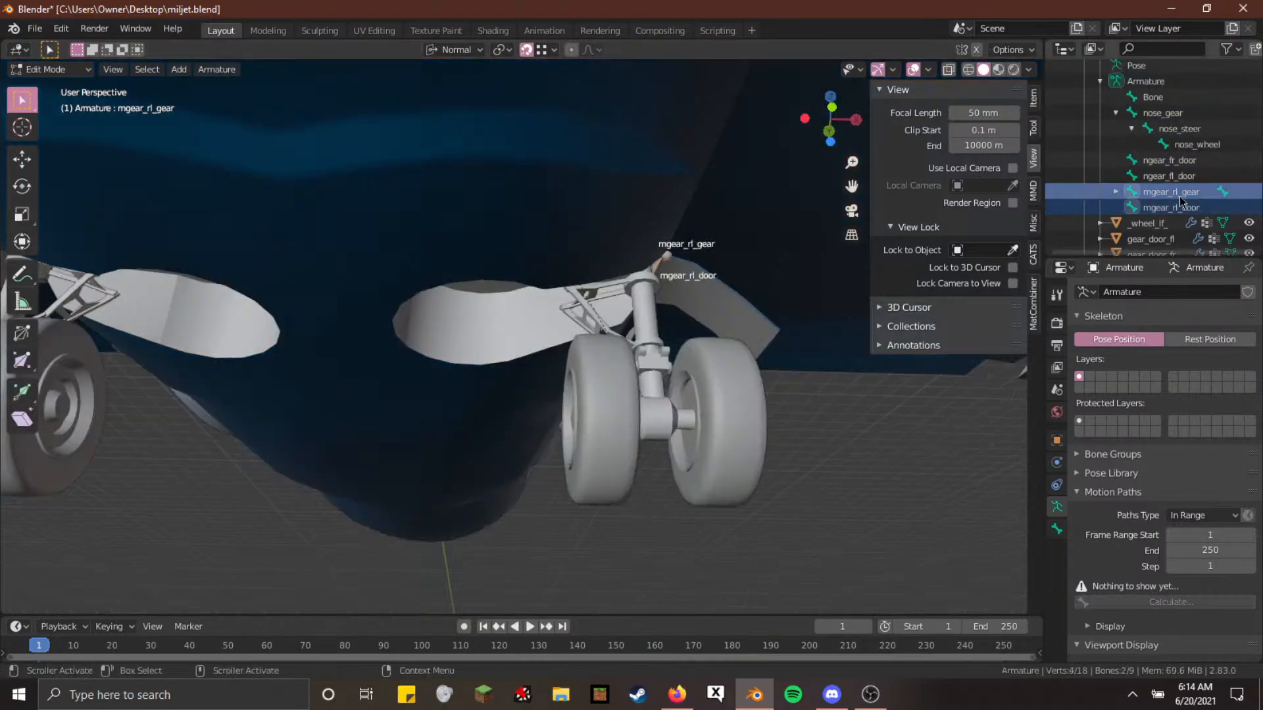
click(1116, 193)
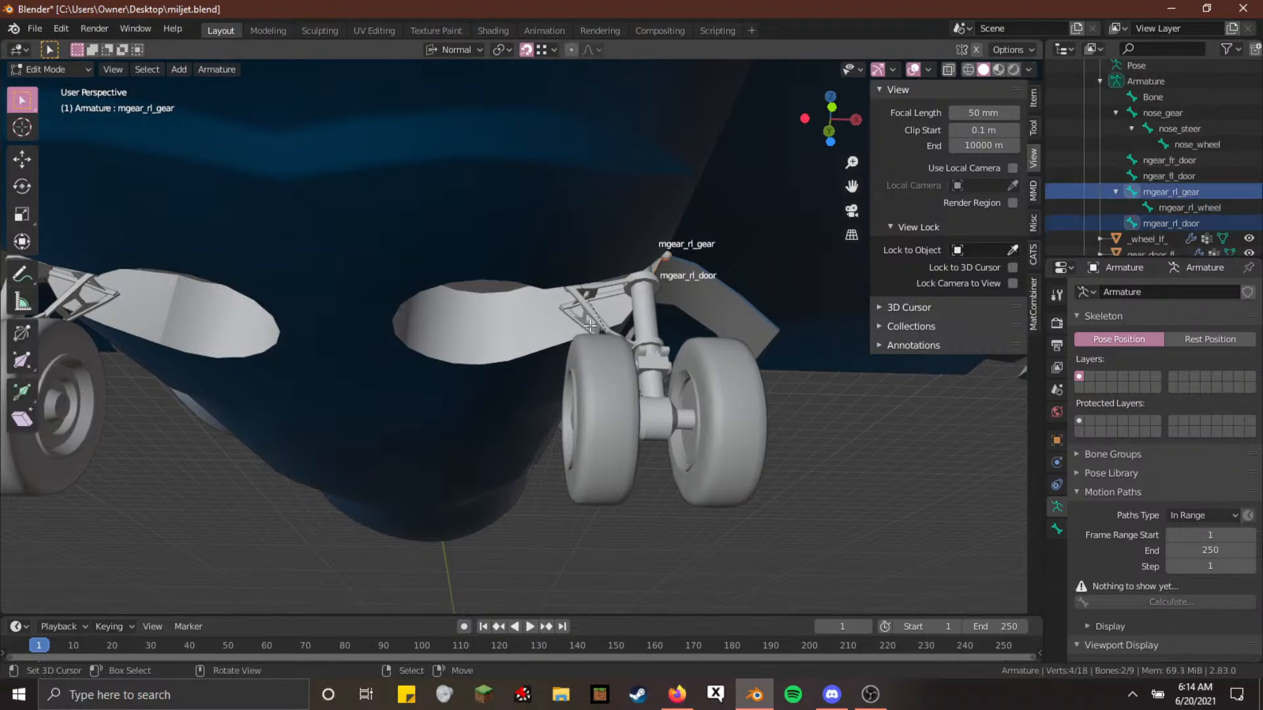
Try to symmetrize the mgear_rl_gear, mgear_rl_wheel and mgear_rl_door bones from -X to +X
click(1173, 207)
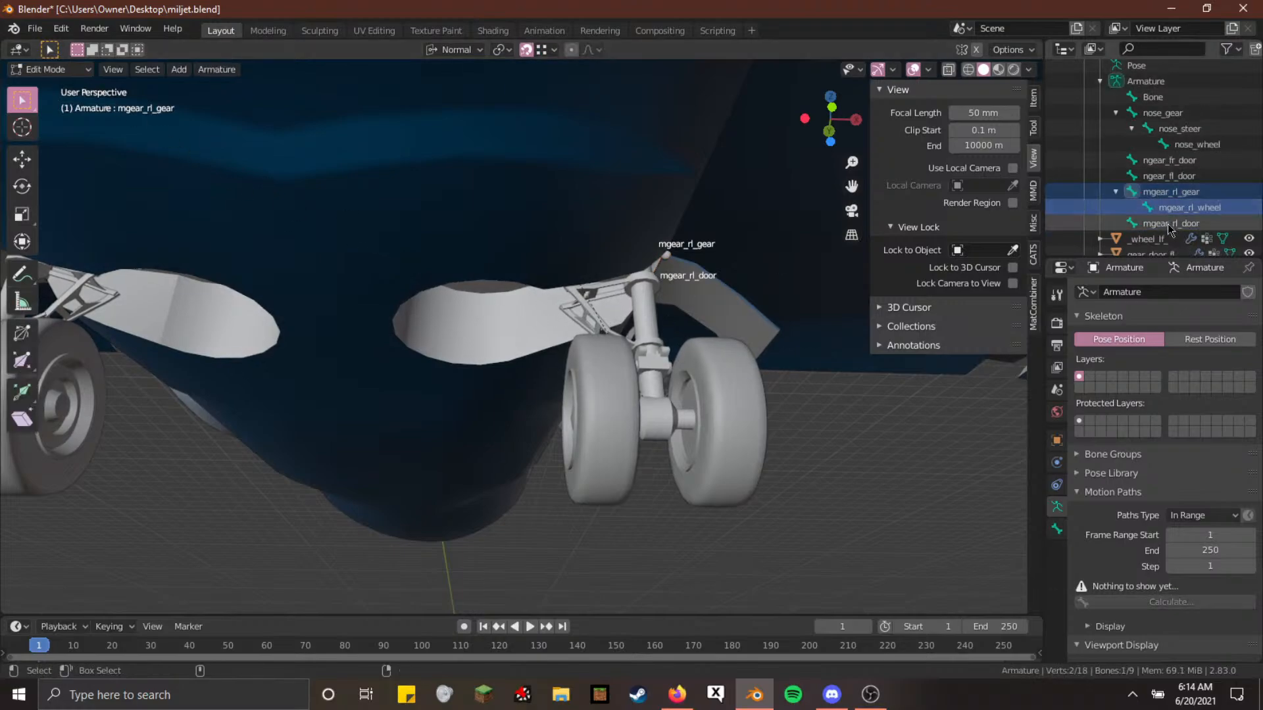
ctrl+click(1167, 224)
click(217, 70)
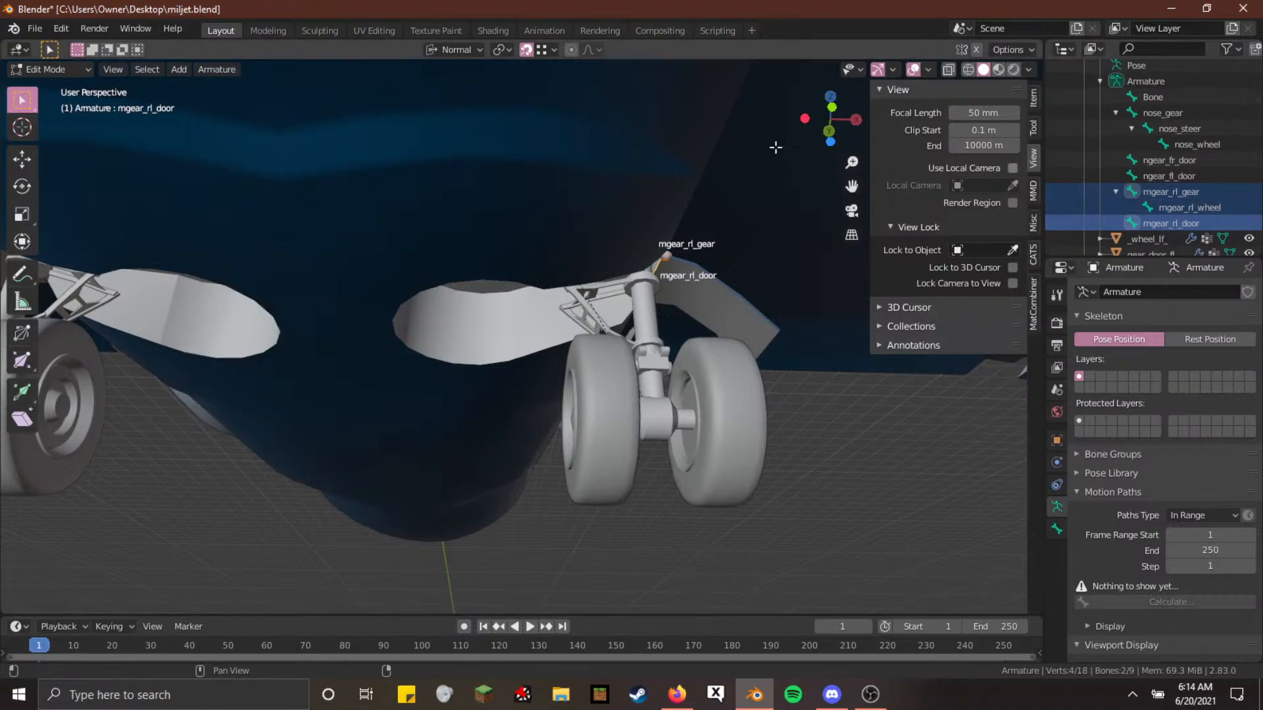
click(217, 69)
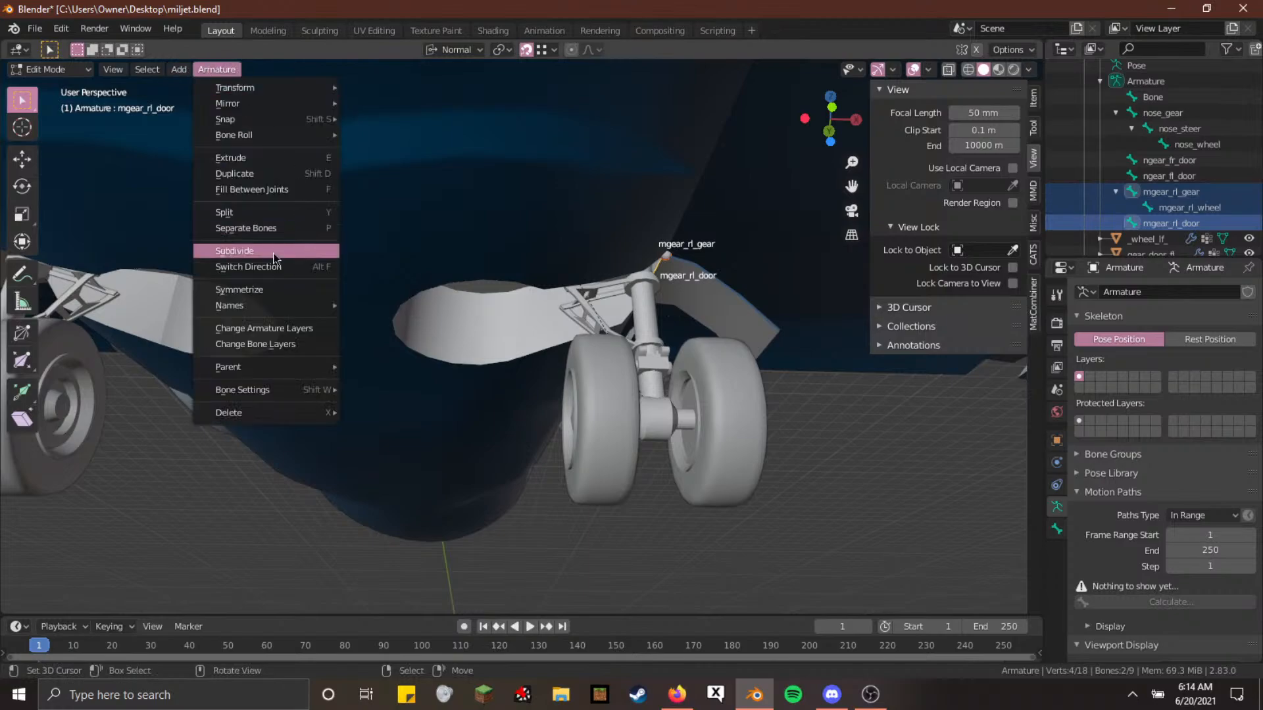
click(303, 290)
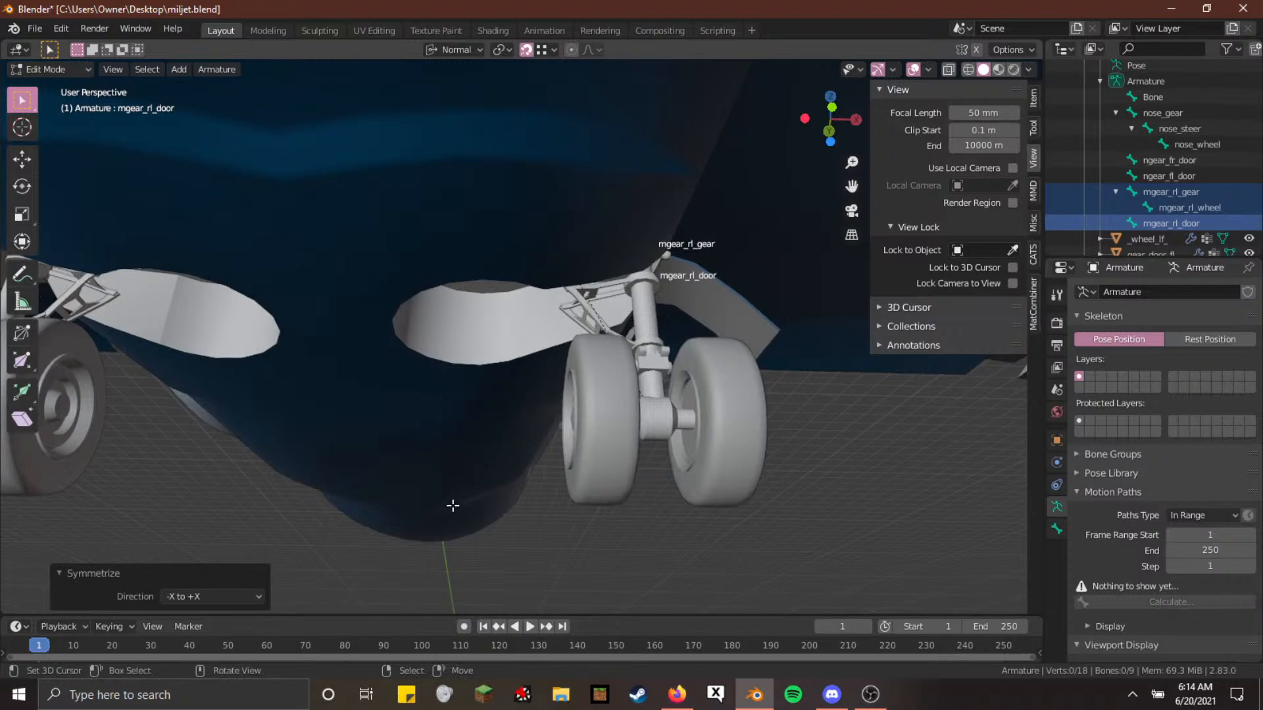
scroll(544, 416, down, 1)
scroll(538, 418, up, 1)
key(ctrl+z)
Append the suffix _rl to the names of the mgear_rl_gear, mgear_rl_wheel and mgear_rl_door bones
click(1172, 193)
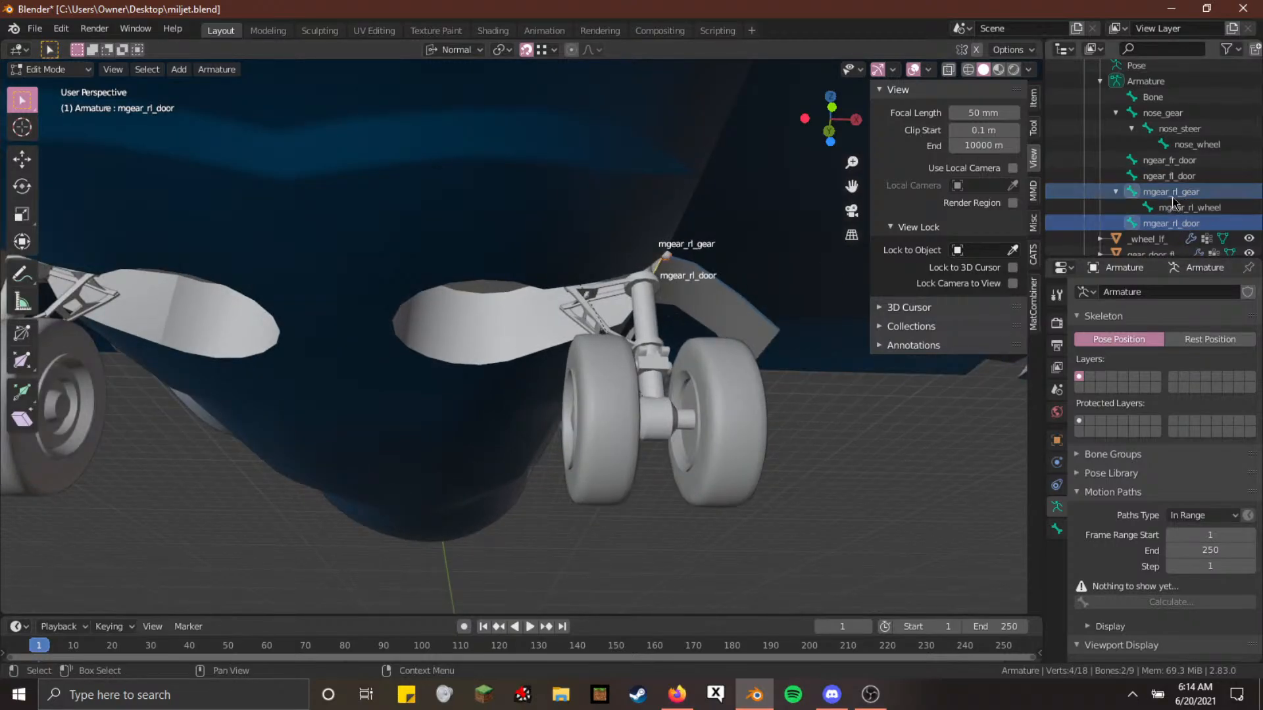
double_click(1172, 192)
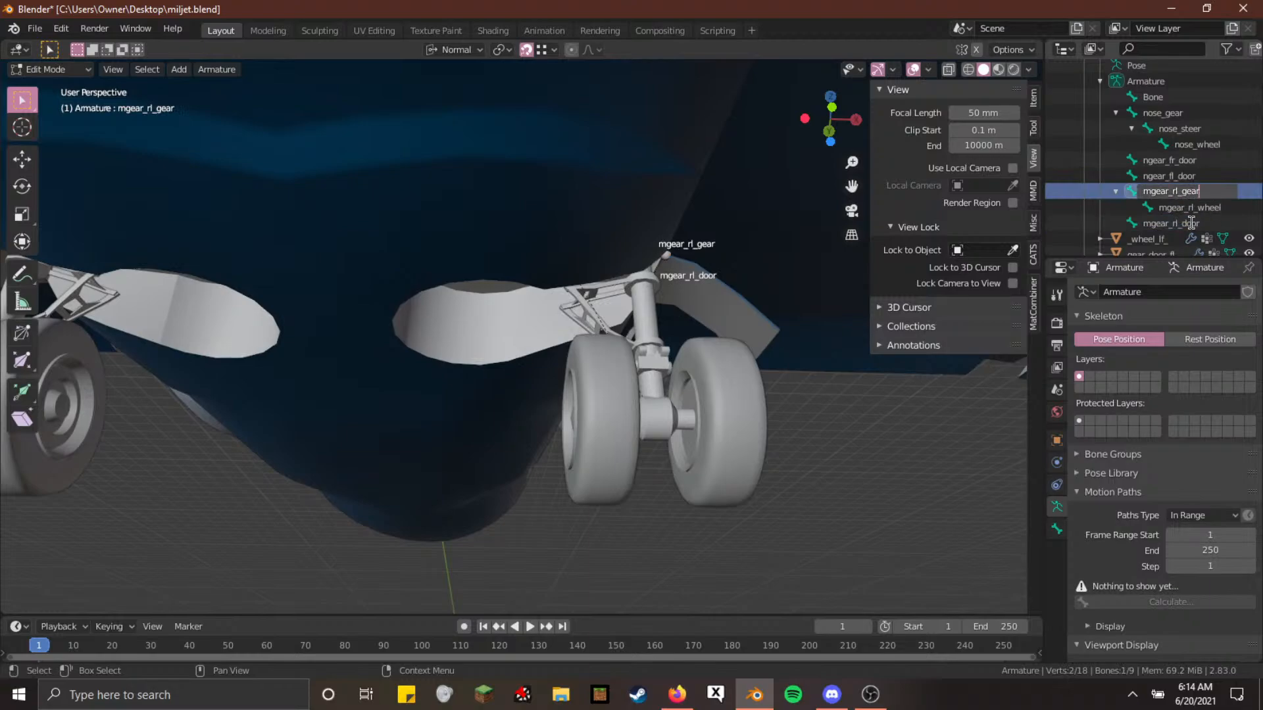
text(_rl)
key(Return)
double_click(1260, 207)
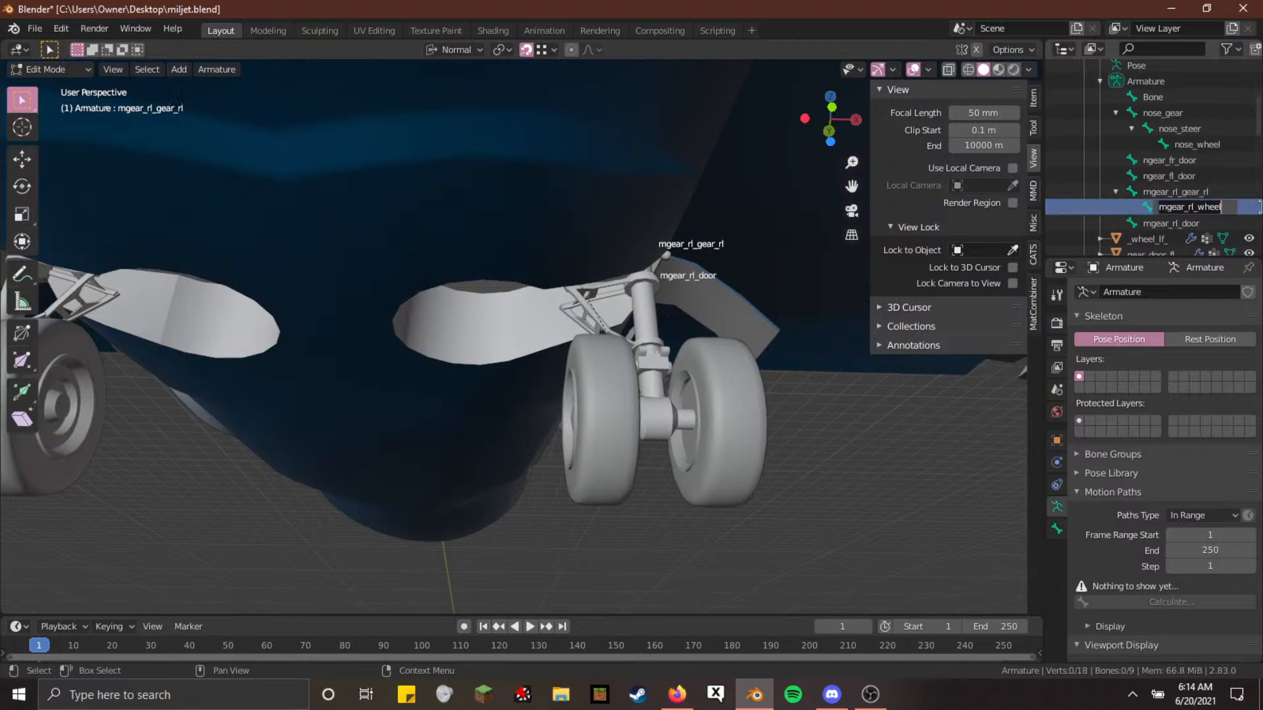
text(_rl)
key(Return)
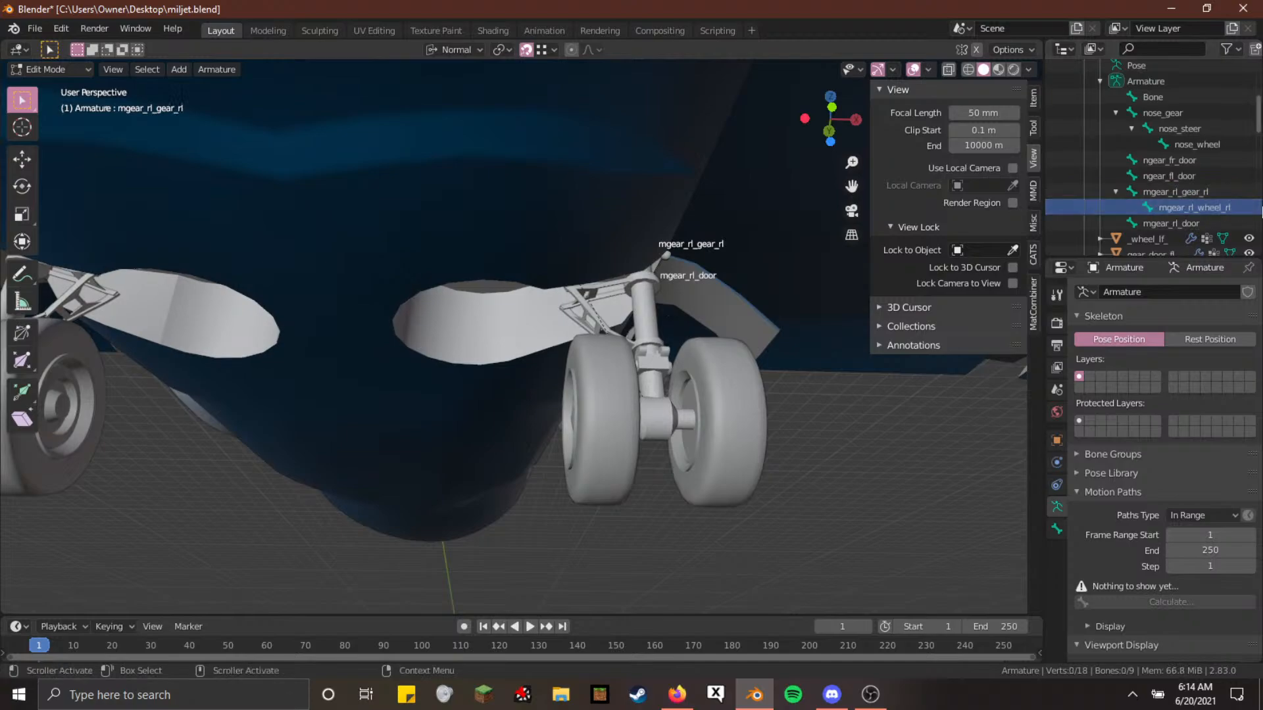
double_click(1208, 222)
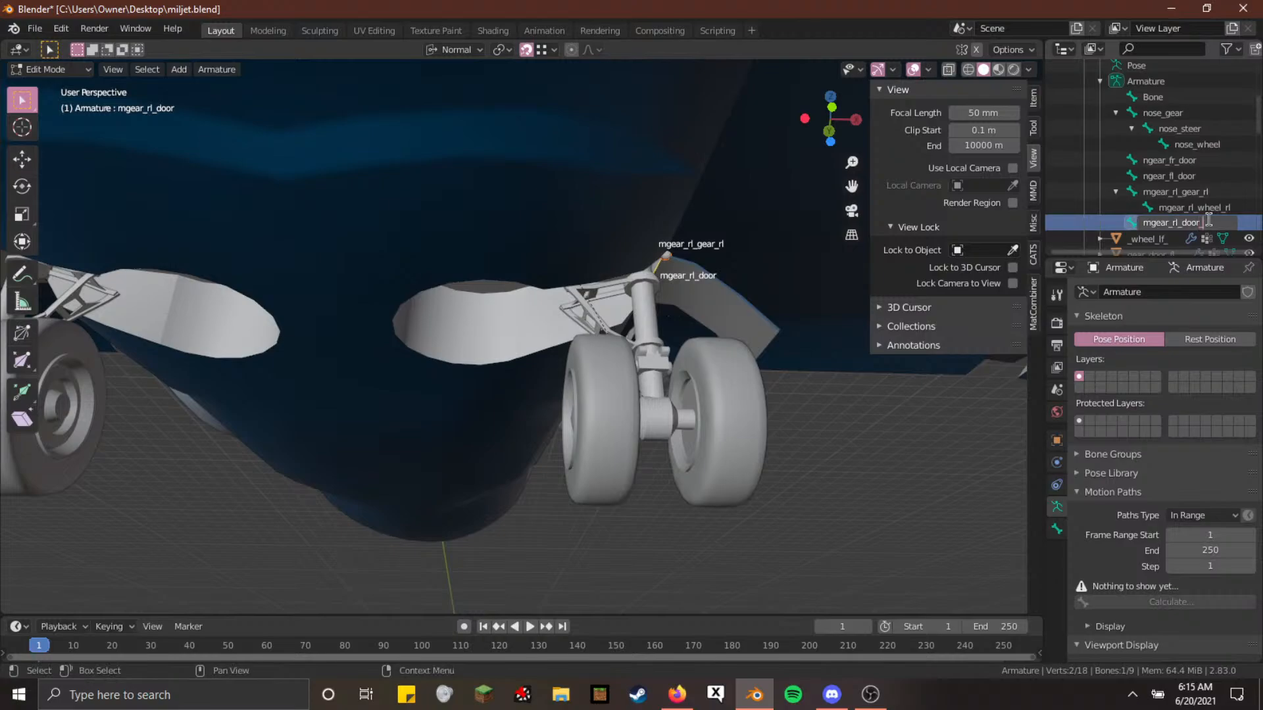
text(_rl)
key(Return)
Remove the inner rl from the three rear-left bone names, making them mgear_door_rl, mgear_wheel_rl and mgear_gear_rl
double_click(1209, 224)
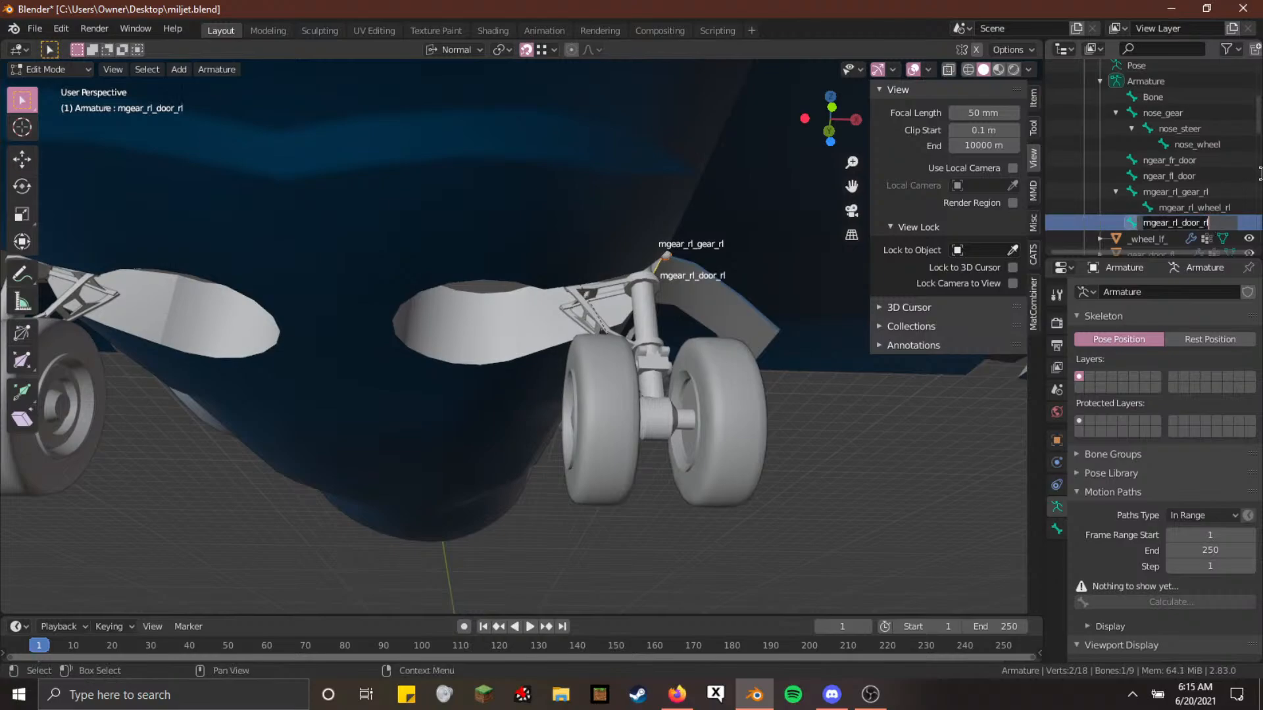
key(End)
key(Left)
key(Left)
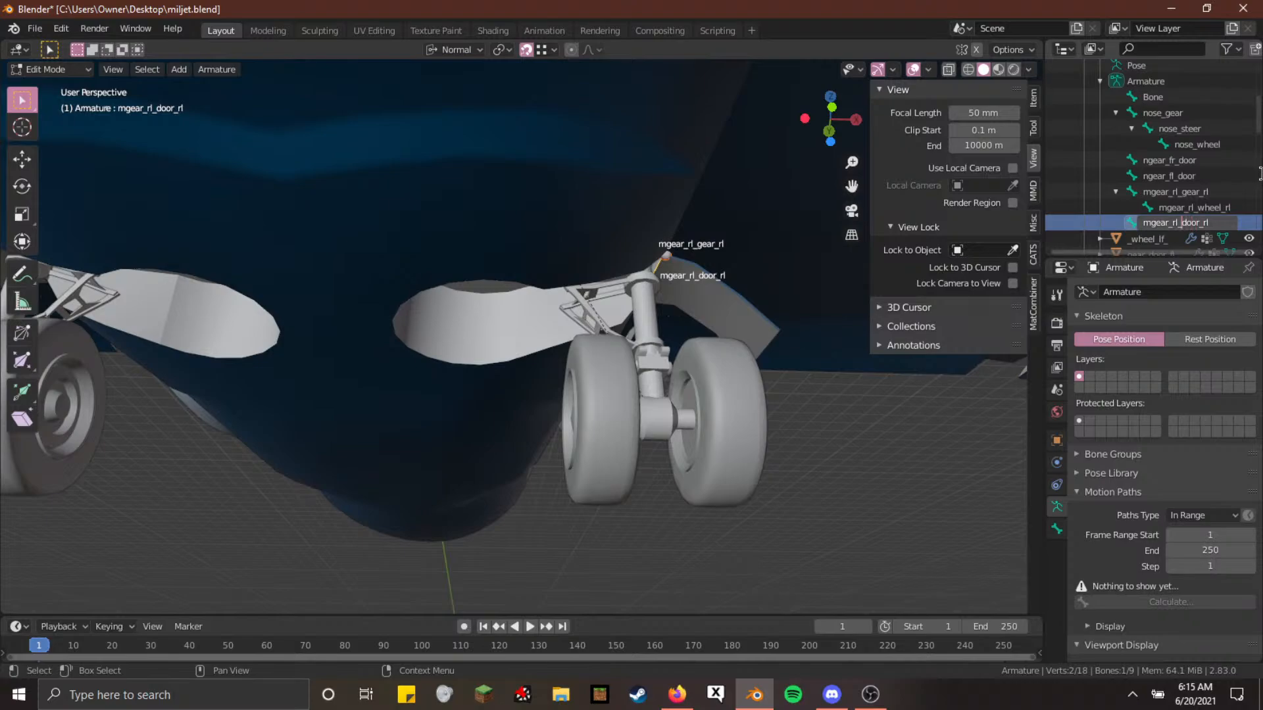
double_click(1187, 208)
click(1199, 207)
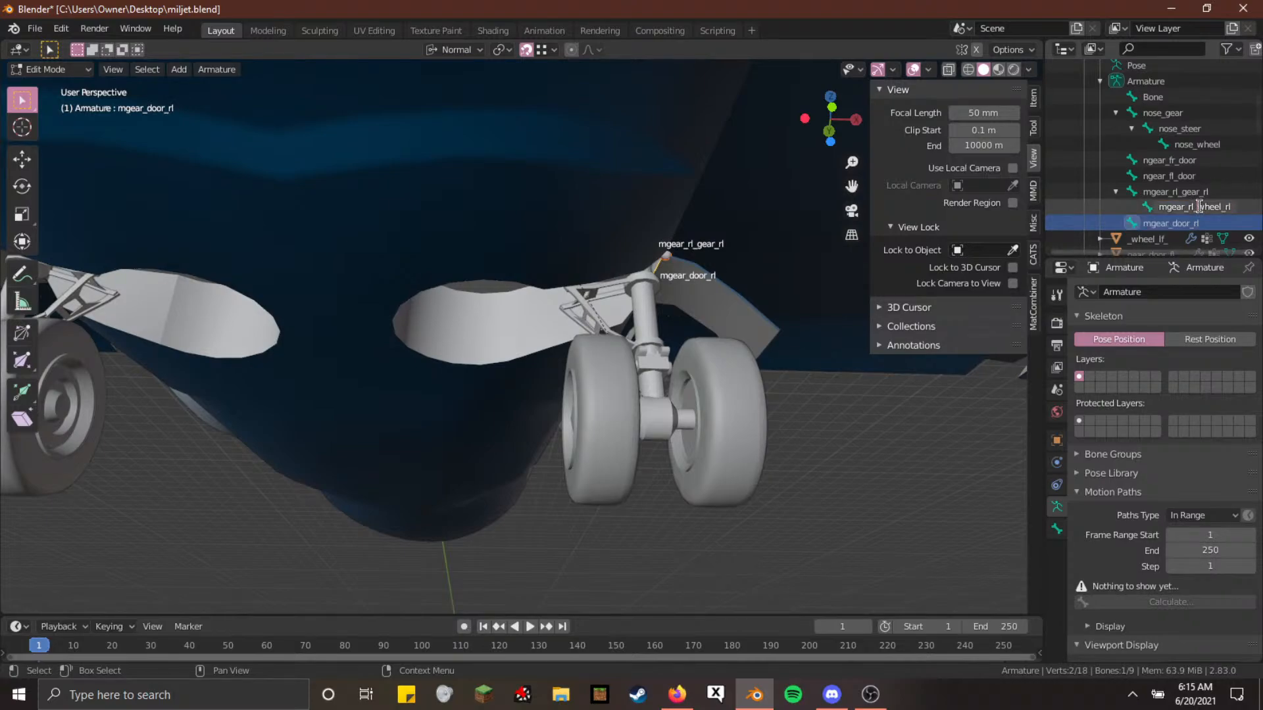
key(Return)
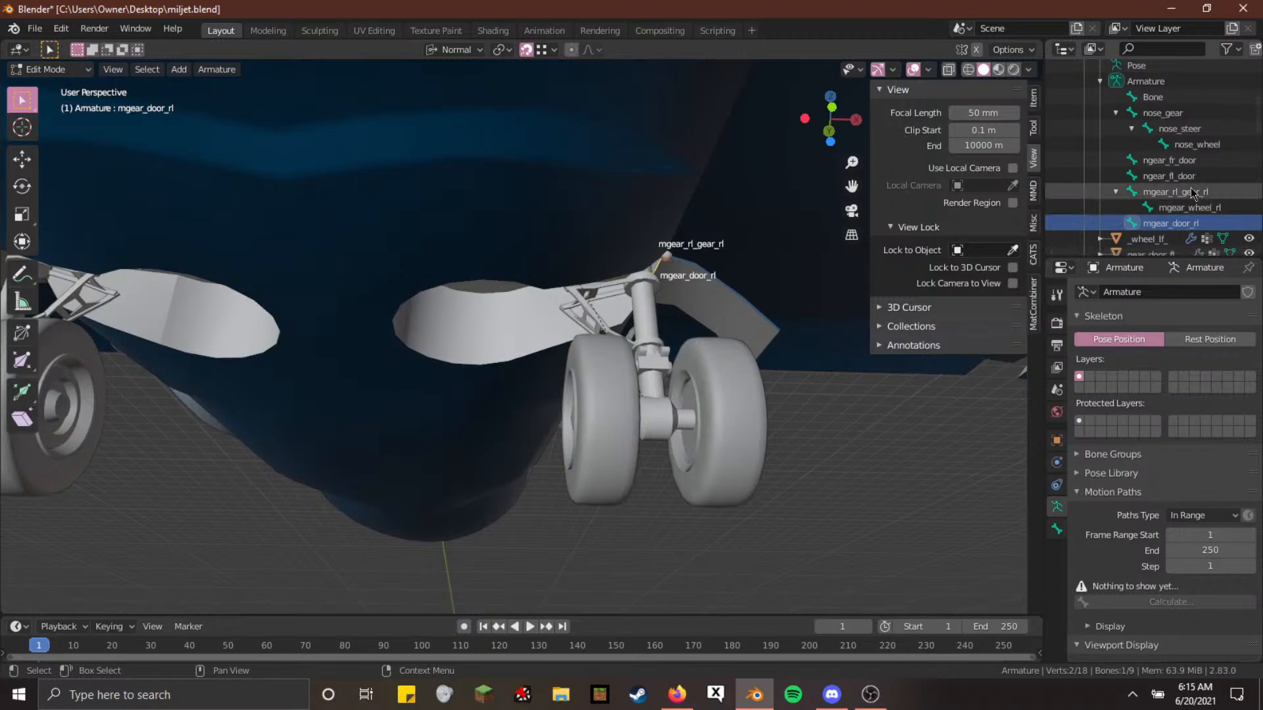
double_click(1183, 192)
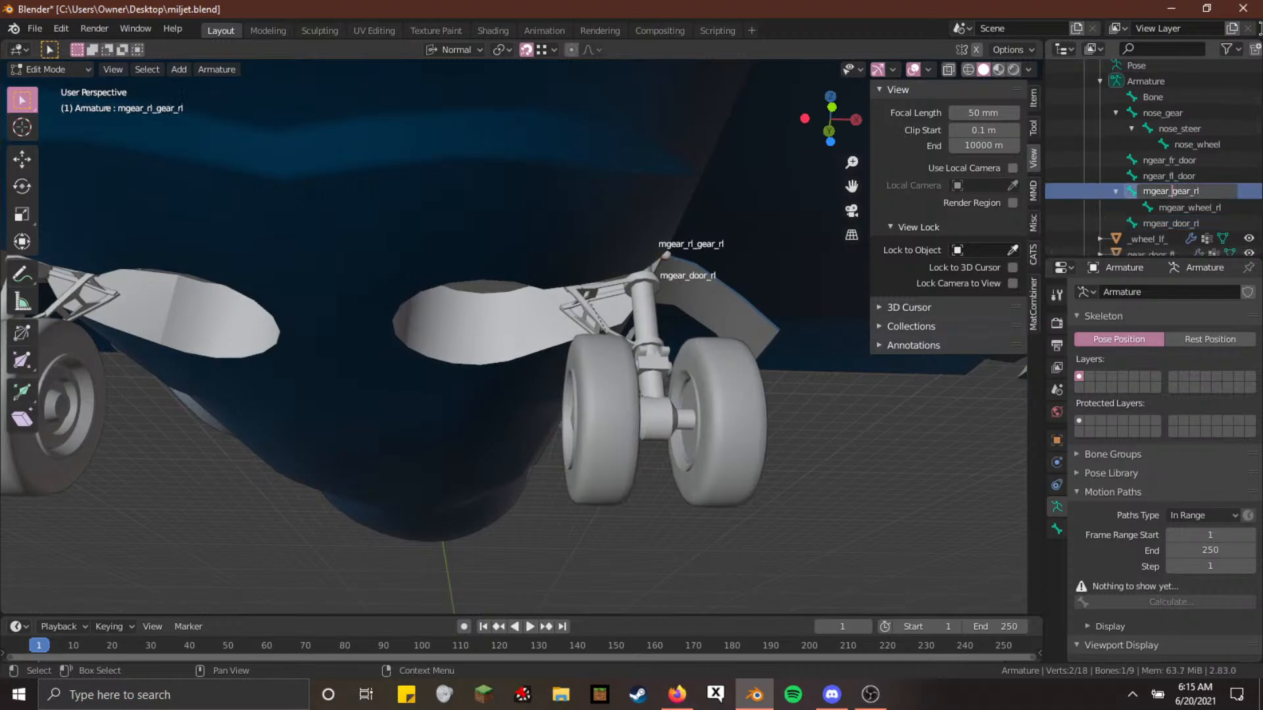
key(Return)
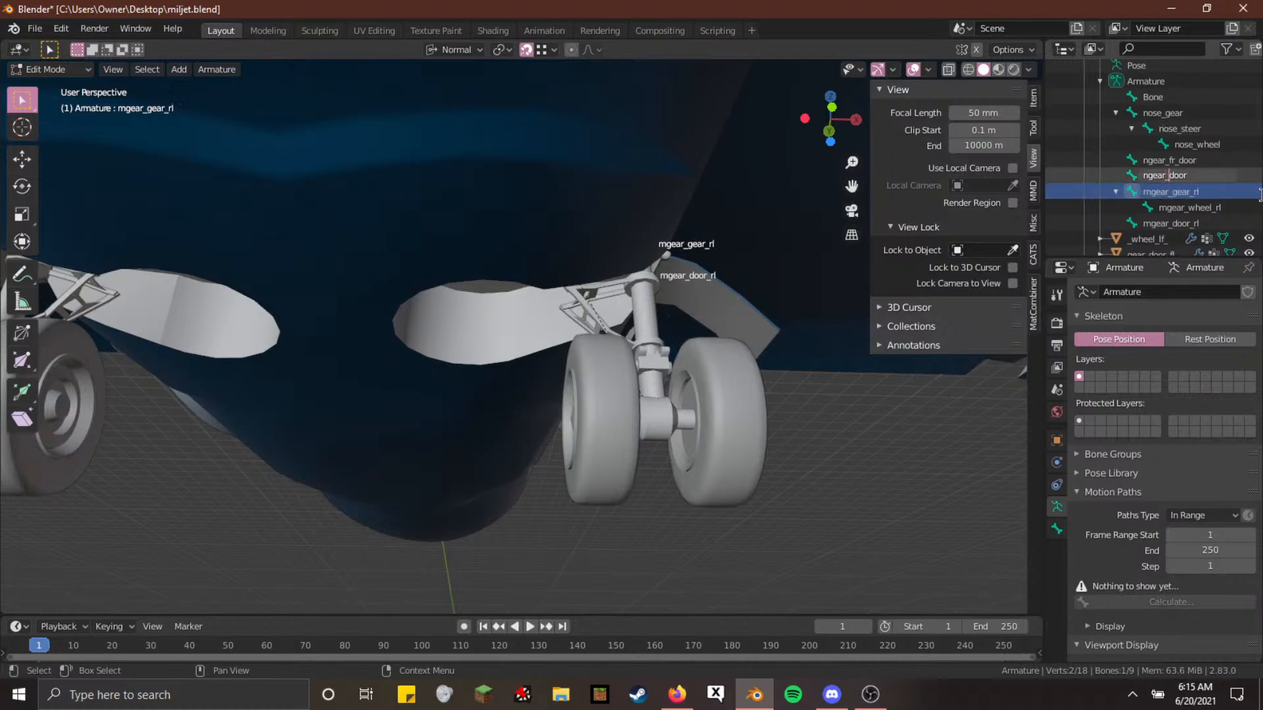
Rename the two nose gear door bones with trailing side suffixes, as ngear_door_fl and ngear_door_fr
text(_fl)
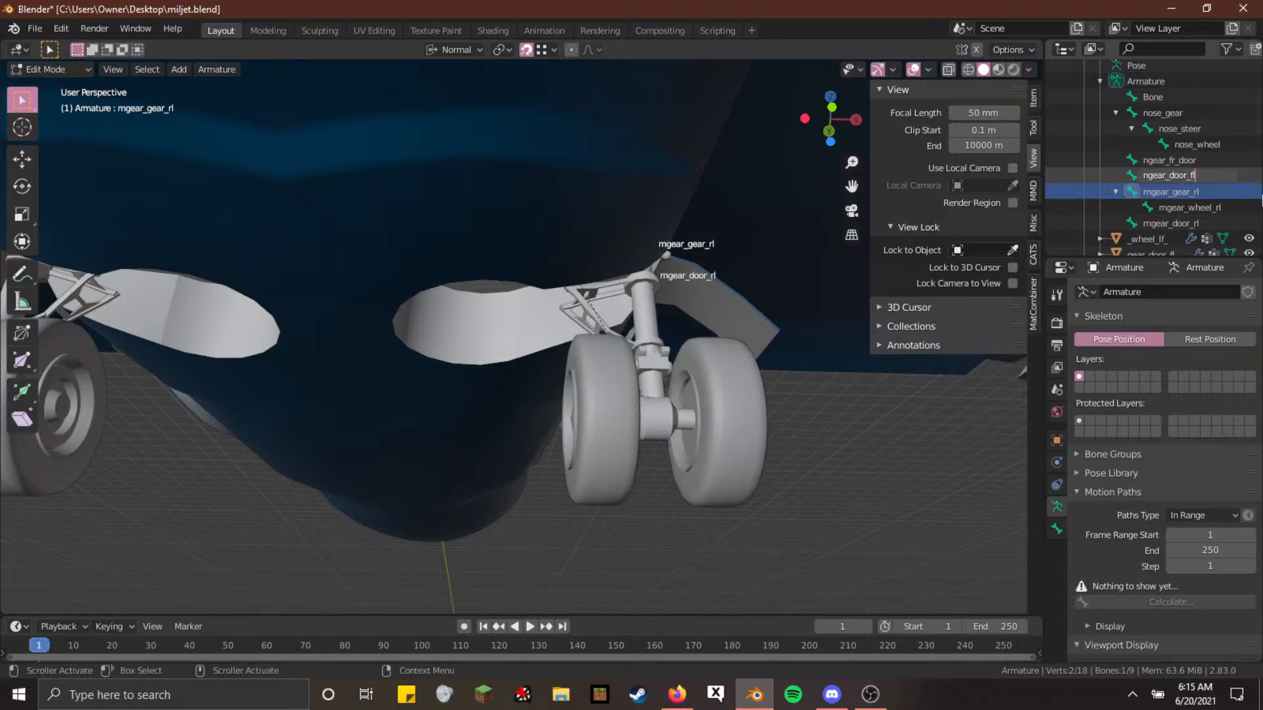
key(Return)
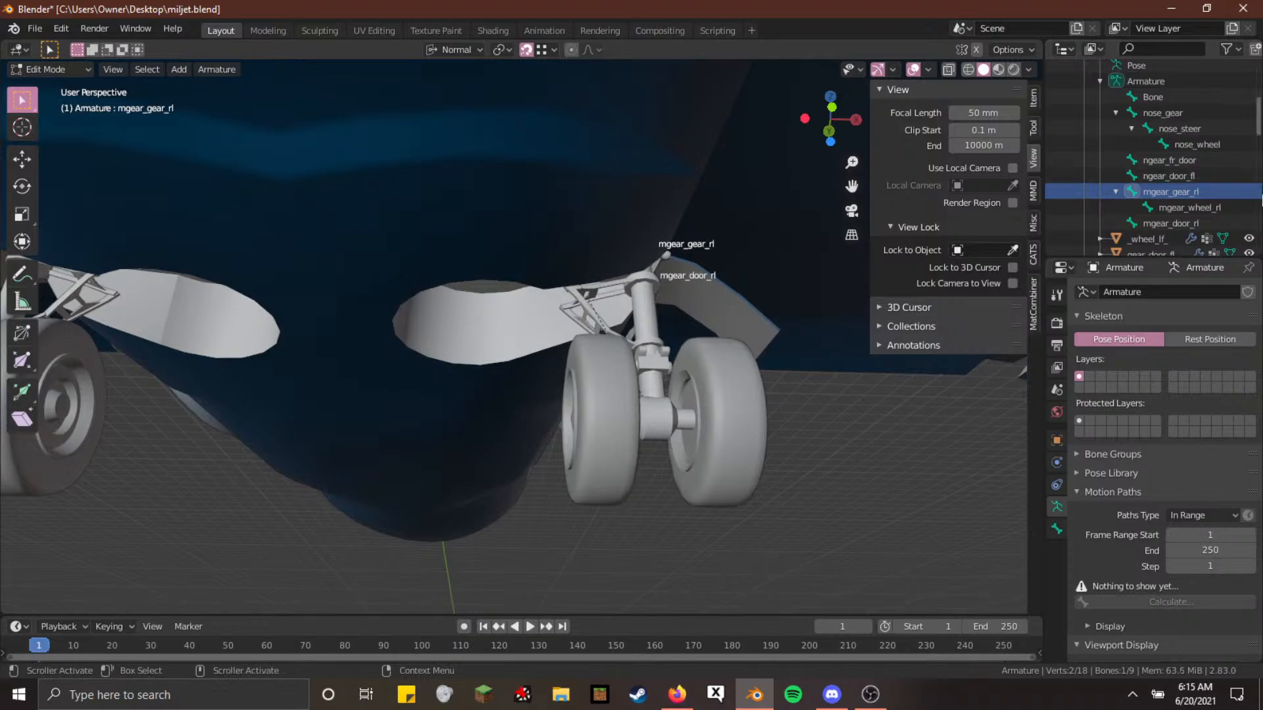
double_click(1201, 164)
key(Right)
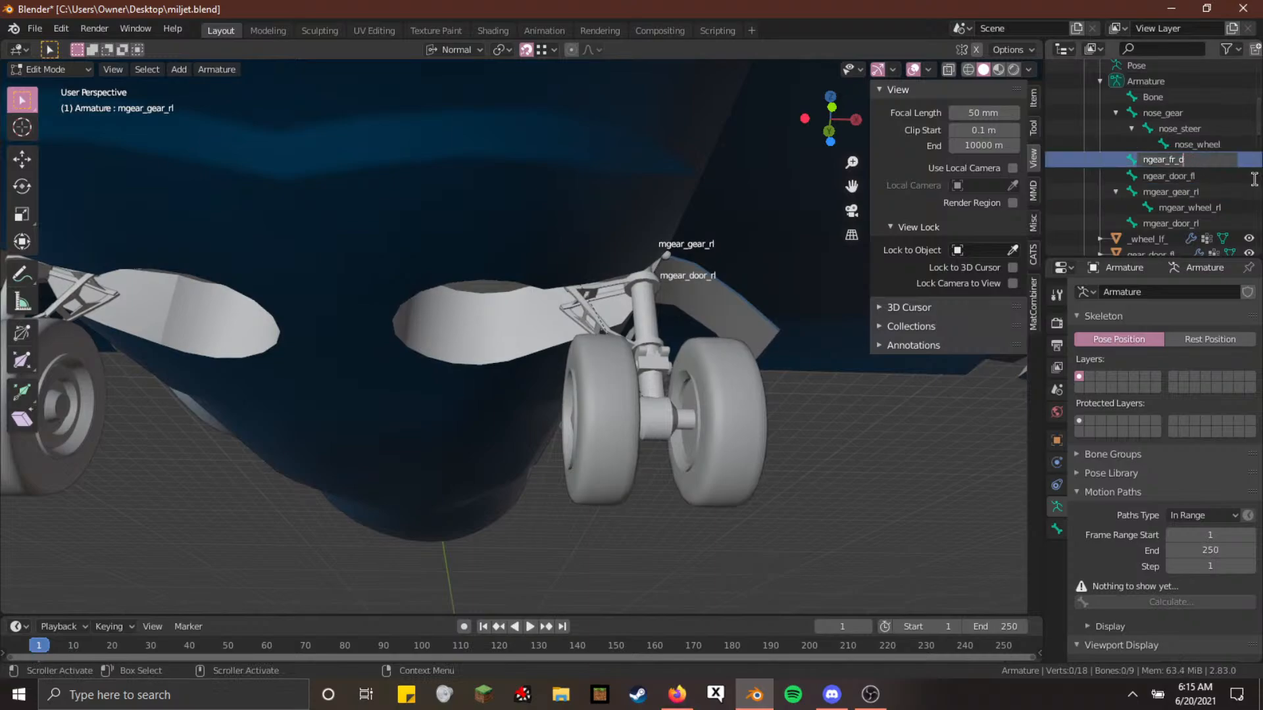
text(_f)
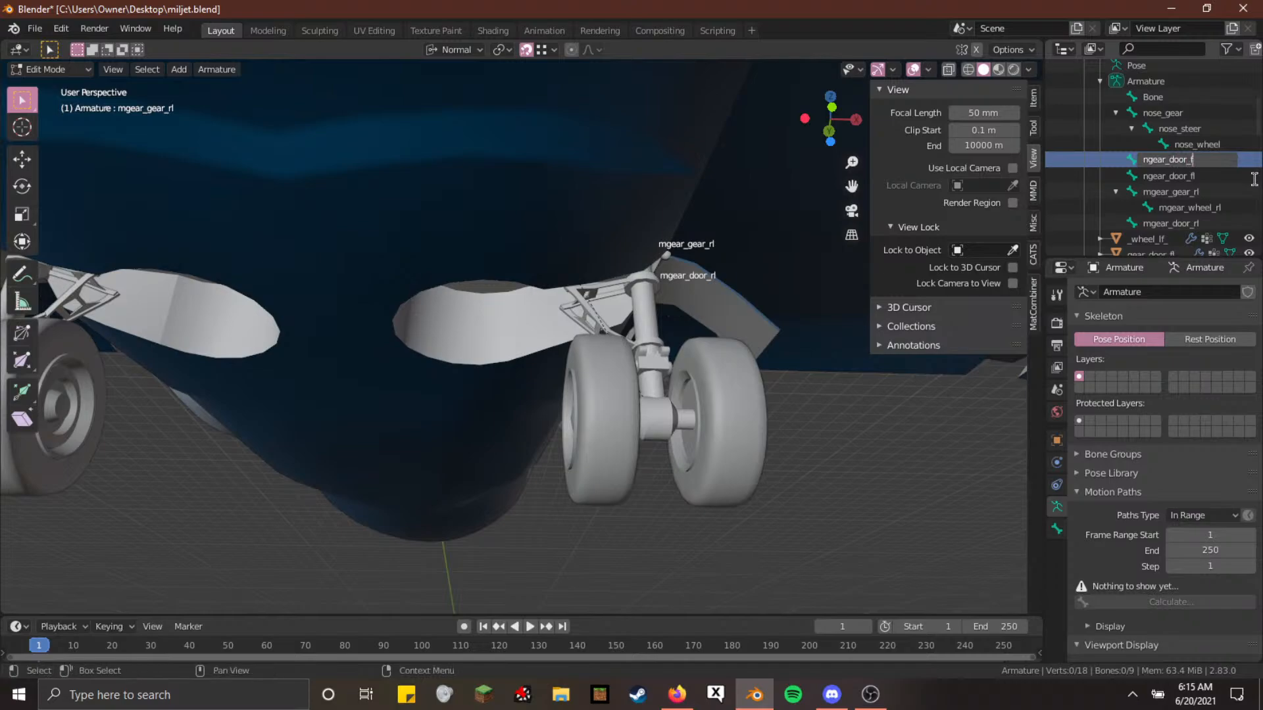
text(r)
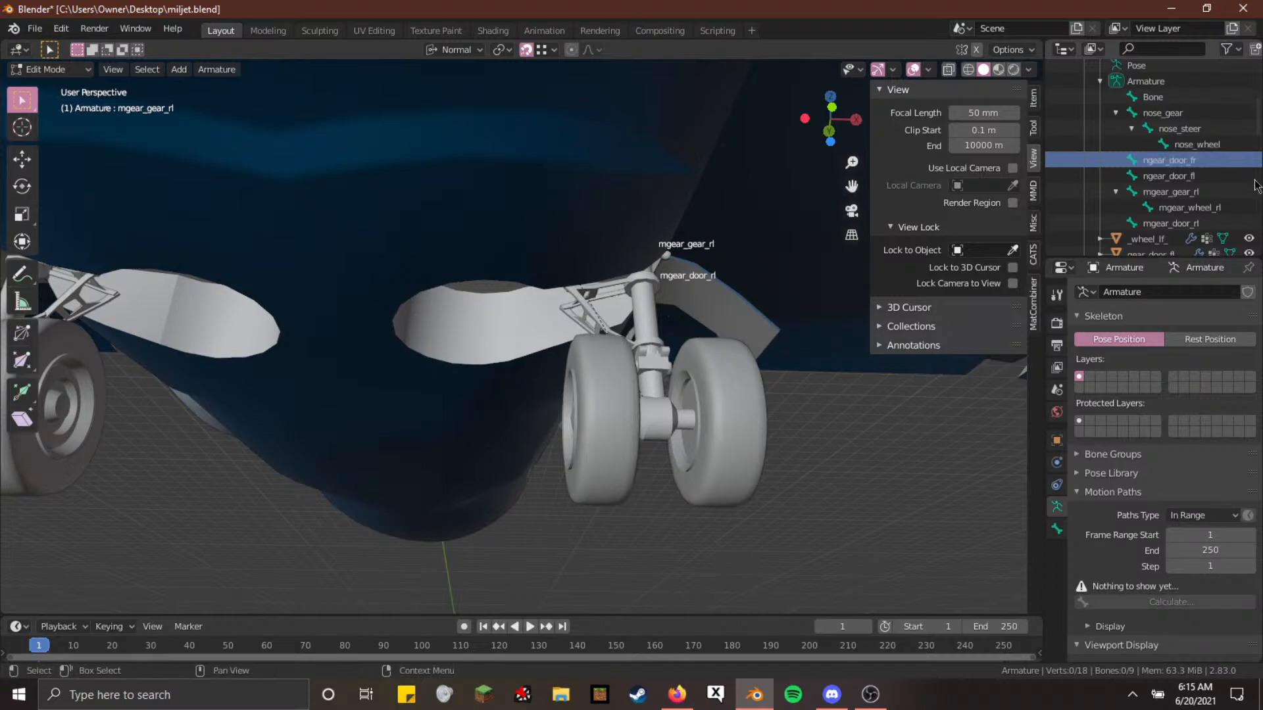
key(Return)
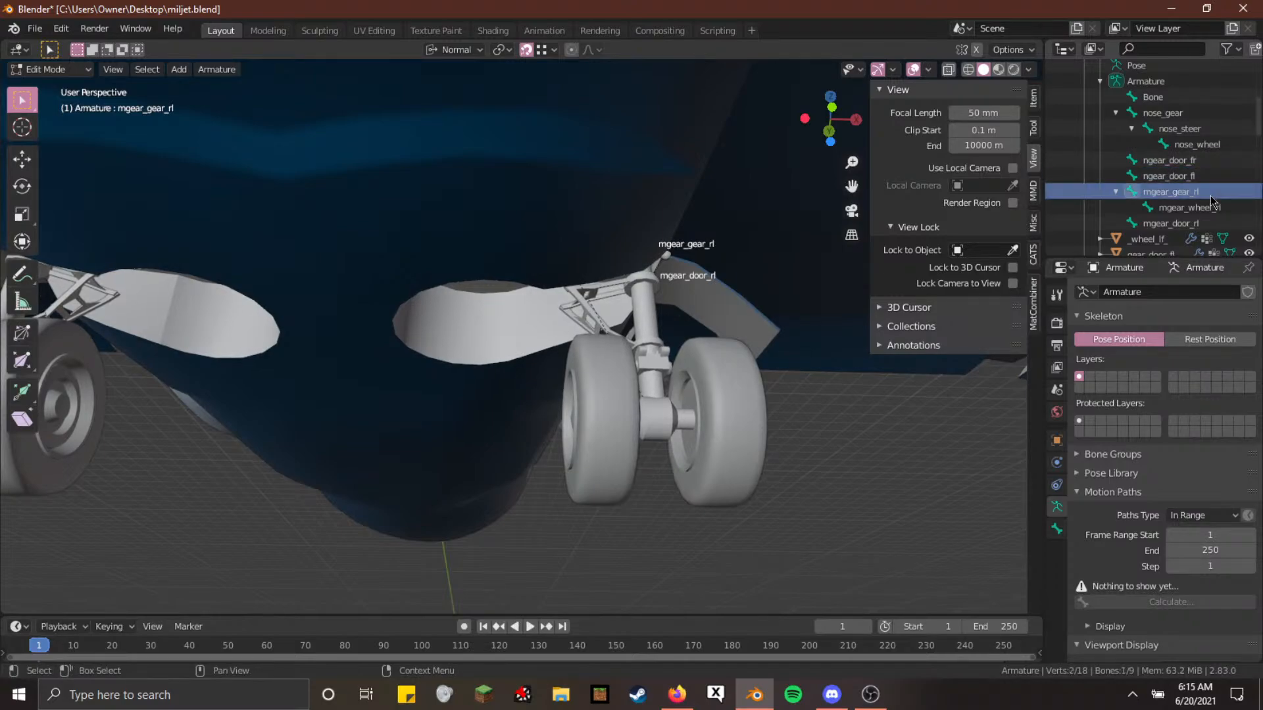
Try to symmetrize the mgear_gear_rl, mgear_wheel_rl and mgear_door_rl bones again, using their suffixed names
click(1224, 223)
click(1225, 211)
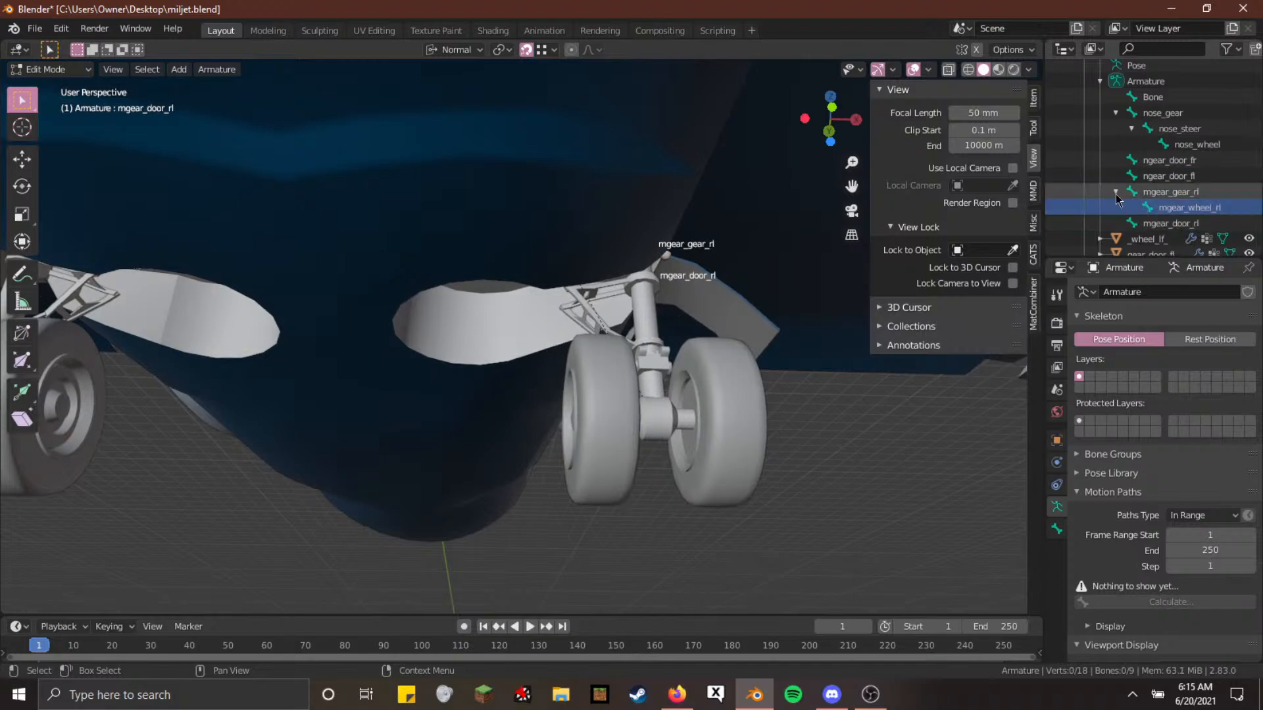
click(1116, 192)
click(1116, 192)
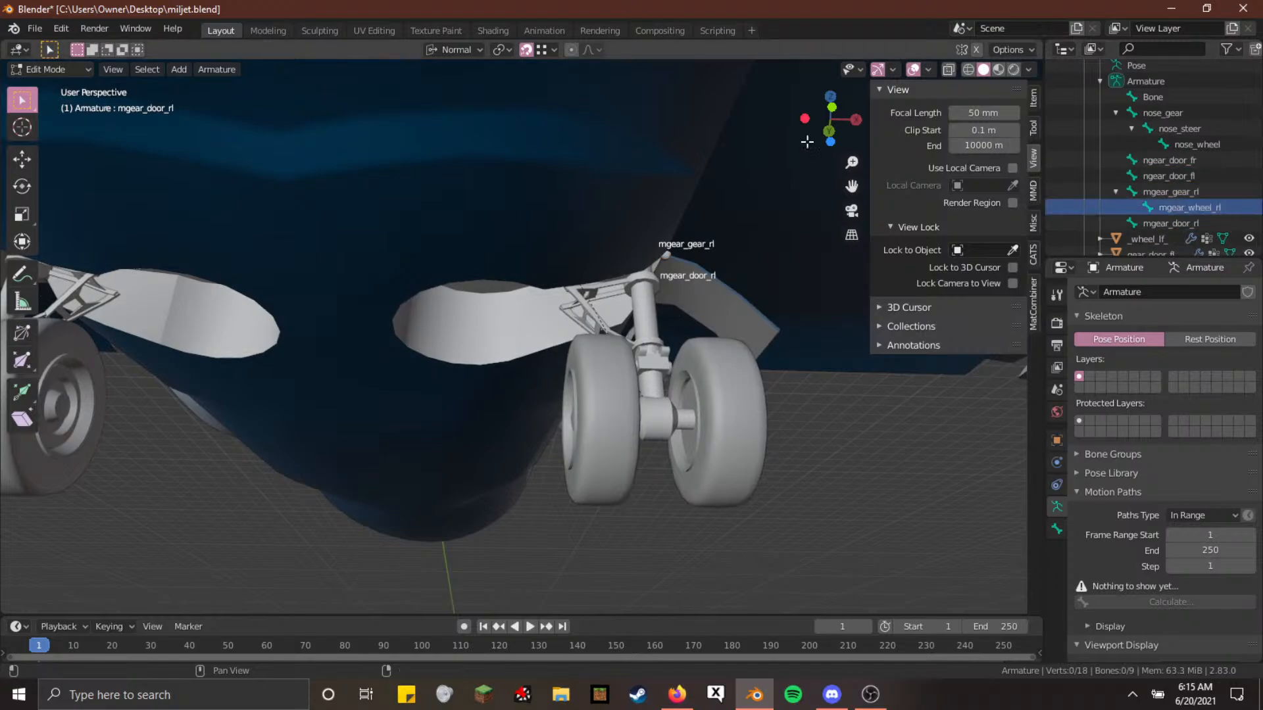
click(1188, 196)
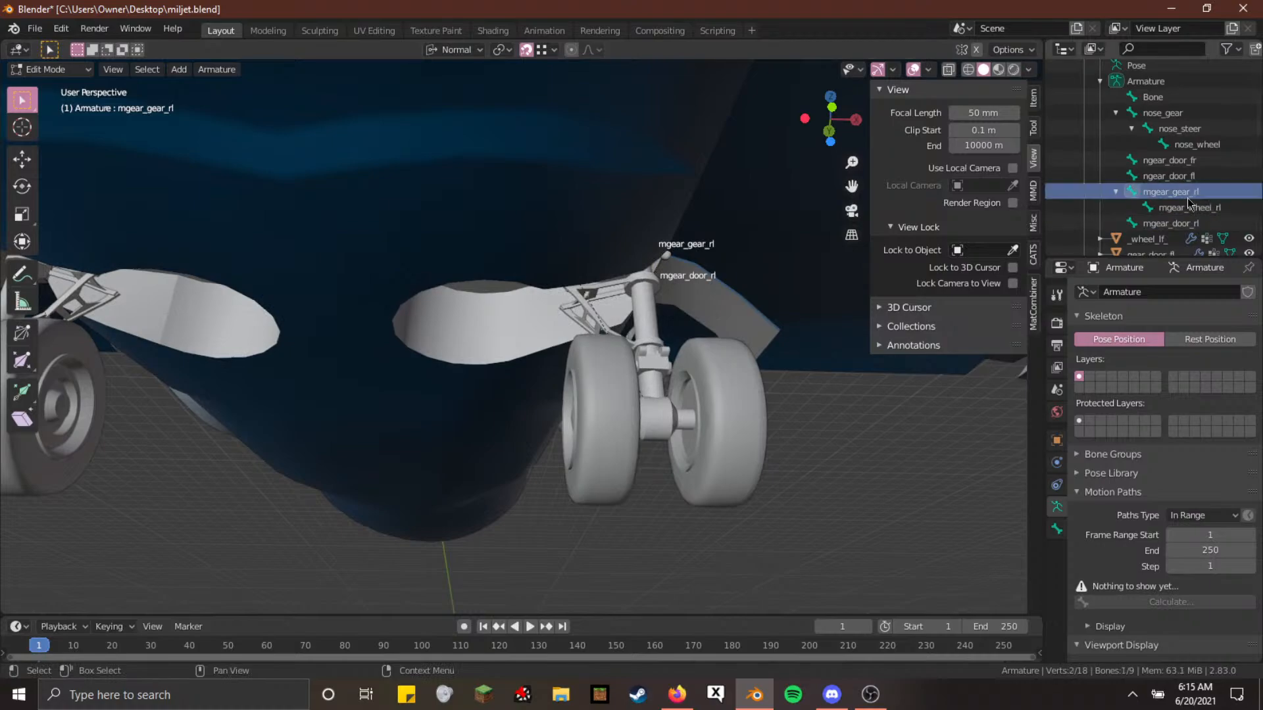
ctrl+click(1178, 223)
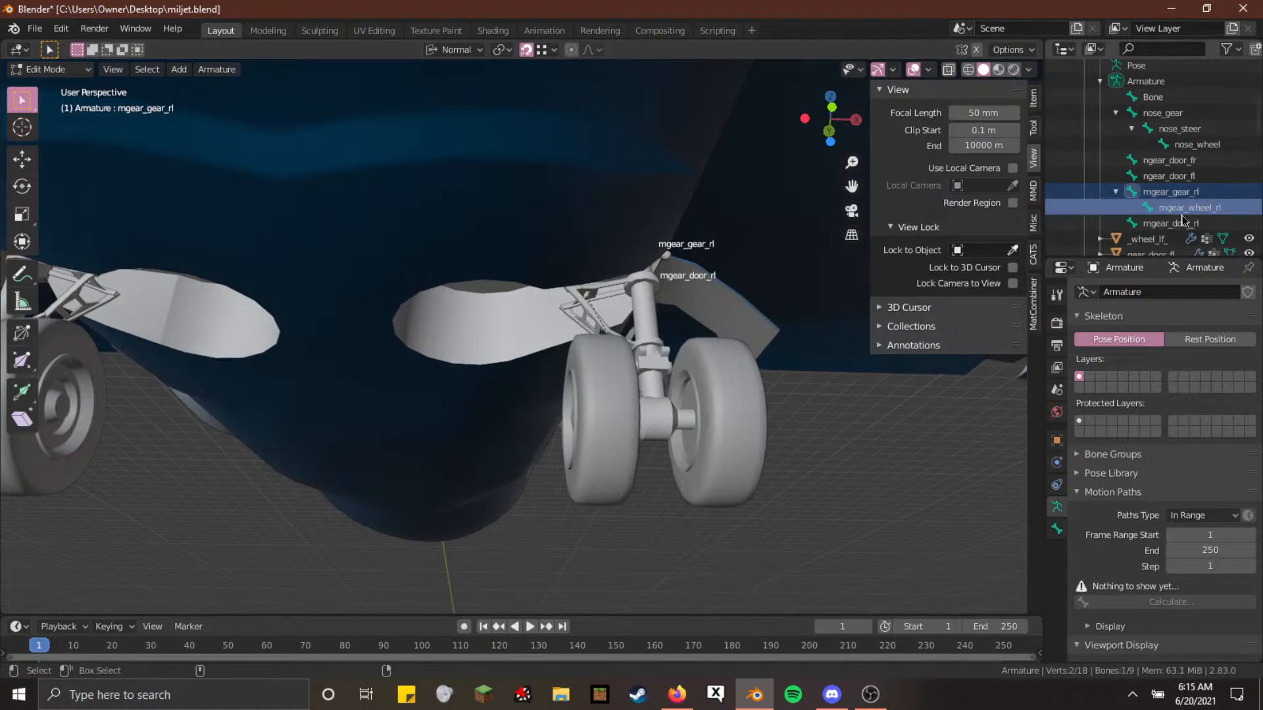
click(217, 69)
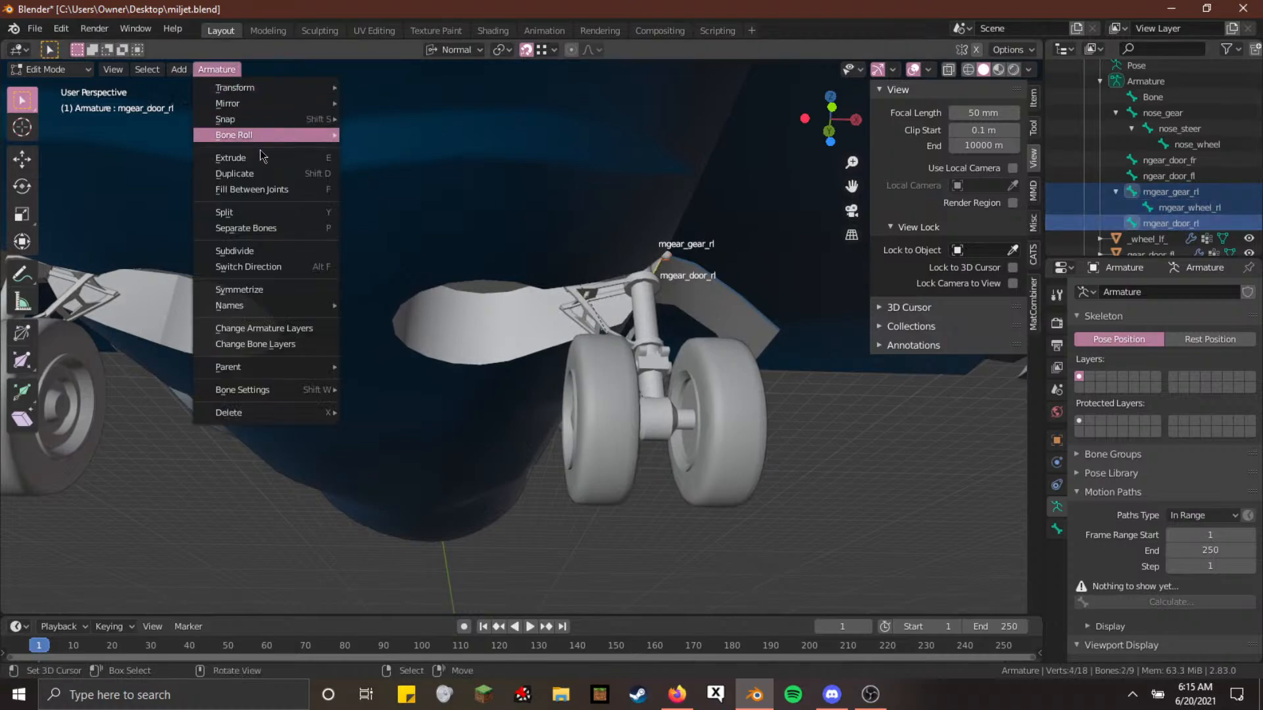
click(269, 288)
middle_drag(266, 299, 376, 339)
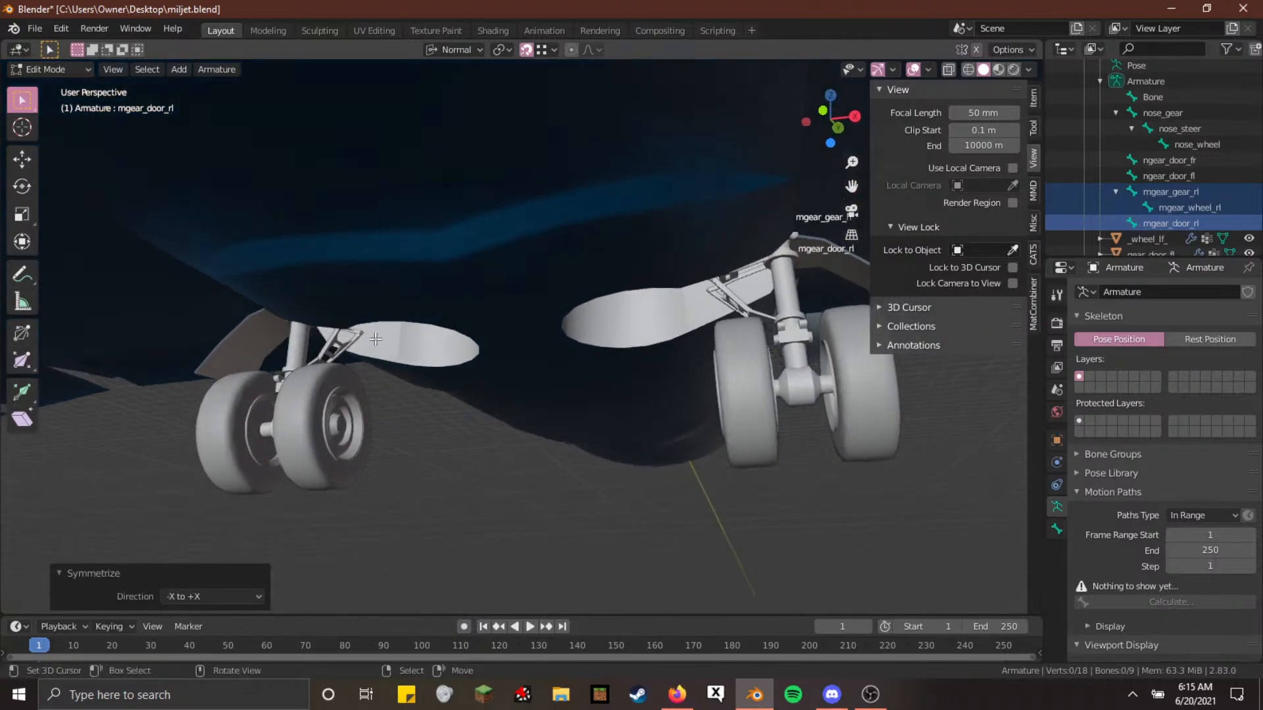
Try the +X to -X direction for the Symmetrize operation, and set it back to -X to +X
click(217, 596)
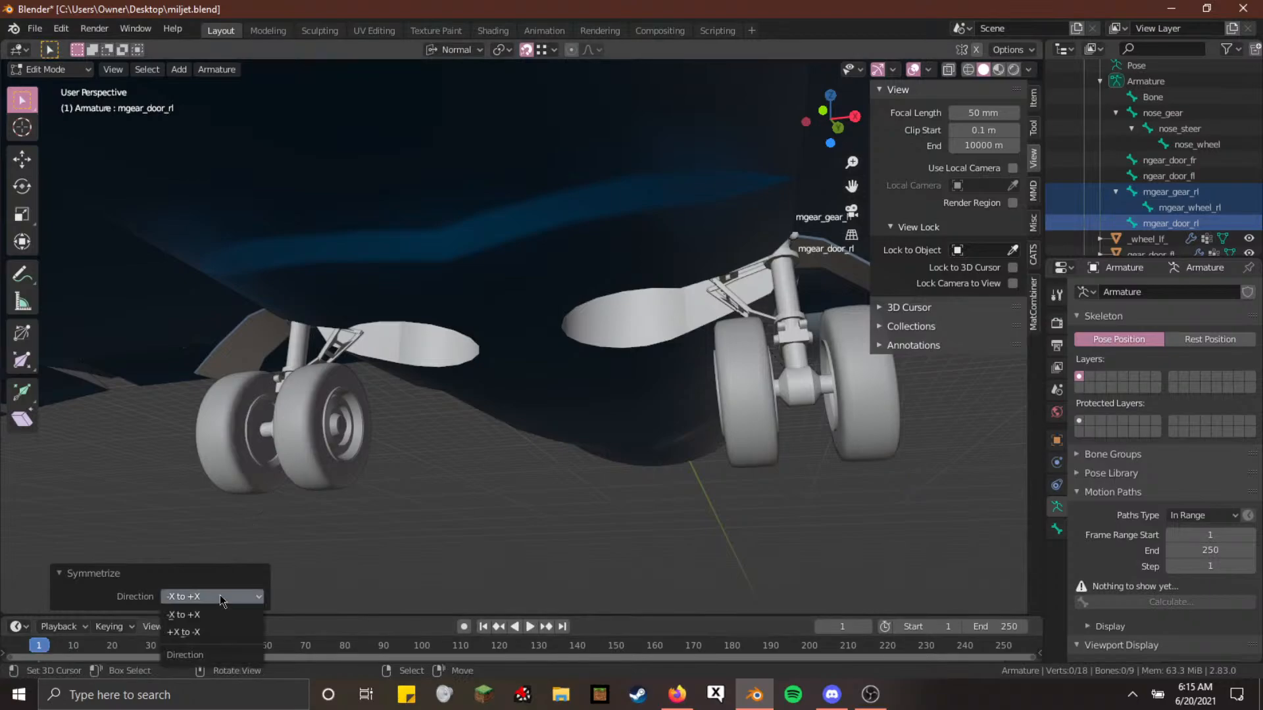
click(211, 633)
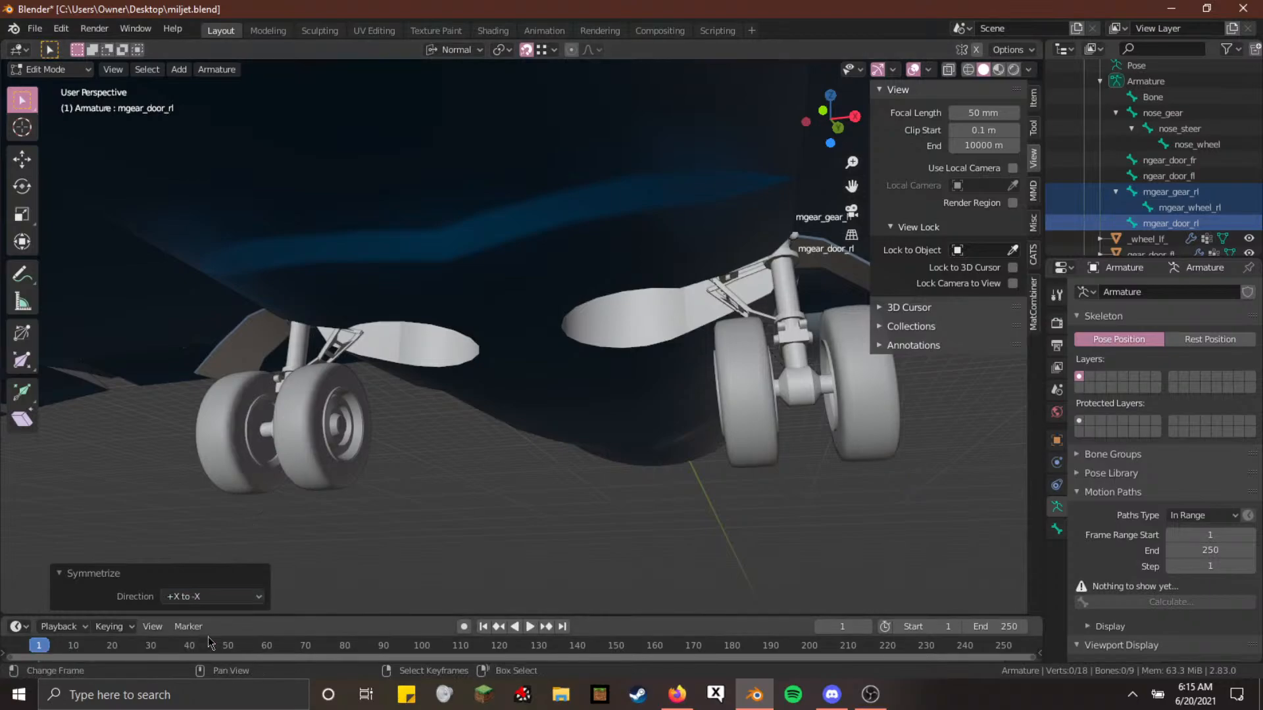
click(207, 597)
click(203, 618)
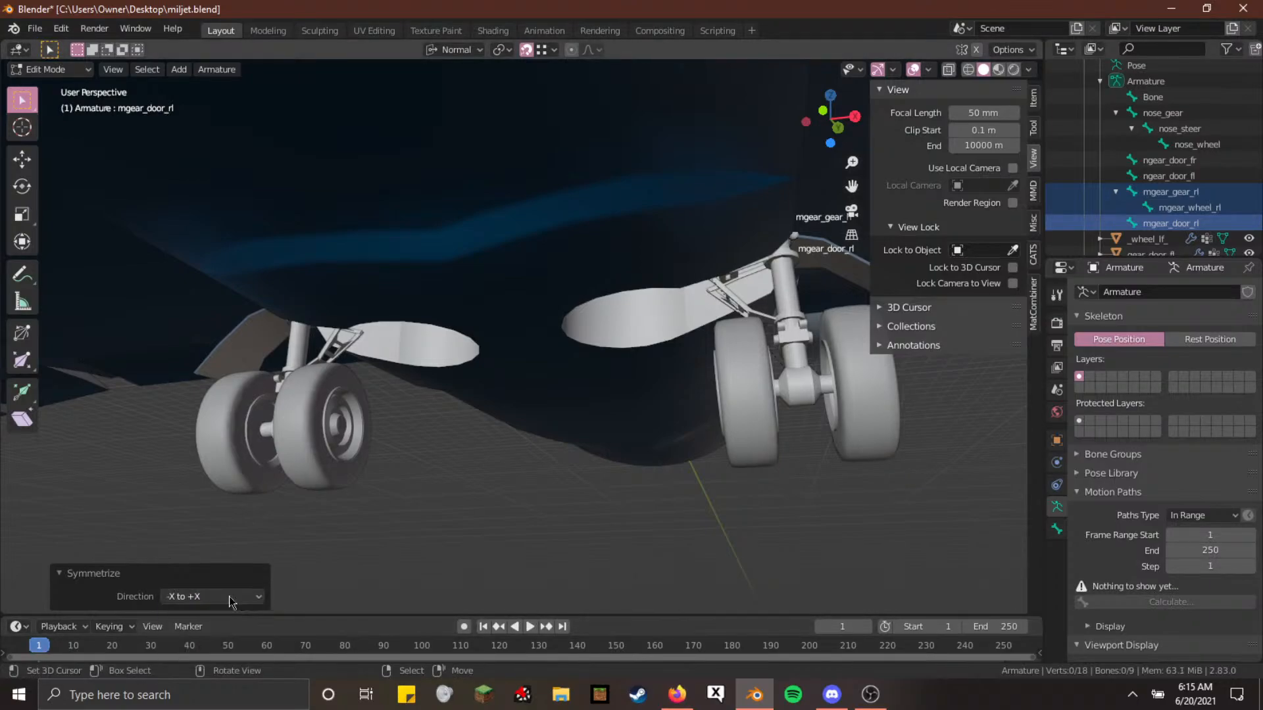
Switch the armature to Pose Mode and select the mgear_gear_rl bone
scroll(610, 443, up, 1)
middle_drag(609, 442, 633, 475)
click(648, 507)
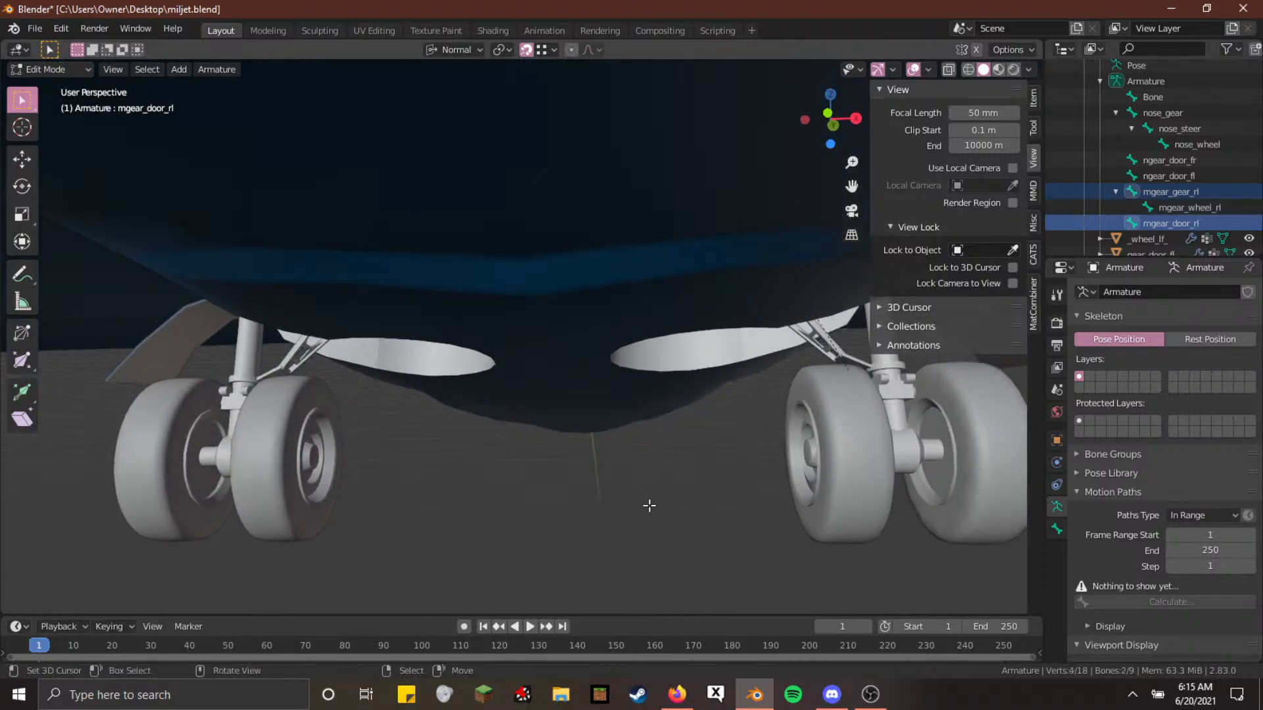
middle_drag(590, 513, 502, 507)
key(ctrl+Tab)
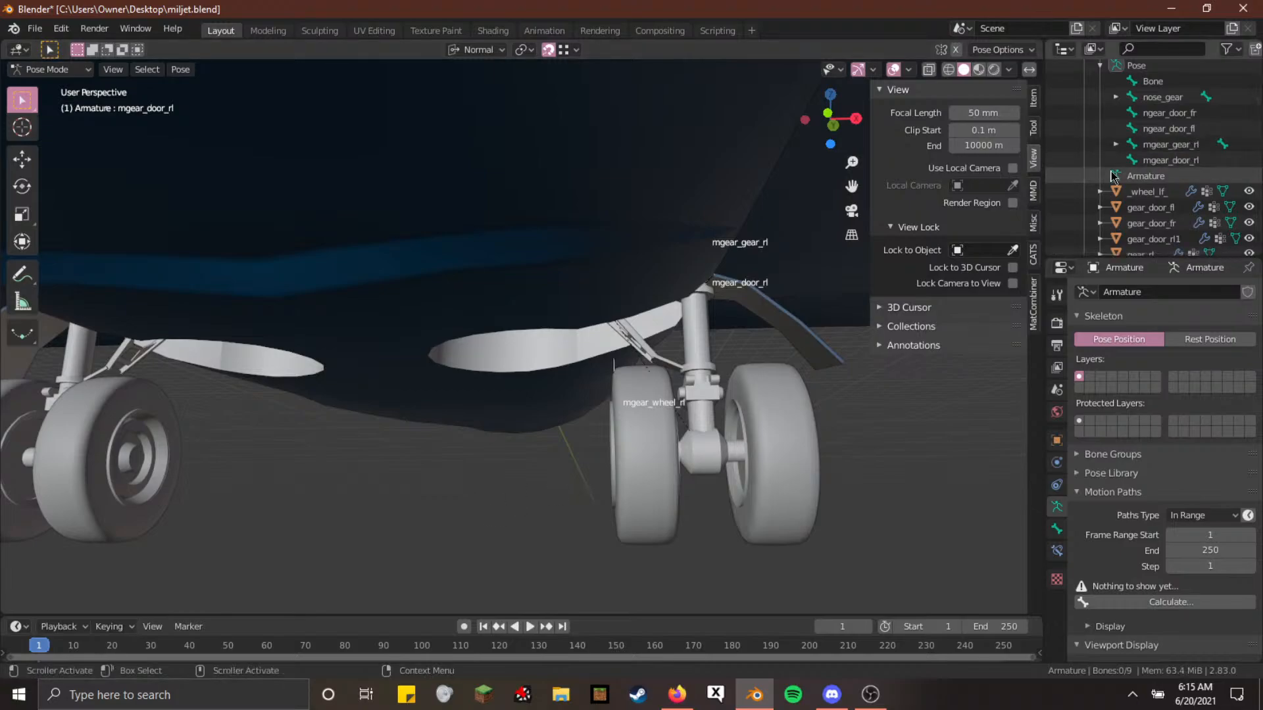
click(1116, 144)
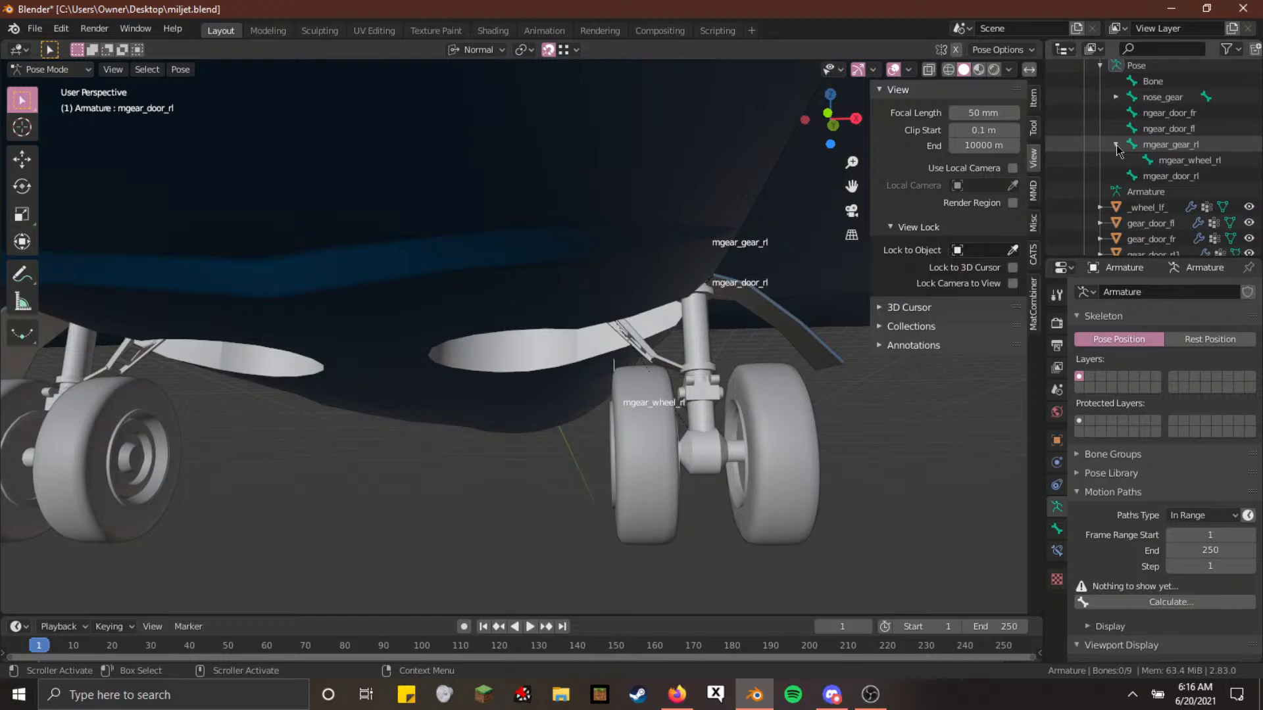
click(1167, 176)
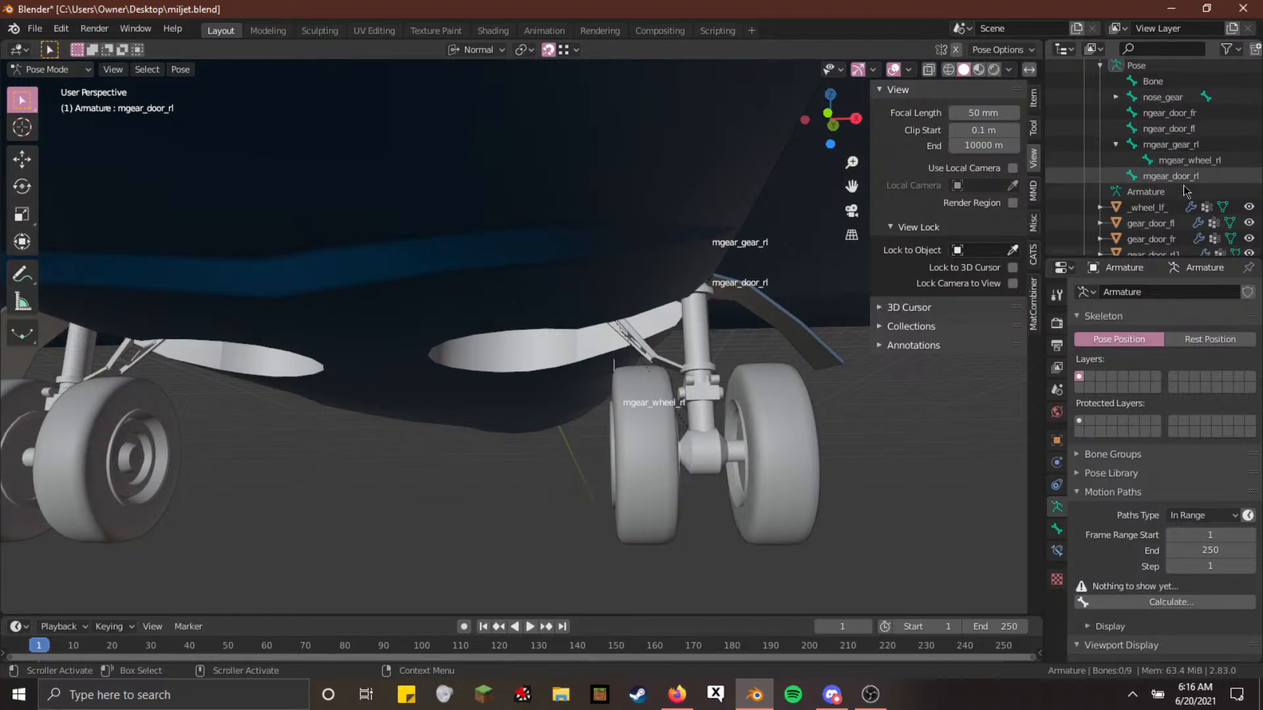
click(1189, 160)
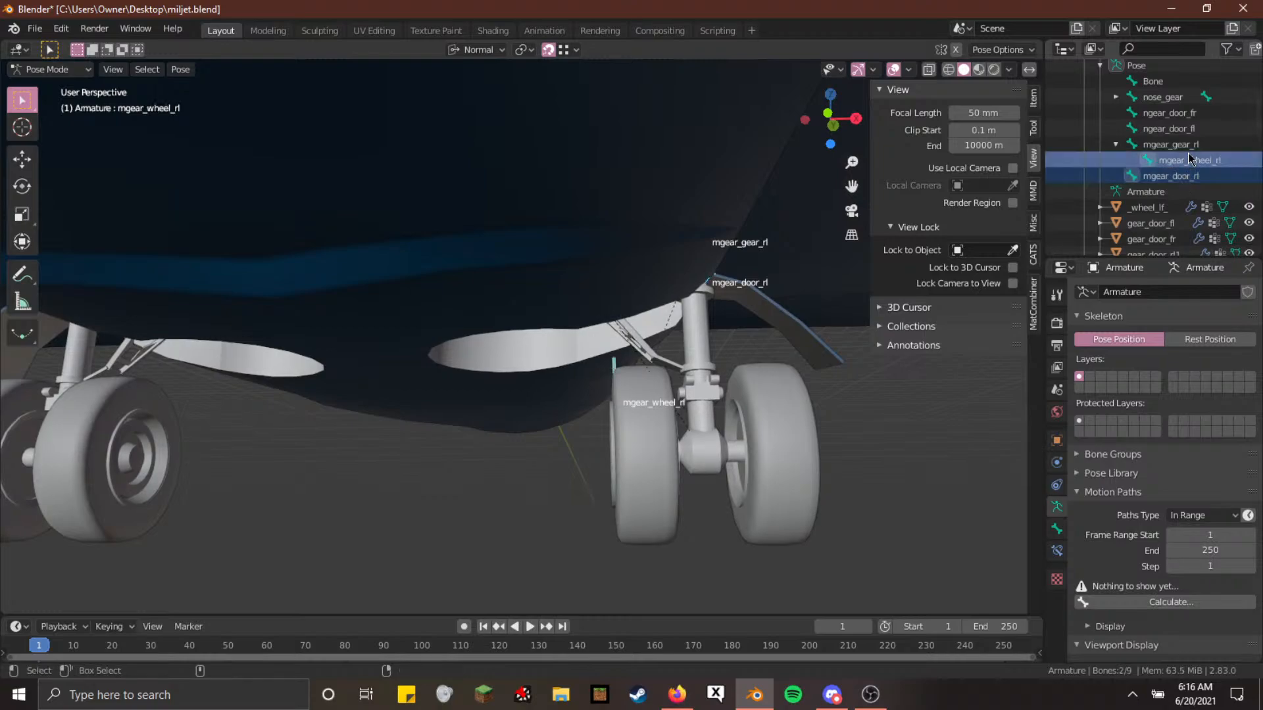
click(1185, 144)
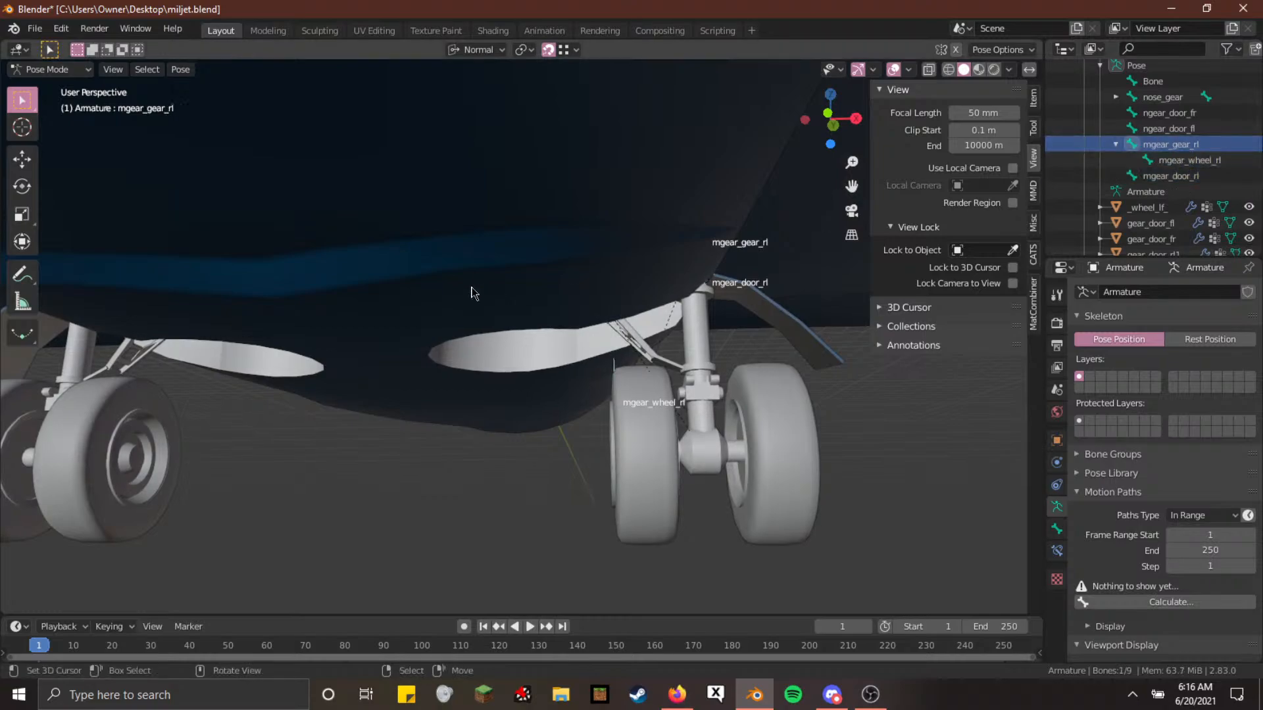
Return the armature to Edit Mode and duplicate the mgear_gear_rl and mgear_door_rl bones in place
key(Tab)
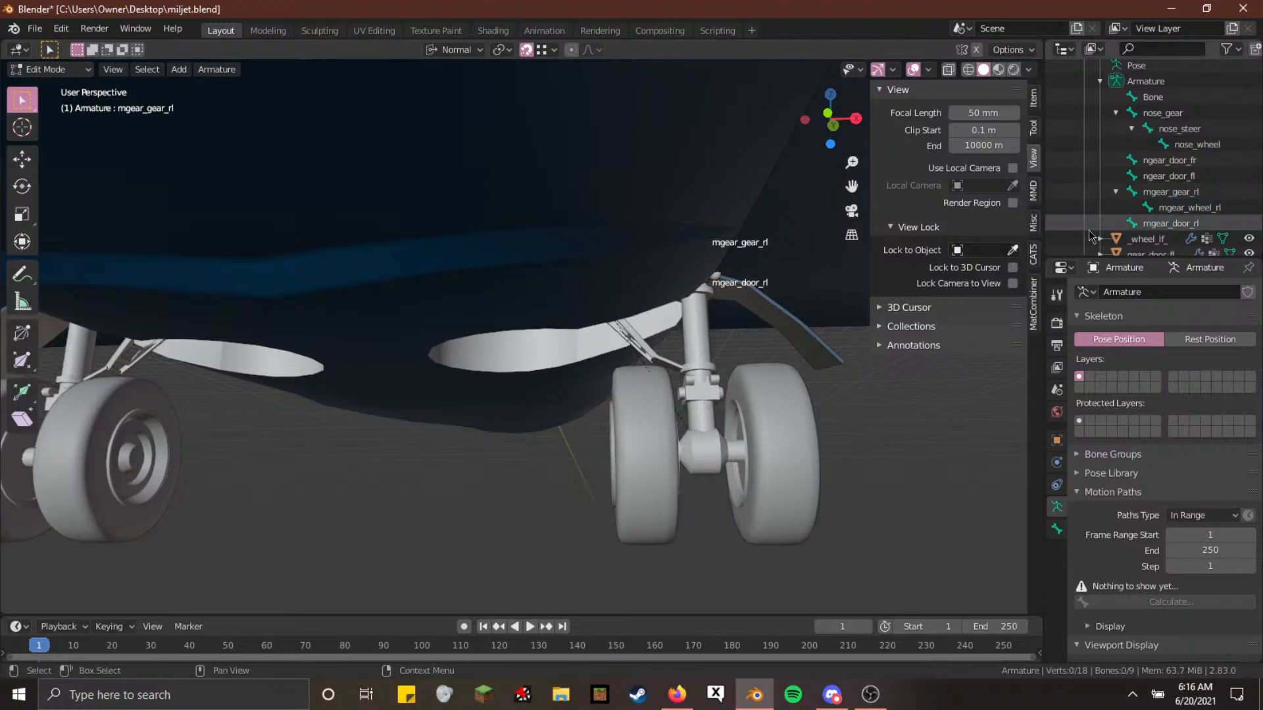
click(1171, 191)
click(1165, 225)
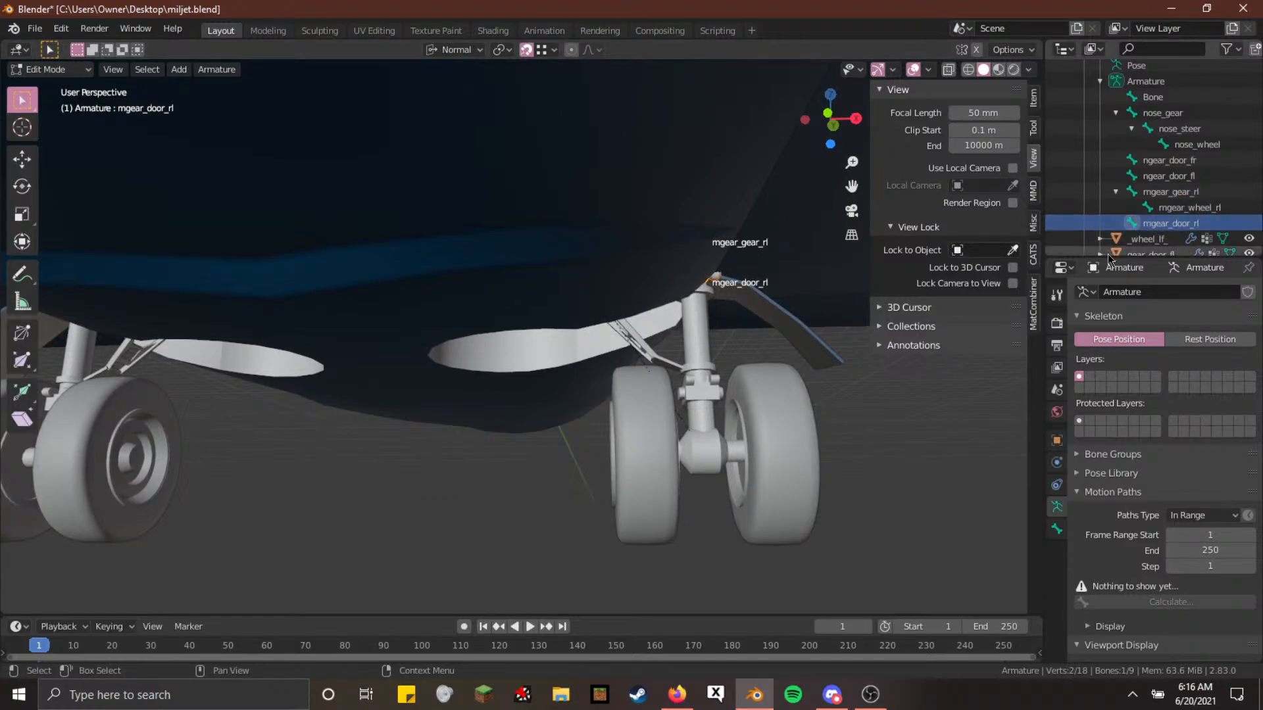
ctrl+click(1189, 209)
ctrl+click(1174, 192)
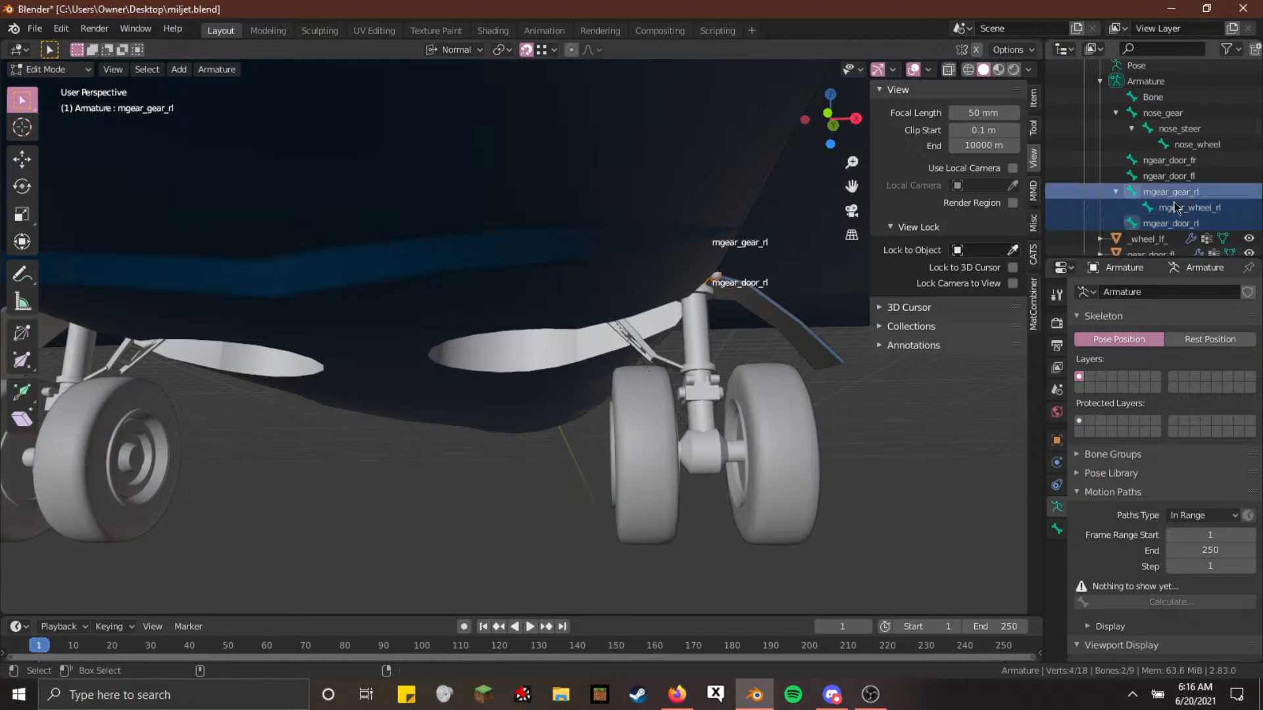
key(shift+d)
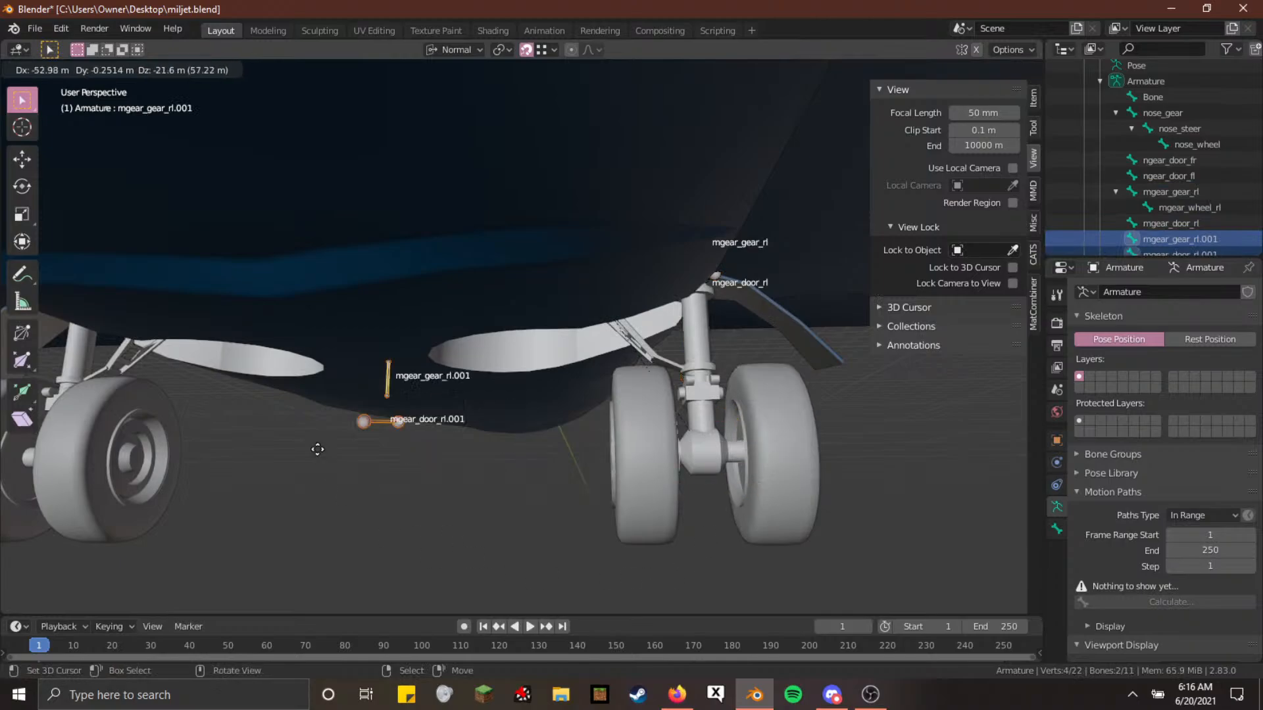
right_click(366, 512)
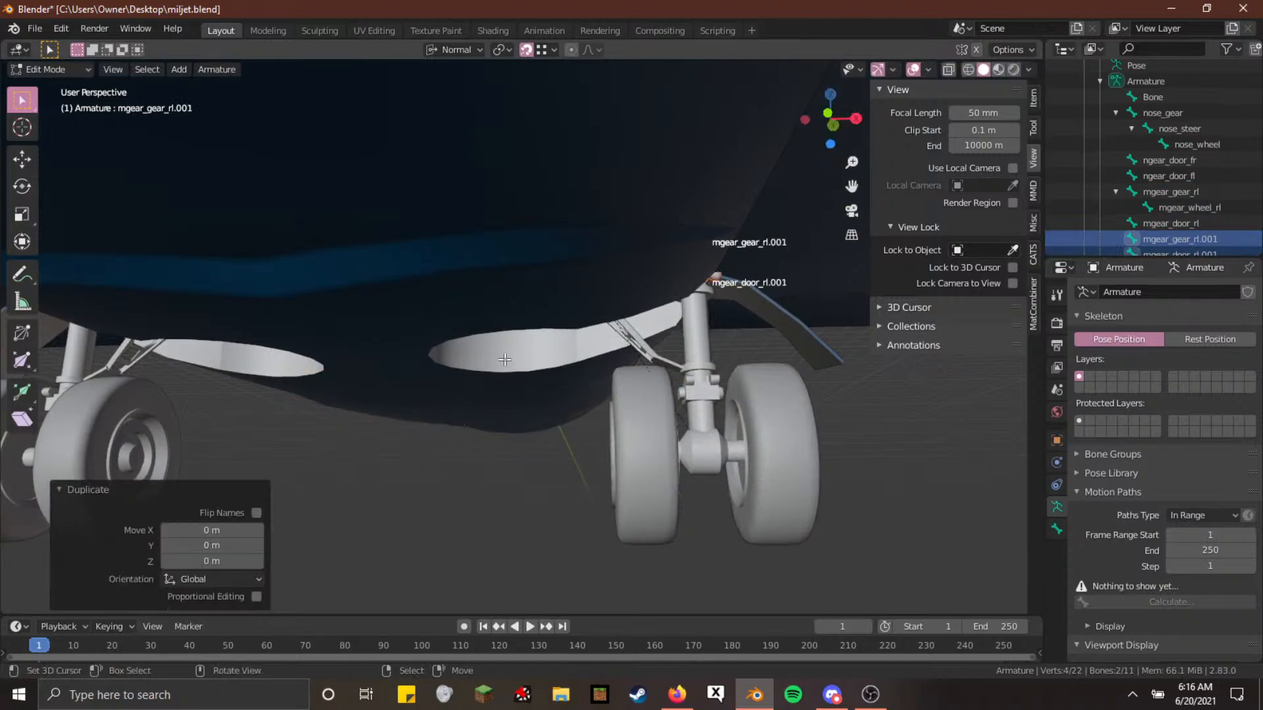
Mirror the duplicated gear and door bones along the global X axis and check where they end up
click(216, 69)
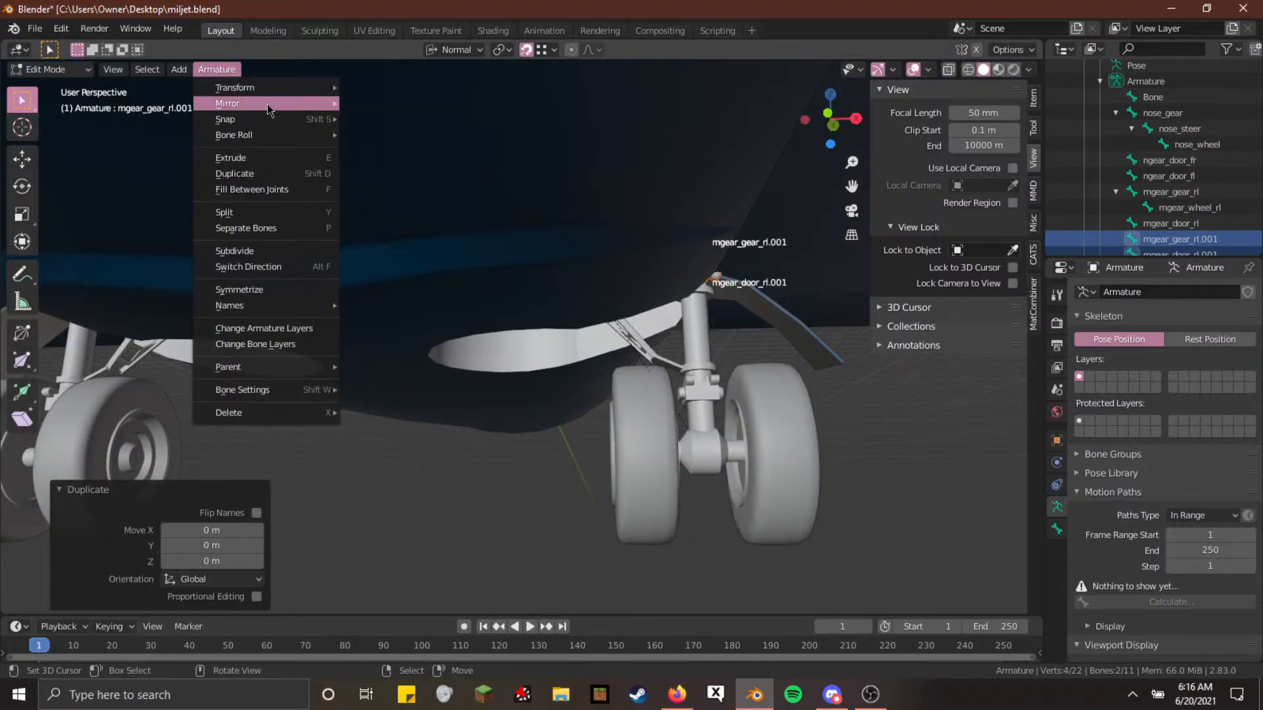
mouse_move(316, 113)
click(437, 124)
scroll(436, 368, down, 10)
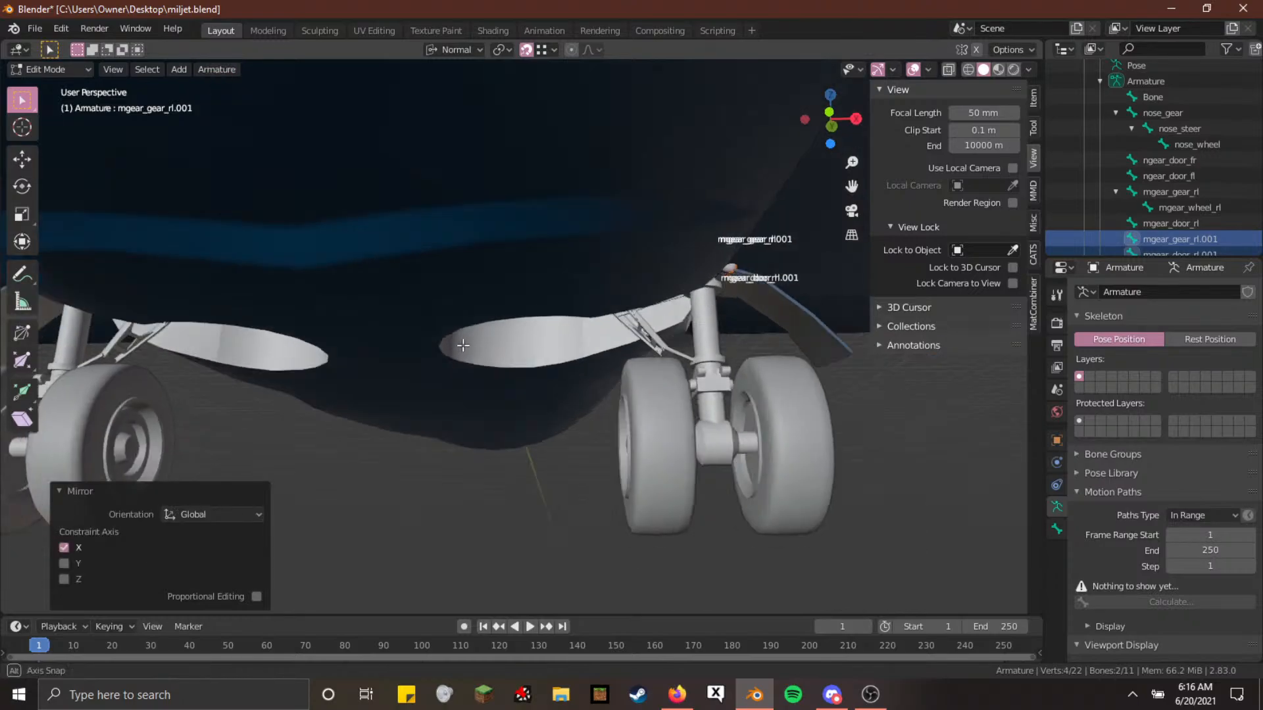
scroll(435, 344, up, 10)
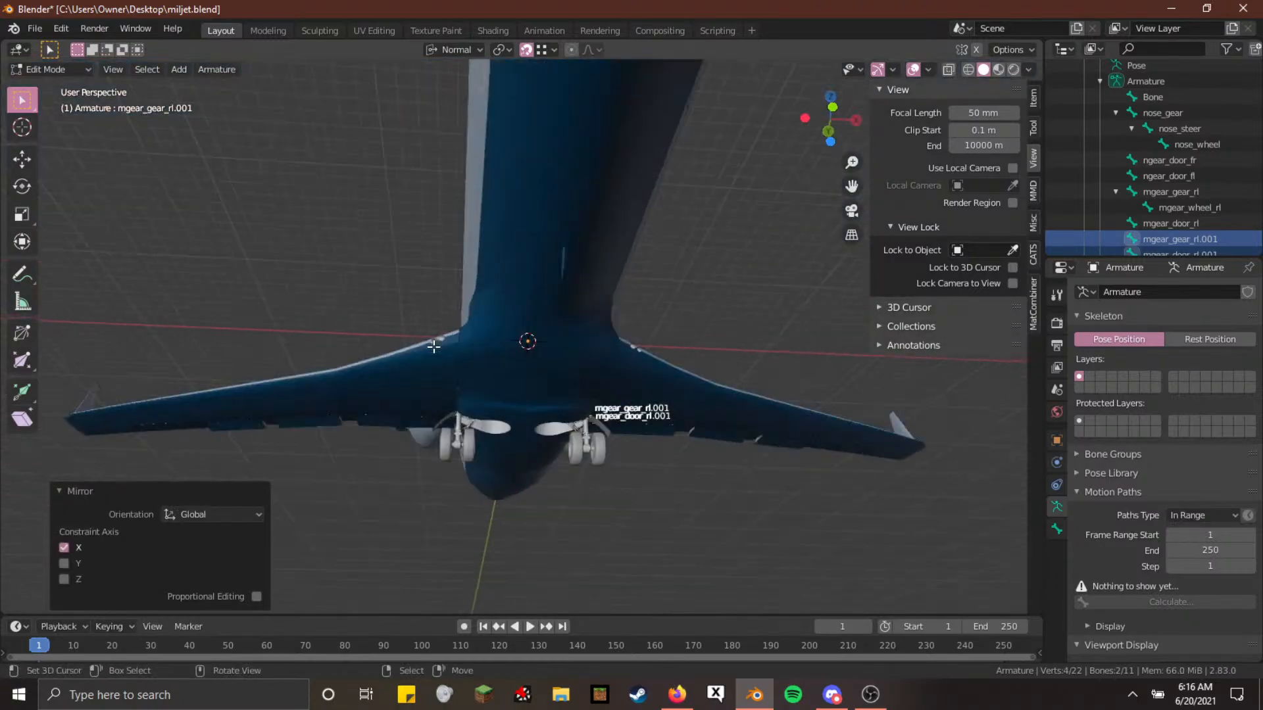
middle_drag(390, 285, 384, 290)
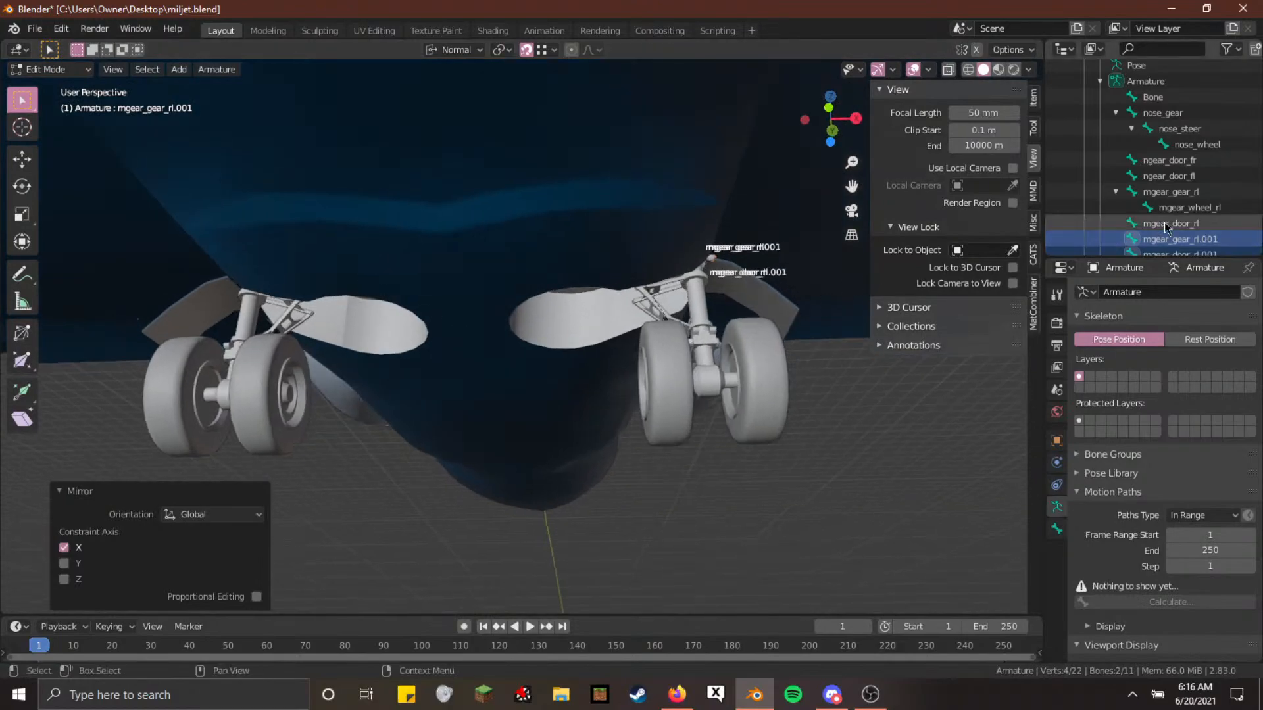
scroll(1178, 164, down, 4)
scroll(1182, 162, up, 4)
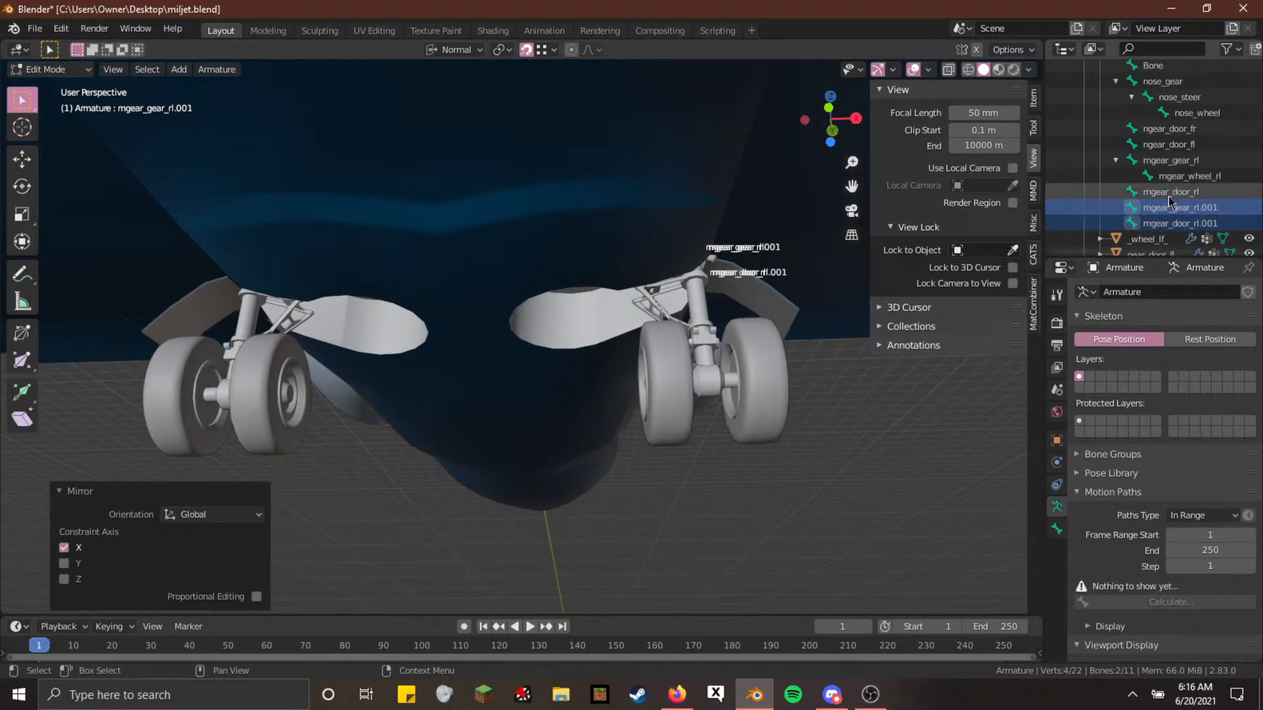
Undo the mirroring and duplication, try duplicating the bones in place again with mgear_wheel_rl included, and undo that attempt
key(ctrl+z)
key(ctrl+z)
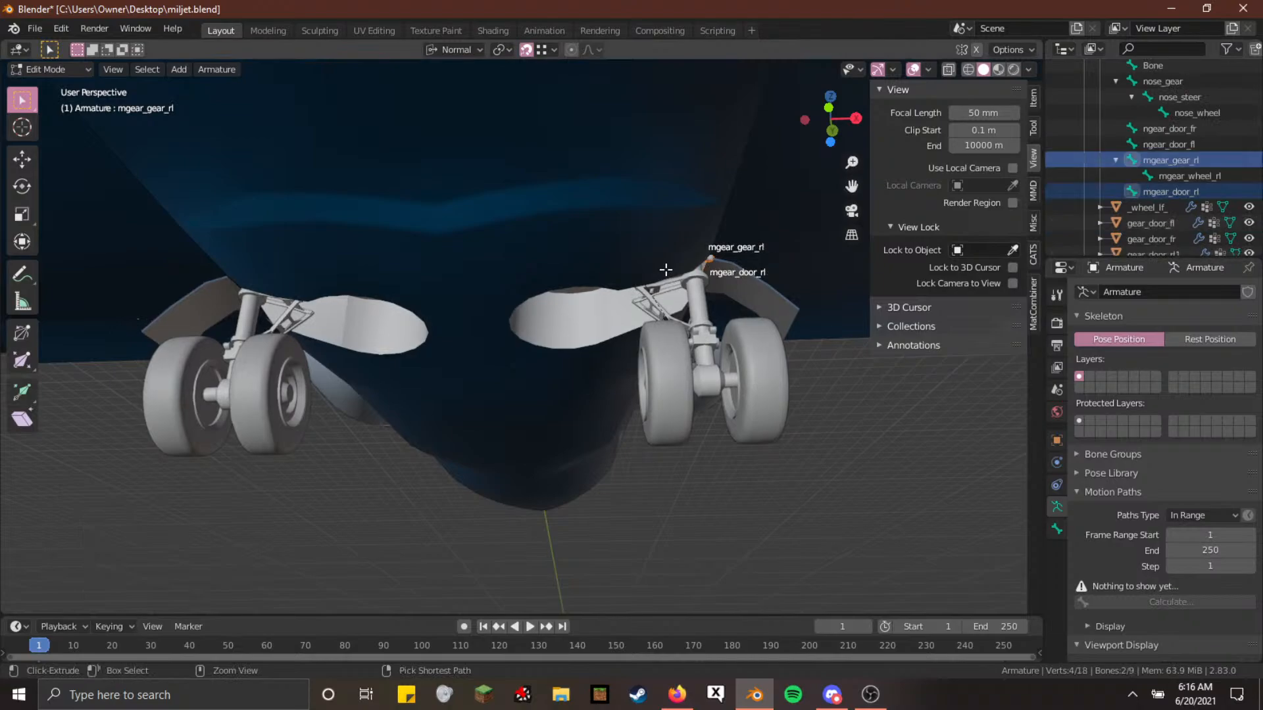
ctrl+click(1209, 176)
key(shift+d)
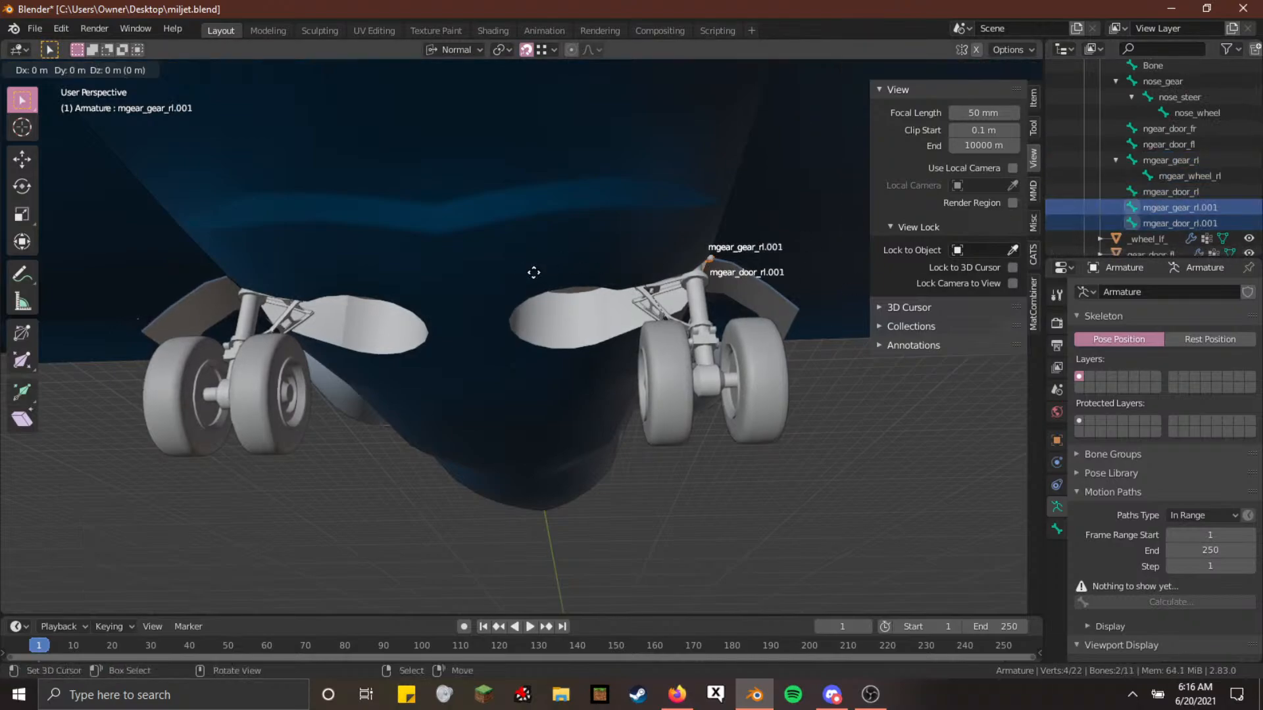
right_click(692, 528)
scroll(1209, 212, down, 2)
scroll(1207, 212, up, 3)
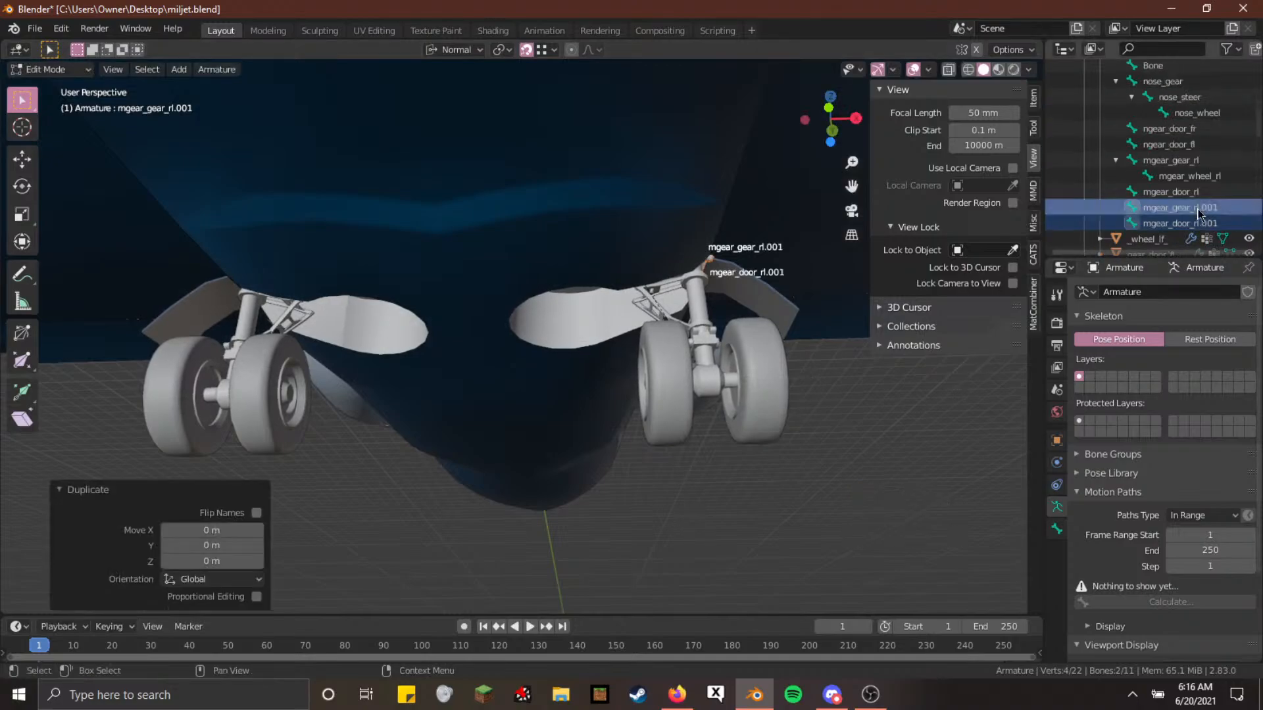
scroll(1159, 208, down, 3)
key(ctrl+z)
key(ctrl+z)
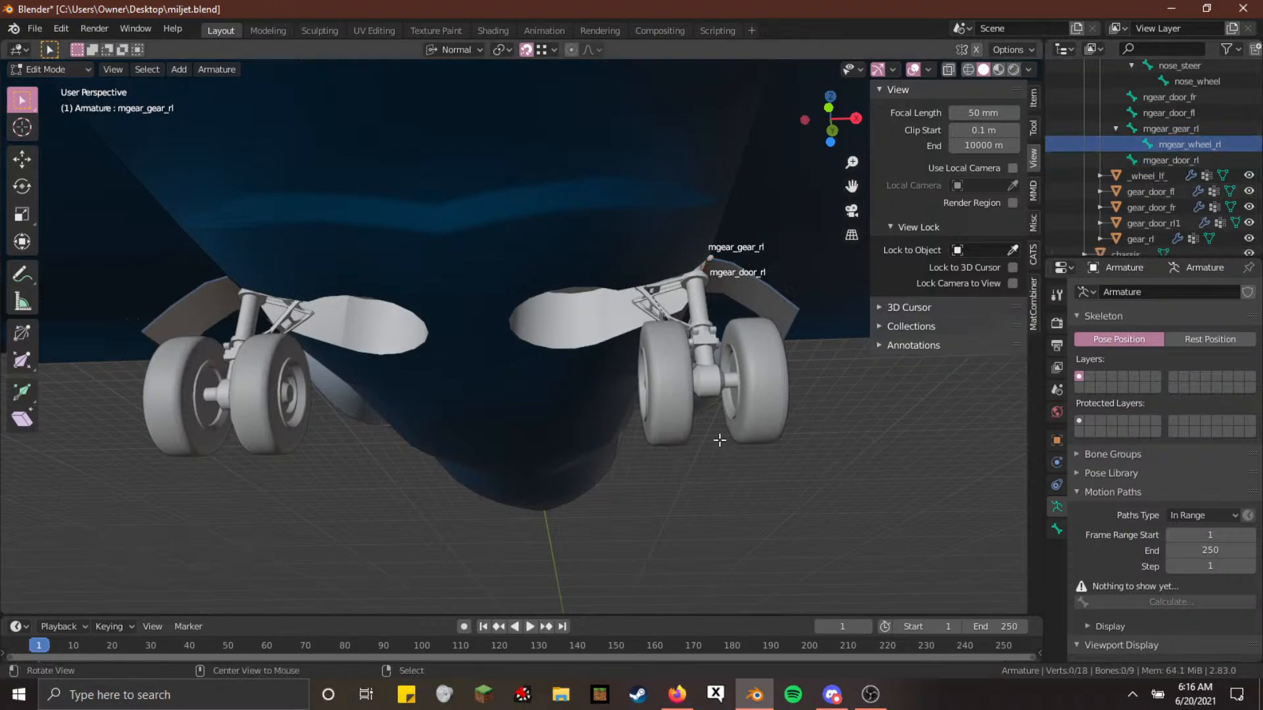
Reveal the hidden bones and select mgear_wheel_rl, mgear_gear_rl and mgear_door_rl together
key(alt+h)
key(alt+a)
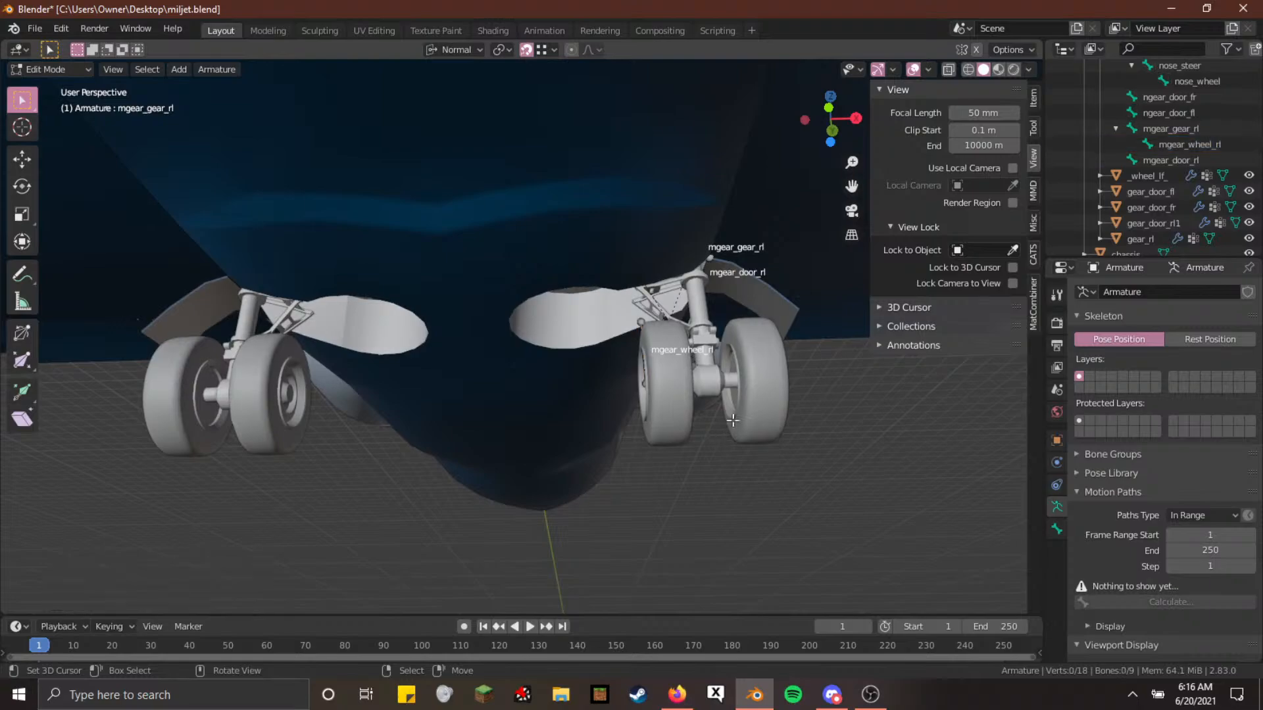
click(1168, 160)
ctrl+click(1168, 160)
click(1169, 145)
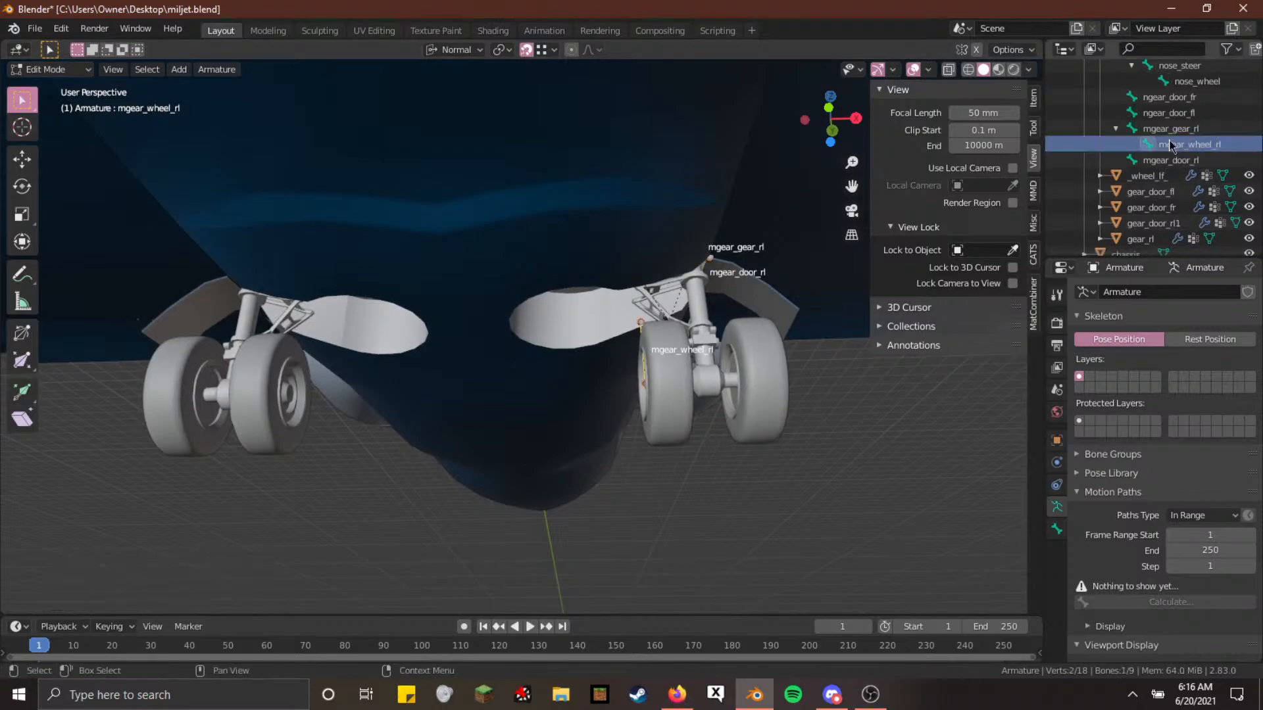
ctrl+click(1170, 129)
ctrl+click(1168, 160)
Try duplicating the three selected main gear bones in place and undo the duplication
key(shift+d)
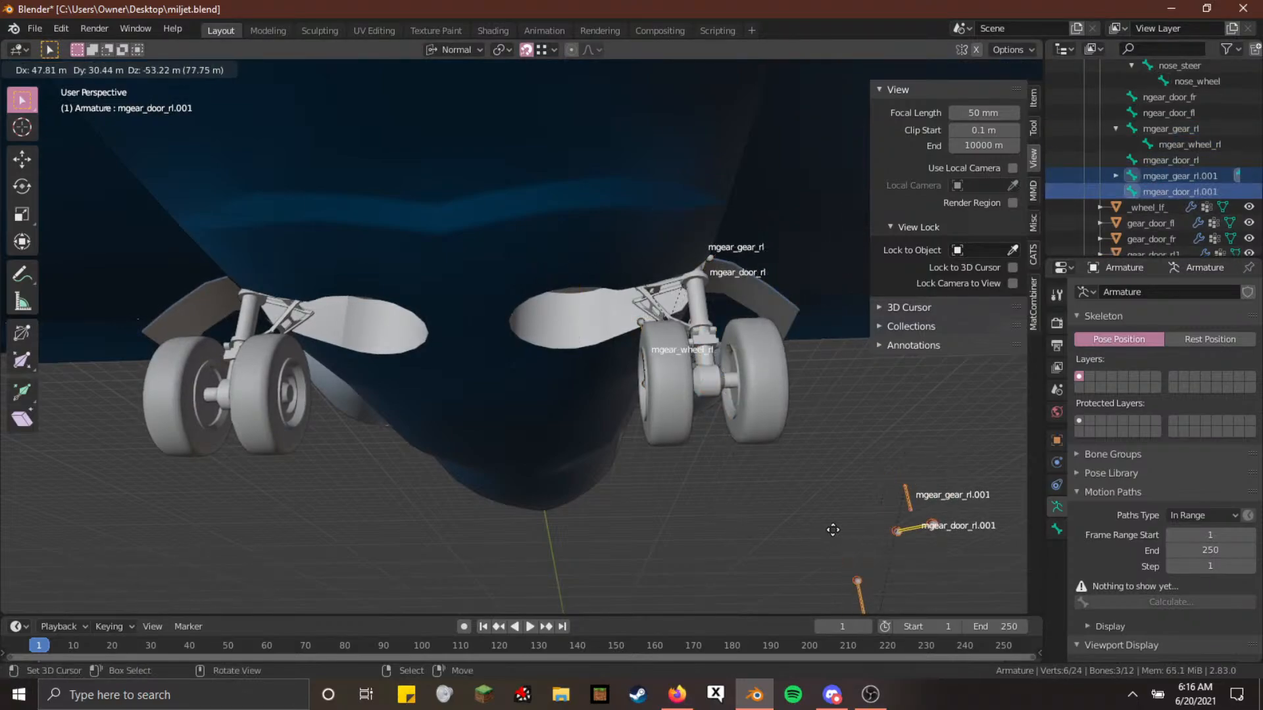
right_click(755, 540)
key(ctrl+z)
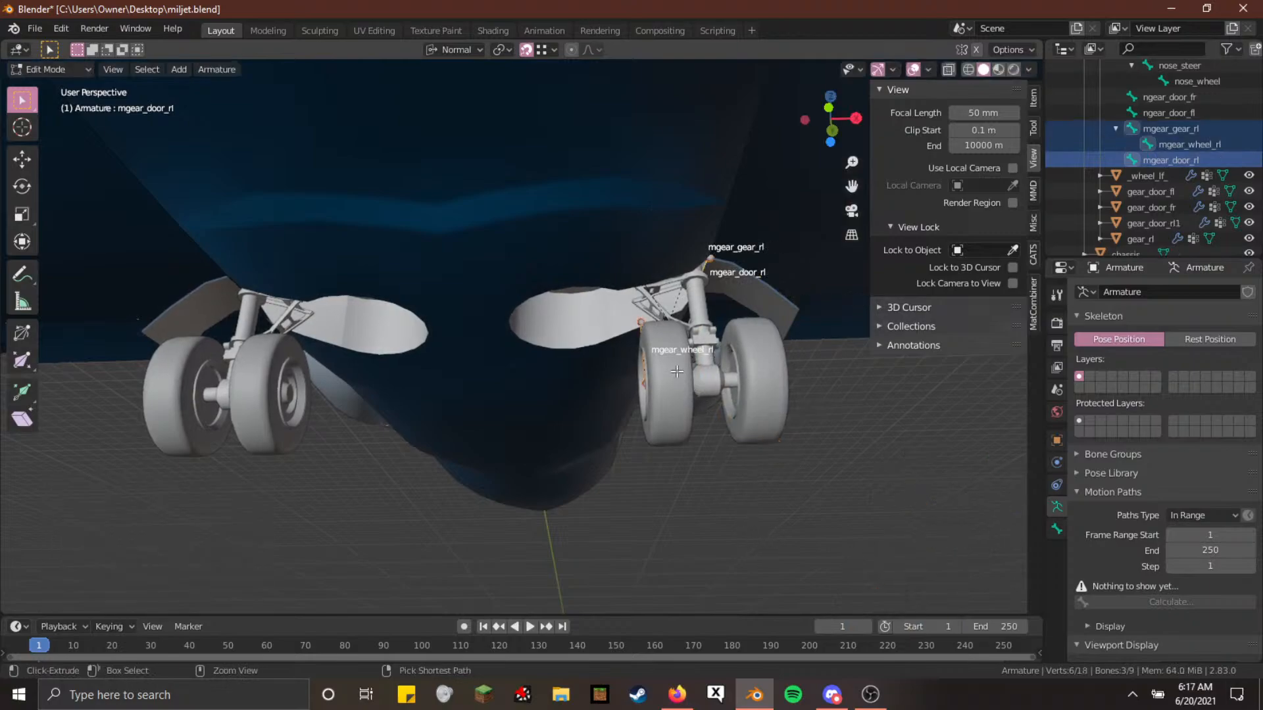
Try symmetrizing the three main gear bones from -X to +X and undo it
click(214, 70)
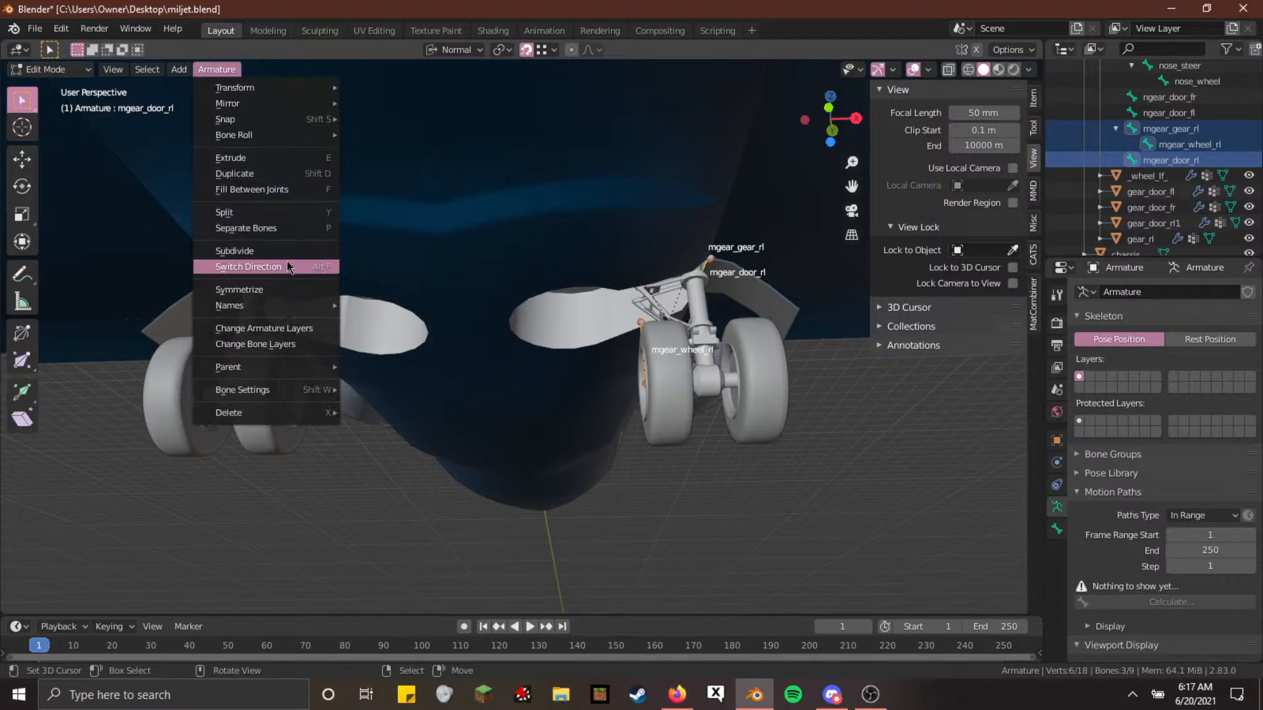
click(282, 289)
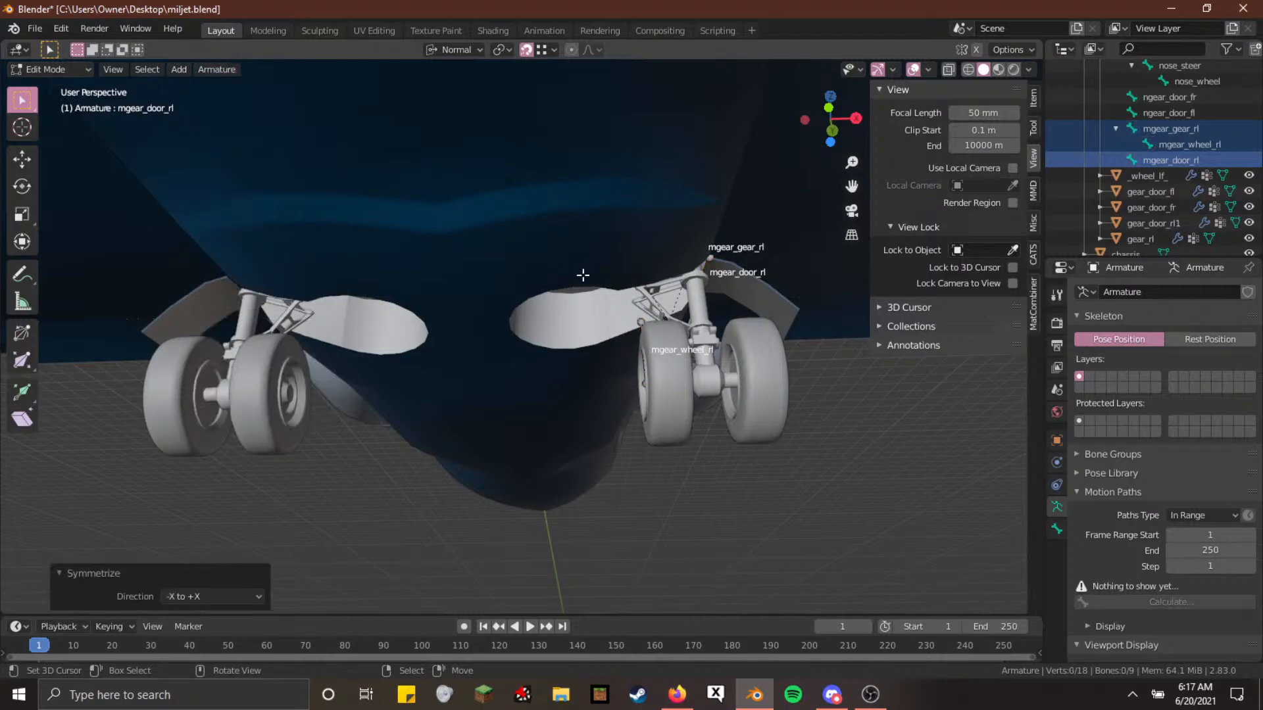
key(ctrl+z)
Try naming the three main gear bones with AutoName Left/Right and undo the renaming
click(216, 70)
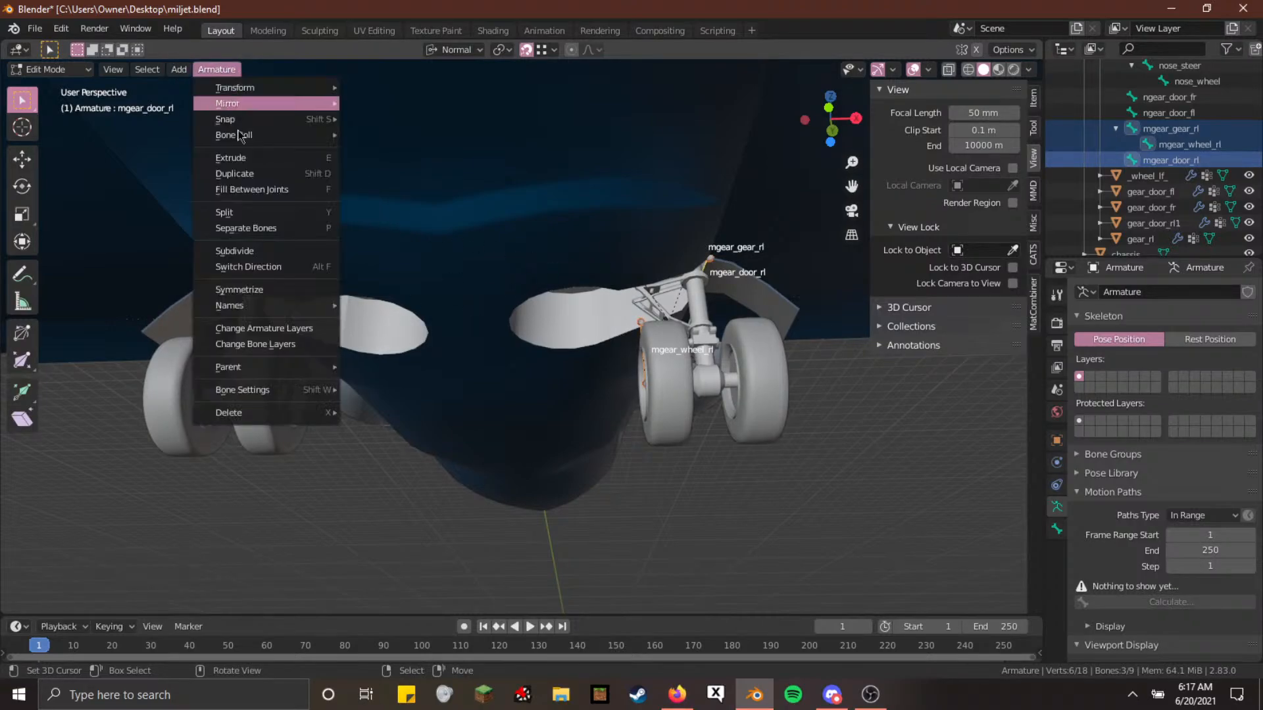
mouse_move(292, 309)
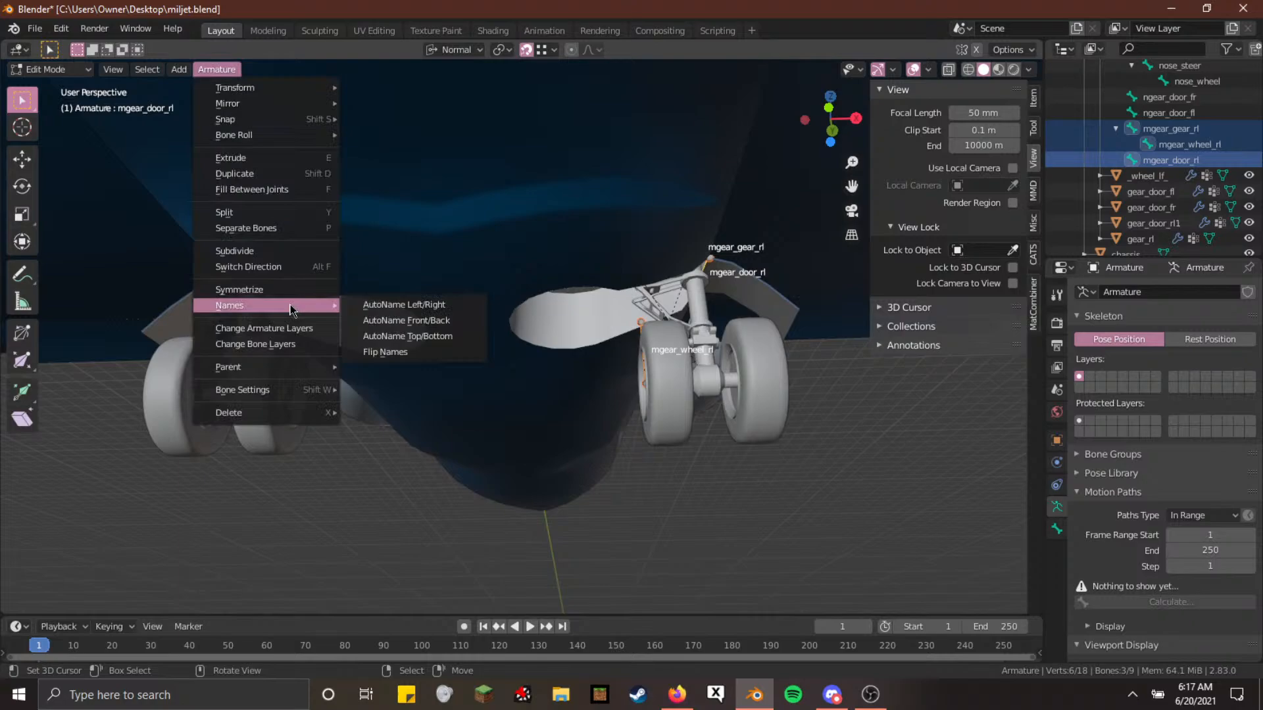
click(472, 305)
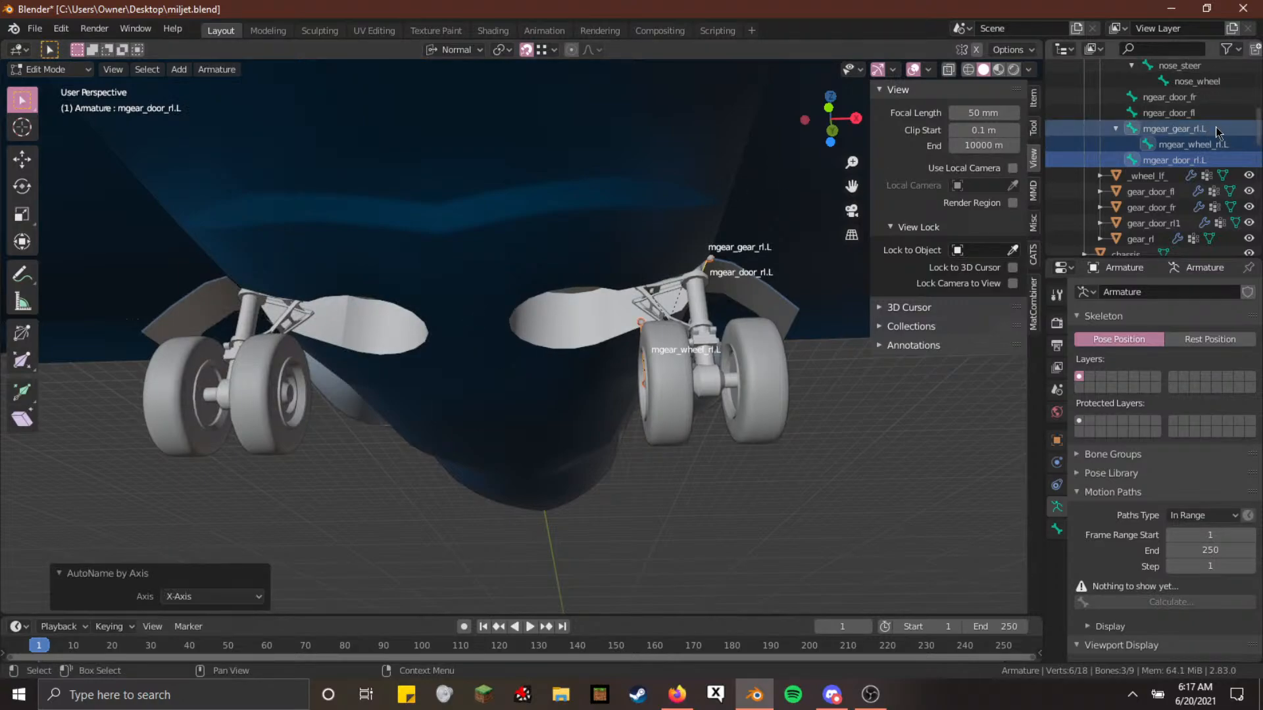
key(ctrl+z)
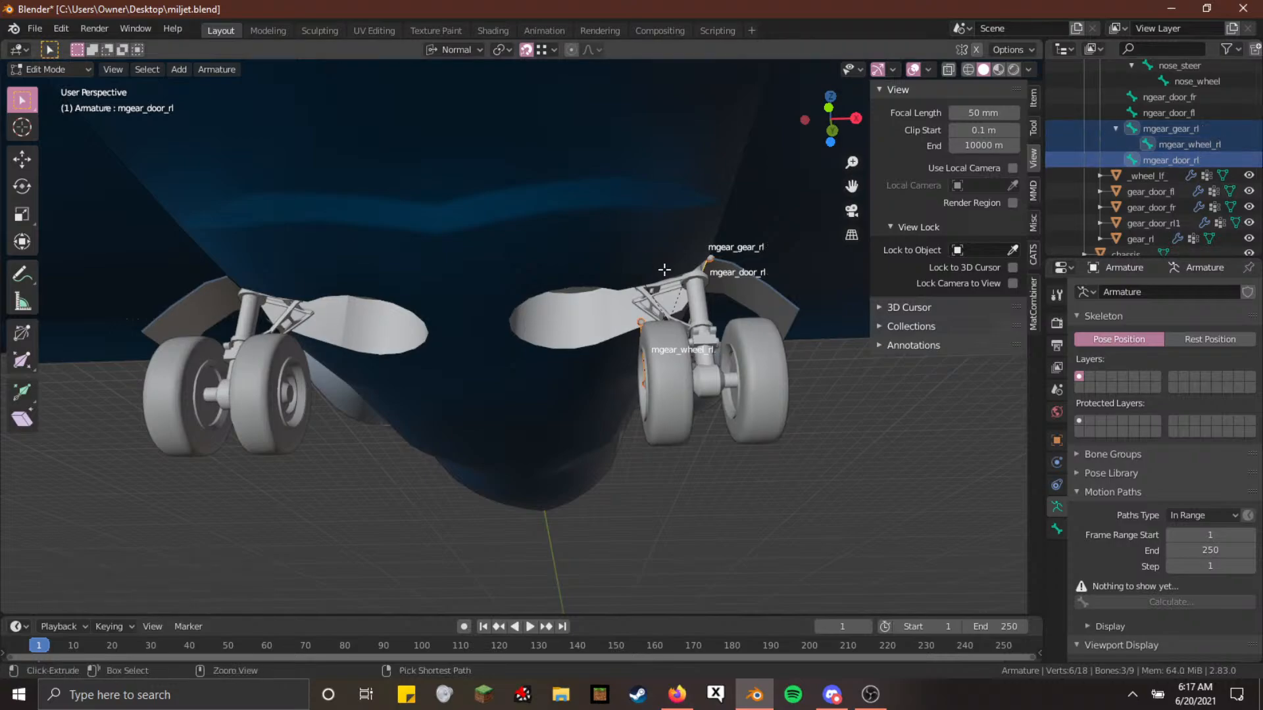
click(212, 73)
mouse_move(315, 306)
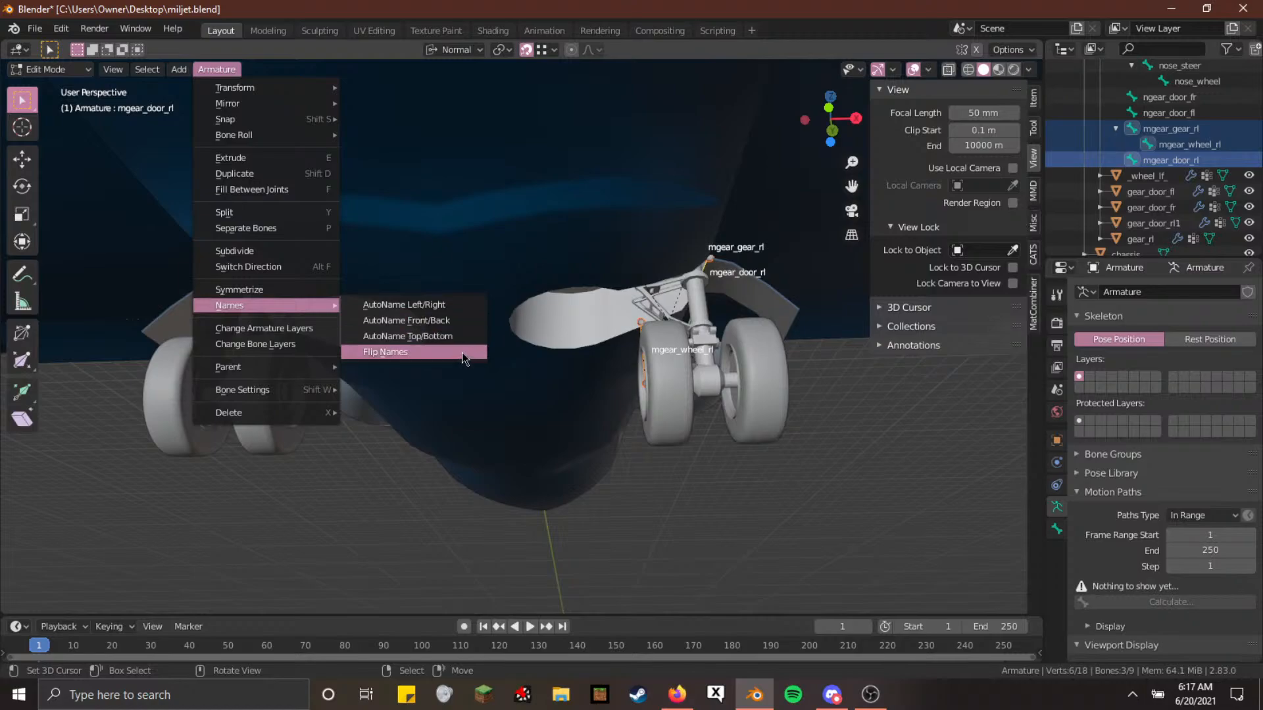
key(ctrl+z)
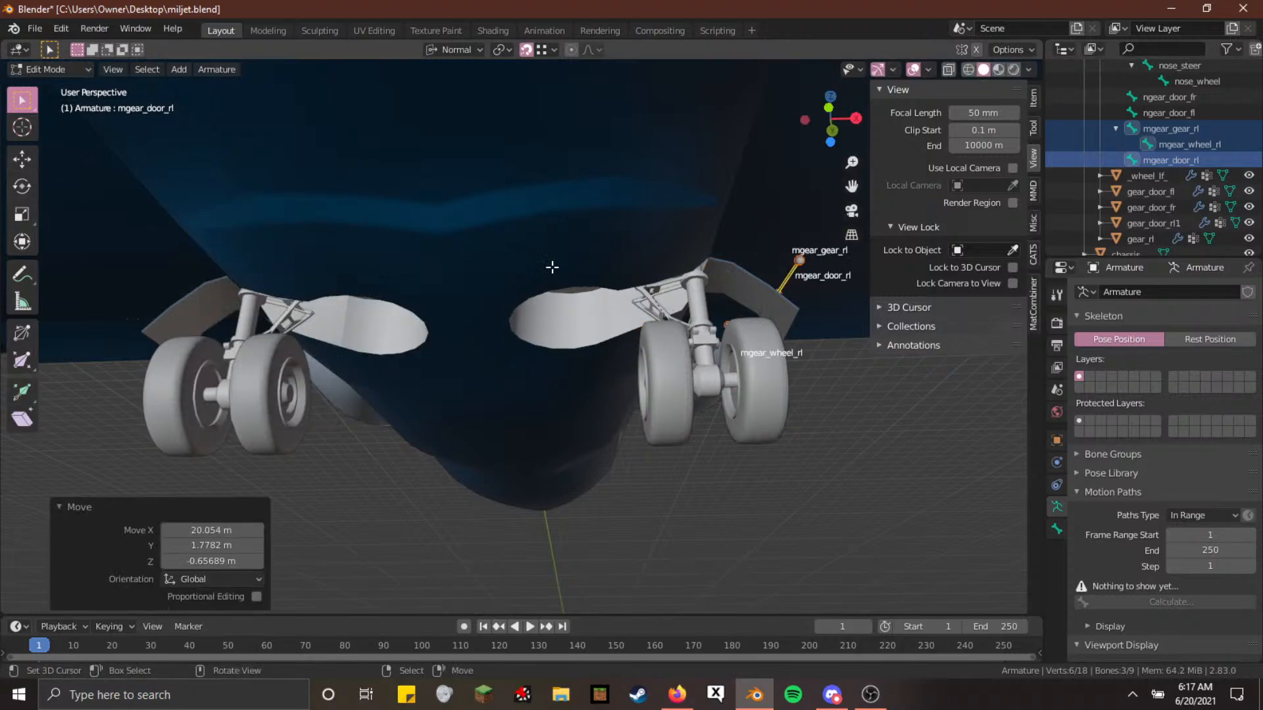
key(ctrl+z)
Duplicate the three selected main gear bones in place and mirror the door copy with Head X -55.3124 m and Tail X -55.3712 m
key(shift+d)
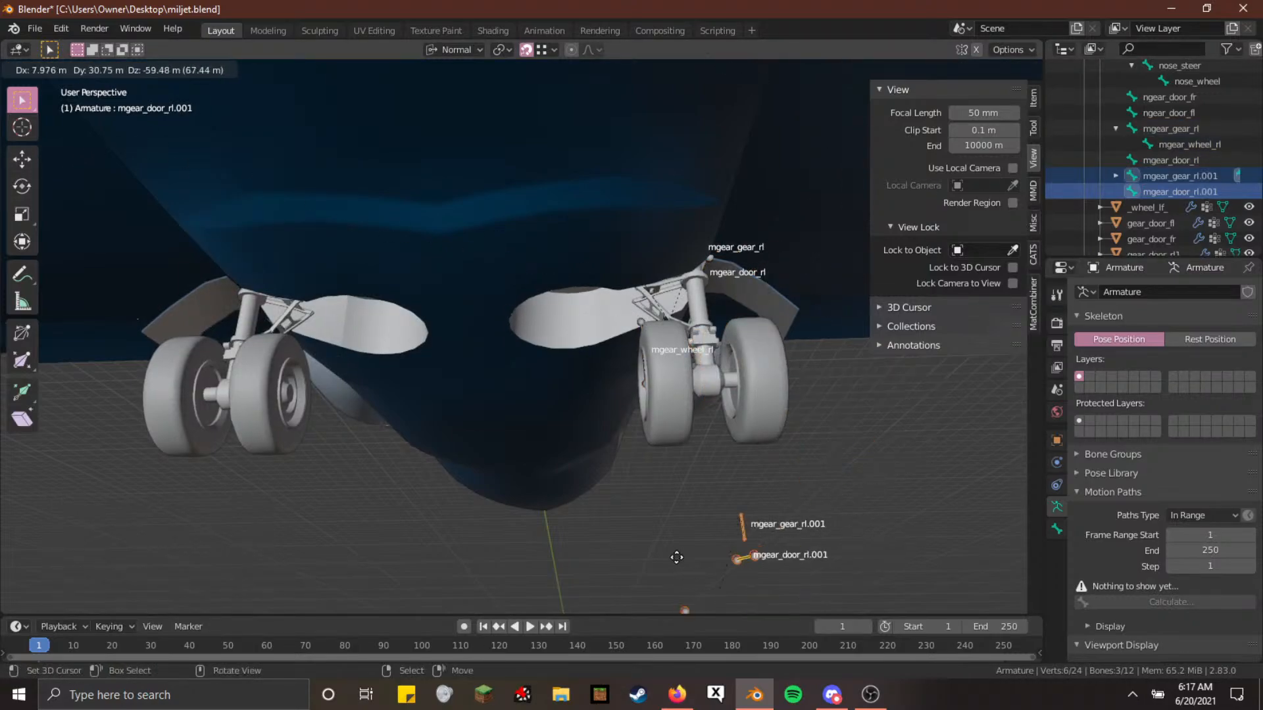
right_click(677, 557)
click(1057, 529)
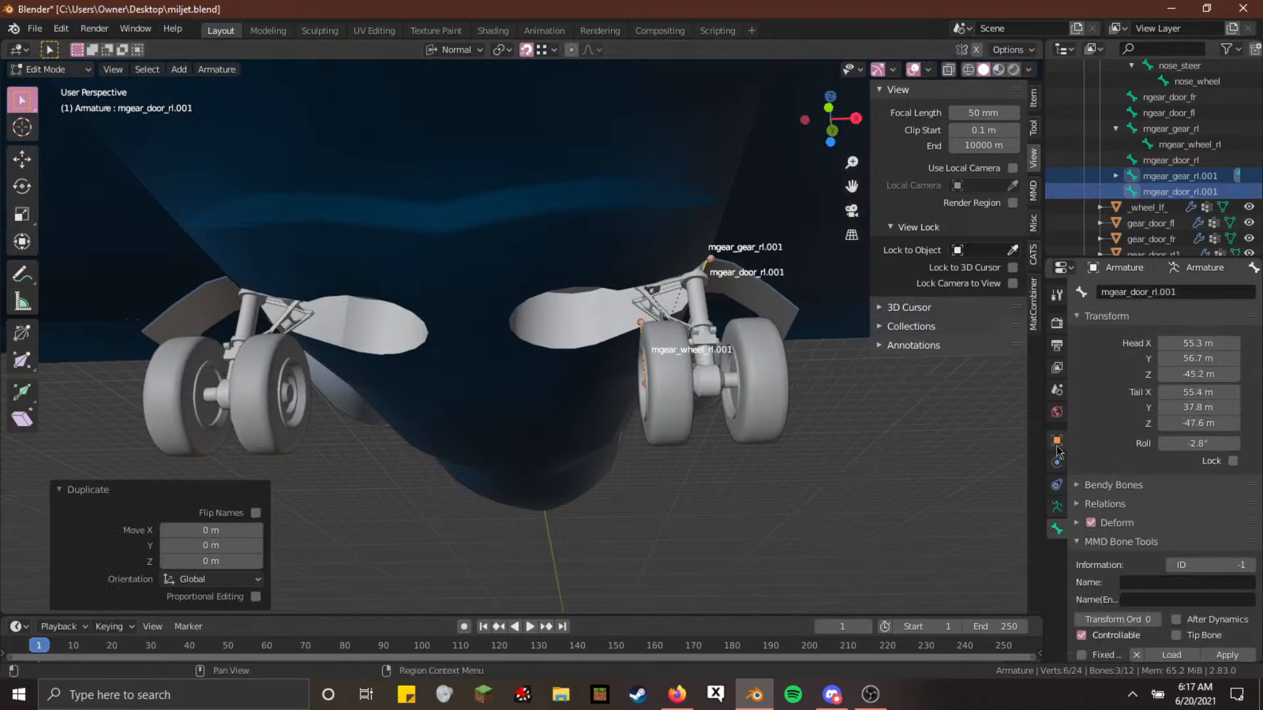
click(1181, 344)
key(Home)
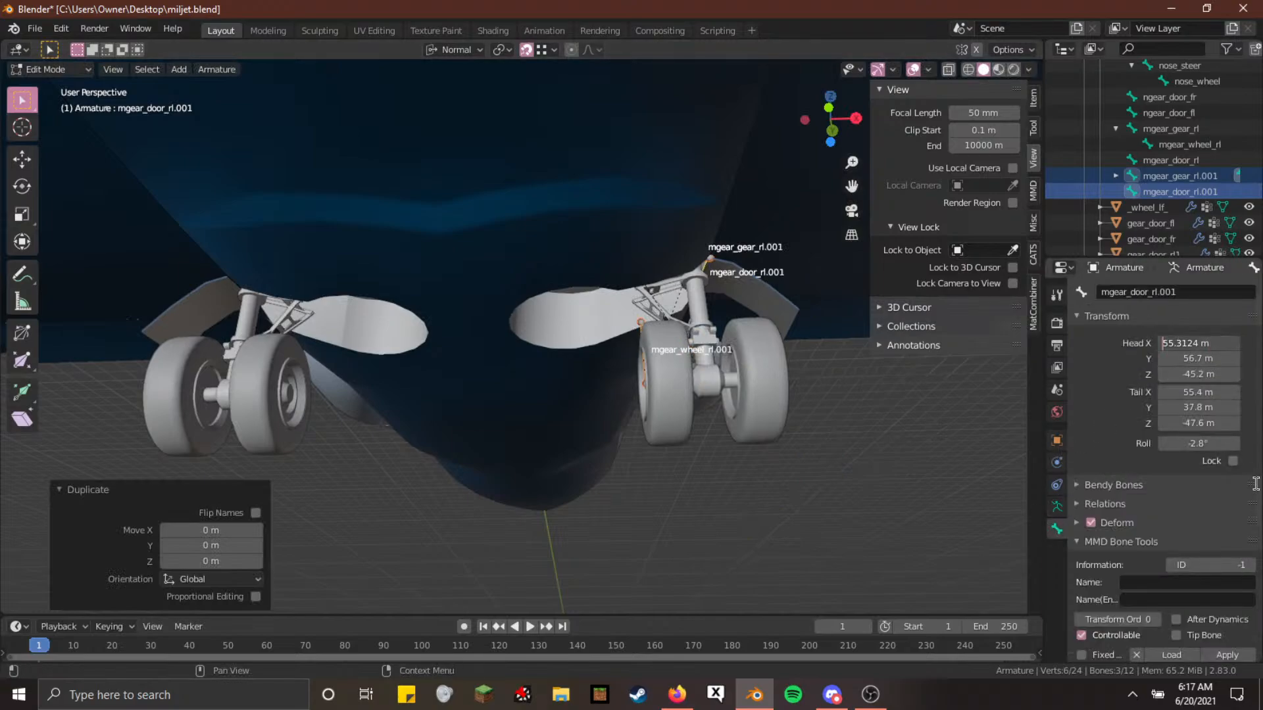
text(-)
key(Return)
click(1207, 392)
key(Home)
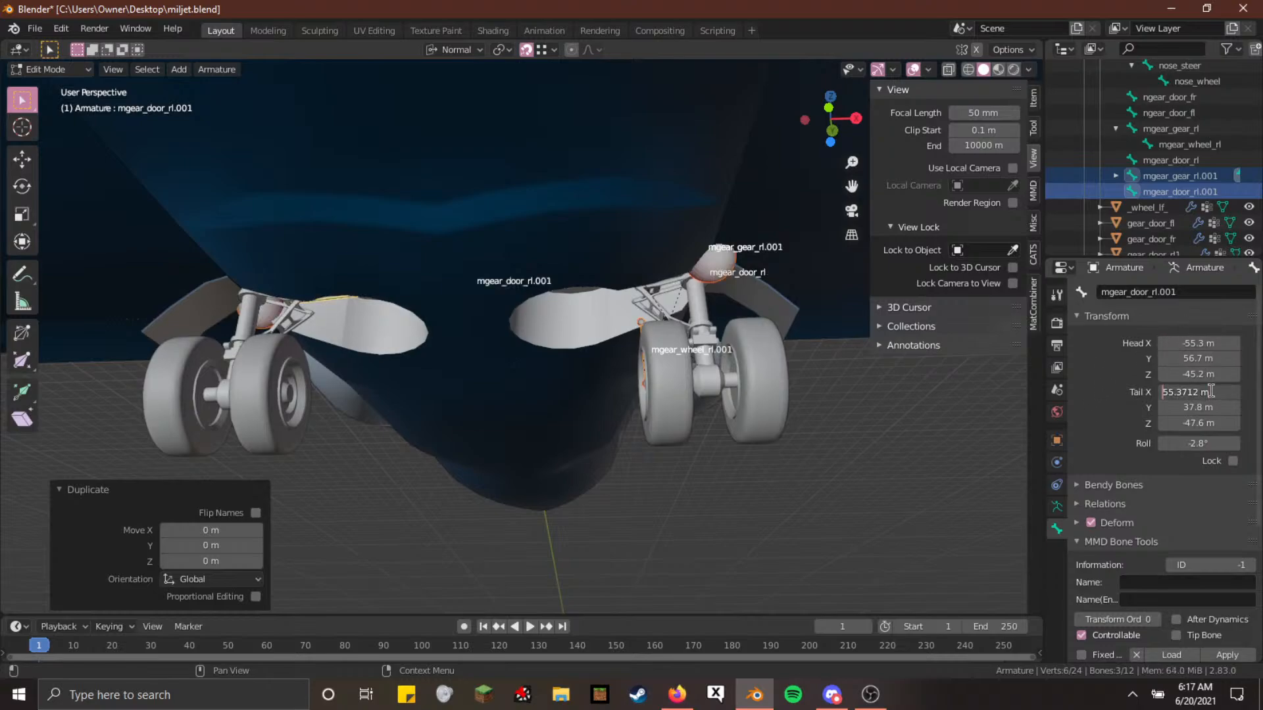
text(-)
key(Return)
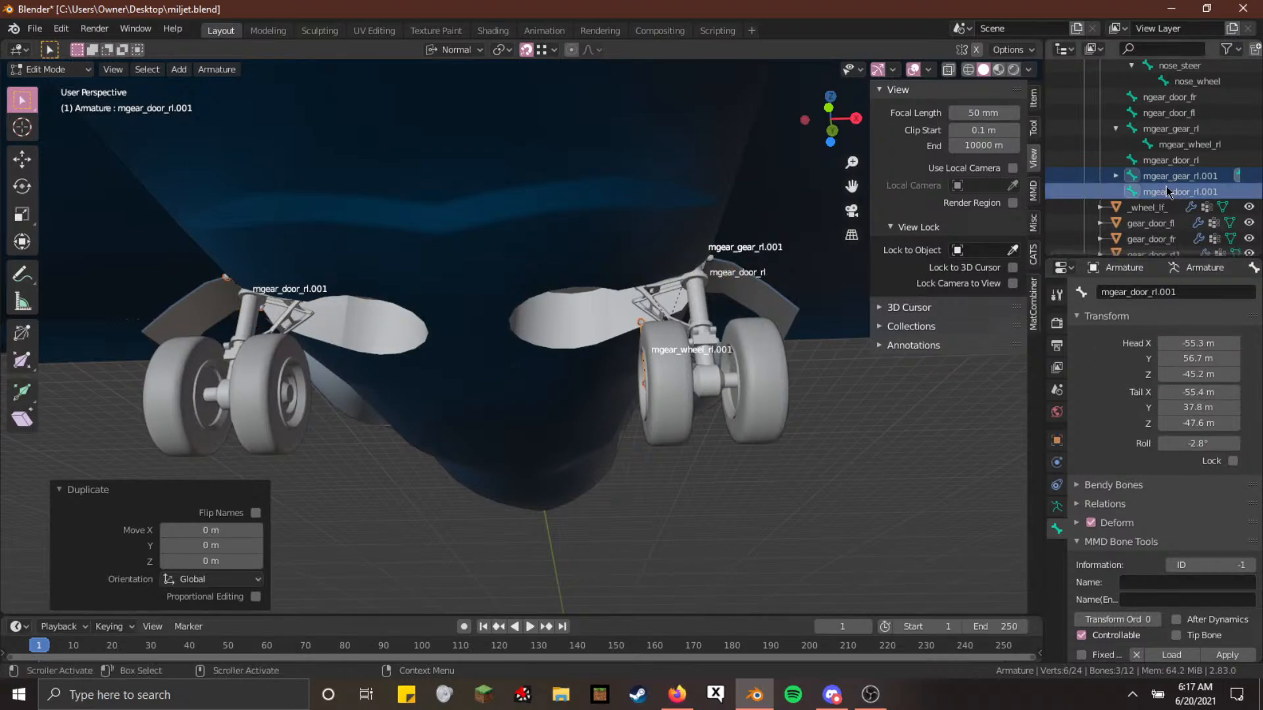
Rename the door bone copy mgear_door_rr and the gear bone copy mgear_gear_rr
click(1217, 290)
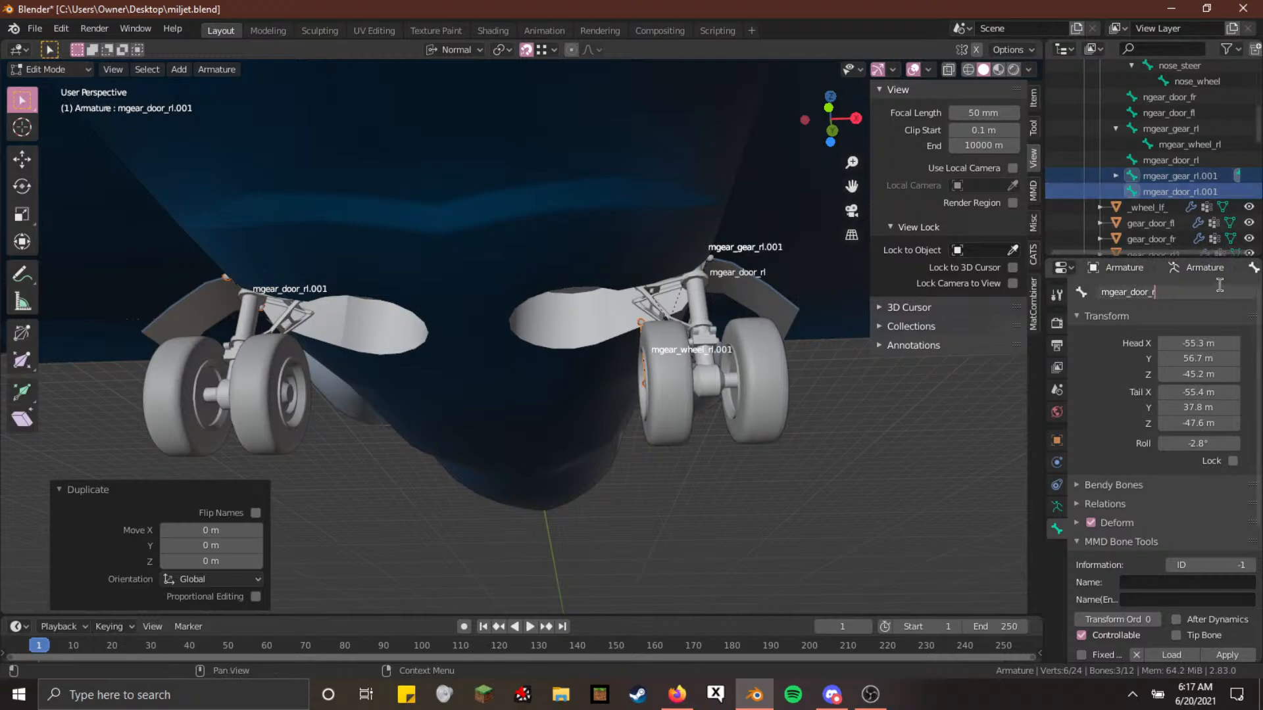
key(Return)
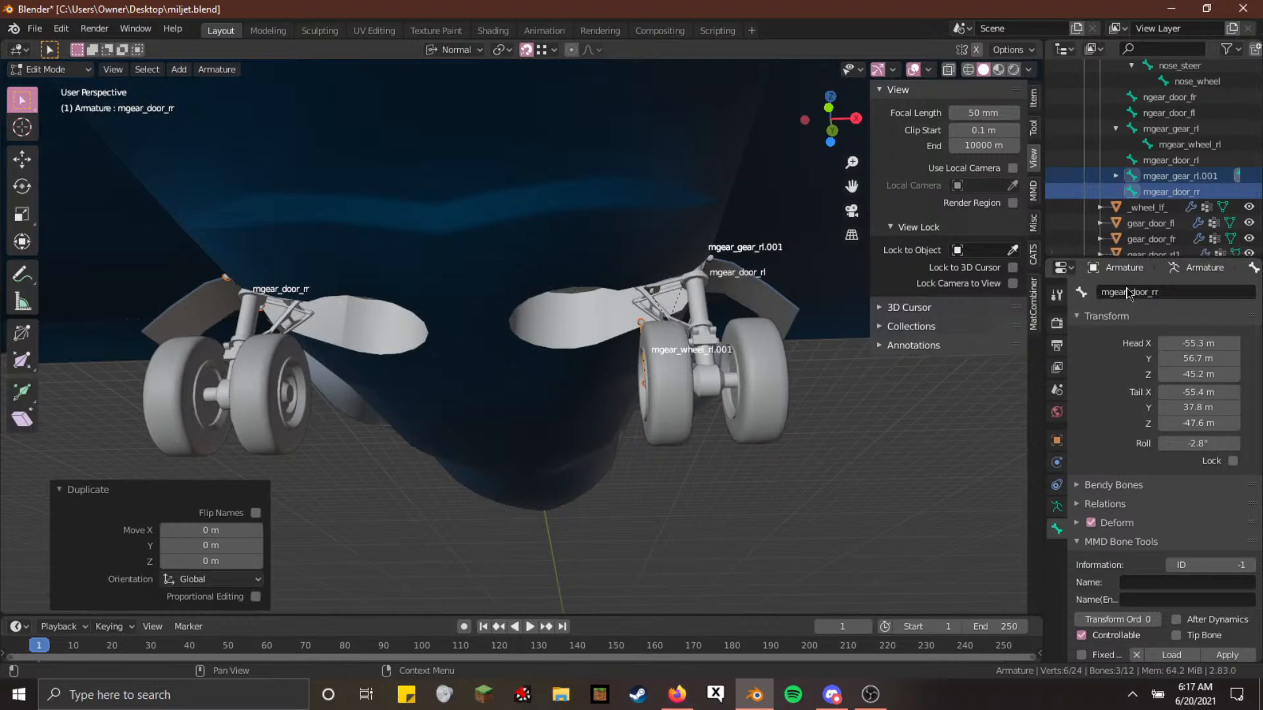
click(1161, 179)
click(1191, 293)
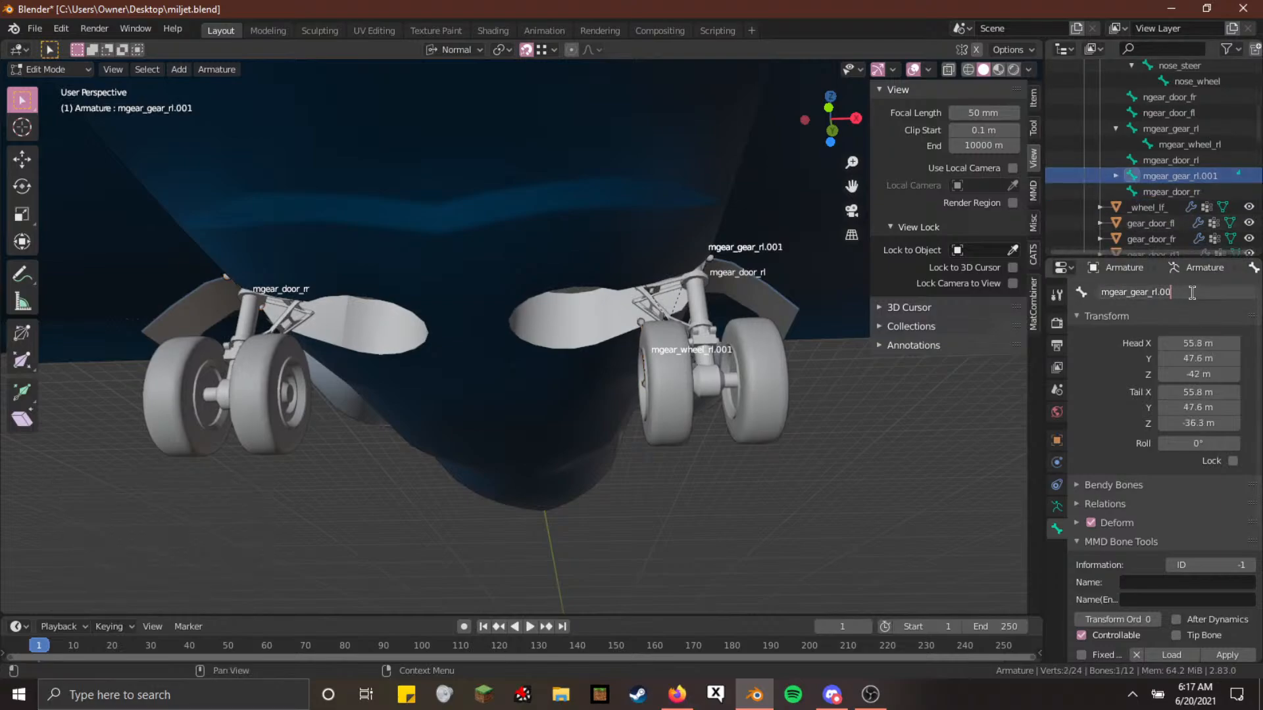
key(Return)
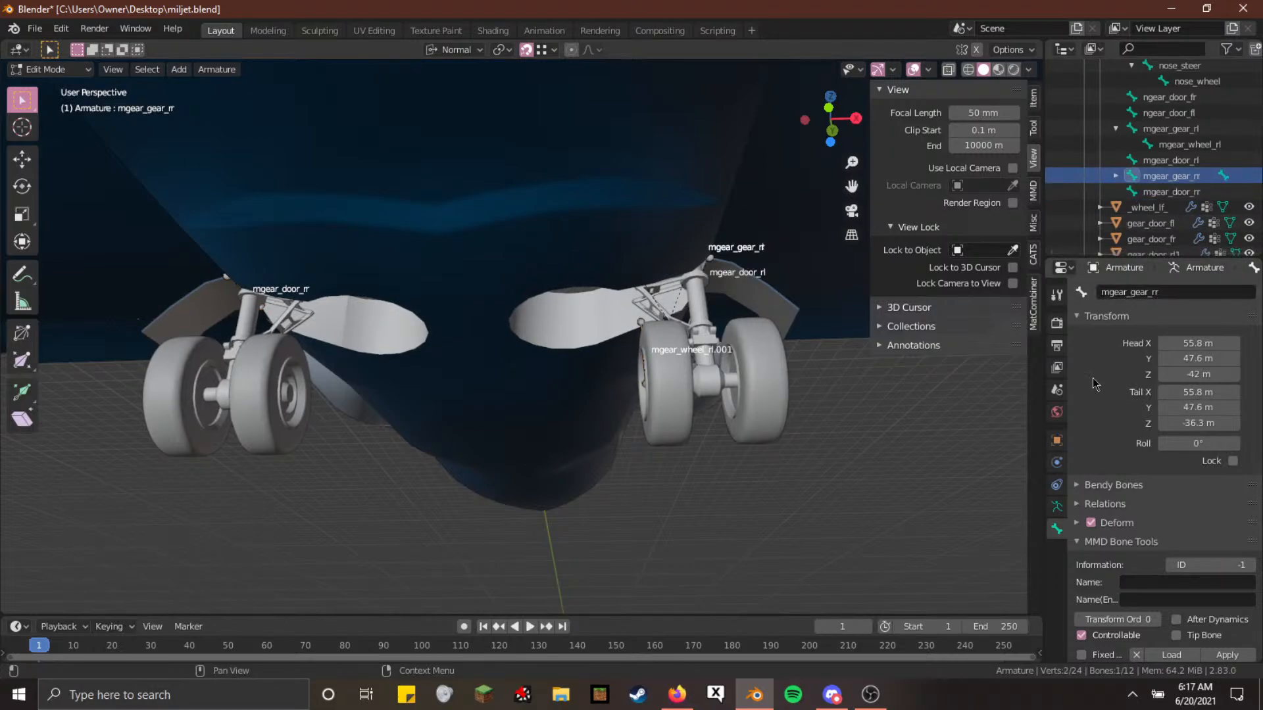
Mirror the mgear_gear_rr bone to the opposite side by setting both its Head X and Tail X to -55.8 m
click(1181, 343)
text(-)
key(Return)
click(1191, 390)
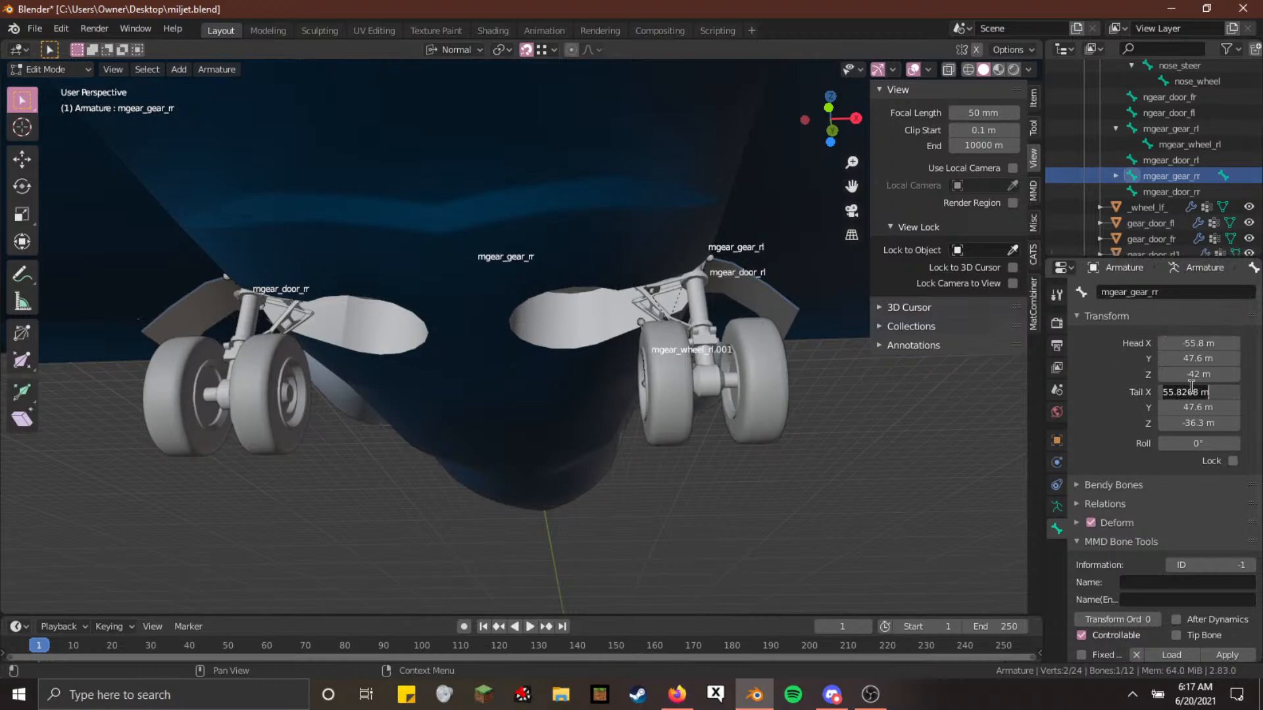
key(Home)
text(-)
key(Return)
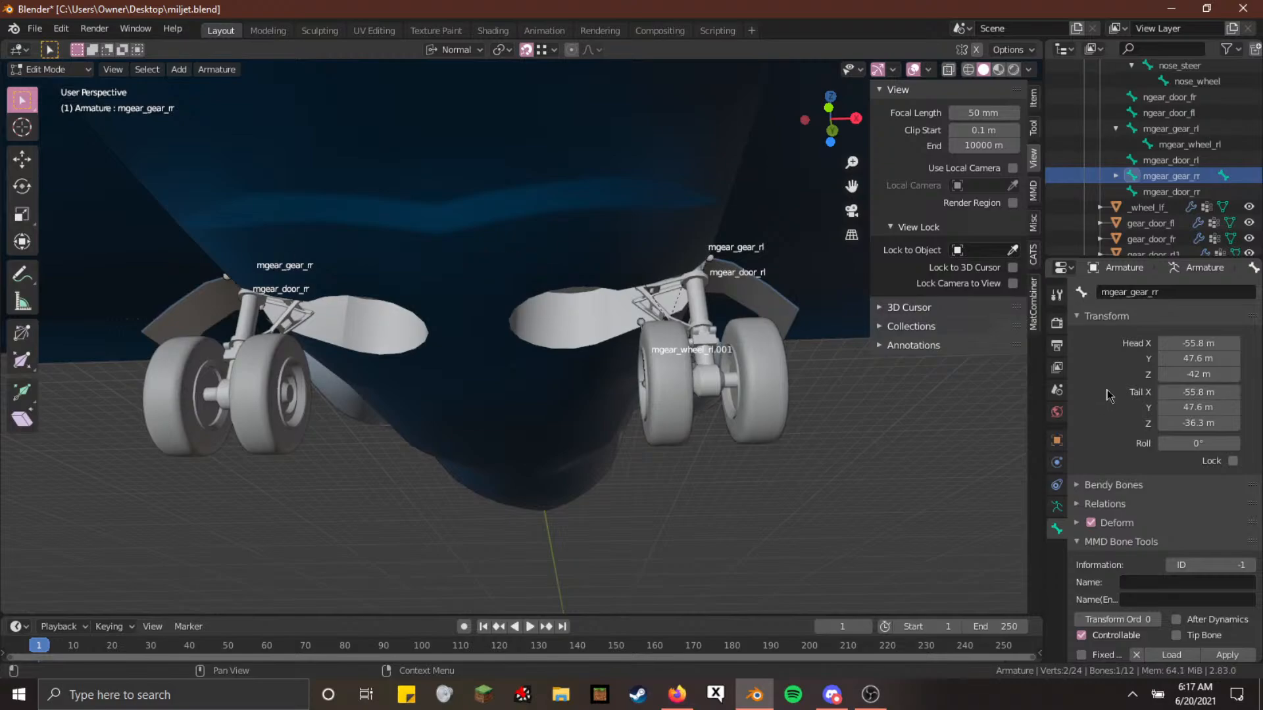
Rename the wheel bone copy under mgear_gear_rr to mgear_wheel_rr
click(1116, 176)
click(1176, 192)
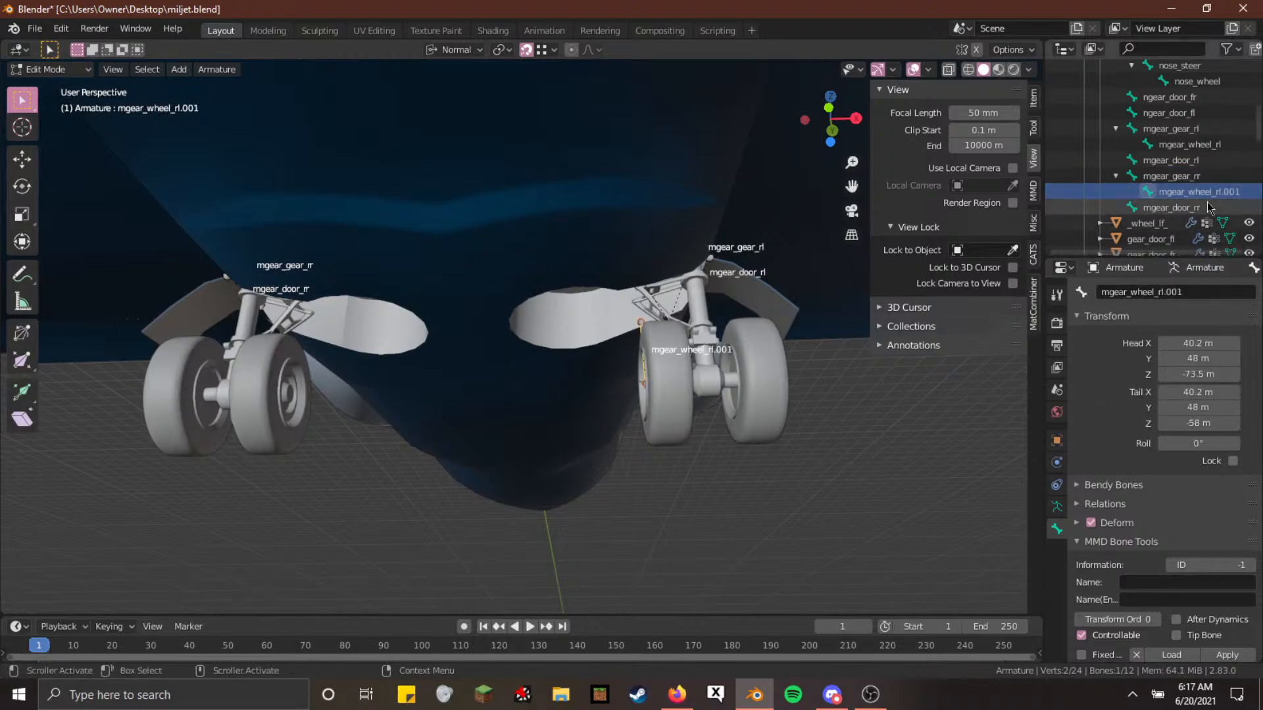
click(1212, 207)
click(1235, 191)
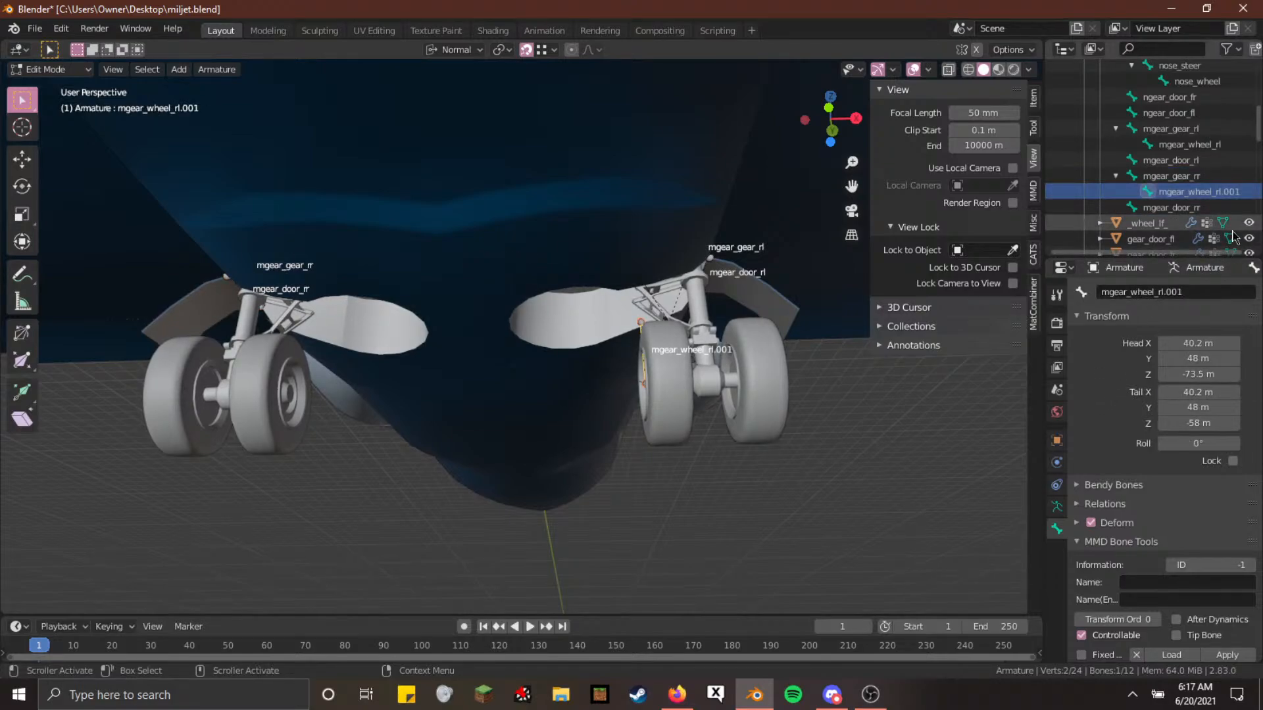
click(1216, 287)
click(1216, 287)
key(BackSpace)
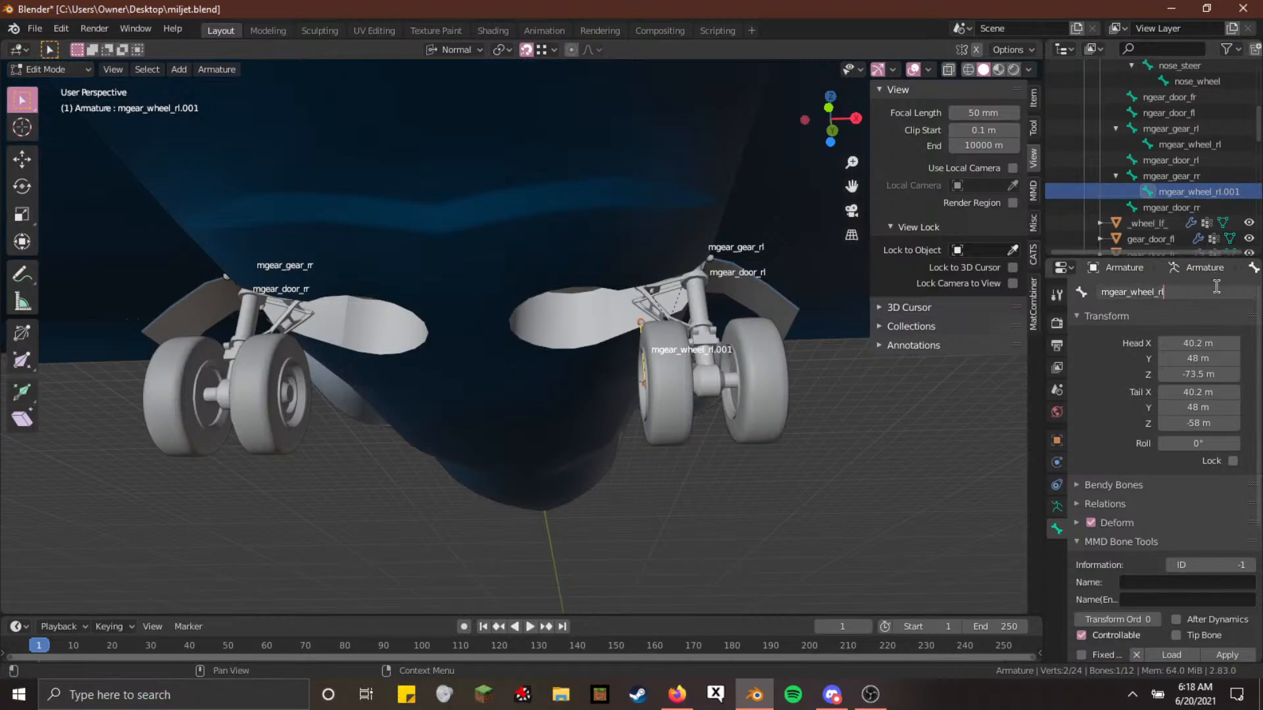
key(Return)
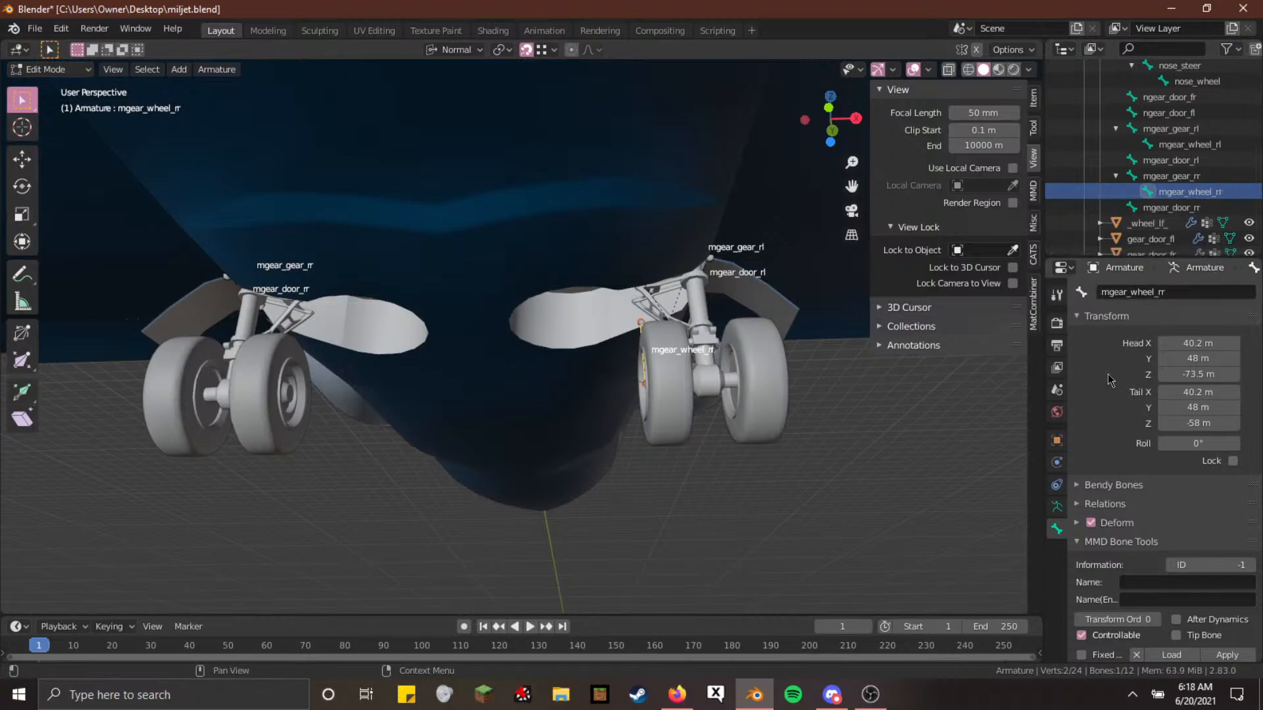
Set Head X and Tail X of mgear_wheel_rr to -40.2 m and switch the armature to Pose Mode
click(1193, 340)
key(Home)
text(-)
key(Return)
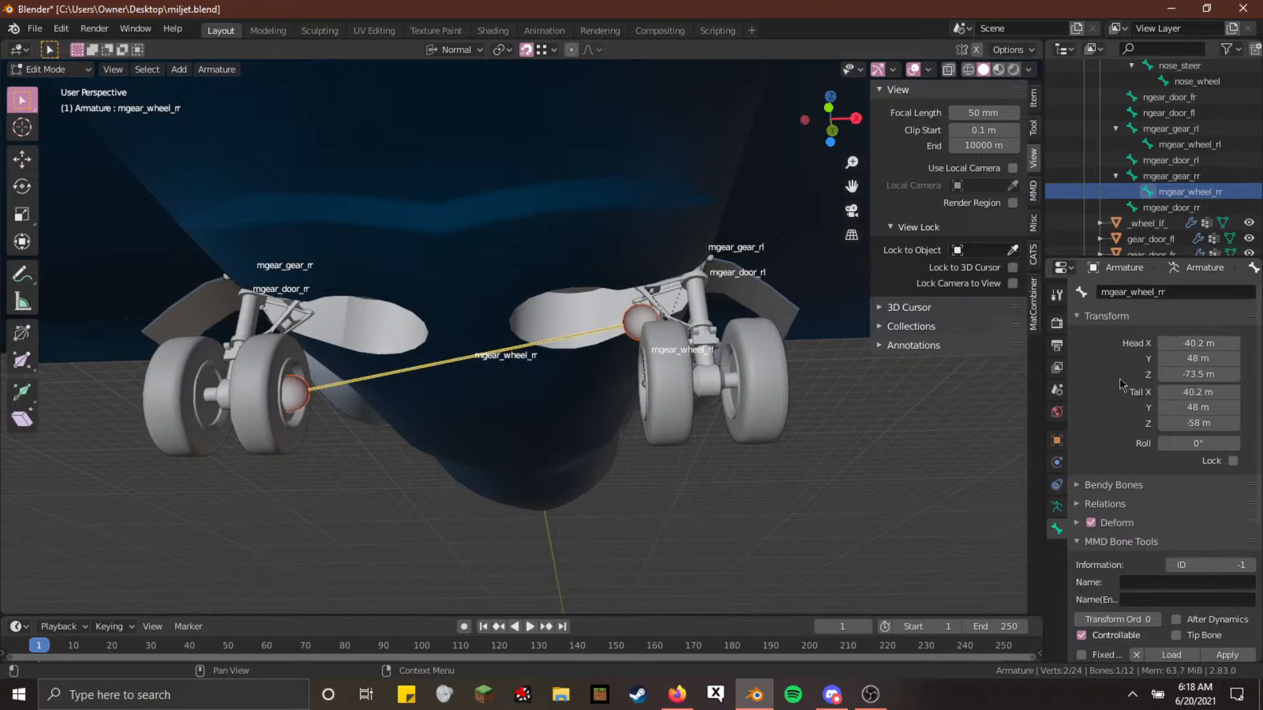
click(1203, 392)
key(Home)
text(-)
key(Return)
key(ctrl+Tab)
Assign the entire gear_rr.001 wheel mesh to a new vertex group named mgear_wheel_rr
key(shift+grave)
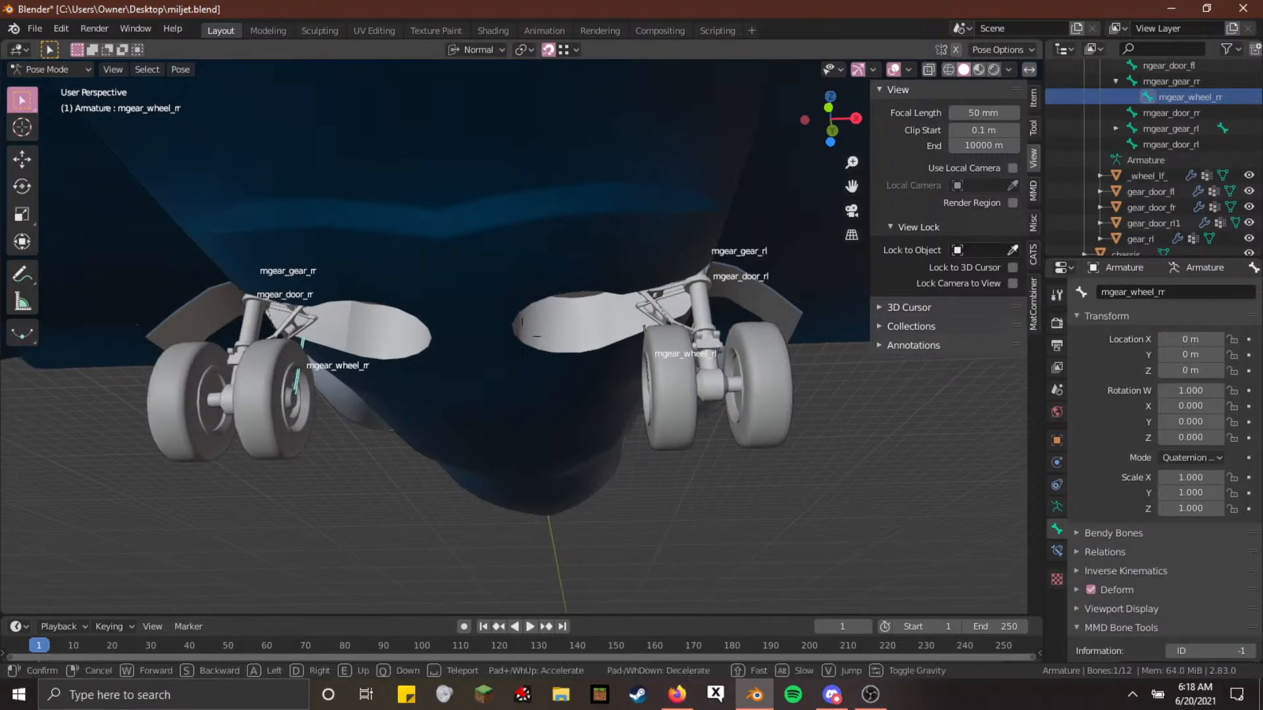
key(w)
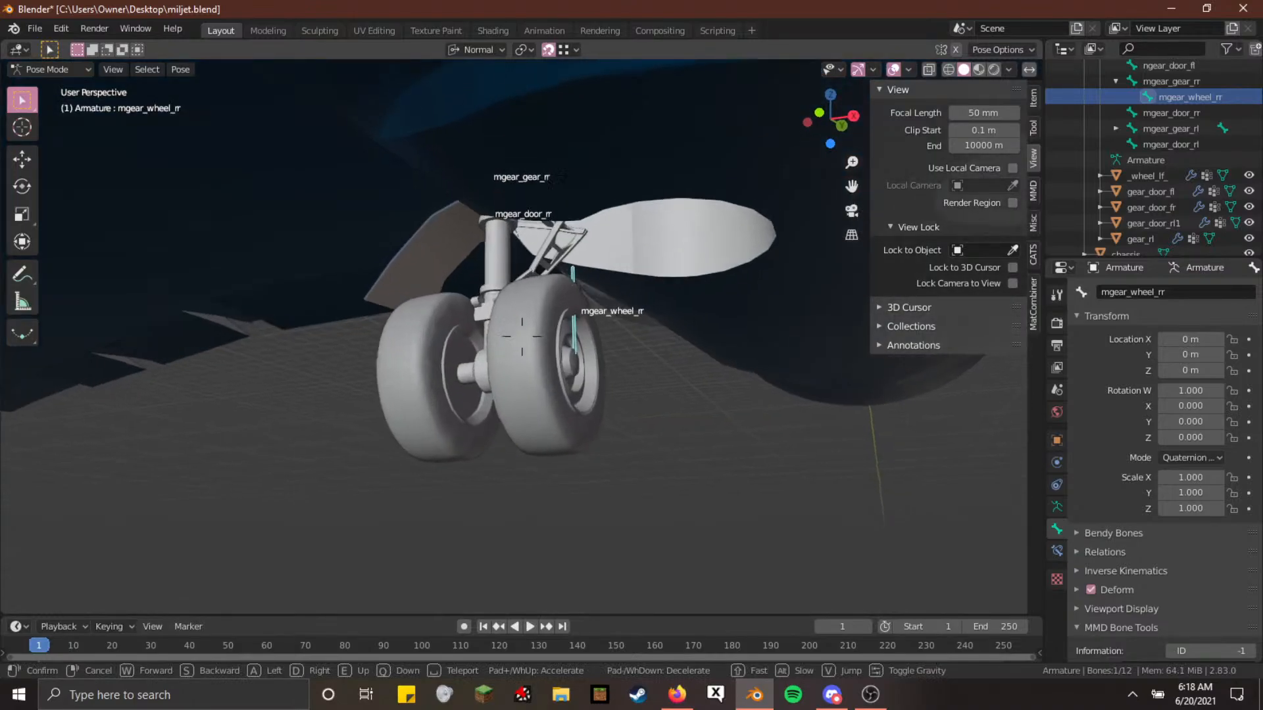
click(522, 336)
right_click(522, 337)
key(Tab)
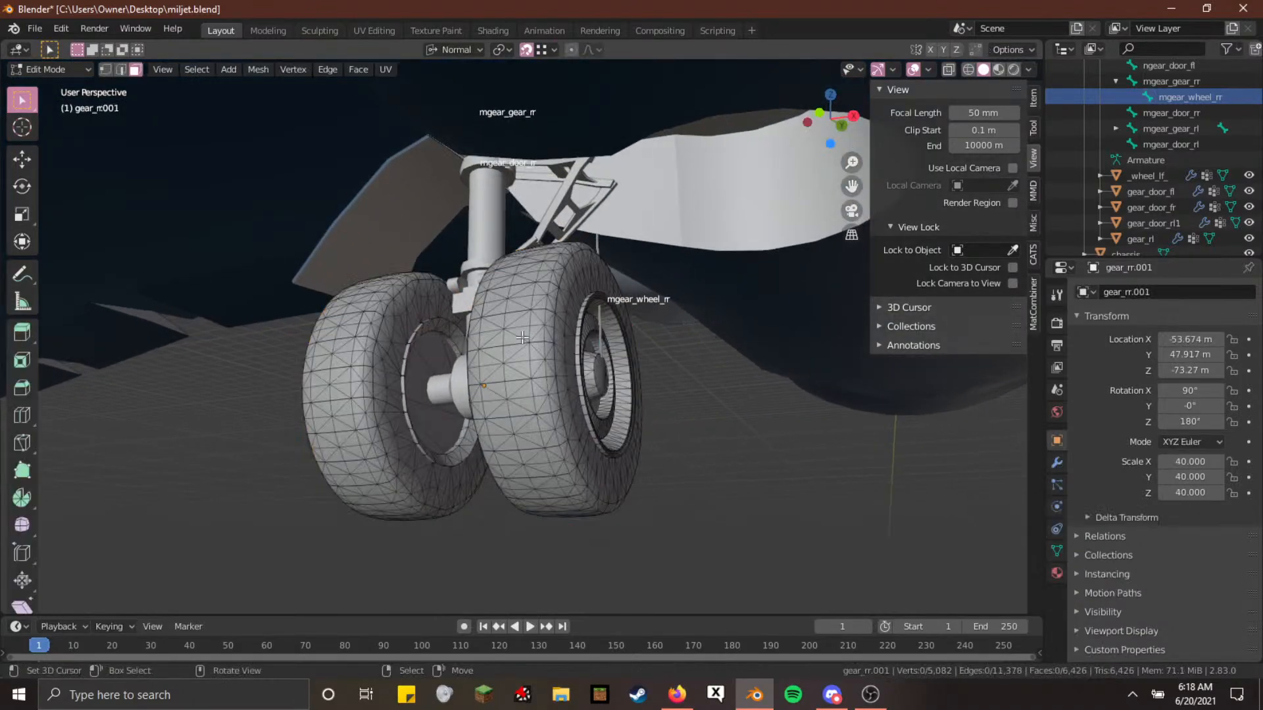
key(a)
click(1057, 551)
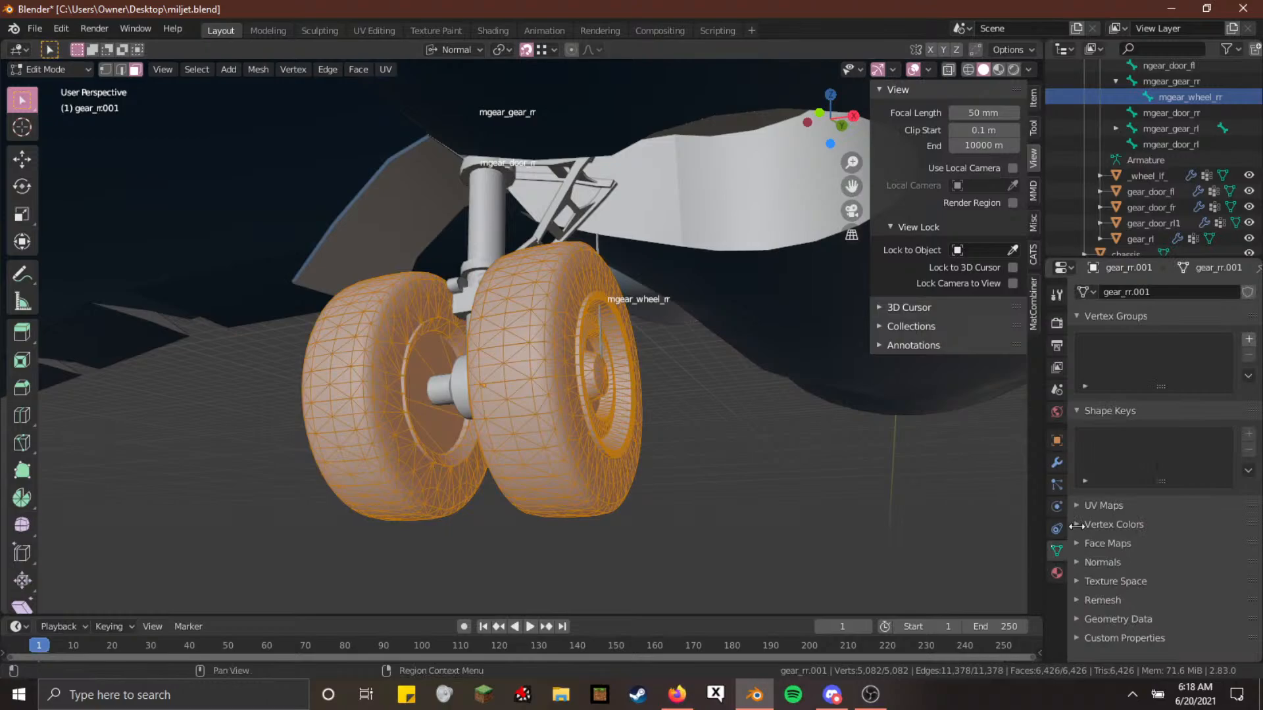
click(1249, 339)
double_click(1144, 344)
text(mgear)
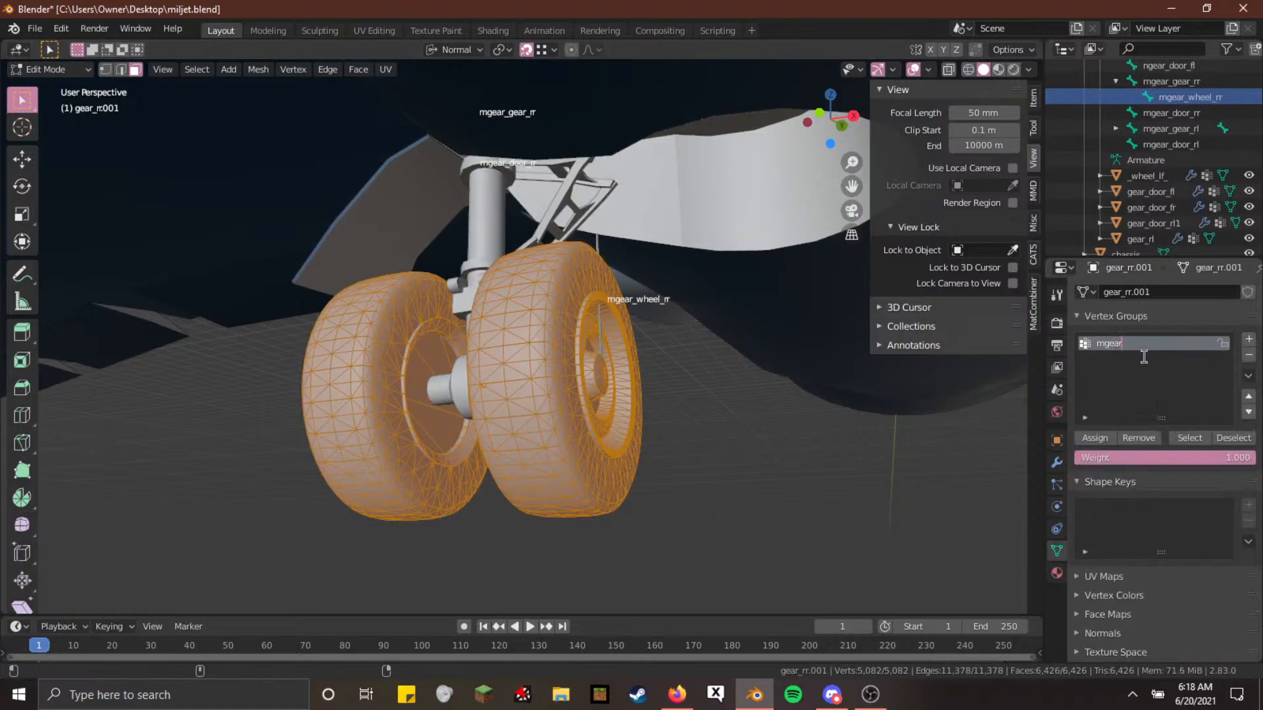
text(_wheel_rr)
key(Return)
click(1105, 439)
key(Tab)
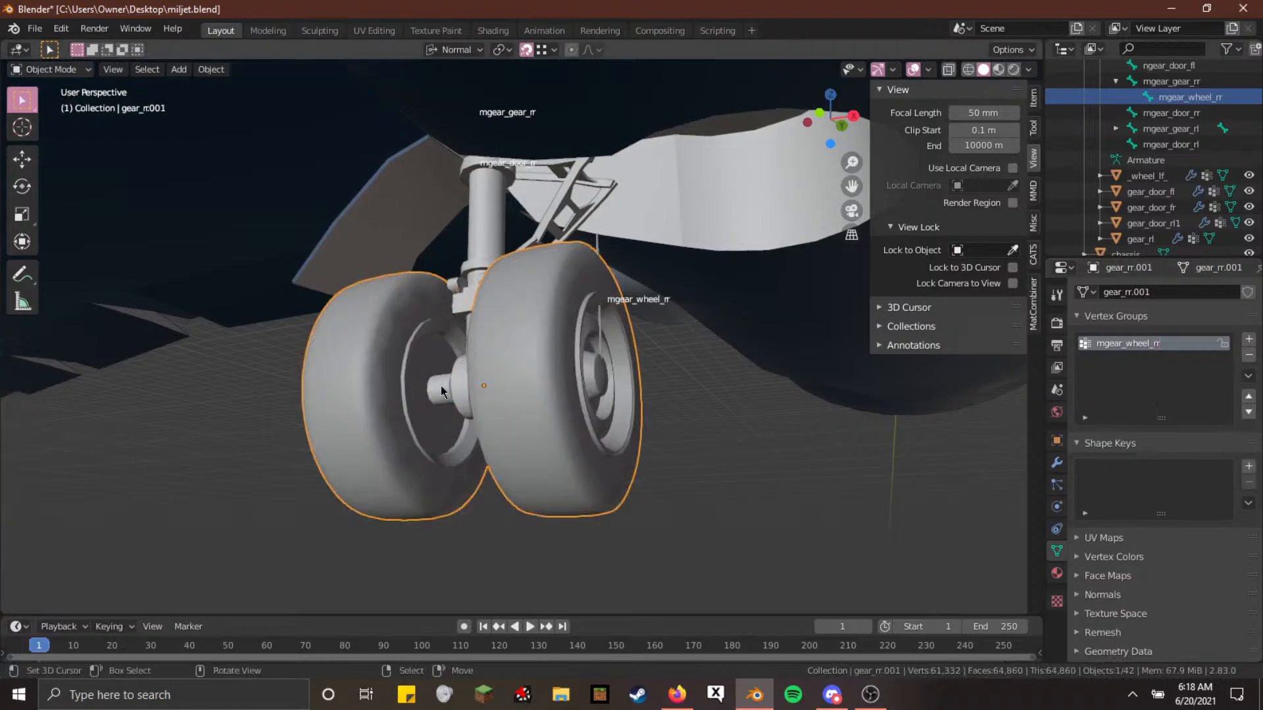
Create a vertex group named mgear_gear_rr for all geometry of the gear_rr strut mesh
click(496, 235)
key(Tab)
key(a)
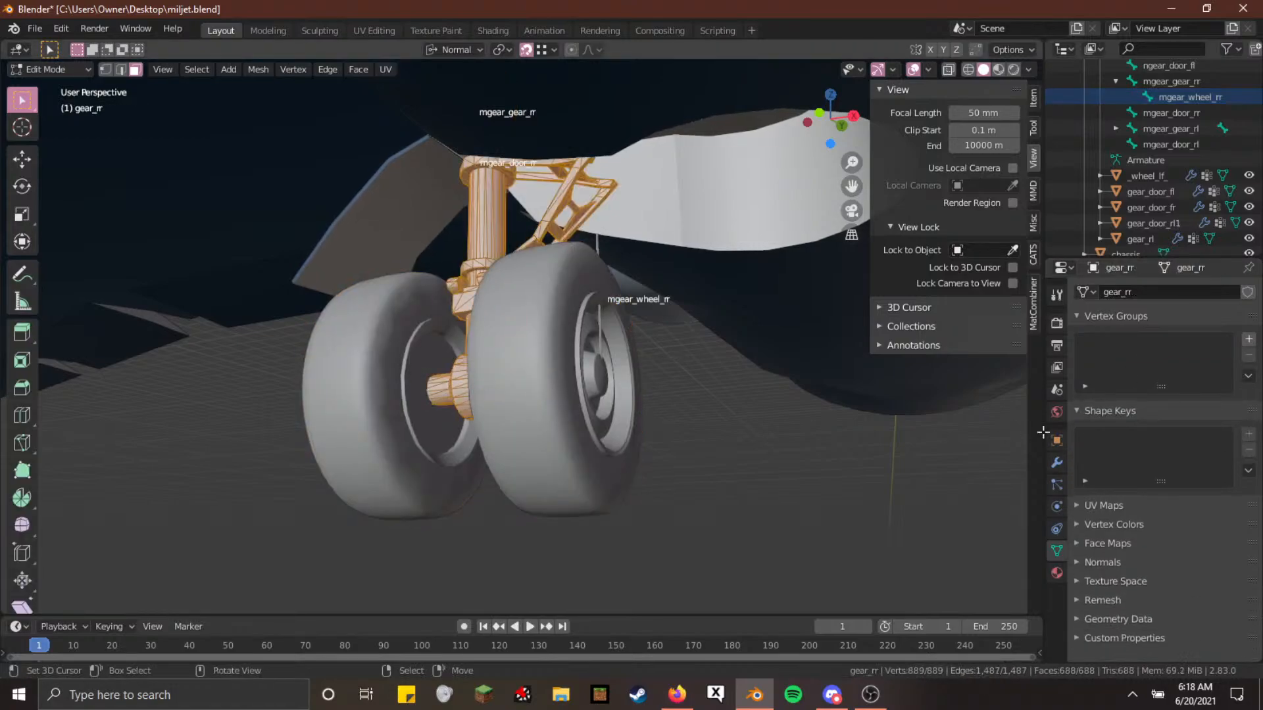
click(1248, 339)
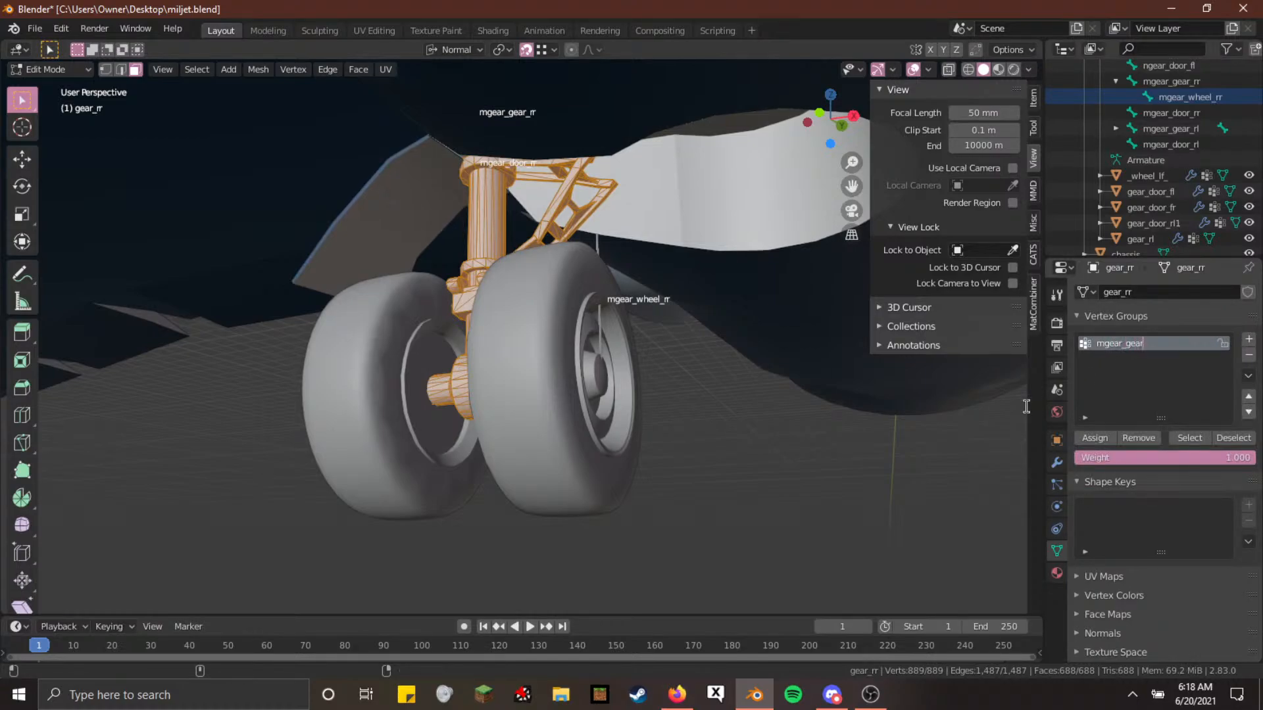
key(Return)
key(Tab)
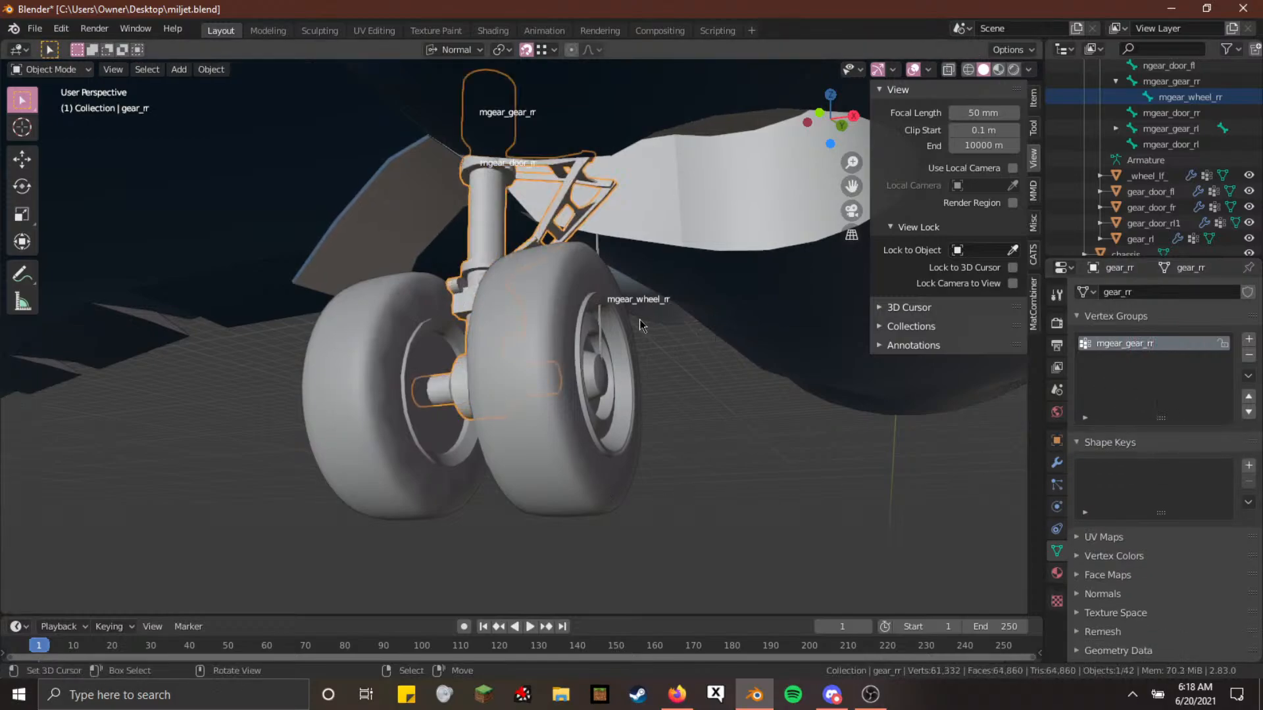
Assign the whole gear_door_rr1 door mesh to a new vertex group named mgear_door_rr
click(415, 169)
key(Tab)
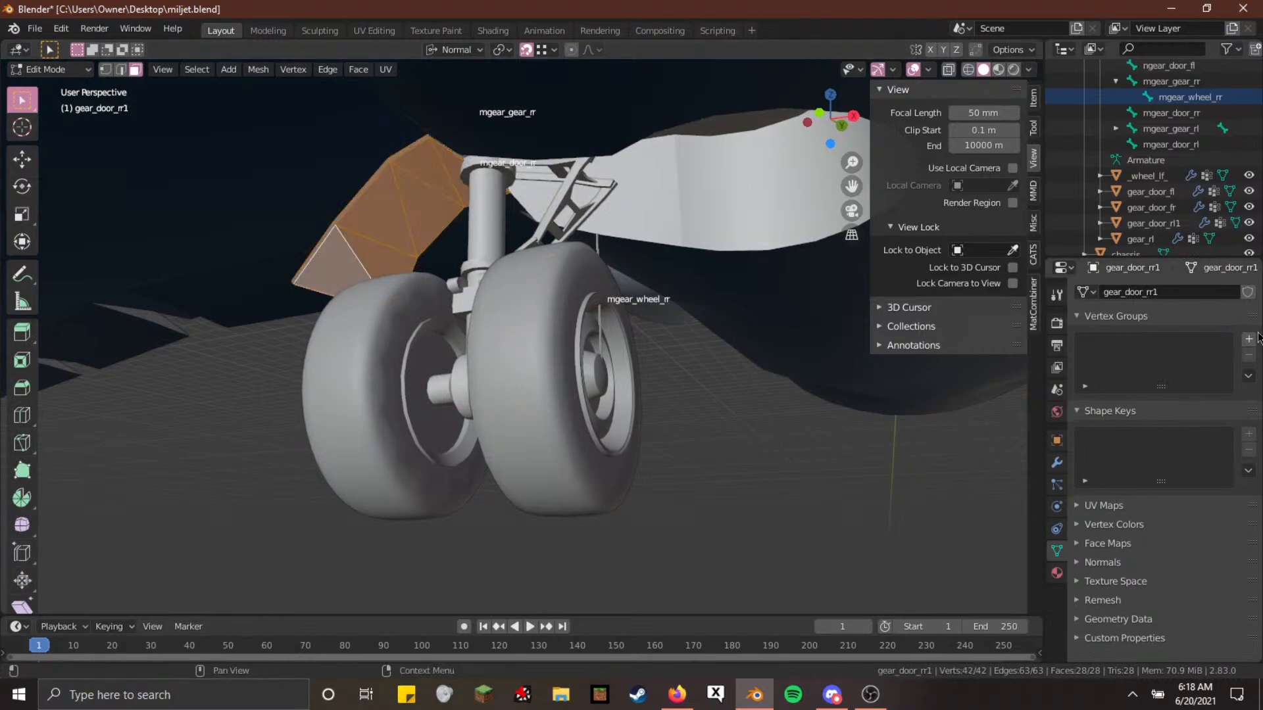
click(1248, 339)
double_click(1107, 343)
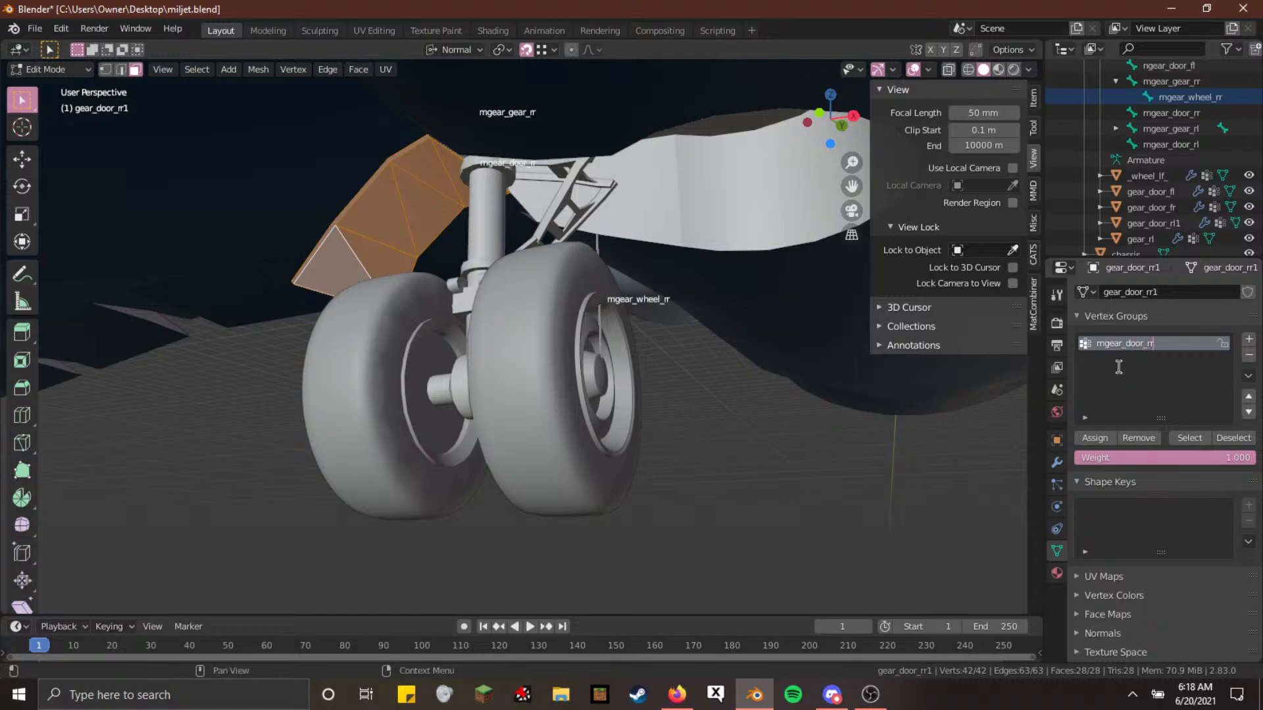
click(1096, 438)
key(Tab)
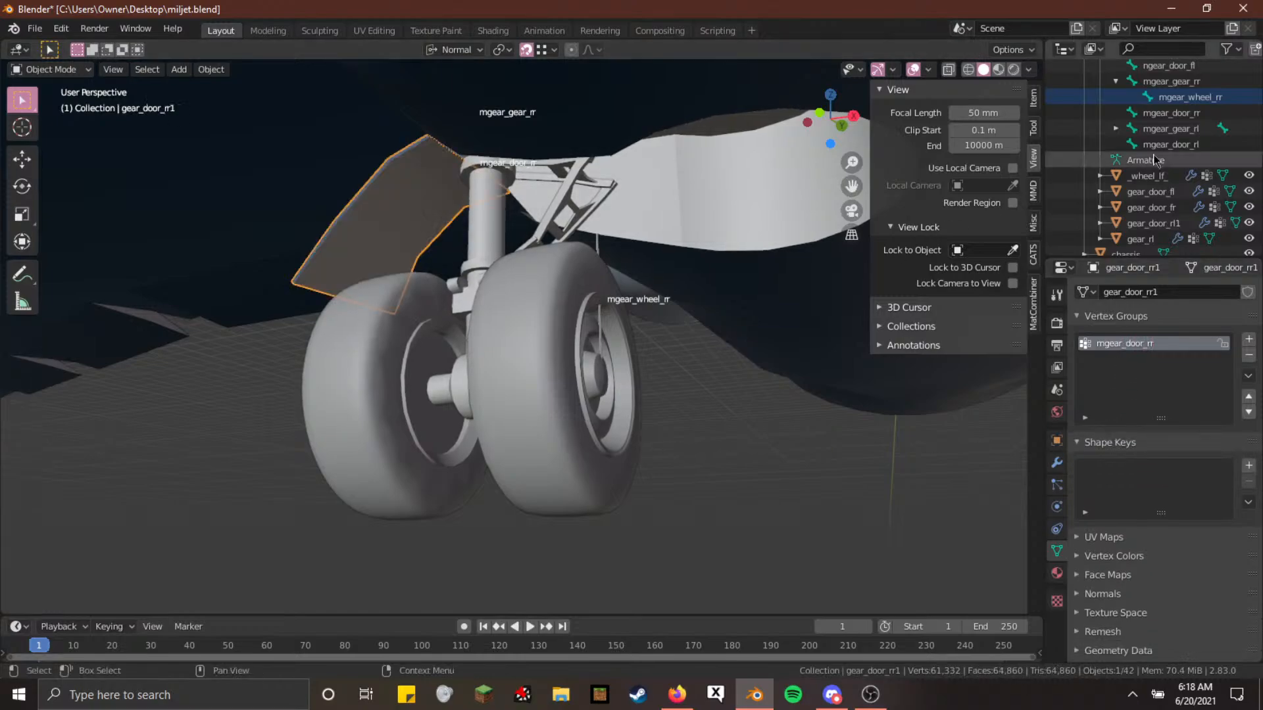
Parent the door, wheel and strut meshes of this gear to the armature with Armature Deform
scroll(1152, 196, down, 4)
click(488, 334)
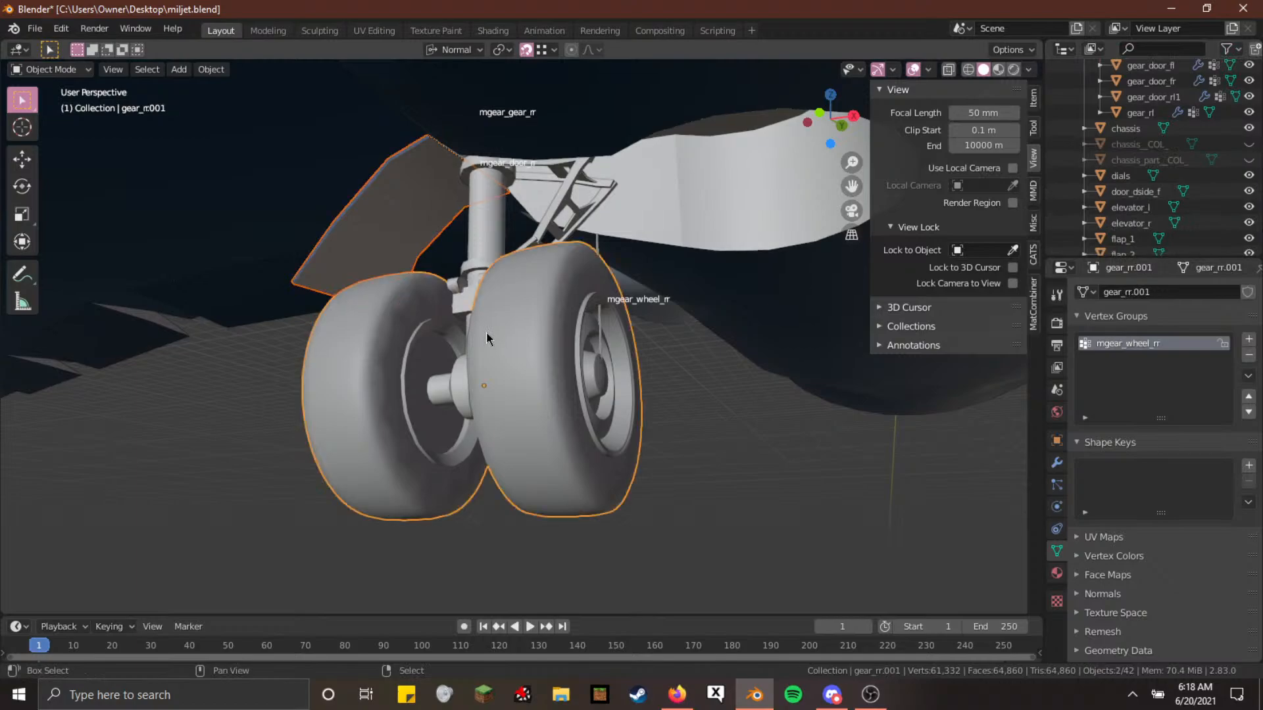
shift+click(478, 242)
scroll(1171, 149, up, 10)
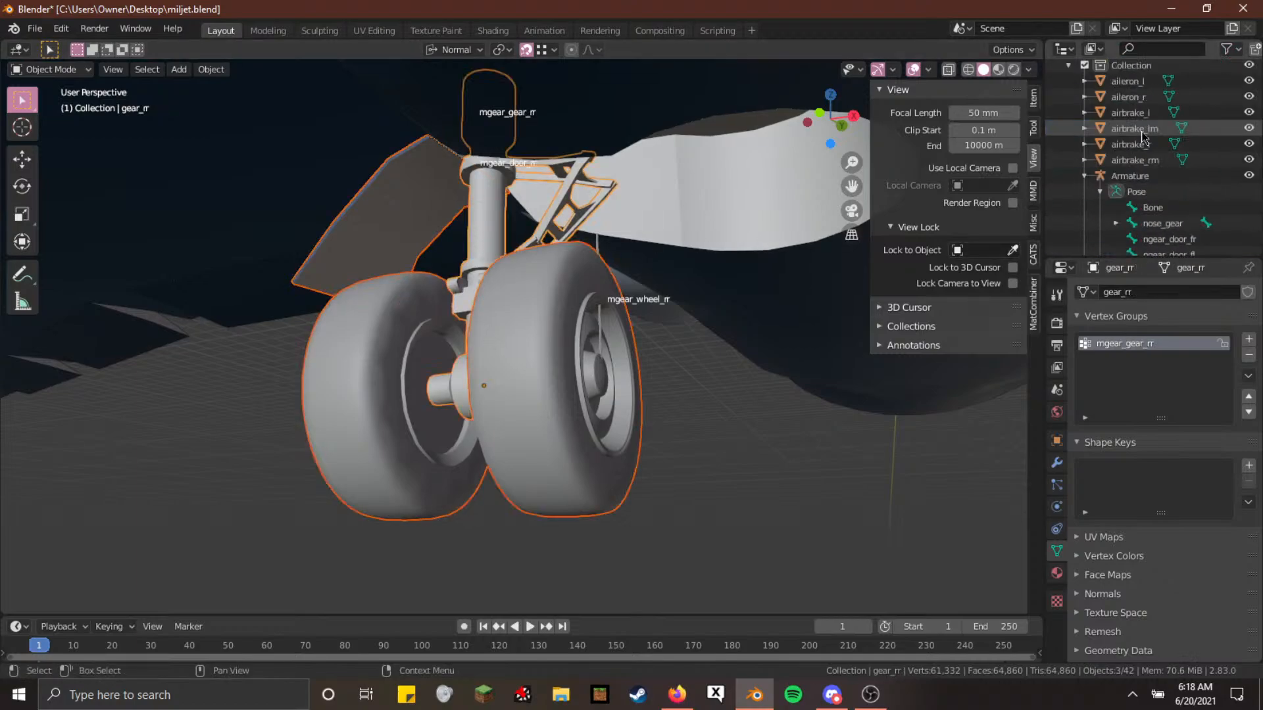
ctrl+click(1121, 176)
key(ctrl+Tab)
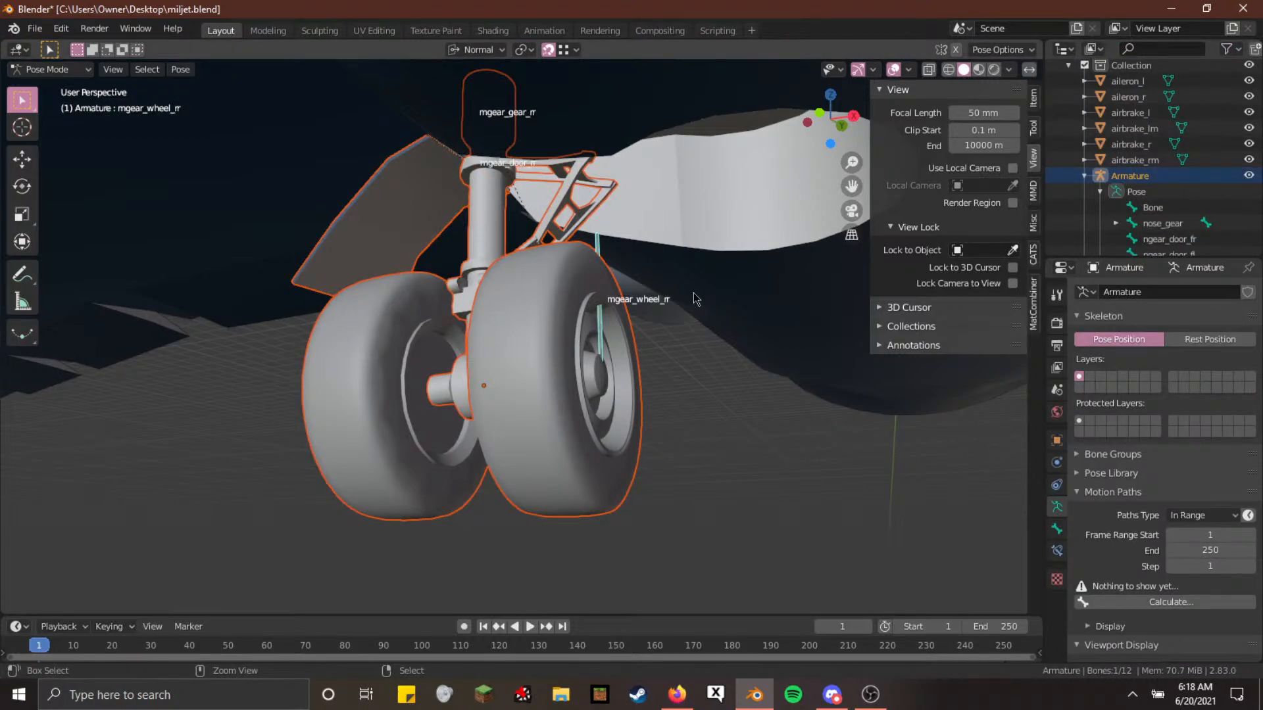
key(ctrl+p)
click(693, 293)
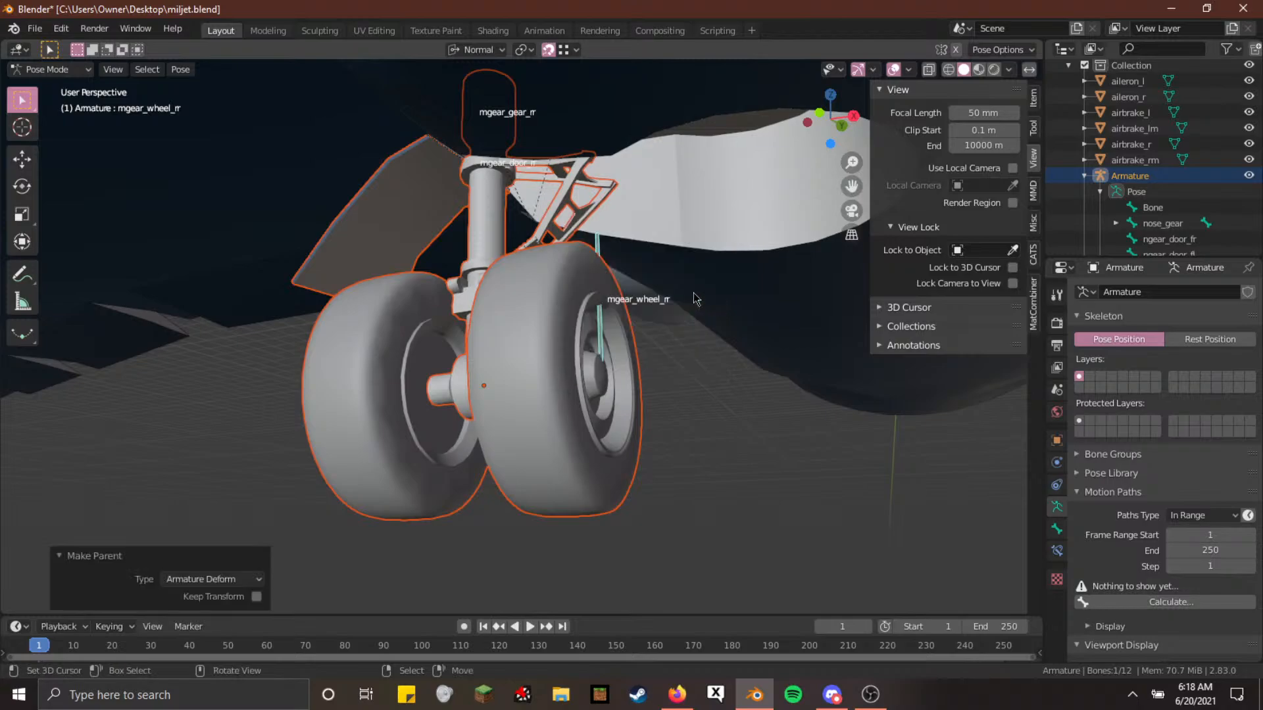
Try rotating the mgear_wheel_rr bone about its local X axis and cancel the rotation
click(597, 327)
key(r)
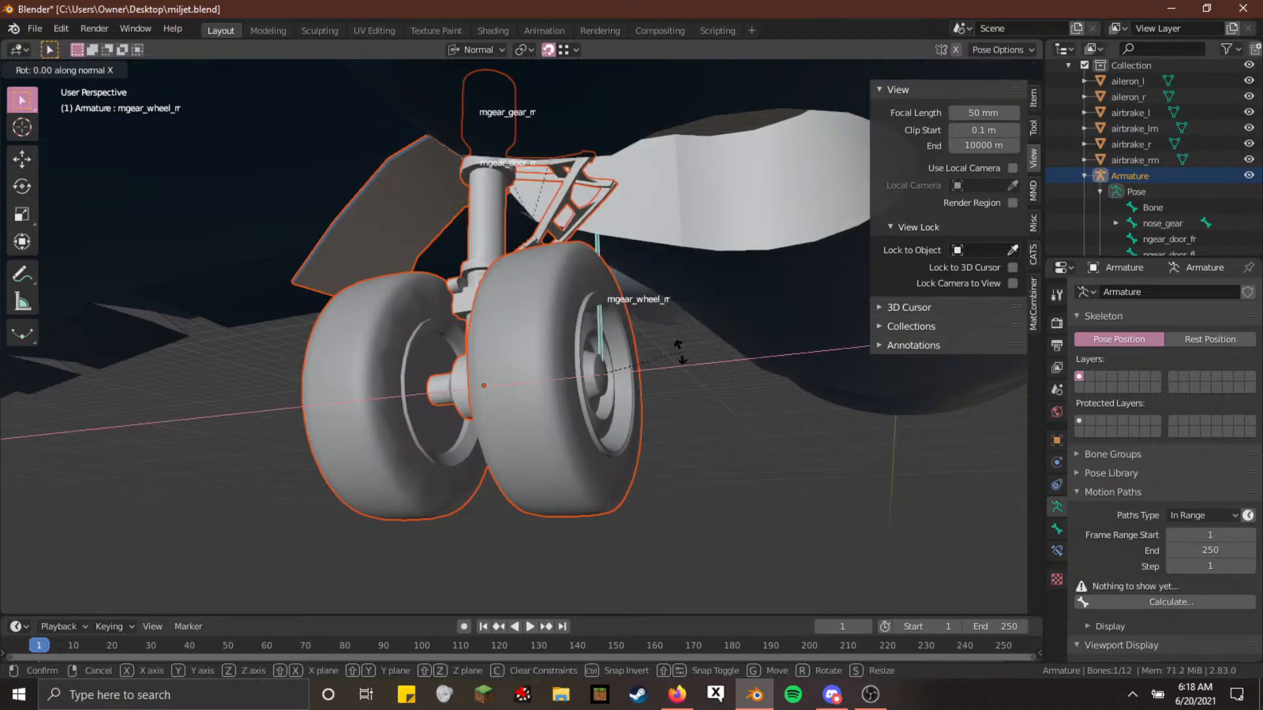
key(Escape)
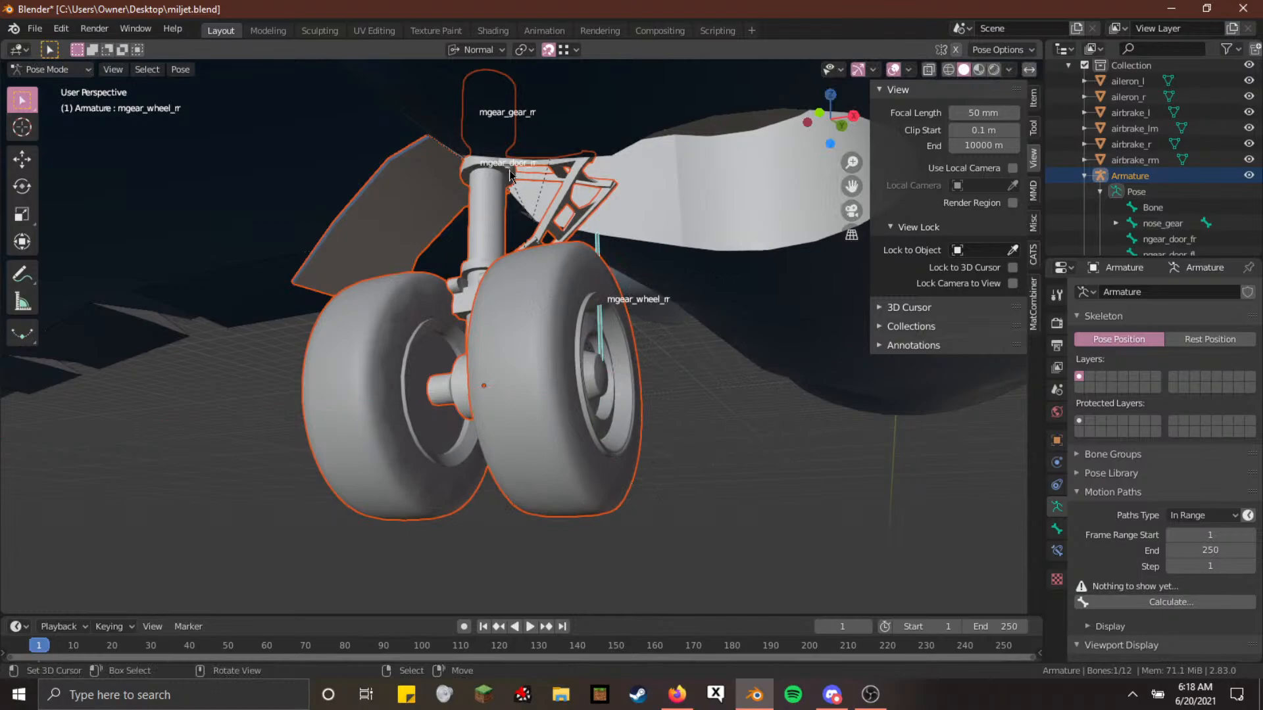
Try rotating the mgear_door_rr bone about its local X and Y axes and cancel the rotation
key(r)
key(z)
key(z)
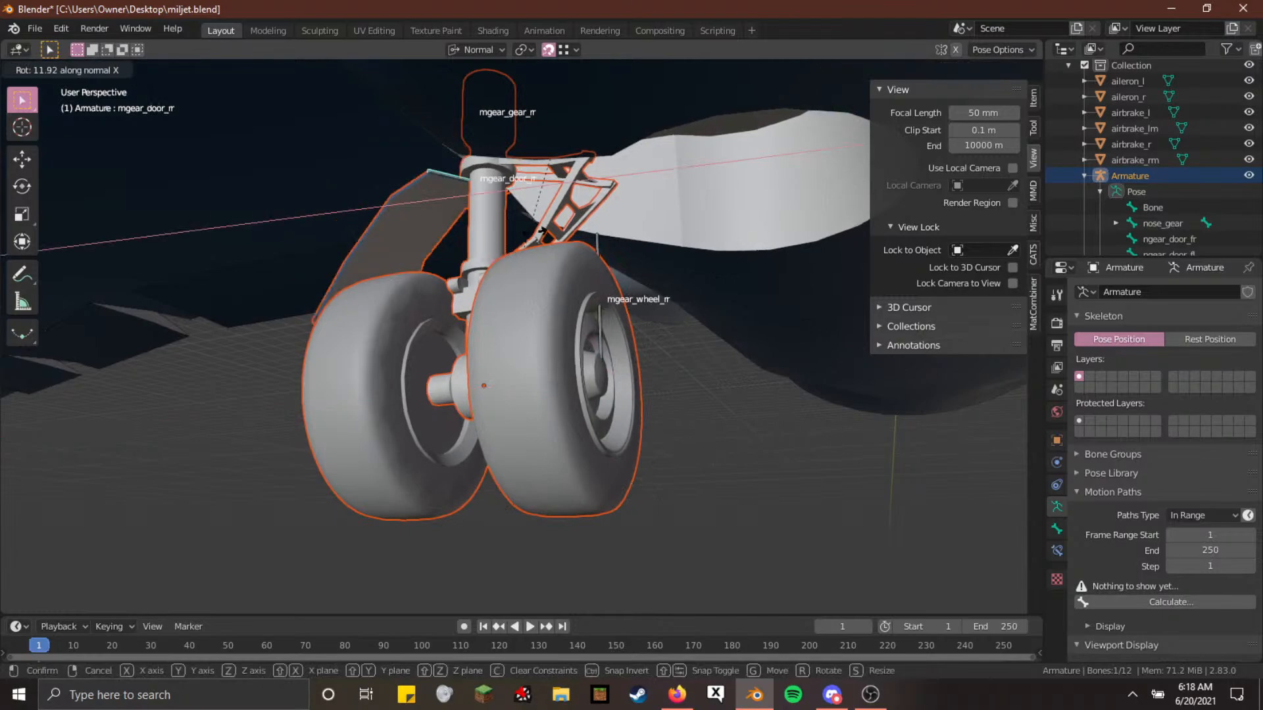
key(y)
key(y)
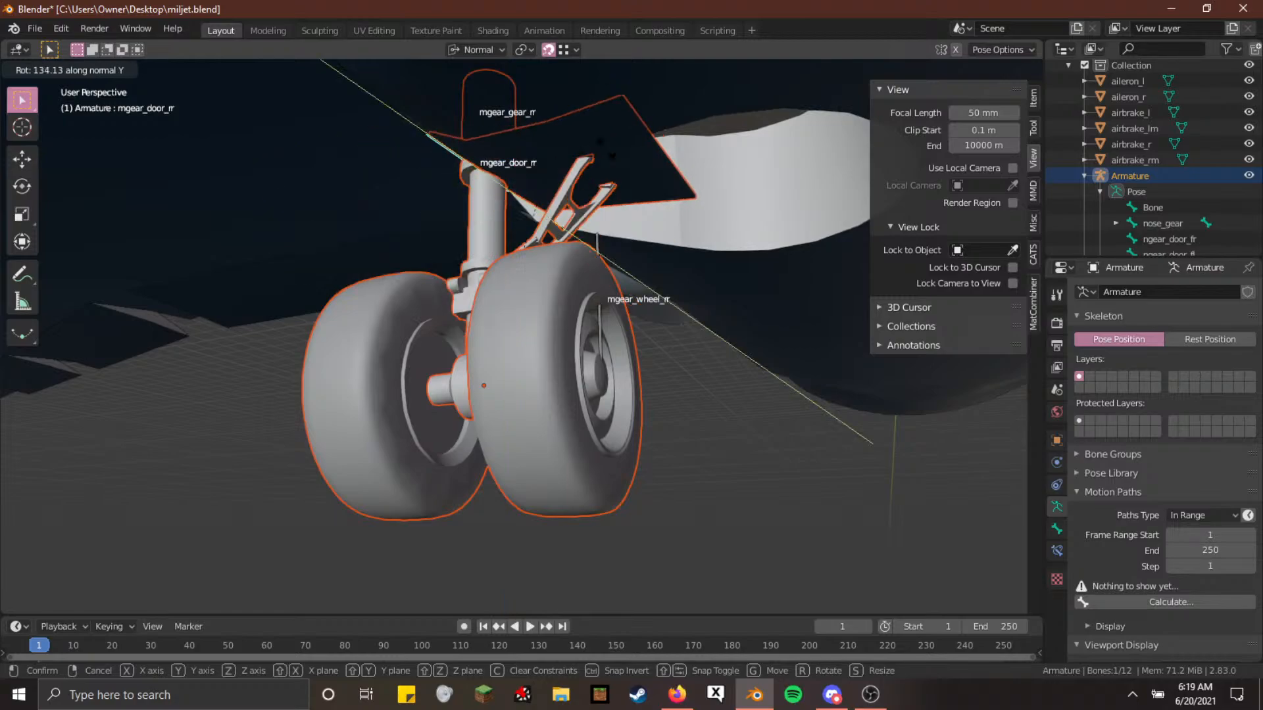
click(501, 137)
right_click(486, 133)
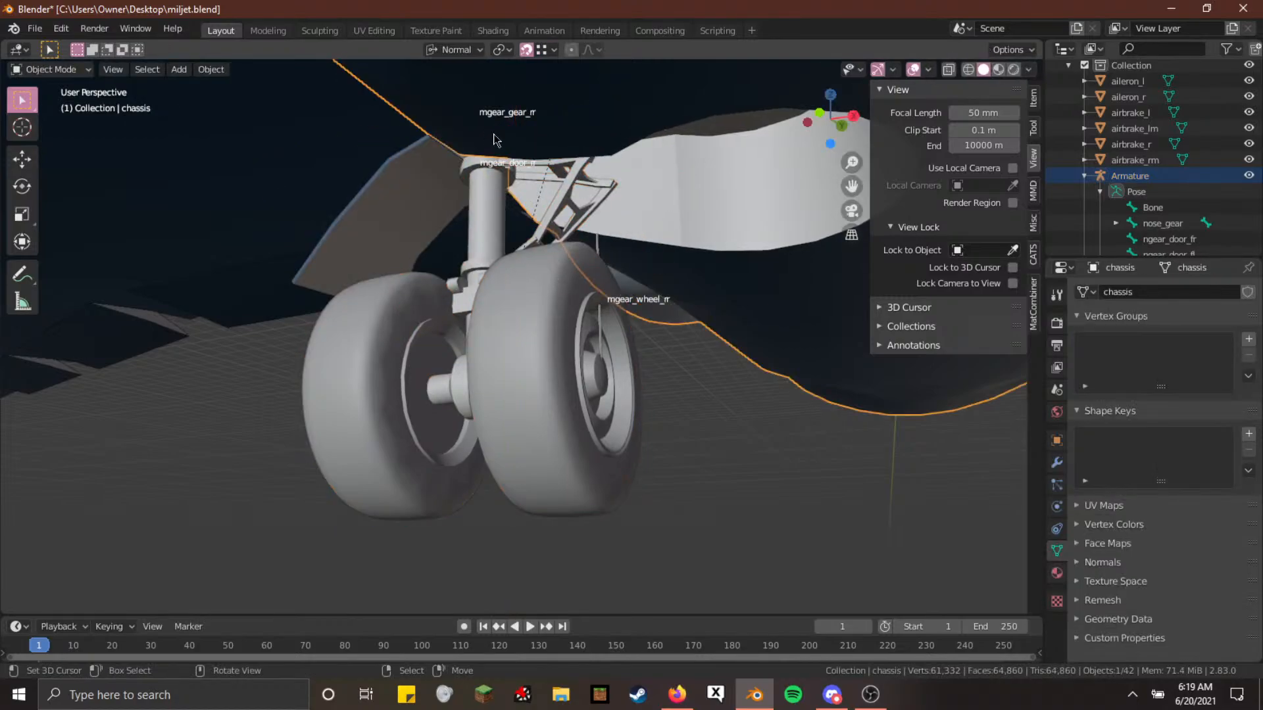
Select the mgear_gear_rr bone and try swinging the gear about its local Z axis, cancelling the rotation
right_click(495, 135)
right_click(497, 135)
scroll(1187, 183, down, 3)
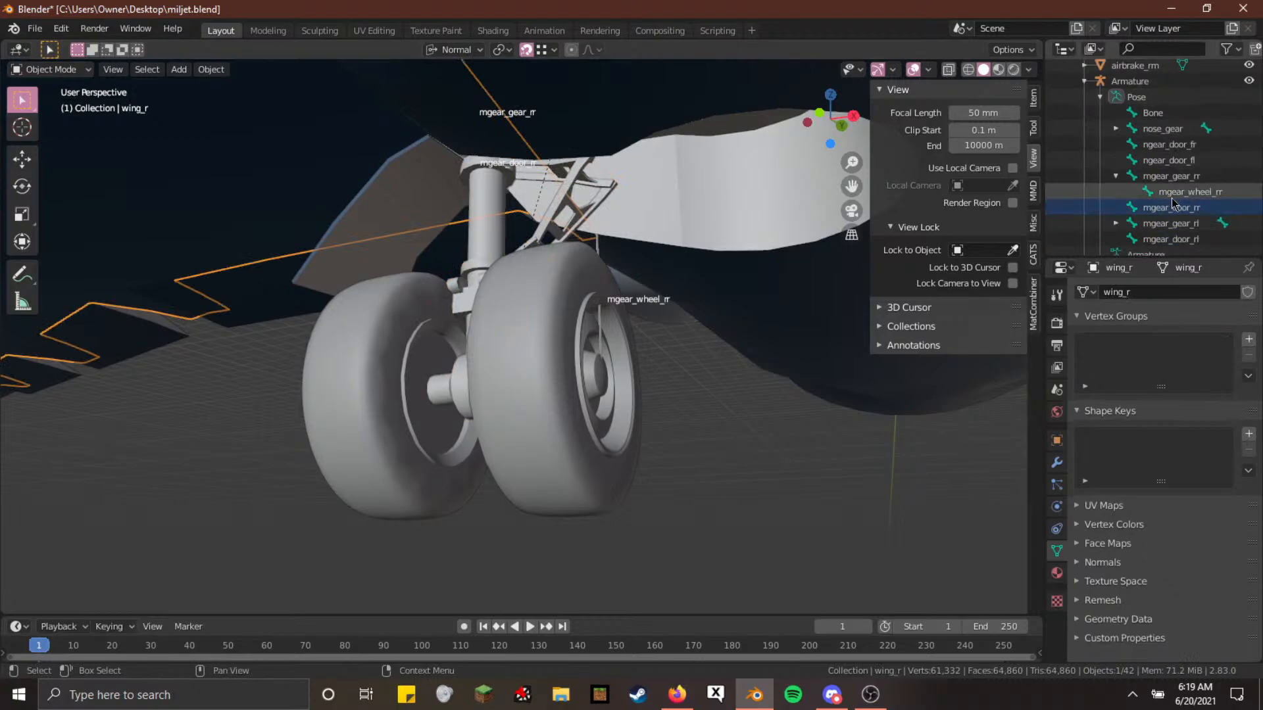
click(1193, 226)
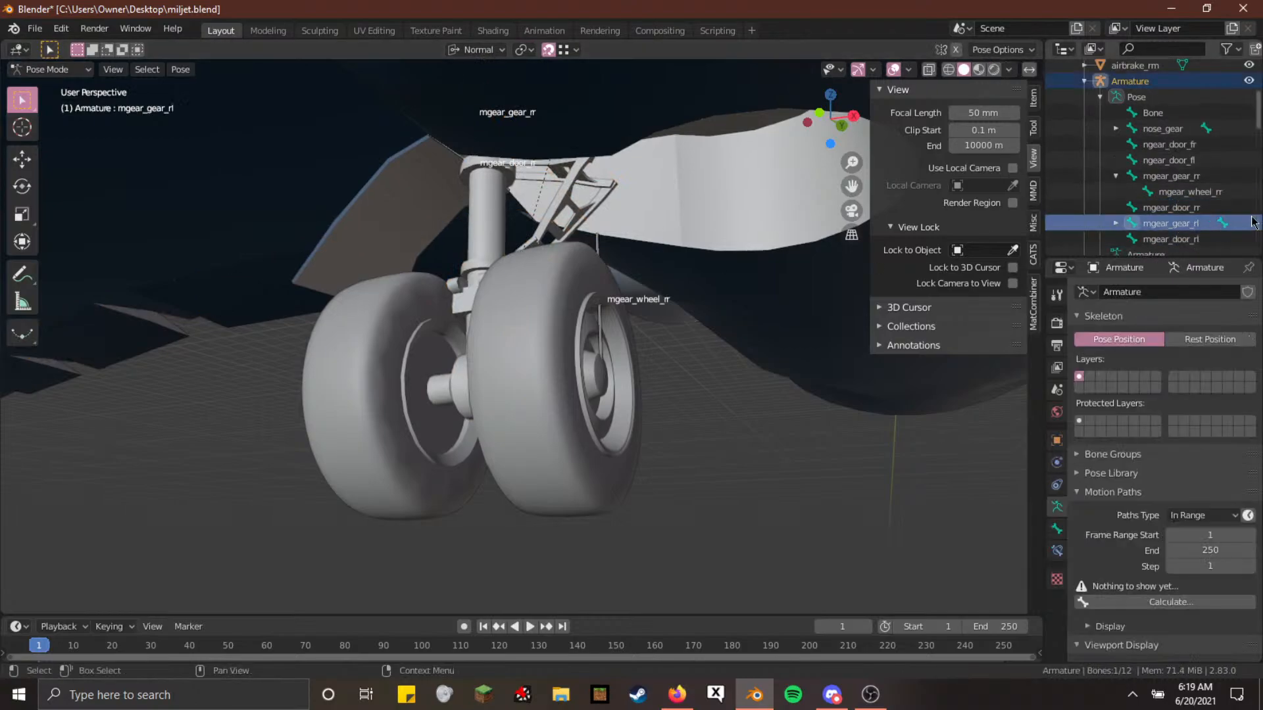
scroll(1187, 165, down, 2)
click(1177, 145)
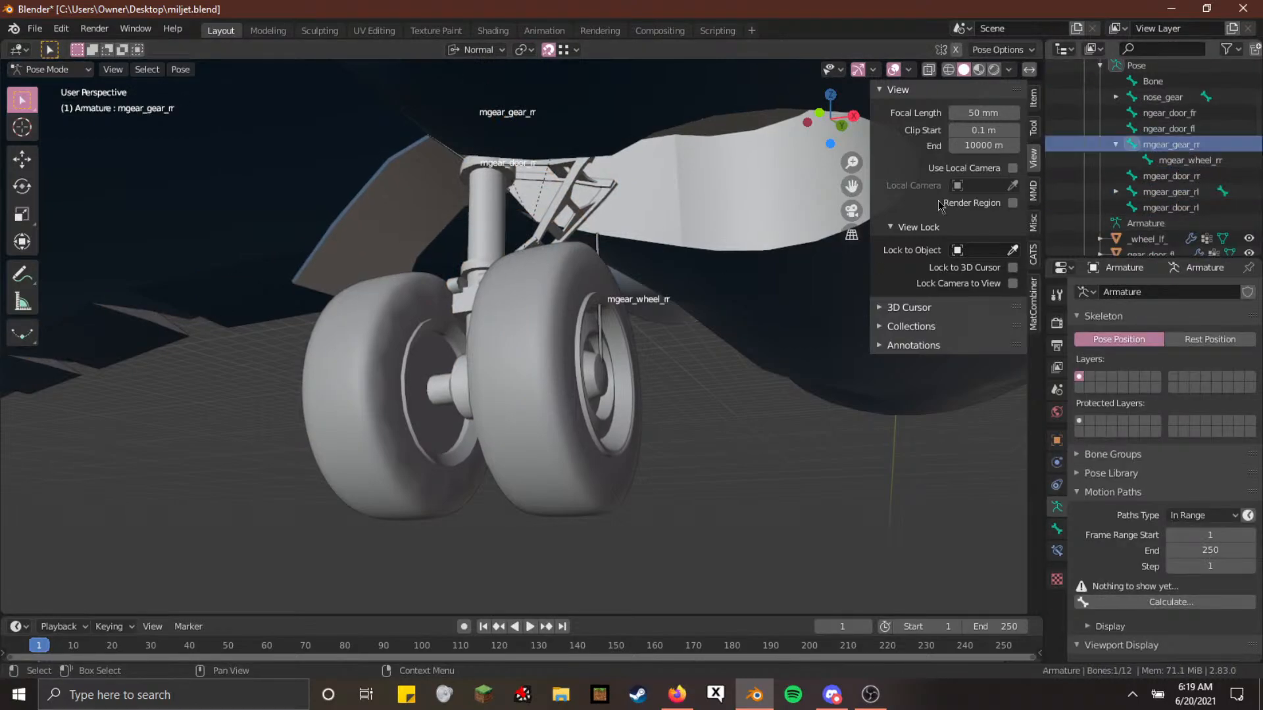
key(r)
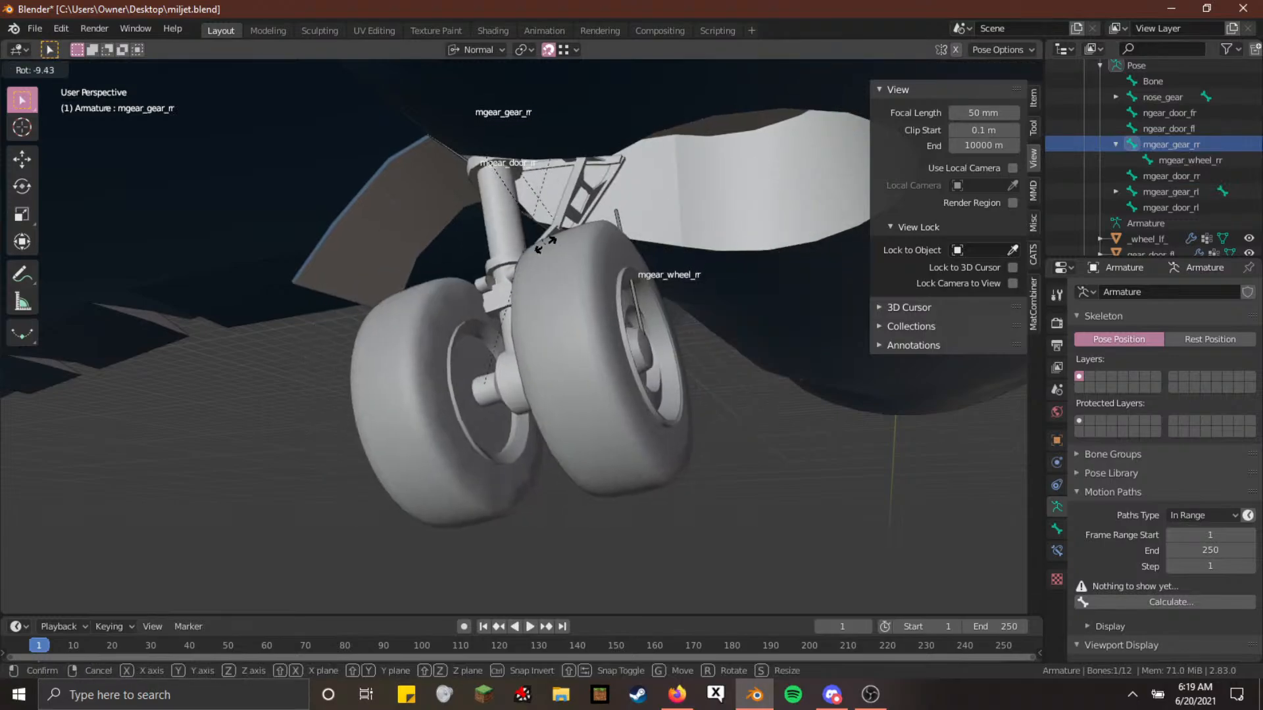
key(z)
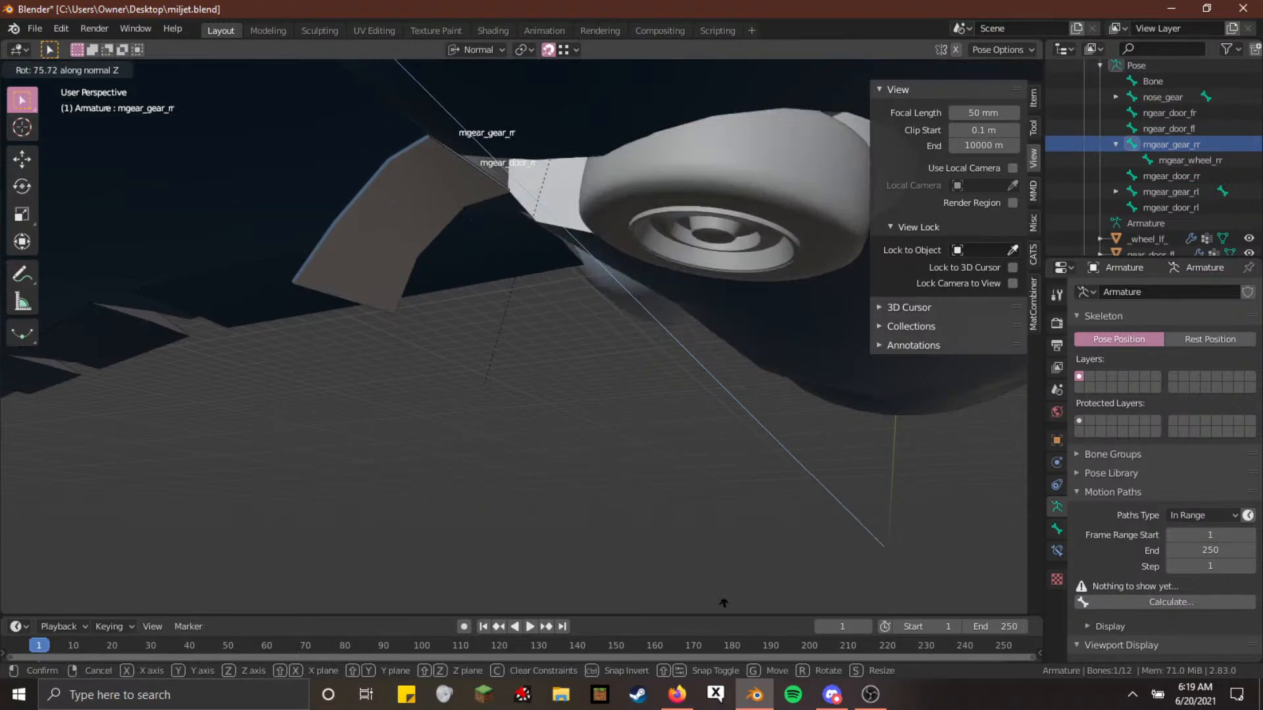
click(726, 588)
Clear the bone selection and examine both main landing gears and the whole aircraft from several sides
scroll(717, 541, down, 5)
middle_drag(715, 540, 685, 471)
key(a)
key(a)
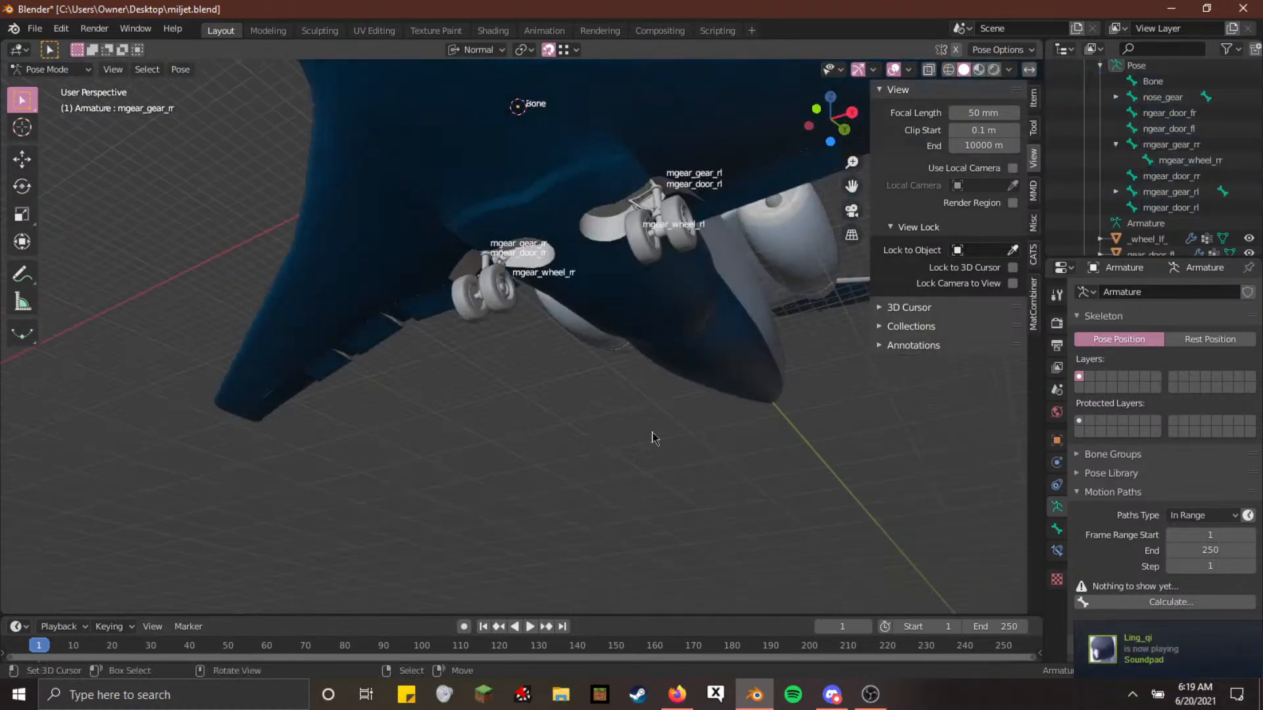
middle_drag(651, 431, 643, 464)
scroll(642, 467, down, 5)
middle_drag(409, 480, 394, 453)
key(a)
key(a)
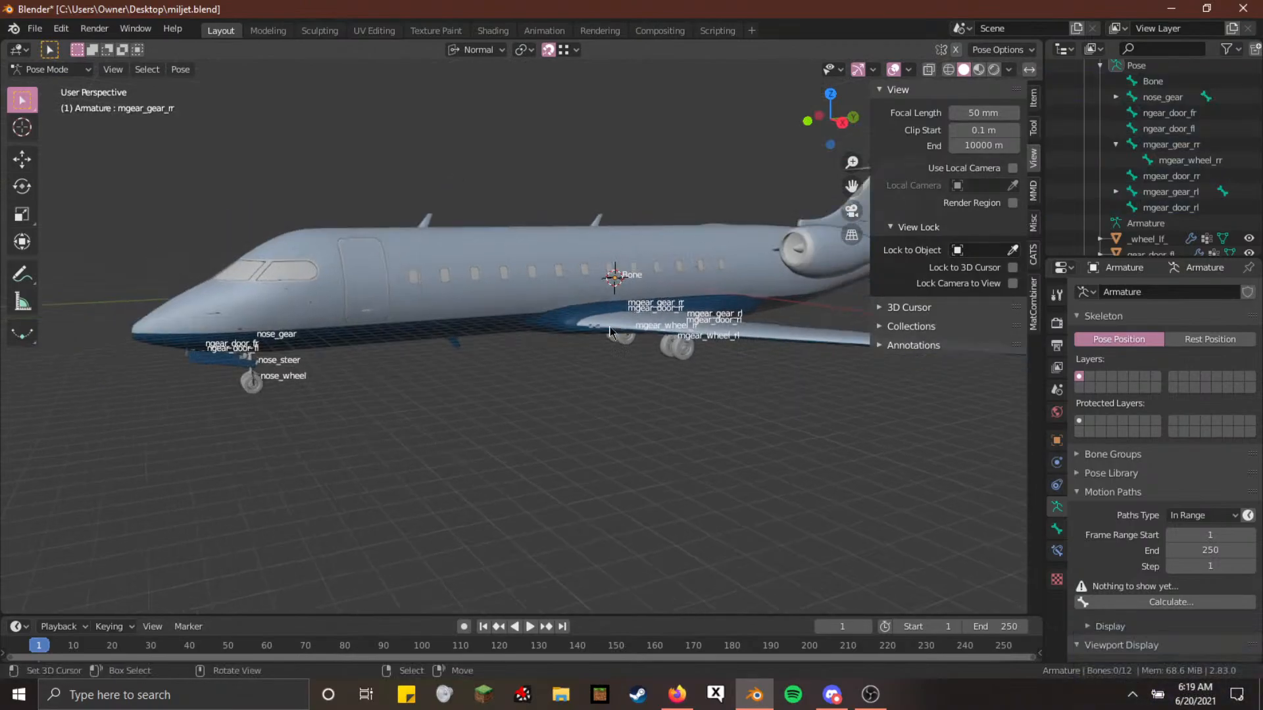
middle_drag(610, 332, 539, 437)
key(alt+Tab)
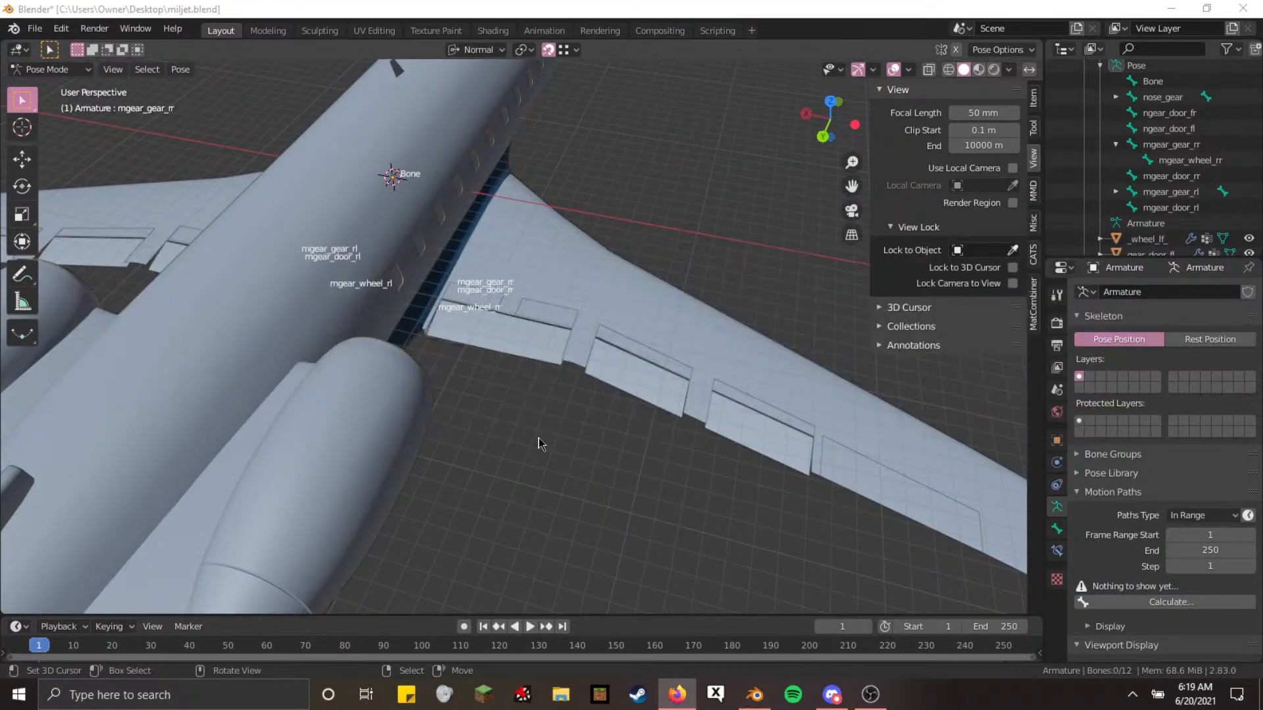
key(alt+Tab)
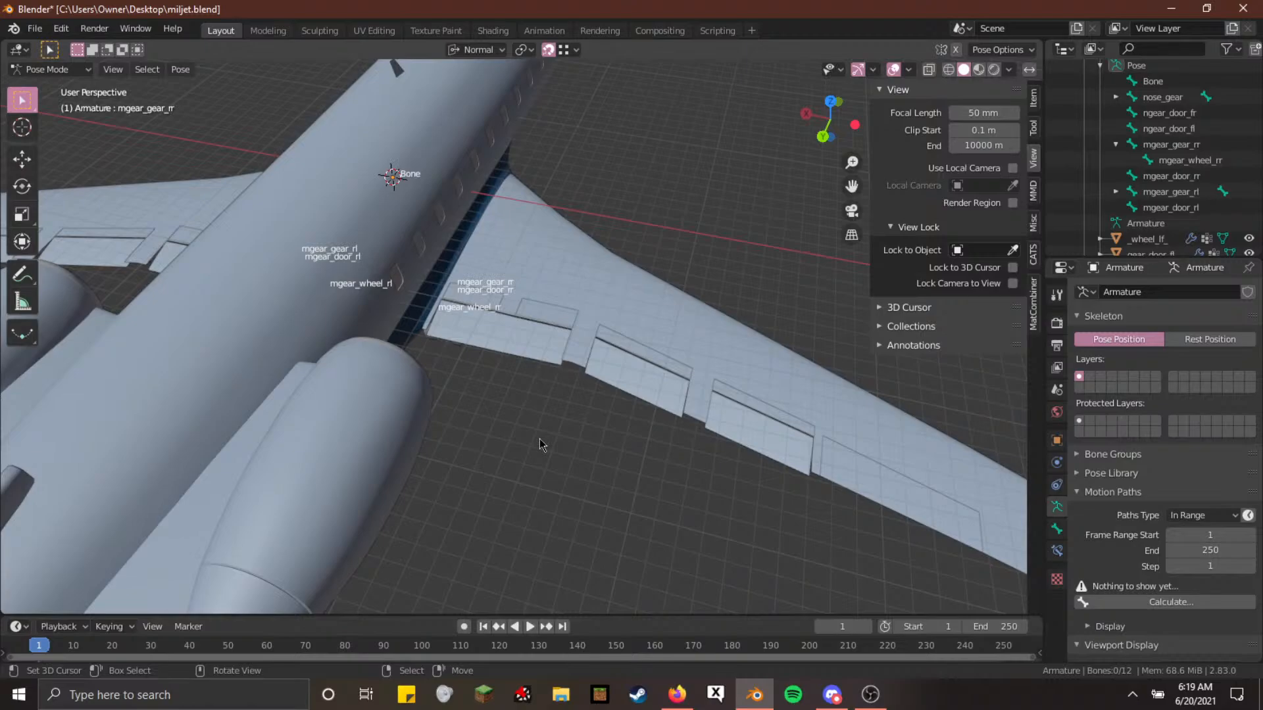
Collapse the mgear_gear_rr bone's hierarchy in the outliner and switch the armature to Object Mode
key(a)
key(a)
click(1116, 144)
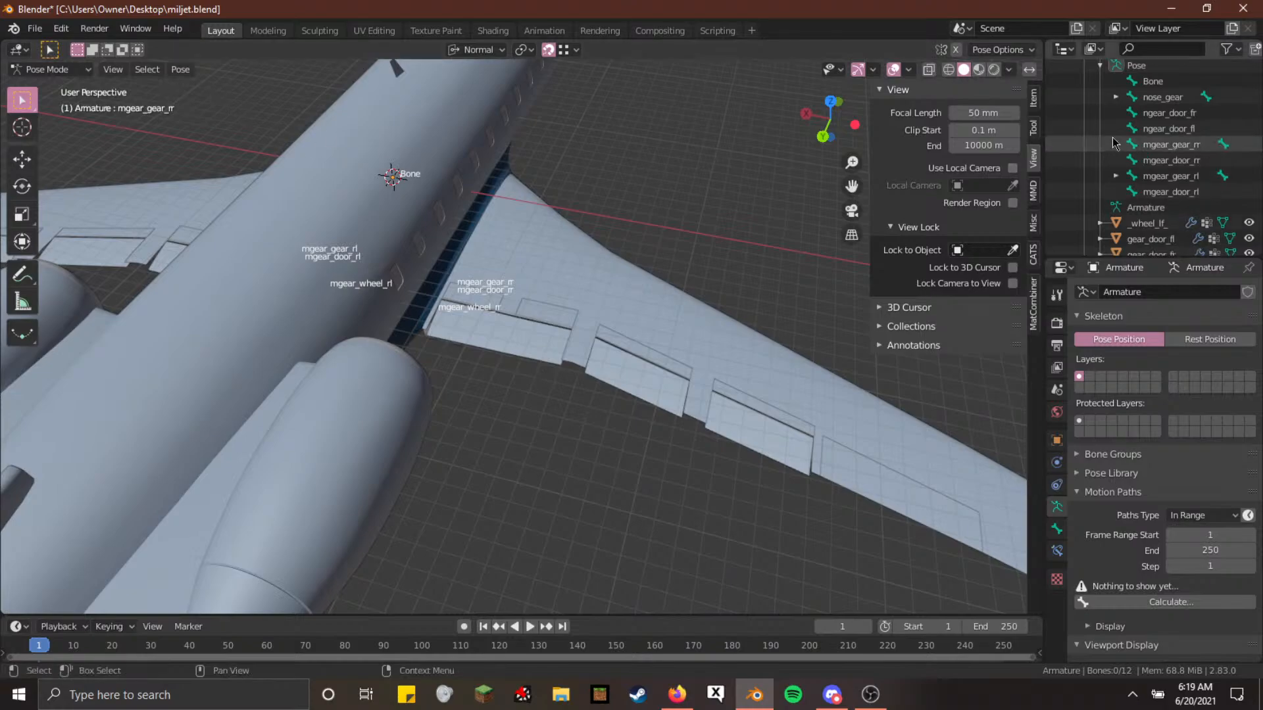
scroll(1116, 144, up, 2)
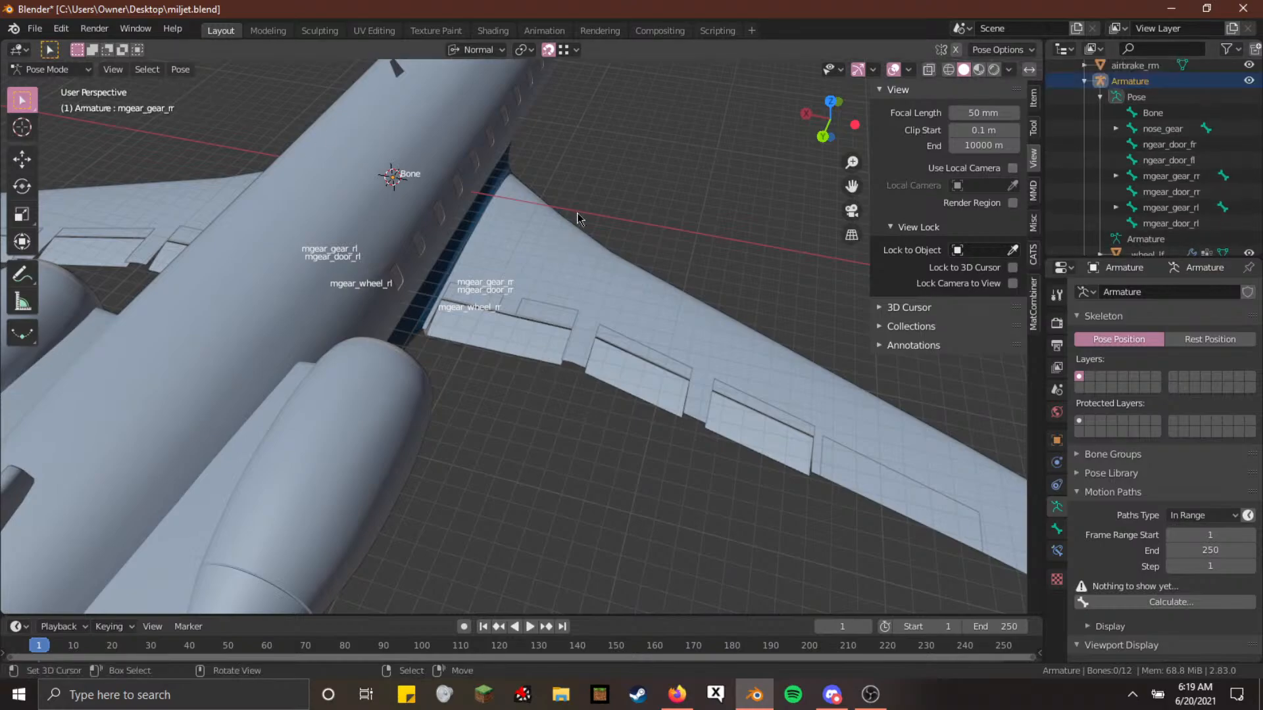
click(59, 70)
click(41, 82)
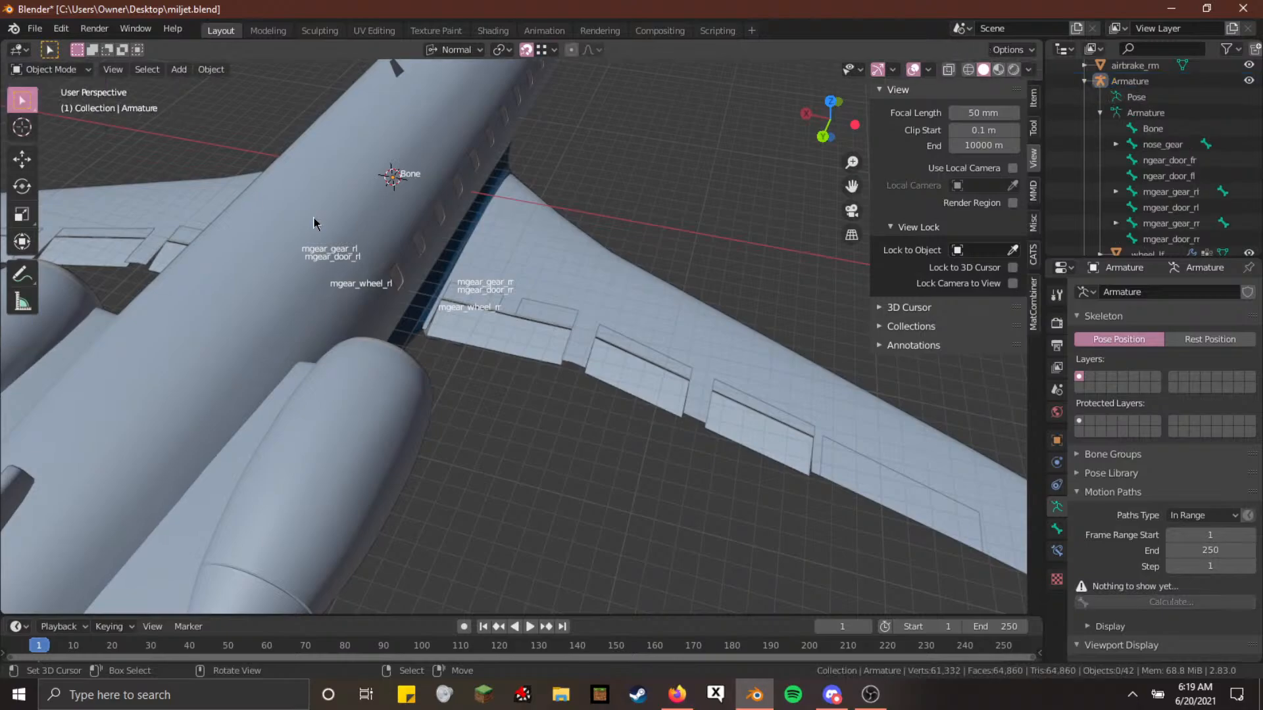
Examine the aircraft's exterior around the wings, tail, engines and rear landing gear from several angles
scroll(313, 227, down, 6)
middle_drag(309, 234, 503, 282)
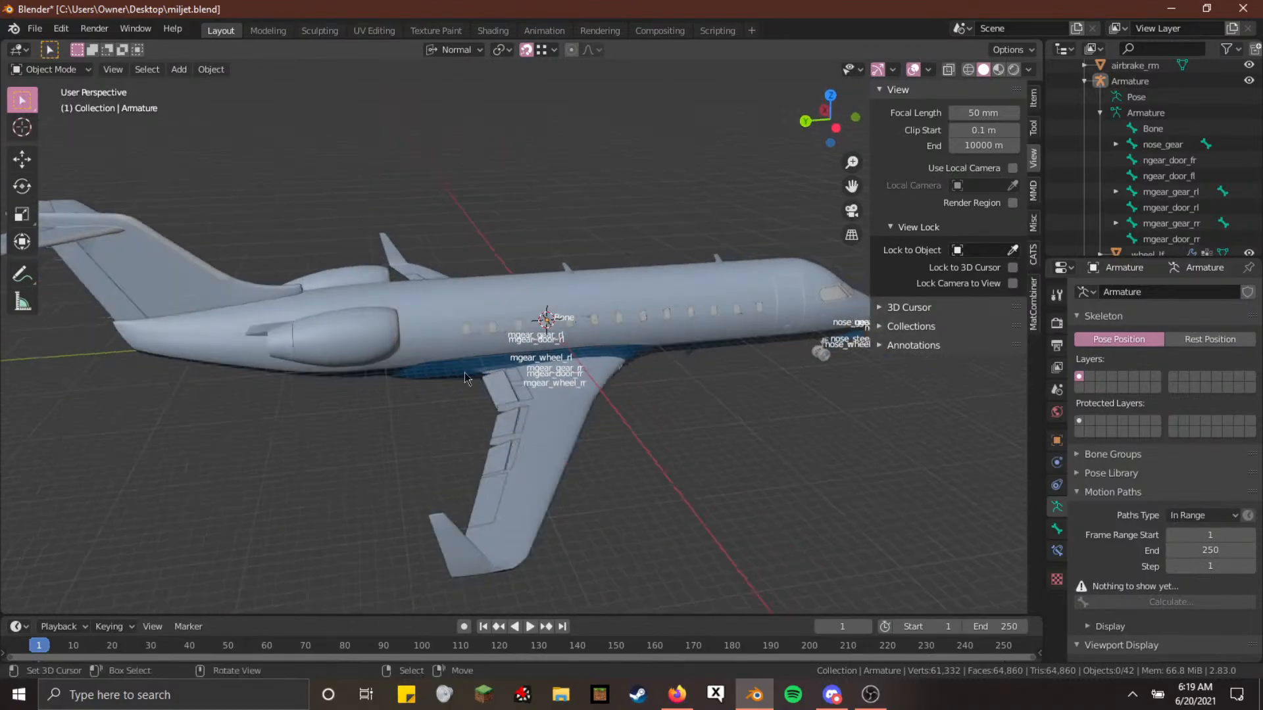
scroll(454, 379, up, 2)
middle_drag(350, 378, 463, 368)
scroll(468, 355, up, 1)
click(712, 283)
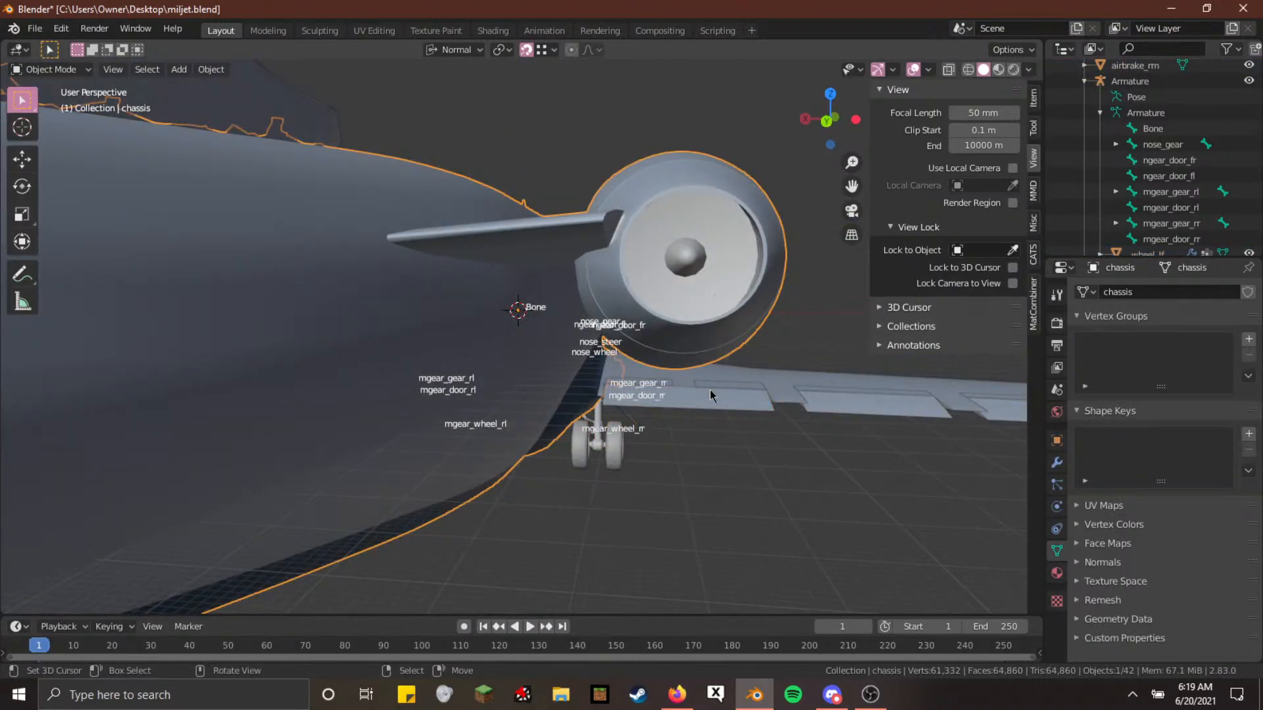
key(shift+grave)
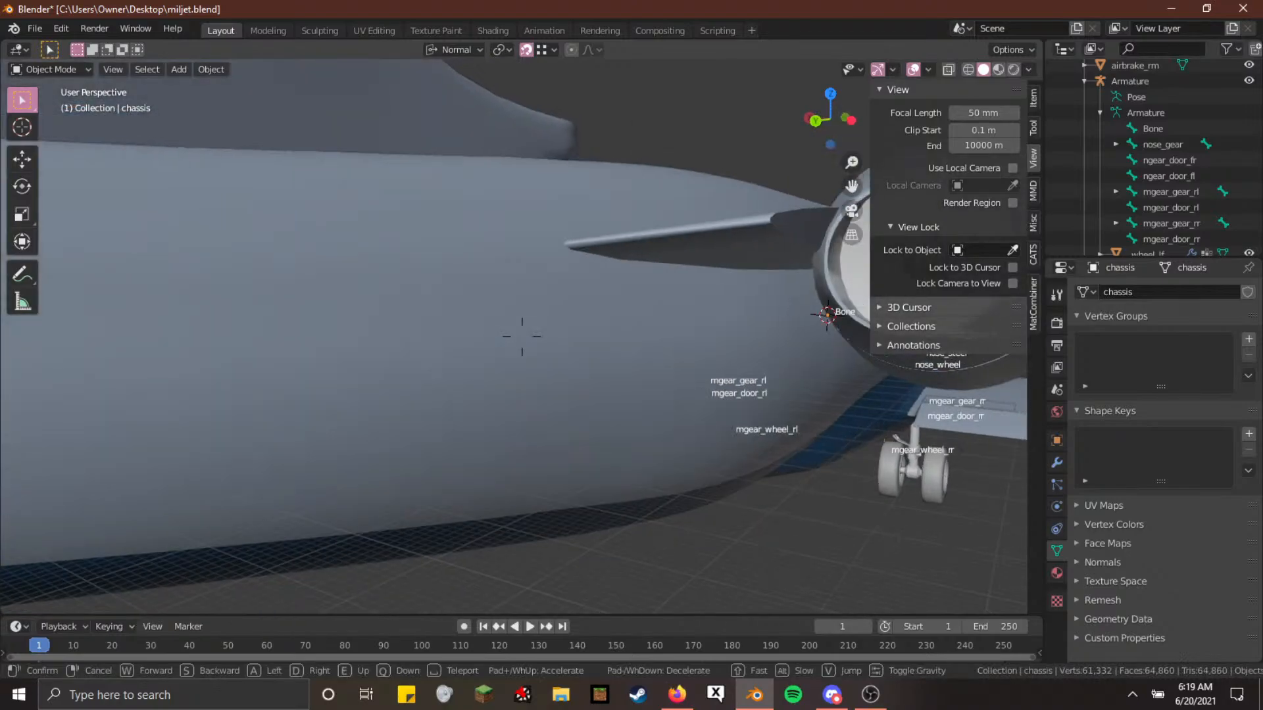
middle_drag(471, 350, 780, 347)
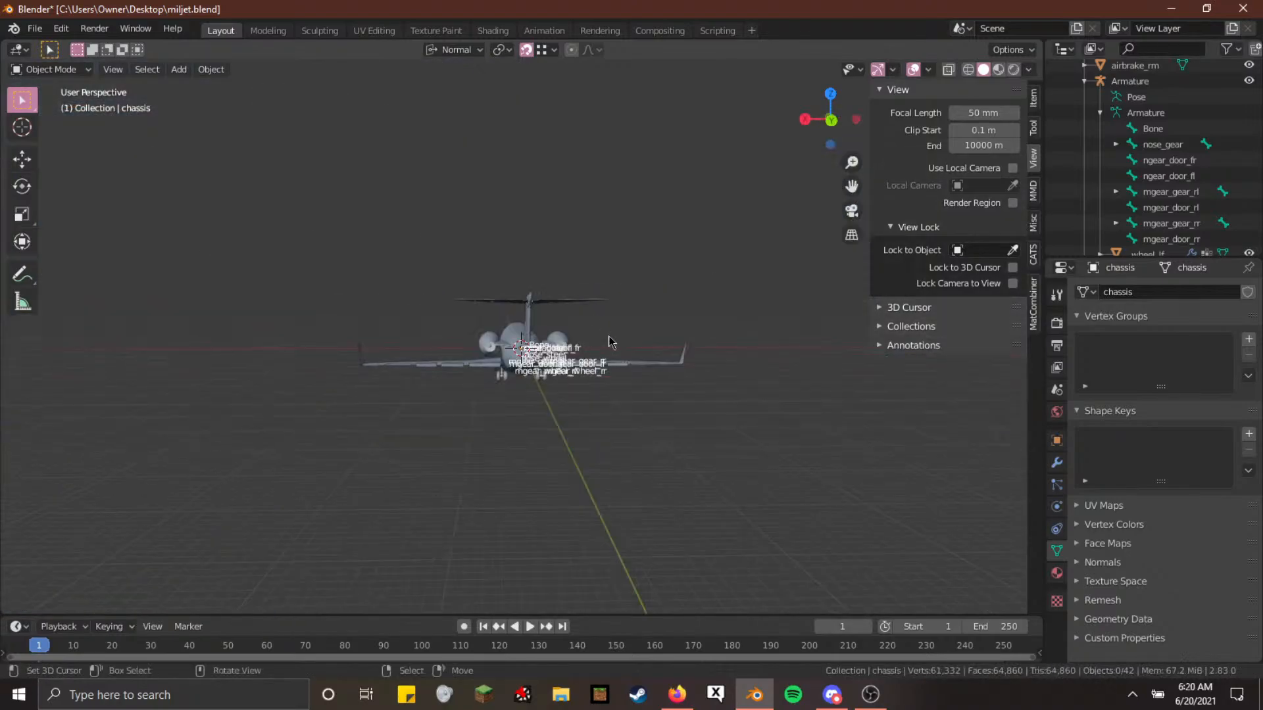
scroll(665, 332, up, 4)
scroll(630, 361, up, 3)
scroll(788, 363, down, 5)
scroll(780, 348, up, 5)
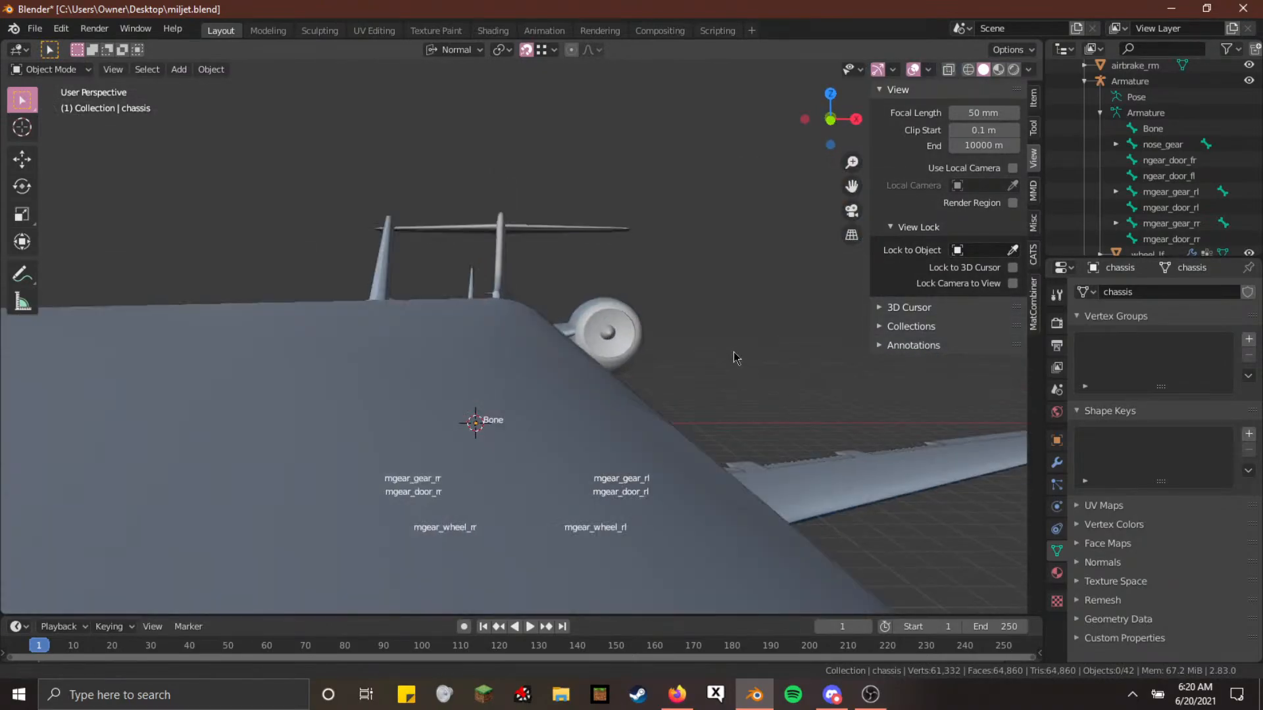
scroll(756, 307, up, 4)
Walk through the passenger cabin to examine its seats, aisle and entry stairs, and return to the full aircraft exterior
key(shift+grave)
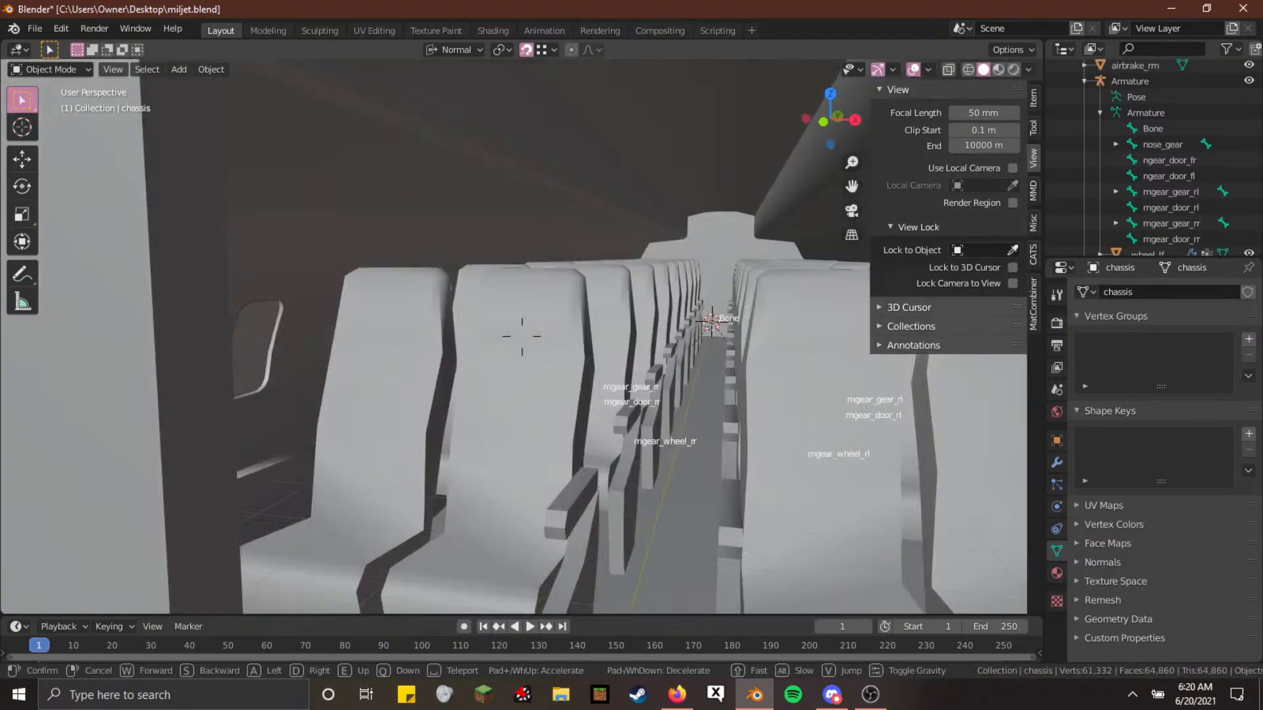
key(w)
key(e)
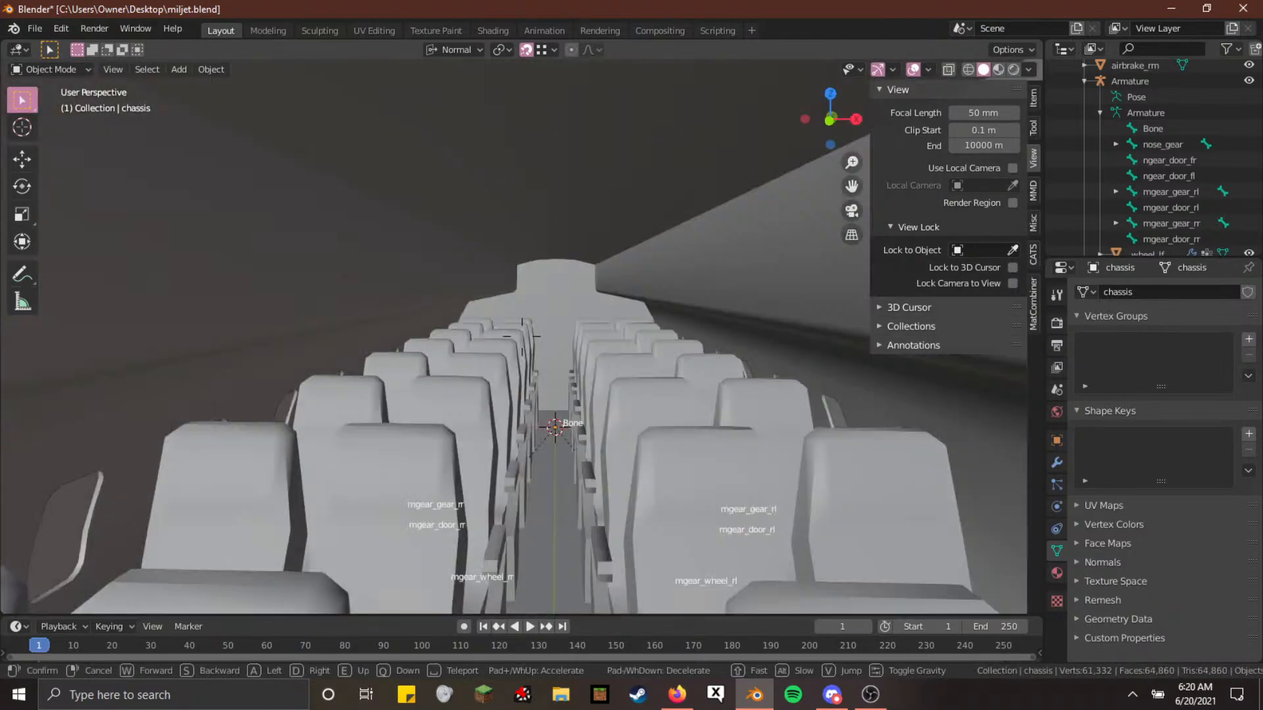
key(w)
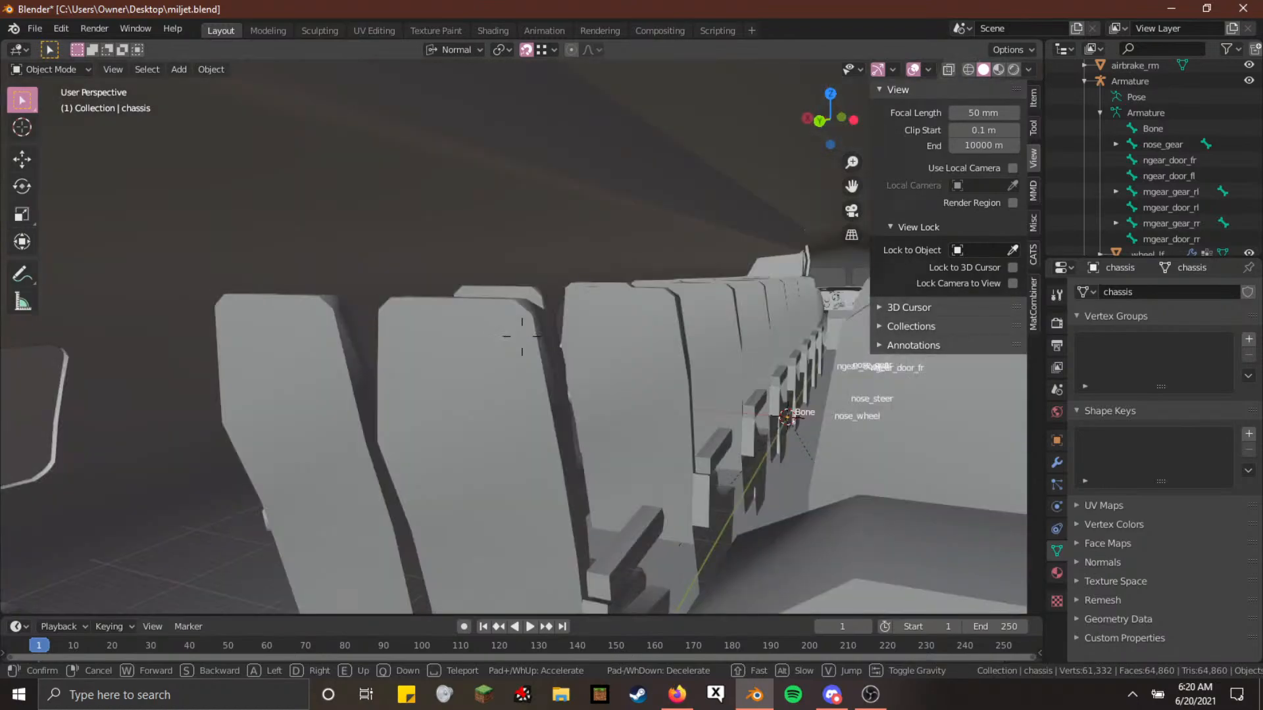
key(w)
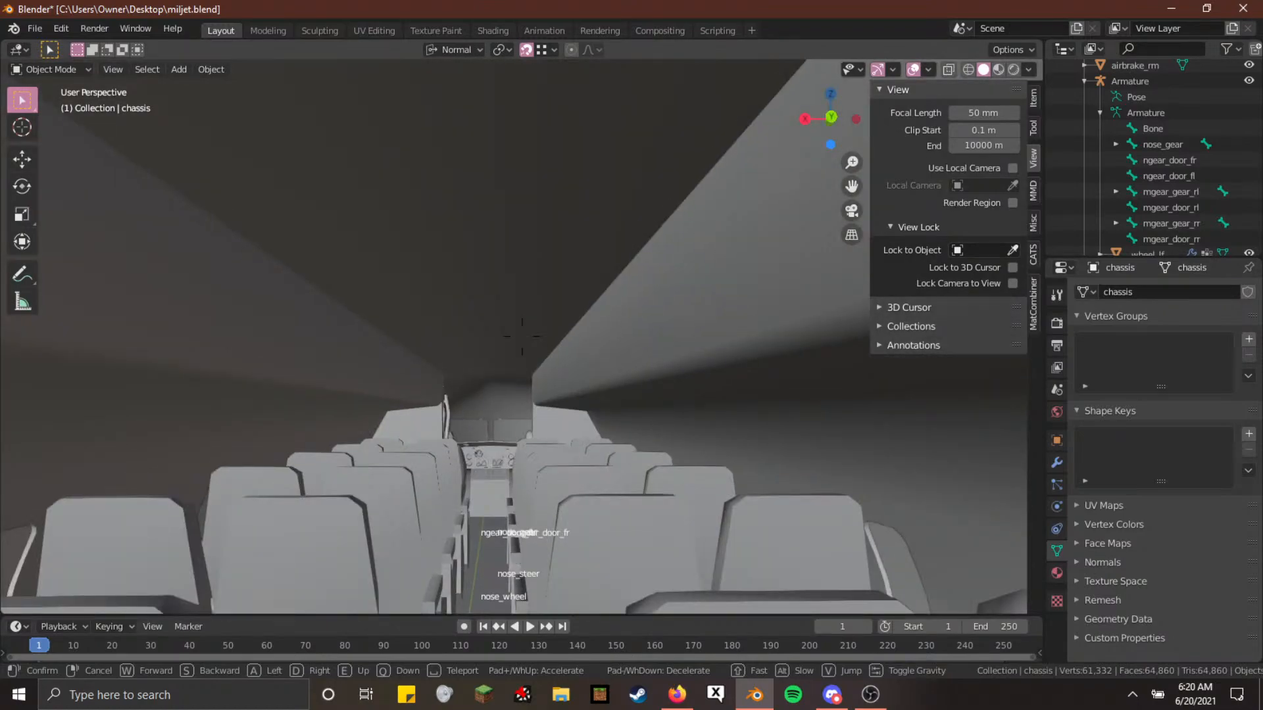
key(w)
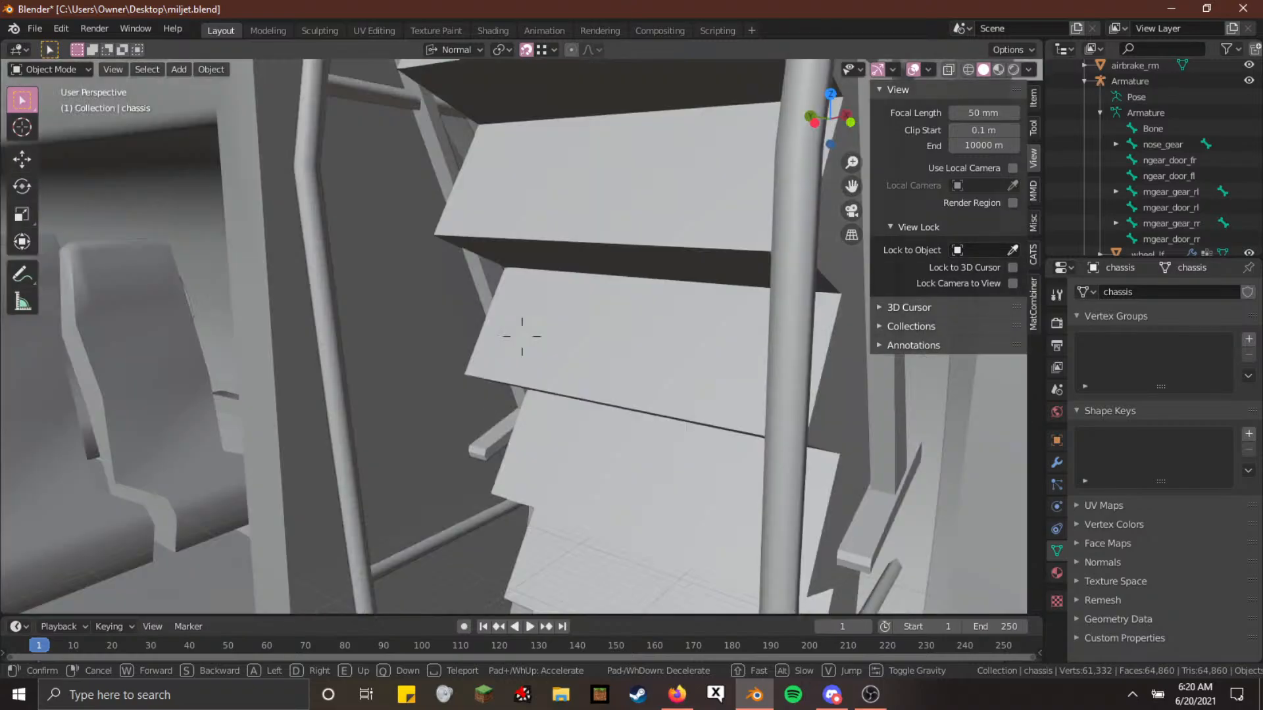
key(w)
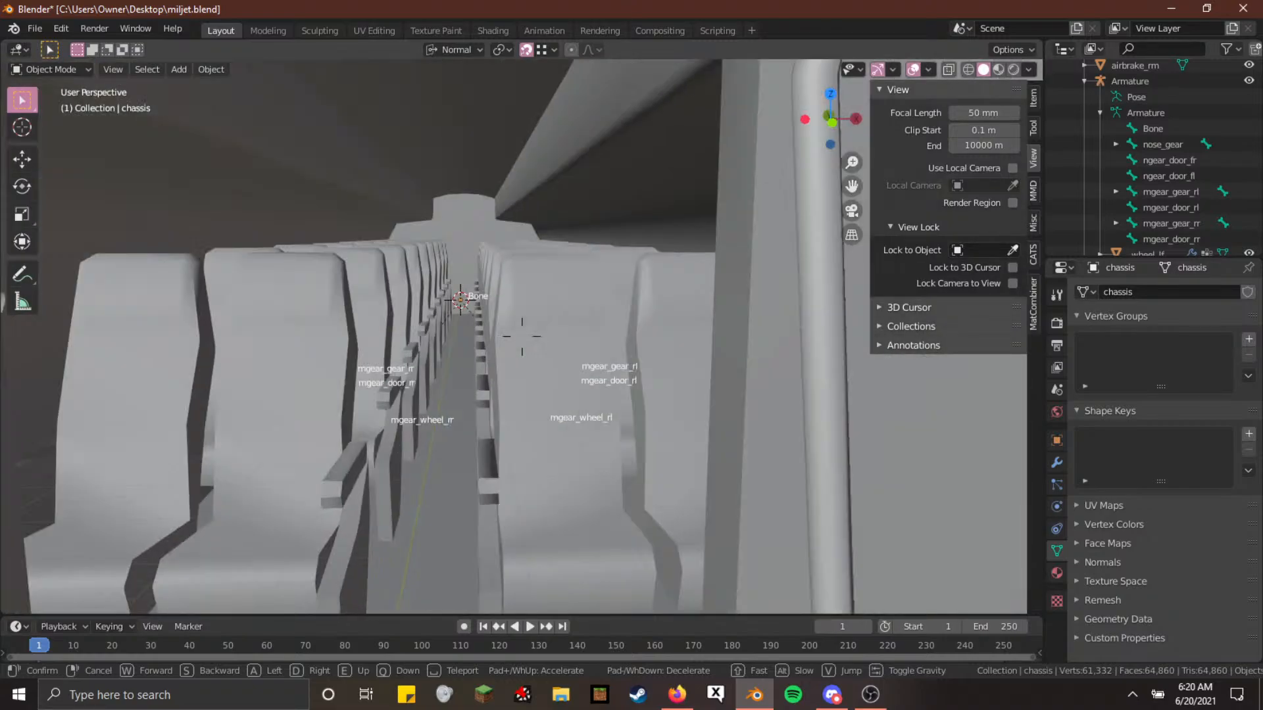
key(s)
key(a)
click(522, 337)
key(a)
key(alt+a)
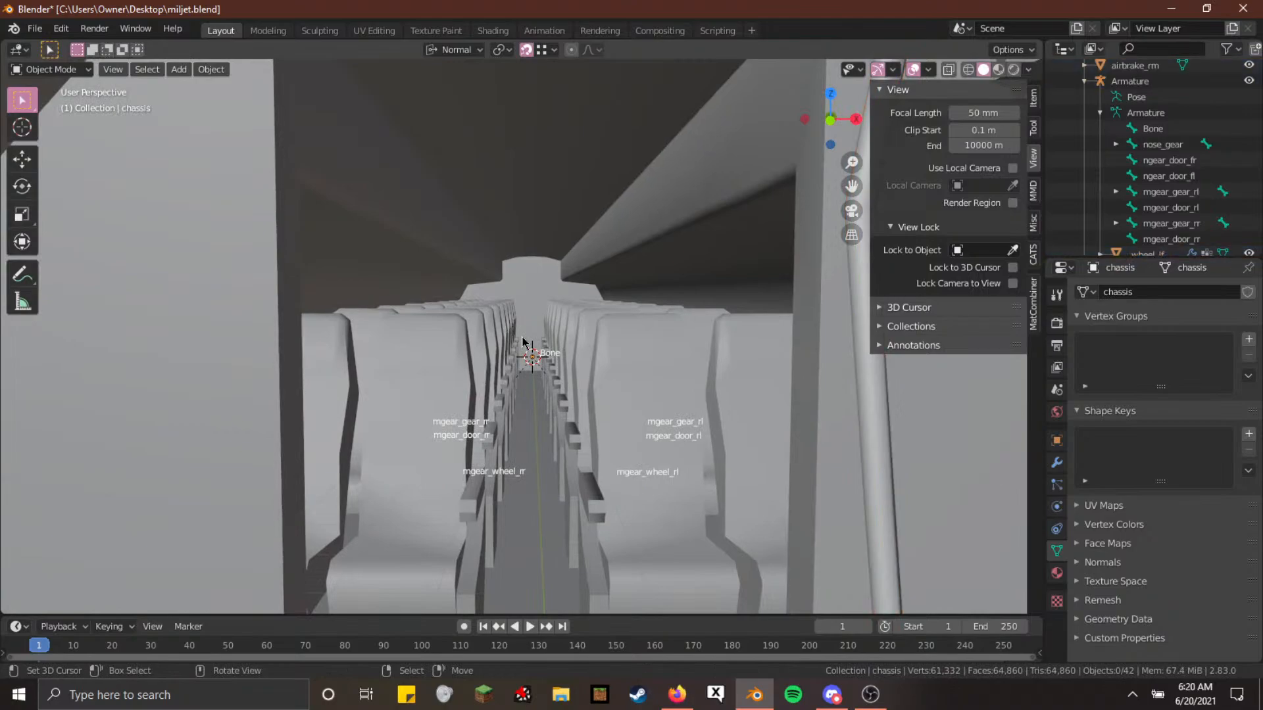
key(Home)
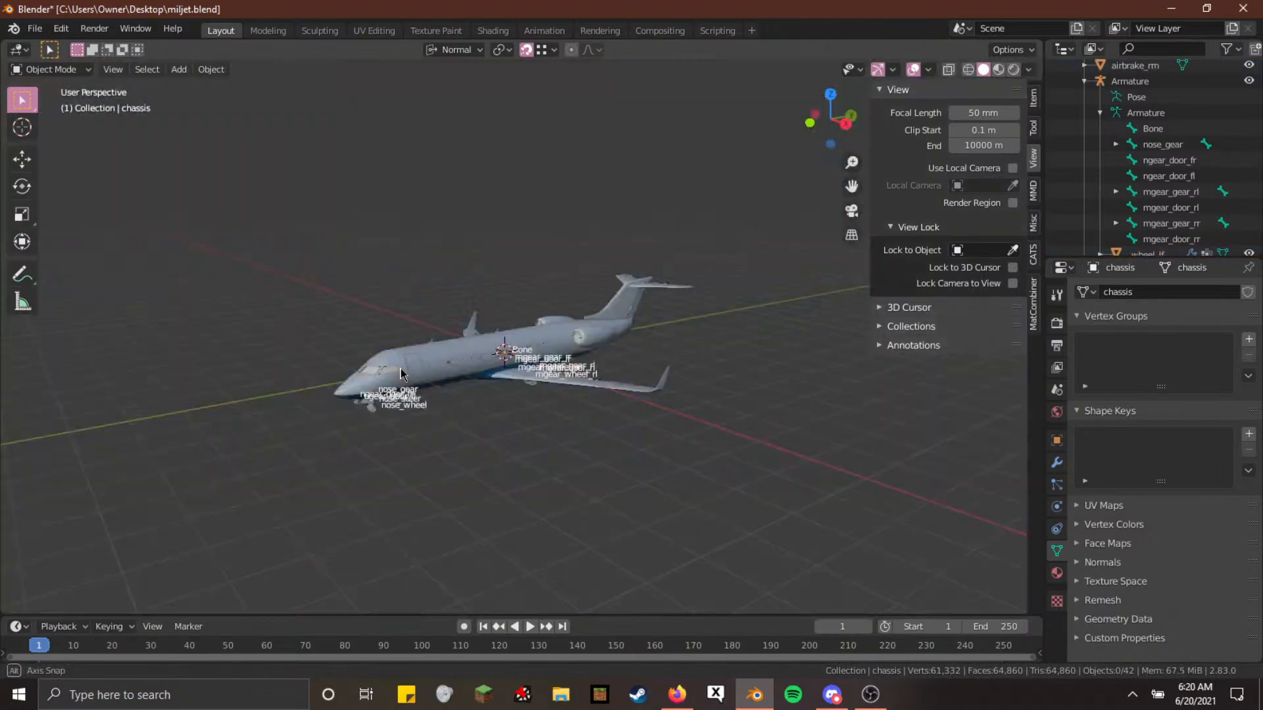
scroll(401, 369, up, 4)
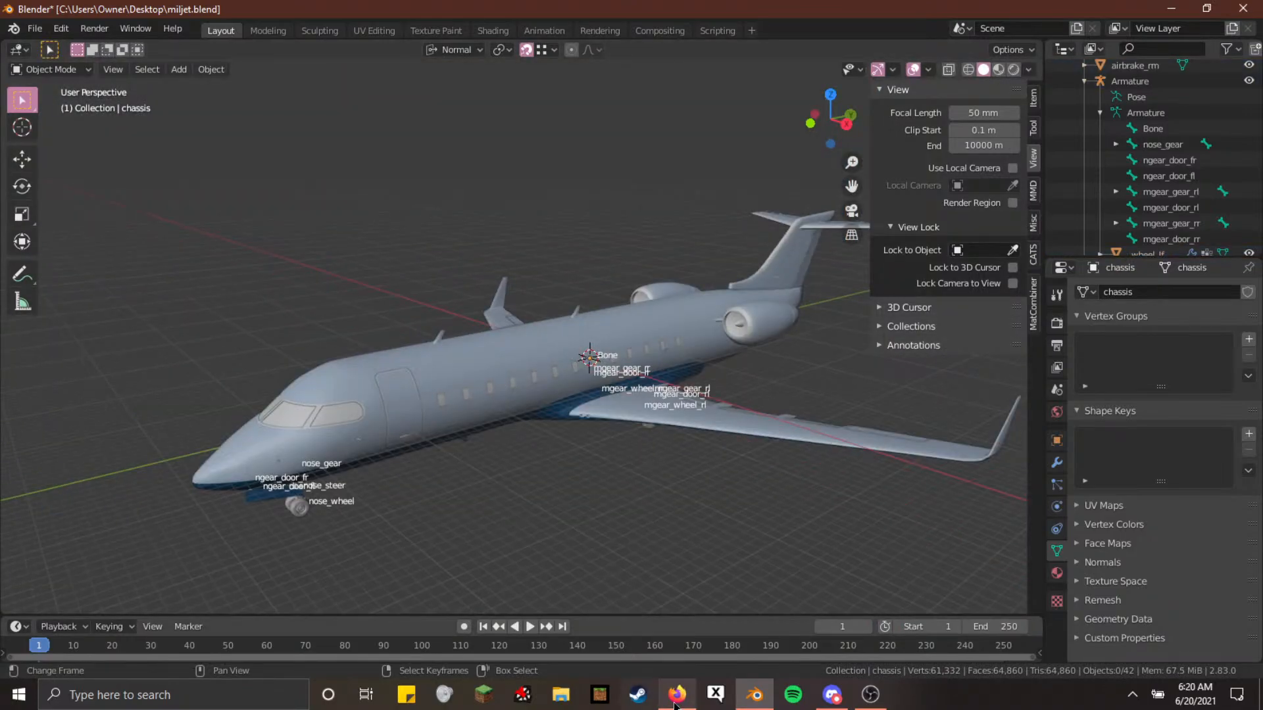
Switch to Firefox and search the web for "gtav miljet"
click(674, 697)
click(367, 19)
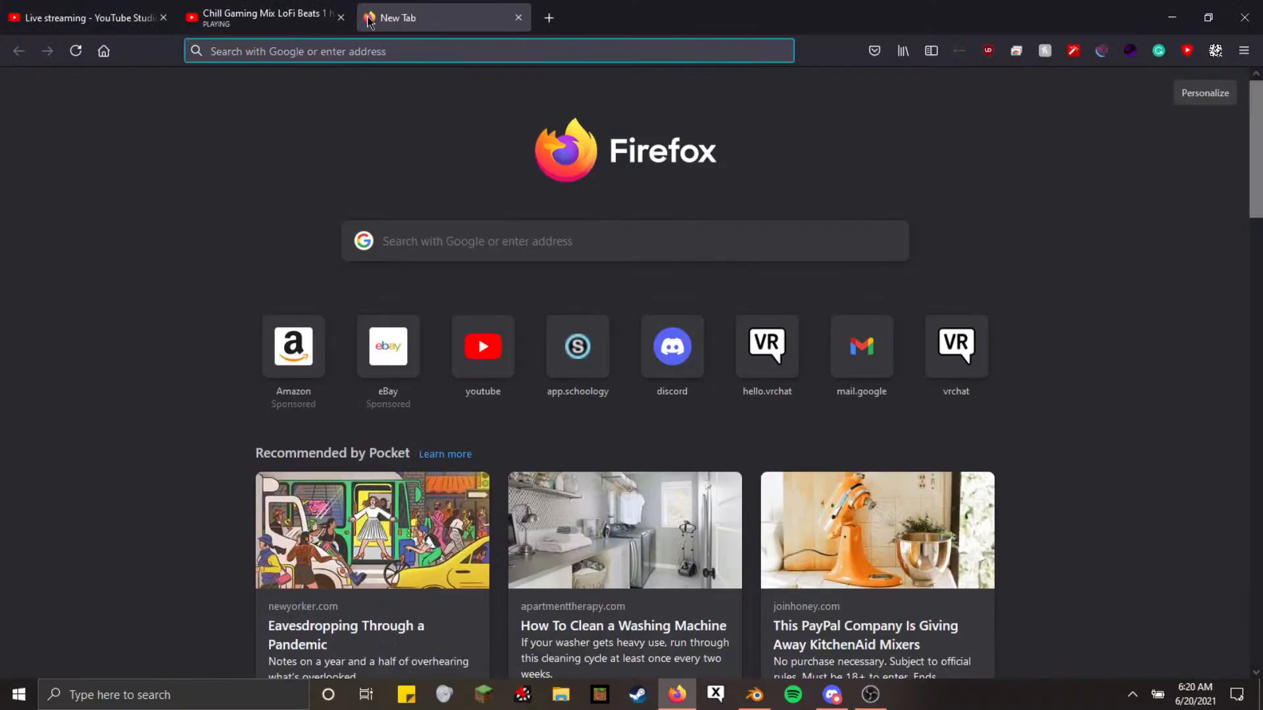
text(gtav mil)
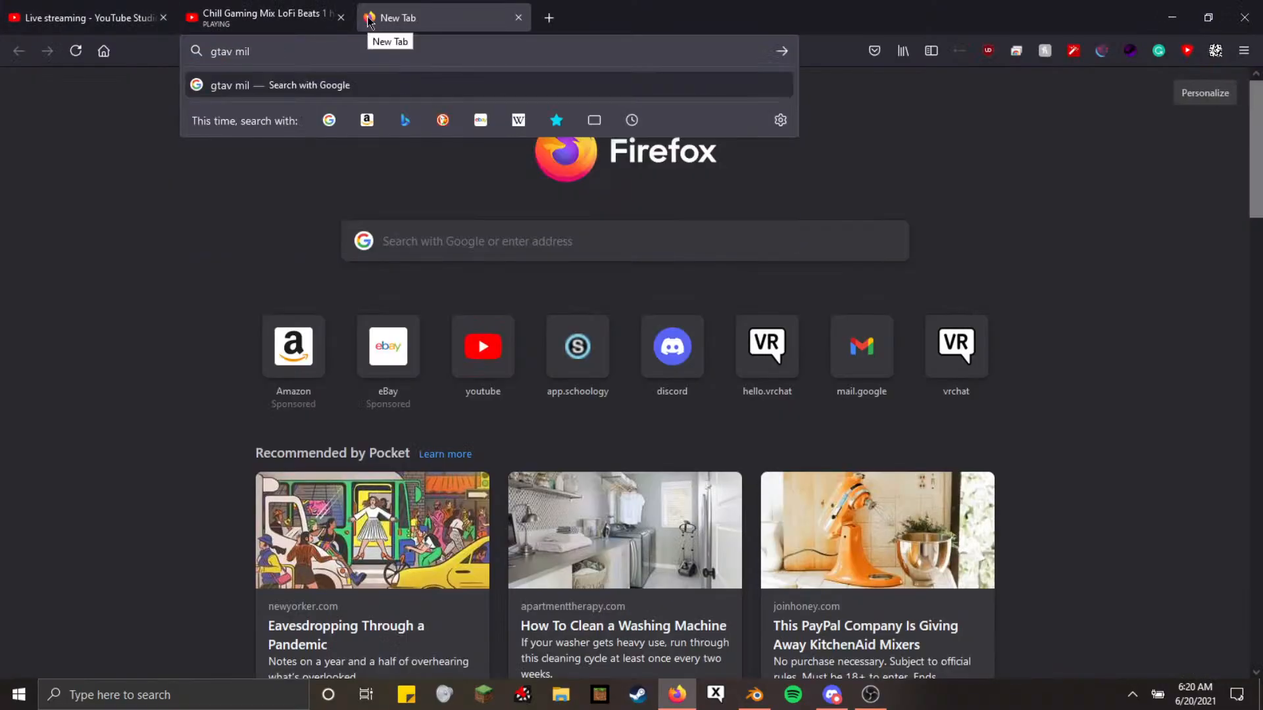
text(jet)
key(Return)
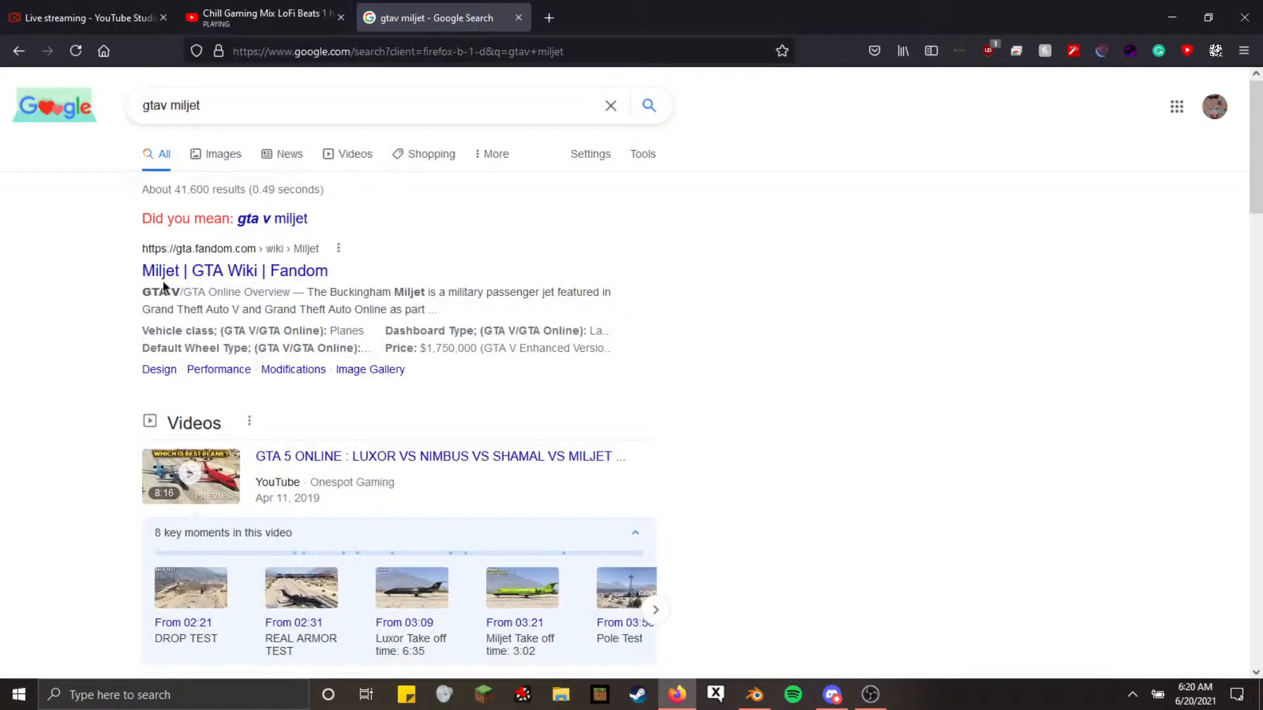
Refine the web search to "gtav miljet interior" and open the GTA Wiki page about the Miljet
click(354, 112)
text(int)
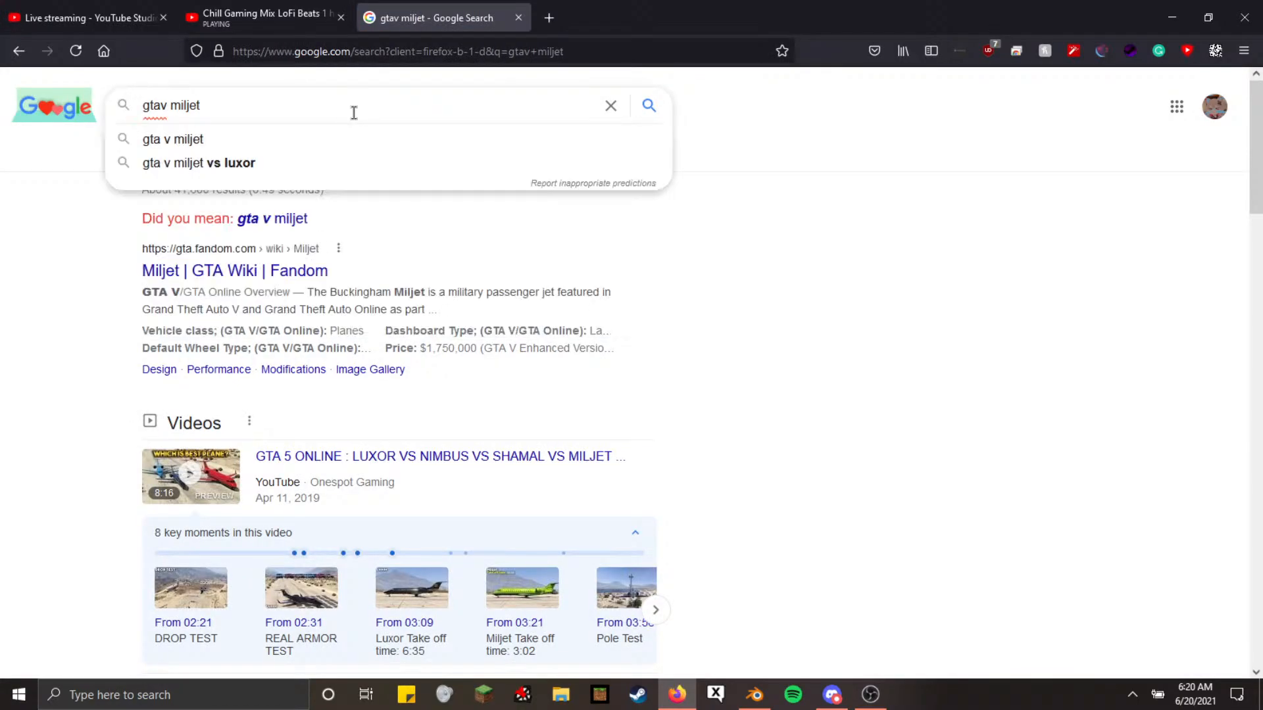
text(erior)
key(Return)
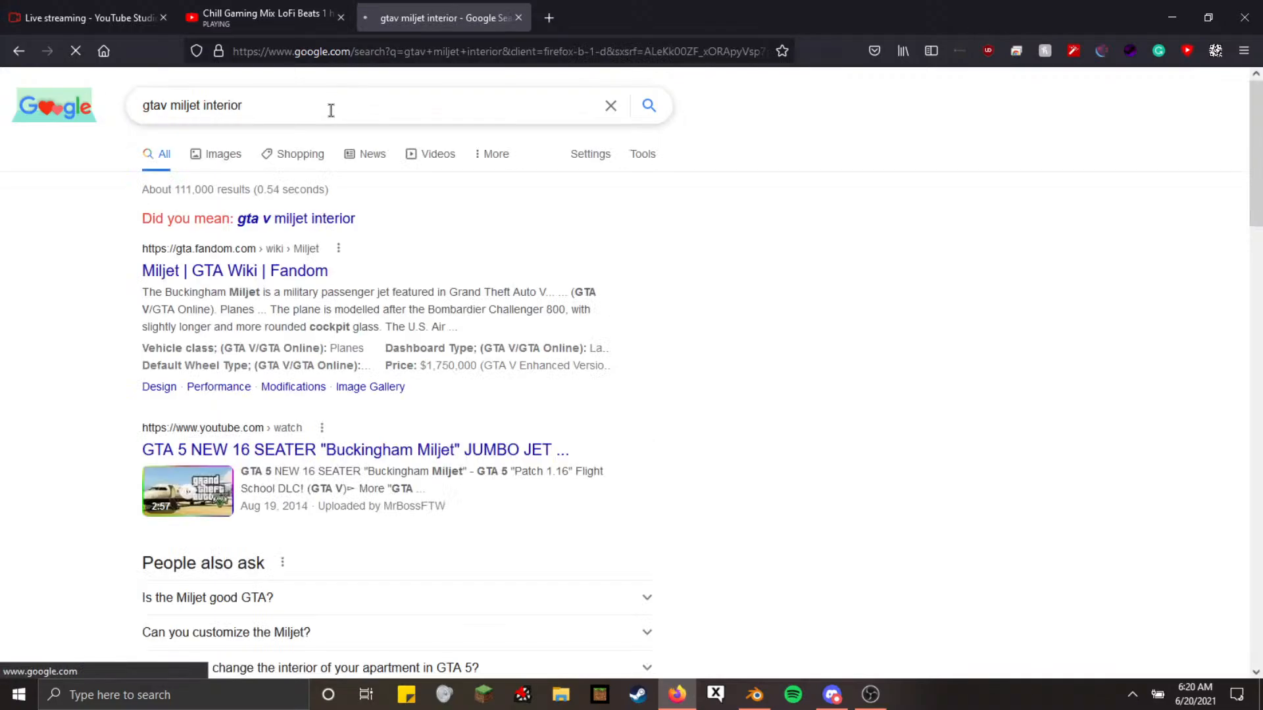
click(310, 280)
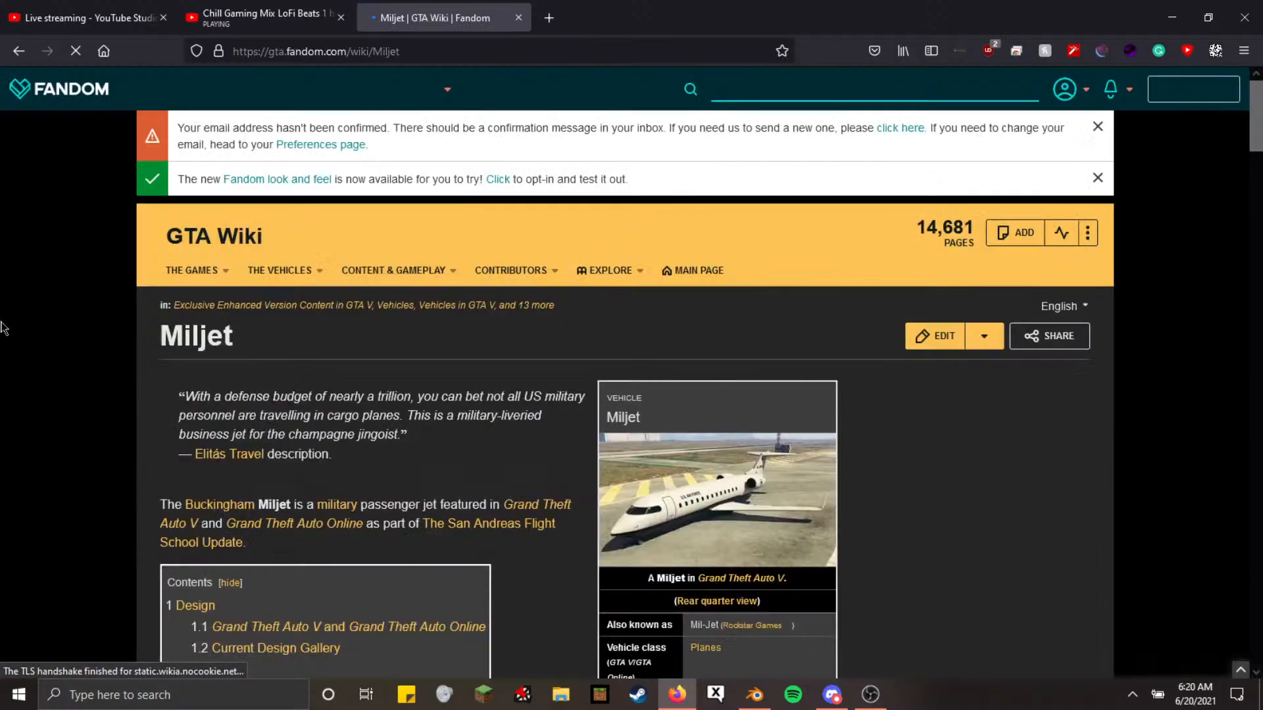
Examine the Miljet wiki page's design gallery, including the inside and dashboard views, close the page and return to Blender
scroll(370, 374, down, 5)
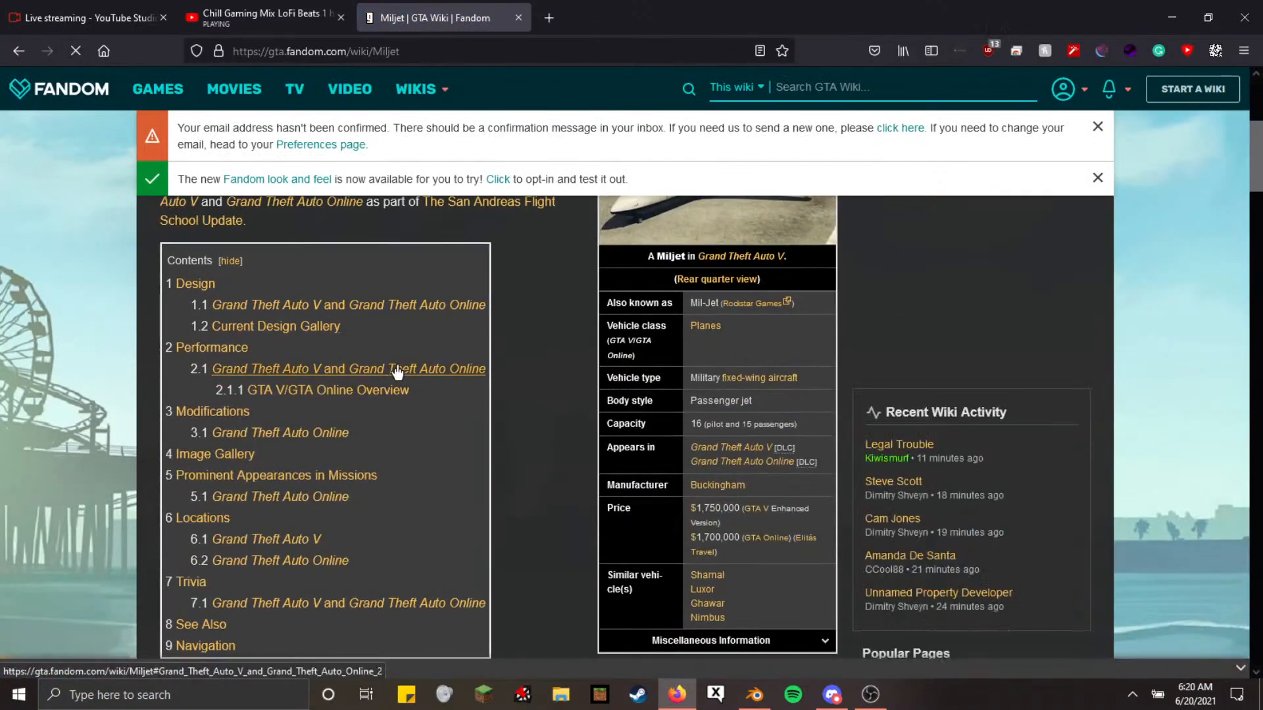
scroll(394, 371, down, 2)
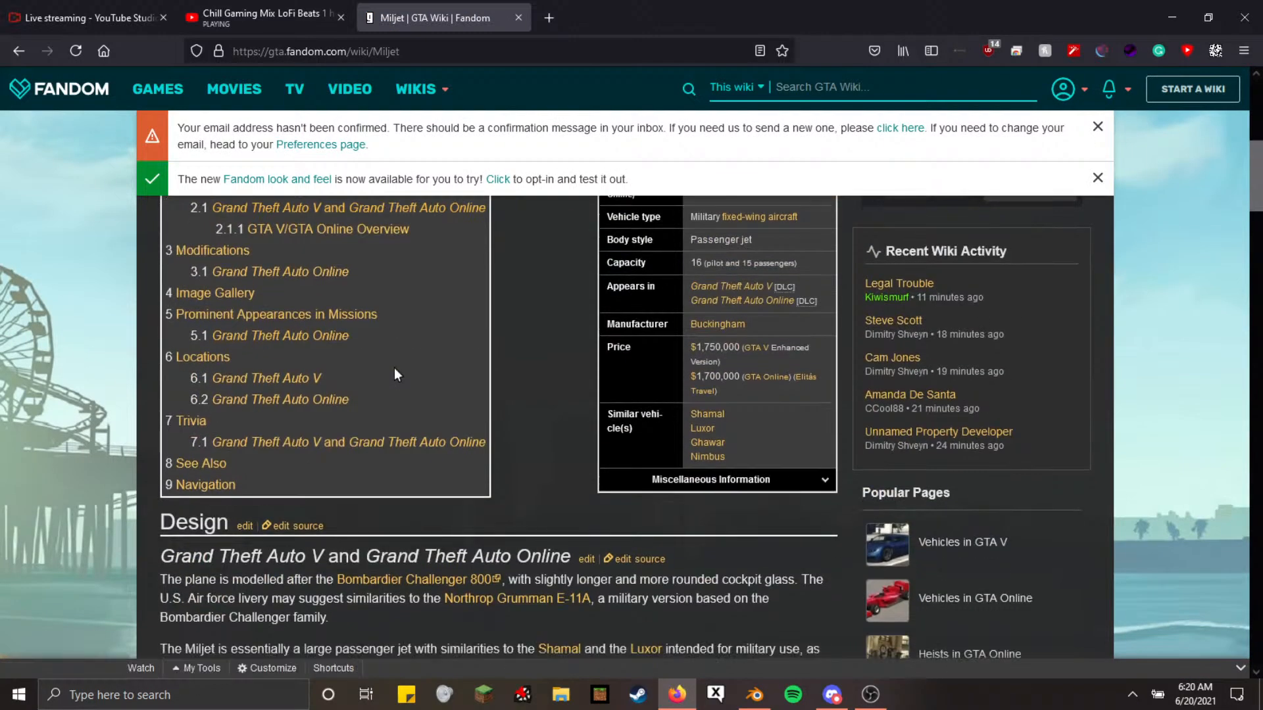
scroll(513, 414, down, 5)
scroll(528, 409, down, 5)
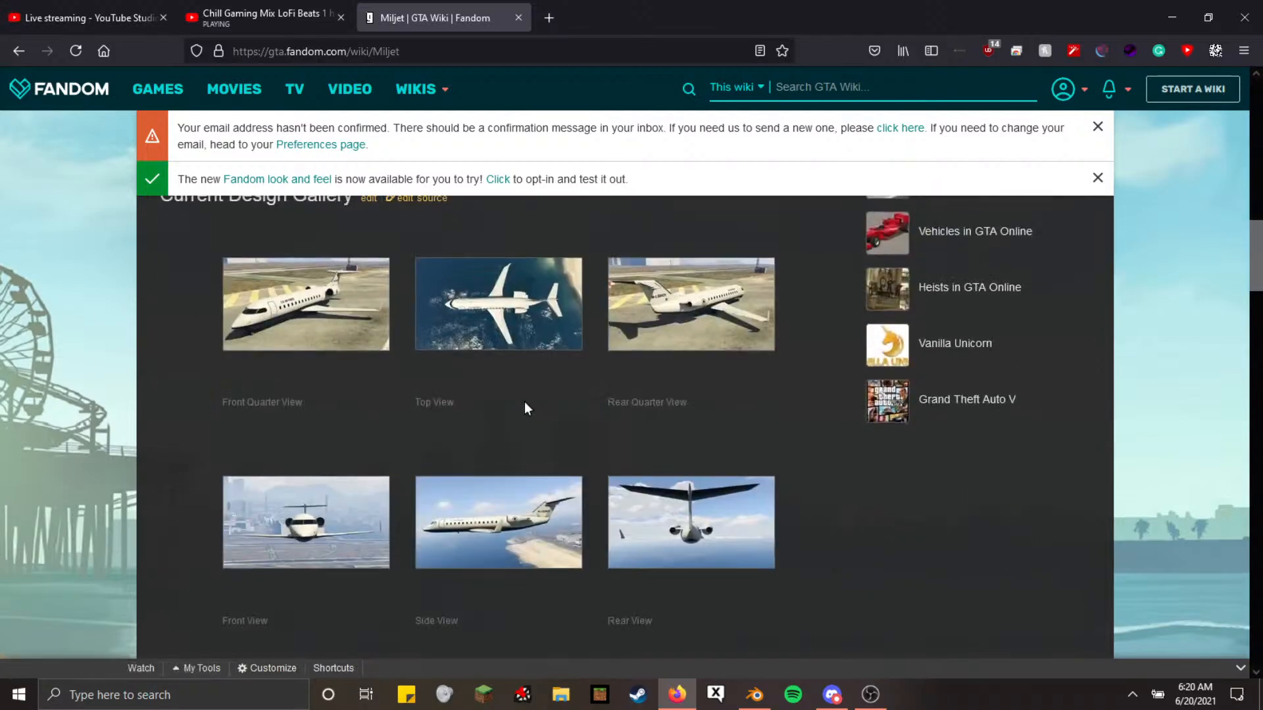
scroll(523, 401, down, 3)
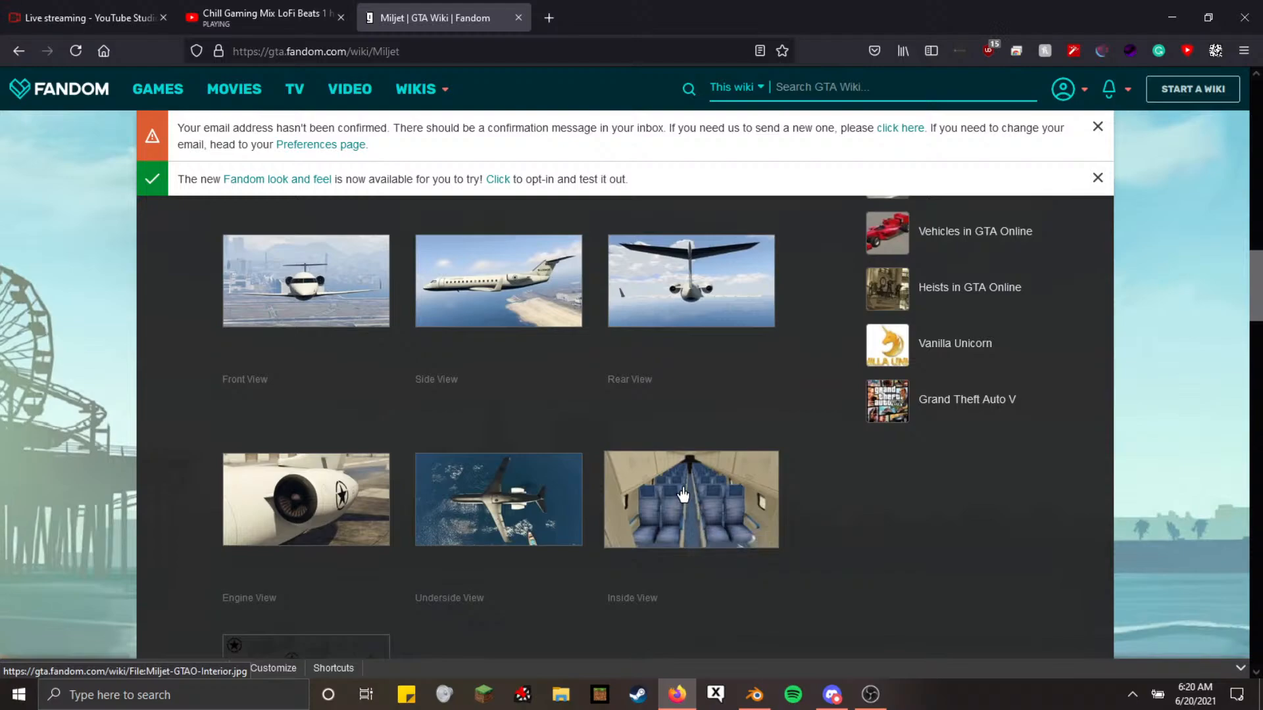
scroll(697, 521, down, 3)
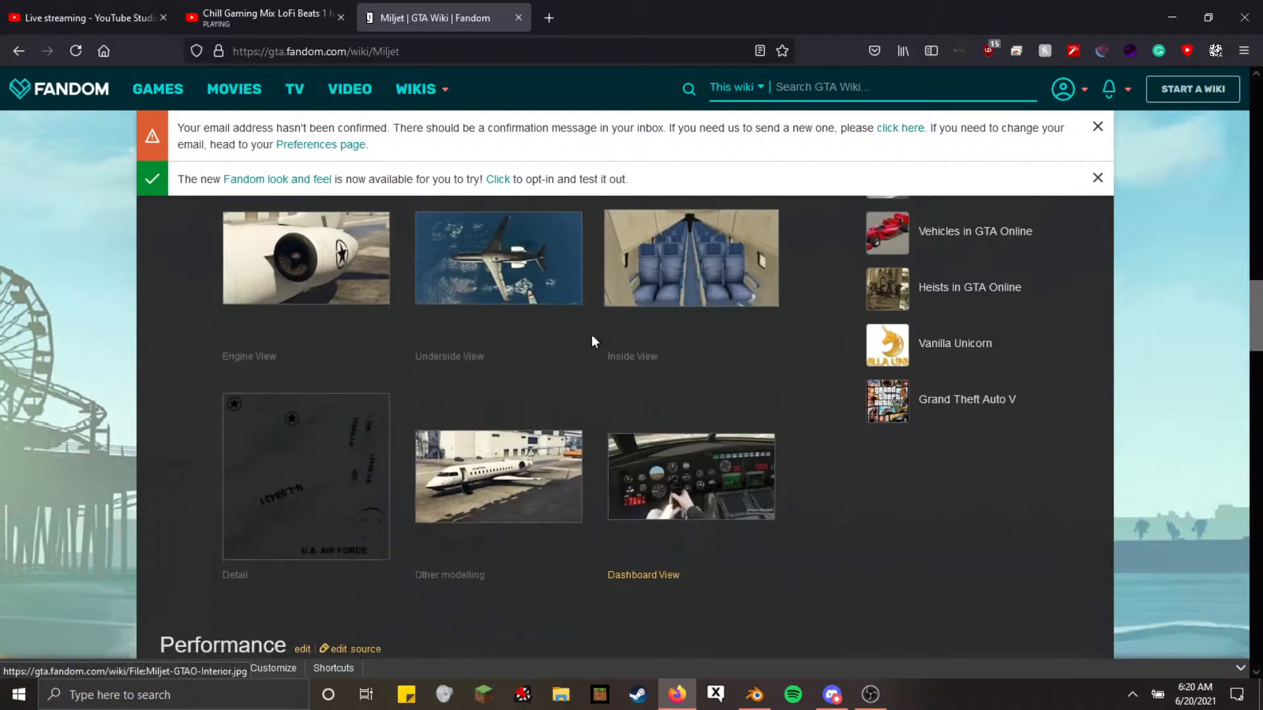
scroll(496, 416, down, 3)
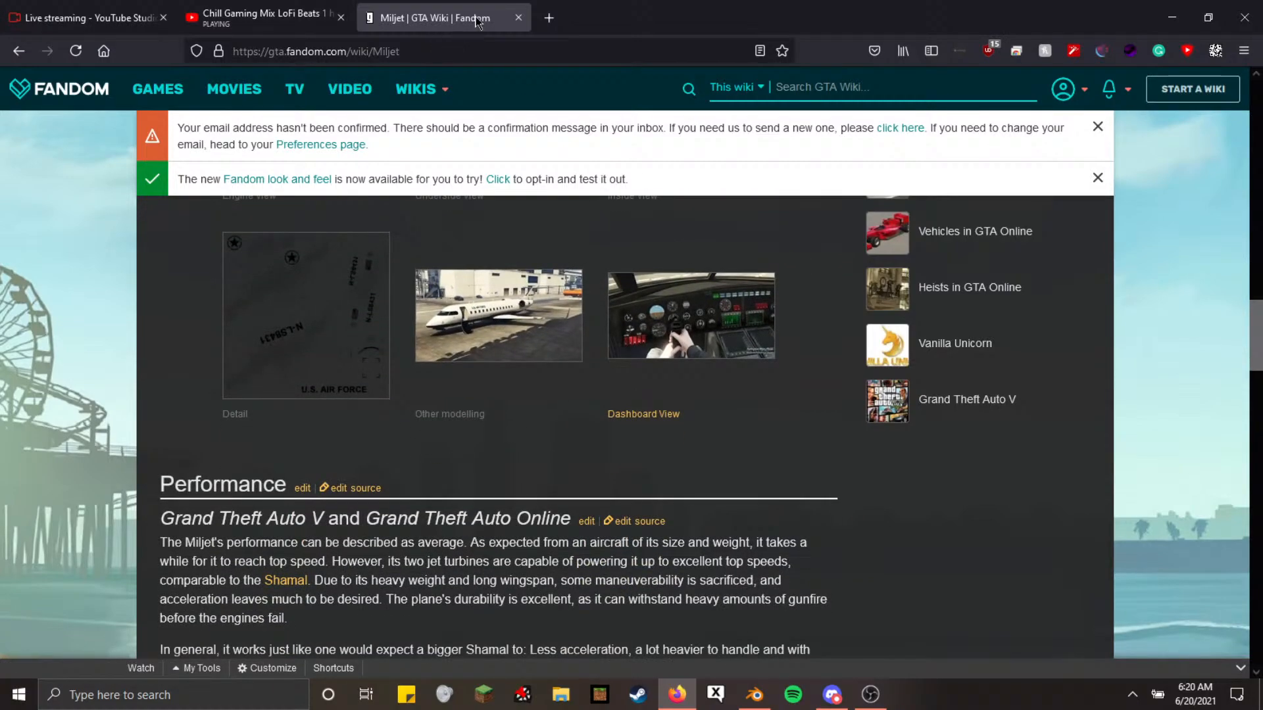
click(519, 18)
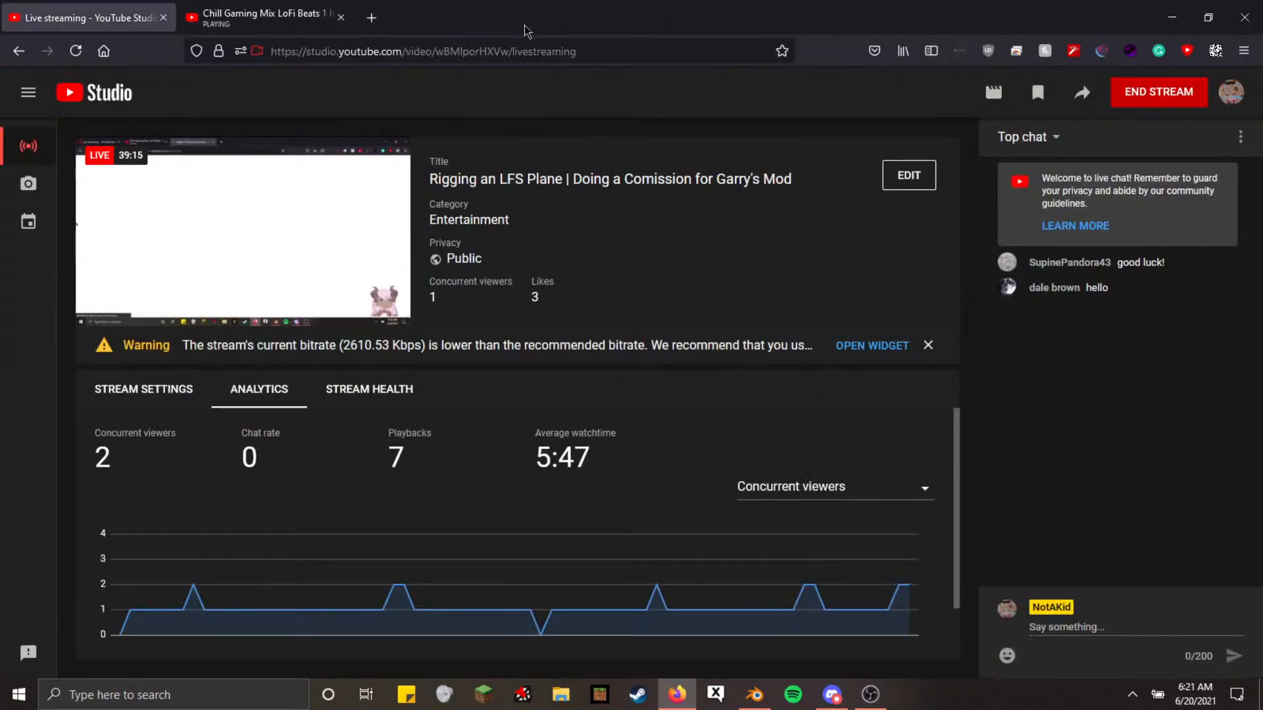
key(alt+Tab)
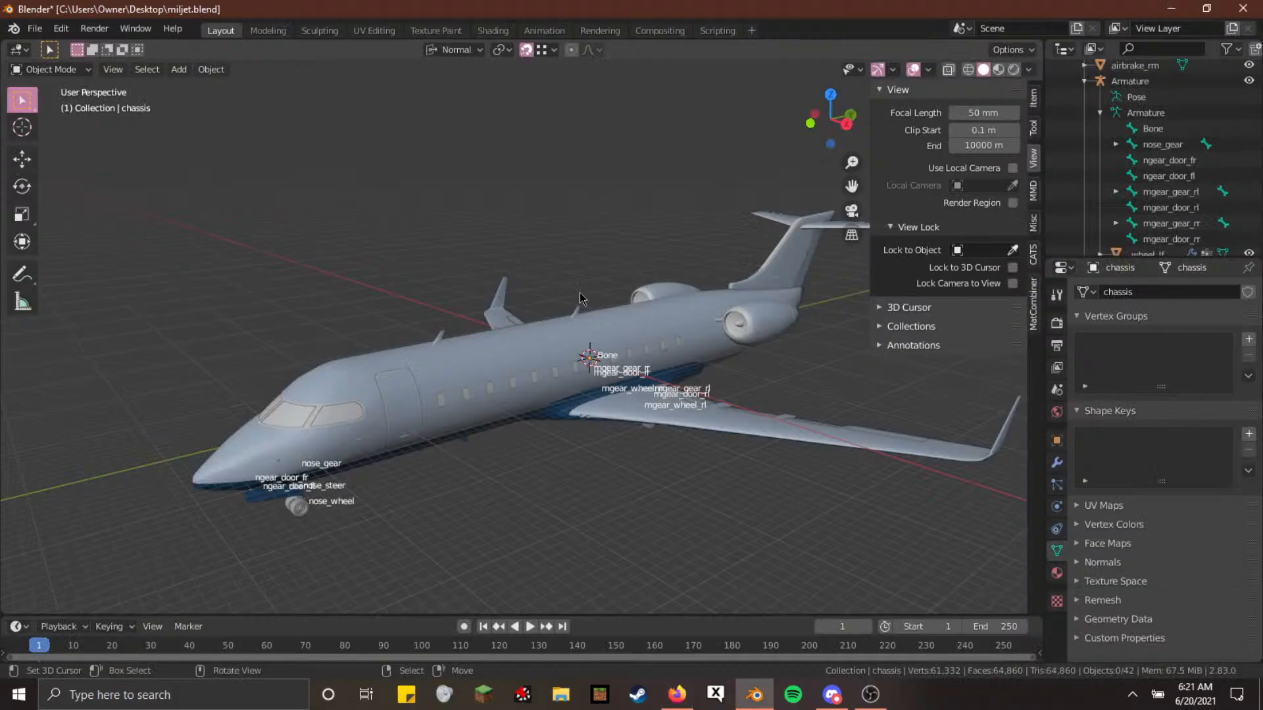
Try moving the front passenger door object door_dside_f along its normal Z axis
scroll(583, 302, up, 2)
middle_drag(582, 302, 423, 315)
middle_drag(343, 387, 476, 369)
scroll(343, 402, up, 2)
right_click(479, 314)
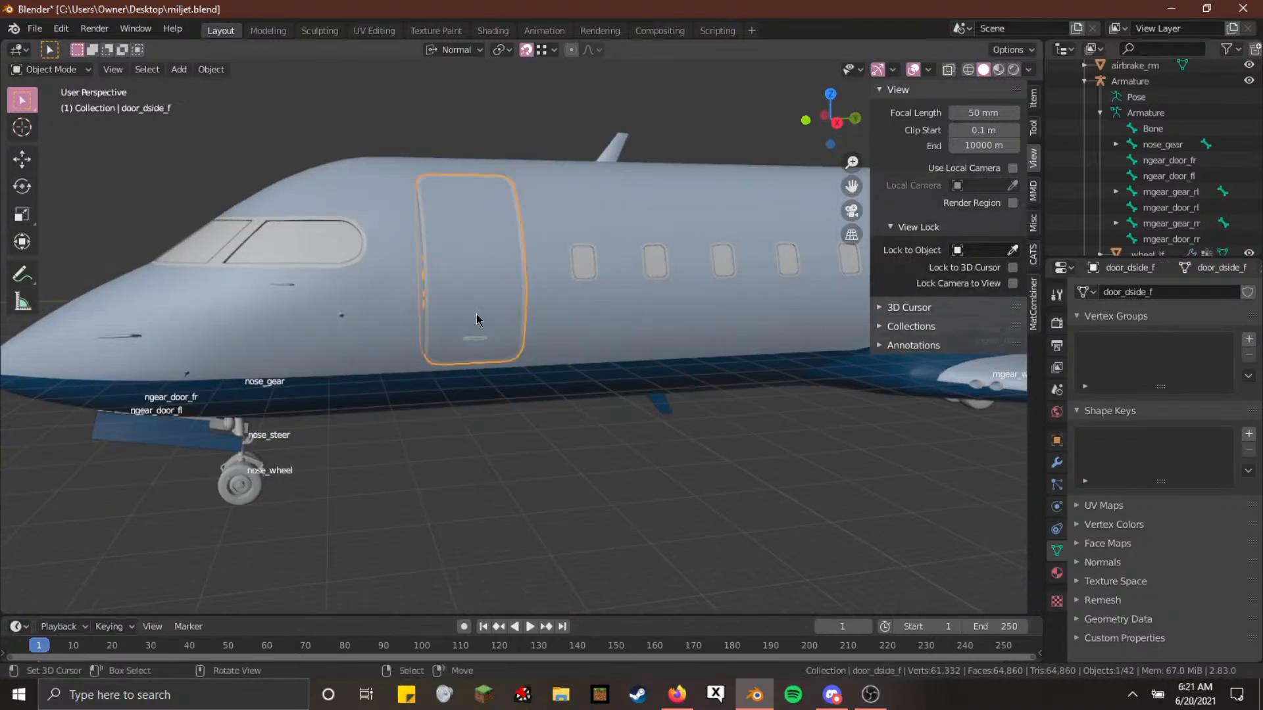
key(g)
key(z)
key(z)
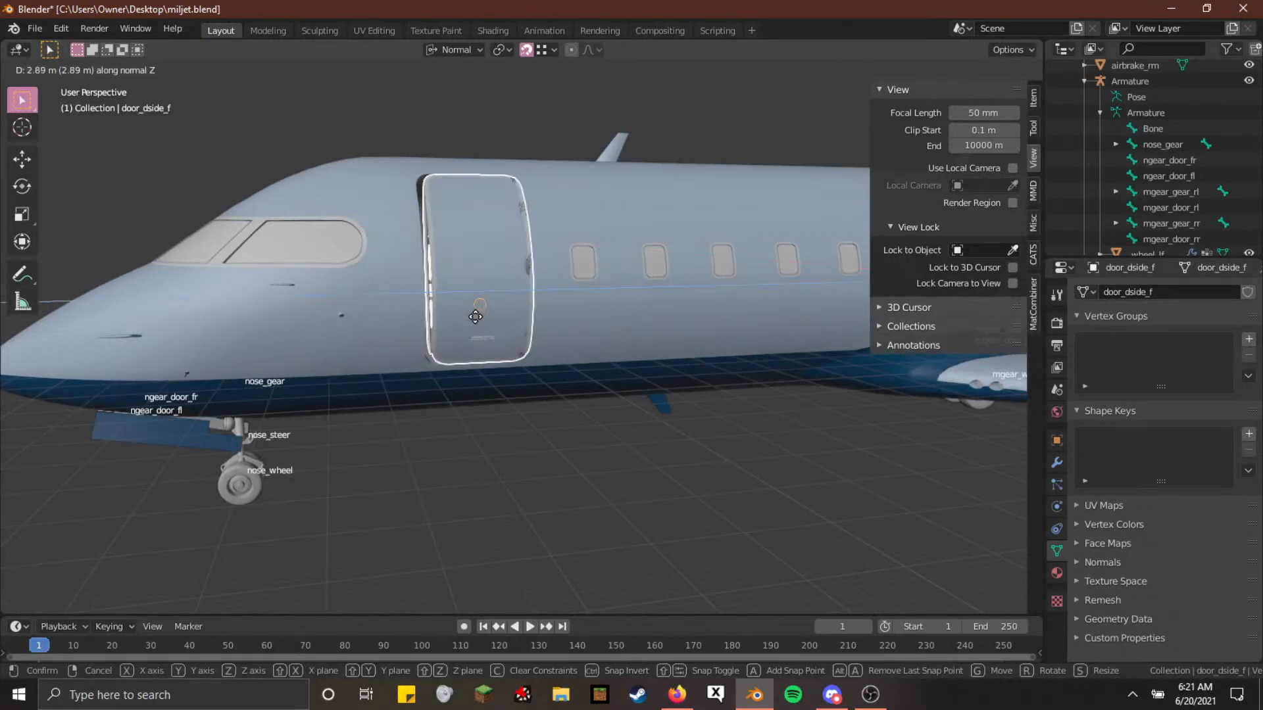
right_click(489, 412)
click(490, 412)
Hide the front passenger door object door_dside_f to expose the doorway's lower edge
key(shift+grave)
key(w)
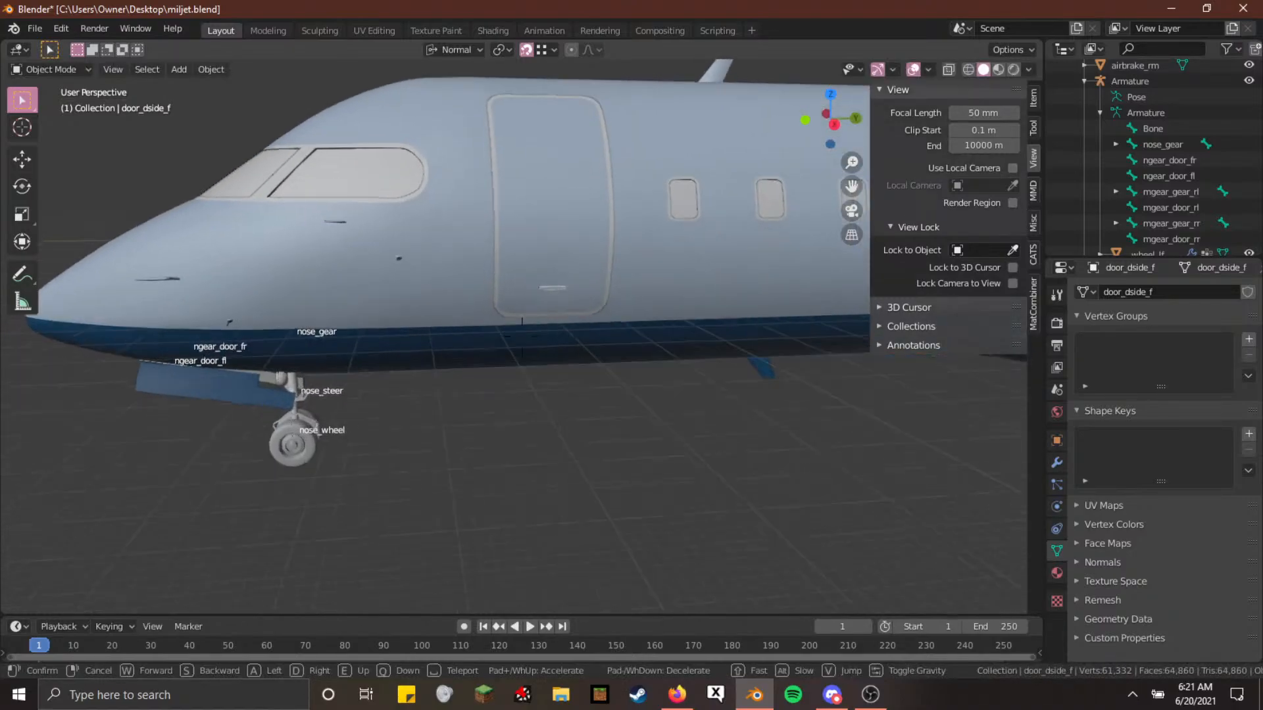
click(523, 341)
right_click(521, 342)
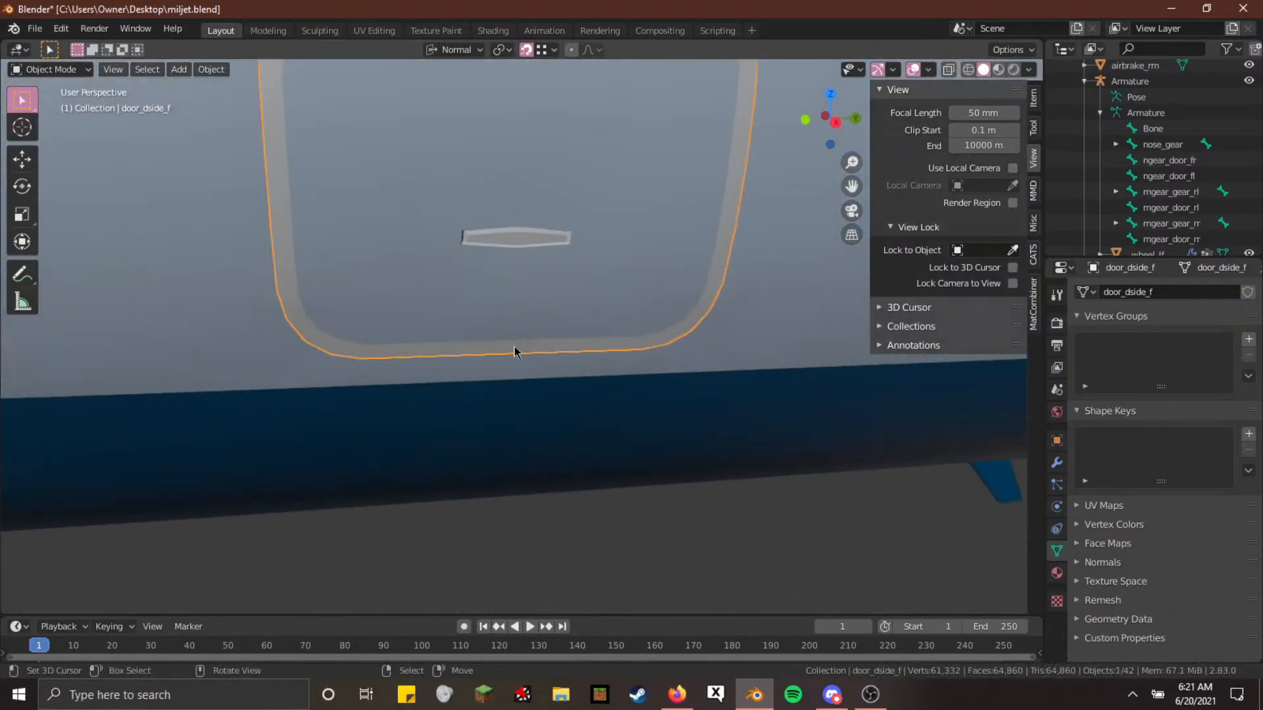
key(Delete)
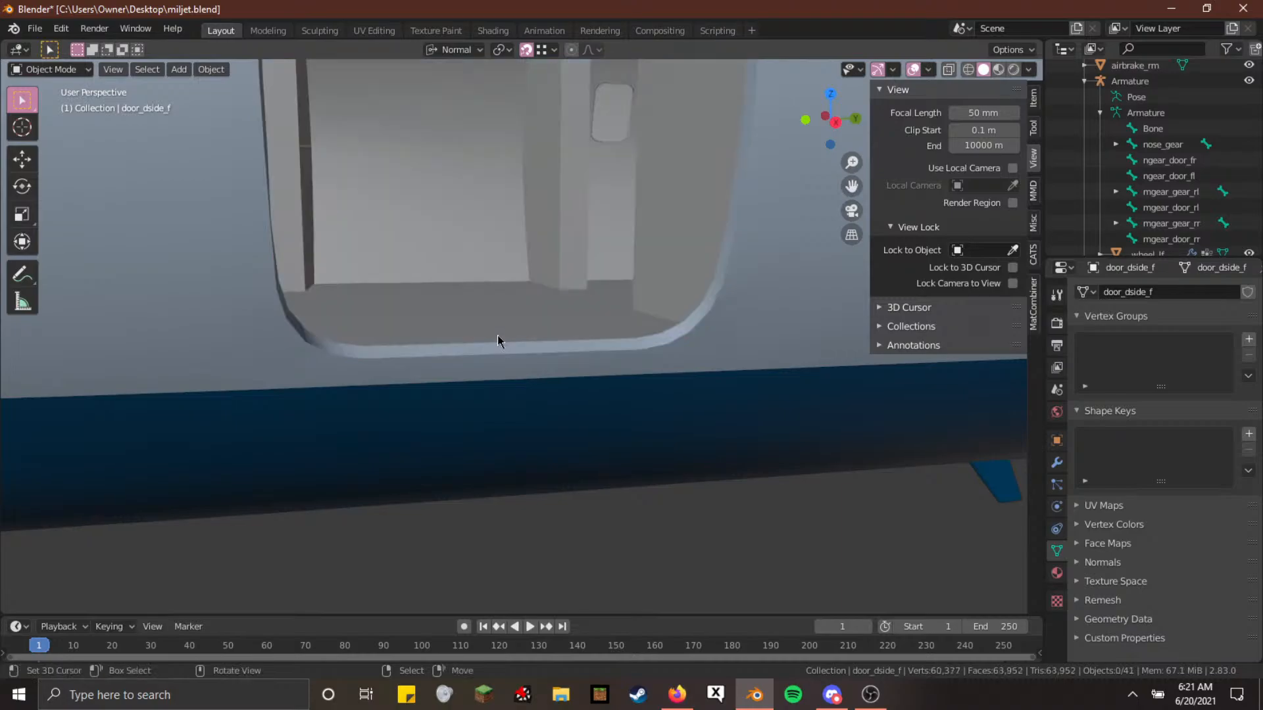
Snap the 3D cursor to the chassis vertex in the middle of the front doorway's lower outer edge
click(506, 337)
key(Tab)
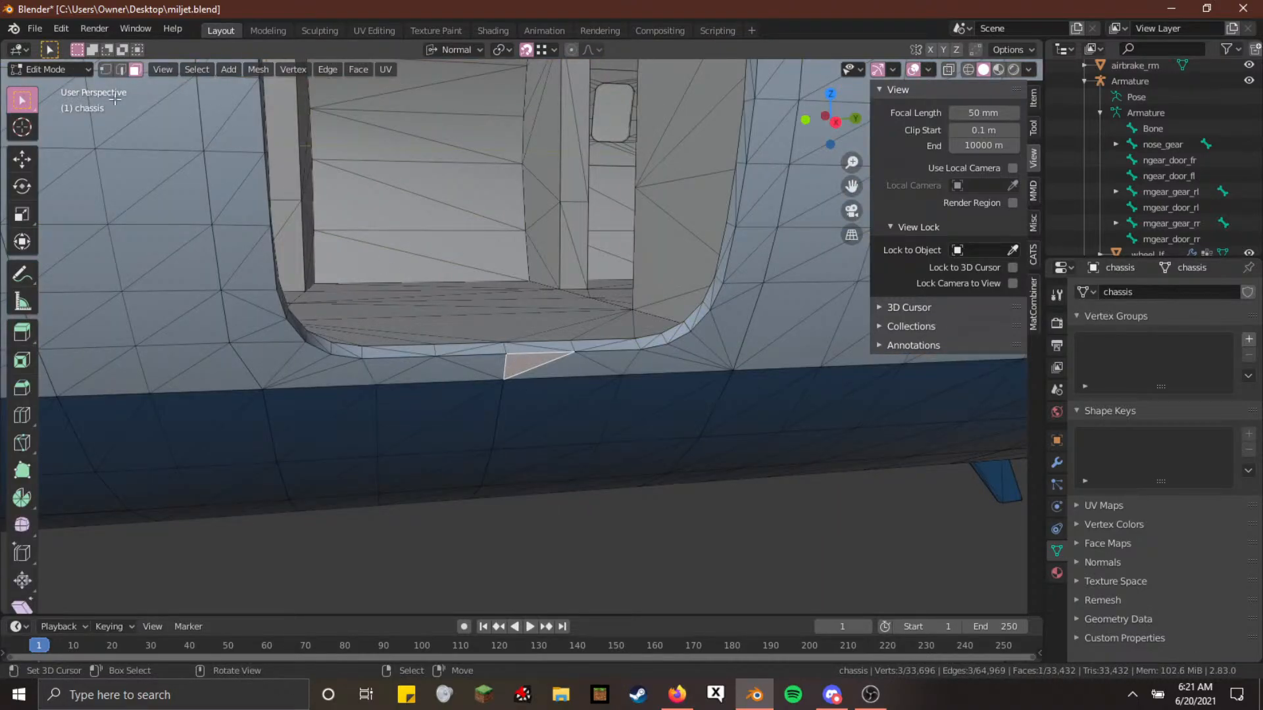
key(1)
click(507, 354)
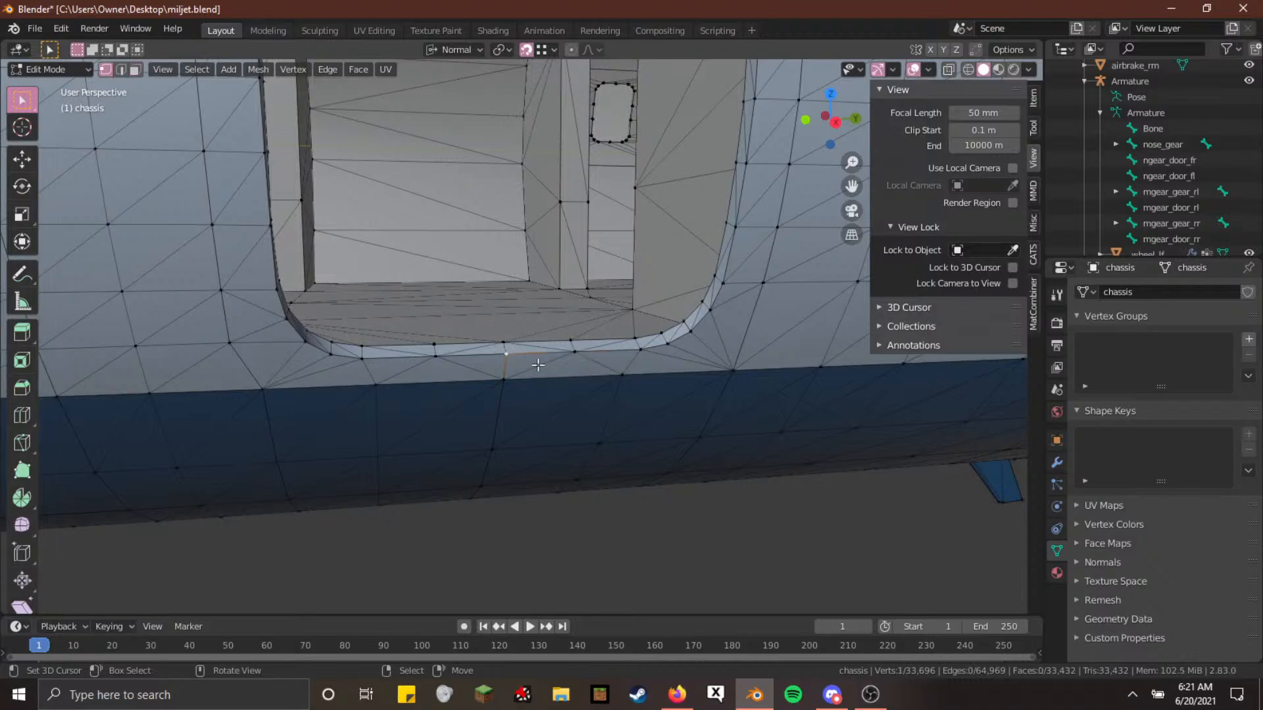
key(F3)
text(Set Origi)
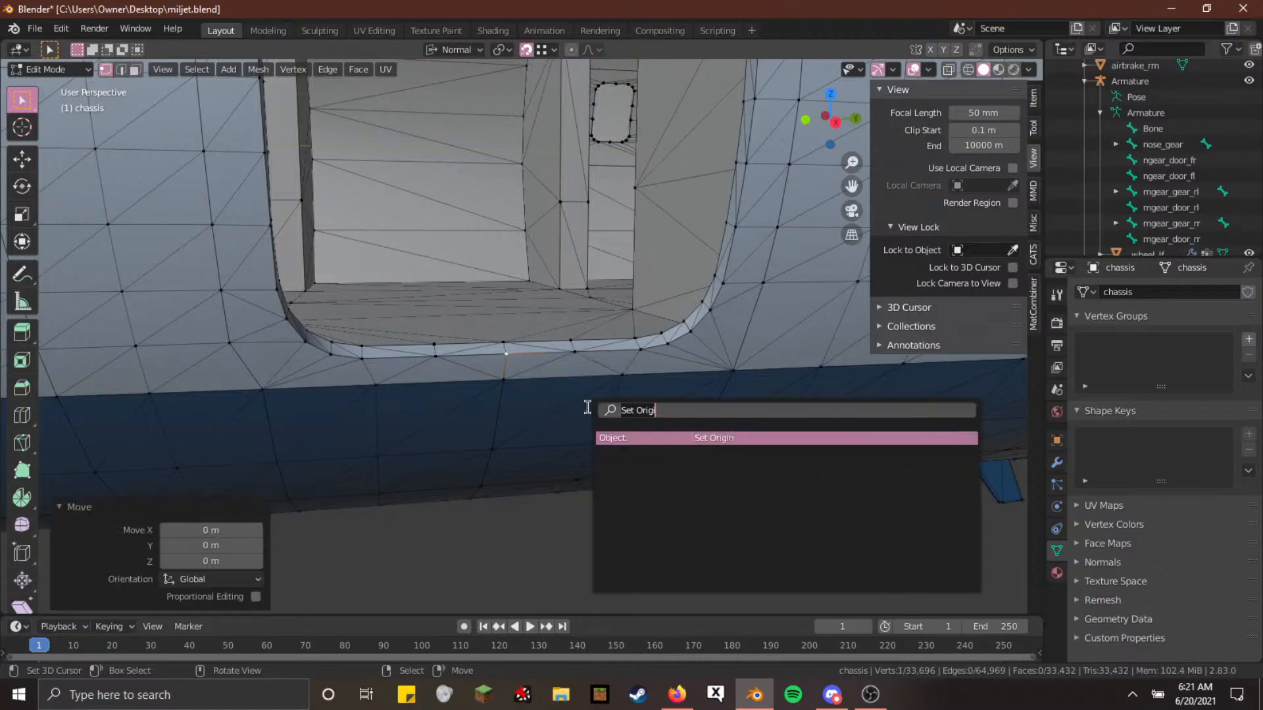
key(ctrl+a)
text(cursor to sele)
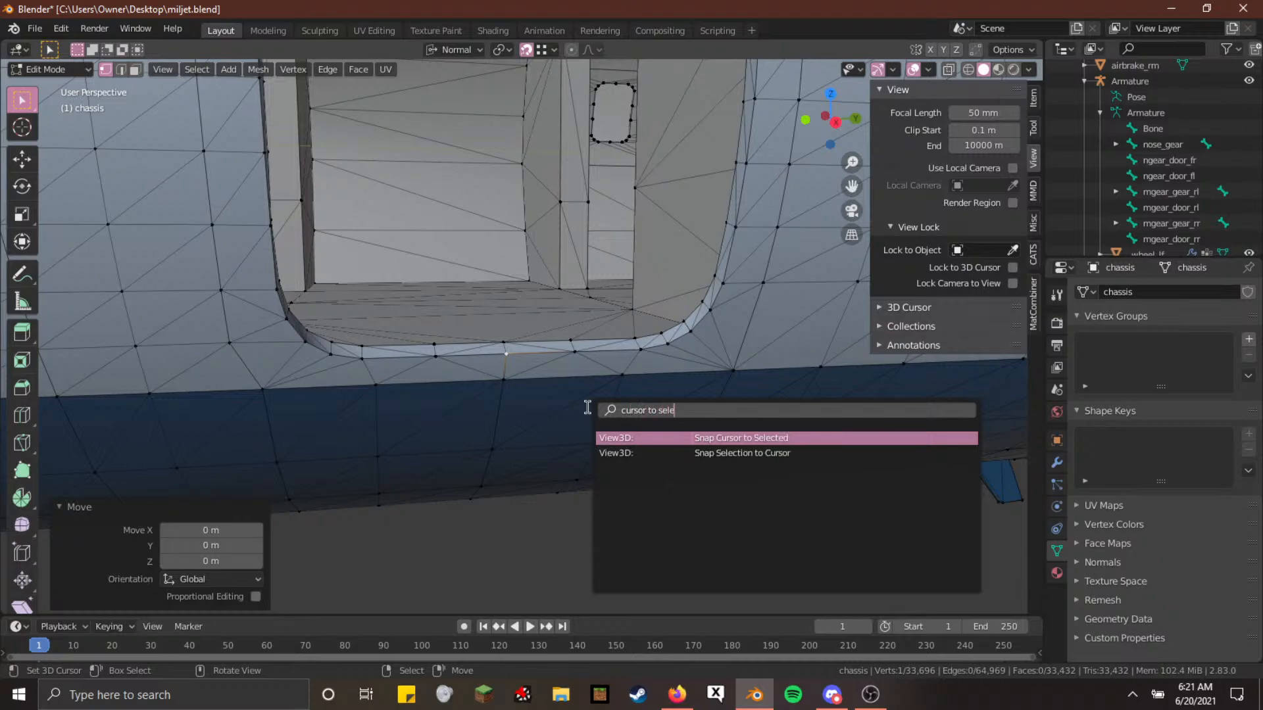
key(Return)
key(Tab)
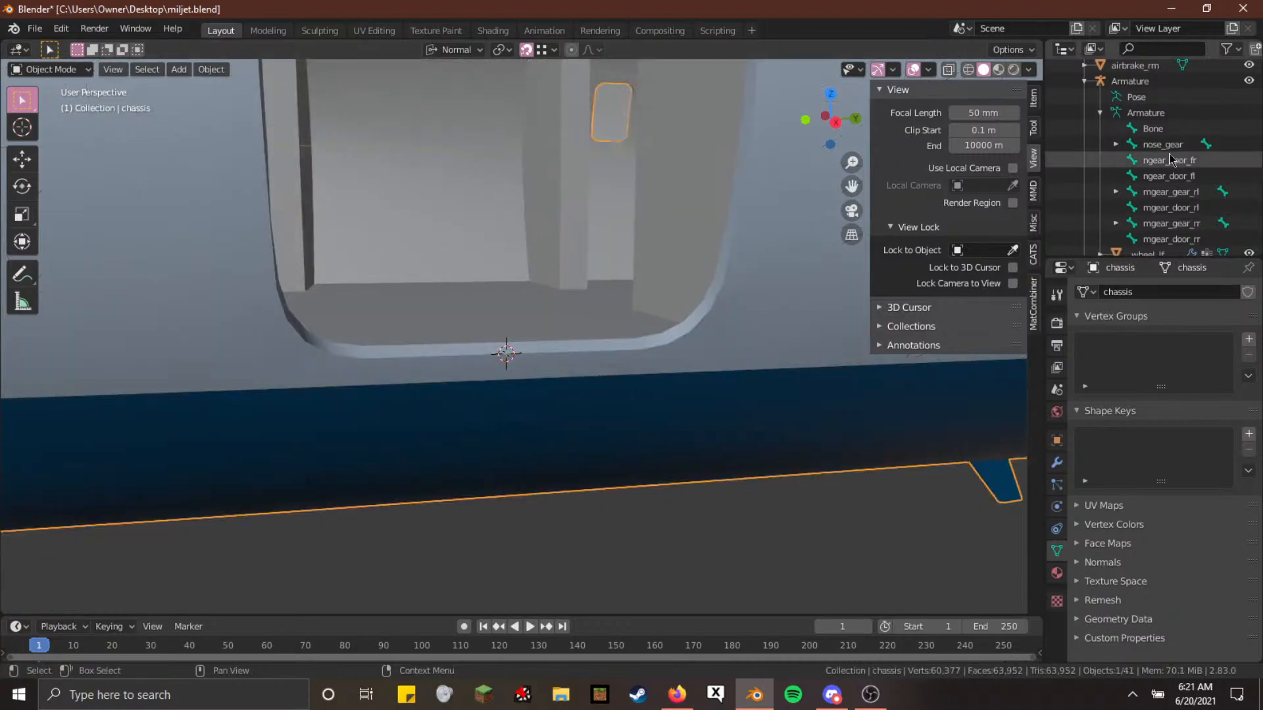
Switch to Firefox, resume the paused lofi music video and return to Blender
key(alt+Tab)
click(284, 20)
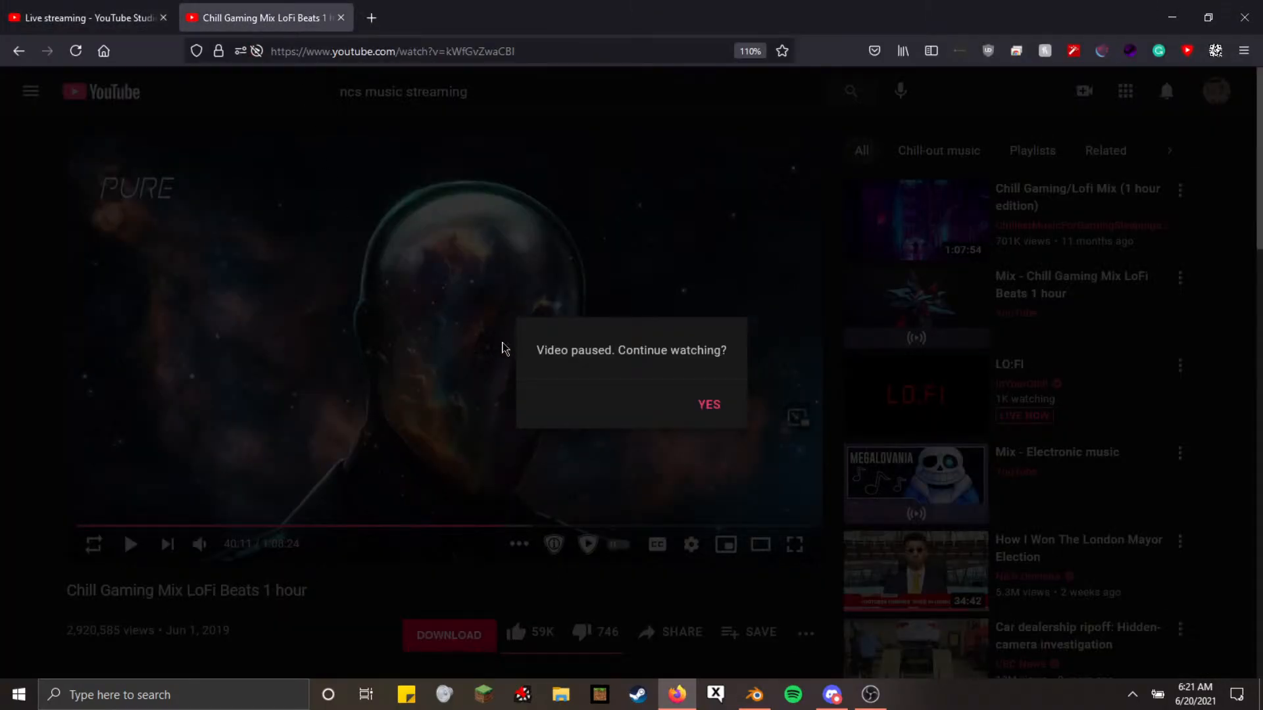
click(710, 403)
key(alt+Tab)
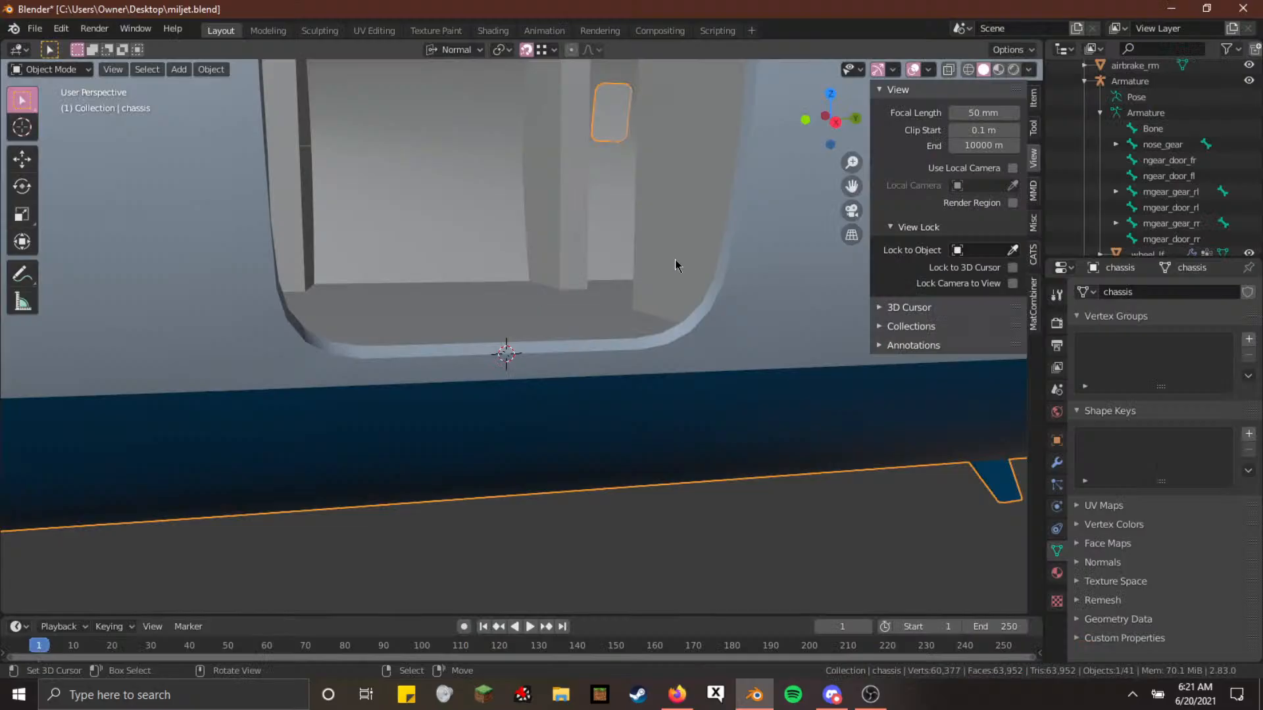
Add a bone to the armature at the doorway's 3D cursor and stretch its tip upward along global Z
click(1130, 82)
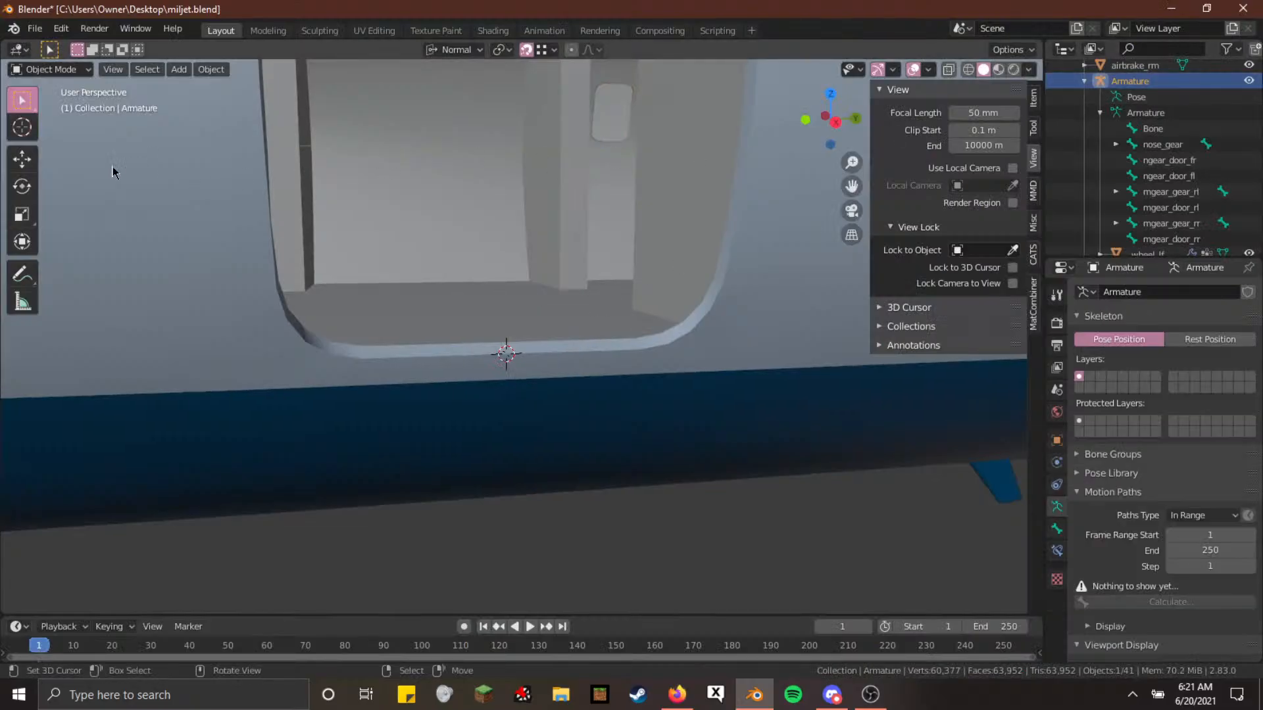
key(Tab)
key(shift+a)
key(g)
key(z)
key(z)
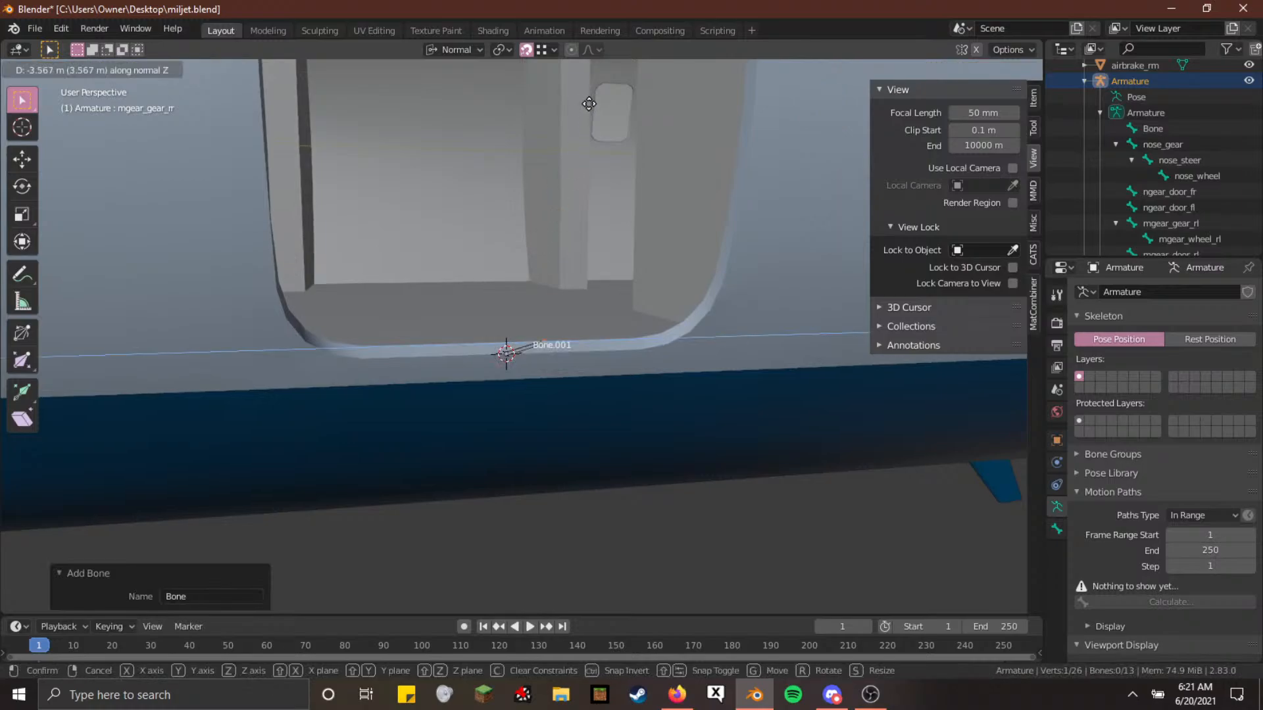
key(z)
key(z)
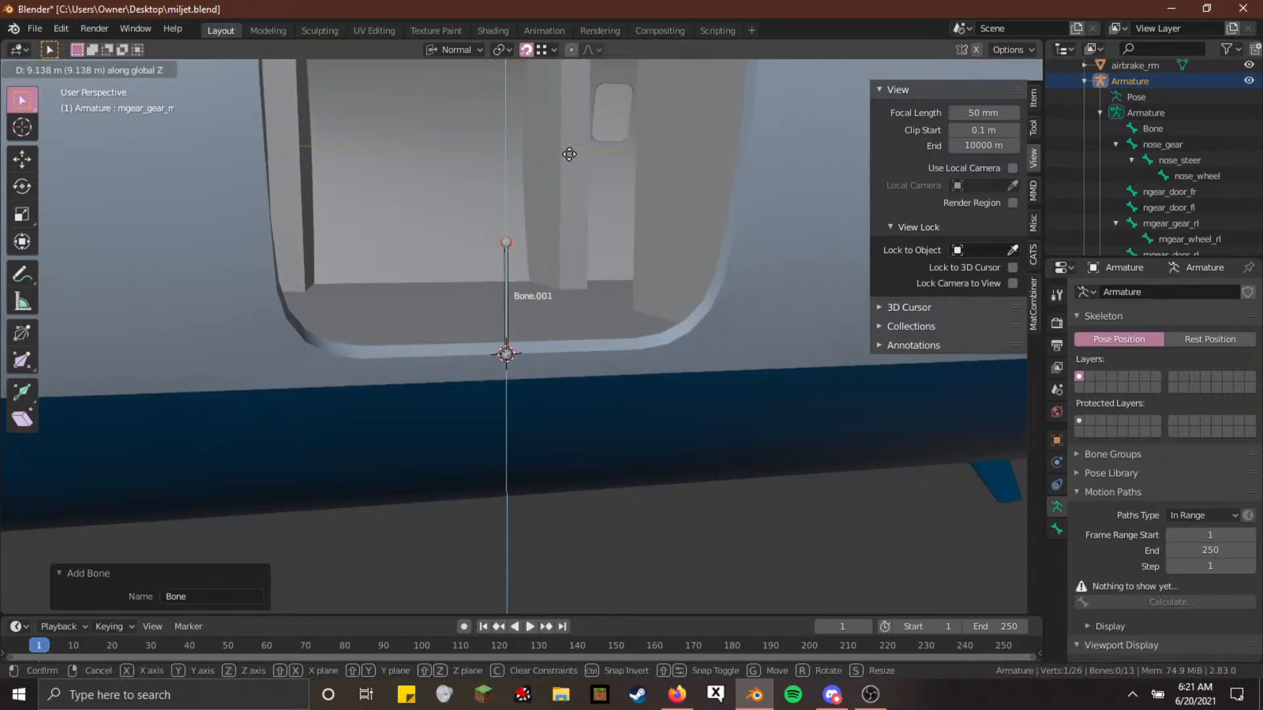
click(580, 96)
key(Tab)
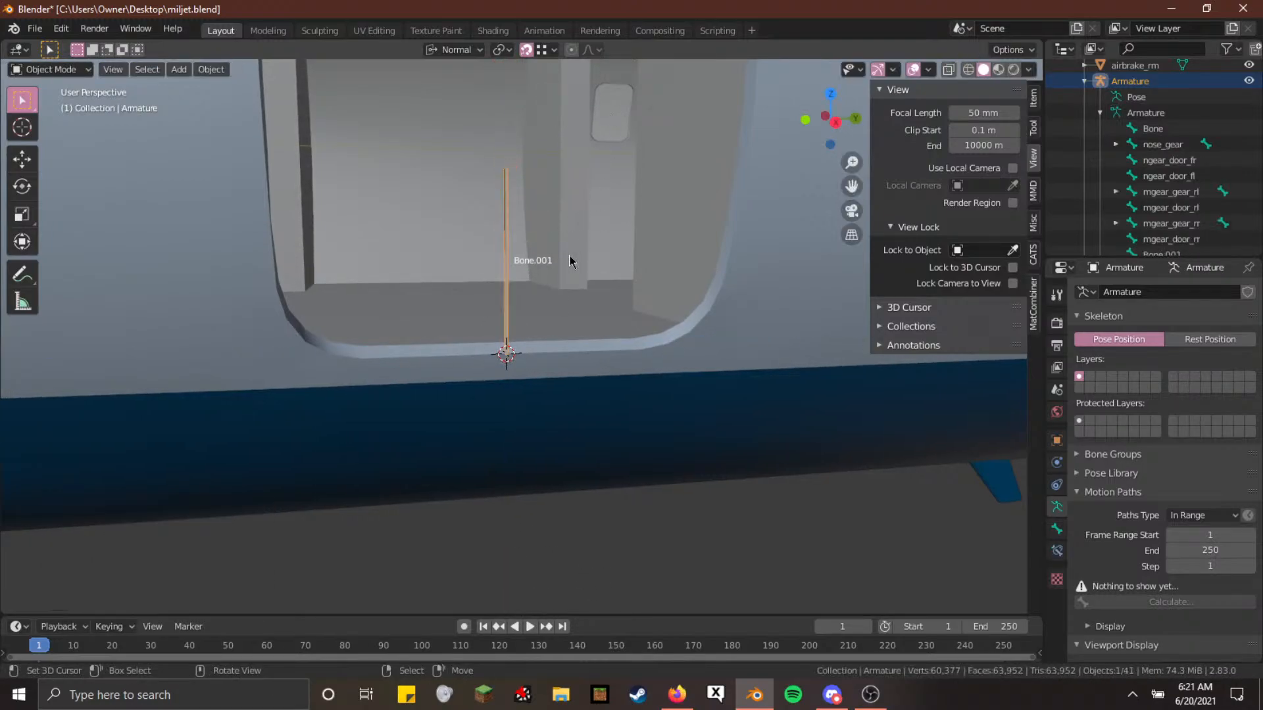
Rename the new doorway bone as door_fl
scroll(1161, 148, down, 5)
double_click(1162, 129)
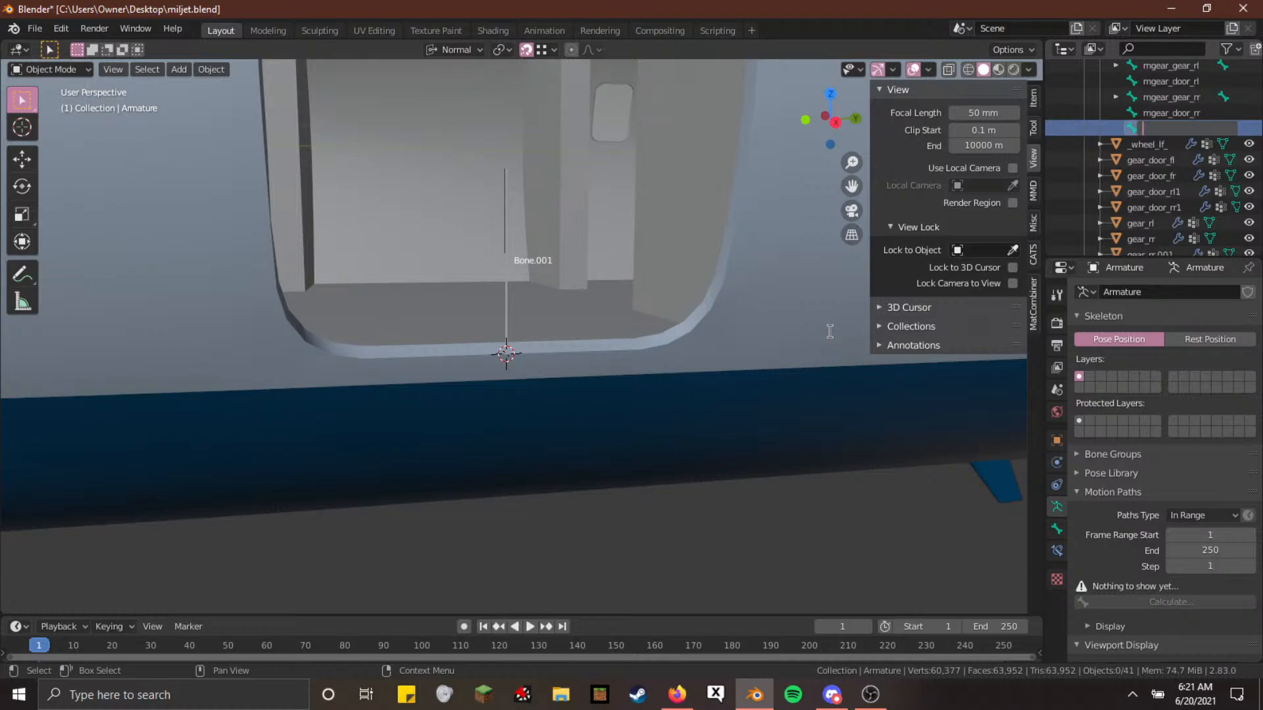
key(Return)
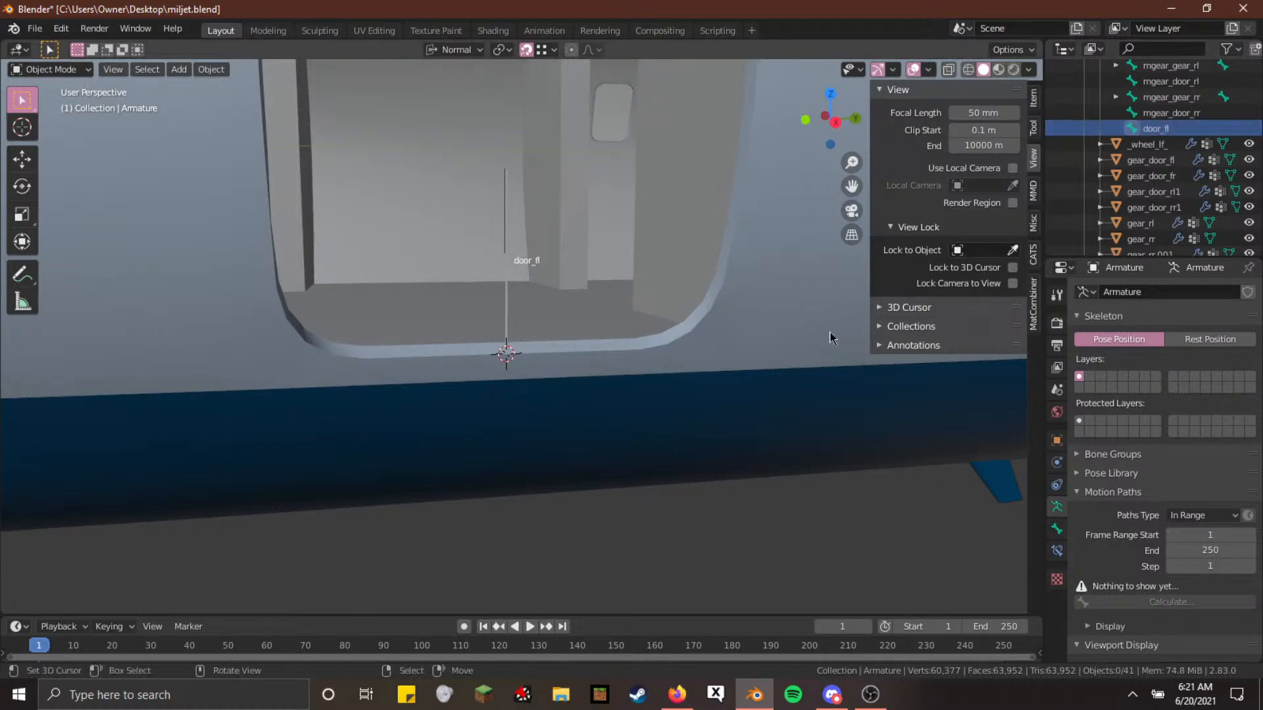
Examine the front doorway and the opposite side of the fuselage nose around the door_fl bone
click(502, 258)
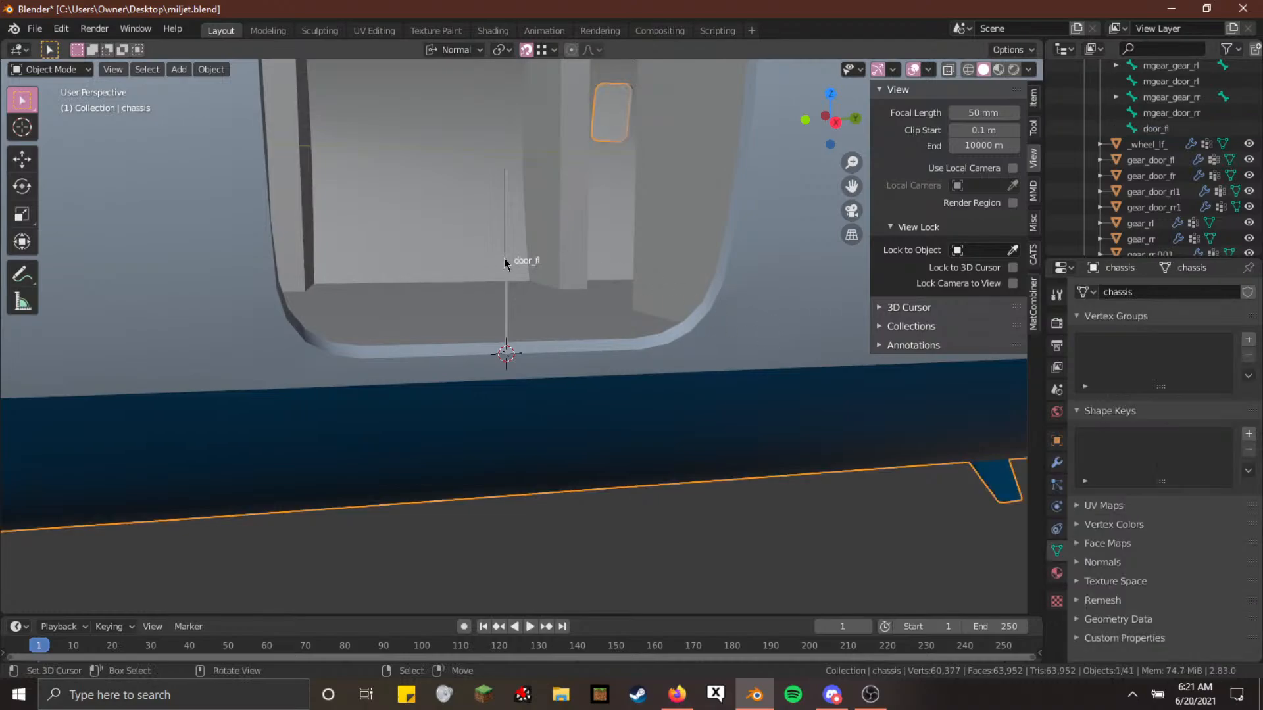
click(503, 258)
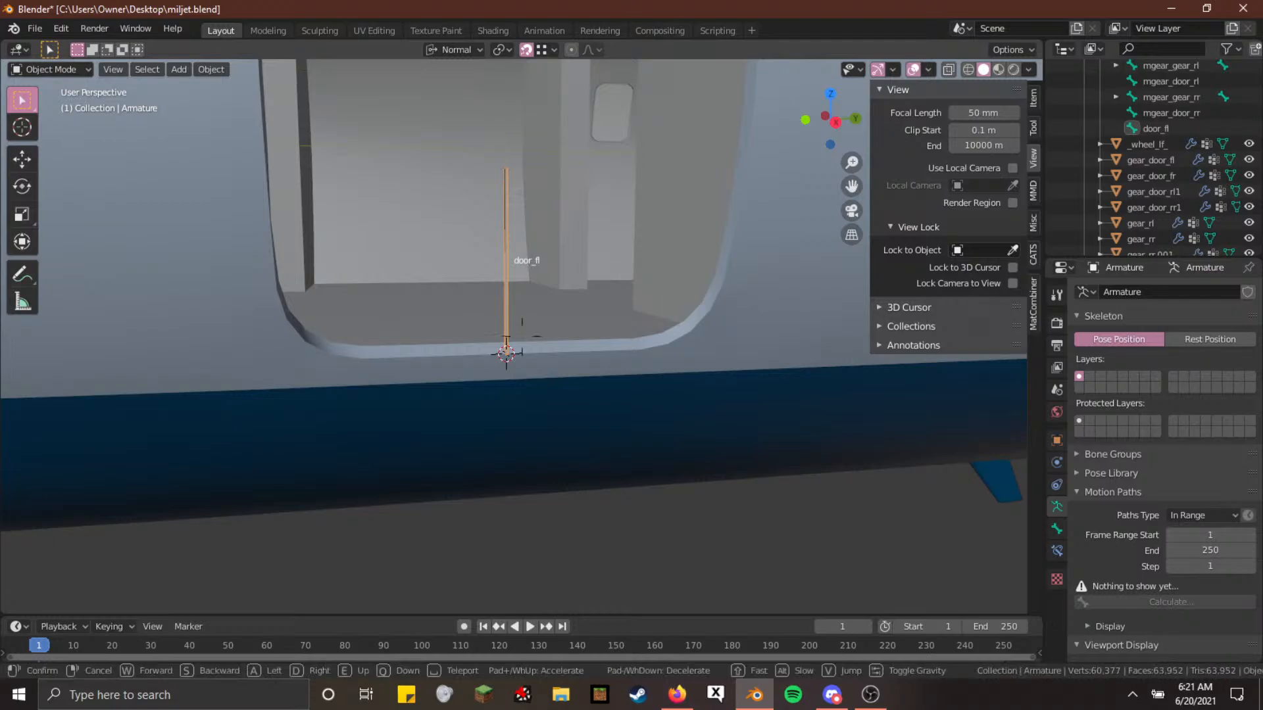
key(d)
key(w)
key(s)
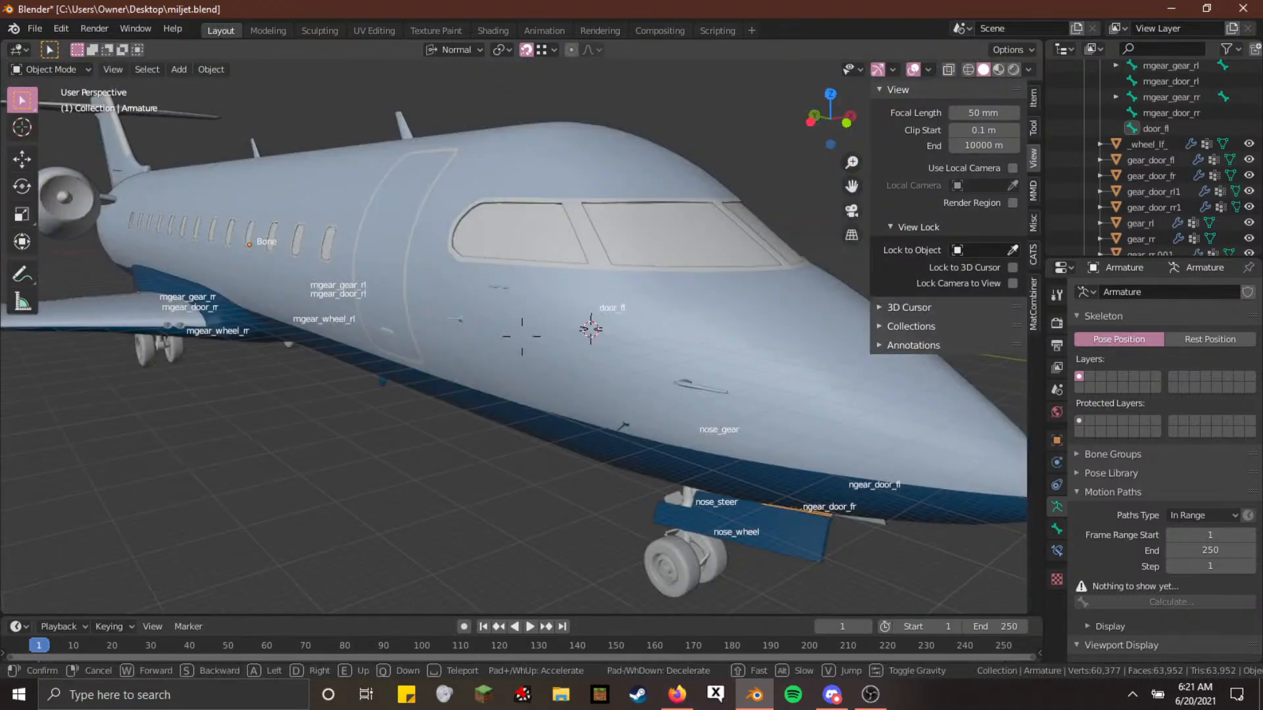
key(a)
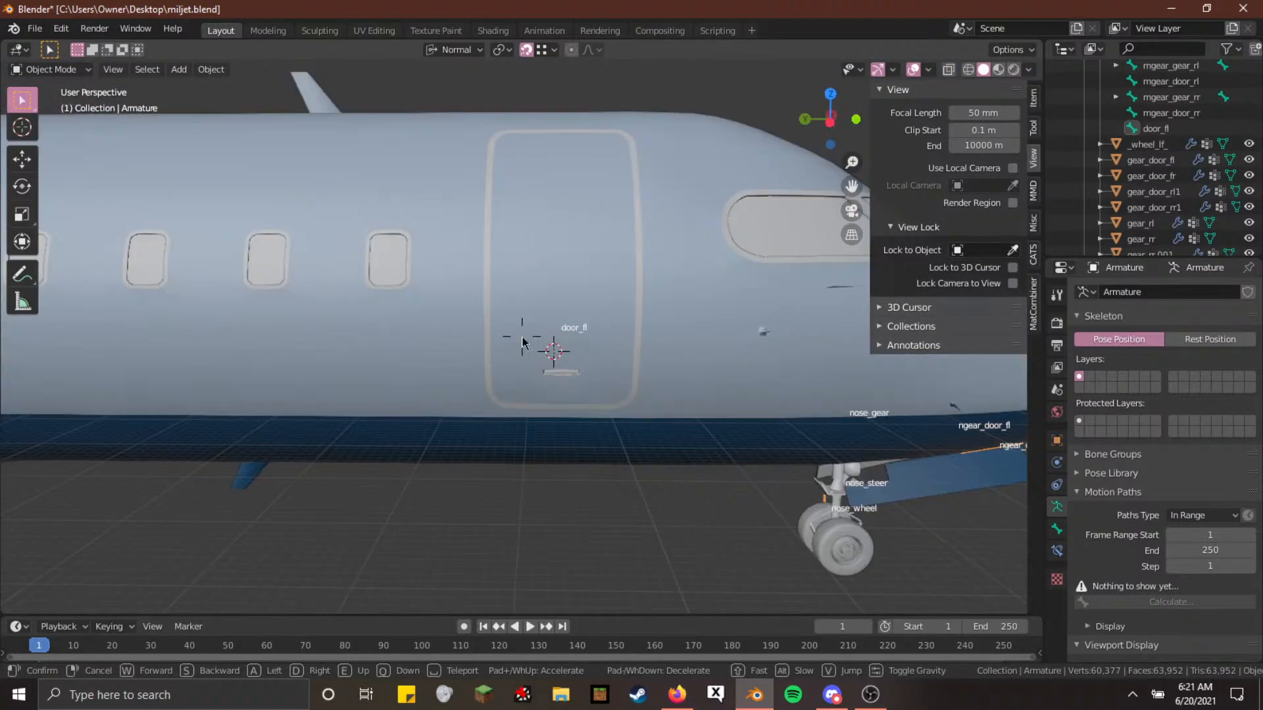
click(580, 361)
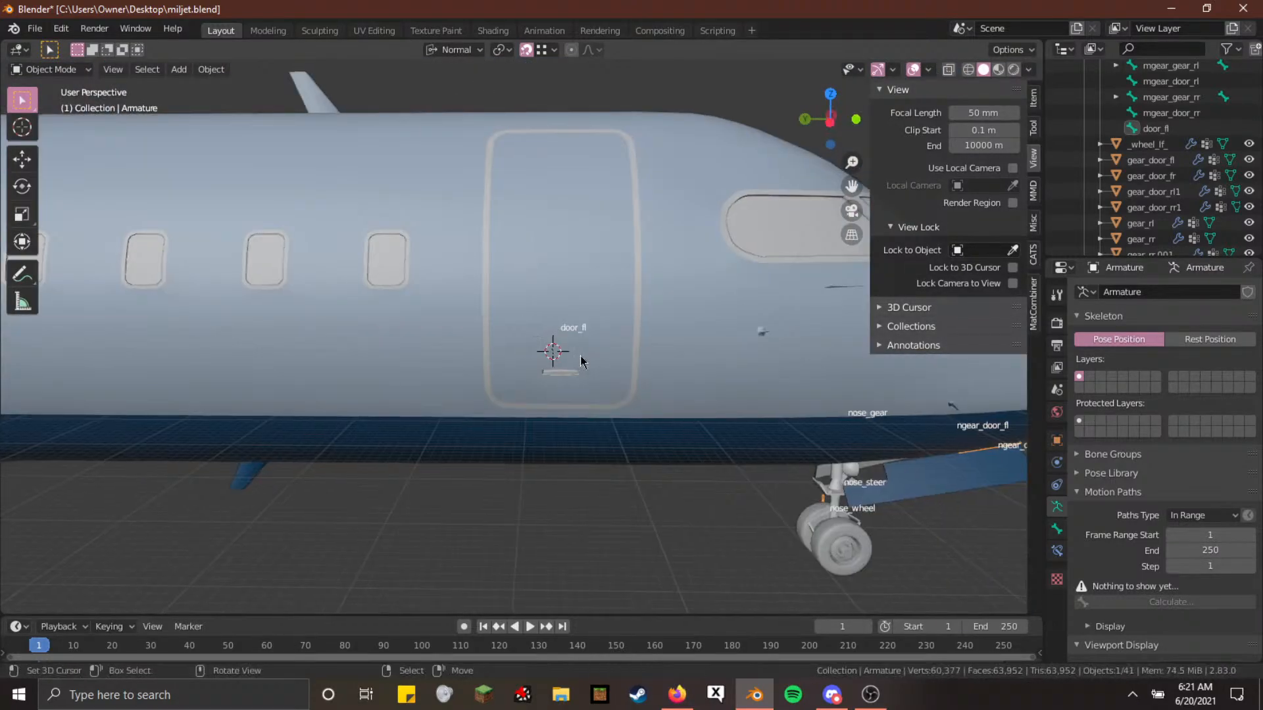
click(573, 361)
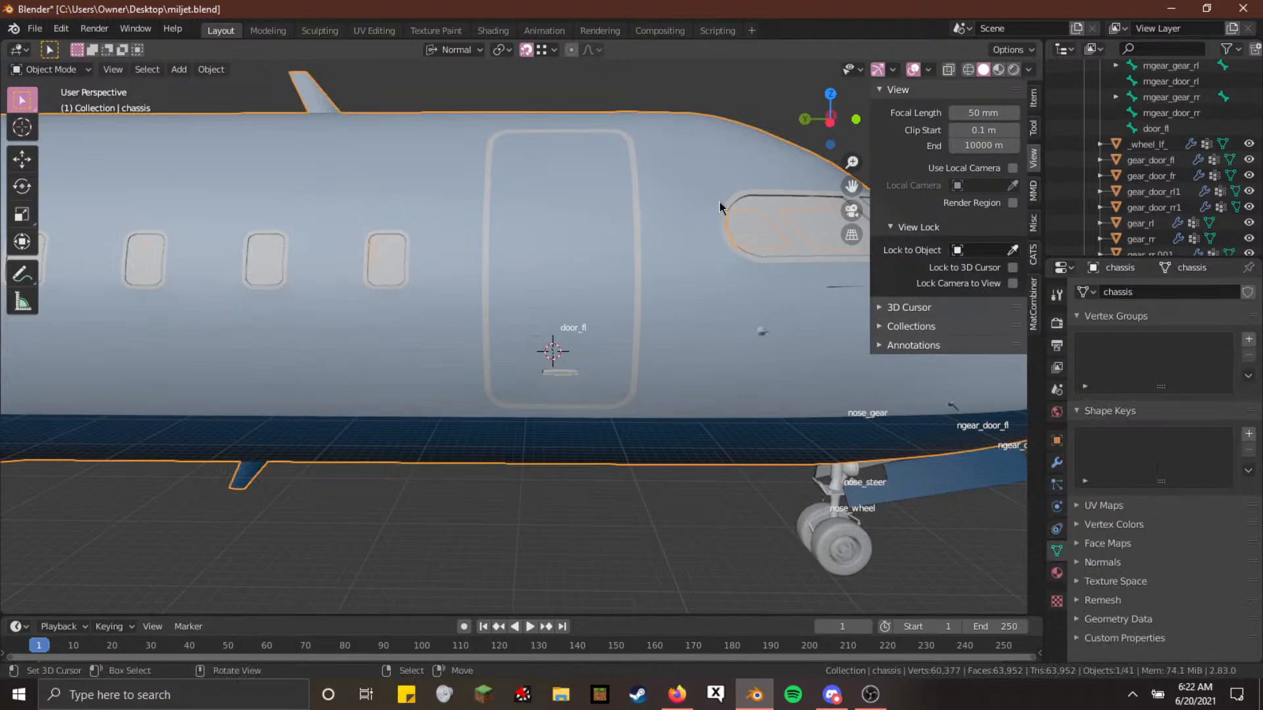
middle_drag(719, 207, 520, 337)
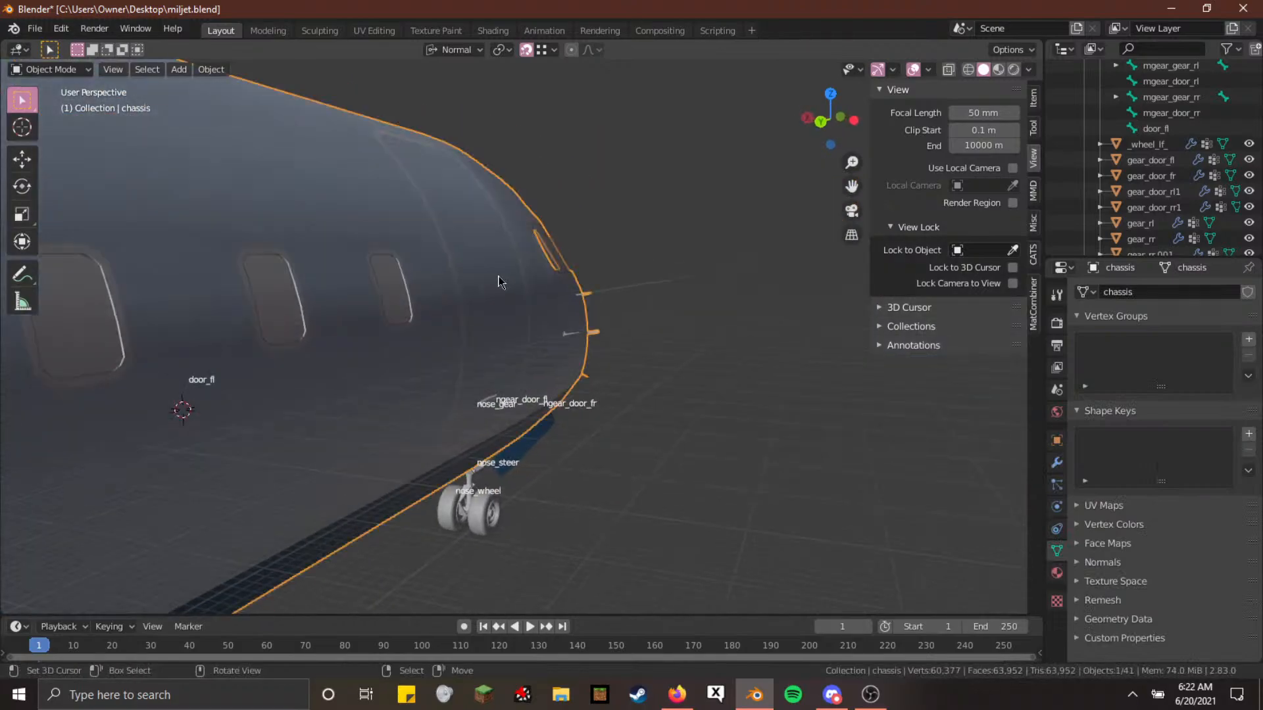
key(shift+grave)
key(s)
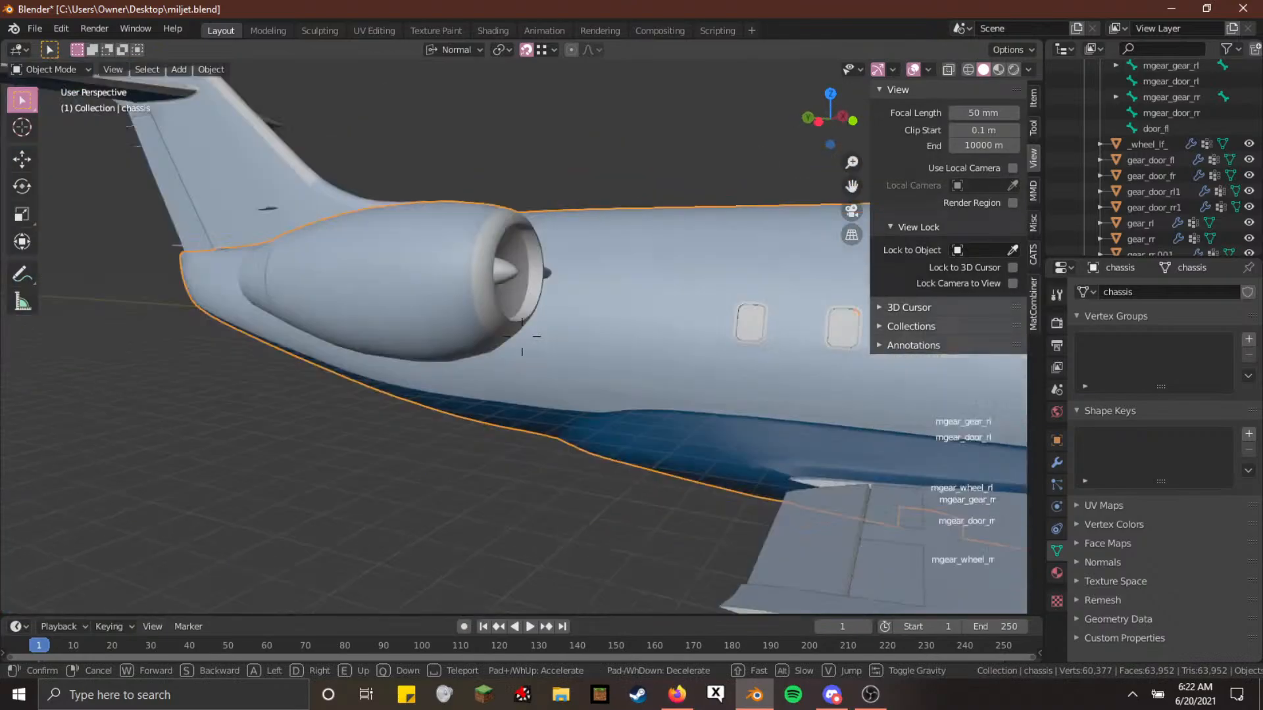
key(w)
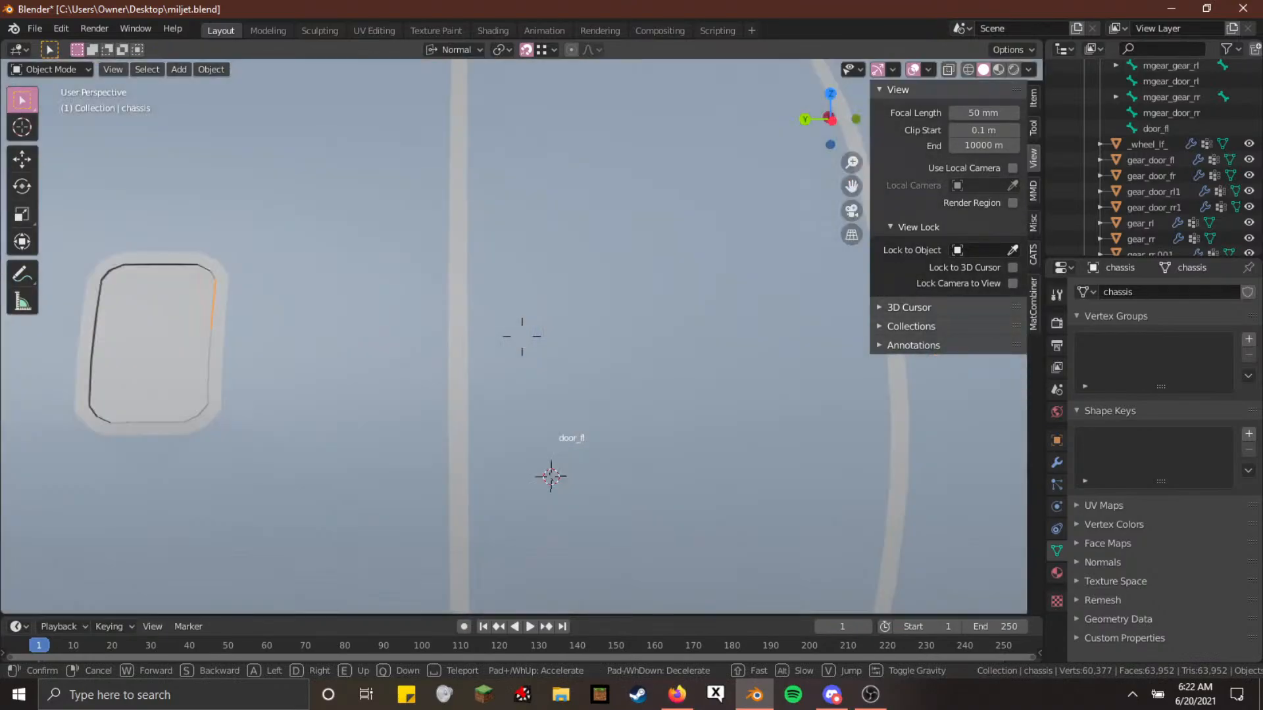
key(s)
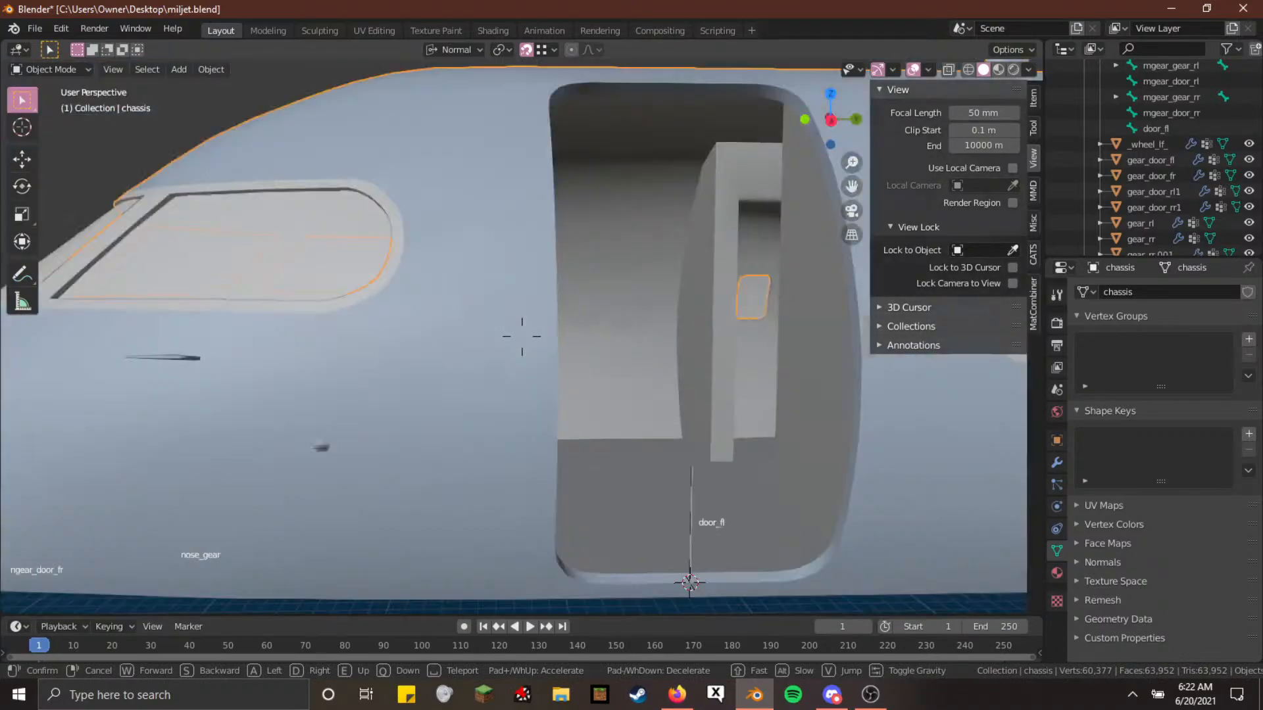
key(a)
click(521, 336)
Unhide door_dside_f and examine how the door and its built-in stairs fit the front doorway from inside and outside
scroll(1260, 207, down, 6)
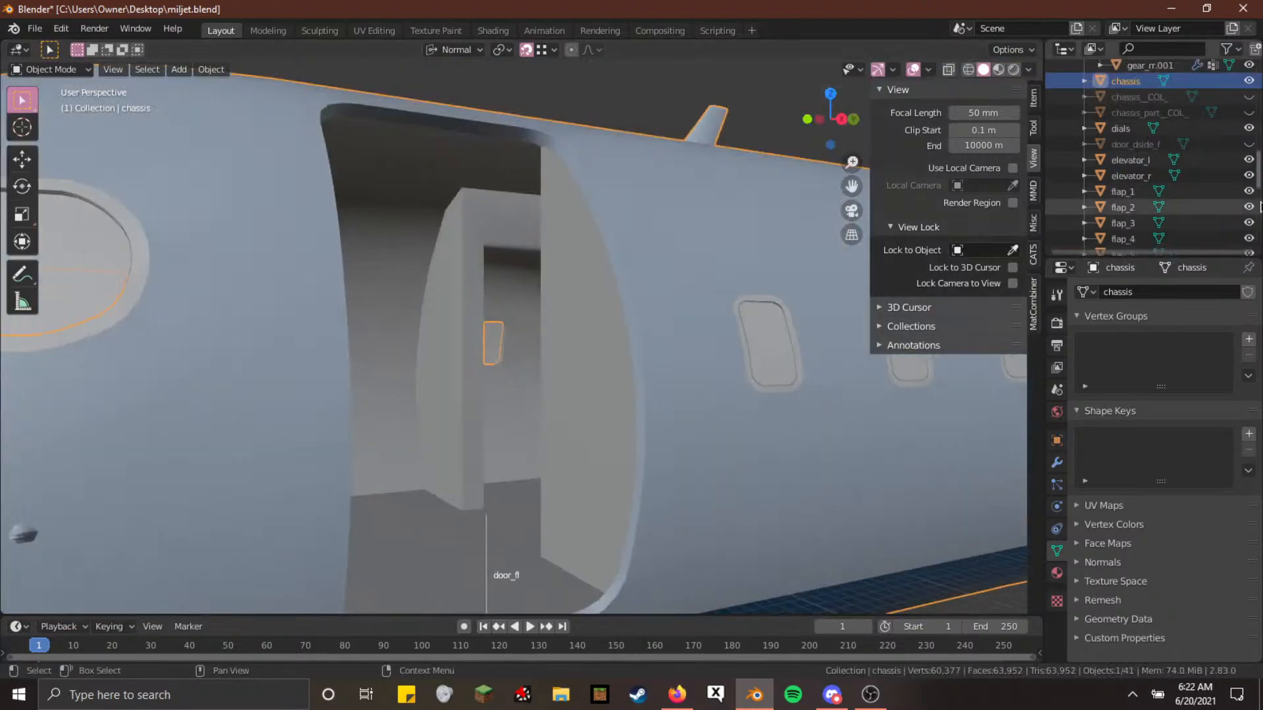
click(1249, 146)
key(shift+grave)
key(w)
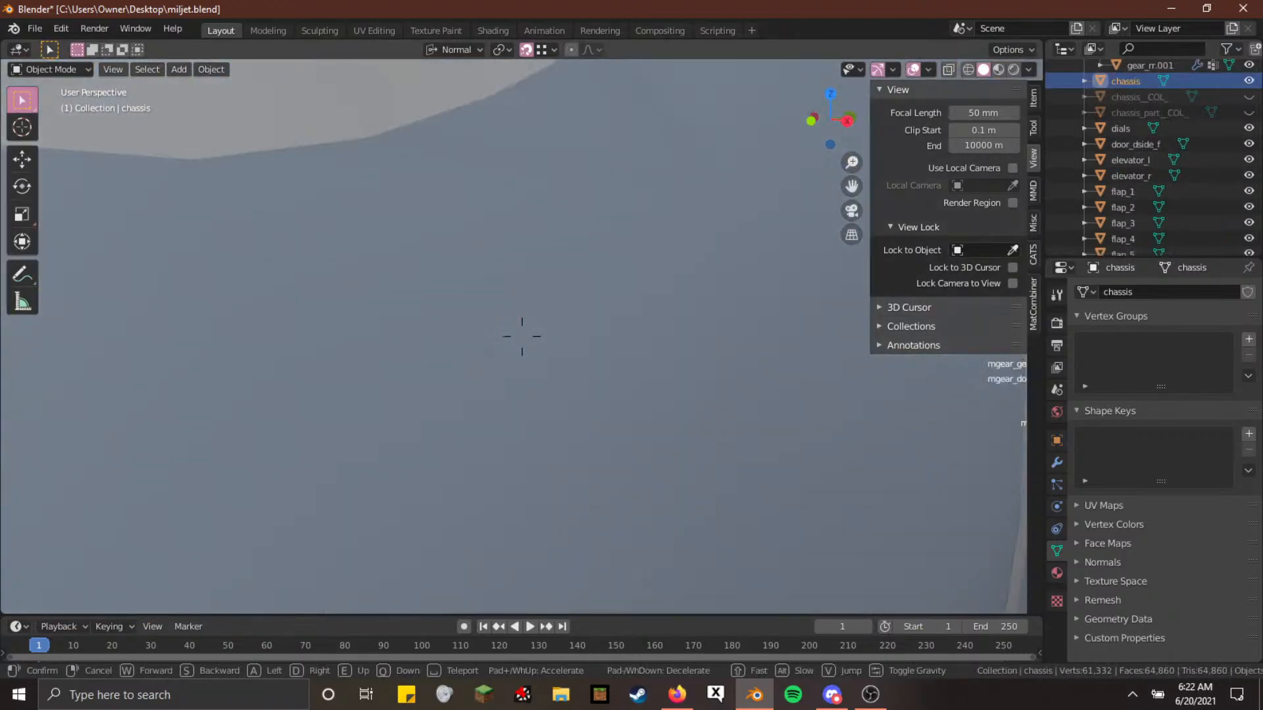
key(w)
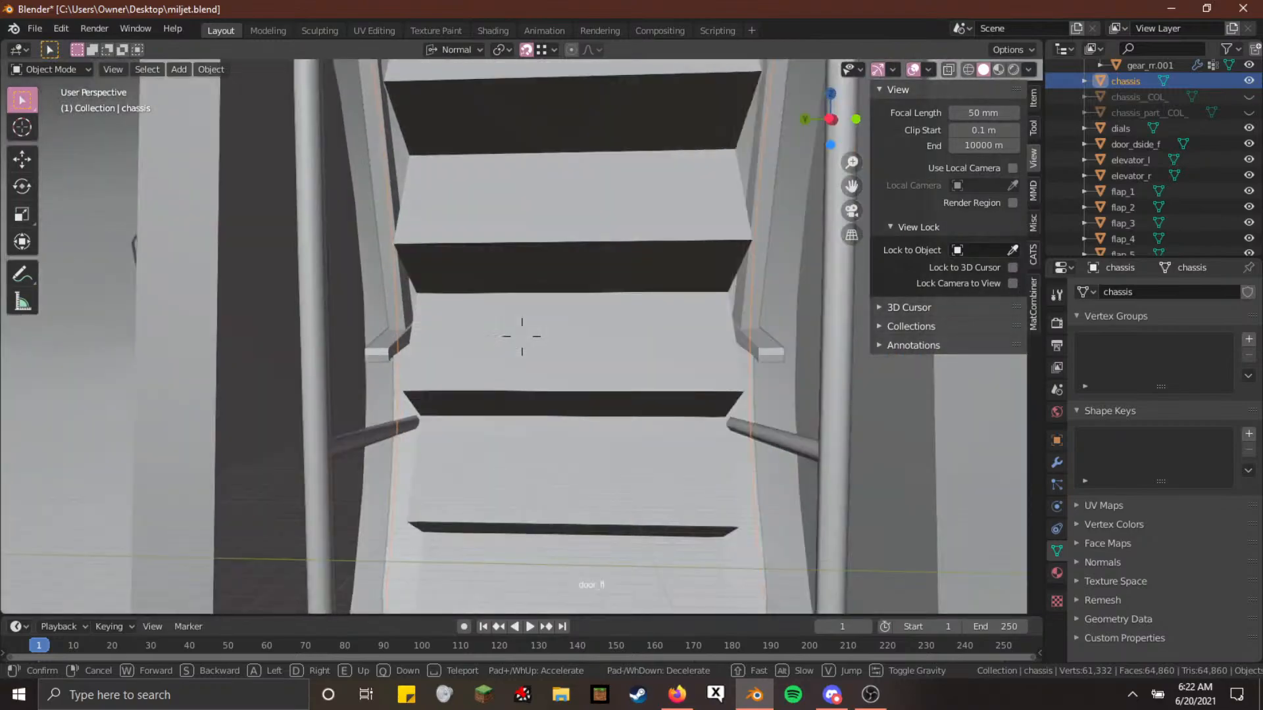
key(s)
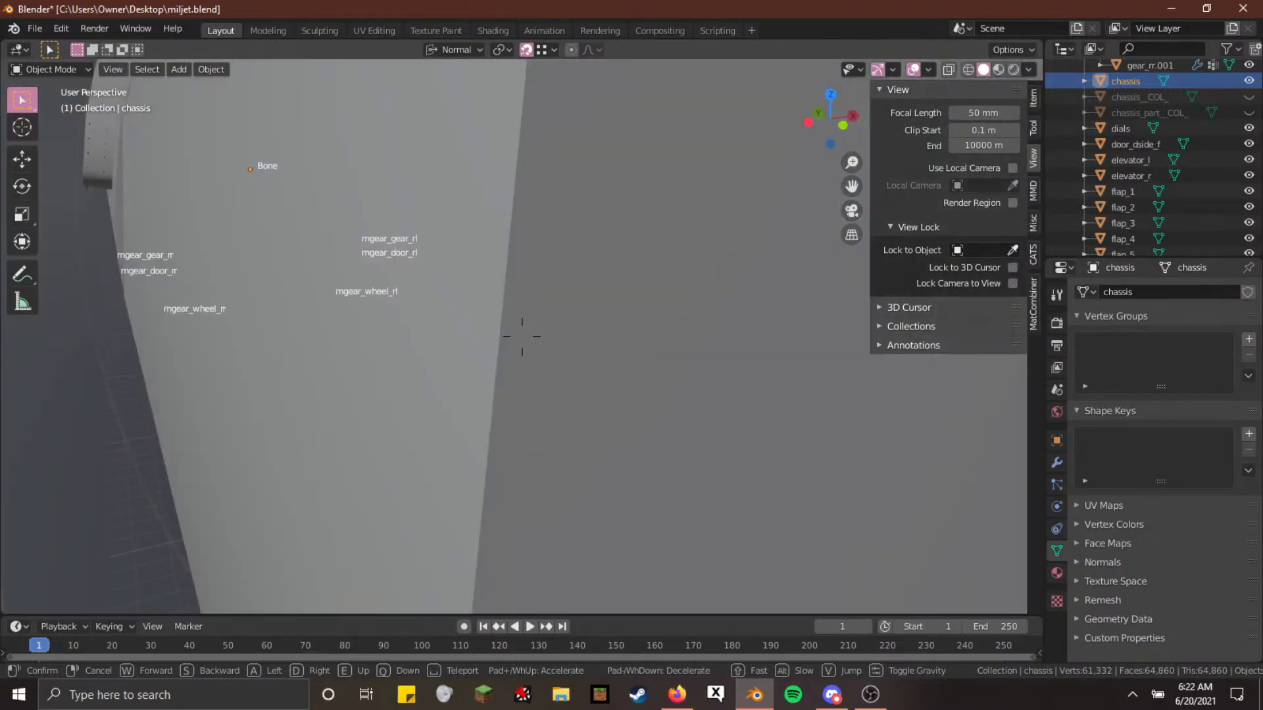
key(w)
key(d)
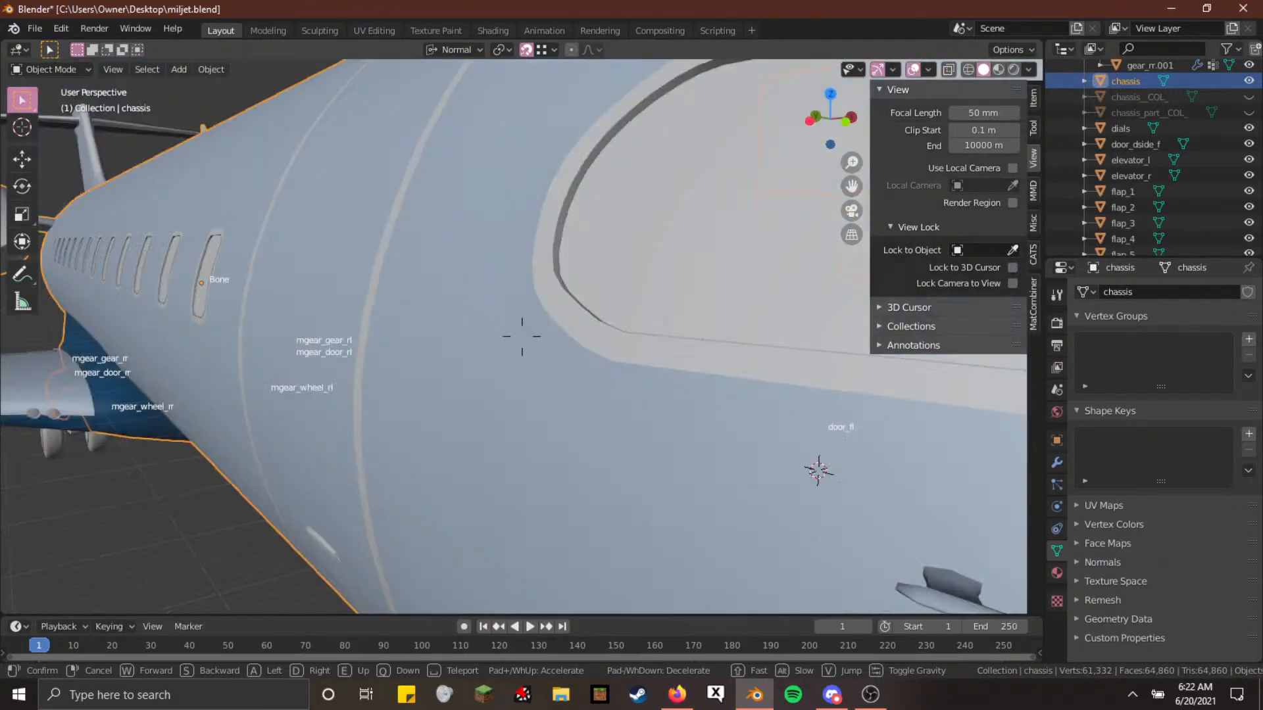
key(w)
key(s)
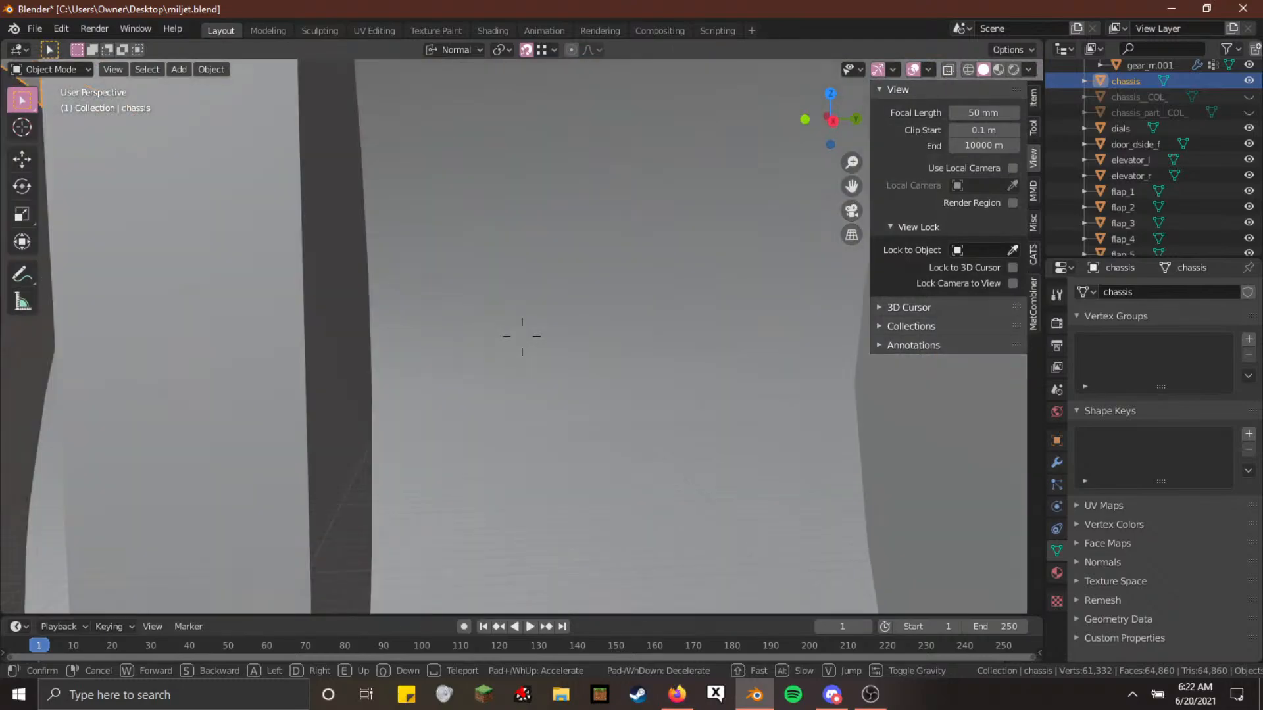
key(s)
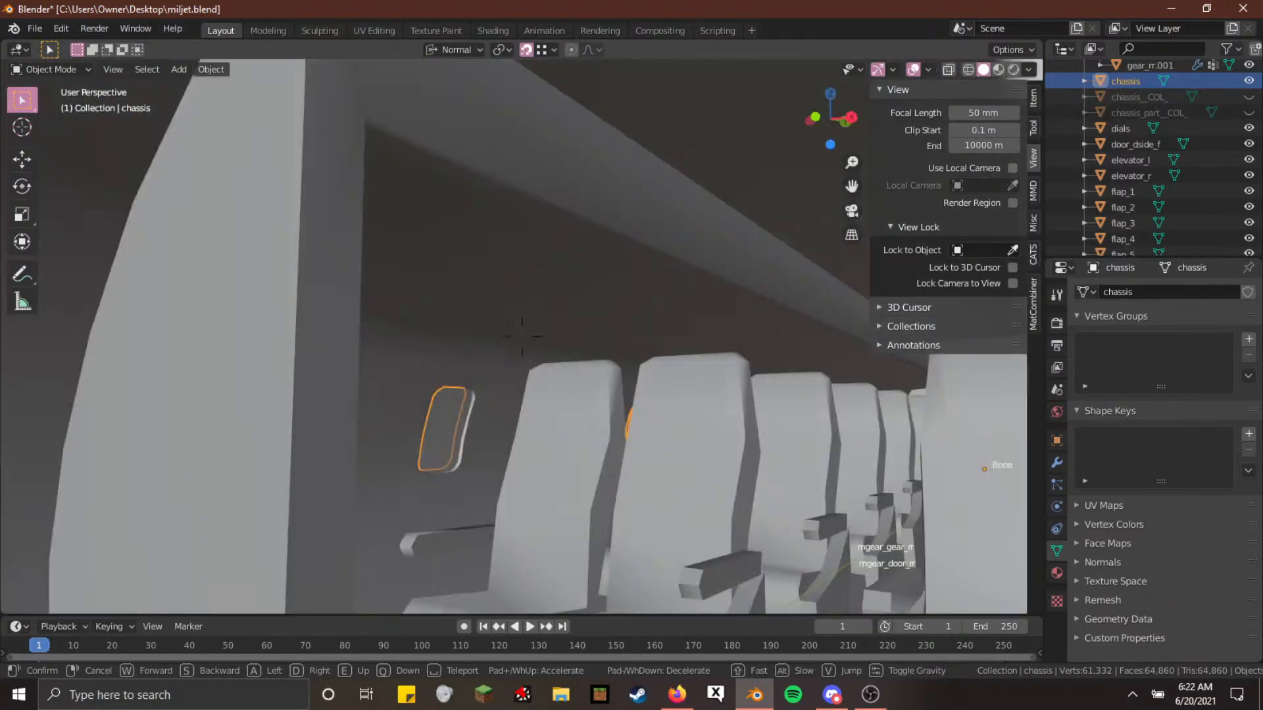
key(s)
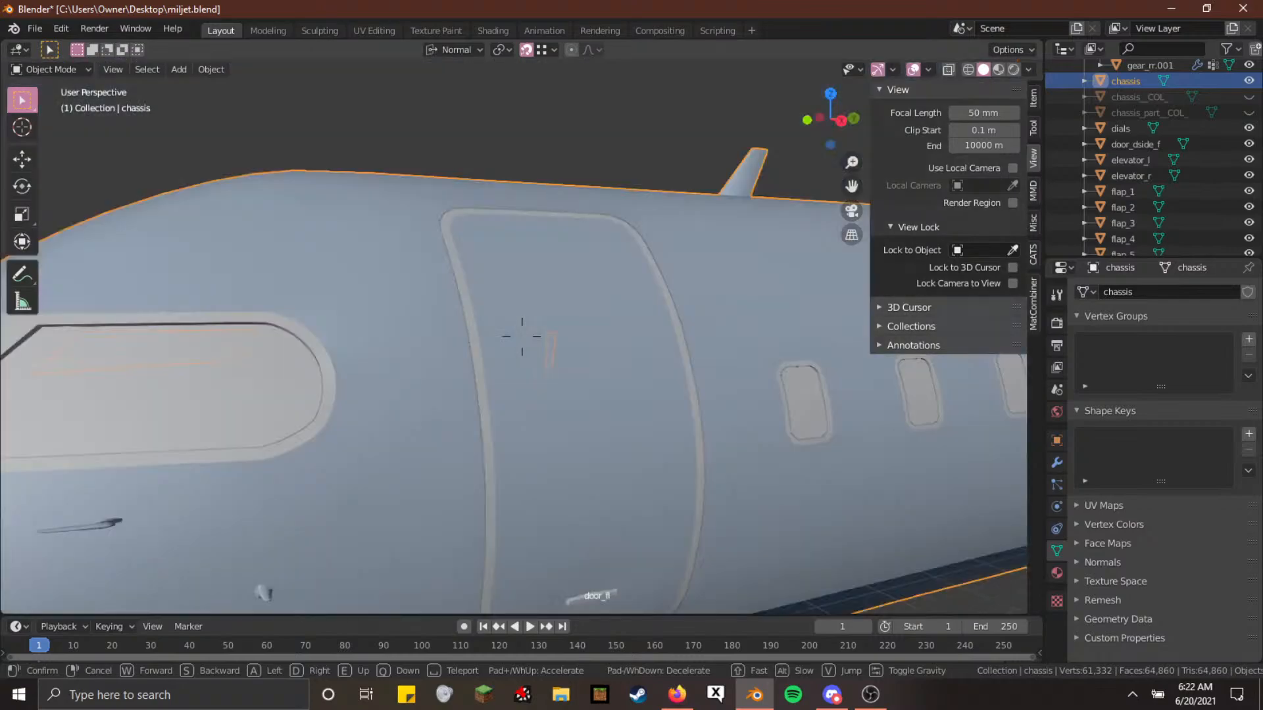
key(s)
key(w)
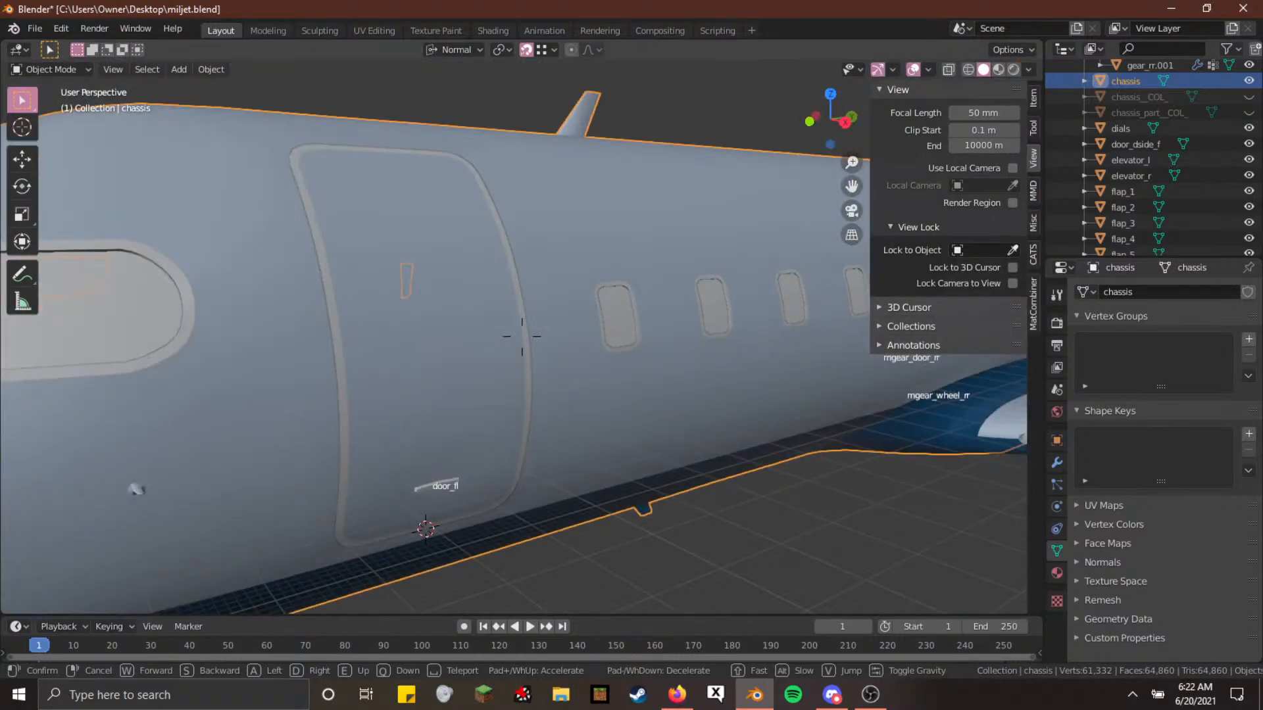
click(522, 339)
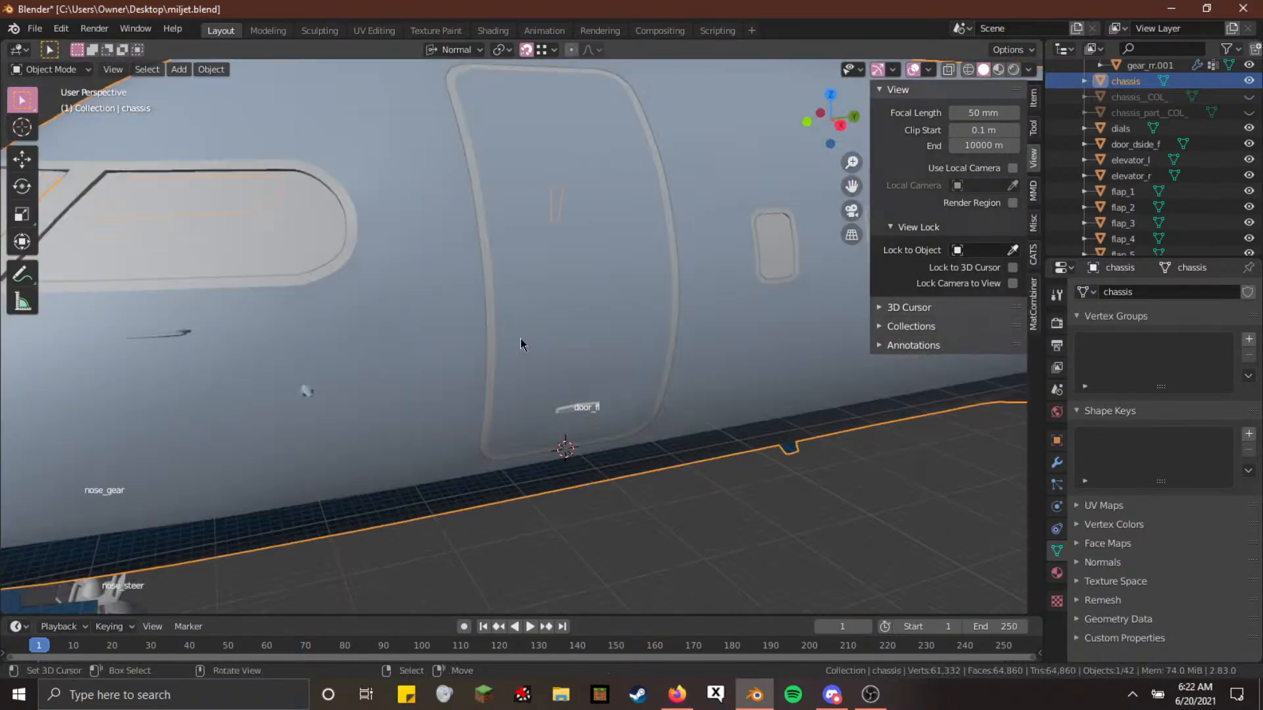
Add a vertex group named door_fl to the door_dside_f mesh
click(1149, 144)
key(r)
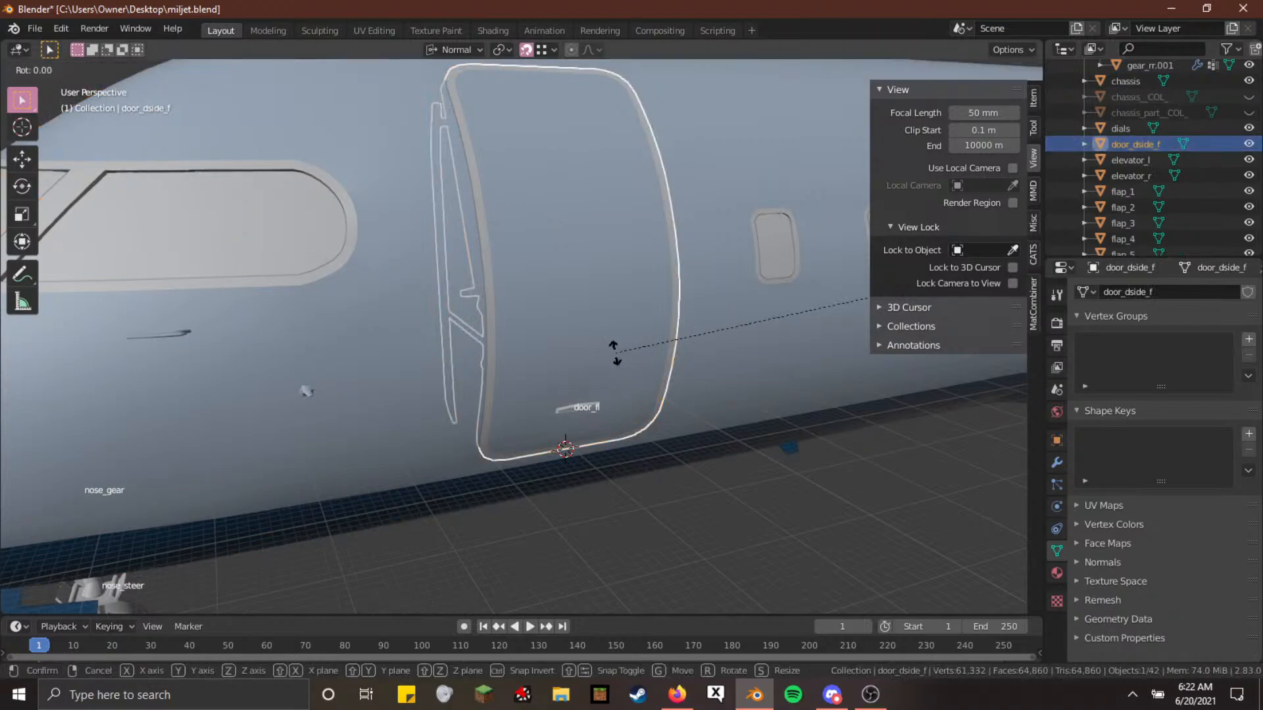
click(614, 355)
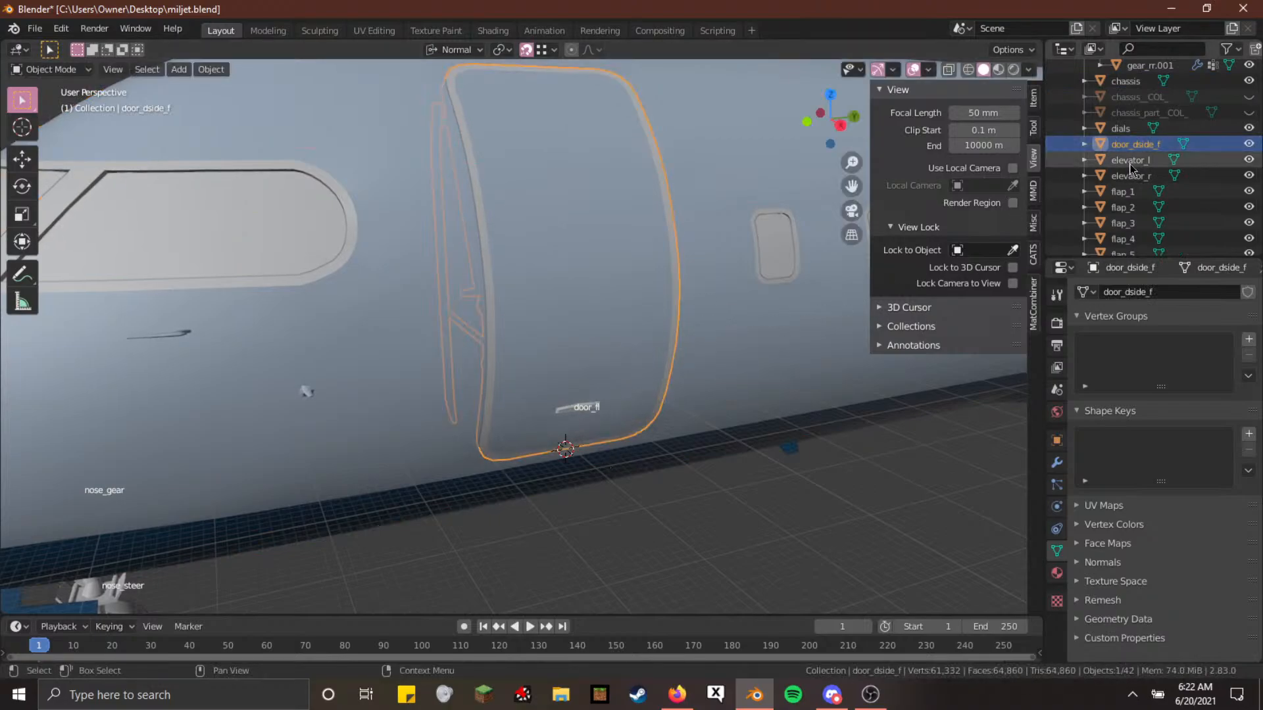
click(1249, 340)
click(1248, 340)
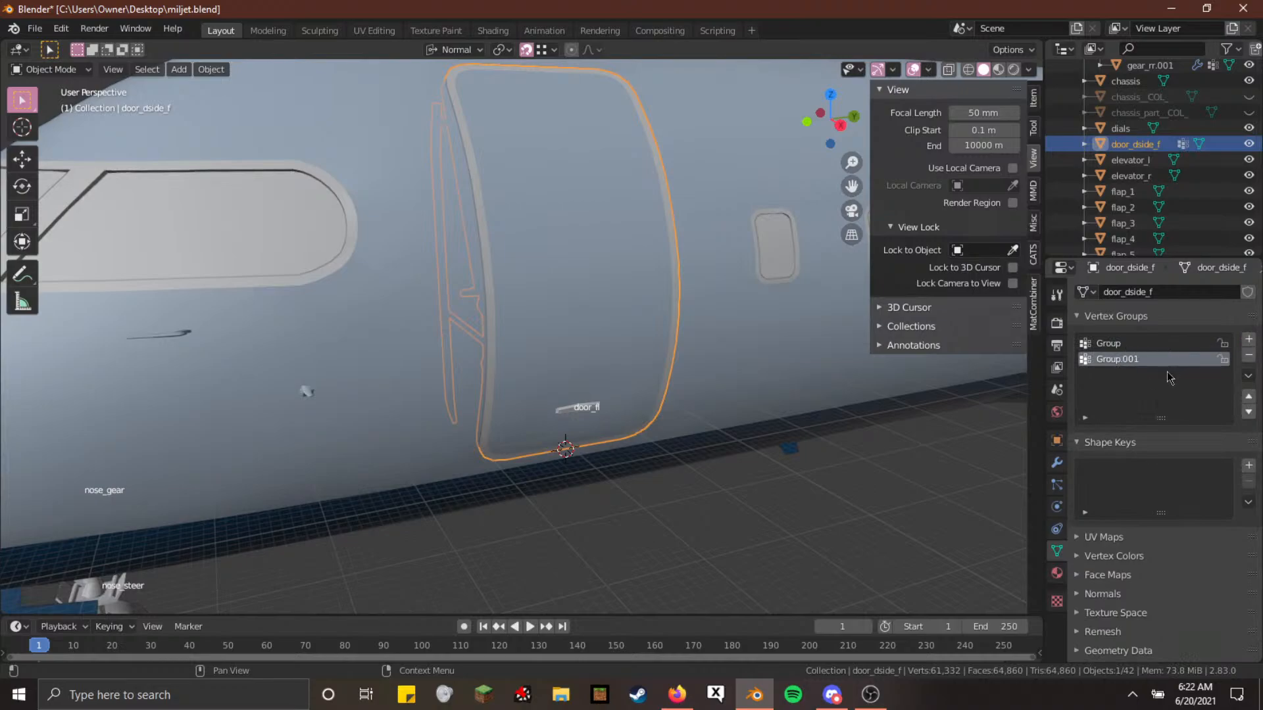
click(1055, 349)
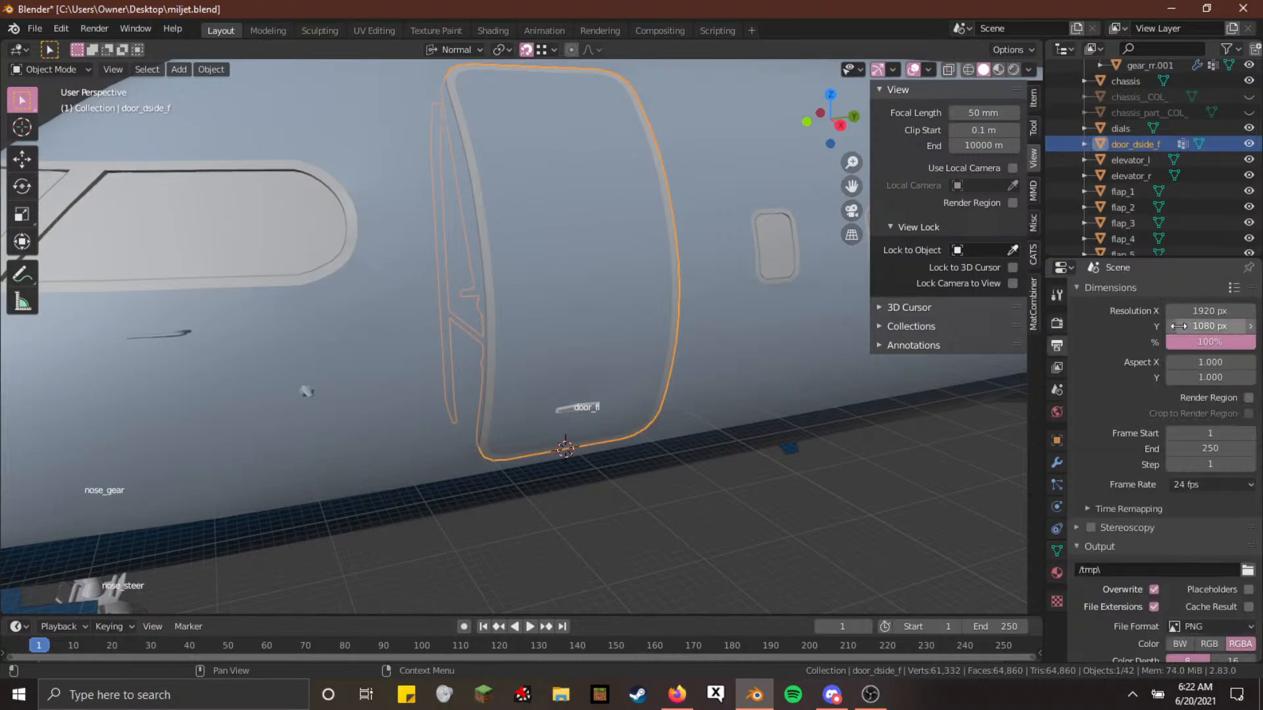
click(1057, 552)
double_click(1134, 336)
text(door_)
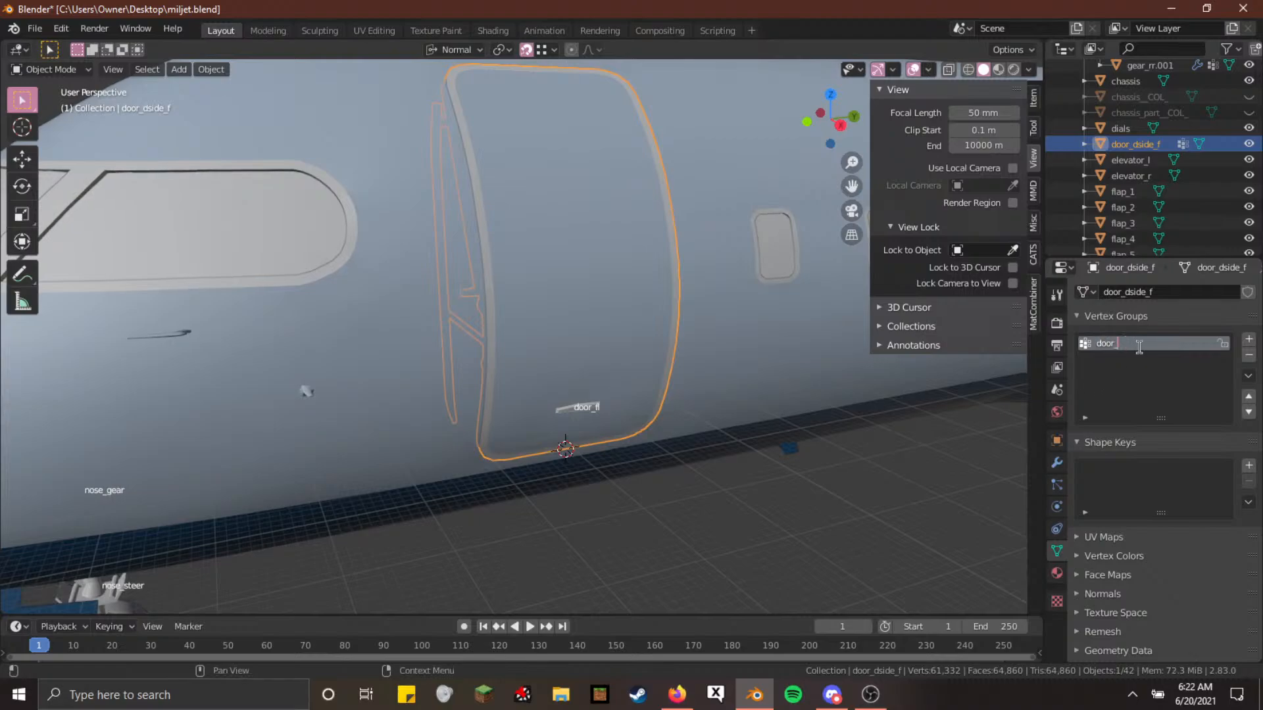
text(fl)
key(Return)
Assign all vertices of door_dside_f to its door_fl vertex group and return to Object Mode
key(Tab)
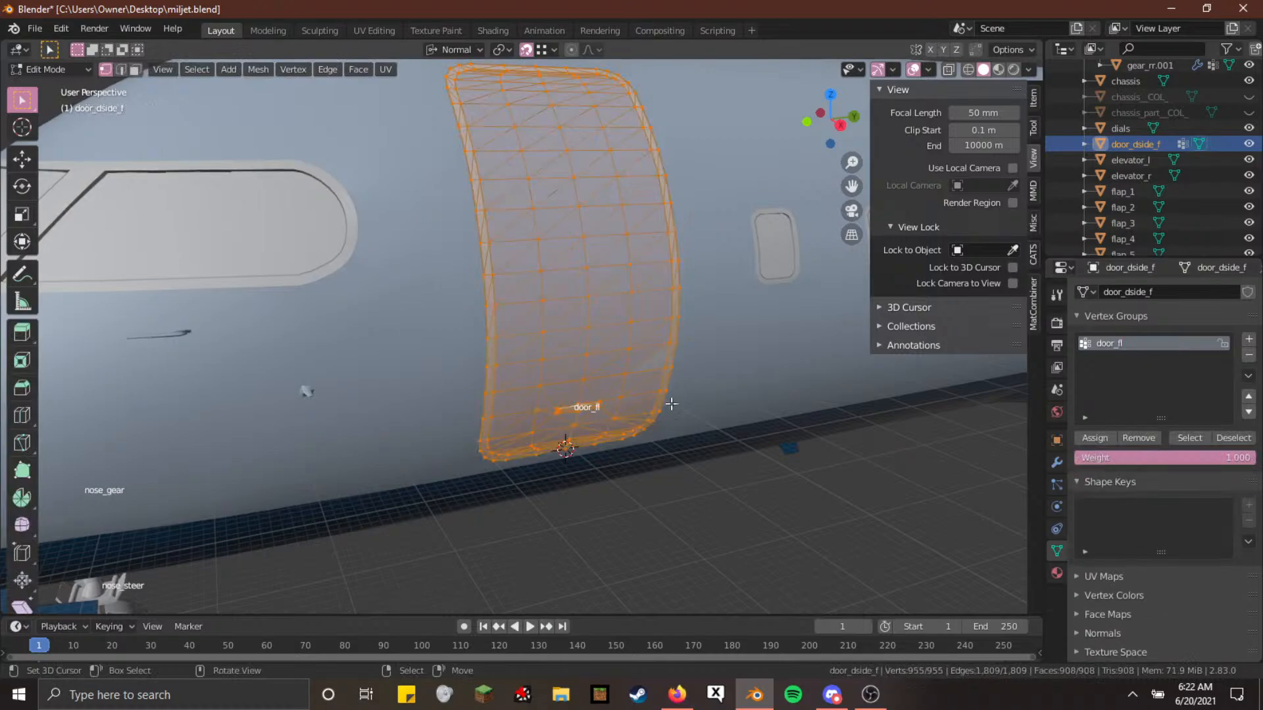
key(alt+a)
key(Tab)
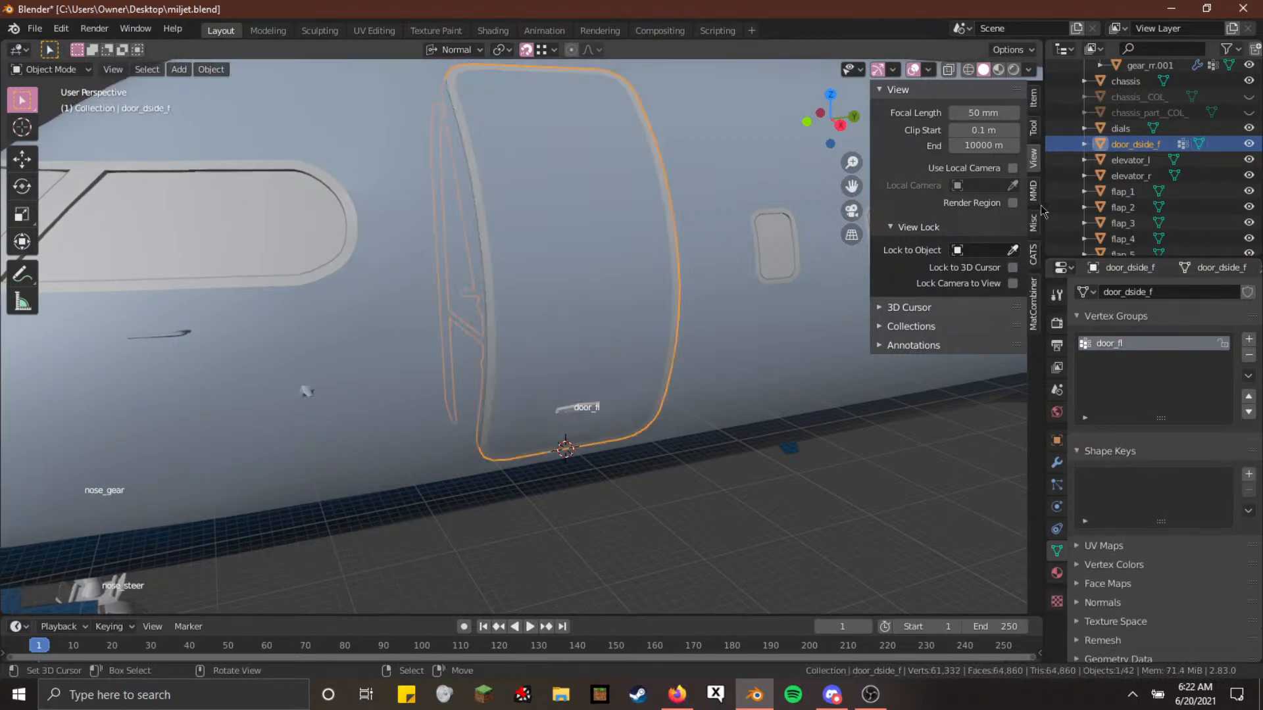
Parent door_dside_f to the Armature with Armature Deform and switch the armature to Pose Mode
click(1152, 130)
click(1123, 150)
scroll(1131, 165, up, 5)
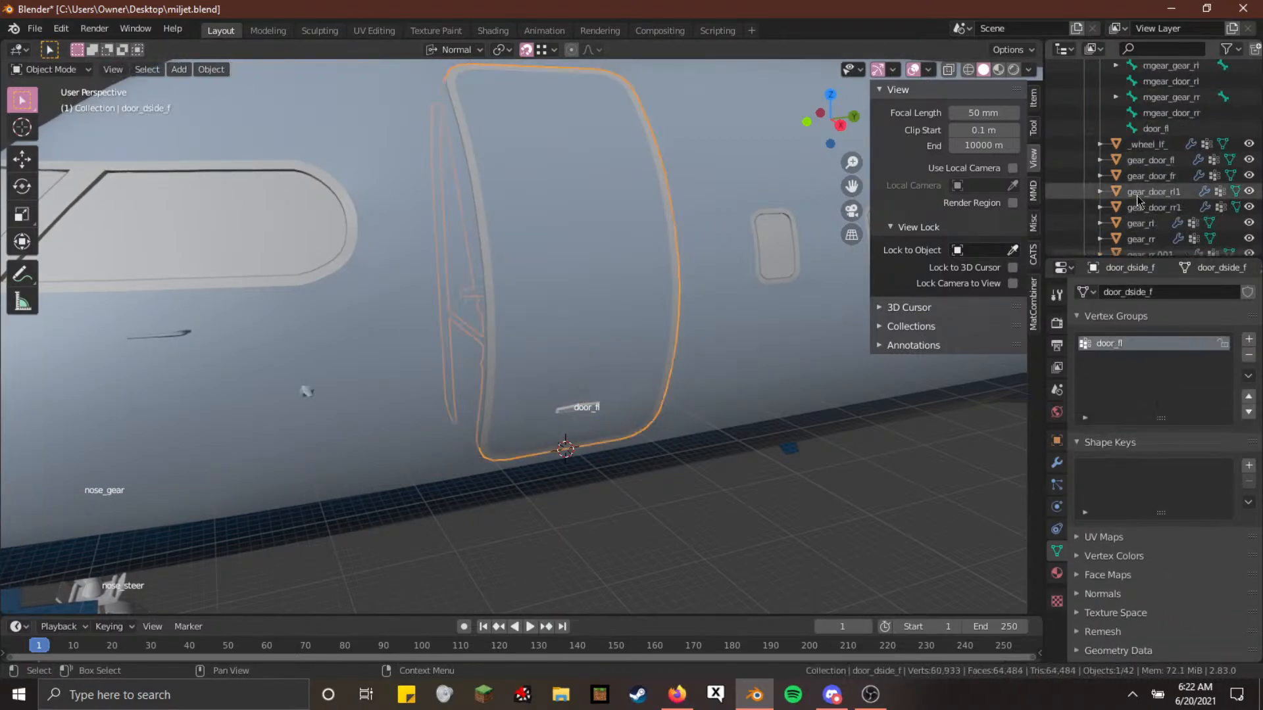
ctrl+click(1130, 144)
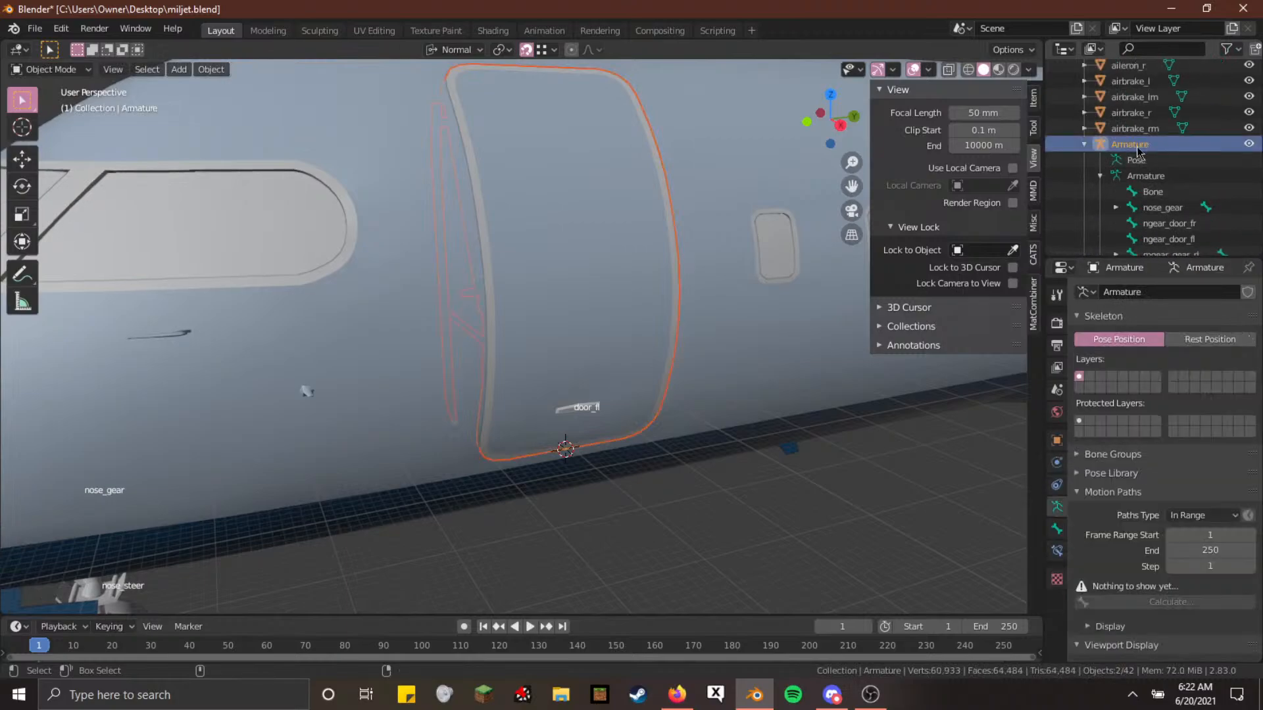
key(ctrl+p)
click(705, 290)
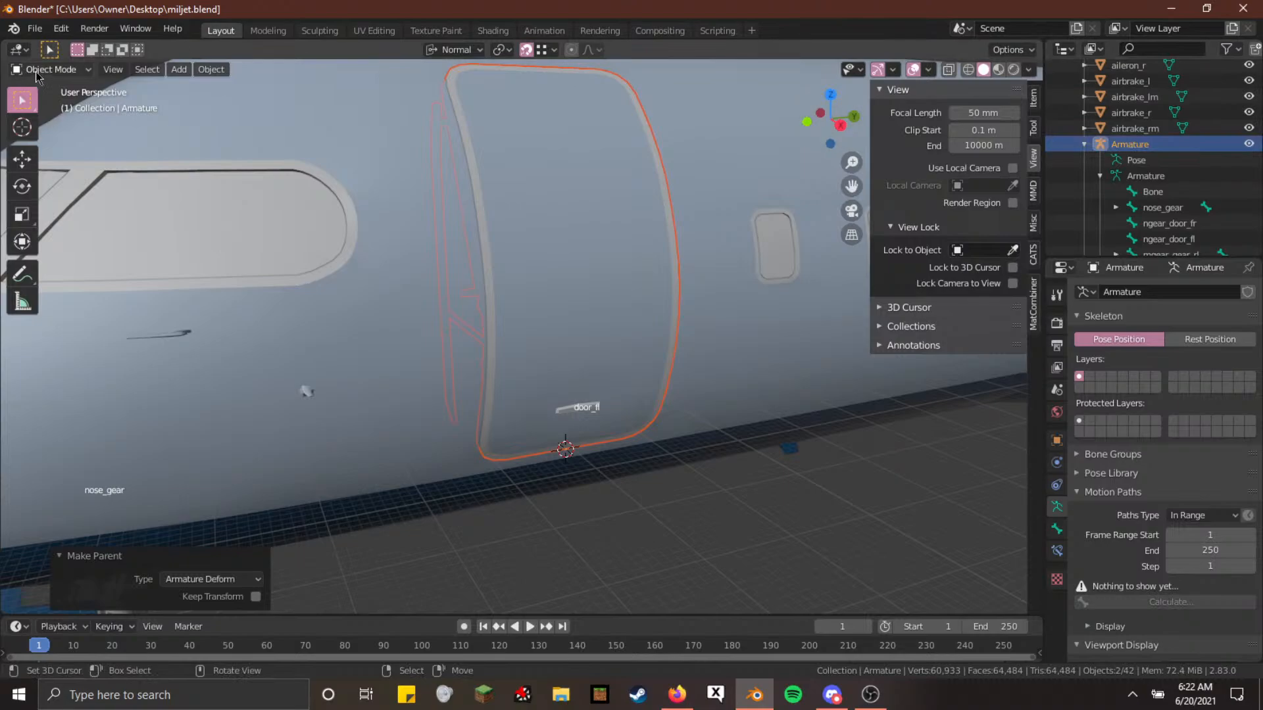
click(53, 123)
Try rotating the door_fl bone -90° along its normal Z axis, then undo the rotation
key(r)
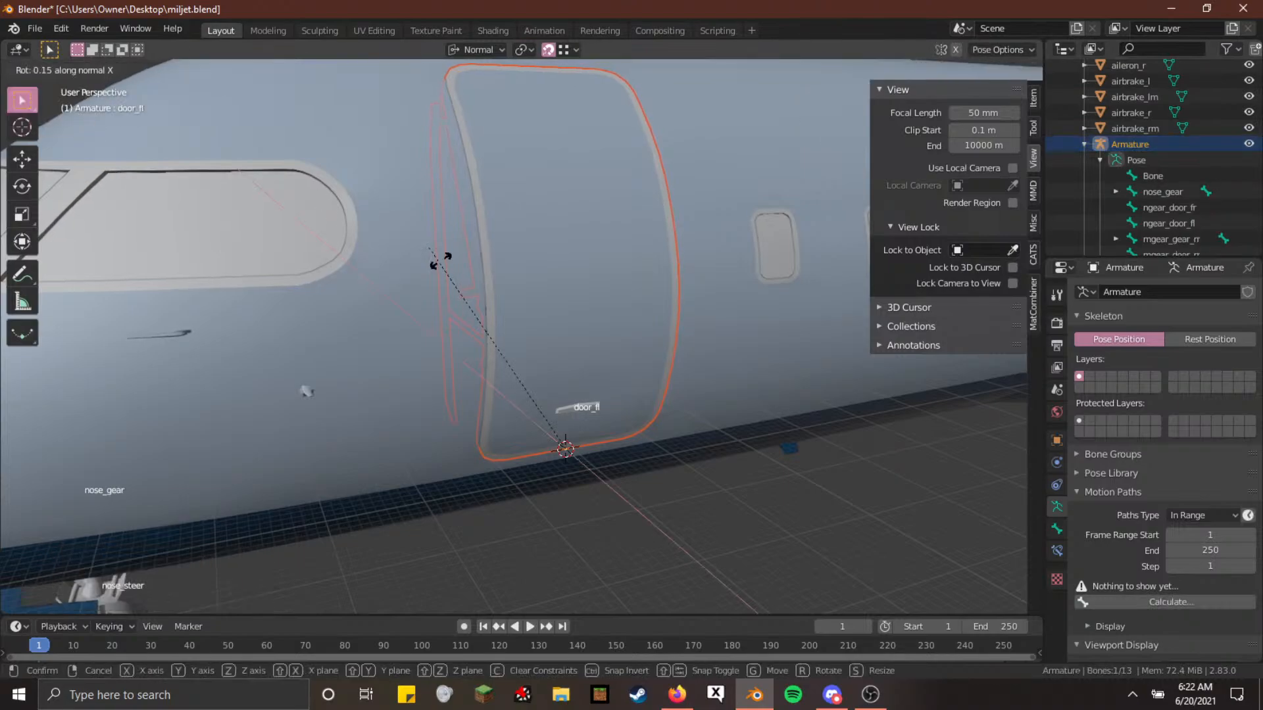
key(y)
text(z)
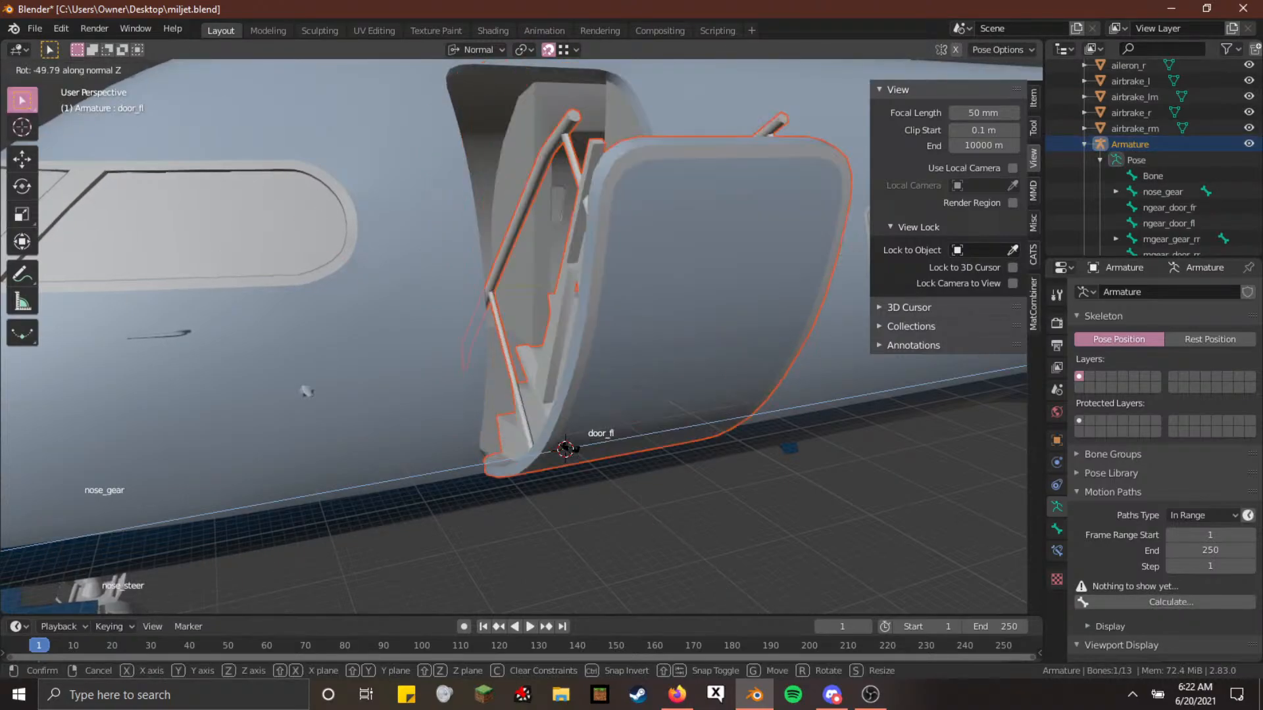
text(-90)
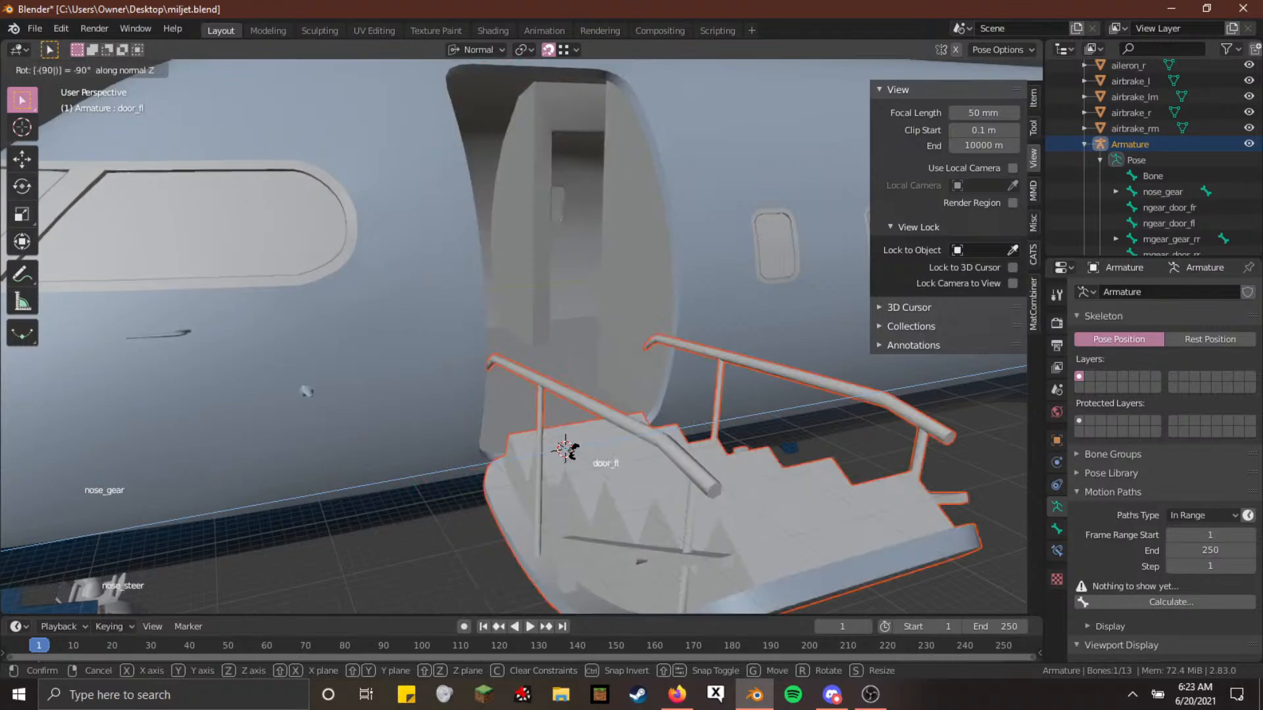
key(Return)
middle_drag(305, 391, 538, 331)
key(ctrl+z)
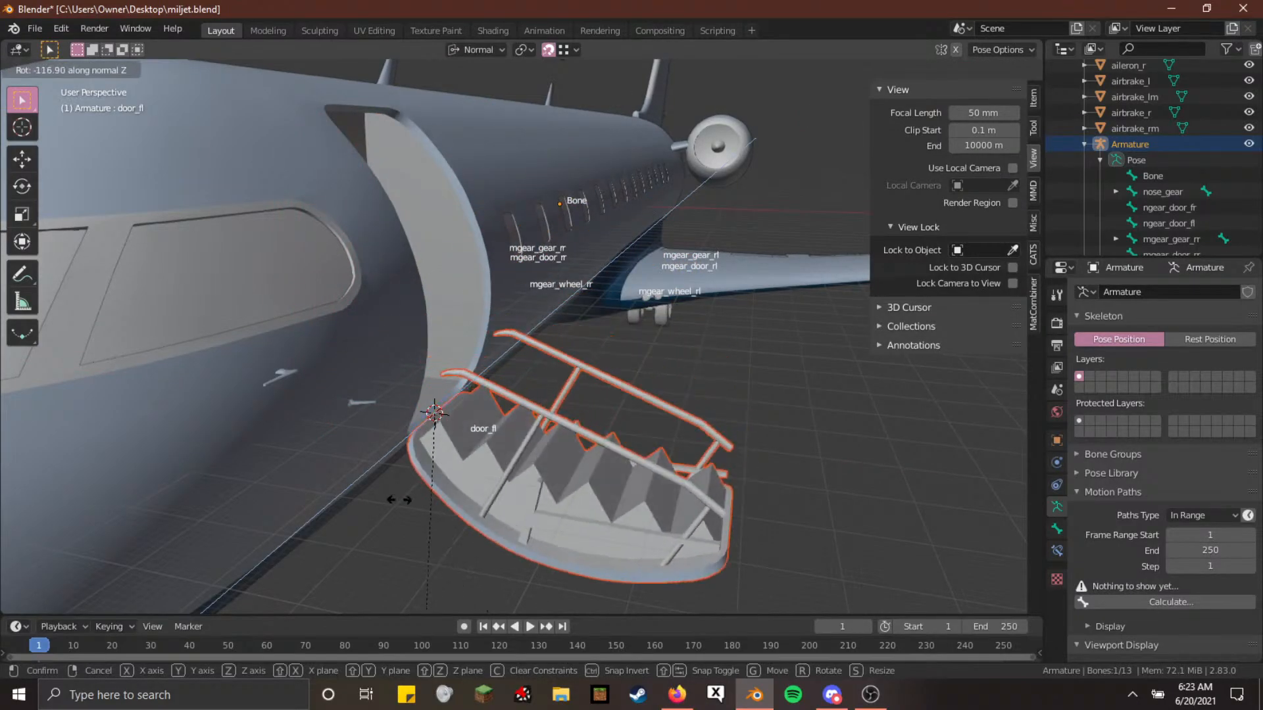
Try rotating the door_fl bone by -180°, -120° and finally -150° along its normal Z axis
text(180)
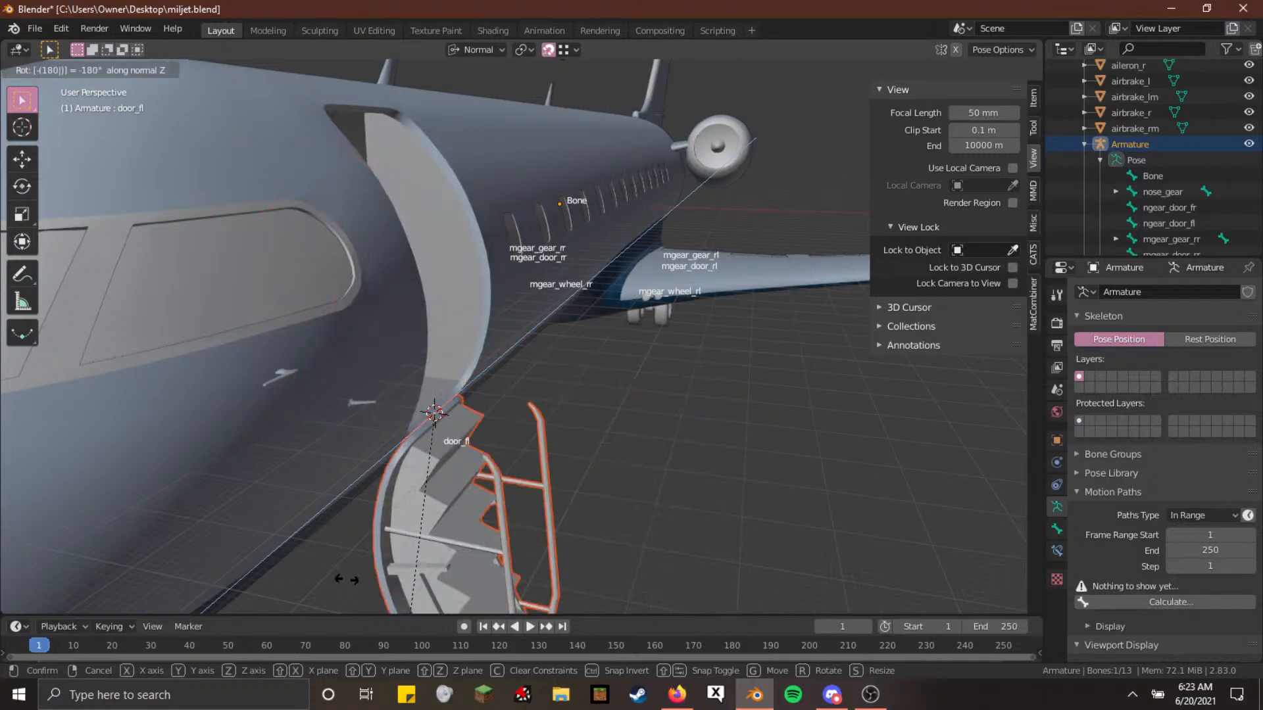
key(BackSpace)
key(BackSpace)
key(BackSpace)
key(BackSpace)
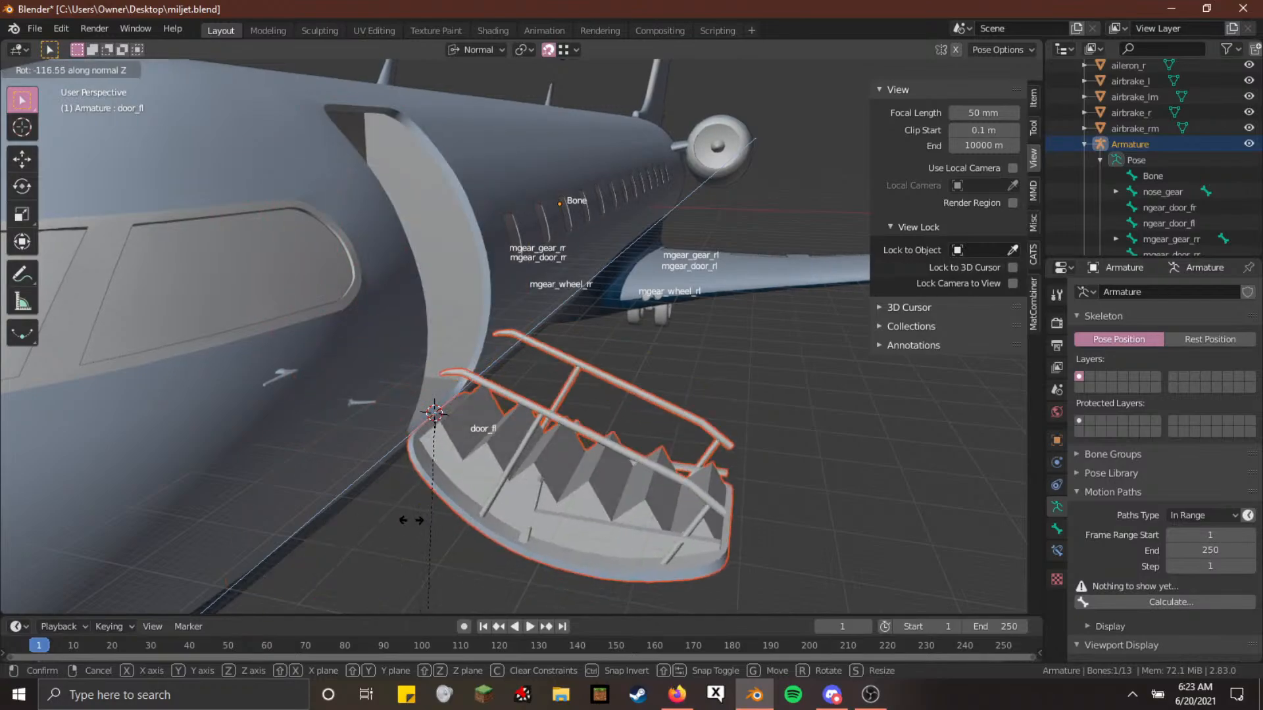
text(-120)
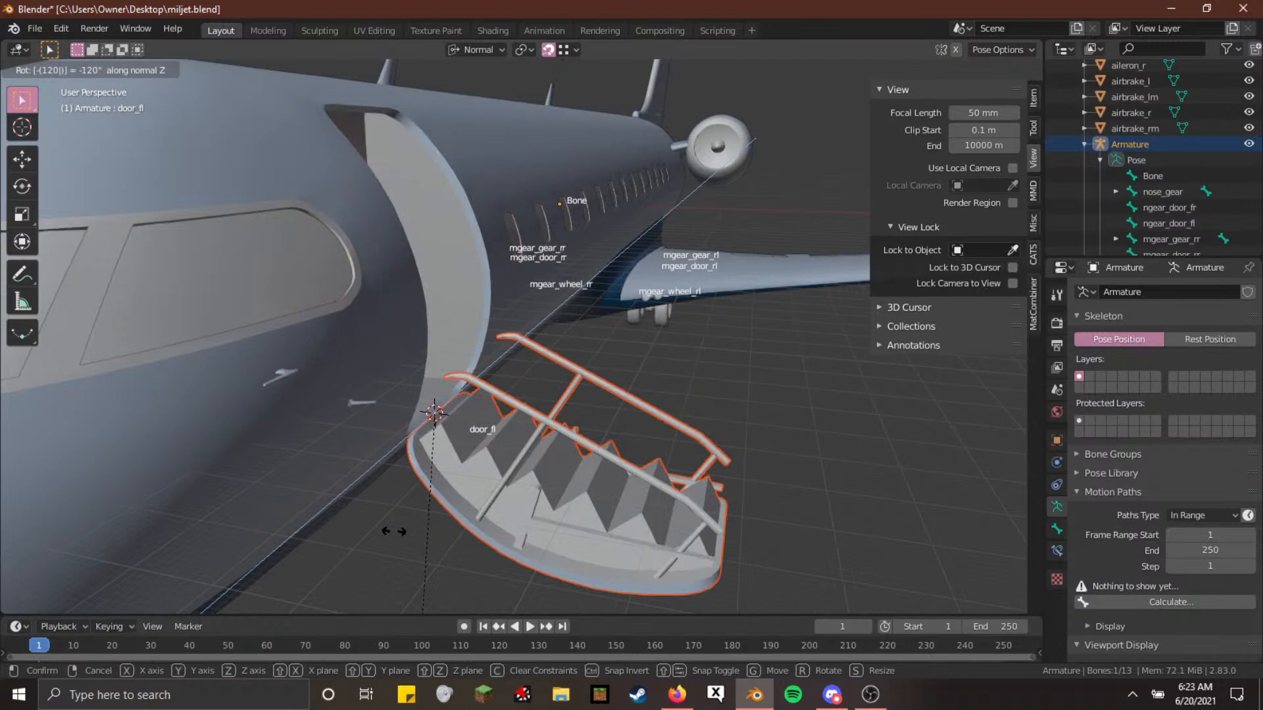
key(BackSpace)
key(BackSpace)
text(50)
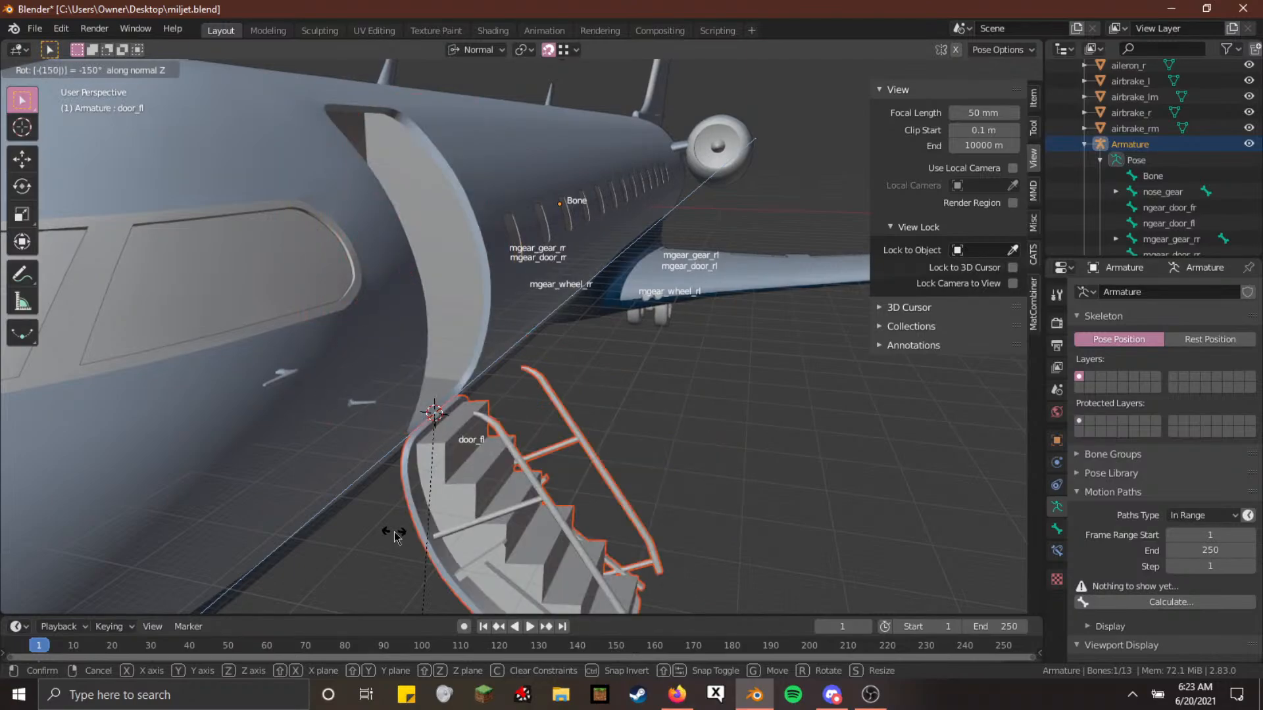
key(Return)
Clear the door_fl bone's rotation and try rotating it -160° along its normal Z axis
middle_drag(395, 536, 654, 552)
key(KP_7)
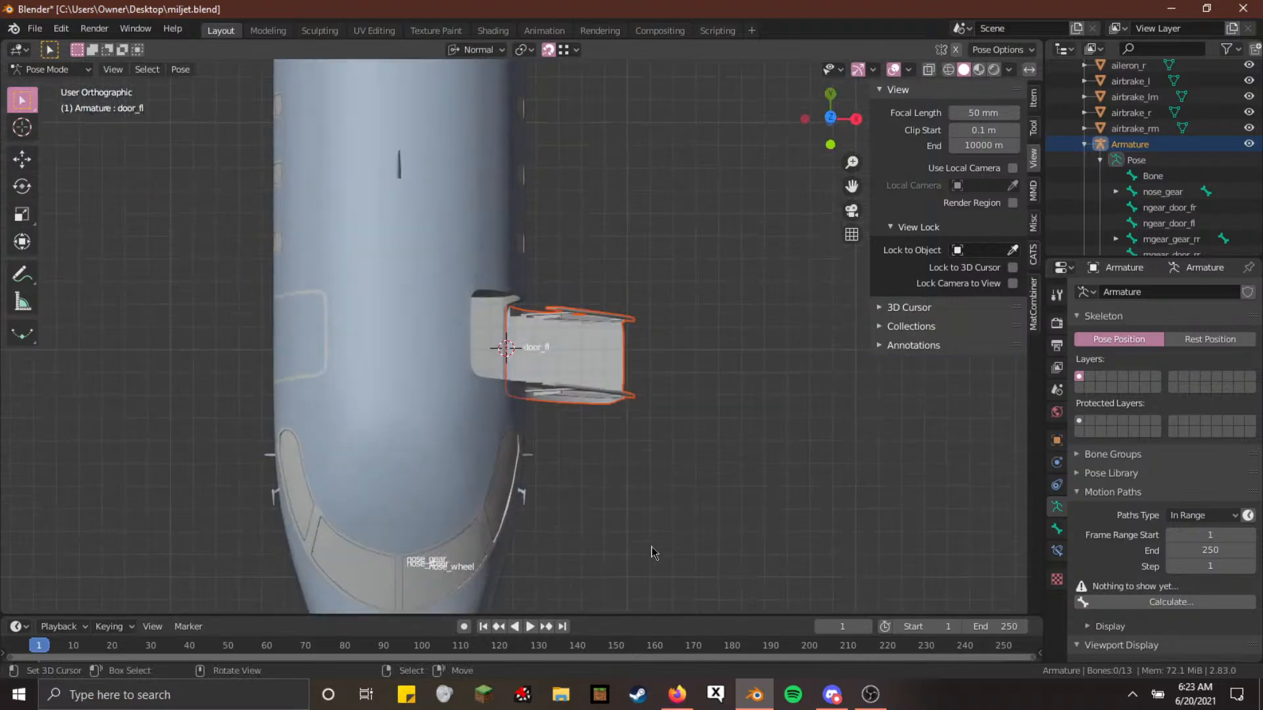
key(KP_1)
key(a)
scroll(633, 551, up, 3)
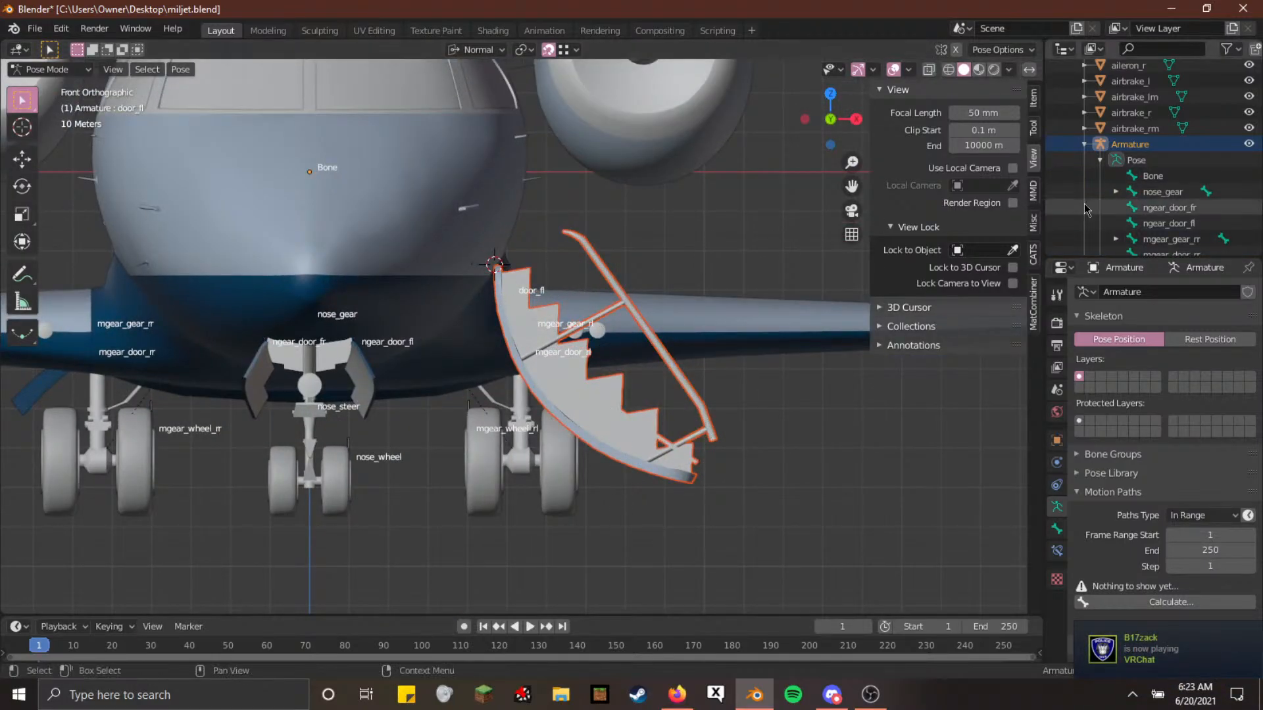
scroll(1151, 290, down, 3)
scroll(1169, 240, down, 3)
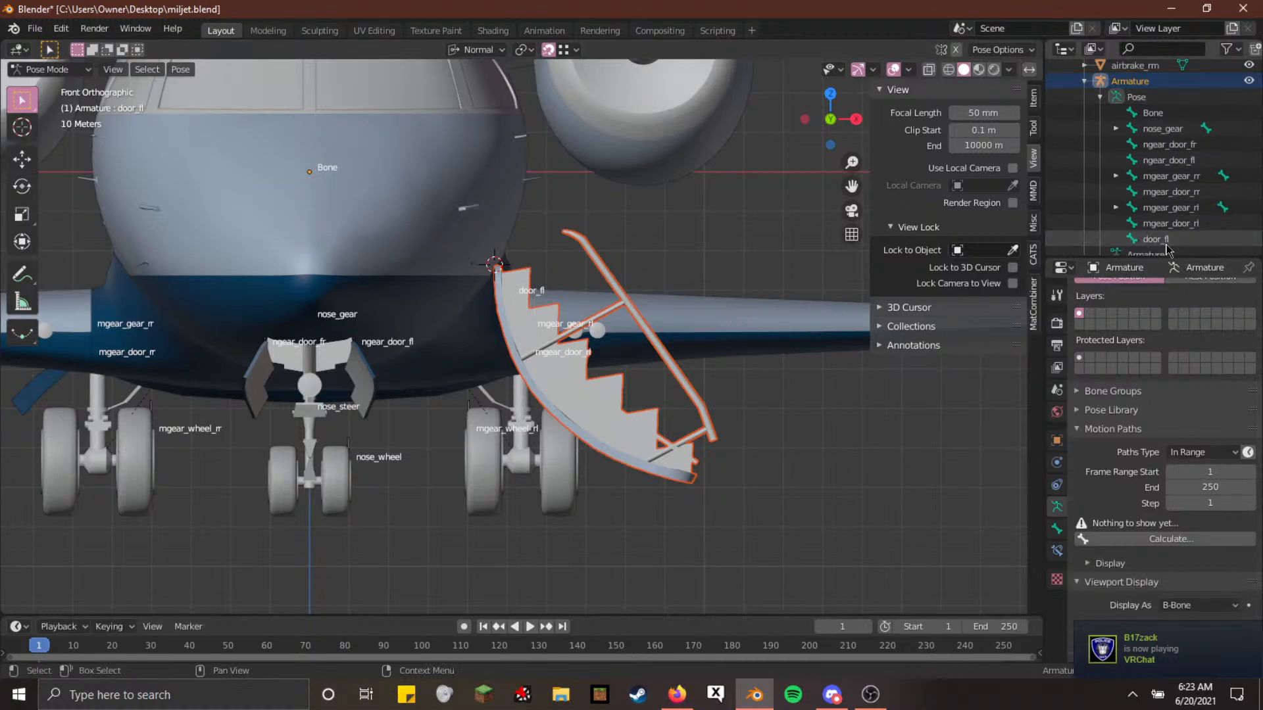
click(1165, 241)
key(alt+r)
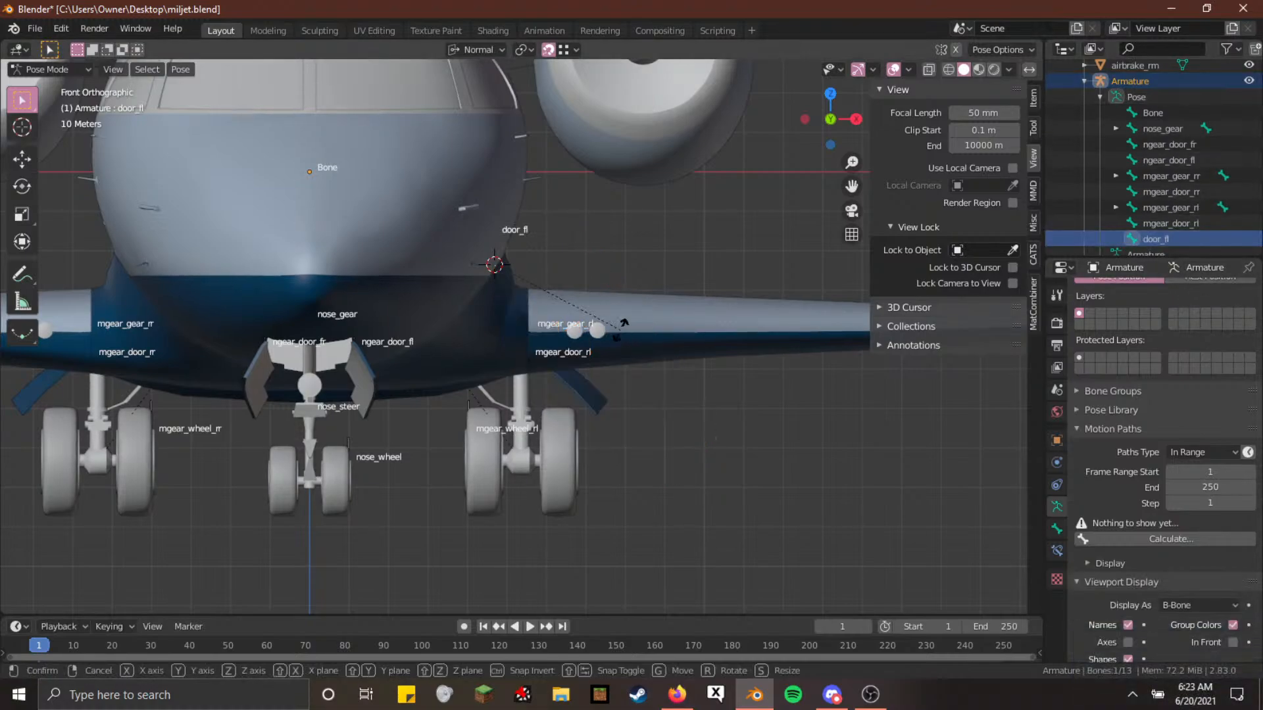
text(60-)
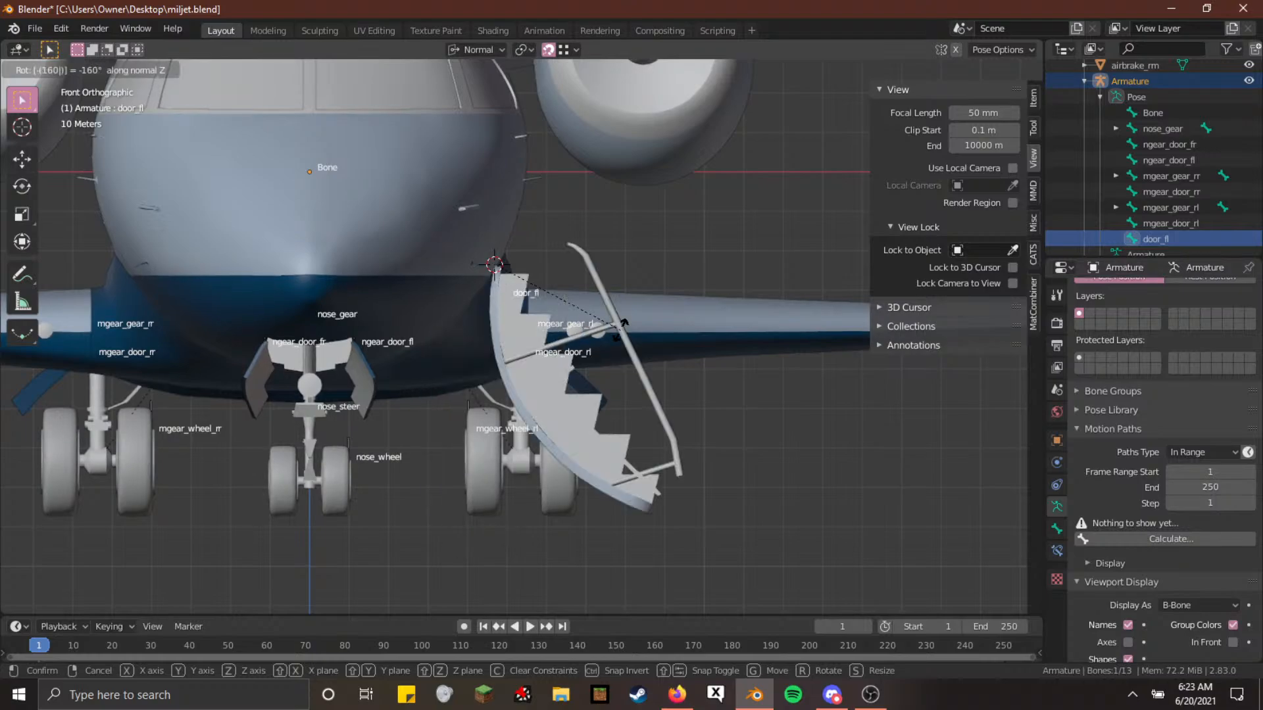
key(Return)
click(739, 395)
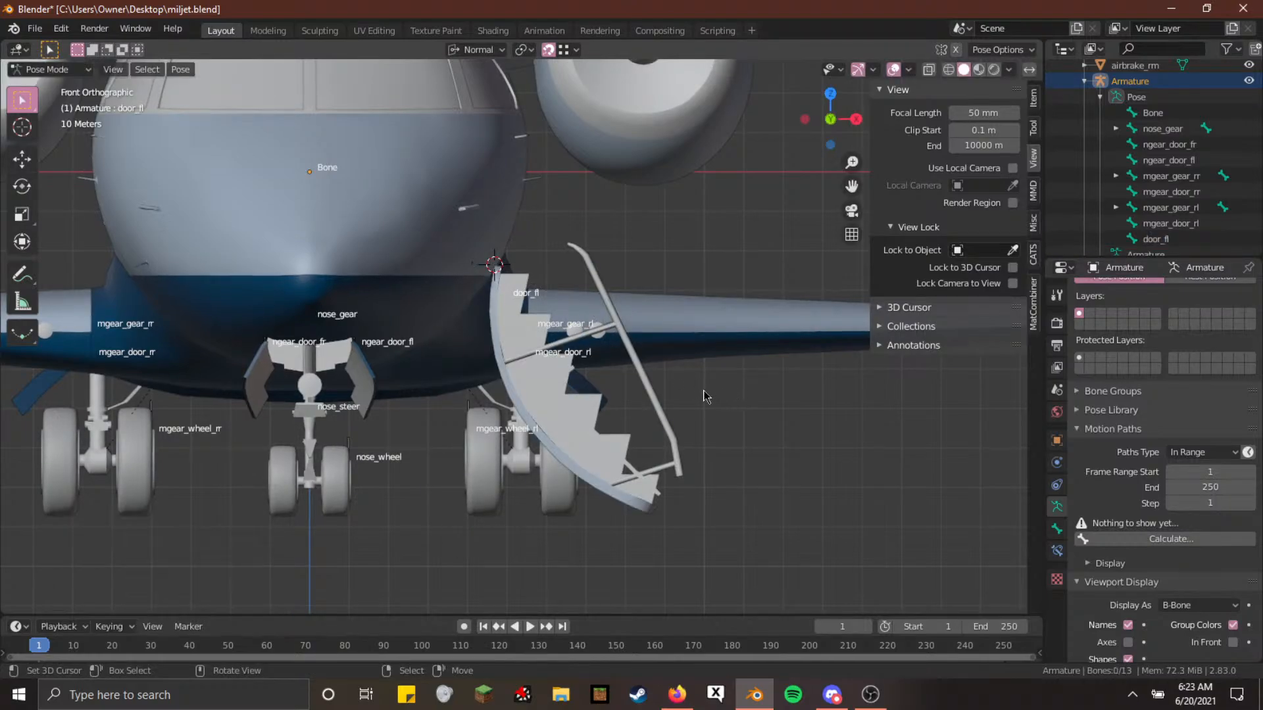
Examine the opened door's stairs, the cockpit, the passenger cabin and the aircraft's exterior with walk navigation
middle_drag(707, 395, 513, 519)
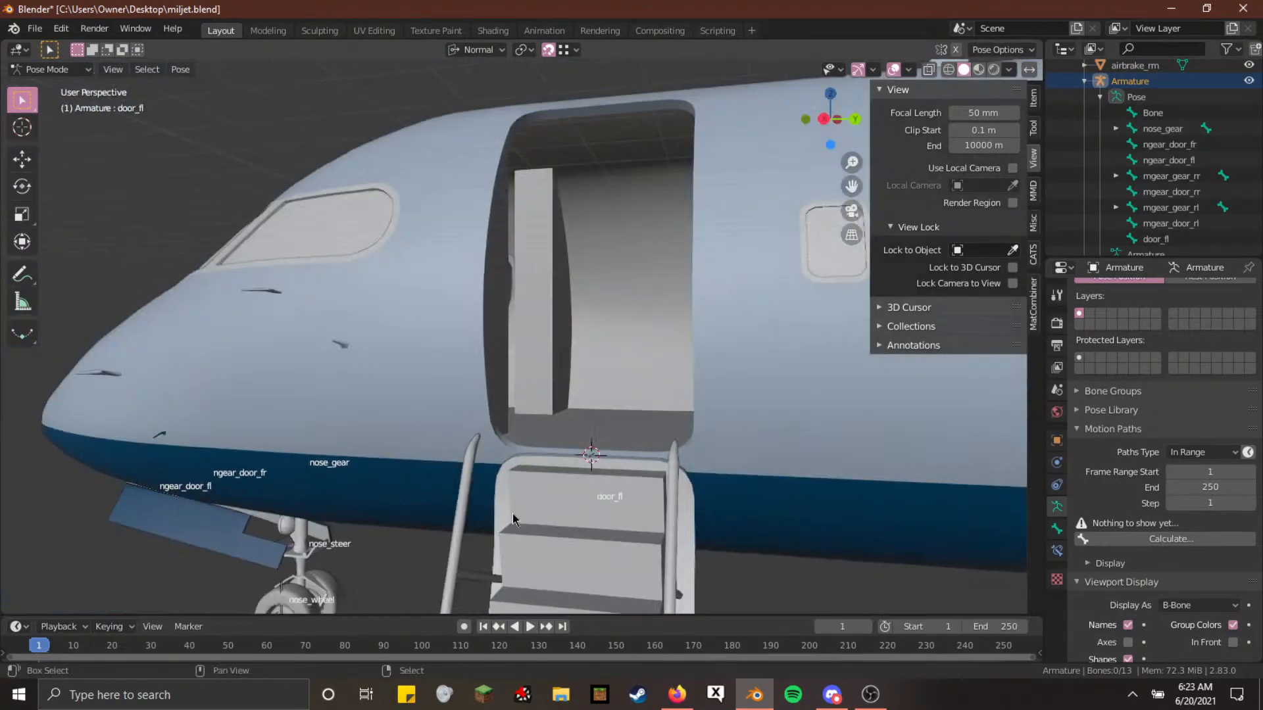
key(shift+grave)
key(w)
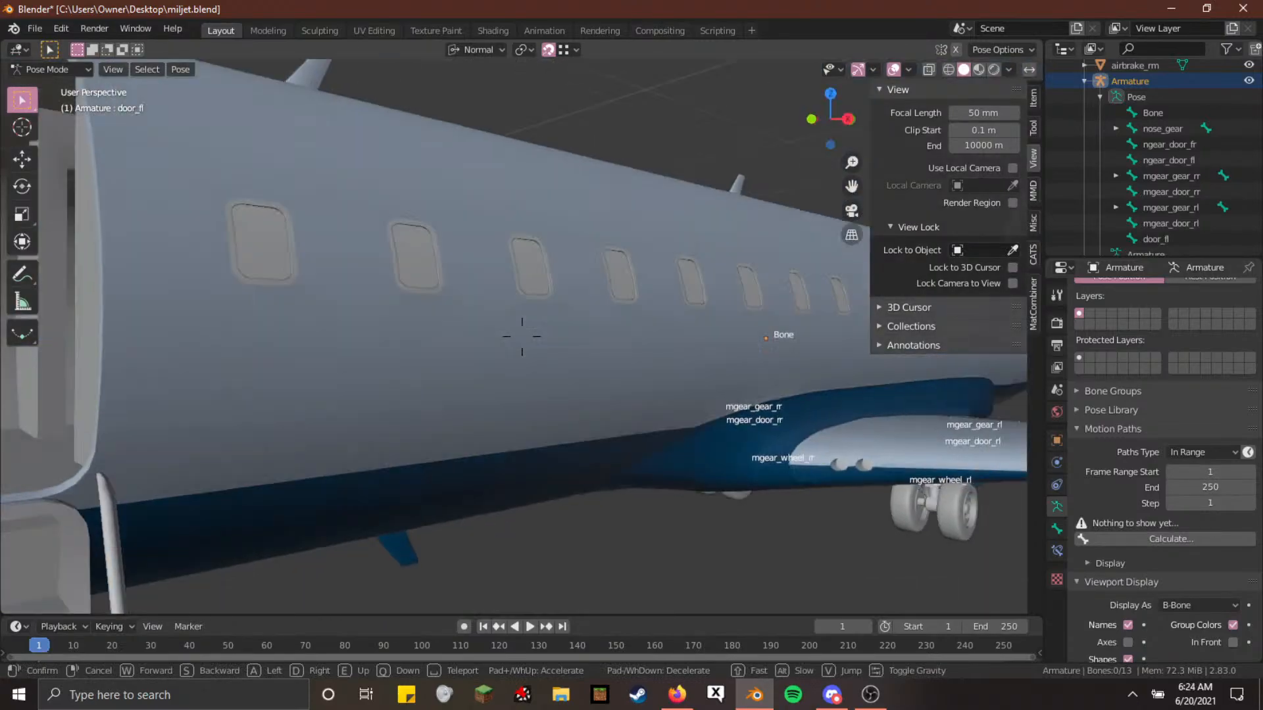
key(w)
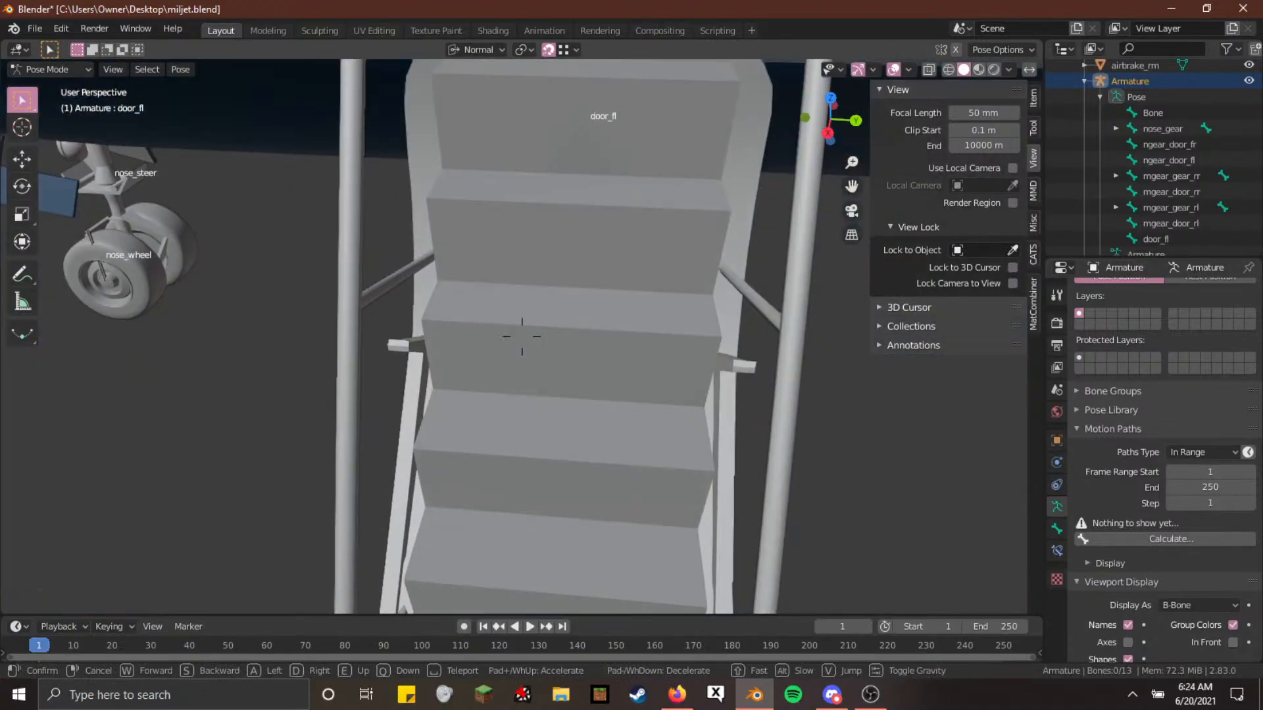
key(w)
key(w)
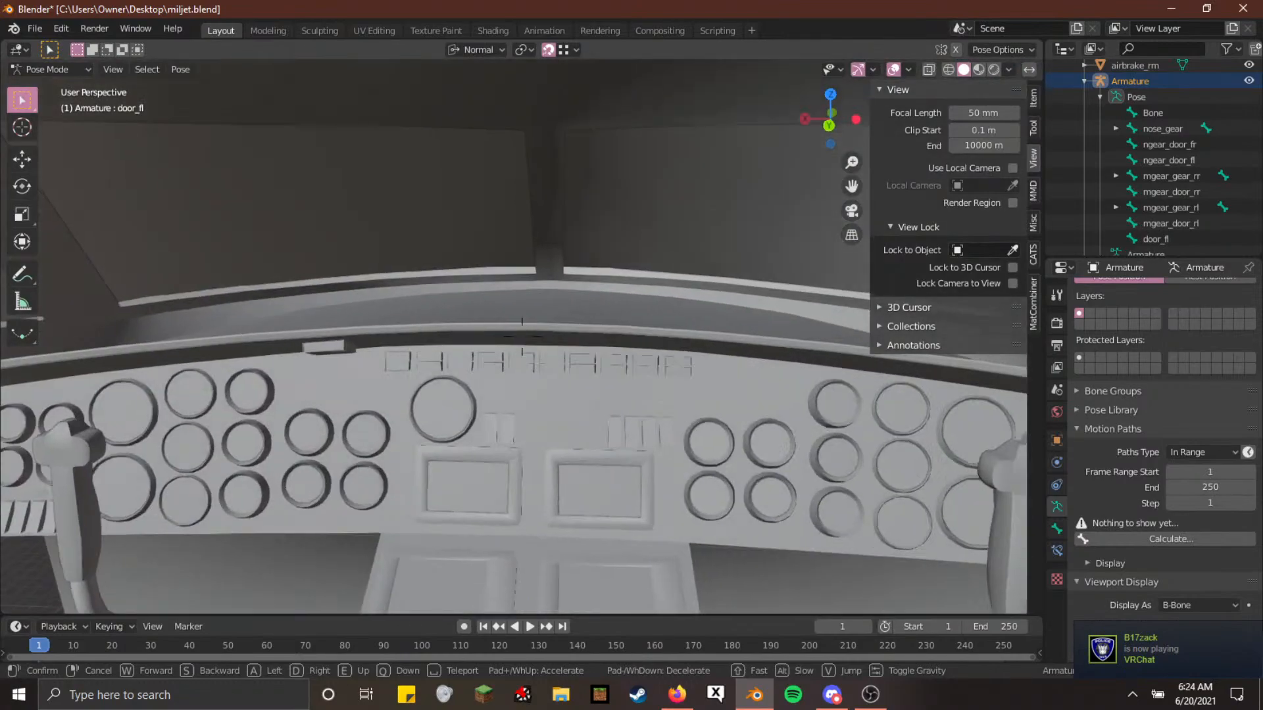
key(w)
key(w)
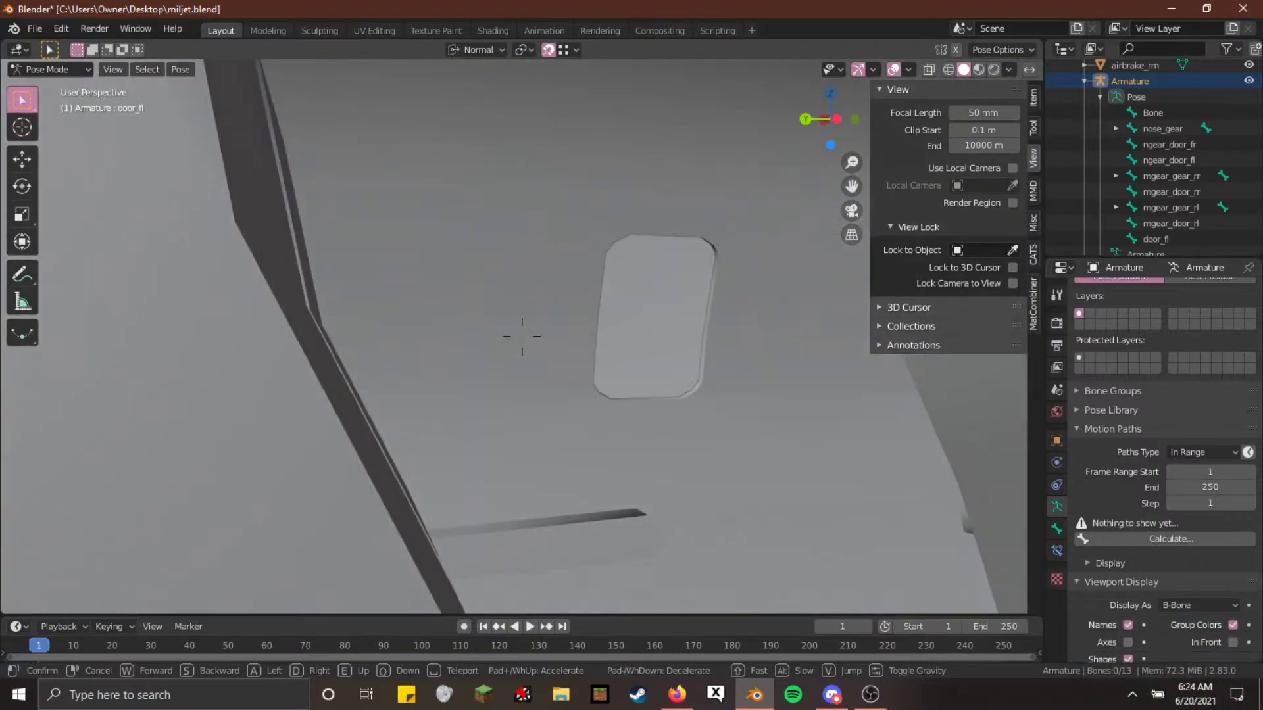
key(e)
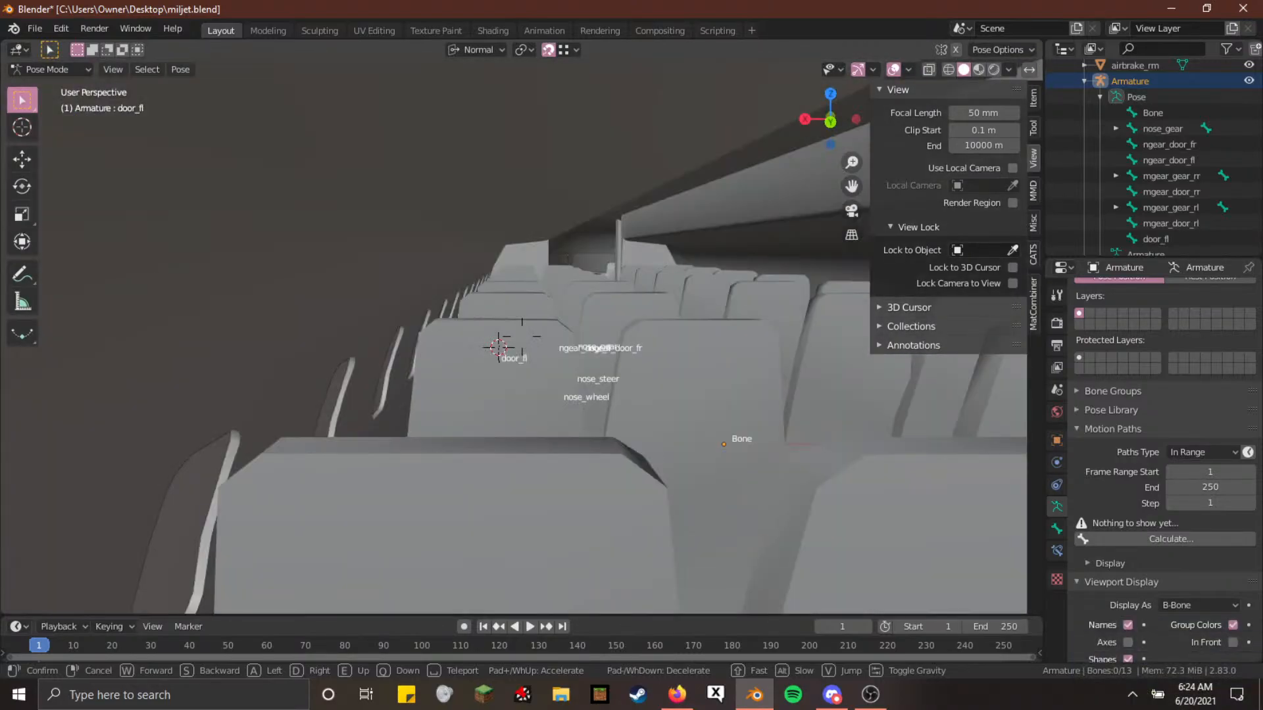
key(q)
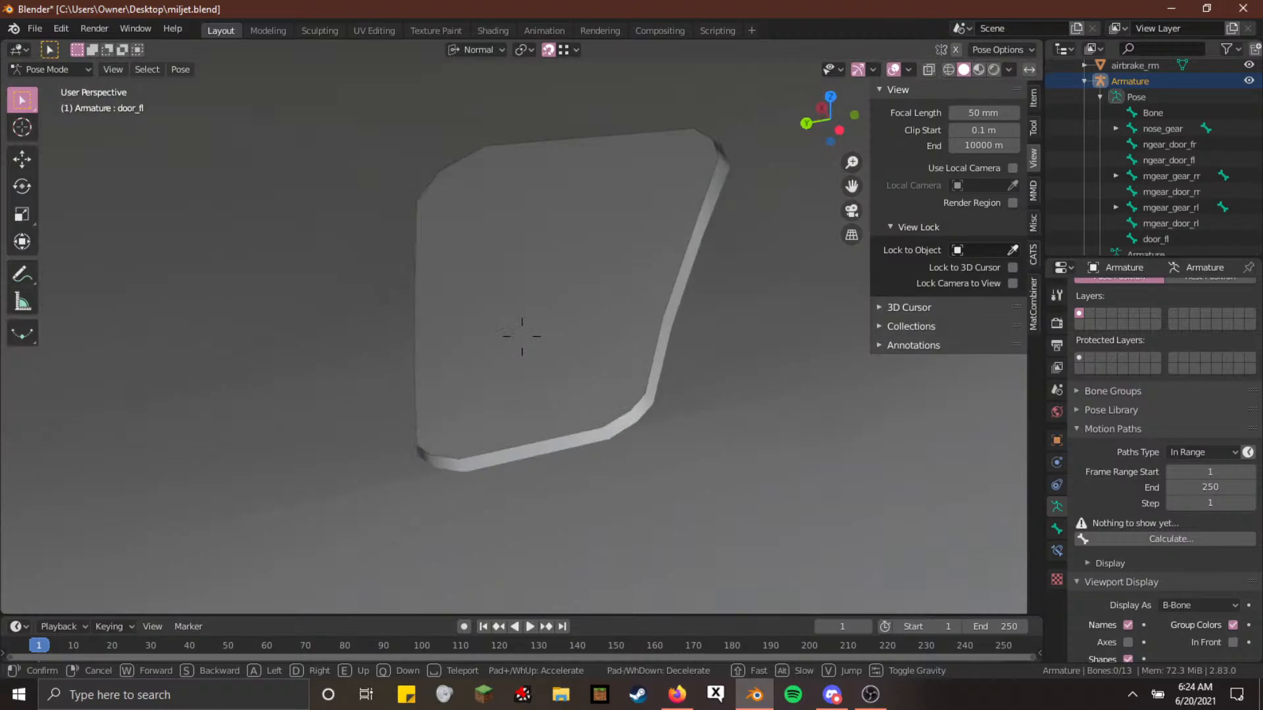
key(w)
key(s)
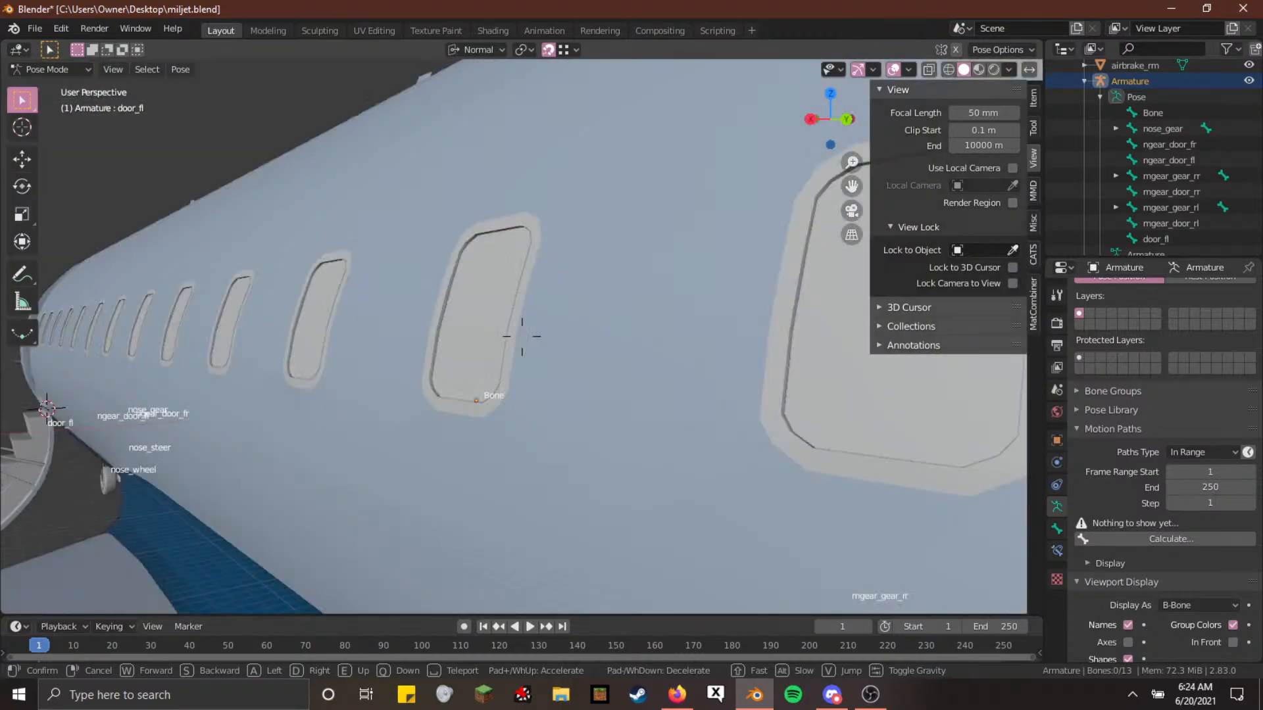
key(Escape)
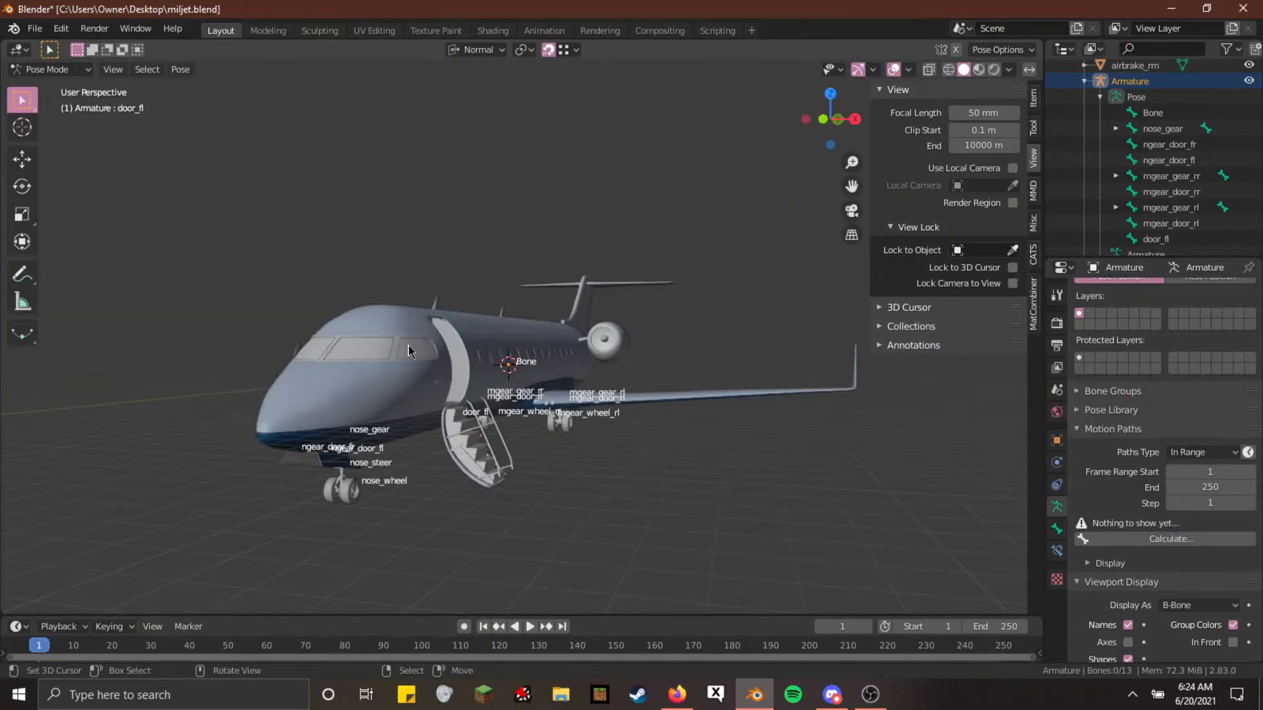
middle_drag(409, 345, 400, 368)
scroll(398, 374, up, 4)
scroll(395, 328, down, 4)
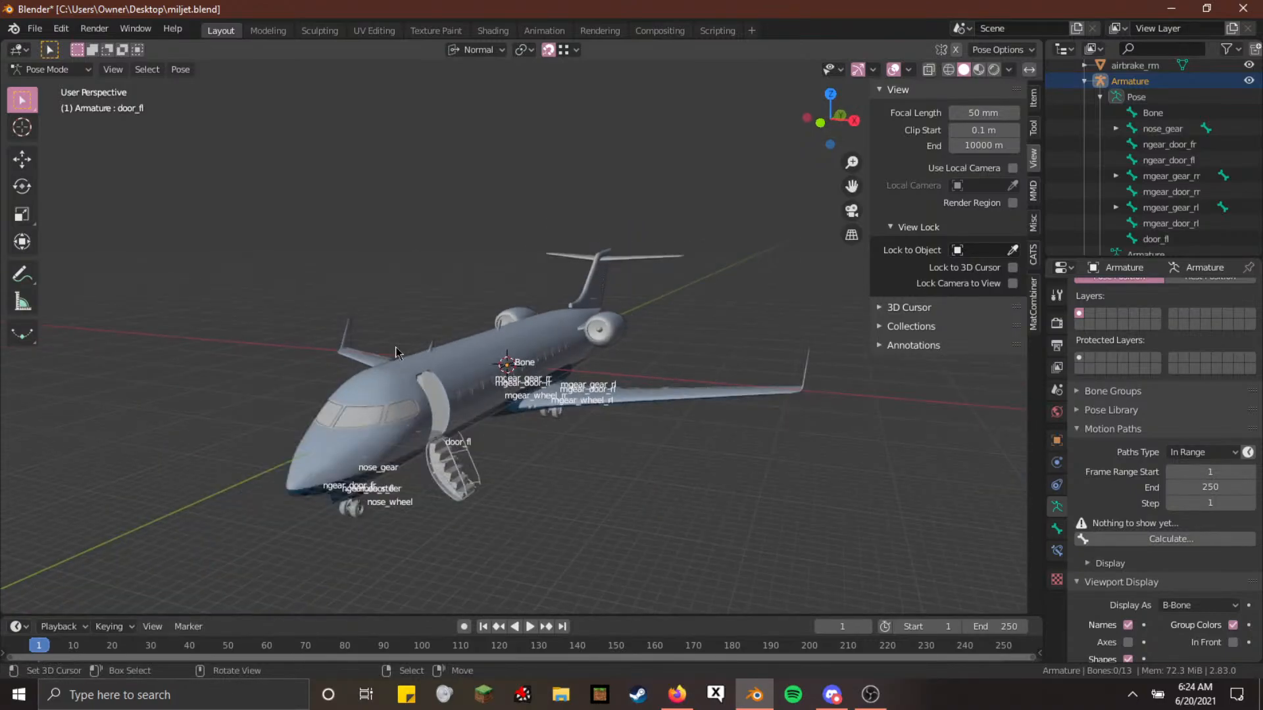
scroll(397, 352, up, 6)
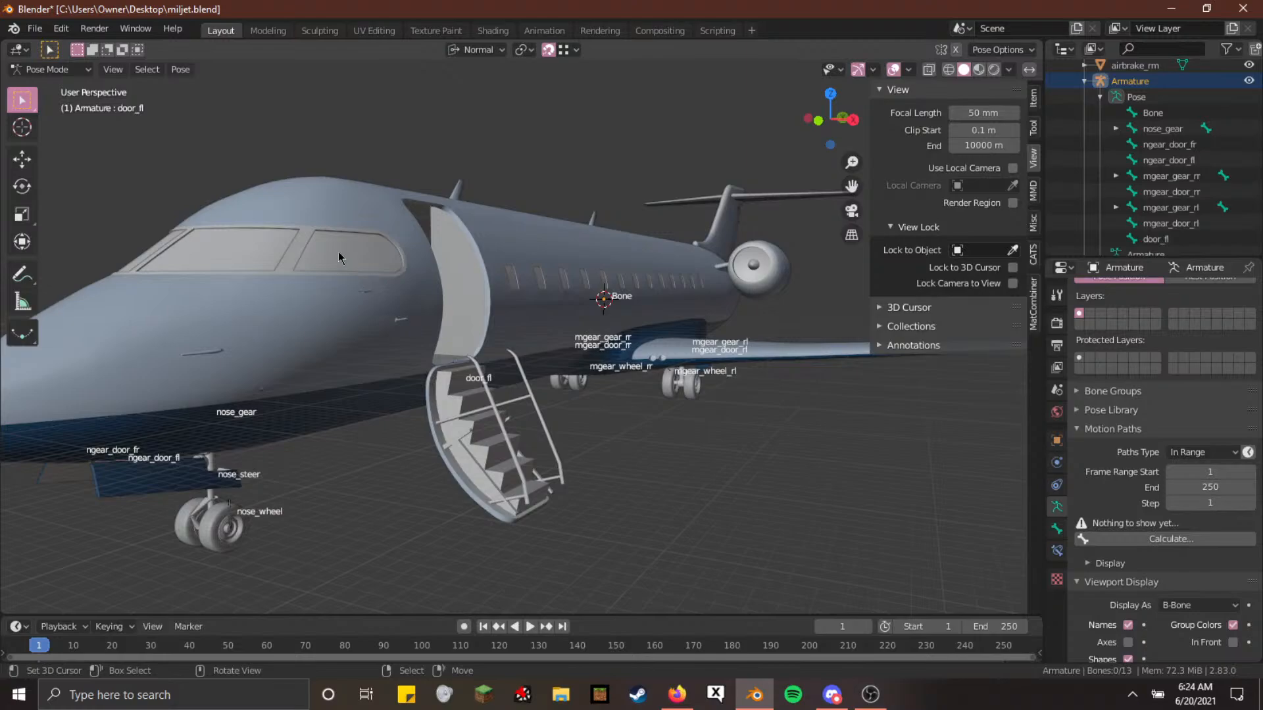
Clear the rotation of all armature bones, deselect them and switch to Object Mode
key(a)
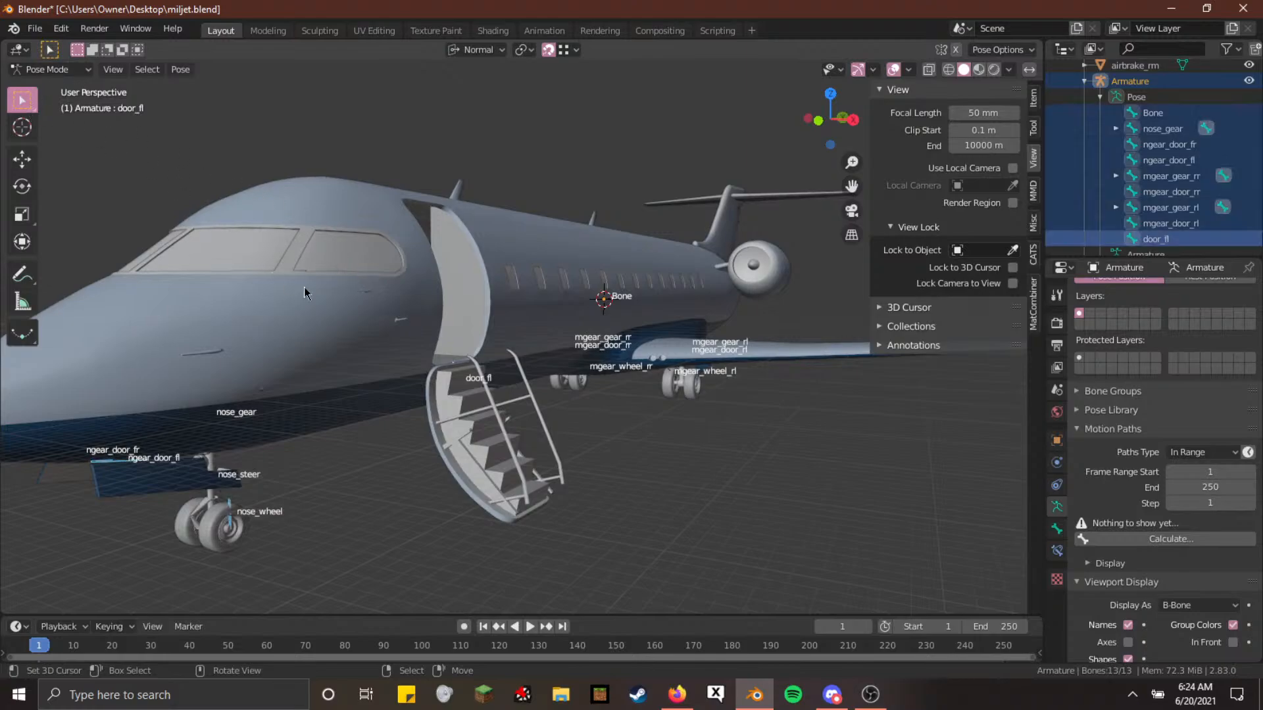
key(a)
key(a)
key(alt+r)
key(a)
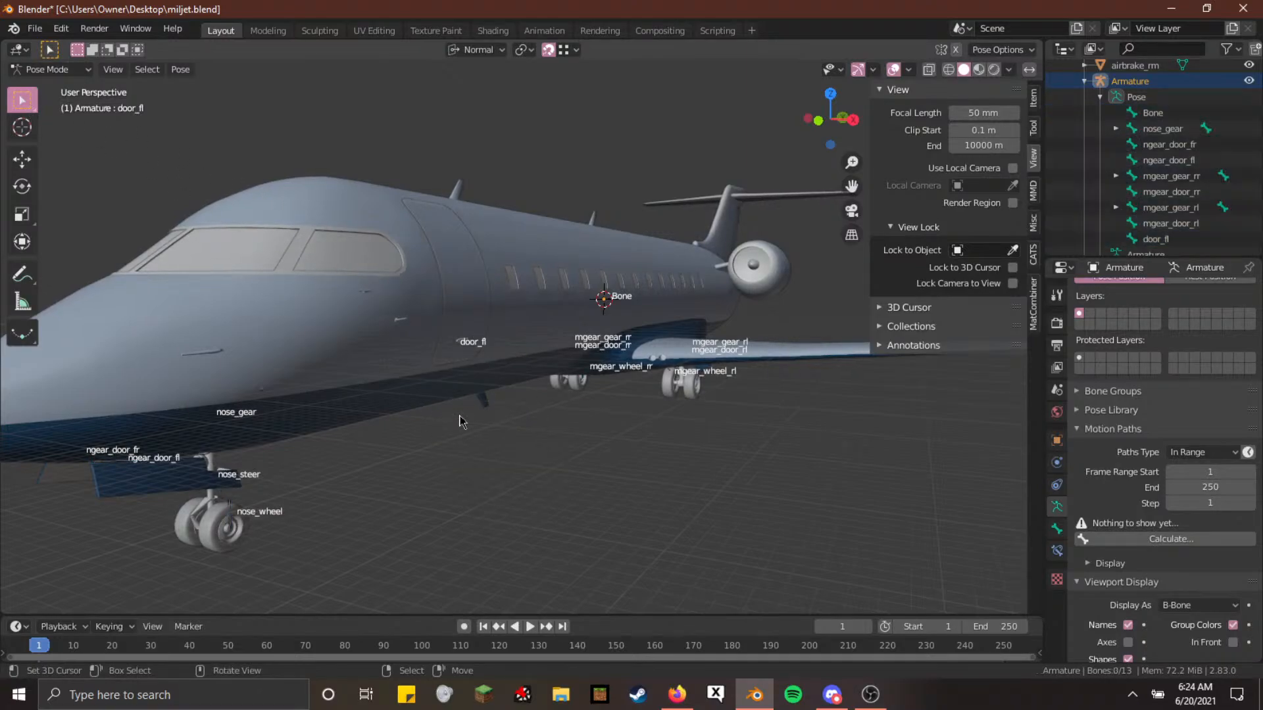
click(56, 88)
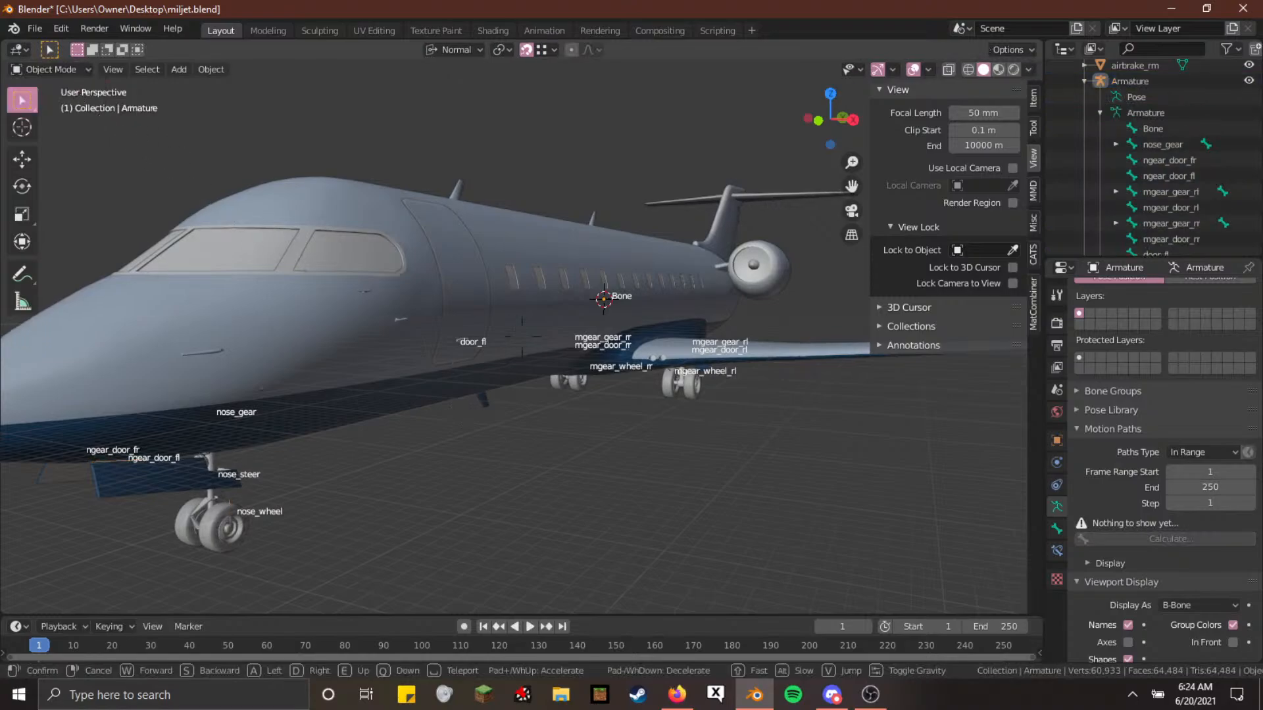
Walk into the cockpit to examine the controls and select the steeringwheel object
key(w)
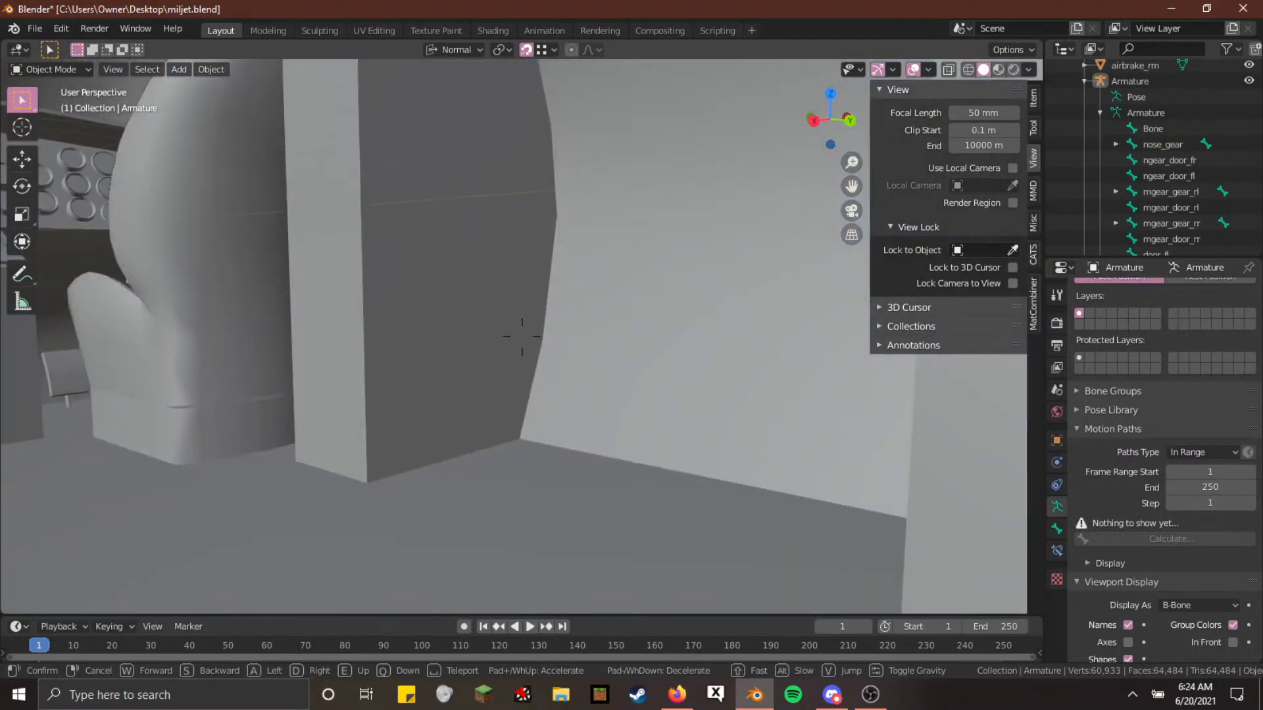
key(w)
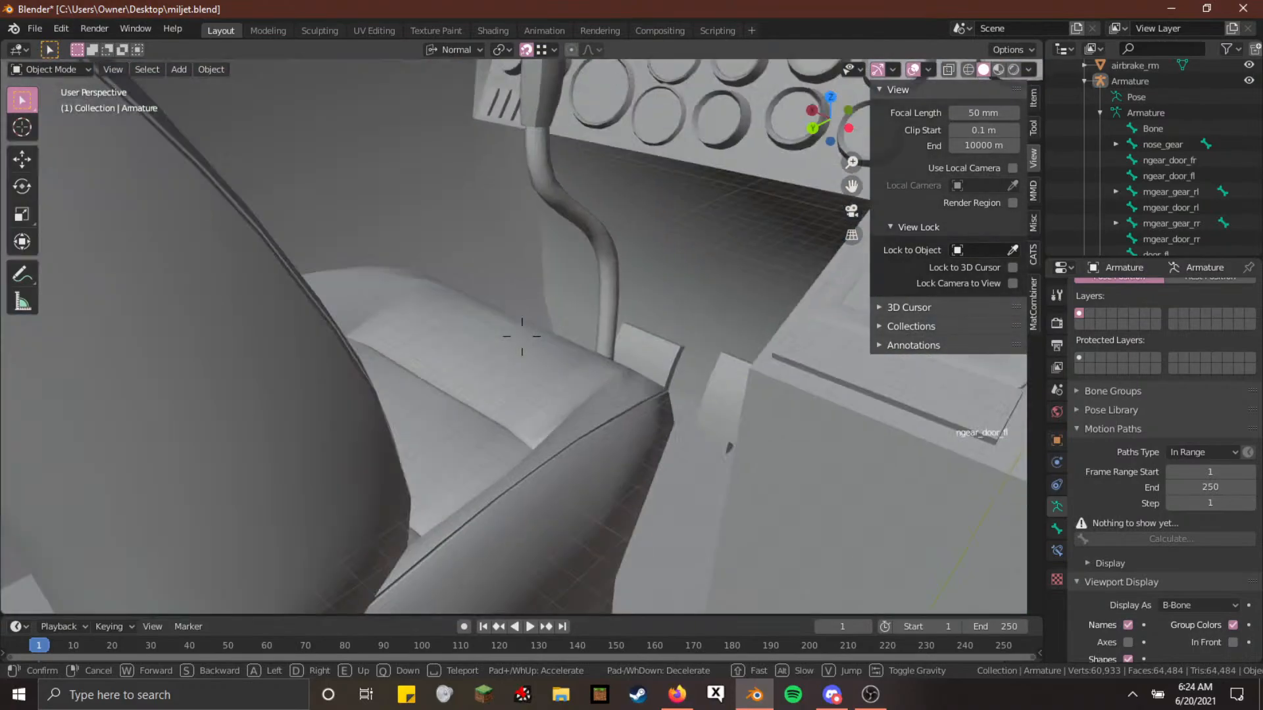
key(w)
key(s)
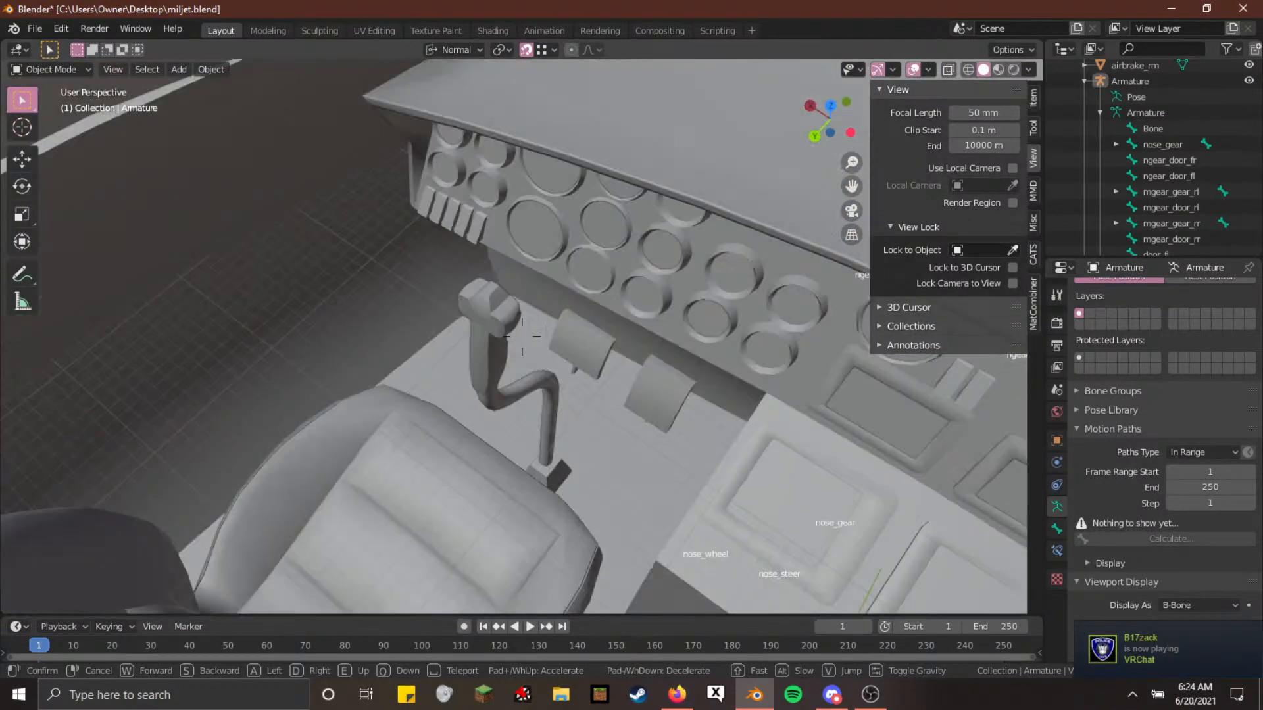
click(523, 337)
right_click(498, 330)
key(shift+grave)
click(523, 337)
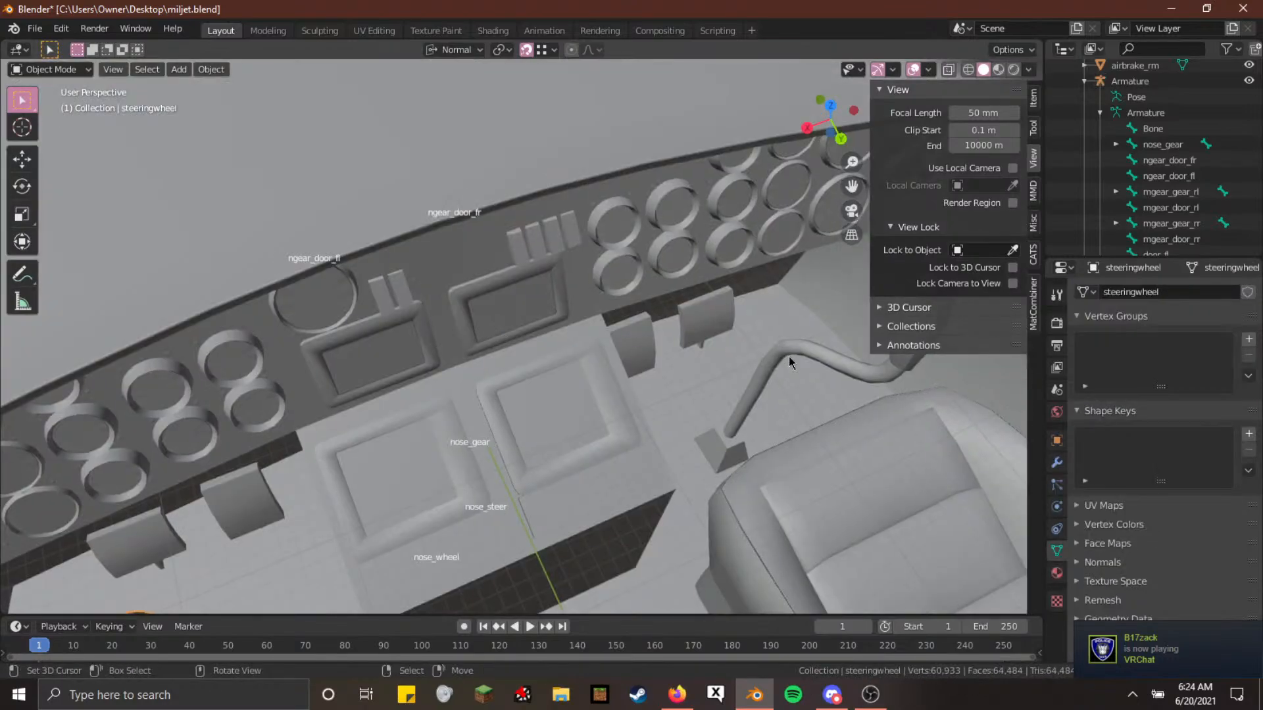
Reveal the chassis mesh's hidden gauge and screen faces in Edit Mode and return to Object Mode
key(shift+grave)
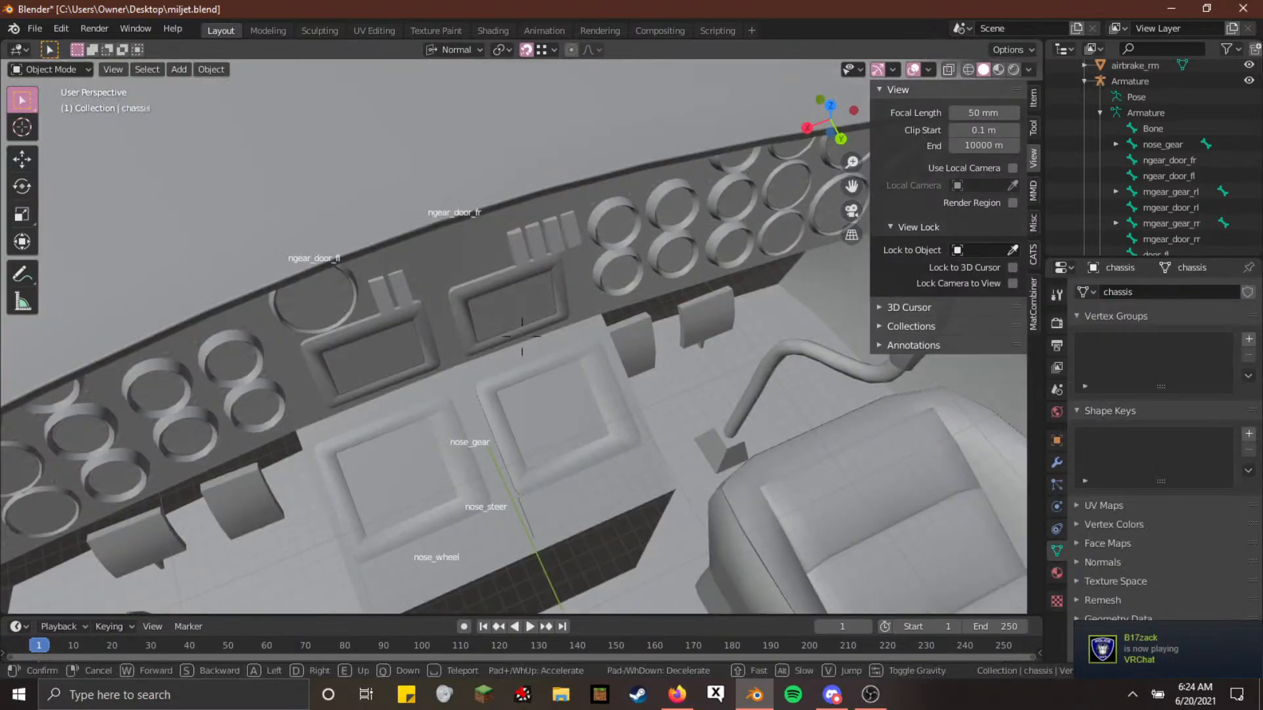
click(522, 337)
key(Tab)
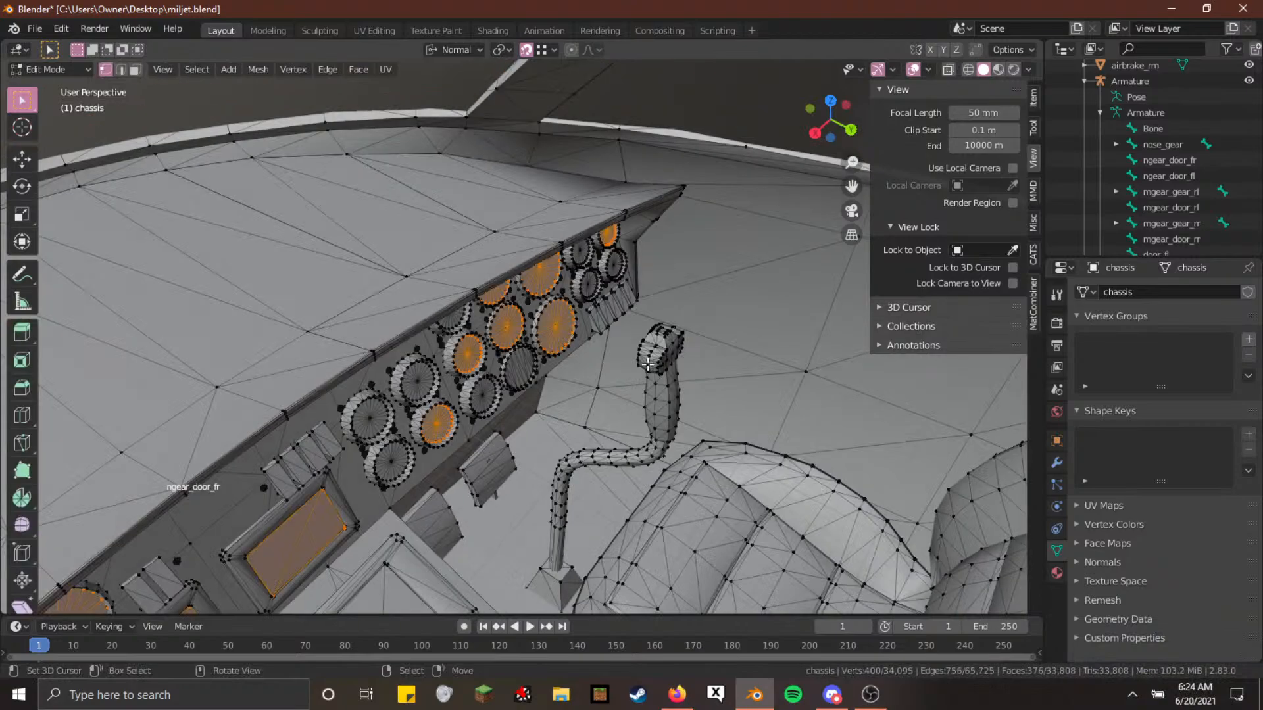
key(a)
key(a)
key(a)
key(Tab)
Select the steeringwheel object near the base of its column and open it in Edit Mode
key(shift+grave)
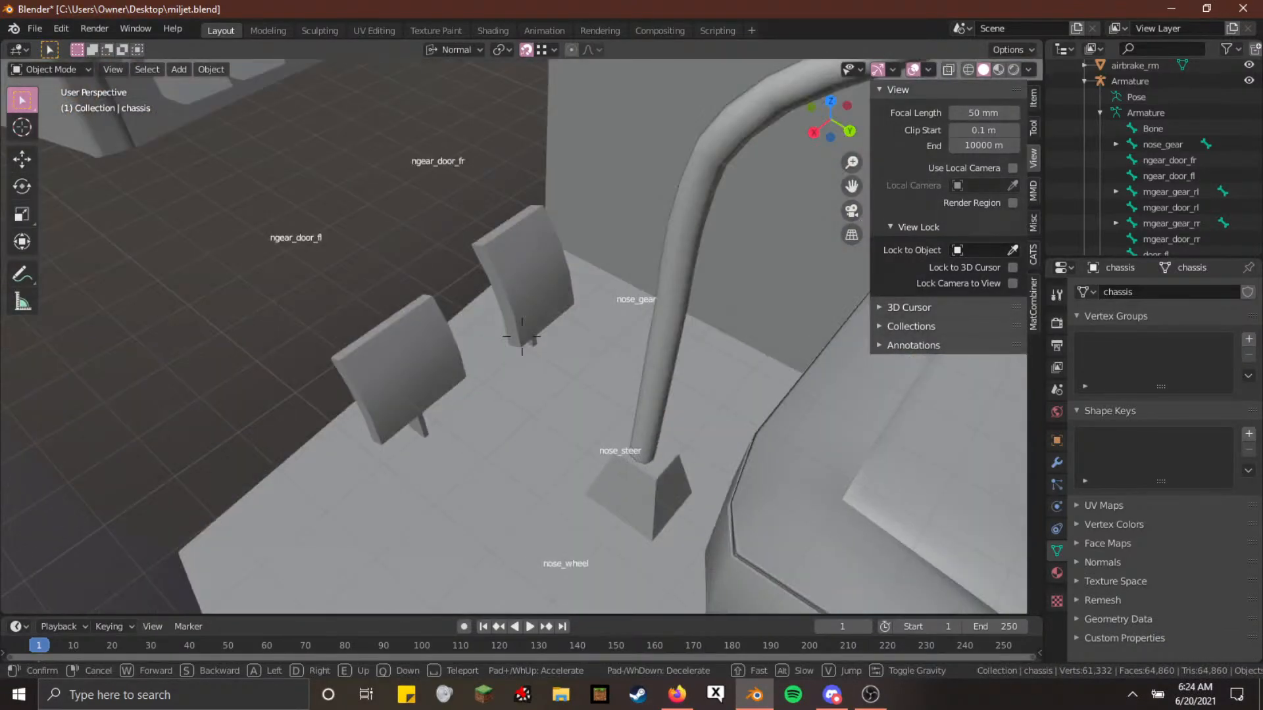
click(522, 337)
right_drag(567, 353, 583, 352)
key(ctrl+z)
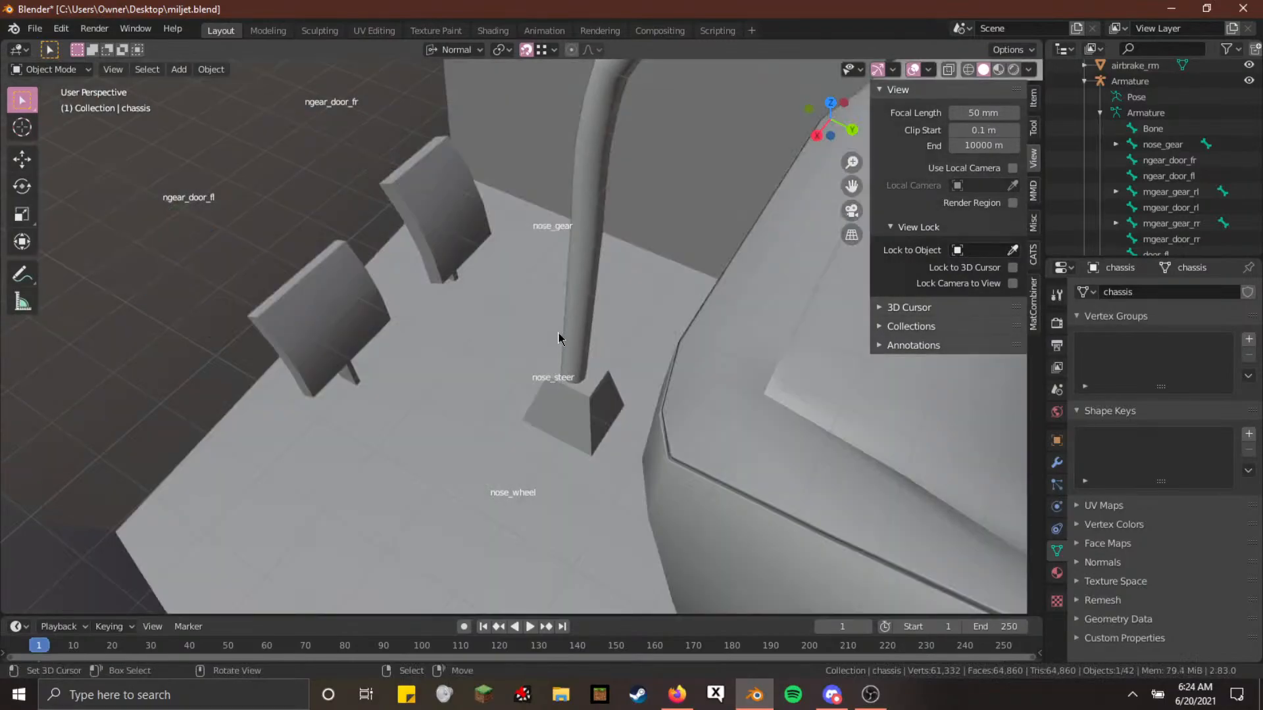
key(shift+grave)
key(w)
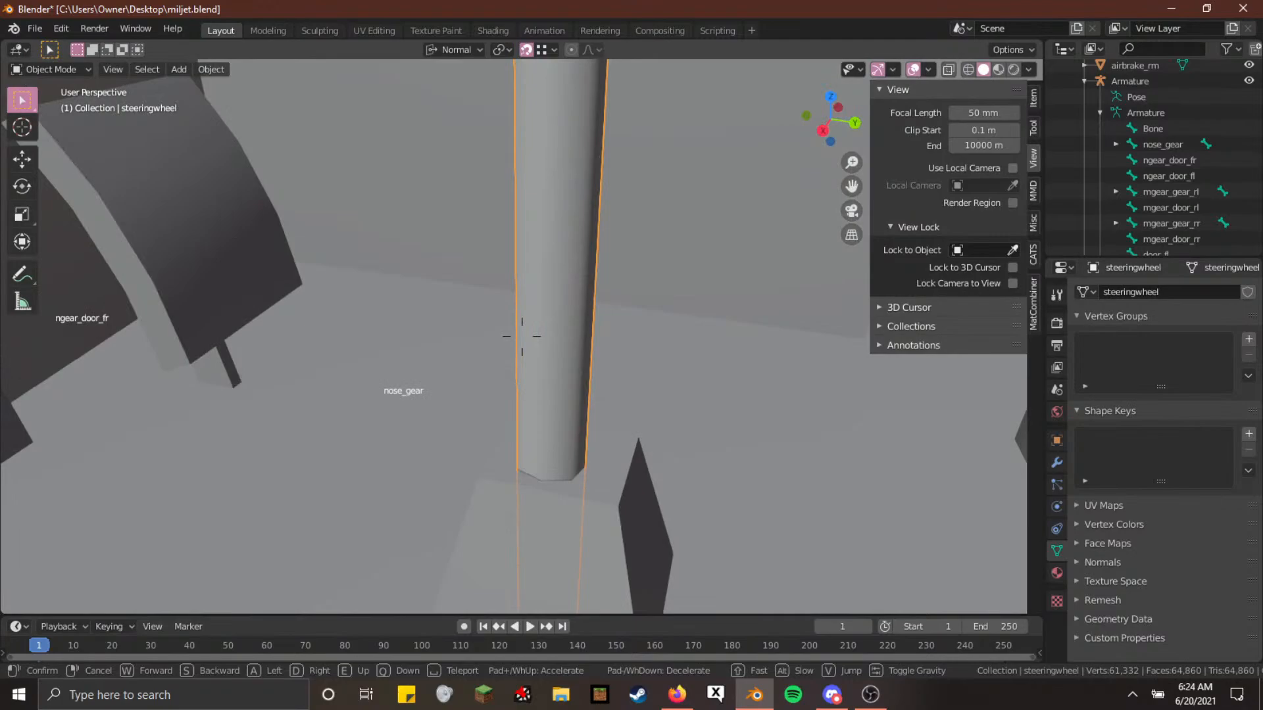
click(522, 337)
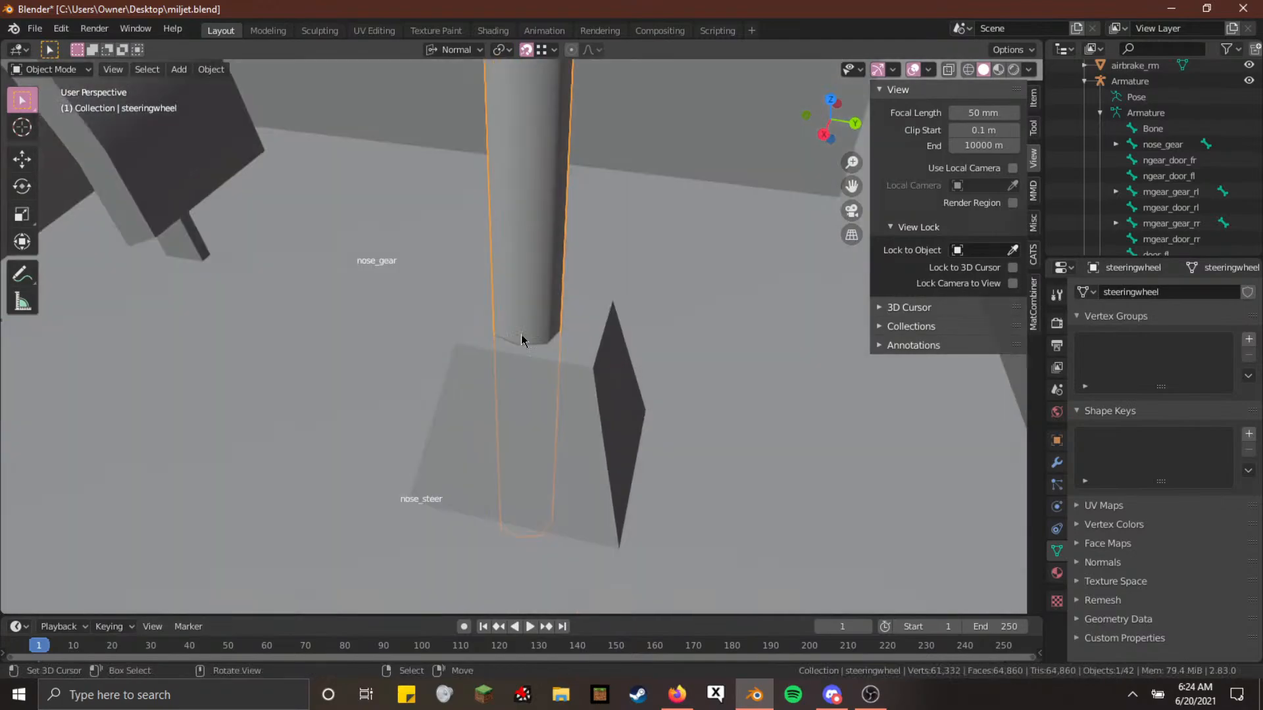
key(Tab)
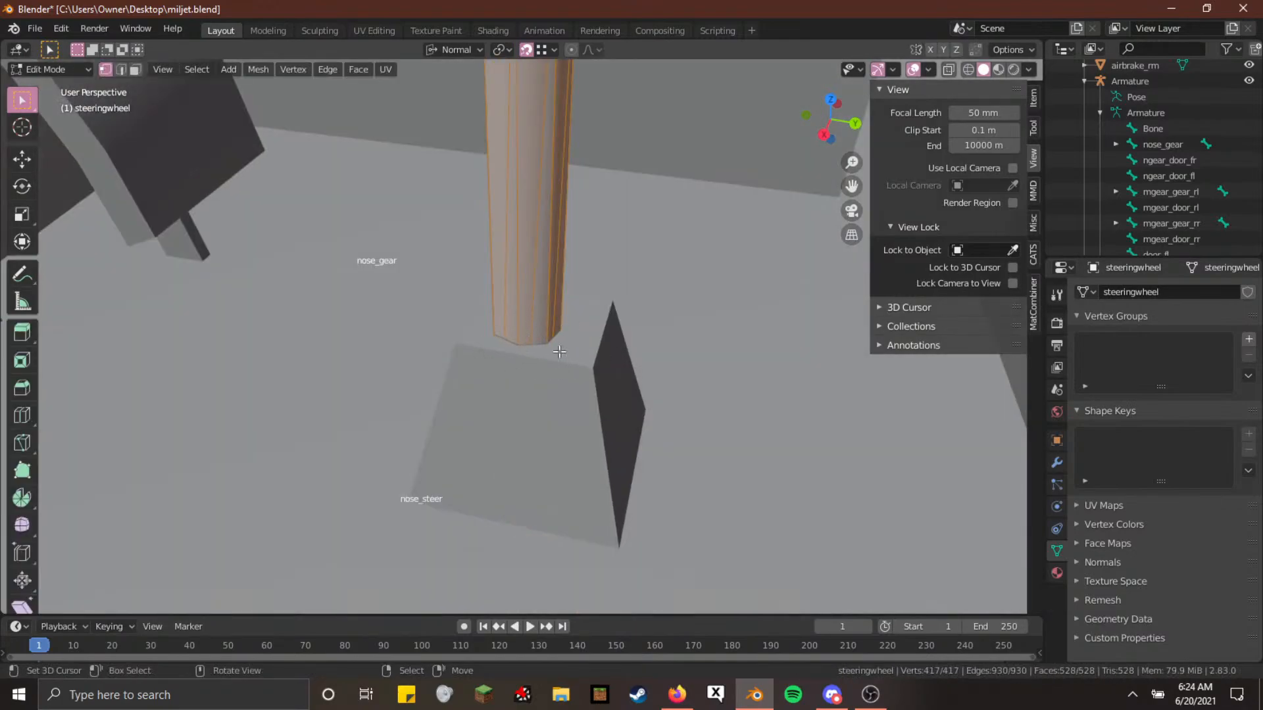
Examine where the steering column meets its floor base and reopen the steeringwheel mesh in Edit Mode
key(Tab)
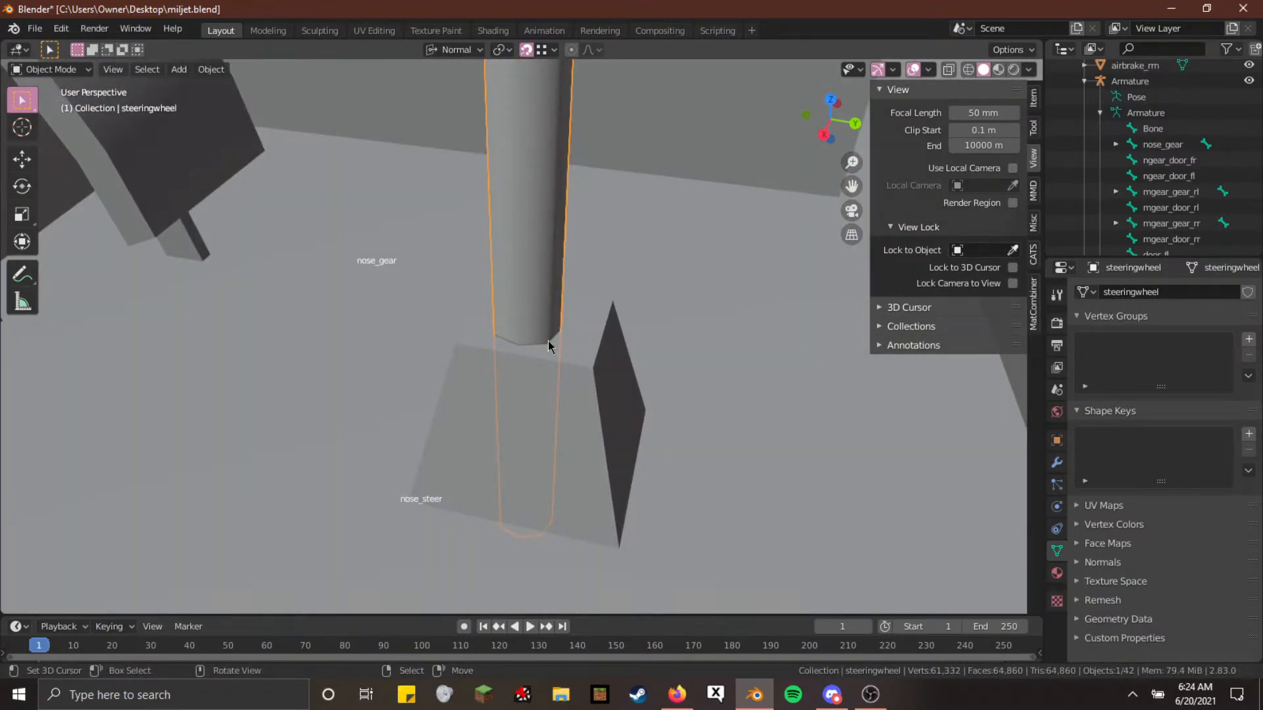
key(shift+grave)
key(w)
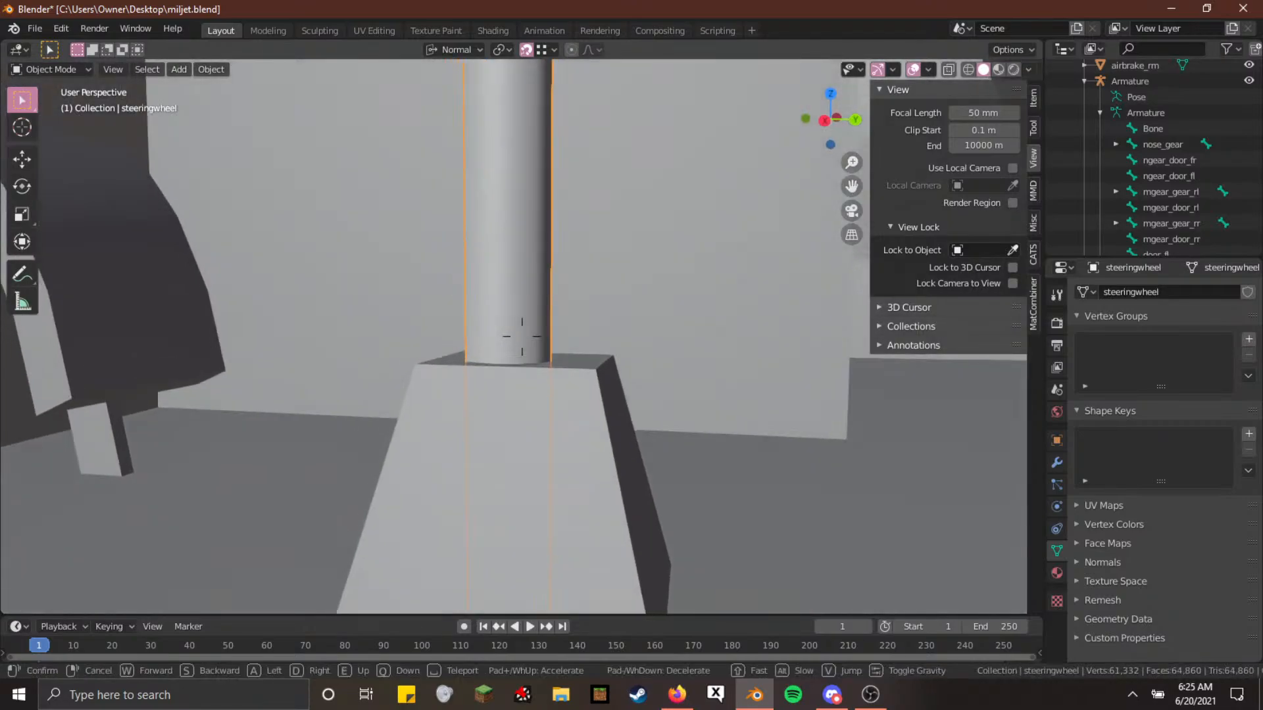
key(s)
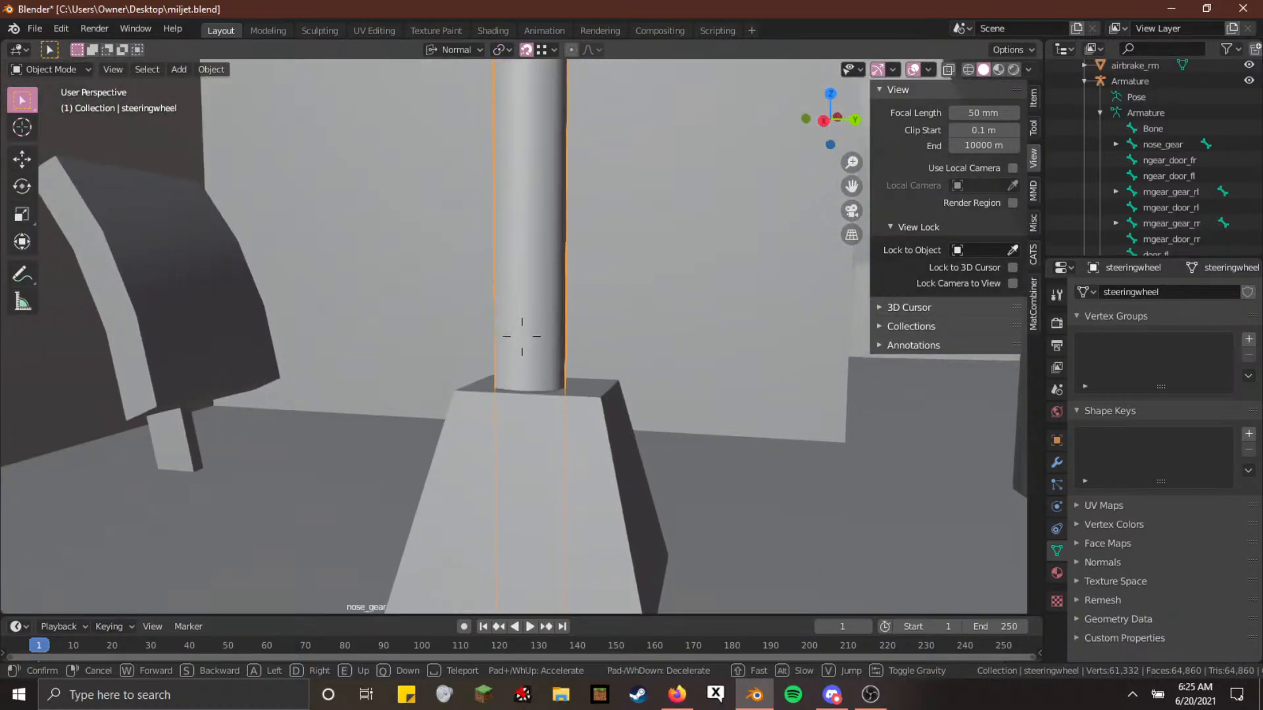
click(523, 342)
key(Tab)
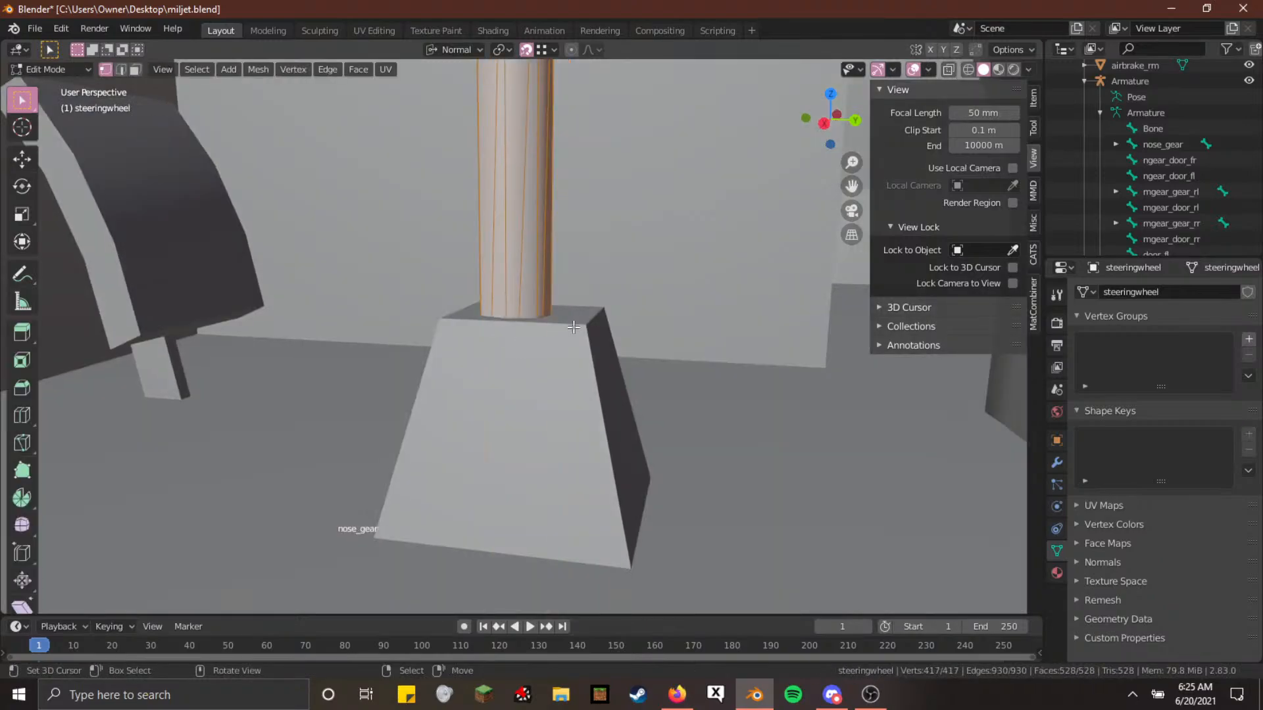
key(Tab)
right_click(576, 325)
key(Tab)
key(Tab)
right_click(529, 309)
key(Tab)
key(shift+grave)
click(522, 337)
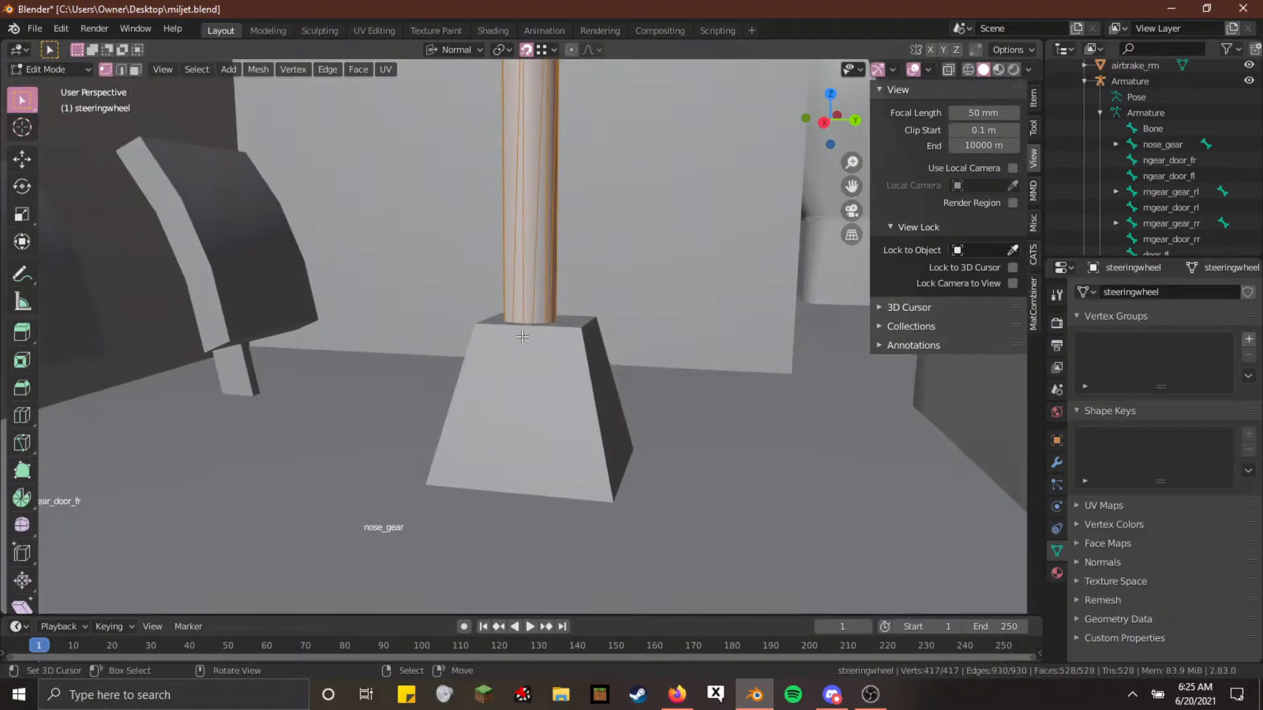
Select the vertex ring at the lower end of the steering column and snap the 3D cursor to it
key(alt+a)
key(shift+grave)
key(q)
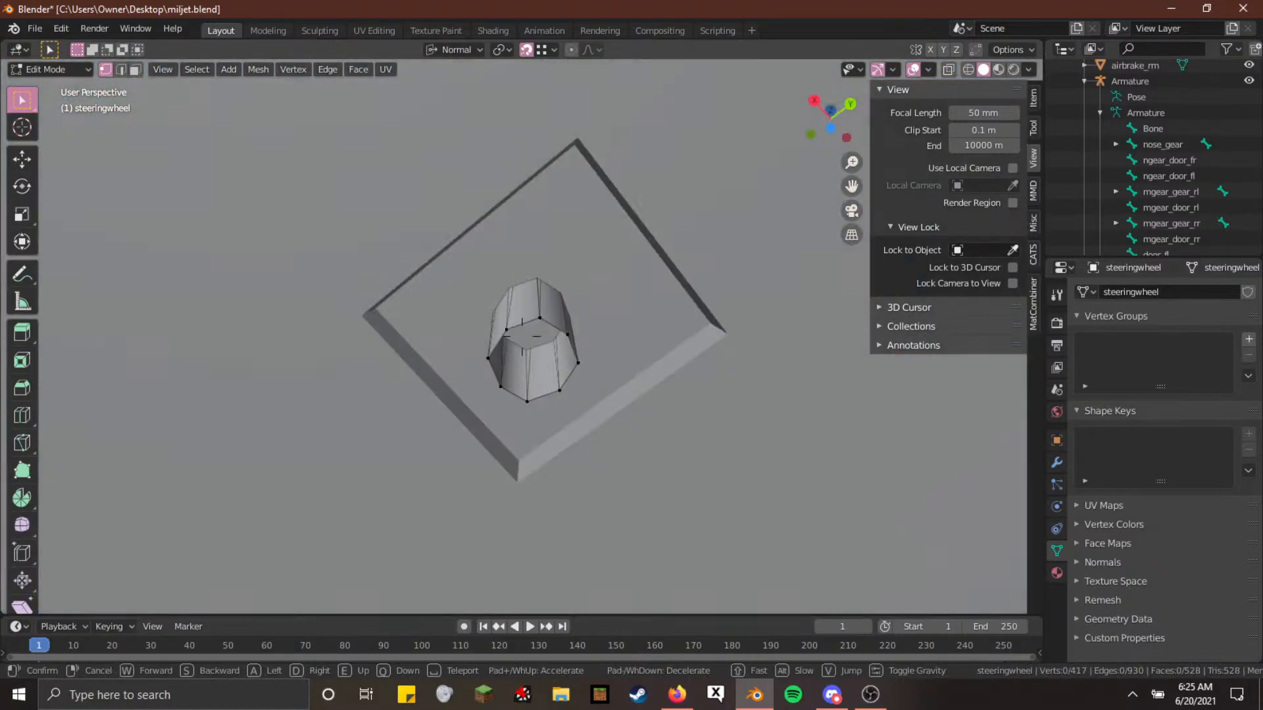
click(521, 337)
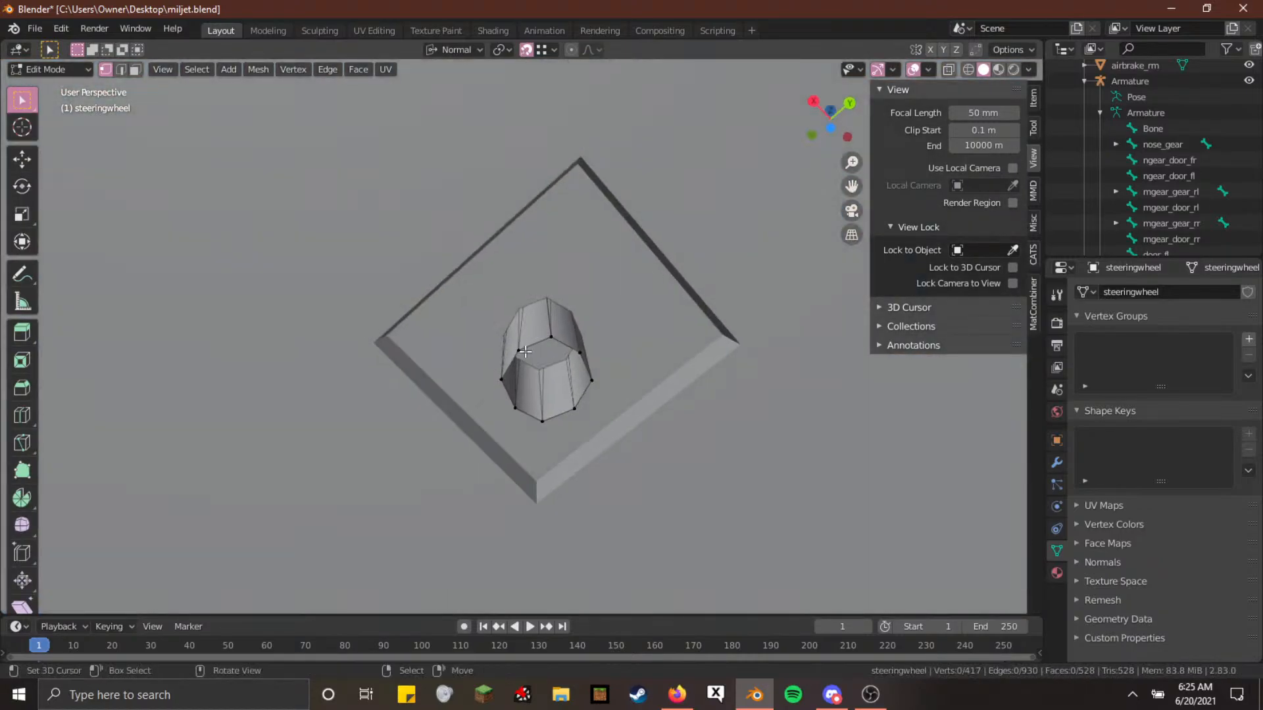
ctrl+click(578, 405)
key(F3)
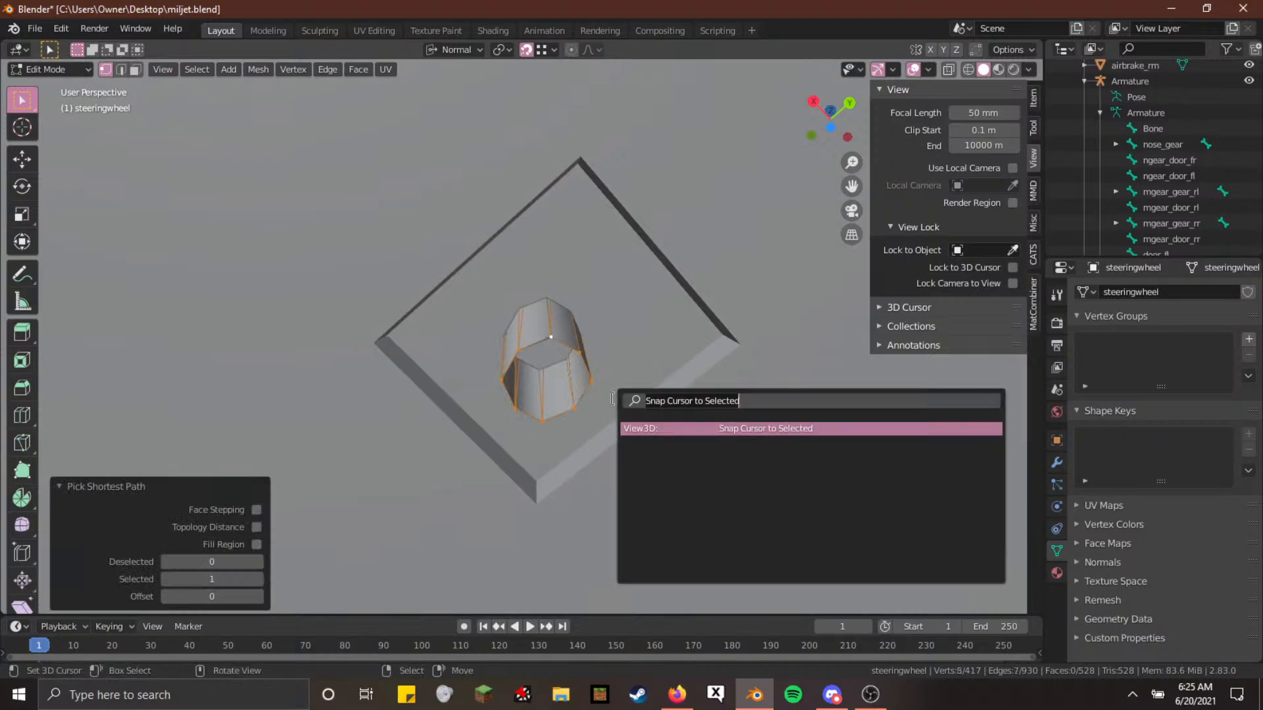
key(Return)
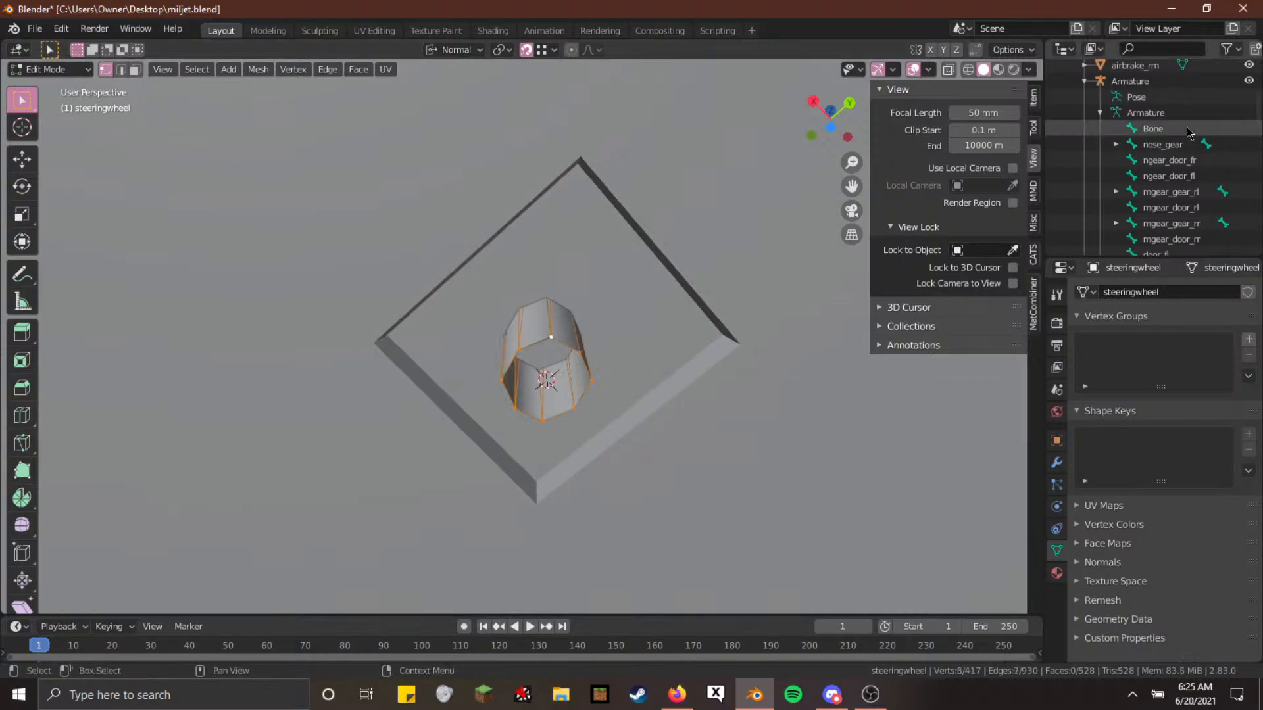
Add a new bone to the Armature at the 3D cursor in Edit Mode
click(1130, 82)
key(Tab)
key(shift+a)
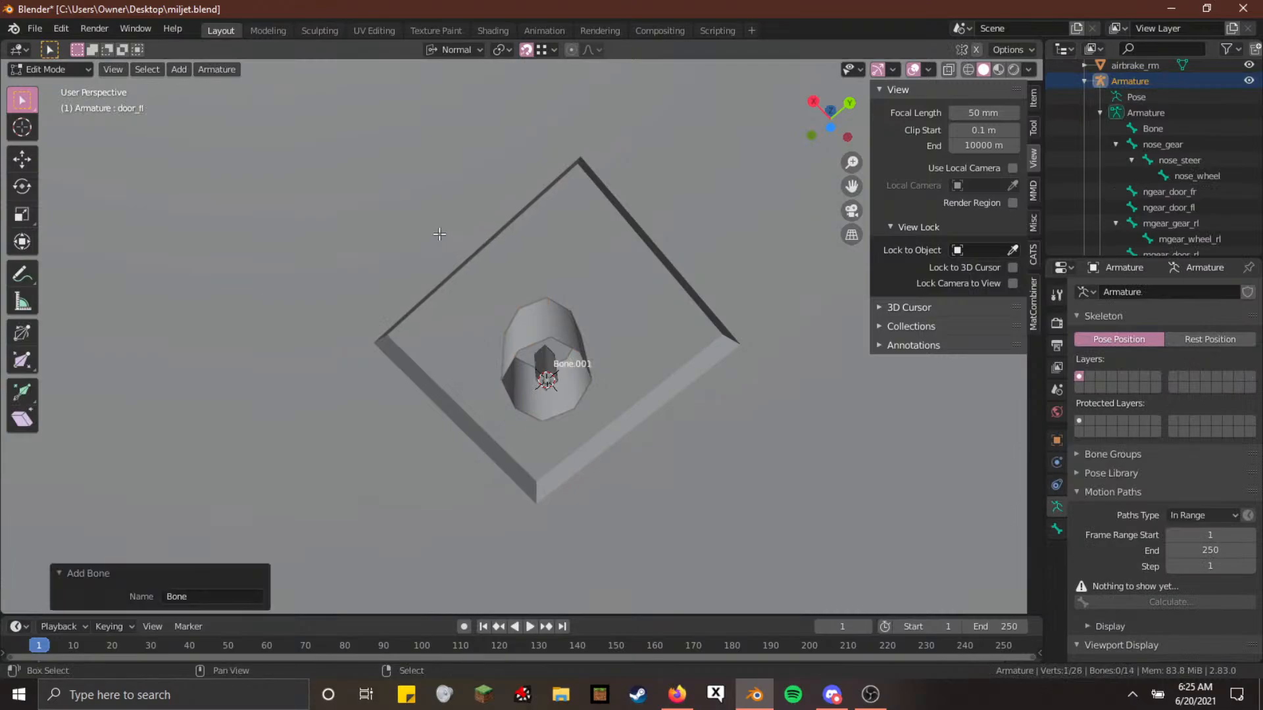
Move the new bone up along the global Z axis by about 4.33 m to where the column meets its base
key(shift+grave)
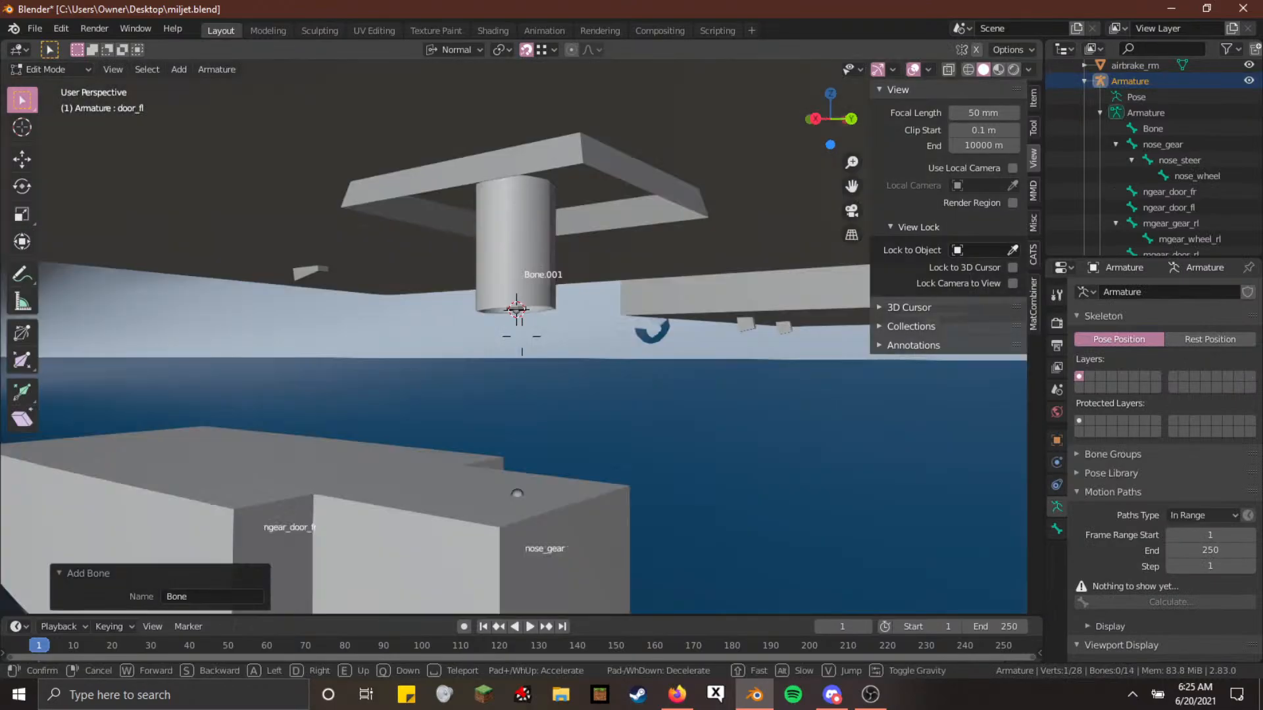
click(521, 337)
click(510, 289)
key(shift+grave)
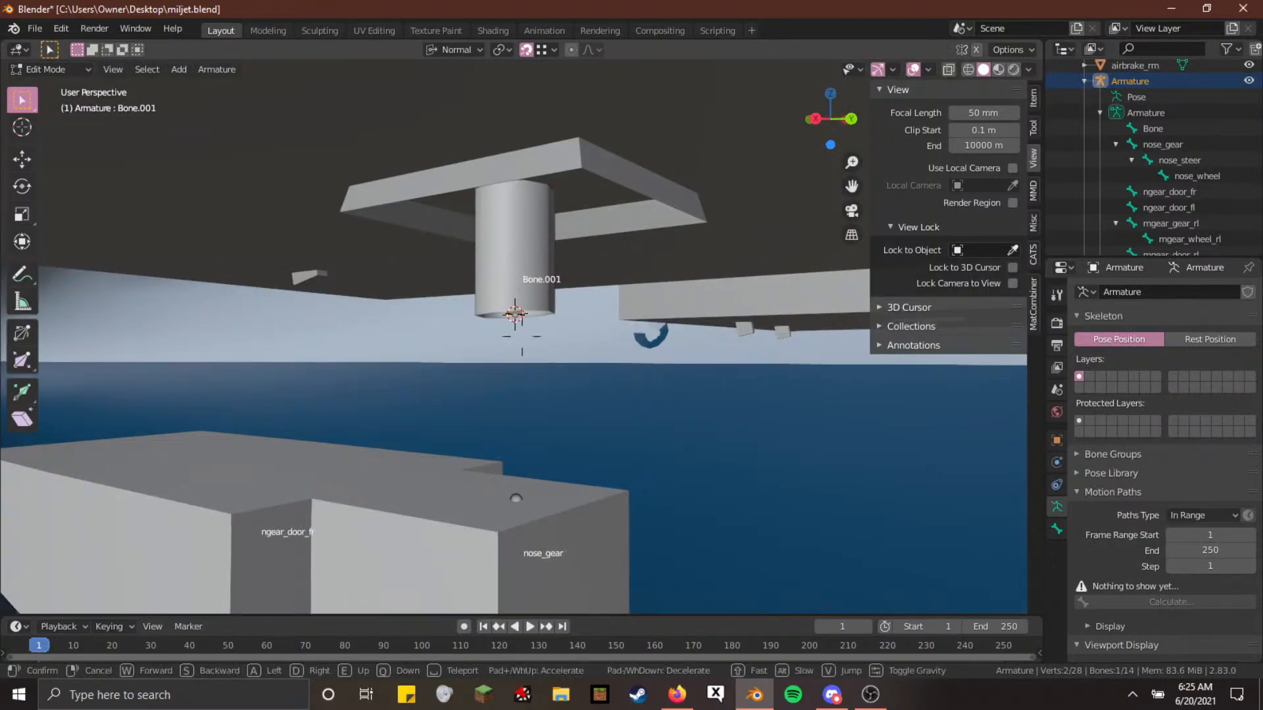
key(e)
key(a)
click(521, 337)
key(g)
key(z)
key(z)
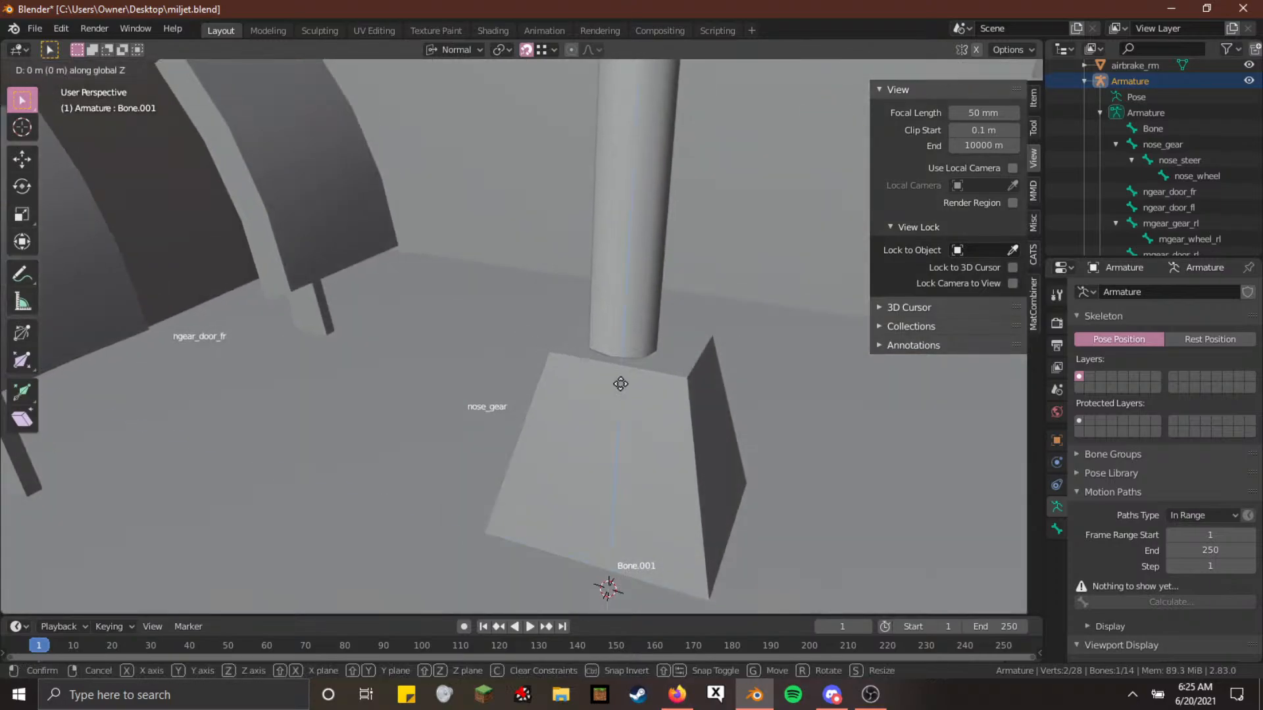
click(684, 377)
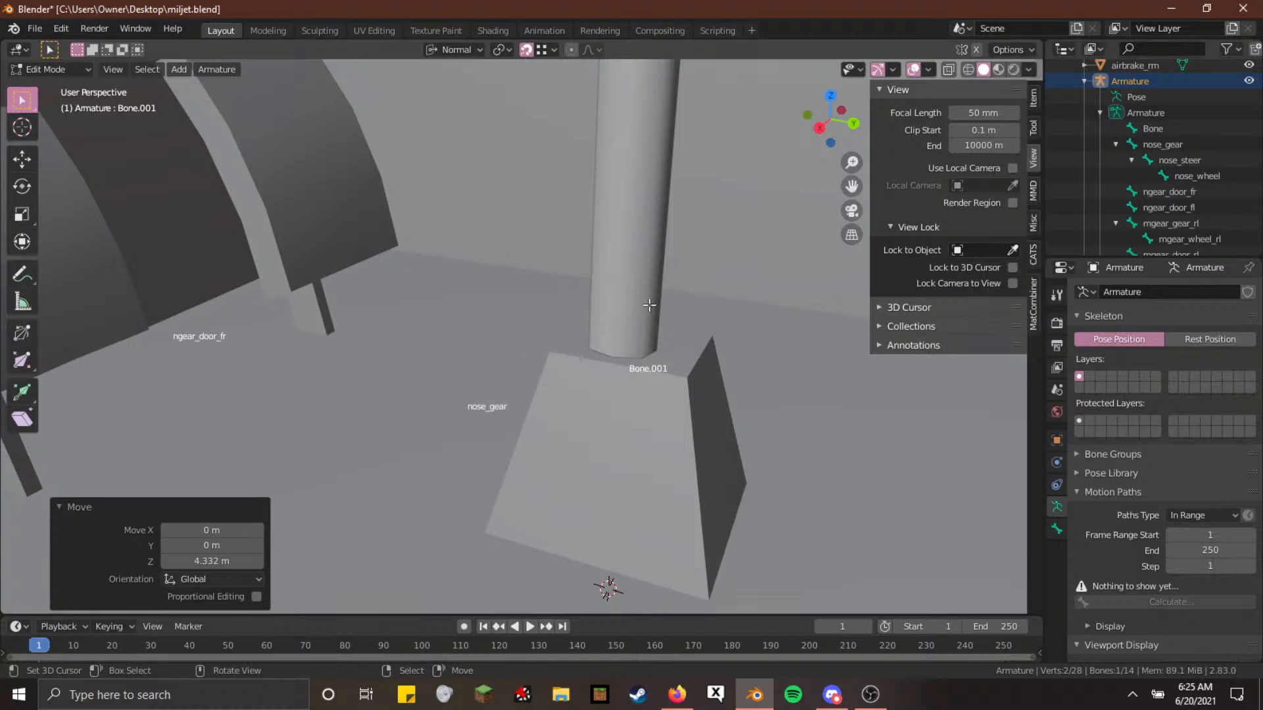
Return to Object Mode and rename the new bone steering_fl
key(Tab)
scroll(1170, 138, down, 5)
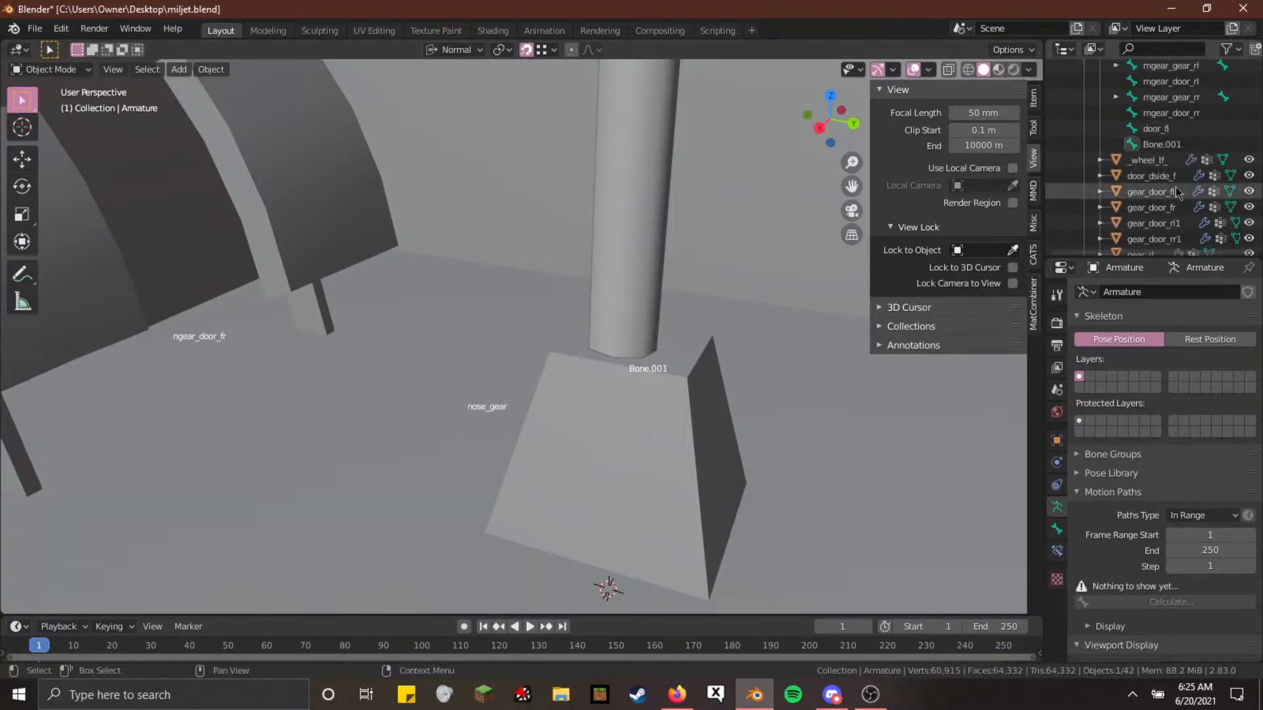
double_click(1169, 143)
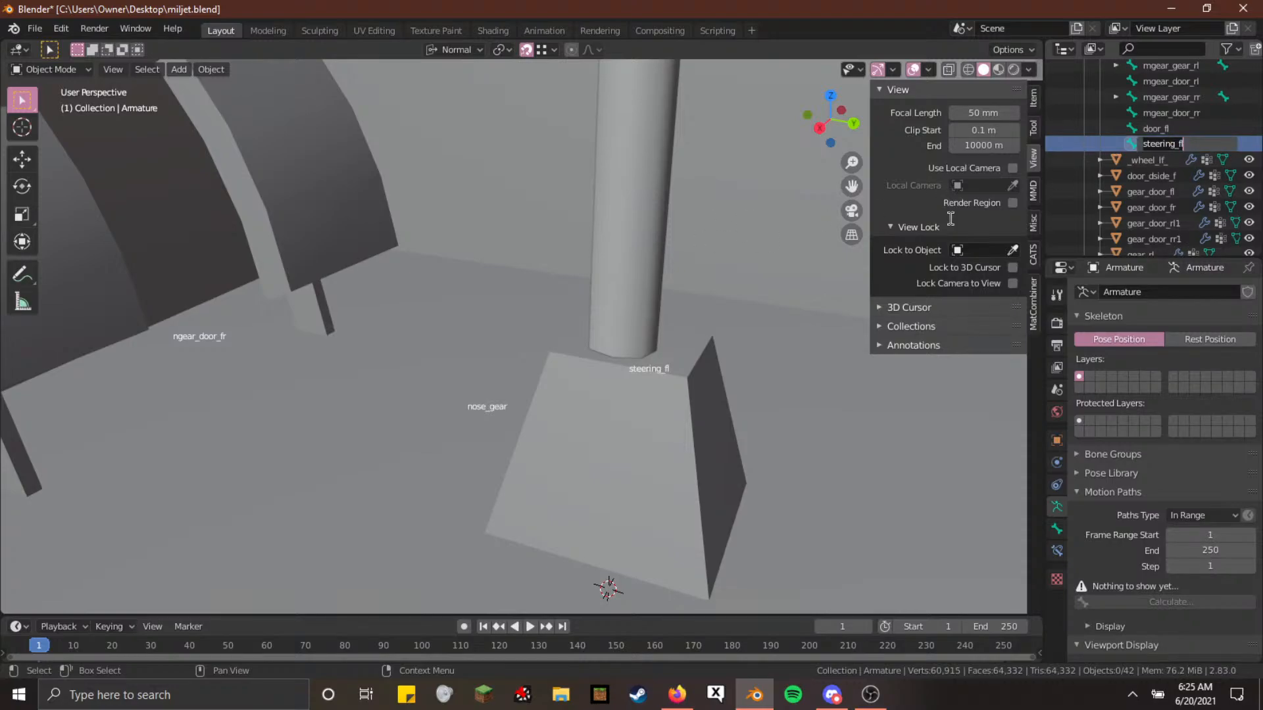
key(Return)
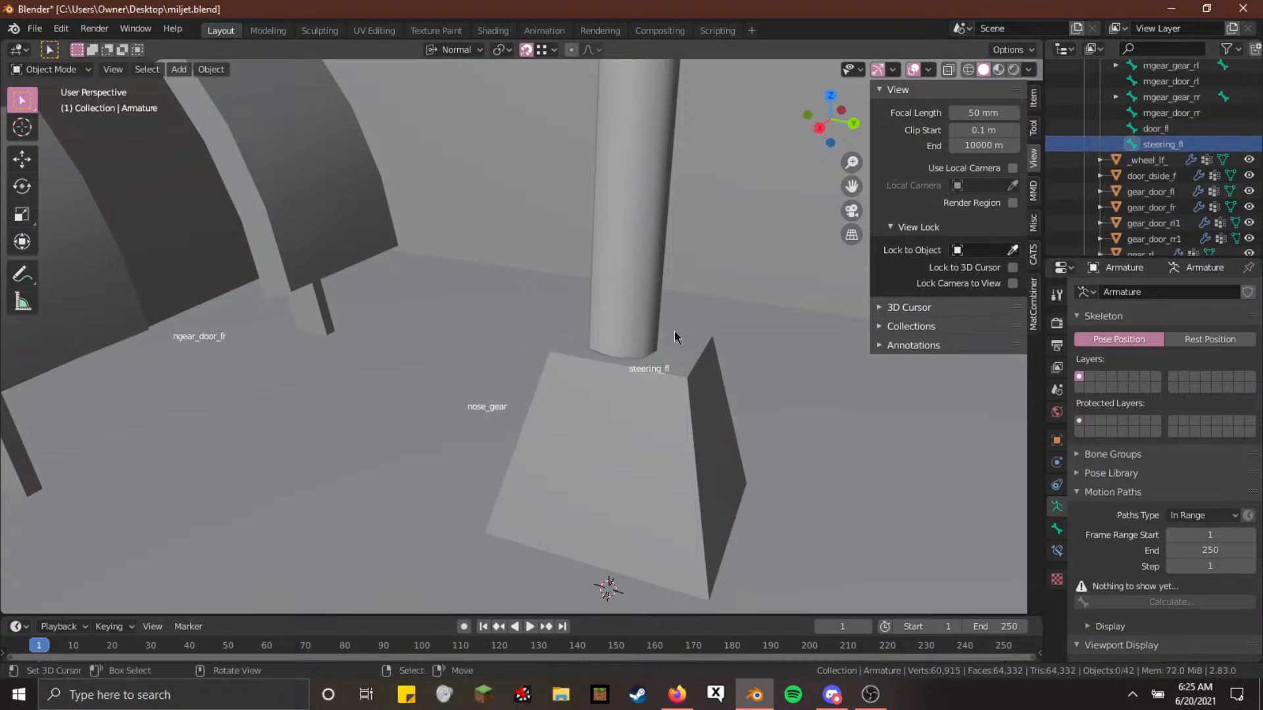
Try rotating the steering_fl bone in Pose Mode, cancel the rotation and return to Object Mode
key(shift+grave)
click(522, 336)
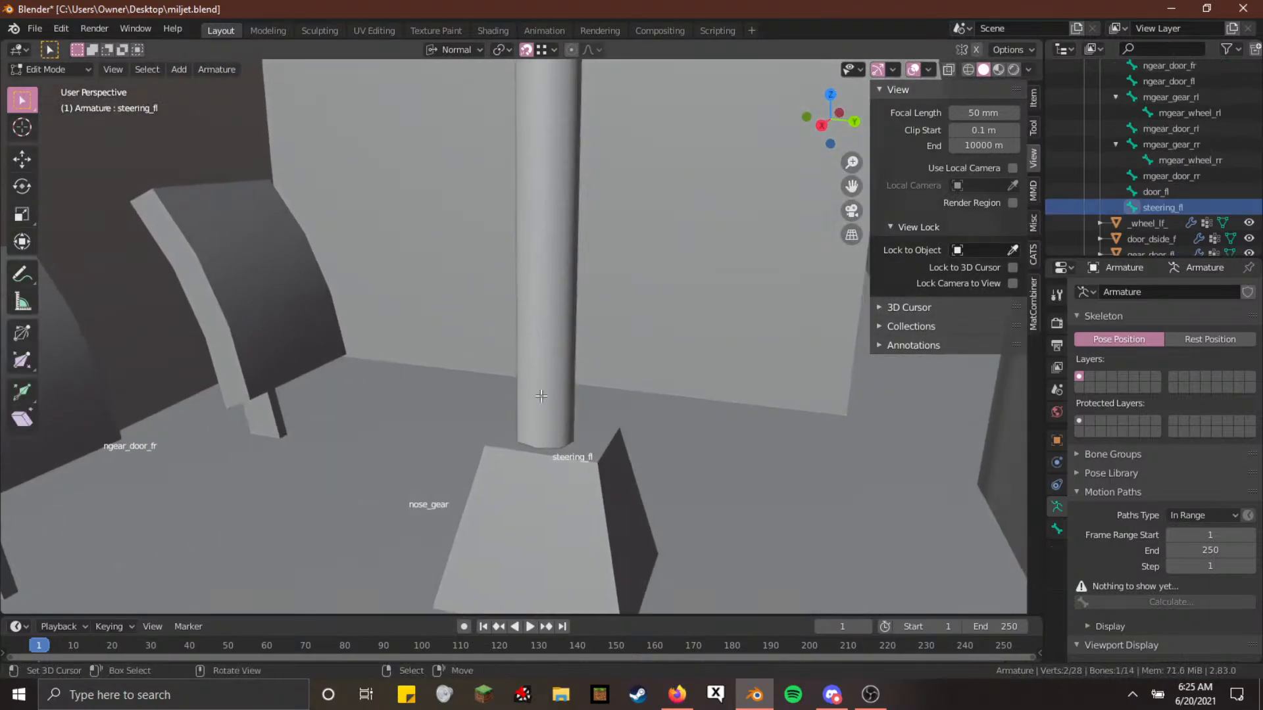
click(33, 70)
click(39, 122)
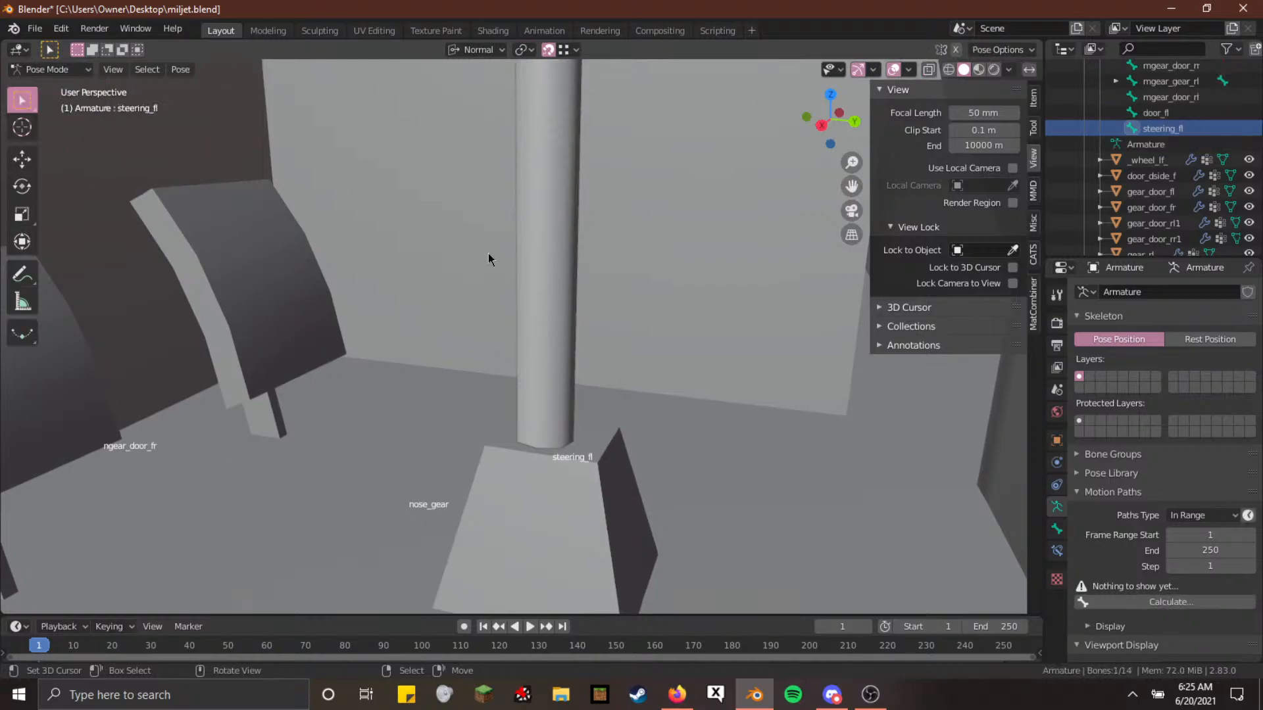
key(r)
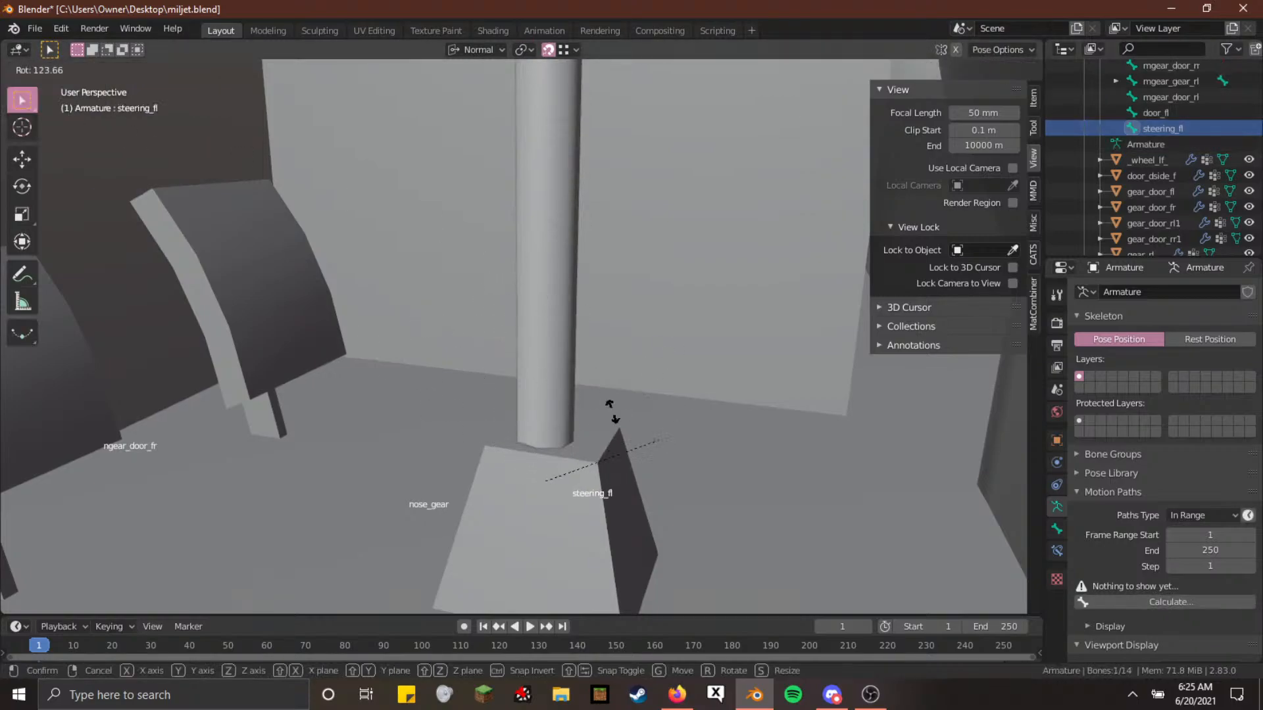
click(338, 289)
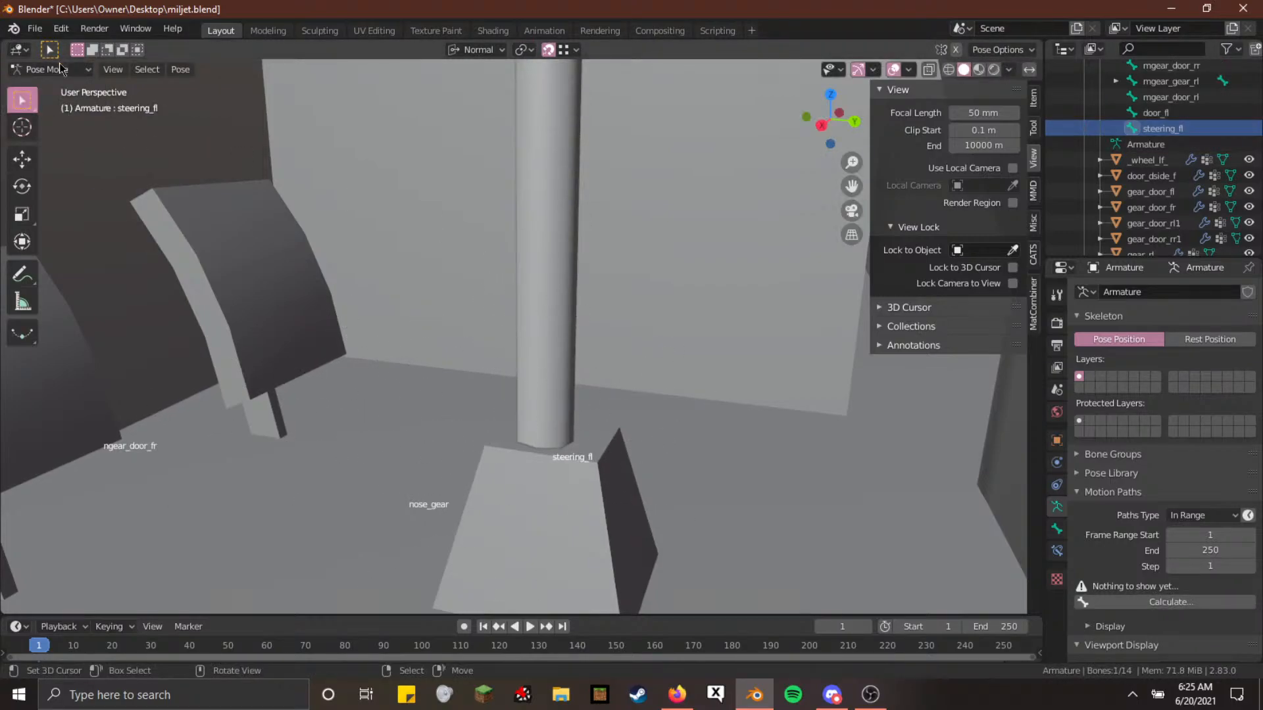
click(49, 69)
click(64, 89)
Assign all vertices of the steeringwheel mesh to a new vertex group named steering_fl and return to Object Mode
click(539, 240)
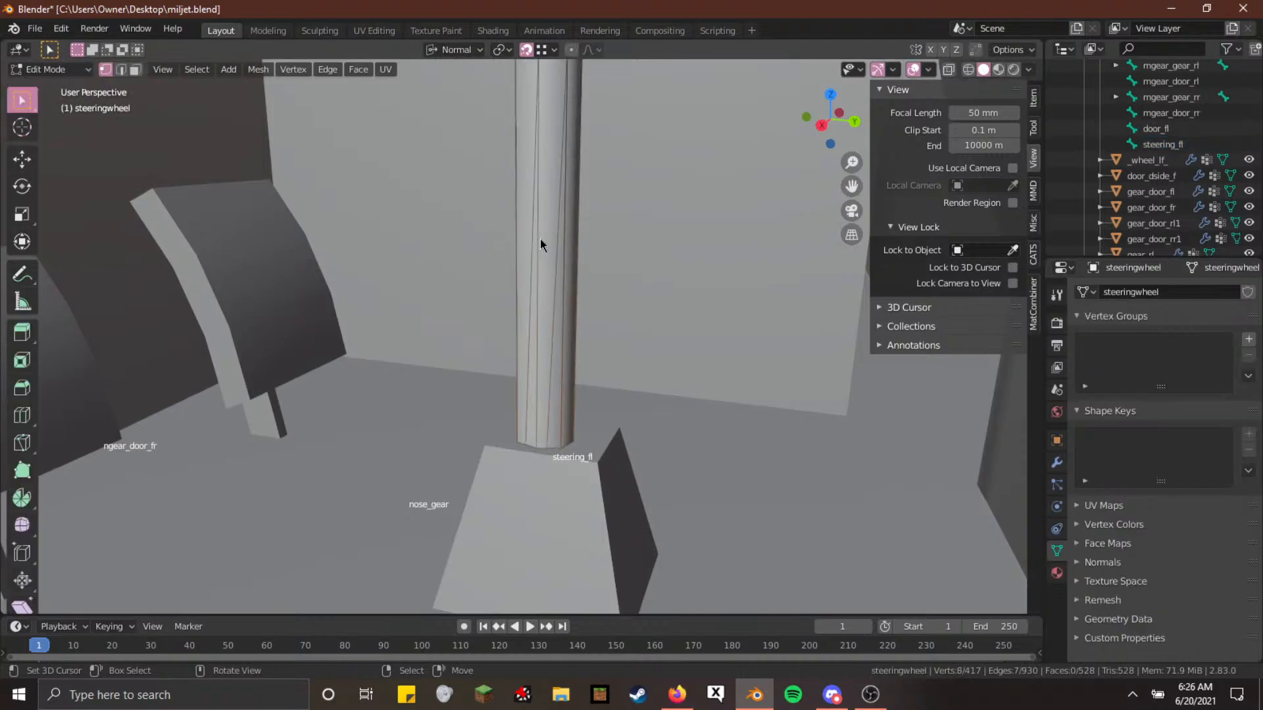
key(alt+a)
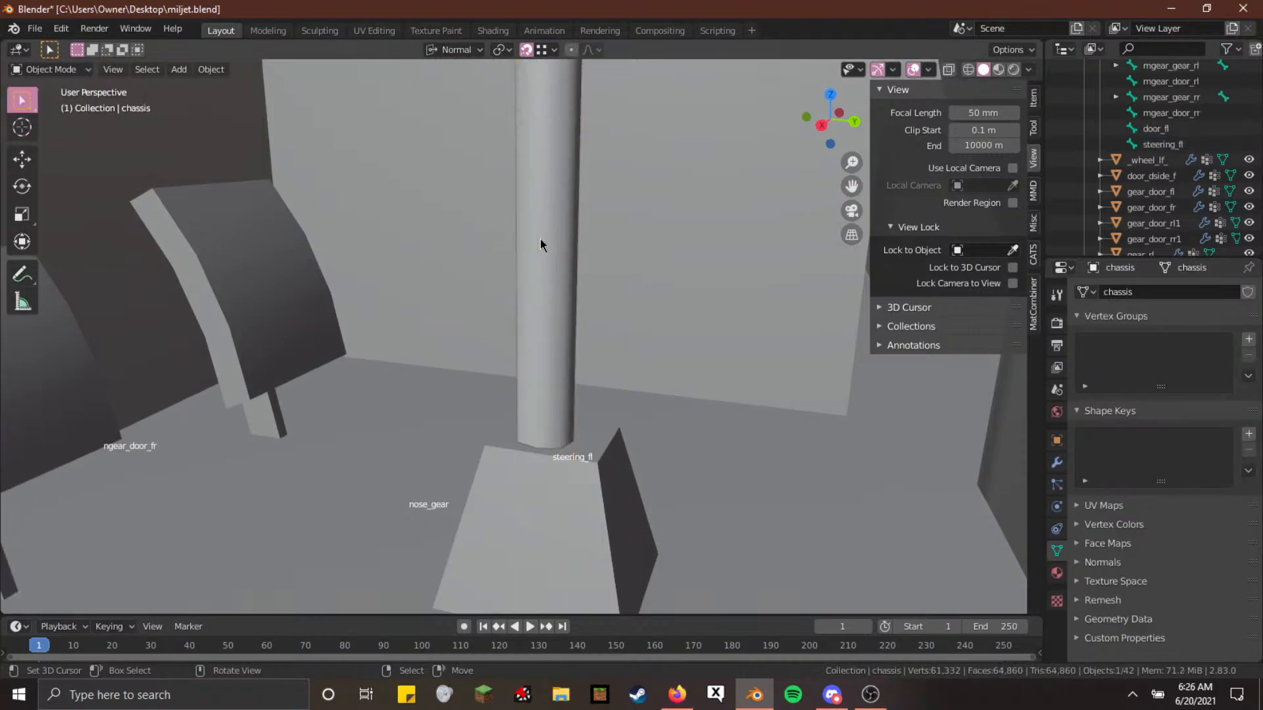
click(539, 239)
key(Tab)
key(a)
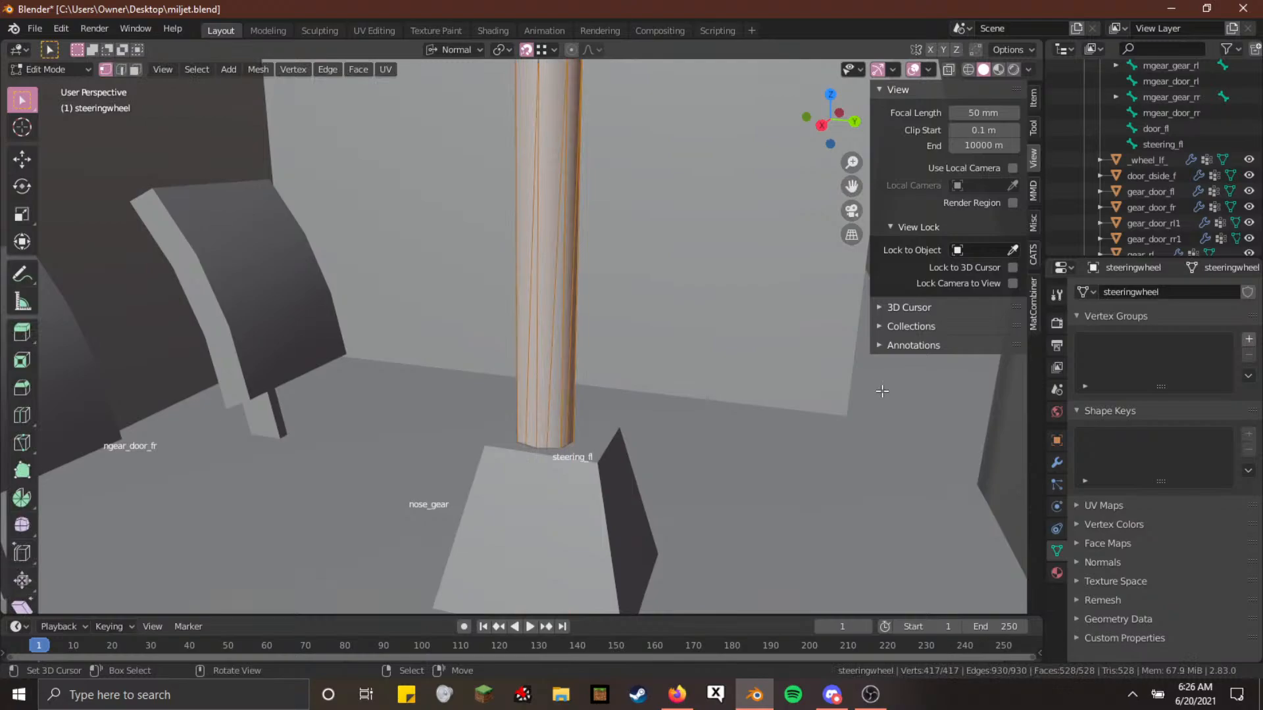
click(1248, 338)
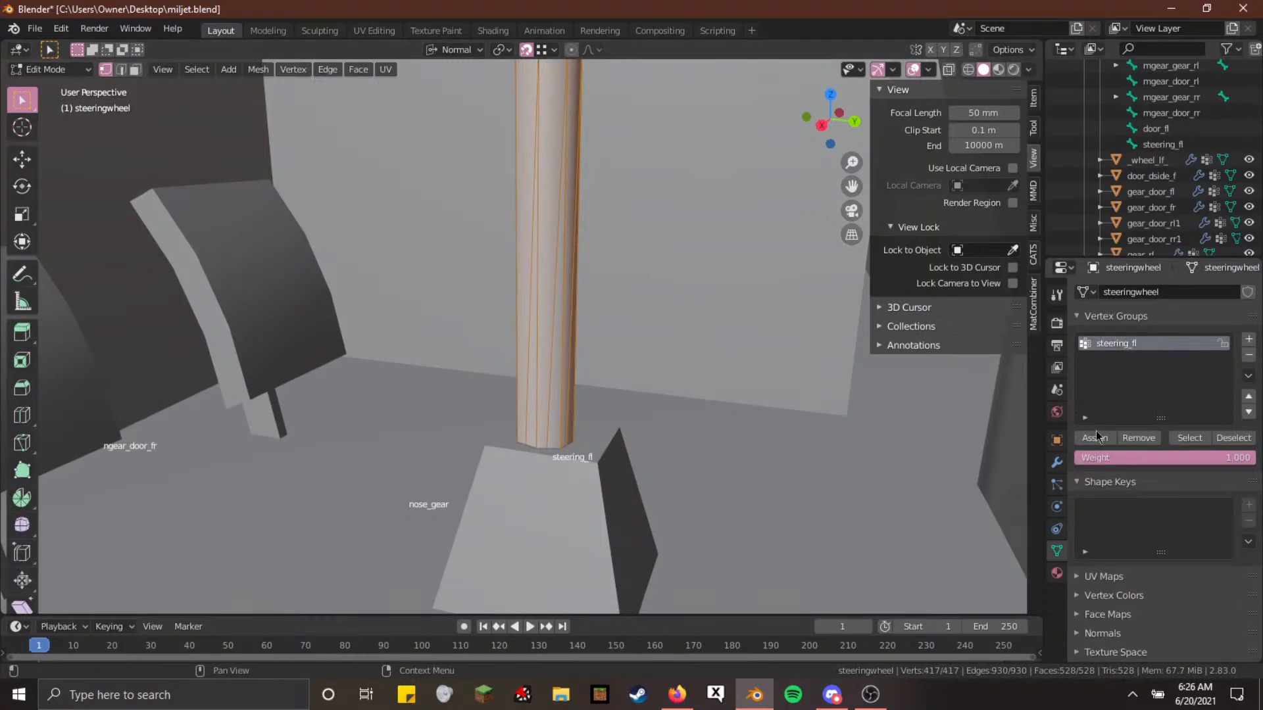
click(1105, 439)
key(Tab)
Parent the steeringwheel object to the Armature with Armature Deform
scroll(1141, 197, down, 5)
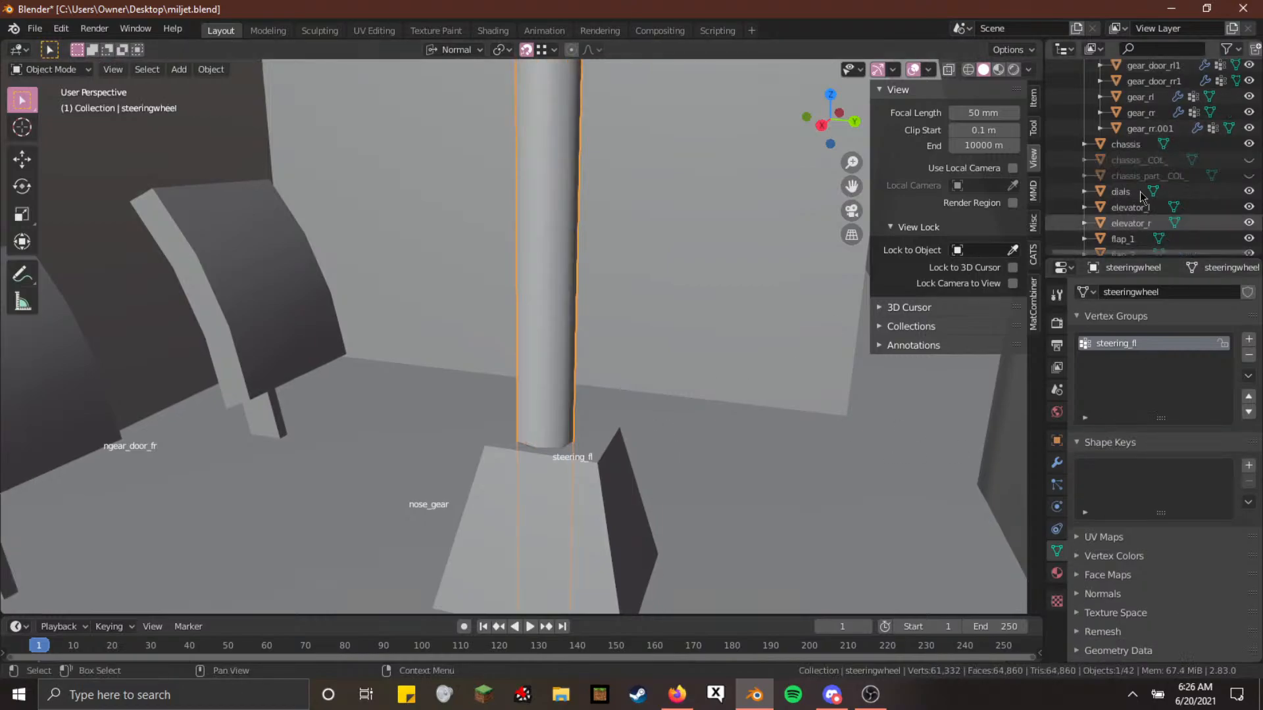
scroll(1141, 195, down, 8)
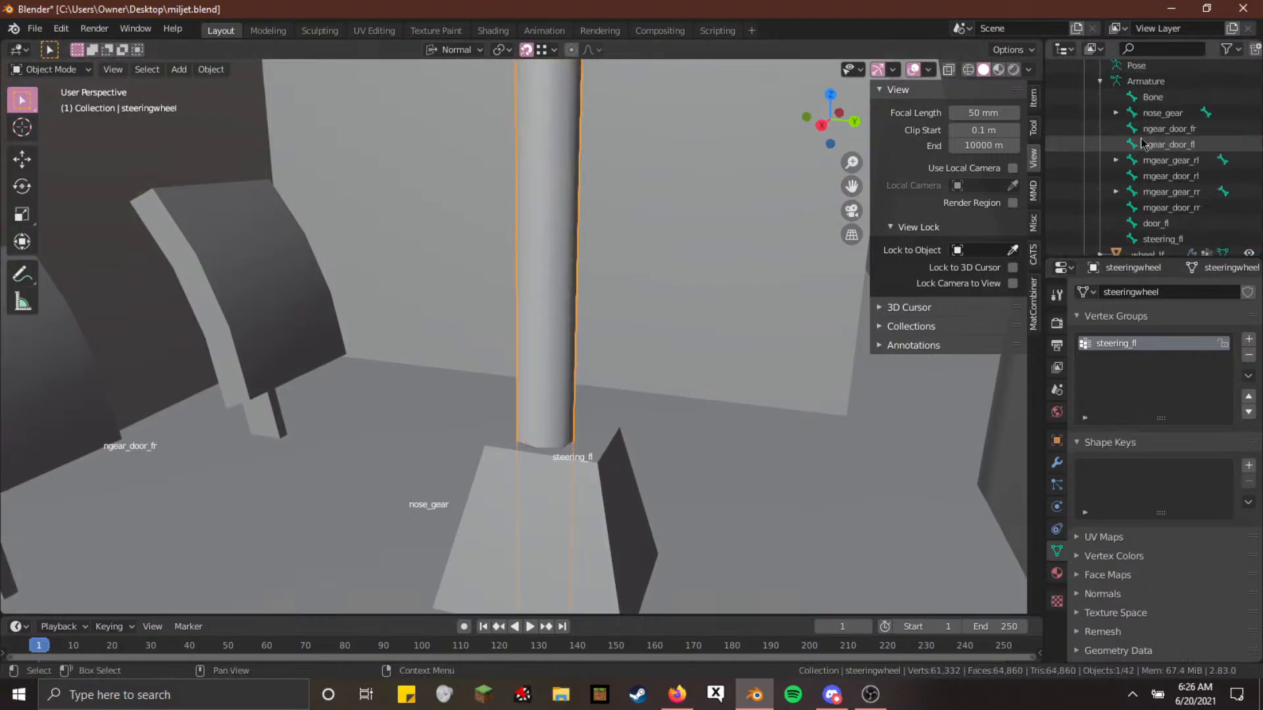
scroll(1142, 144, up, 8)
ctrl+click(1143, 144)
key(ctrl+p)
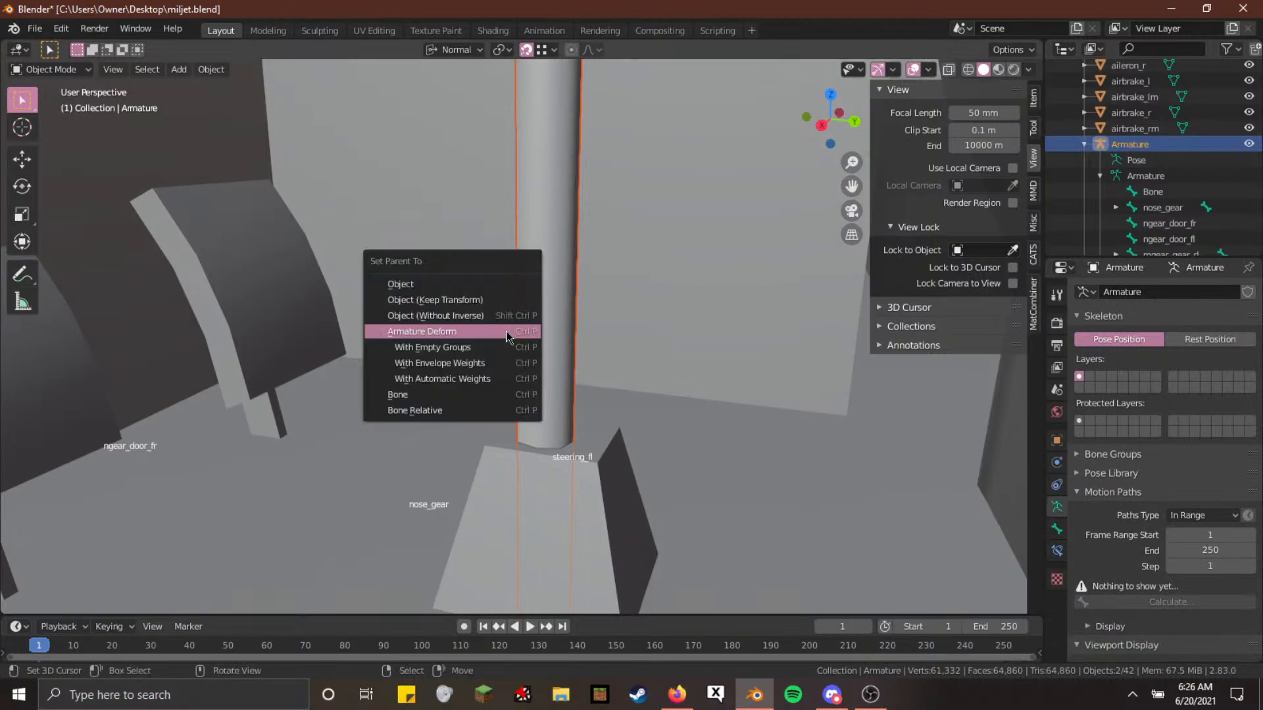
click(506, 334)
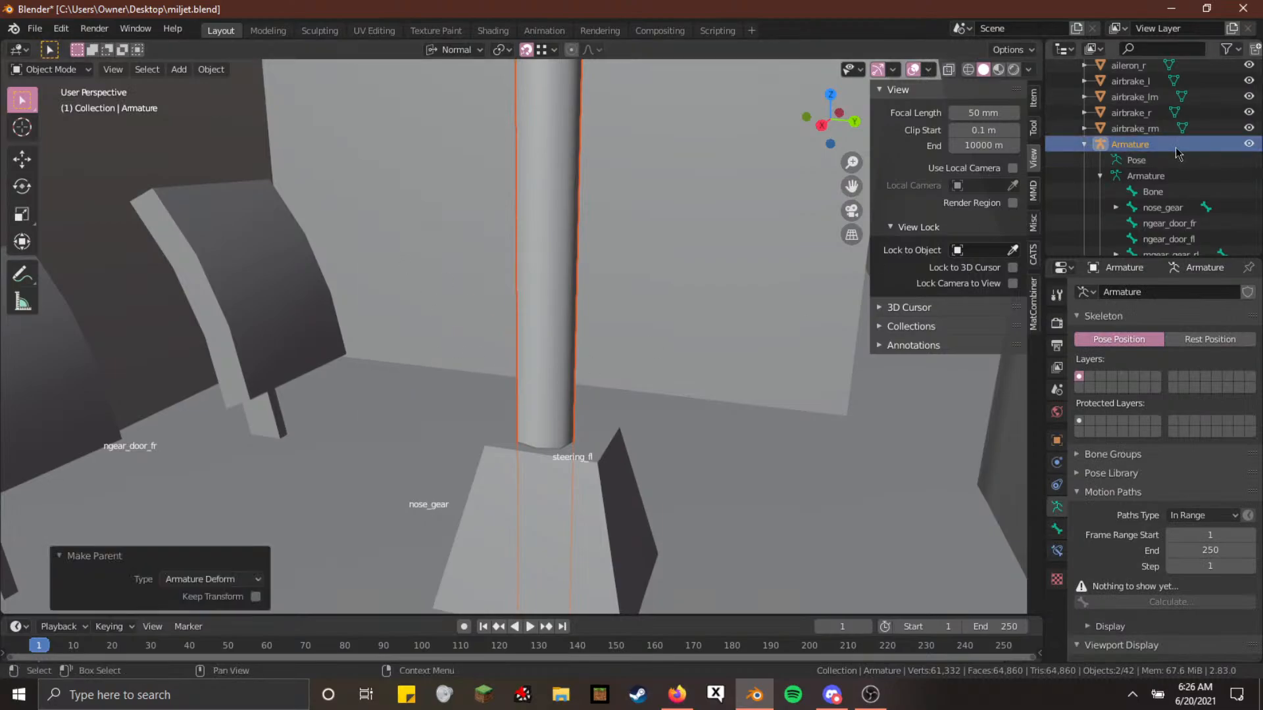
Test-rotate the steering_fl bone by about 24.7° in Pose Mode, check the column from the cockpit and undo the rotation
click(50, 69)
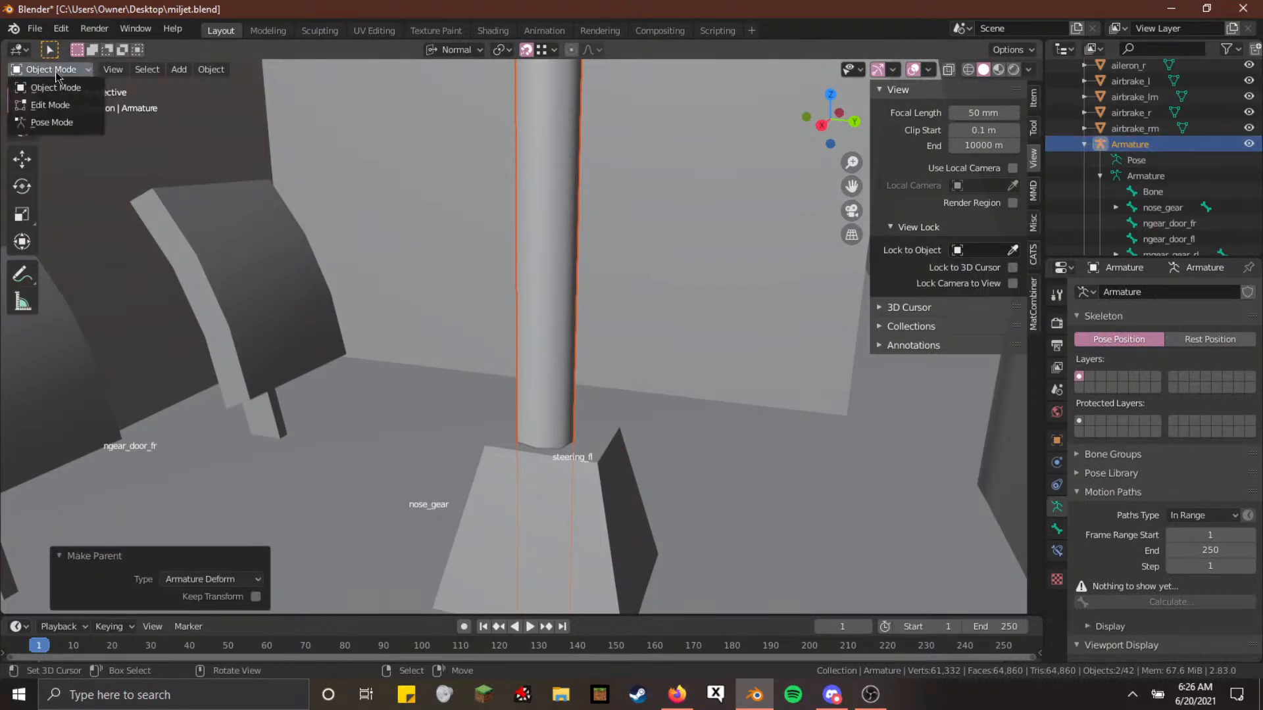
click(56, 121)
scroll(1198, 163, down, 3)
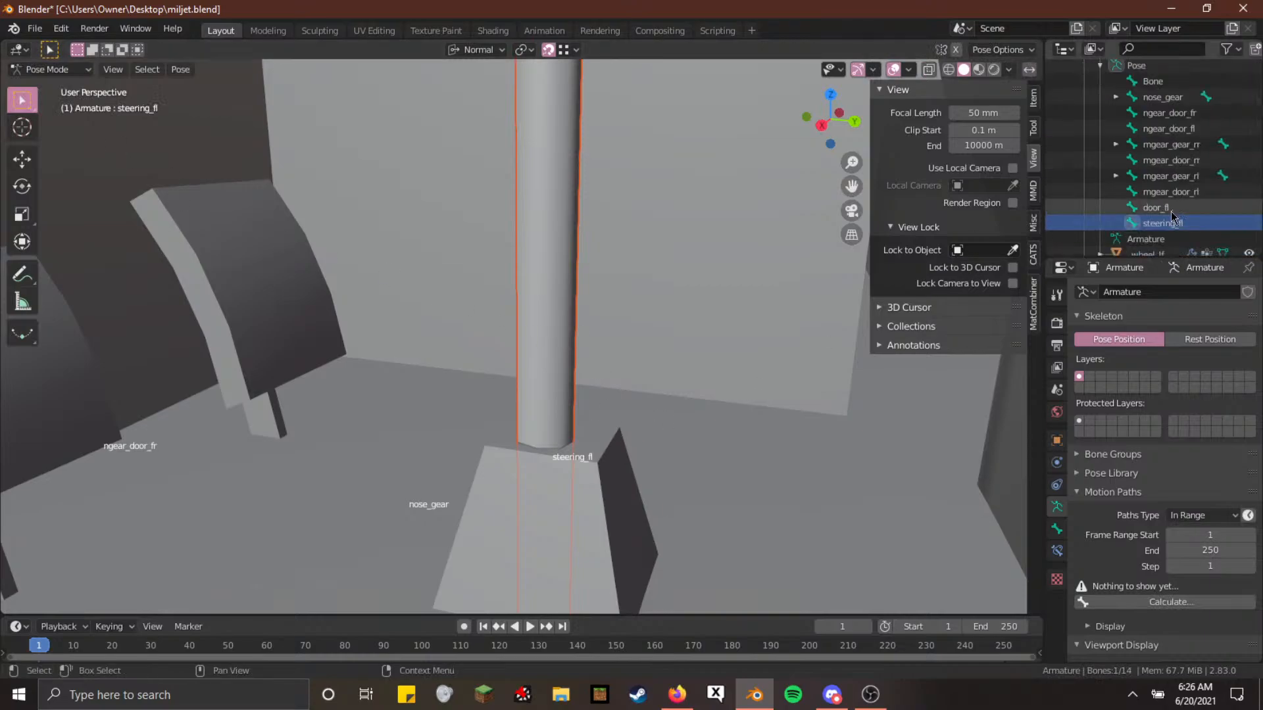
click(1163, 223)
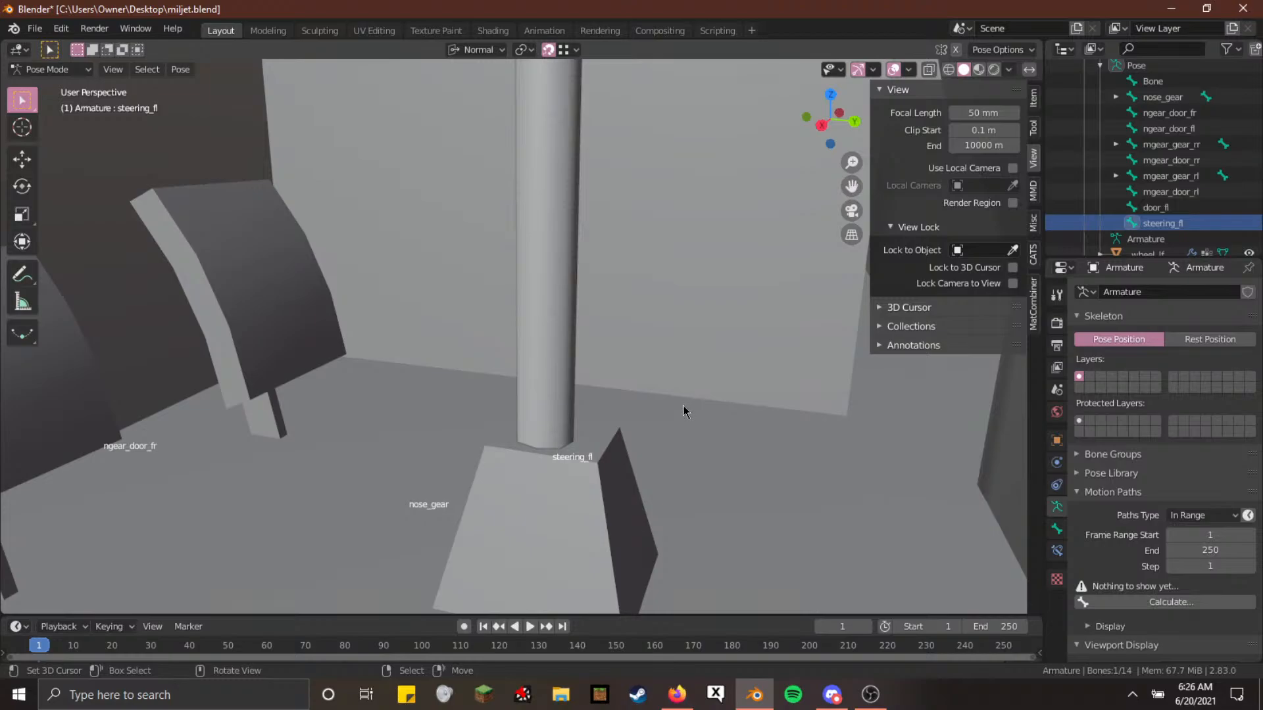
key(r)
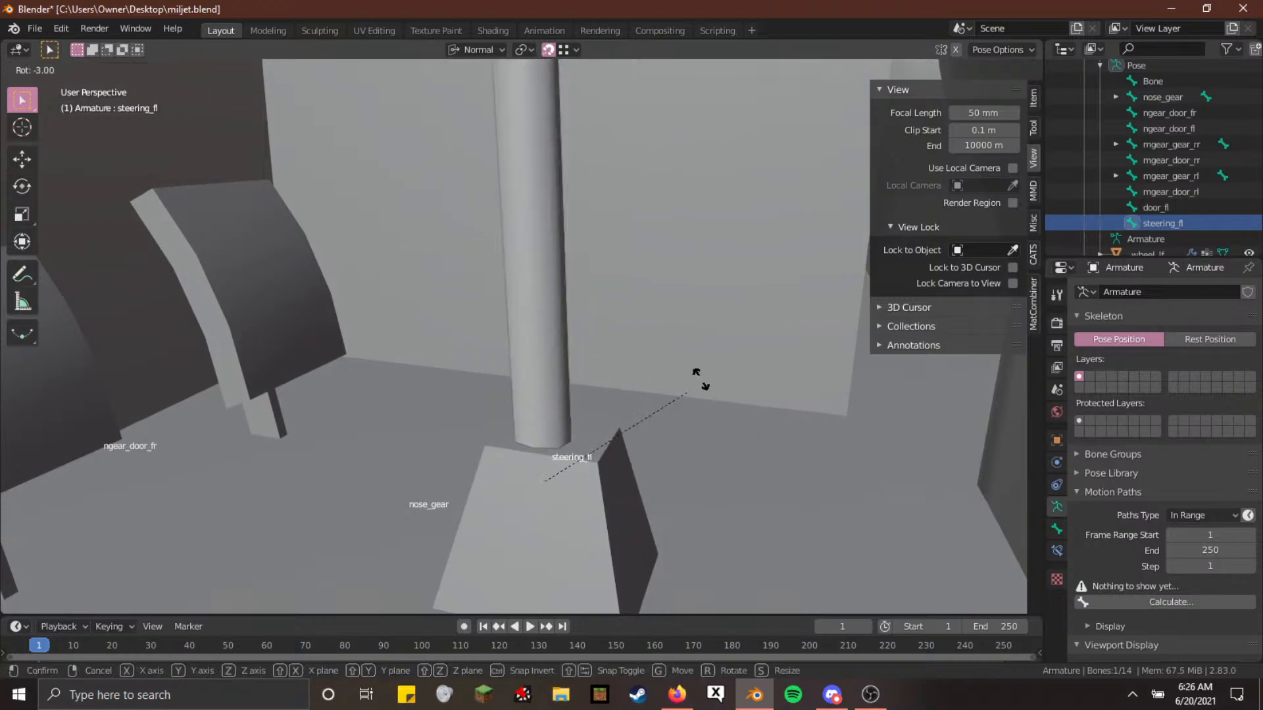
click(796, 463)
key(shift+grave)
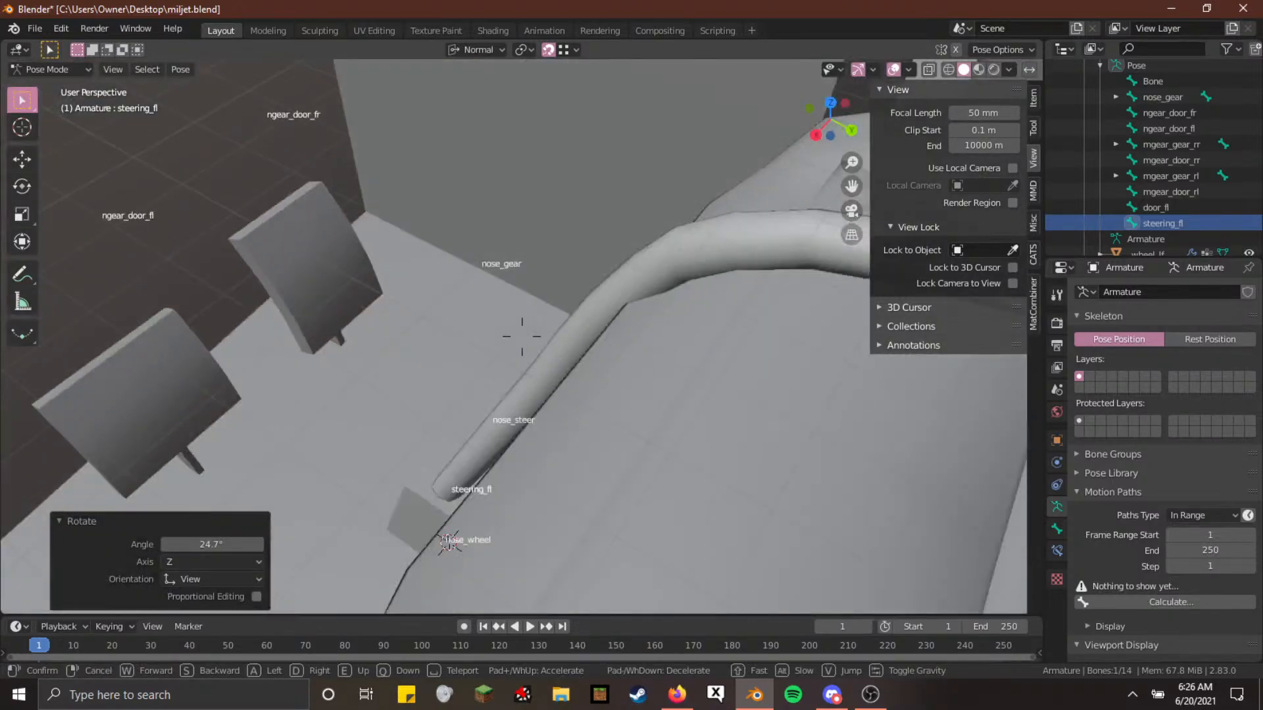
key(s)
click(521, 336)
key(ctrl+z)
key(shift+grave)
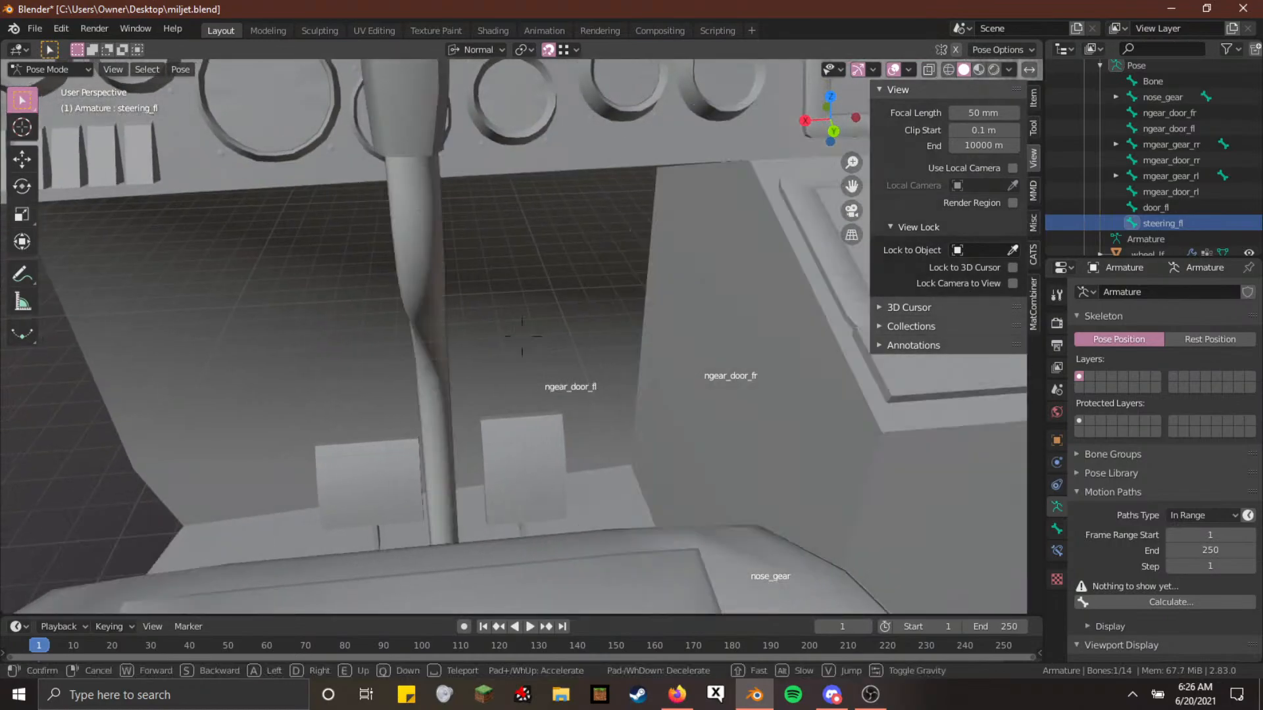
Try a trackball rotation of the steering_fl bone while viewing the instrument panel, and cancel it
key(s)
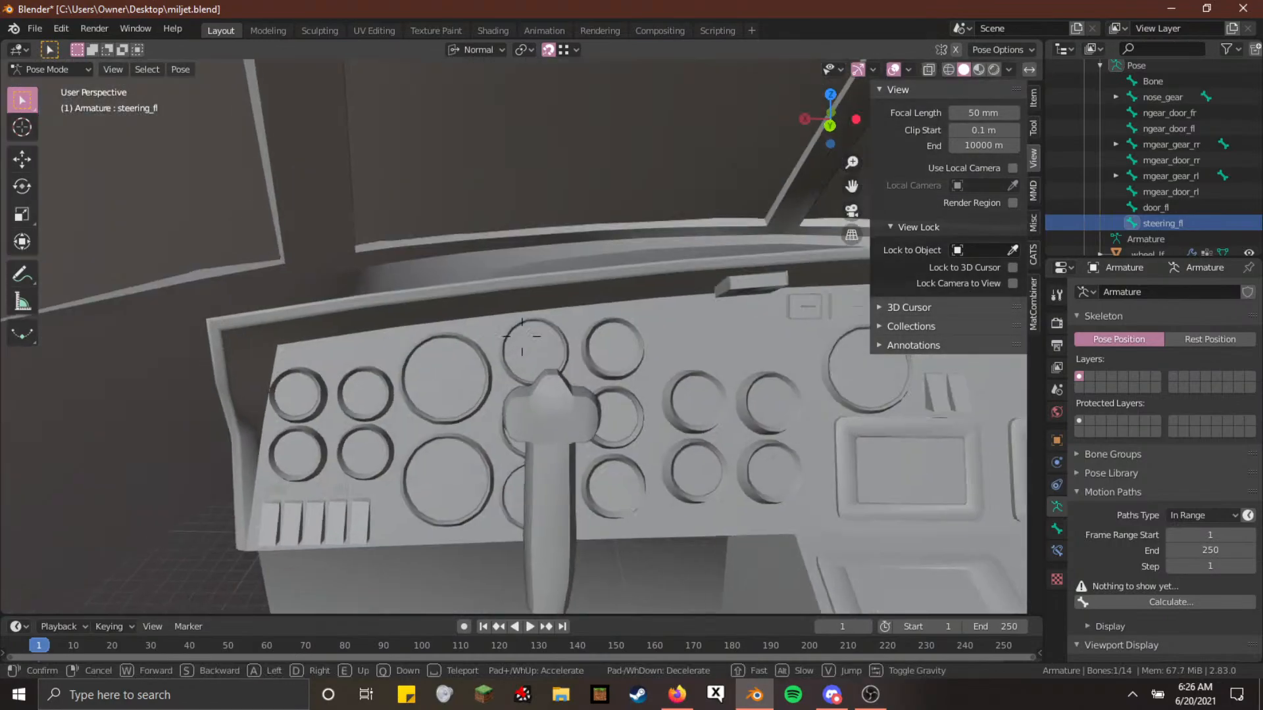
click(551, 346)
key(r)
key(r)
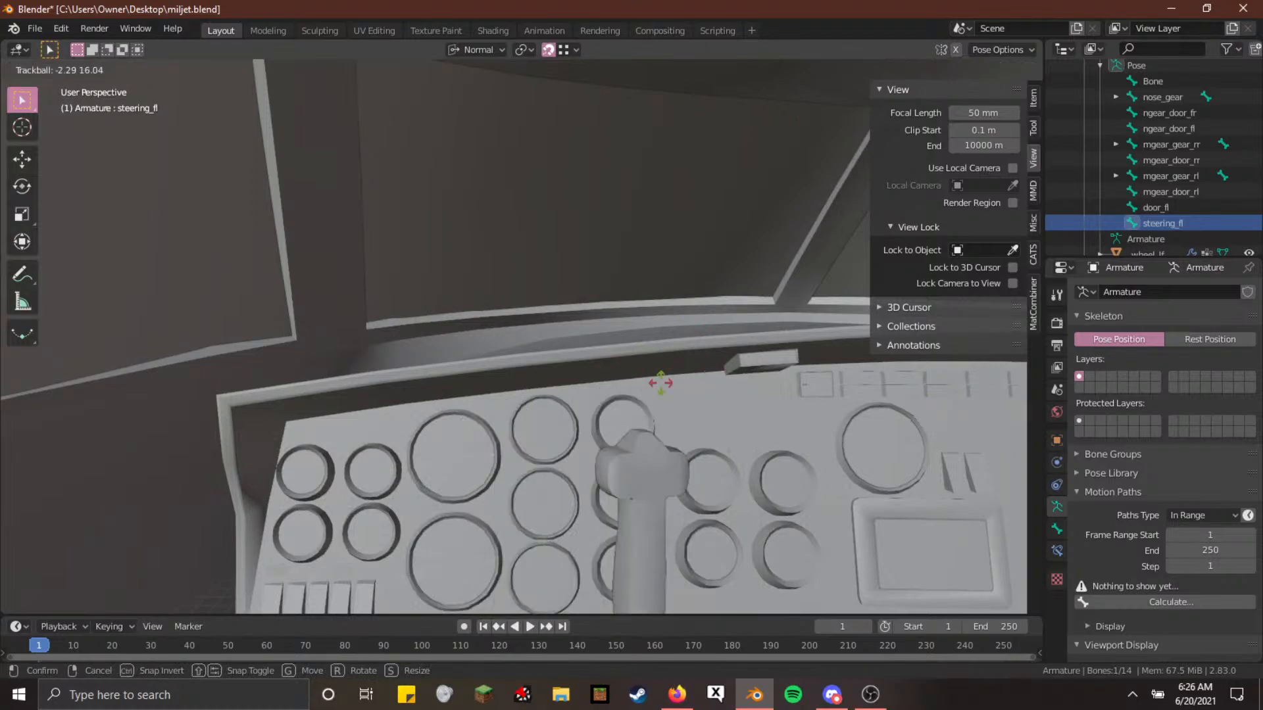
right_click(694, 376)
Examine the control column and the foot pedals in the pilot's footwell
key(shift+grave)
key(a)
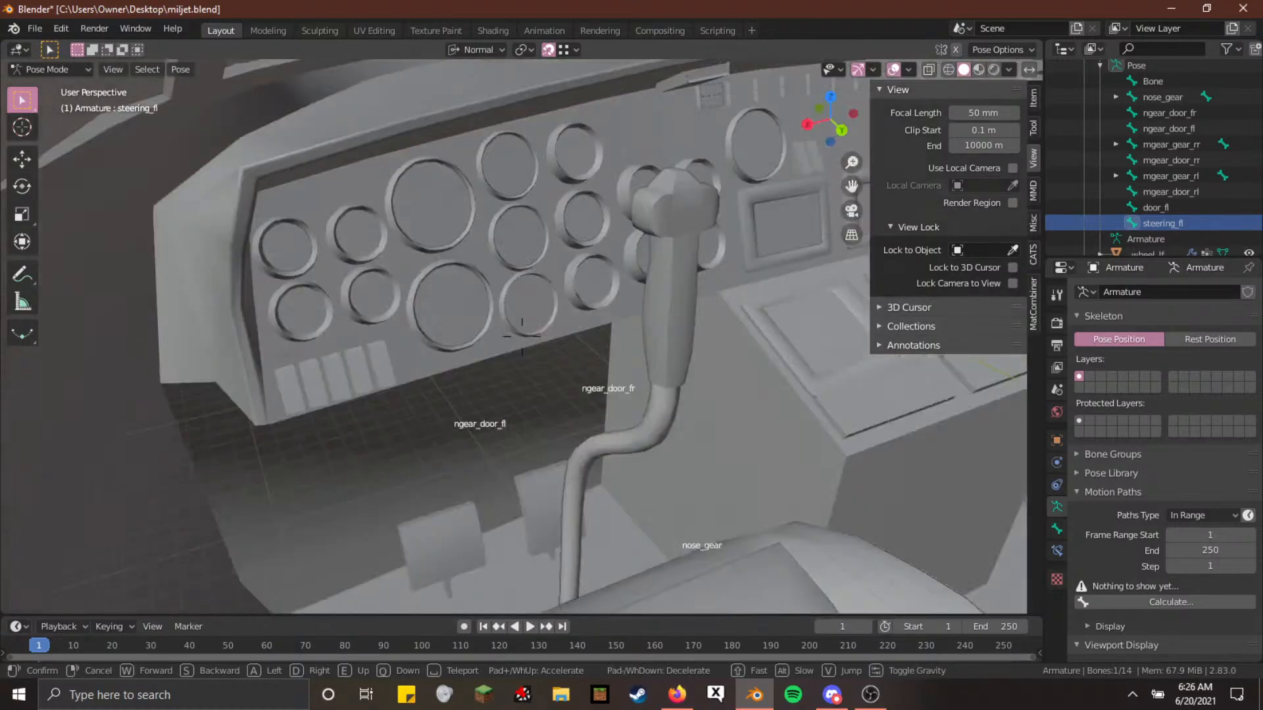
key(w)
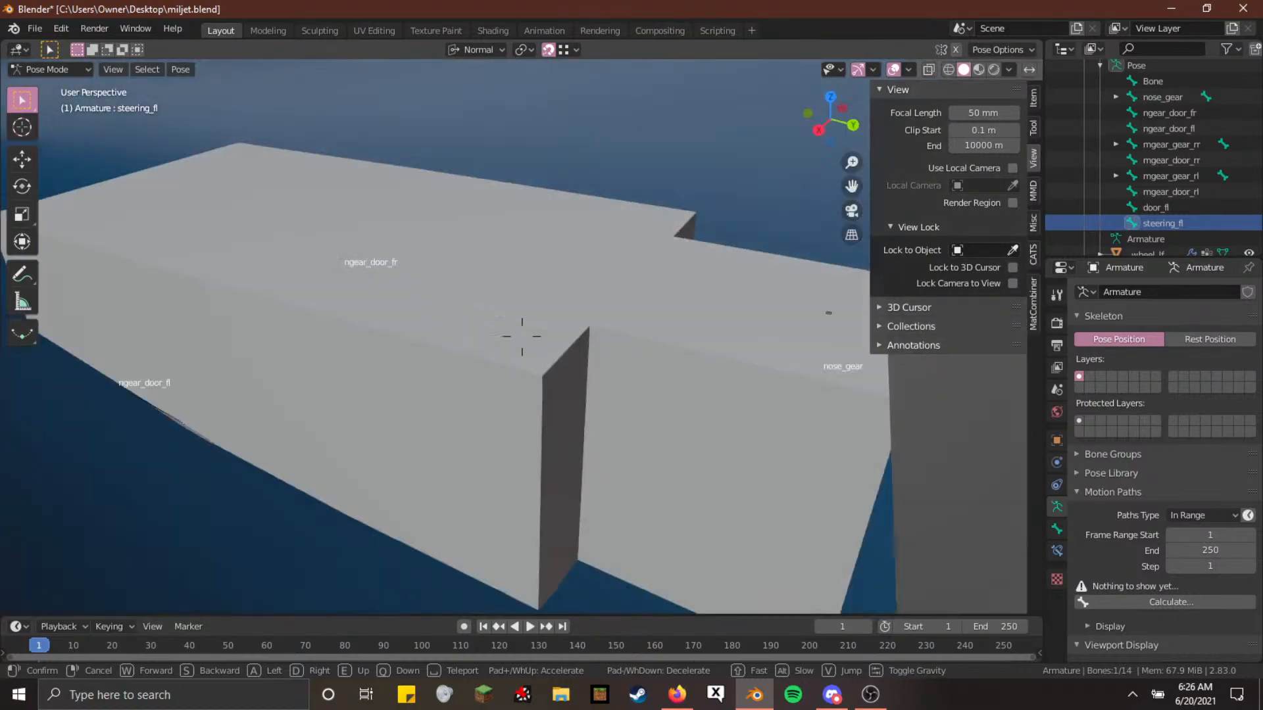
key(s)
key(q)
key(e)
key(w)
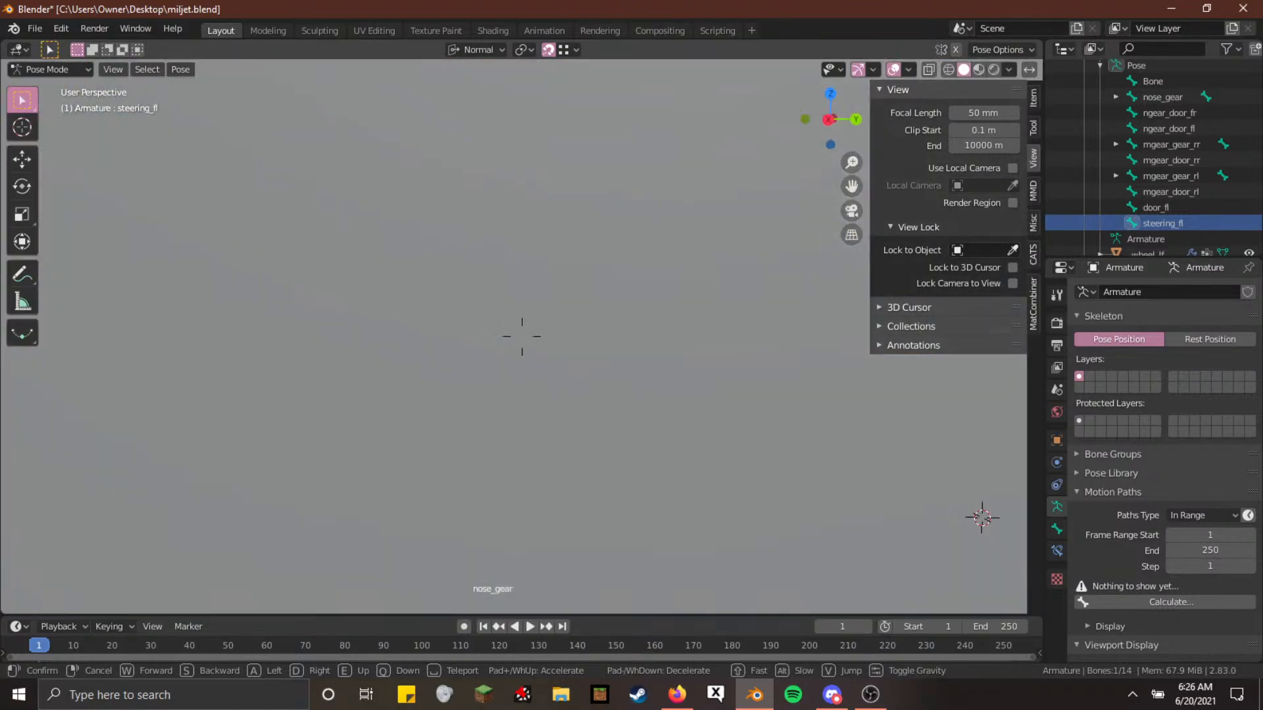
key(s)
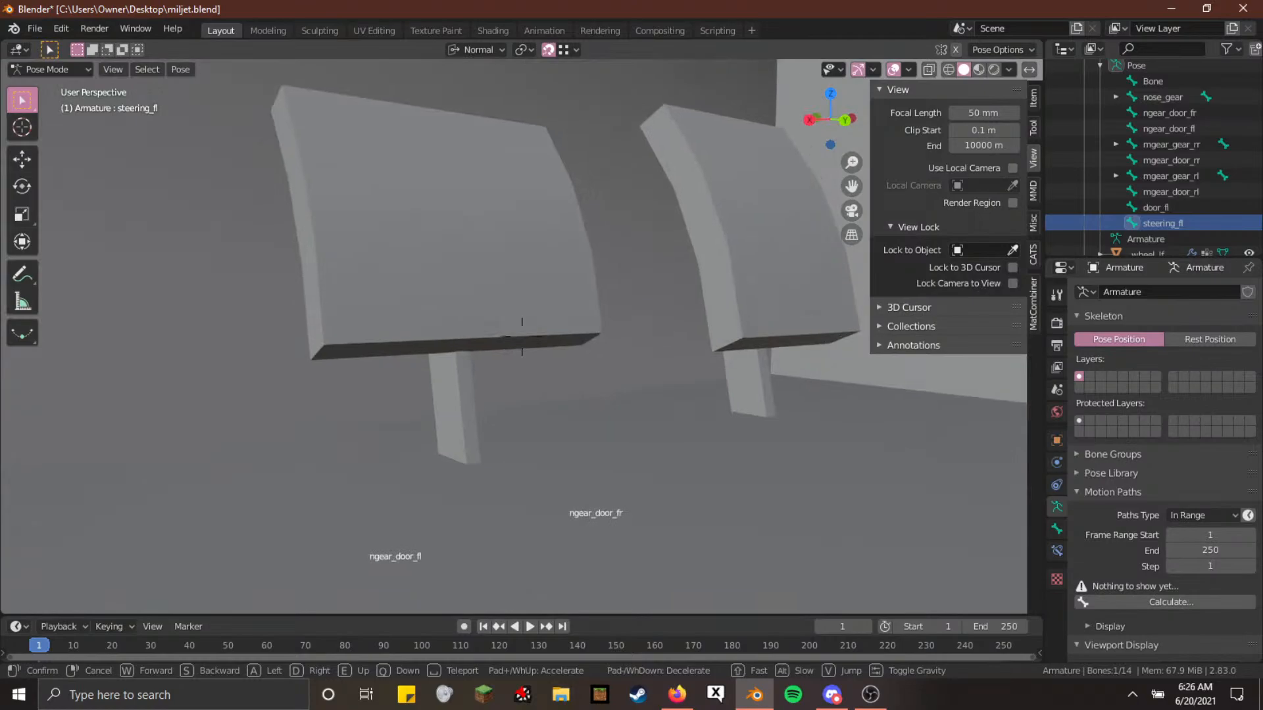
Examine the nose landing gear and its doors from several sides, and return to the control column in the cockpit
key(w)
key(w)
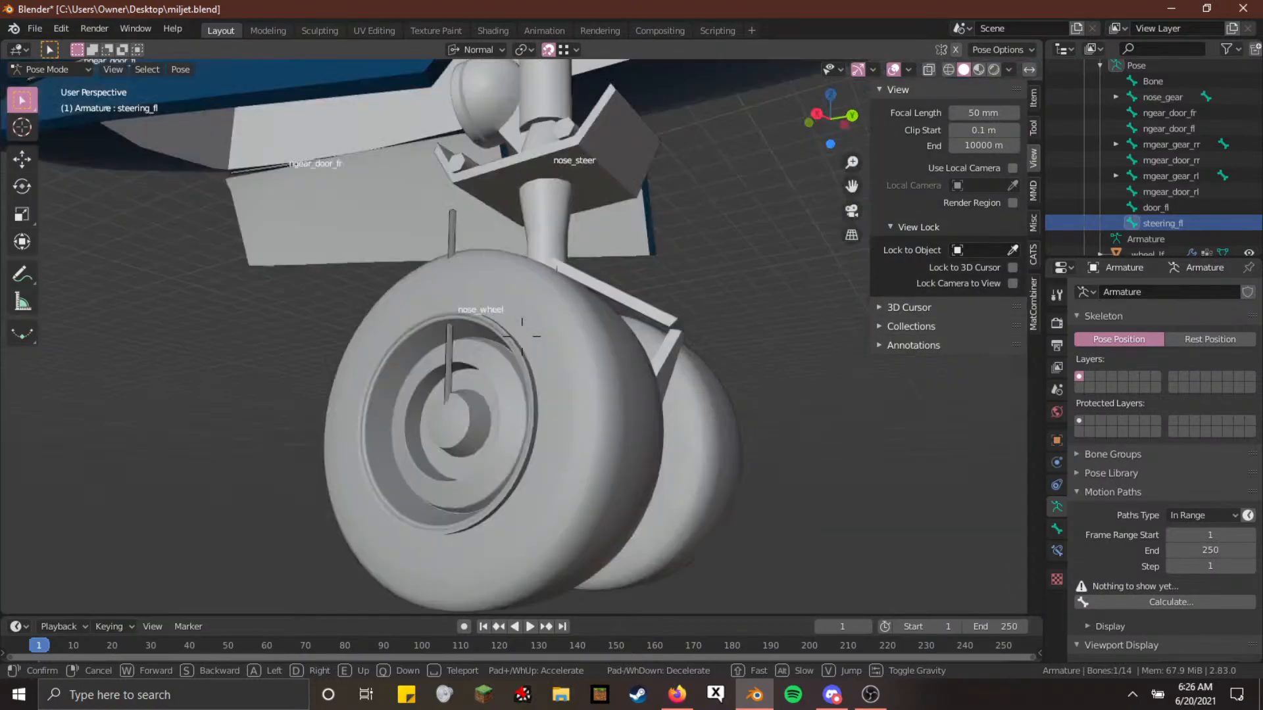
key(d)
key(a)
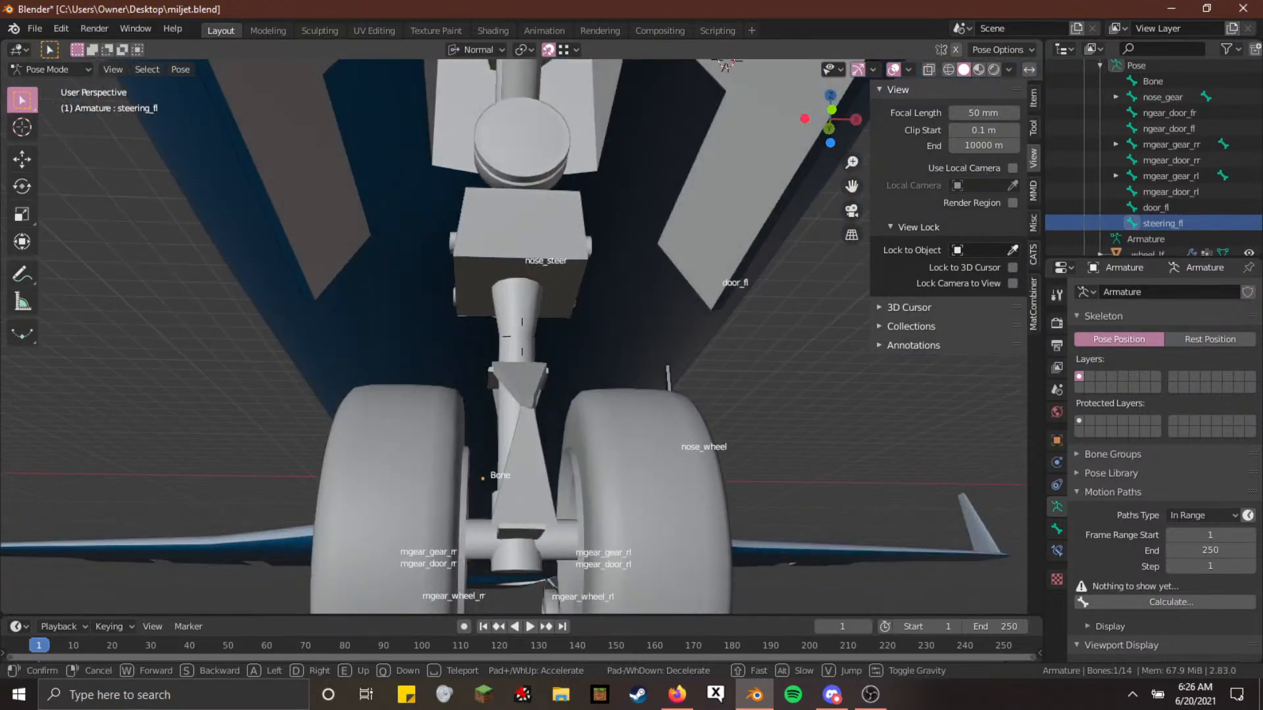
key(a)
key(a)
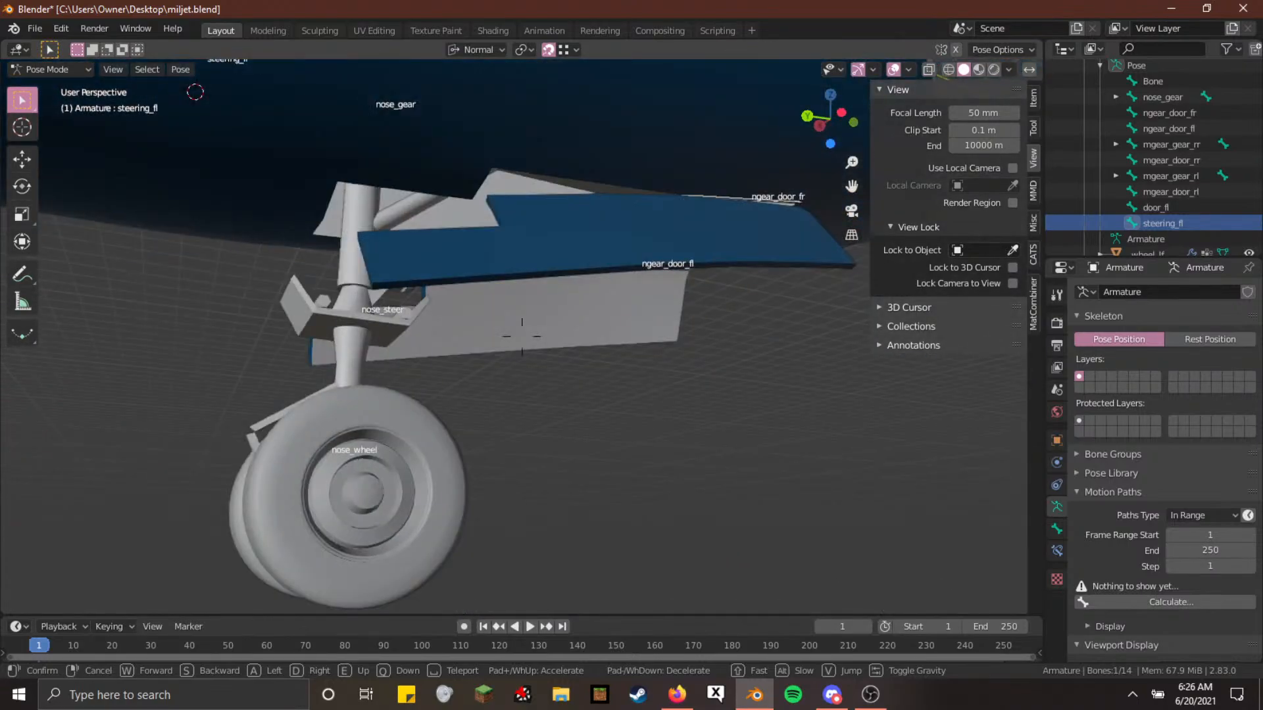
key(a)
key(a)
key(e)
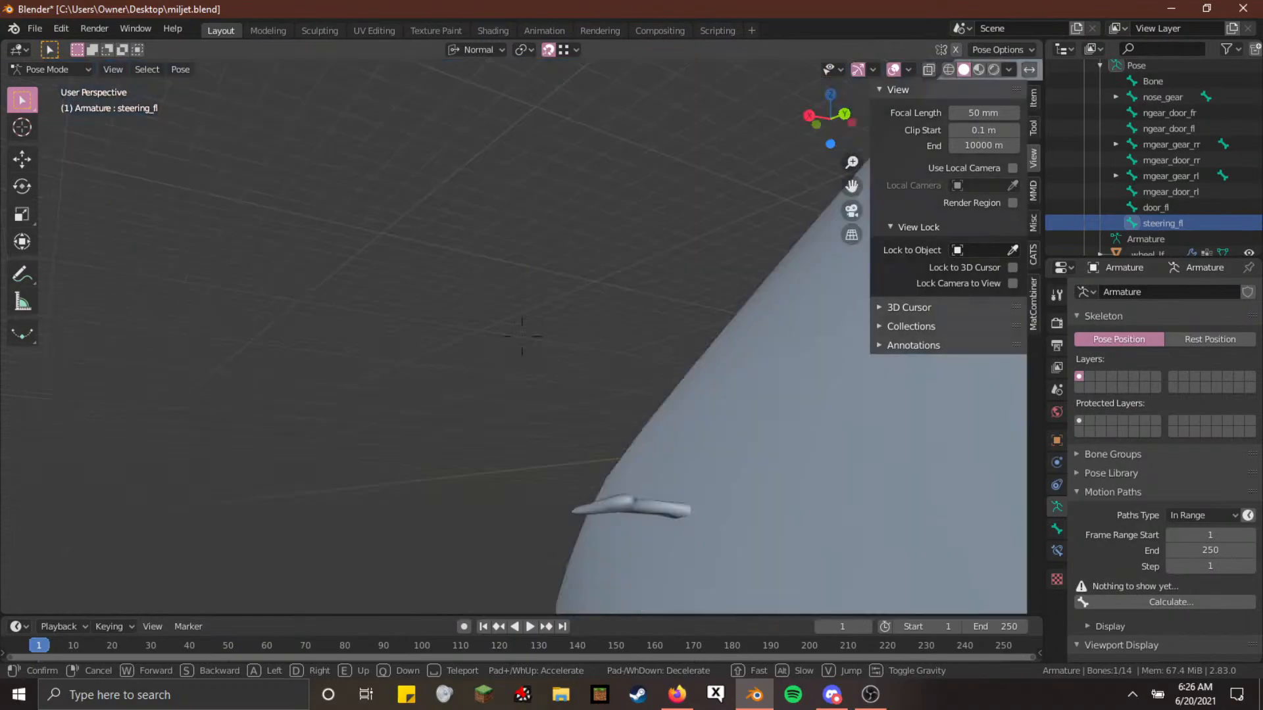
key(w)
key(w)
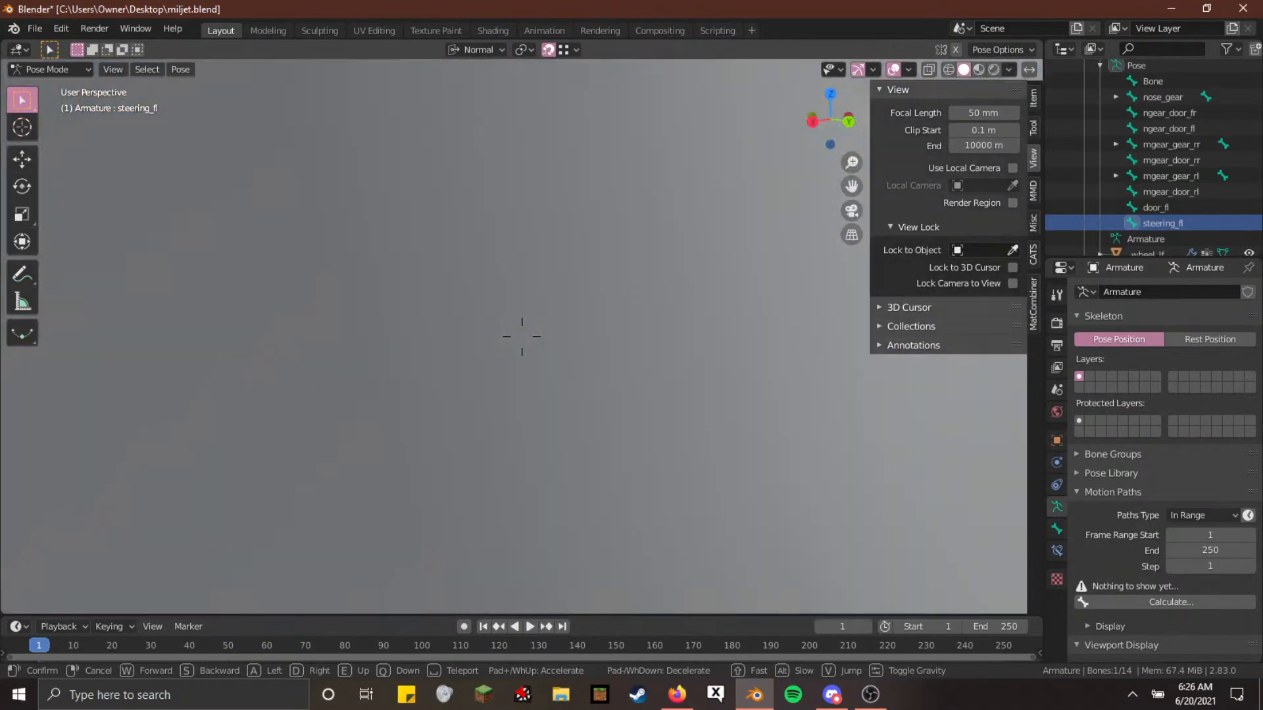
key(s)
key(d)
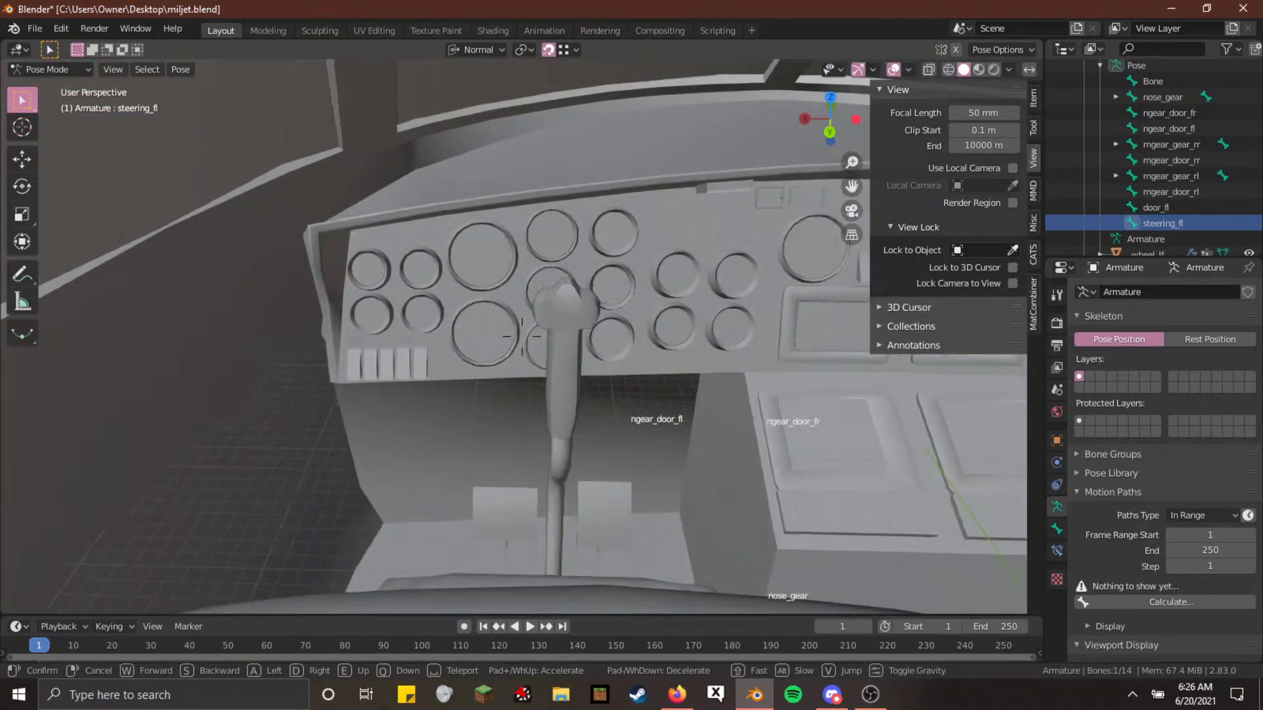
key(w)
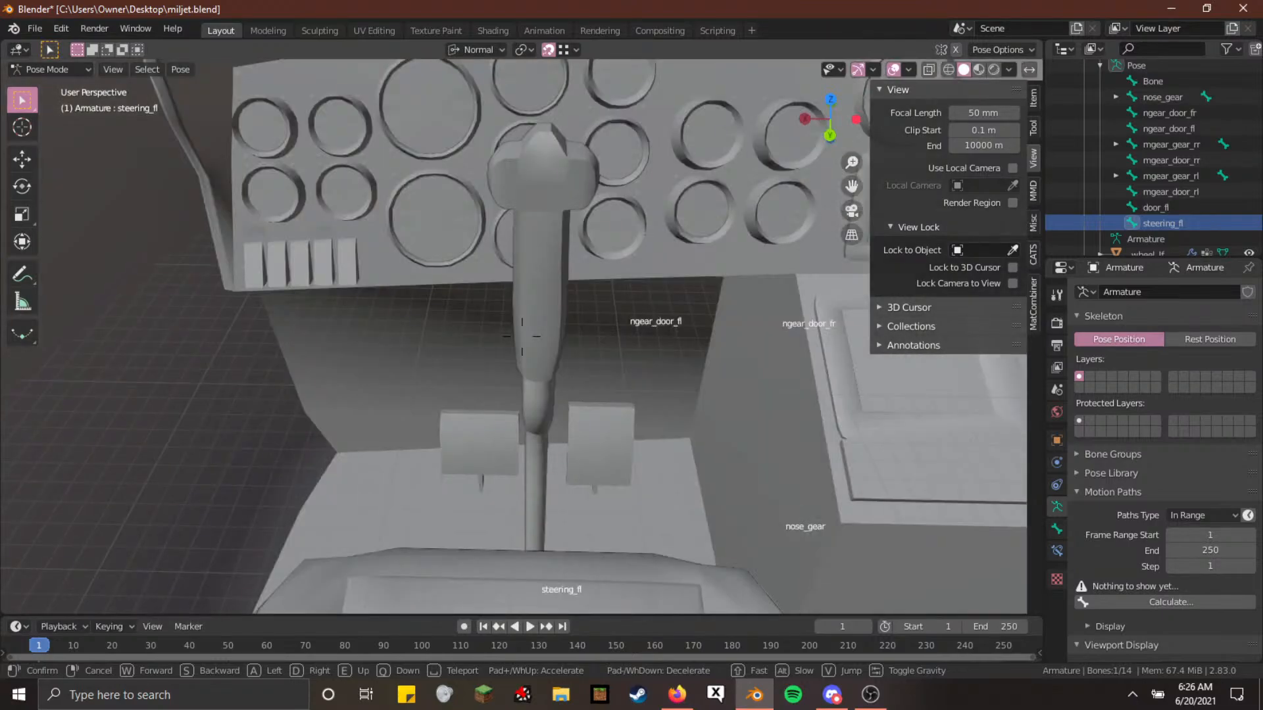
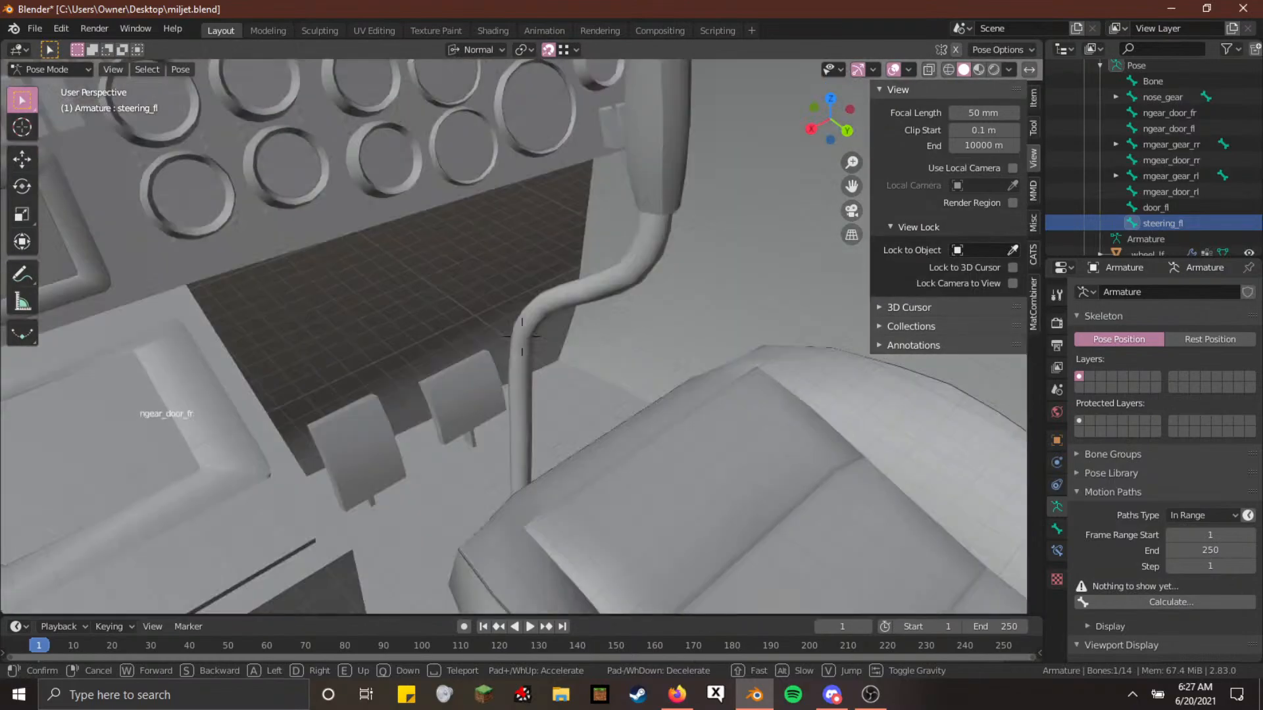
Leave Pose Mode and select the chassis object at the control column
click(520, 335)
key(Tab)
key(Tab)
right_click(520, 334)
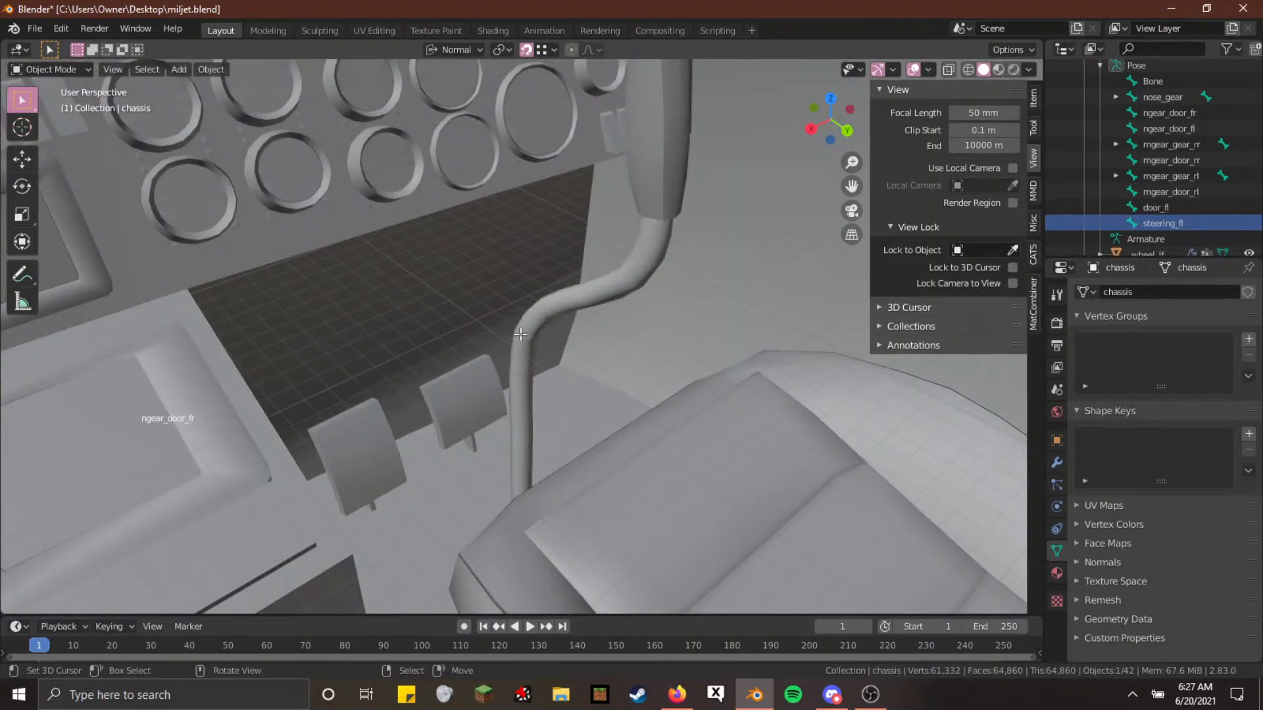
In the chassis mesh, select the control column's curved tube and the adjoining shaft piece as linked geometry and hide them
key(Tab)
key(a)
key(alt+a)
key(l)
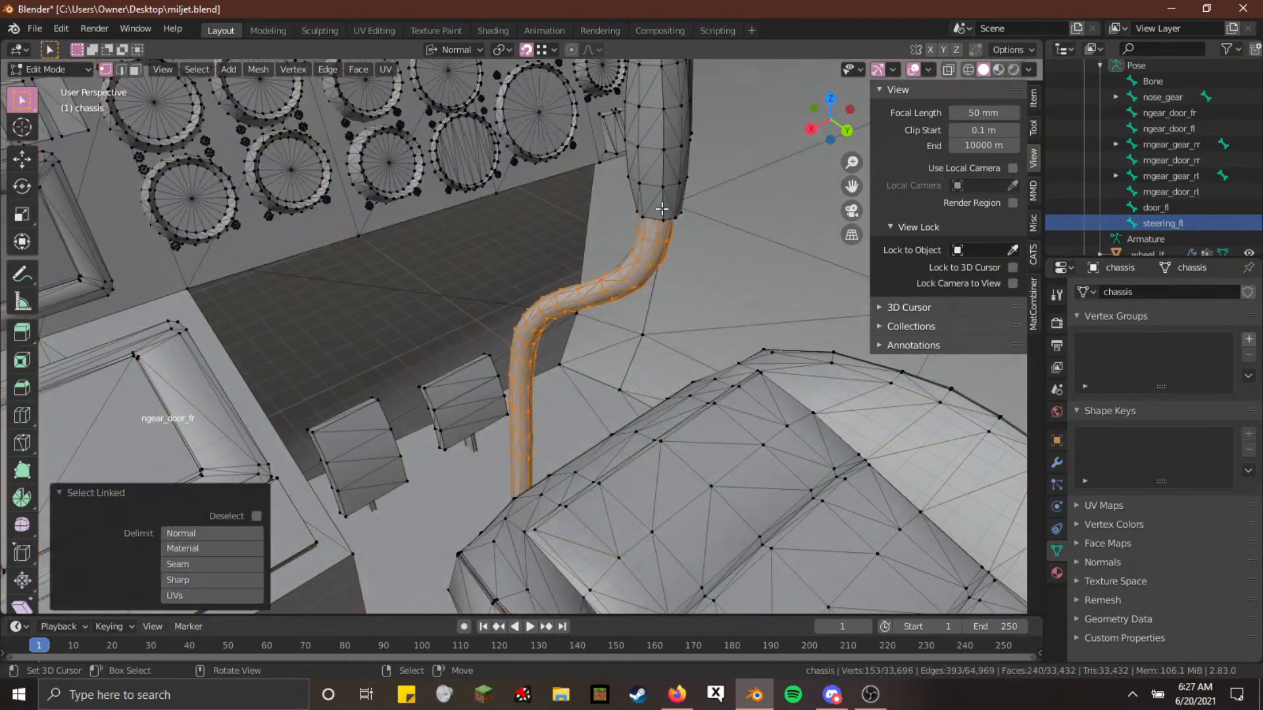
key(l)
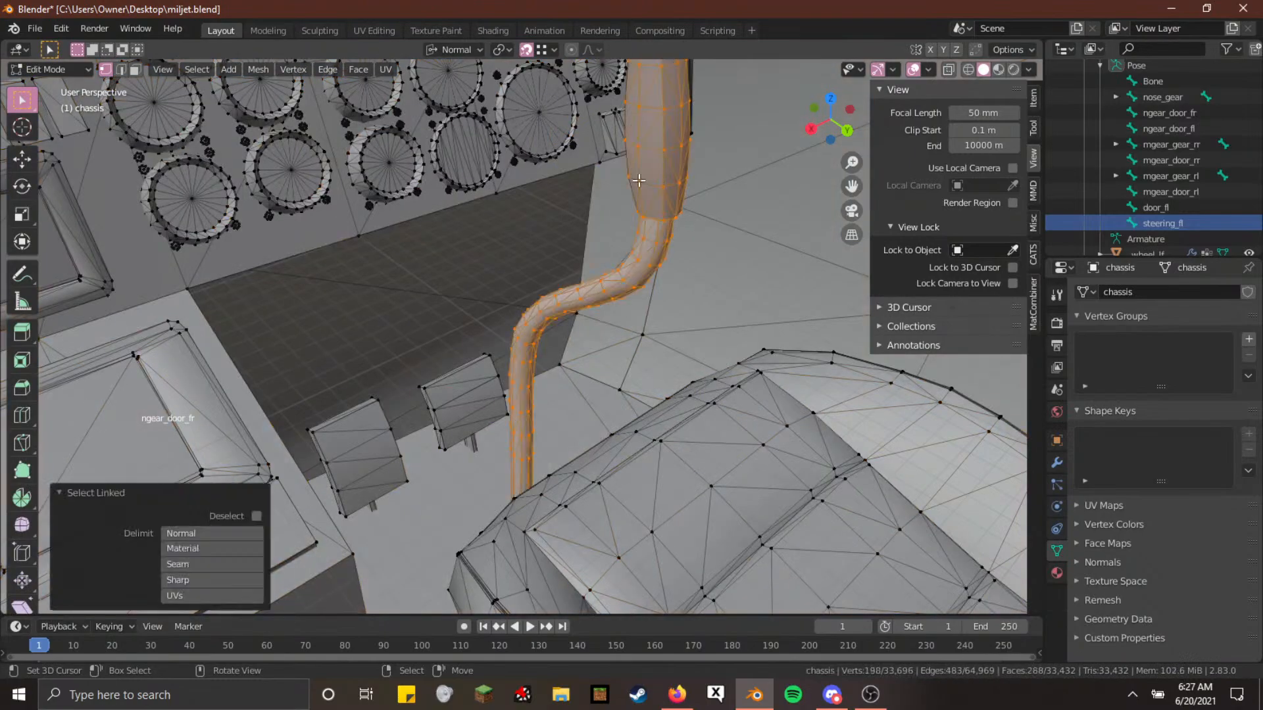
key(h)
Select the remaining linked pieces of the column's upper shaft one by one and hide each
key(shift+grave)
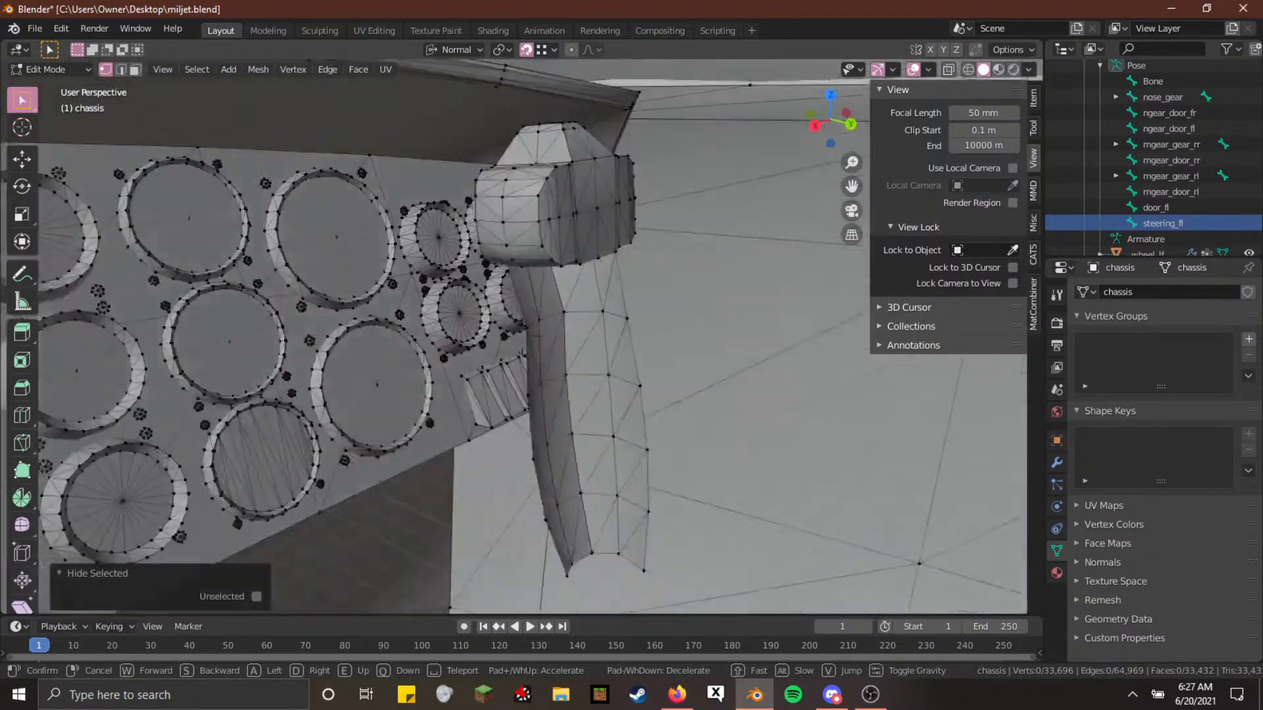
click(553, 355)
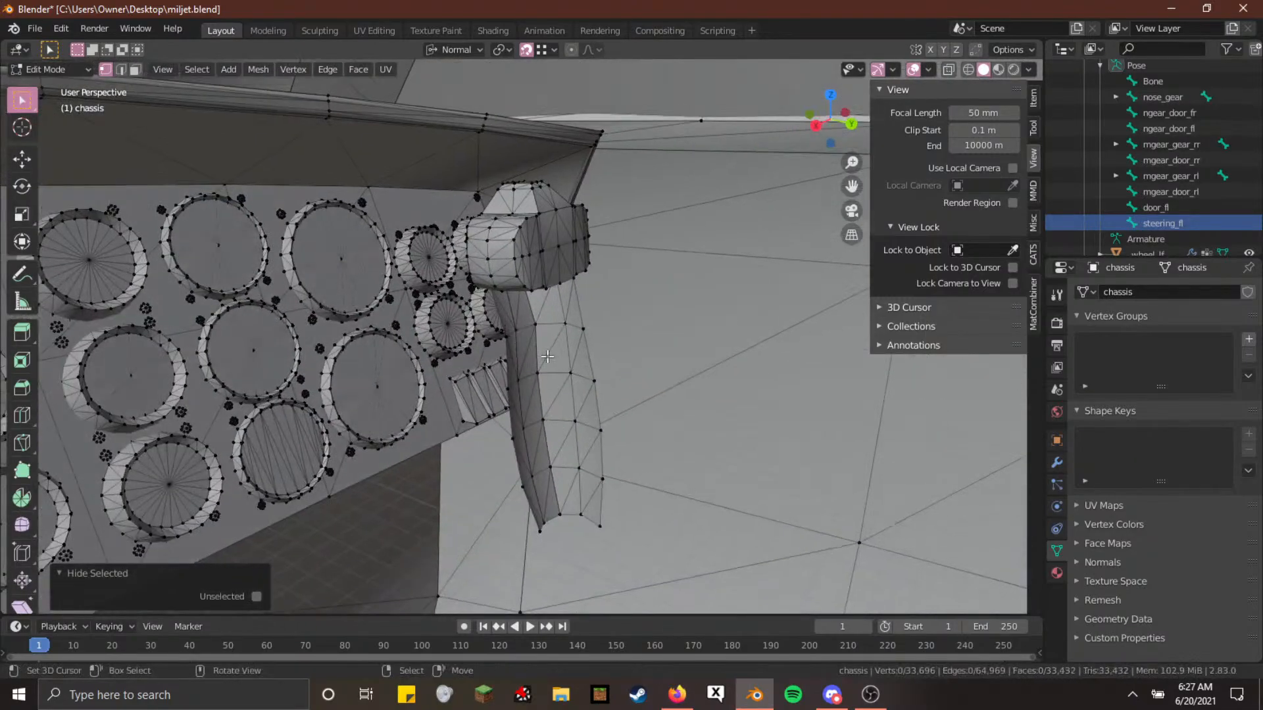
key(l)
key(h)
key(l)
key(h)
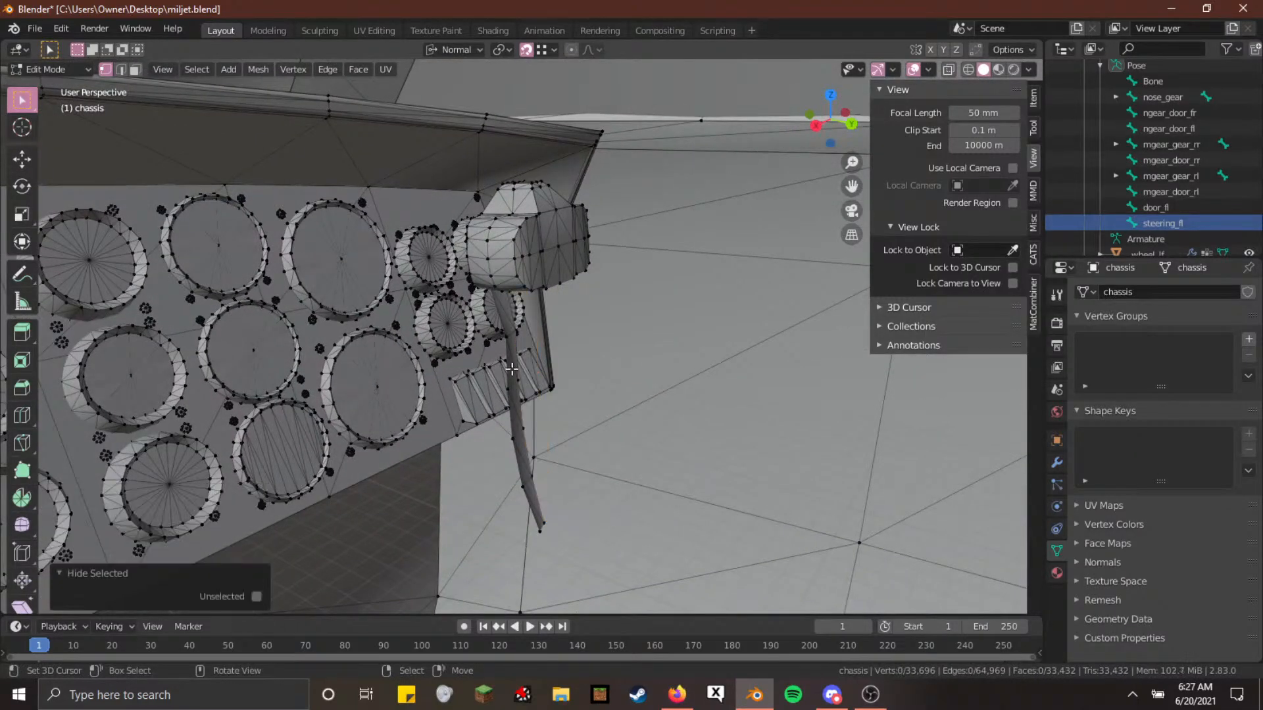
key(l)
key(h)
key(l)
key(h)
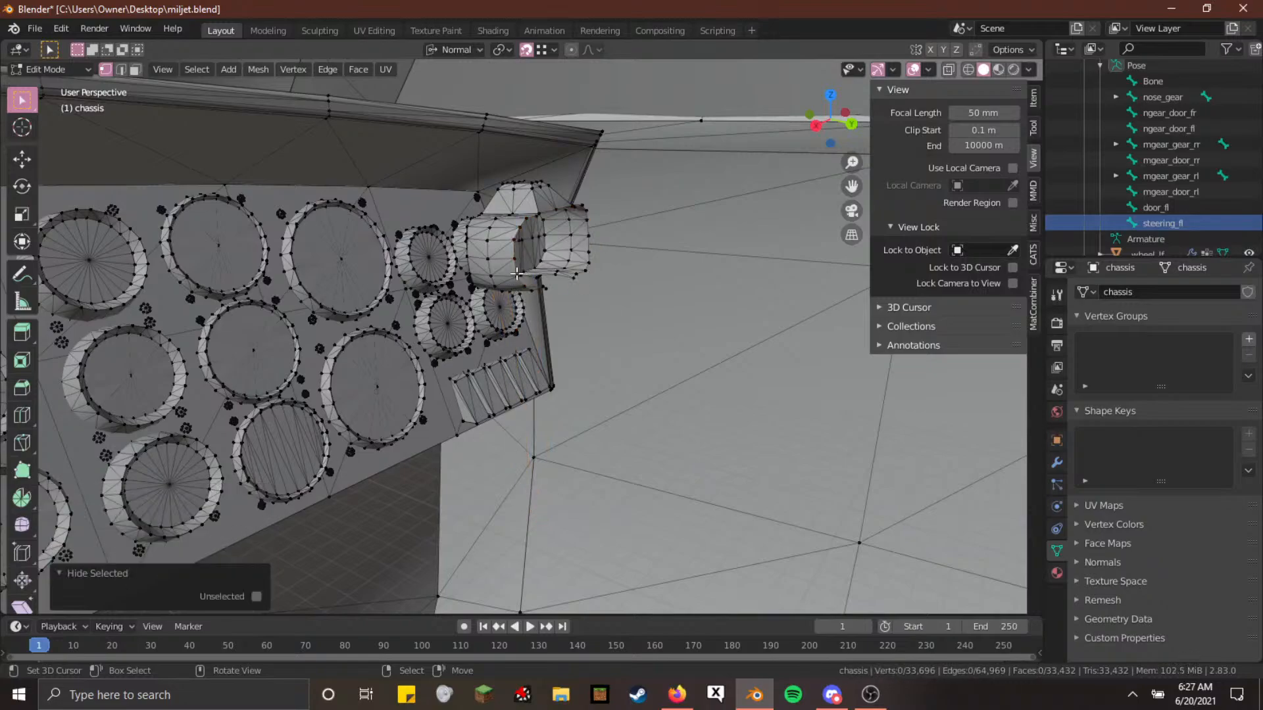
Select and hide the linked side pieces of the control column's head block
key(l)
key(h)
key(l)
key(h)
key(l)
key(h)
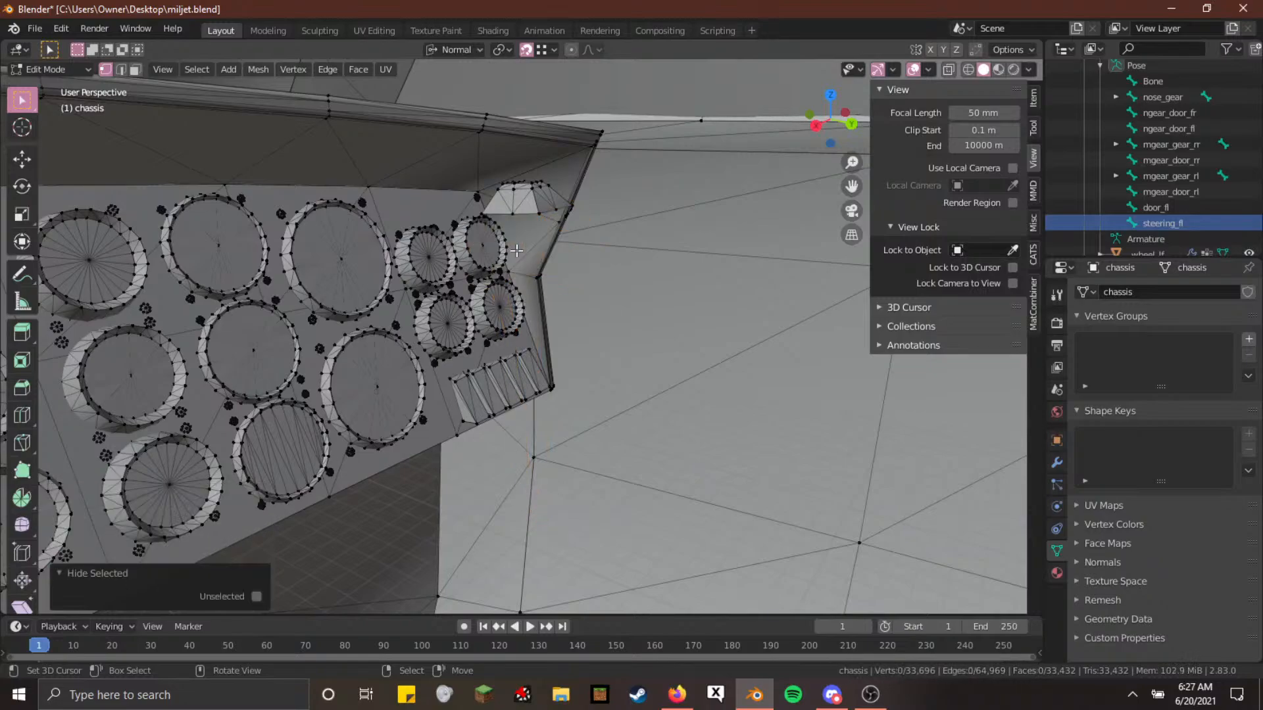
Select and hide the remaining linked cap pieces on top of the control column's head
key(l)
key(h)
key(l)
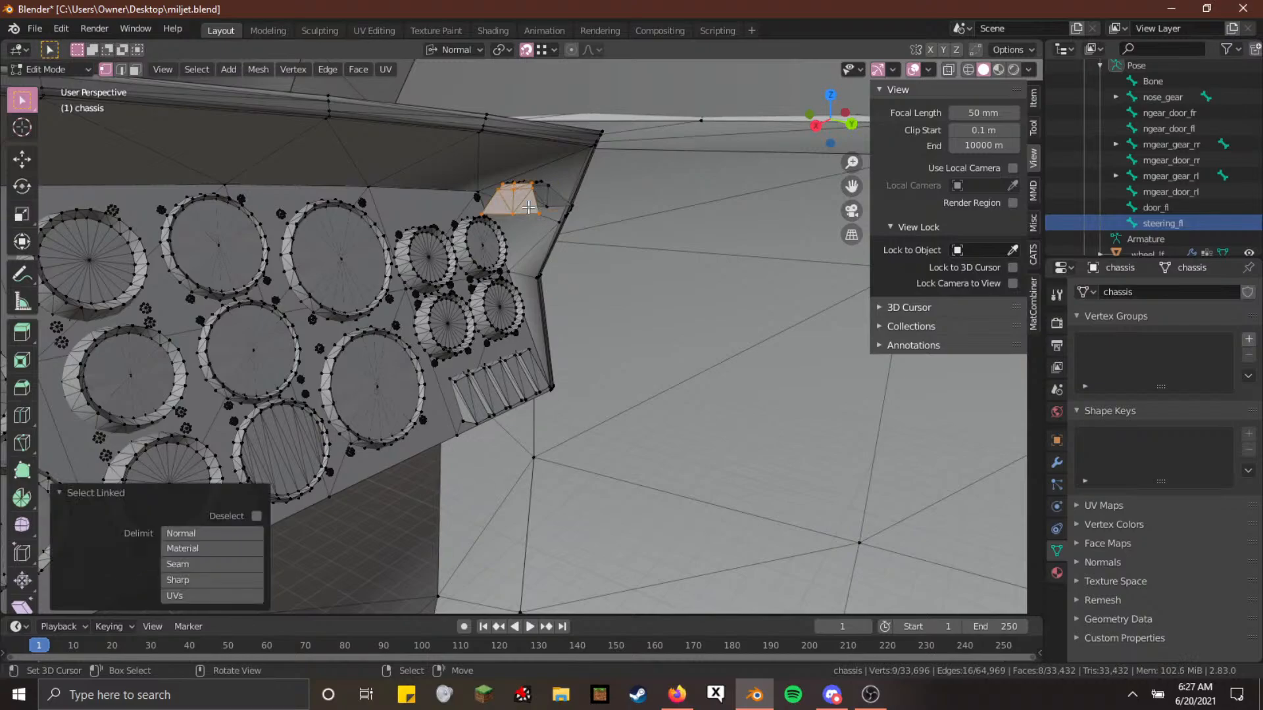
key(h)
key(l)
key(h)
key(l)
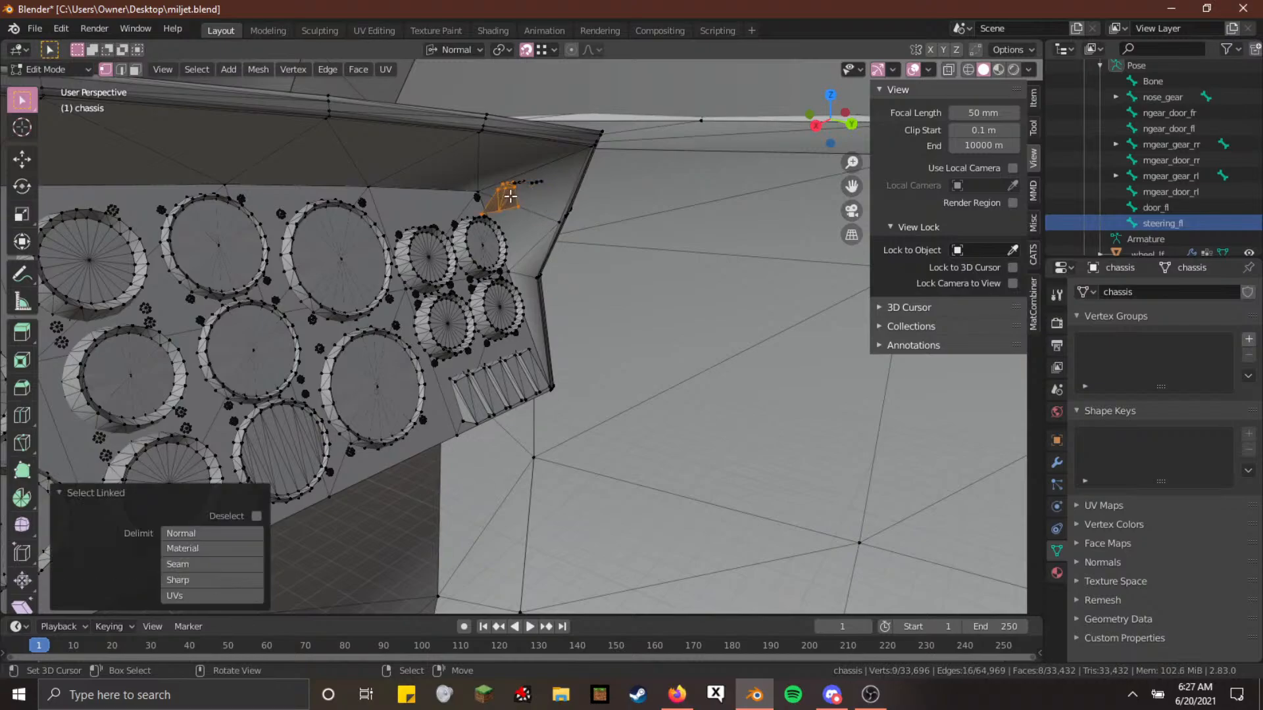
key(h)
Examine the floating faces where the column head was and the surrounding cockpit for column pieces not yet hidden
key(shift+grave)
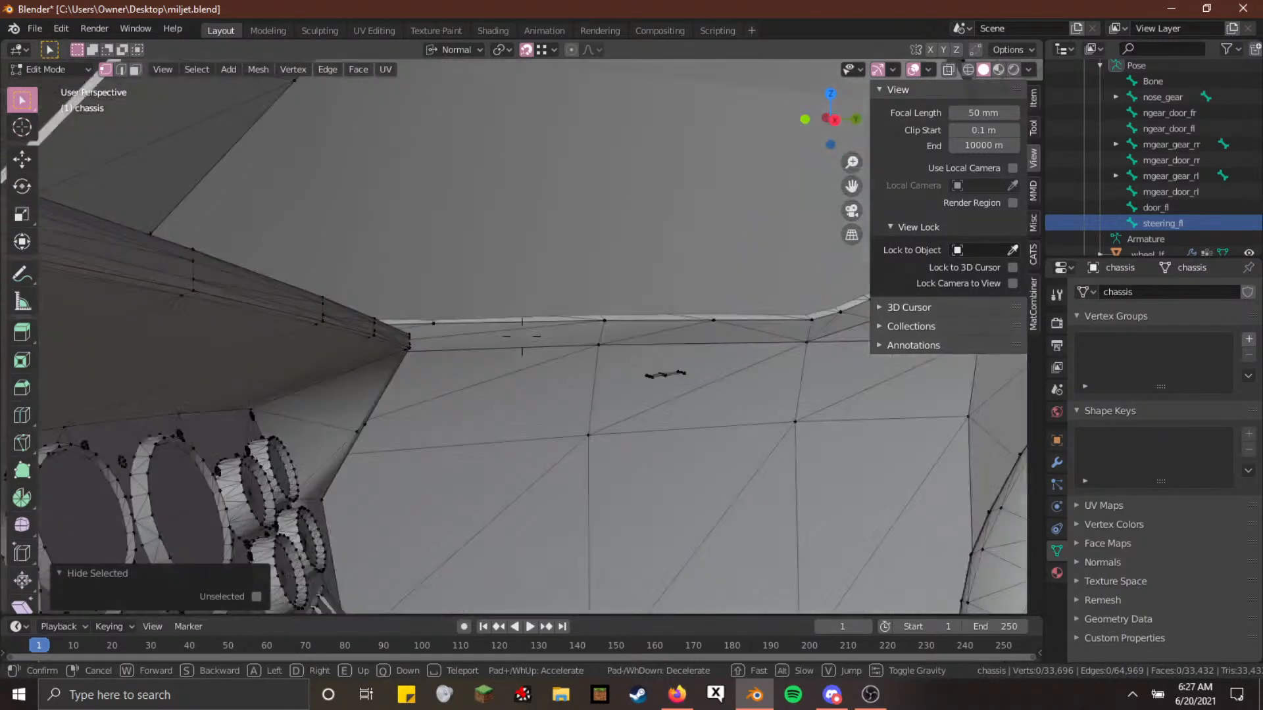
key(w)
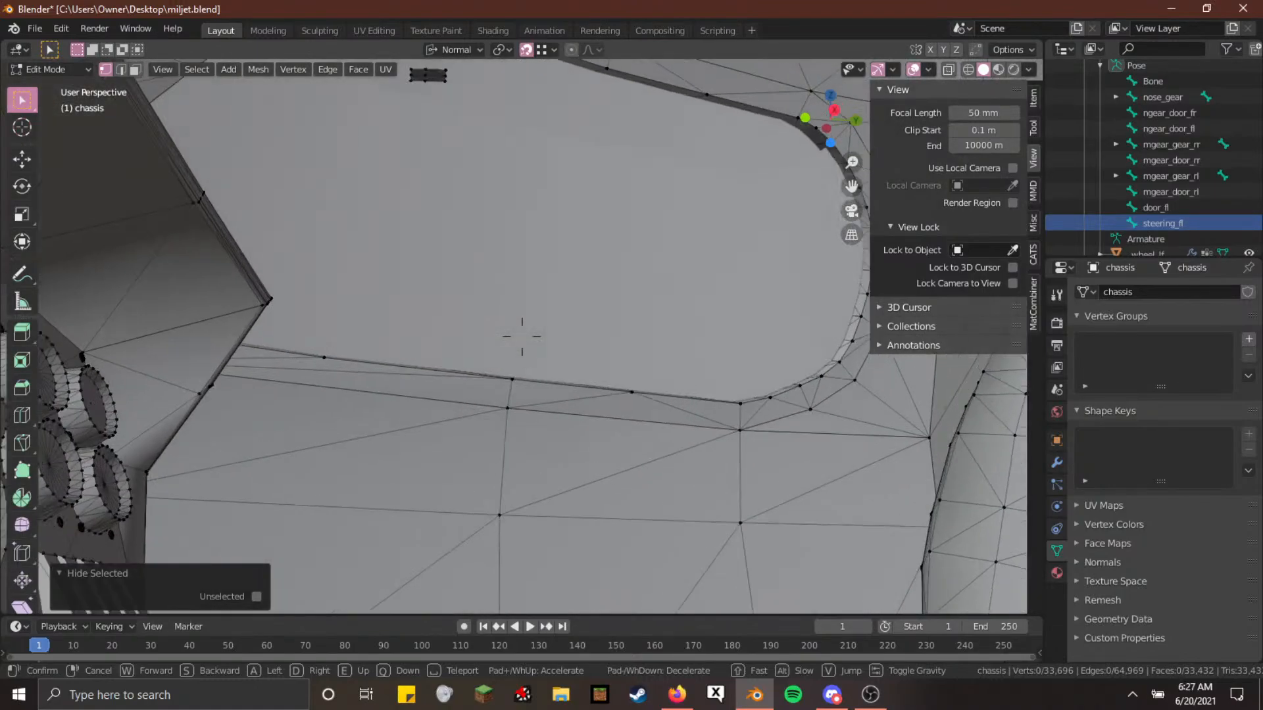
key(w)
key(w)
click(519, 311)
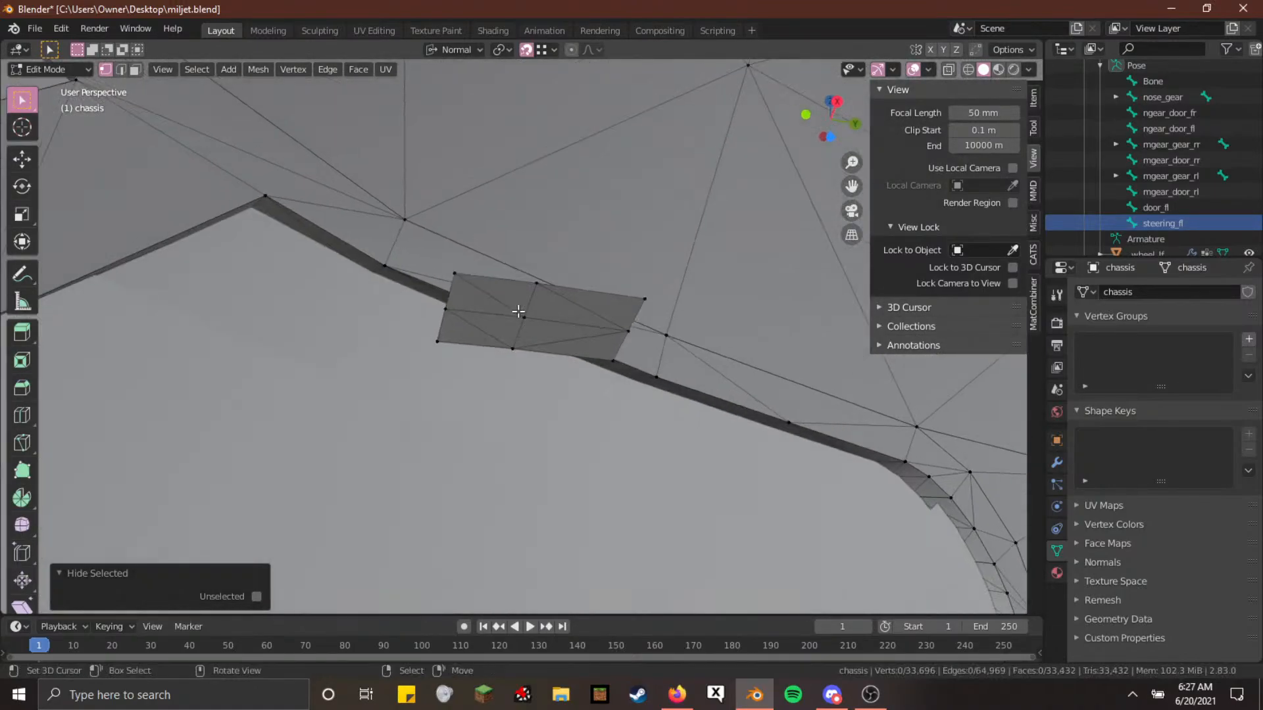
key(shift+grave)
key(w)
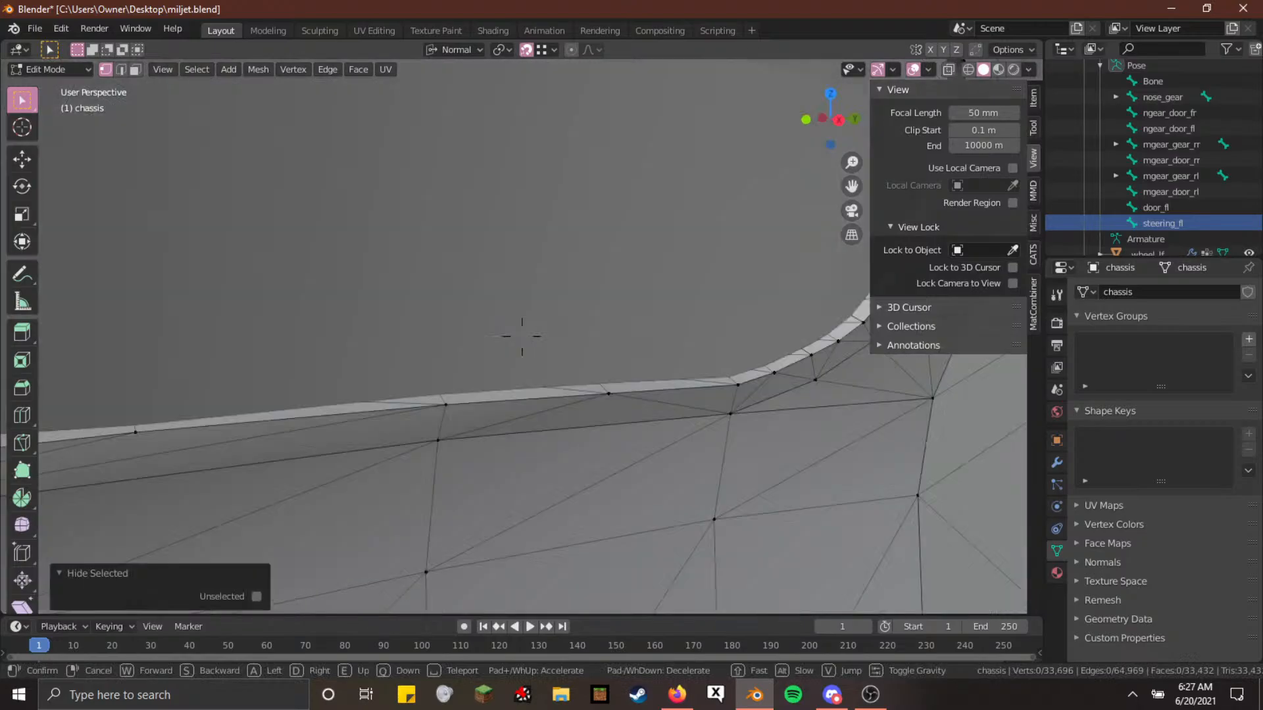
key(w)
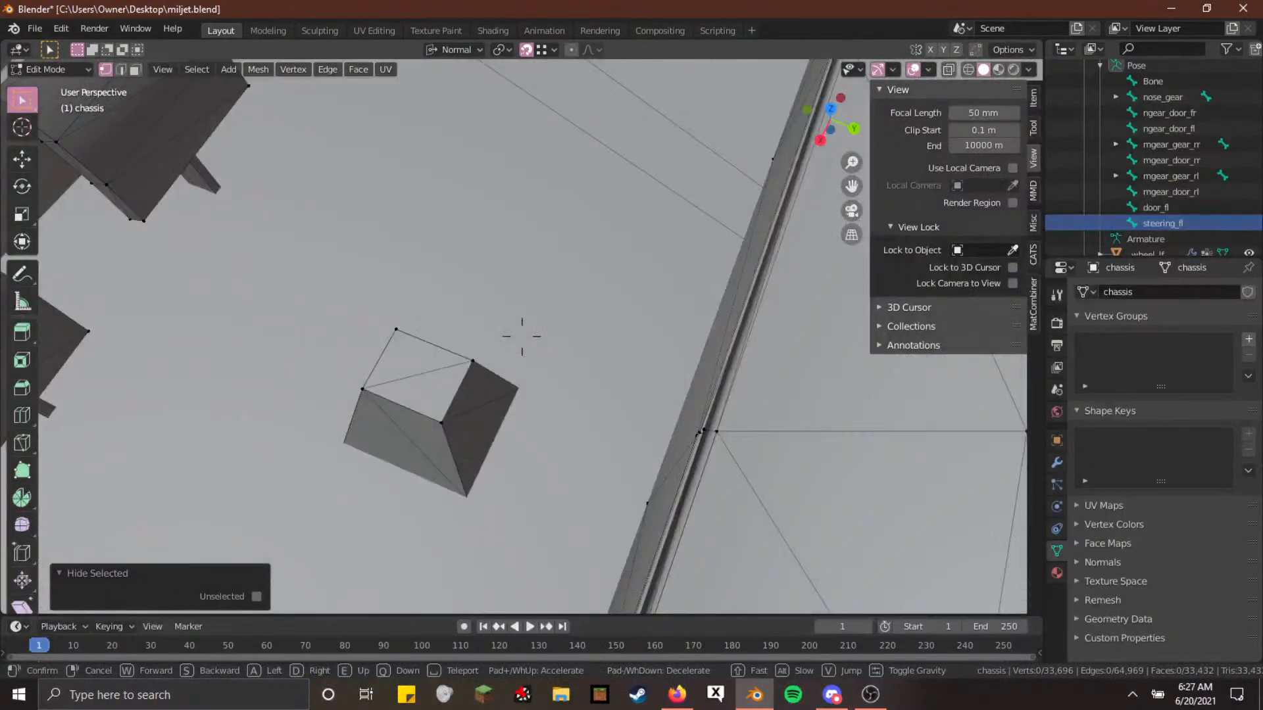
key(w)
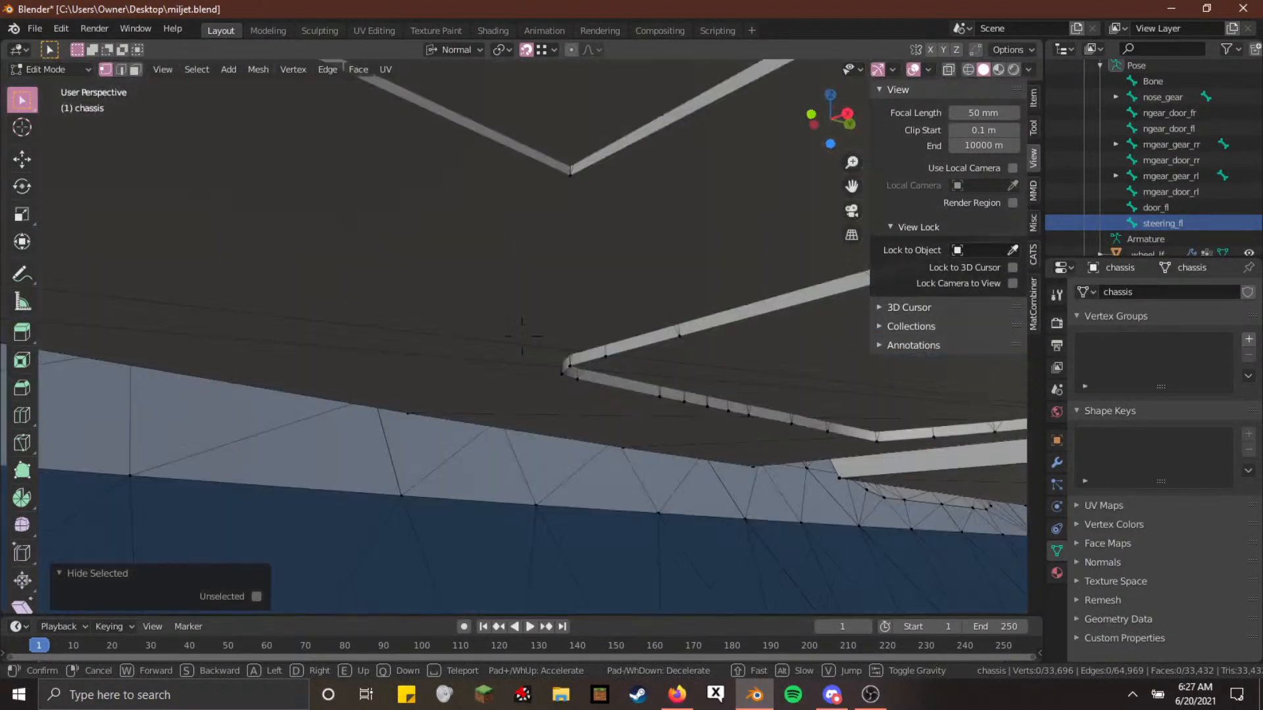
key(s)
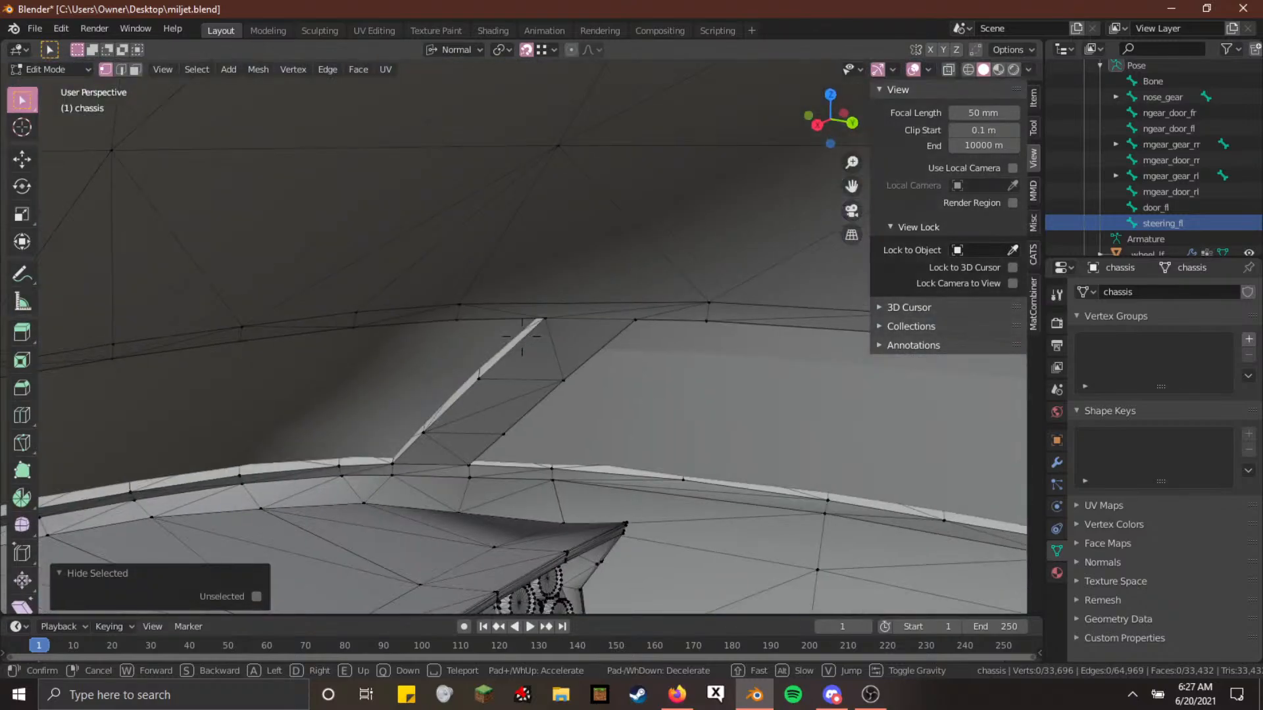
click(525, 349)
Reveal the hidden control column pieces, separate the selection from the chassis into its own object, and return to Object Mode
key(alt+h)
middle_drag(525, 367, 525, 342)
key(p)
click(524, 342)
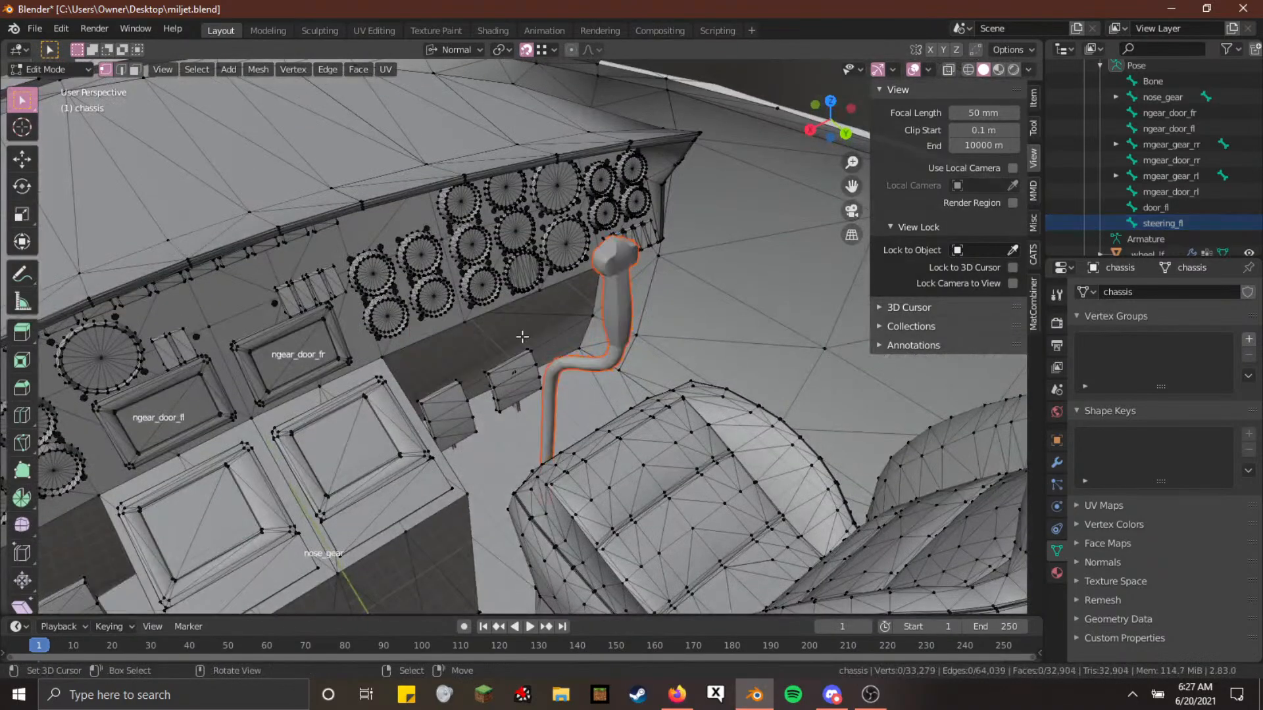
key(Tab)
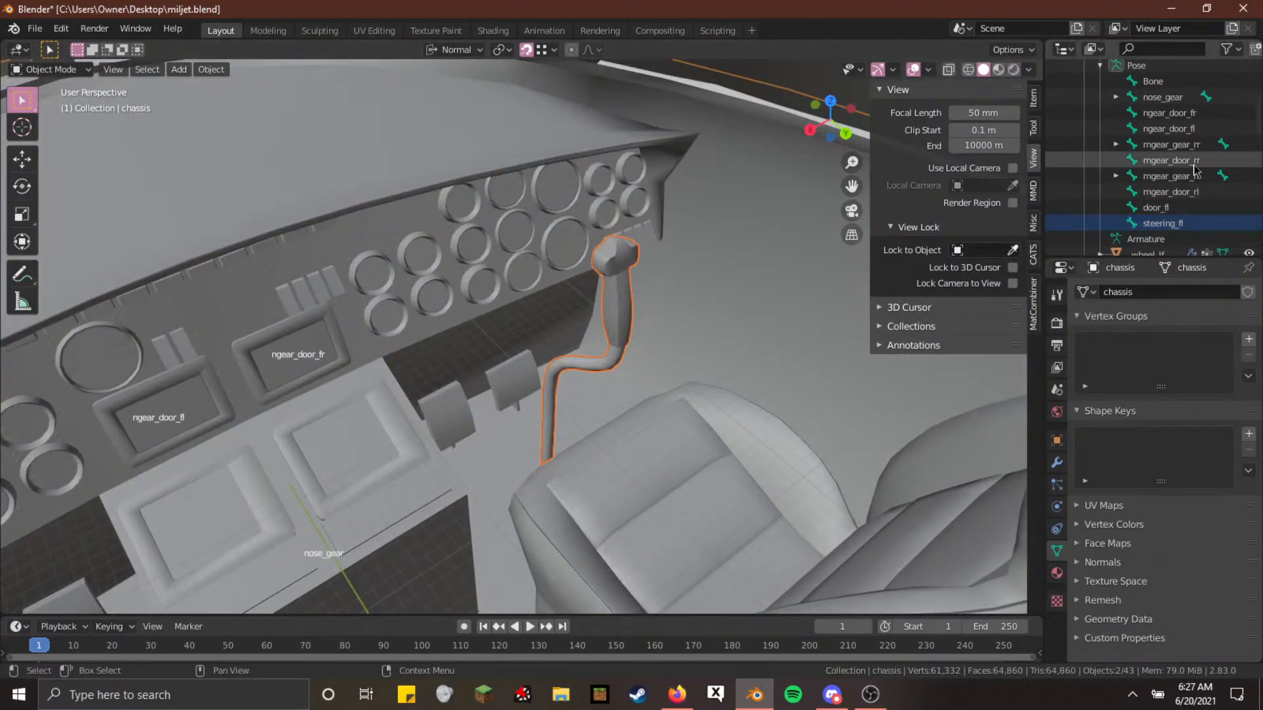
Select the bottom edge loop of the separated control column and snap the 3D cursor to it
scroll(1157, 158, up, 3)
key(shift+grave)
key(w)
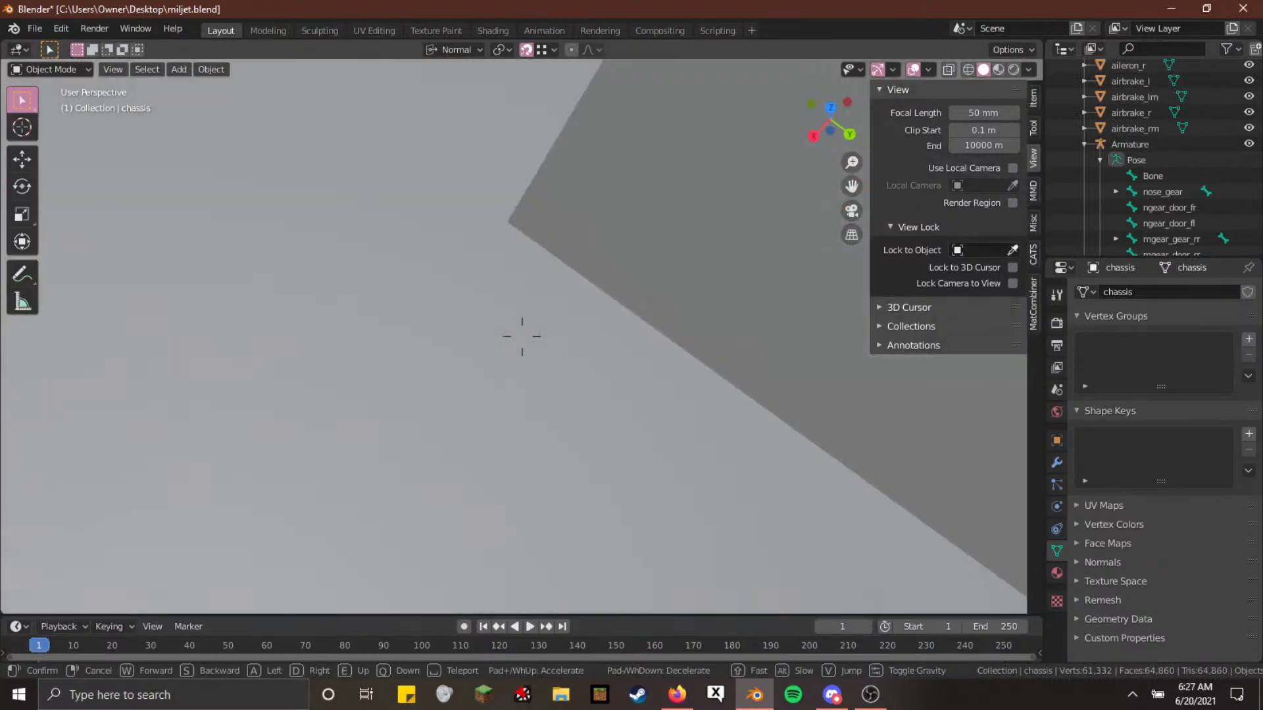
key(Escape)
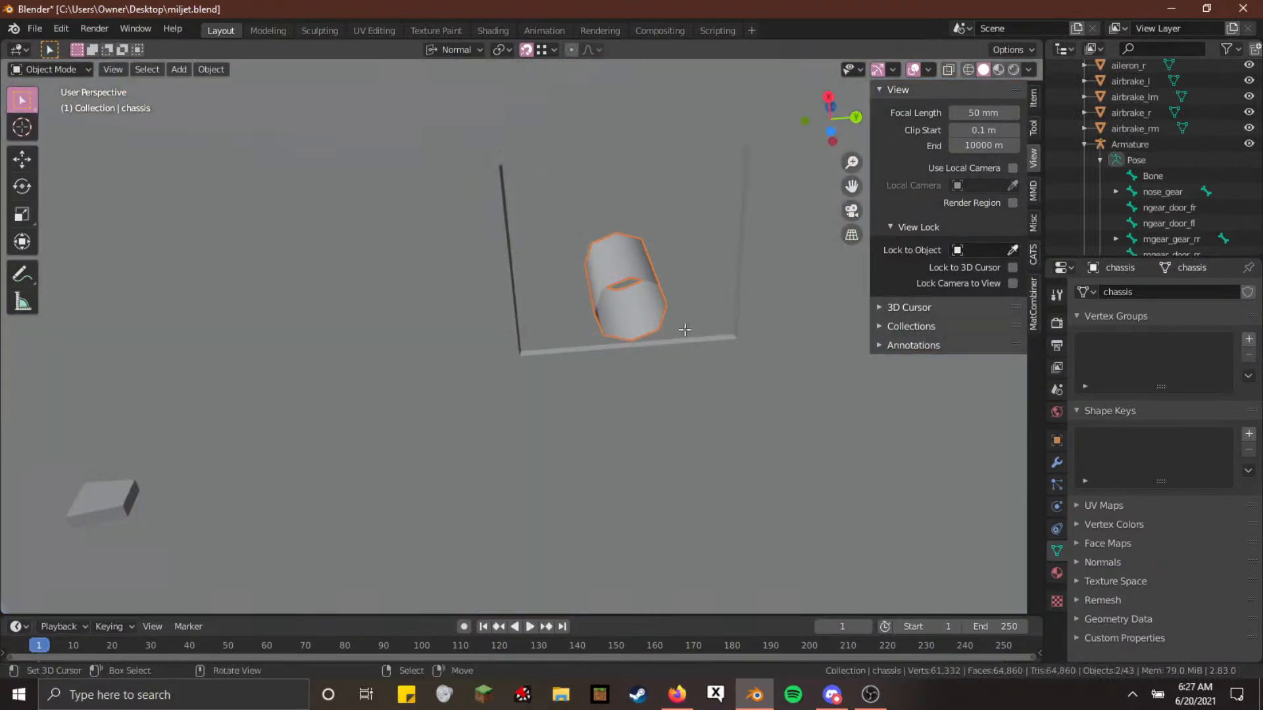
key(Tab)
click(632, 336)
ctrl+click(645, 277)
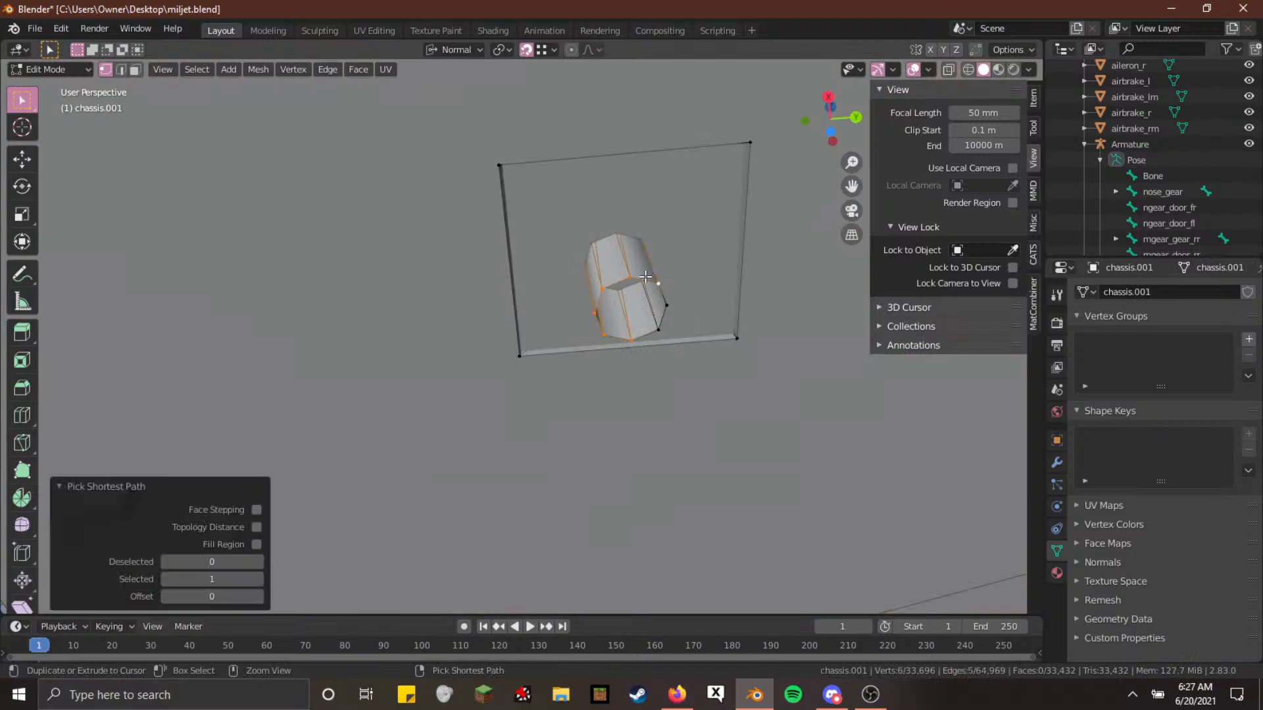
key(F3)
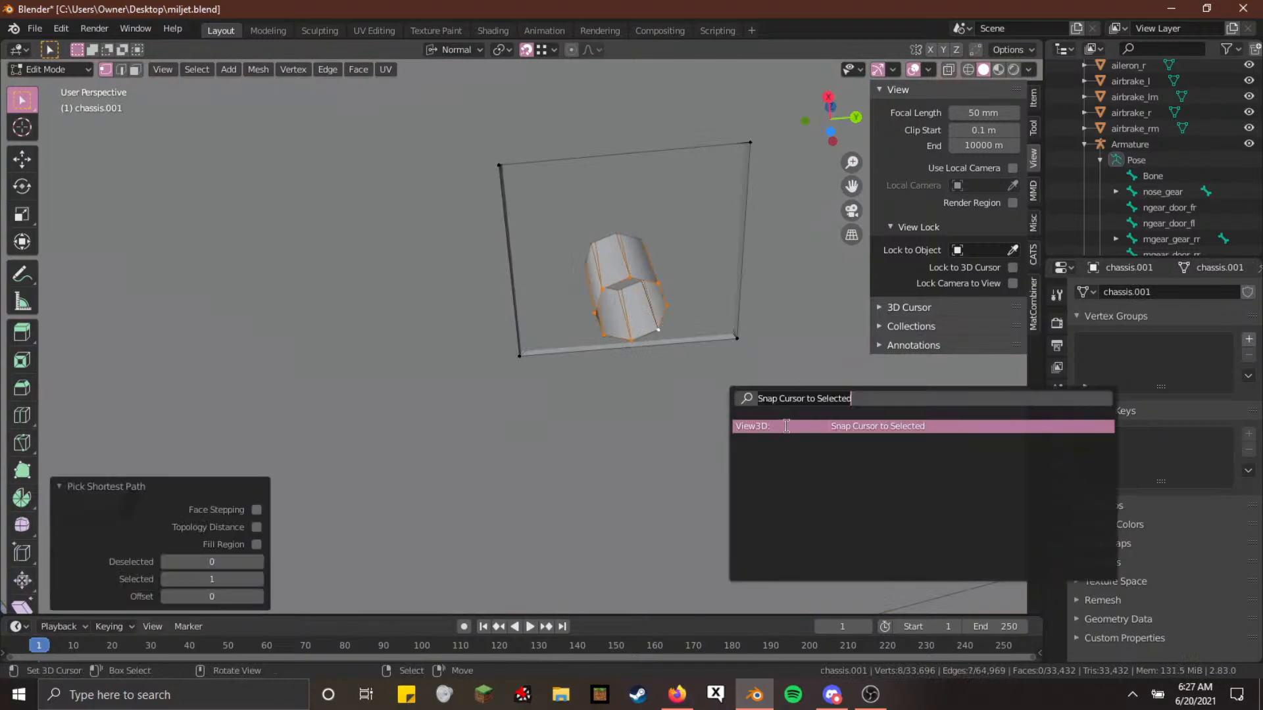
click(786, 427)
key(Tab)
Add a new bone to the Armature at the 3D cursor and return to Pose Mode
scroll(1182, 176, down, 2)
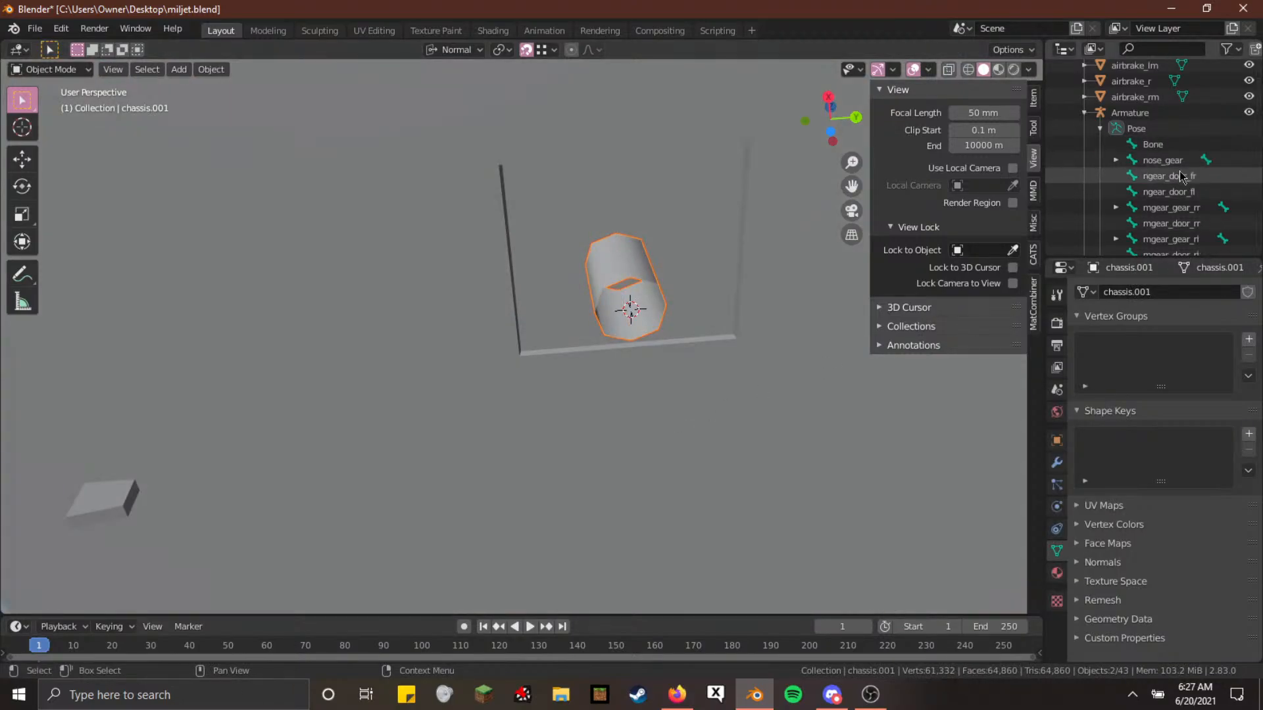
scroll(1182, 177, down, 4)
click(1178, 224)
scroll(1181, 198, up, 6)
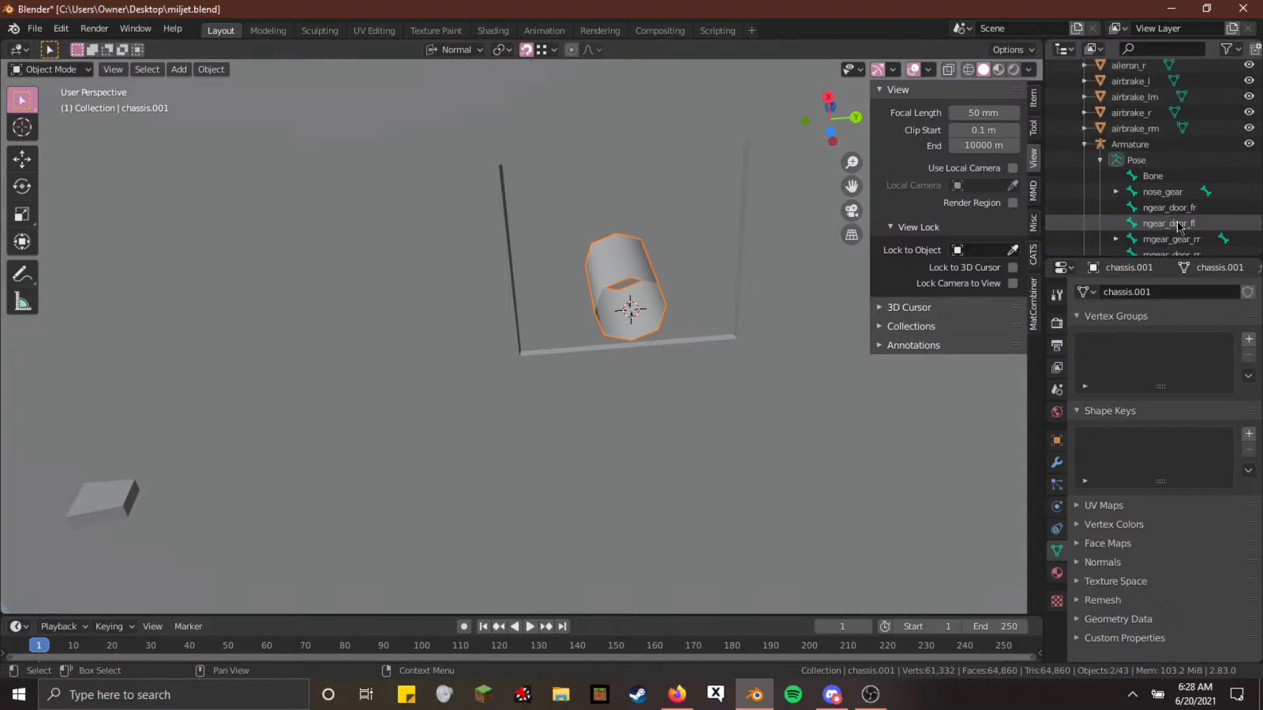
click(1138, 144)
key(Tab)
key(shift+a)
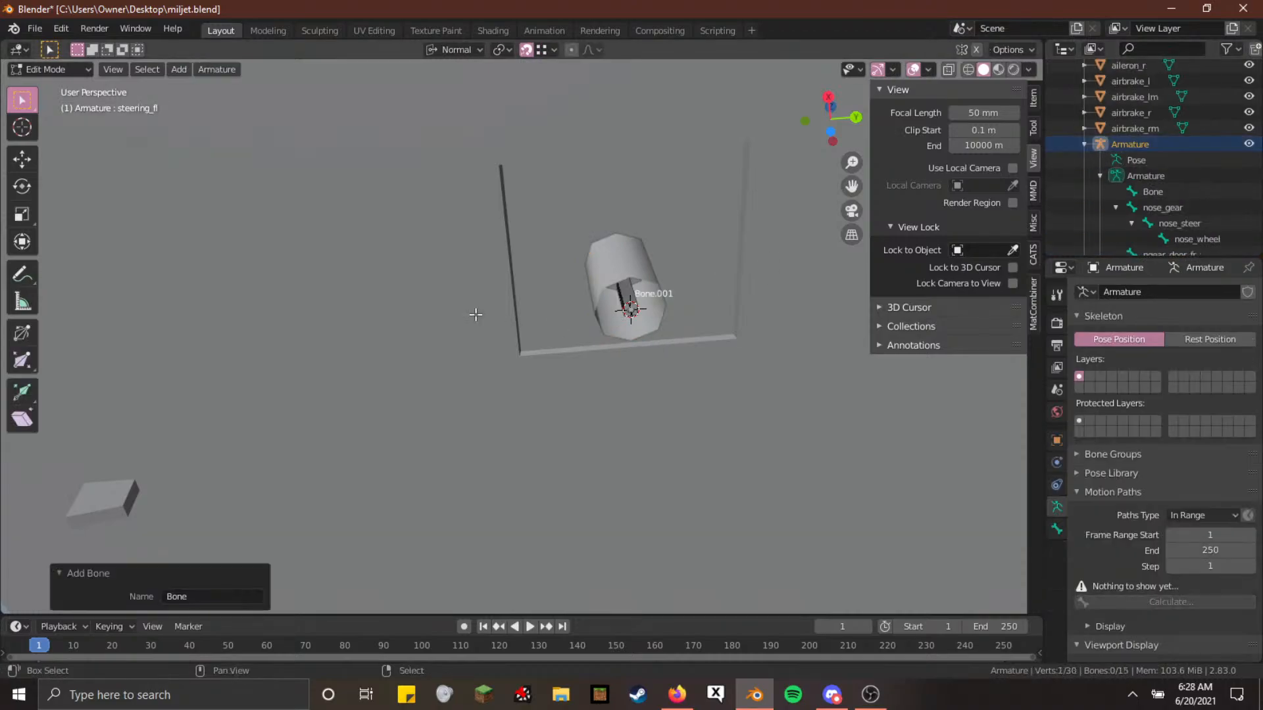
key(Tab)
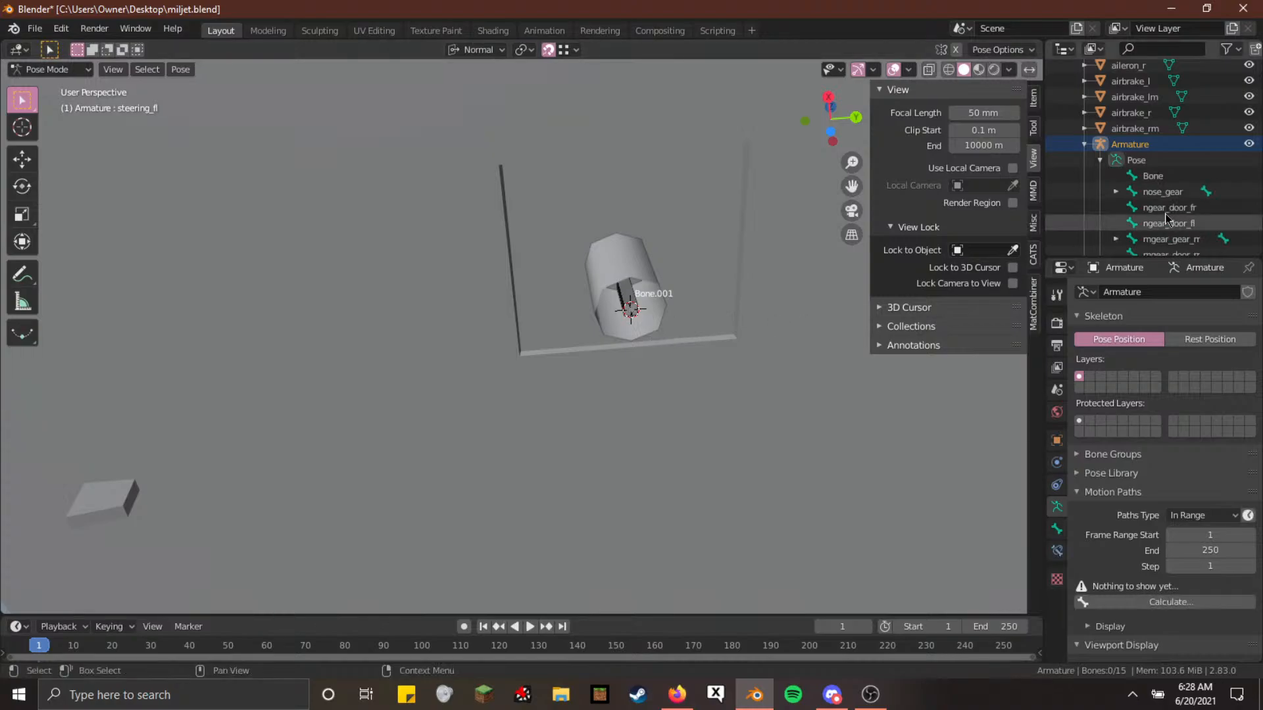
Rename the newly added bone as steering_fr
scroll(1169, 216, down, 5)
double_click(1171, 176)
text(steering_fr)
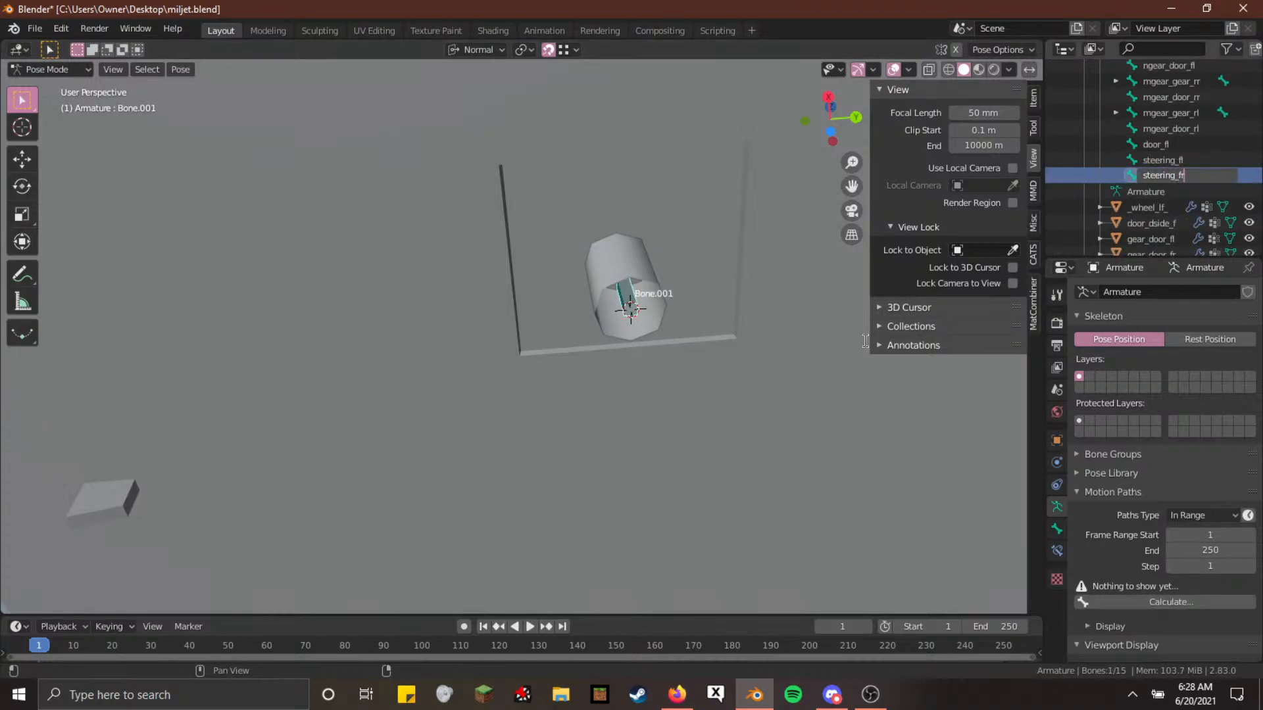
key(Return)
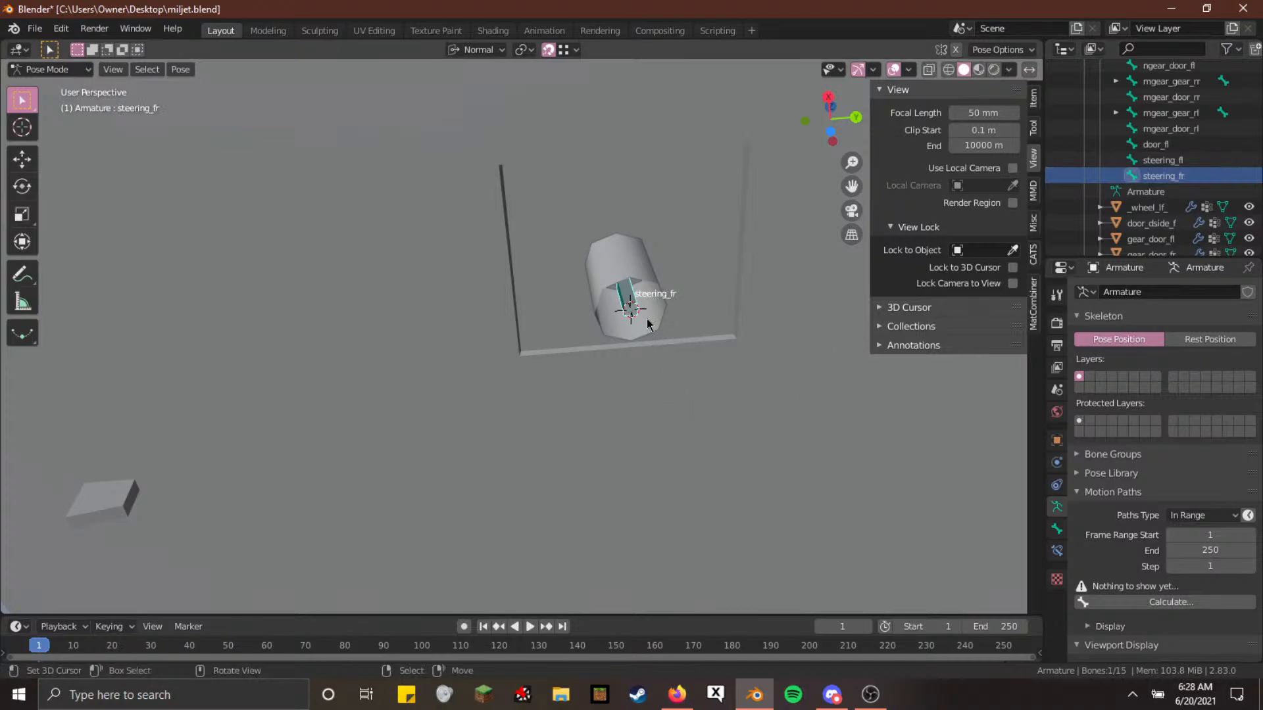
Create a vertex group named steering_fr on the separated control column and assign its whole mesh to it
click(648, 324)
key(Tab)
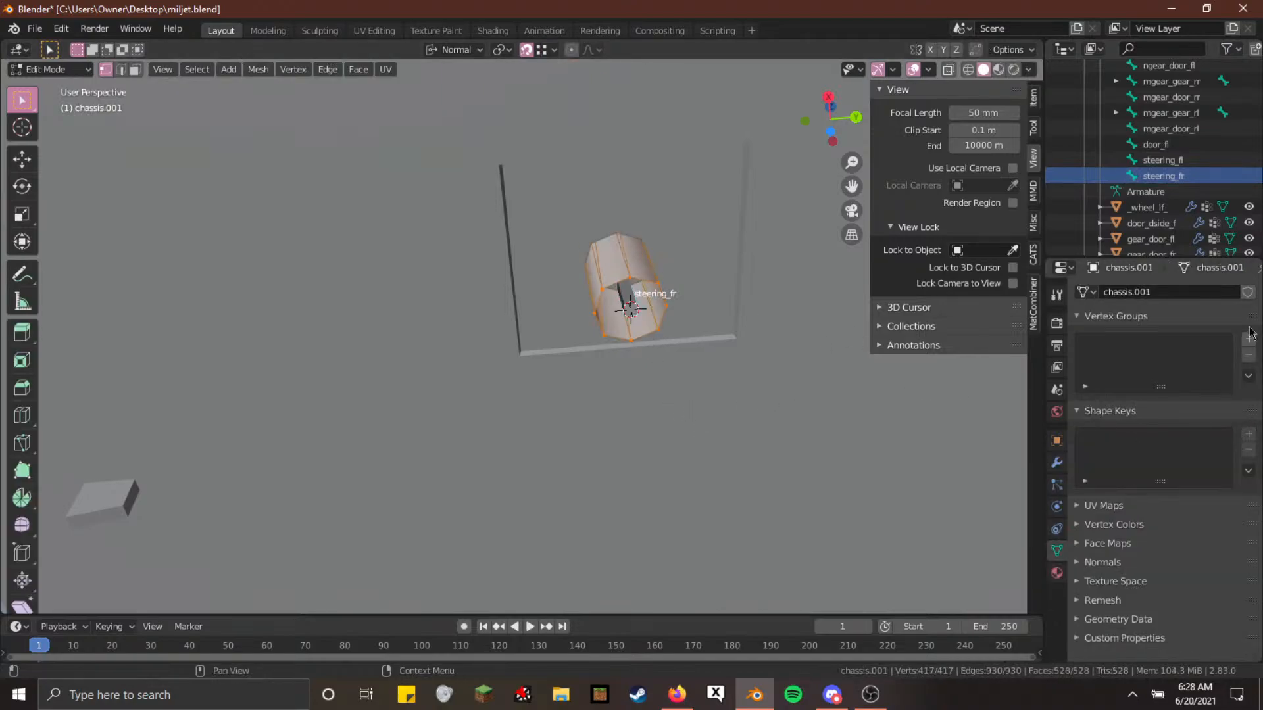
click(1249, 339)
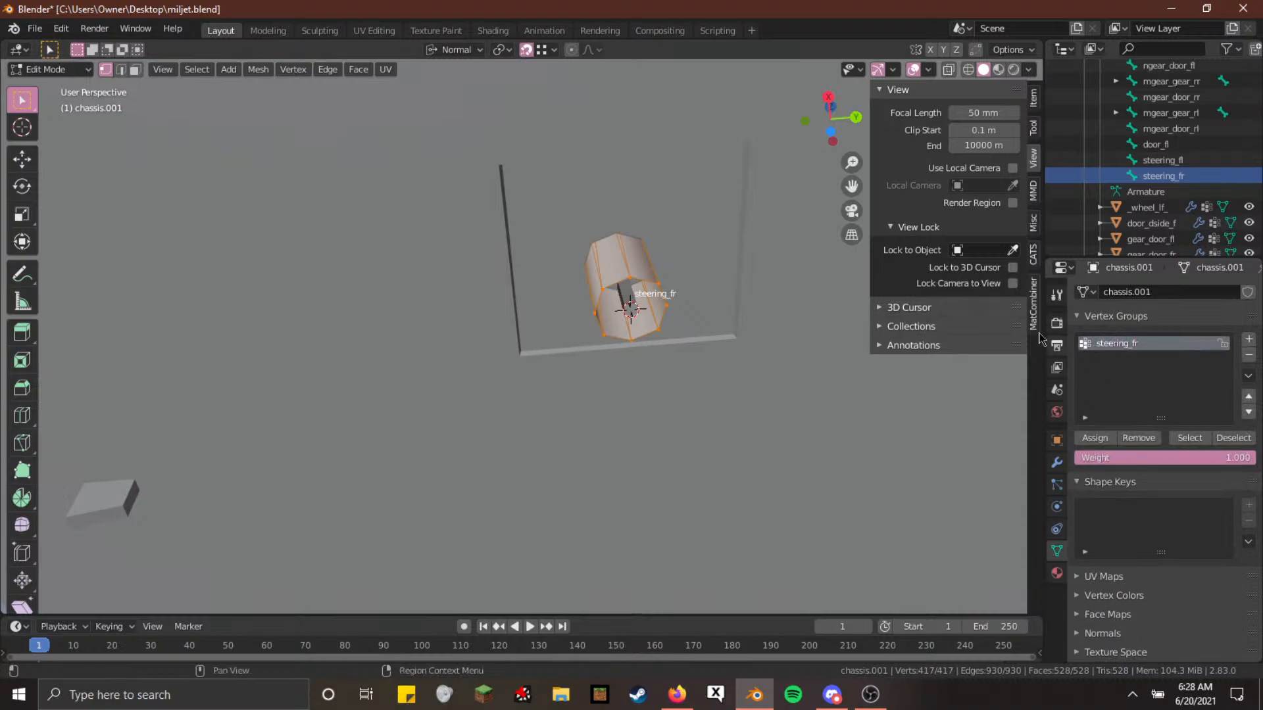
key(Tab)
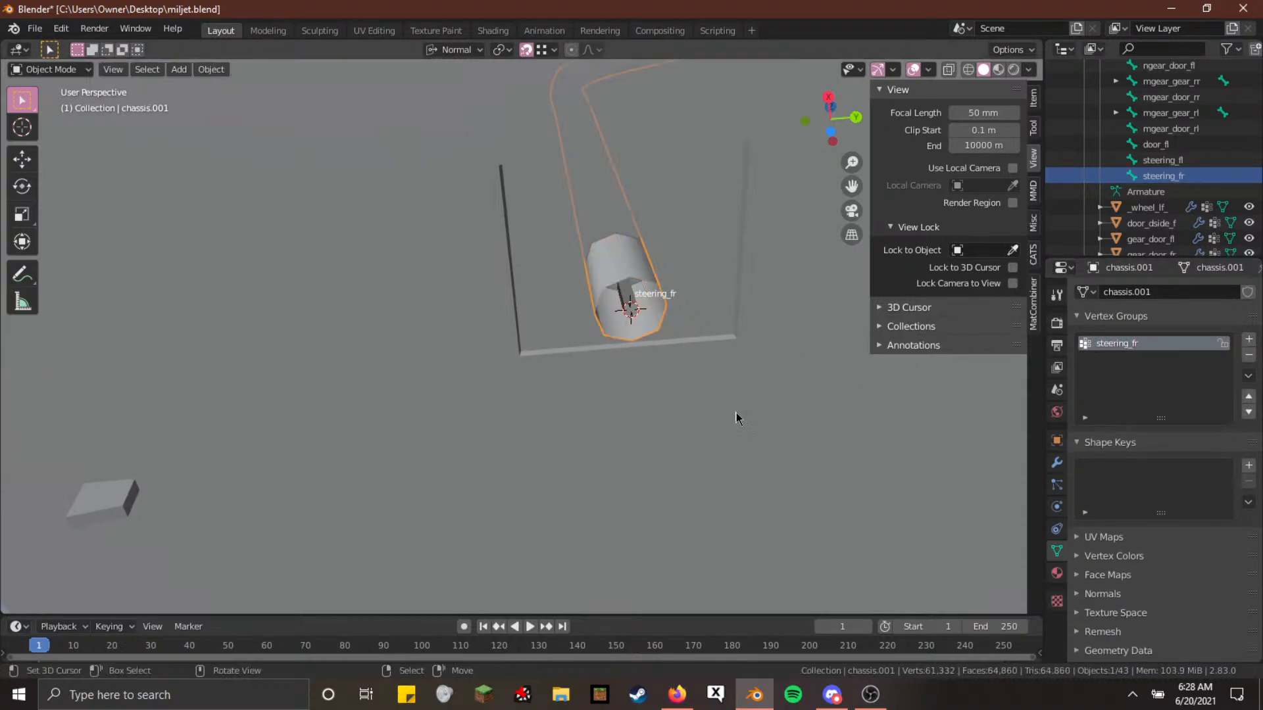
Raise the steering_fr bone about 4.3 m along global Z to where the column meets the floor, and return to Pose Mode
click(1173, 176)
key(Tab)
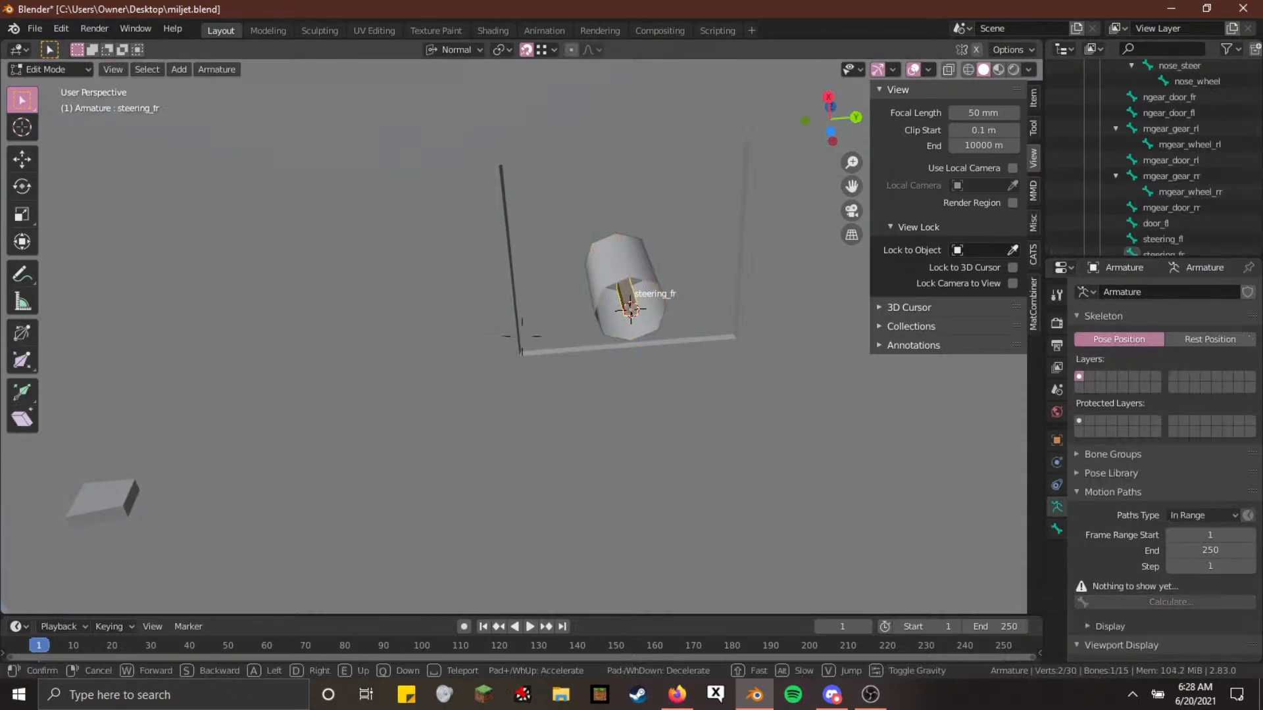
key(shift+grave)
key(g)
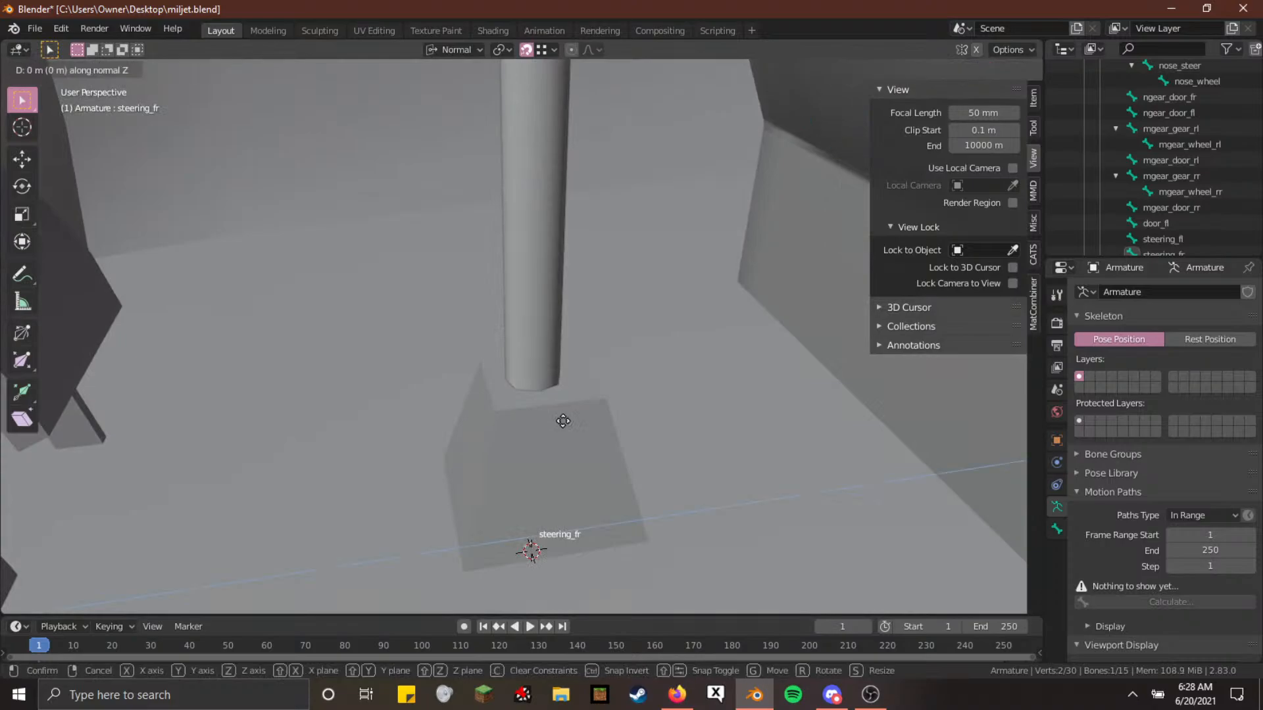
key(z)
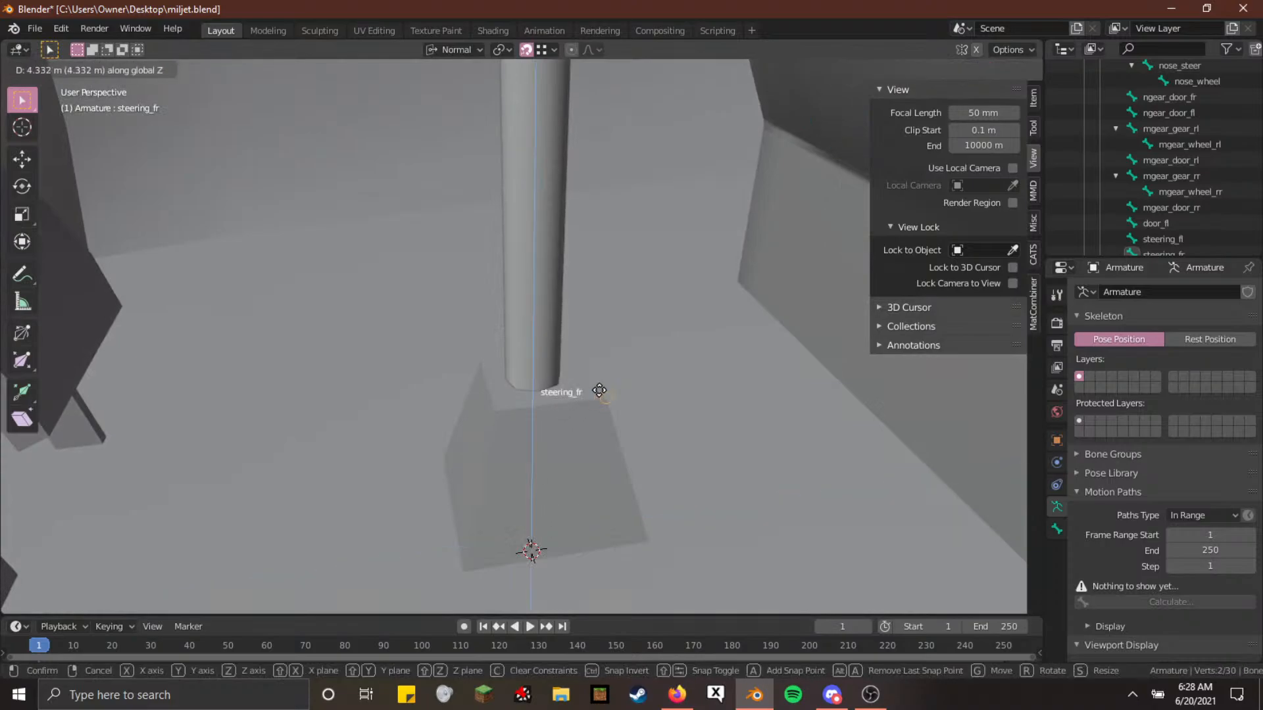
click(500, 397)
key(ctrl+Tab)
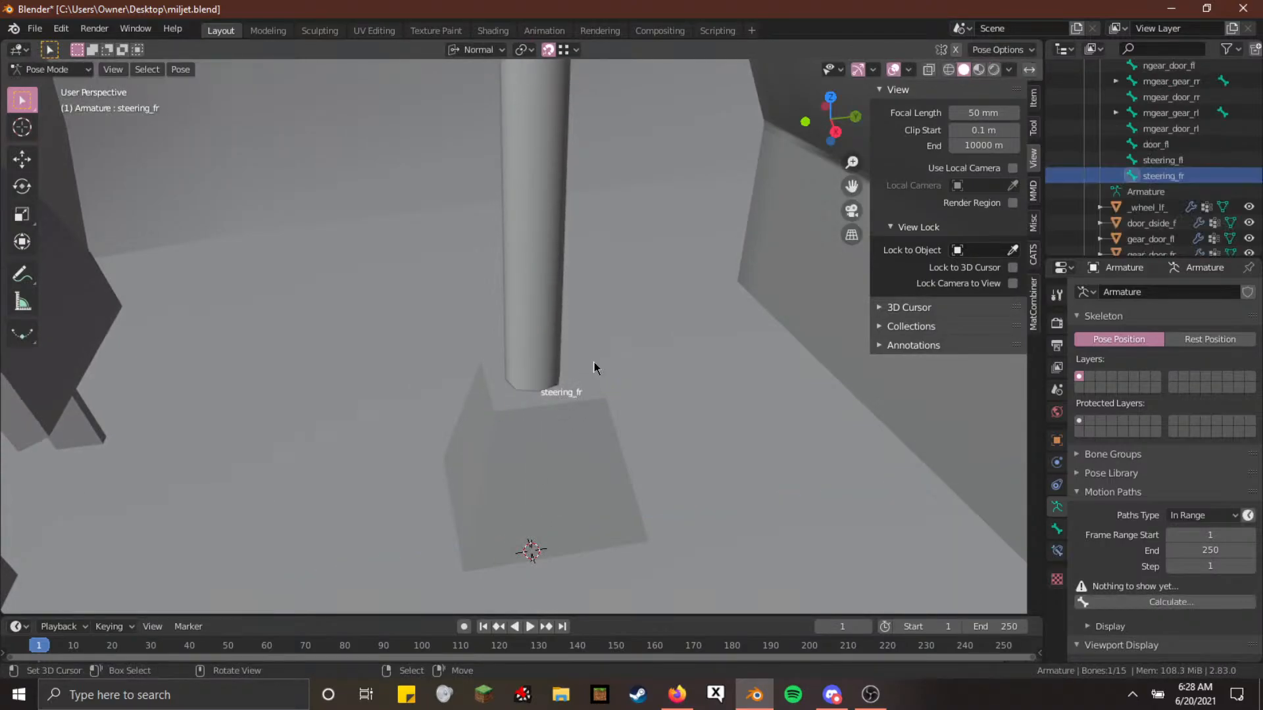
Try rotating the steering_fr bone to test whether the control column follows, then cancel the rotation
key(shift+grave)
click(500, 369)
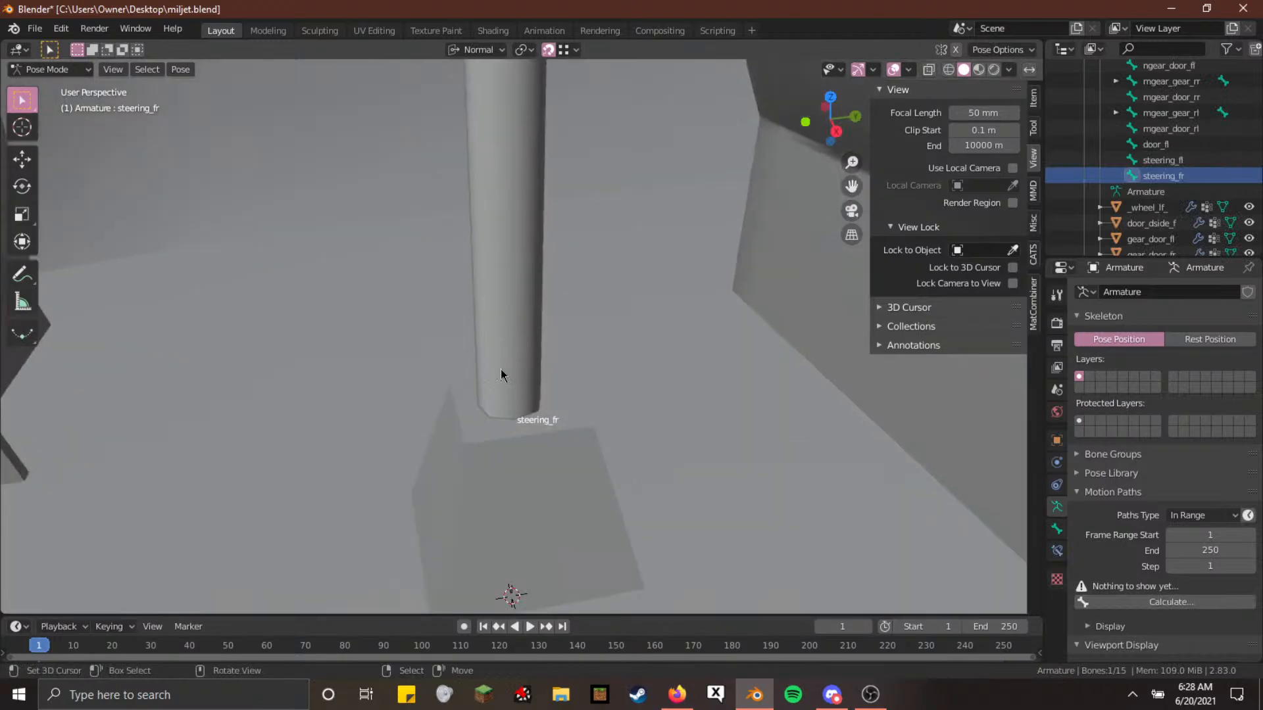
key(r)
right_click(514, 279)
Parent the separated control column, chassis.001, to the Armature with Armature Deform
click(515, 282)
scroll(1188, 148, down, 6)
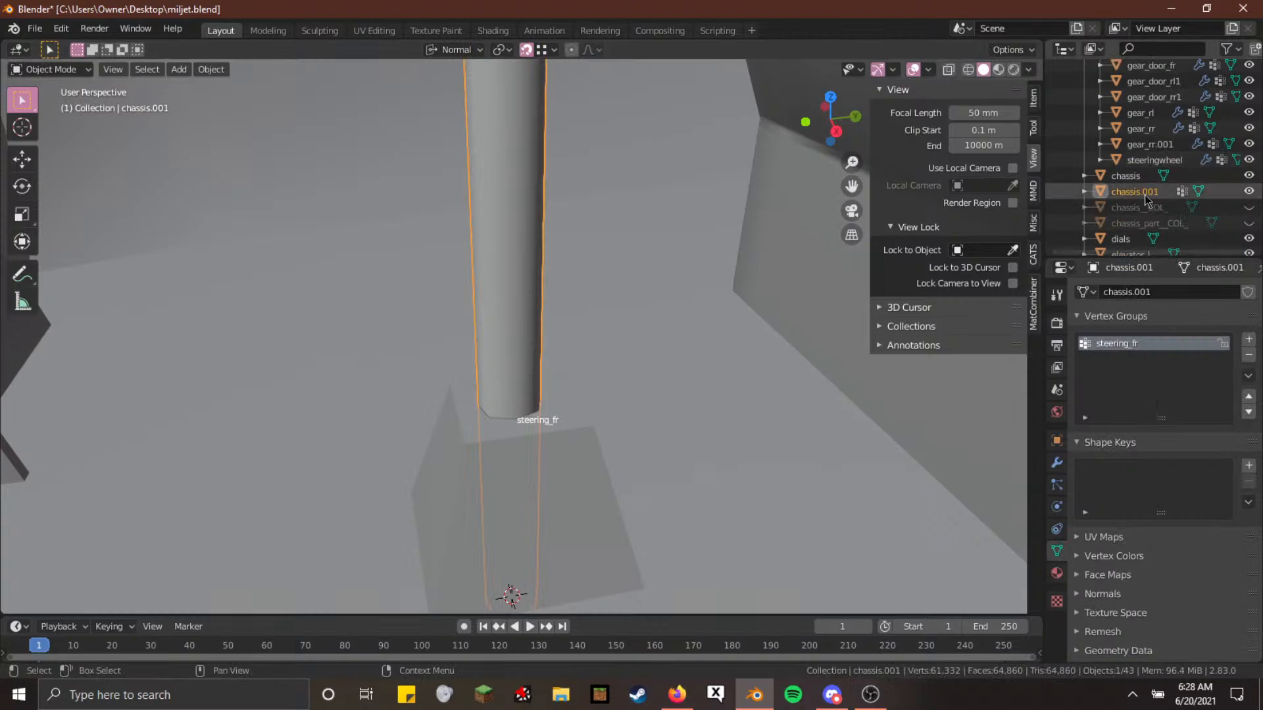
scroll(1157, 125, up, 5)
ctrl+click(1149, 98)
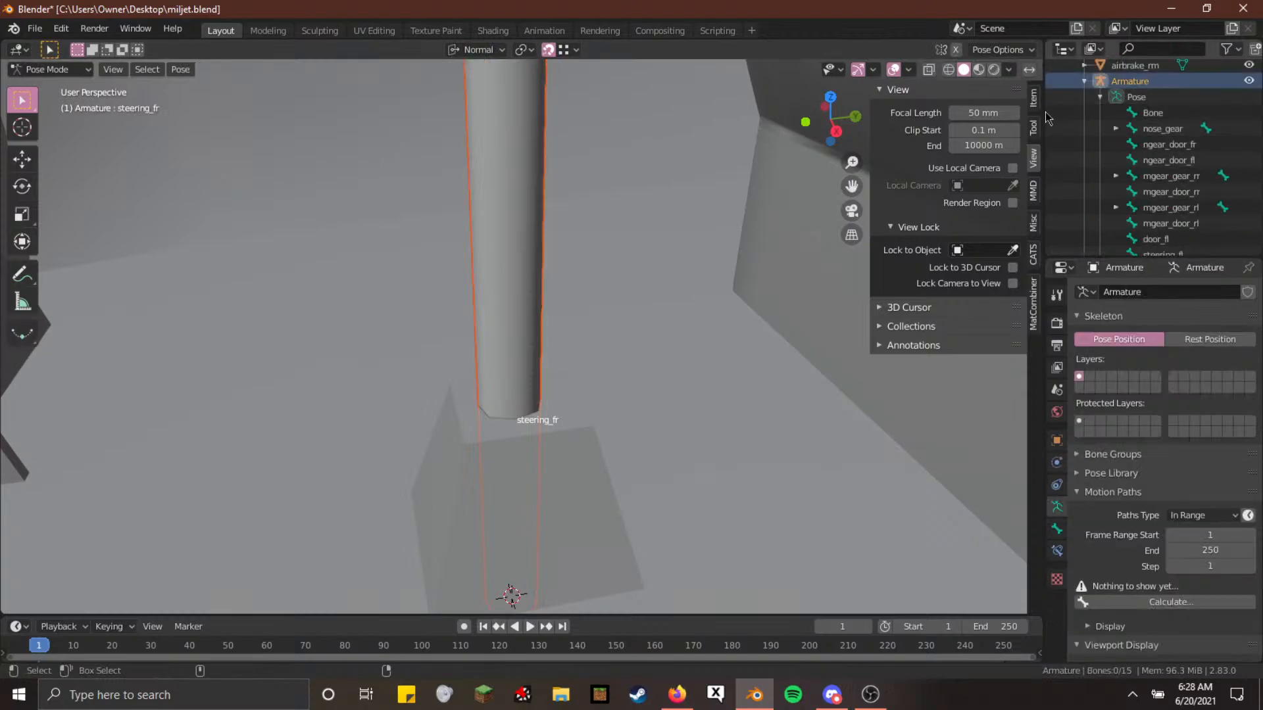
key(ctrl+p)
click(745, 222)
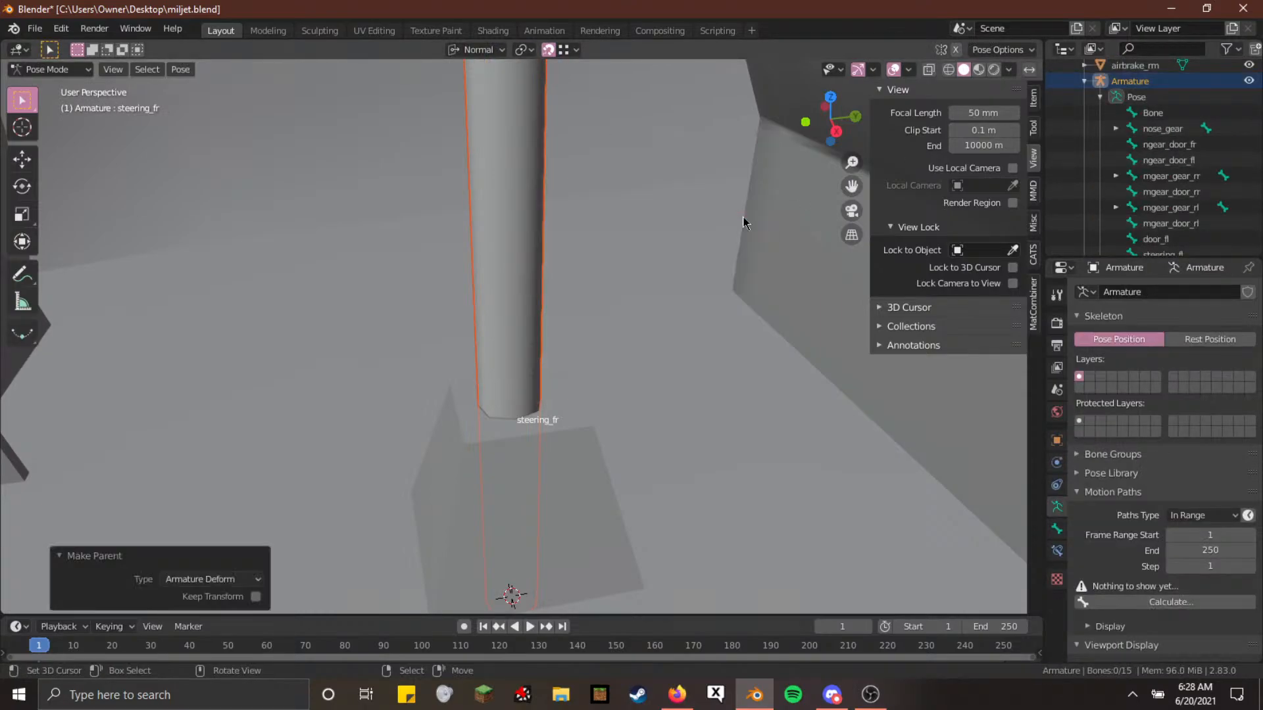
Select the steering_fr bone and rotate it about -25.8° to test the column's binding
scroll(1163, 158, down, 5)
click(1162, 144)
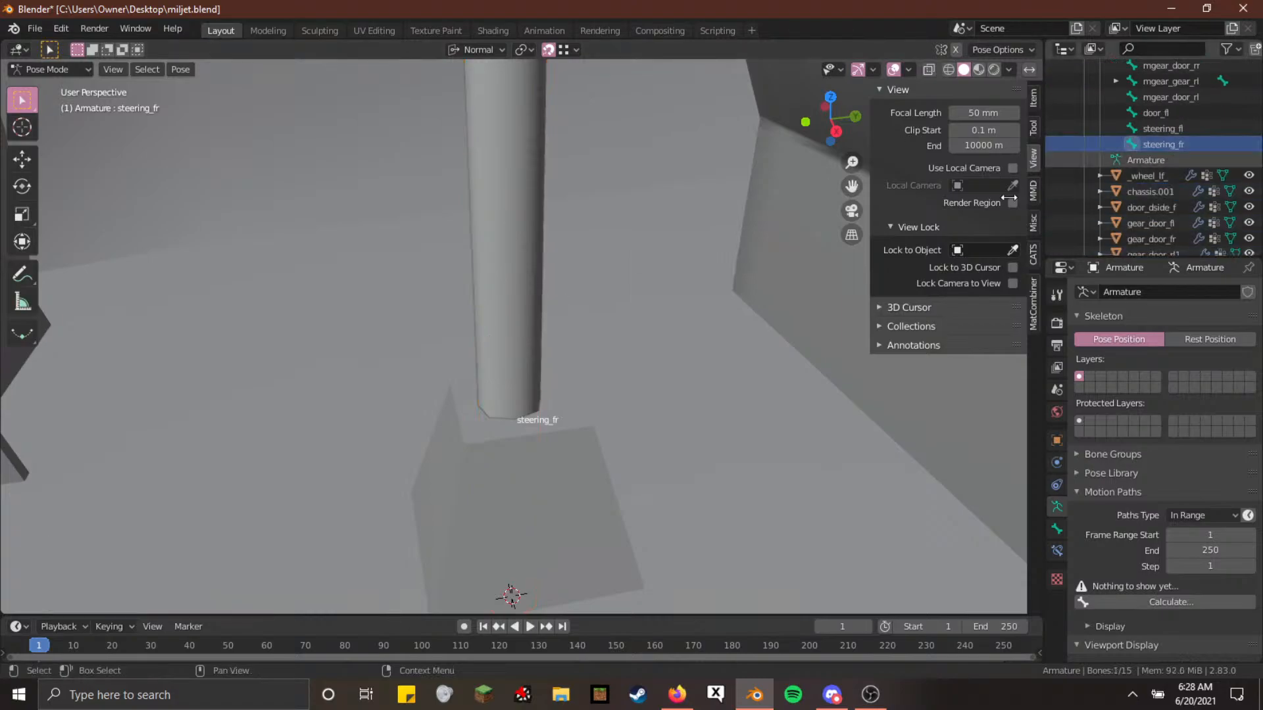
key(r)
click(568, 248)
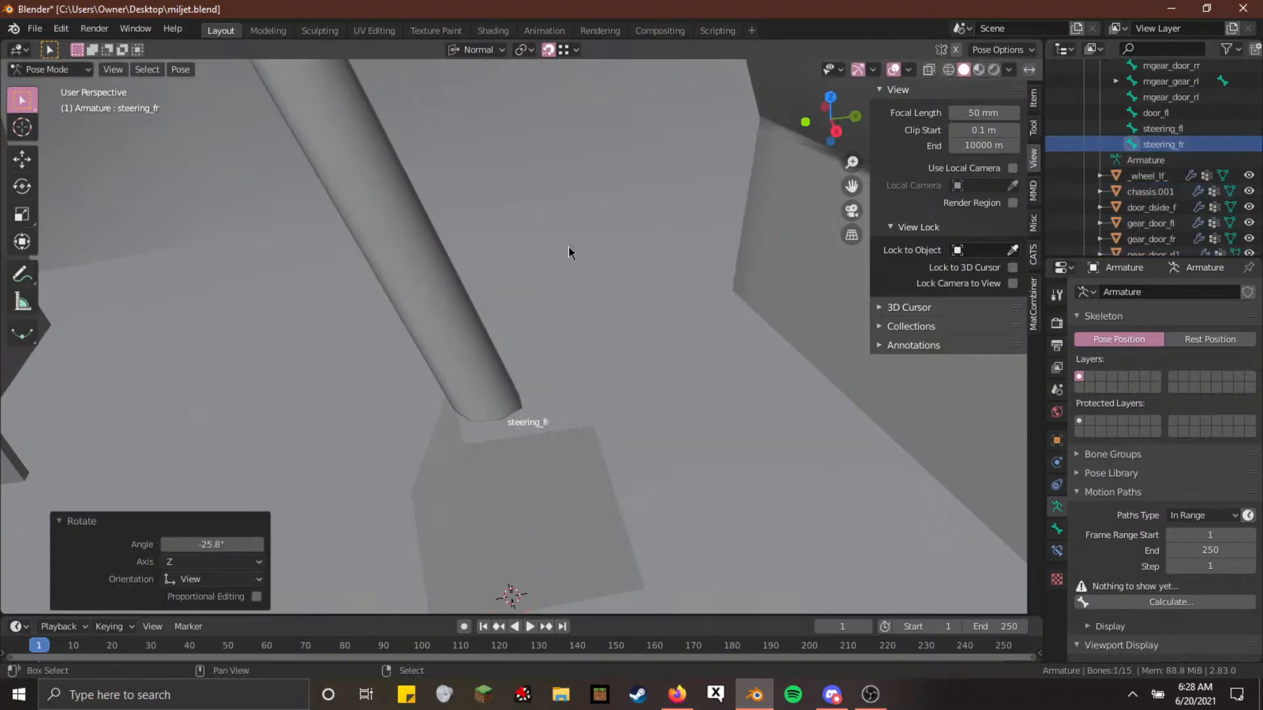
Test the column's tilt from behind the seat with a free trackball rotation of steering_fr, then cancel it
key(shift+grave)
key(s)
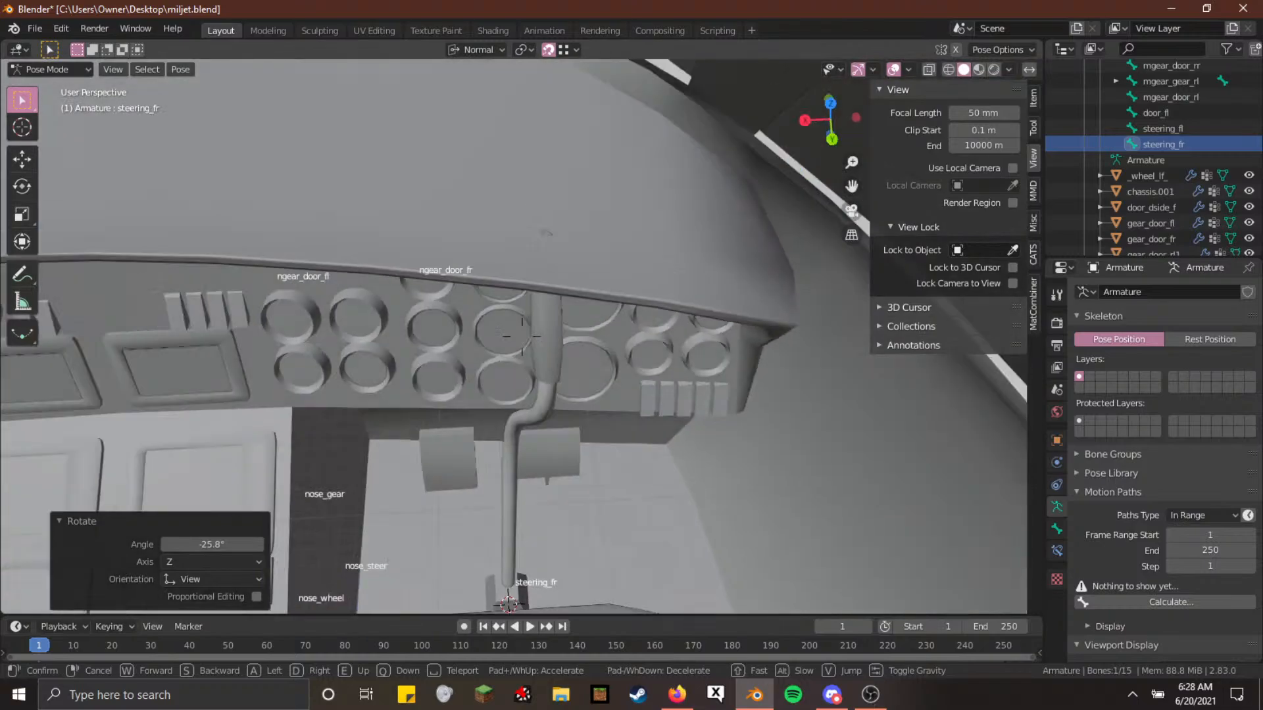
key(w)
key(s)
click(522, 334)
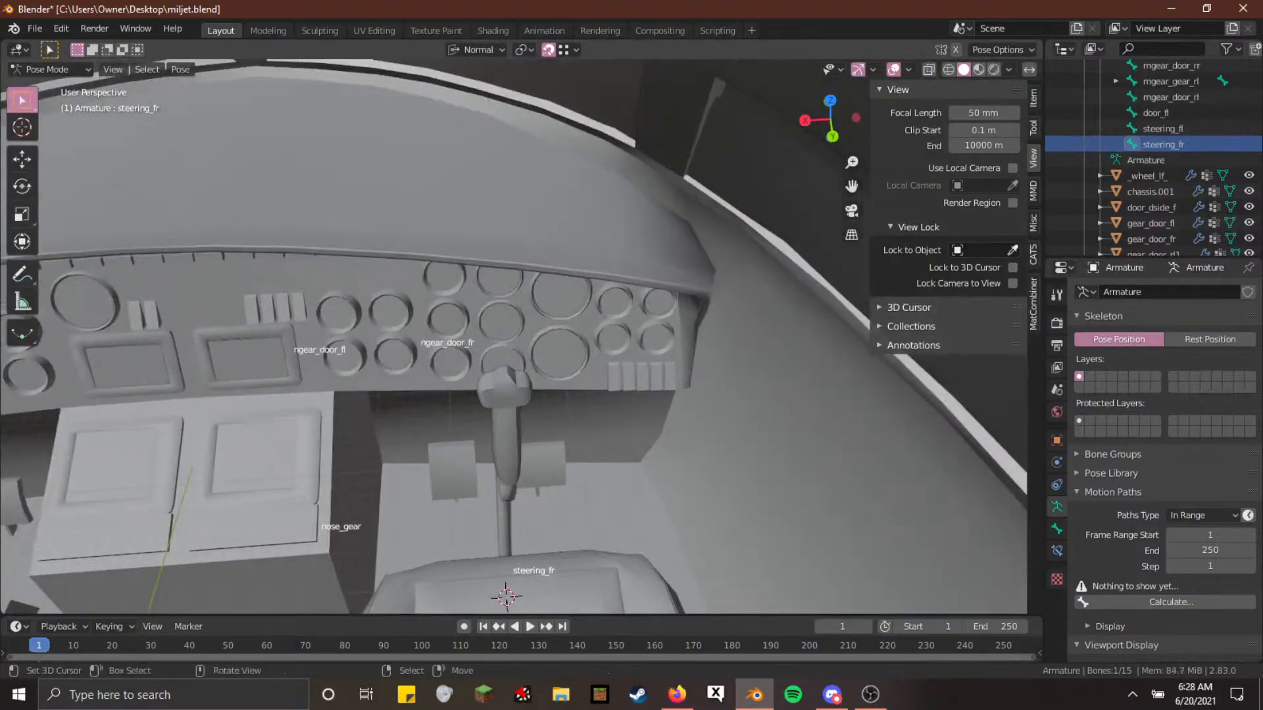
key(r)
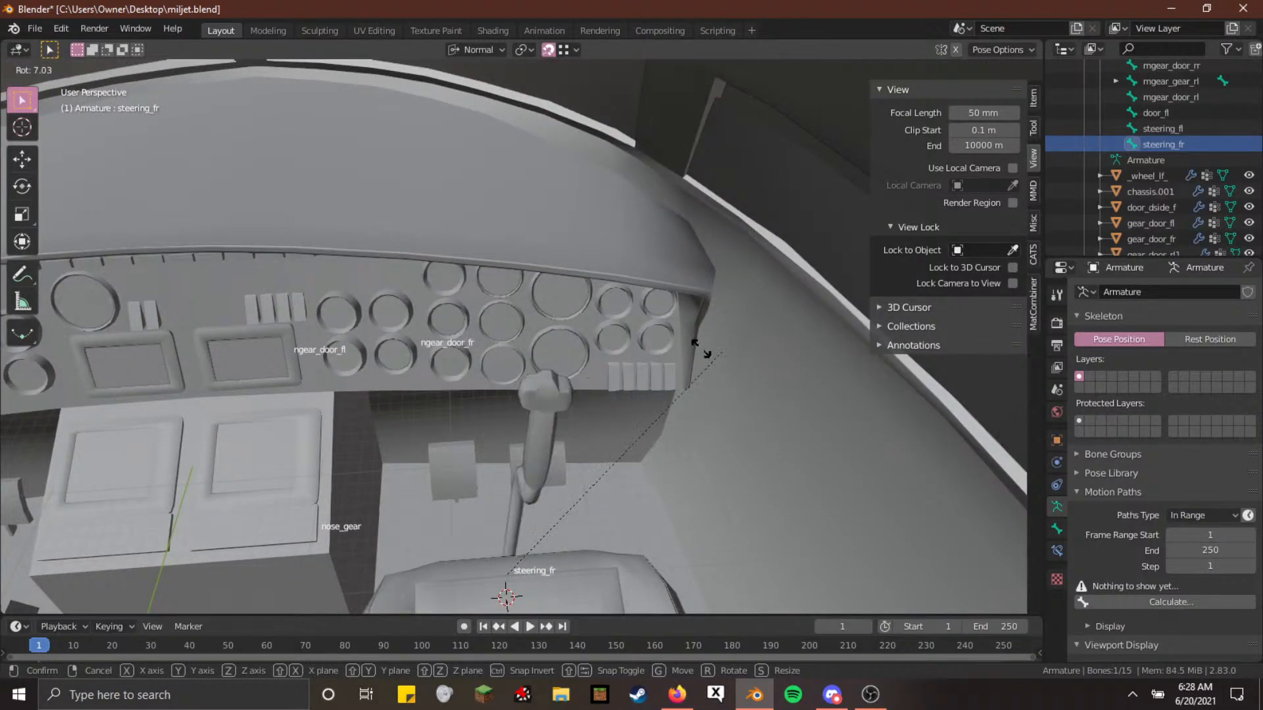
key(r)
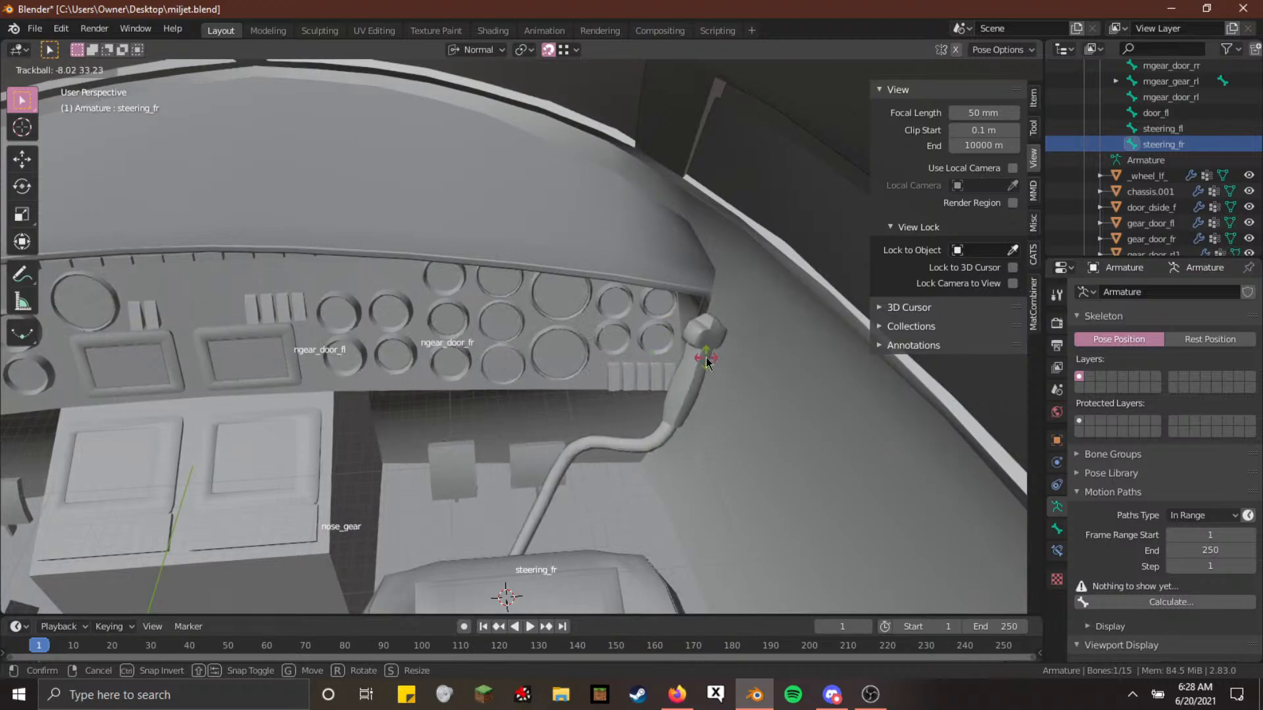
key(Escape)
Deselect all bones, return to Object Mode, and clear the object selection
key(shift+grave)
key(a)
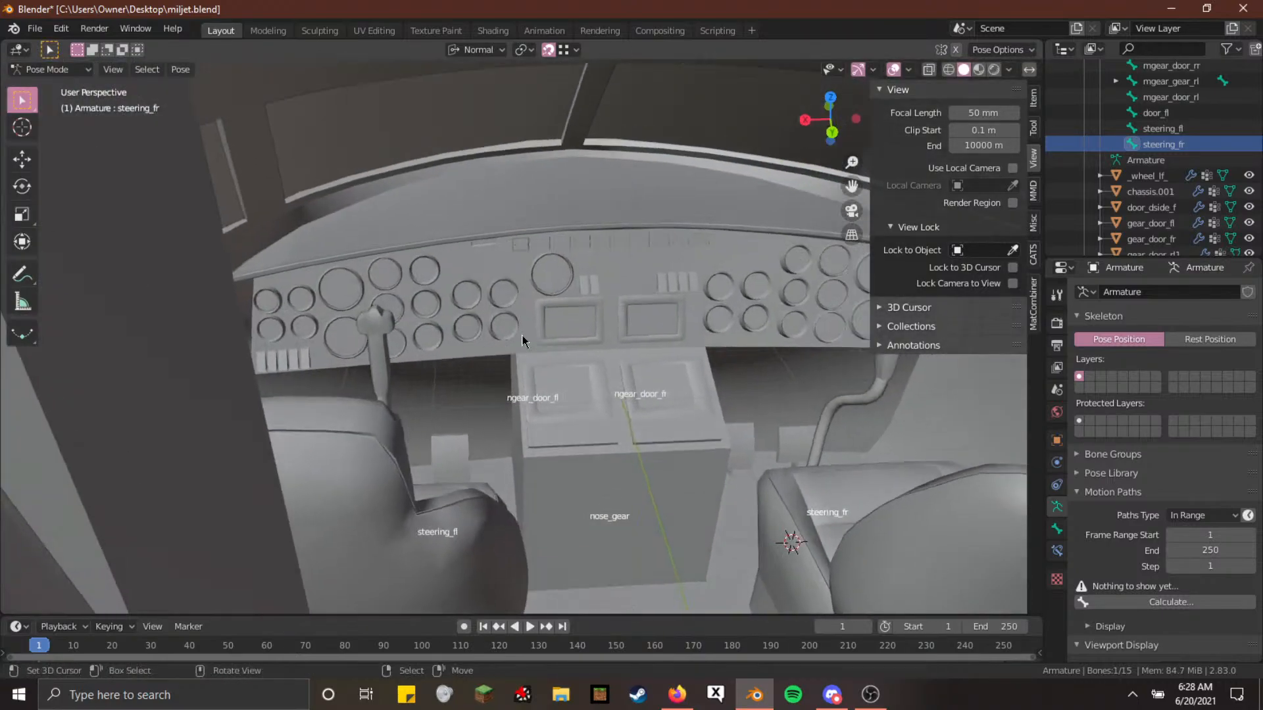
click(537, 329)
key(a)
key(alt+a)
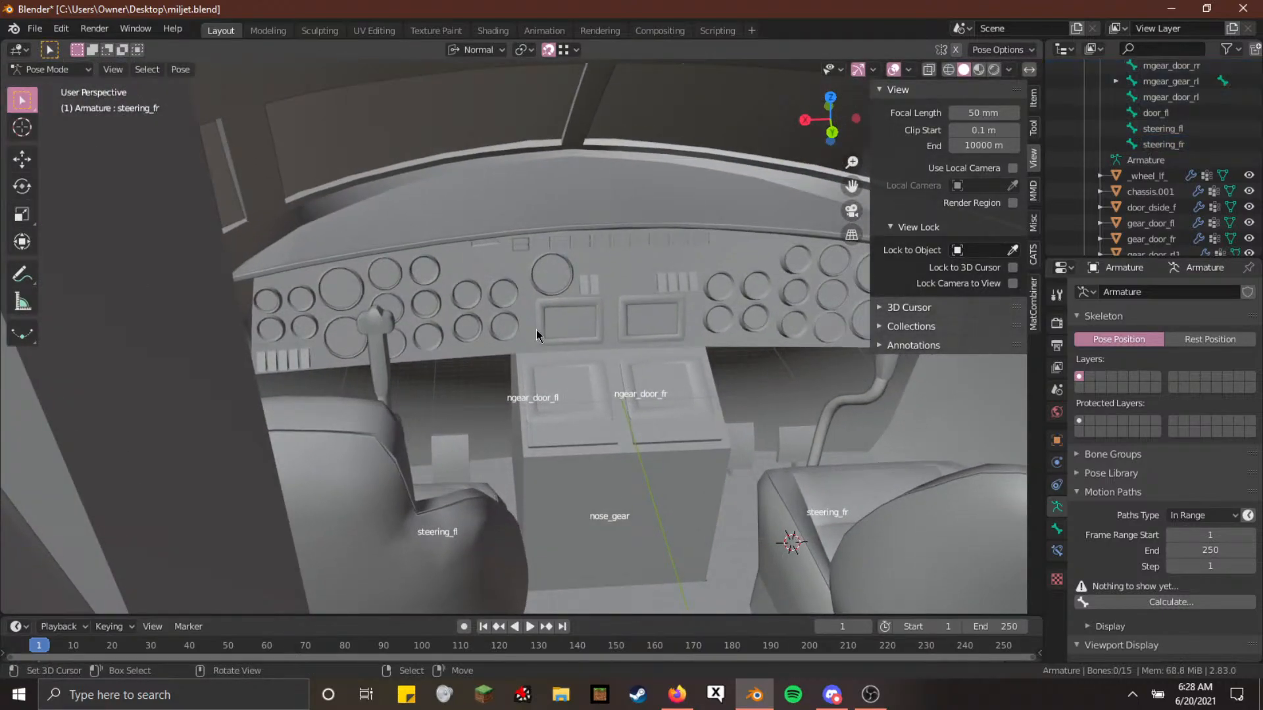
click(50, 70)
click(66, 85)
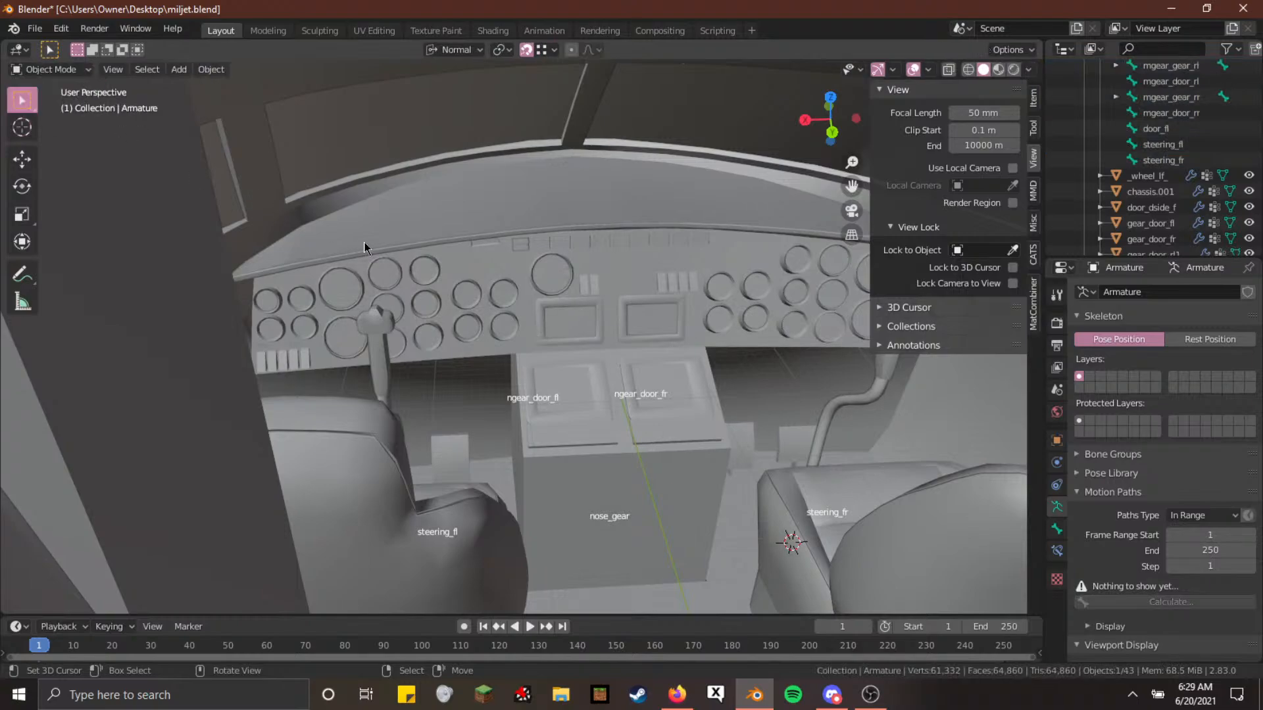
key(a)
key(alt+a)
Reset the 3D cursor to the world origin and frame the whole aircraft
key(shift+c)
middle_drag(410, 253, 559, 380)
scroll(617, 290, up, 4)
Switch to Firefox and check the live stream's concurrent viewers and chat in YouTube Studio
click(677, 694)
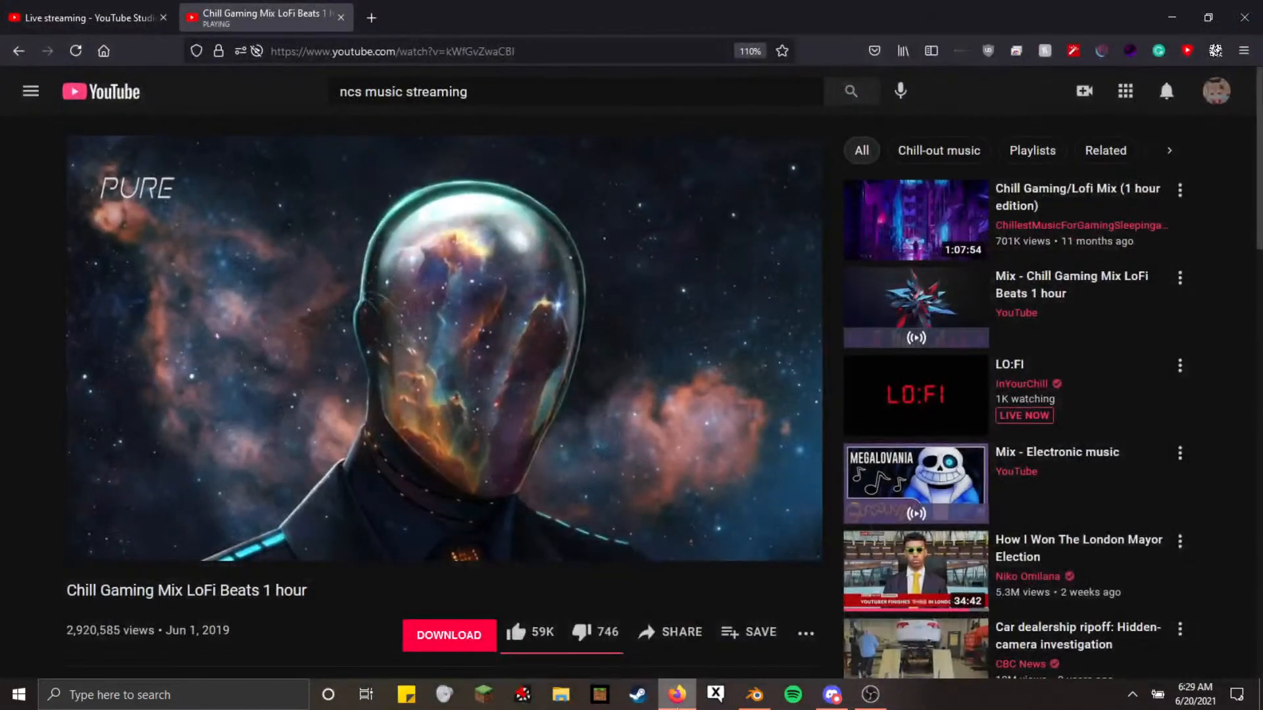
click(89, 18)
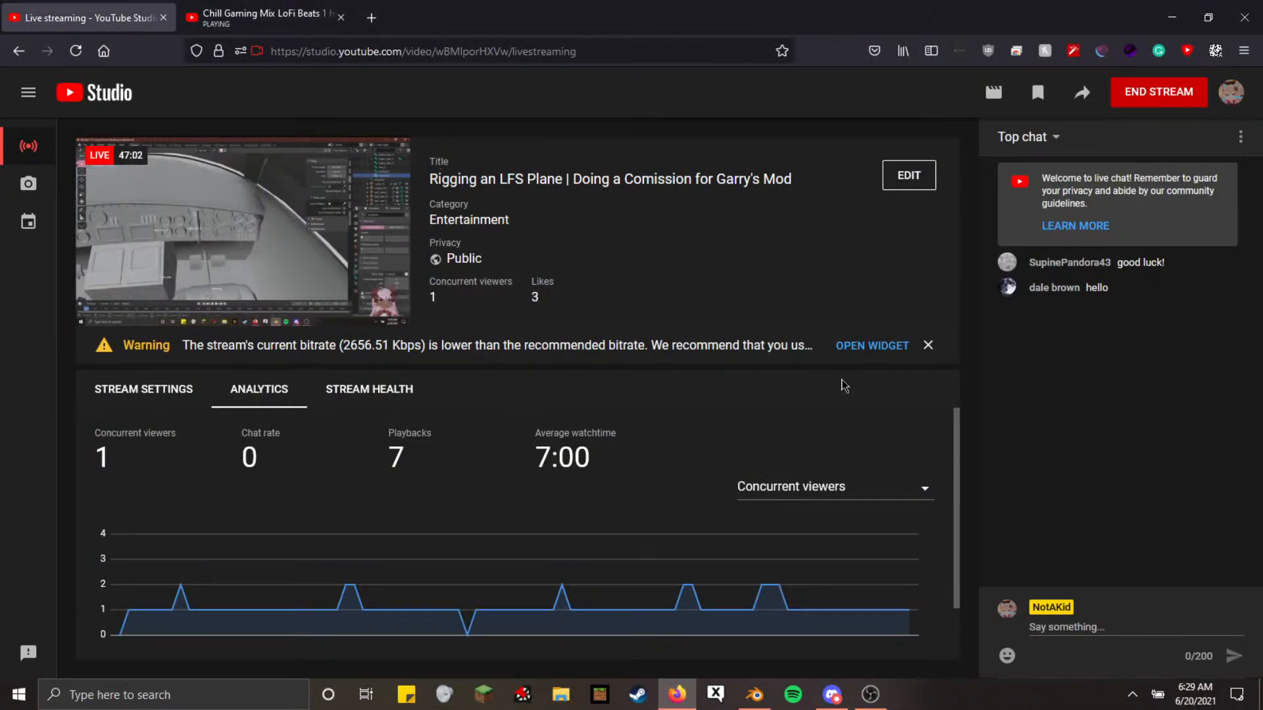
drag(99, 456, 151, 455)
click(193, 468)
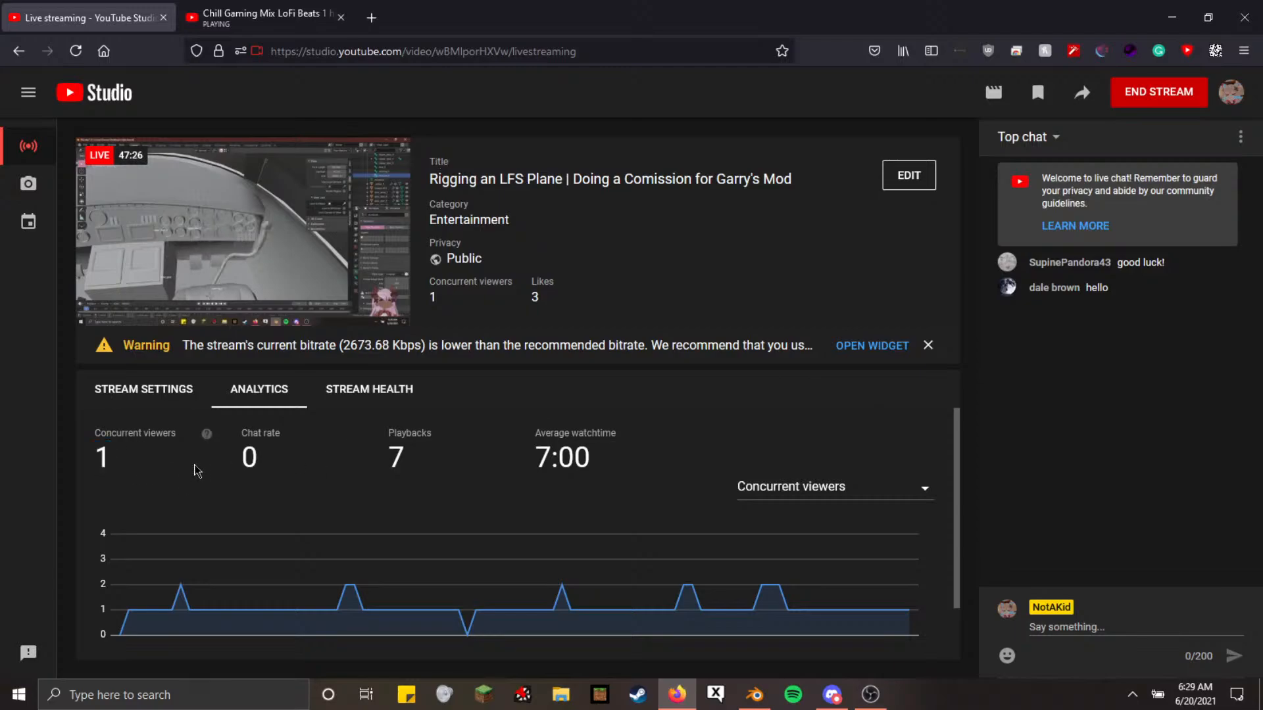
Switch back to Blender and examine the aircraft's wing, engines and tail from behind
key(alt+Tab)
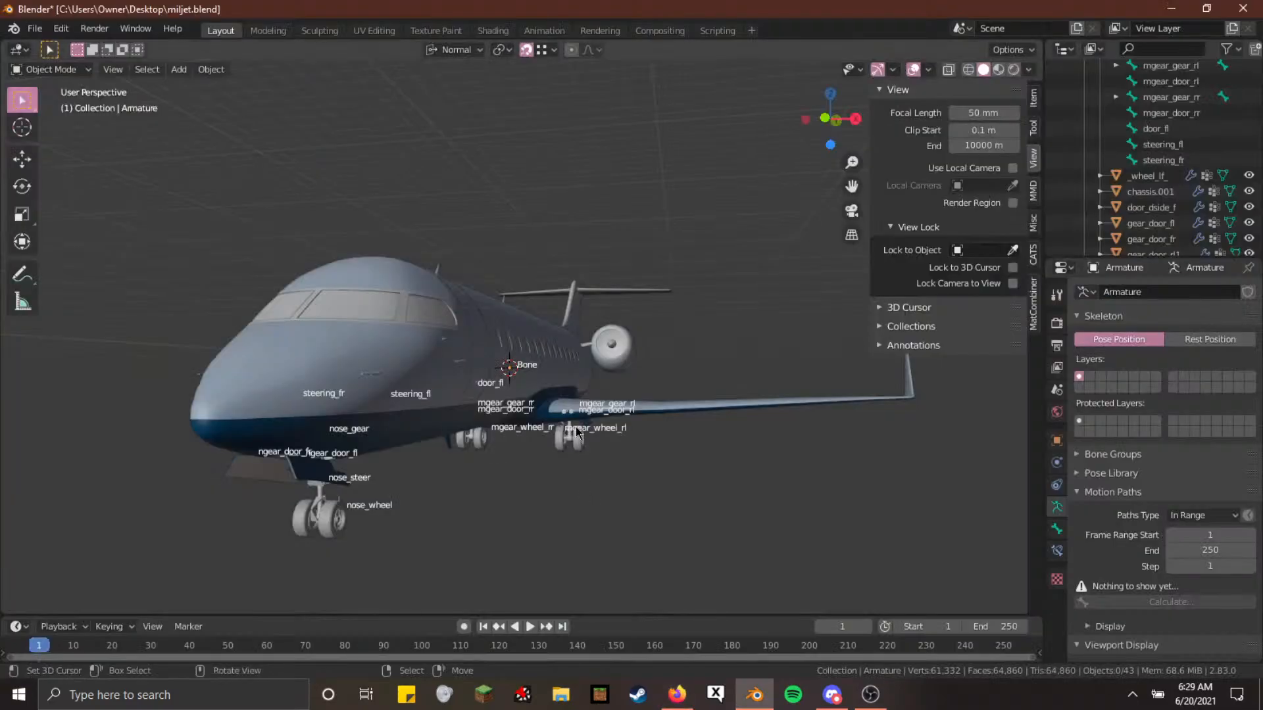
middle_drag(576, 431, 517, 413)
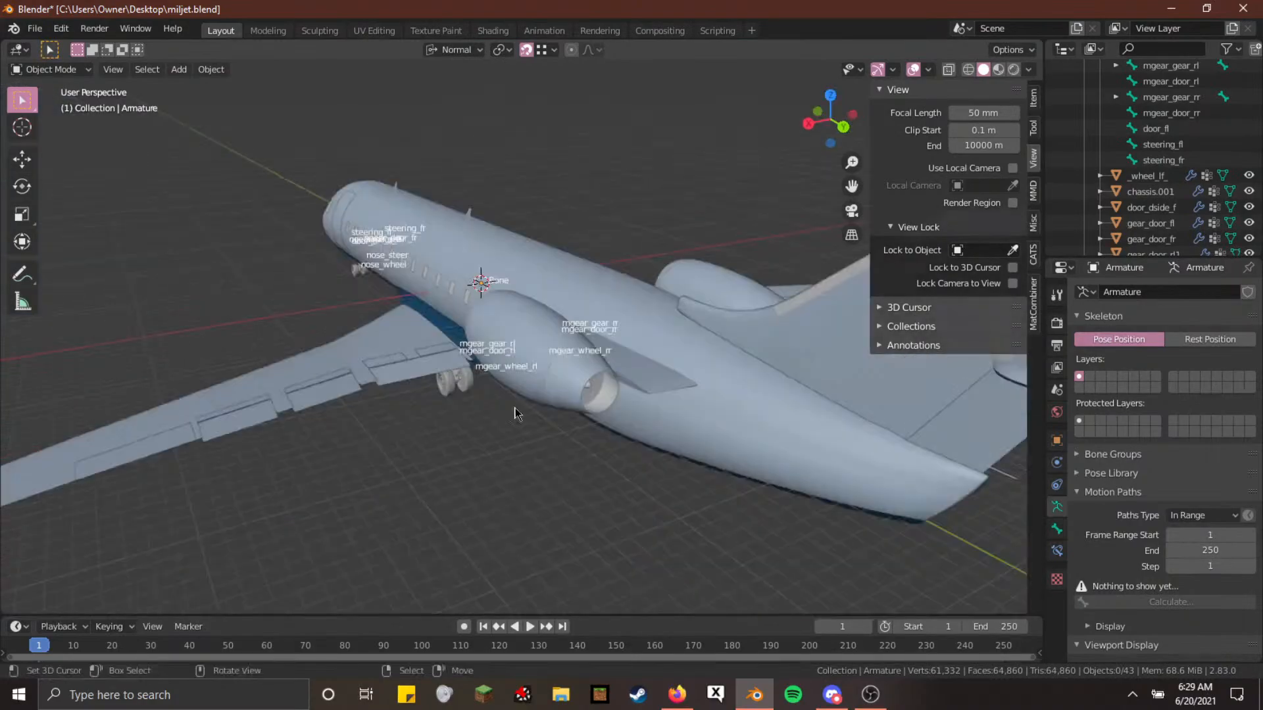
Select the aircraft's chassis mesh object in Object Mode
scroll(542, 365, up, 2)
click(542, 365)
key(Tab)
key(Tab)
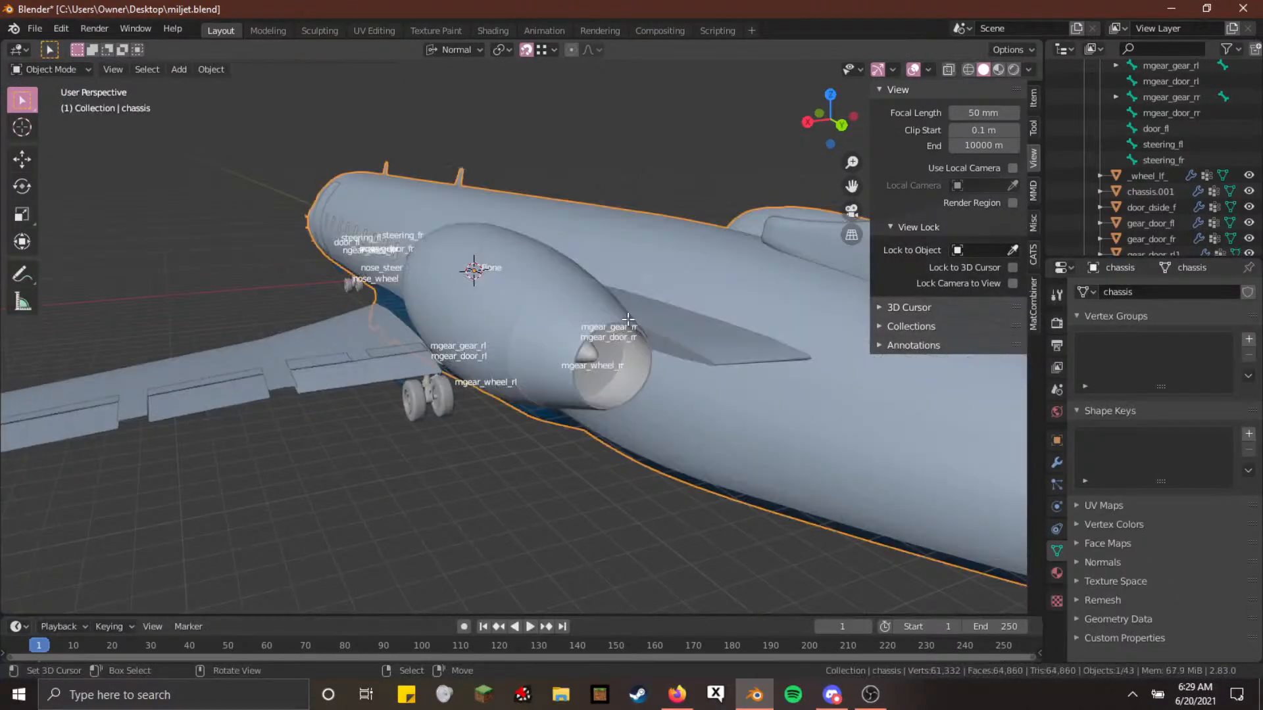
middle_drag(595, 304, 586, 294)
scroll(587, 295, up, 3)
shift+middle_drag(455, 334, 425, 336)
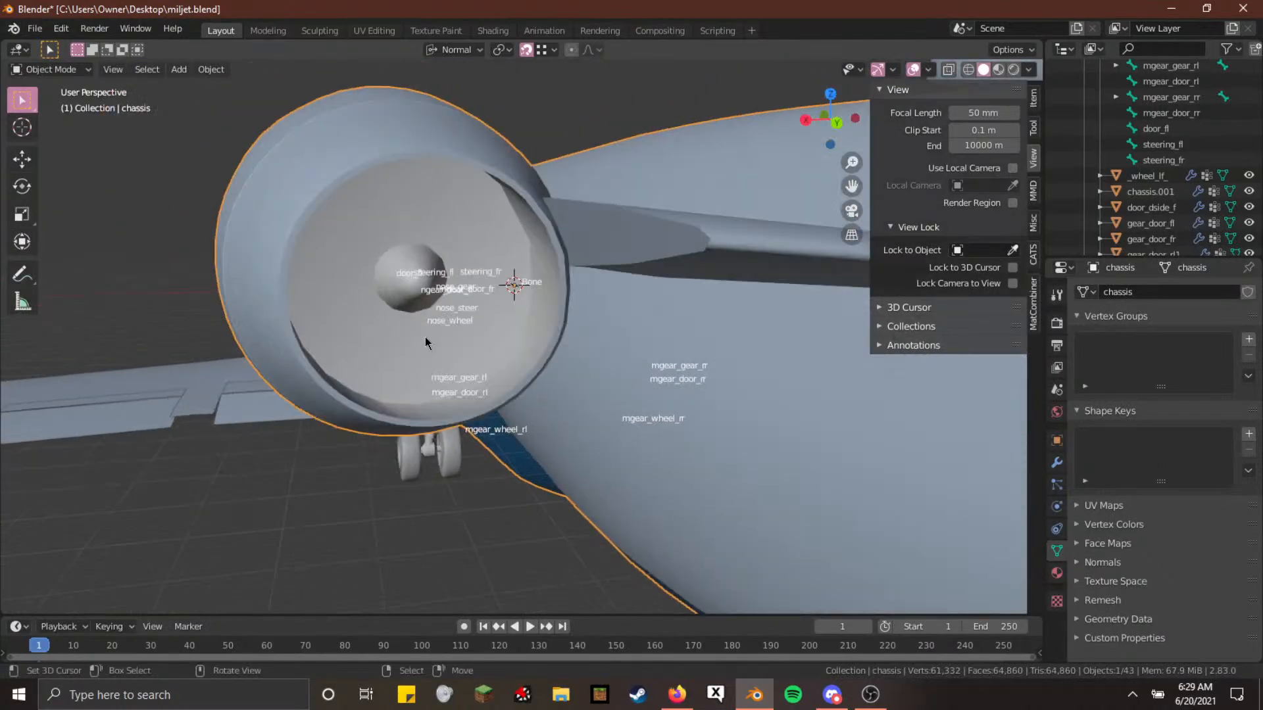
key(Tab)
key(l)
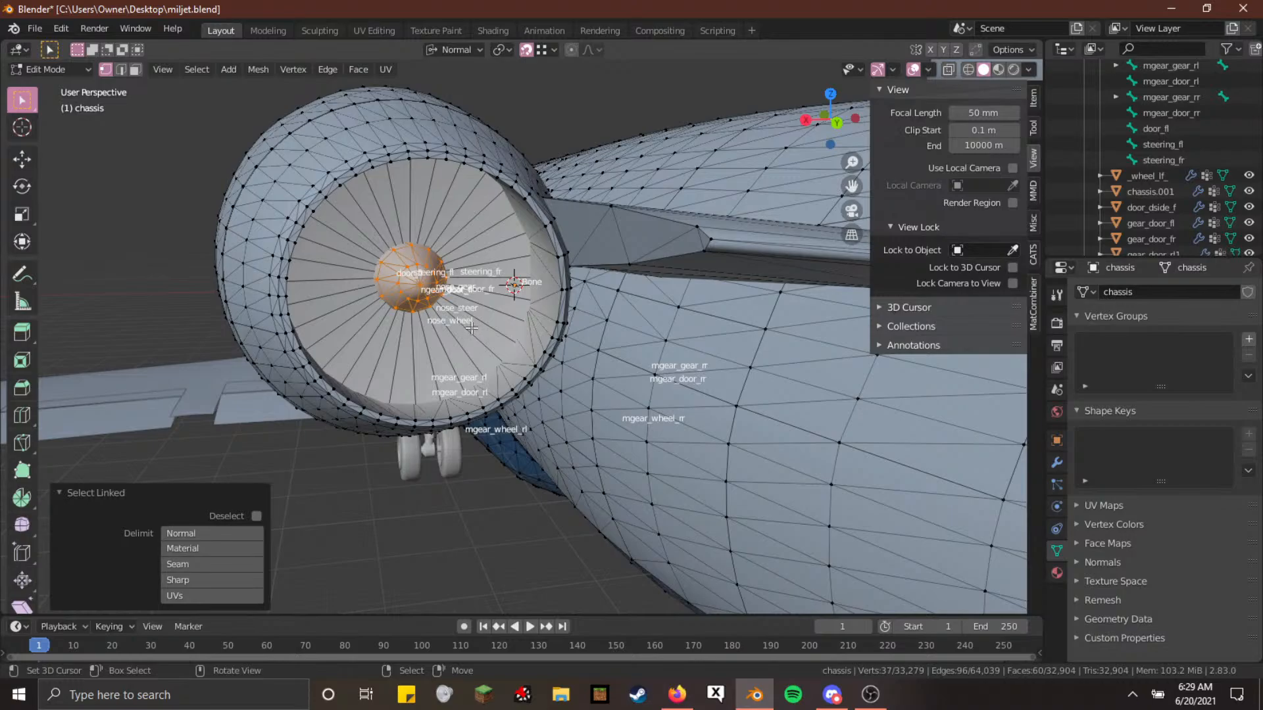
key(ctrl+z)
key(ctrl+z)
key(ctrl+z)
key(ctrl+z)
Enter Edit Mode on the chassis mesh with the left engine's front intake in view
key(shift+grave)
key(a)
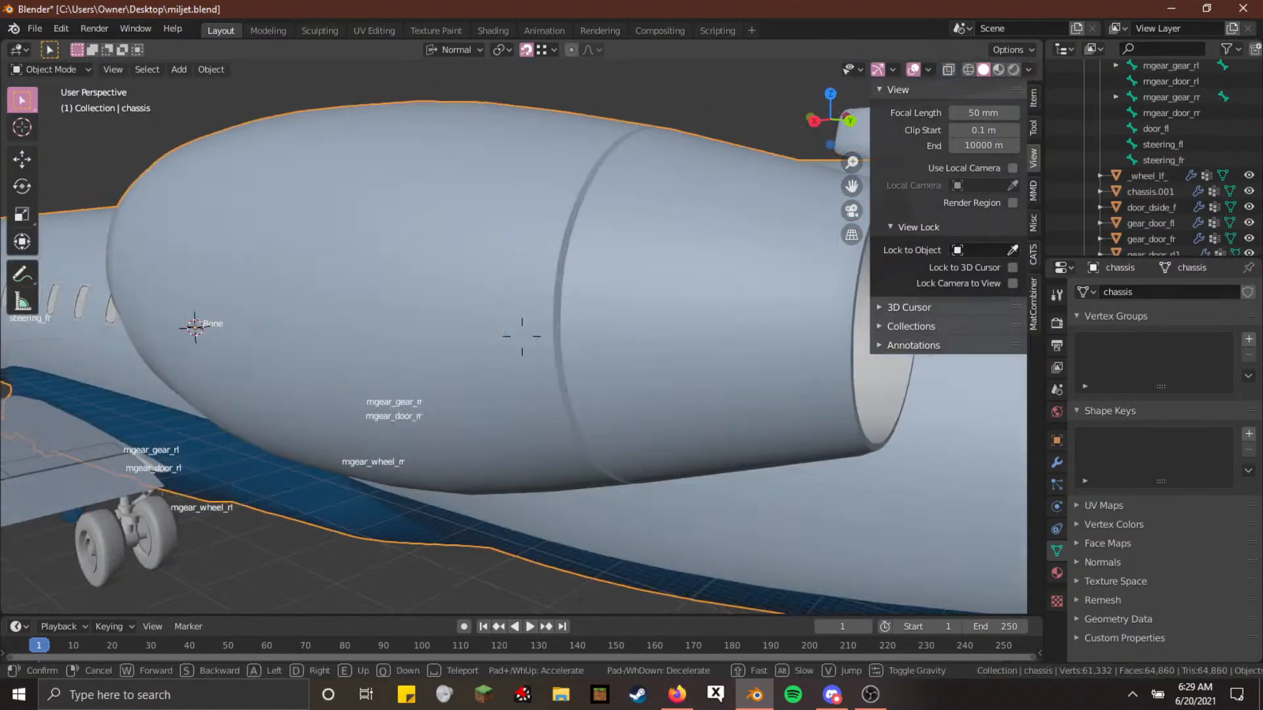
key(a)
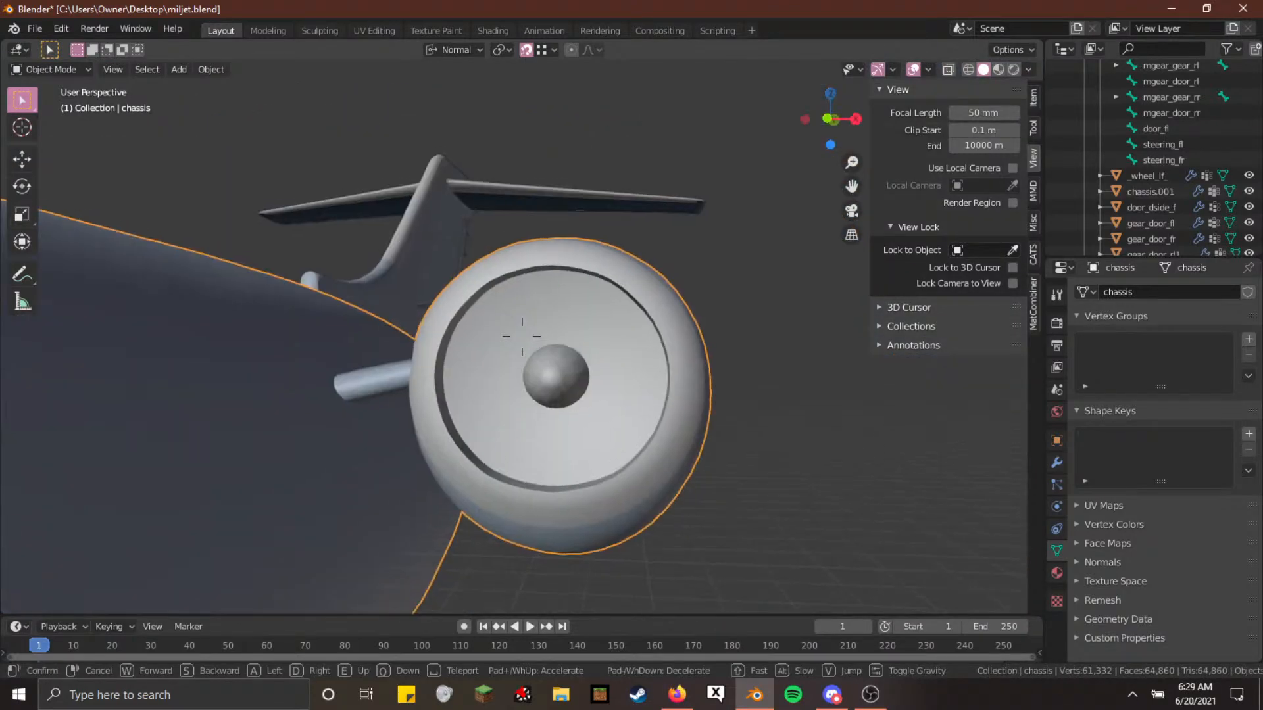
key(w)
click(522, 337)
key(Tab)
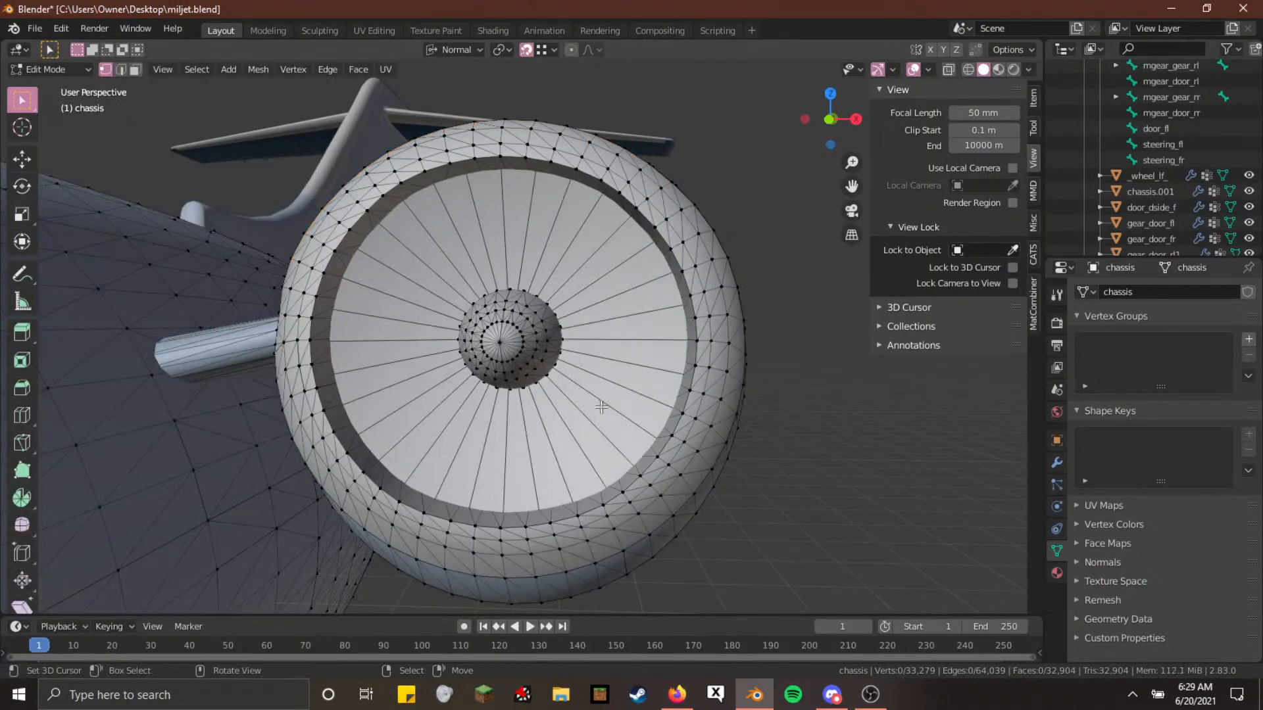
key(a)
key(a)
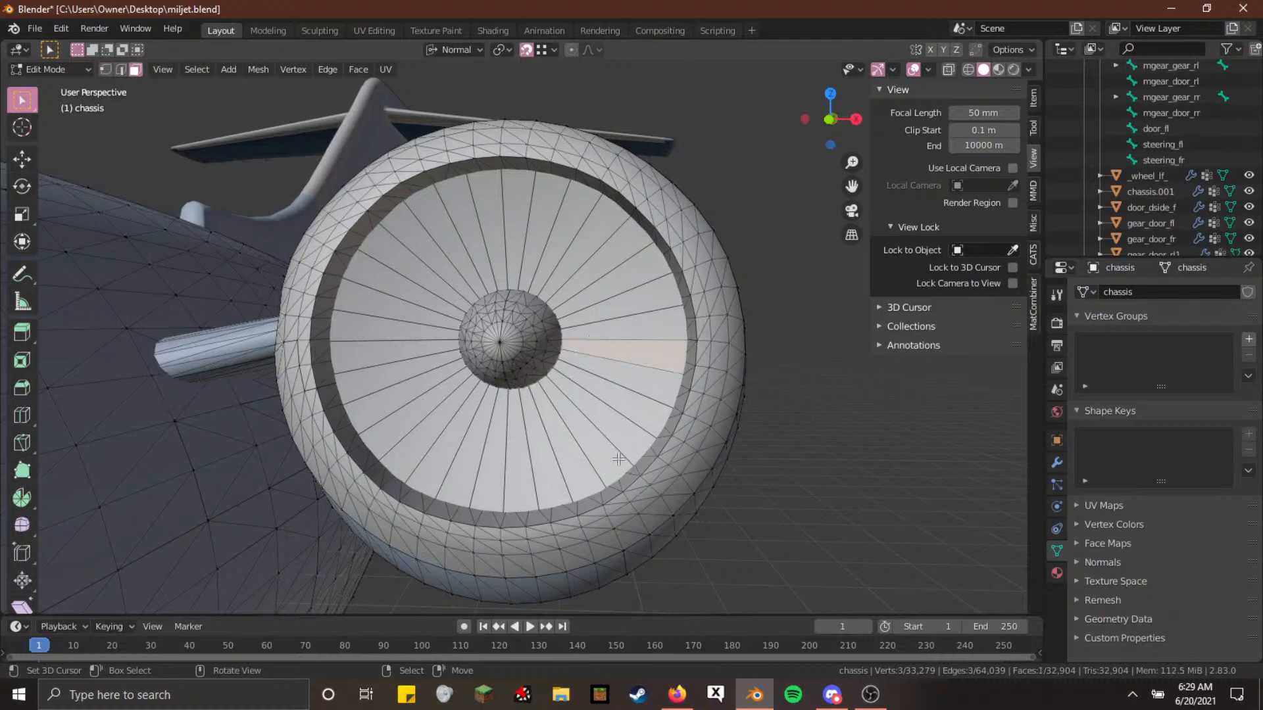
ctrl+click(380, 307)
ctrl+click(502, 477)
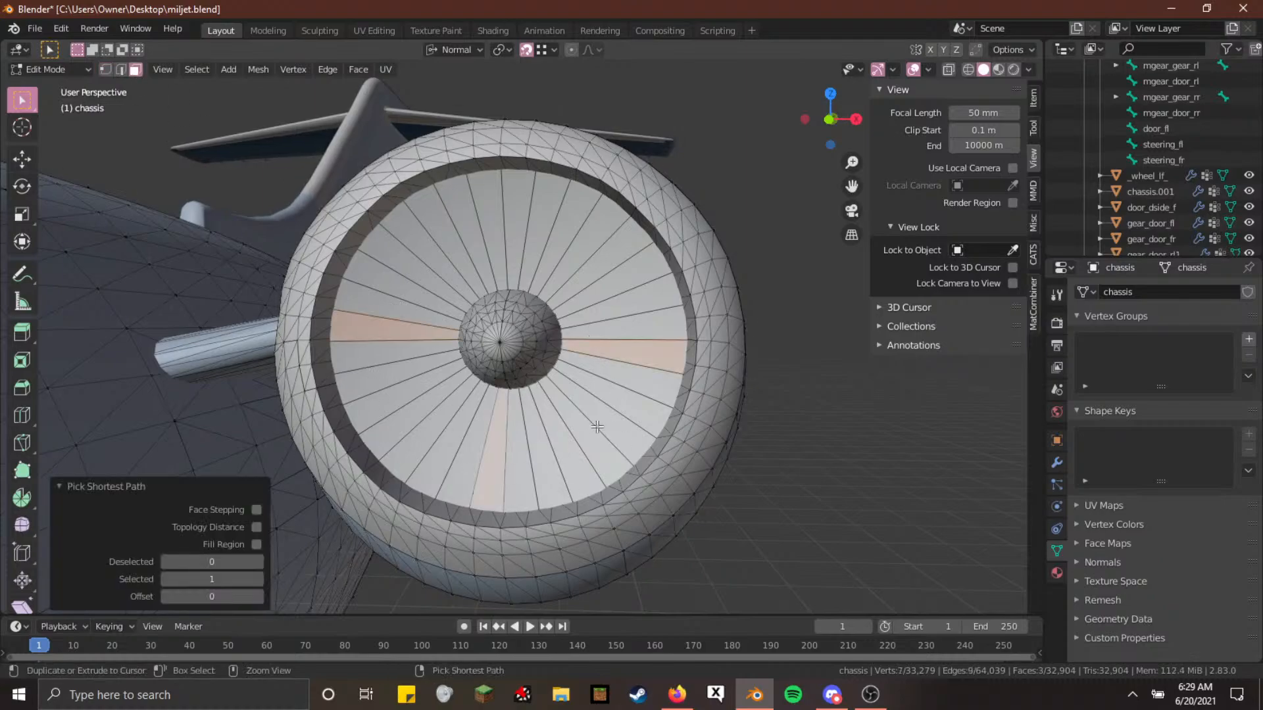
ctrl+click(634, 385)
ctrl+right_click(616, 428)
ctrl+right_click(549, 478)
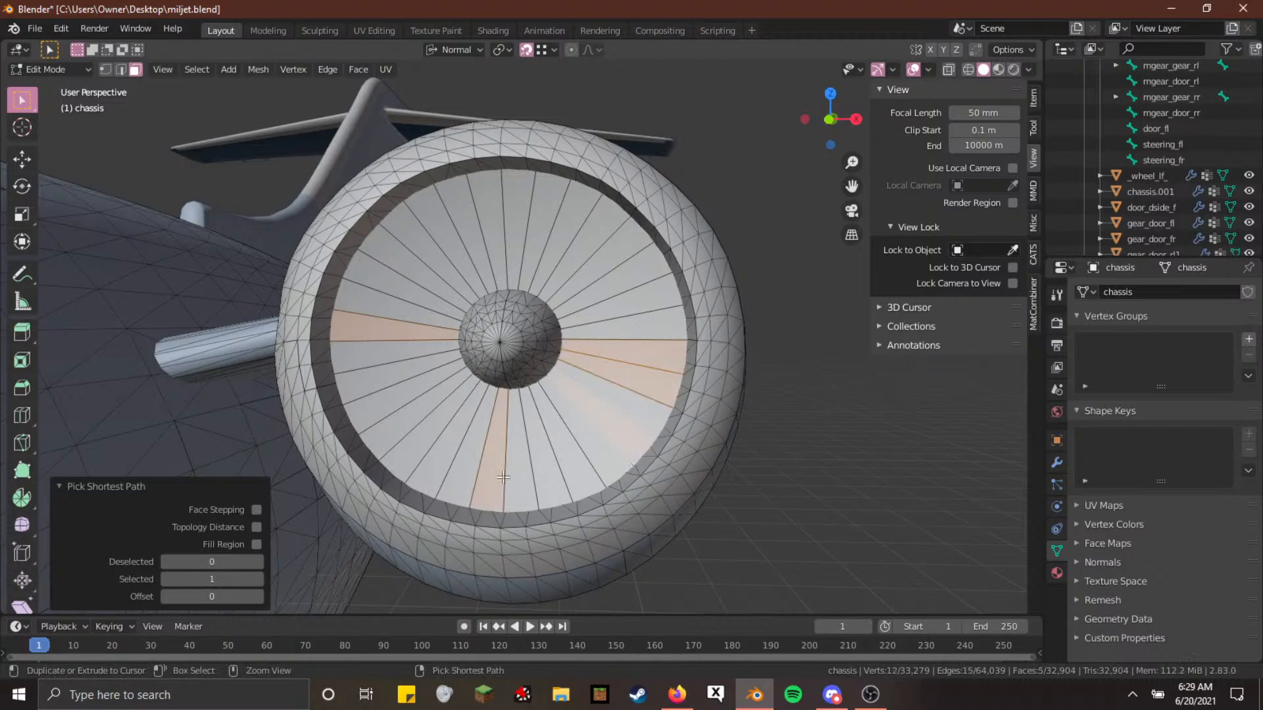
ctrl+right_click(463, 462)
ctrl+right_click(382, 377)
key(alt+a)
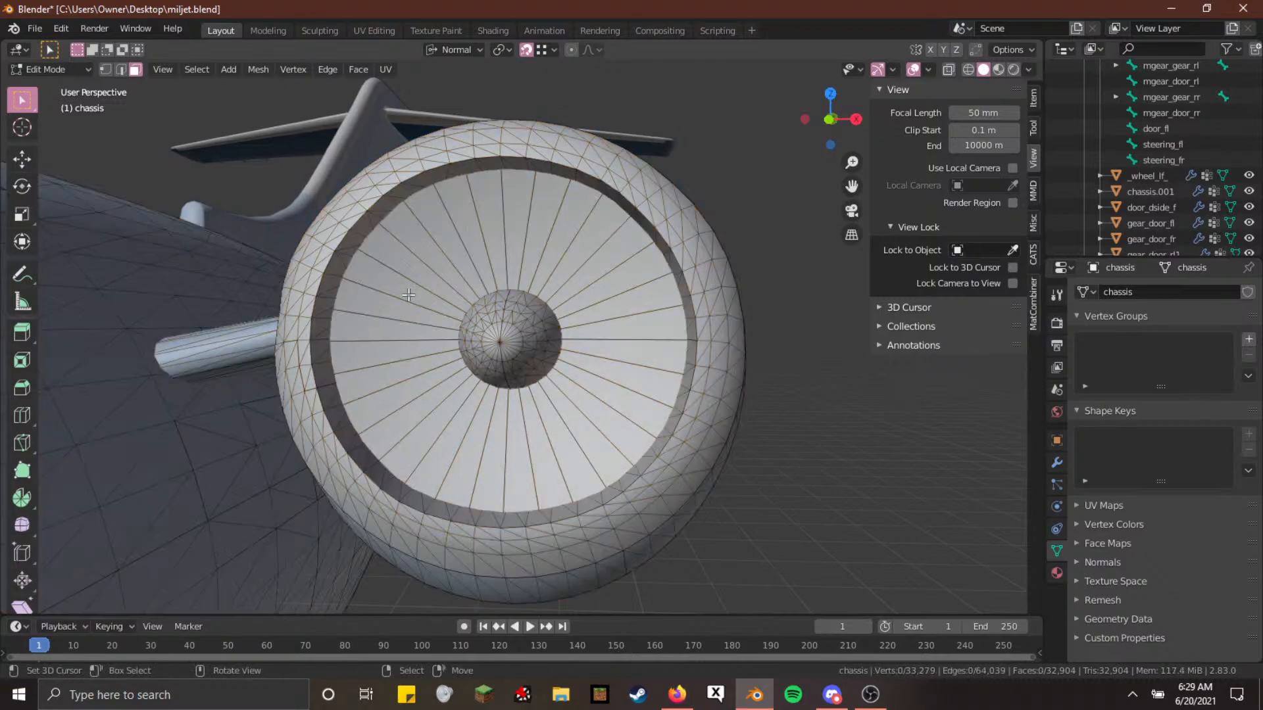
Select the left engine's front fan blades by linked faces and hide them one after another until the intake is clear
key(l)
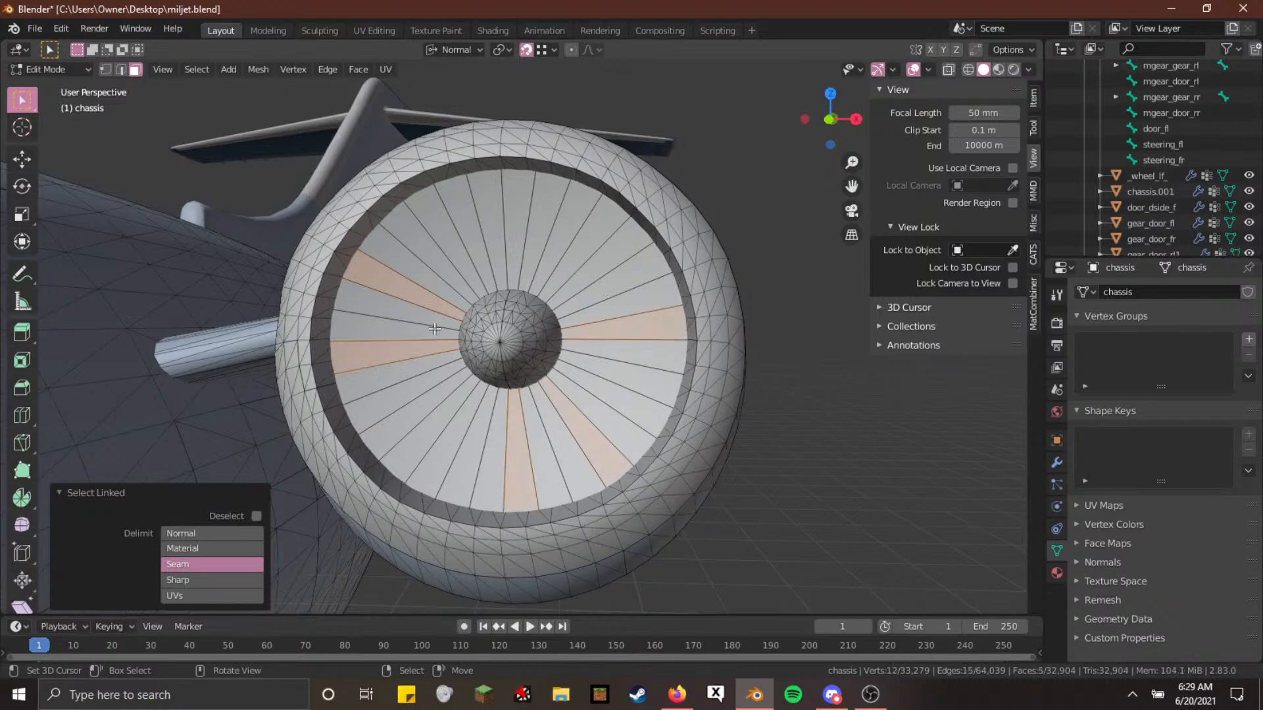
key(h)
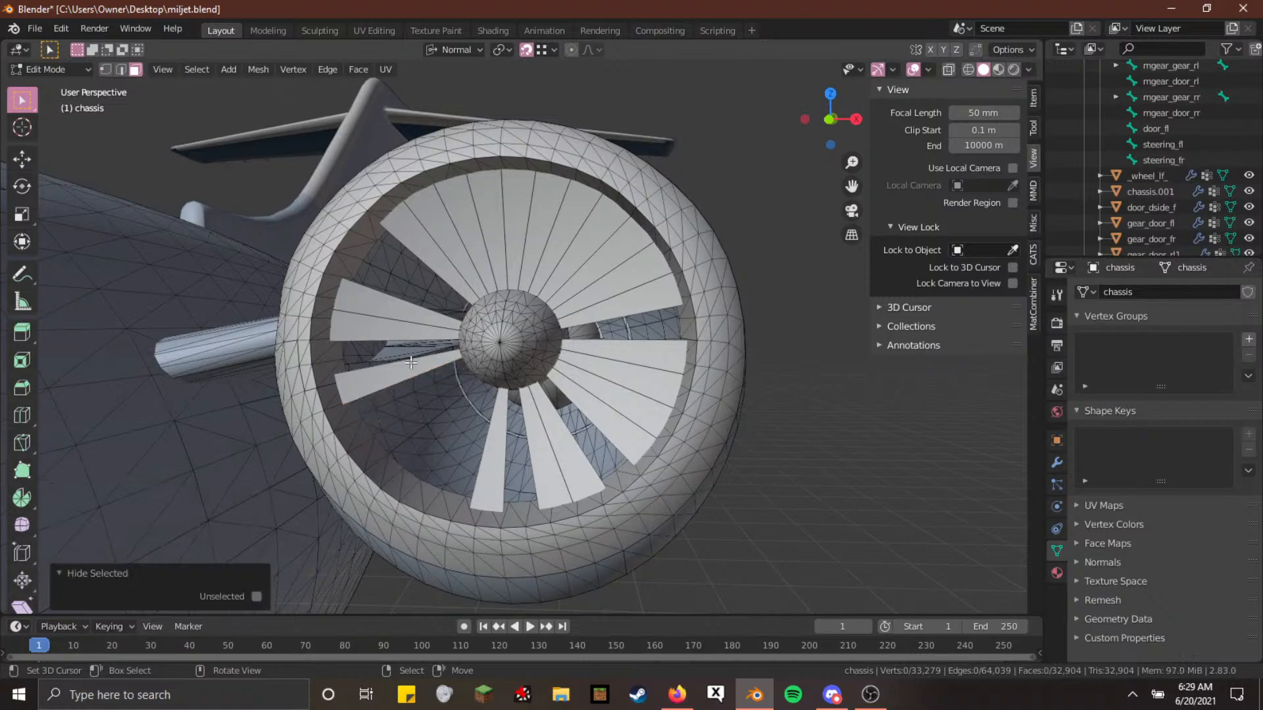
key(l)
key(h)
key(l)
key(h)
key(l)
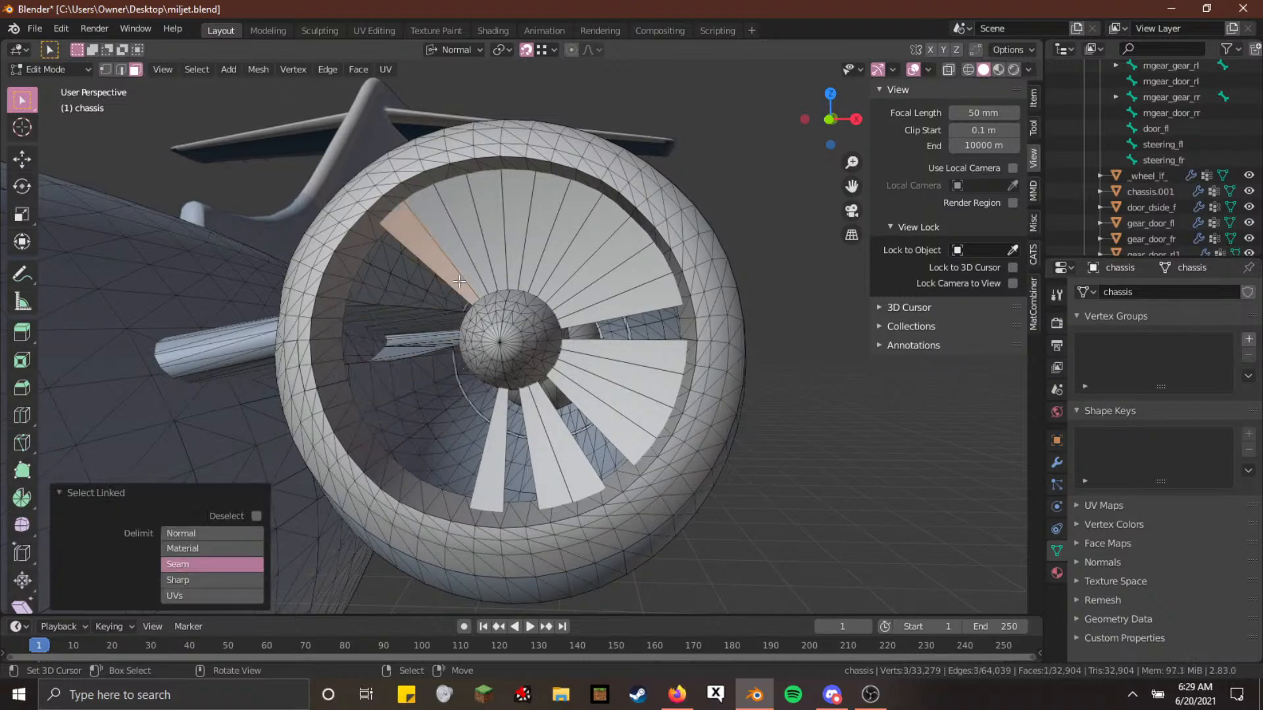
key(h)
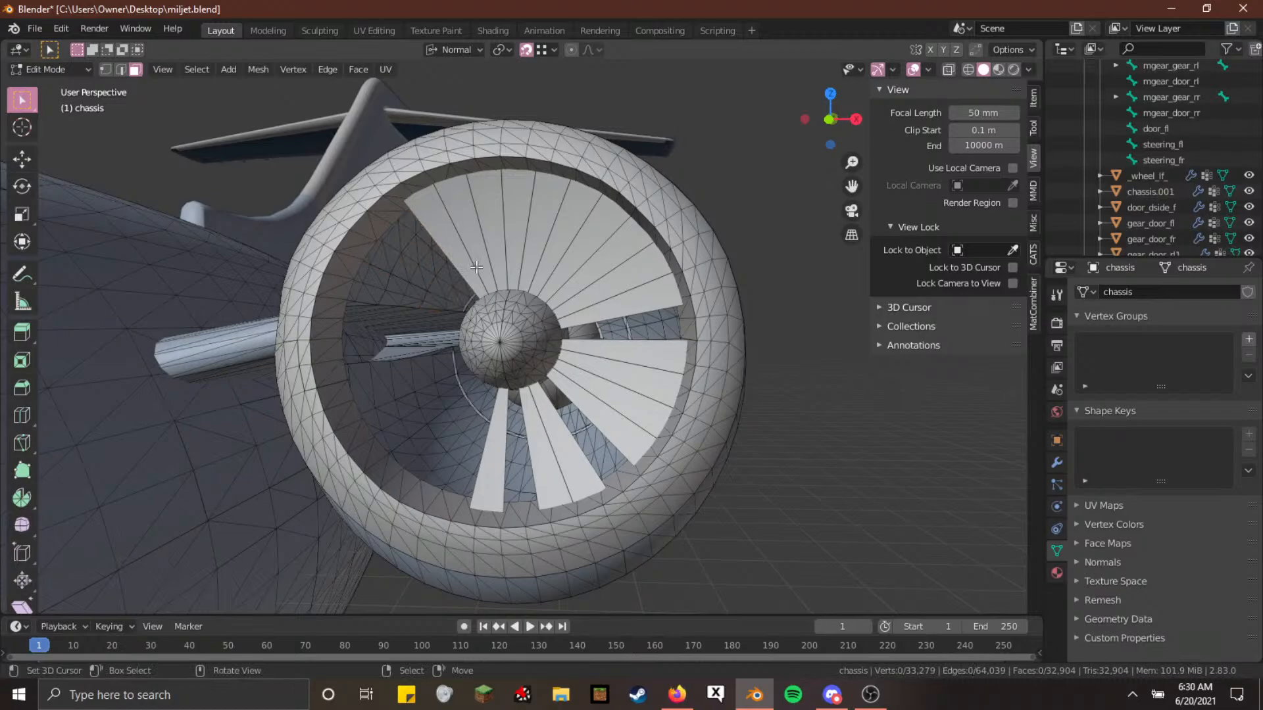
key(l)
key(h)
key(l)
key(h)
key(l)
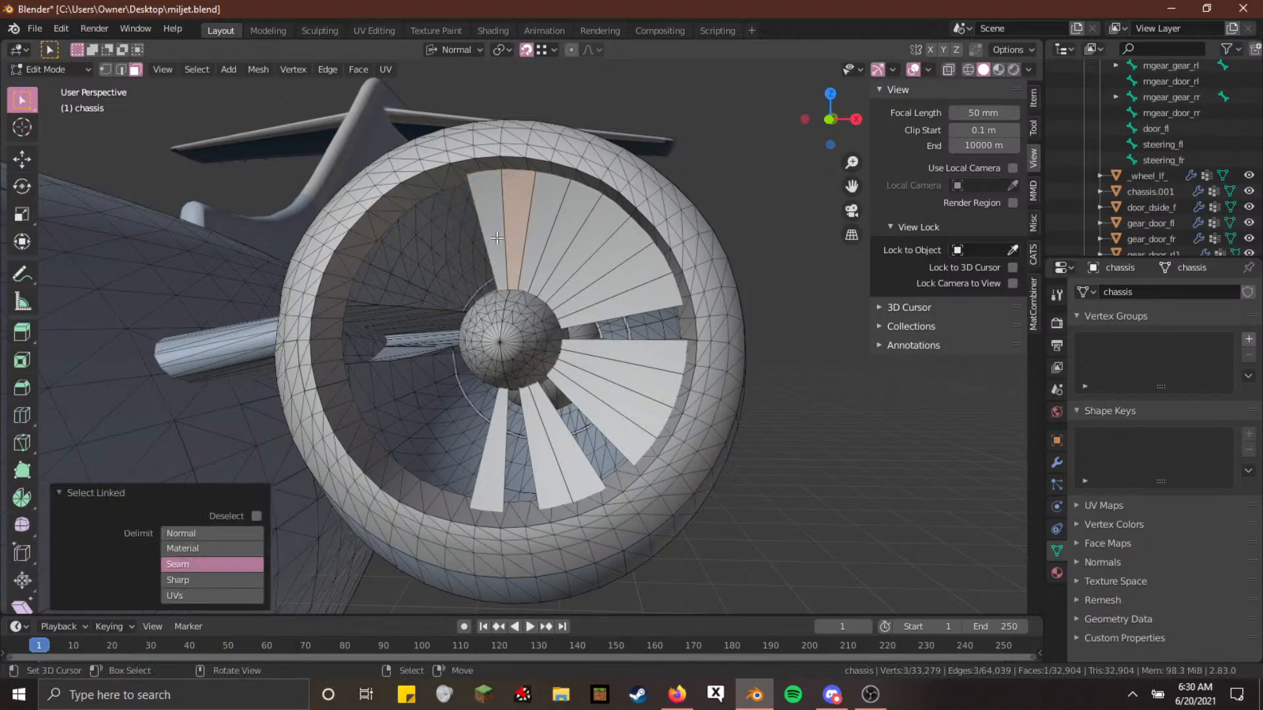
key(h)
key(l)
key(h)
key(l)
key(h)
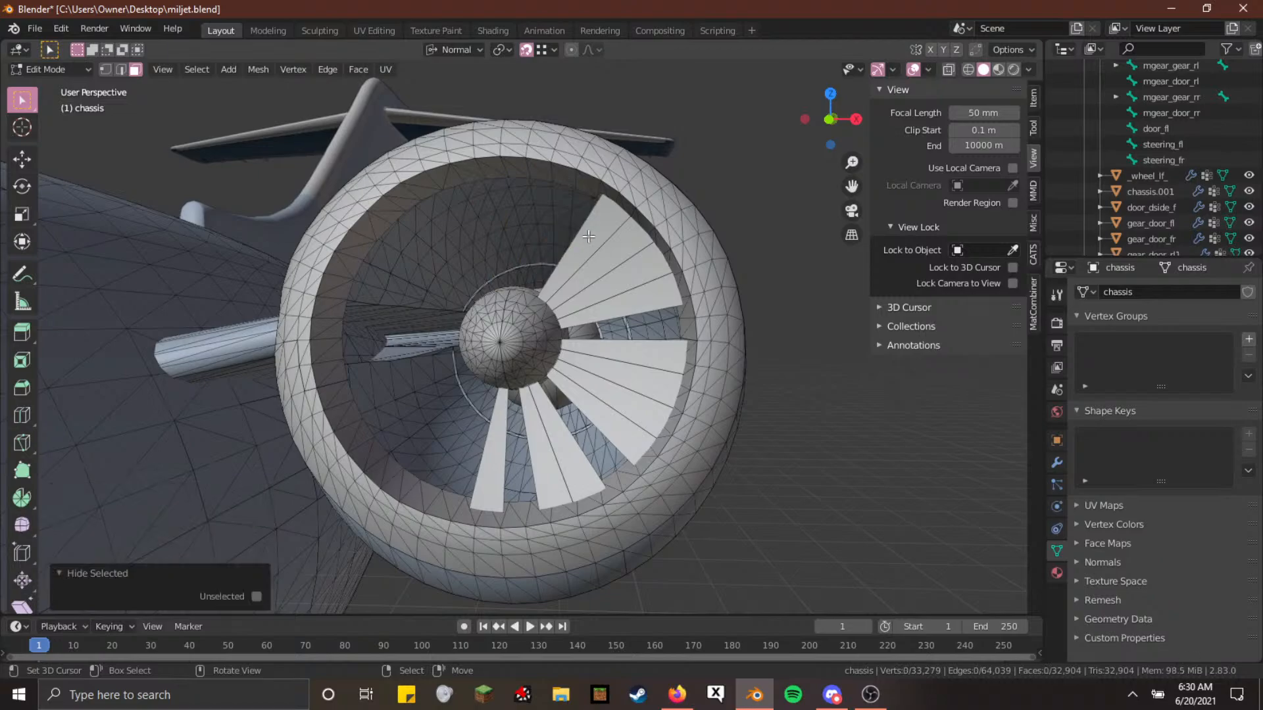
key(l)
key(h)
key(l)
key(h)
key(l)
key(h)
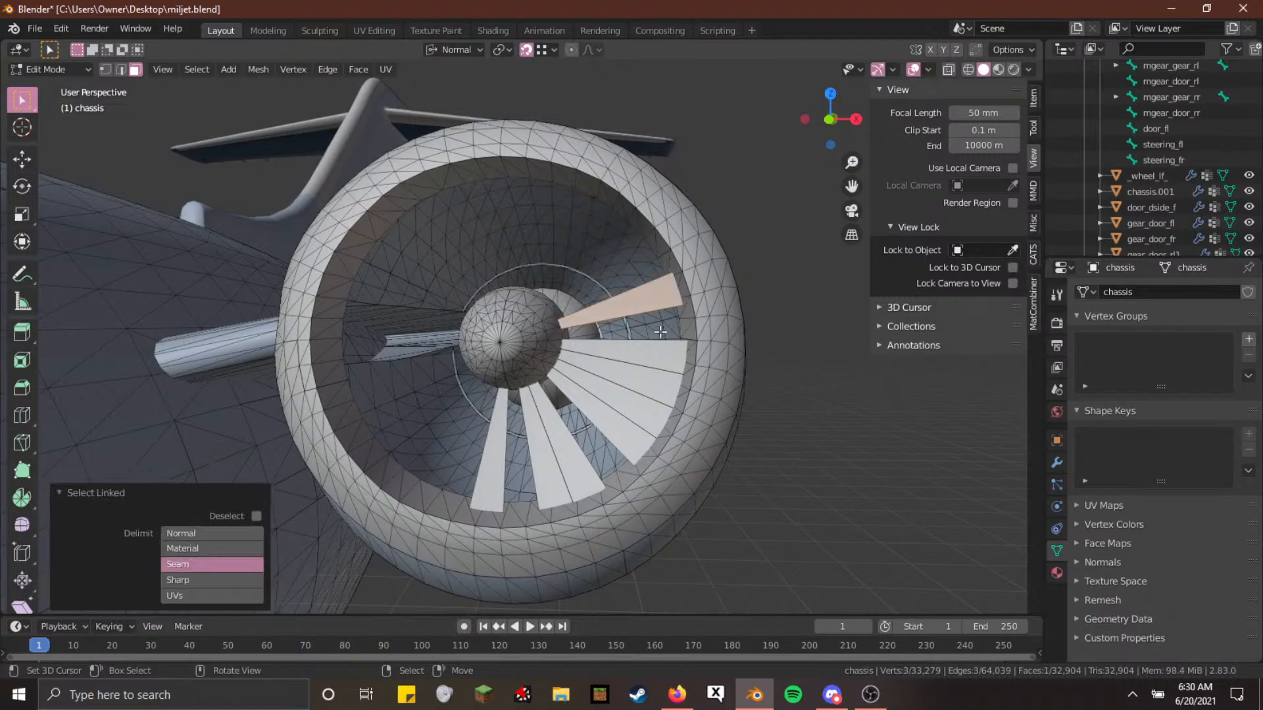
key(h)
key(l)
key(h)
key(l)
key(h)
key(l)
key(h)
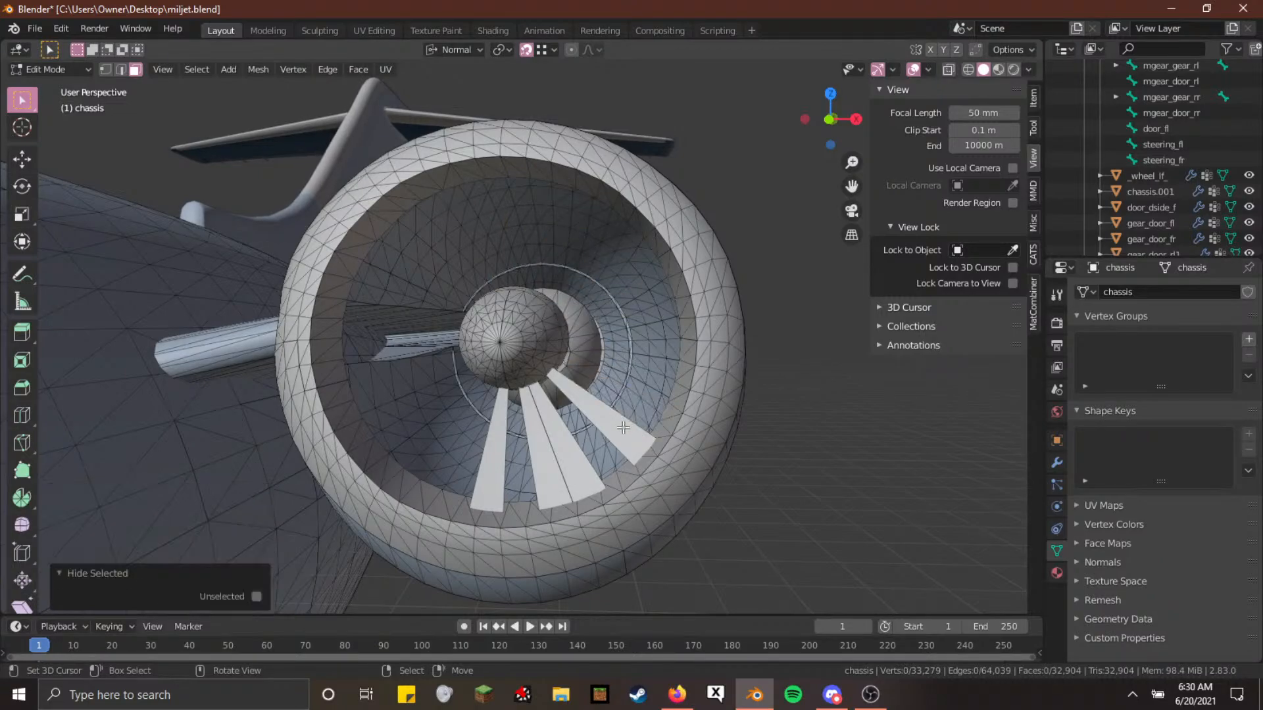
key(l)
key(h)
key(l)
key(h)
key(l)
key(h)
key(l)
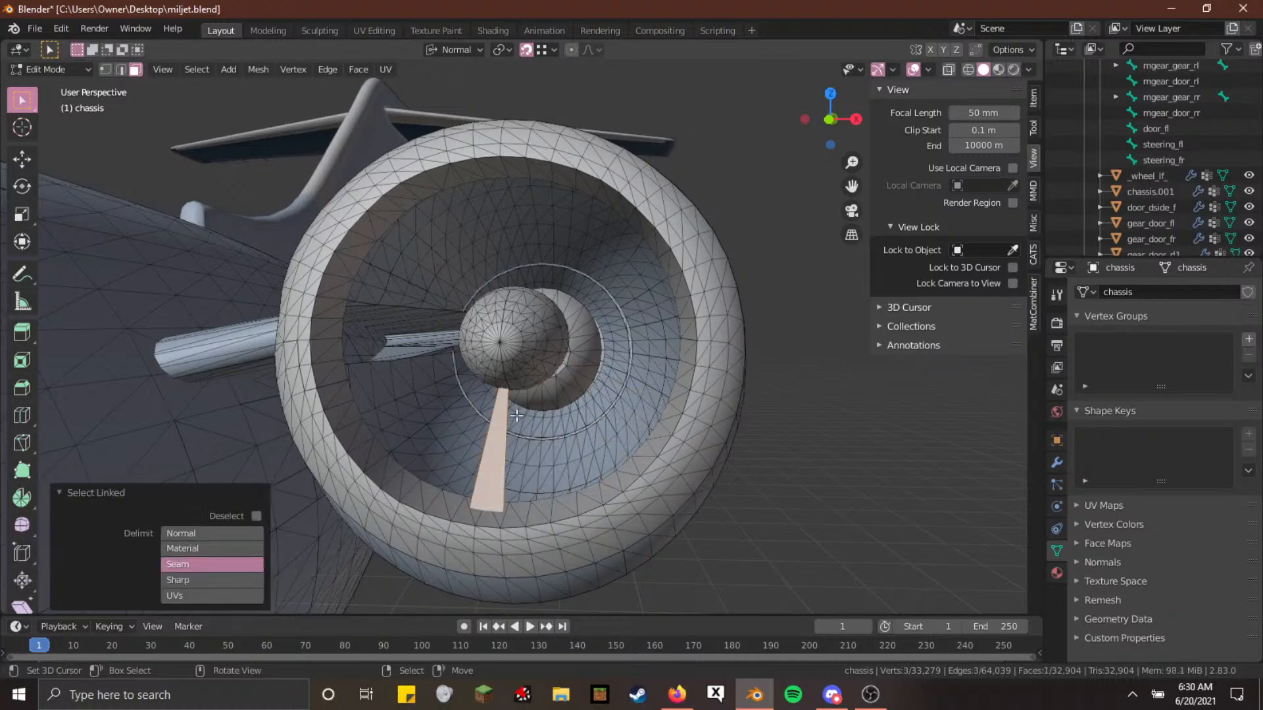
key(h)
Hide both halves of the spinner cone in the left engine's intake
key(l)
key(h)
key(l)
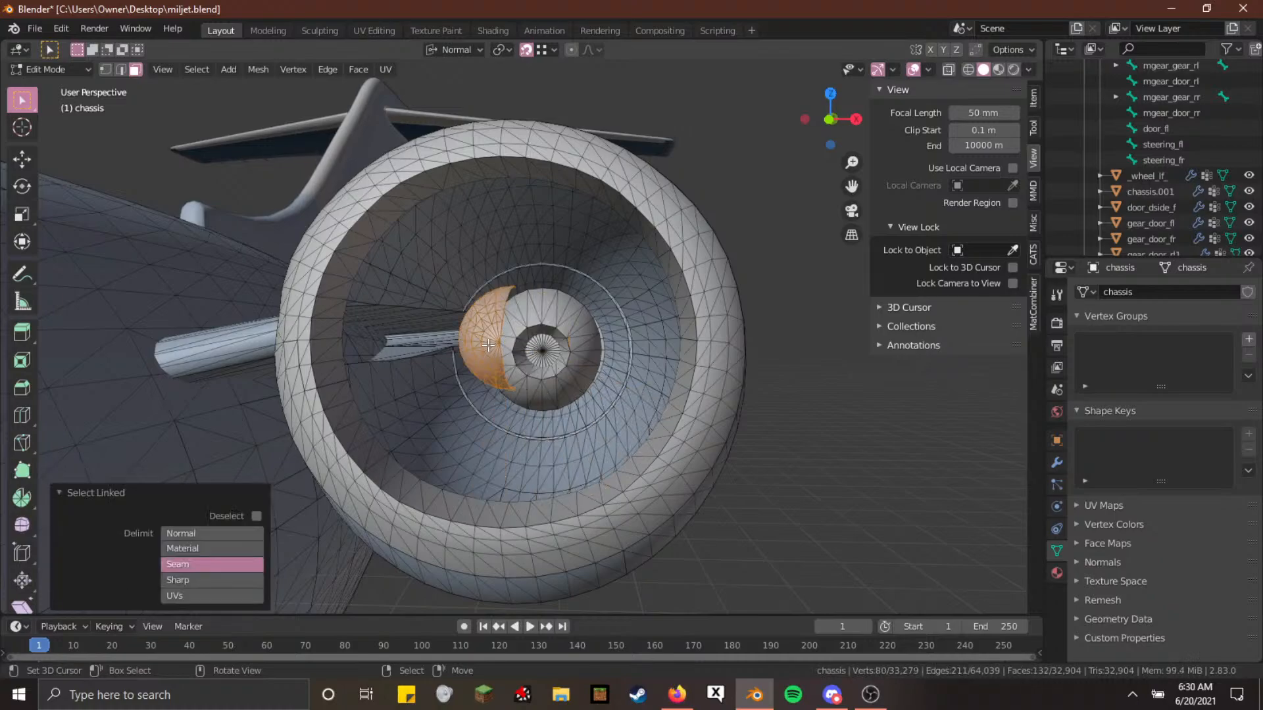
key(h)
Reveal the hidden front fan and spinner as a selection and check them in wireframe, returning to solid shading
key(shift+grave)
key(w)
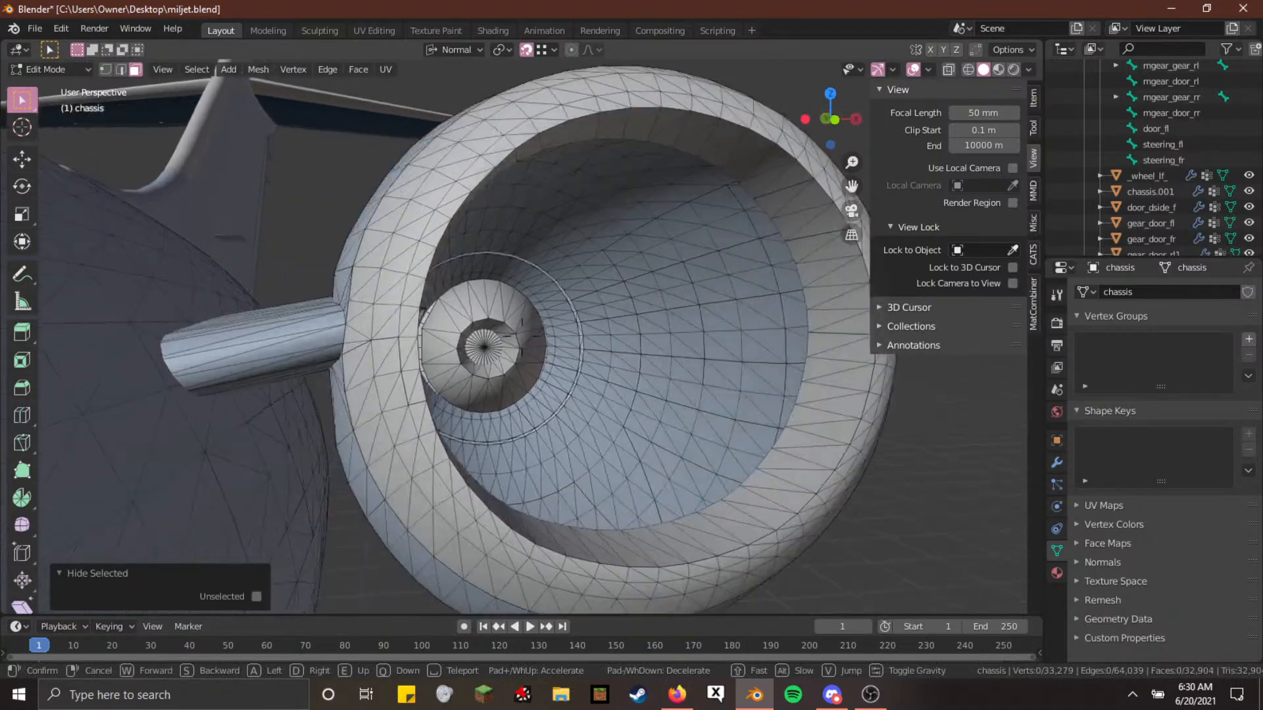
key(alt+h)
key(shift+z)
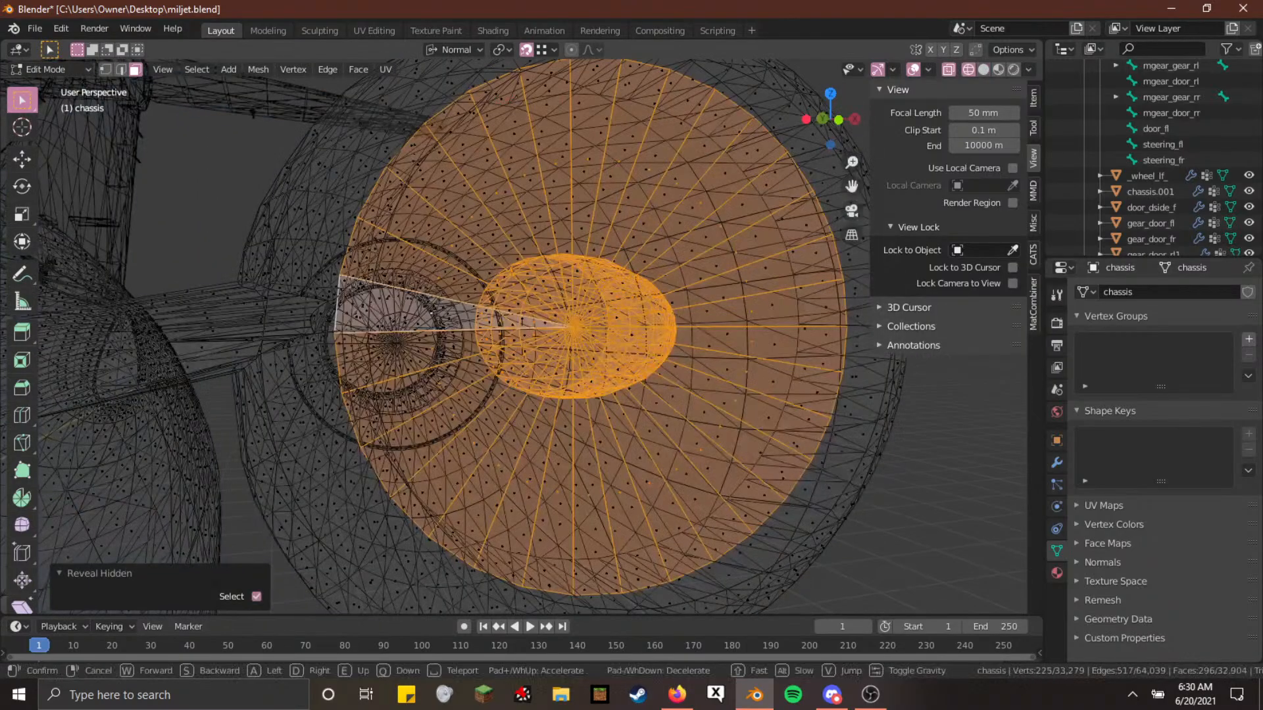
key(d)
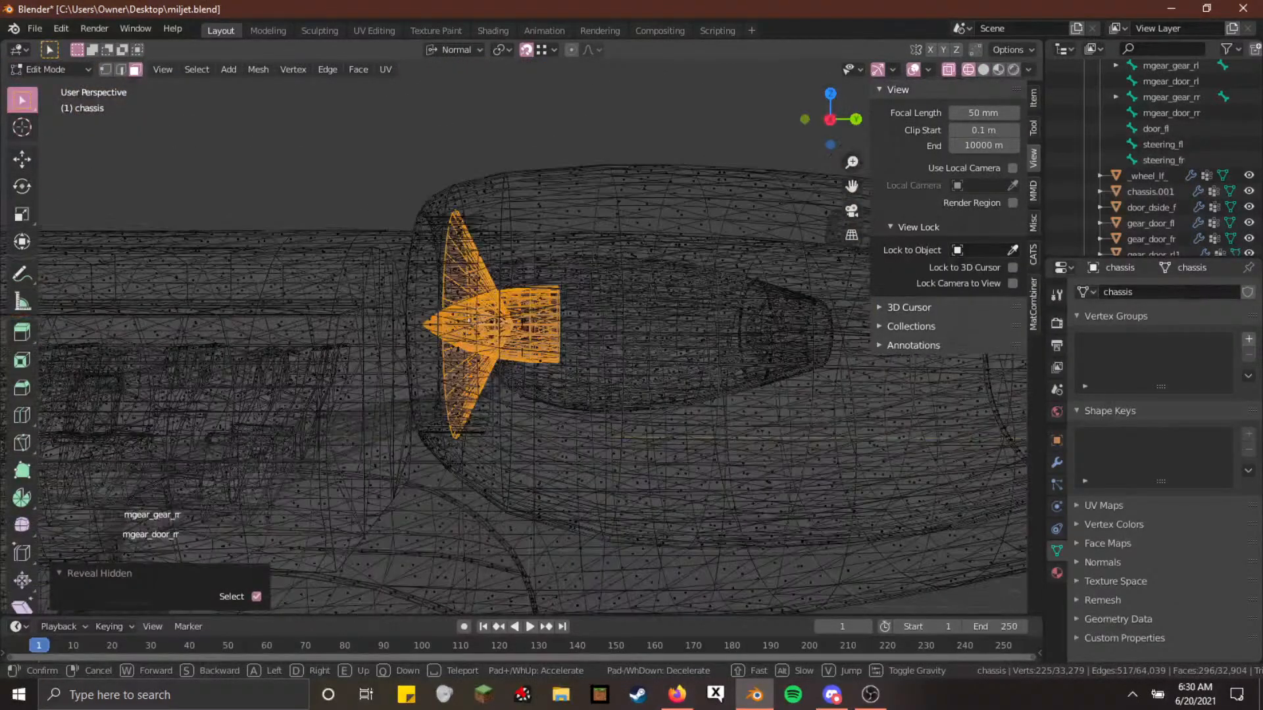
key(d)
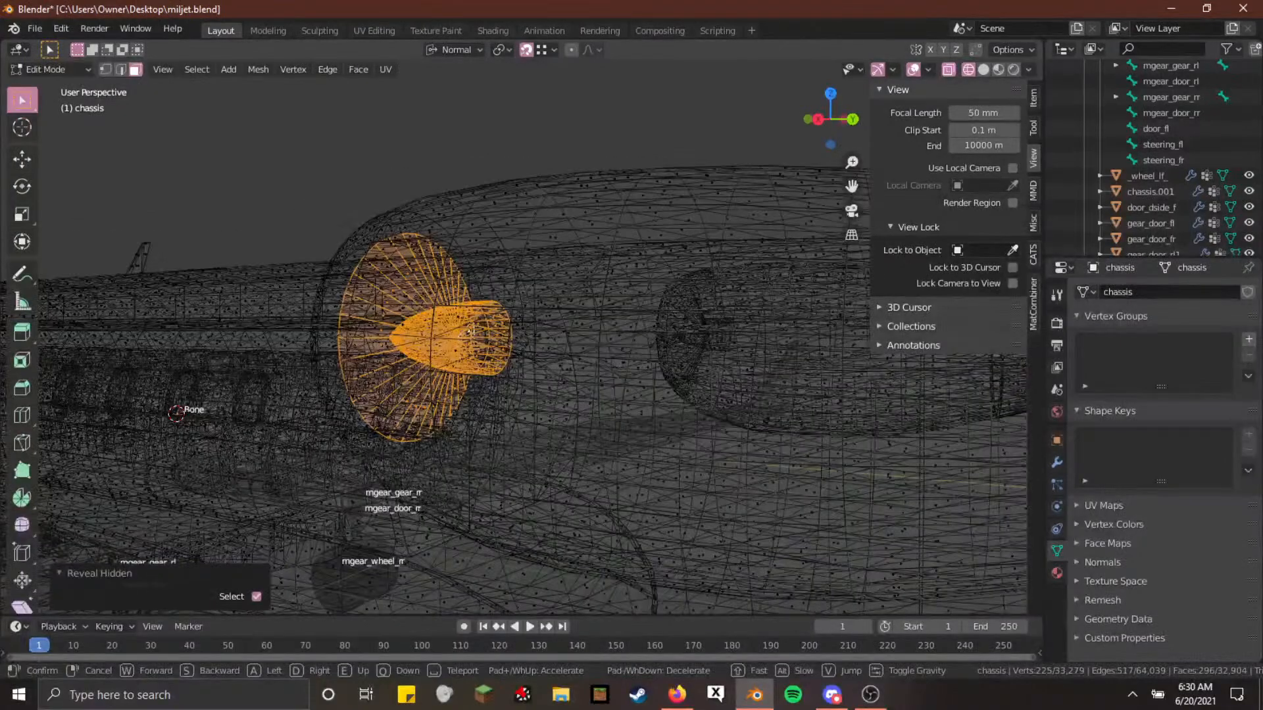
key(d)
key(d)
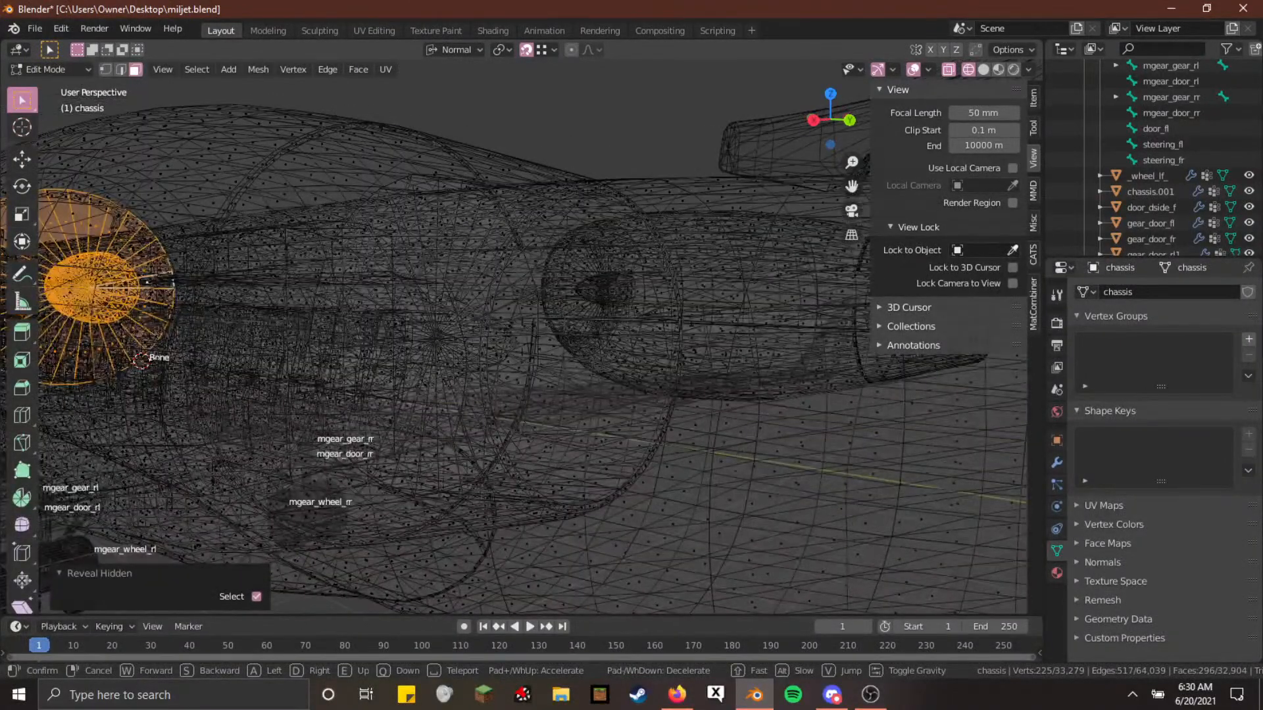
right_click(521, 337)
key(shift+z)
Hide the left engine's rear cone and several alternate rear fan blades by linked faces, undoing the last hide
key(shift+grave)
key(s)
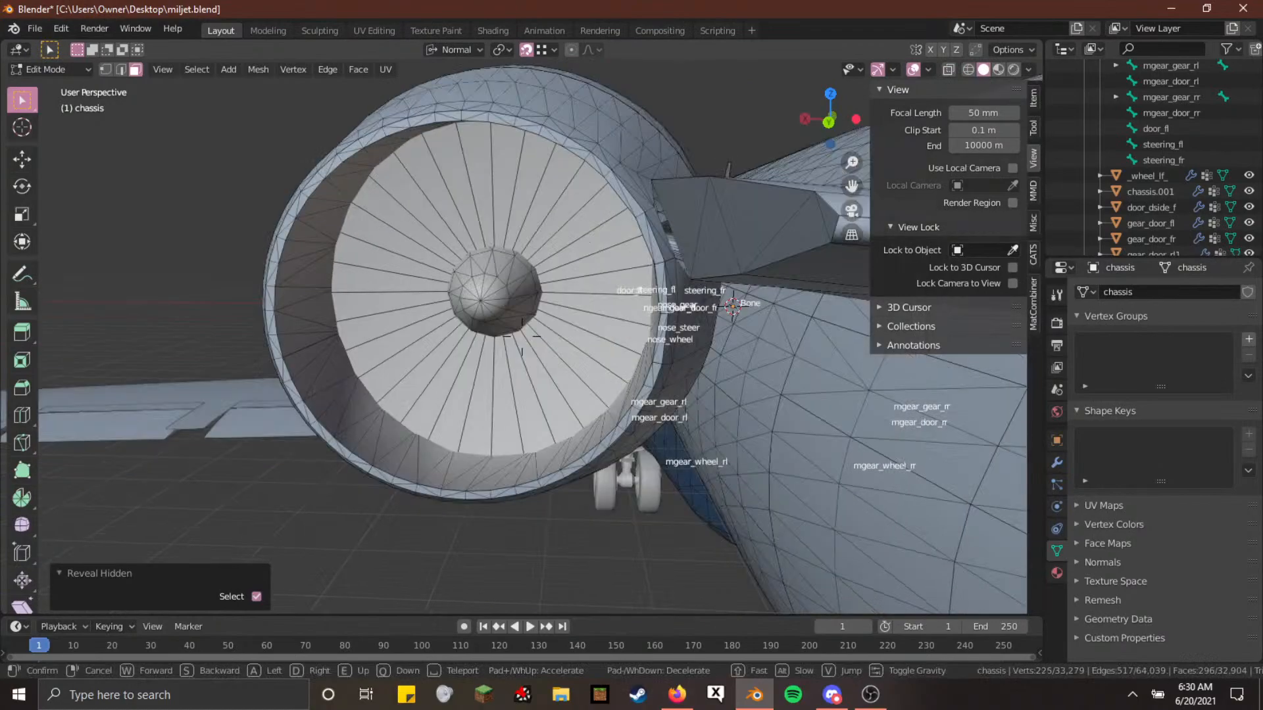
right_click(521, 337)
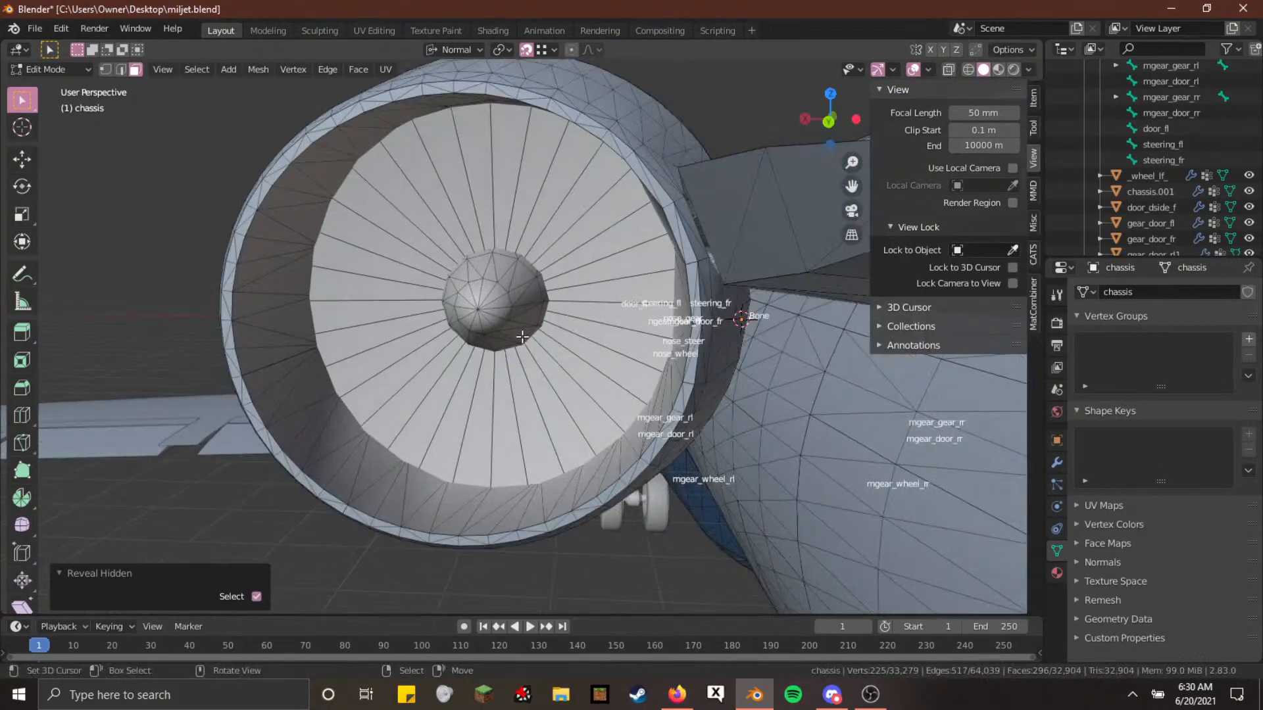
key(l)
key(h)
key(l)
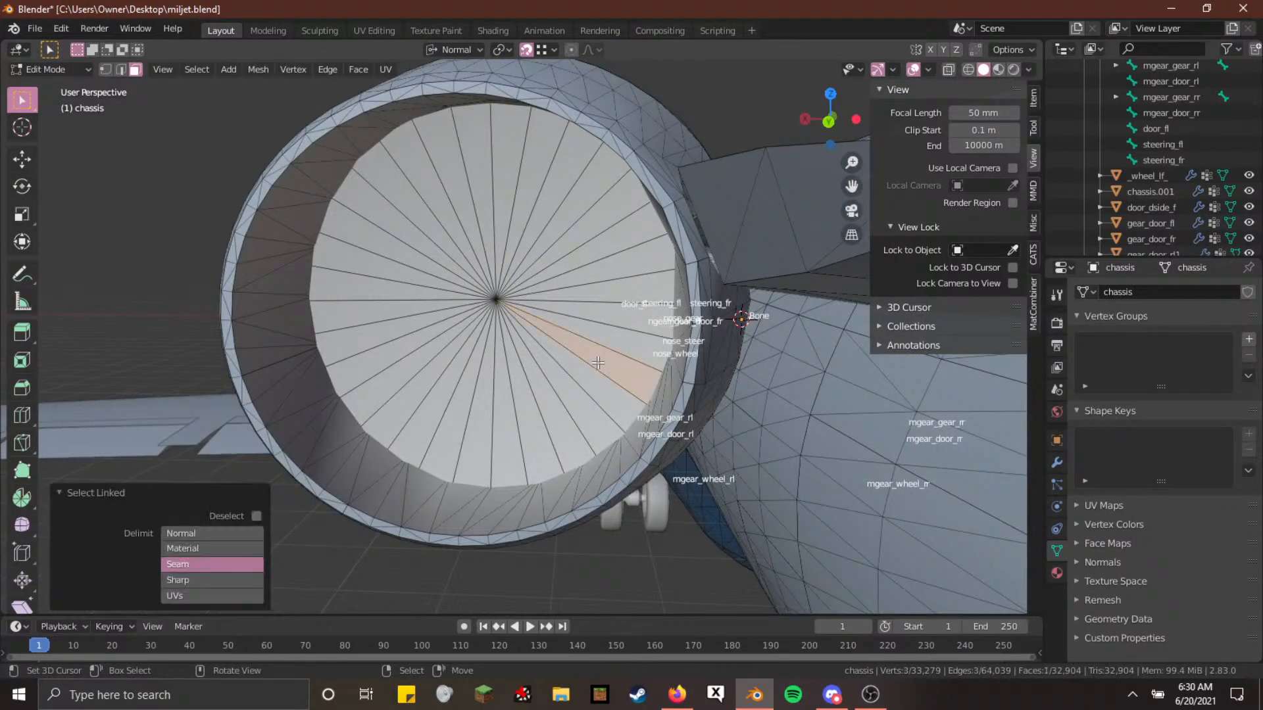
key(h)
key(l)
key(h)
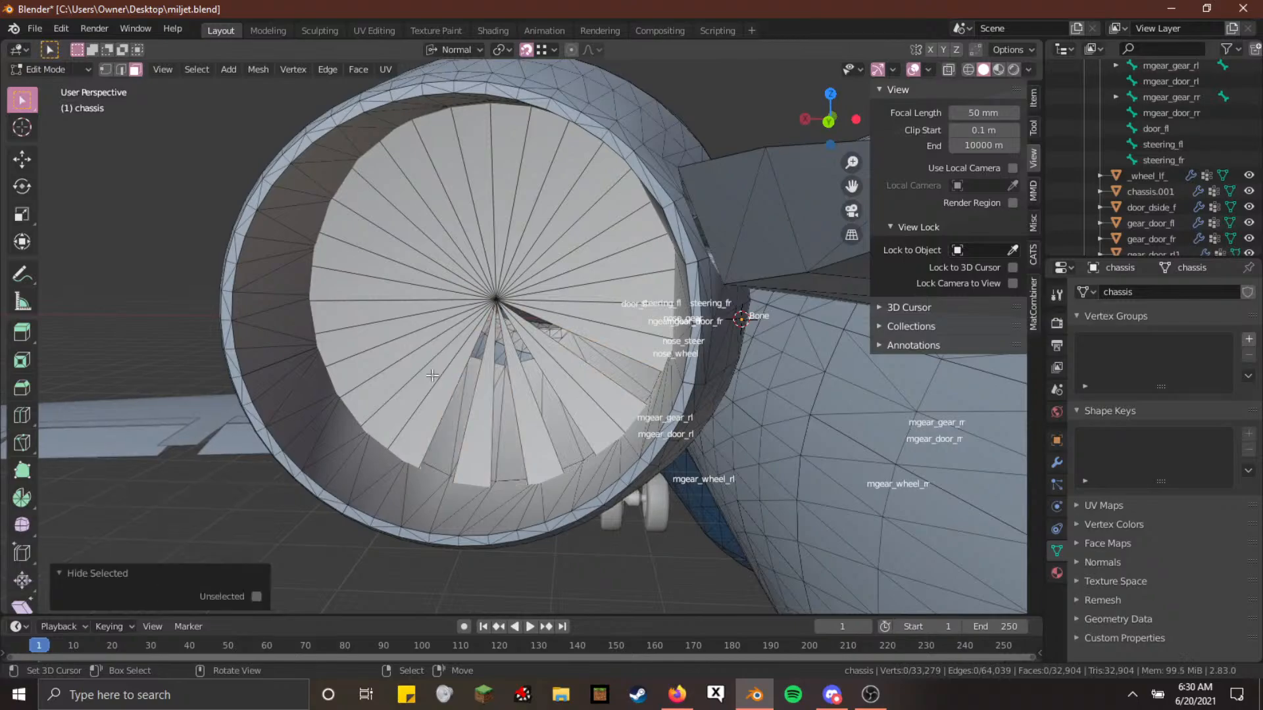
key(l)
key(h)
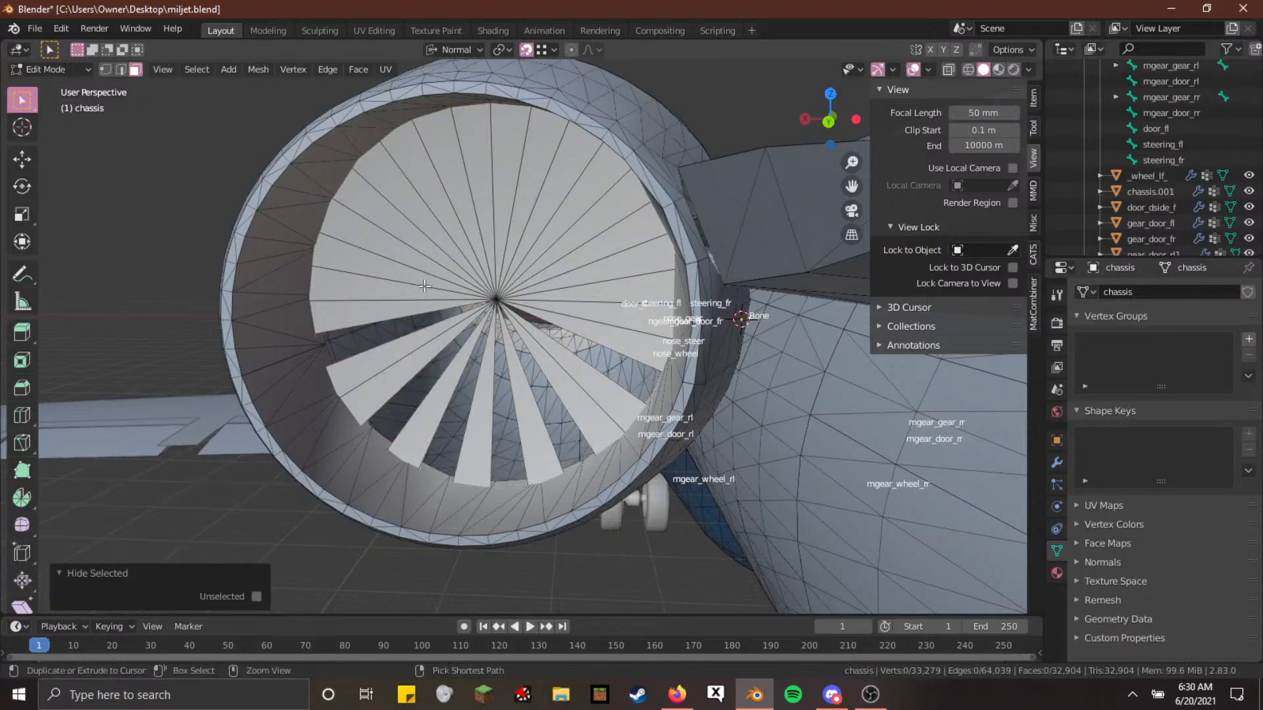
key(ctrl+z)
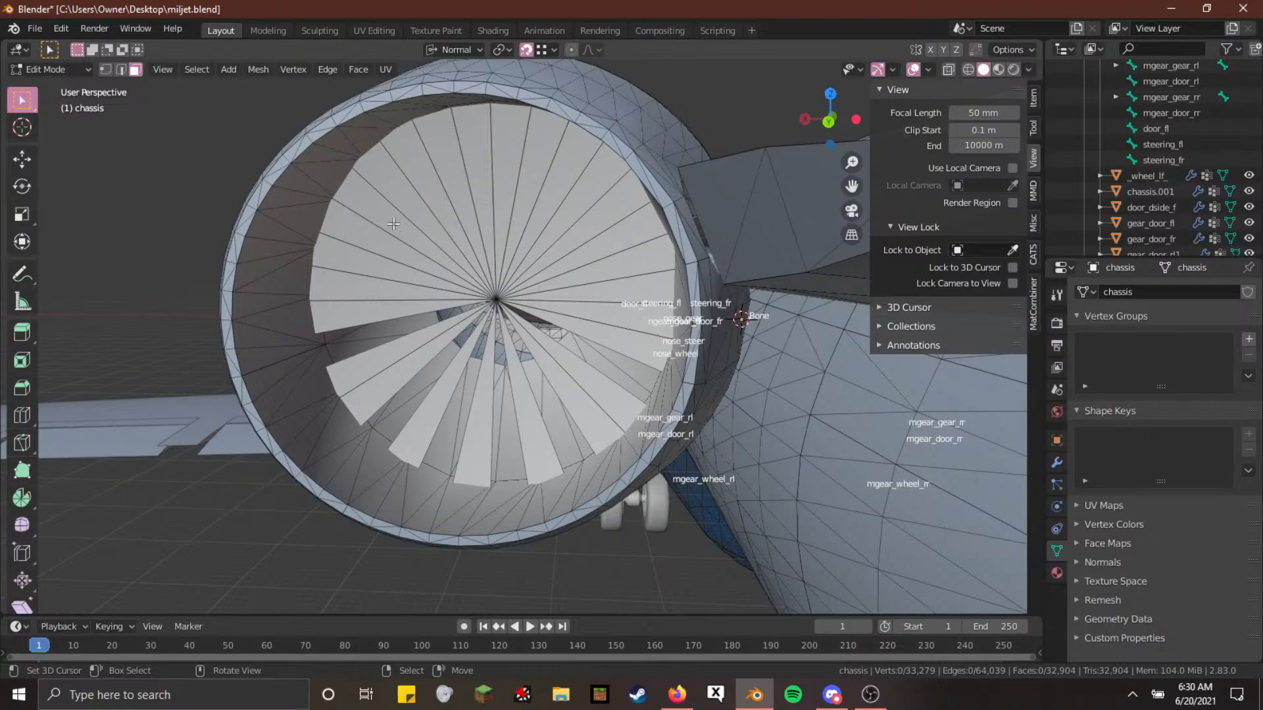
Select the remaining visible rear fan blades by linked faces and deselect the extra faces picked behind them
key(l)
key(l)
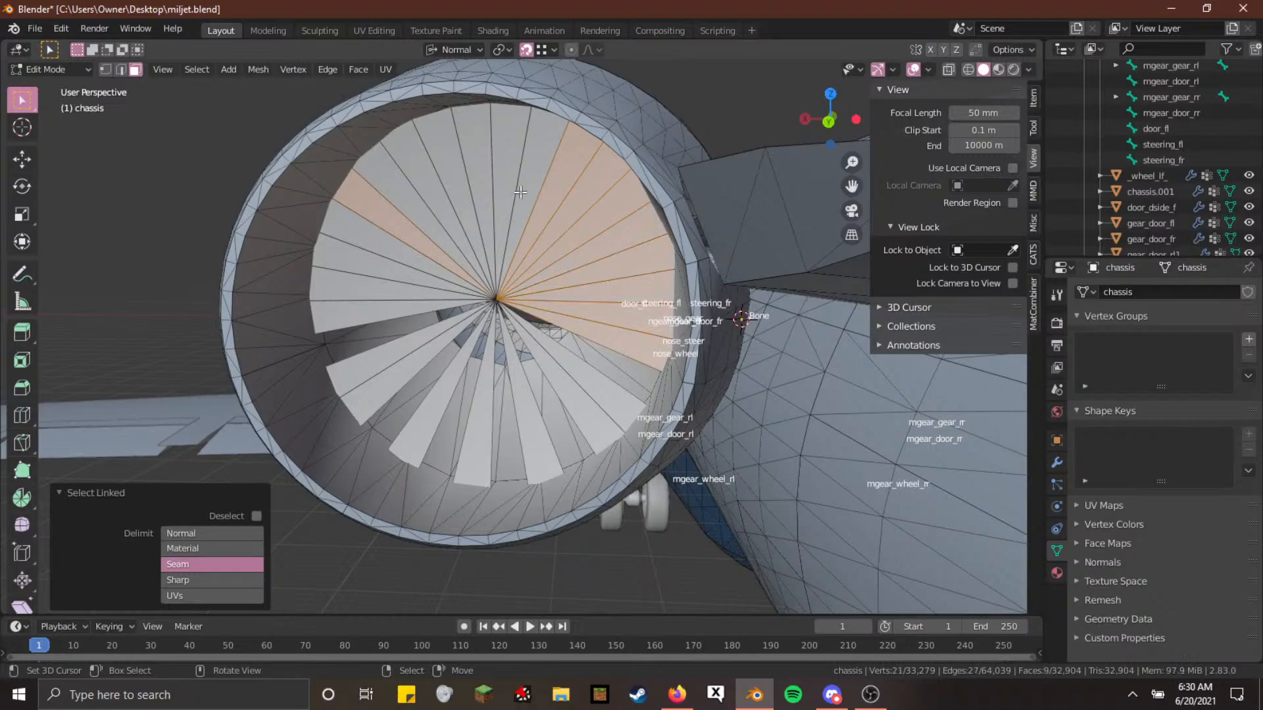
key(l)
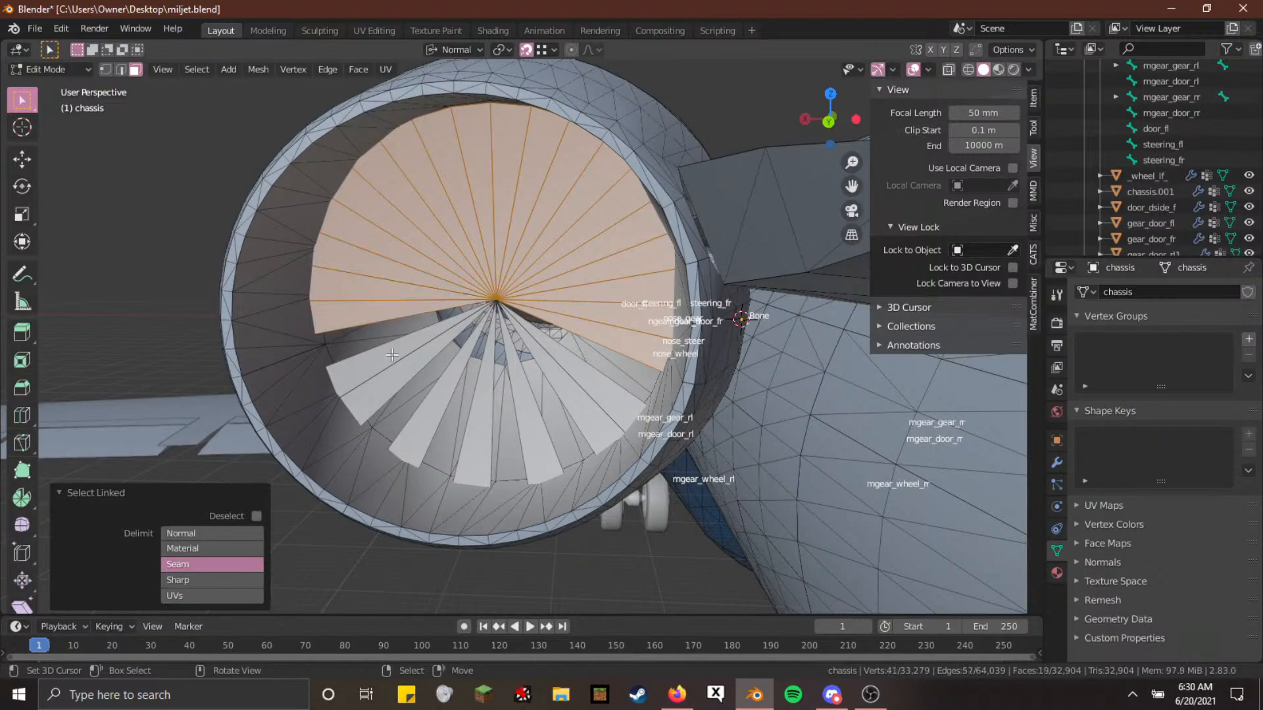
key(l)
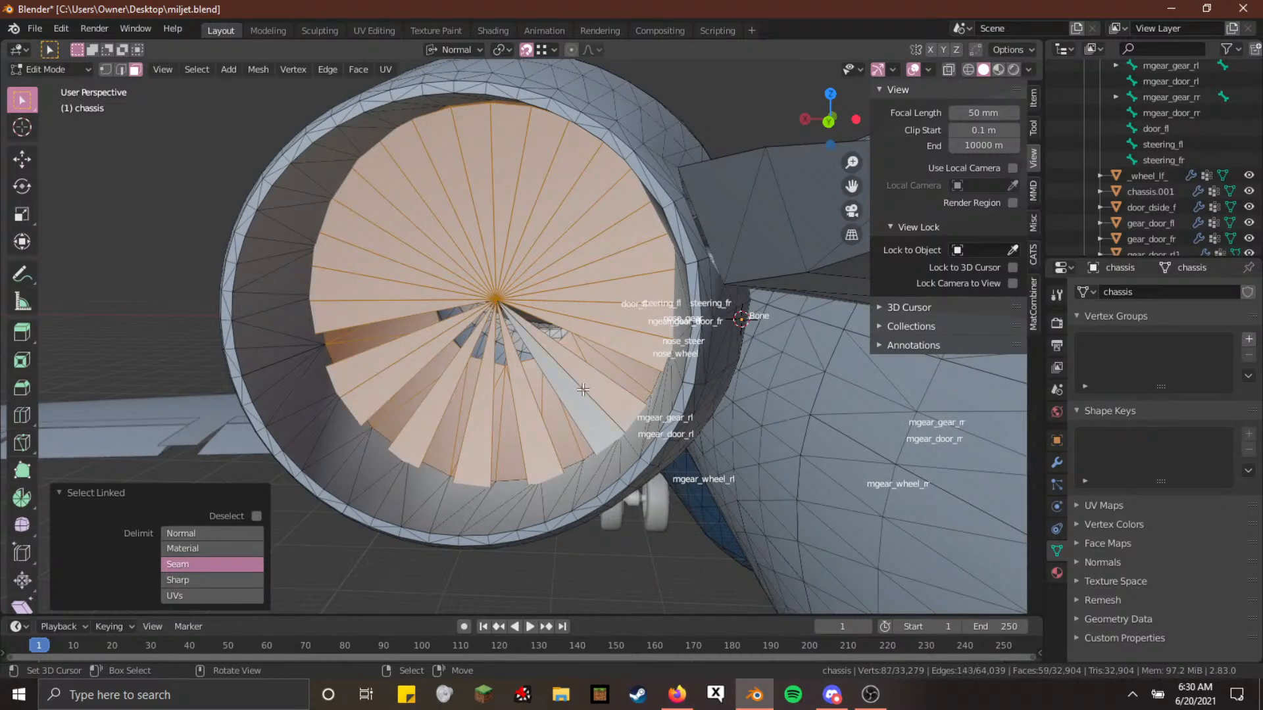
key(shift+l)
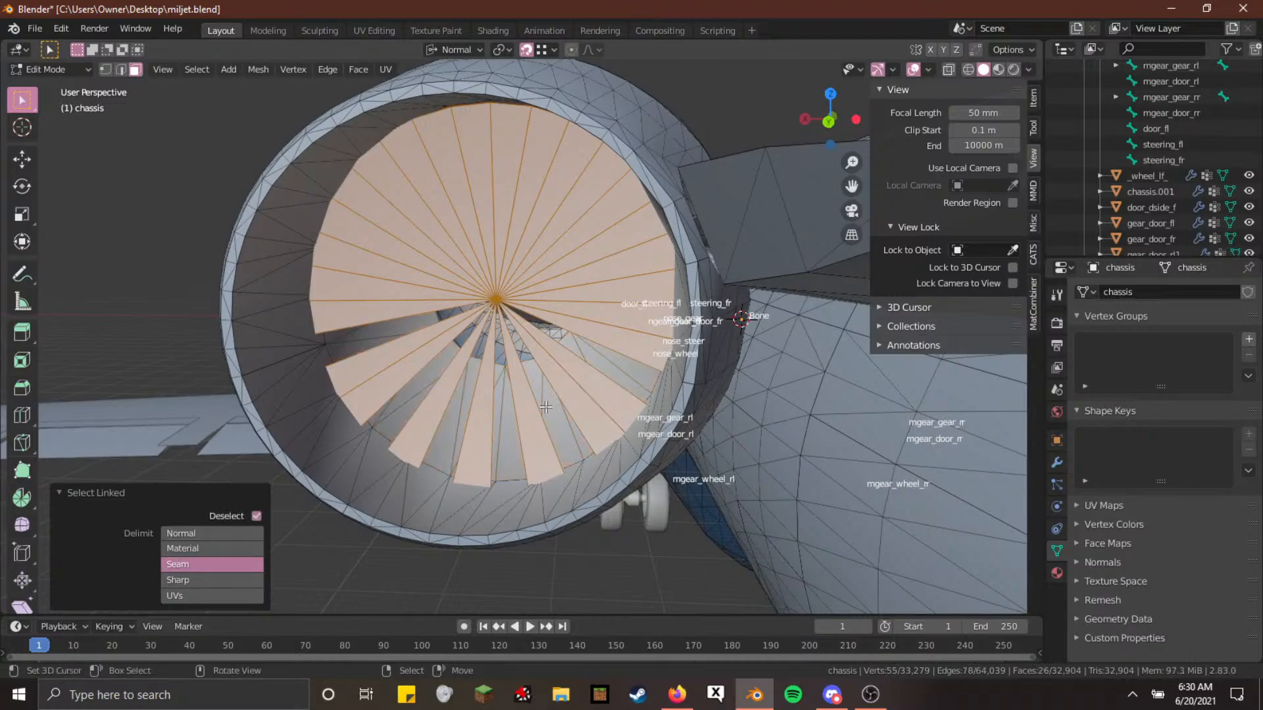
Reveal the left engine's hidden fan and cone faces as a selection and inspect both fans in wireframe
key(alt+z)
key(alt+h)
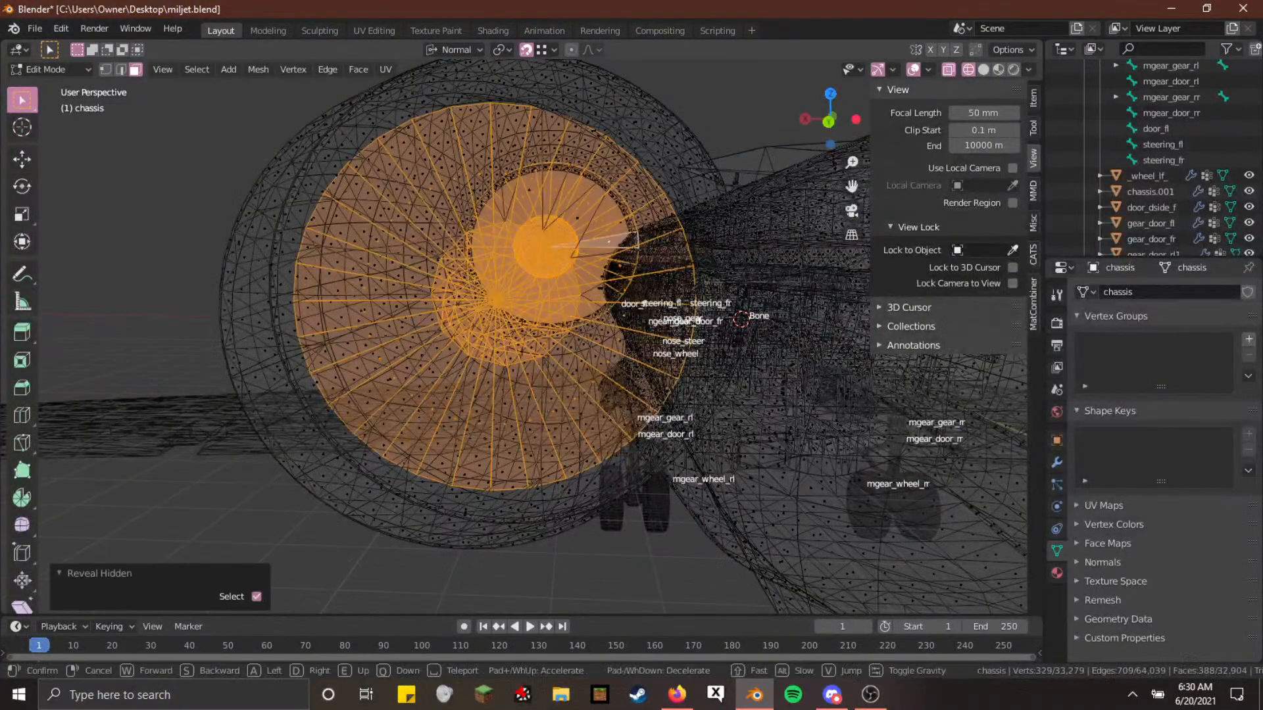
key(shift+grave)
key(a)
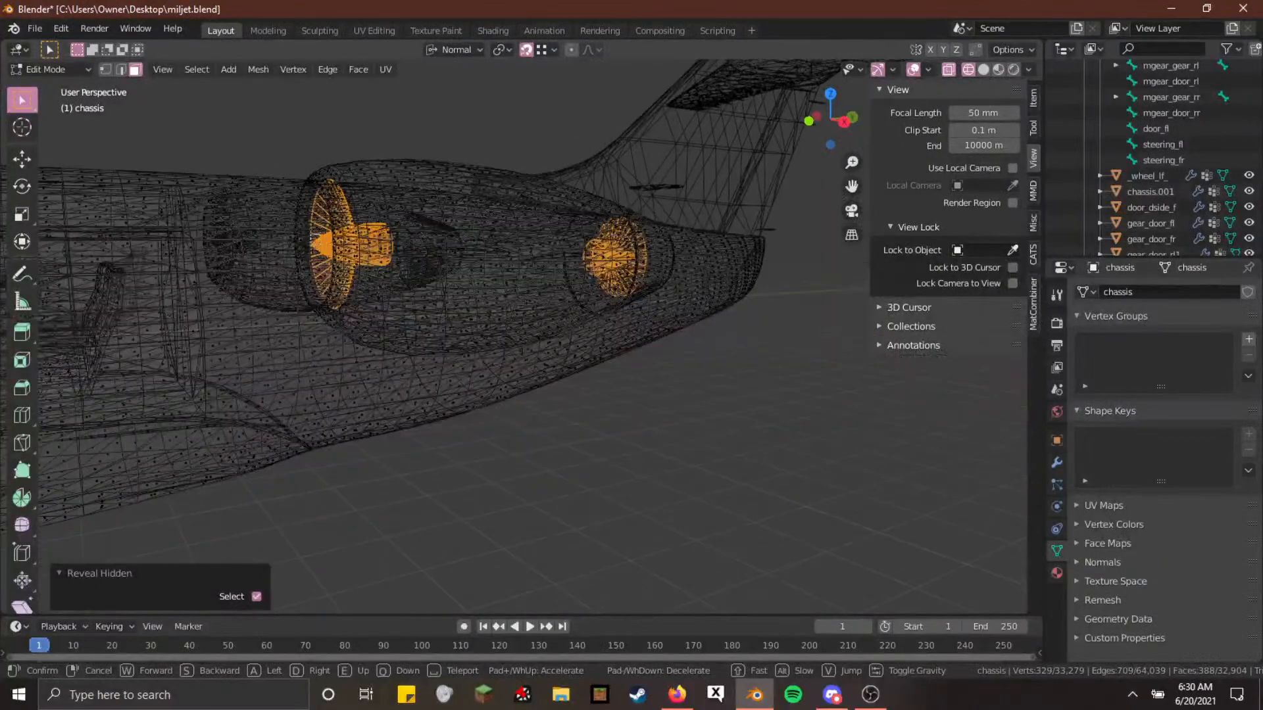
key(a)
key(d)
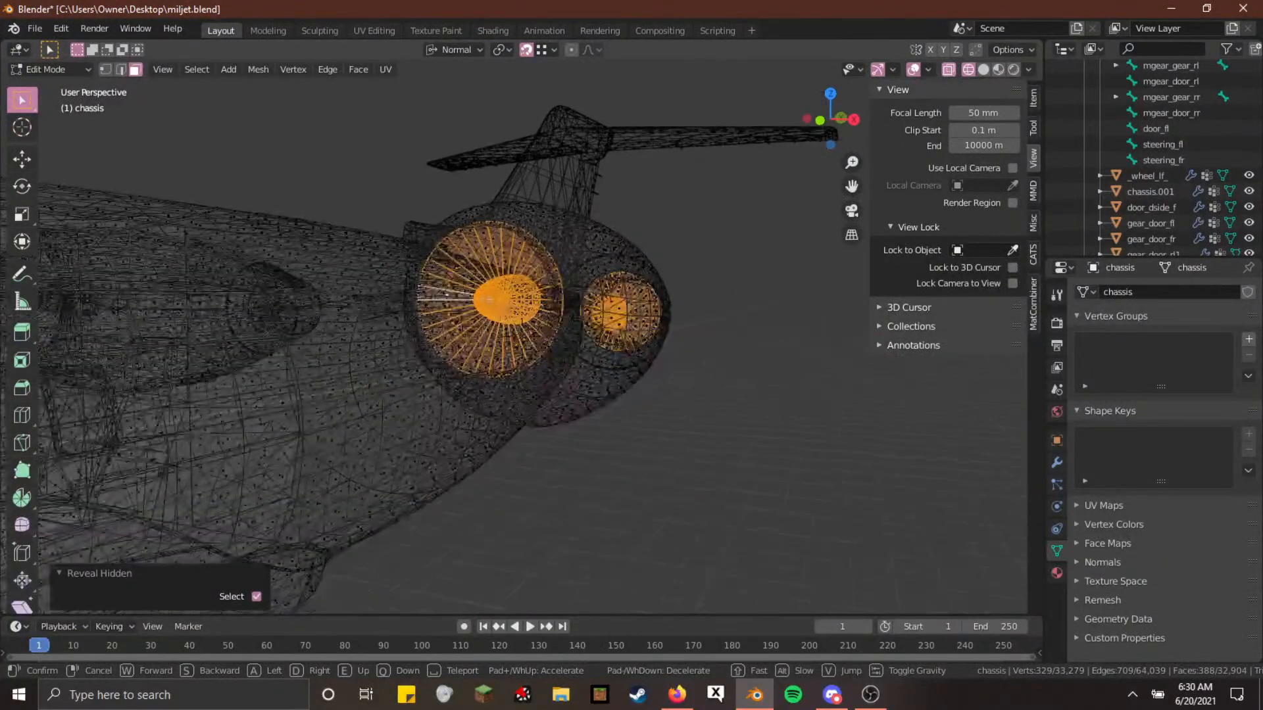
click(522, 337)
Separate the selected fans and cones from the chassis mesh, then return to Object Mode with solid shading
key(x)
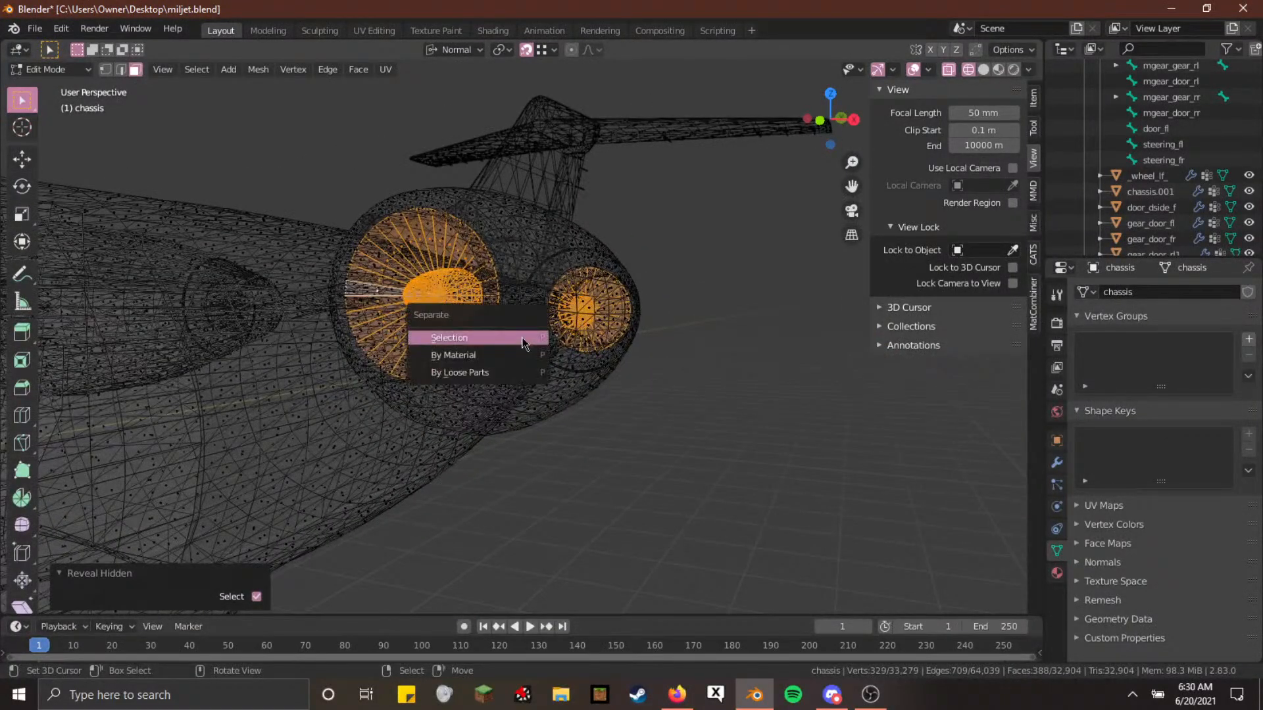
click(522, 337)
key(Tab)
key(shift+z)
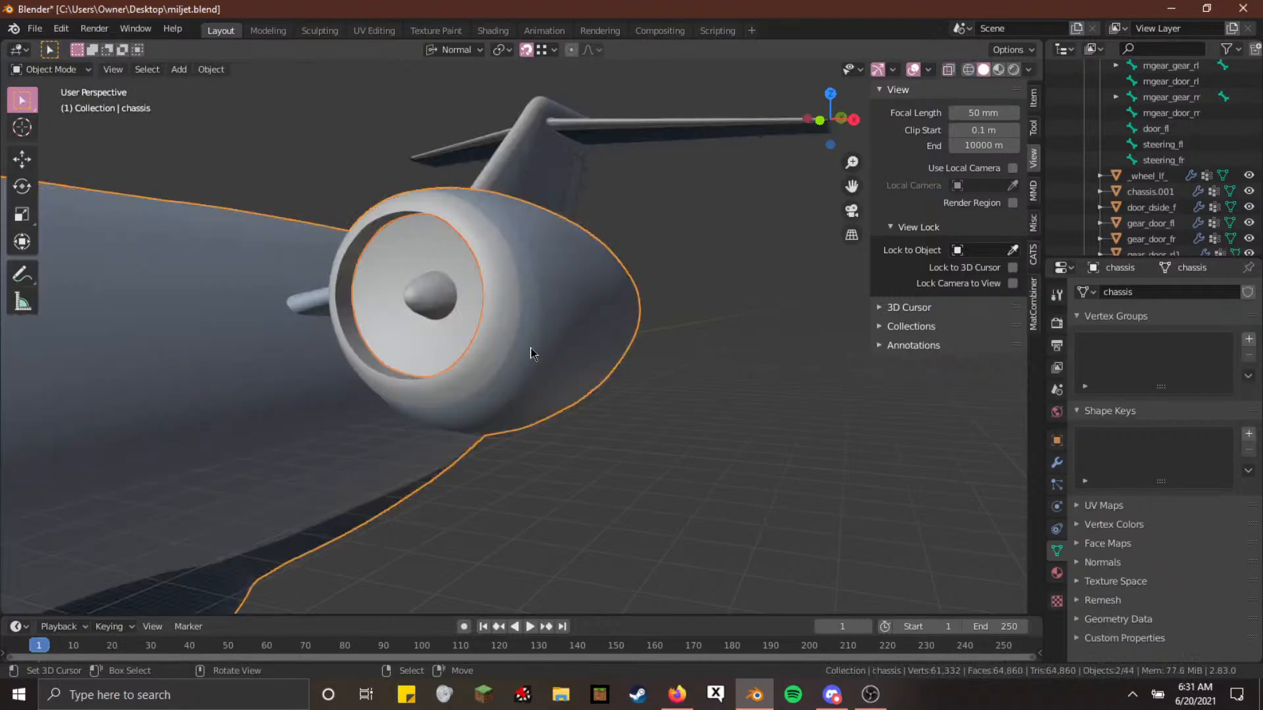
Open the separated fan object for mesh editing and select the vertex at the front spinner's tip
key(alt+a)
key(shift+grave)
key(w)
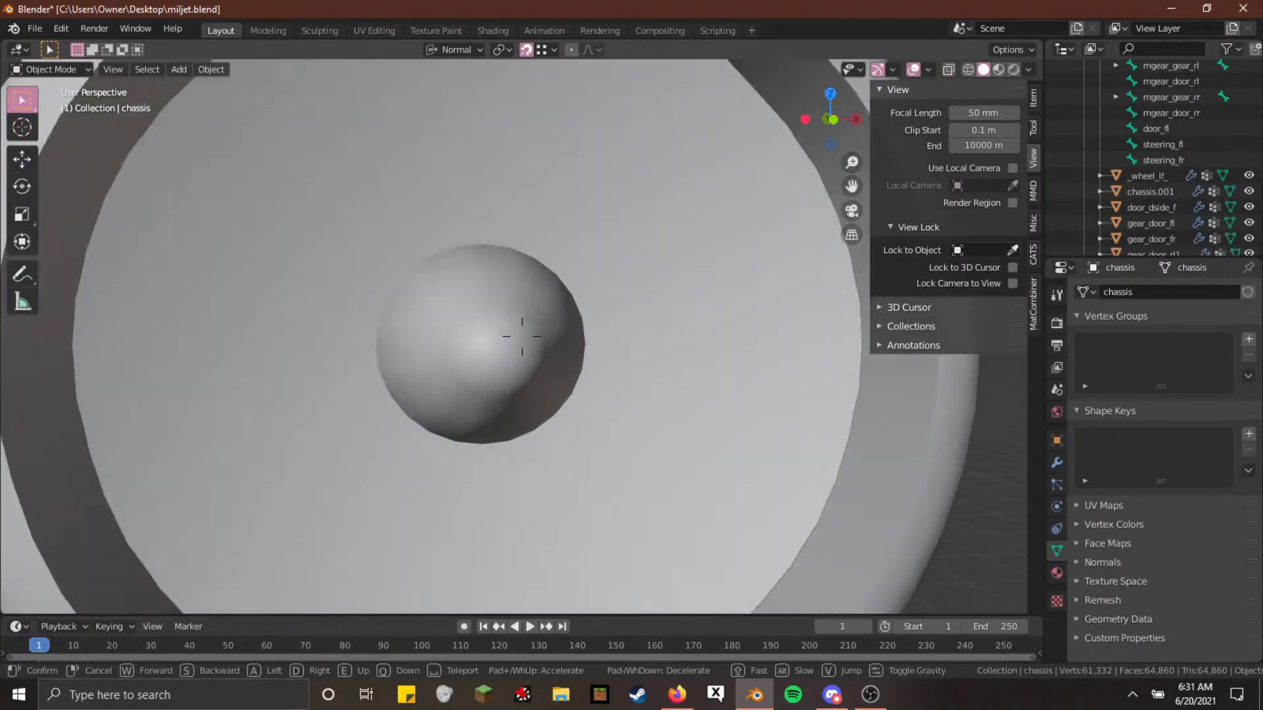
click(522, 336)
click(510, 359)
key(Tab)
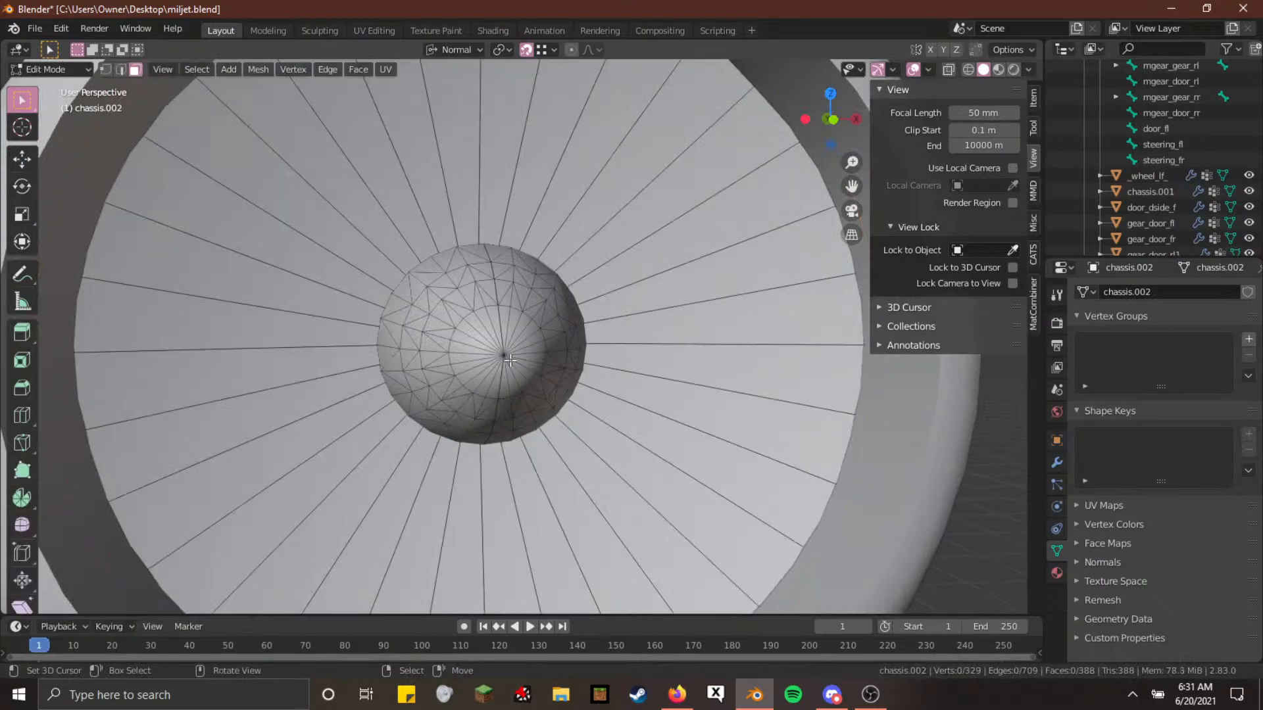
key(1)
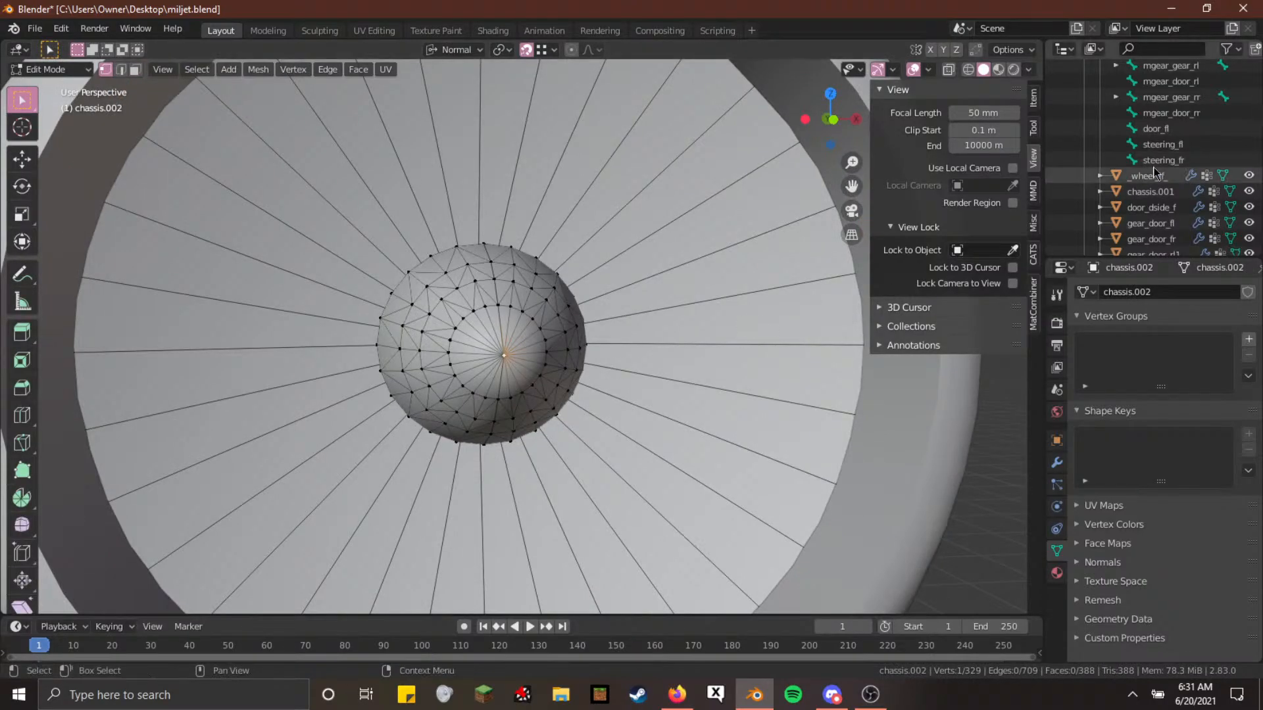
Try to add a new bone to the armature and move it freehand to the left engine's intake
scroll(1158, 165, up, 5)
click(1129, 112)
key(Tab)
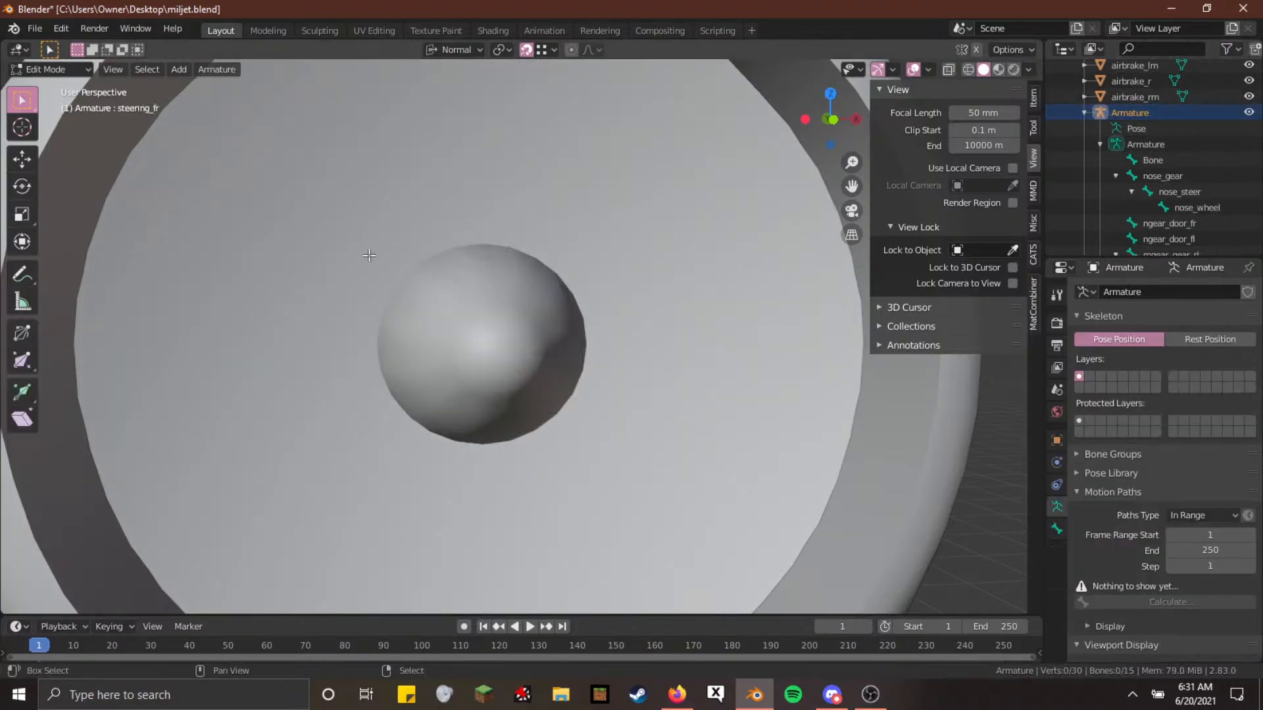
key(shift+a)
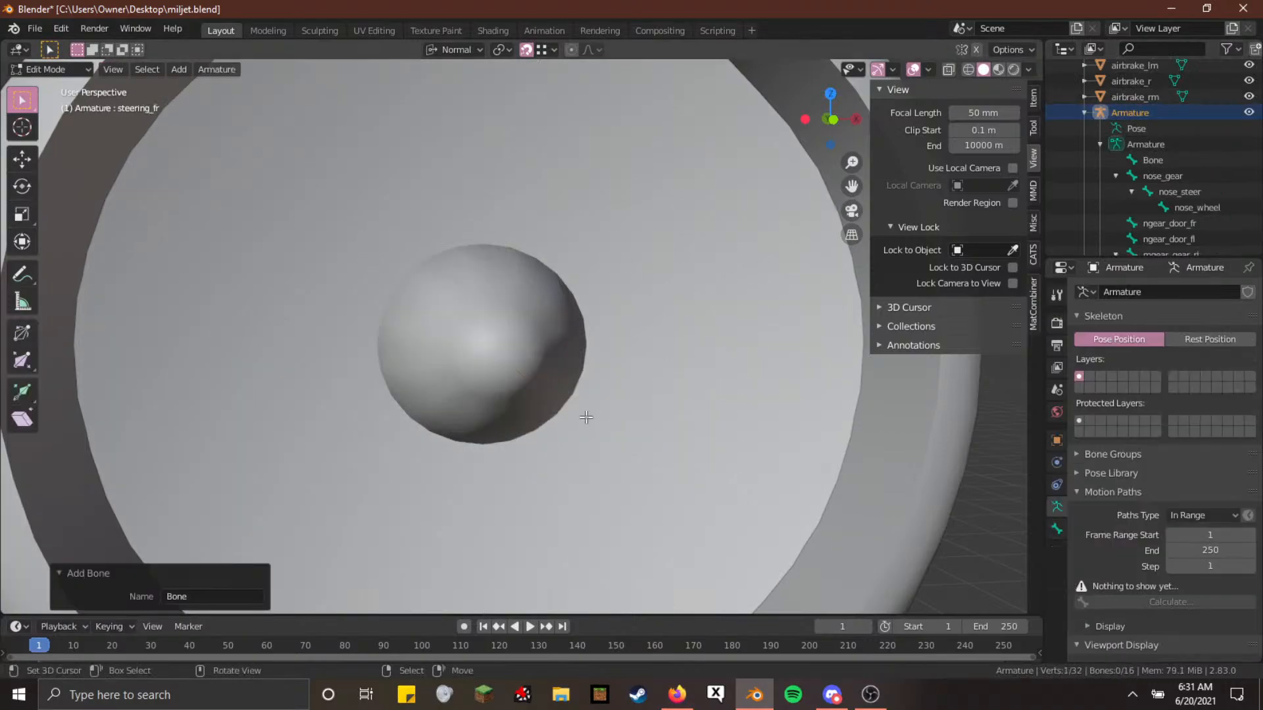
scroll(580, 417, down, 18)
scroll(578, 417, up, 5)
middle_drag(577, 416, 290, 404)
key(g)
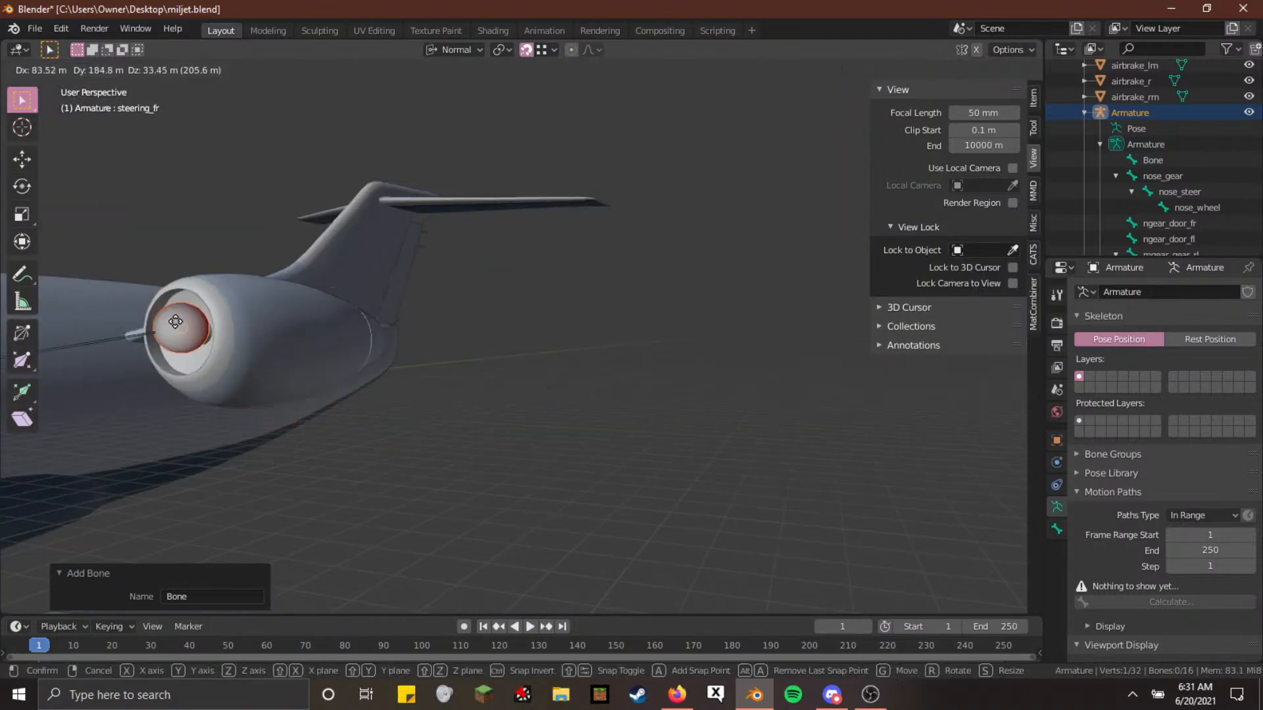
right_click(176, 329)
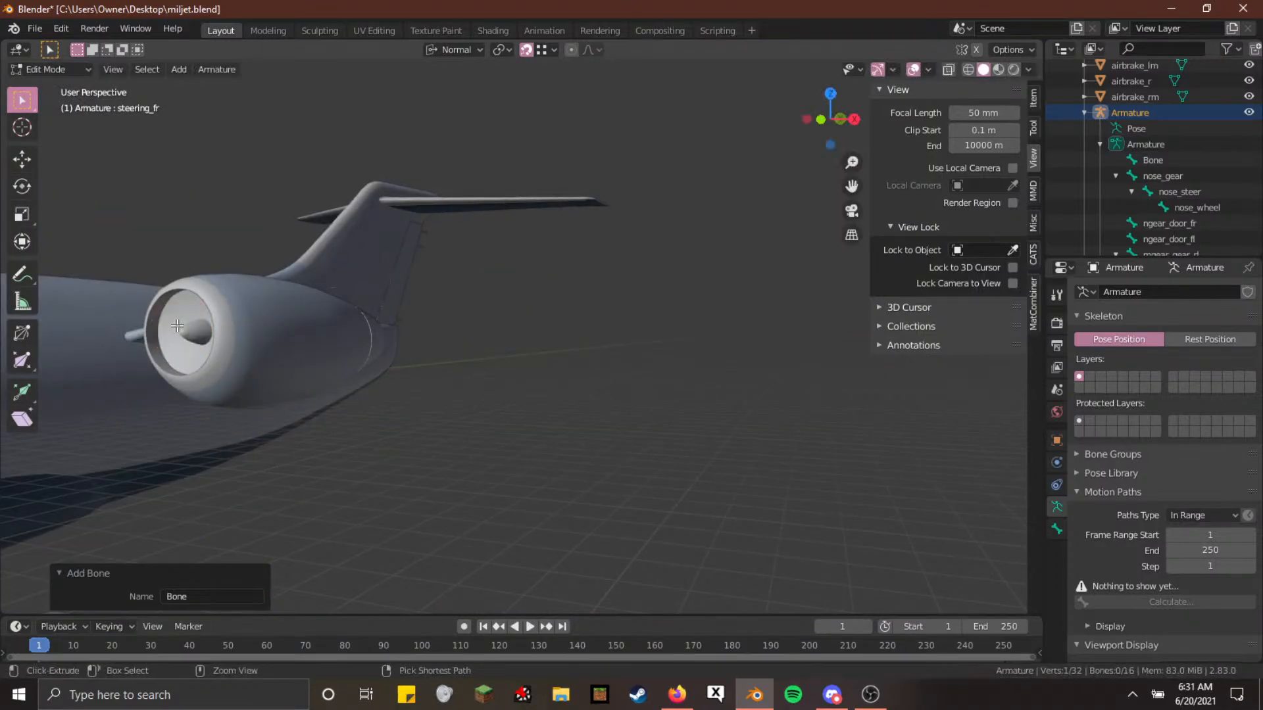
key(Tab)
Snap the 3D cursor to the selected tip vertex of the fan object's front spinner
middle_drag(270, 369, 333, 371)
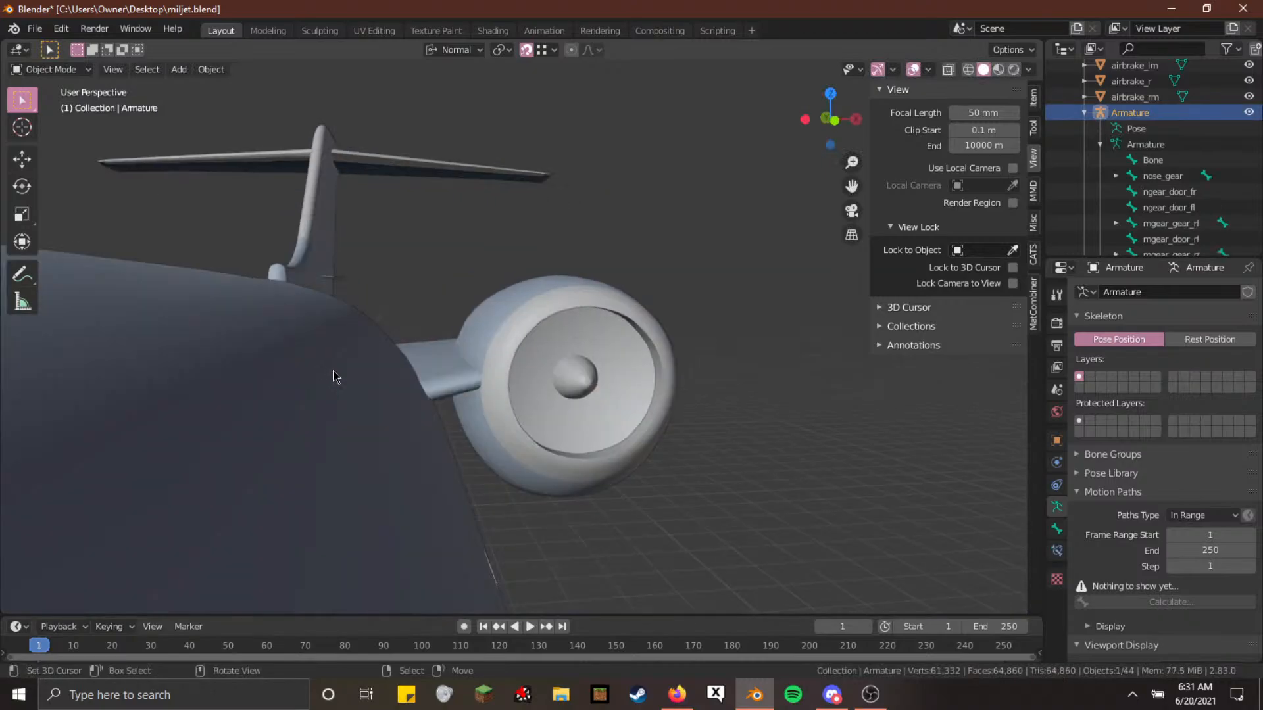
scroll(336, 373, up, 3)
right_click(641, 417)
key(Tab)
right_click(646, 427)
key(F3)
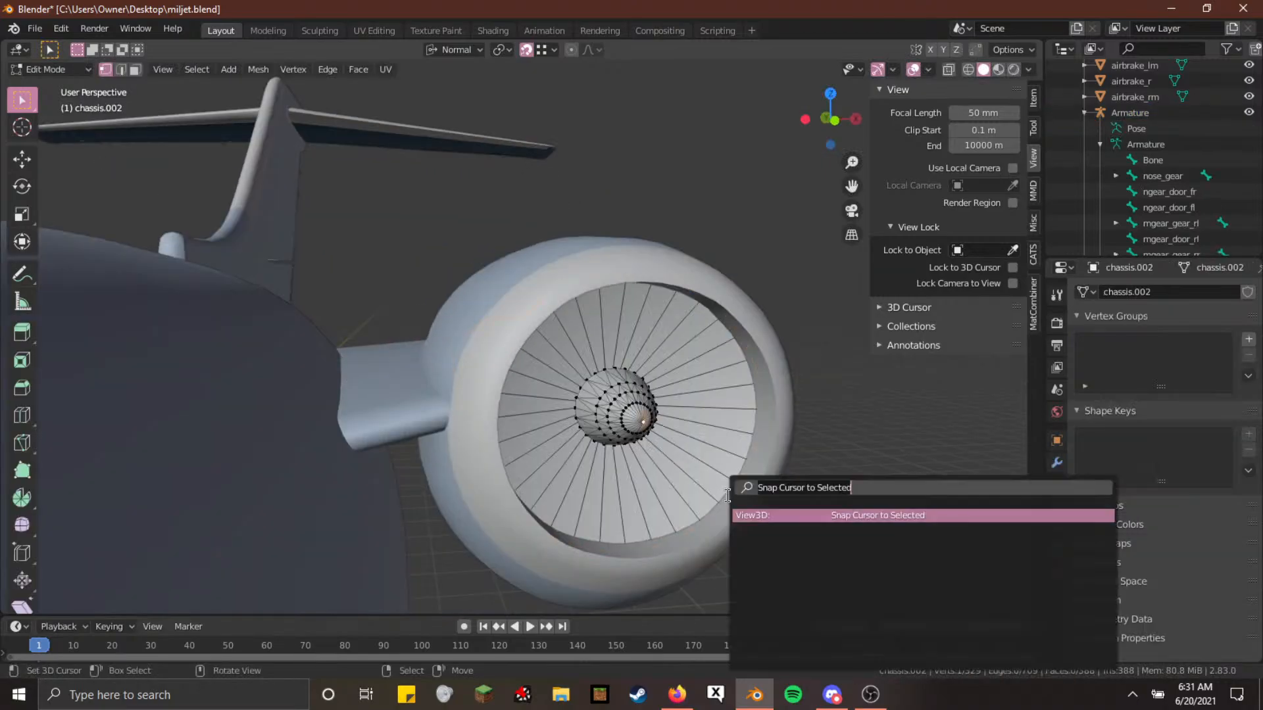
text(cursor to sel)
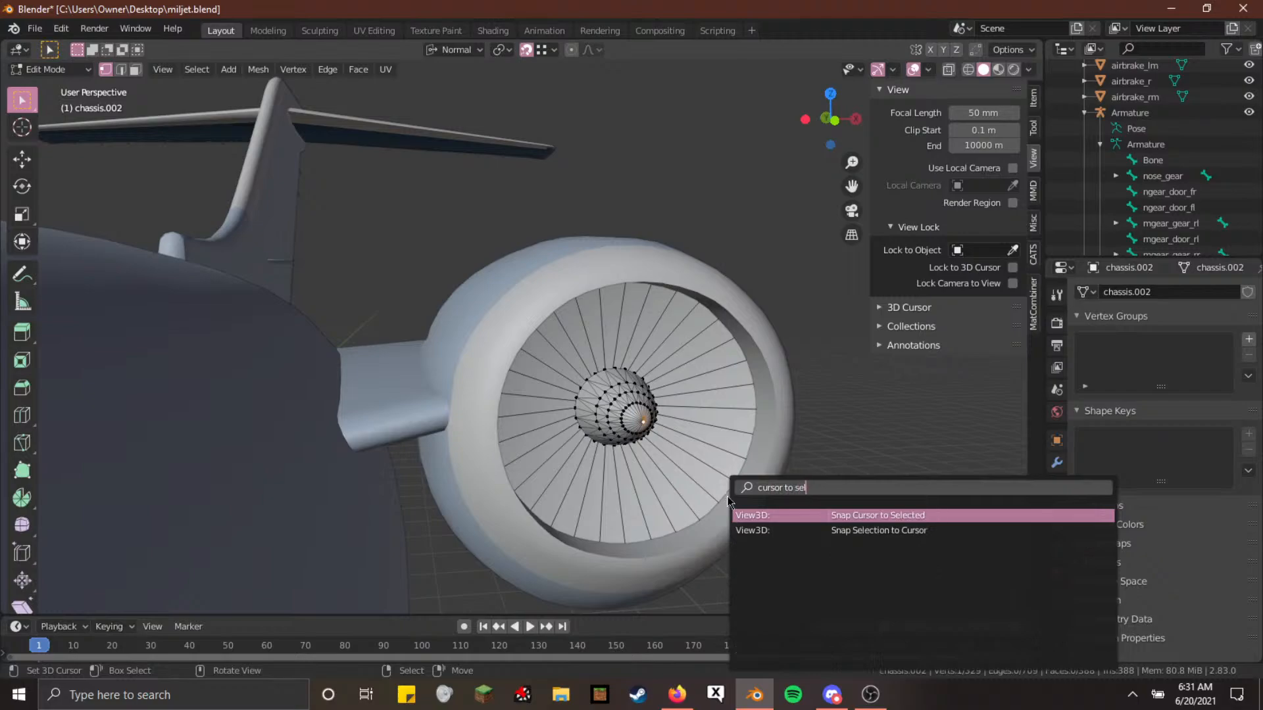
key(Return)
key(Tab)
Add a bone to the armature at the 3D cursor and move its tail about 21.9 m along its normal Z
click(1130, 113)
key(Tab)
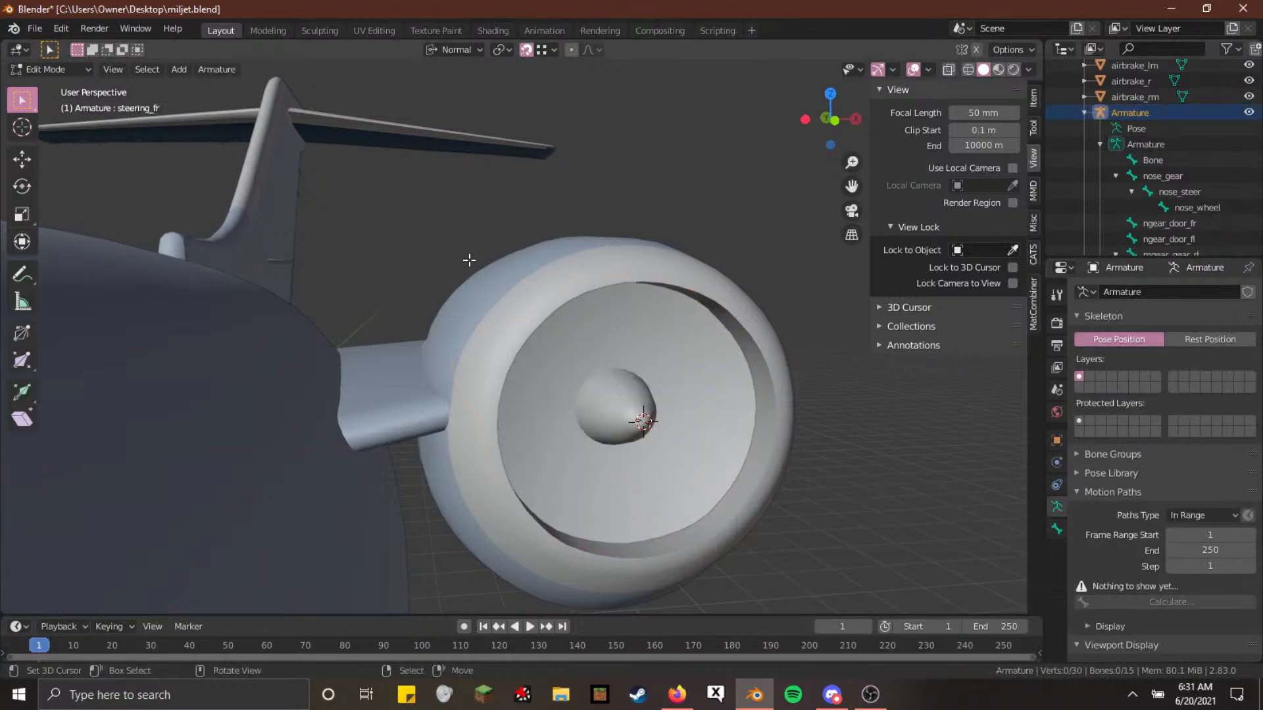
key(shift+a)
key(g)
key(z)
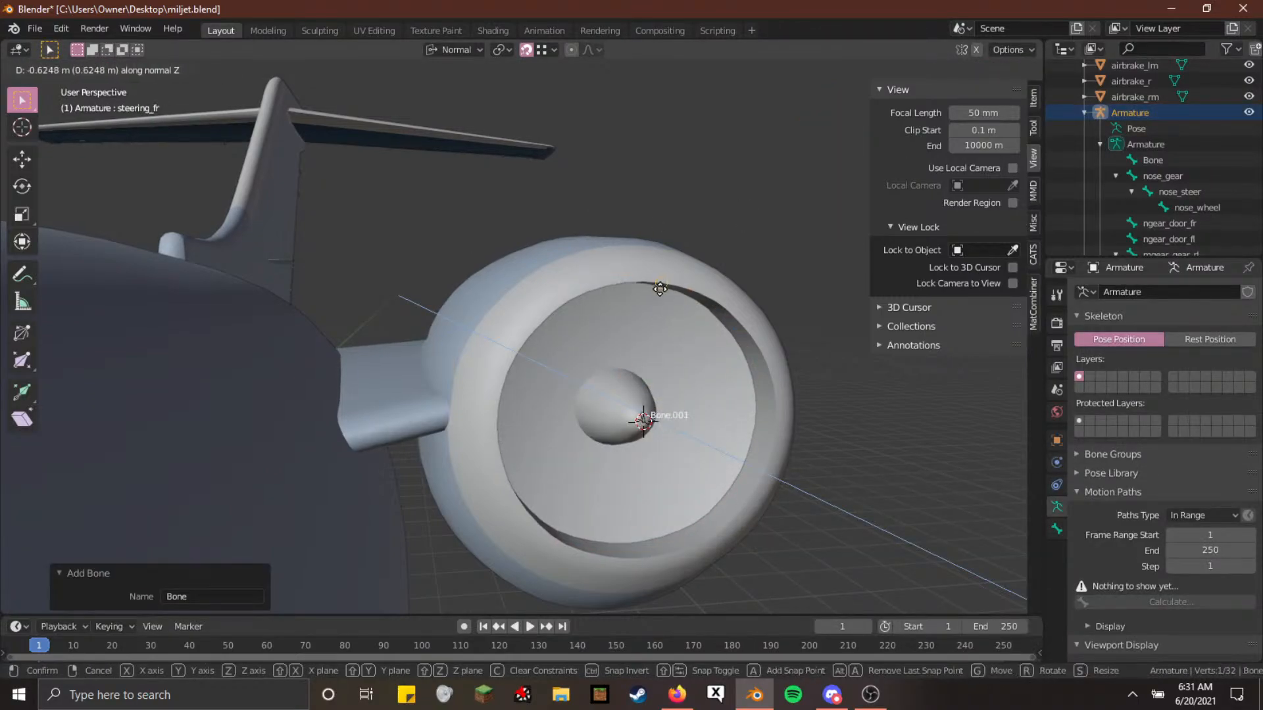
click(719, 364)
Select the new bone's joint at the front spinner's tip, undoing an accidental similar-bone selection
key(shift+grave)
key(a)
key(w)
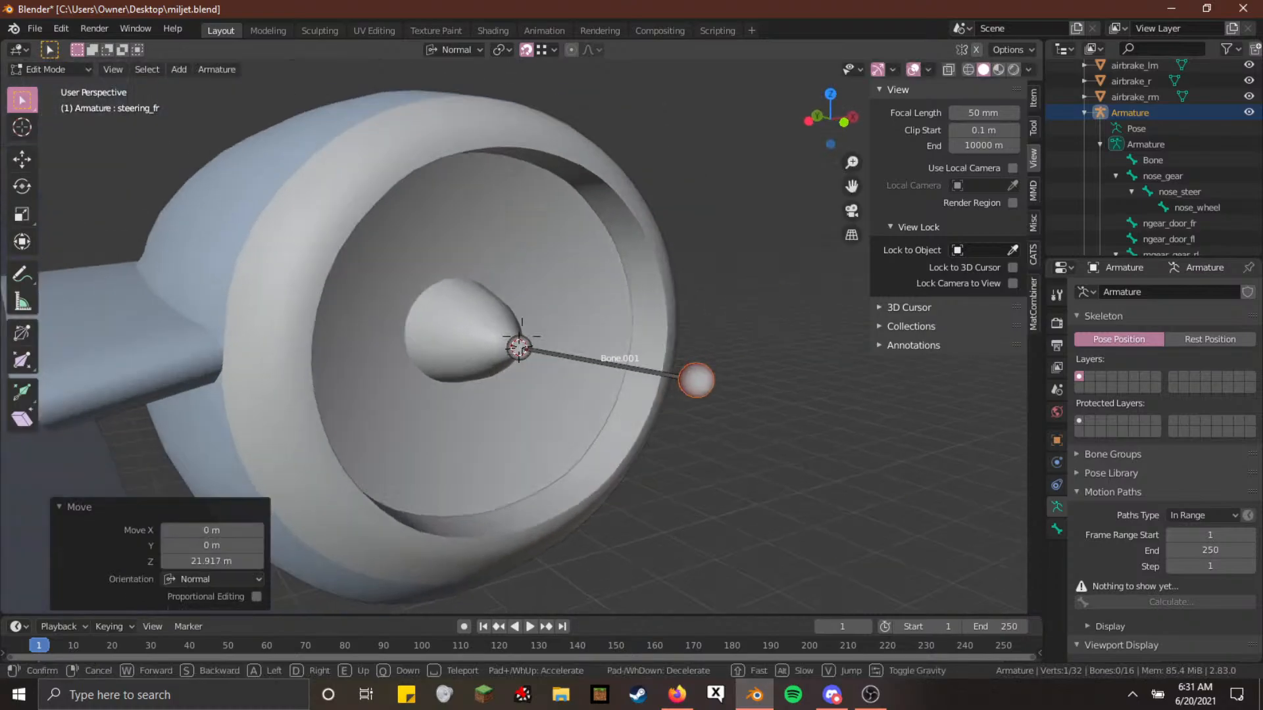
click(522, 337)
right_click(547, 337)
key(shift+g)
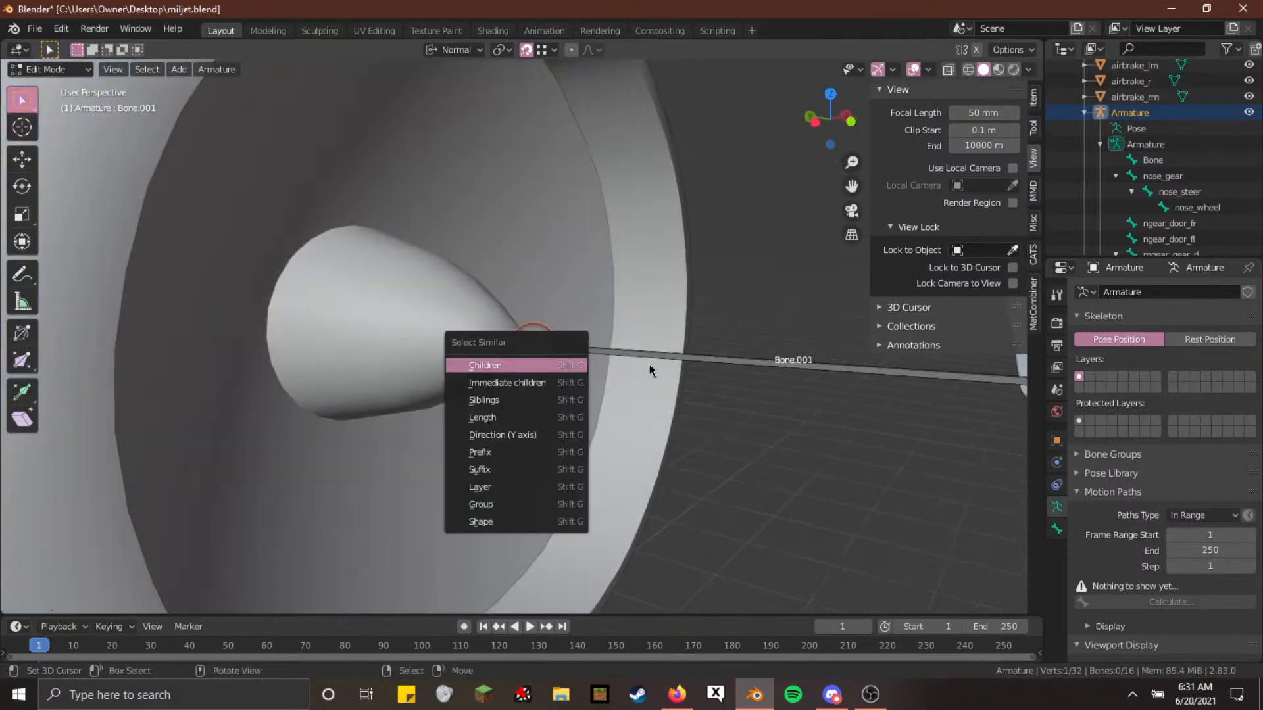
click(572, 365)
key(ctrl+z)
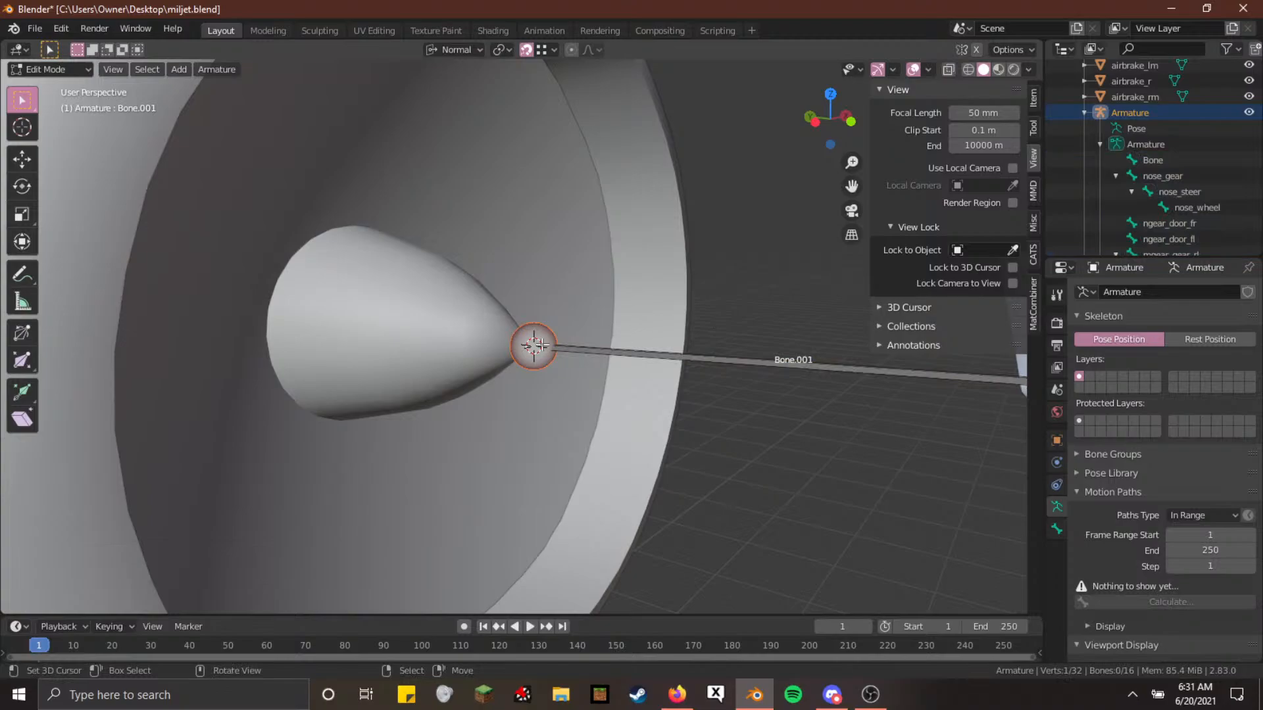
Move the selected bone joint from the front spinner back to the cone in the engine's exhaust
key(g)
click(250, 282)
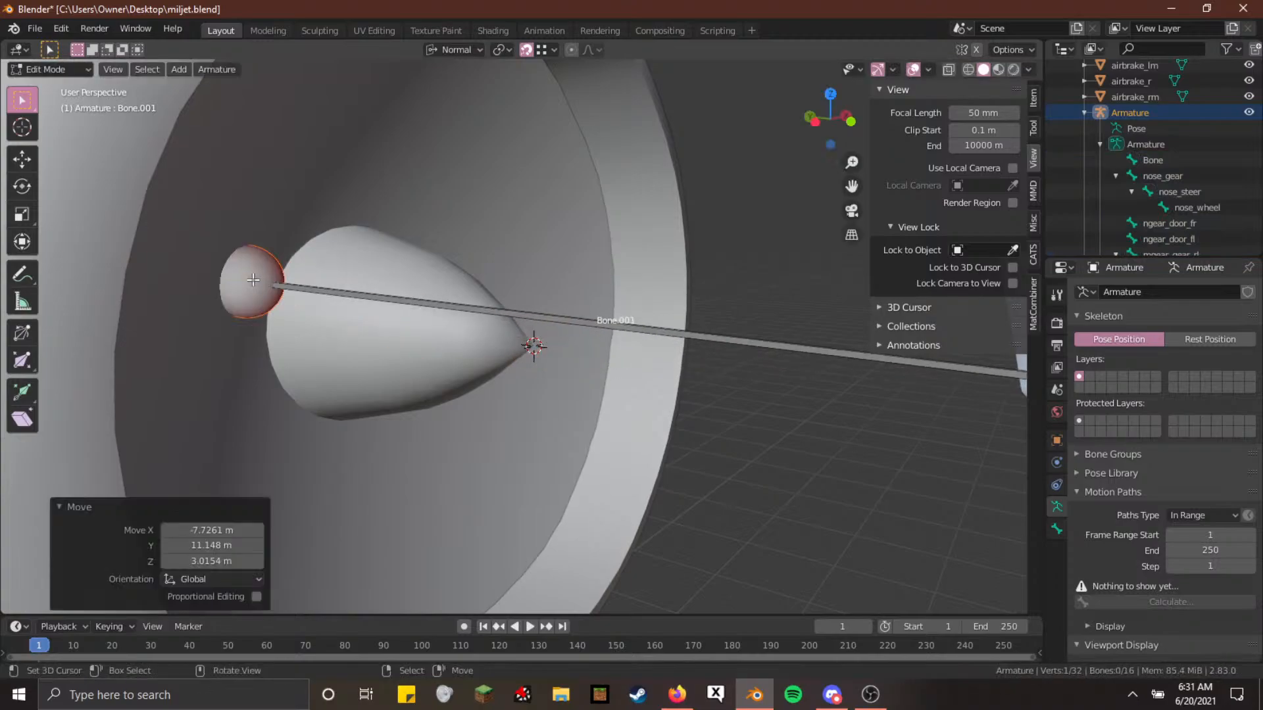
key(shift+grave)
key(w)
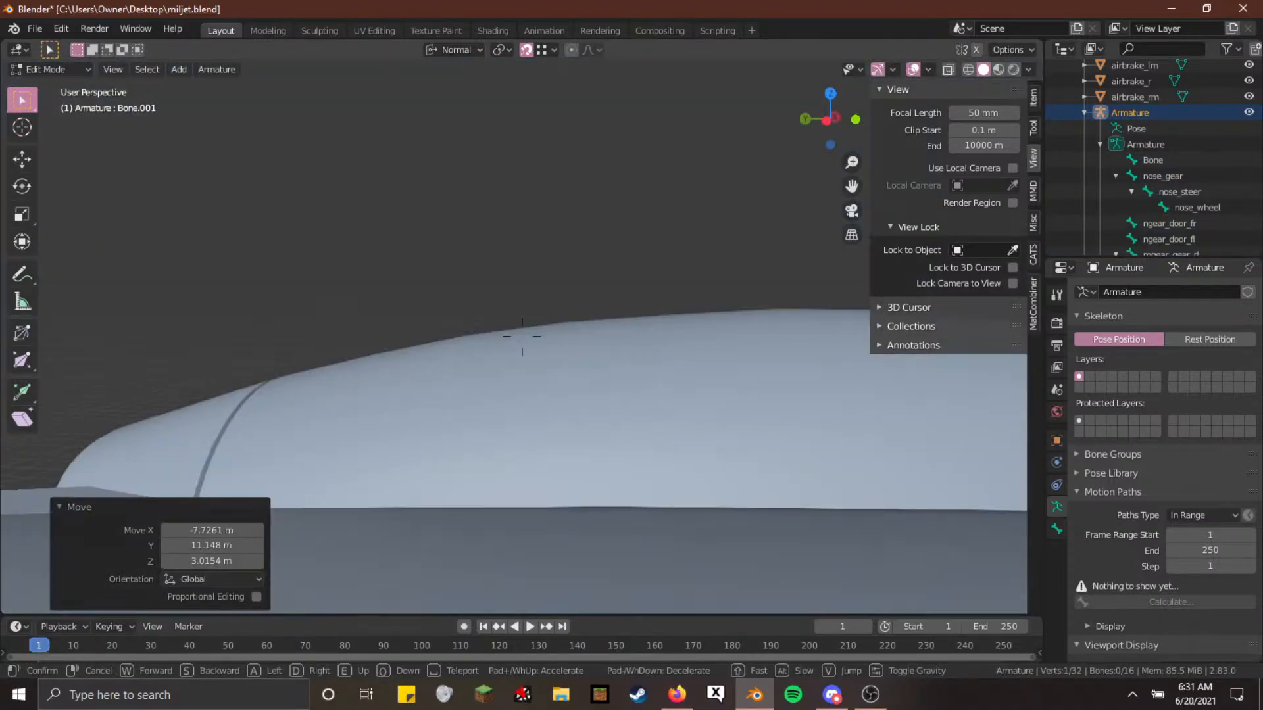
key(s)
key(w)
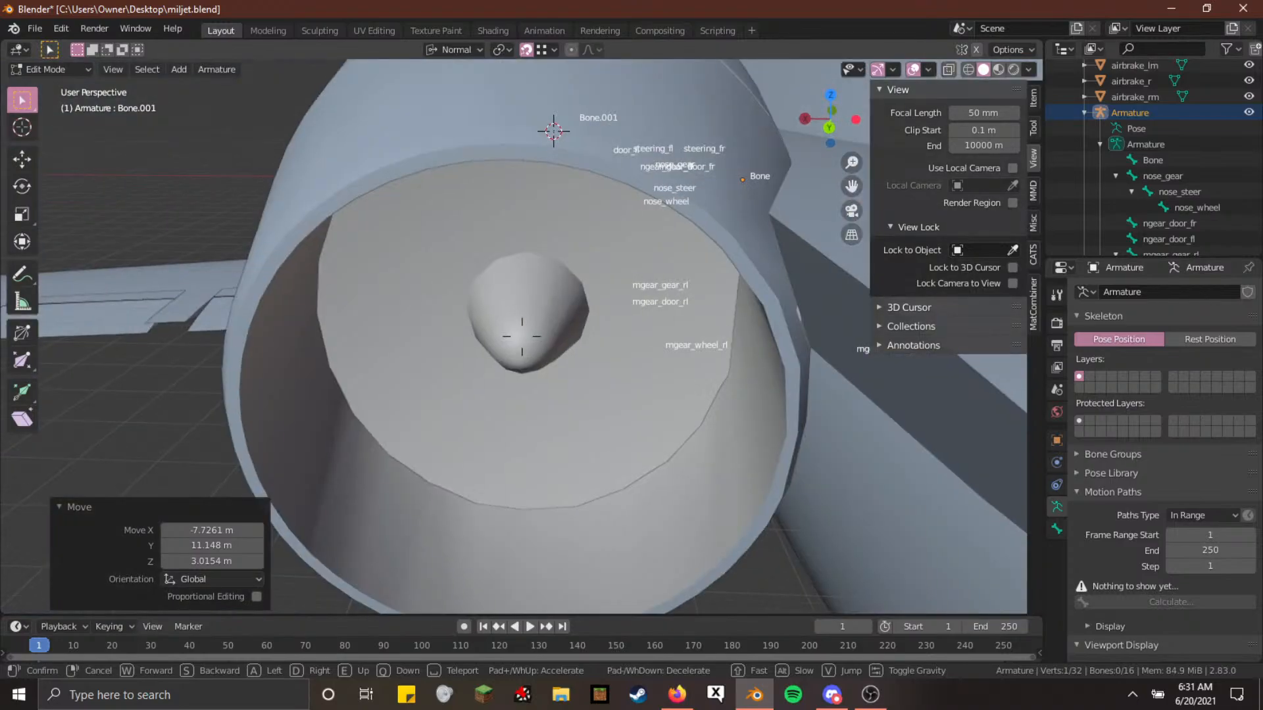
click(521, 336)
key(g)
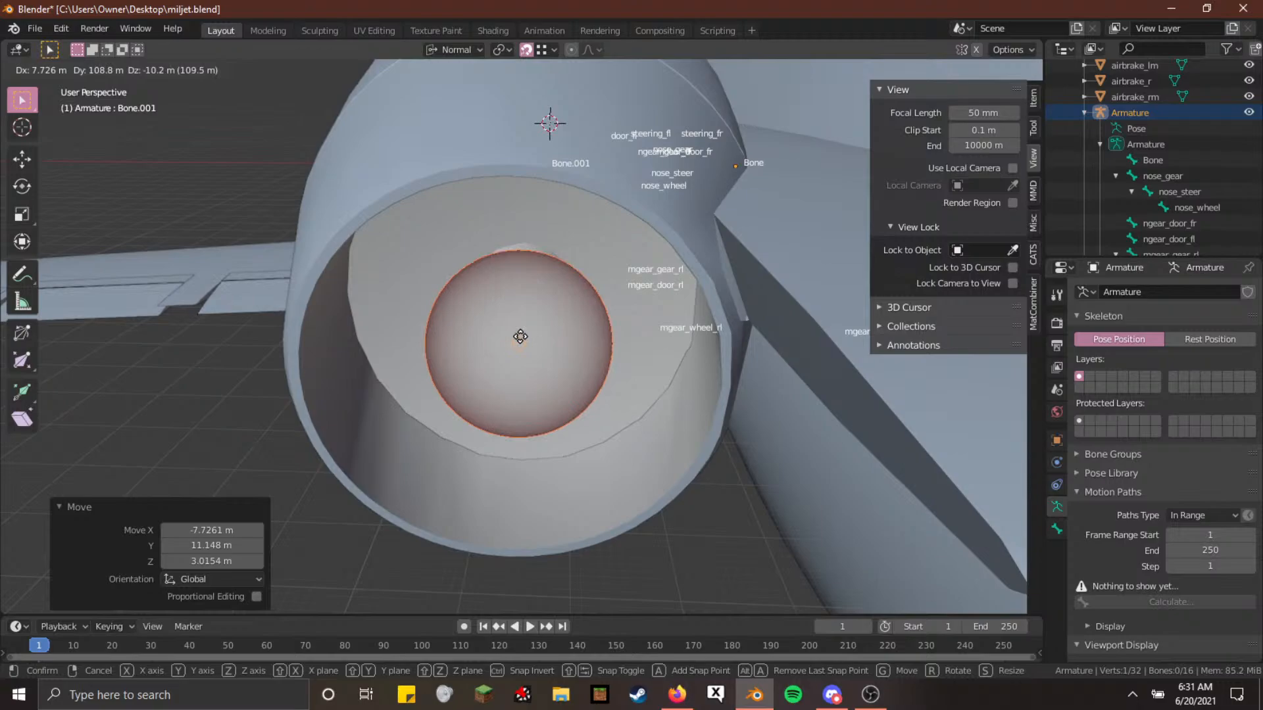
click(520, 337)
Change the armature's bone display type to Stick
key(shift+grave)
key(w)
click(522, 337)
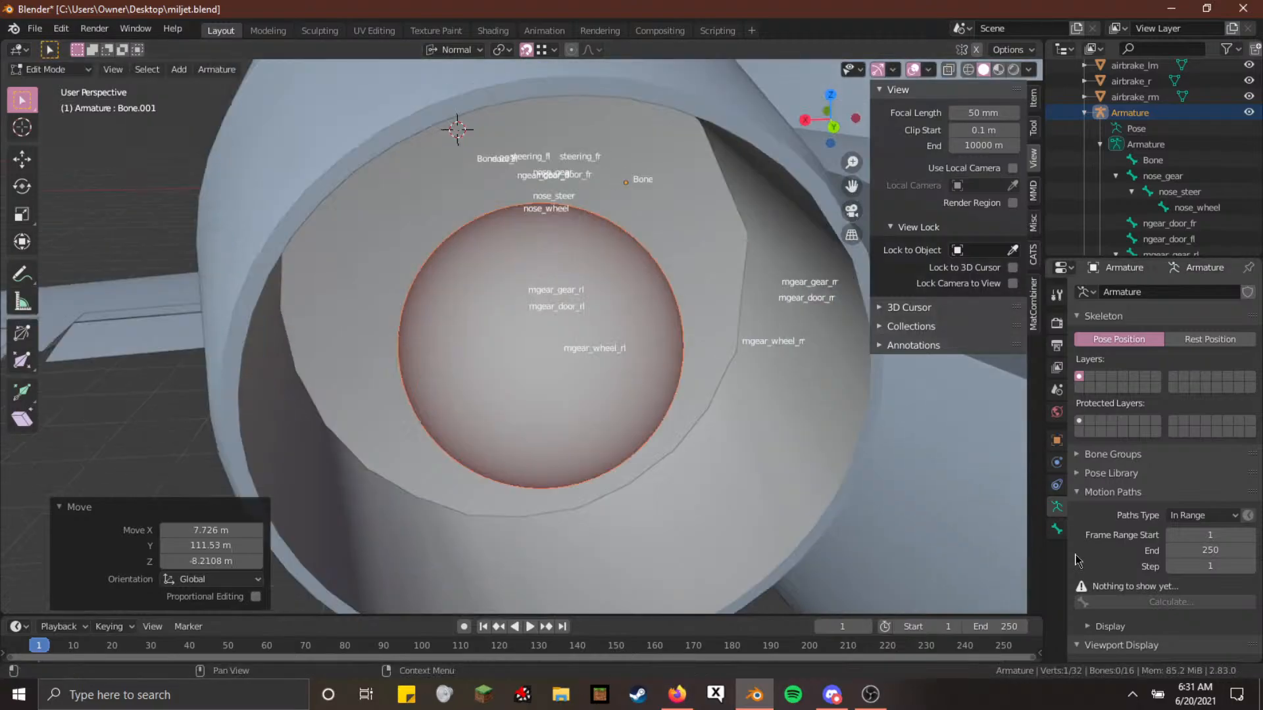
scroll(1133, 546, down, 4)
click(1194, 556)
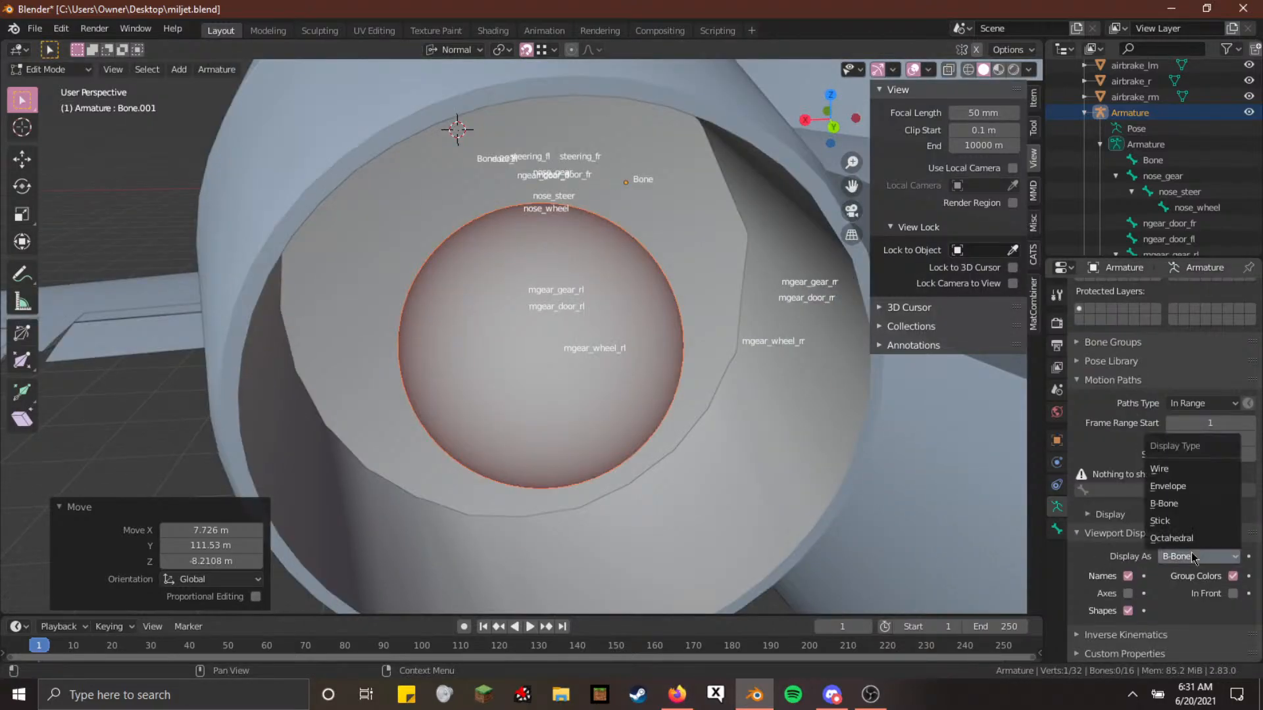
click(1161, 521)
Examine the bone joint's placement against the rear cone and briefly check the fan object's mesh
key(shift+grave)
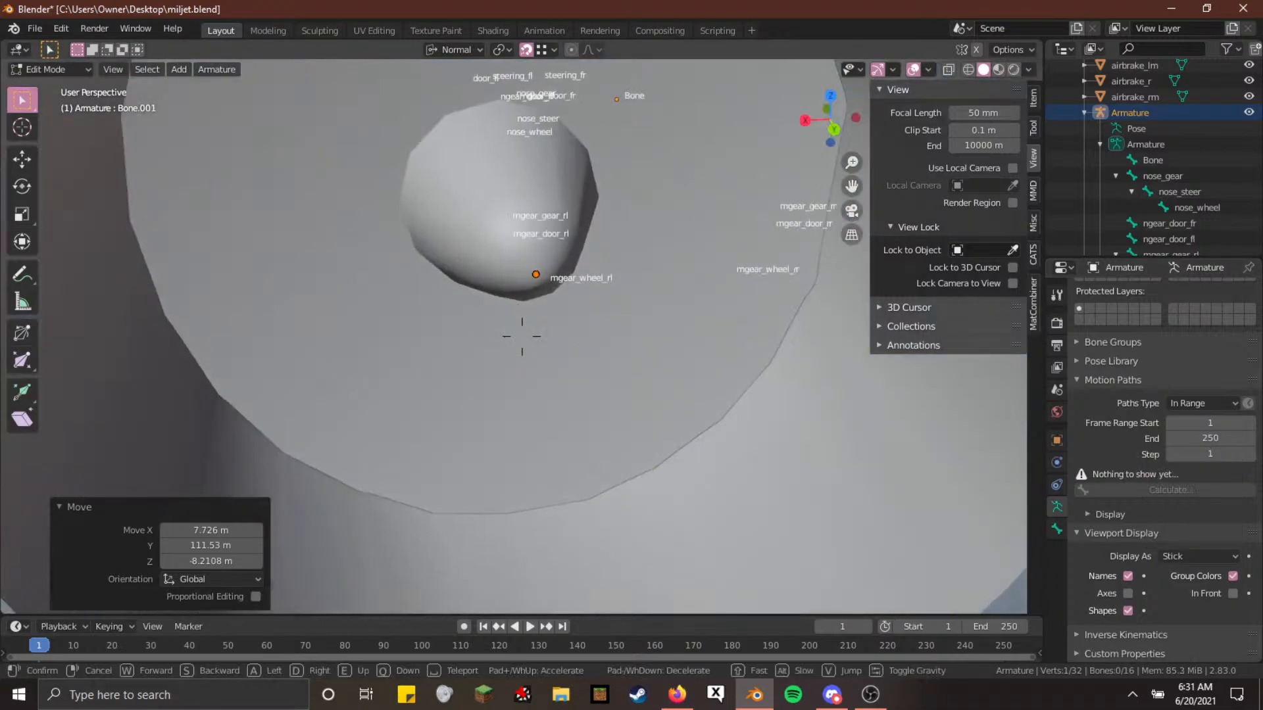
key(w)
key(s)
key(e)
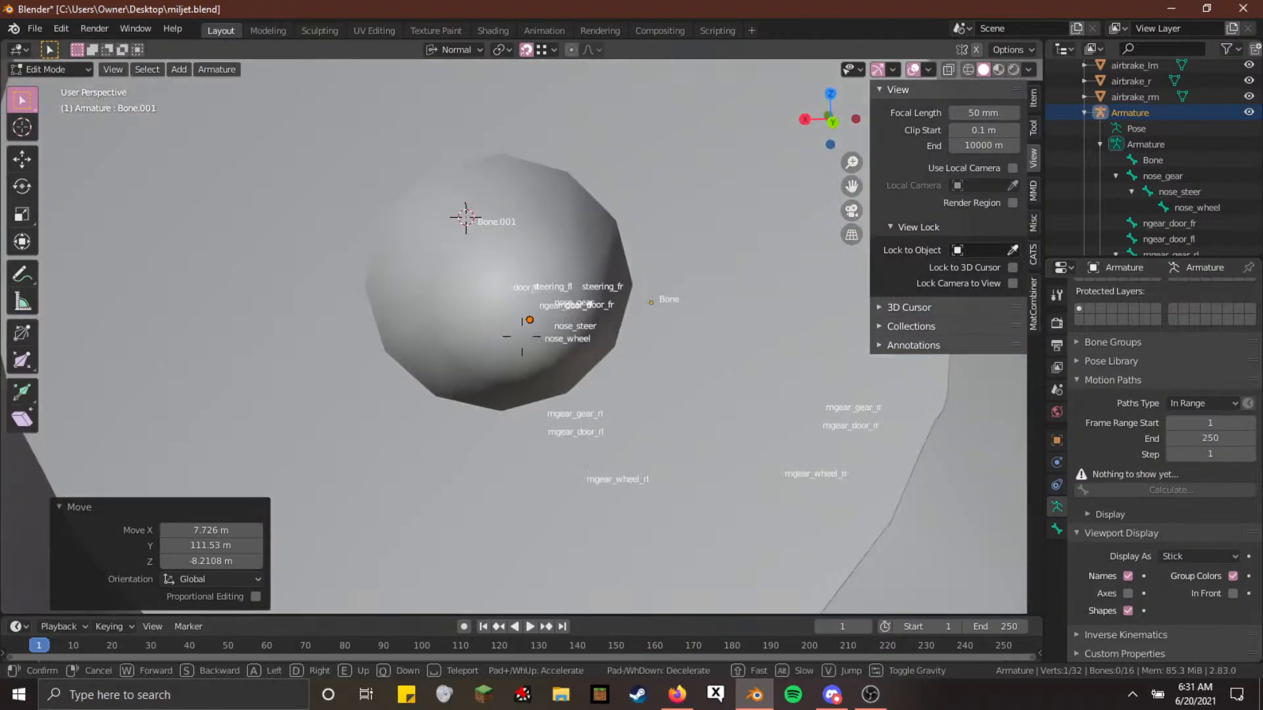
key(w)
click(455, 343)
key(Tab)
right_click(455, 343)
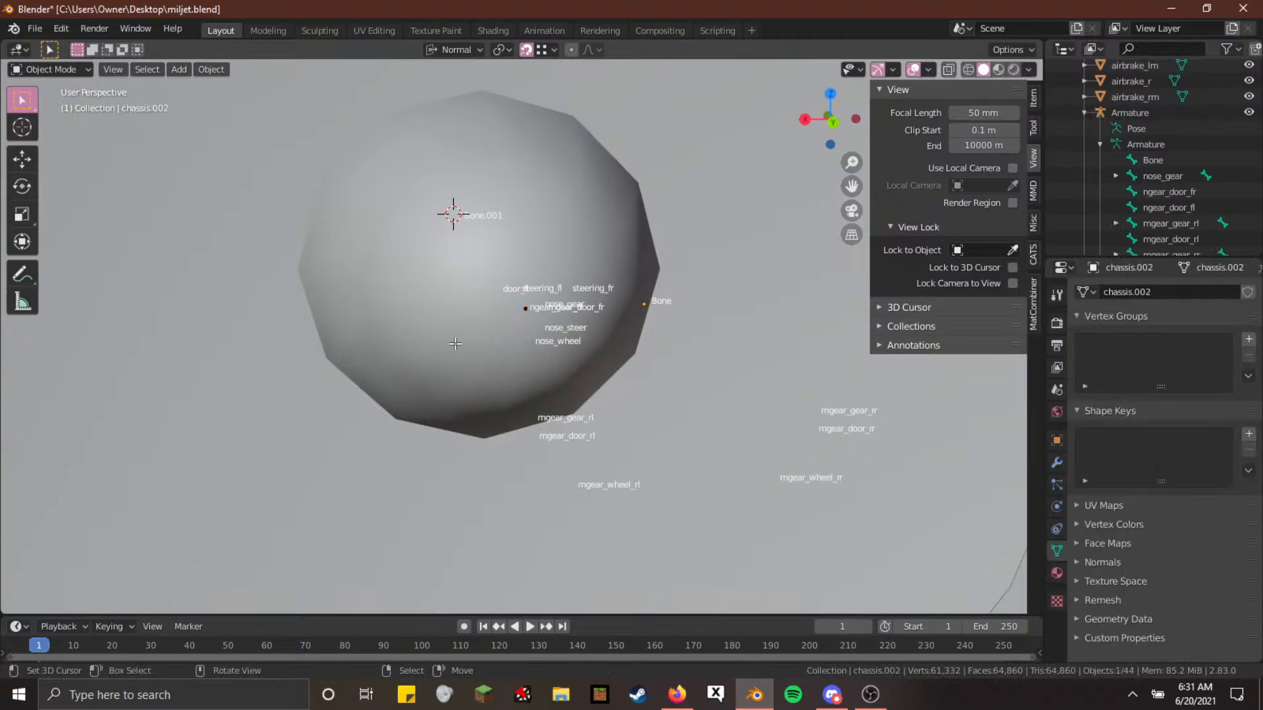
key(Tab)
key(Tab)
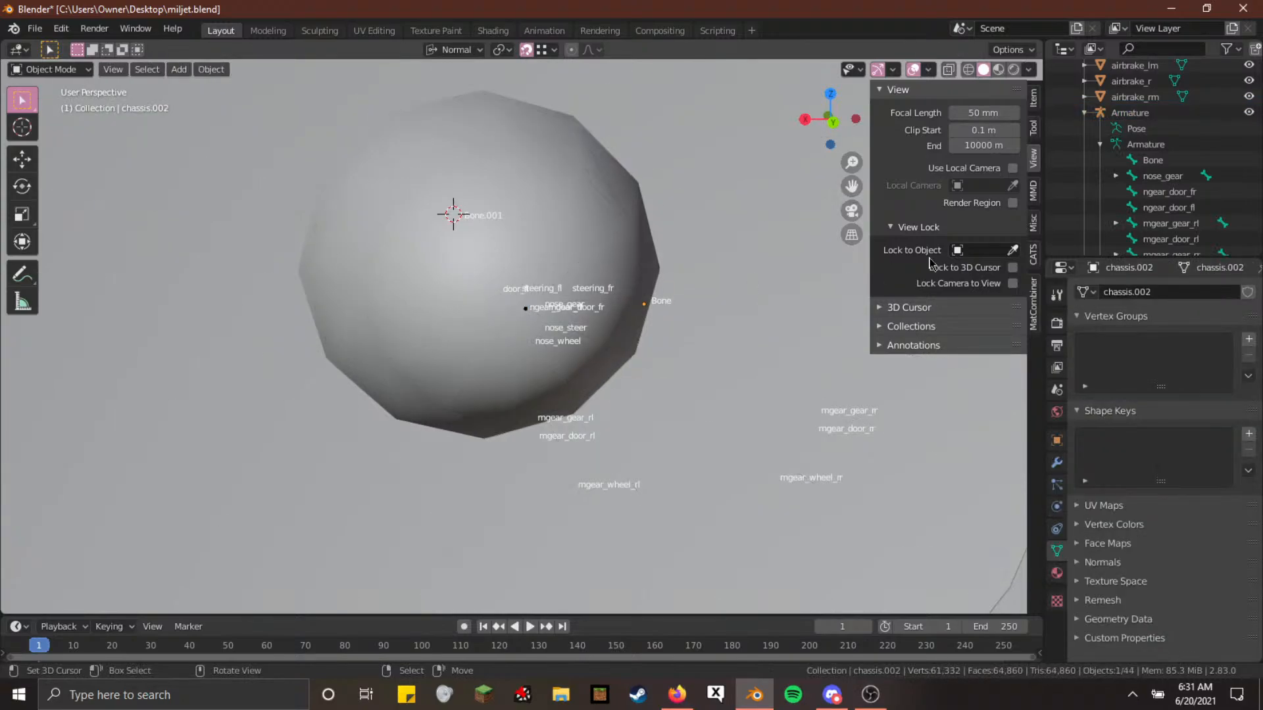
Reopen the armature for editing and select the new bone's free end ahead of the engine intake
click(1130, 112)
key(Tab)
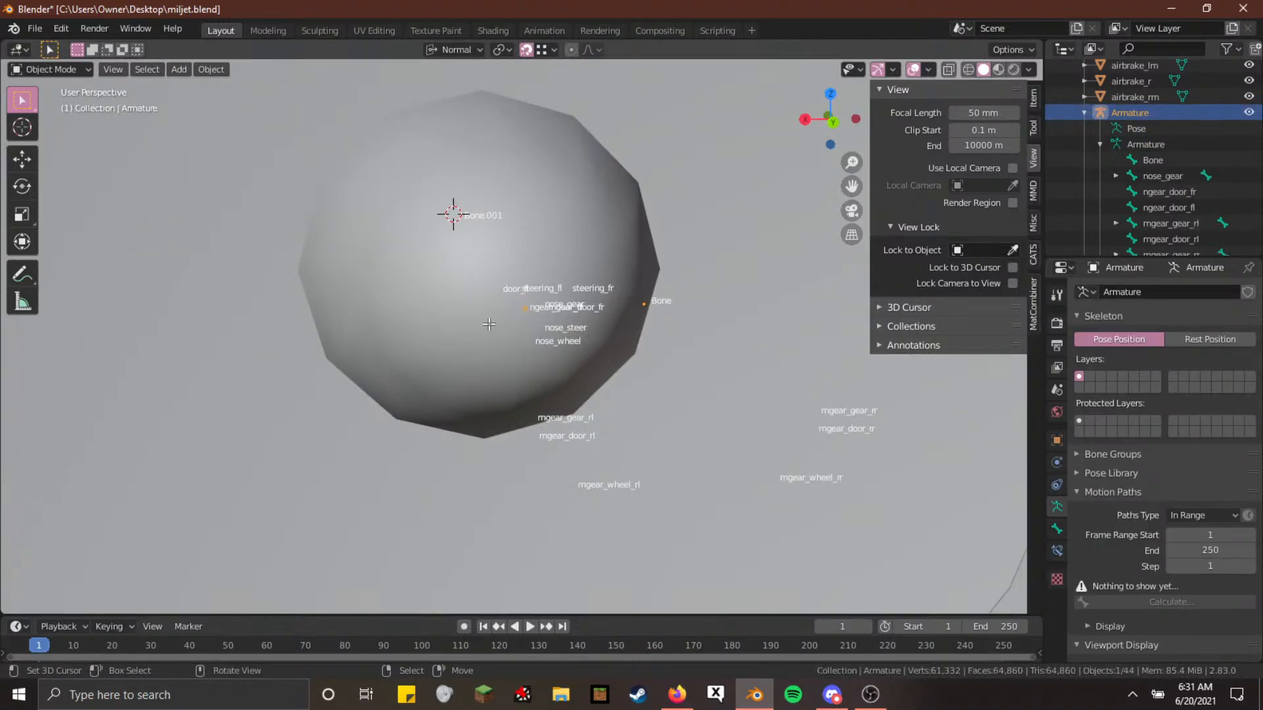
key(shift+grave)
key(a)
key(w)
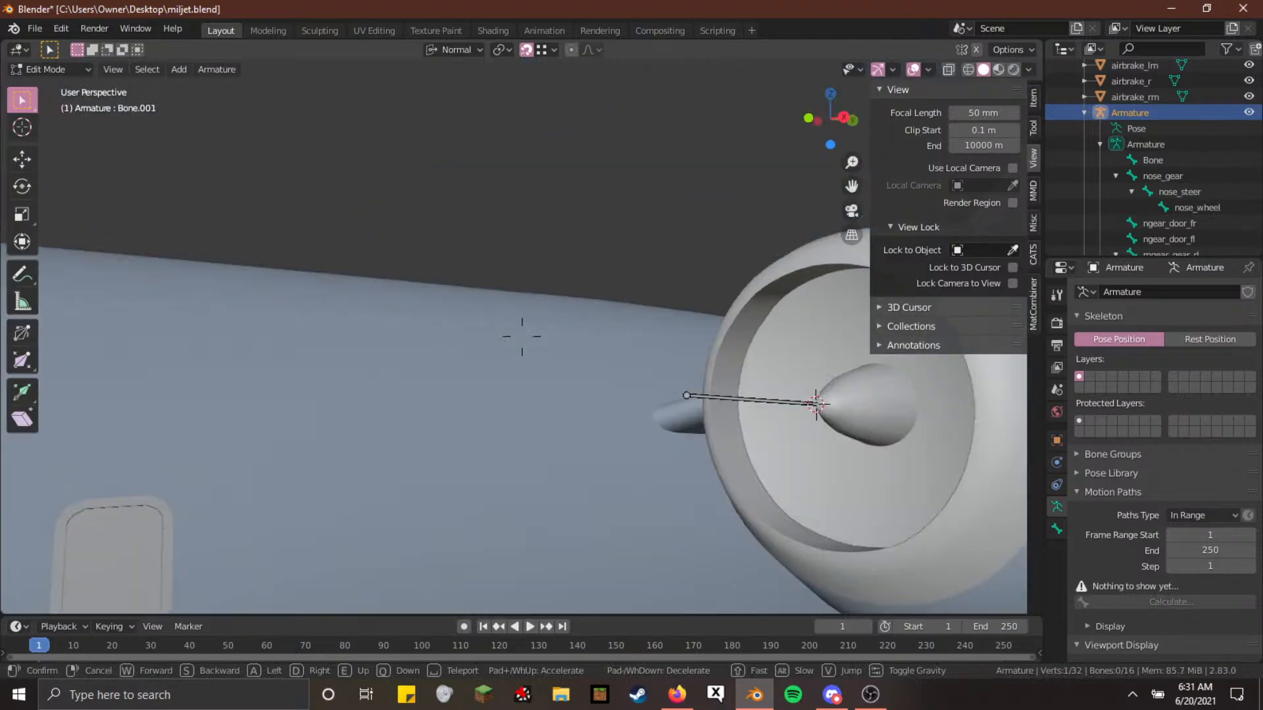
click(508, 337)
click(492, 337)
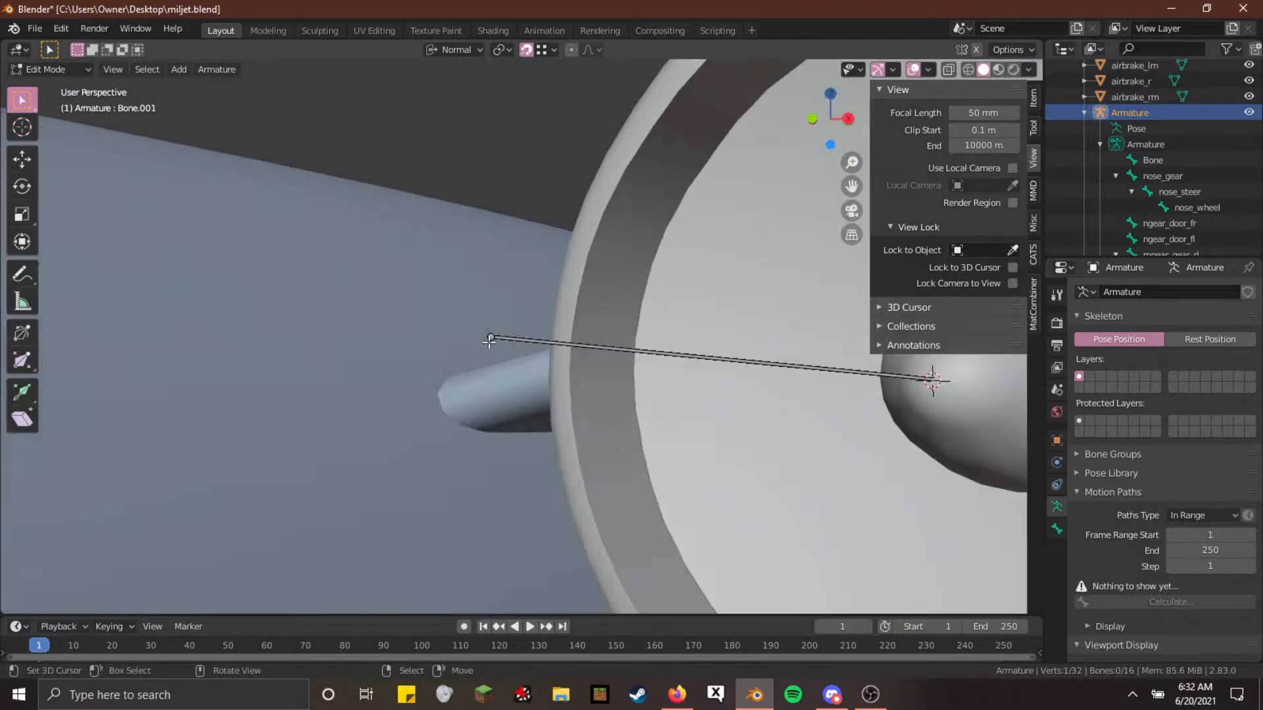
Snap the selected bone joint from ahead of the intake onto the tip of the left engine's front spinner
key(shift+grave)
key(w)
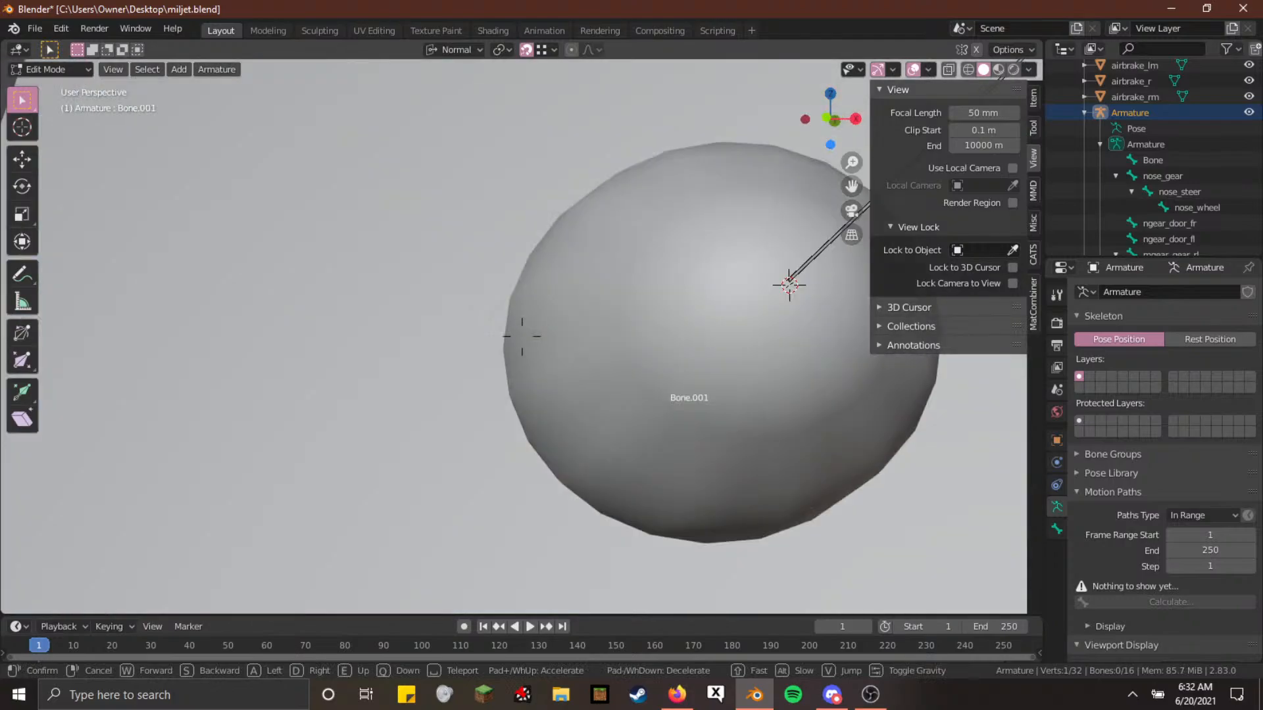
key(s)
click(522, 337)
key(g)
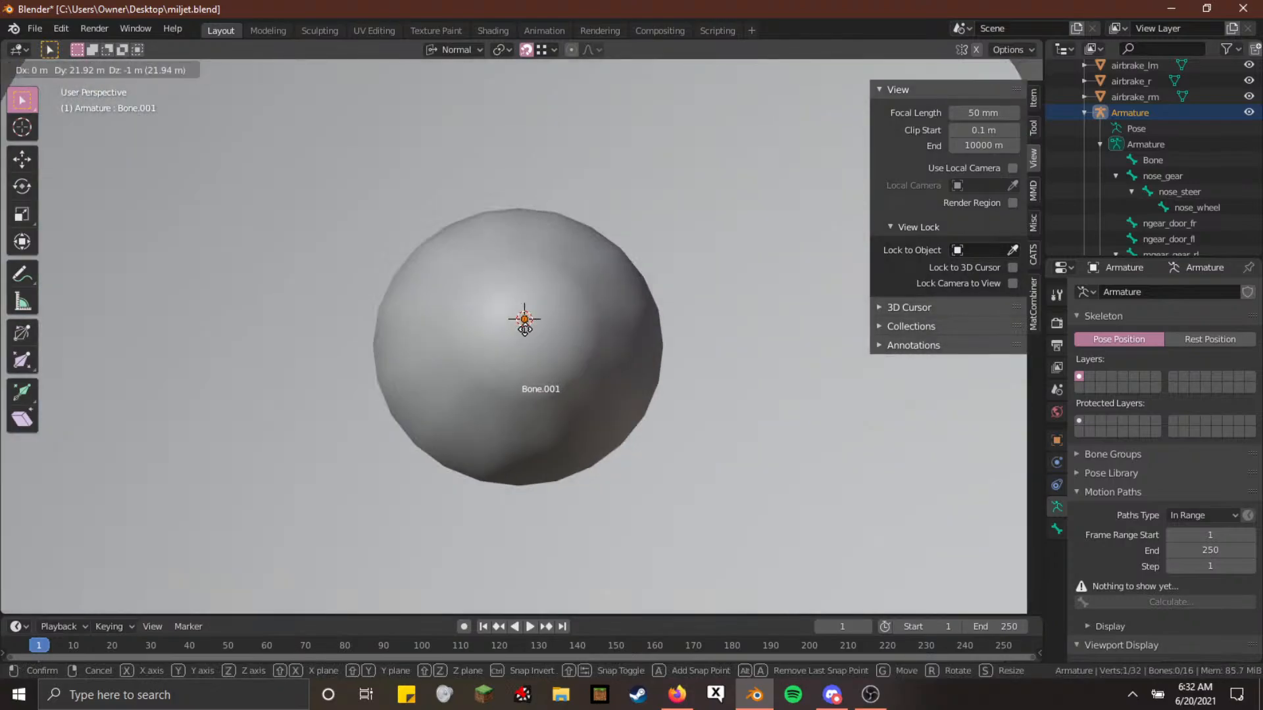
click(525, 329)
key(Tab)
key(Tab)
Rename the left engine's bone, Bone.001, as turbine_fl
key(shift+grave)
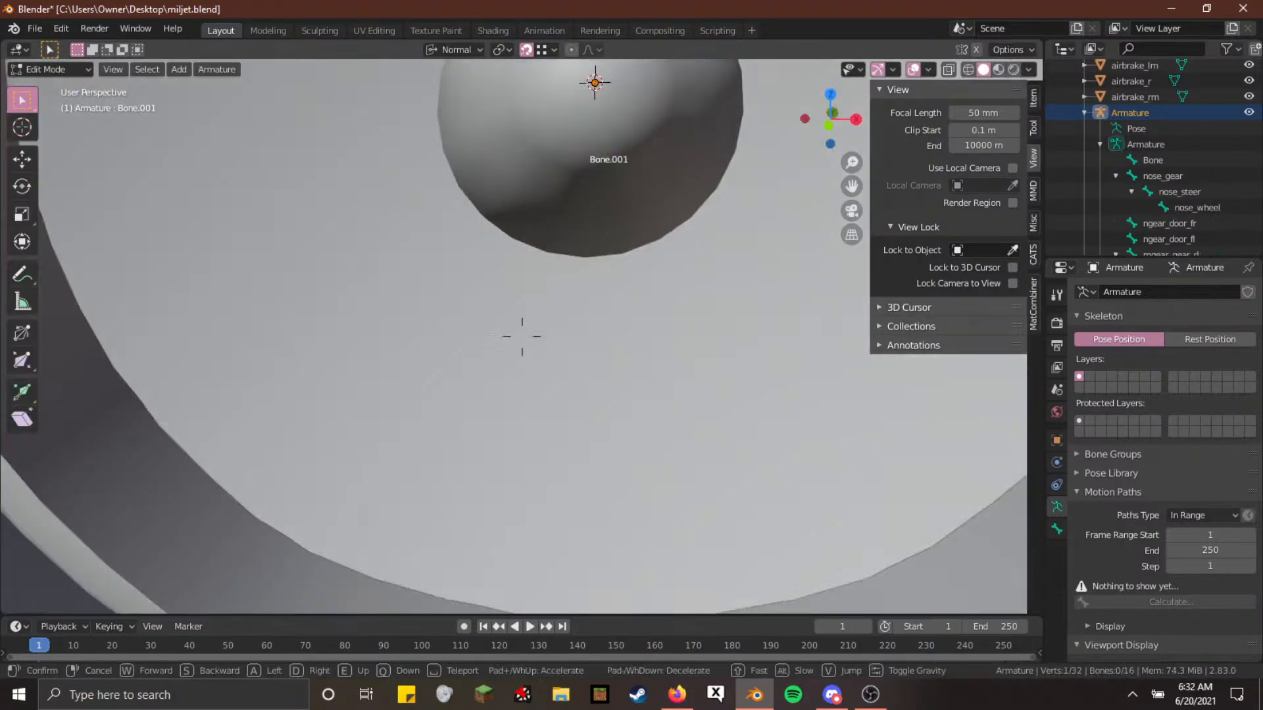
key(s)
click(521, 336)
scroll(1140, 183, down, 1)
scroll(1141, 184, down, 4)
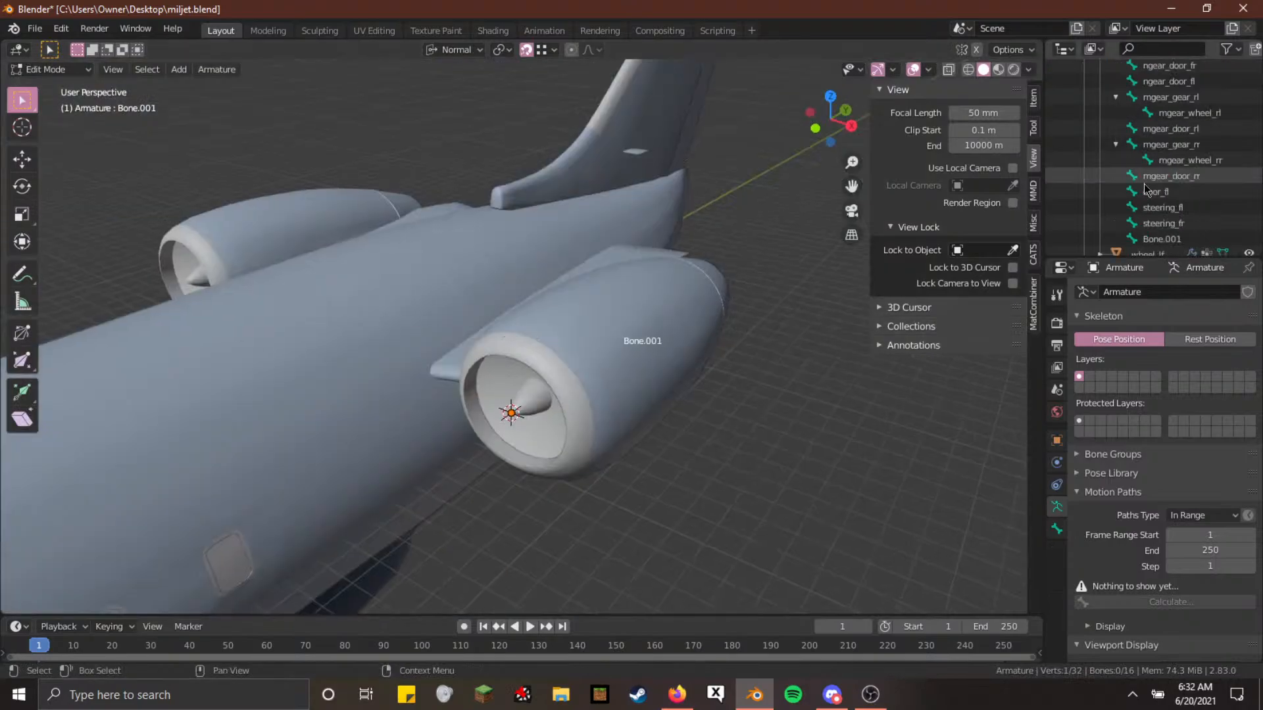
double_click(1176, 240)
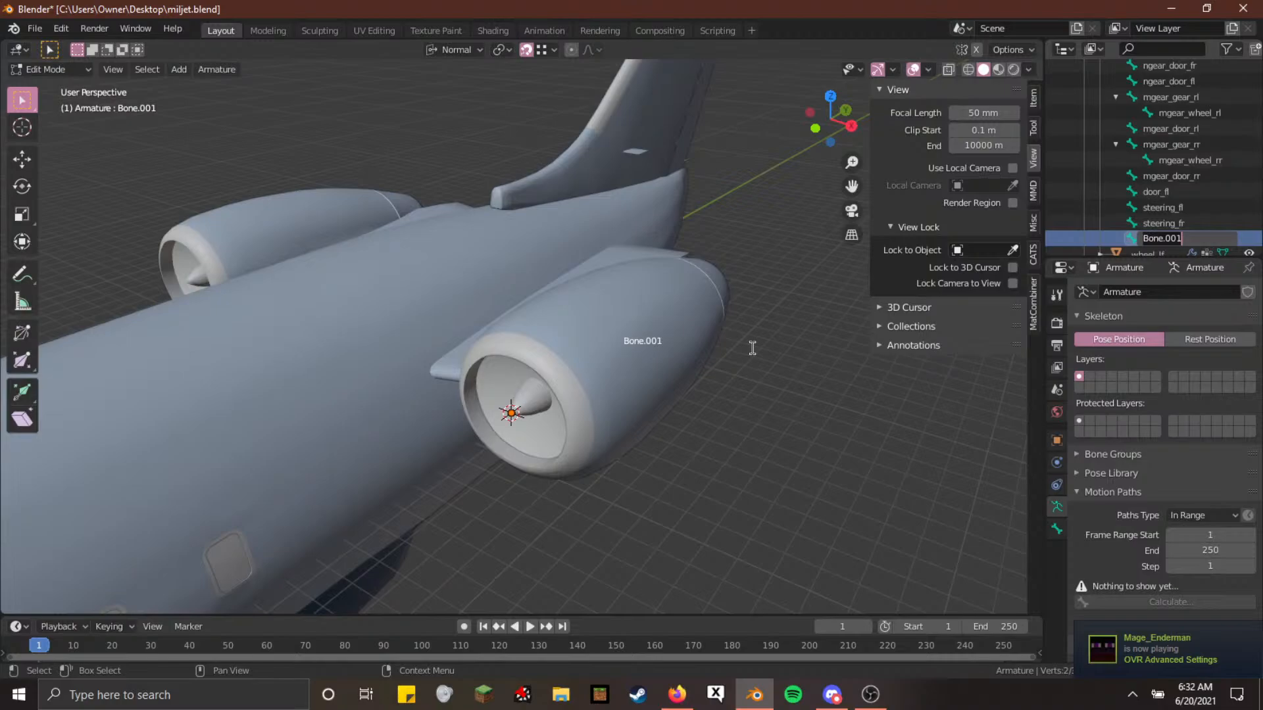
text(turbine)
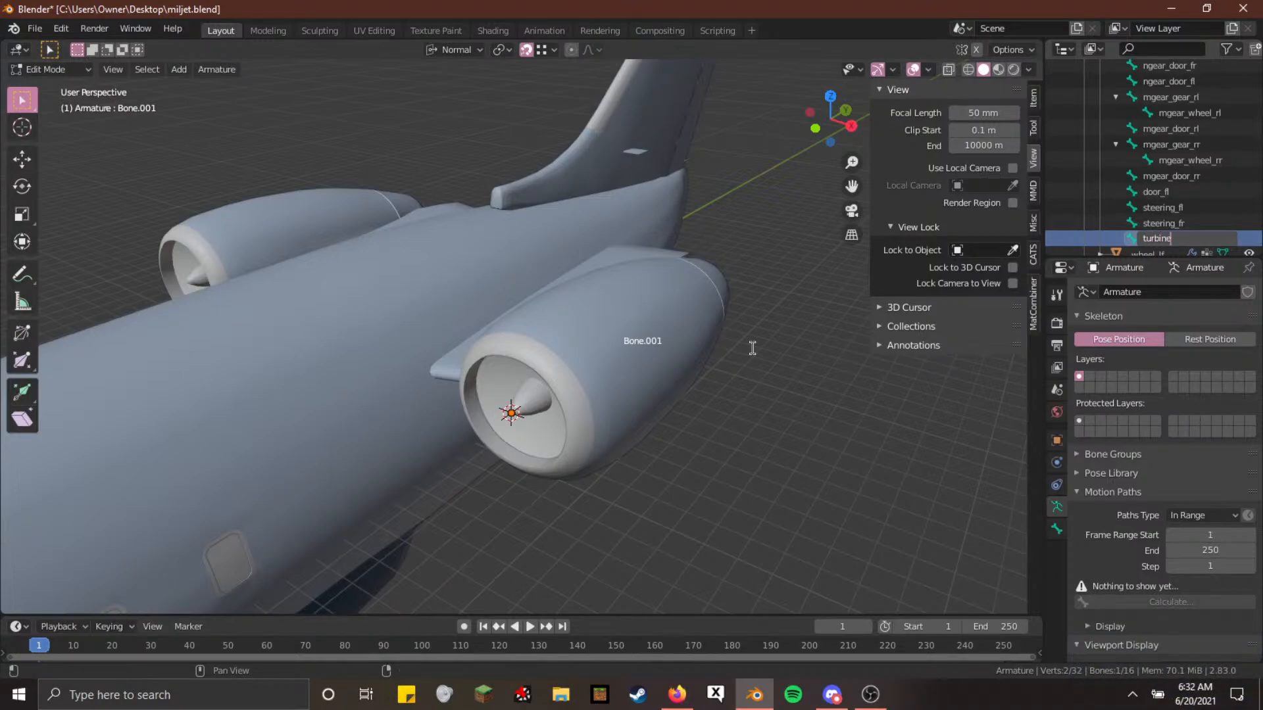
text(engno)
key(ctrl+BackSpace)
text(turbine_fl)
key(Return)
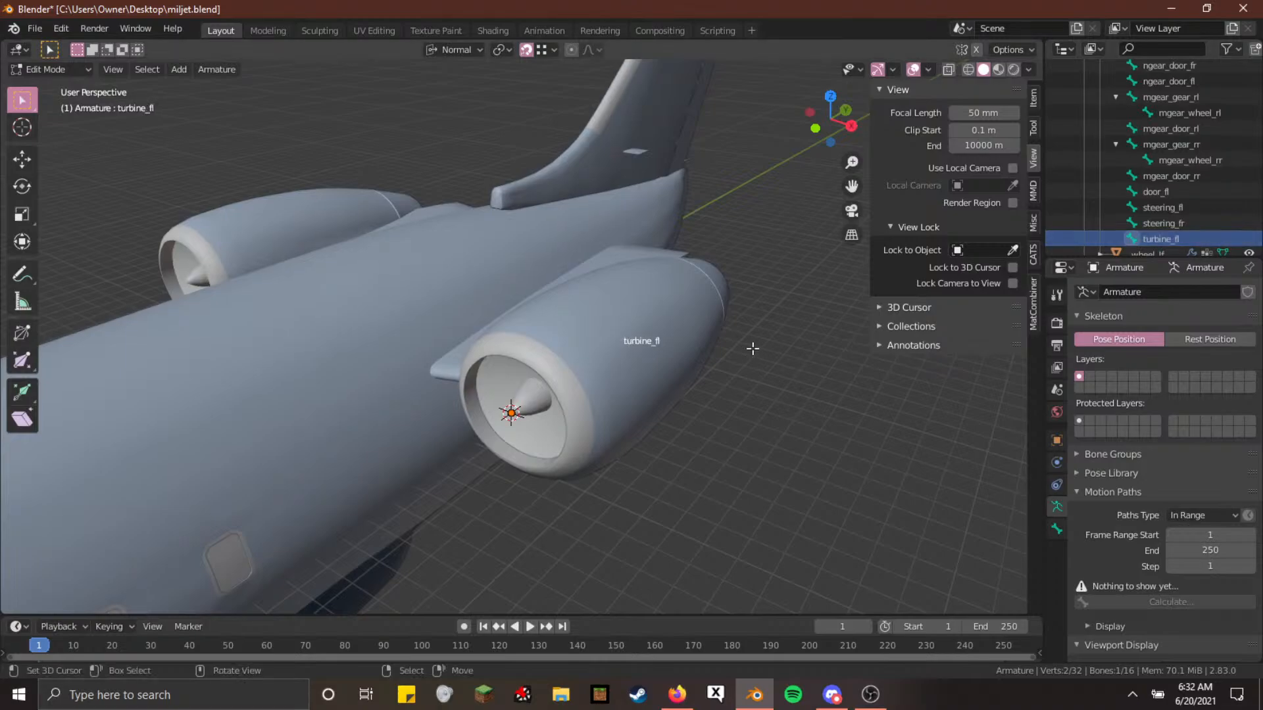
Correct the engine bone's name to turbine_l
double_click(1194, 238)
click(1211, 238)
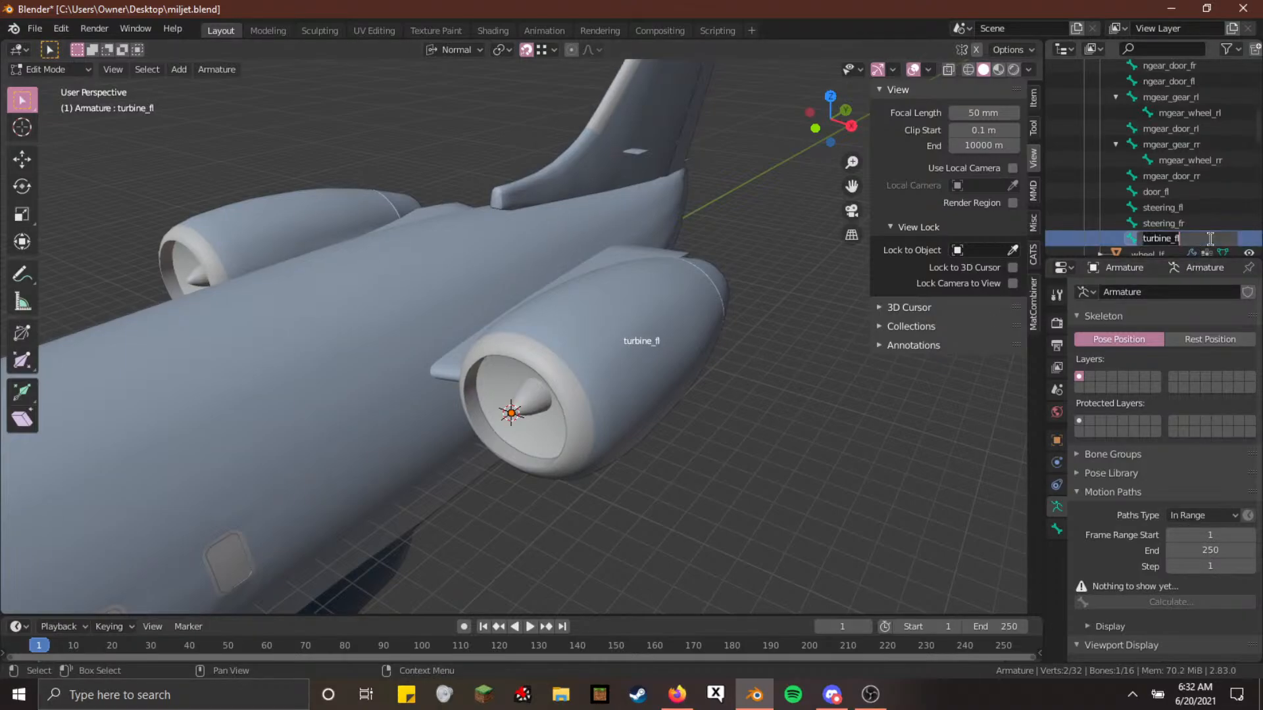
text(l)
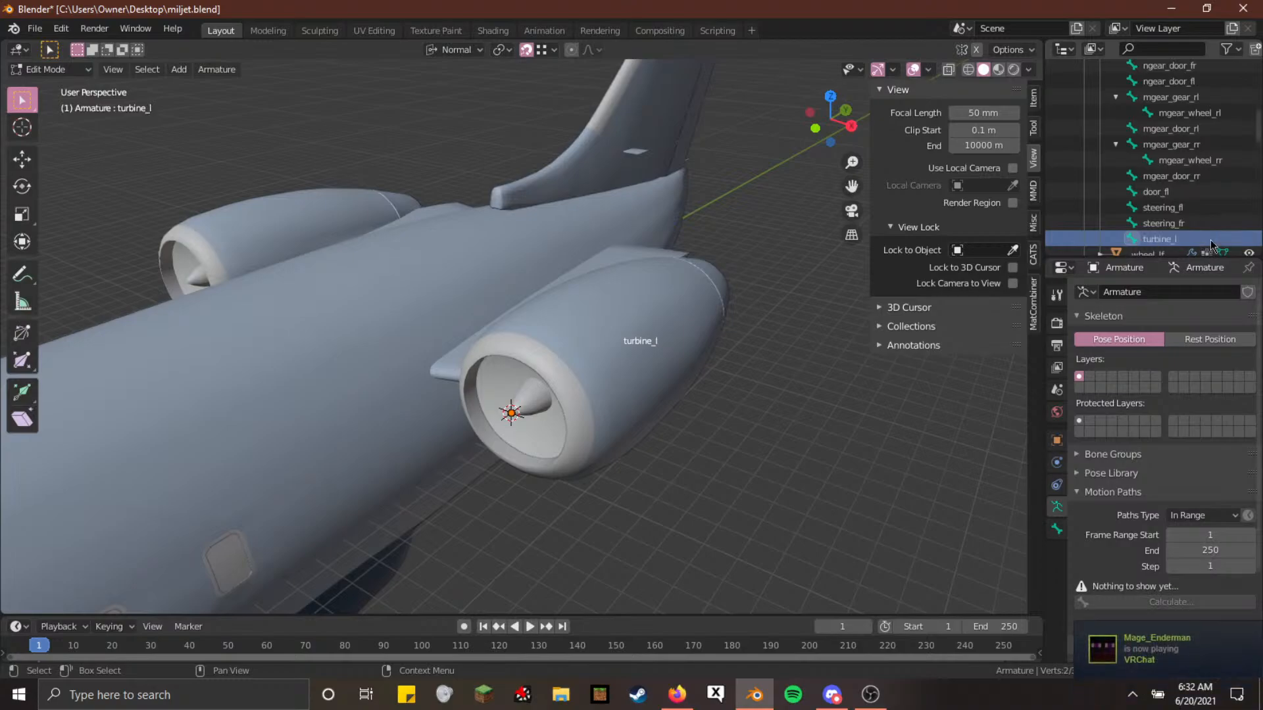
key(Return)
Finish editing the armature and open the left engine's front fan mesh for editing
key(Tab)
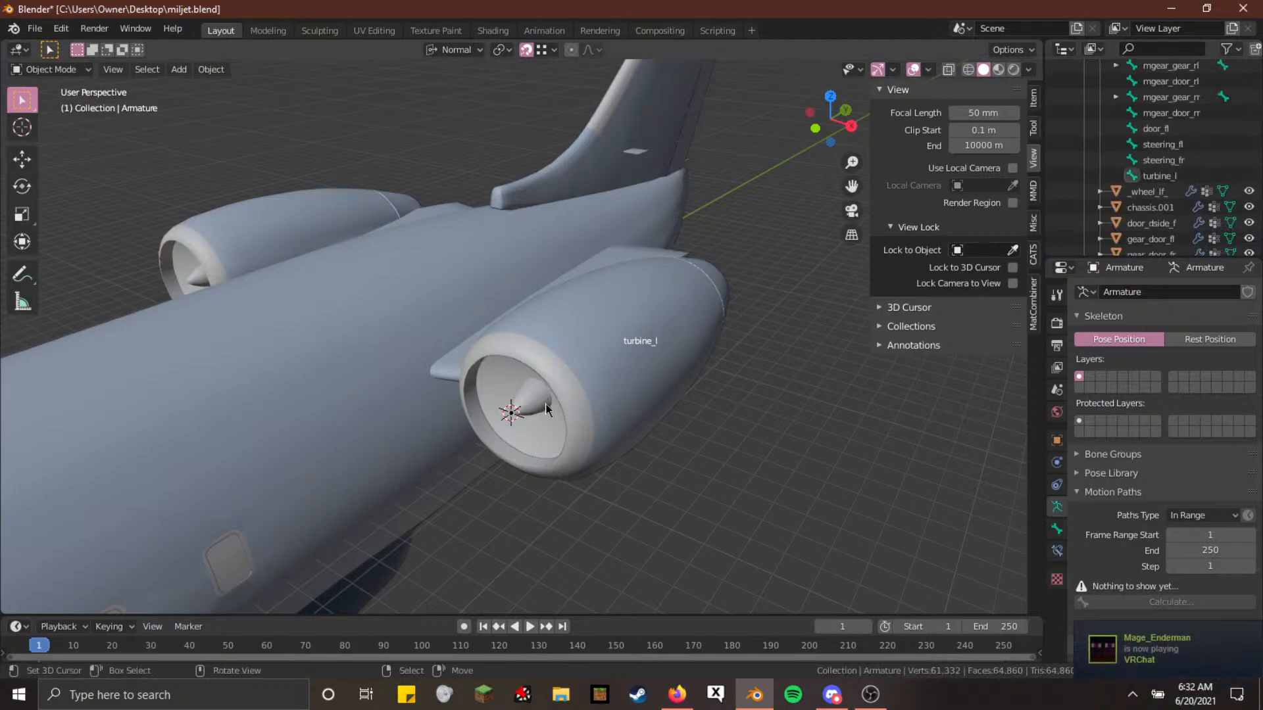
click(548, 411)
key(Tab)
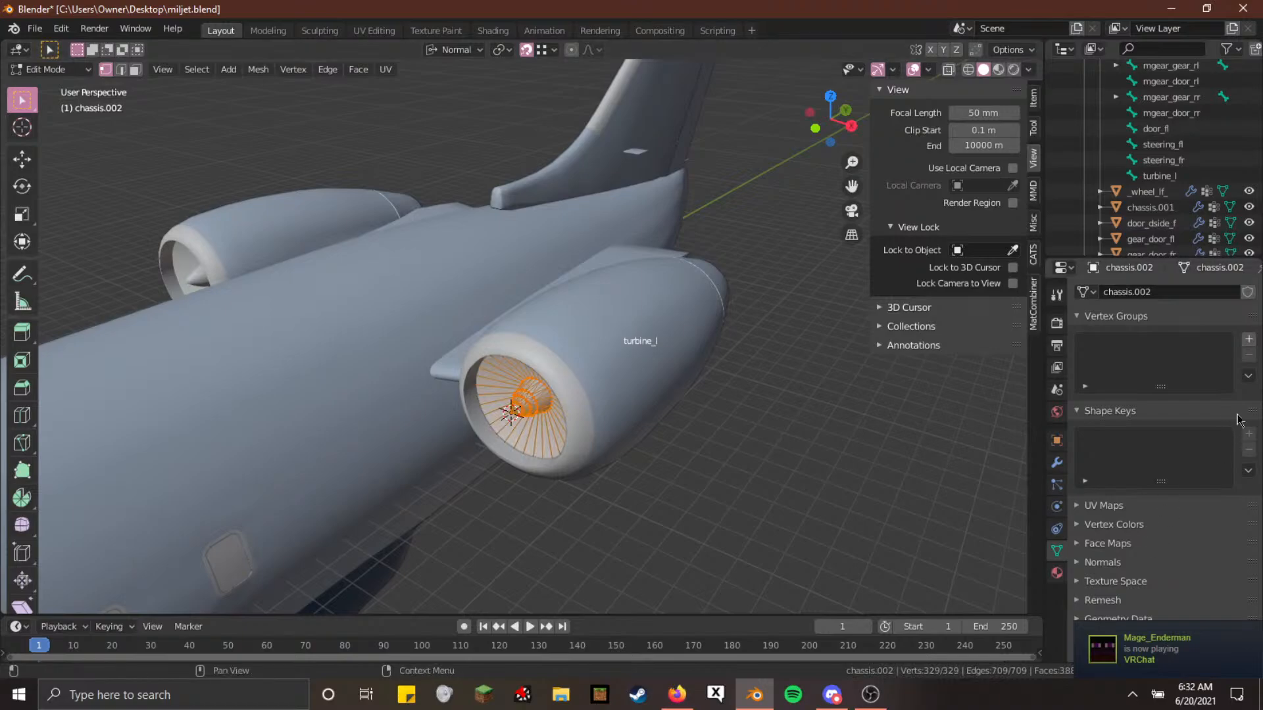
Add a vertex group named turbine_l to the separated left turbine mesh
click(1249, 339)
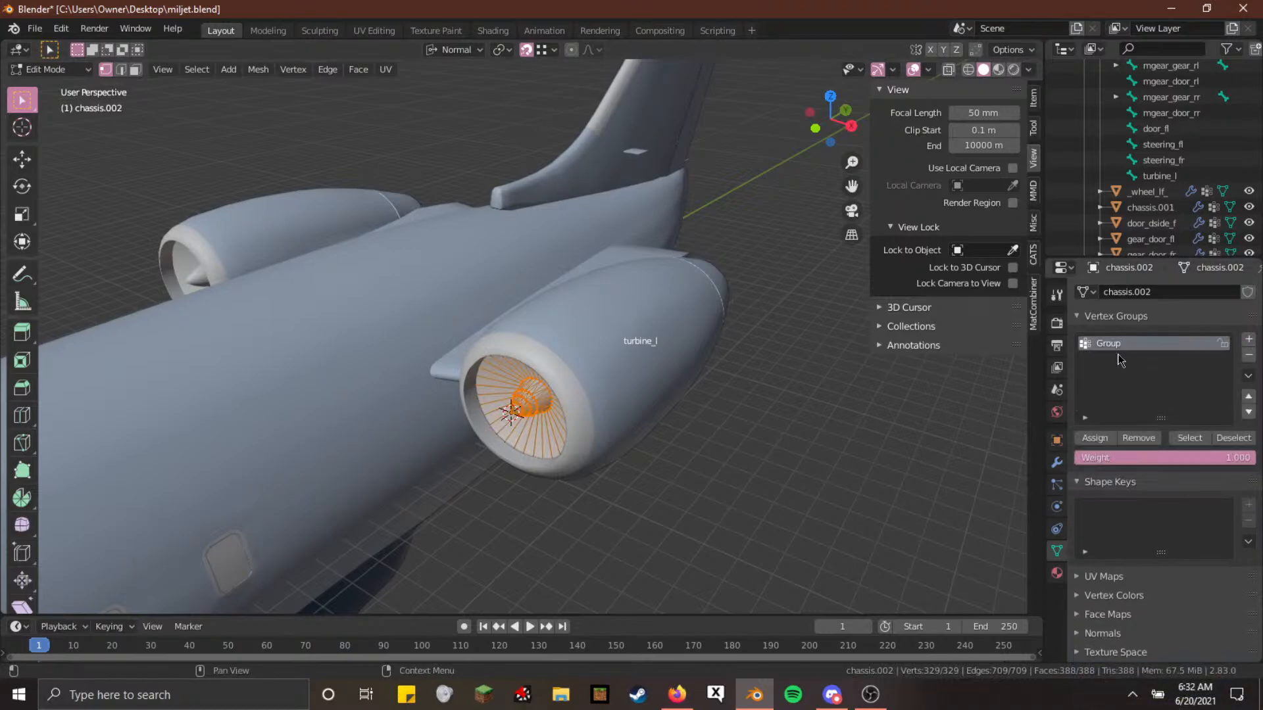
text(turbine_l)
key(Return)
key(Tab)
key(Tab)
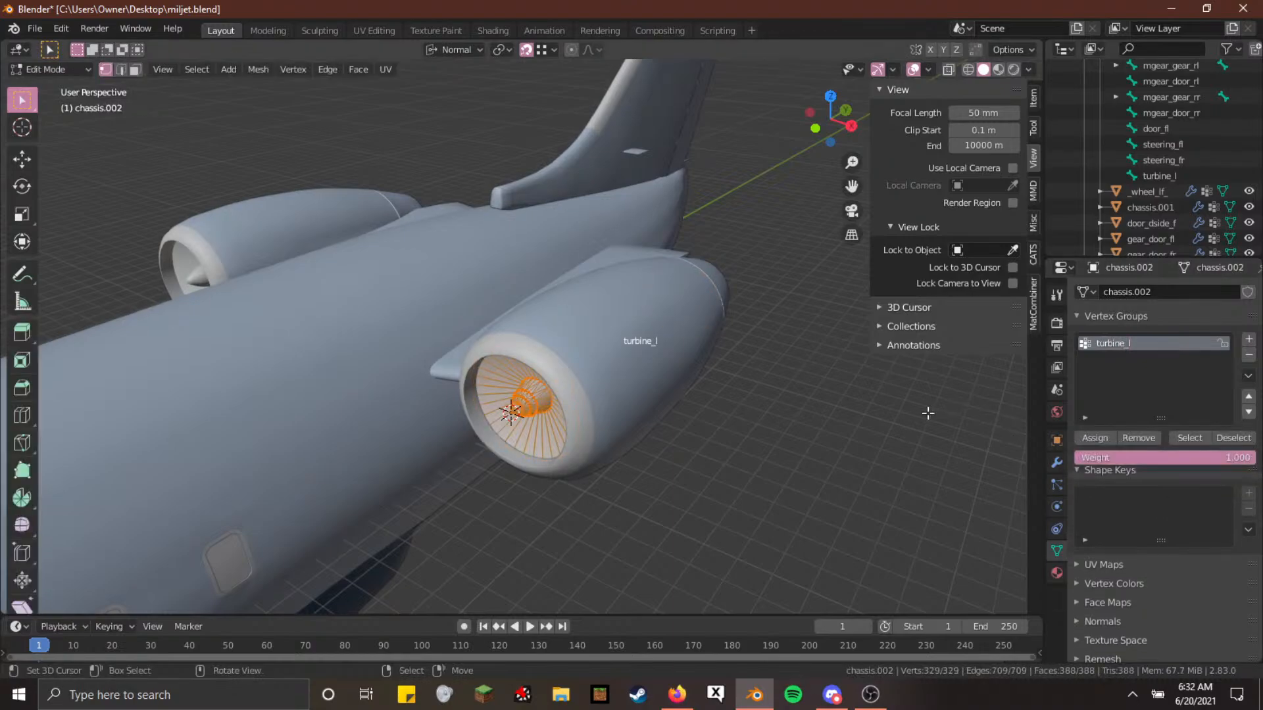
key(Tab)
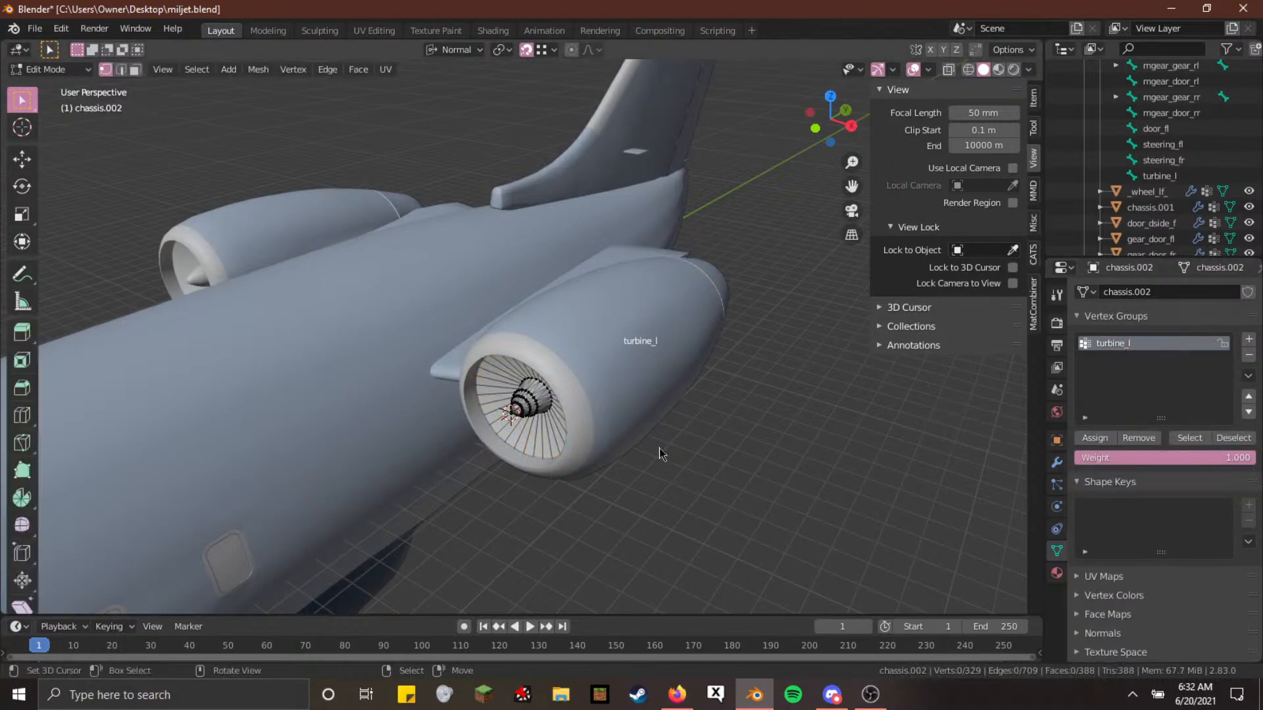
Symmetrize the armature's turbine_l bone across to the right engine, from -X to +X
click(511, 412)
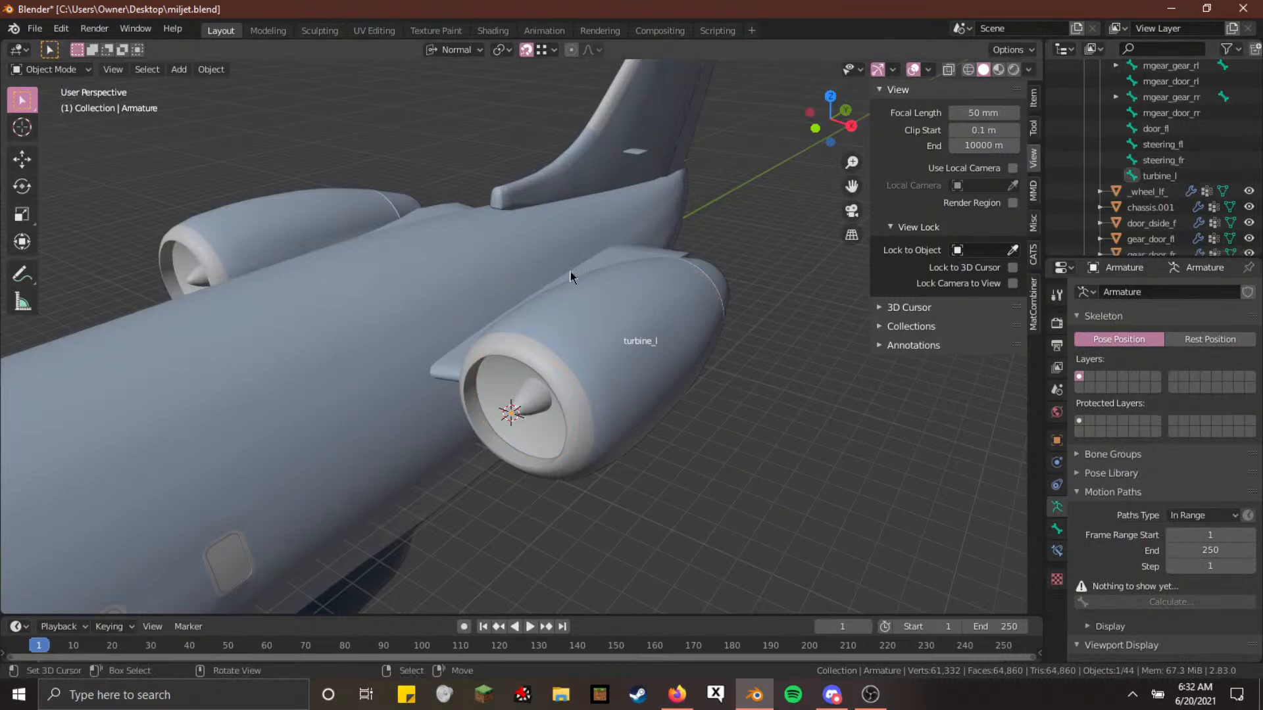
key(Tab)
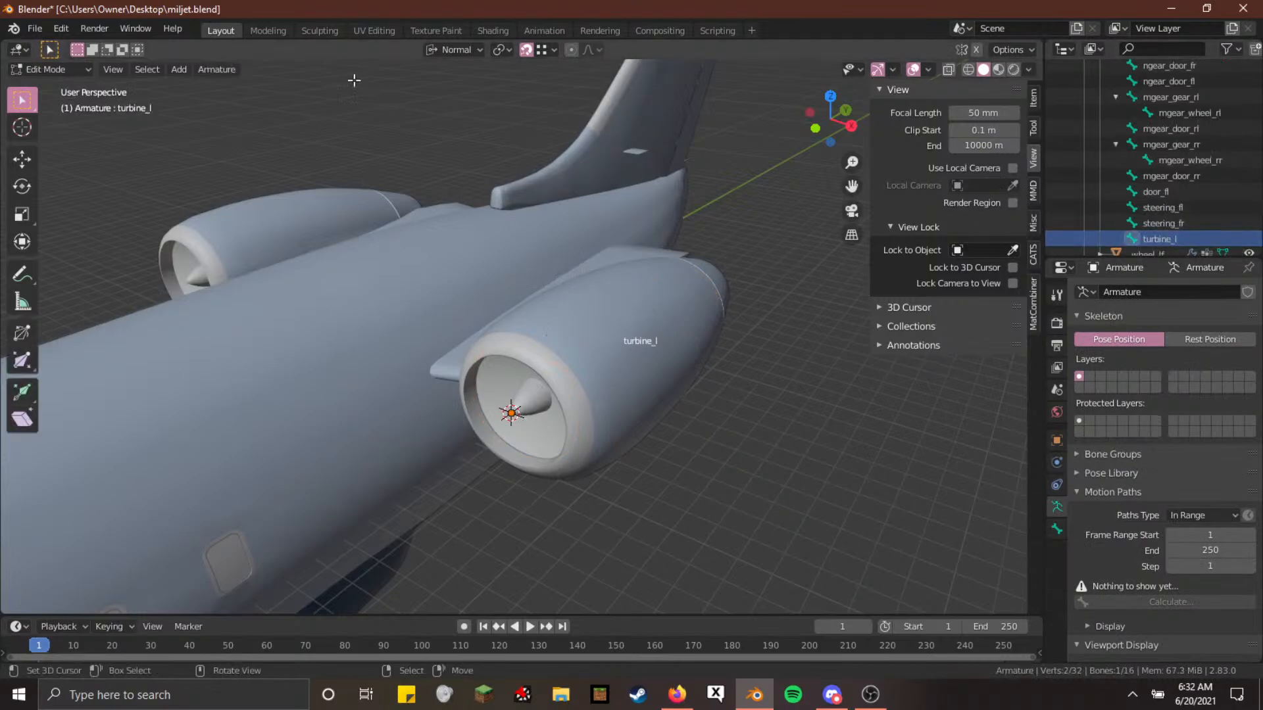
click(220, 69)
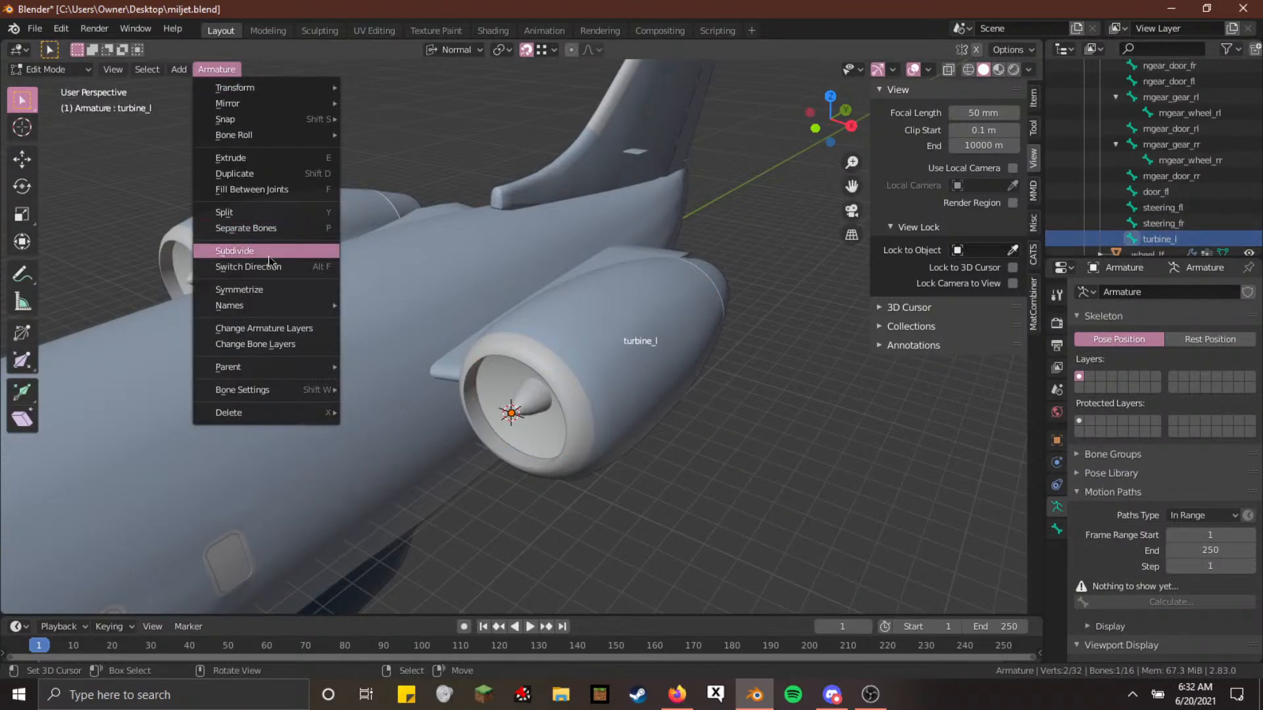
click(270, 289)
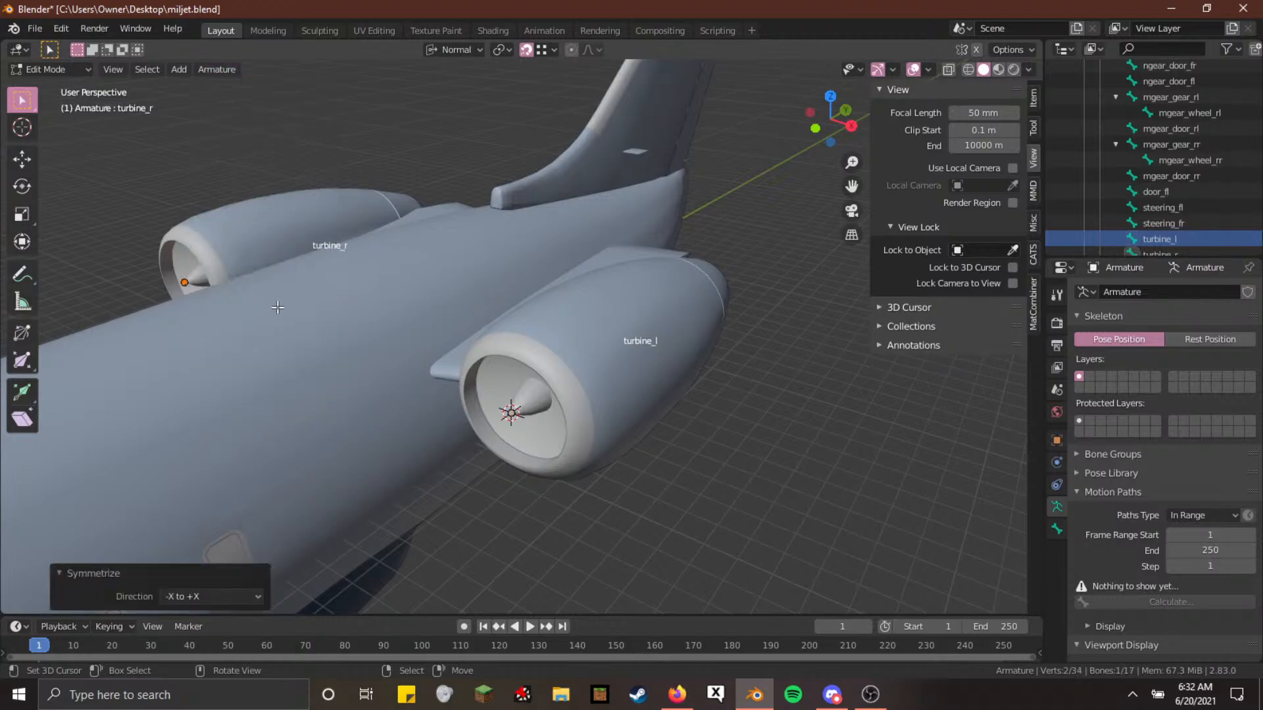
middle_drag(275, 299, 403, 294)
scroll(427, 307, up, 3)
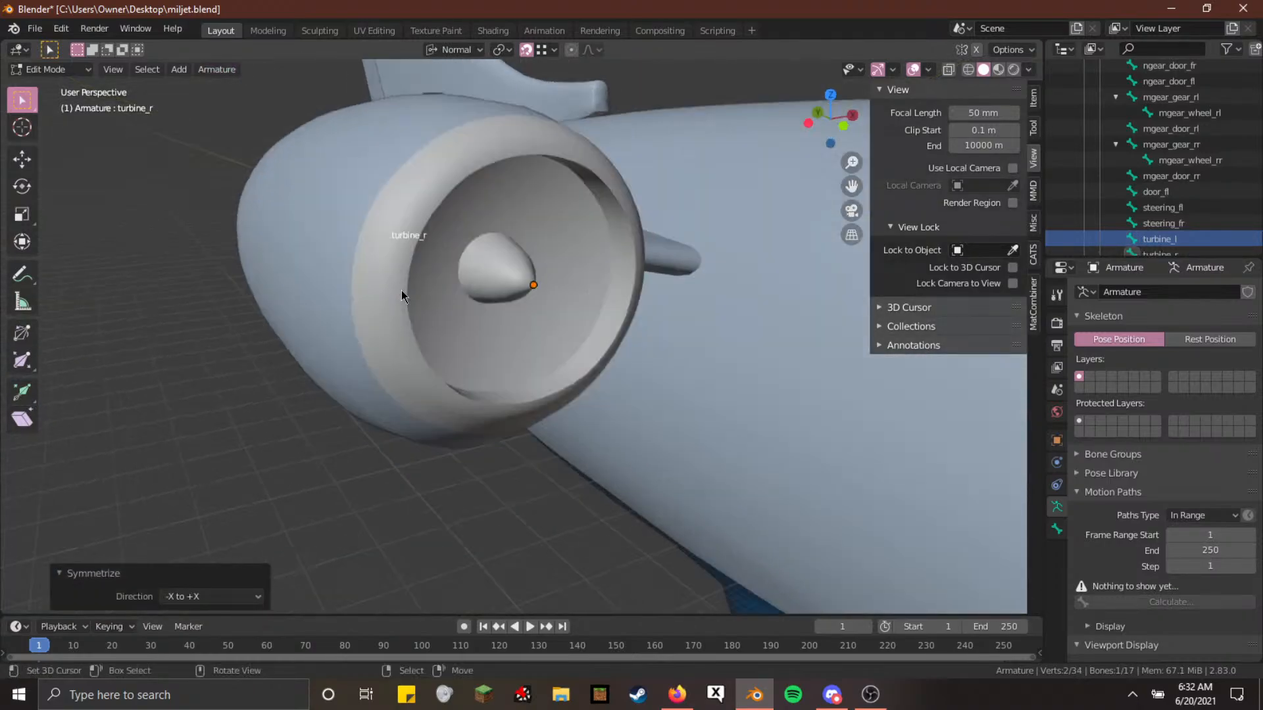
key(Tab)
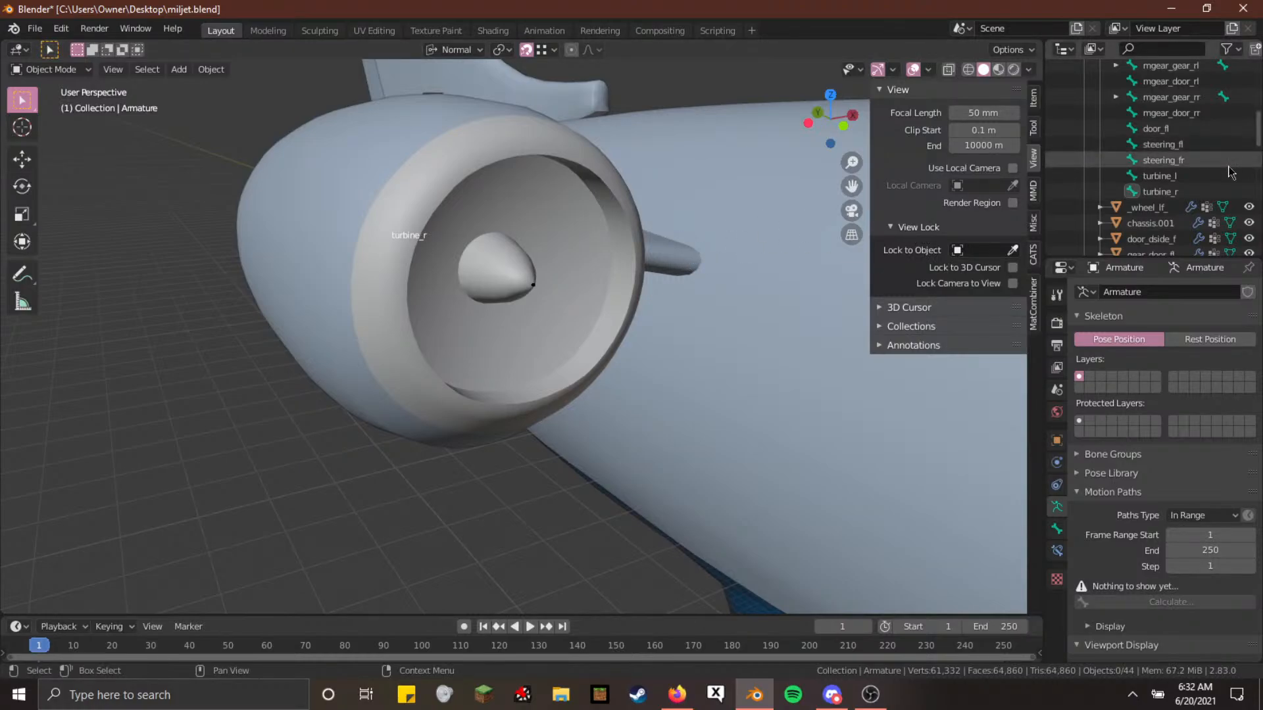
Open the chassis mesh for editing and clear its selection
click(565, 282)
key(Tab)
key(alt+a)
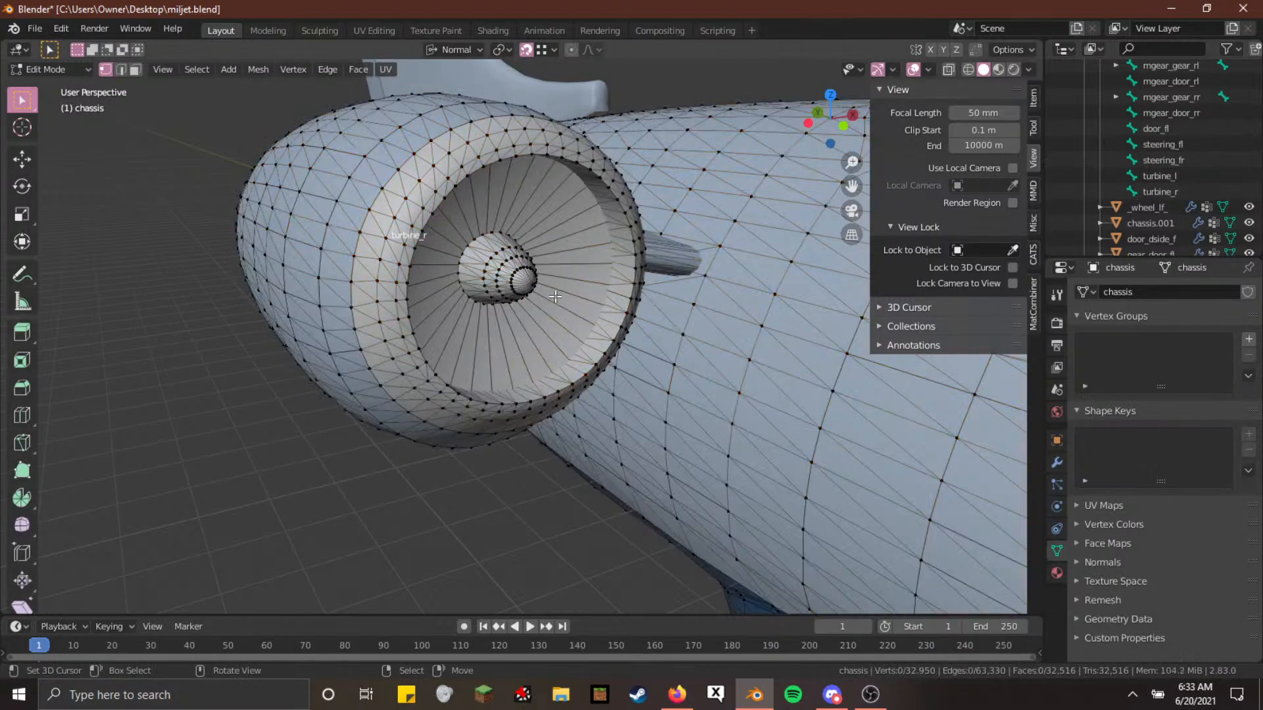
key(l)
key(l)
key(shift+grave)
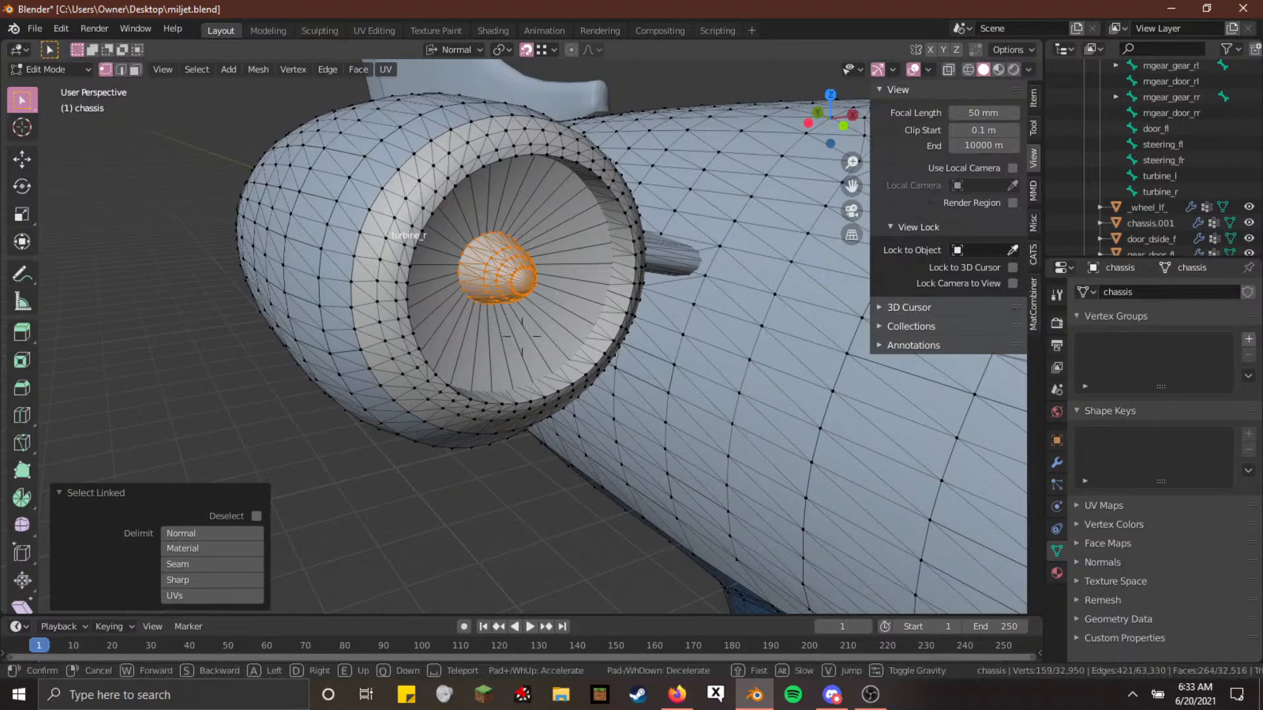
key(d)
key(w)
click(515, 340)
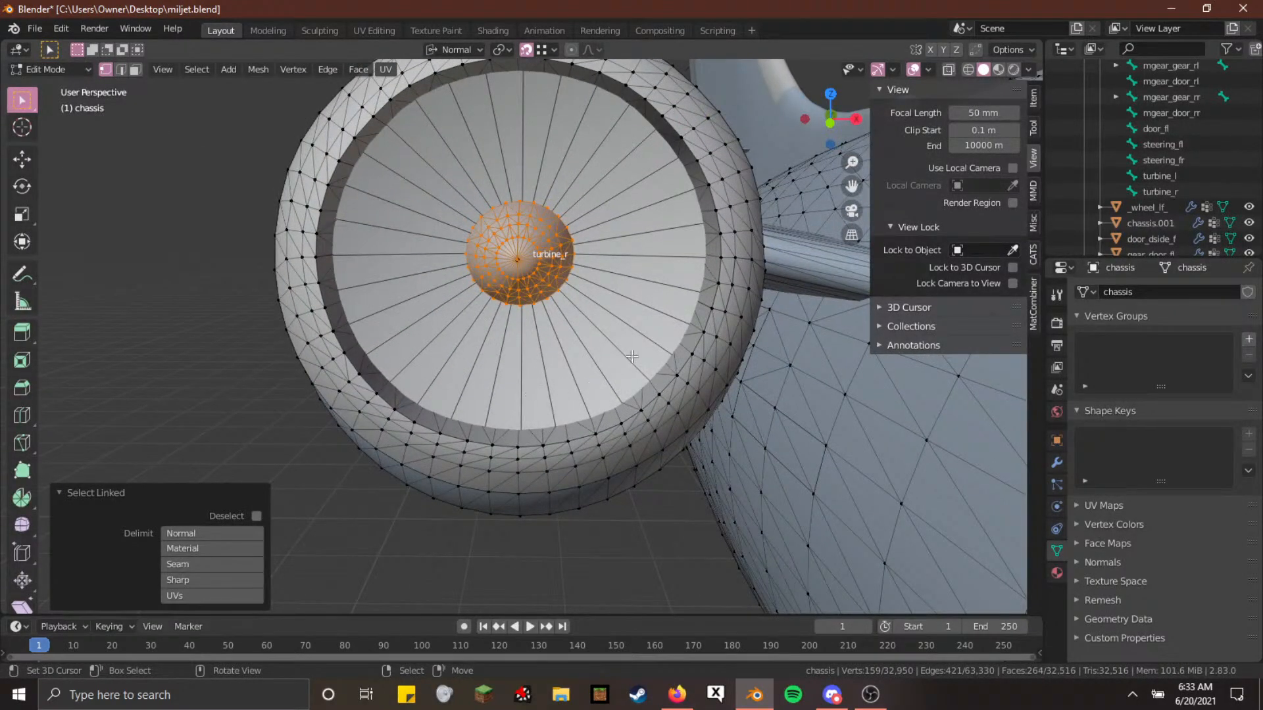
click(603, 332)
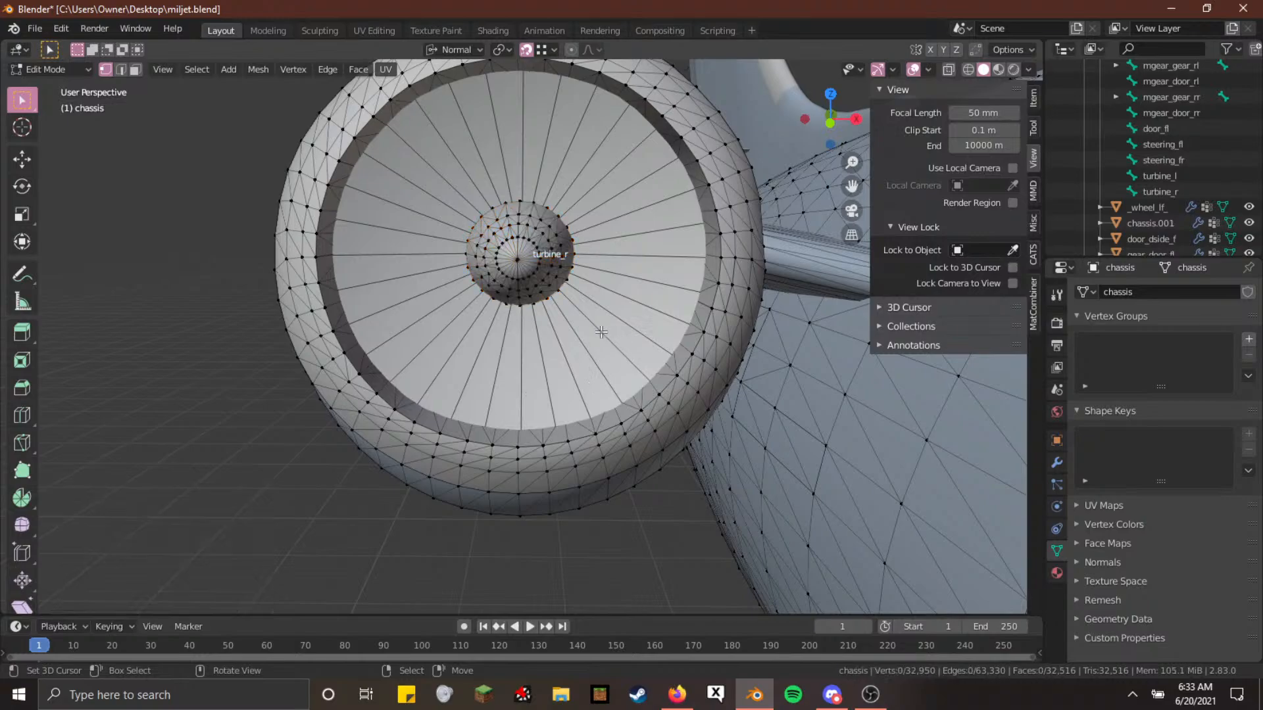
In face mode, select the linked front fan blades and nose cone of the right engine, delimited by seams, and hide them
key(Tab)
key(Tab)
key(3)
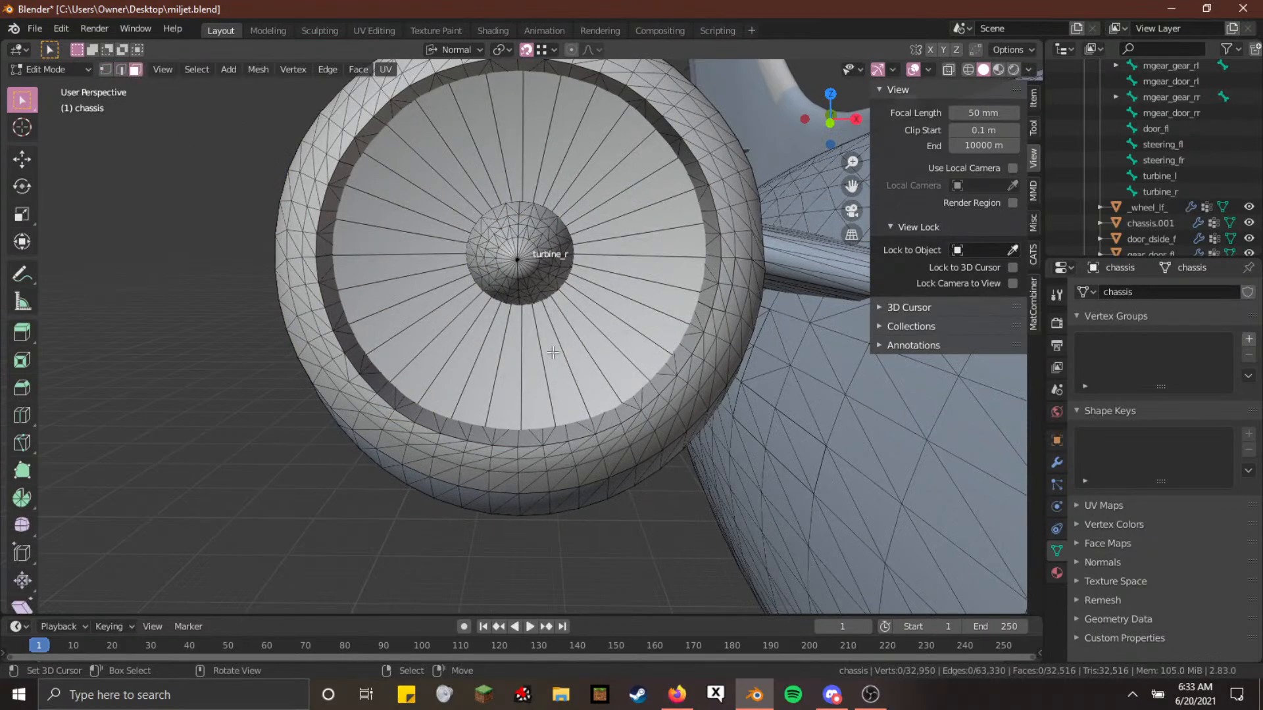
key(l)
key(l)
key(l)
key(l)
key(l)
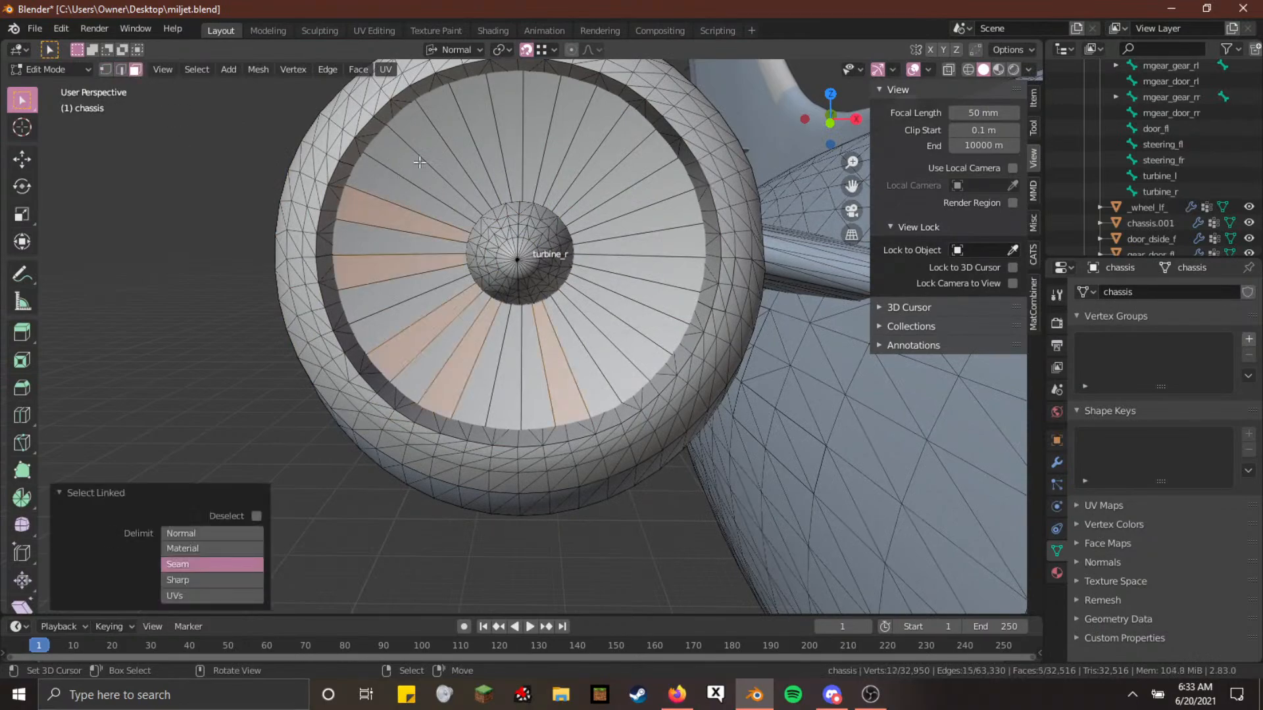
key(l)
key(l)
key(l)
key(l)
key(l)
key(l)
key(l)
key(l)
key(l)
key(l)
key(l)
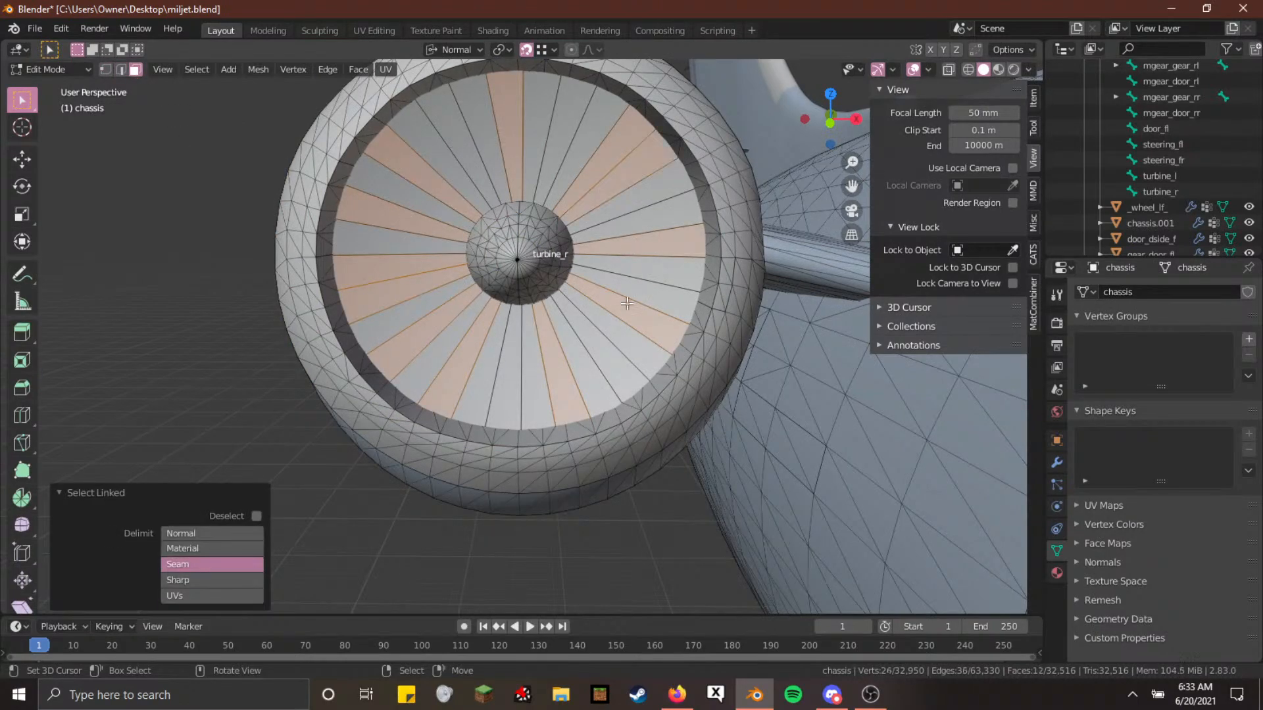
key(l)
key(l)
key(l)
key(l)
key(l)
key(l)
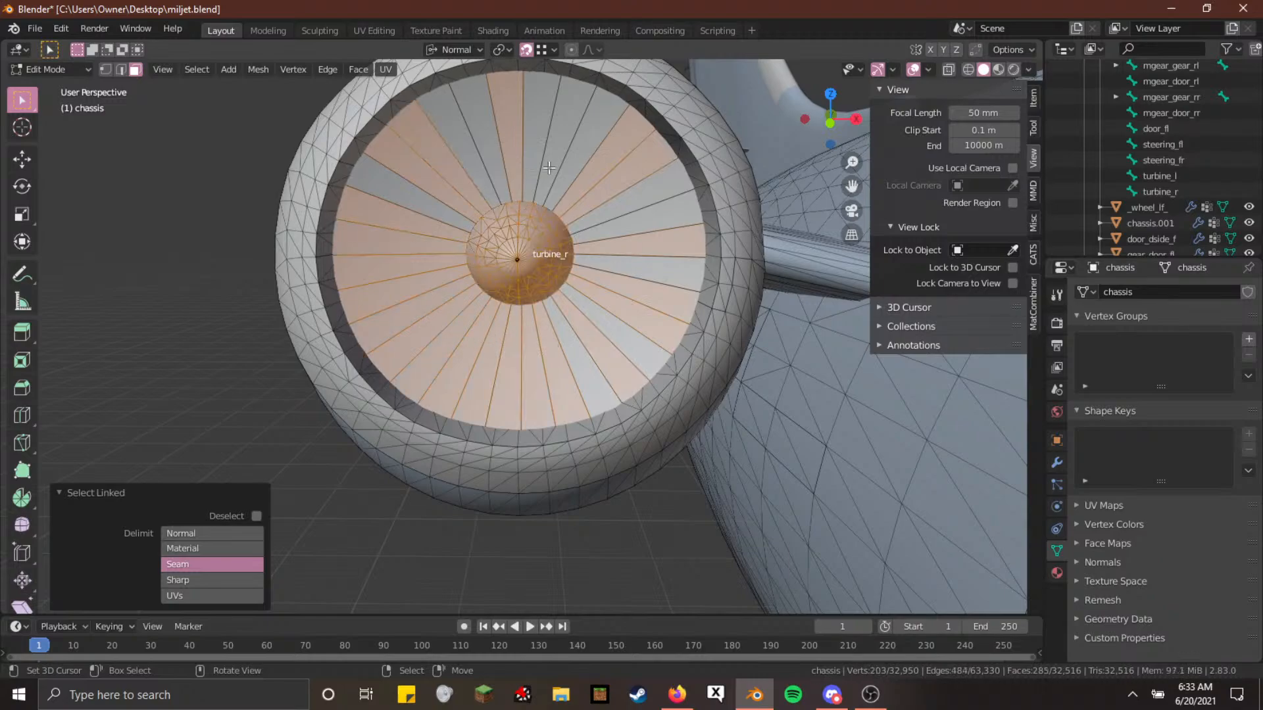
key(l)
key(l)
key(l)
key(l)
key(l)
key(l)
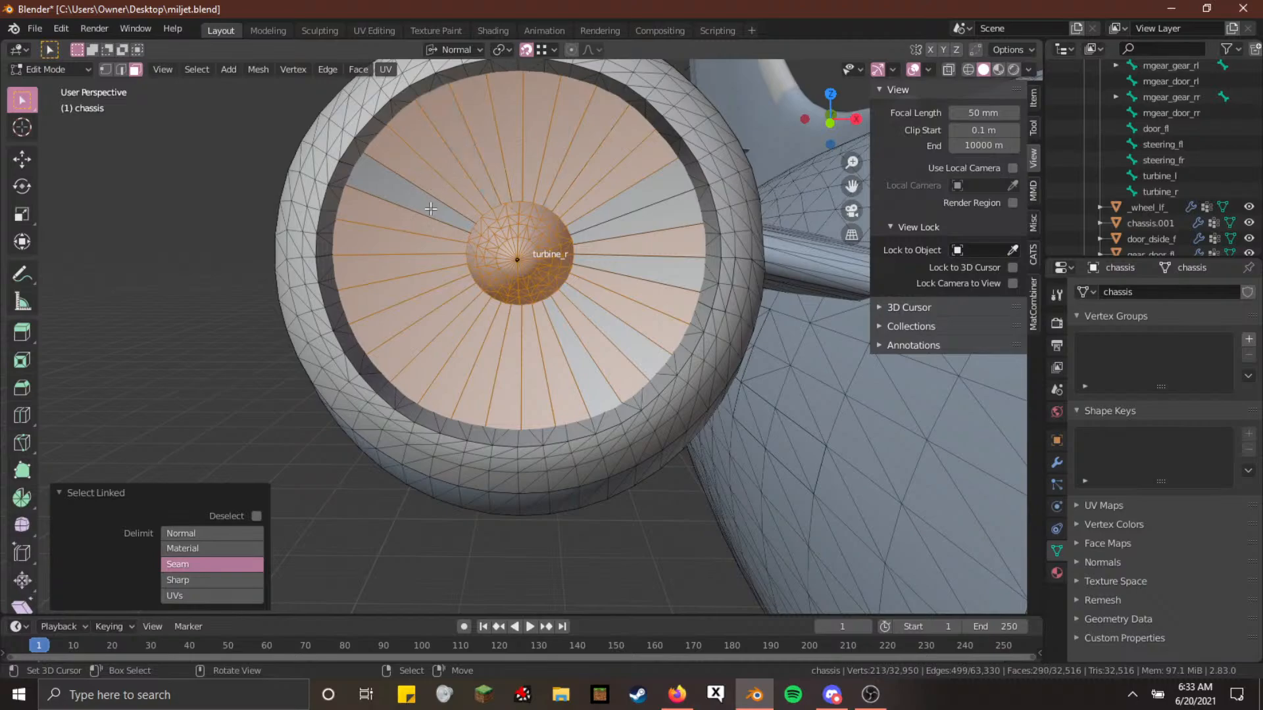
key(l)
key(l)
key(l)
key(l)
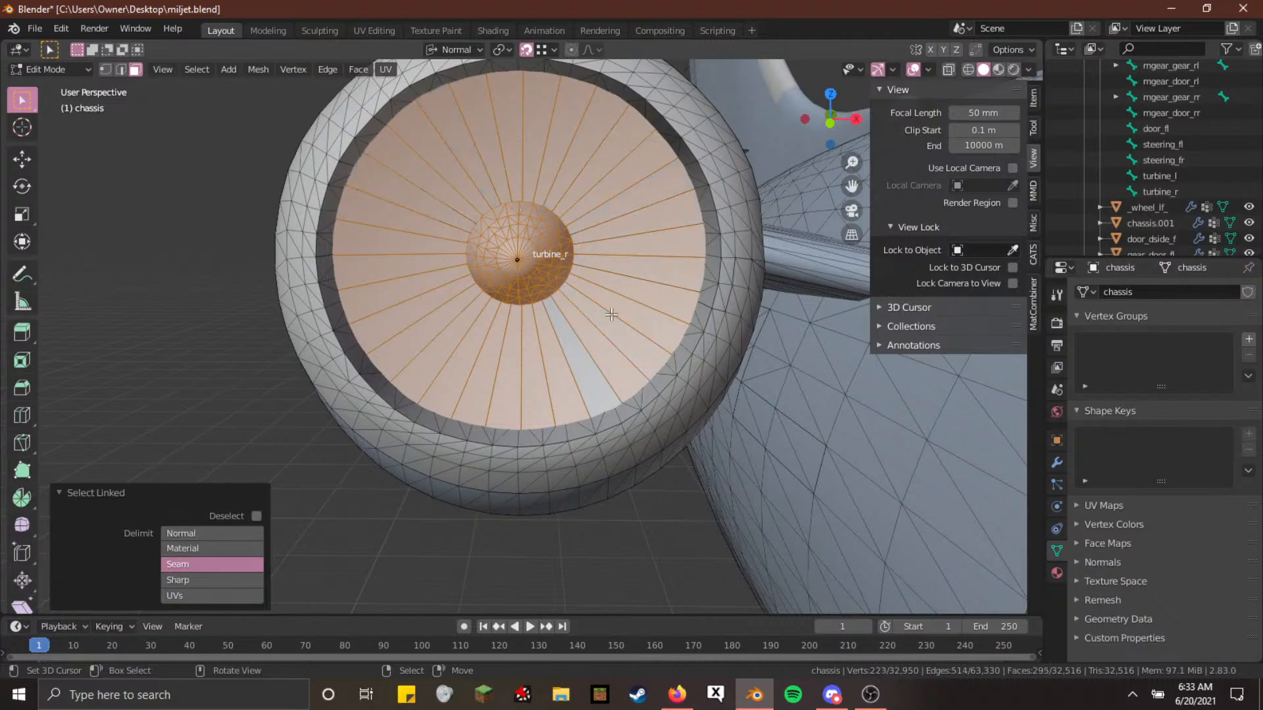
key(h)
Select the linked rear fan blades and tail cone inside the right engine's exhaust and hide them
key(shift+grave)
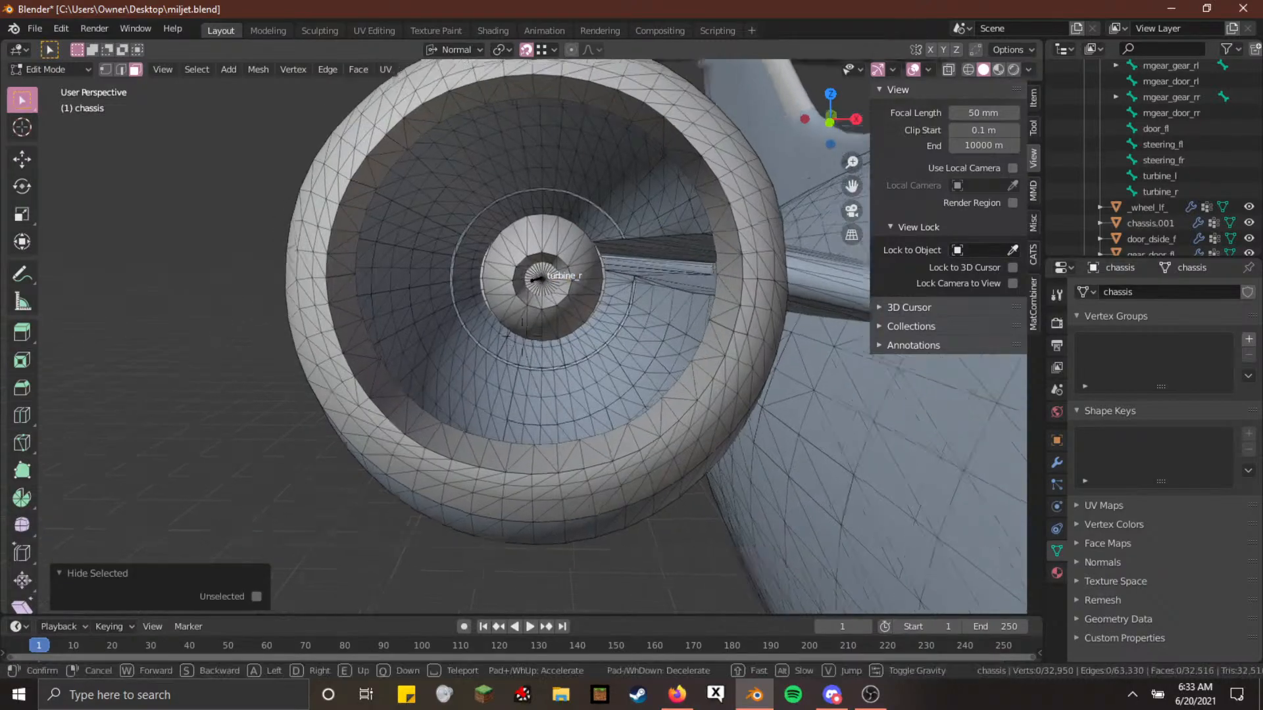
key(w)
key(w)
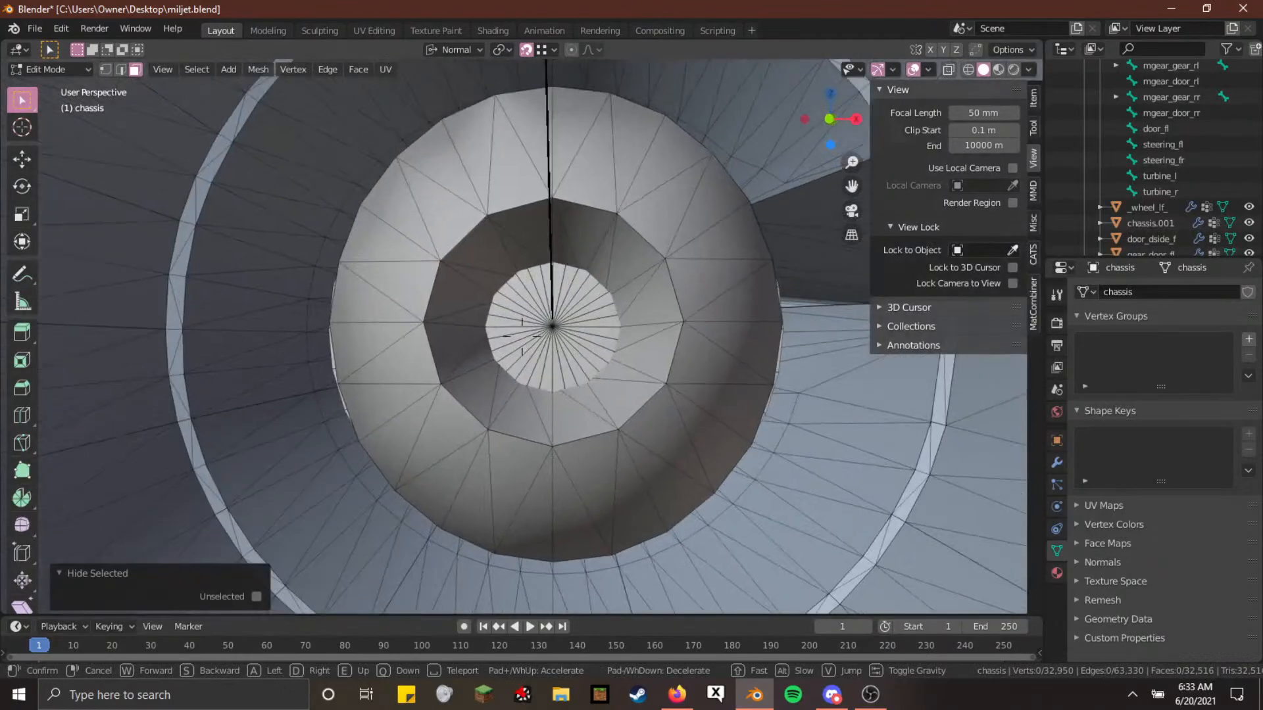
key(w)
key(s)
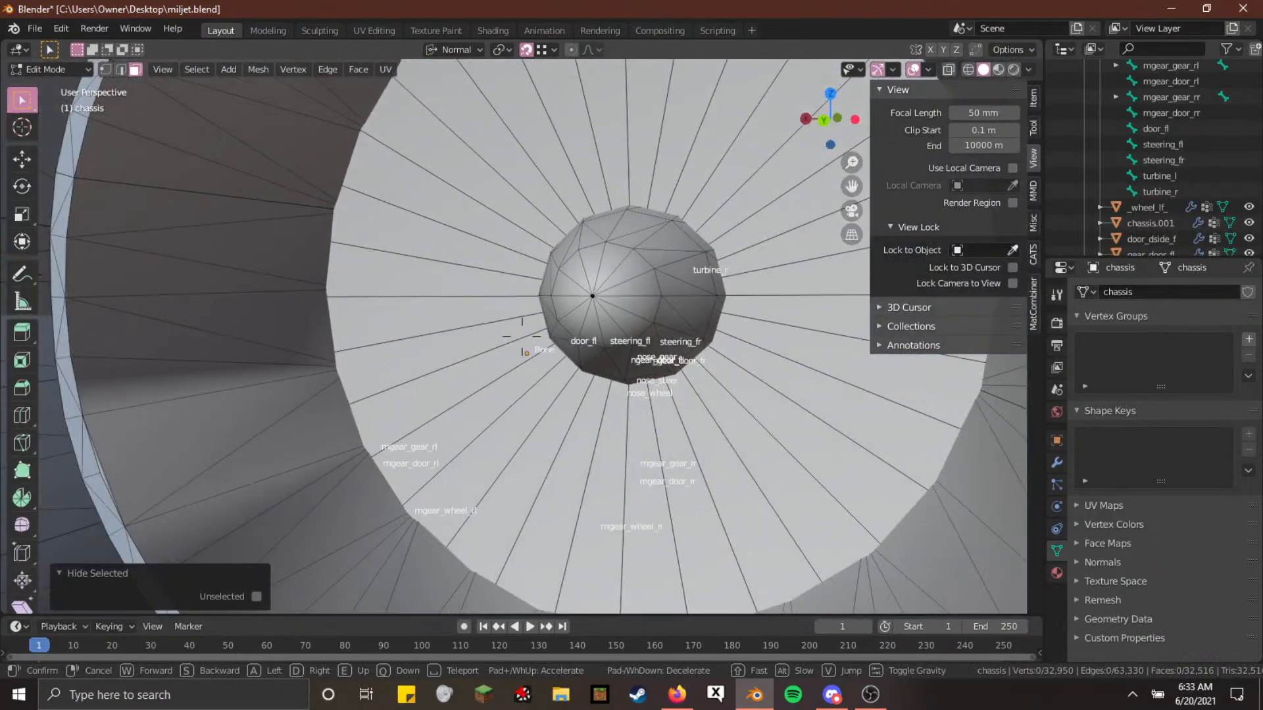
key(s)
click(519, 336)
key(l)
key(l)
key(l)
key(l)
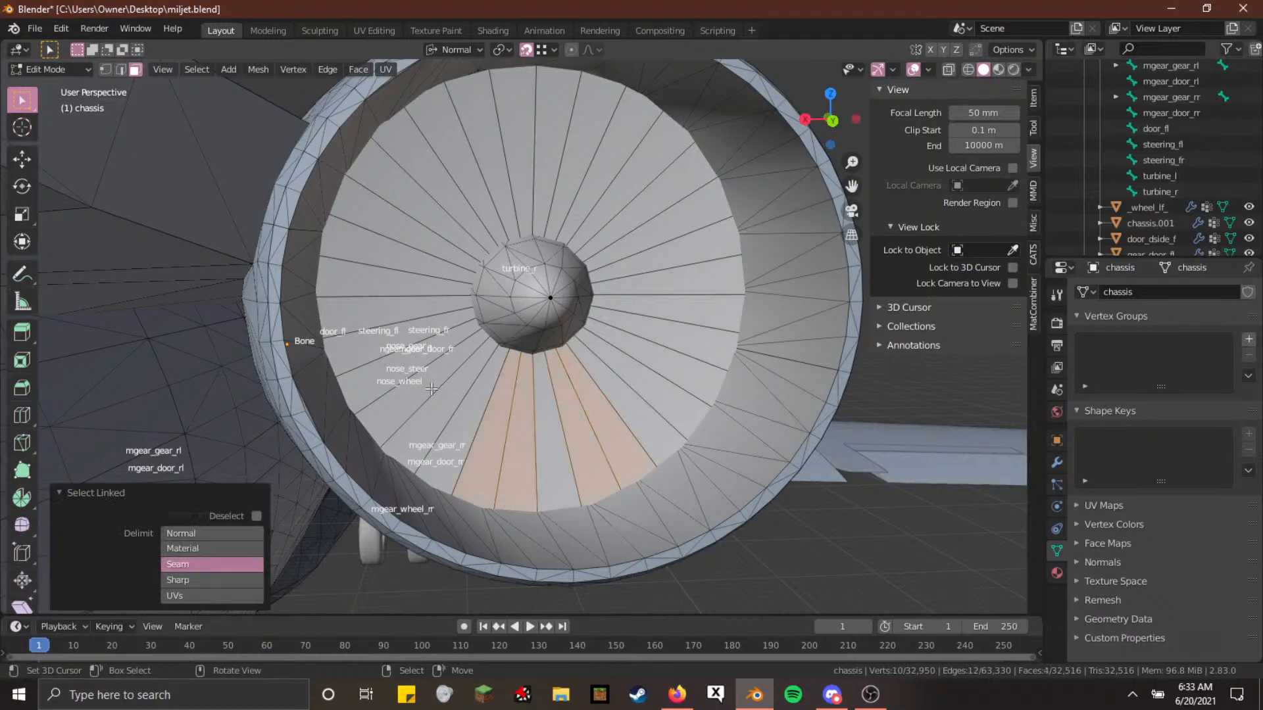
key(l)
key(l)
key(l)
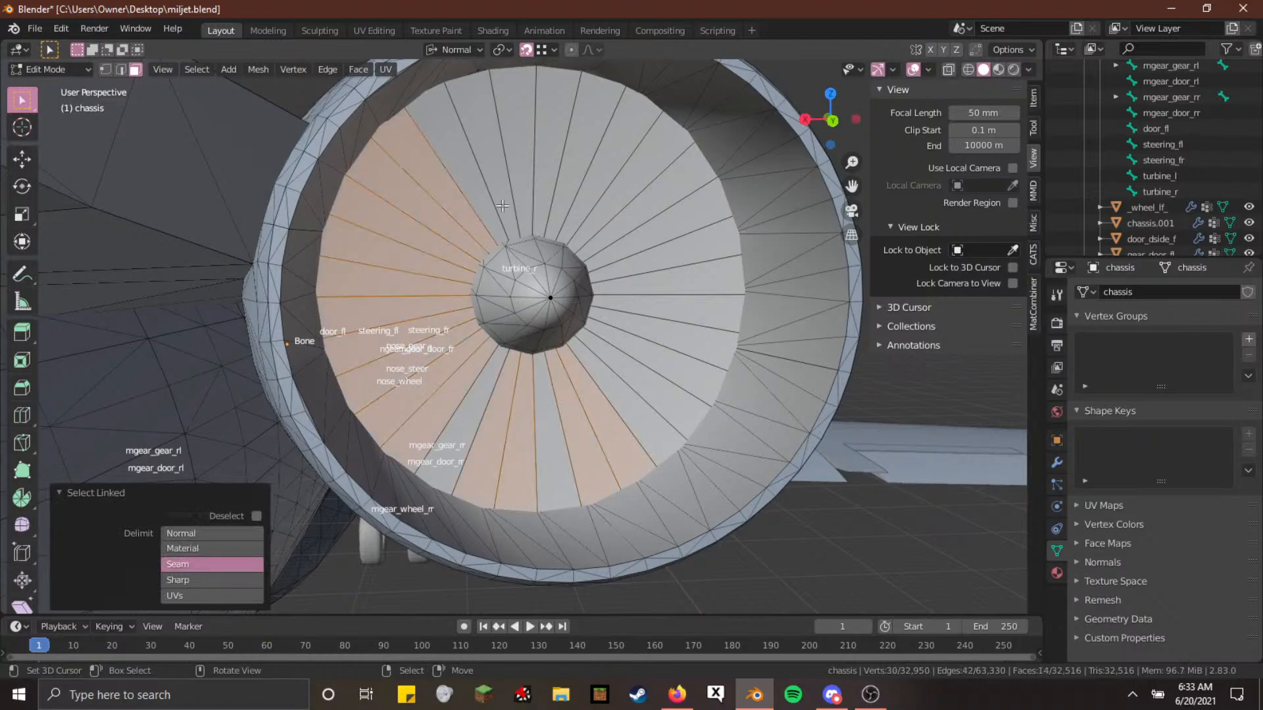
key(l)
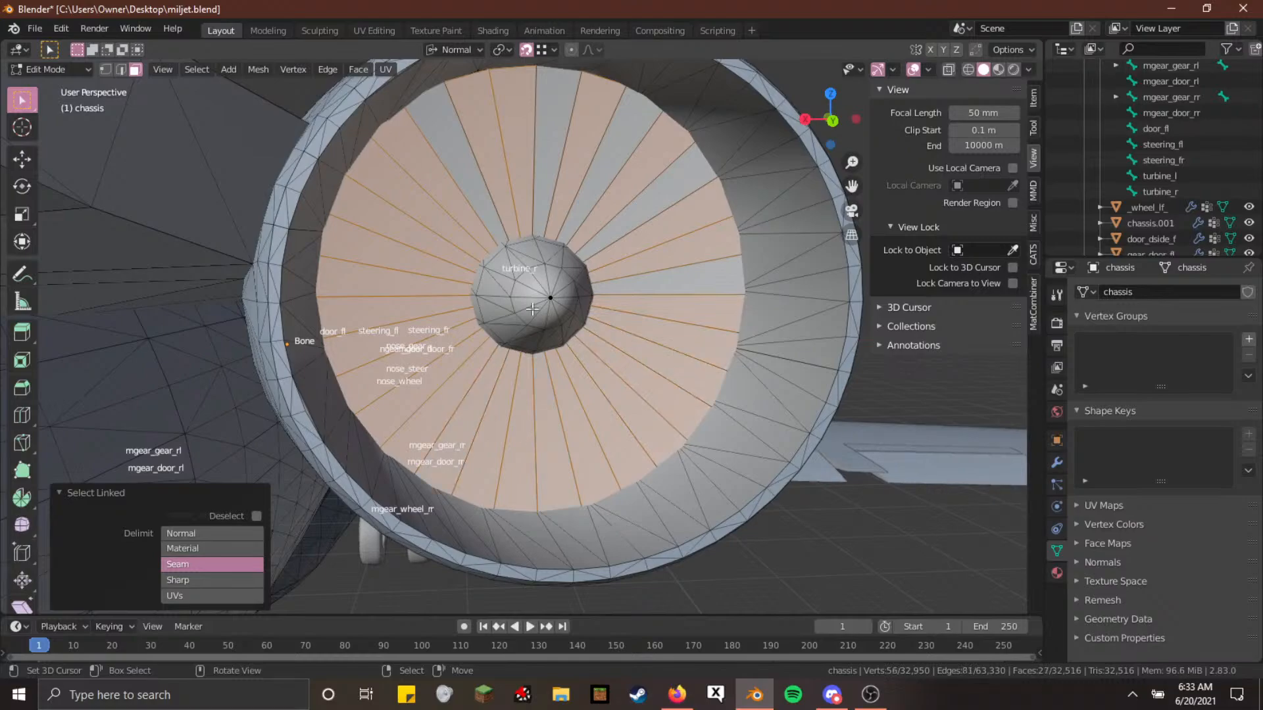
key(l)
key(l)
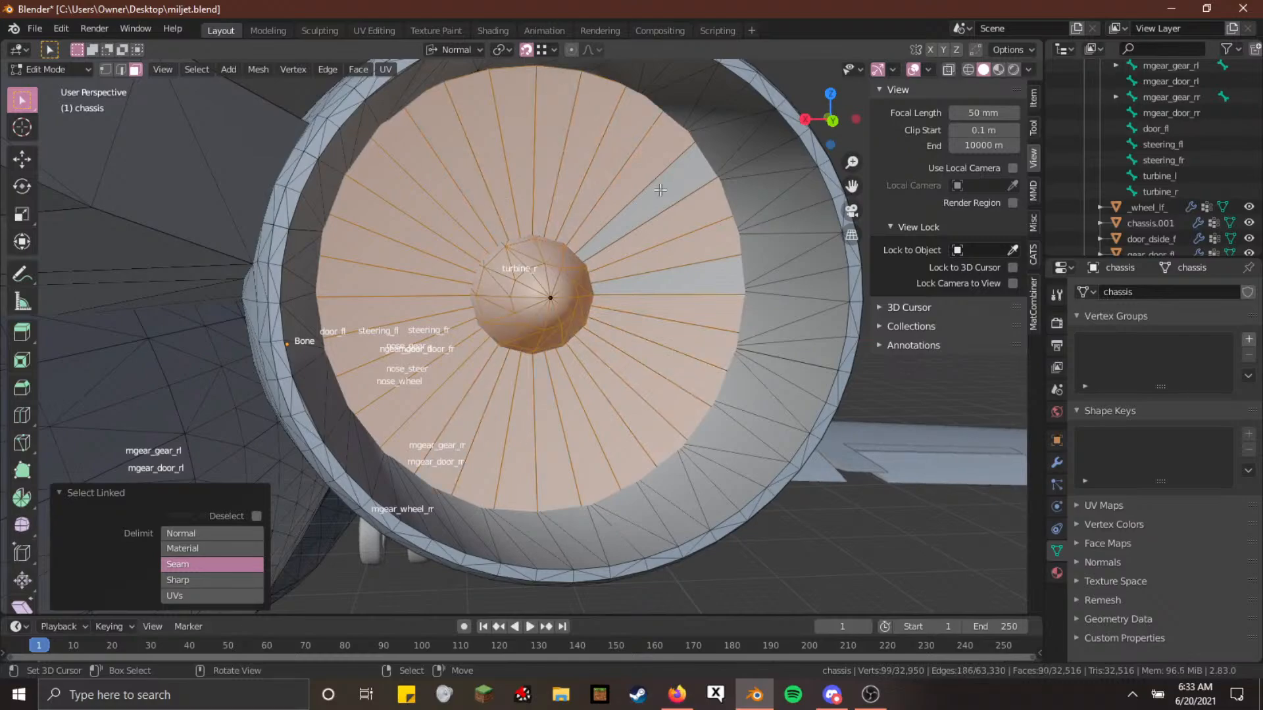
key(h)
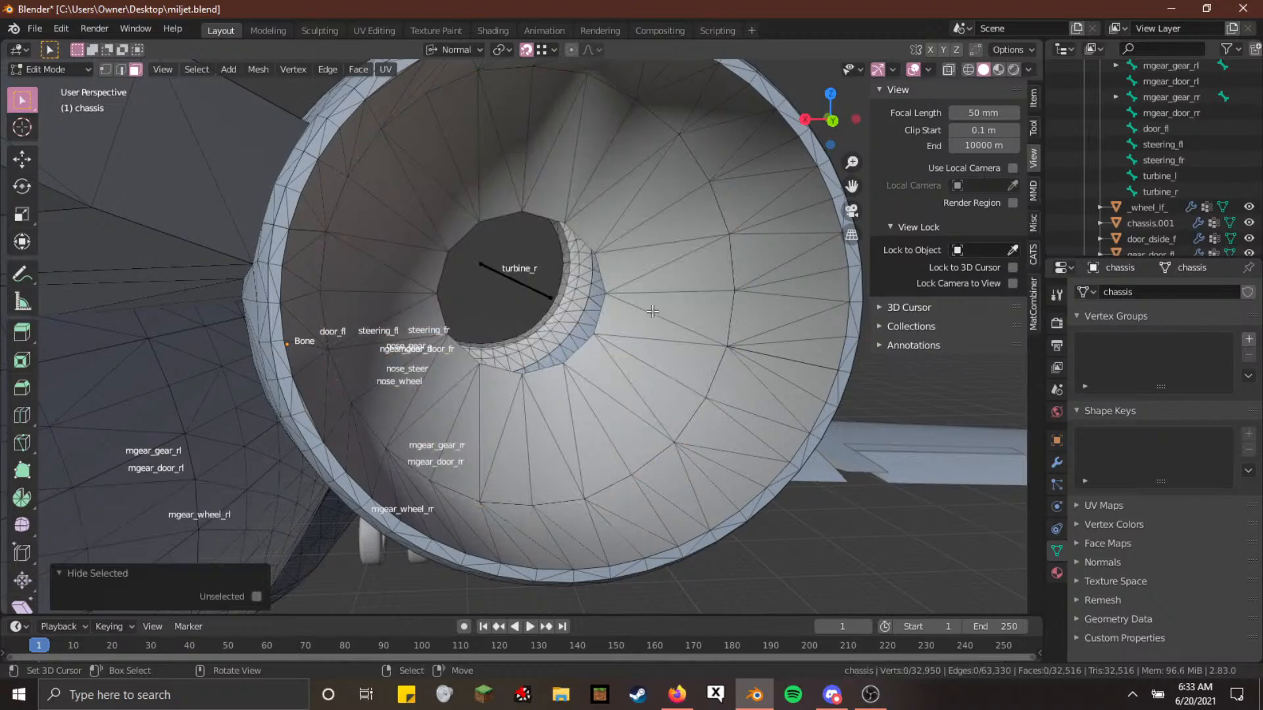
Inspect the inside of the right engine housing for turbine faces that are not yet hidden
key(shift+grave)
key(w)
key(w)
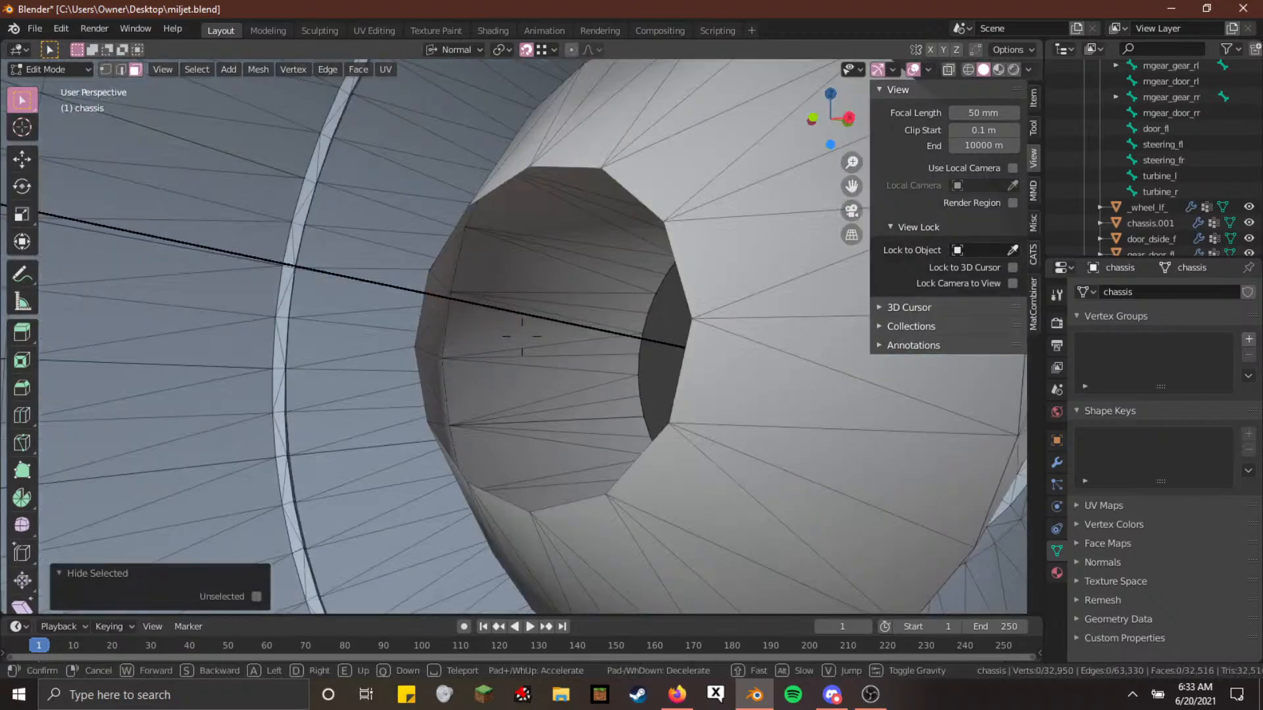
key(w)
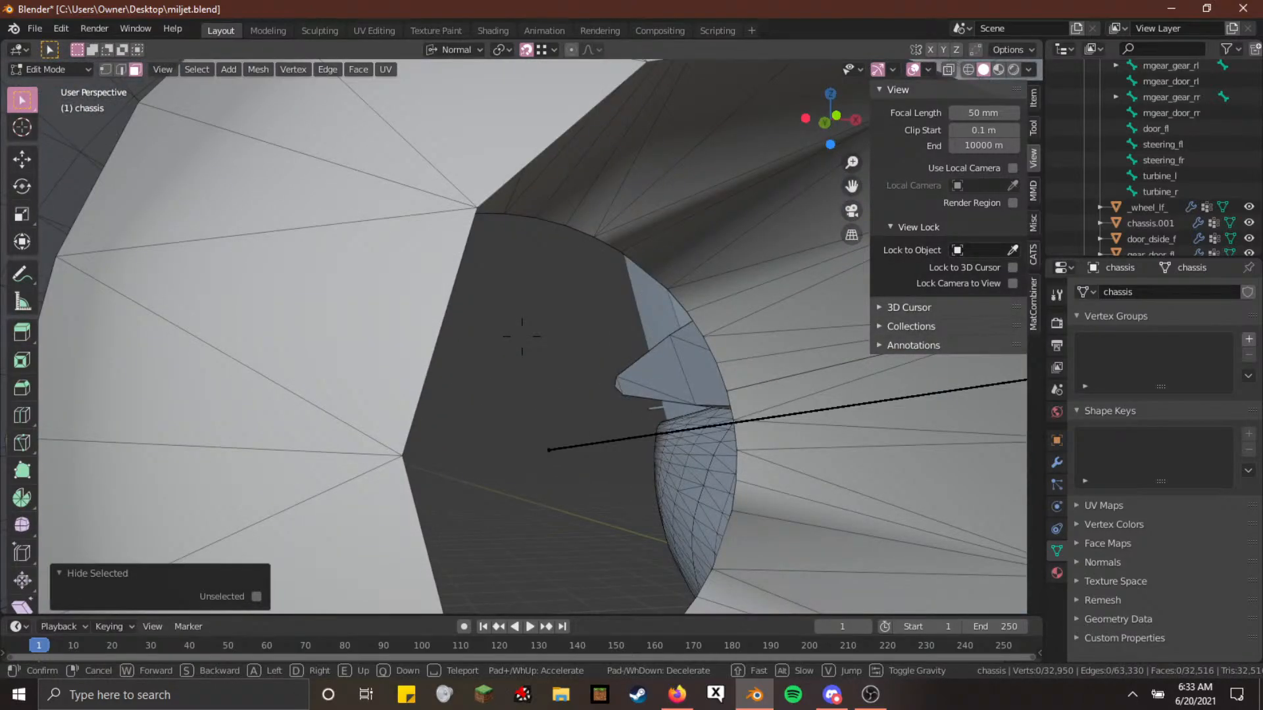
key(s)
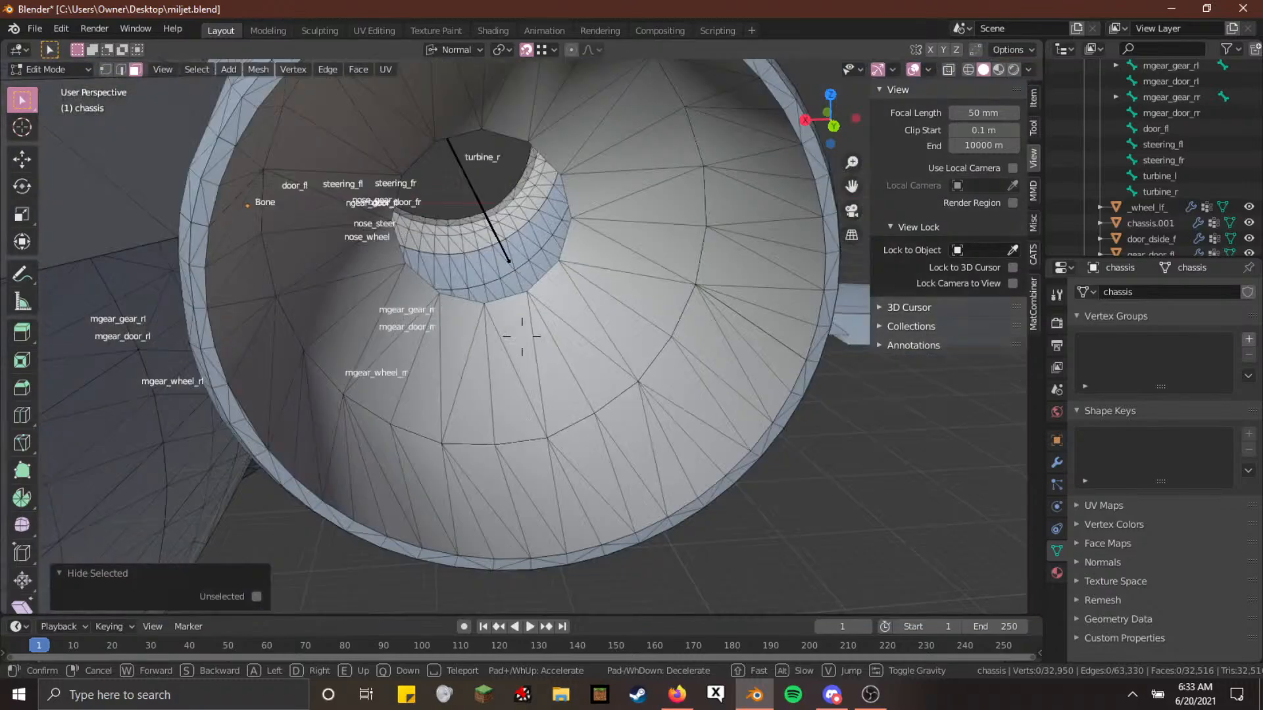
click(522, 335)
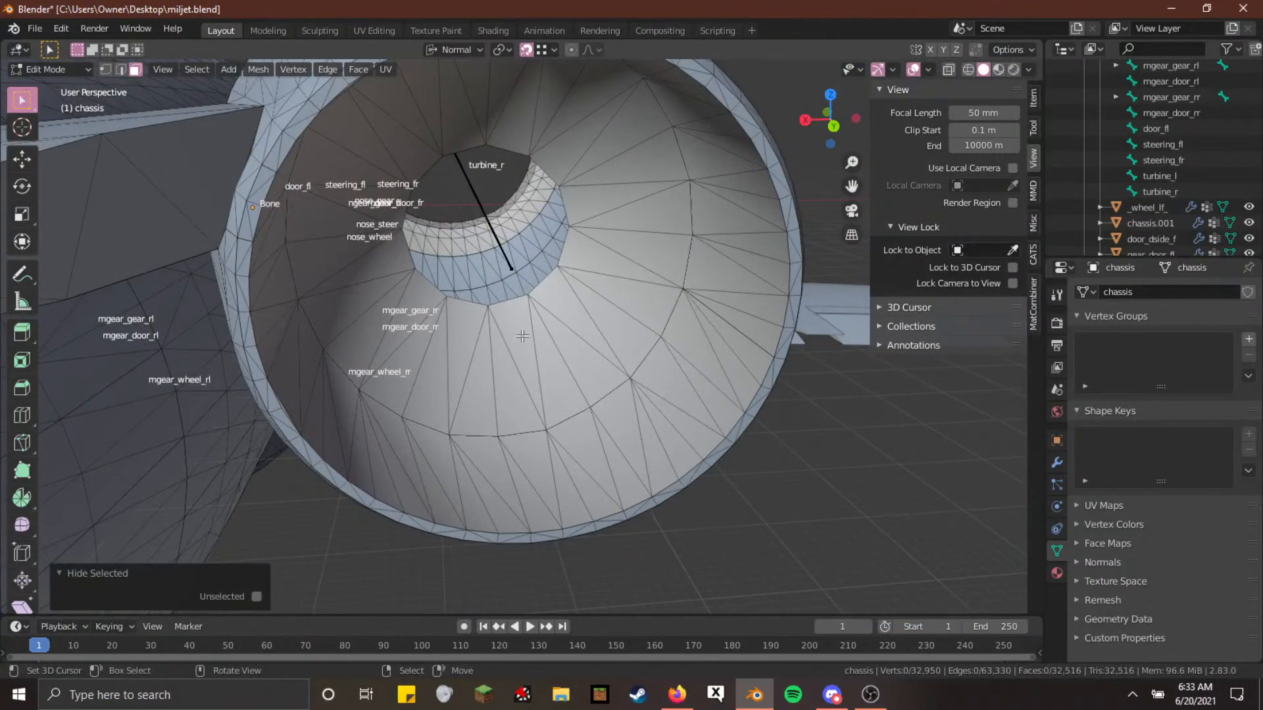
key(l)
key(alt+a)
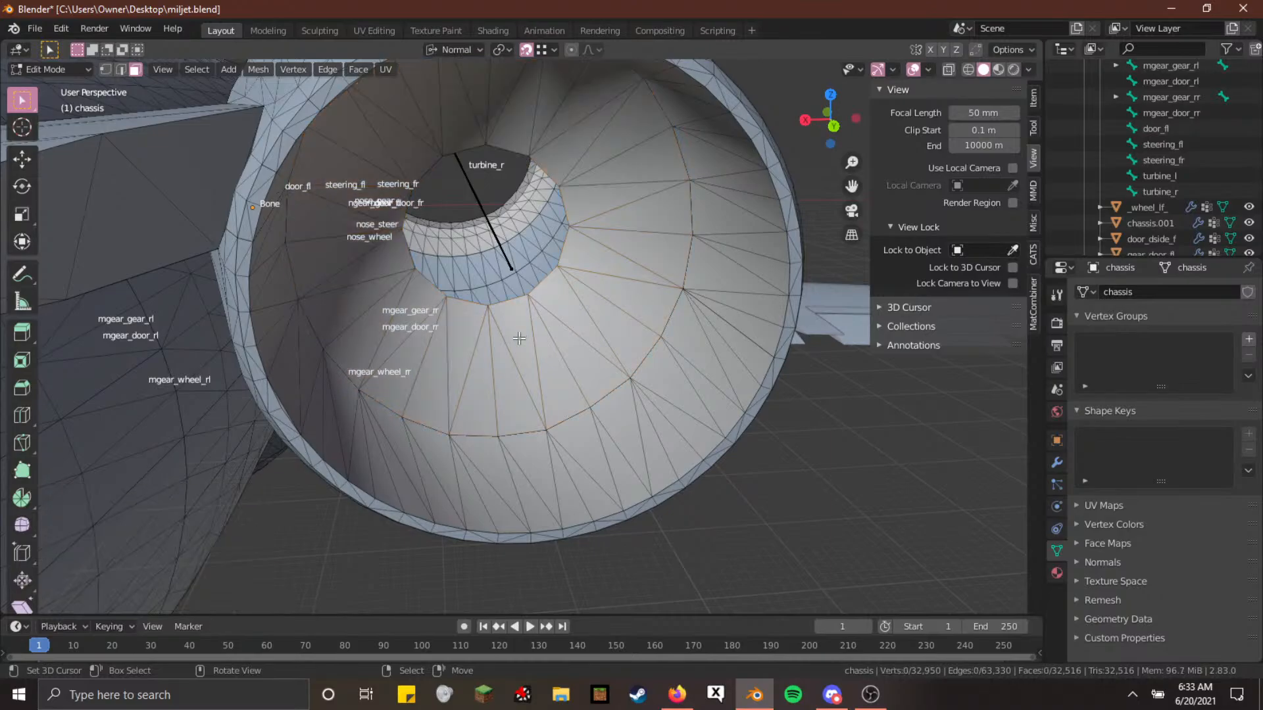
Reveal the hidden turbine faces of the right engine so that they are selected in the chassis mesh
key(shift+grave)
key(d)
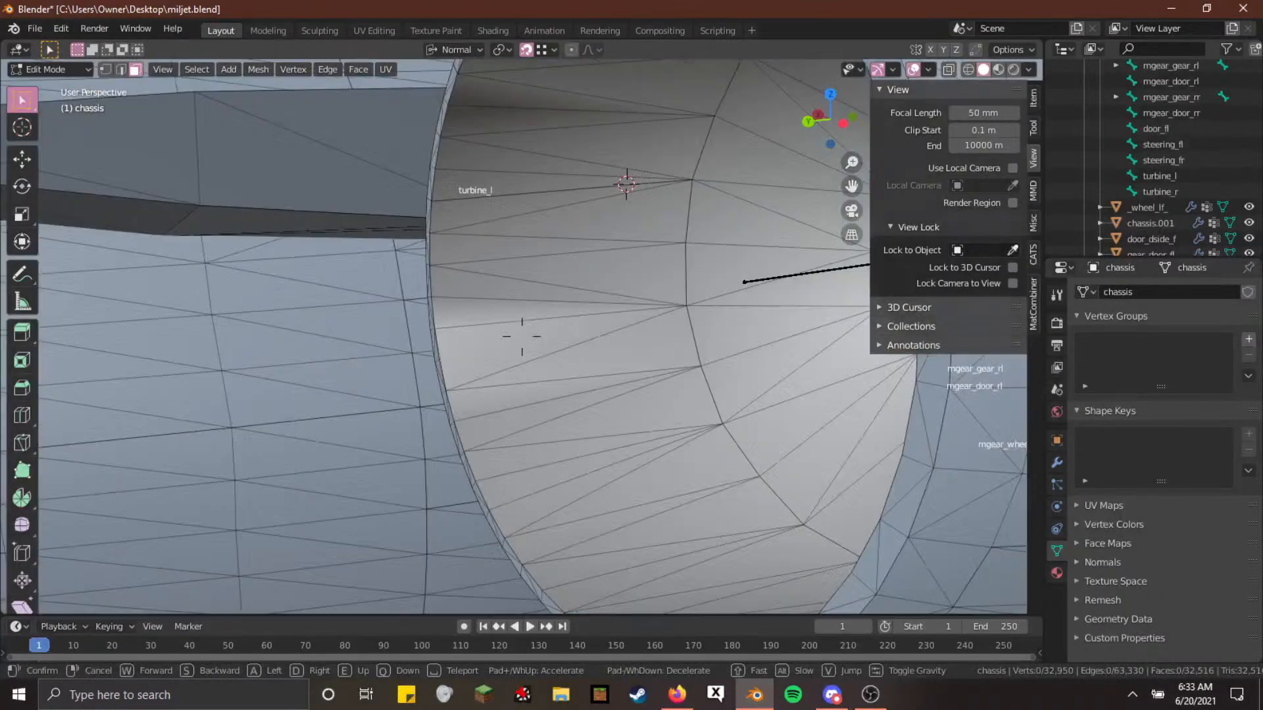
key(s)
key(w)
key(s)
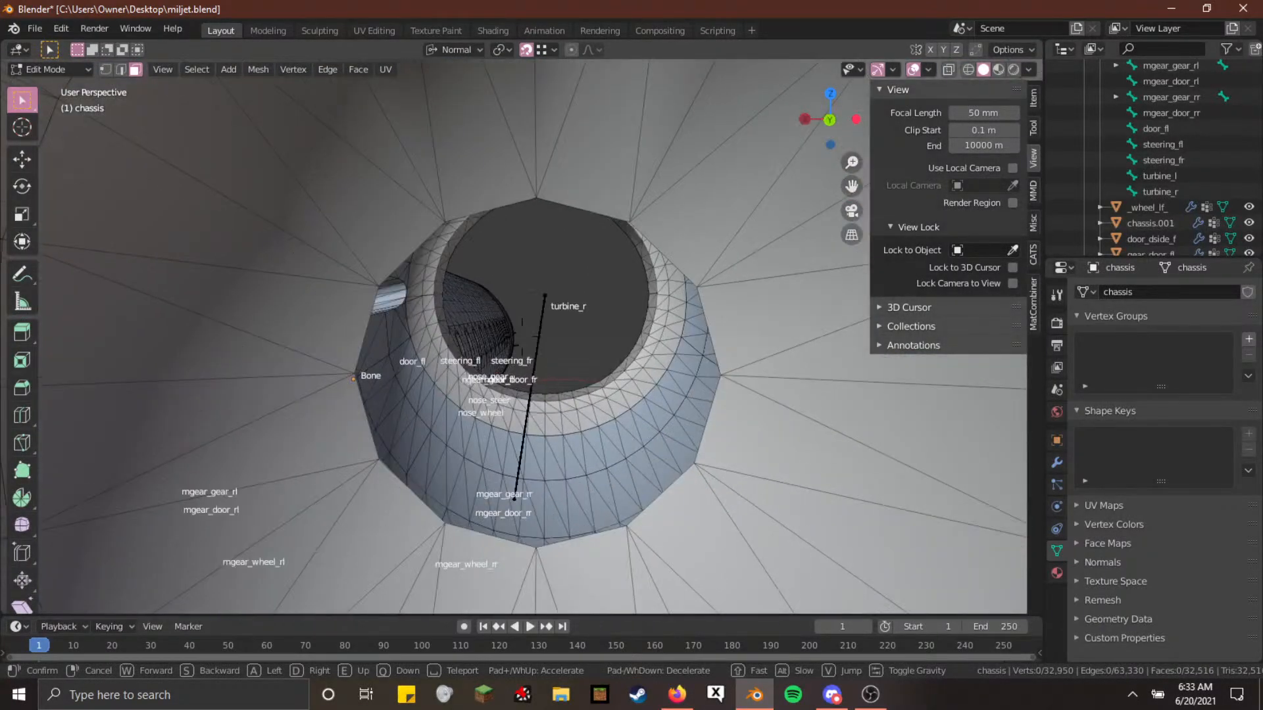
click(522, 336)
key(alt+h)
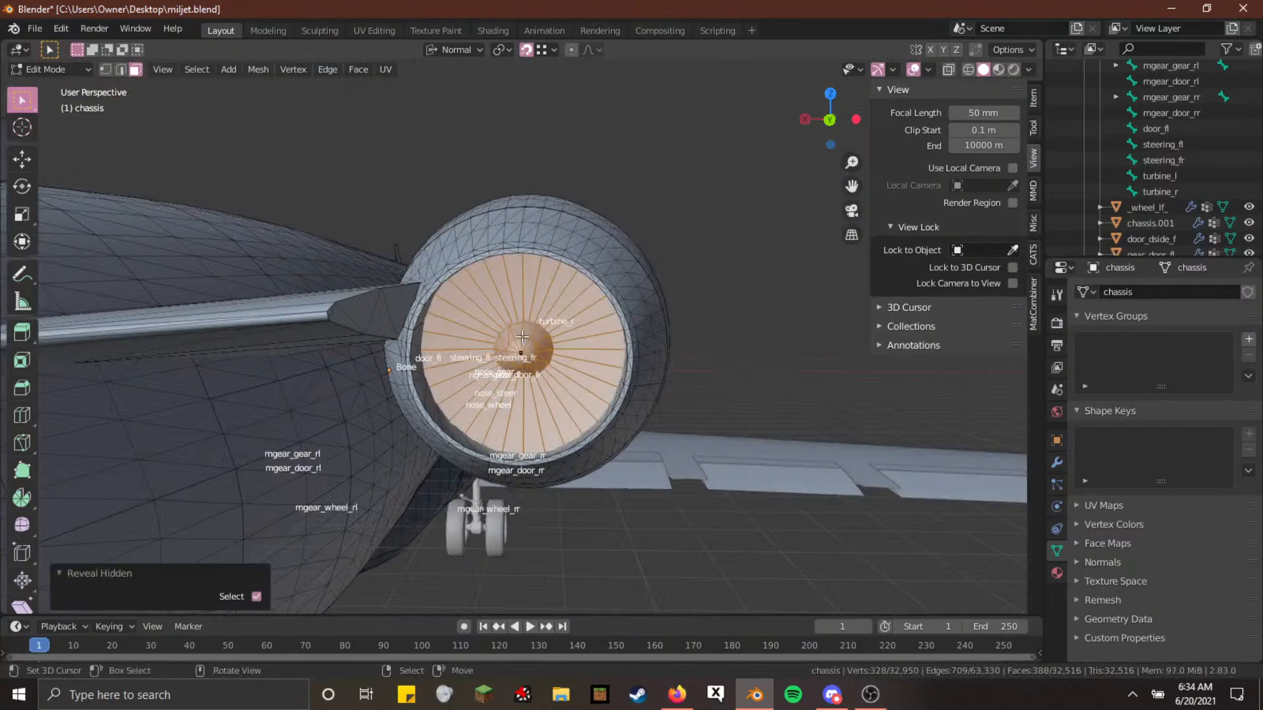
Examine the selected turbine faces of the right engine from several sides in wireframe shading, and return to solid shading
key(shift+z)
key(shift+grave)
key(a)
key(d)
key(w)
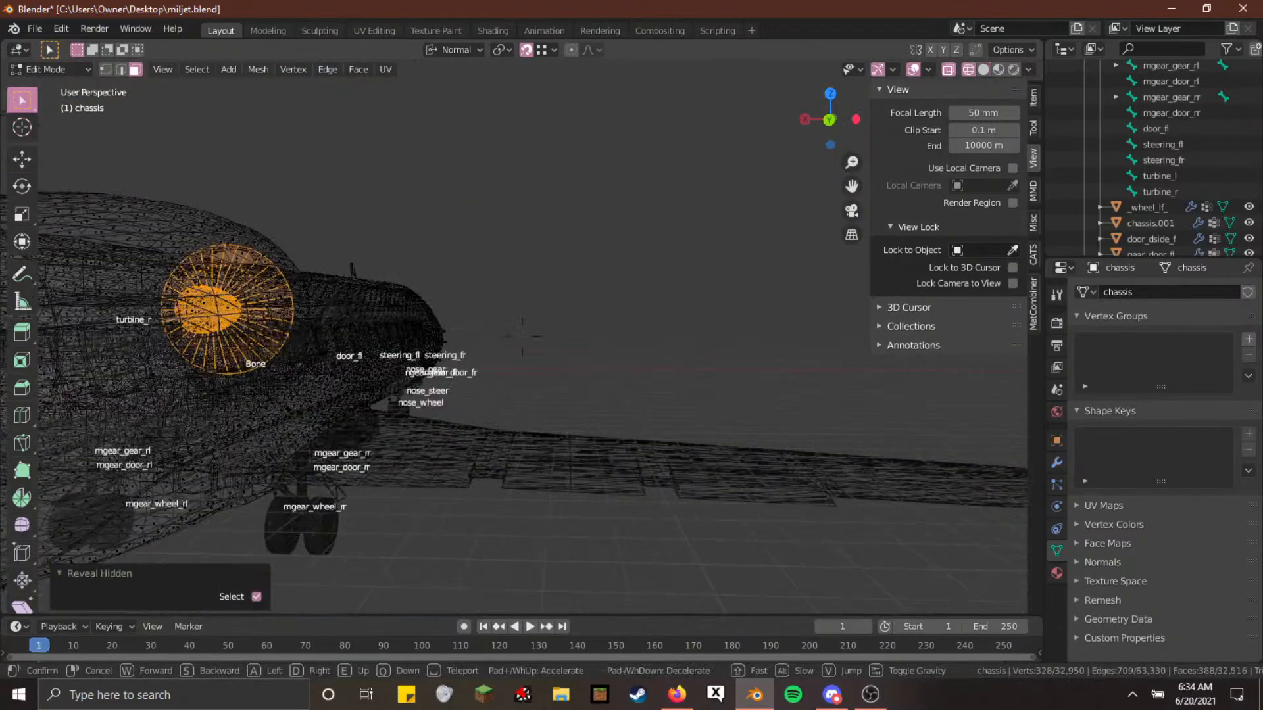
key(d)
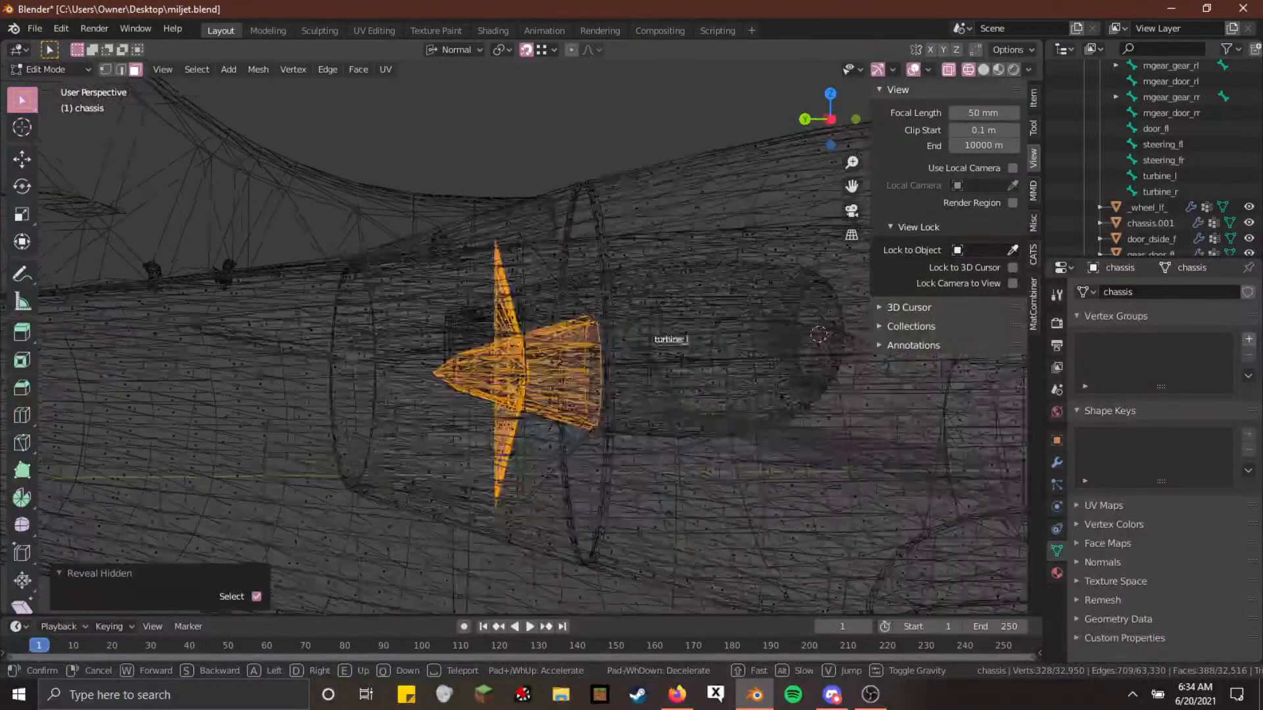
key(d)
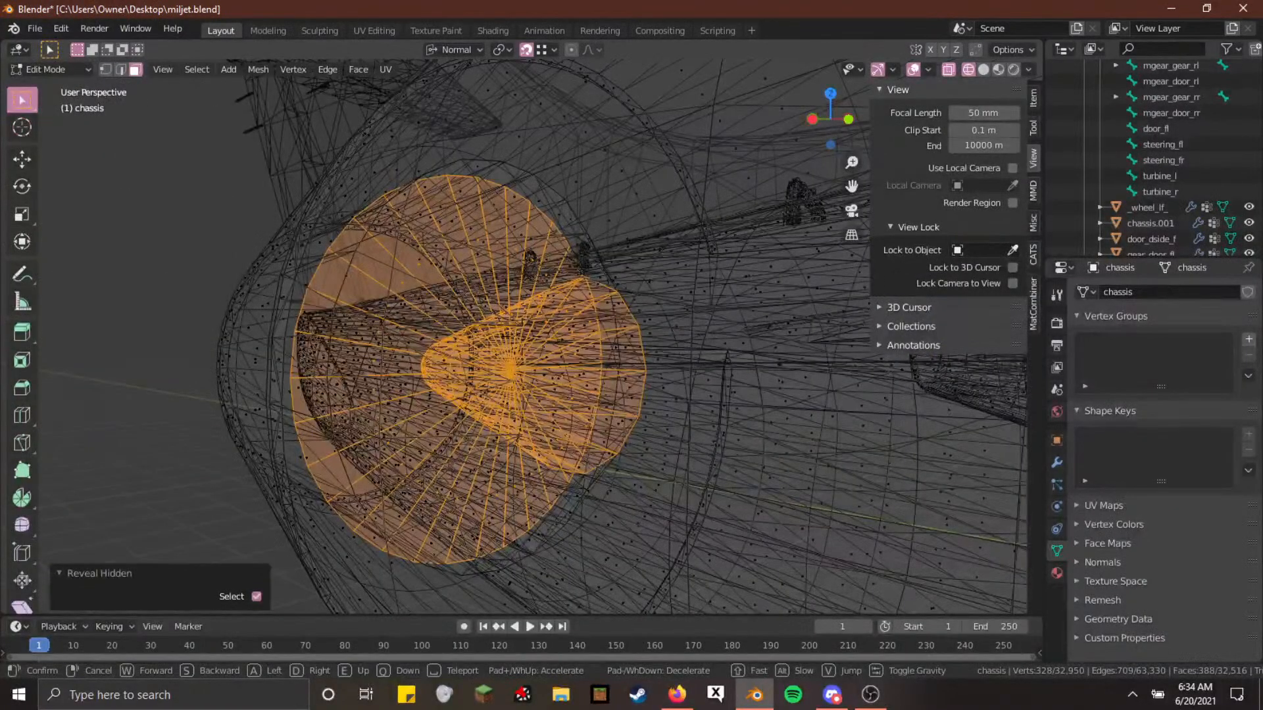
key(shift+z)
Add the linked outer surface of the right engine's rear cone, delimited by seams, to the selected turbine faces
key(w)
key(a)
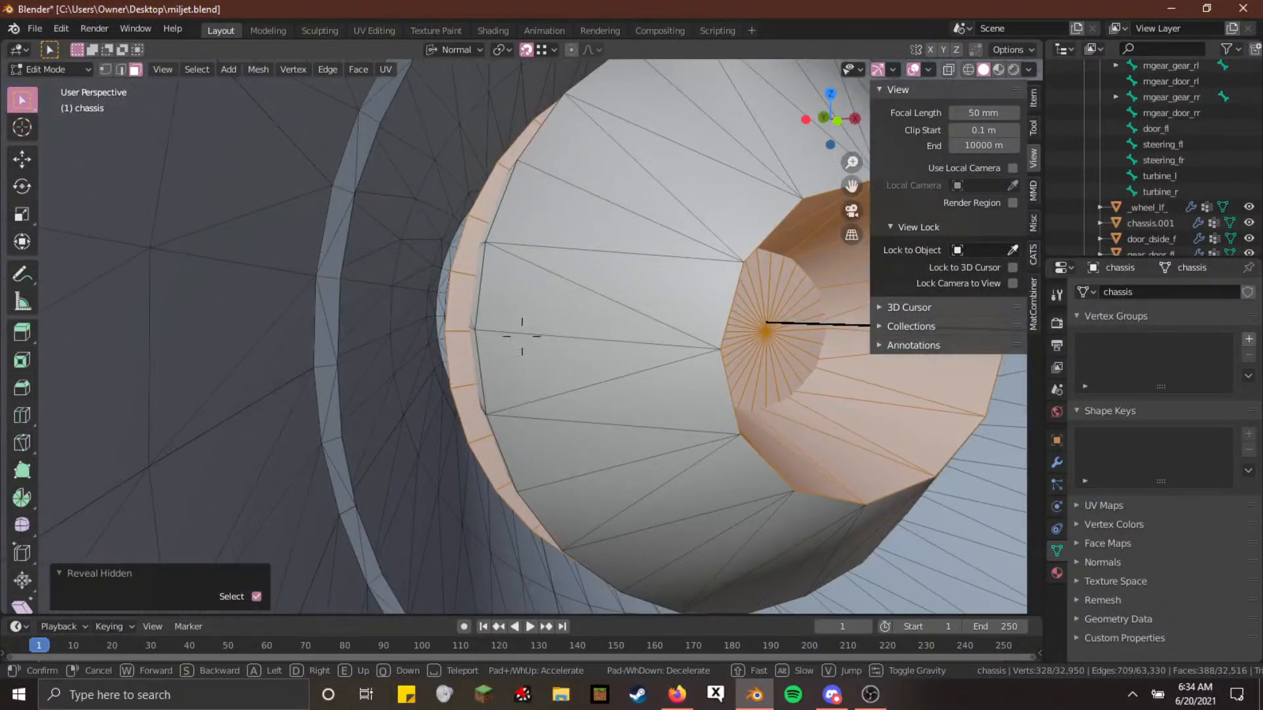
key(w)
key(w)
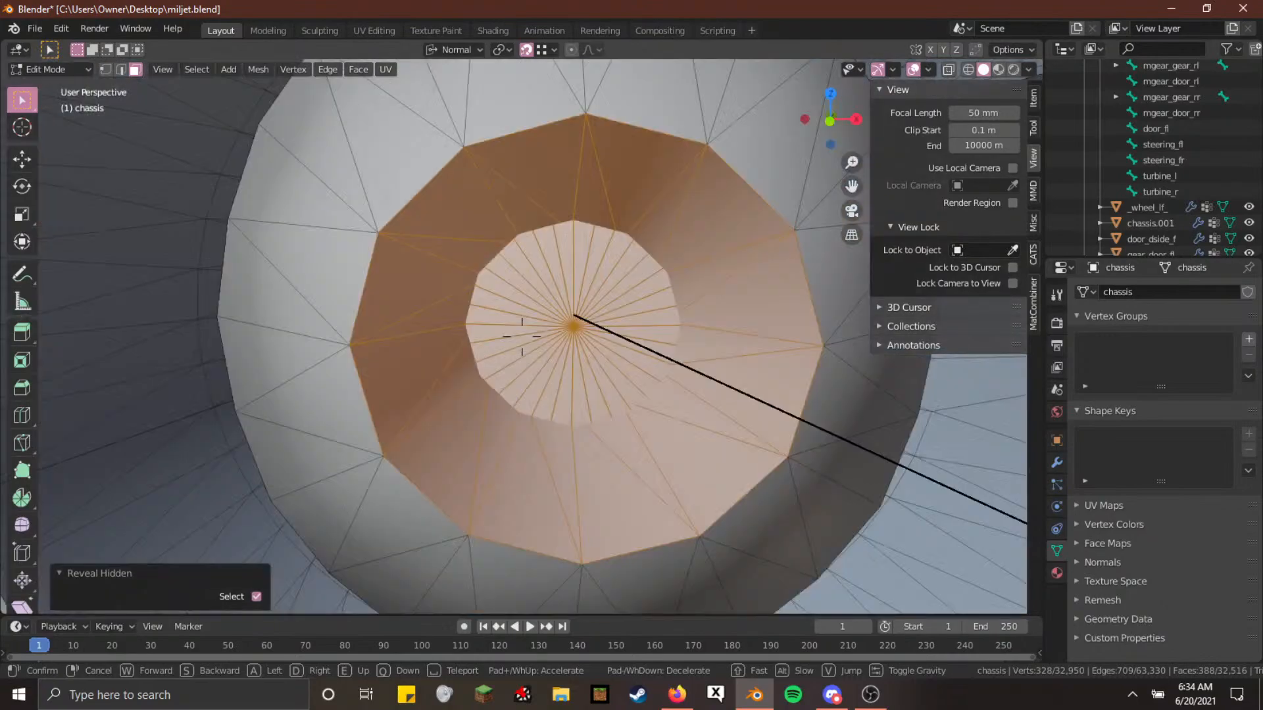
key(w)
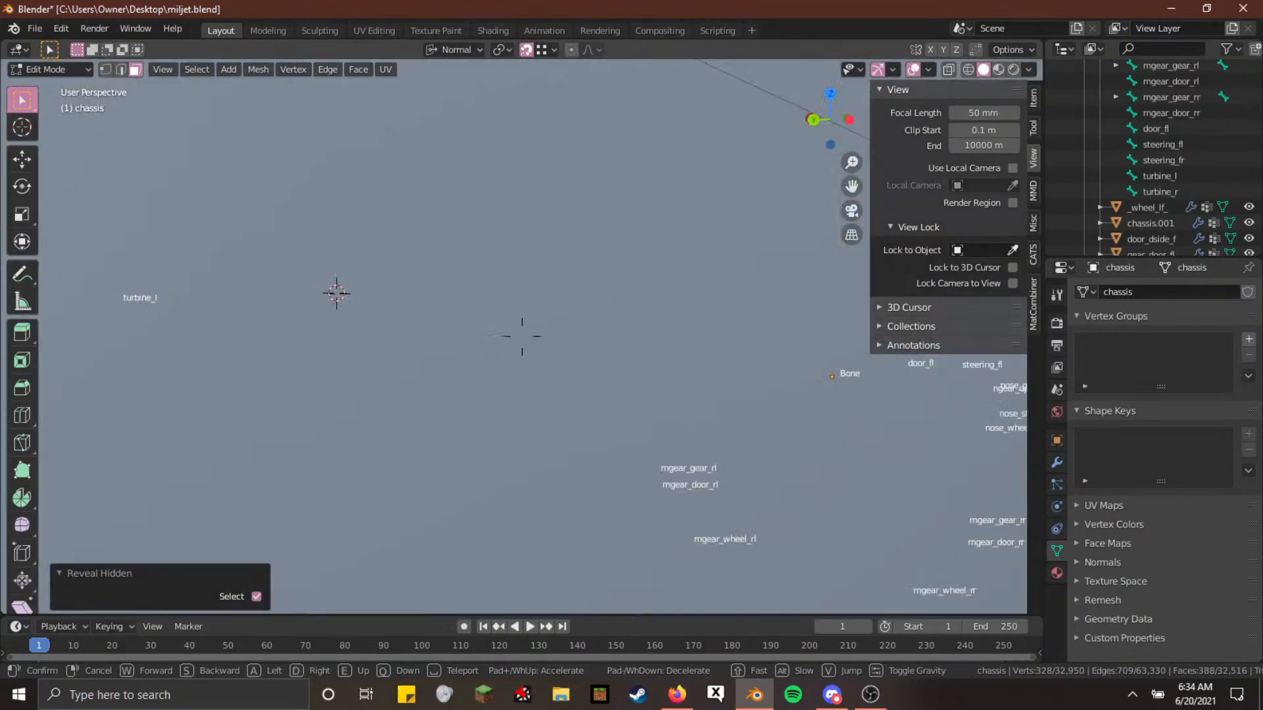
key(s)
key(w)
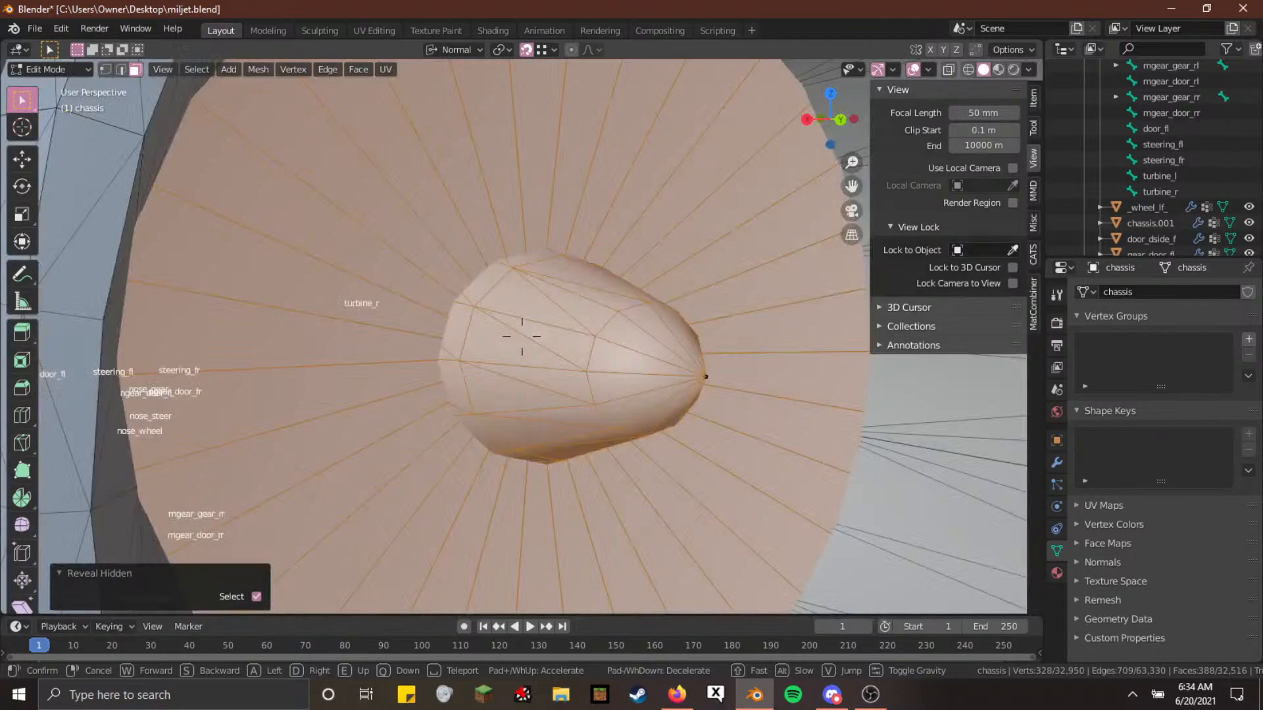
key(w)
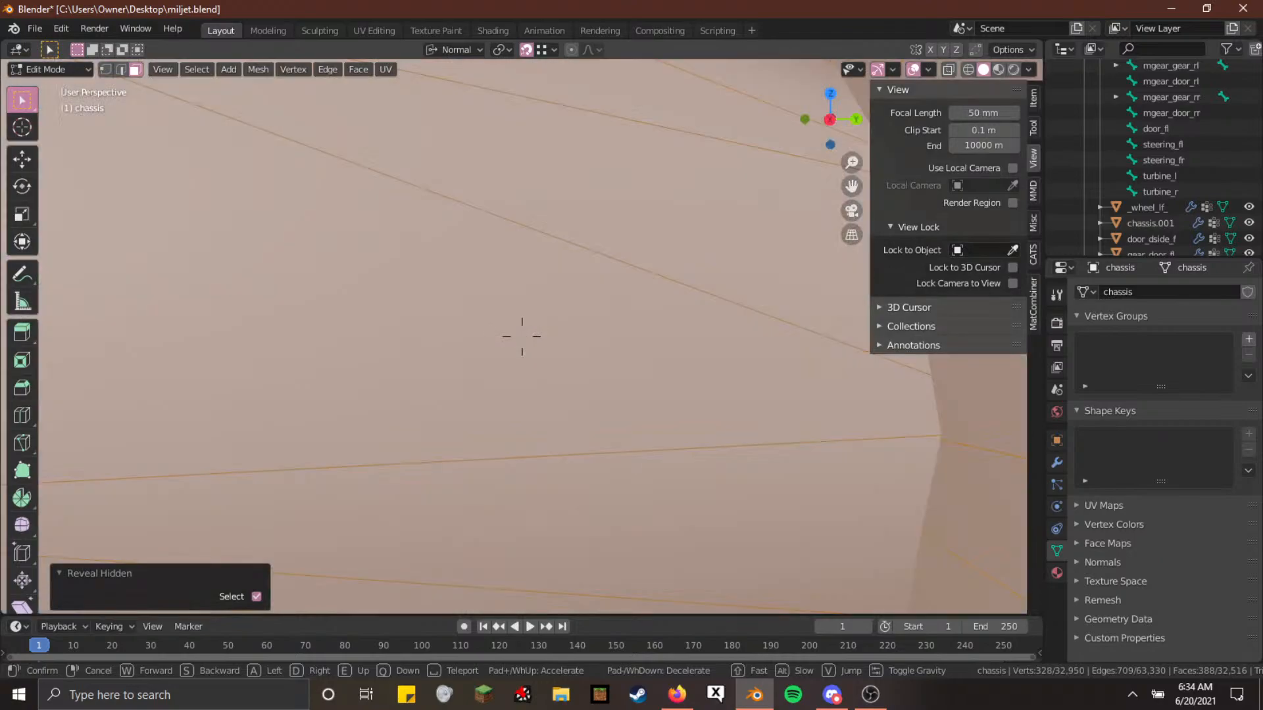
key(s)
click(522, 336)
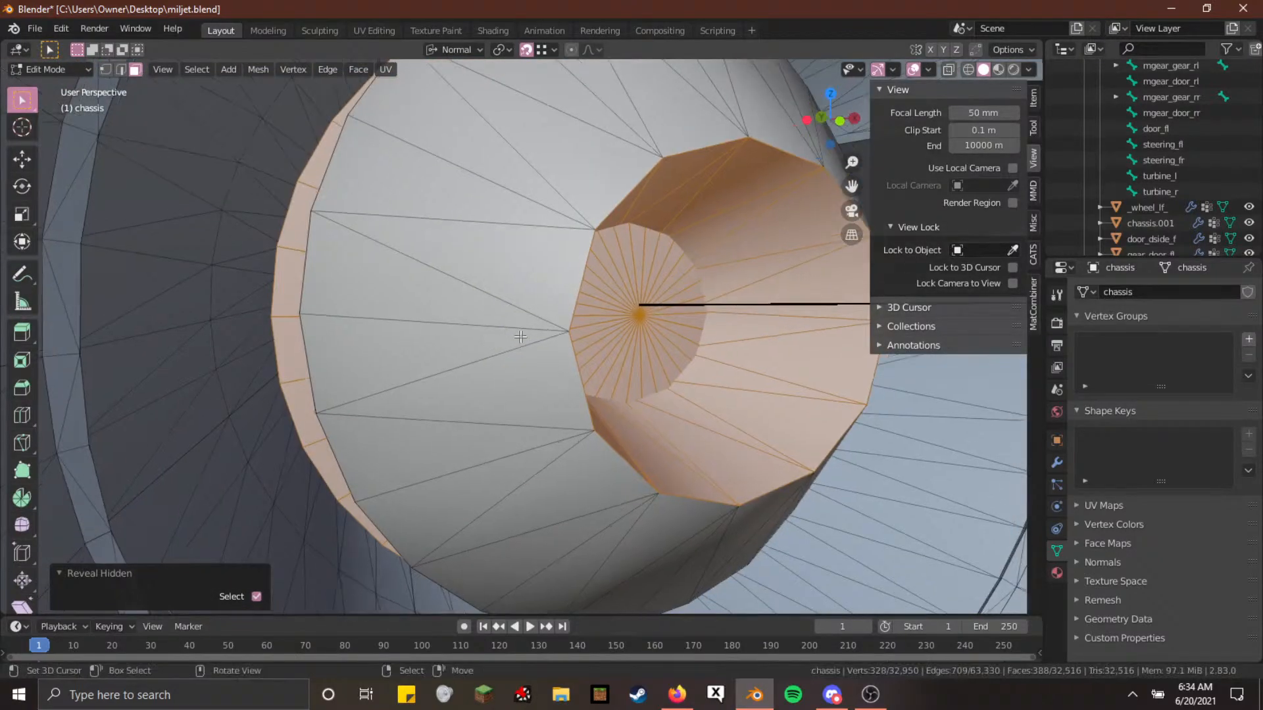
key(l)
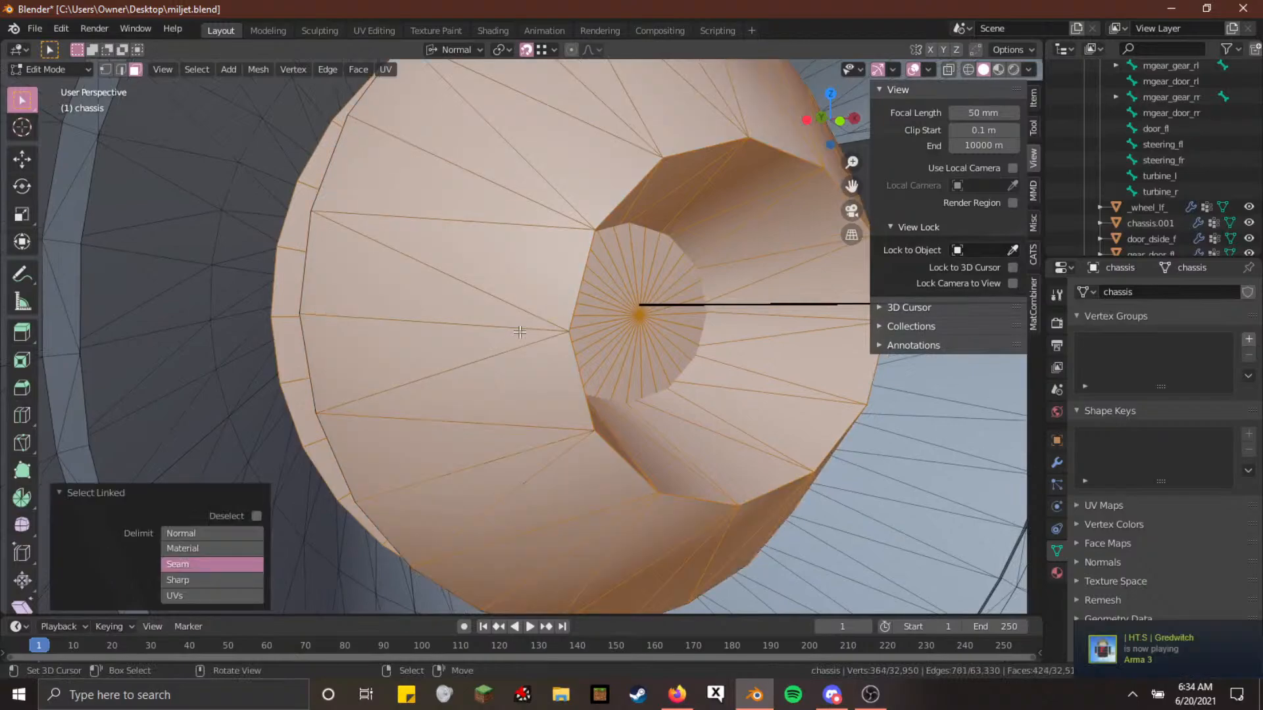
Hide the selected turbine faces, check the empty right engine housing from both ends, and reveal them again
key(shift+grave)
key(w)
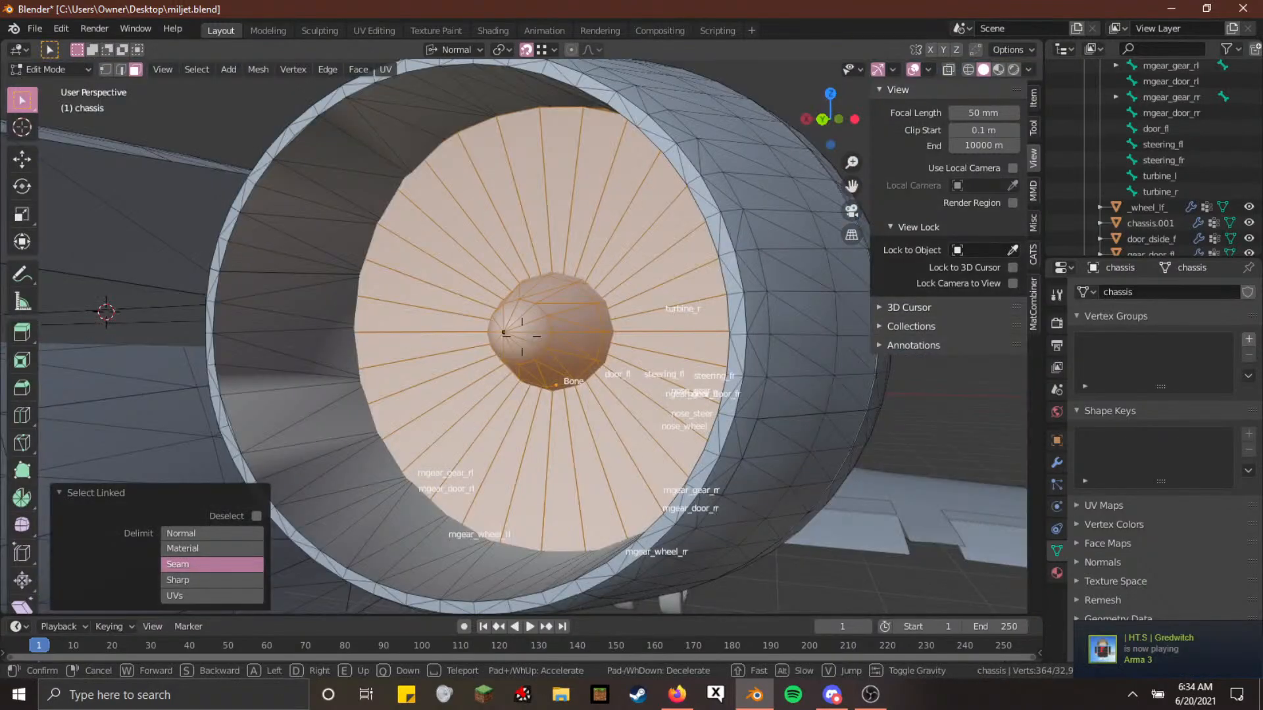
click(522, 336)
key(h)
key(shift+grave)
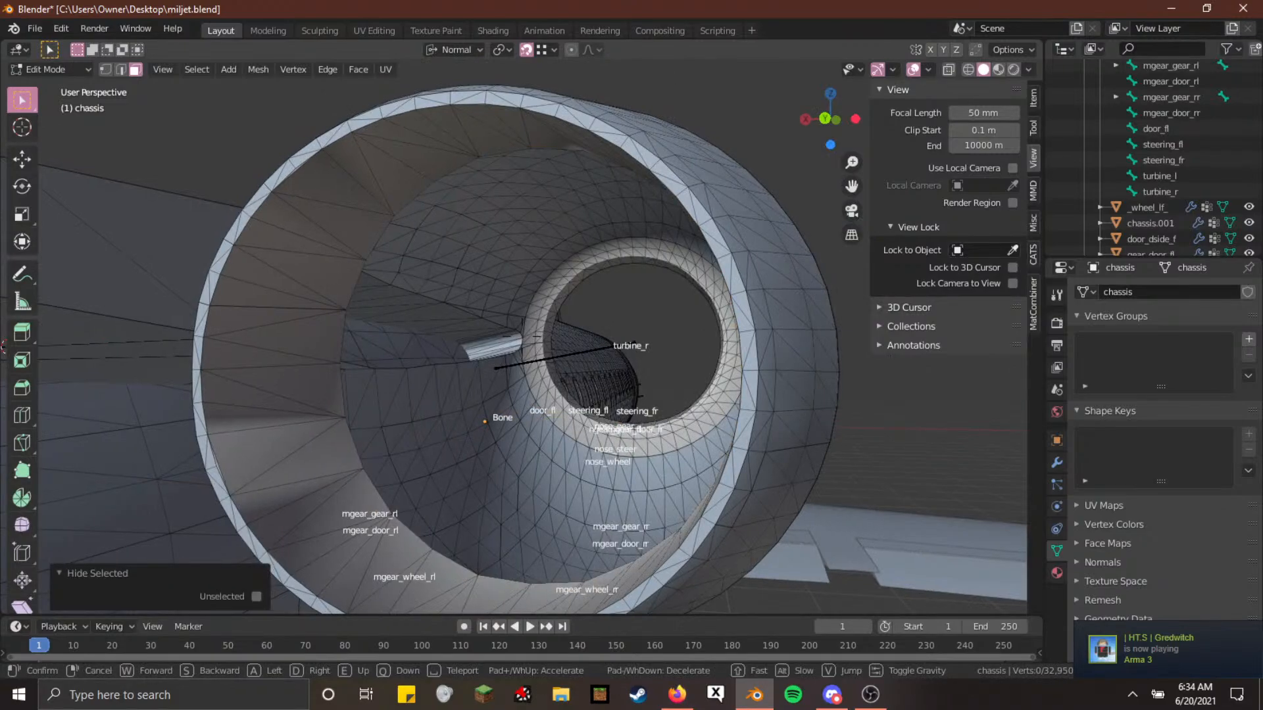
key(w)
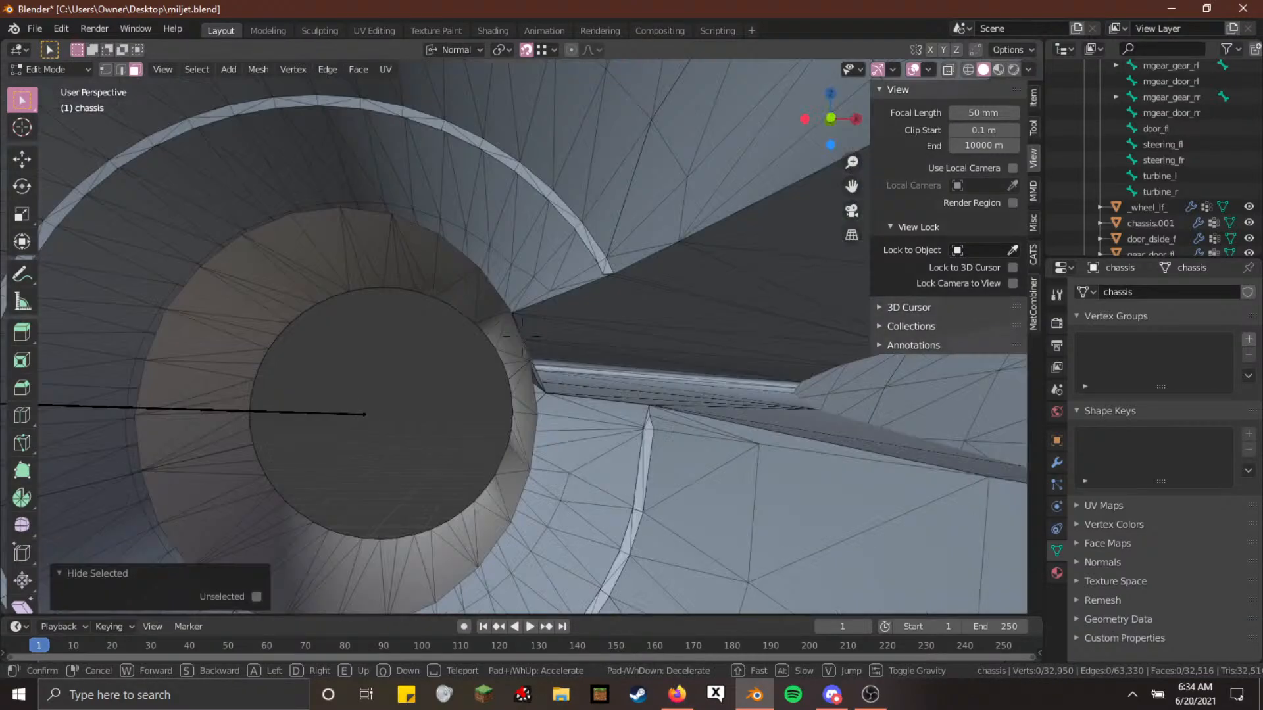
key(w)
key(s)
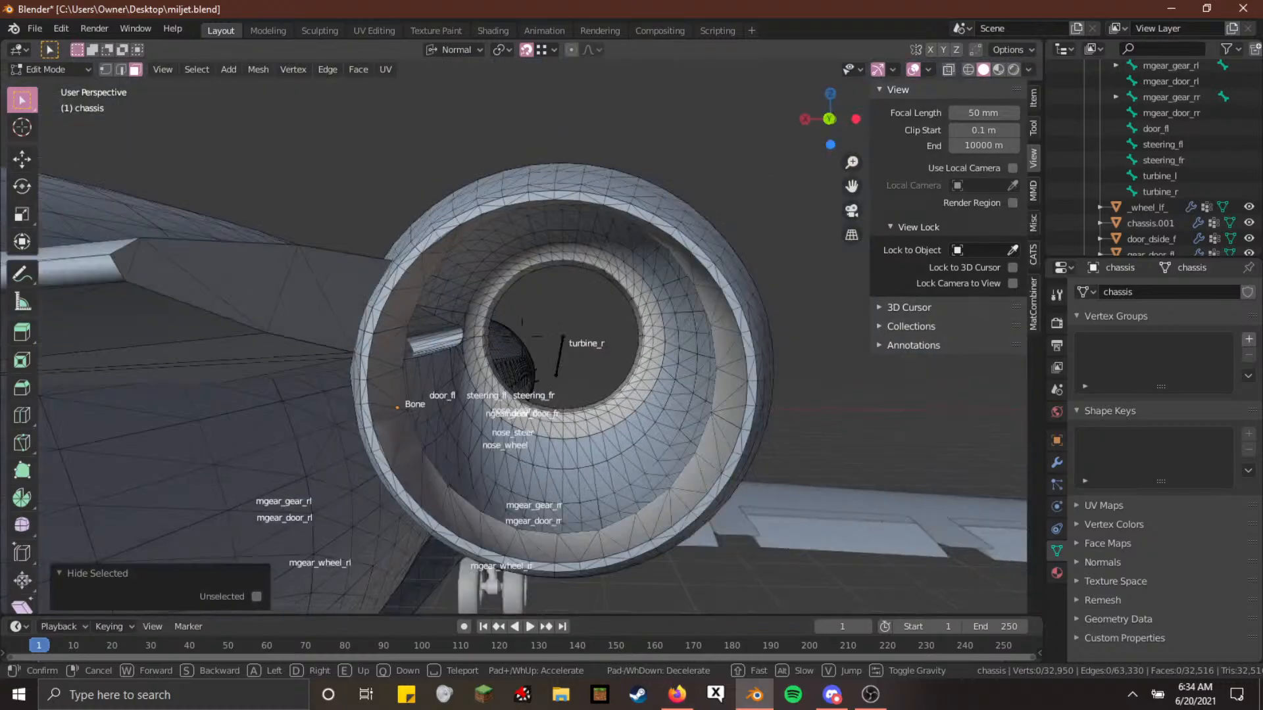
key(alt+h)
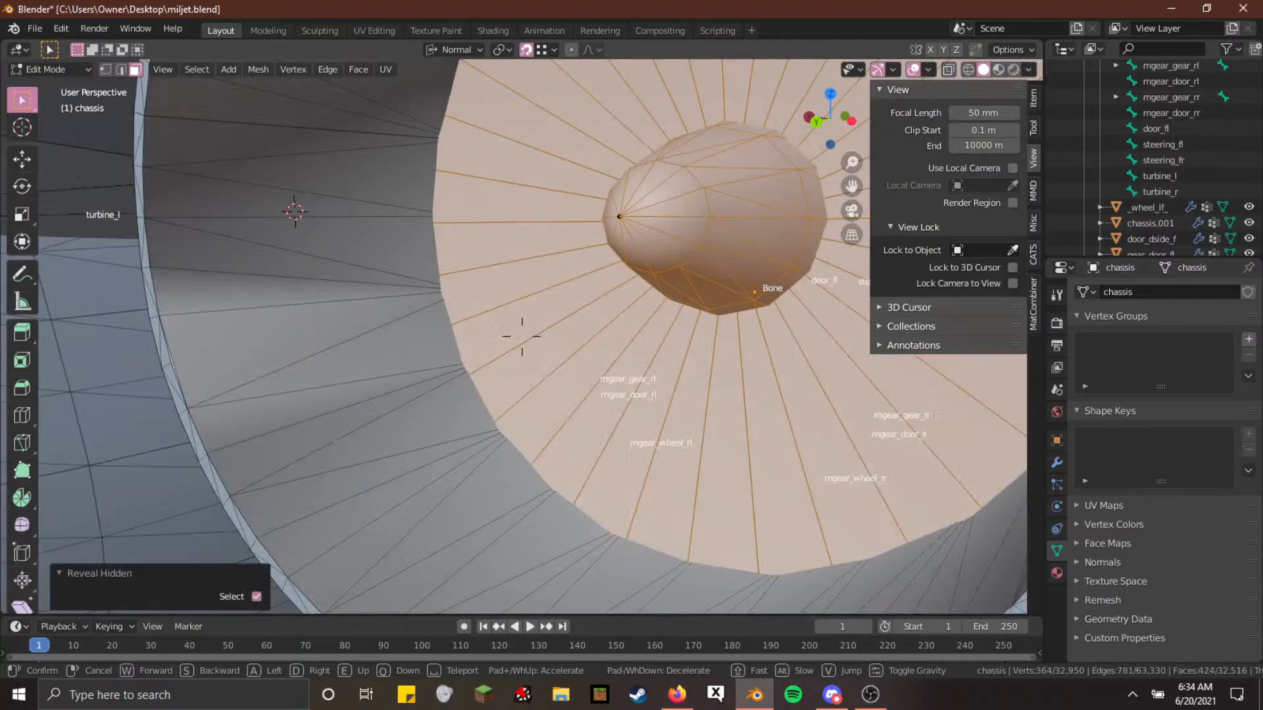
Deselect the linked nose cone and rear cone surfaces of the right engine's turbine, delimited by seams, keeping the fan blade faces selected
key(w)
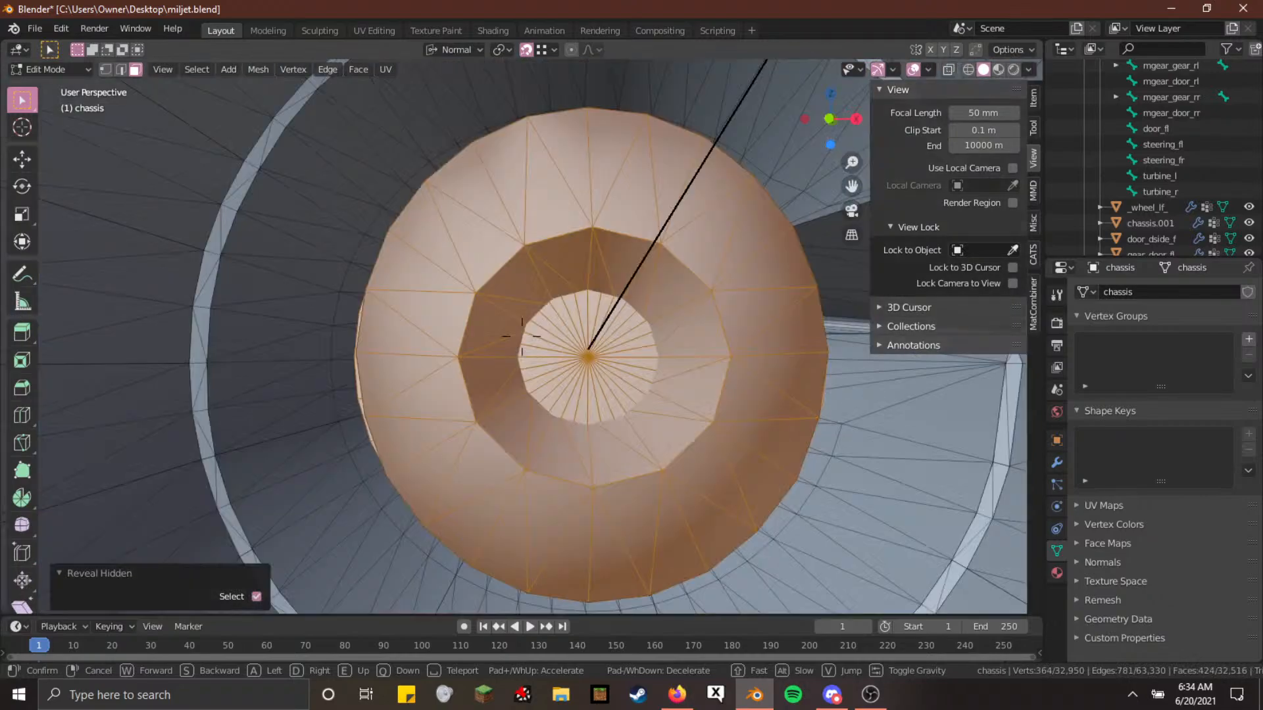
key(a)
key(s)
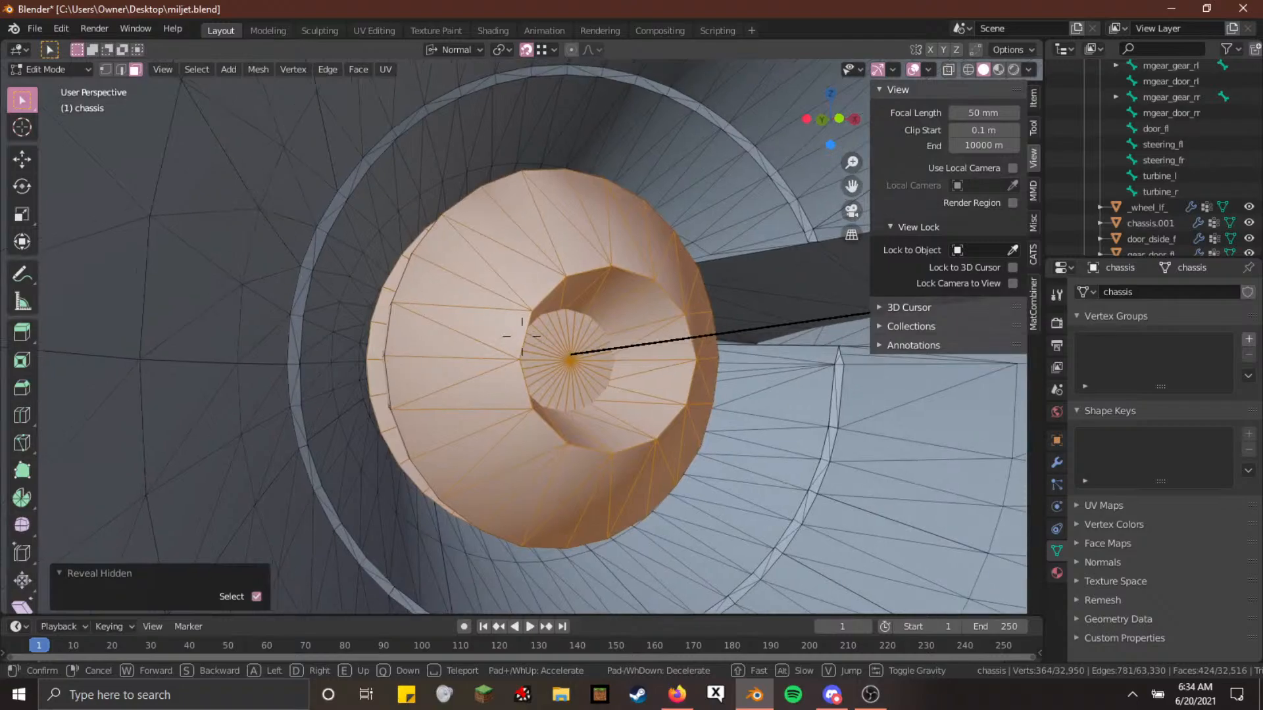
key(w)
click(521, 336)
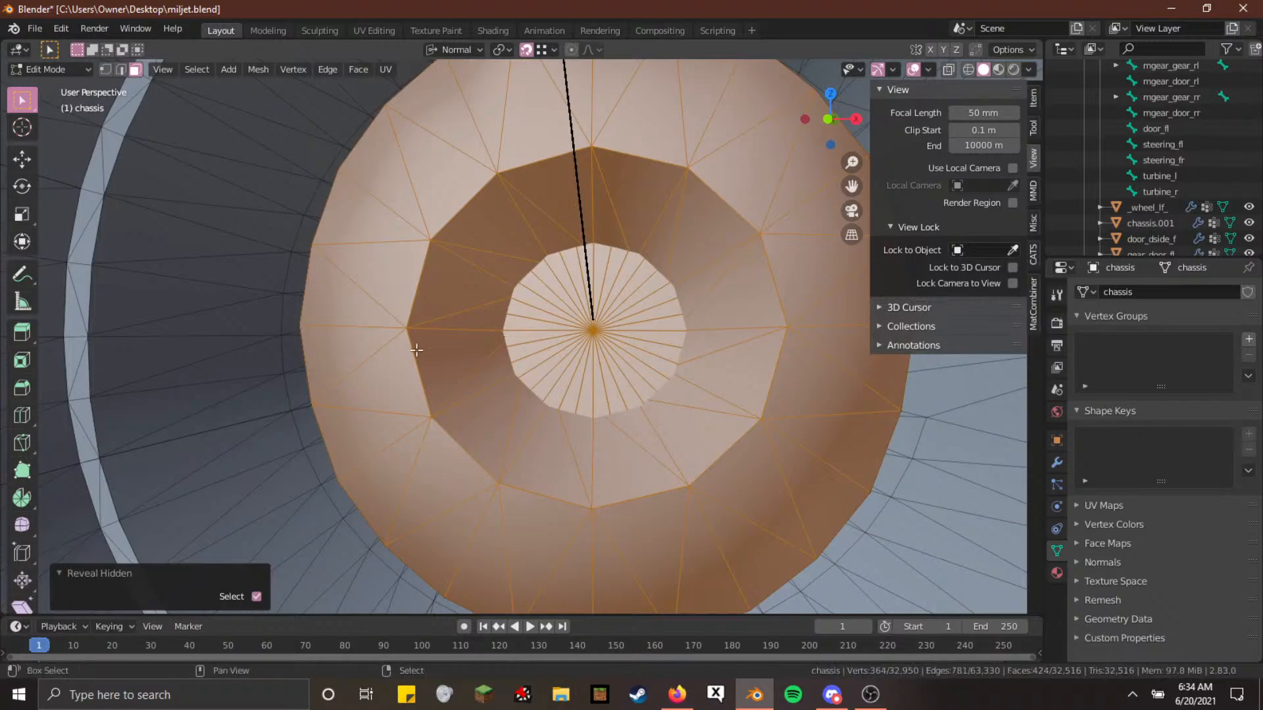
key(shift+l)
key(shift+grave)
key(s)
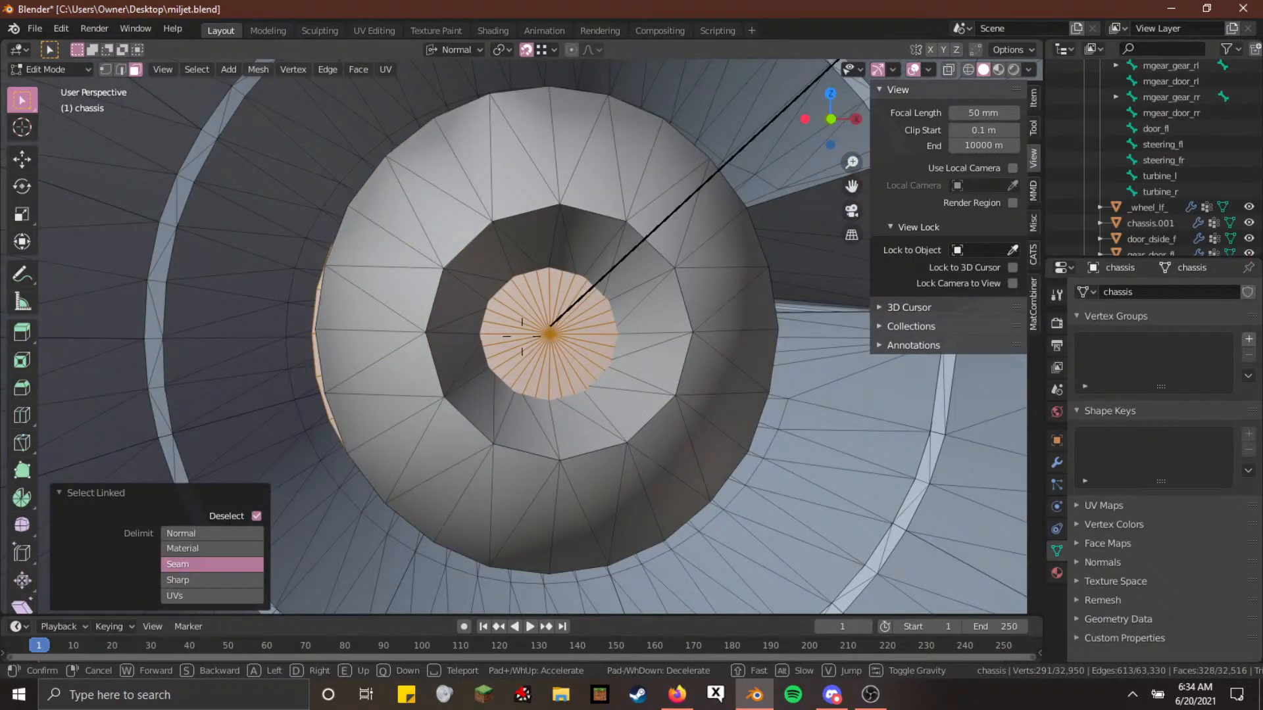
key(s)
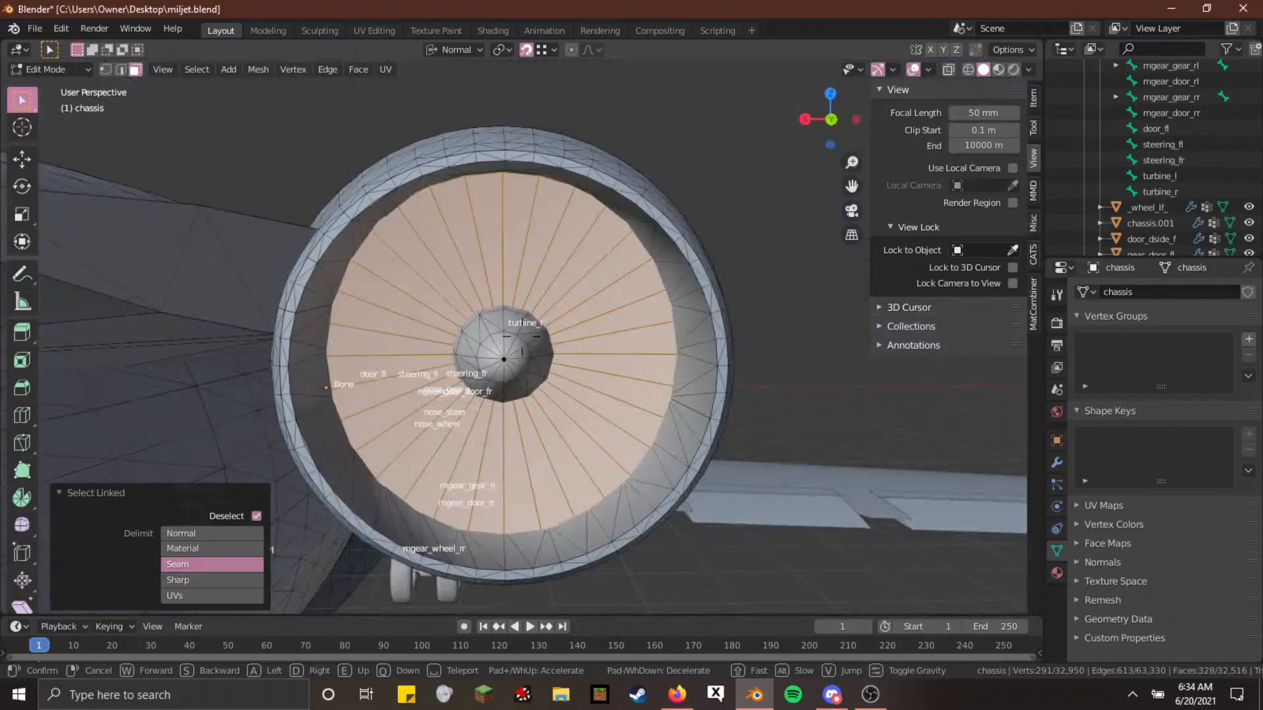
key(Escape)
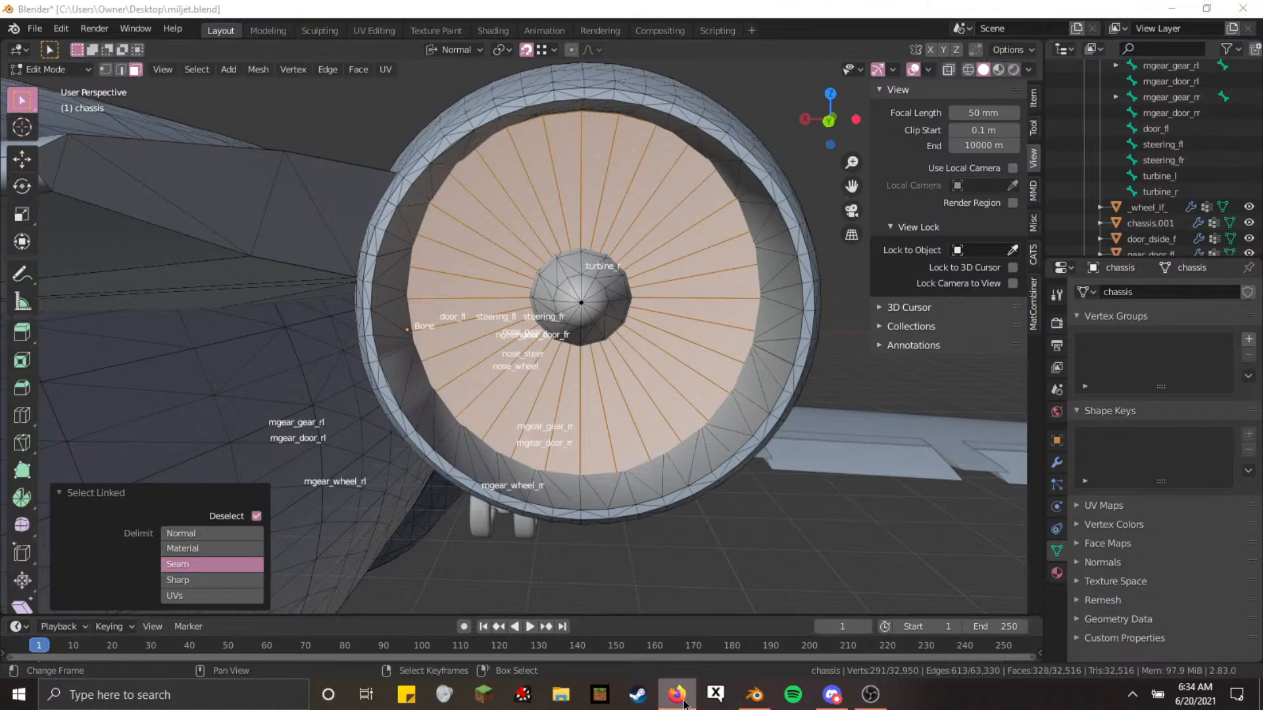
Switch to Firefox and search the web for "what parts of a plane engine spin"
click(682, 701)
click(372, 15)
text(what par)
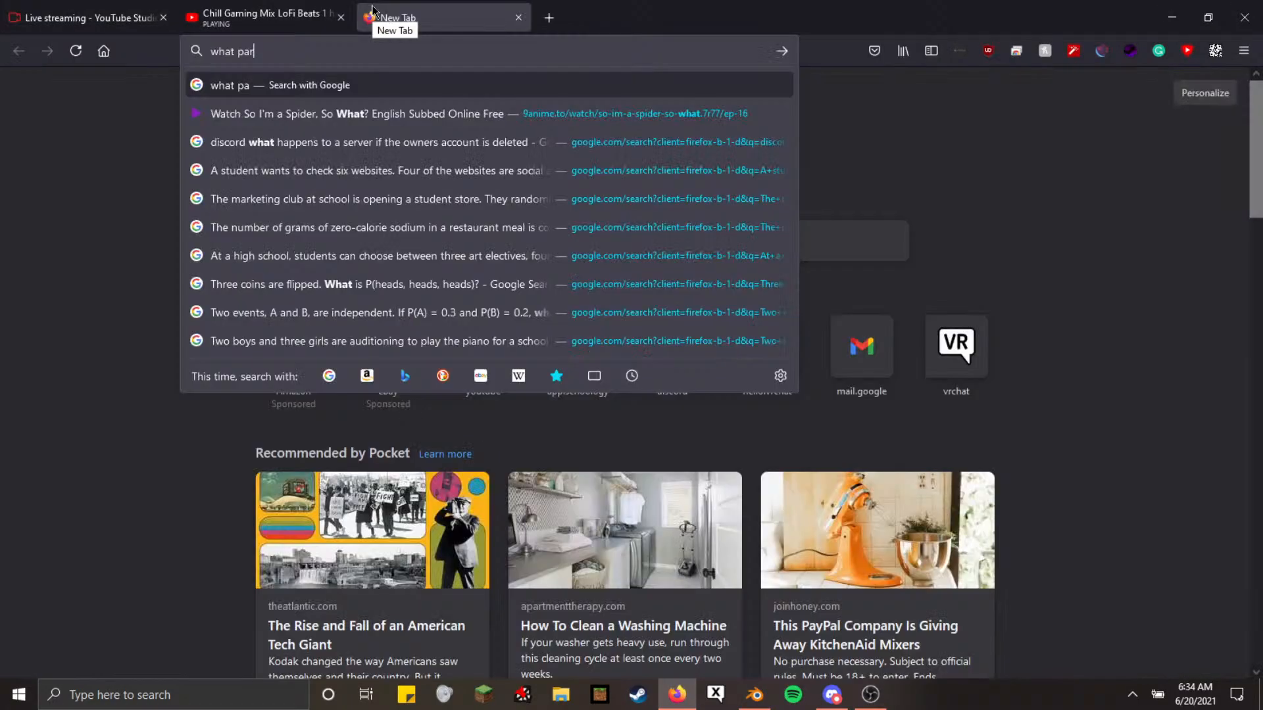
text(ts of a plane)
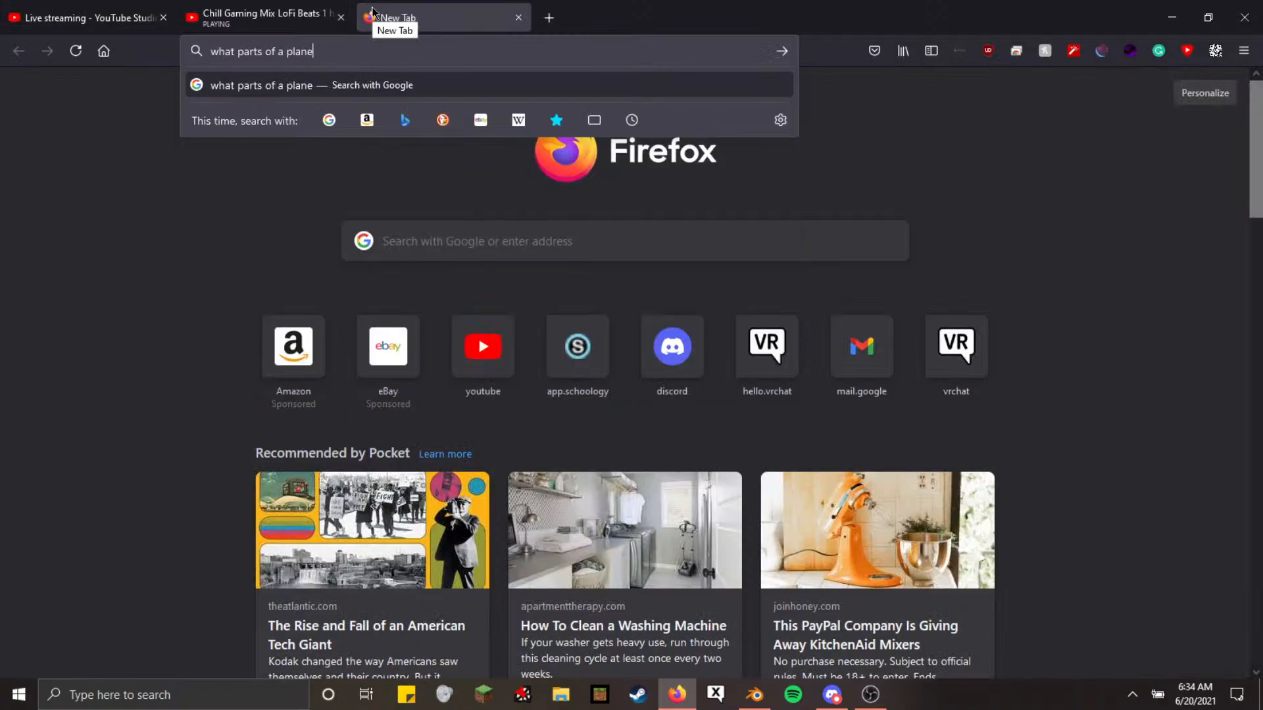
text( engine spi)
text(n)
key(Return)
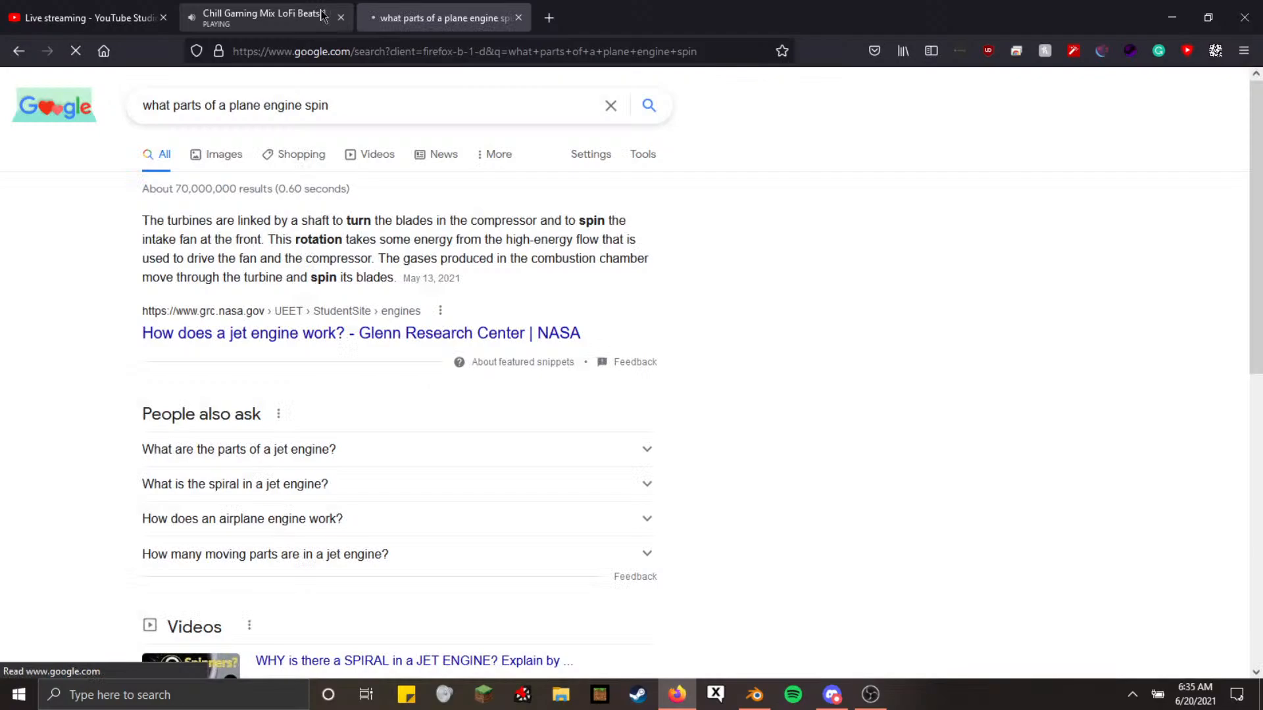
Refine the web search to "what parts of a turbine engine spin"
double_click(244, 109)
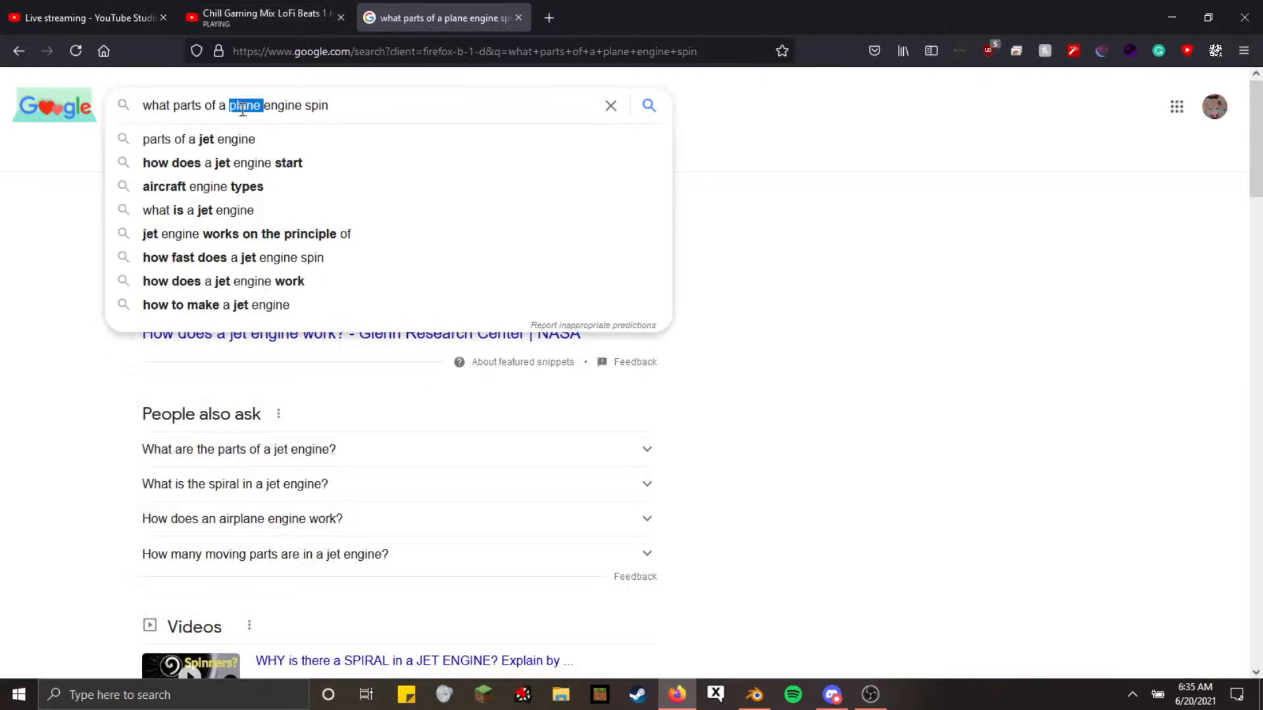
text(turbi)
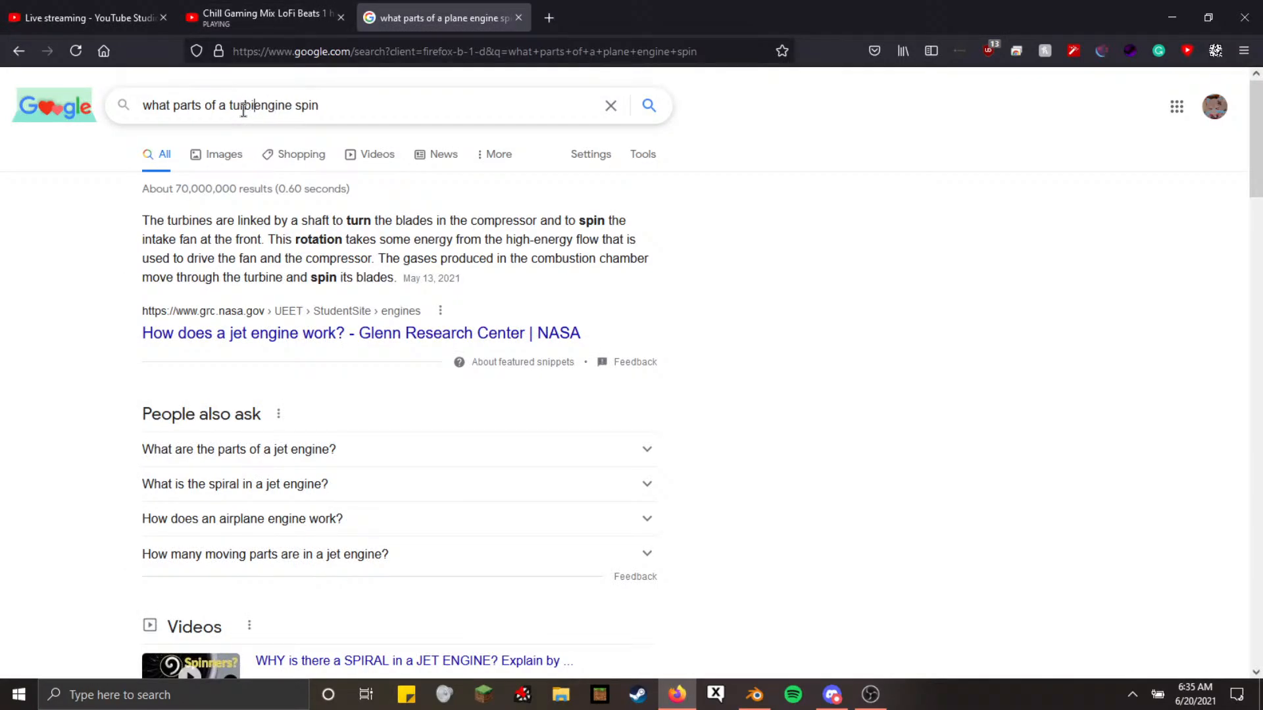
text(ne)
key(Return)
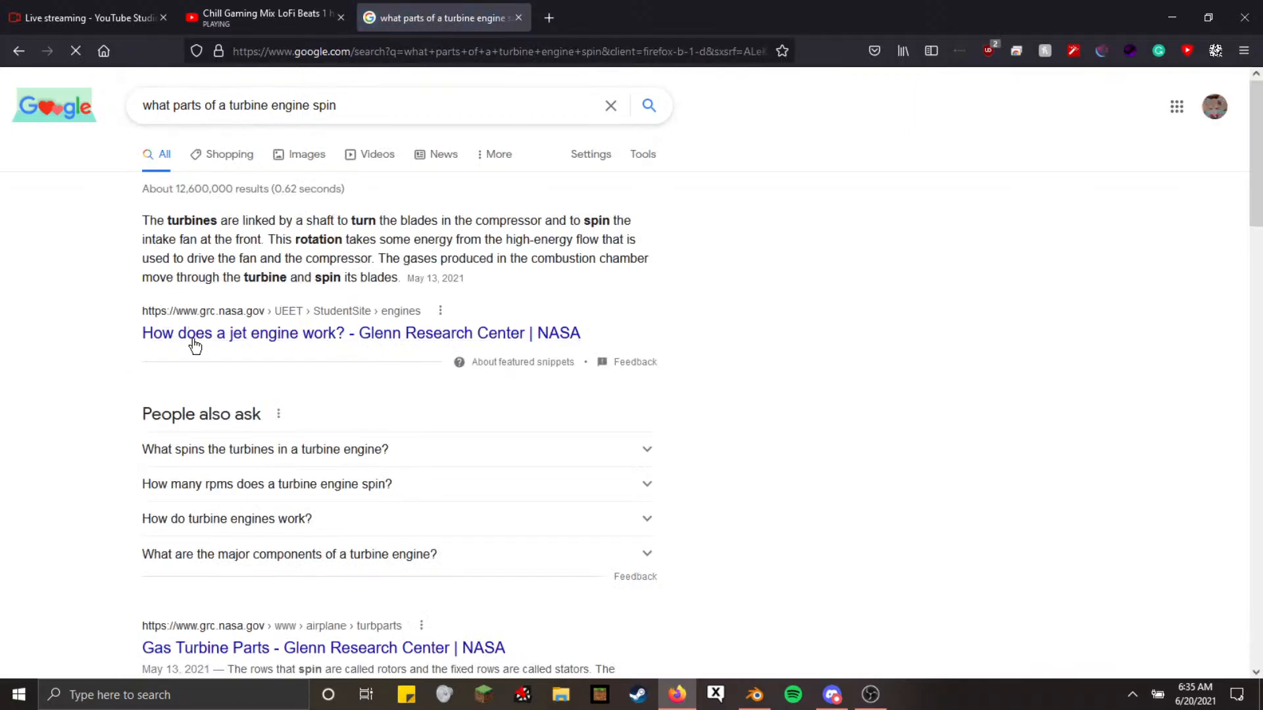
Show the video results and play "WHY is there a SPIRAL in a JET ENGINE?" on YouTube
click(376, 157)
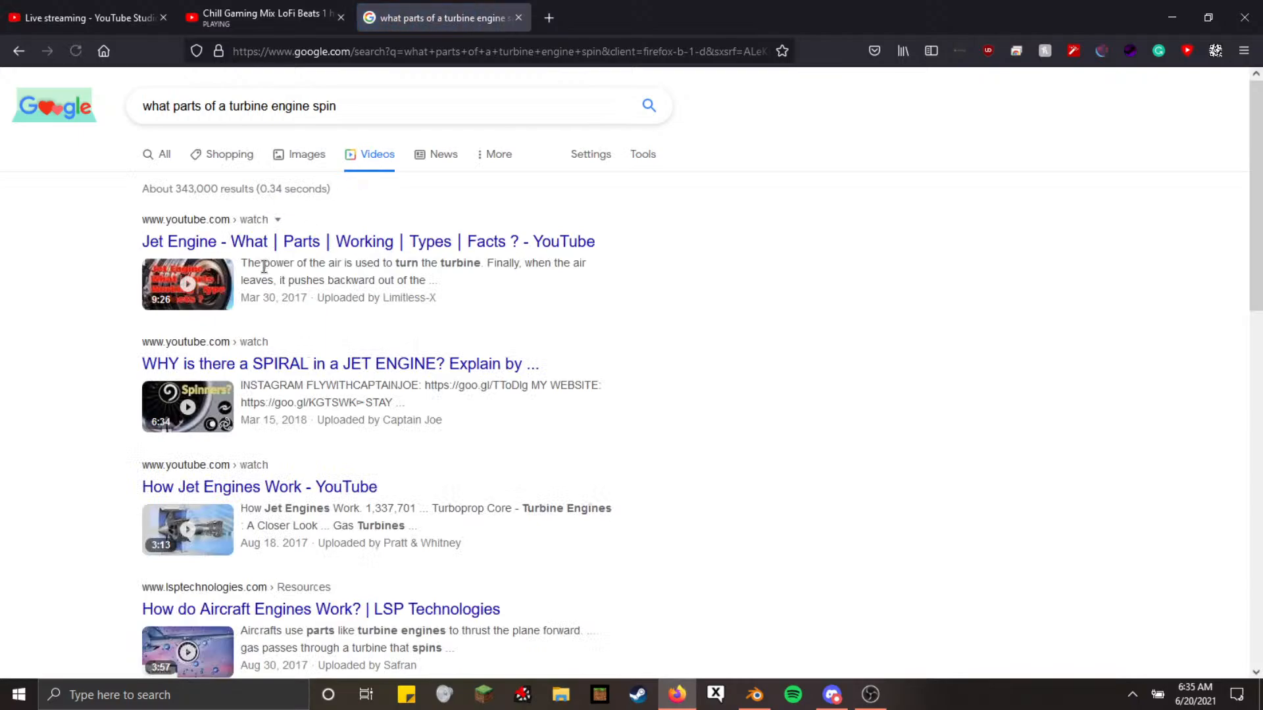
click(356, 367)
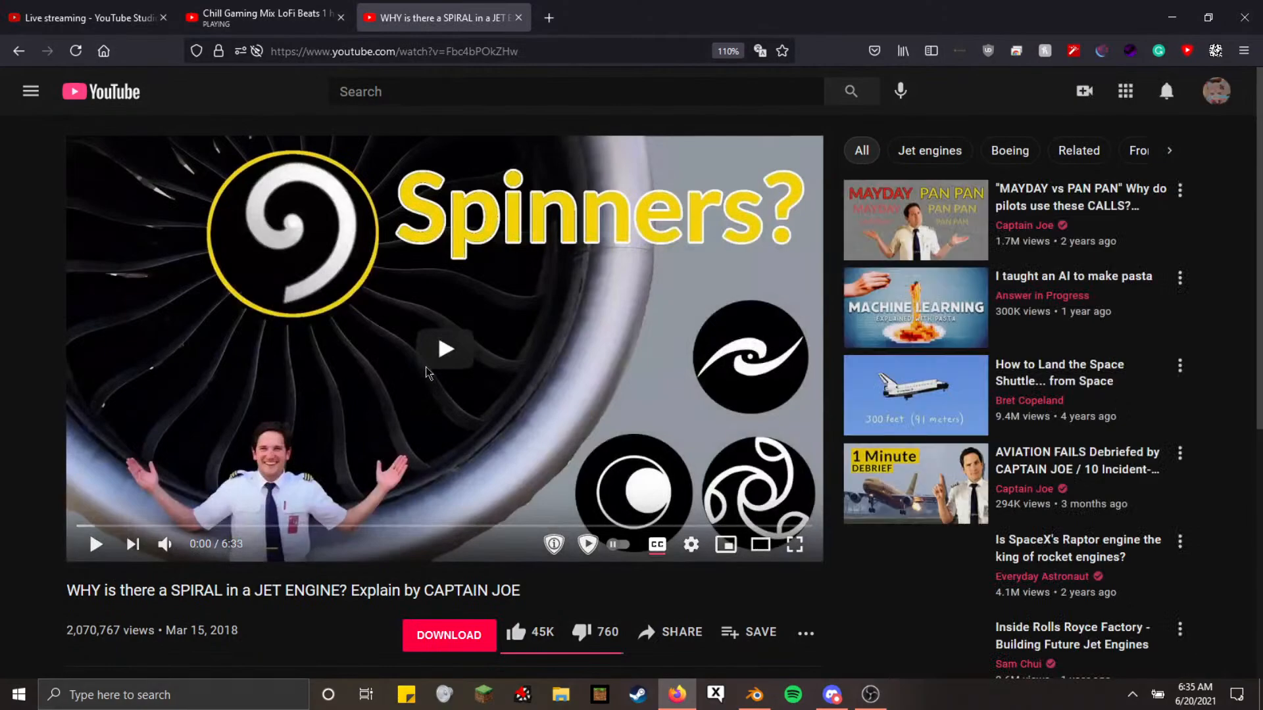
click(431, 365)
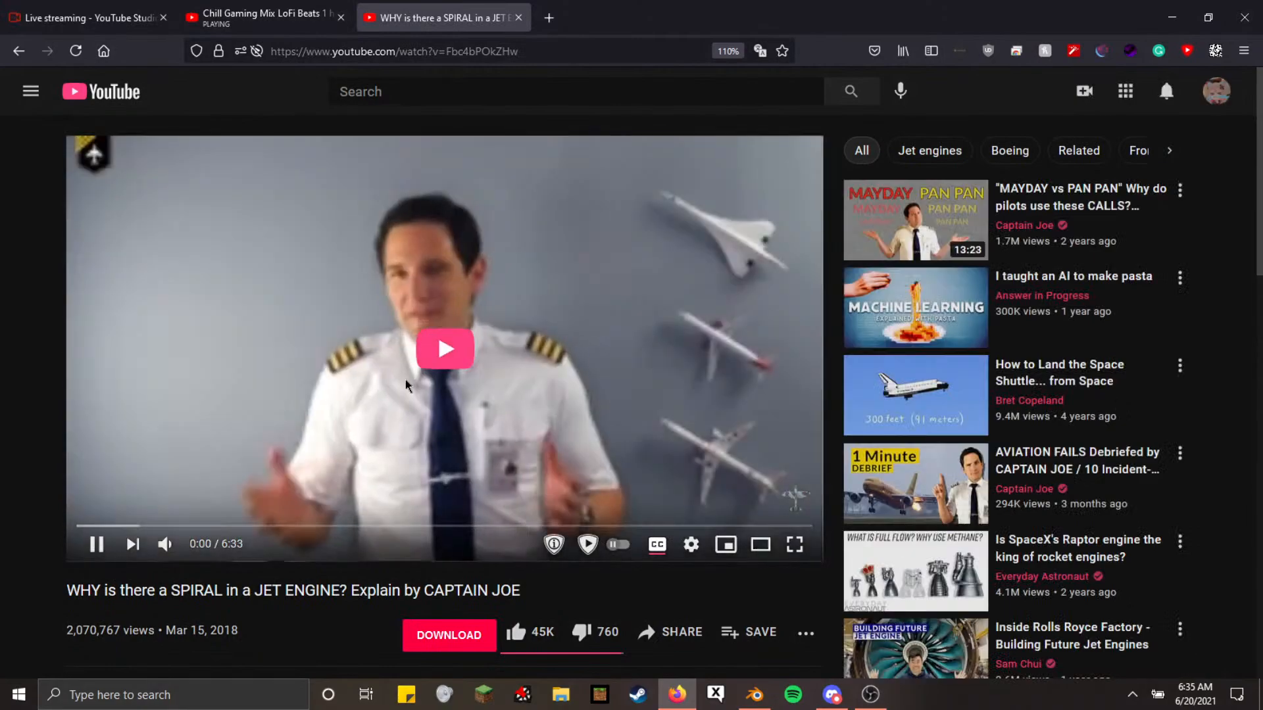
Skip forward through the jet engine video to about 5:05 and turn off its captions to see which engine parts spin
click(183, 525)
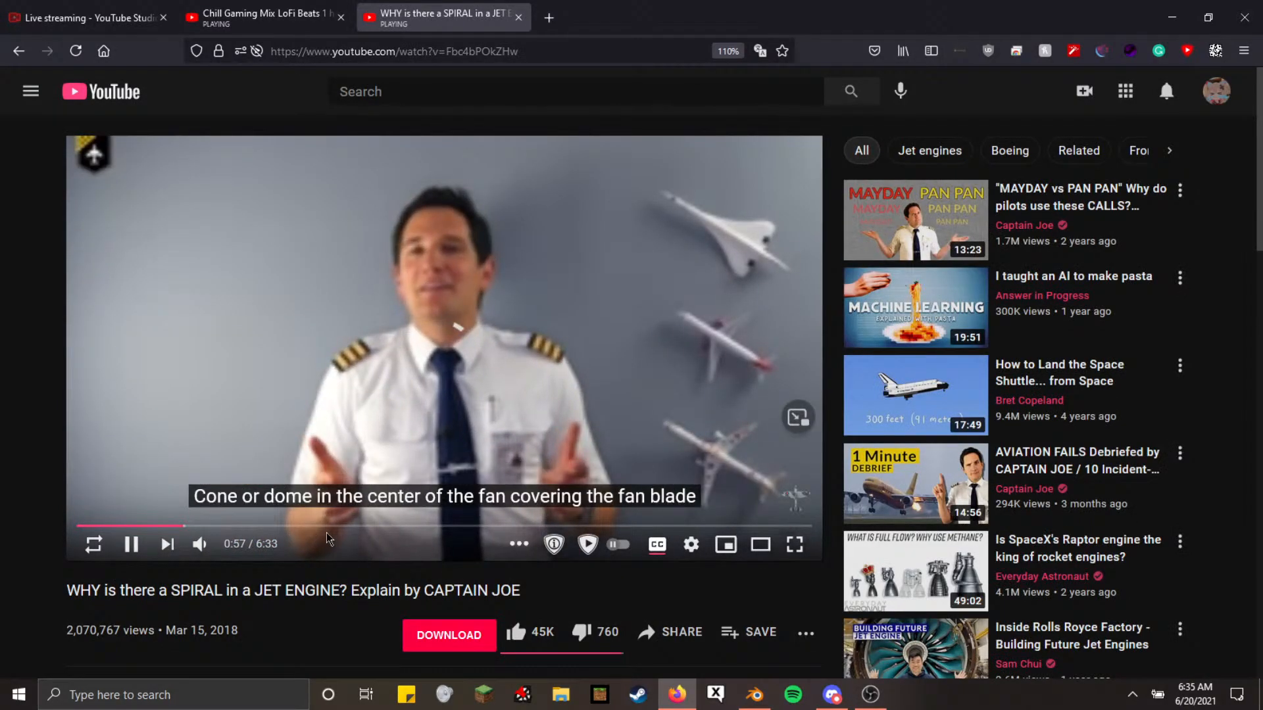
scroll(327, 536, down, 3)
scroll(395, 522, up, 3)
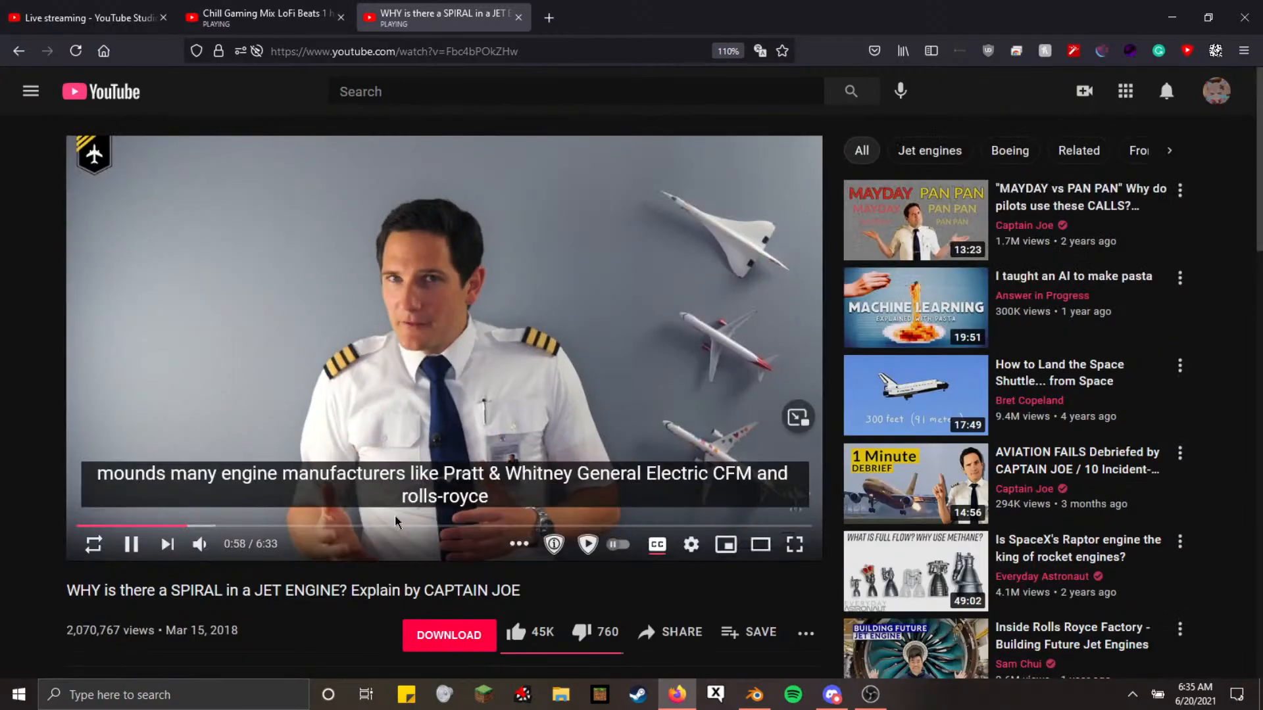
click(395, 524)
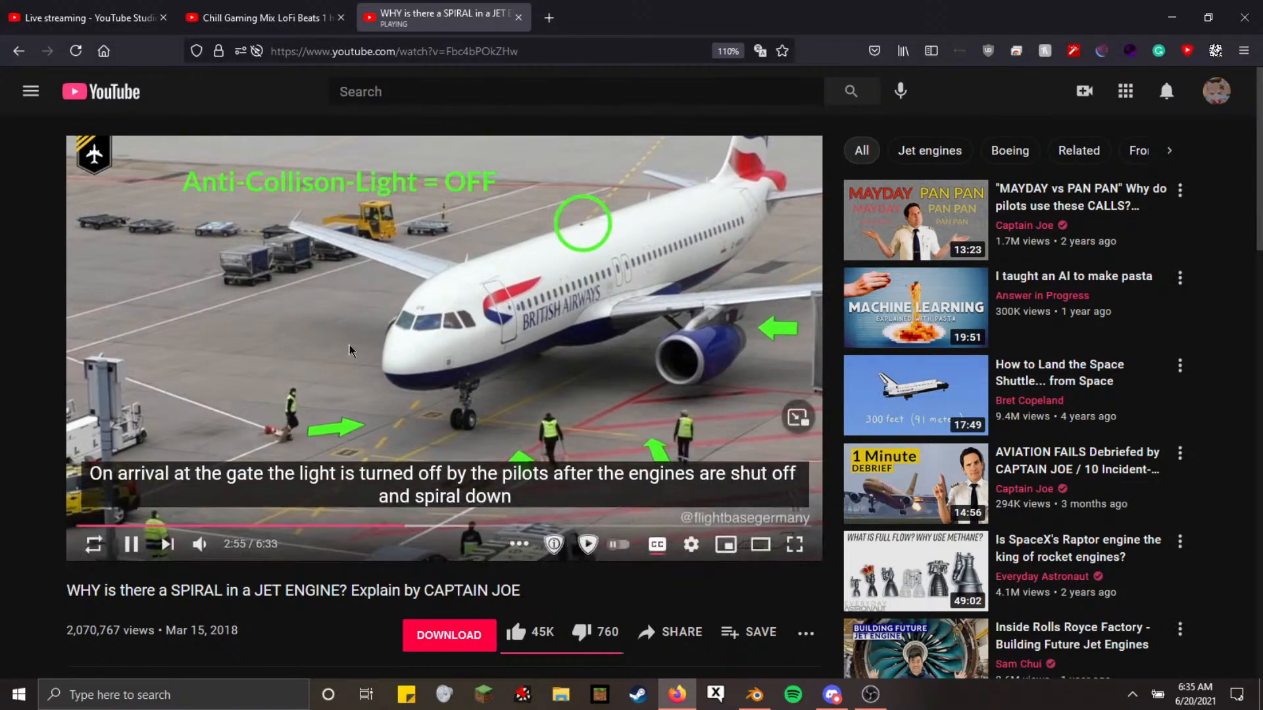
click(646, 526)
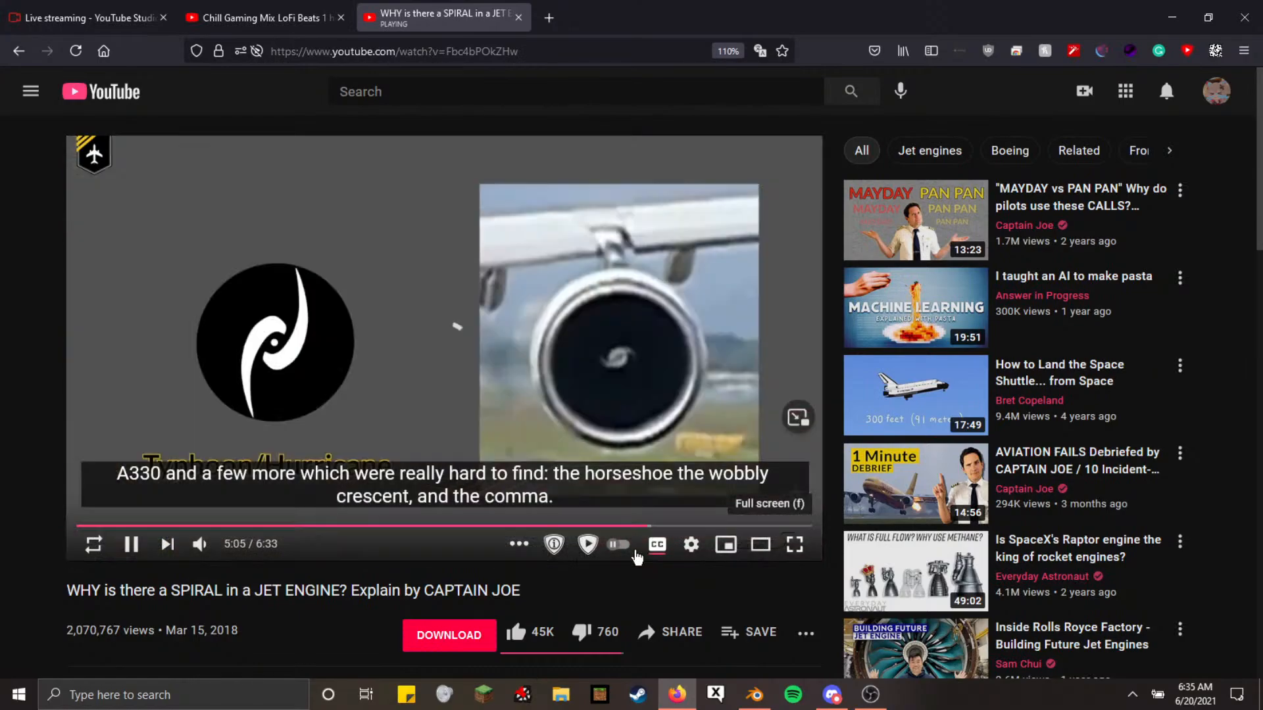
click(658, 545)
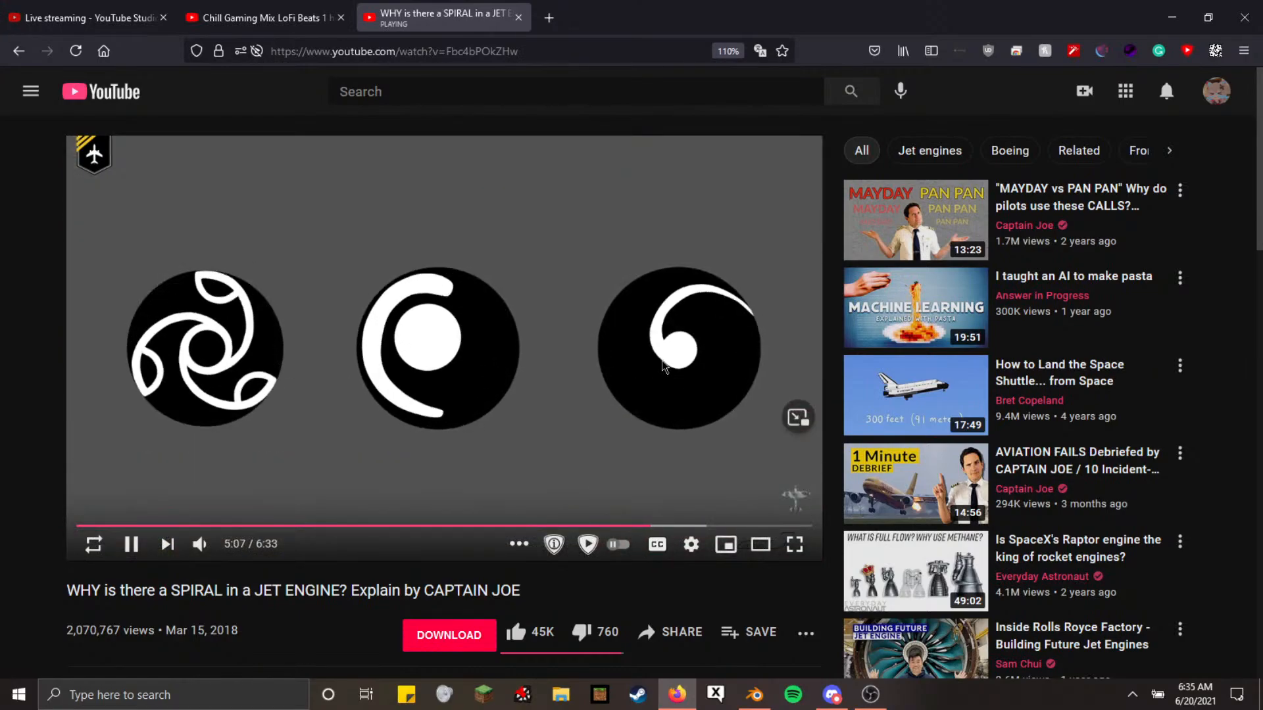
Pause the jet engine video and switch back to Blender to view the selected fan disc from both ends of the engine
click(663, 364)
key(alt+Tab)
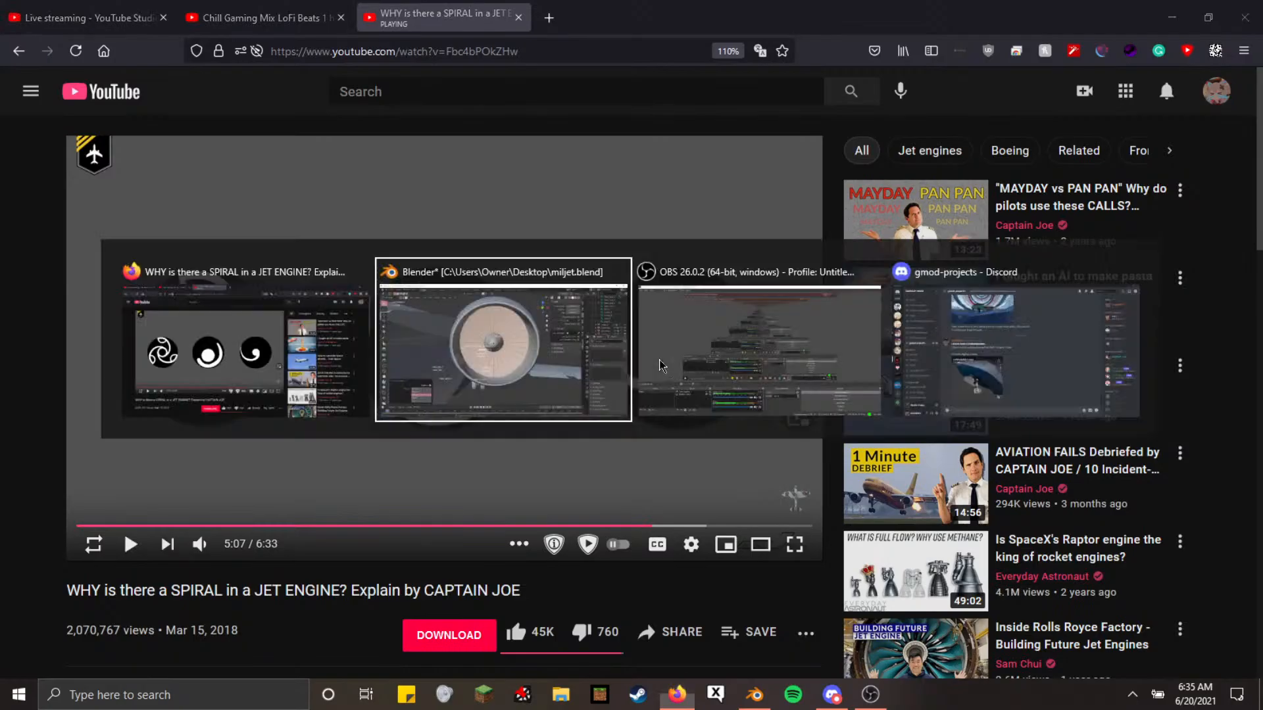
key(shift+grave)
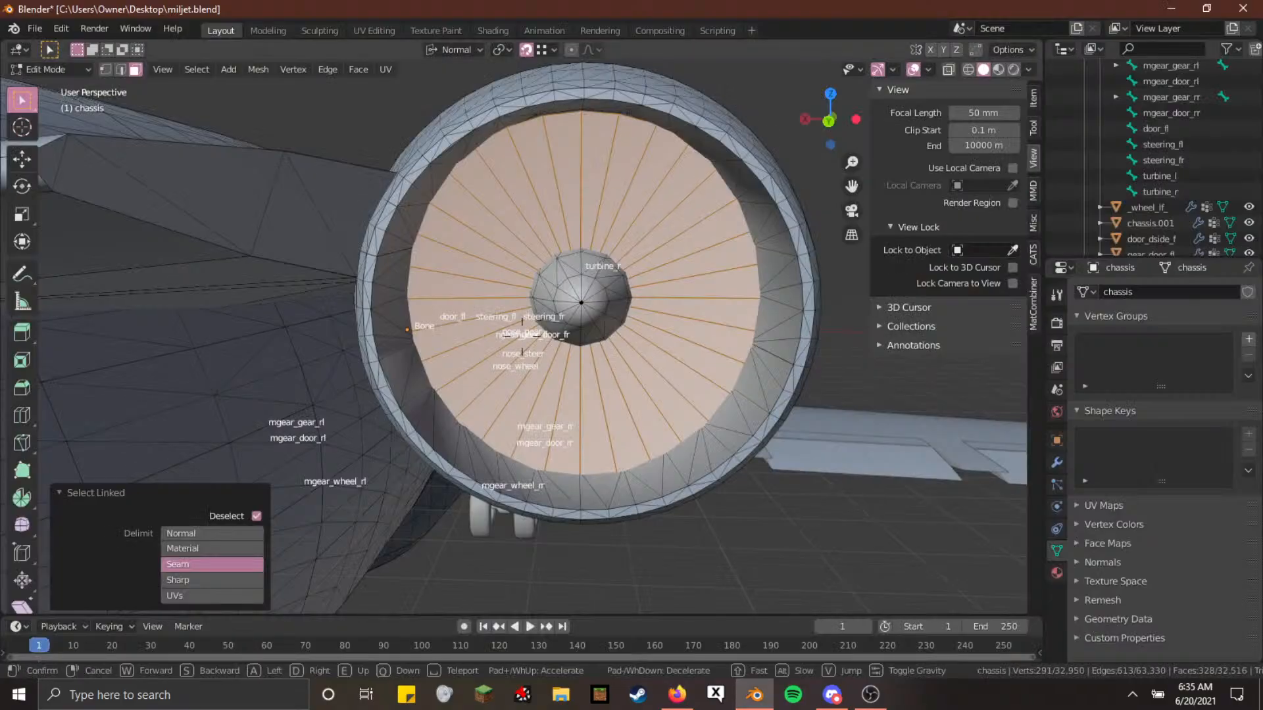
key(d)
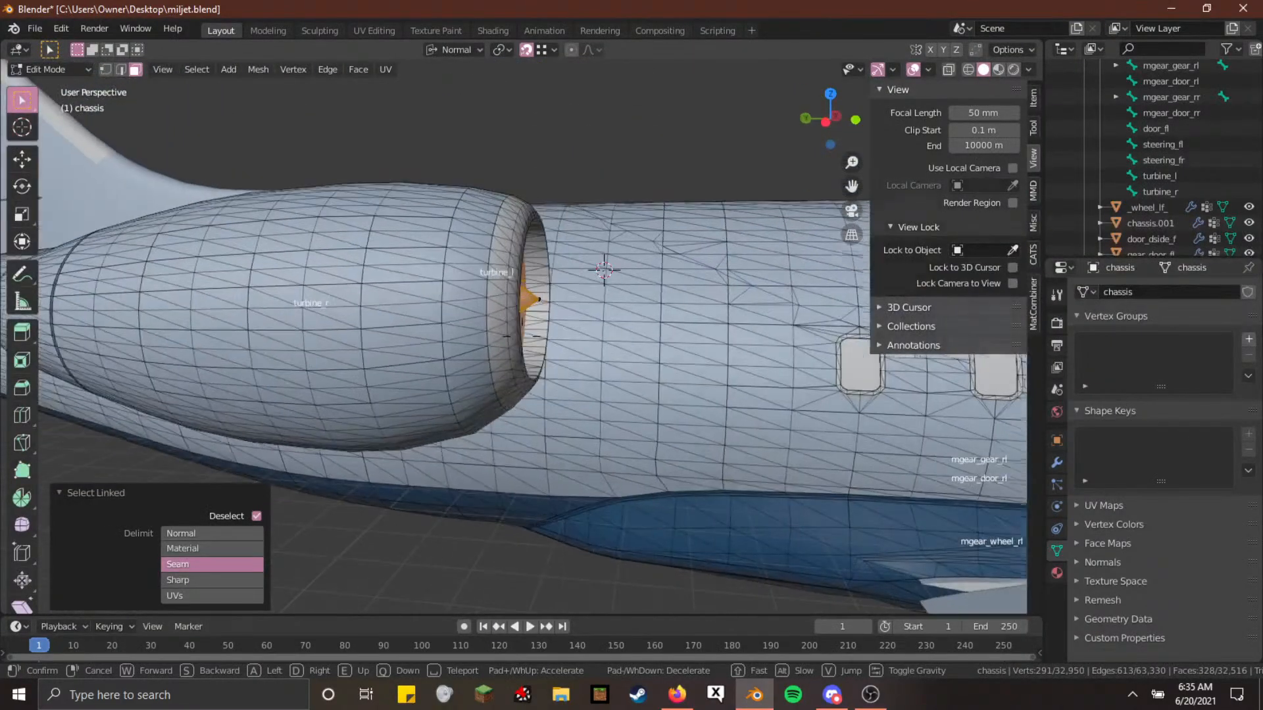
key(a)
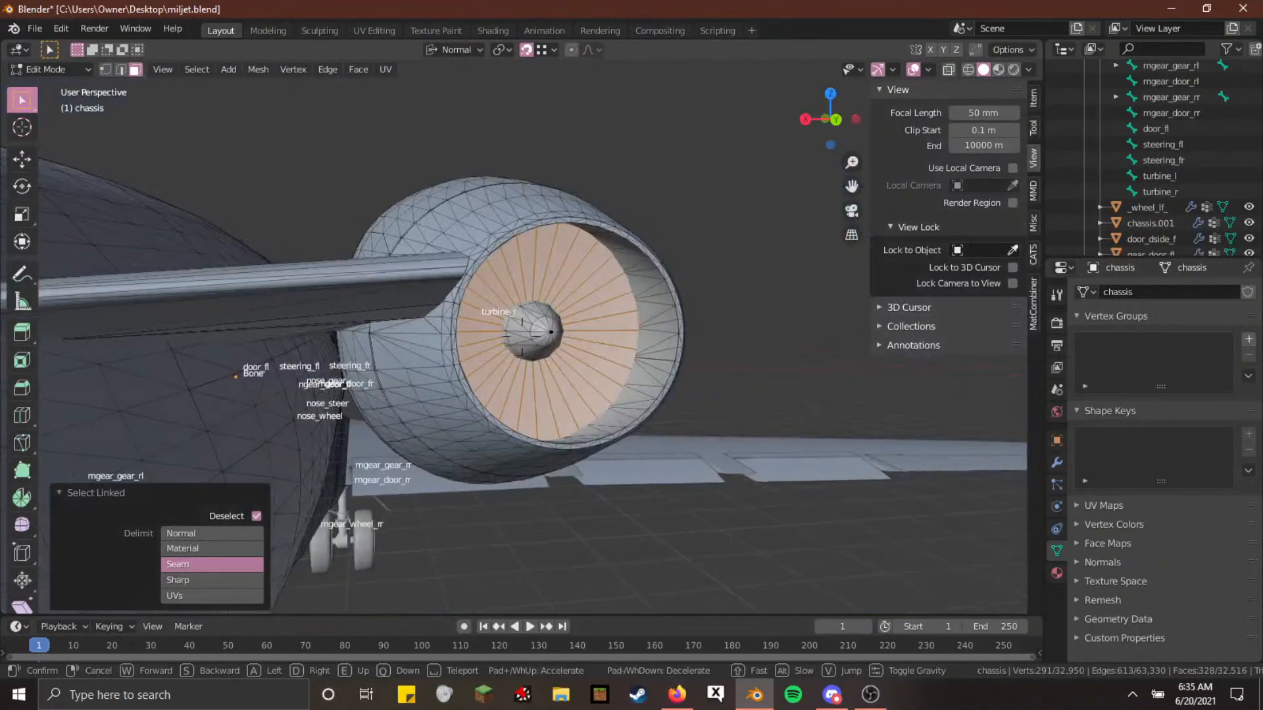
click(520, 335)
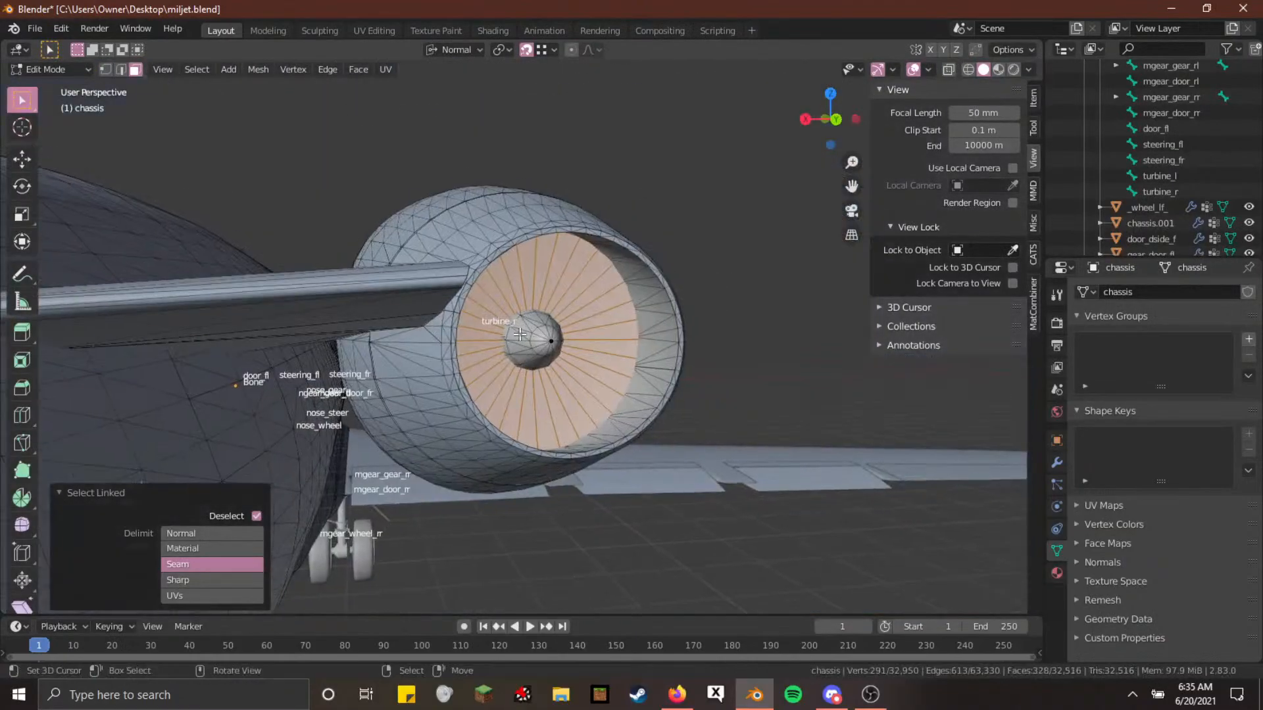
key(alt+Tab)
key(alt+Tab)
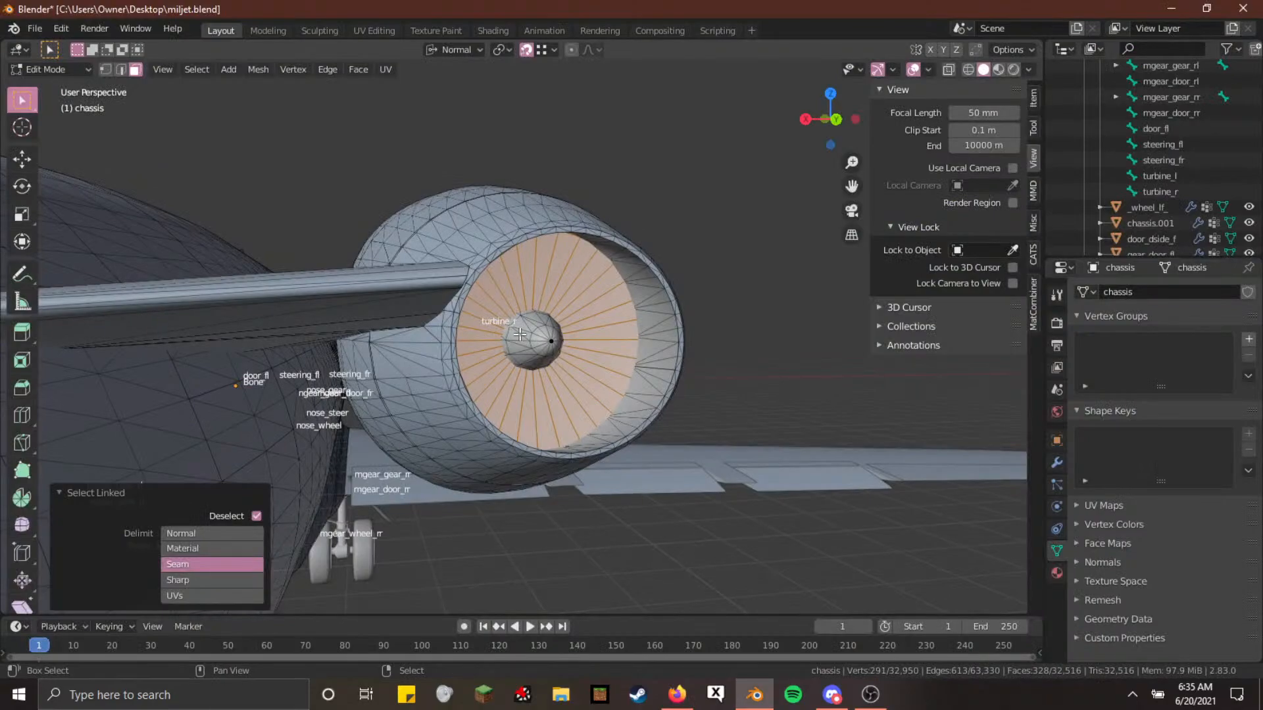
Add the linked cone at the center of the engine's fan disc to the face selection
key(shift+grave)
key(w)
key(w)
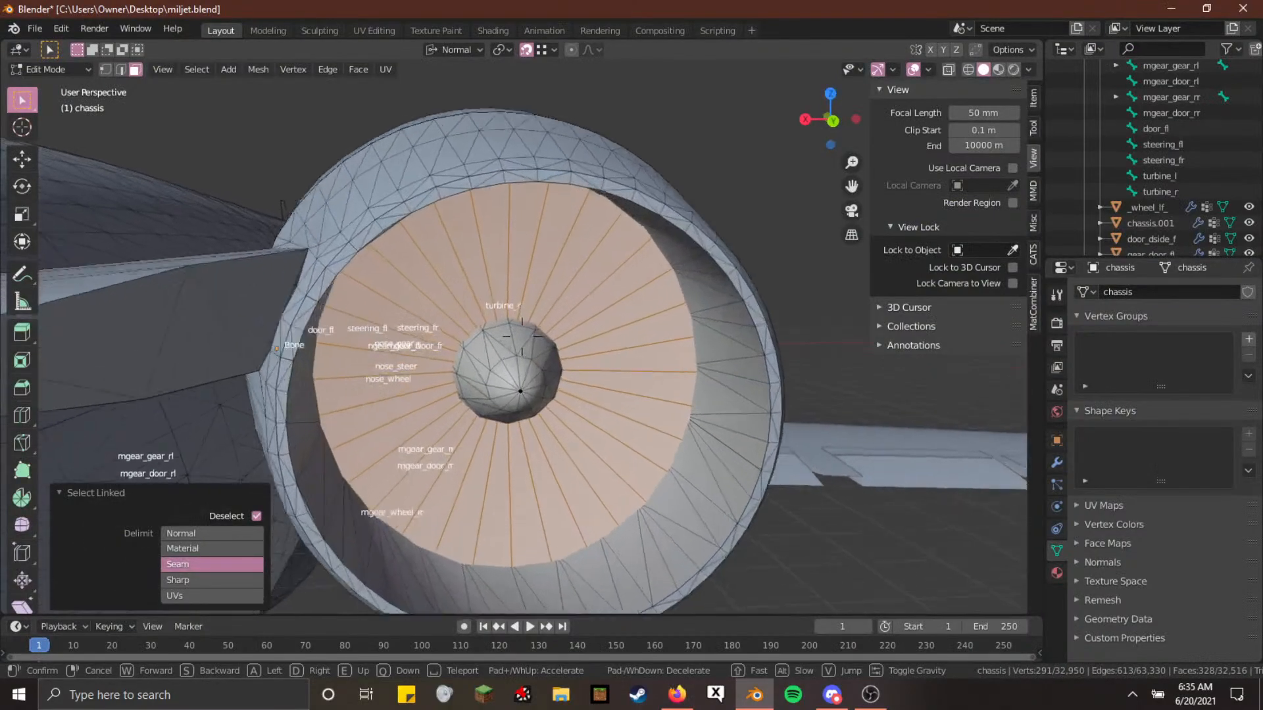
click(521, 340)
key(l)
Examine the selected fan and center cone faces from the opposite side of the engine
key(shift+grave)
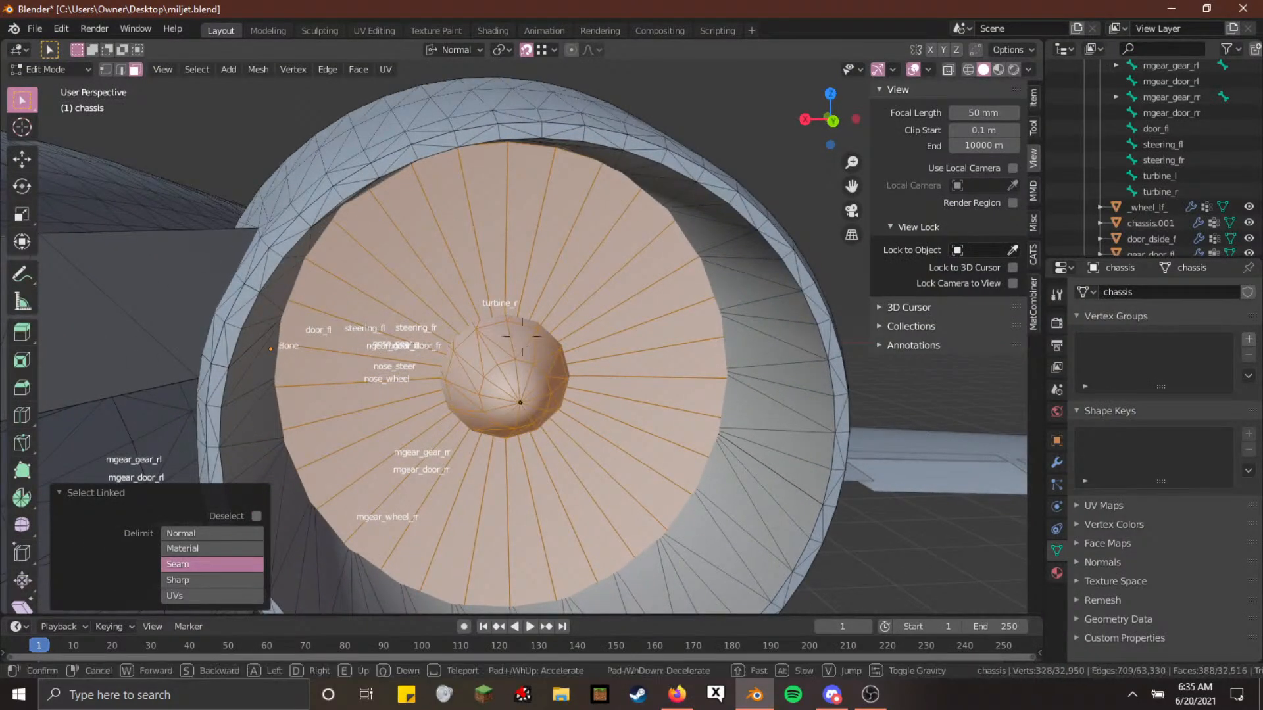
key(w)
key(s)
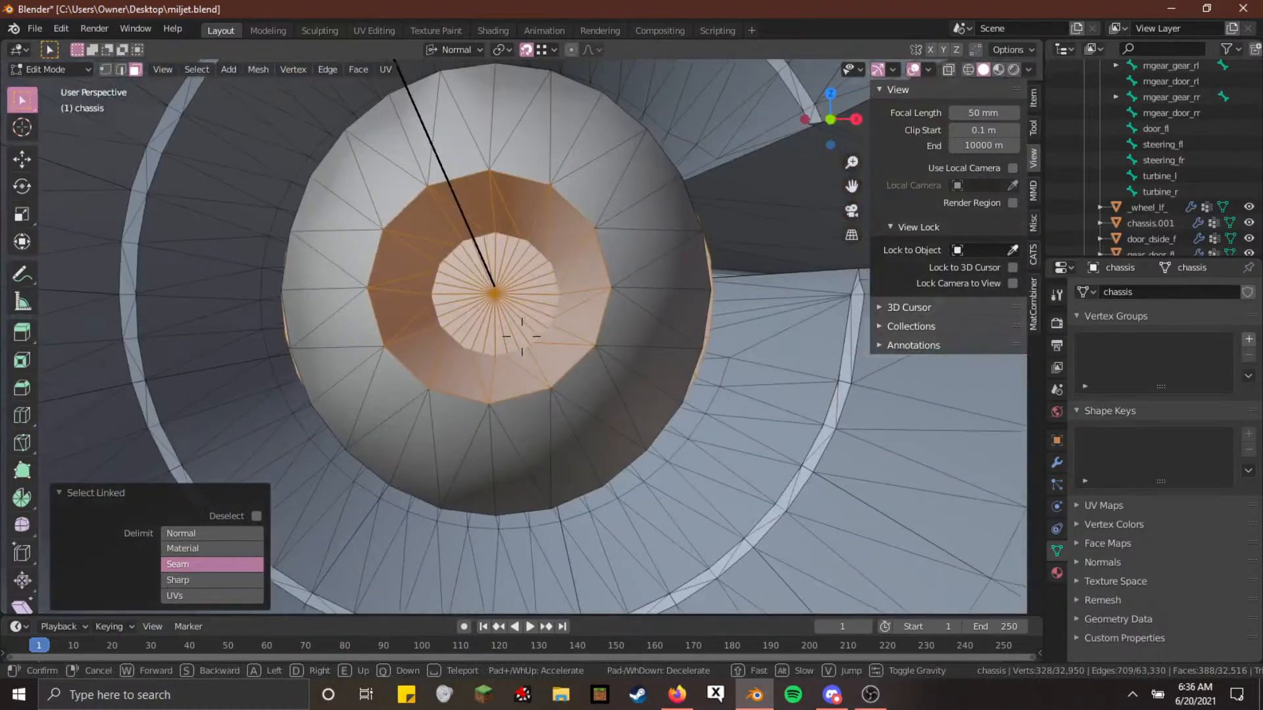
key(a)
key(d)
key(a)
click(521, 336)
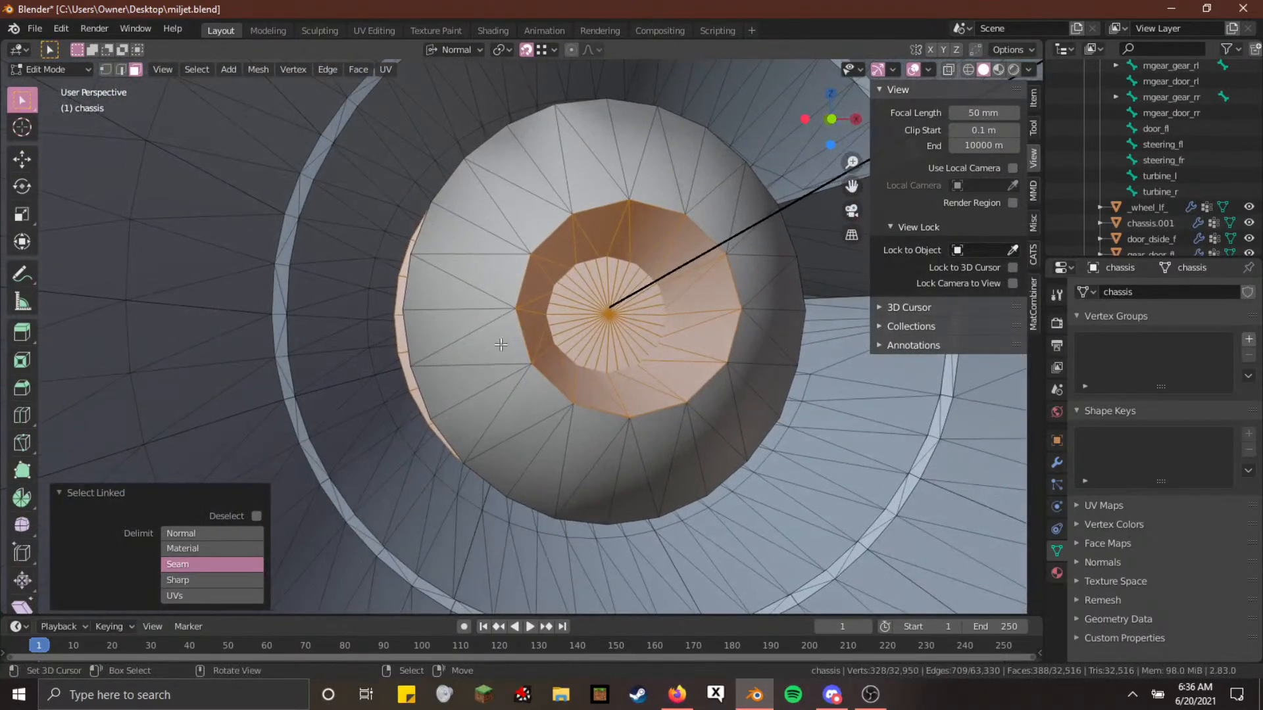
Switch to Firefox, close the jet engine video tab, and return to Blender
key(alt+Tab)
click(241, 9)
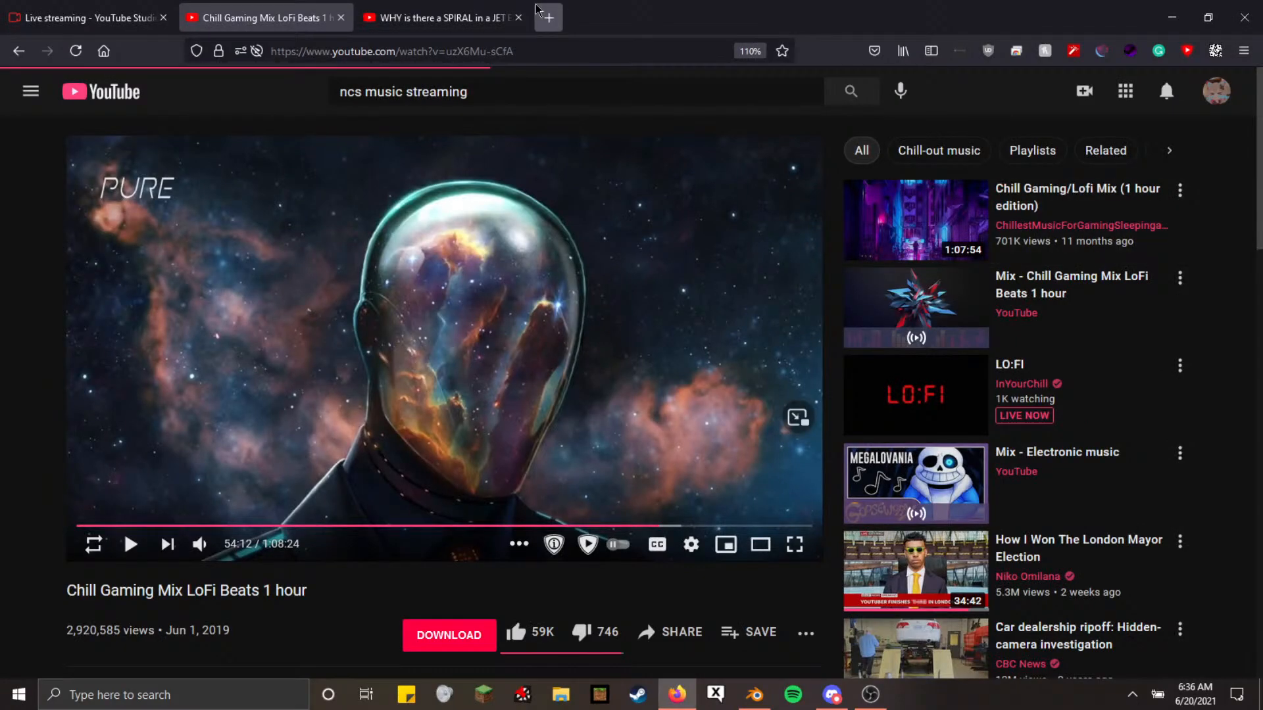
click(518, 18)
key(alt+Tab)
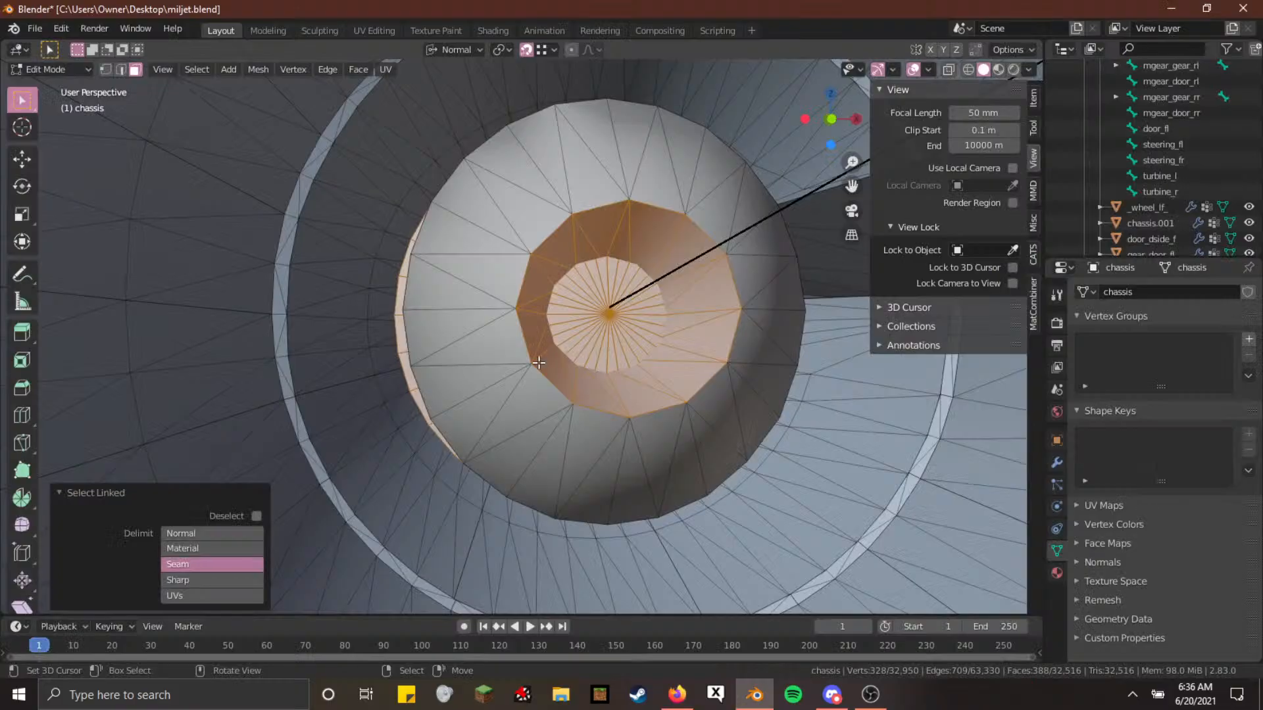
Try adding the linked dome-shaped casing around the selected hub to the selection, inspect its edge gap, and deselect it again
key(l)
key(shift+grave)
key(w)
key(a)
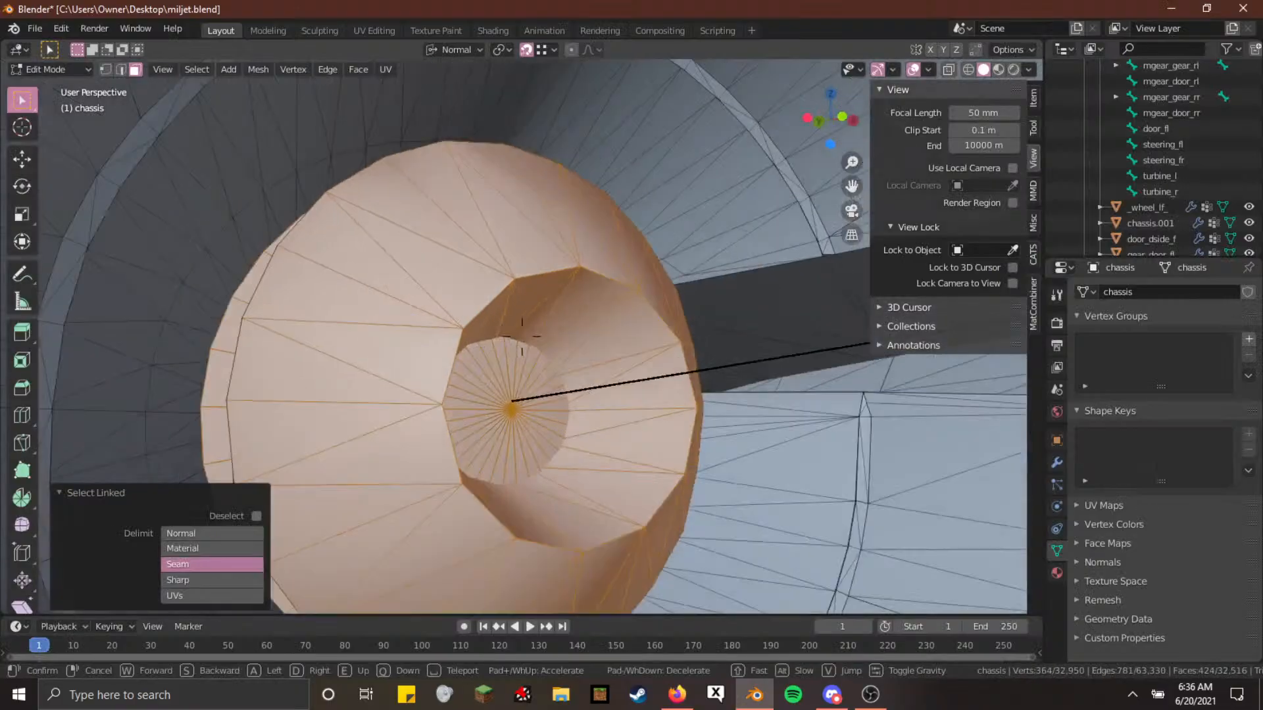
key(s)
key(w)
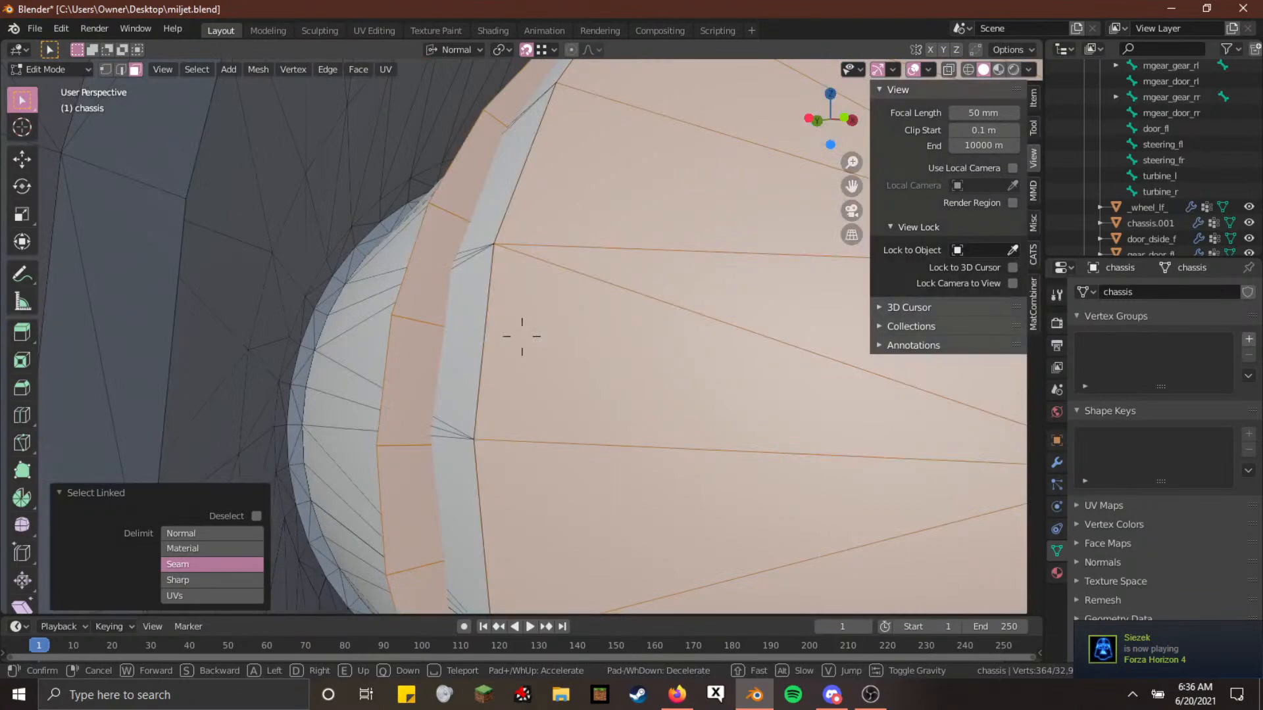
key(s)
key(w)
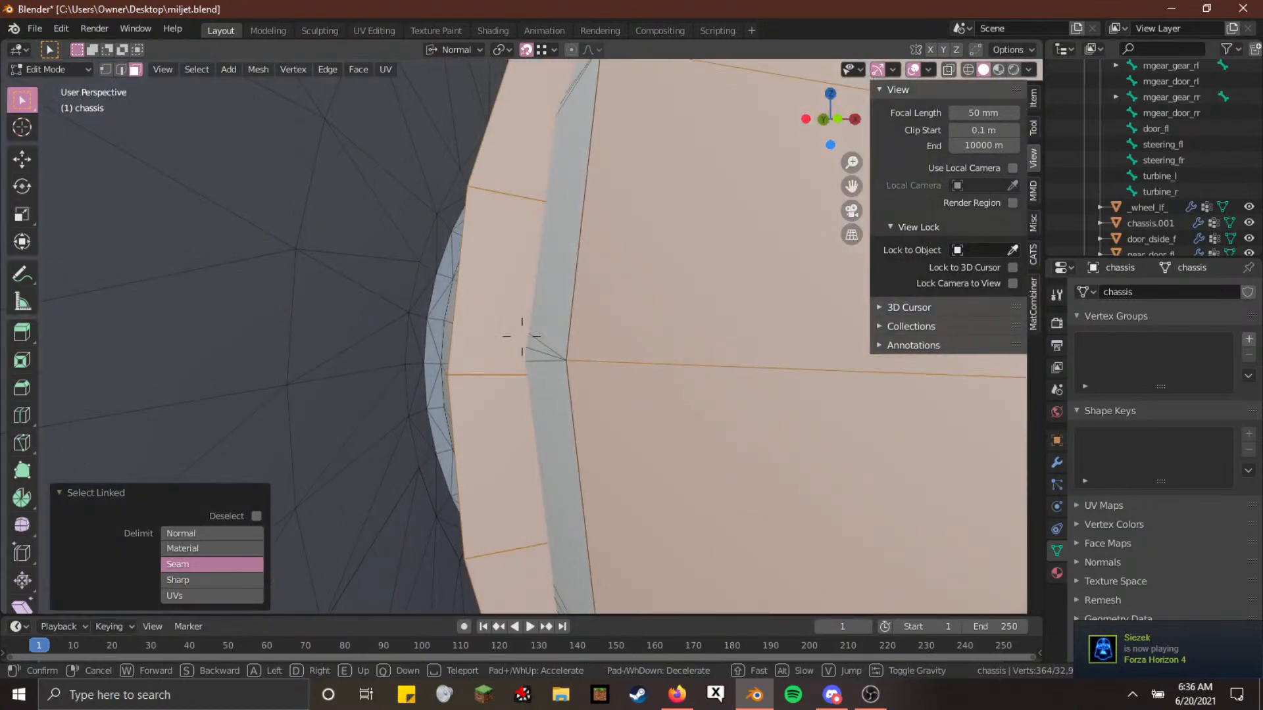
key(s)
key(d)
key(s)
click(521, 336)
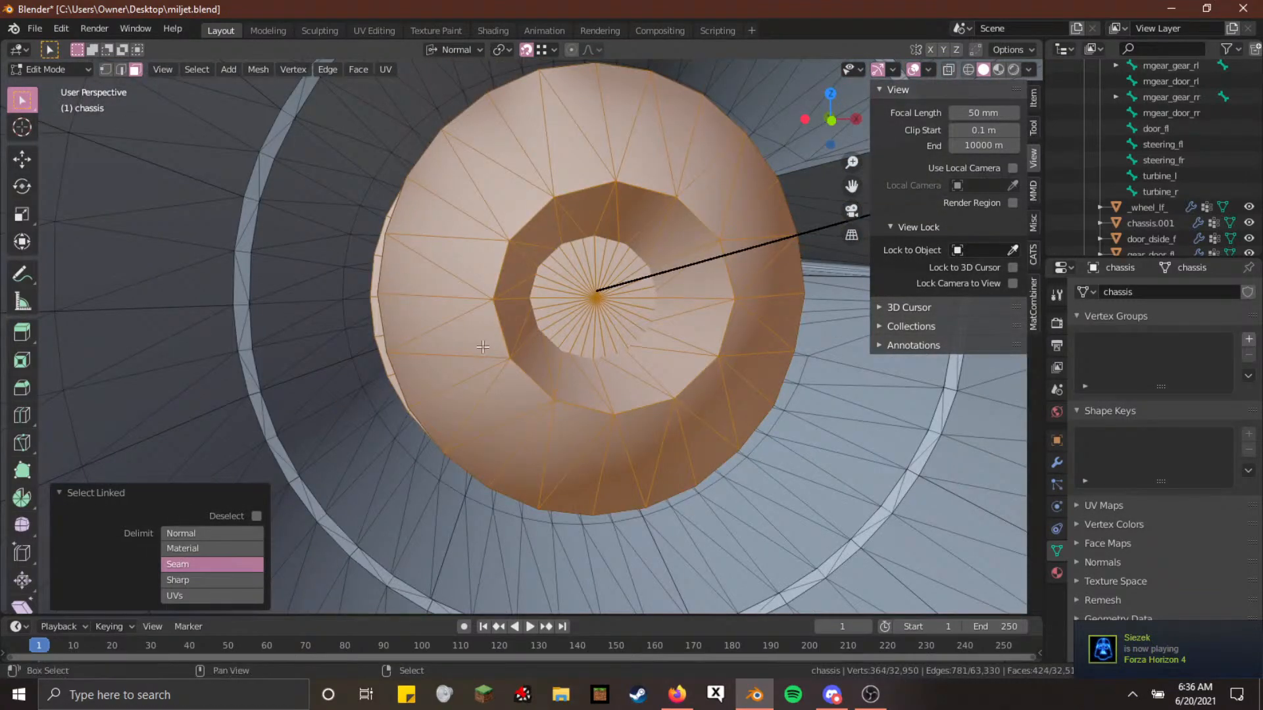
key(shift+l)
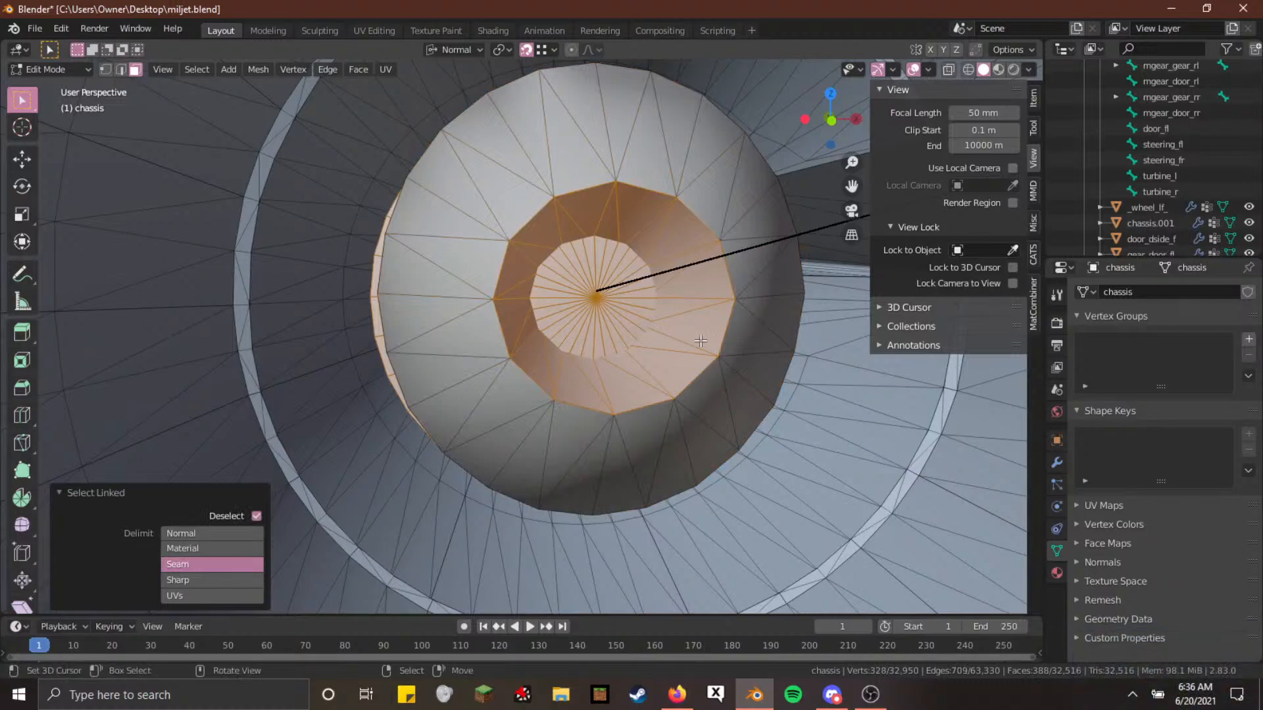
Examine the selected hub, center cone and fan disc faces close up, both inside and outside the engine
key(shift+grave)
key(w)
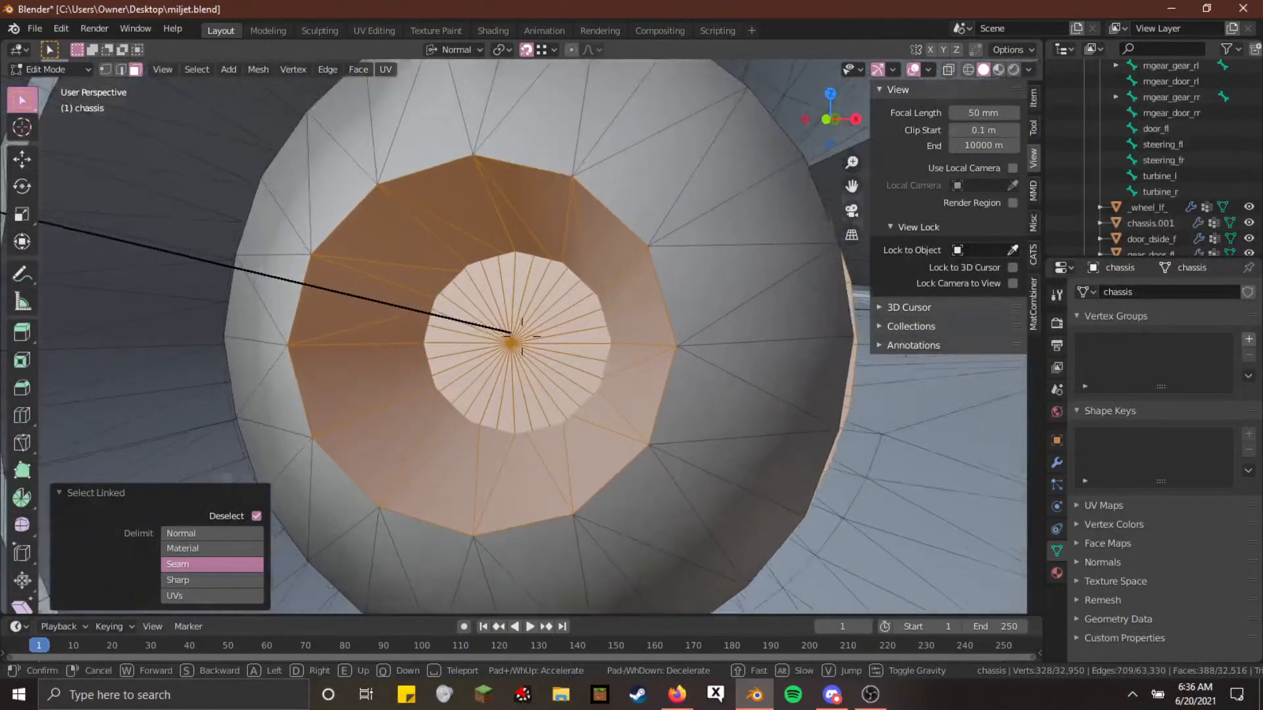
key(s)
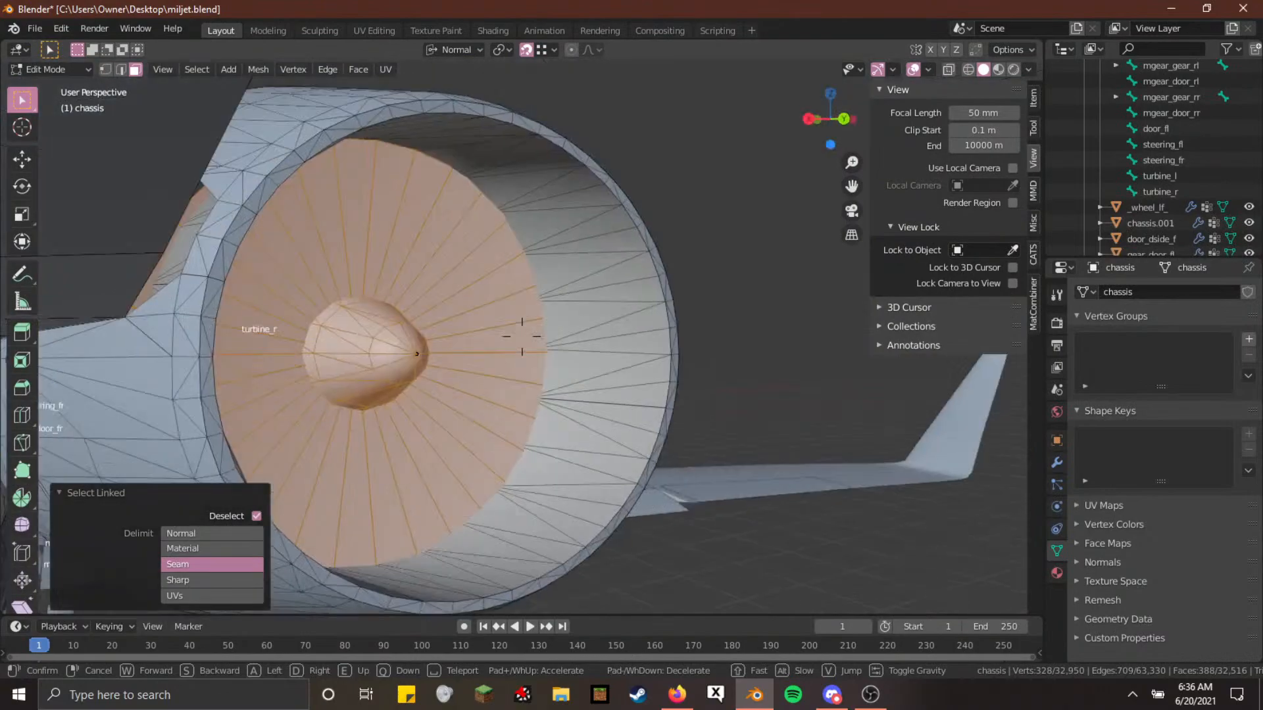
key(w)
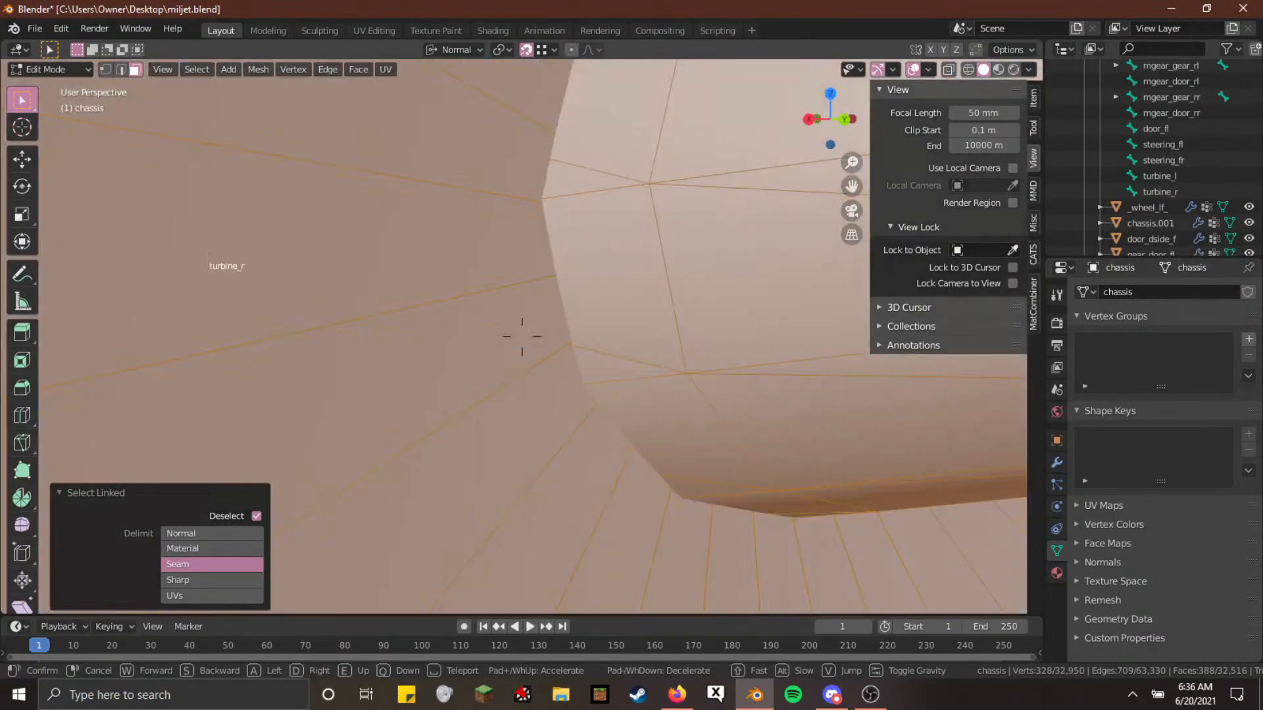
key(w)
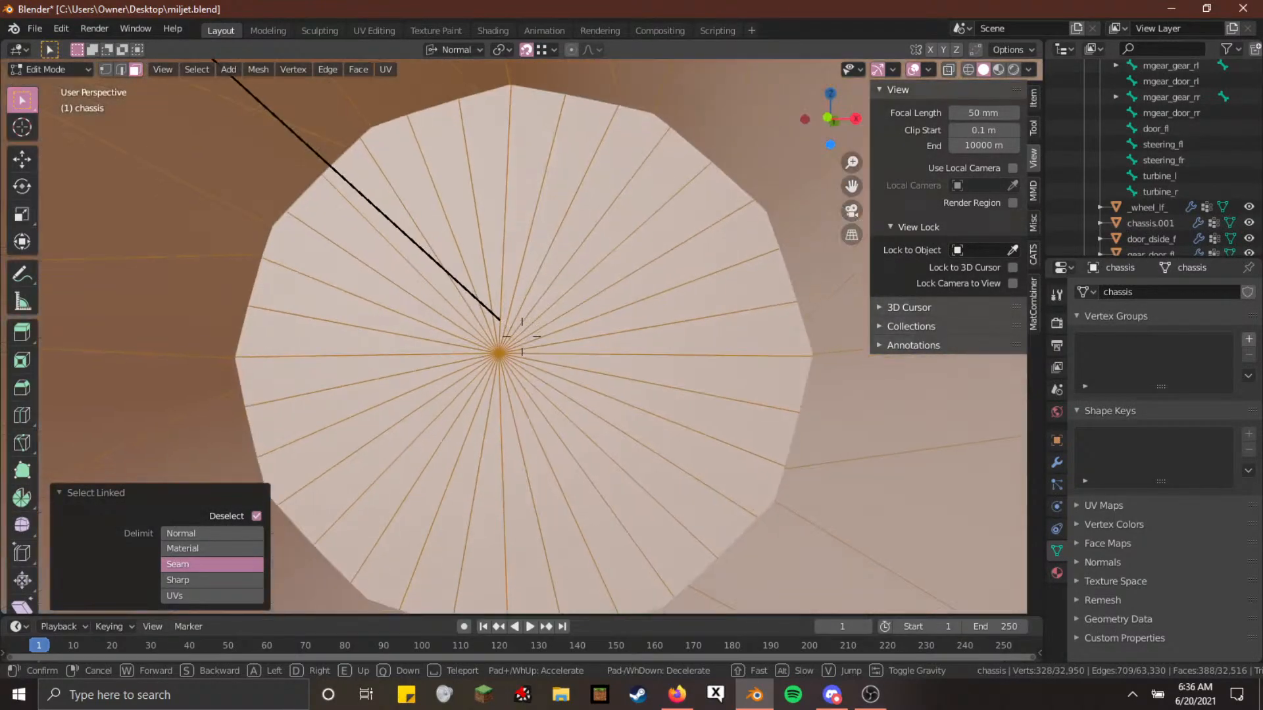
key(w)
key(s)
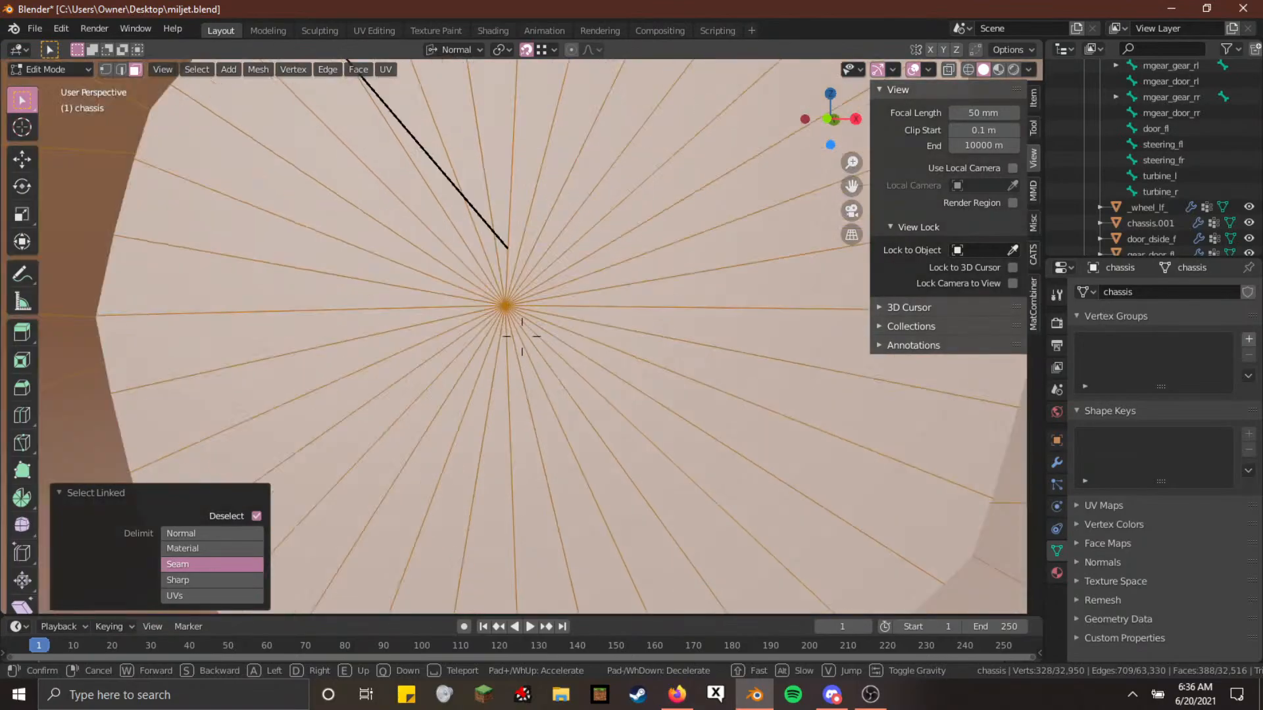
key(w)
key(s)
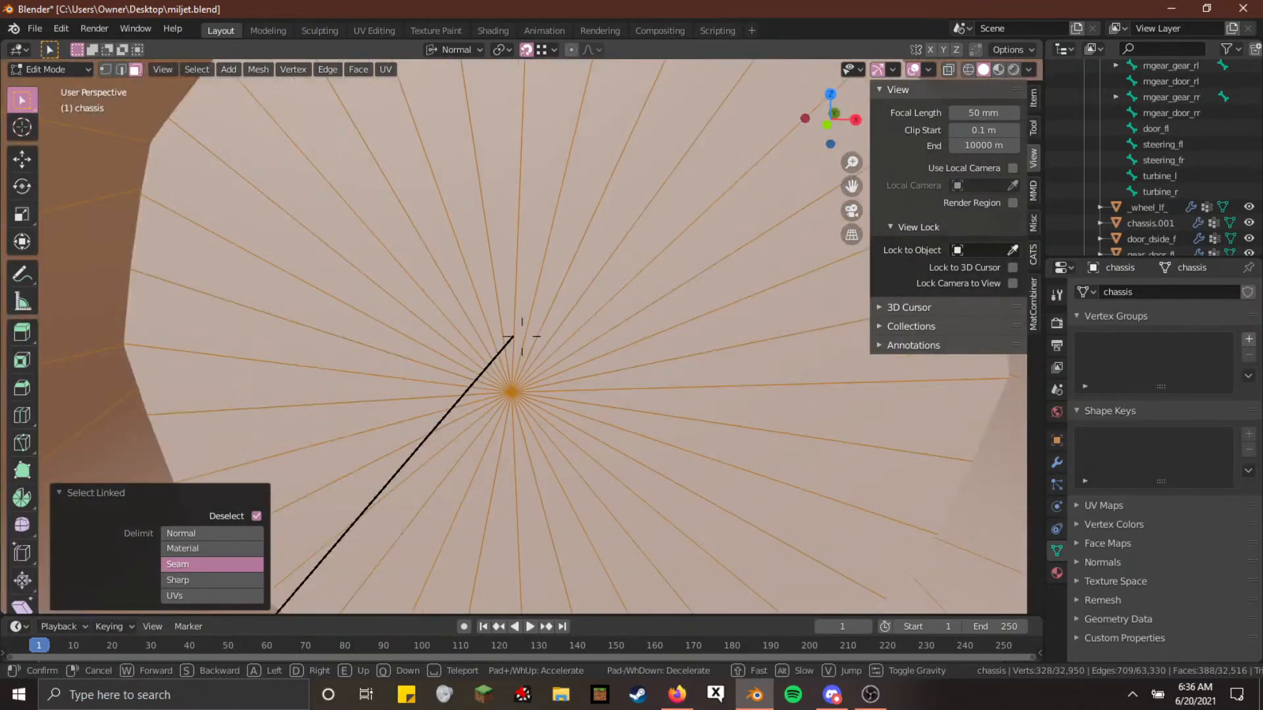
key(w)
key(w)
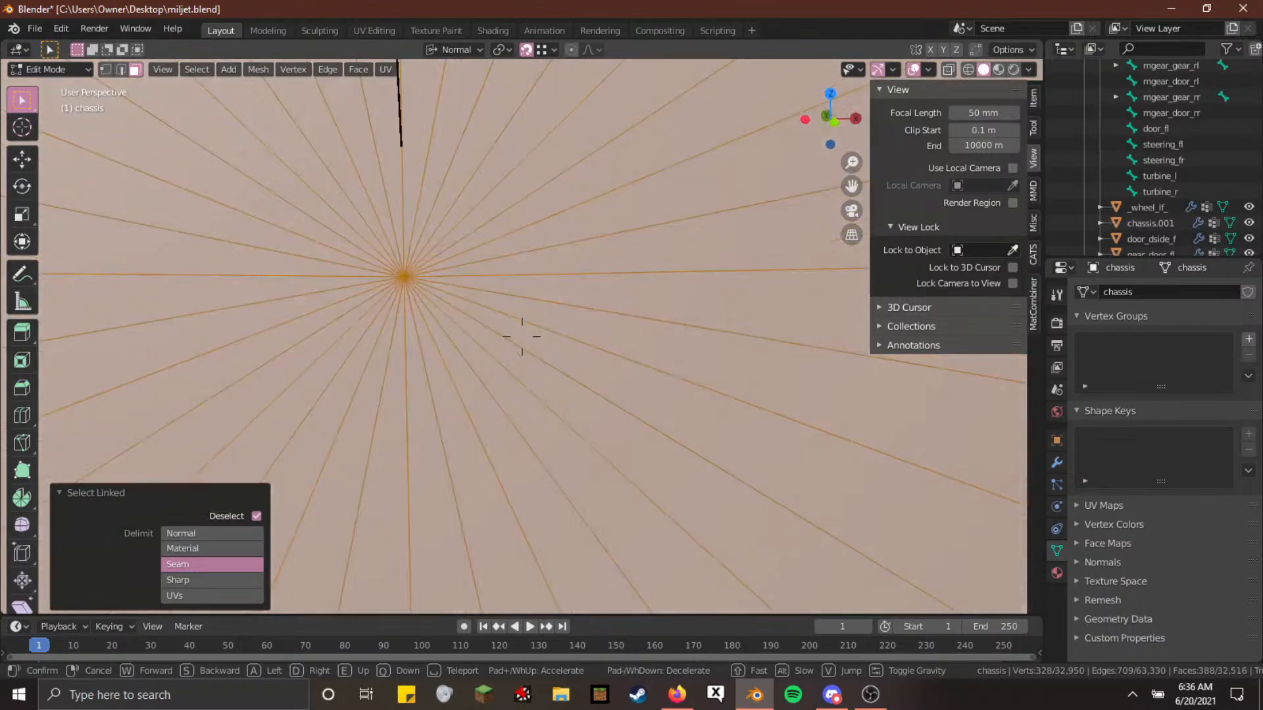
key(a)
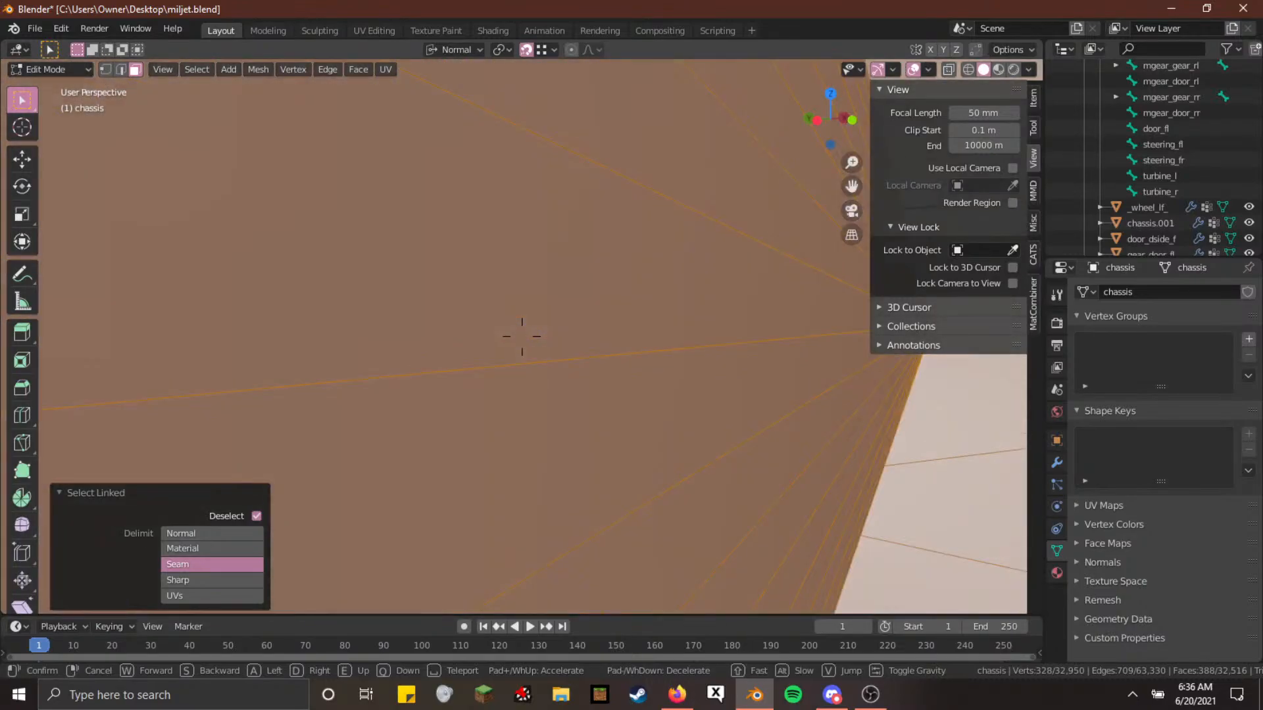
key(s)
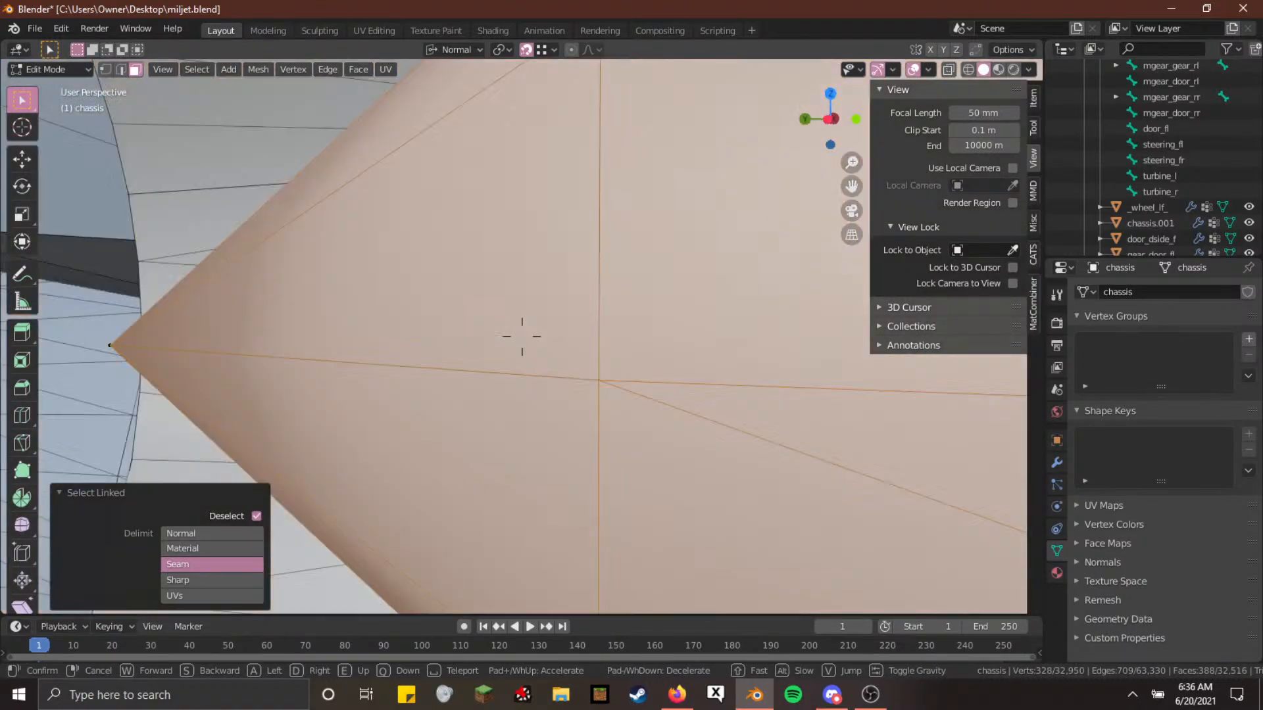
key(a)
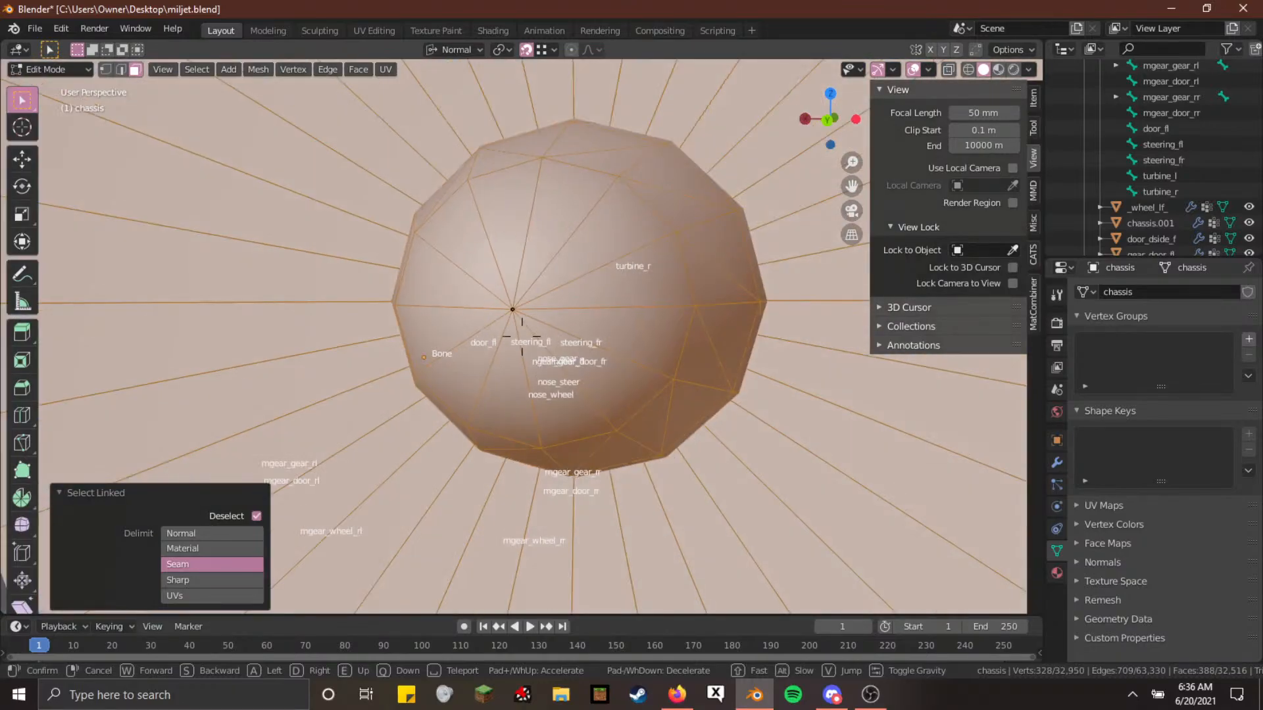
key(s)
key(s)
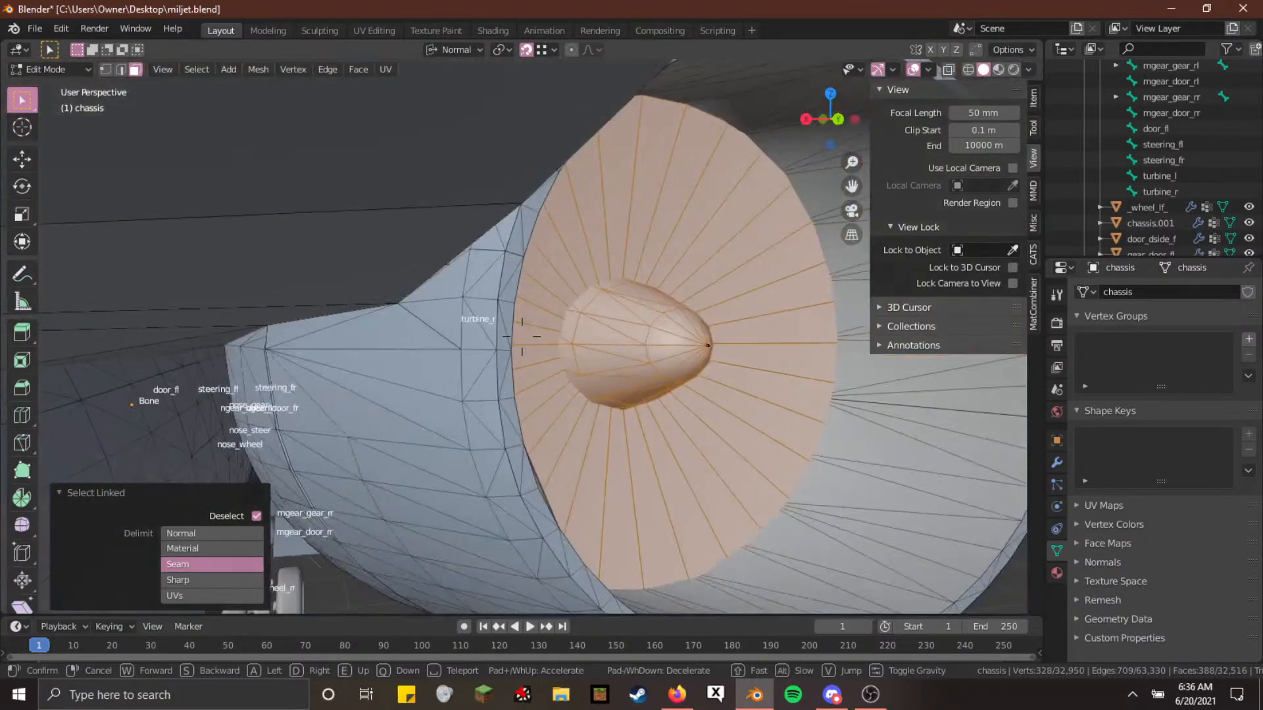
Examine the selected fan disc and center cone from the engine's open end and from inside the casing
key(d)
key(w)
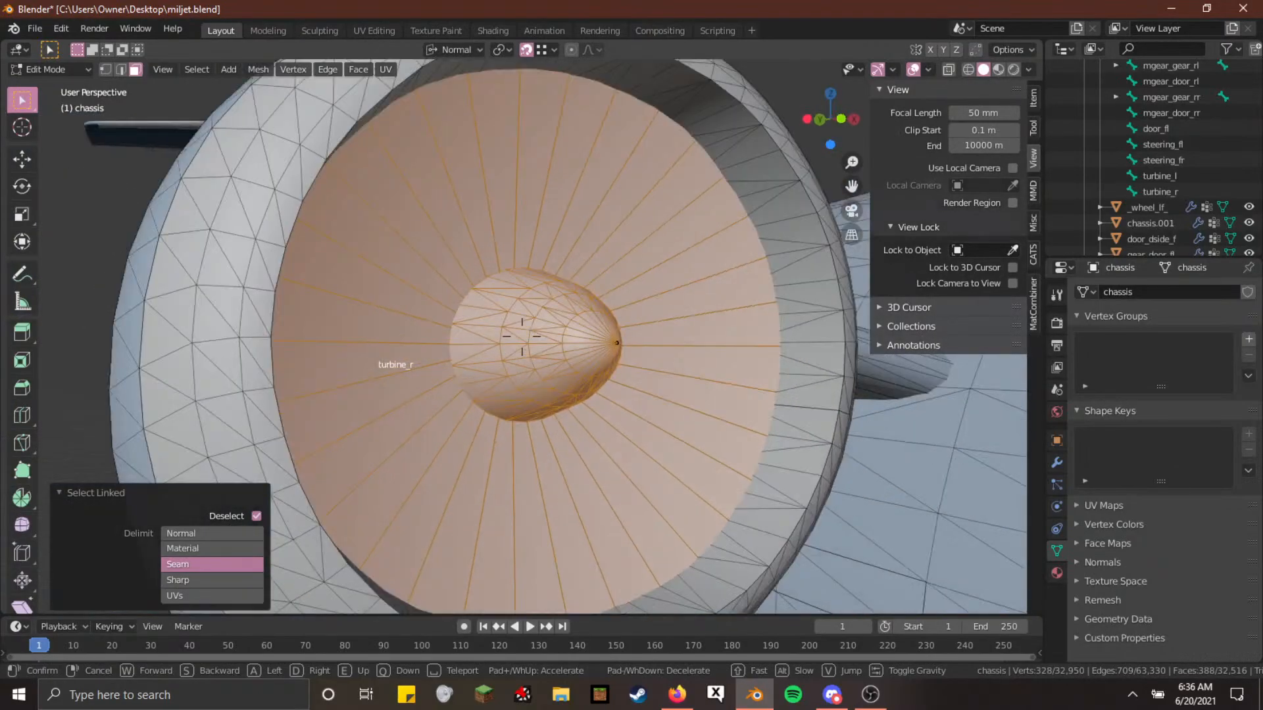
key(w)
key(a)
key(s)
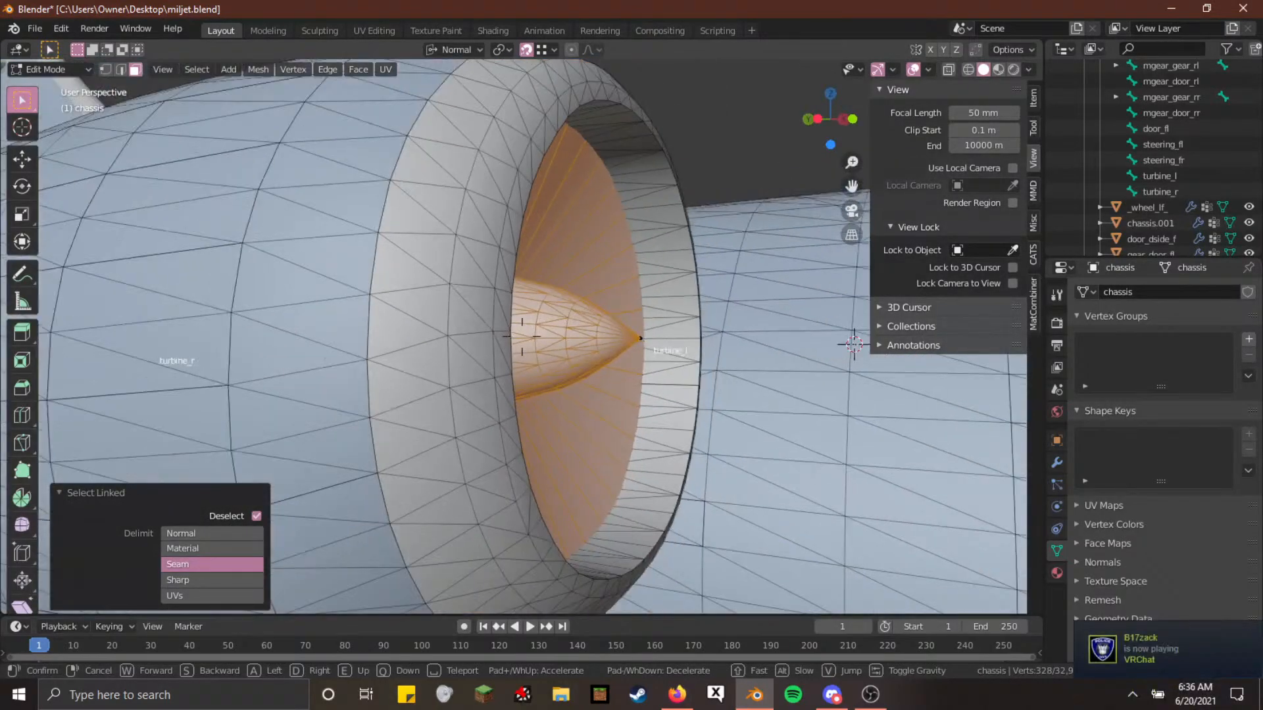
key(w)
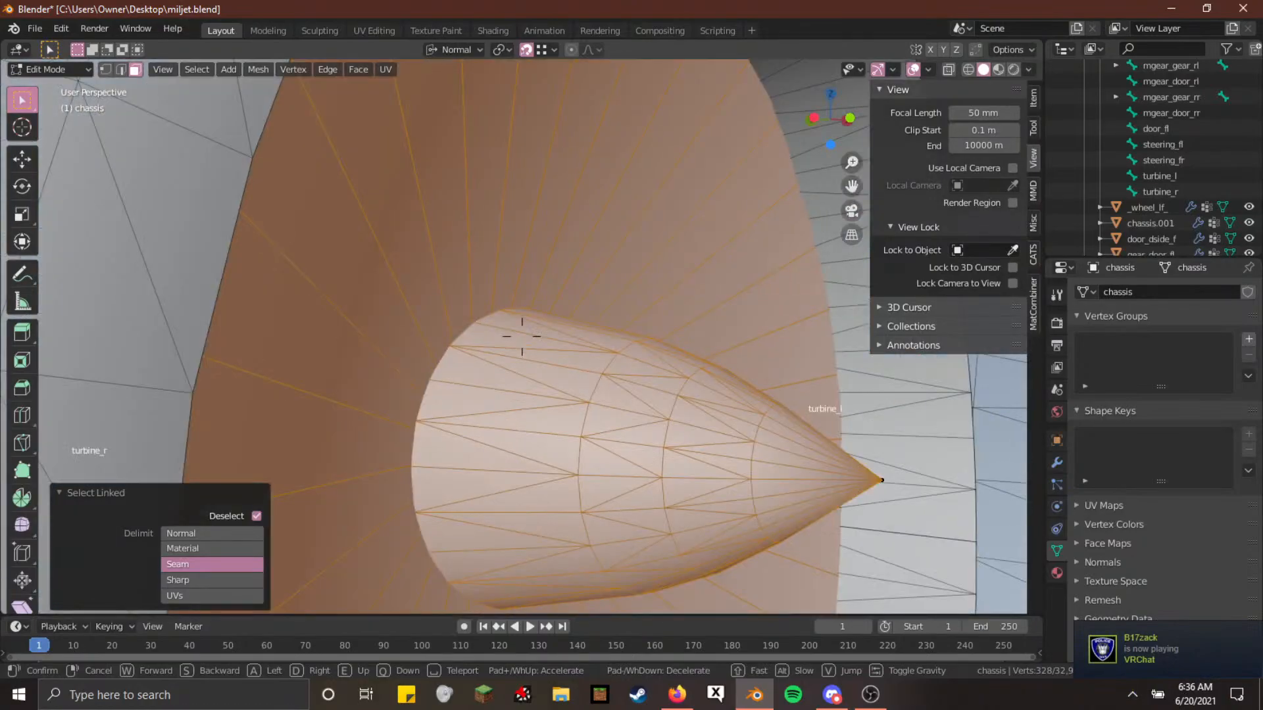
key(w)
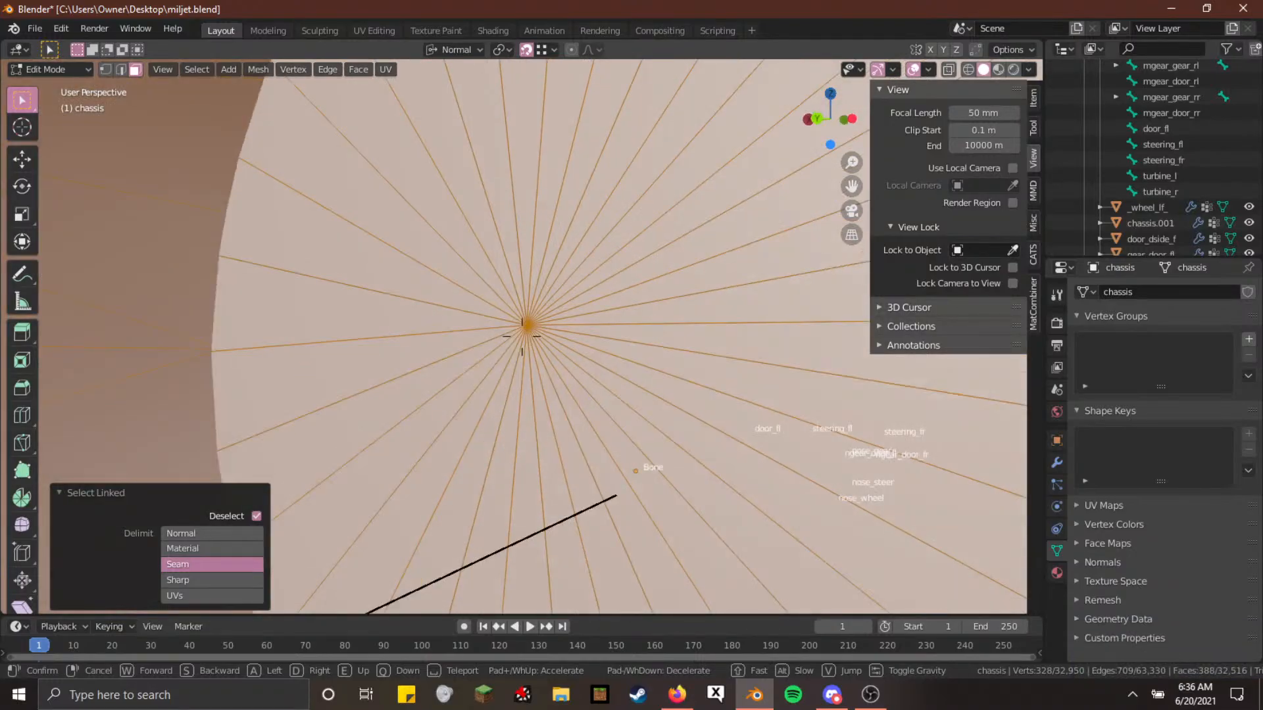
key(a)
key(d)
key(s)
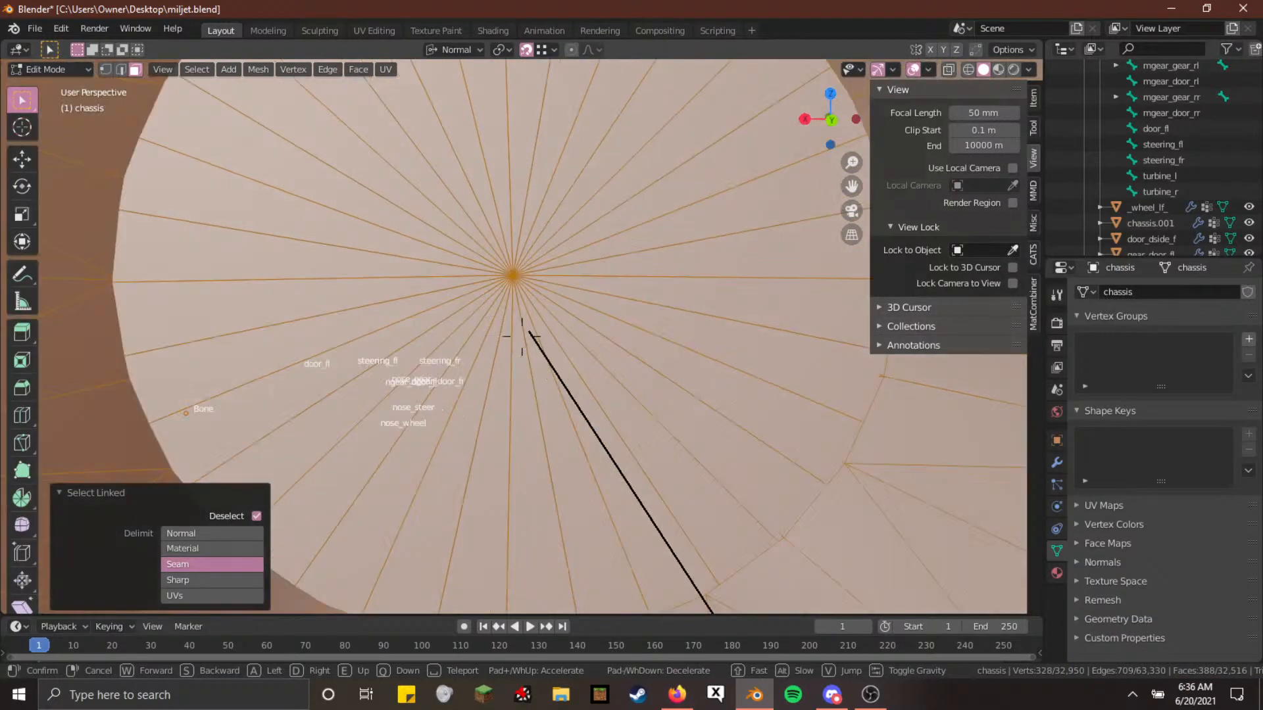
key(s)
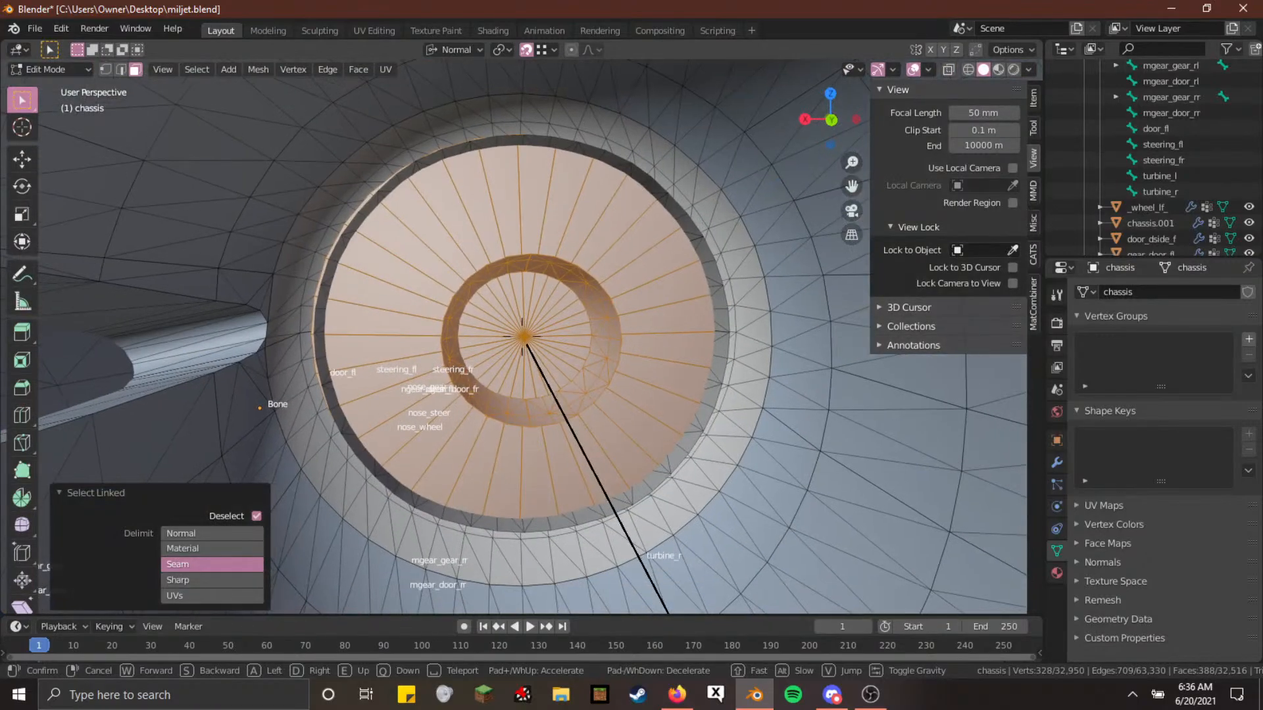
Examine the selected center cone's tip, the hub interior and the thin selected band on the outside of the engine casing
key(w)
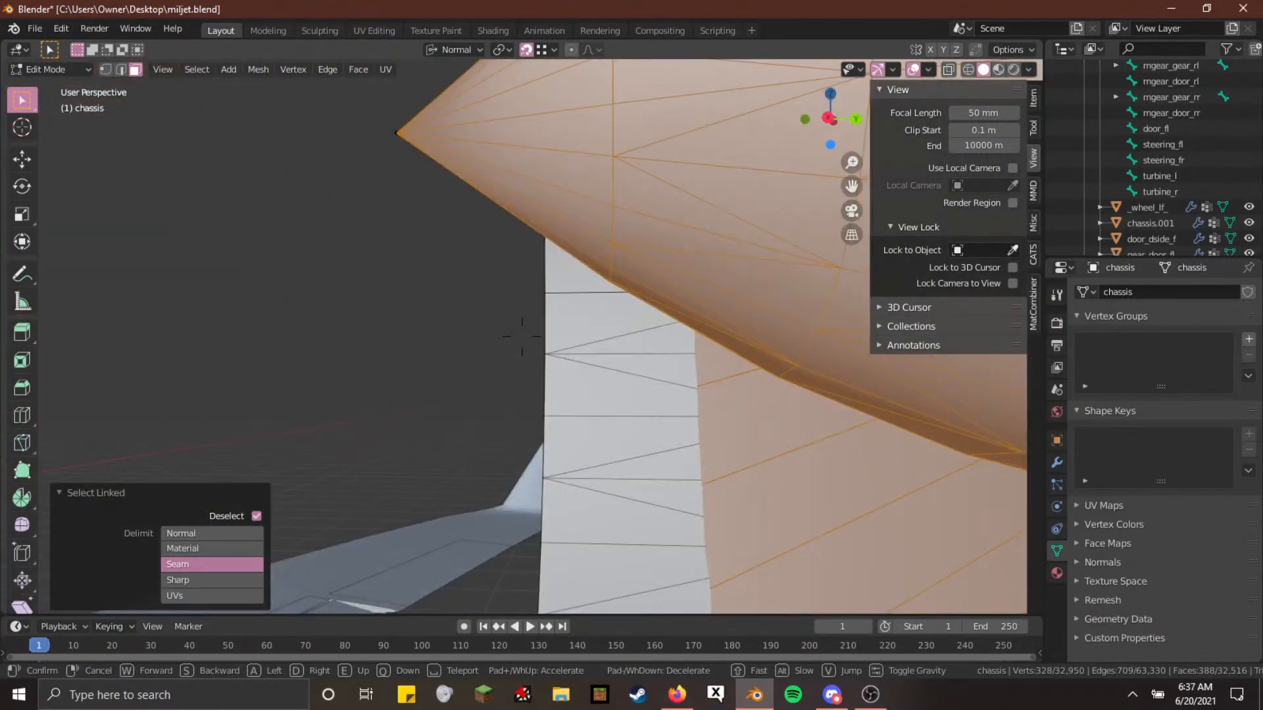
key(s)
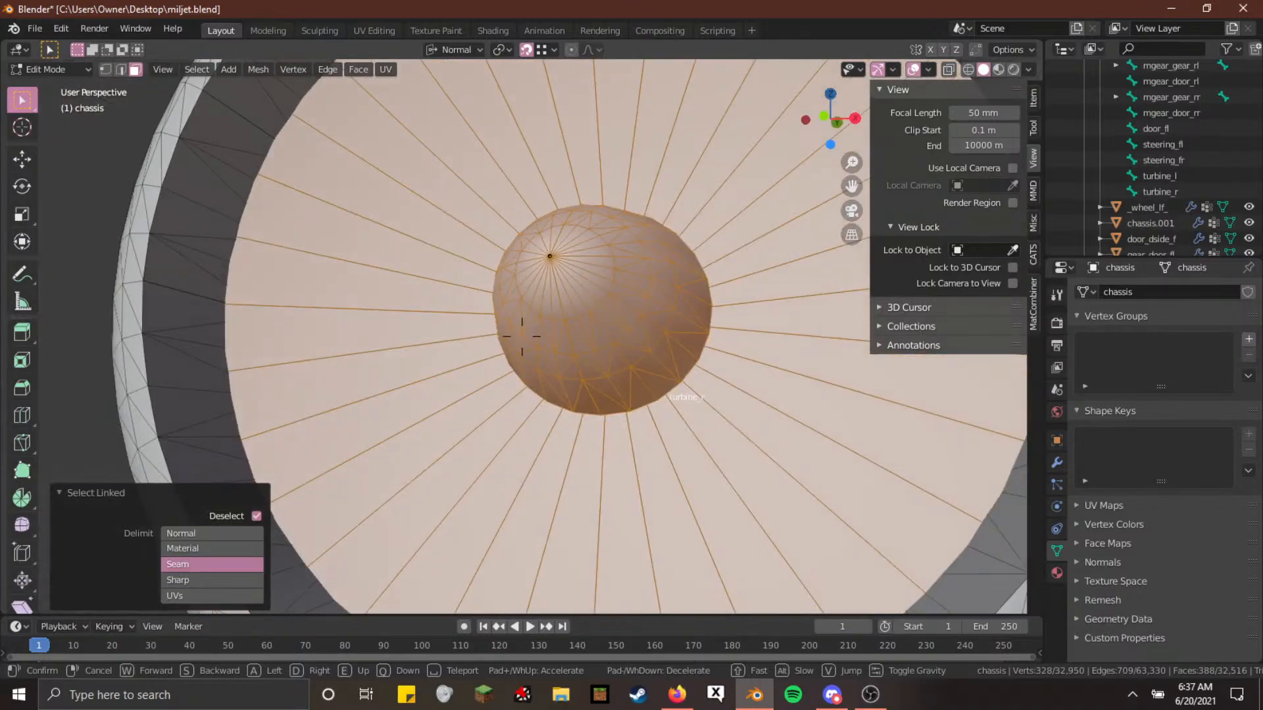
key(w)
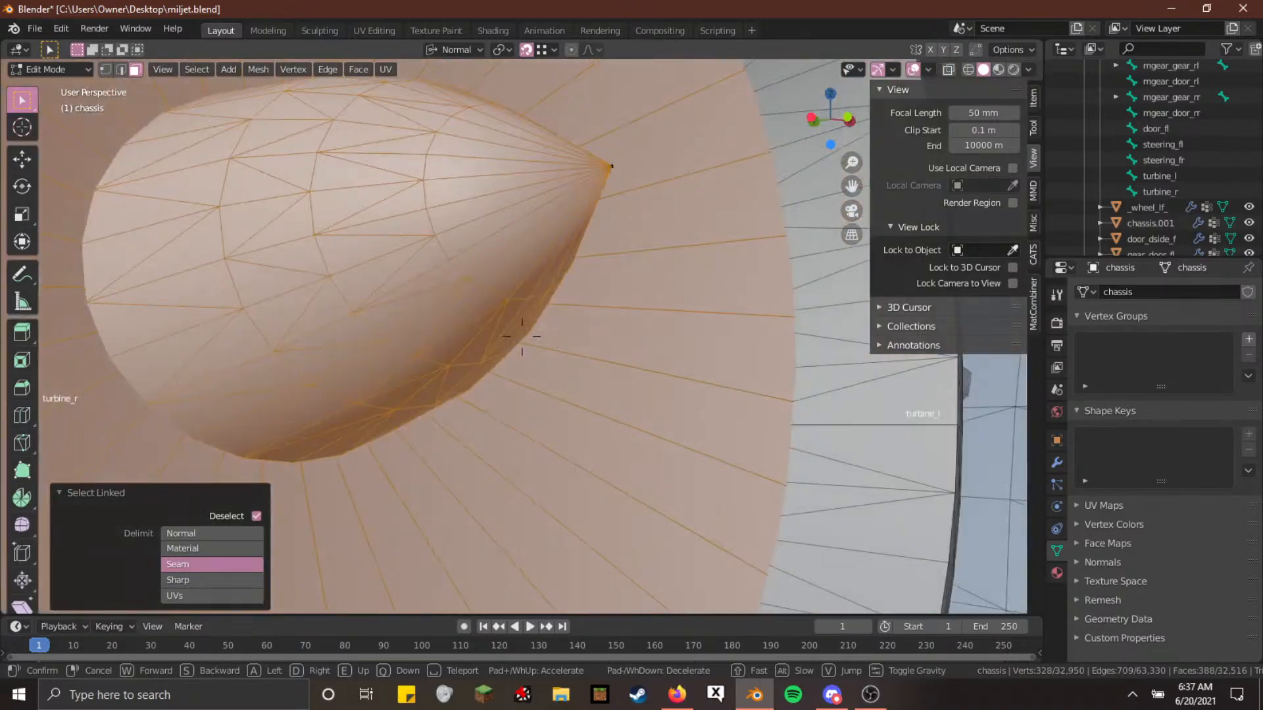
key(w)
key(w)
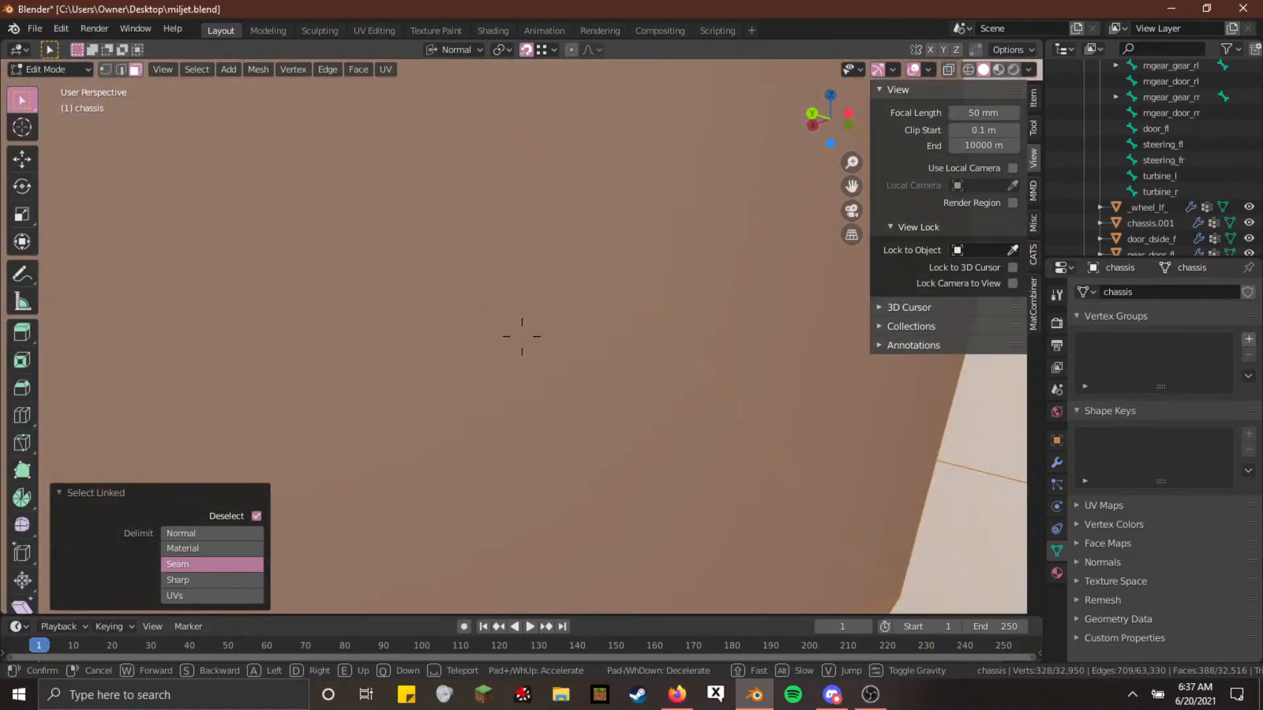
key(w)
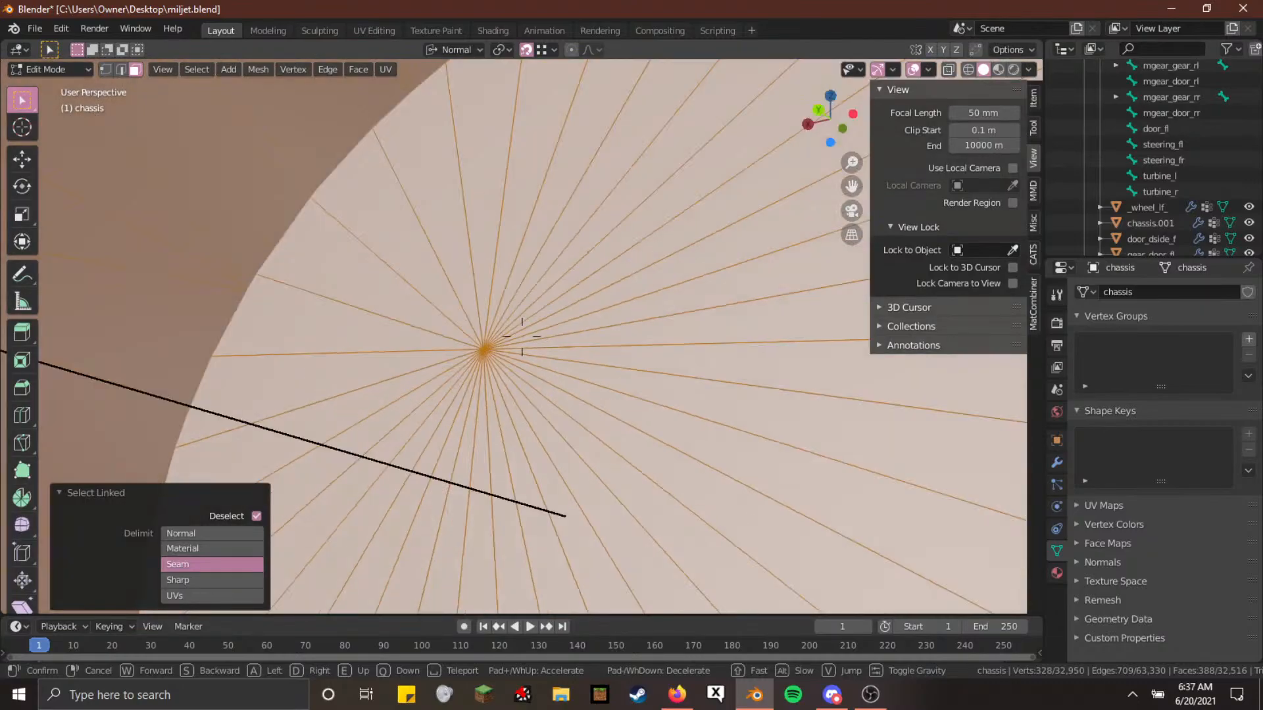
key(w)
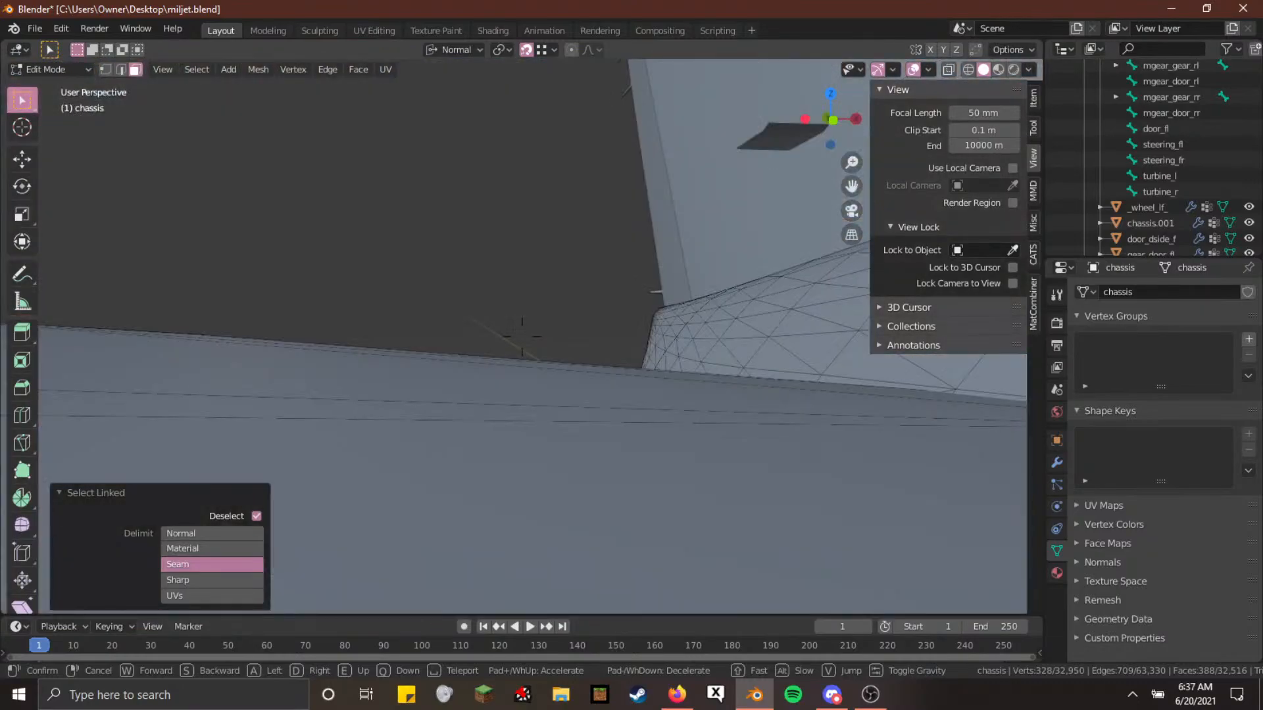
key(w)
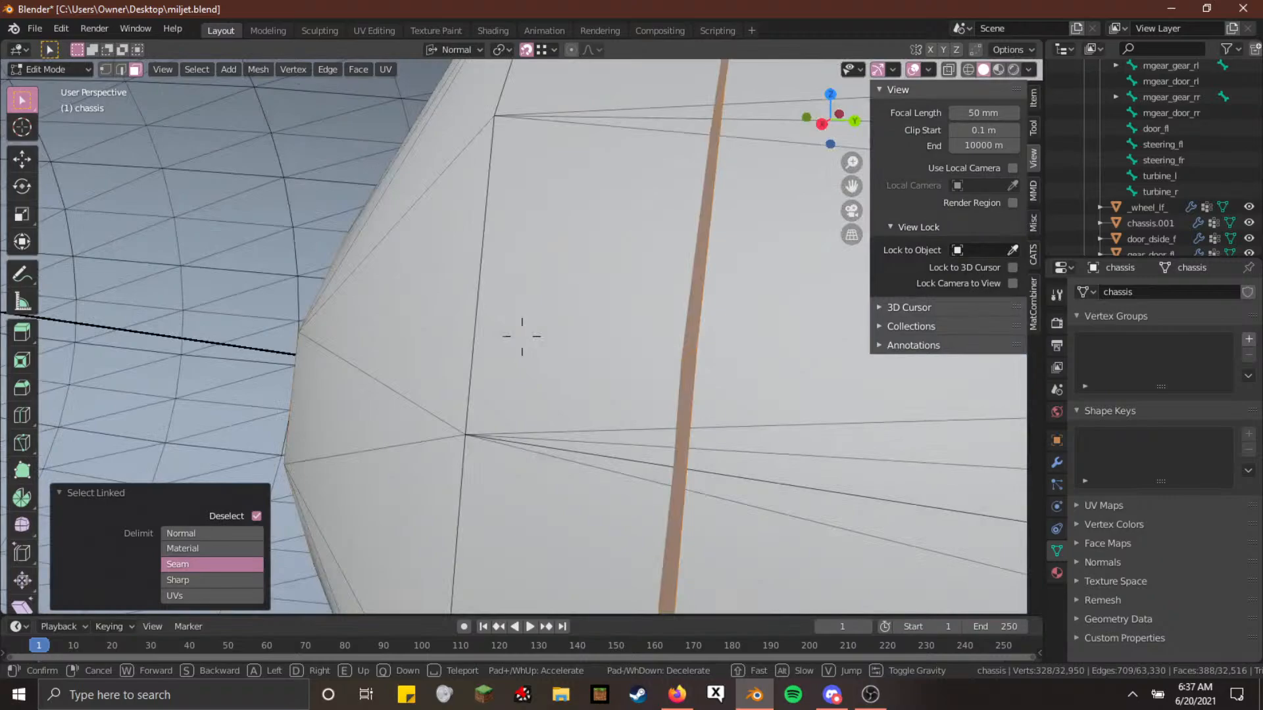
key(w)
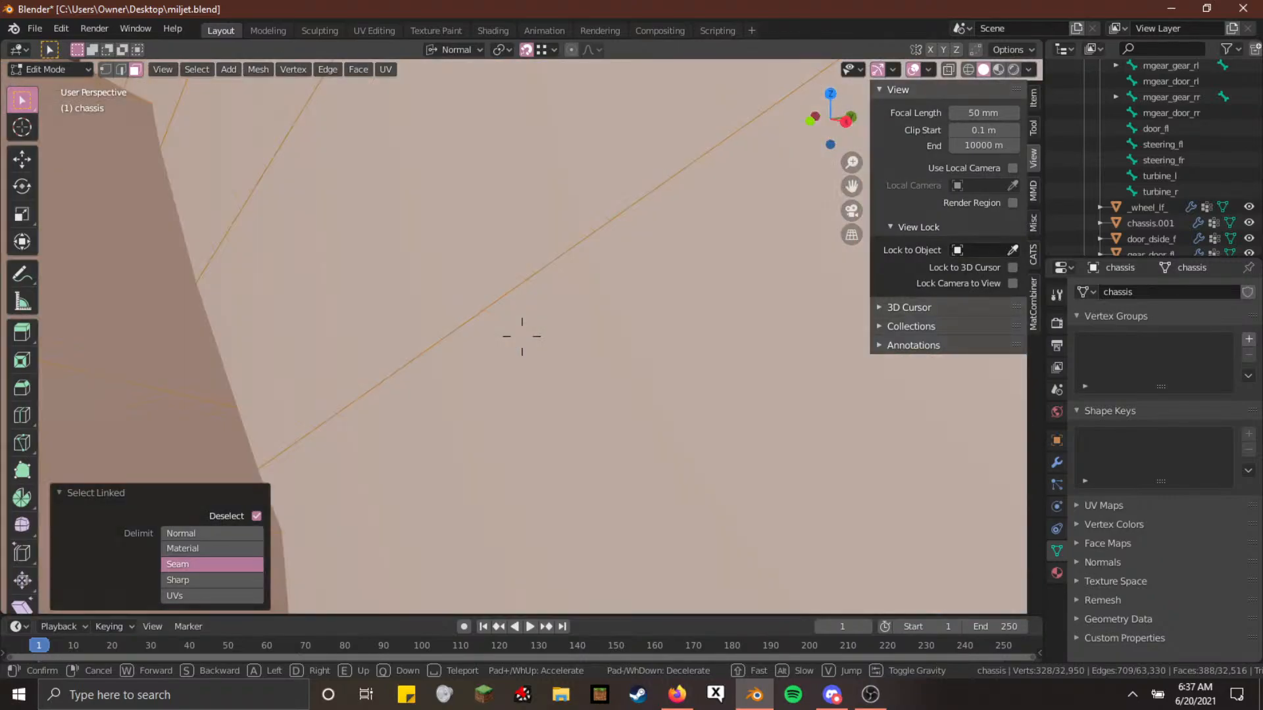
key(s)
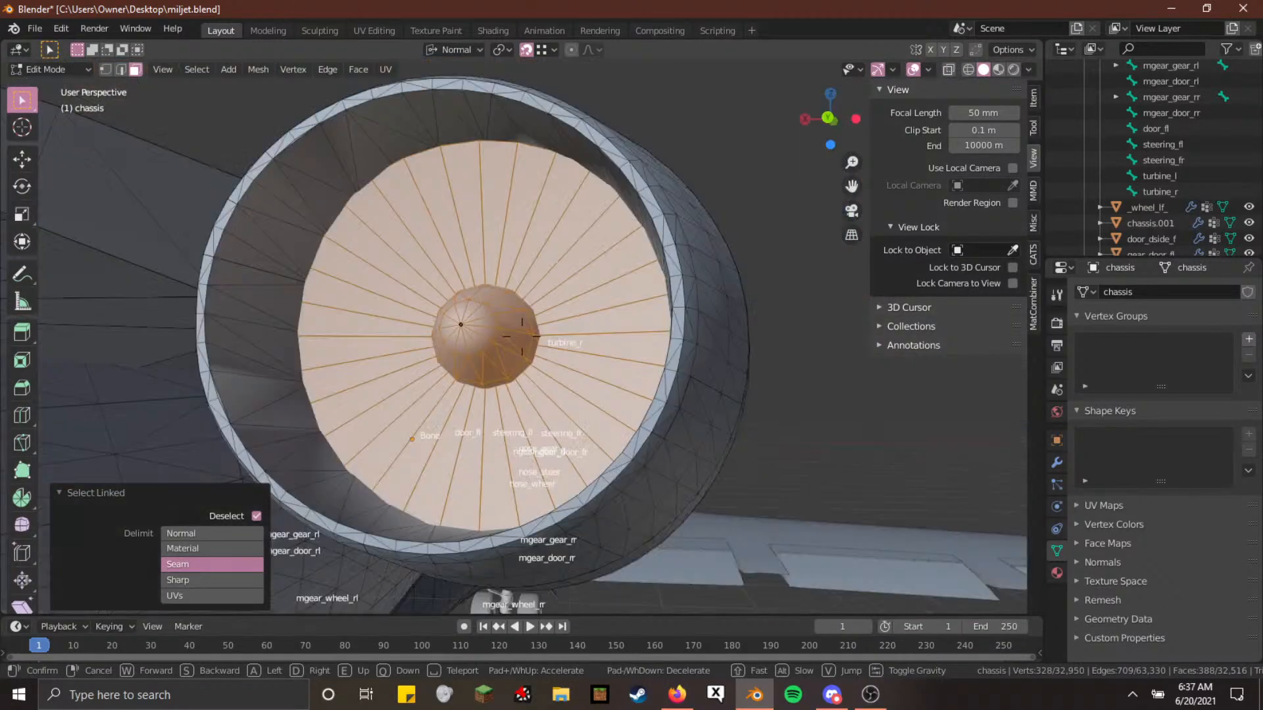
key(a)
key(e)
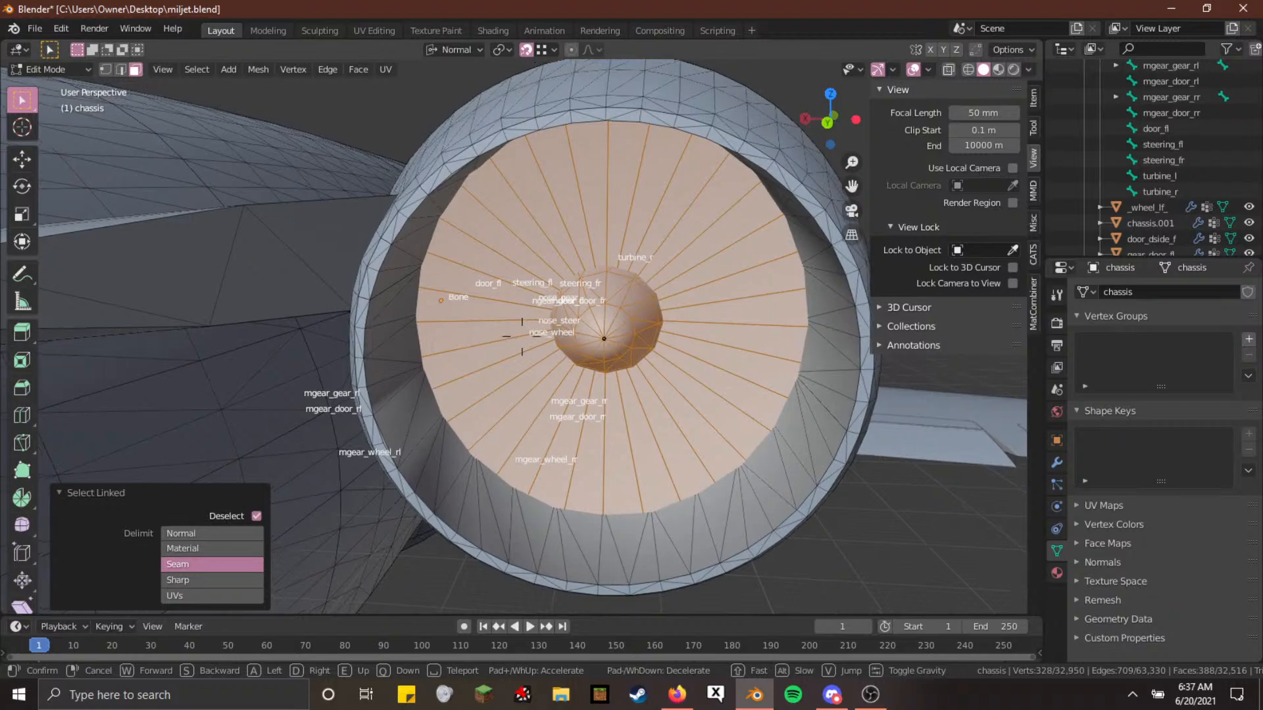
key(w)
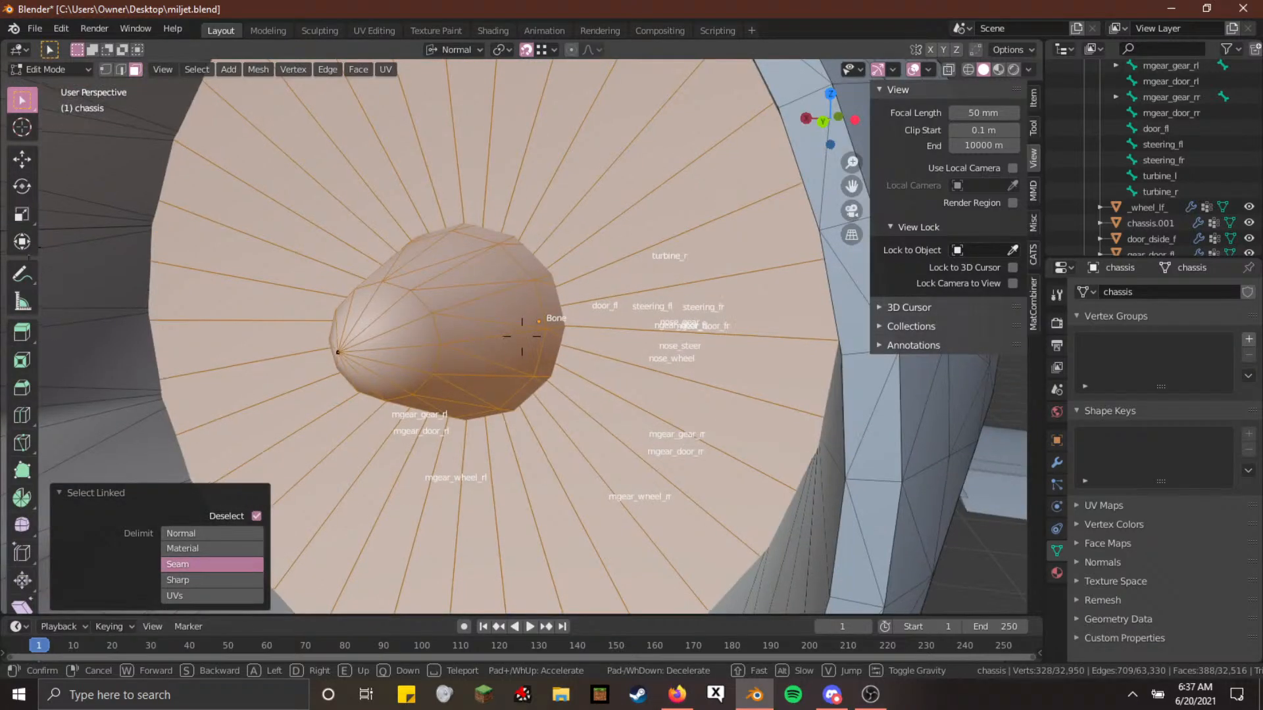
key(s)
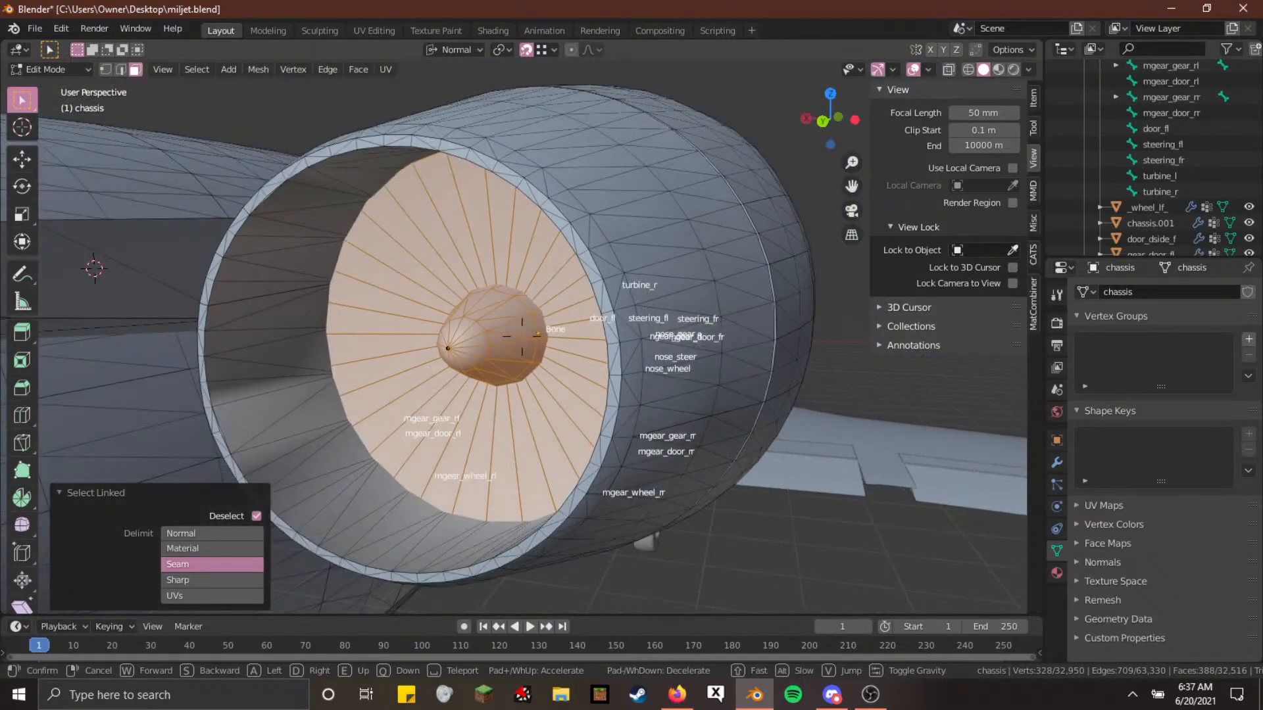
Compare the exhaust ends of both engines and examine the selected turbine faces inside the right engine
click(521, 336)
key(shift+grave)
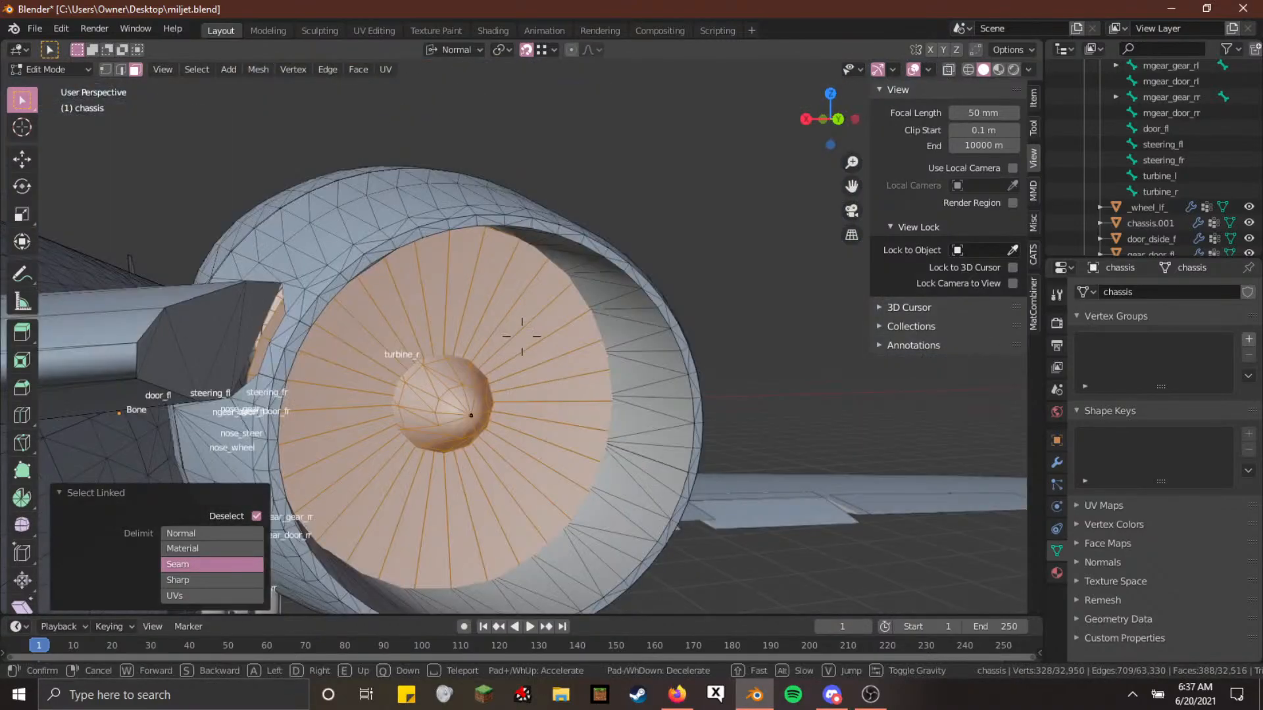
key(s)
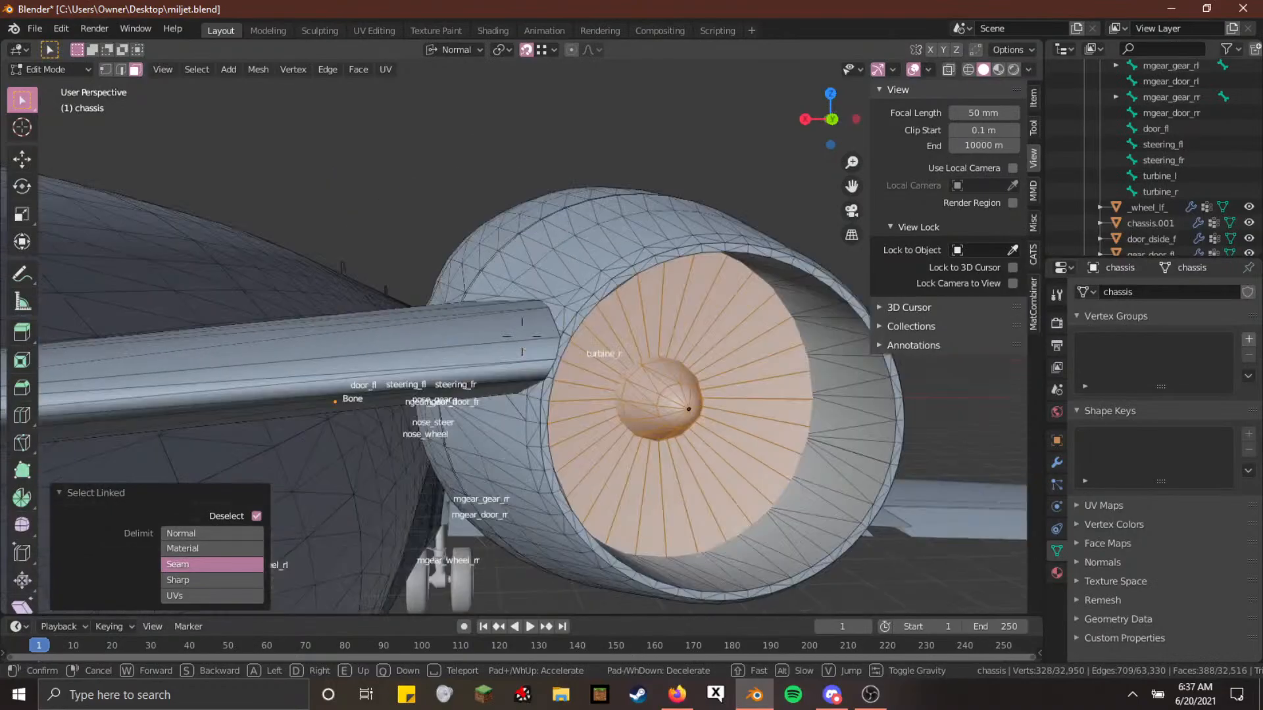
key(e)
key(q)
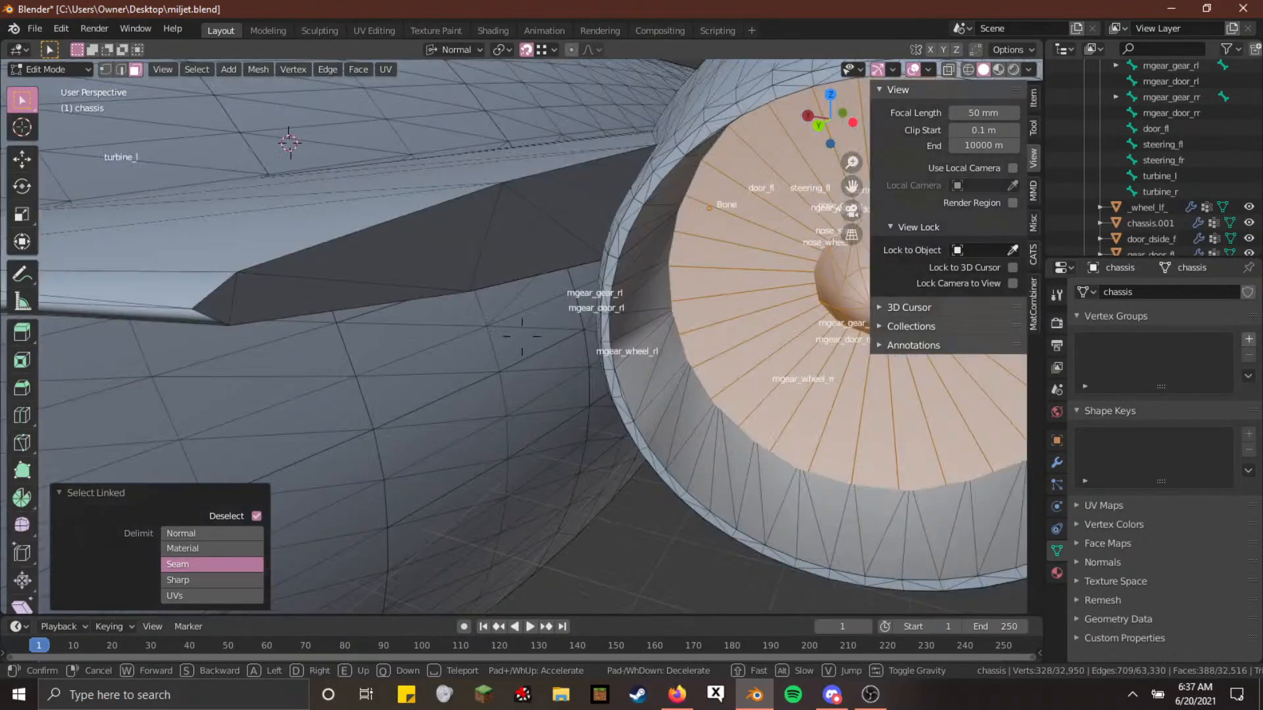
key(w)
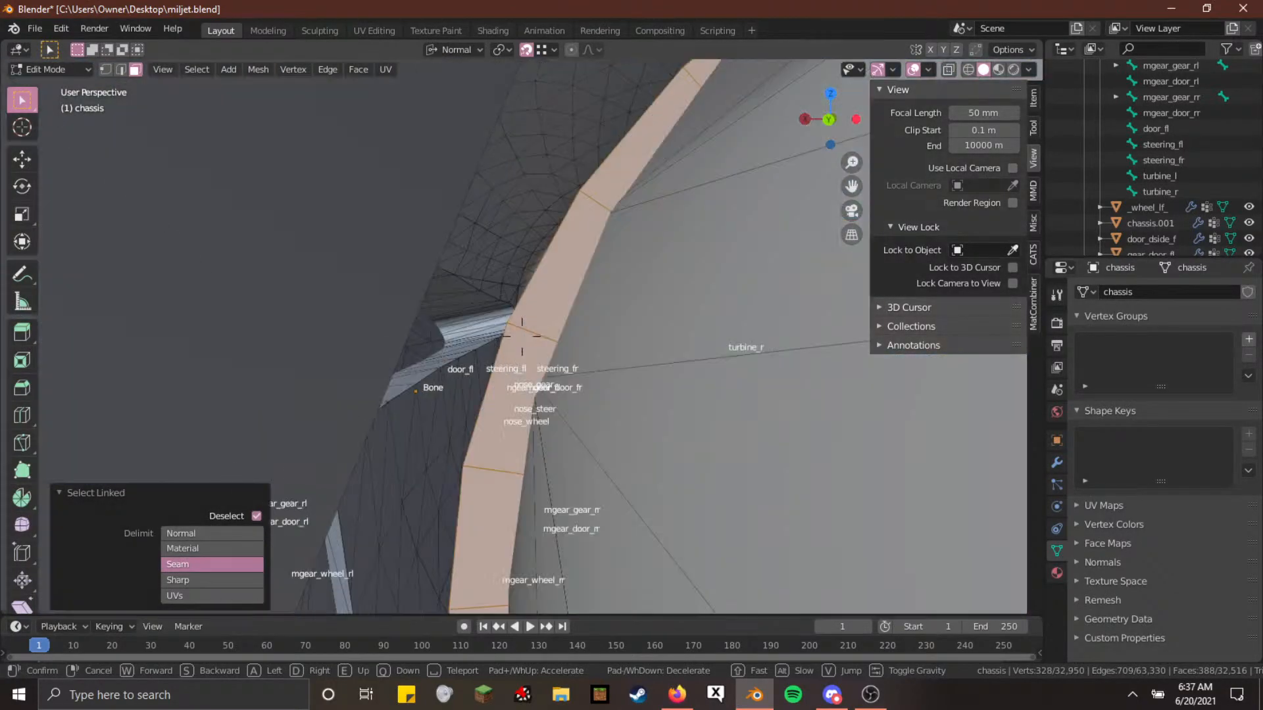
key(s)
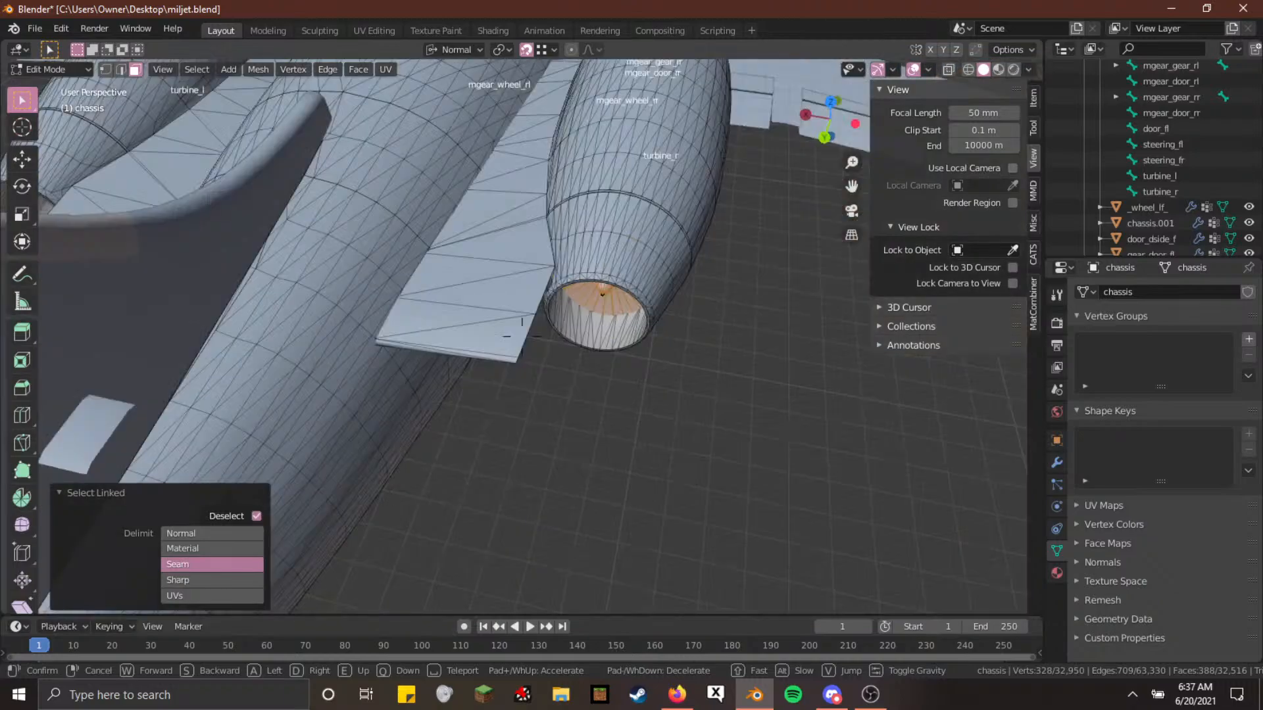
key(a)
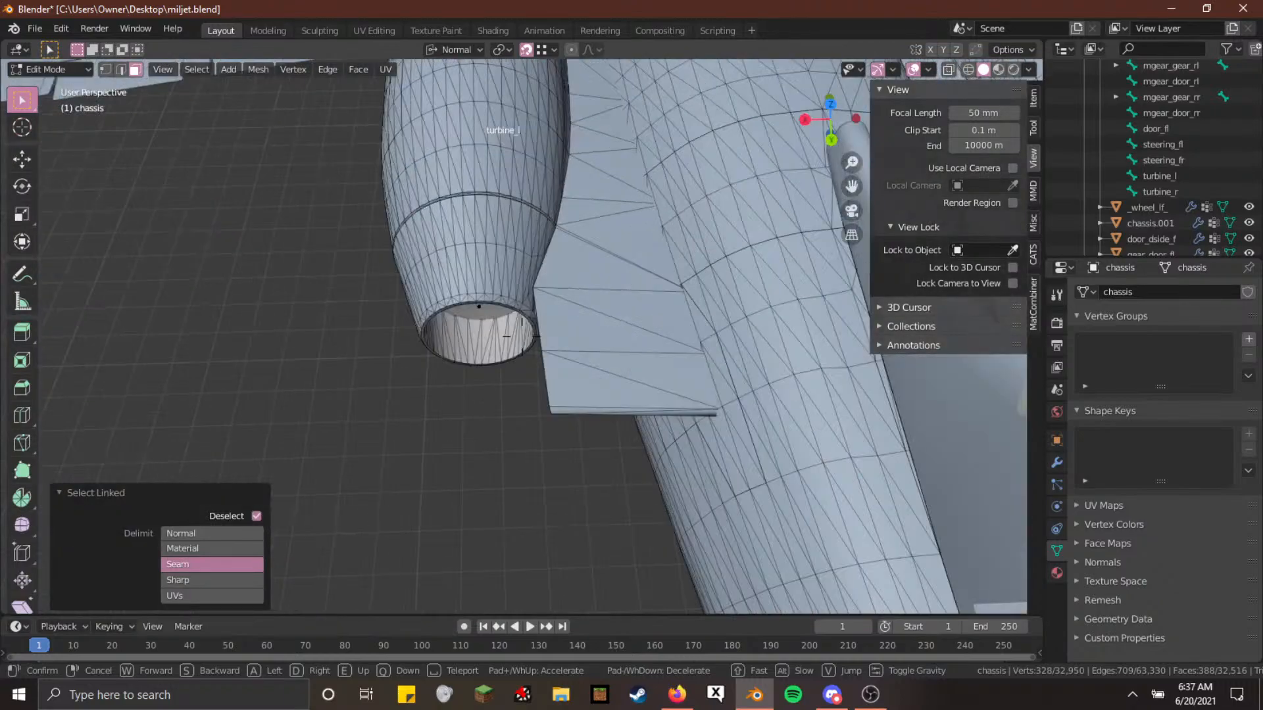
key(w)
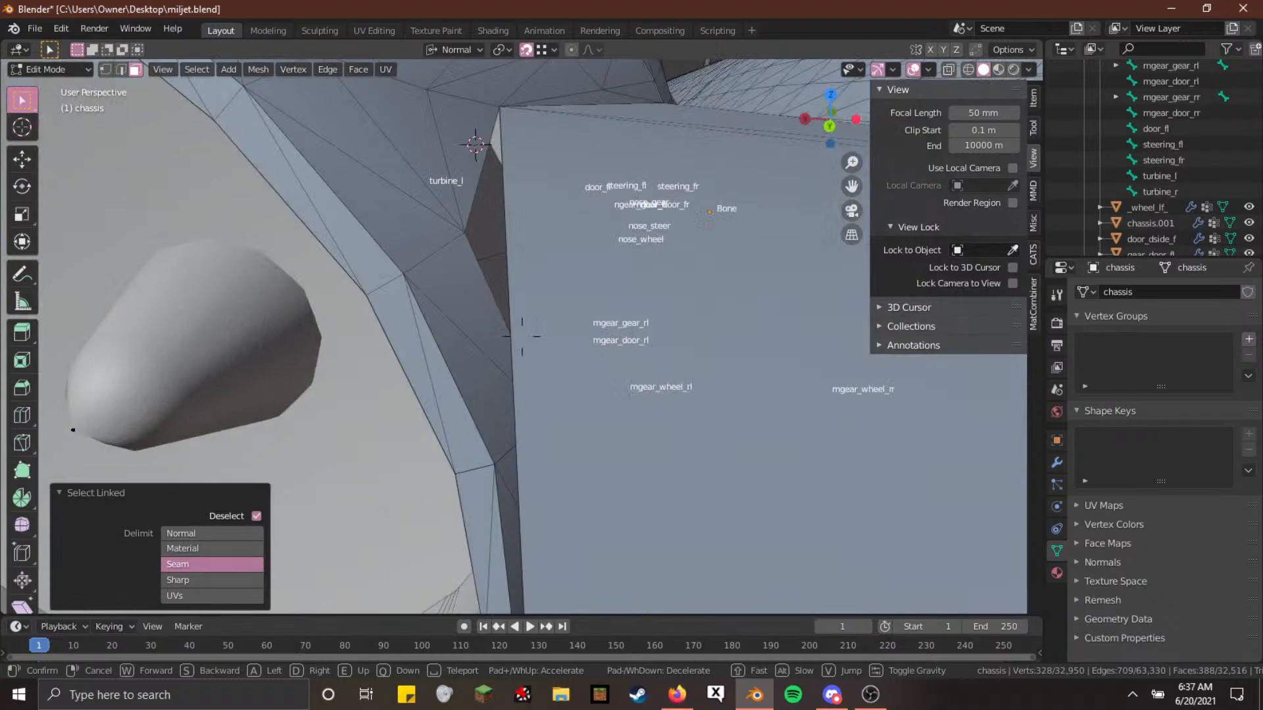
key(e)
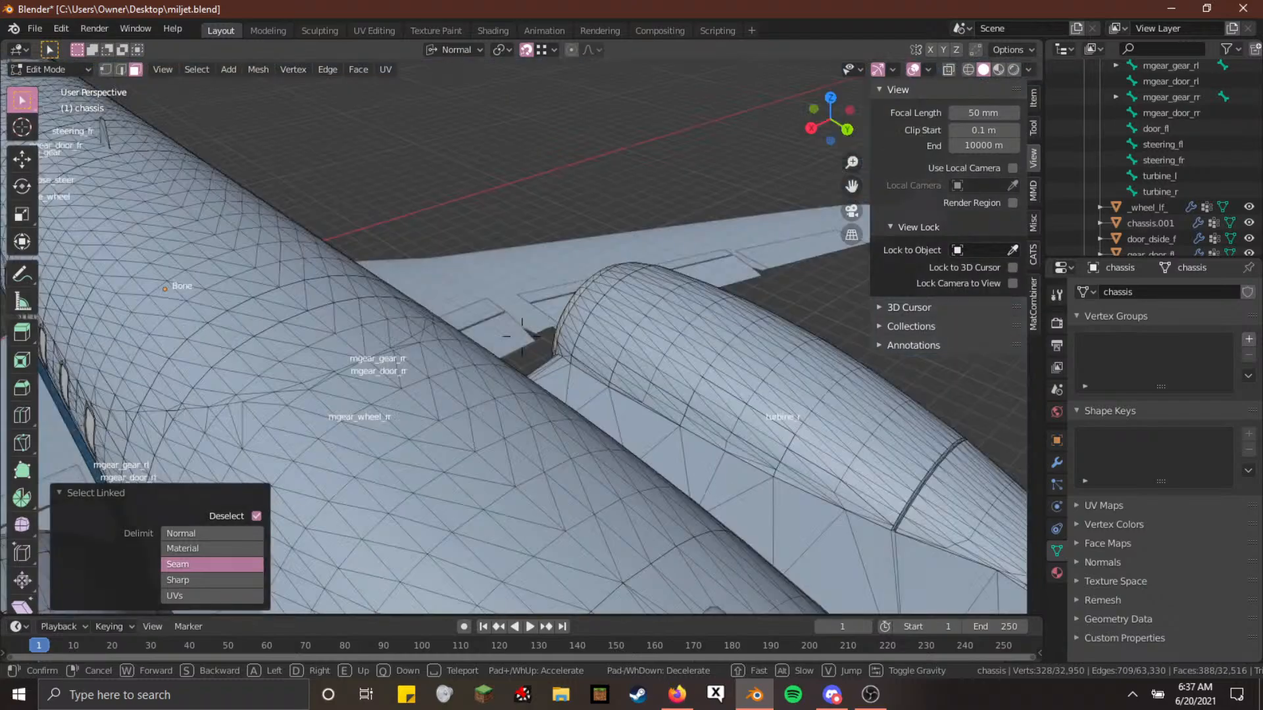
key(w)
key(w)
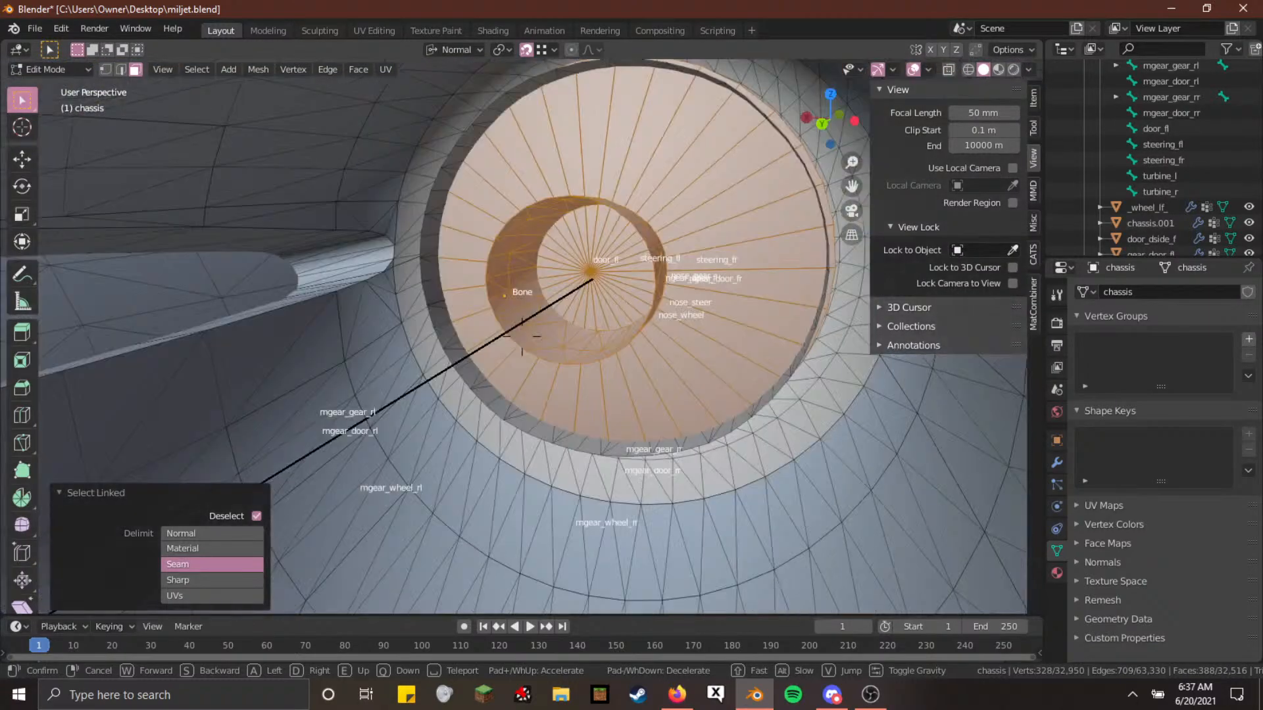
Separate the selected right engine turbine faces from the chassis into their own object, and select that object in Object Mode
click(501, 390)
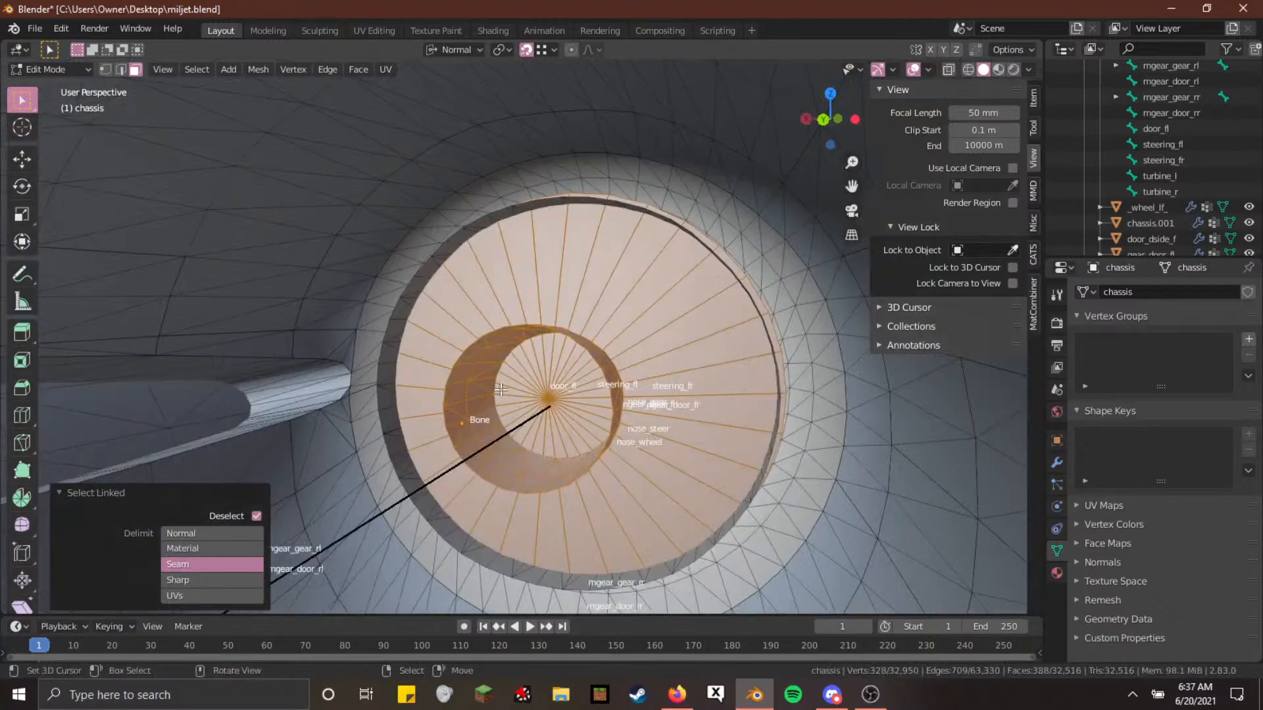
key(p)
click(495, 393)
key(Tab)
click(605, 441)
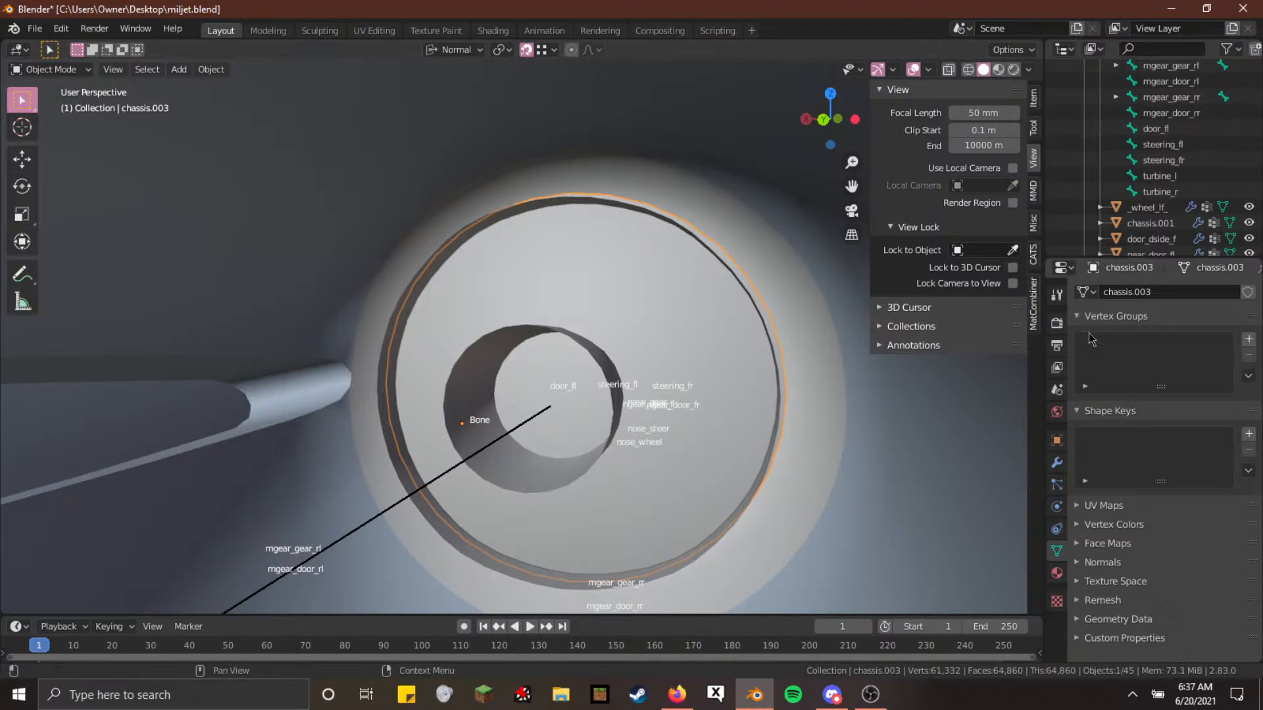
Select the chassis.002 turbine object, frame it in the view and switch to wireframe shading
scroll(1158, 164, down, 6)
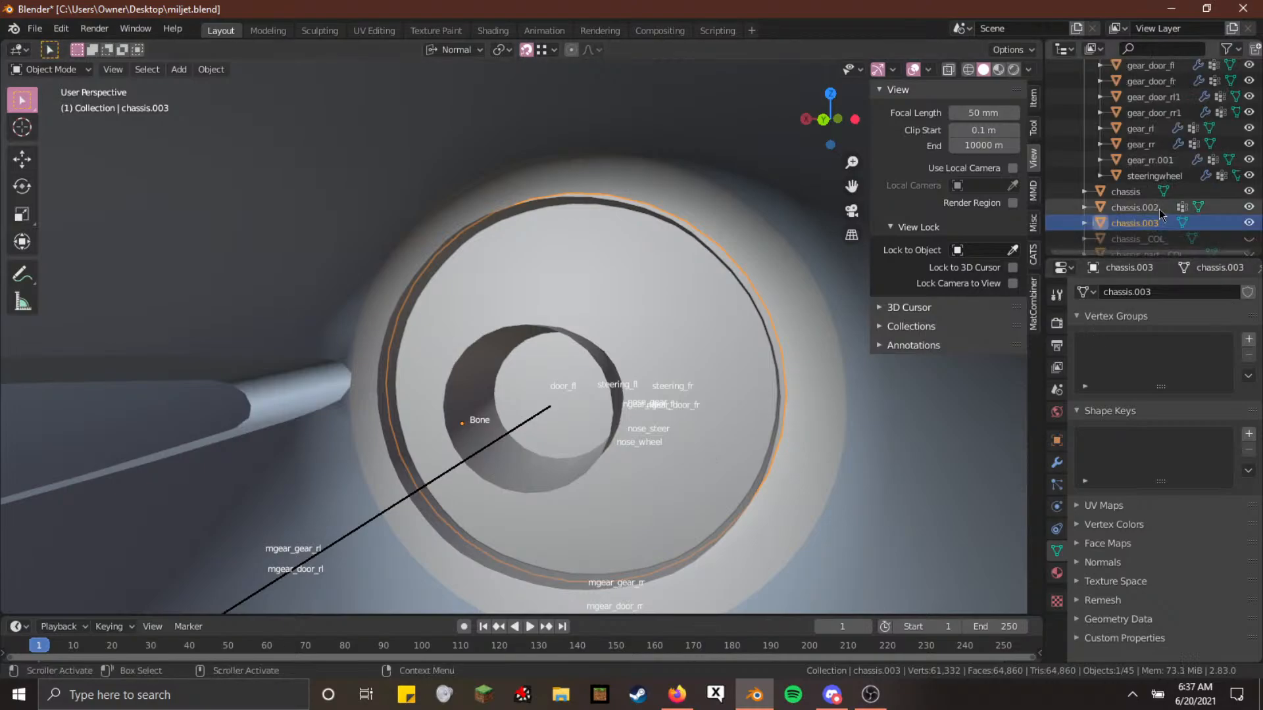
click(1159, 209)
key(KP_Decimal)
key(shift+z)
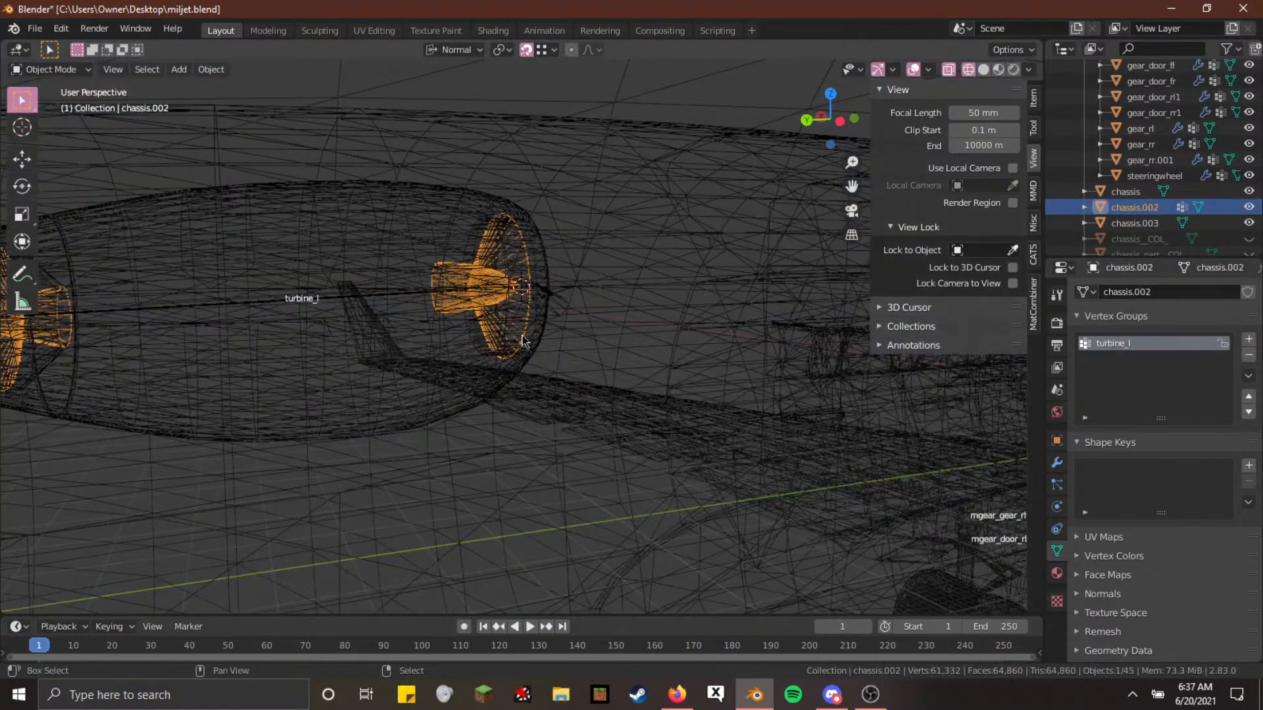
Examine the chassis.002 turbine inside the left engine in wireframe and return to solid shading in front of its hub
key(shift+grave)
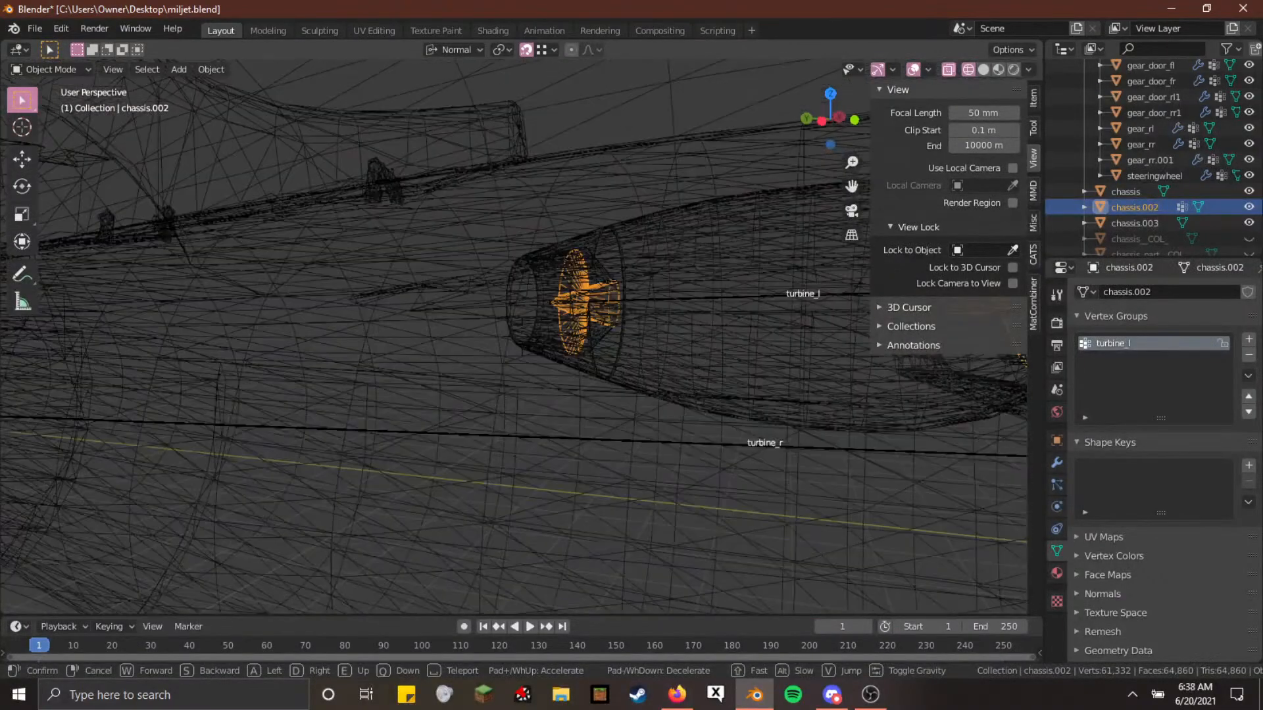
key(w)
click(521, 343)
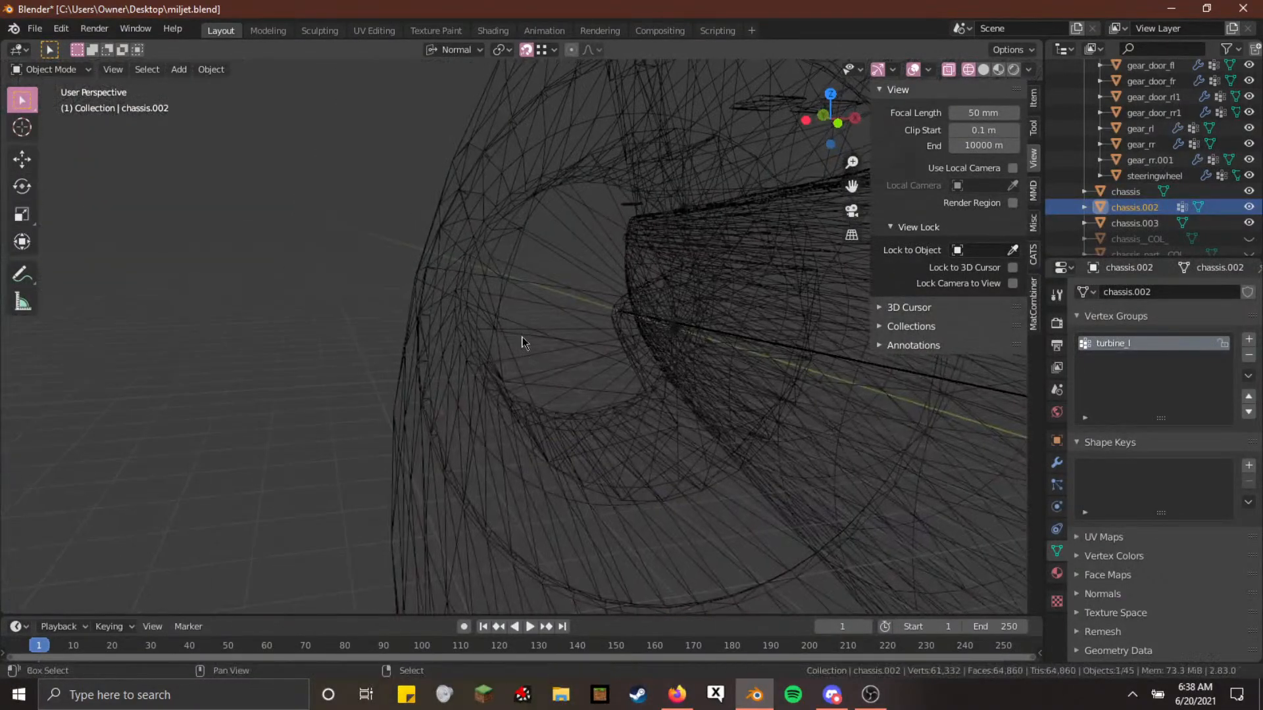
key(shift+grave)
key(w)
click(522, 341)
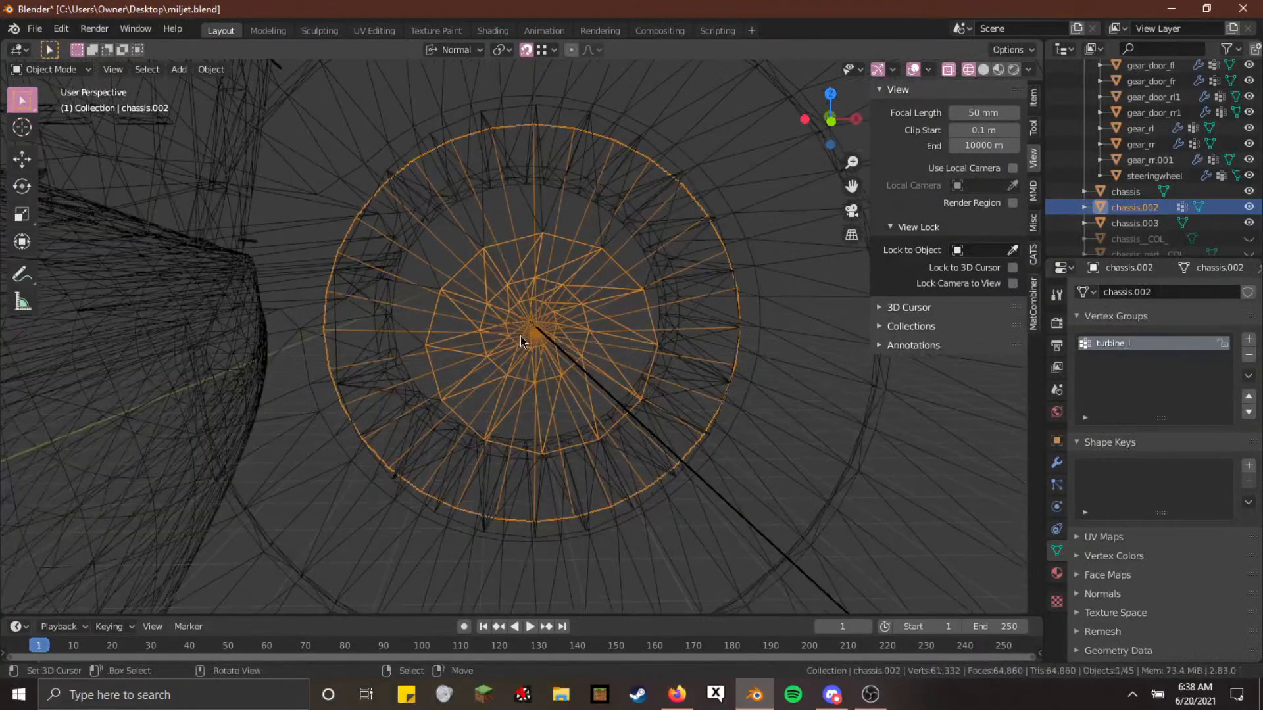
key(shift+z)
key(shift+grave)
key(w)
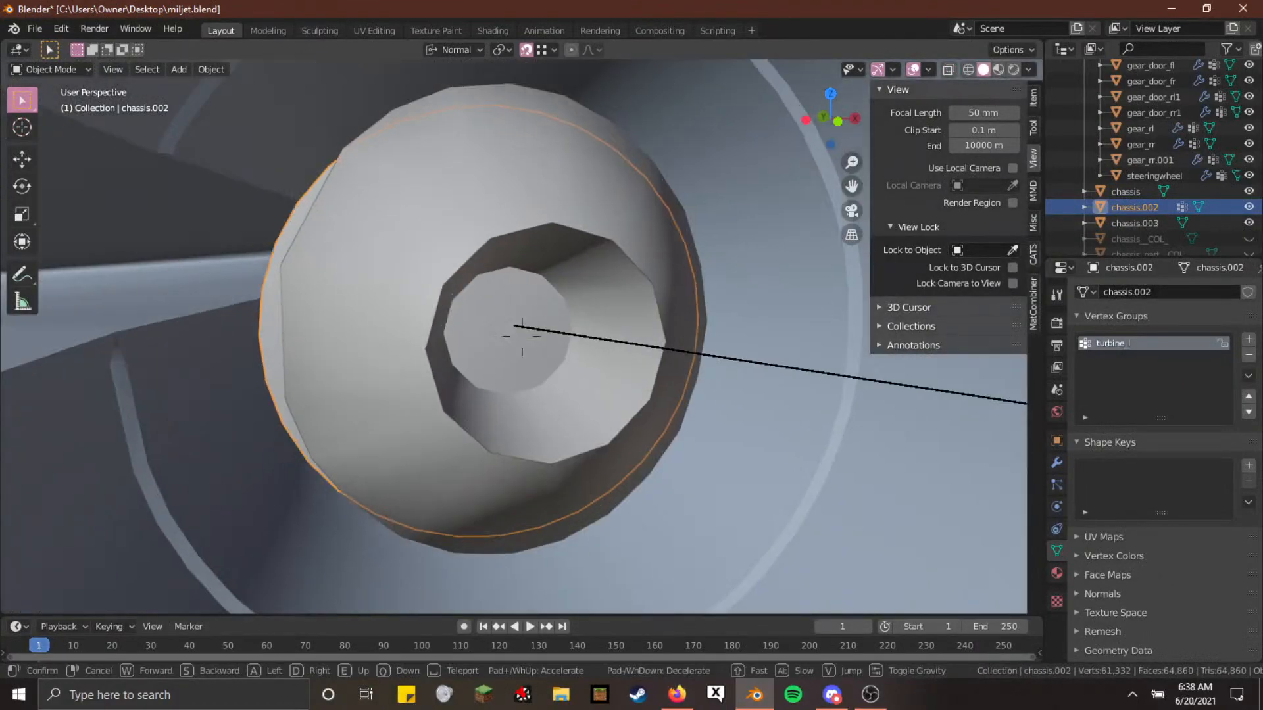
click(522, 336)
Select the chassis.003 turbine object in the right engine and add a vertex group named turbine_r
scroll(1217, 178, down, 2)
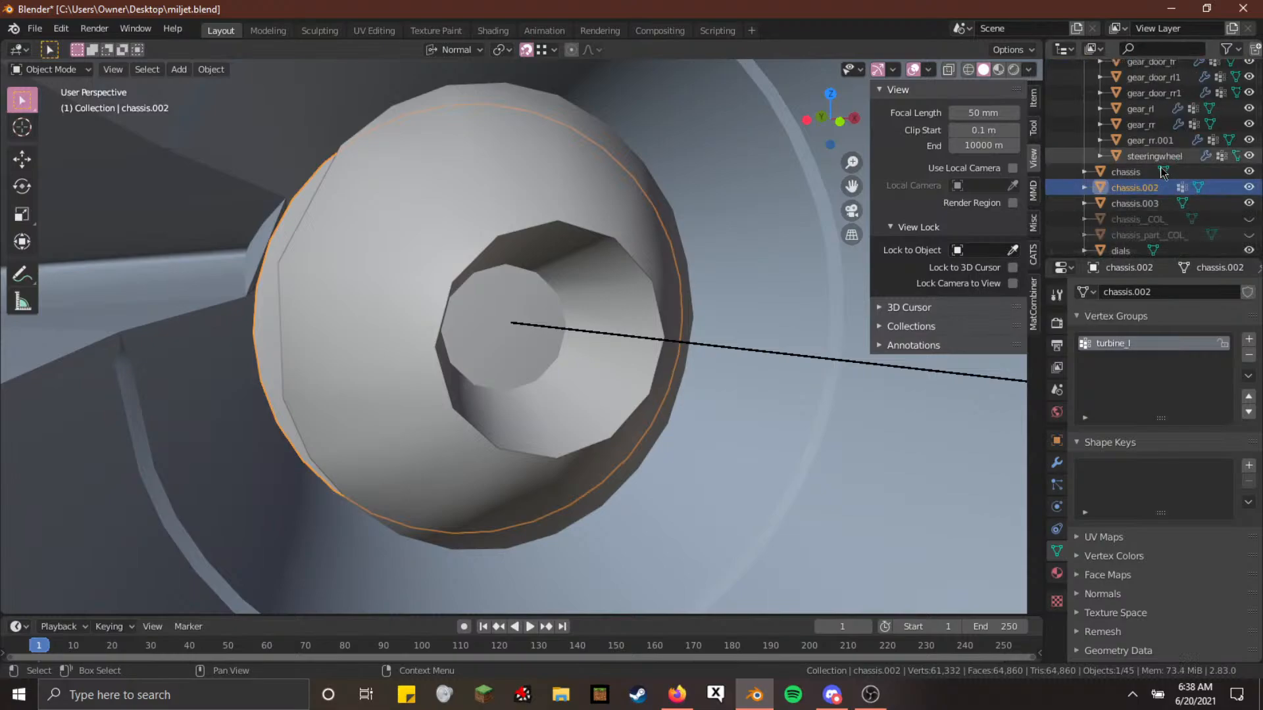
click(1210, 203)
key(w)
key(w)
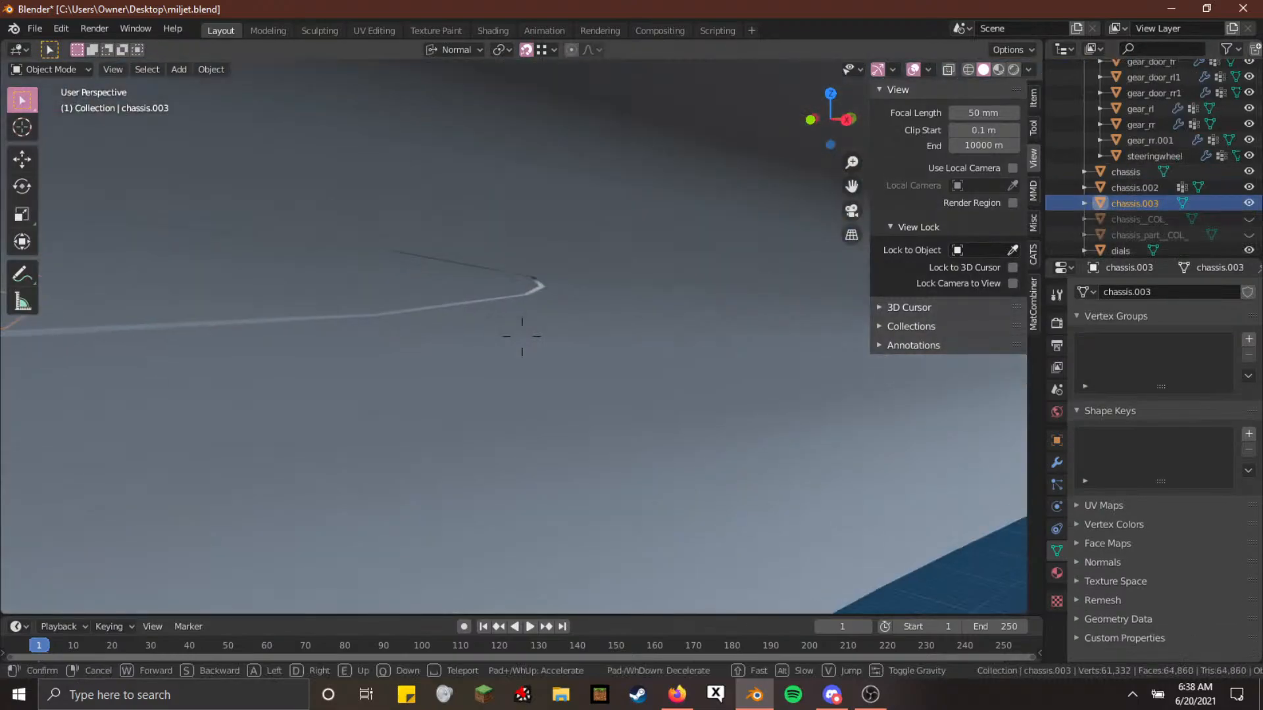
key(a)
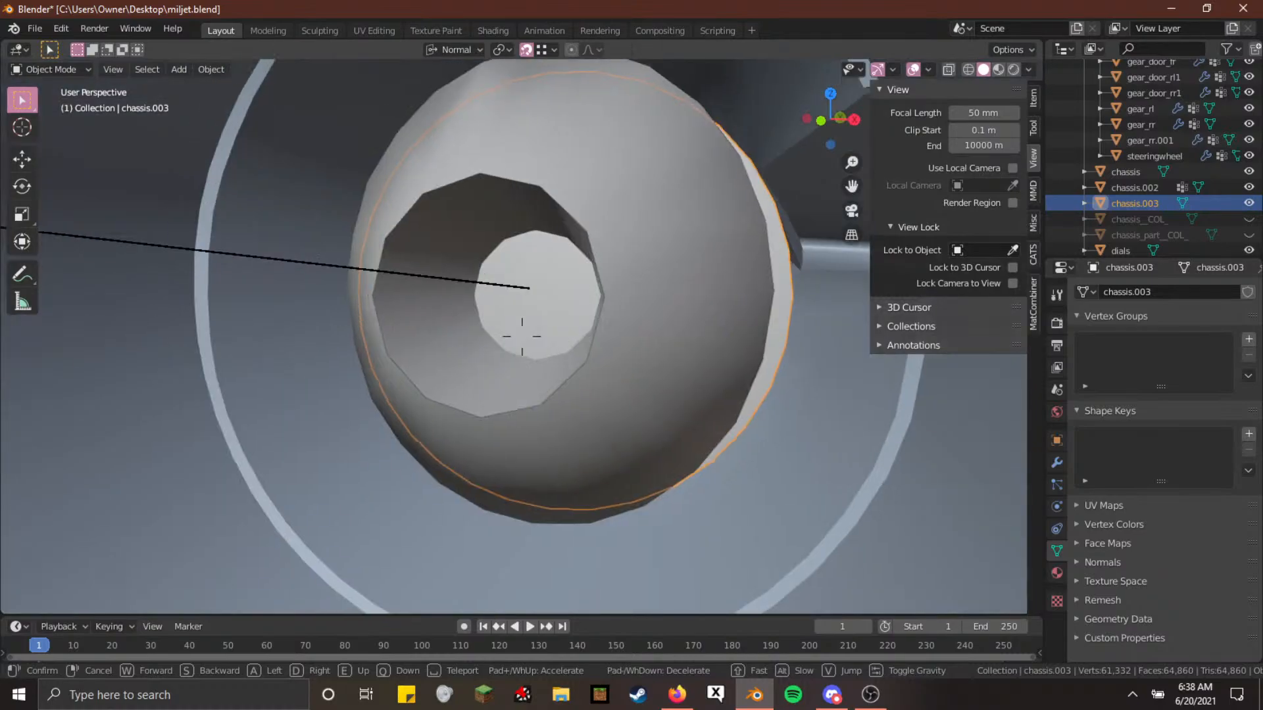
click(522, 336)
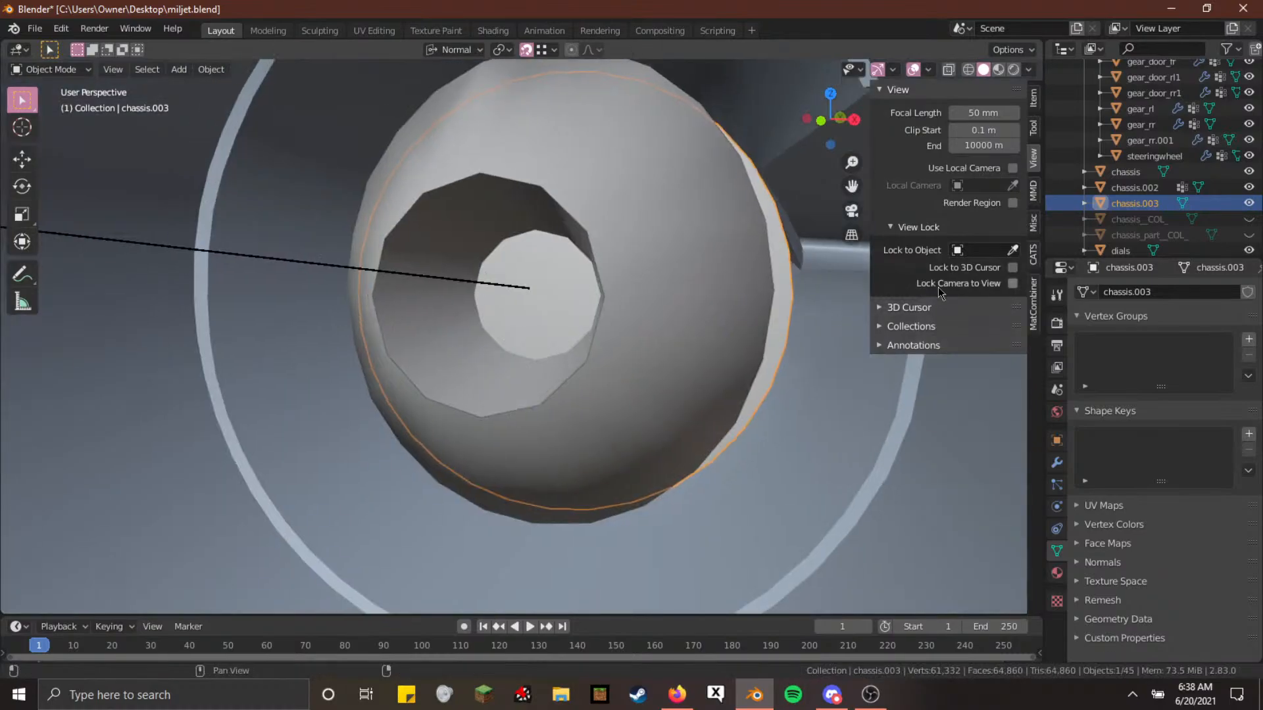
click(1248, 340)
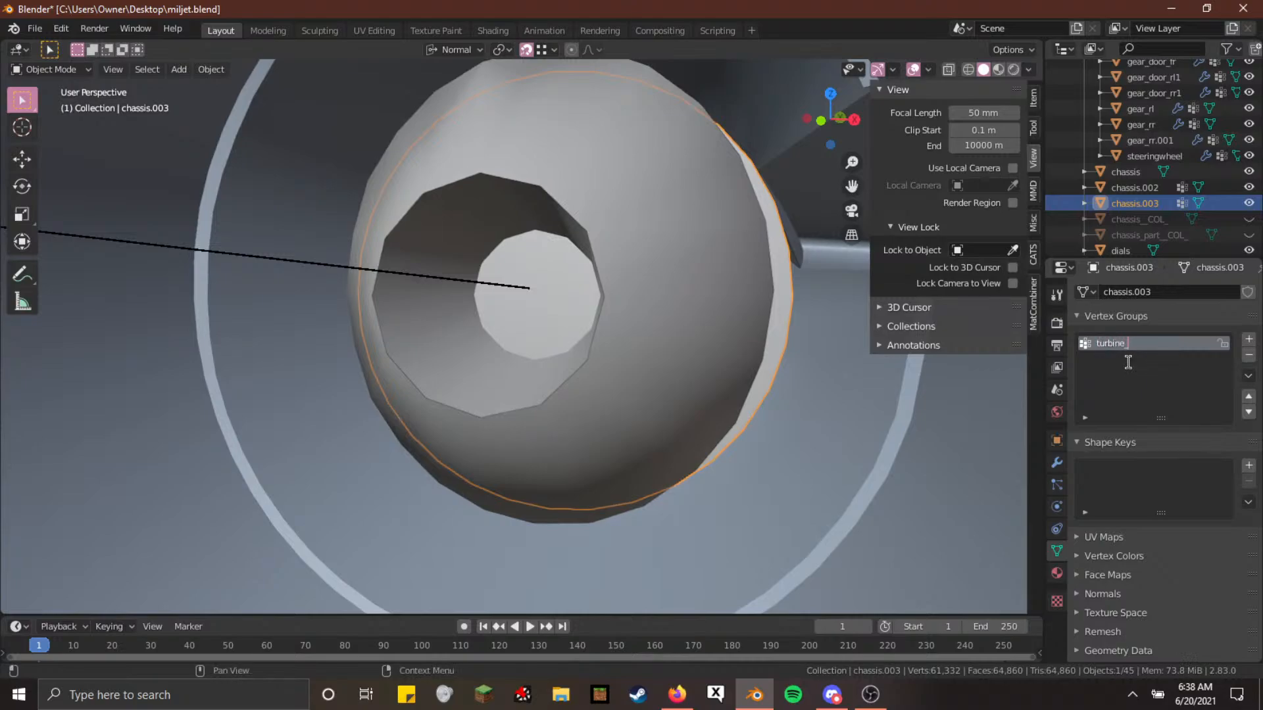
Assign all of the chassis.003 mesh to the turbine_r vertex group in Edit Mode and return to Object Mode
key(Tab)
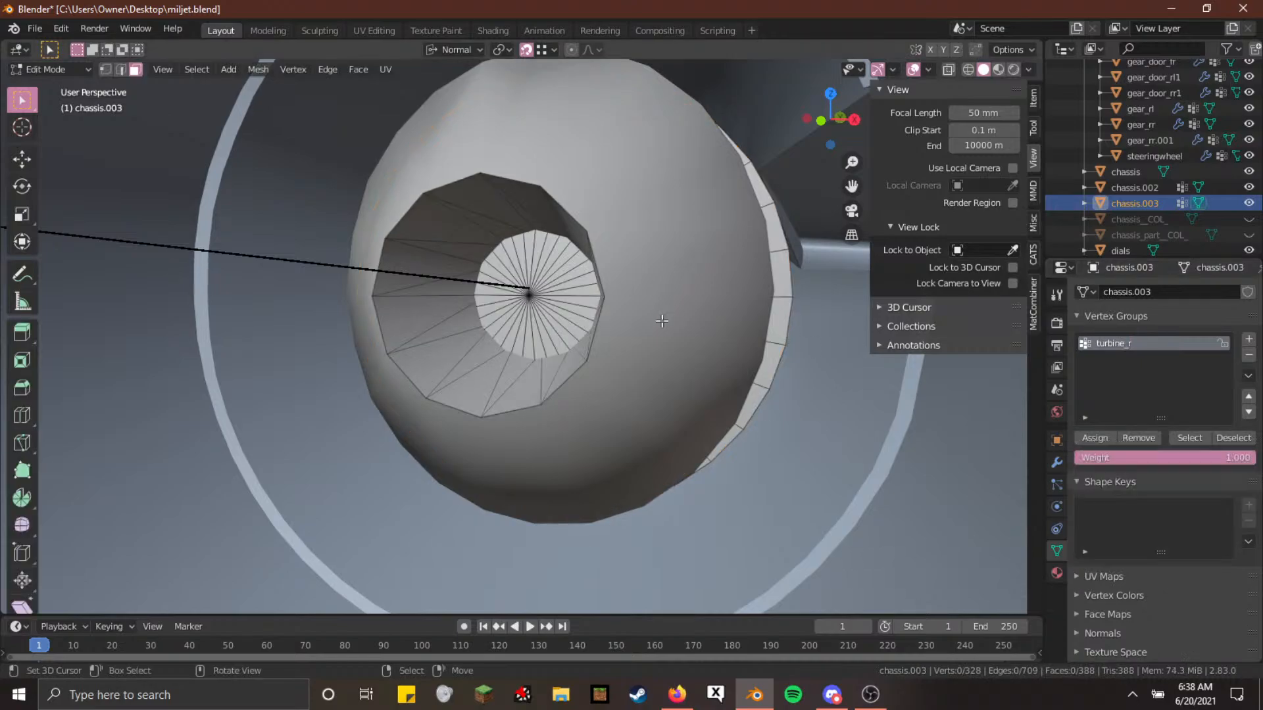
key(a)
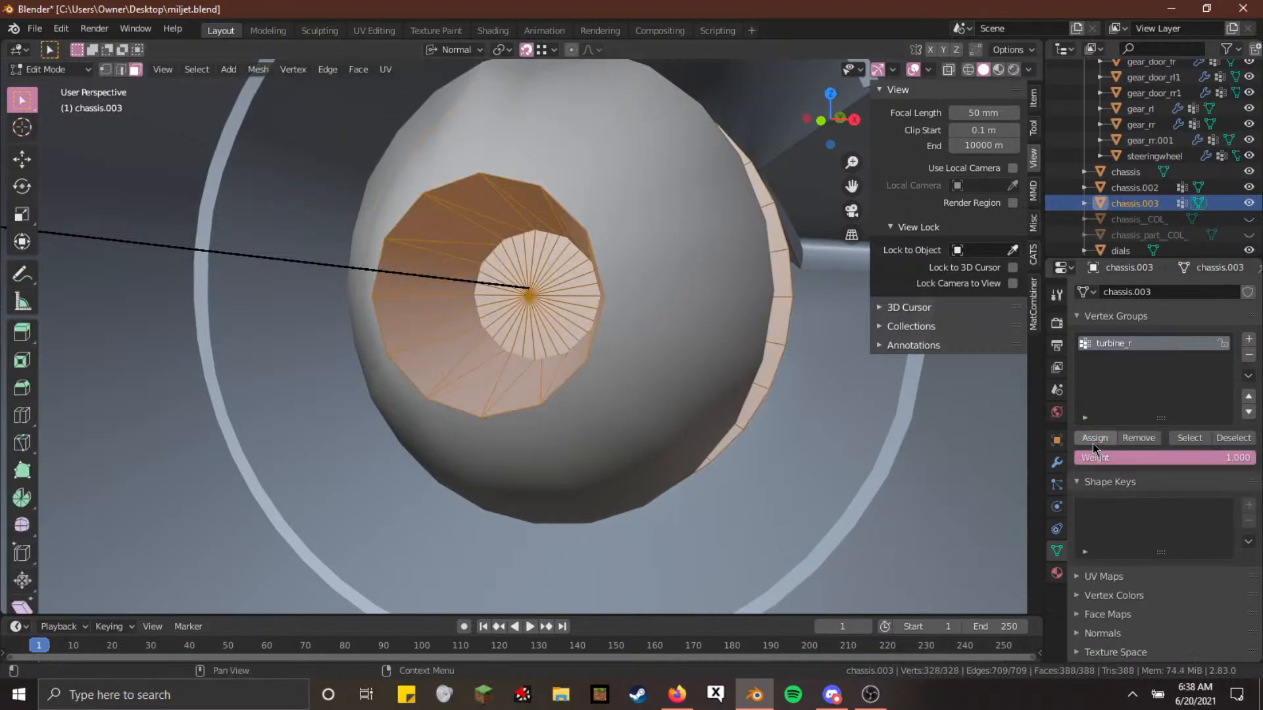
key(alt+a)
key(Tab)
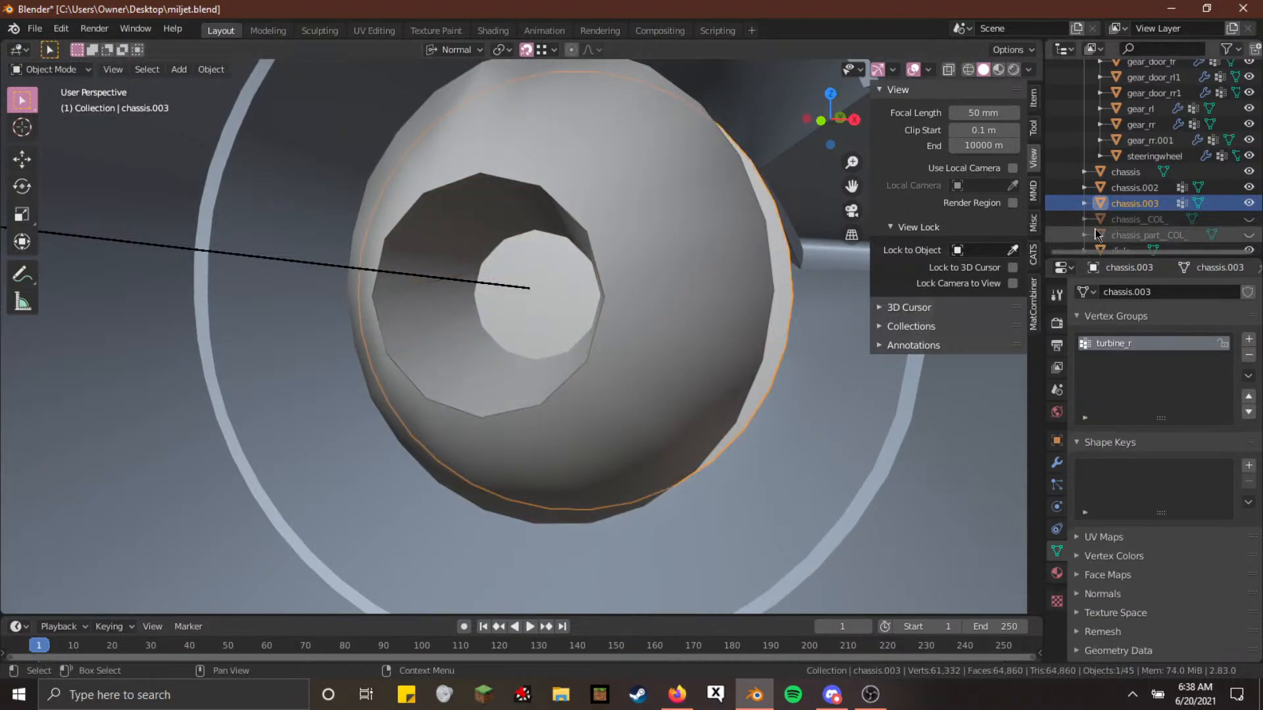
Parent chassis.003 and chassis.002 to the Armature with the Armature Deform option
ctrl+click(1134, 189)
scroll(1131, 164, up, 10)
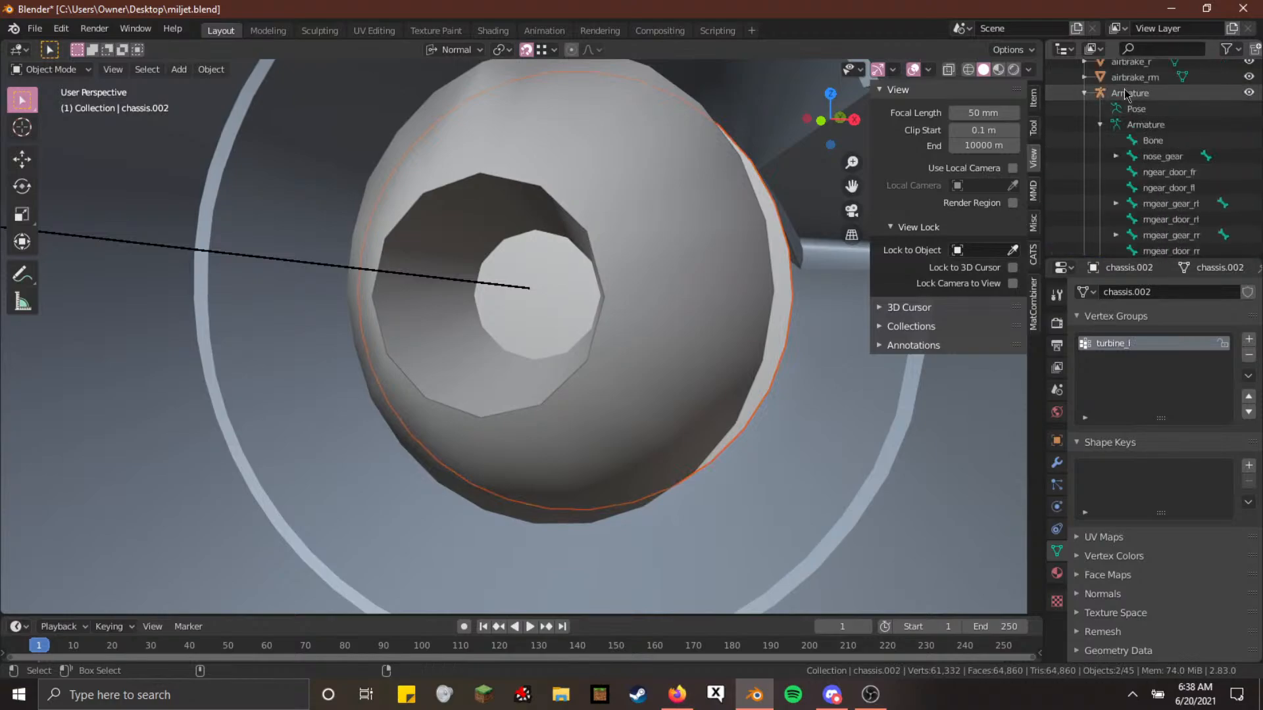
ctrl+click(1126, 93)
key(ctrl+p)
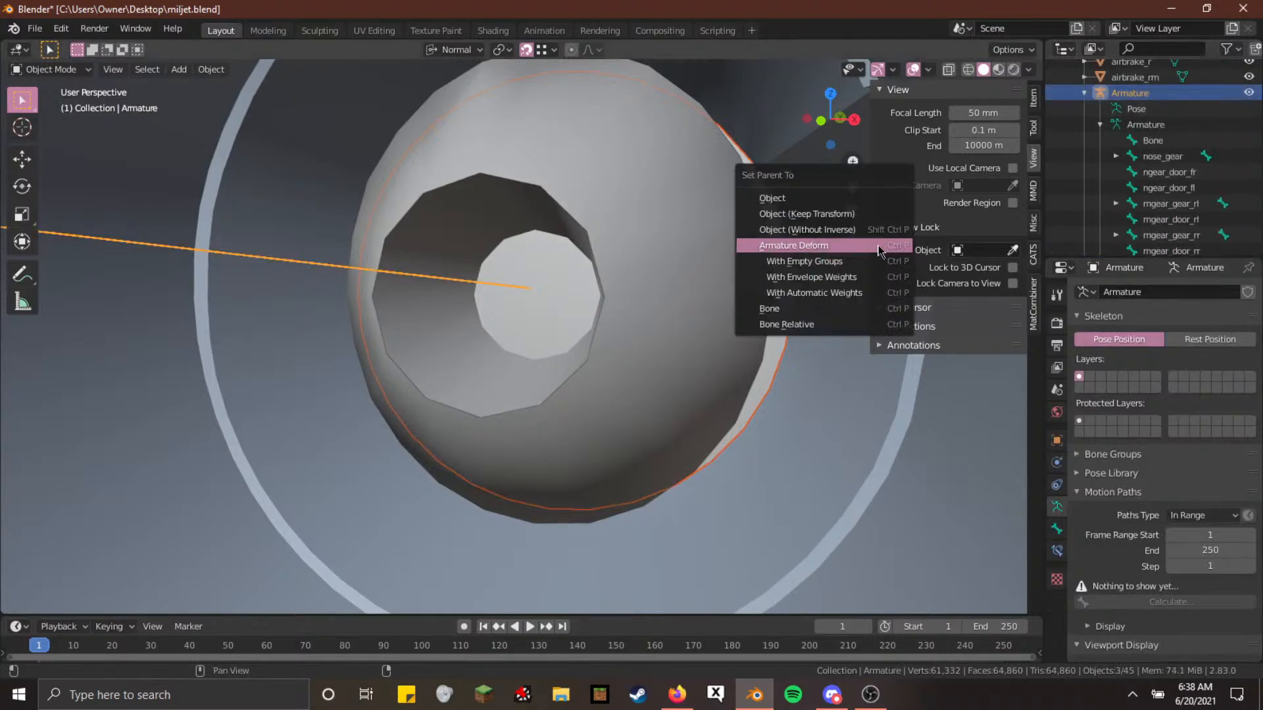
click(879, 250)
Put the armature in Pose Mode and select the turbine_r bone at the right engine's hub
scroll(590, 290, down, 3)
scroll(573, 295, up, 2)
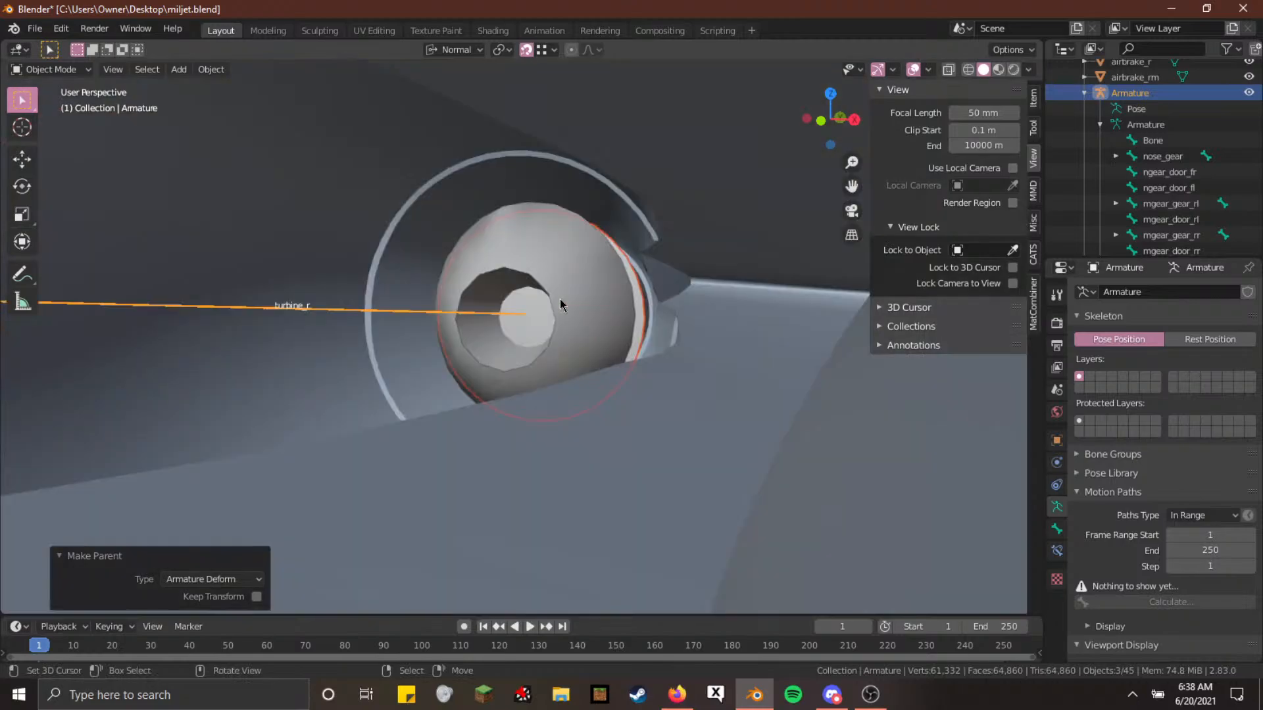
middle_drag(559, 299, 572, 291)
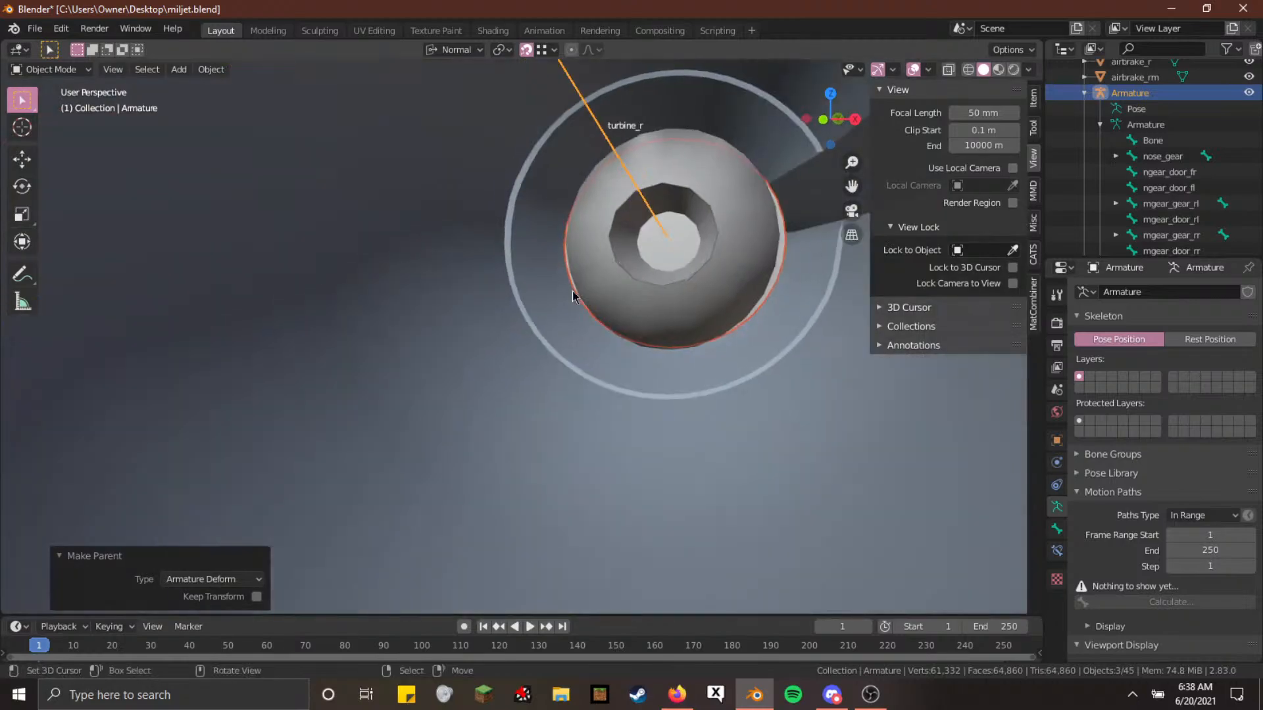
click(75, 69)
click(53, 123)
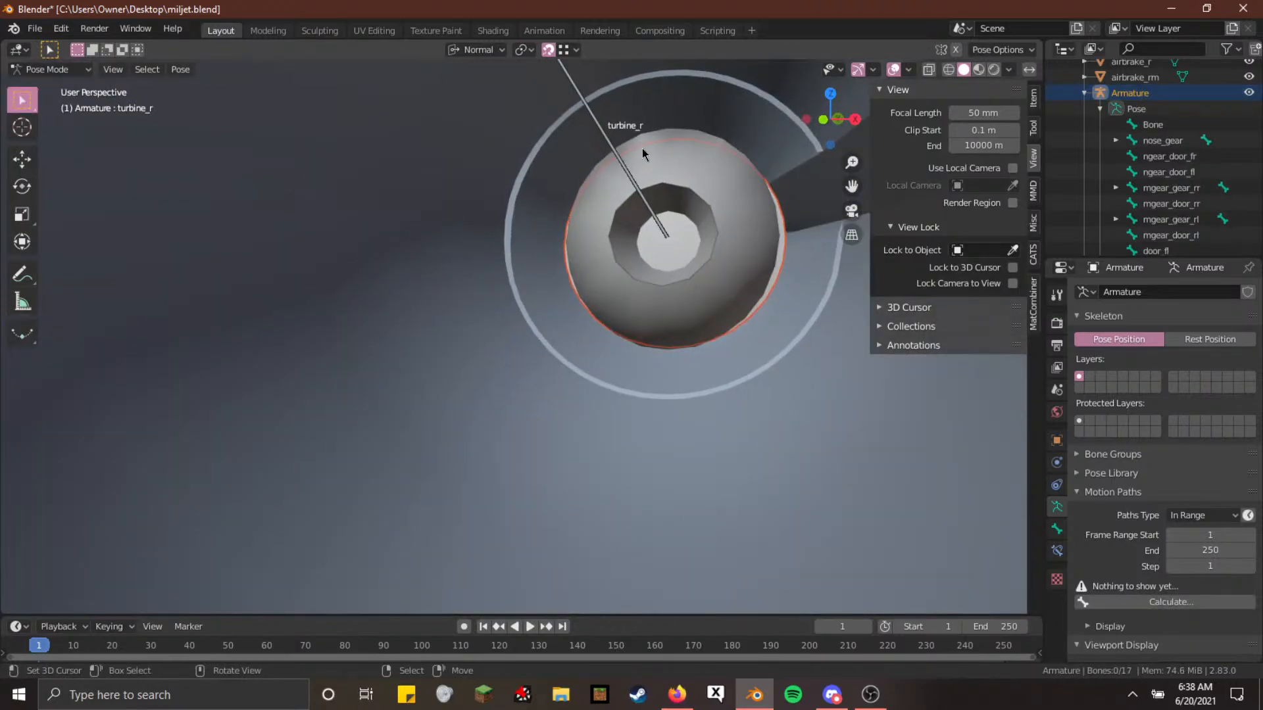
right_click(608, 153)
Test-rotate the turbine_r bone about its Y axis while viewing the right engine from its intake
scroll(521, 336, down, 4)
middle_drag(503, 319, 521, 335)
key(r)
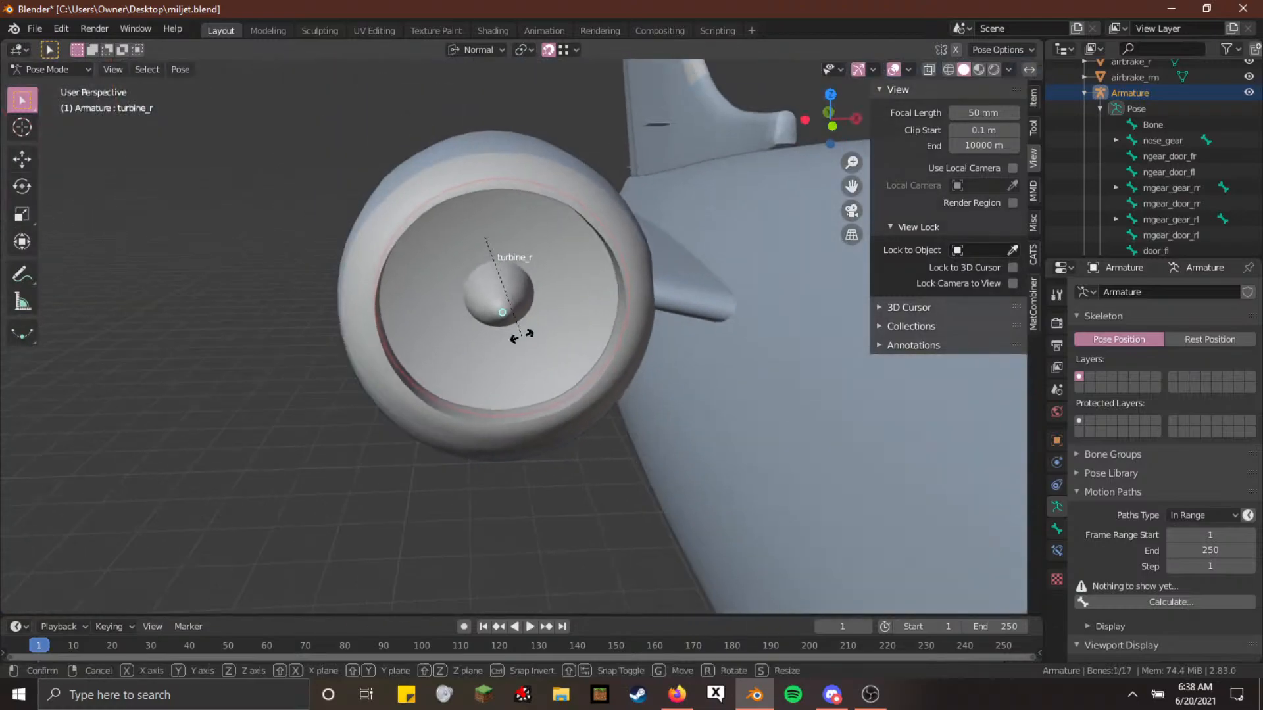
key(z)
key(z)
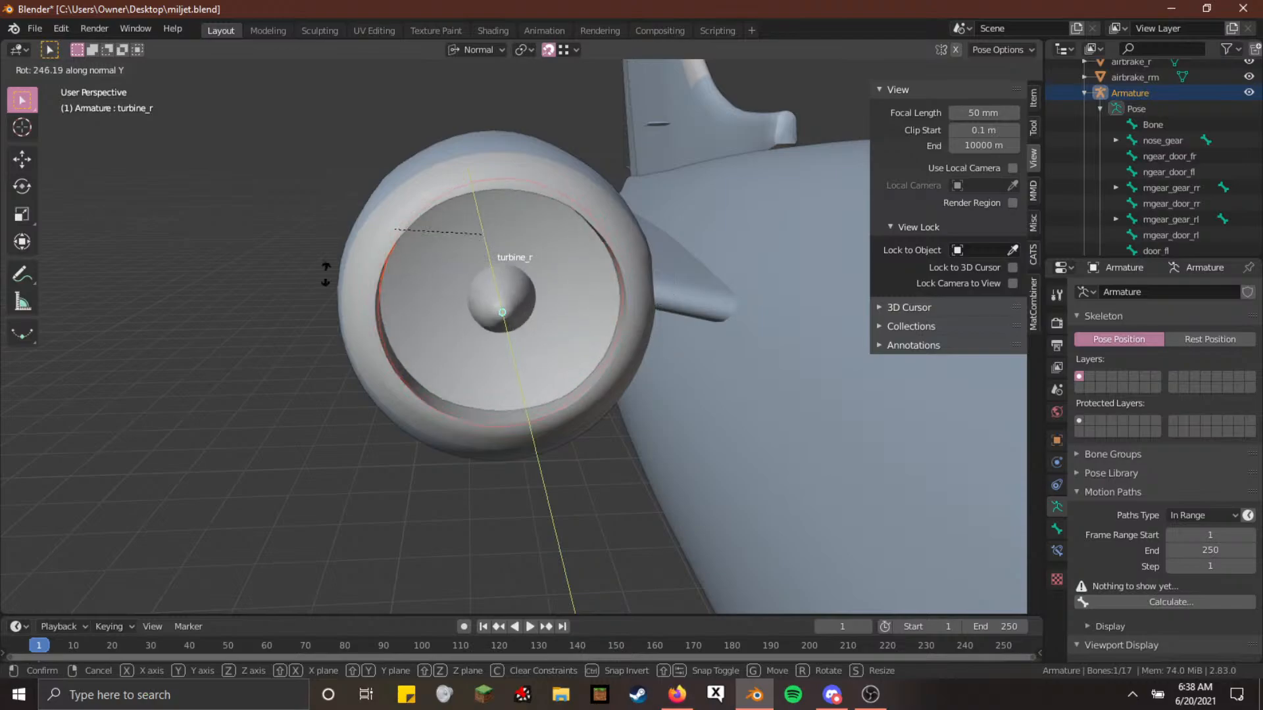
click(659, 269)
Try spinning the turbine_r bone through several turns about its Y axis, viewed close up at the intake cone
key(shift+grave)
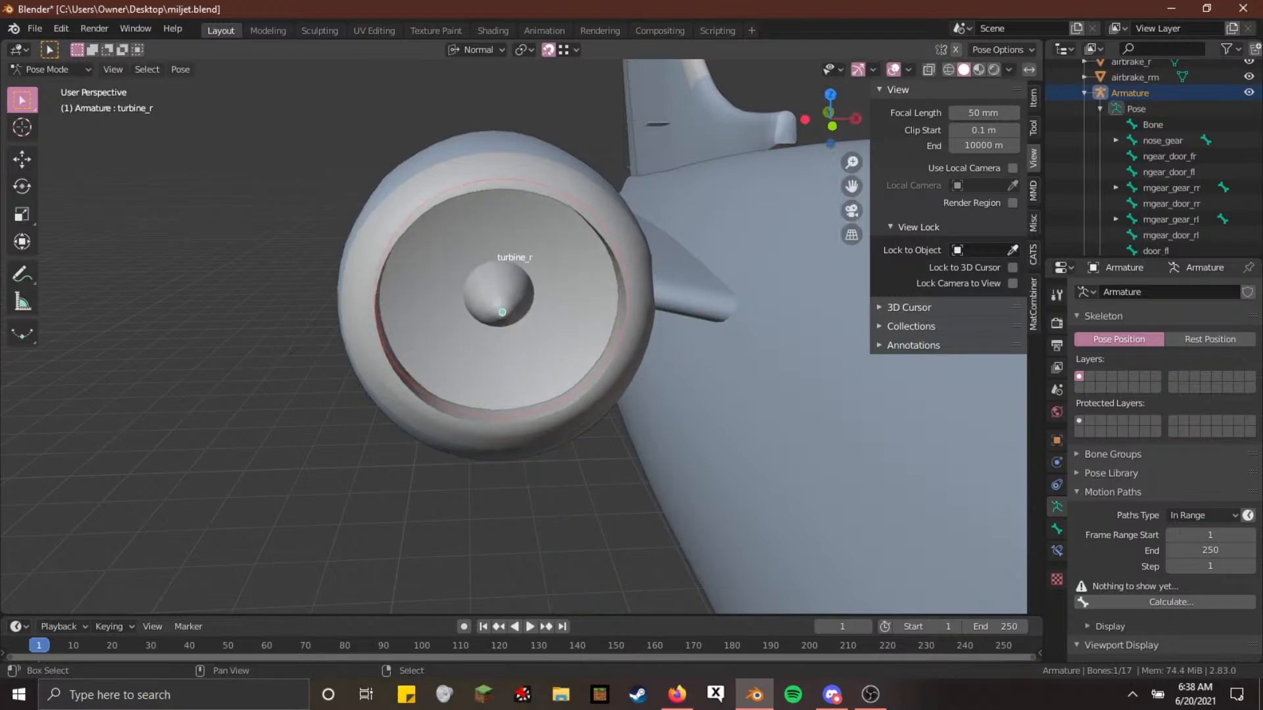
key(w)
key(s)
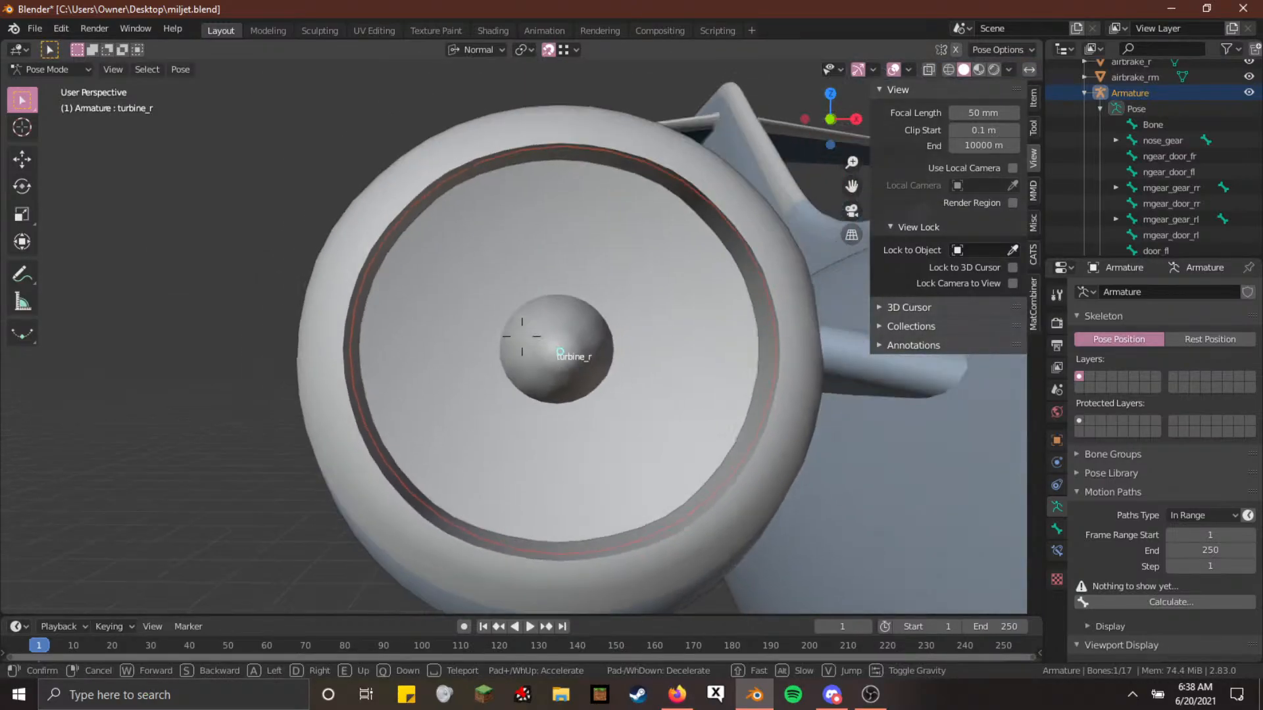
key(Return)
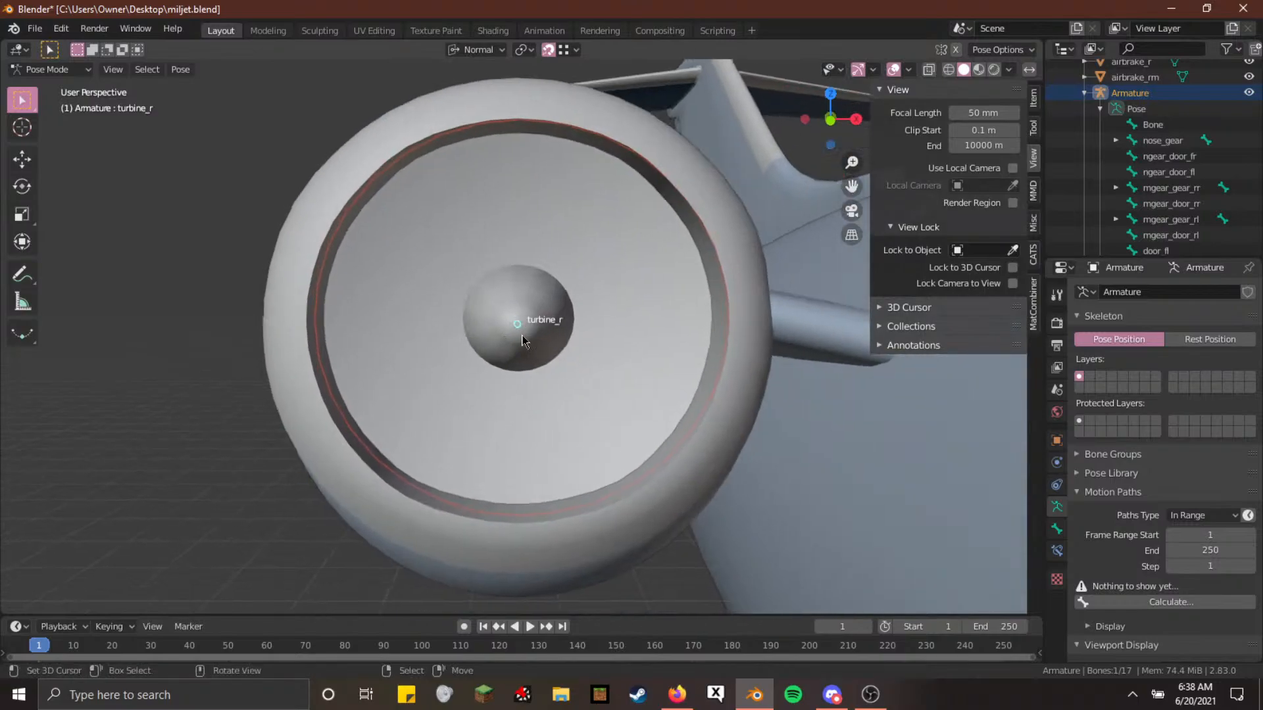
key(r)
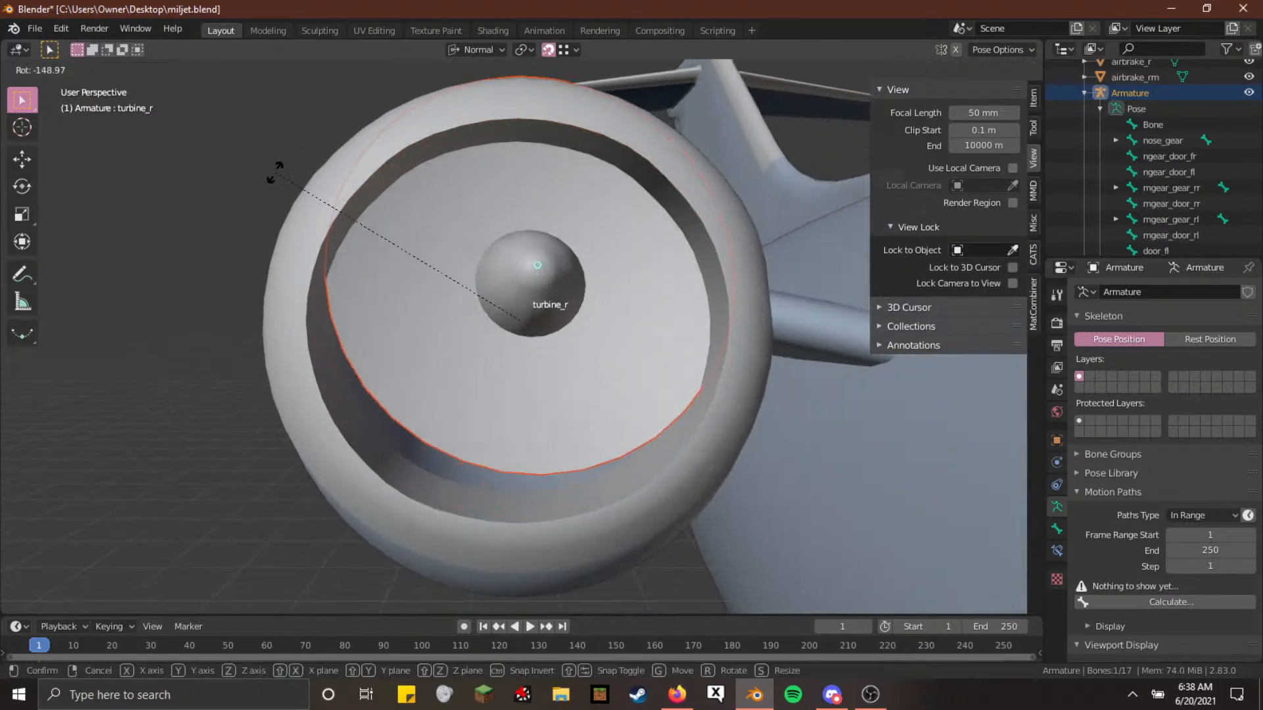
key(y)
key(y)
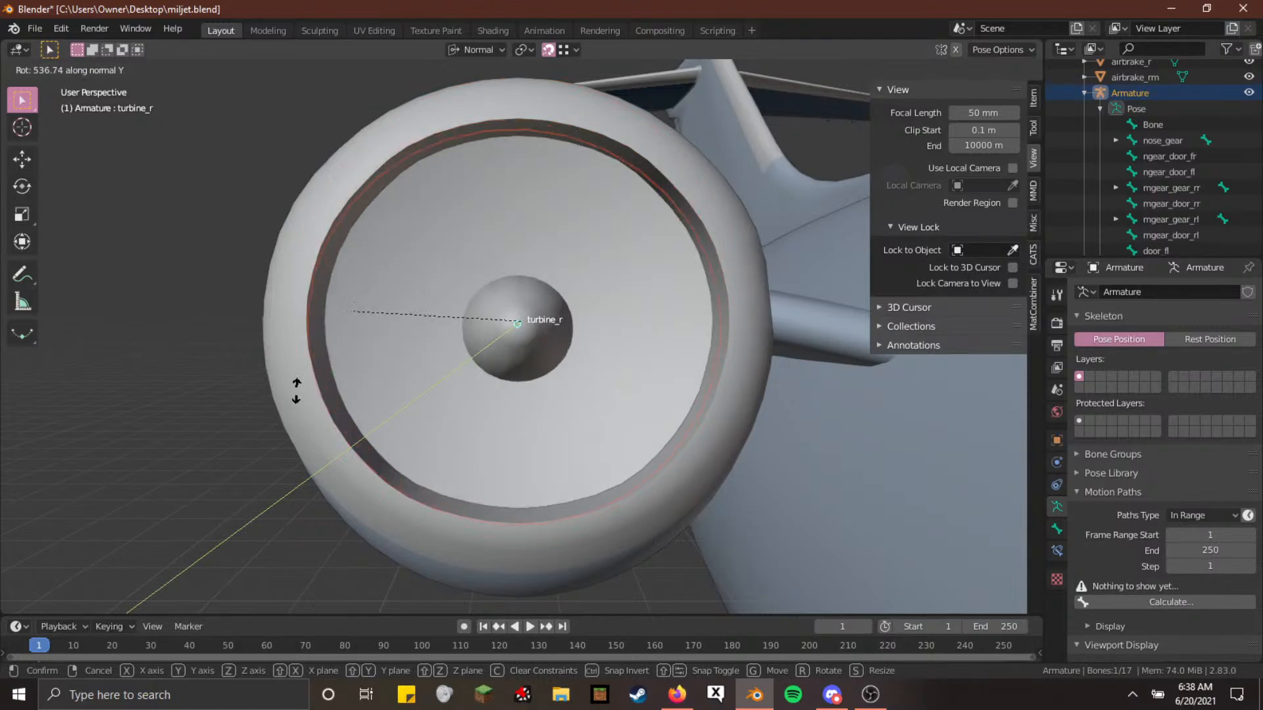
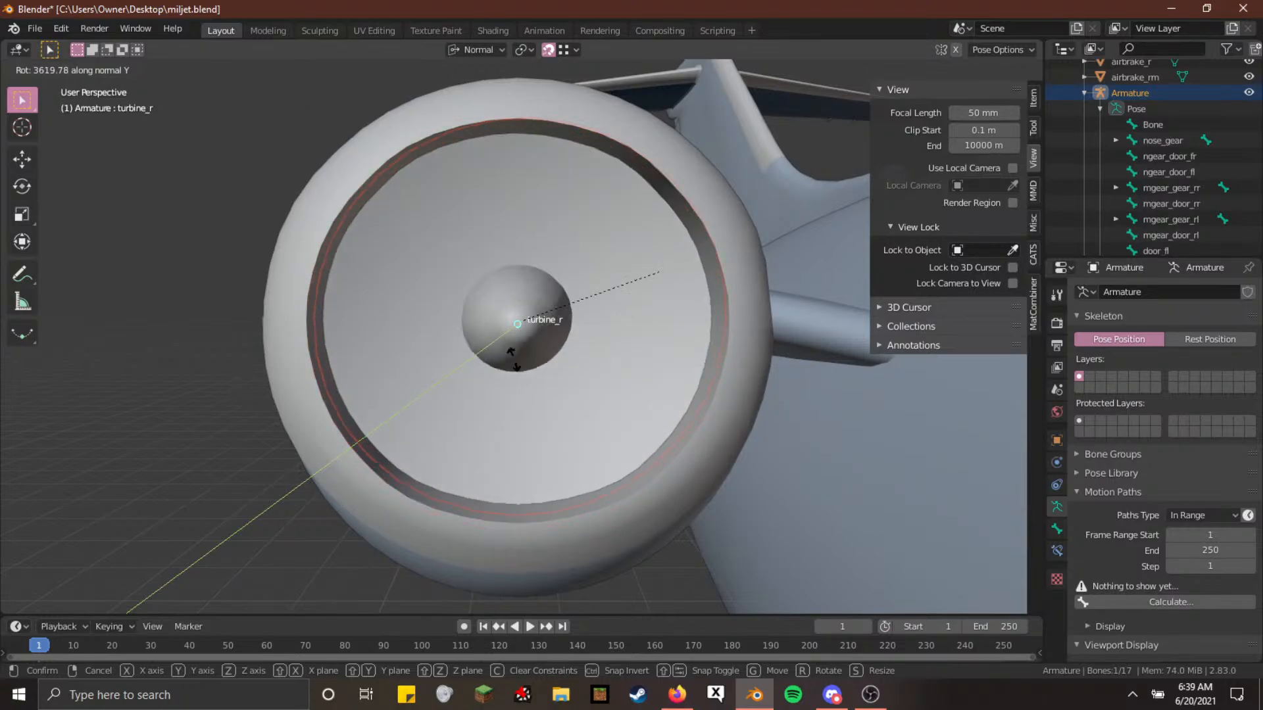
key(Escape)
Switch the armature to Edit Mode and select the turbine_r bone's joint at the tip of the intake cone
key(Tab)
key(shift+grave)
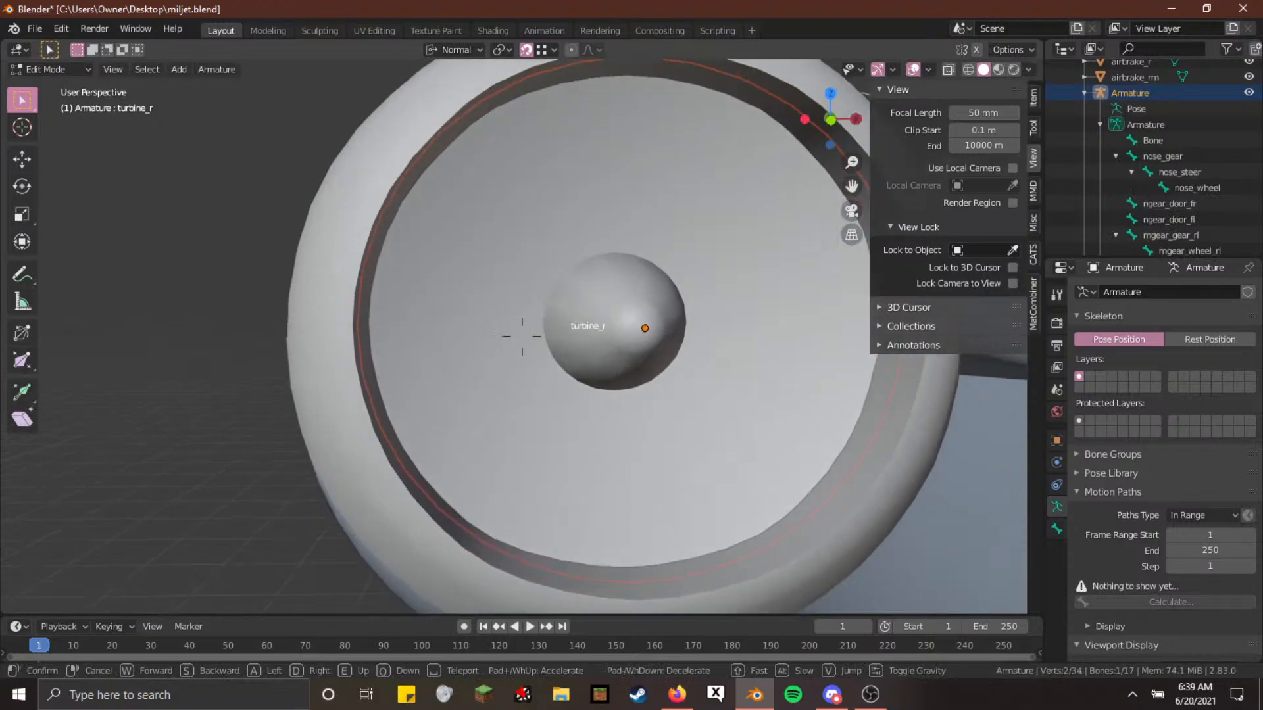
key(a)
key(w)
click(603, 313)
Move the selected turbine_r joint about 0.195 m in X and 15.254 m in Y, onto the hub inside the right engine
key(shift+grave)
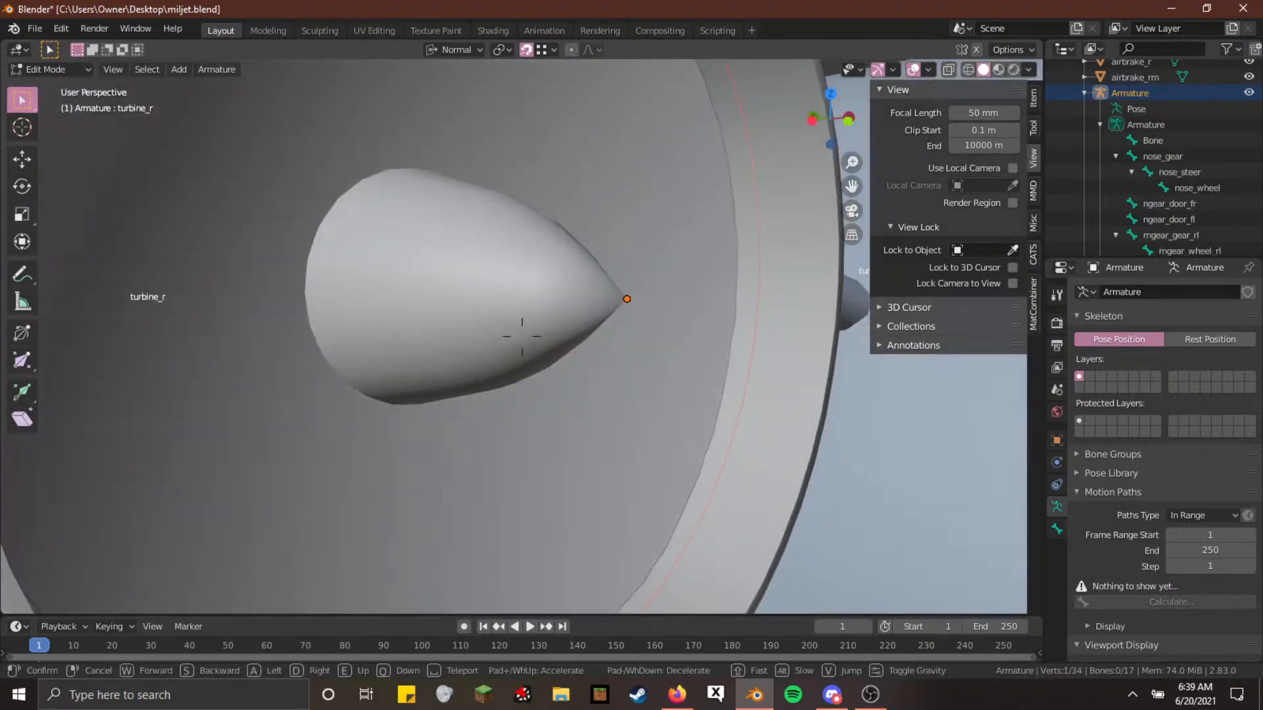
key(w)
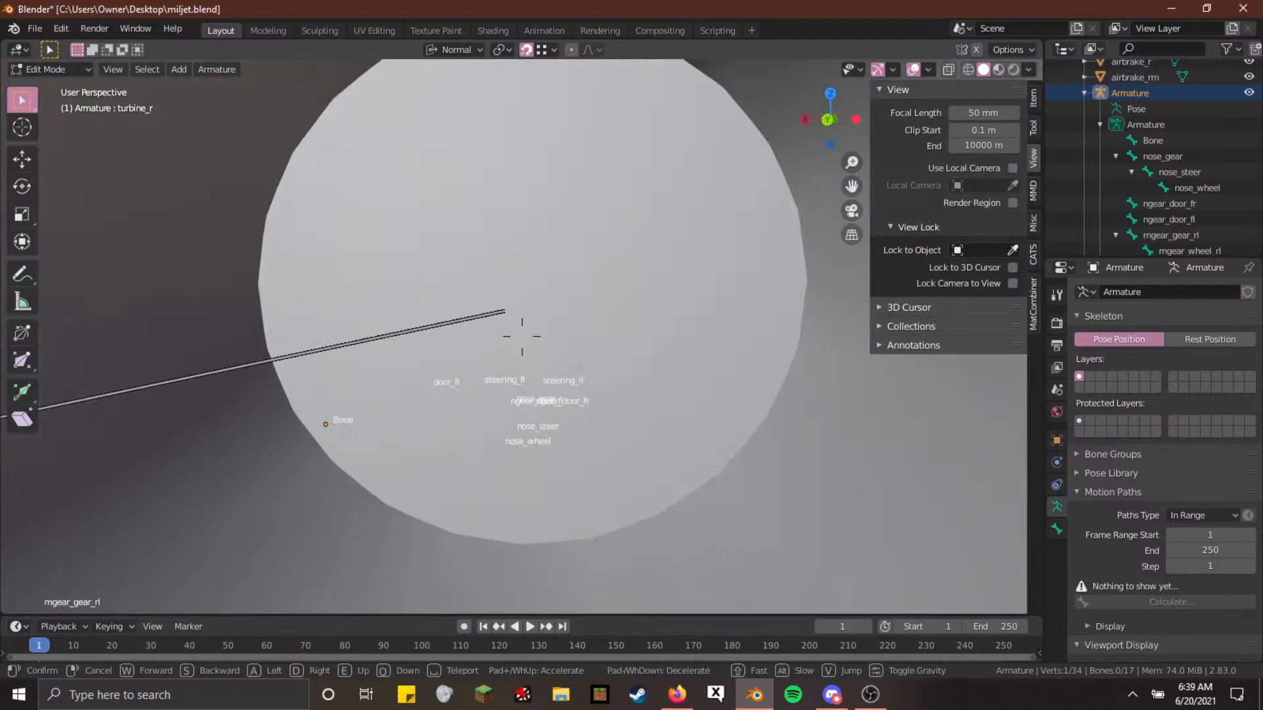
click(514, 389)
key(g)
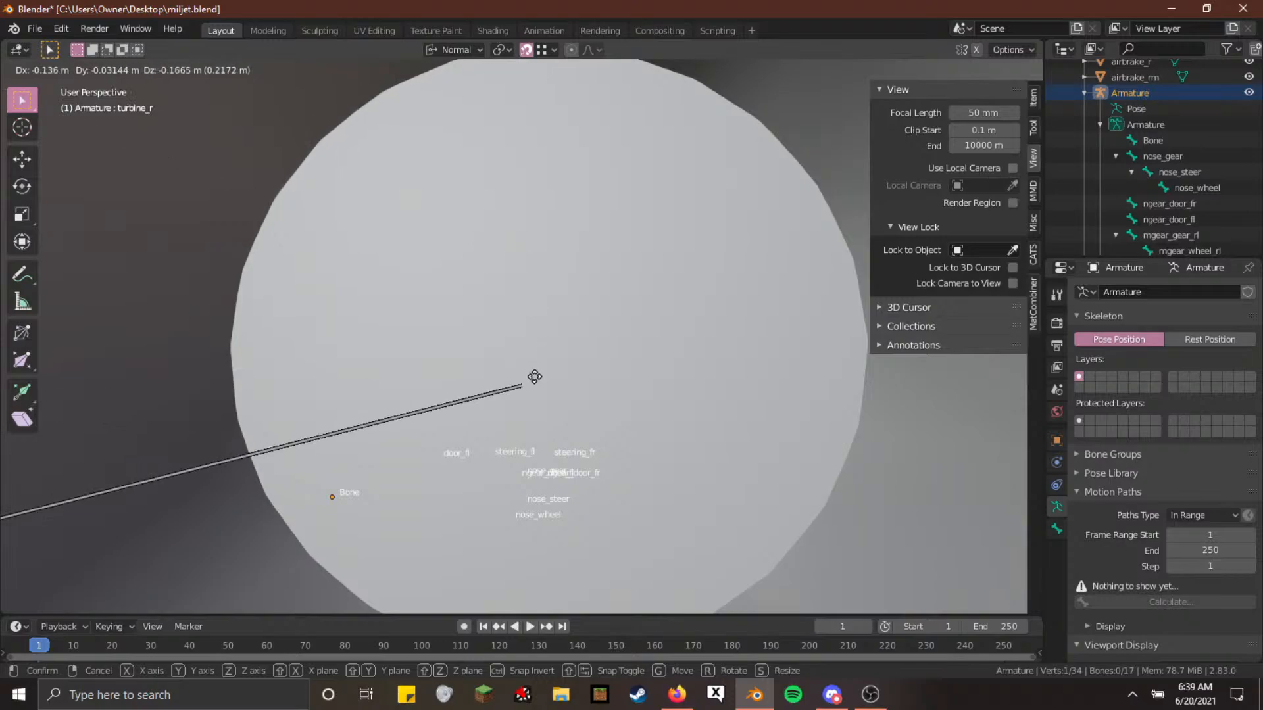
right_click(647, 352)
key(shift+grave)
key(w)
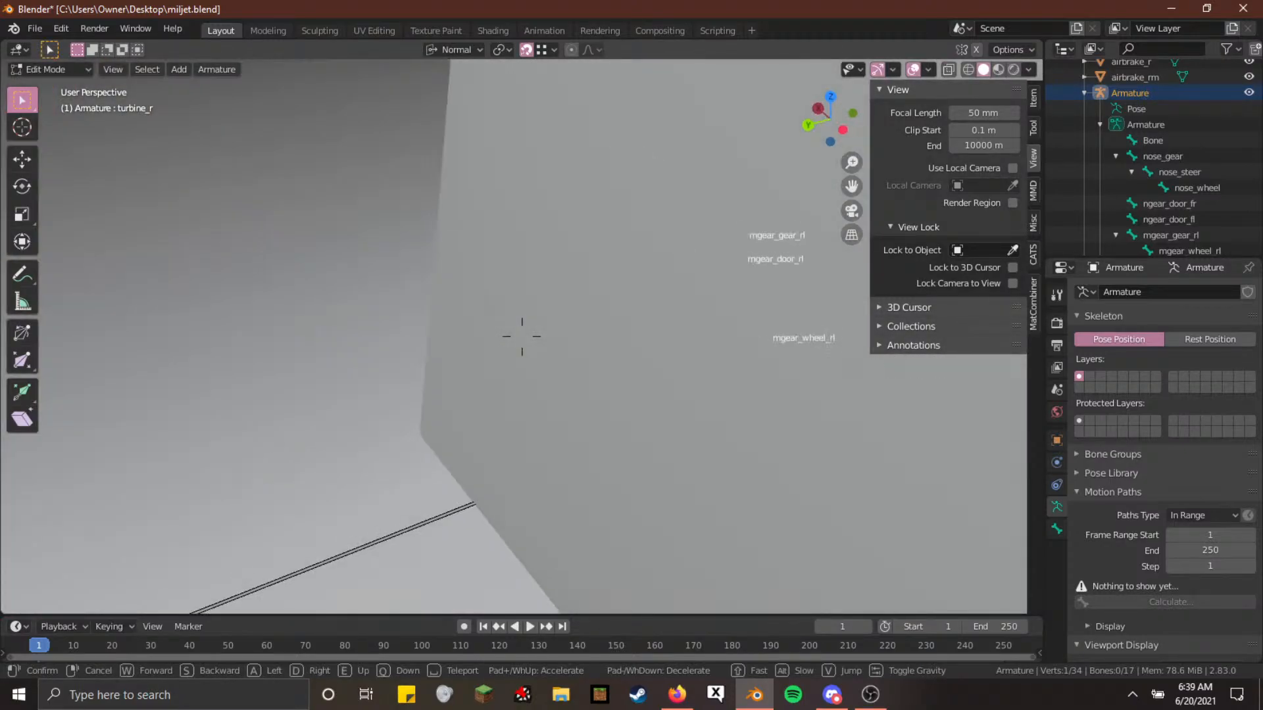
click(517, 344)
key(g)
click(515, 341)
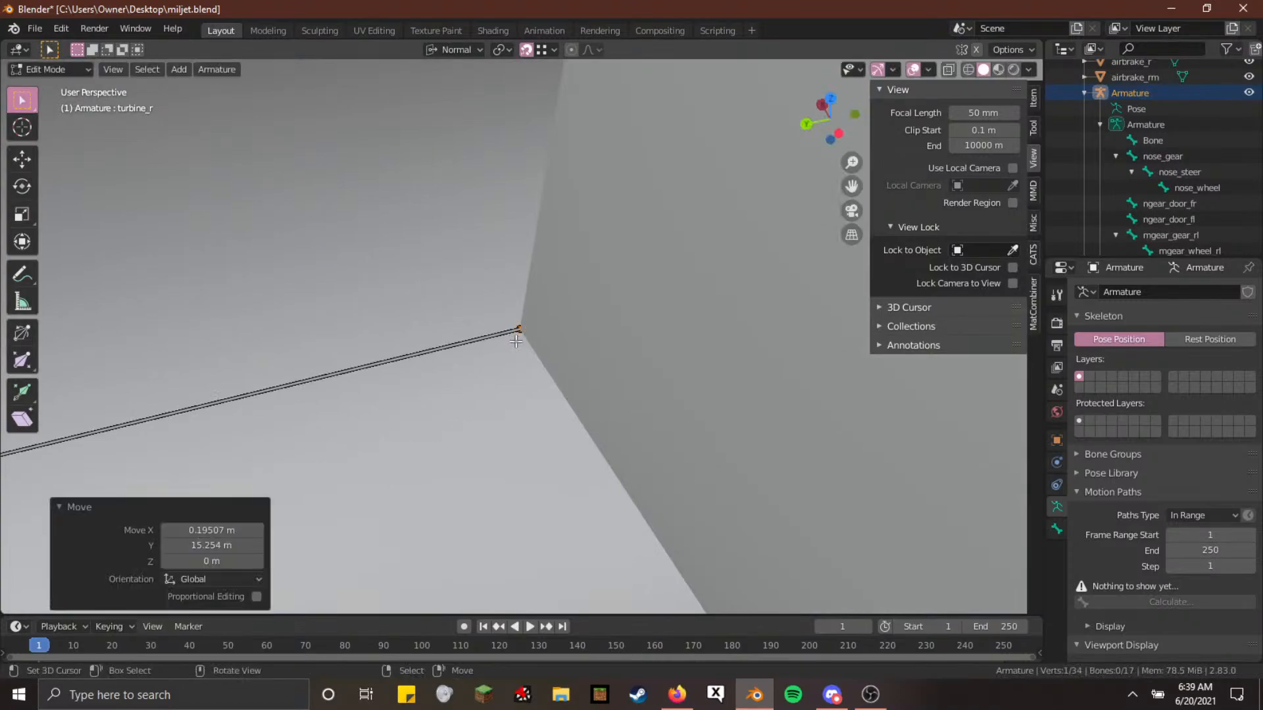
Select the turbine_r bone's opposite joint and move it about -0.079 m in X, 0.030 m in Y and -0.140 m in Z, onto the hub's end face
key(shift+grave)
key(w)
key(w)
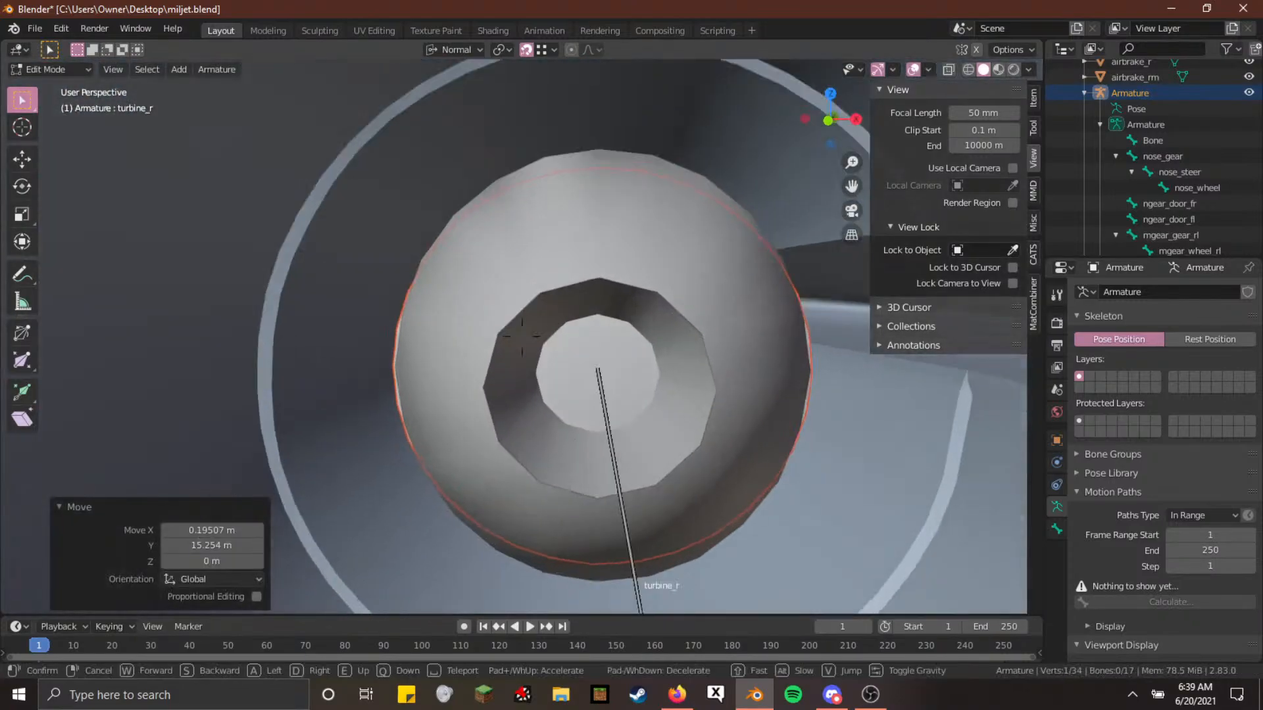
key(s)
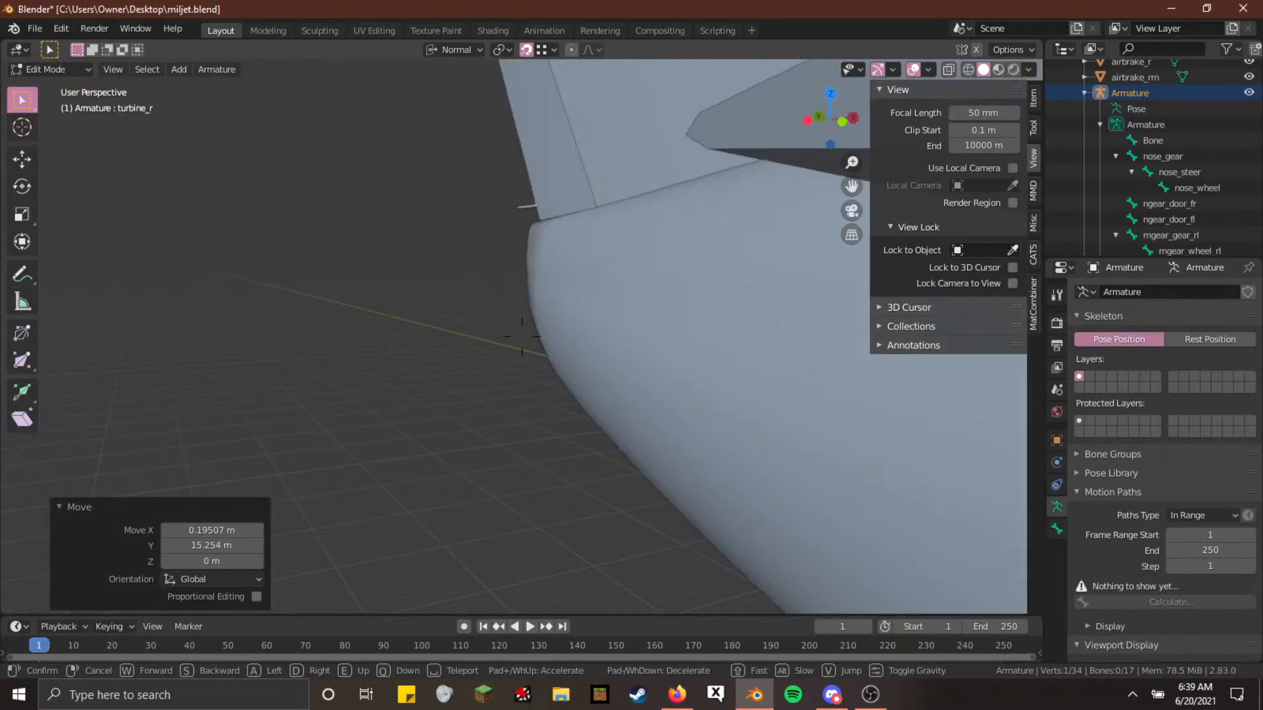
key(w)
key(w)
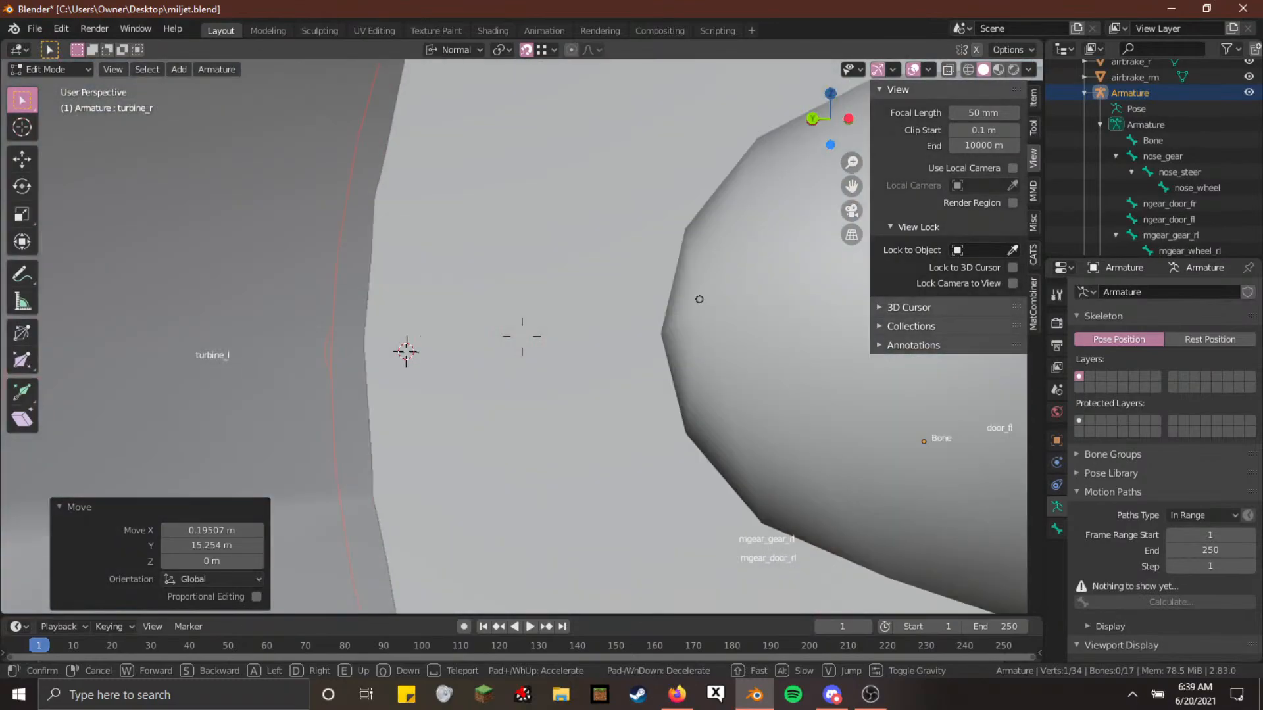
click(522, 336)
click(690, 303)
key(shift+grave)
key(w)
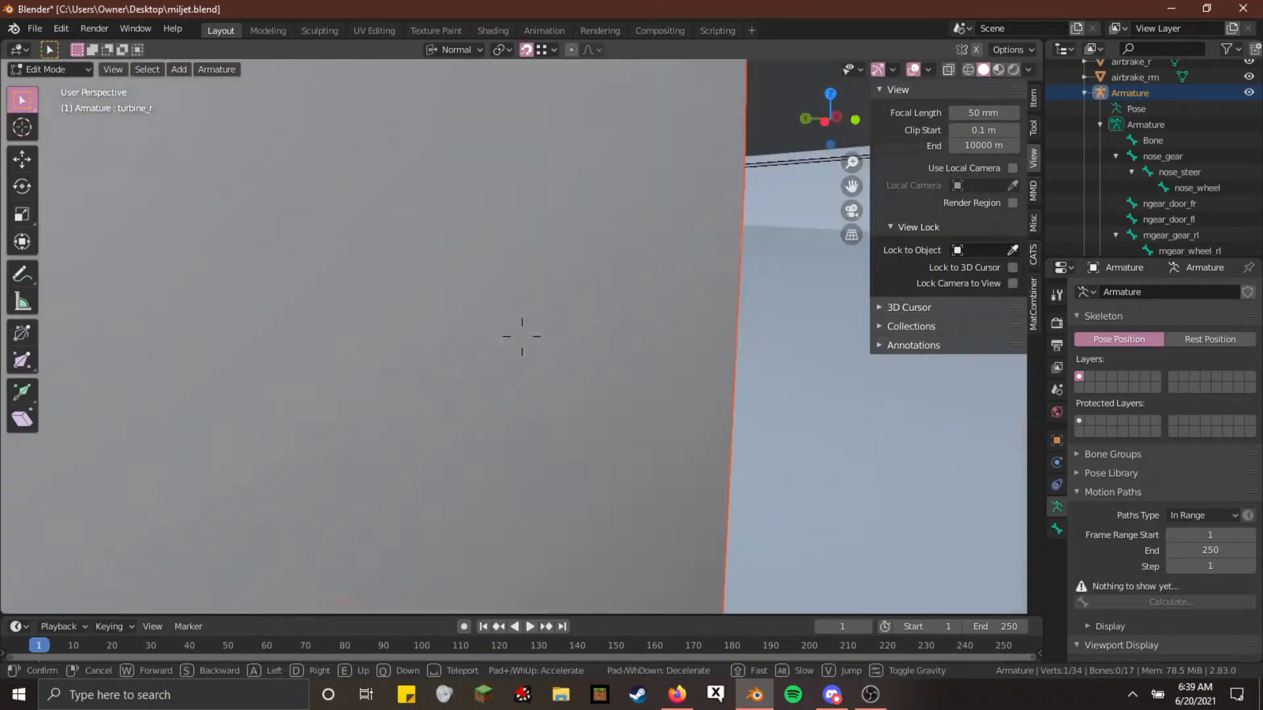
key(w)
click(522, 337)
key(g)
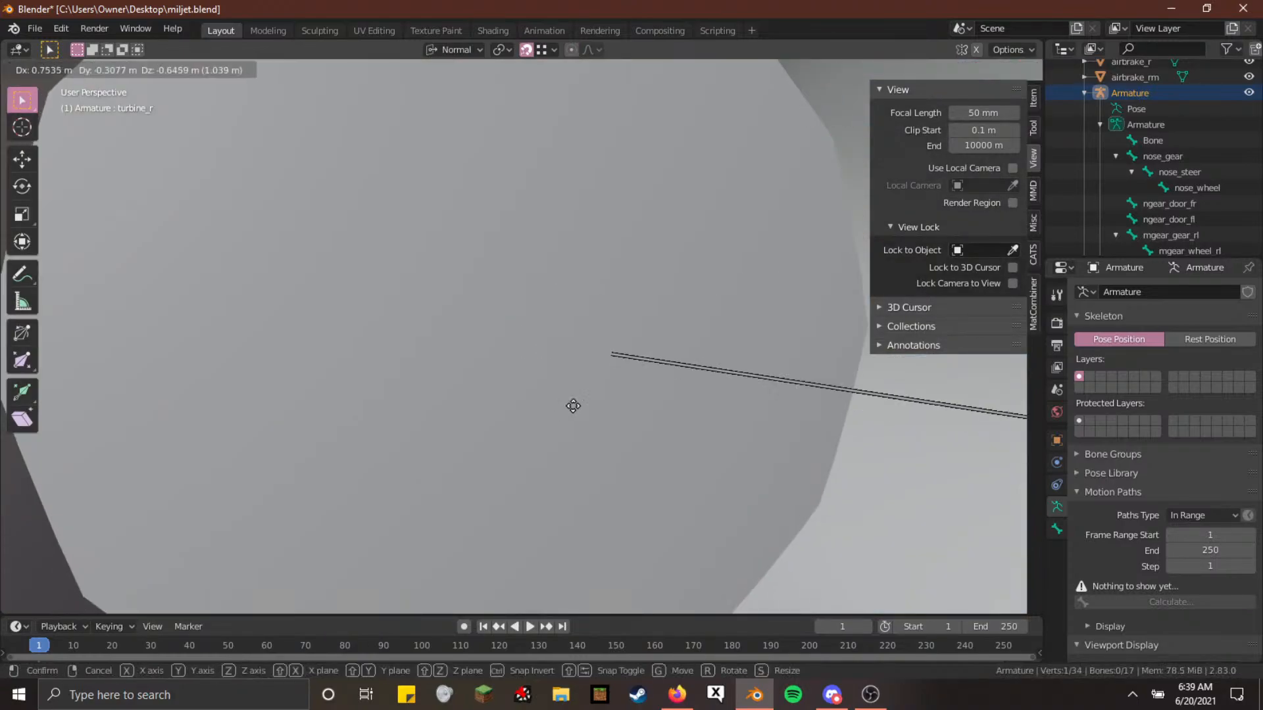
click(571, 349)
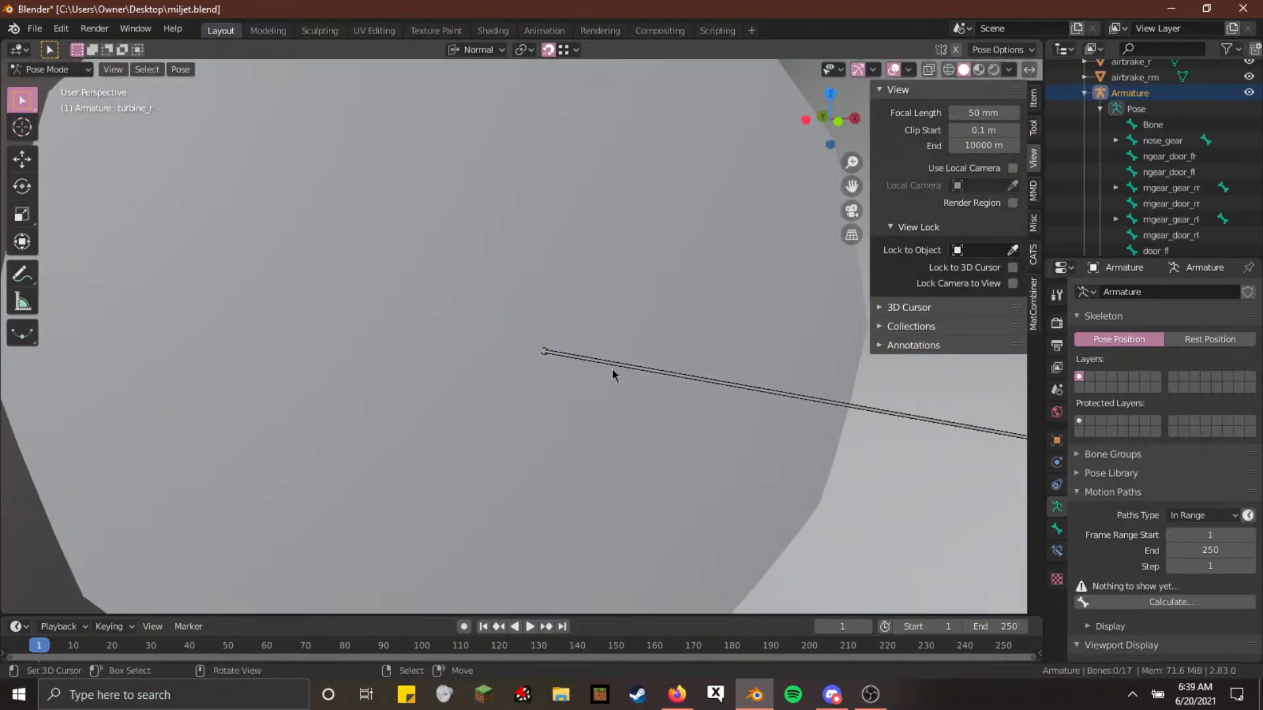
In Pose Mode, select the turbine_r bone and try spinning it about its local Y axis while viewing the right engine's intake
key(shift+grave)
click(521, 336)
click(552, 327)
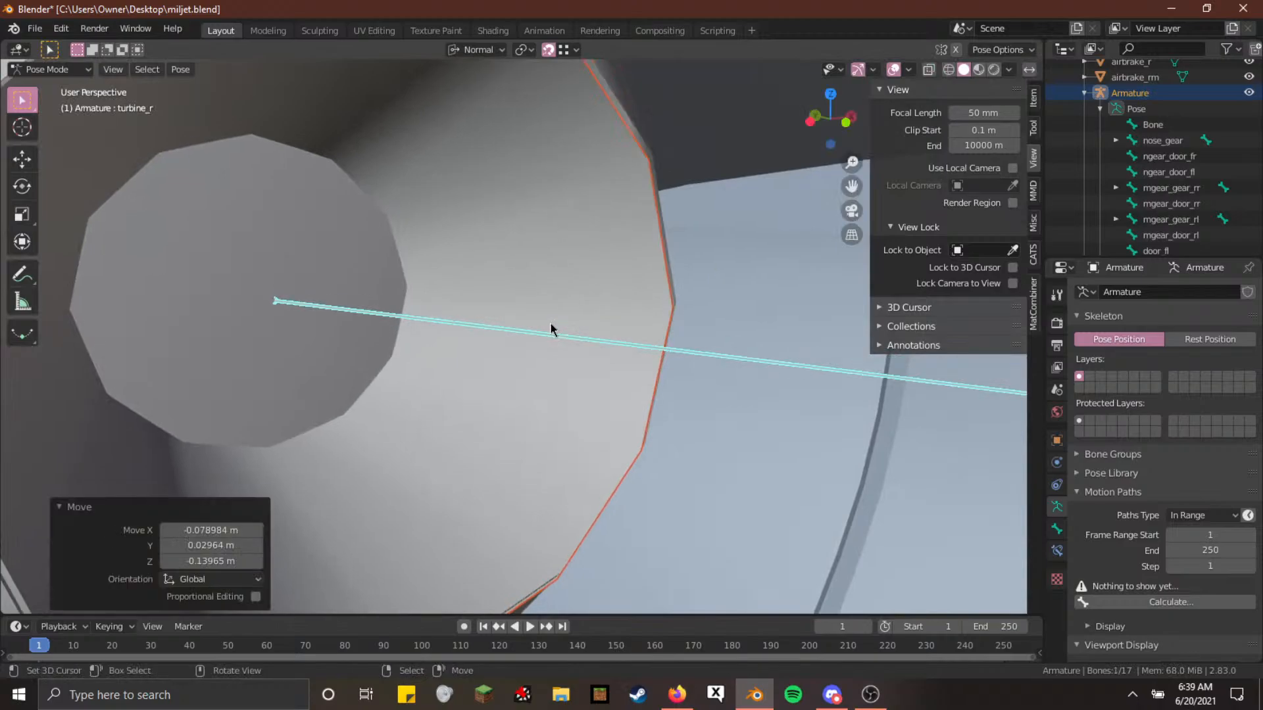
key(shift+grave)
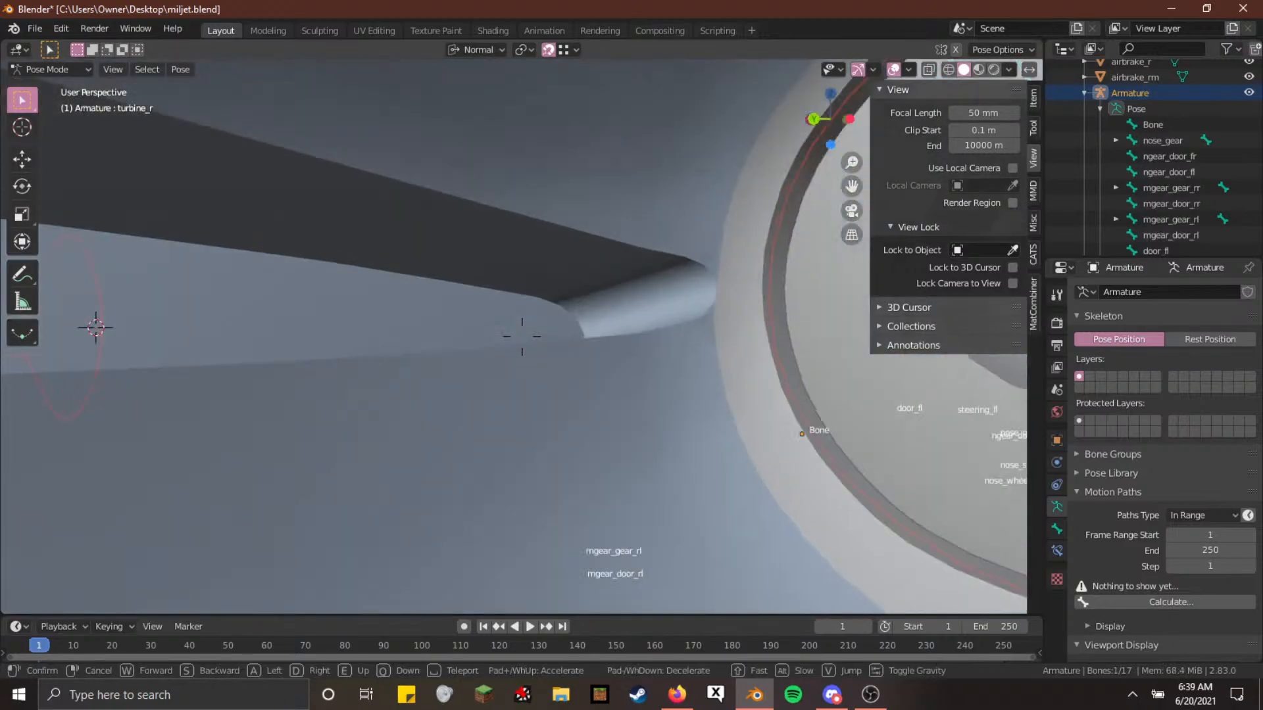
key(s)
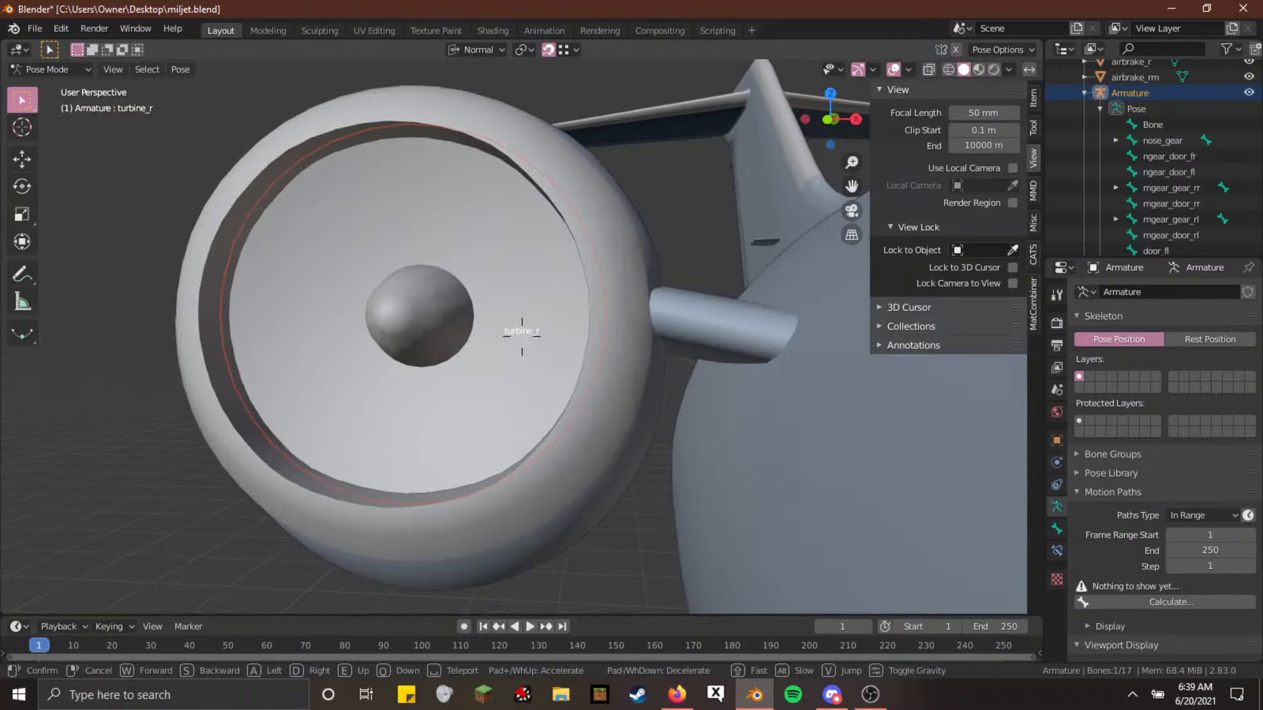
click(522, 336)
key(r)
key(y)
key(y)
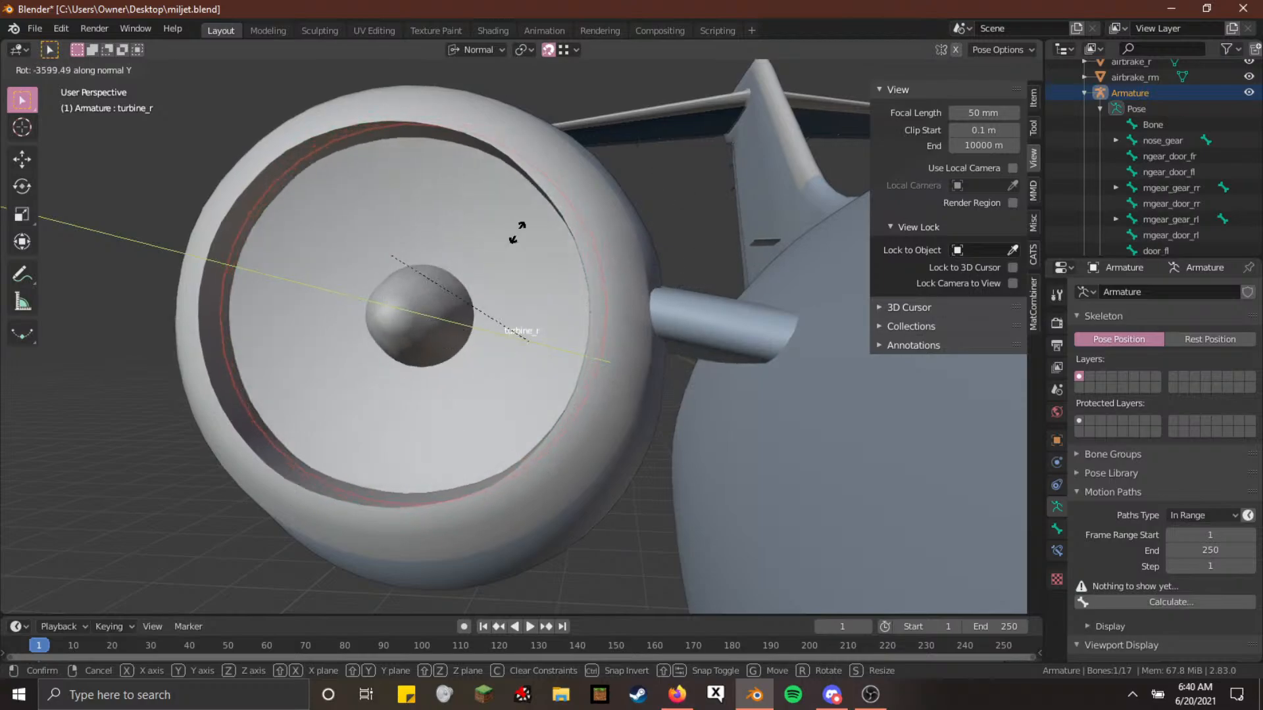
right_click(628, 304)
Try rotating the turbine_r bone about its local Y axis while viewing the right engine from its exhaust side
key(shift+grave)
key(a)
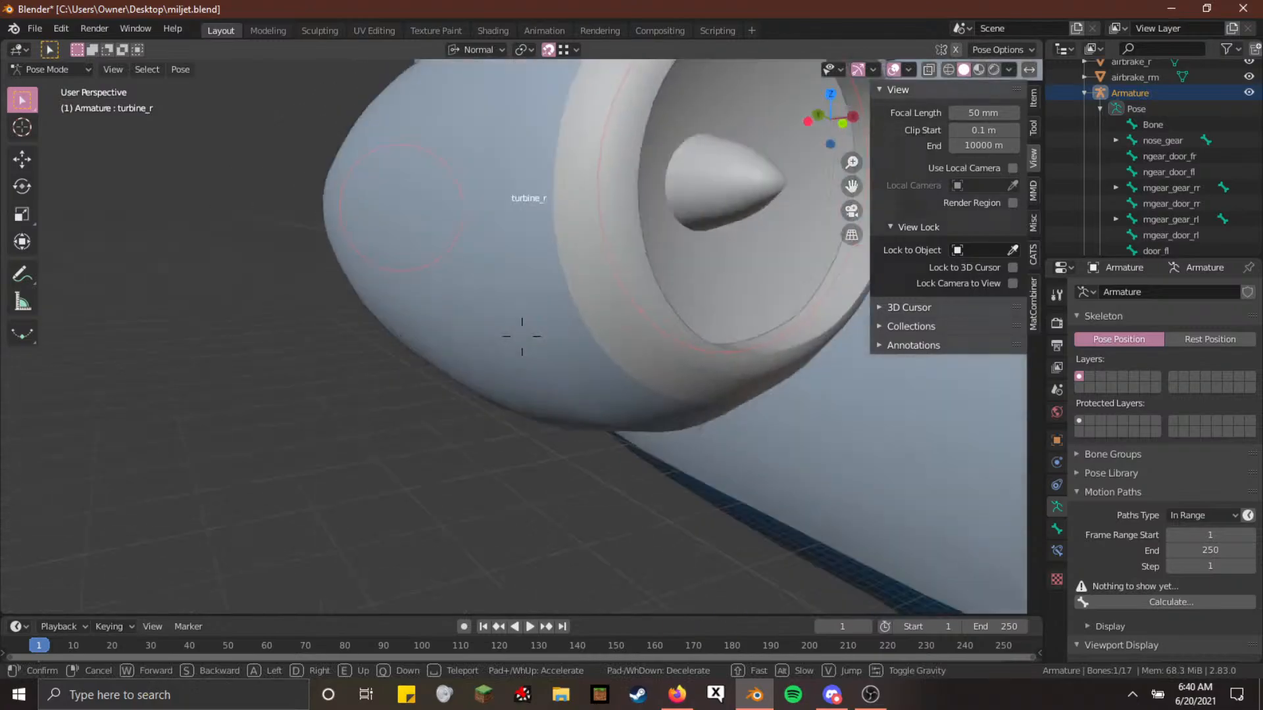
key(a)
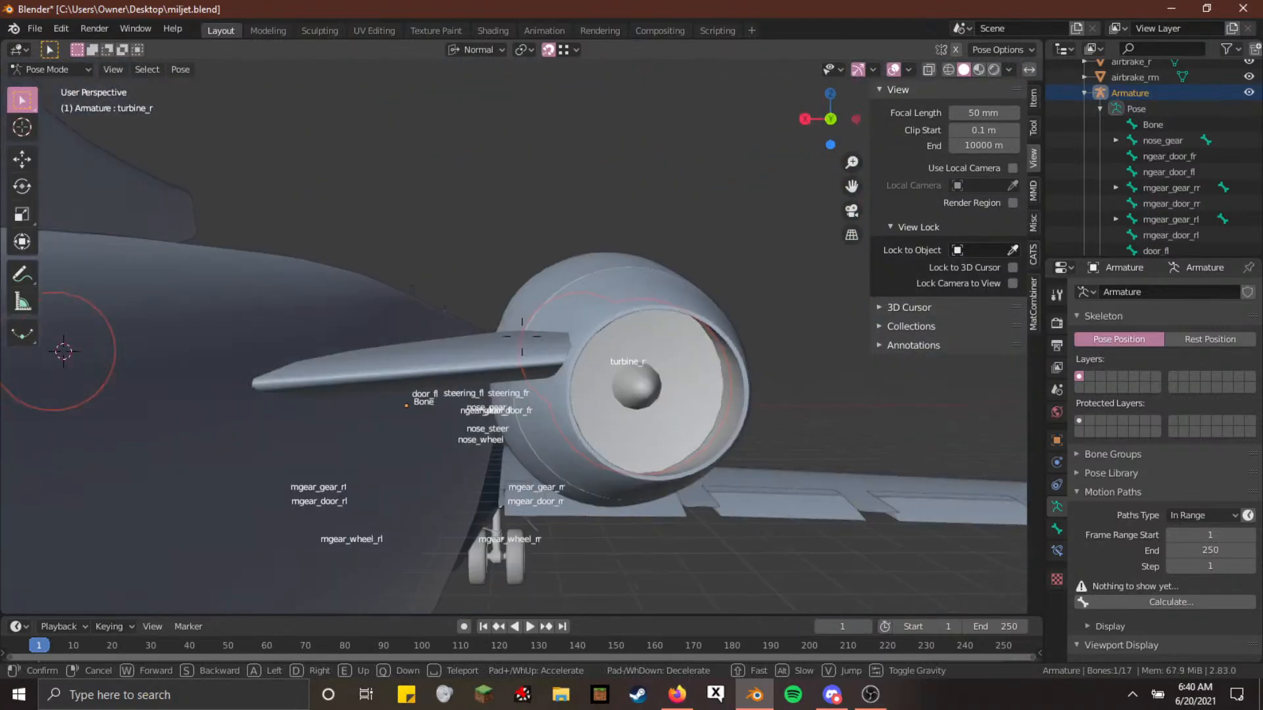
key(d)
key(w)
click(522, 336)
key(r)
key(y)
key(y)
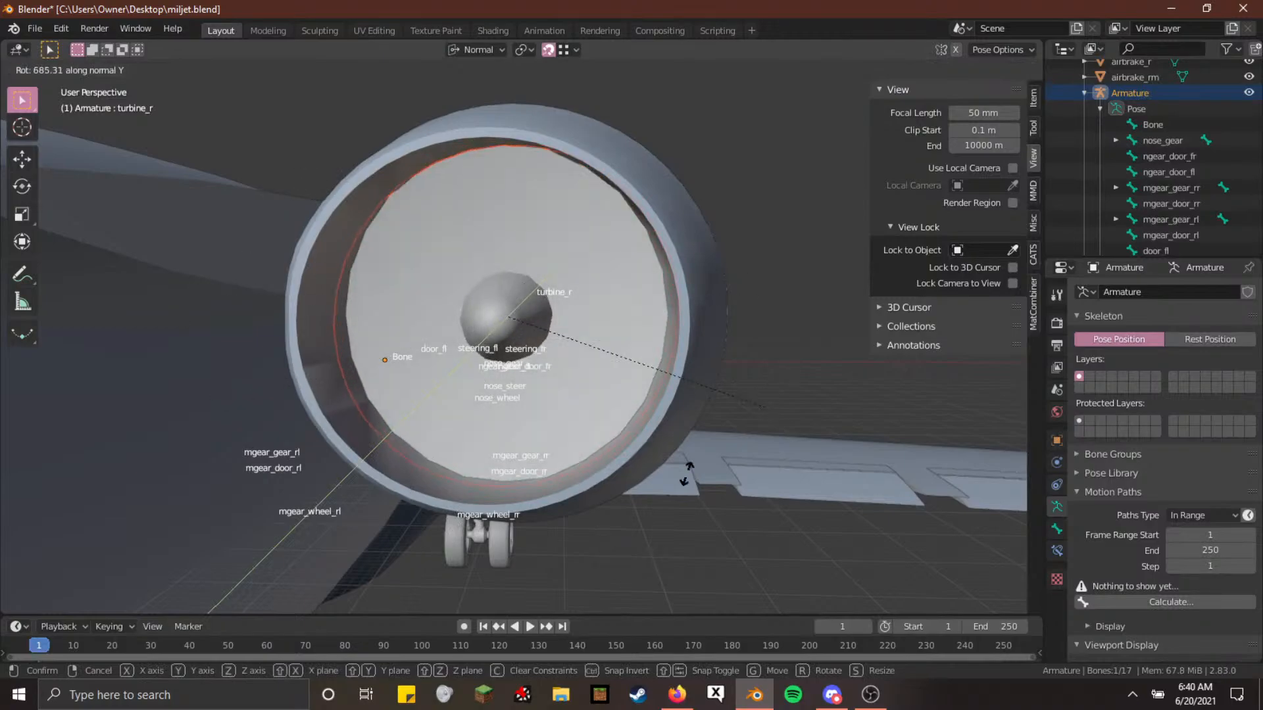
right_click(351, 157)
Deselect the bone and examine the right engine's turbine parts from the exhaust, the side and the intake
key(shift+grave)
key(a)
key(q)
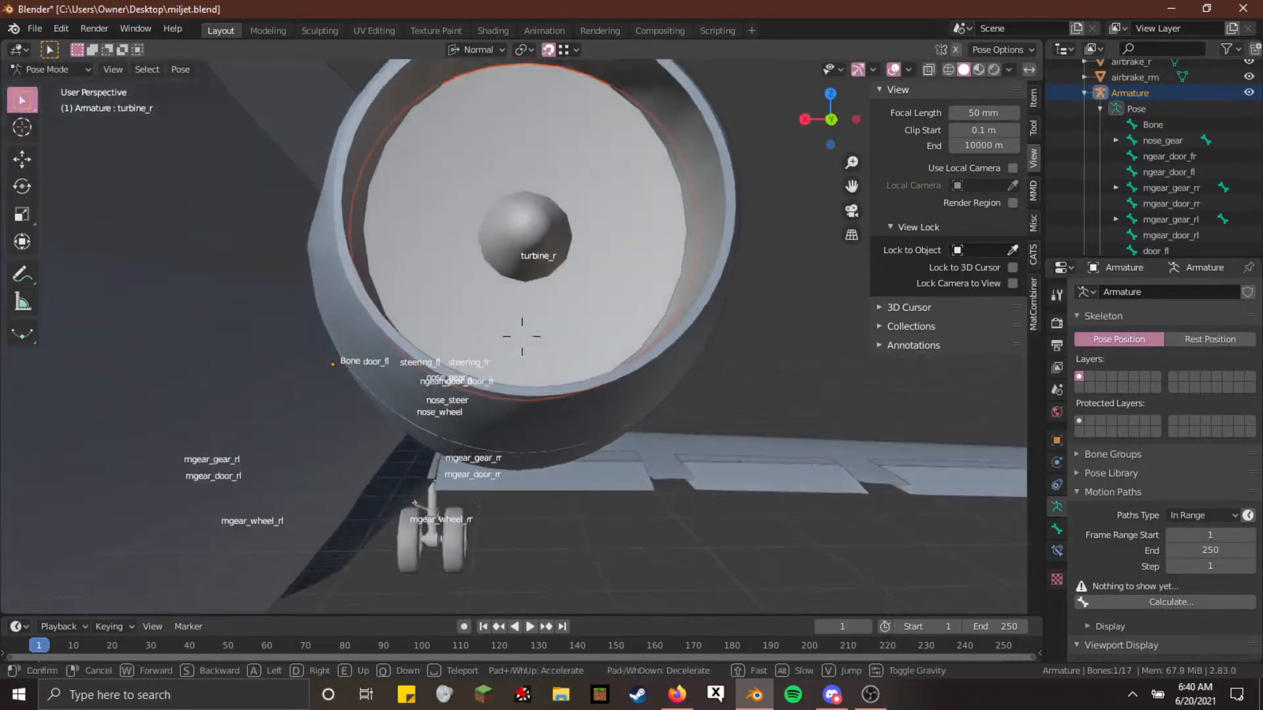
key(e)
key(w)
click(521, 337)
click(522, 338)
key(shift+grave)
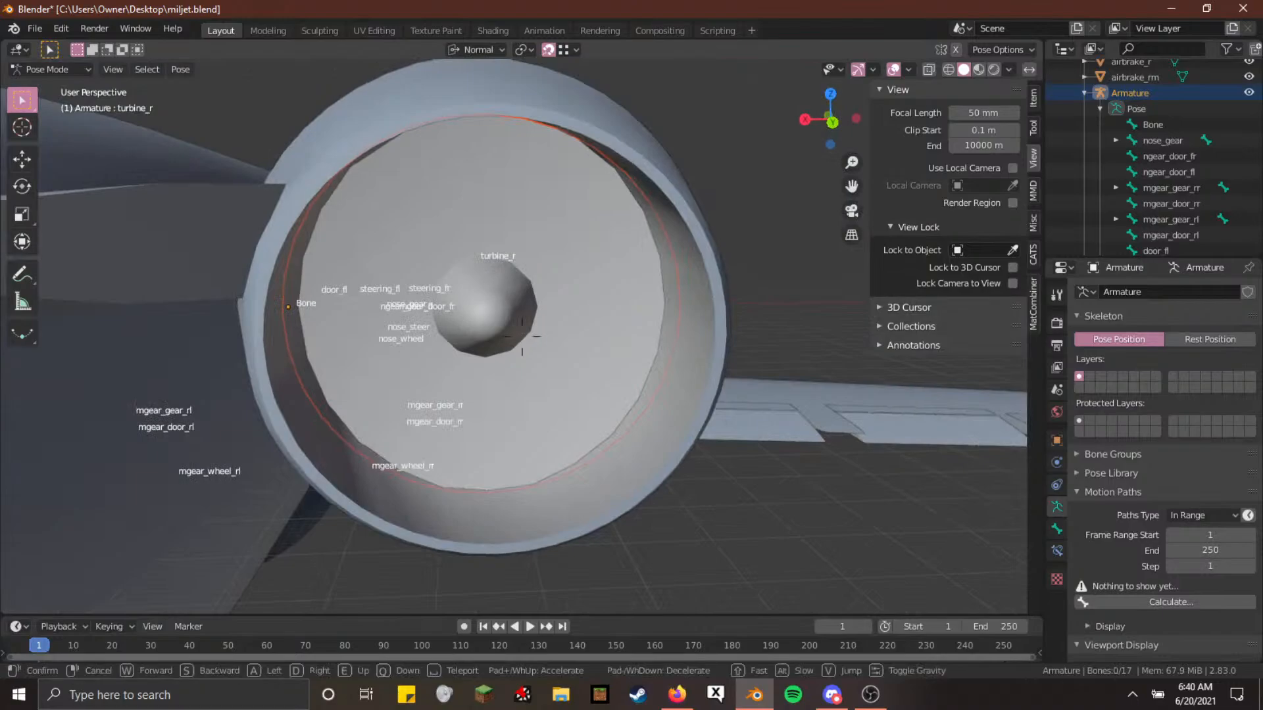
key(d)
key(w)
key(s)
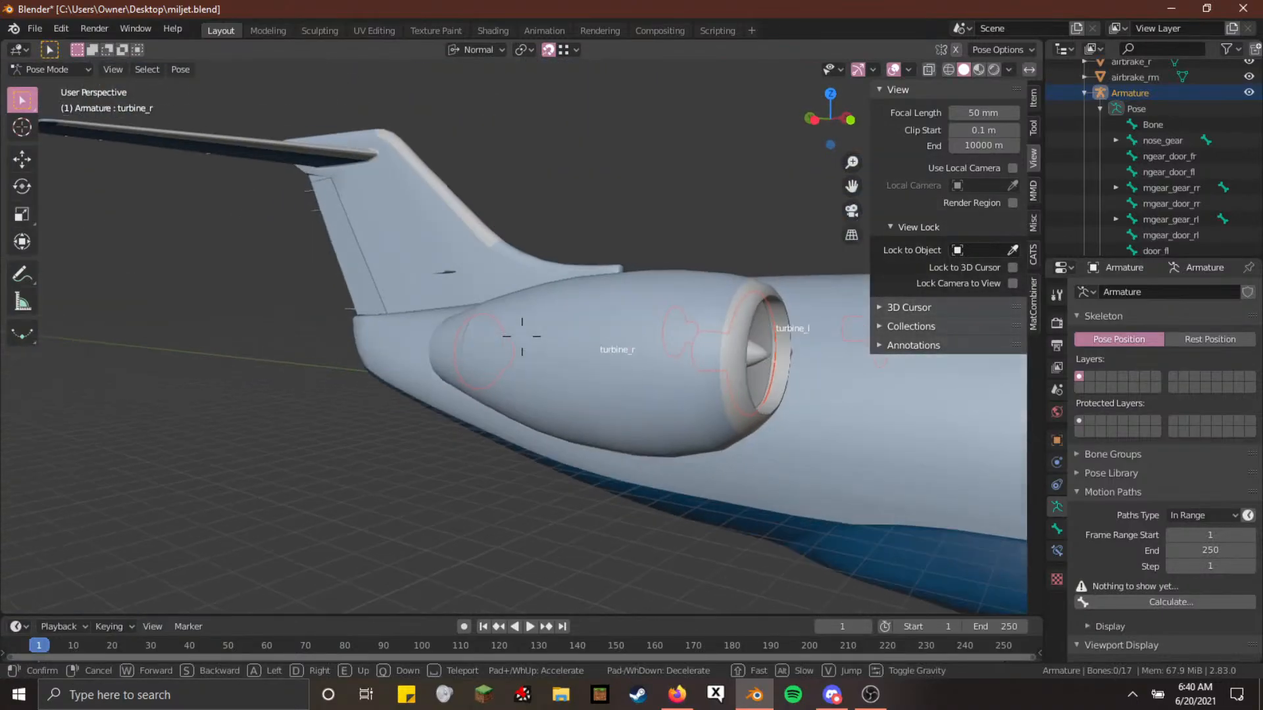
key(d)
key(w)
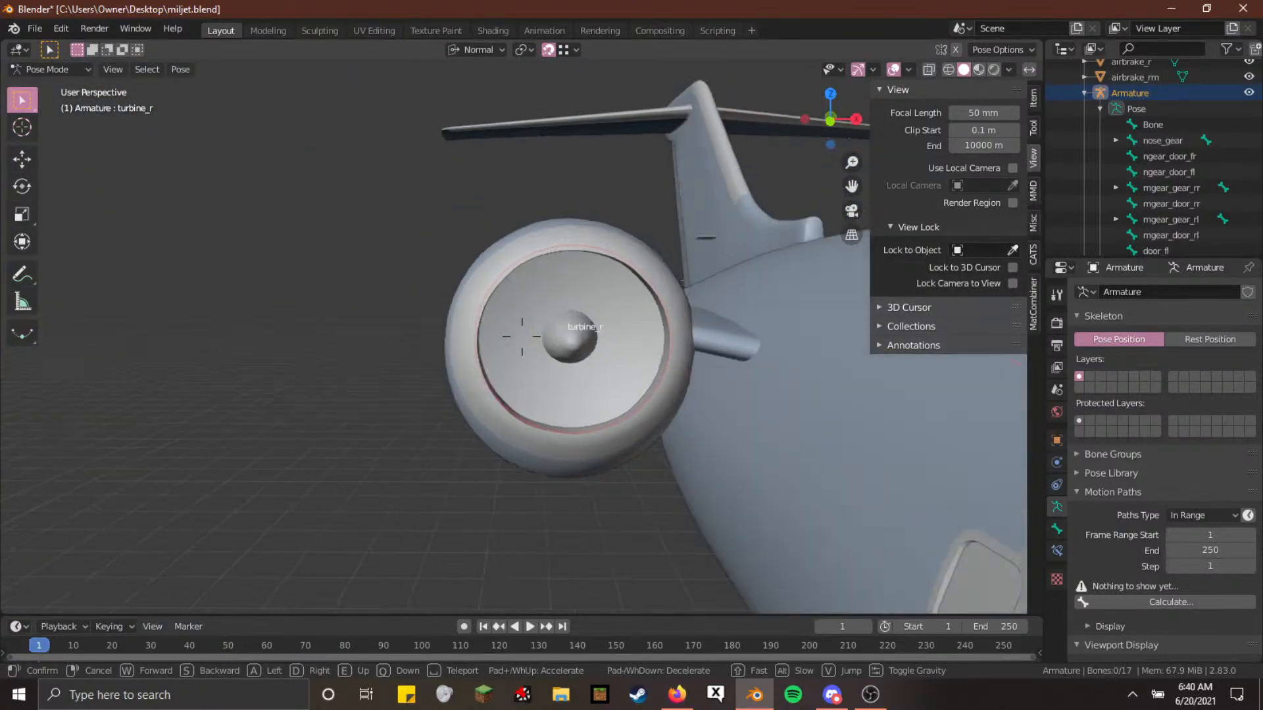
click(522, 337)
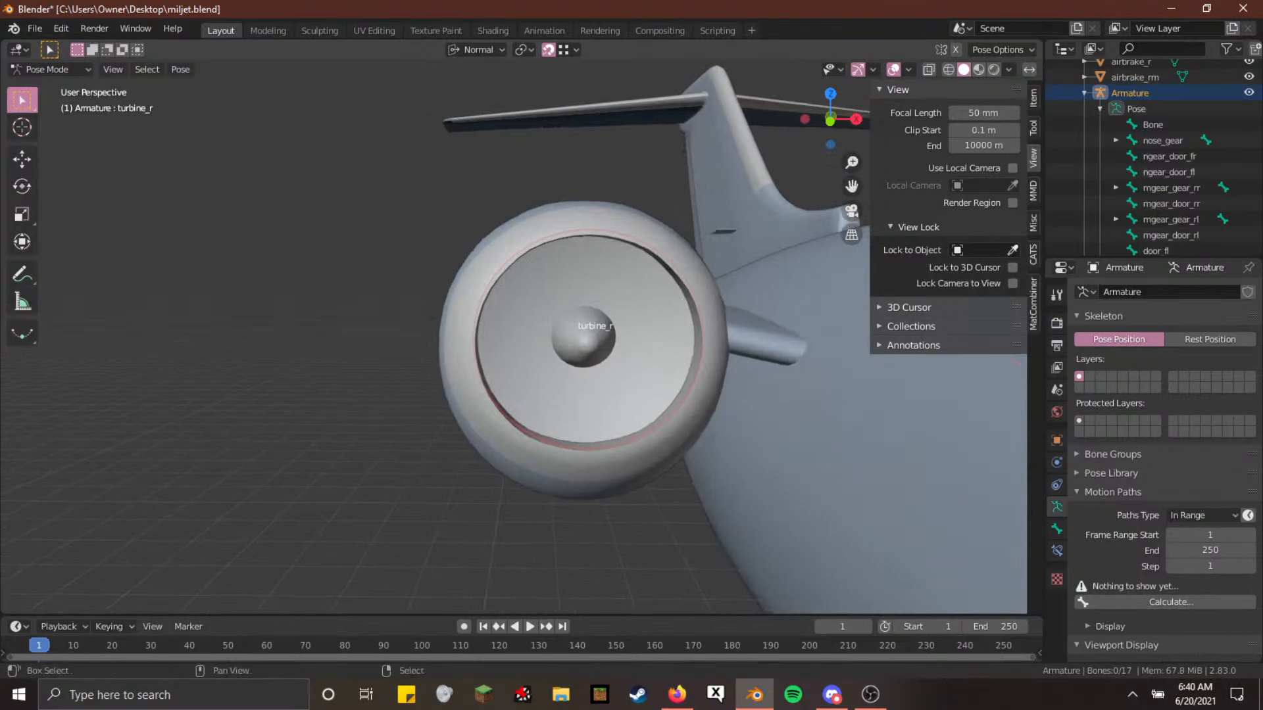
Select the turbine_l bone at the left intake cone and, in Edit Mode, move it about -0.195 m in X and 15.254 m in Y
key(shift+grave)
key(w)
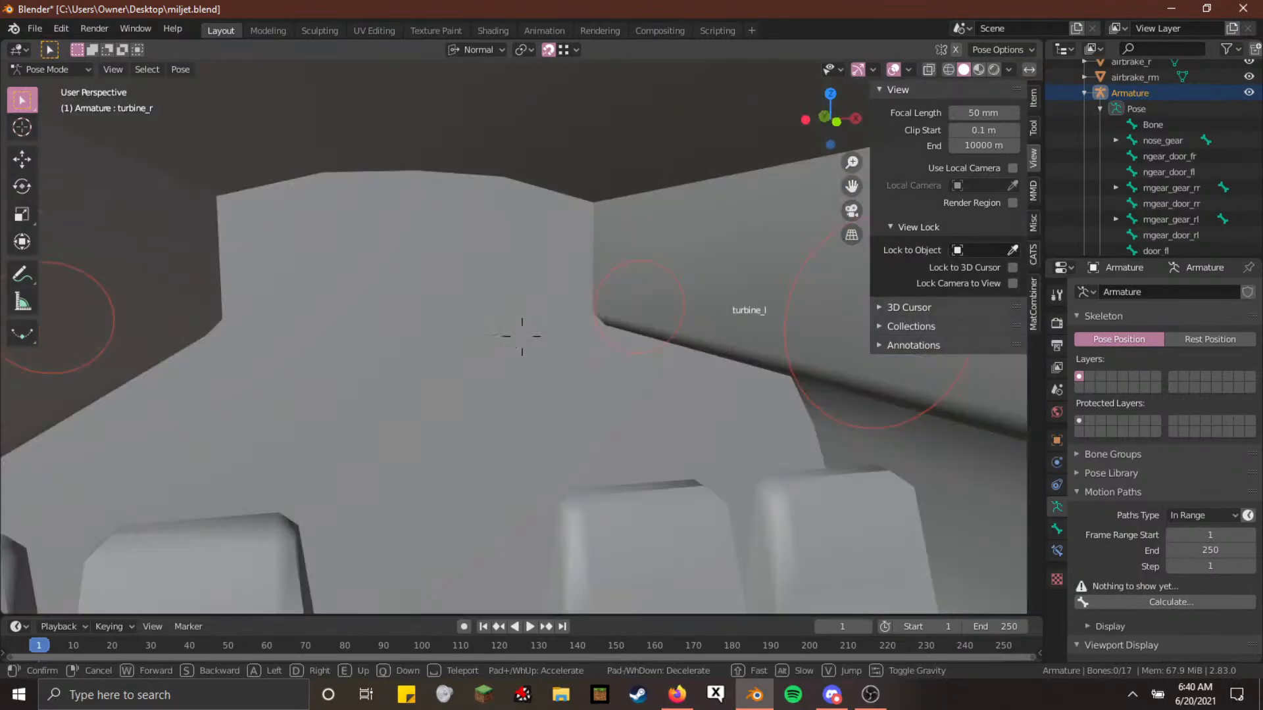
key(d)
key(w)
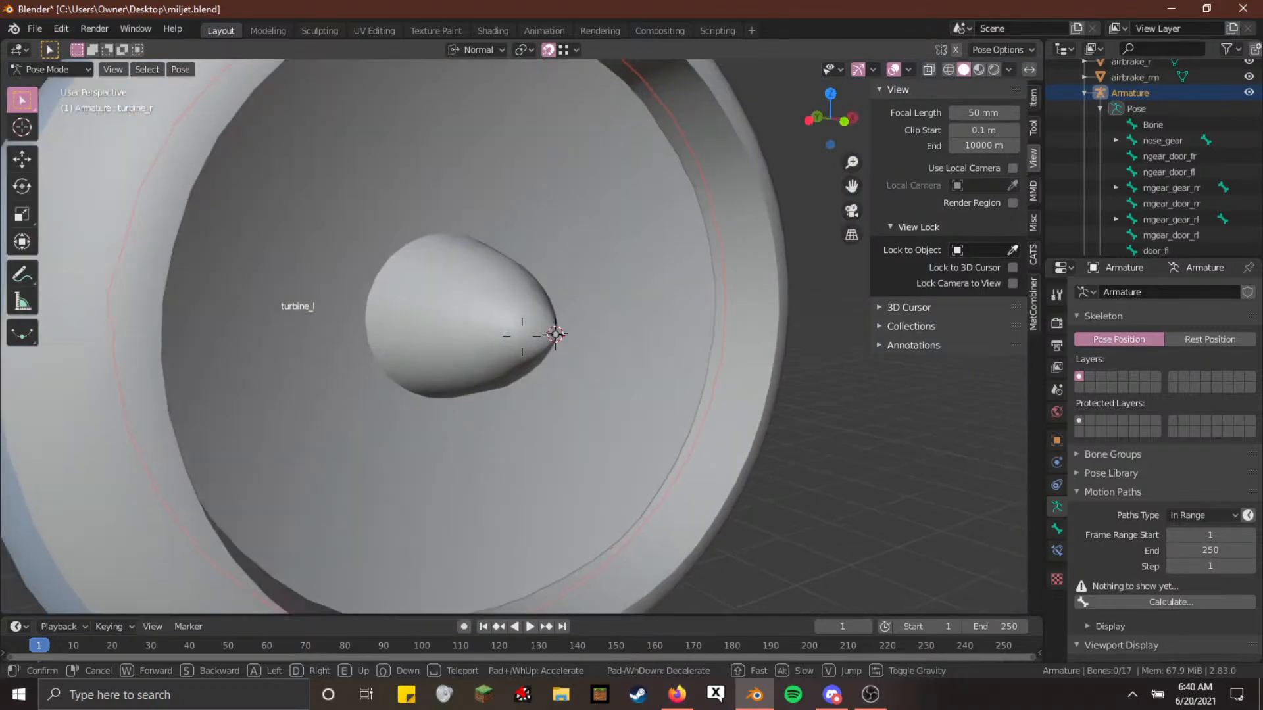
click(521, 336)
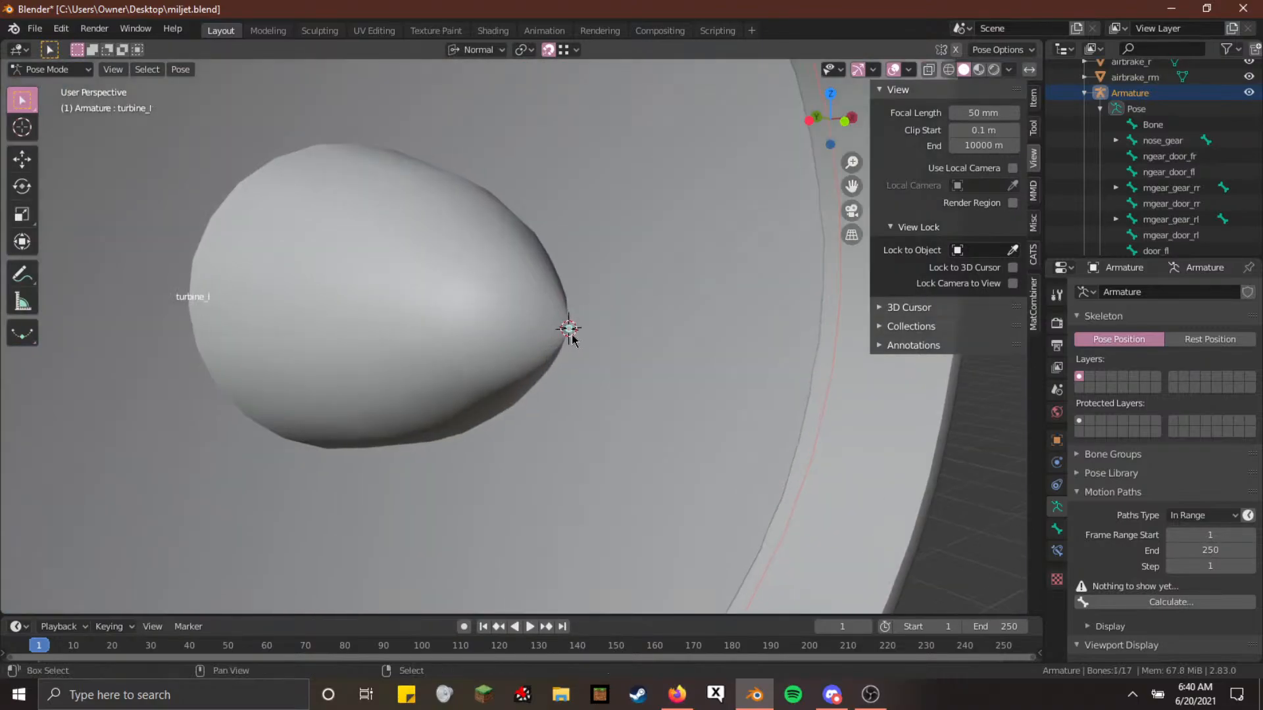
key(Tab)
key(shift+grave)
key(w)
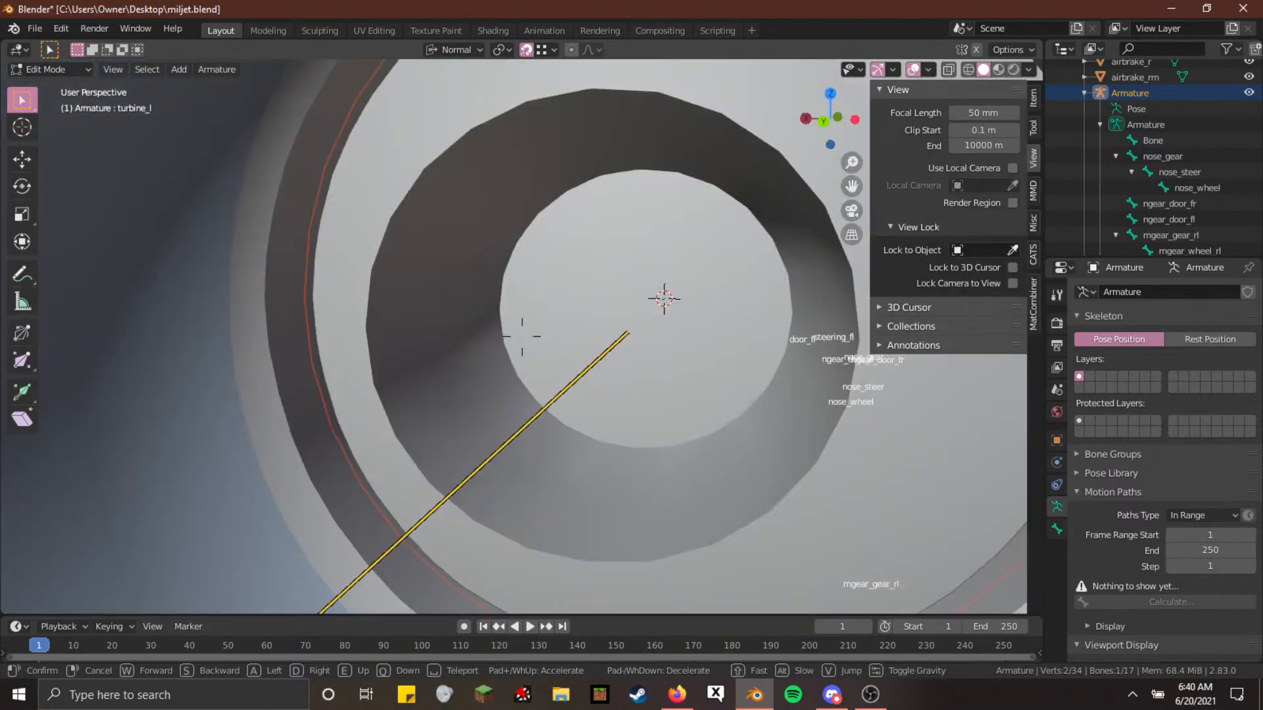
click(522, 336)
key(g)
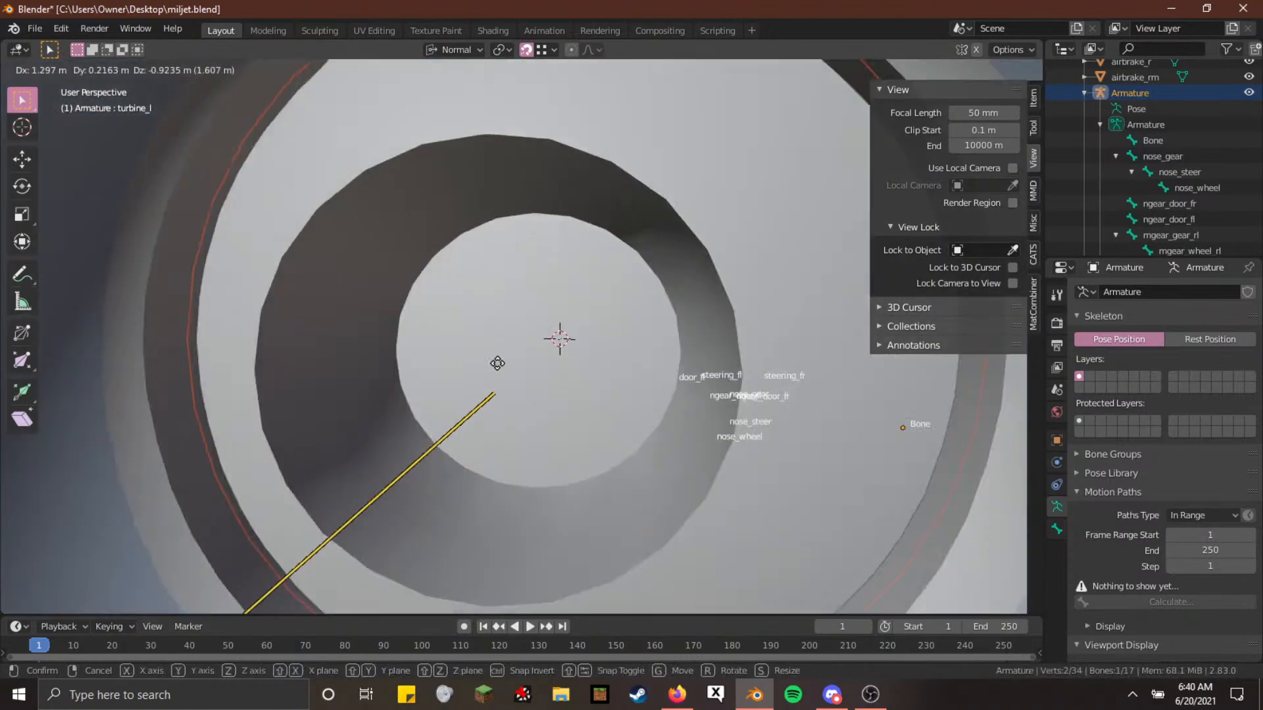
click(523, 356)
Move only the turbine_l bone's protruding joint about 0.195 m in X and -26.27 m in Y, onto the hub's end face inside the left engine
key(shift+grave)
key(w)
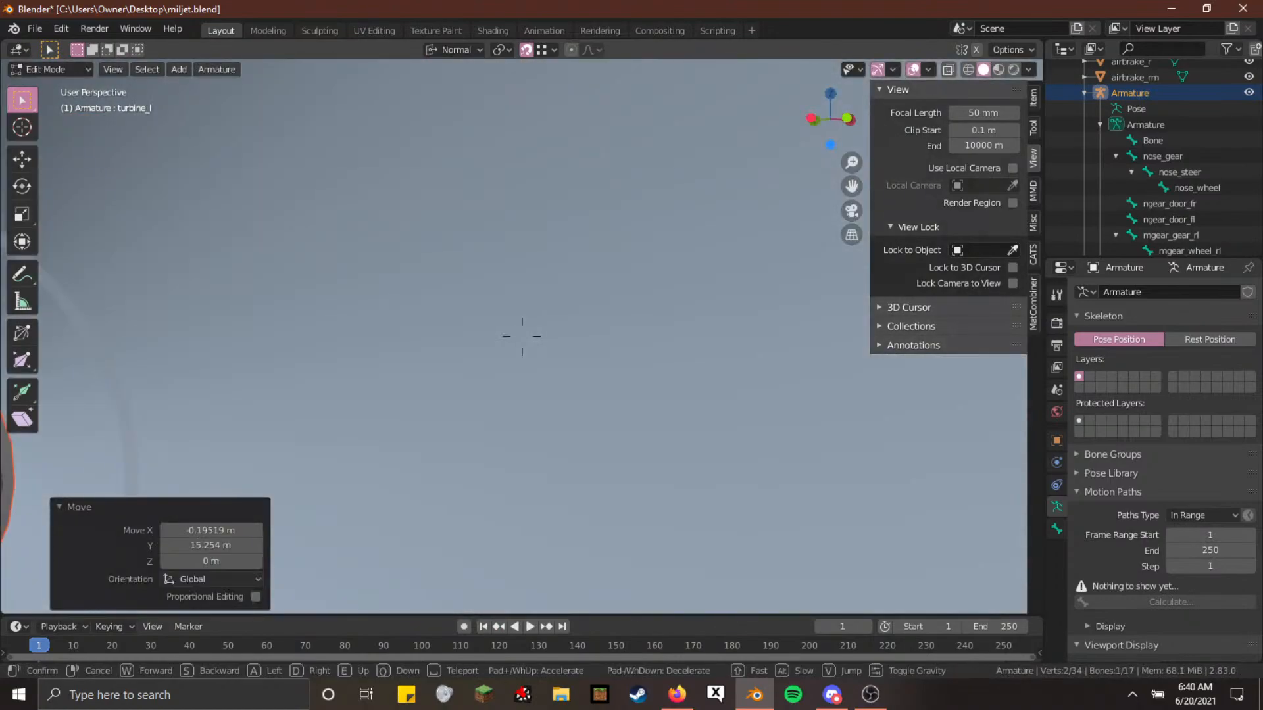
key(s)
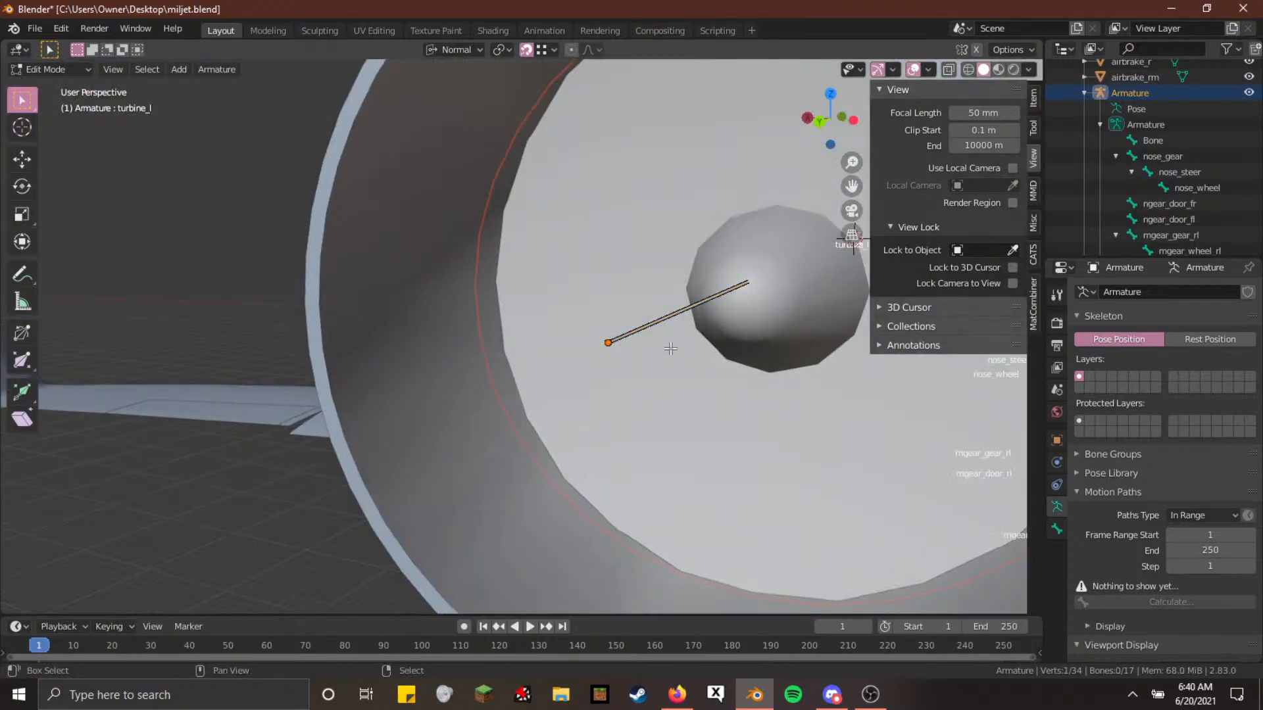
key(w)
key(w)
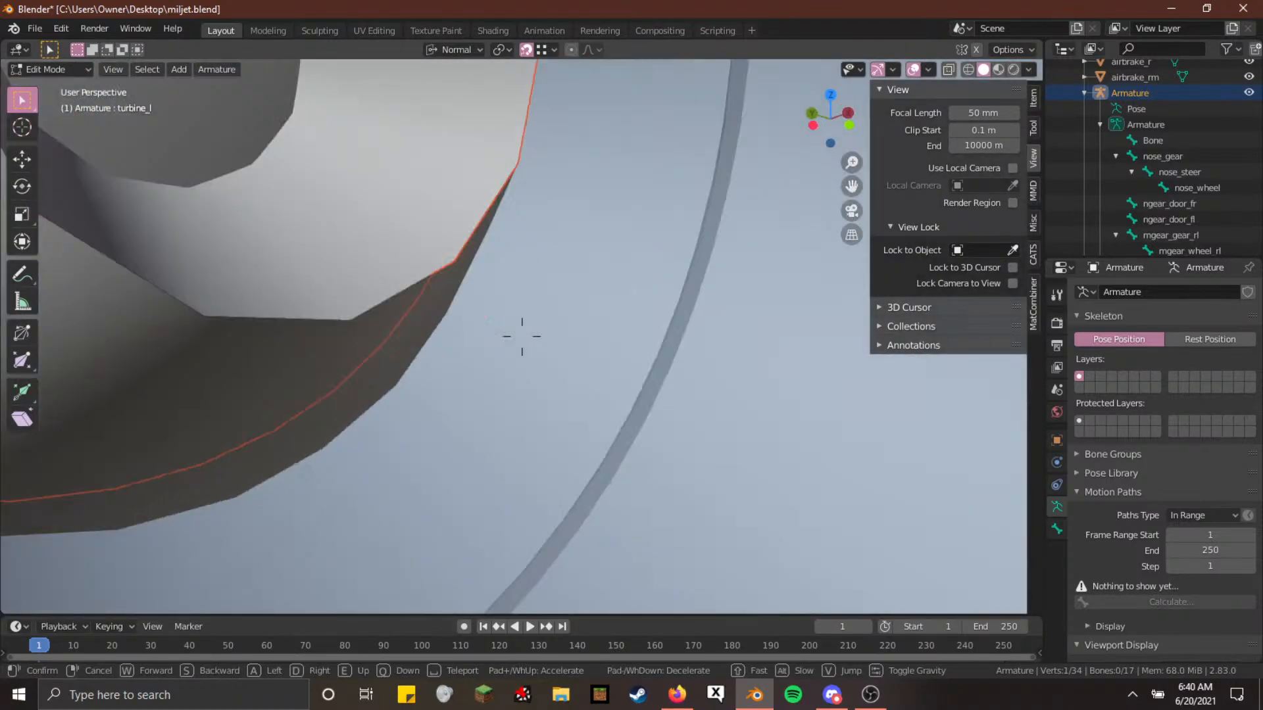
key(s)
click(476, 271)
key(g)
click(474, 254)
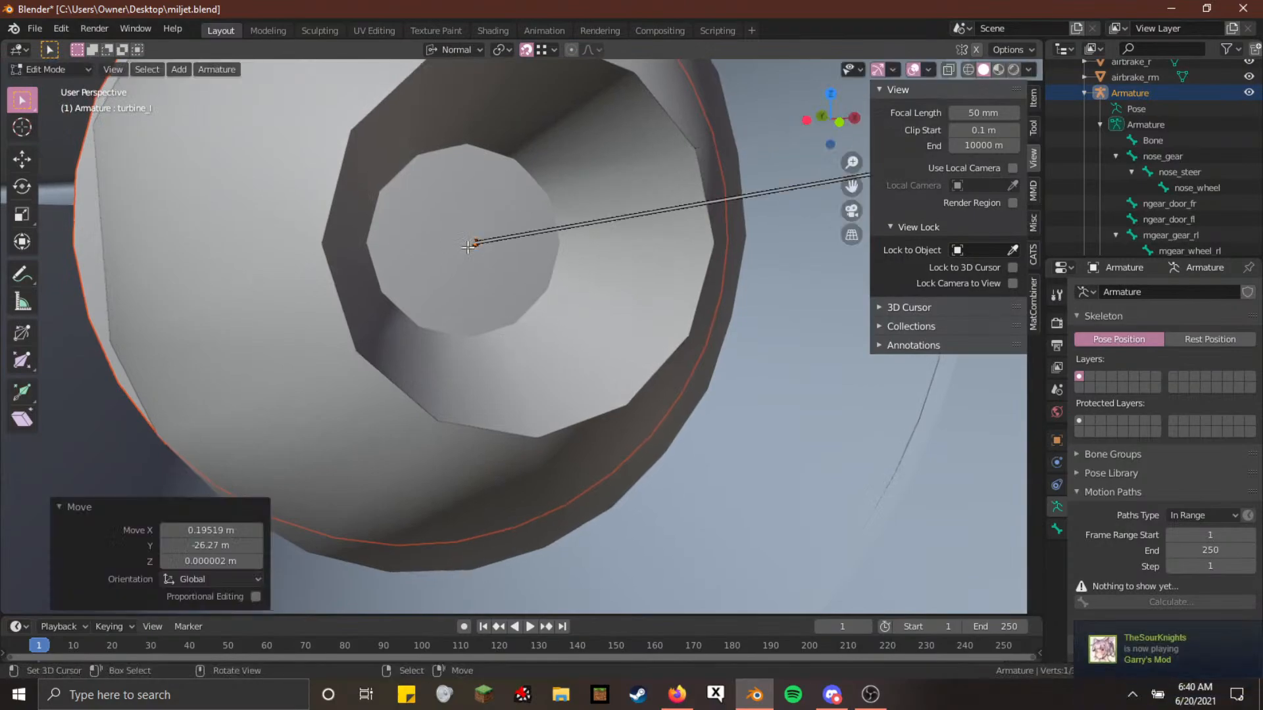
Check the turbine_l joint's placement on the left engine's hub up close, toggling between Pose Mode and Edit Mode
key(shift+grave)
key(s)
click(522, 336)
key(Tab)
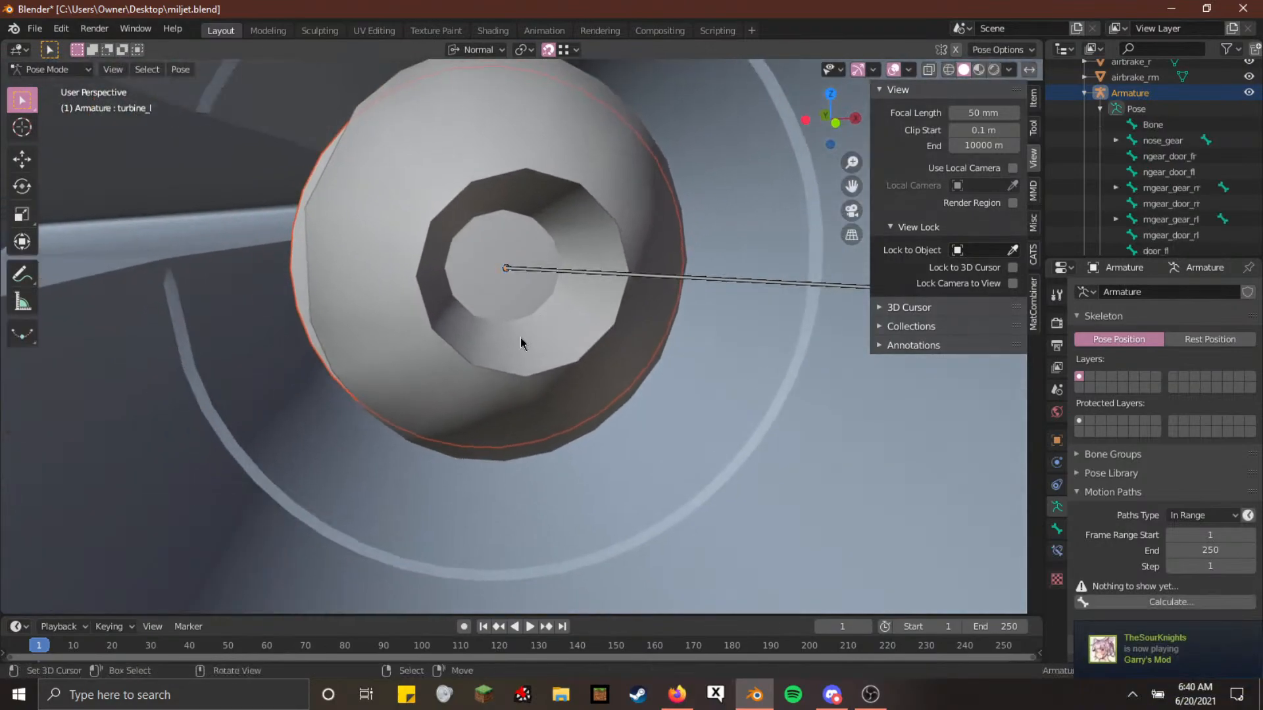
key(Tab)
key(shift+grave)
key(d)
key(a)
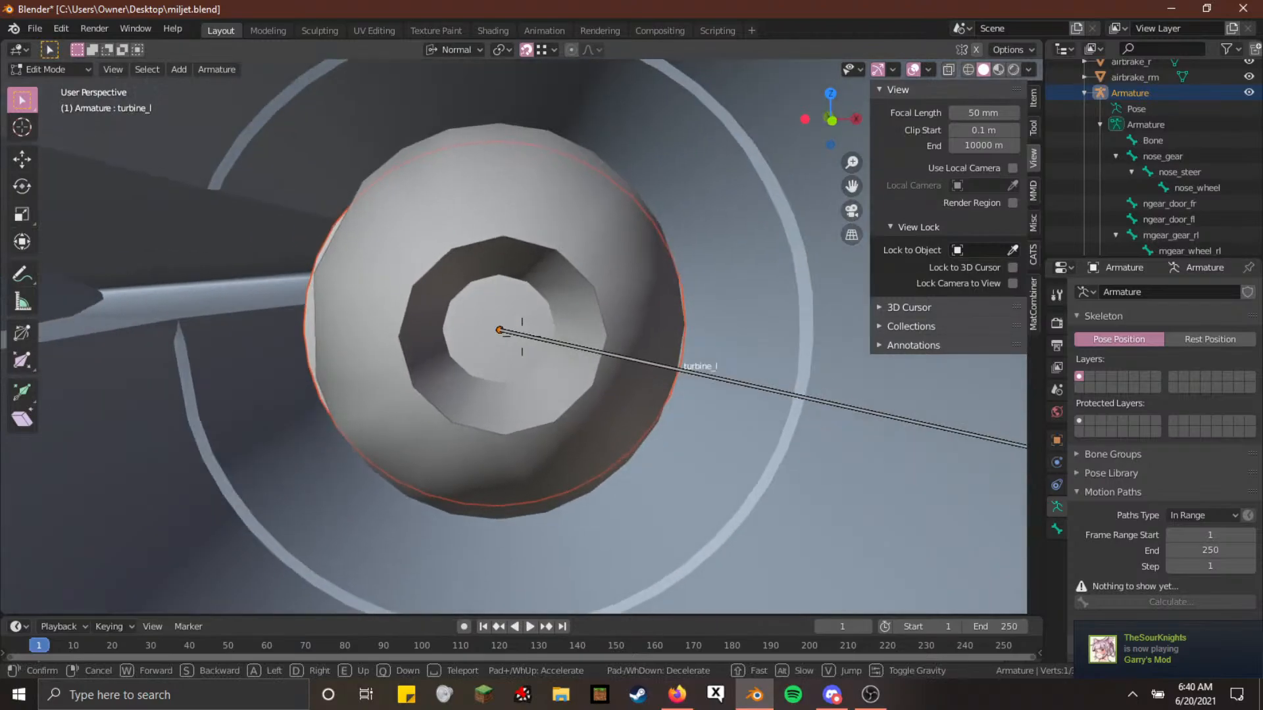
key(w)
key(q)
key(a)
key(w)
key(d)
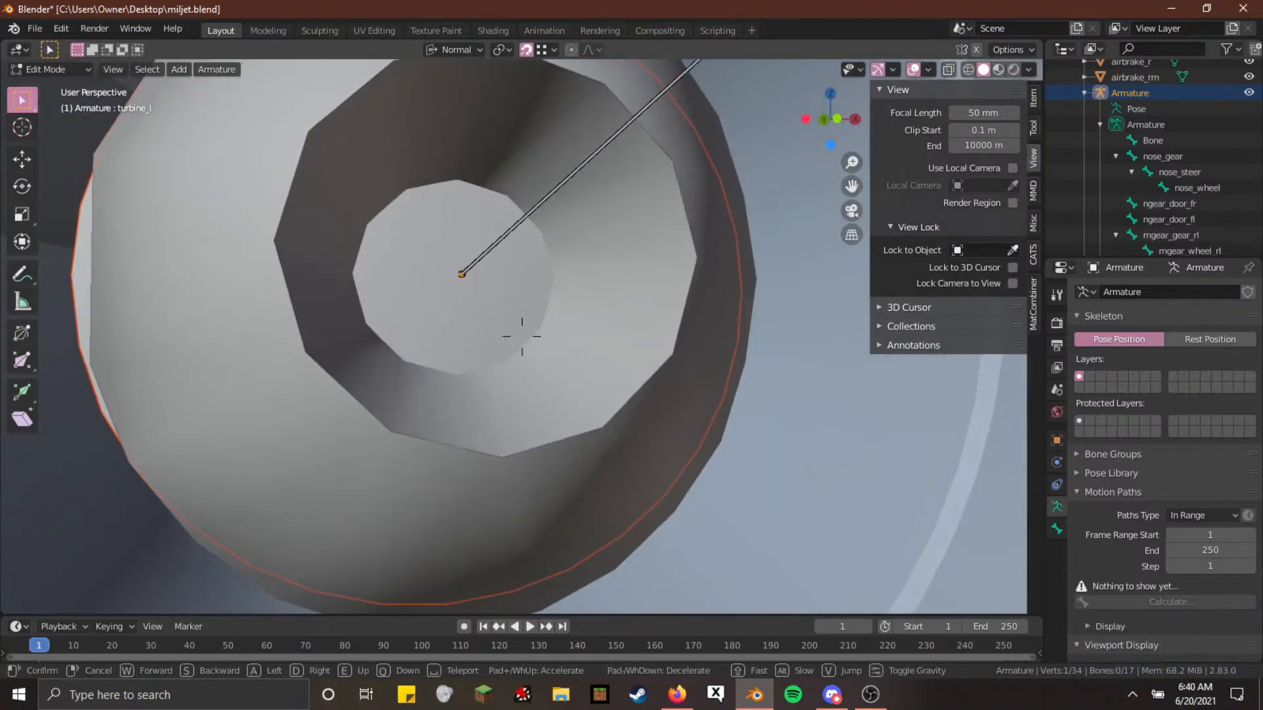
key(a)
key(w)
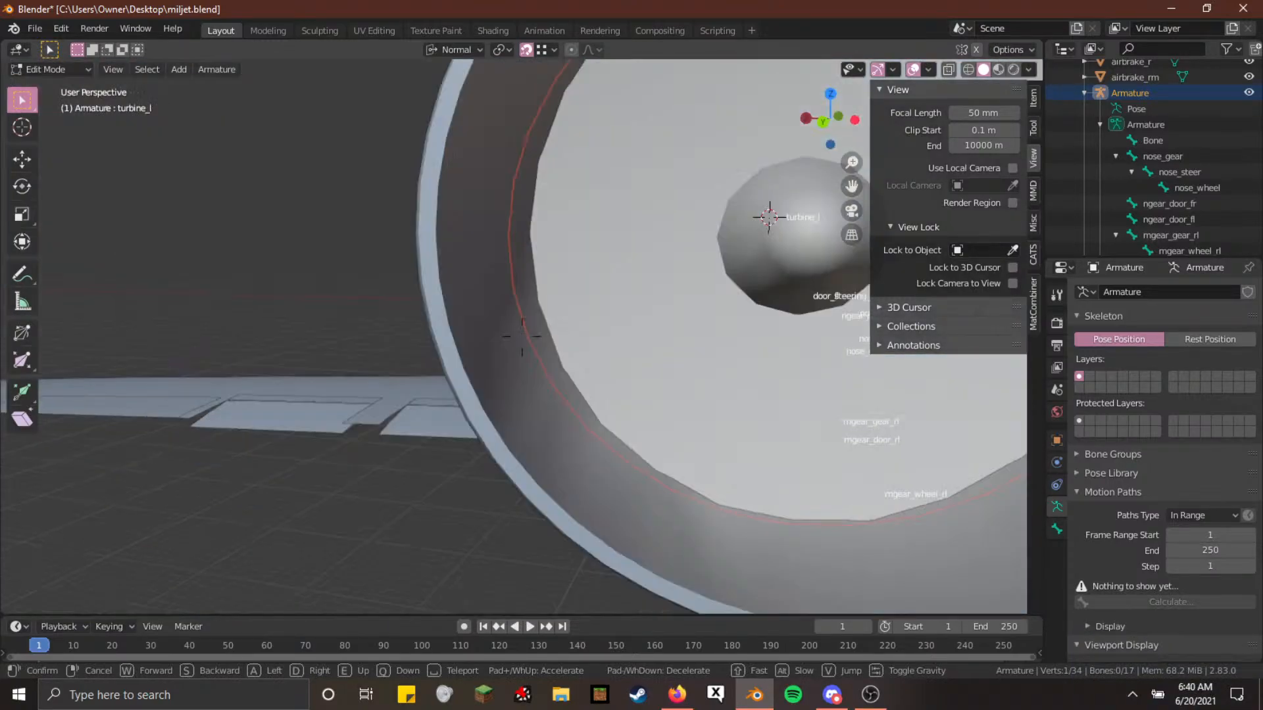
Examine the left engine from its exhaust and side, and view both engines from directly above
key(a)
key(s)
key(w)
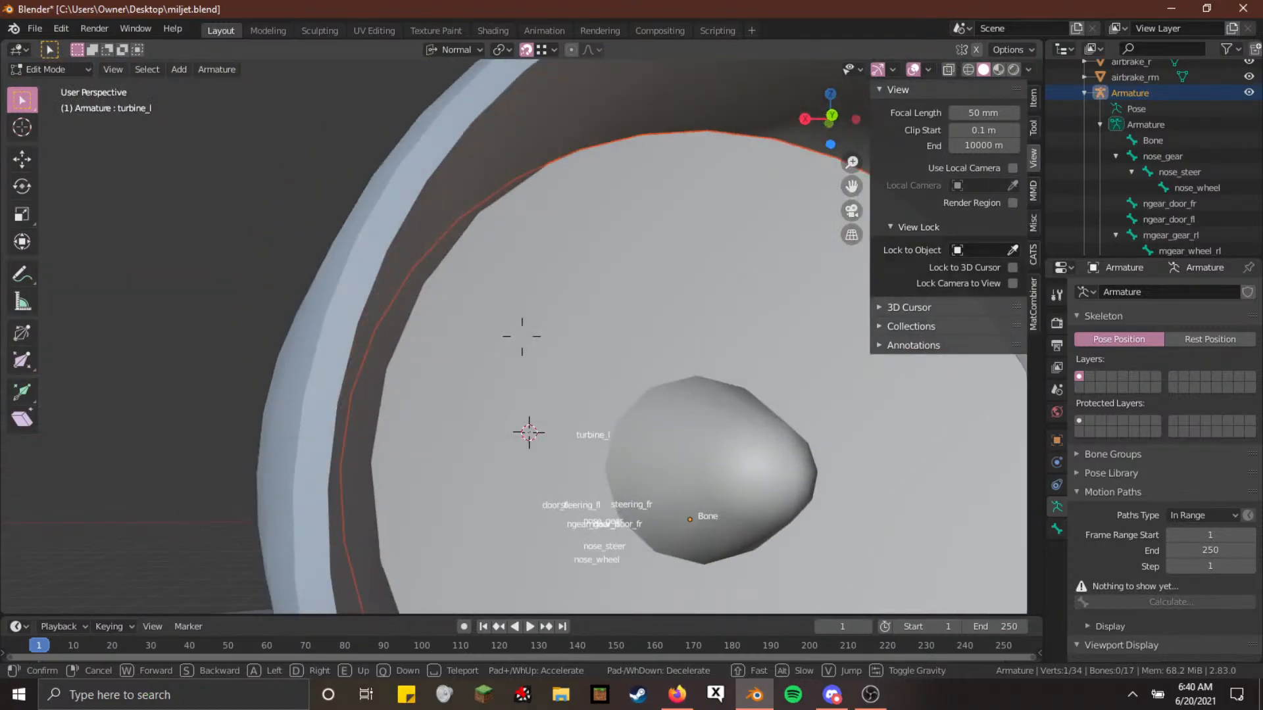
key(a)
key(d)
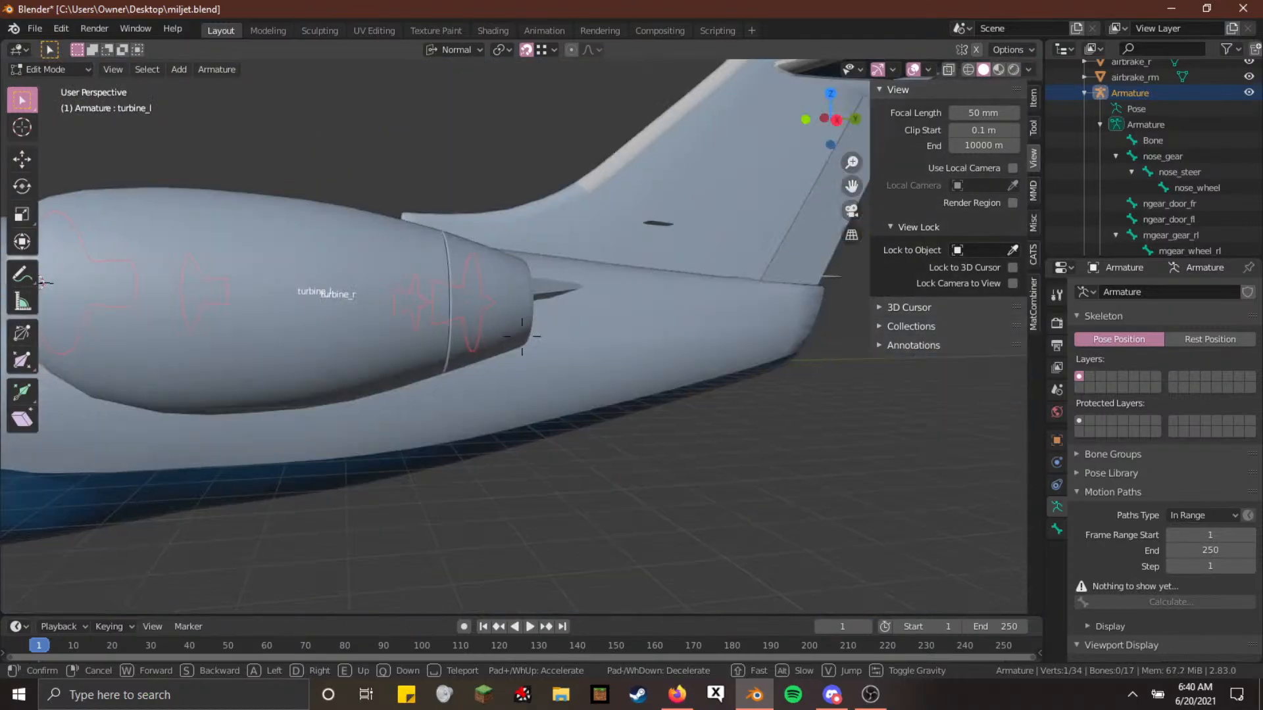
key(a)
key(s)
key(d)
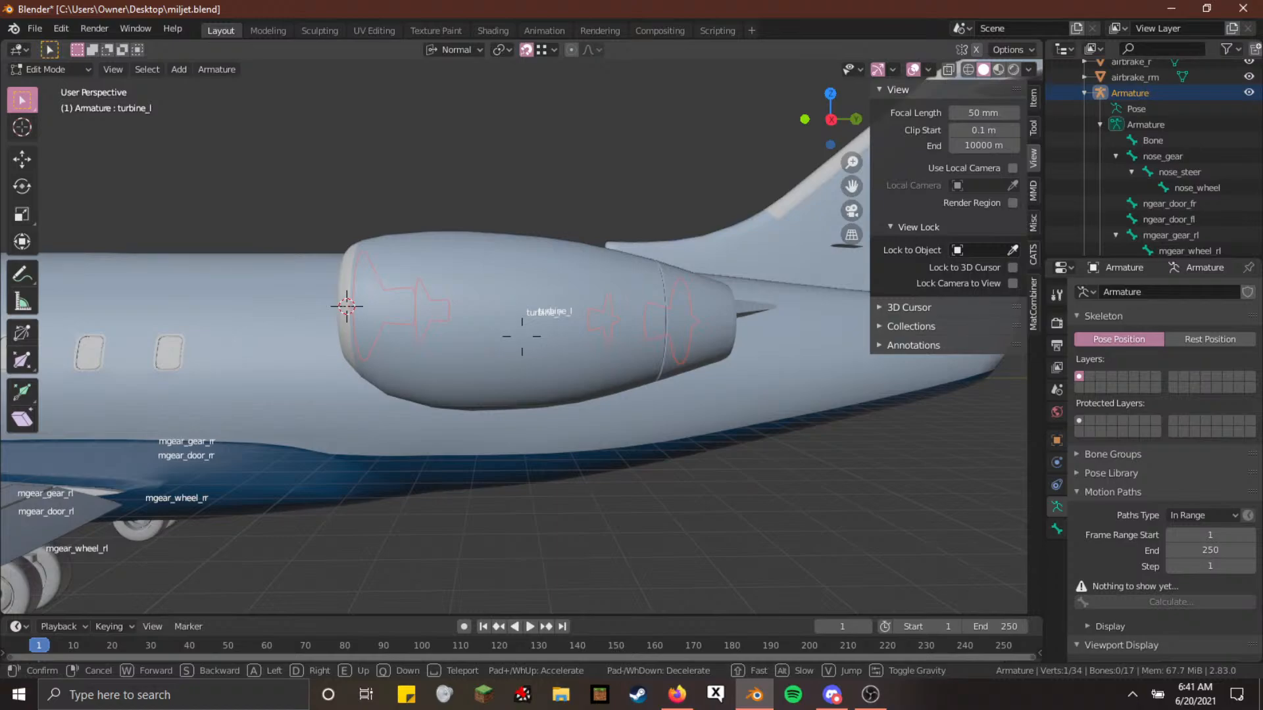
key(e)
click(523, 337)
key(KP_7)
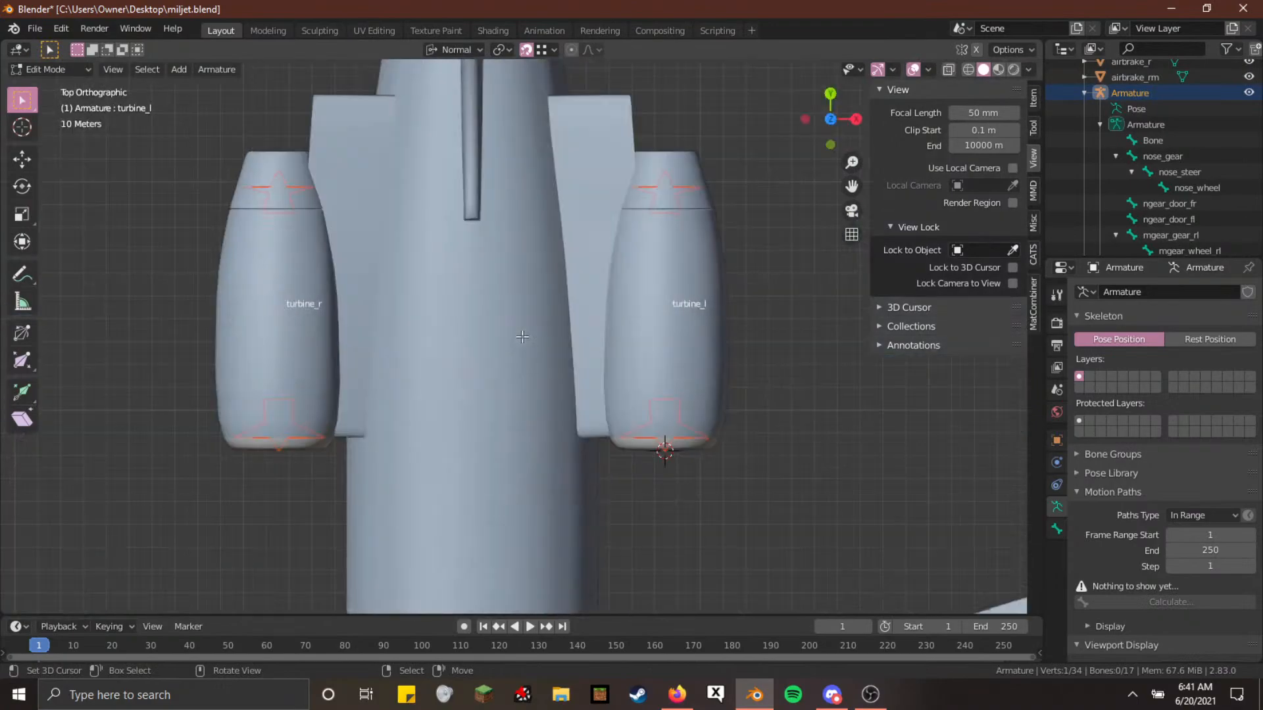
Switch the armature from Edit Mode to Pose Mode with the engines seen from the side
key(KP_1)
key(KP_3)
scroll(606, 384, up, 3)
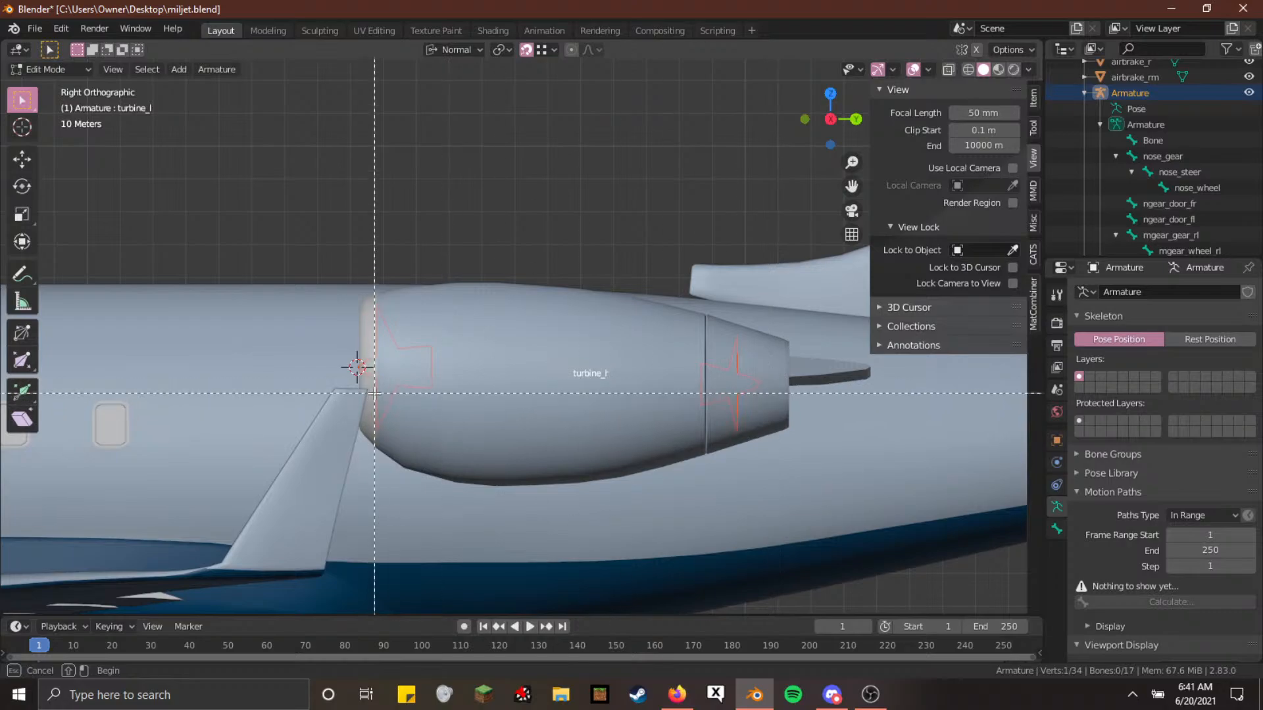
key(Escape)
key(ctrl+Tab)
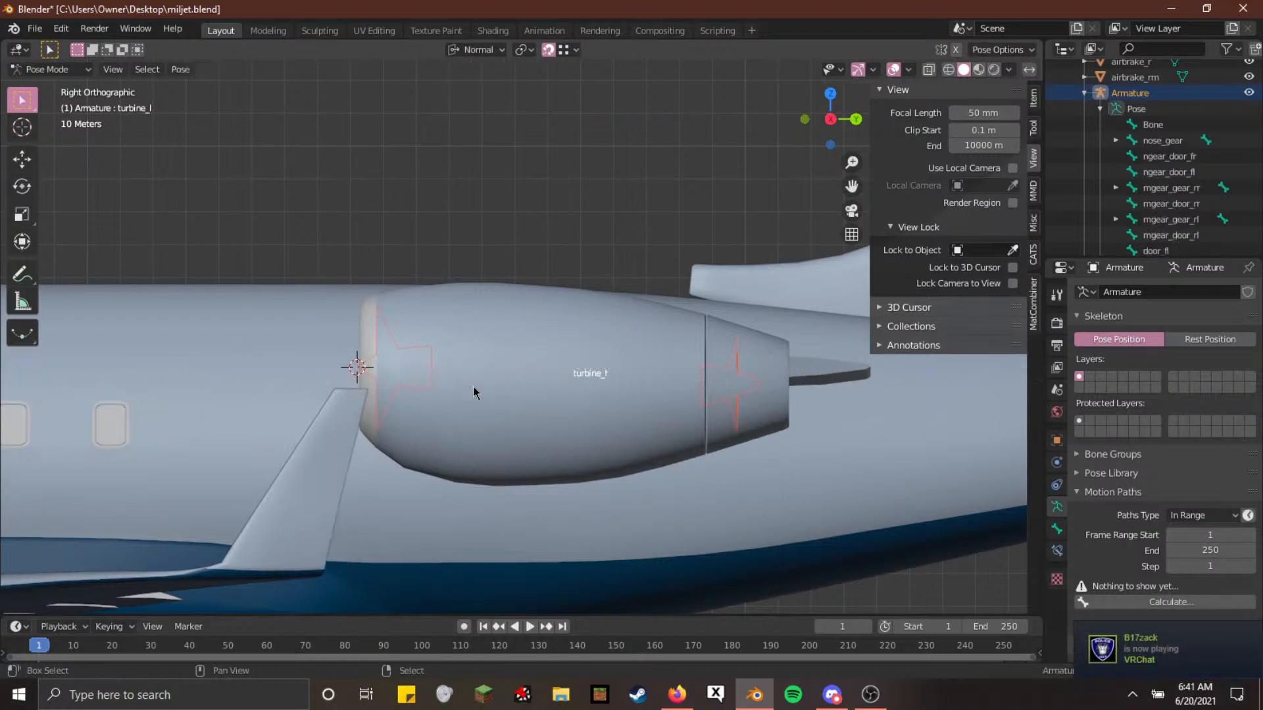
Hide the chassis object to expose the turbines and bones inside the engines
key(shift+grave)
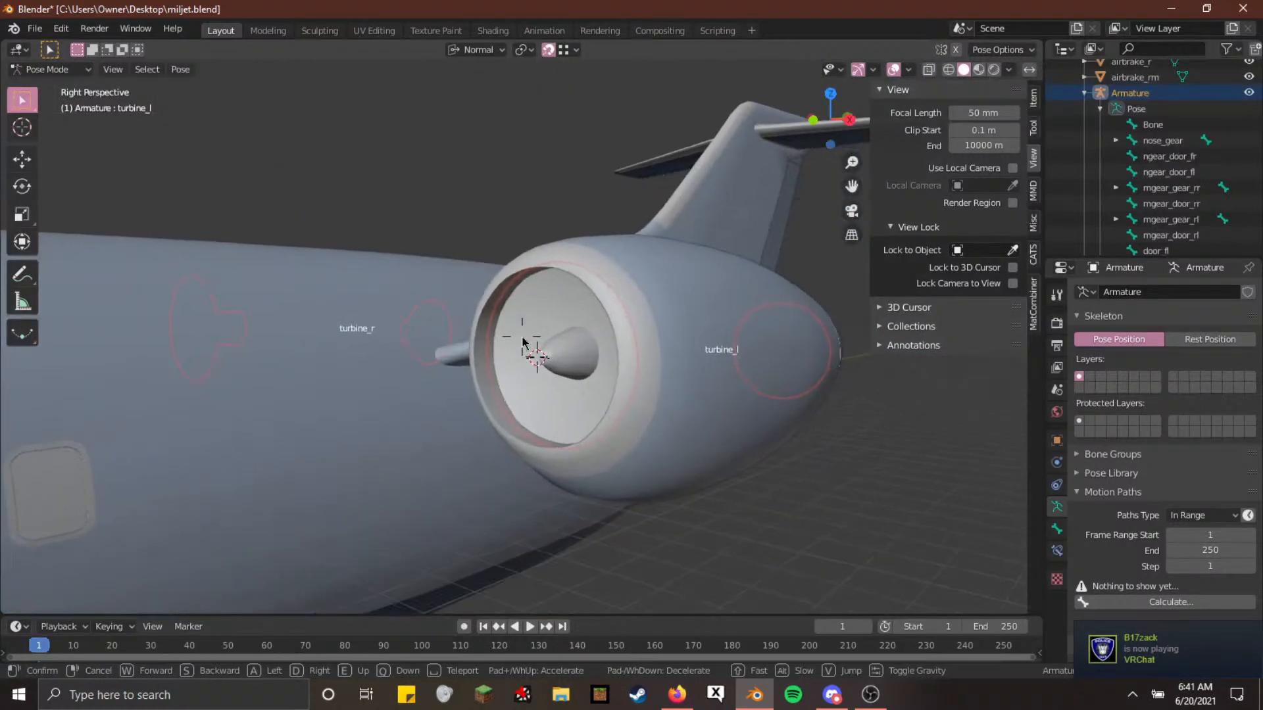
click(523, 341)
scroll(1235, 195, down, 5)
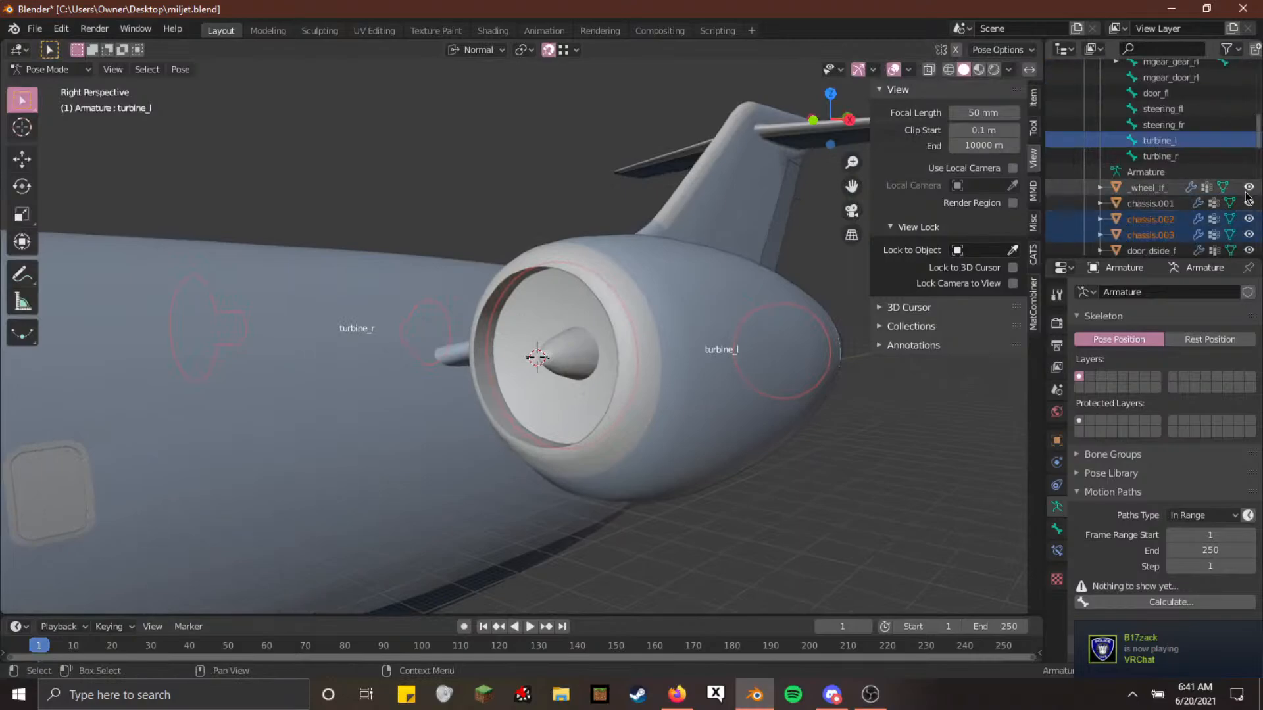
click(1249, 204)
scroll(1249, 211, down, 3)
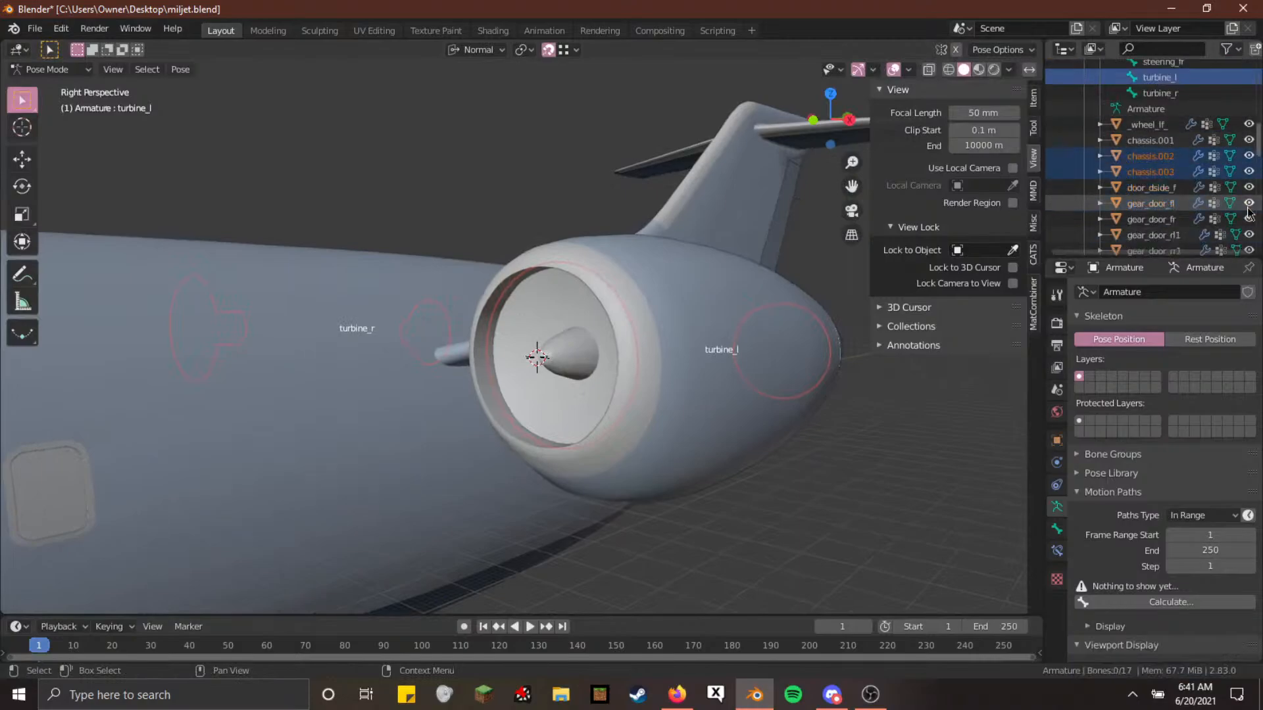
scroll(1249, 211, down, 3)
scroll(1245, 215, down, 4)
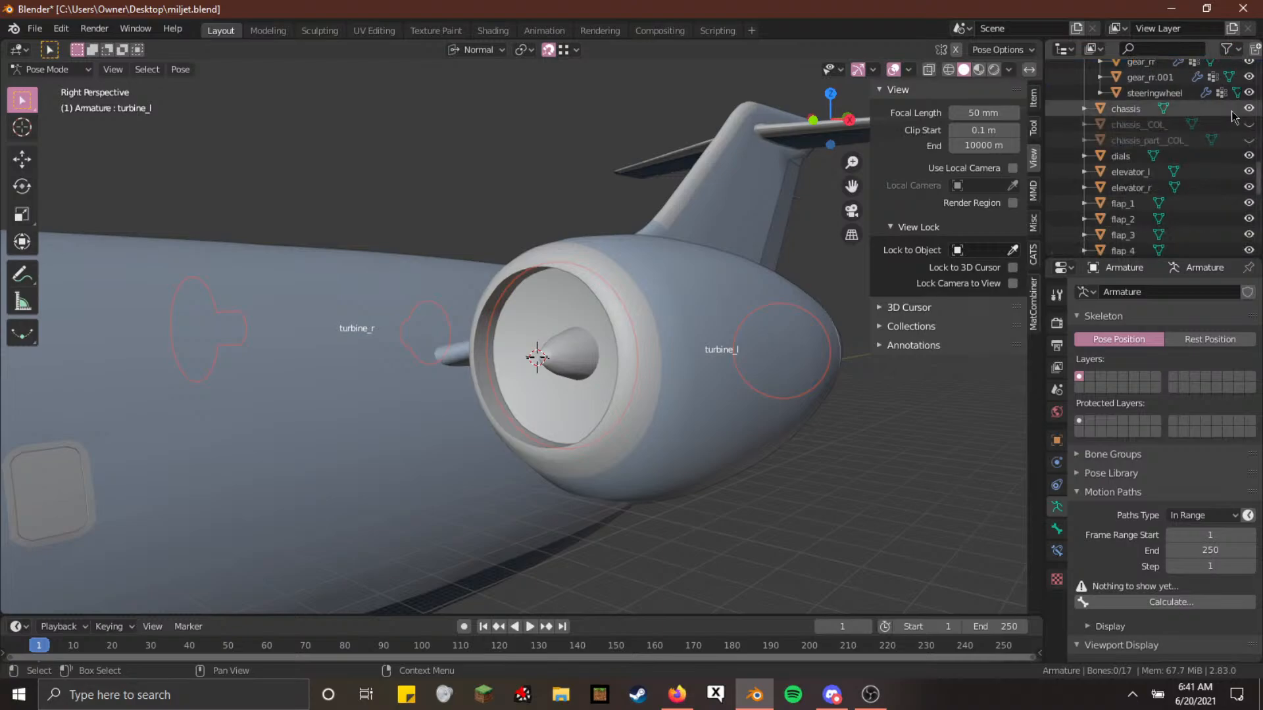
click(1249, 108)
In the armature's Edit Mode, move turbine_l's rear joint off the exhaust hub by -19.371 m in X, -14.473 m in Y and -8.0349 m in Z
key(shift+grave)
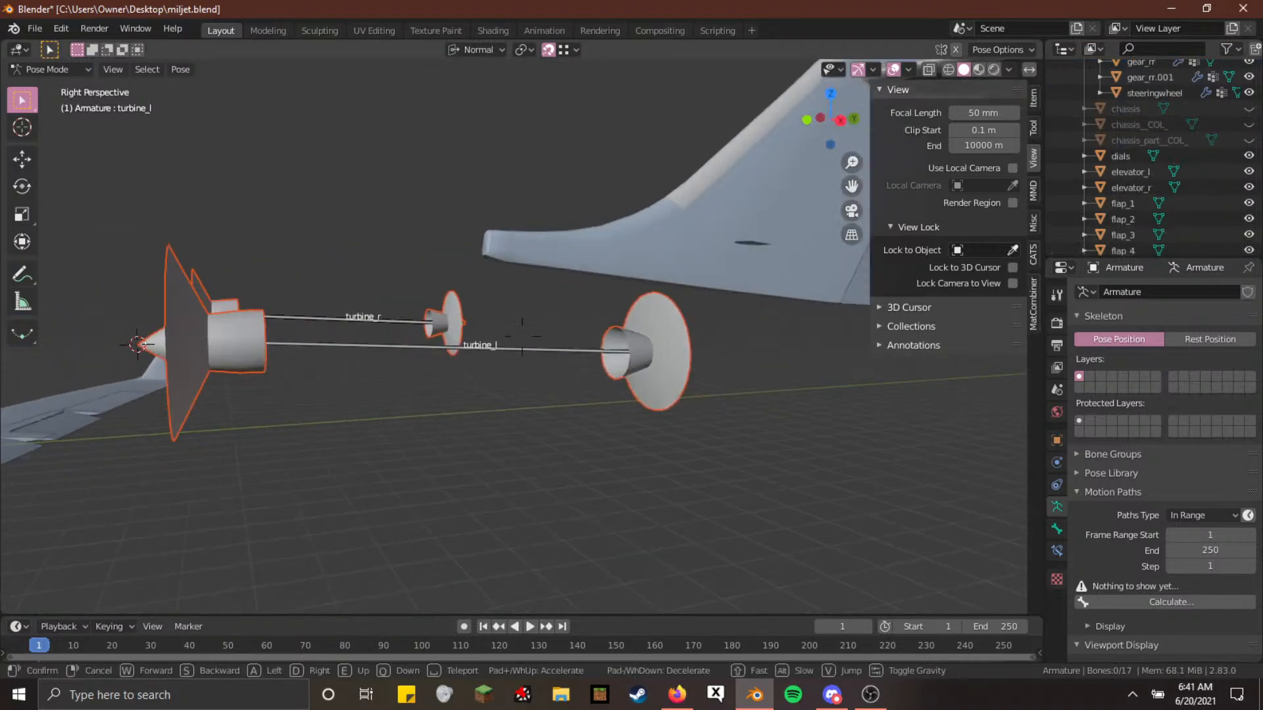
key(w)
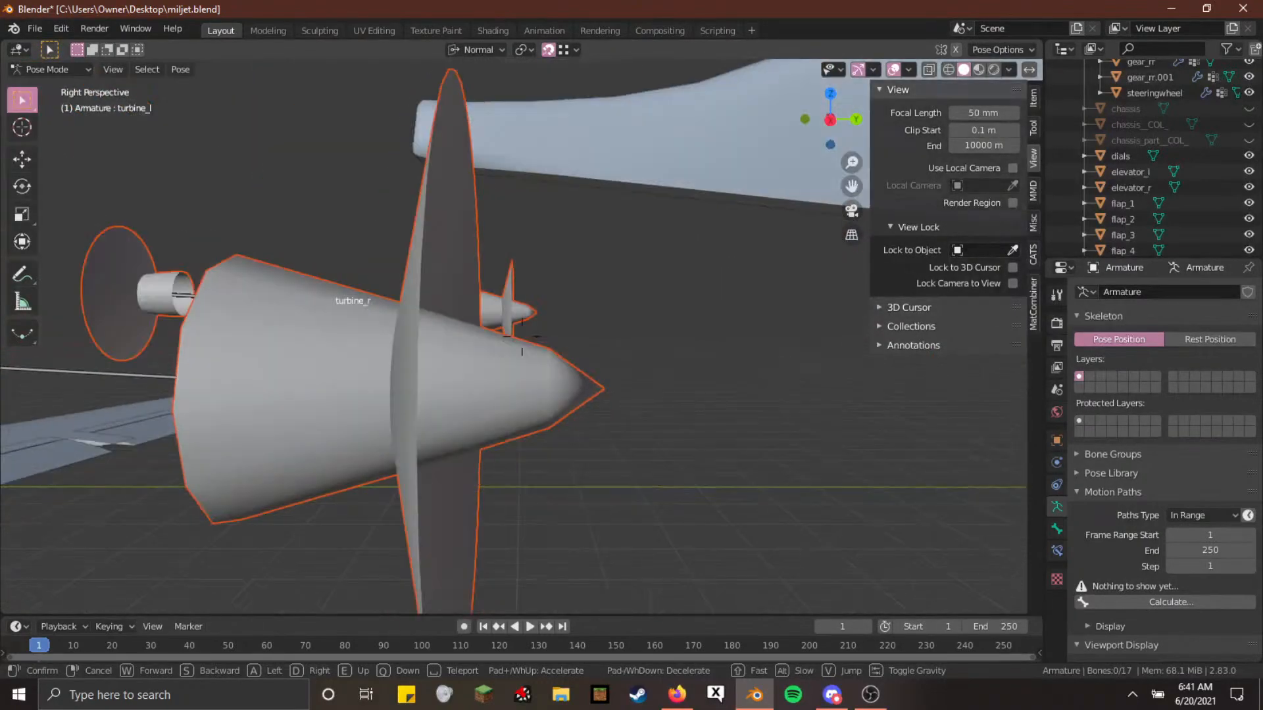
click(583, 315)
right_click(625, 299)
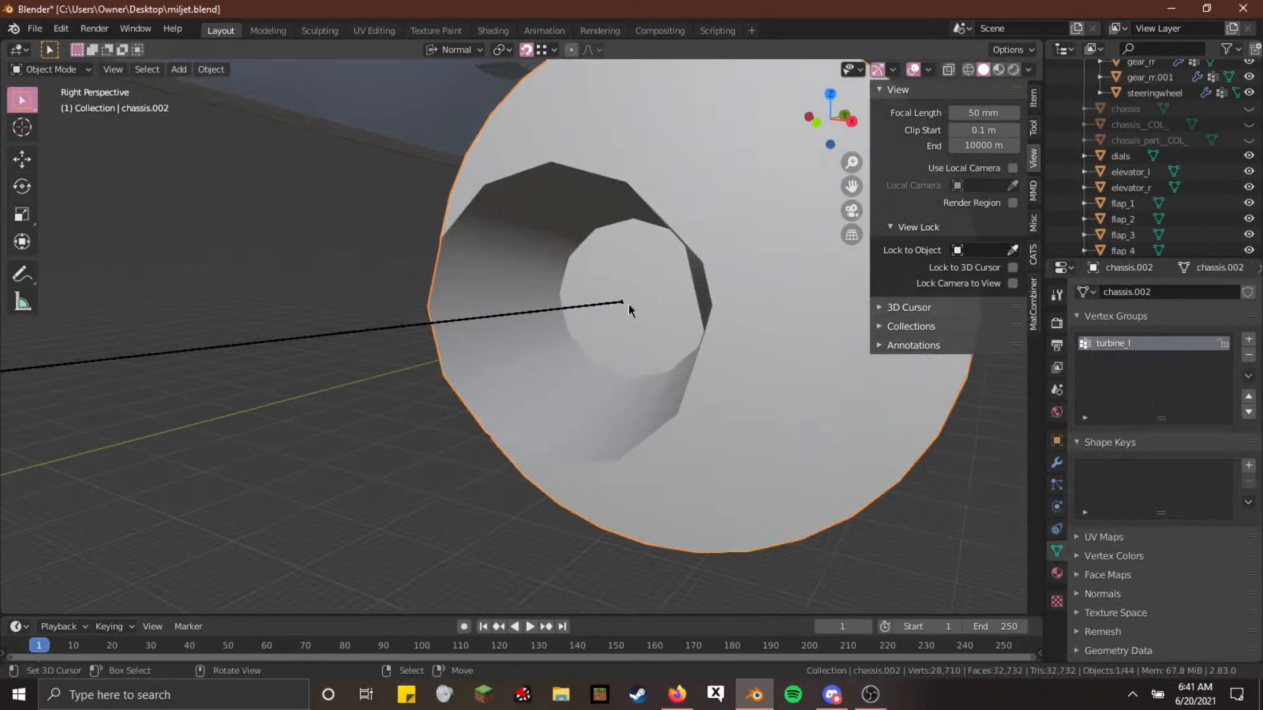
key(Tab)
key(Tab)
right_click(623, 303)
key(Tab)
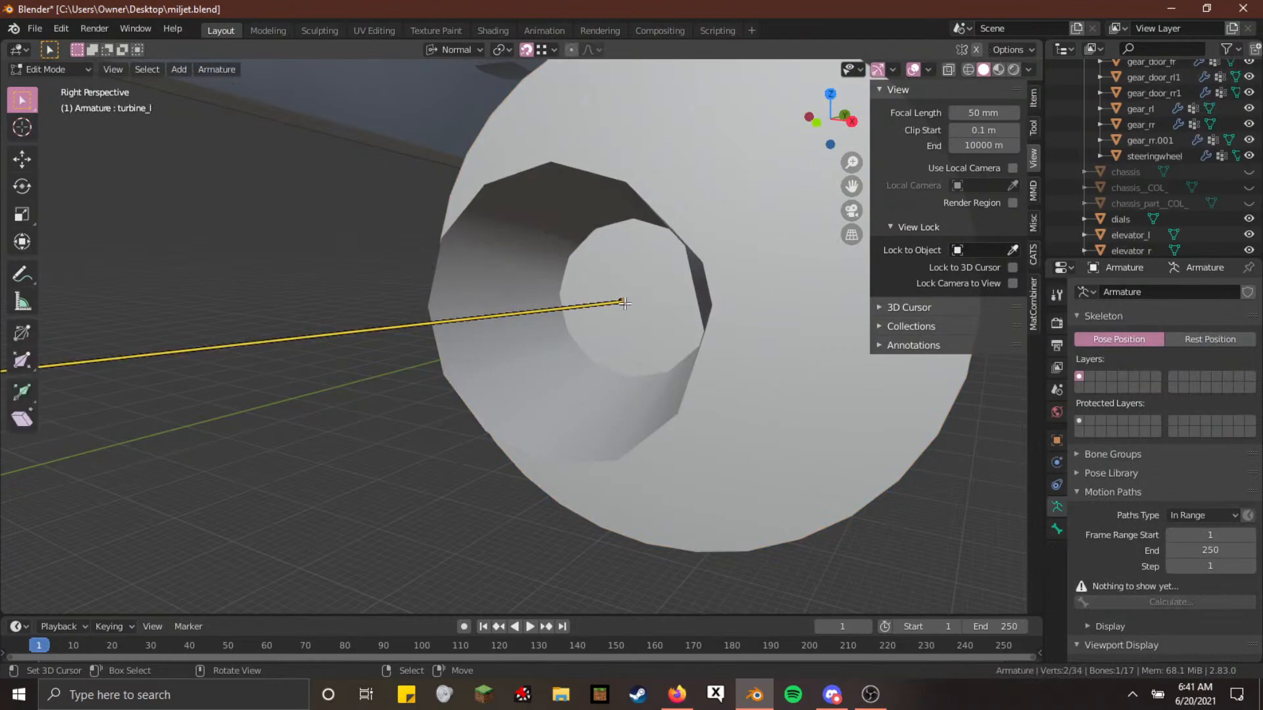
key(g)
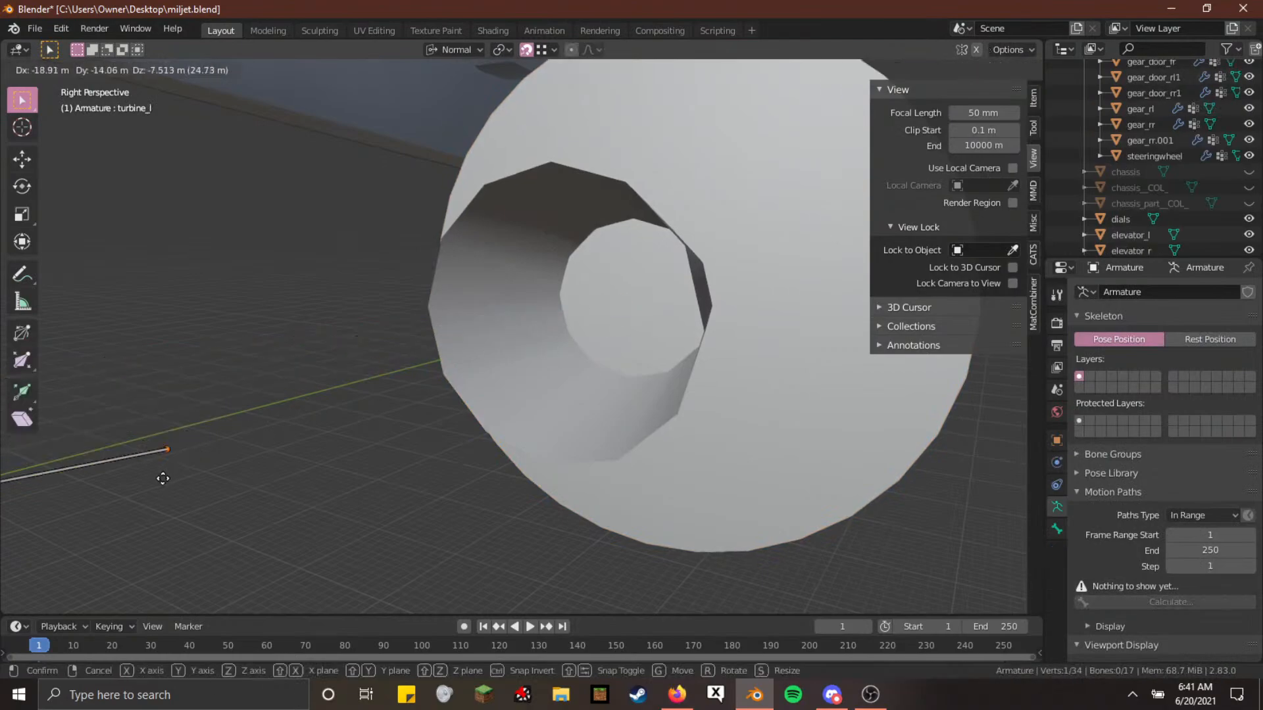
click(160, 486)
Move turbine_l's front joint clear of the intake hub by 10.874 m in X, -6.895 m in Y and 0.39791 m in Z
key(shift+grave)
key(s)
key(w)
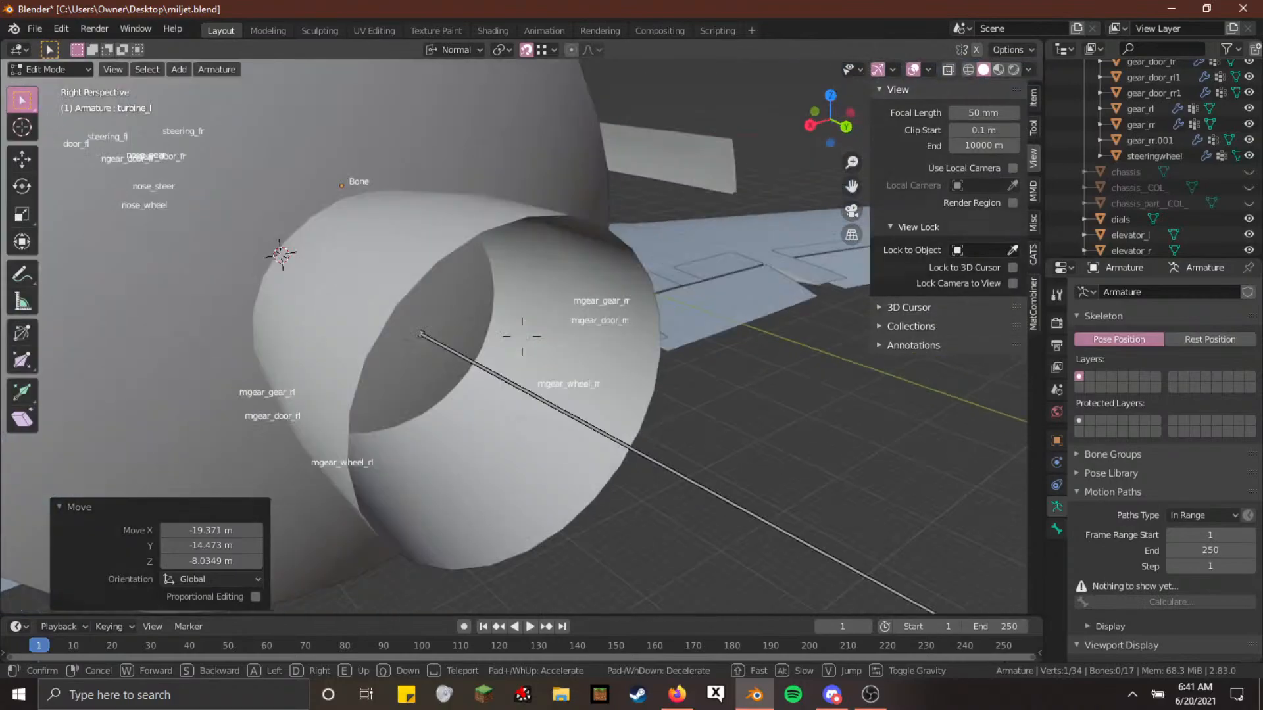
click(561, 371)
key(g)
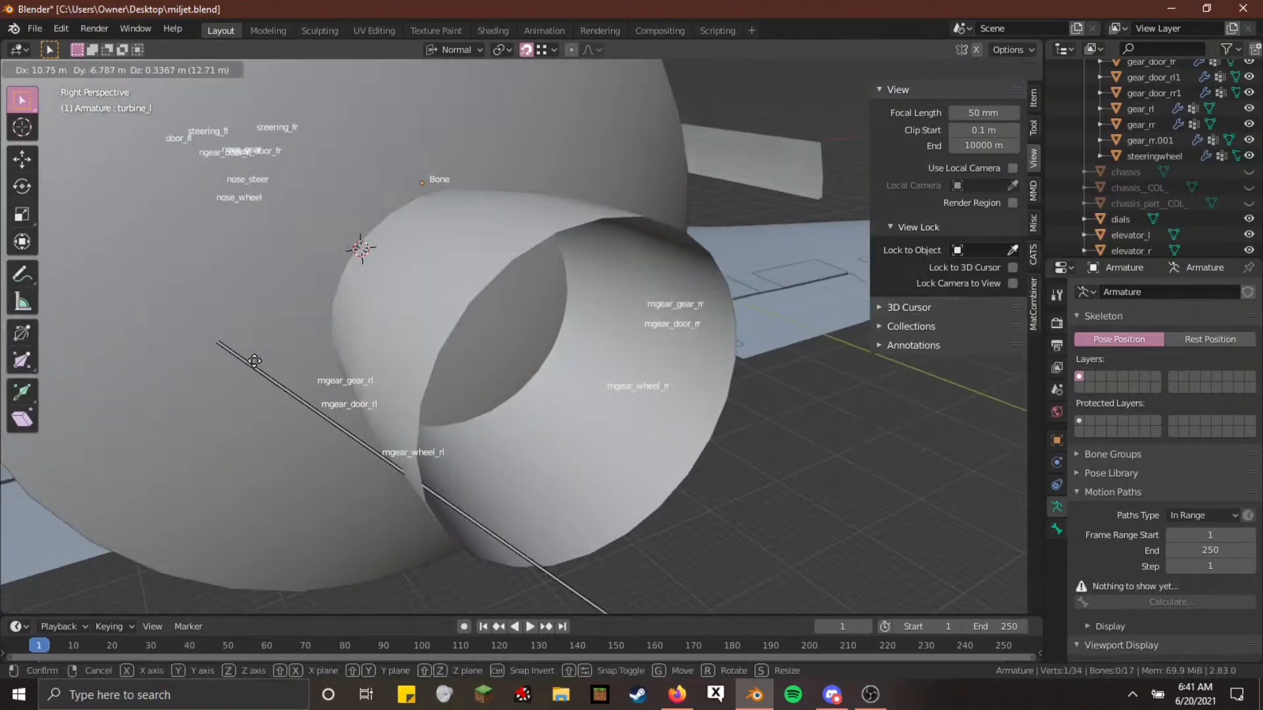
click(254, 361)
Move turbine_l's front joint onto the intake cone's tip by -10.679 m in X, -8.359 m in Y and -0.39791 m in Z
key(shift+grave)
key(a)
key(w)
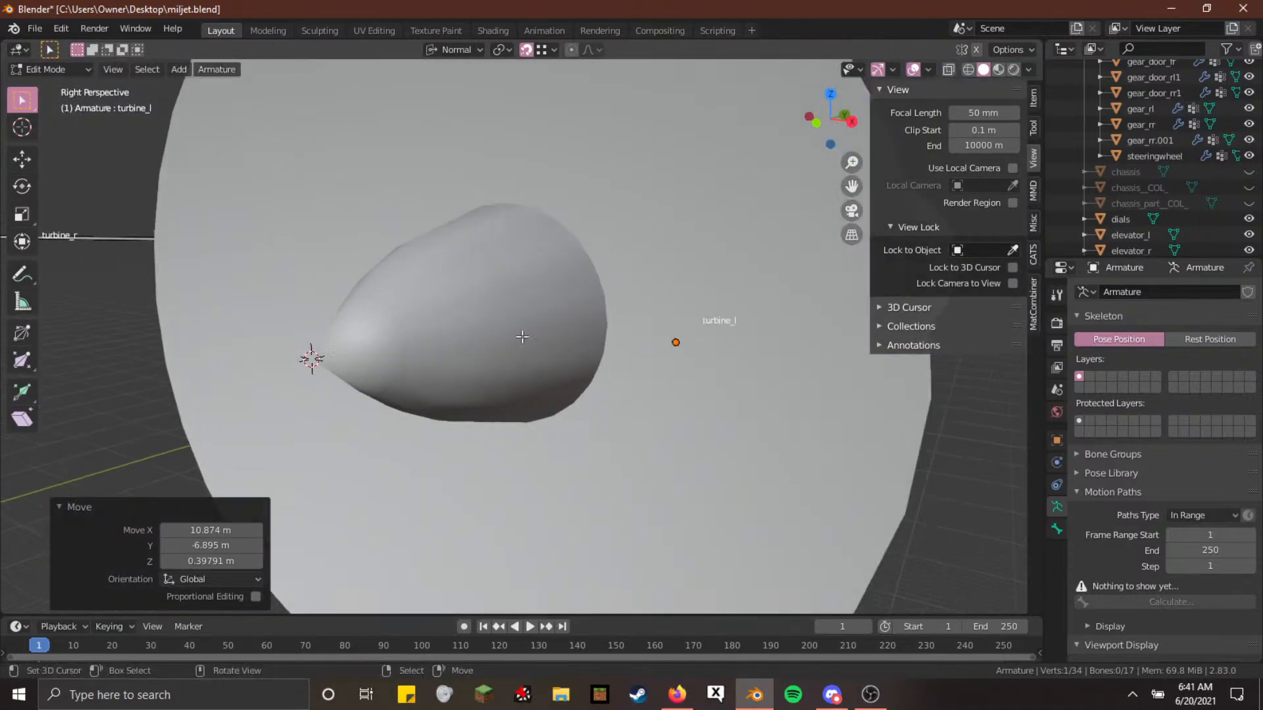
click(523, 336)
key(g)
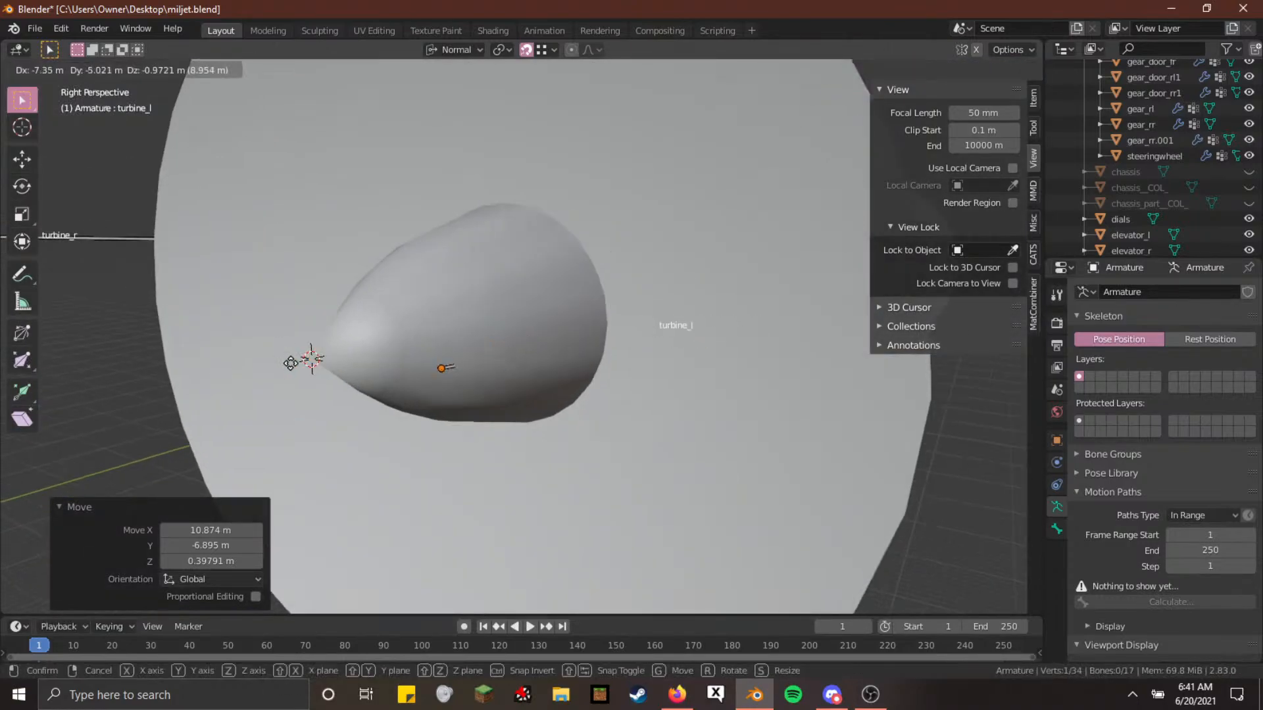
click(313, 358)
Select turbine_l's loose rear joint and move it toward the front turbine by -8.9016 m in X, -62.338 m in Y and -6.974 m in Z
key(shift+grave)
key(w)
key(s)
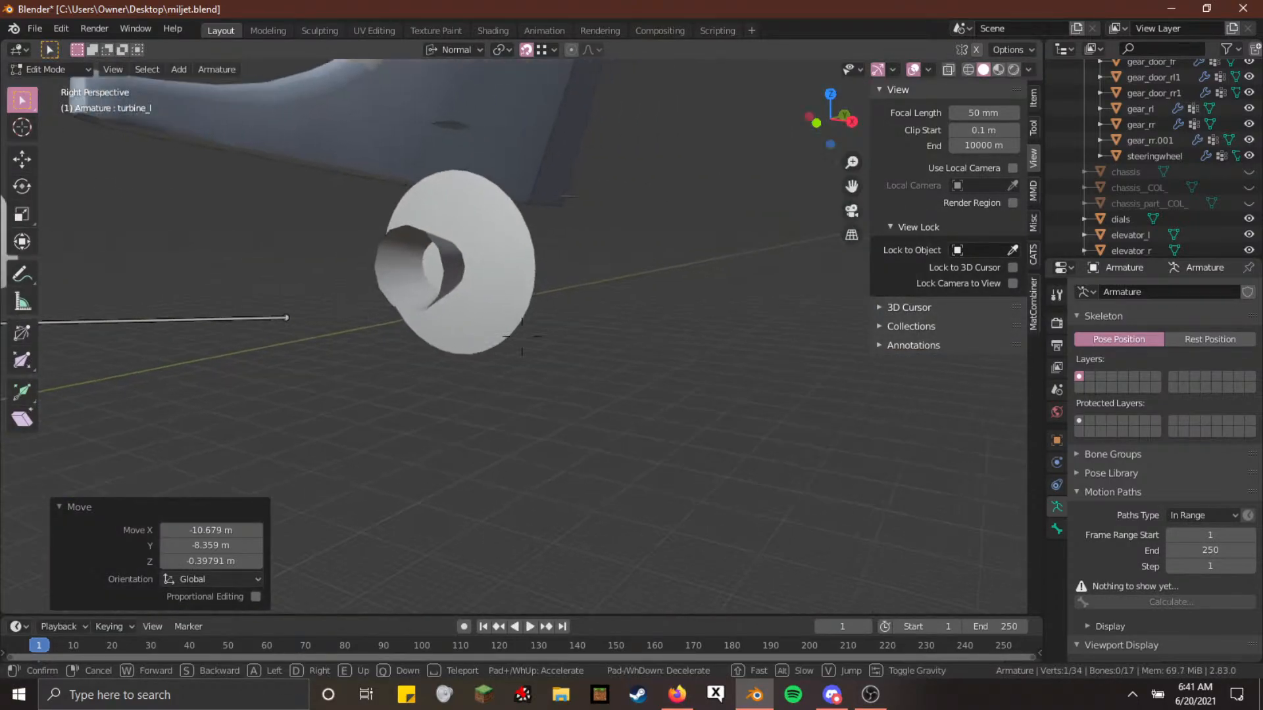
click(467, 323)
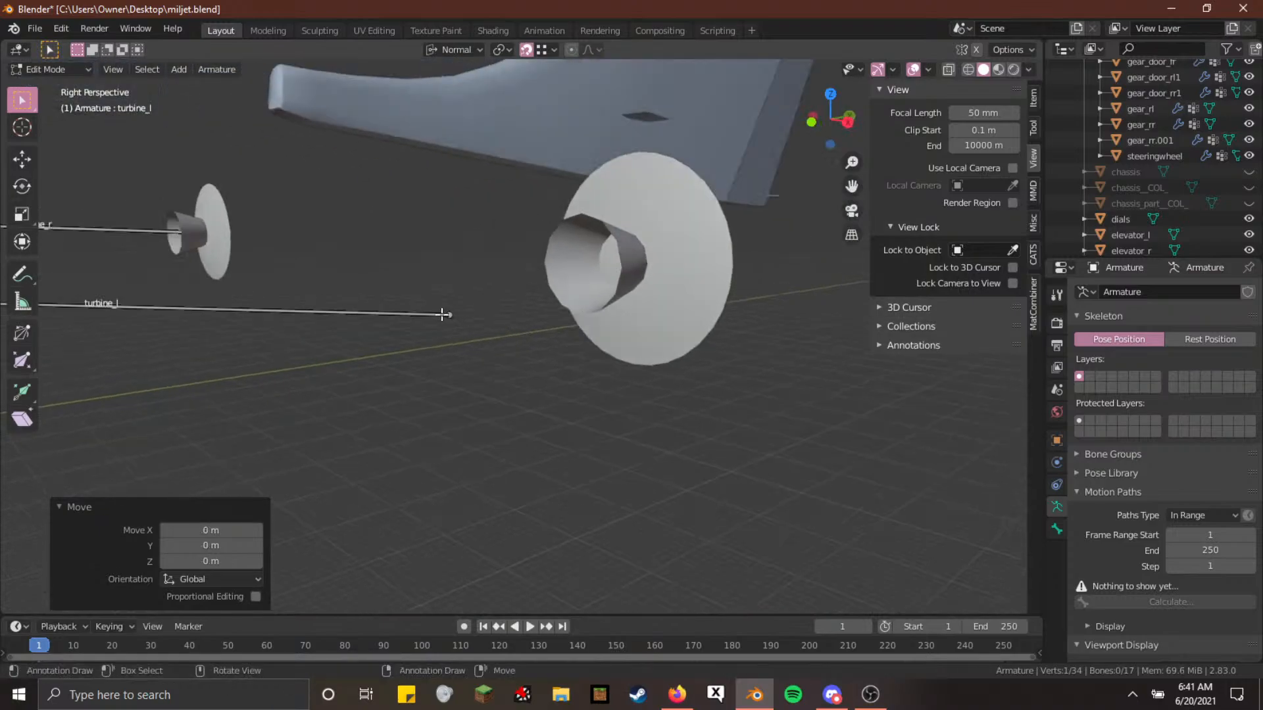
click(443, 315)
key(shift+grave)
click(526, 336)
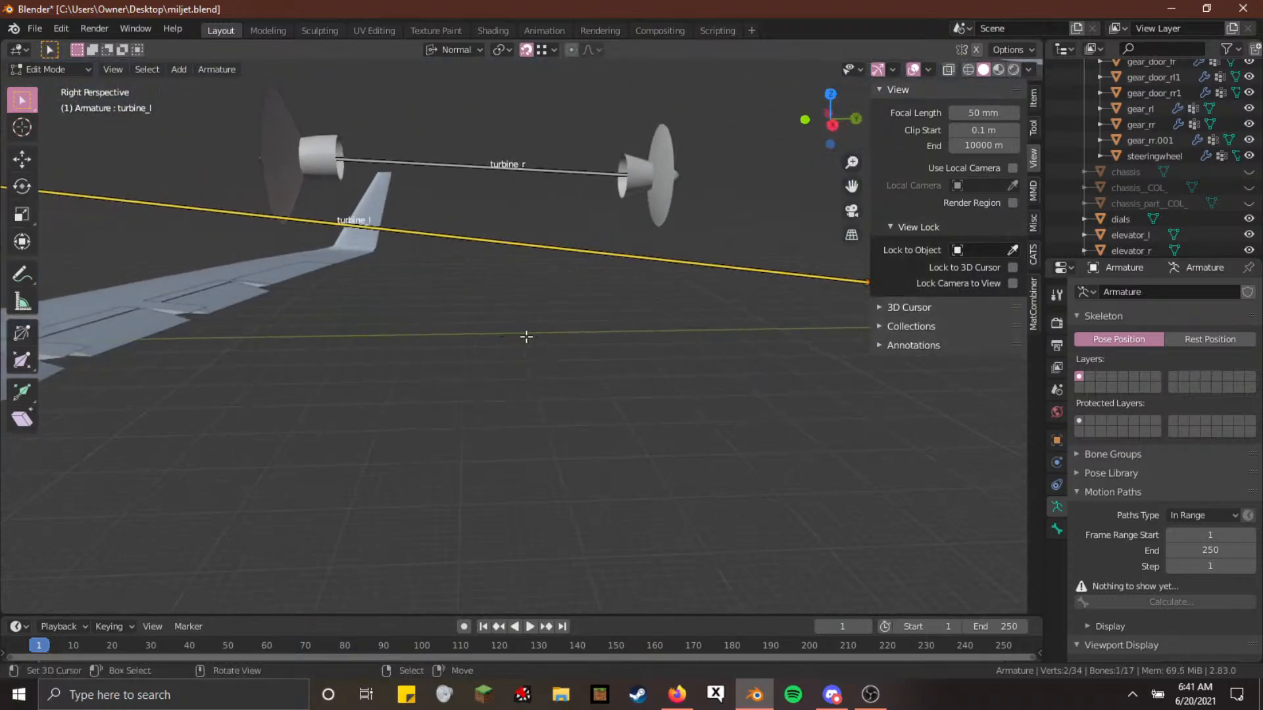
key(shift+grave)
key(s)
click(527, 336)
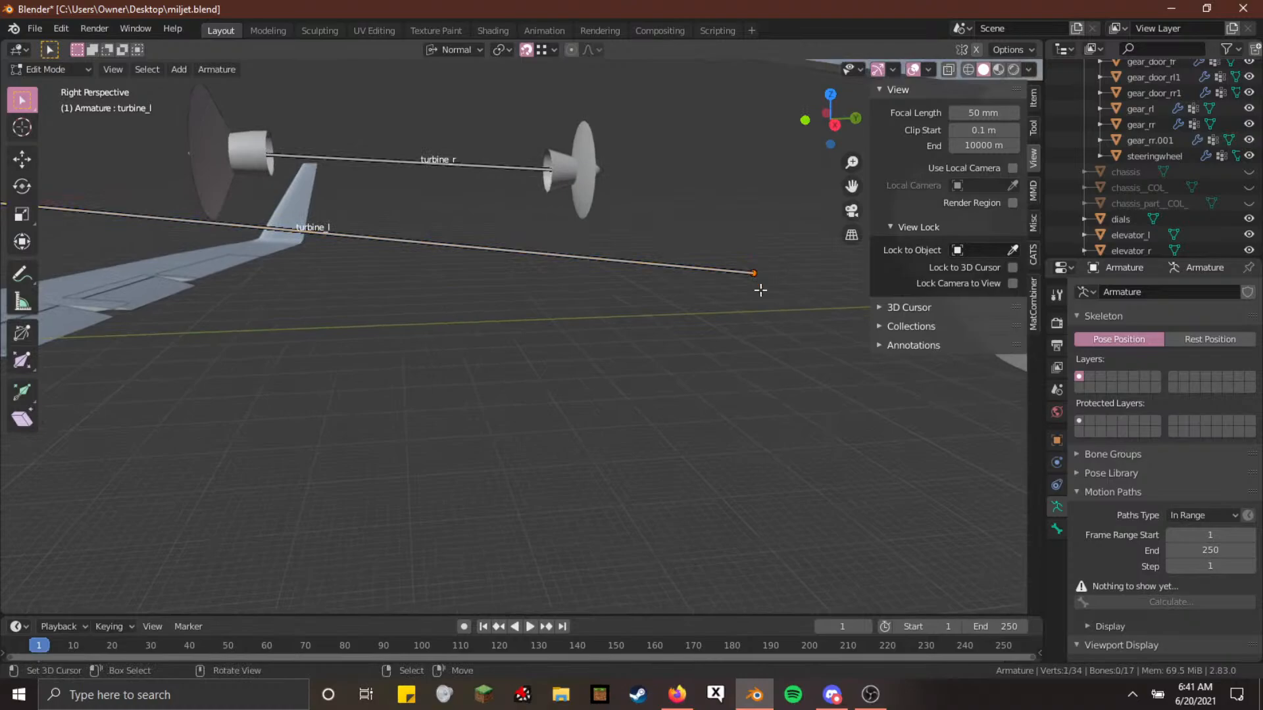
key(g)
click(197, 358)
Move the same joint onto the front hub's rear end face by 28.077 m in X, -19.595 m in Y and 20.204 m in Z
key(shift+grave)
key(w)
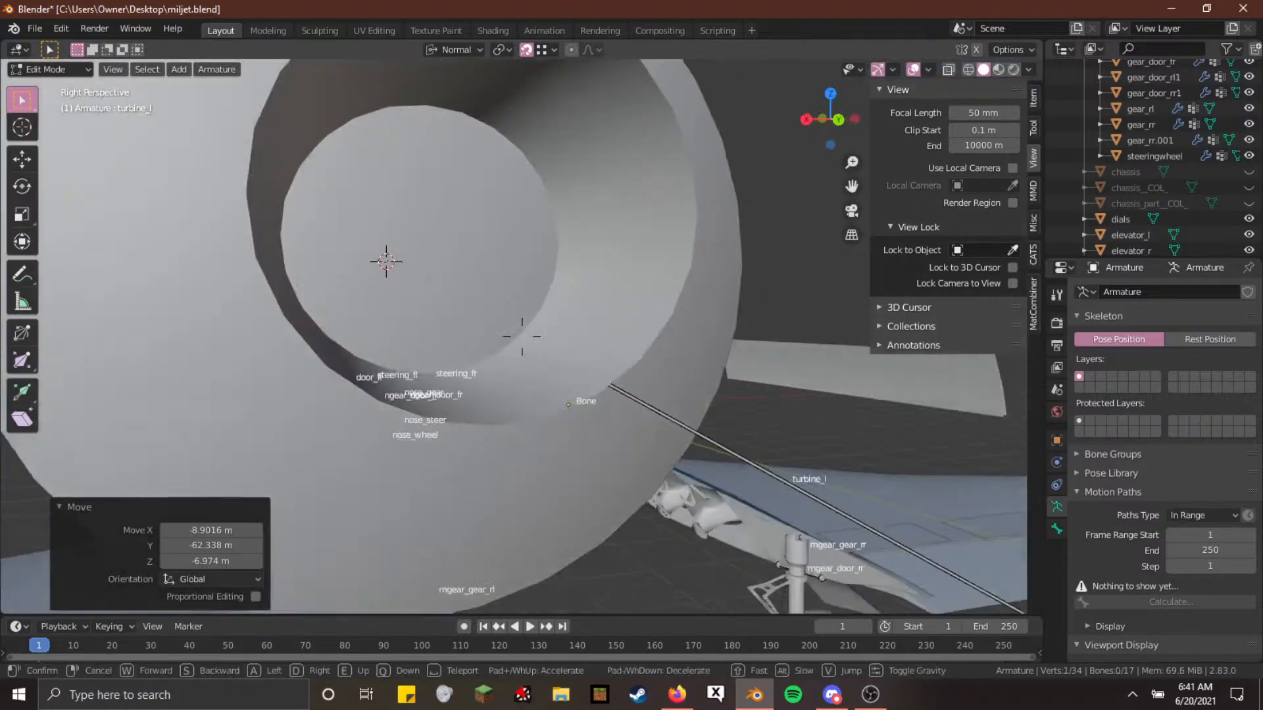
click(521, 336)
key(g)
click(582, 265)
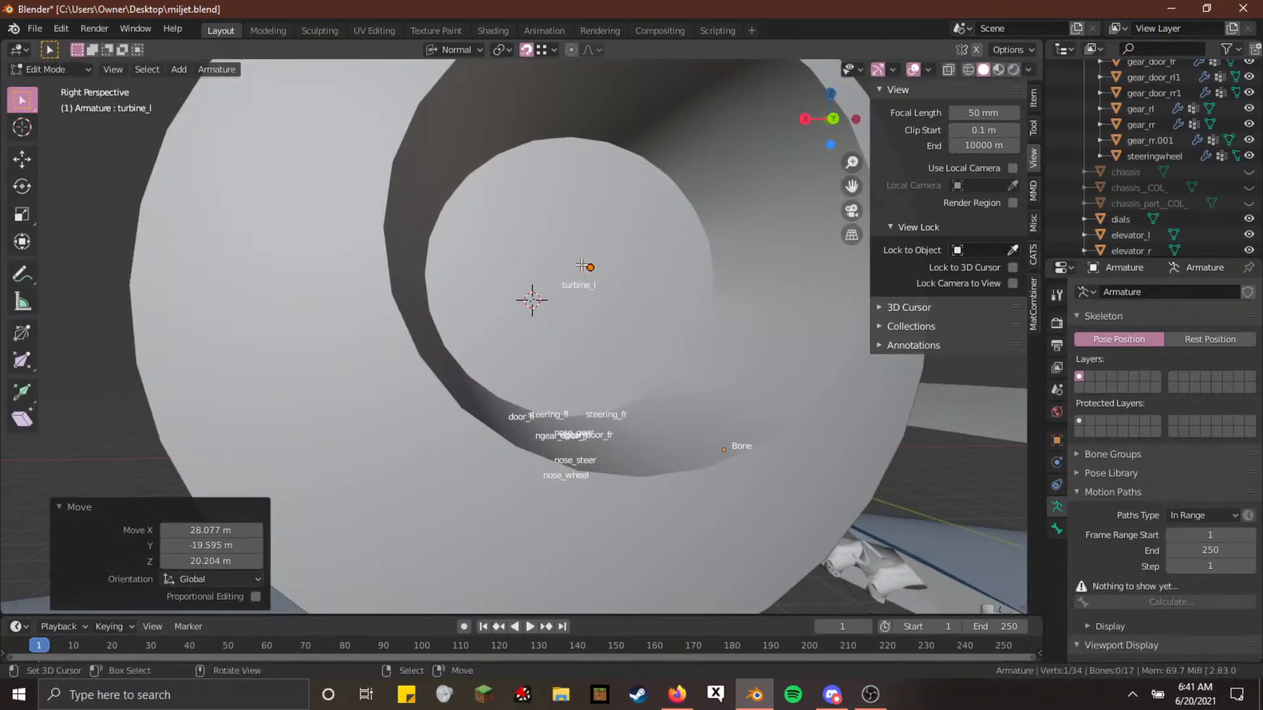
Return the armature to Pose Mode and rename the turbine_l bone to turbine_fl
key(shift+grave)
key(s)
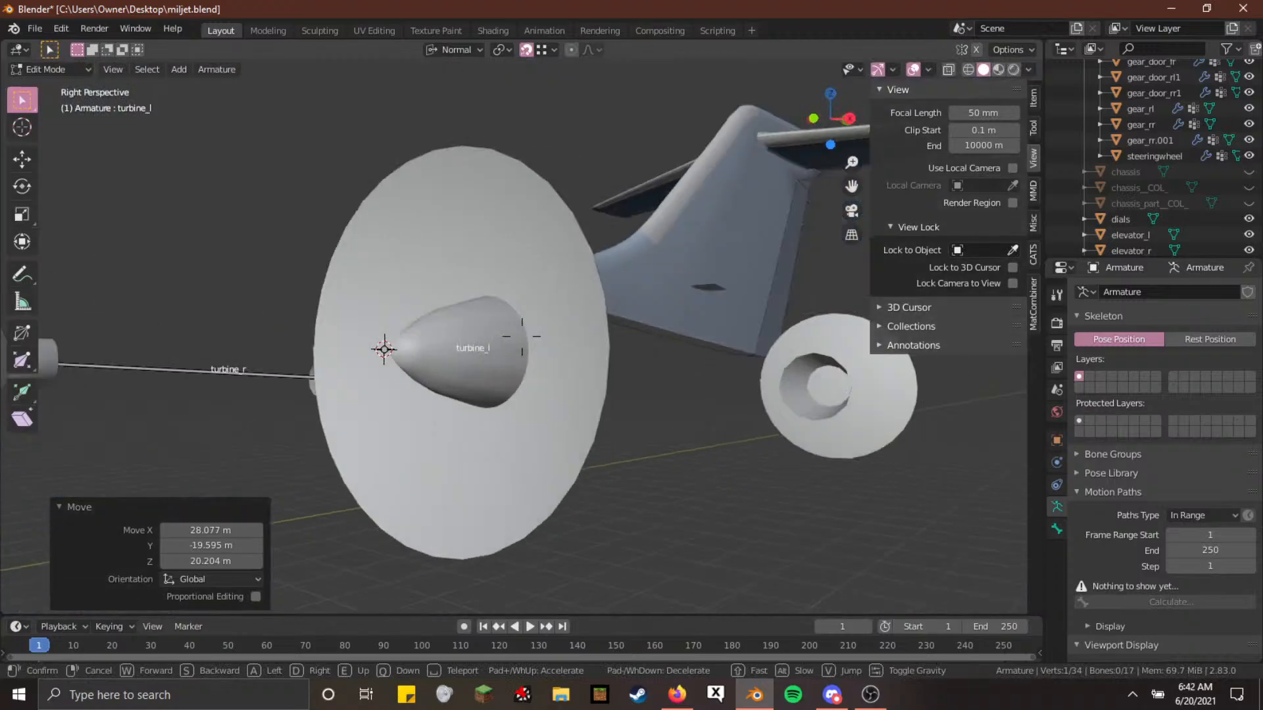
key(a)
key(s)
click(522, 336)
key(Tab)
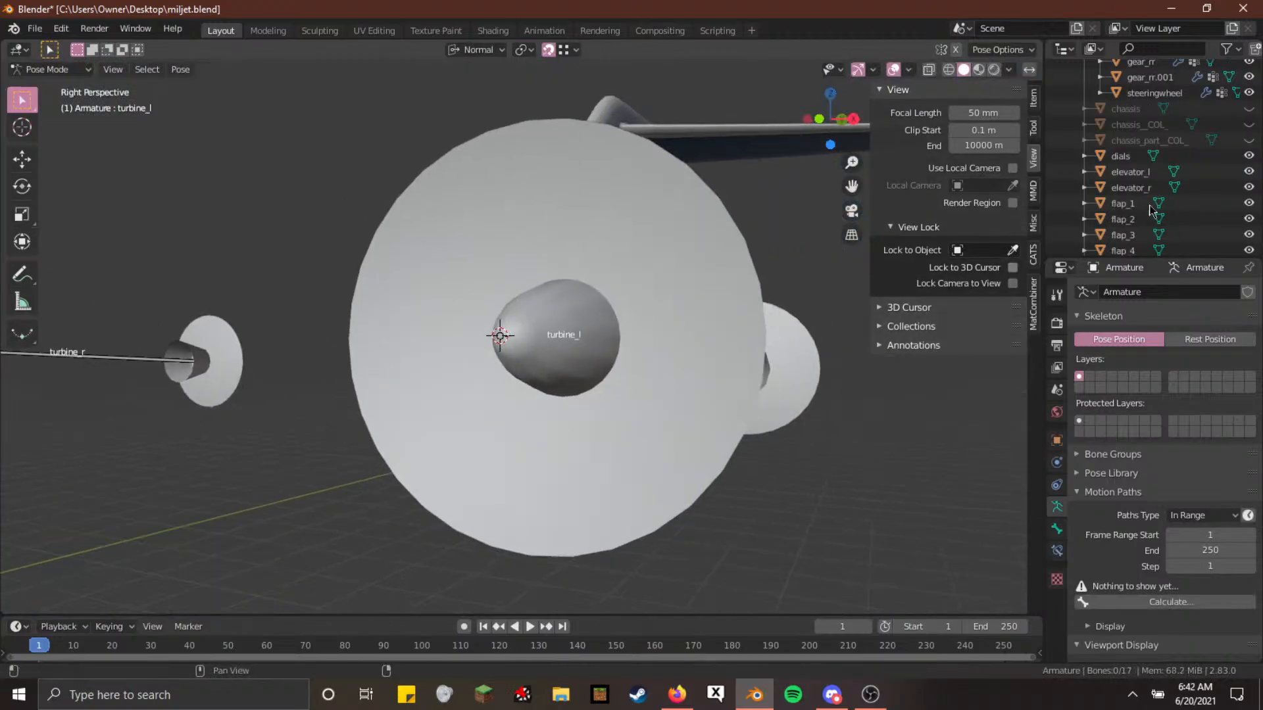
scroll(1151, 210, down, 8)
click(1174, 156)
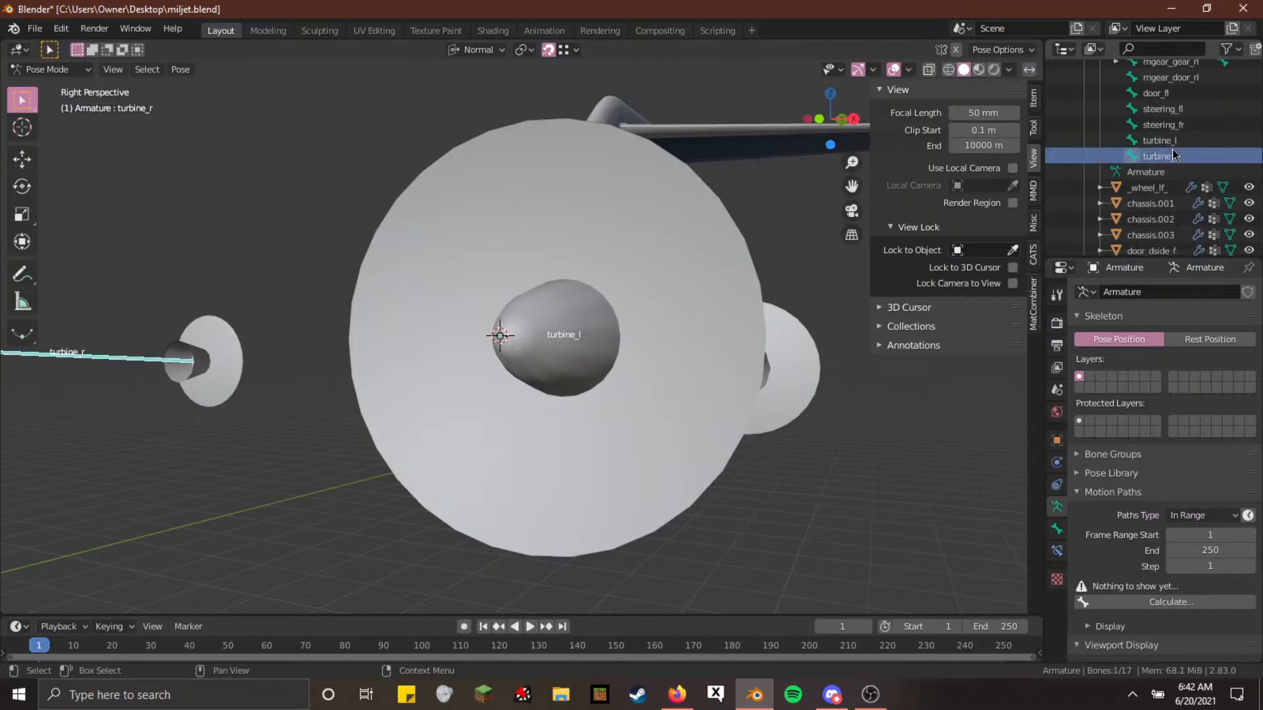
double_click(1178, 140)
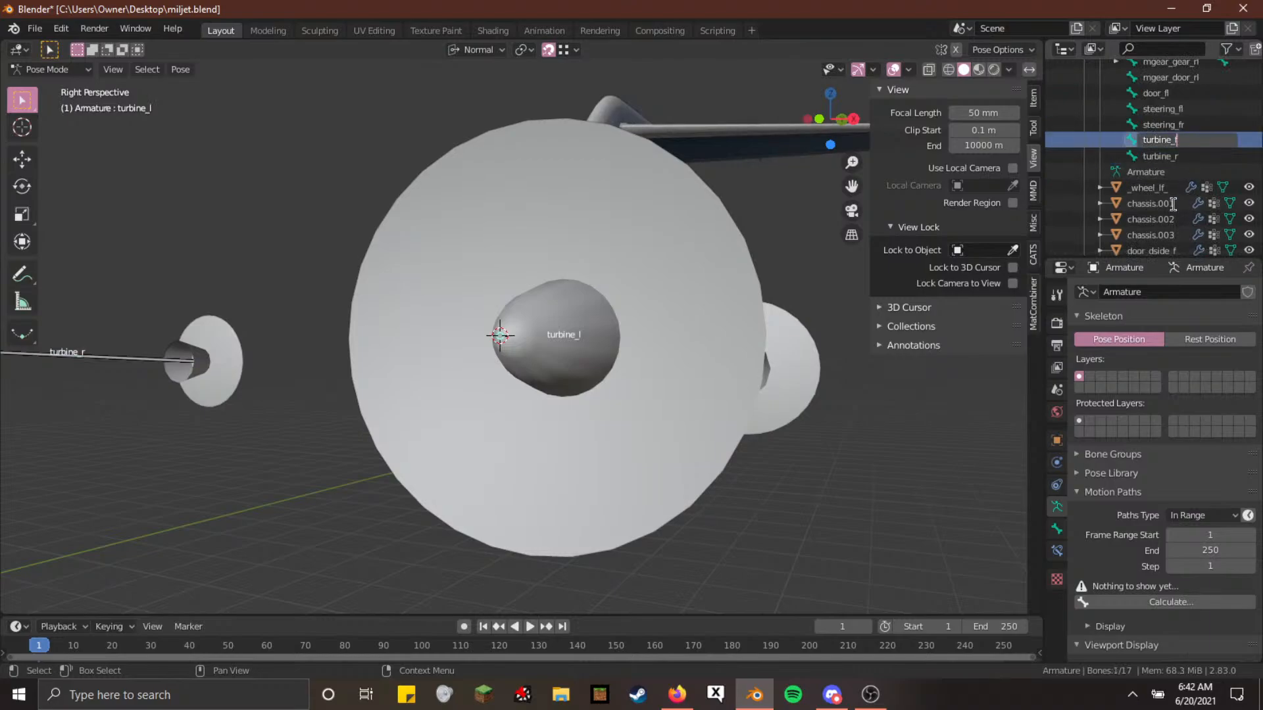
key(Return)
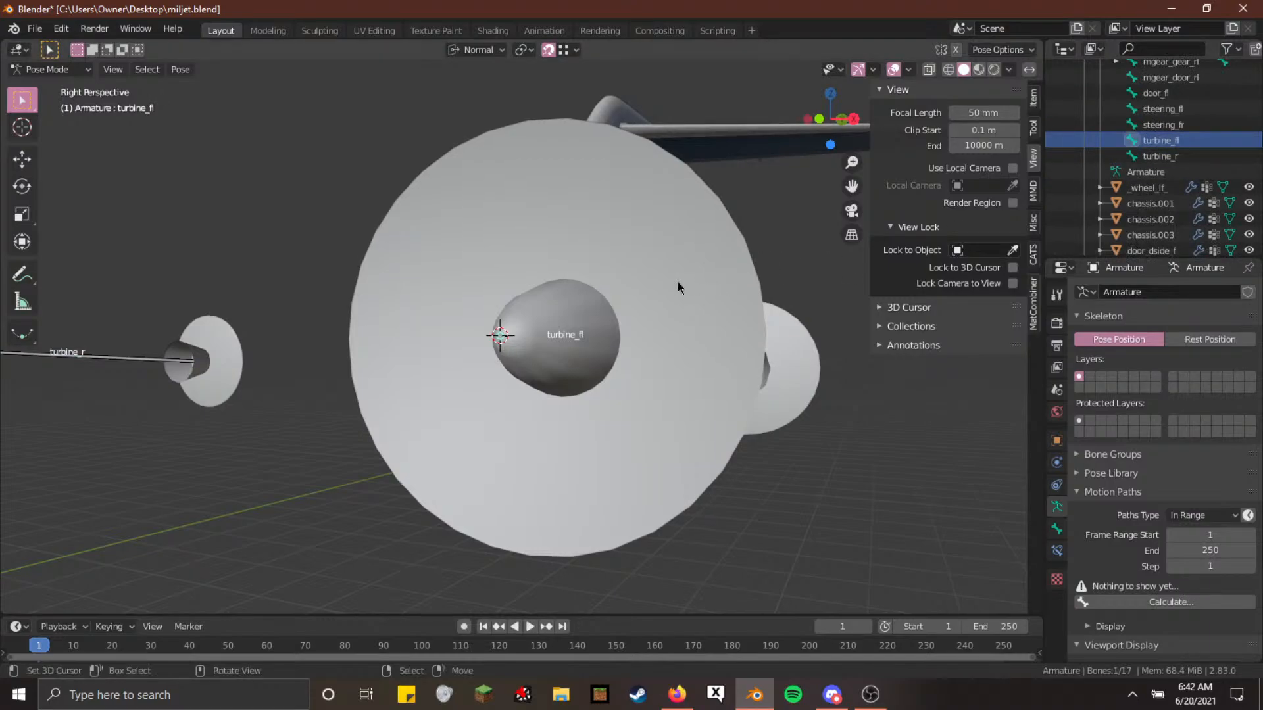
Test-rotate the turbine_fl bone about its X and Y axes, then cancel the rotation
key(r)
key(x)
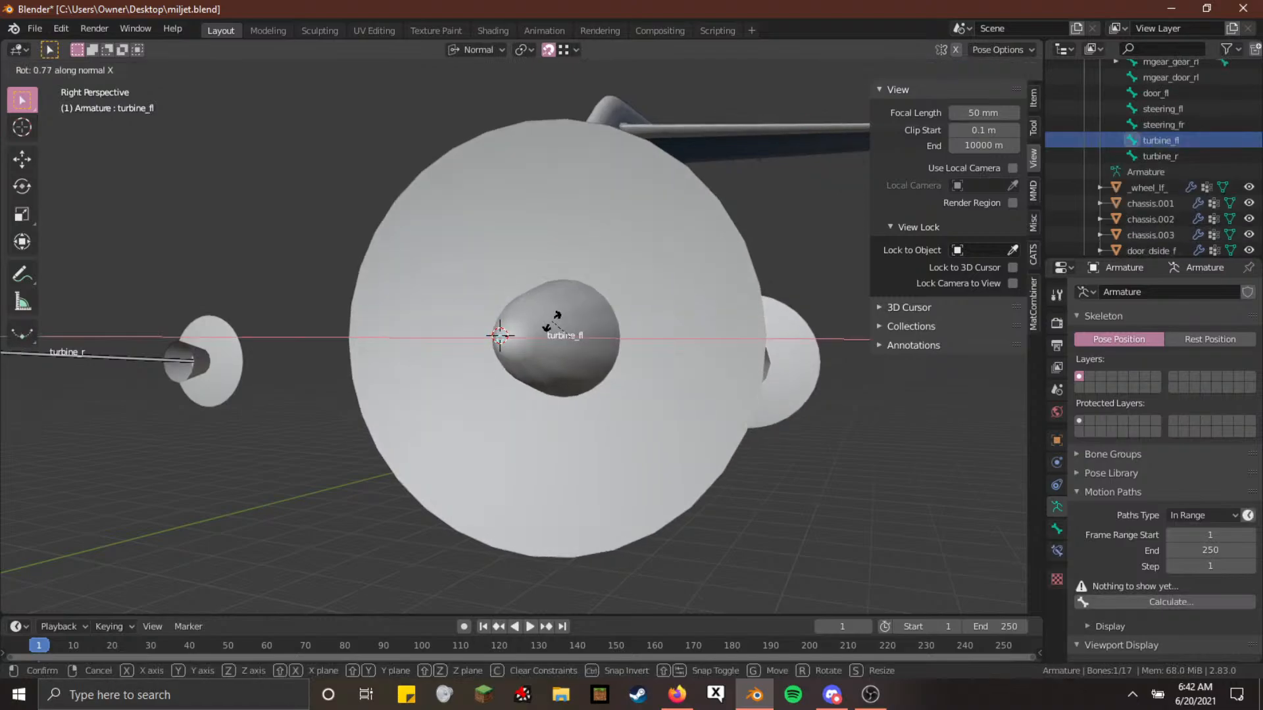
key(y)
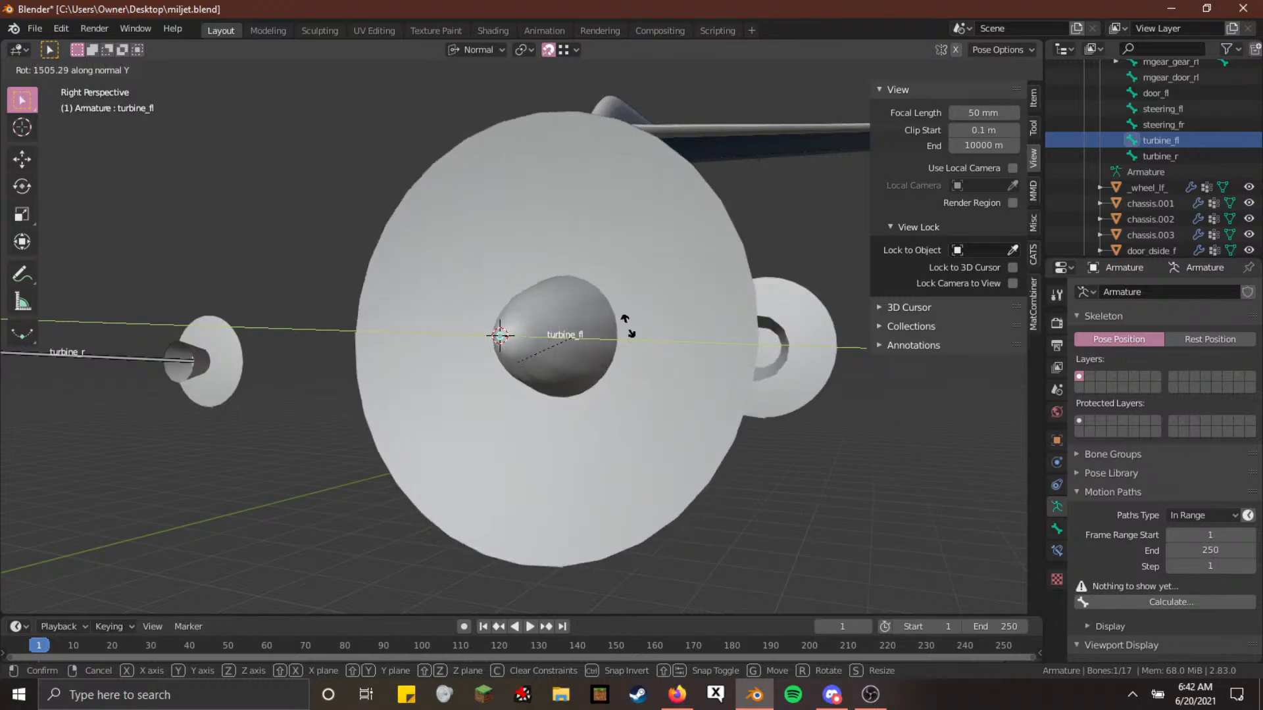
right_click(415, 244)
Facing the left intake from the front, test-spin turbine_fl about its normal Y axis without keeping the rotation
key(shift+grave)
key(a)
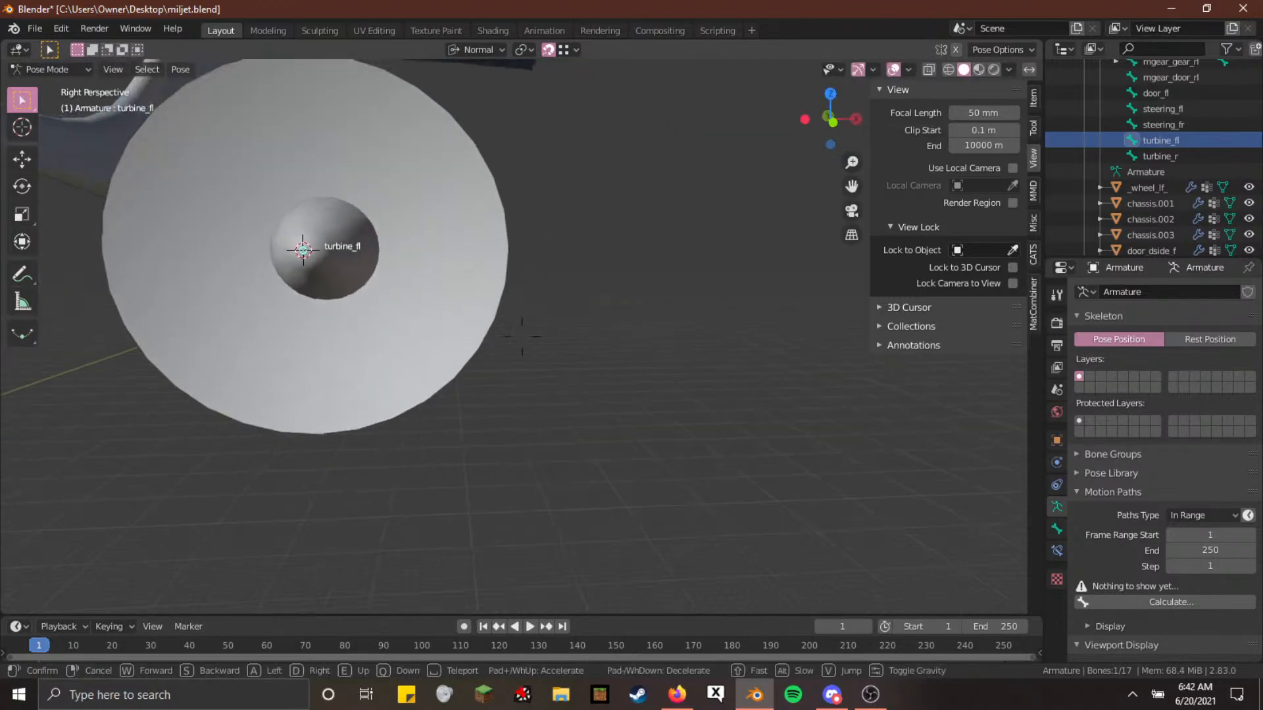
key(s)
click(646, 311)
key(r)
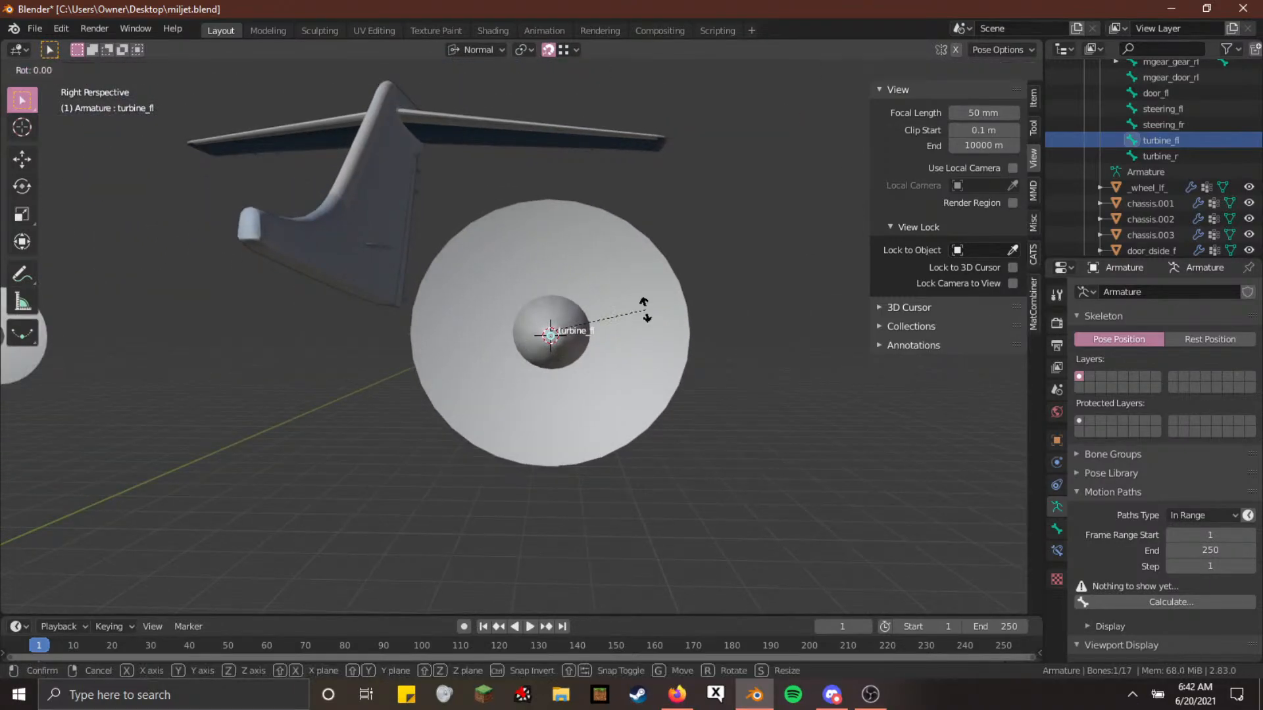
key(y)
key(y)
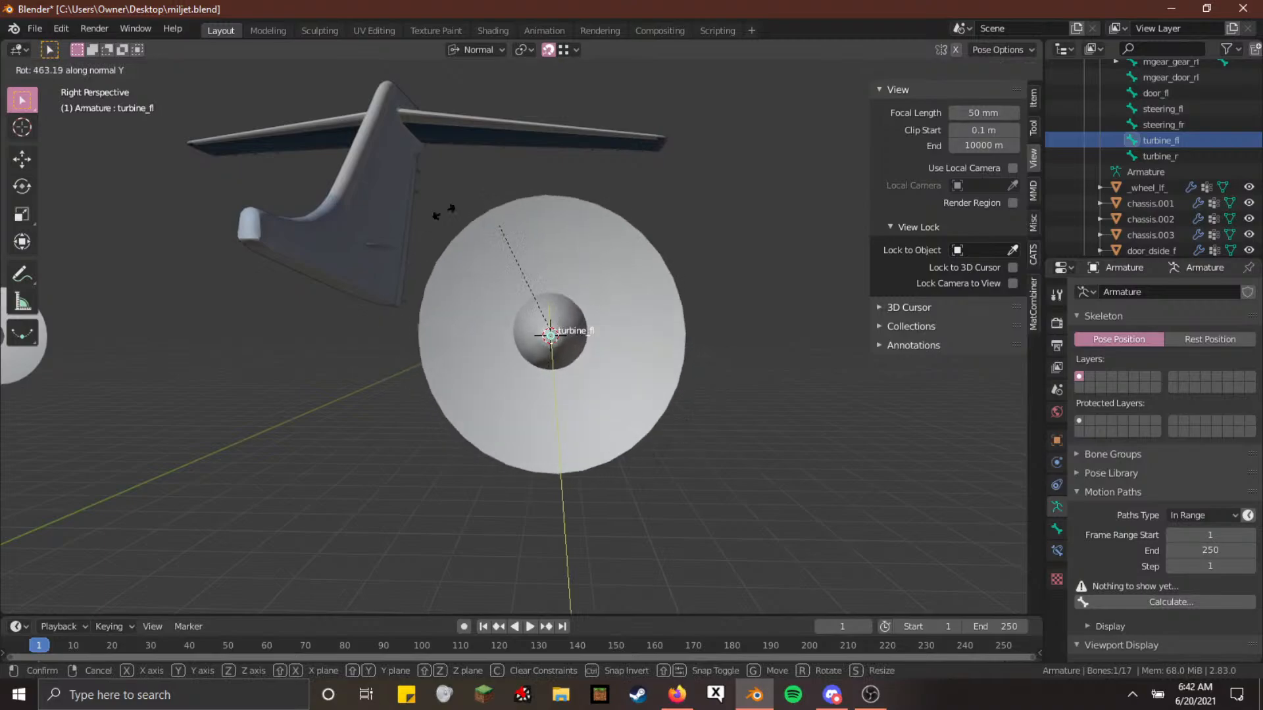
click(697, 424)
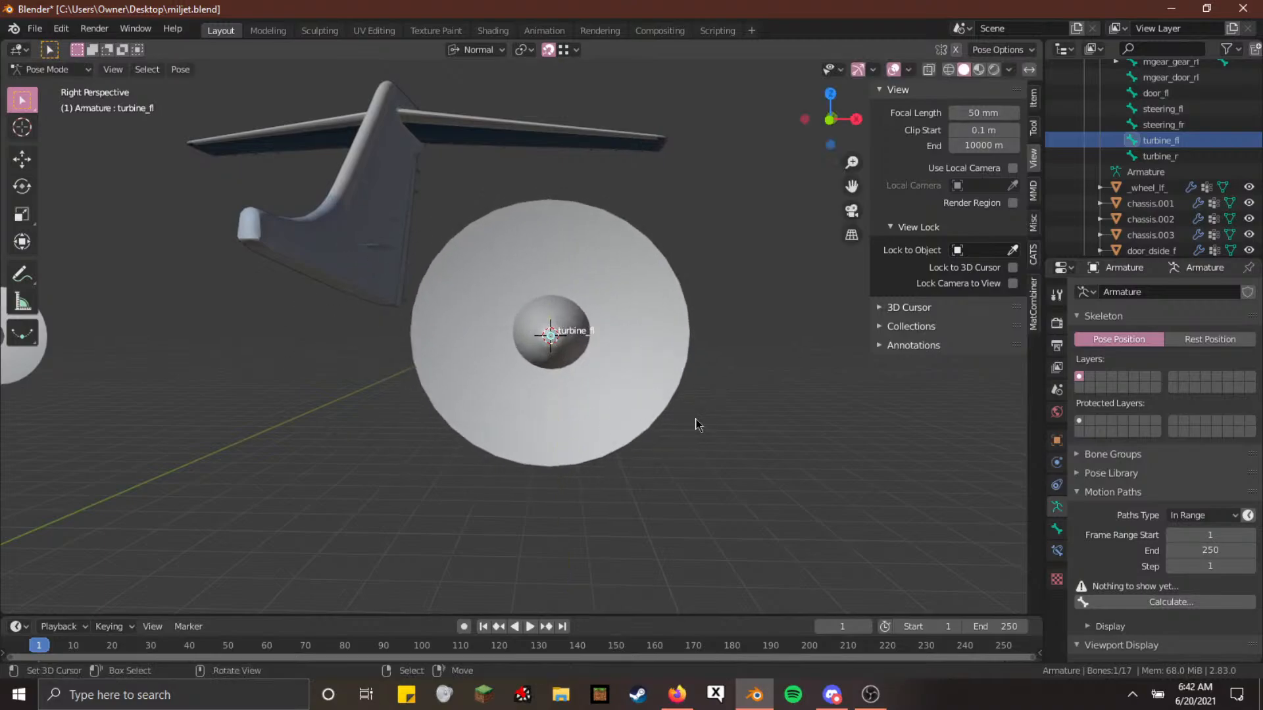
Unhide the chassis mesh and test-spin the turbine_fl bone about its normal Y axis inside the left intake, without keeping the rotation
scroll(1194, 199, down, 10)
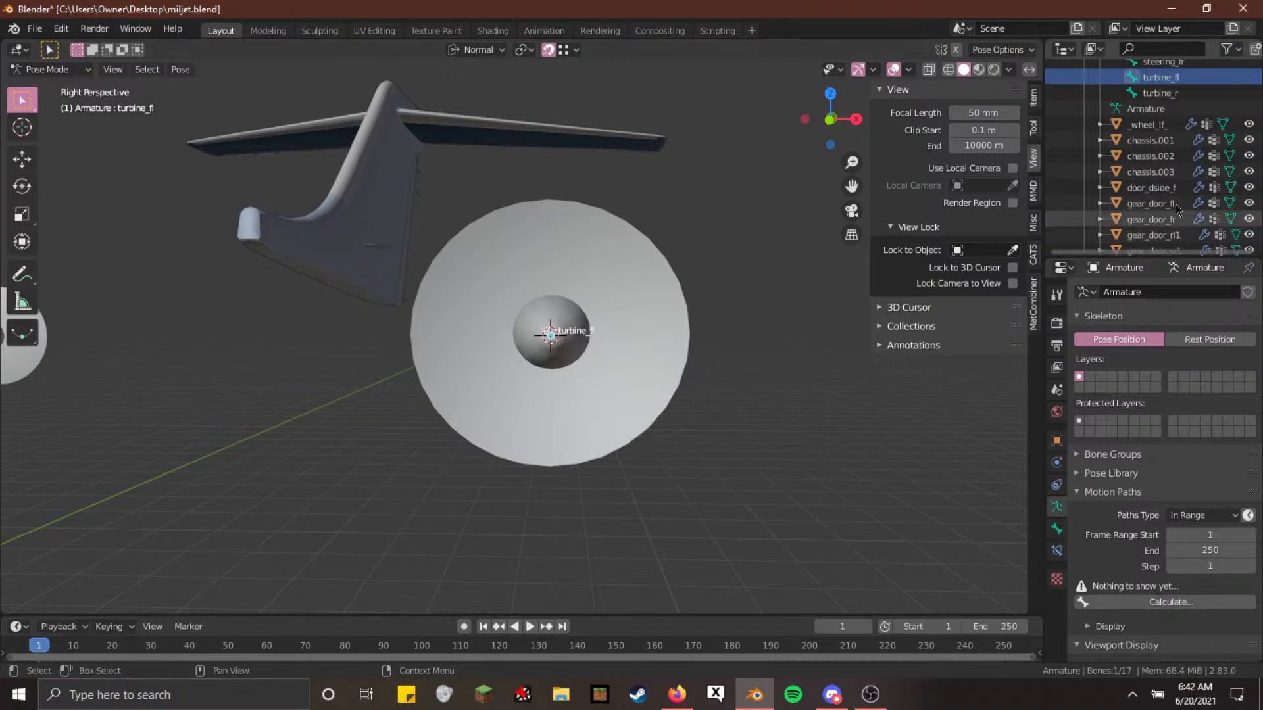
click(1249, 172)
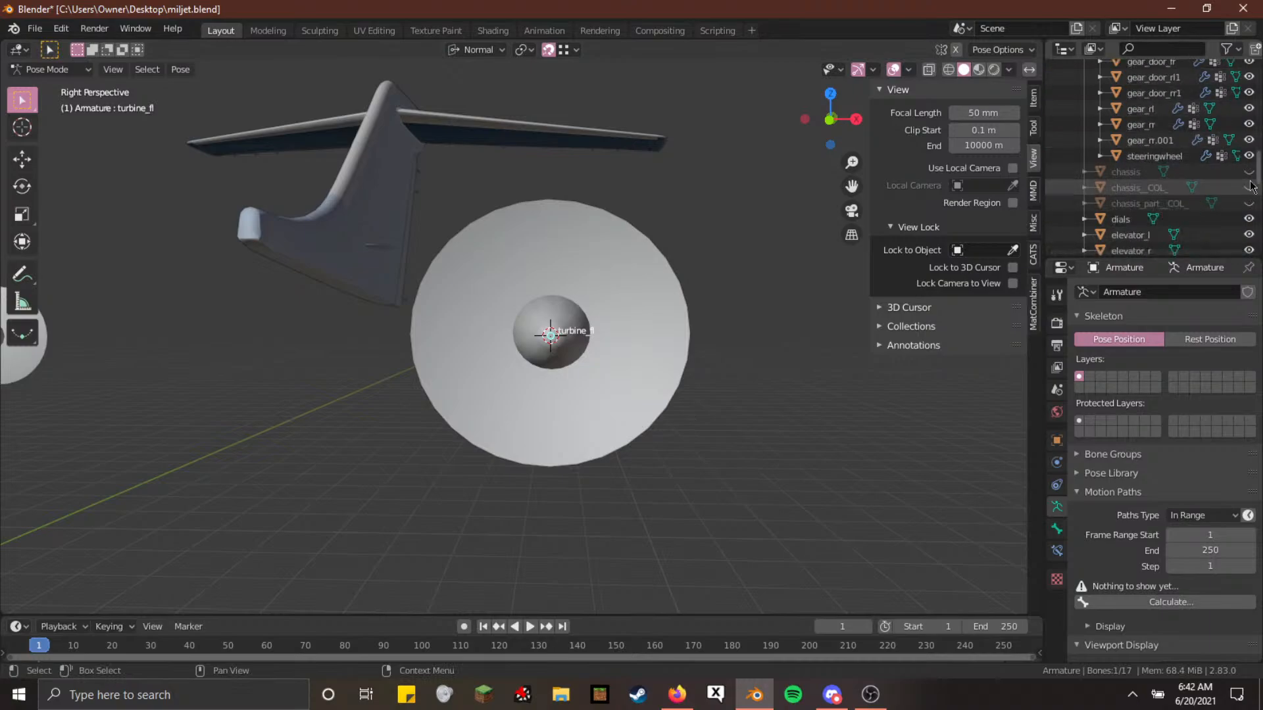
key(r)
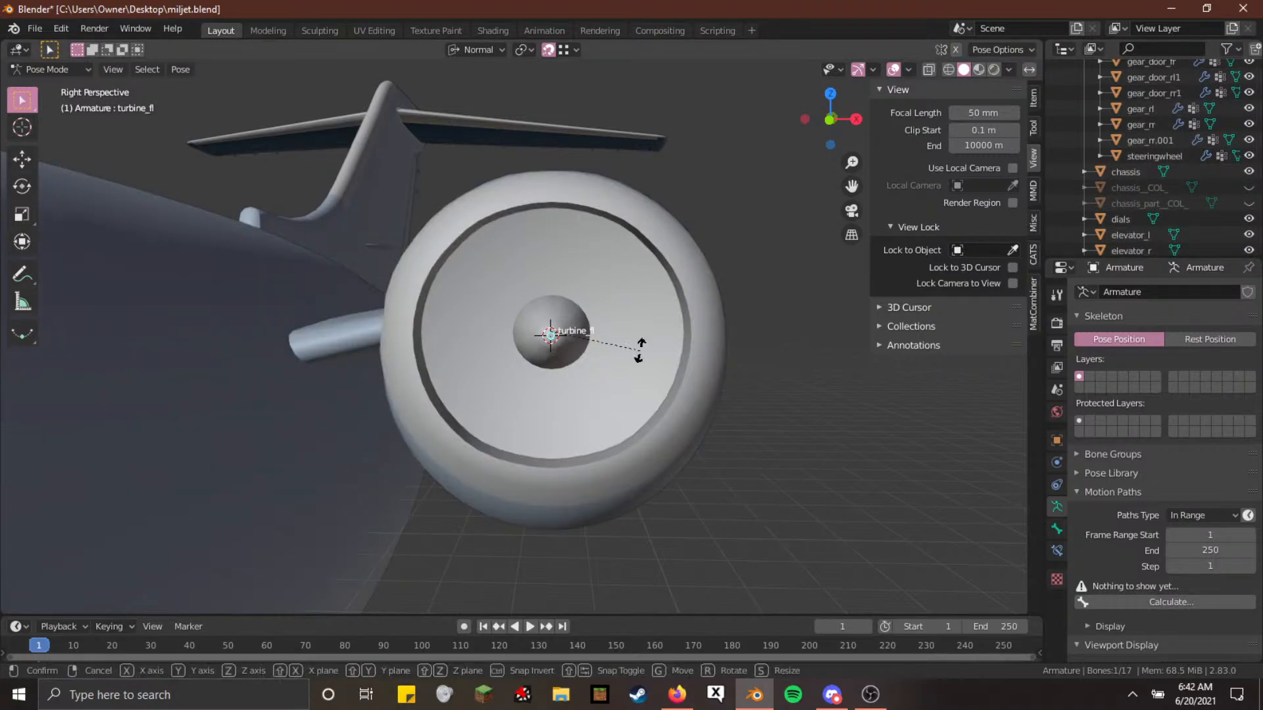
key(y)
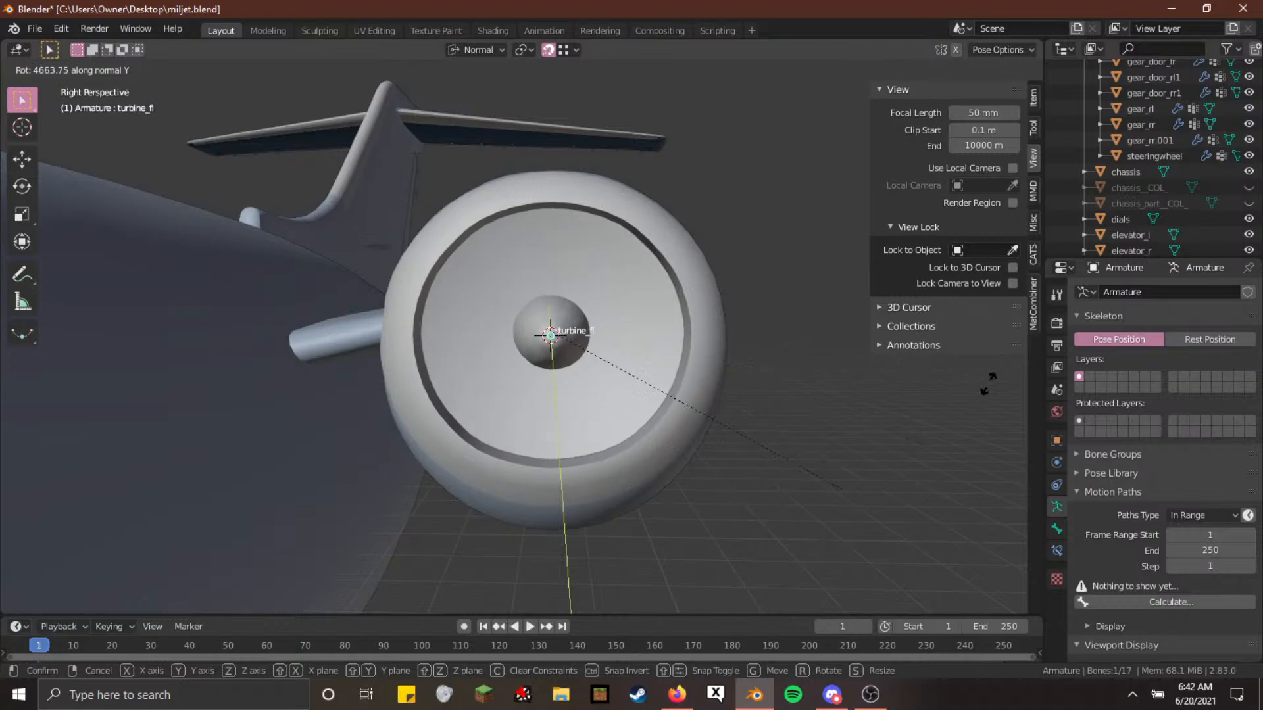
click(516, 583)
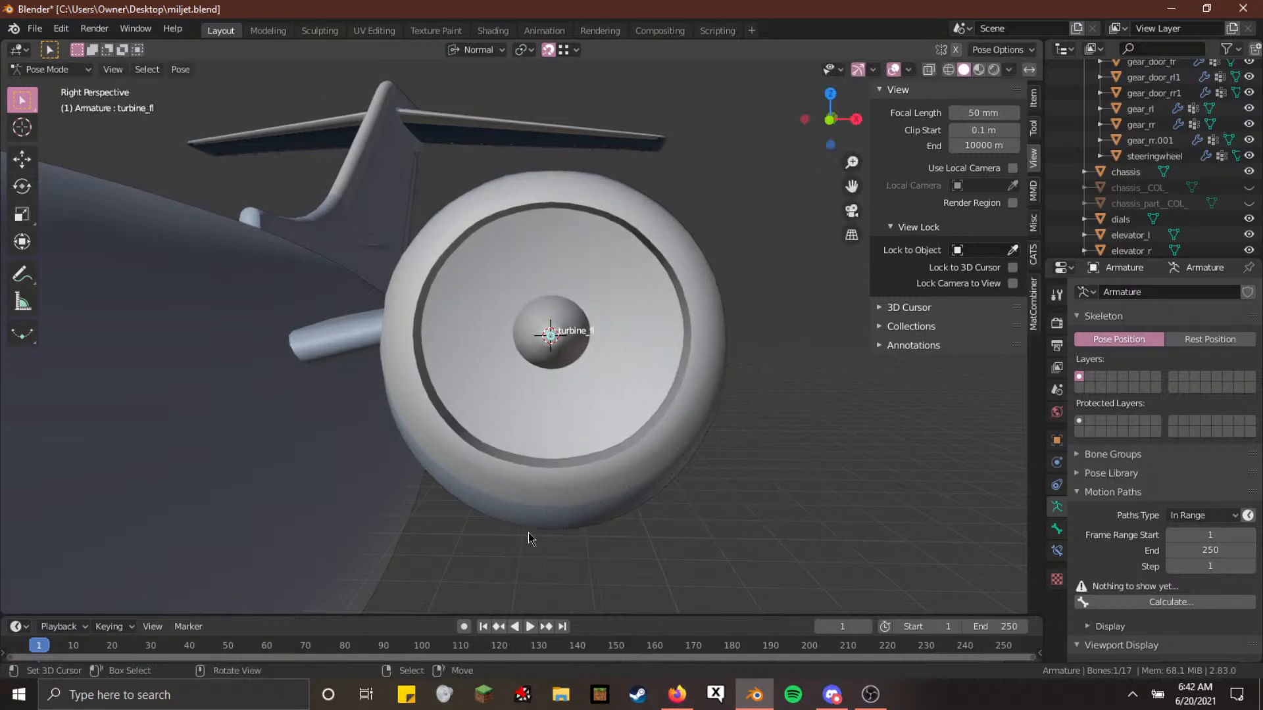
Examine the left and right engine nacelles from outside with the chassis shown around their turbines
key(shift+grave)
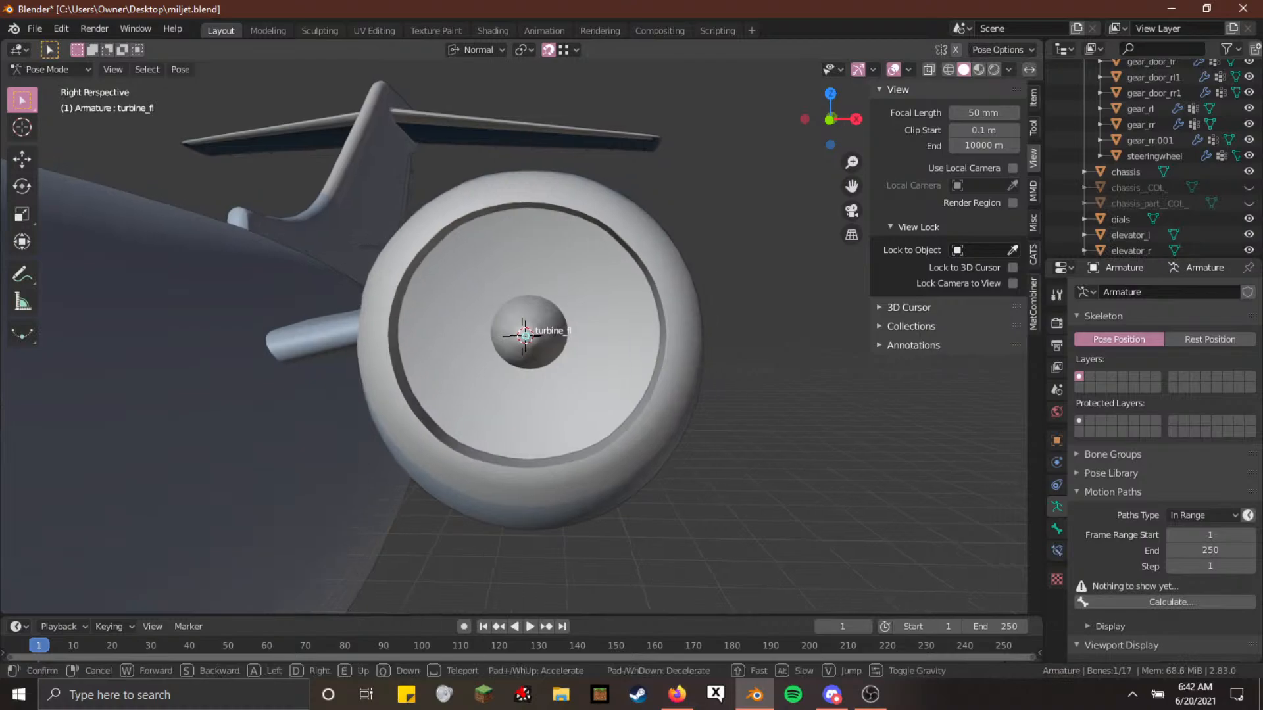
key(w)
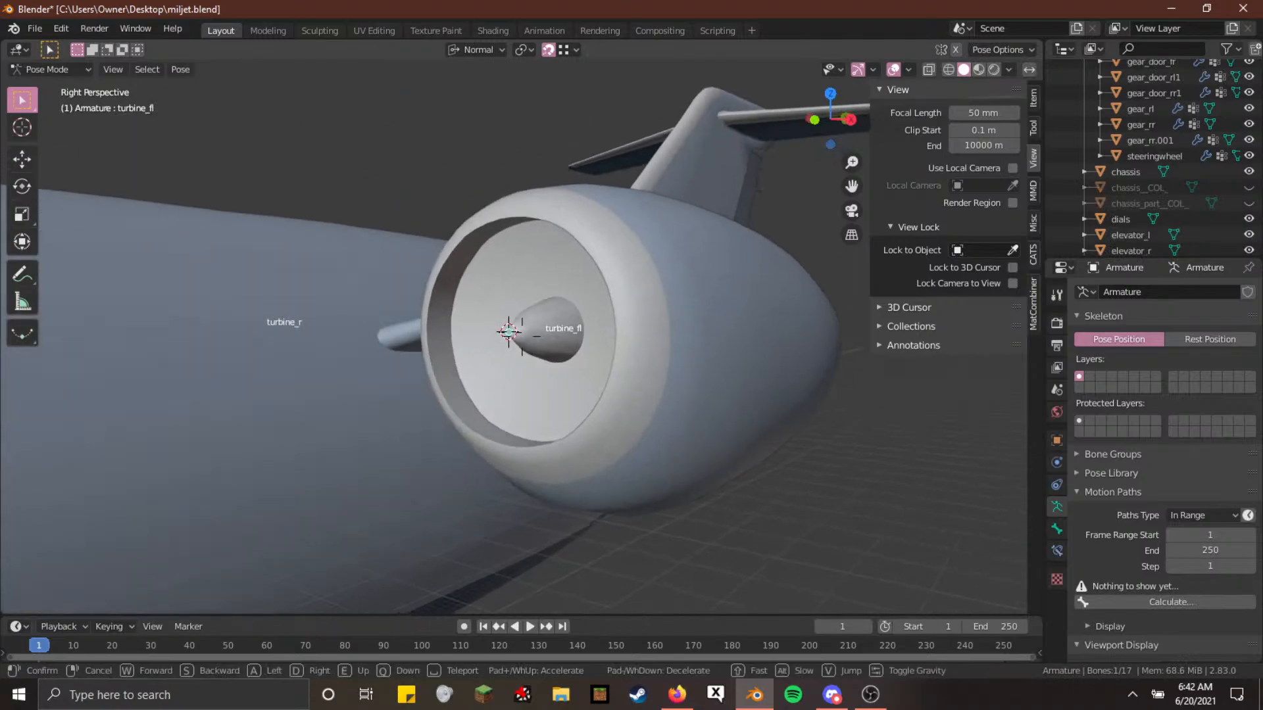
click(521, 337)
scroll(1215, 234, down, 5)
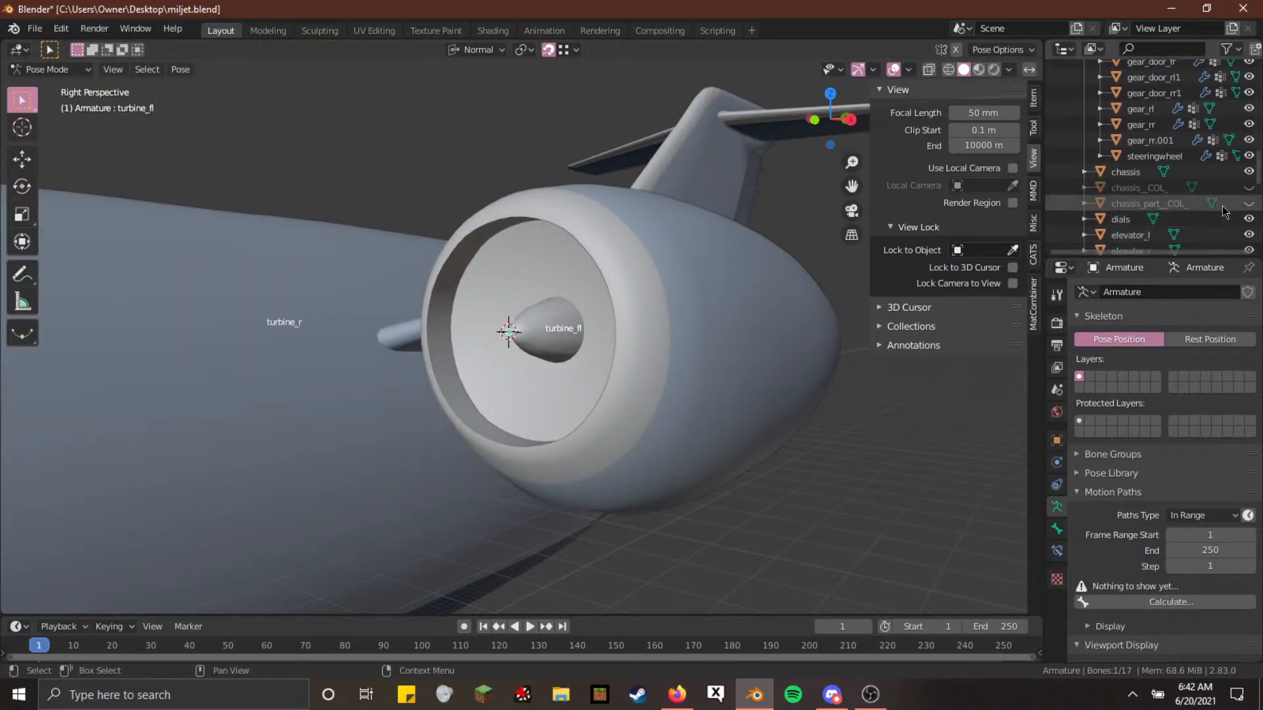
scroll(1229, 187, up, 4)
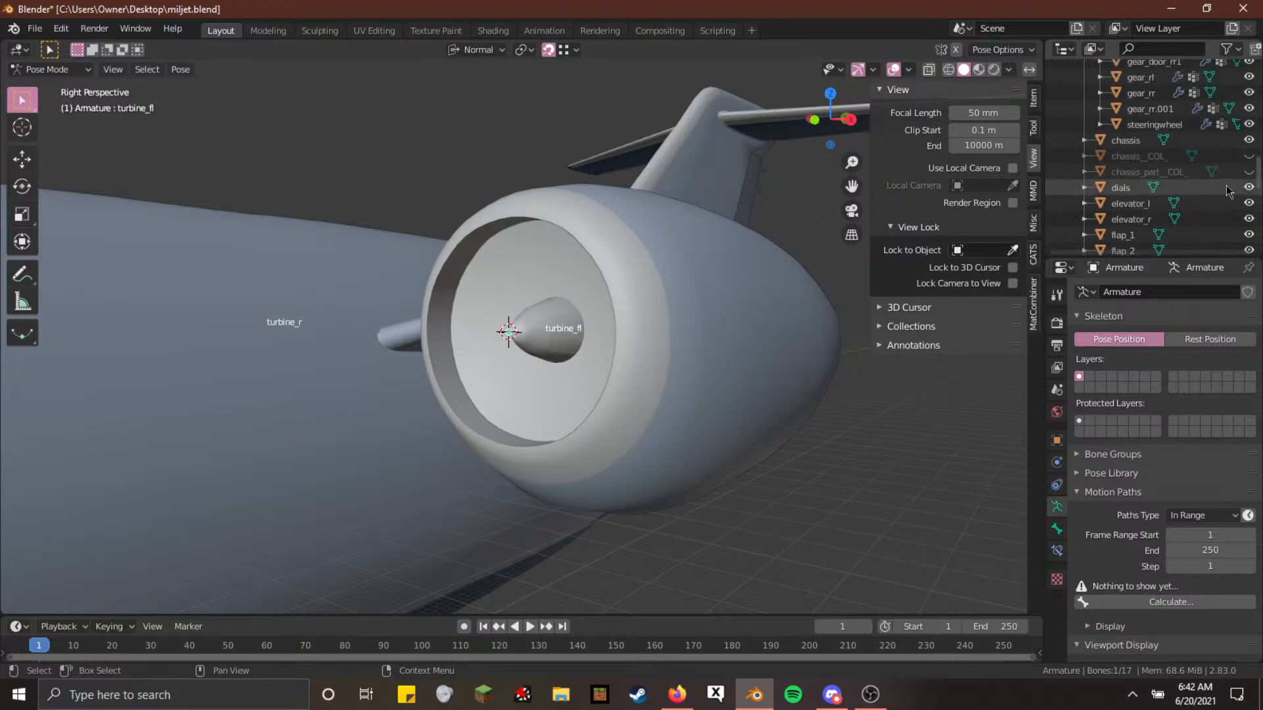
scroll(1209, 172, up, 3)
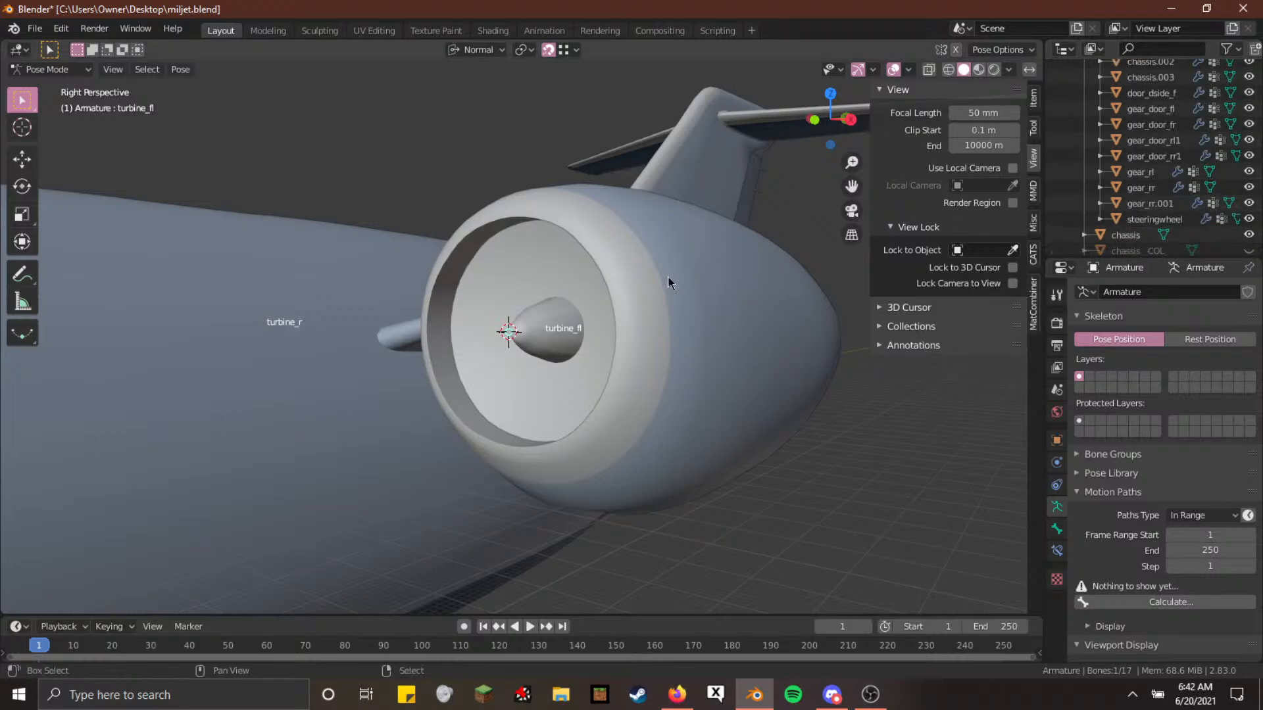
key(shift+grave)
key(w)
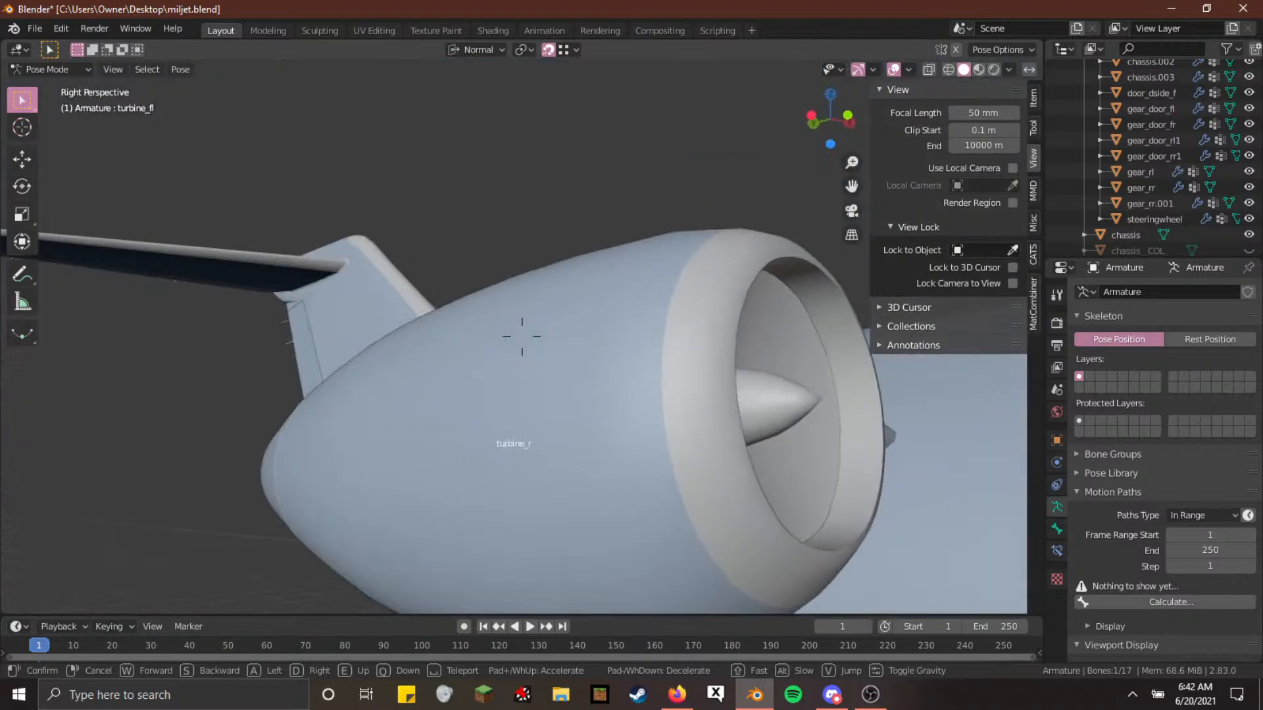
click(524, 338)
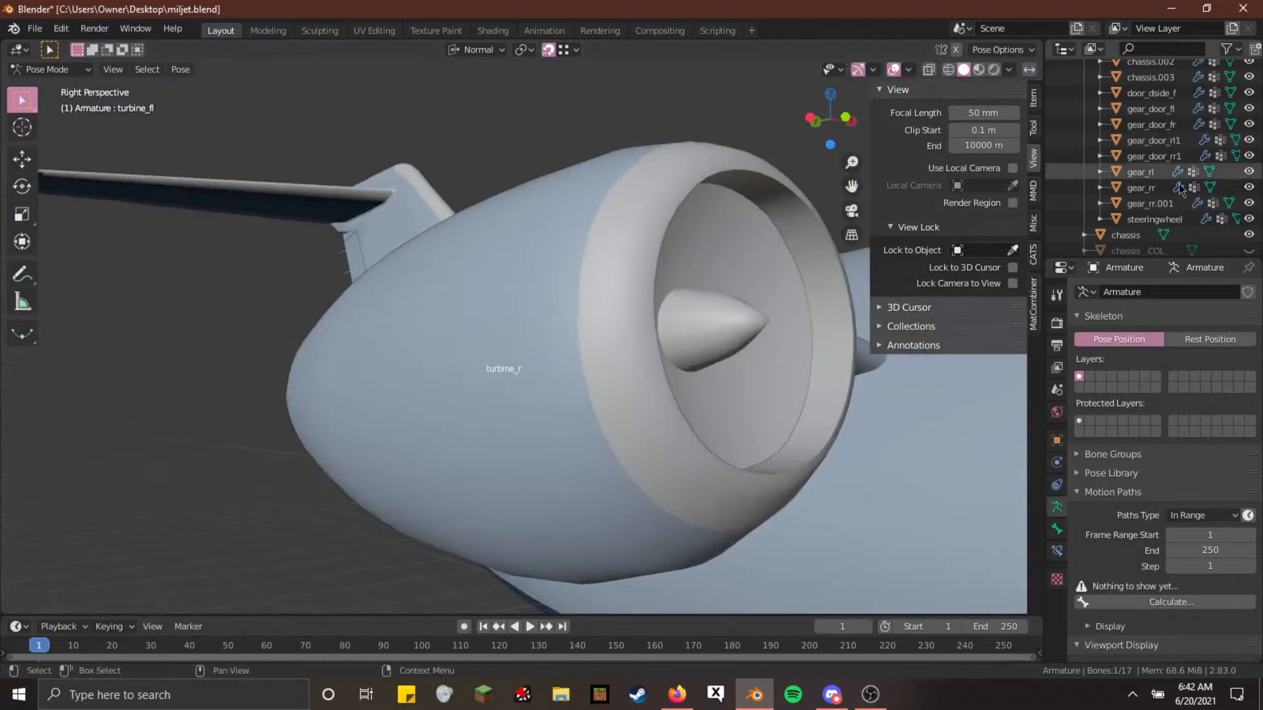
Hide the chassis mesh and open the turbine_r bone for editing in Edit Mode
click(1249, 235)
key(shift+grave)
key(w)
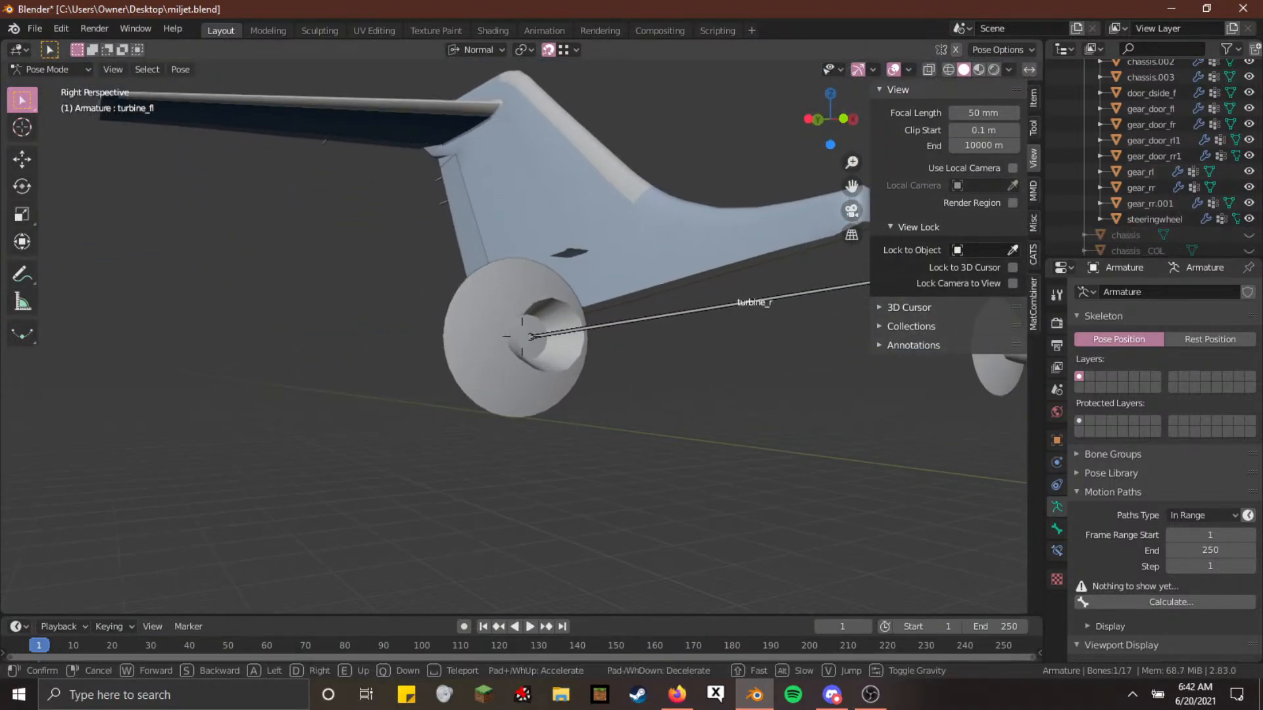
click(498, 349)
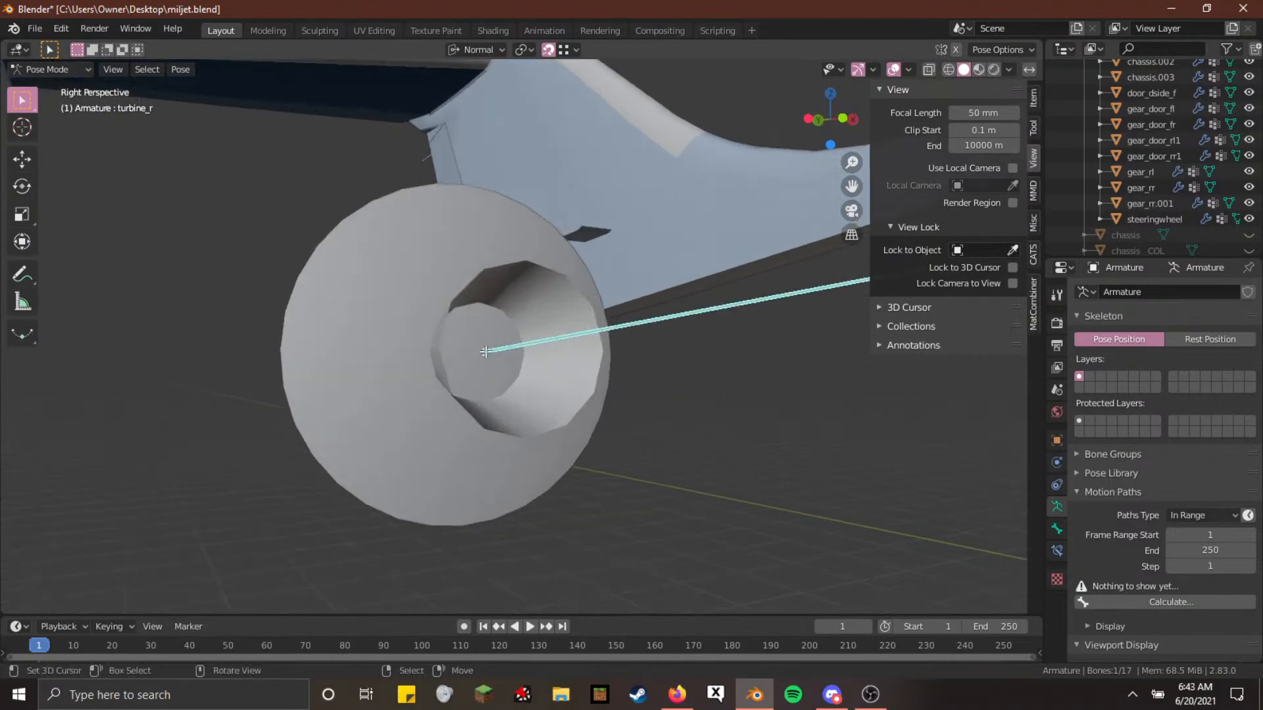
key(Tab)
Move the selected turbine_r joint forward onto the front hub's rear rim by 4.7072 m in X, -89.004 m in Y and 0.74222 m in Z
key(shift+grave)
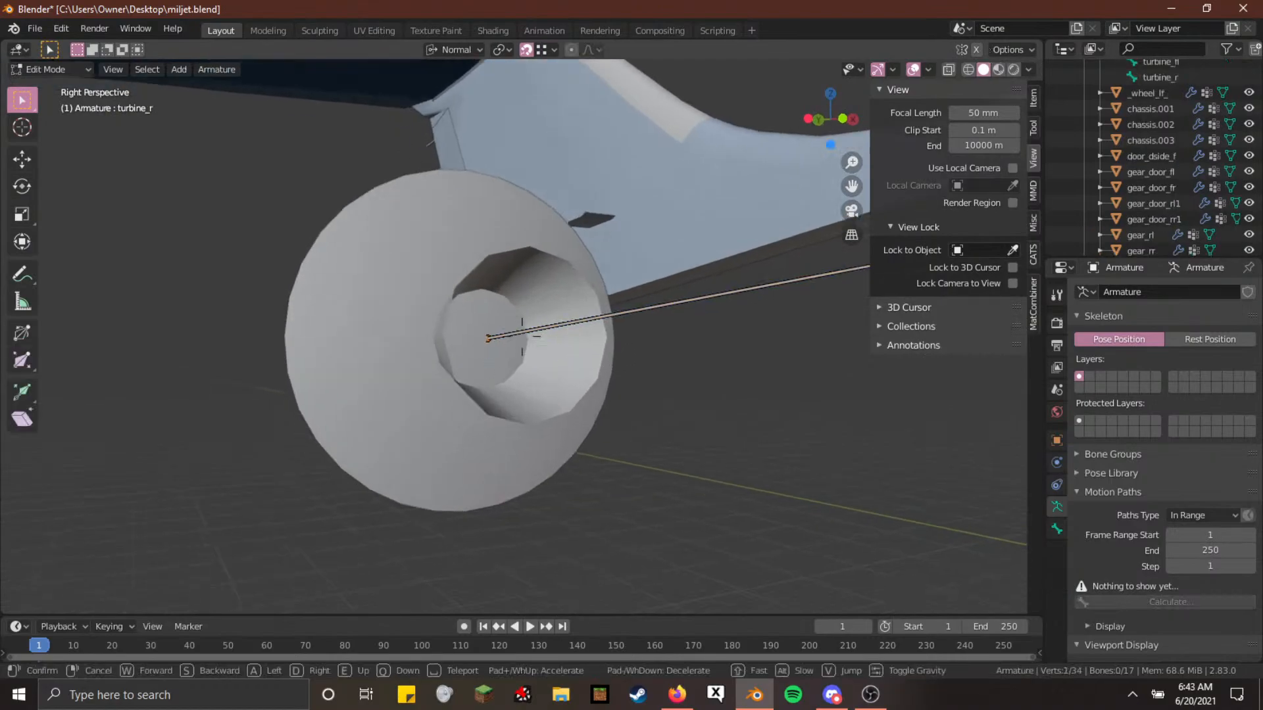
key(s)
key(w)
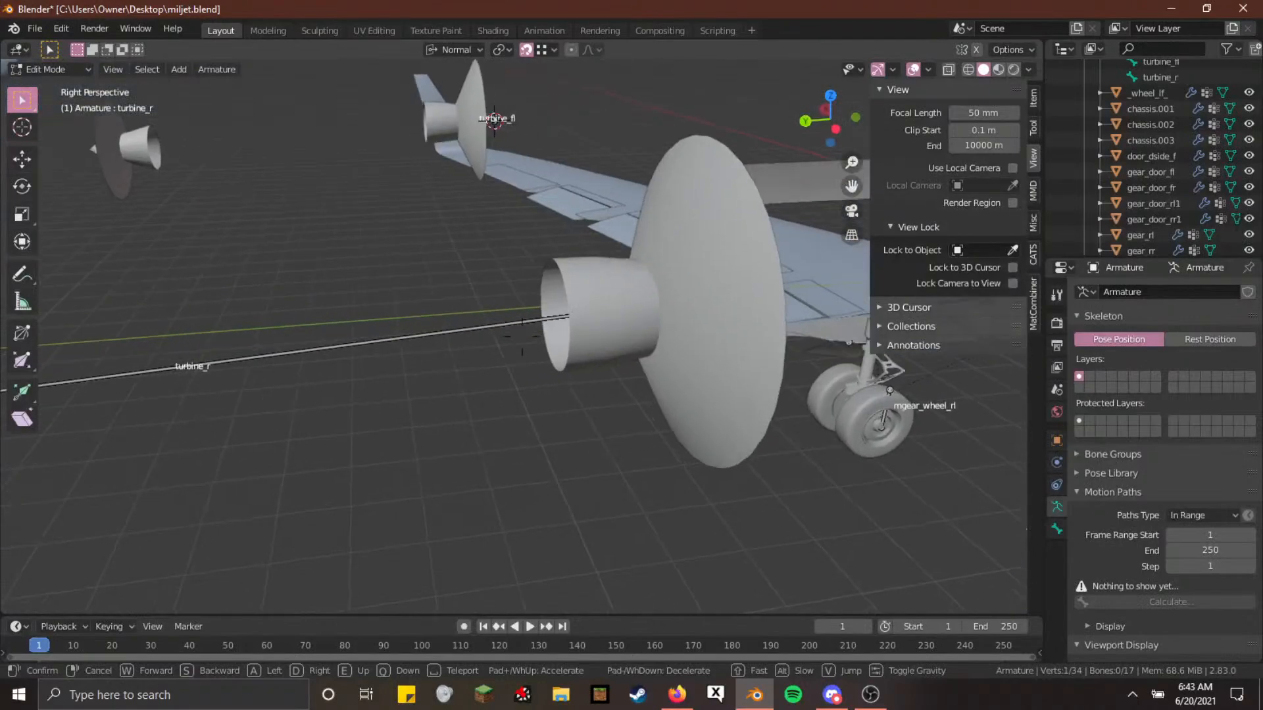
click(522, 337)
key(g)
click(546, 336)
Move the other turbine_r joint onto the hub rim's opposite side by -7.9699 m in X, -3.5877 m in Y and 1.34 m in Z
key(shift+grave)
key(w)
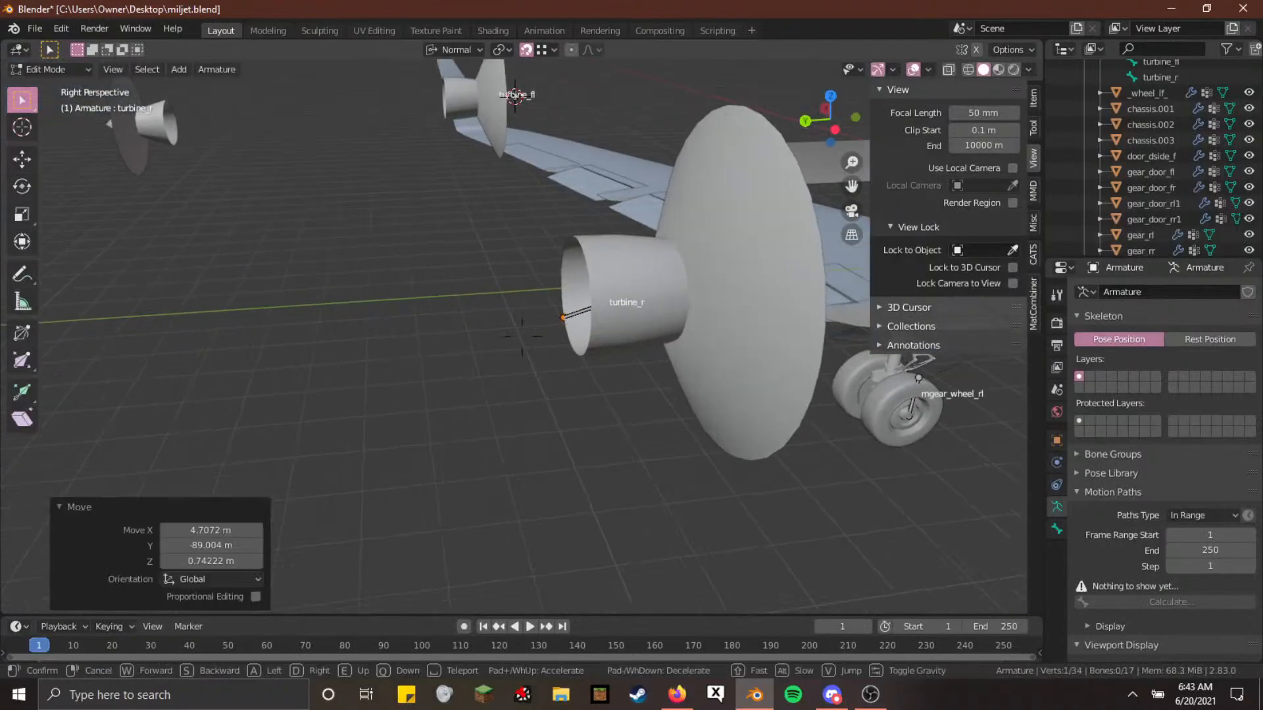
key(s)
click(606, 336)
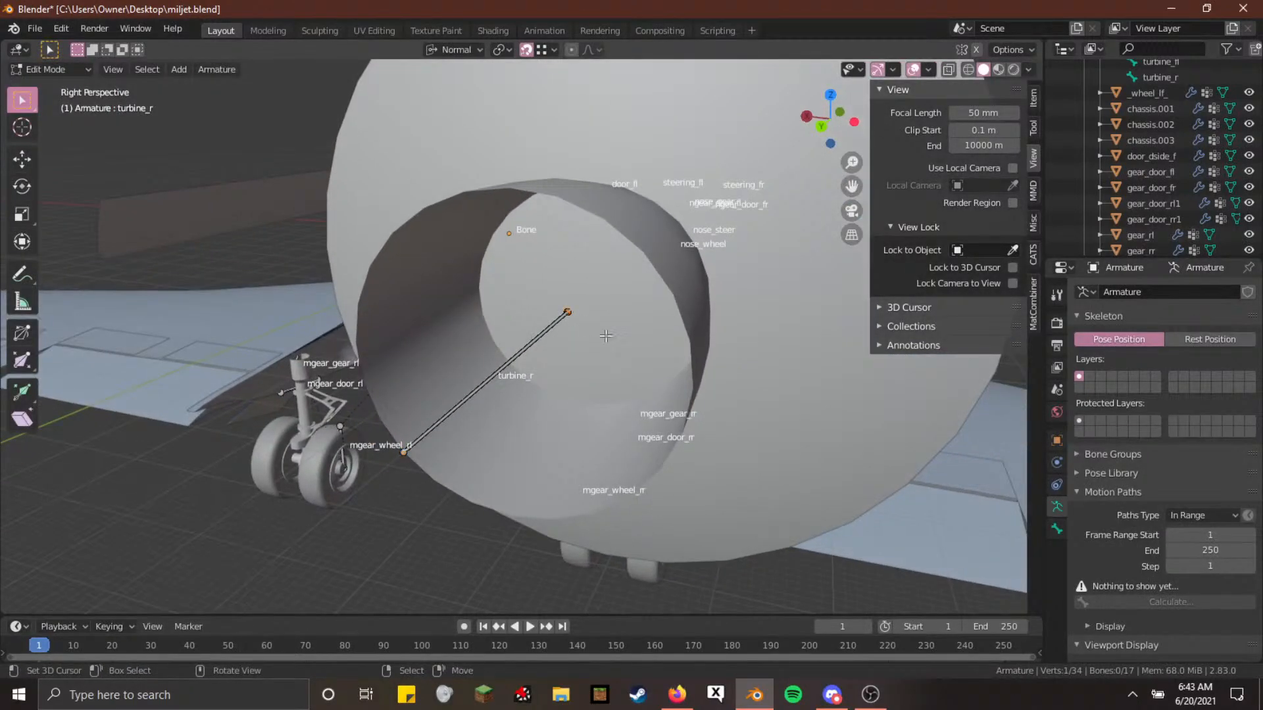
key(g)
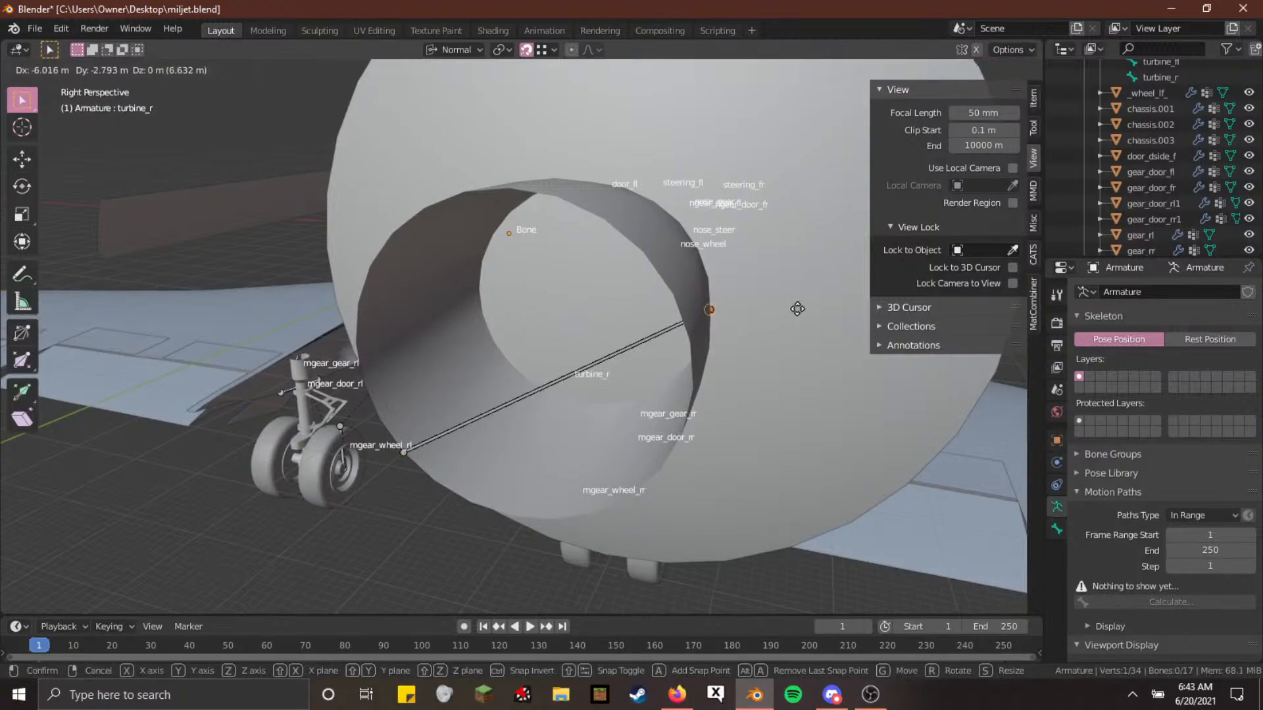
click(798, 307)
Move that joint onto the tip of the front right turbine's nose cone by 7.7747 m in X, -11.666 m in Y and -1.34 m in Z
key(shift+grave)
key(w)
key(d)
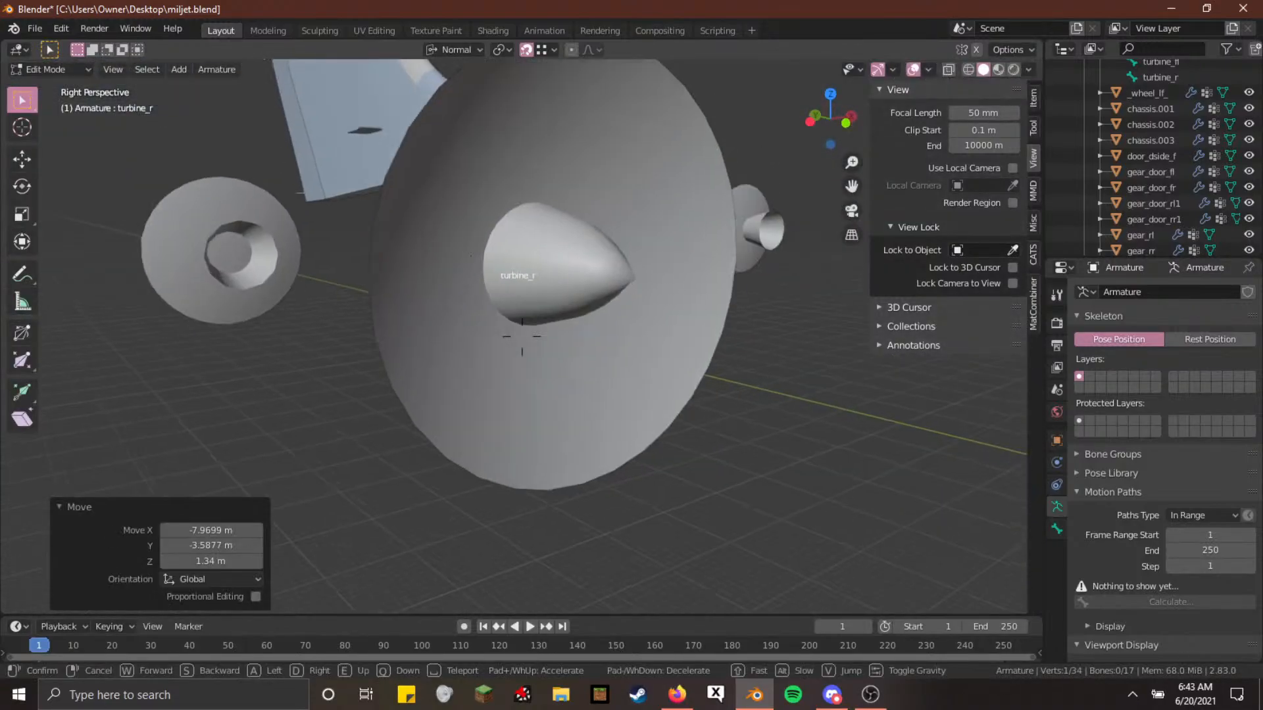
click(520, 336)
key(g)
click(540, 328)
Move the rim joint to the centre of the hub's inner face, and rename the turbine_r bone to turbine_fr in Pose Mode
key(shift+grave)
key(w)
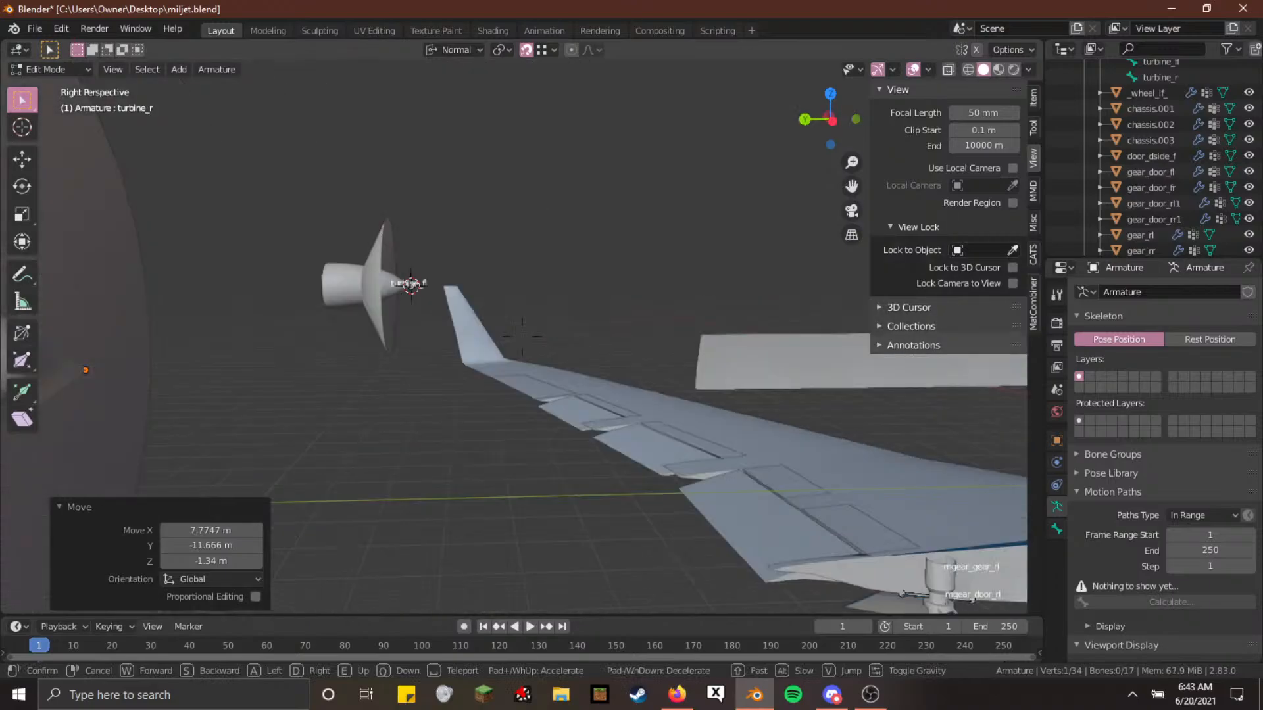
click(536, 336)
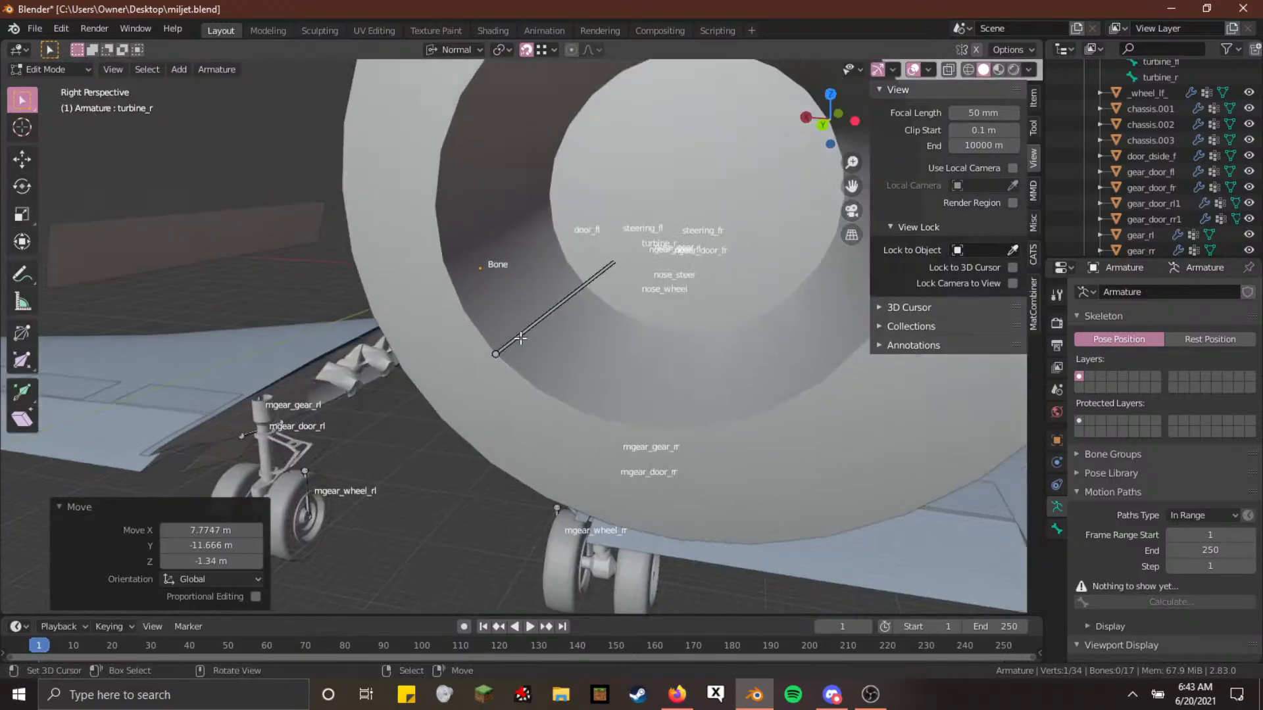
key(g)
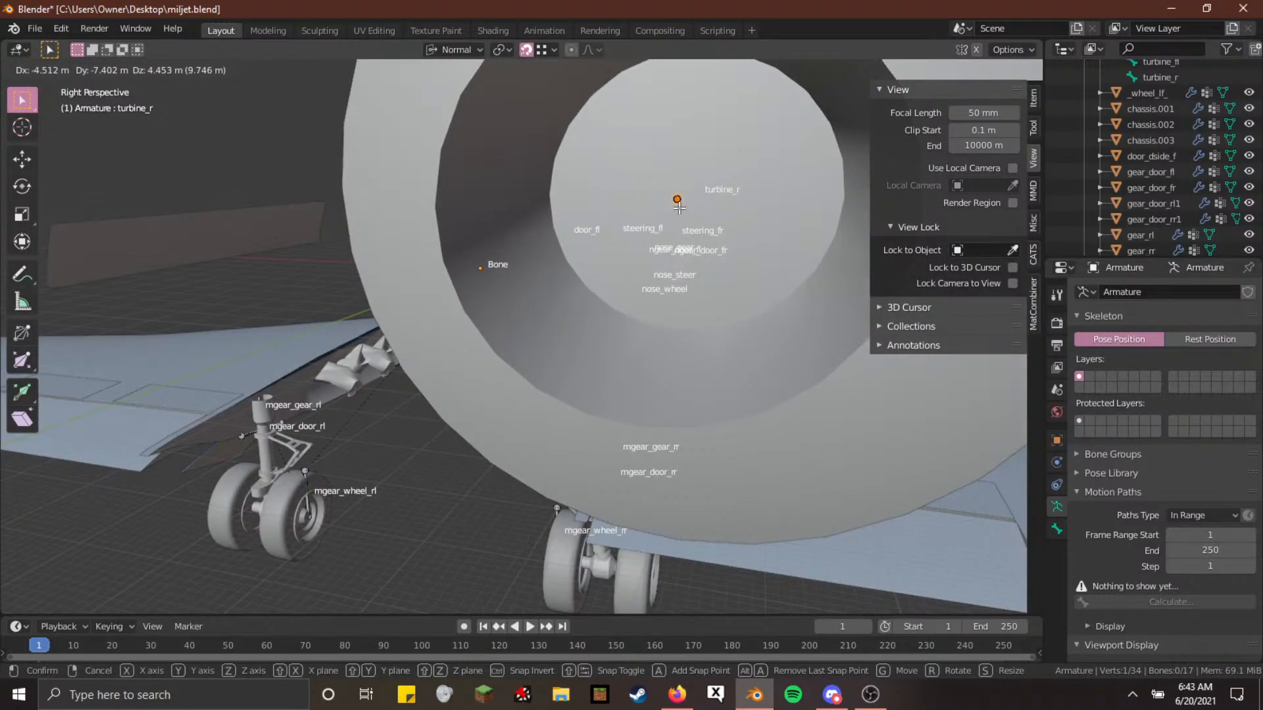
click(679, 207)
key(ctrl+Tab)
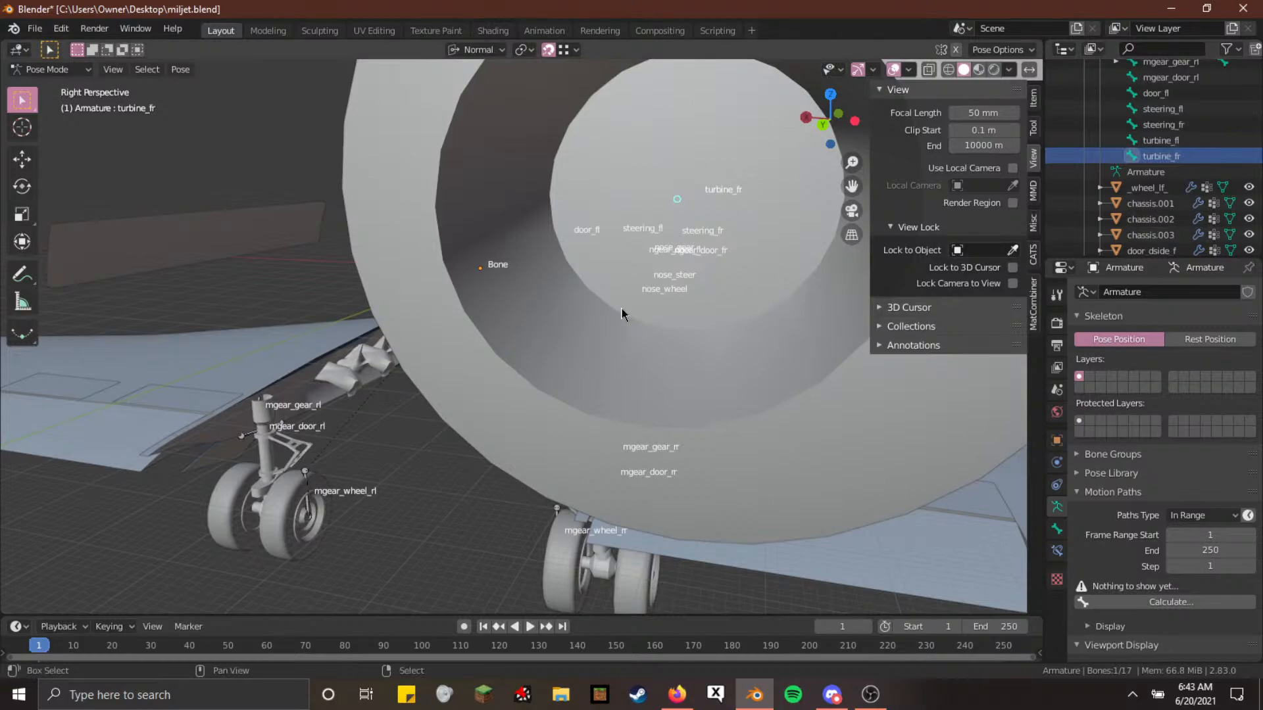
Facing the front right turbine, test-rotate the turbine_fr bone about its normal Y axis, then cancel the rotation
key(shift+grave)
key(d)
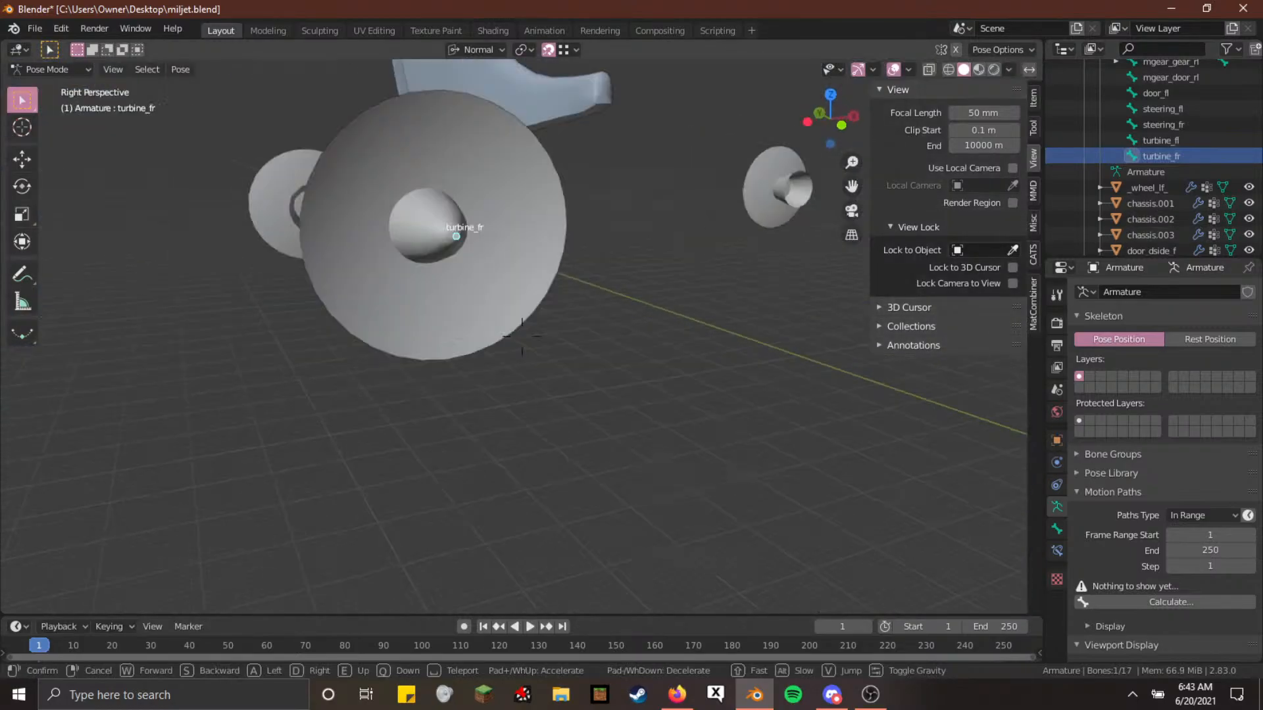
key(s)
click(646, 320)
key(r)
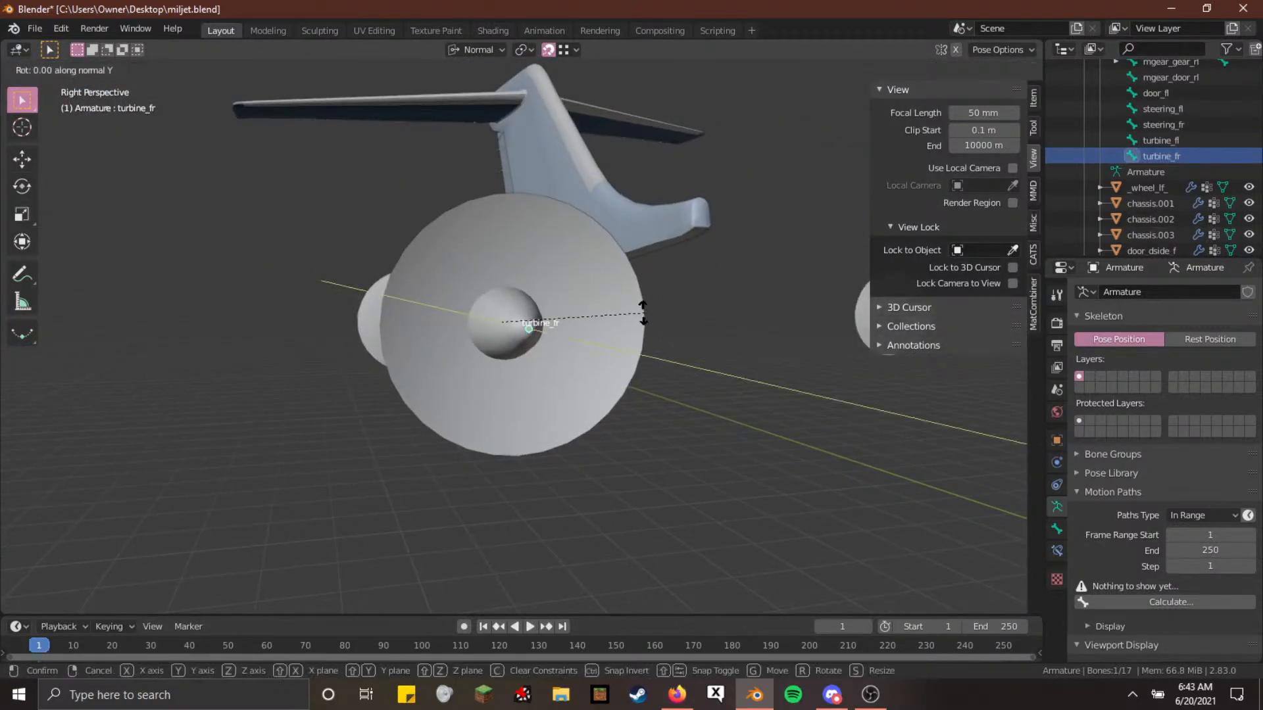
key(y)
key(y)
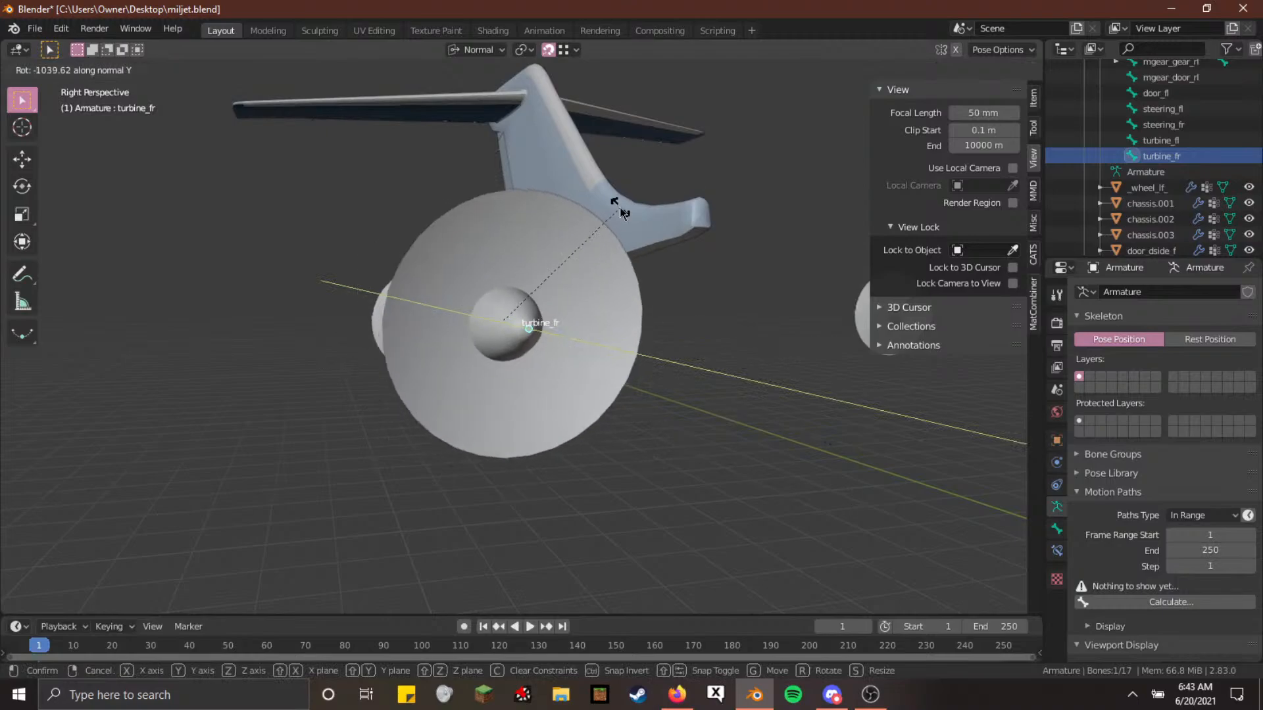
right_click(865, 434)
Leave the armature, select the right-side turbine mesh chassis.003 and open it in Edit Mode
key(shift+grave)
key(a)
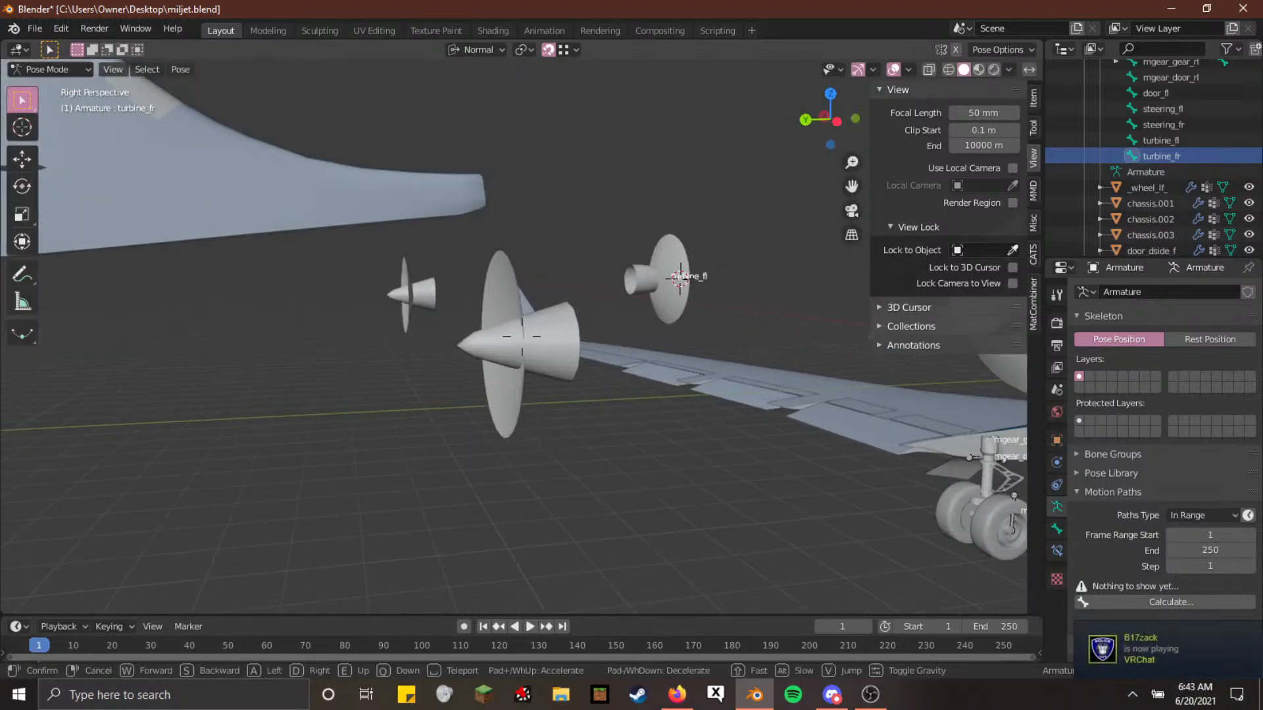
click(520, 332)
key(Tab)
key(Tab)
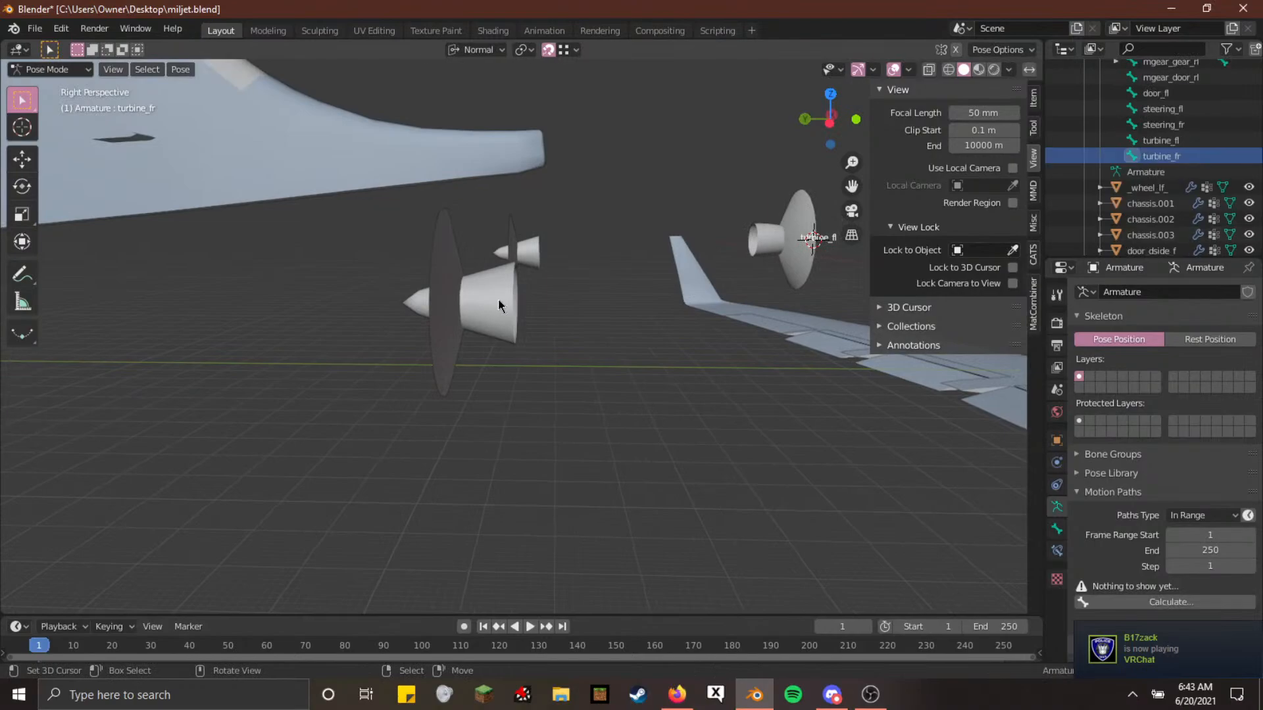
click(505, 301)
key(Tab)
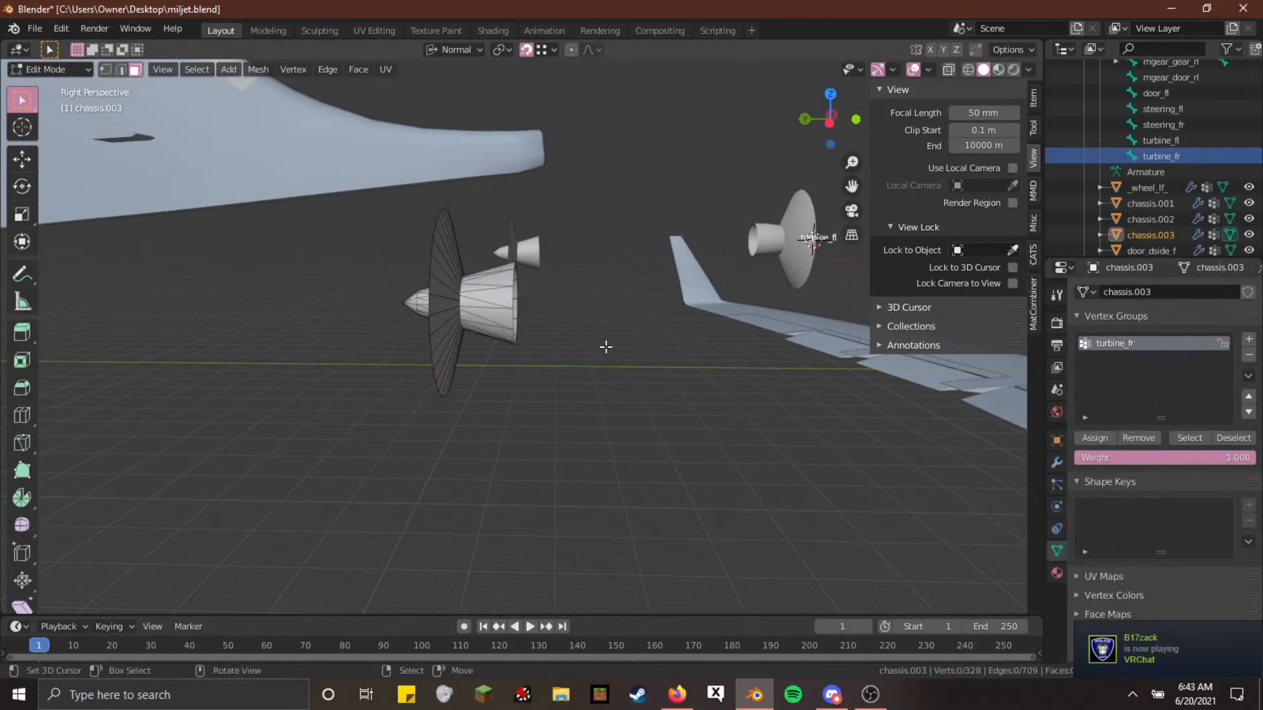
Assign the rear right turbine's geometry, selected in wireframe, to a new chassis.003 vertex group named turbine_rr
key(a)
key(a)
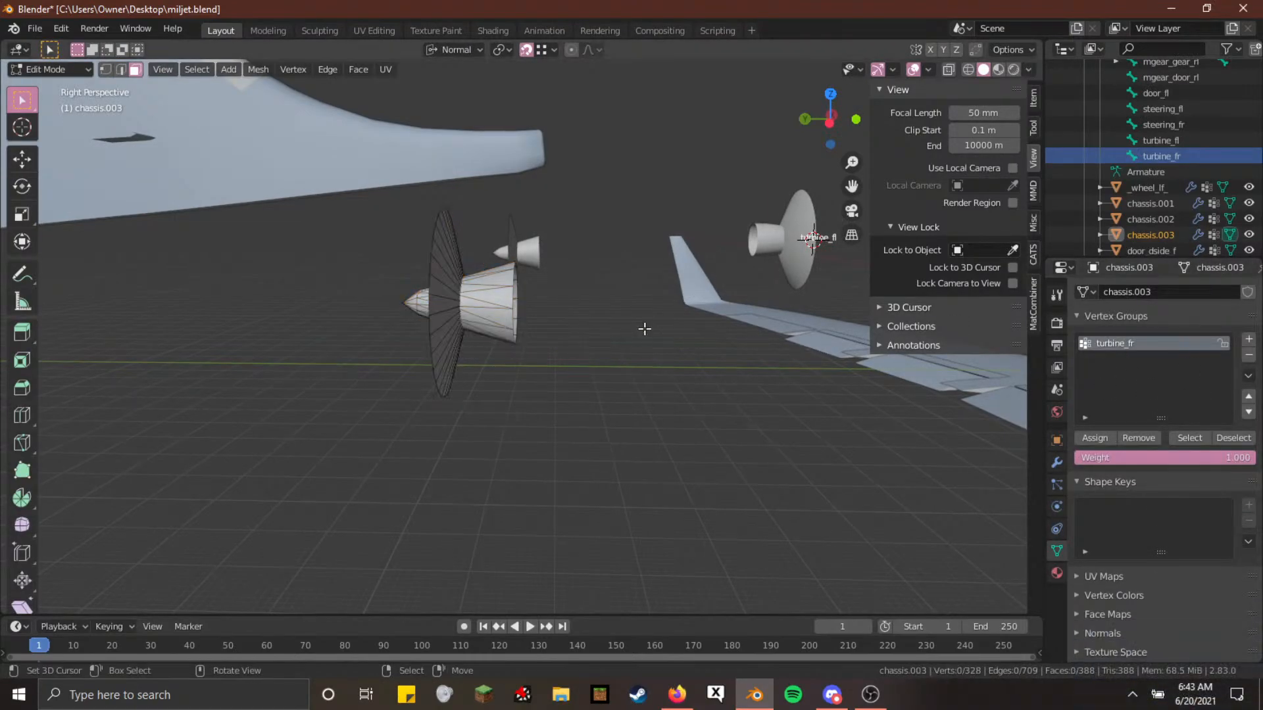
key(z)
drag(341, 191, 677, 486)
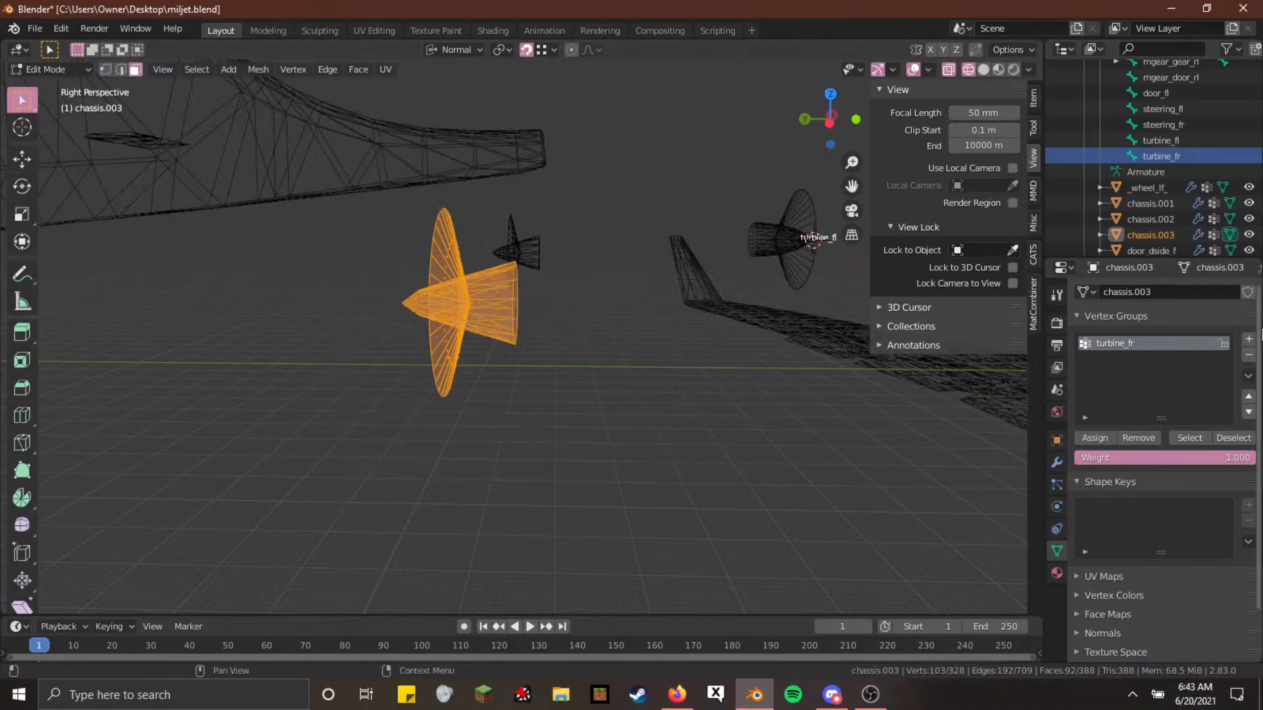
key(Tab)
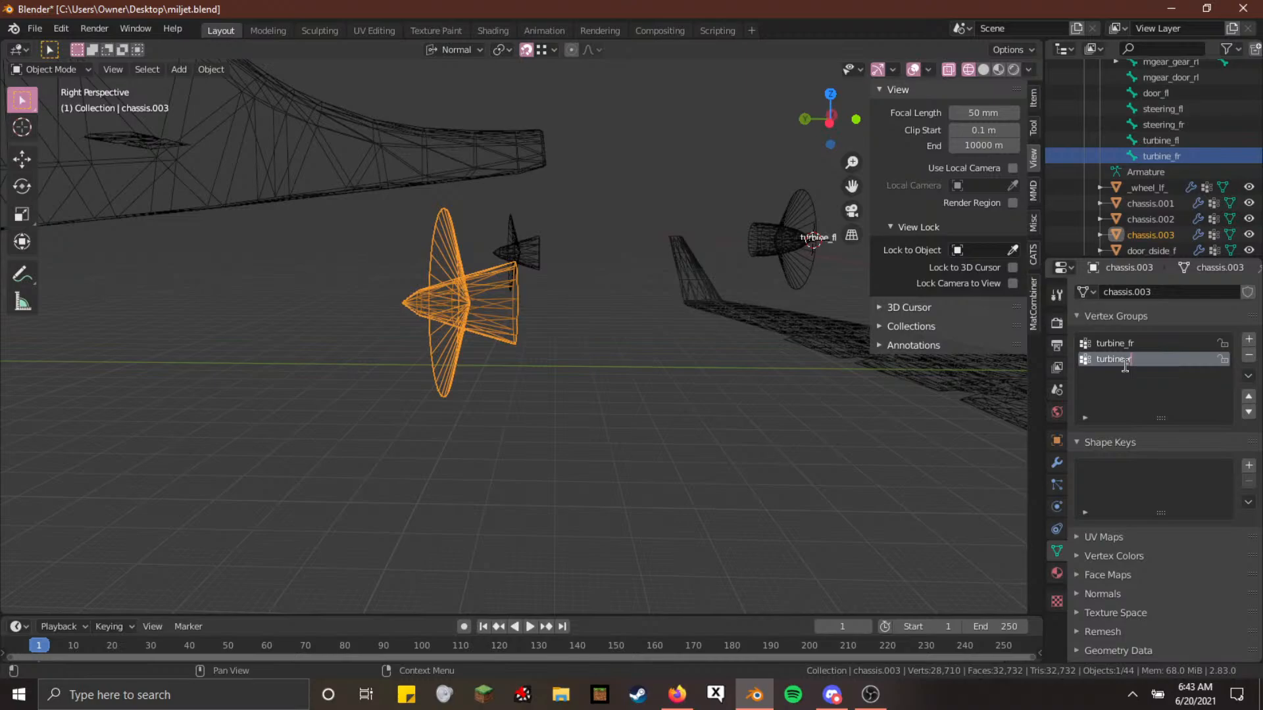
key(Tab)
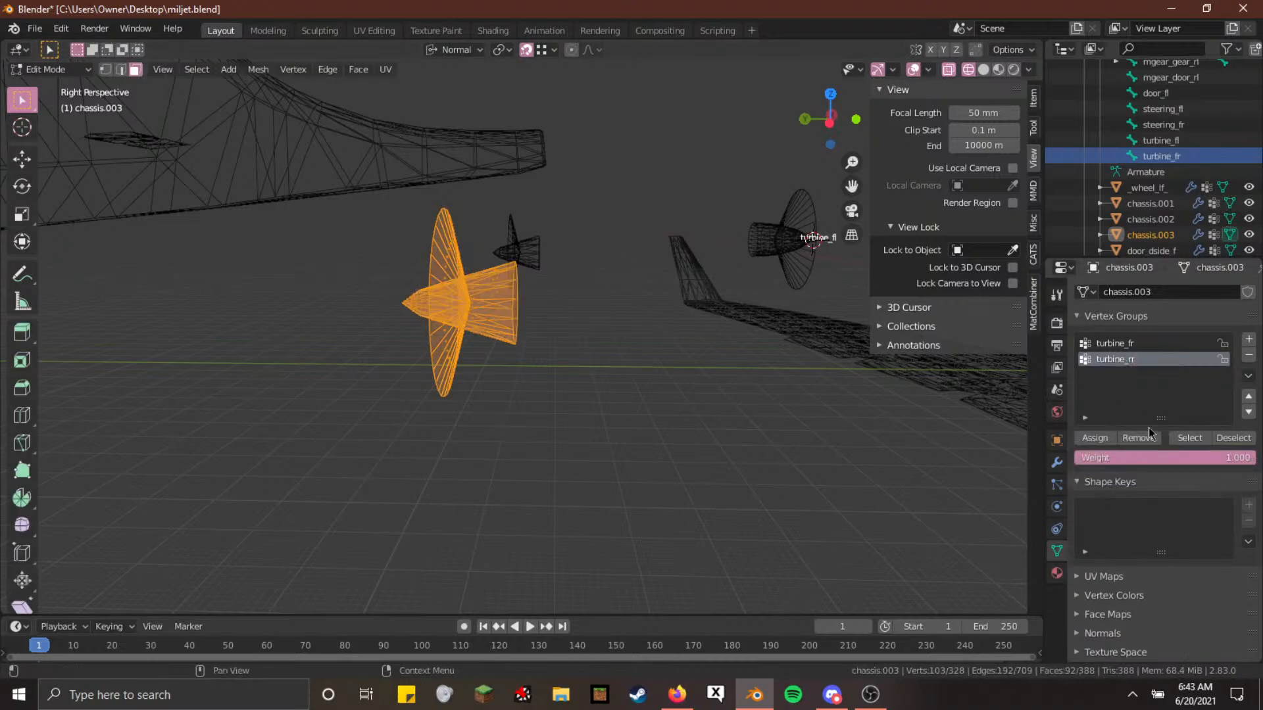
click(1095, 438)
key(Tab)
Open the left-side turbine mesh chassis.002 in Edit Mode and select the rear left turbine's geometry in wireframe
click(537, 250)
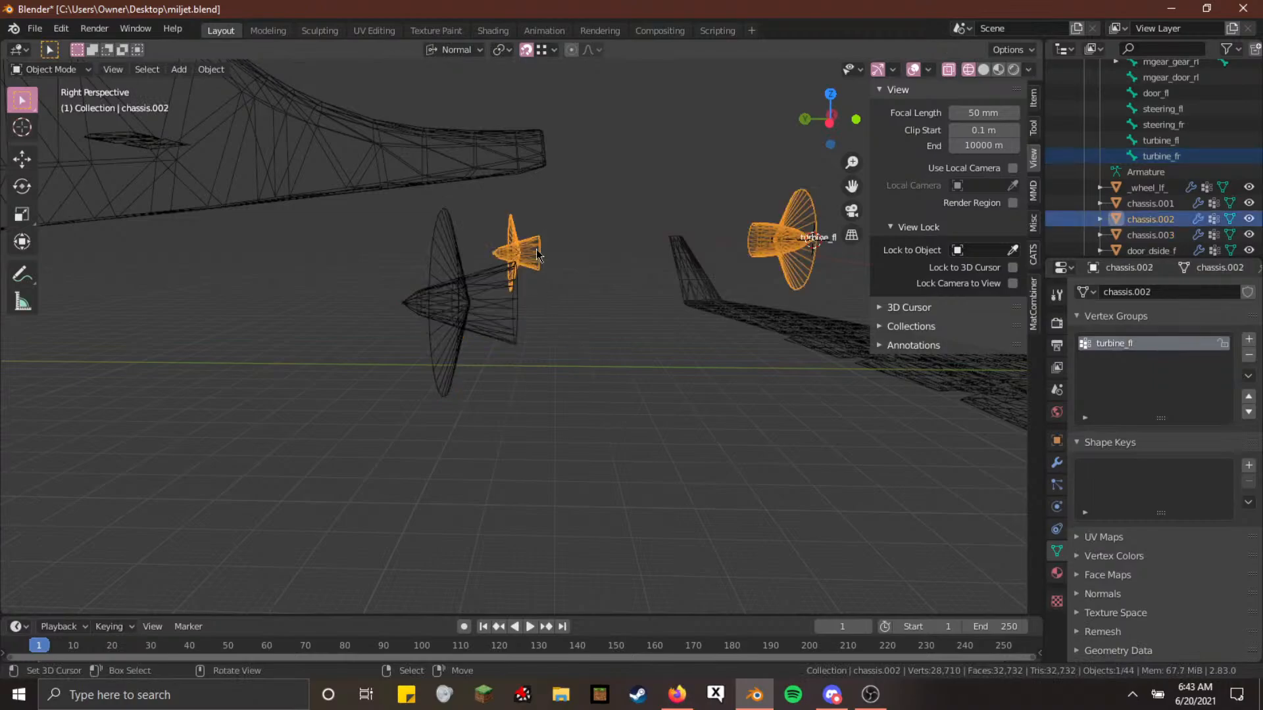
key(Tab)
key(shift+z)
key(shift+z)
drag(461, 195, 605, 332)
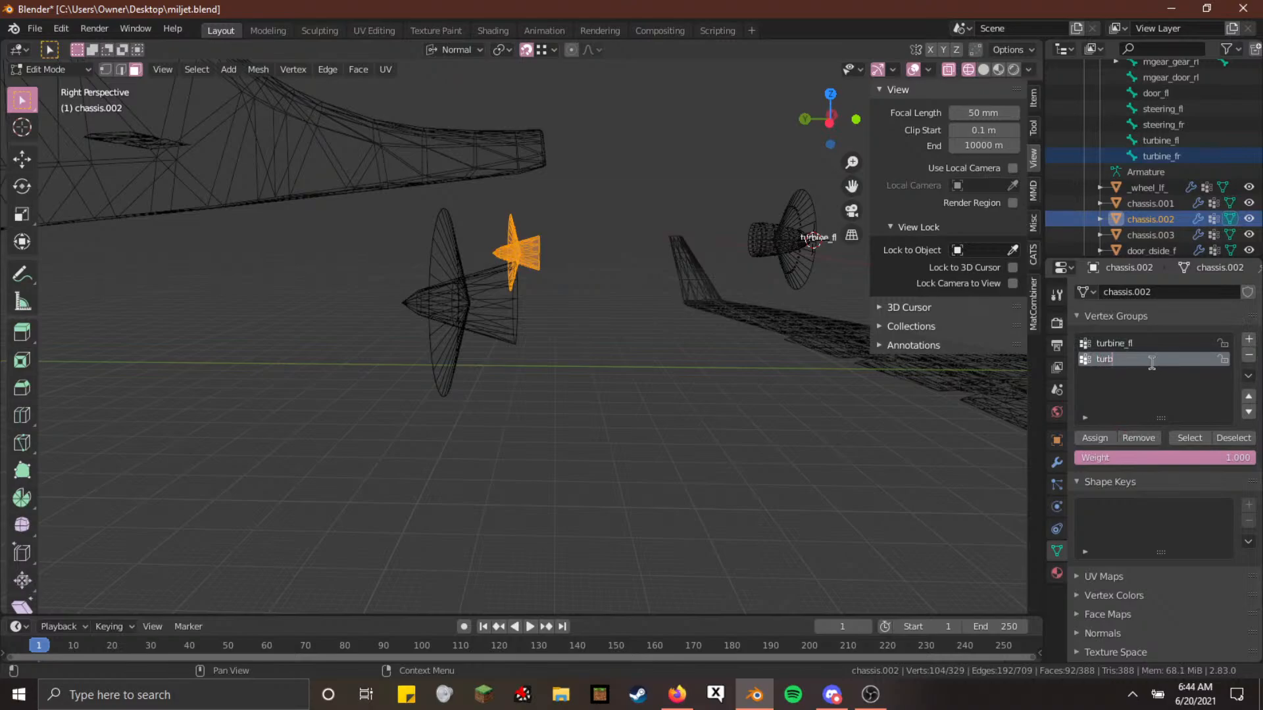
Assign the selected rear left turbine to a new vertex group named turbine_rl, and return to Object Mode with solid shading
click(1152, 363)
text(turbine_rl)
key(Return)
click(1101, 439)
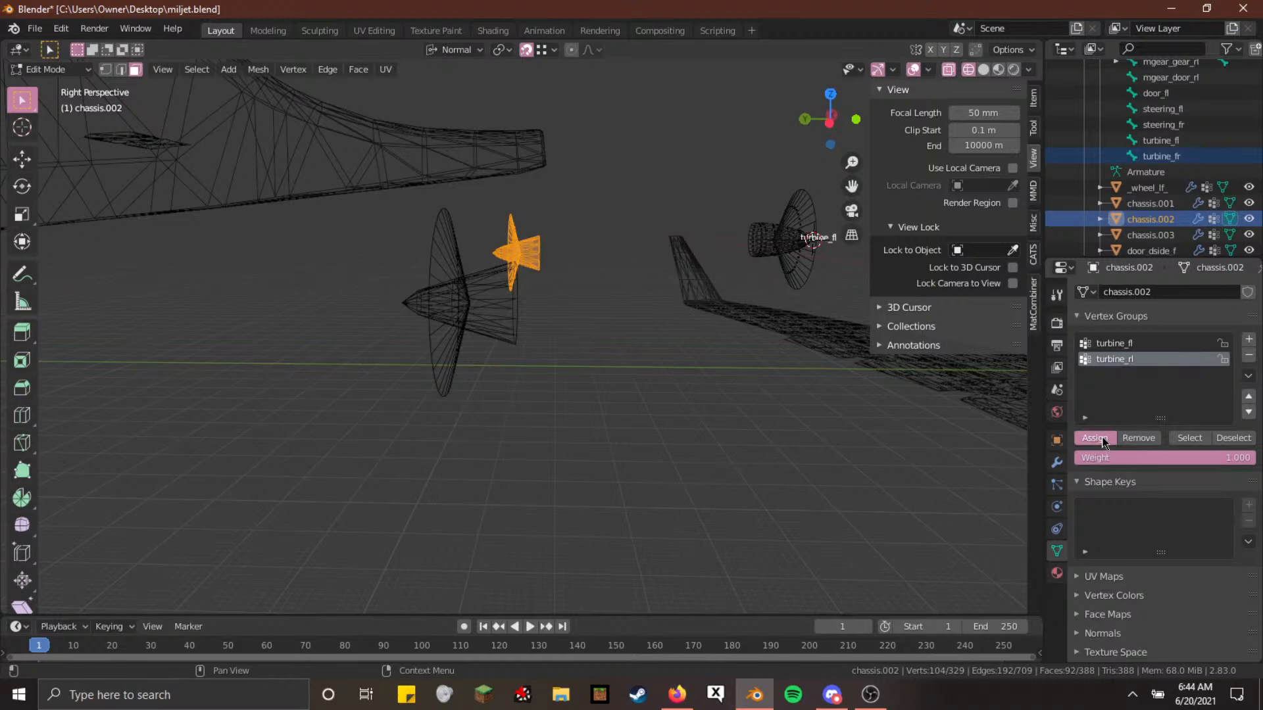
key(Tab)
key(shift+z)
click(575, 412)
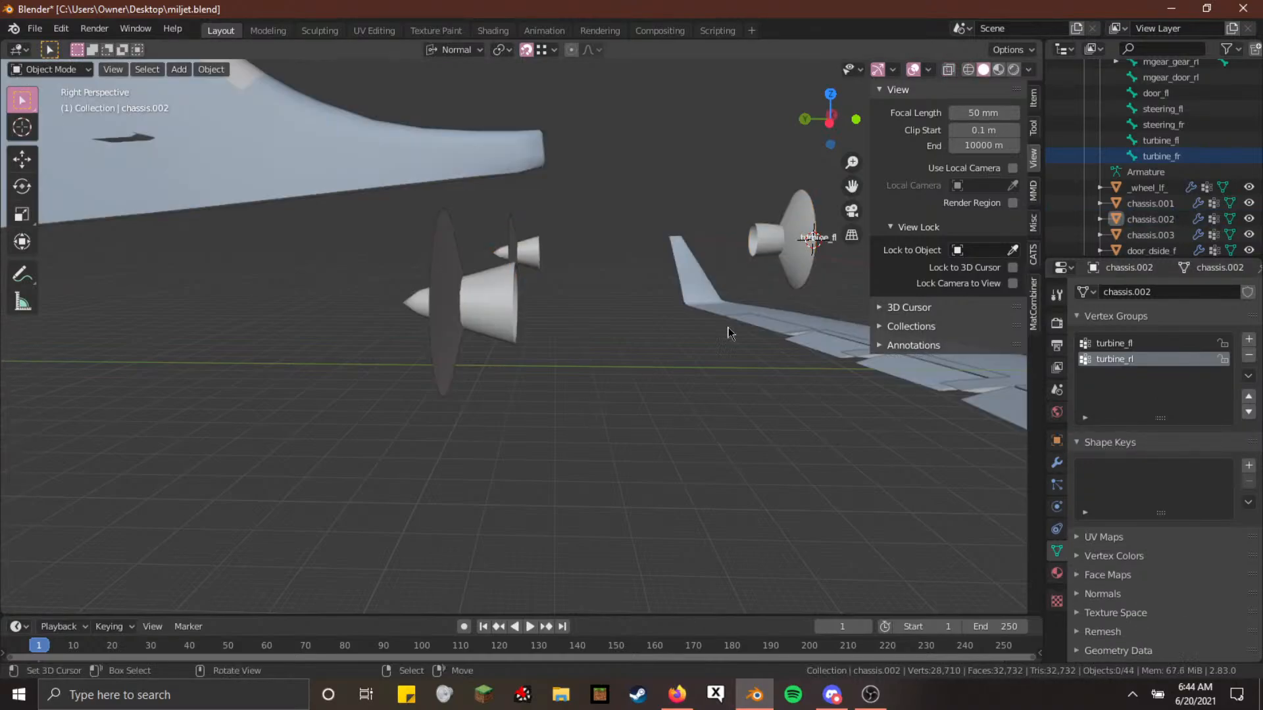
Open the armature in Edit Mode and duplicate the turbine_fl bone, placing the copy beside the front left turbine
click(505, 271)
key(Tab)
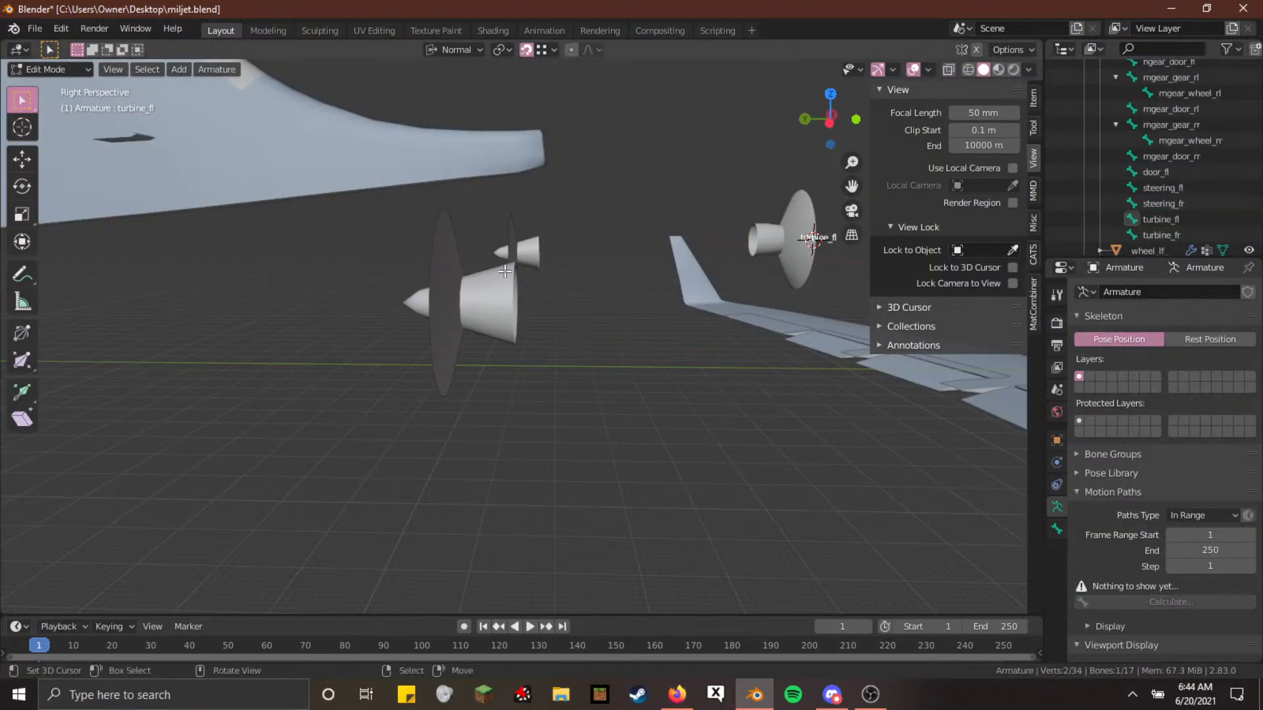
key(shift+grave)
key(w)
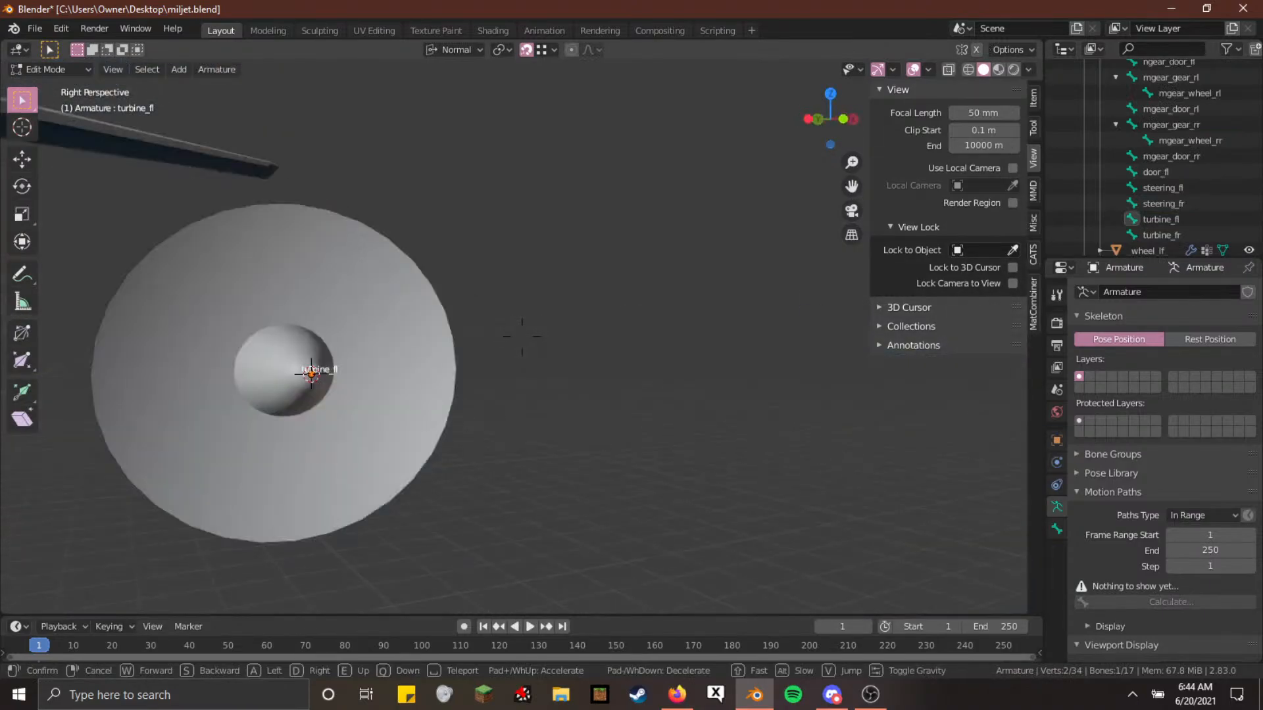
key(a)
click(521, 336)
key(shift+d)
click(795, 324)
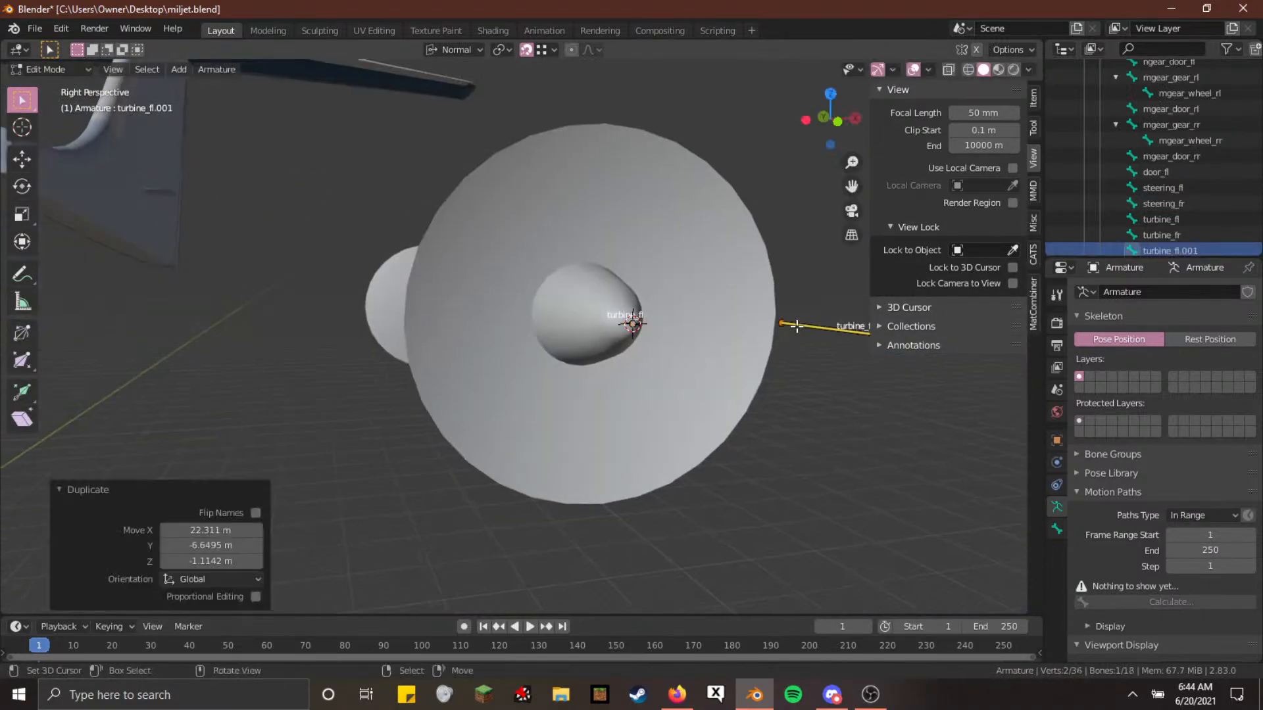
Move the copied turbine_fl bone back to the cone tip of the rear left turbine
key(shift+grave)
key(w)
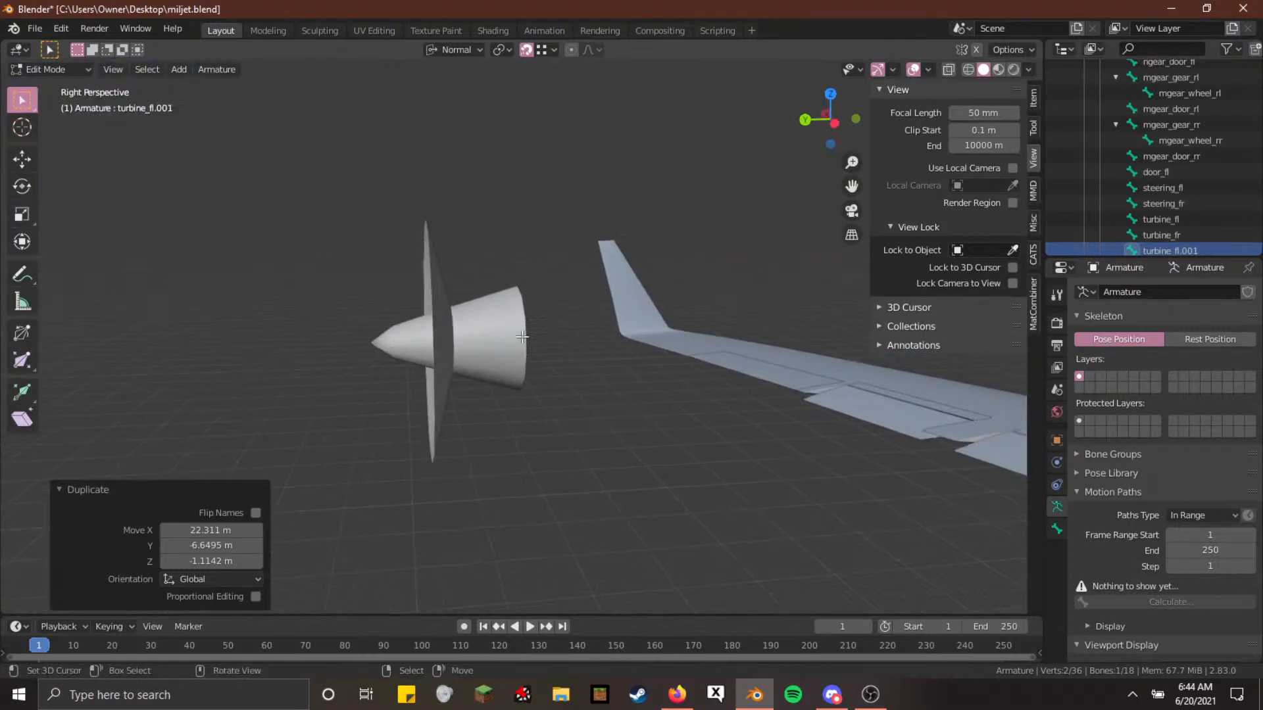
click(522, 336)
key(g)
click(370, 343)
Move the bone's offset joint in line with its other joint along the rear left turbine's axis, and rename the bone turbine_rl
key(shift+grave)
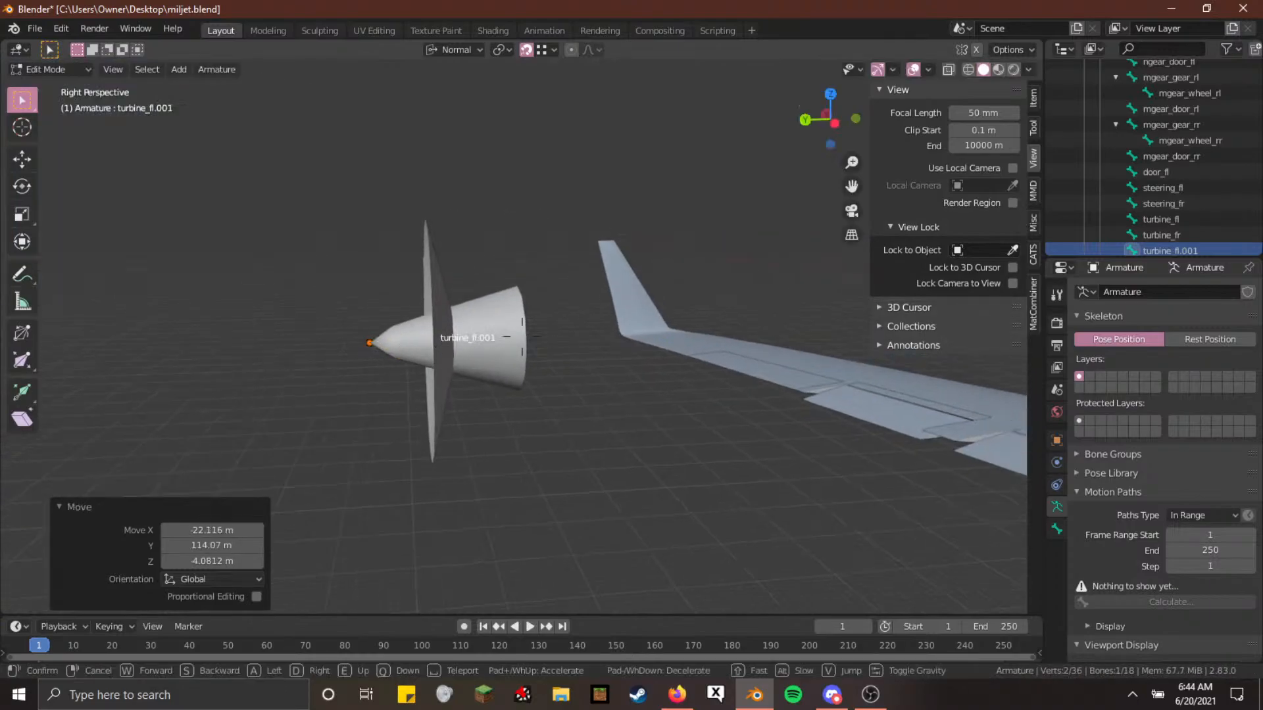
key(w)
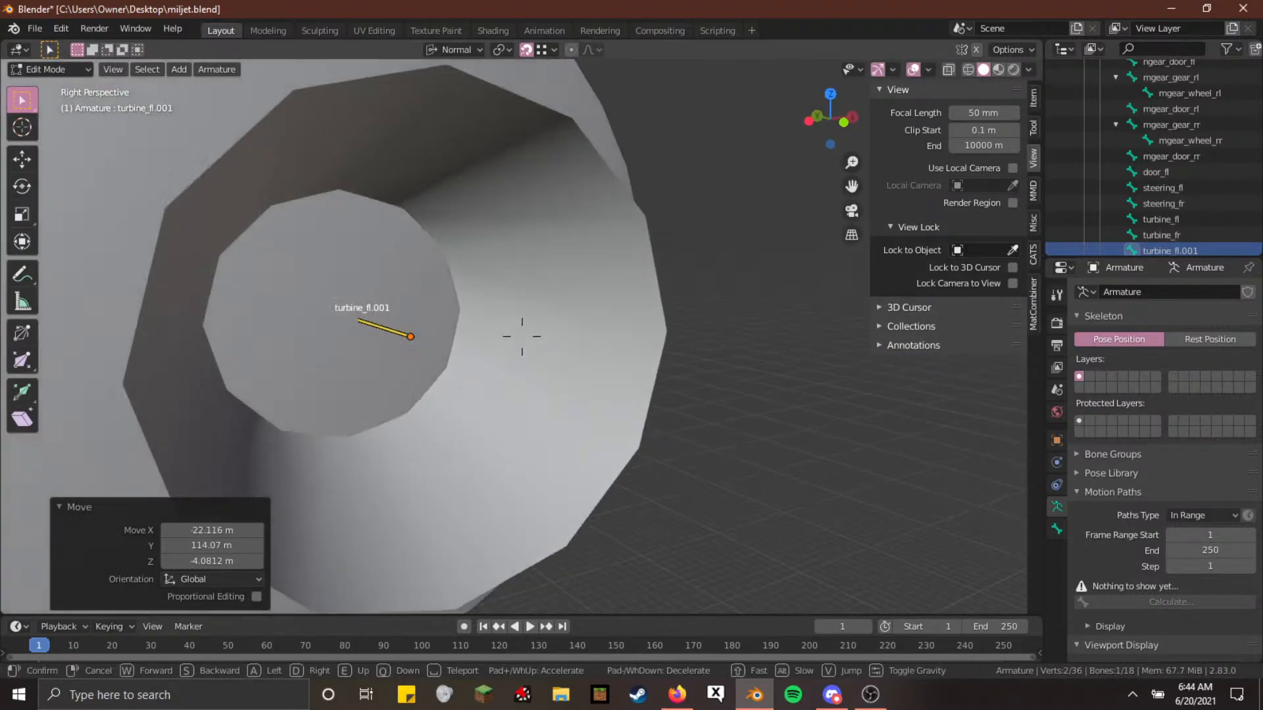
click(521, 336)
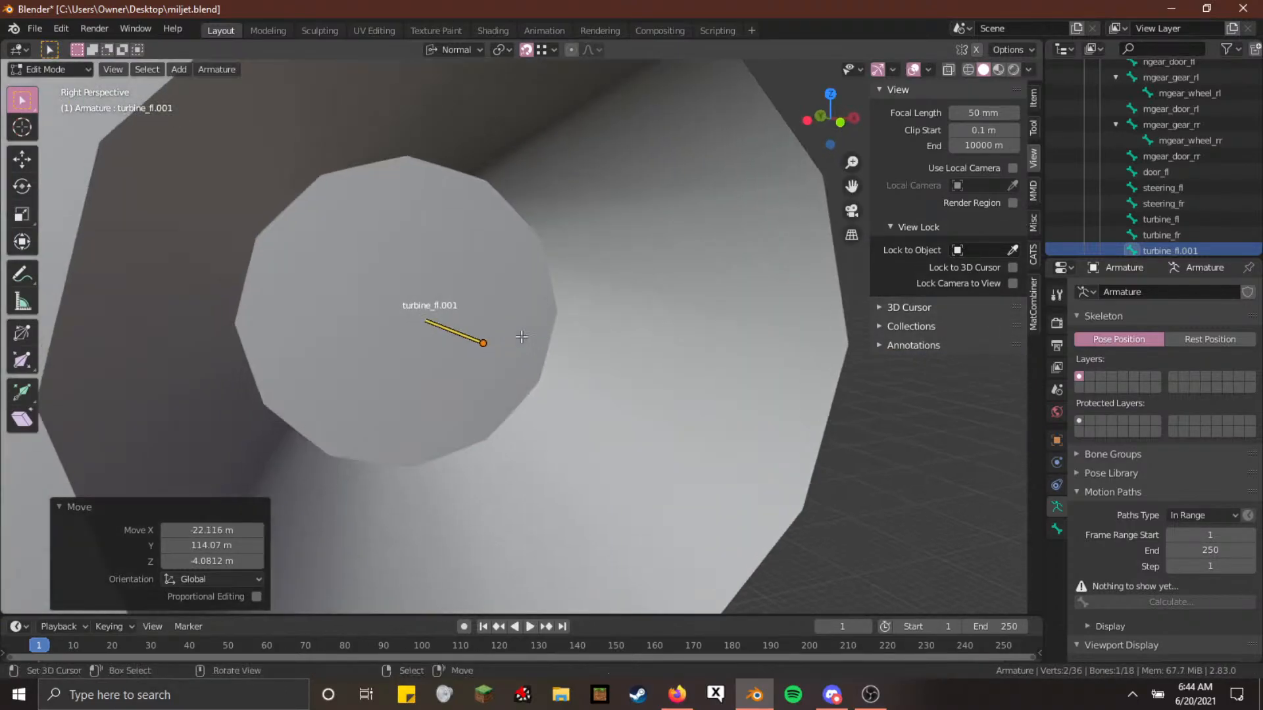
click(488, 344)
key(g)
click(404, 313)
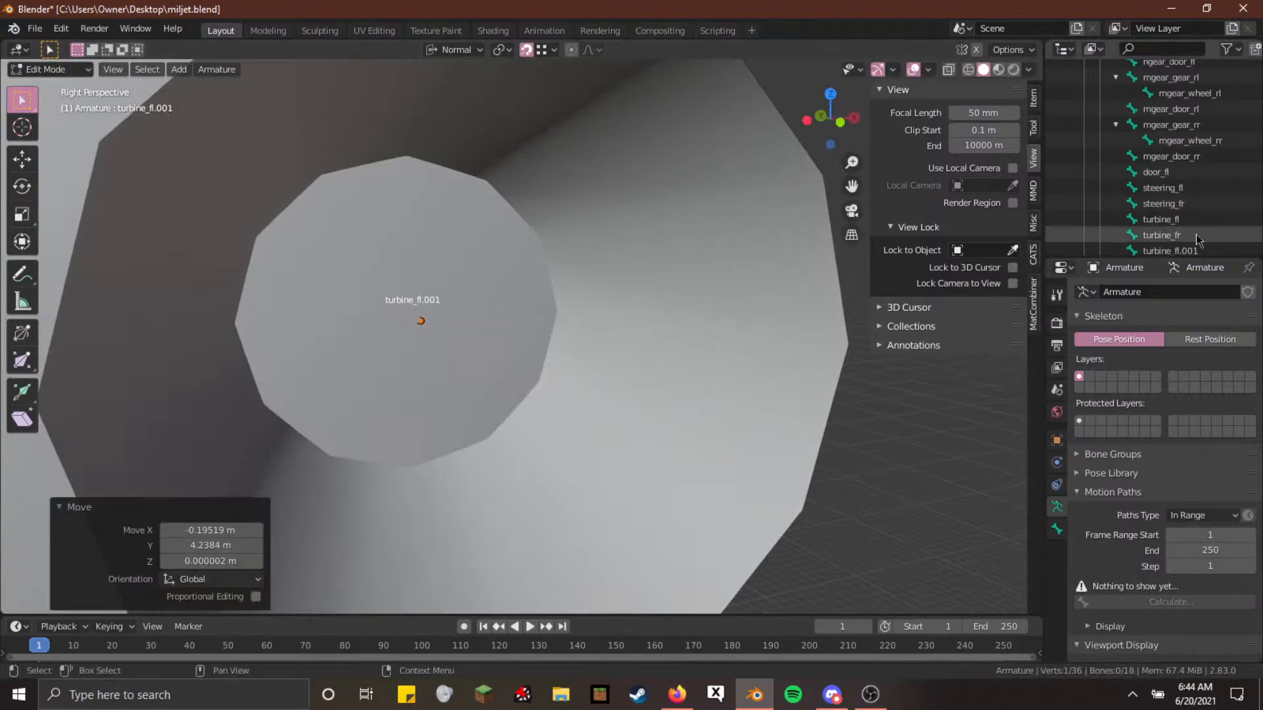
double_click(1214, 249)
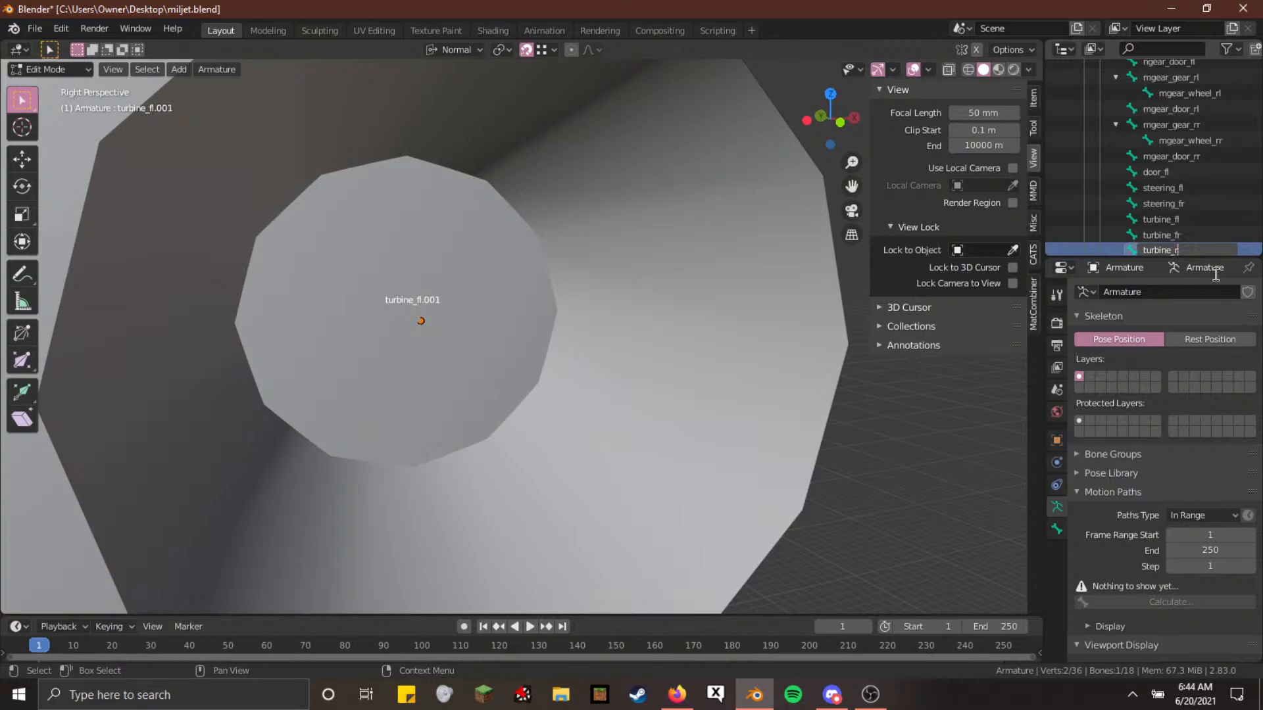
scroll(1164, 219, down, 2)
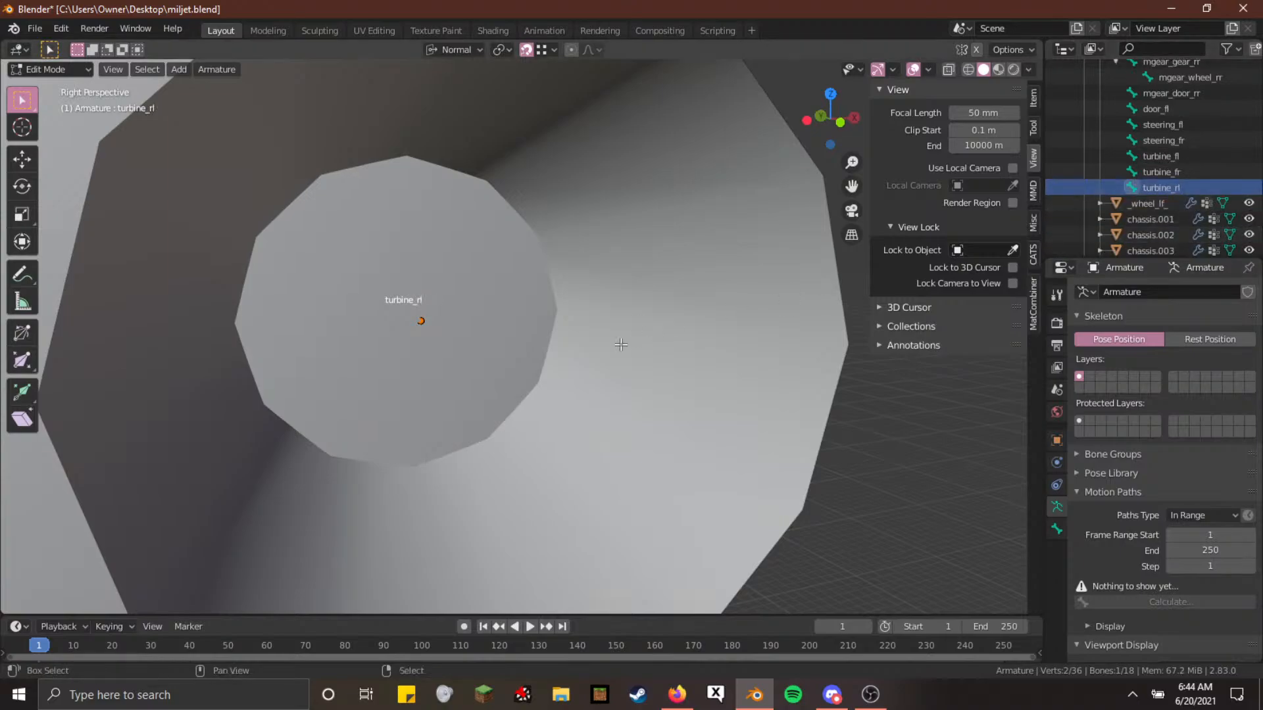
Duplicate the turbine_fr bone and place the copy at the rear right turbine
key(shift+grave)
key(s)
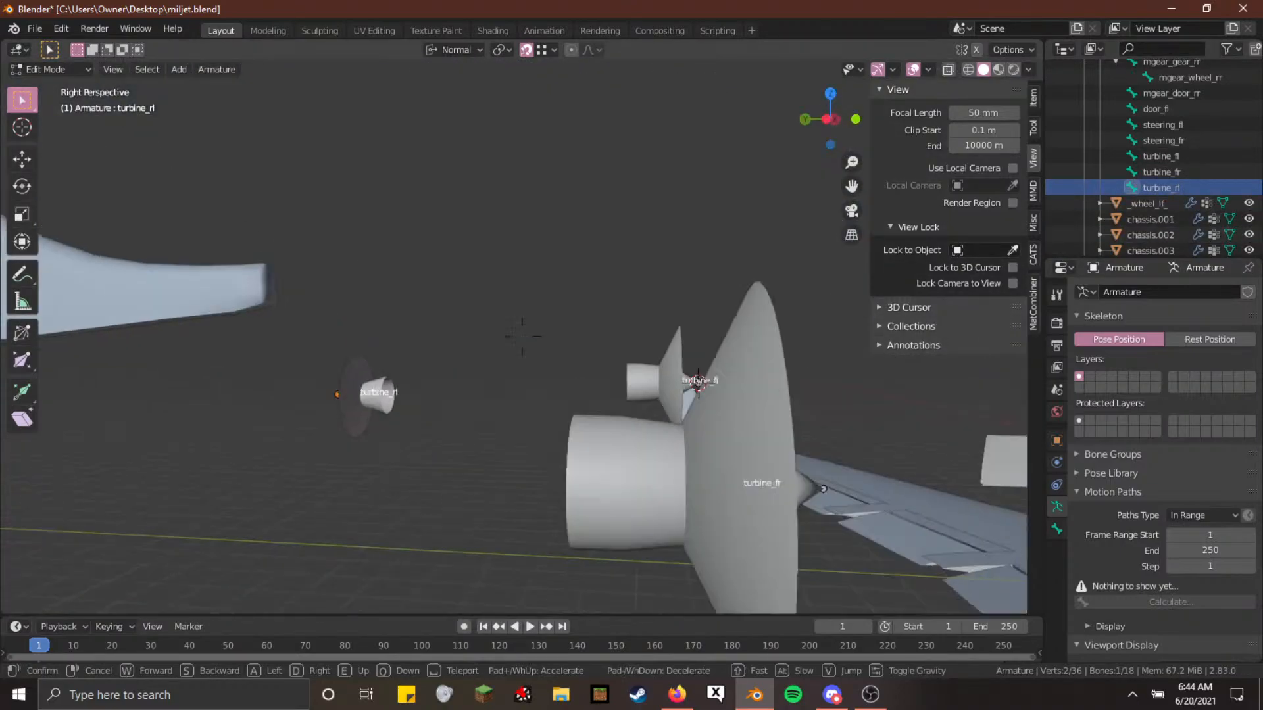
click(659, 368)
click(698, 366)
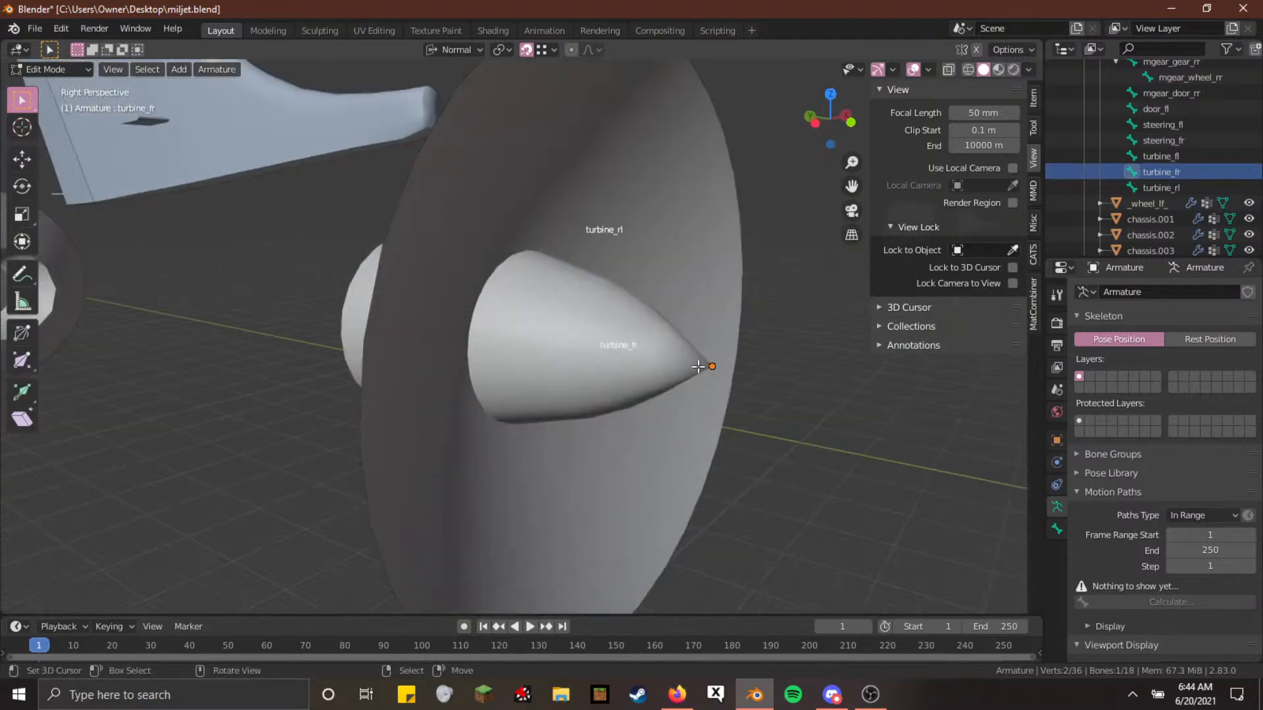
key(shift+grave)
key(s)
click(524, 335)
key(shift+d)
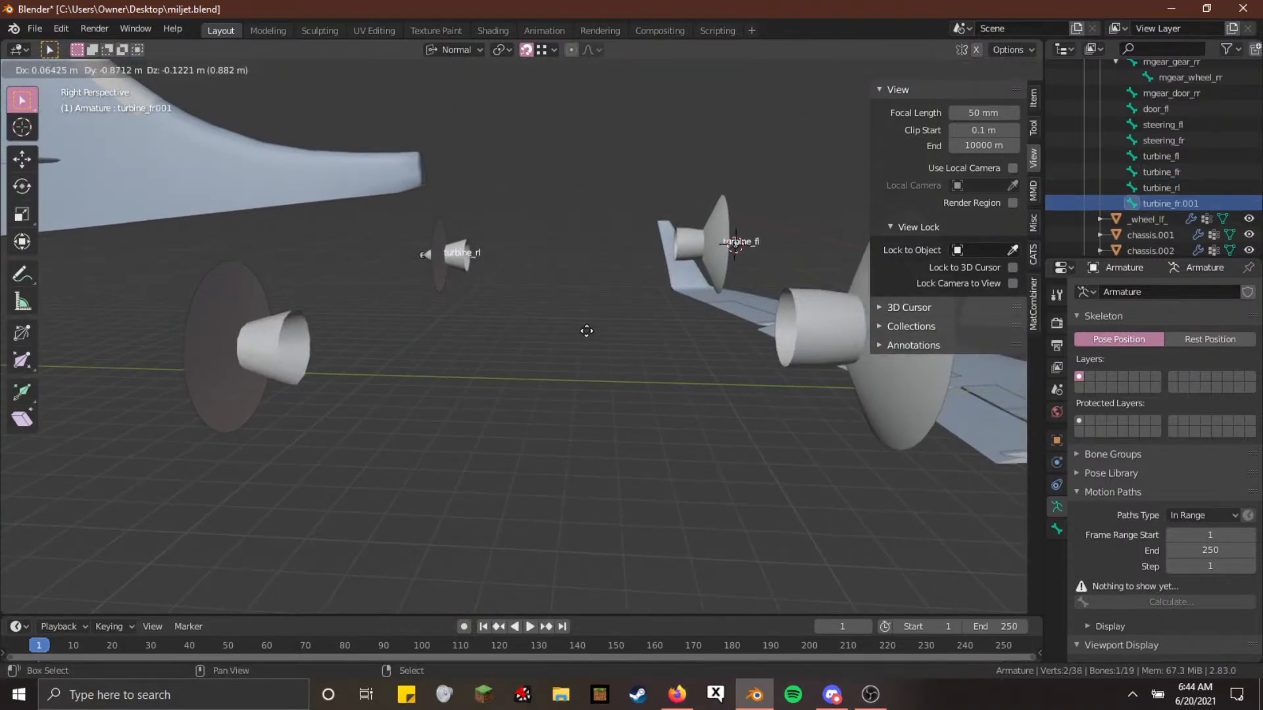
click(242, 353)
Move the copied turbine_fr bone onto the cone tip of the rear right turbine
key(shift+grave)
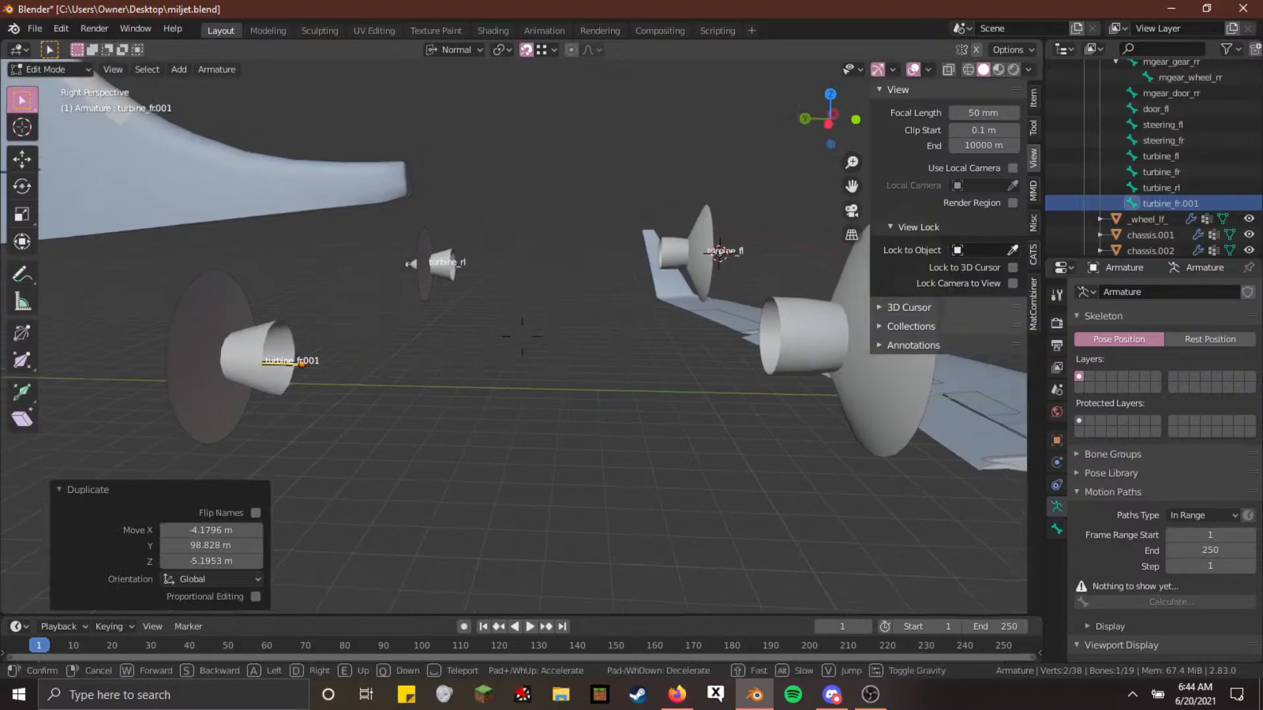
key(s)
key(d)
click(521, 336)
key(g)
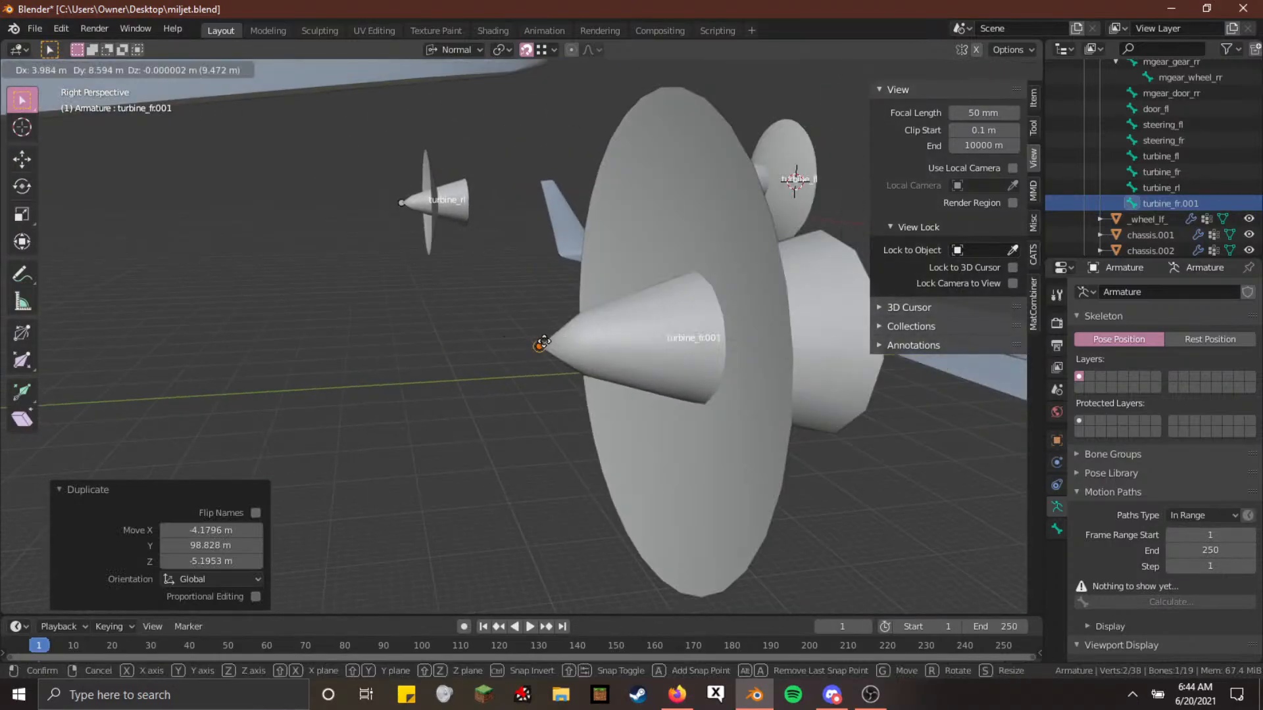
click(539, 346)
Move the copy's offset joint in line with its other joint along the rear right turbine's axis, and rename the bone turbine_rr
key(shift+grave)
key(w)
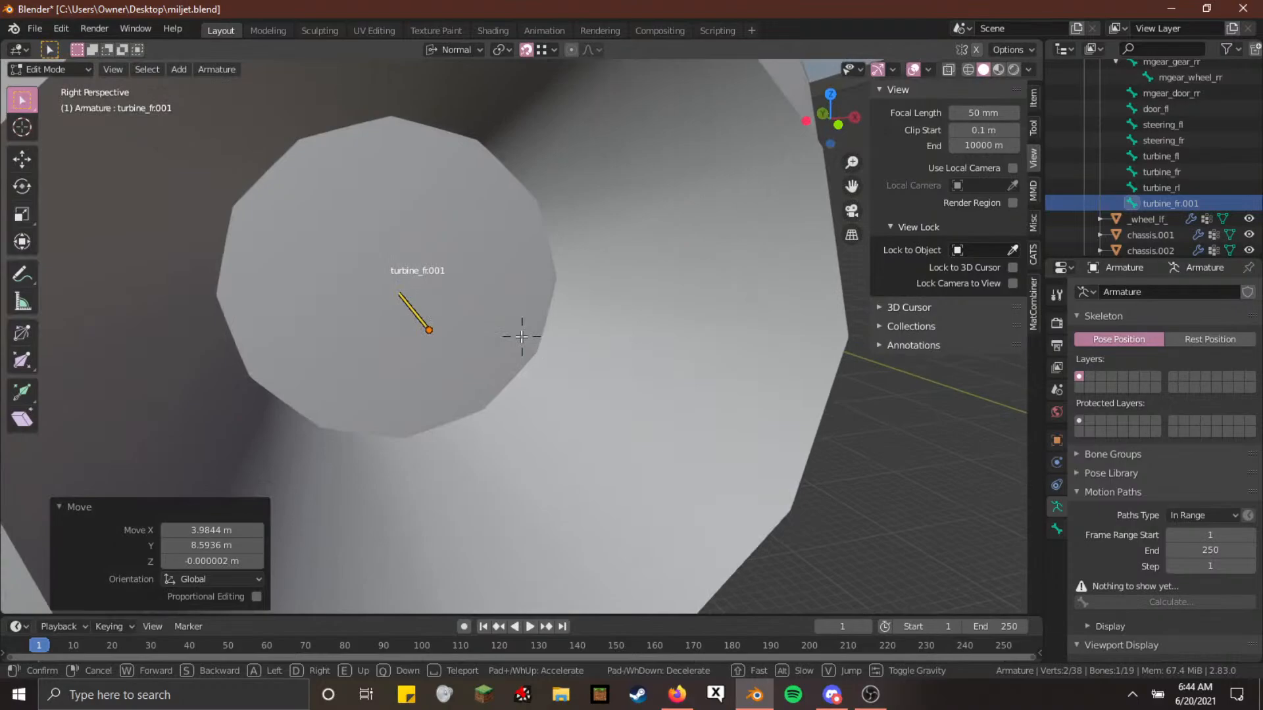
click(522, 336)
right_click(440, 331)
key(g)
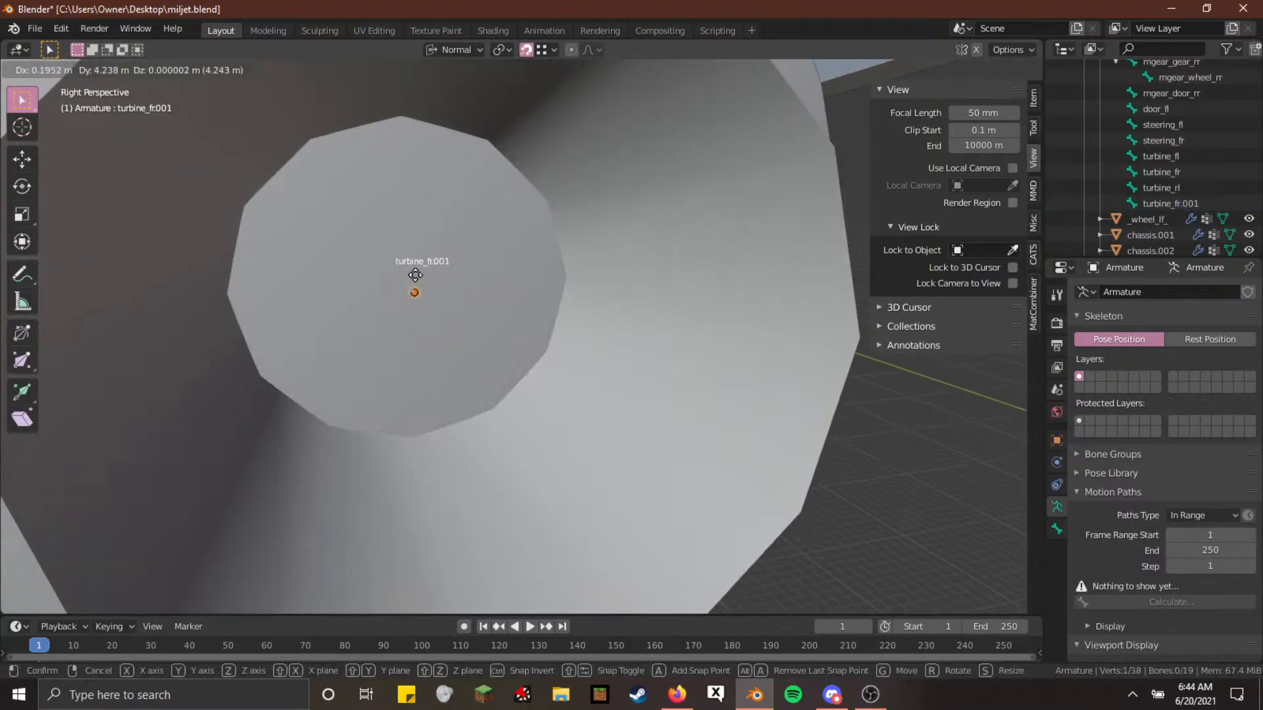
click(417, 275)
scroll(1157, 197, down, 2)
double_click(1177, 171)
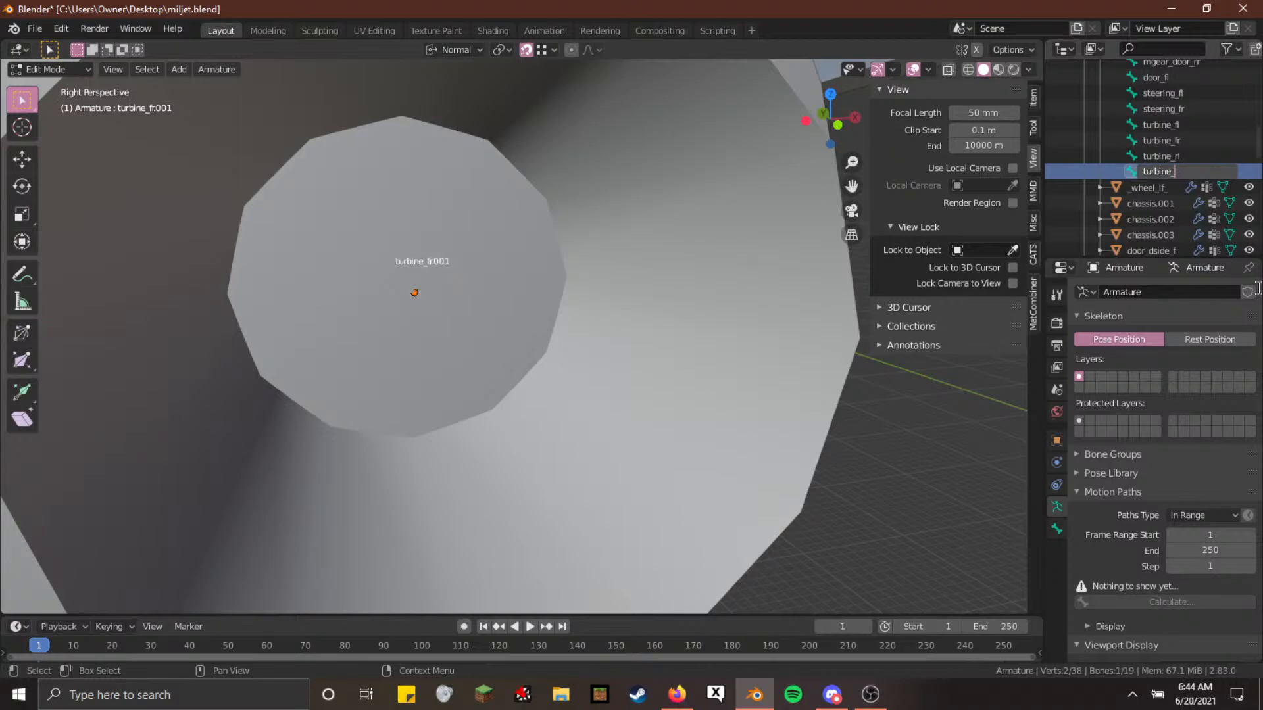
key(Return)
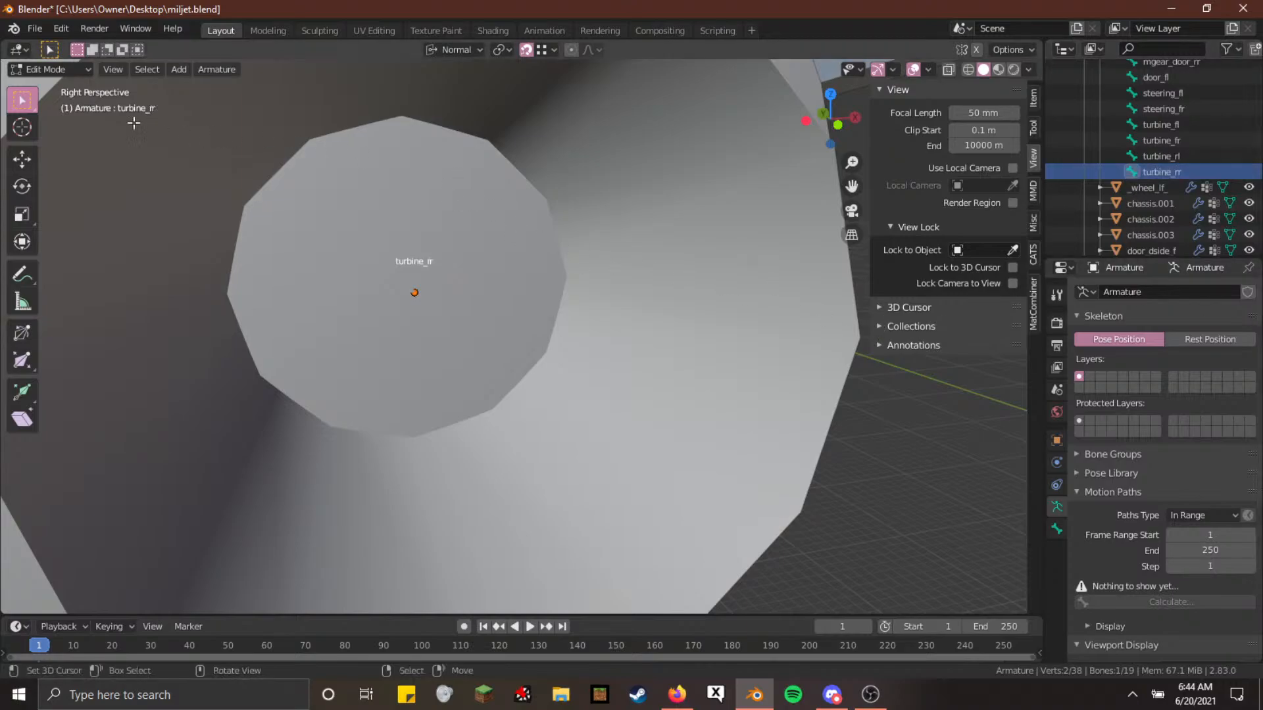
In Pose Mode, test-rotate the turbine_rr bone about its normal Y axis while facing the rear right turbine, then cancel the rotation
click(64, 70)
click(83, 123)
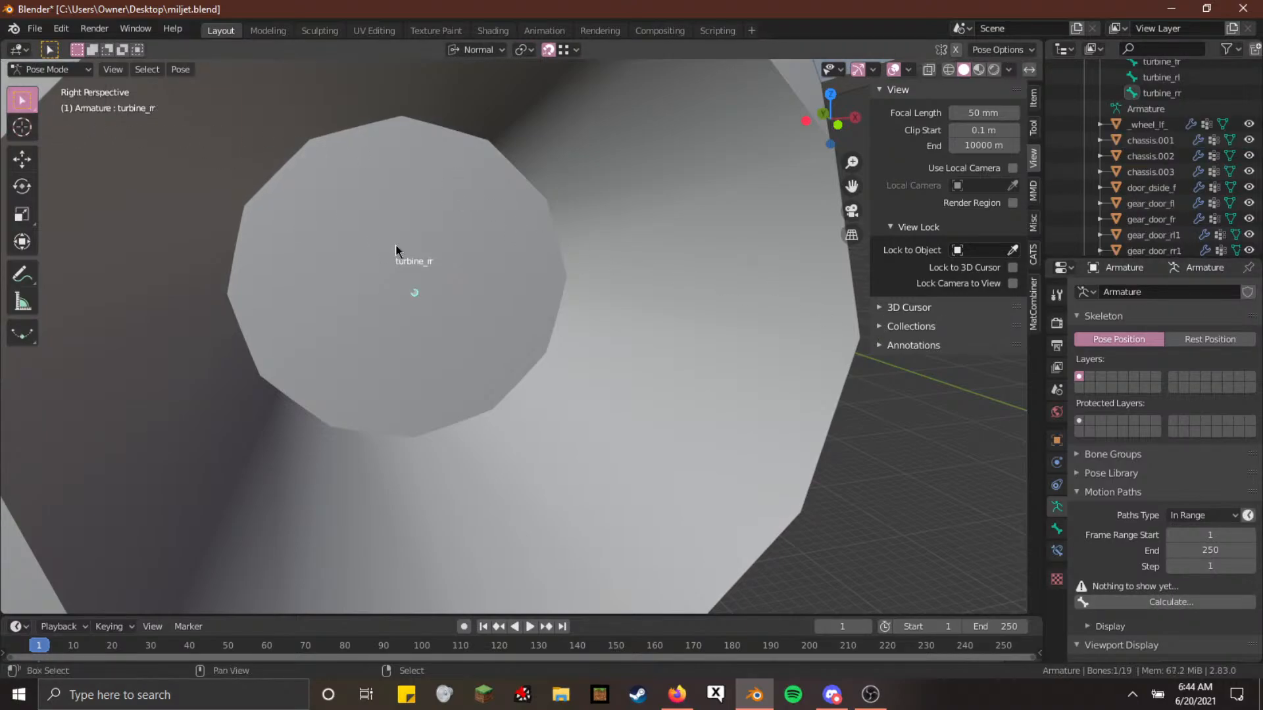
key(shift+grave)
key(s)
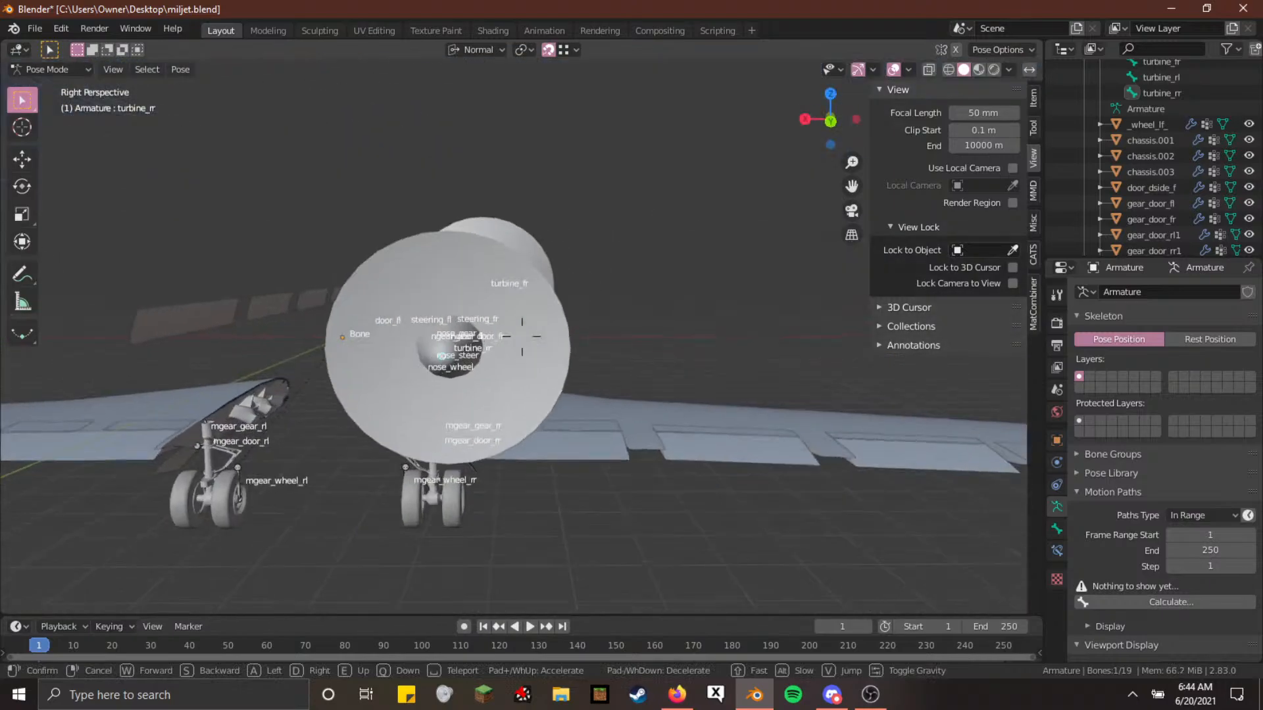
key(a)
key(w)
click(521, 343)
key(r)
key(y)
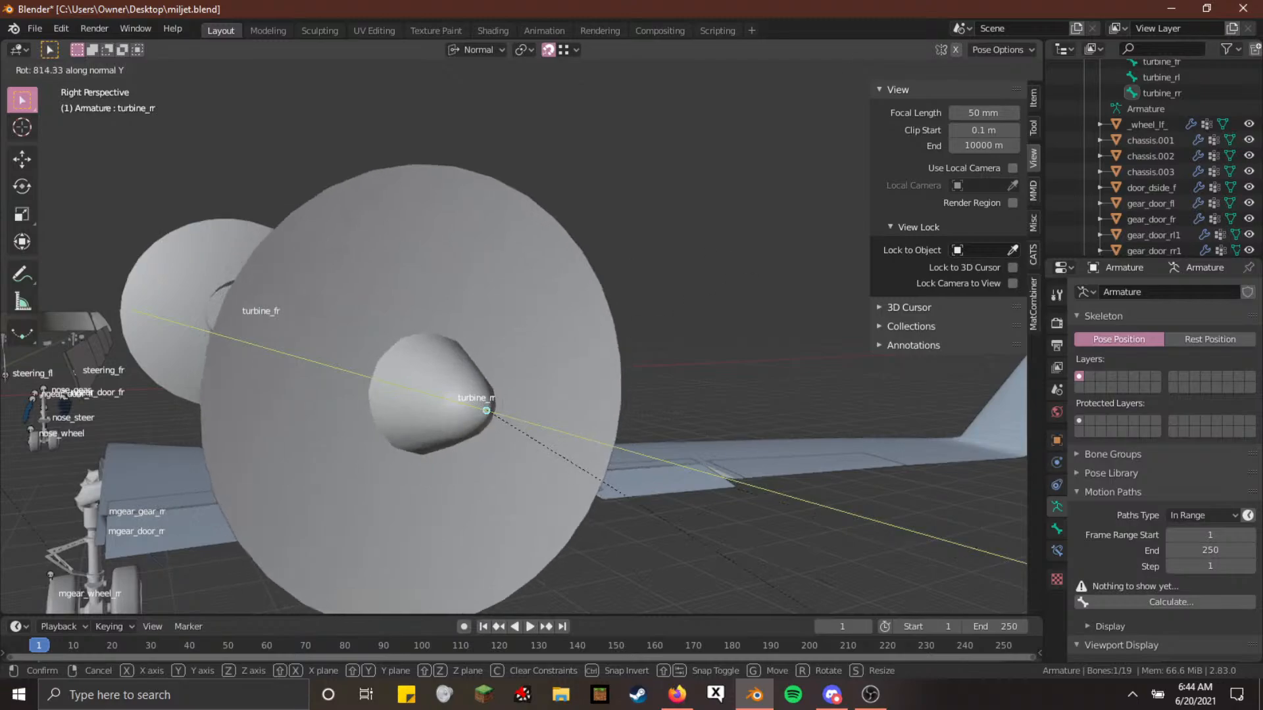
right_click(629, 495)
Show the chassis mesh and test-rotate the turbine_rr bone about its normal Y axis inside the engine nacelle
scroll(1240, 142, down, 4)
click(1246, 202)
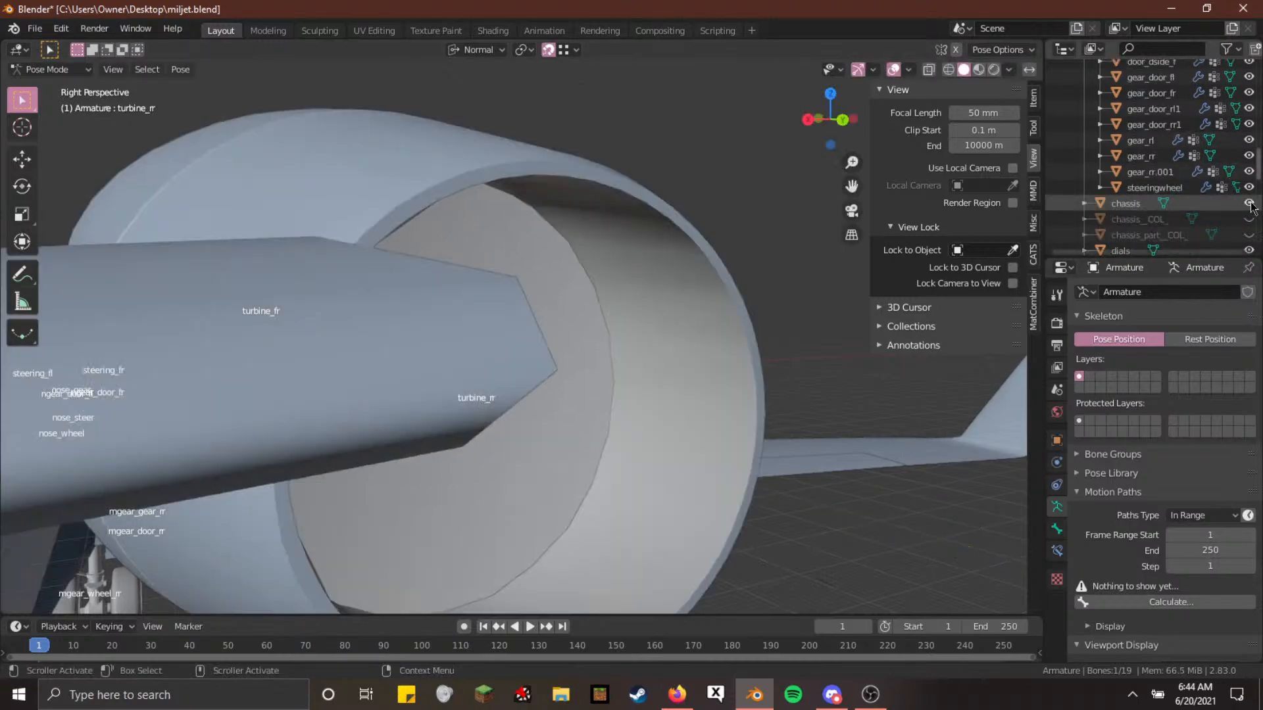
key(shift+grave)
key(d)
key(w)
key(a)
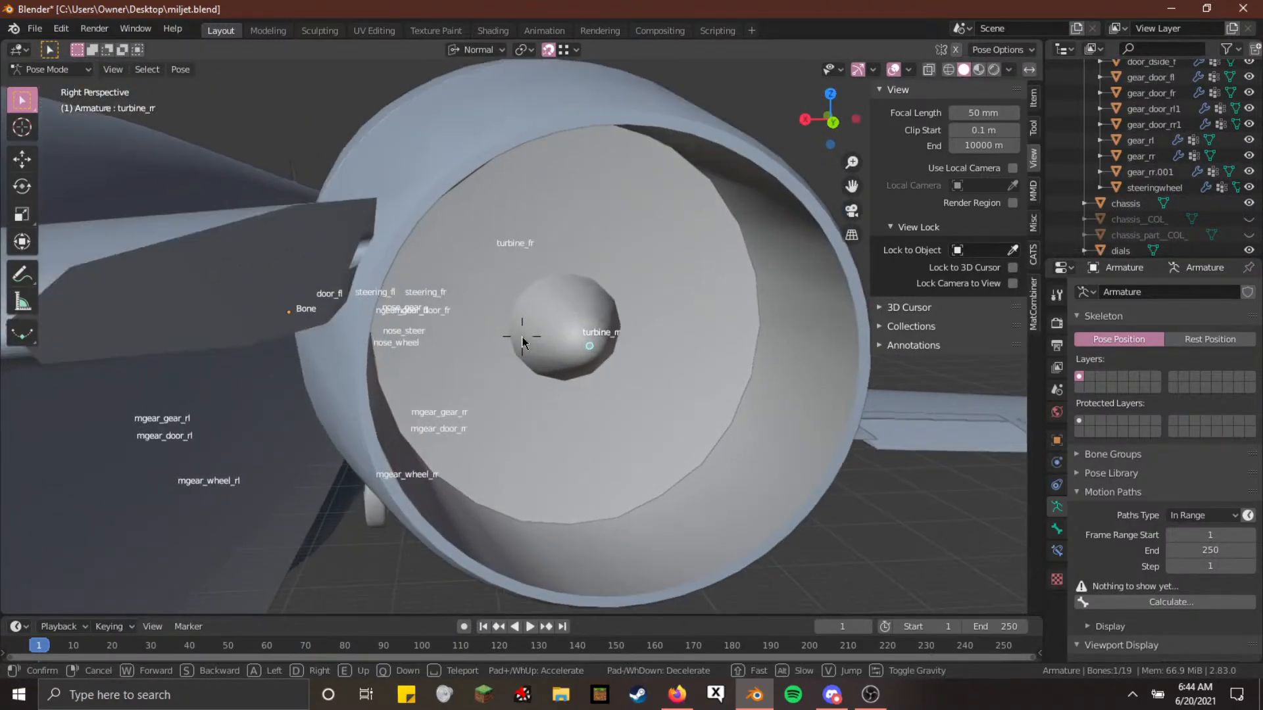
click(752, 212)
key(r)
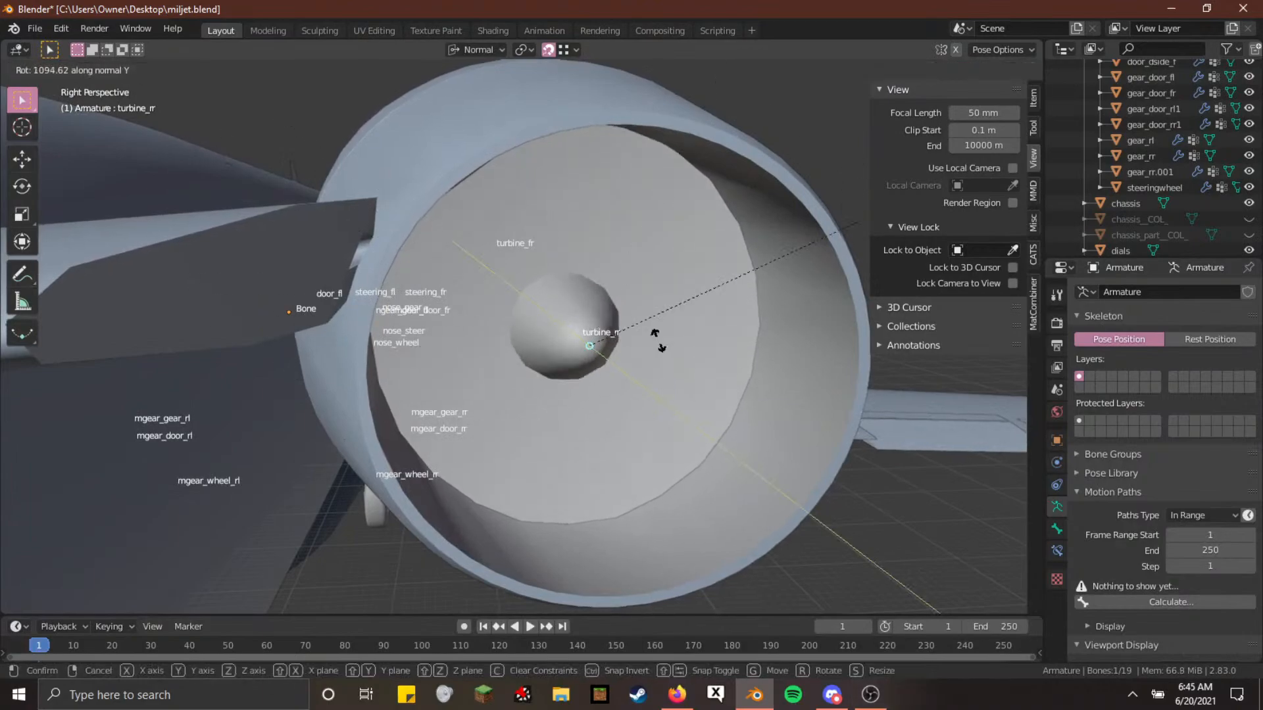
Select the turbine_fr bone together with turbine_rr and set the transform pivot point to Individual Origins
key(shift+grave)
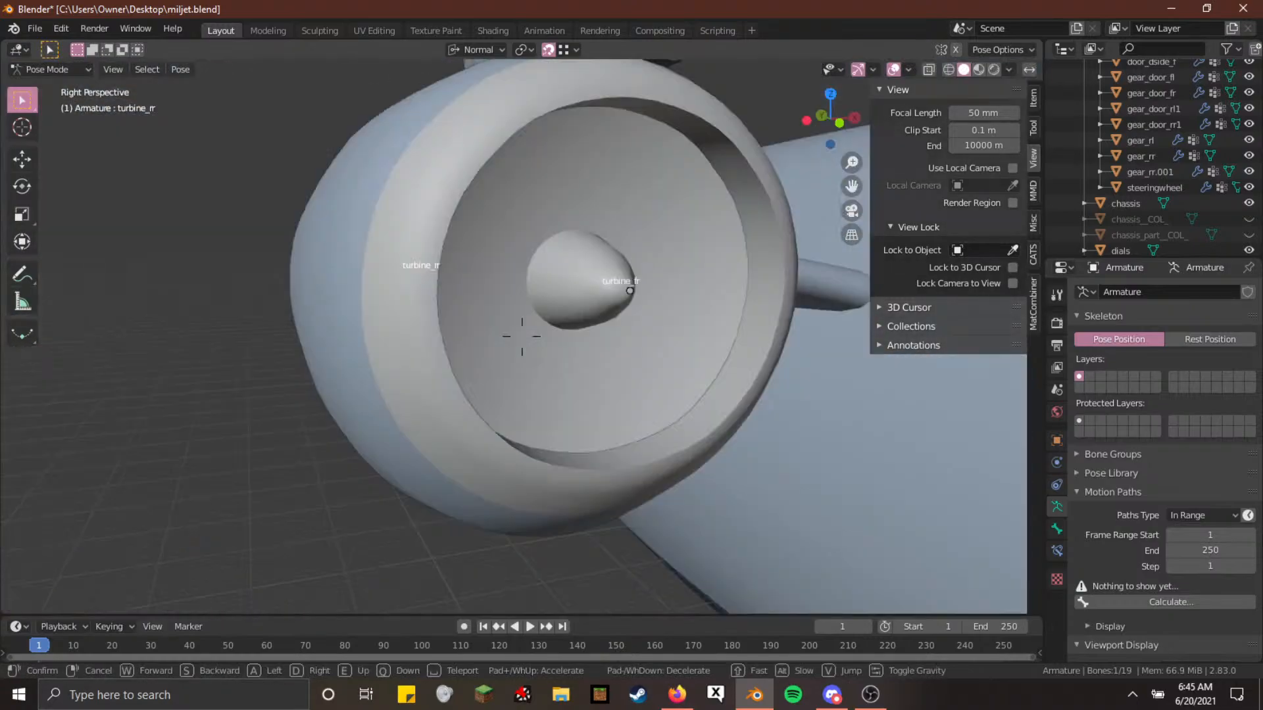
click(590, 363)
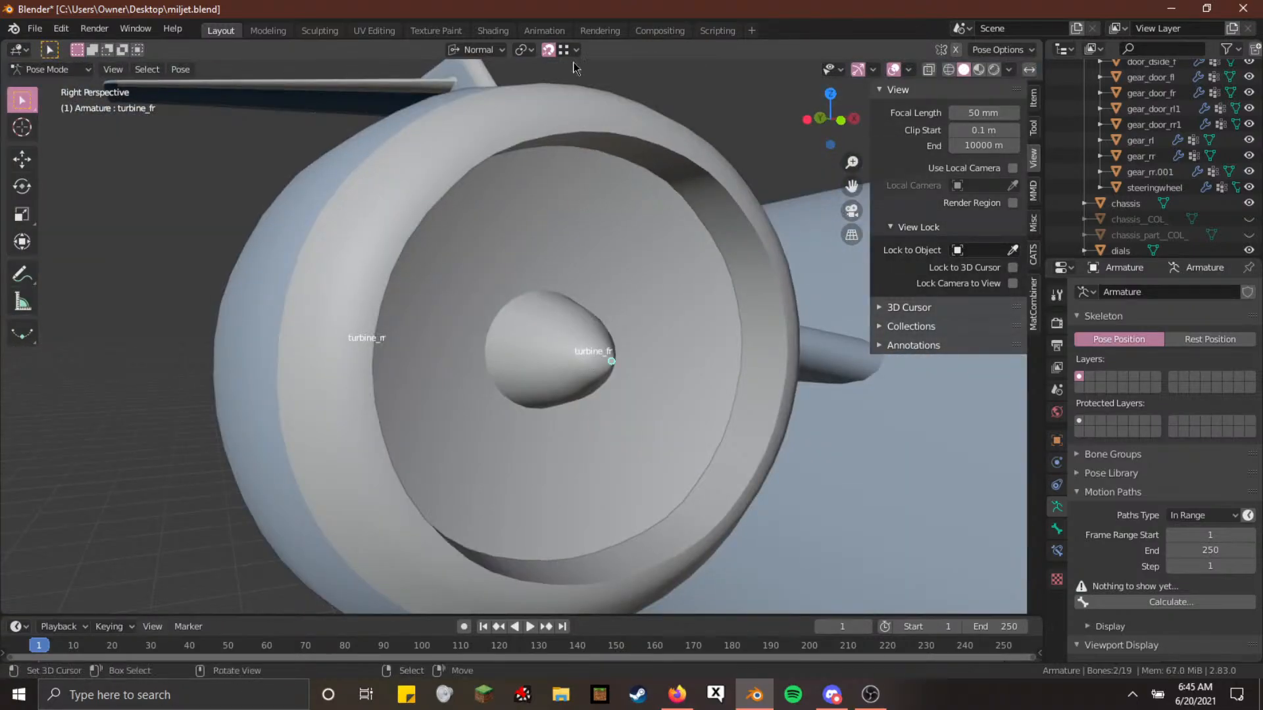
click(487, 51)
click(523, 52)
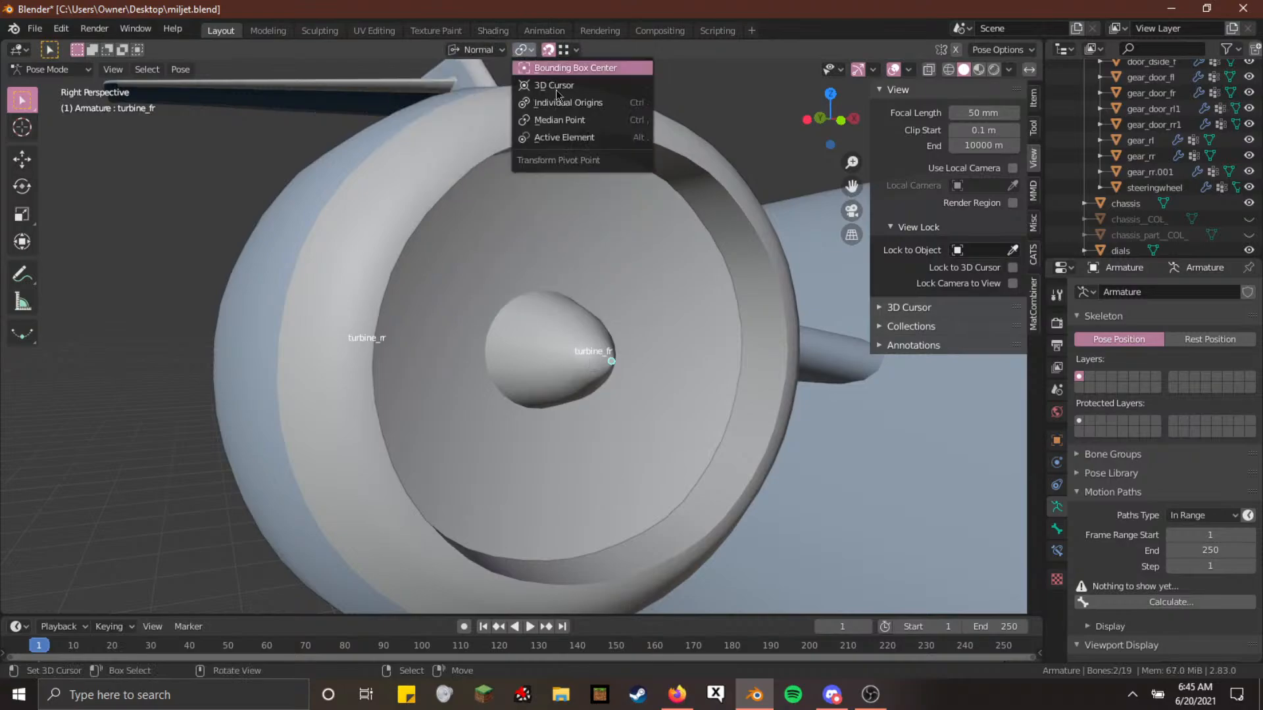
click(579, 108)
Test-rotate the turbine_fr and turbine_rr bones together about their normal Y axes from outside the engine, then cancel the rotation
key(shift+grave)
key(a)
key(s)
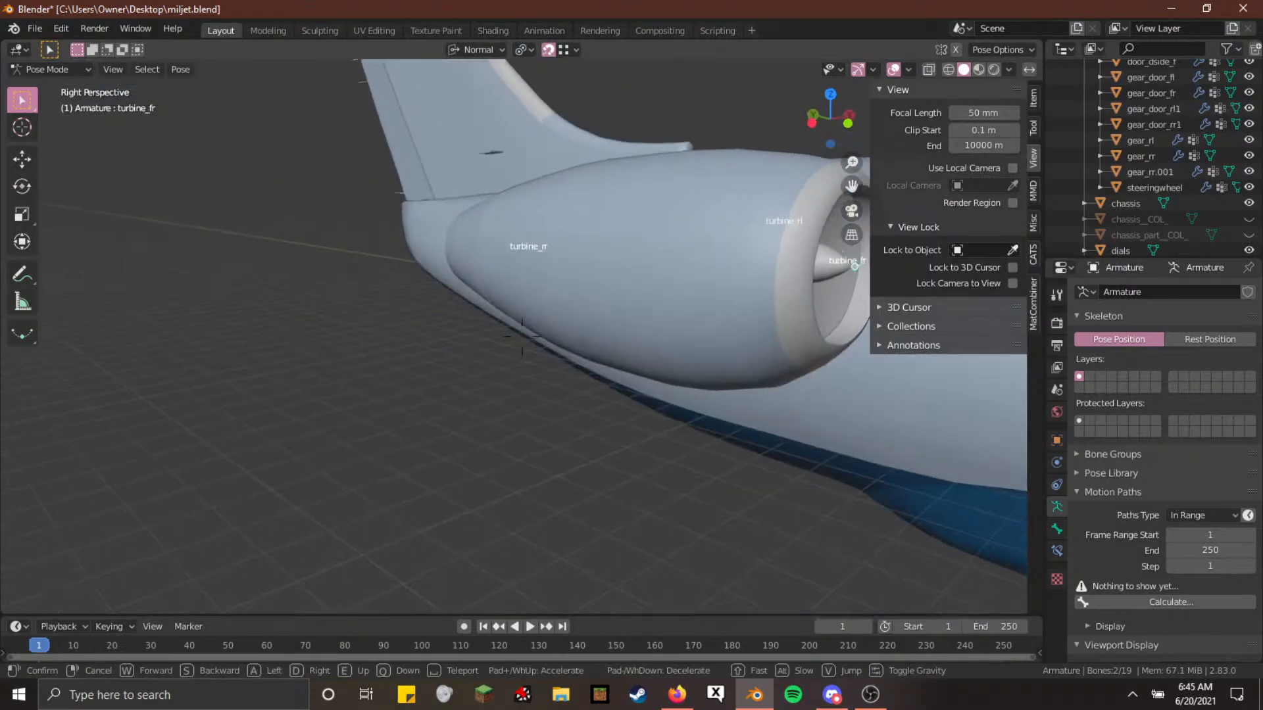
key(d)
click(677, 289)
key(r)
key(y)
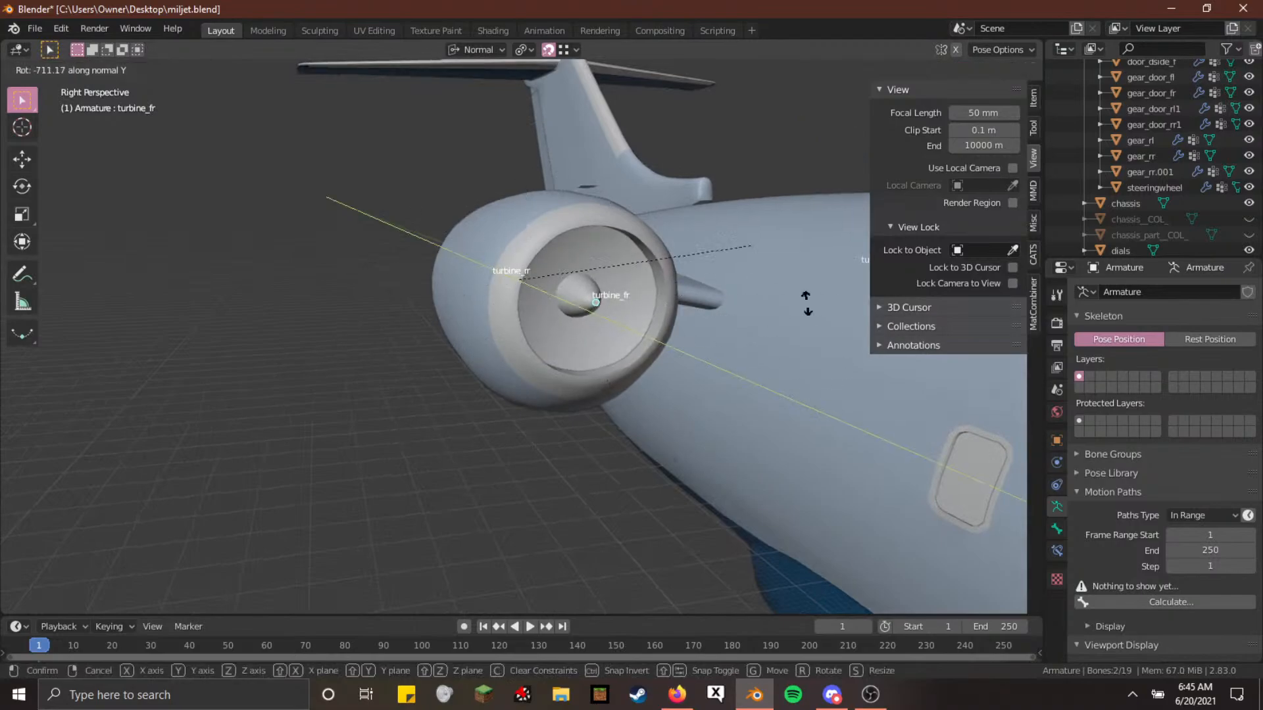
right_click(611, 200)
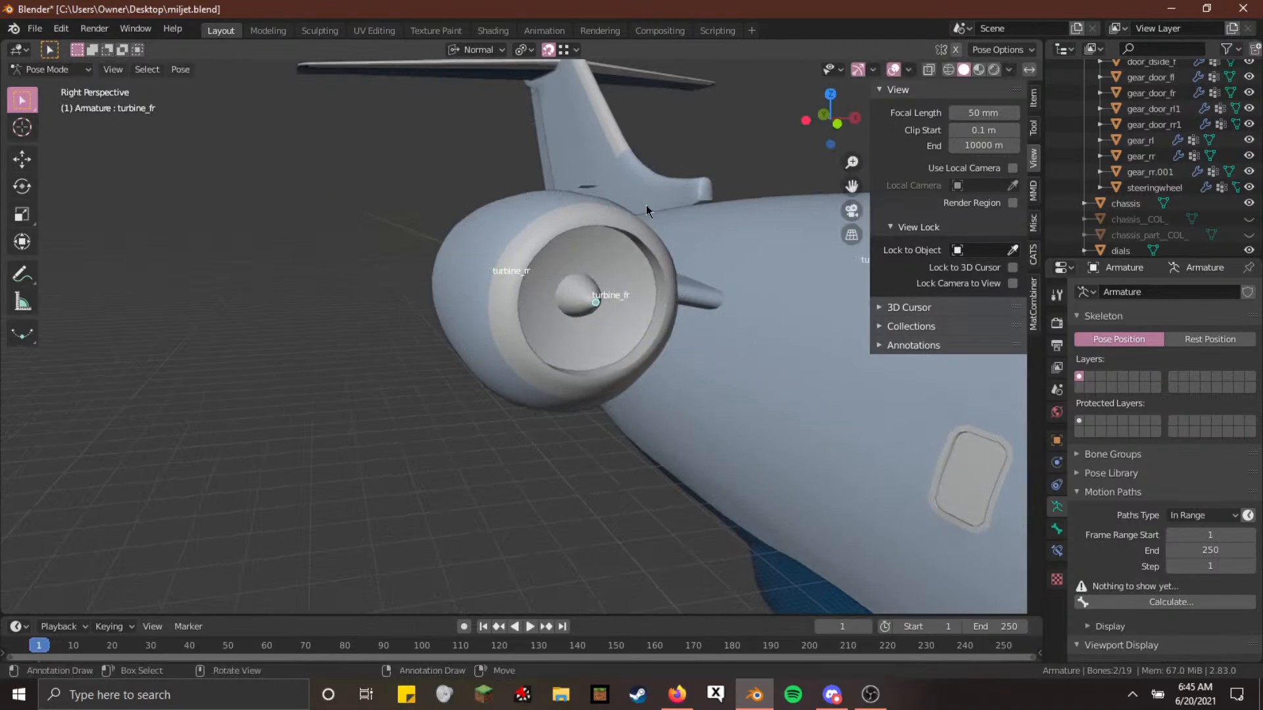
Hide the chassis mesh, test-rotate the turbine_fr and turbine_rr bones together about their normal Y axes, and cancel the rotation
click(1249, 204)
middle_drag(745, 364, 516, 336)
key(r)
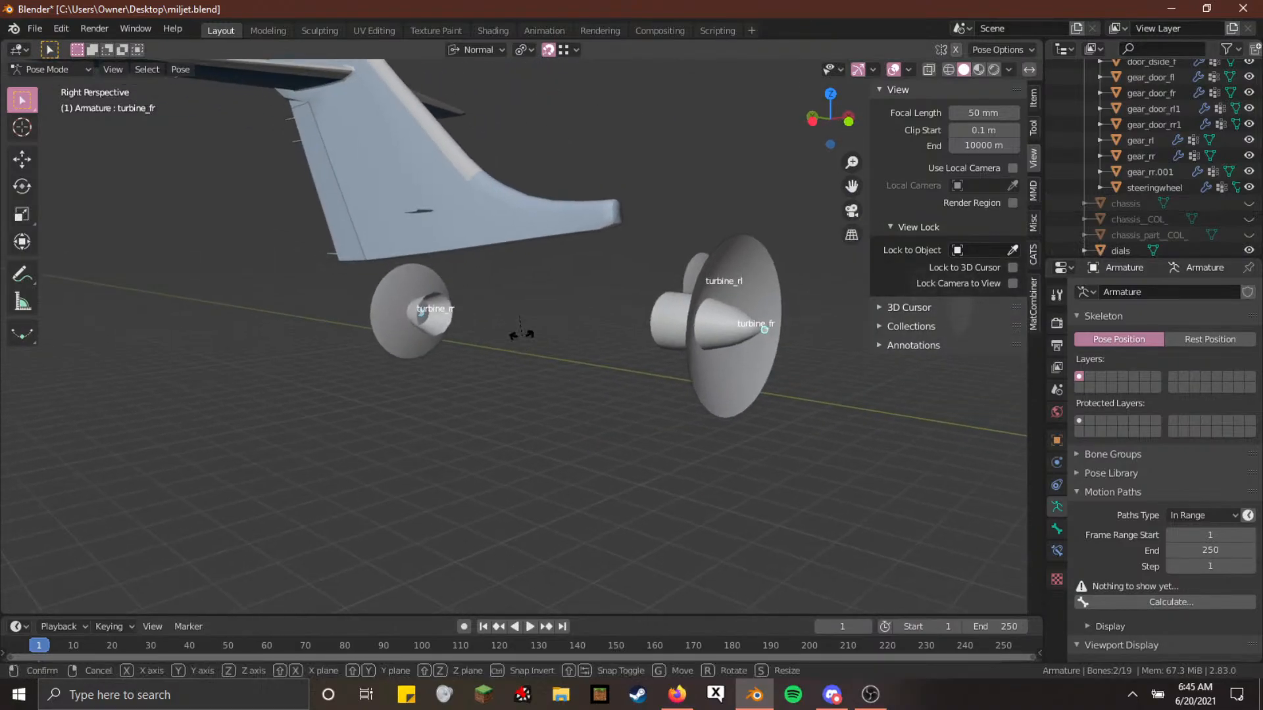
key(y)
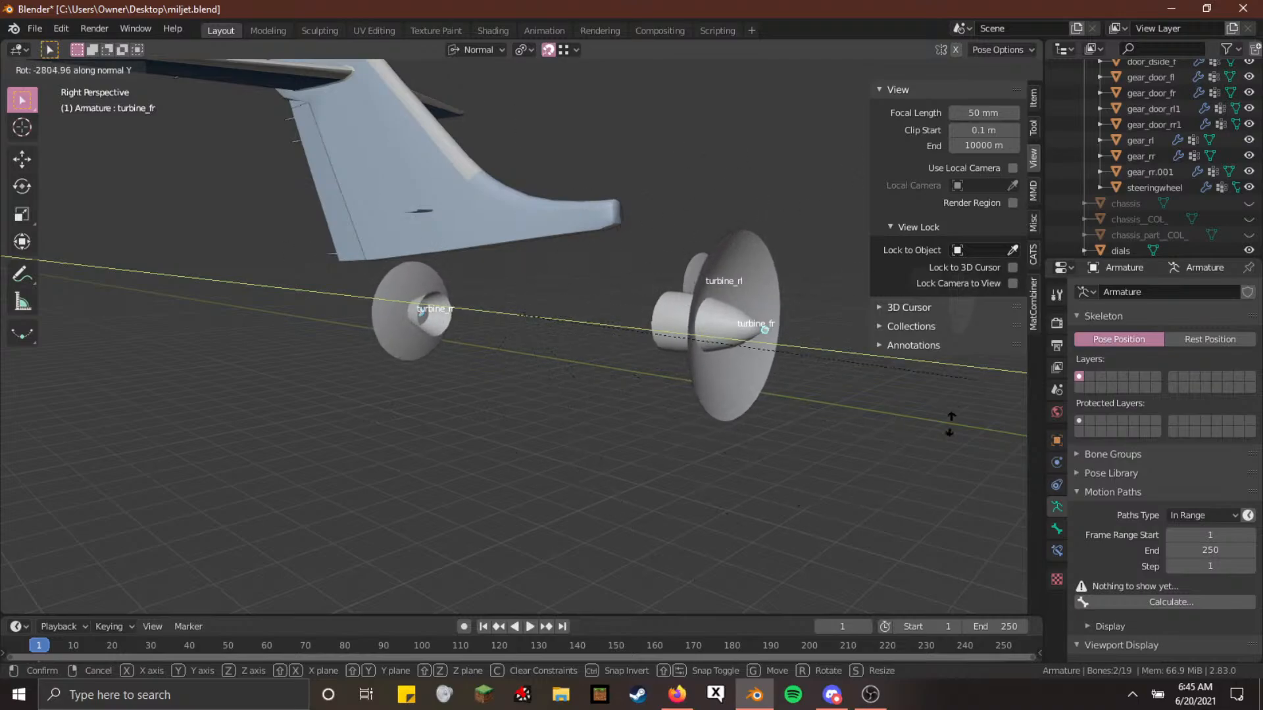
right_click(645, 190)
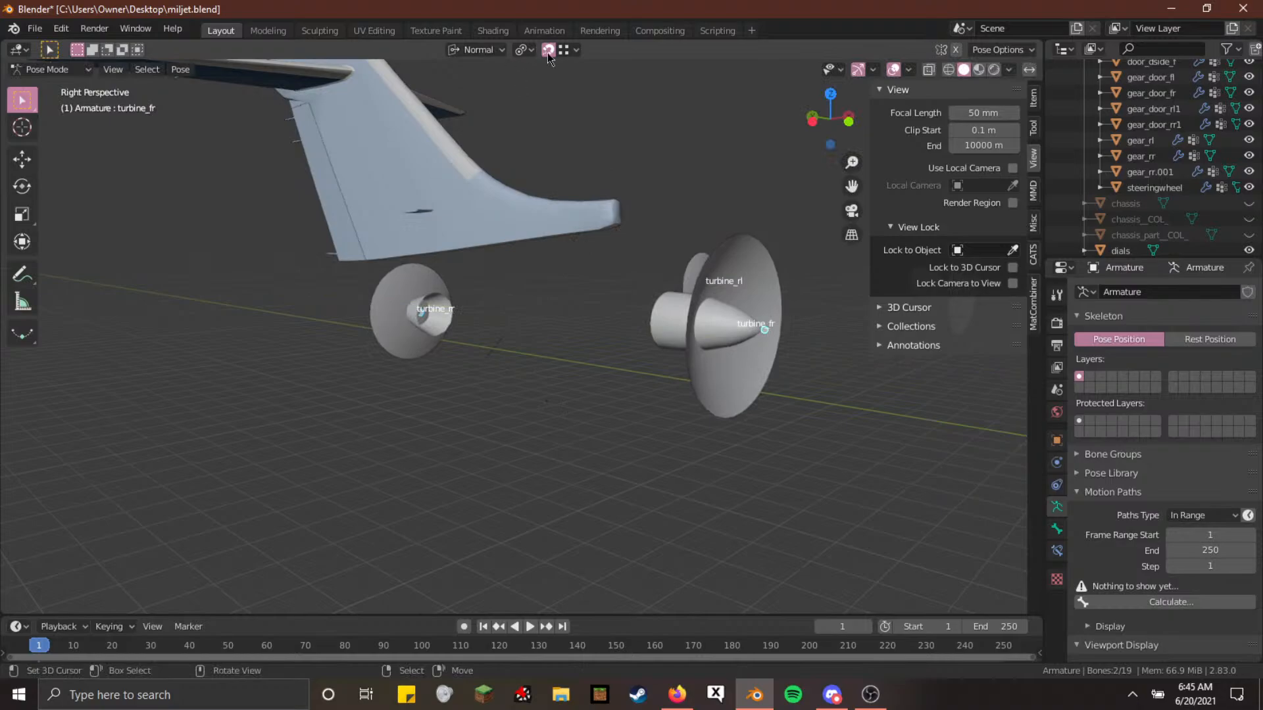
Set the transform pivot point to Bounding Box Center, then return to Object Mode with all of the armature's bones selected
click(512, 50)
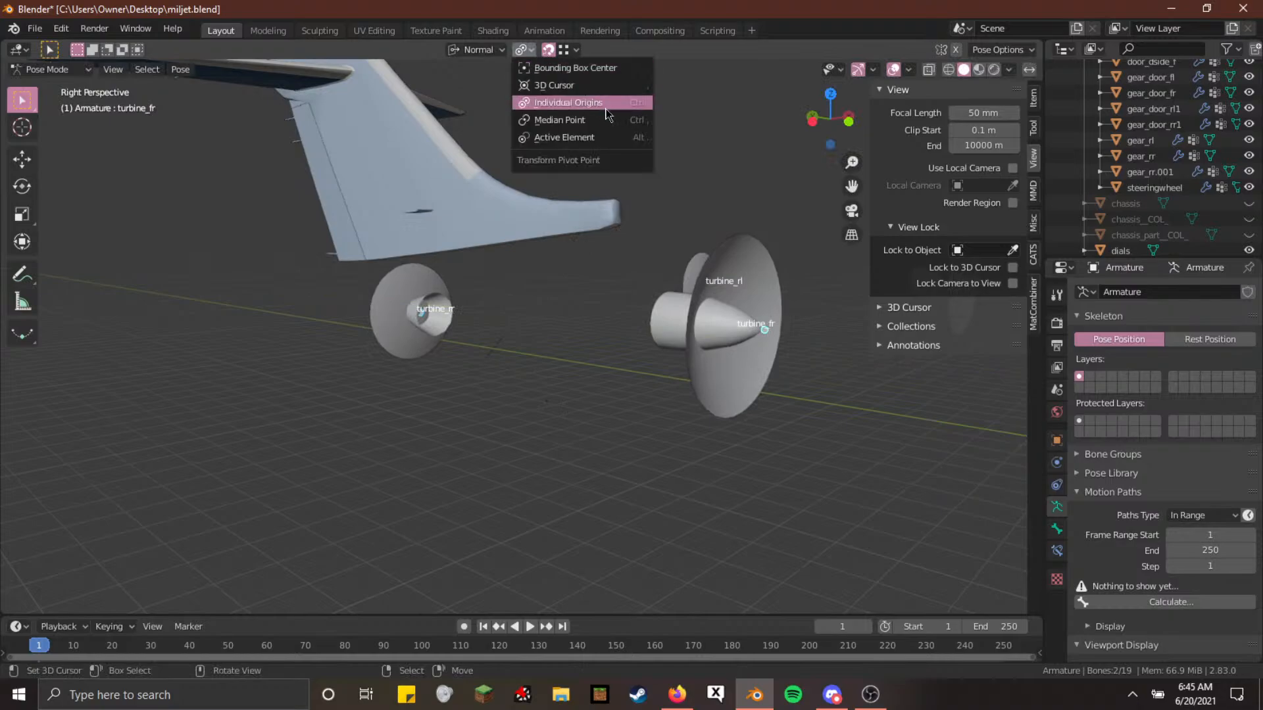
click(597, 74)
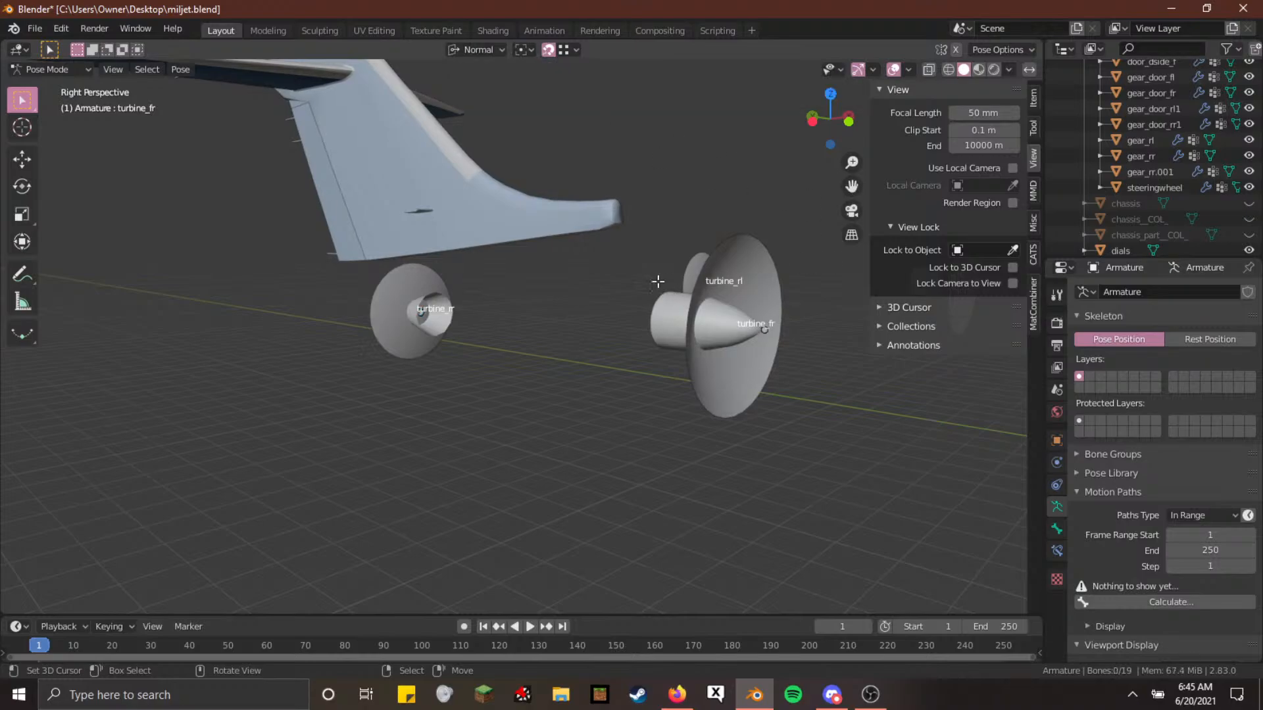
key(a)
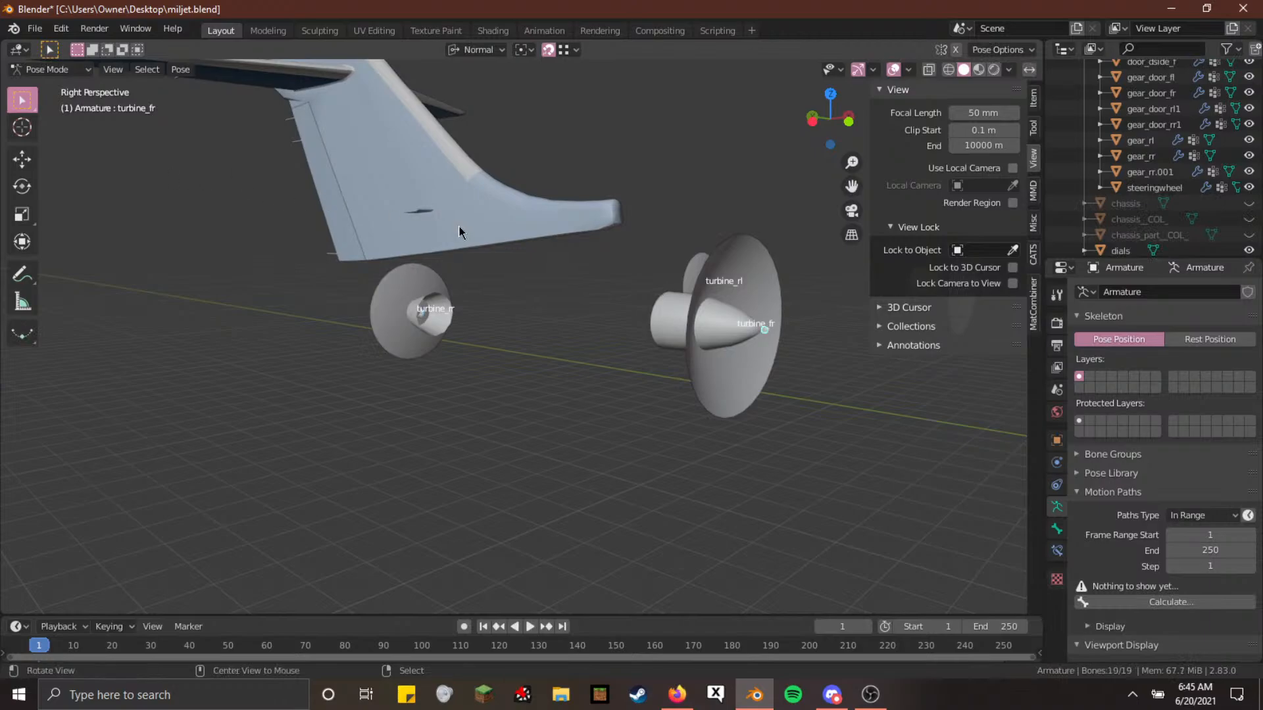
click(52, 69)
click(40, 83)
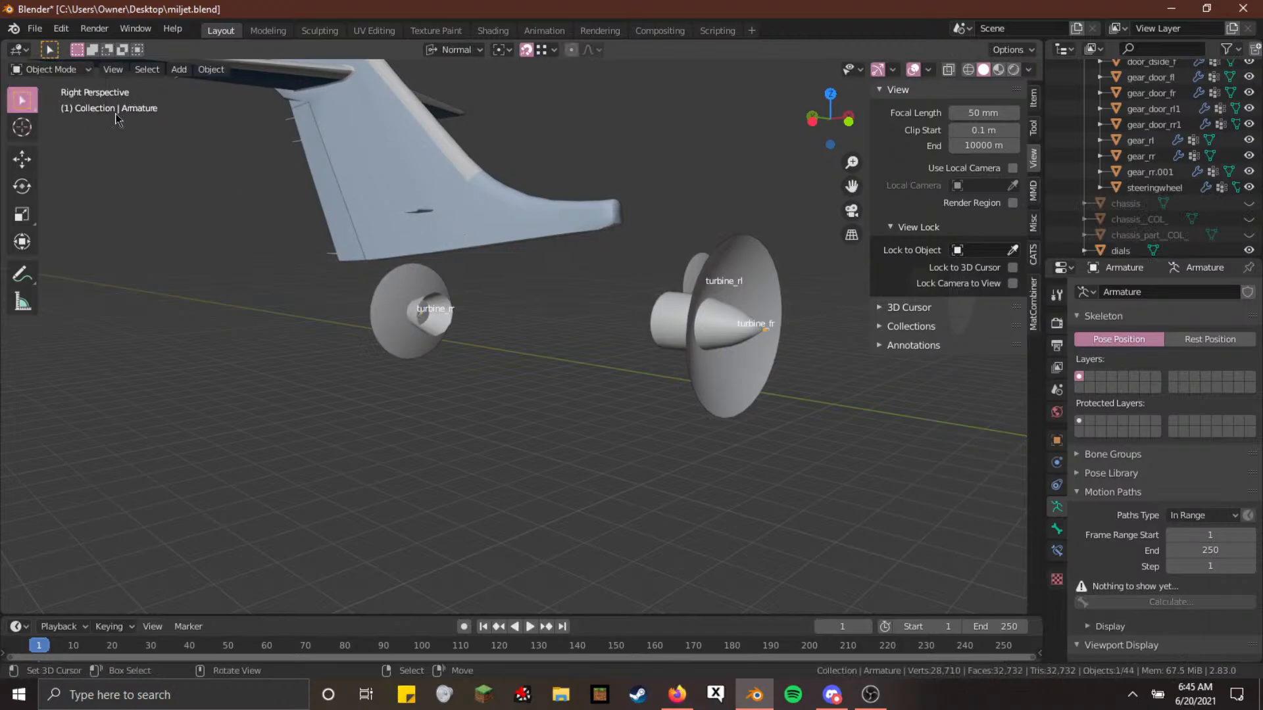
Examine the jet's separate control-surface meshes, picking out the rudder on the tail and the left aileron
scroll(500, 213, down, 11)
scroll(573, 311, up, 4)
middle_drag(605, 322, 726, 388)
middle_drag(619, 394, 664, 375)
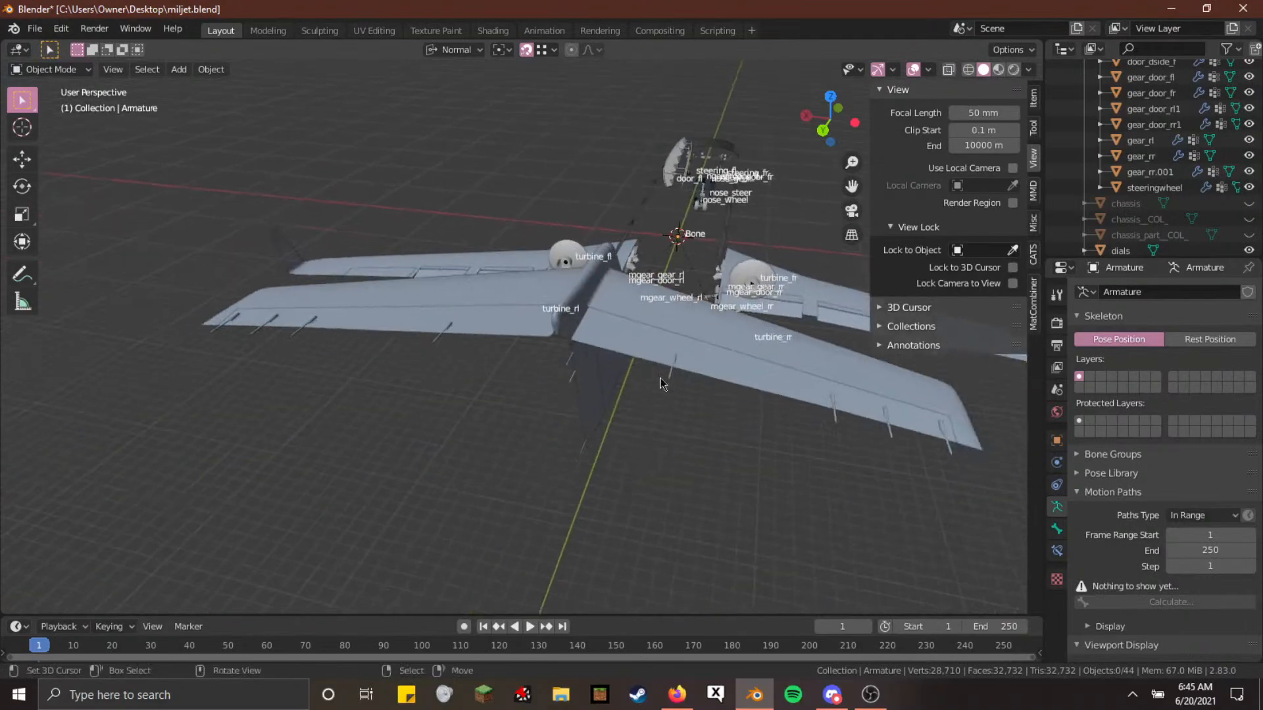
click(675, 370)
right_click(600, 374)
right_click(581, 375)
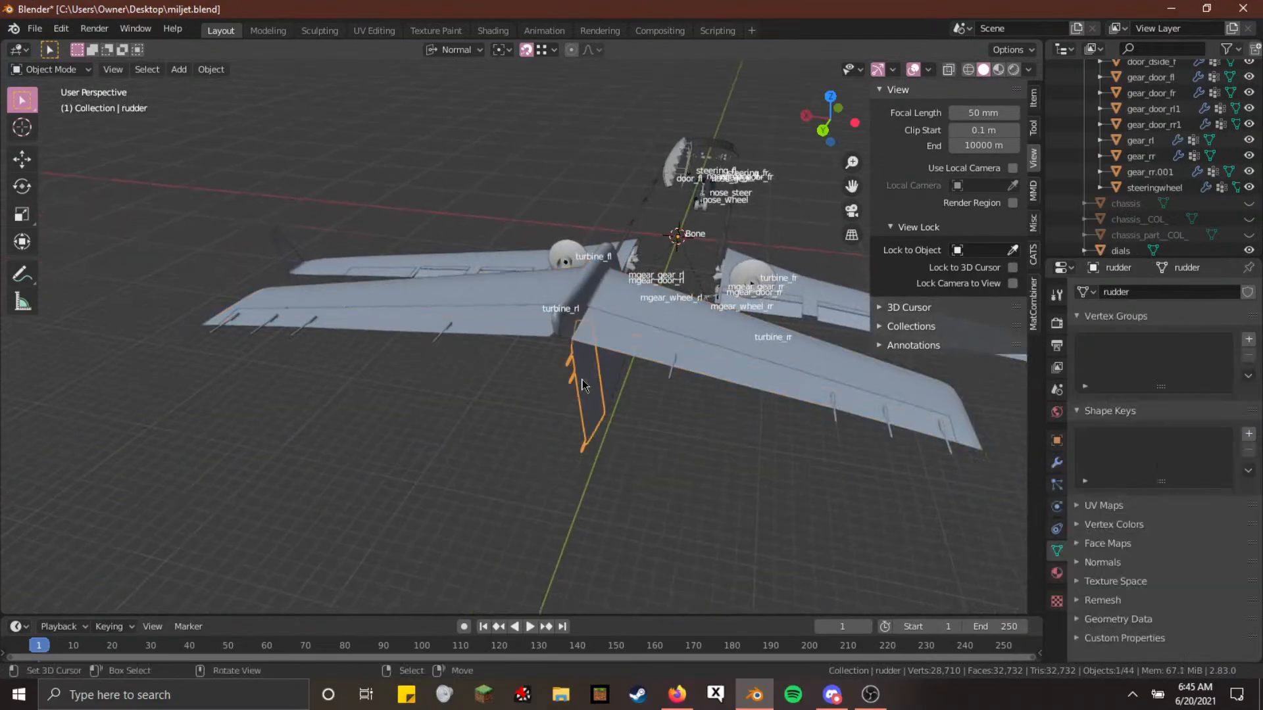
right_click(494, 343)
middle_drag(492, 343, 647, 460)
right_click(769, 523)
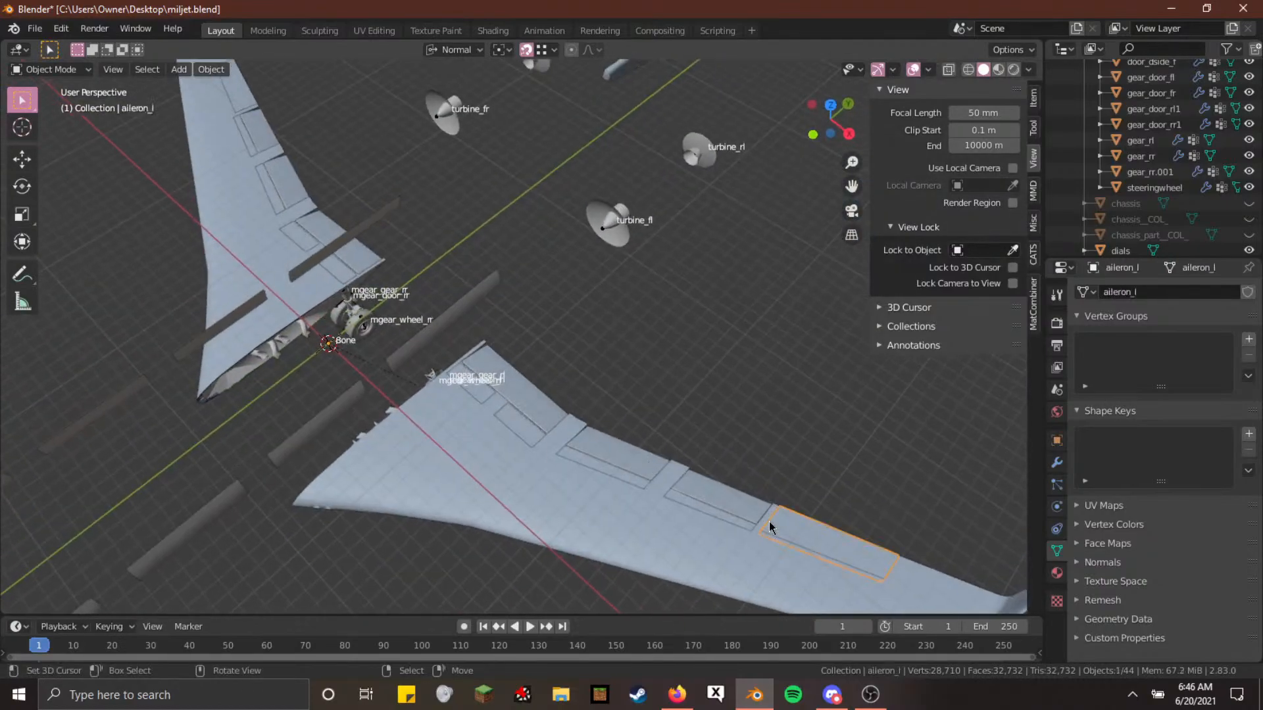
Examine the left wing mesh and its separate flaps by selecting them one after another
middle_drag(768, 523, 855, 329)
scroll(1153, 221, down, 3)
scroll(1153, 220, down, 5)
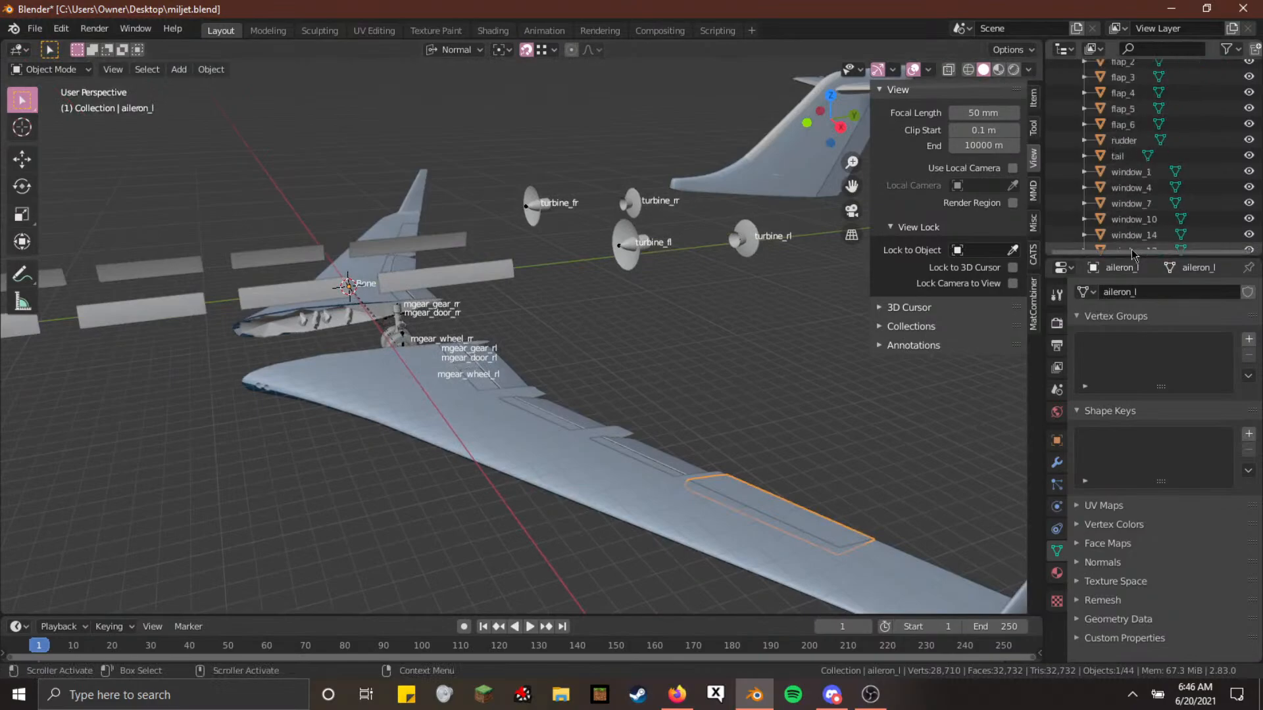
right_click(629, 452)
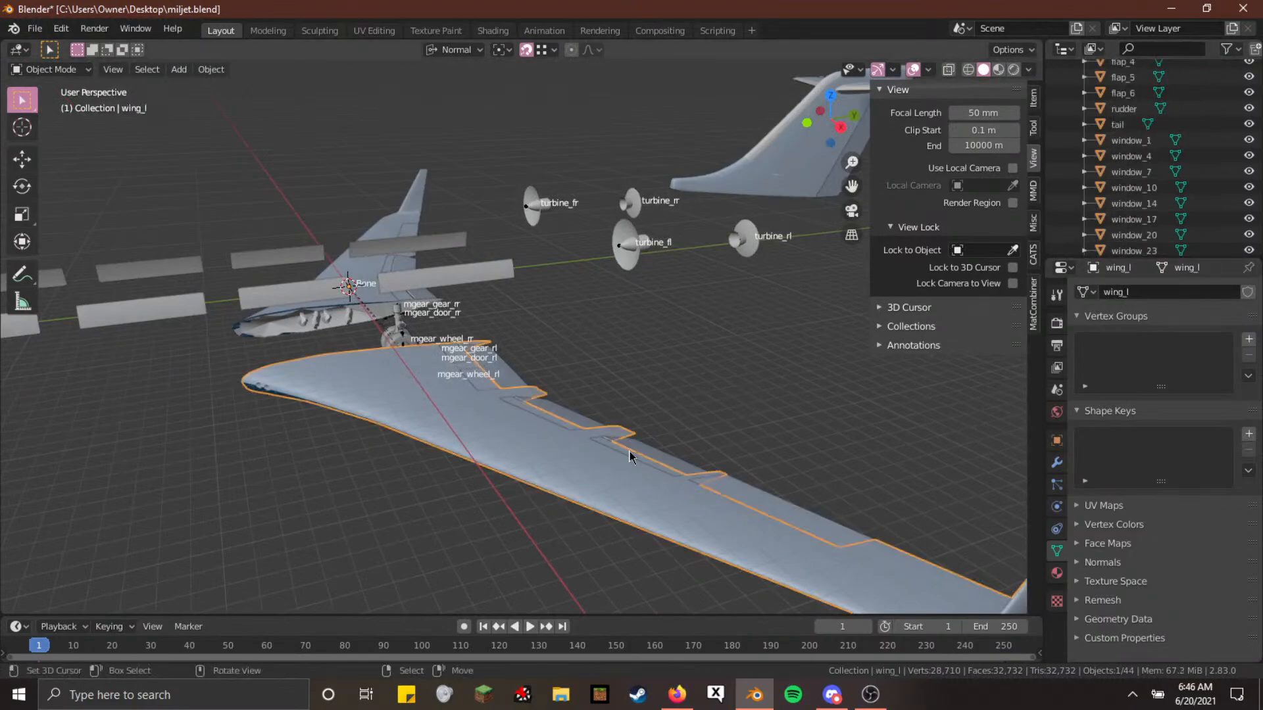
right_click(642, 453)
middle_drag(642, 453, 627, 480)
scroll(626, 479, up, 4)
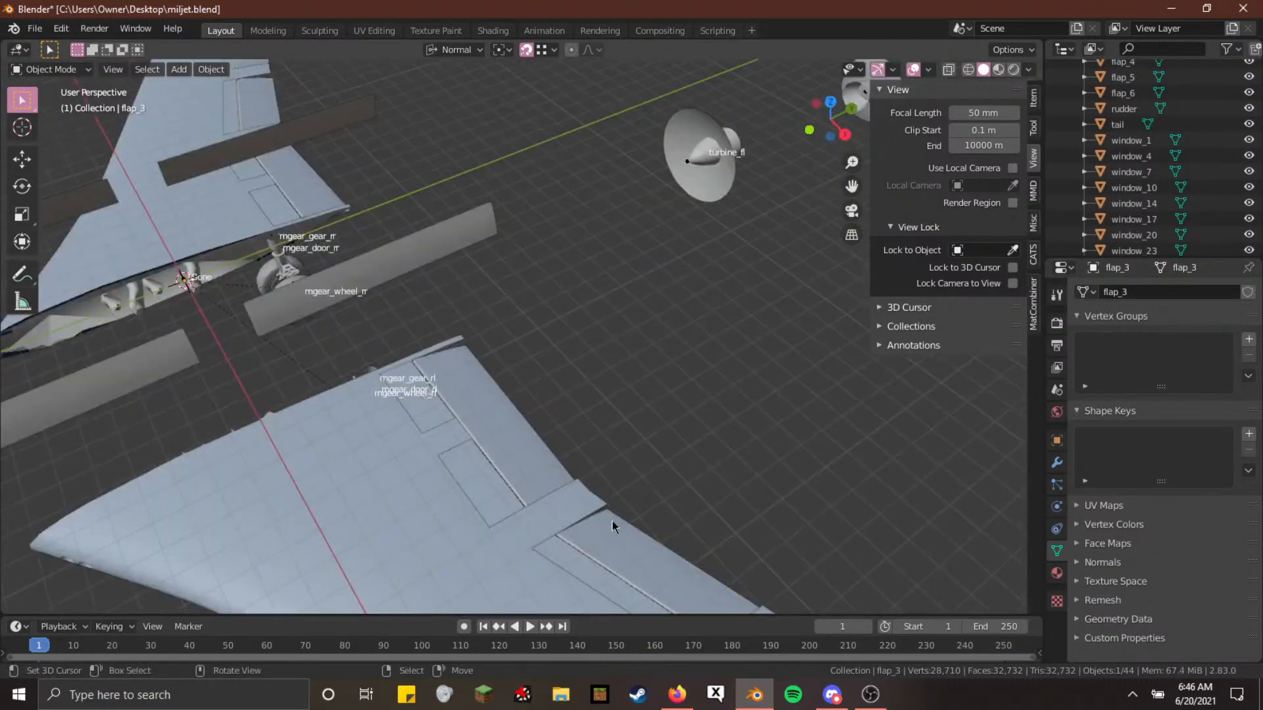
right_click(613, 523)
right_click(551, 455)
right_click(450, 471)
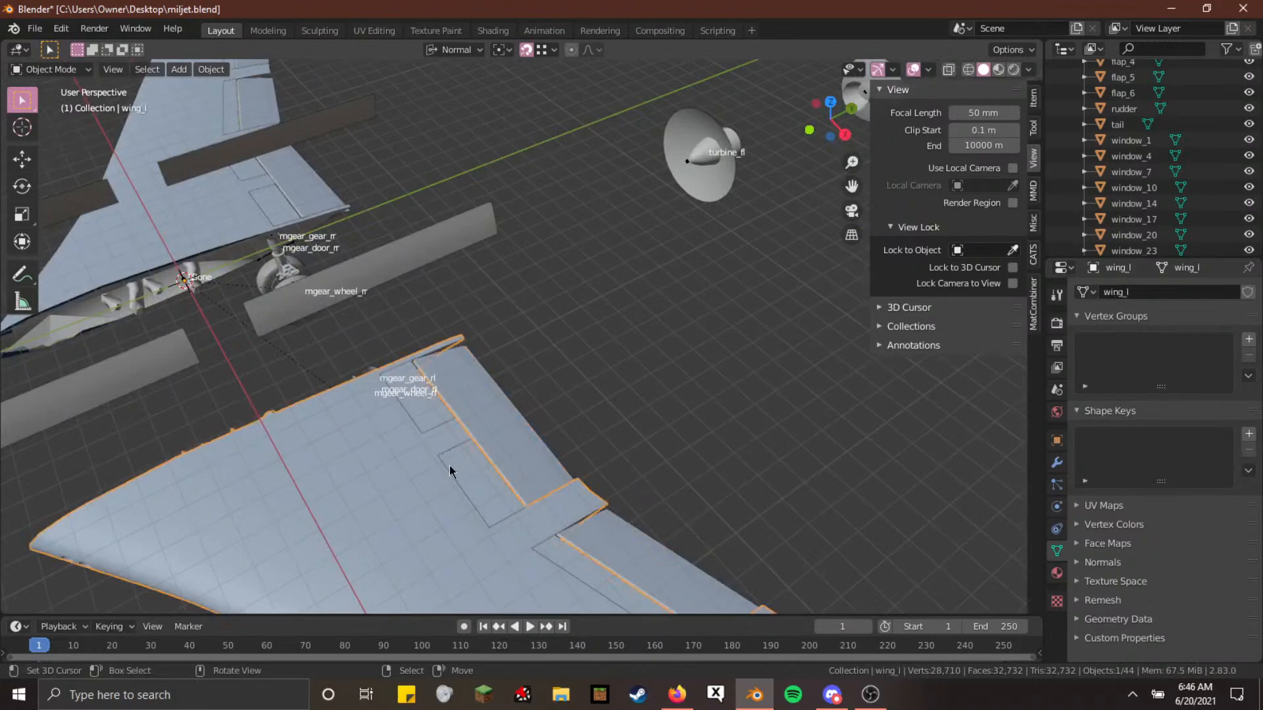
right_click(470, 416)
Examine the remaining control surfaces one by one, including the left and right elevators on the tail
scroll(471, 419, down, 4)
middle_drag(494, 441, 625, 459)
shift+middle_drag(368, 439, 535, 388)
right_click(499, 401)
right_click(381, 409)
right_click(303, 412)
right_click(249, 430)
right_click(535, 388)
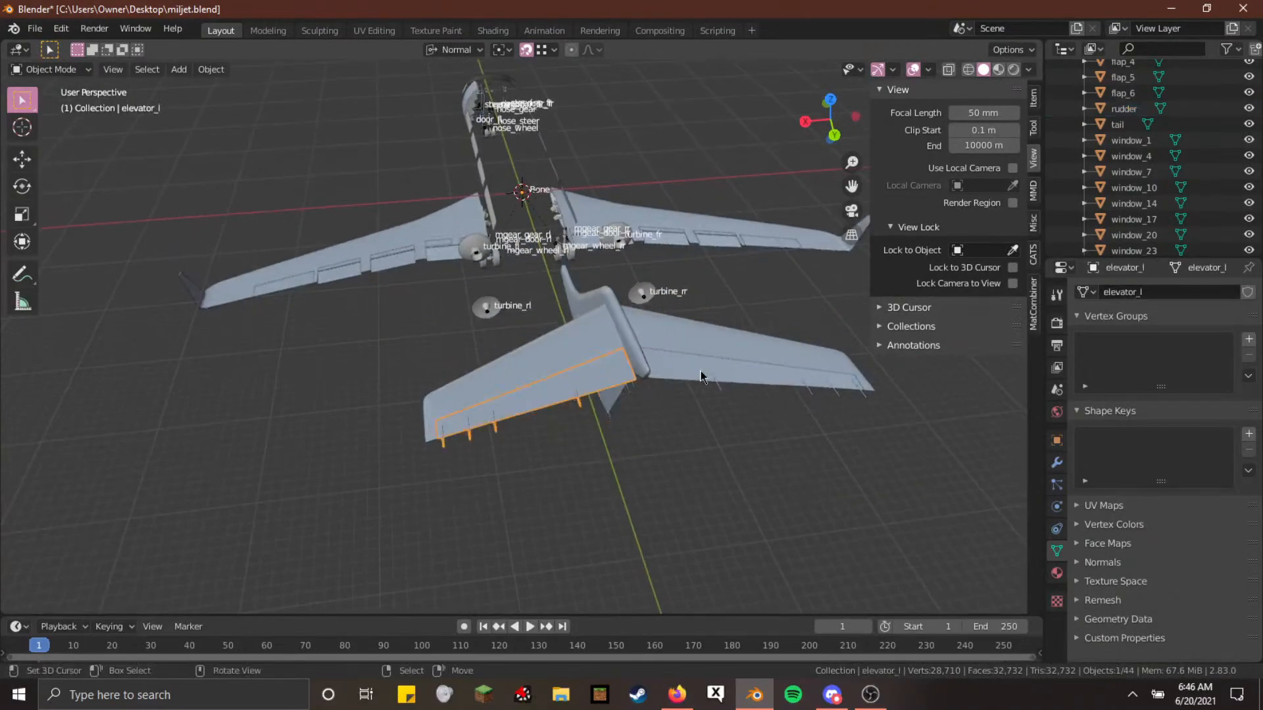
right_click(671, 375)
middle_drag(701, 375, 433, 488)
right_click(424, 319)
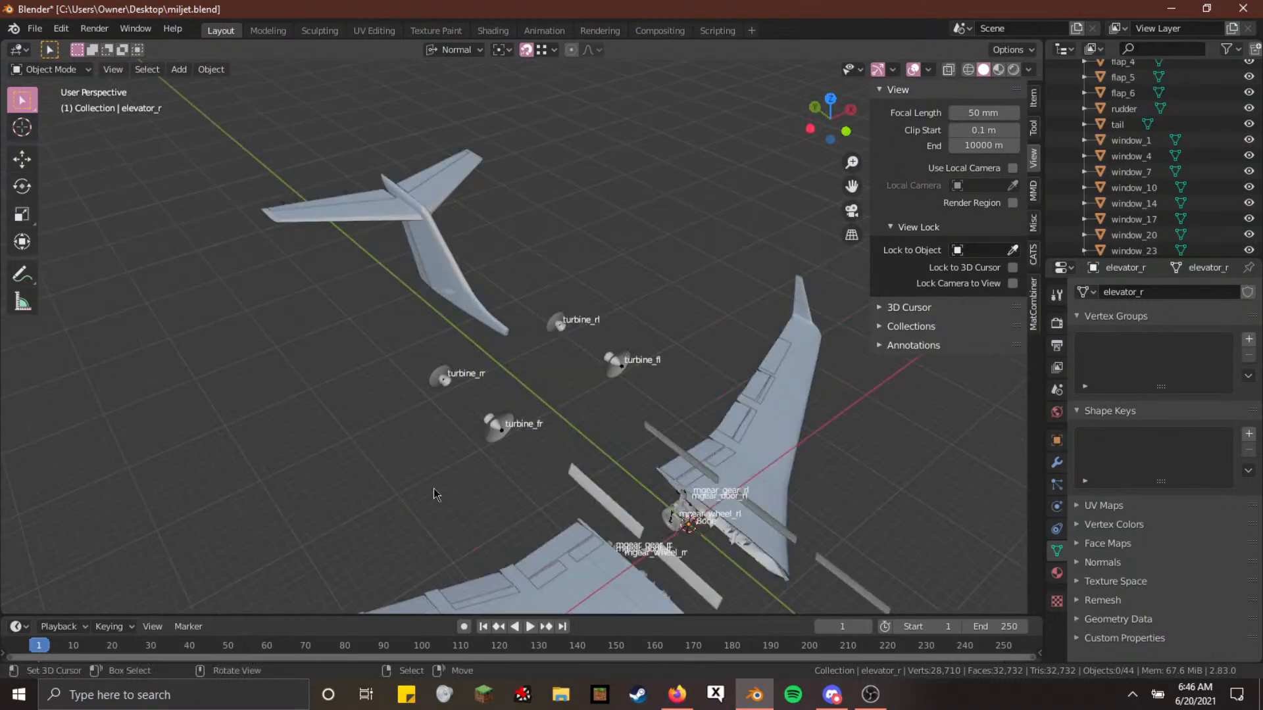
Examine the flap edges and panel outlines on the right wing up close, together with the overall layout of visible parts
middle_drag(497, 554, 571, 334)
scroll(571, 334, up, 2)
scroll(567, 344, down, 1)
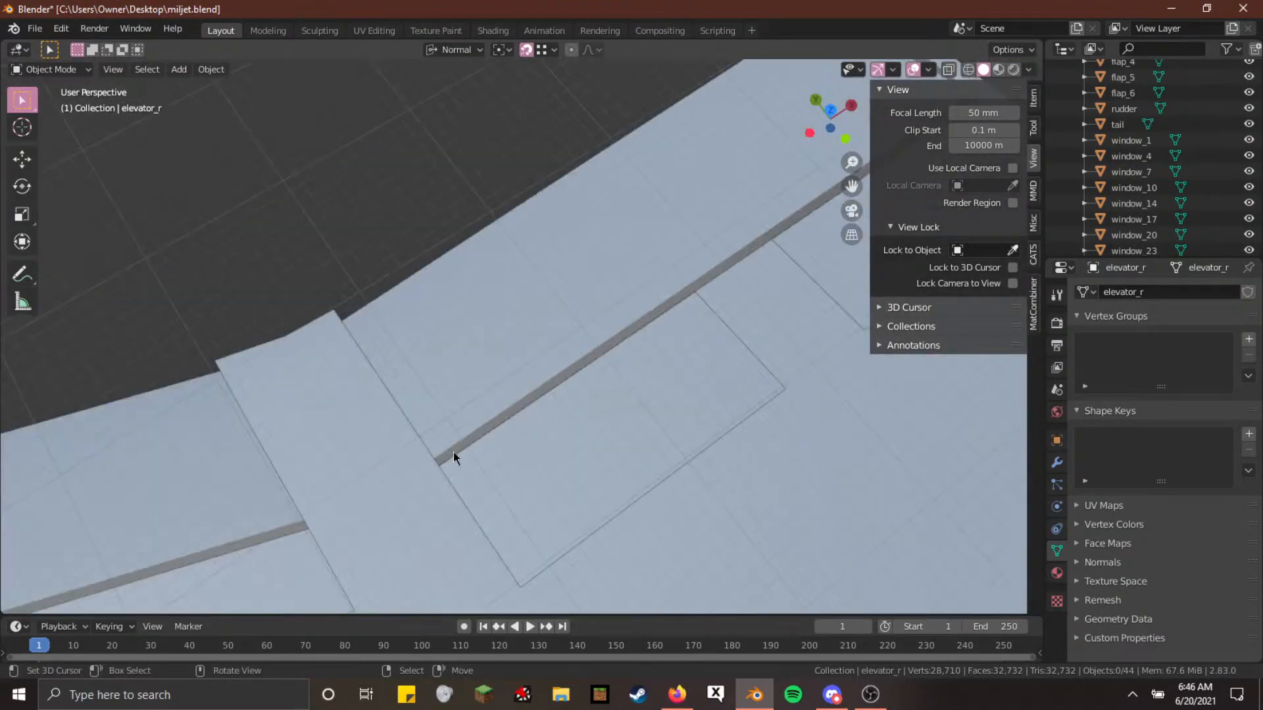
scroll(454, 455, down, 4)
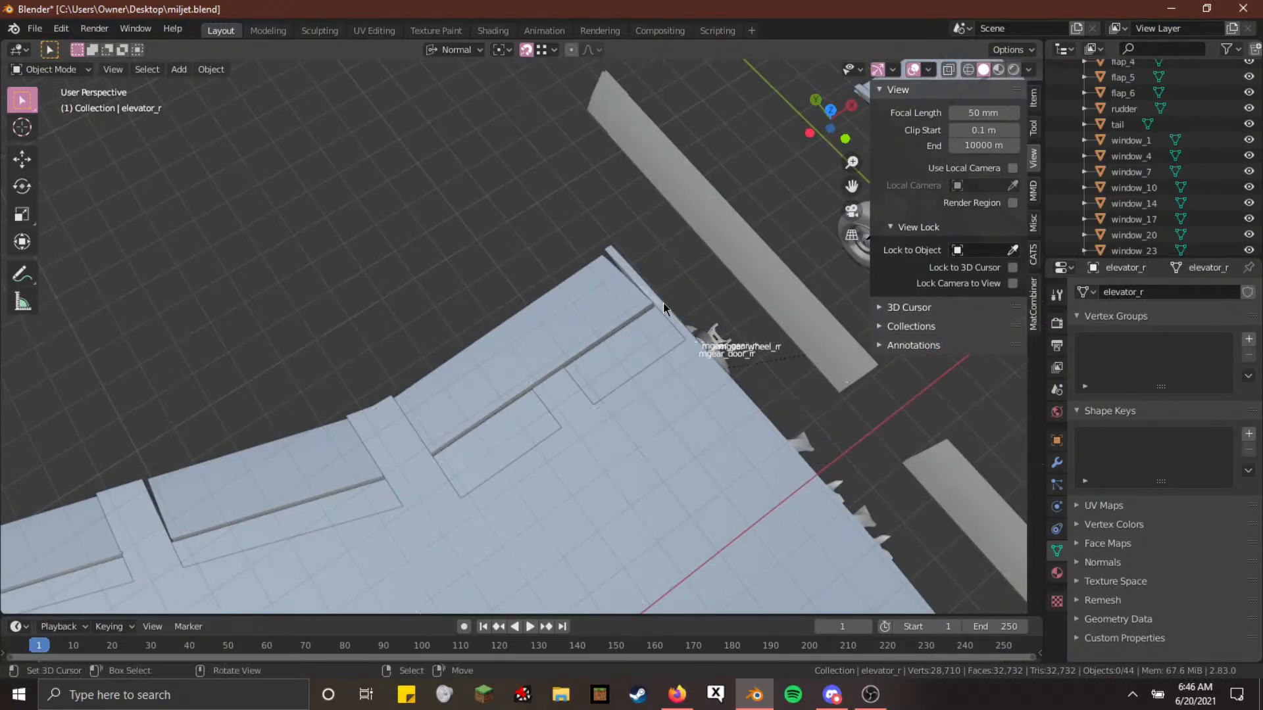
scroll(663, 308, down, 6)
middle_drag(663, 307, 554, 346)
scroll(590, 360, down, 5)
scroll(554, 346, up, 3)
scroll(554, 346, down, 1)
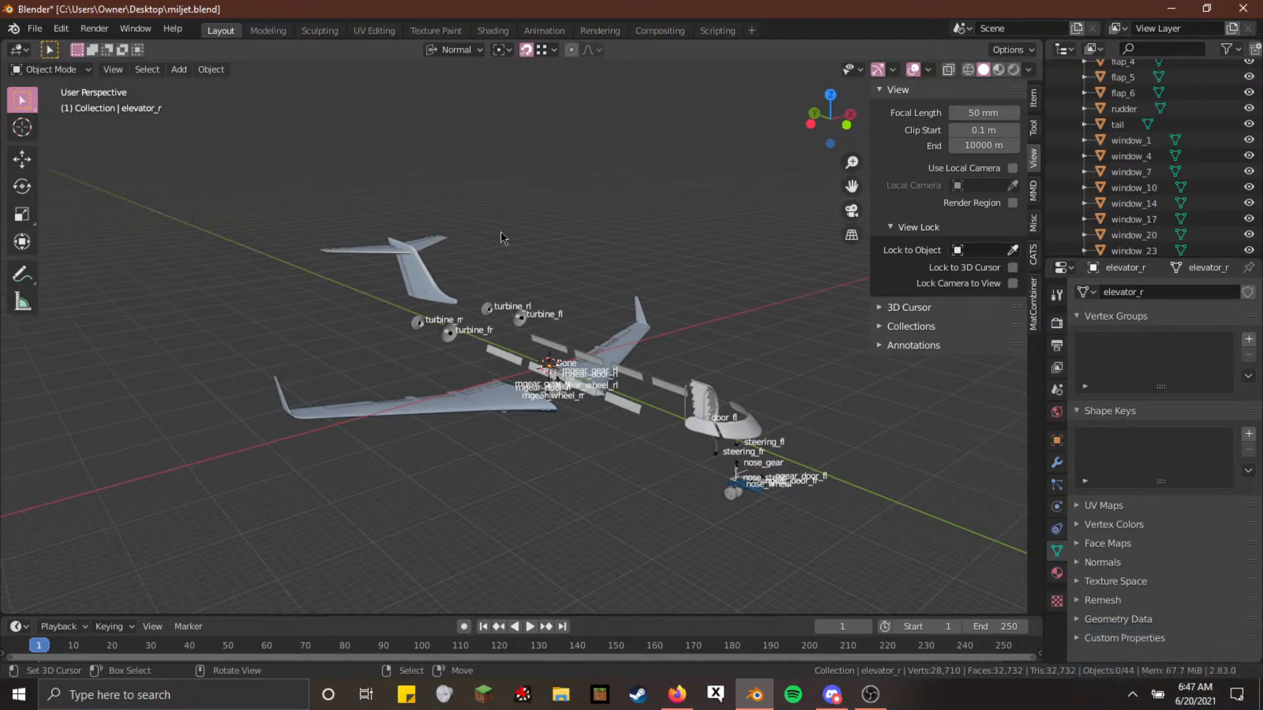
Unhide all hidden objects so the full jet is shown, leave everything deselected, and close the viewport sidebar
scroll(655, 392, up, 2)
shift+middle_drag(655, 391, 431, 306)
scroll(503, 287, up, 3)
middle_drag(512, 293, 501, 401)
scroll(548, 283, down, 4)
scroll(584, 359, down, 2)
key(a)
key(a)
key(alt+h)
key(a)
key(n)
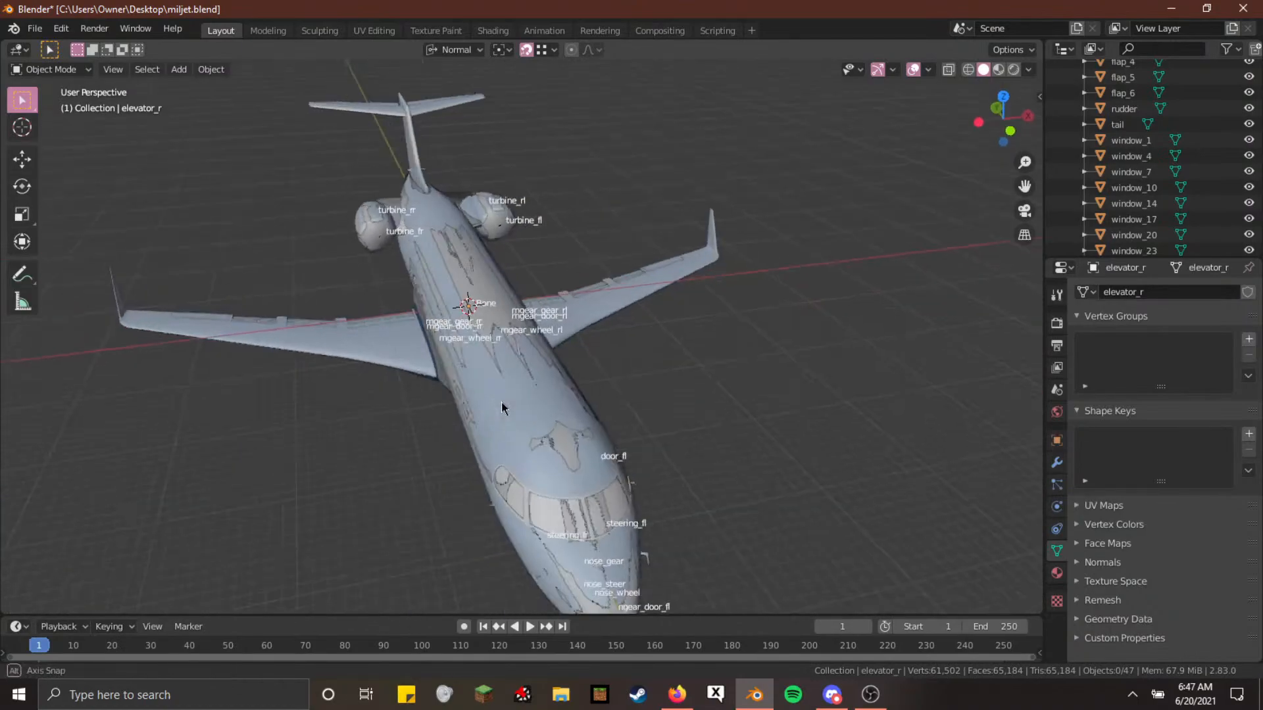
Examine the complete jet model and its labelled bones from several sides
middle_drag(378, 419, 592, 394)
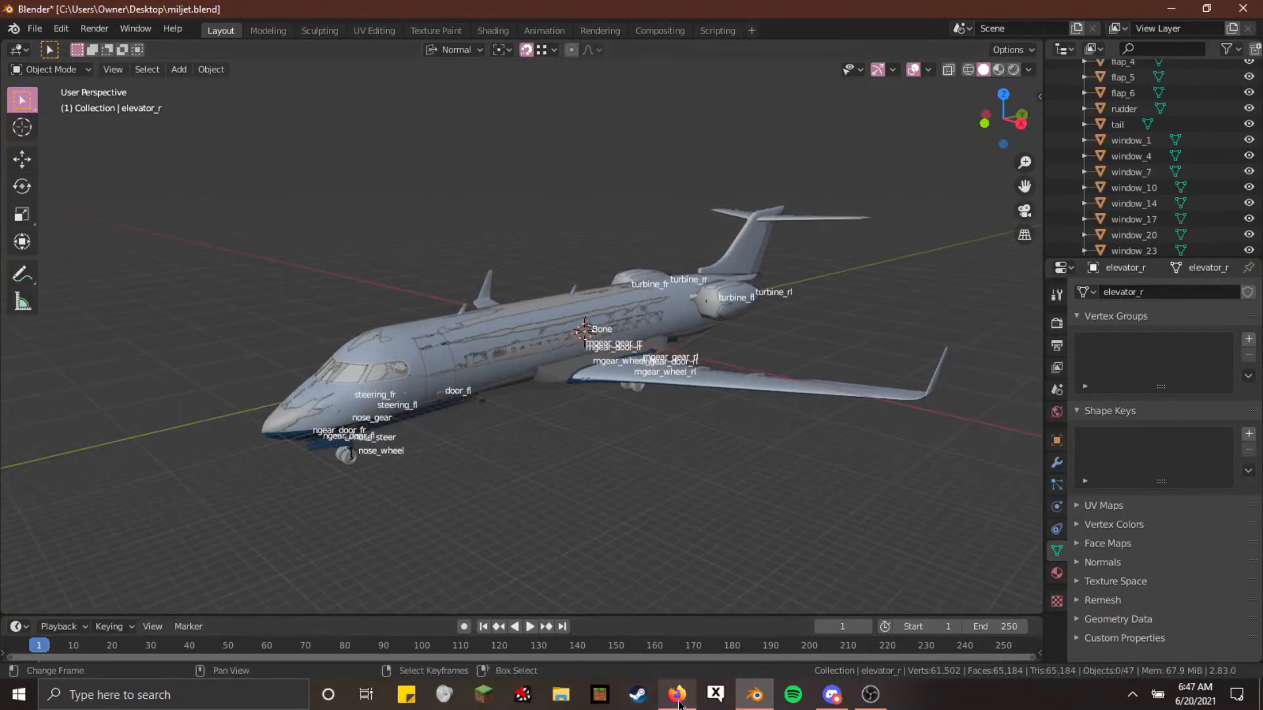
mouse_move(650, 452)
middle_down()
mouse_move(527, 422)
mouse_move(661, 453)
middle_up()
scroll(635, 454, up, 2)
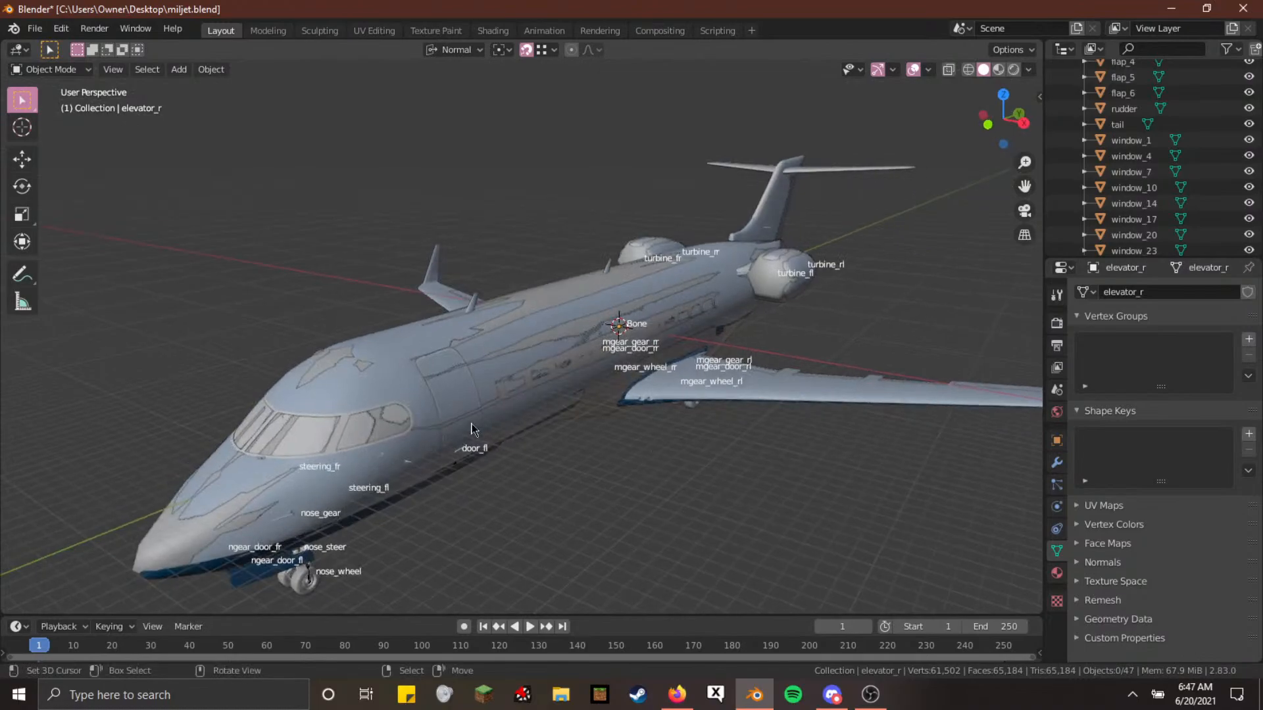
shift+middle_drag(764, 379, 603, 388)
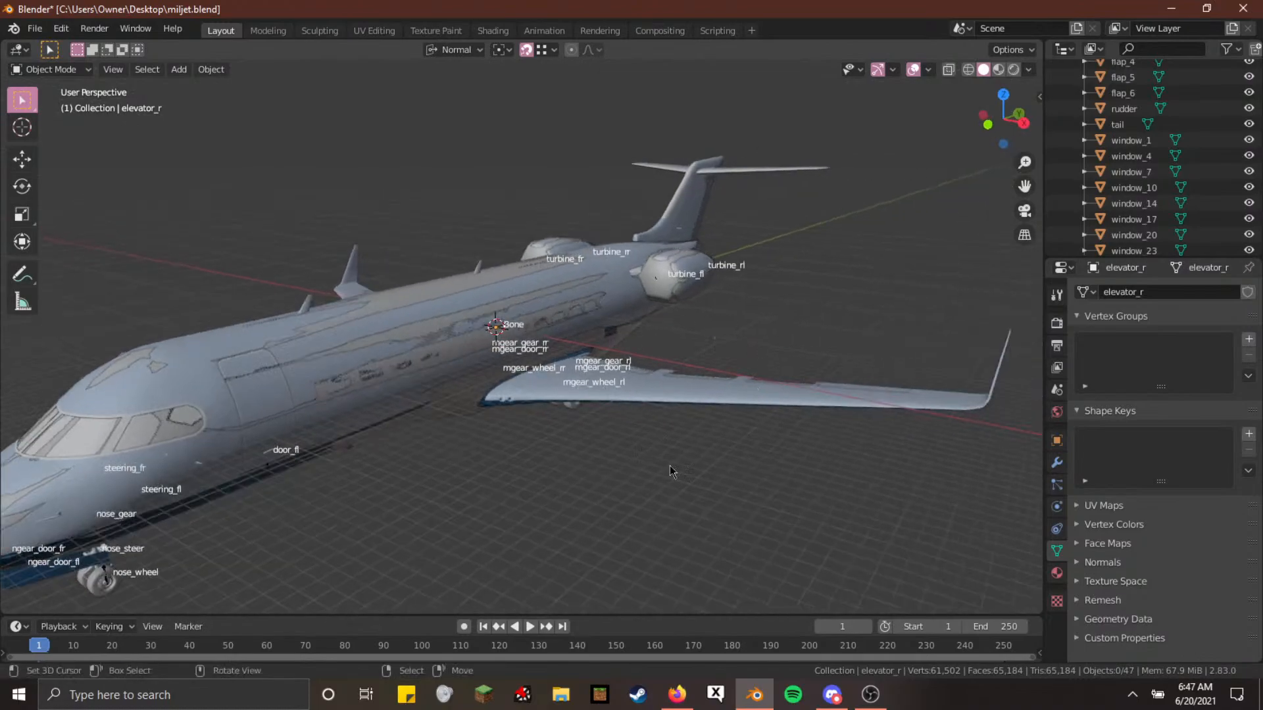
scroll(368, 458, down, 3)
middle_drag(368, 458, 304, 492)
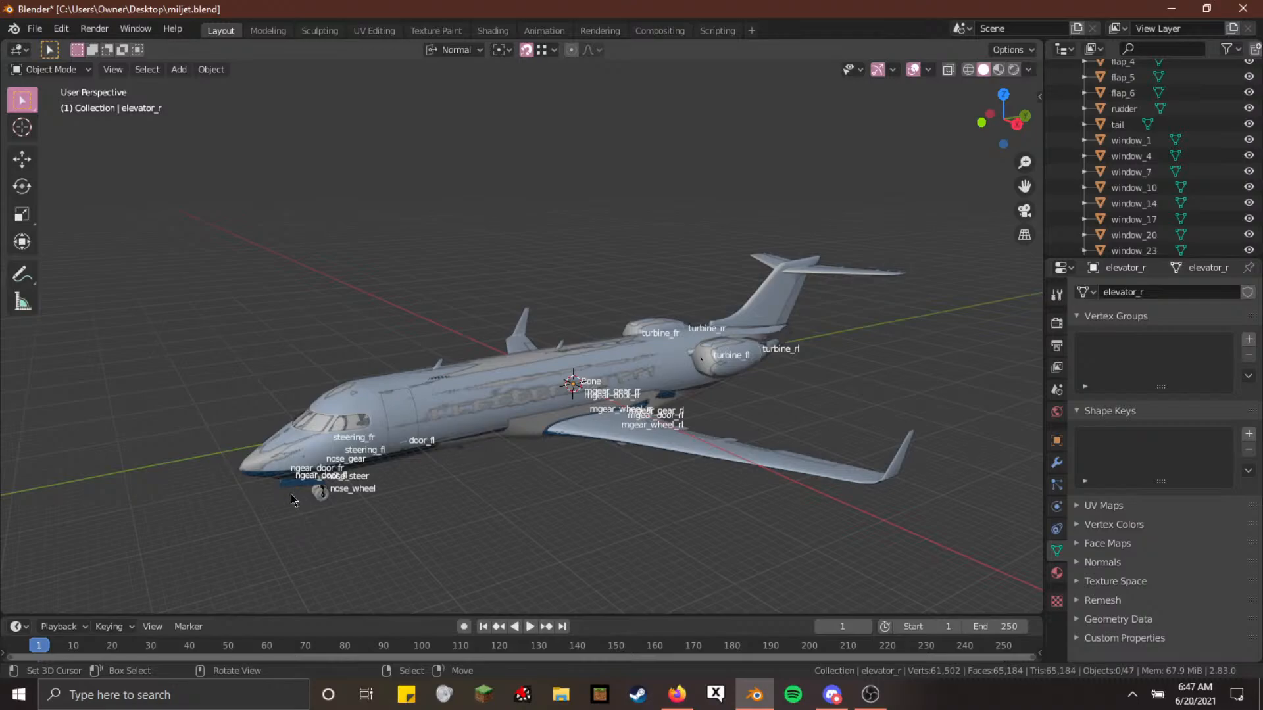
scroll(291, 495, up, 2)
middle_drag(300, 495, 375, 491)
scroll(375, 461, down, 4)
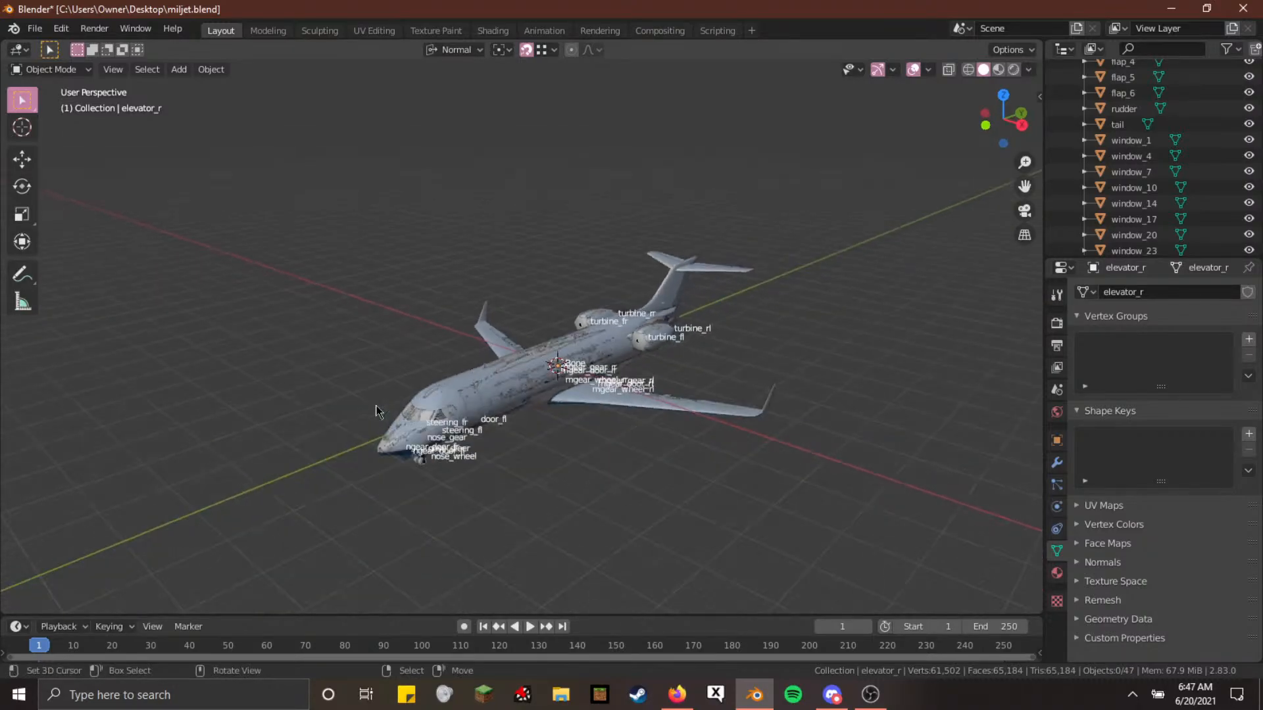
scroll(375, 407, up, 3)
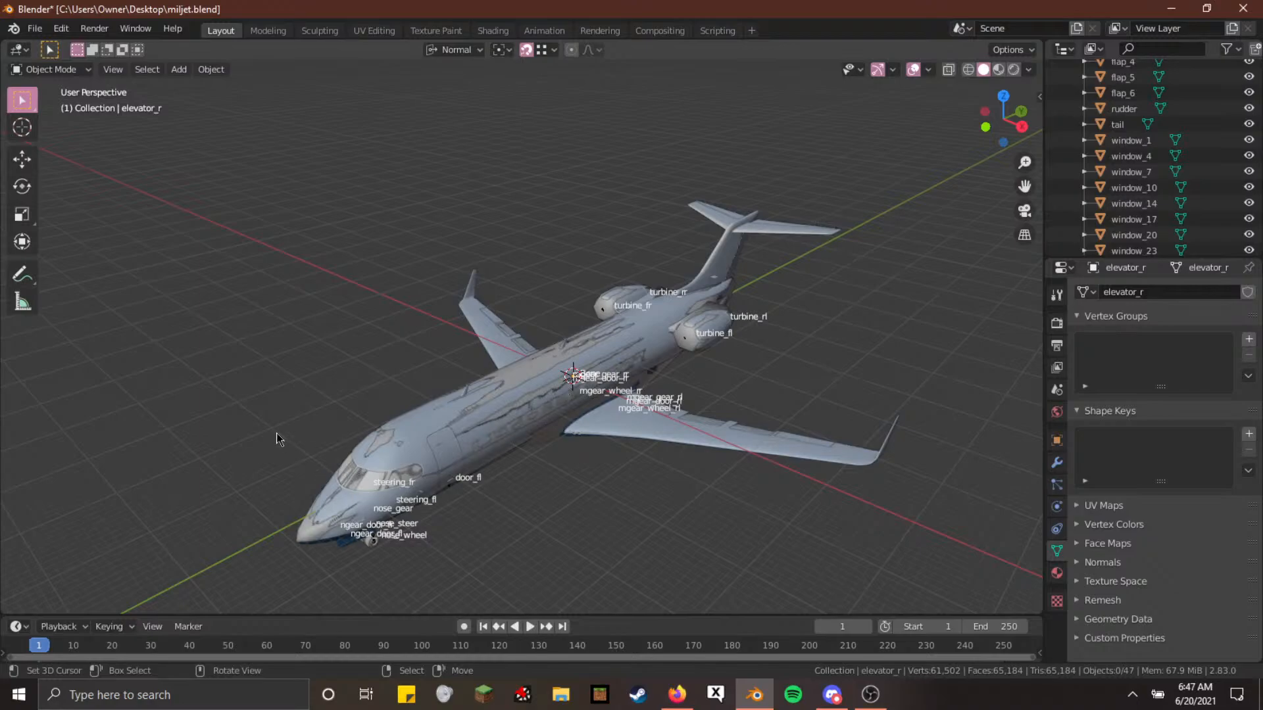
middle_drag(601, 335, 749, 262)
middle_drag(657, 315, 619, 547)
scroll(612, 551, up, 2)
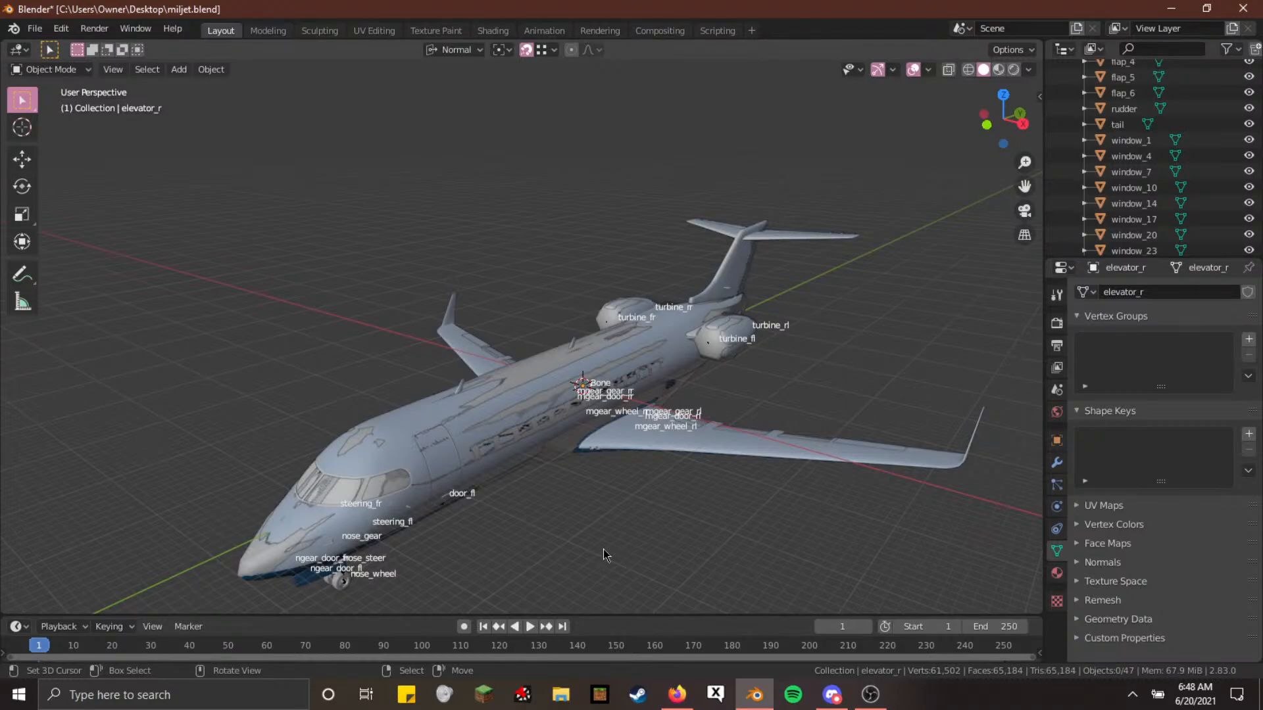
scroll(579, 526, down, 3)
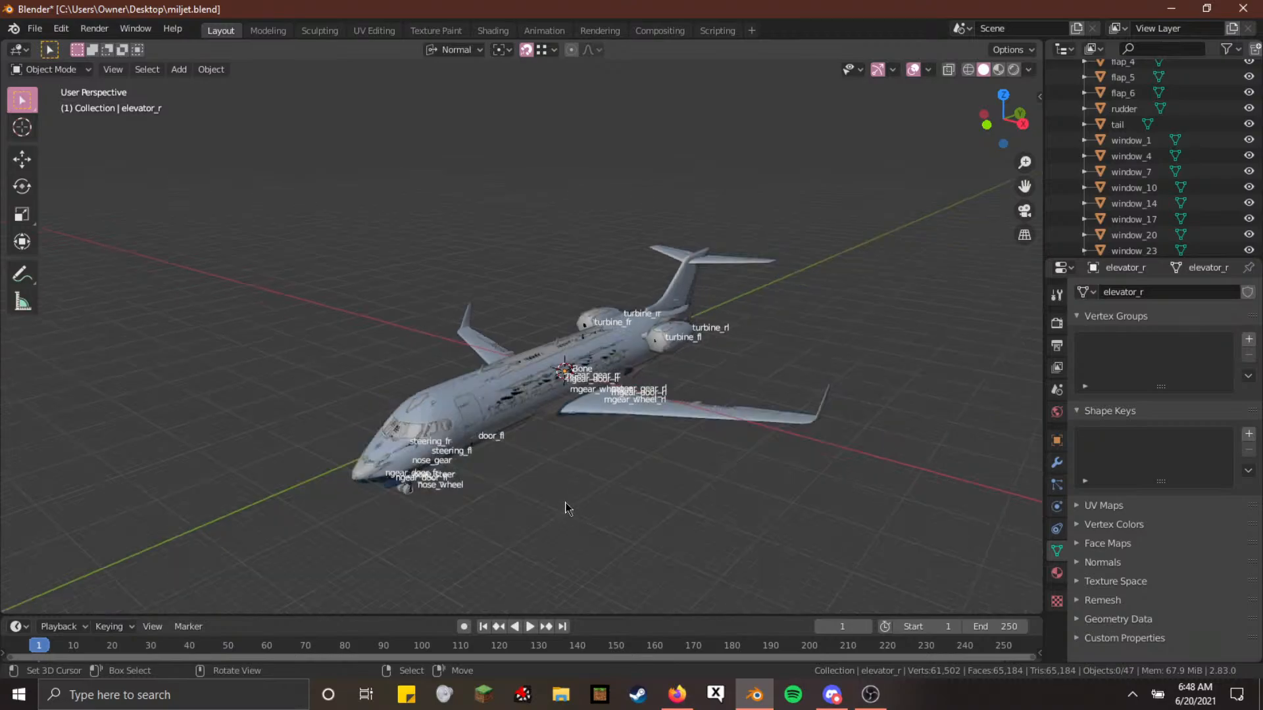
mouse_move(566, 502)
middle_down()
mouse_move(685, 473)
mouse_move(524, 496)
mouse_move(559, 494)
mouse_move(531, 508)
mouse_move(553, 491)
mouse_move(201, 508)
mouse_move(496, 496)
mouse_move(552, 482)
middle_up()
scroll(524, 497, up, 3)
scroll(524, 497, down, 4)
scroll(558, 494, up, 1)
key(a)
key(alt+a)
scroll(528, 500, up, 2)
scroll(554, 491, down, 2)
scroll(203, 507, down, 1)
scroll(485, 494, up, 4)
scroll(551, 481, down, 4)
scroll(428, 486, up, 2)
middle_drag(466, 494, 429, 498)
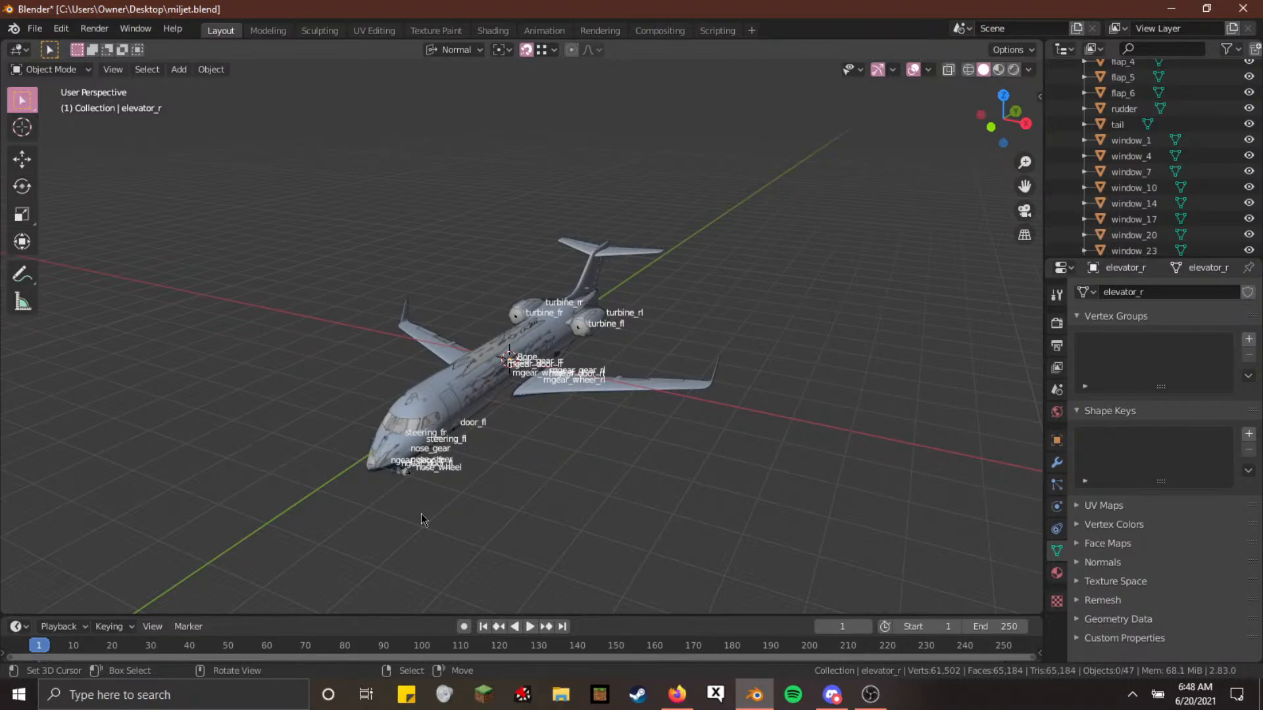
scroll(911, 441, up, 3)
middle_drag(812, 428, 453, 410)
scroll(454, 409, up, 4)
key(a)
key(a)
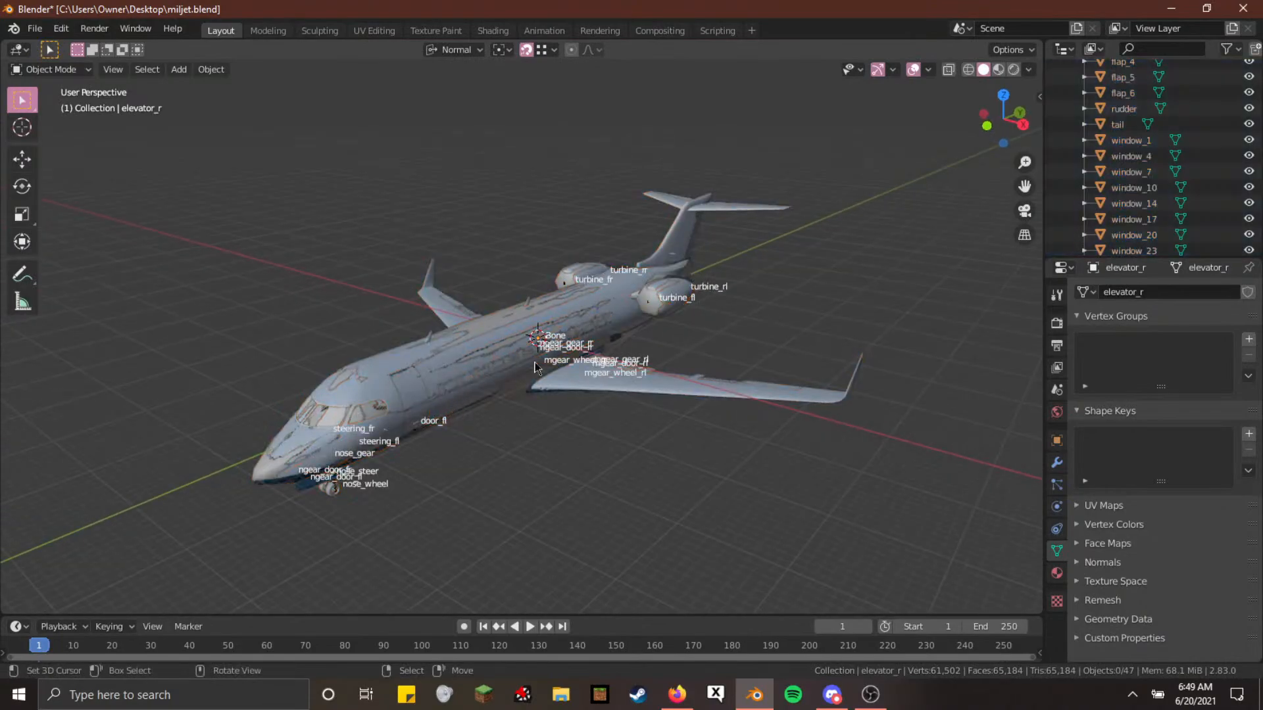
scroll(535, 367, down, 5)
scroll(544, 388, up, 6)
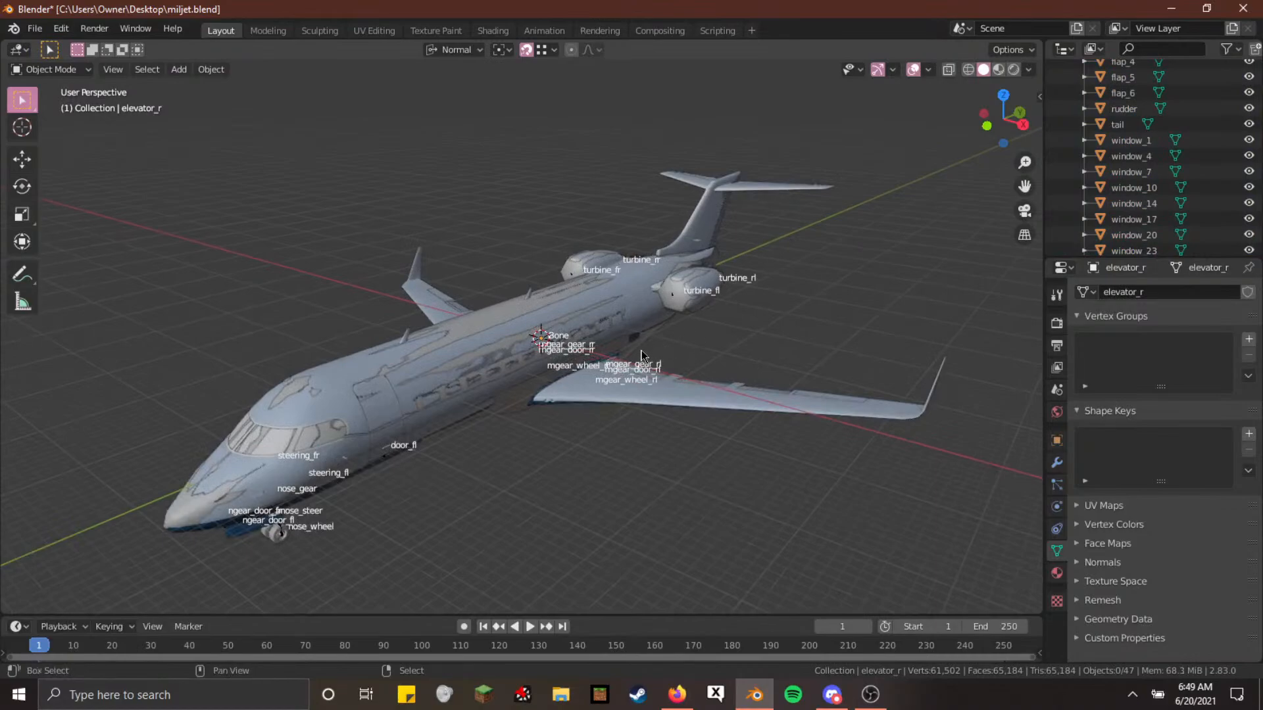
shift+middle_drag(627, 360, 622, 369)
scroll(1123, 253, down, 2)
Collapse the list of bones under the Armature in the object hierarchy
scroll(1118, 237, down, 10)
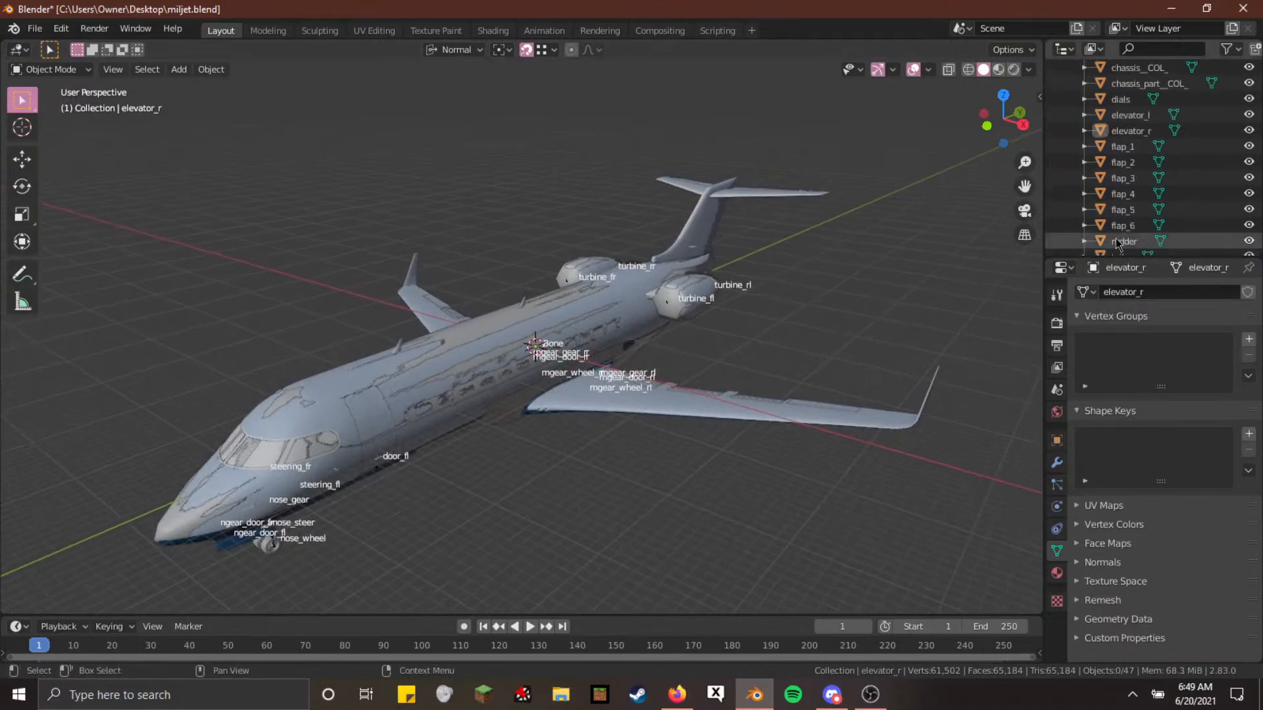
scroll(1118, 171, up, 5)
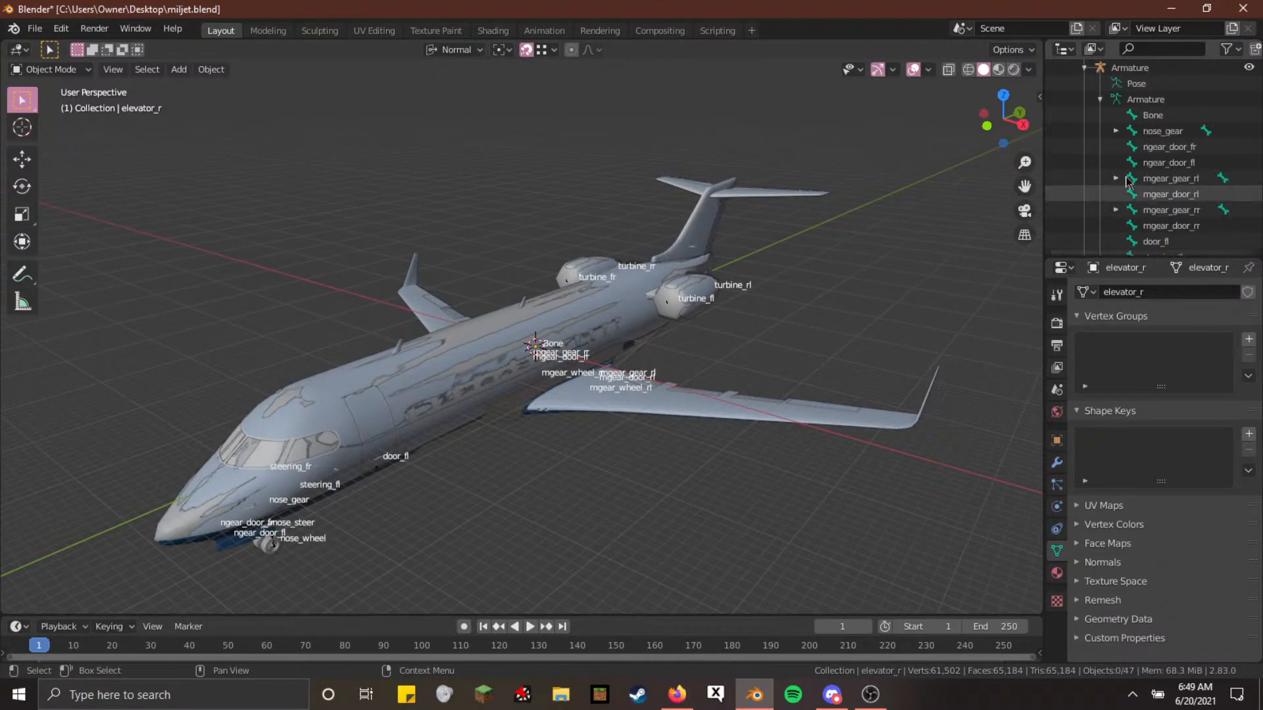
click(1098, 132)
Examine the main landing gear wheels and their bones up close from beneath the wings
middle_drag(767, 351, 725, 339)
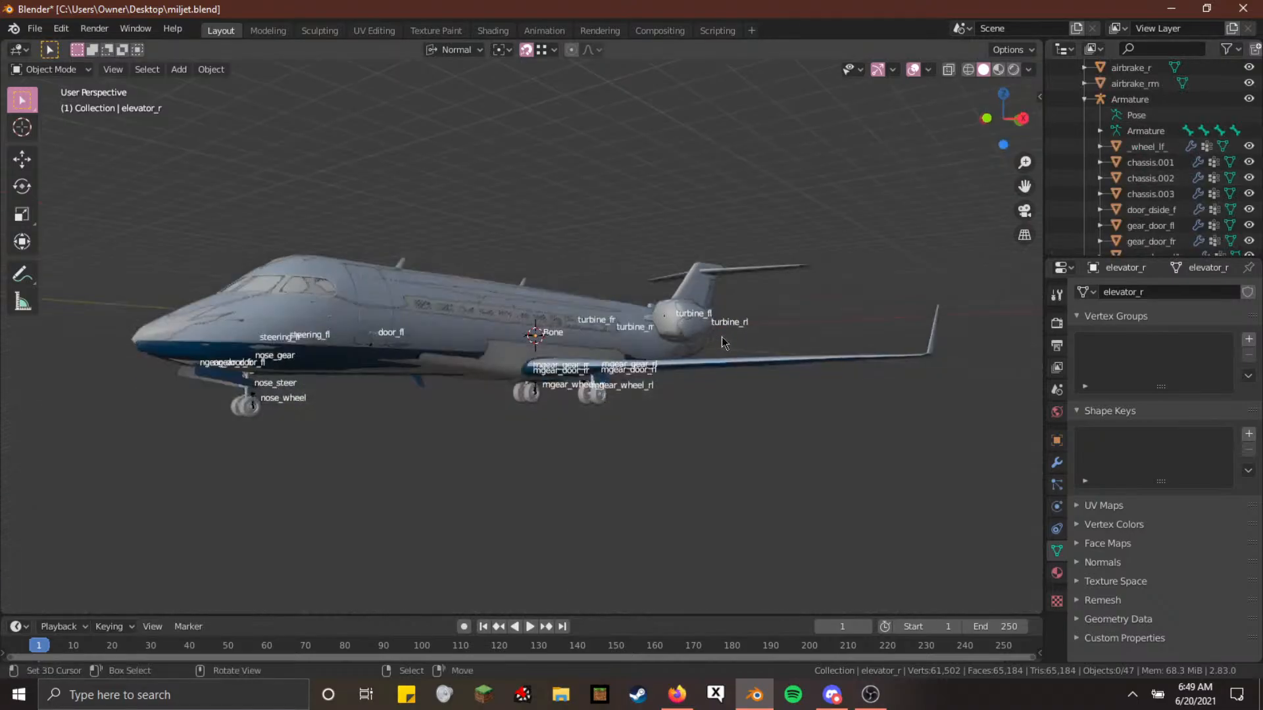
scroll(691, 369, up, 4)
shift+middle_drag(561, 450, 532, 358)
scroll(594, 368, up, 4)
scroll(594, 370, up, 2)
shift+middle_drag(622, 367, 526, 396)
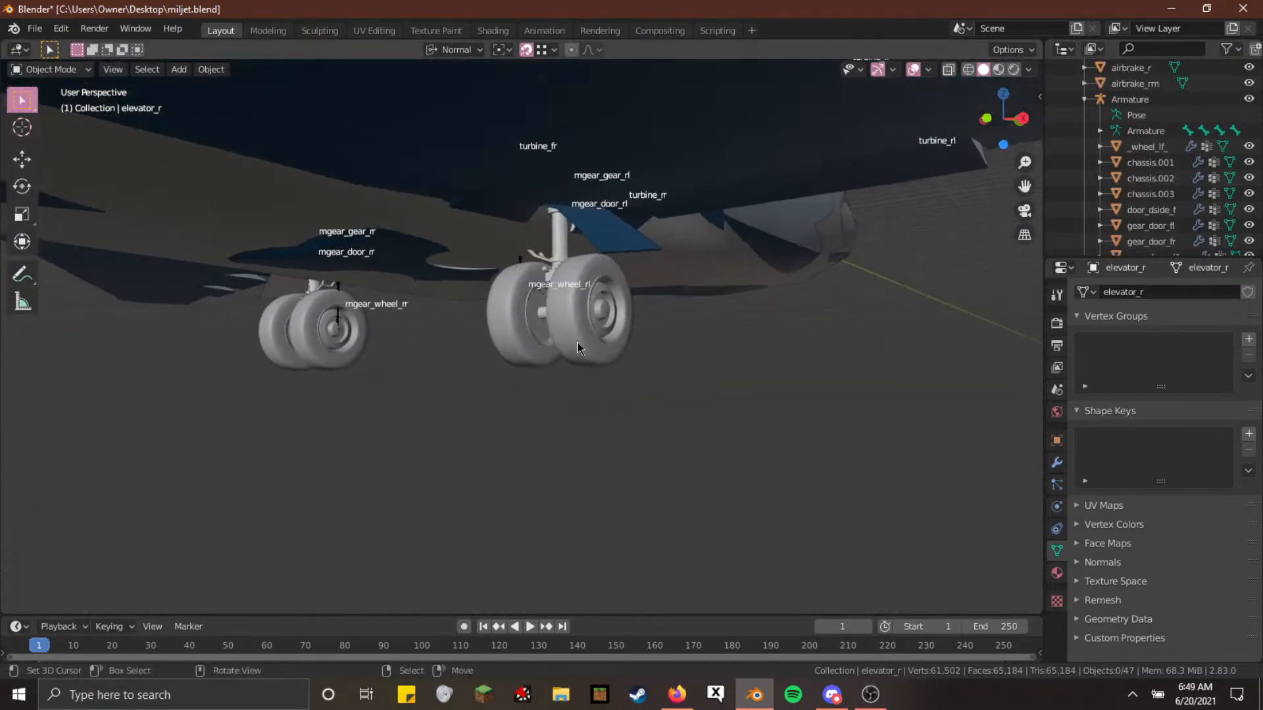
Check the vertex groups of the rear left main landing gear and leave the object deselected
right_click(578, 348)
right_click(587, 433)
scroll(582, 438, down, 8)
middle_drag(578, 431, 528, 491)
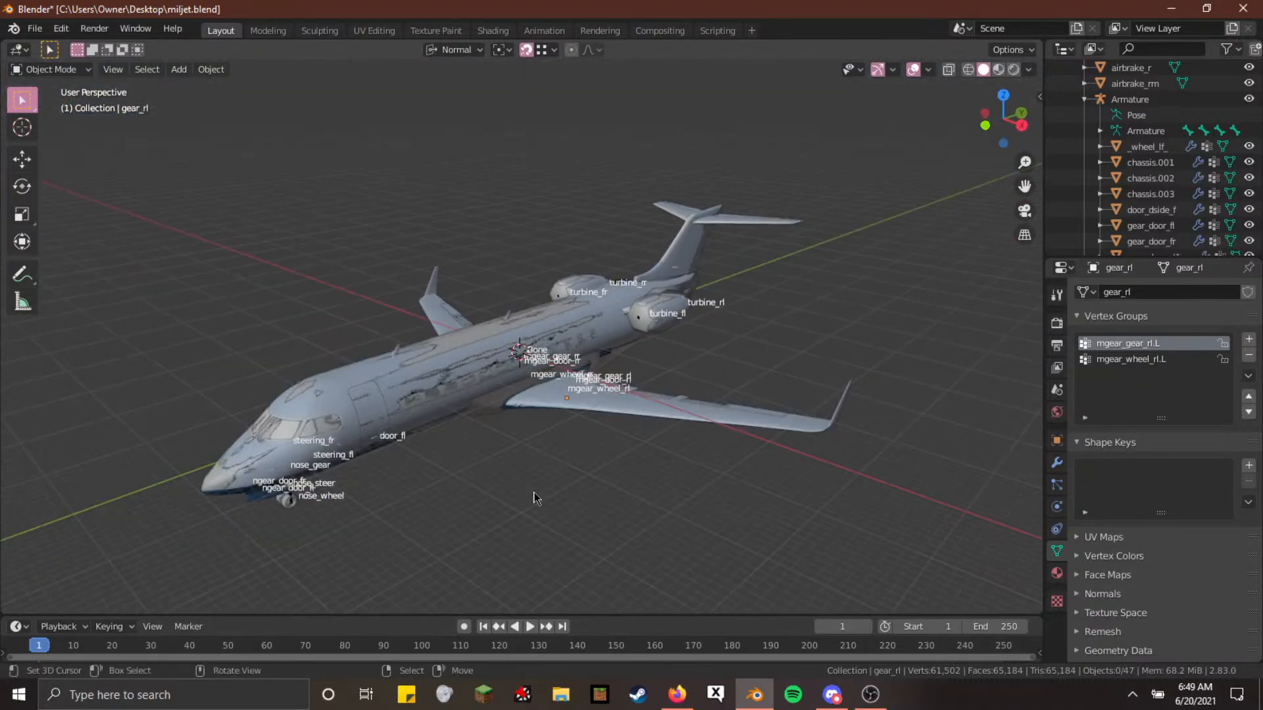
Switch to YouTube Studio in Firefox and check the livestream's chat, concurrent viewers and average watch time
click(676, 705)
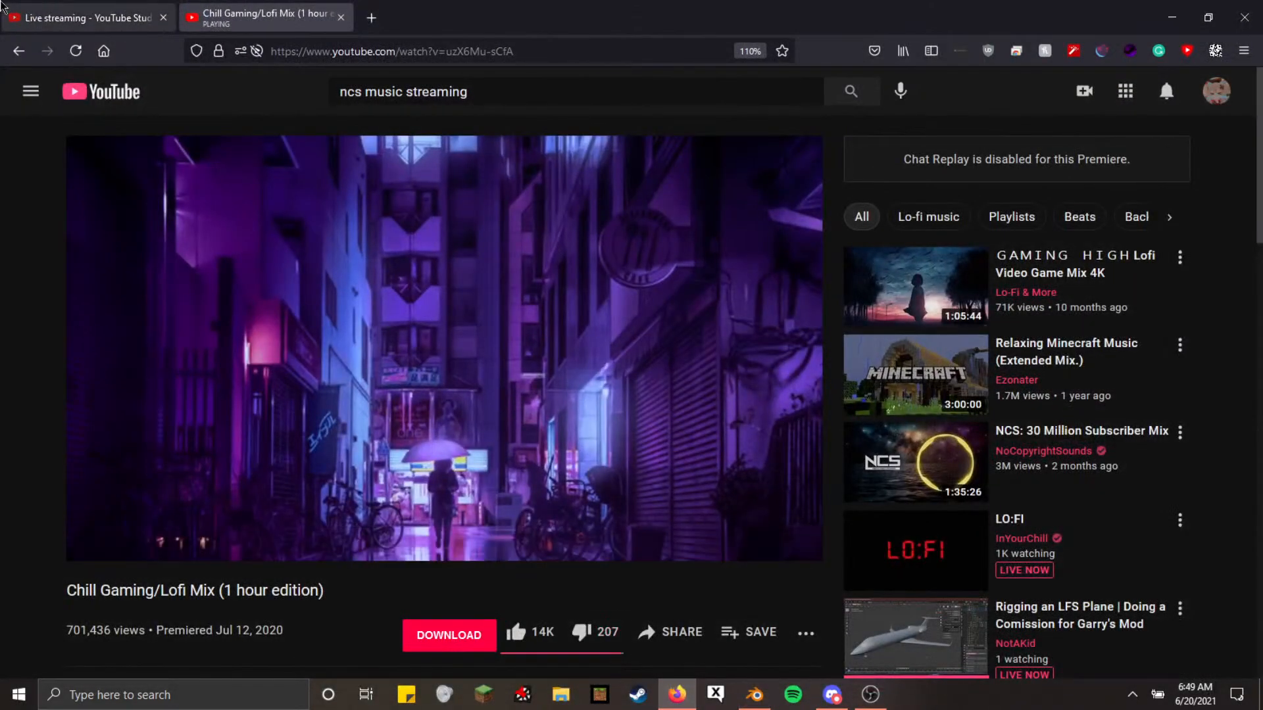
click(93, 17)
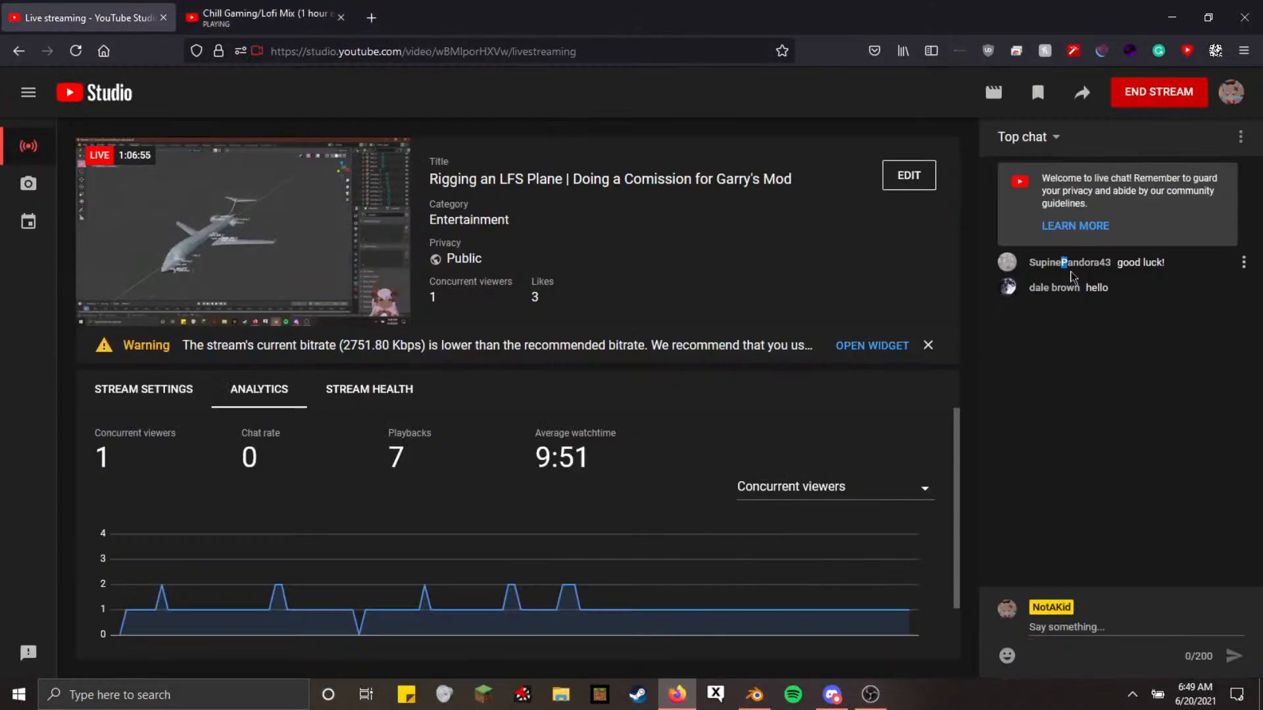
click(1066, 350)
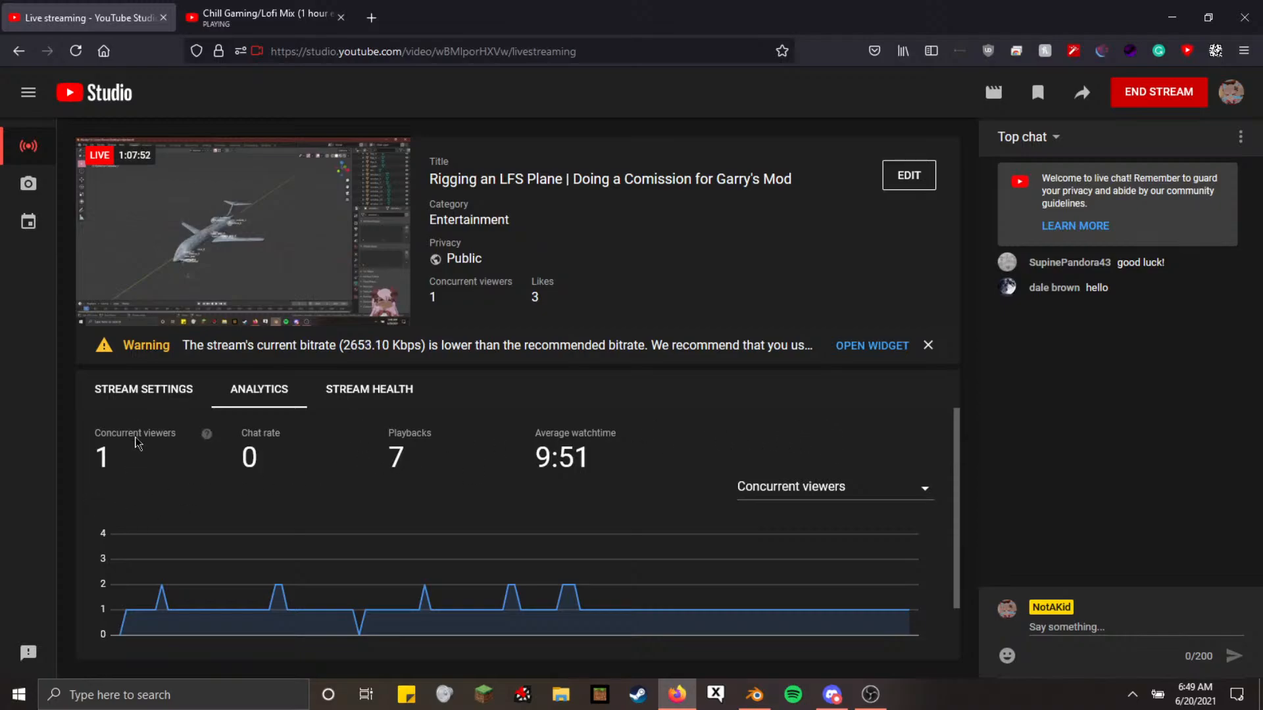
drag(98, 456, 127, 451)
click(203, 516)
drag(534, 462, 578, 451)
click(537, 501)
mouse_move(501, 442)
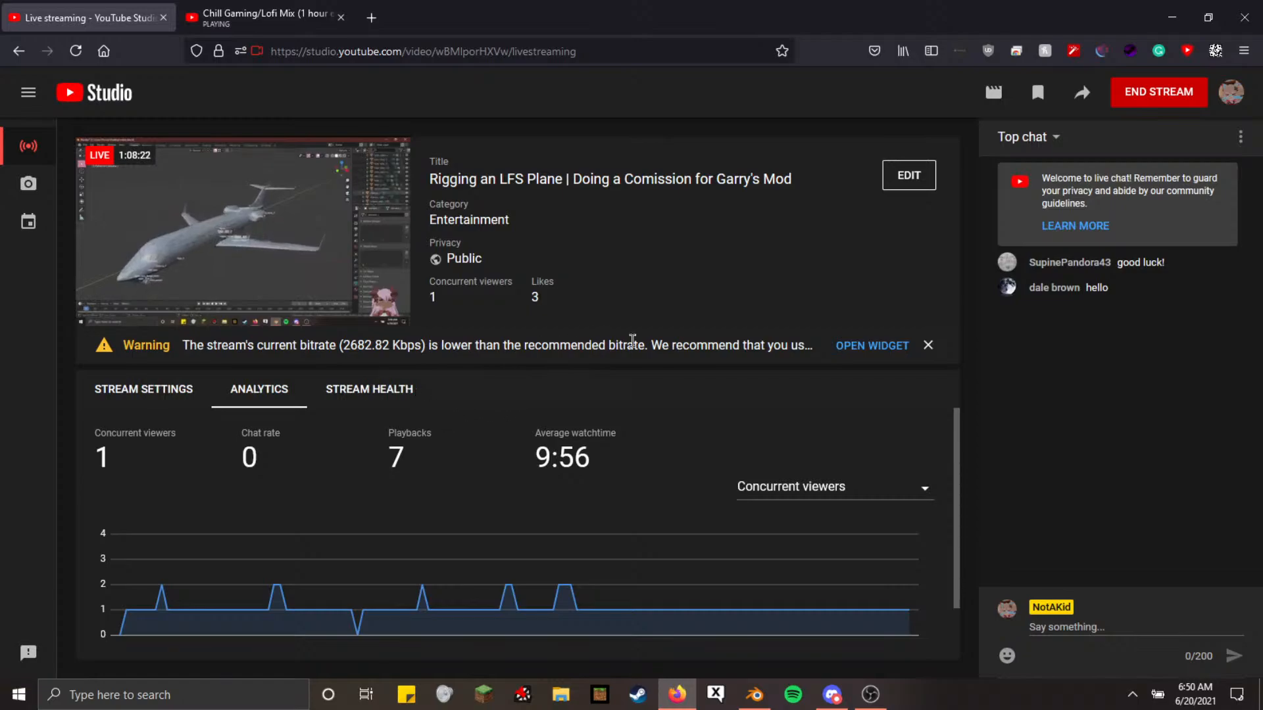
Return to Blender and examine the complete jet from several sides
key(alt+Tab)
key(alt+Left)
key(alt+Tab)
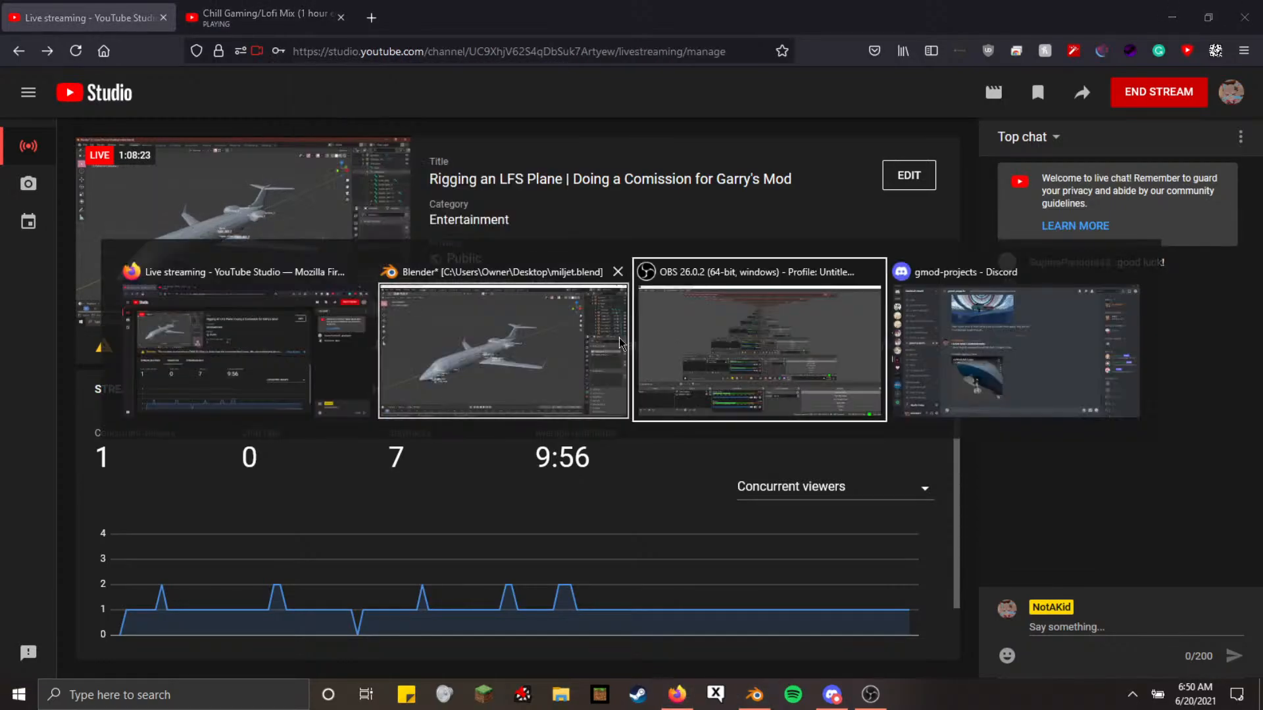
click(618, 337)
scroll(612, 338, down, 3)
middle_drag(612, 339, 969, 407)
scroll(936, 380, up, 4)
middle_drag(832, 428, 434, 380)
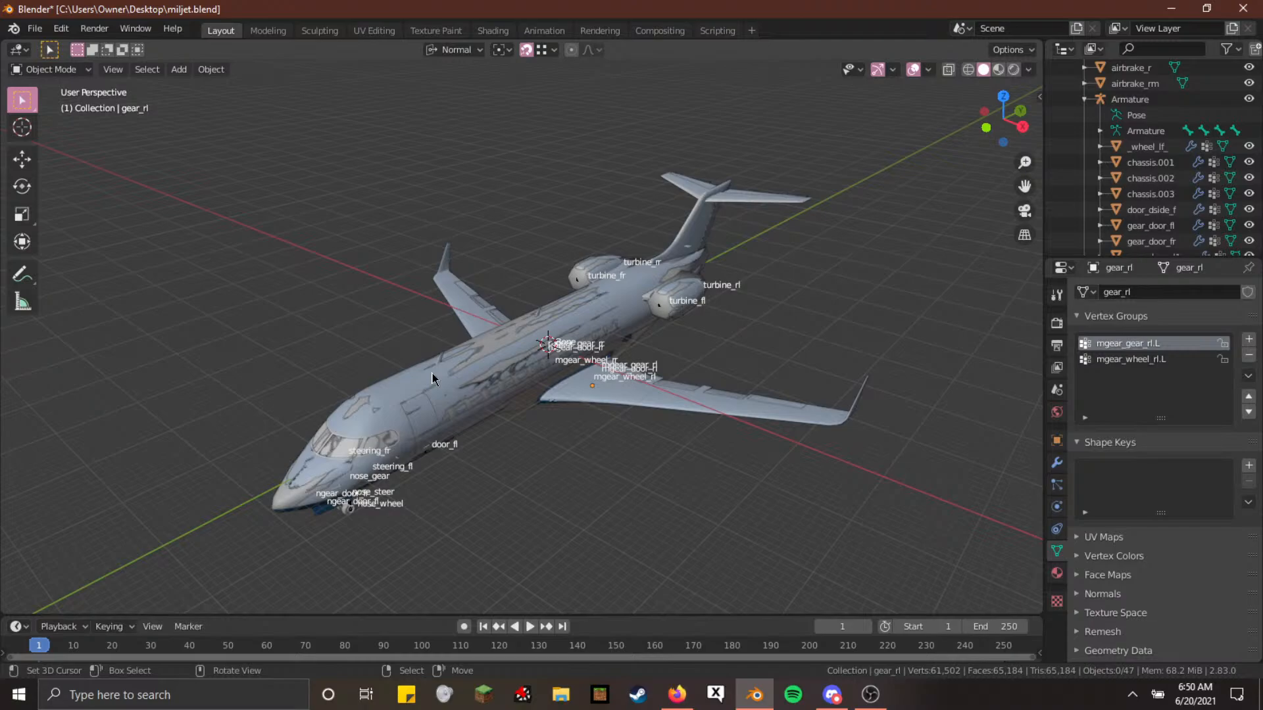
Inspect the right wing's control surfaces by selecting its airbrake, flaps and aileron one after another
middle_drag(433, 373, 673, 296)
scroll(502, 307, up, 2)
scroll(434, 432, up, 4)
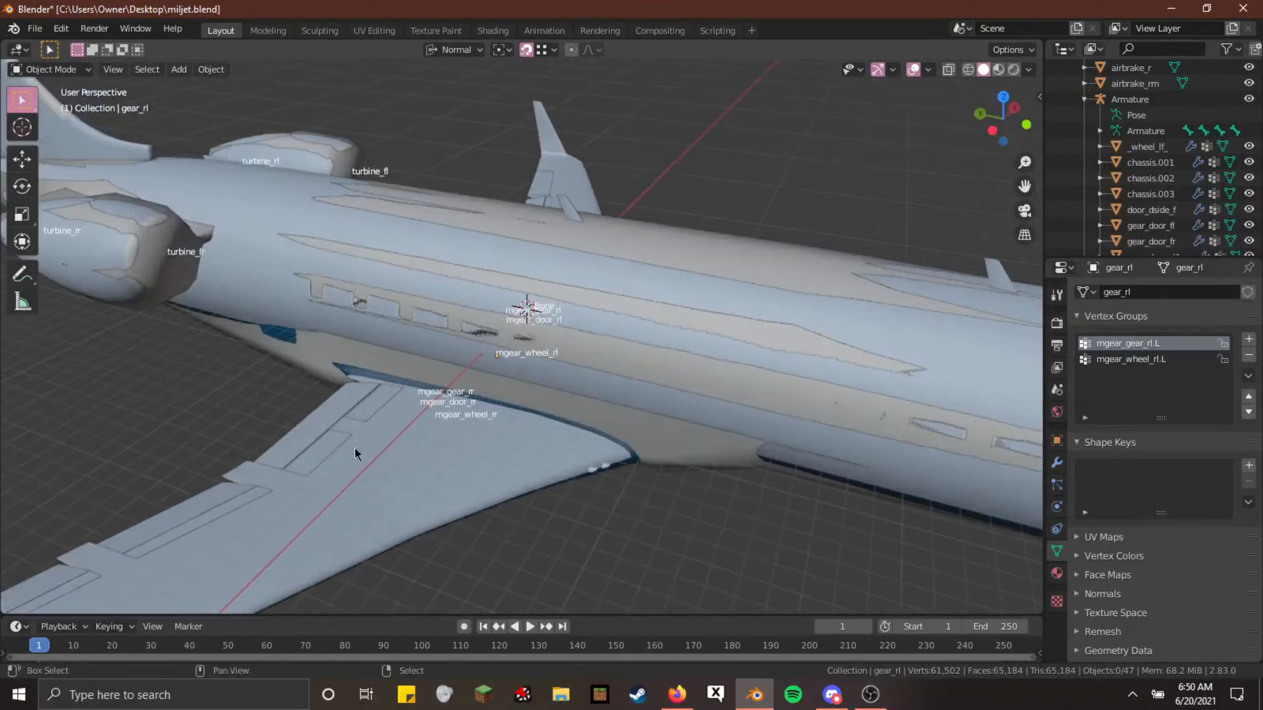
click(323, 445)
shift+middle_drag(324, 444, 507, 386)
scroll(569, 413, up, 2)
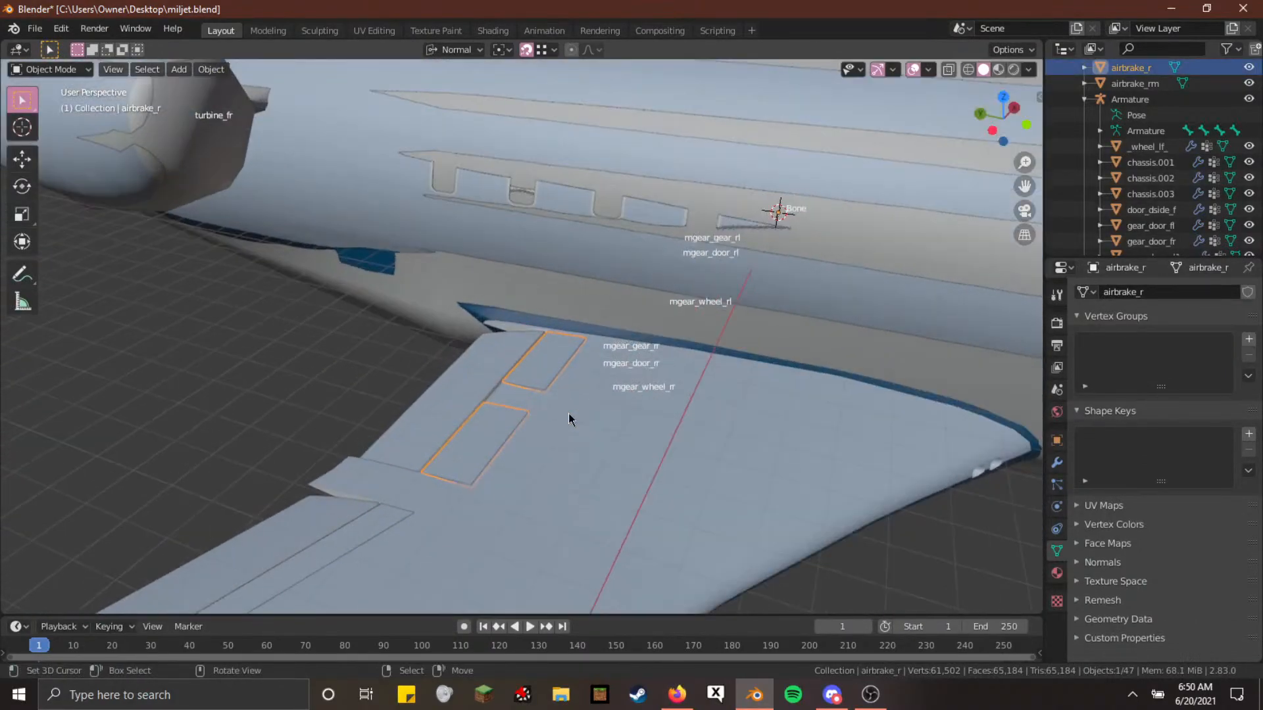
middle_drag(568, 413, 487, 345)
scroll(614, 346, down, 3)
scroll(448, 451, down, 5)
click(485, 347)
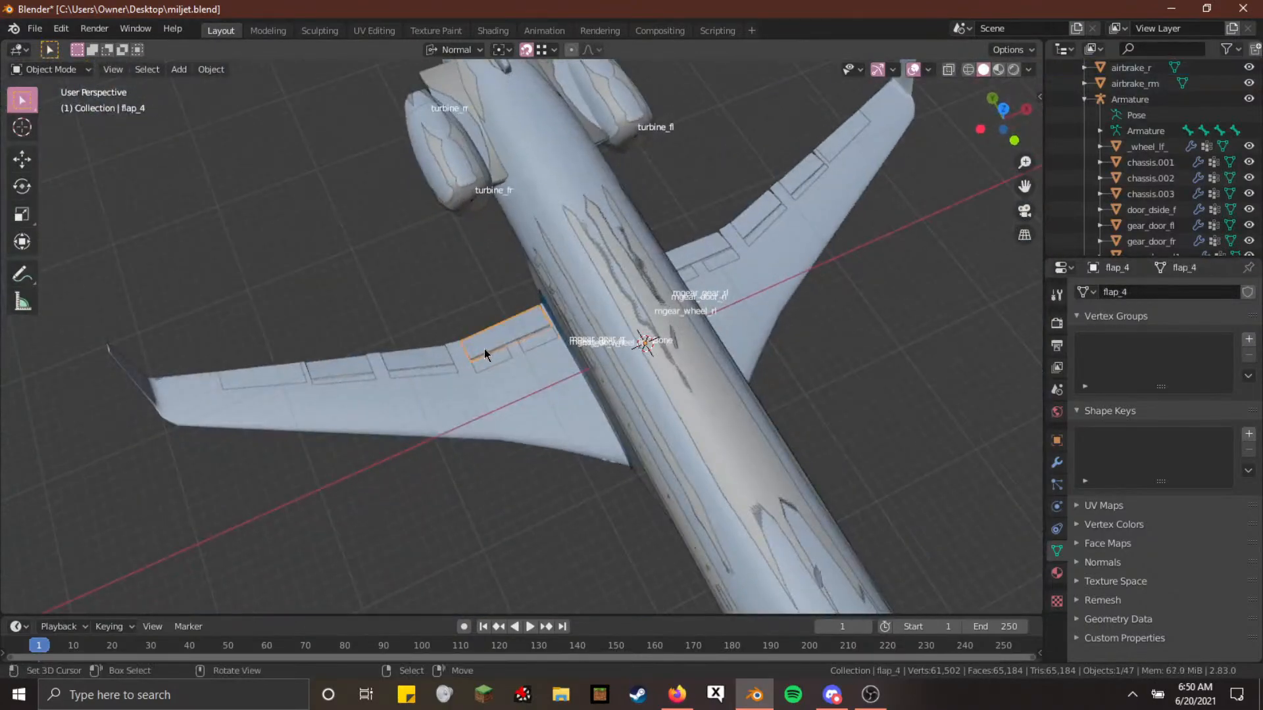
click(368, 371)
click(253, 373)
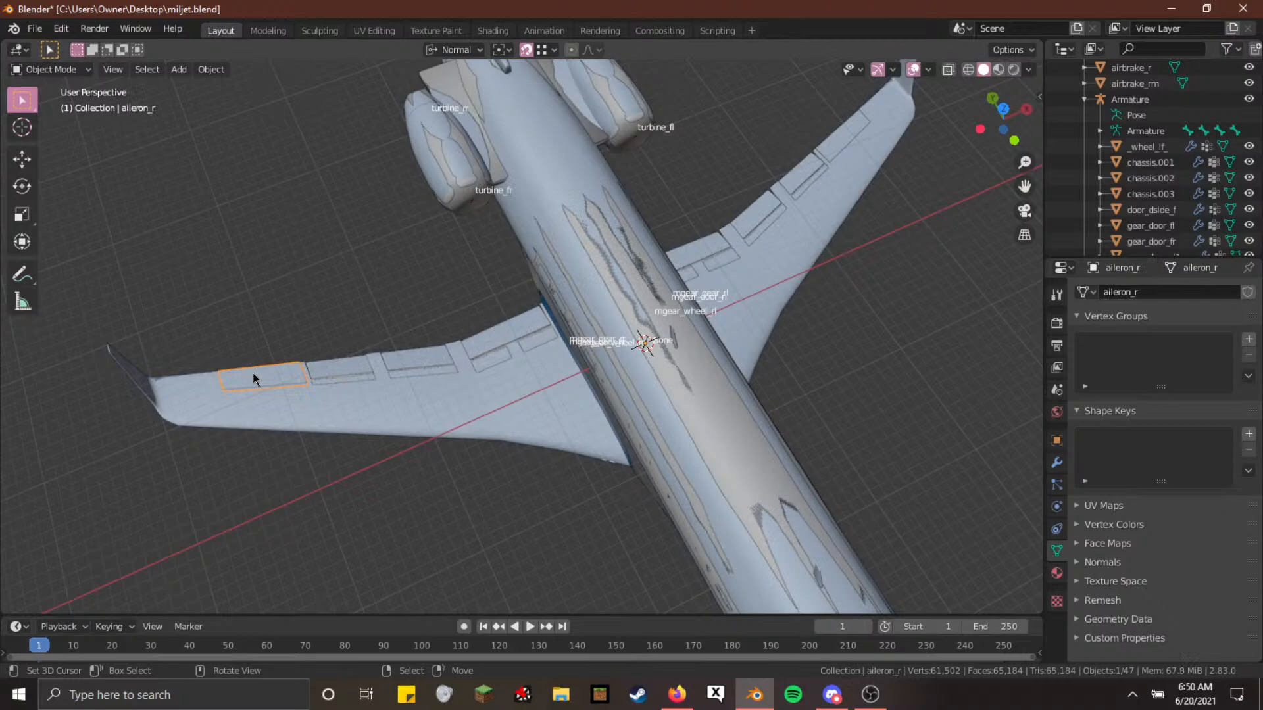
click(140, 117)
View the tail from behind, inspect its right elevator, and leave everything deselected
middle_drag(484, 238, 434, 271)
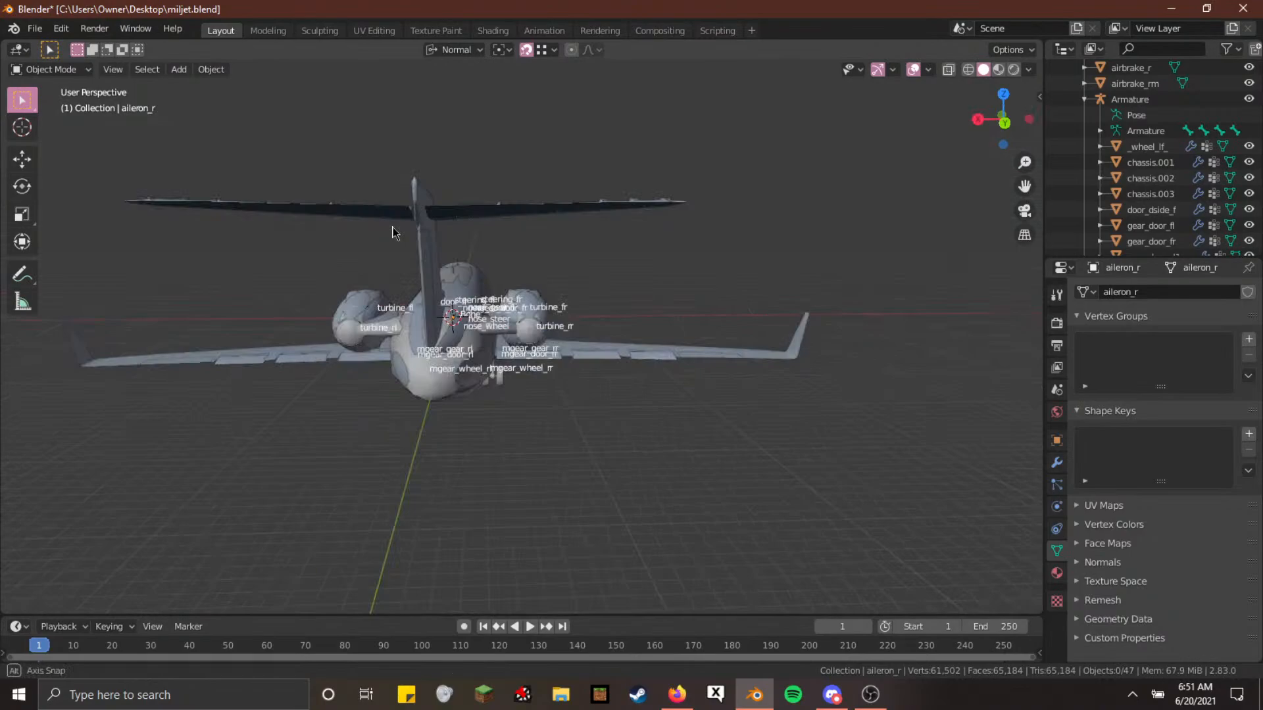
click(432, 271)
click(514, 203)
middle_drag(500, 214, 653, 247)
scroll(484, 269, down, 1)
right_click(652, 246)
Examine the fuselage, landing gear and turbine bones from below, from the side and from above
middle_drag(606, 314, 526, 289)
scroll(583, 318, up, 2)
scroll(525, 239, up, 3)
scroll(511, 274, down, 3)
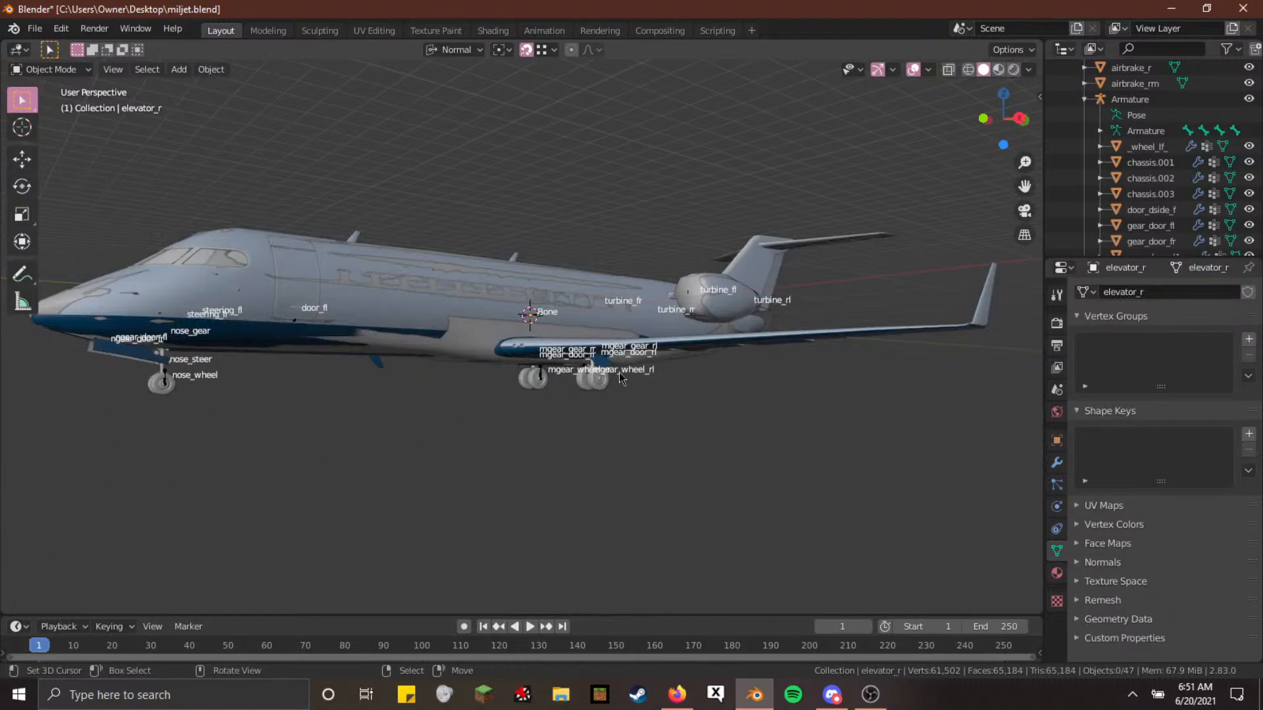
scroll(630, 366, down, 4)
middle_drag(629, 378, 614, 452)
scroll(621, 422, up, 4)
scroll(595, 429, down, 5)
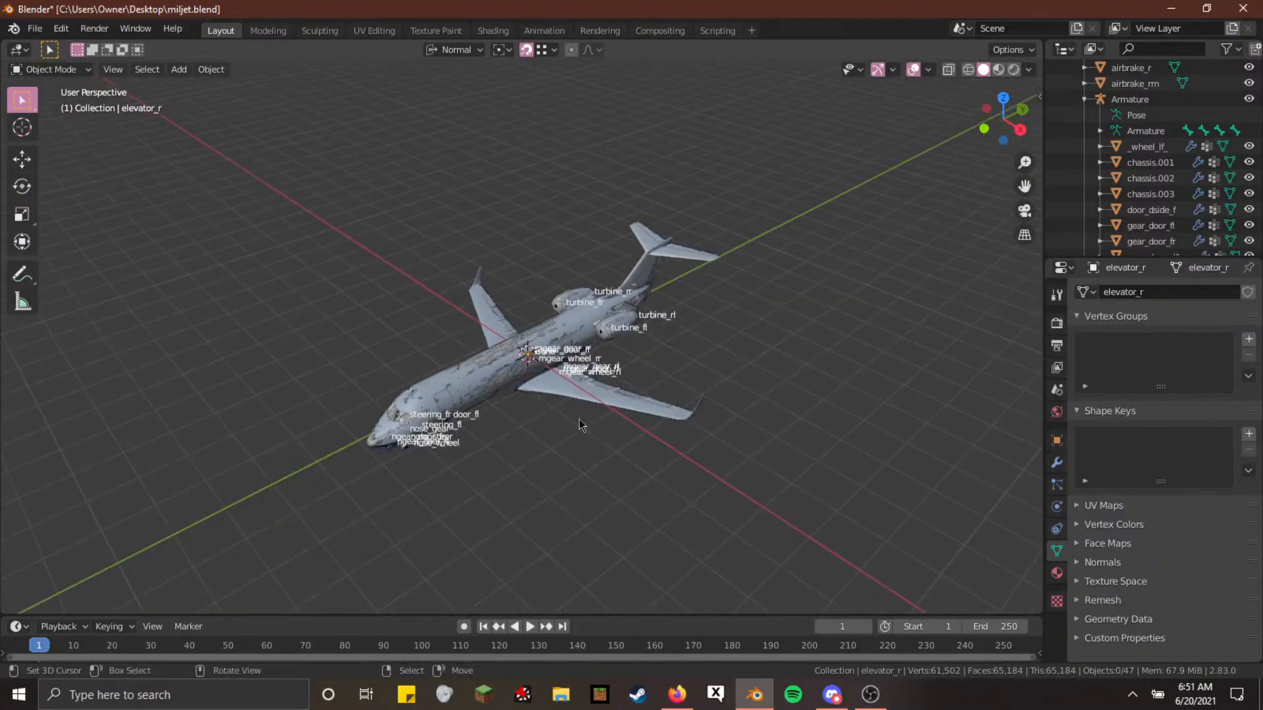
middle_drag(567, 358, 519, 280)
scroll(610, 345, up, 2)
scroll(611, 290, up, 4)
scroll(598, 305, up, 2)
scroll(519, 279, up, 3)
scroll(523, 282, down, 6)
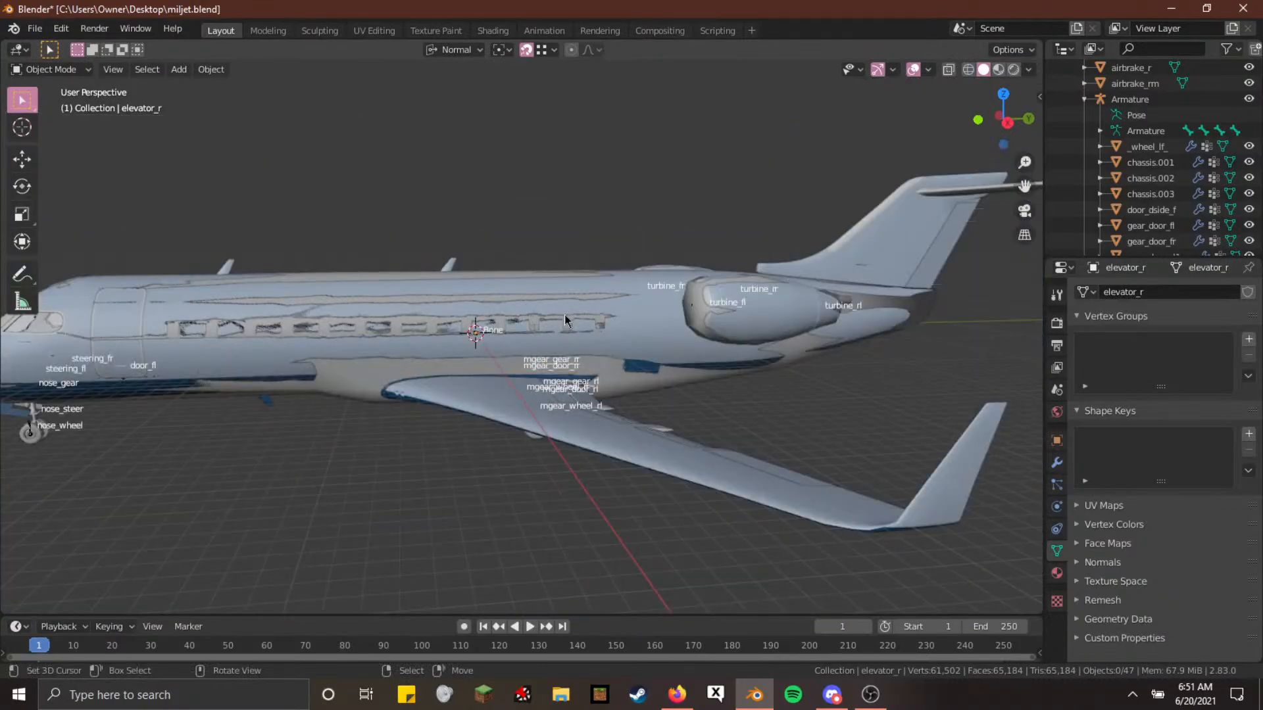
middle_drag(564, 314, 659, 347)
Expand the Armature's bone list for editing and rename the central bone to Base
click(1094, 134)
click(1099, 132)
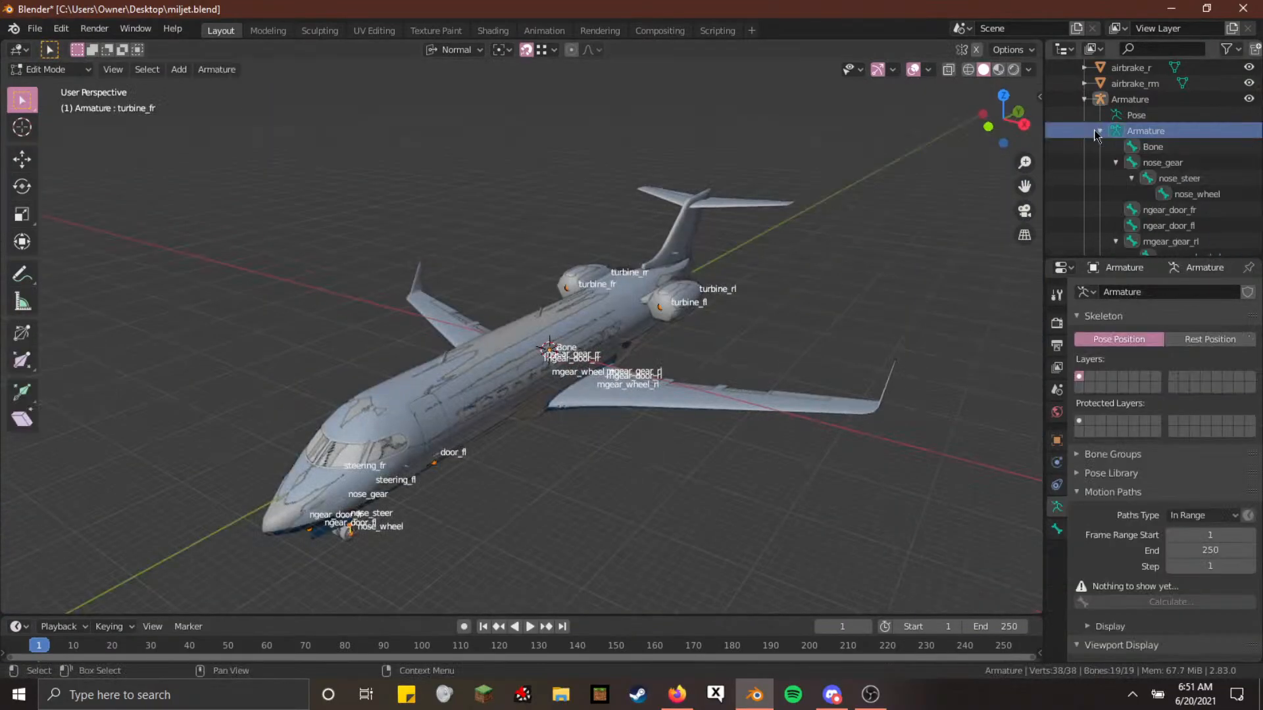
double_click(1153, 148)
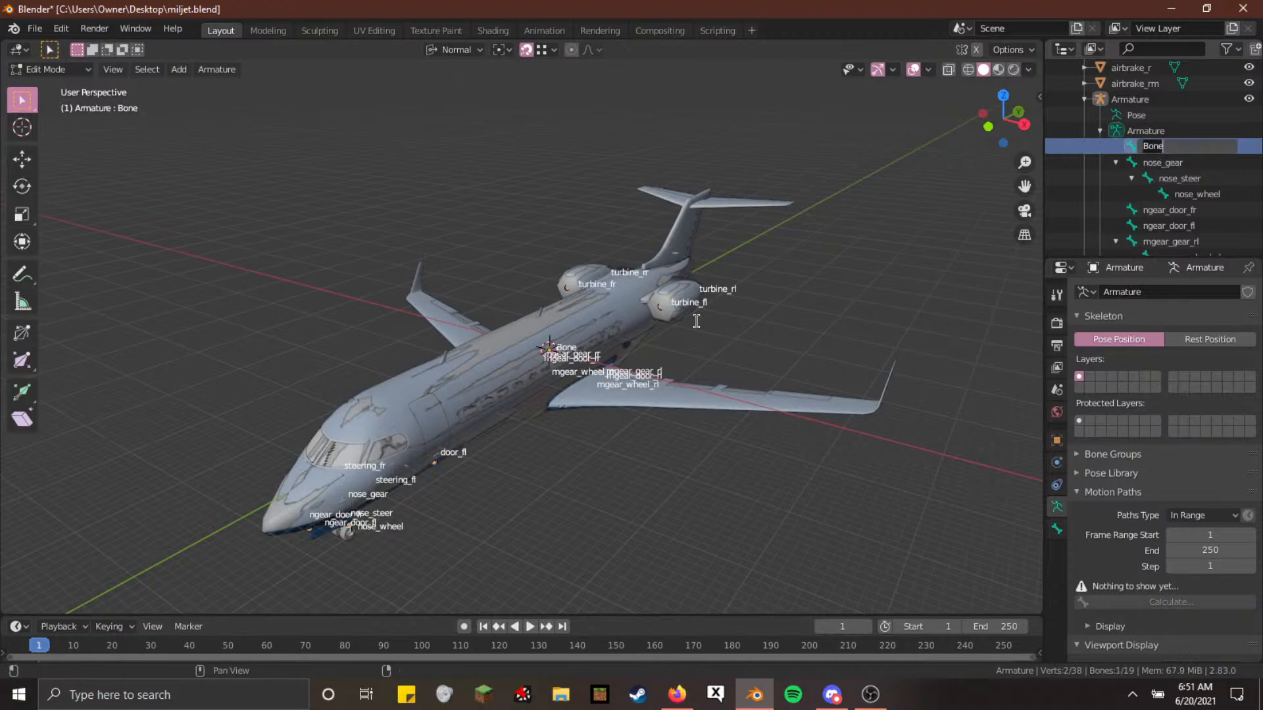
text(Base)
key(Return)
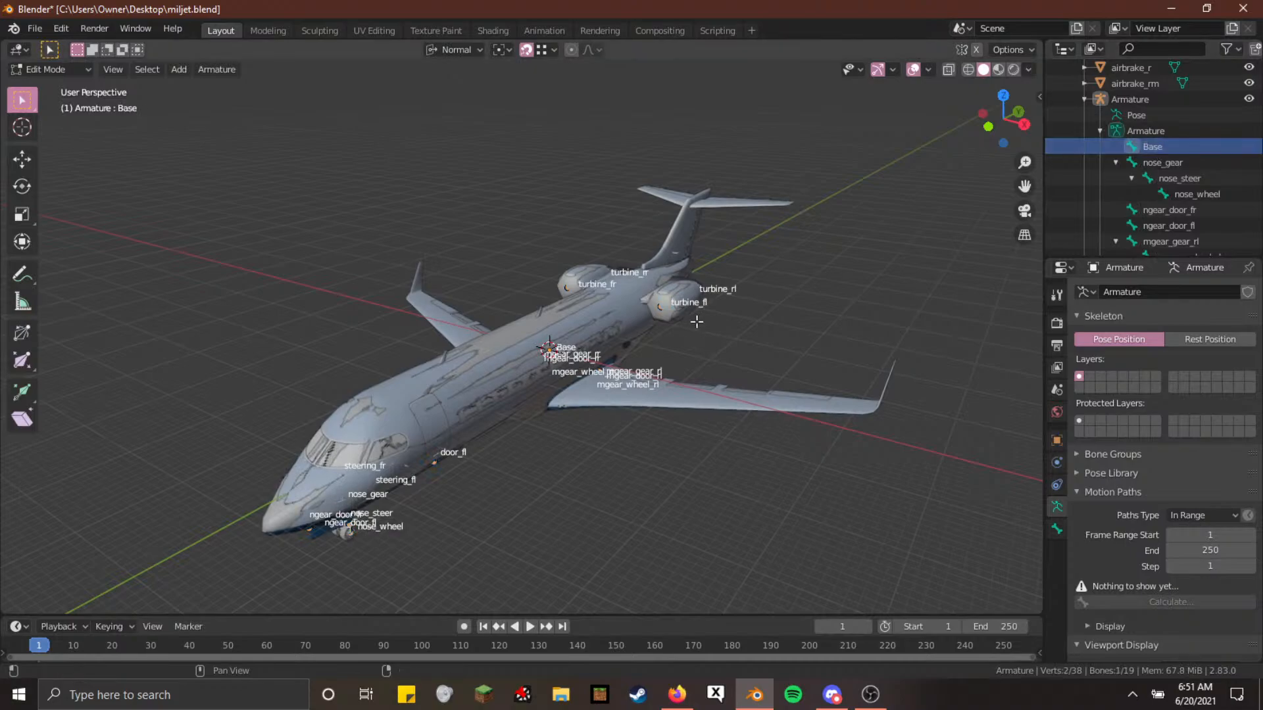
key(Tab)
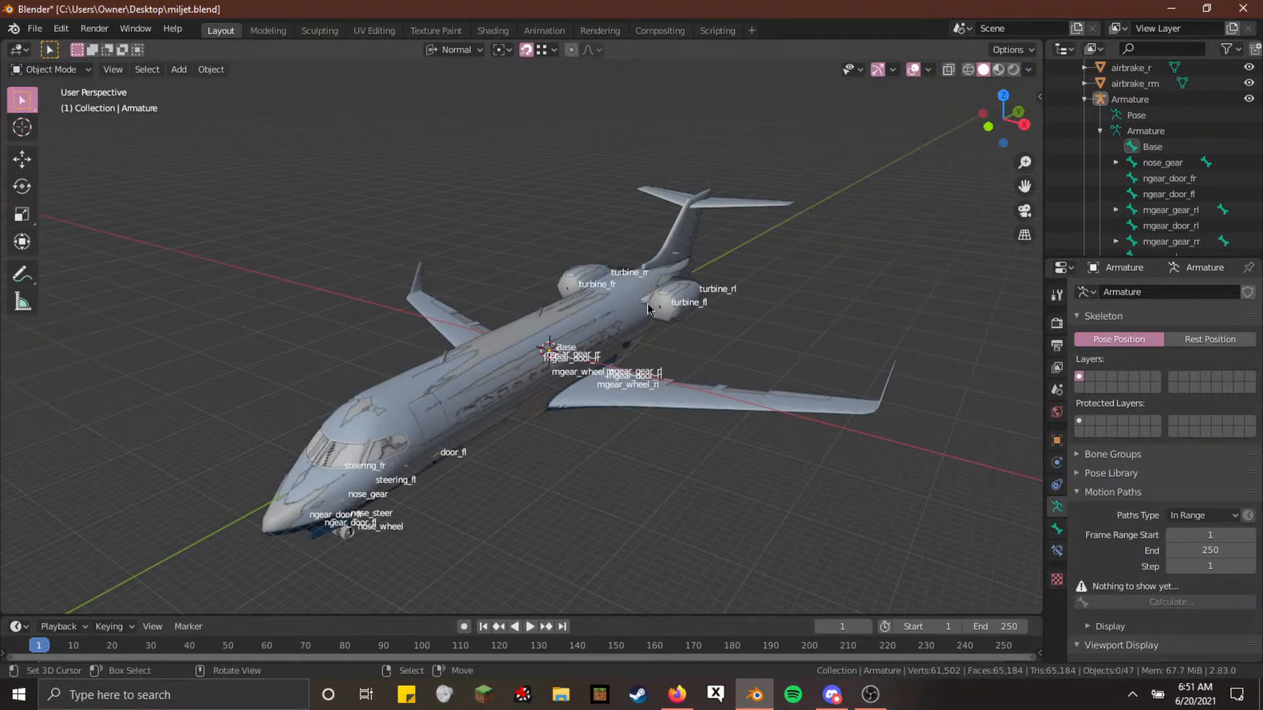
click(1152, 147)
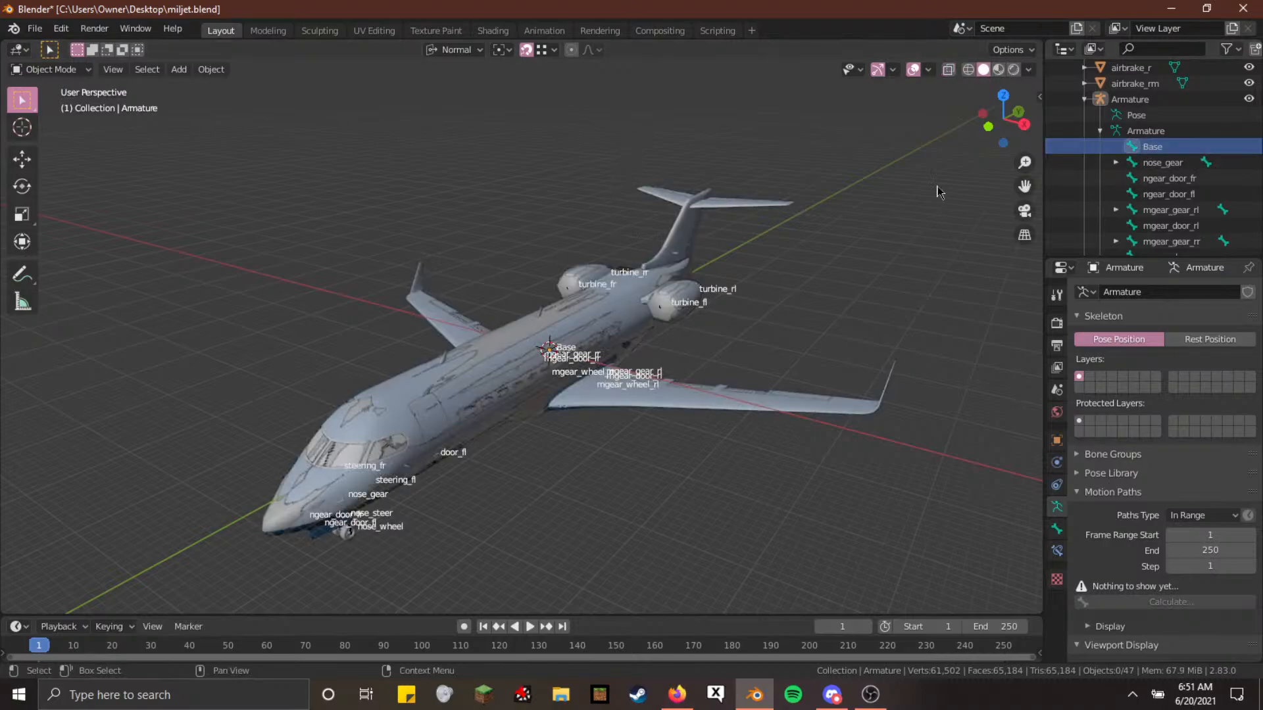
key(Tab)
key(g)
key(z)
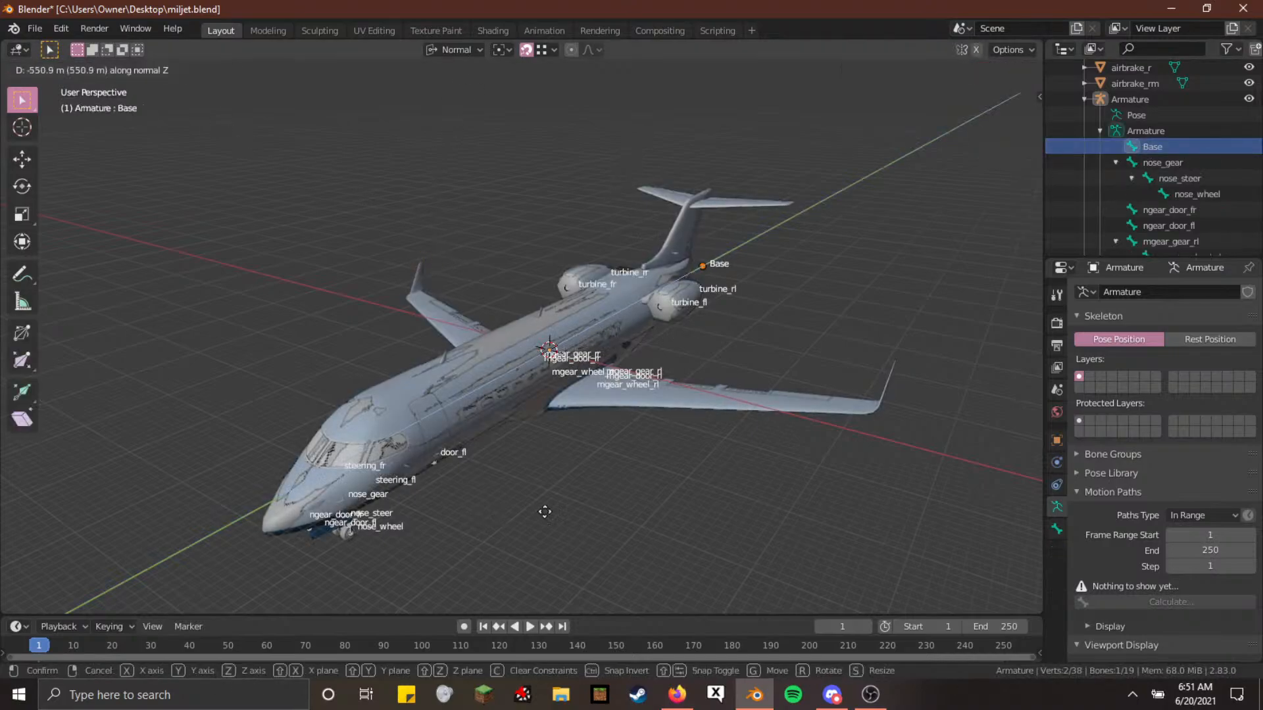
right_click(668, 473)
key(s)
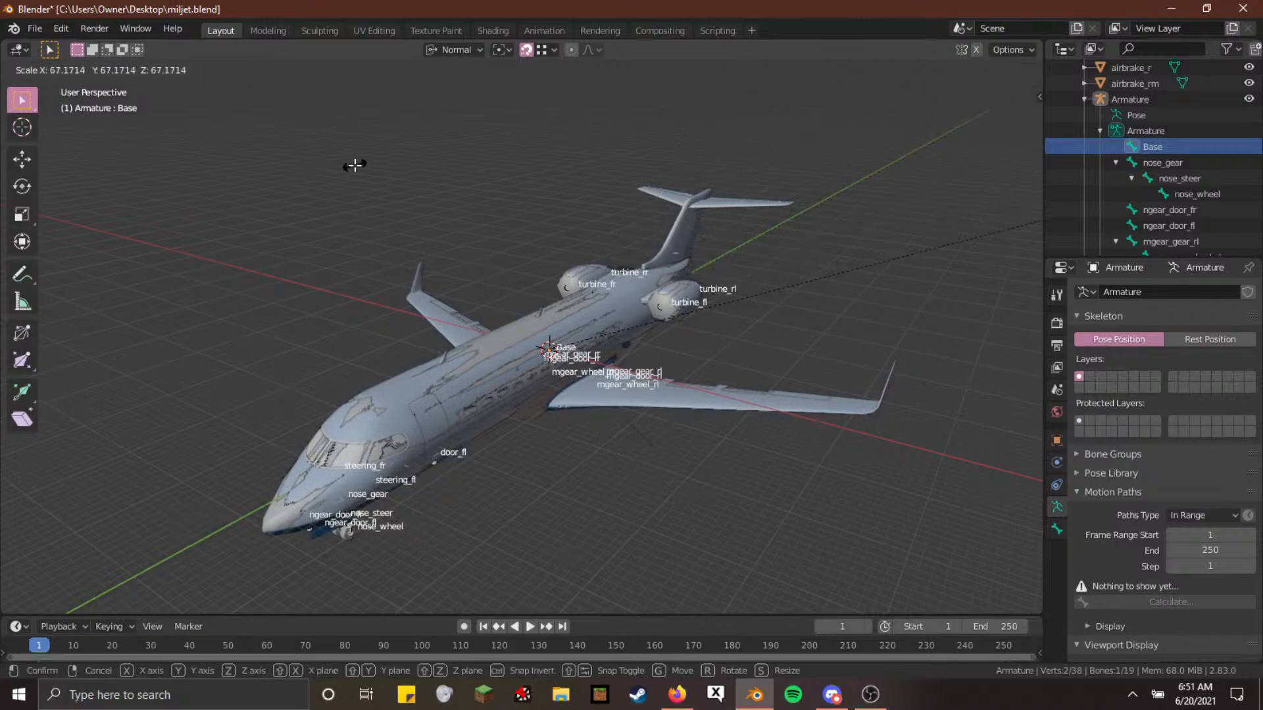
key(g)
key(z)
key(z)
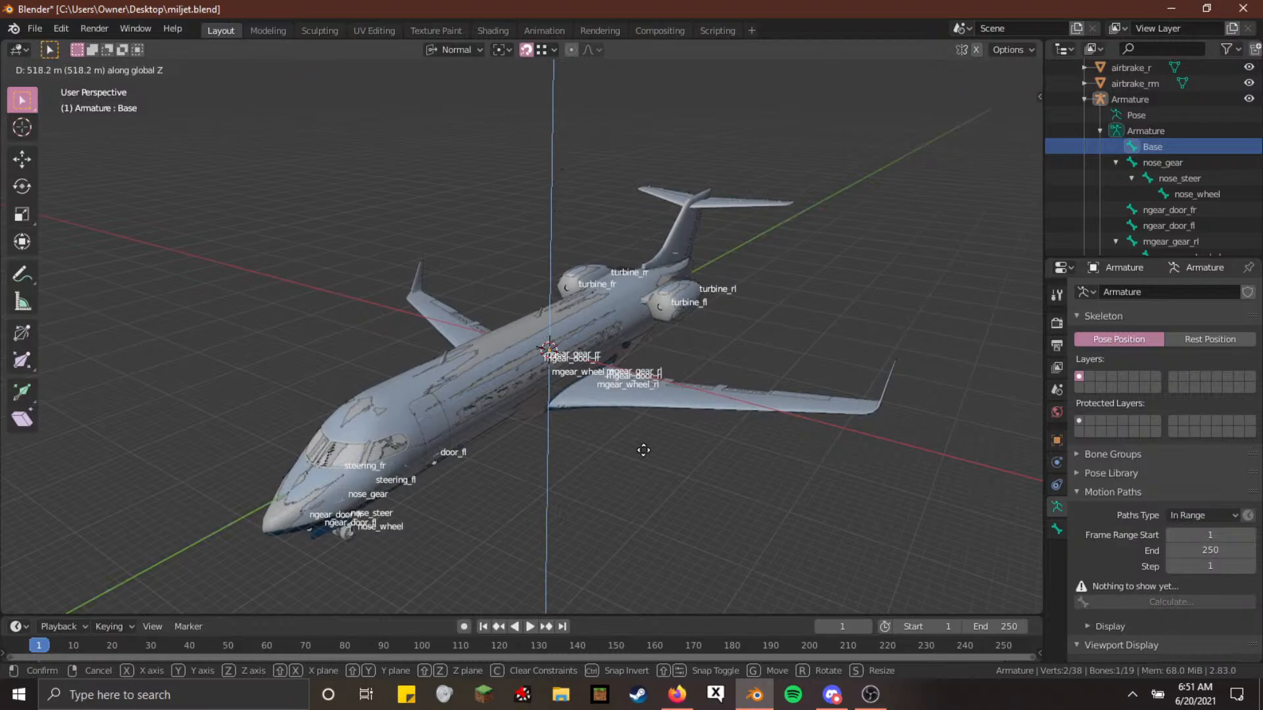
key(Escape)
Set the armature's viewport display to Octahedral
scroll(1236, 500, down, 4)
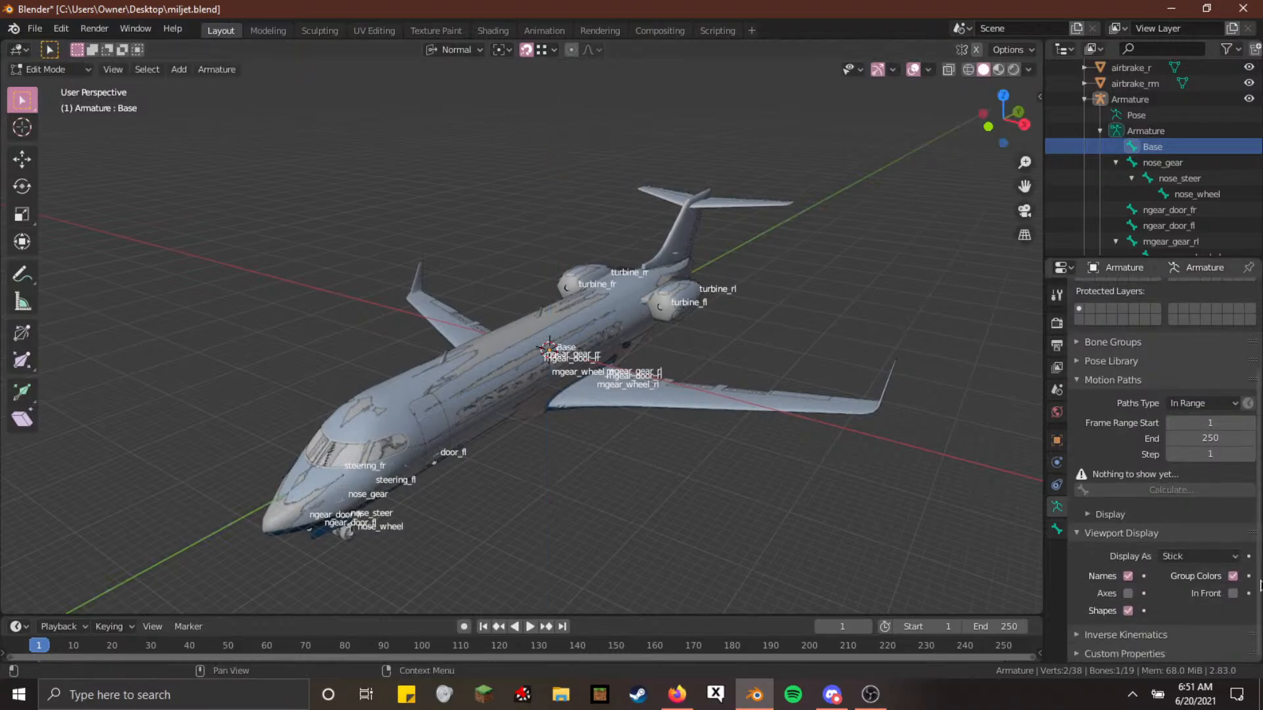
click(1195, 558)
click(1178, 538)
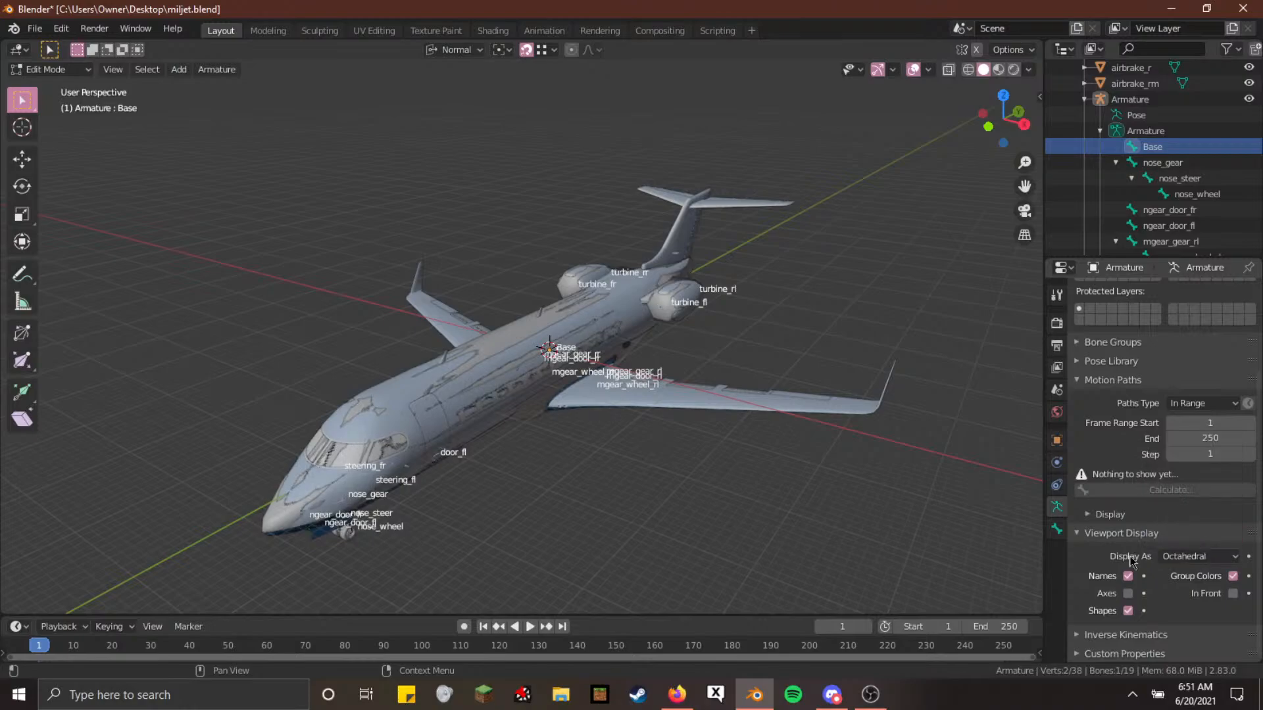
Select the tip of the Base bone inside the fuselage and raise it about 16.9 m along Z
scroll(643, 520, up, 3)
scroll(643, 521, up, 8)
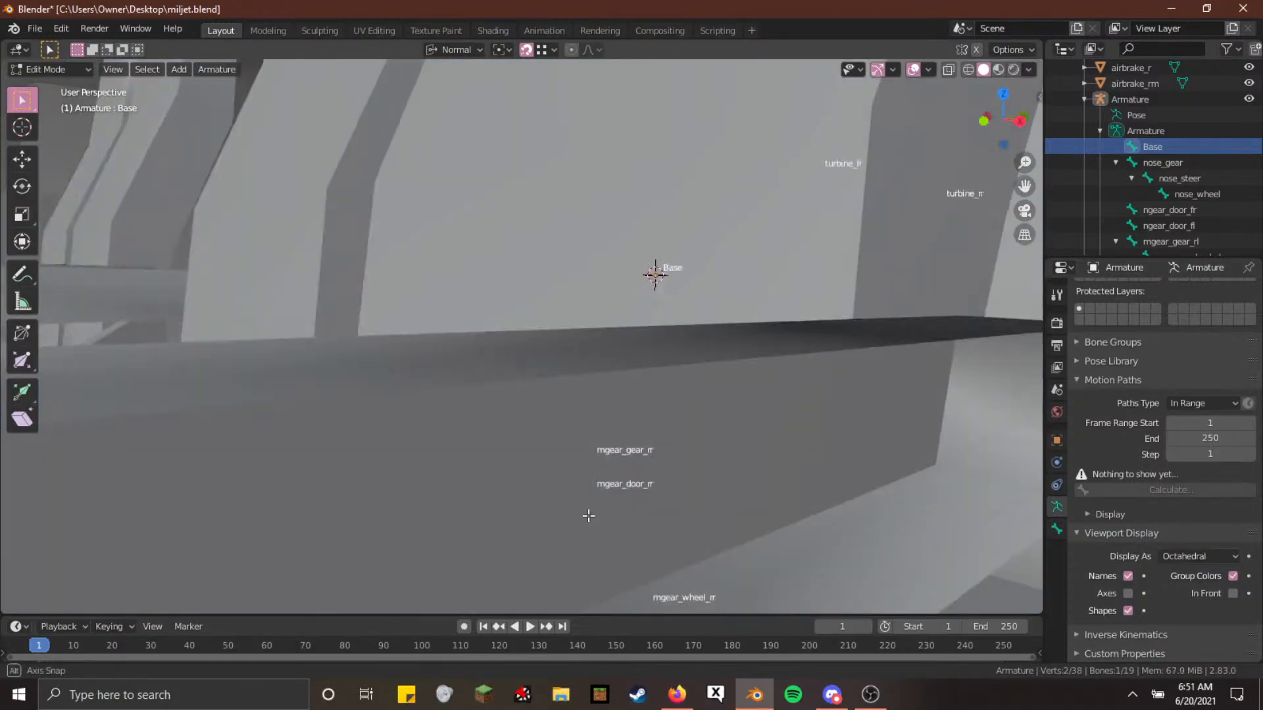
mouse_move(588, 516)
middle_down()
mouse_move(625, 516)
mouse_move(575, 515)
middle_up()
key(shift+grave)
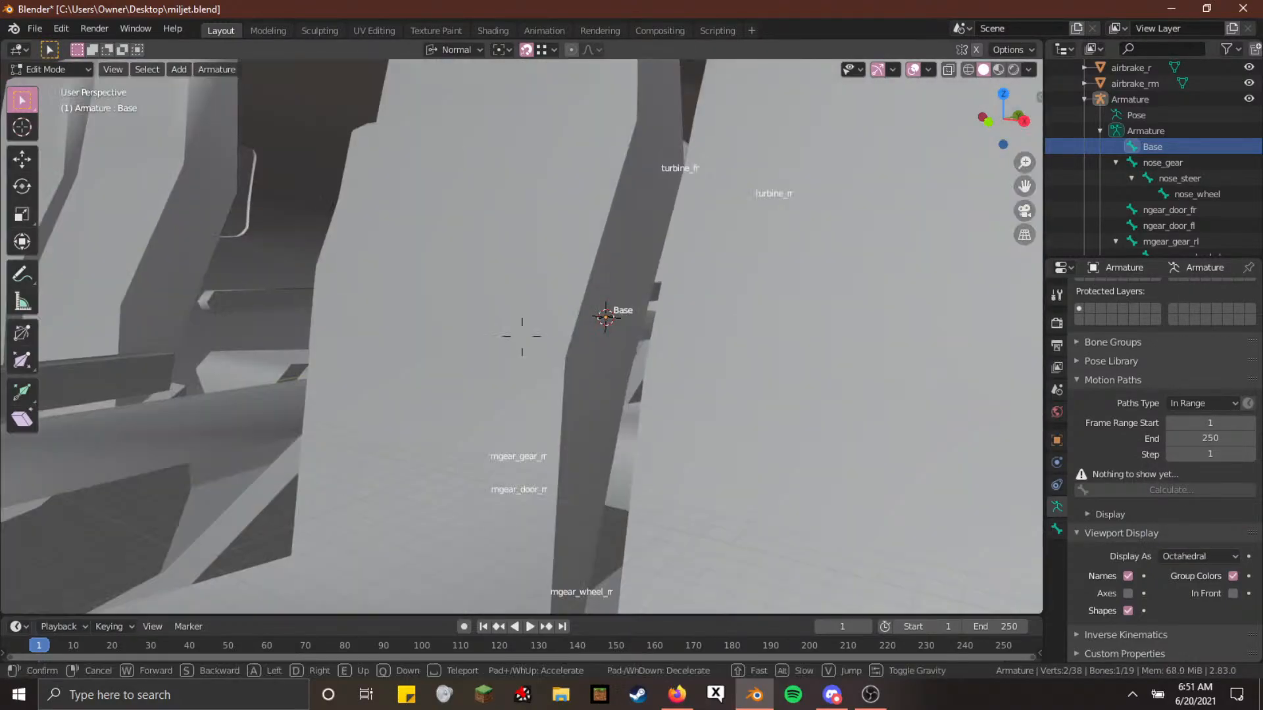
key(w)
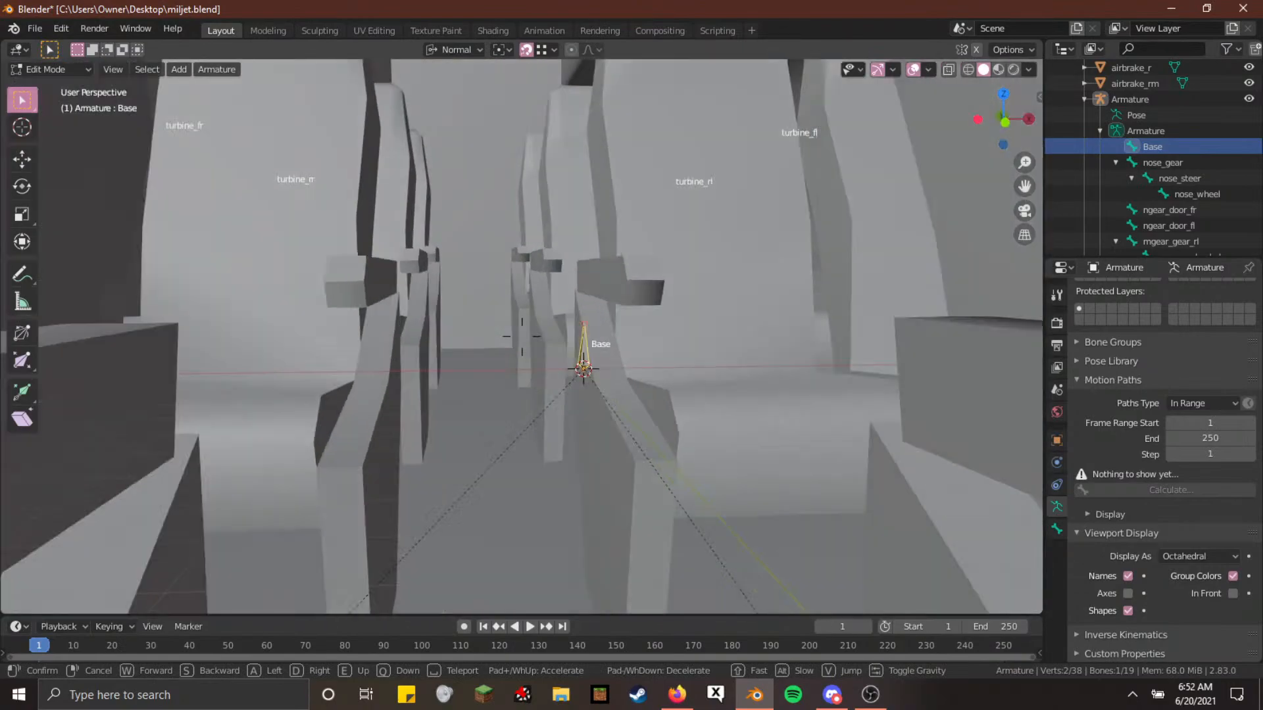
click(529, 337)
click(584, 324)
key(g)
key(z)
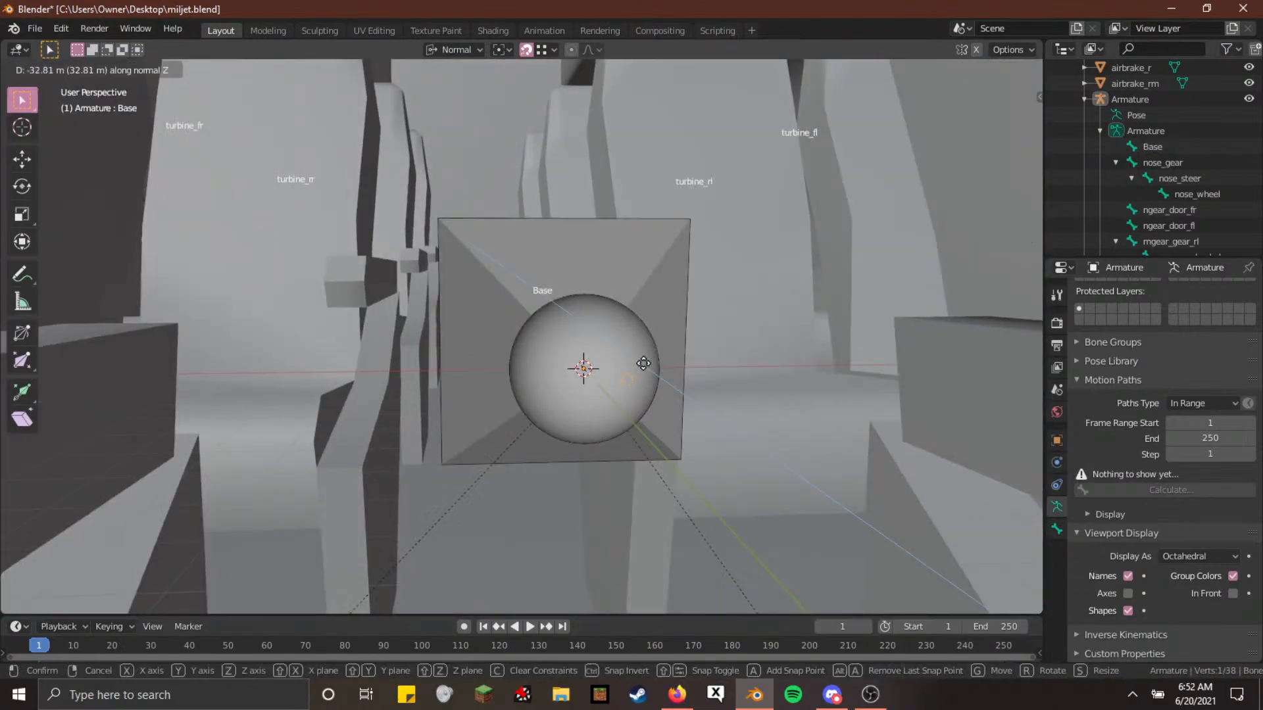
click(669, 600)
Raise the Base bone's tip another 136.4 m or so along Z, well above the fuselage roof
key(shift+grave)
key(s)
key(s)
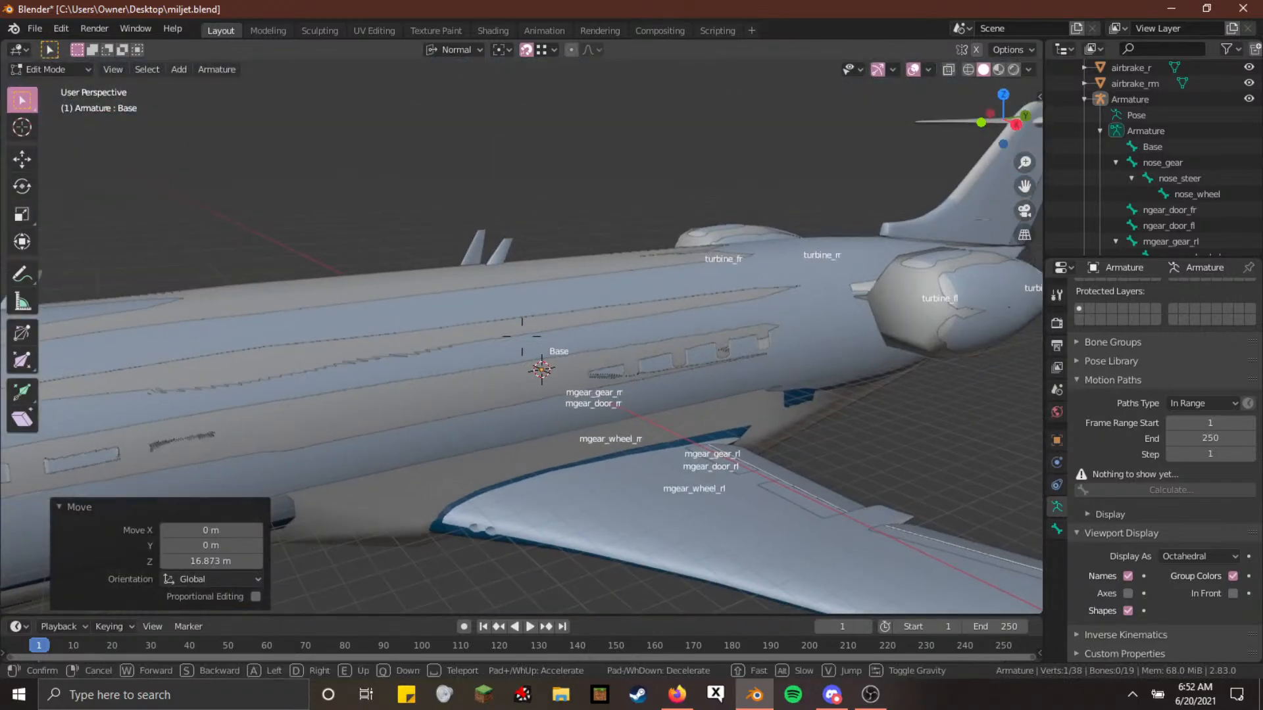
click(522, 336)
key(g)
key(z)
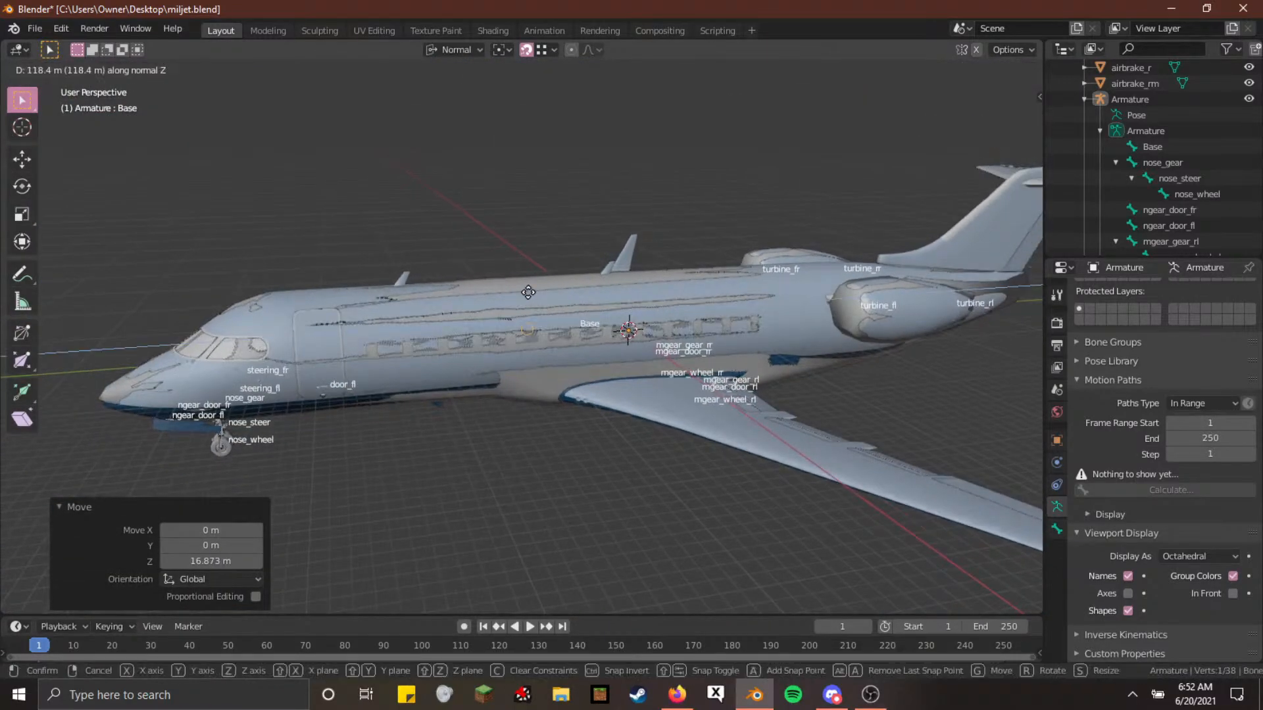
click(526, 197)
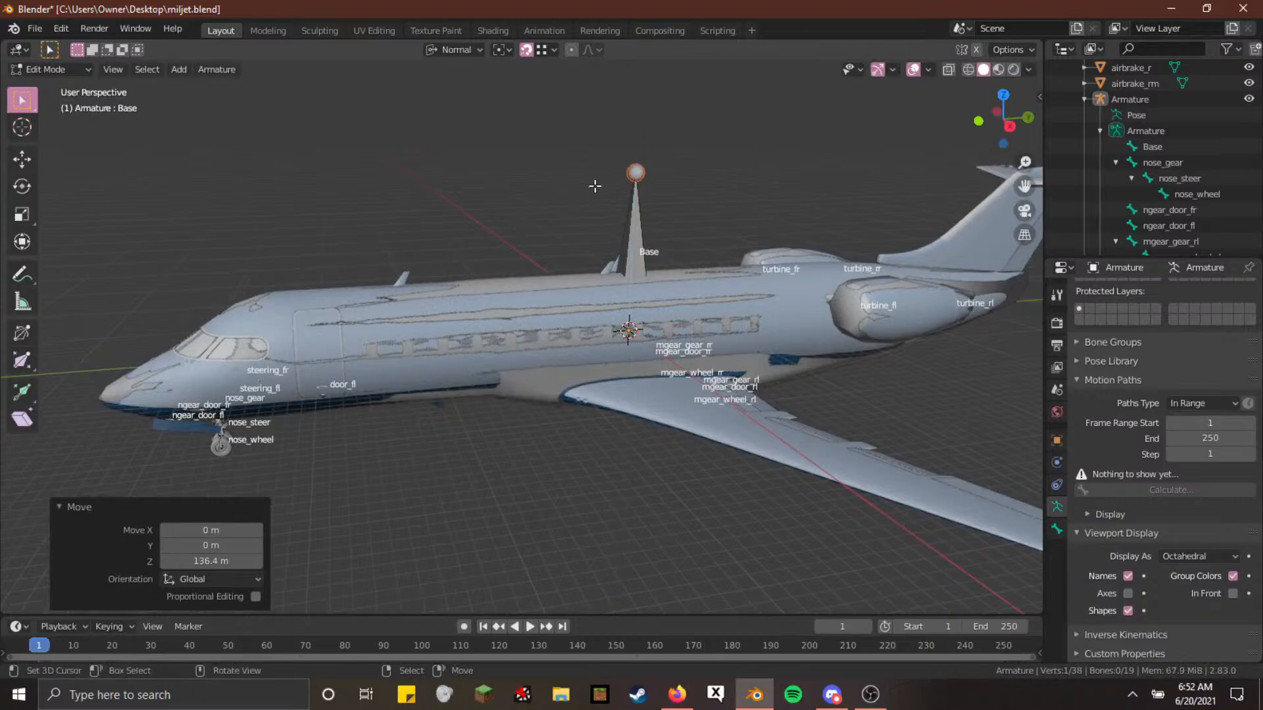
Select the whole Base bone and collapse the nose gear and main gear bone branches in the object hierarchy
click(1158, 146)
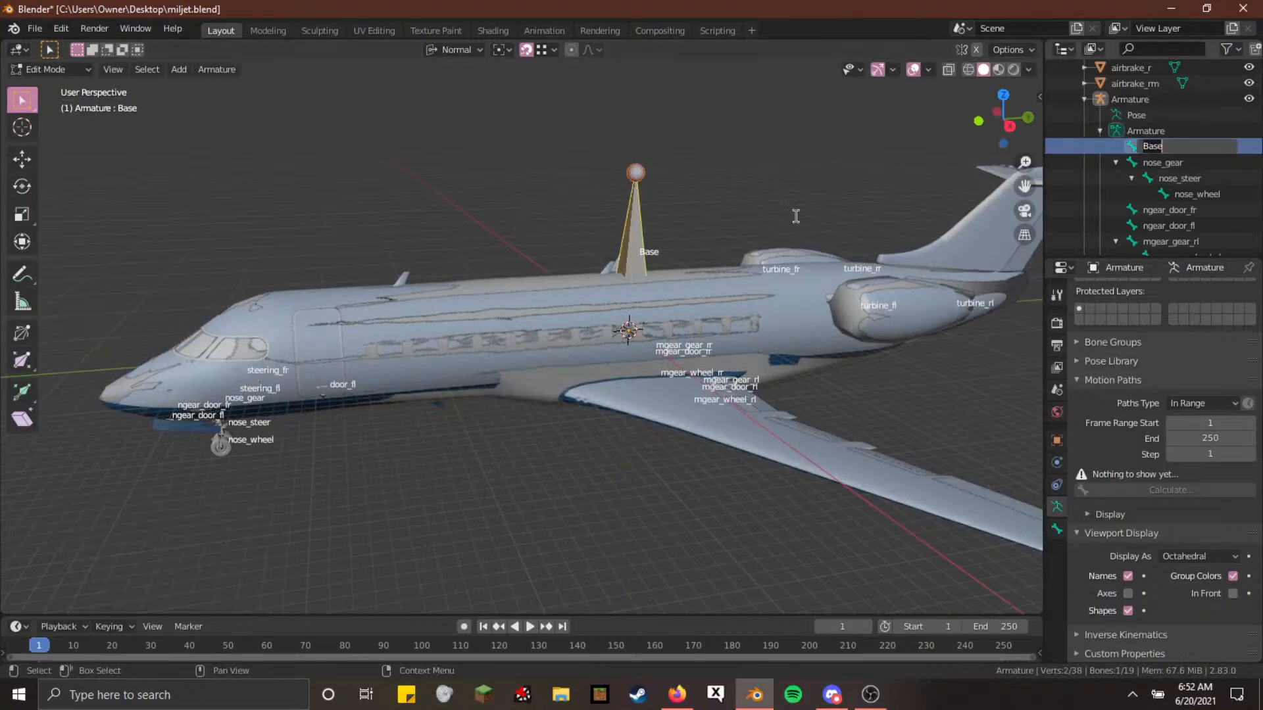
click(755, 210)
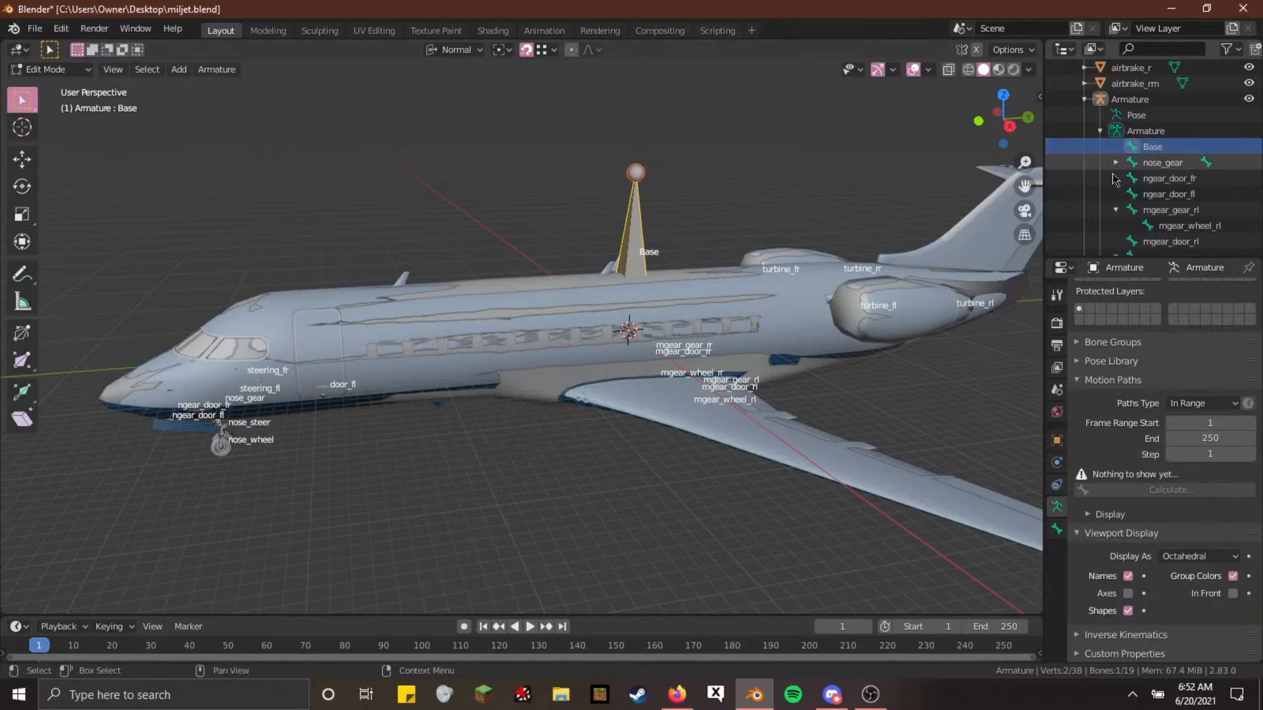
click(1115, 209)
scroll(1130, 227, down, 4)
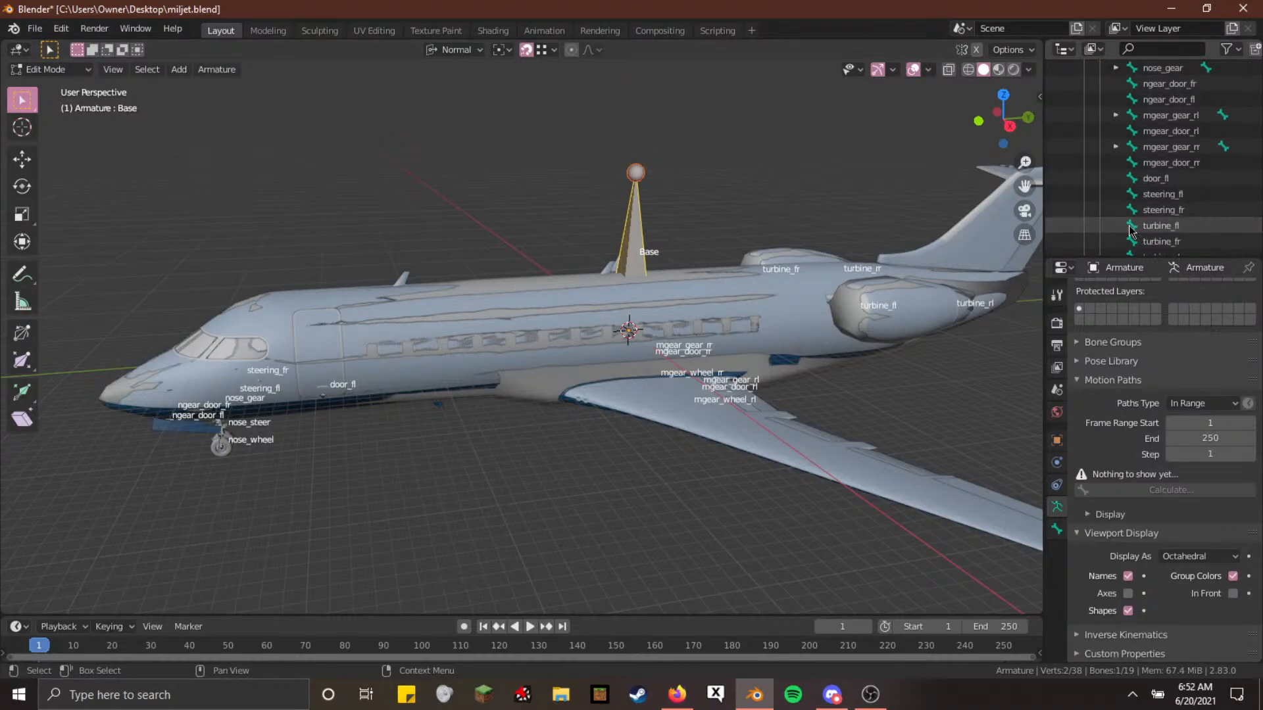
Rename the Base bone to Root
scroll(1144, 171, up, 3)
text(R)
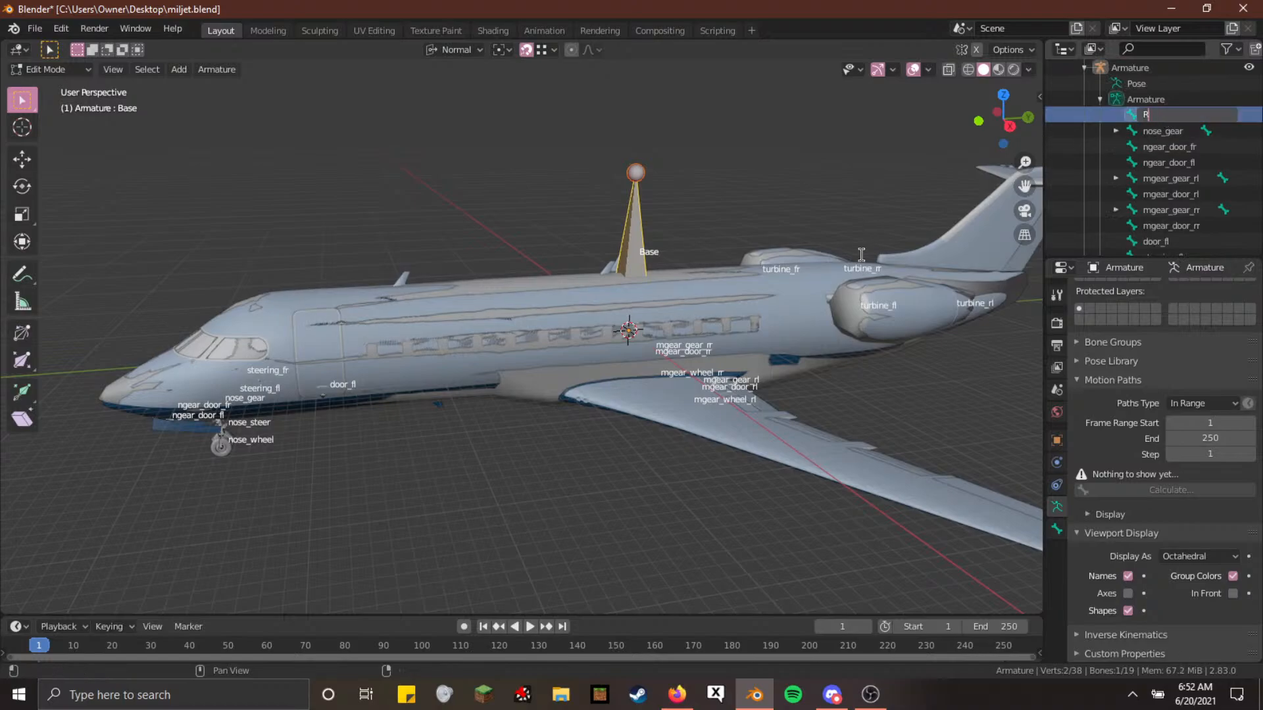
text(oot)
key(Return)
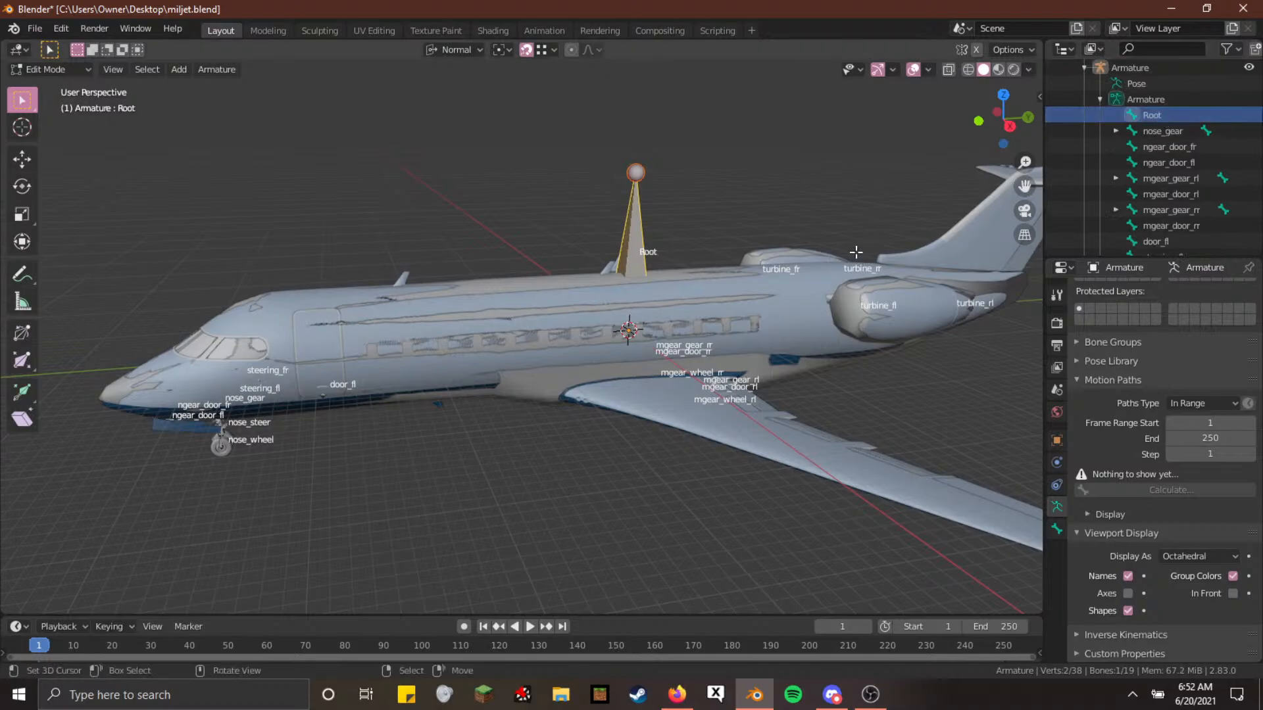
Parent the bones from nose_gear through turbine_rr to the Root bone with Keep Offset
click(1161, 131)
scroll(1169, 196, down, 5)
shift+click(1170, 196)
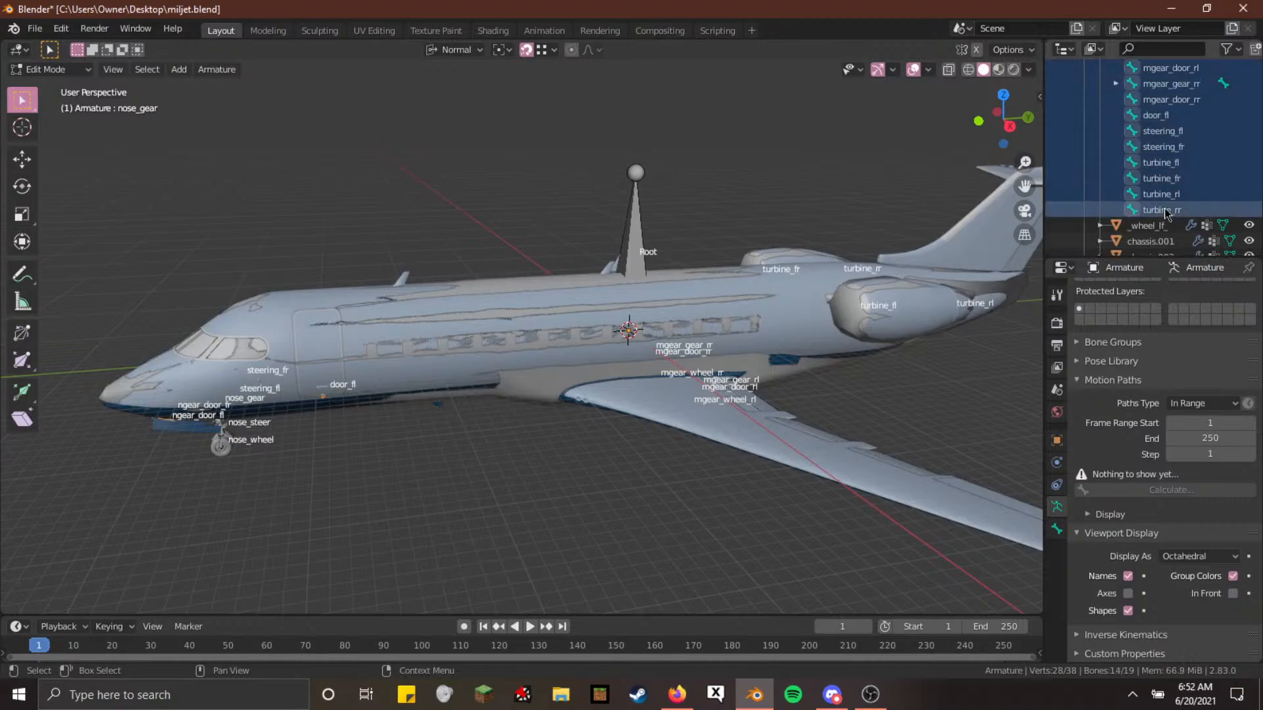
scroll(1169, 204, up, 8)
ctrl+click(1161, 178)
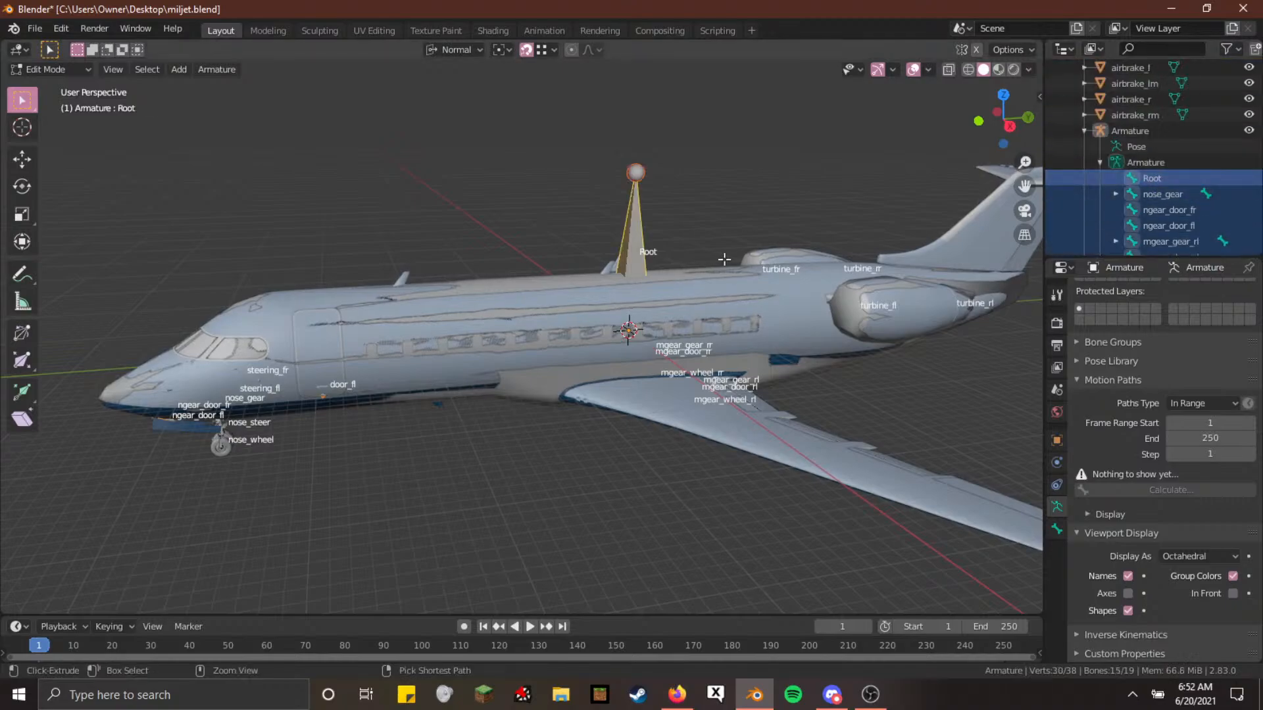
key(ctrl+p)
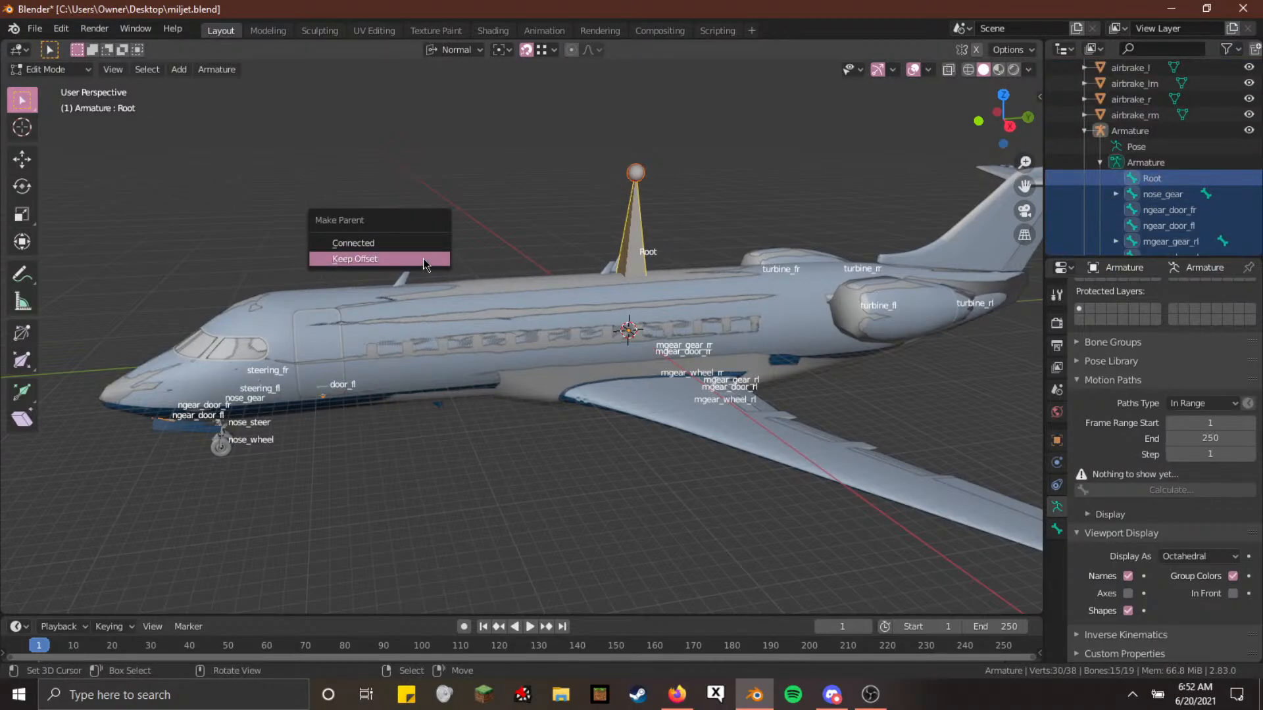
click(424, 258)
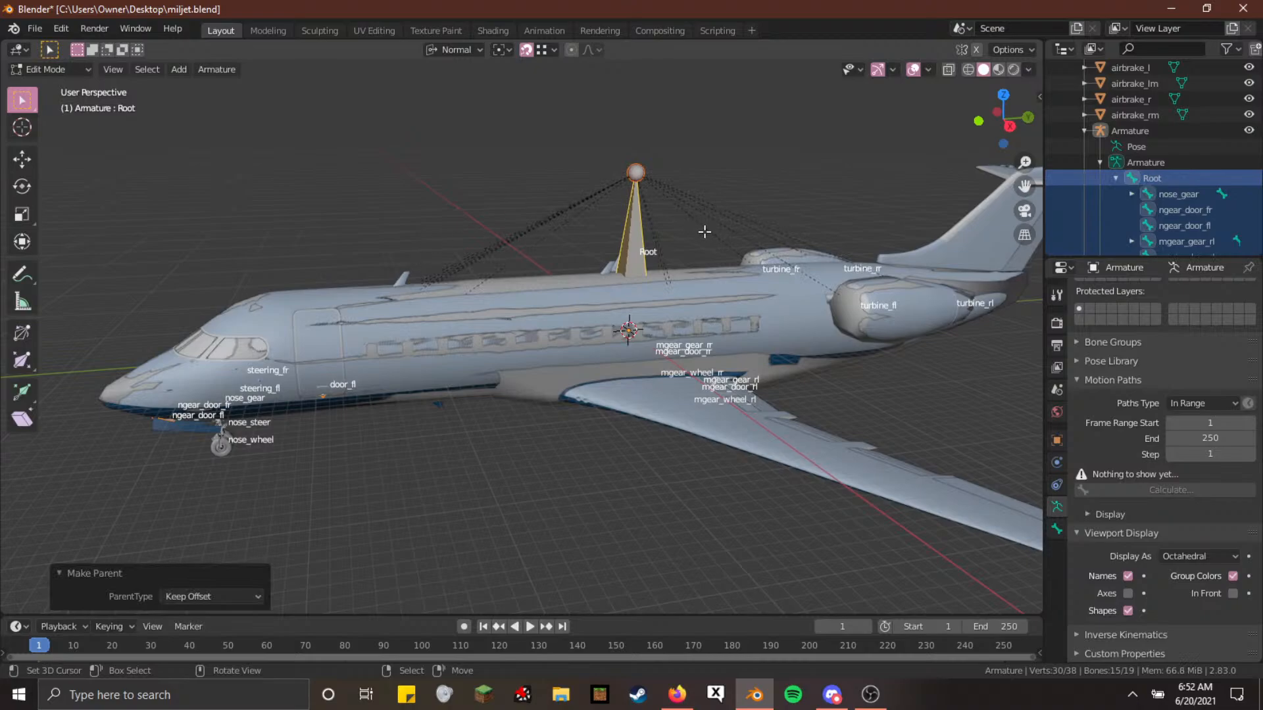
Deselect all bones, check the child bones under Root in the object hierarchy and collapse the Root branch
click(1131, 194)
click(1132, 194)
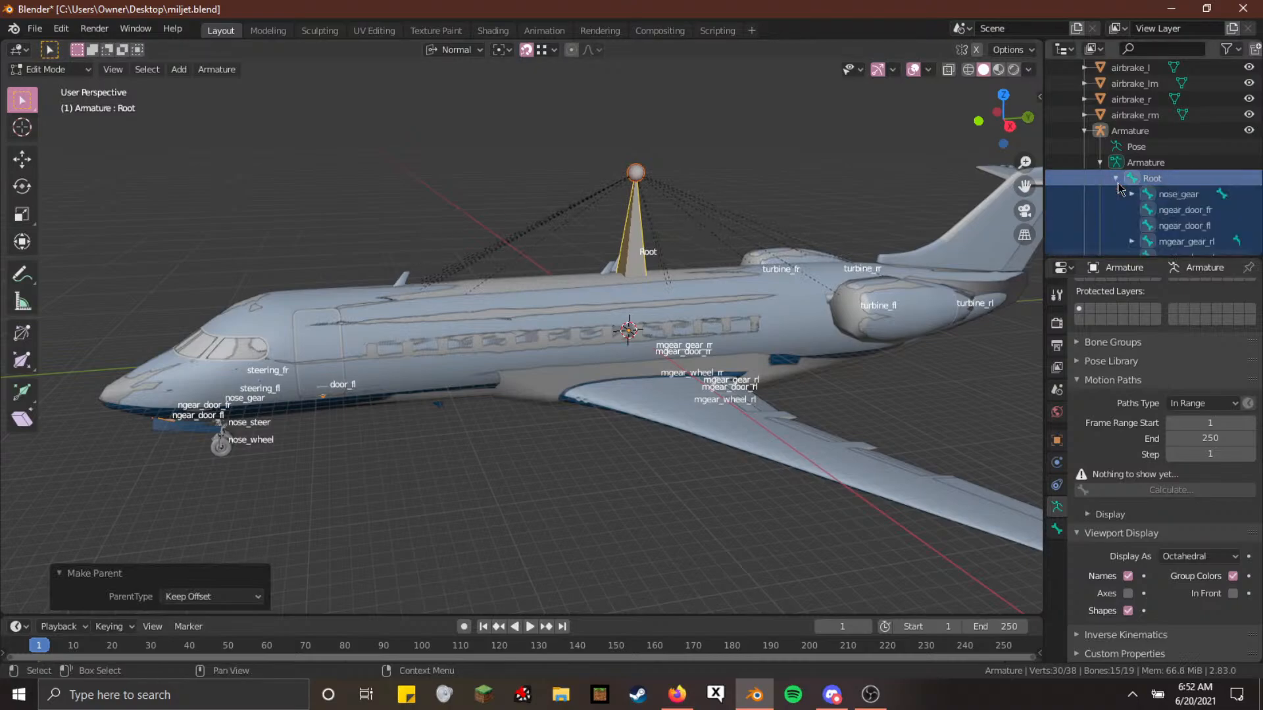
click(749, 233)
scroll(1166, 216, down, 2)
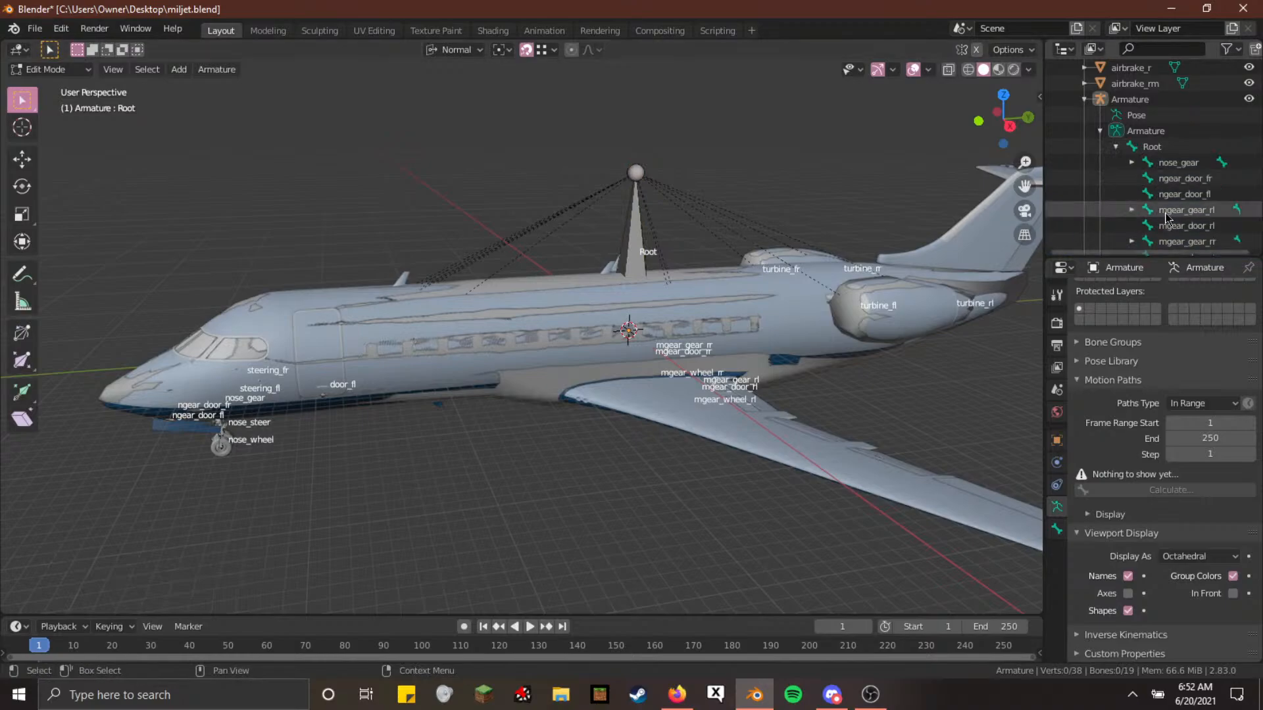
scroll(1149, 209, down, 4)
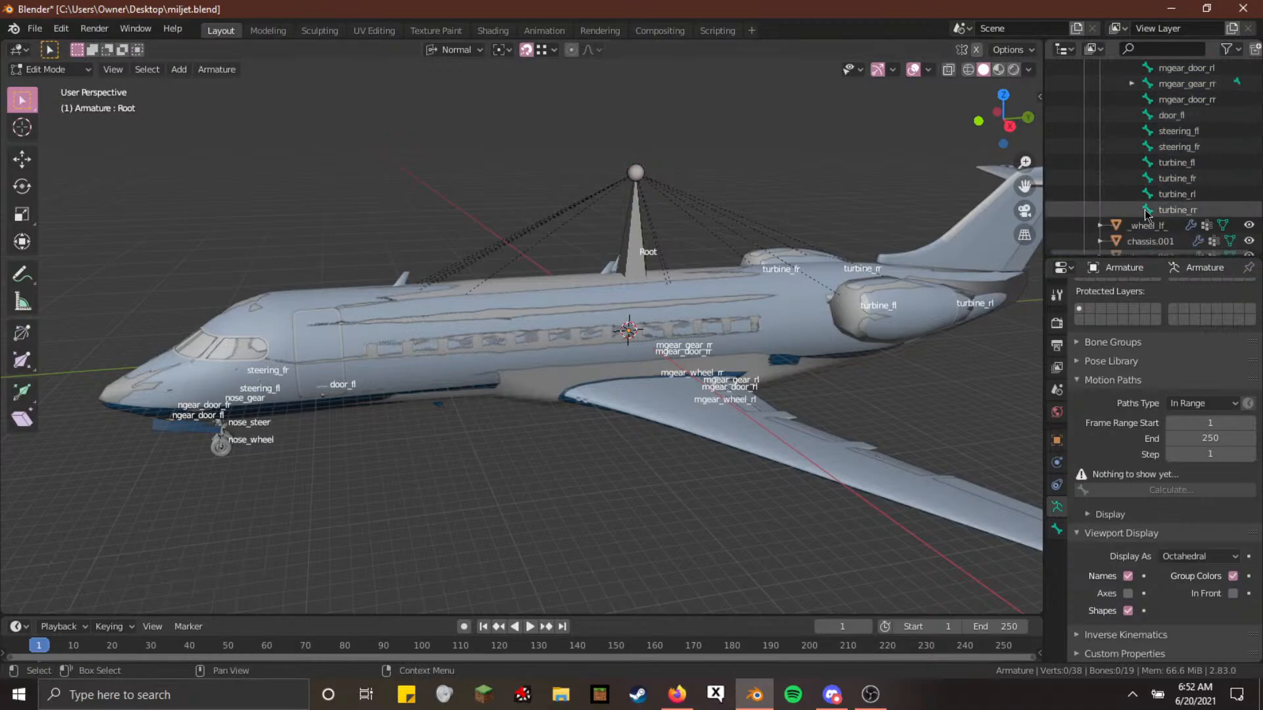
scroll(1145, 214, up, 6)
click(1115, 115)
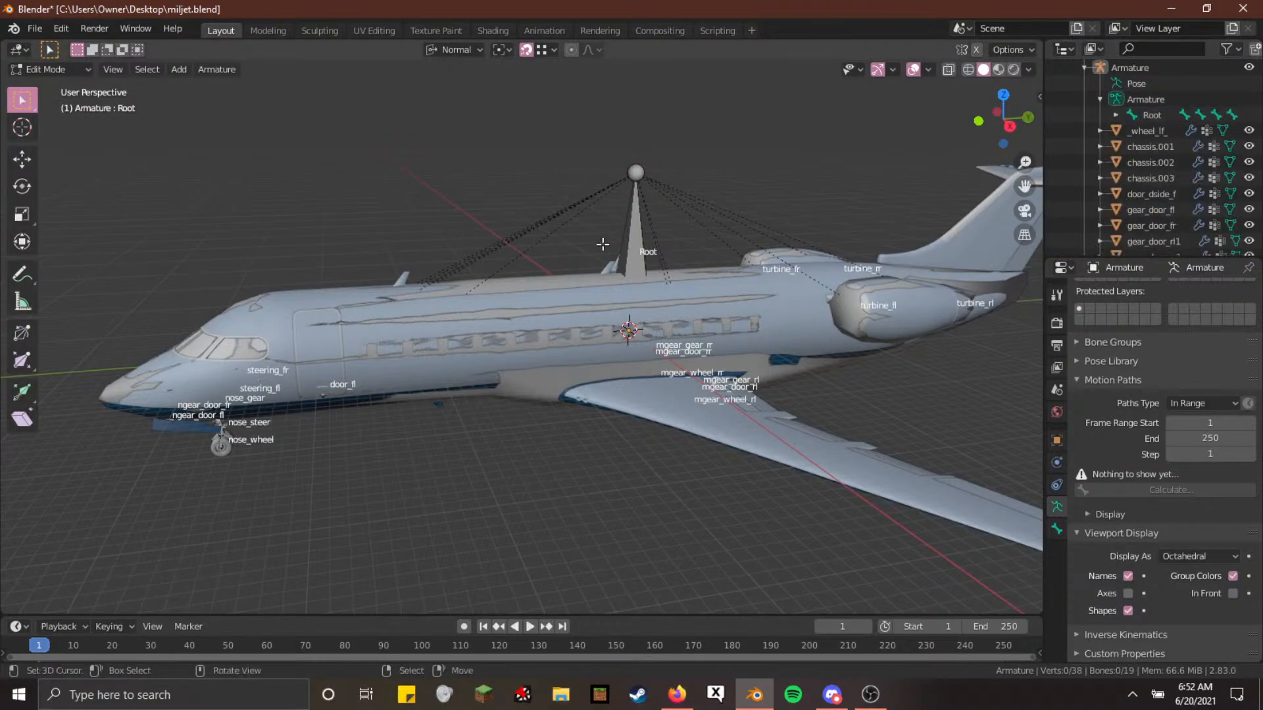
Return the armature to Object Mode and leave all of the jet's objects deselected
click(75, 70)
click(71, 87)
key(a)
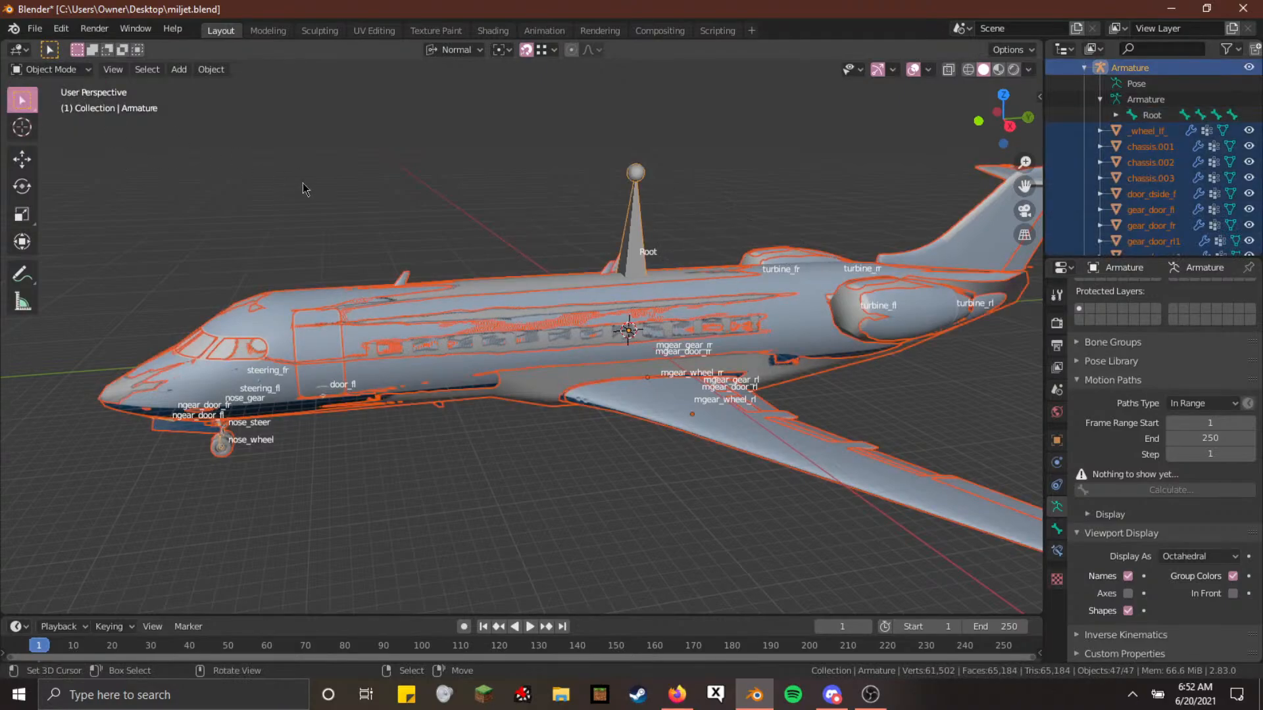
key(a)
scroll(304, 187, down, 2)
middle_drag(304, 187, 256, 295)
scroll(256, 295, down, 1)
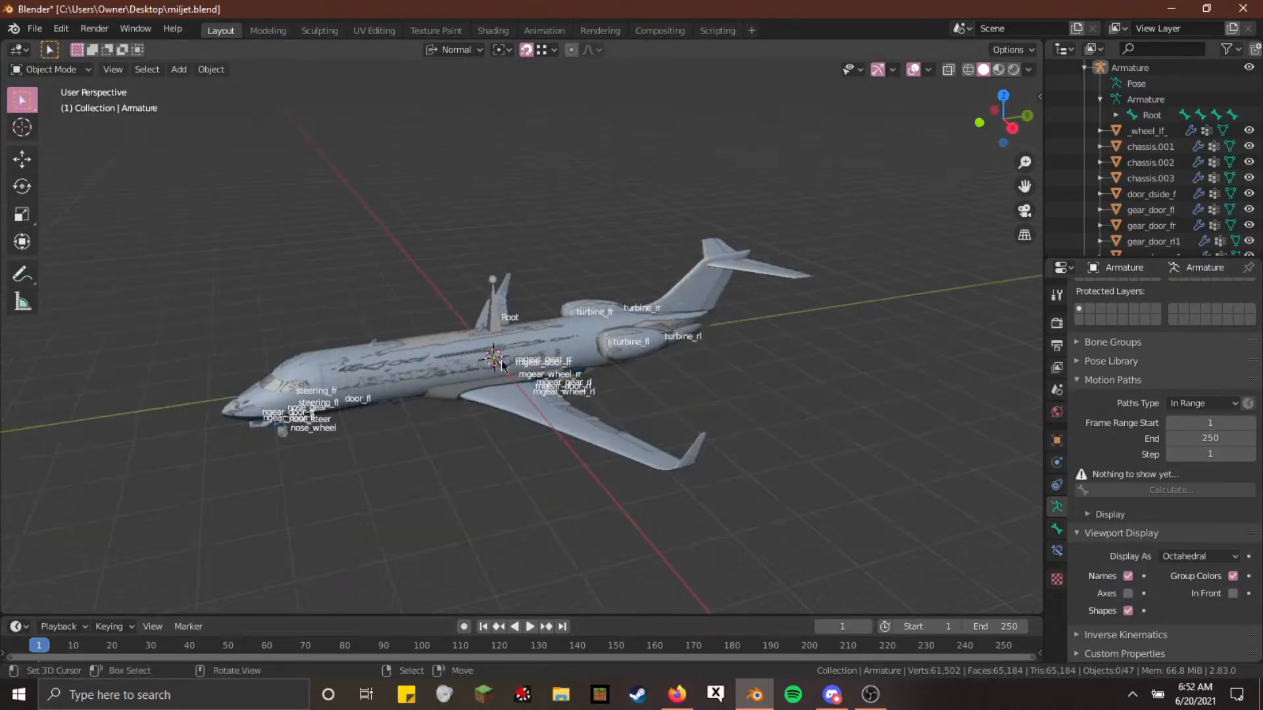